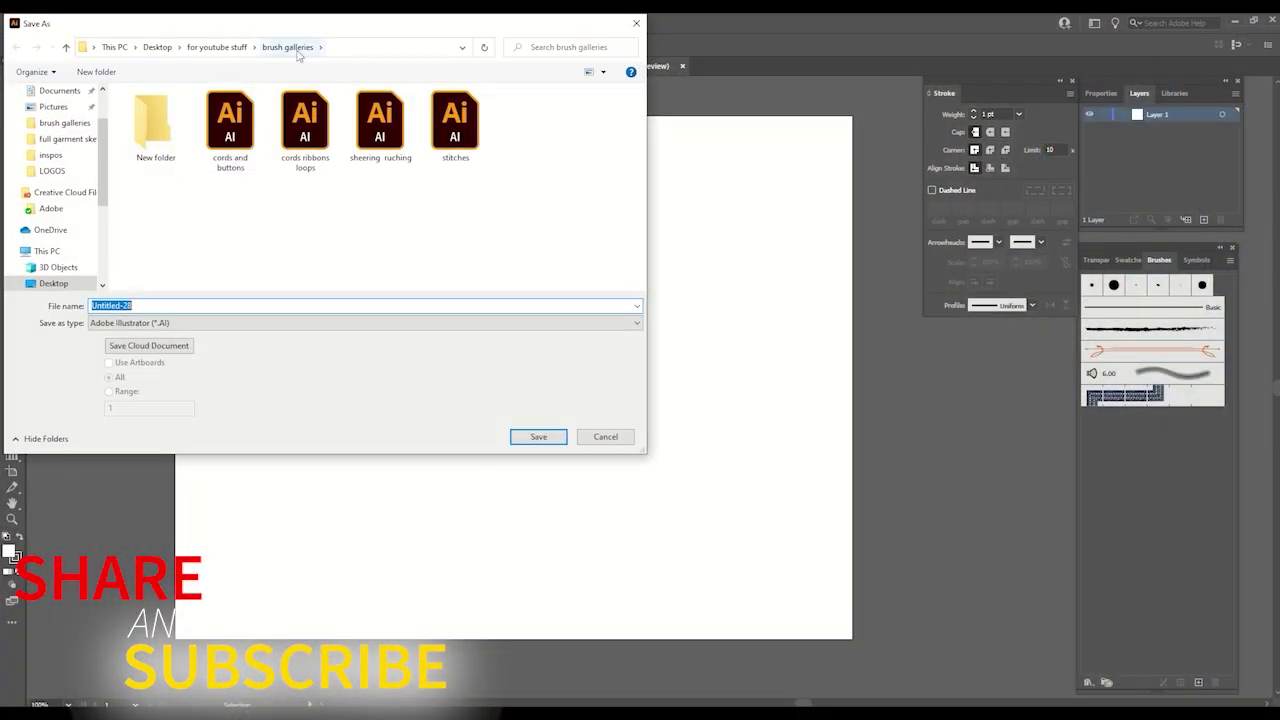
Save the file as 'OS LS Hoodie with cable knit sleeve under' in for youtube stuff > full garment sketch.
click(220, 47)
double_click(295, 130)
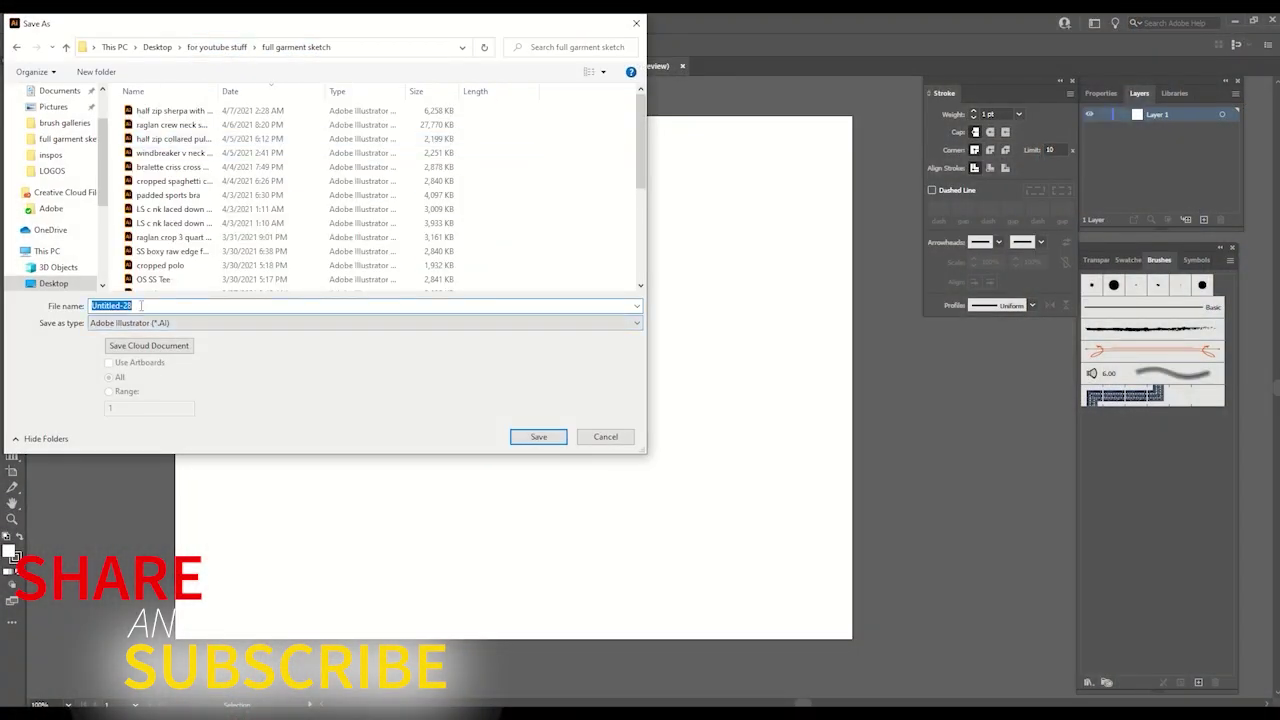
text(OS LS Hoodie with cable knit)
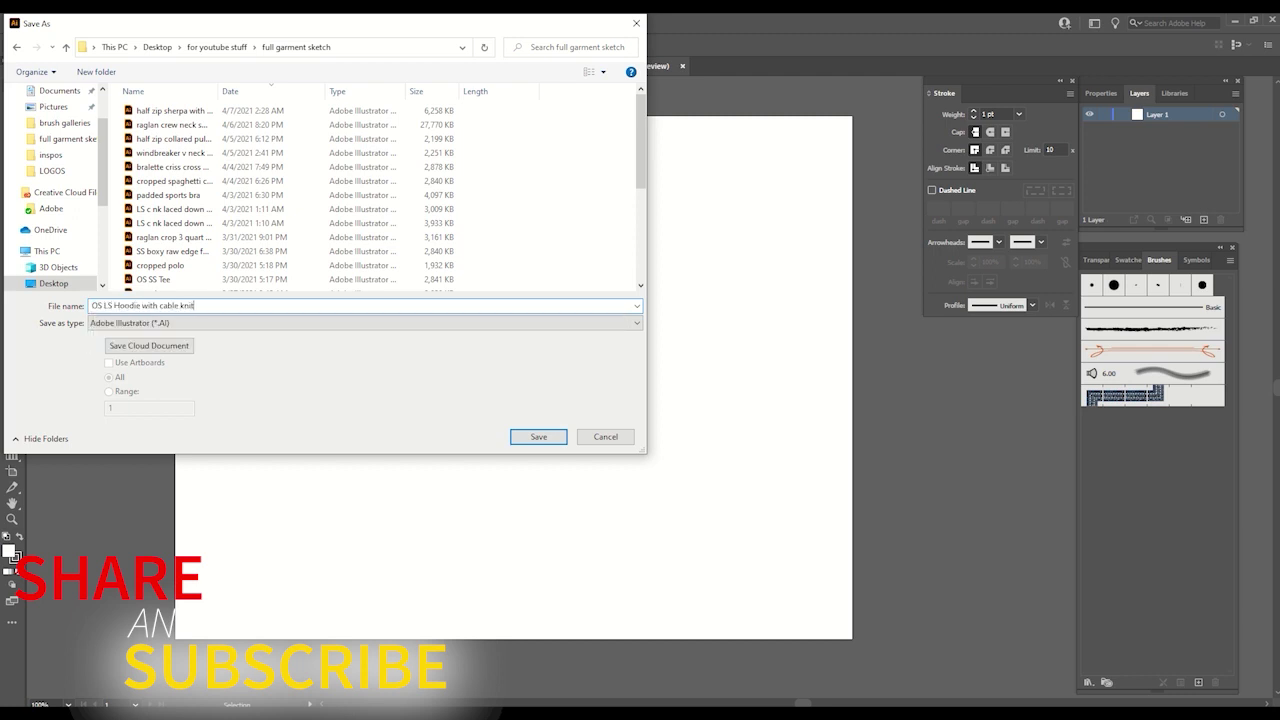
text( sleeve under)
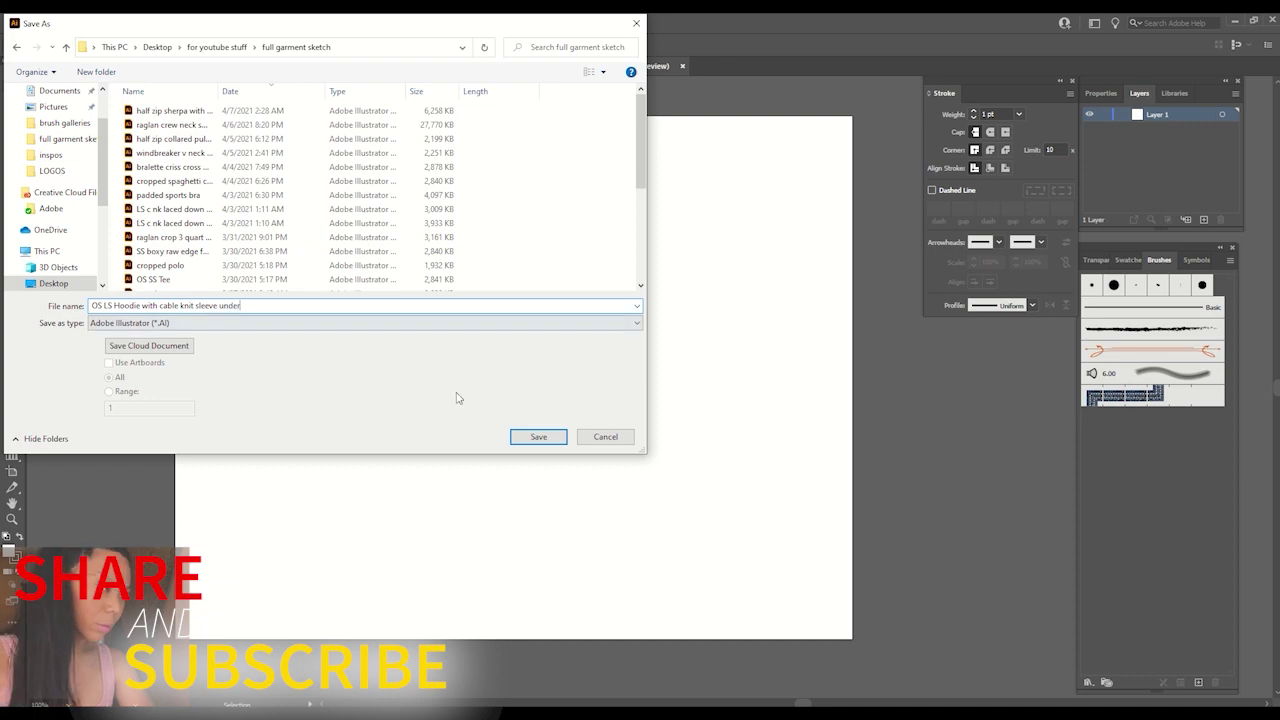
click(538, 436)
Accept the save options and place the Desktop image 'croqui with info' onto the artboard.
click(694, 553)
click(63, 22)
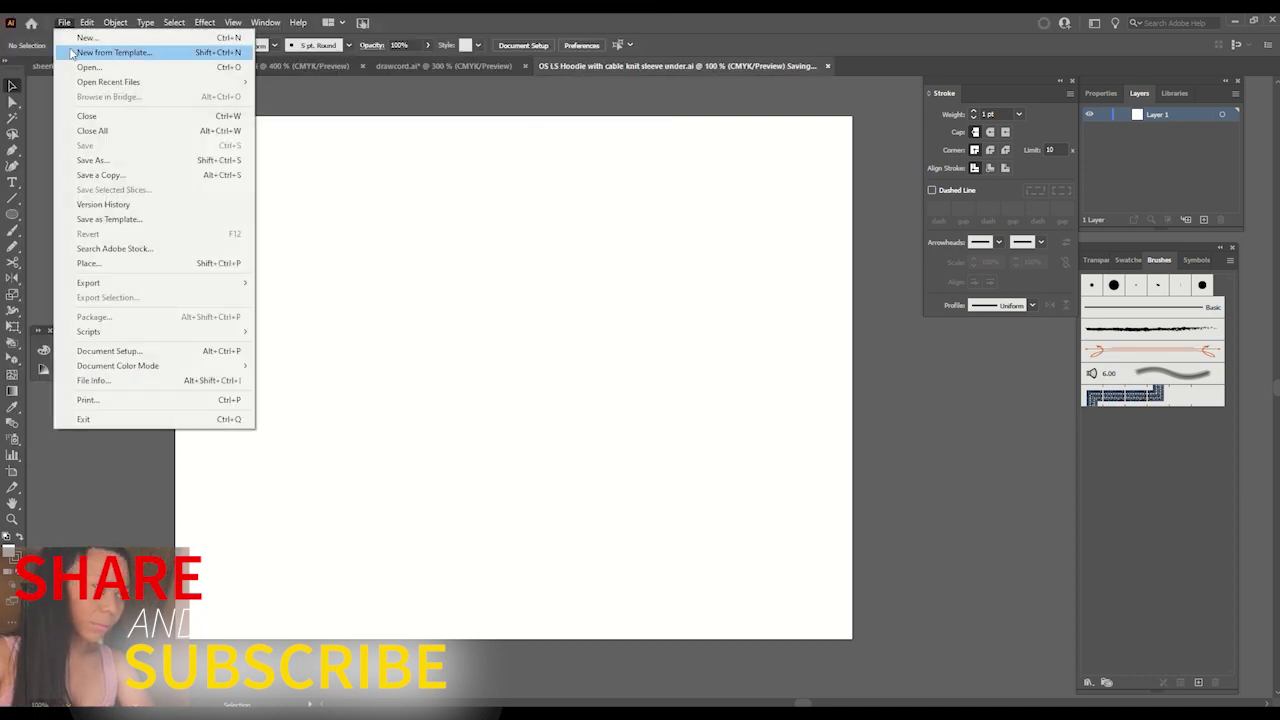
click(88, 263)
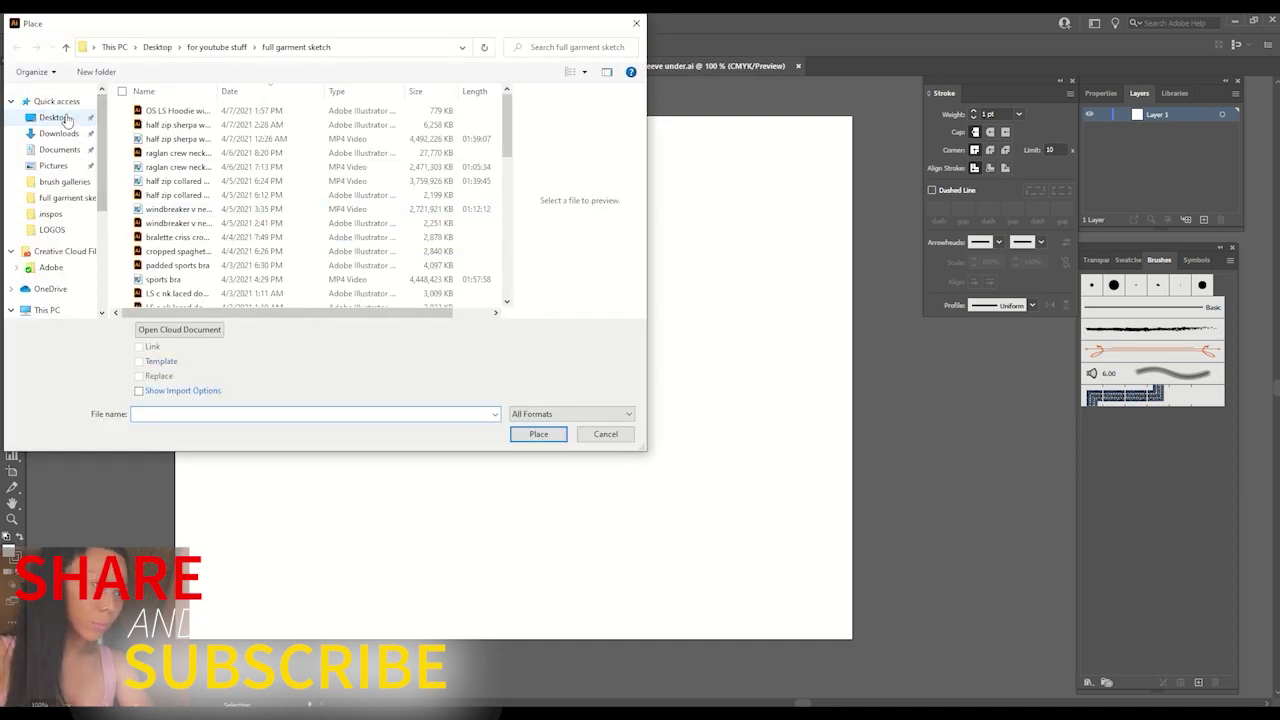
click(55, 117)
scroll(300, 200, down, 3)
scroll(300, 200, down, 3)
click(155, 238)
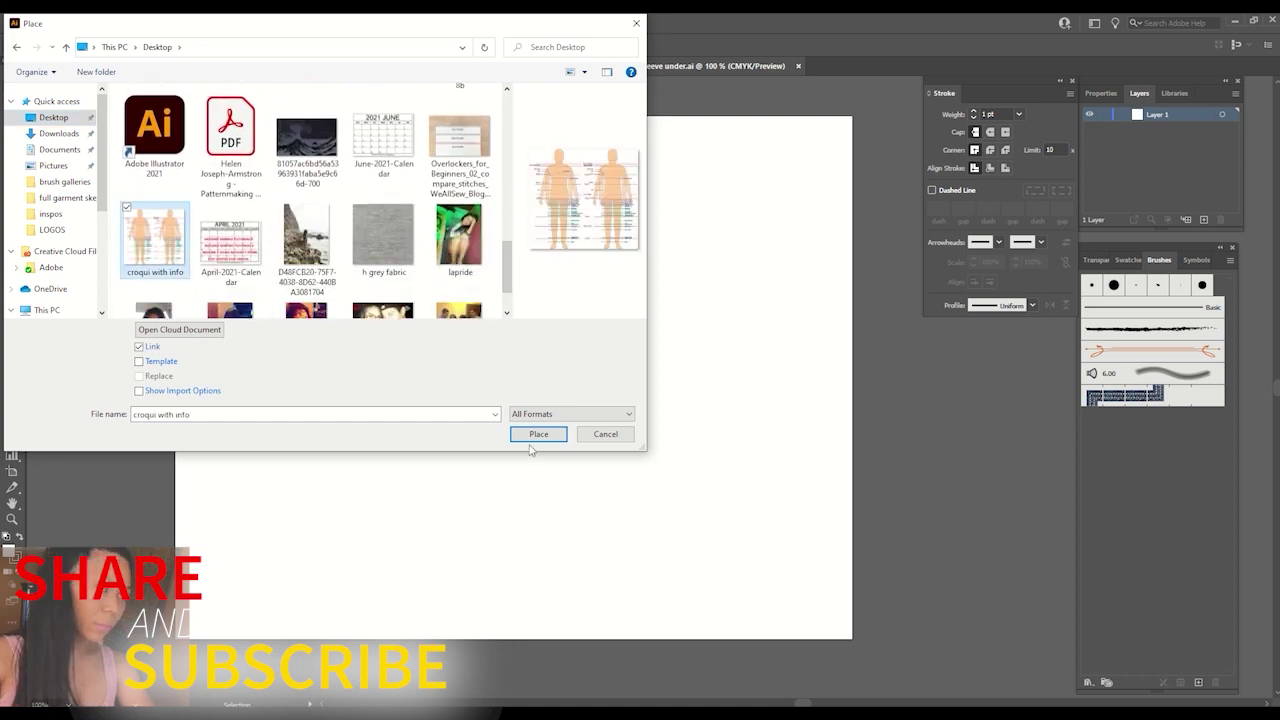
click(538, 434)
click(224, 167)
Enlarge and position the croqui to cover the artboard, then set its opacity to 50%.
key(ctrl+minus)
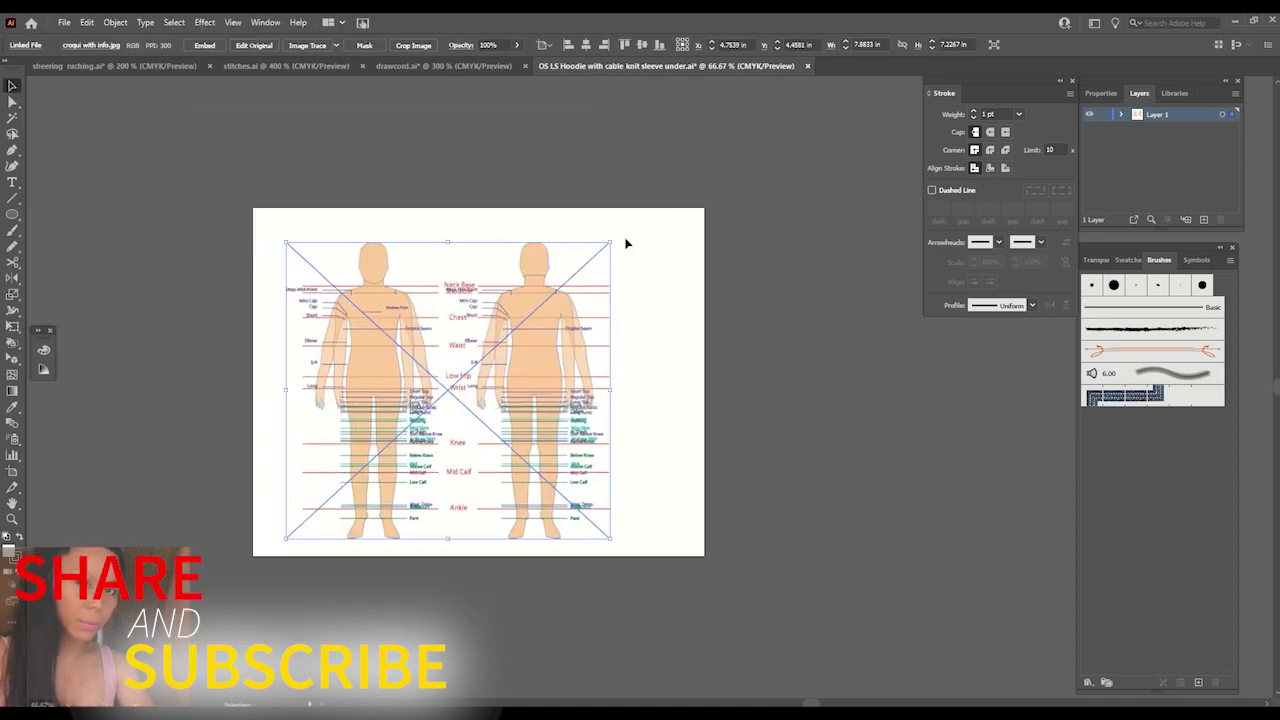
drag(609, 242, 700, 114)
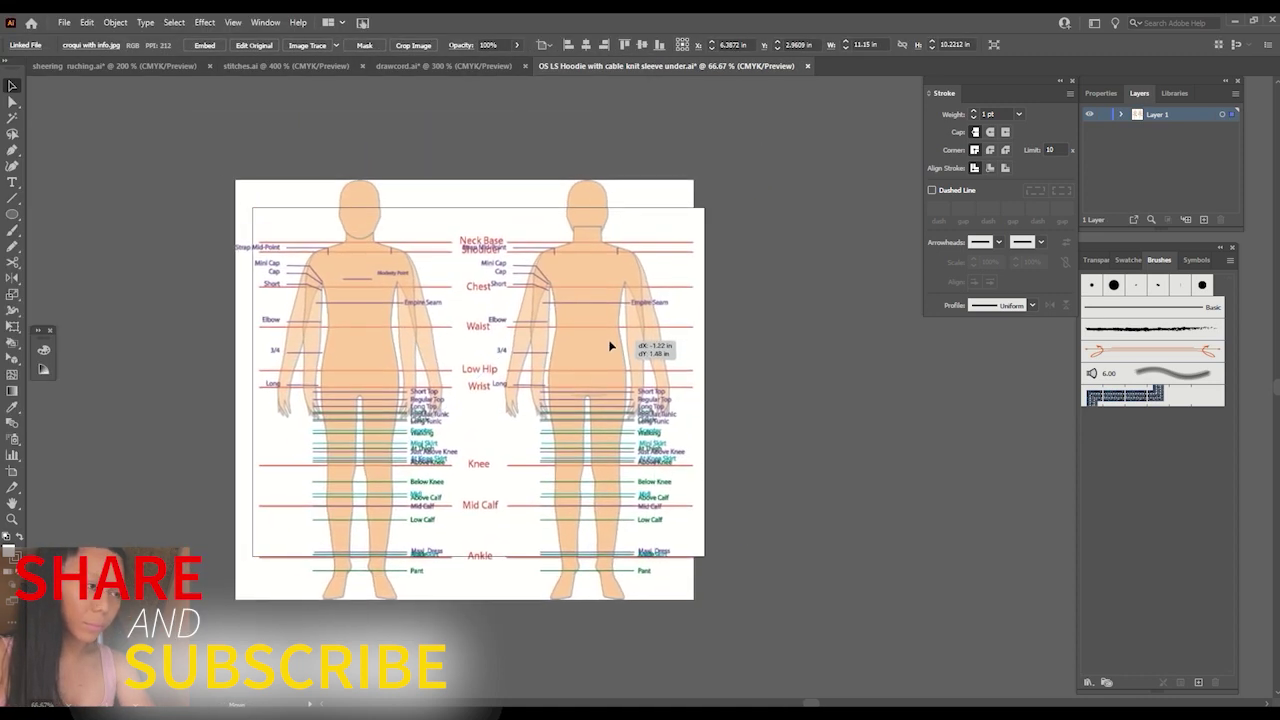
drag(660, 283, 608, 373)
drag(693, 207, 735, 170)
drag(648, 269, 618, 289)
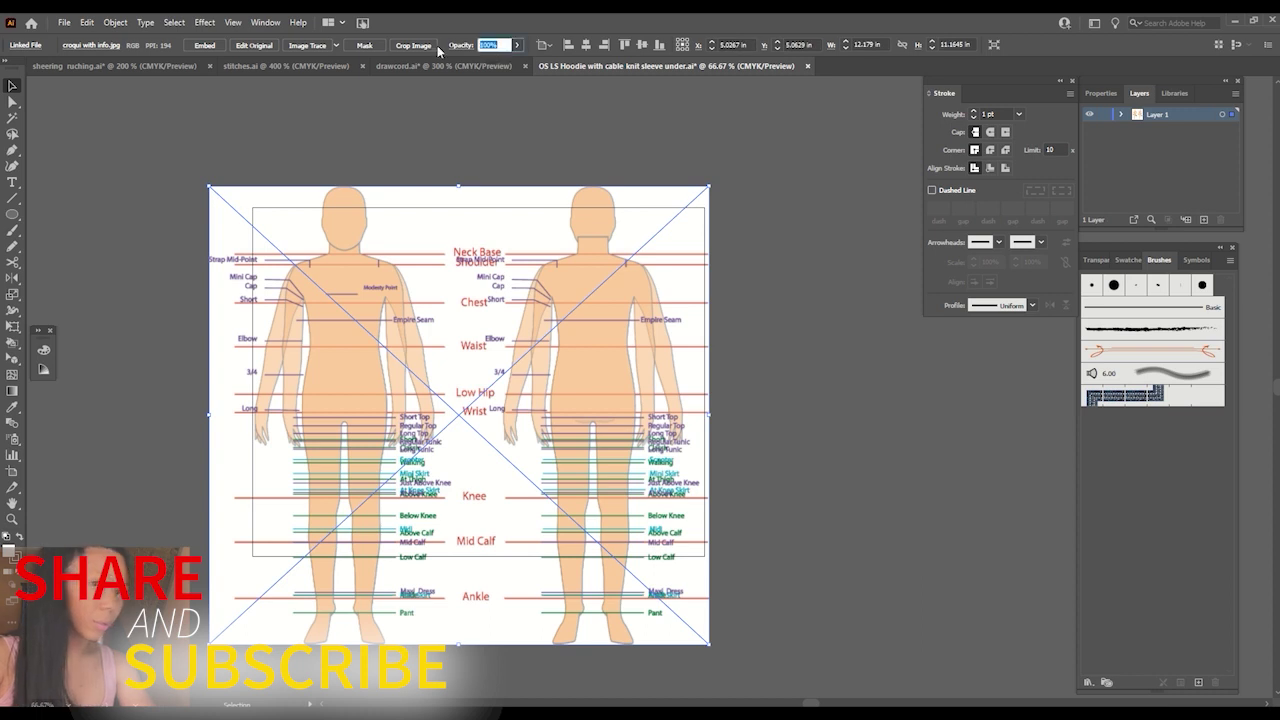
text(50)
key(Return)
key(ctrl+shift+a)
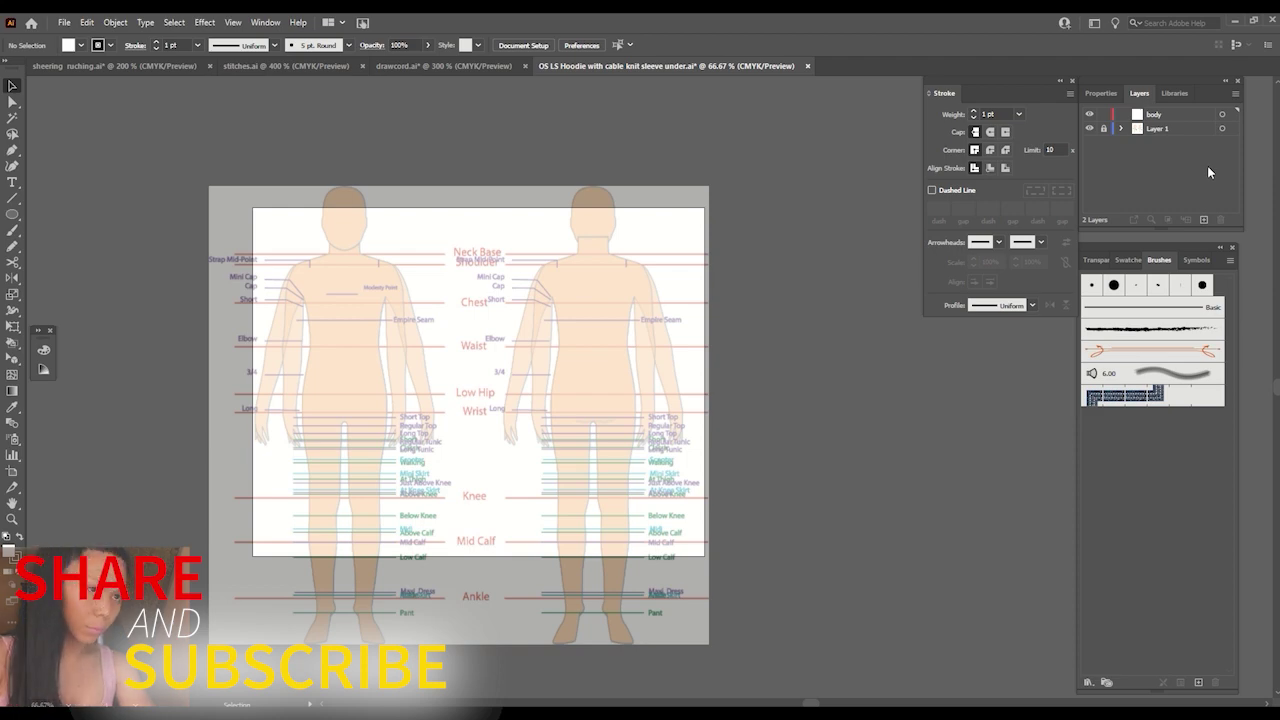
Pen the half outline: neckline, shoulder, armhole, side seam to the Long line, hem to centre front.
scroll(988, 440, up, 5)
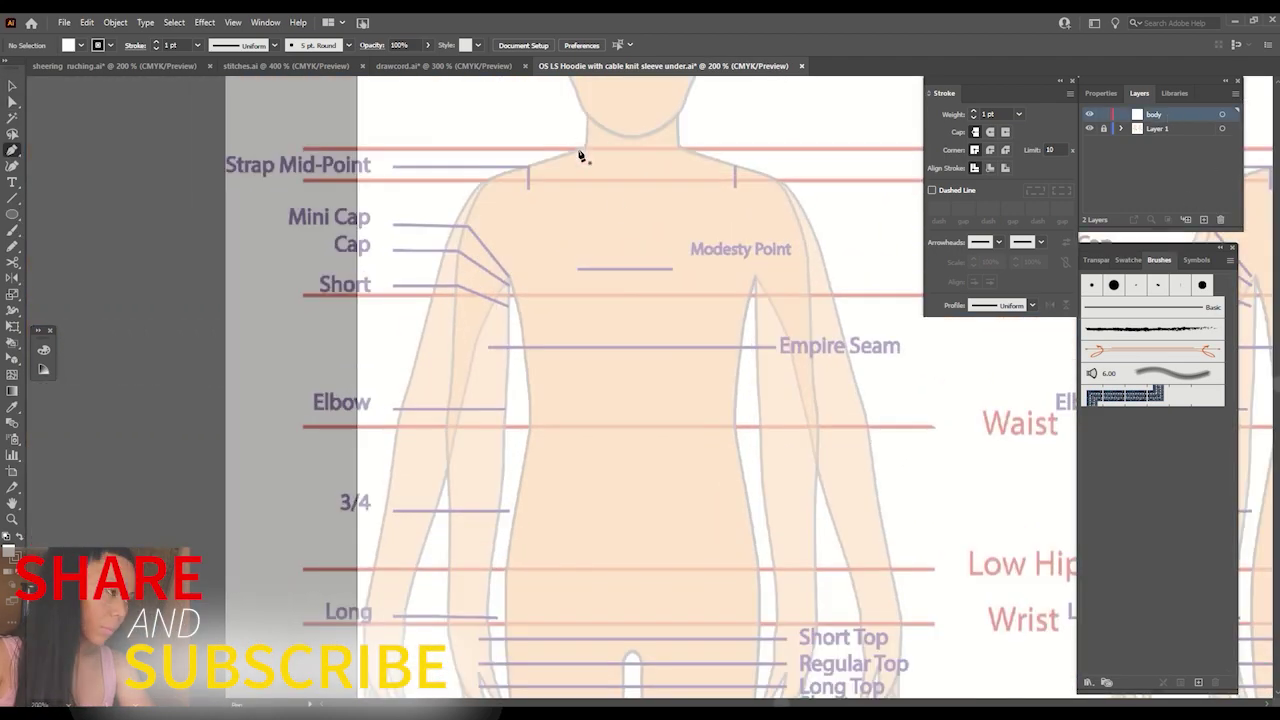
mouse_move(590, 162)
mouse_down()
mouse_move(580, 148)
mouse_move(100, 540)
mouse_up()
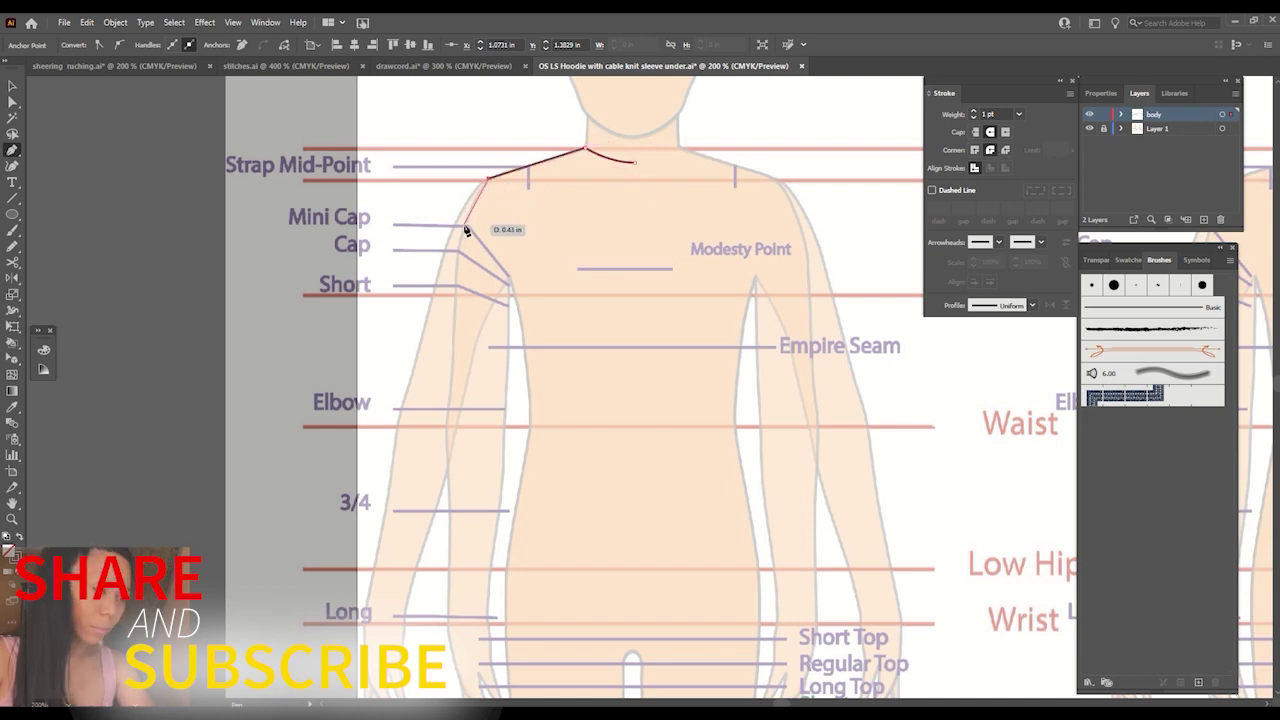
drag(487, 180, 507, 163)
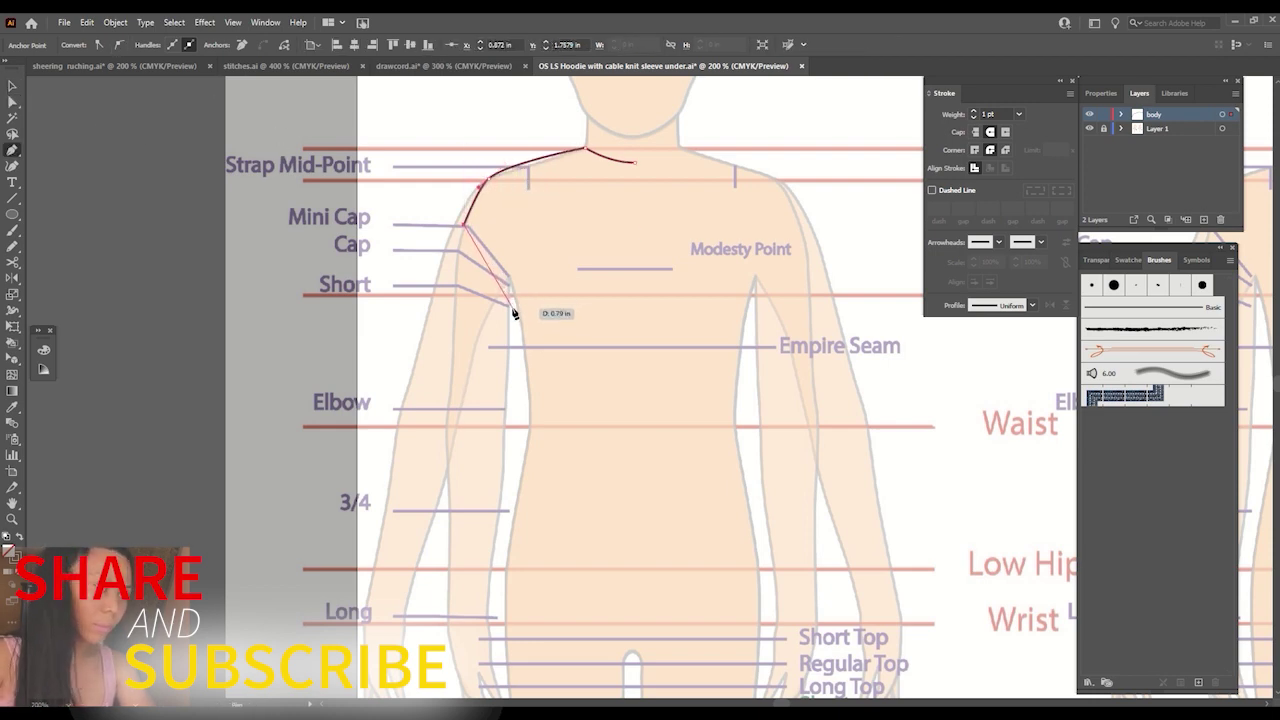
drag(510, 304, 517, 310)
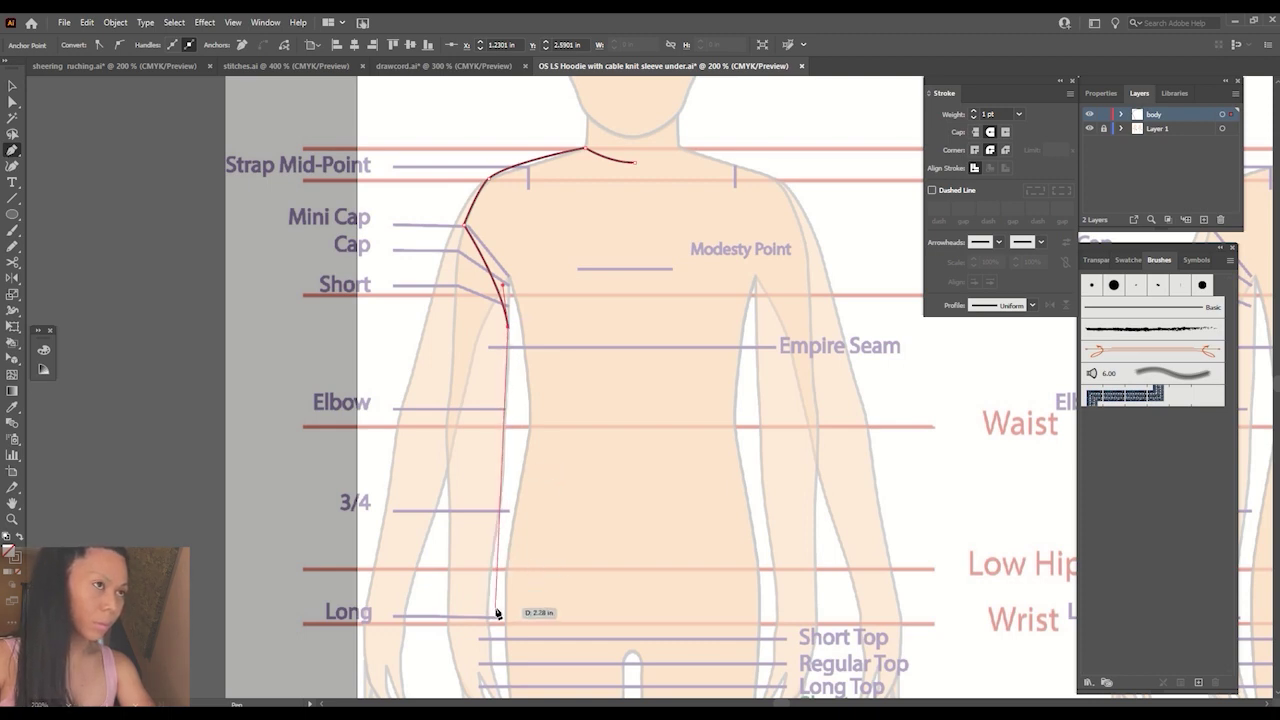
drag(498, 613, 491, 611)
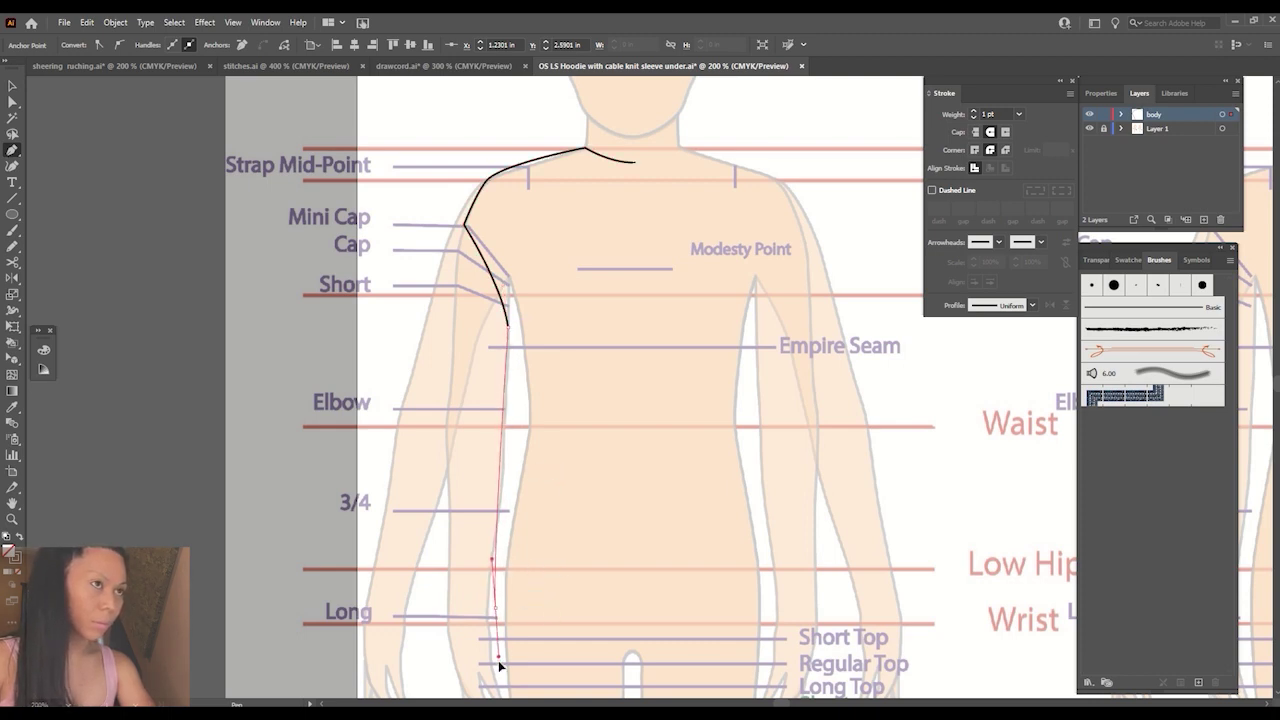
click(634, 657)
click(12, 86)
Curve the side seam into a rounded hem corner.
click(398, 222)
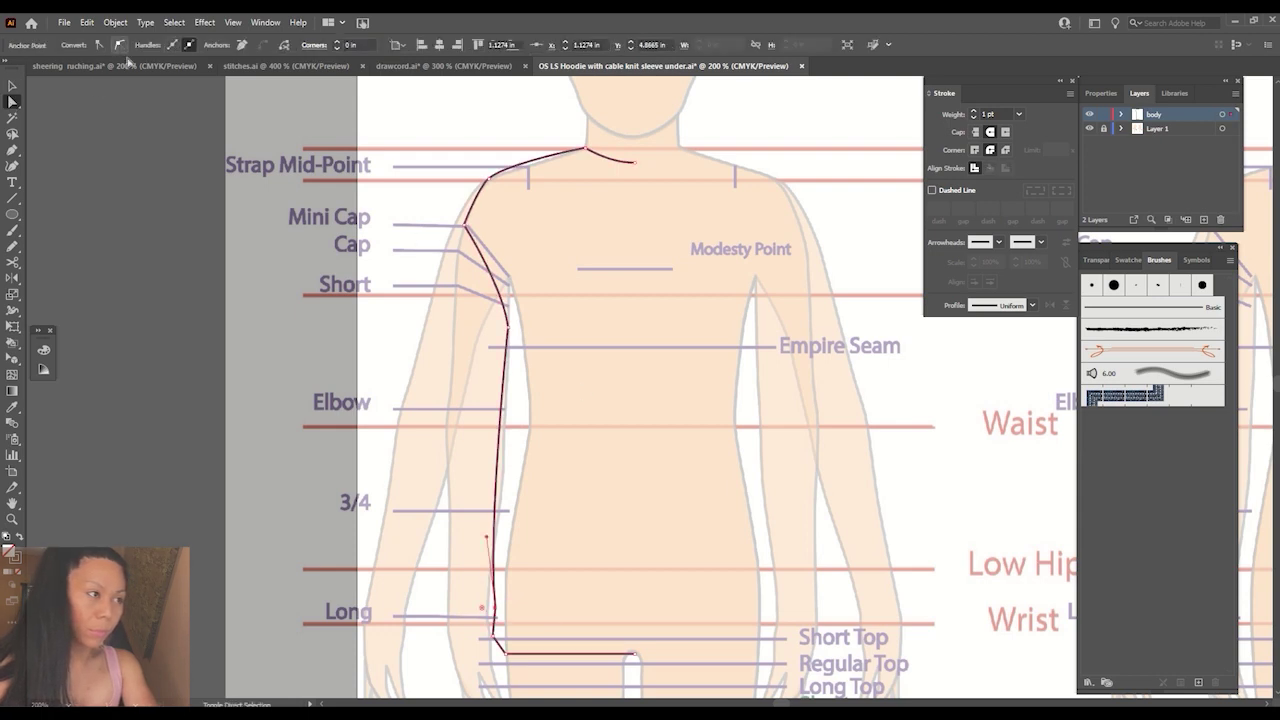
click(497, 612)
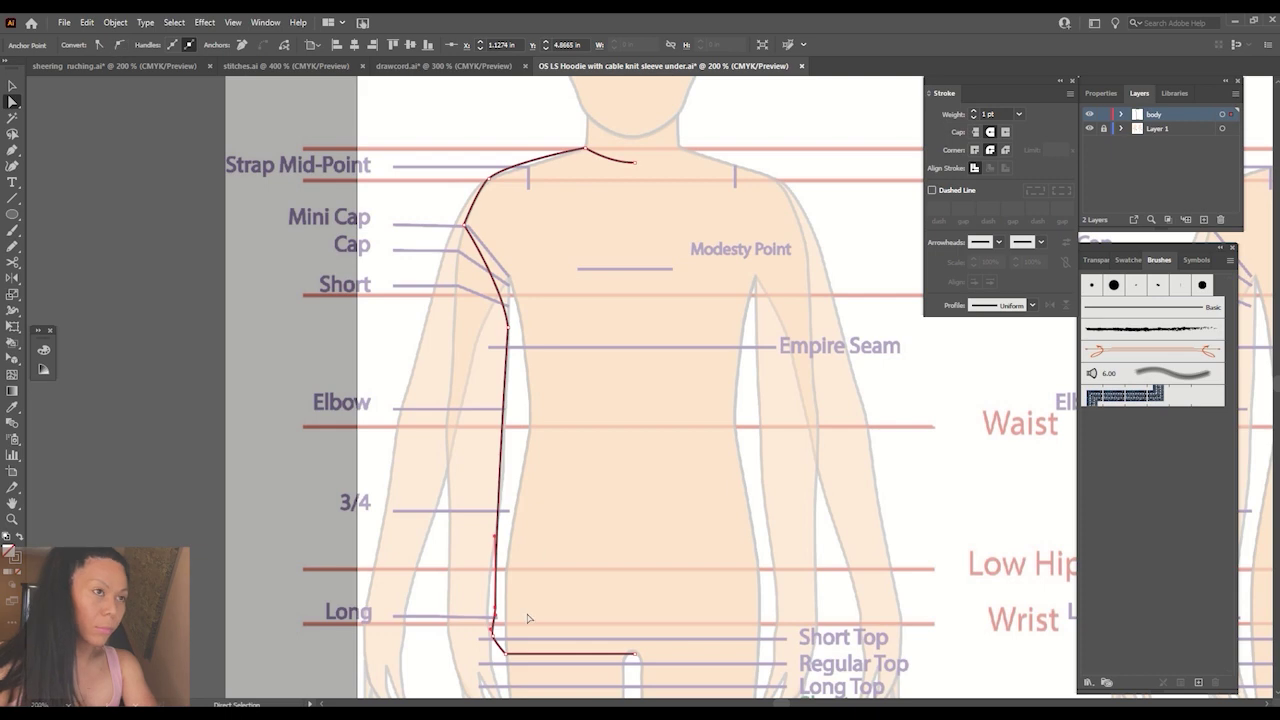
key(ctrl+plus)
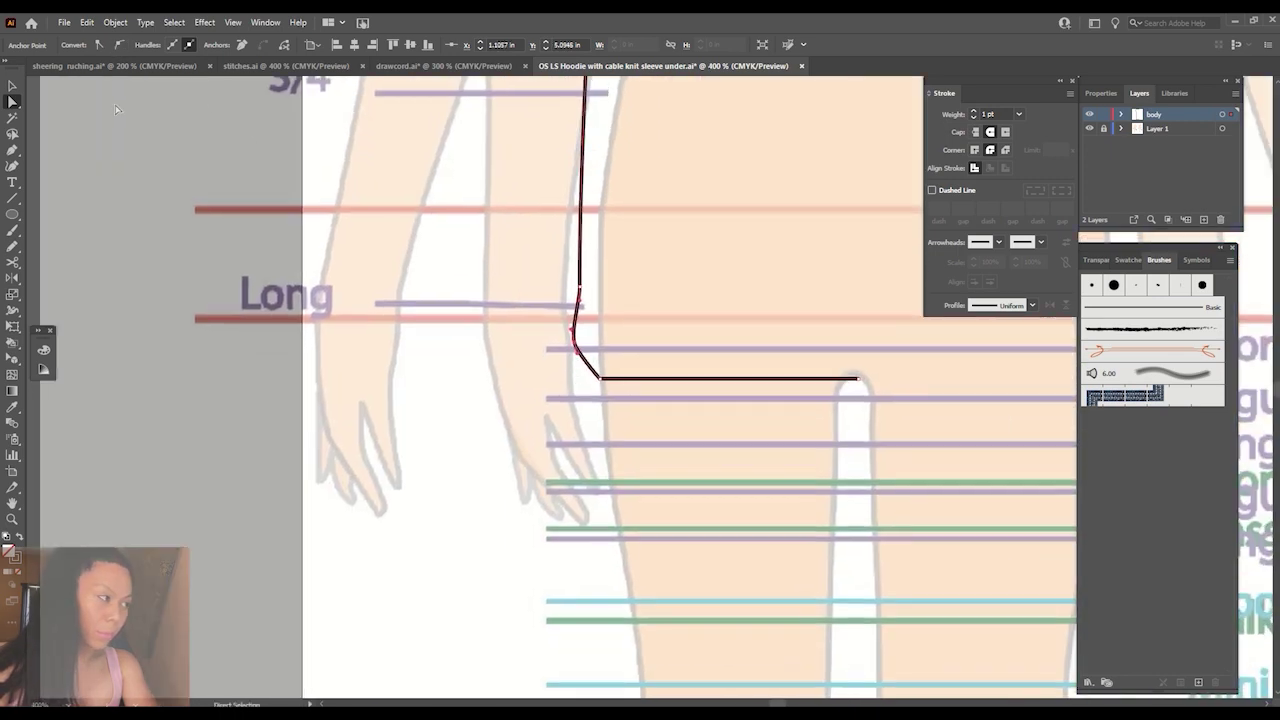
drag(582, 308, 604, 284)
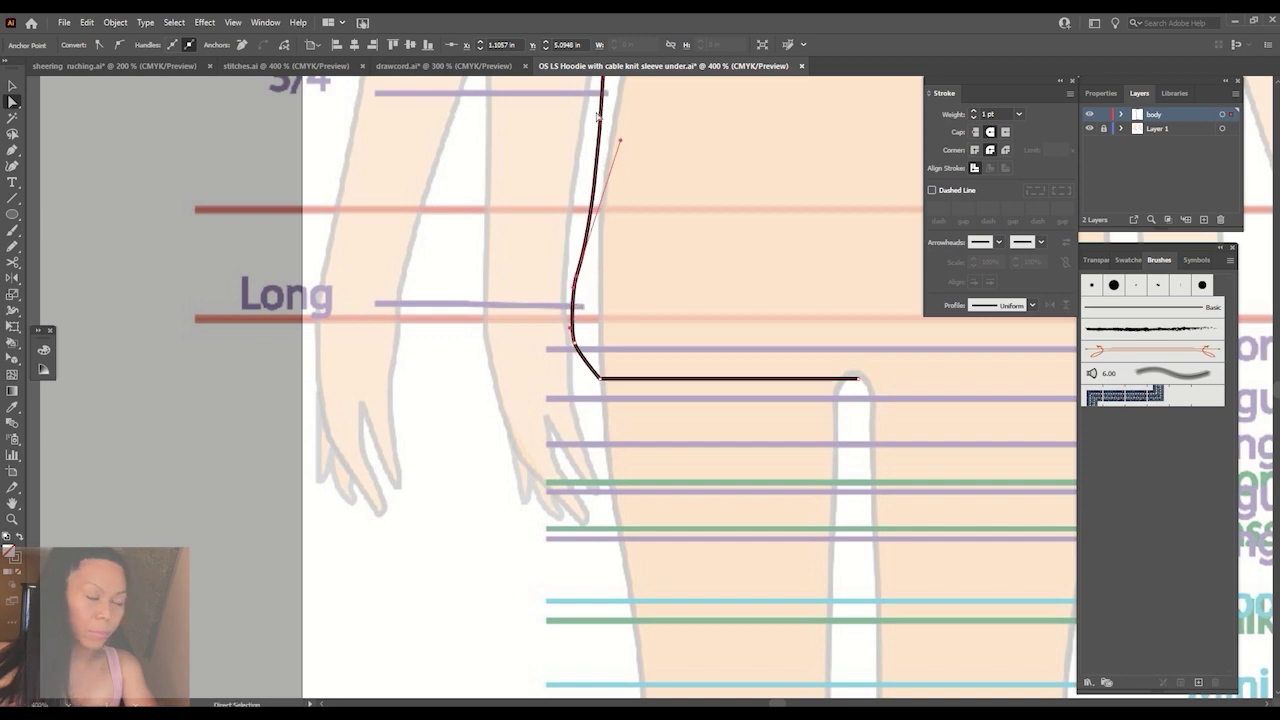
key(ctrl+minus)
key(ctrl+minus)
key(ctrl+minus)
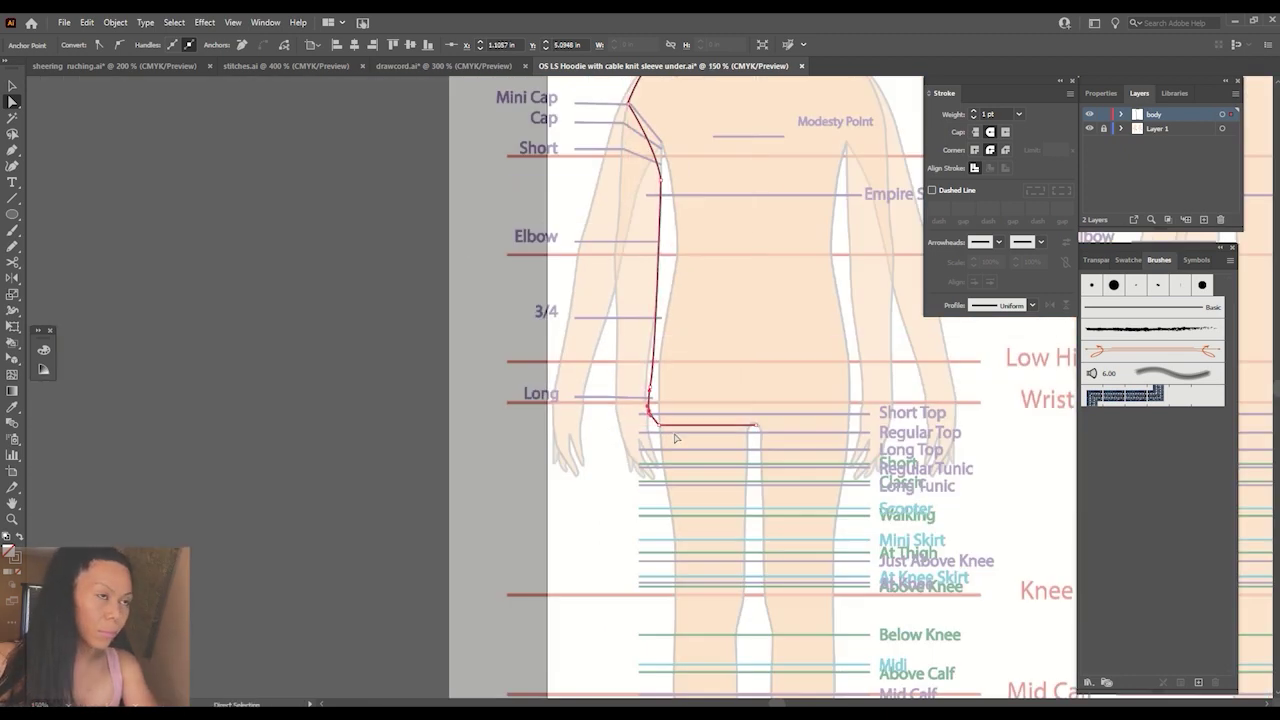
key(ctrl+plus)
key(ctrl+plus)
key(ctrl+plus)
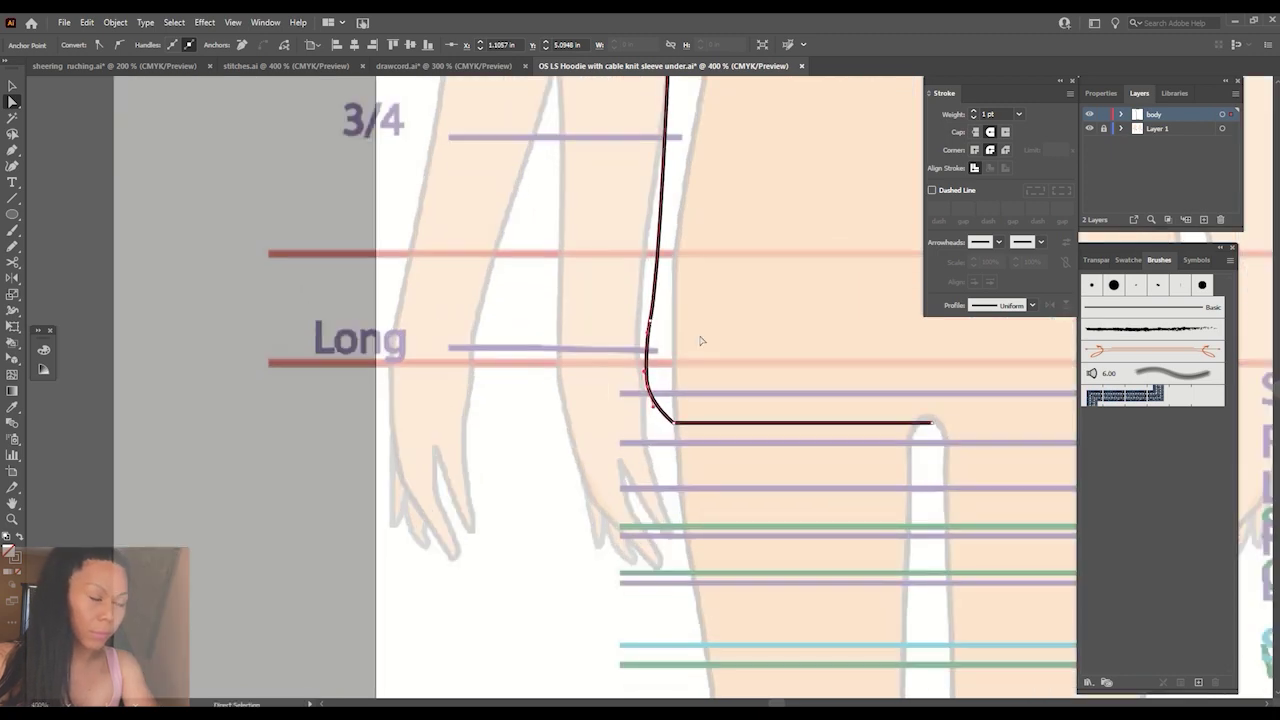
click(700, 338)
key(ctrl+minus)
key(ctrl+minus)
key(ctrl+minus)
key(ctrl+minus)
Mirror a copy of the half-body outline to form the other side.
drag(700, 338, 657, 347)
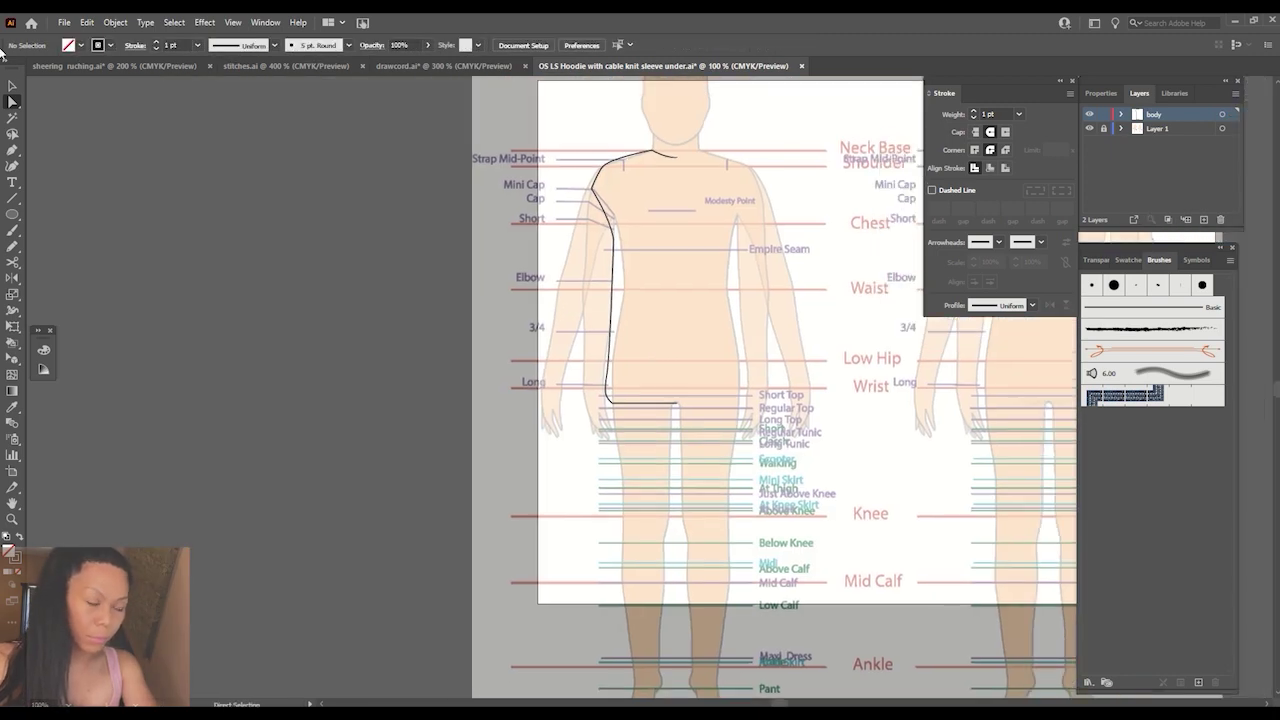
drag(544, 155, 671, 331)
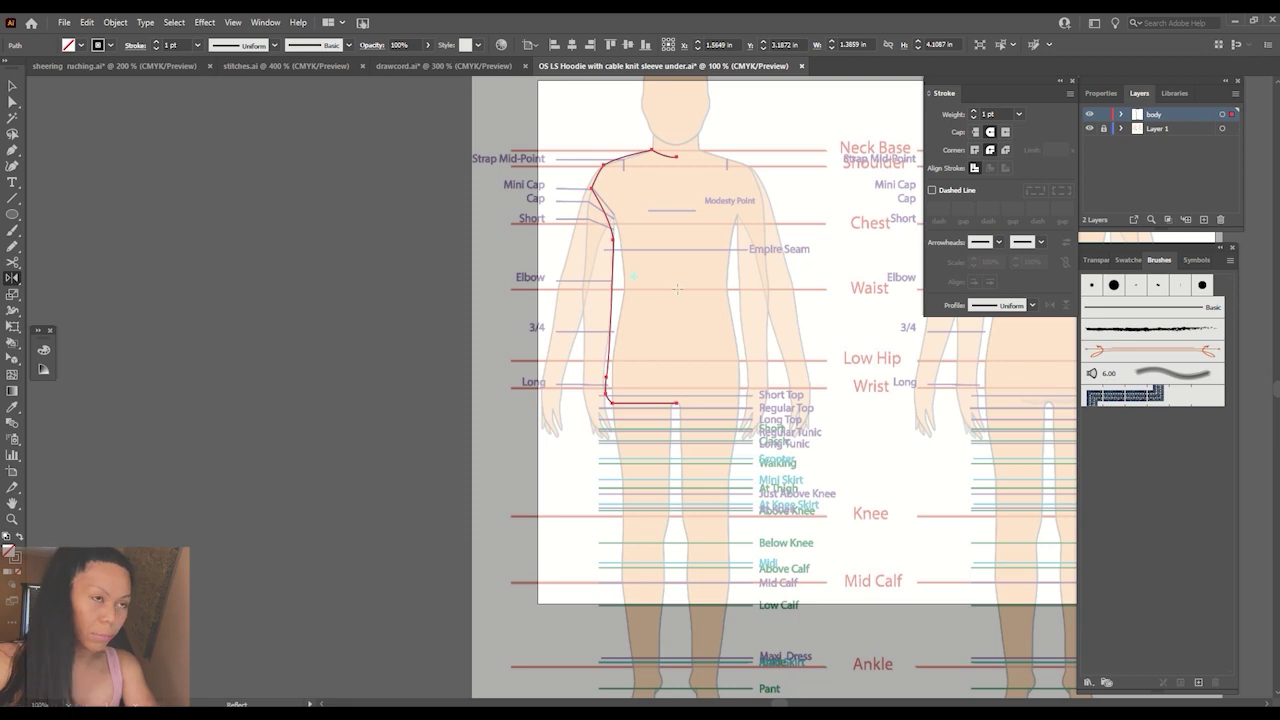
alt+click(677, 289)
click(894, 490)
Join the two outline halves into one closed shape and nudge it slightly left.
key(ctrl+plus)
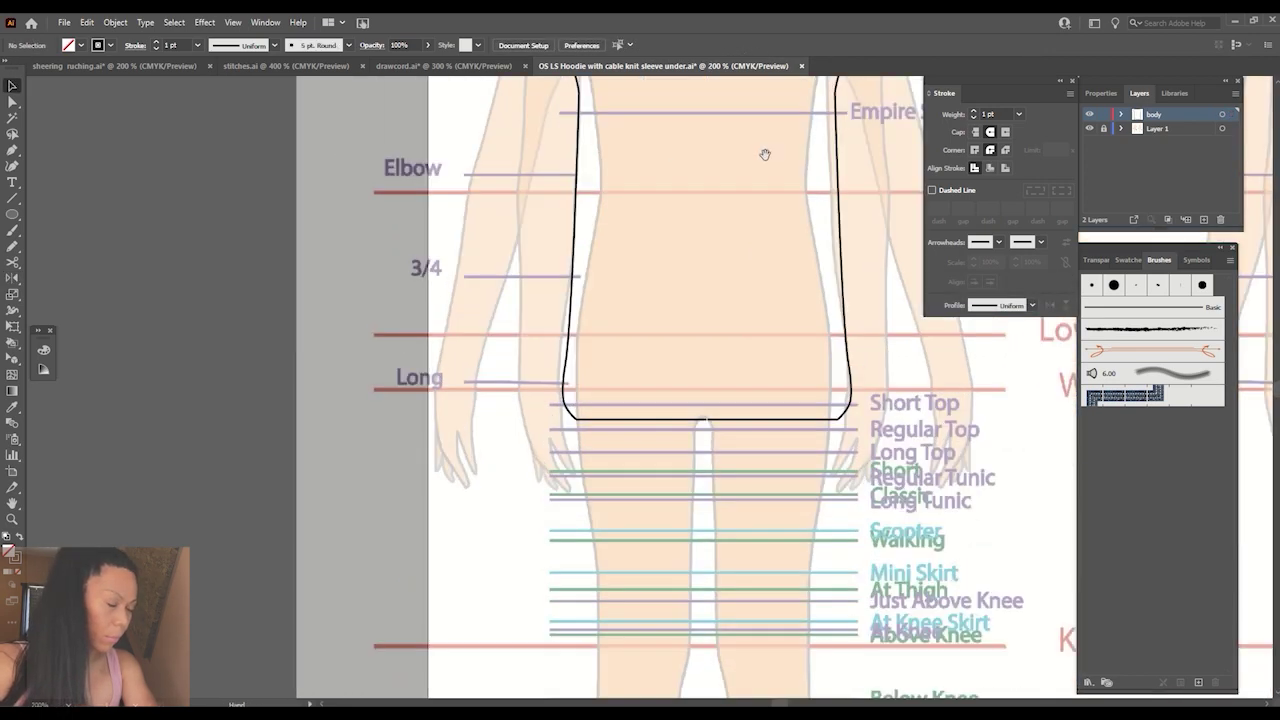
scroll(586, 186, up, 5)
key(ctrl+a)
right_click(598, 218)
click(628, 318)
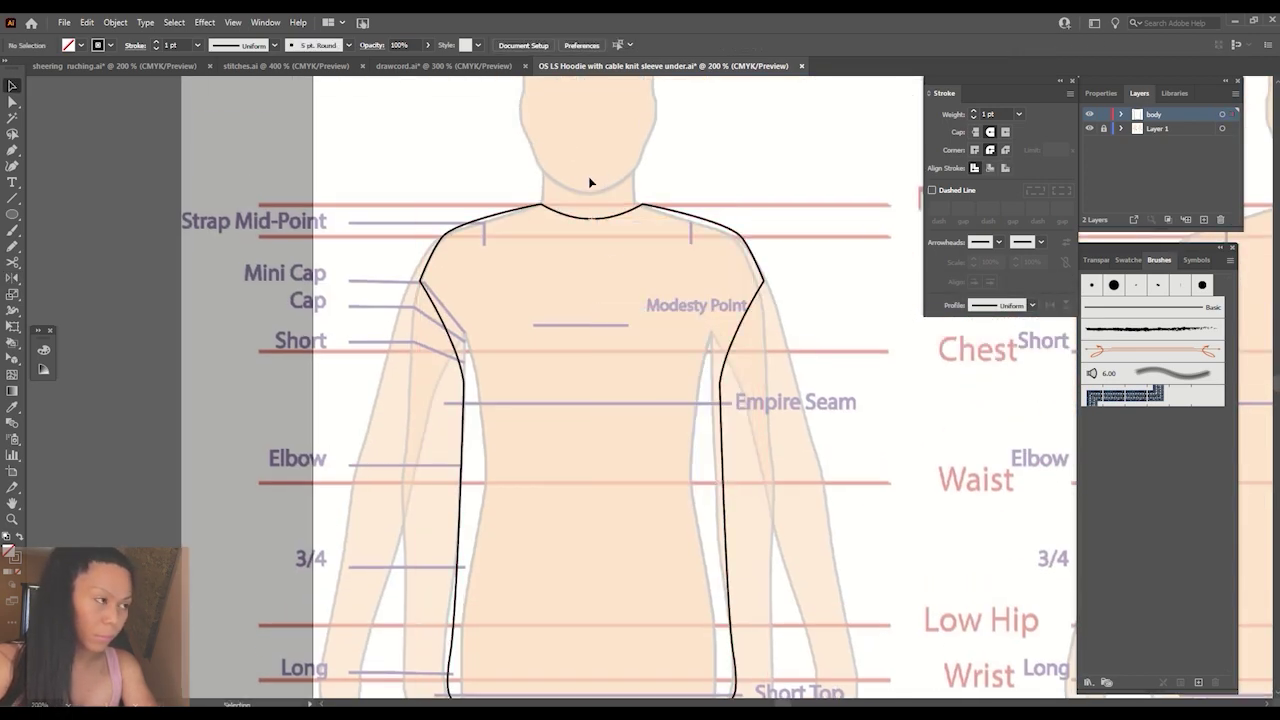
right_click(612, 222)
click(829, 220)
click(827, 262)
key(ctrl+plus)
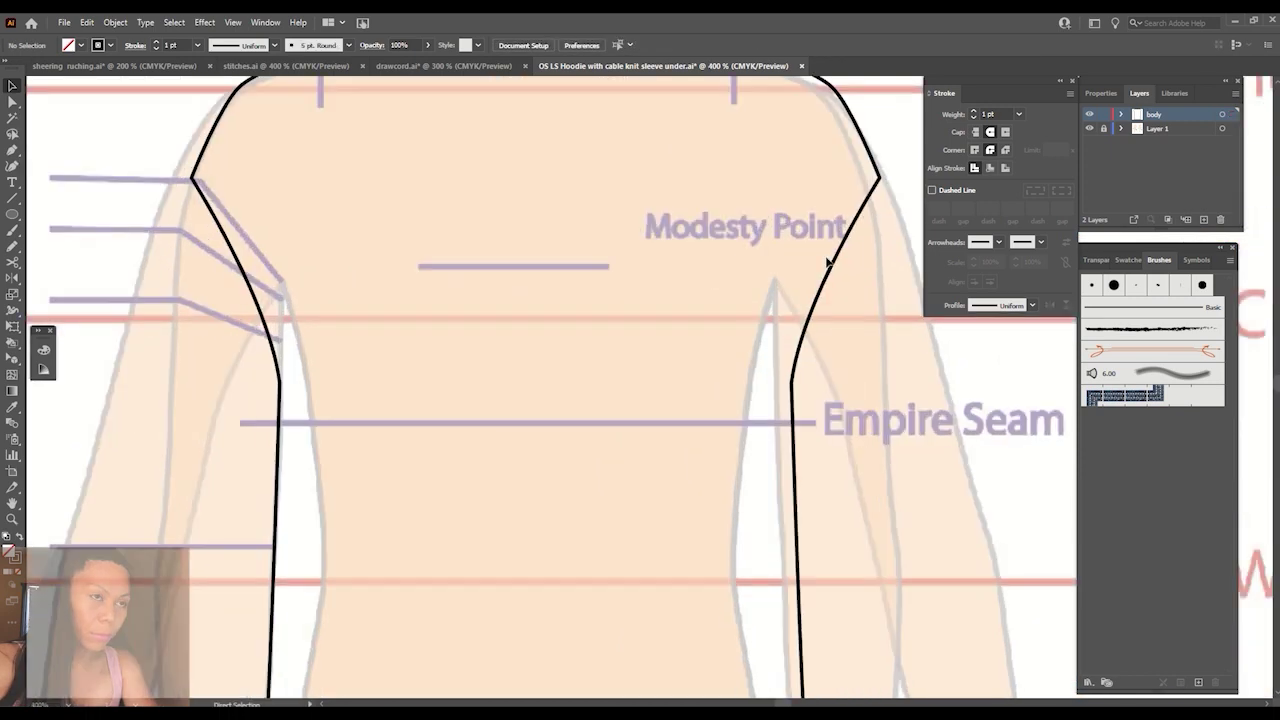
drag(479, 215, 572, 364)
drag(552, 204, 546, 204)
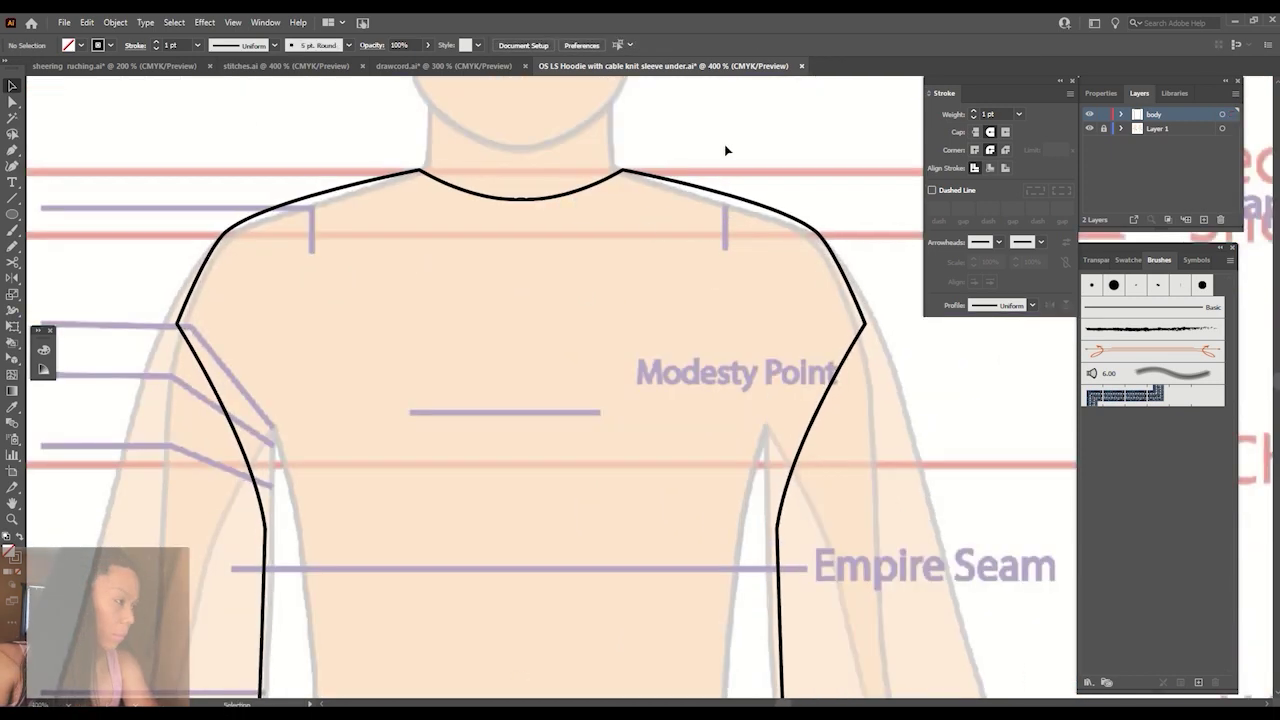
Fill the body shape with white.
key(ctrl+minus)
key(ctrl+minus)
key(ctrl+minus)
scroll(724, 144, down, 2)
click(76, 44)
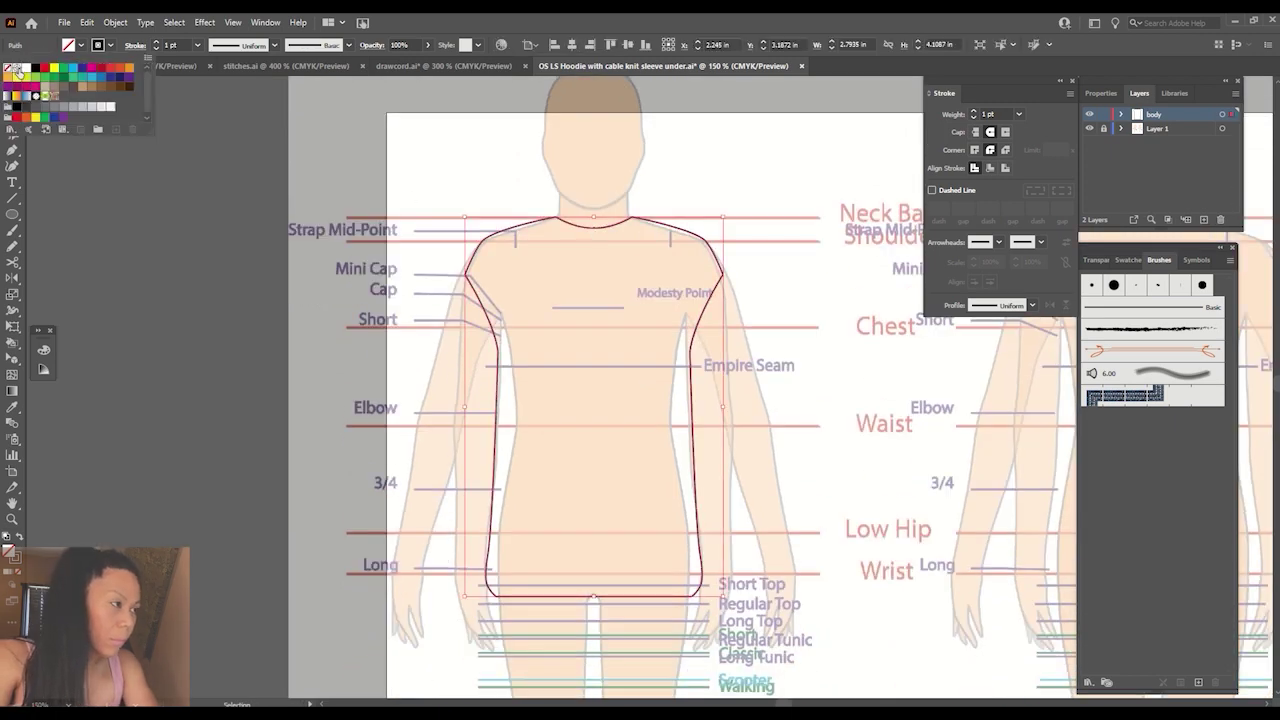
click(22, 72)
click(172, 167)
Copy the white top onto the right croqui figure.
key(ctrl+minus)
key(ctrl+minus)
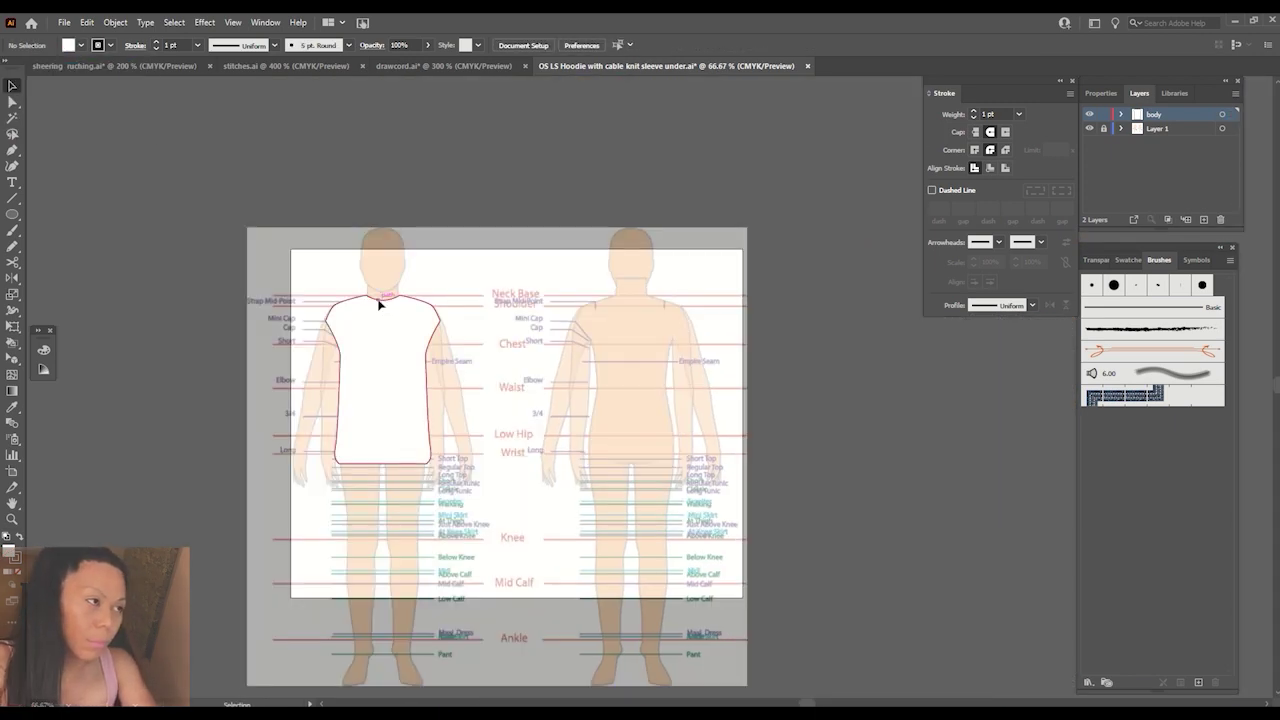
drag(379, 305, 626, 303)
key(ctrl+plus)
key(ctrl+plus)
key(ctrl+plus)
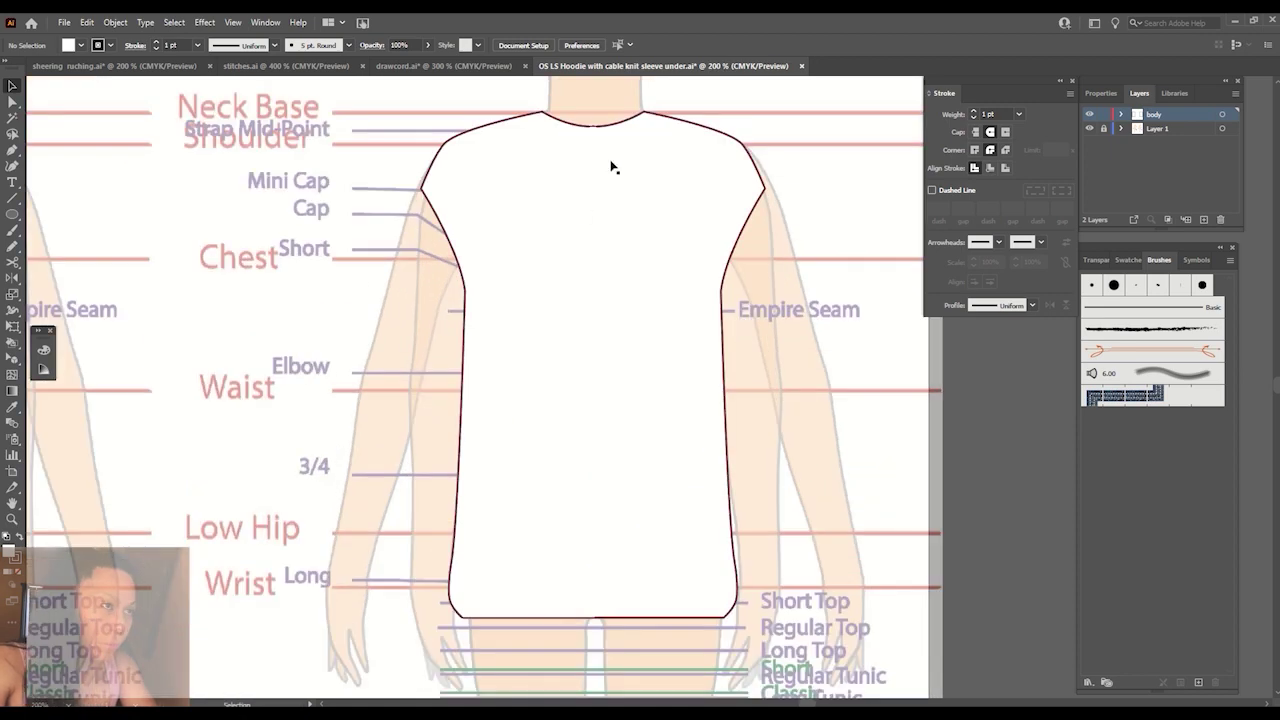
click(594, 125)
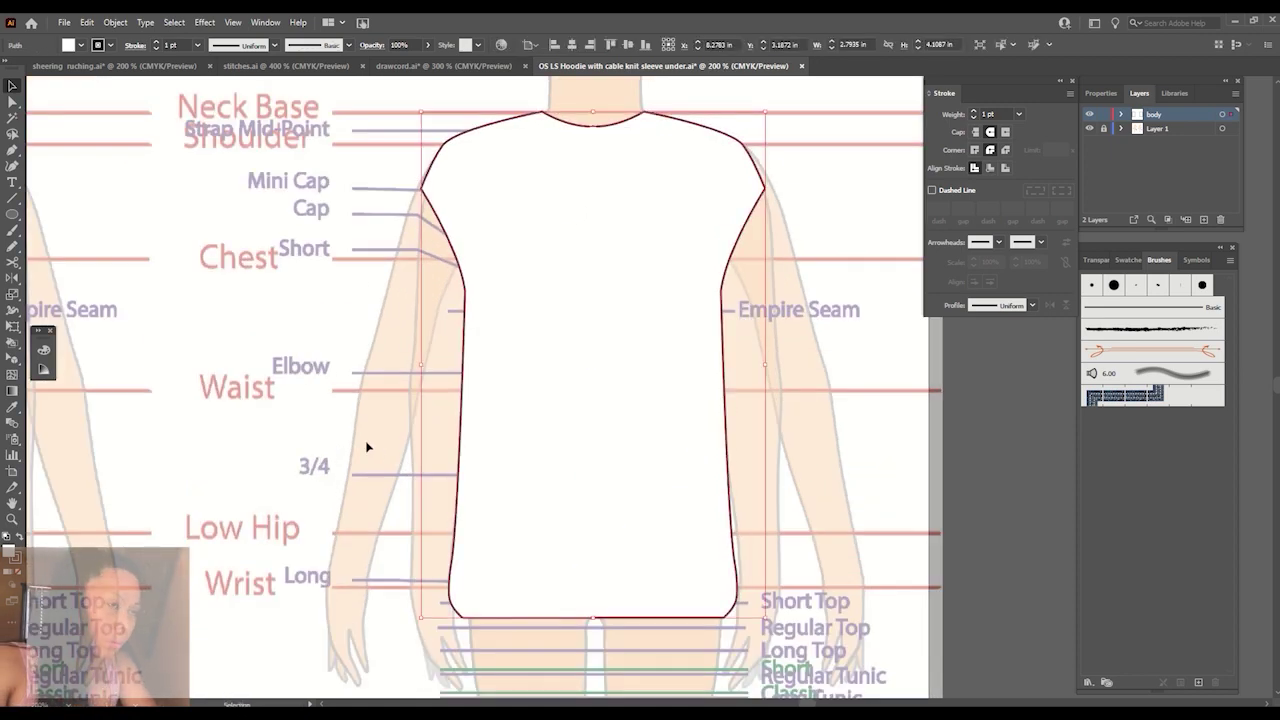
click(332, 420)
key(ctrl+minus)
key(ctrl+minus)
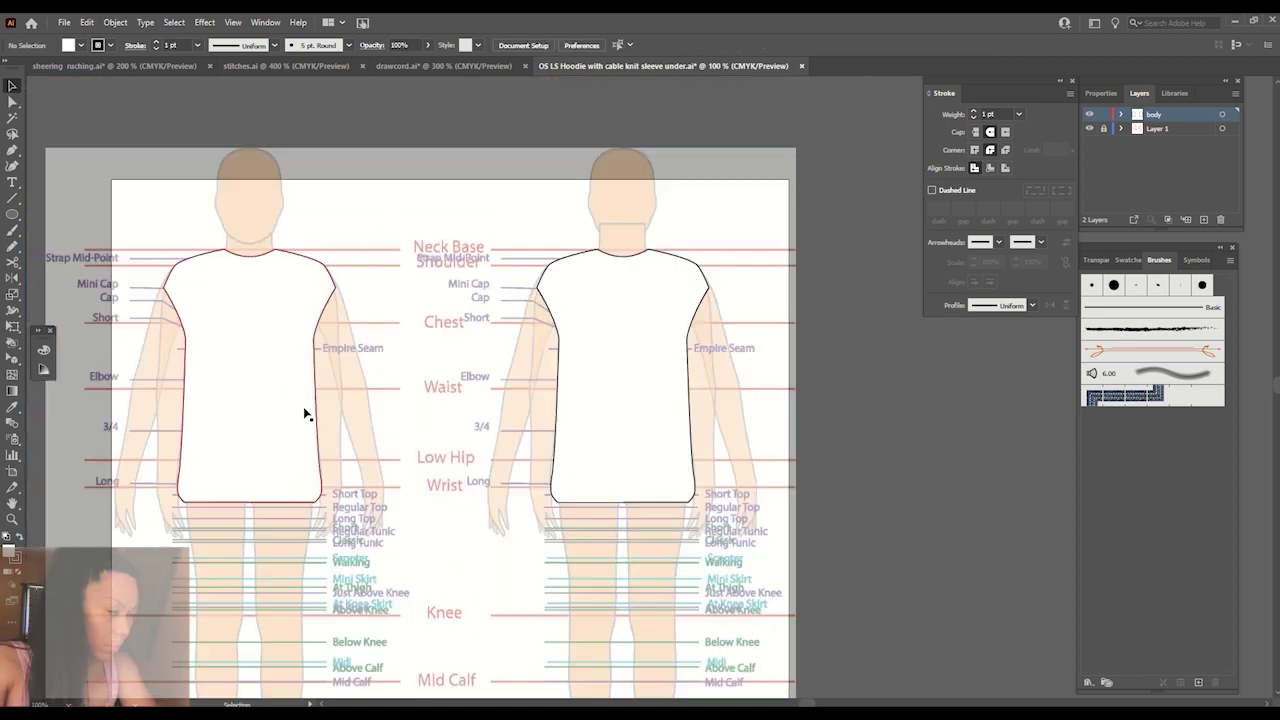
scroll(305, 414, left, 3)
Add a new sleeves layer.
click(1158, 128)
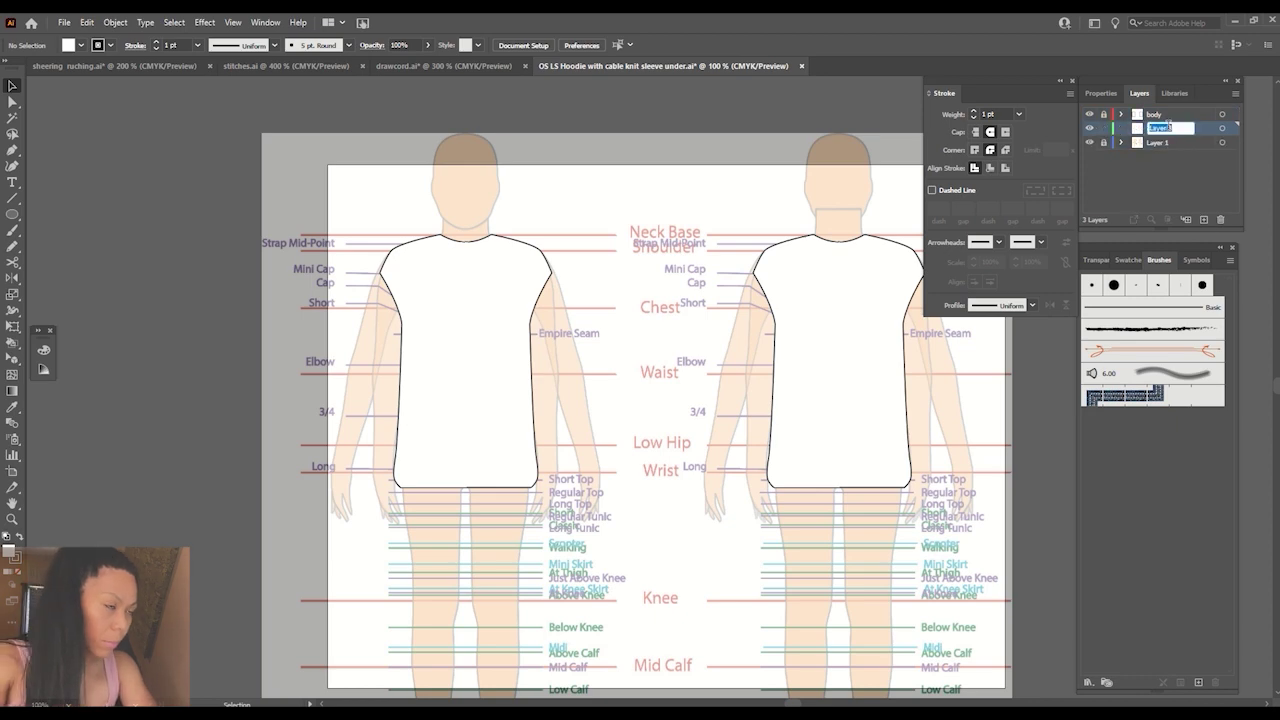
scroll(280, 297, left, 3)
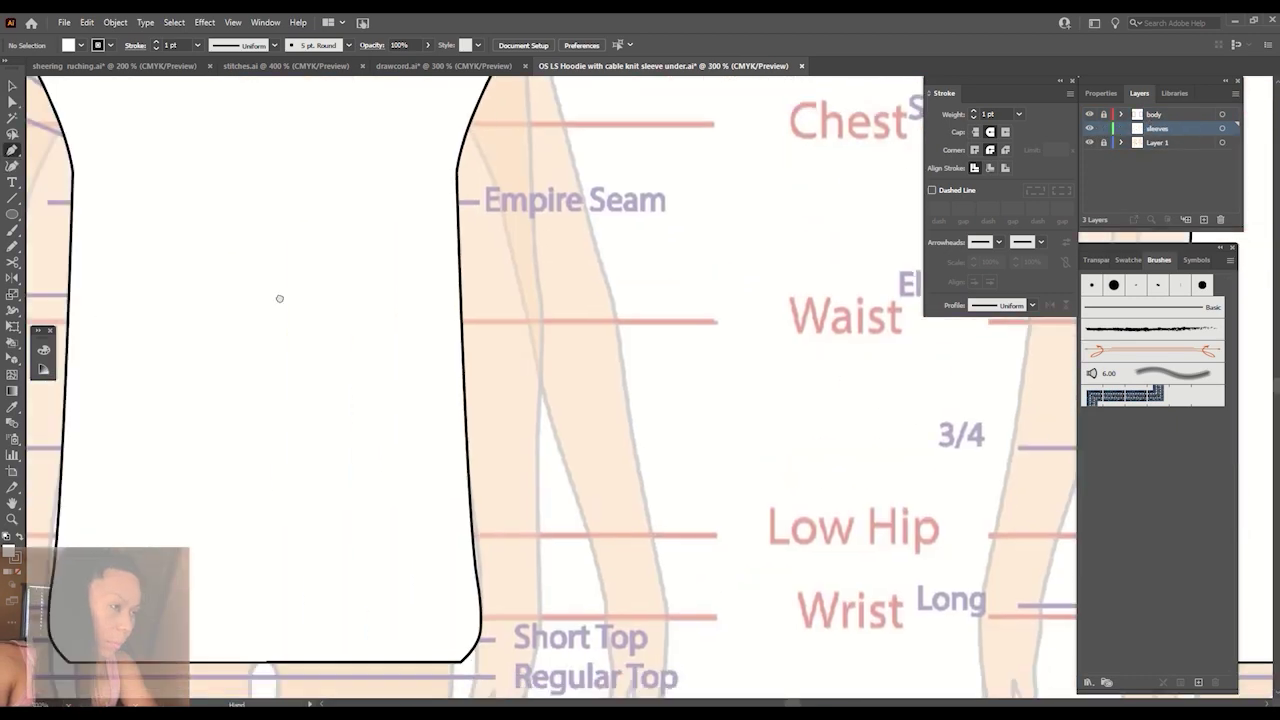
scroll(423, 363, left, 5)
key(ctrl+minus)
Start a left-sleeve path from the shoulder, then undo and discard the attempt.
click(440, 208)
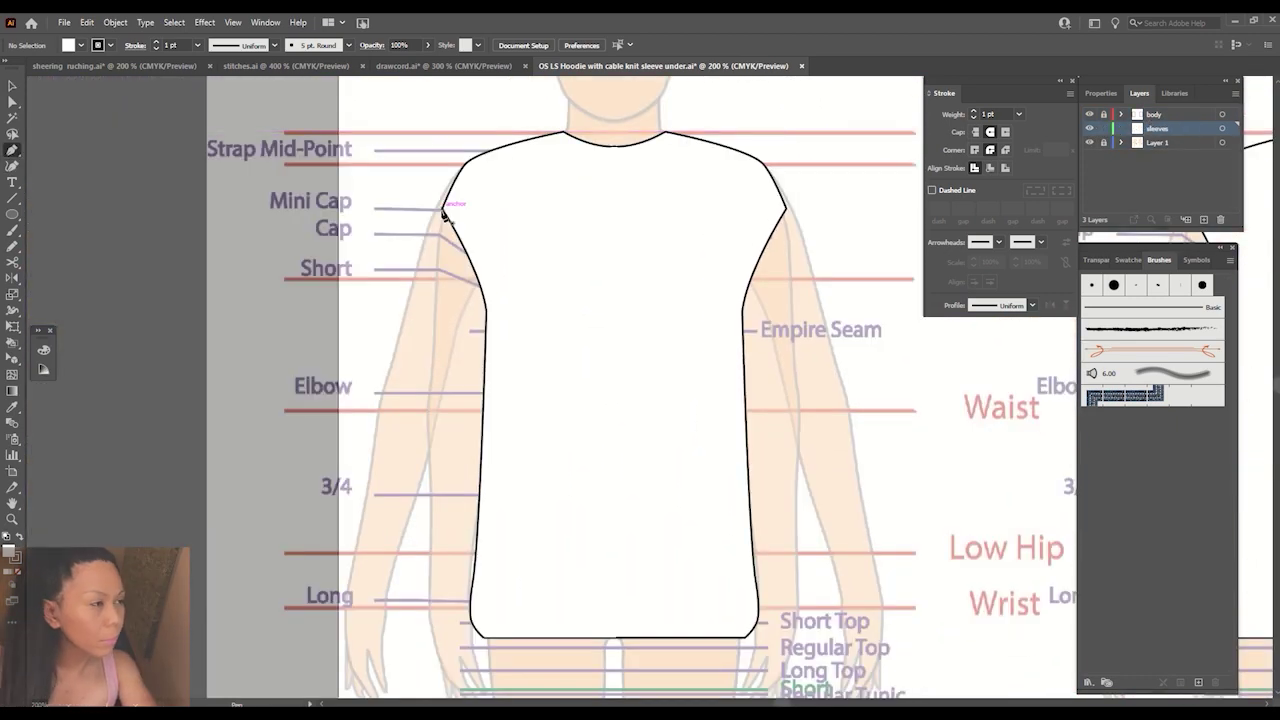
drag(409, 583, 415, 597)
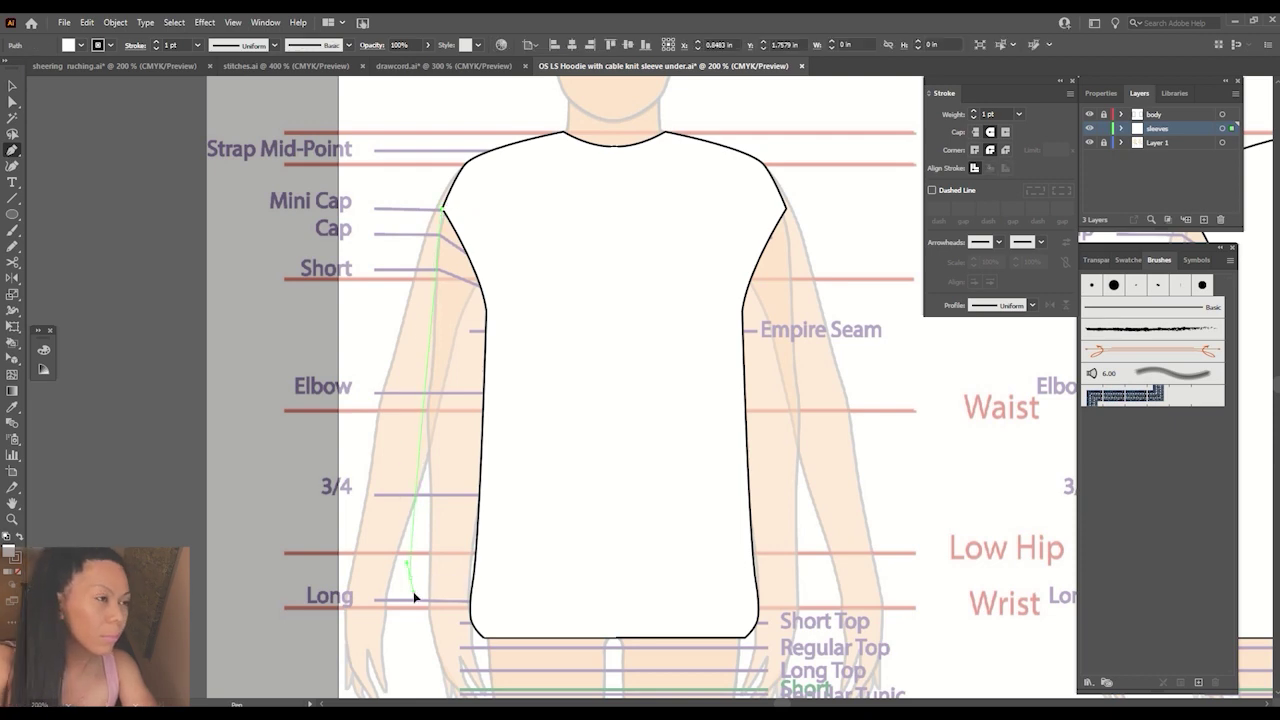
scroll(425, 693, down, 3)
drag(412, 445, 380, 449)
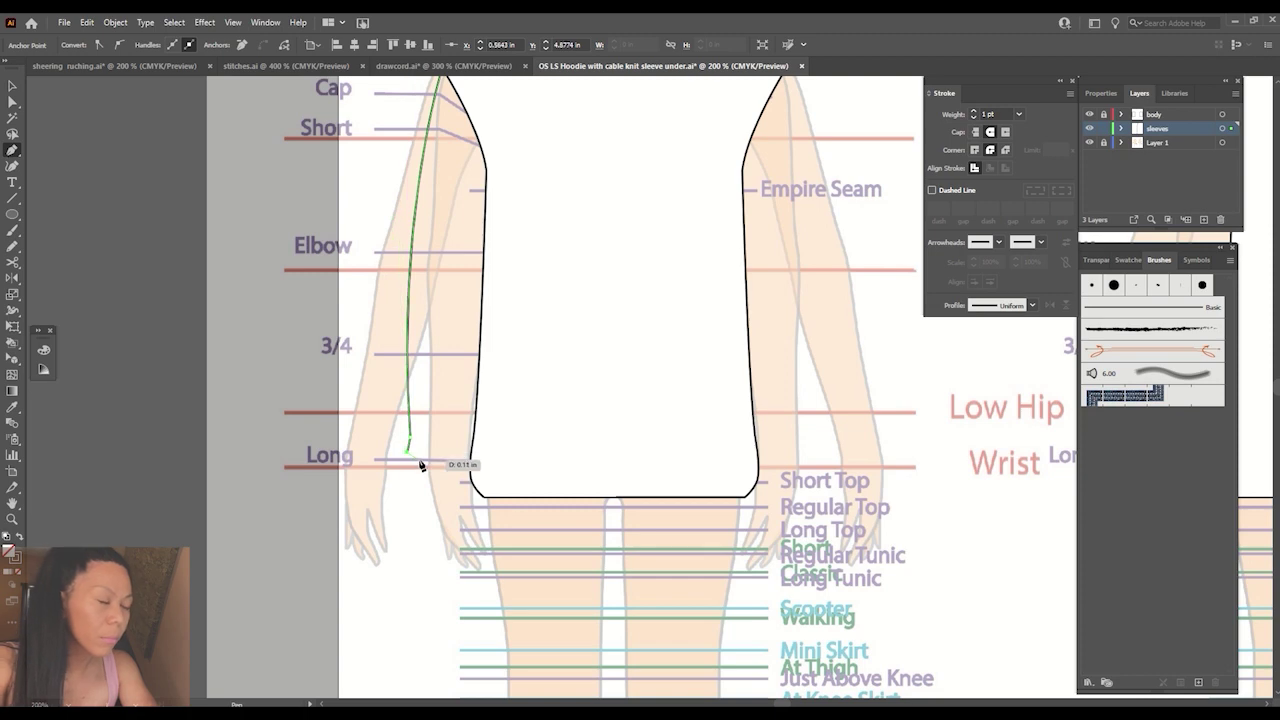
drag(380, 449, 381, 482)
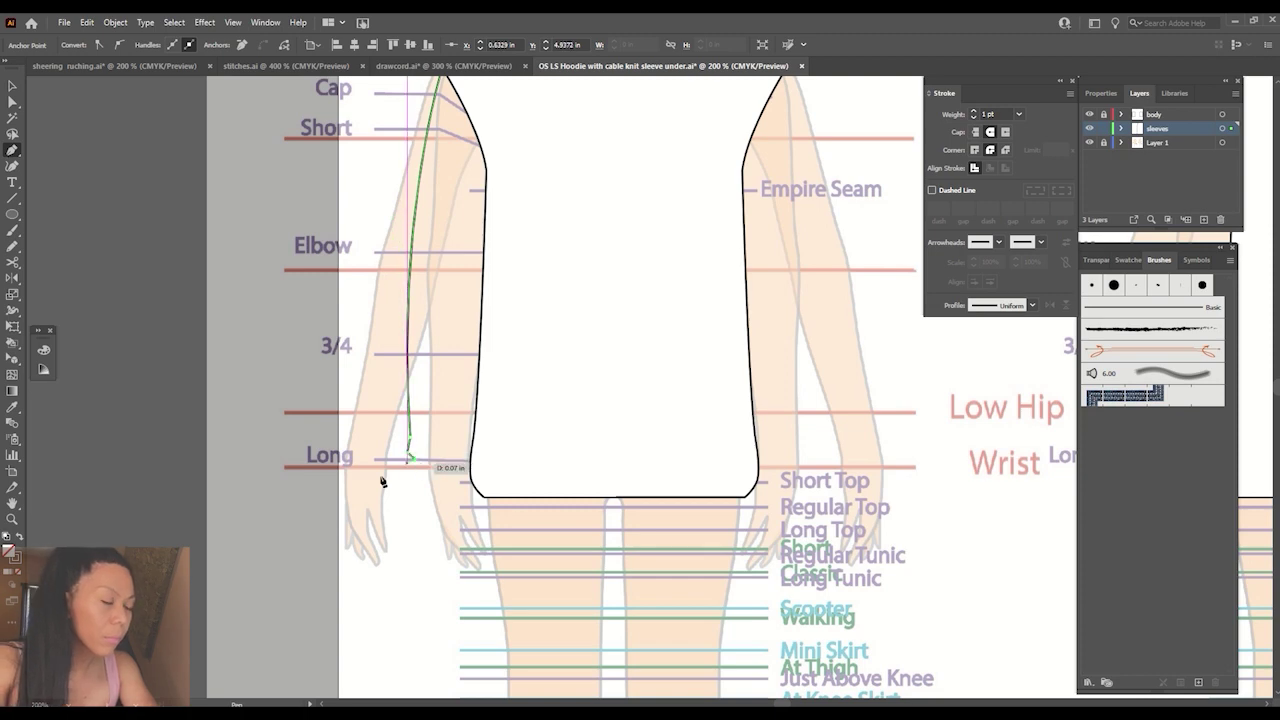
click(466, 460)
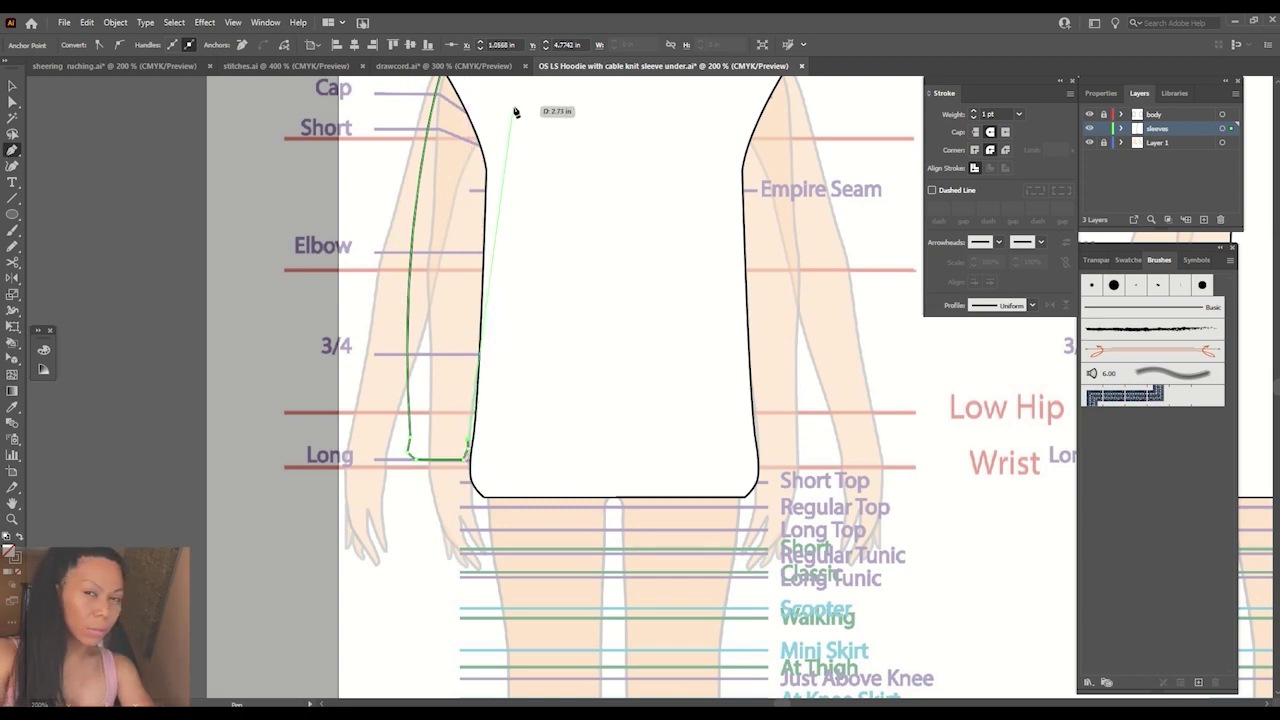
key(ctrl+z)
key(ctrl+z)
key(ctrl+z)
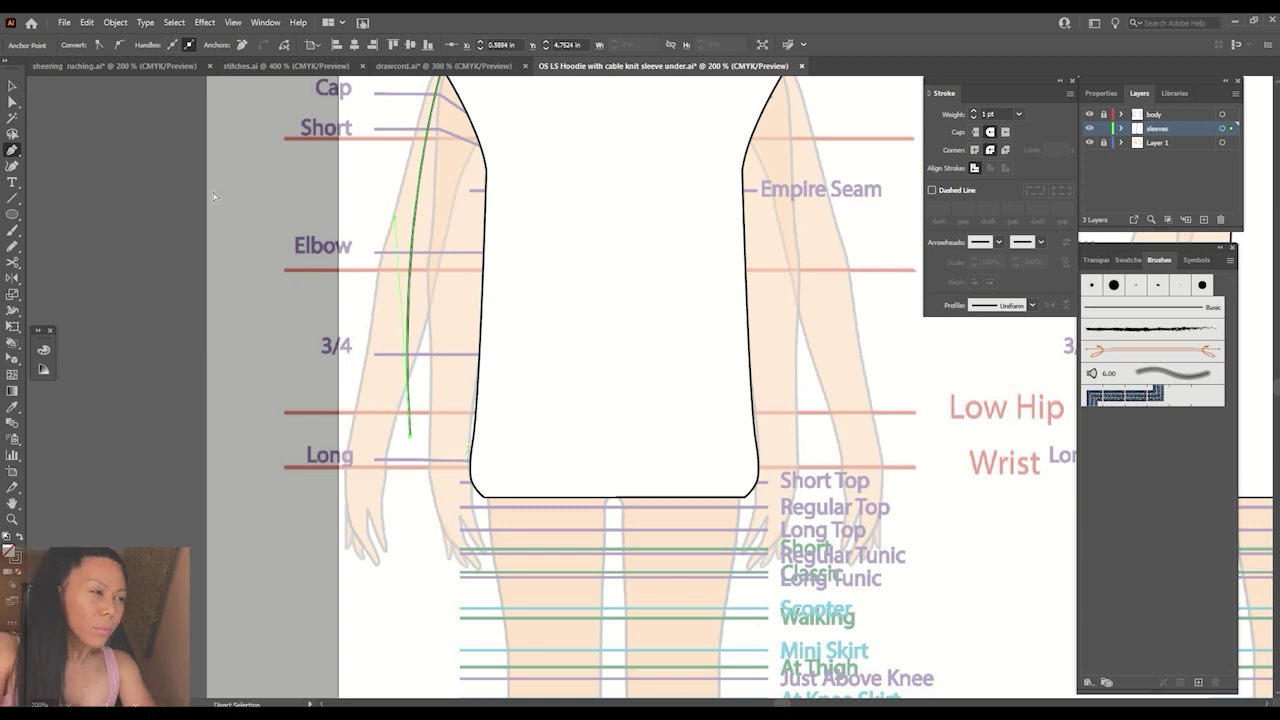
key(ctrl+z)
key(ctrl+z)
click(82, 45)
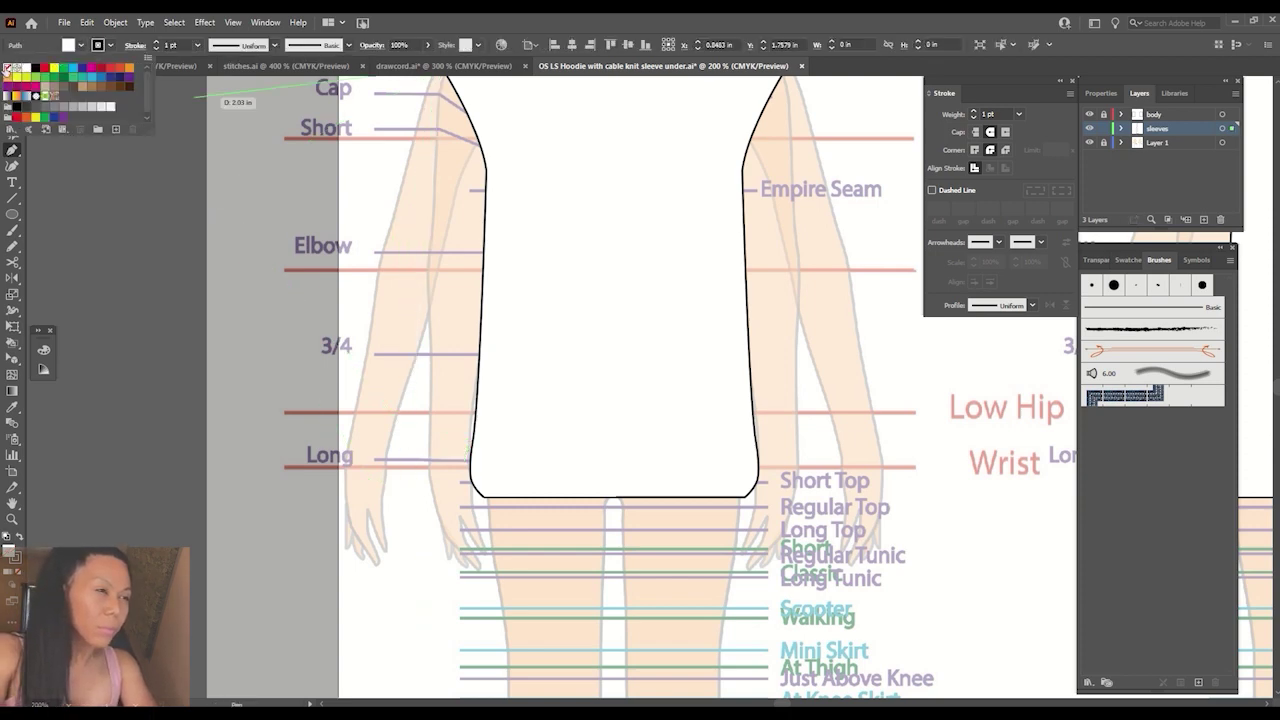
key(Escape)
Redraw the left sleeve: curved outer edge to the wrist, hem across, closed at the shoulder.
drag(285, 205, 241, 233)
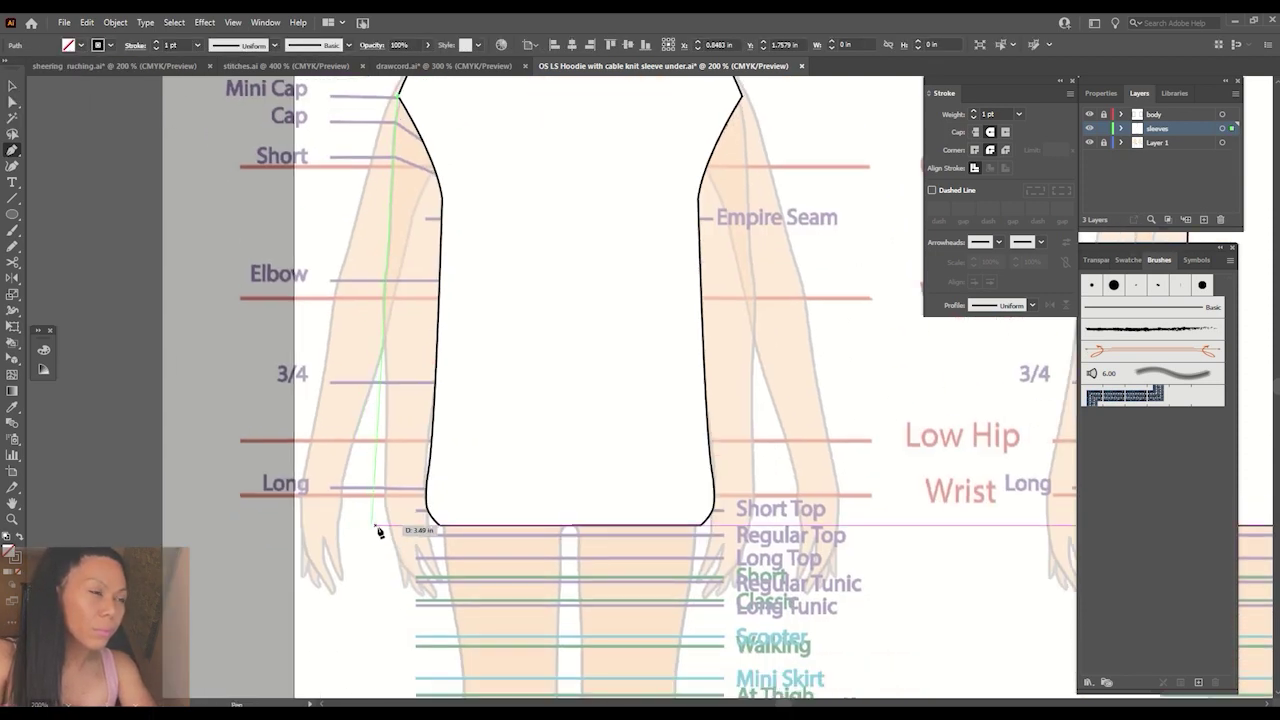
drag(370, 530, 382, 642)
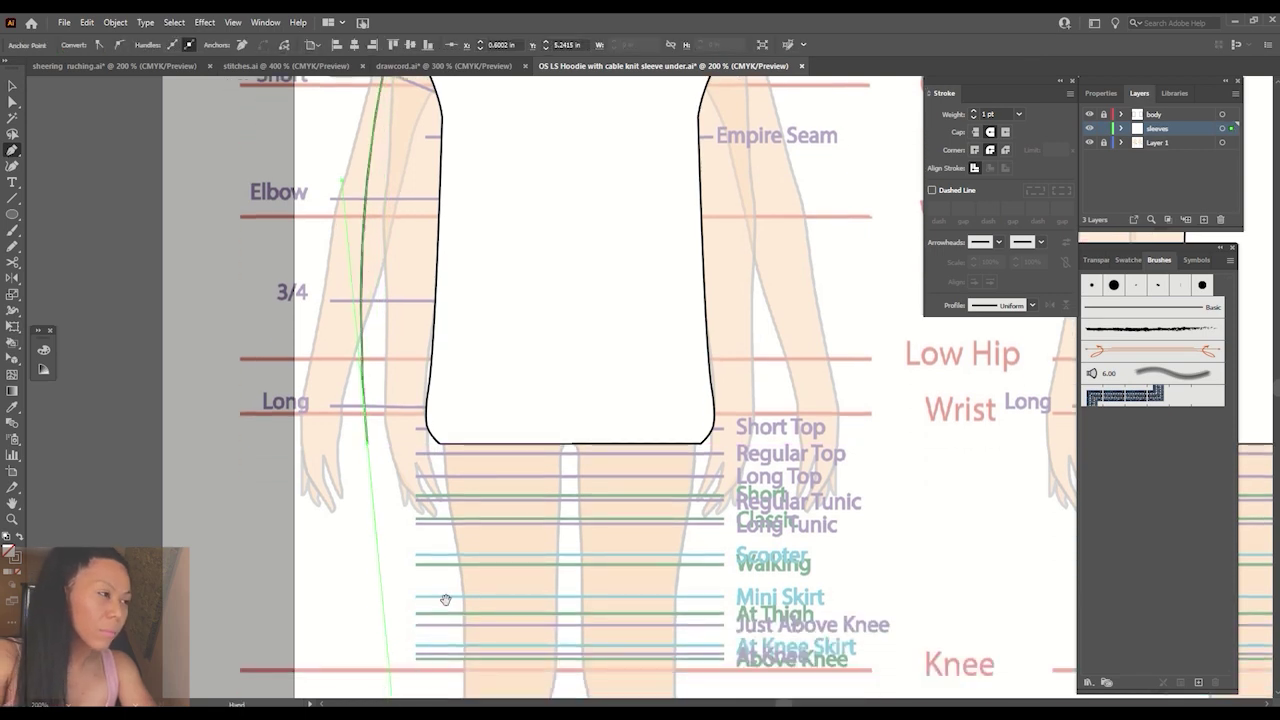
click(333, 582)
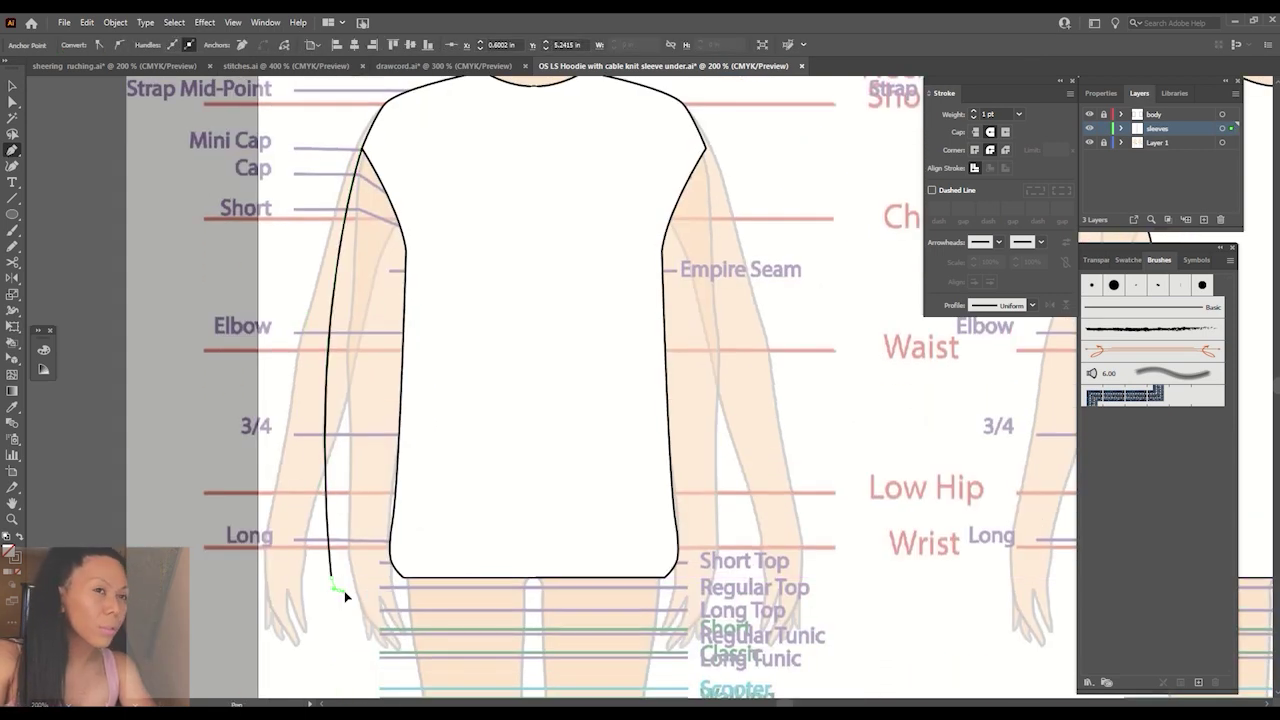
mouse_move(338, 590)
mouse_down()
mouse_move(369, 592)
mouse_move(387, 572)
mouse_up()
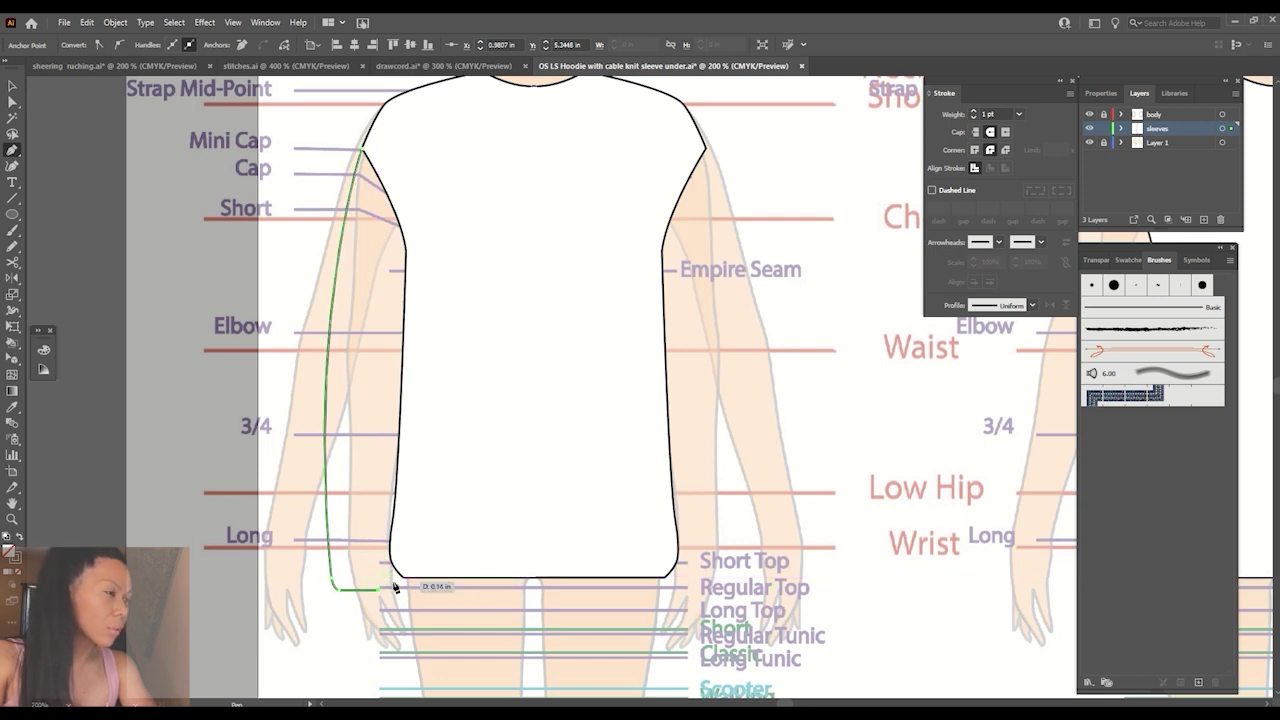
ctrl+click(387, 570)
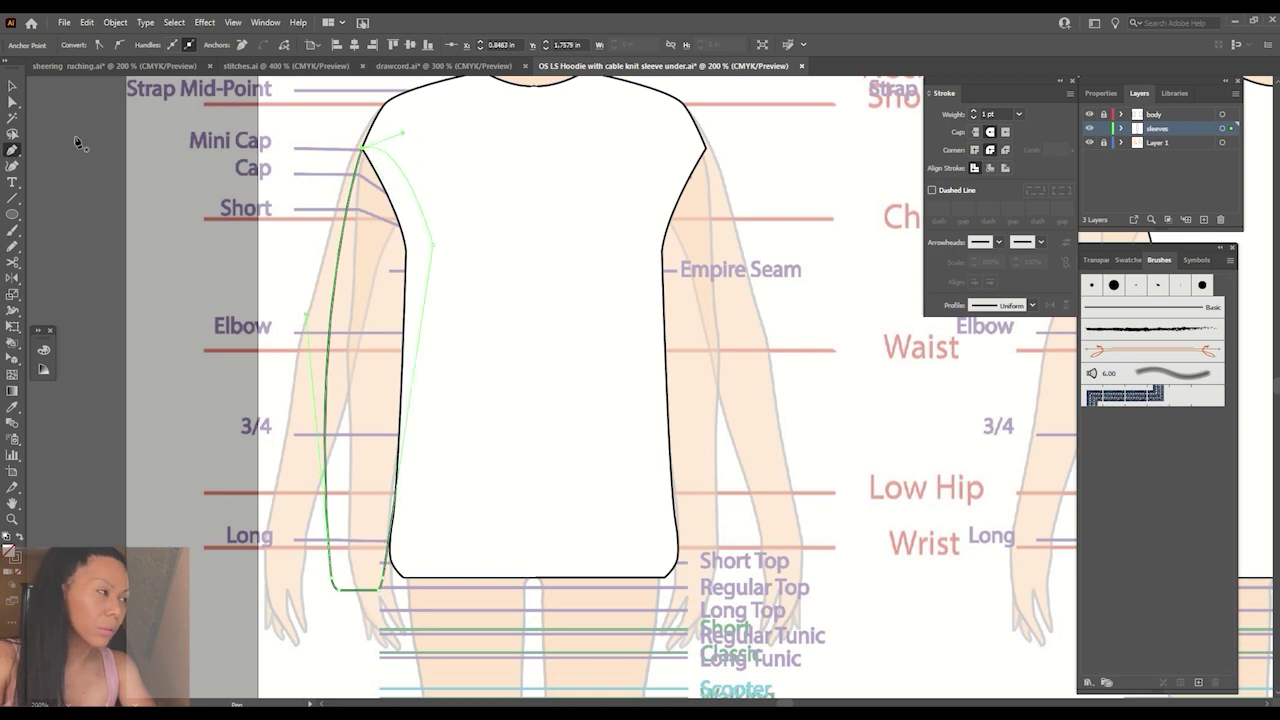
click(12, 86)
click(155, 225)
click(334, 436)
Fill the left sleeve white and add an anchor to reshape its inner edge.
click(68, 45)
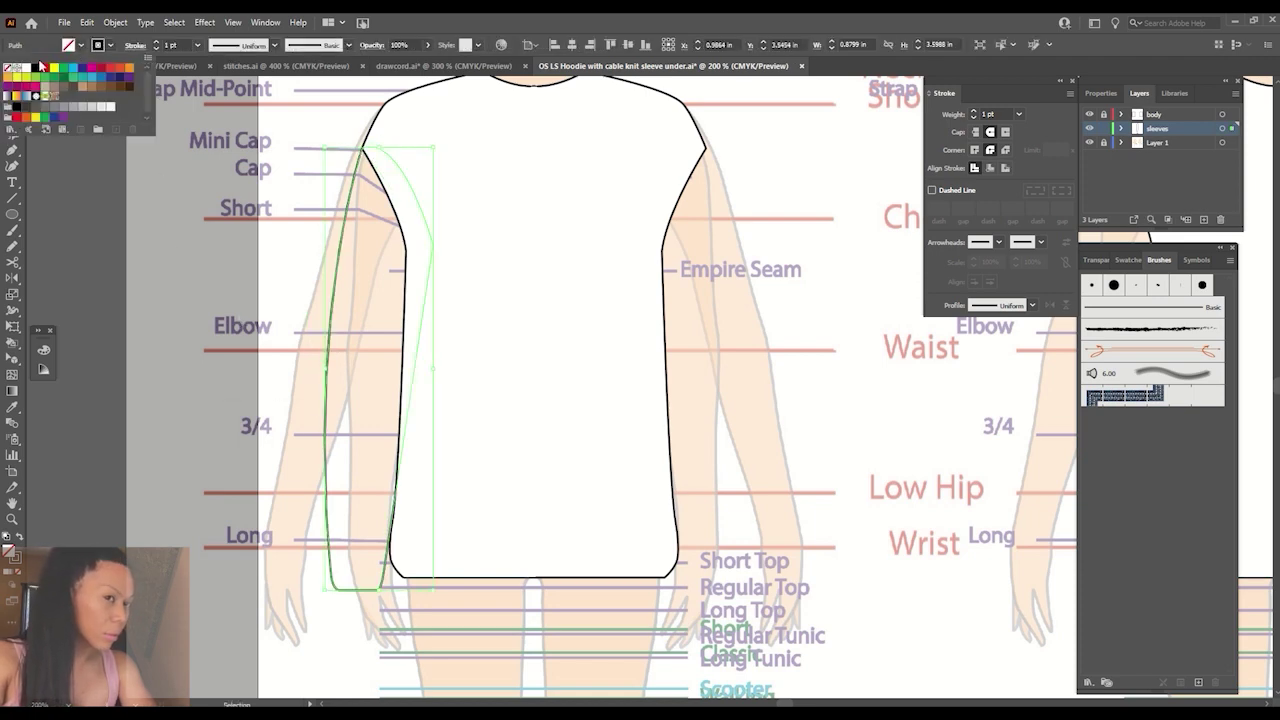
click(30, 62)
click(192, 238)
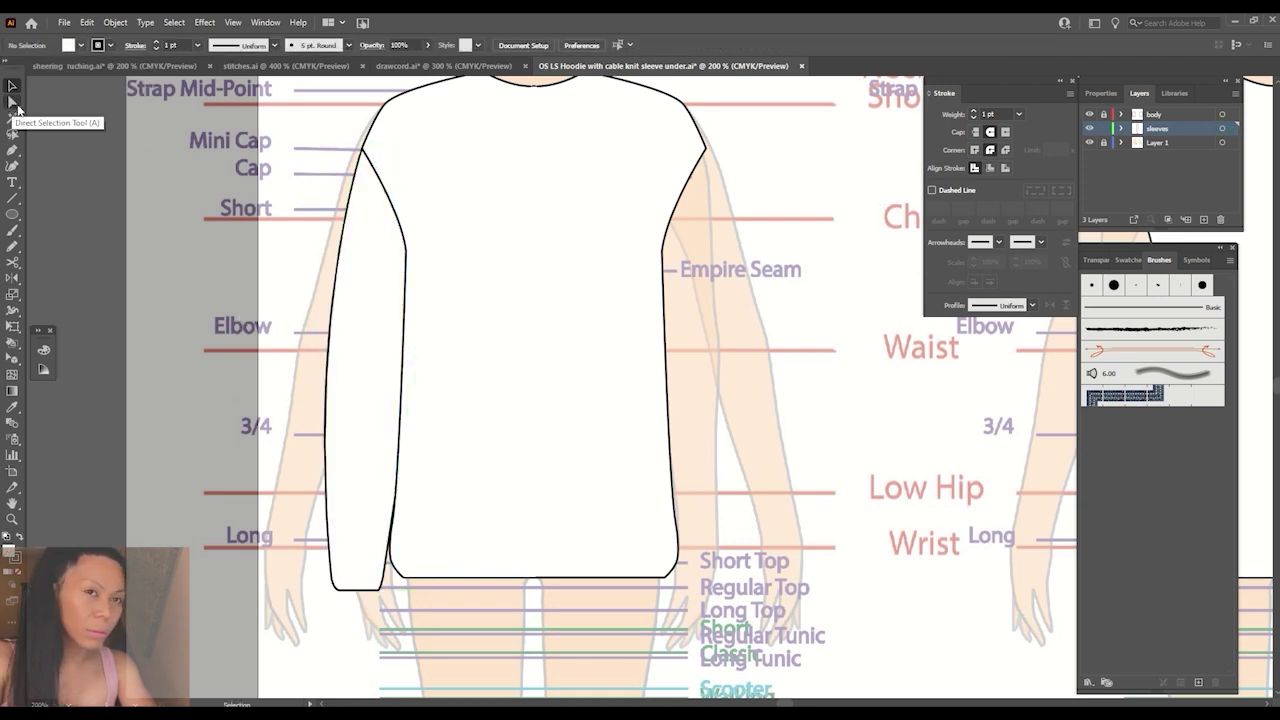
key(plus)
click(323, 480)
key(a)
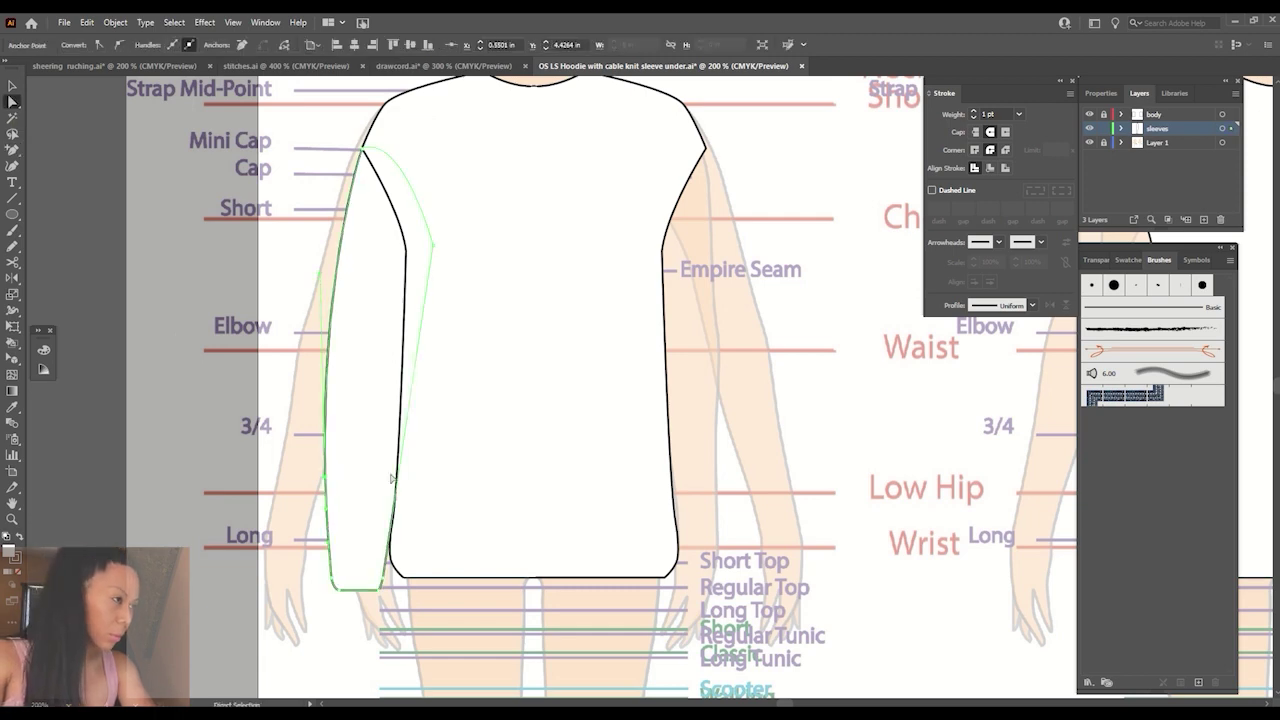
drag(325, 480, 313, 507)
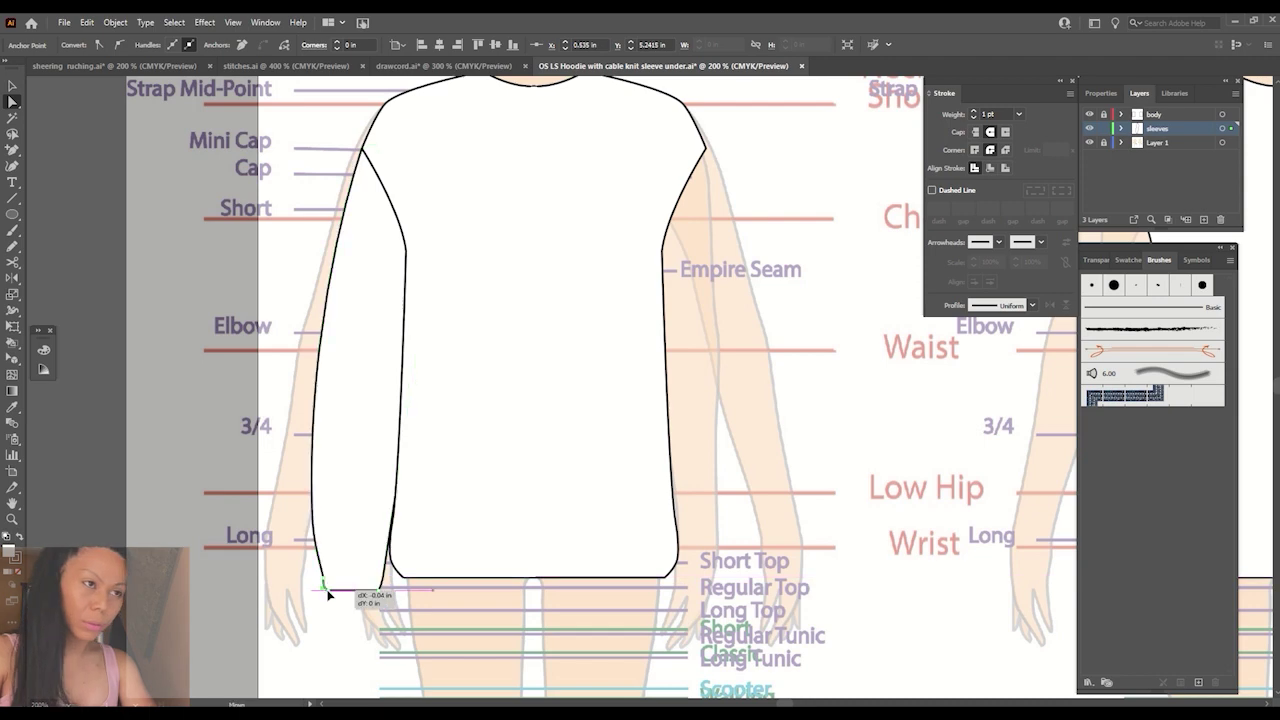
Move the hem corner anchors, round the hem corners, and reshape the lower inner curve.
mouse_move(381, 590)
mouse_down()
mouse_move(381, 577)
mouse_move(677, 386)
mouse_up()
key(ctrl+plus)
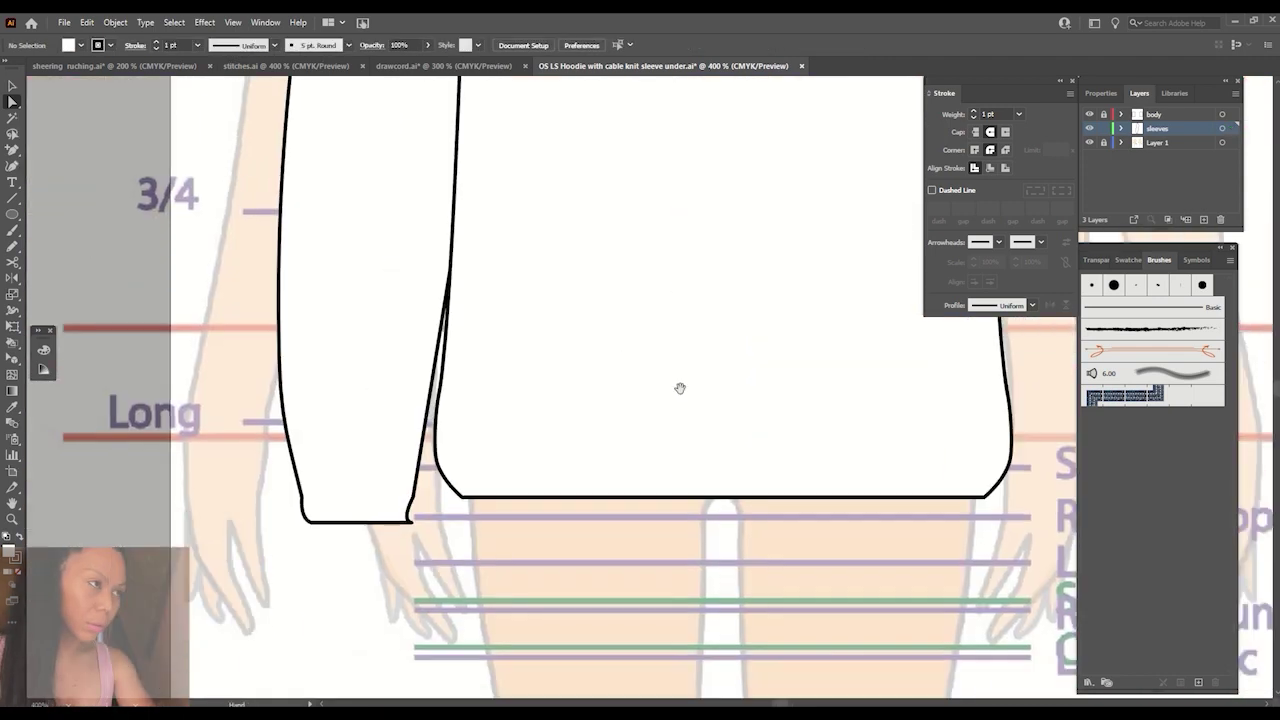
drag(423, 476, 410, 478)
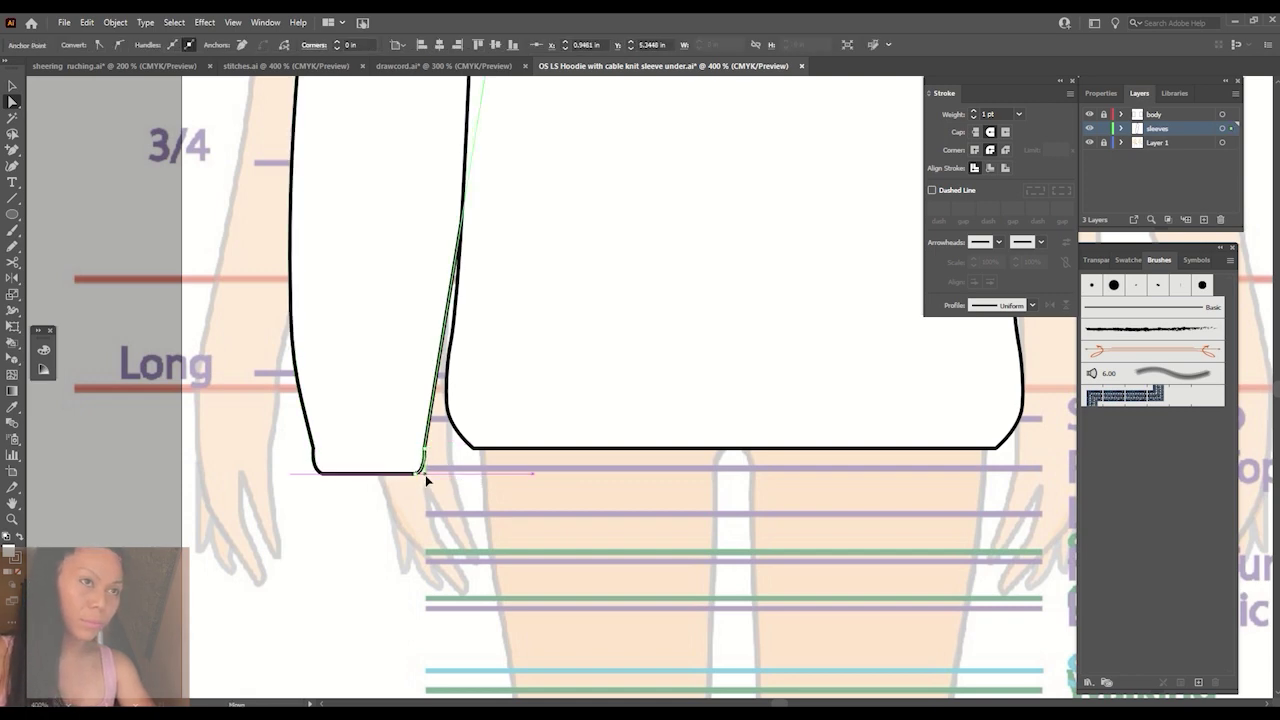
click(119, 46)
click(346, 380)
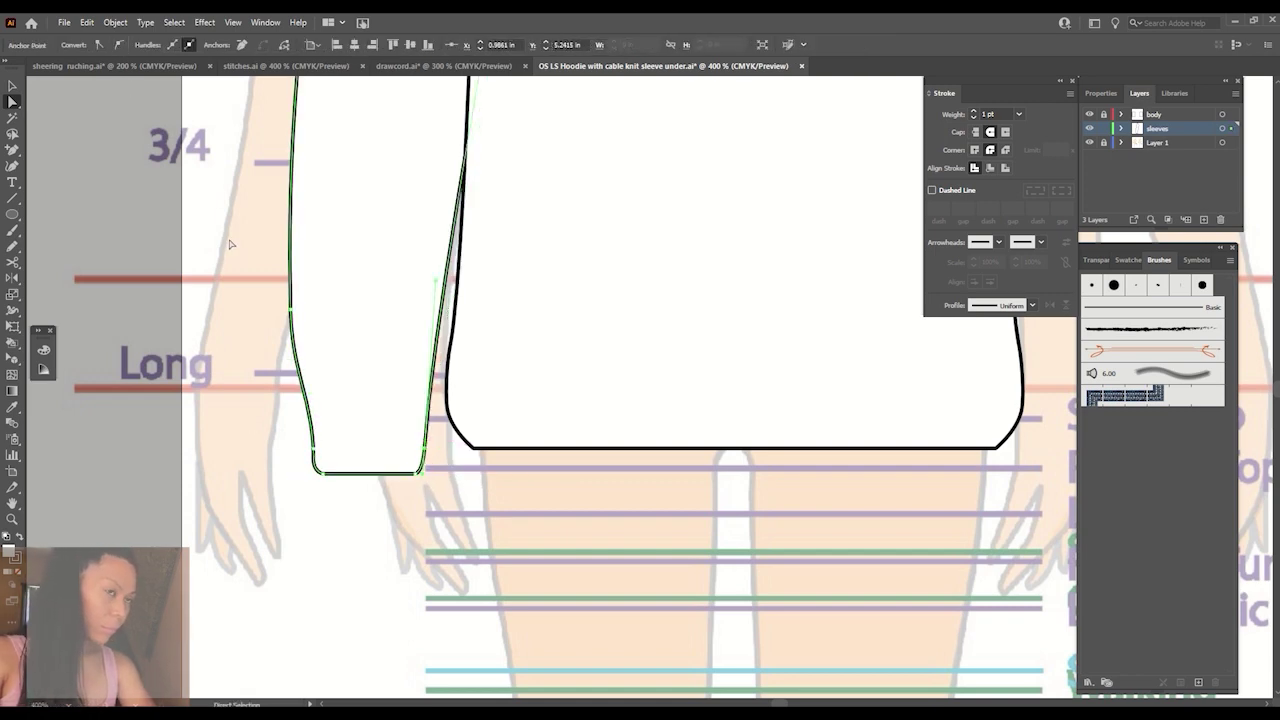
drag(441, 282, 443, 436)
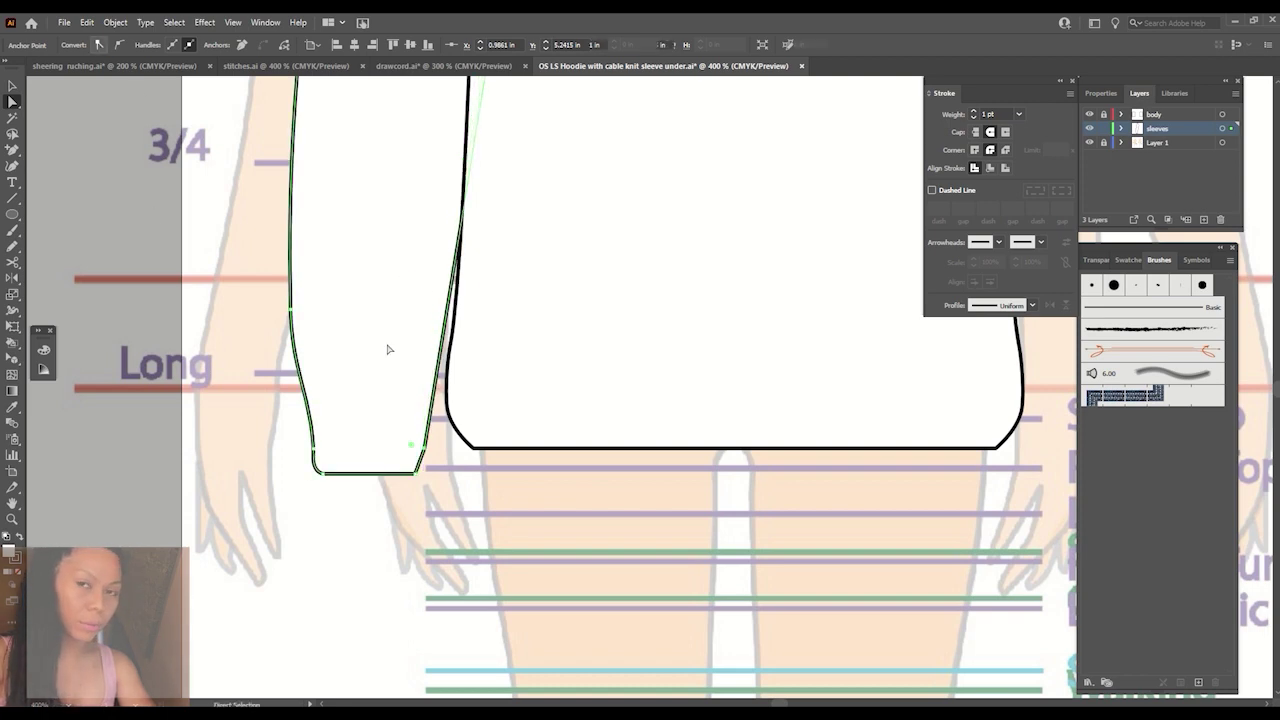
click(424, 455)
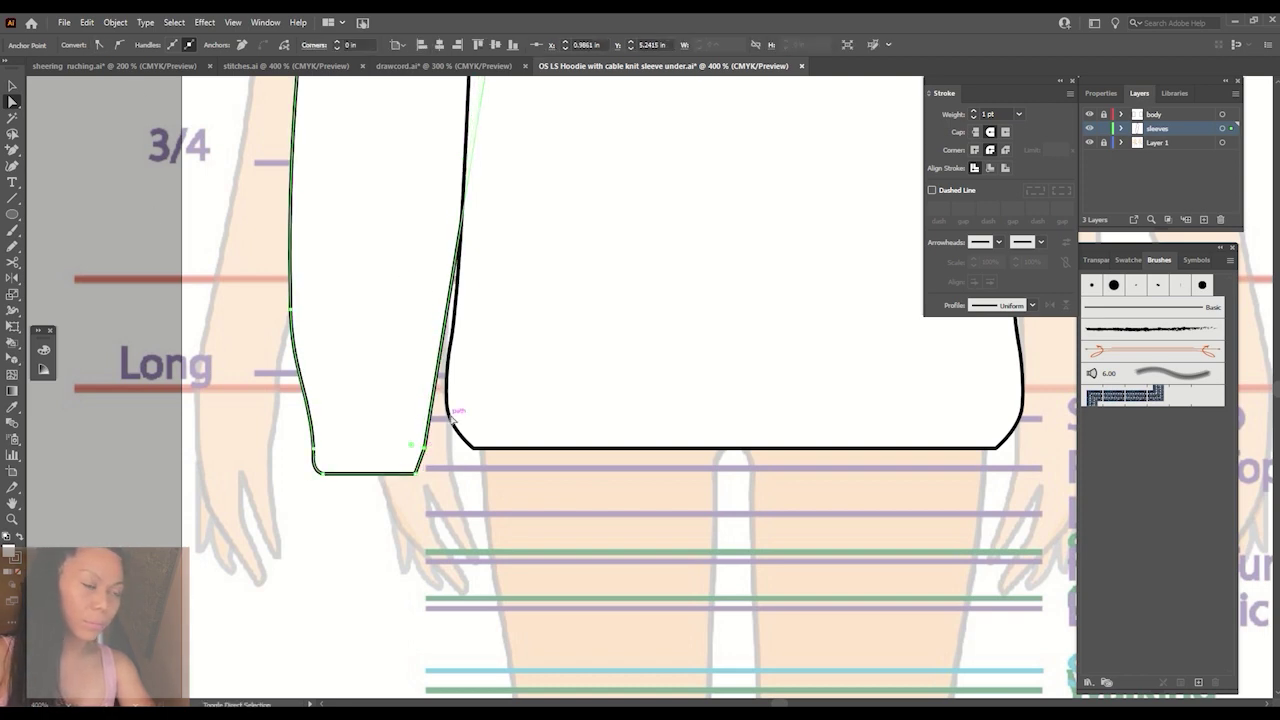
drag(452, 410, 451, 355)
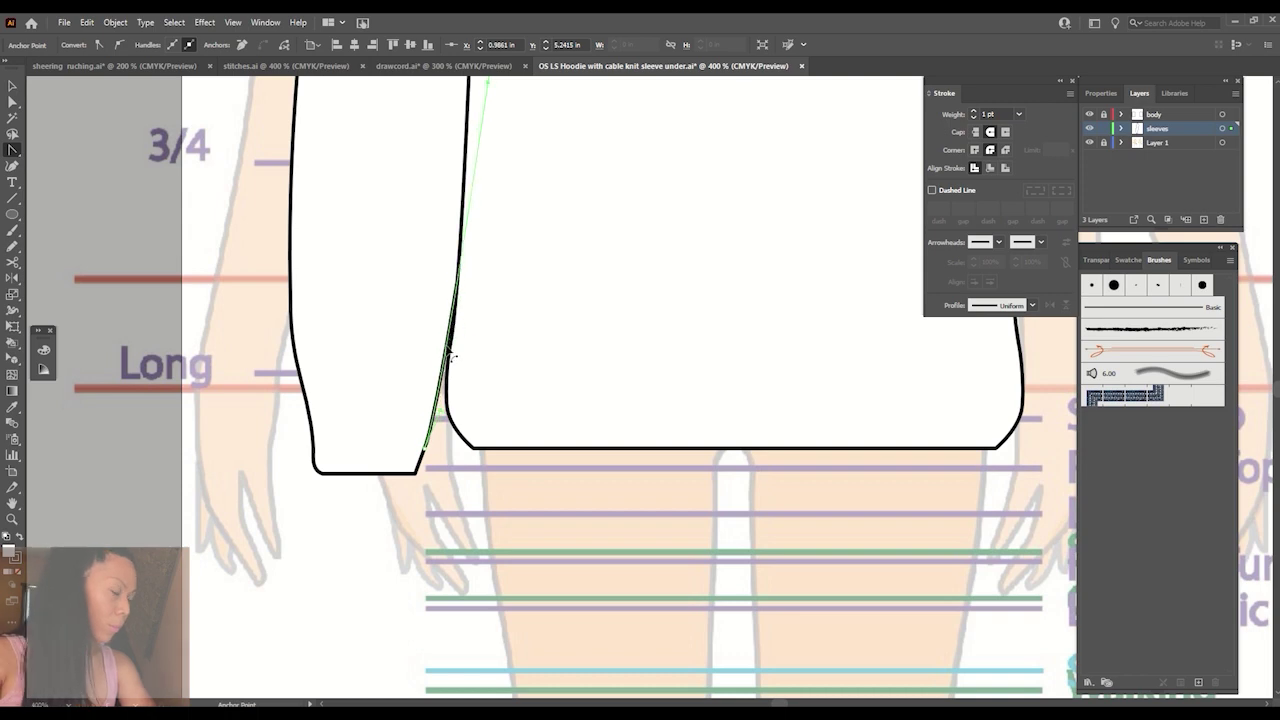
Convert the cuff's inner anchor to a sharp corner and nudge it up and left.
key(a)
click(421, 470)
click(420, 452)
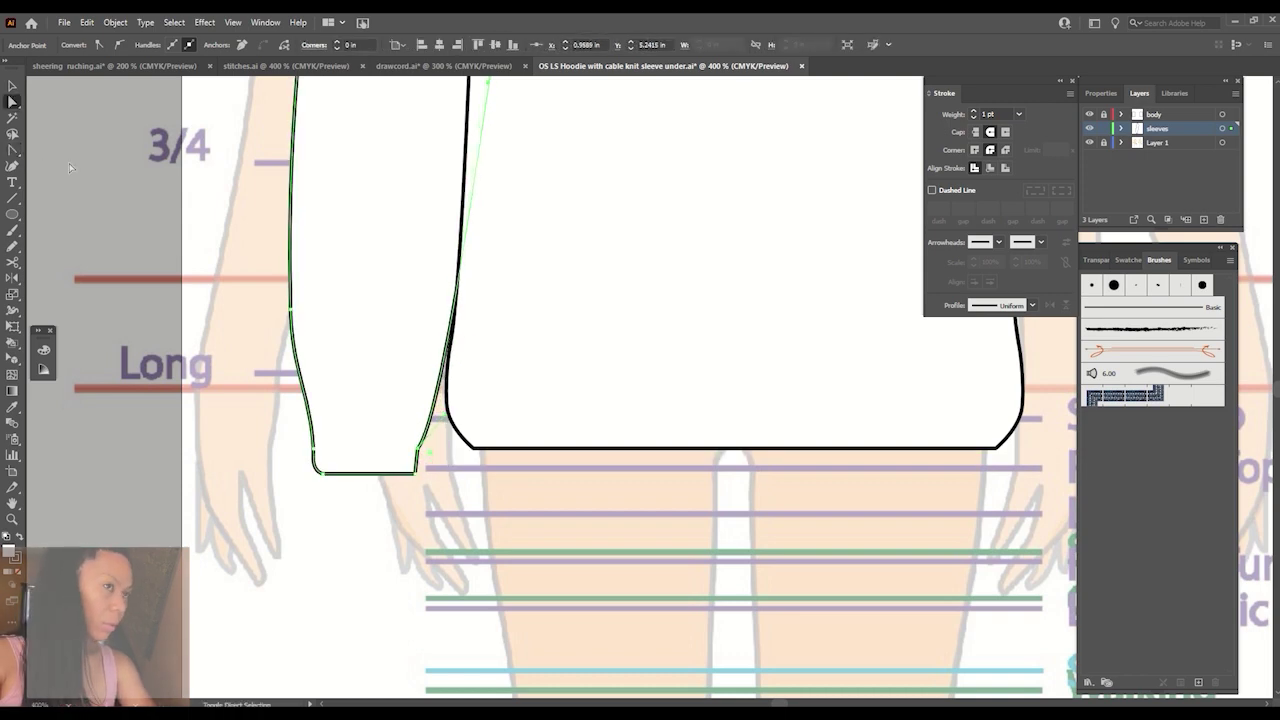
key(shift+c)
click(419, 470)
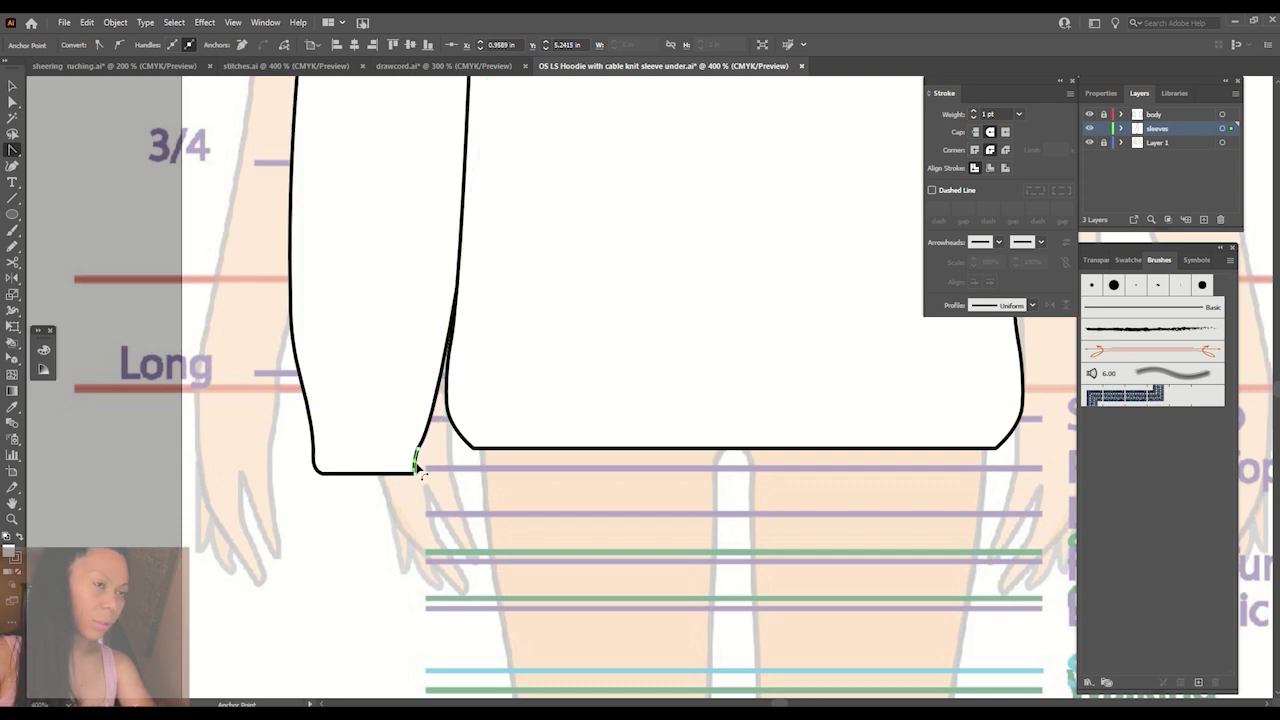
click(380, 474)
mouse_move(416, 470)
mouse_down()
mouse_move(421, 457)
mouse_move(414, 472)
mouse_up()
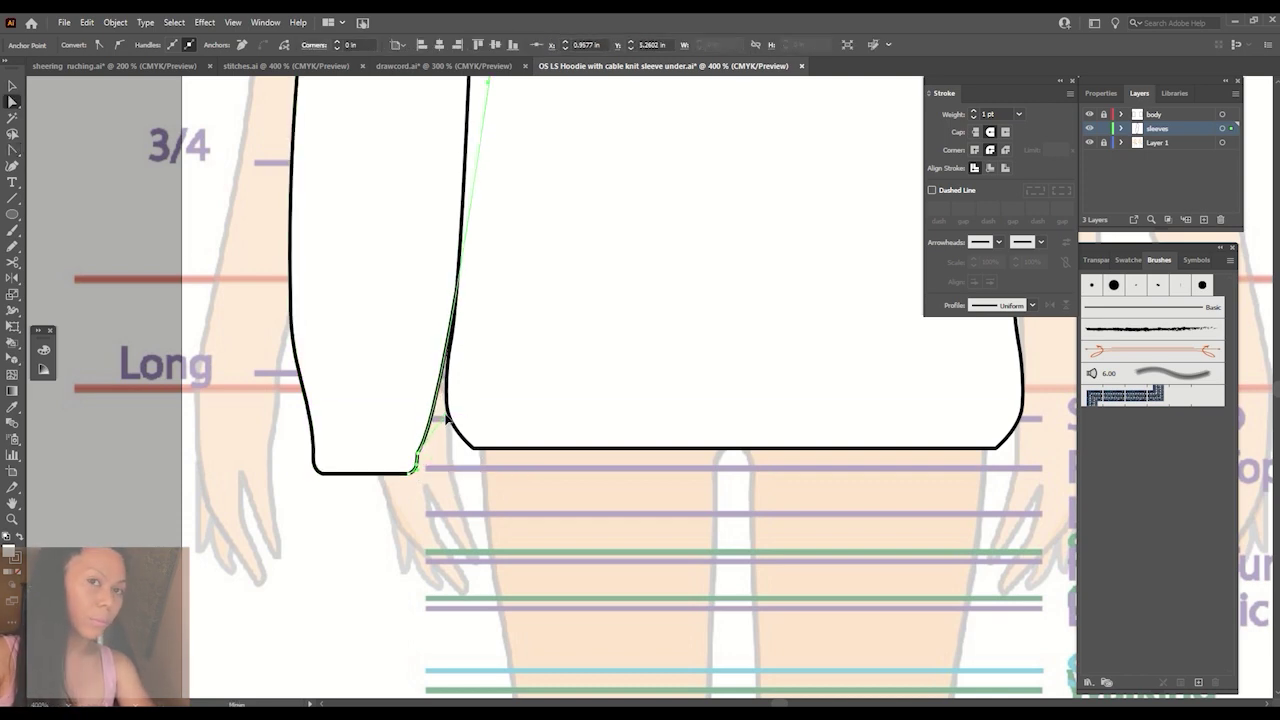
click(414, 473)
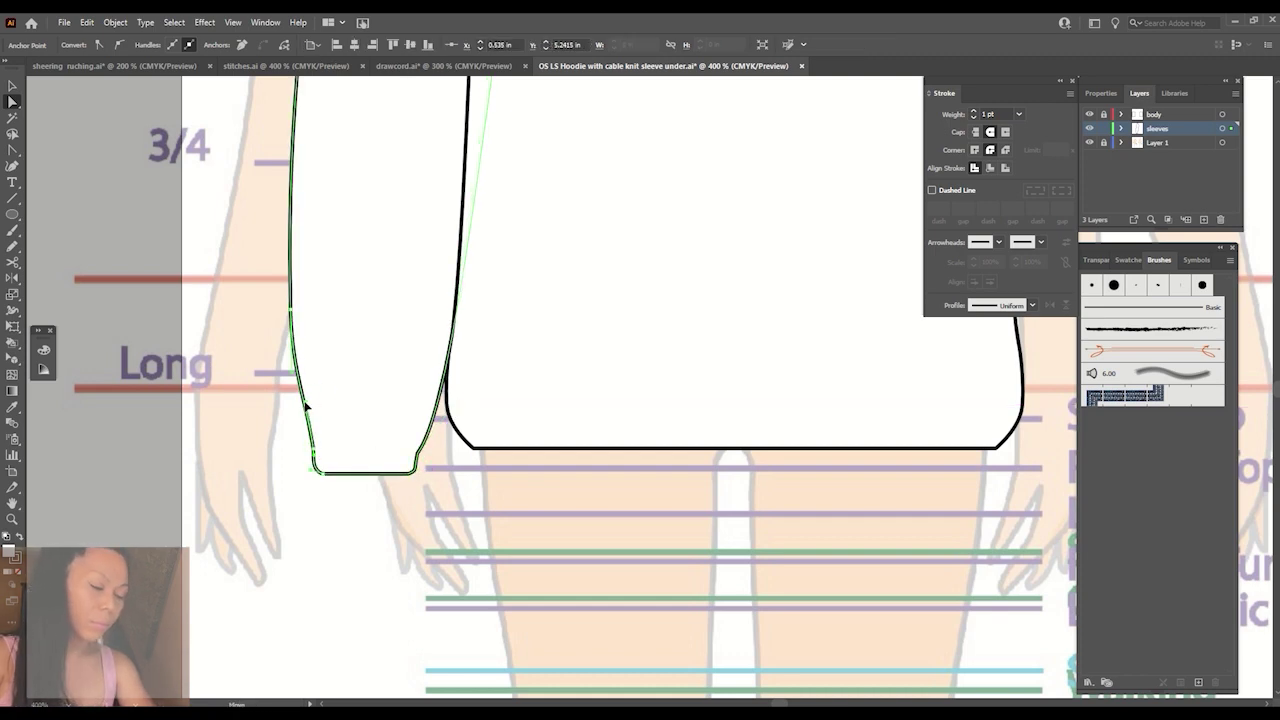
click(416, 472)
mouse_move(416, 470)
mouse_down()
mouse_move(415, 457)
mouse_move(400, 476)
mouse_up()
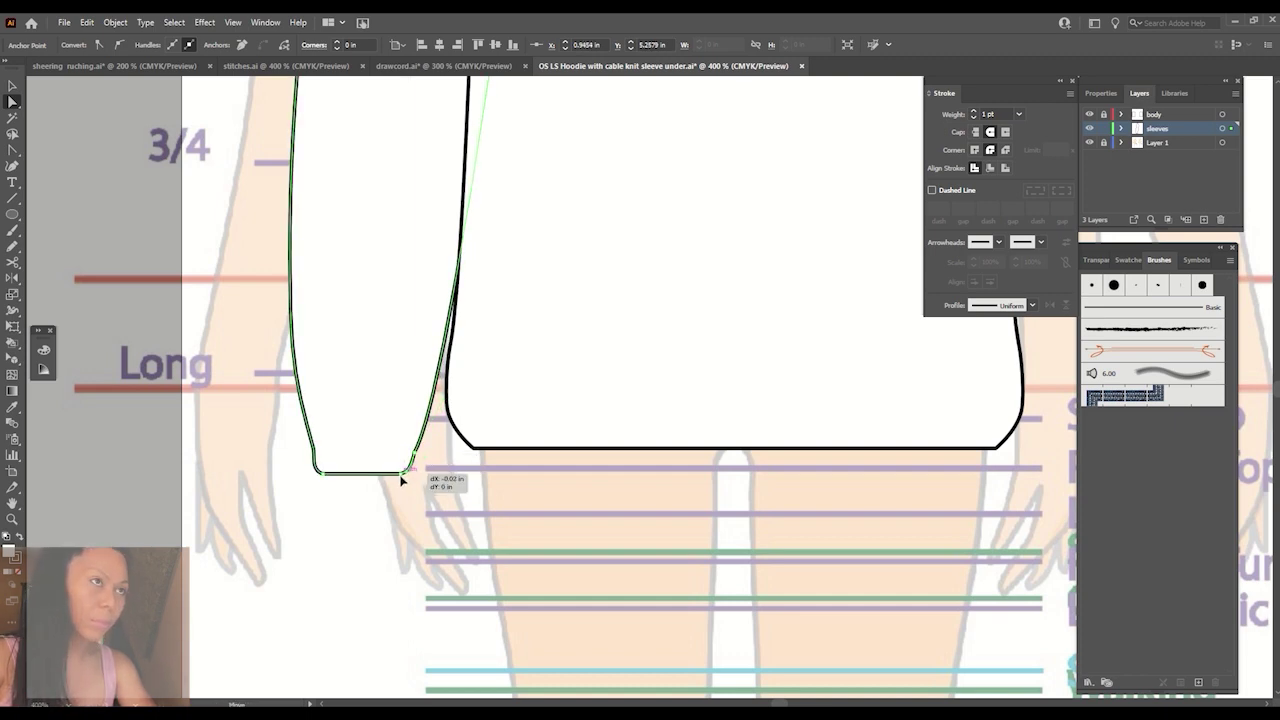
click(517, 525)
key(ctrl+minus)
key(ctrl+minus)
key(ctrl+minus)
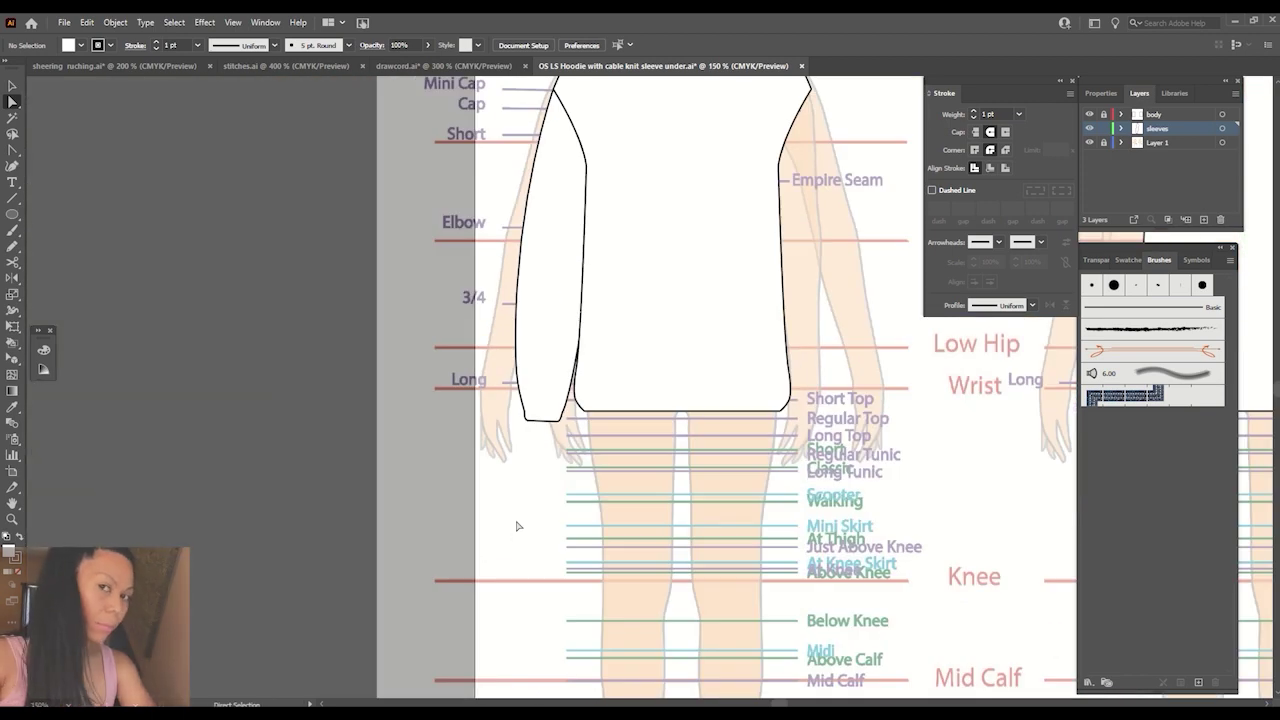
Pull out anchor handles to bend the sleeve's outer edge into a curve.
key(ctrl+minus)
key(ctrl+plus)
key(ctrl+plus)
key(ctrl+plus)
scroll(514, 520, up, 3)
click(463, 349)
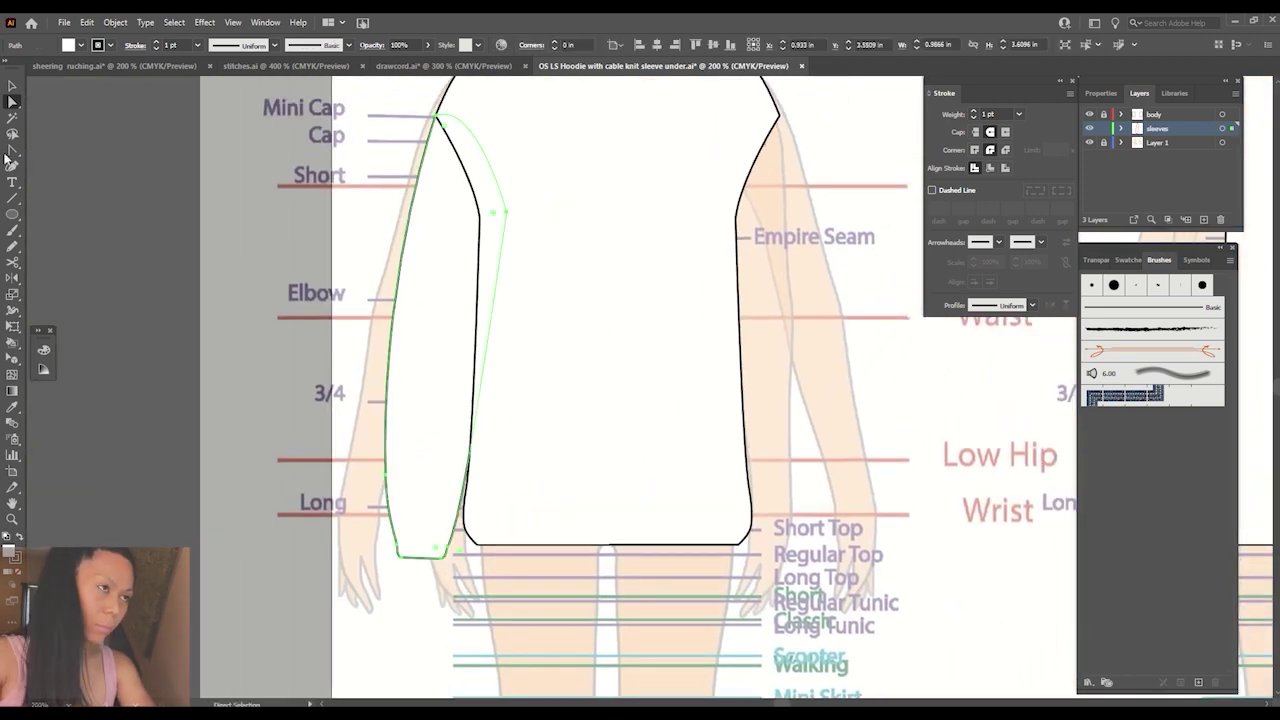
click(10, 150)
key(shift+c)
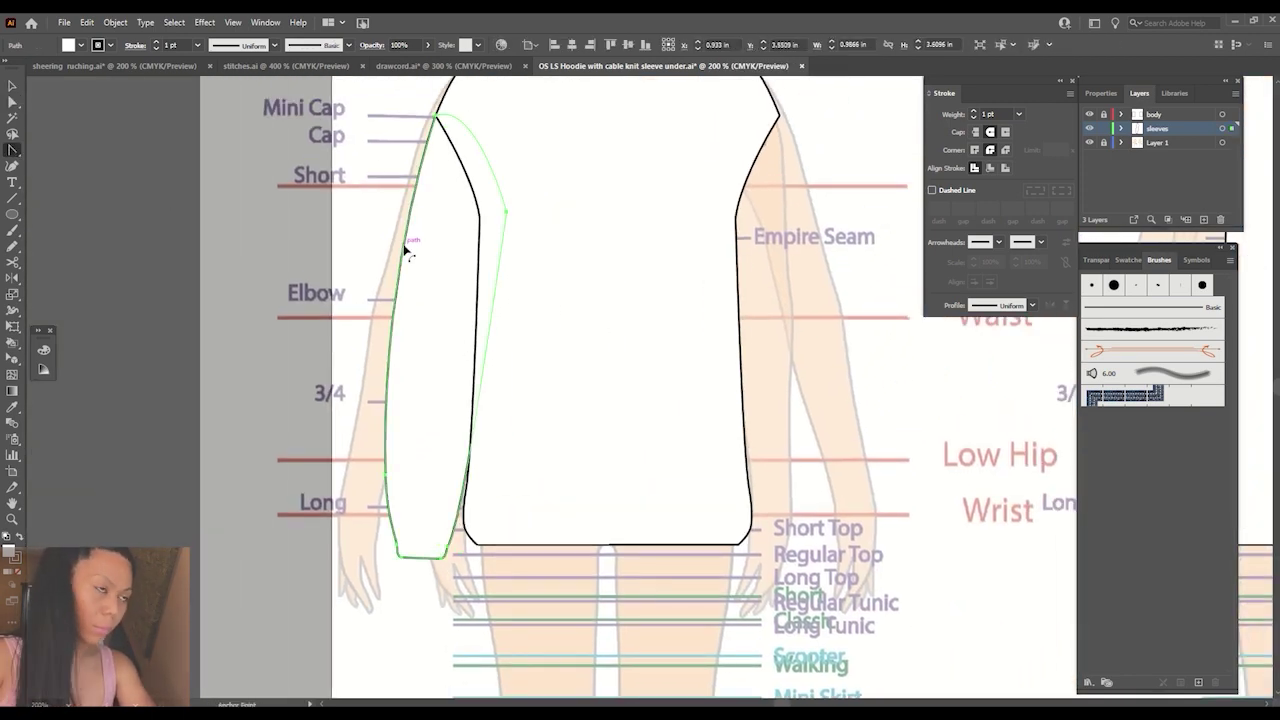
drag(408, 249, 400, 266)
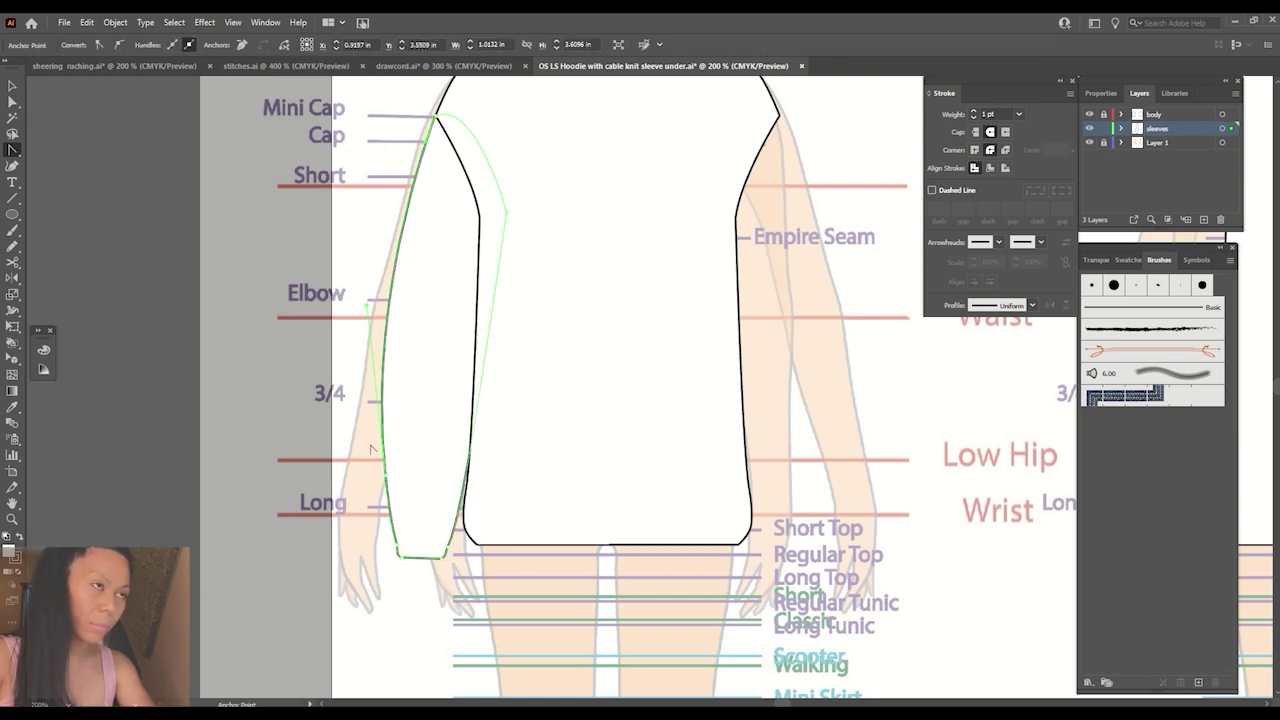
mouse_move(370, 449)
mouse_down()
mouse_move(384, 460)
mouse_move(391, 327)
mouse_move(390, 513)
mouse_up()
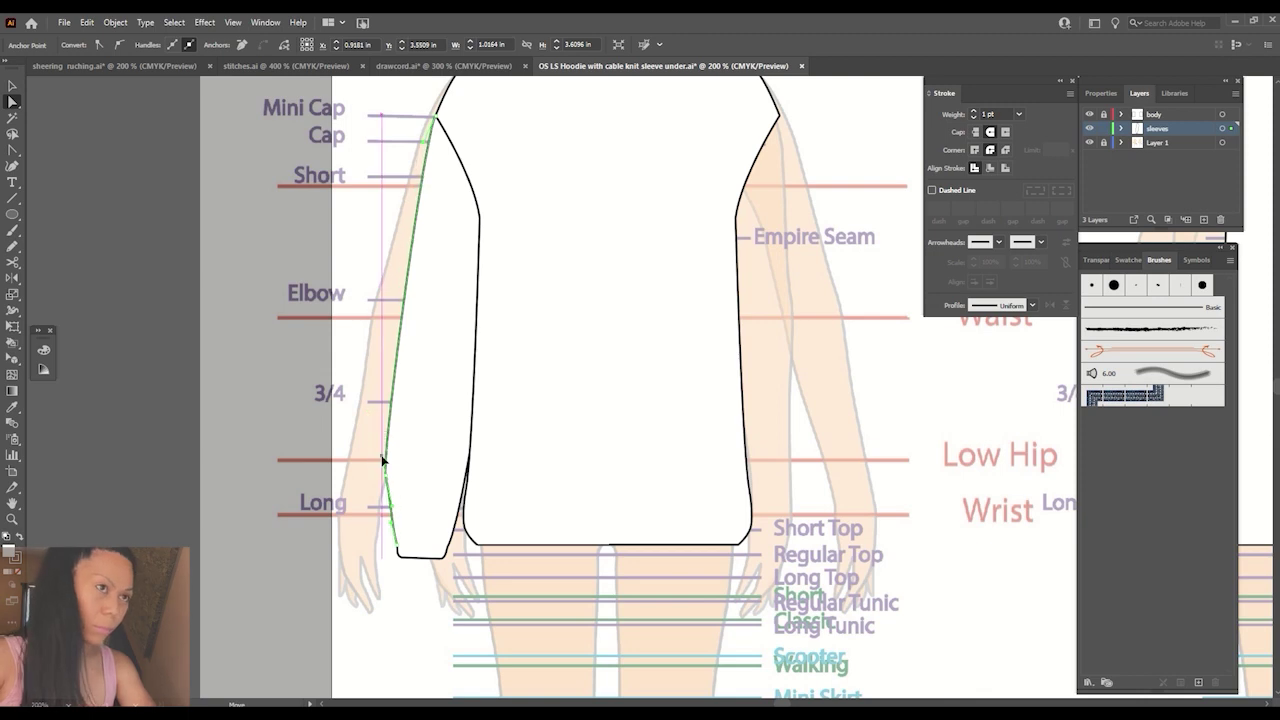
Push the outer sleeve edge further outward for a smoother shoulder-to-cuff curve.
click(64, 128)
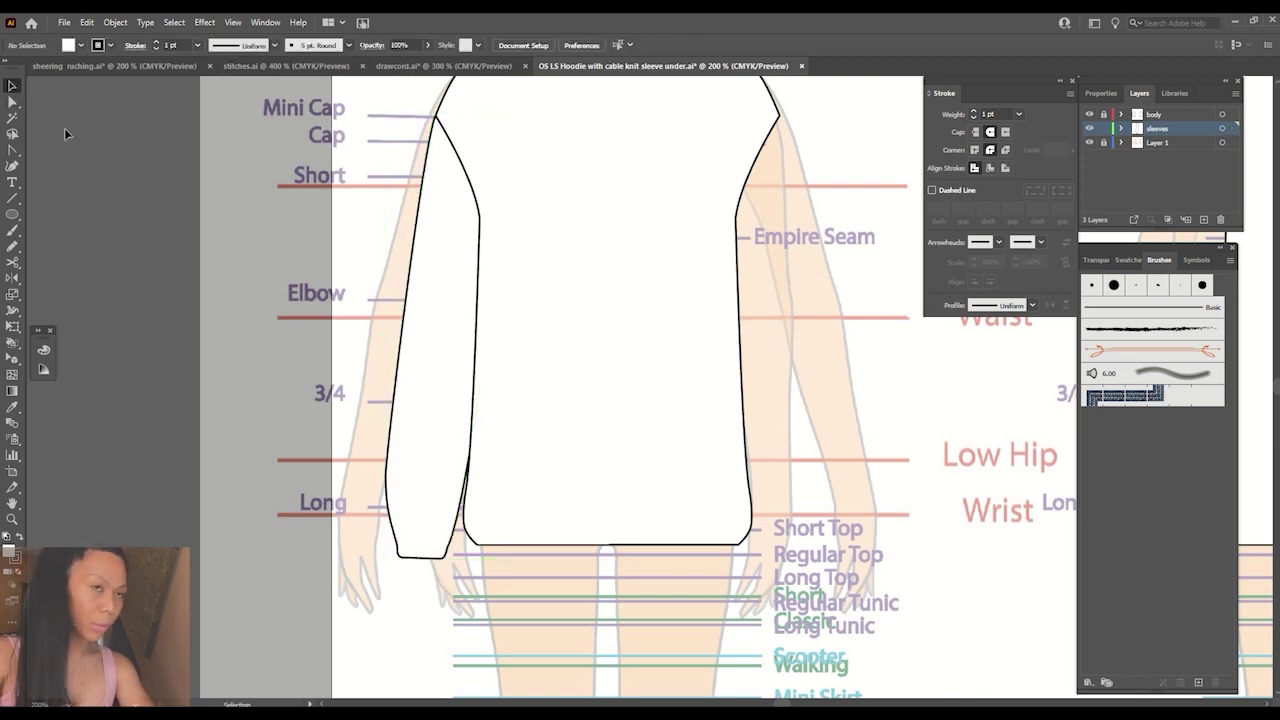
click(425, 295)
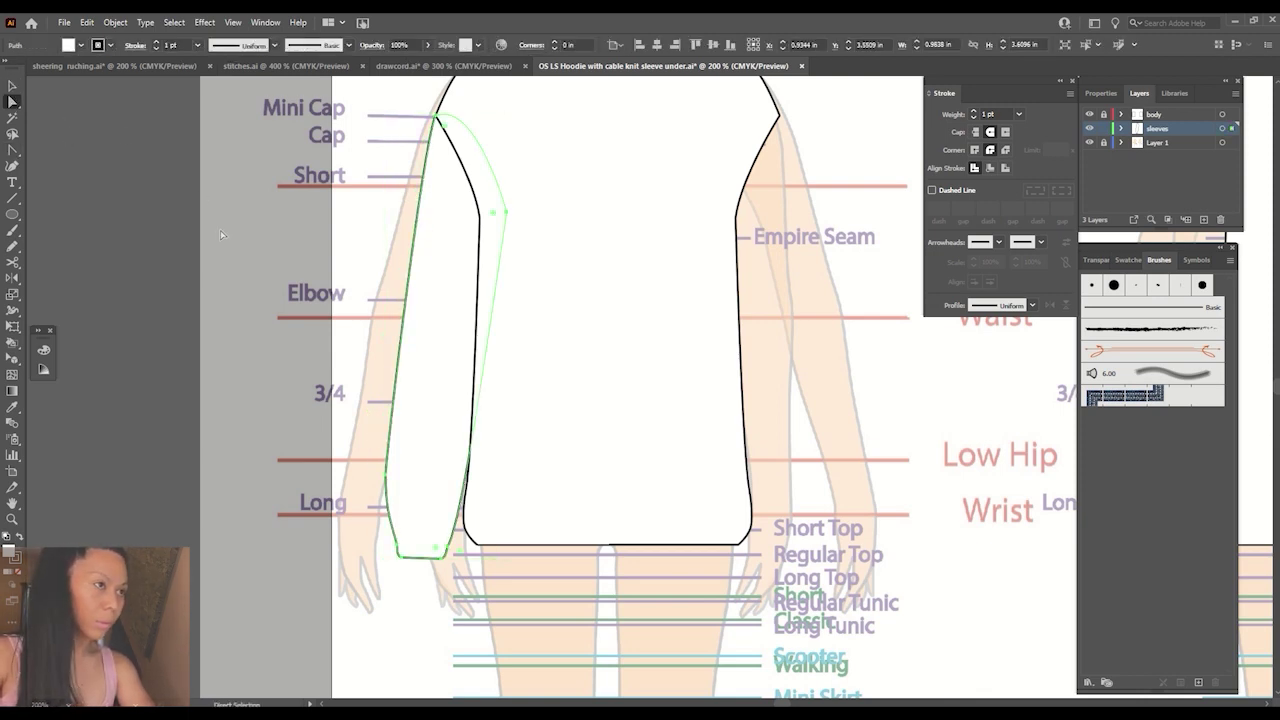
drag(412, 270, 400, 274)
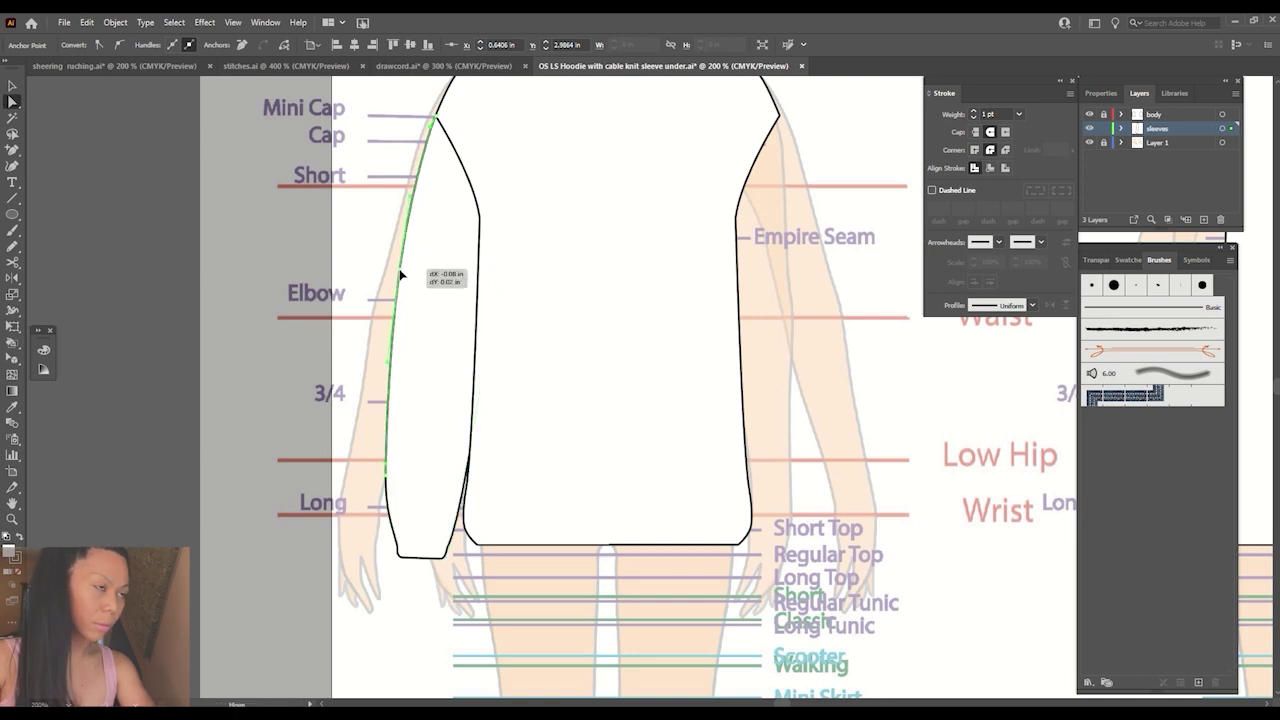
drag(400, 274, 410, 280)
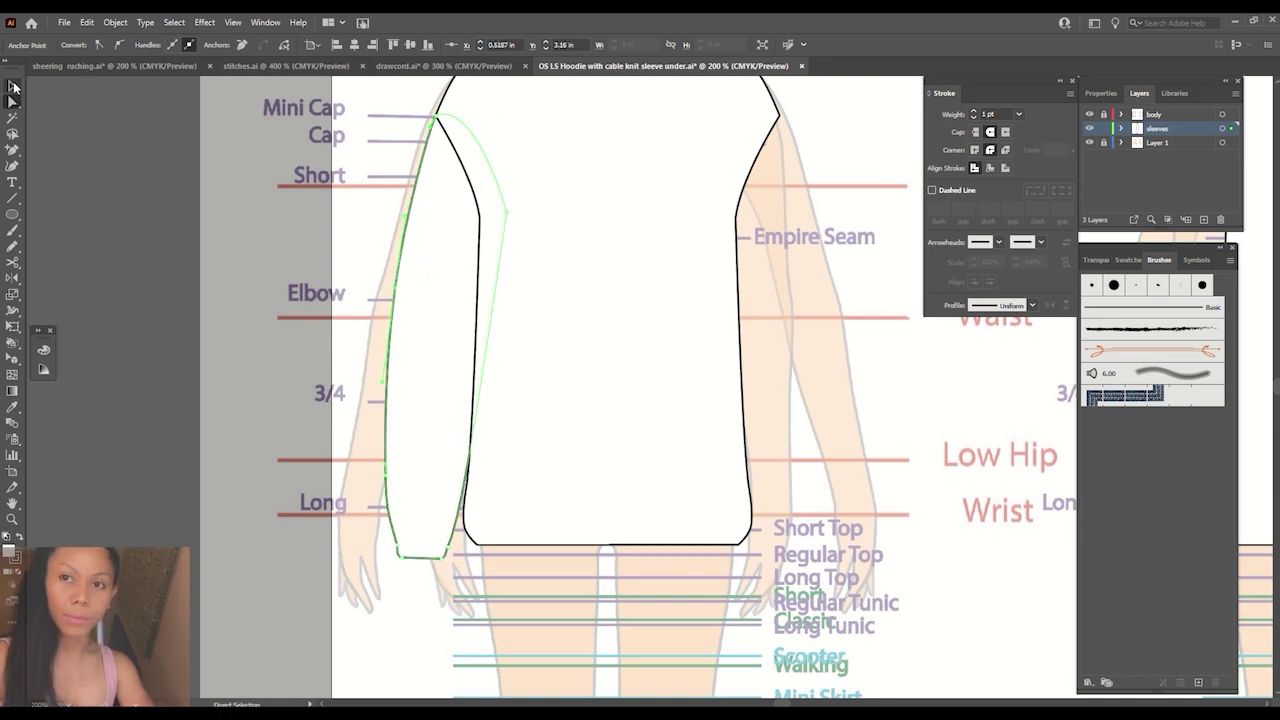
click(13, 87)
click(120, 155)
key(ctrl+1)
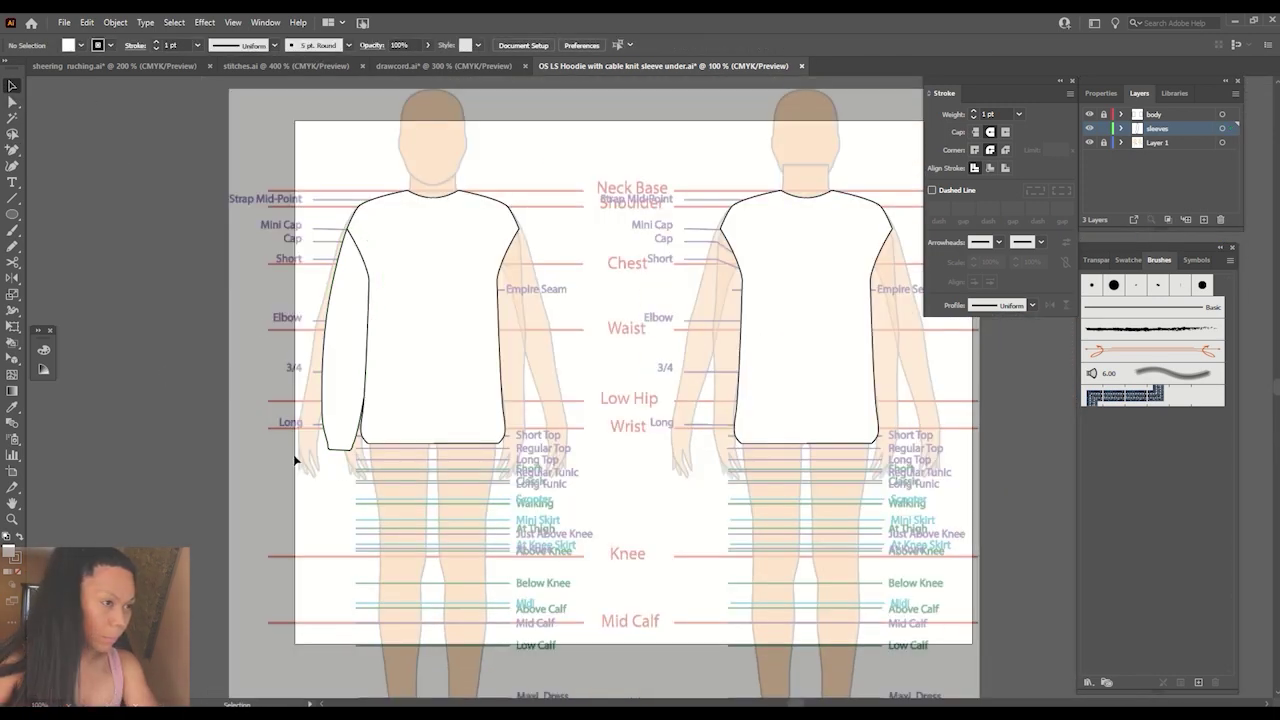
Reflect a copy of the left sleeve to the other side of the body.
click(363, 443)
key(o)
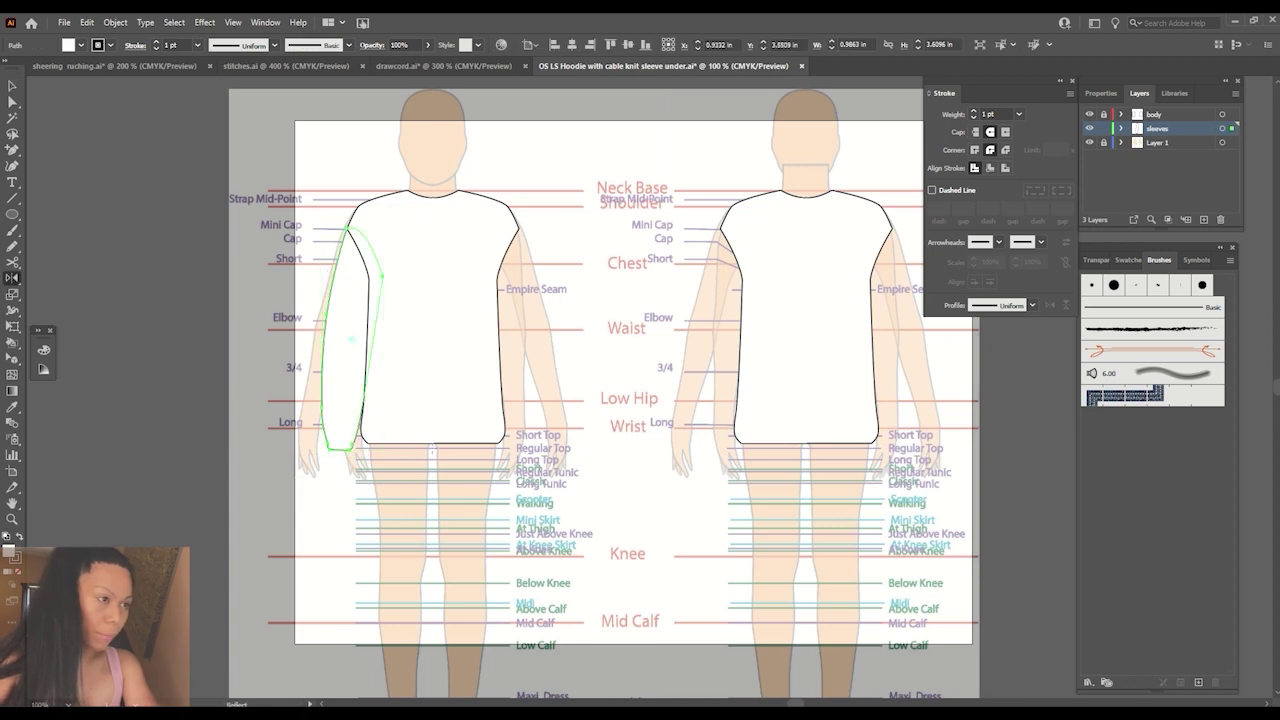
key(Return)
click(877, 491)
key(v)
click(634, 247)
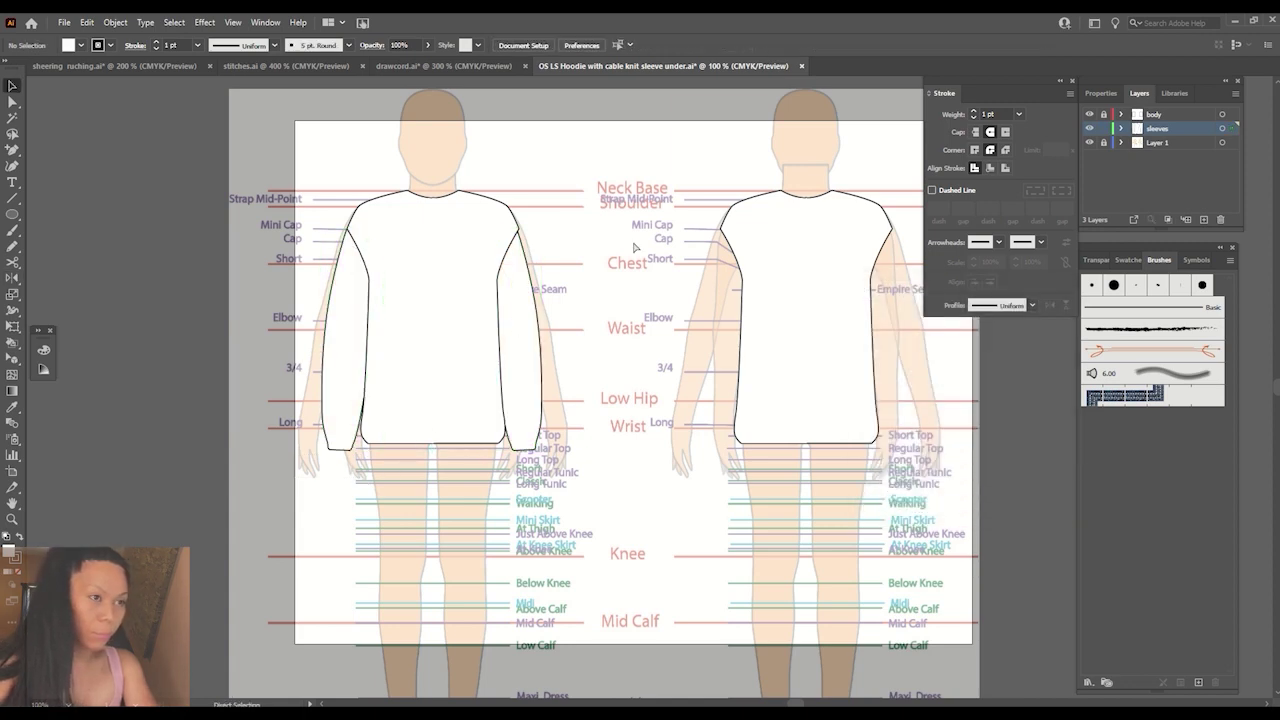
Nudge the mirrored sleeve up so its top meets the shoulder.
key(ctrl+plus)
key(ctrl+plus)
key(ctrl+plus)
scroll(803, 537, up, 3)
scroll(803, 537, left, 3)
click(531, 202)
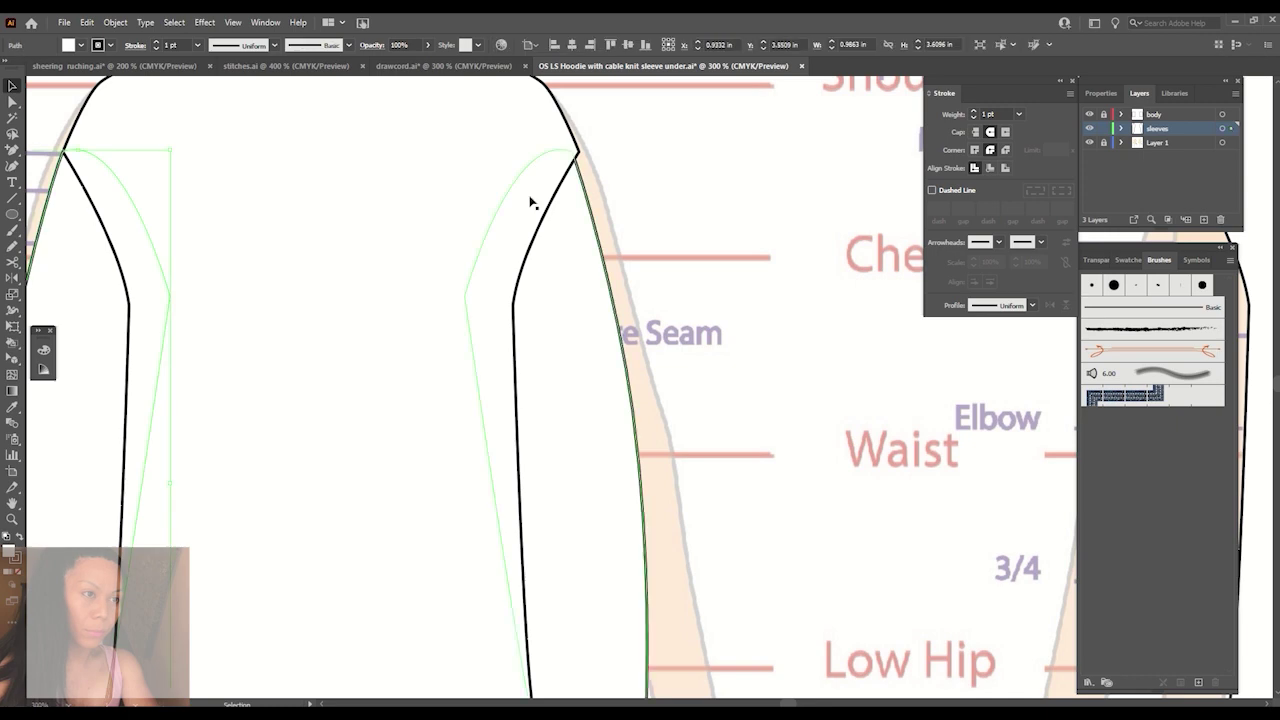
drag(582, 178, 585, 170)
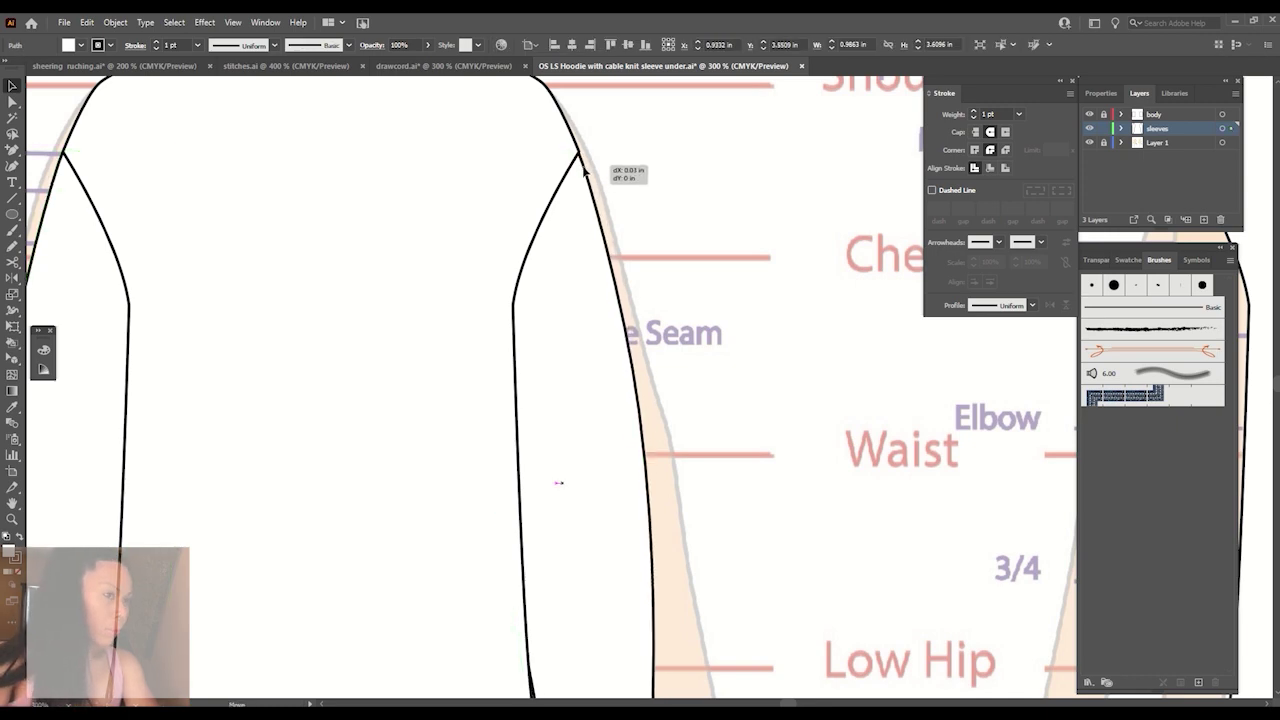
click(794, 251)
key(ctrl+1)
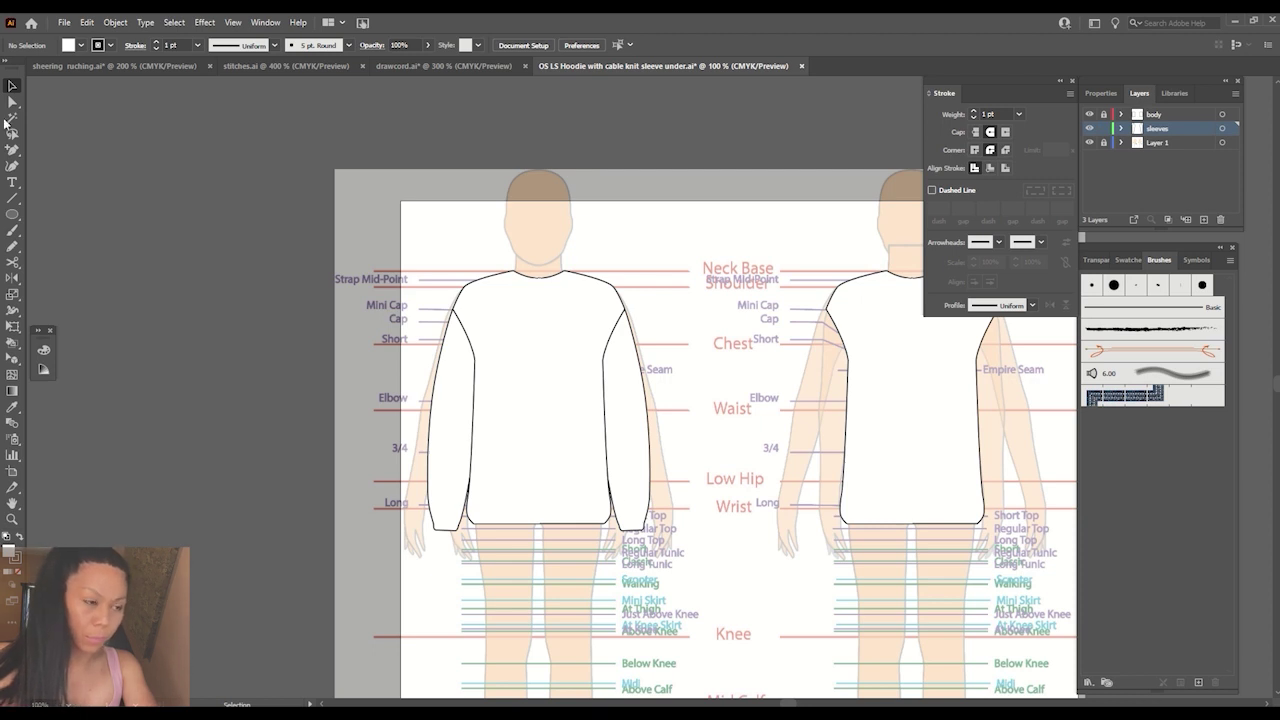
Undo an accidental sleeve move and select the left sleeve path.
key(ctrl+minus)
drag(428, 440, 663, 443)
key(ctrl+z)
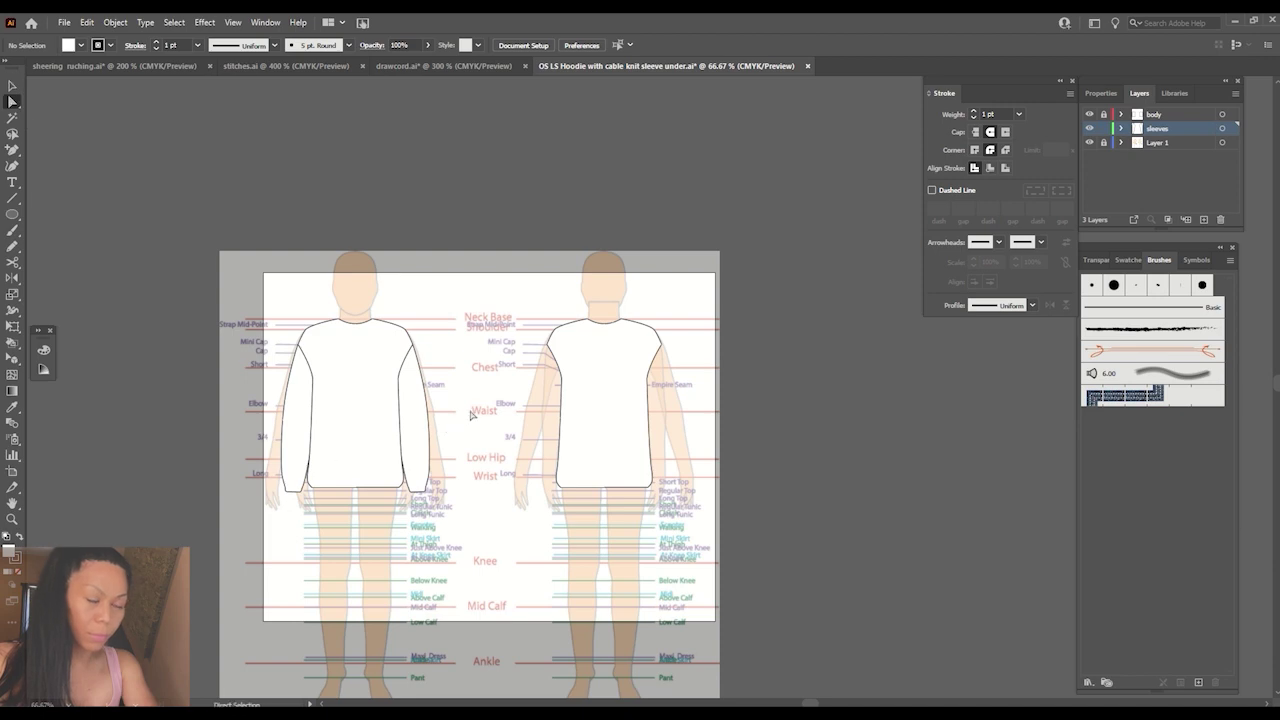
key(ctrl+plus)
key(ctrl+plus)
scroll(471, 414, left, 4)
click(12, 87)
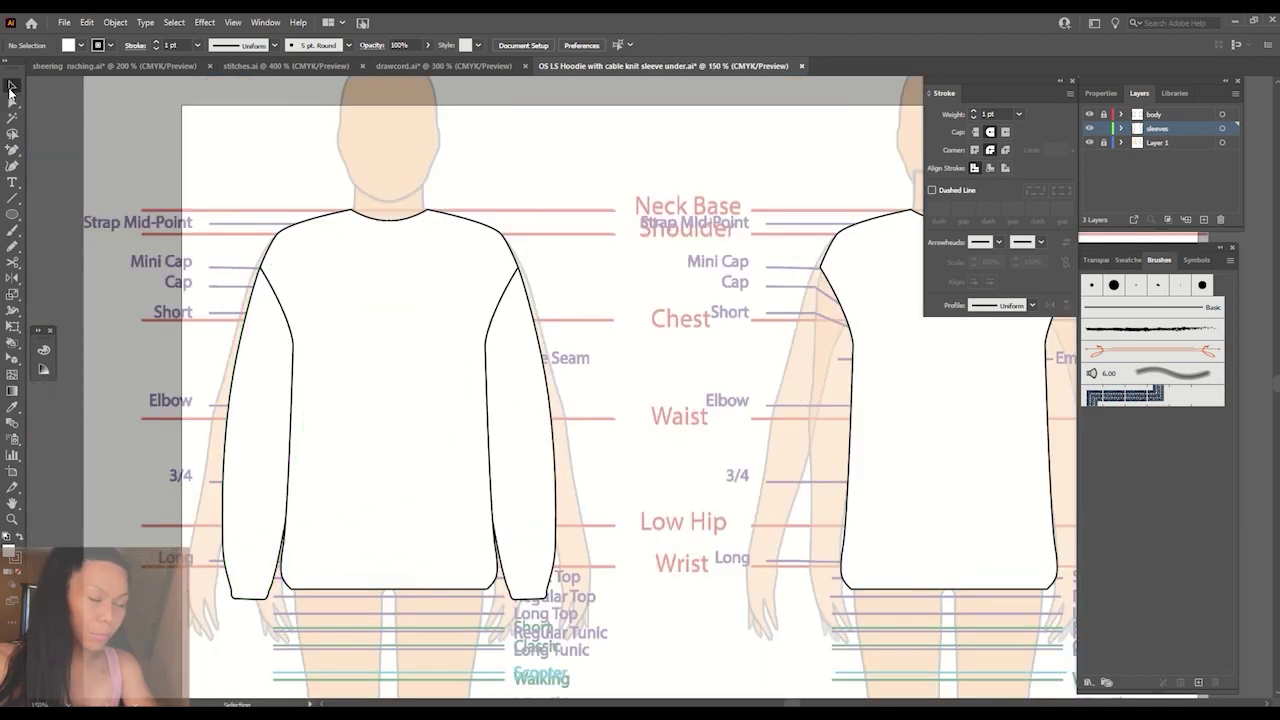
click(230, 378)
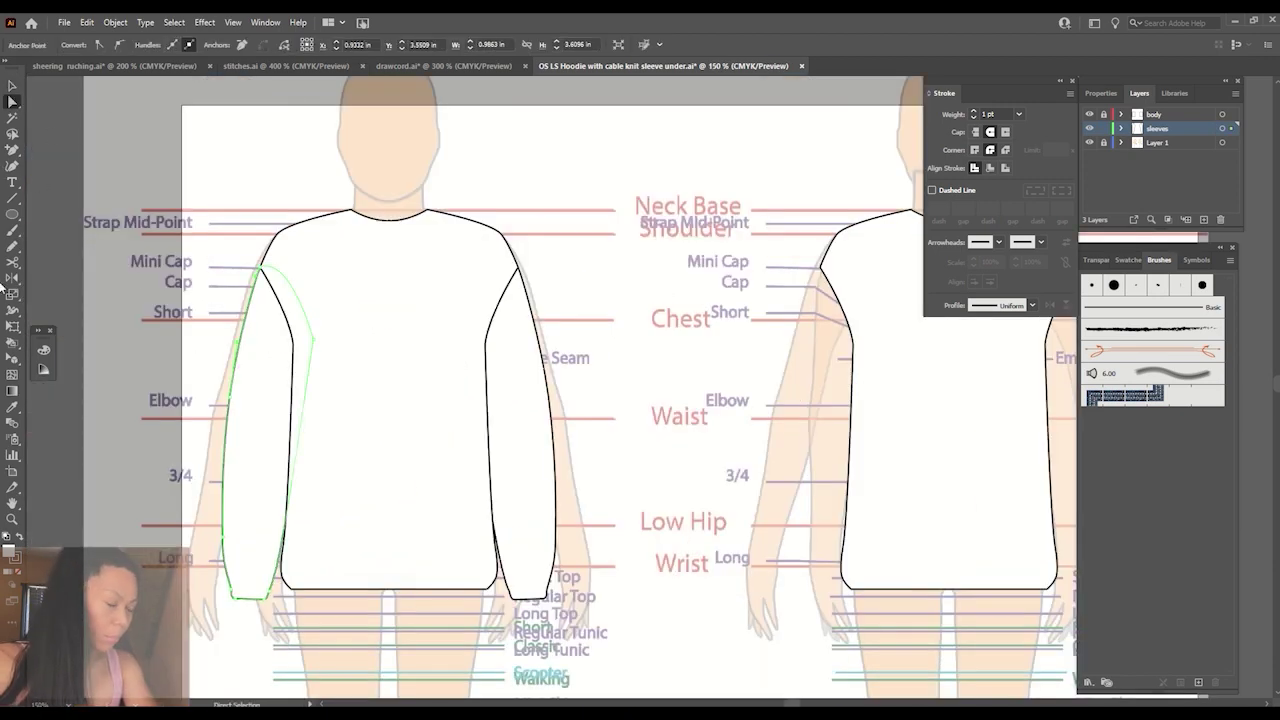
Add an anchor point on the left sleeve edge near the 3/4 line.
key(plus)
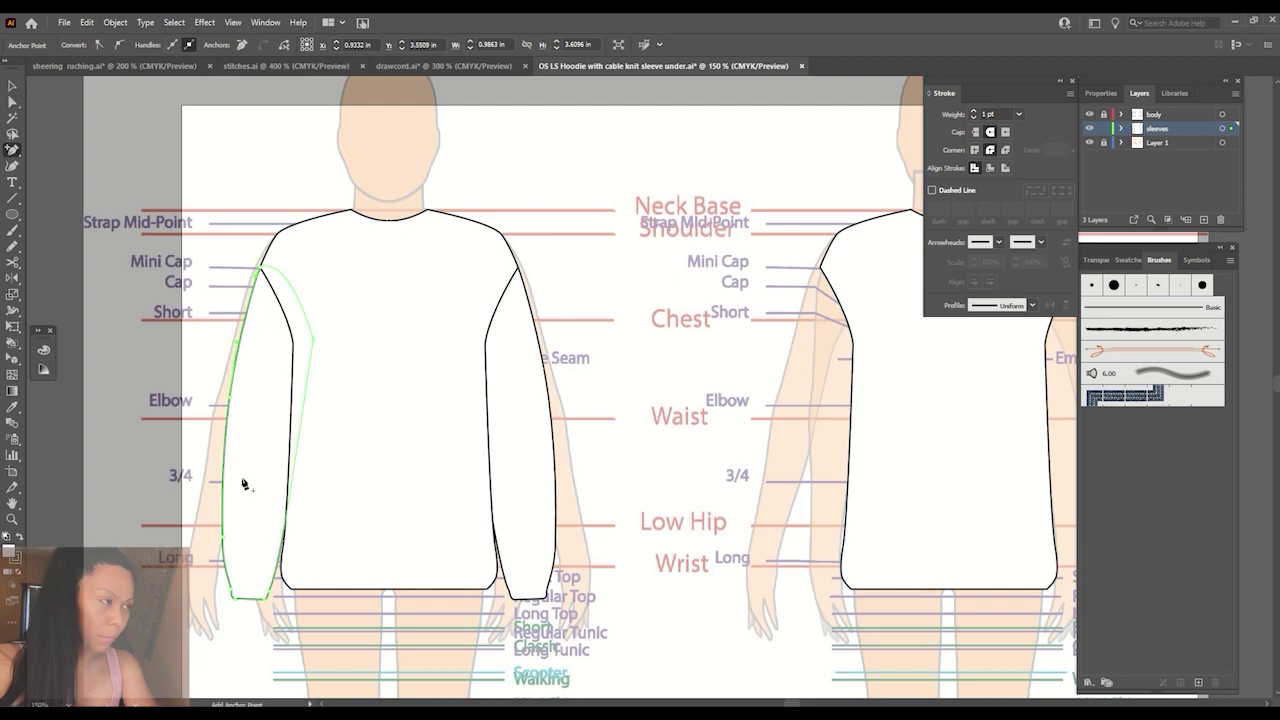
click(225, 480)
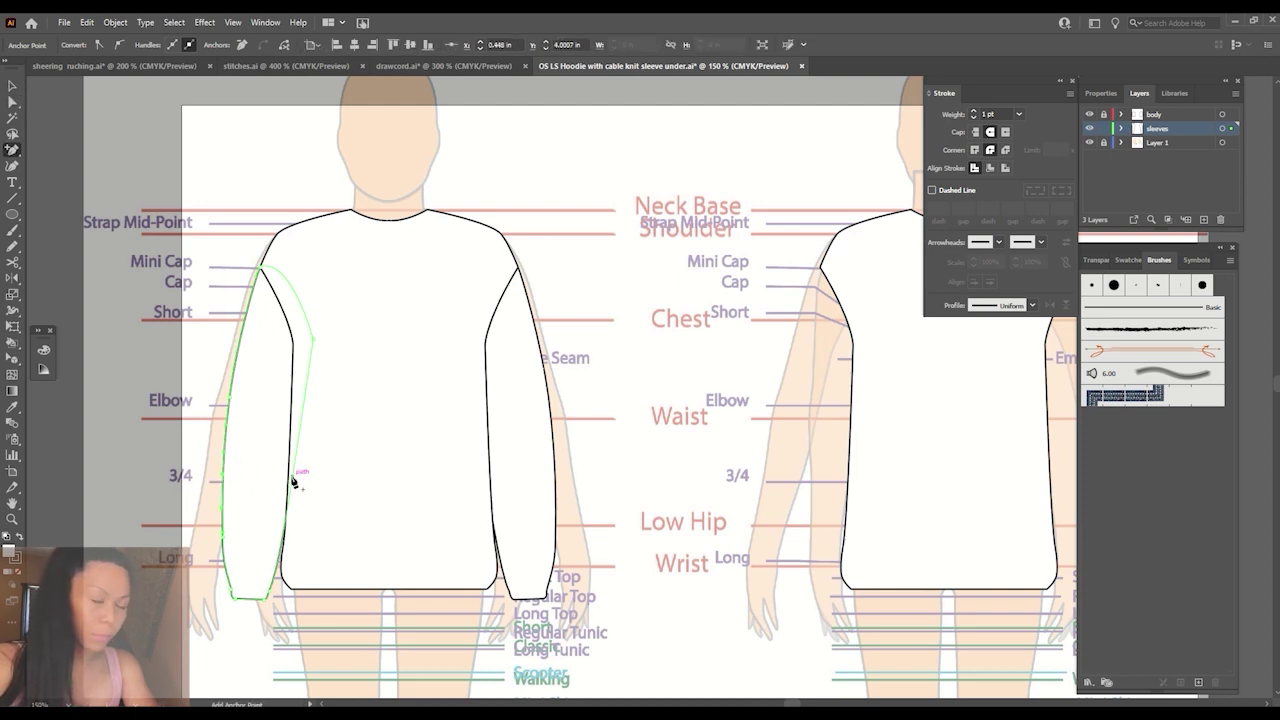
key(v)
click(589, 294)
key(ctrl+plus)
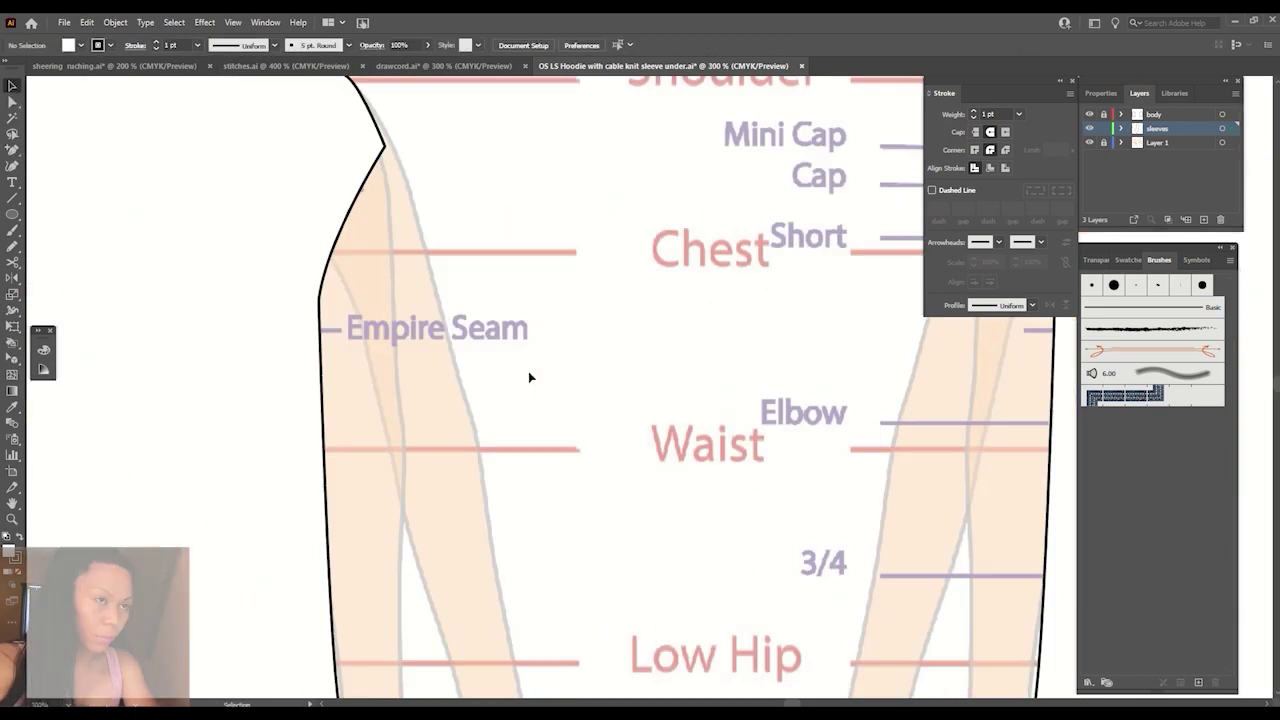
scroll(528, 371, right, 5)
Delete the sleeve's bottom-right, bottom-left and lower-left anchors to shorten it.
key(a)
scroll(620, 377, down, 3)
drag(442, 560, 703, 652)
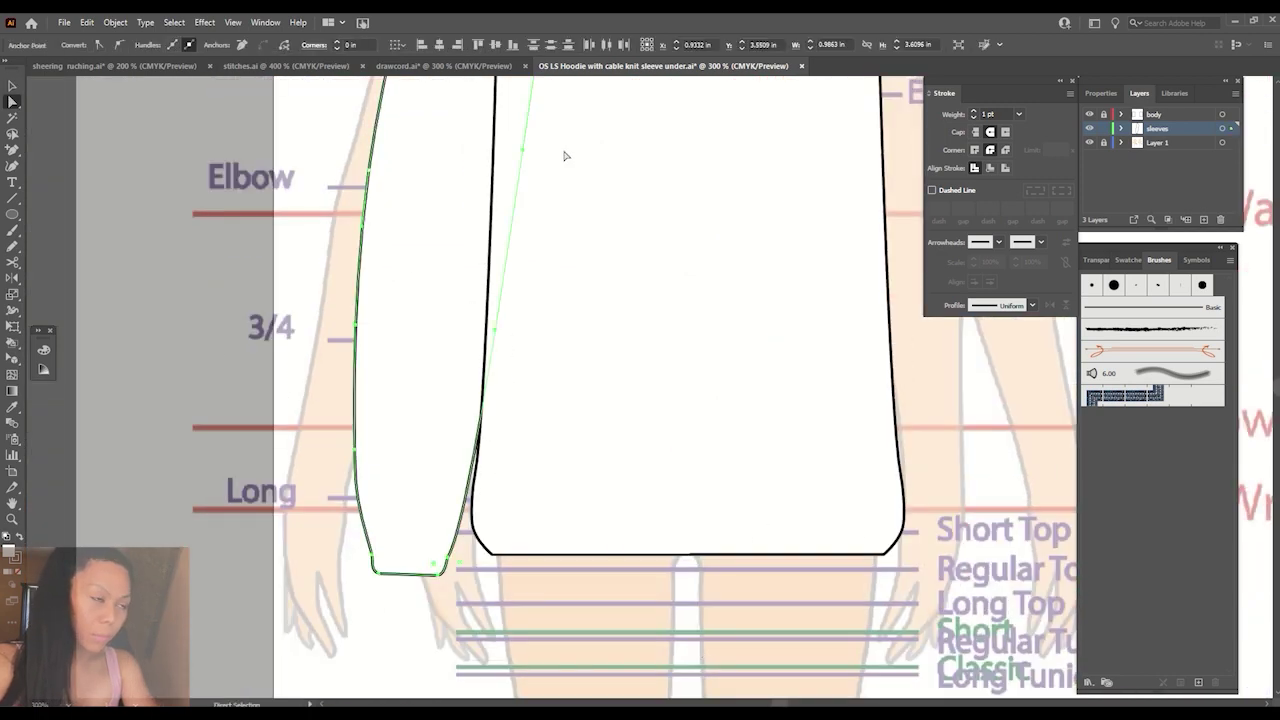
key(p)
click(443, 568)
click(377, 558)
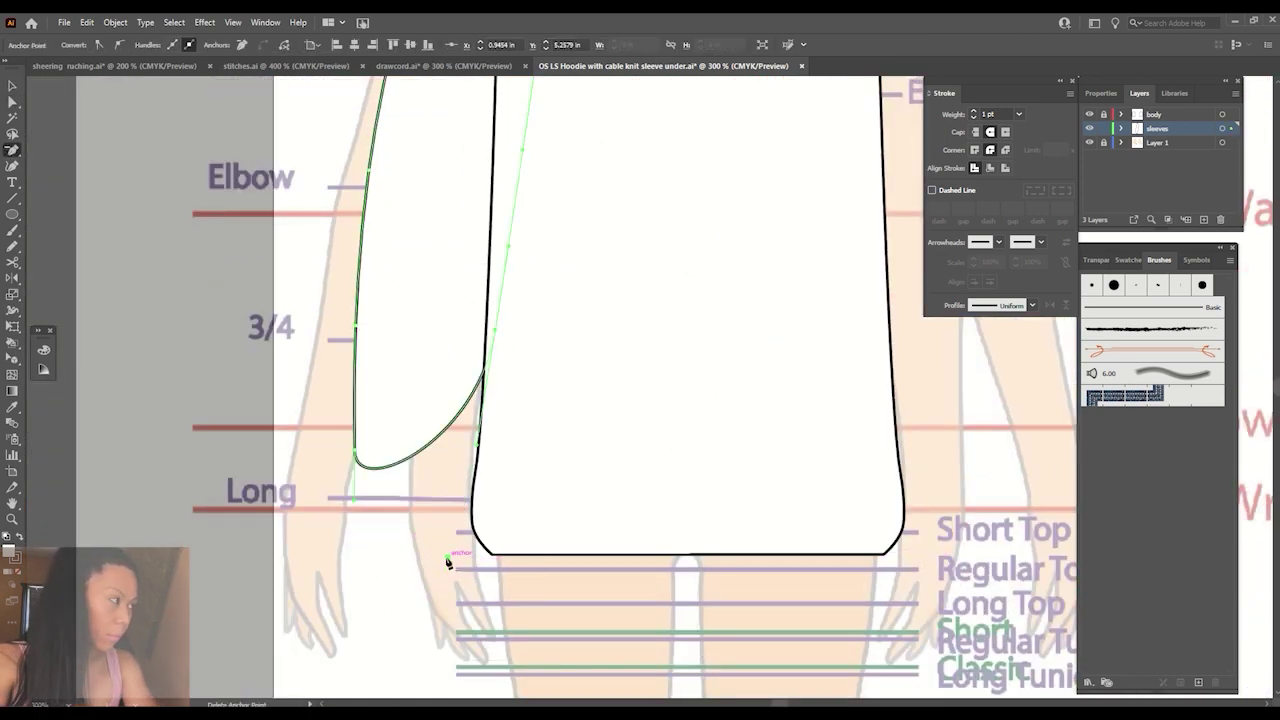
click(356, 457)
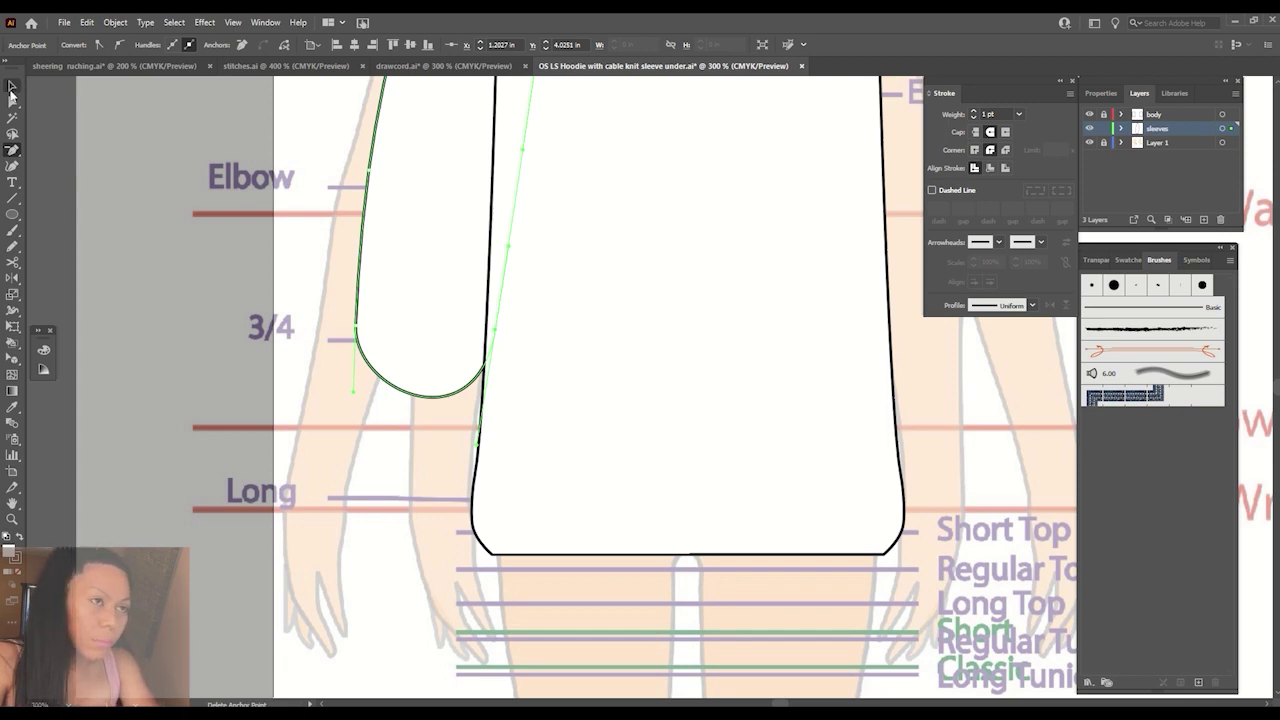
Raise the sleeve's bottom up to the 3/4 line.
drag(12, 150, 58, 165)
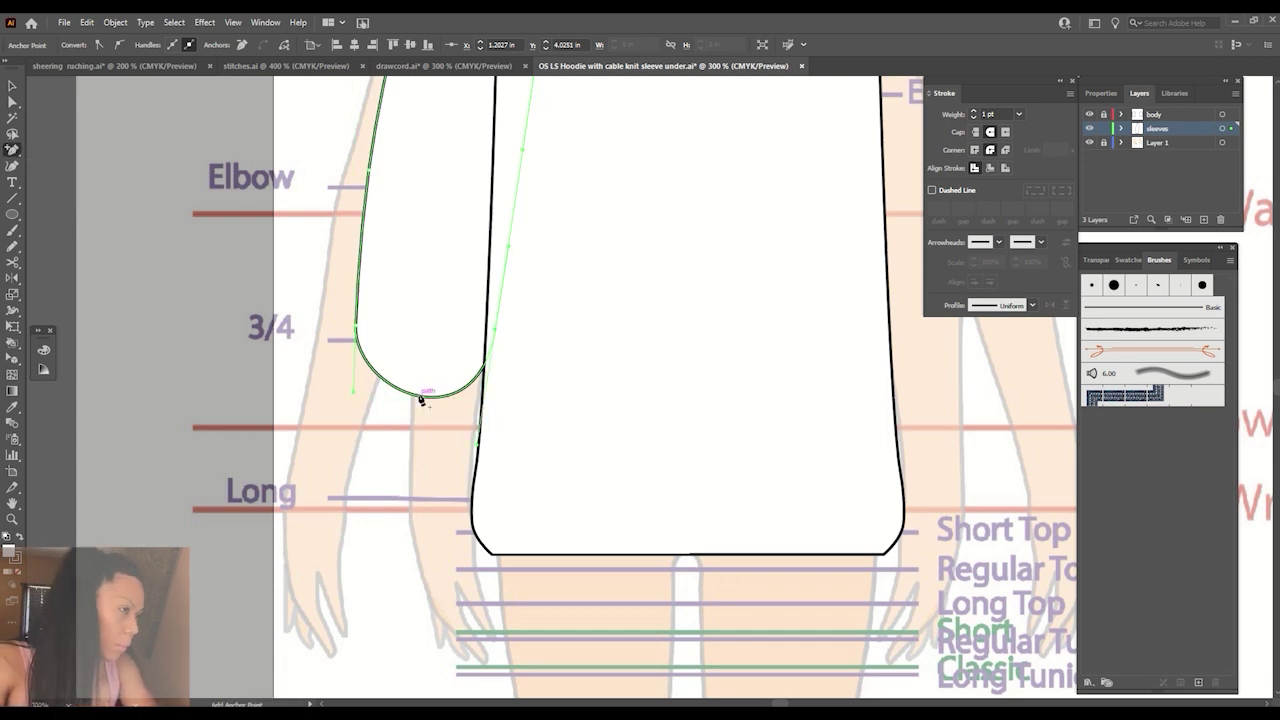
click(418, 394)
click(737, 386)
click(12, 101)
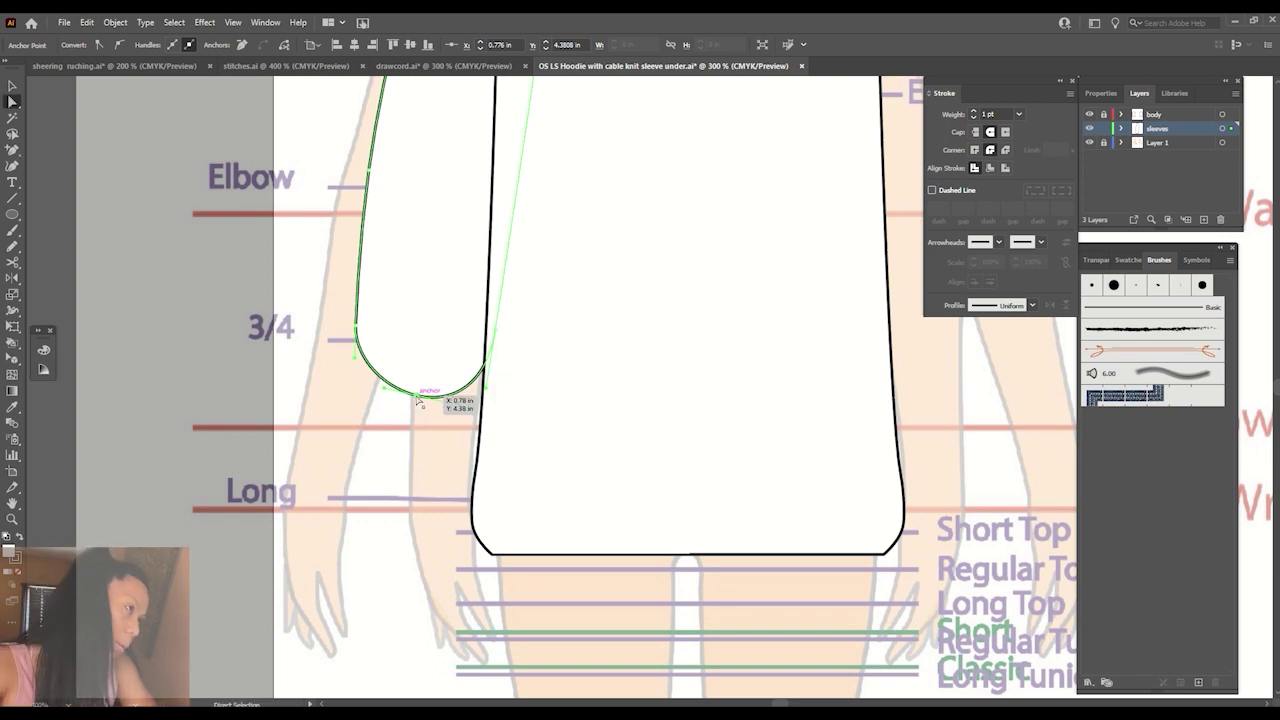
mouse_move(418, 394)
mouse_down()
mouse_move(413, 346)
mouse_move(357, 361)
mouse_up()
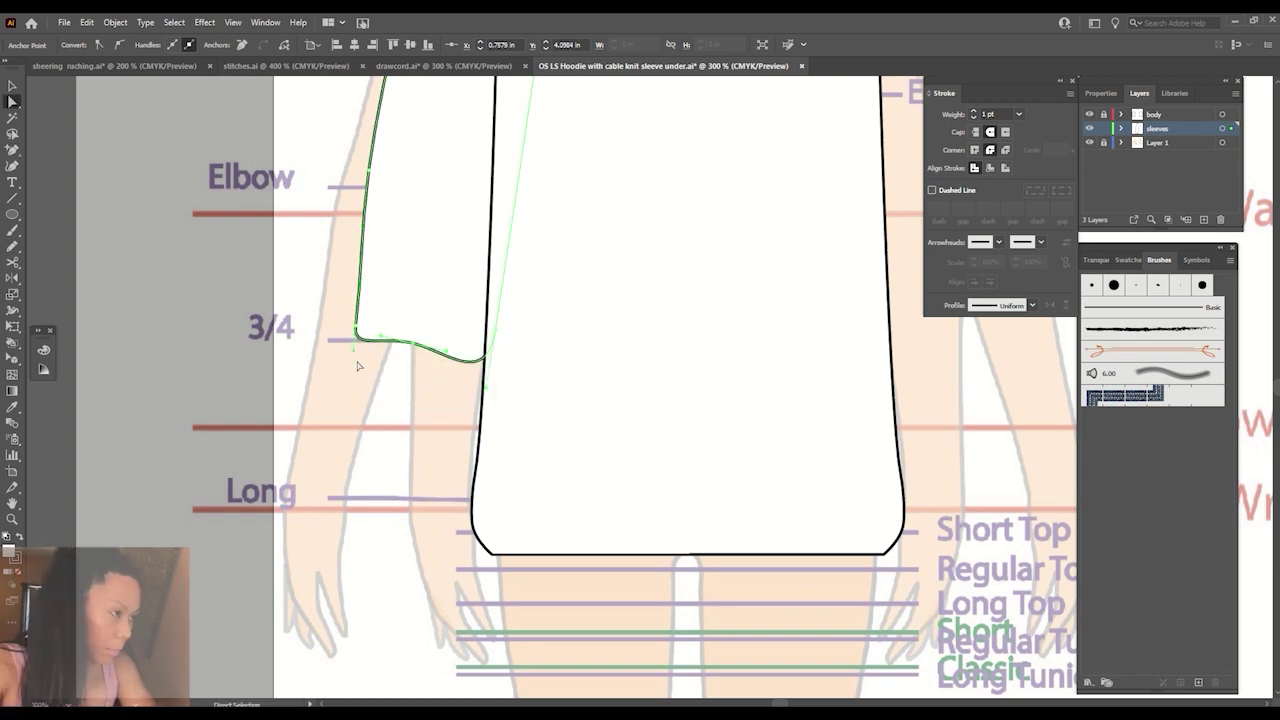
Make both cuff ends sharp corners and flatten the cuff into a straight hem.
click(99, 44)
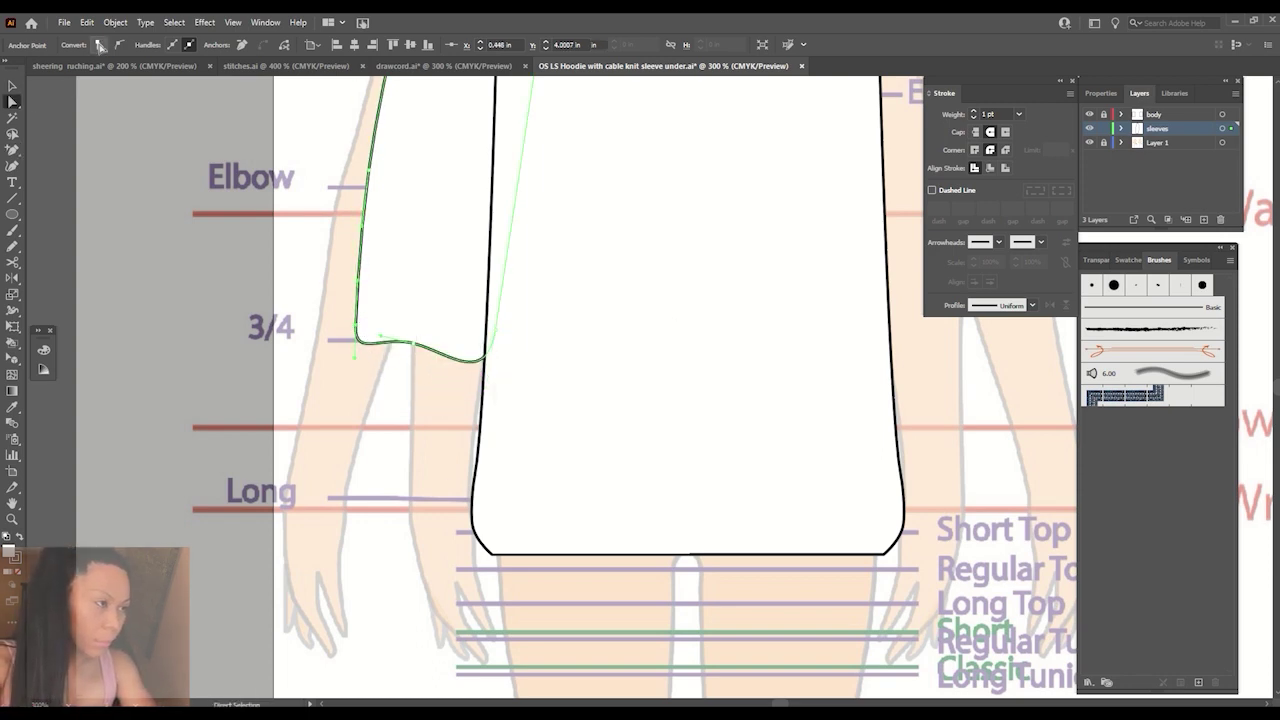
click(493, 330)
click(99, 44)
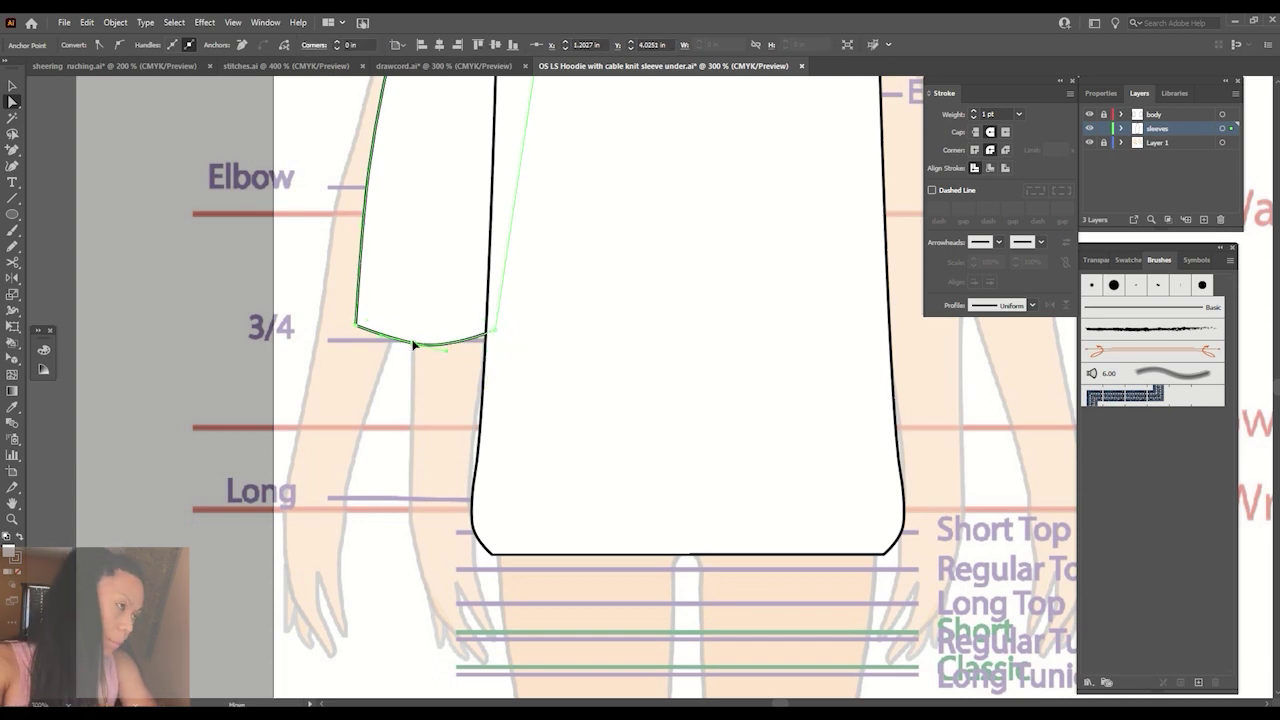
drag(413, 345, 466, 336)
click(383, 414)
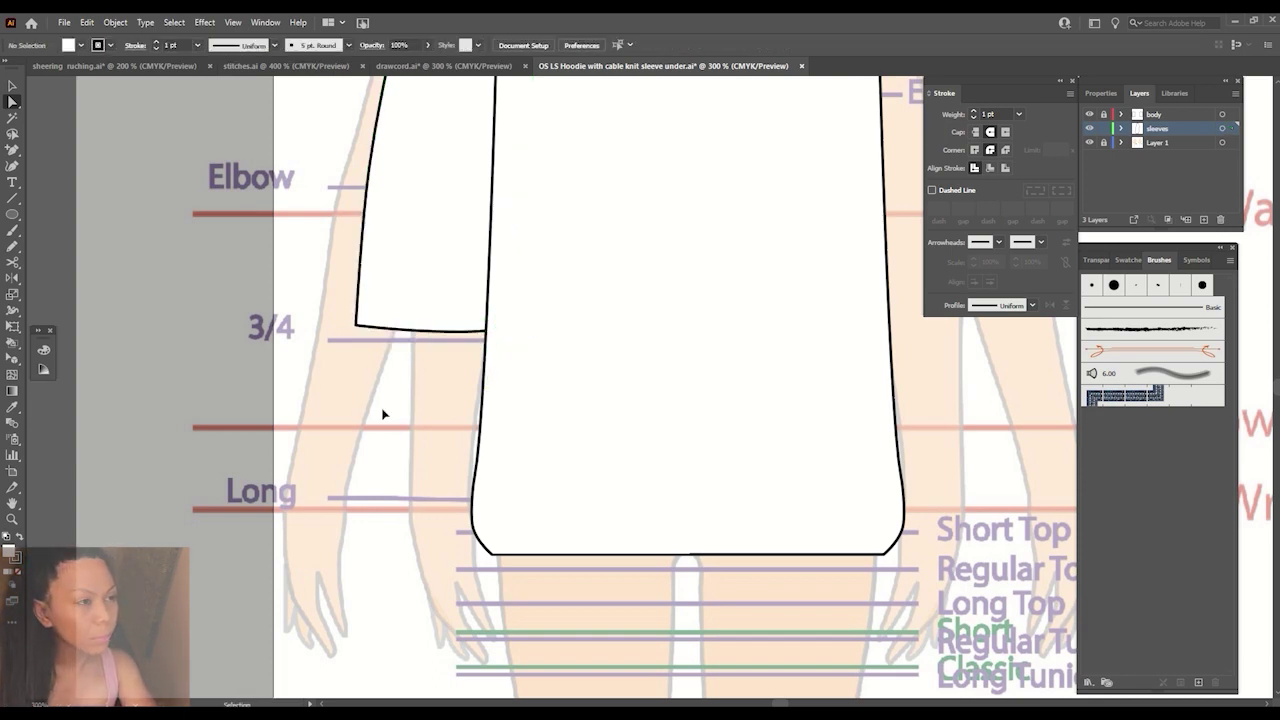
Keep the sleeve's outer edge straight and reposition its lower-left corner point.
key(ctrl+minus)
key(a)
key(ctrl+plus)
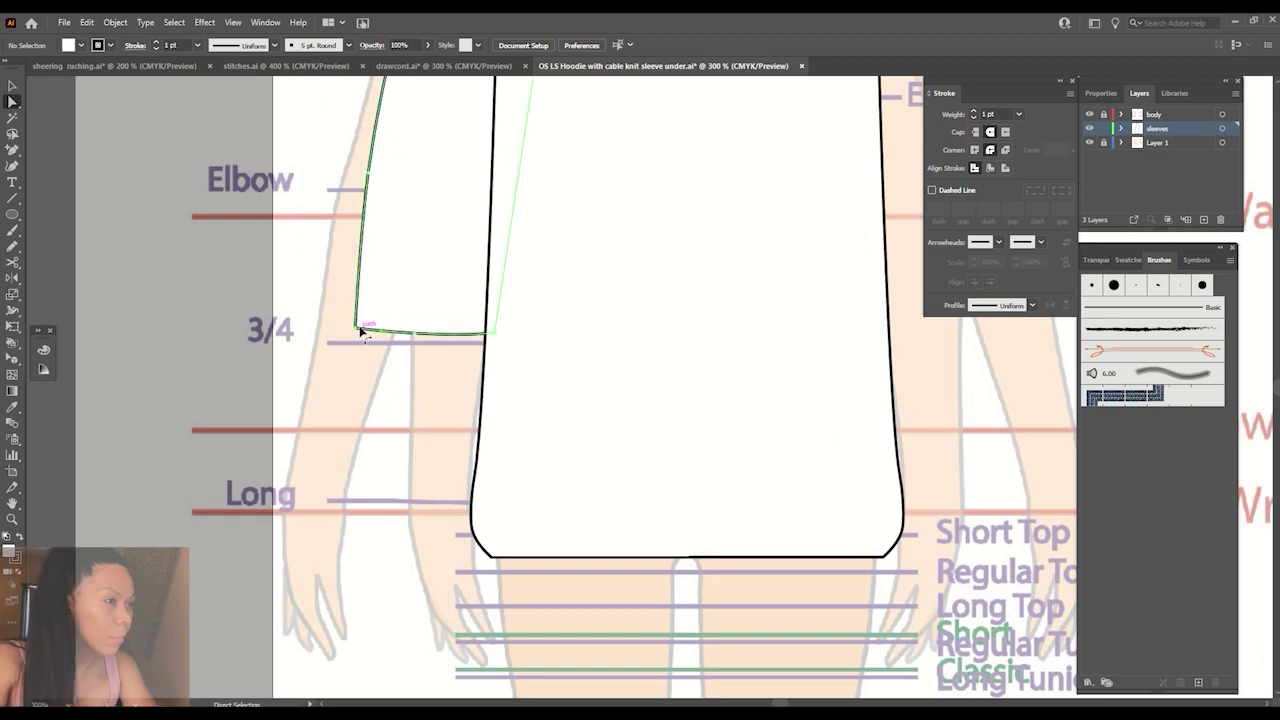
click(362, 332)
drag(362, 255, 348, 238)
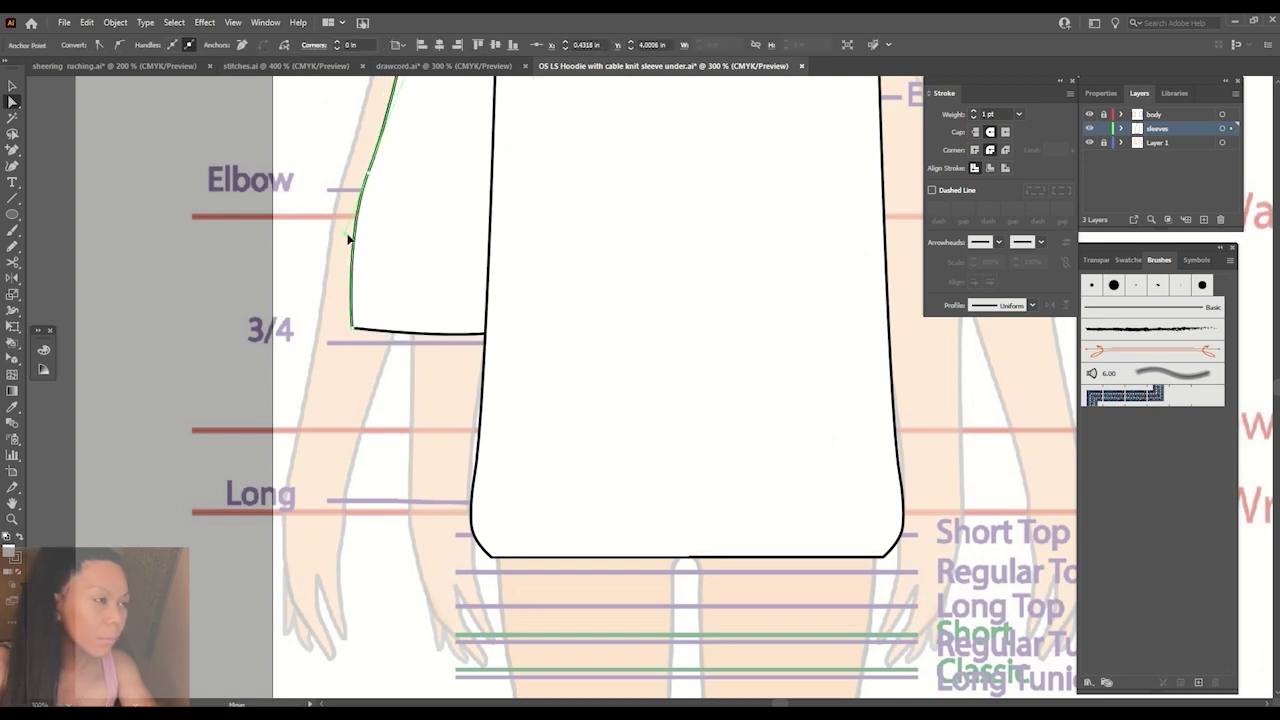
key(ctrl+z)
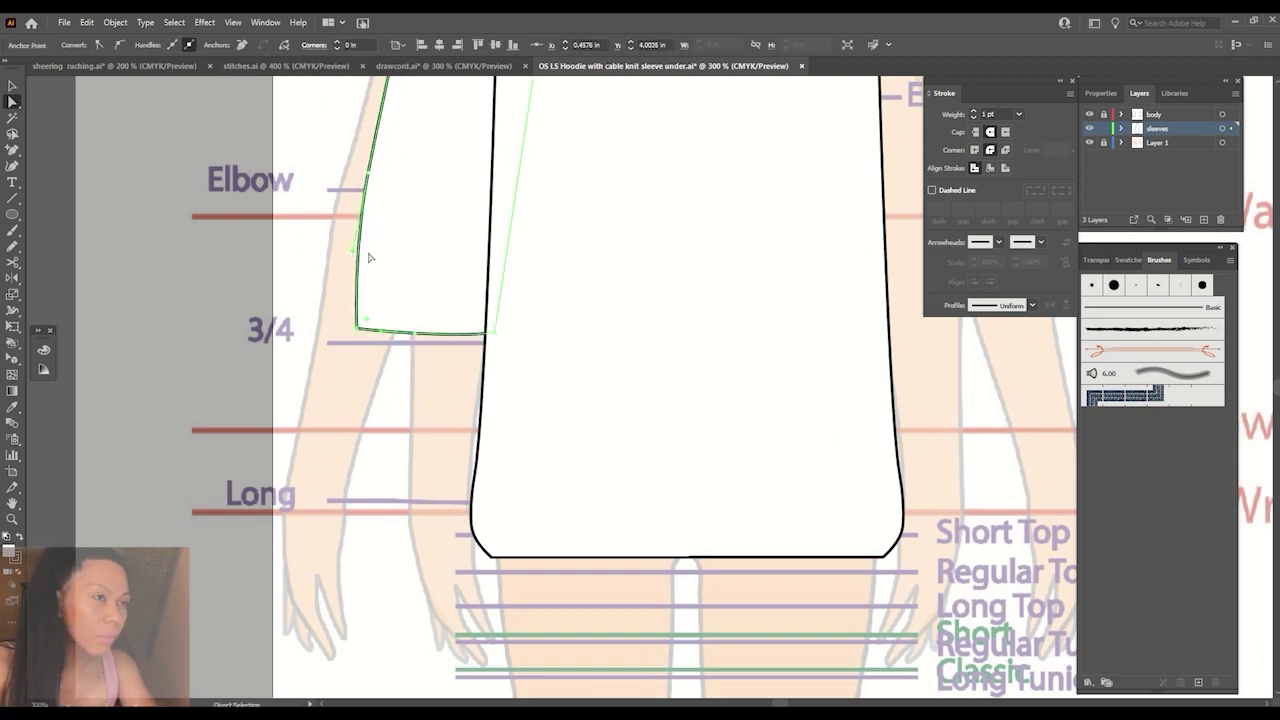
key(ctrl+minus)
key(ctrl+minus)
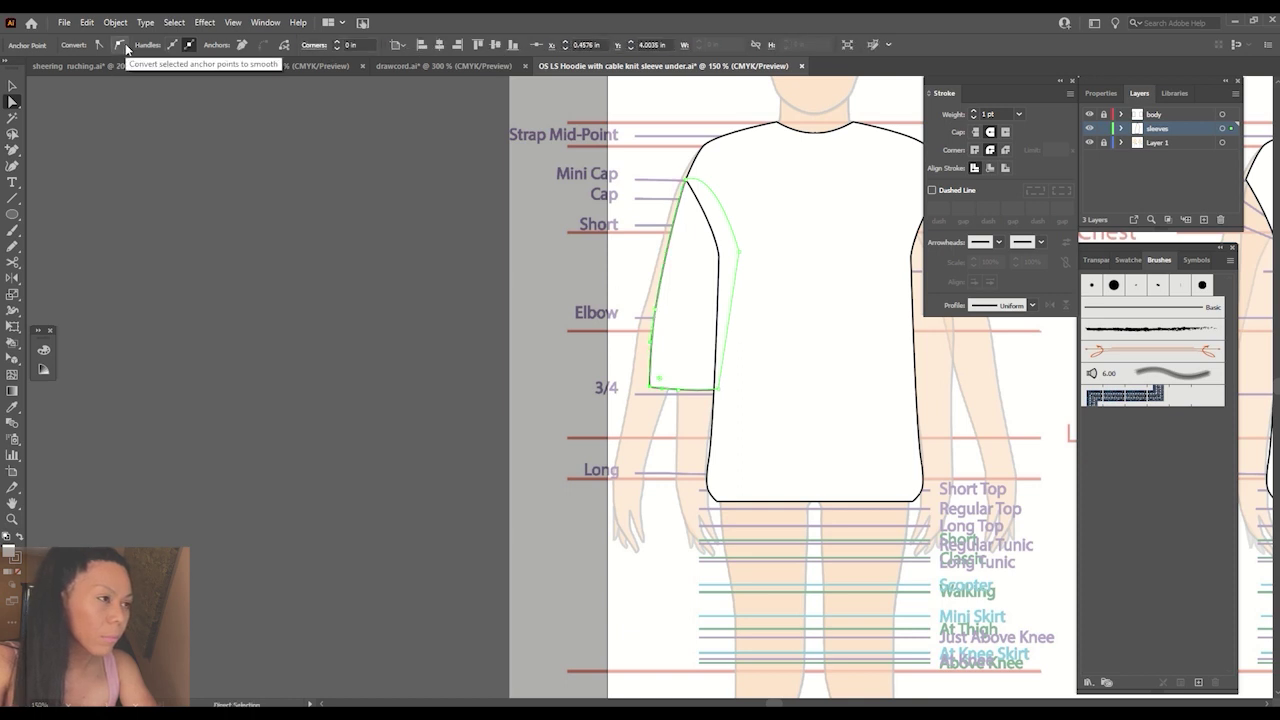
mouse_move(692, 397)
mouse_down()
mouse_move(640, 340)
mouse_move(654, 318)
mouse_move(648, 346)
mouse_up()
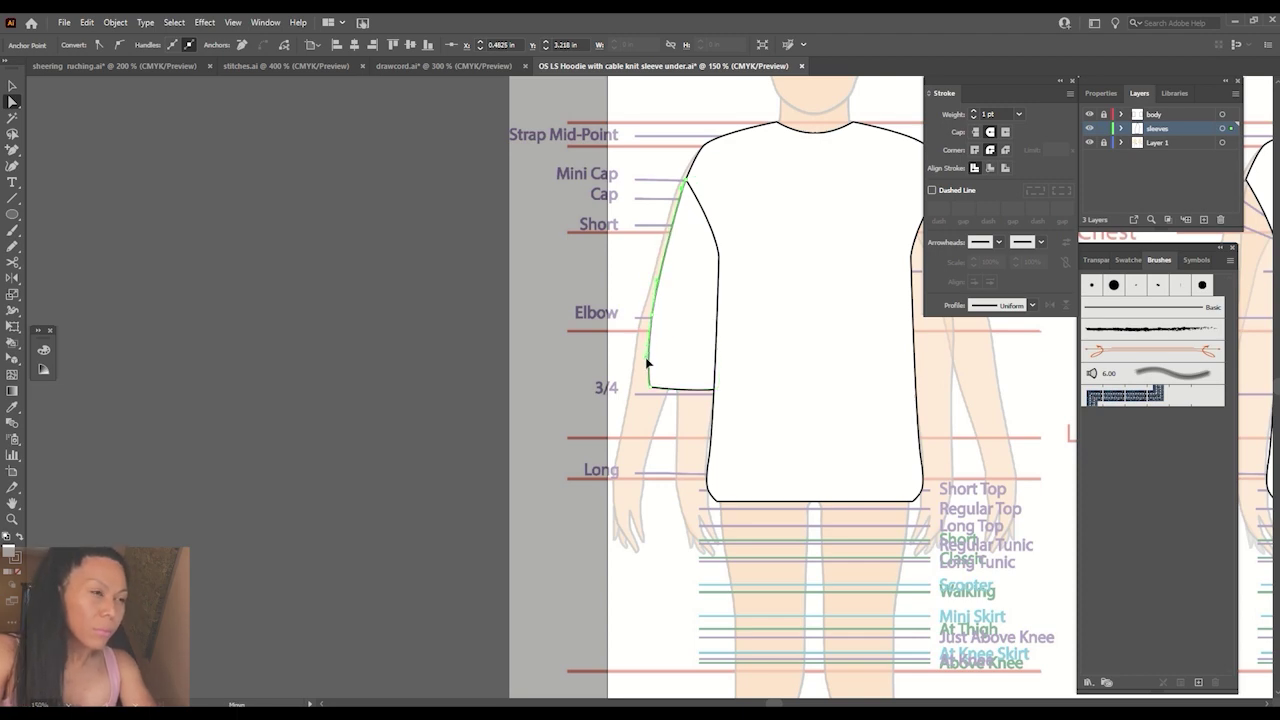
Make a vertically reflected copy of the left sleeve about the shirt's centre.
key(v)
click(220, 237)
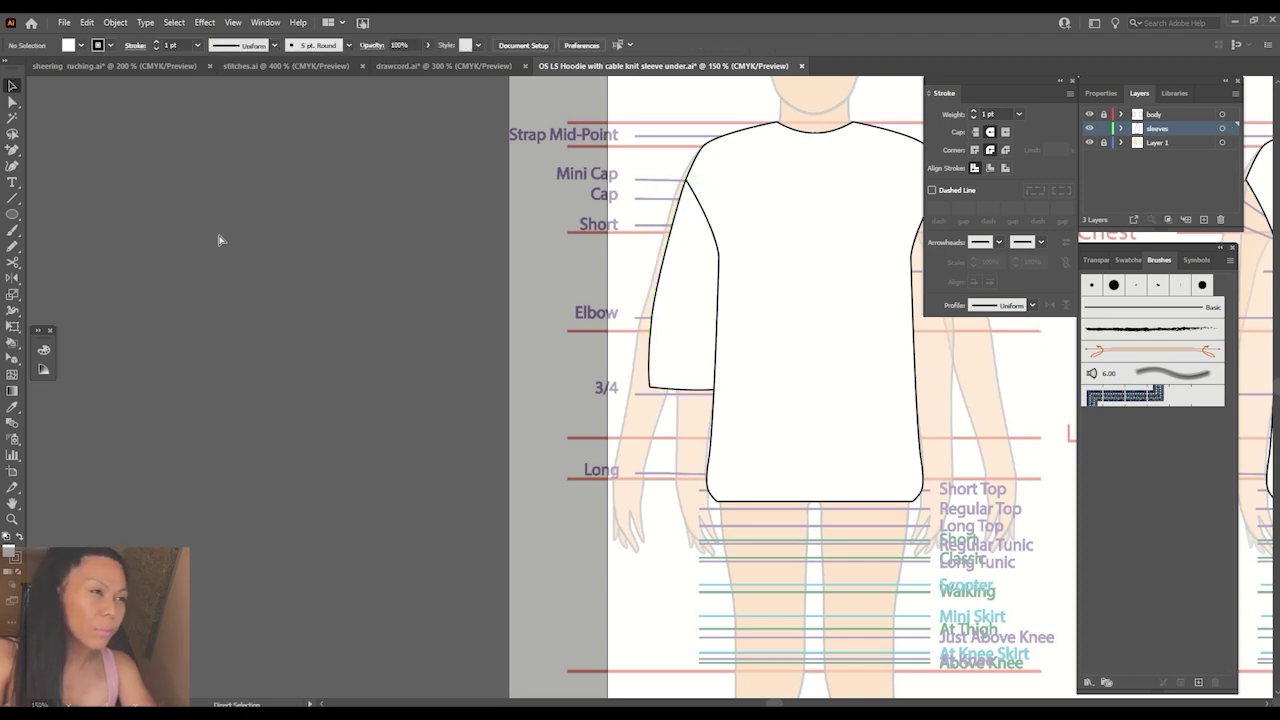
key(ctrl+equal)
scroll(94, 458, right, 5)
scroll(94, 458, up, 1)
click(349, 409)
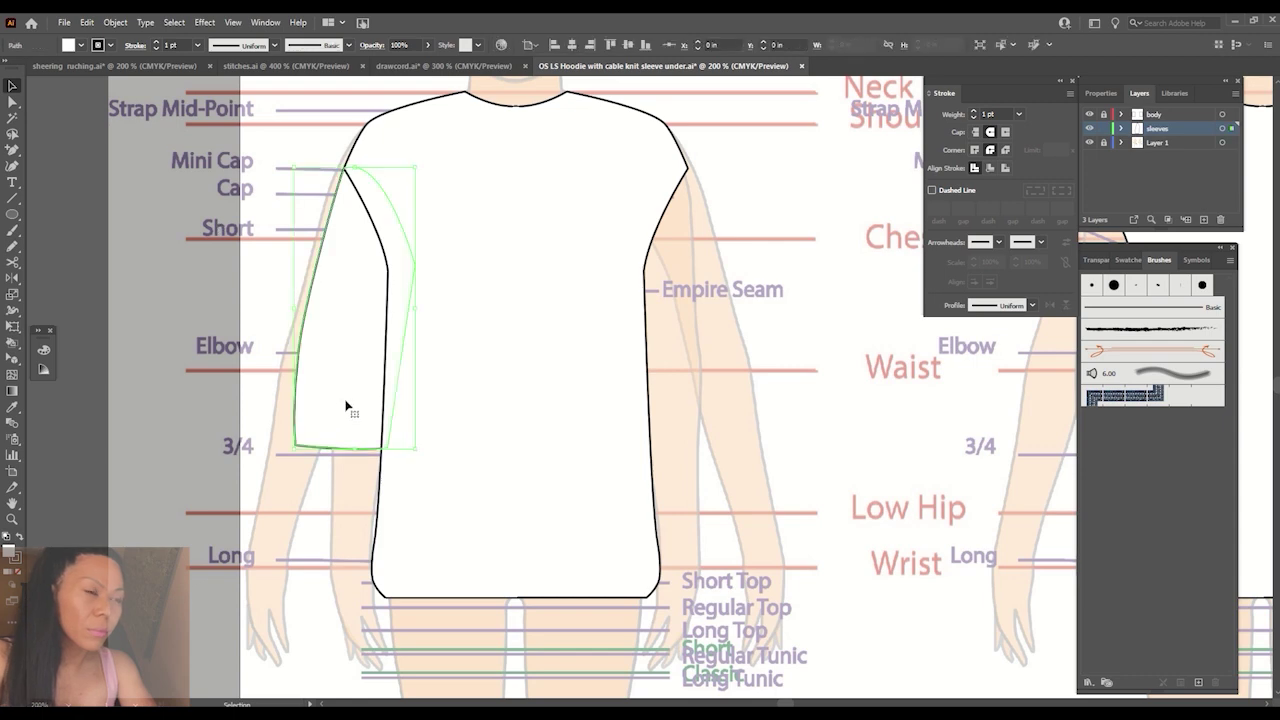
key(i)
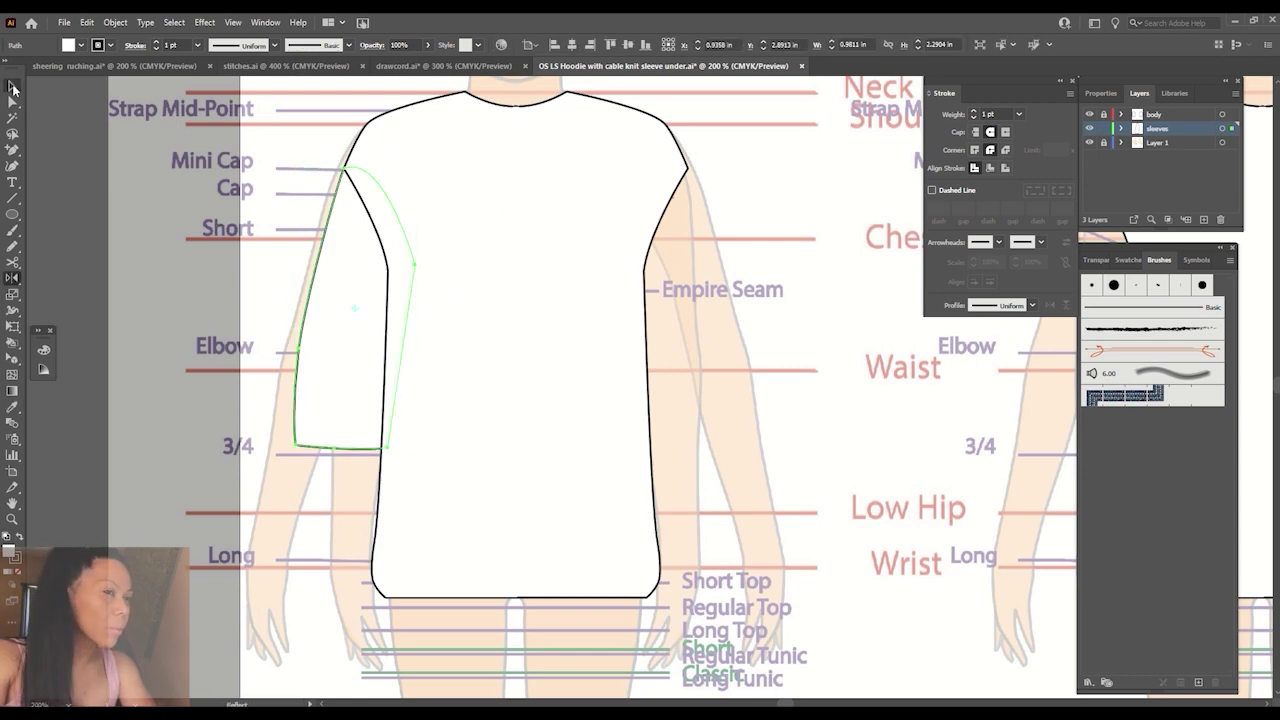
click(12, 88)
click(343, 374)
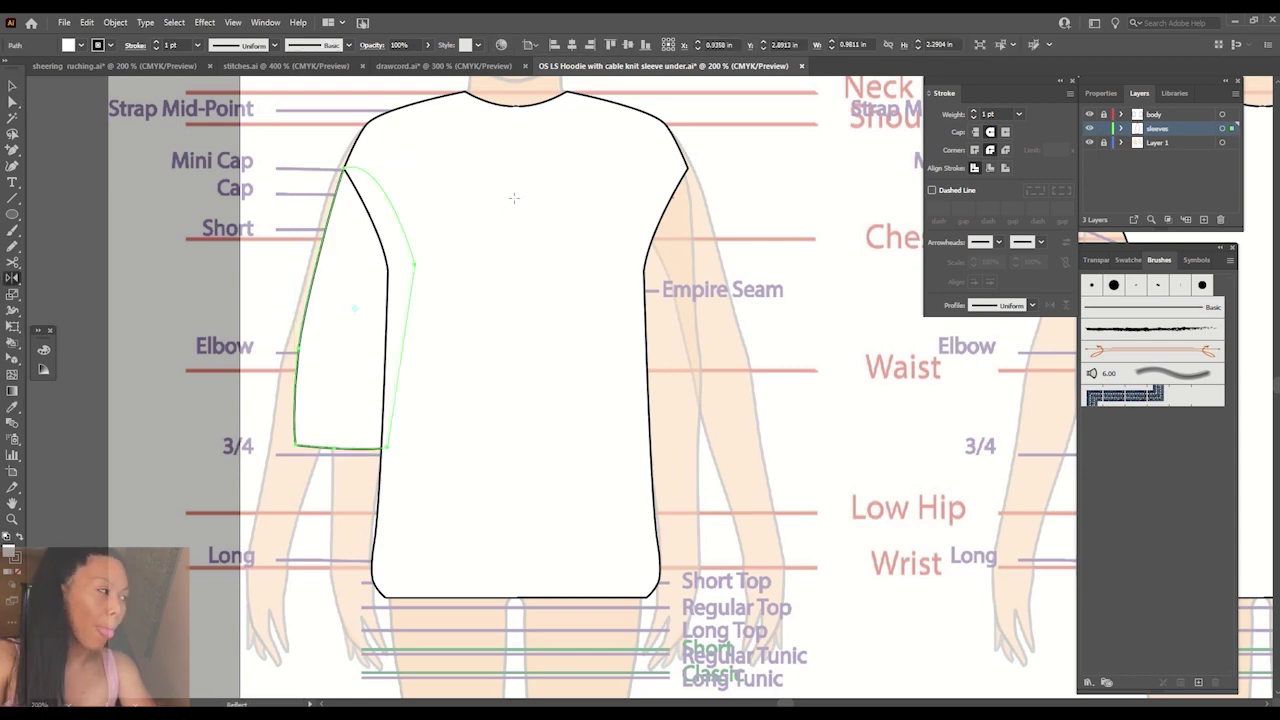
alt+click(514, 198)
click(893, 495)
Move the mirrored sleeve onto the right shoulder and view both figures.
click(12, 88)
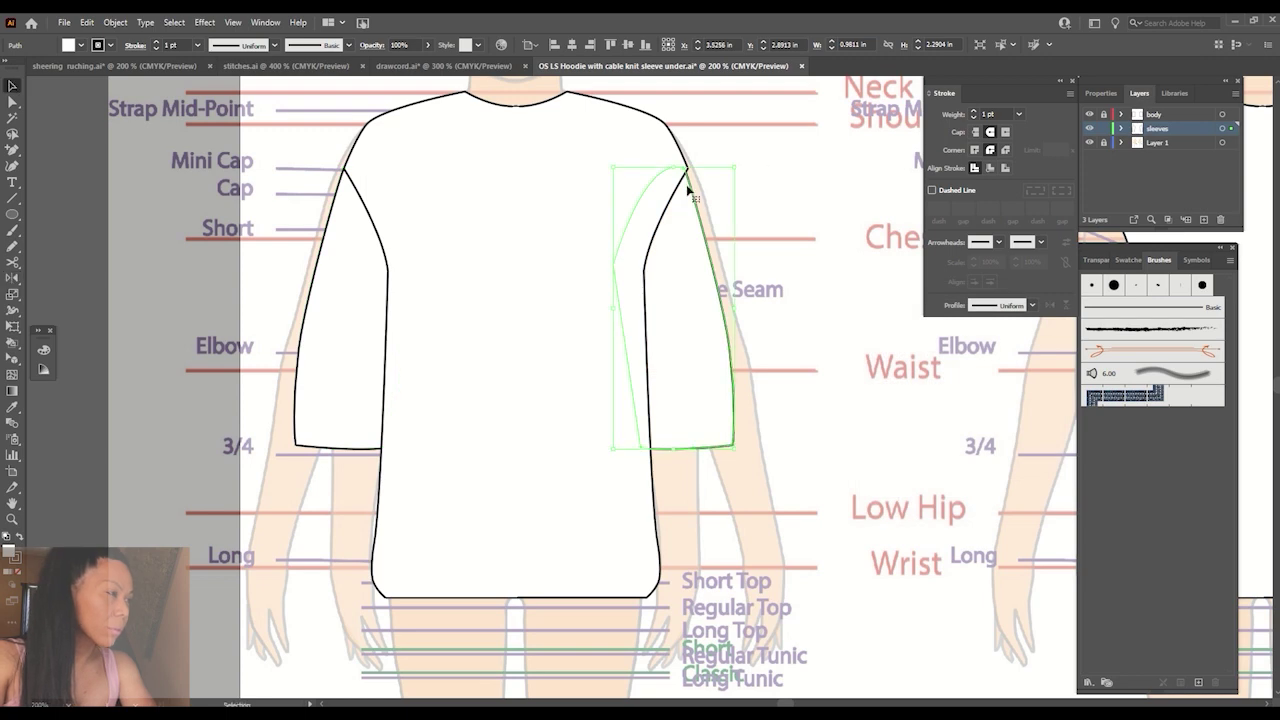
drag(686, 186, 714, 194)
click(770, 246)
key(ctrl+minus)
drag(770, 246, 524, 523)
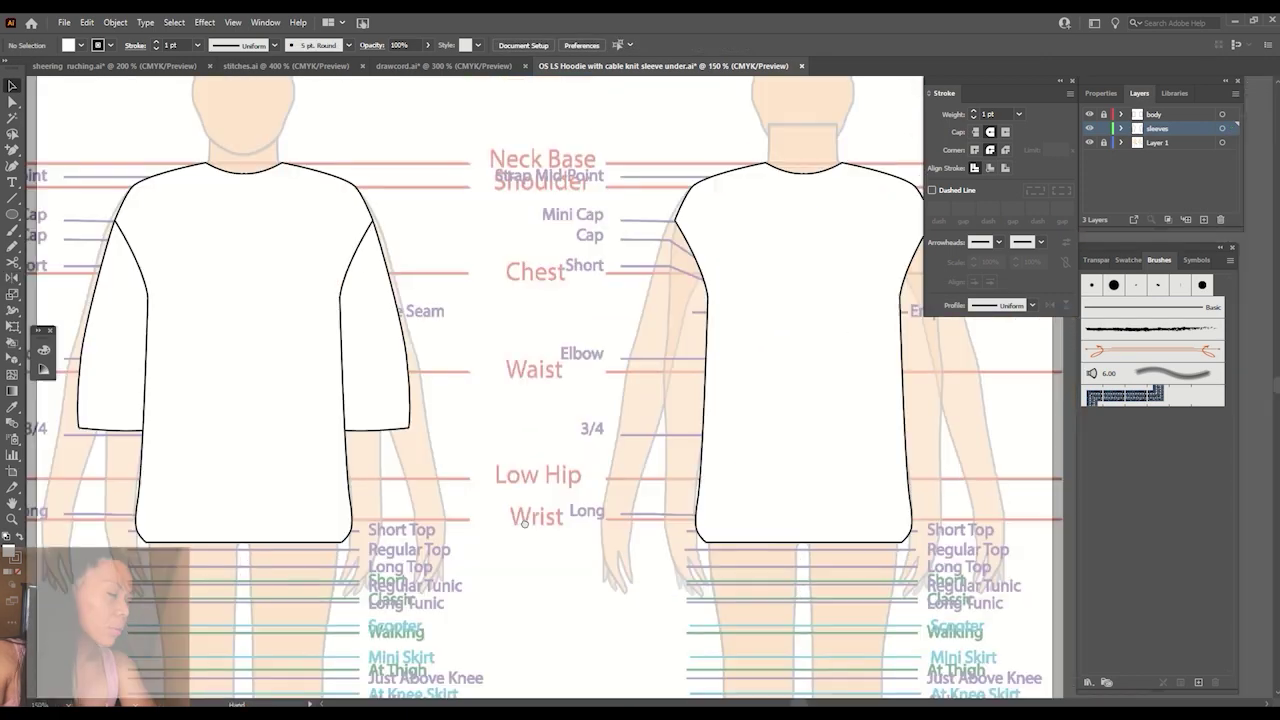
key(ctrl+minus)
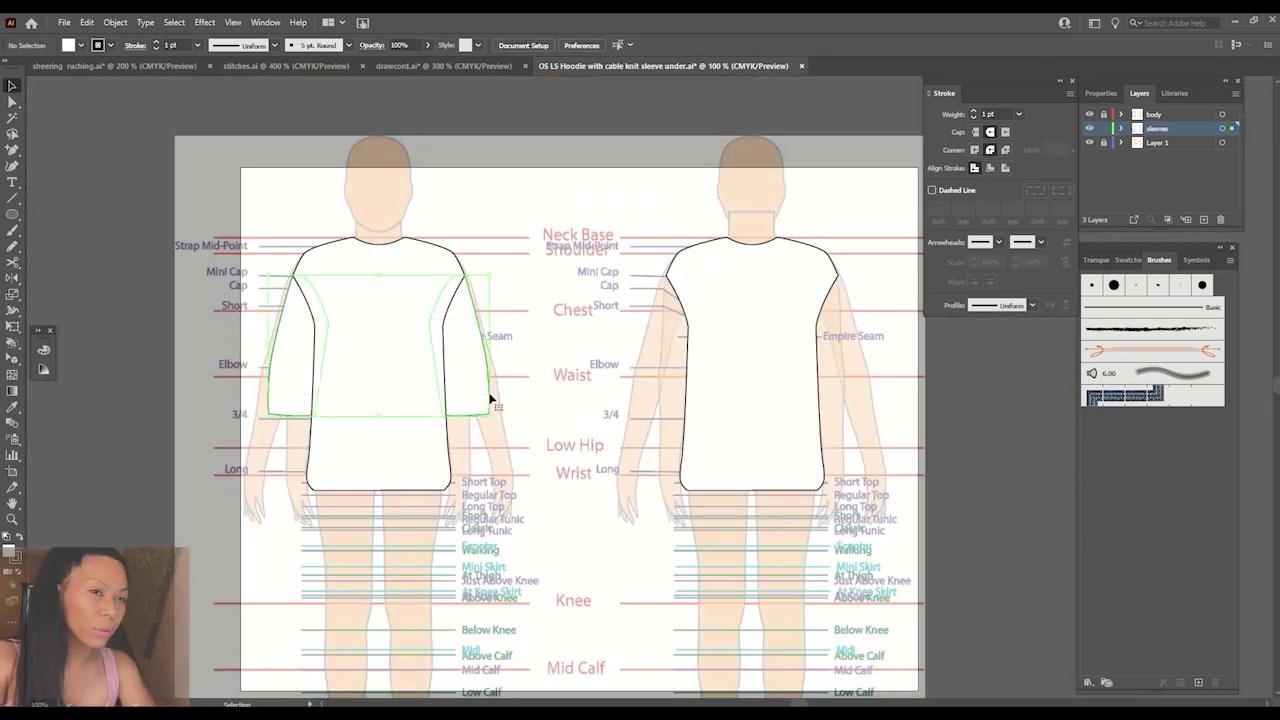
drag(499, 408, 872, 408)
Add a new layer above Layer 1 named cable knit.
click(899, 400)
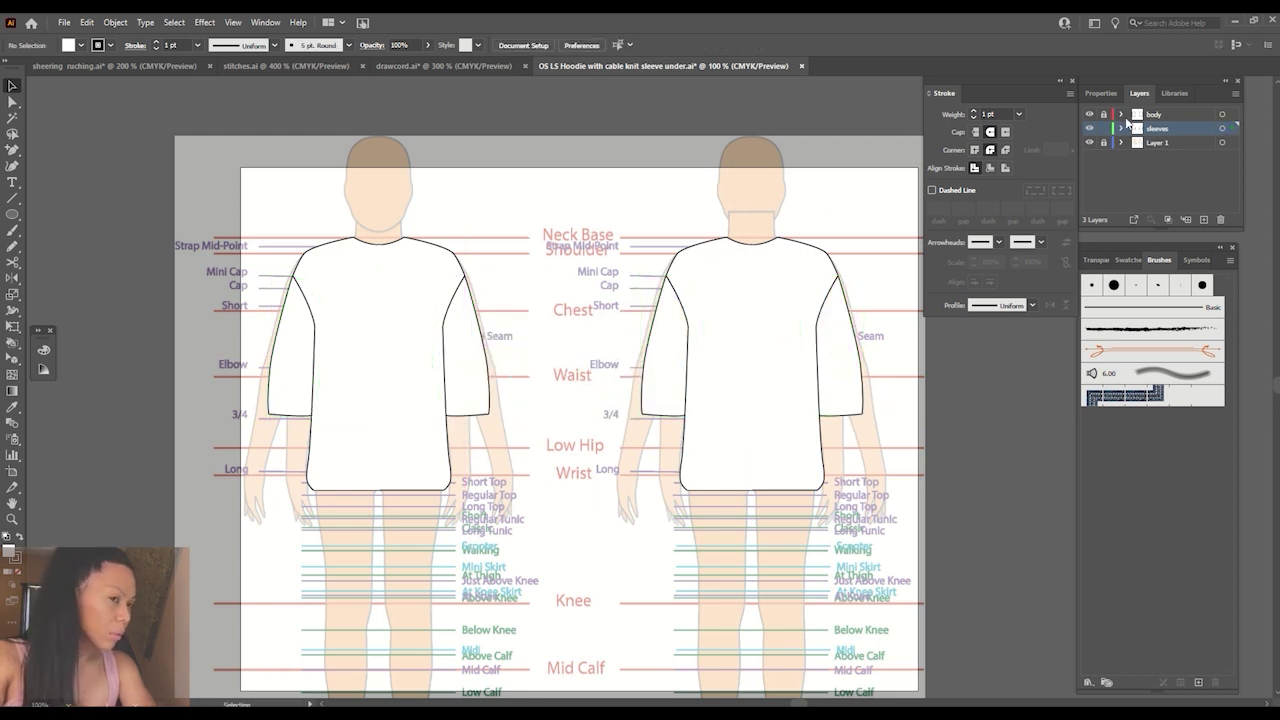
click(1162, 142)
text(cable knit)
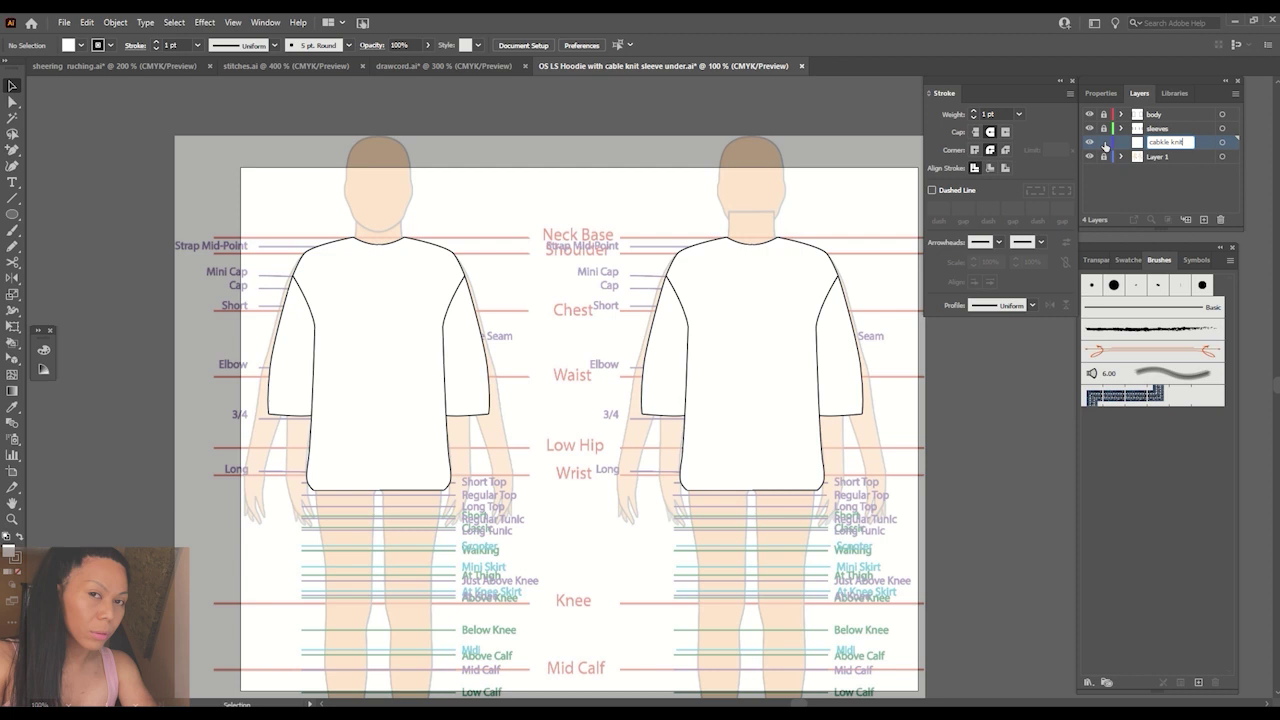
click(1119, 187)
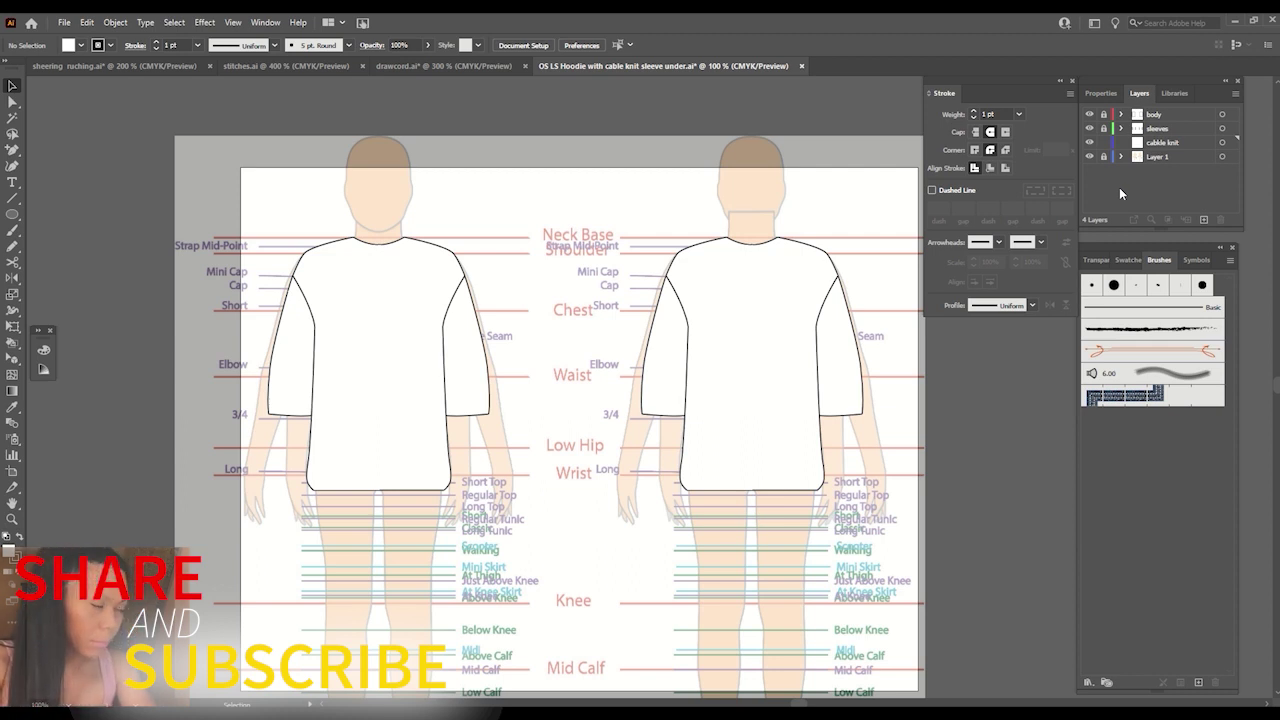
Activate the cable knit layer and zoom in on the left sleeve.
click(1158, 143)
key(shift+l)
key(ctrl+equal)
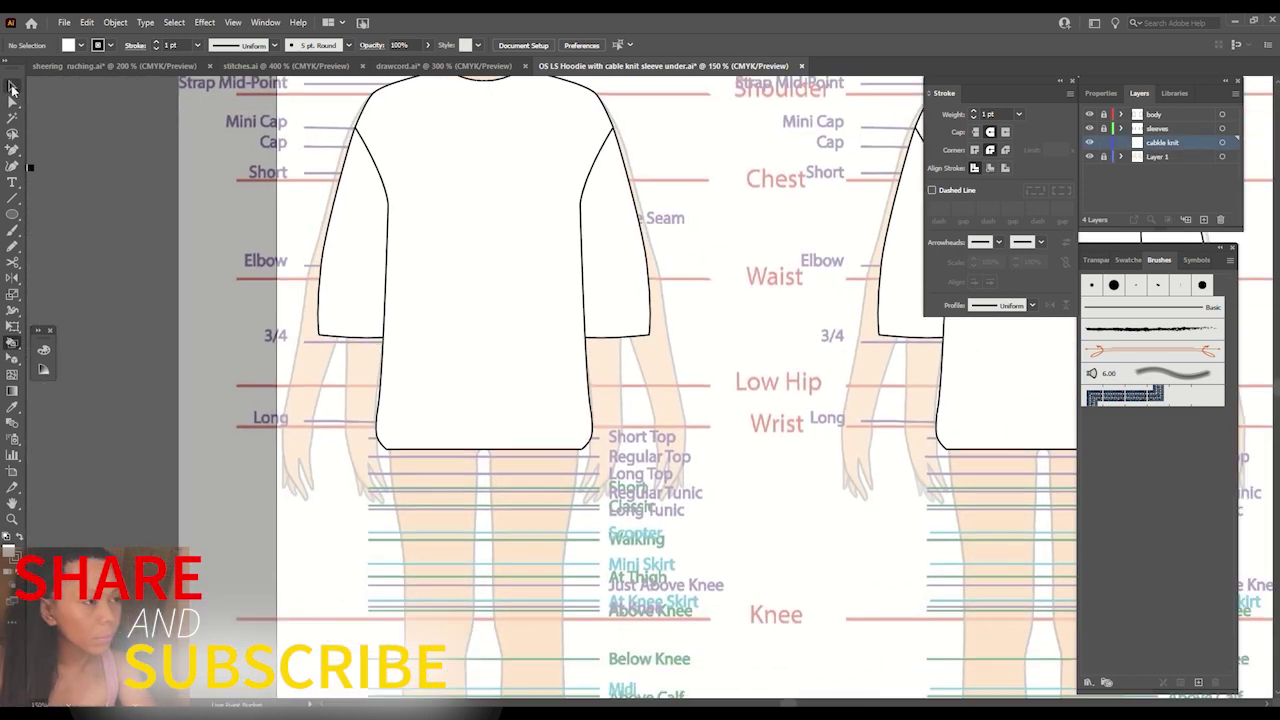
click(10, 148)
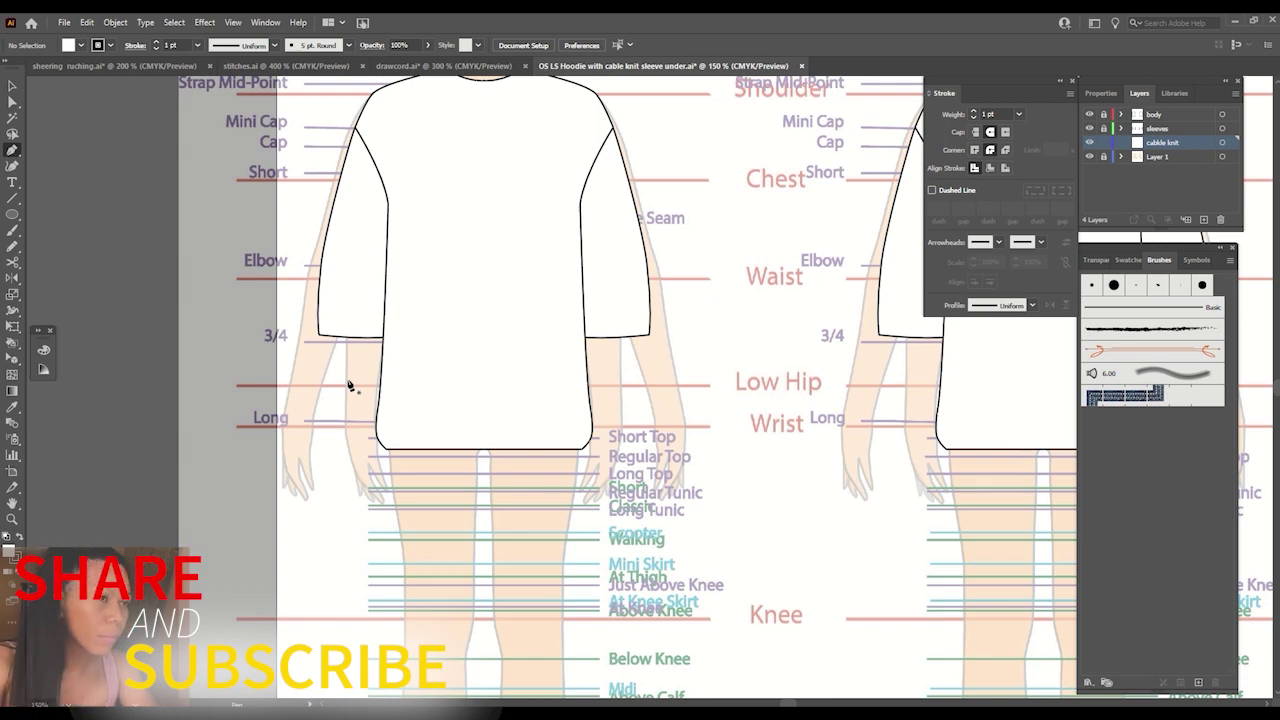
key(ctrl+equal)
scroll(350, 387, left, 3)
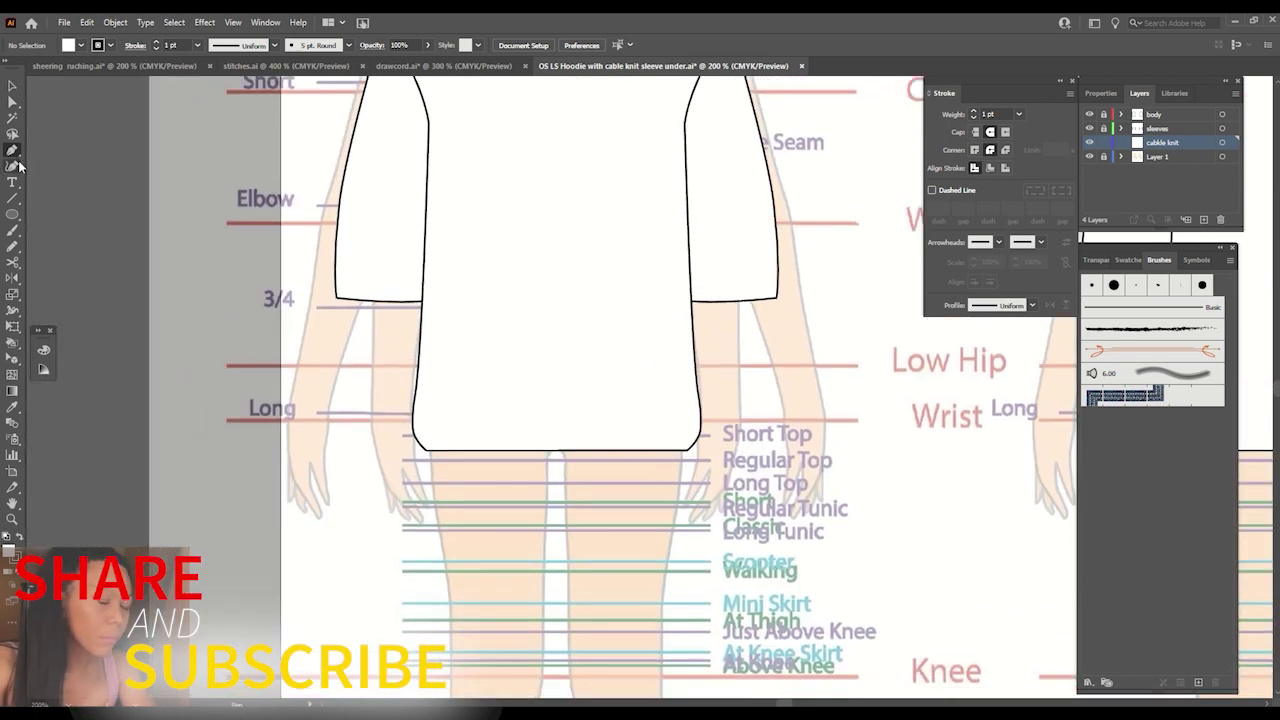
Draw a closed undersleeve shape from the 3/4 hem down to the Long line.
click(344, 299)
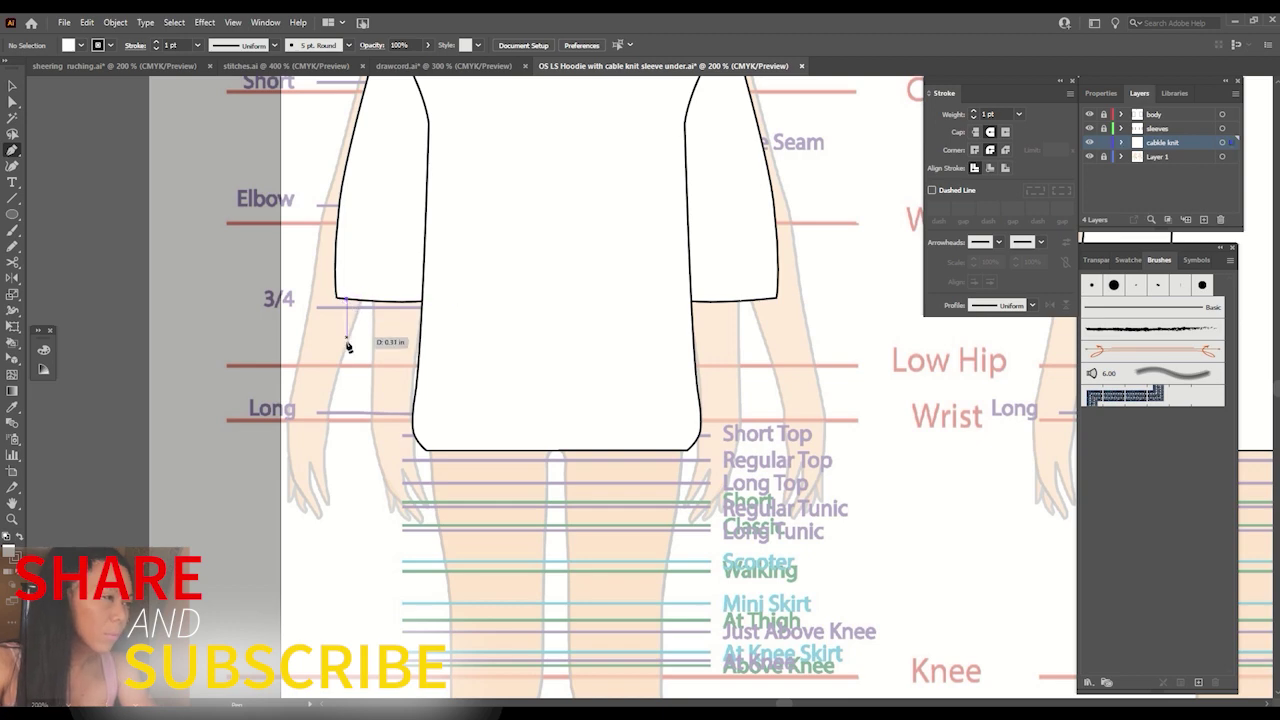
drag(359, 408, 372, 456)
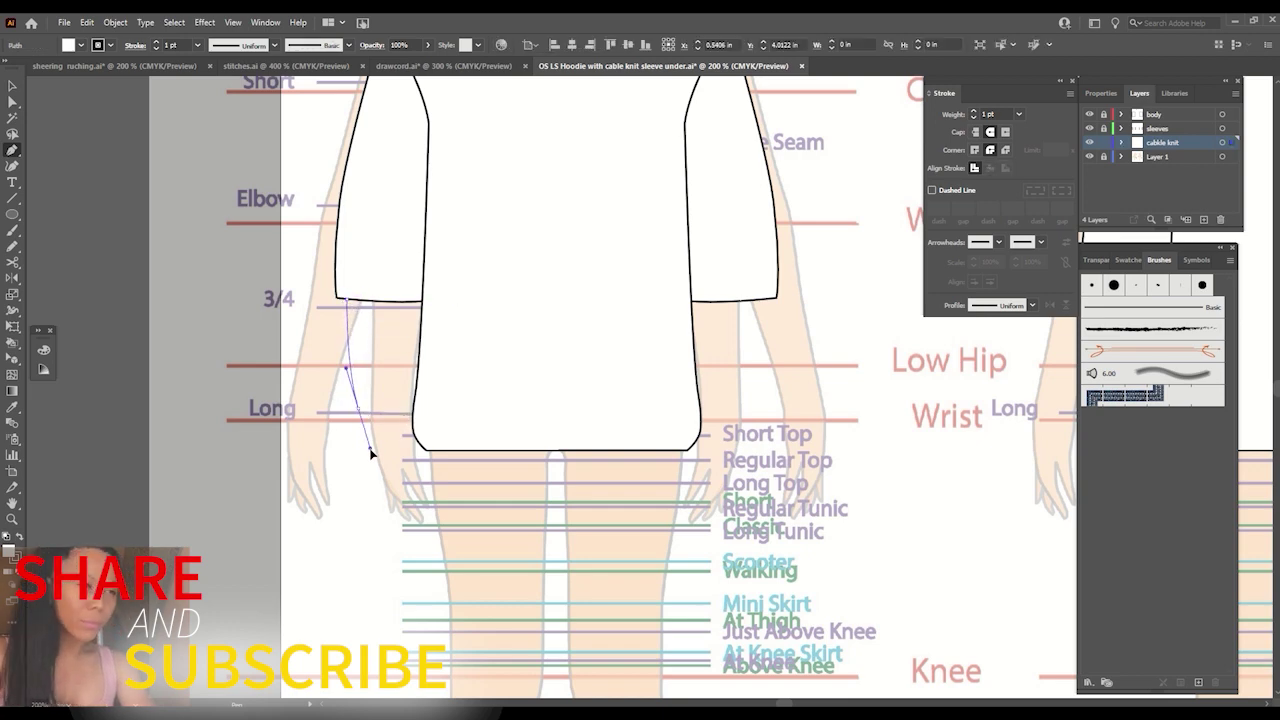
click(357, 414)
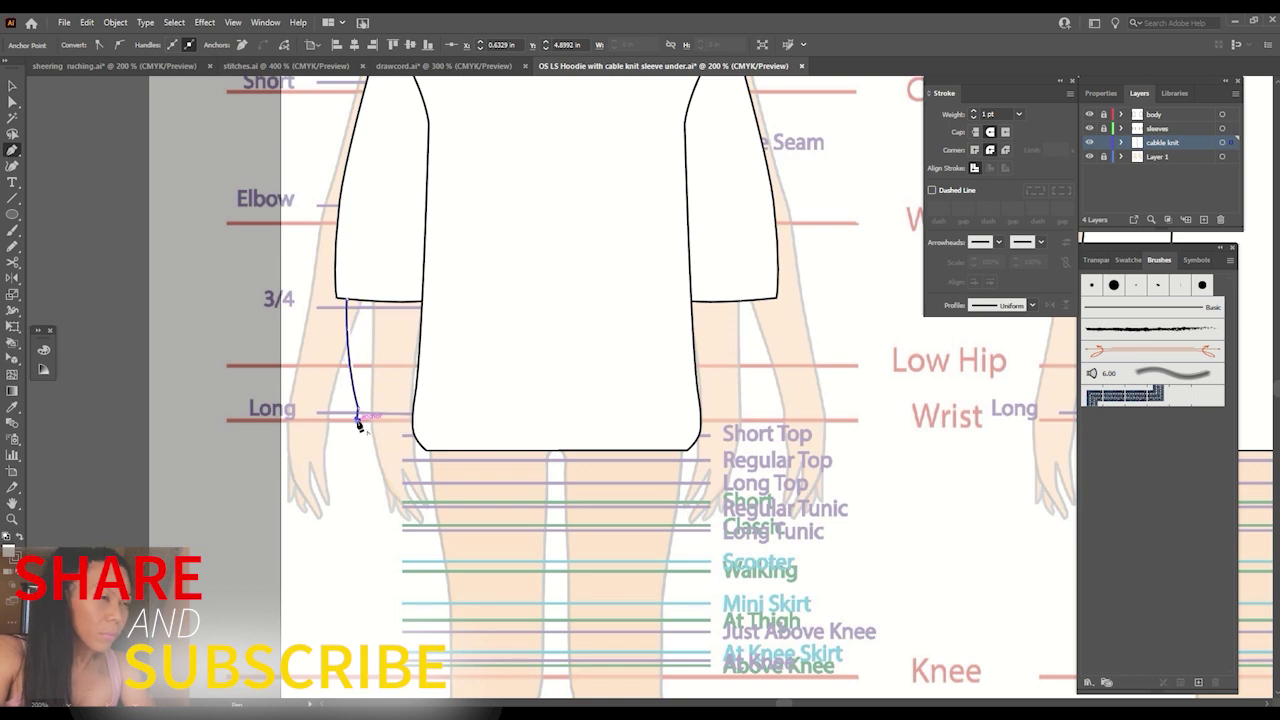
click(412, 415)
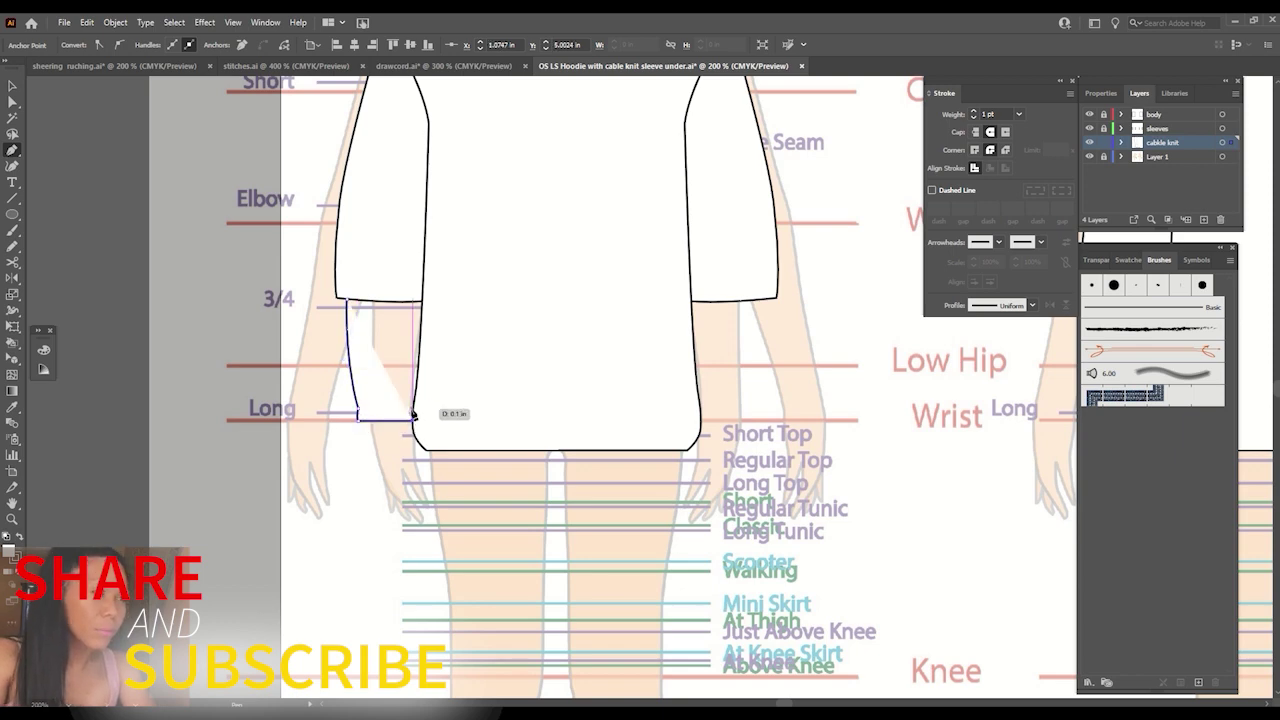
click(425, 301)
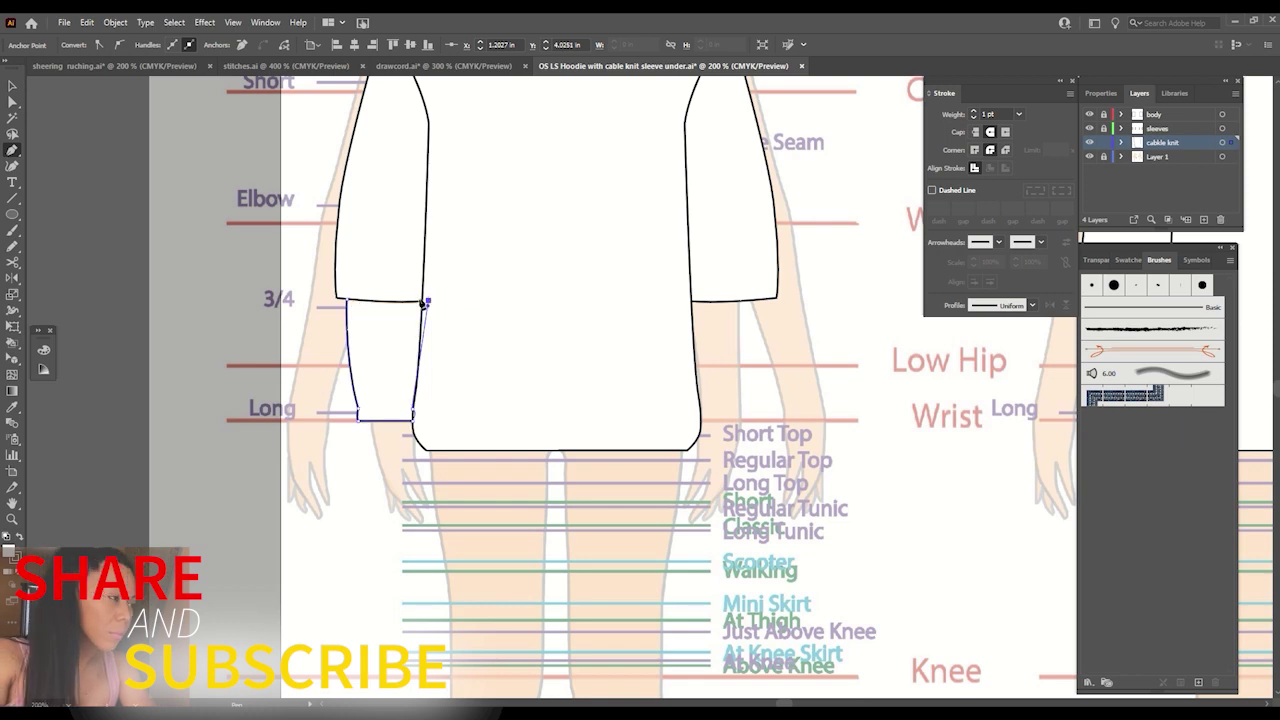
click(349, 302)
key(v)
key(ctrl+shift+a)
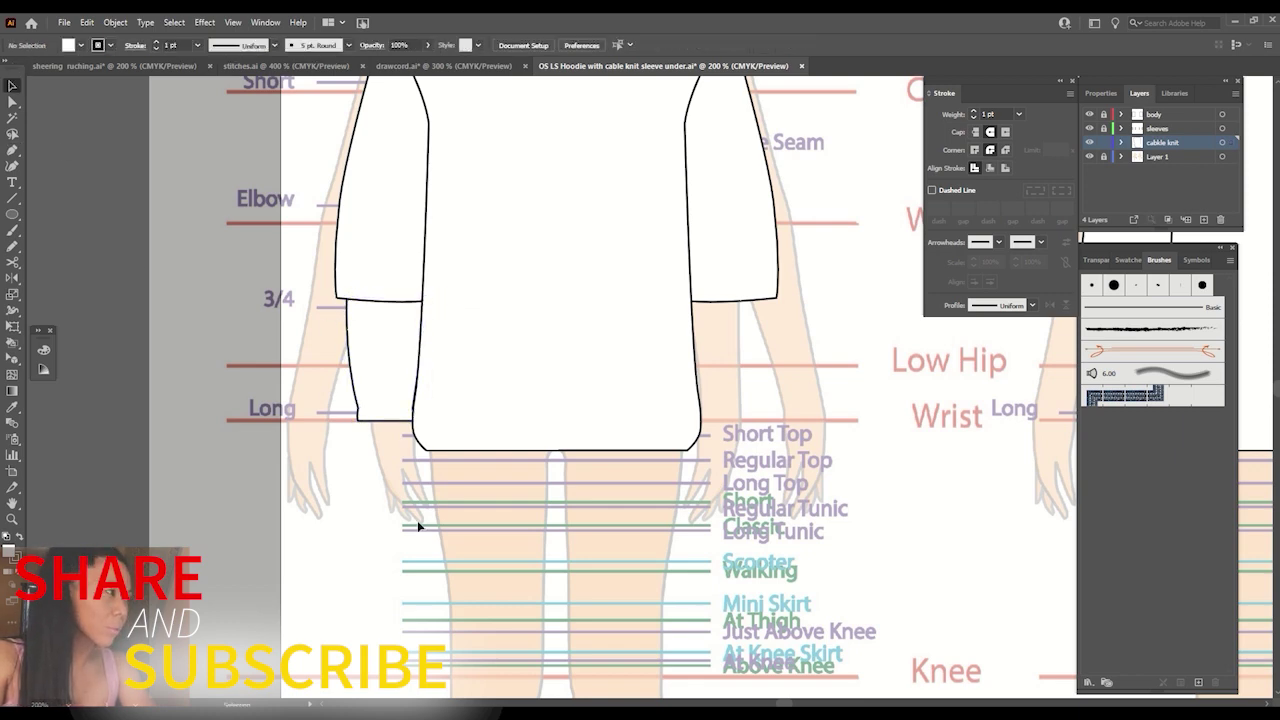
Add a new top layer named ribs.
click(1203, 219)
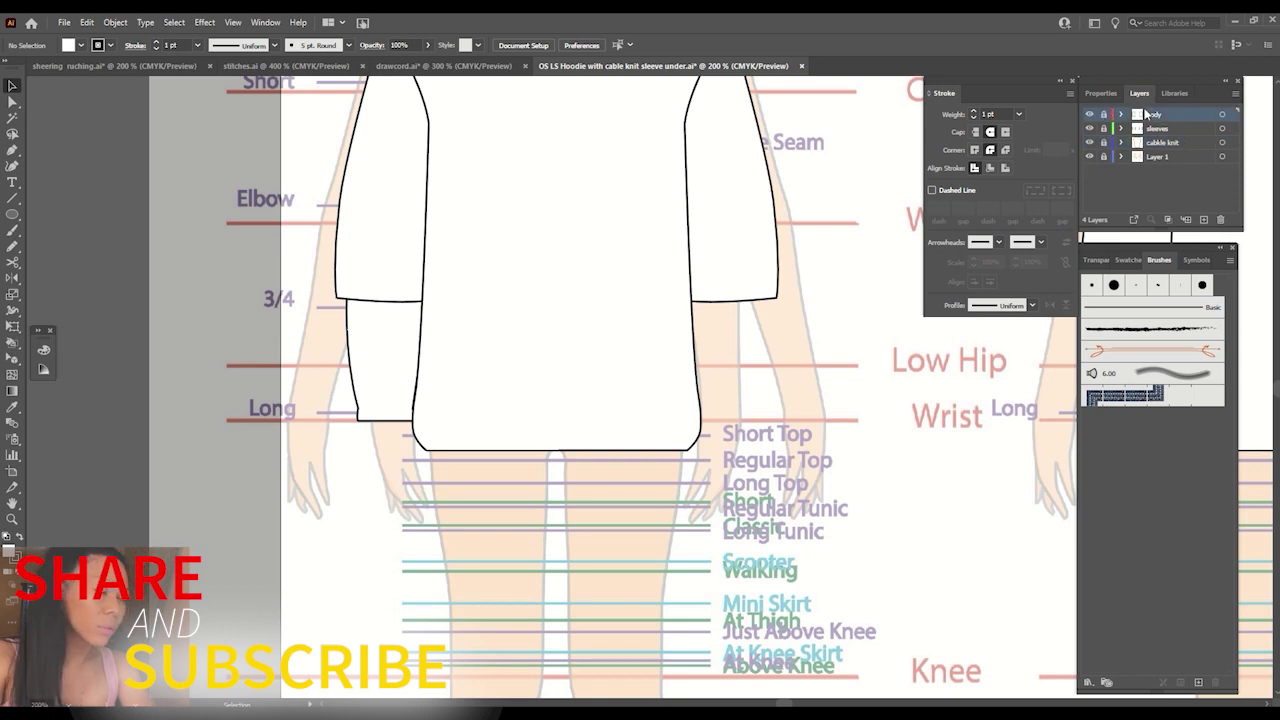
double_click(1157, 115)
text(ribs)
key(Return)
Draw a closed four-corner cuff shape at the undersleeve's hem.
key(p)
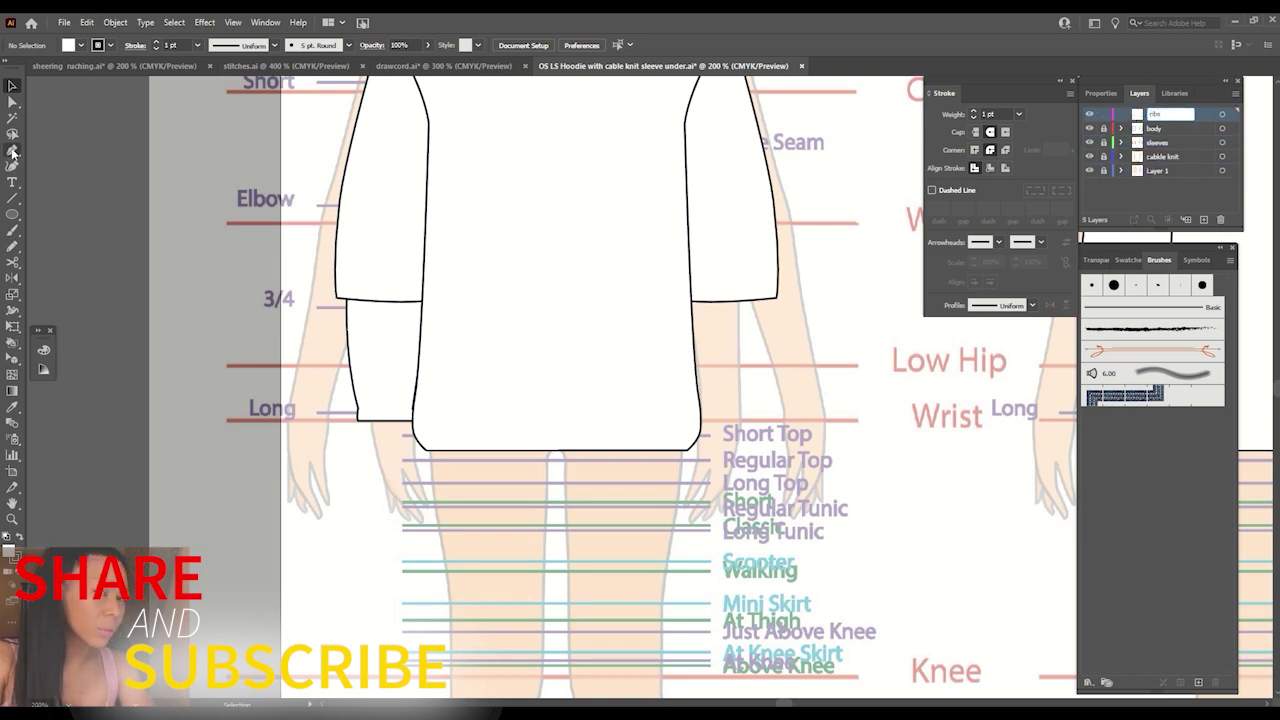
key(ctrl+=)
key(ctrl+=)
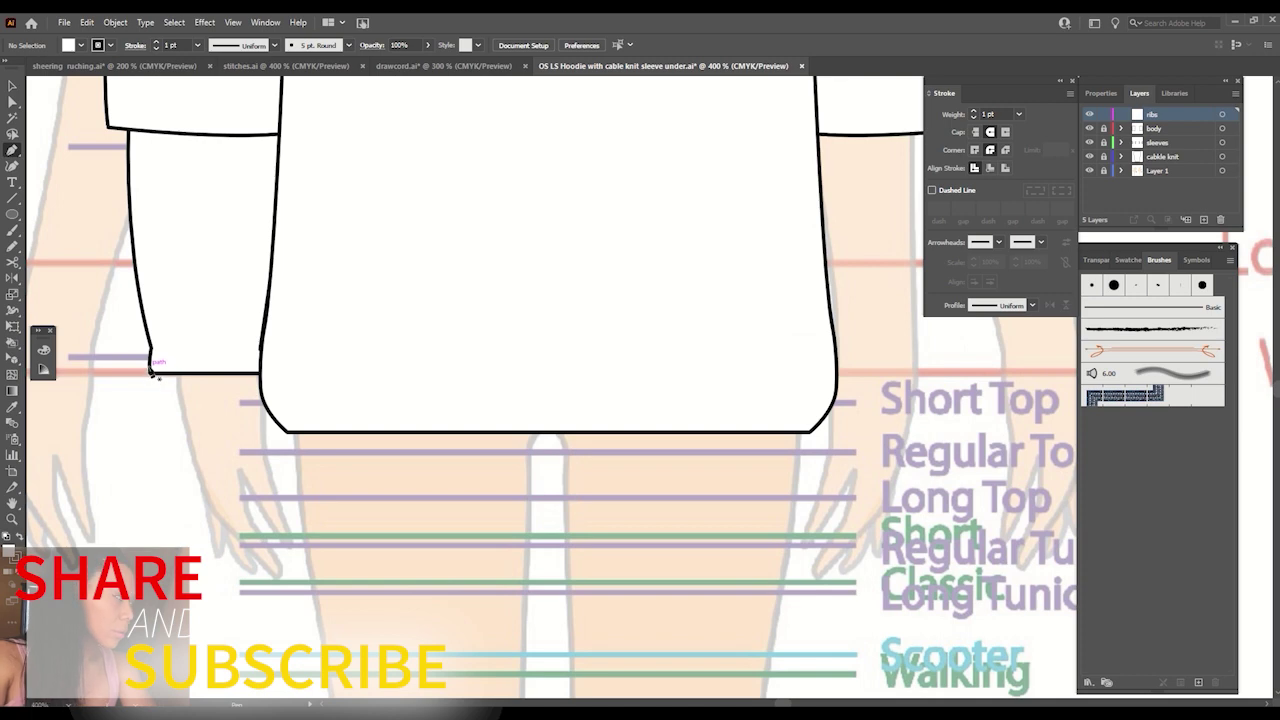
click(150, 369)
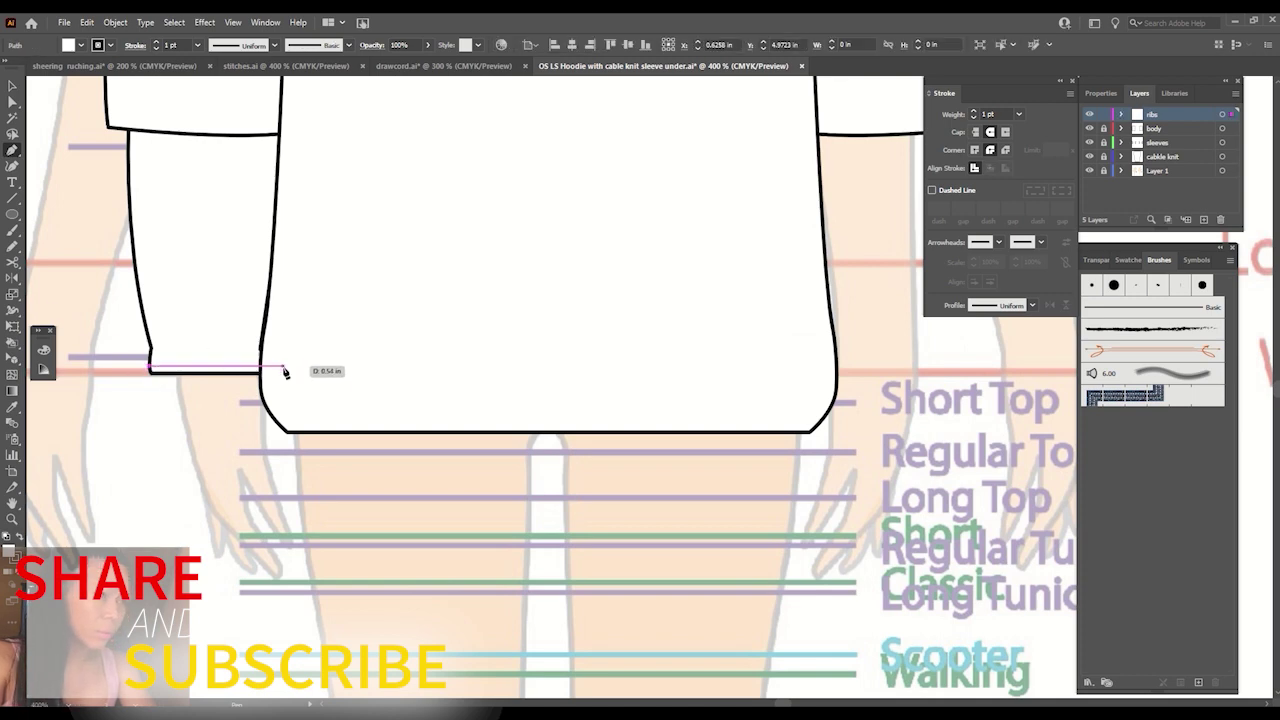
click(291, 368)
click(279, 452)
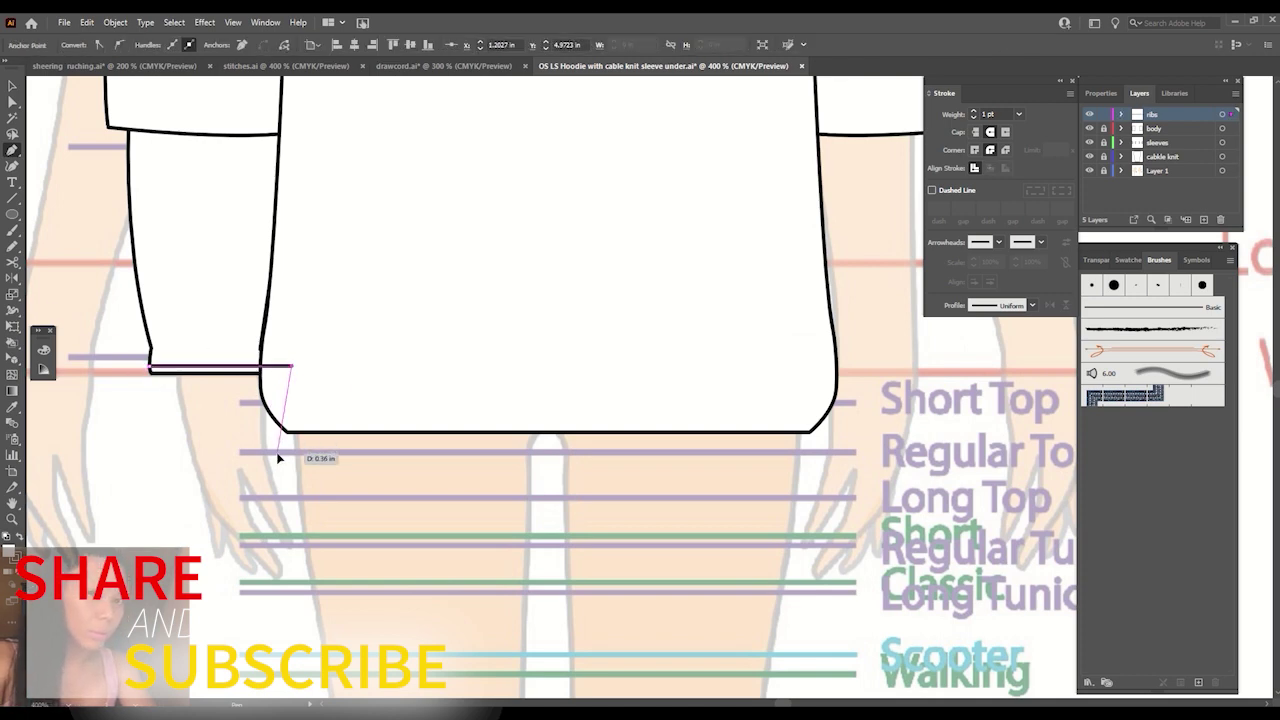
click(163, 452)
click(150, 369)
key(v)
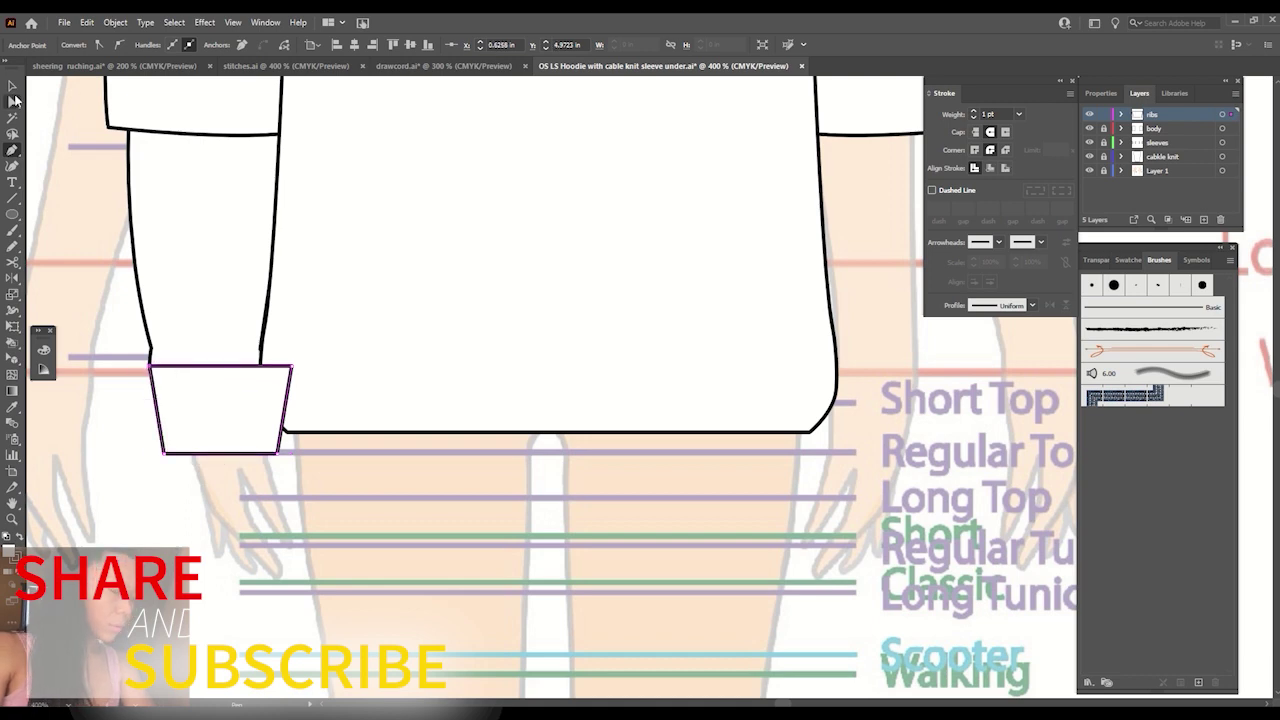
click(120, 301)
click(240, 395)
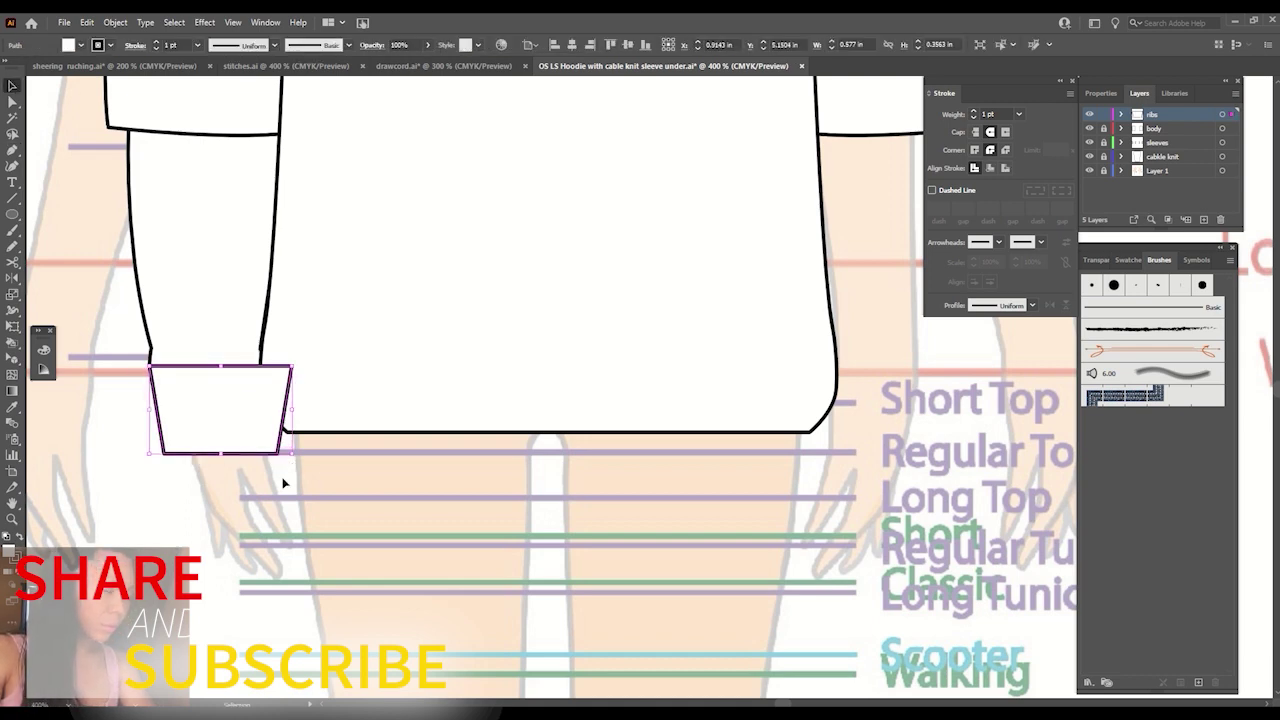
Move ribs below body, then curve the undersleeve's left edge on the cable knit layer.
drag(1150, 115, 1130, 150)
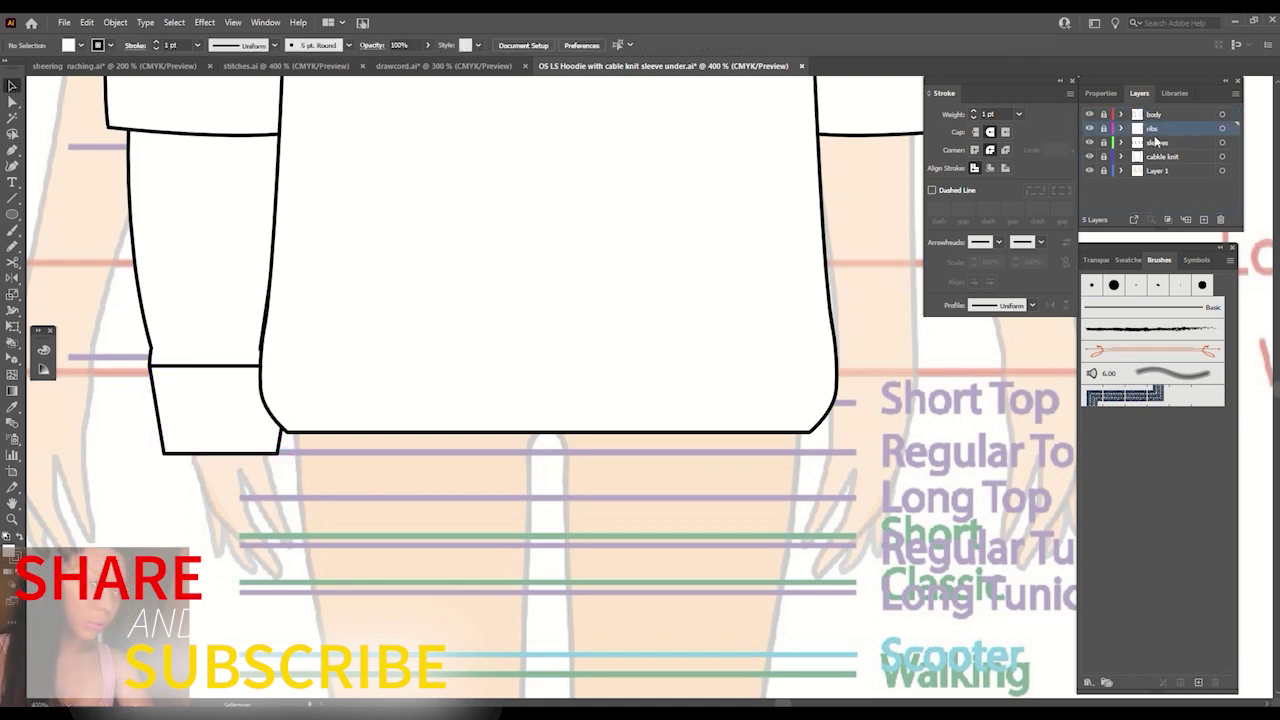
click(1160, 157)
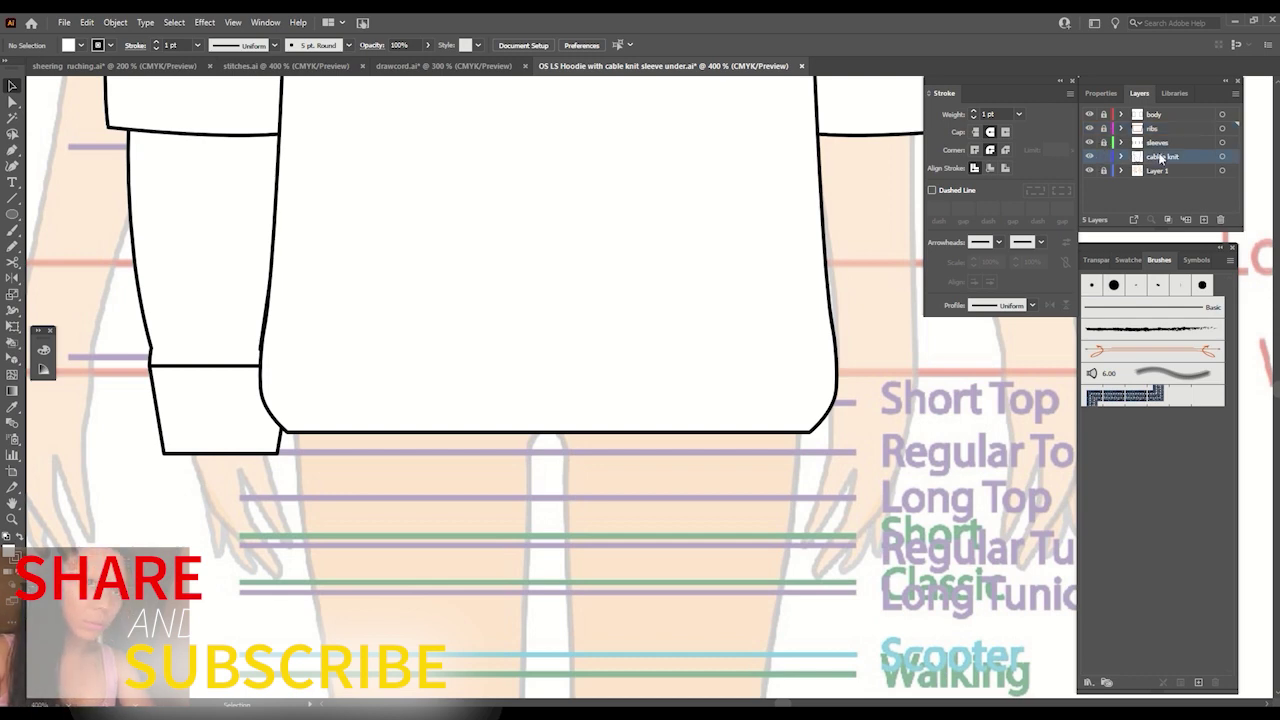
click(152, 355)
key(a)
click(148, 340)
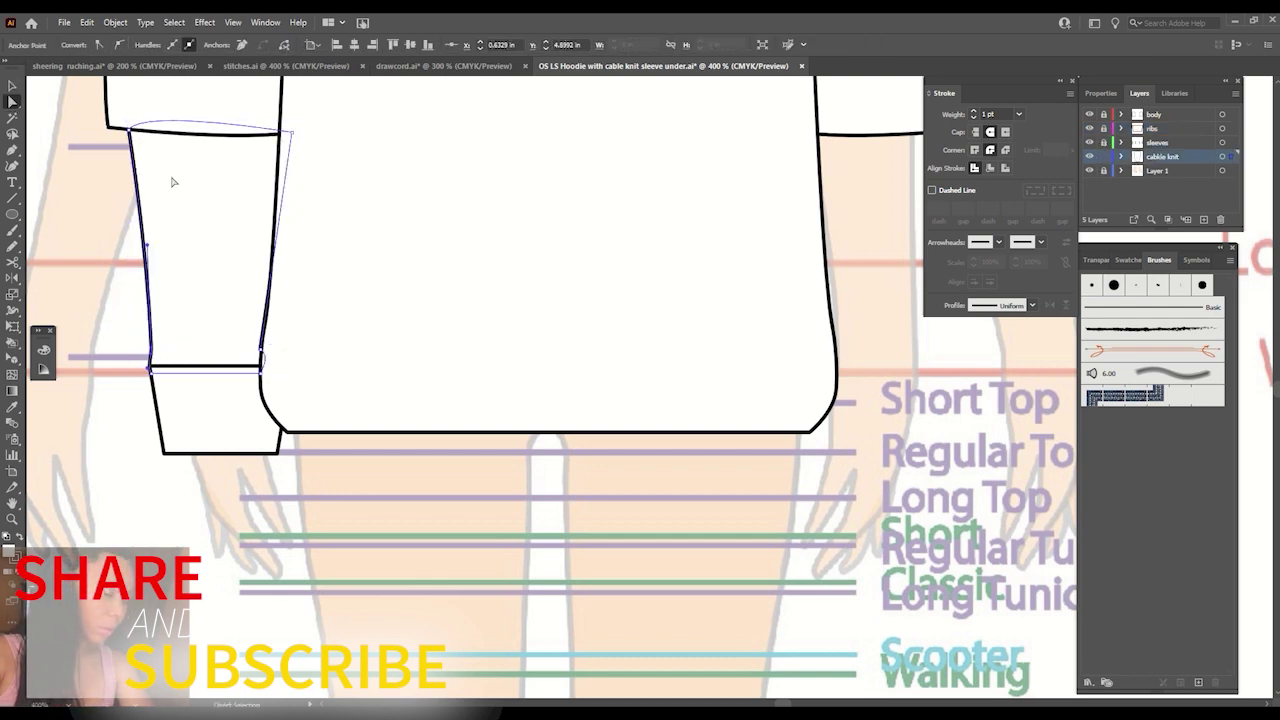
drag(148, 253, 148, 355)
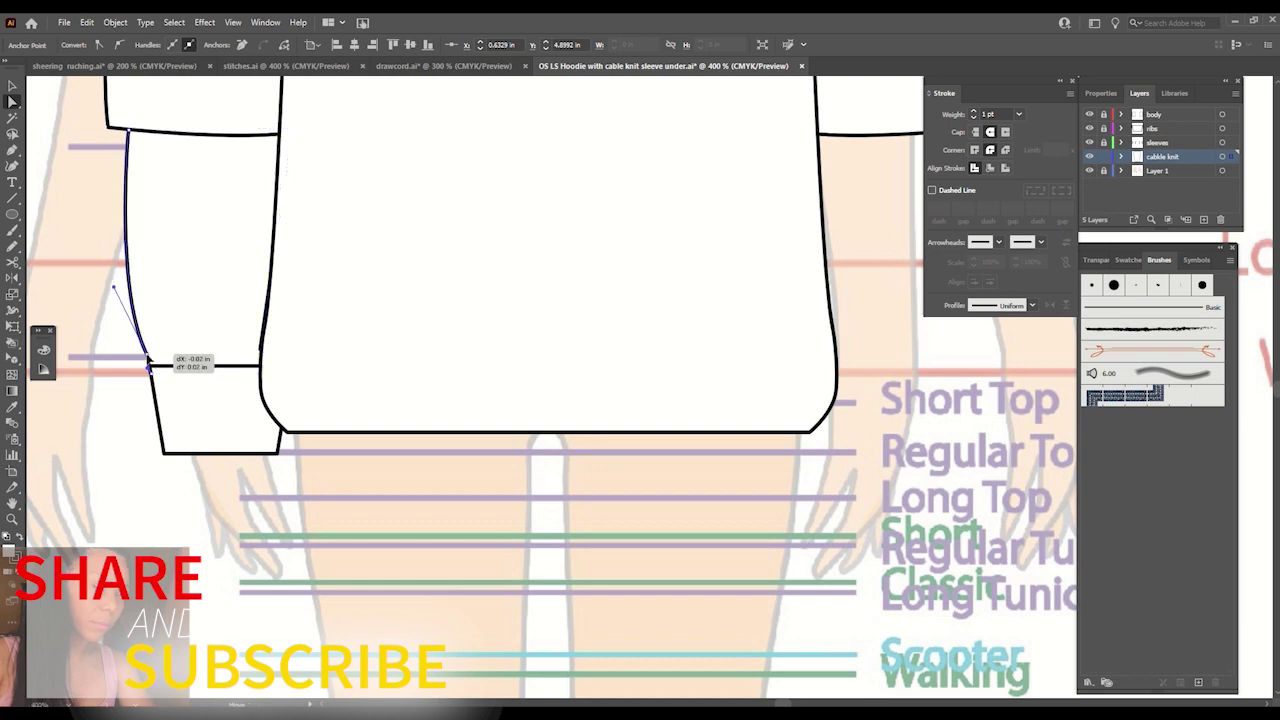
key(v)
click(243, 307)
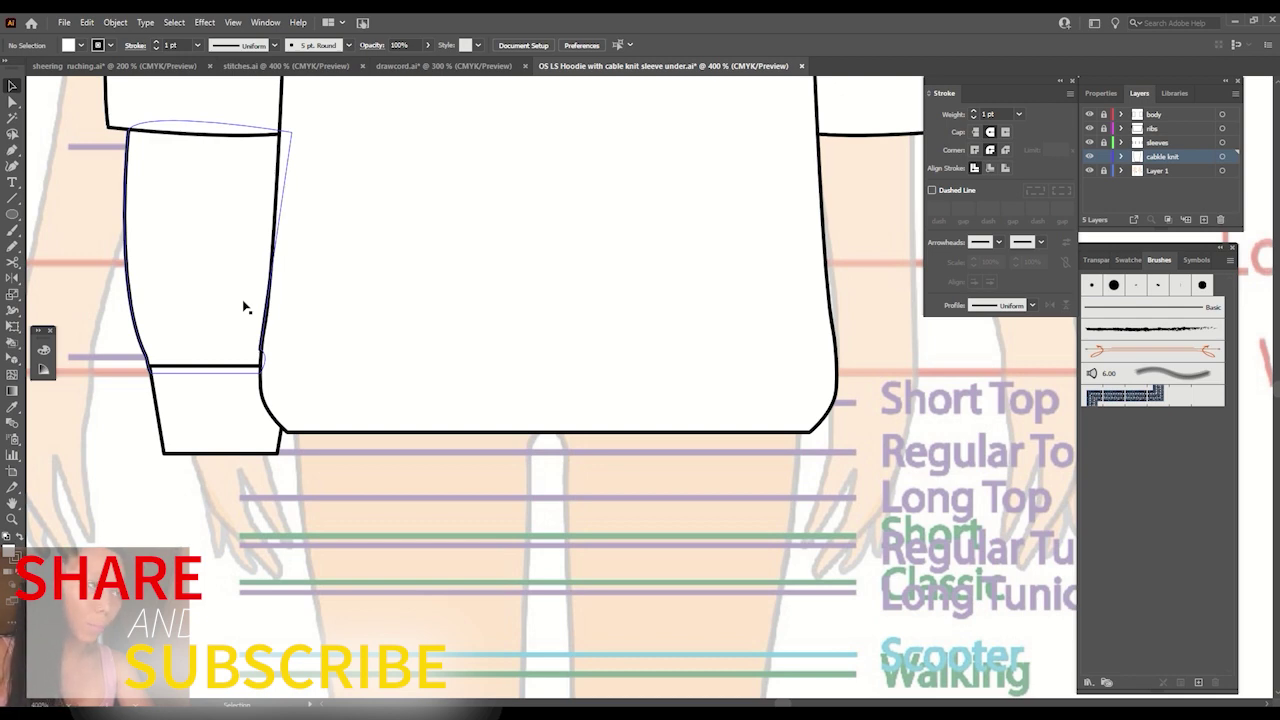
Pull the undersleeve's lower corner down to meet the bodice edge.
click(268, 350)
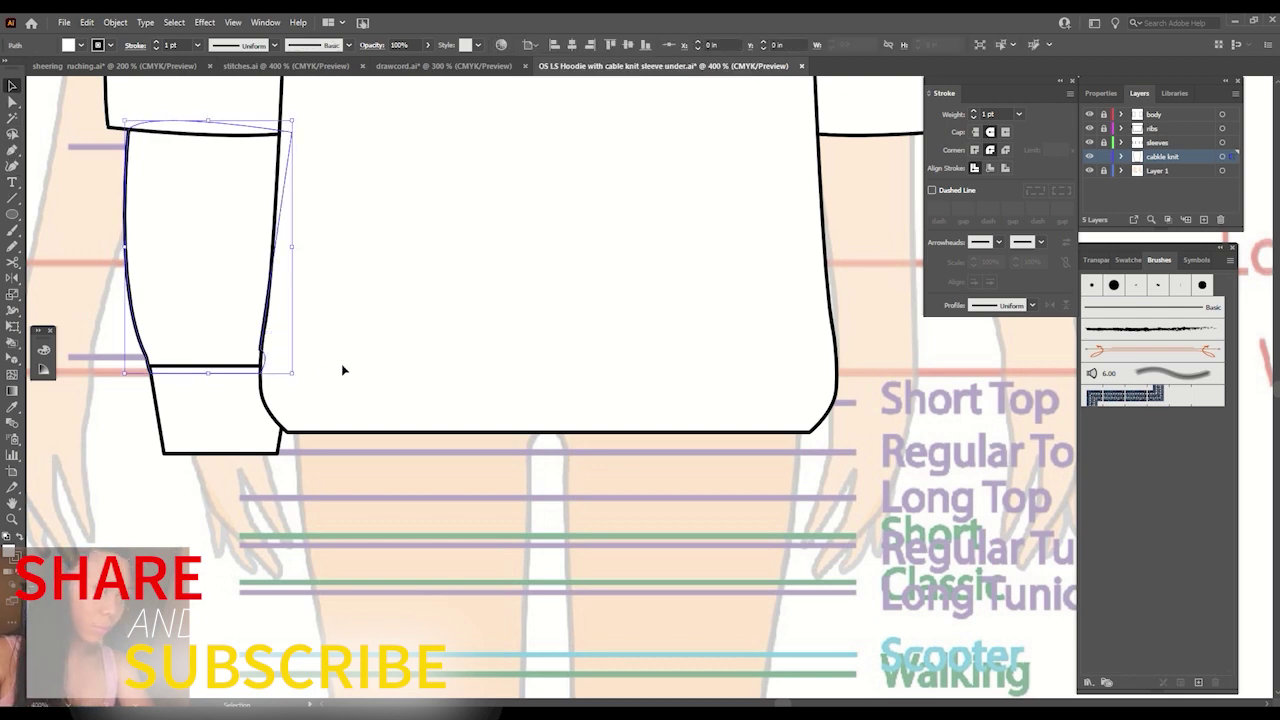
key(a)
mouse_move(263, 352)
mouse_down()
mouse_move(265, 378)
mouse_move(262, 367)
mouse_up()
key(v)
click(572, 604)
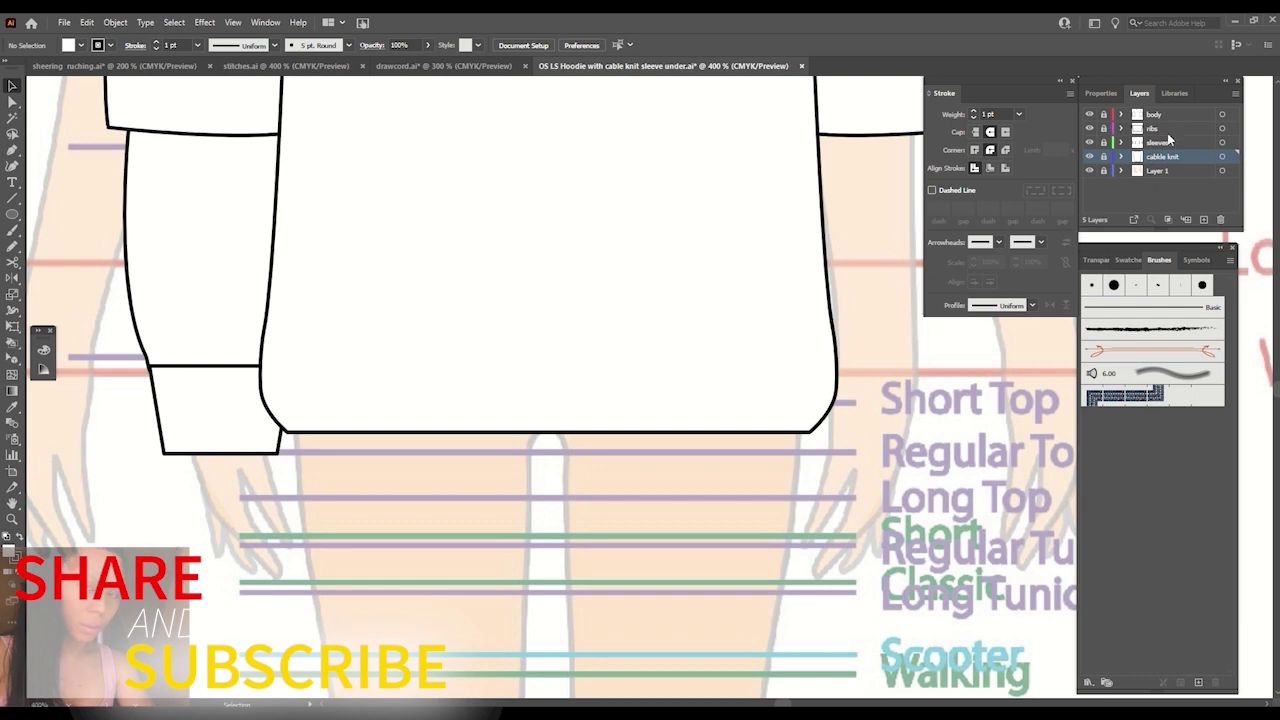
On the ribs layer, draw a vertical line left of the cuff with a 0.25 pt stroke.
key(p)
click(1200, 129)
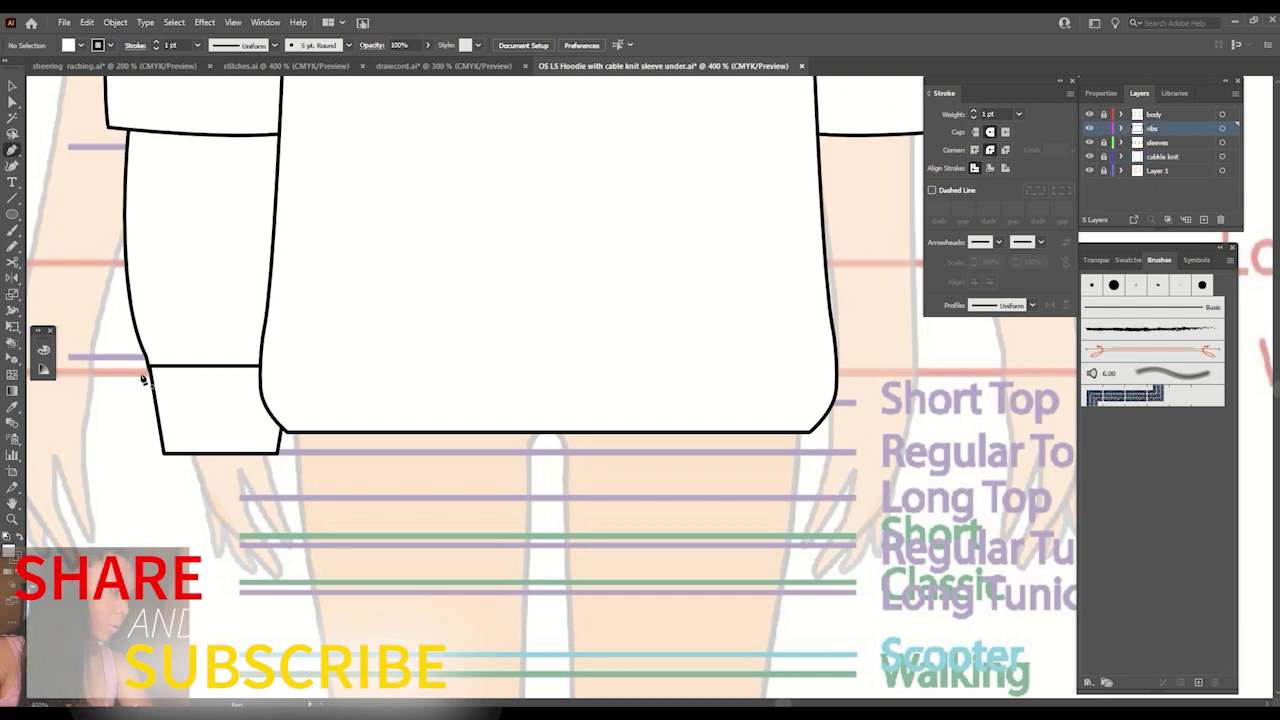
scroll(186, 352, up, 2)
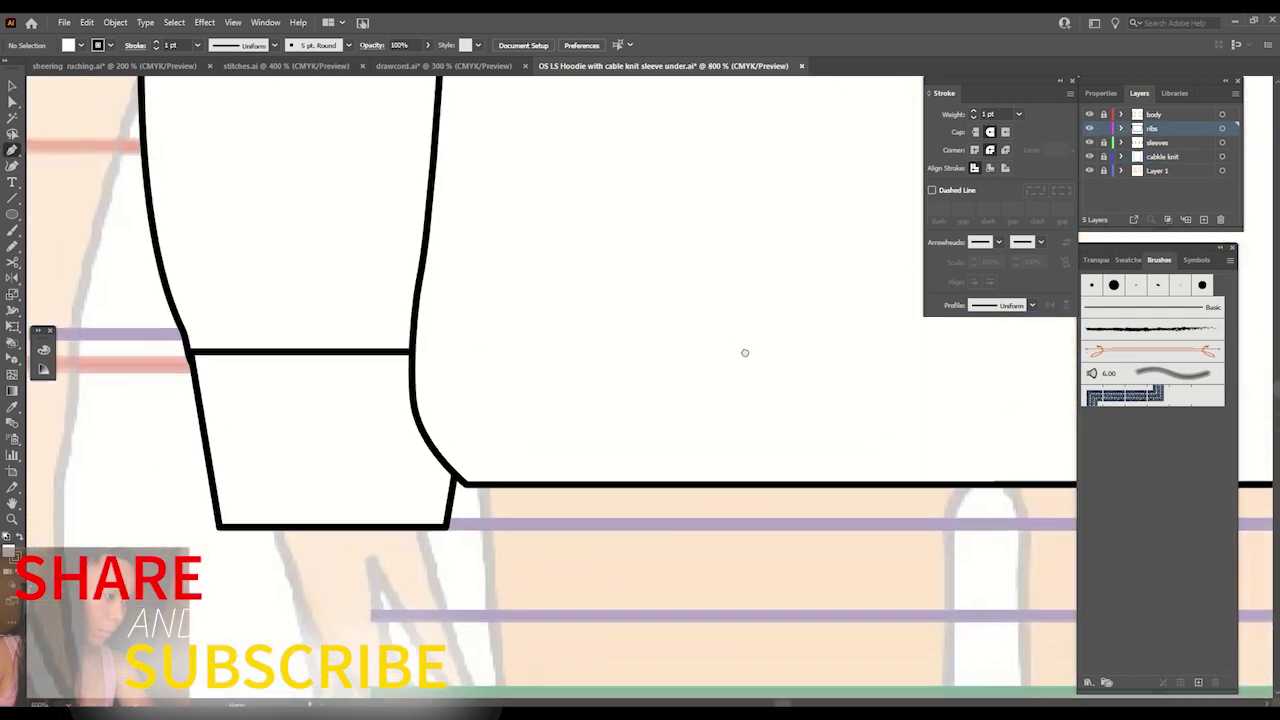
click(519, 301)
click(519, 558)
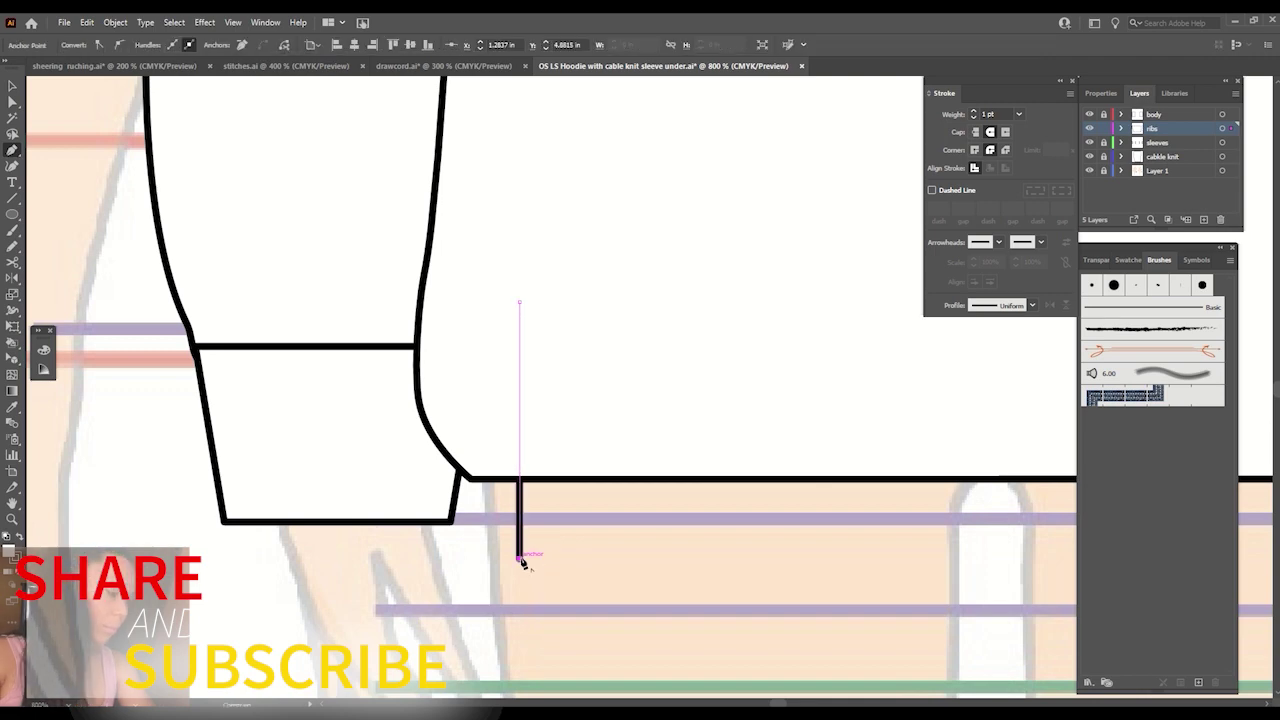
key(v)
scroll(494, 337, down, 3)
scroll(494, 337, left, 3)
drag(651, 366, 257, 390)
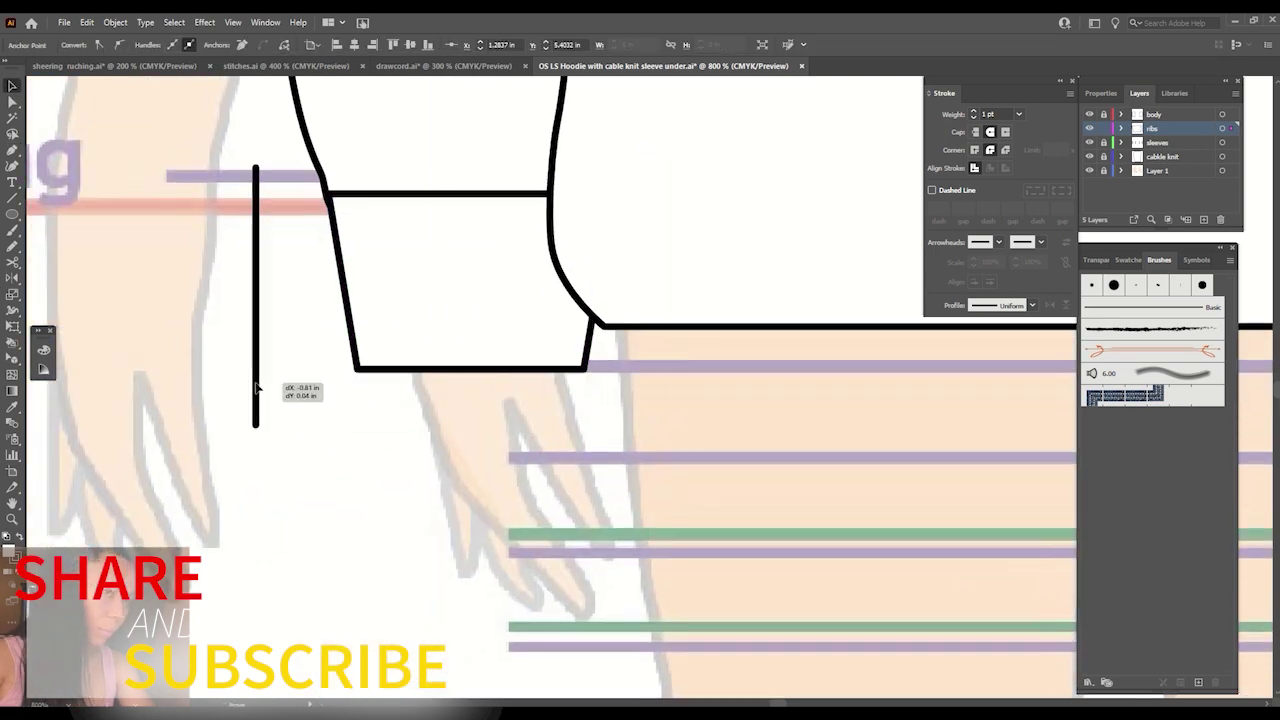
click(973, 117)
click(973, 117)
click(244, 242)
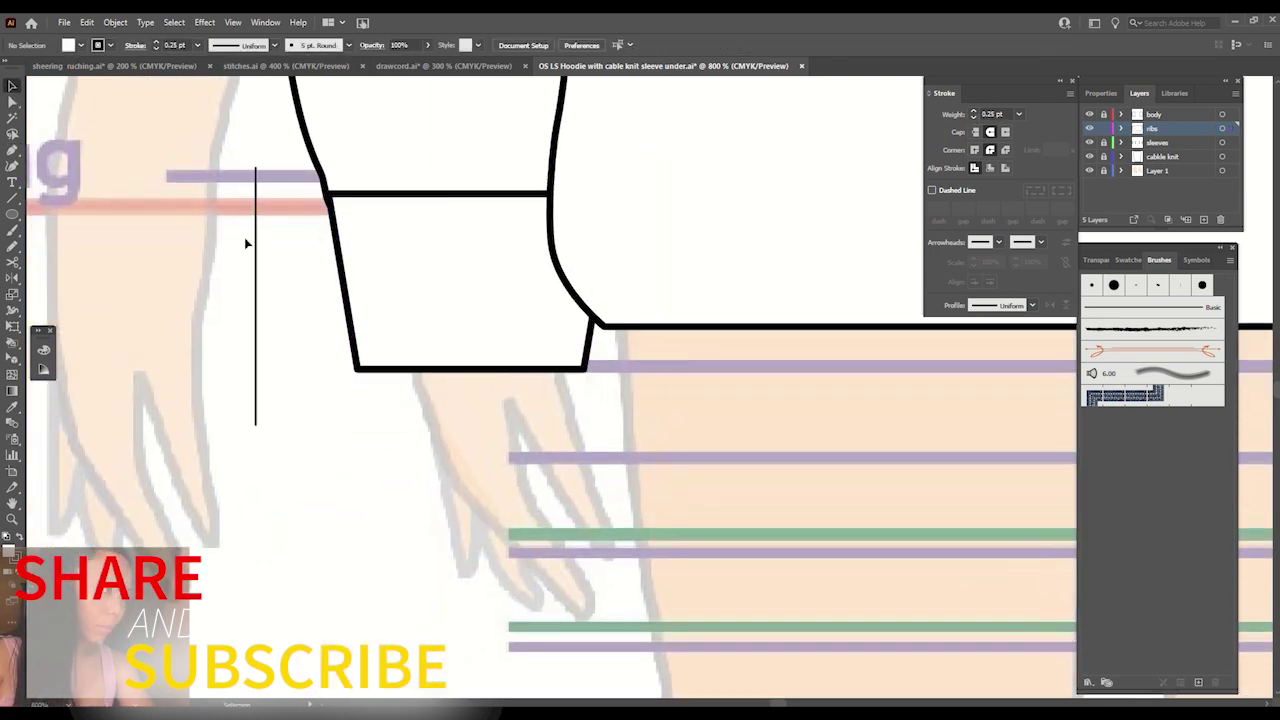
Make a first pattern brush attempt from the vertical line and cuff shape.
click(256, 272)
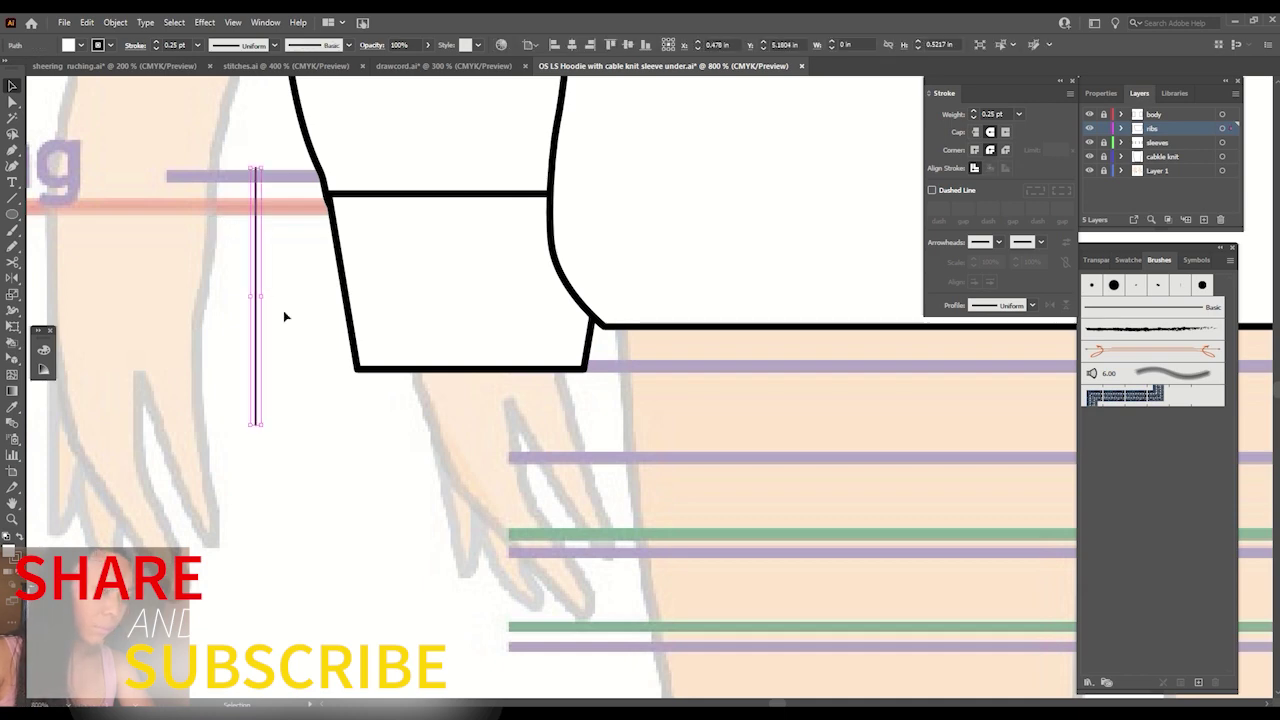
click(283, 317)
click(256, 300)
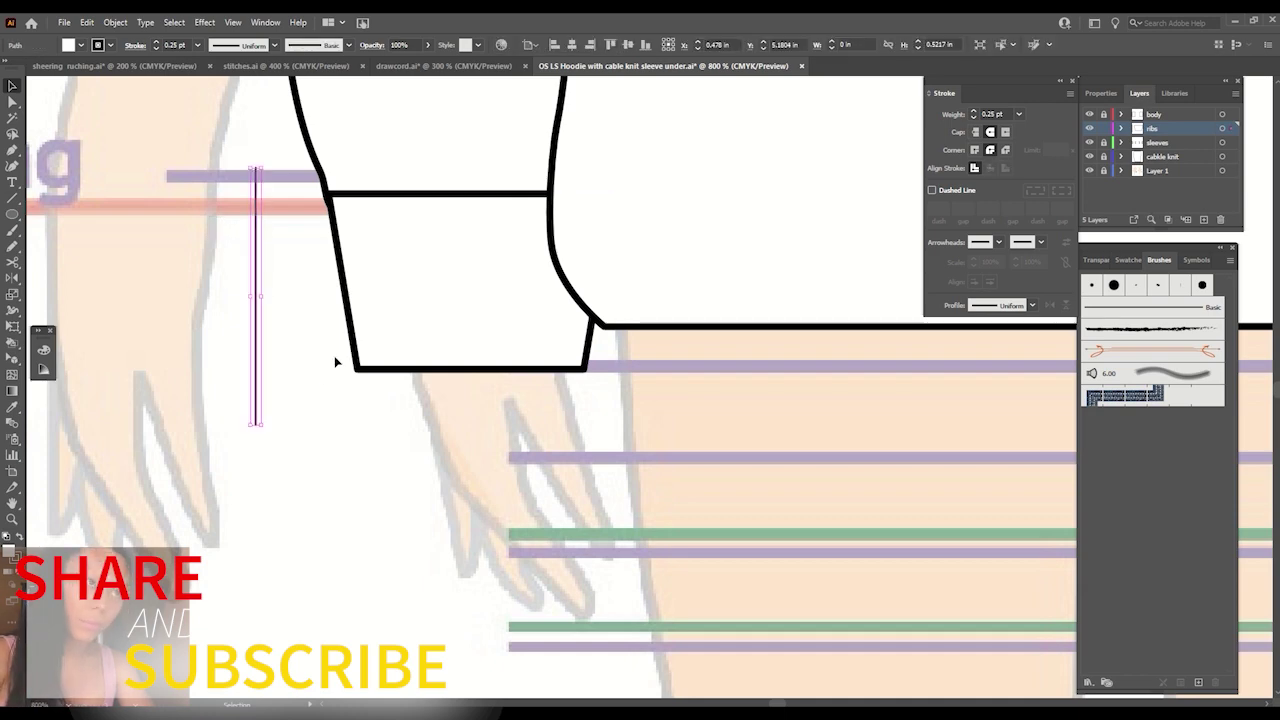
shift+click(372, 370)
click(1198, 682)
click(590, 434)
click(603, 463)
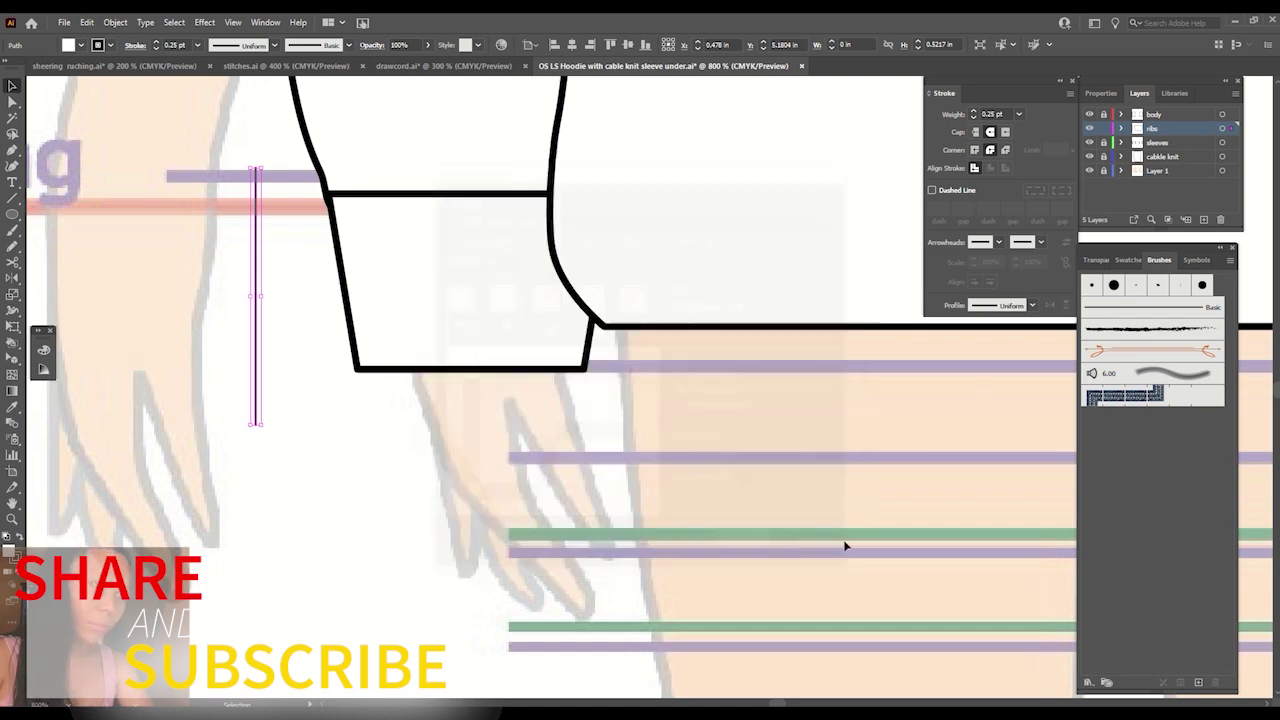
click(748, 547)
click(12, 152)
Draw a test line across the cuff, then undo it.
click(308, 282)
click(632, 282)
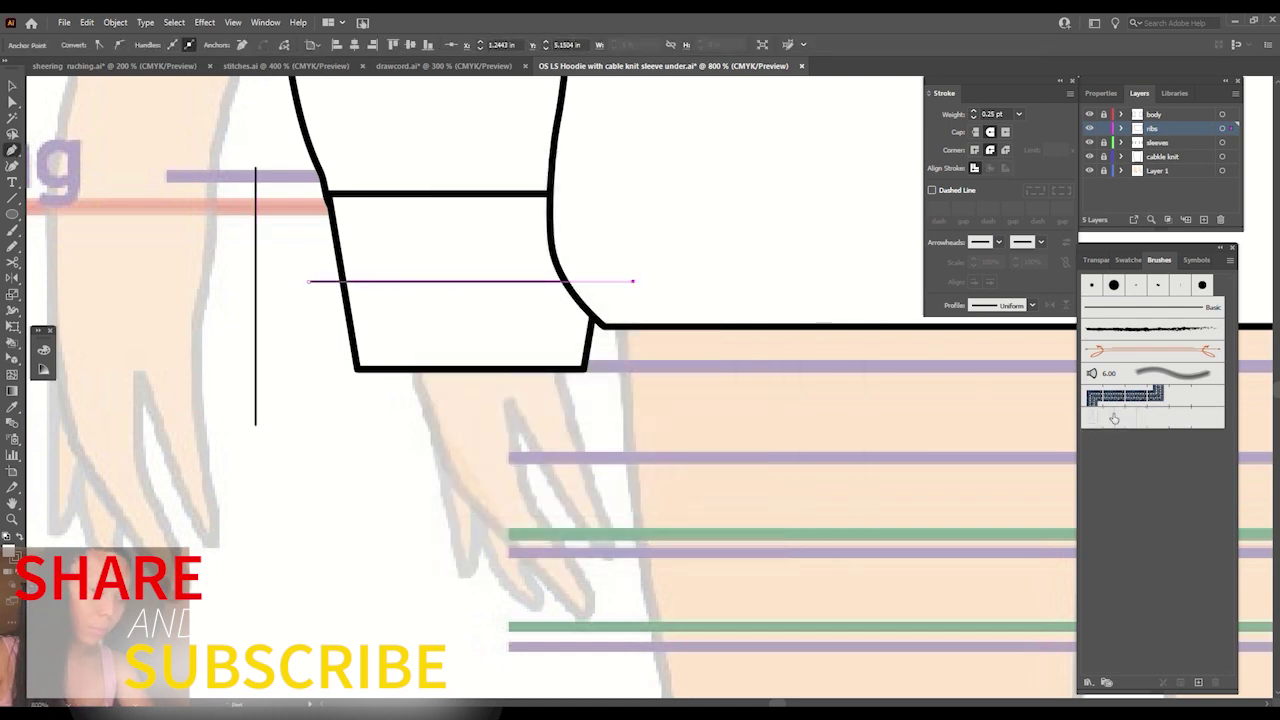
key(d)
key(Escape)
key(v)
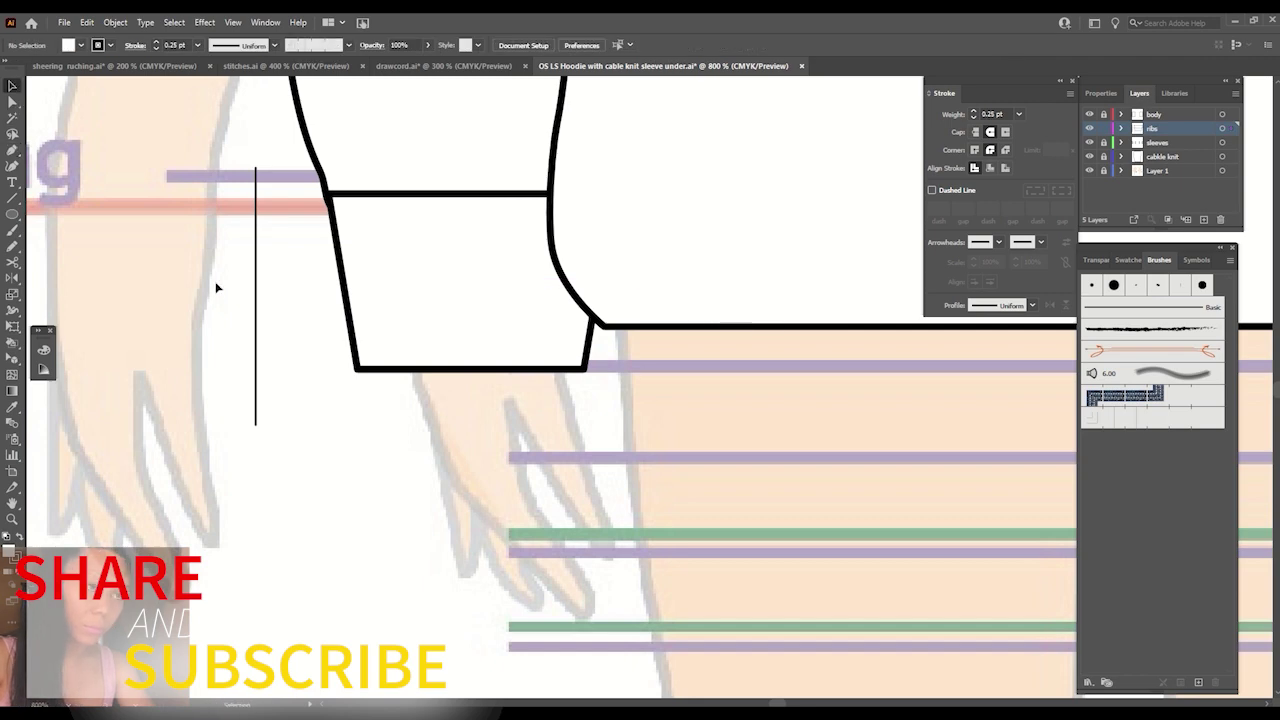
Duplicate the vertical line just to its right and draw a tall thin rectangle around both.
key(ctrl+equal)
drag(160, 420, 410, 495)
drag(312, 386, 323, 386)
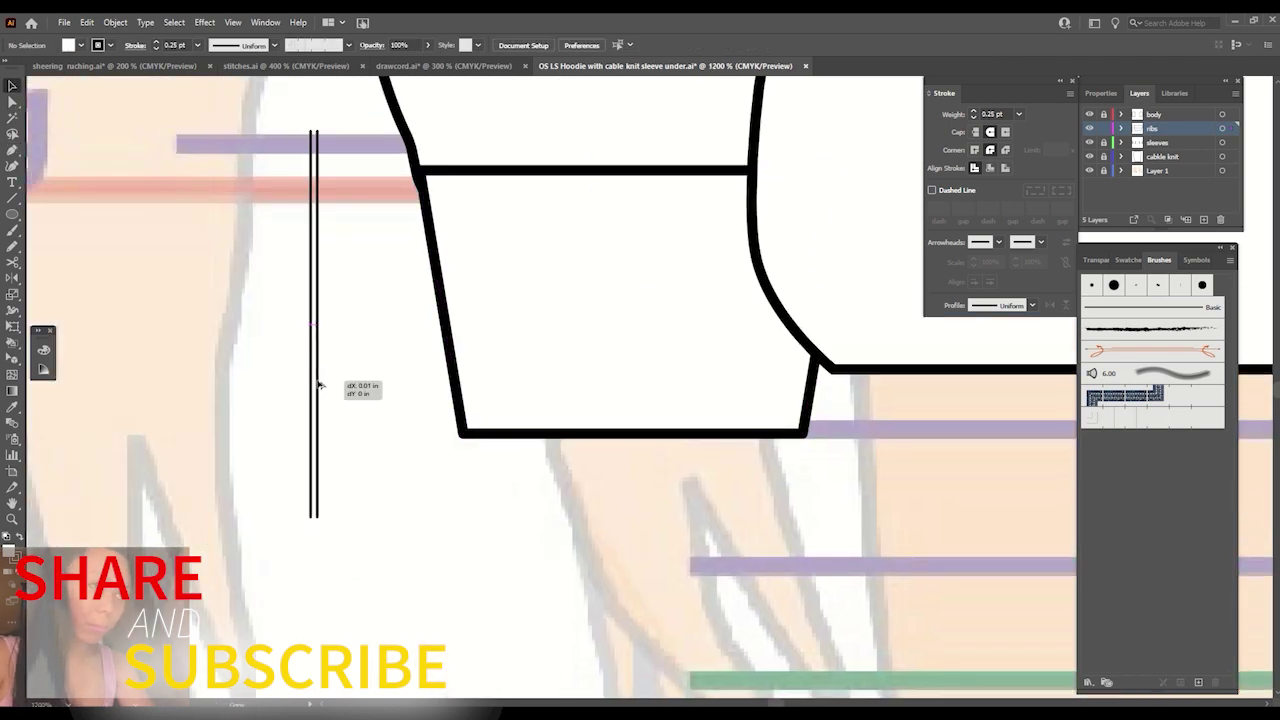
drag(12, 214, 70, 212)
drag(304, 127, 331, 523)
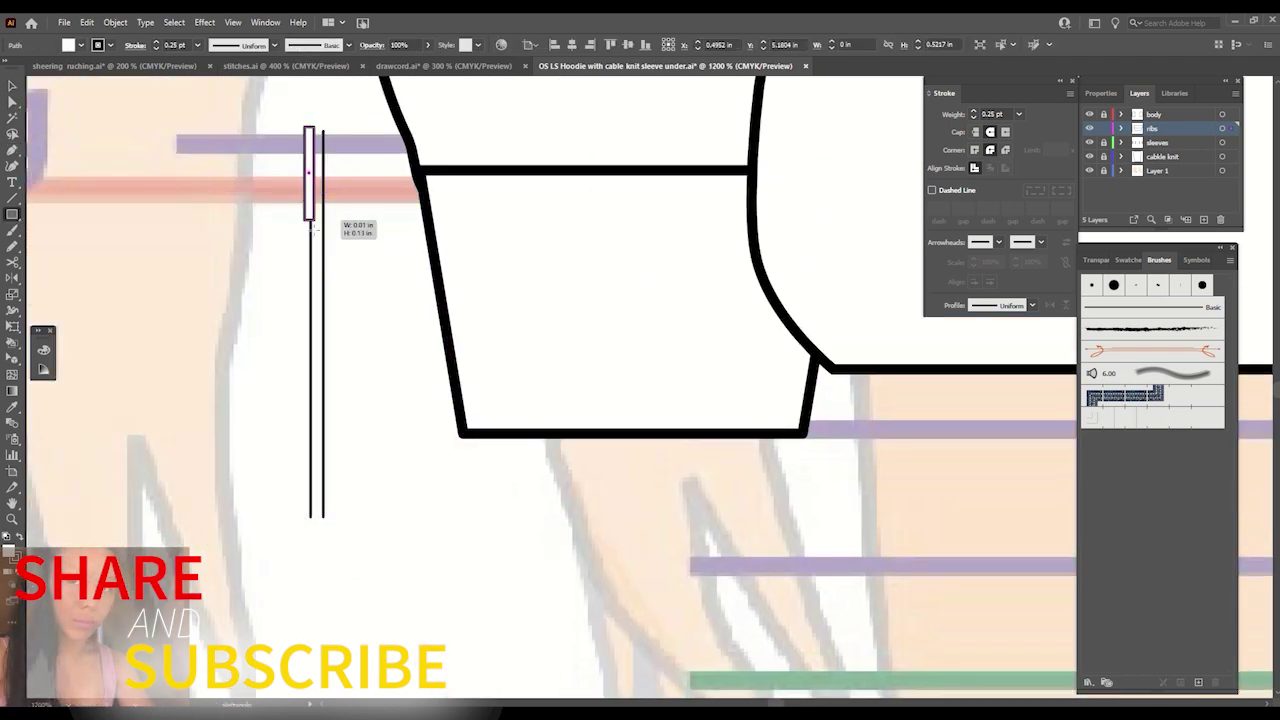
Set the enclosing rectangle to no fill and no stroke.
click(68, 44)
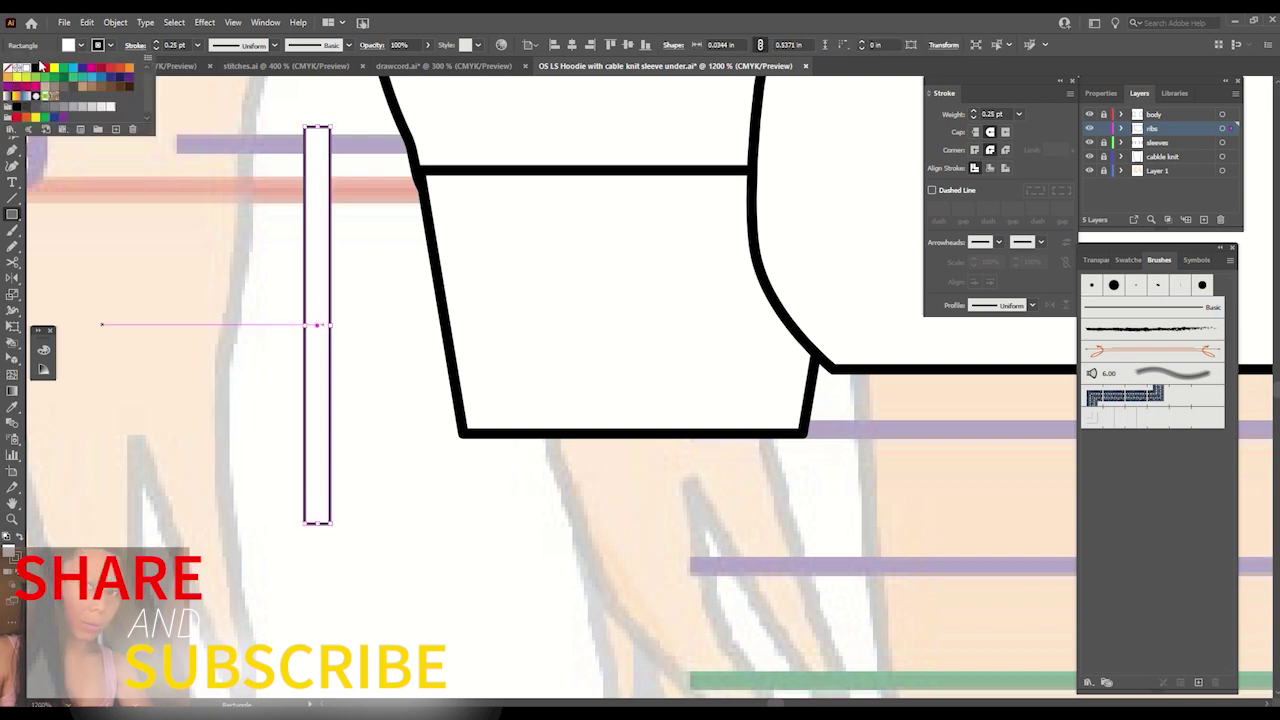
click(8, 68)
click(110, 45)
click(8, 68)
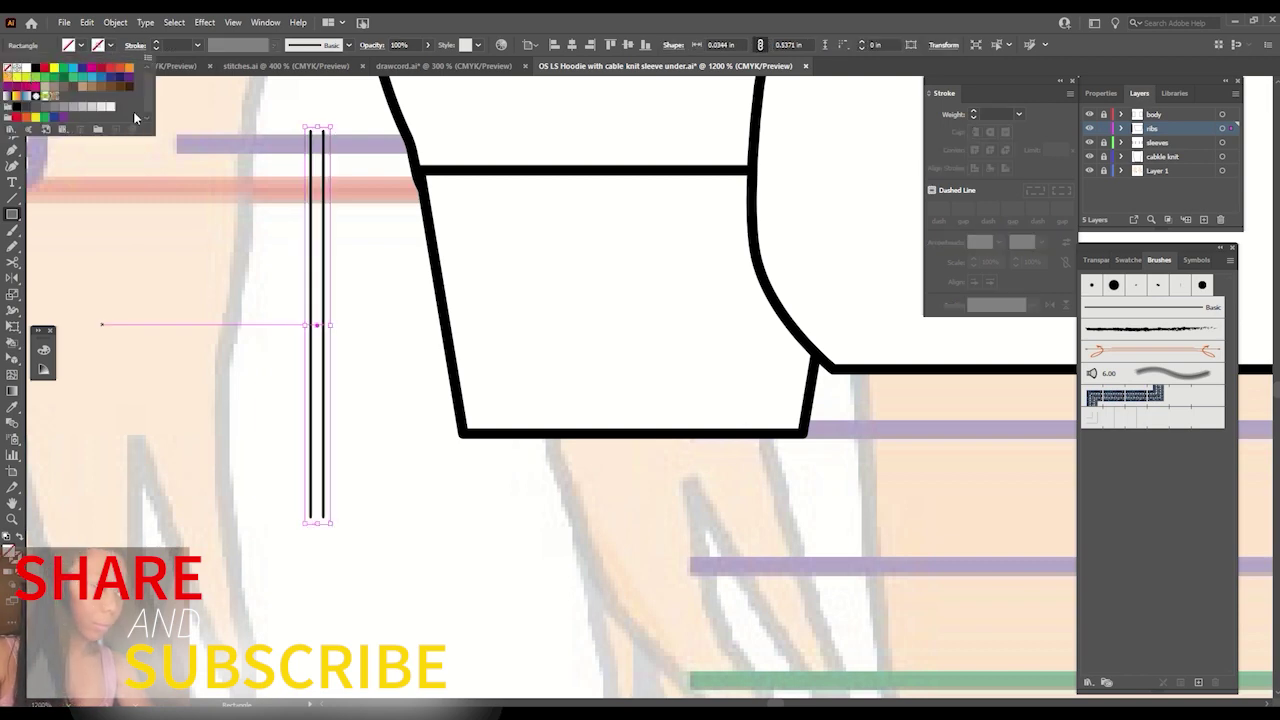
click(197, 128)
key(Escape)
key(v)
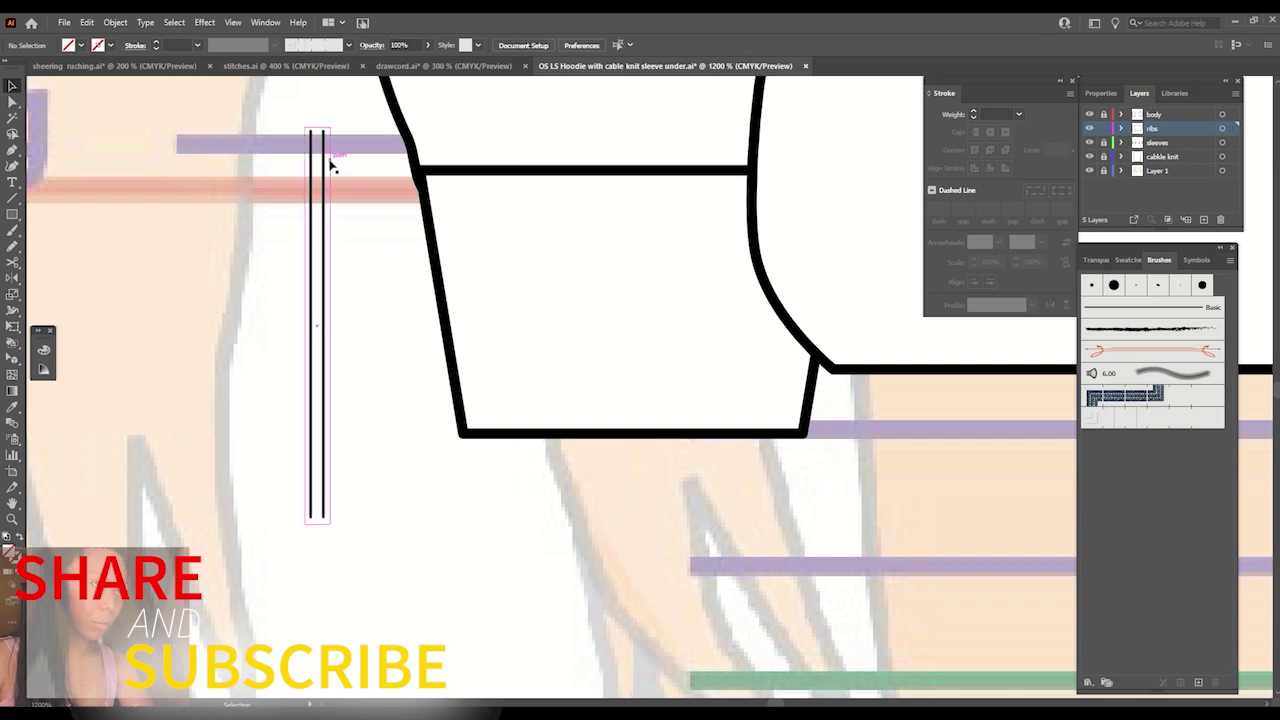
Narrow the invisible rectangle to fit the double line and select them together.
right_click(329, 163)
click(370, 369)
key(ctrl+plus)
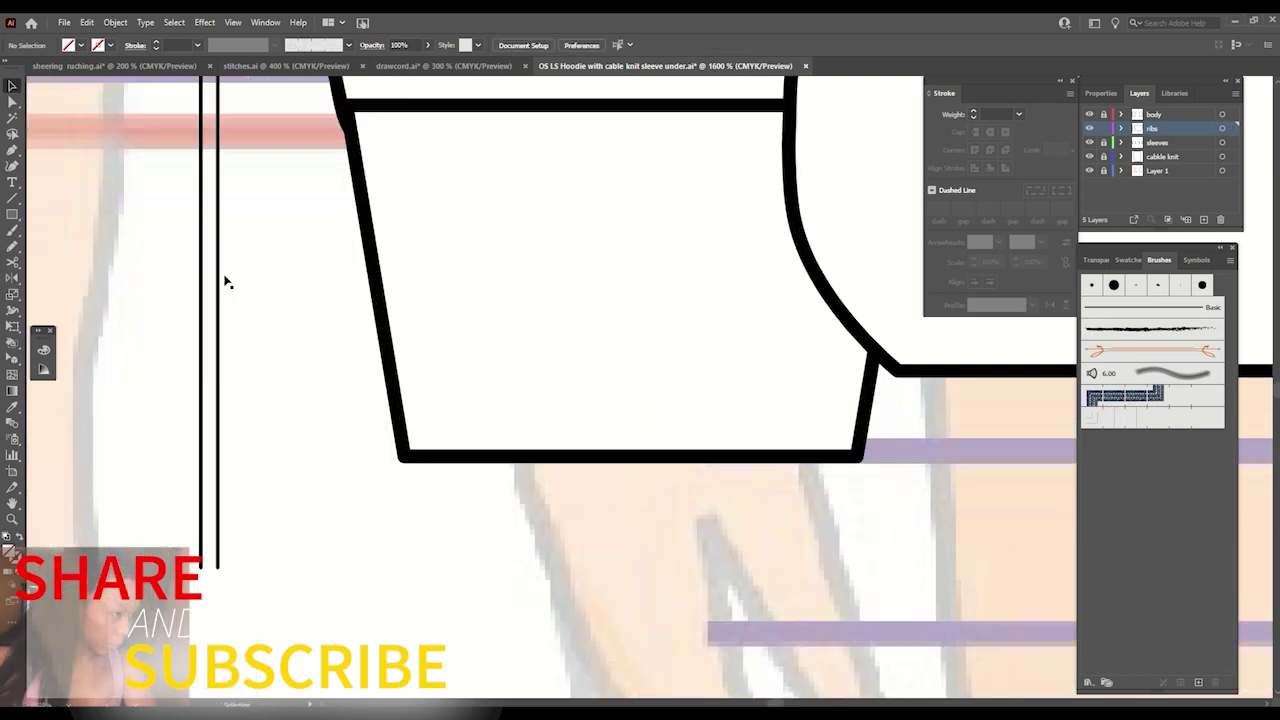
click(228, 305)
drag(228, 310, 222, 310)
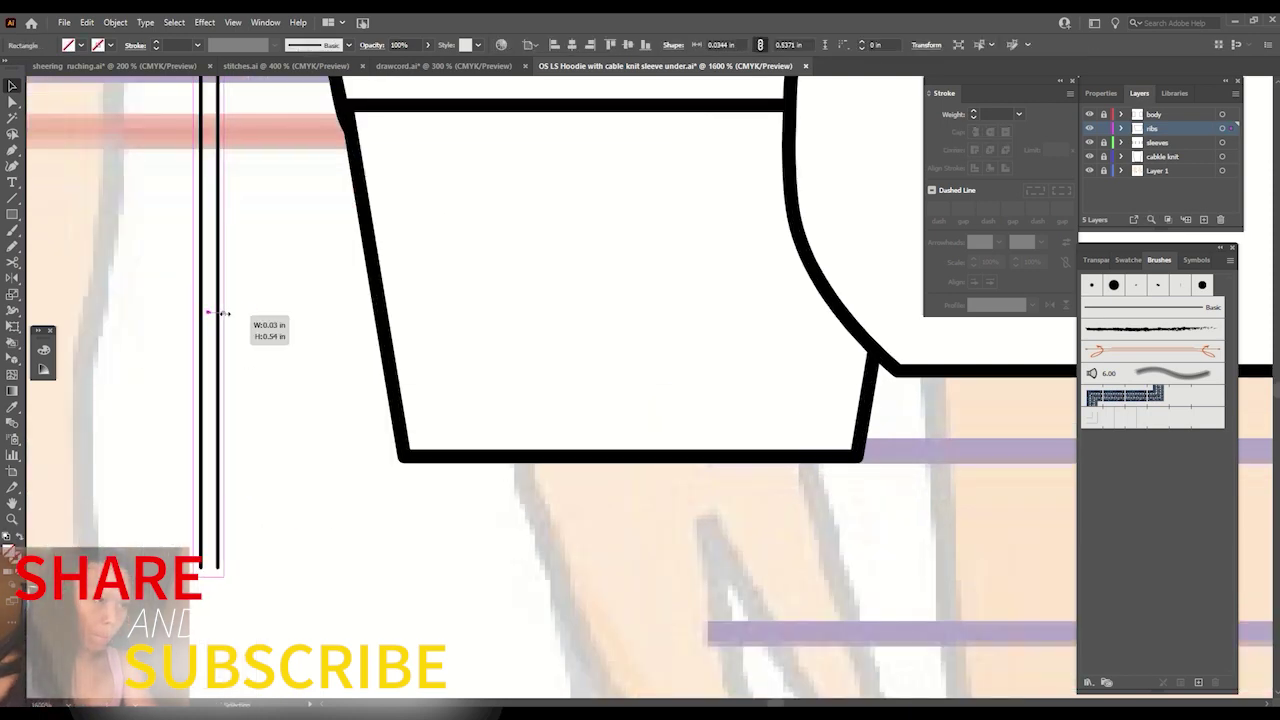
key(ctrl+minus)
key(ctrl+minus)
click(428, 340)
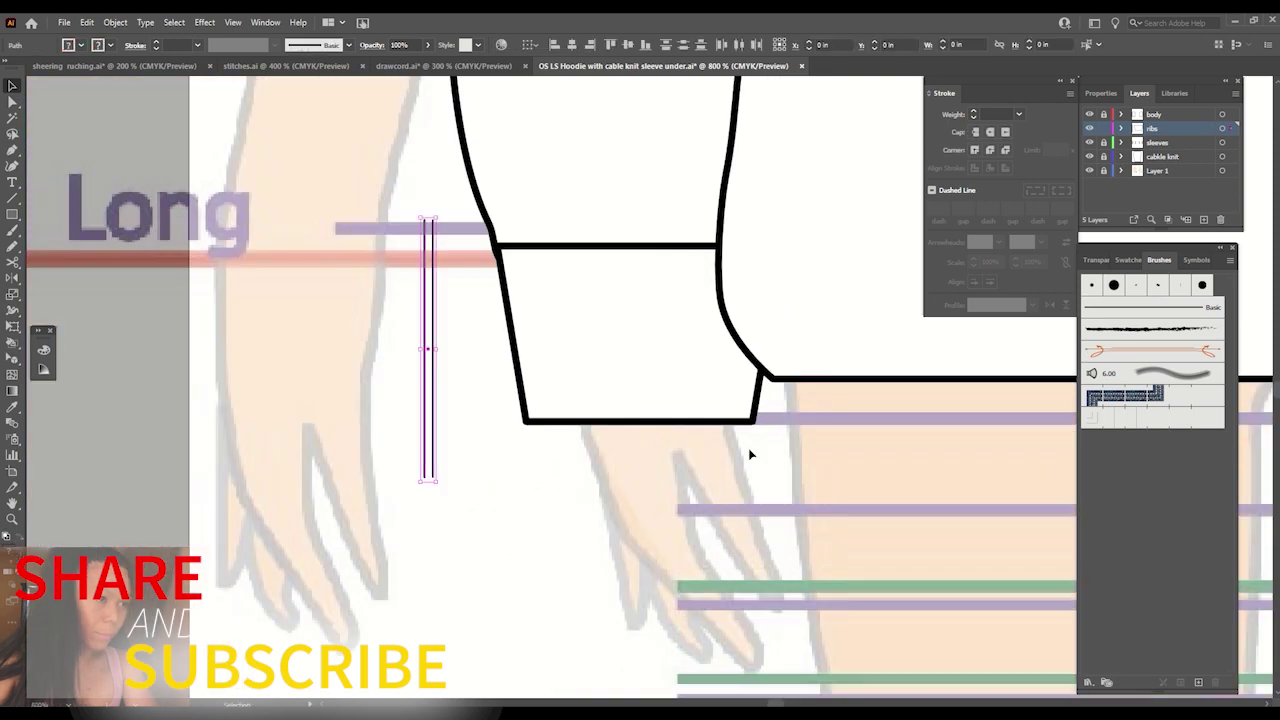
Save the double line and box as a new rib pattern brush.
click(1199, 682)
click(598, 435)
click(608, 463)
click(758, 546)
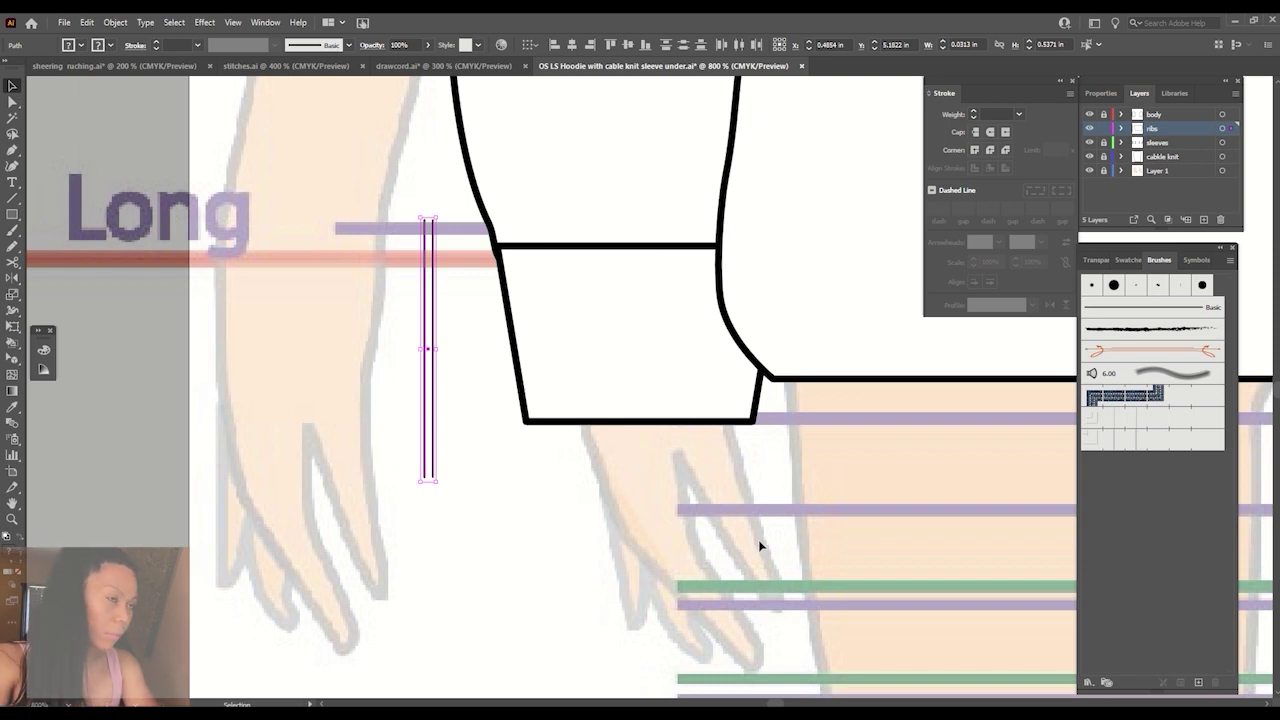
Draw a line across the cuff and apply the rib pattern brush to it.
key(p)
click(471, 324)
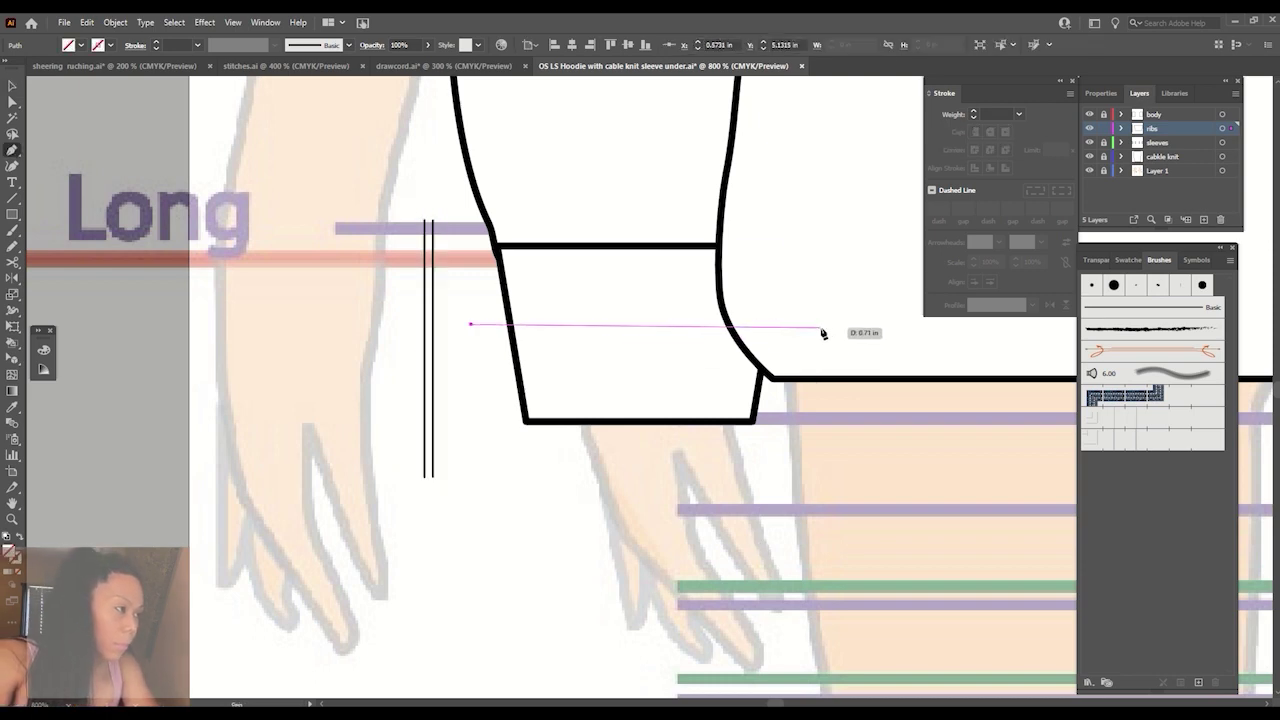
shift+click(825, 324)
click(1100, 440)
key(v)
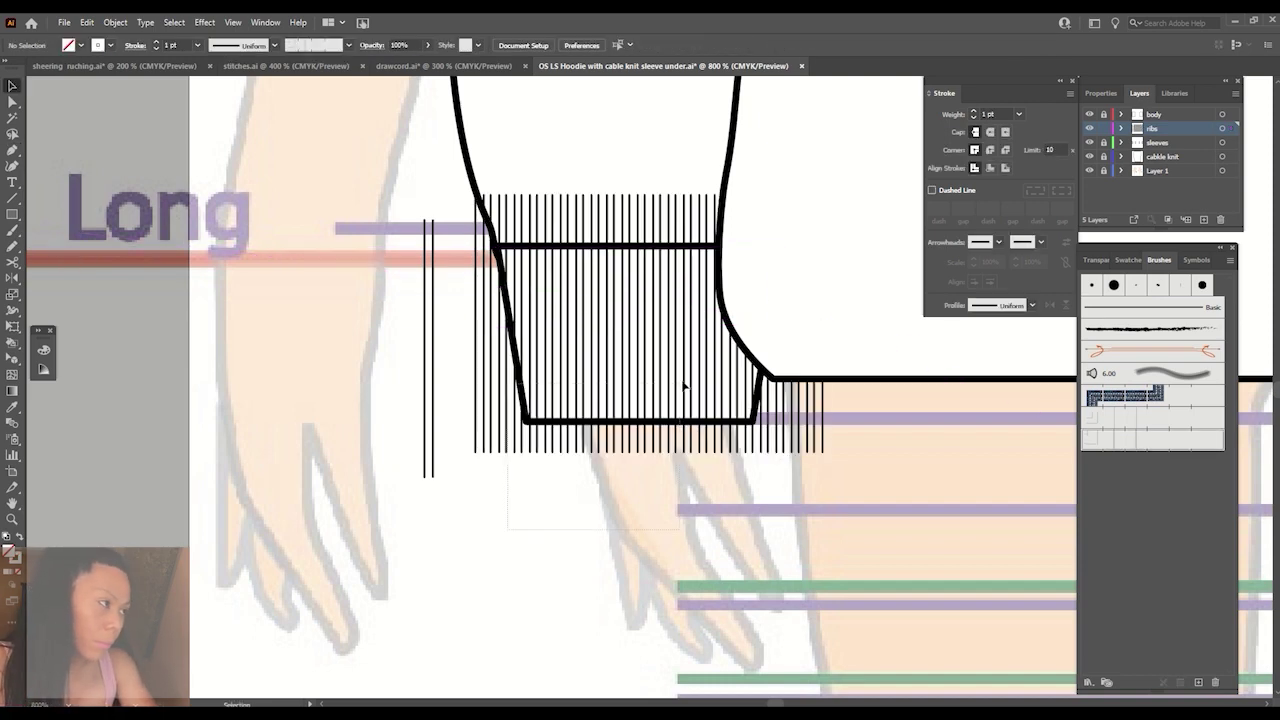
Send the rib path behind the cuff and clip it inside the cuff shape.
click(683, 386)
right_click(494, 338)
mouse_move(531, 584)
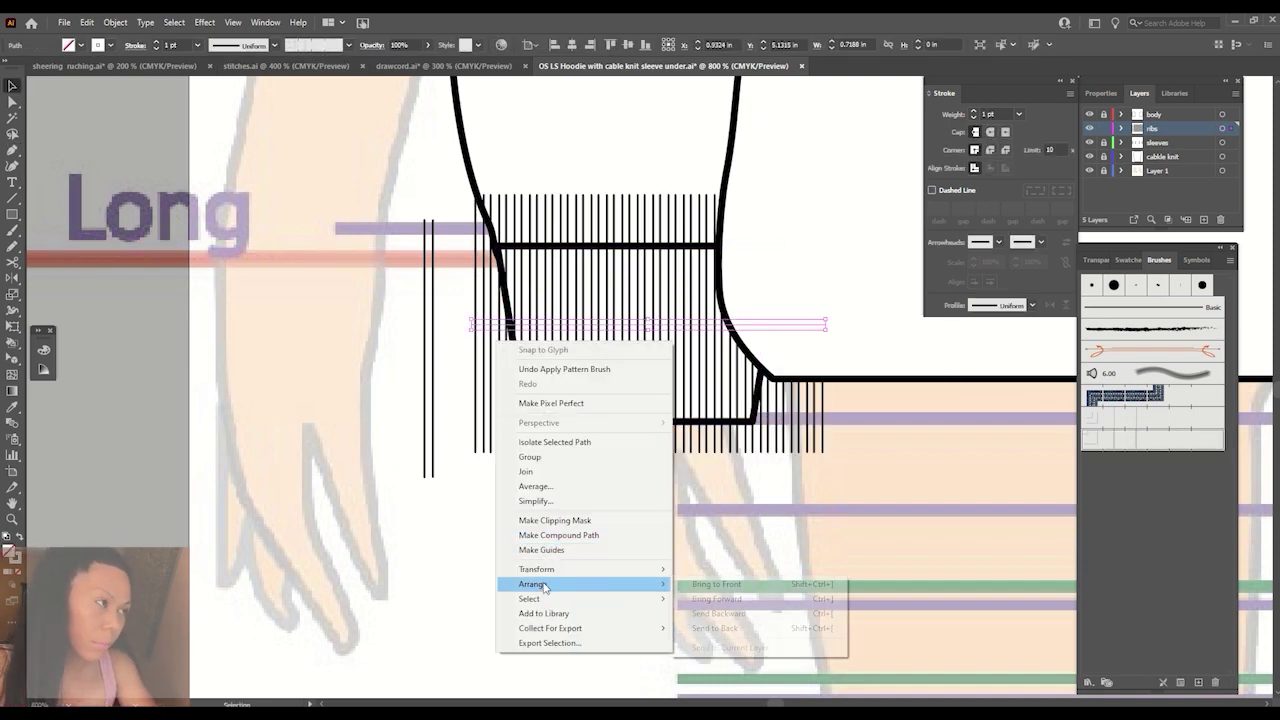
click(716, 605)
click(127, 155)
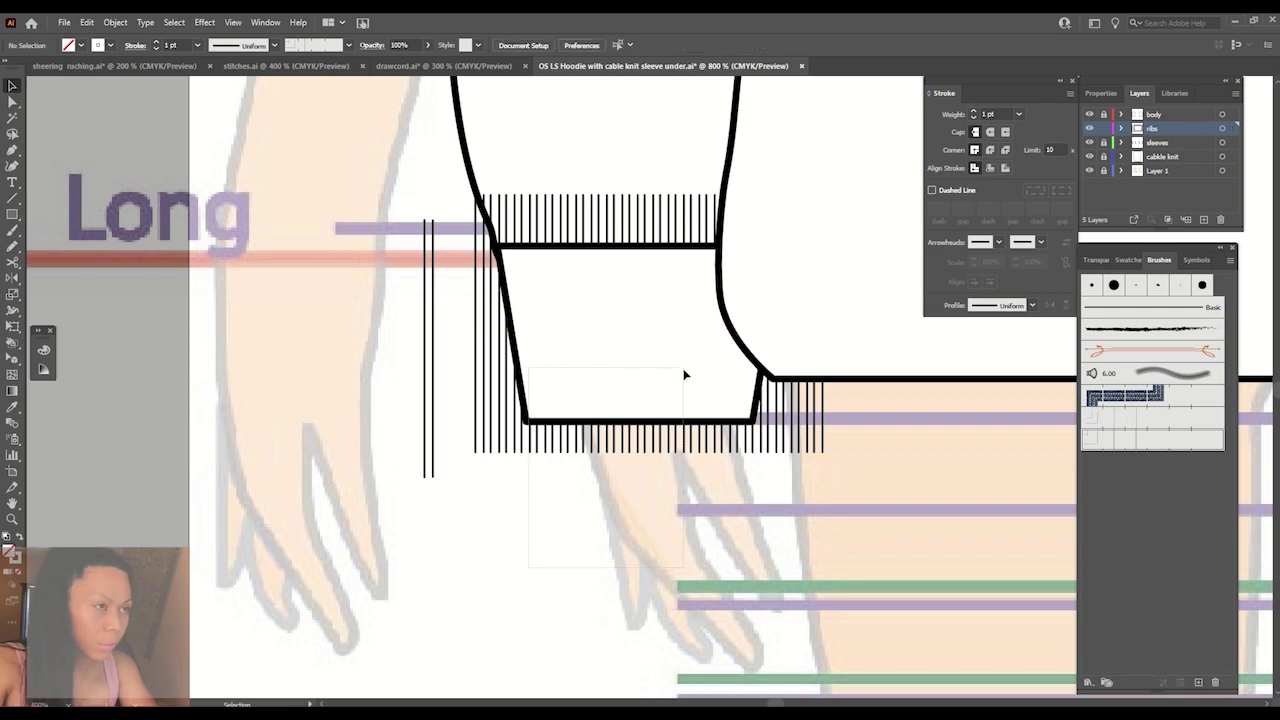
click(683, 378)
key(ctrl+7)
click(780, 385)
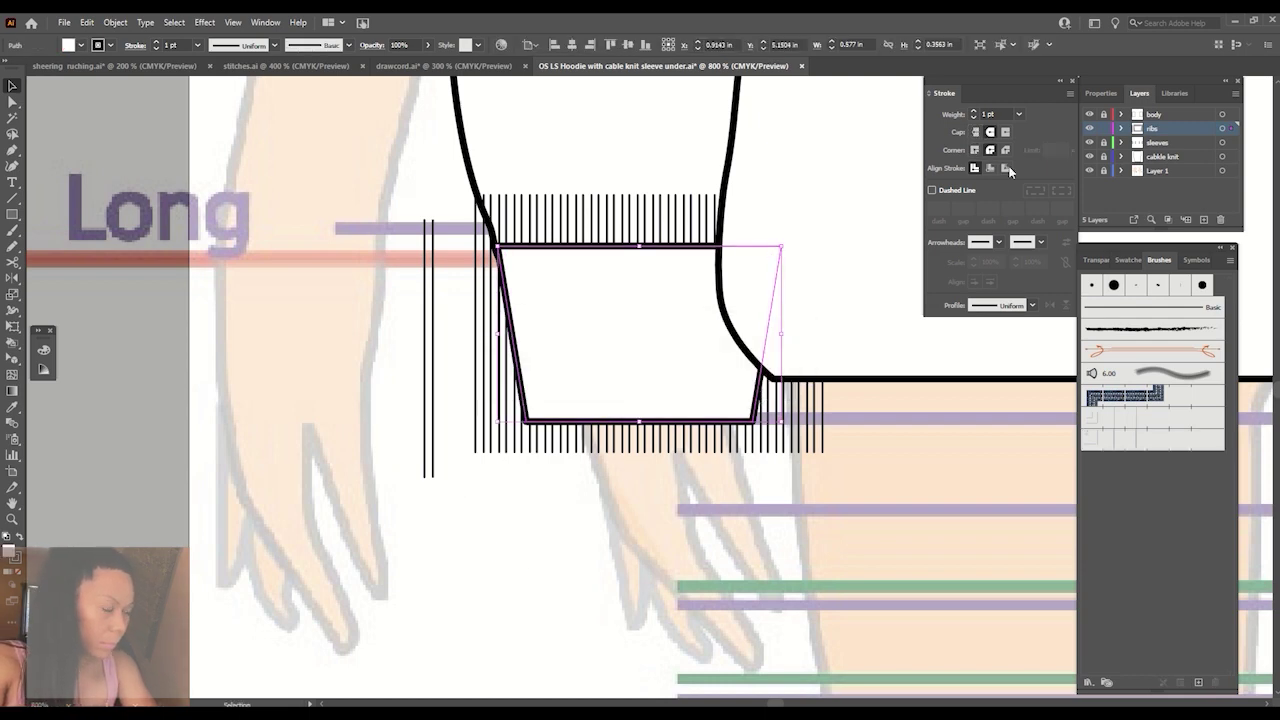
drag(526, 149, 643, 469)
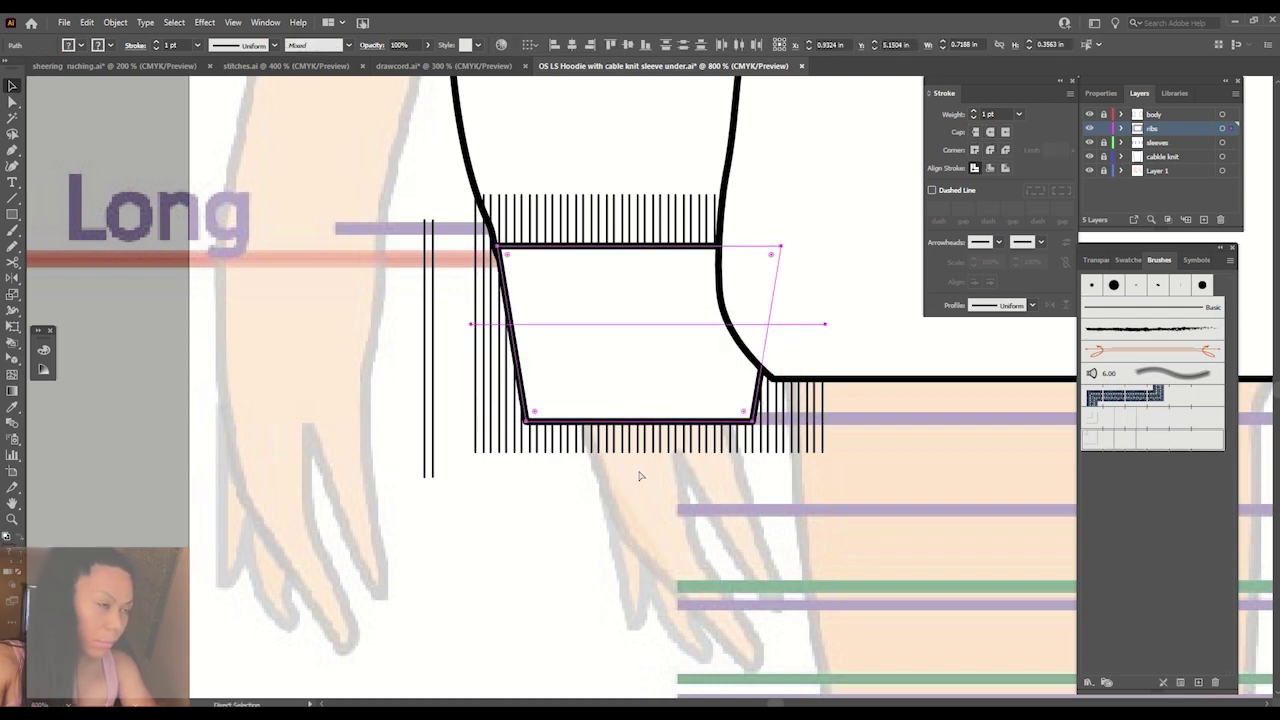
key(ctrl+7)
Give the cuff a dark 1 pt outline and white fill, then deselect.
click(70, 45)
click(70, 70)
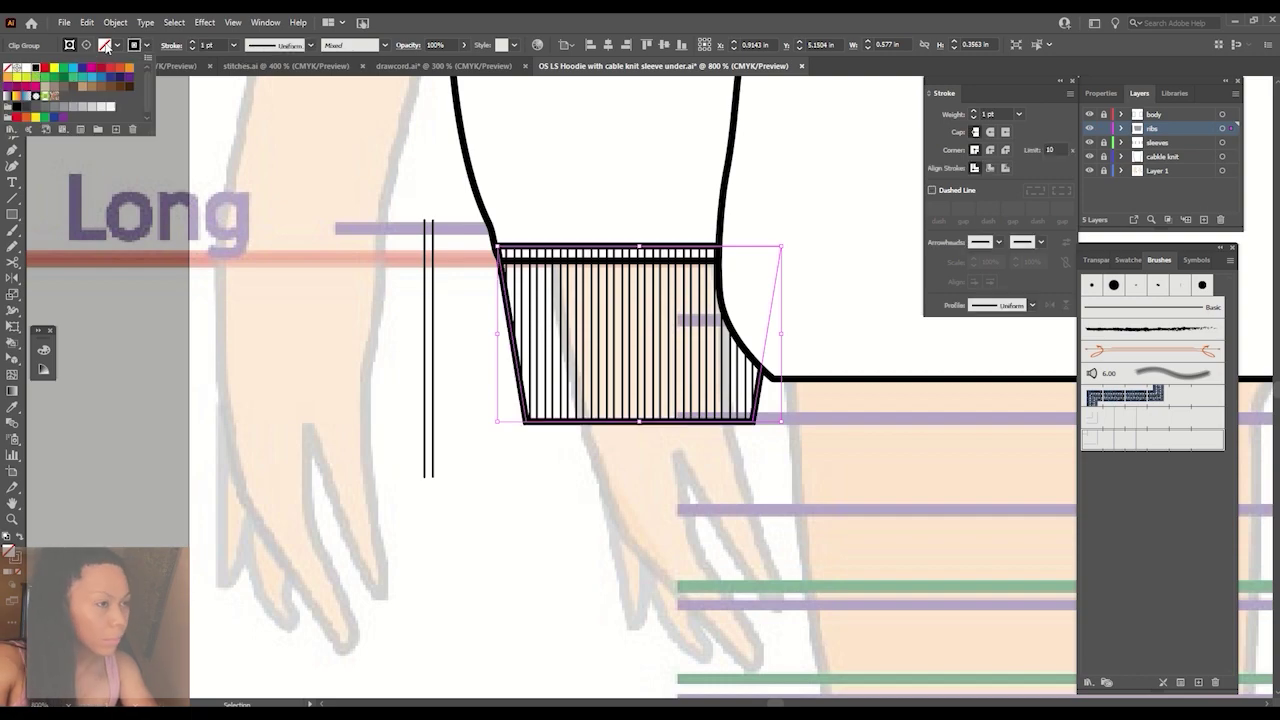
click(117, 45)
click(26, 68)
key(Escape)
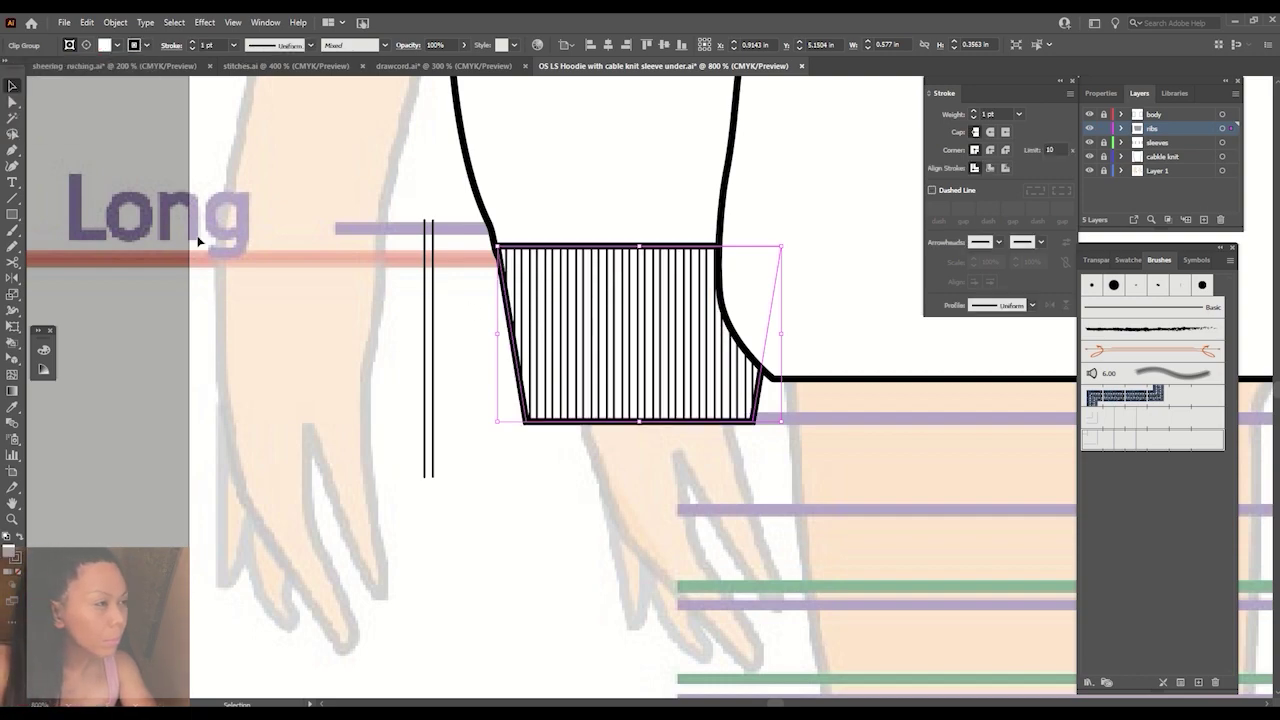
key(ctrl+shift+a)
key(ctrl+minus)
key(ctrl+minus)
key(ctrl+minus)
key(ctrl+minus)
key(ctrl+minus)
key(ctrl+minus)
Create a new layer named 'hood' at the top of the Layers panel.
key(ctrl+plus)
key(ctrl+plus)
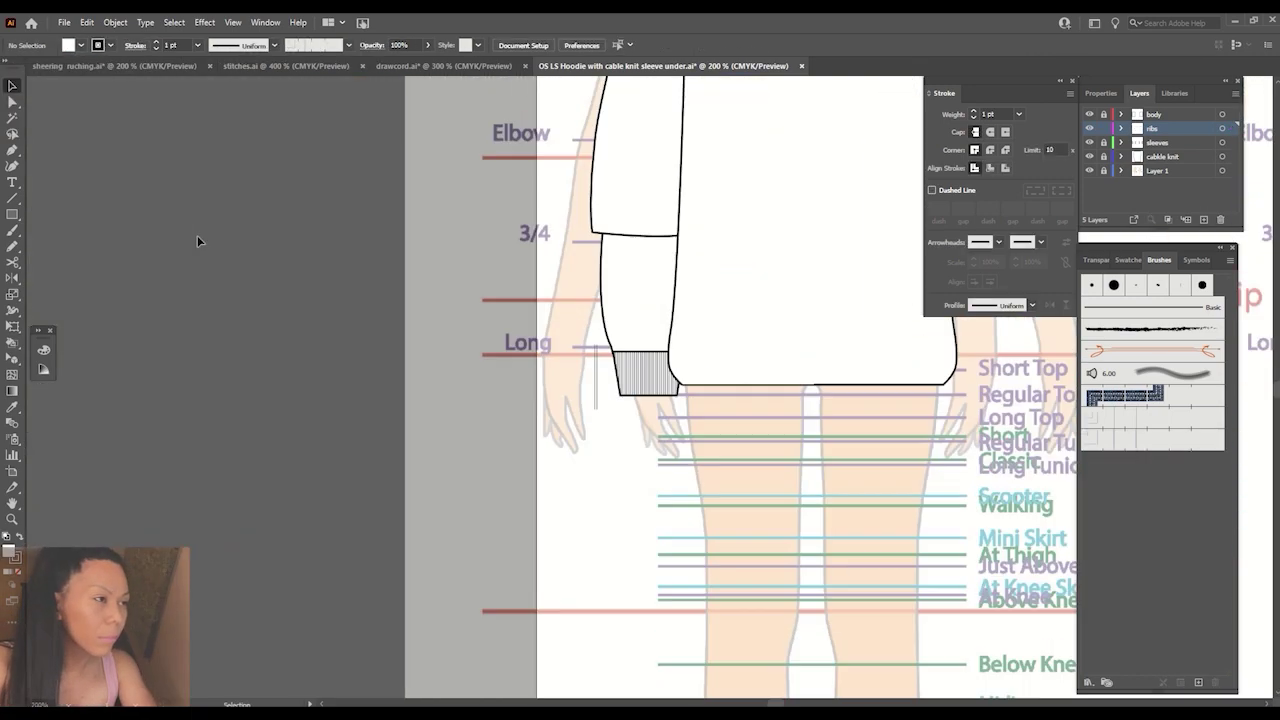
scroll(311, 515, right, 5)
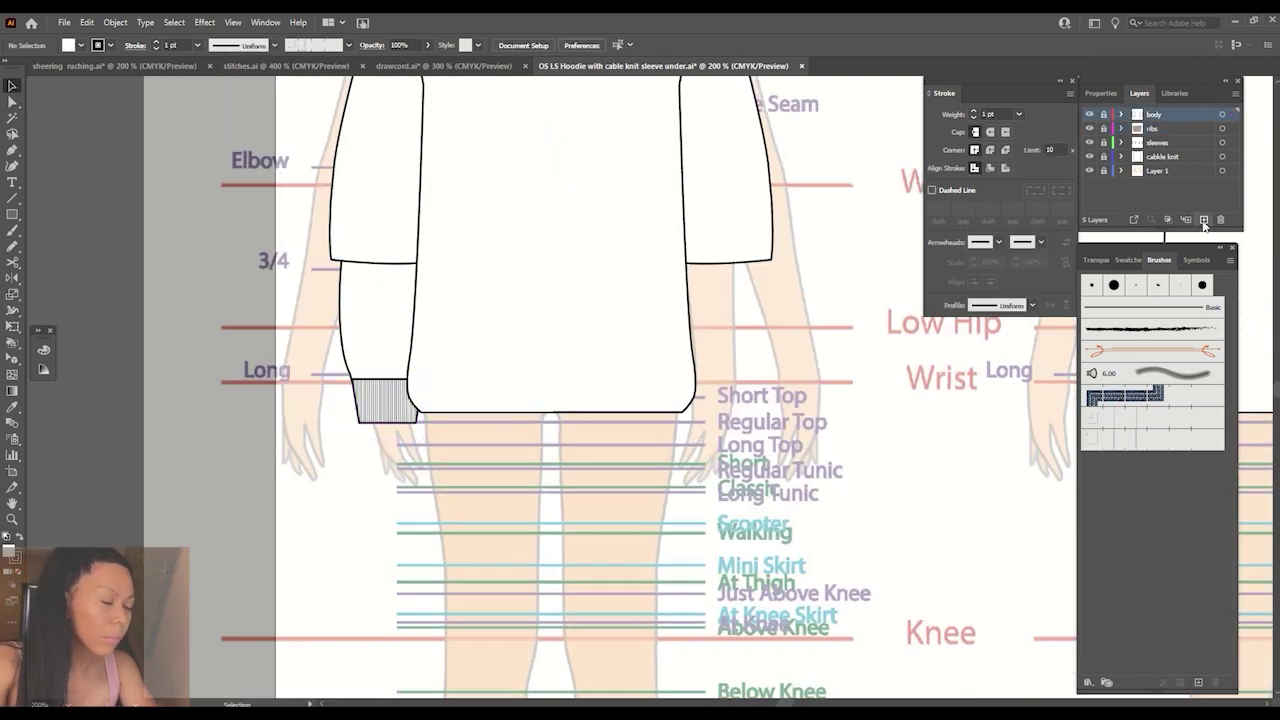
click(1203, 219)
key(h)
double_click(1157, 114)
text(hood)
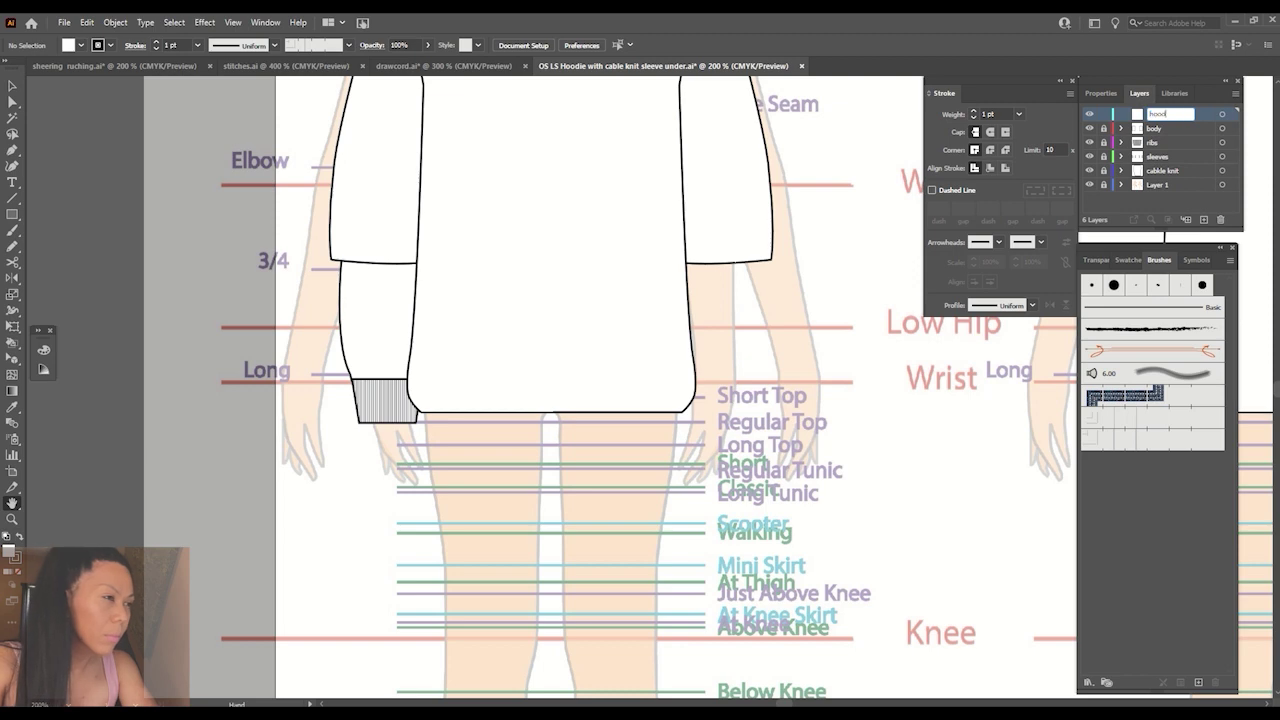
key(Return)
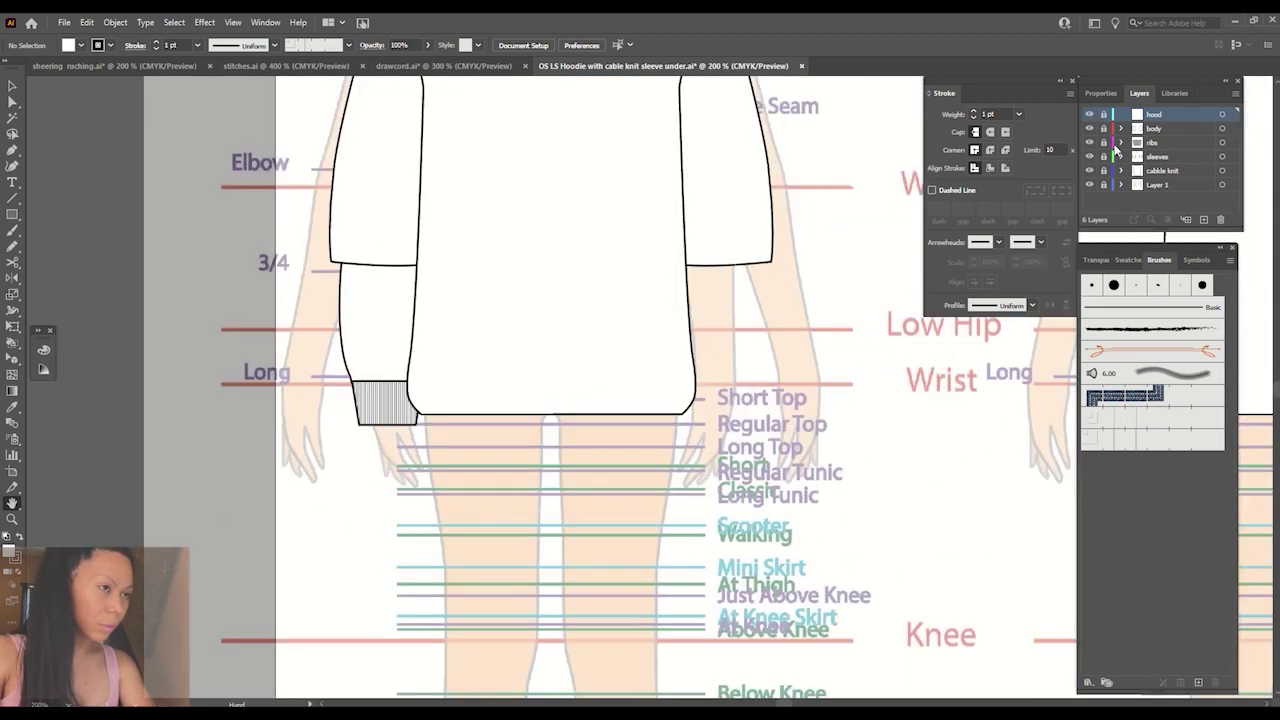
On the ribs layer, drag the cuff's bottom corners until its right edge is vertical.
click(1152, 142)
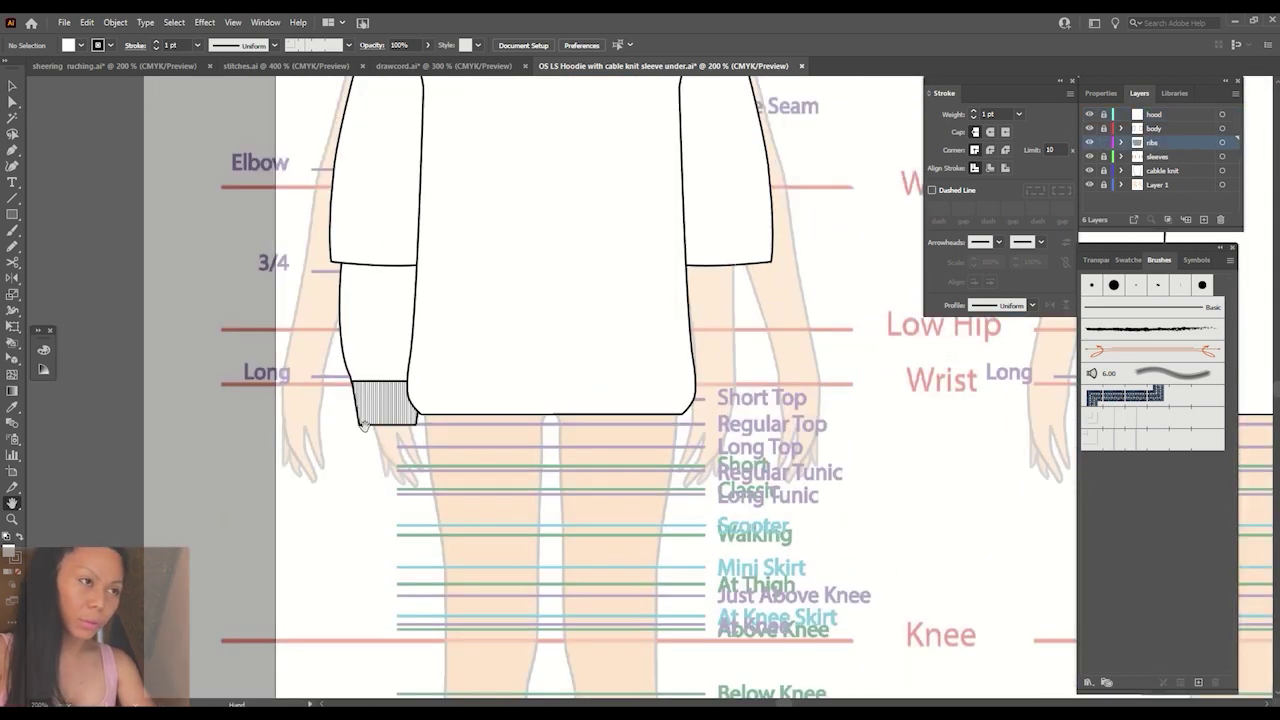
key(v)
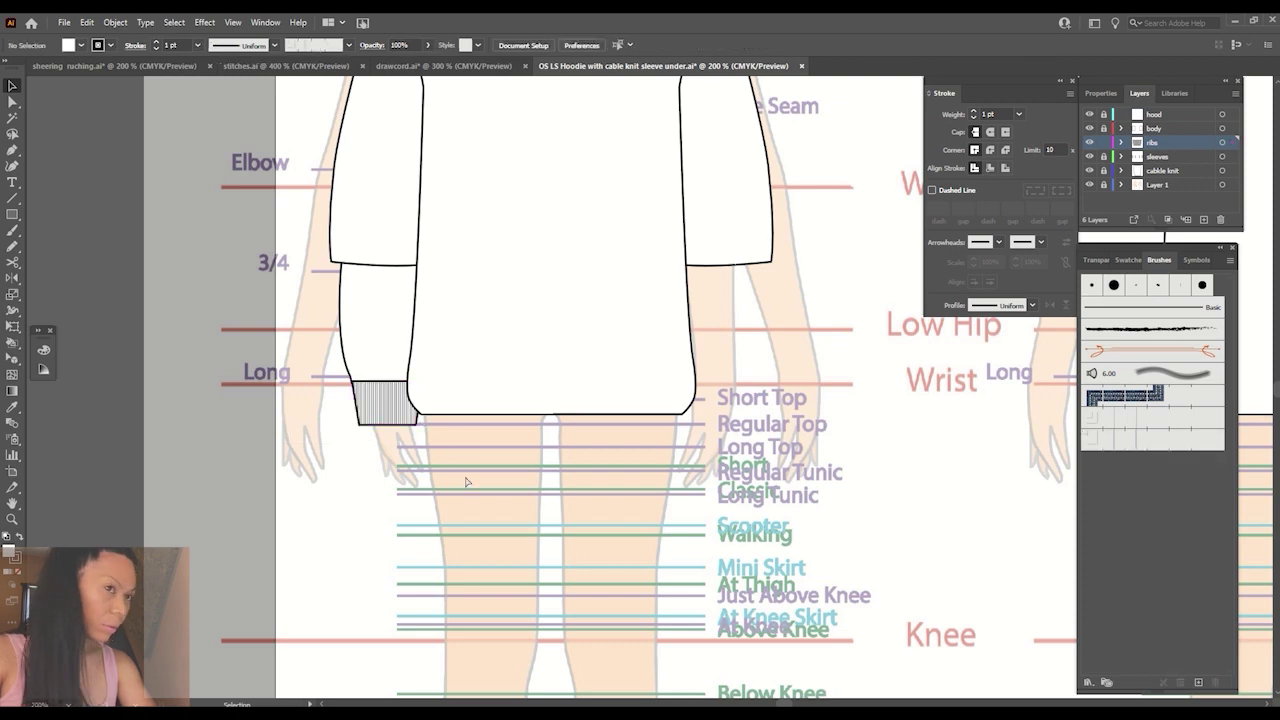
key(ctrl+equal)
key(ctrl+equal)
key(a)
drag(439, 420, 426, 420)
drag(551, 414, 549, 422)
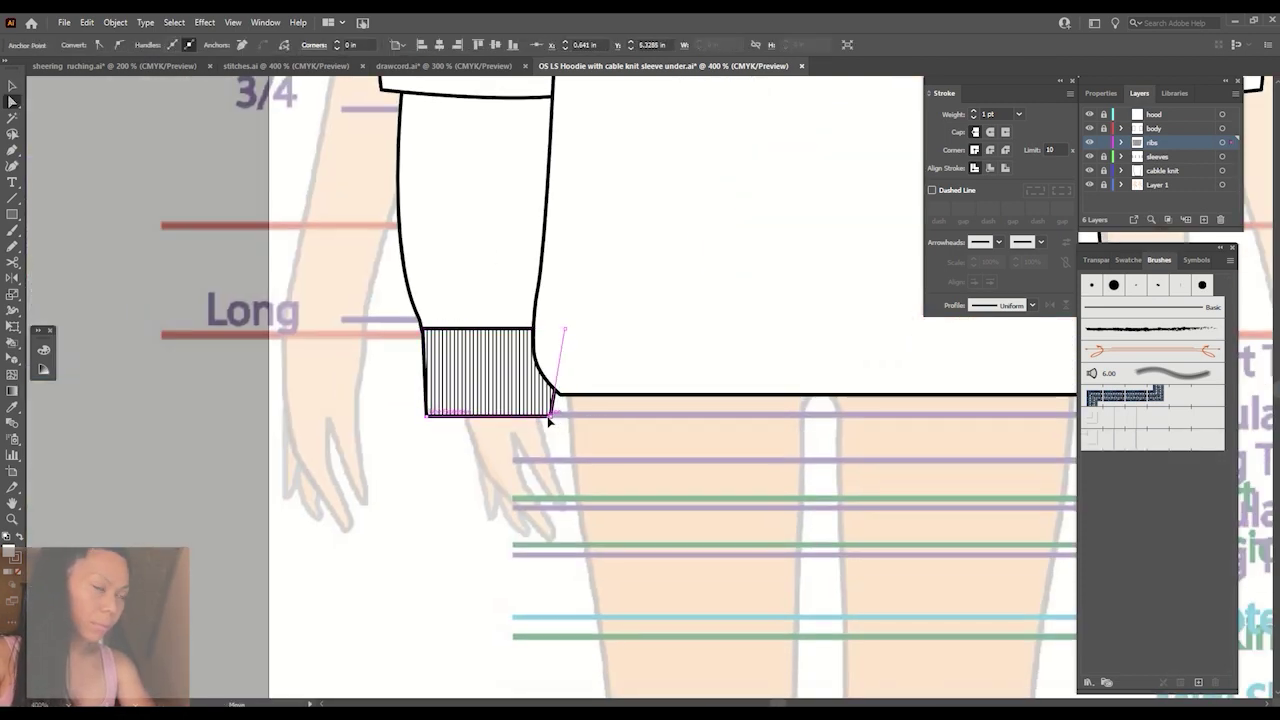
drag(565, 329, 552, 342)
click(546, 423)
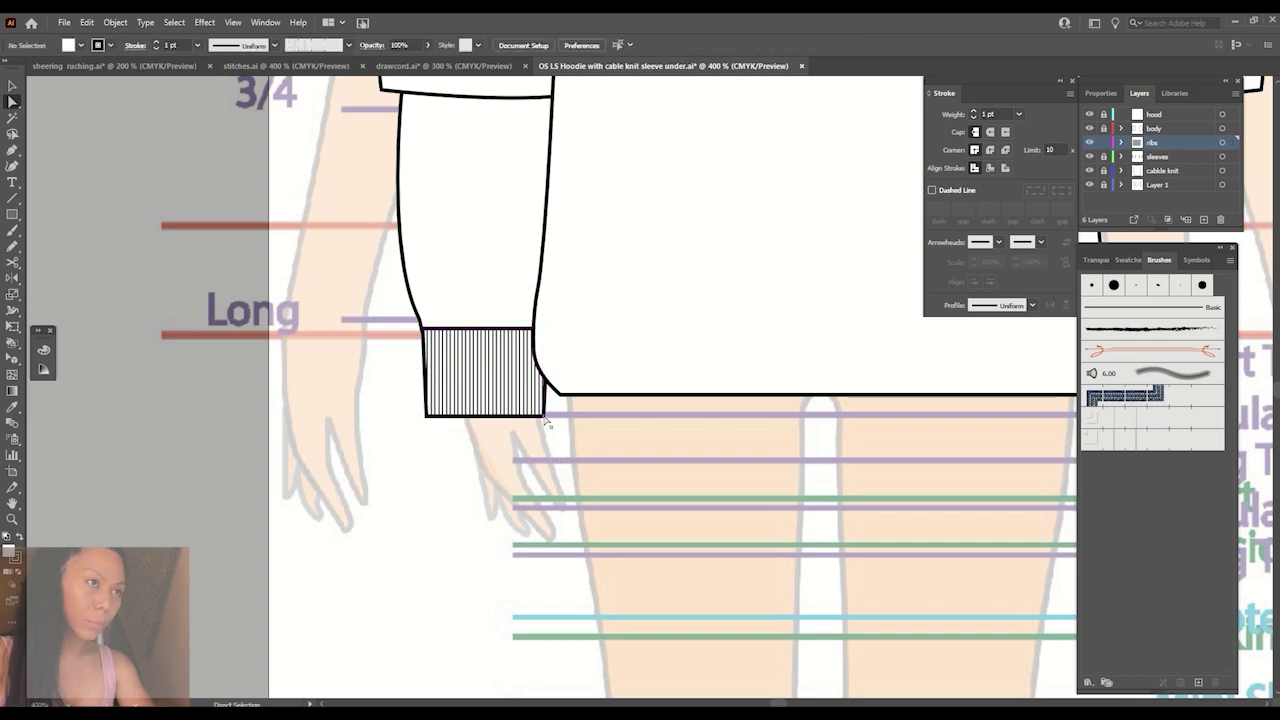
key(v)
click(432, 400)
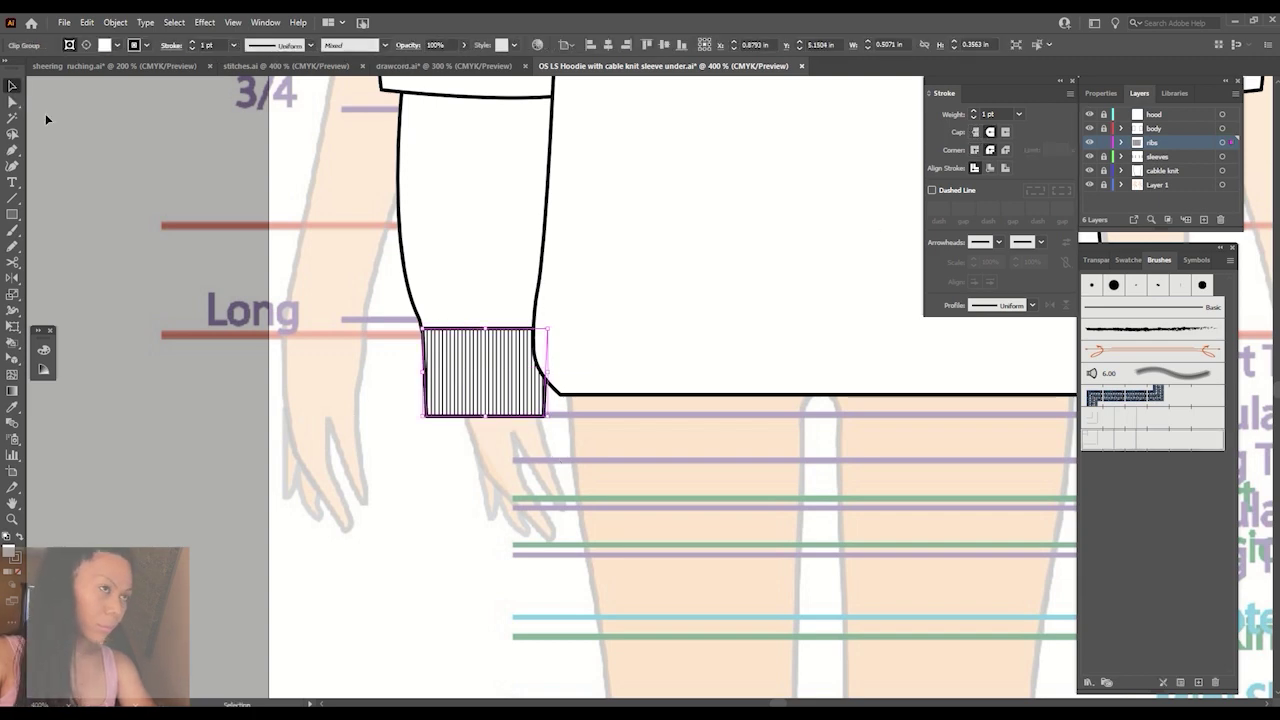
click(145, 189)
Zoom out and scroll up to the neckline.
key(ctrl+minus)
key(ctrl+minus)
scroll(640, 388, up, 2)
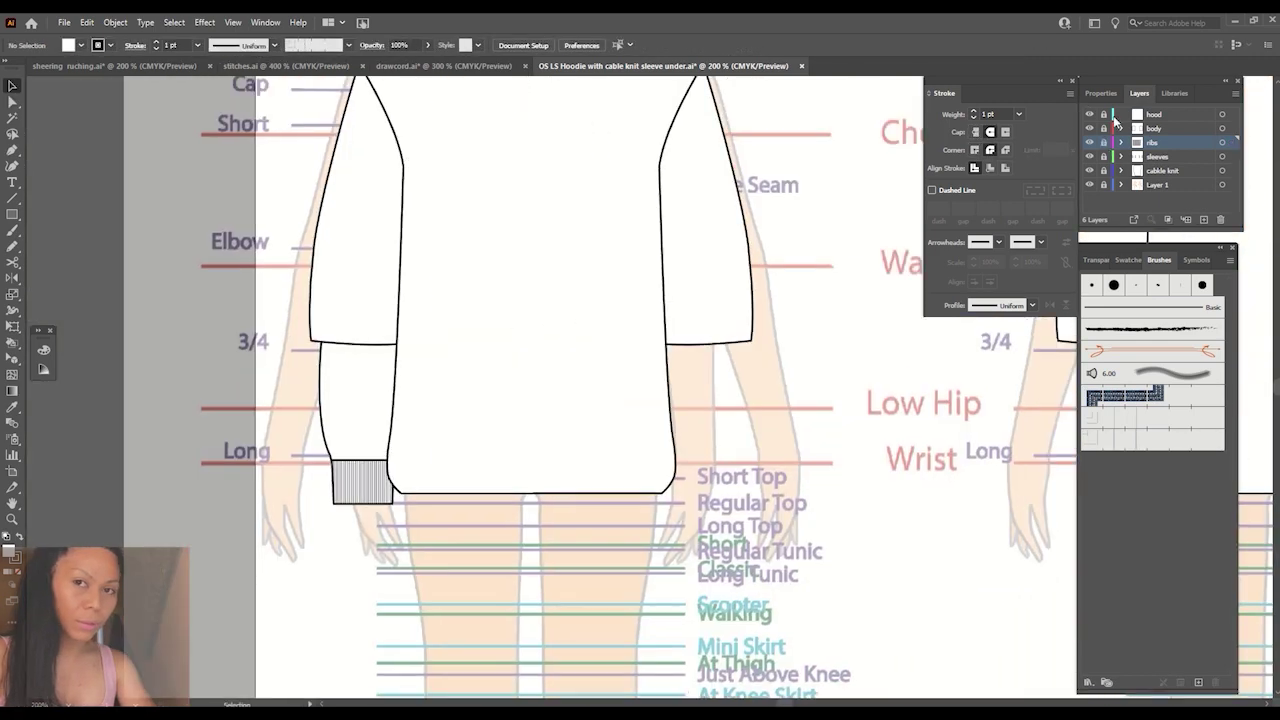
scroll(560, 371, up, 3)
scroll(562, 385, up, 1)
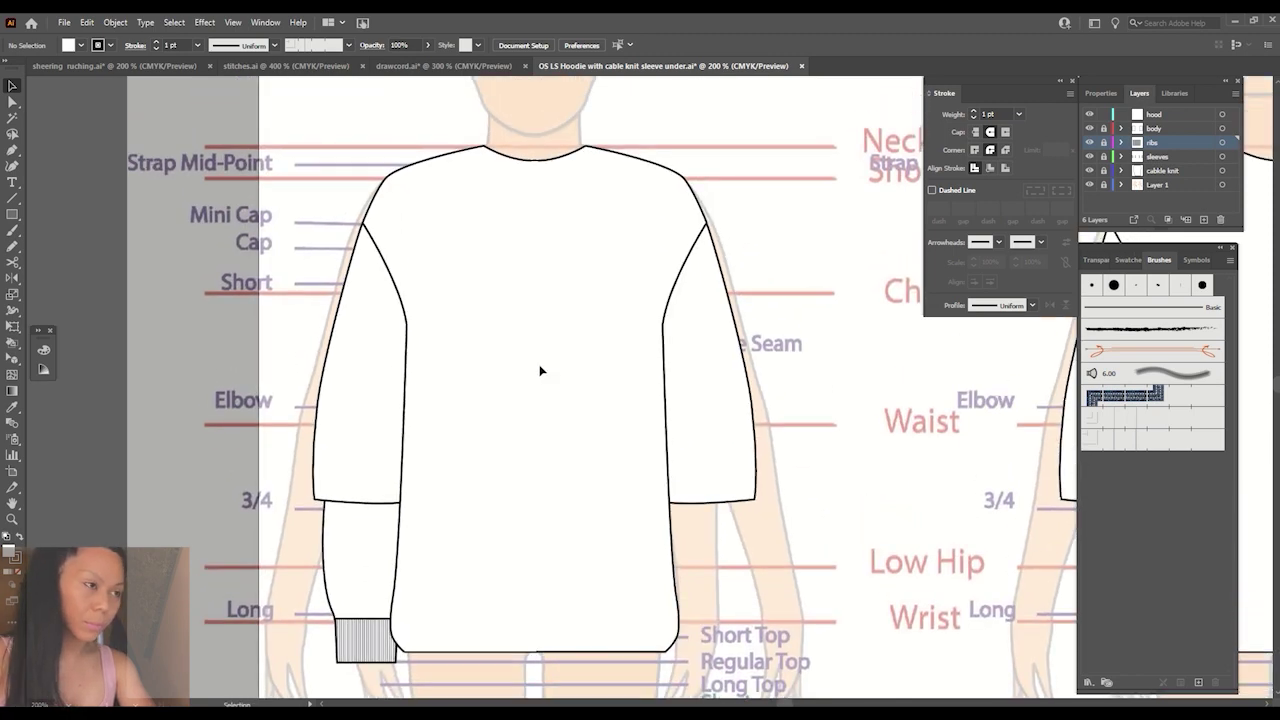
scroll(540, 371, up, 2)
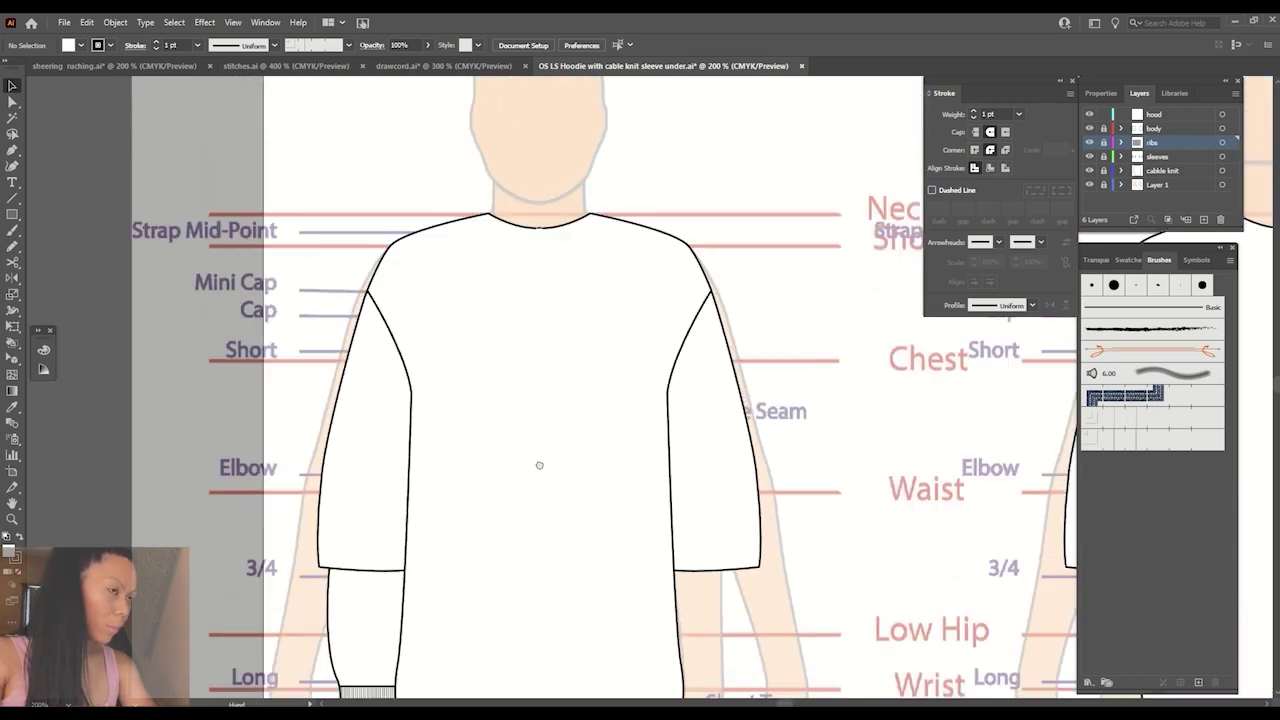
scroll(540, 371, up, 2)
On the hood layer, pen a closed hood outline from the left neckline.
click(1160, 114)
click(12, 150)
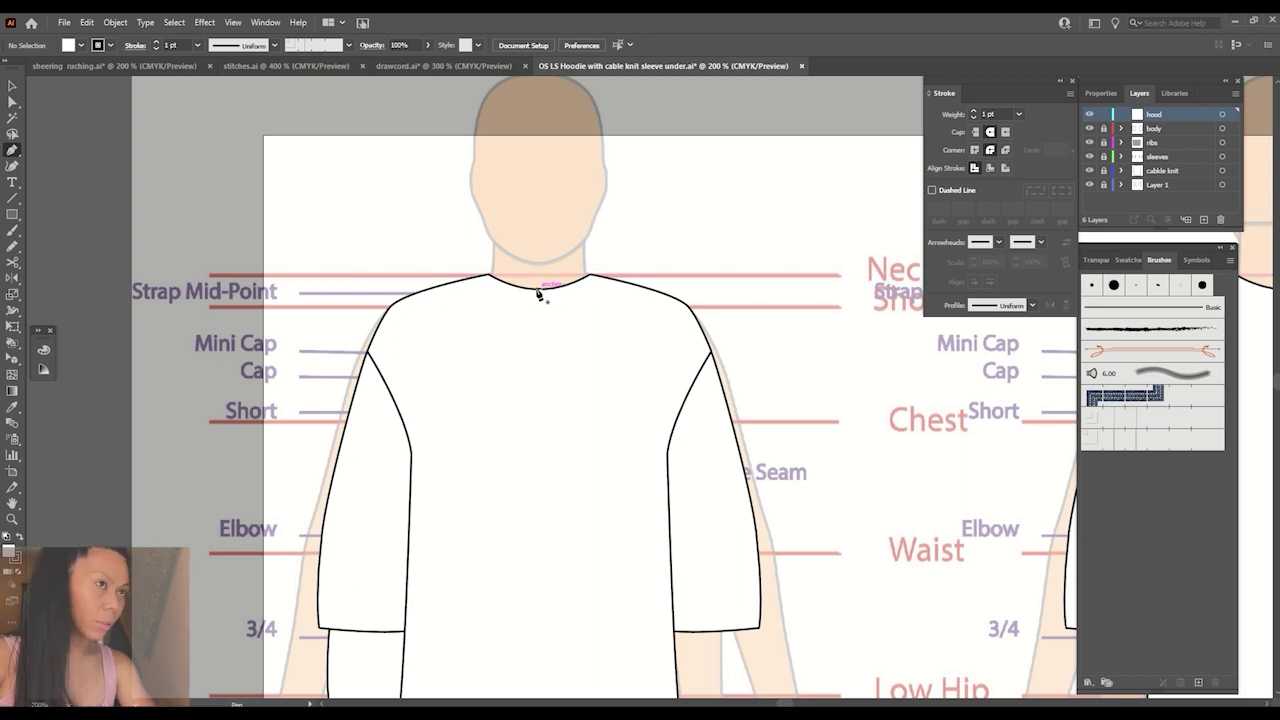
mouse_move(540, 289)
mouse_down()
mouse_move(492, 244)
mouse_move(453, 286)
mouse_up()
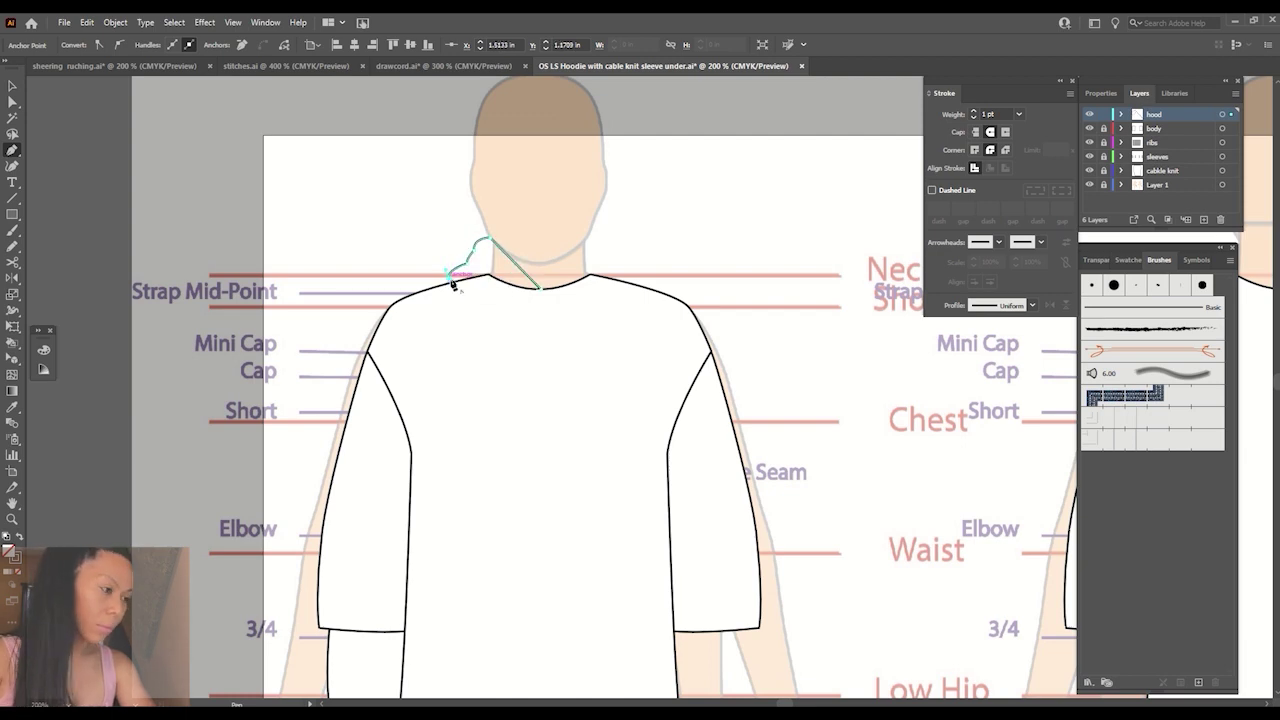
key(ctrl+plus)
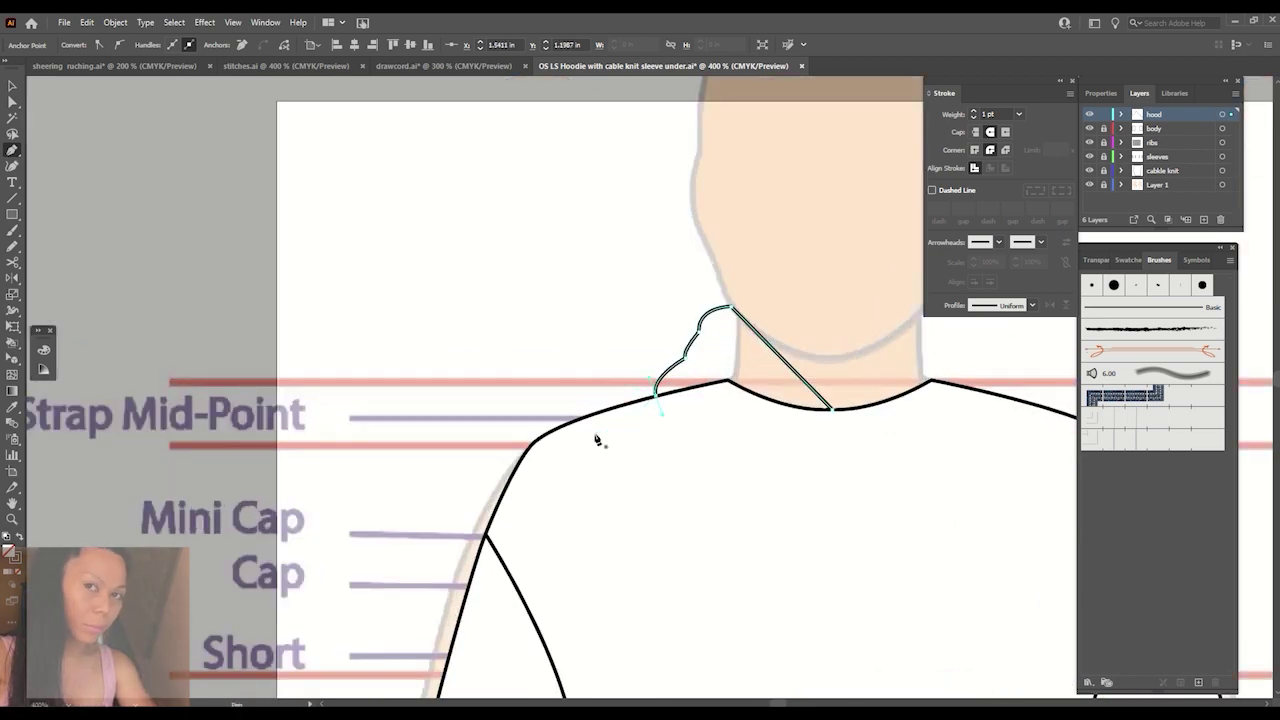
click(831, 408)
Smooth the hood's upper curve and fill the shape white.
key(a)
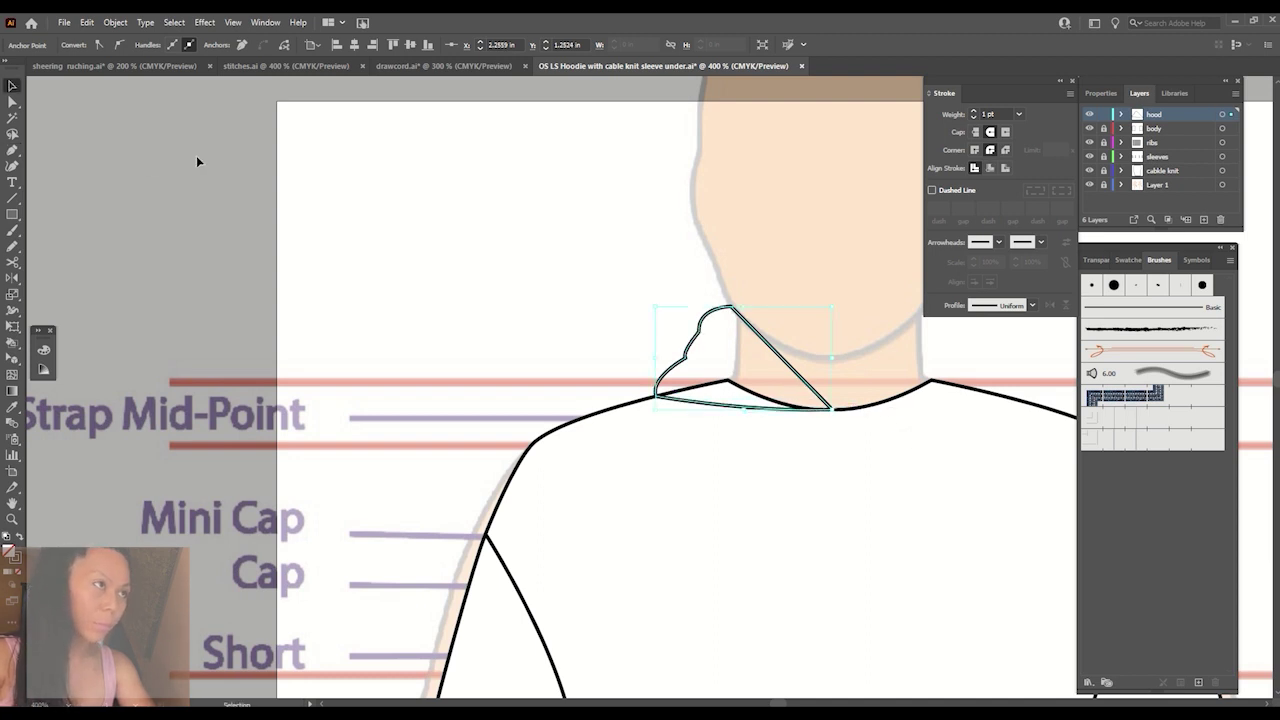
click(197, 160)
mouse_move(700, 337)
mouse_down()
mouse_move(675, 370)
mouse_move(708, 323)
mouse_up()
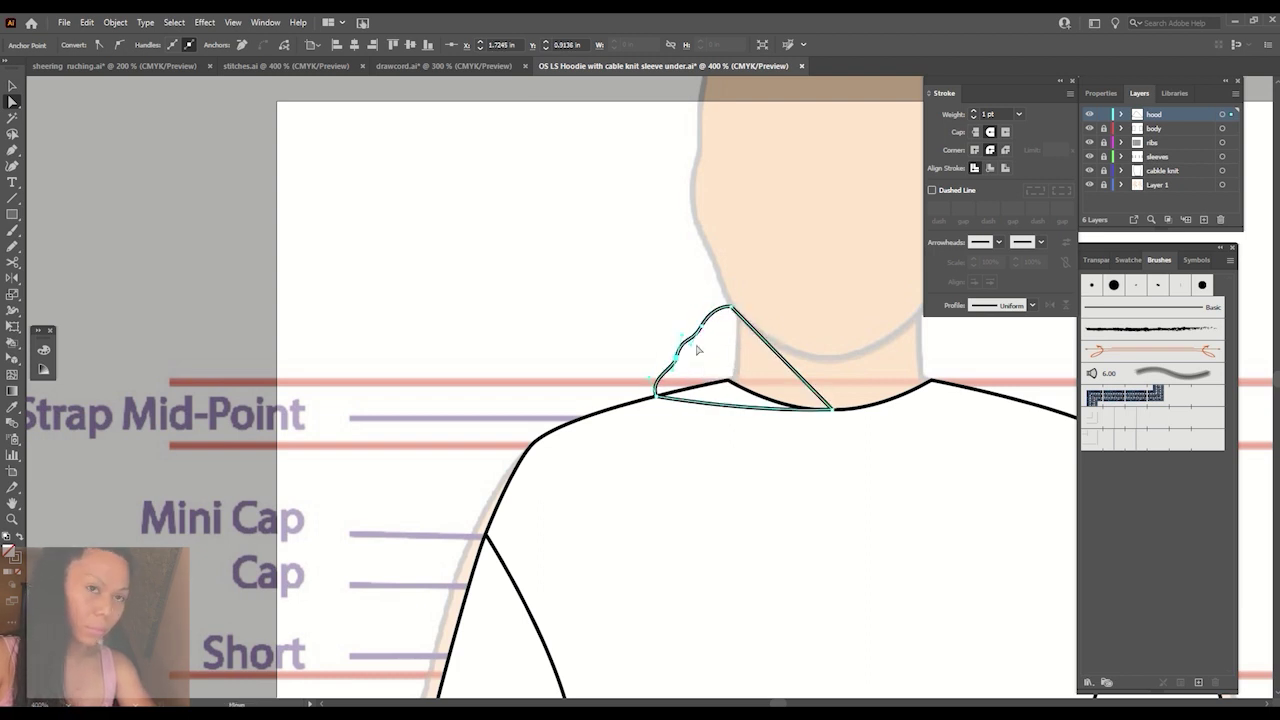
click(12, 86)
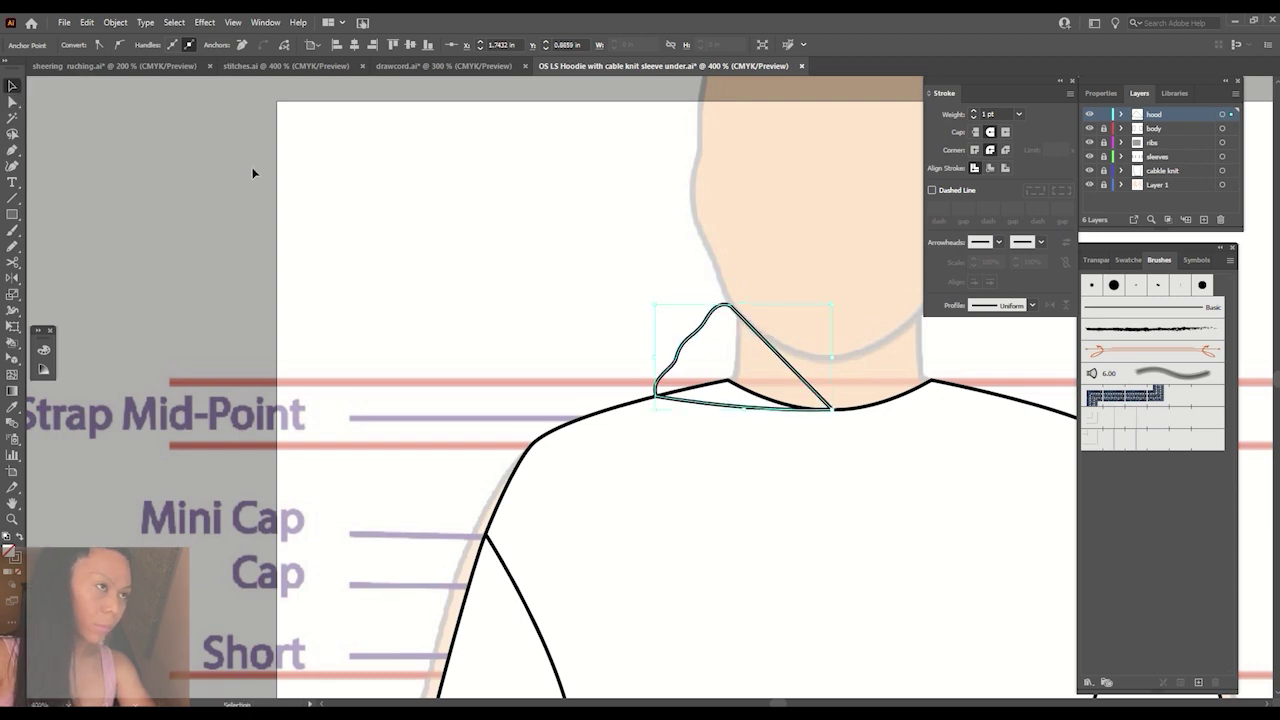
click(68, 45)
click(24, 67)
click(606, 243)
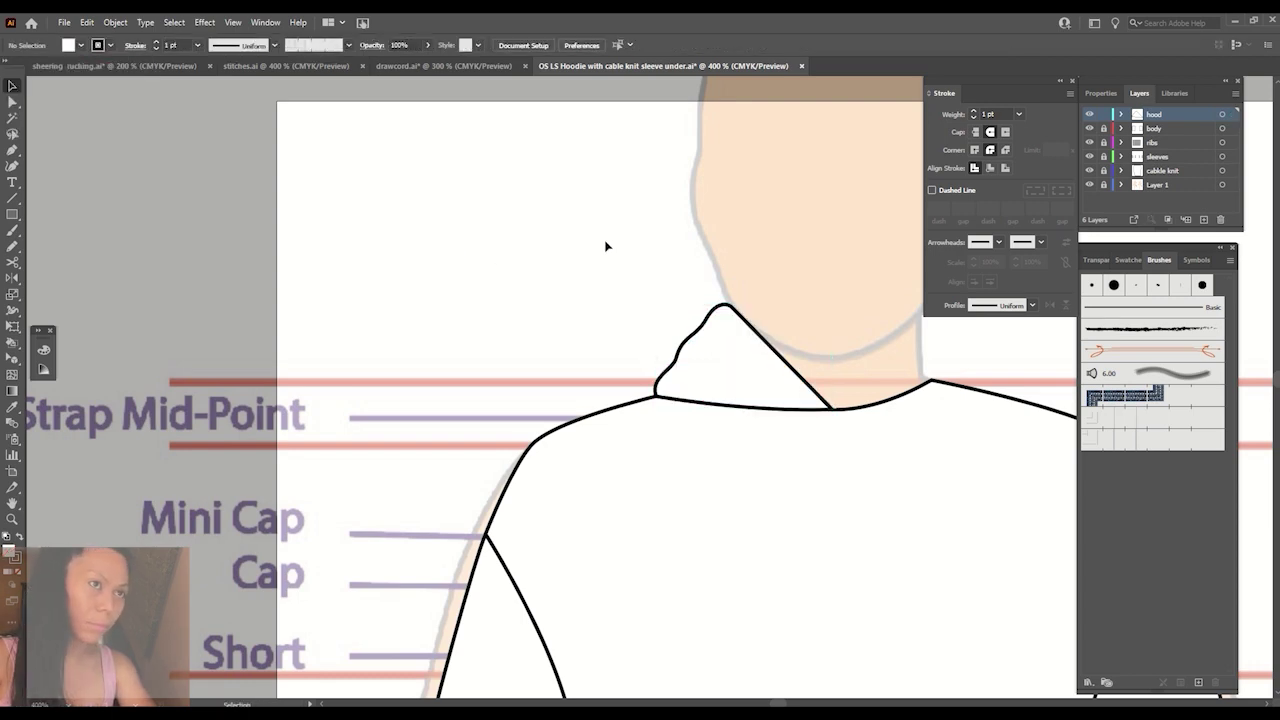
key(ctrl+minus)
key(ctrl+minus)
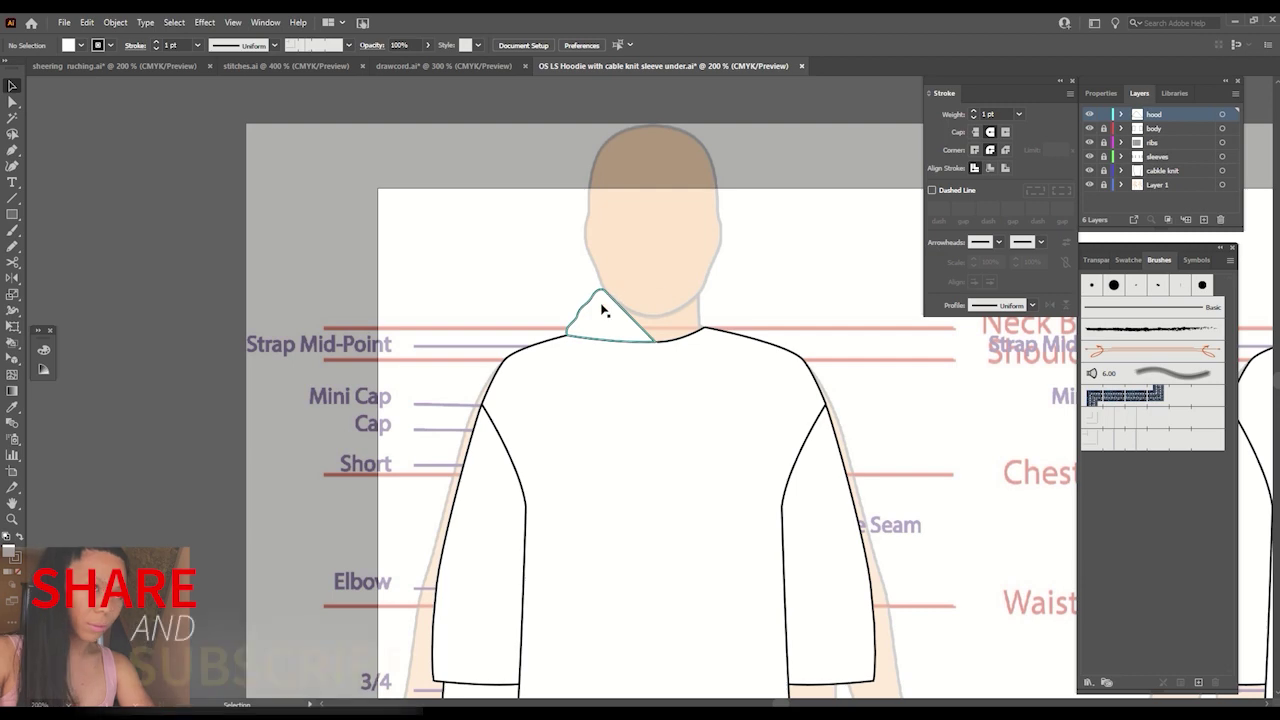
Reshape the hood's anchors into a smooth peaked top with curved edges.
click(620, 320)
key(ctrl+plus)
click(12, 100)
key(ctrl+plus)
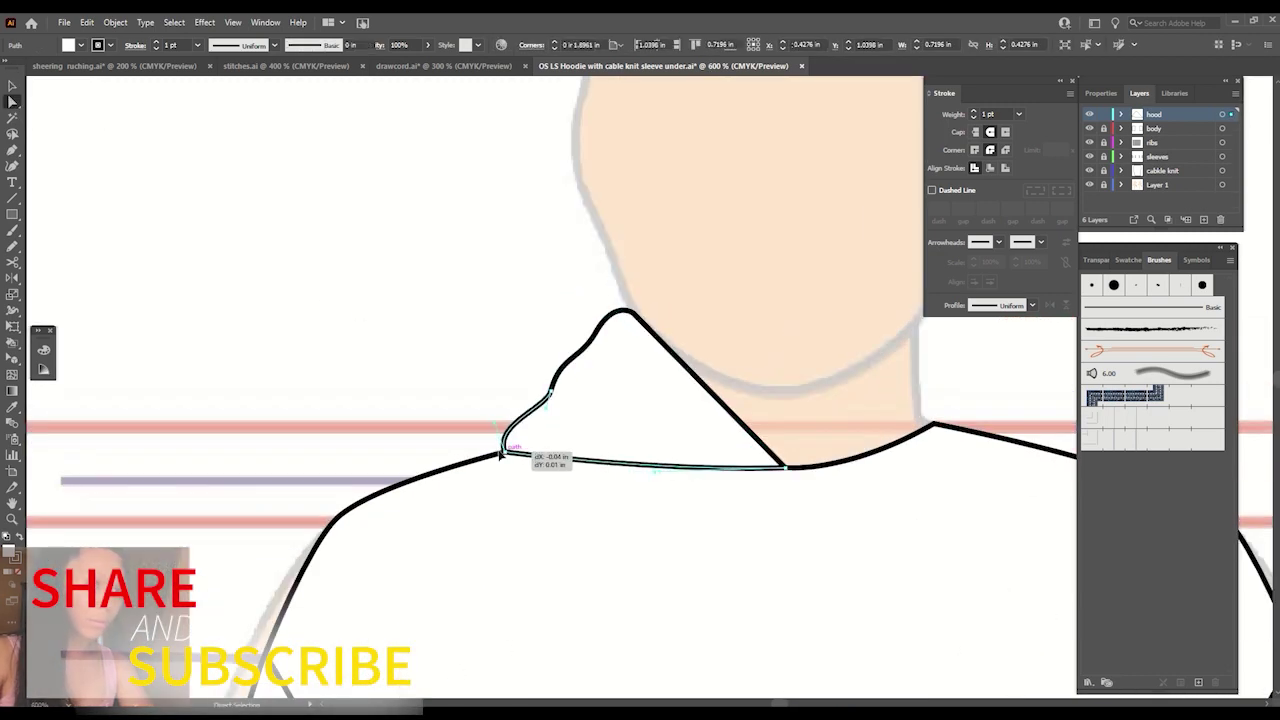
drag(520, 444, 480, 457)
drag(596, 337, 604, 276)
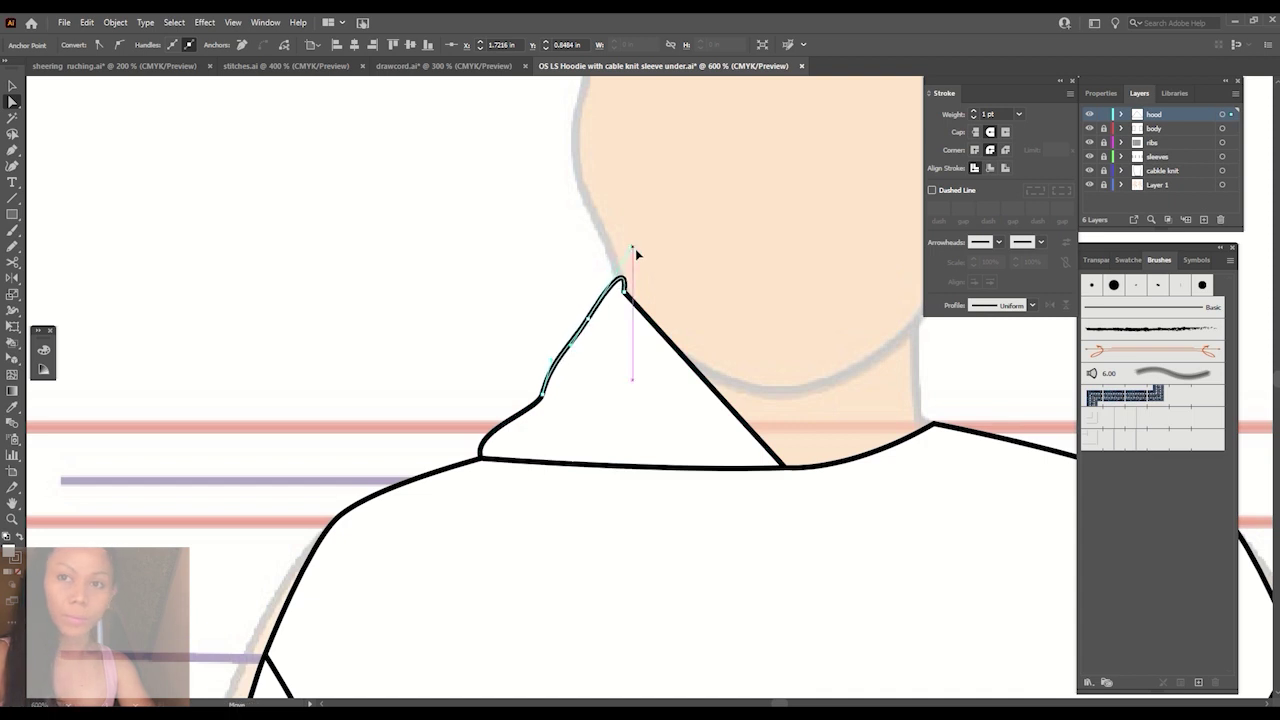
drag(604, 276, 623, 288)
click(119, 45)
drag(640, 357, 655, 385)
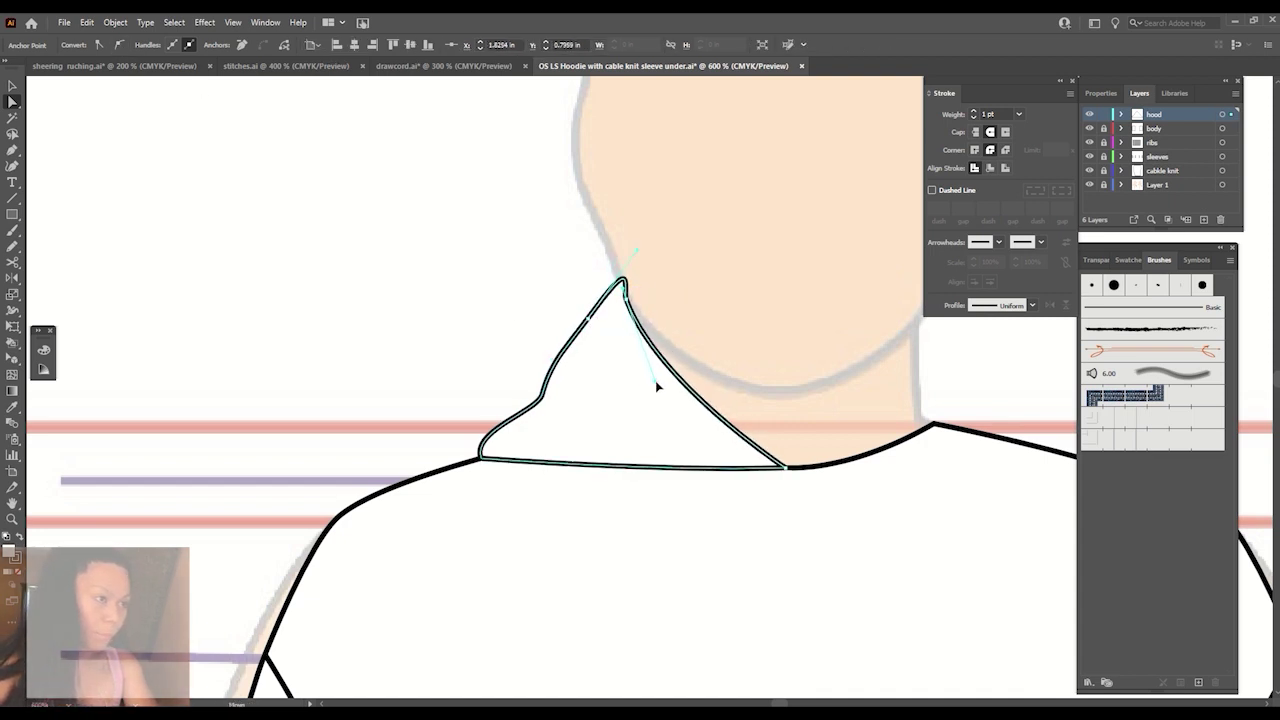
drag(590, 318, 611, 306)
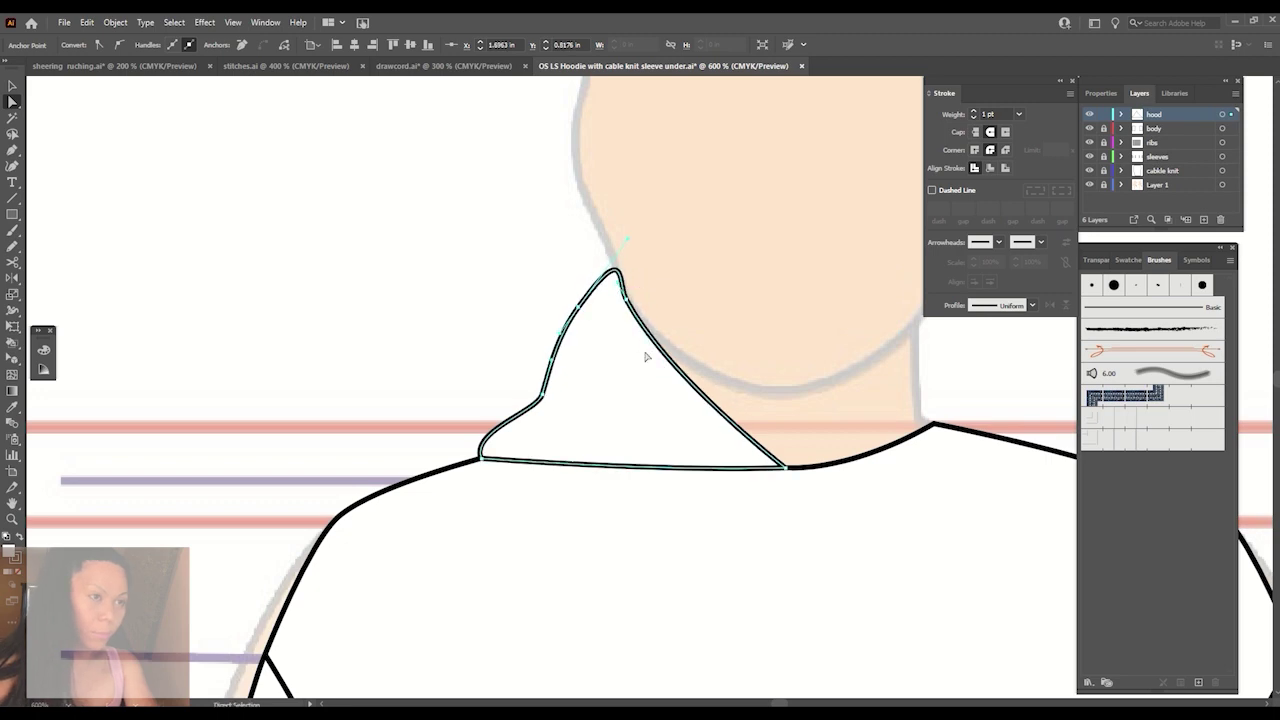
Move the collar's bottom point to the right toward centre front.
key(v)
click(180, 160)
key(ctrl+minus)
key(ctrl+minus)
key(ctrl+minus)
scroll(182, 147, up, 2)
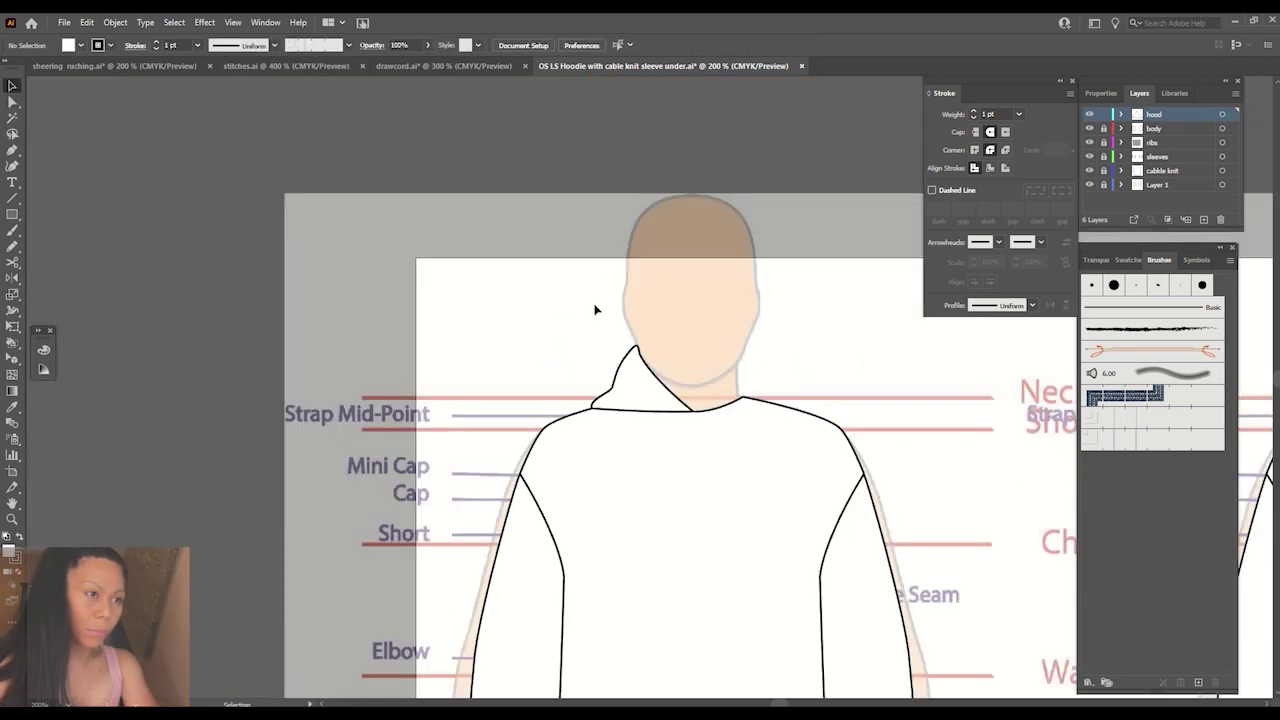
key(a)
key(ctrl+plus)
key(ctrl+plus)
key(ctrl+plus)
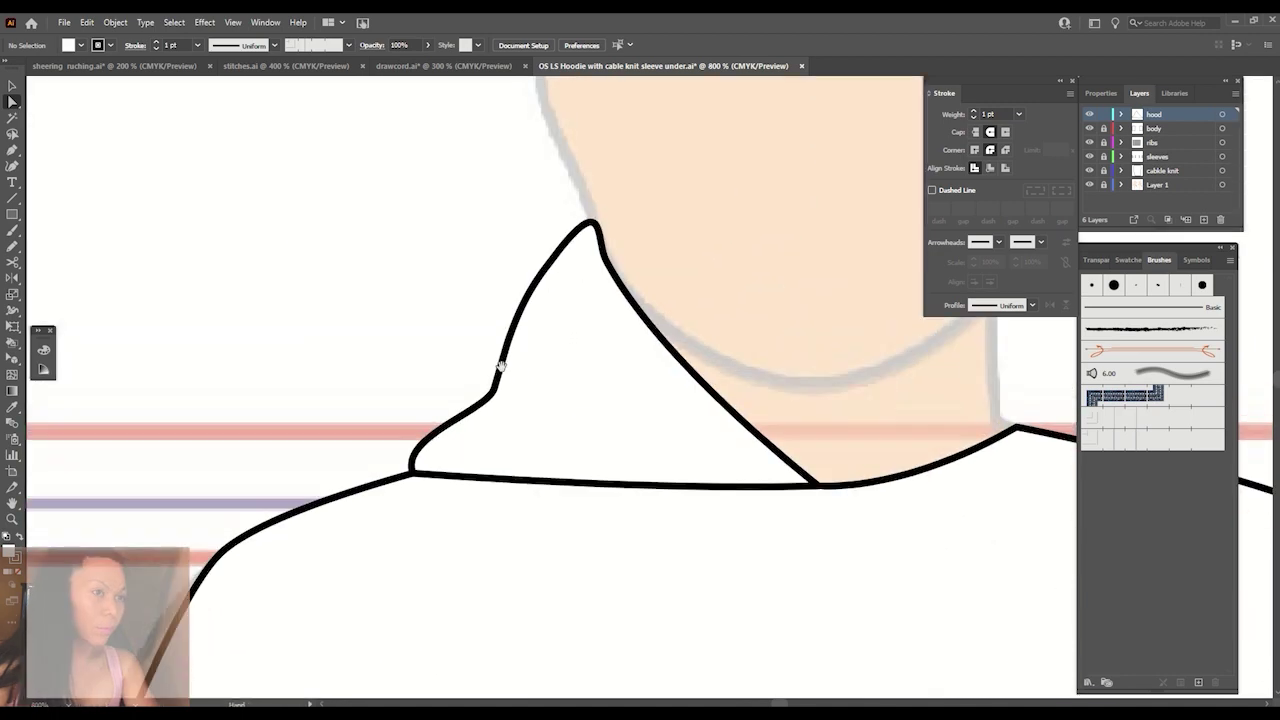
scroll(579, 389, down, 2)
drag(579, 380, 629, 375)
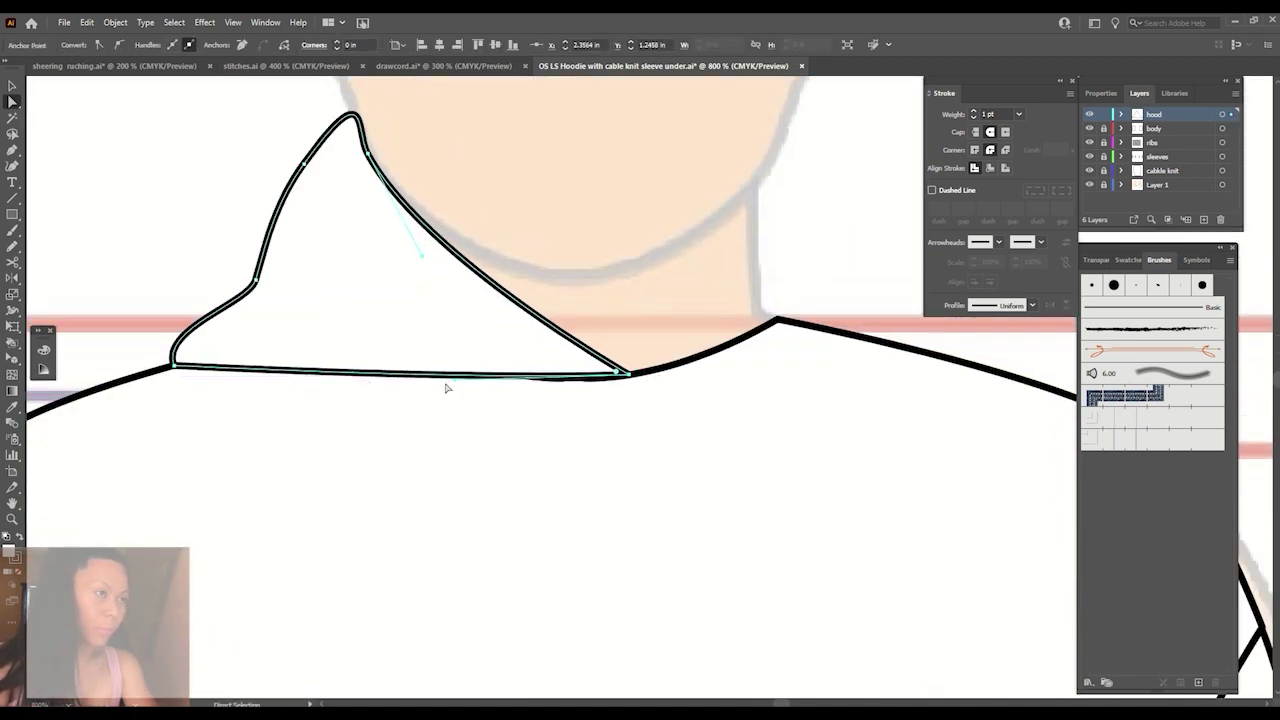
key(v)
click(578, 155)
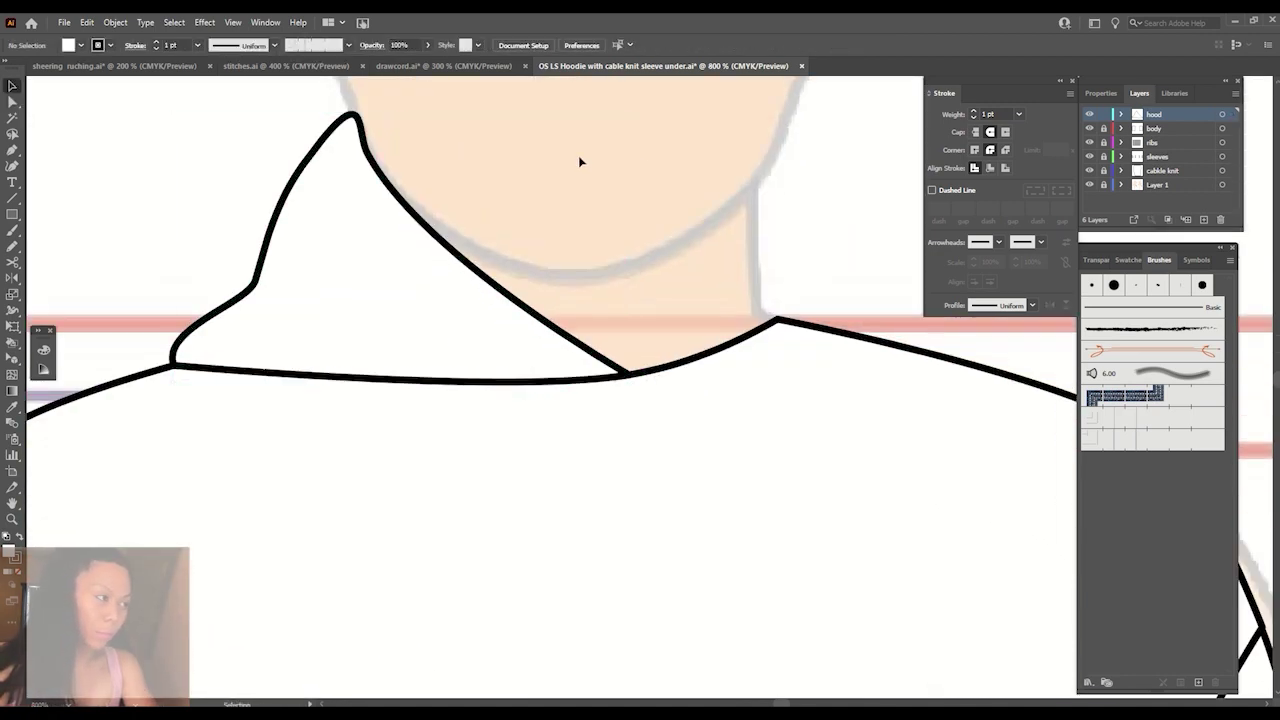
key(ctrl+minus)
key(ctrl+minus)
key(ctrl+minus)
Reflect a copy of the collar across a vertical axis for the right side.
click(600, 355)
key(r)
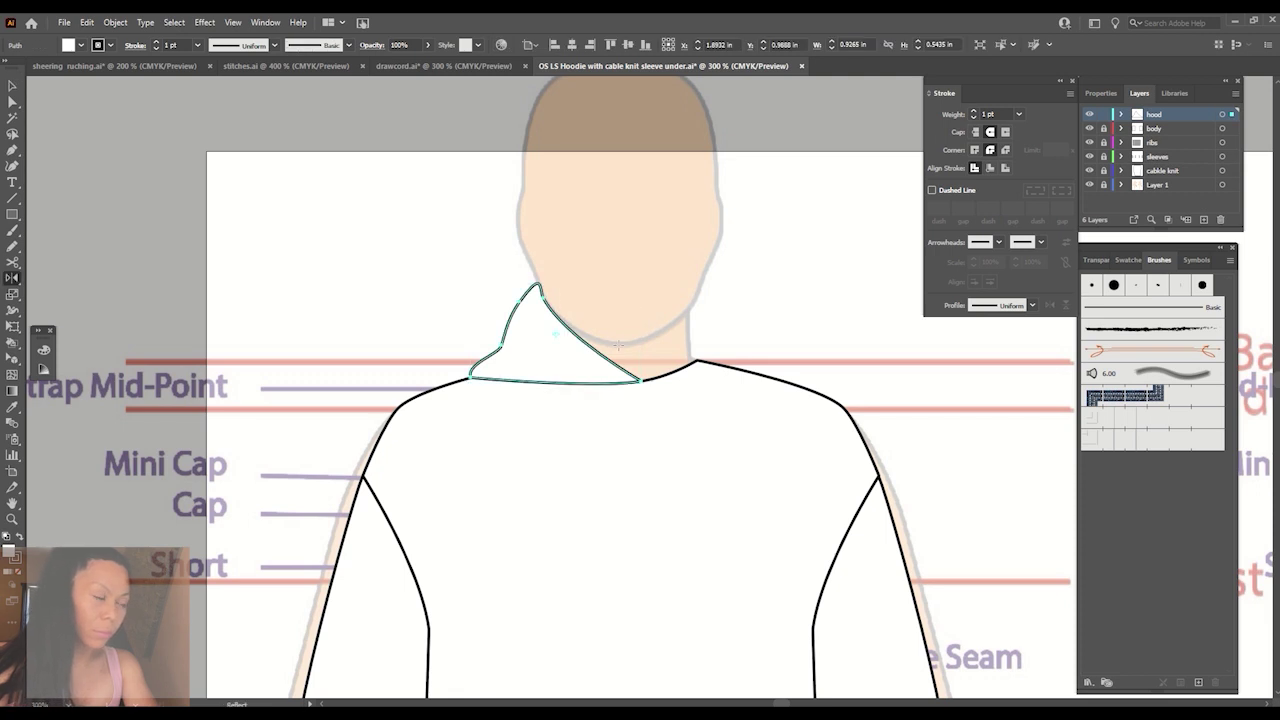
alt+click(620, 345)
click(897, 492)
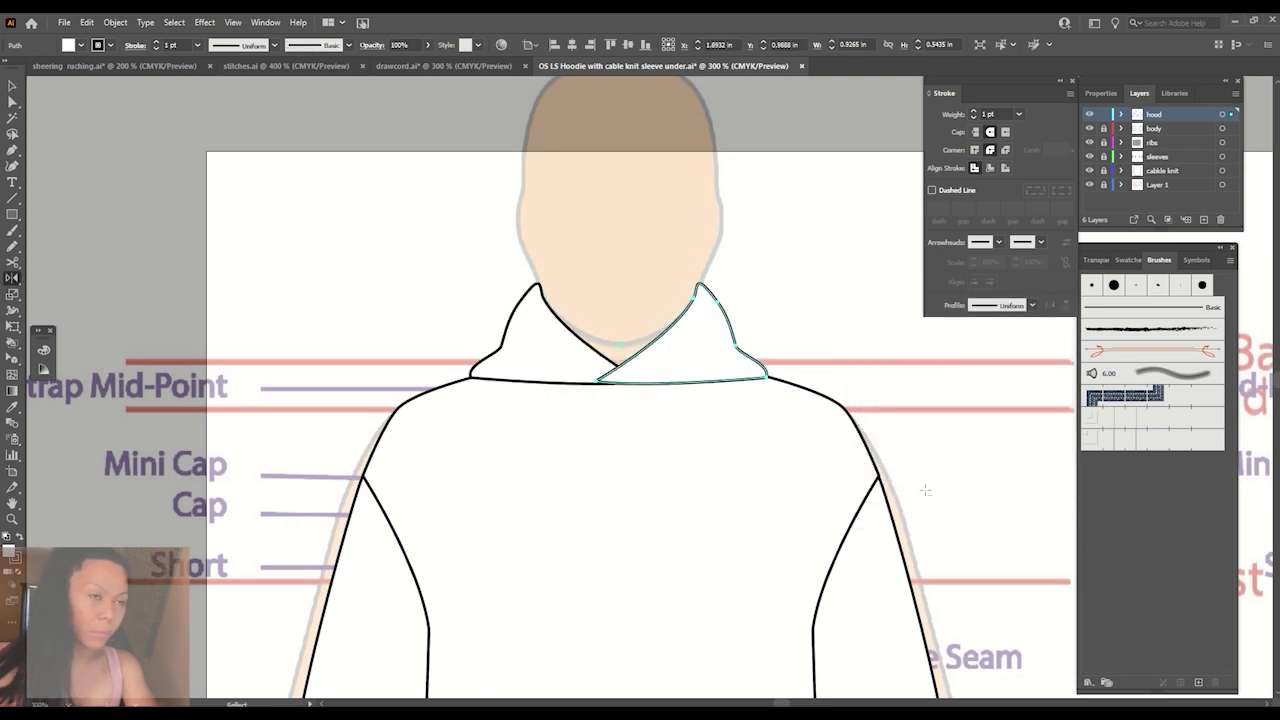
Move the overlapping collar corner to centre front and zoom out to the whole hoodie.
key(ctrl+plus)
key(ctrl+plus)
key(ctrl+plus)
click(12, 102)
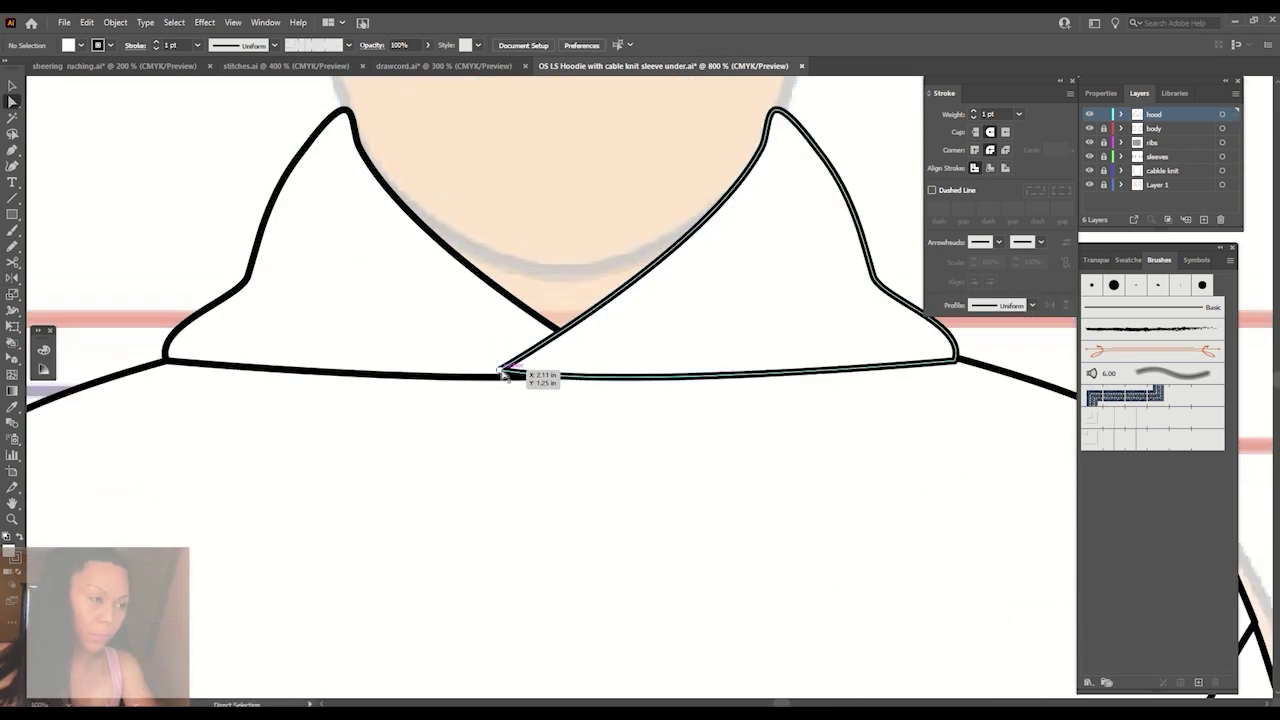
drag(499, 375, 499, 380)
click(625, 383)
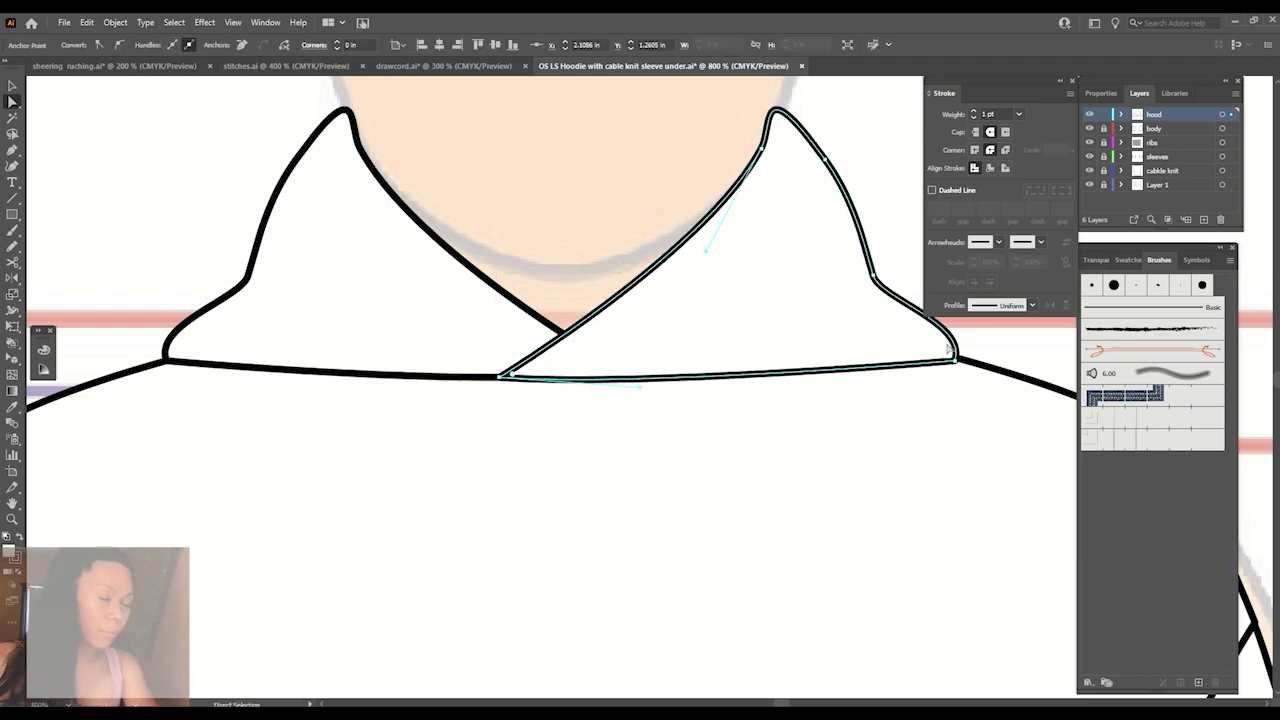
click(743, 403)
key(v)
key(ctrl+minus)
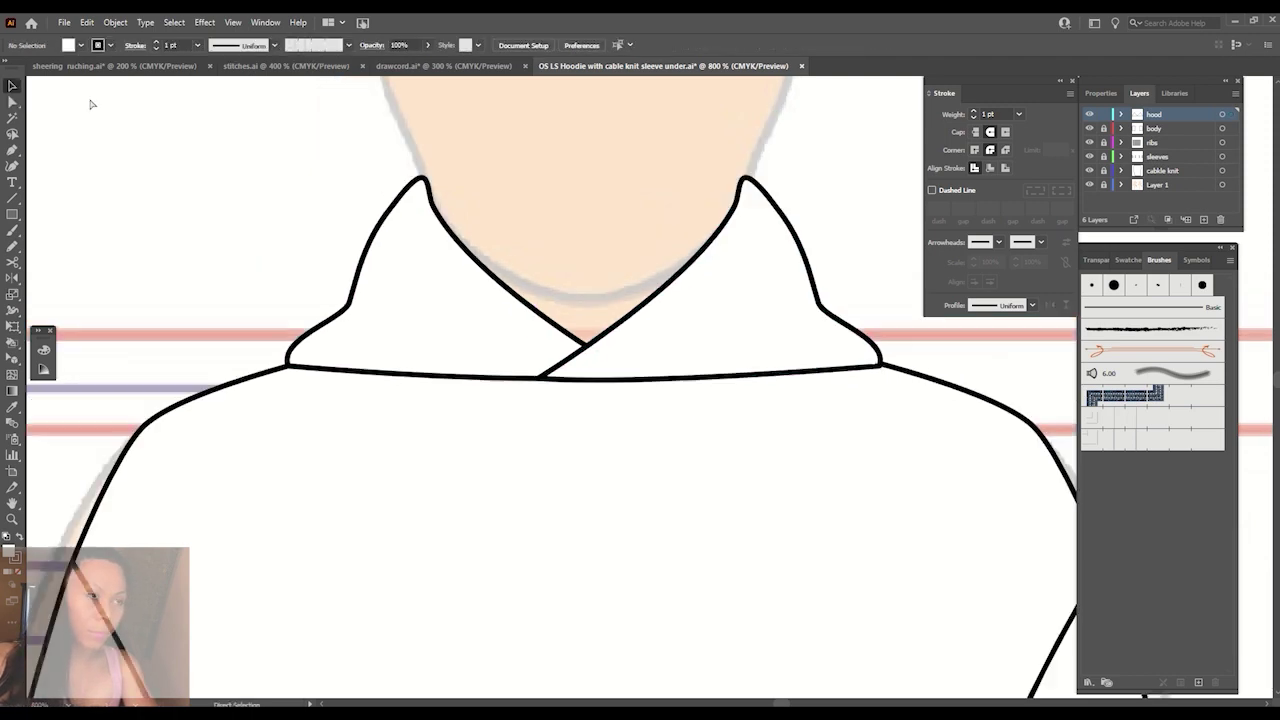
key(ctrl+minus)
key(ctrl+minus)
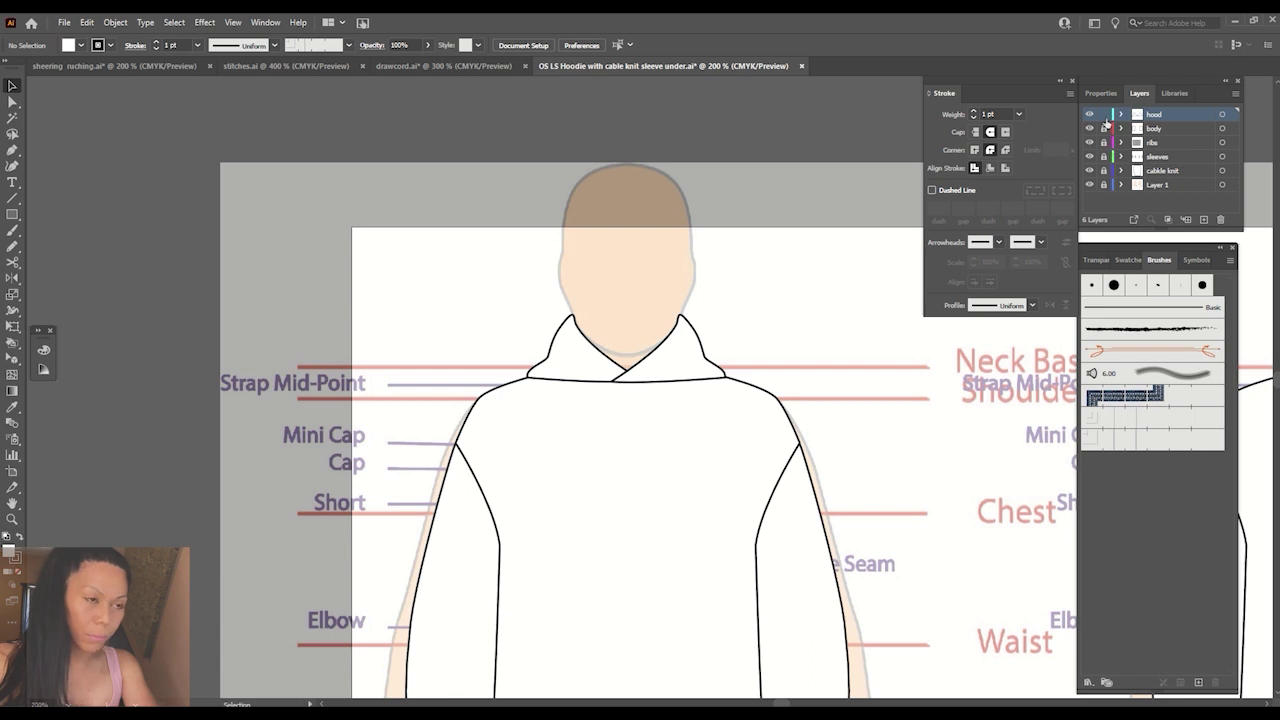
Add a new layer below the hood named 'inside of hood'.
click(1203, 219)
double_click(1160, 128)
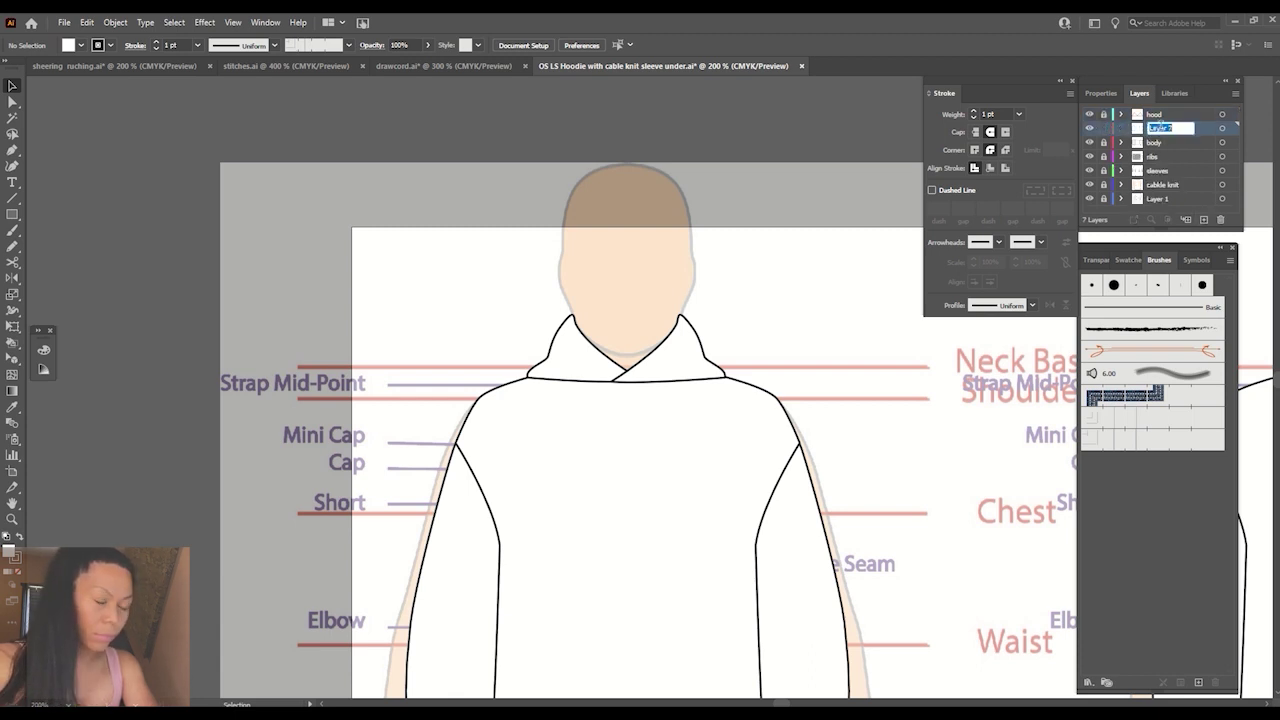
text(inside of hood)
key(Return)
Draw the left neck curve with the Pen tool, from the collar tip down to the crossover.
key(p)
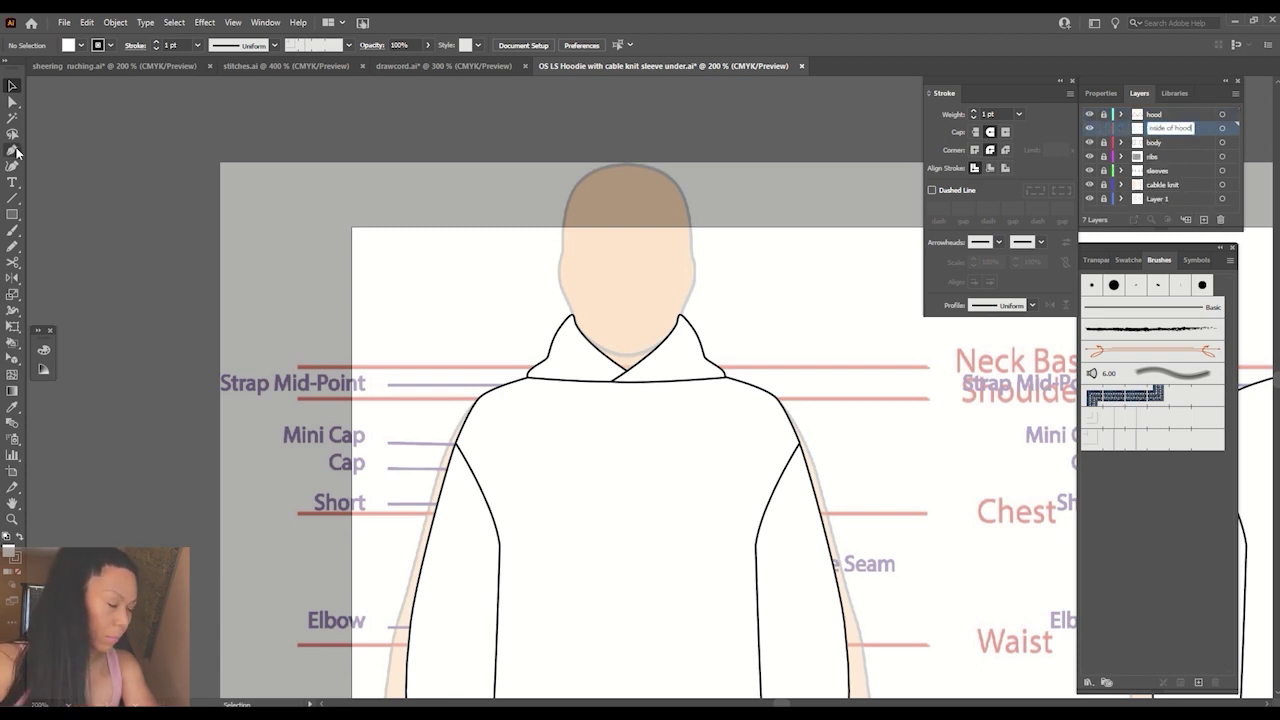
key(ctrl+equal)
key(ctrl+equal)
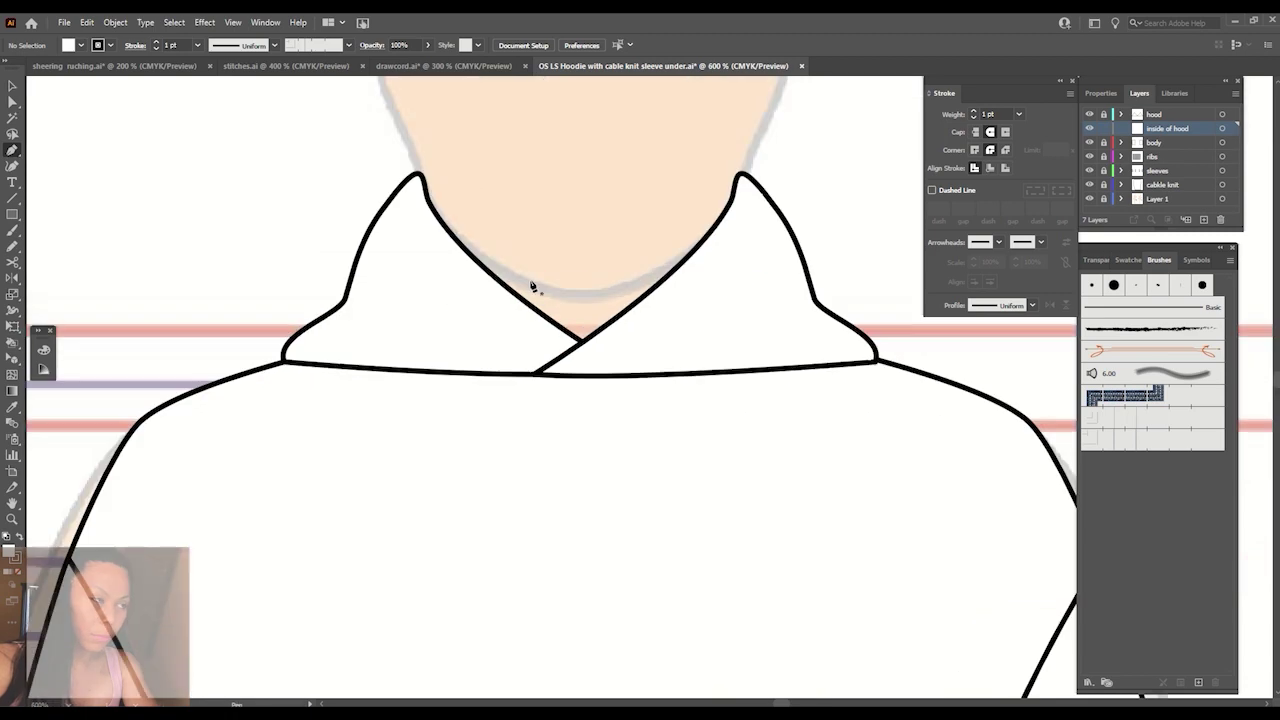
key(ctrl+equal)
click(412, 298)
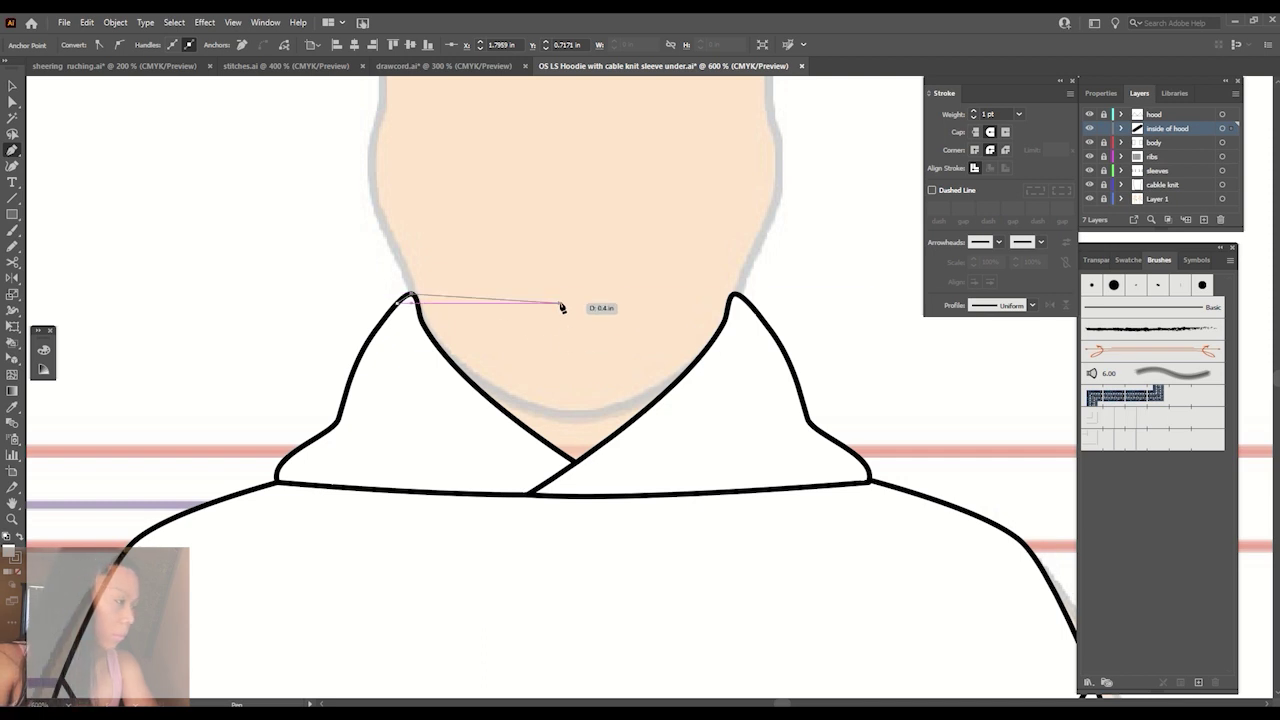
drag(561, 294, 619, 303)
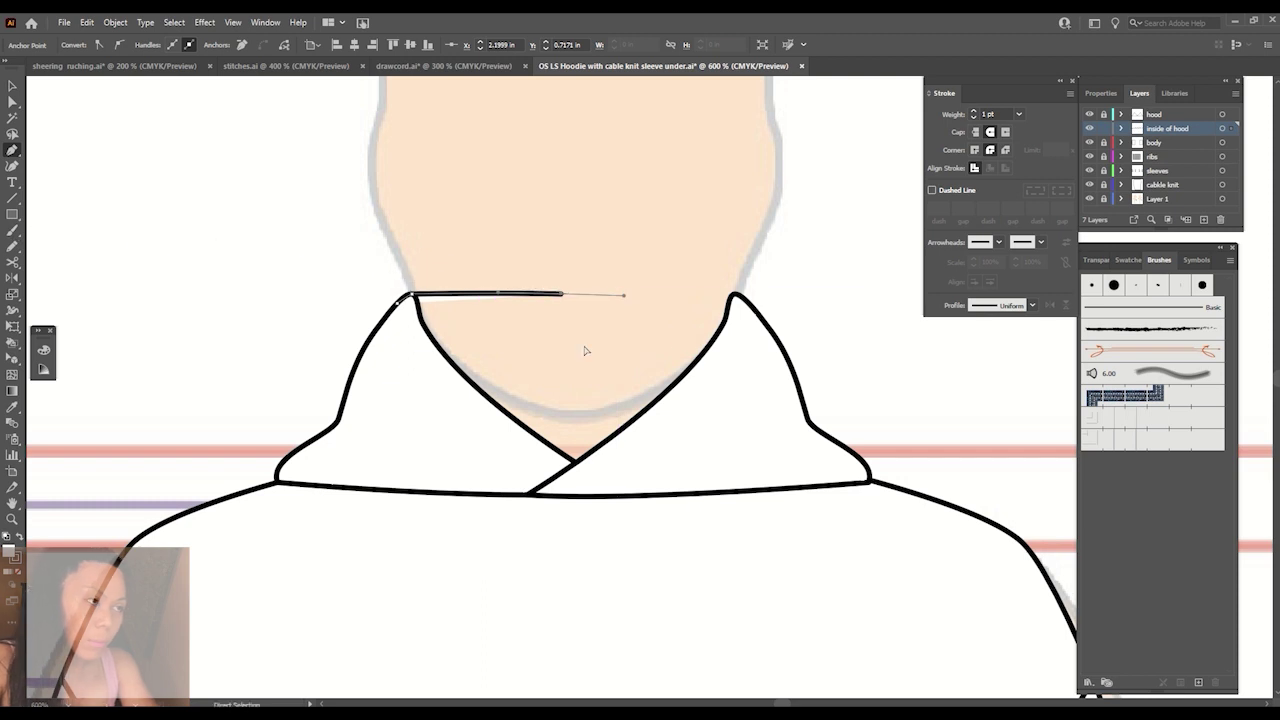
key(ctrl+z)
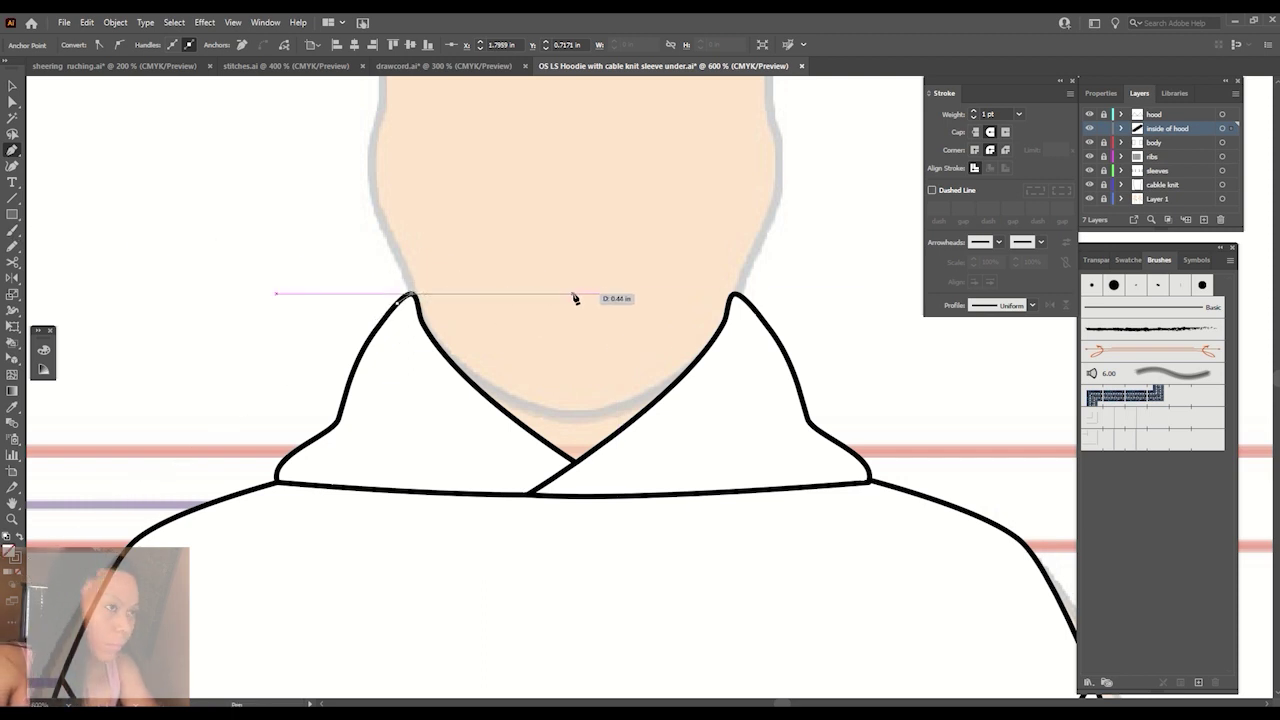
drag(578, 303, 648, 301)
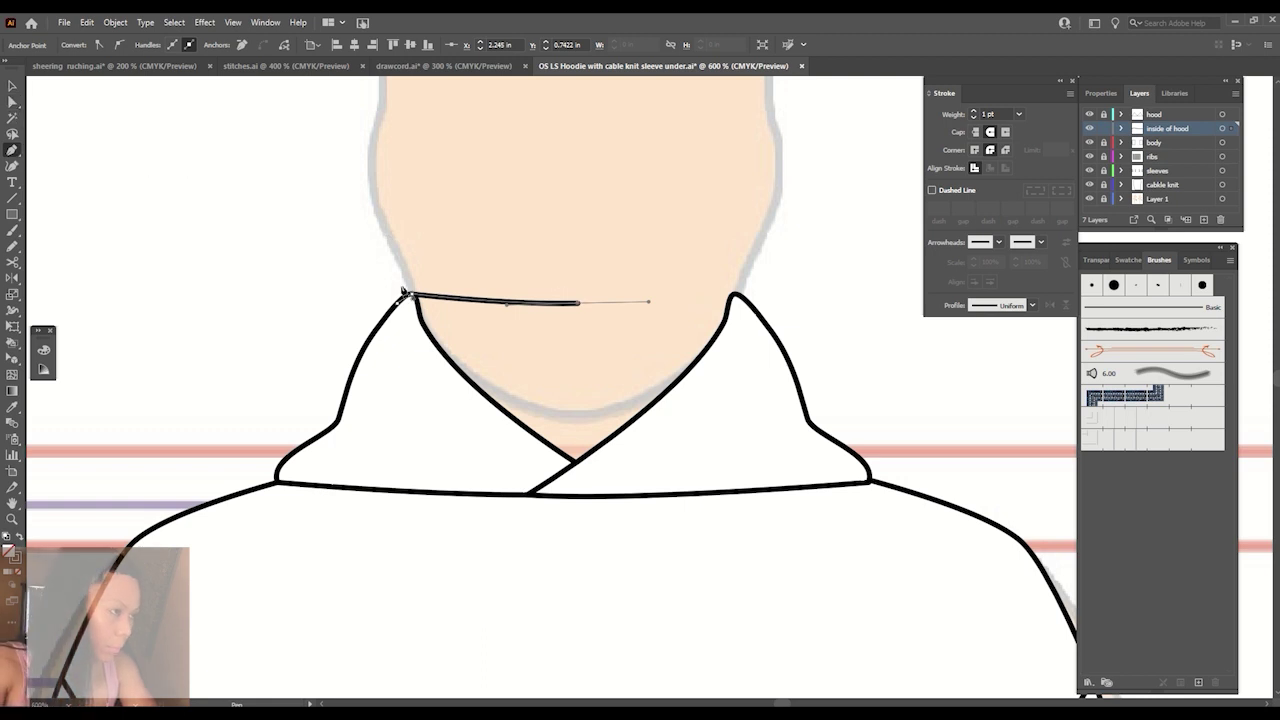
click(411, 298)
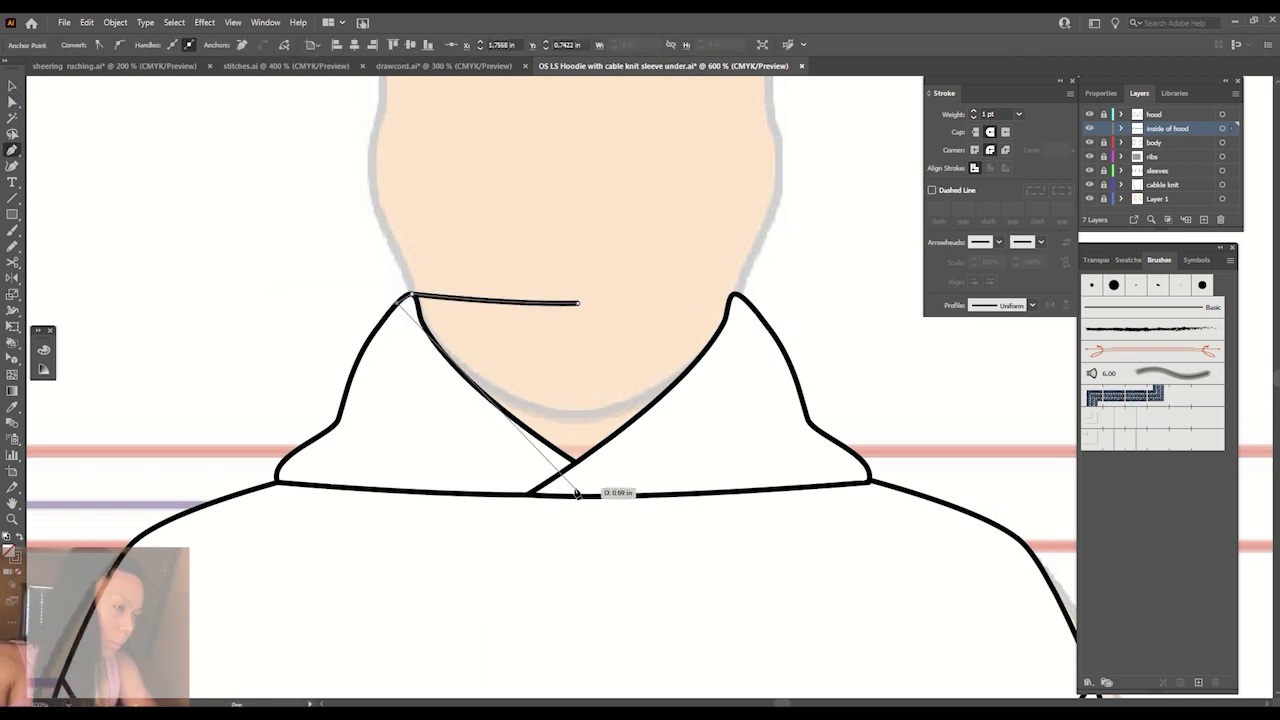
drag(578, 488, 728, 490)
key(v)
Reflect a copy of the neck curve to form the right half.
click(134, 107)
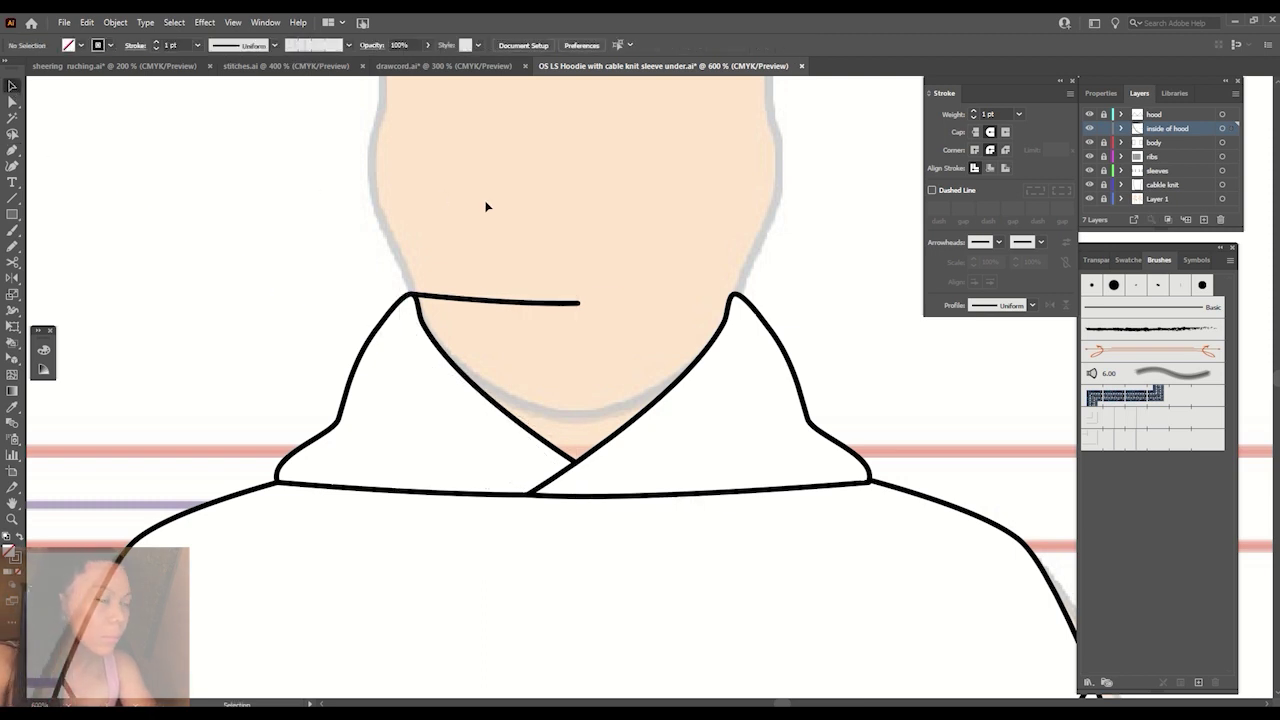
click(520, 302)
key(i)
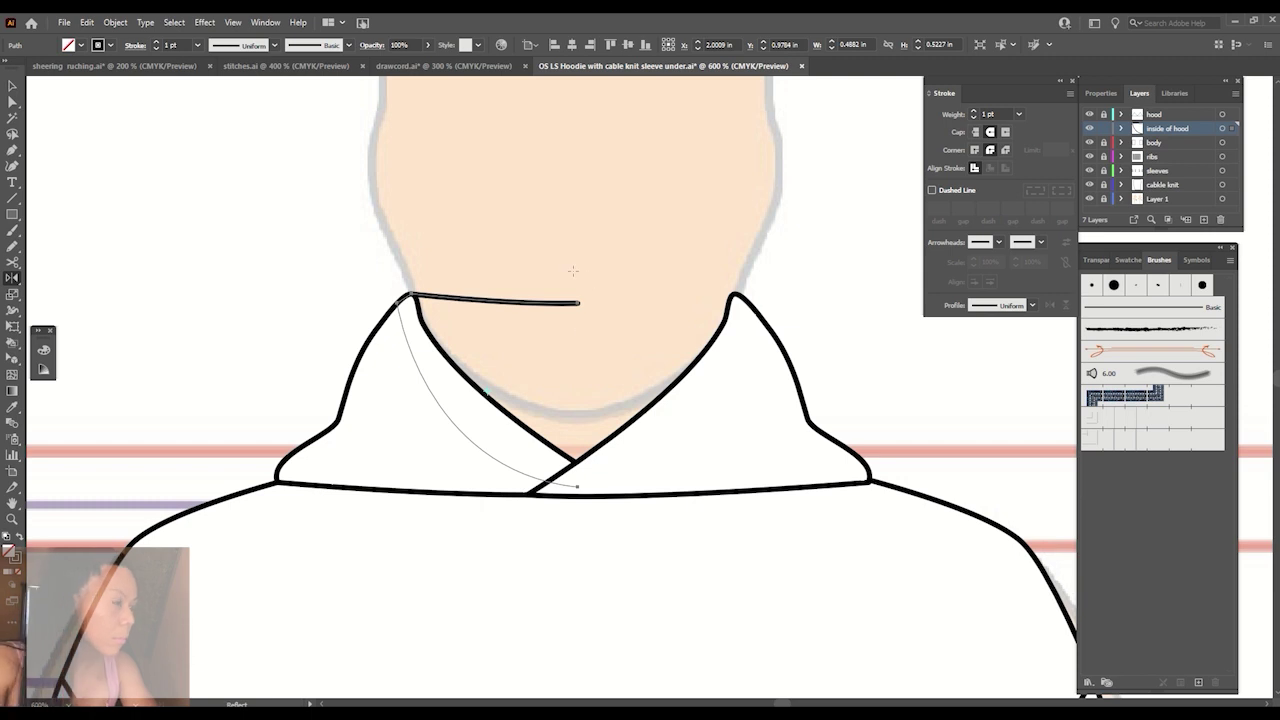
alt+click(576, 269)
click(893, 493)
key(v)
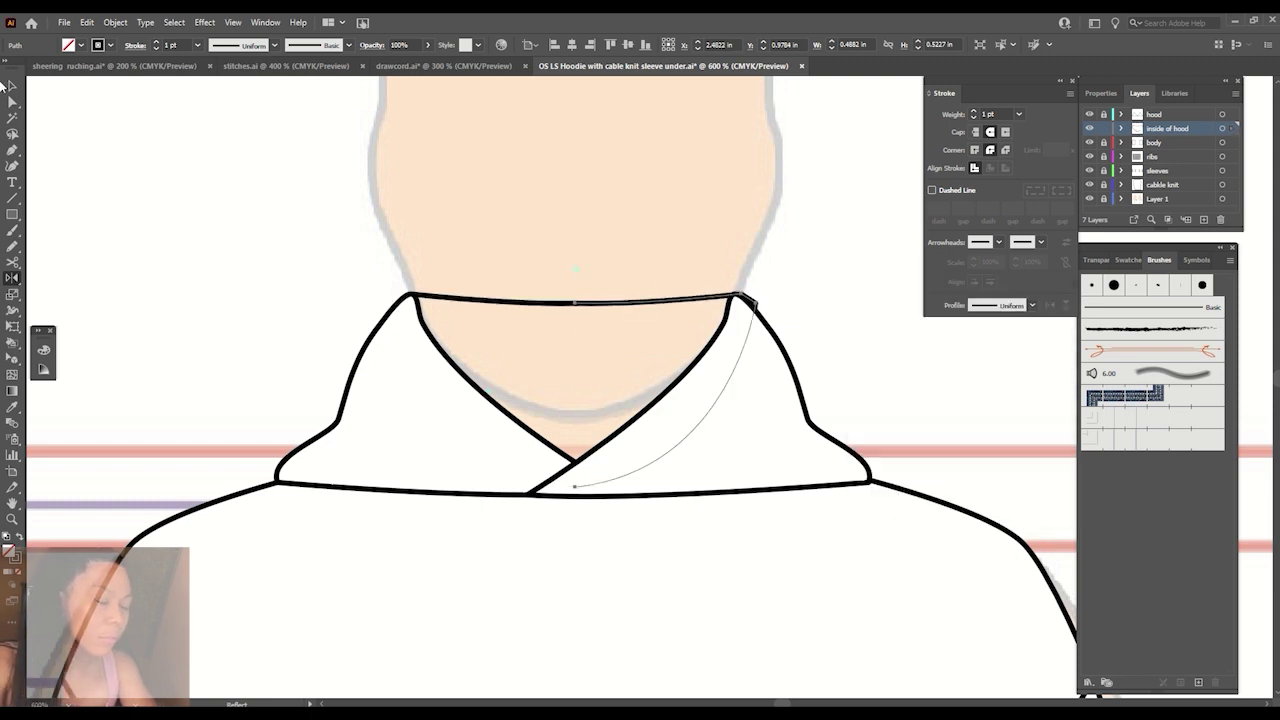
Join the two neck curve halves into one shape.
click(768, 322)
shift+click(575, 302)
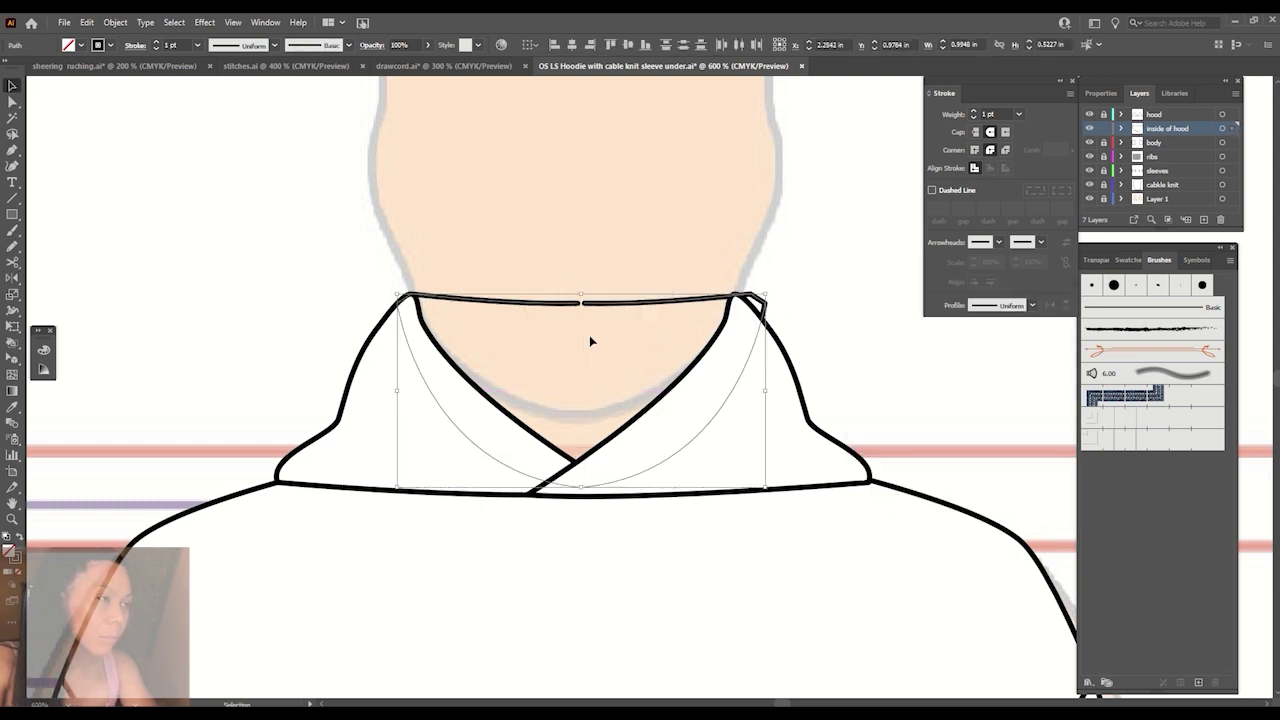
right_click(591, 298)
click(622, 426)
right_click(594, 307)
click(640, 421)
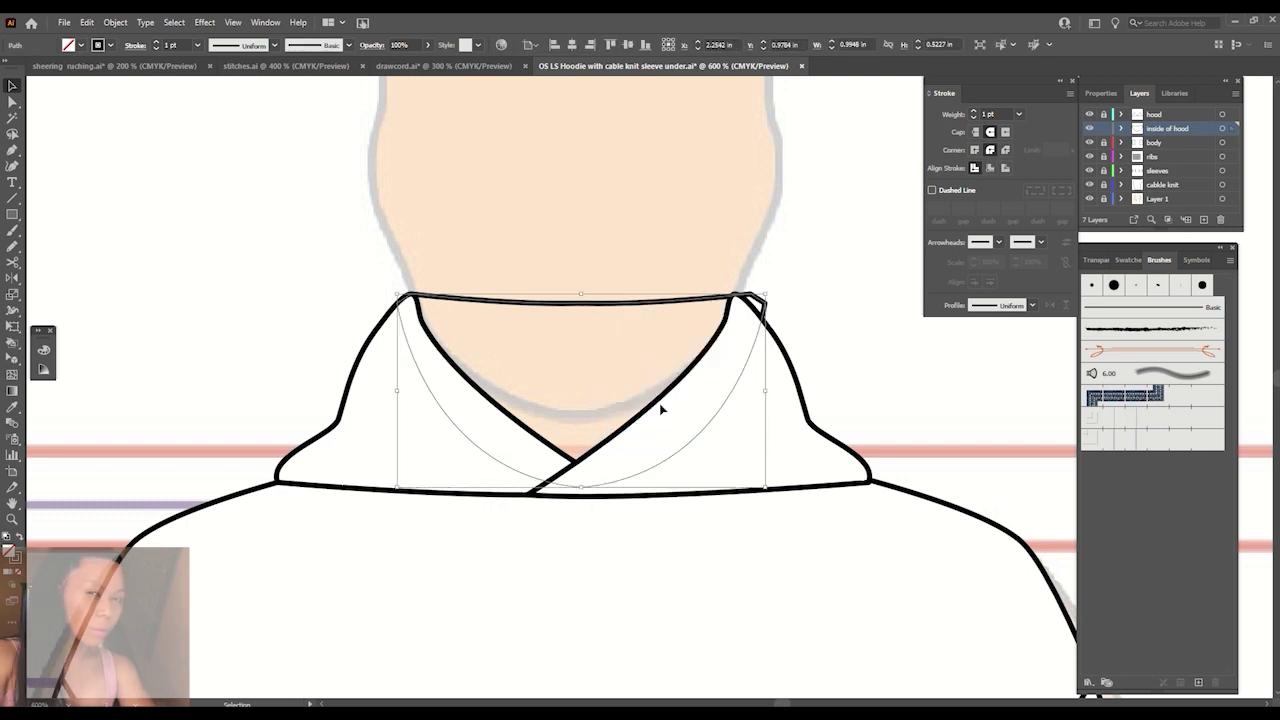
Pull the neck shape's right side inward and fill it grey.
drag(763, 393, 747, 393)
click(828, 346)
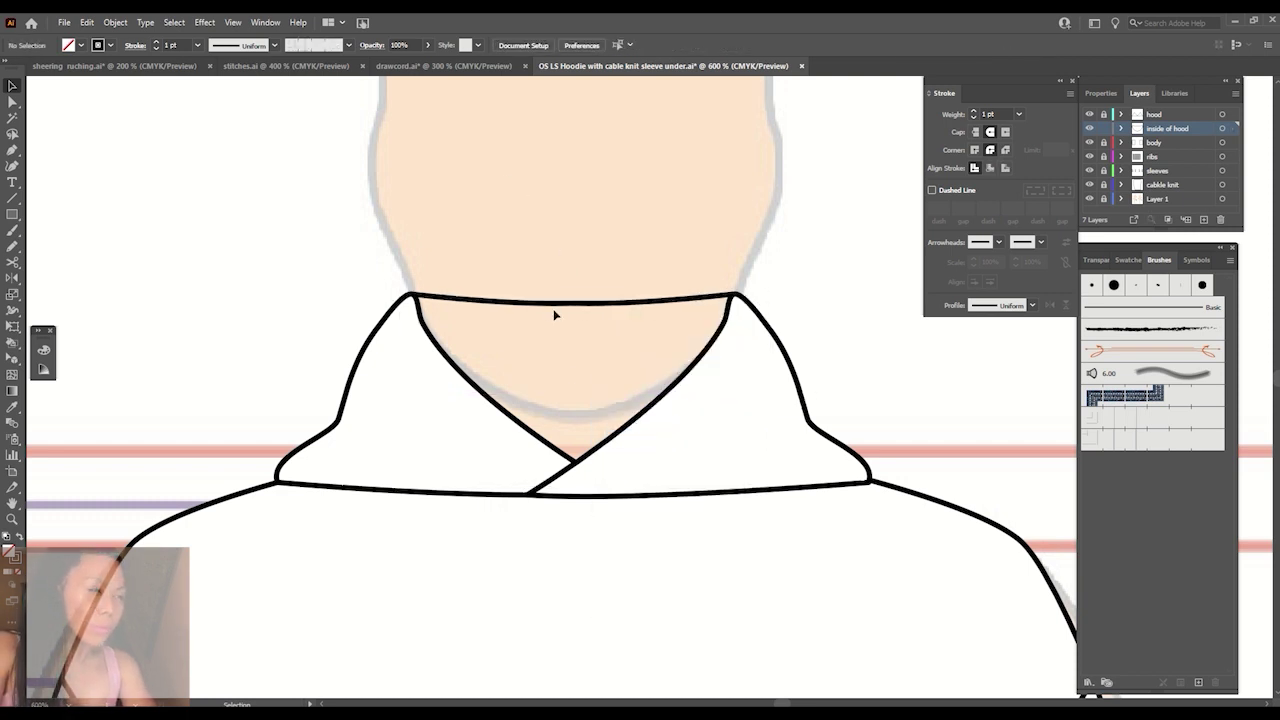
click(555, 312)
click(82, 46)
click(54, 106)
click(277, 244)
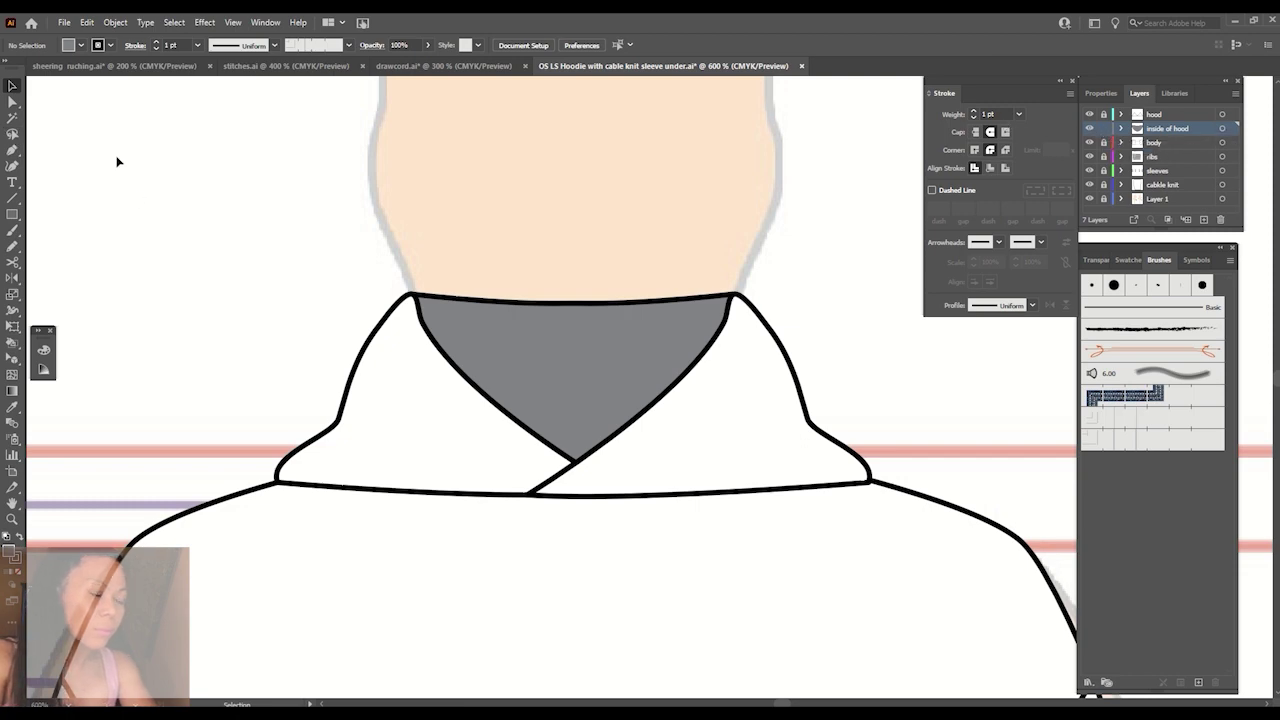
Delete the right half of the collar.
key(ctrl+minus)
key(ctrl+minus)
key(ctrl+minus)
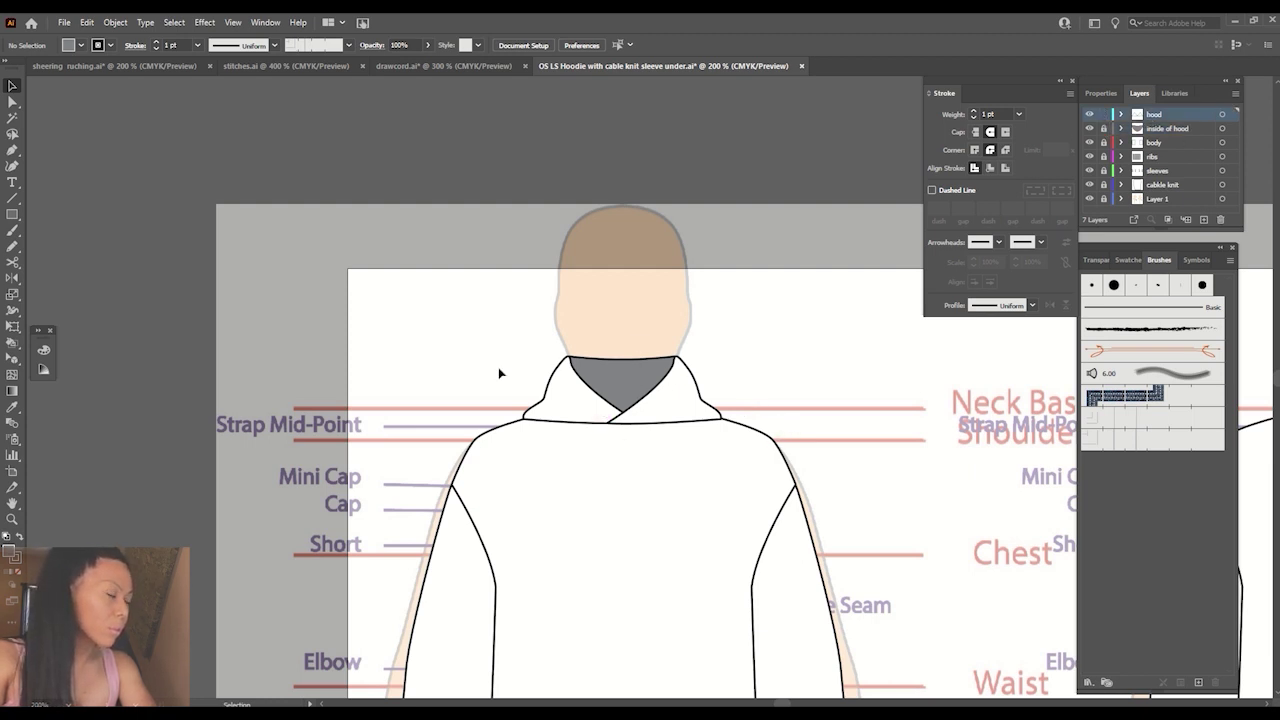
click(620, 425)
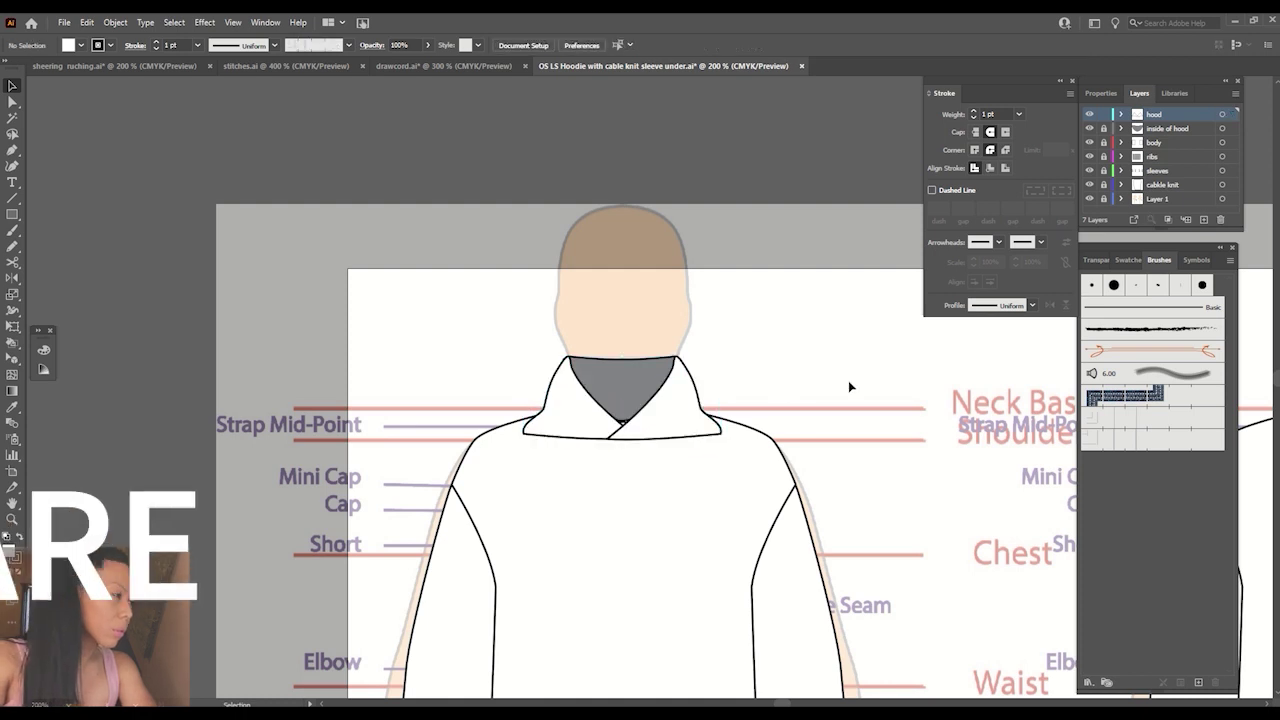
key(Delete)
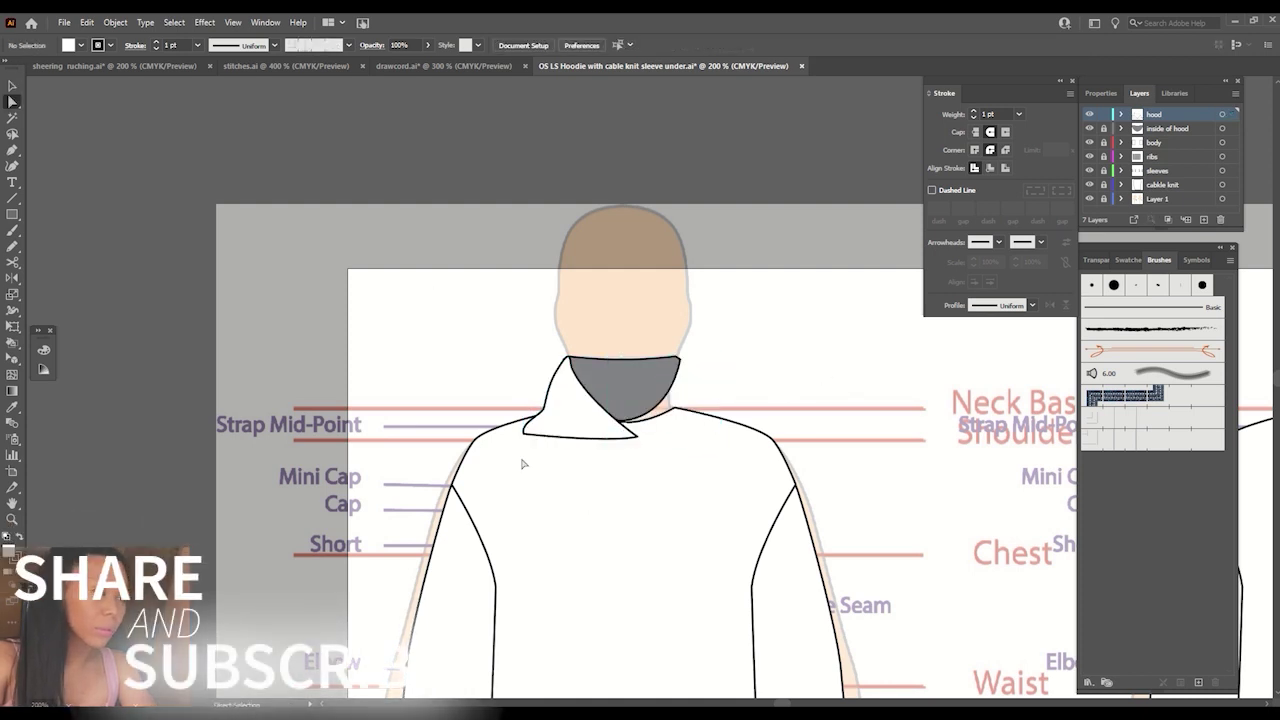
Reshape the left collar's anchors into a taller, curvier hood edge.
key(ctrl+equal)
click(437, 439)
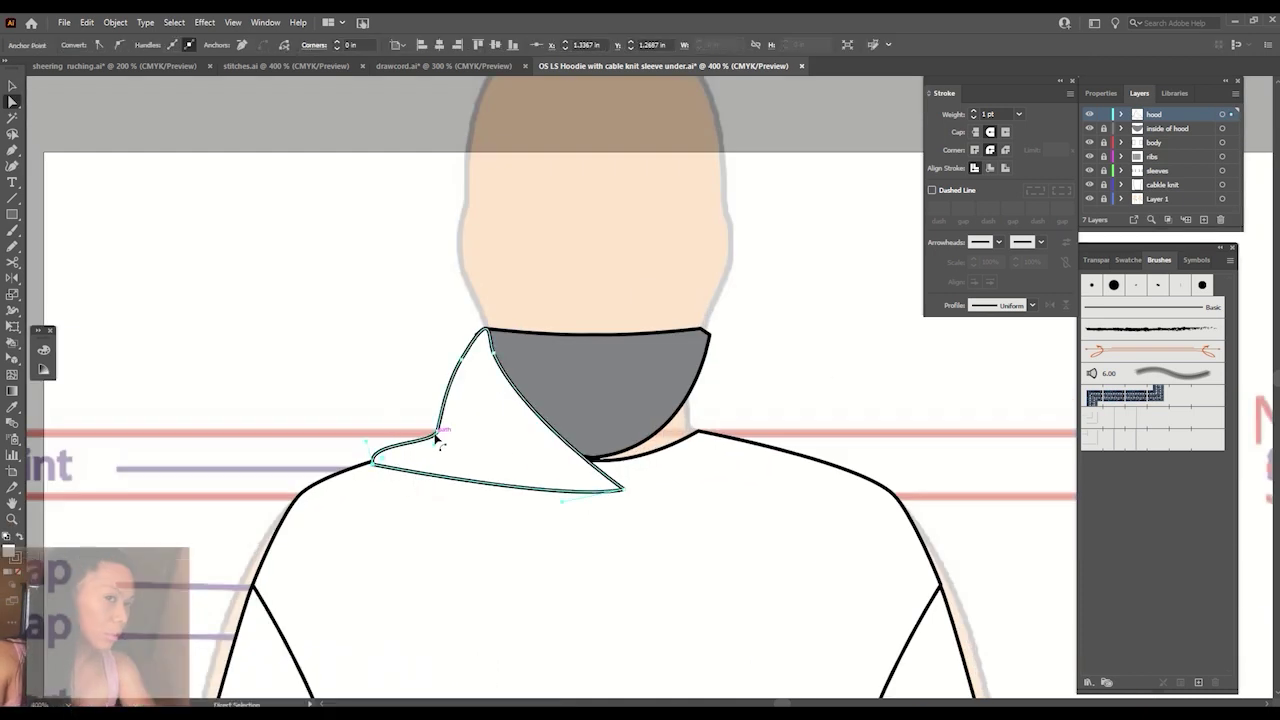
drag(437, 439, 418, 410)
drag(460, 365, 459, 364)
key(ctrl+shift+a)
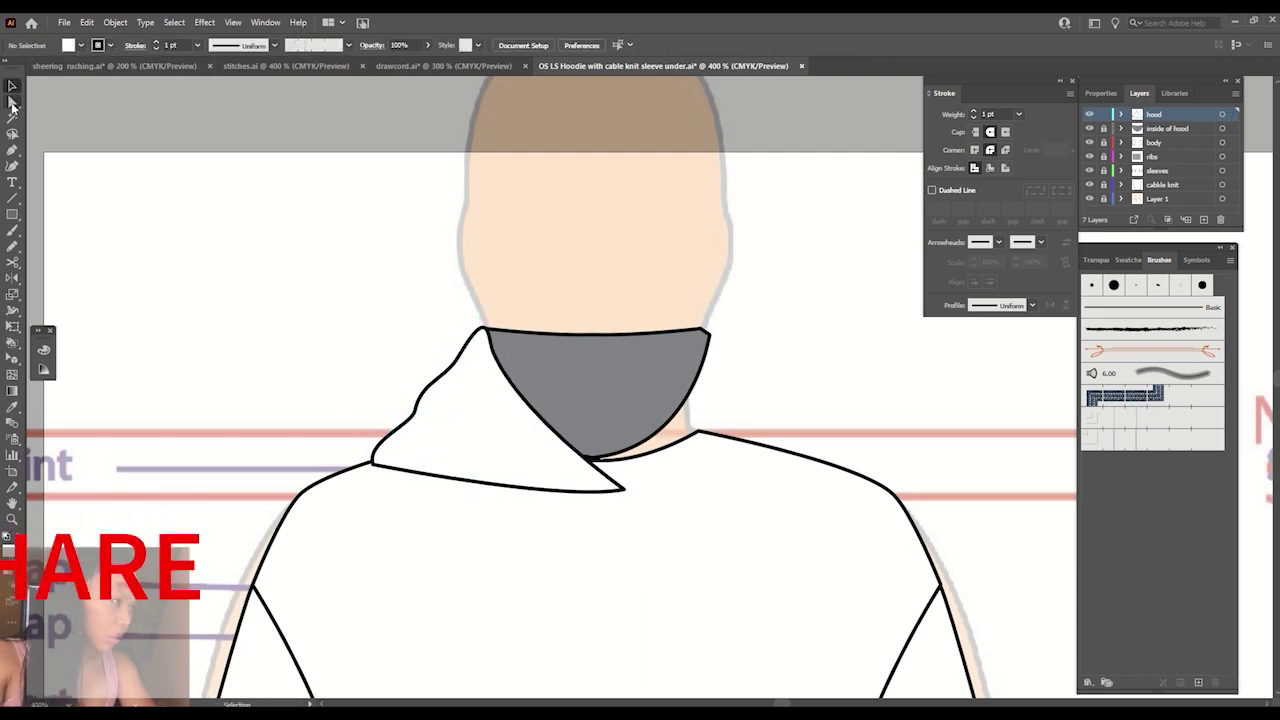
click(12, 101)
drag(372, 462, 368, 462)
click(81, 121)
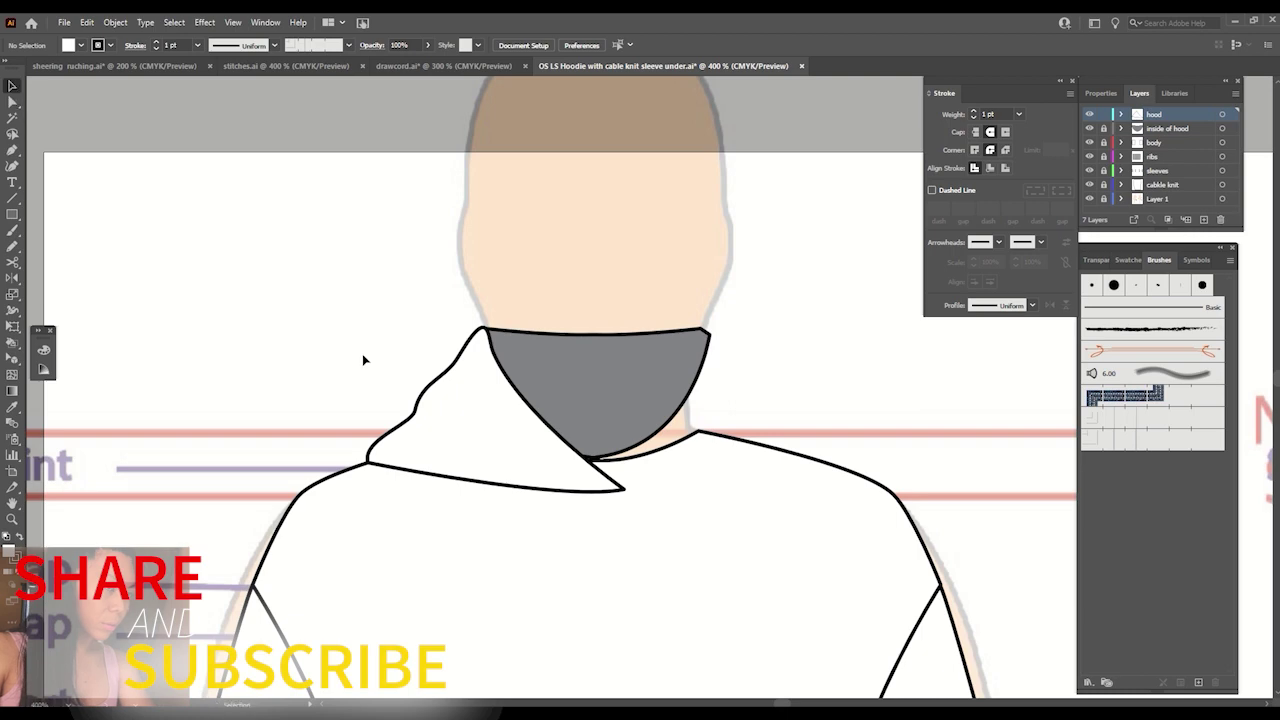
Reflect a copy of the left collar and nudge the copy slightly right.
click(480, 450)
key(o)
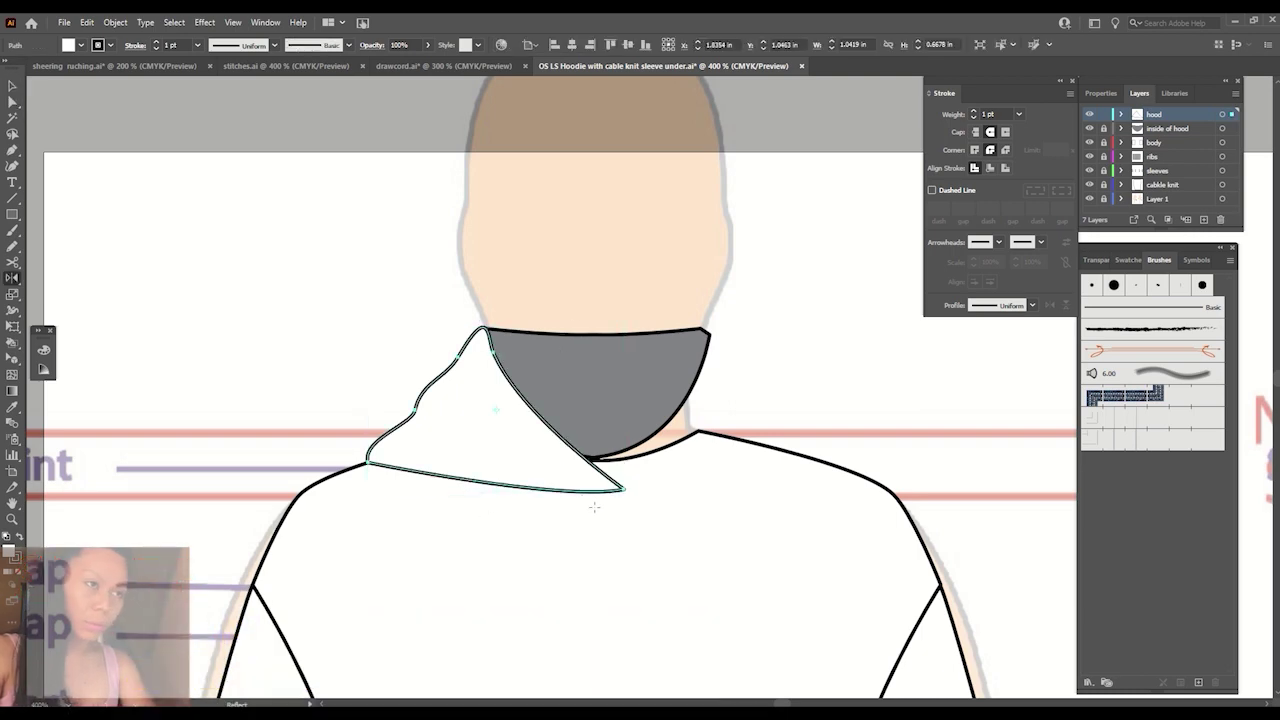
alt+click(594, 507)
click(894, 491)
key(ctrl+shift+a)
key(ctrl+equal)
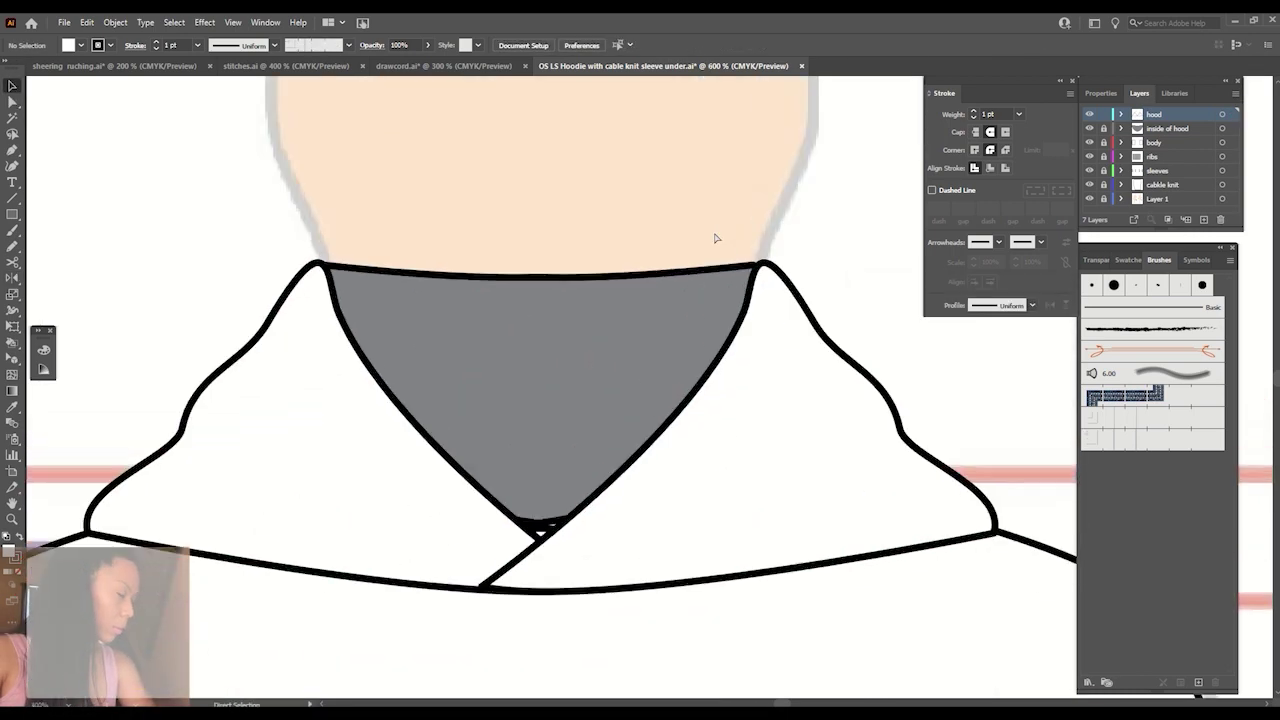
drag(787, 287, 793, 287)
click(12, 101)
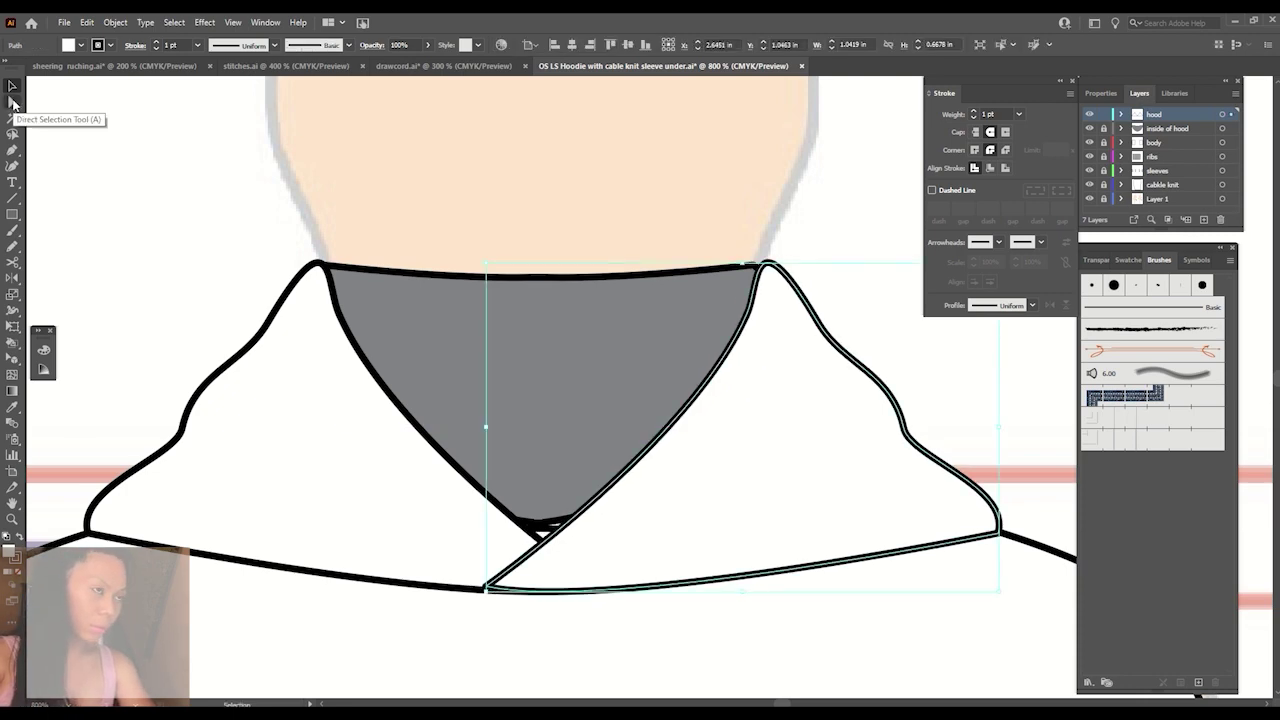
key(ctrl+minus)
key(ctrl+minus)
key(ctrl+minus)
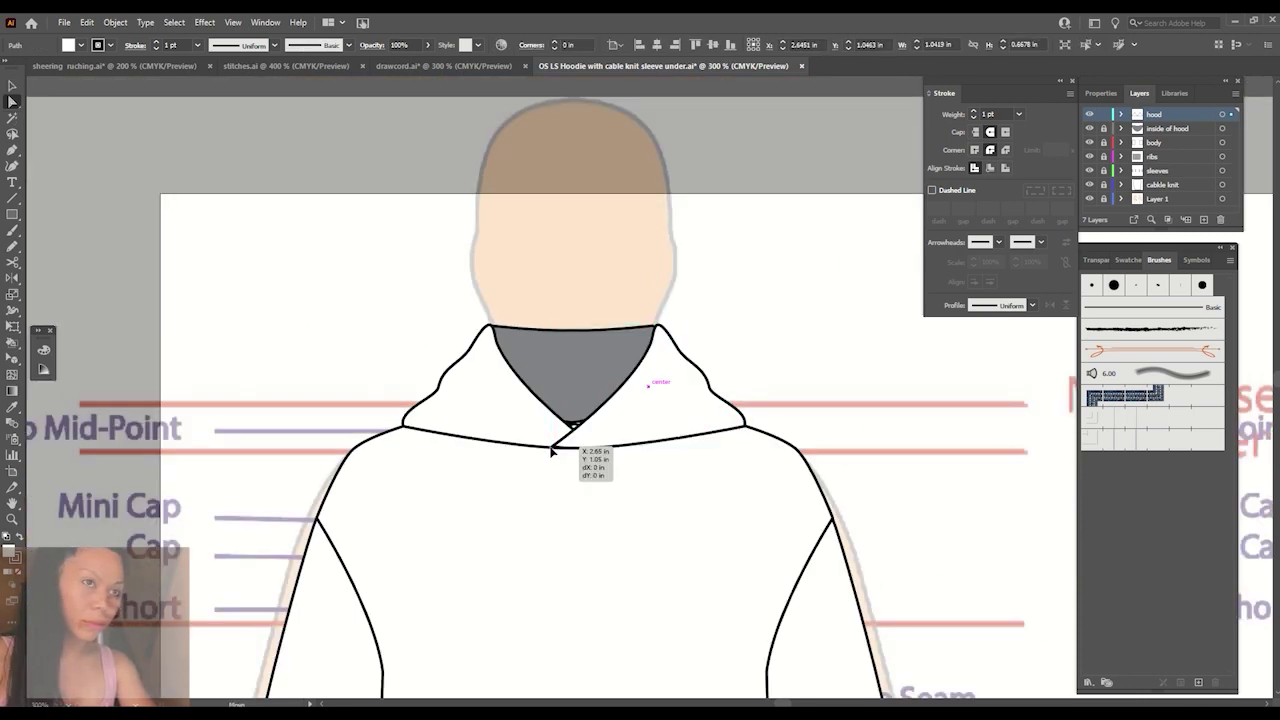
Adjust the collar's bottom point and handles to smooth its lower edge.
key(ctrl+plus)
key(ctrl+plus)
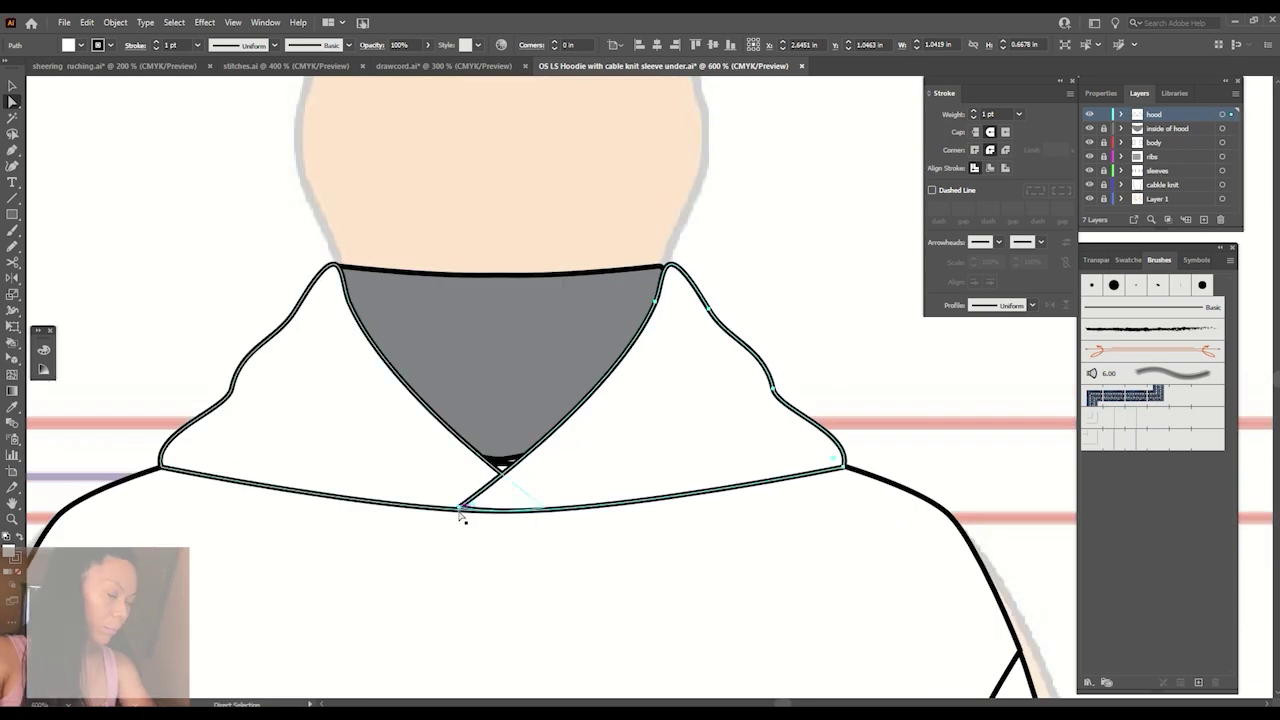
click(460, 508)
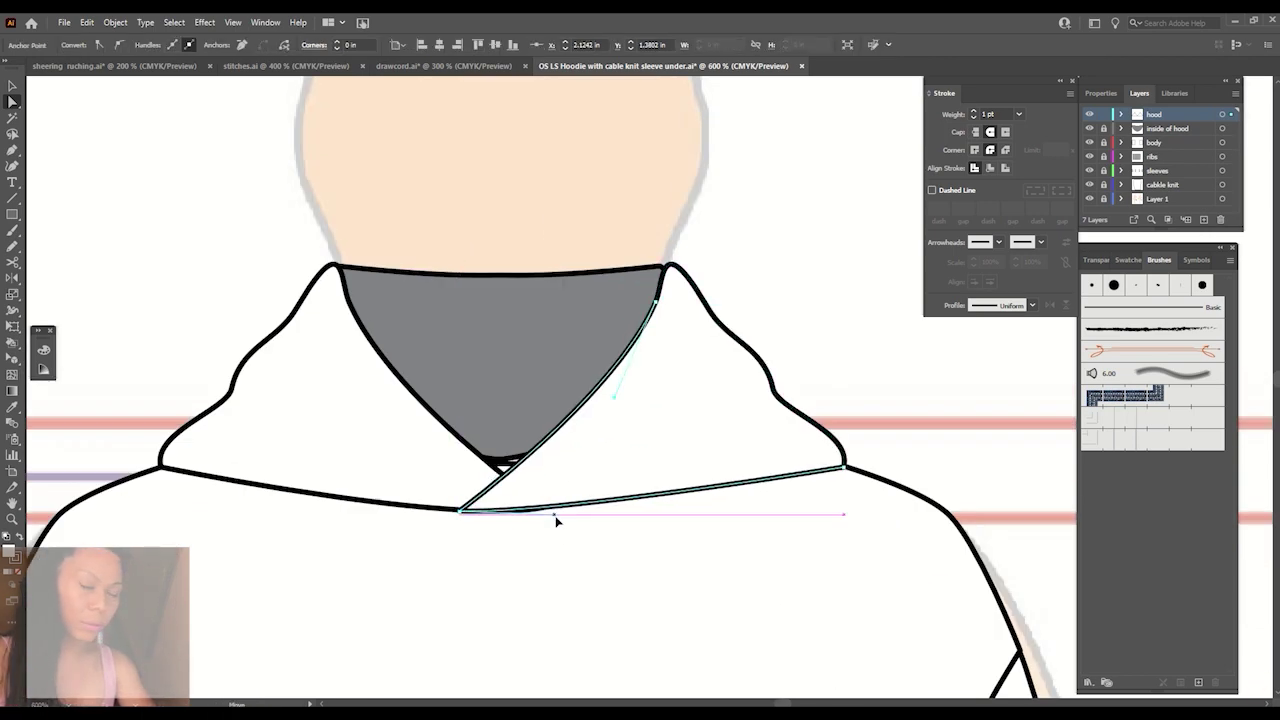
drag(558, 535, 576, 516)
key(ctrl+plus)
key(ctrl+plus)
key(ctrl+plus)
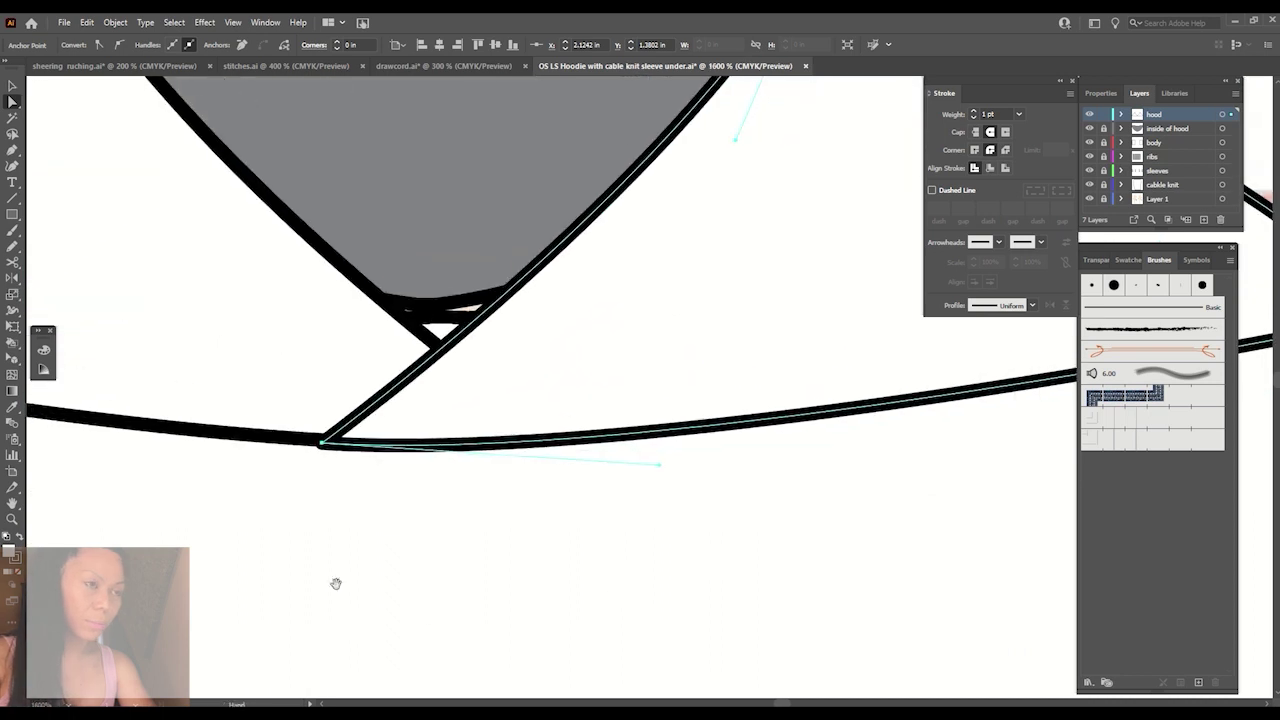
mouse_move(328, 443)
mouse_down()
mouse_move(660, 466)
mouse_move(480, 471)
mouse_up()
click(640, 520)
key(ctrl+minus)
key(ctrl+minus)
key(ctrl+minus)
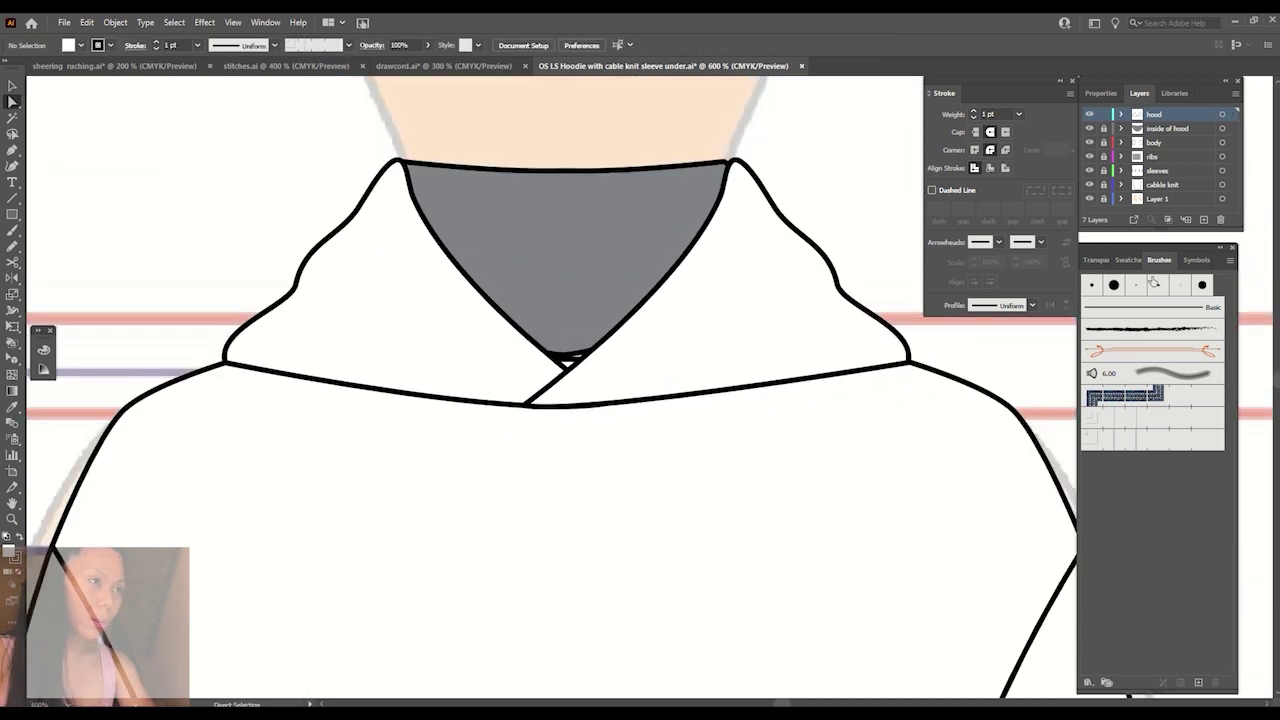
Move the grey inside-of-hood anchors to fit the collar corner and crossover.
click(729, 162)
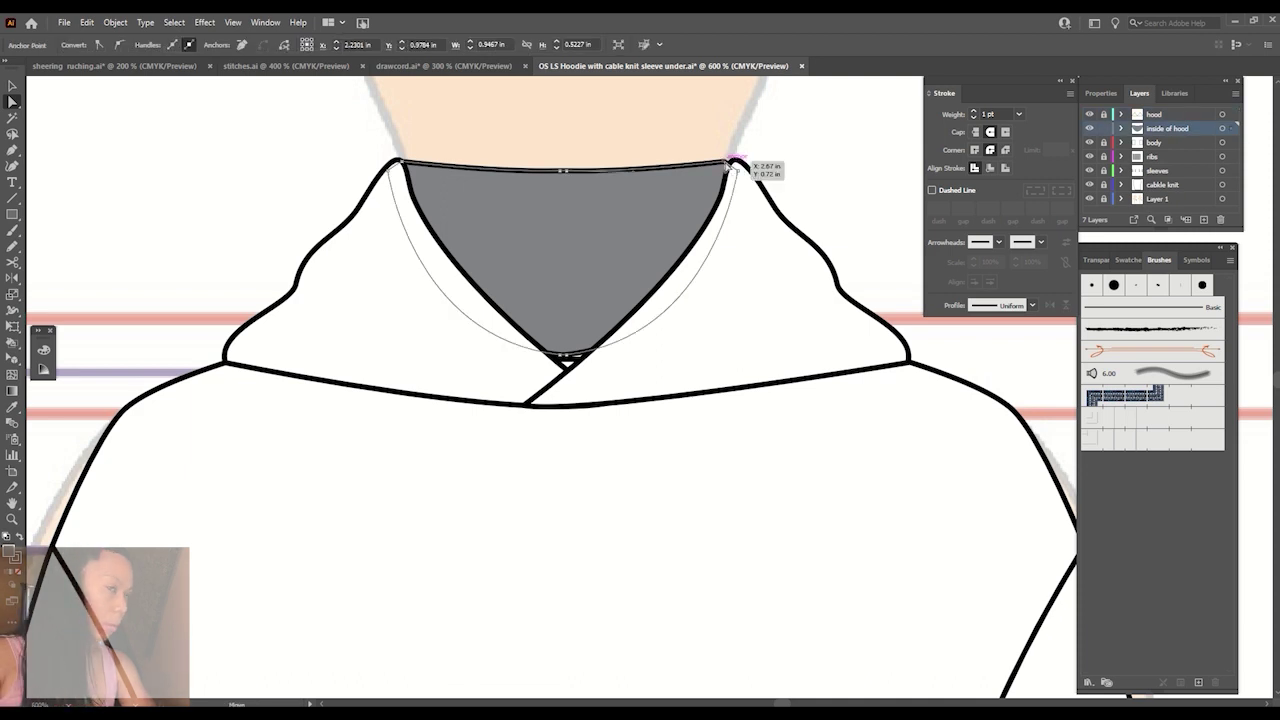
drag(731, 164, 735, 160)
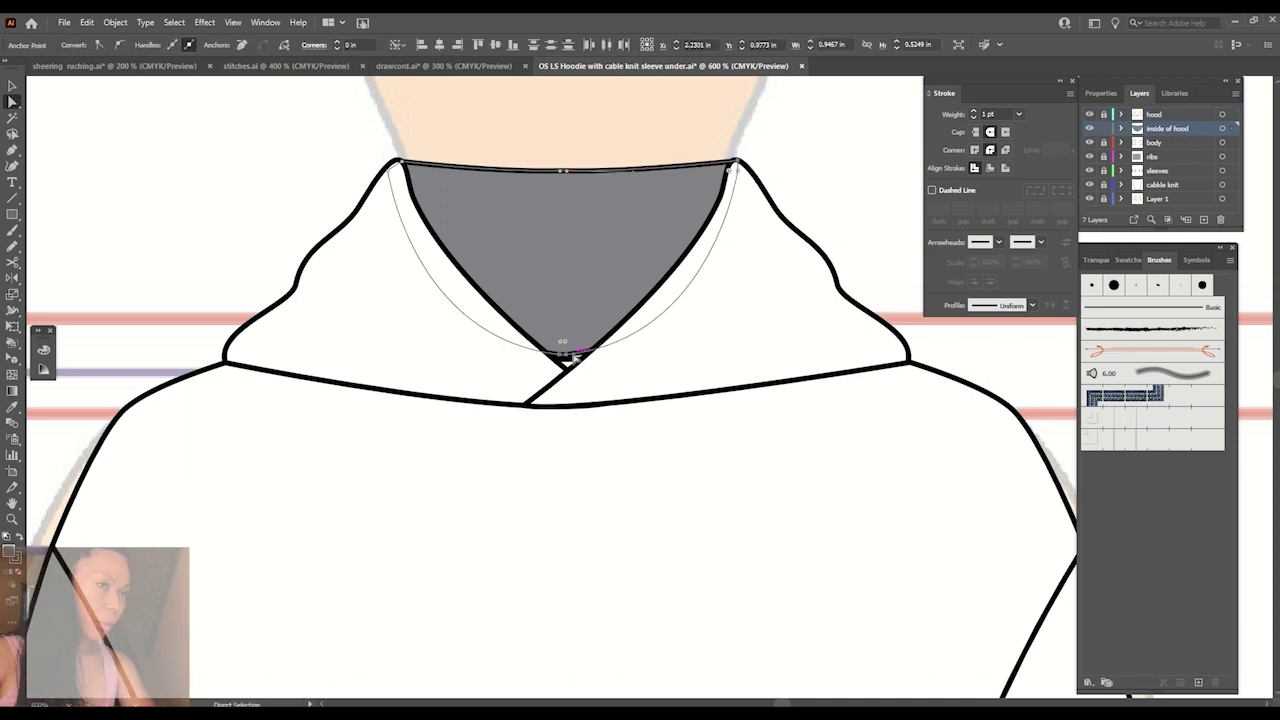
drag(561, 356, 571, 371)
key(v)
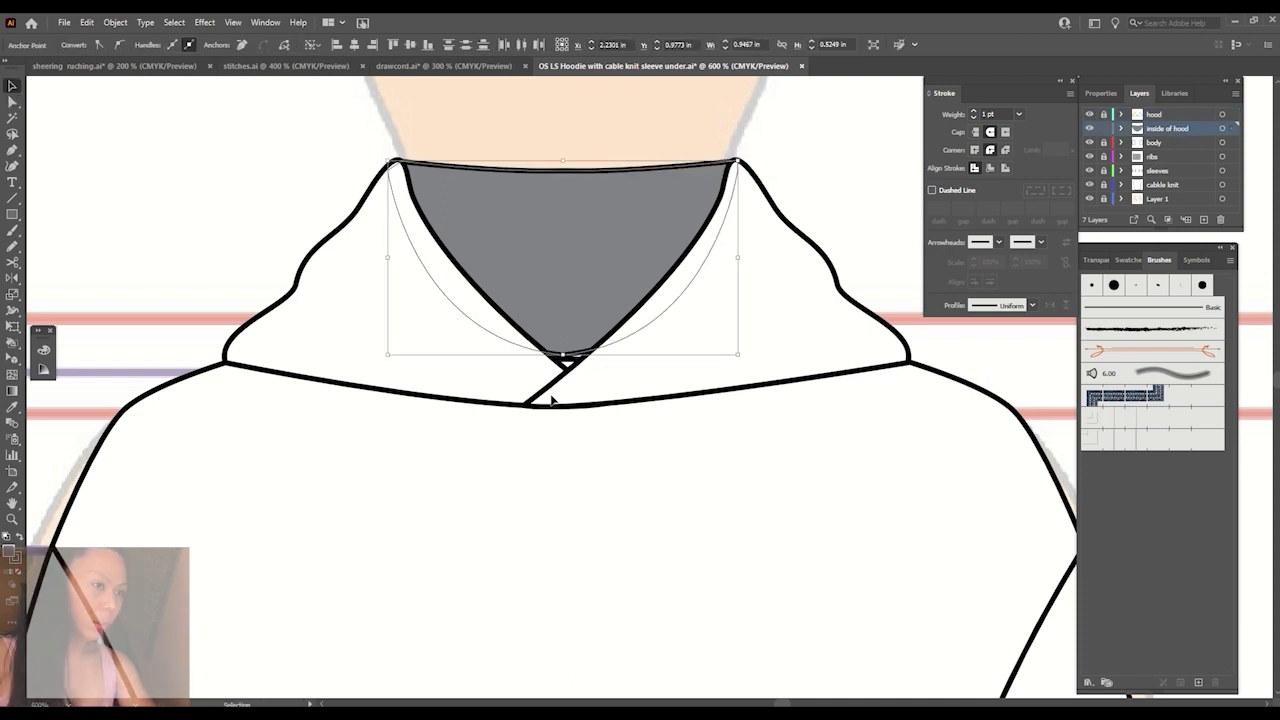
click(580, 394)
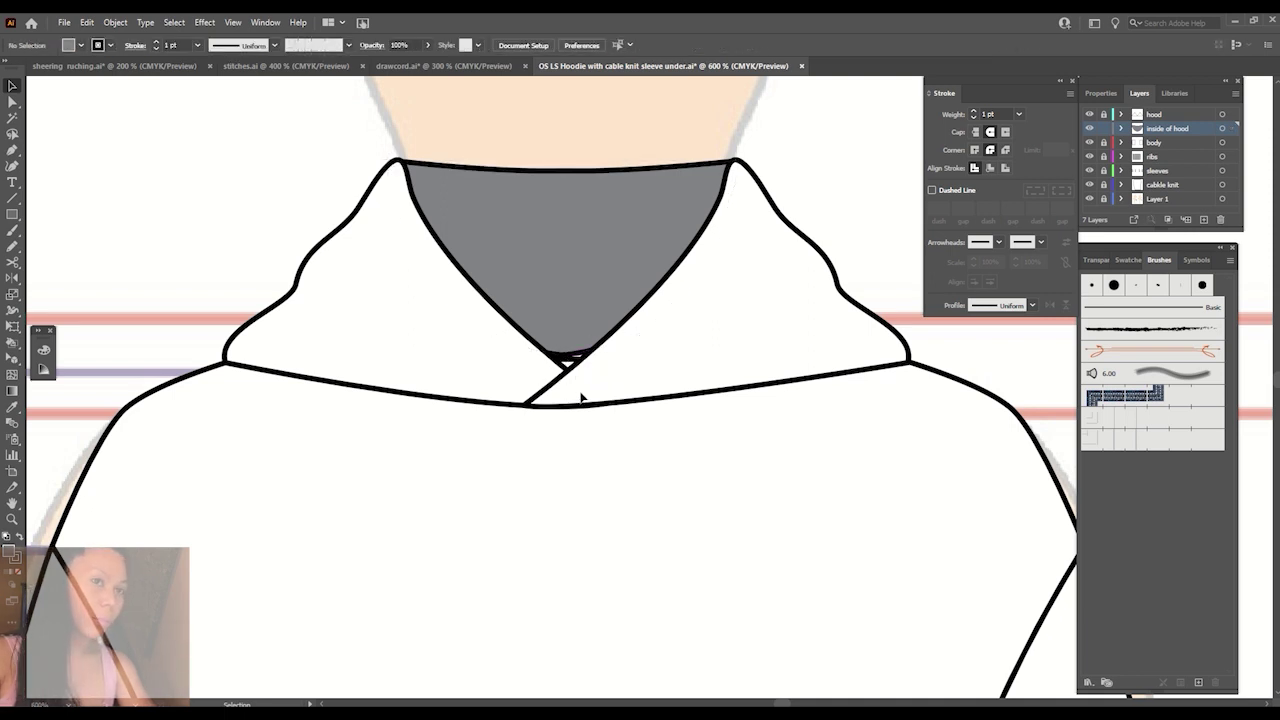
Convert the inside-of-hood bottom anchor into a smooth point.
key(a)
click(563, 352)
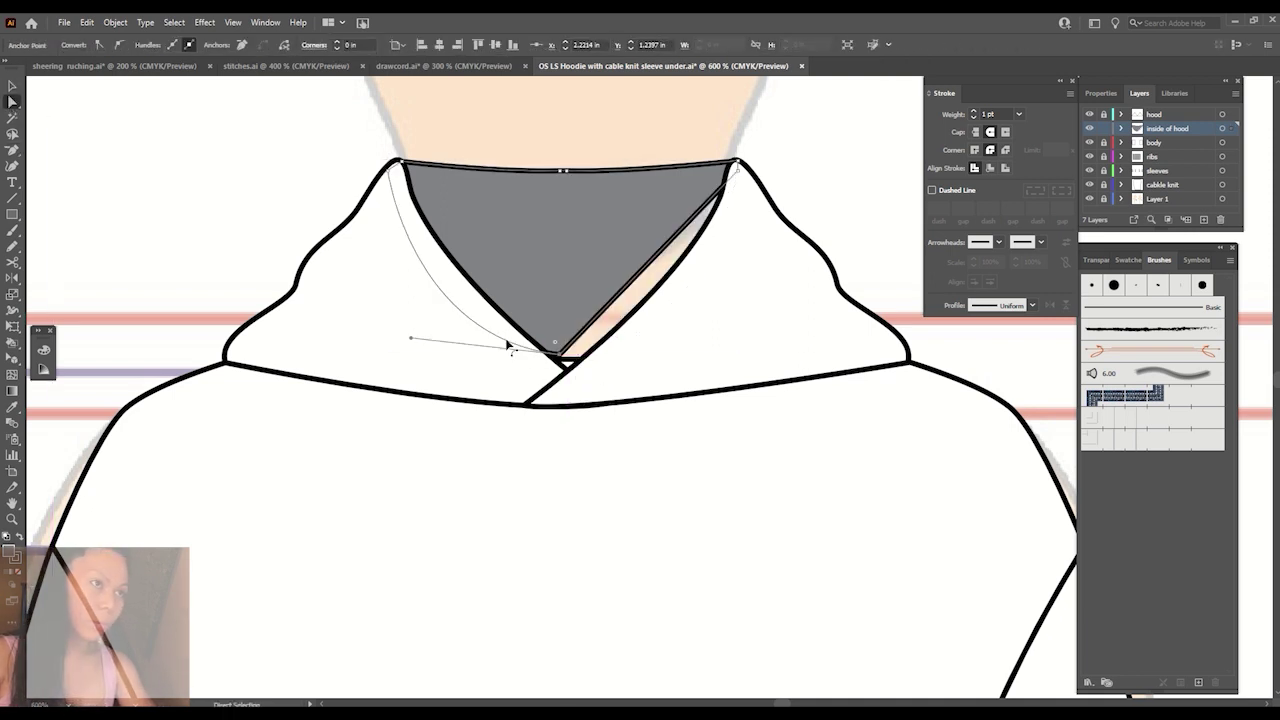
key(shift+c)
mouse_move(557, 350)
mouse_down()
mouse_move(528, 362)
mouse_move(586, 391)
mouse_up()
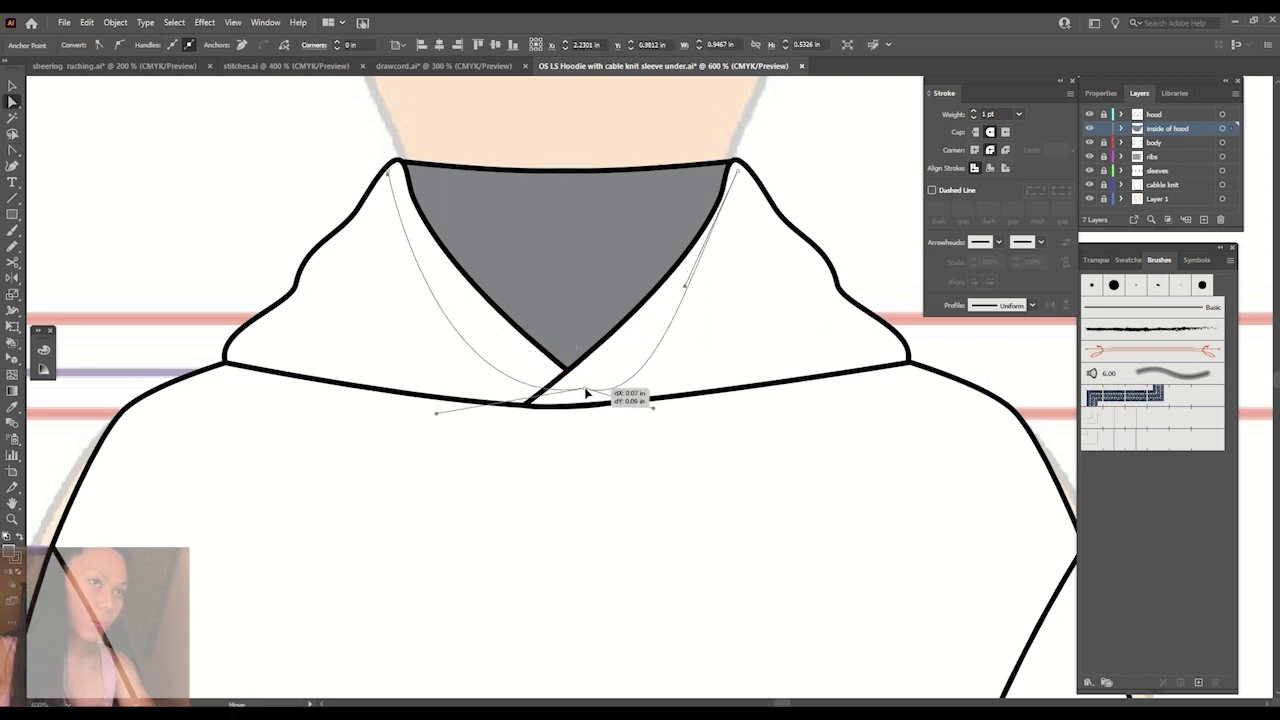
key(v)
click(85, 119)
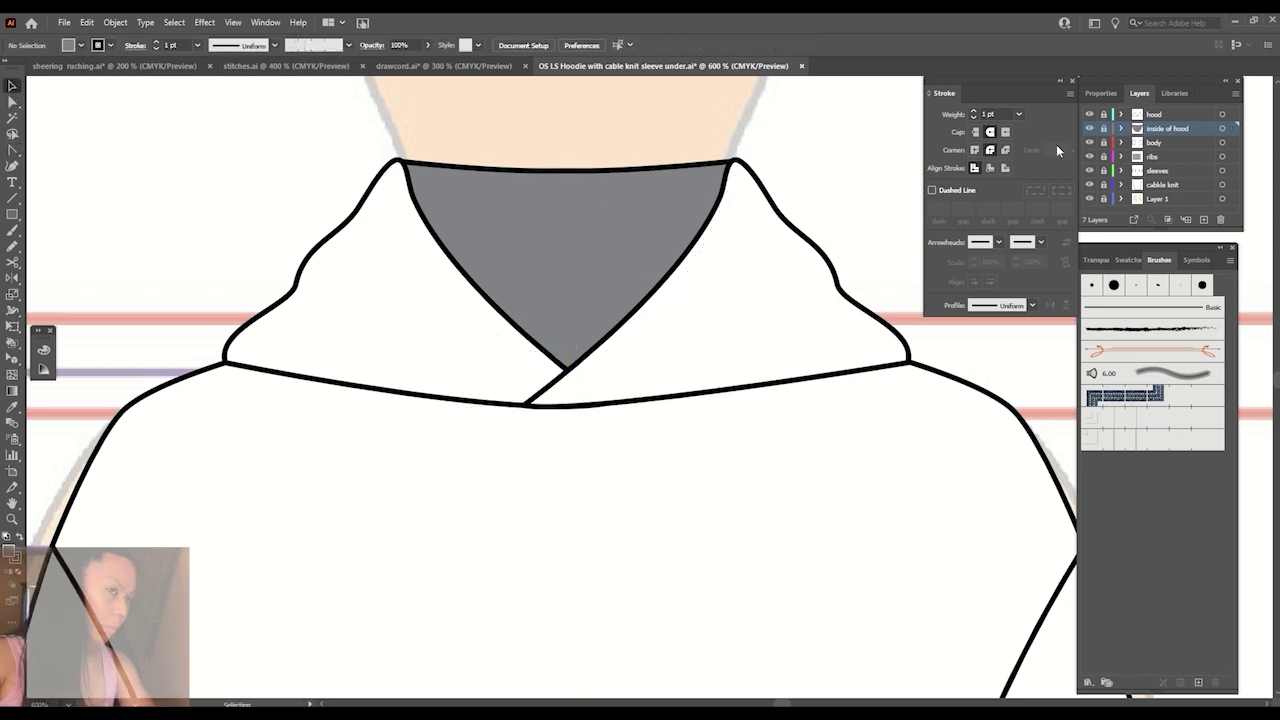
key(ctrl+minus)
key(ctrl+minus)
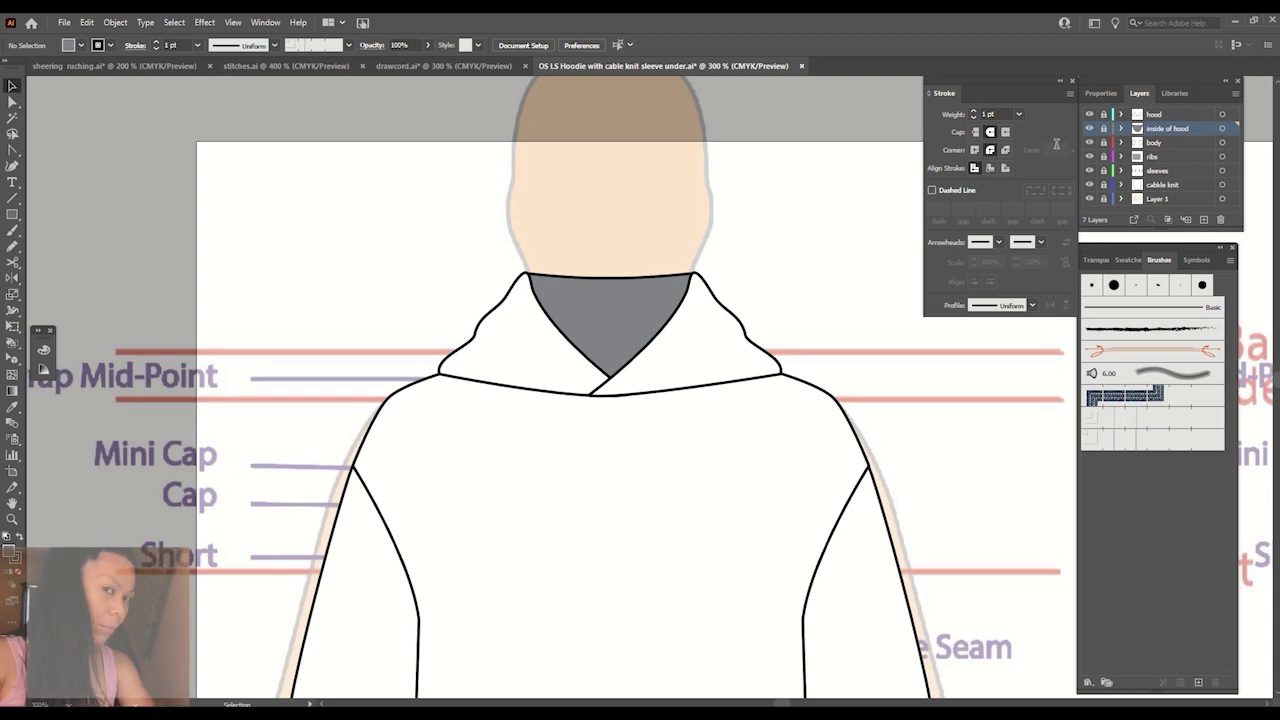
Paste a copy of the front hood onto the back-view neckline.
key(ctrl+minus)
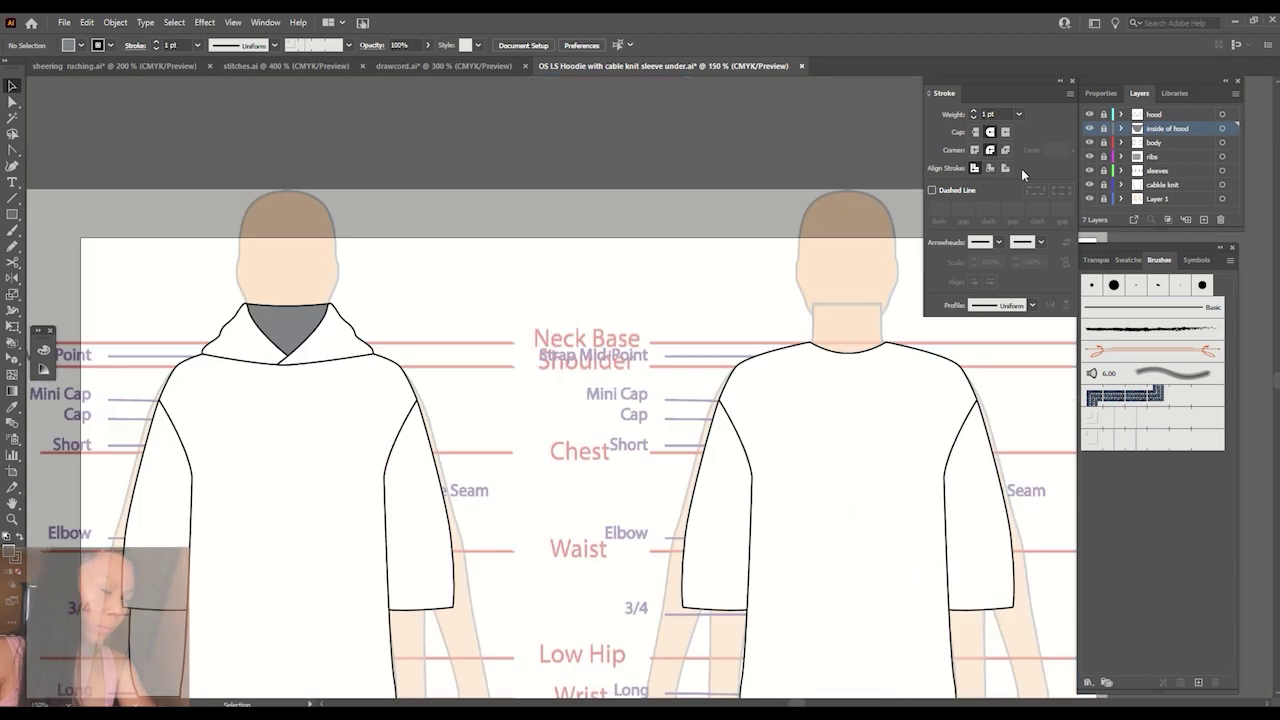
click(386, 378)
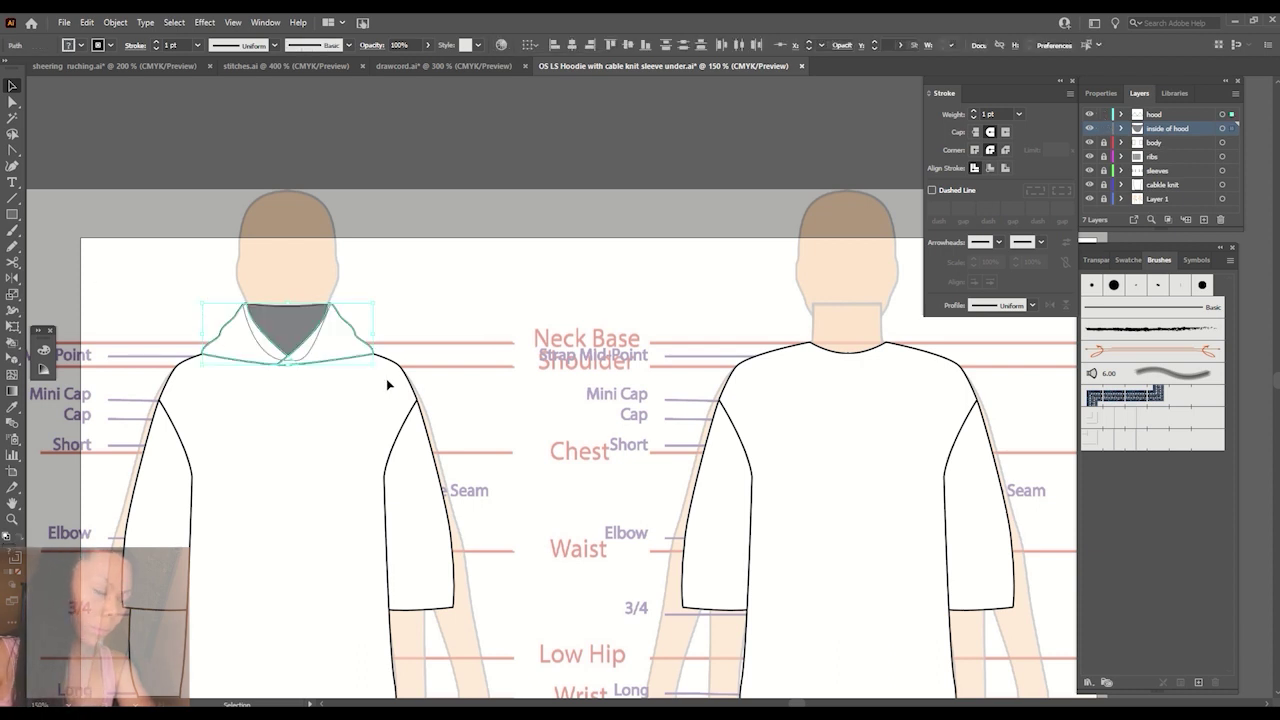
click(1150, 114)
key(ctrl+v)
drag(686, 369, 394, 312)
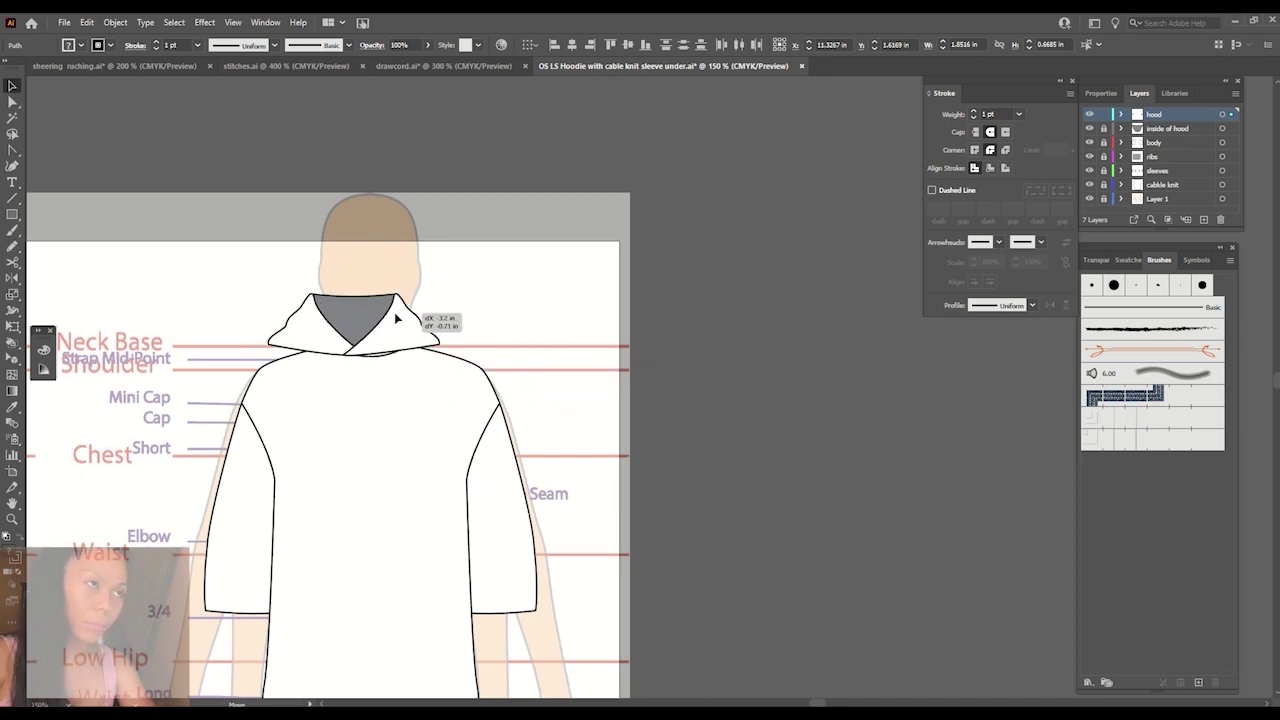
key(ctrl+shift+a)
key(ctrl+minus)
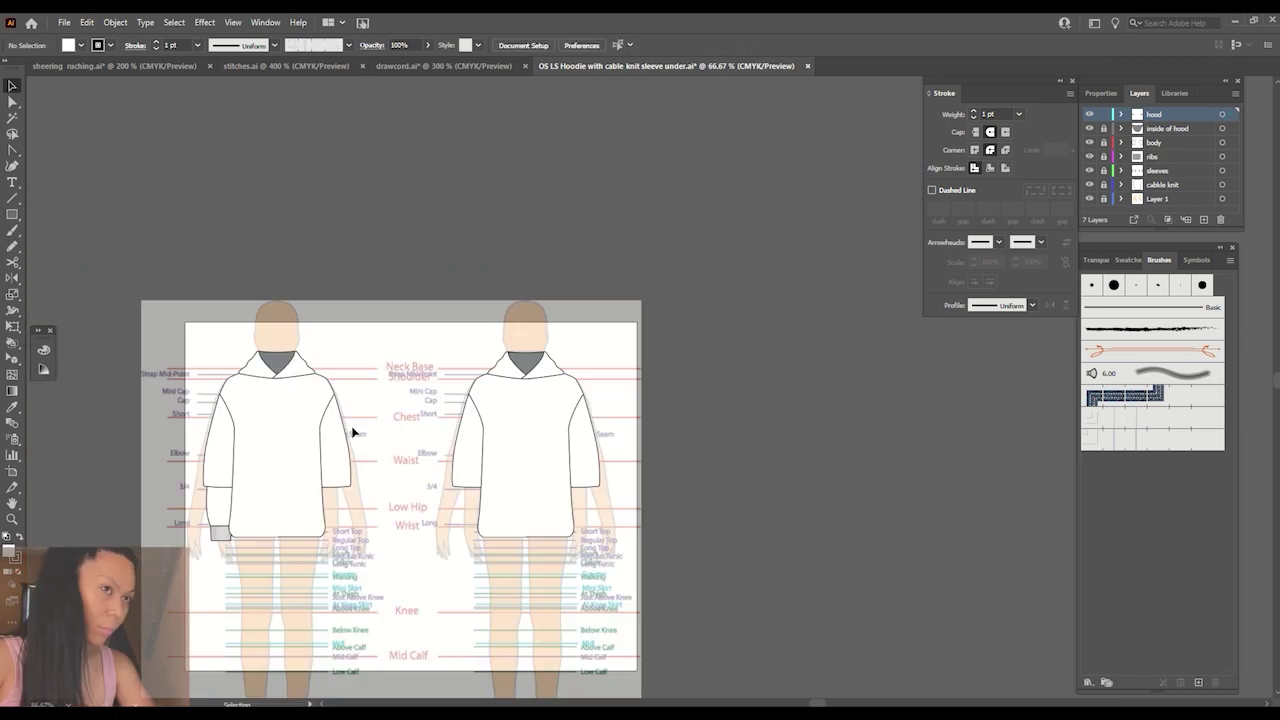
key(ctrl+plus)
key(ctrl+plus)
key(ctrl+plus)
Merge the back-view hood pieces with Pathfinder Unite.
click(533, 345)
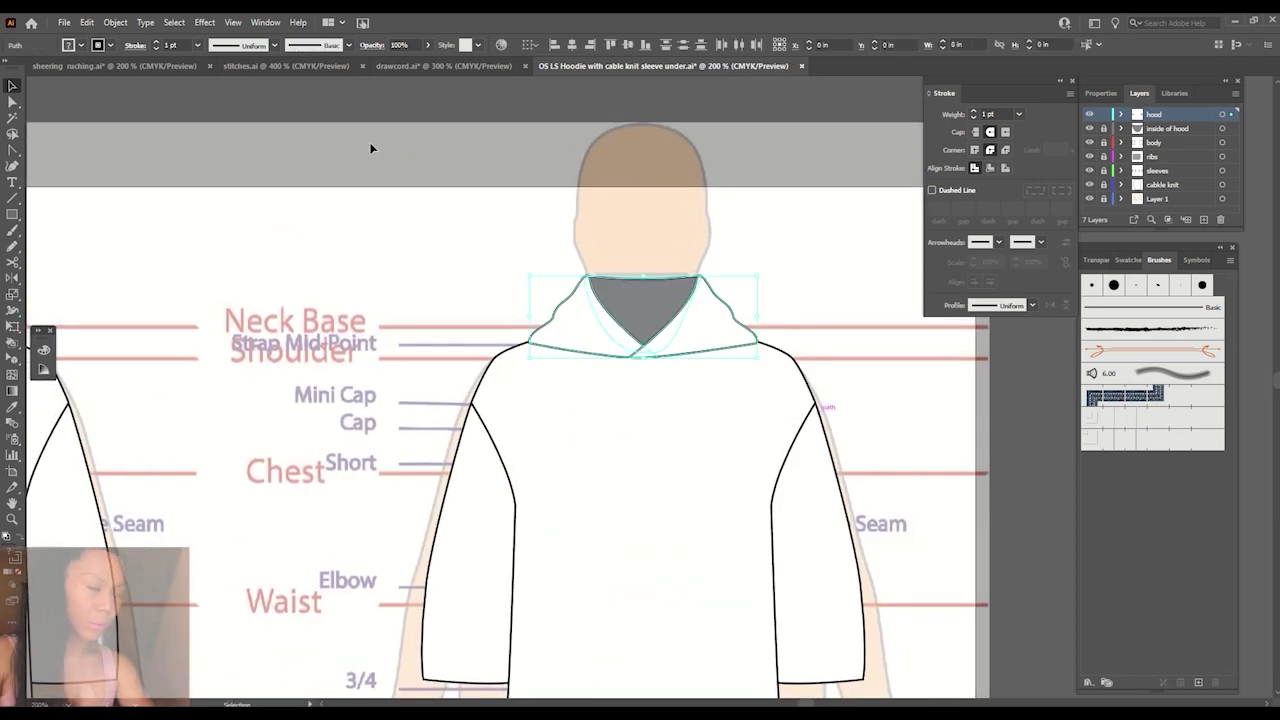
click(204, 22)
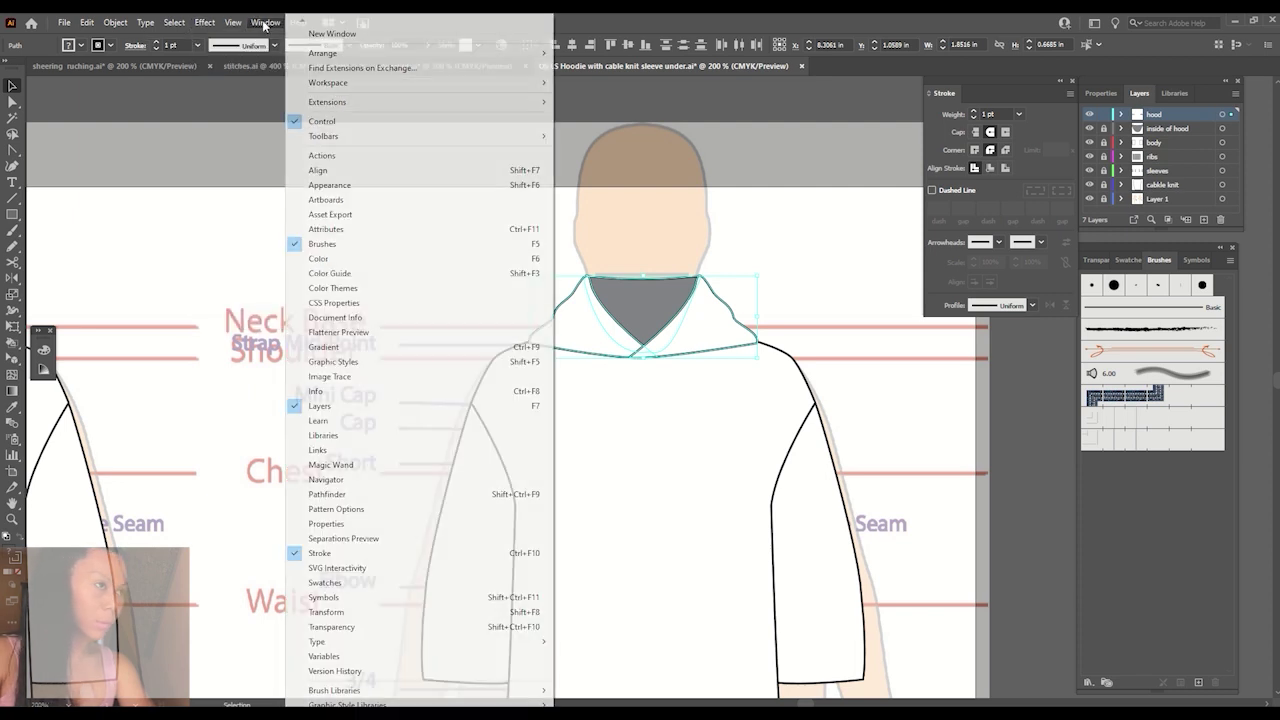
click(330, 494)
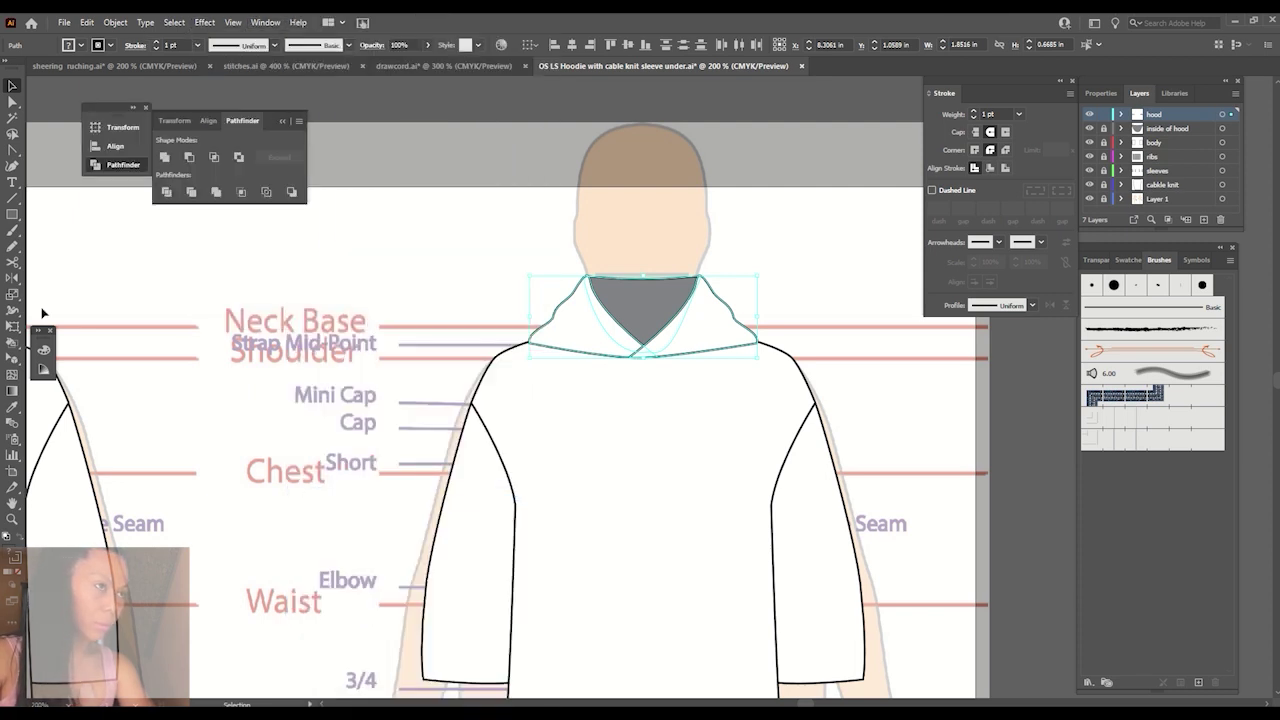
click(165, 158)
Pull the back hood's left and right points inward.
click(10, 86)
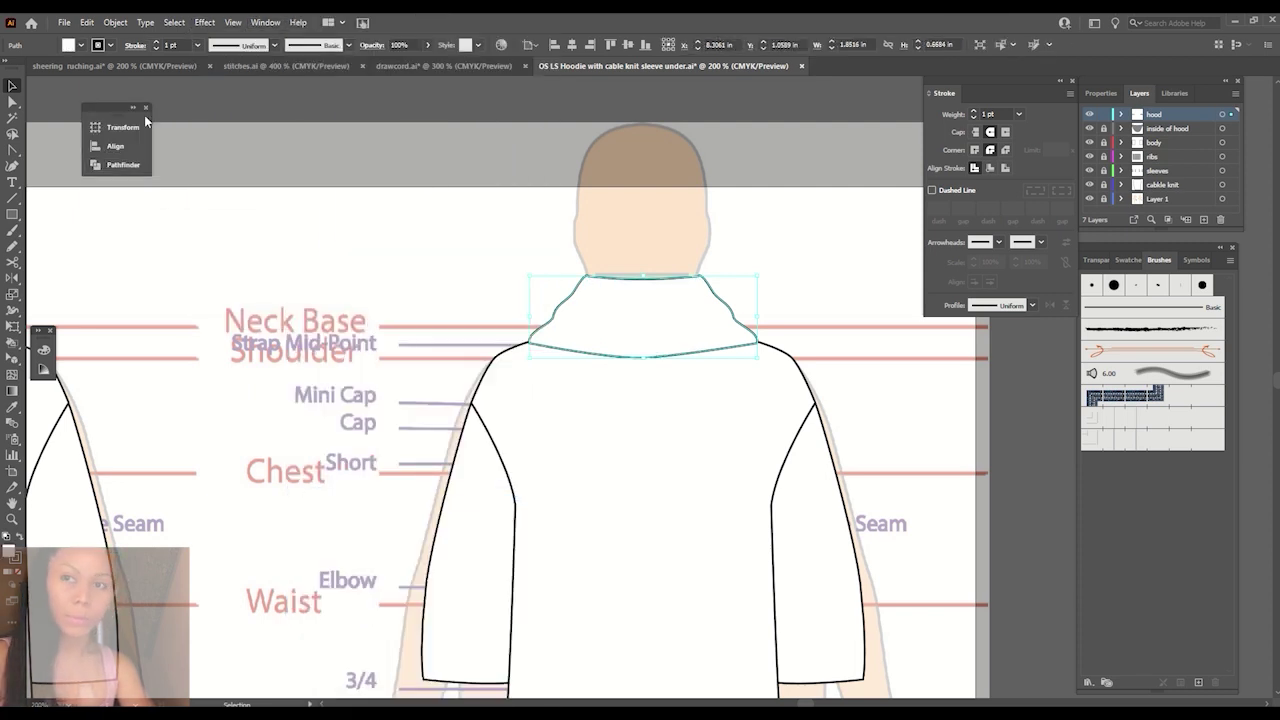
click(196, 119)
key(ctrl+1)
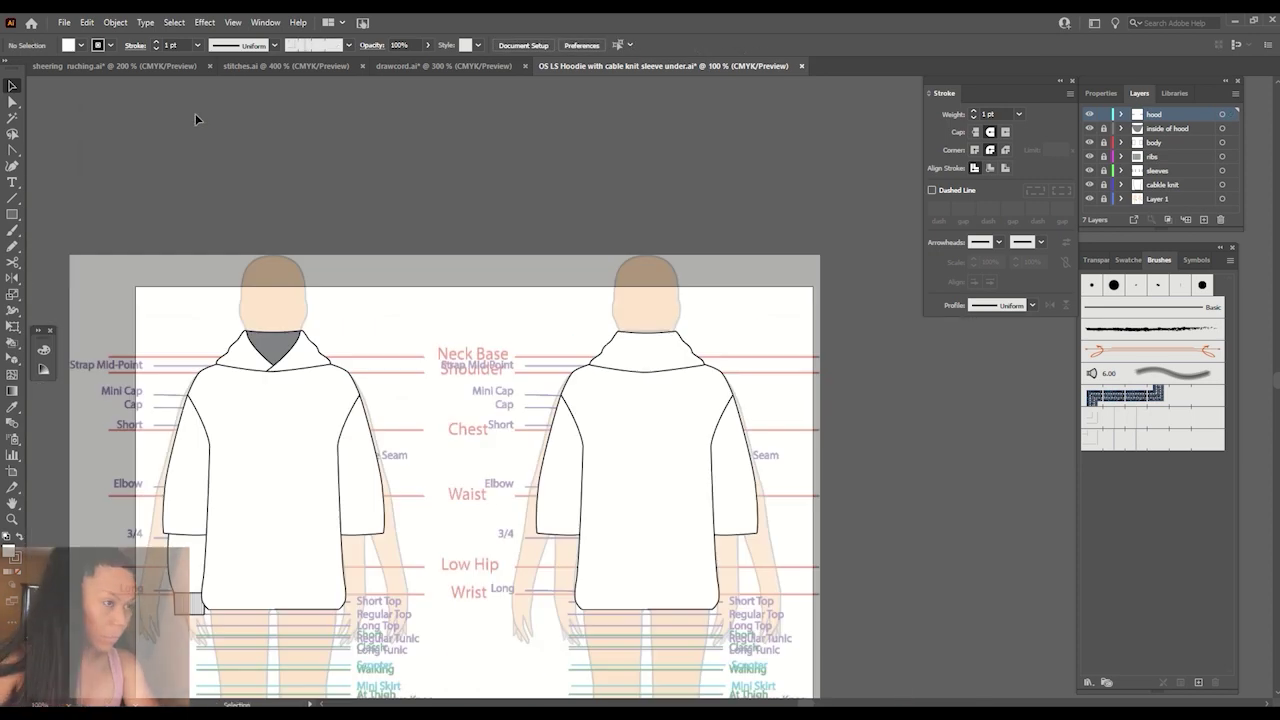
click(12, 101)
key(ctrl+equal)
key(ctrl+equal)
key(ctrl+equal)
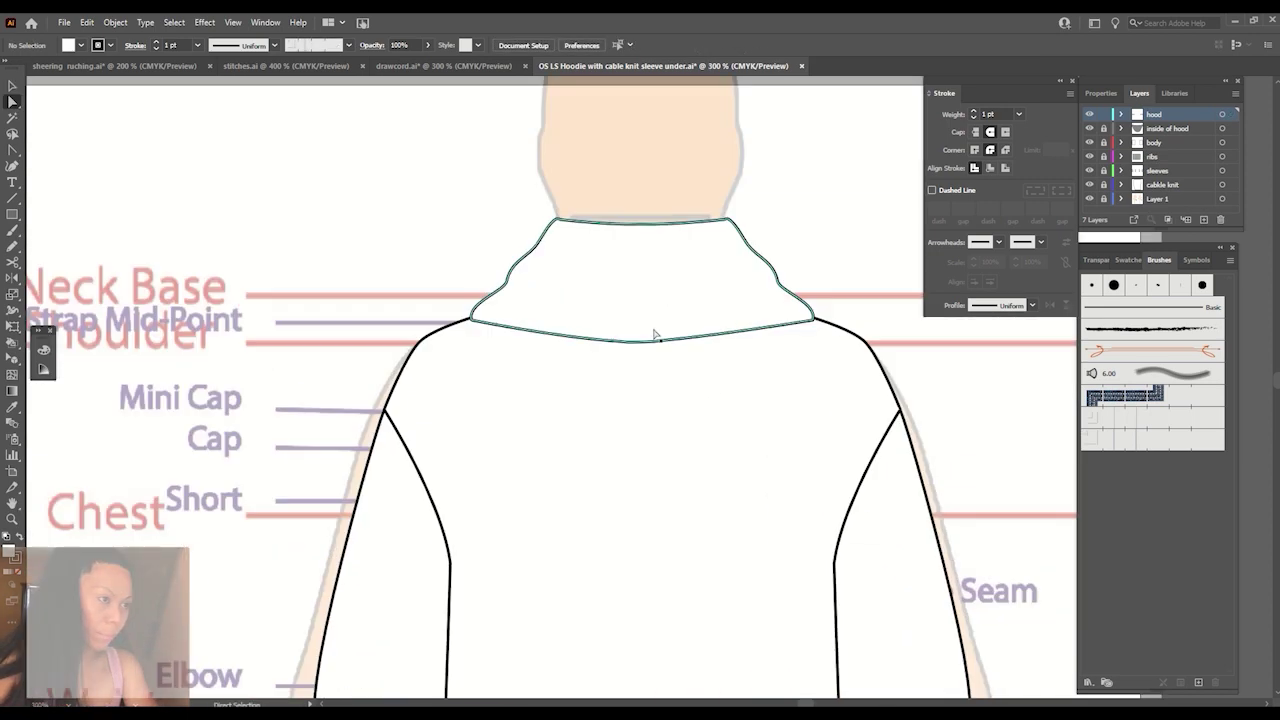
click(650, 335)
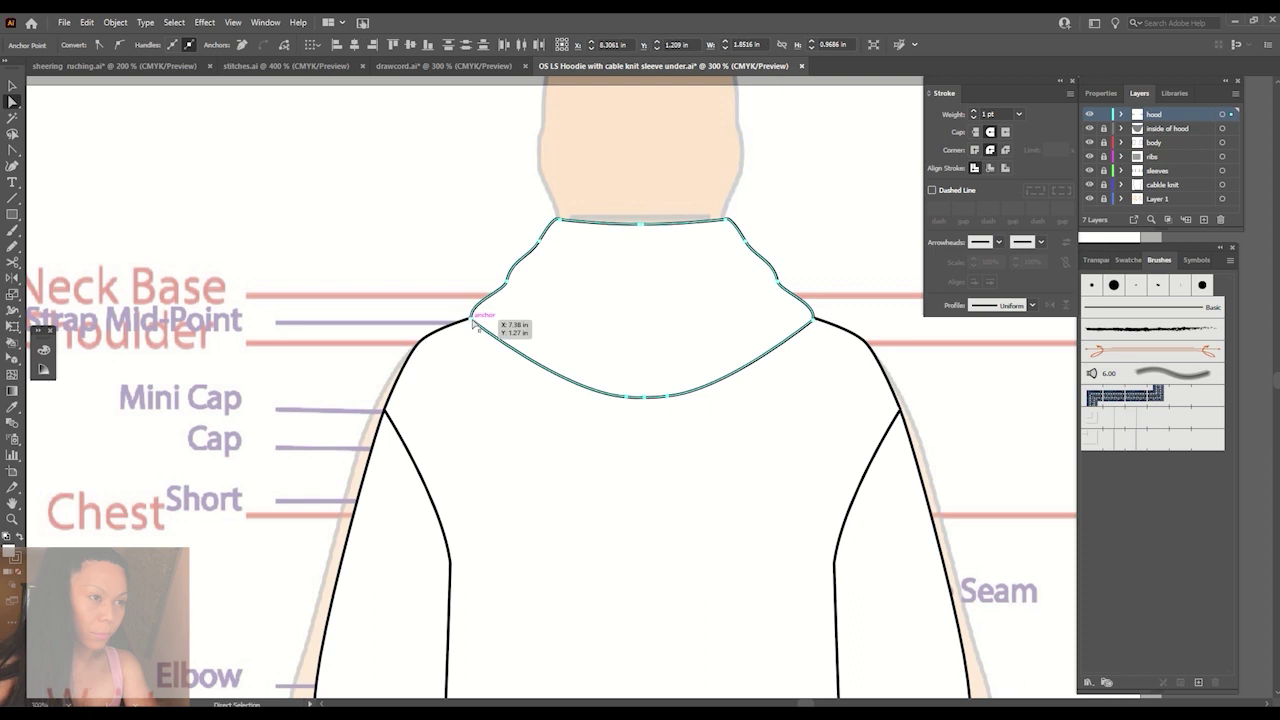
drag(470, 320, 508, 312)
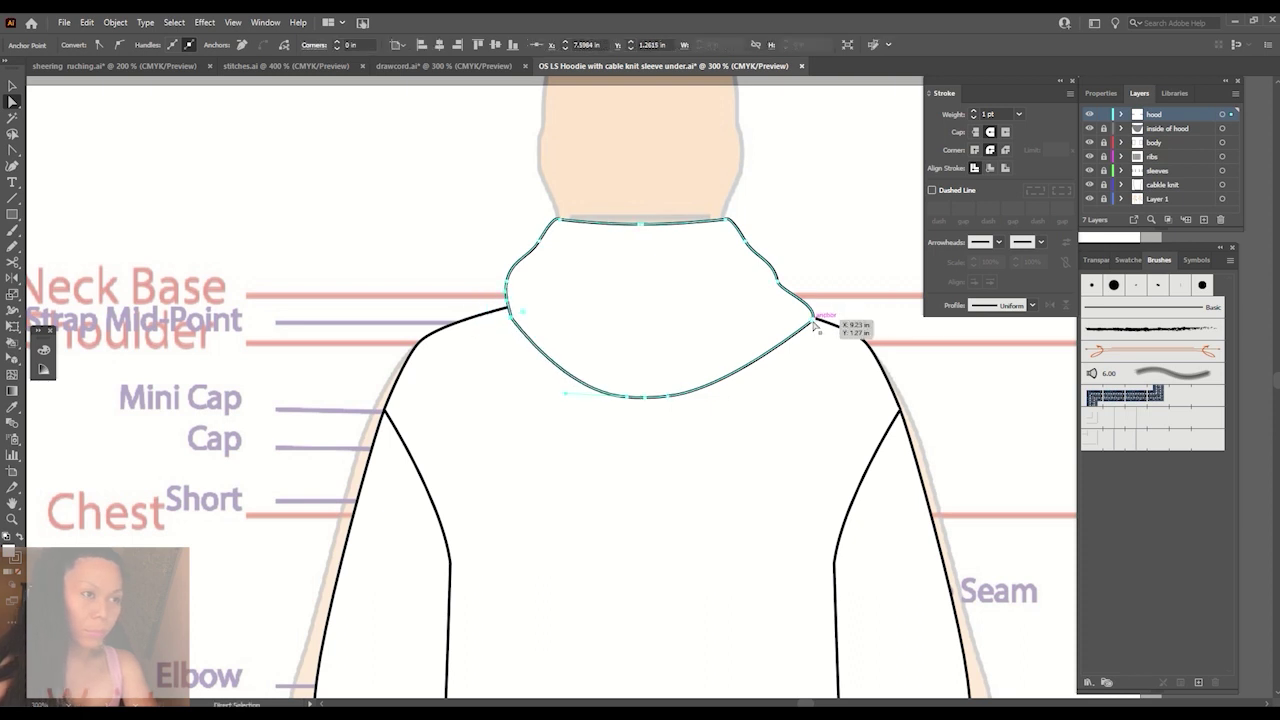
drag(815, 320, 799, 314)
Delete the back hood's bottom and right-side anchor points.
key(minus)
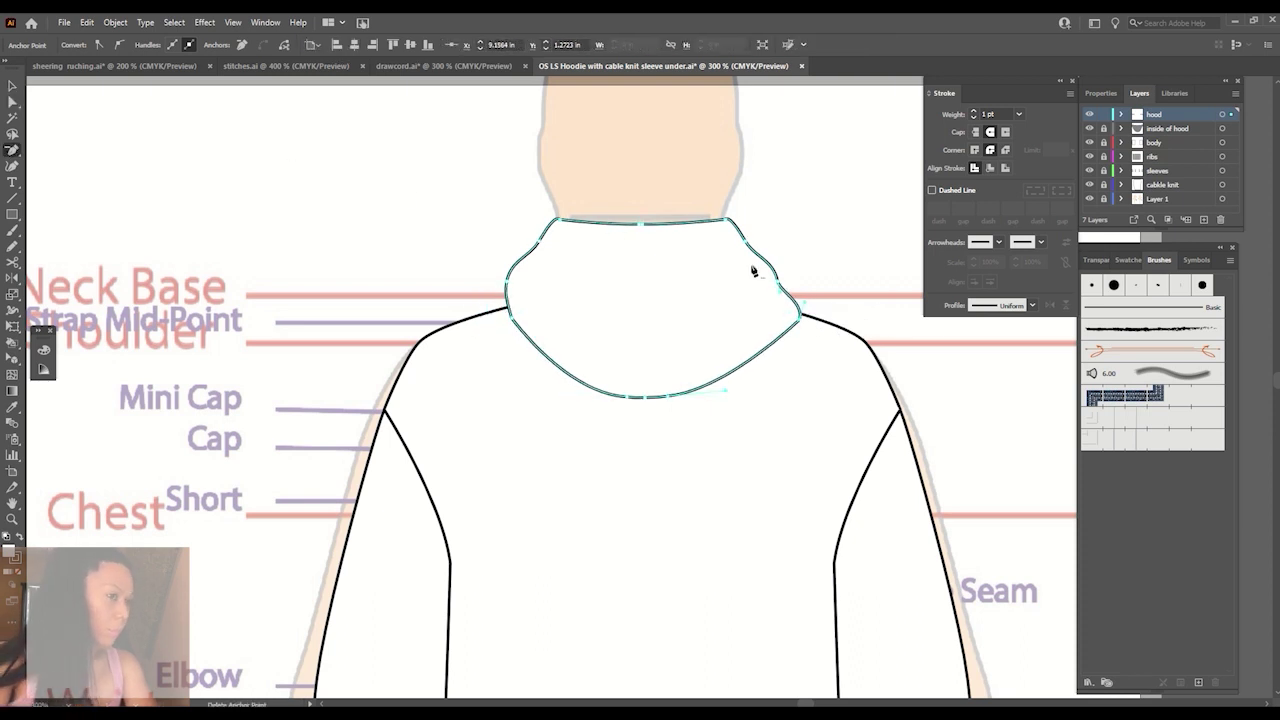
click(670, 400)
click(808, 323)
key(Return)
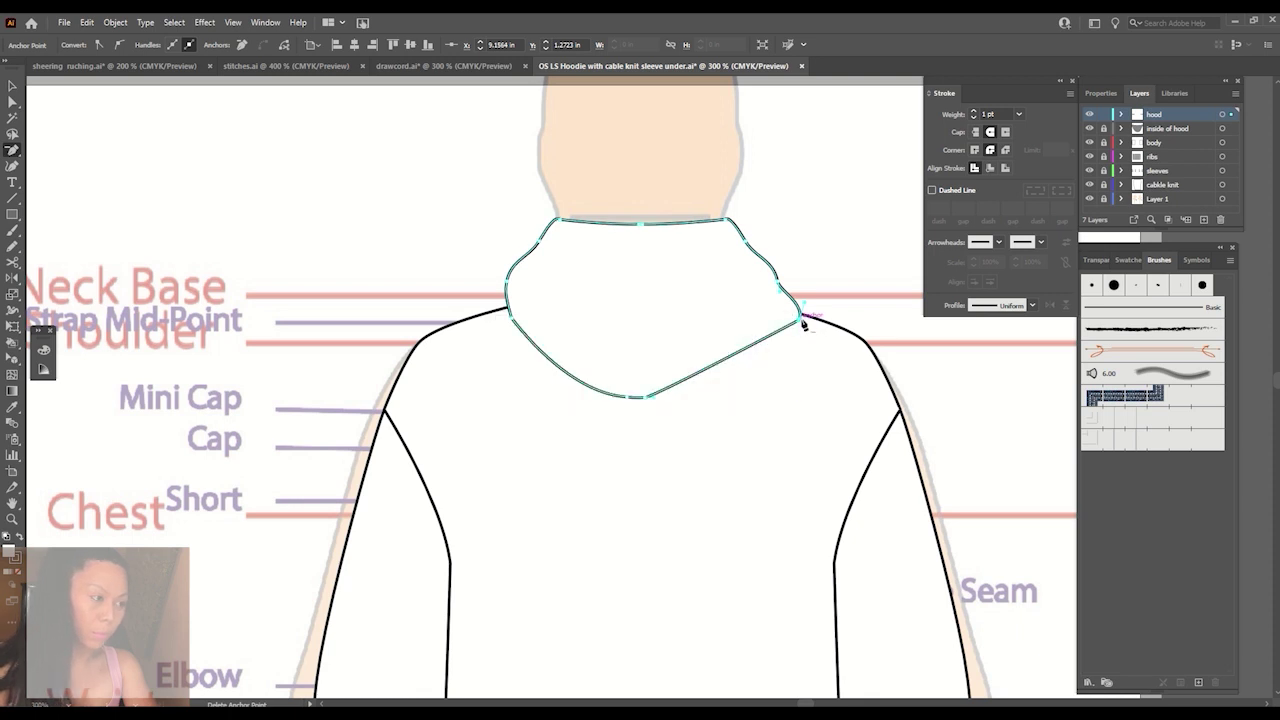
click(800, 318)
click(777, 285)
click(730, 220)
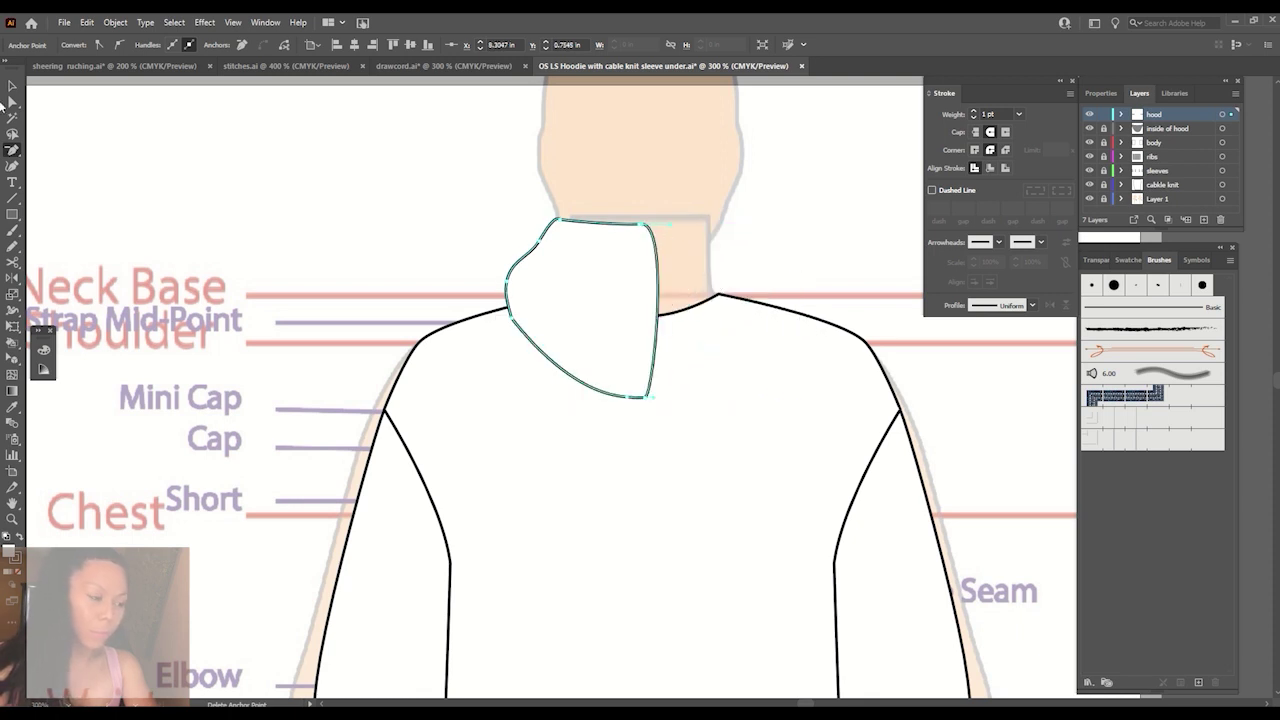
click(12, 86)
click(742, 240)
Cut the hood path at its bottom-right and delete the right vertical edge.
scroll(742, 240, up, 2)
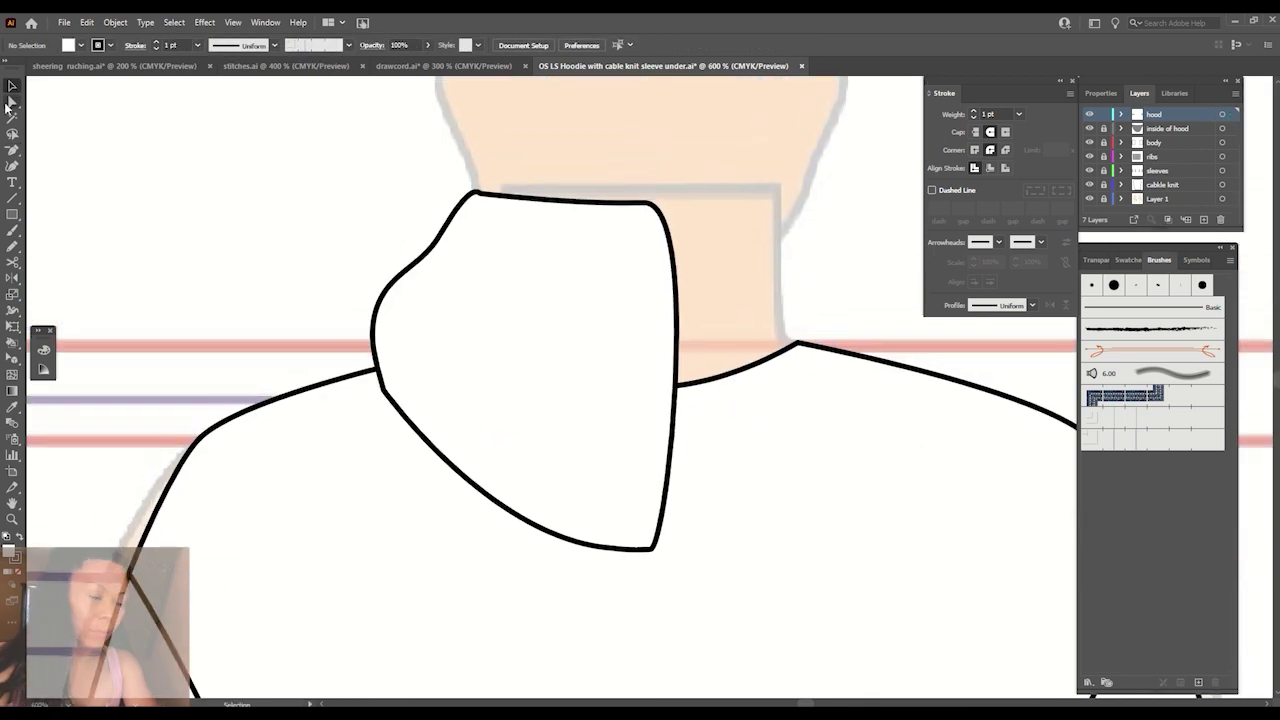
click(12, 101)
drag(370, 338, 370, 330)
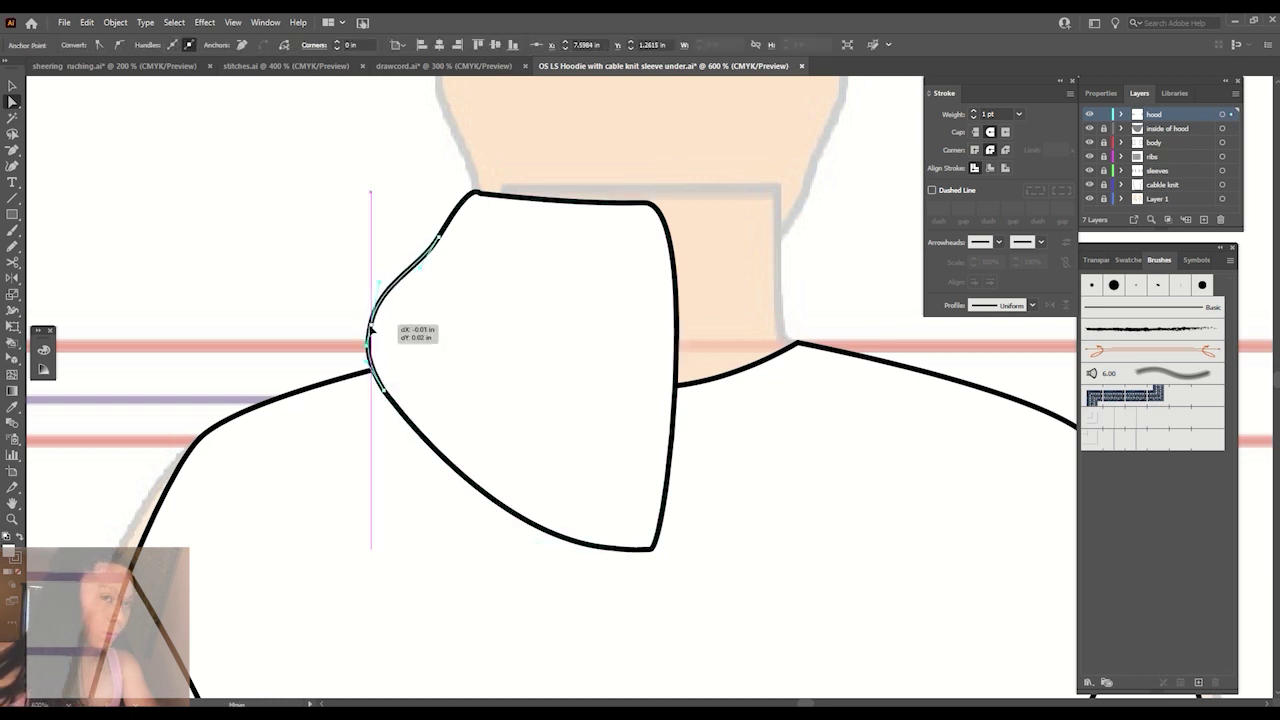
click(424, 275)
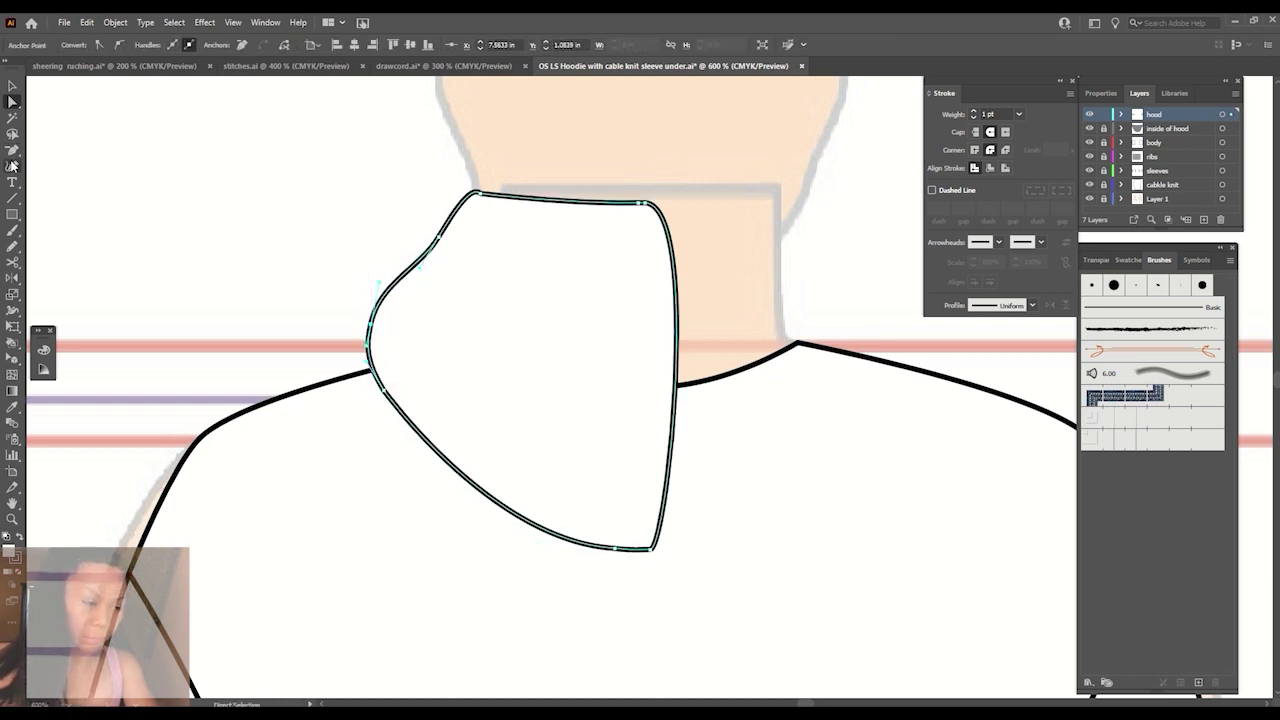
click(652, 204)
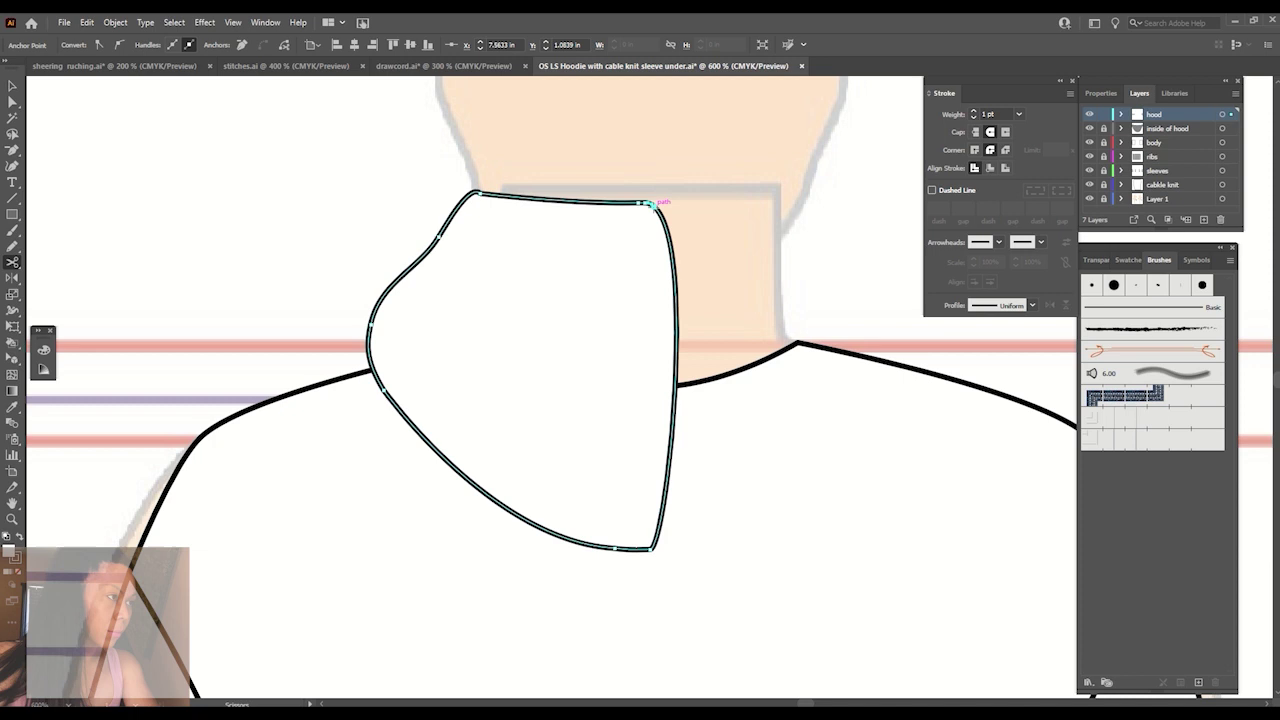
click(650, 549)
key(a)
click(671, 460)
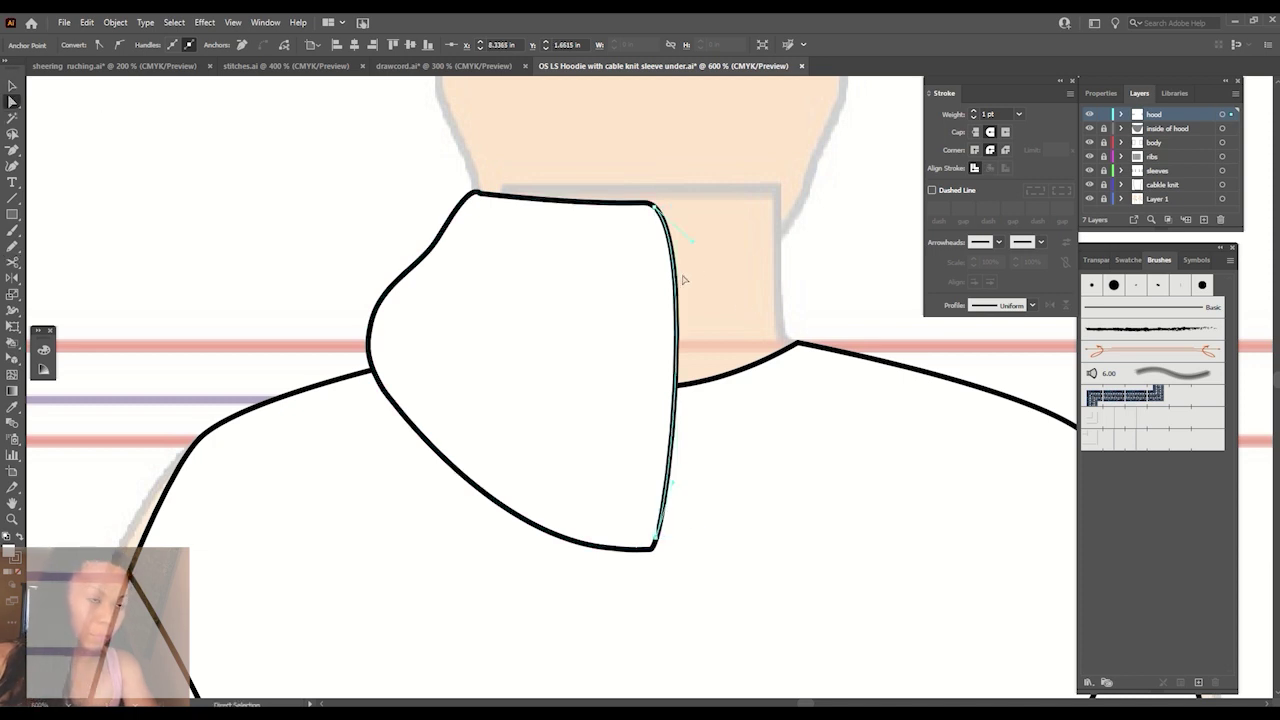
key(Delete)
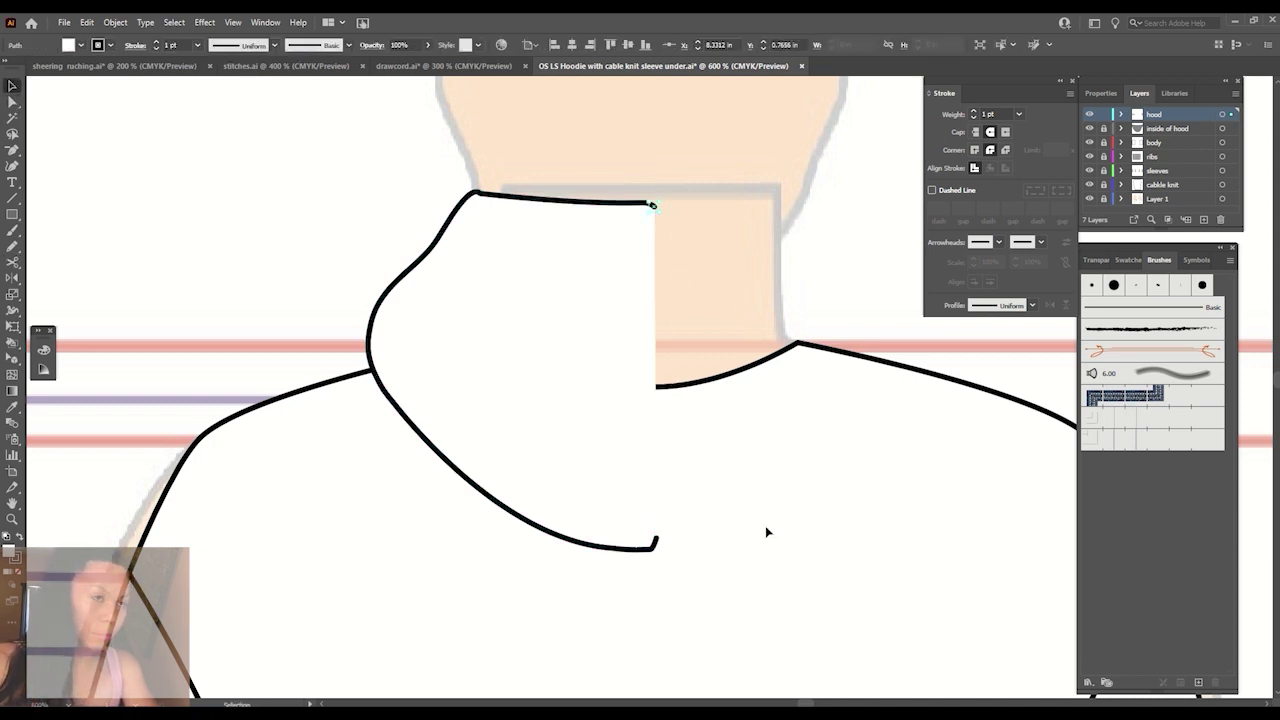
Adjust the open end of the half hood.
click(656, 538)
key(p)
click(651, 205)
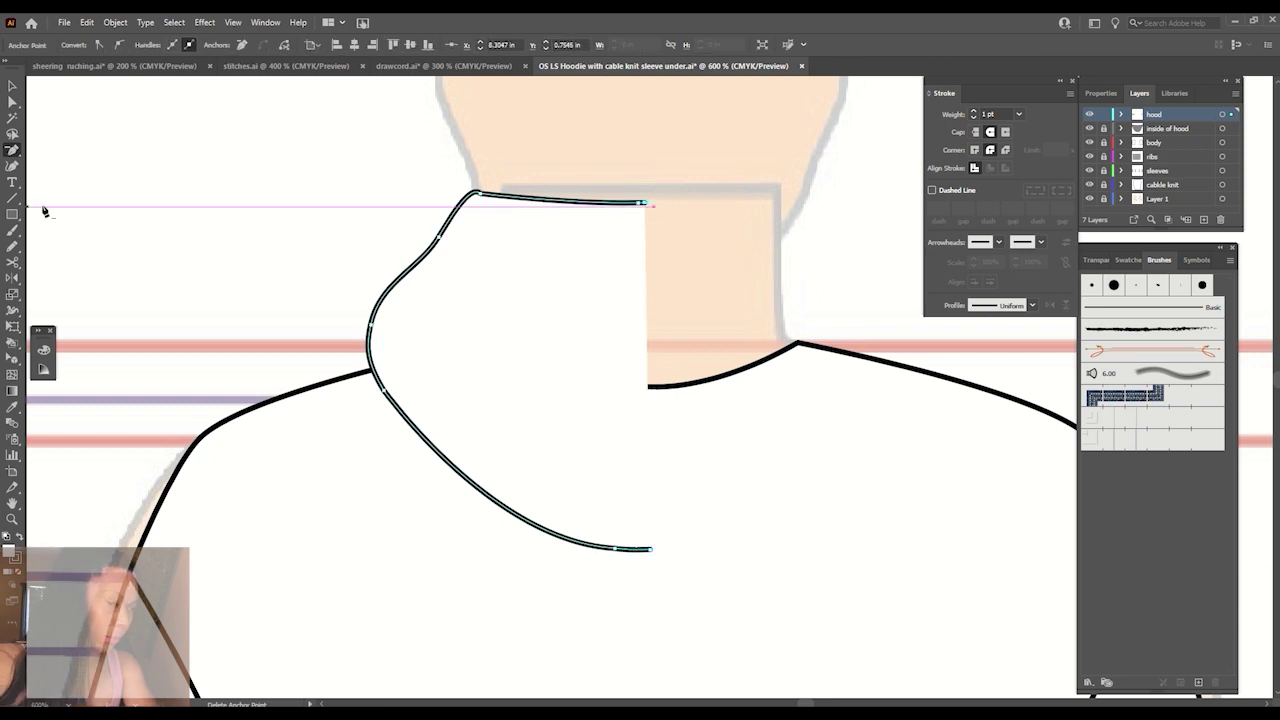
key(v)
click(189, 131)
key(ctrl+minus)
key(ctrl+minus)
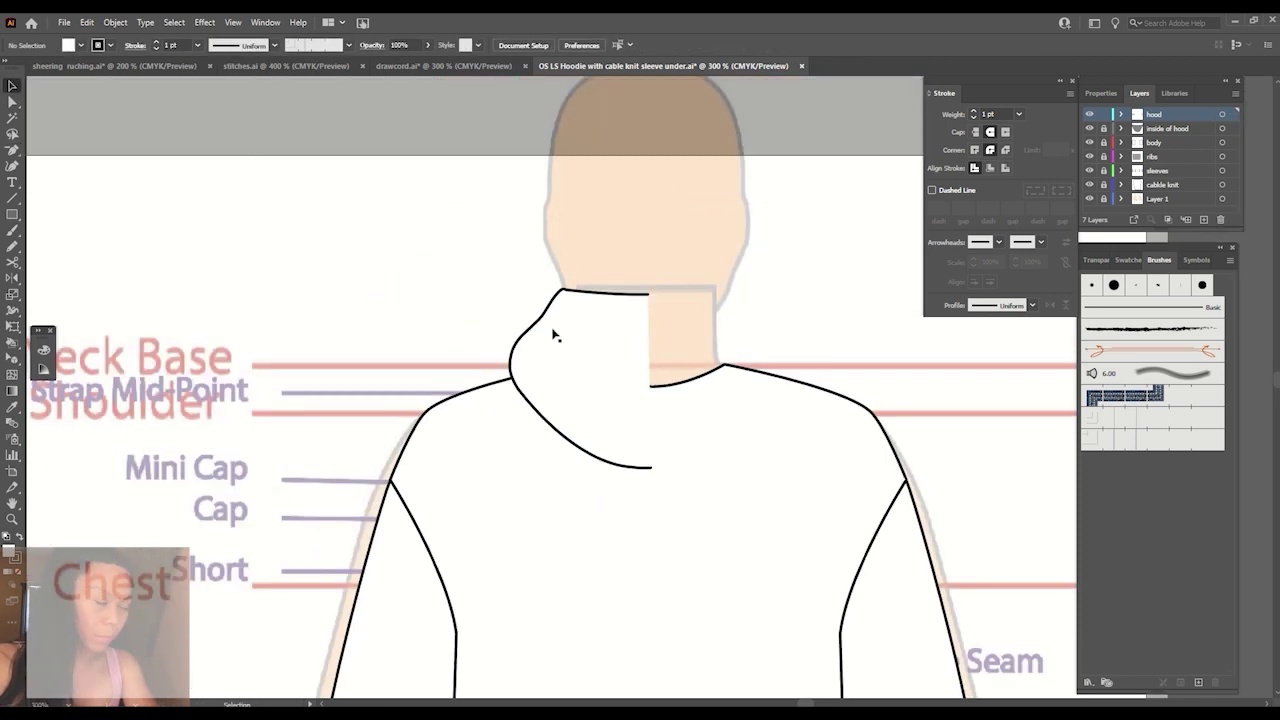
Reflect a vertical copy of the half hood across its open edge.
click(646, 423)
key(r)
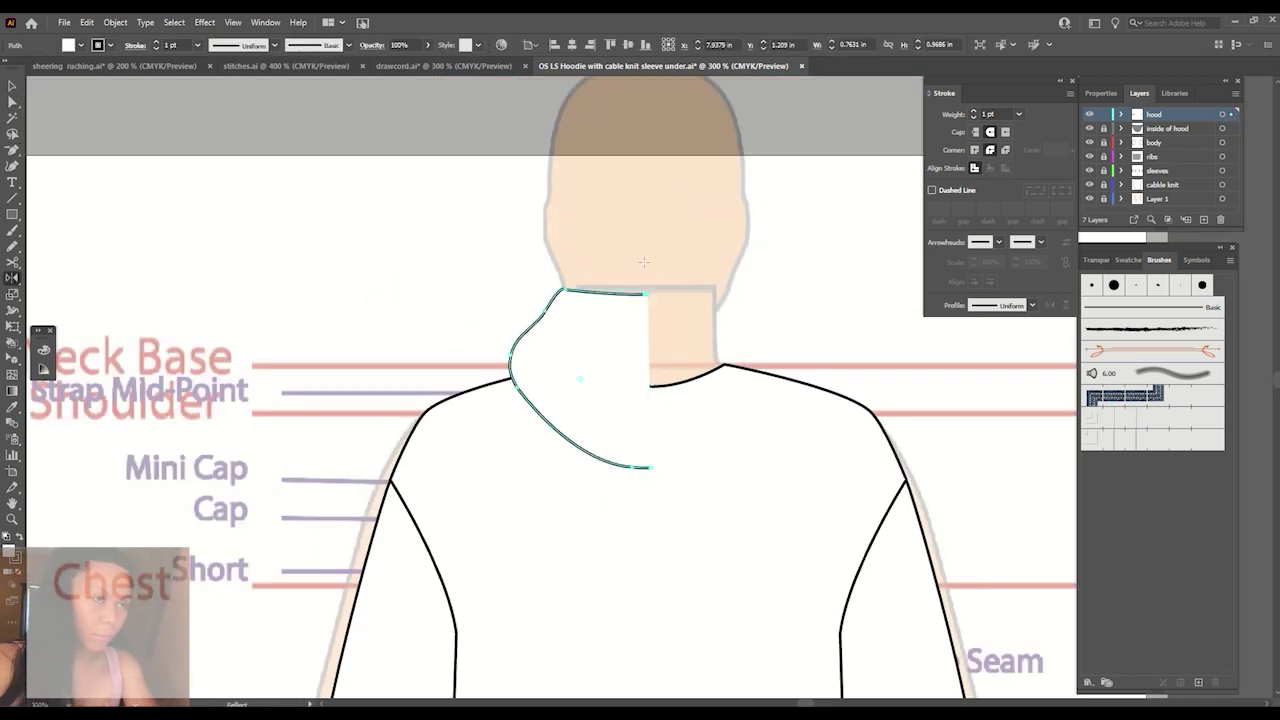
key(o)
alt+click(644, 262)
click(893, 495)
Move the right back-hood half against the left half and join them into one path.
key(v)
click(324, 170)
key(ctrl+plus)
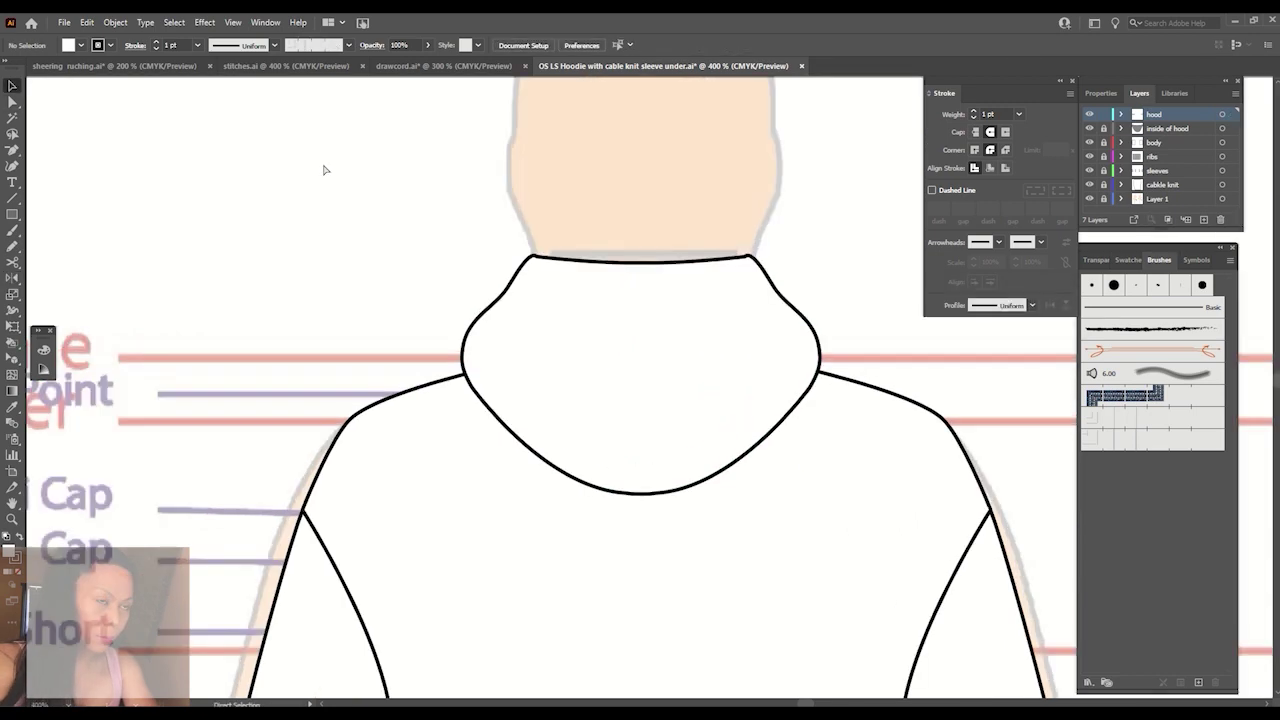
key(ctrl+plus)
mouse_move(586, 189)
mouse_down()
mouse_move(622, 188)
mouse_move(611, 188)
mouse_up()
right_click(554, 214)
mouse_move(497, 142)
mouse_down()
mouse_move(554, 214)
mouse_move(534, 191)
mouse_up()
click(600, 309)
Join the remaining gap at the top of the back hood to close the outline.
key(a)
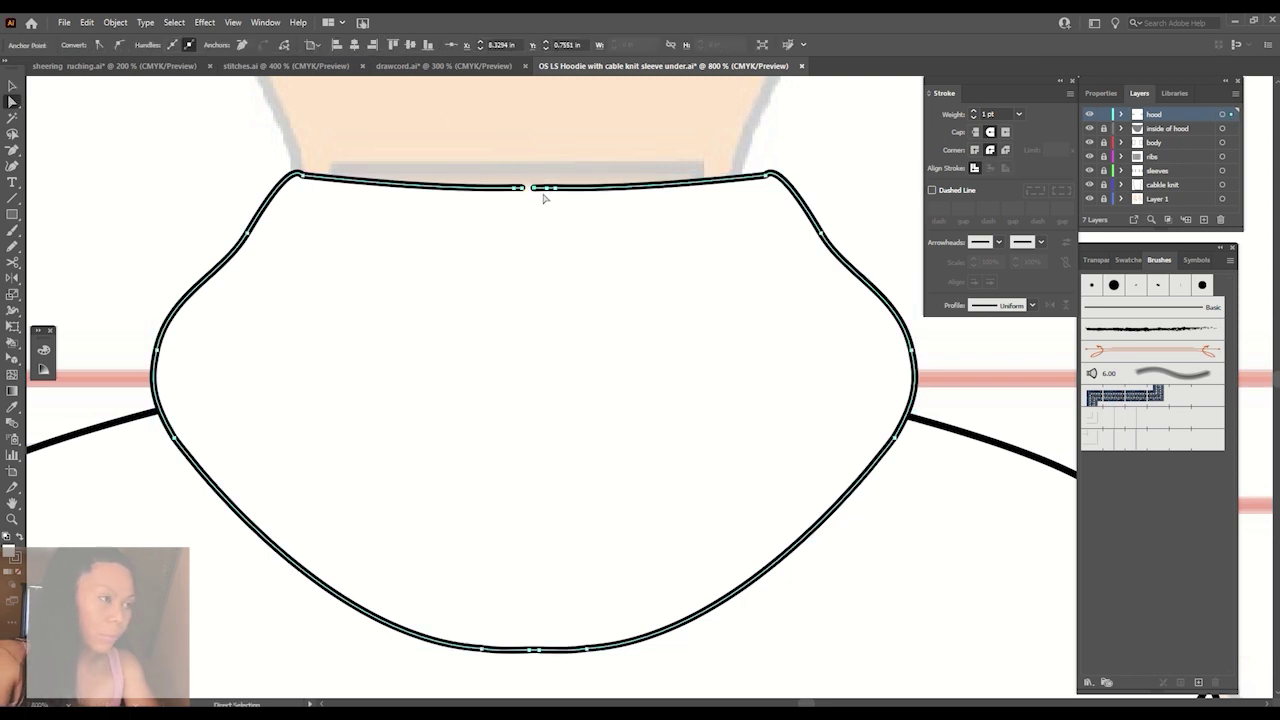
click(12, 86)
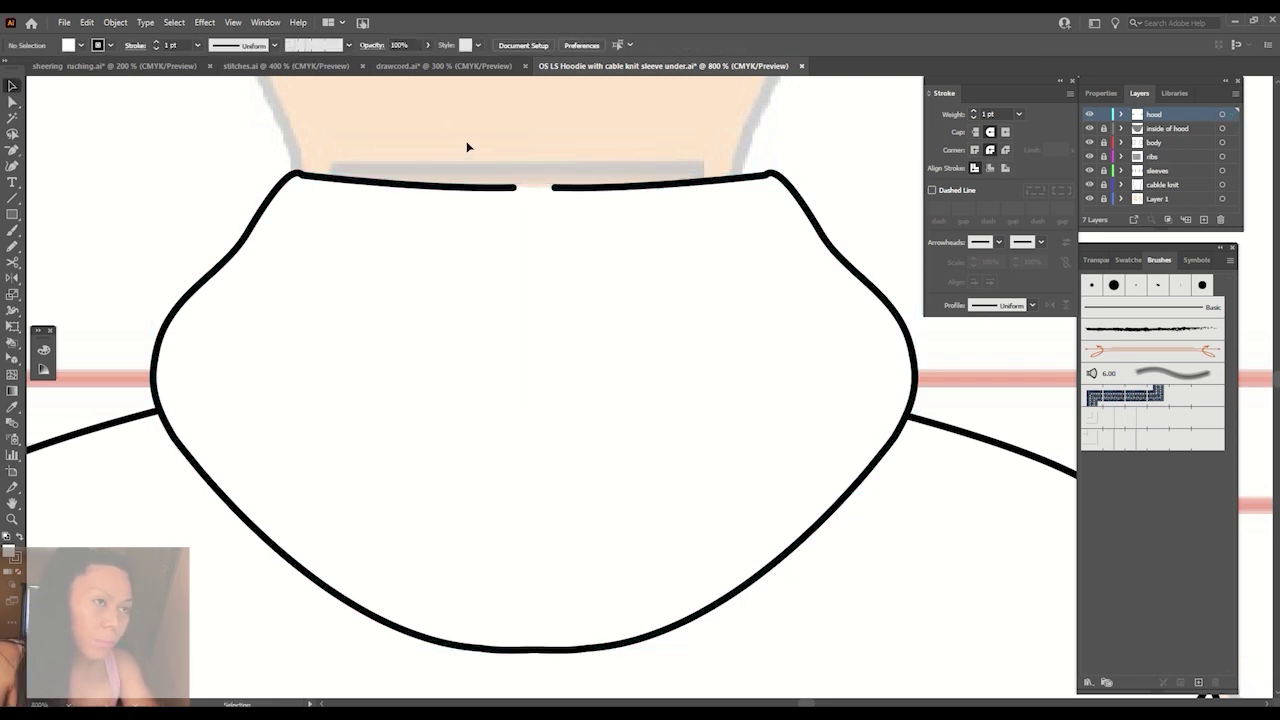
right_click(514, 187)
click(603, 320)
click(62, 102)
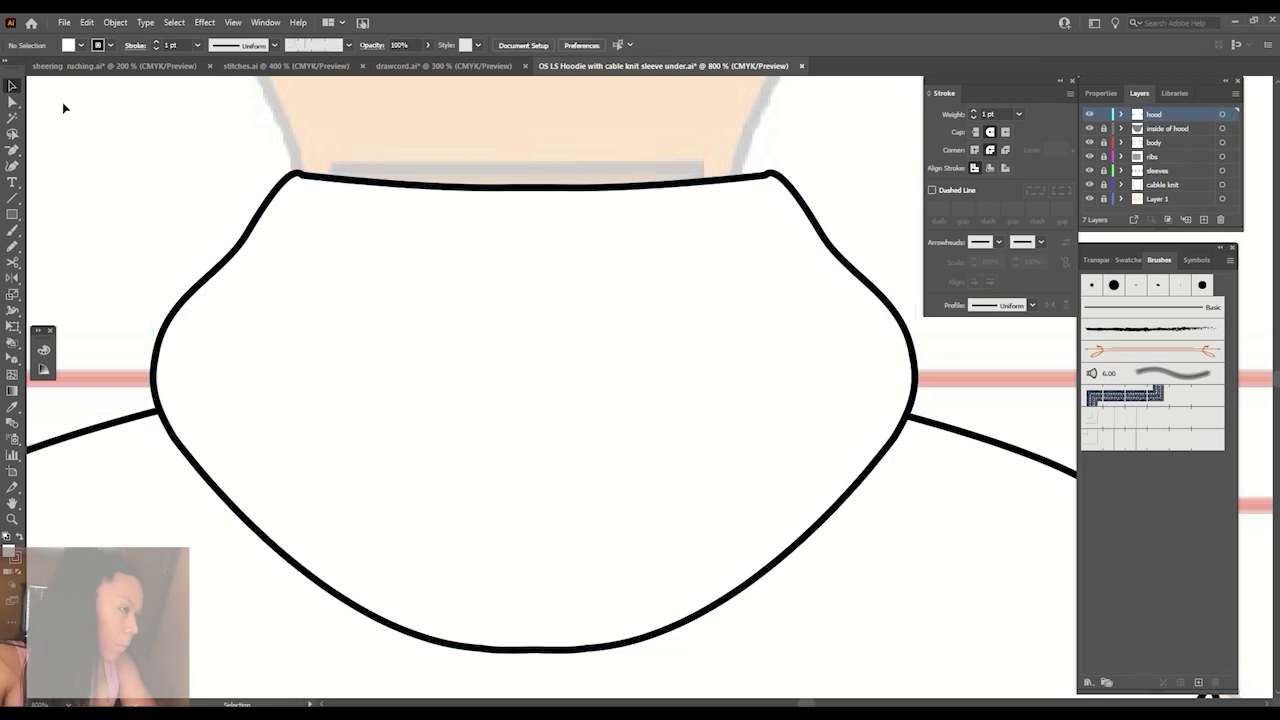
Pull the hood's bottom anchor downward and delete the extra anchor there.
key(ctrl+minus)
key(ctrl+minus)
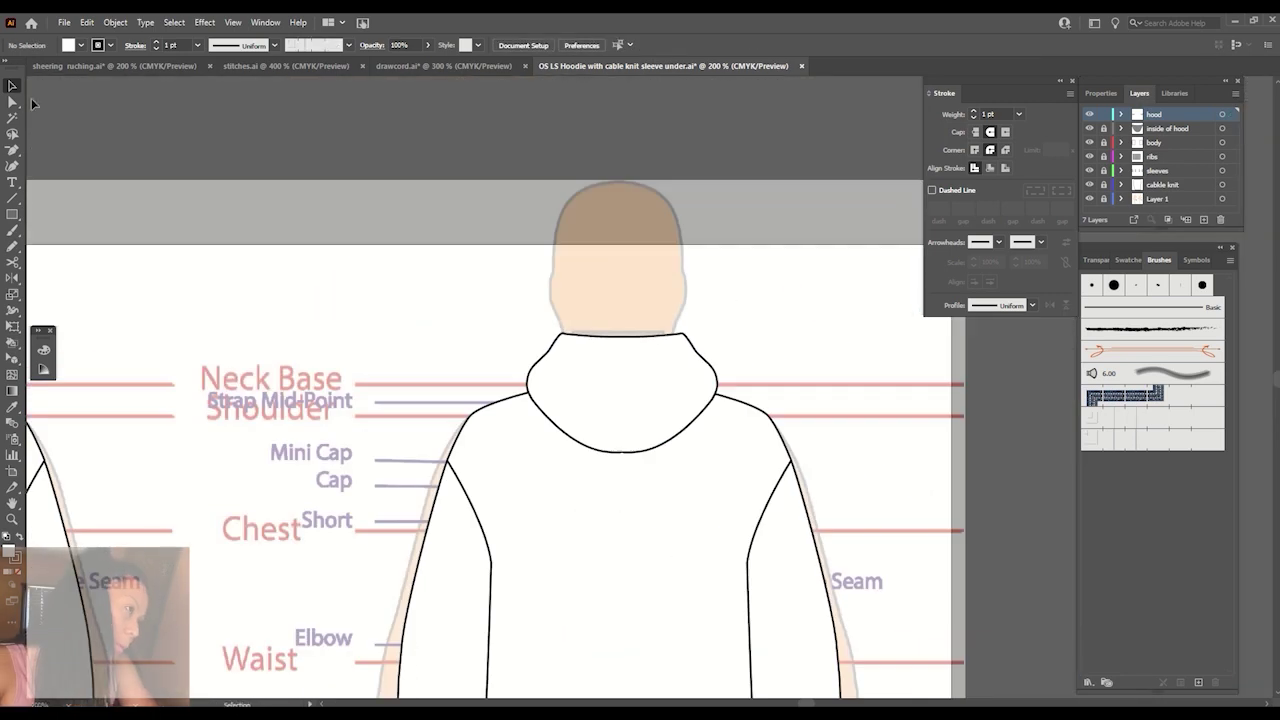
click(12, 101)
key(ctrl+plus)
key(ctrl+plus)
click(567, 323)
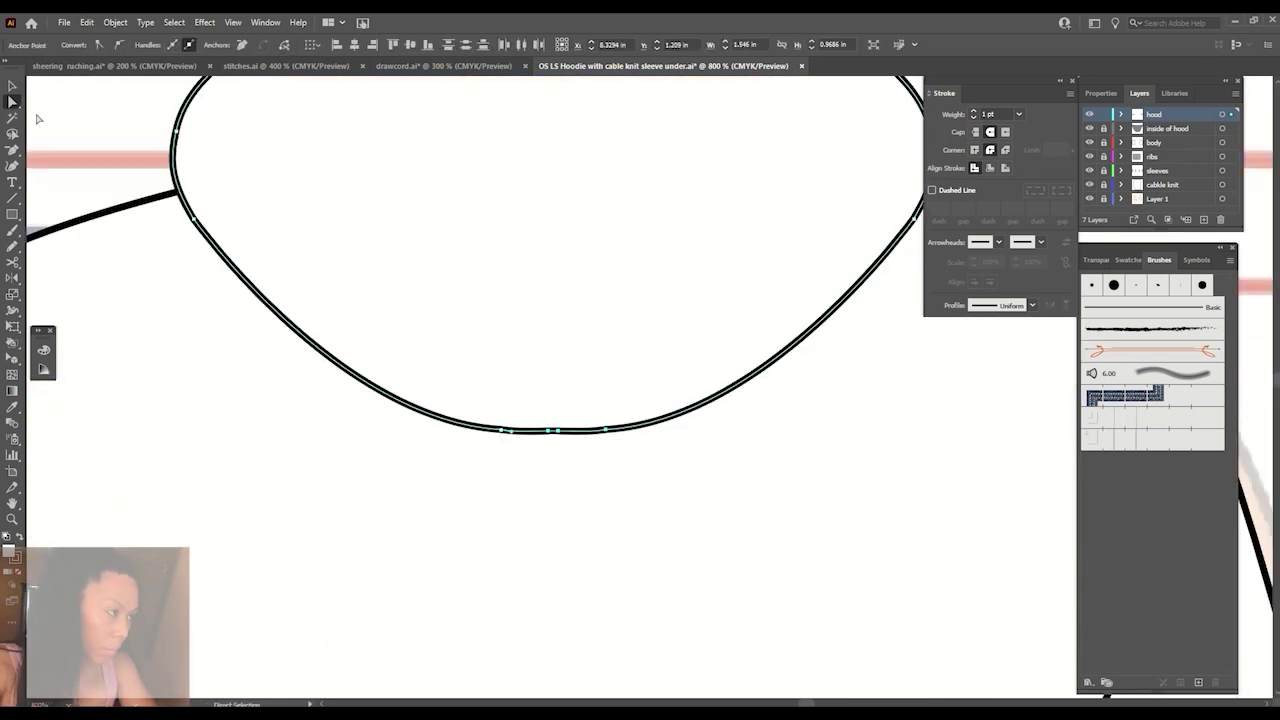
drag(553, 431, 560, 443)
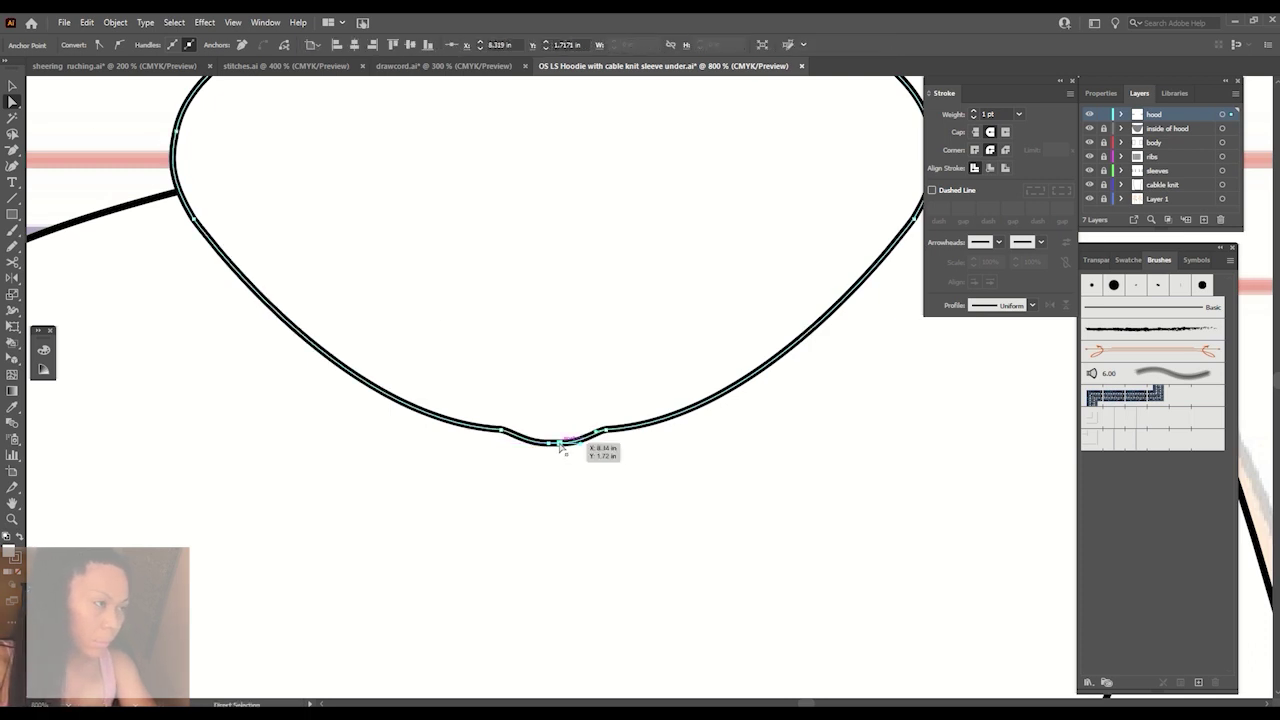
key(p)
click(559, 443)
Delete the notch anchor and reshape the hood bottom into one smooth rounded curve.
click(12, 101)
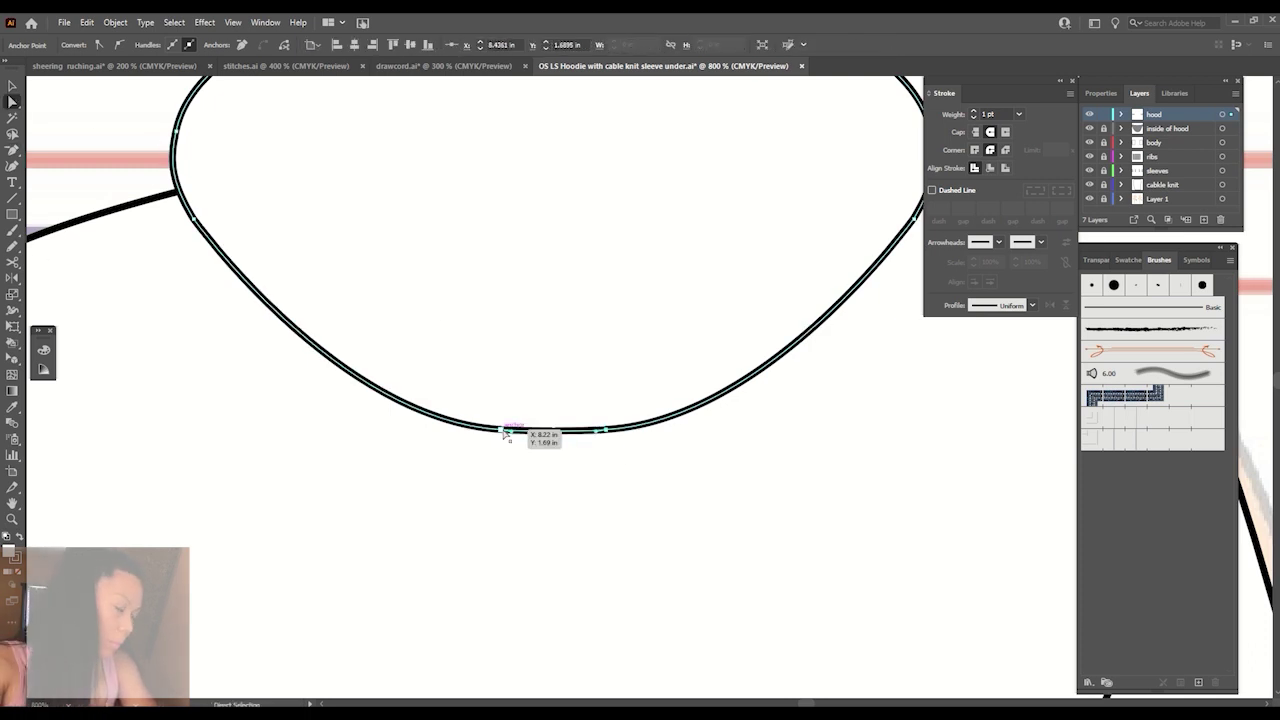
drag(504, 433, 610, 437)
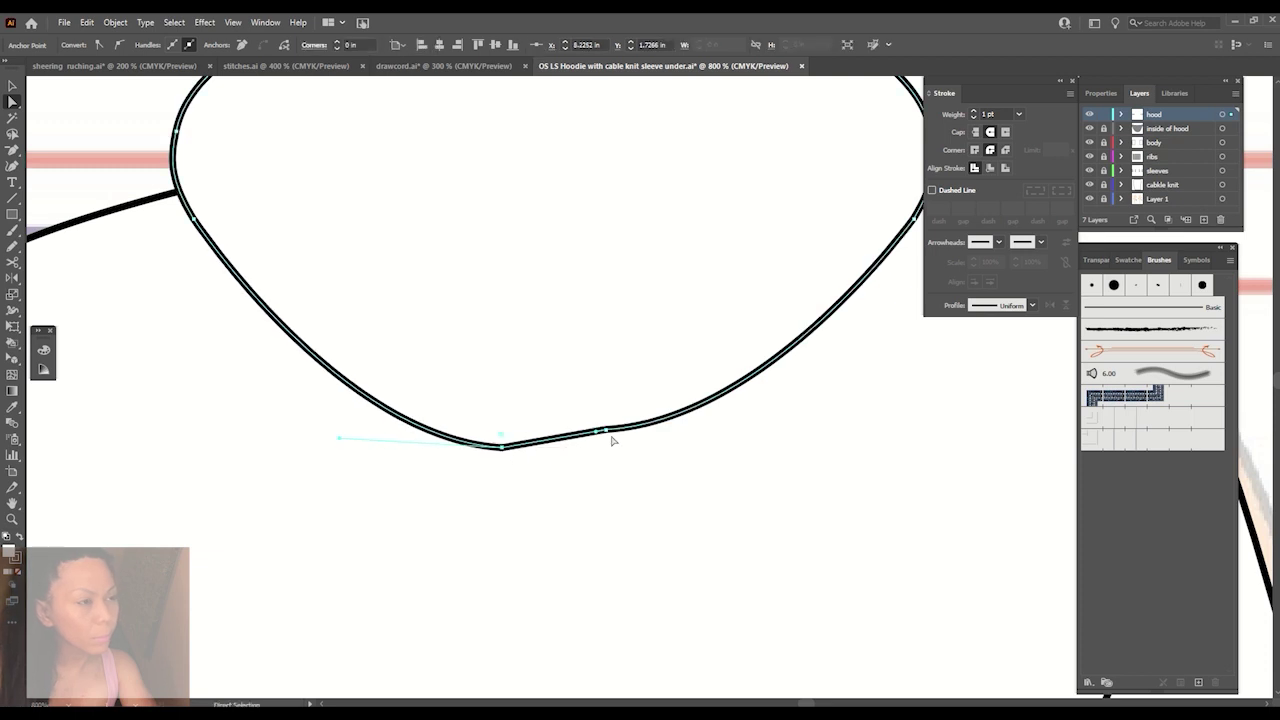
key(minus)
click(608, 432)
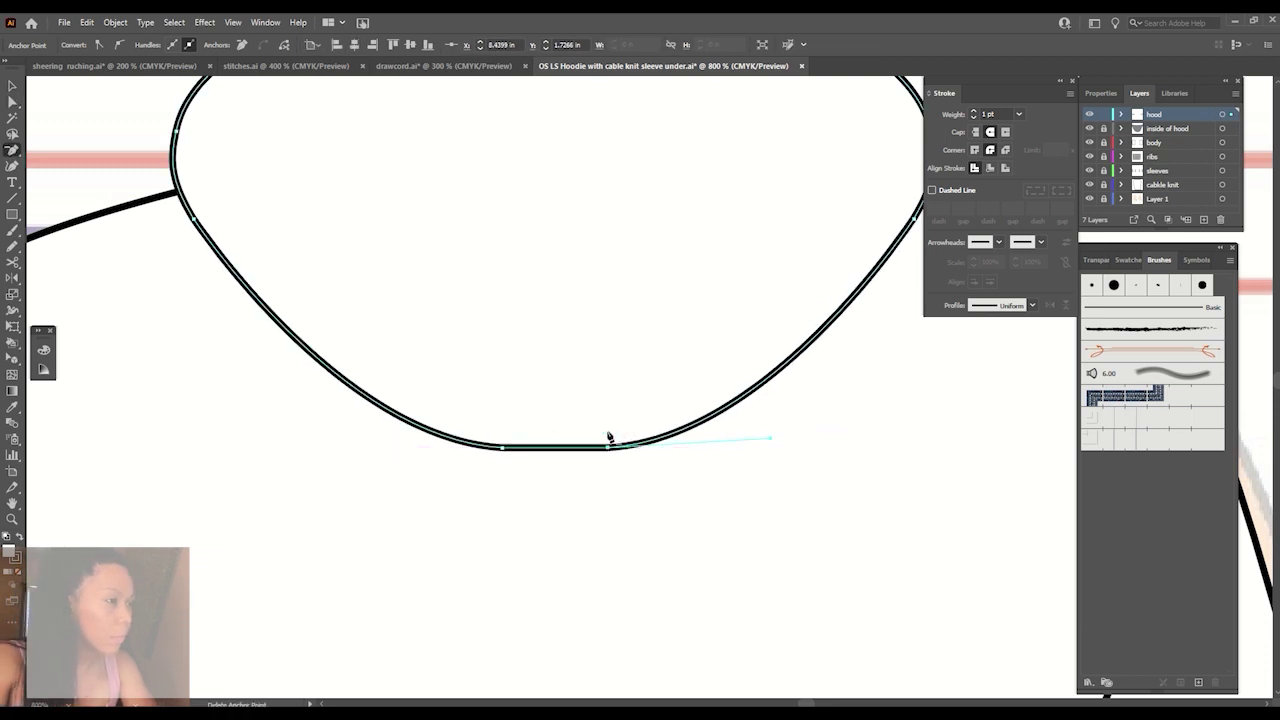
key(a)
mouse_move(523, 454)
mouse_down()
mouse_move(556, 458)
mouse_move(563, 473)
mouse_up()
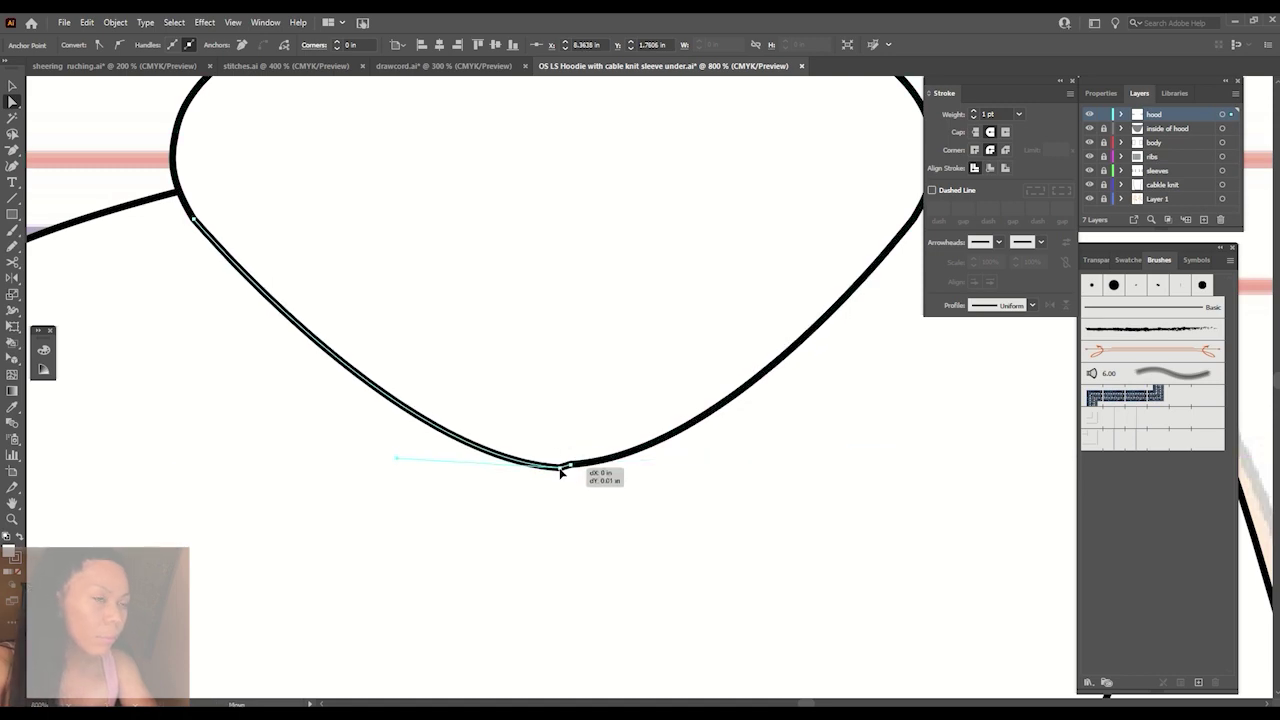
click(591, 506)
key(ctrl+minus)
key(ctrl+minus)
key(ctrl+minus)
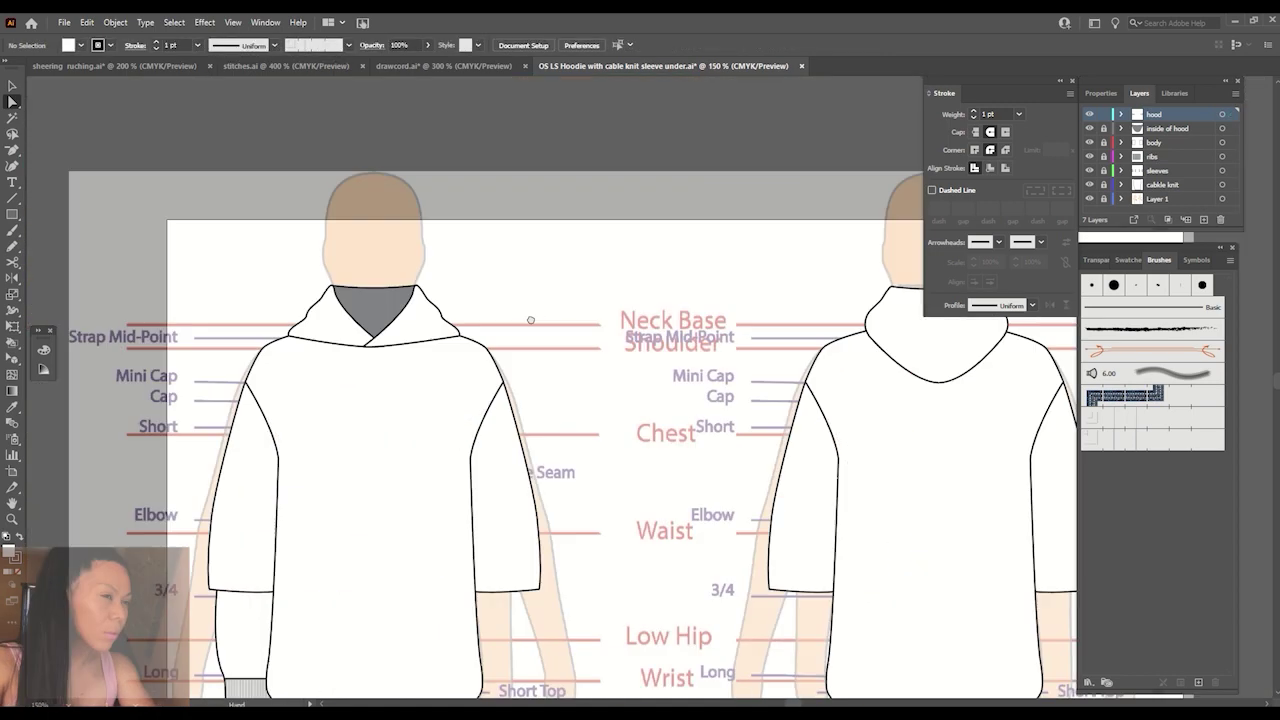
Add a pocket layer and draw one half of the kangaroo pocket with a slanted opening.
key(ctrl+minus)
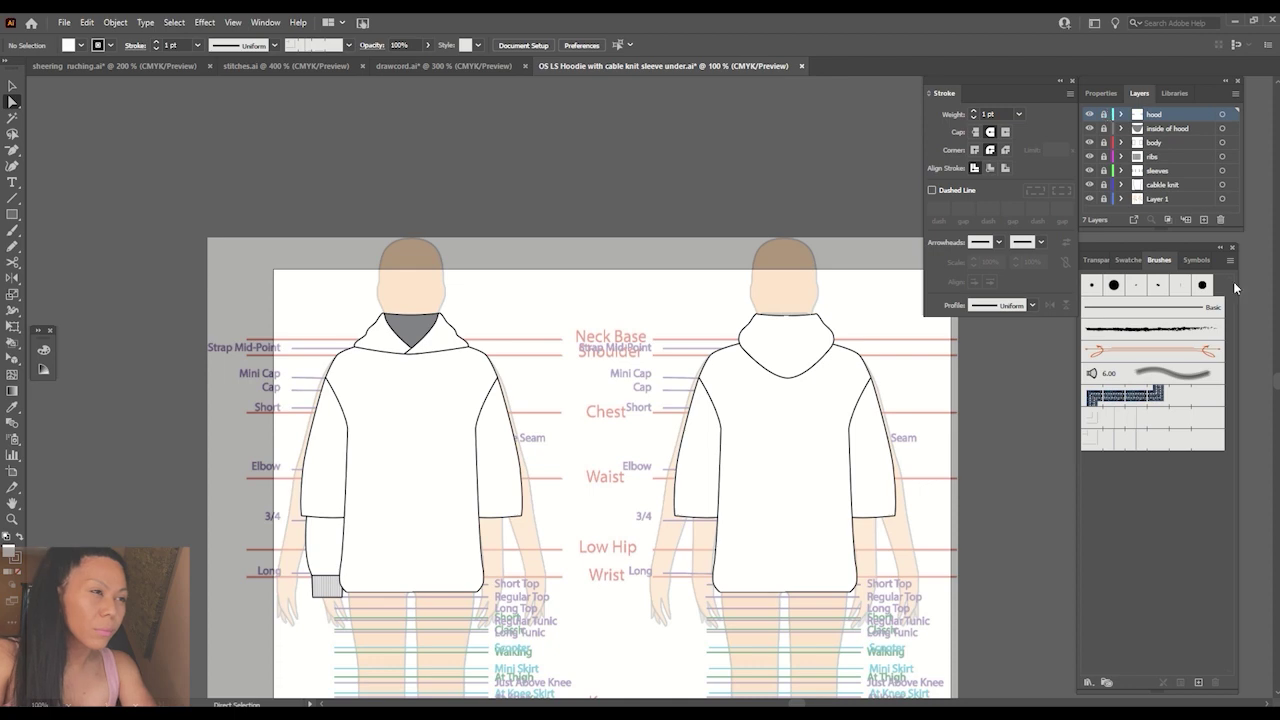
click(1205, 220)
text(pocket)
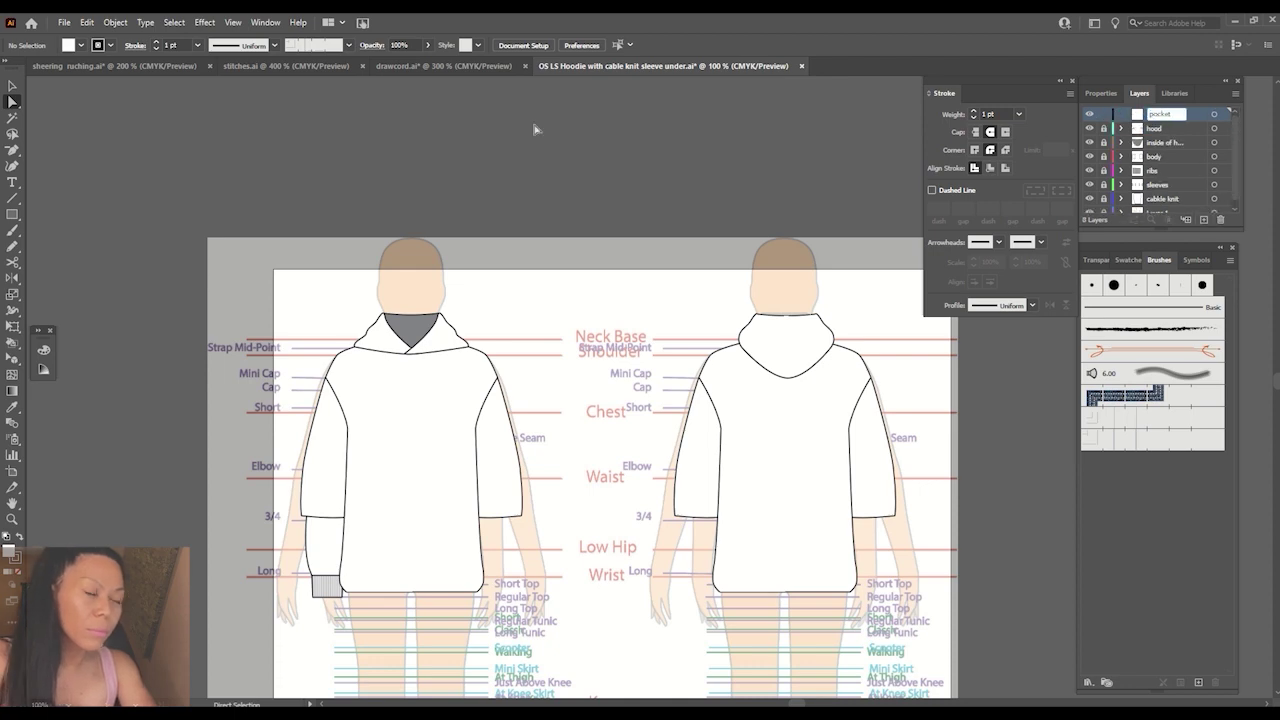
click(12, 149)
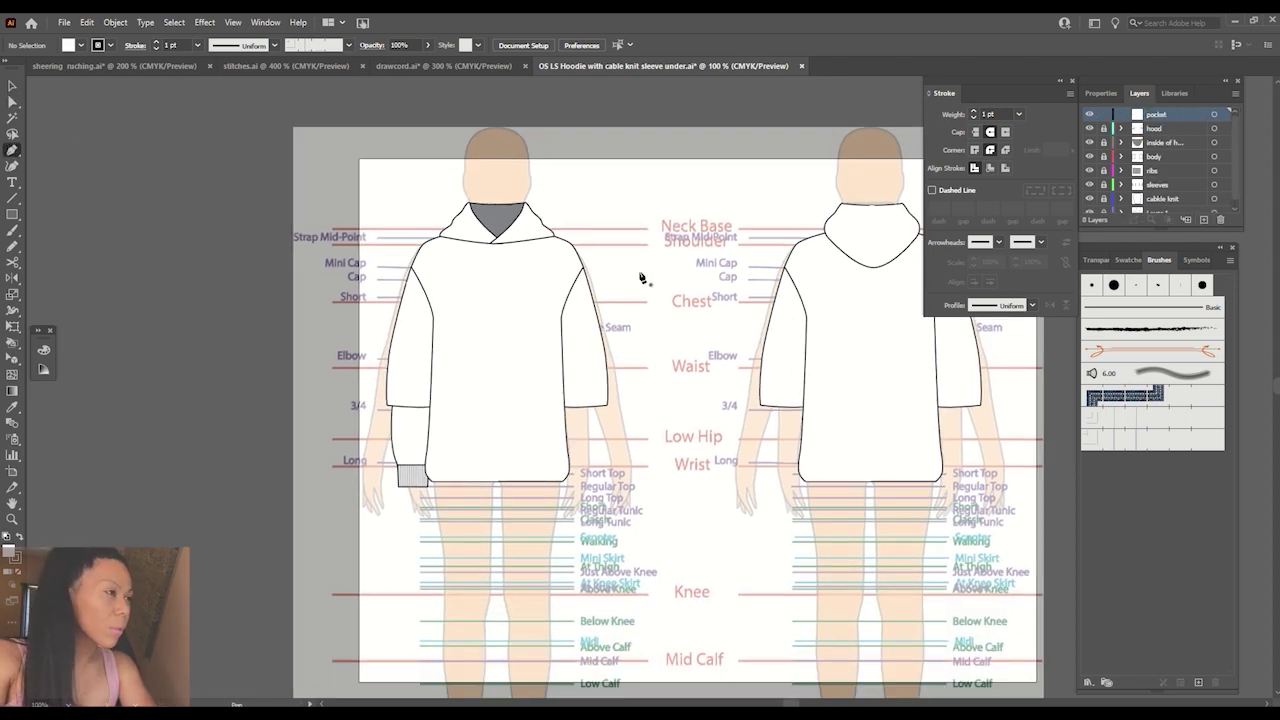
scroll(620, 325, up, 2)
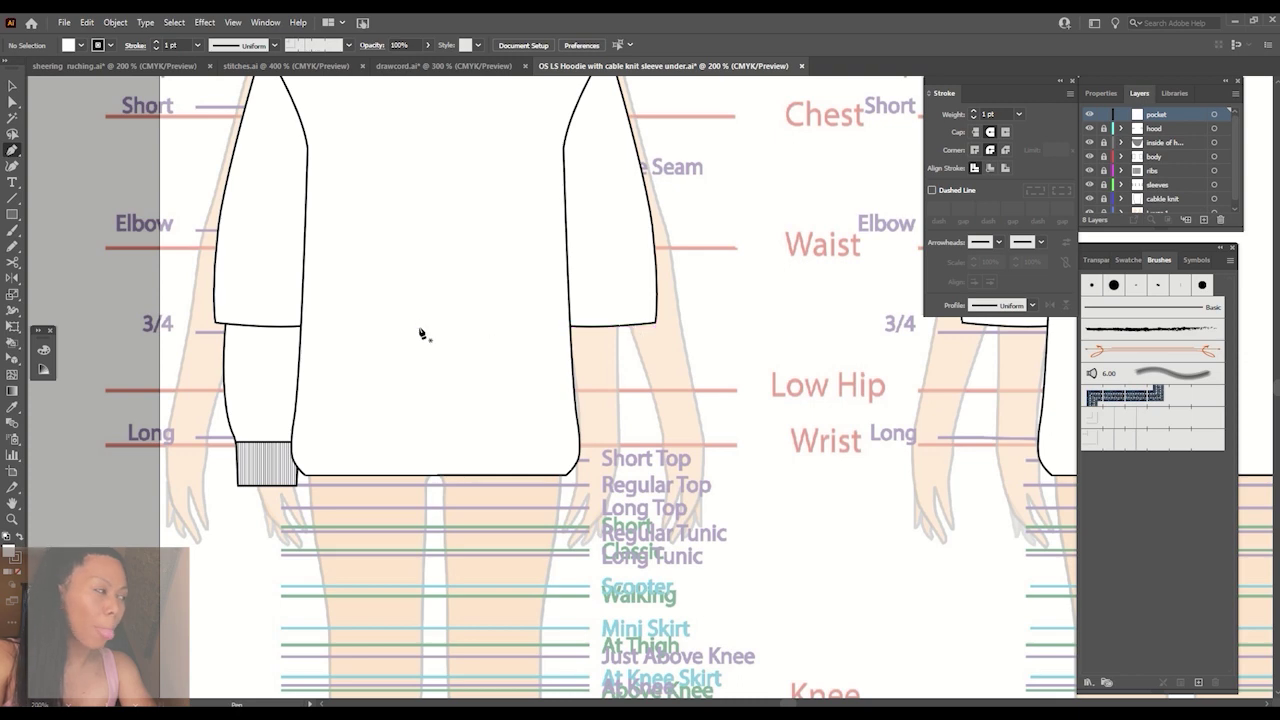
click(431, 320)
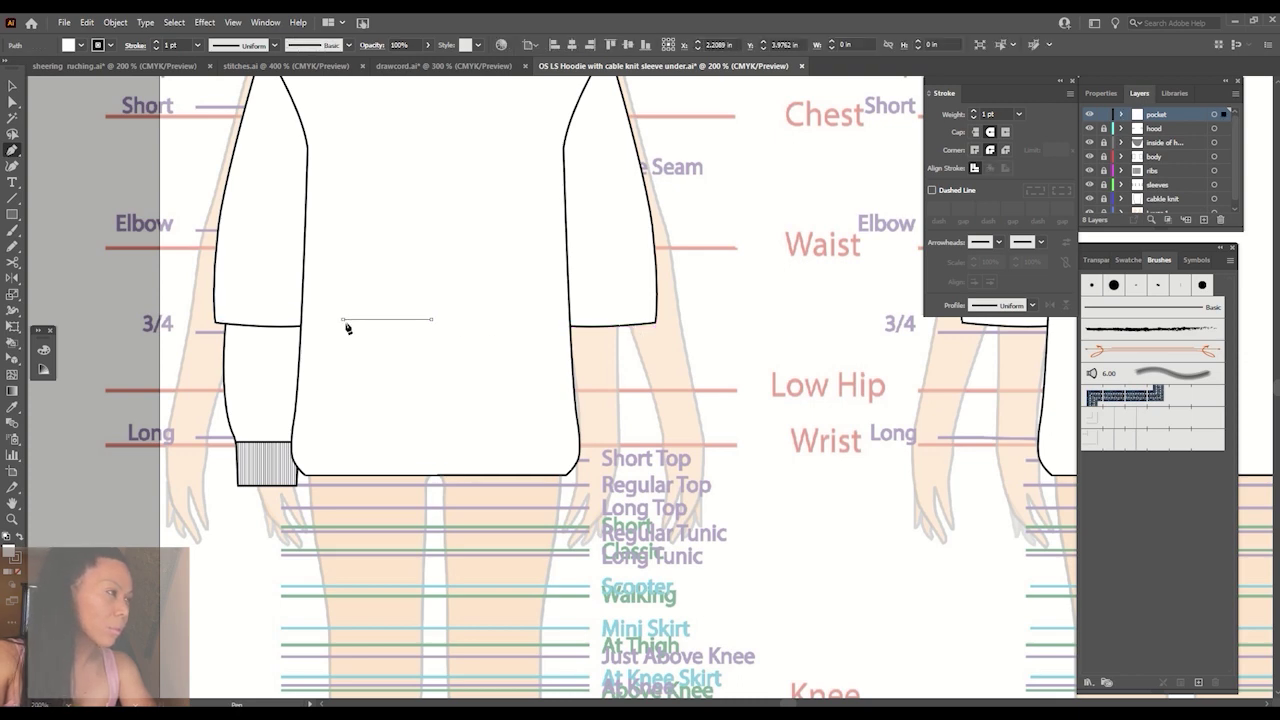
click(313, 432)
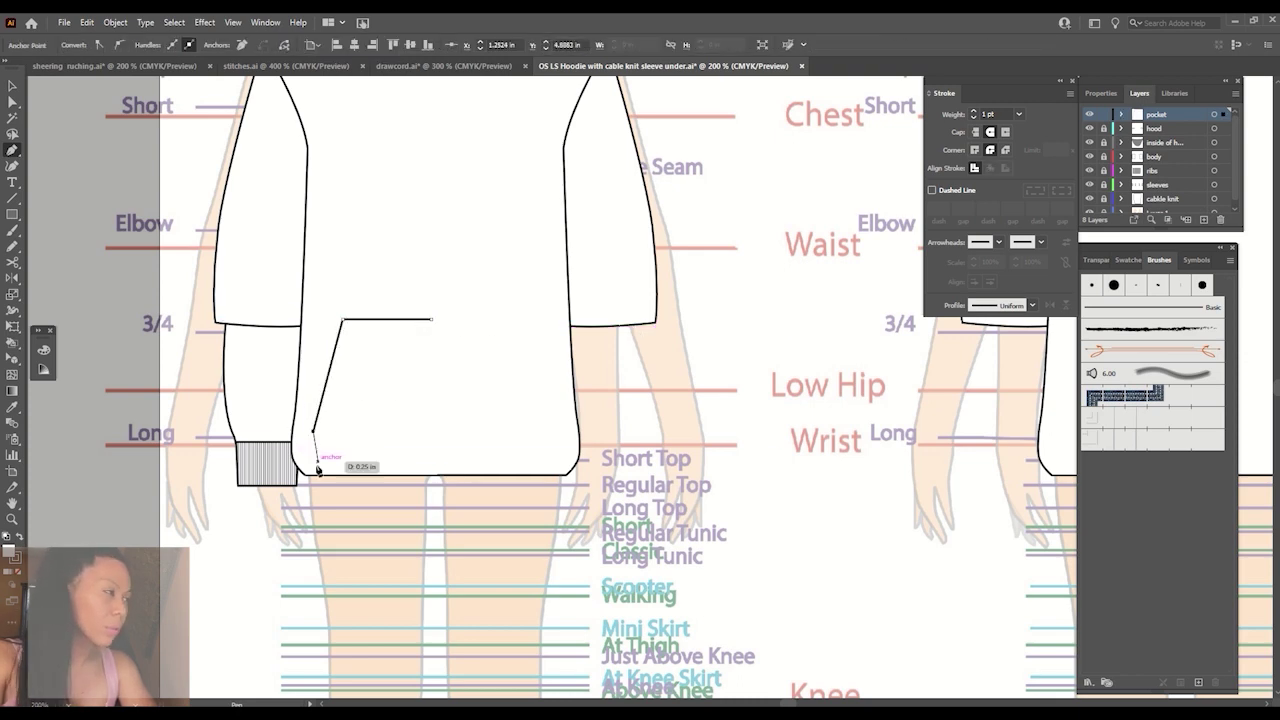
click(318, 472)
click(438, 477)
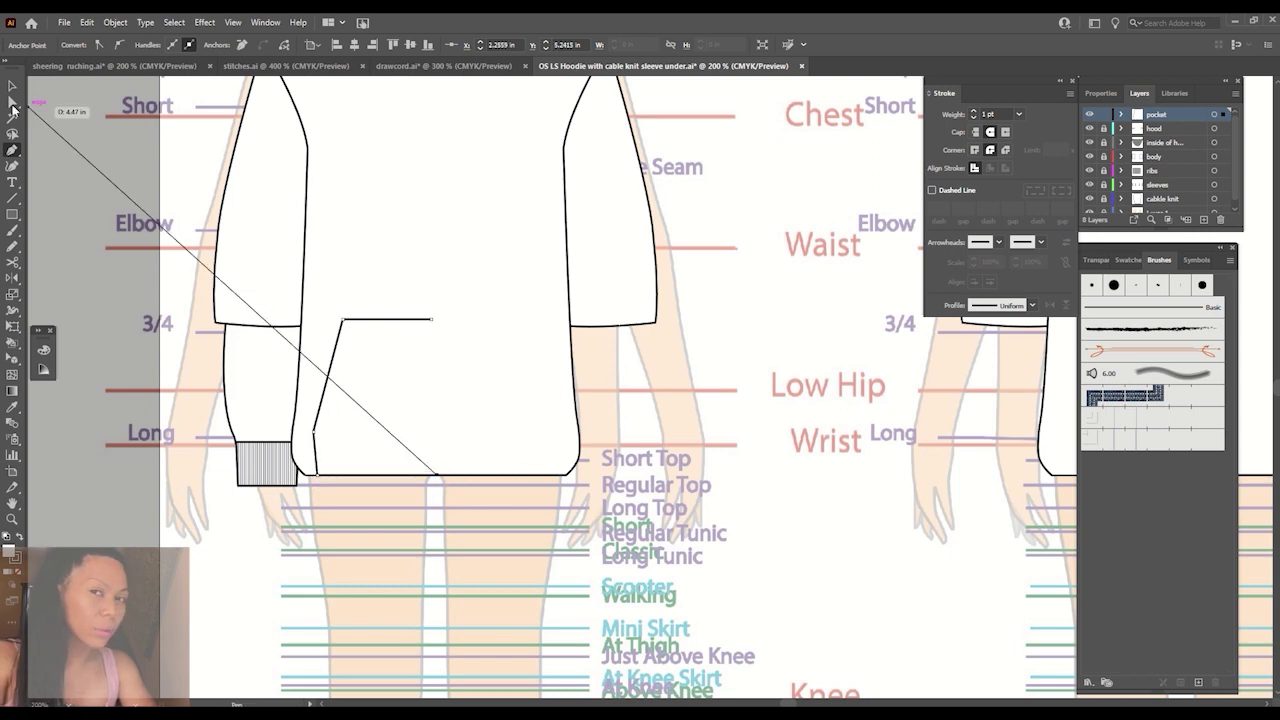
click(12, 101)
drag(344, 320, 437, 326)
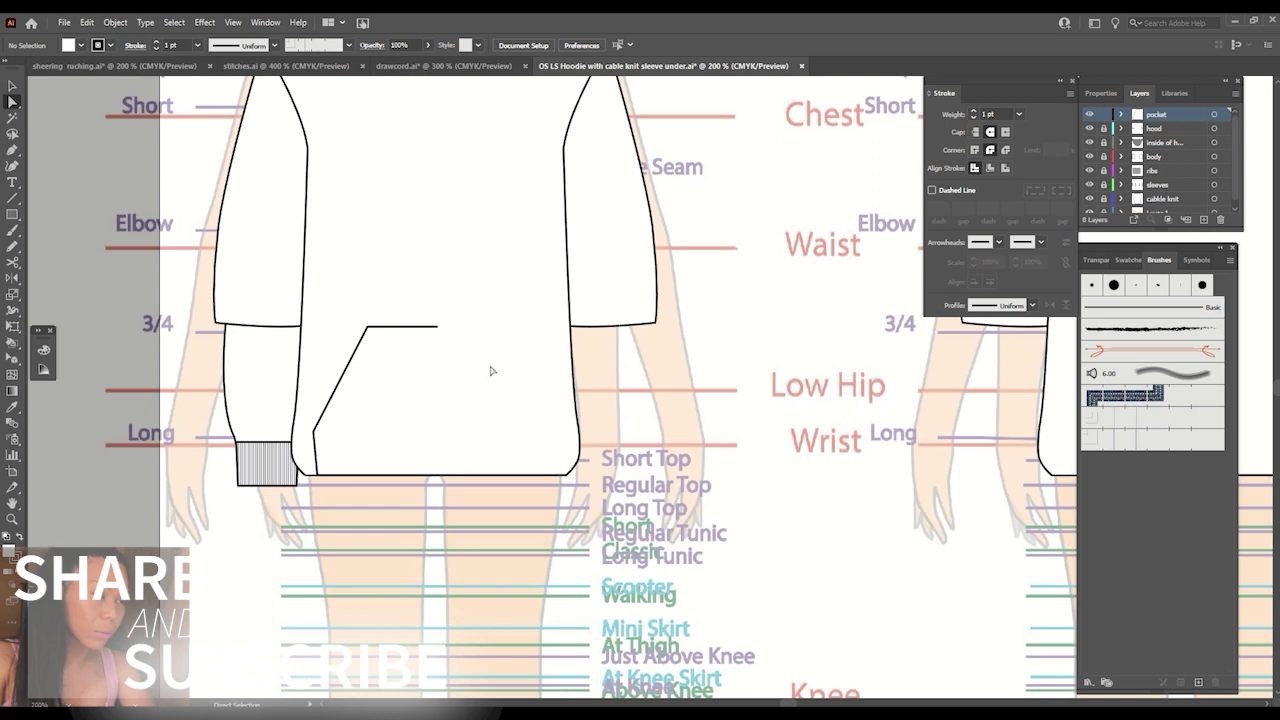
Reflect a copy of the half pocket across the centre-front axis.
click(12, 86)
click(371, 394)
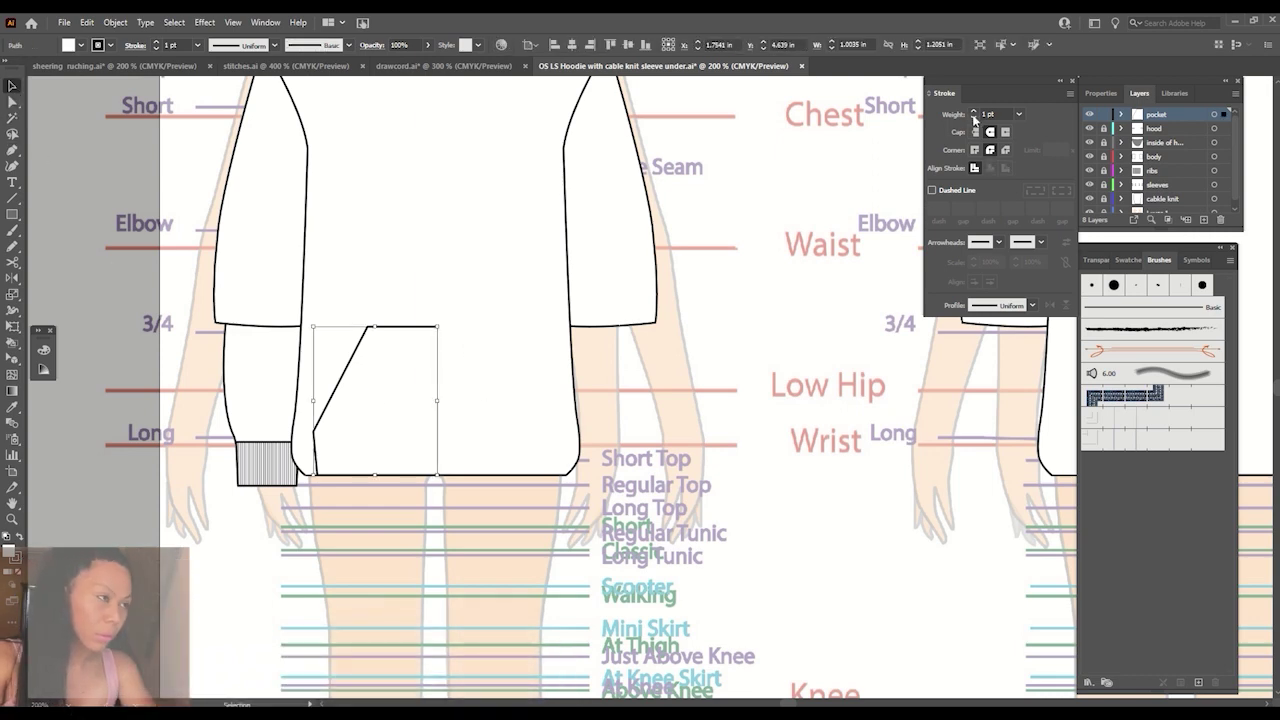
key(o)
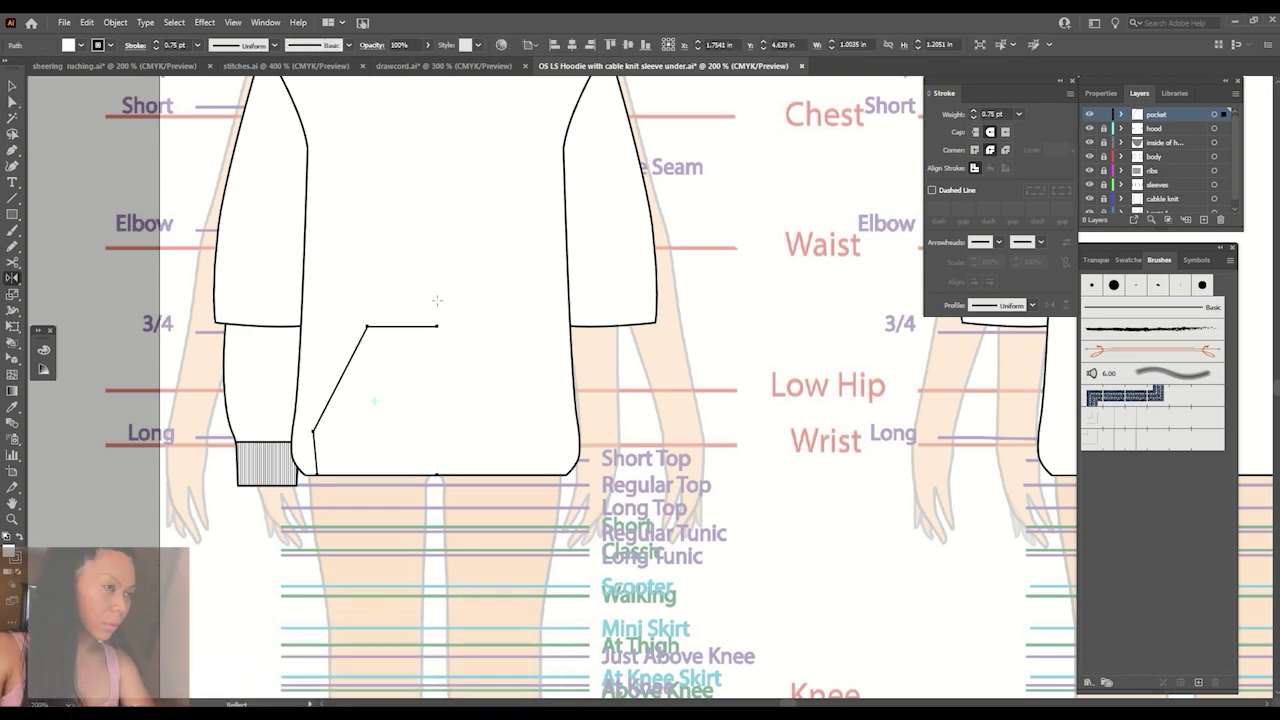
alt+click(437, 300)
click(897, 491)
Group the two pocket halves and nudge the pocket left to centre it.
click(13, 87)
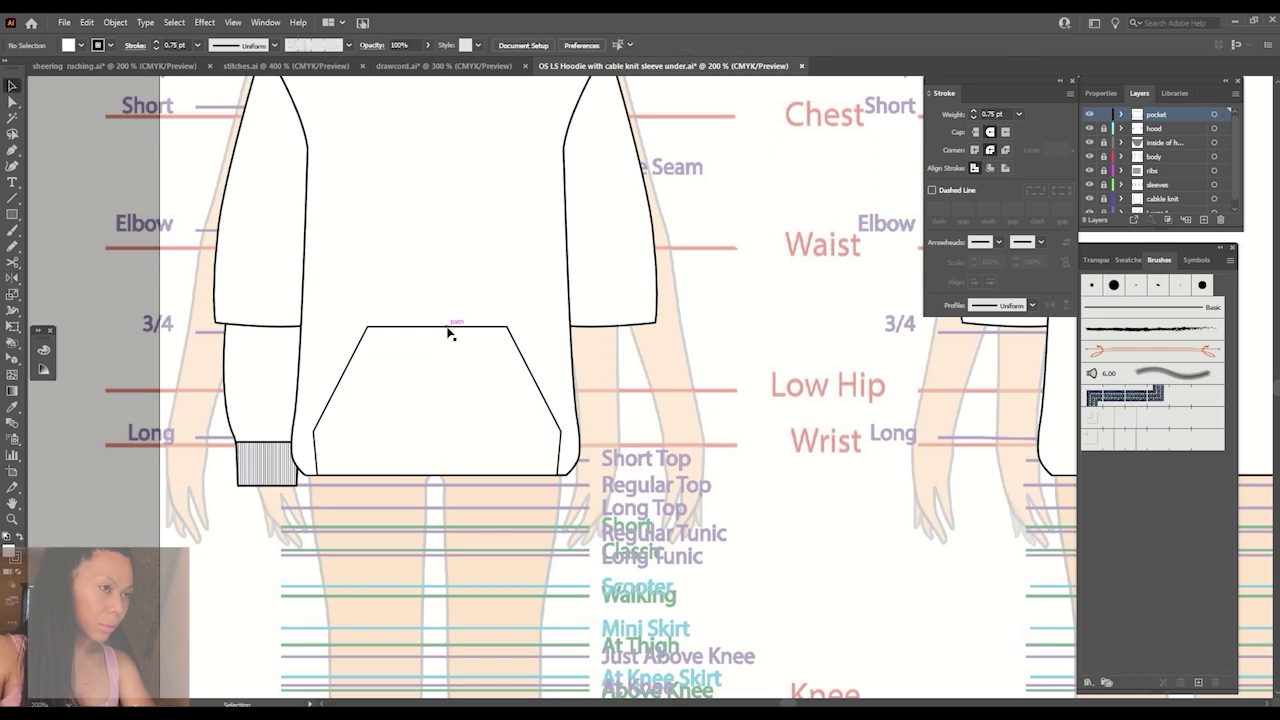
shift+click(449, 331)
right_click(447, 329)
click(476, 408)
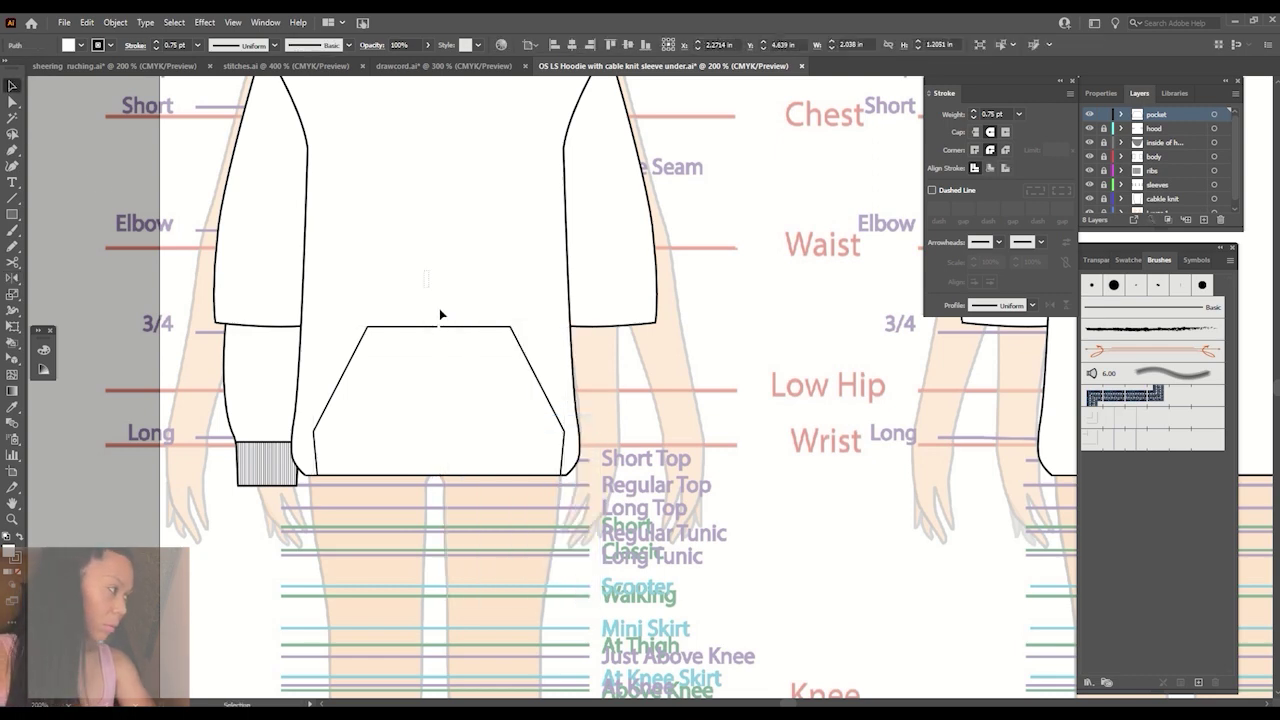
right_click(430, 328)
click(449, 269)
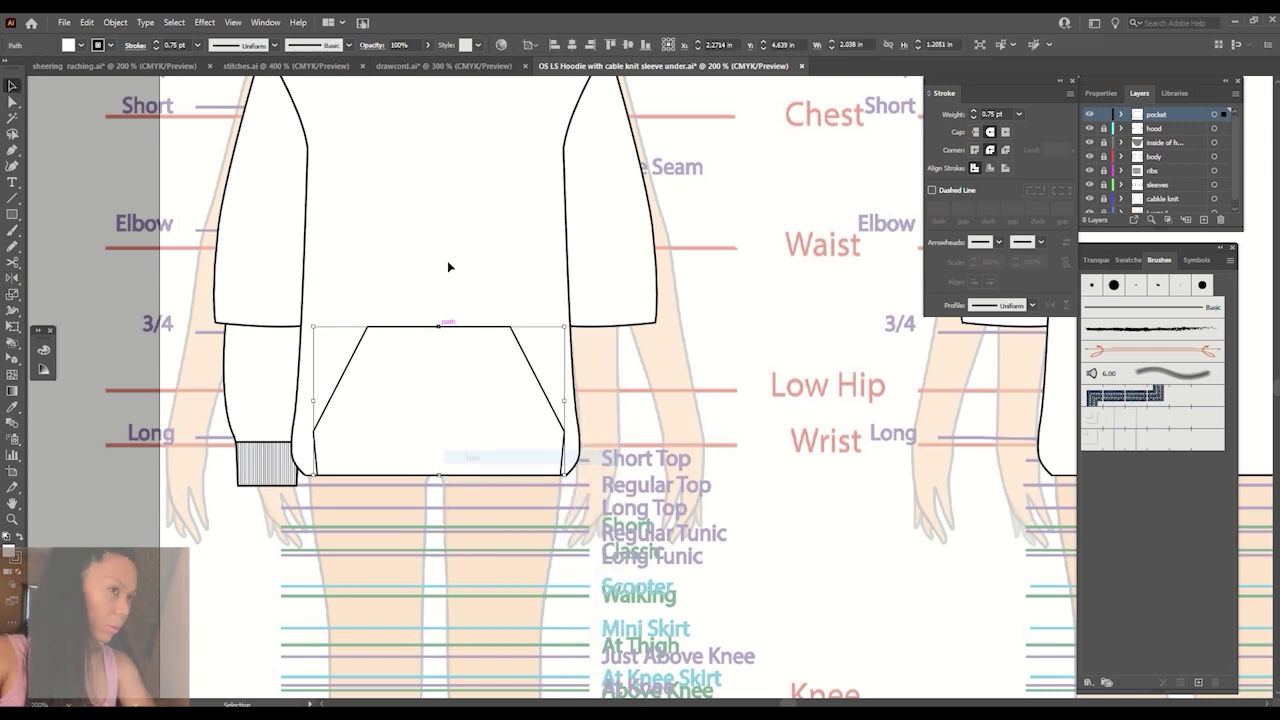
click(453, 357)
key(Left)
key(Left)
key(Left)
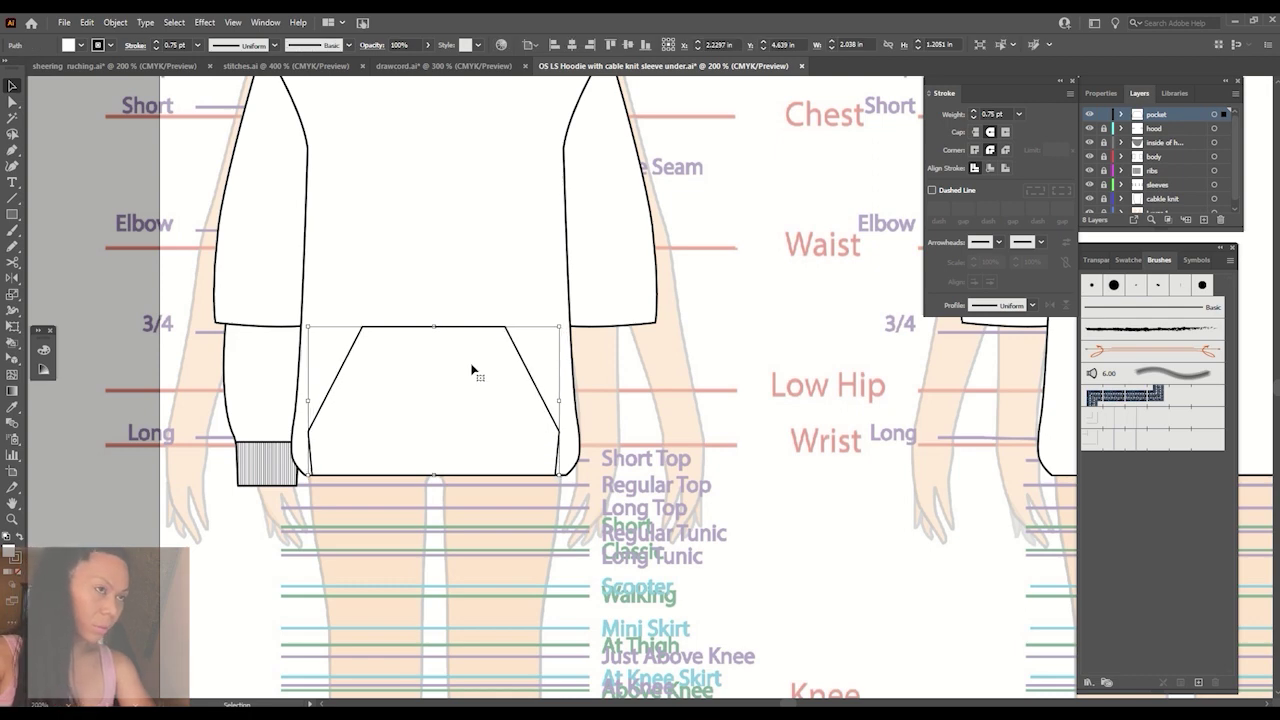
click(896, 466)
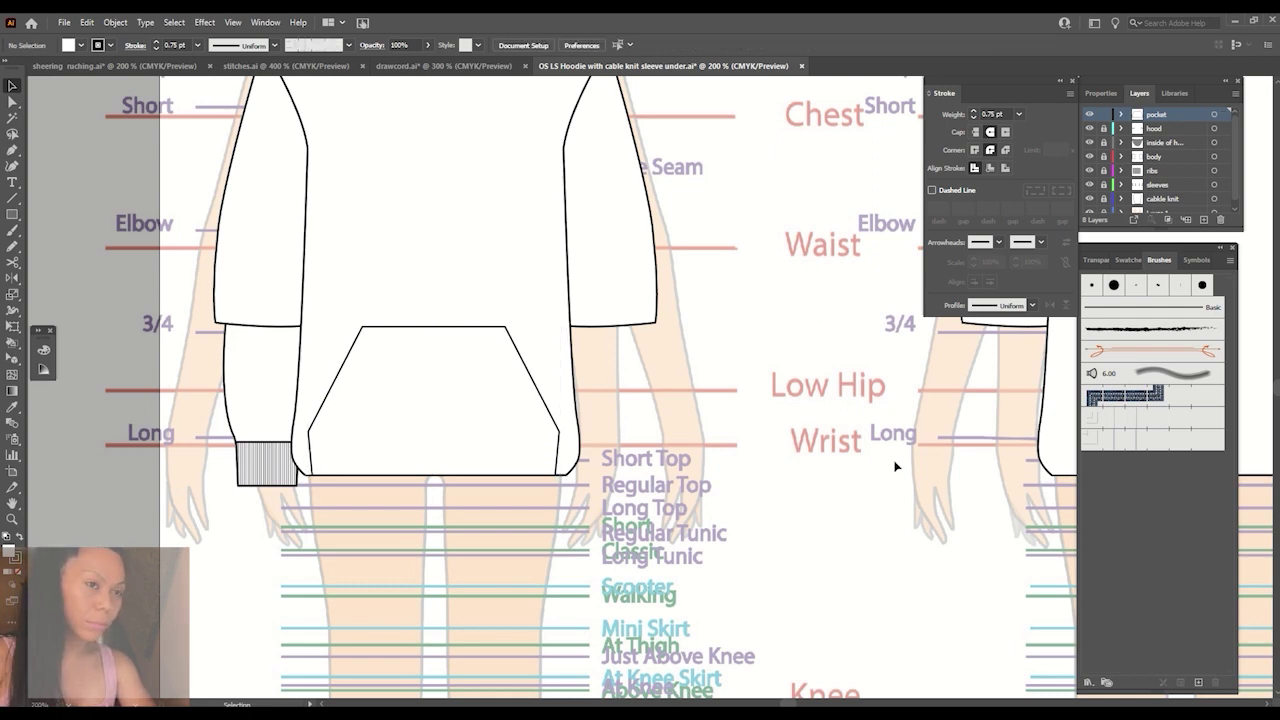
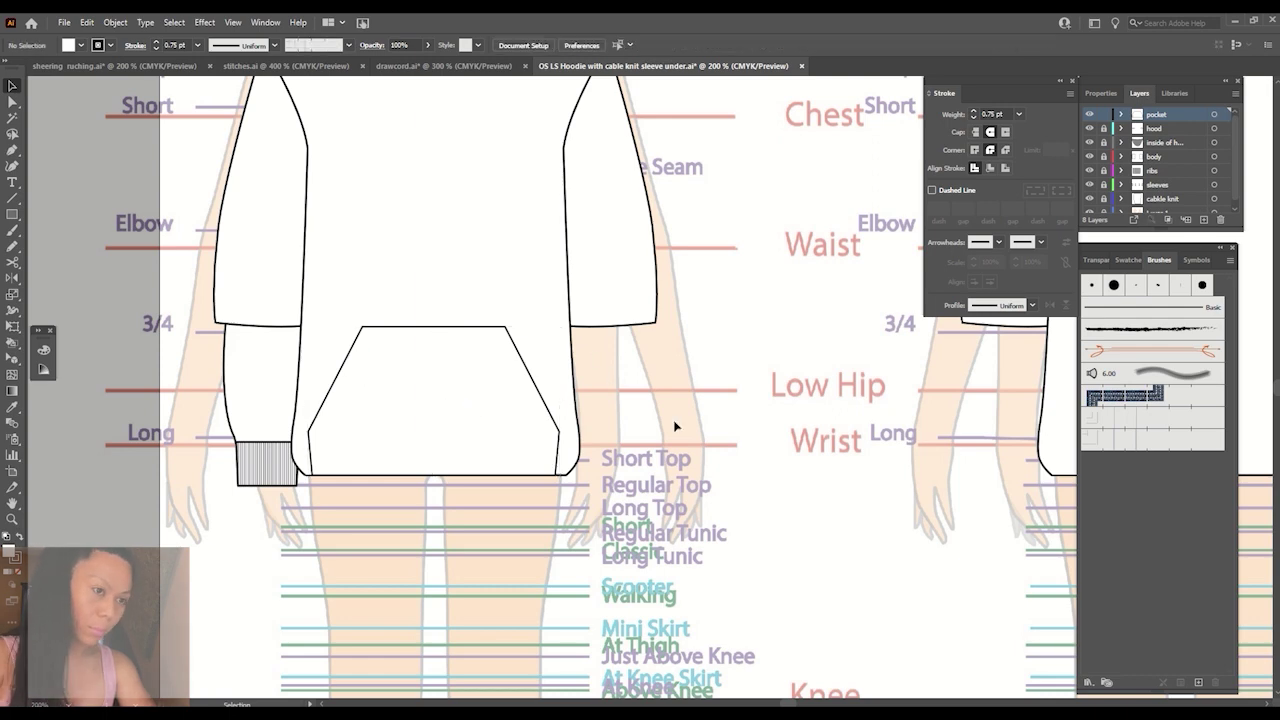
Delete the pocket's right half and curve its diagonal side with the Anchor Point tool.
key(ctrl+minus)
drag(675, 427, 500, 330)
key(Delete)
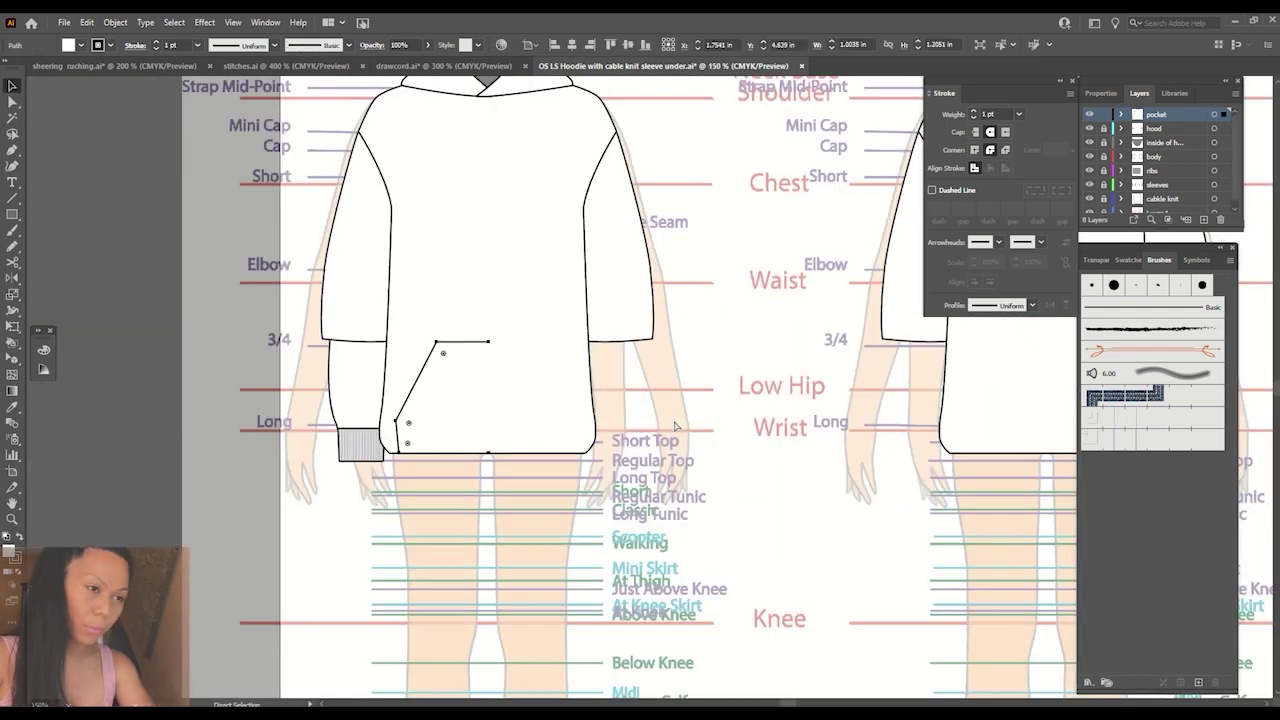
key(shift+c)
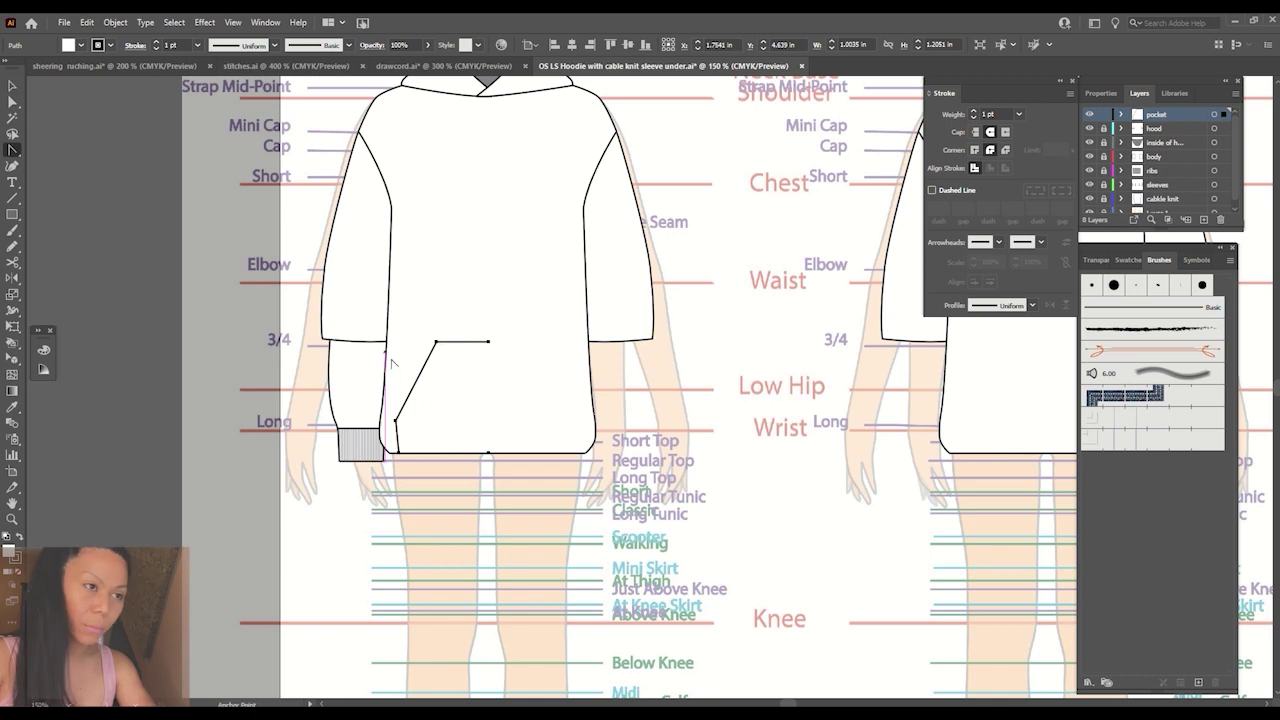
drag(417, 381, 427, 385)
key(ctrl+shift+a)
key(v)
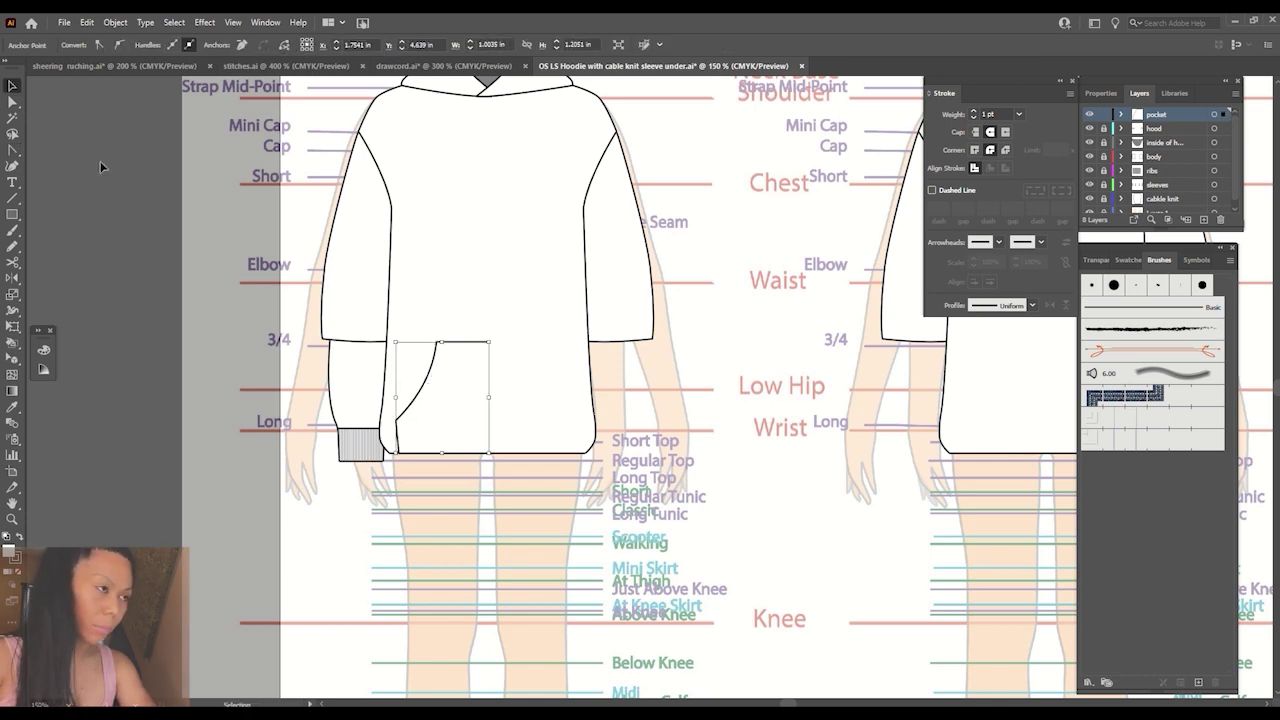
Reflect a copy of the curved half pocket to form the other side.
click(478, 453)
key(shift+w)
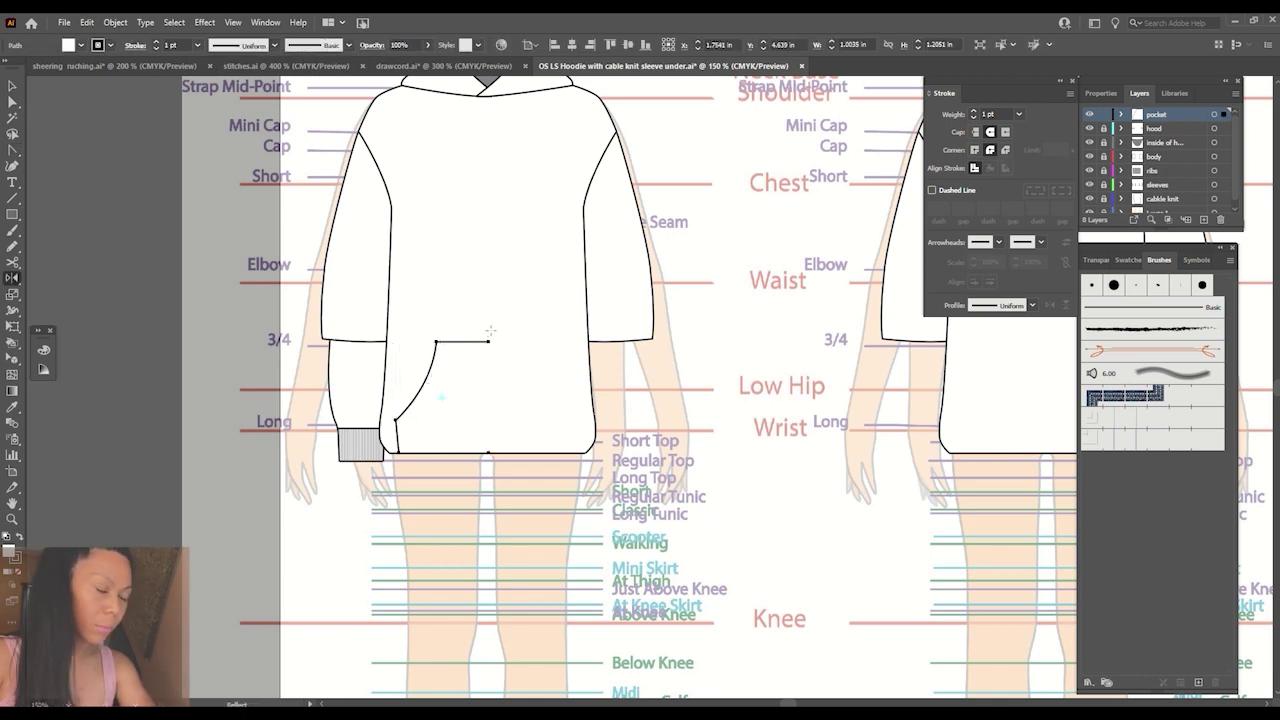
alt+click(490, 337)
click(894, 491)
key(ctrl+shift+a)
key(v)
scroll(457, 251, up, 5)
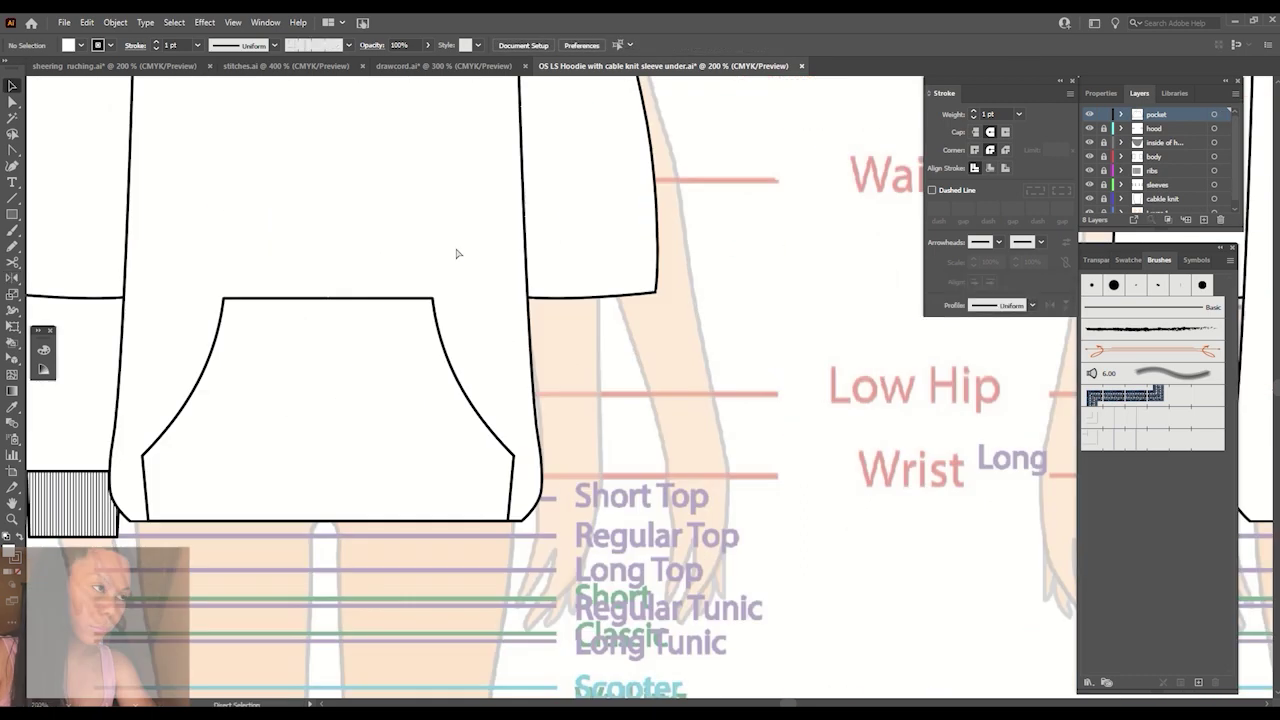
Align the two pocket halves and join their open ends into one path.
drag(366, 286, 357, 271)
drag(294, 200, 340, 290)
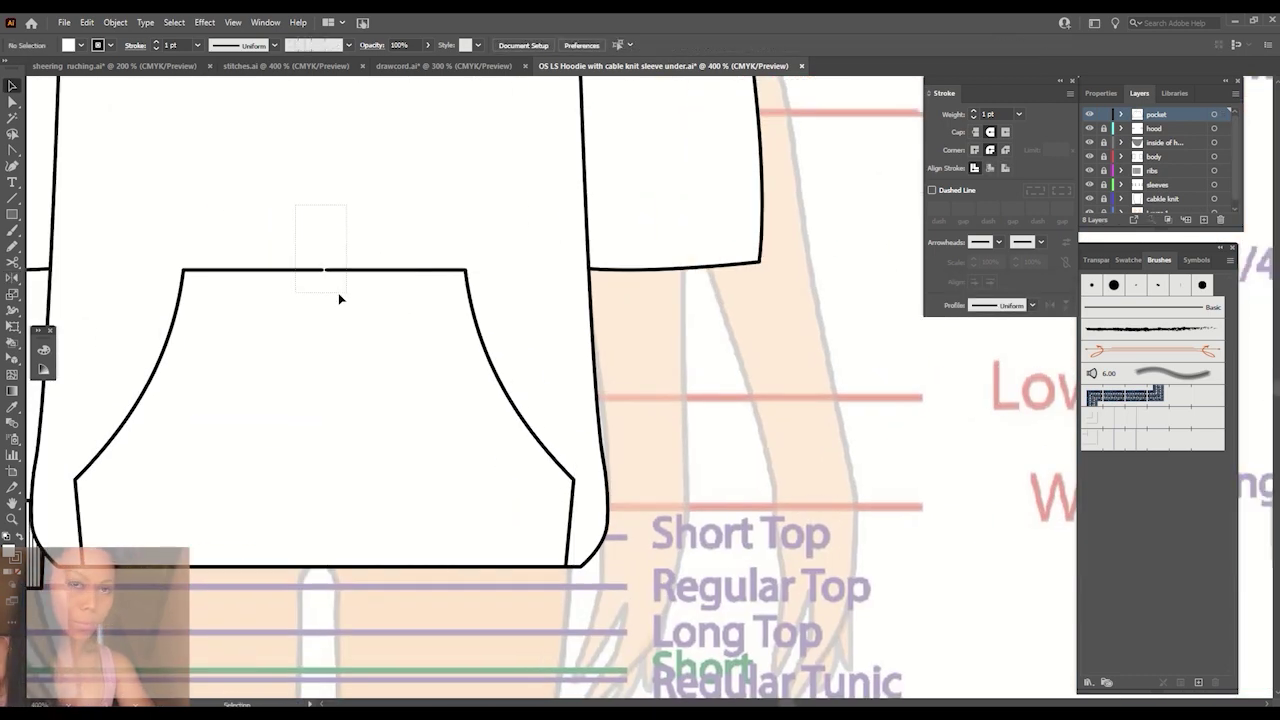
right_click(340, 269)
click(368, 364)
right_click(343, 272)
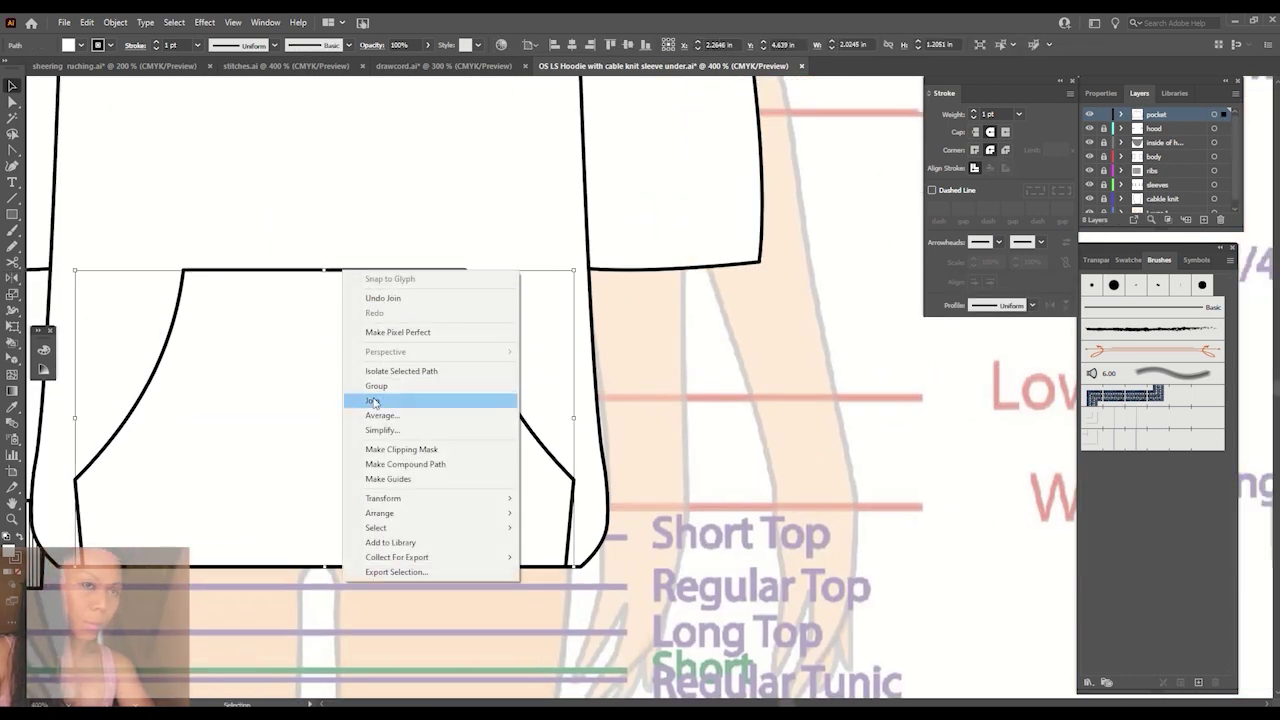
click(370, 401)
Move the joined pocket so it sits centred on the hoodie body.
click(643, 428)
drag(511, 400, 460, 298)
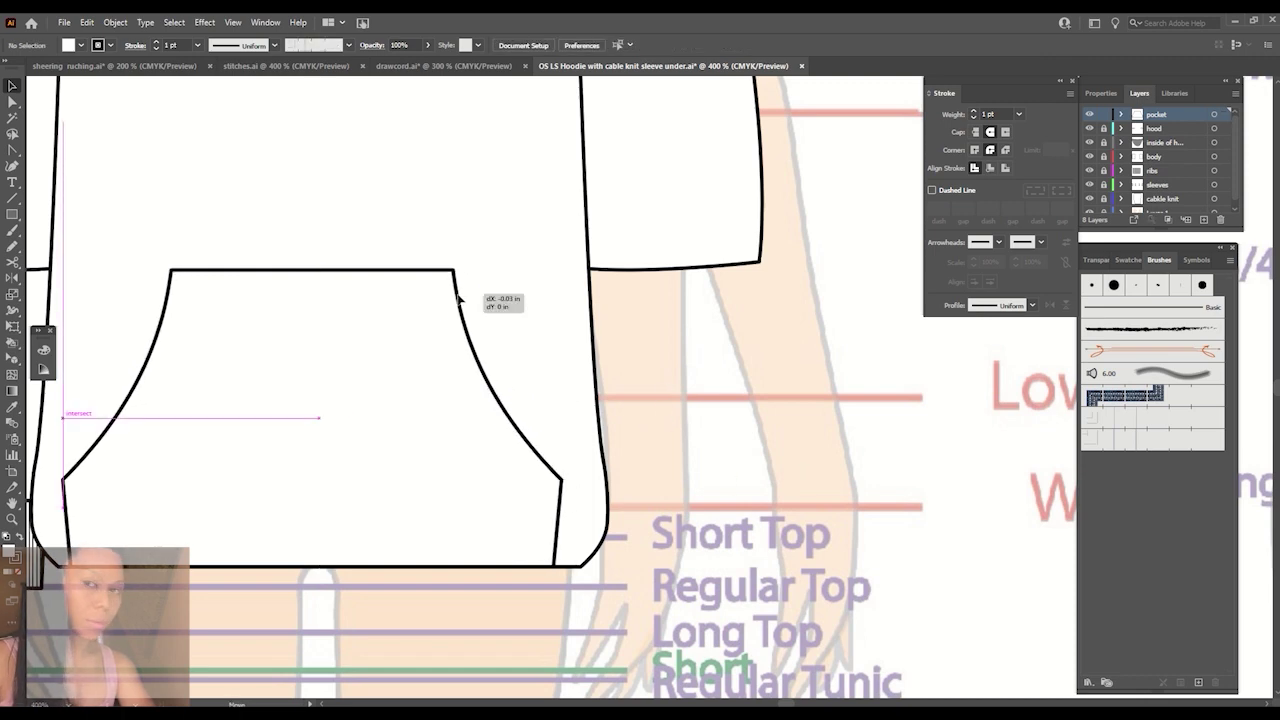
drag(460, 298, 464, 298)
click(633, 395)
scroll(633, 395, down, 2)
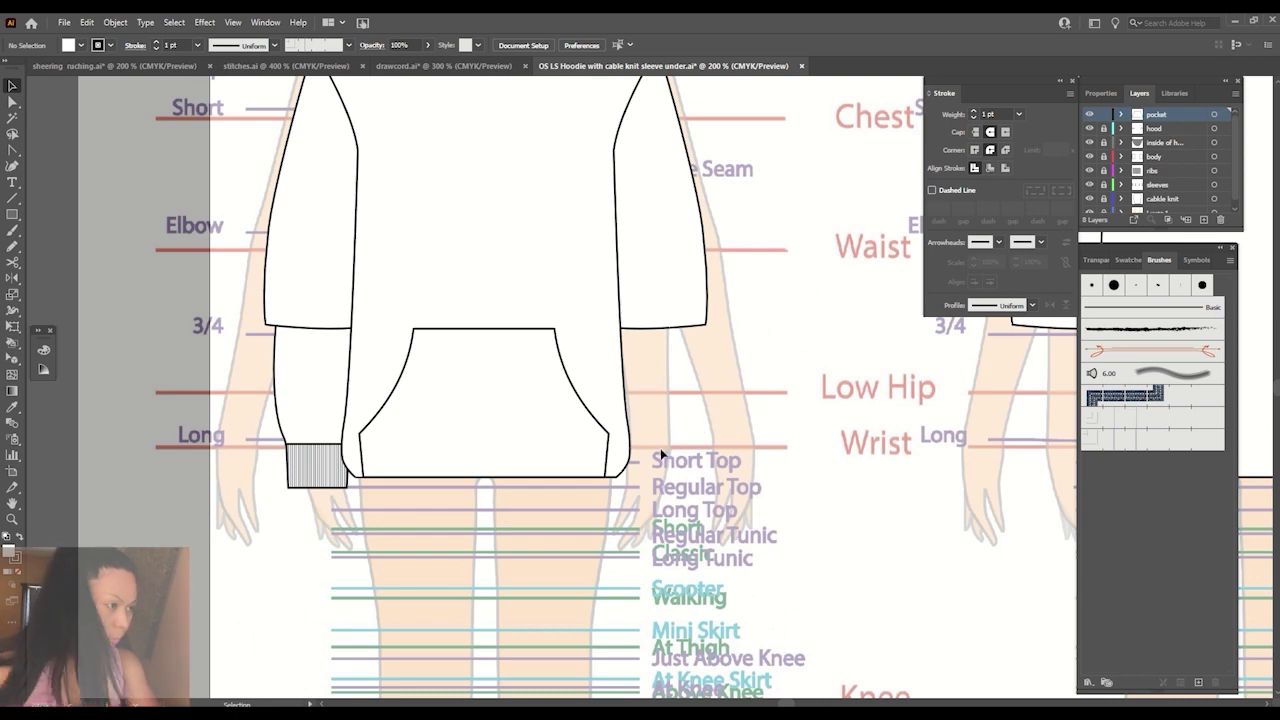
scroll(660, 448, down, 1)
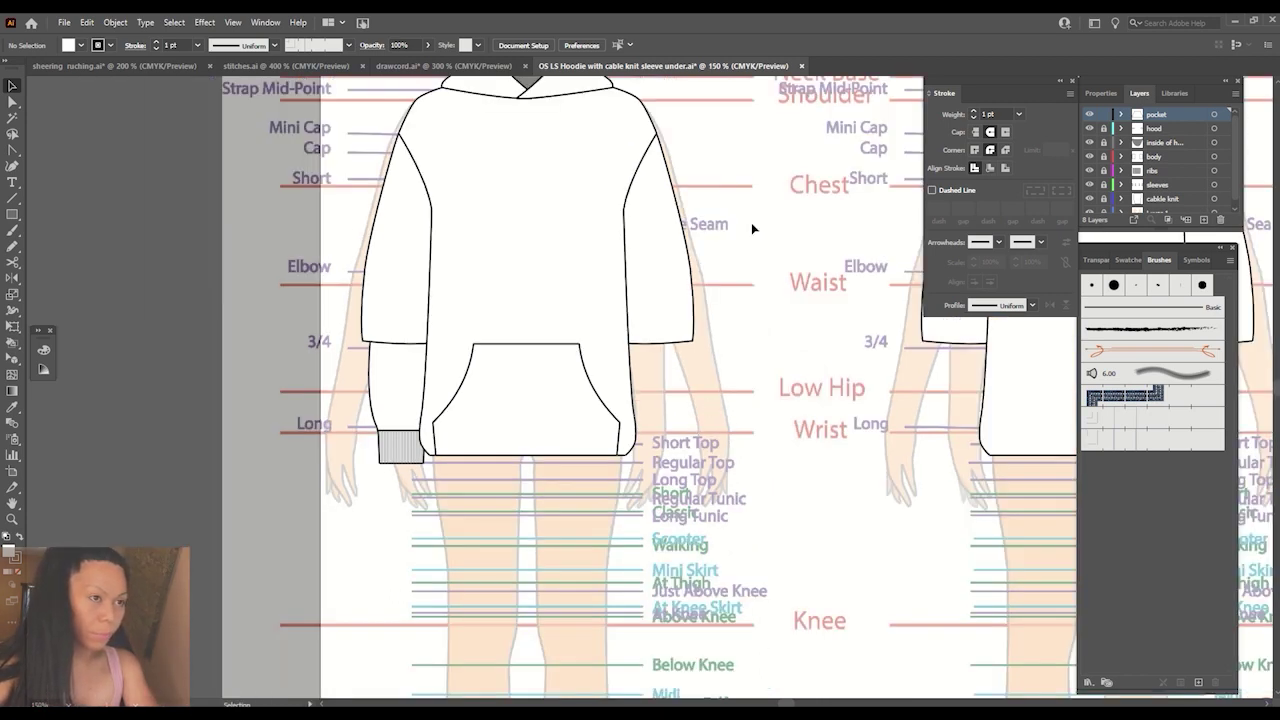
scroll(668, 366, down, 1)
scroll(553, 472, right, 1)
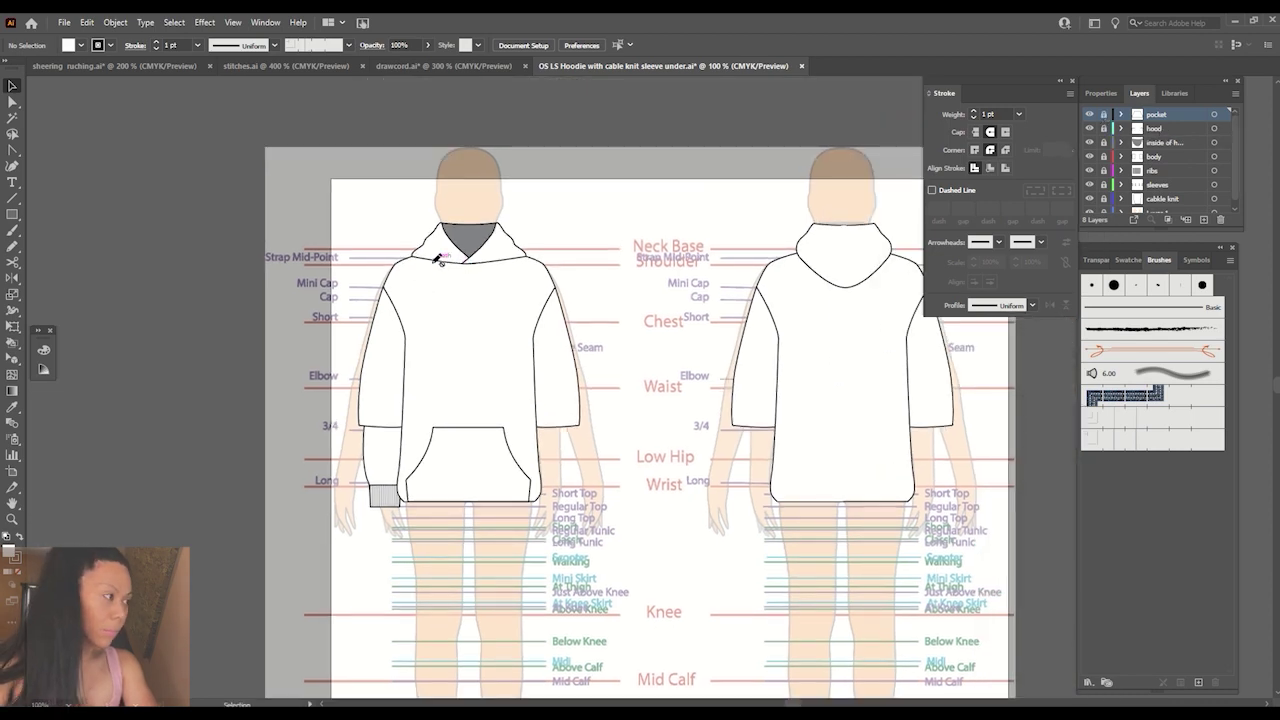
Create a 'cord' layer at the top of the stack and zoom in on the neckline.
click(1203, 221)
text(cord)
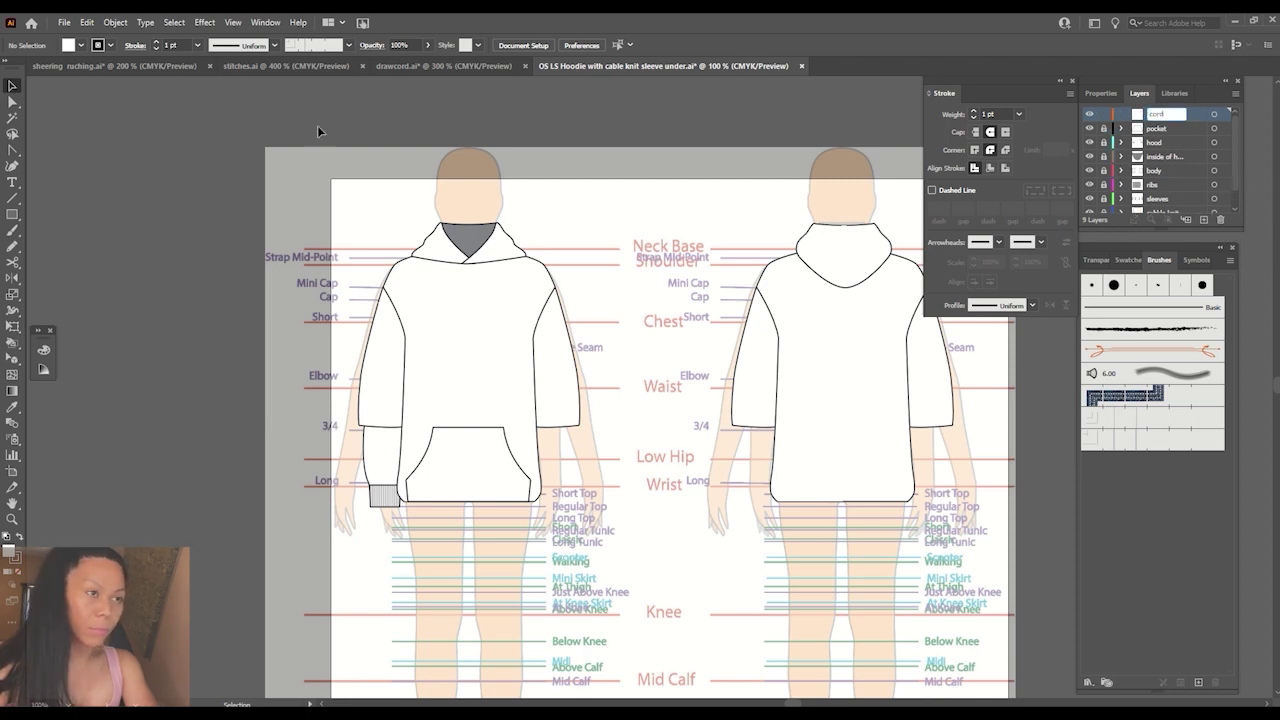
key(Return)
scroll(174, 140, up, 3)
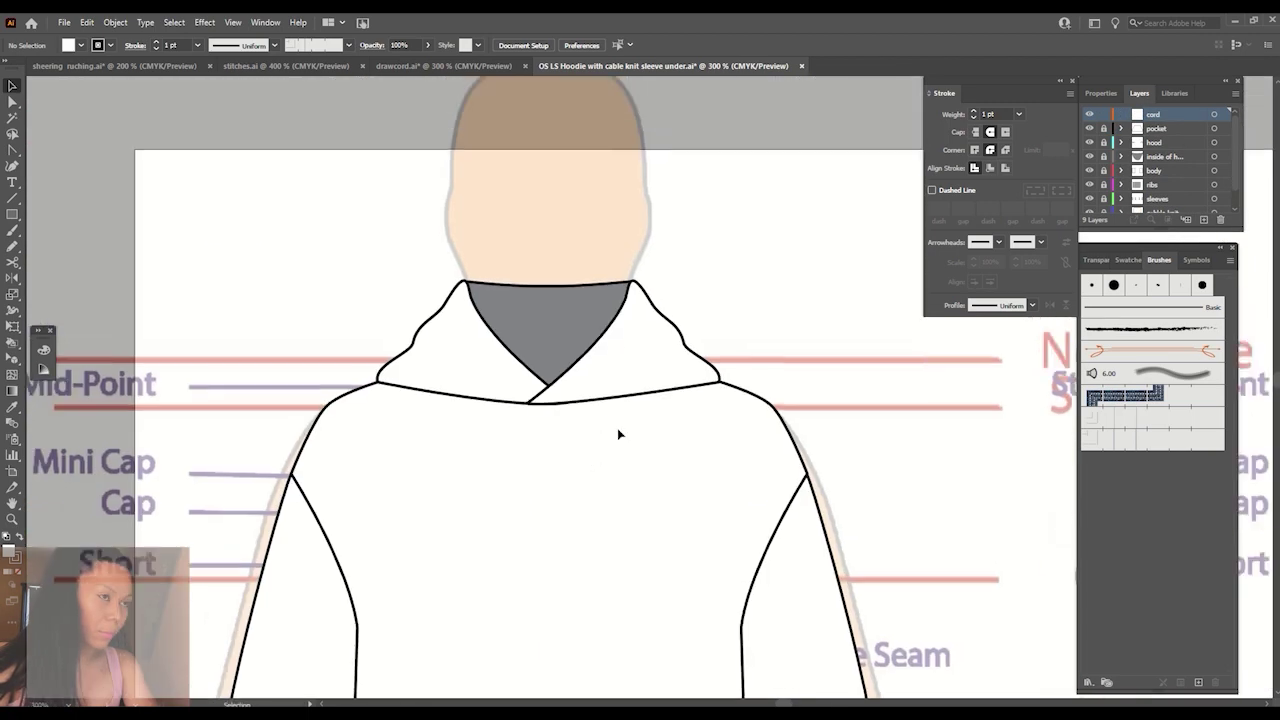
drag(13, 215, 50, 243)
key(ctrl+equal)
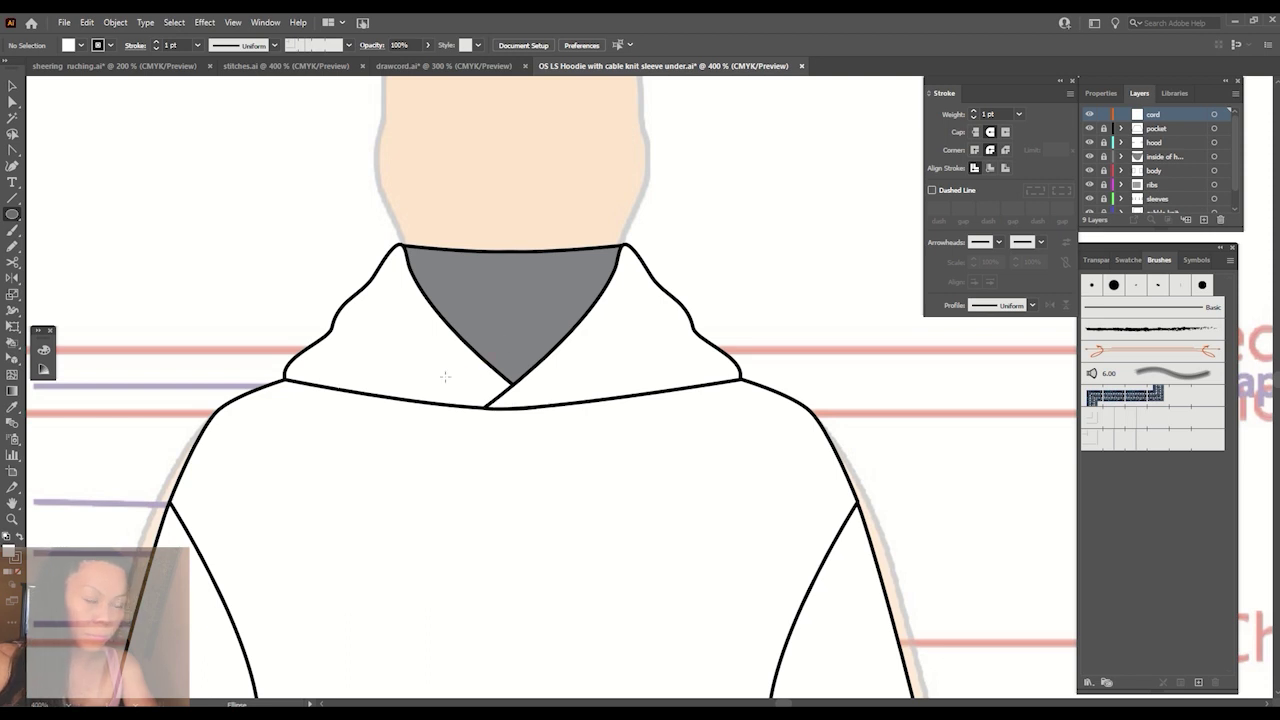
Draw a small circle at the left neckline and remove its fill.
drag(482, 370, 498, 386)
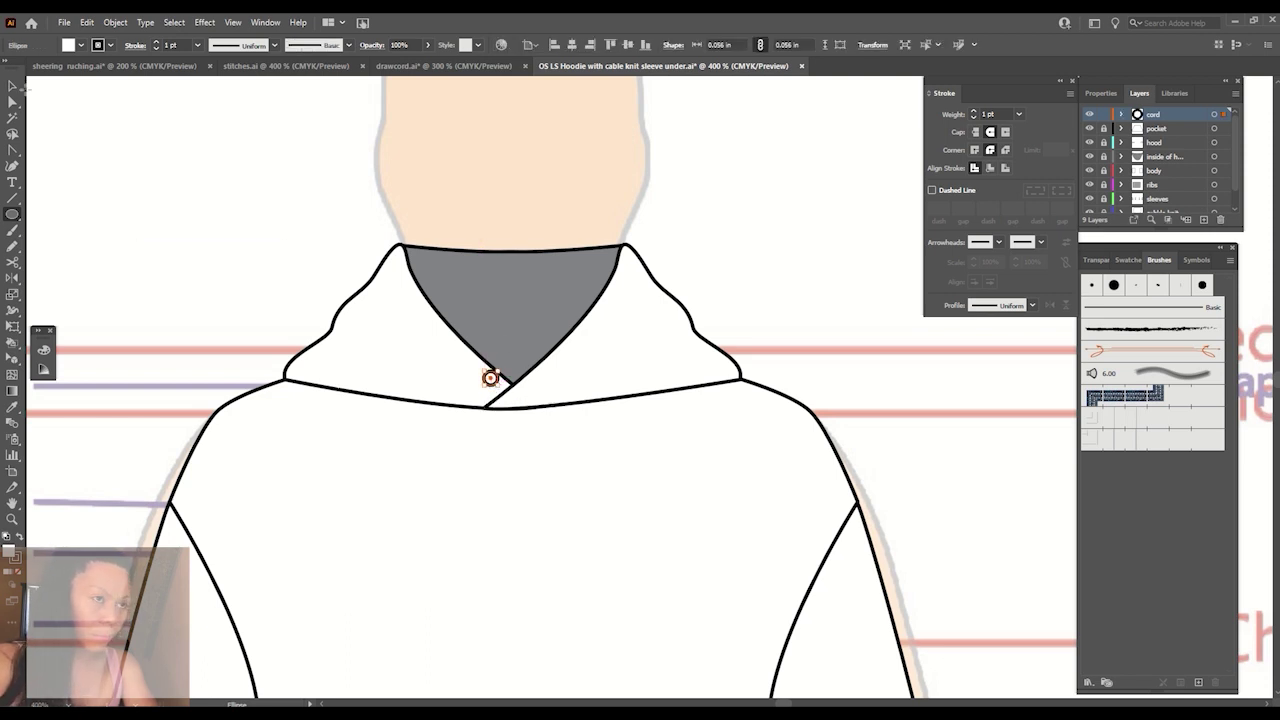
key(v)
click(551, 374)
key(ctrl+plus)
key(ctrl+plus)
click(313, 374)
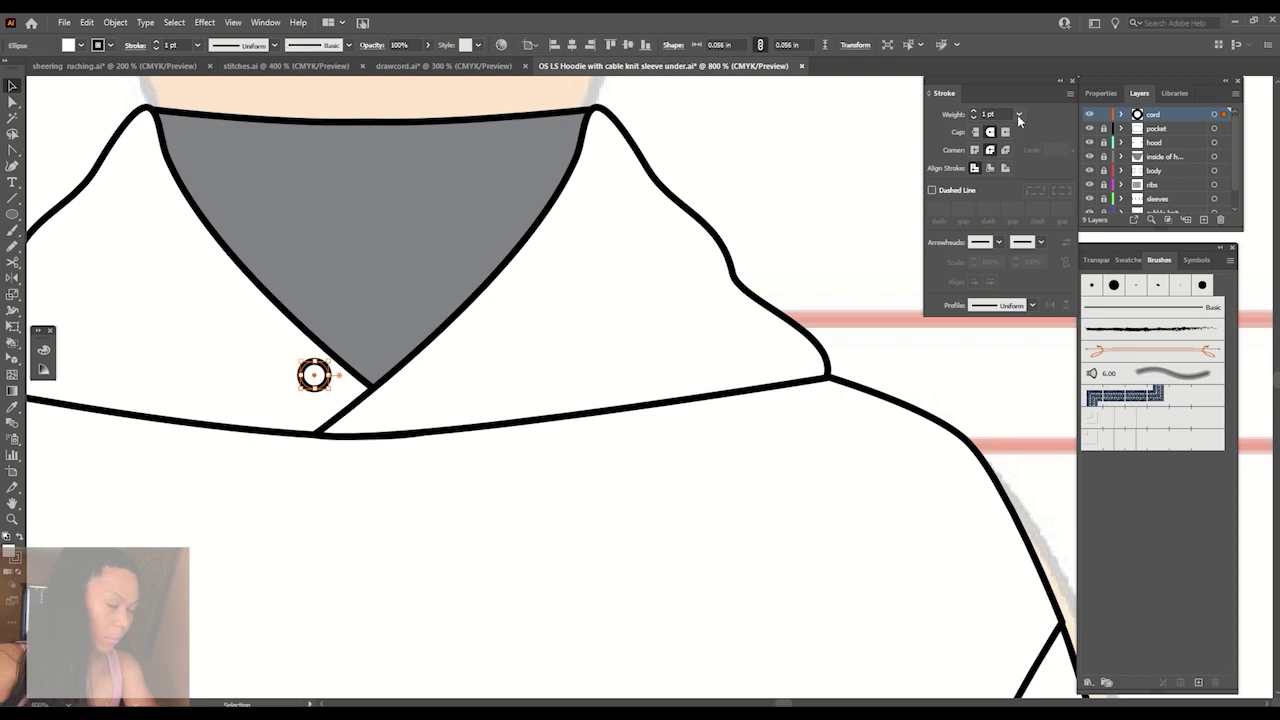
click(159, 281)
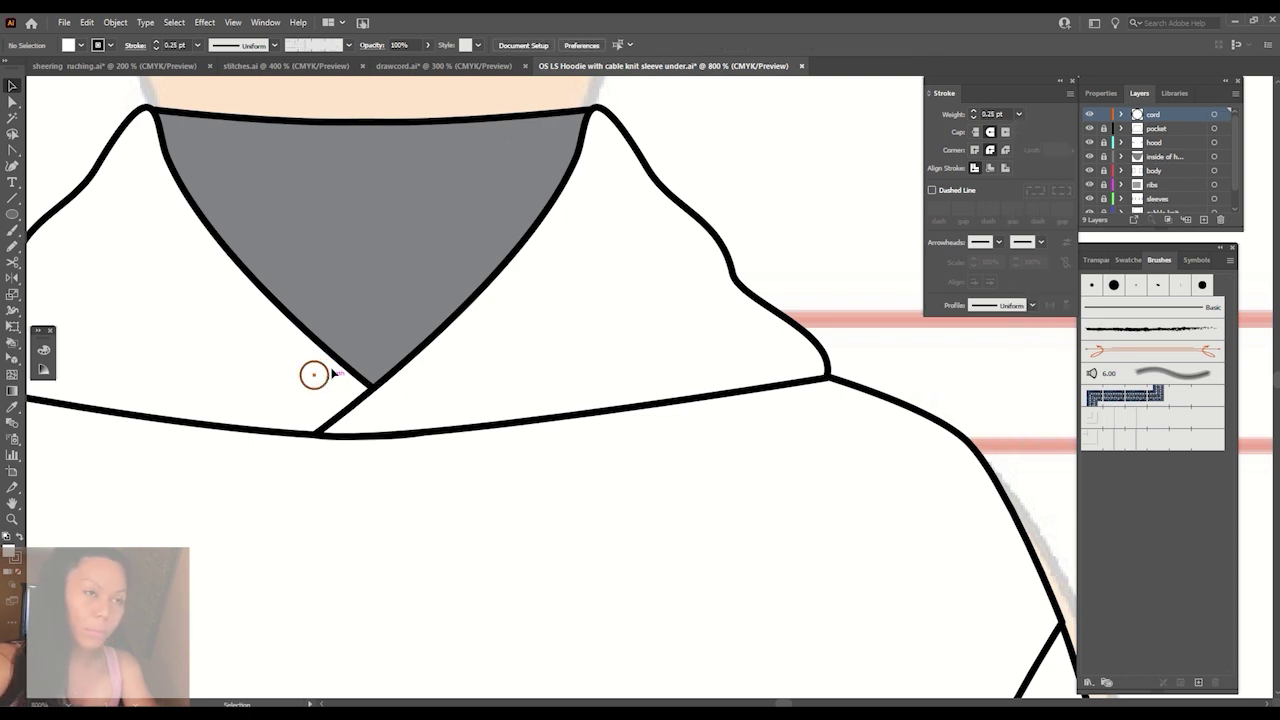
drag(333, 373, 329, 369)
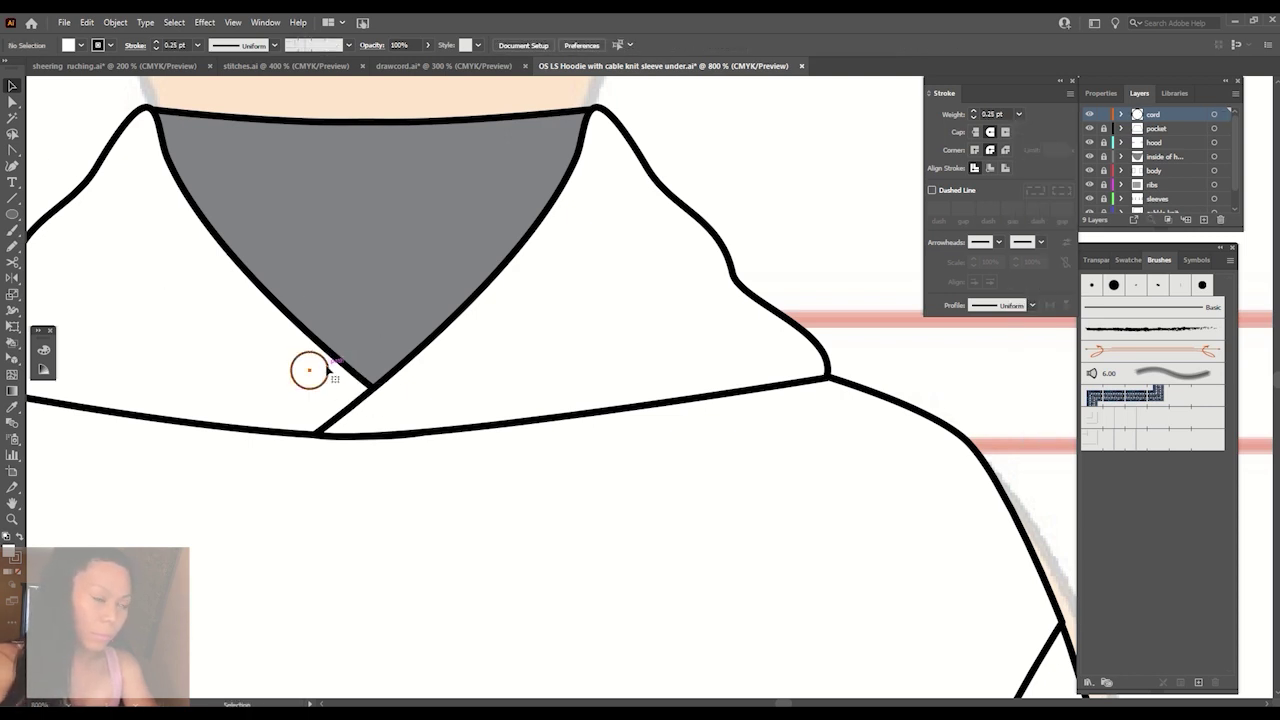
click(80, 45)
click(10, 64)
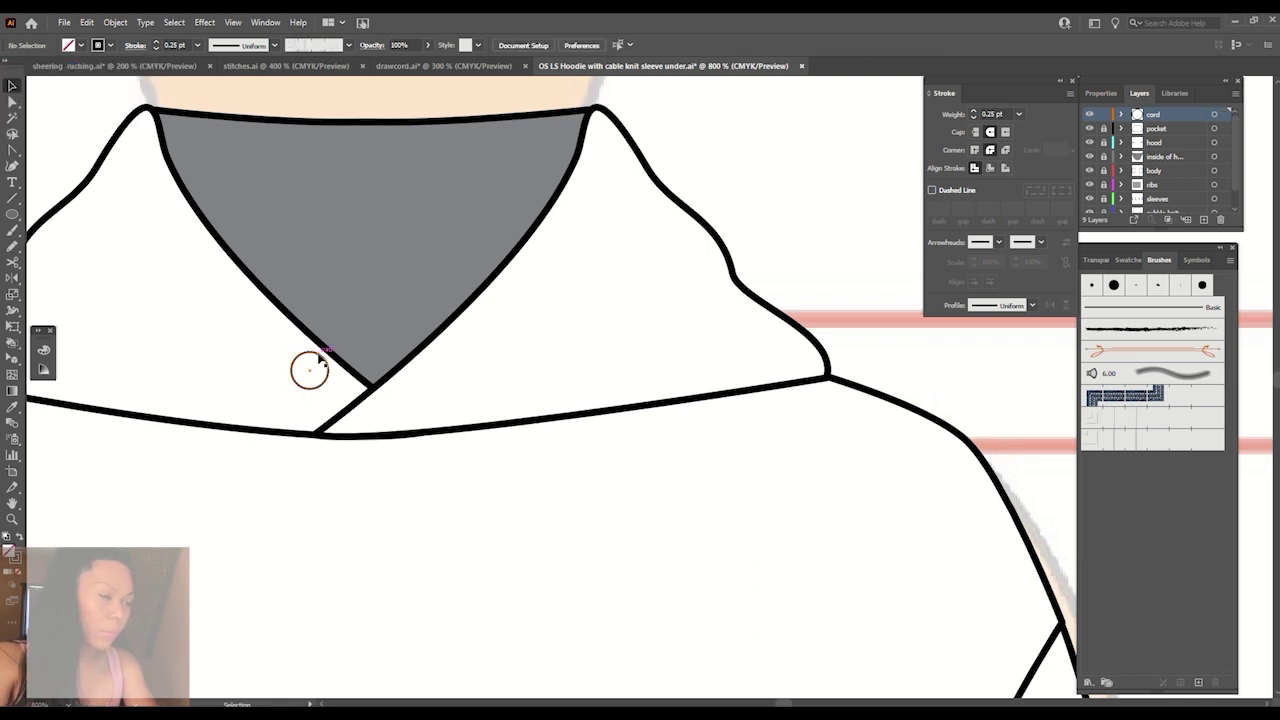
drag(318, 358, 306, 378)
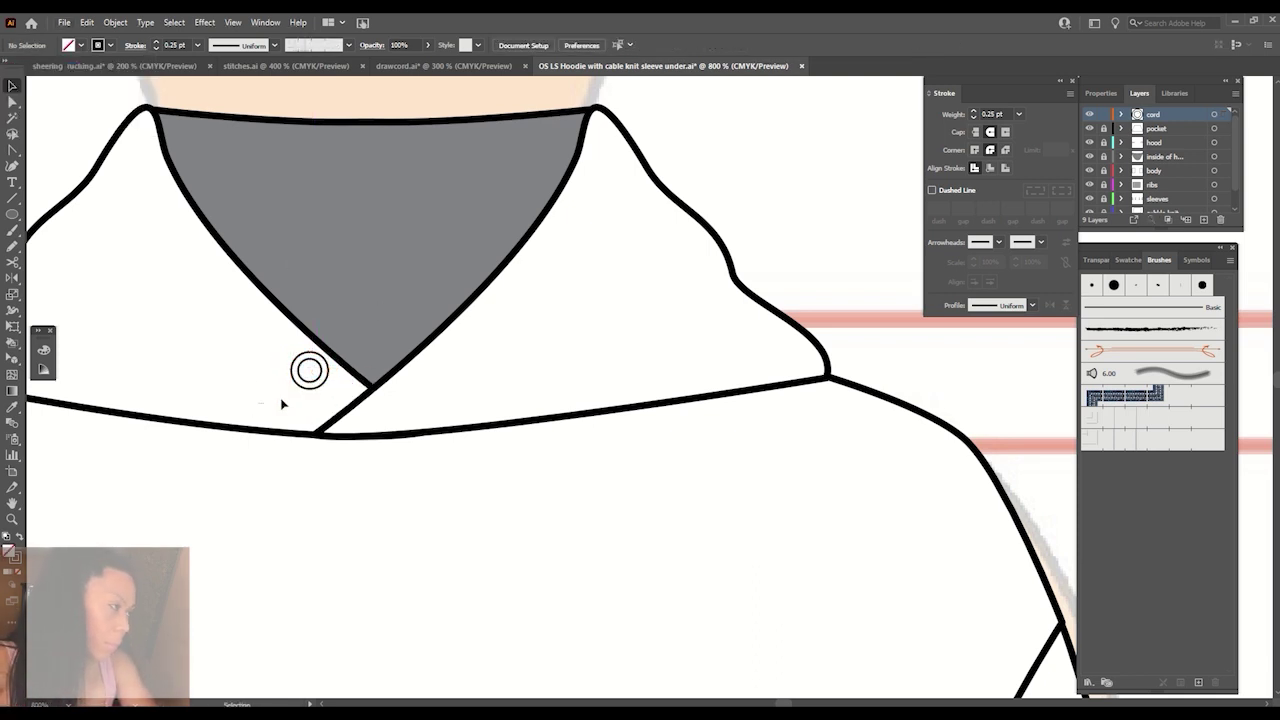
Add a concentric circle and merge both circles with Pathfinder into an eyelet.
drag(260, 404, 332, 350)
click(265, 22)
click(360, 495)
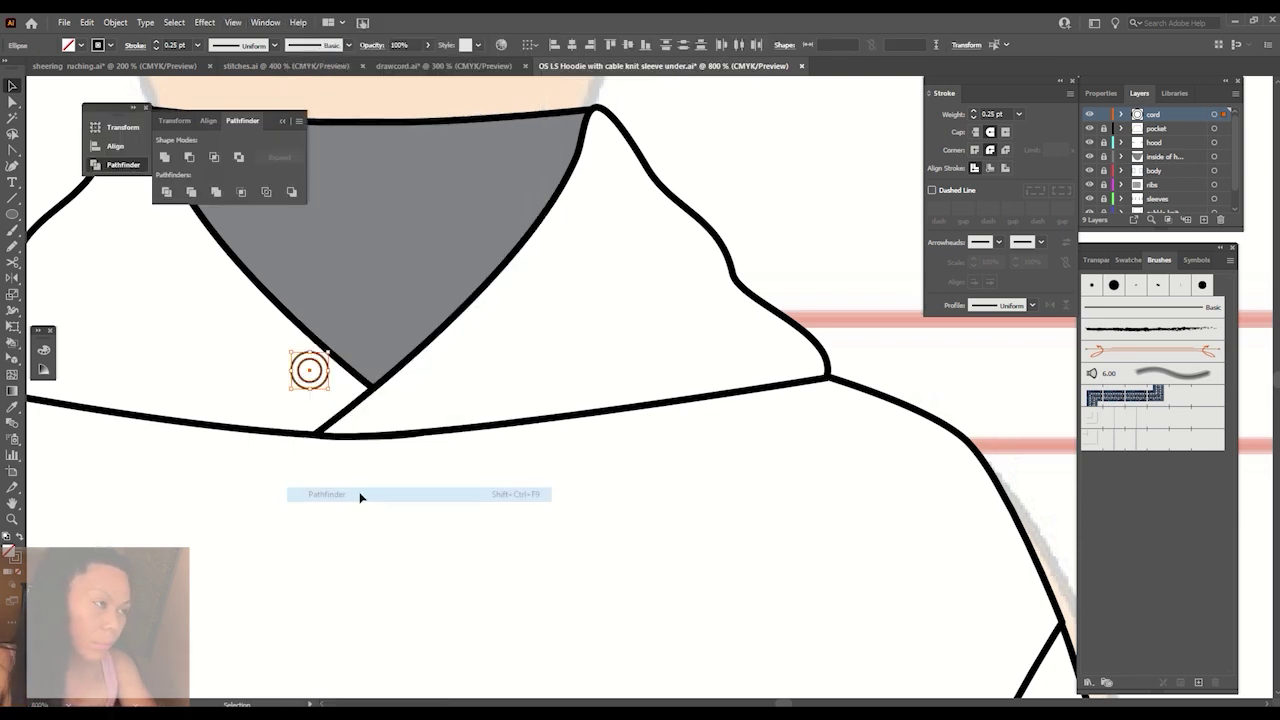
click(164, 157)
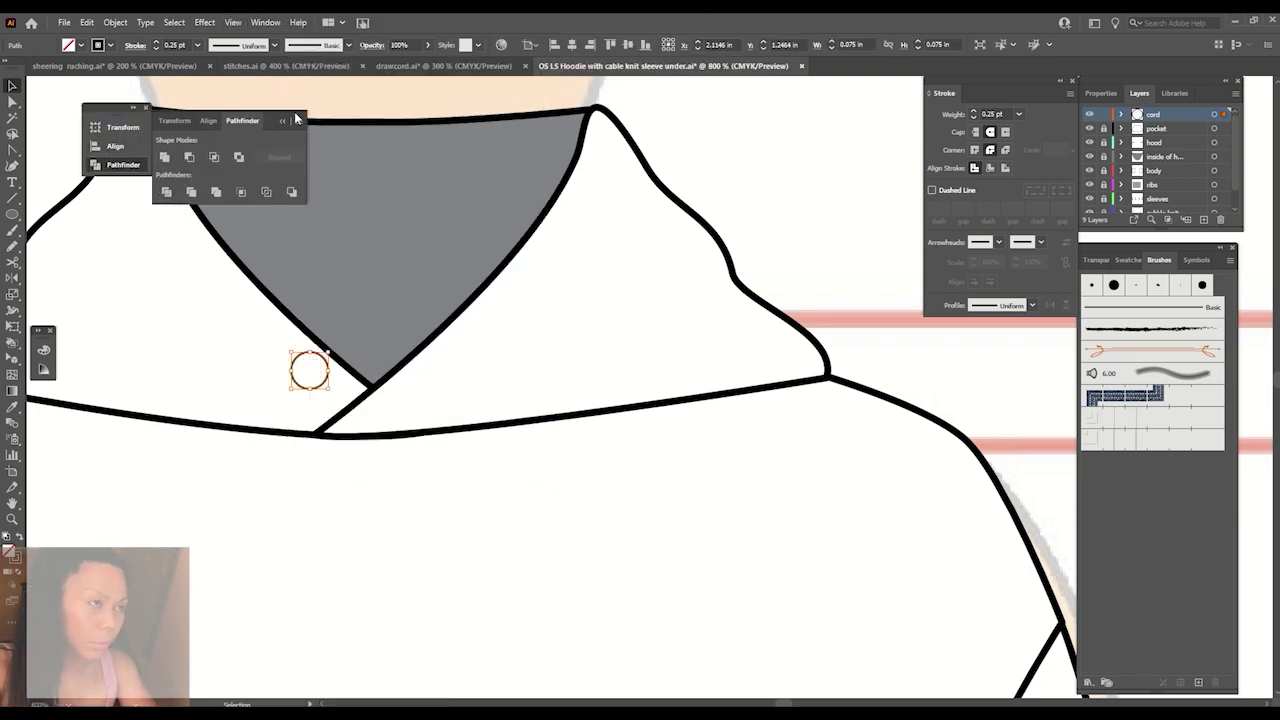
click(214, 202)
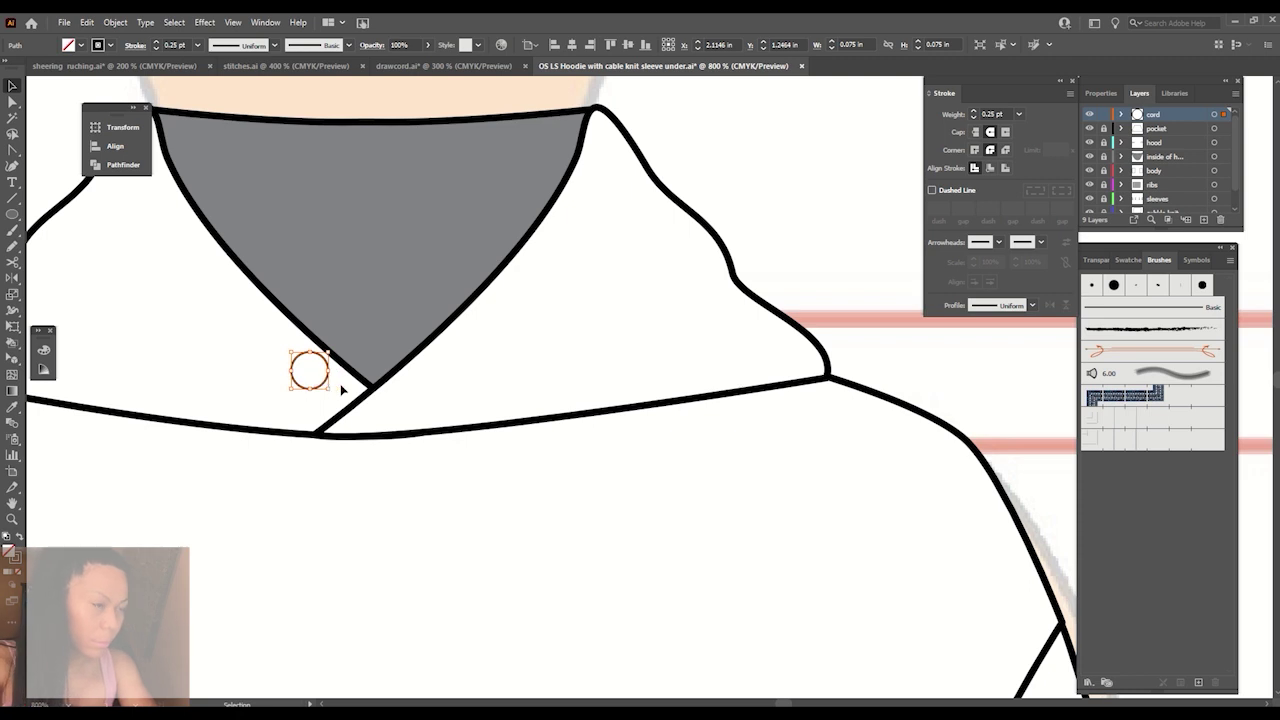
mouse_move(326, 383)
mouse_down()
mouse_move(295, 381)
mouse_move(327, 367)
mouse_up()
click(293, 369)
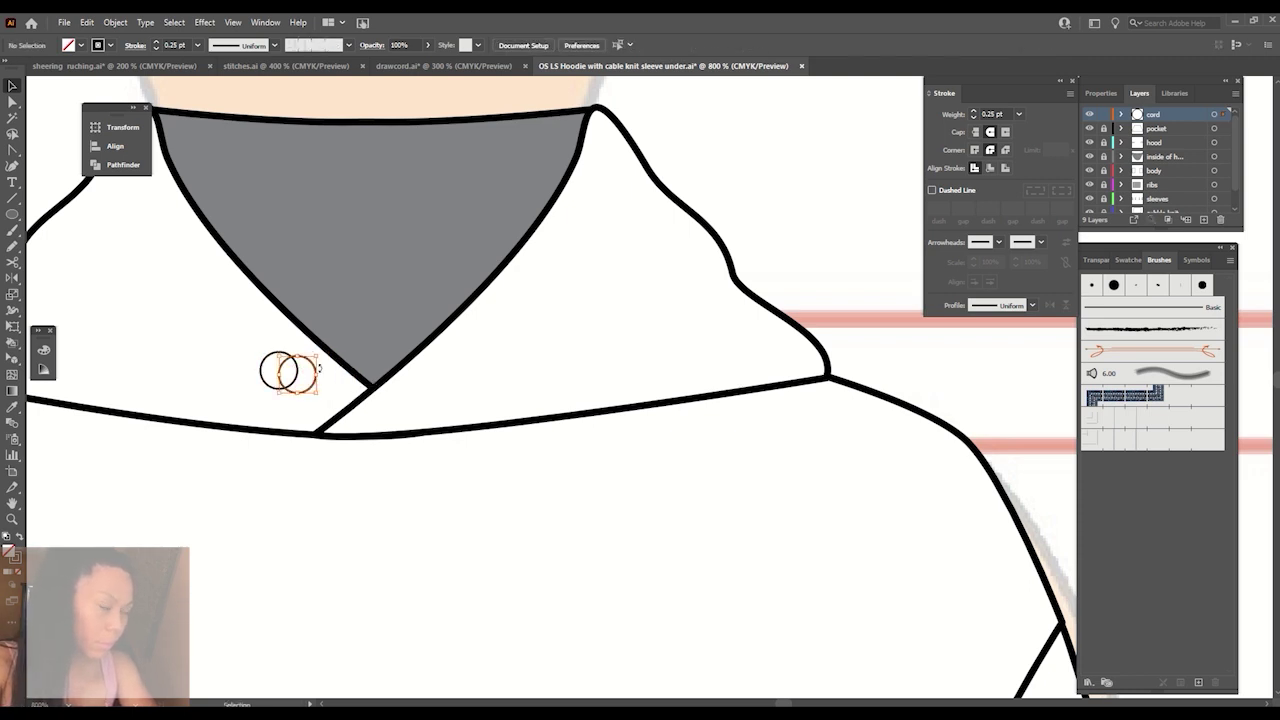
Check the eyelet's fill settings and select both eyelet circles together.
key(v)
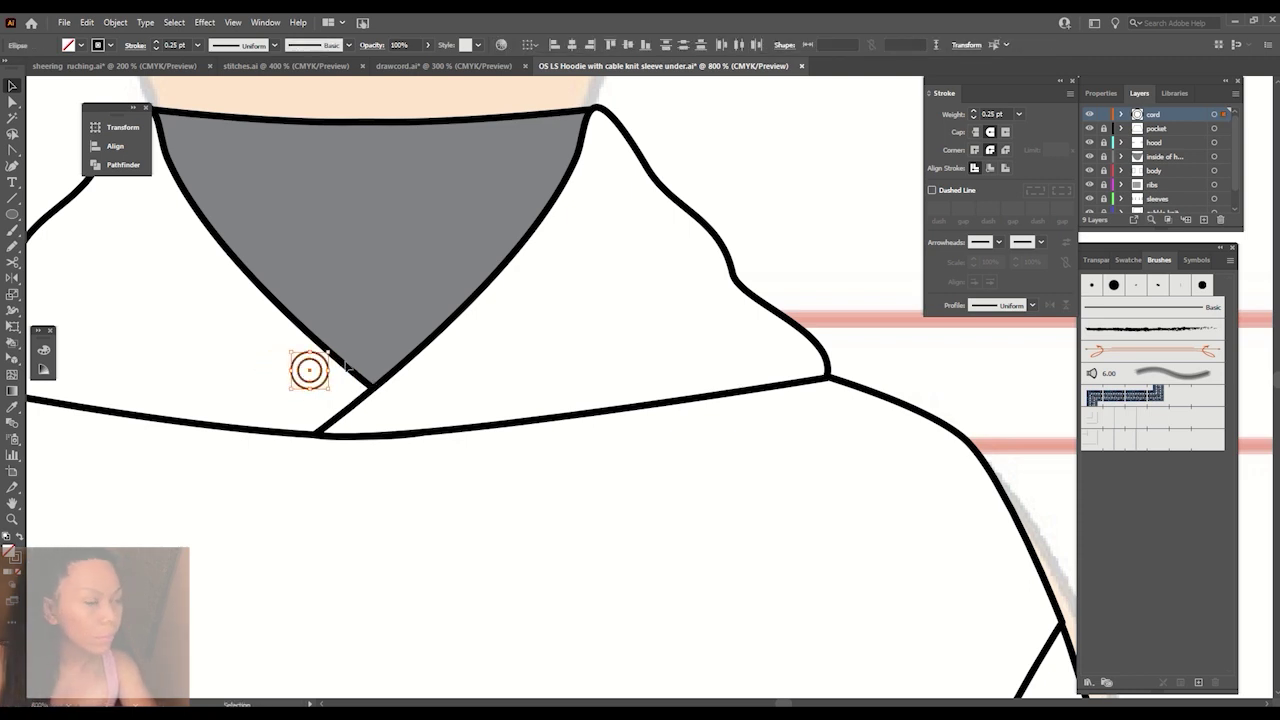
click(178, 257)
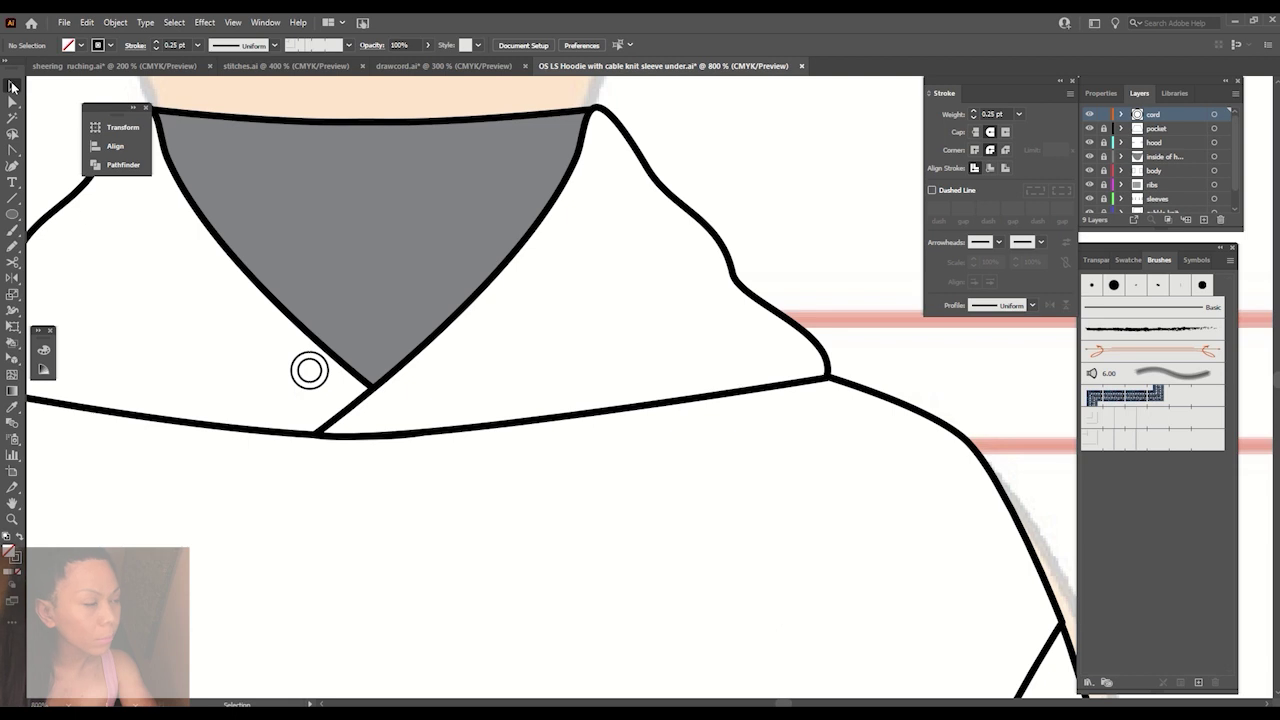
click(81, 45)
key(Escape)
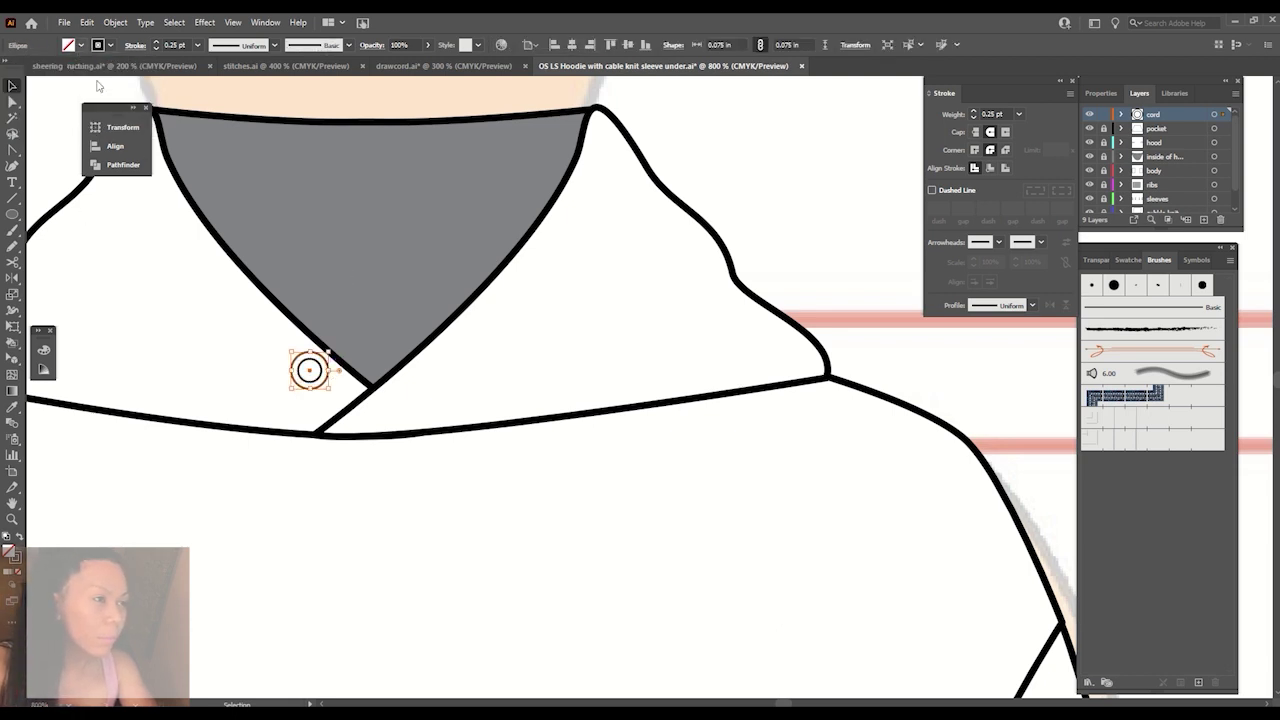
drag(258, 325, 305, 373)
Expand the eyelet circles into outlined shapes with Object > Expand.
right_click(305, 373)
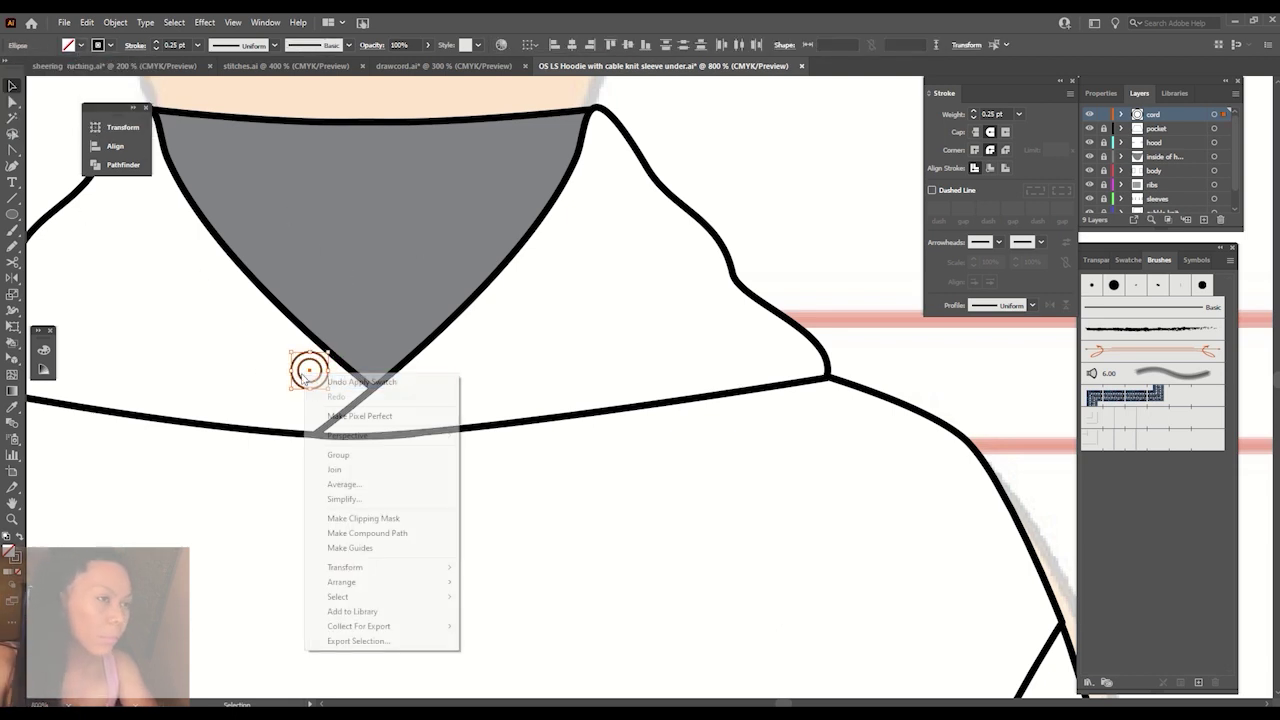
click(265, 22)
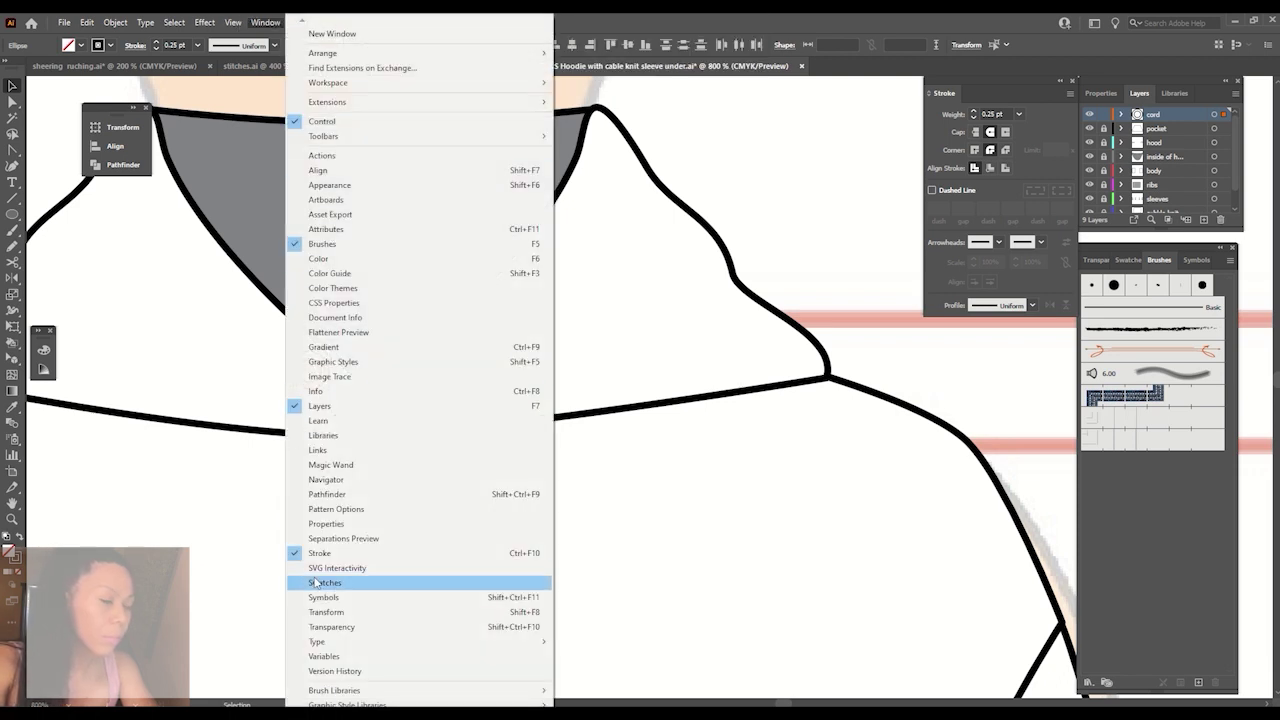
click(338, 499)
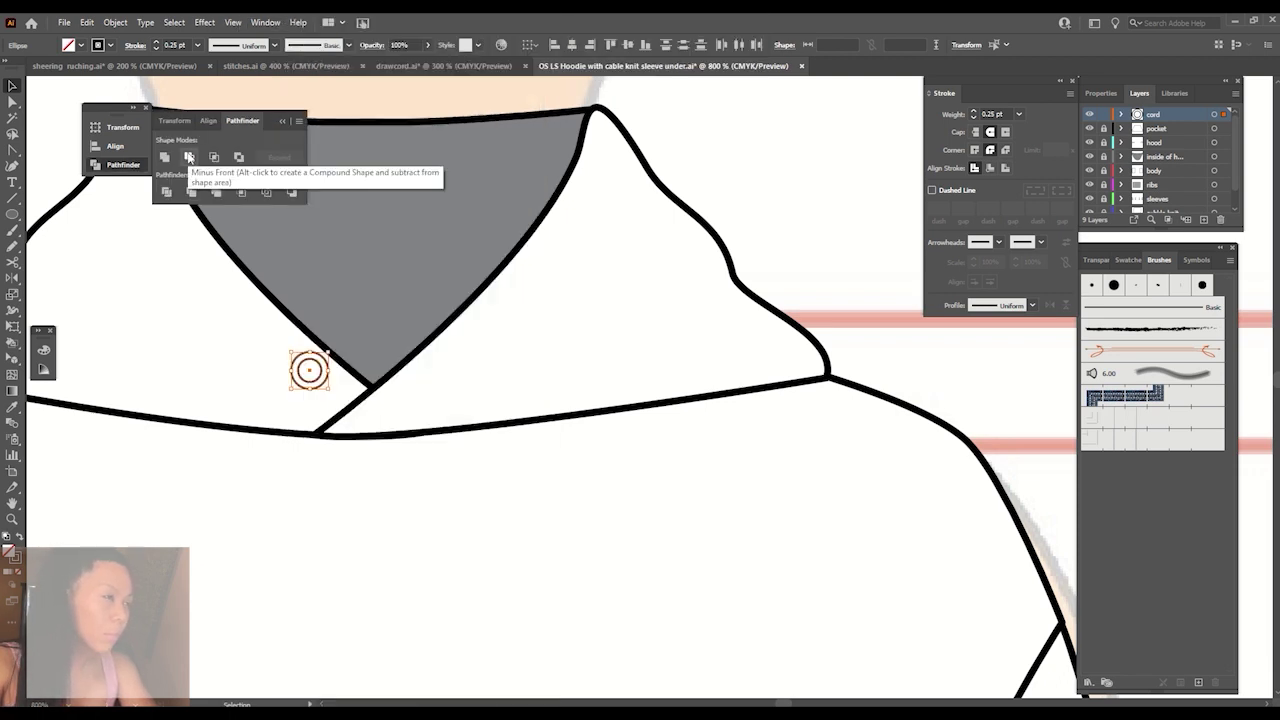
click(115, 22)
click(140, 181)
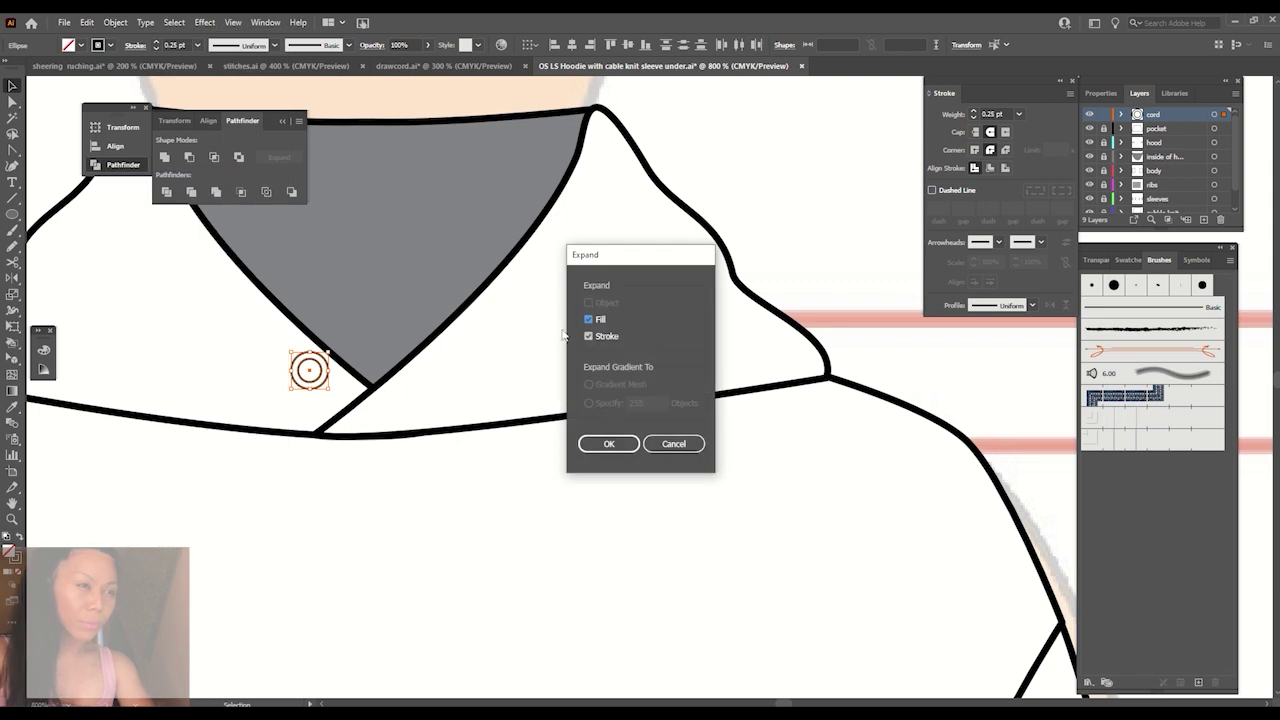
click(609, 443)
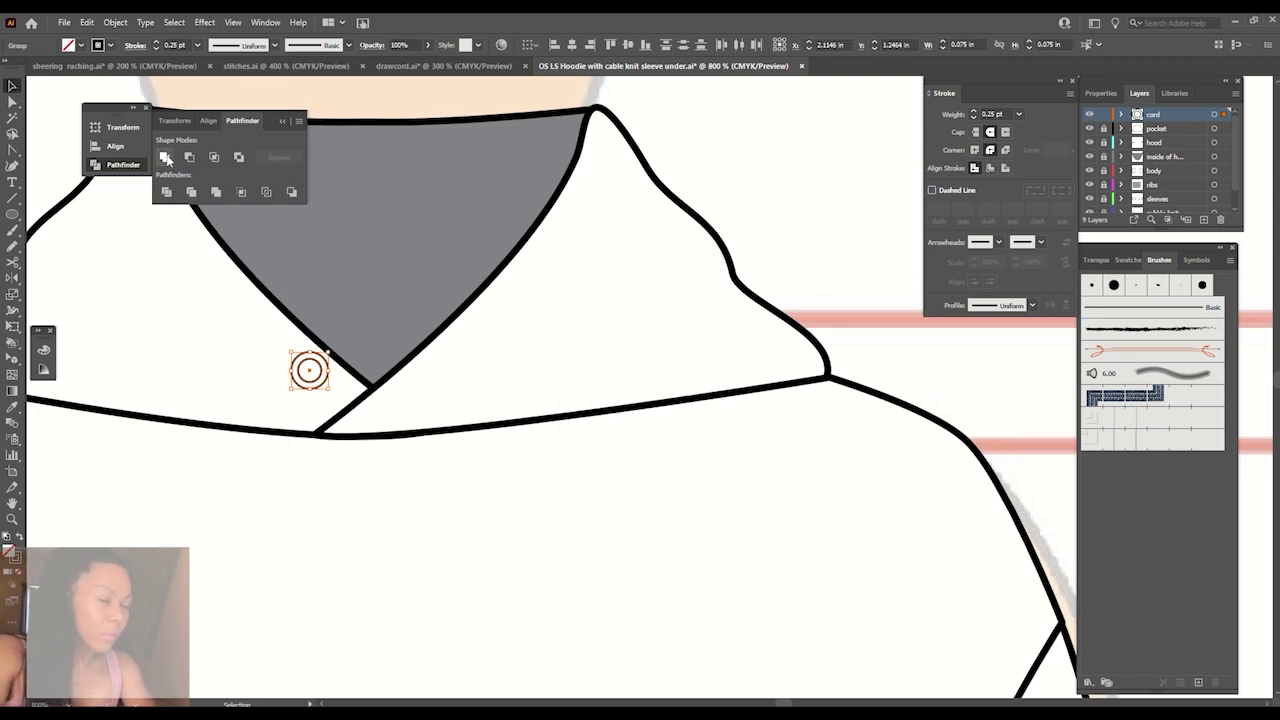
click(320, 372)
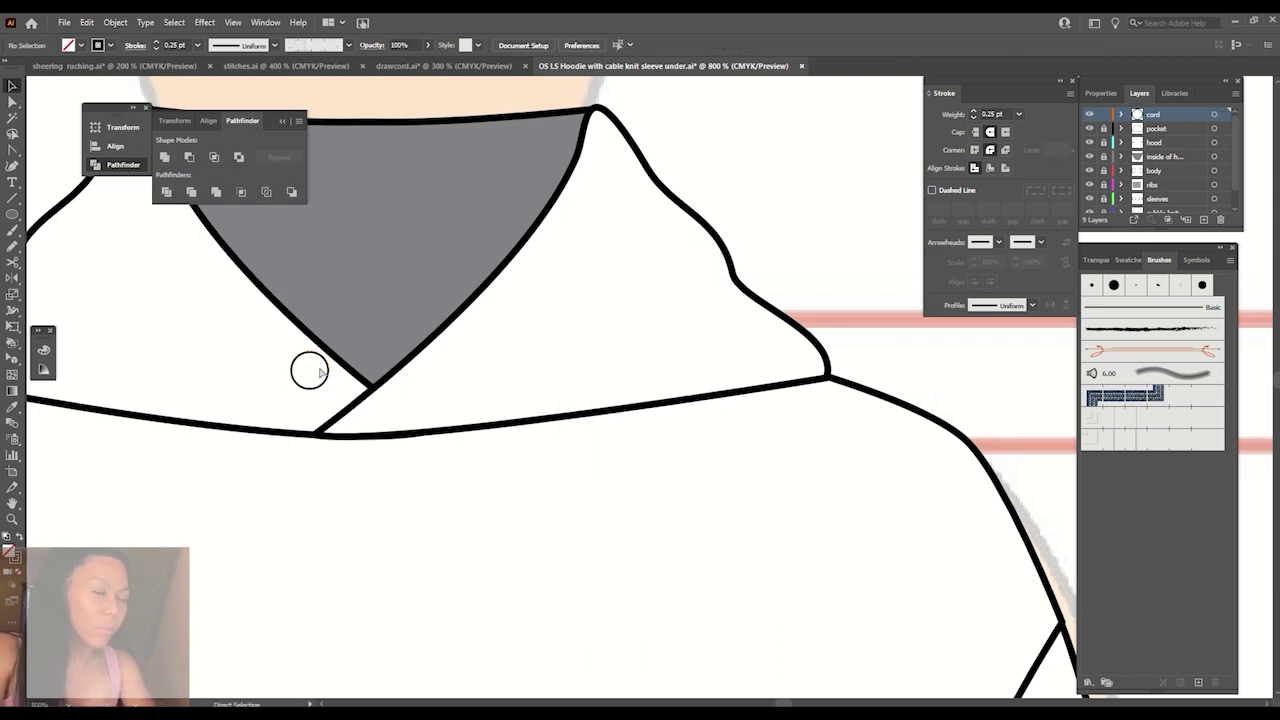
click(115, 22)
click(140, 181)
click(609, 443)
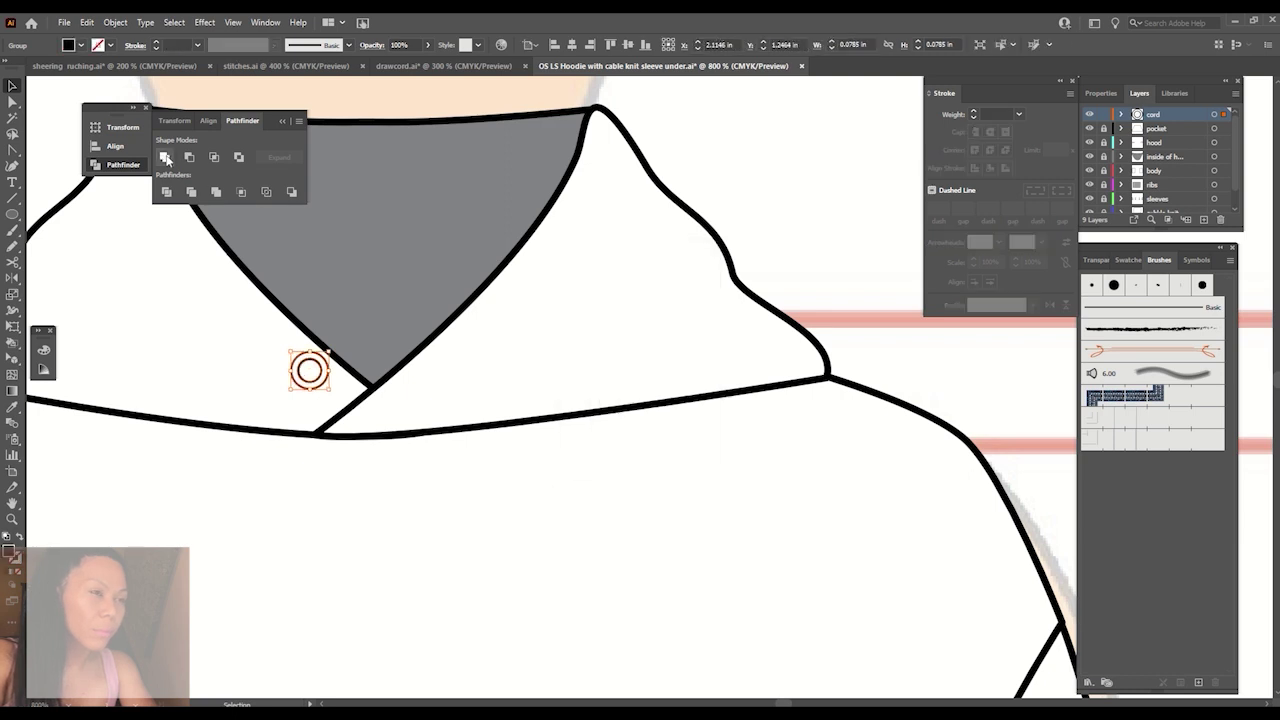
click(249, 303)
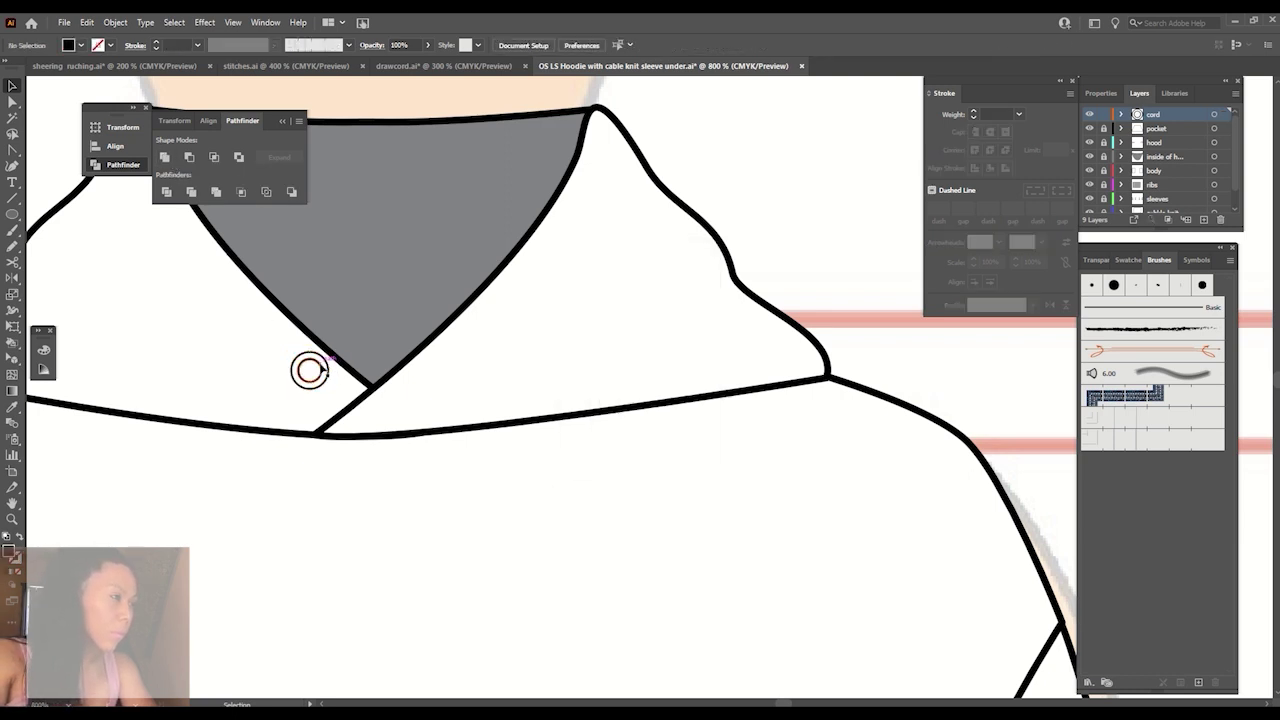
Move the eyelet left onto the collar with a black 0.25 pt outline and no fill.
drag(322, 370, 230, 333)
click(81, 46)
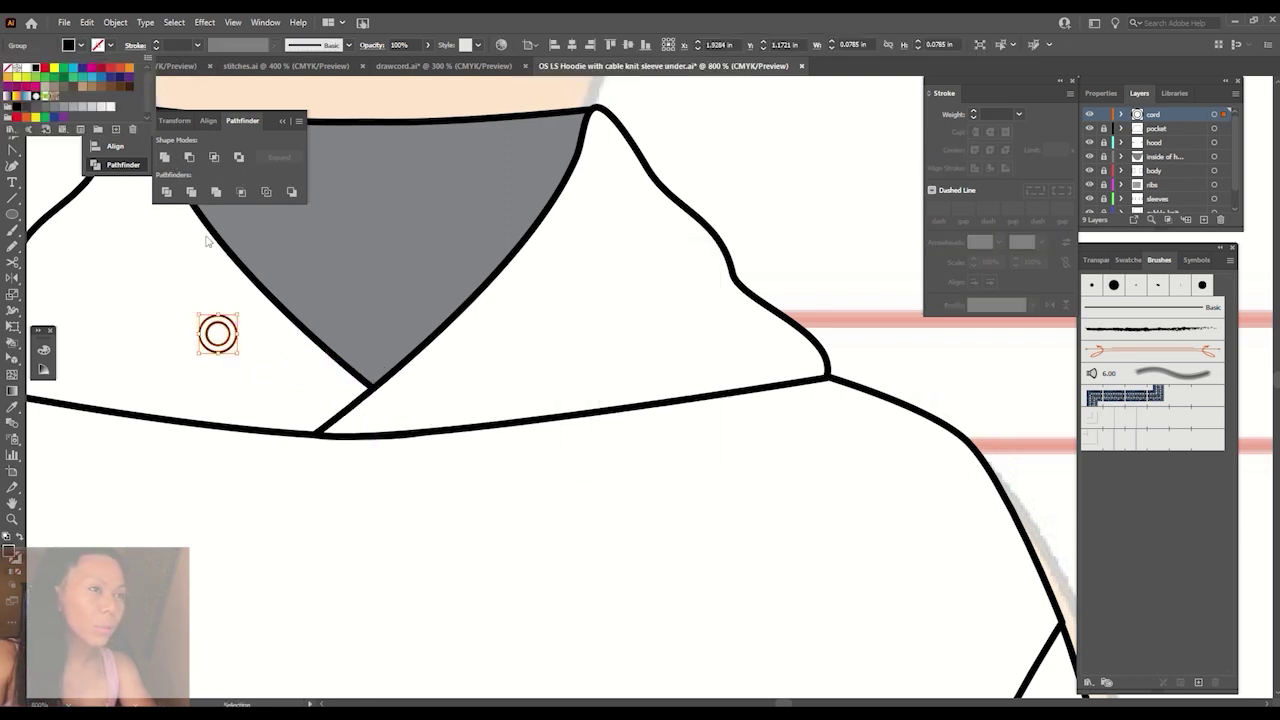
click(110, 45)
click(61, 104)
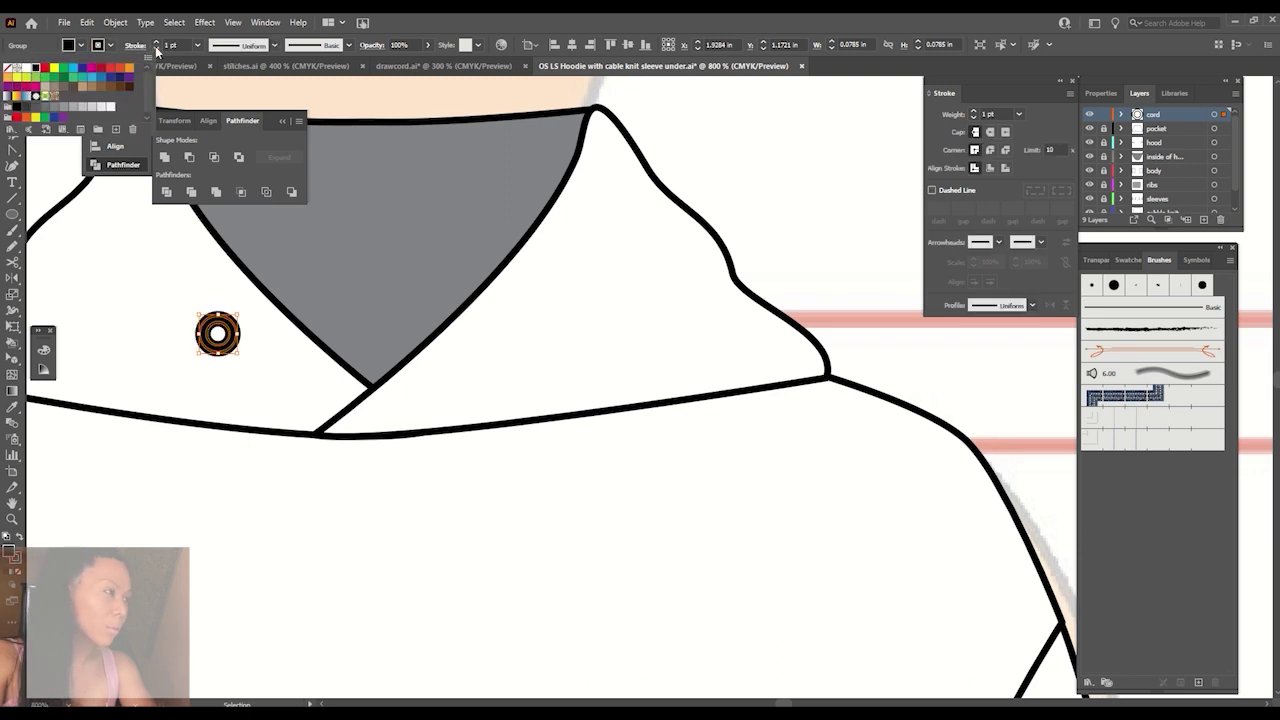
click(156, 48)
click(156, 48)
click(81, 46)
click(9, 69)
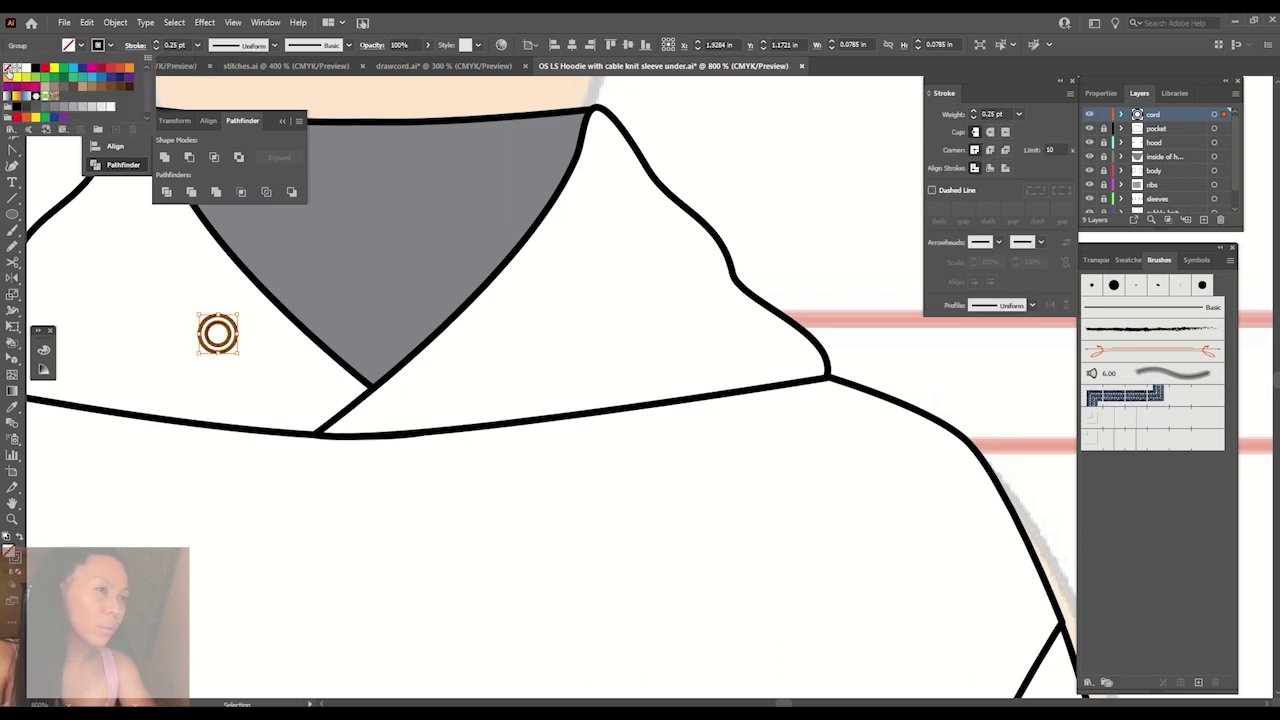
key(Escape)
click(246, 345)
Ungroup the eyelet rings, delete the inner ring, then undo back to the earlier state.
key(ctrl+equal)
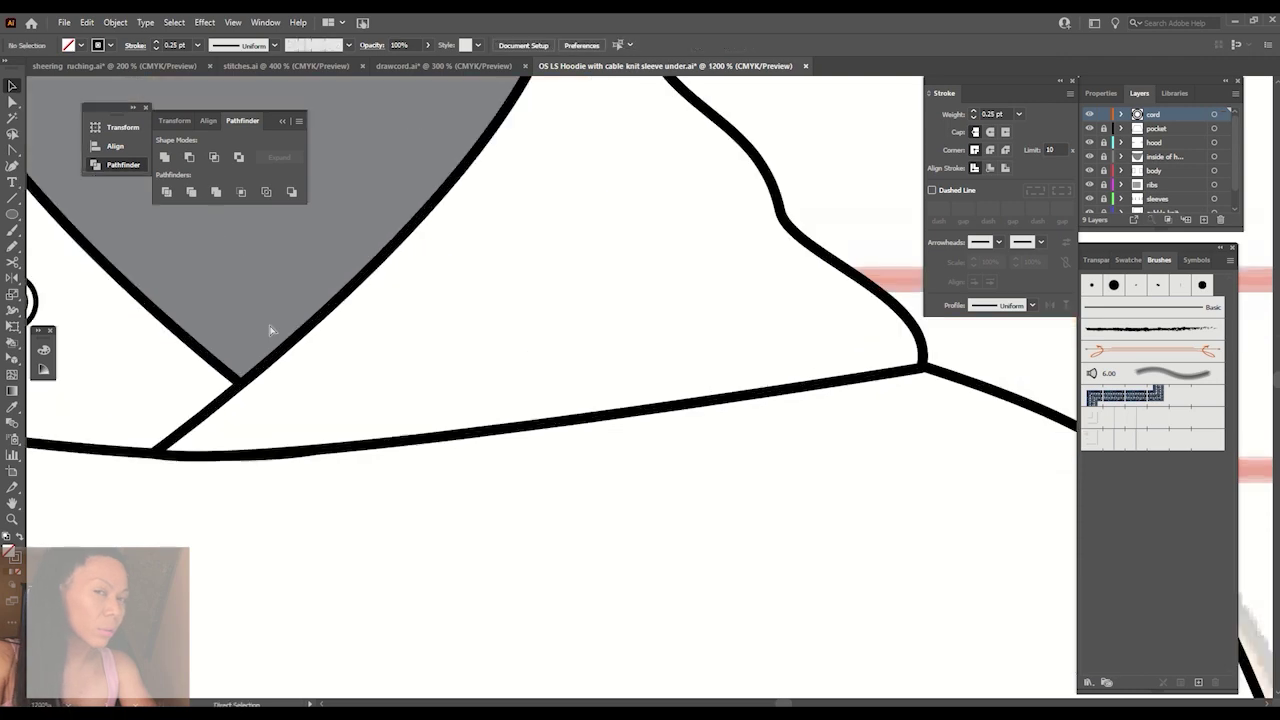
key(ctrl+equal)
key(ctrl+equal)
right_click(392, 376)
click(463, 486)
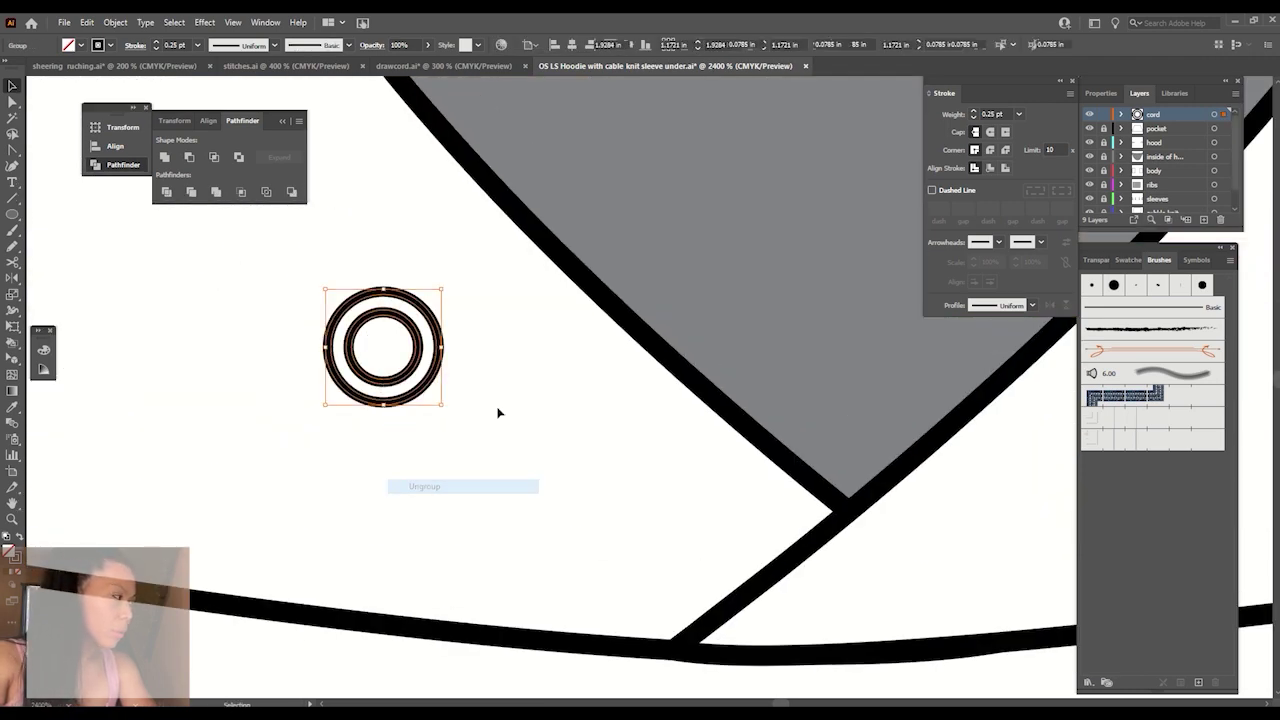
click(383, 311)
key(Delete)
click(428, 337)
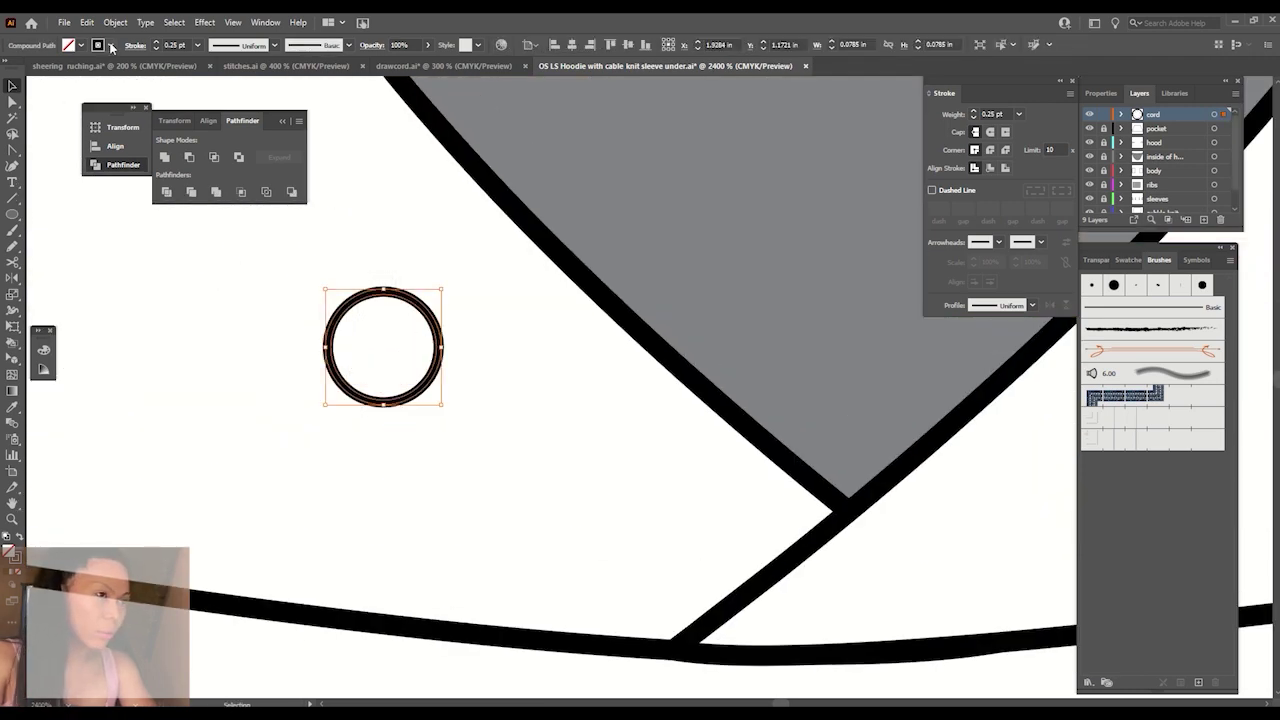
click(111, 46)
click(157, 43)
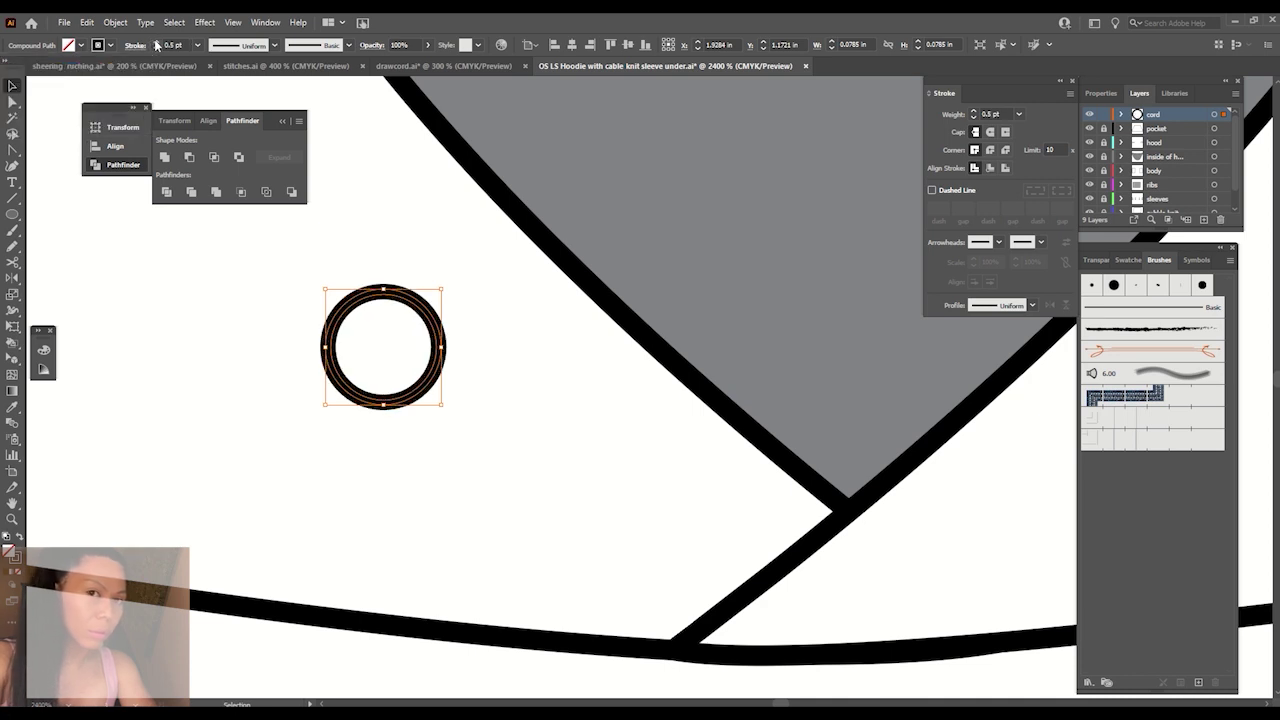
key(ctrl+z)
key(ctrl+z)
key(ctrl+z)
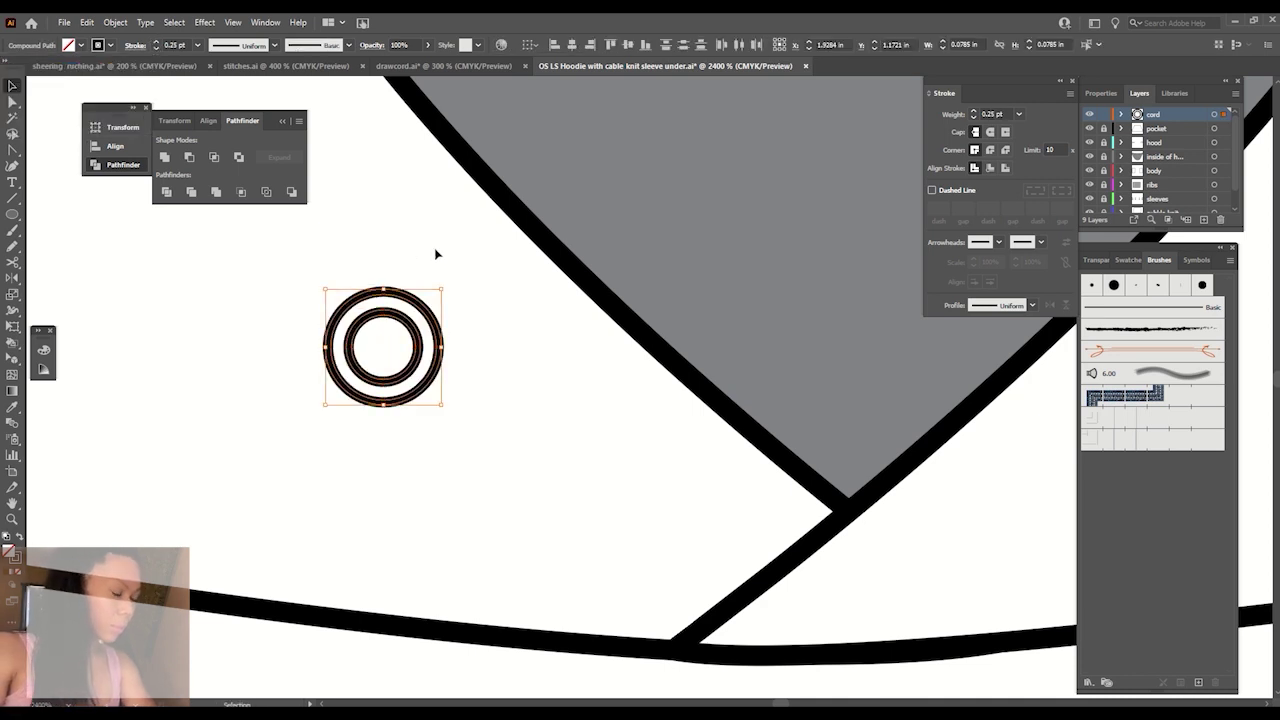
key(ctrl+z)
key(ctrl+z)
key(ctrl+z)
key(ctrl+z)
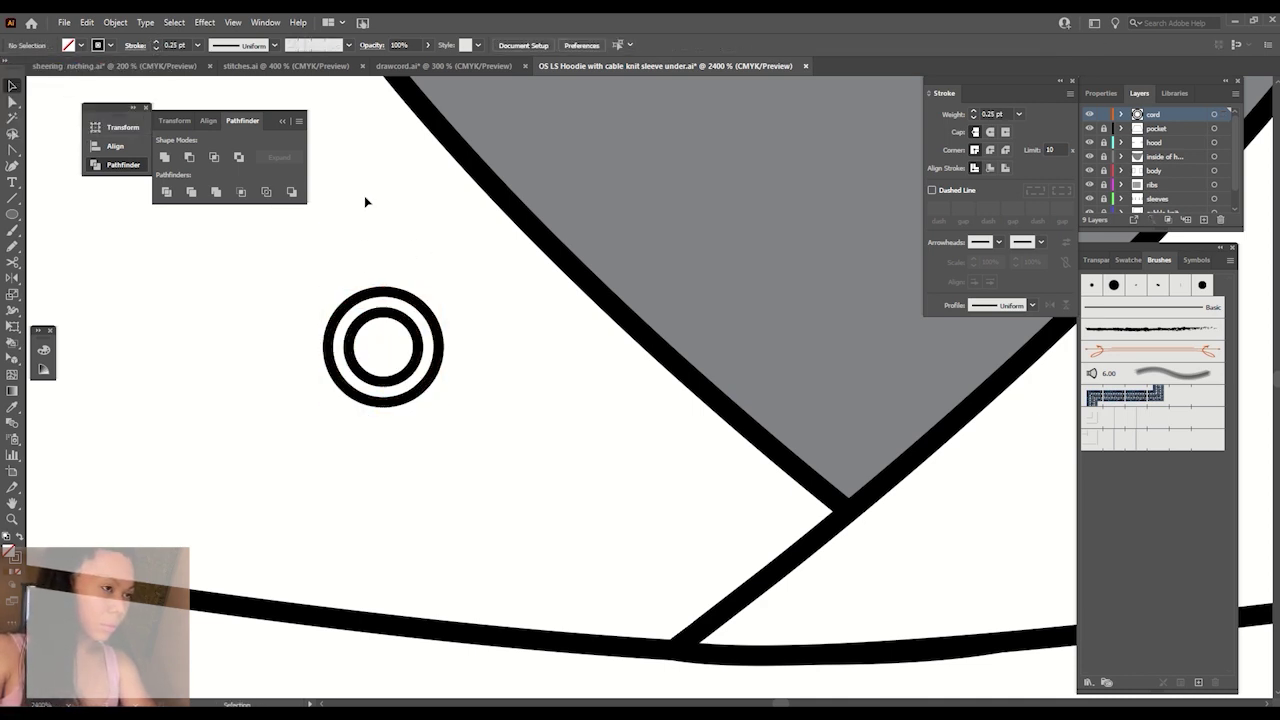
key(a)
key(ctrl+z)
key(ctrl+z)
key(ctrl+z)
key(ctrl+z)
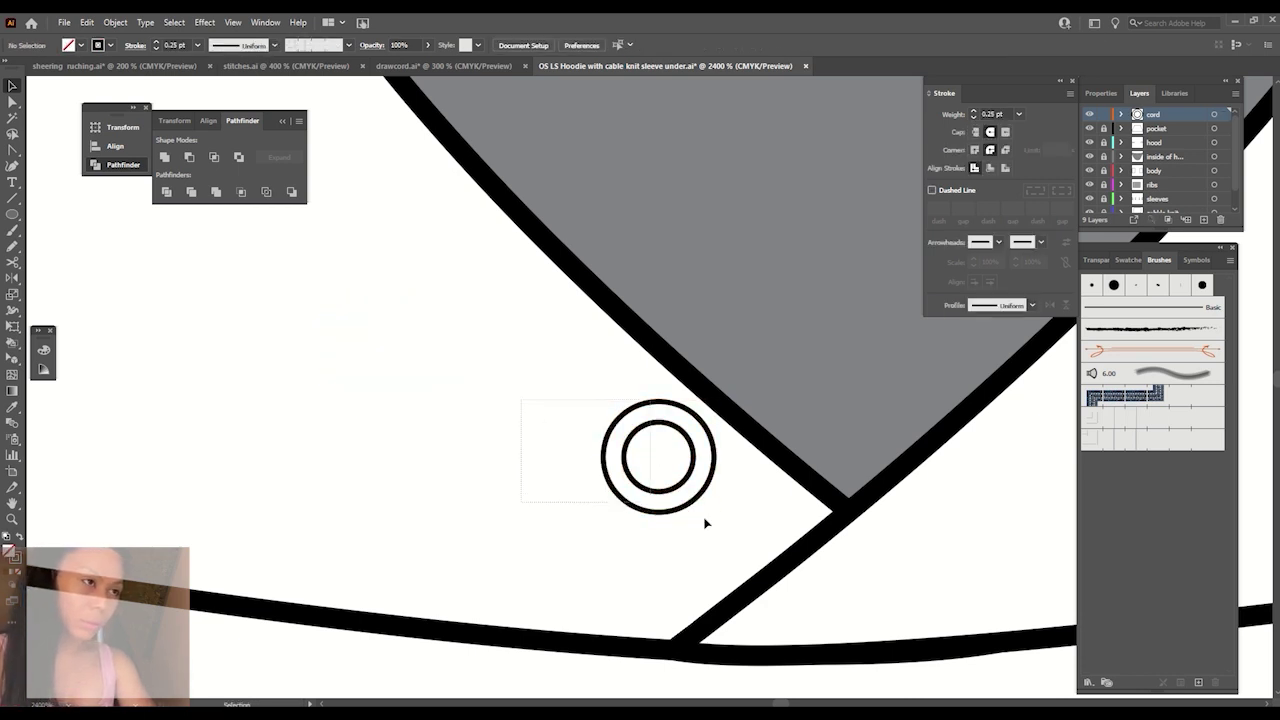
key(ctrl+z)
Cut a smaller concentric circle out of the ring with Minus Front and set fill to None.
key(ctrl+z)
key(ctrl+z)
key(ctrl+z)
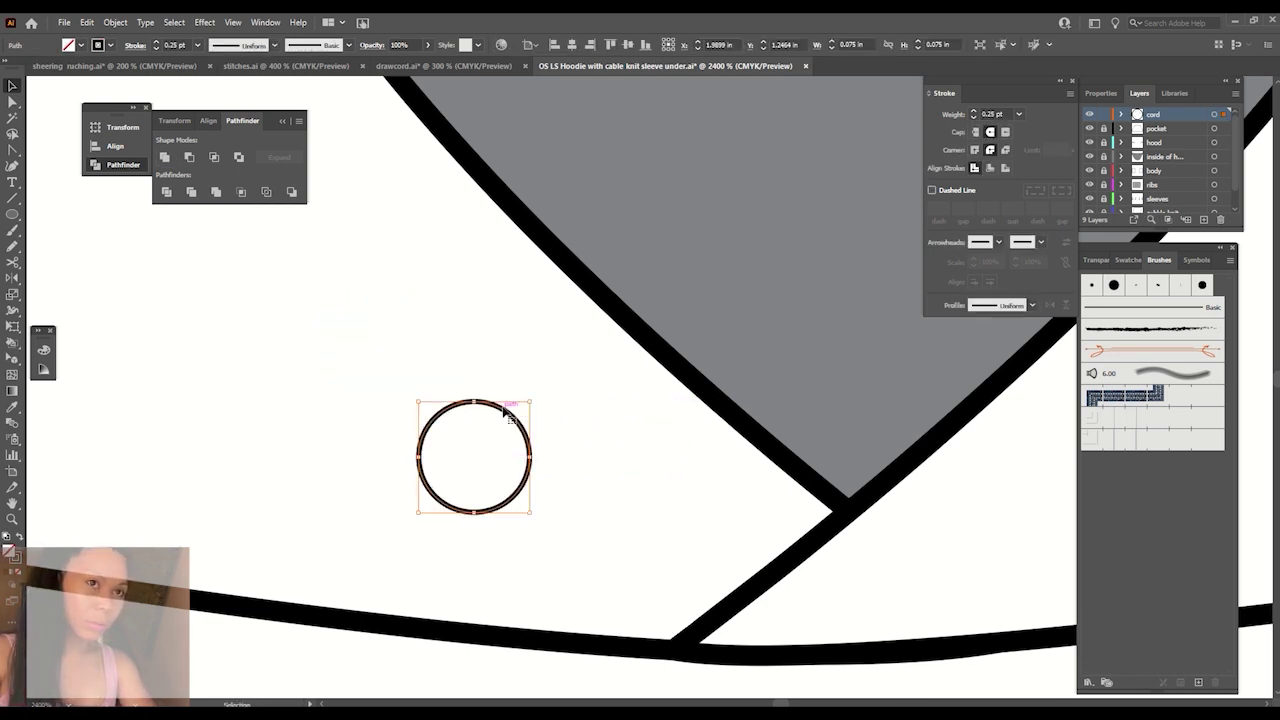
drag(536, 394, 608, 378)
key(ctrl+z)
key(ctrl+z)
key(ctrl+z)
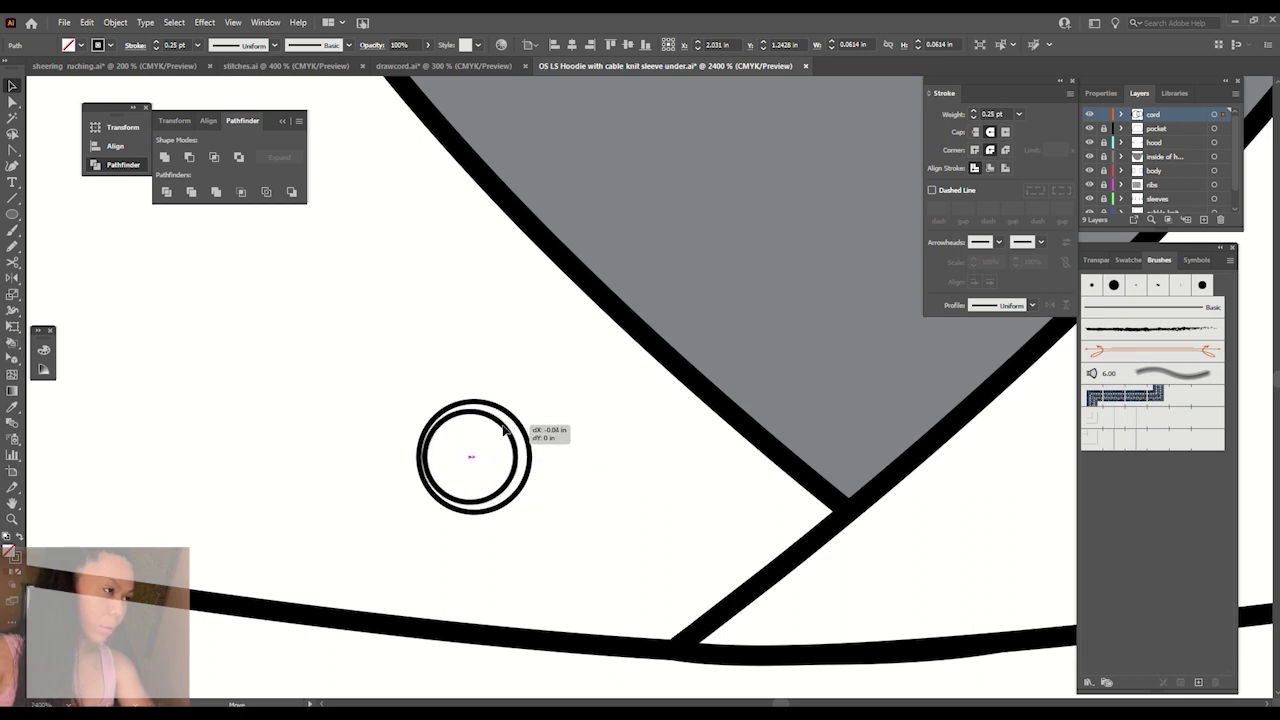
key(ctrl+z)
key(ctrl+z)
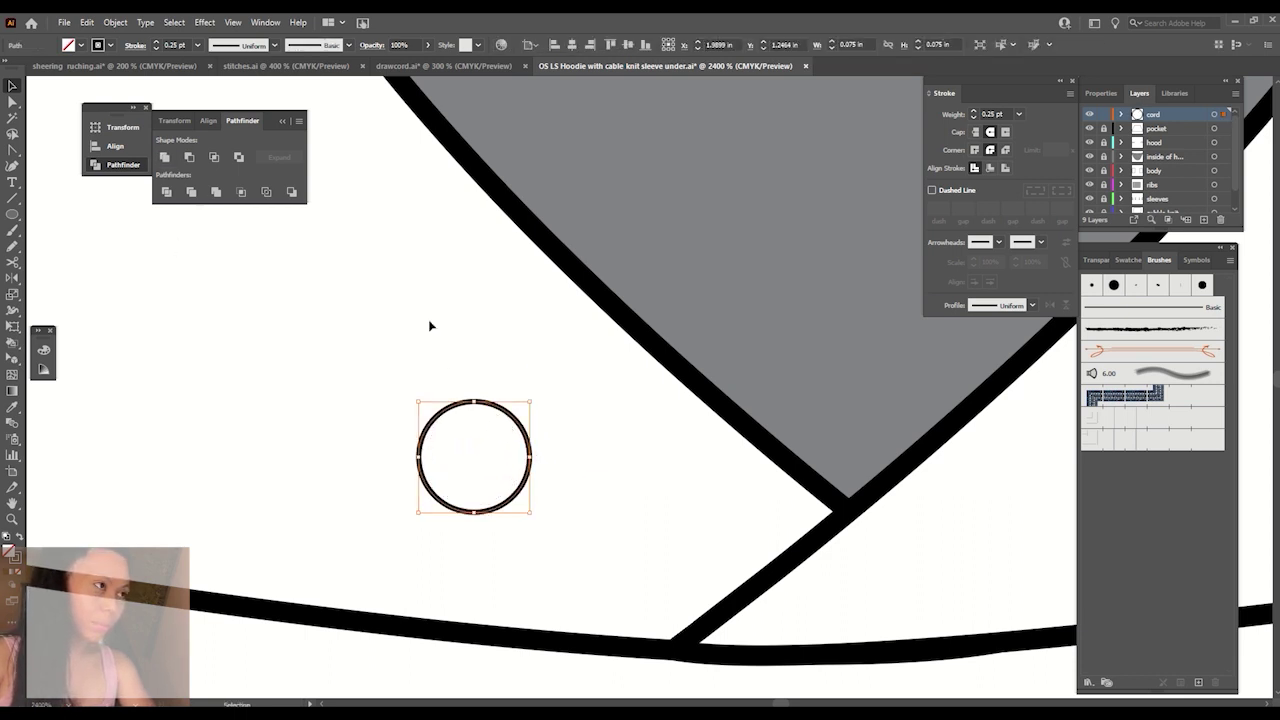
key(ctrl+shift+z)
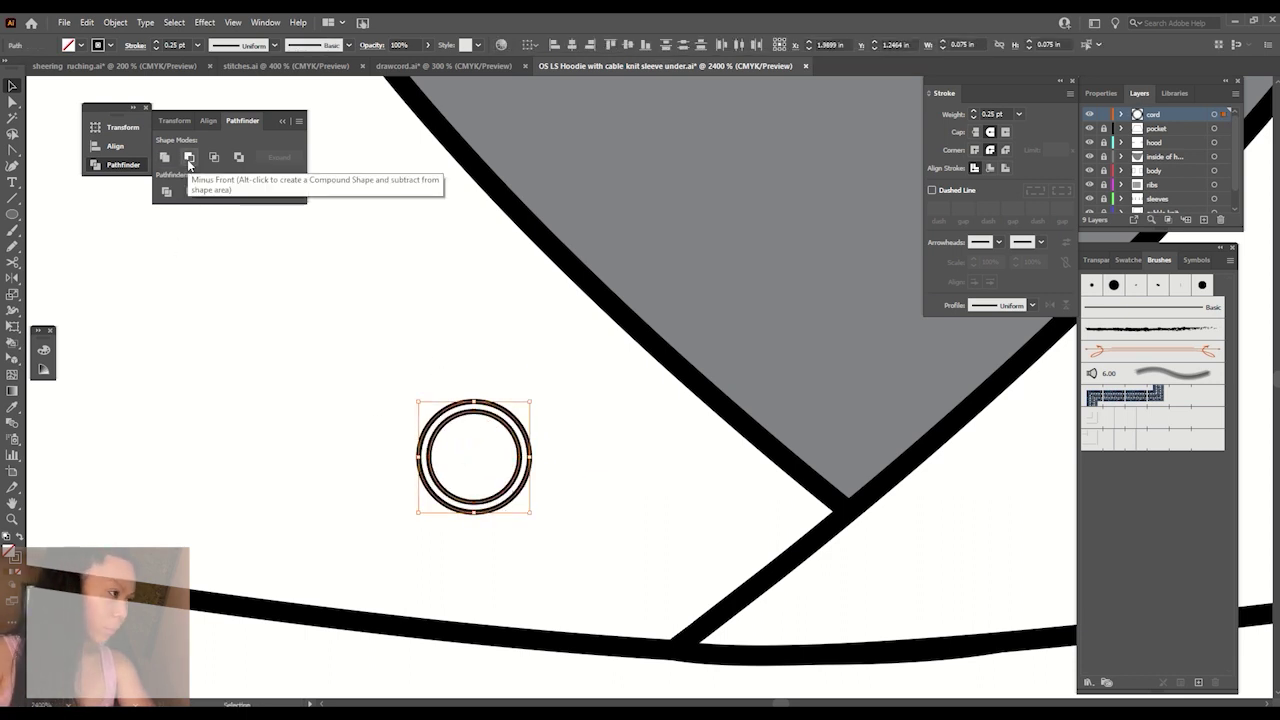
click(189, 158)
click(81, 45)
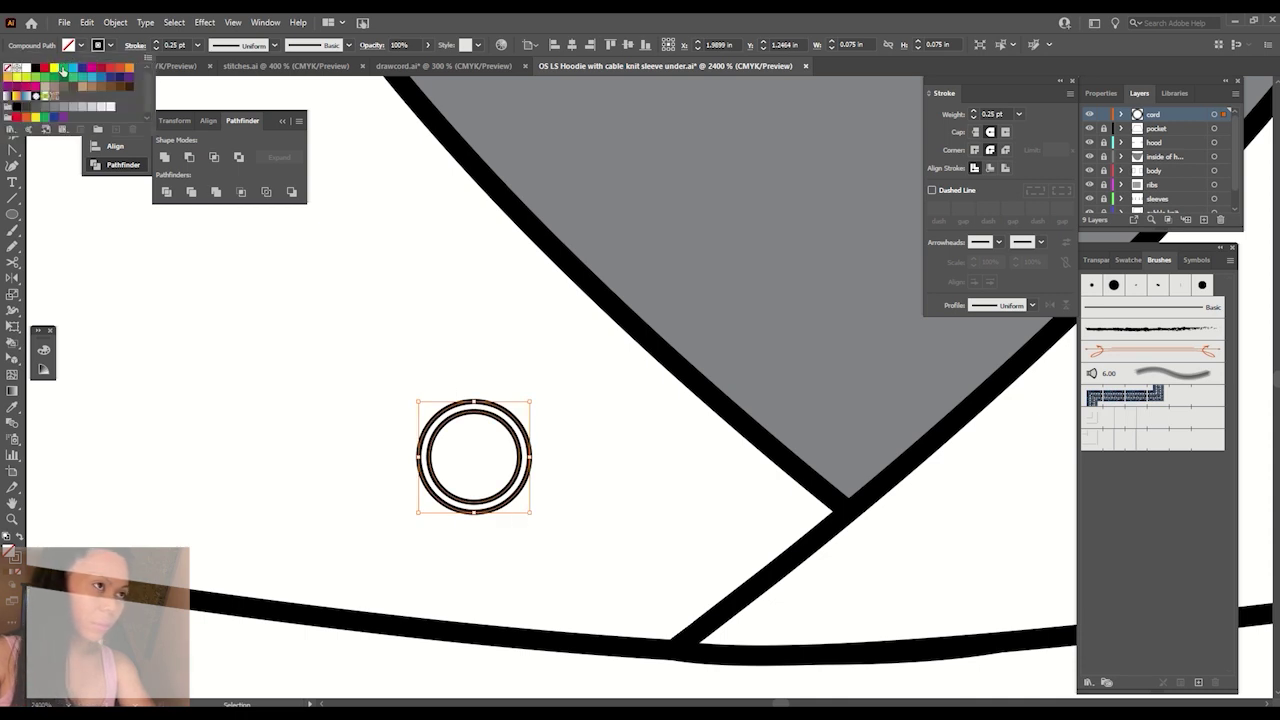
click(50, 45)
click(84, 45)
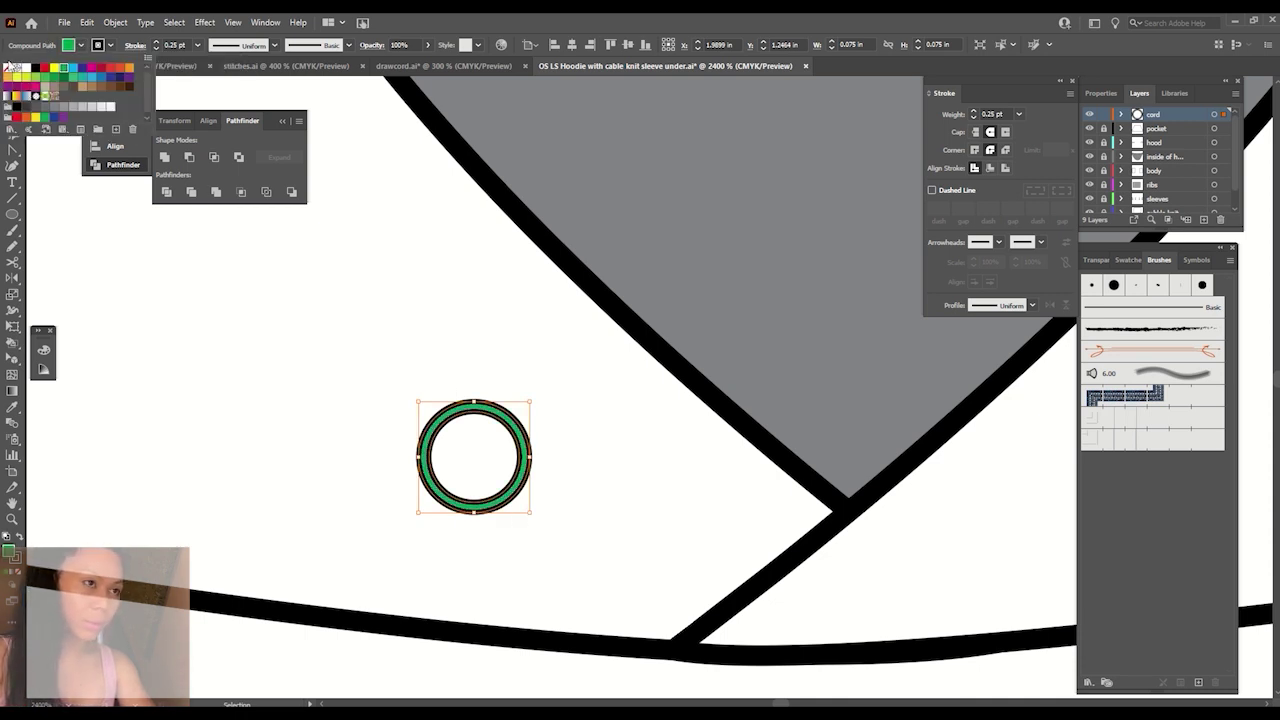
click(9, 68)
click(419, 267)
key(ctrl+minus)
key(ctrl+minus)
key(ctrl+minus)
Fill the eyelet ring with a Metals gradient swatch and move it beside the collar V.
scroll(419, 267, right, 3)
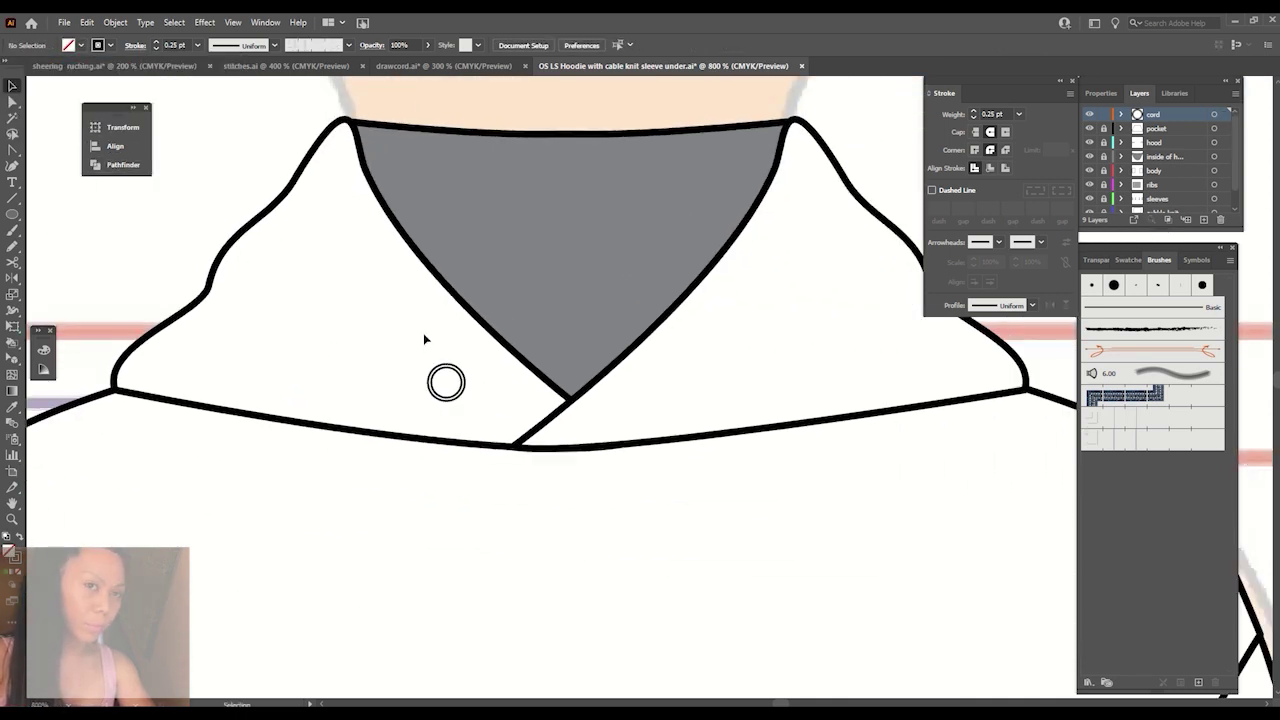
click(446, 382)
click(81, 45)
key(period)
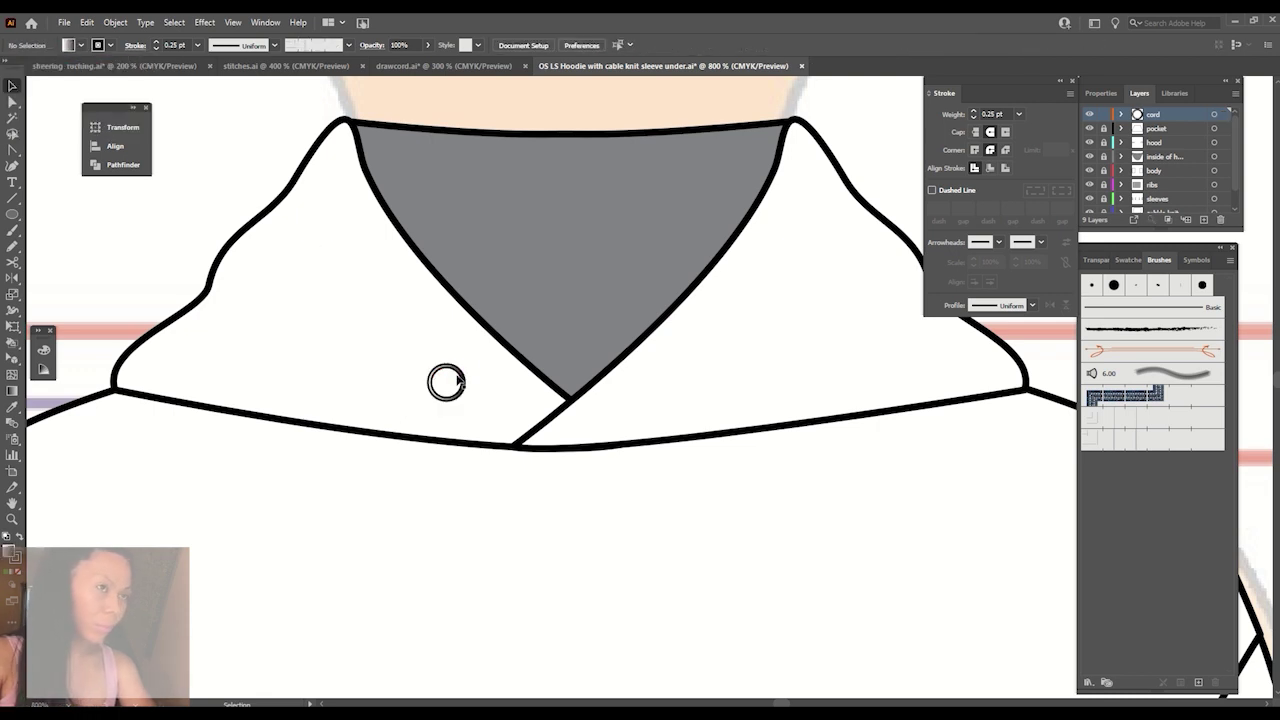
drag(463, 375, 537, 390)
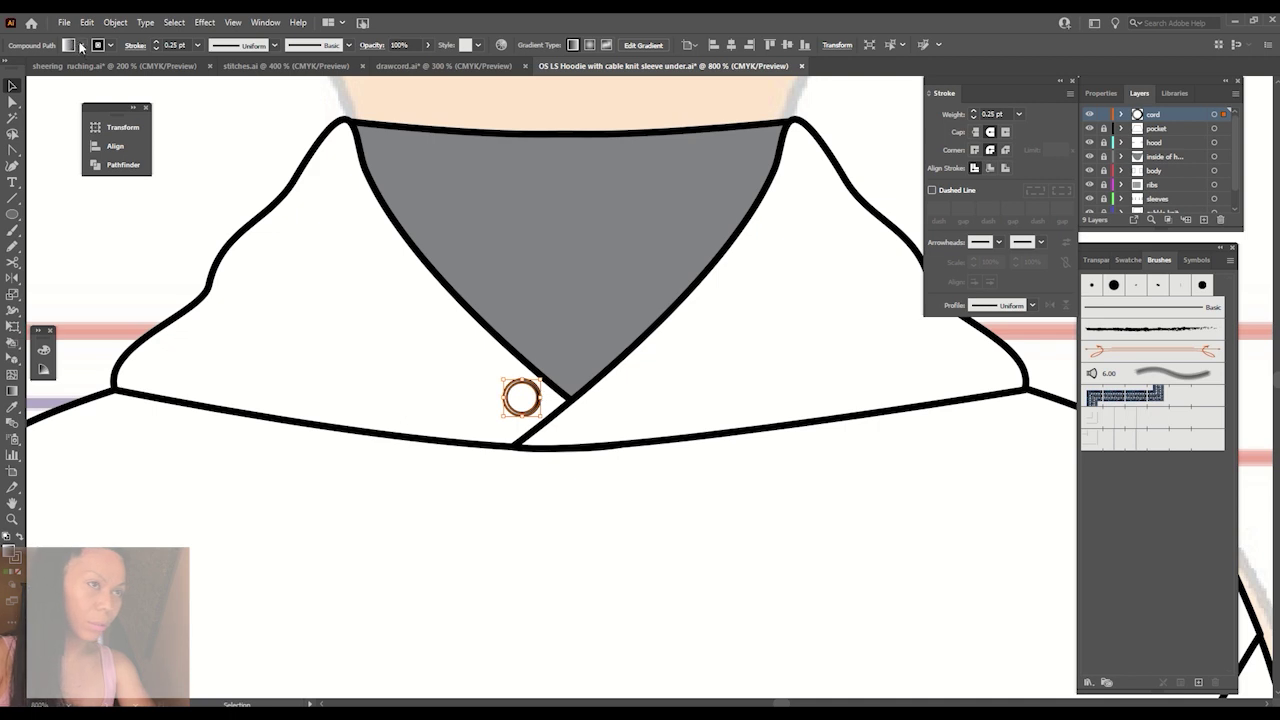
click(81, 45)
click(10, 129)
click(170, 416)
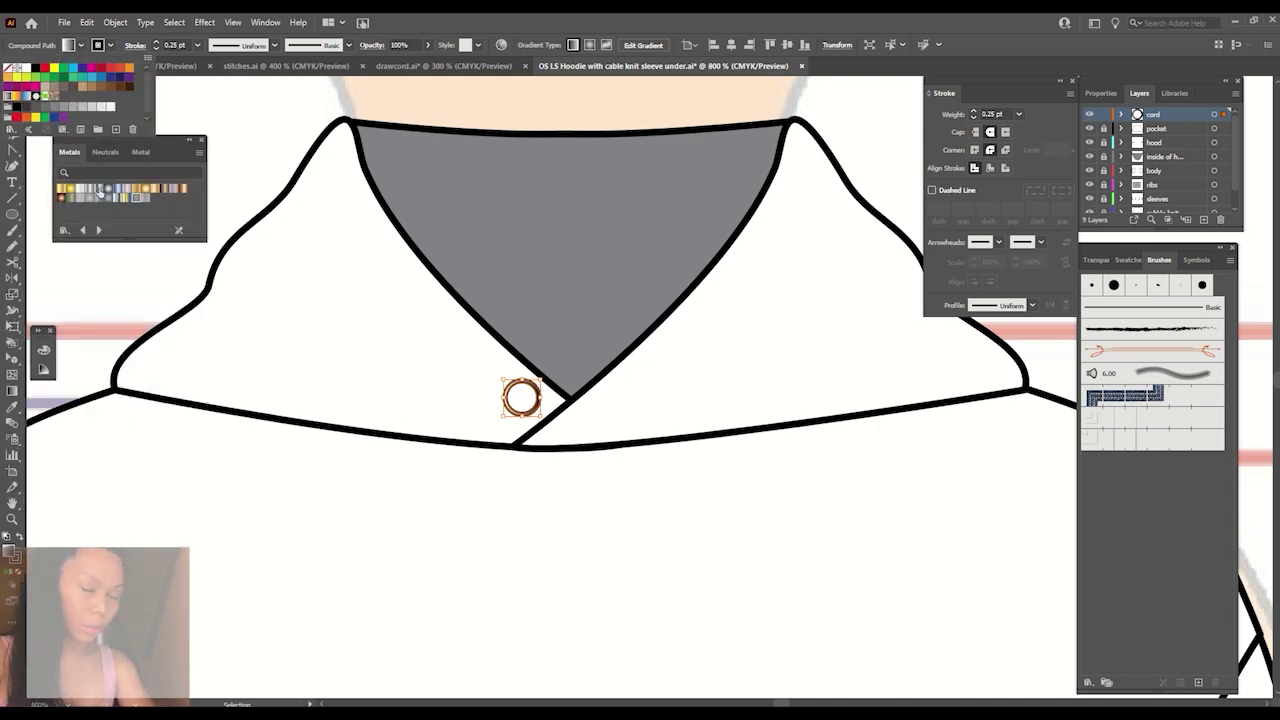
click(100, 190)
click(108, 189)
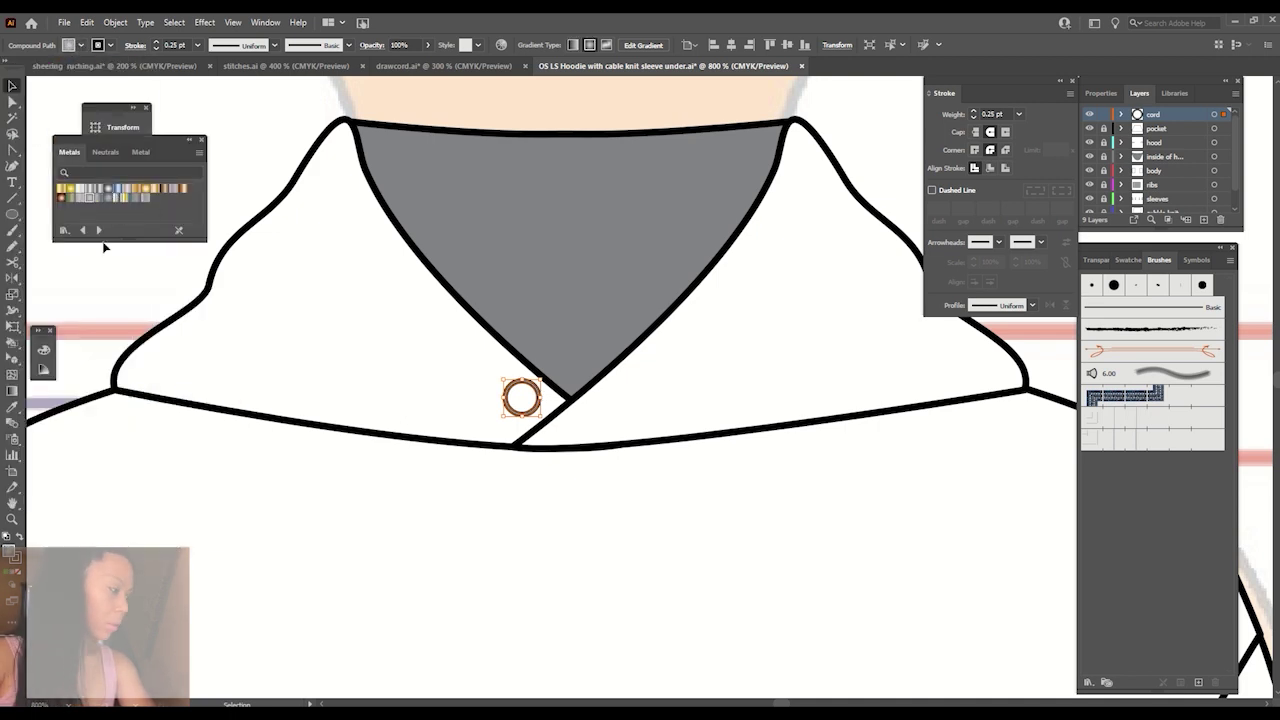
click(200, 142)
click(146, 107)
Duplicate the eyelet to the right side of the collar V and check the garment.
click(457, 349)
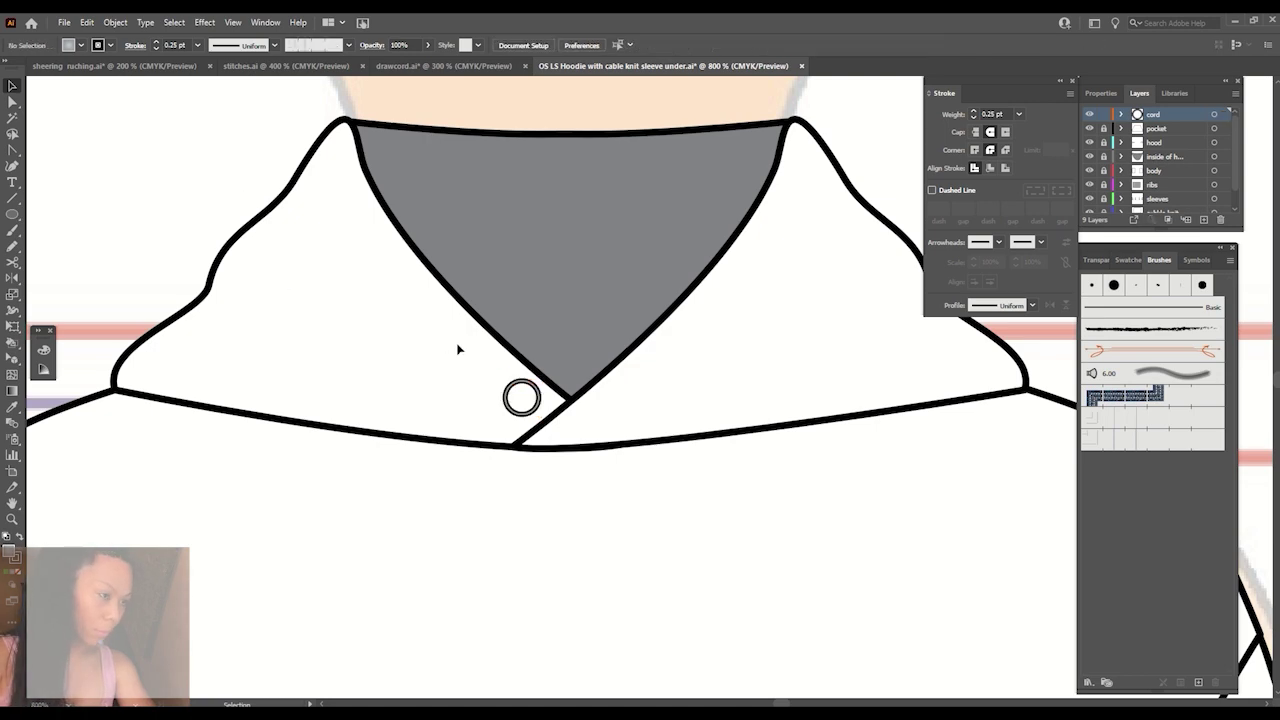
key(ctrl+minus)
mouse_move(457, 349)
mouse_down()
mouse_move(349, 384)
mouse_move(461, 401)
mouse_up()
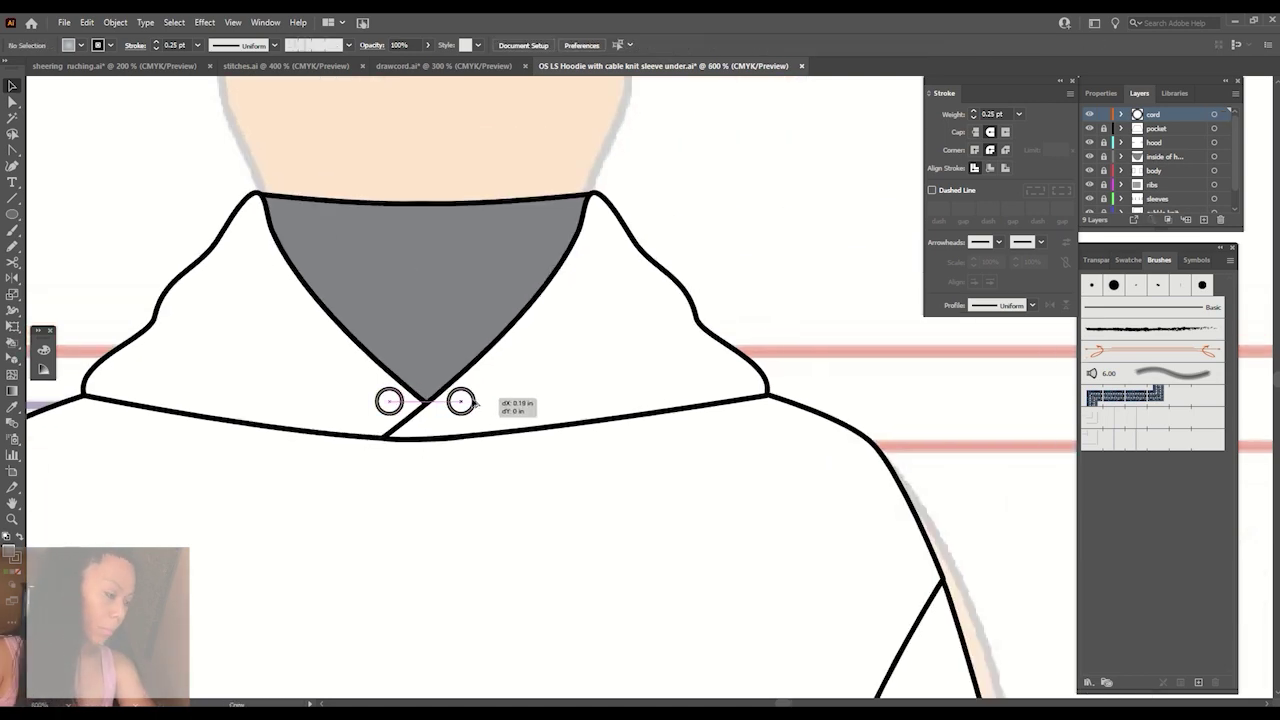
click(568, 517)
key(ctrl+minus)
key(ctrl+minus)
key(ctrl+minus)
key(ctrl+plus)
key(ctrl+plus)
key(ctrl+plus)
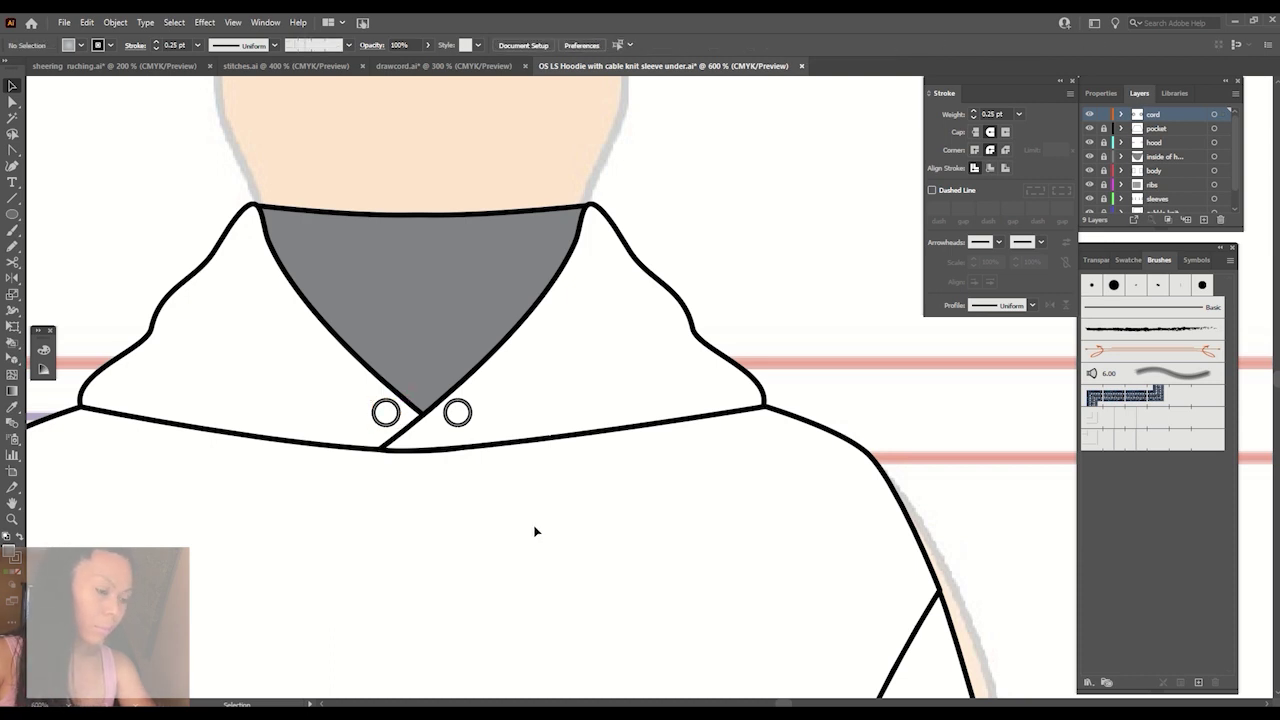
Rename the cord layer to 'grommet', add a 'shoelace' layer above it, and zoom to the grommets.
double_click(1159, 116)
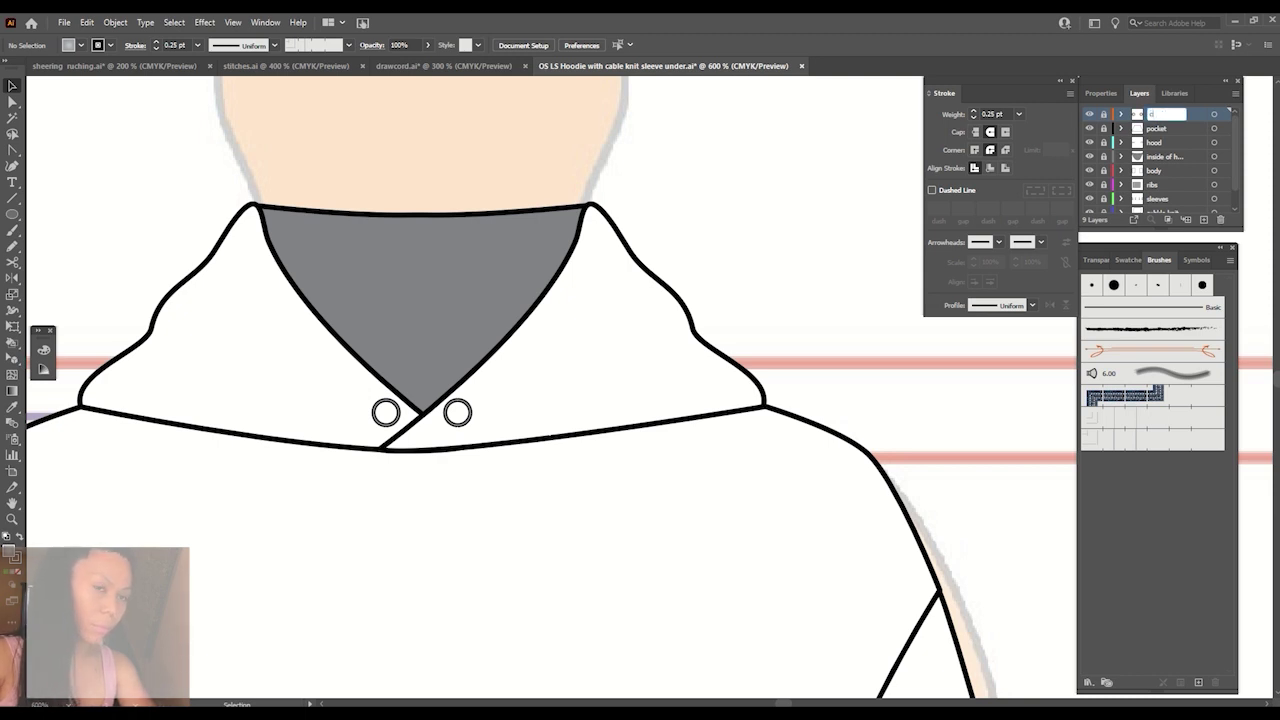
text(grommet)
click(1199, 219)
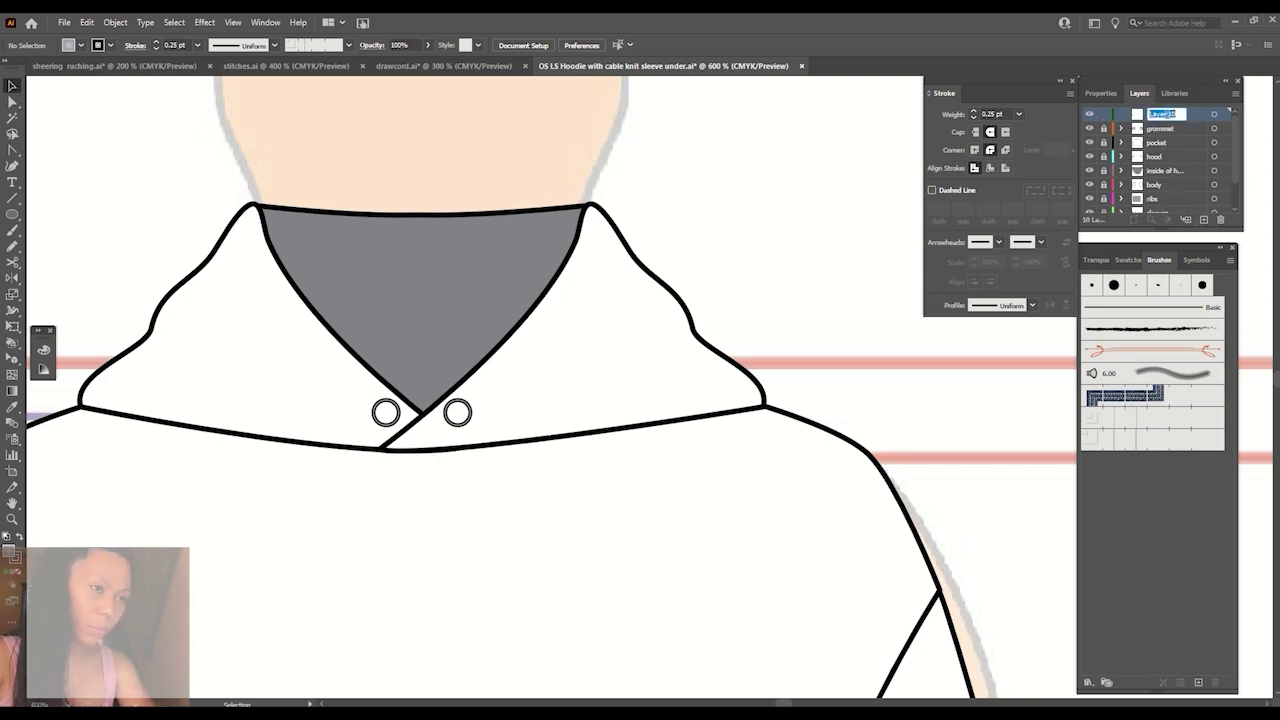
text(shoelace)
key(Return)
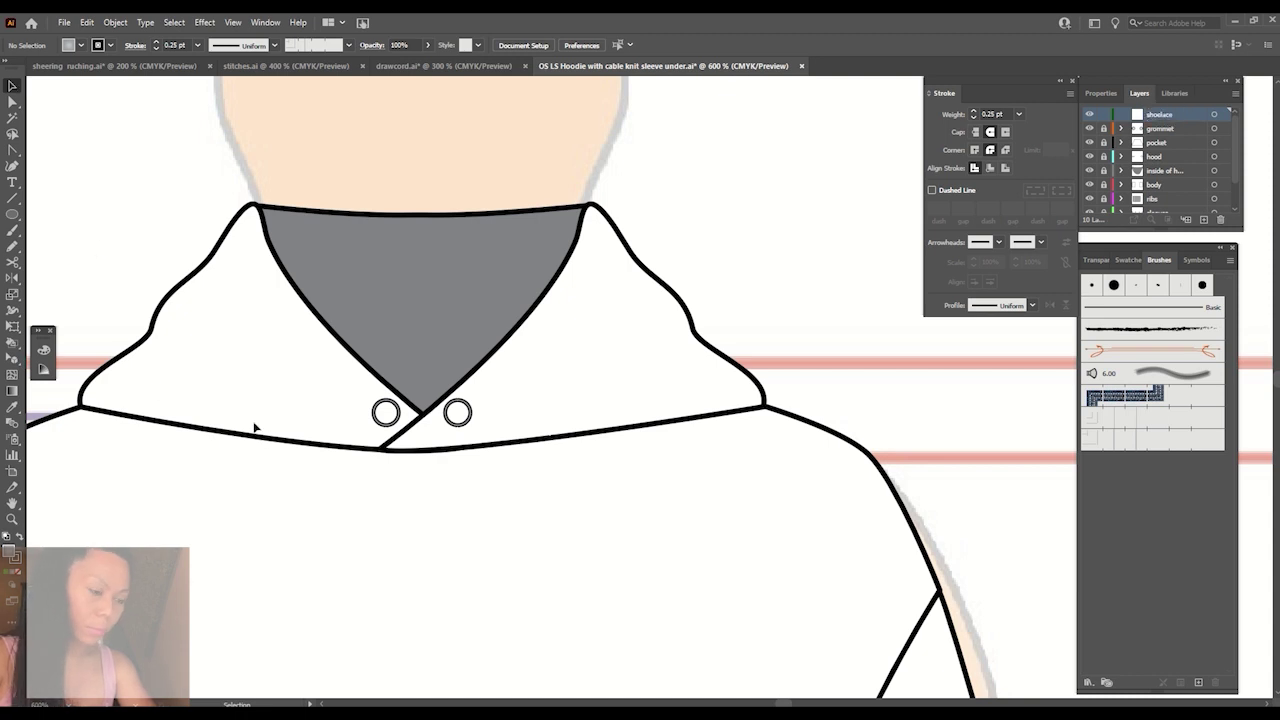
key(ctrl+=)
drag(229, 448, 444, 184)
Draw the drawstring with the Pen tool from inside the left grommet down the hoodie front.
click(12, 149)
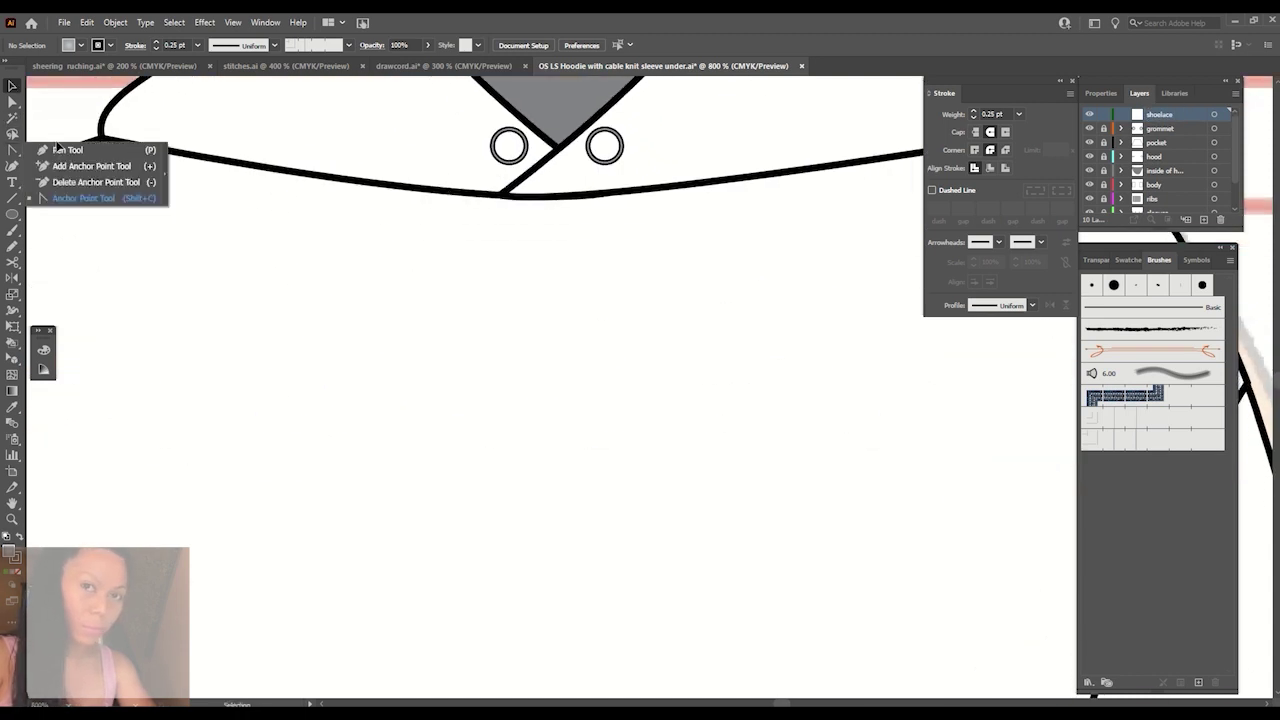
click(495, 146)
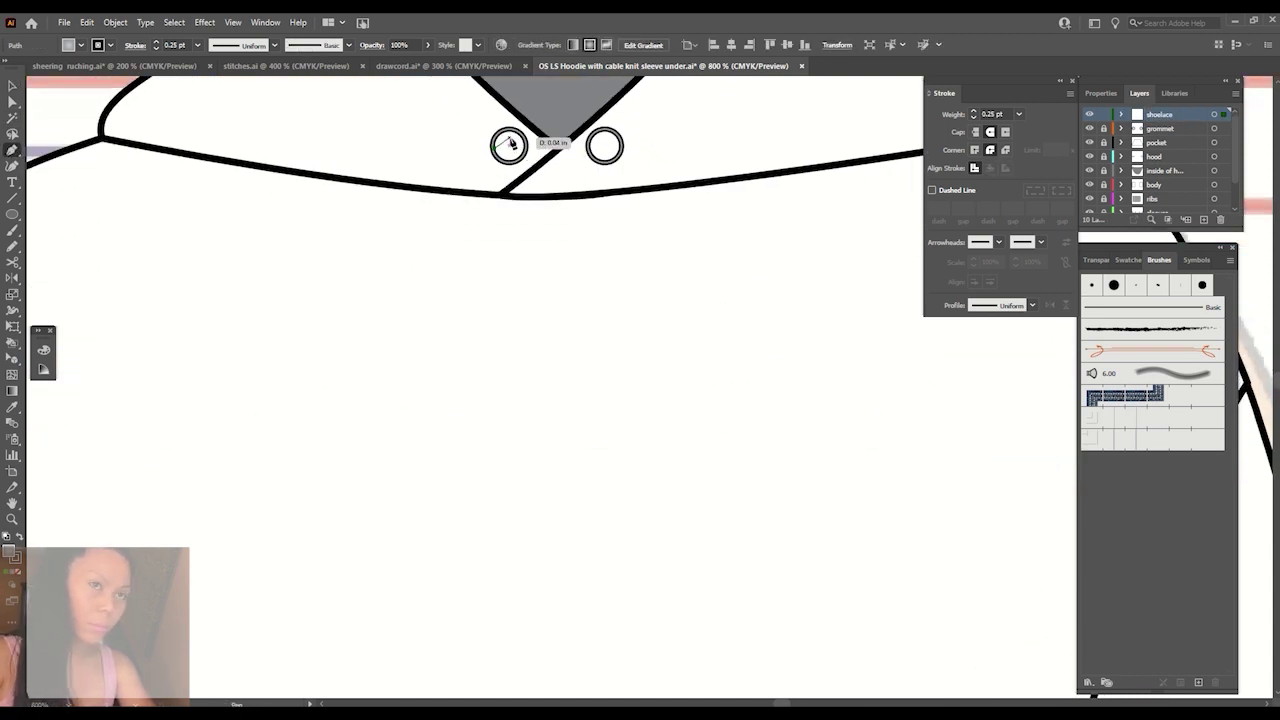
click(524, 143)
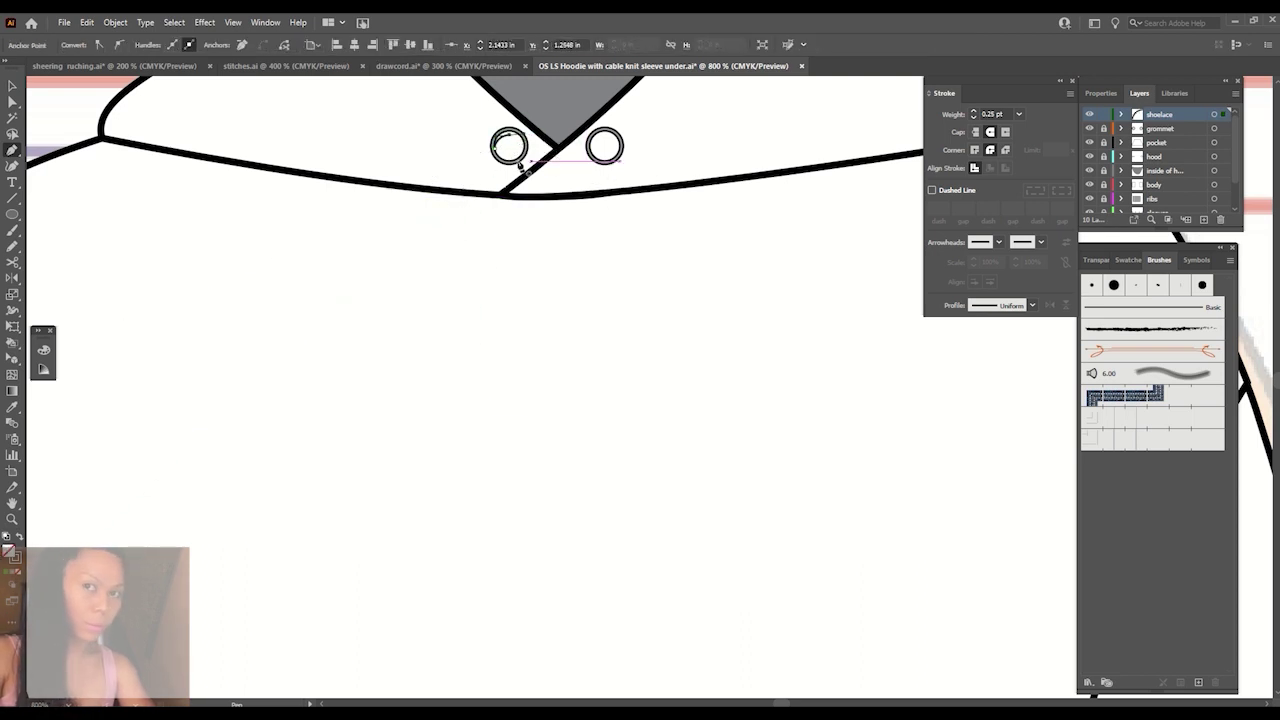
key(ctrl+minus)
key(ctrl+minus)
key(ctrl+minus)
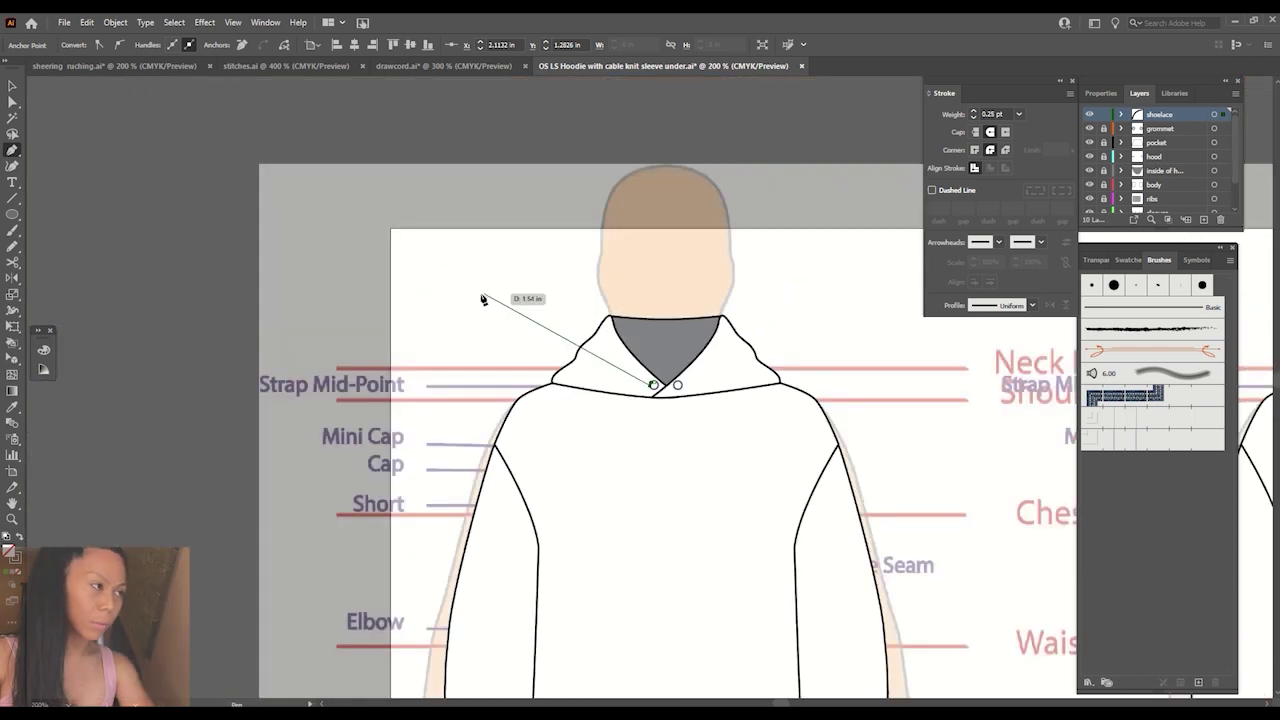
click(638, 492)
click(650, 607)
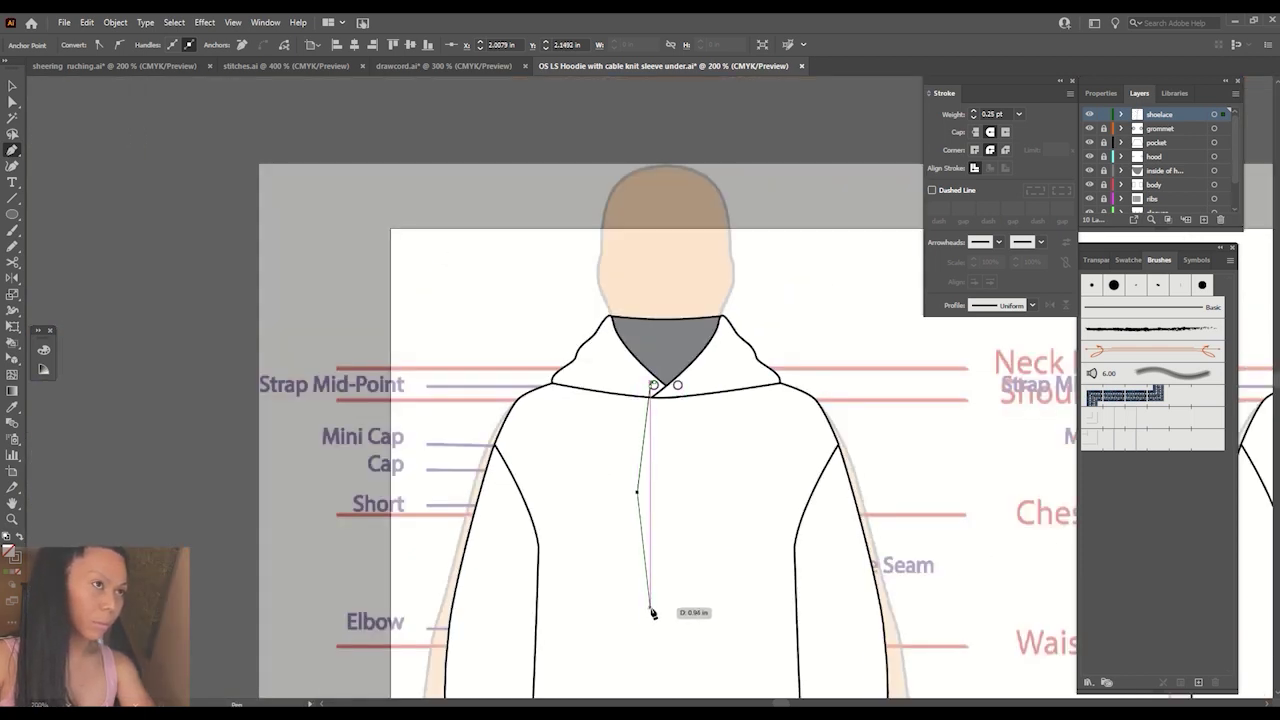
click(645, 665)
ctrl+click(46, 175)
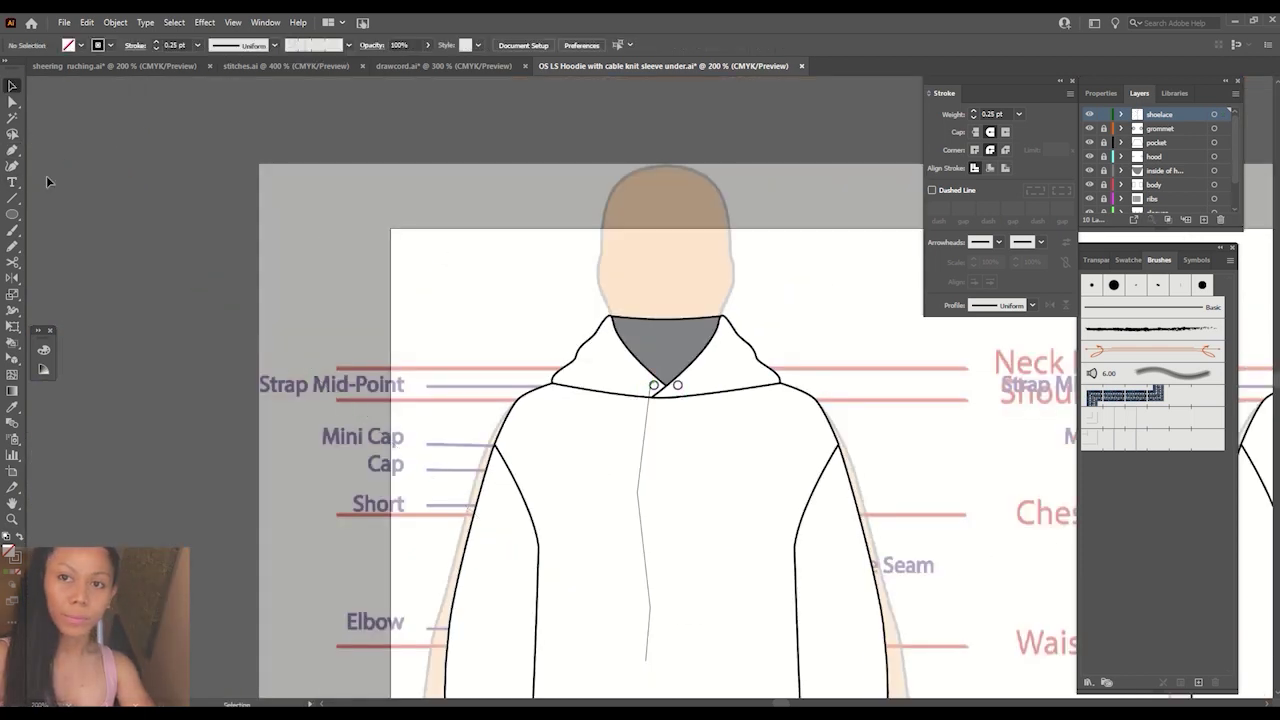
Select the drawstring path and bring up the Reflect options for it.
click(640, 495)
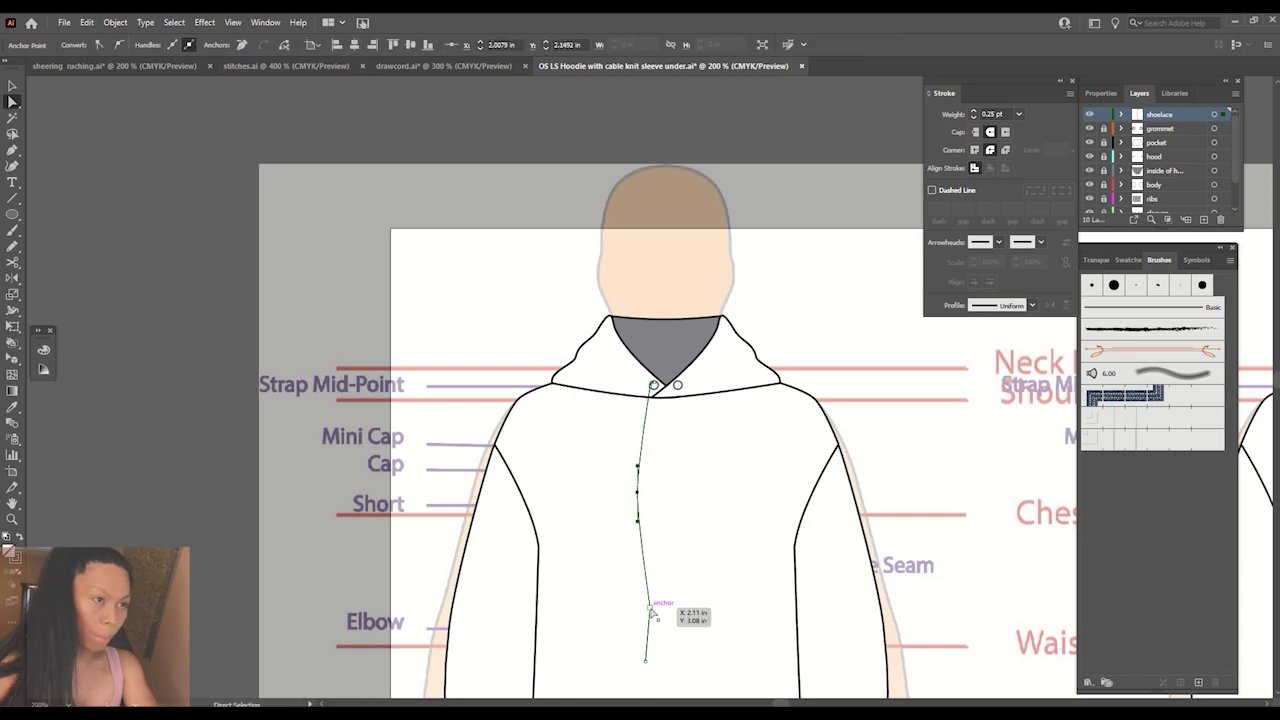
click(12, 150)
key(ctrl+equal)
key(ctrl+equal)
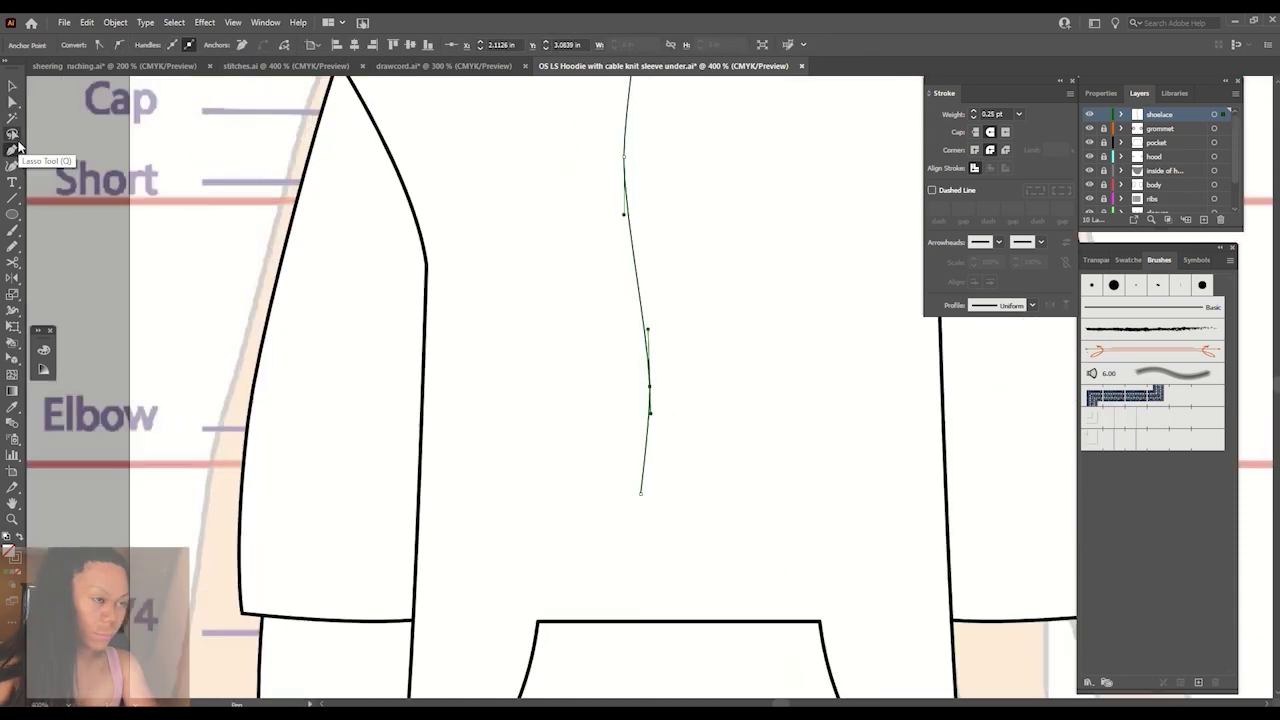
key(v)
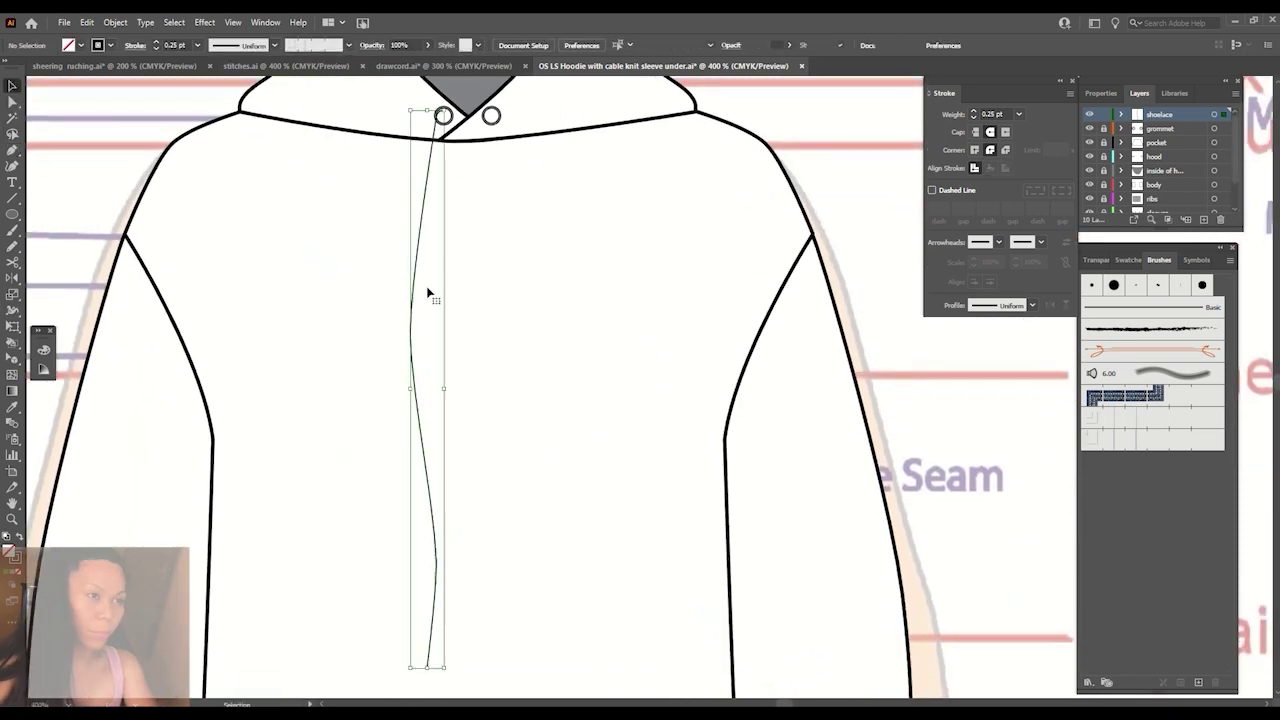
alt+click(420, 292)
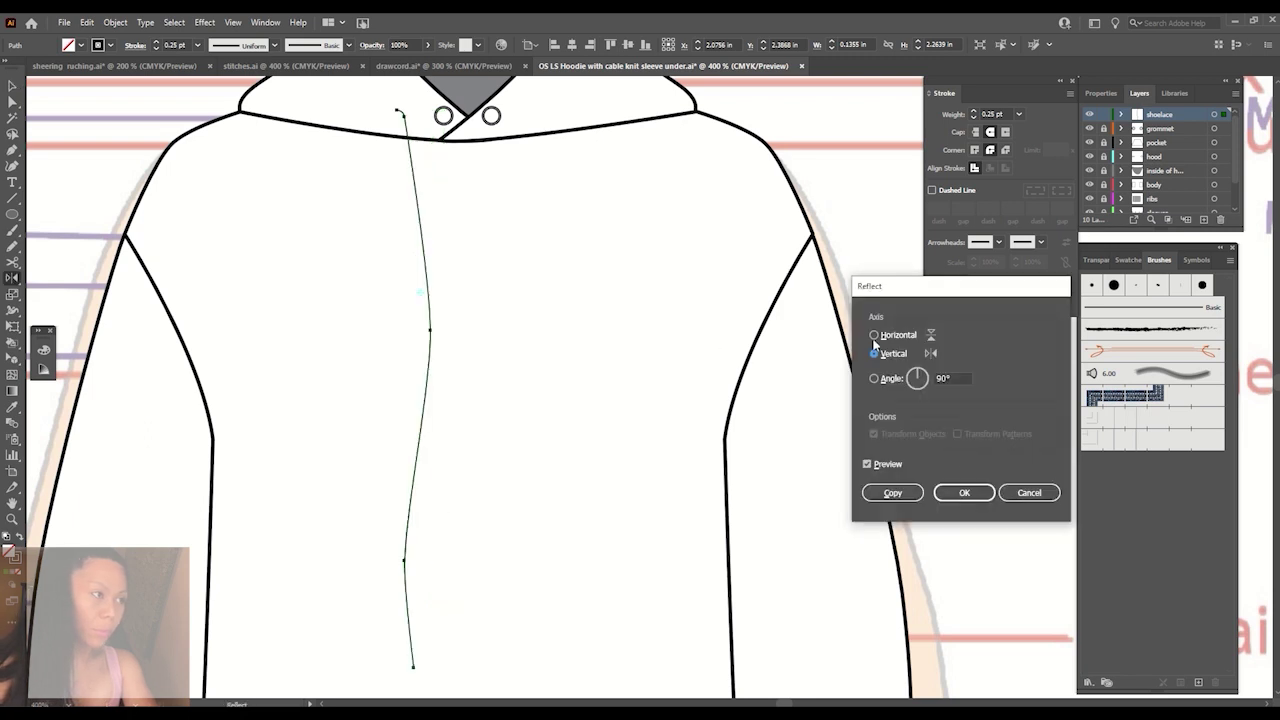
Make a reflected copy of the drawcord and move it toward the grommets.
click(892, 492)
key(v)
click(409, 240)
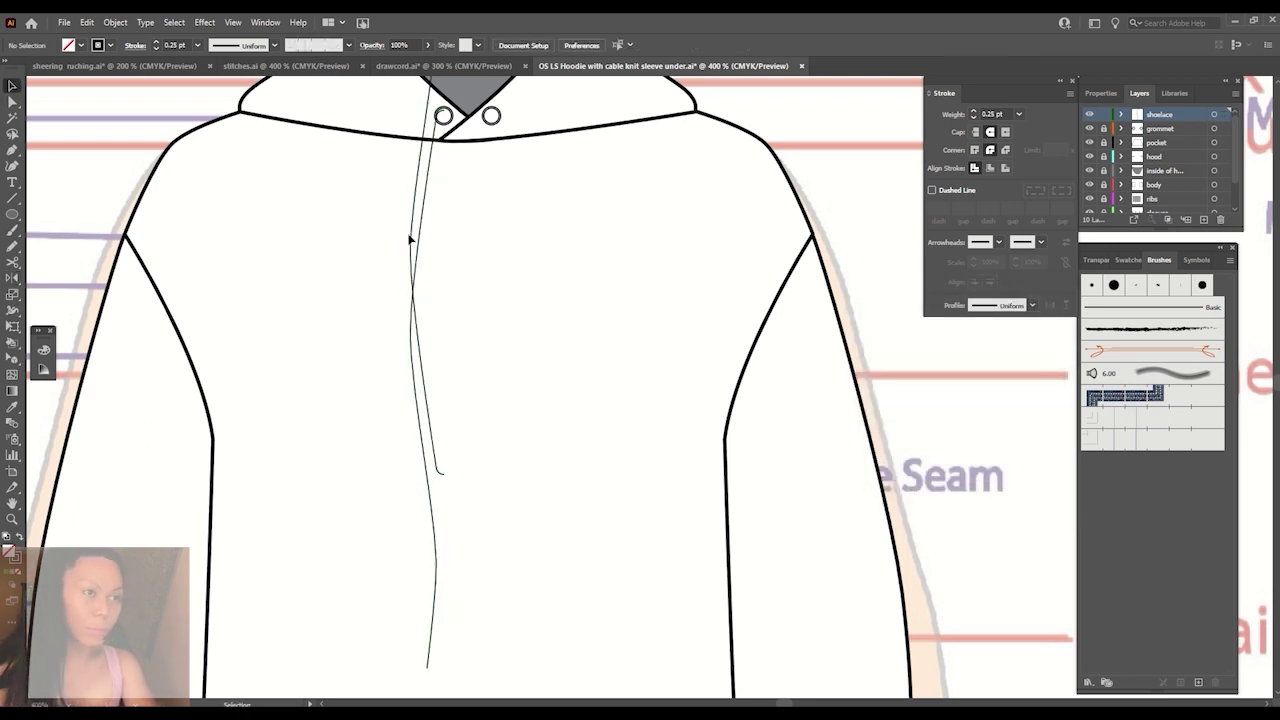
drag(409, 240, 430, 442)
drag(446, 383, 520, 482)
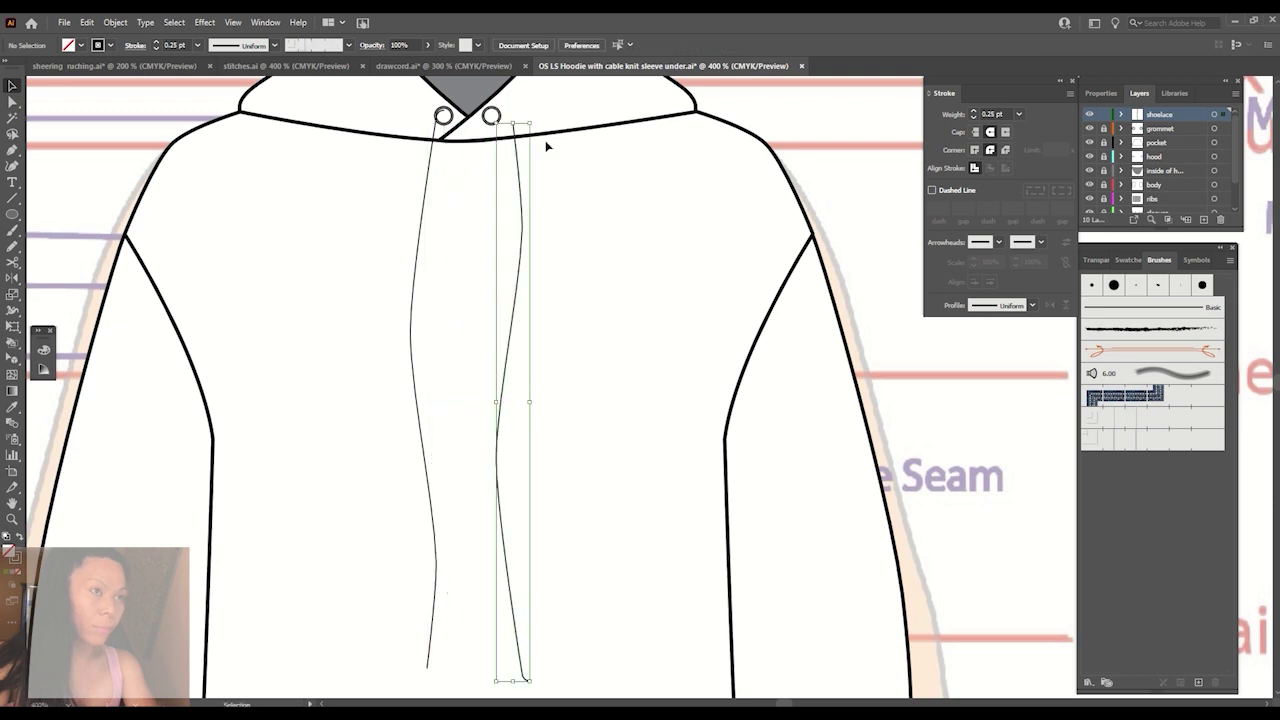
Flip the copy with Reflect Vertical and place it beside the original drawcord.
right_click(520, 482)
mouse_move(557, 391)
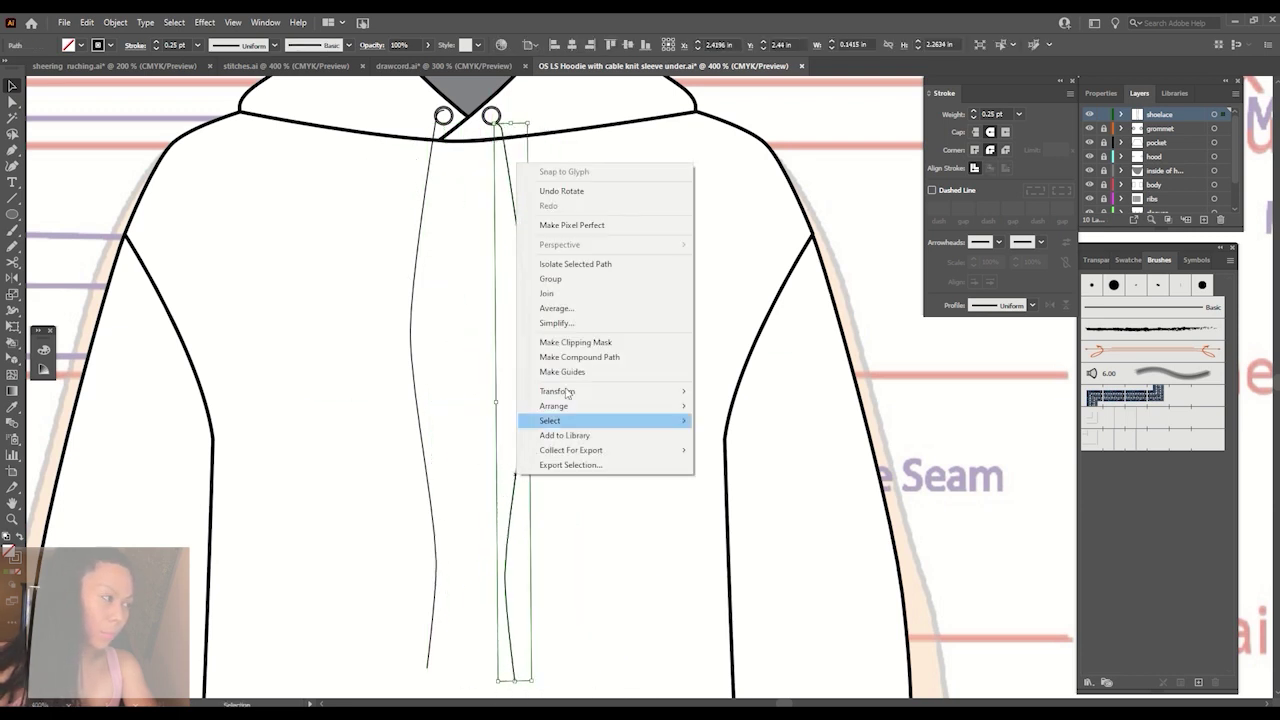
click(775, 440)
click(874, 353)
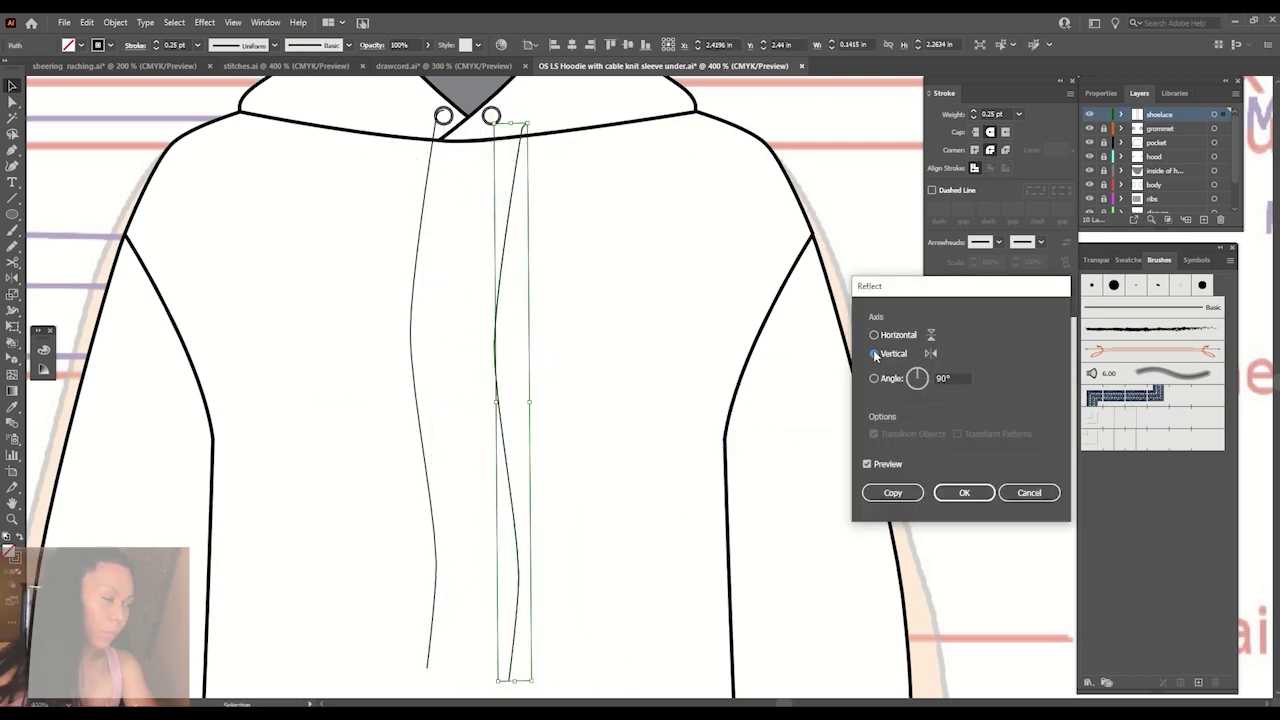
click(964, 492)
click(674, 374)
drag(506, 234, 431, 222)
Direct-select the drawcord's top anchor at the left grommet and zoom in on it.
click(12, 102)
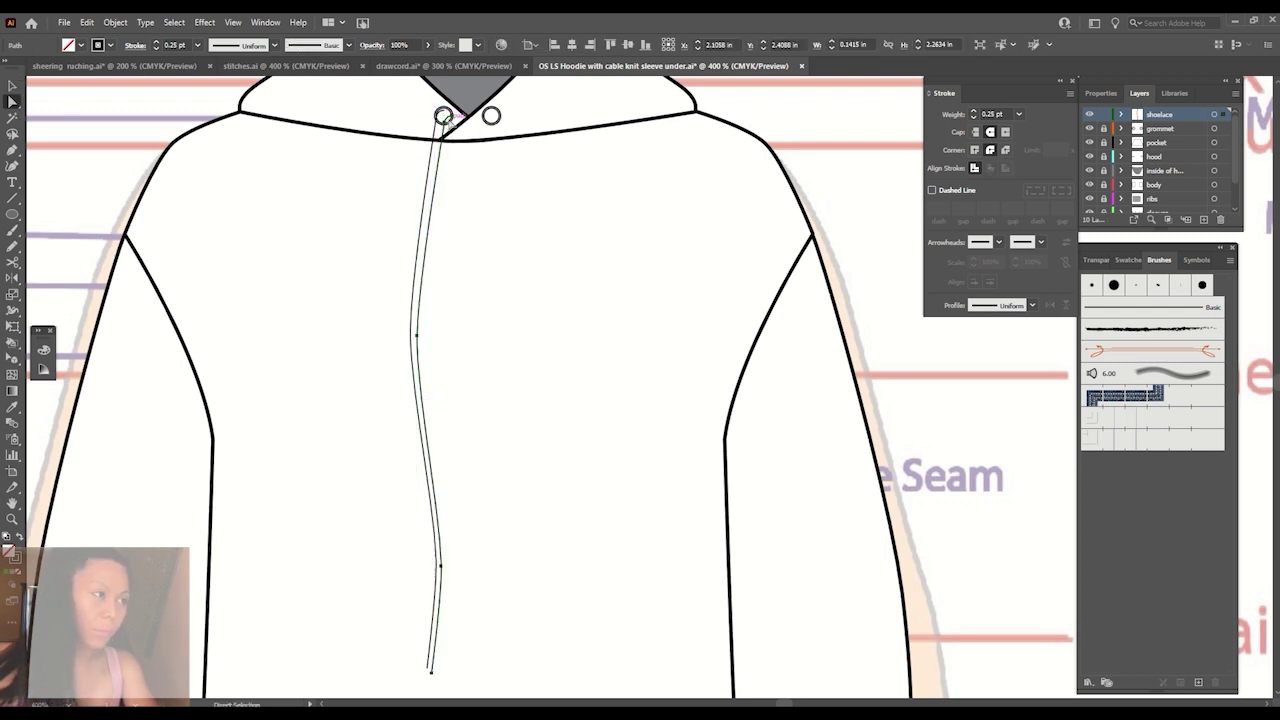
click(448, 118)
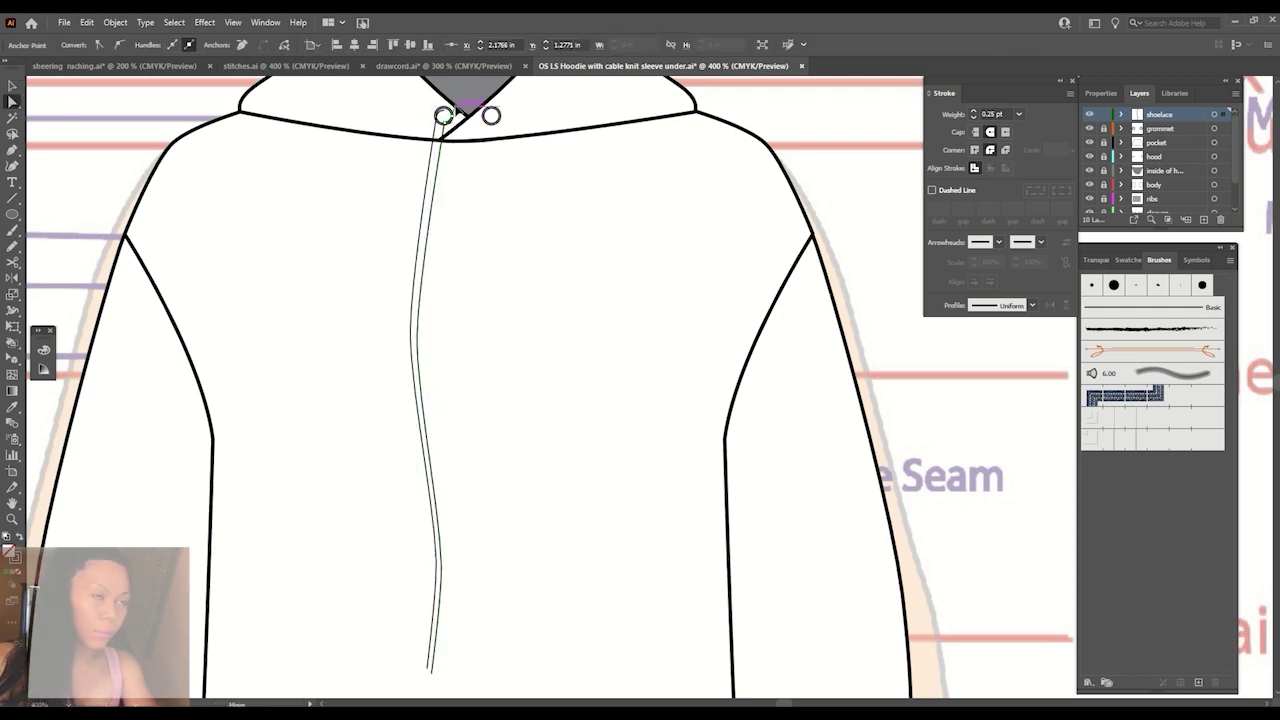
key(ctrl+plus)
key(ctrl+plus)
key(ctrl+plus)
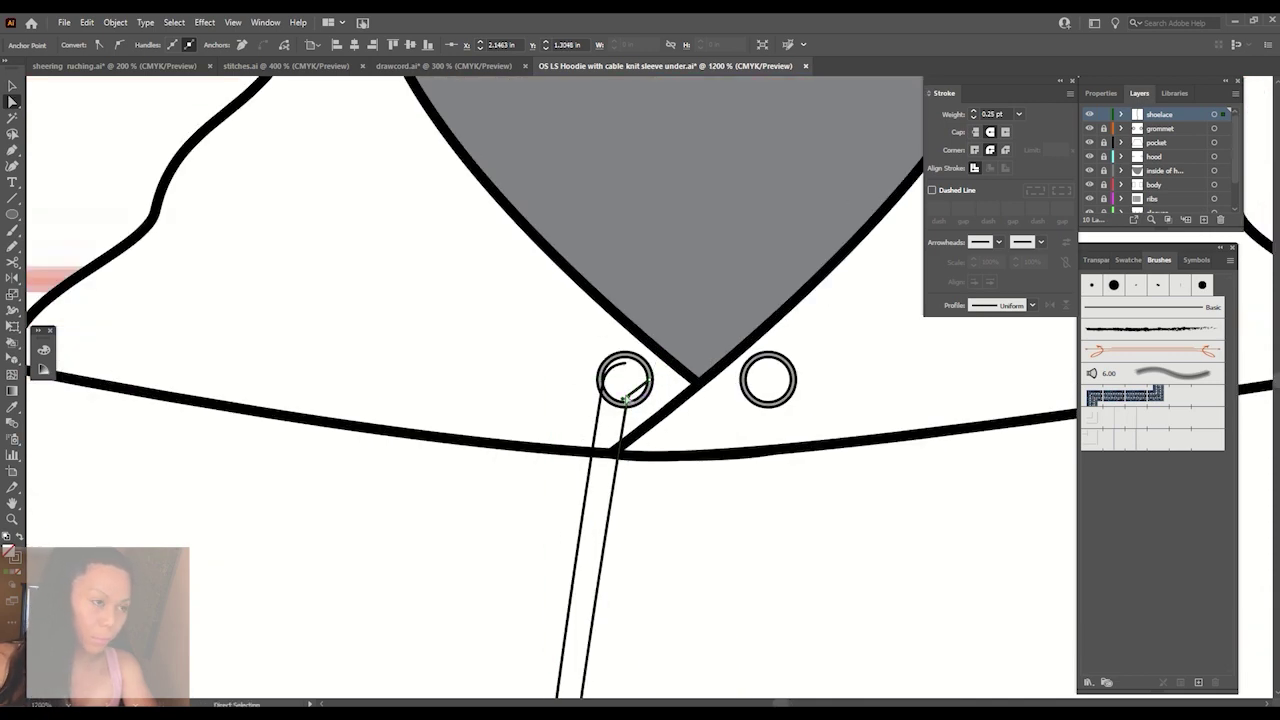
Reshape the drawcord's end curve, moving its end point up and left inside the grommet.
scroll(628, 400, up, 5)
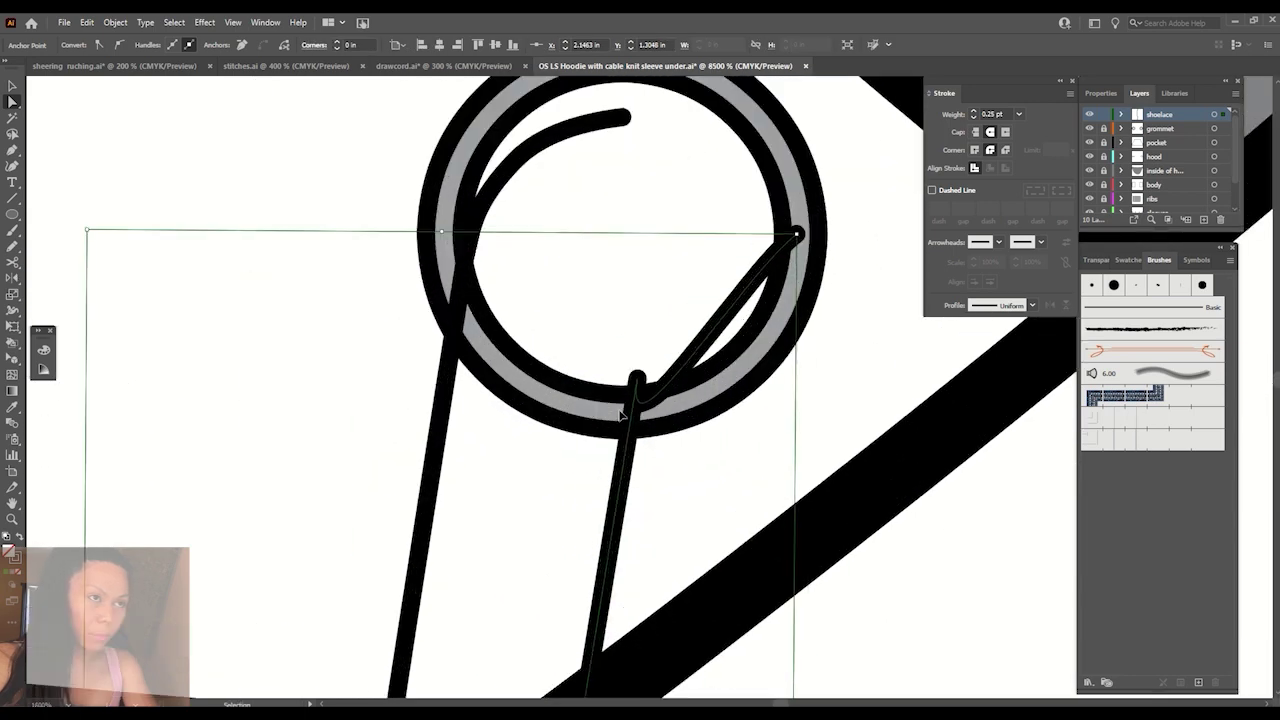
scroll(628, 400, up, 3)
scroll(730, 300, up, 2)
mouse_move(730, 300)
mouse_down()
mouse_move(880, 422)
mouse_move(735, 306)
mouse_up()
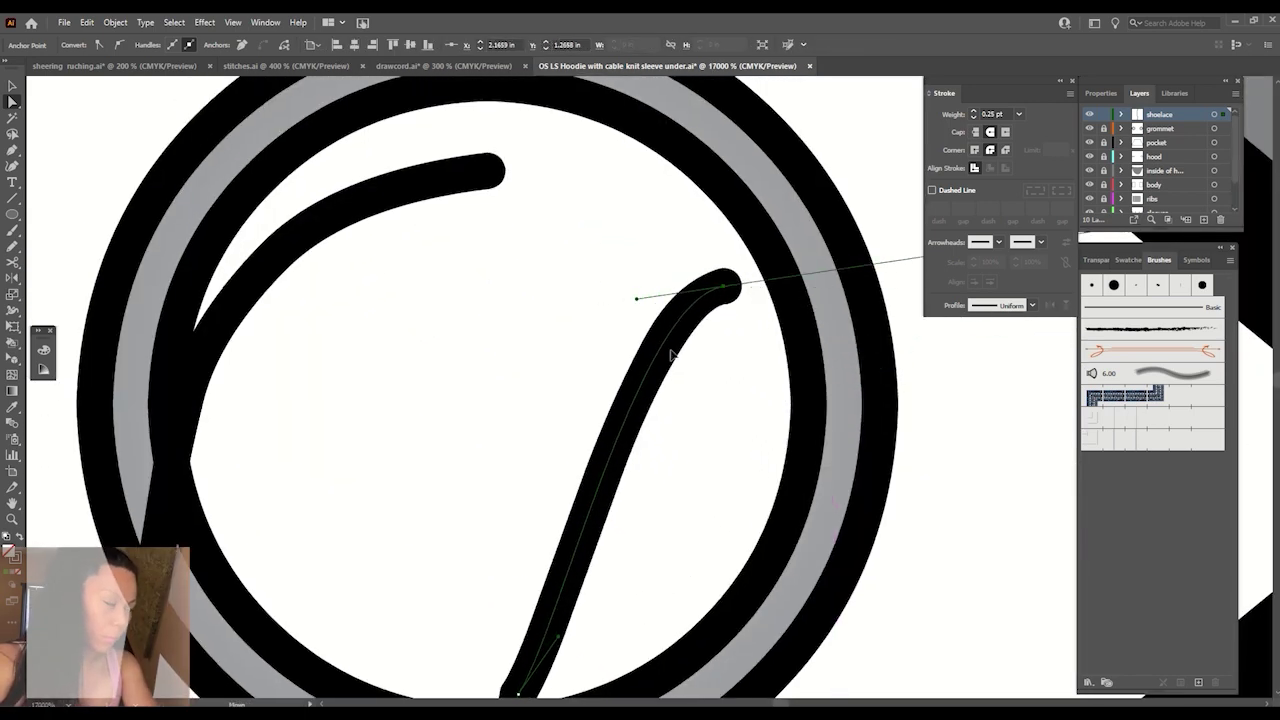
drag(672, 355, 828, 443)
scroll(828, 443, down, 3)
drag(610, 410, 530, 368)
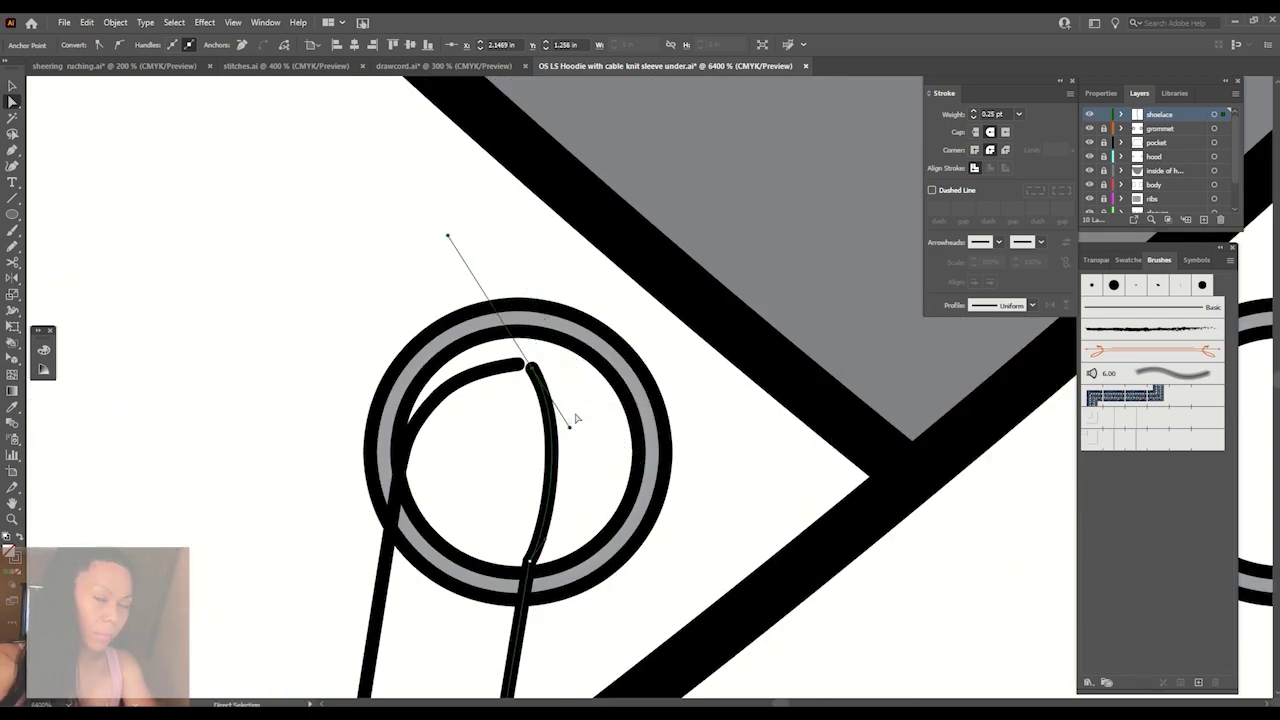
drag(572, 422, 564, 394)
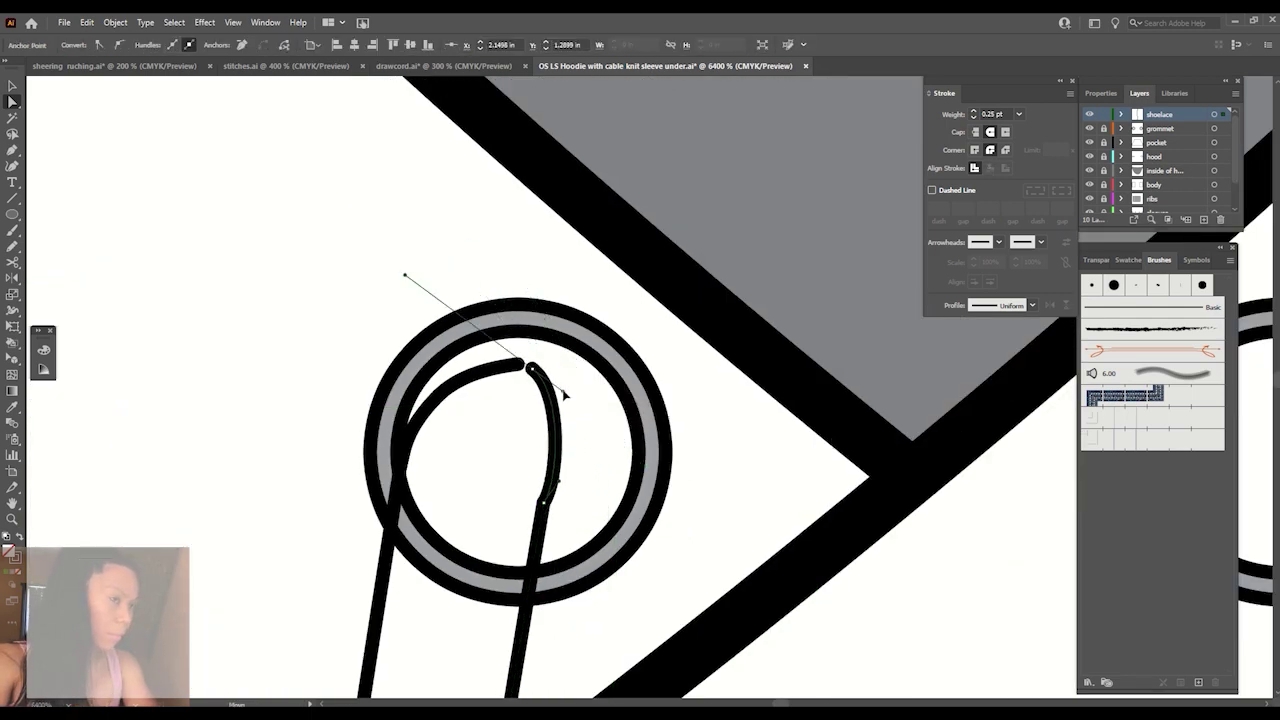
Raise the top point and round the two edges into a loop inside the left grommet.
scroll(577, 523, down, 2)
scroll(518, 380, down, 3)
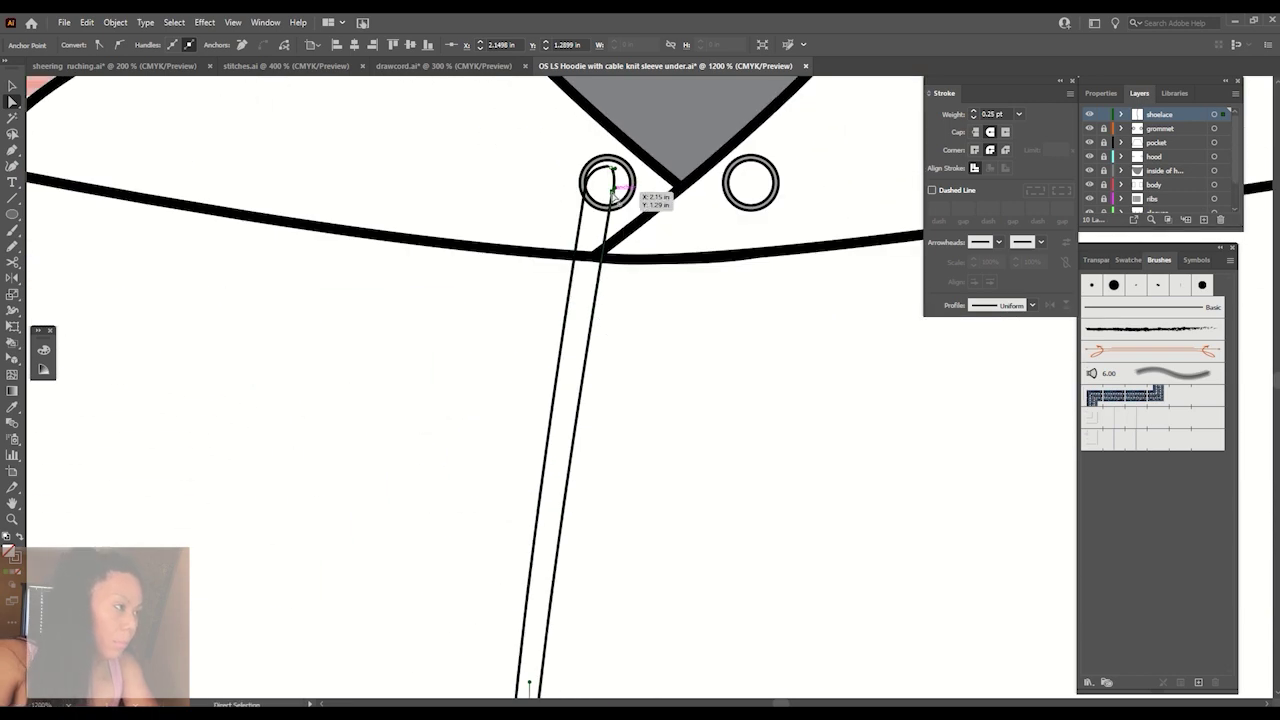
drag(612, 194, 613, 172)
scroll(614, 177, up, 3)
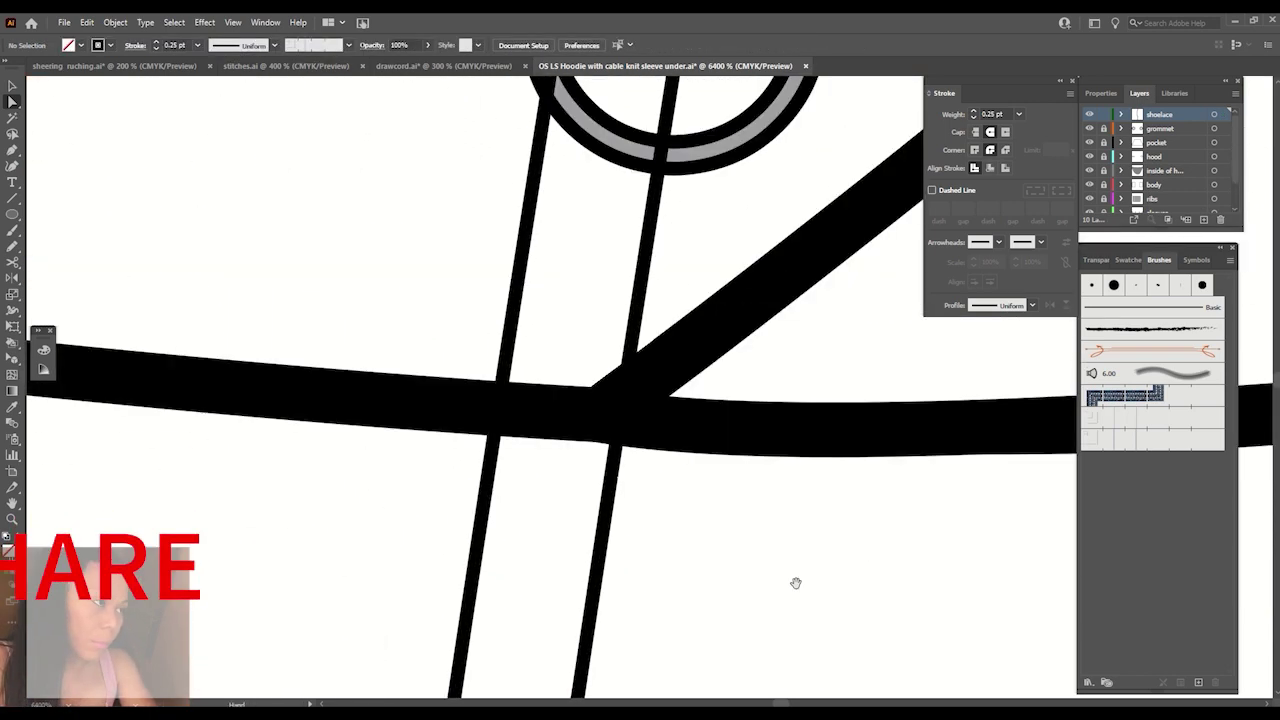
scroll(794, 583, up, 2)
drag(687, 194, 700, 205)
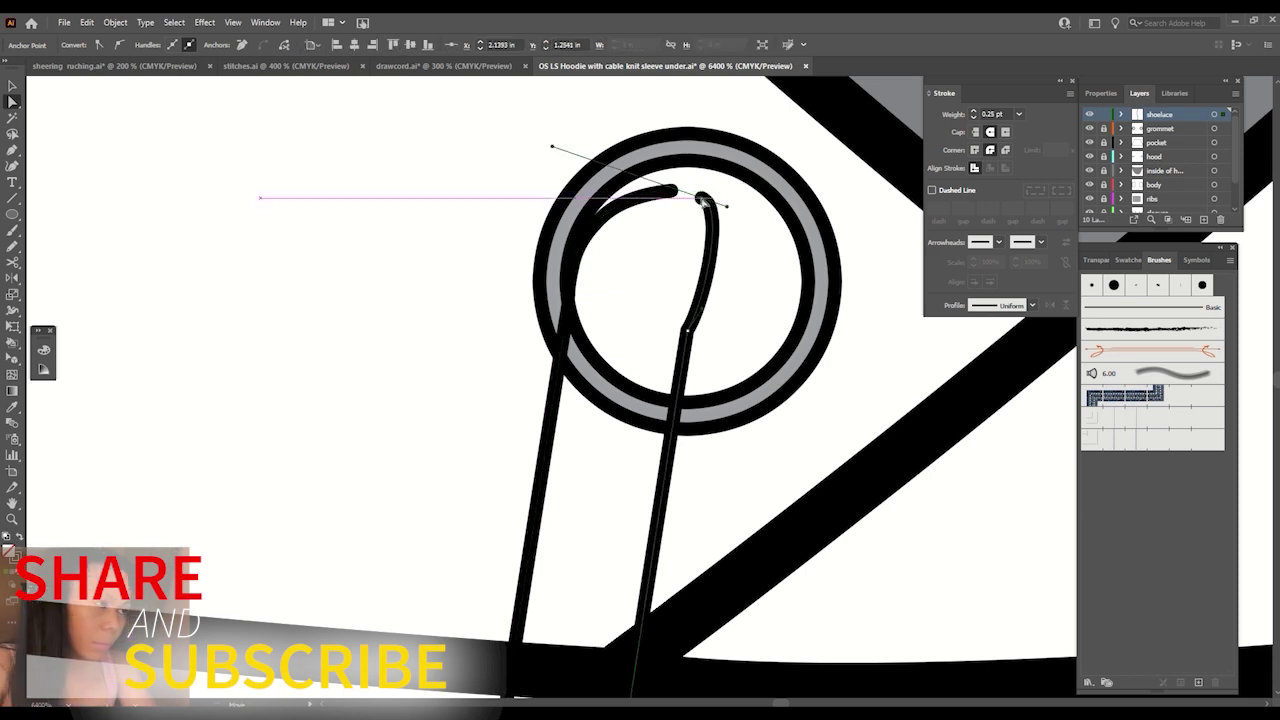
mouse_move(688, 328)
mouse_down()
mouse_move(686, 200)
mouse_move(572, 178)
mouse_up()
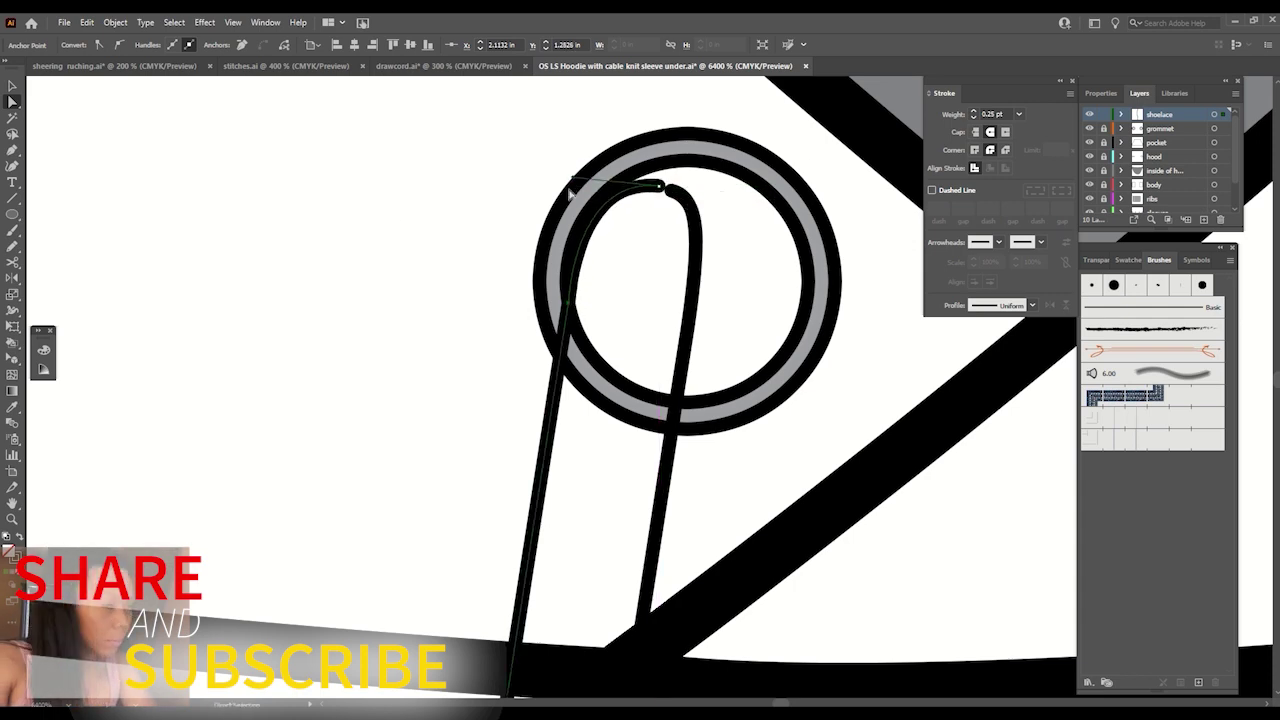
key(v)
key(ctrl+minus)
key(ctrl+minus)
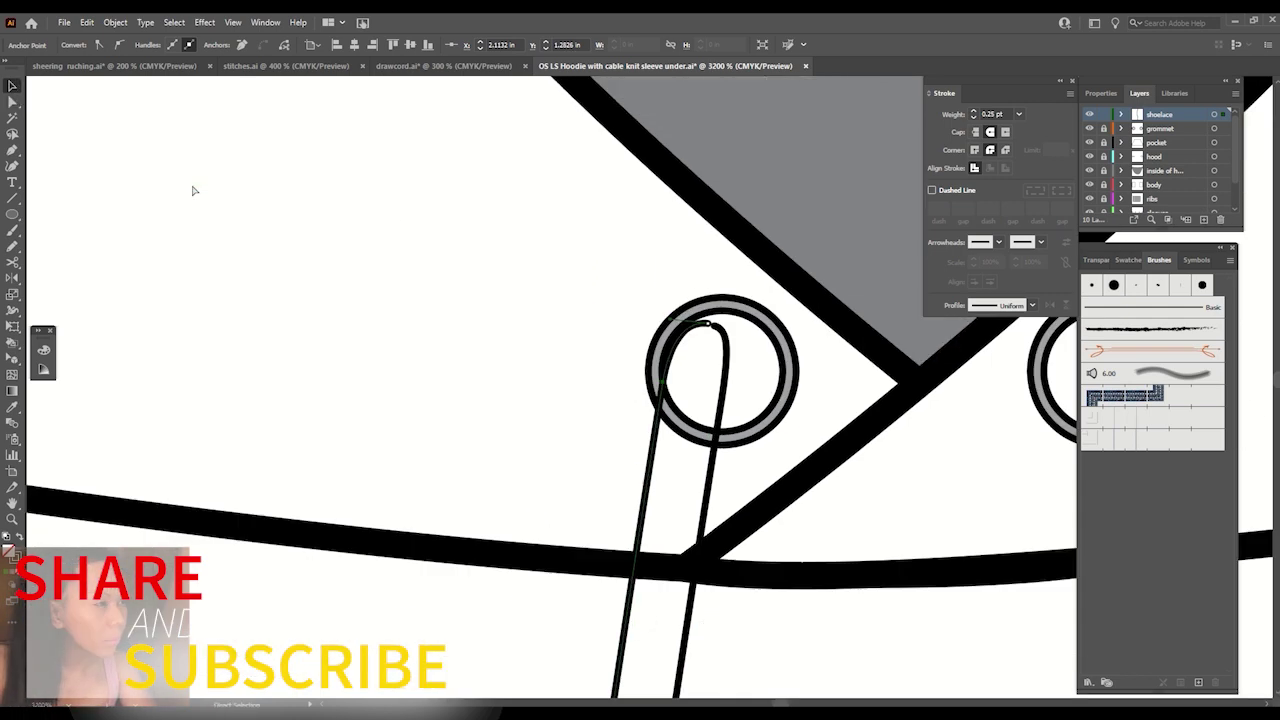
key(ctrl+minus)
key(ctrl+minus)
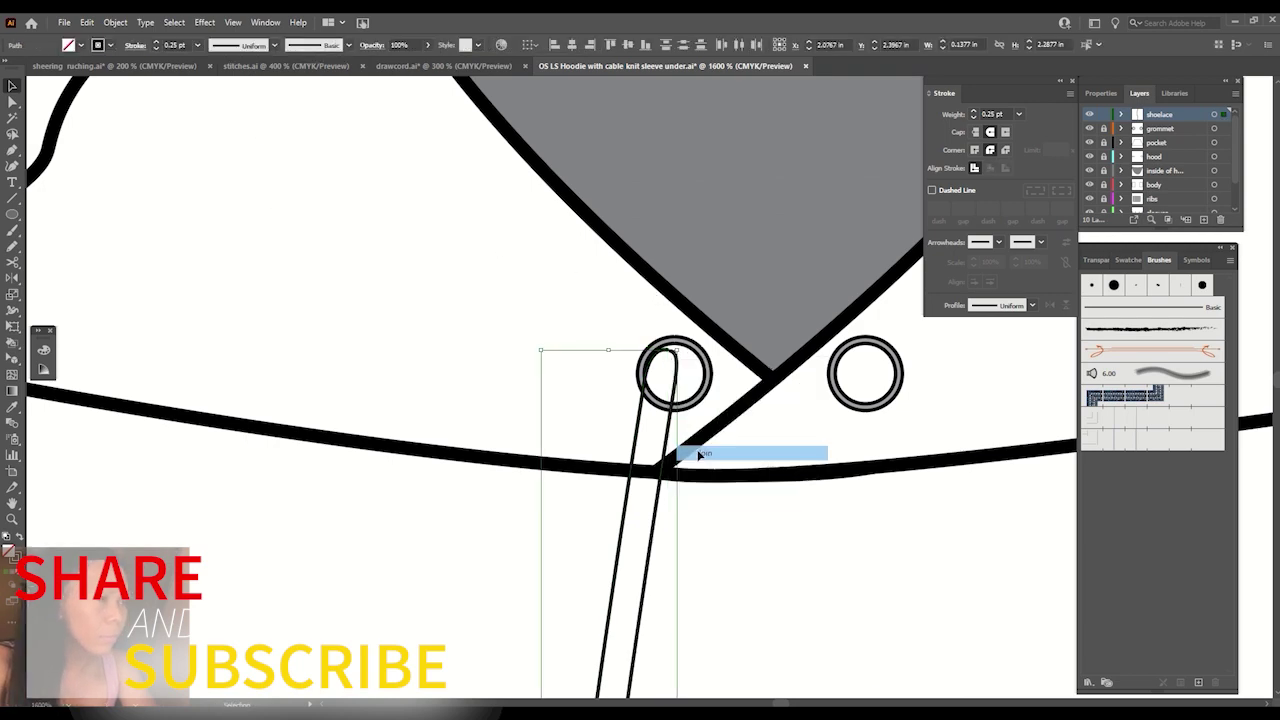
Refine the lower drawcord, pulling its bottom point up and smoothing the curve.
click(309, 229)
key(ctrl+minus)
key(ctrl+minus)
key(ctrl+minus)
drag(522, 481, 556, 155)
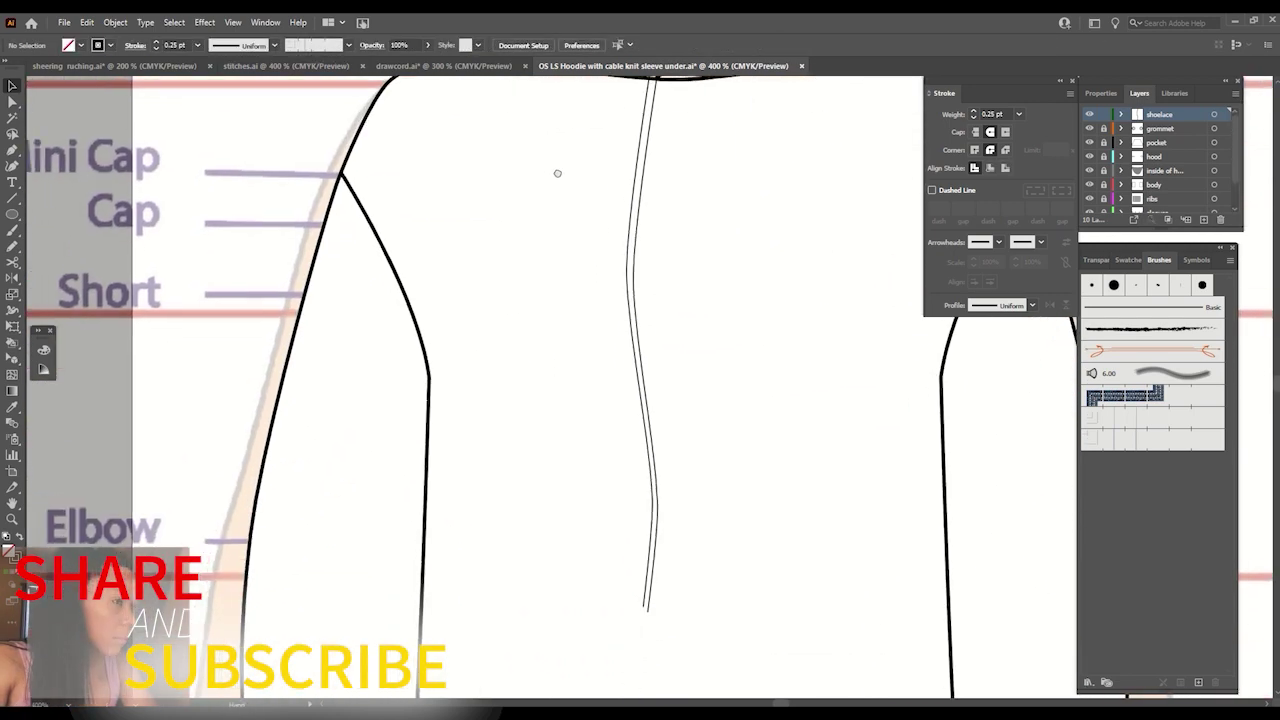
key(ctrl+plus)
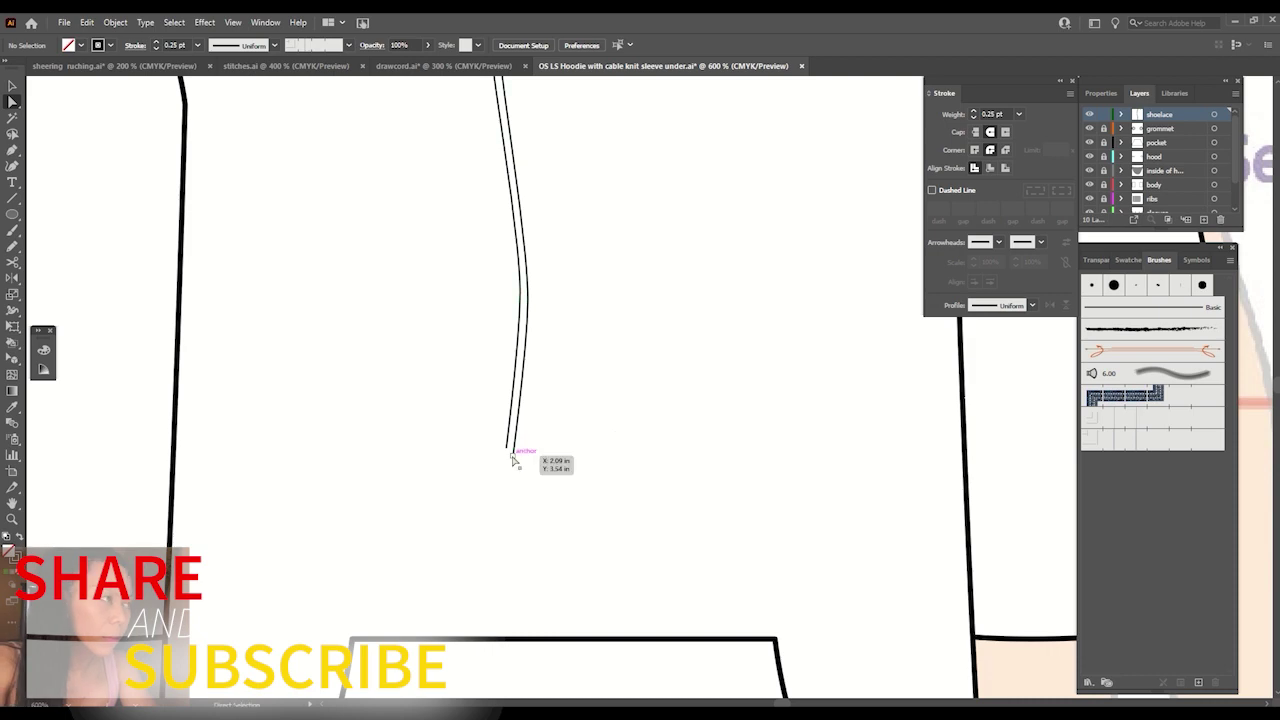
drag(513, 459, 519, 449)
key(ctrl+minus)
key(ctrl+minus)
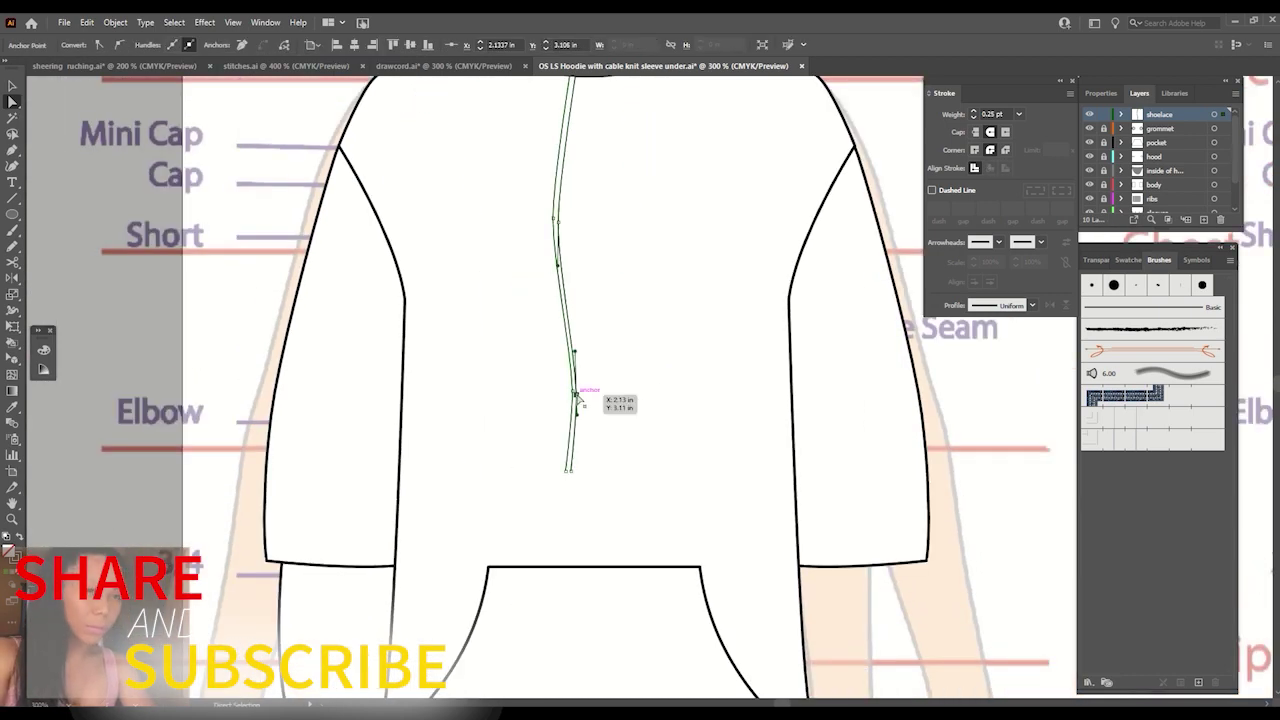
key(ctrl+plus)
key(ctrl+plus)
key(ctrl+plus)
drag(657, 386, 656, 380)
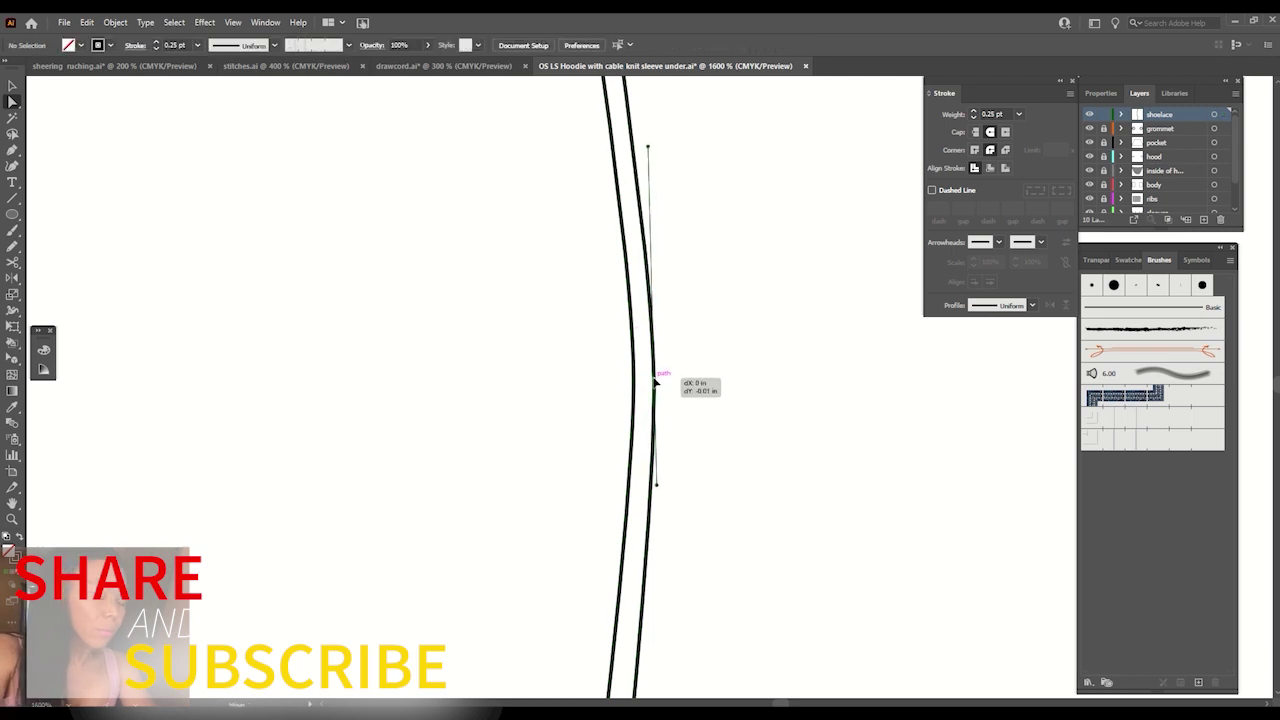
key(ctrl+minus)
key(ctrl+minus)
key(ctrl+minus)
key(ctrl+minus)
key(ctrl+plus)
key(ctrl+plus)
key(ctrl+plus)
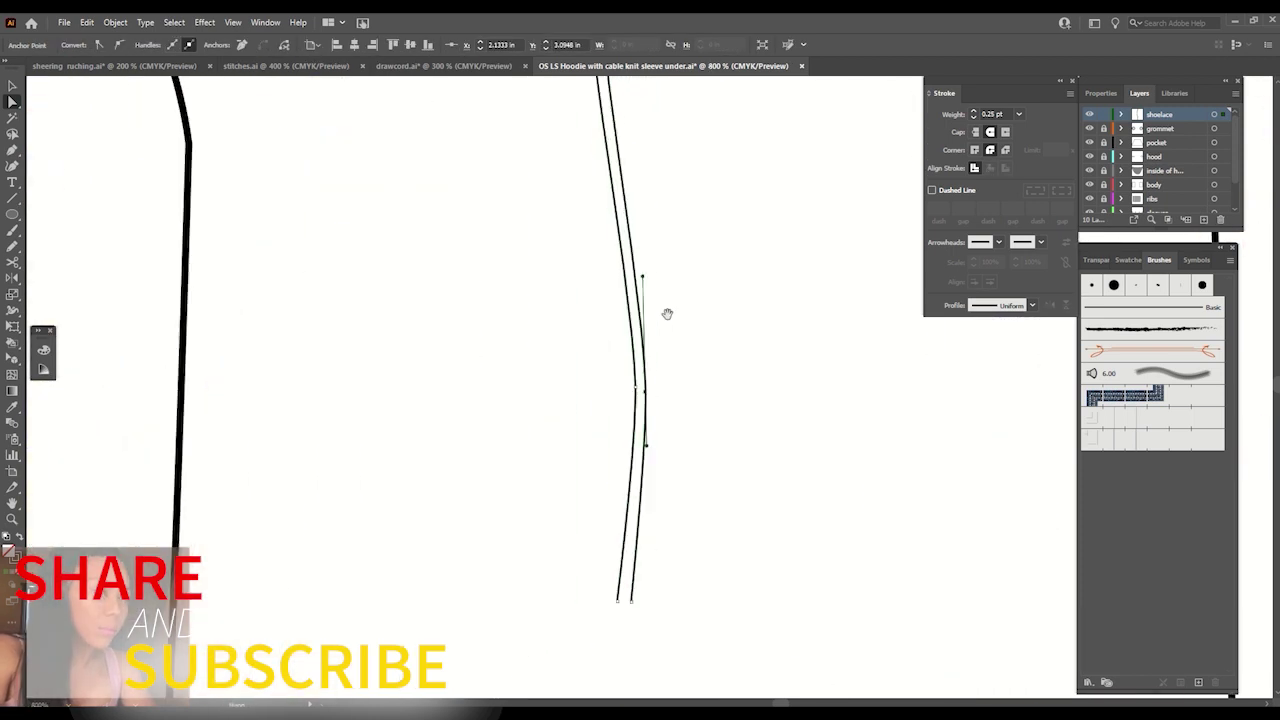
drag(646, 398, 650, 398)
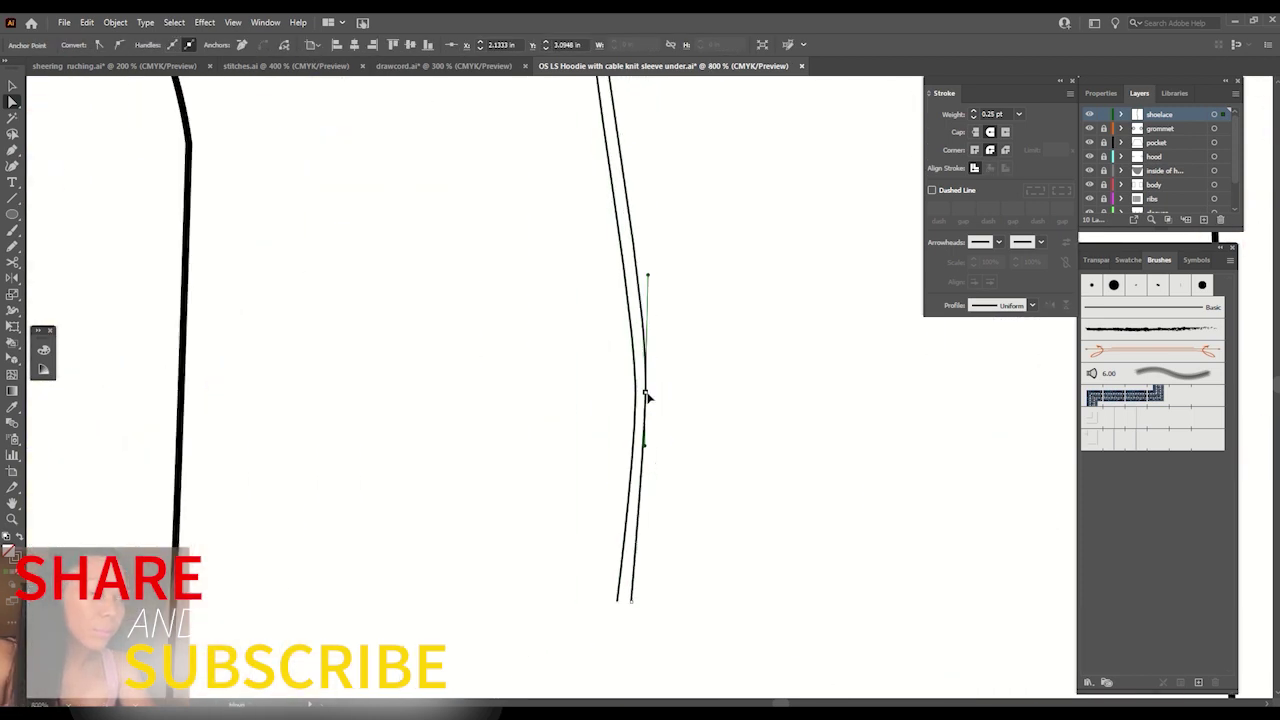
Join the two drawcord line ends at the bottom with a short closing edge.
key(ctrl+minus)
key(ctrl+minus)
key(ctrl+minus)
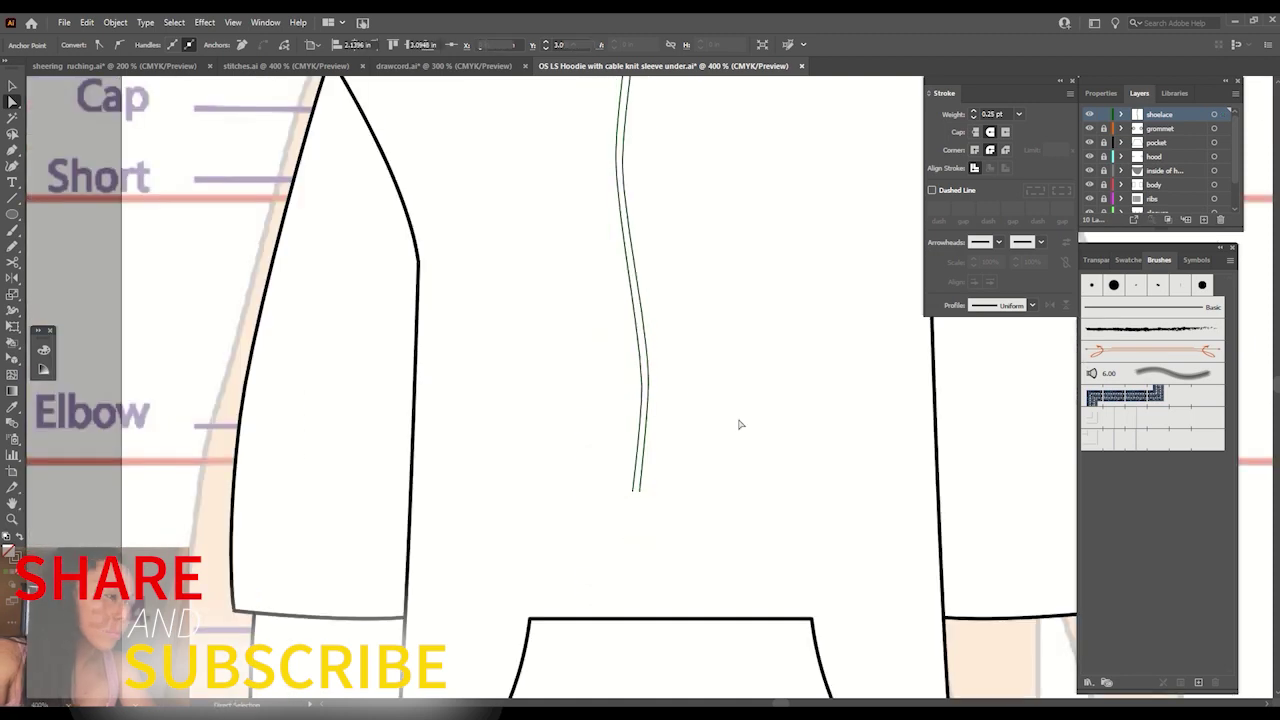
key(ctrl+minus)
click(739, 424)
key(ctrl+plus)
key(ctrl+plus)
key(ctrl+plus)
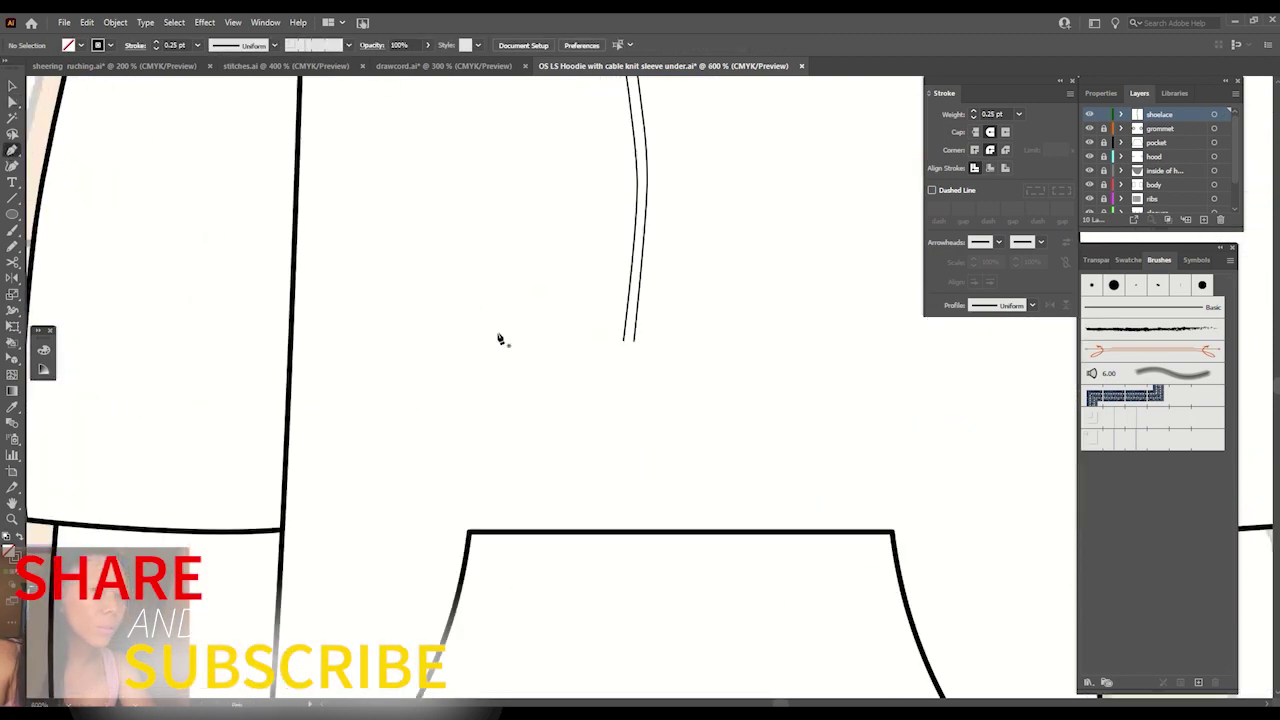
key(ctrl+plus)
key(ctrl+plus)
key(ctrl+plus)
drag(577, 263, 597, 279)
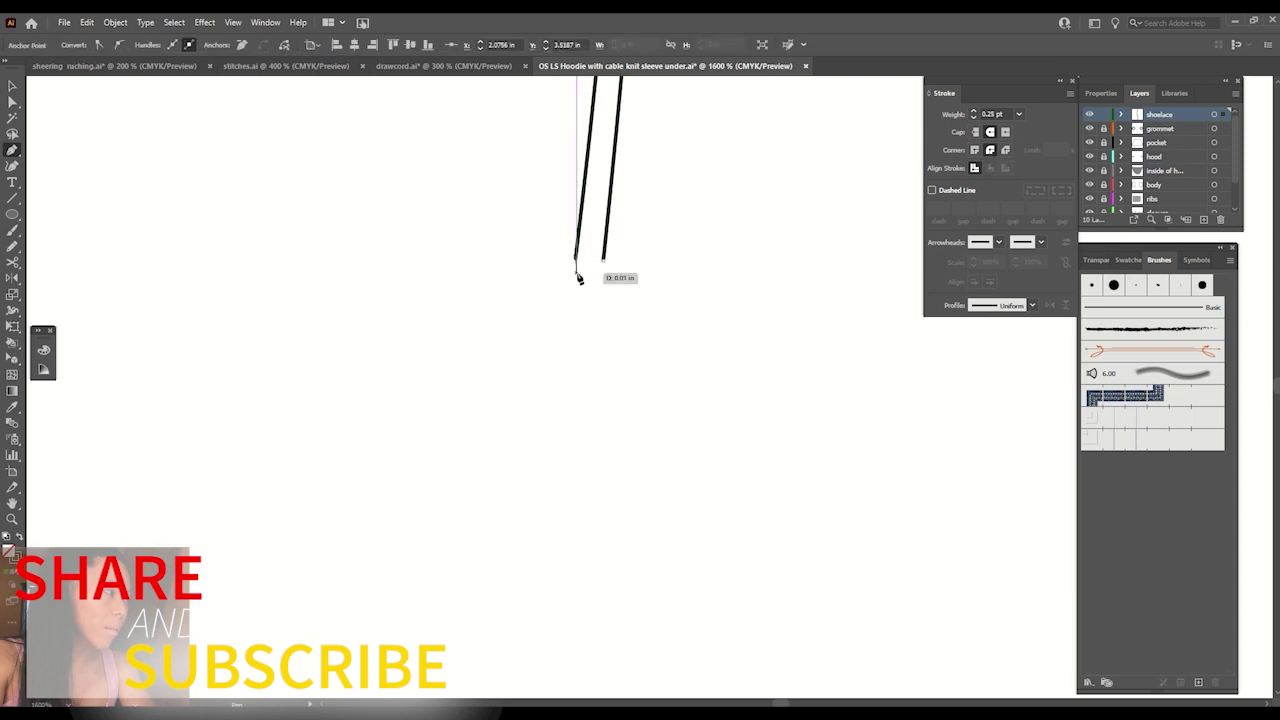
click(602, 271)
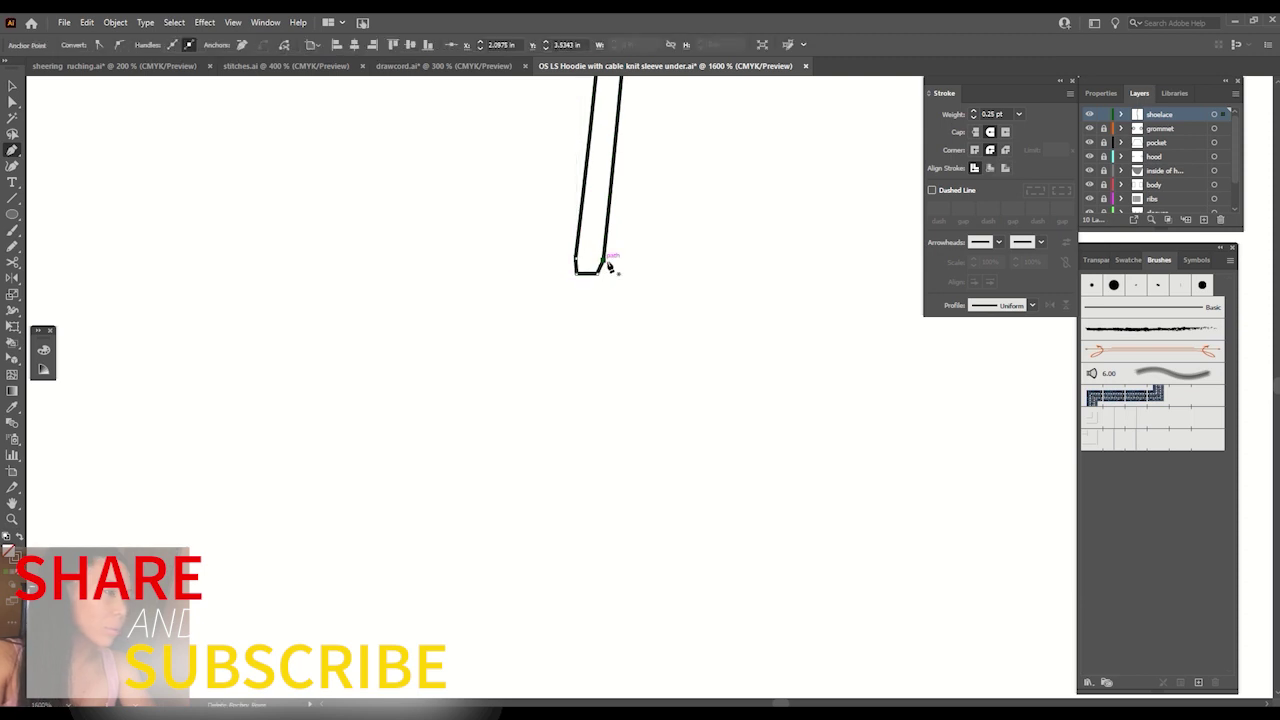
Adjust the bottom corner and convert the tip's corner points to smooth.
key(ctrl+plus)
key(ctrl+plus)
key(ctrl+plus)
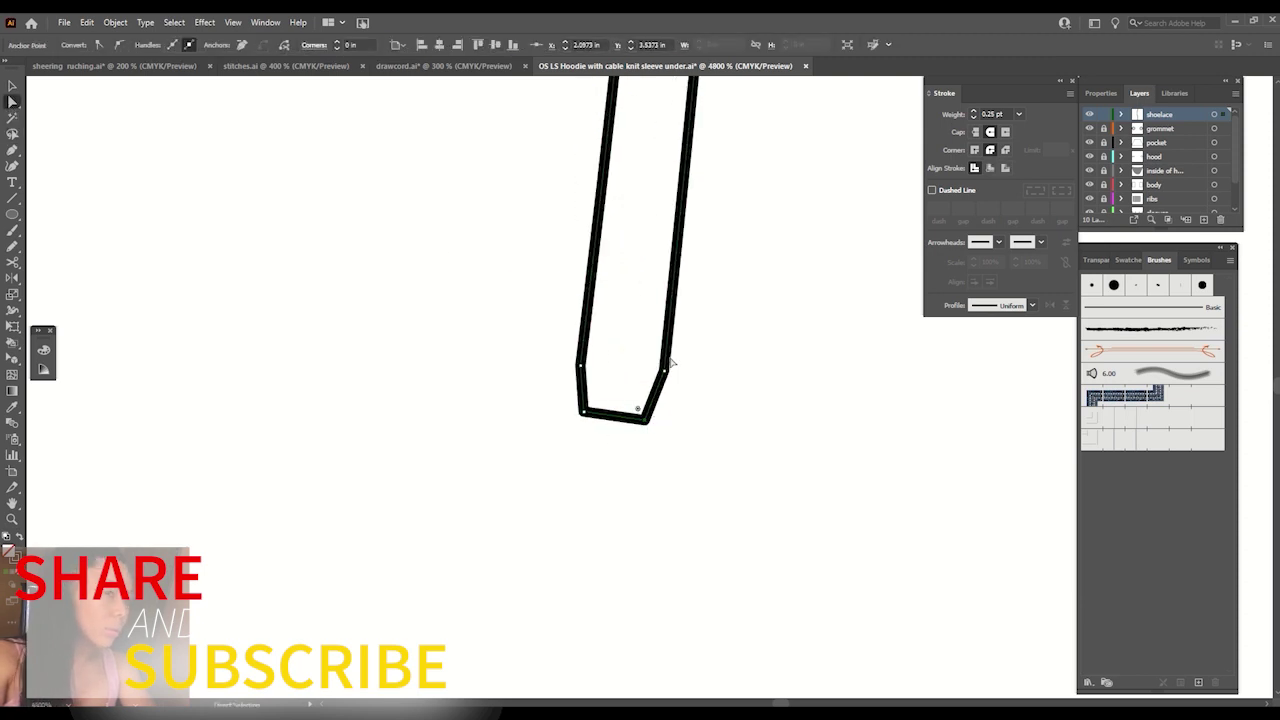
drag(649, 414, 660, 378)
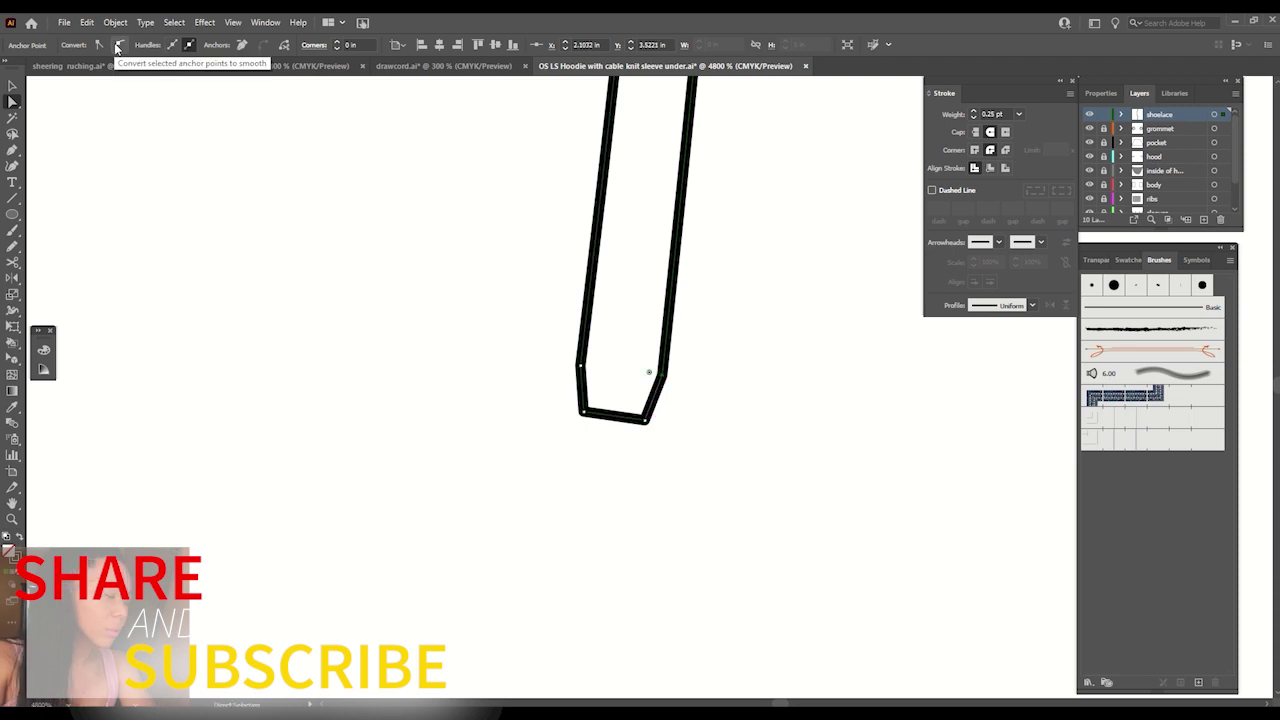
click(586, 366)
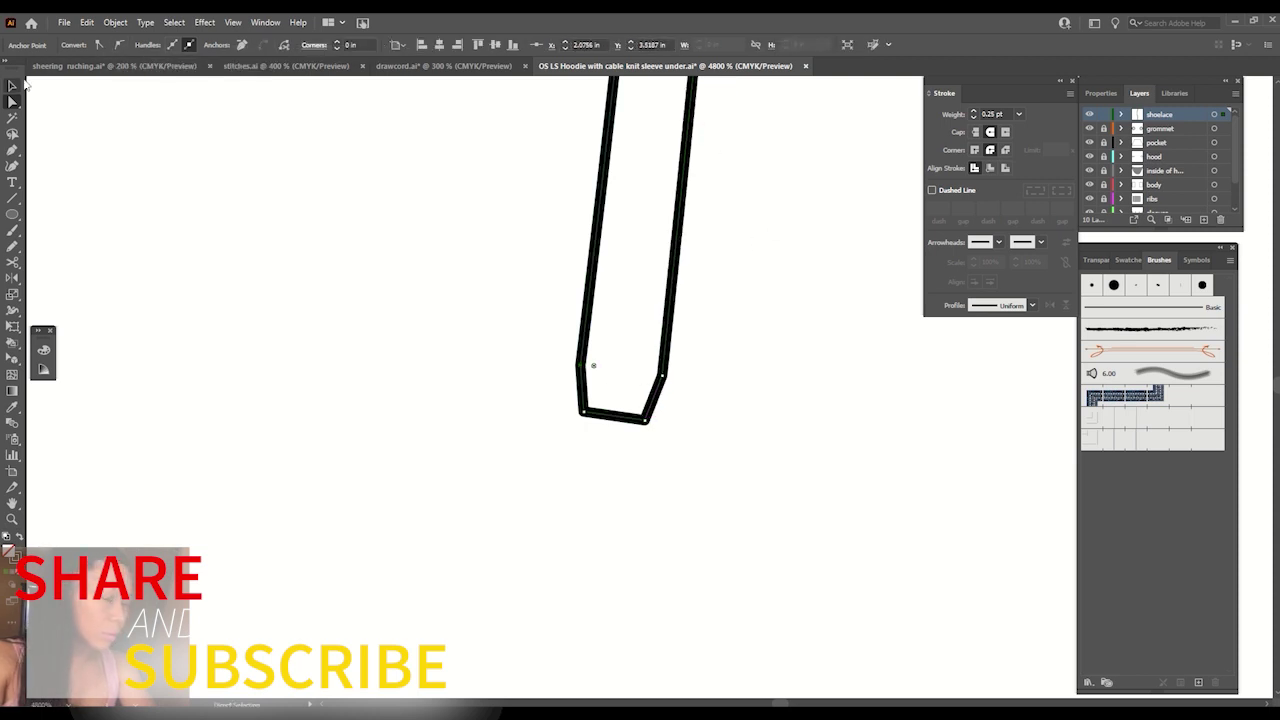
click(122, 45)
key(ctrl+minus)
key(ctrl+minus)
key(ctrl+minus)
click(654, 388)
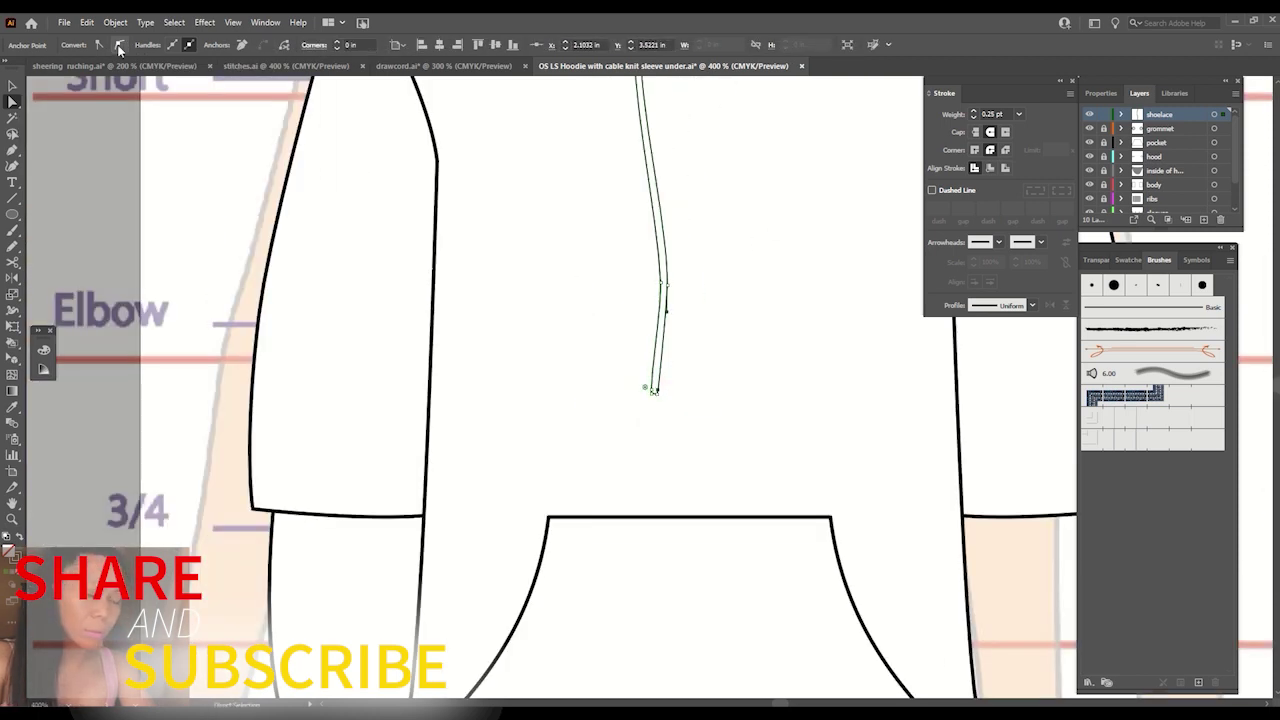
click(751, 361)
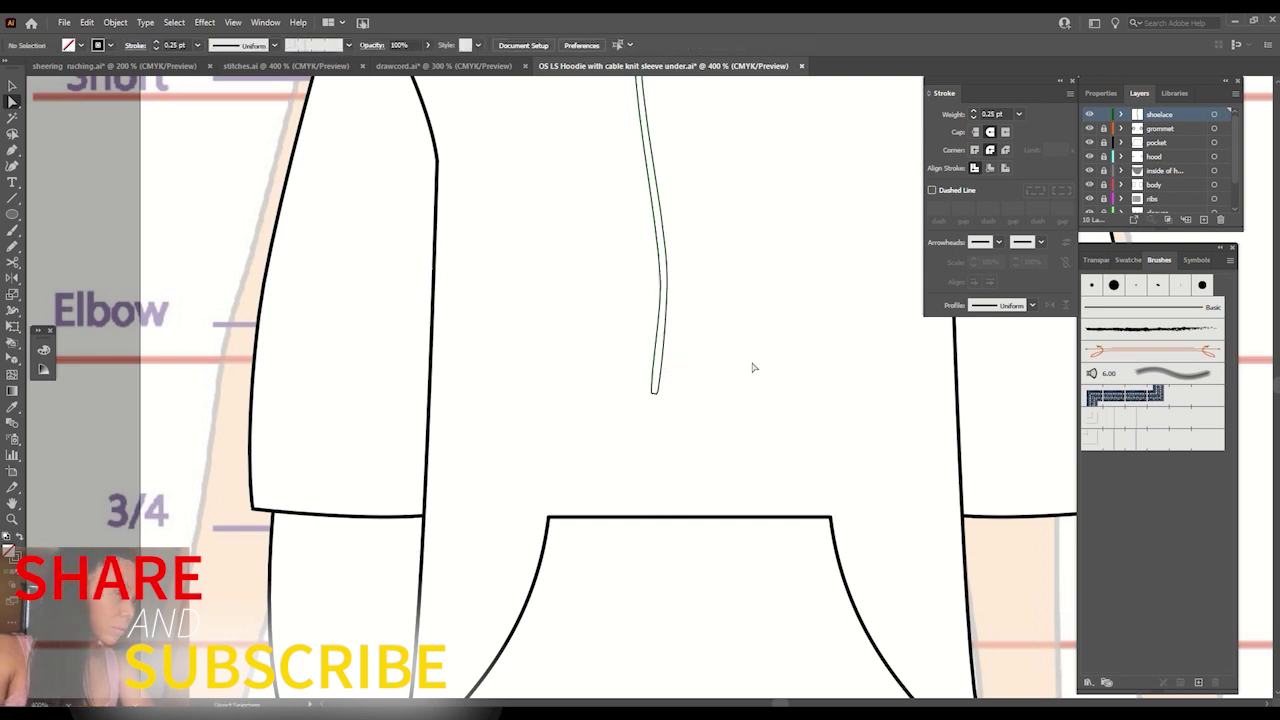
key(ctrl+plus)
key(ctrl+plus)
key(ctrl+plus)
Draw a small rectangle below the drawcord's end as the aglet.
drag(766, 363, 1051, 377)
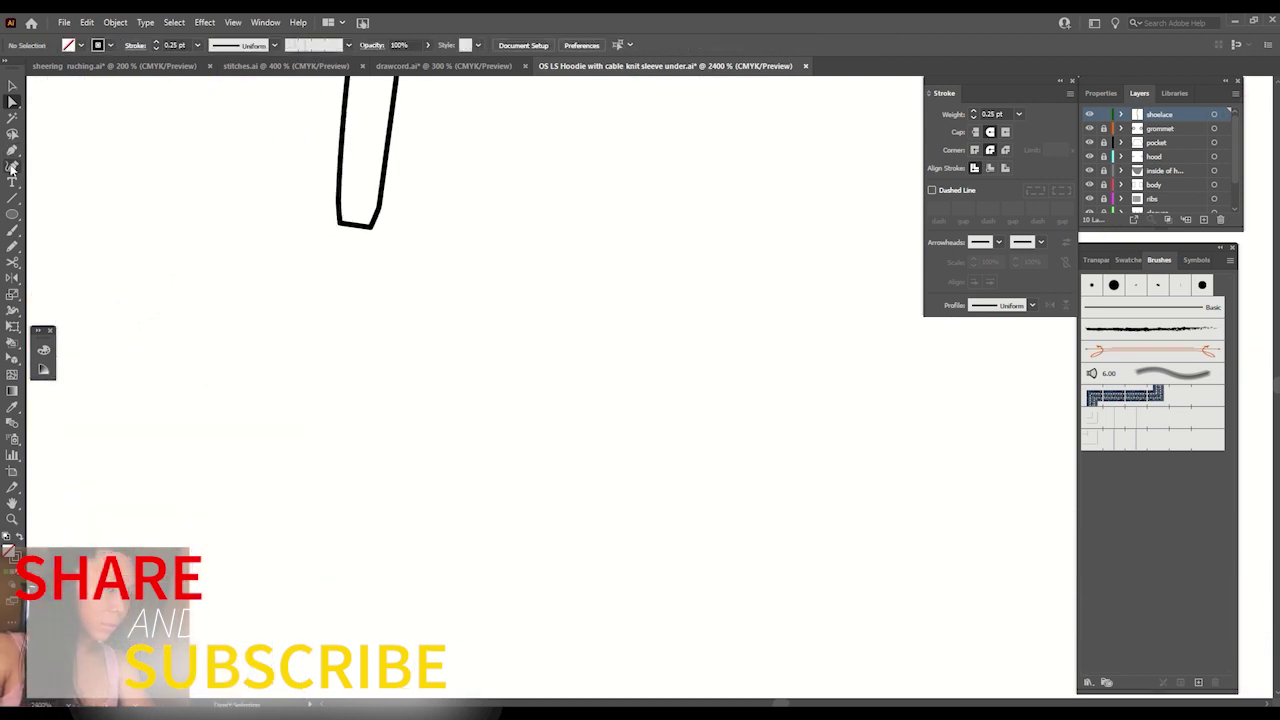
key(p)
mouse_move(525, 236)
mouse_down()
mouse_move(560, 282)
mouse_move(561, 374)
mouse_up()
key(v)
click(513, 384)
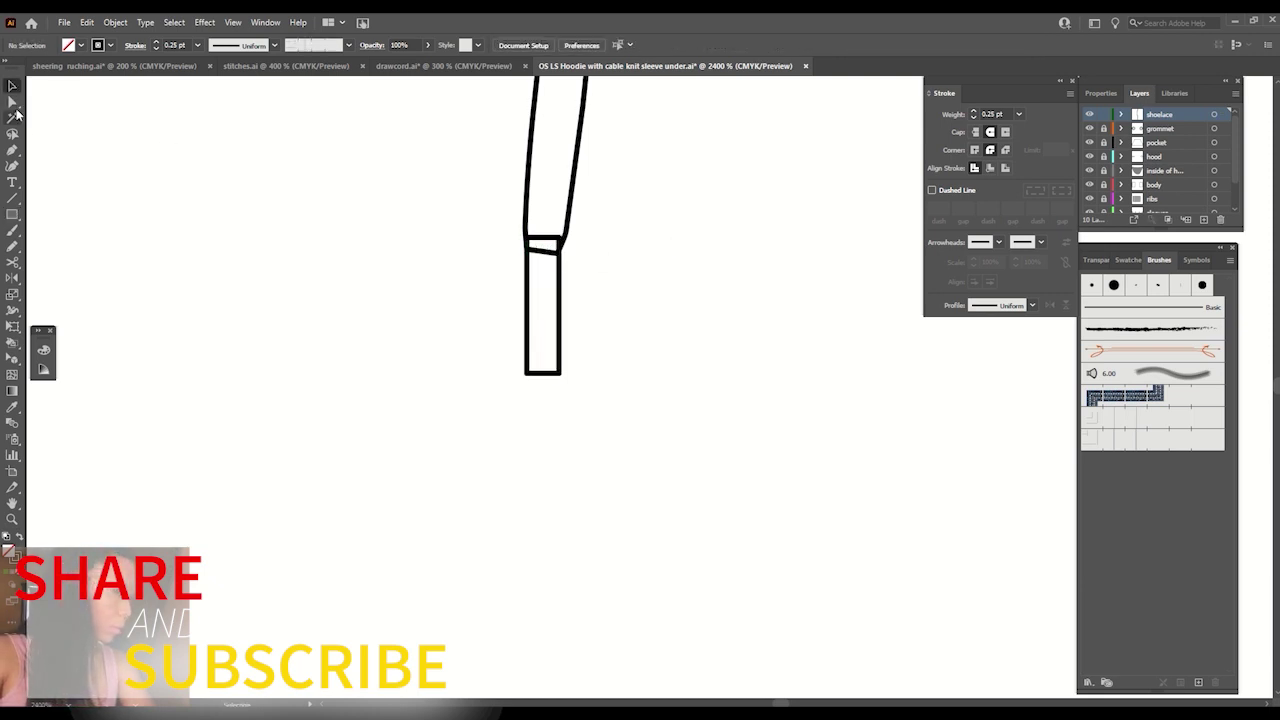
Taper the aglet's bottom edge and bow its top edge into a curve.
key(a)
mouse_move(527, 373)
mouse_down()
mouse_move(553, 378)
mouse_move(537, 408)
mouse_move(587, 365)
mouse_up()
key(ctrl+z)
key(v)
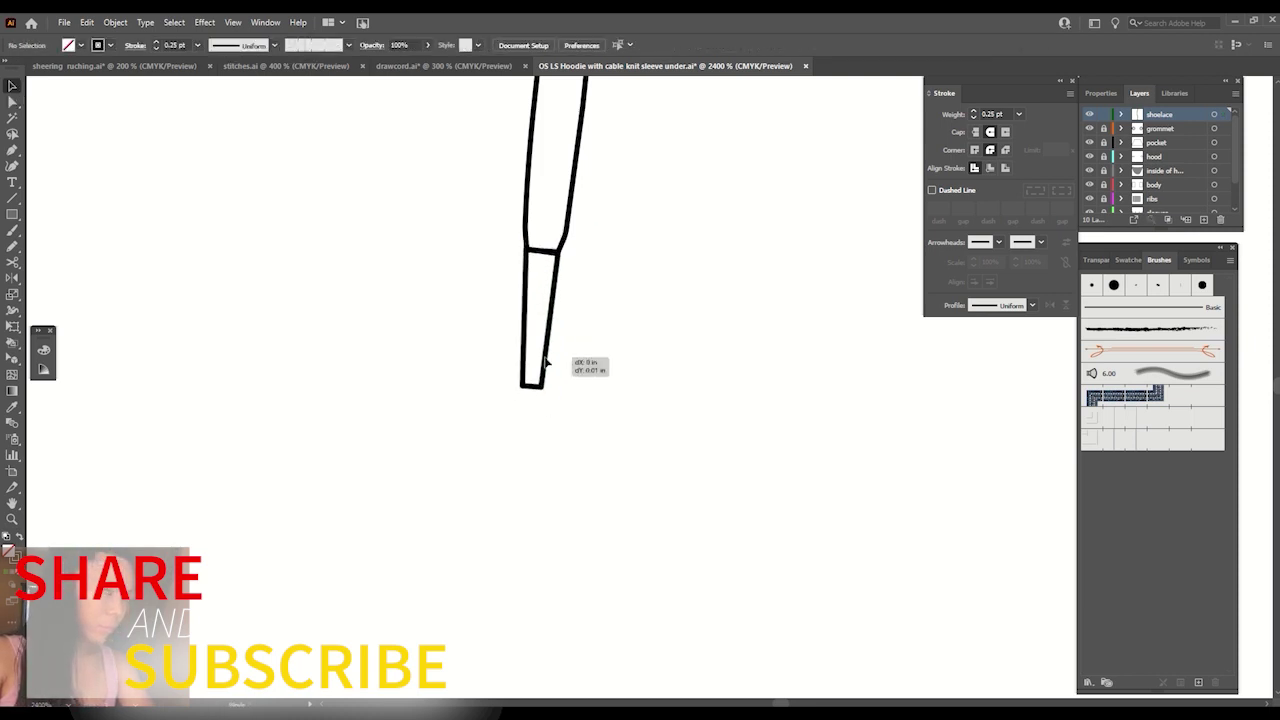
key(ctrl+equal)
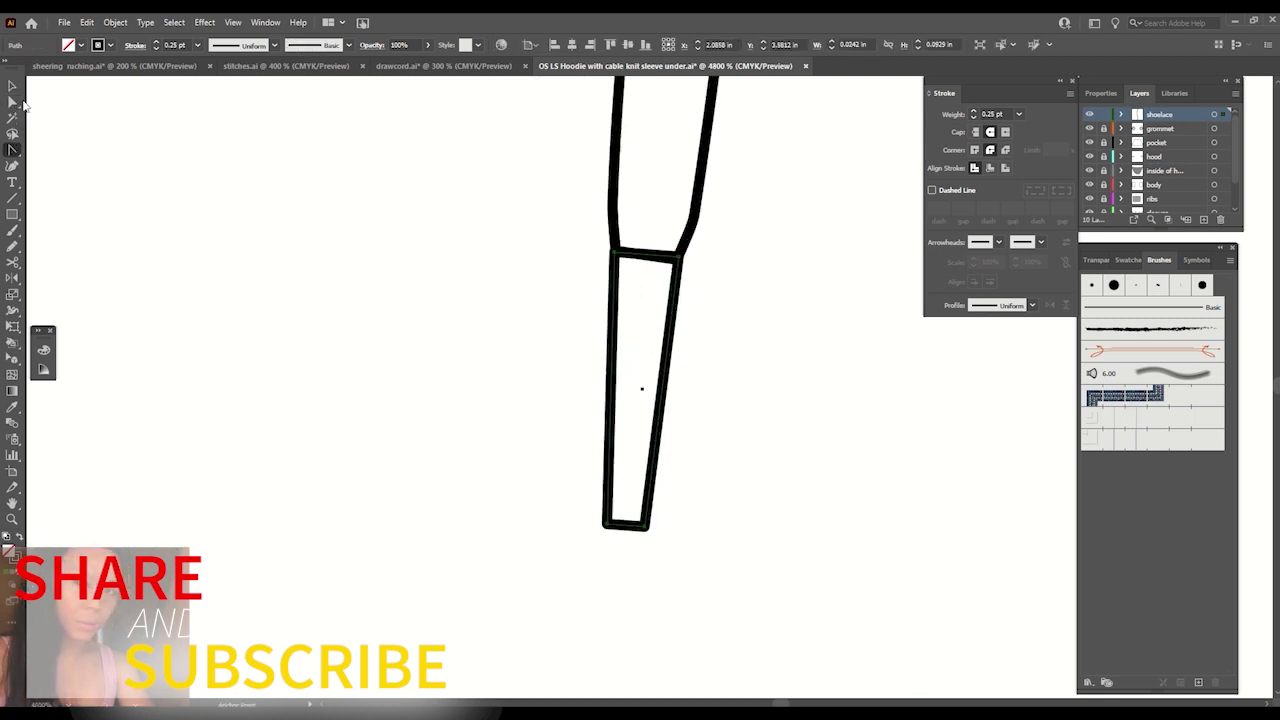
drag(643, 250, 650, 252)
click(650, 247)
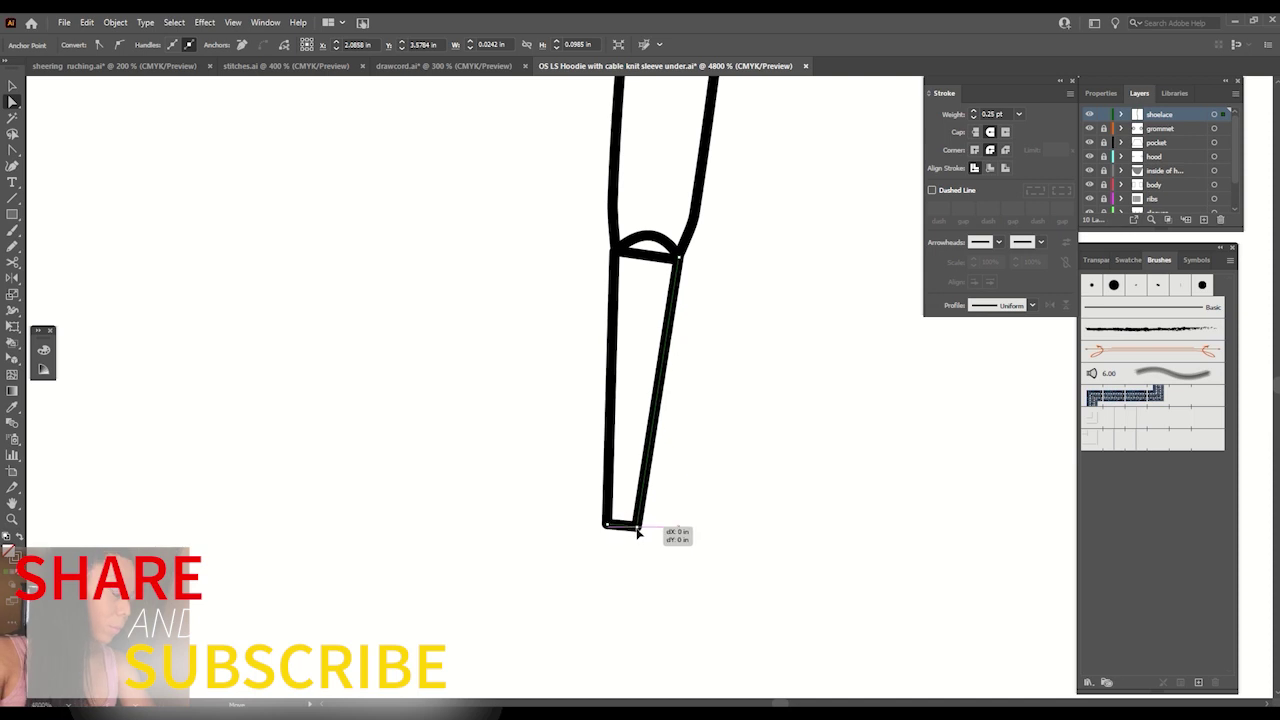
drag(646, 527, 638, 531)
key(ctrl+minus)
key(ctrl+minus)
key(ctrl+minus)
key(ctrl+minus)
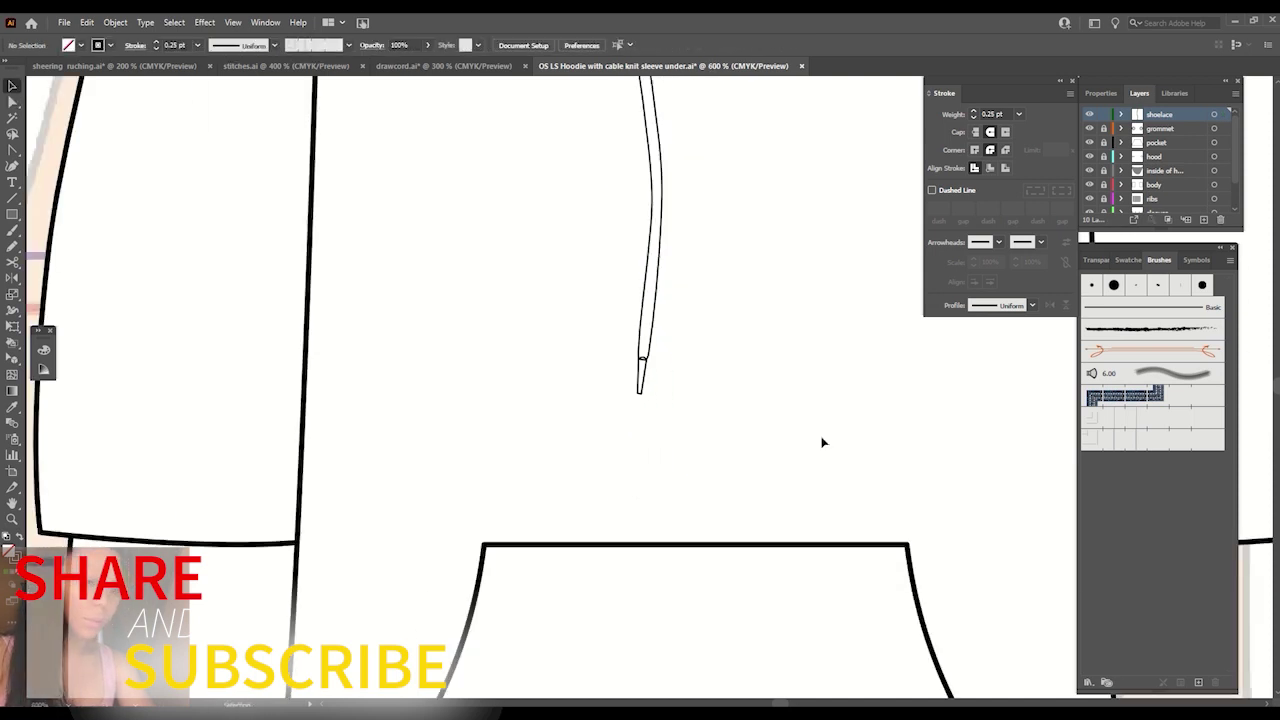
Fill the aglet tip dark grey.
click(640, 375)
click(68, 44)
click(63, 97)
click(478, 231)
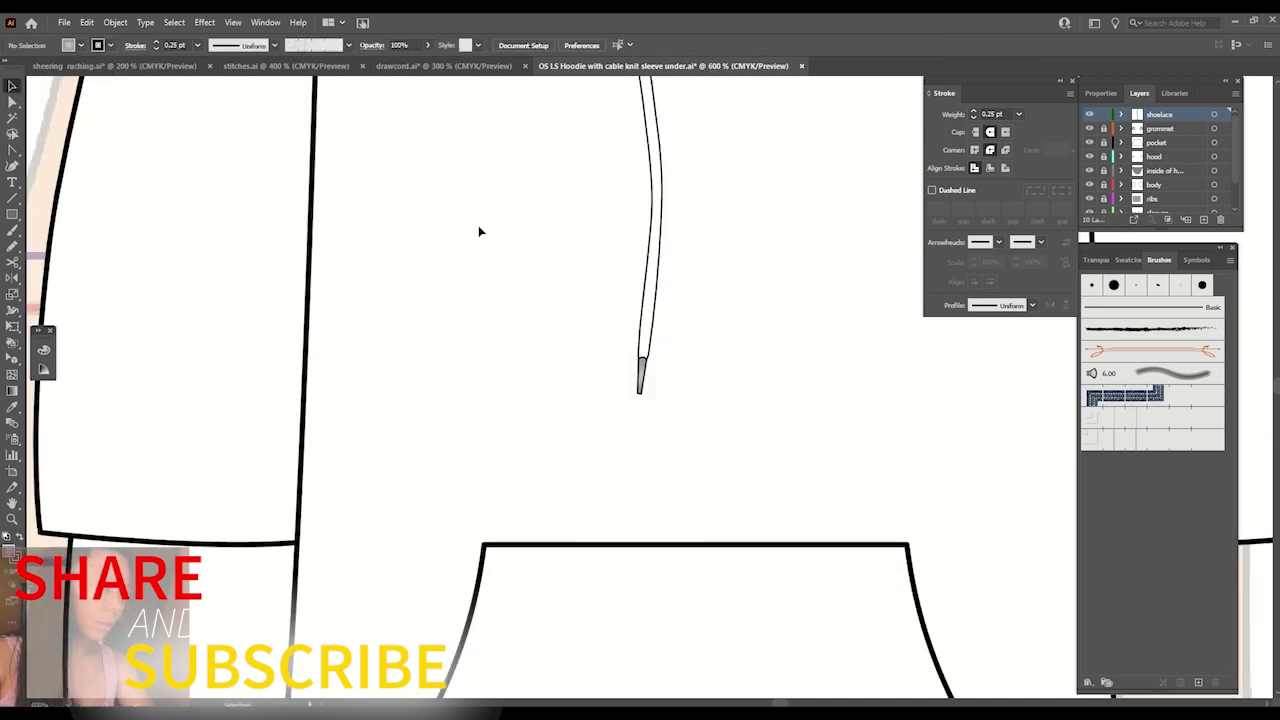
Select the drawcord with its tip and move it up to the left grommet.
key(ctrl+minus)
key(ctrl+minus)
key(ctrl+minus)
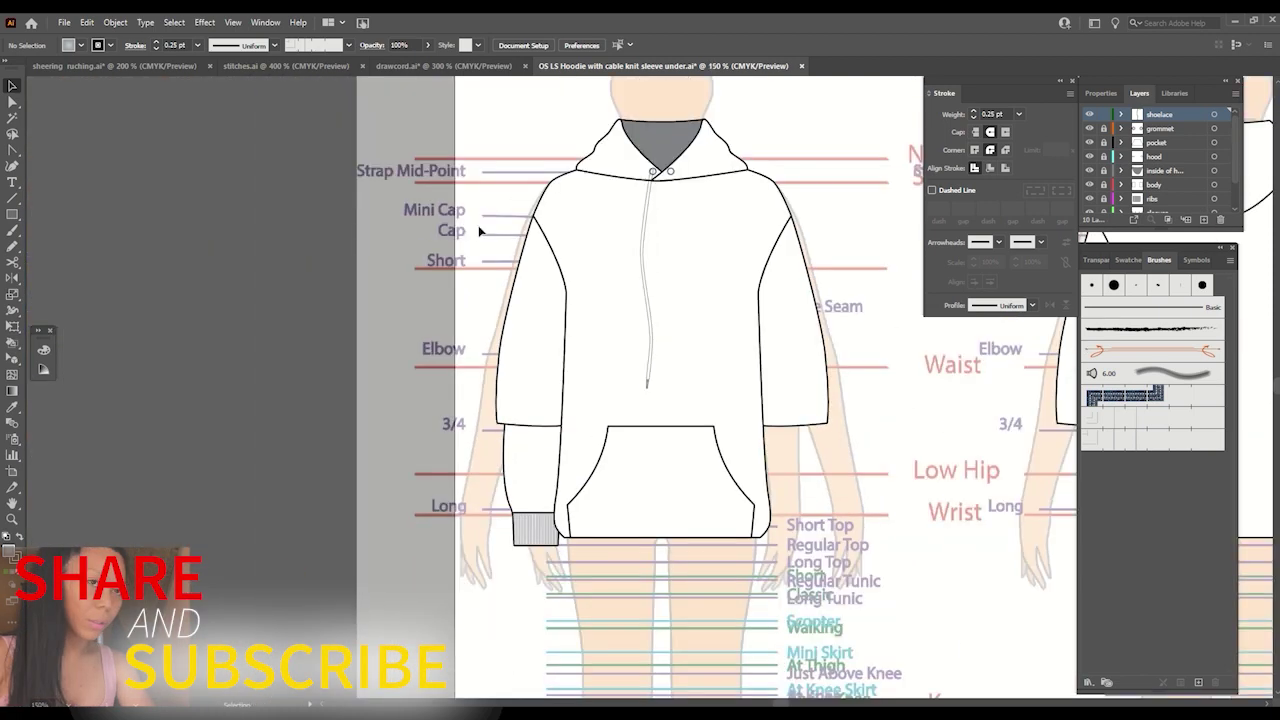
key(ctrl+plus)
key(ctrl+plus)
right_click(650, 365)
key(Escape)
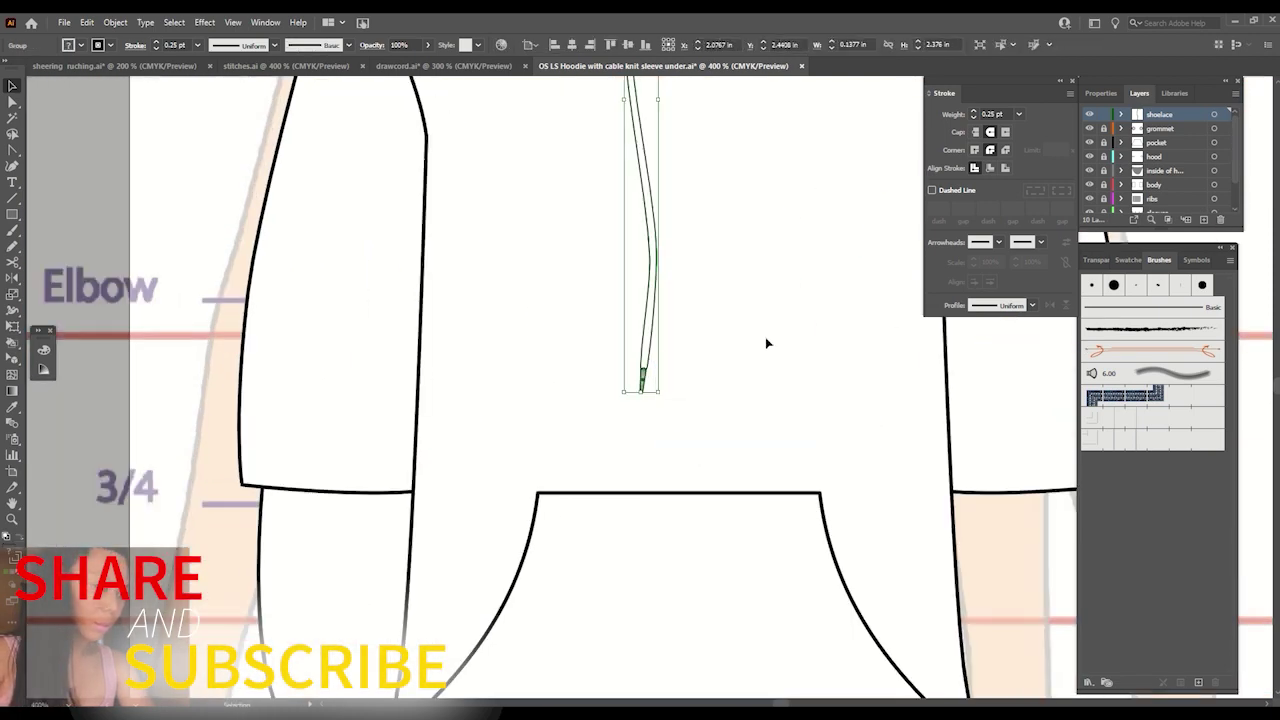
key(ctrl+plus)
drag(644, 526, 639, 626)
drag(608, 222, 618, 208)
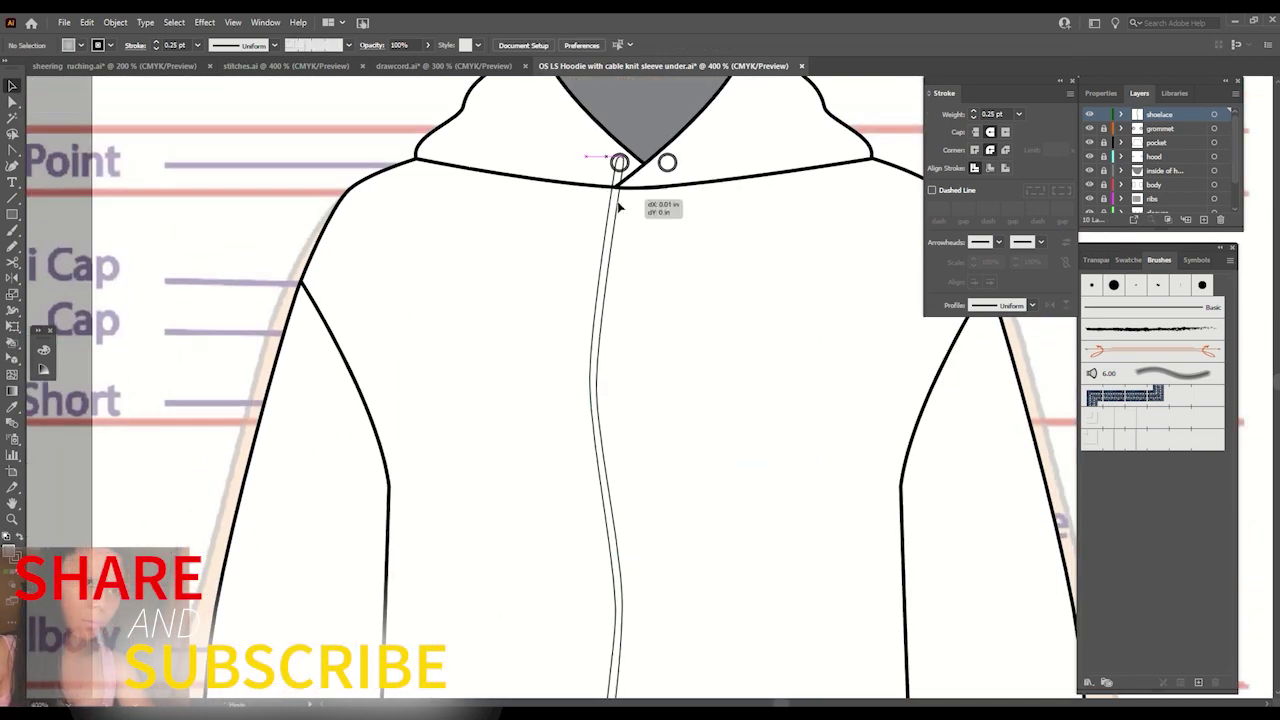
Ungroup the drawcord pieces and apply a new fill colour from the swatches.
right_click(613, 268)
click(686, 377)
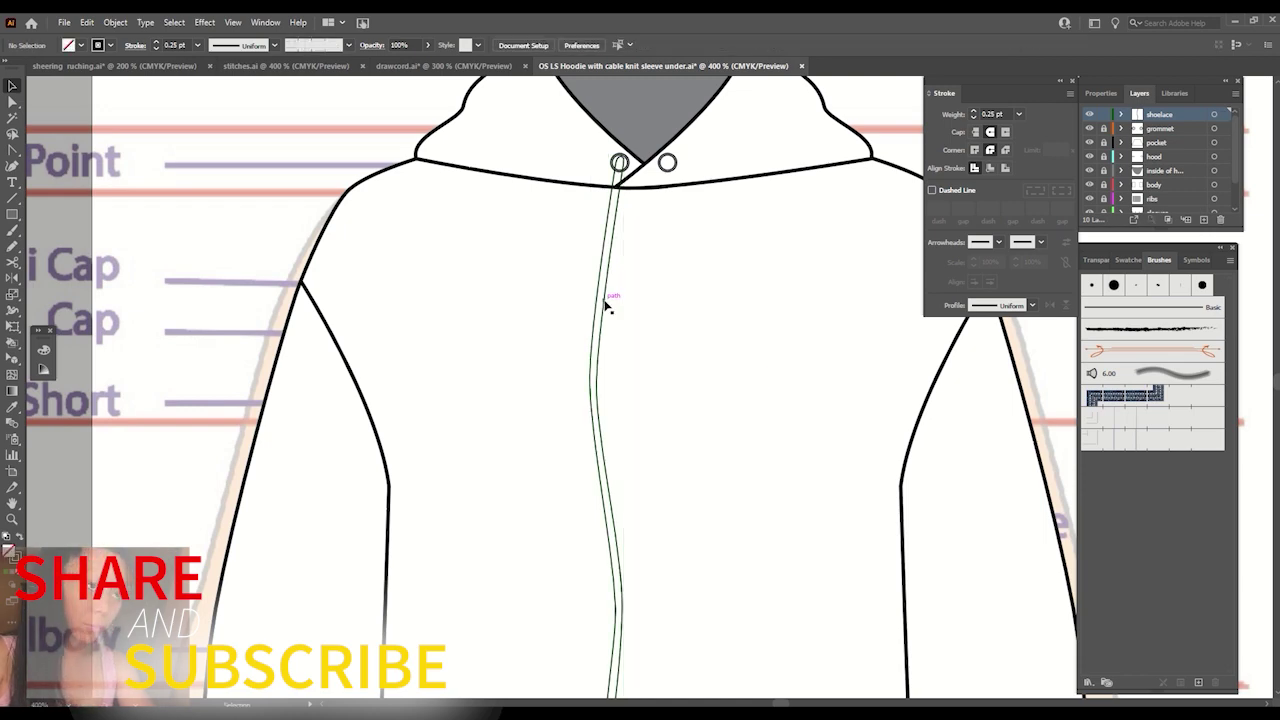
click(104, 45)
click(28, 71)
click(686, 275)
key(ctrl+minus)
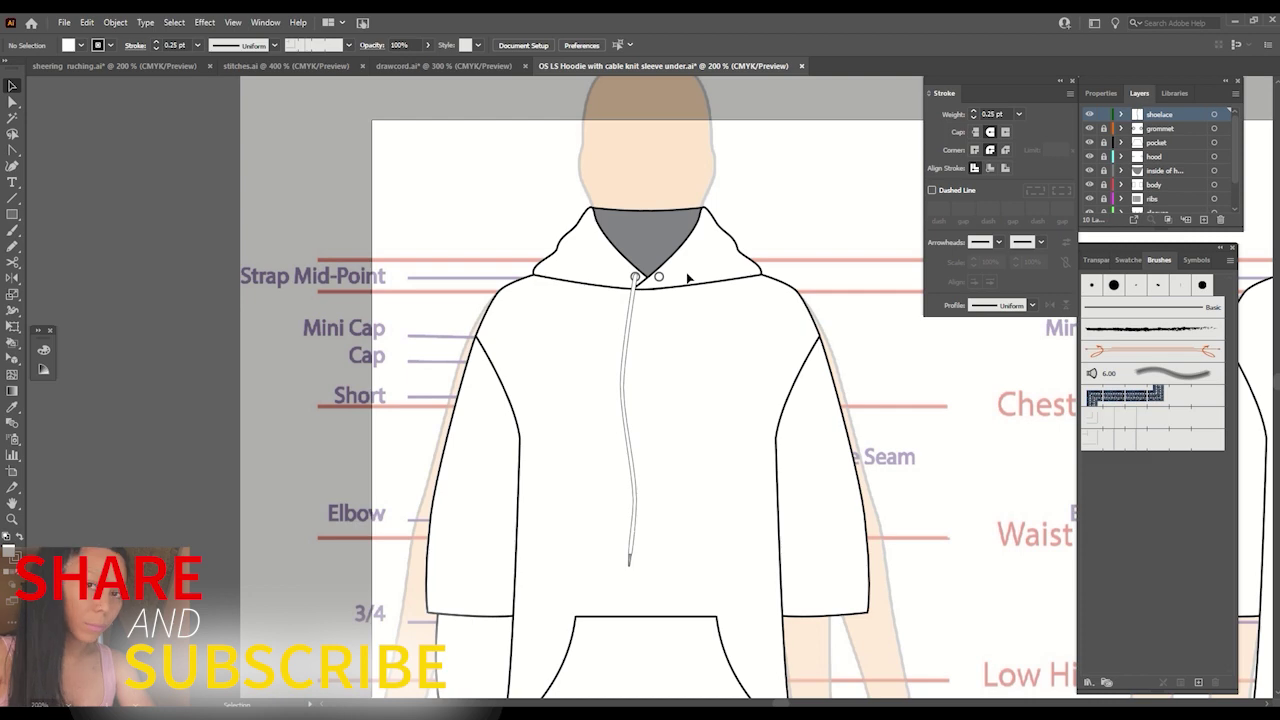
key(ctrl+minus)
key(ctrl+minus)
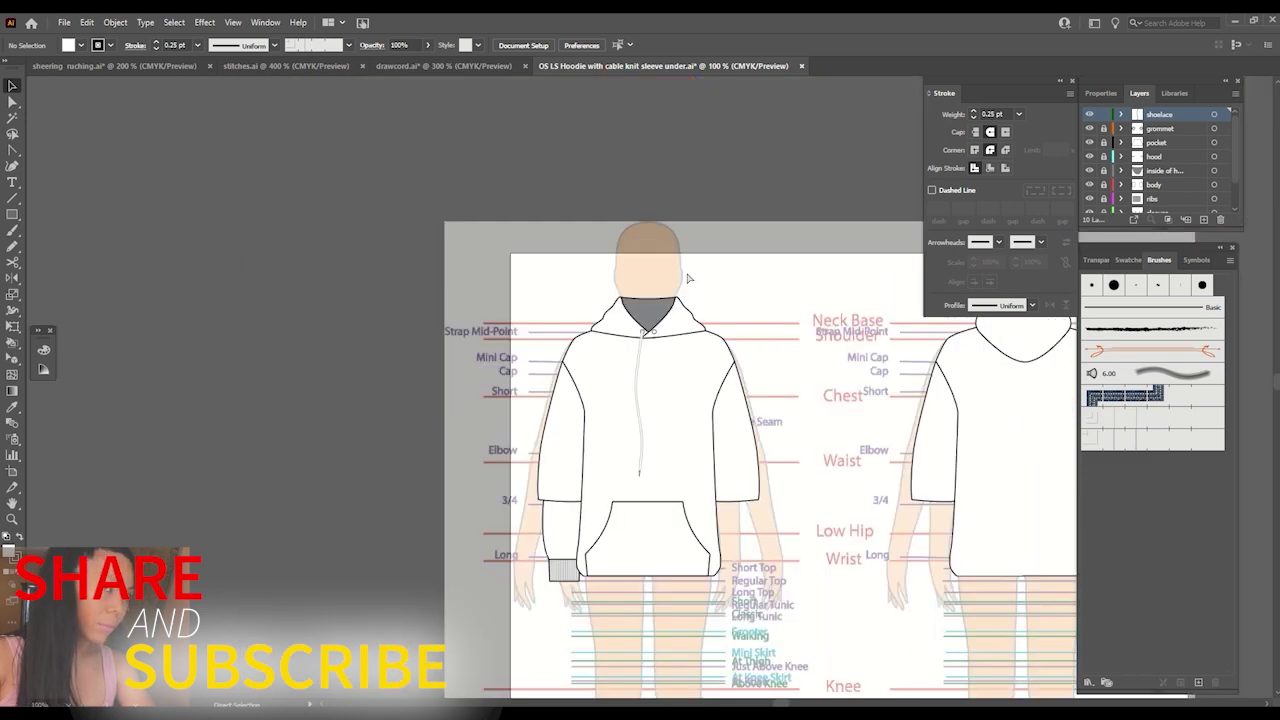
key(ctrl+plus)
key(ctrl+plus)
key(ctrl+plus)
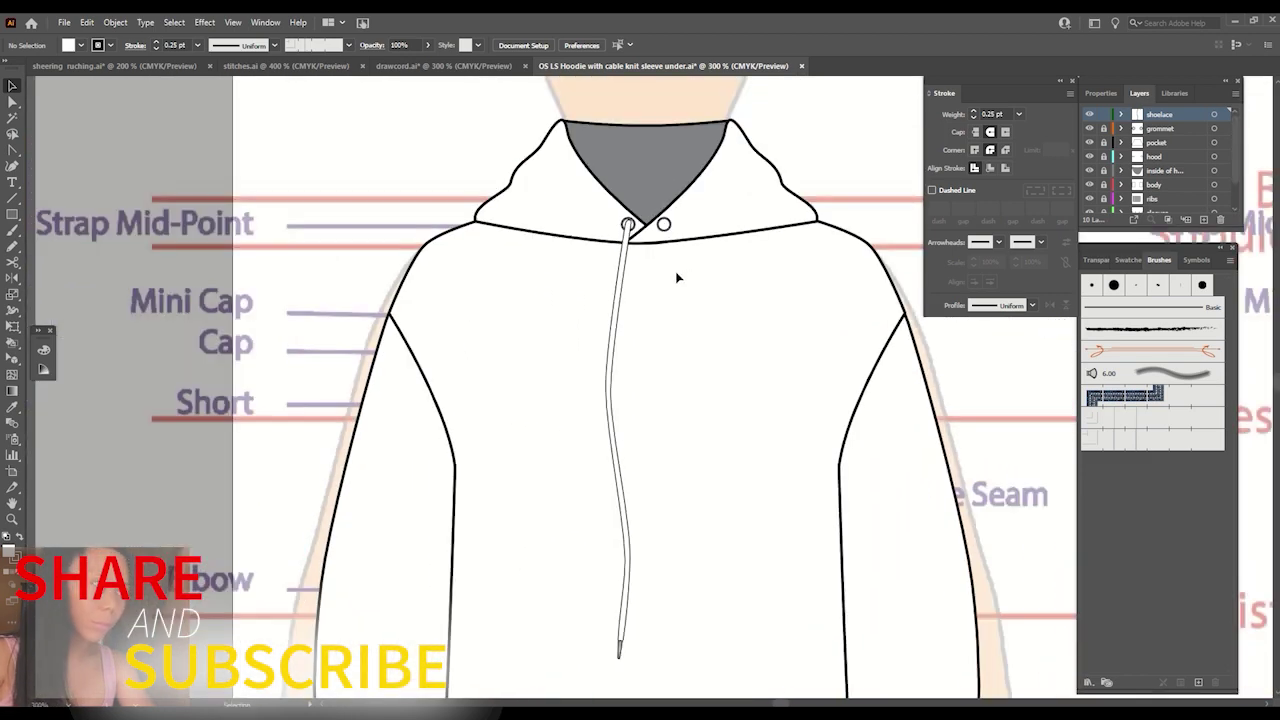
Make a vertically reflected copy of the drawcord.
drag(643, 486, 571, 649)
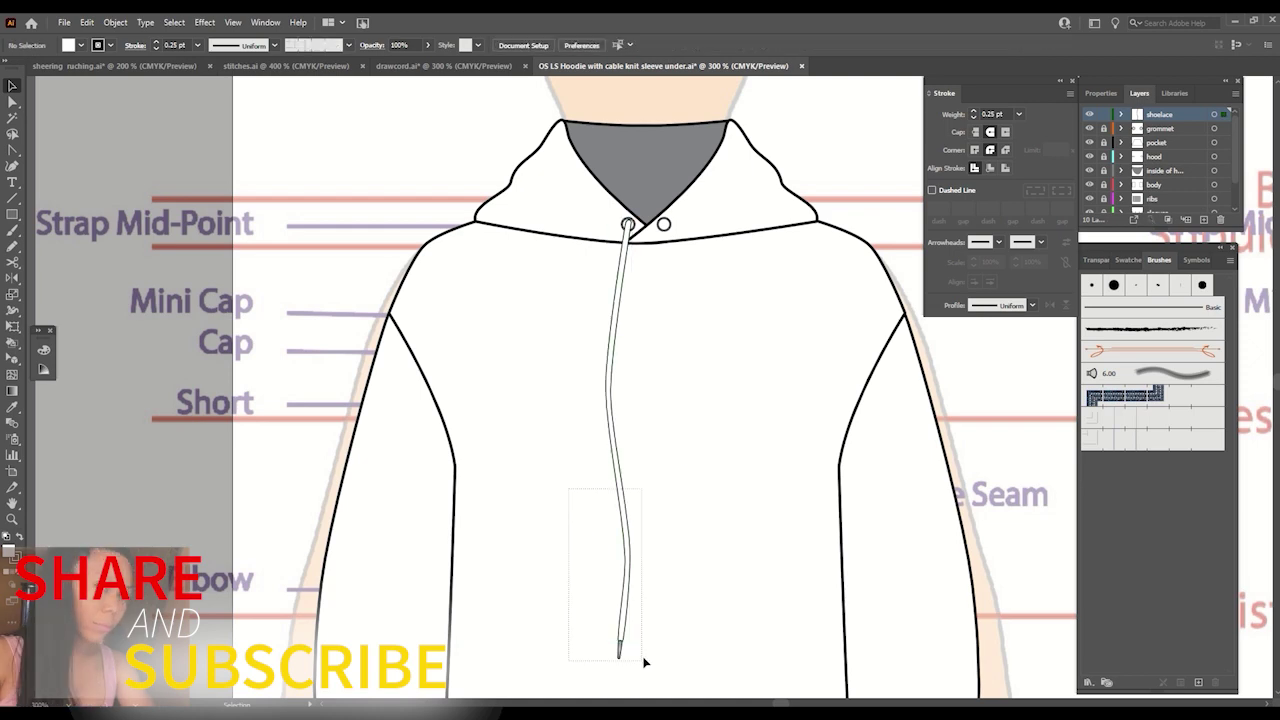
key(shift+w)
alt+click(663, 224)
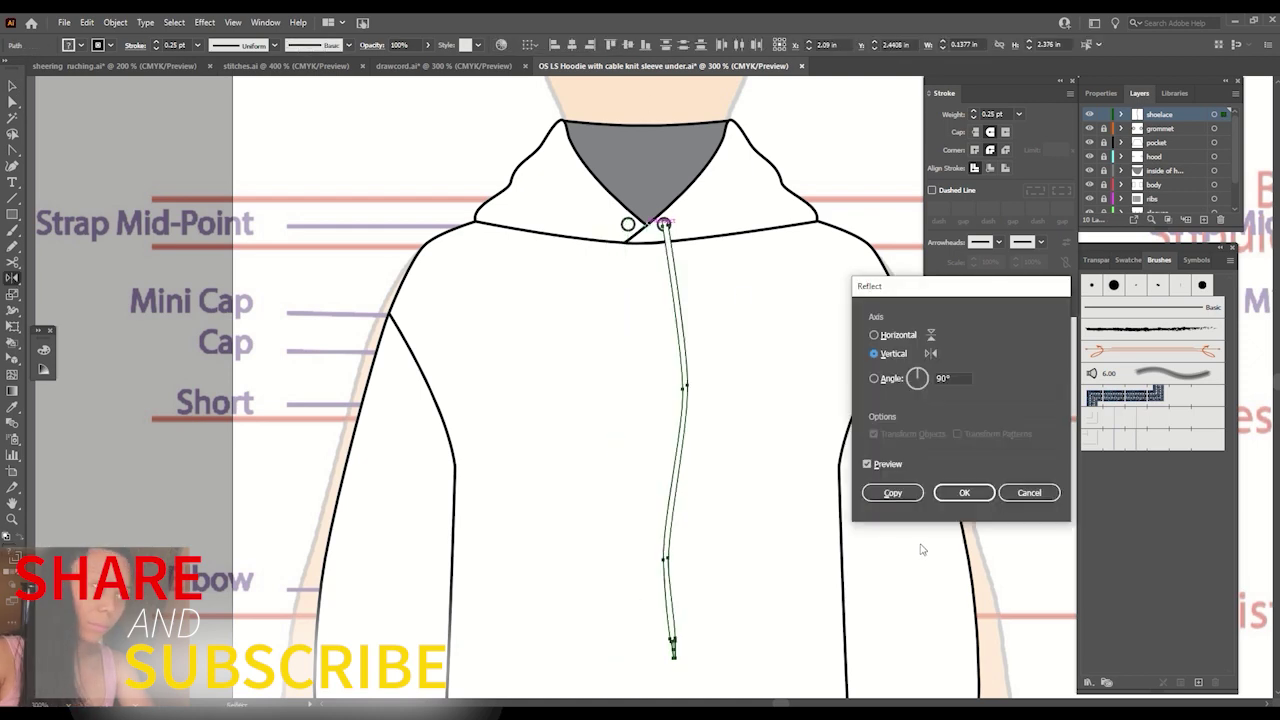
click(894, 493)
key(ctrl+shift+a)
scroll(806, 292, up, 2)
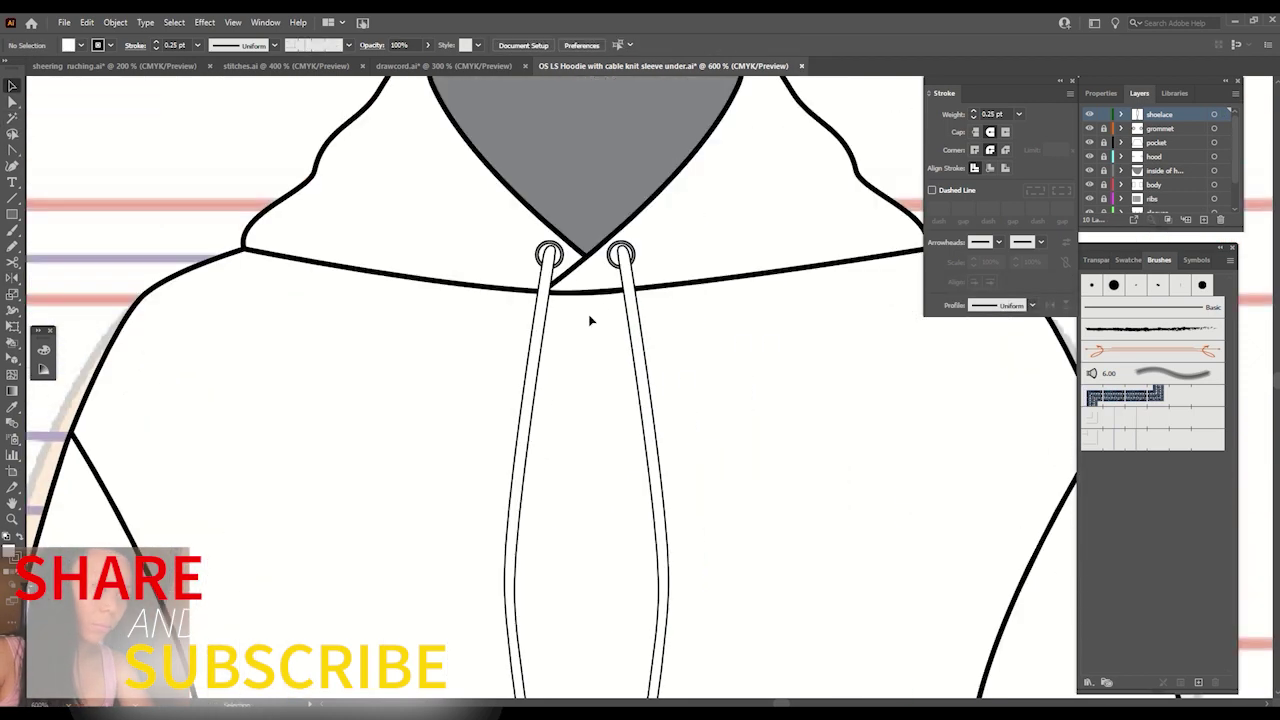
scroll(748, 348, down, 5)
Align the copied drawcord with the right grommet, then view front and back hoodies.
click(640, 470)
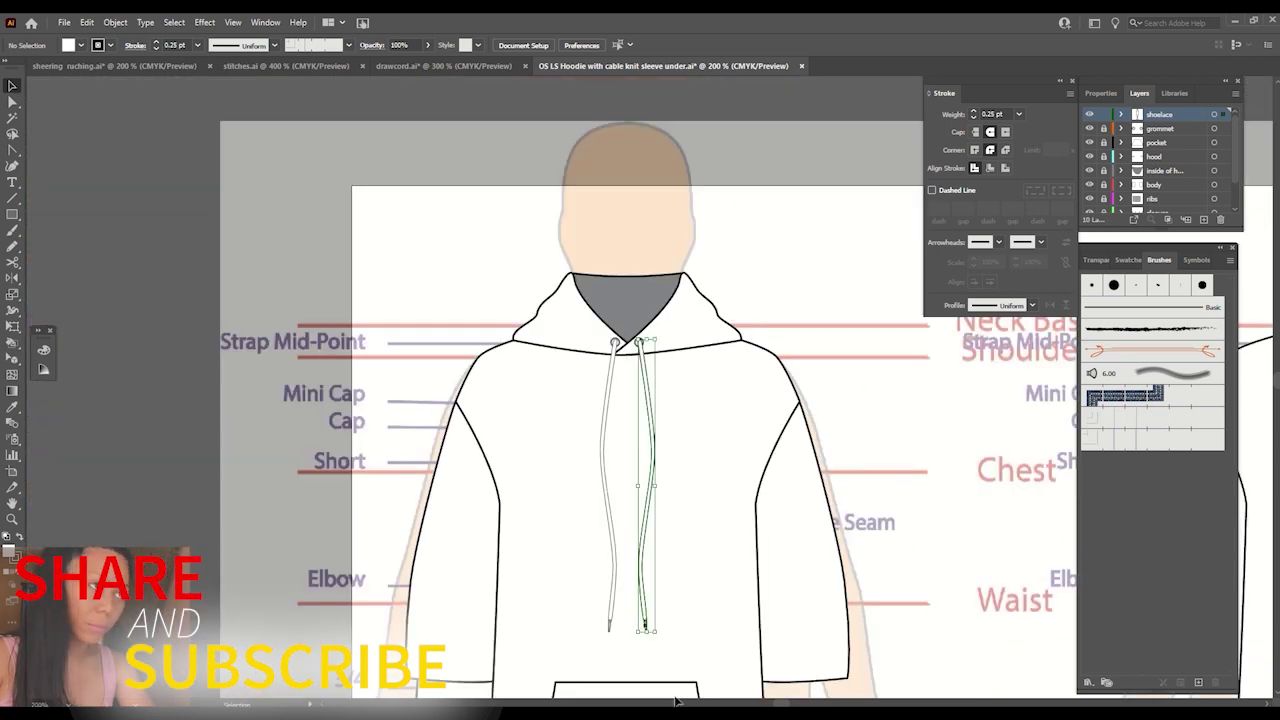
scroll(757, 505, up, 5)
drag(634, 168, 643, 175)
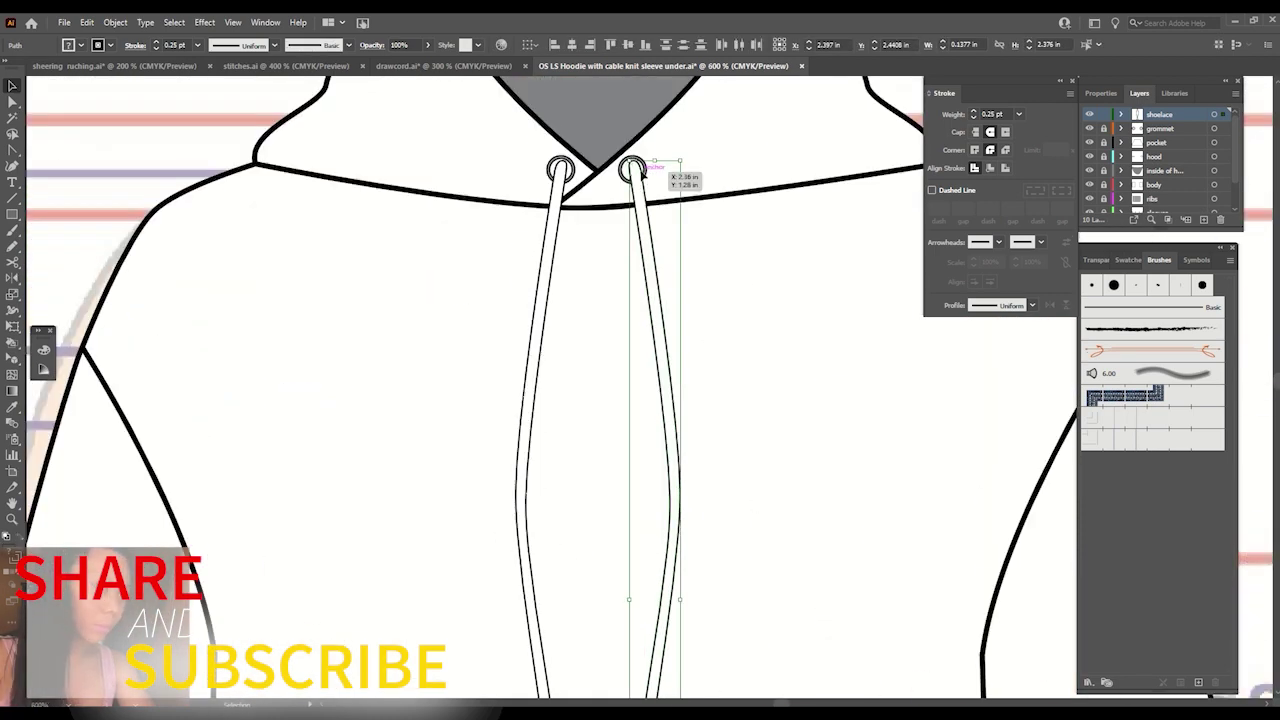
scroll(446, 543, up, 5)
scroll(503, 543, up, 3)
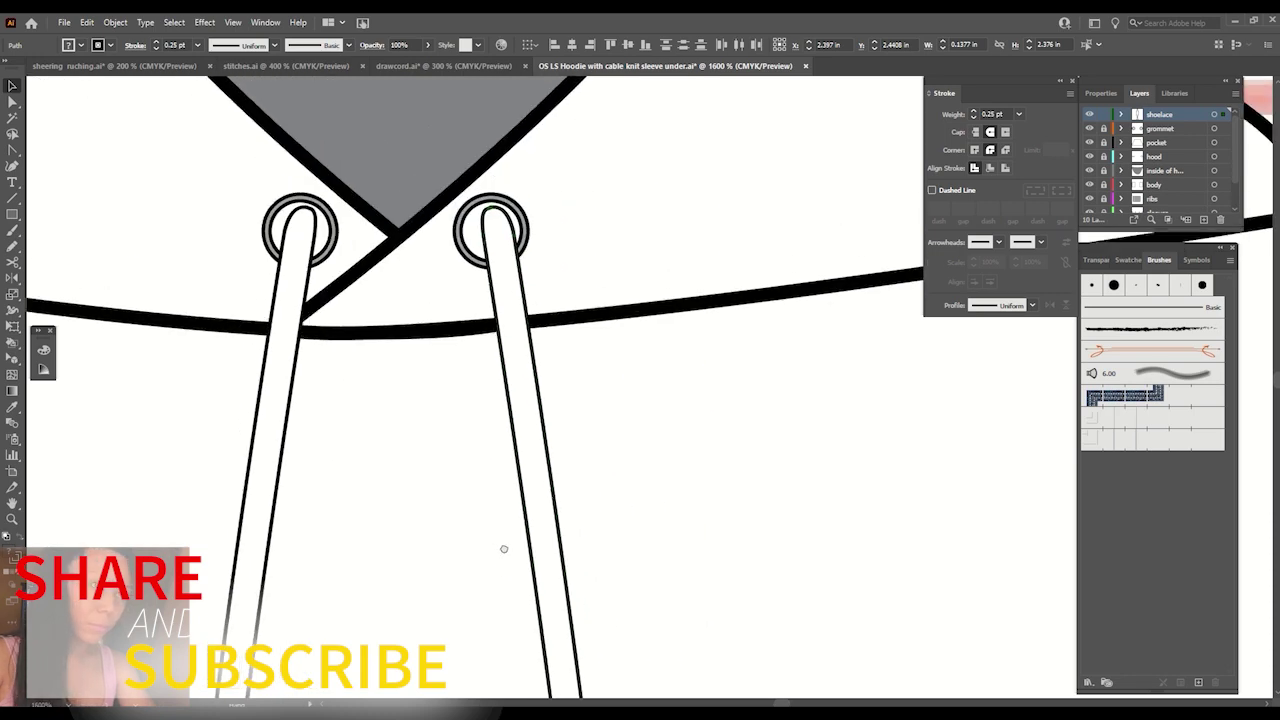
click(663, 262)
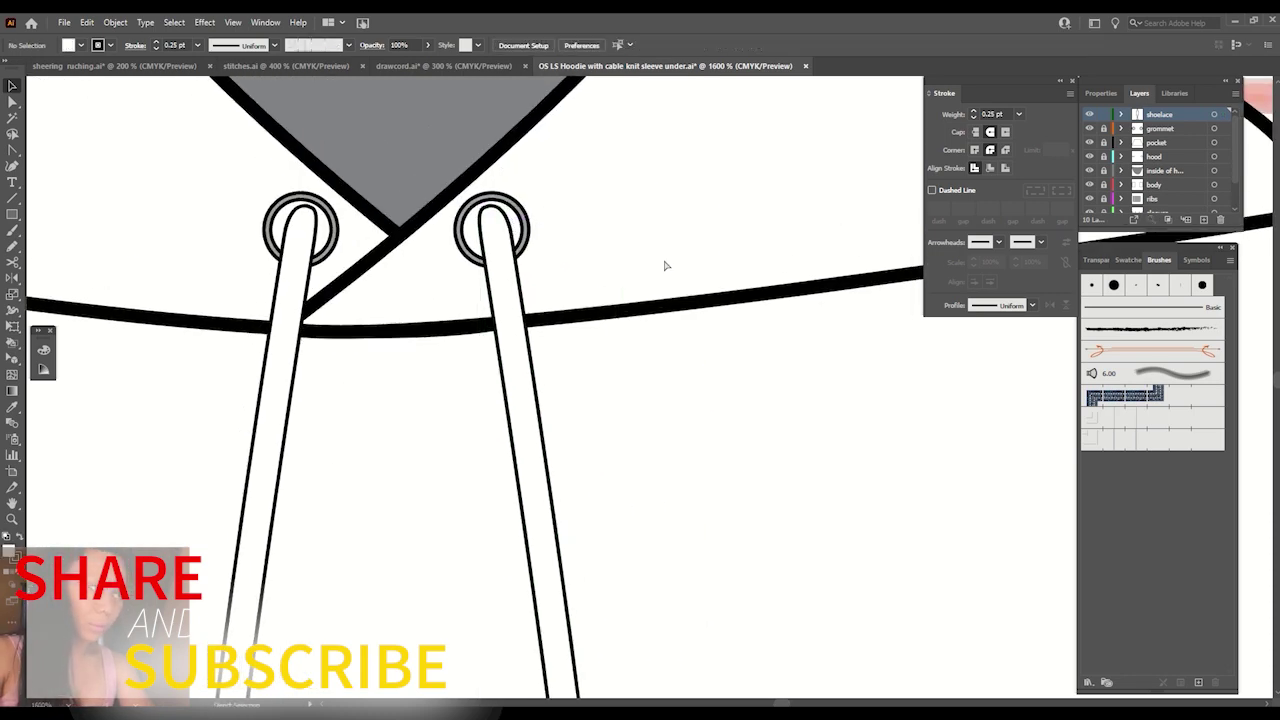
scroll(665, 265, down, 5)
scroll(596, 300, down, 1)
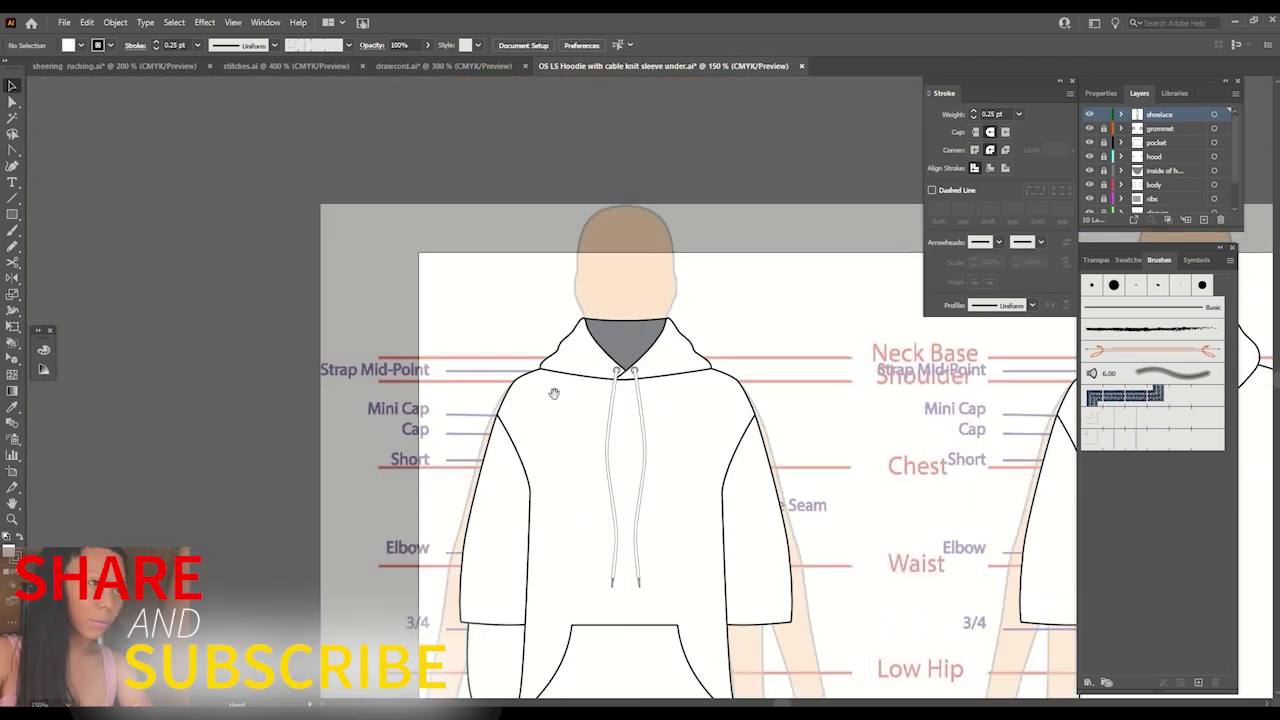
drag(918, 619, 668, 509)
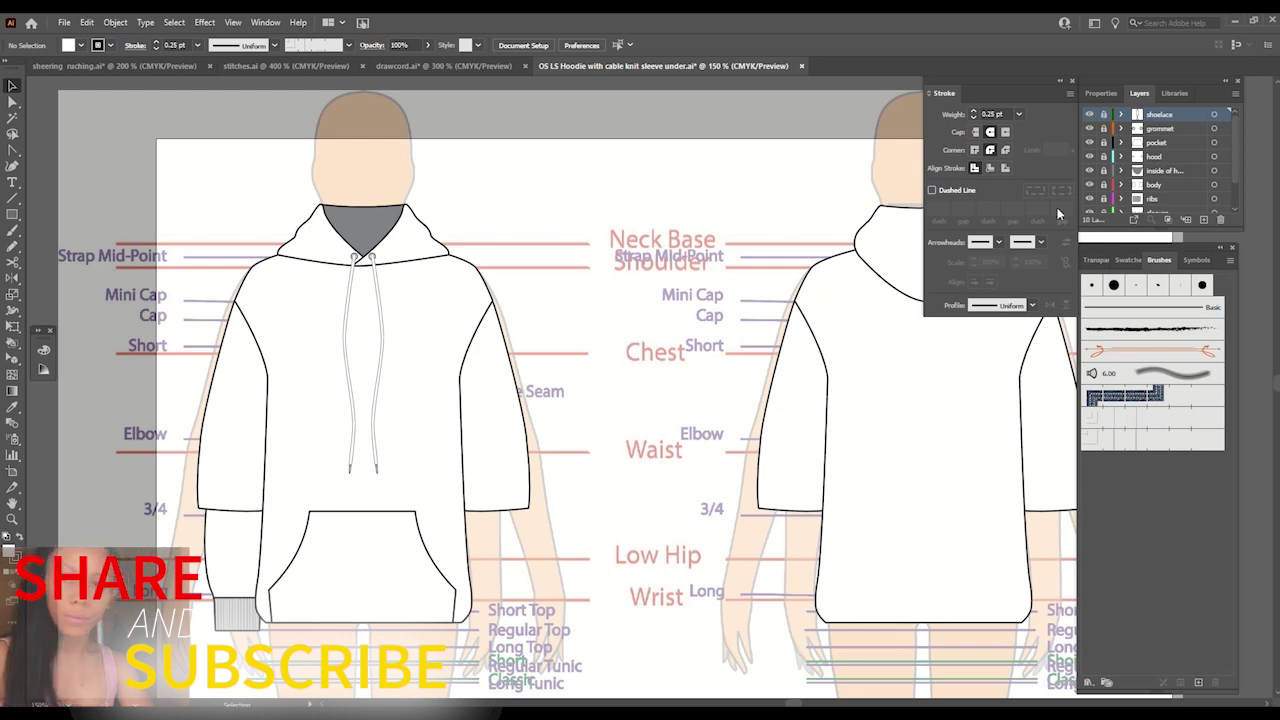
scroll(1058, 213, down, 2)
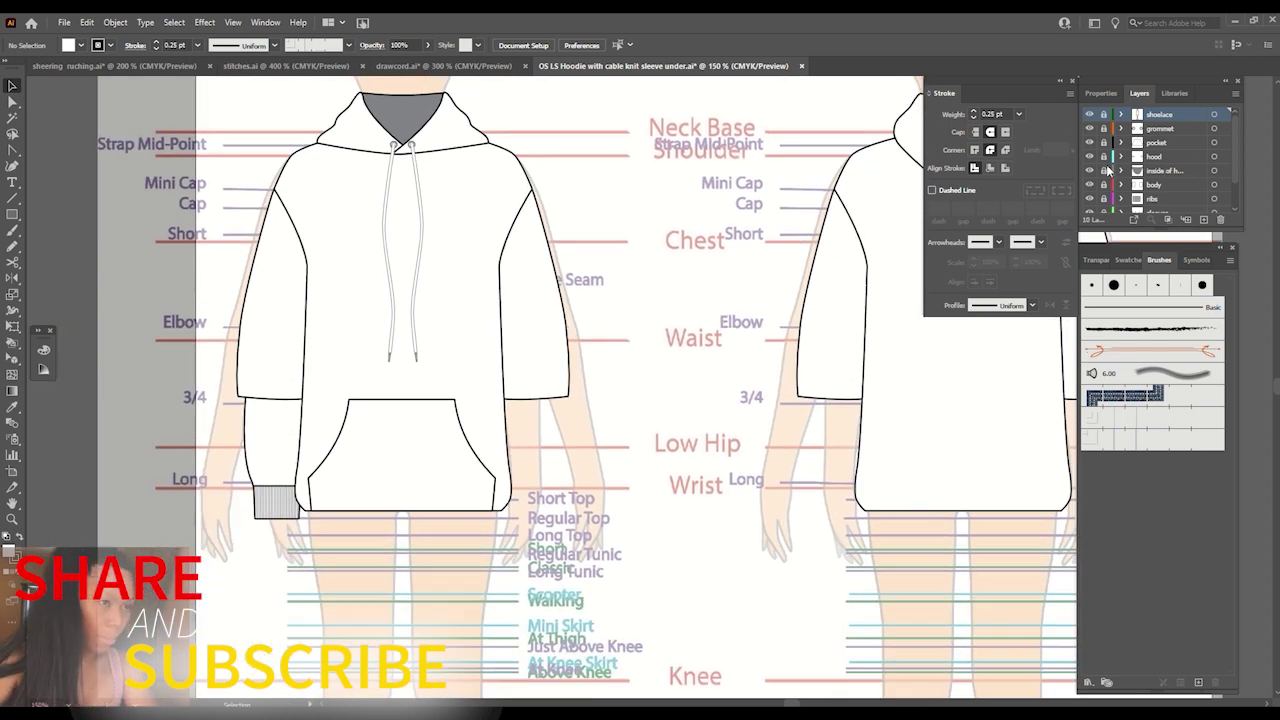
On the ribs layer, Pen-draw the left half of the hem band below the pocket.
click(1152, 199)
key(ctrl+=)
key(ctrl+=)
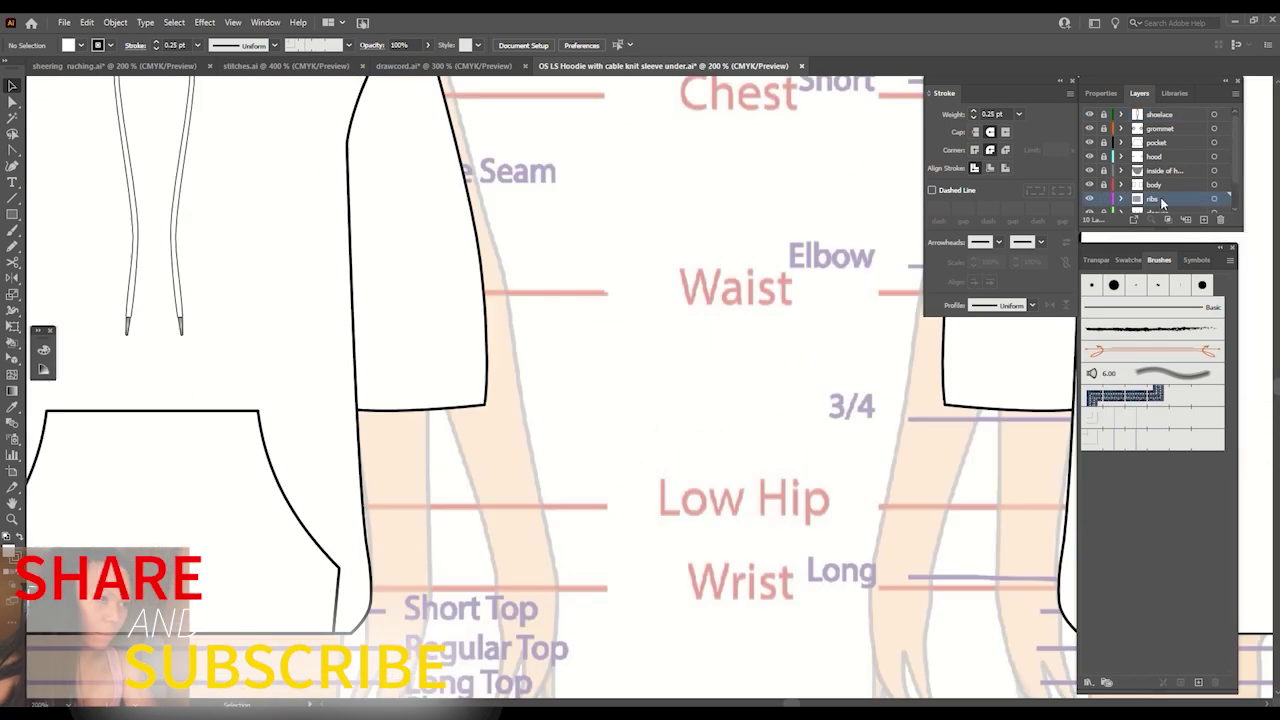
scroll(540, 400, down, 3)
scroll(540, 400, left, 3)
click(11, 150)
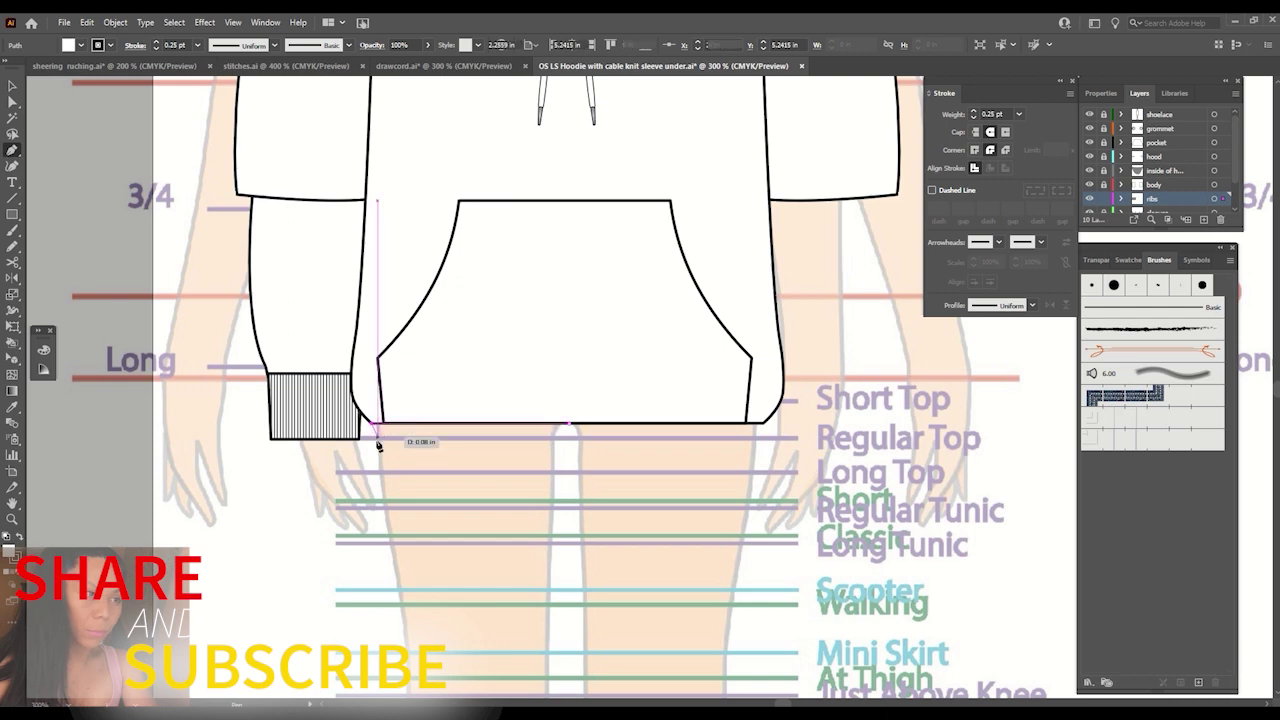
click(376, 423)
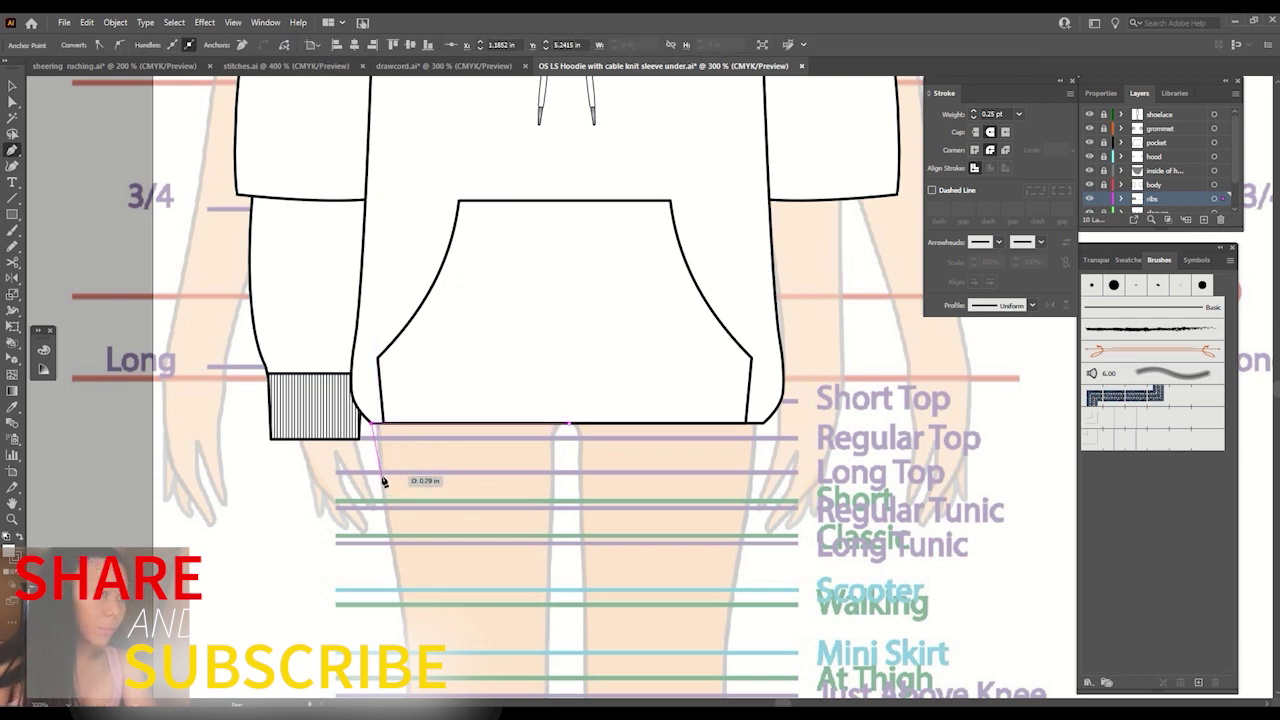
click(383, 478)
click(571, 477)
click(570, 425)
click(11, 85)
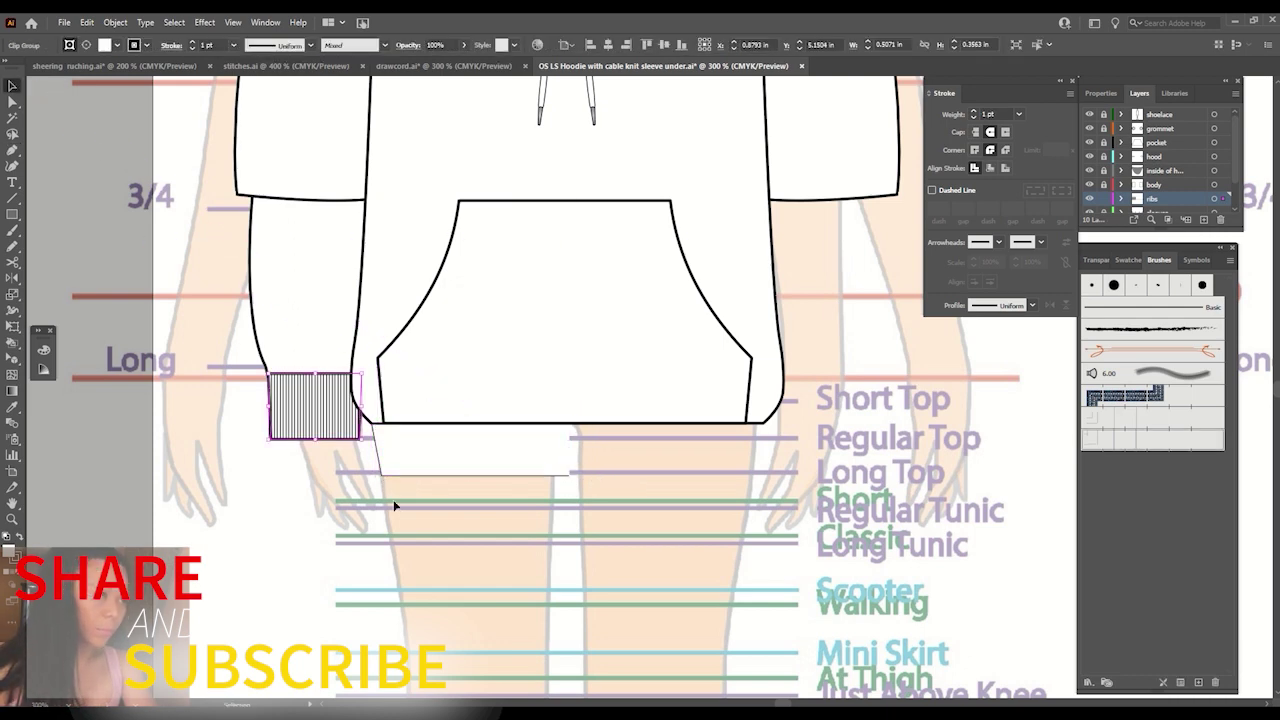
click(505, 488)
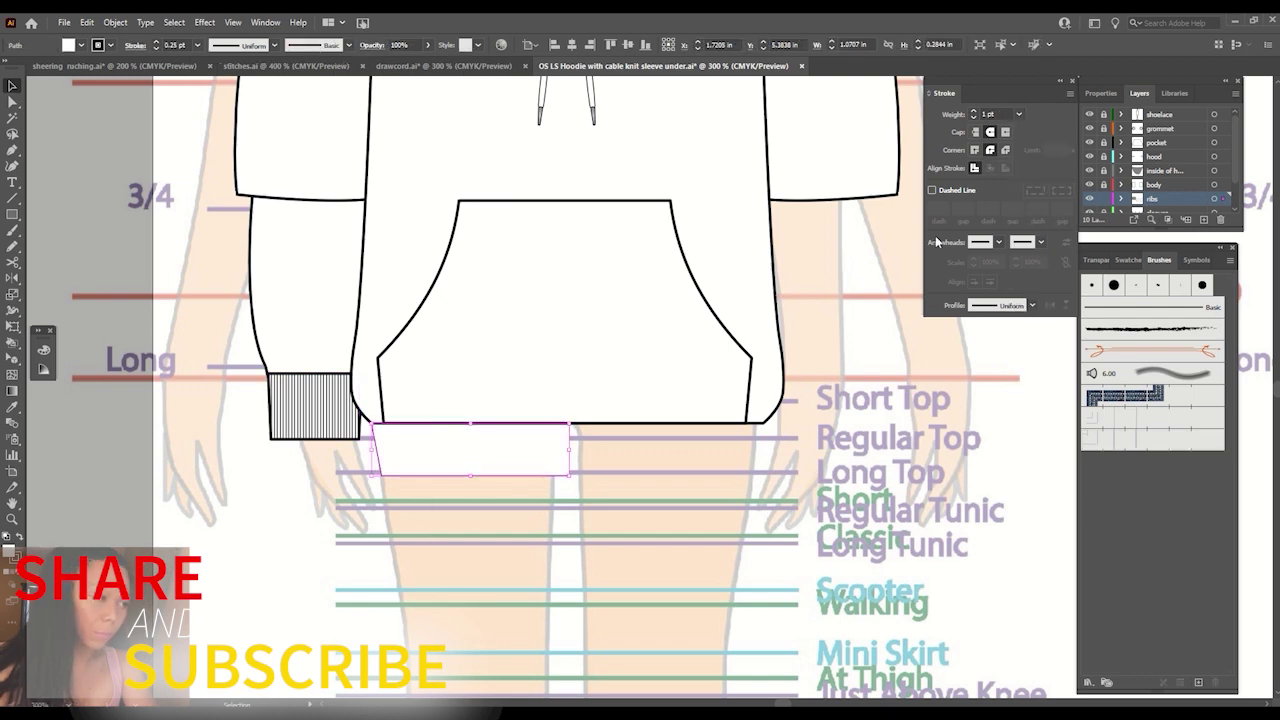
click(565, 452)
Reflect a vertical copy of the half band, join the halves, and lower its bottom edge.
alt+click(570, 476)
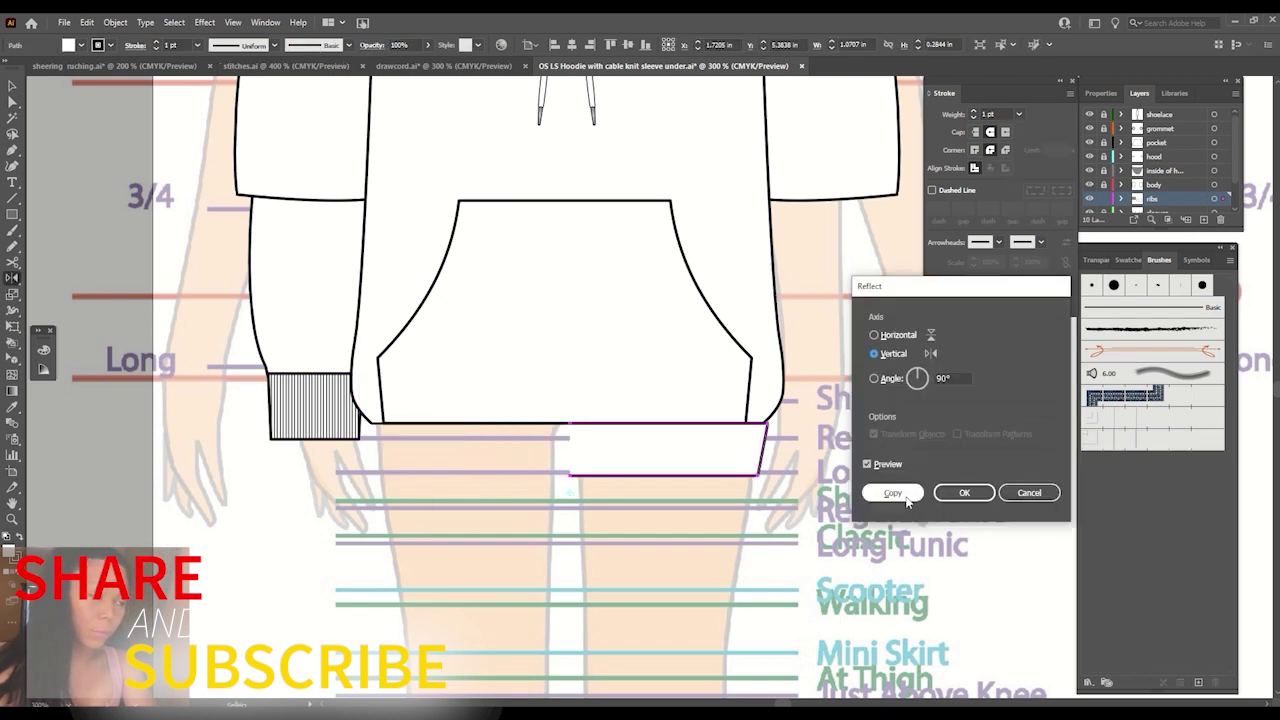
click(894, 491)
key(v)
shift+click(573, 476)
right_click(573, 476)
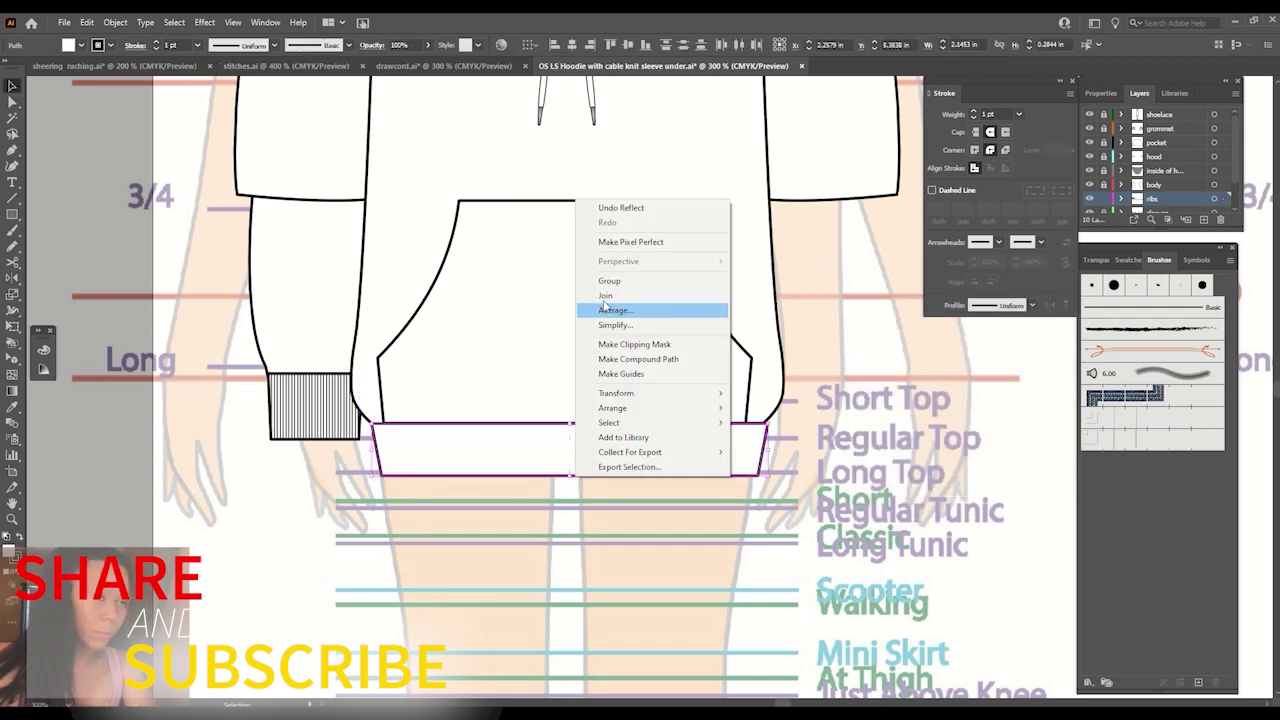
click(615, 309)
right_click(586, 428)
key(Escape)
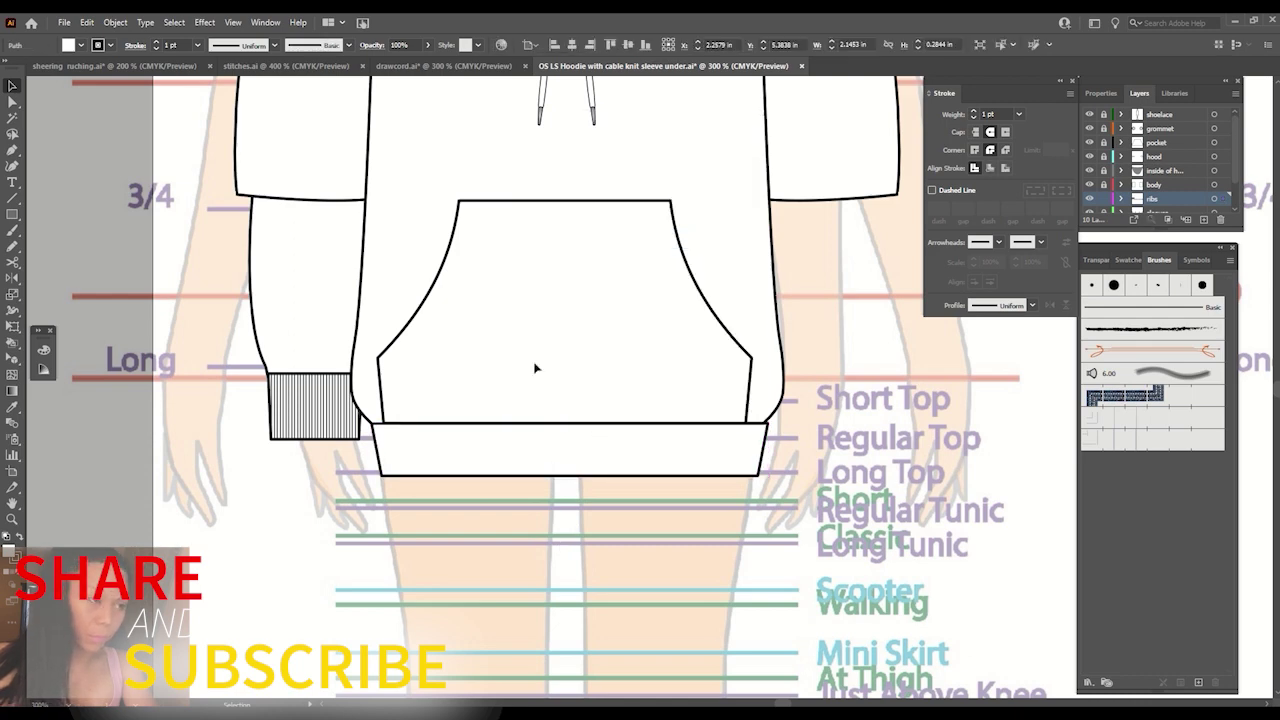
click(605, 634)
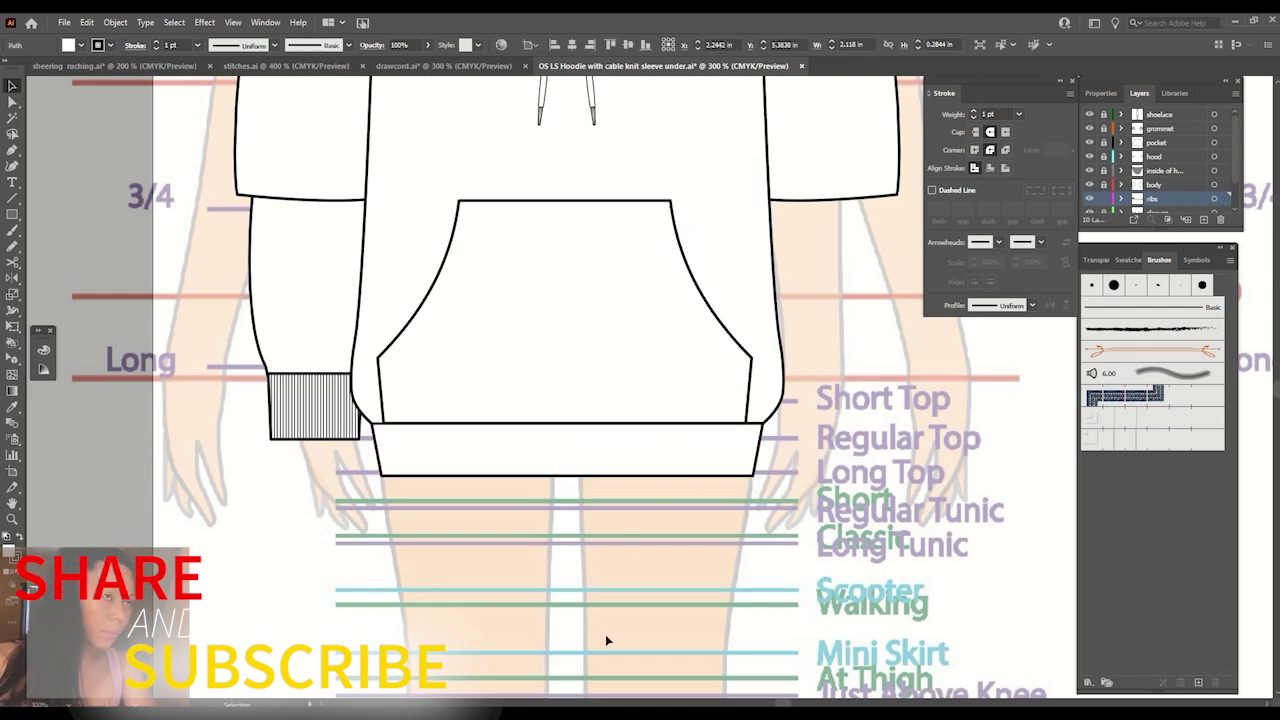
click(583, 470)
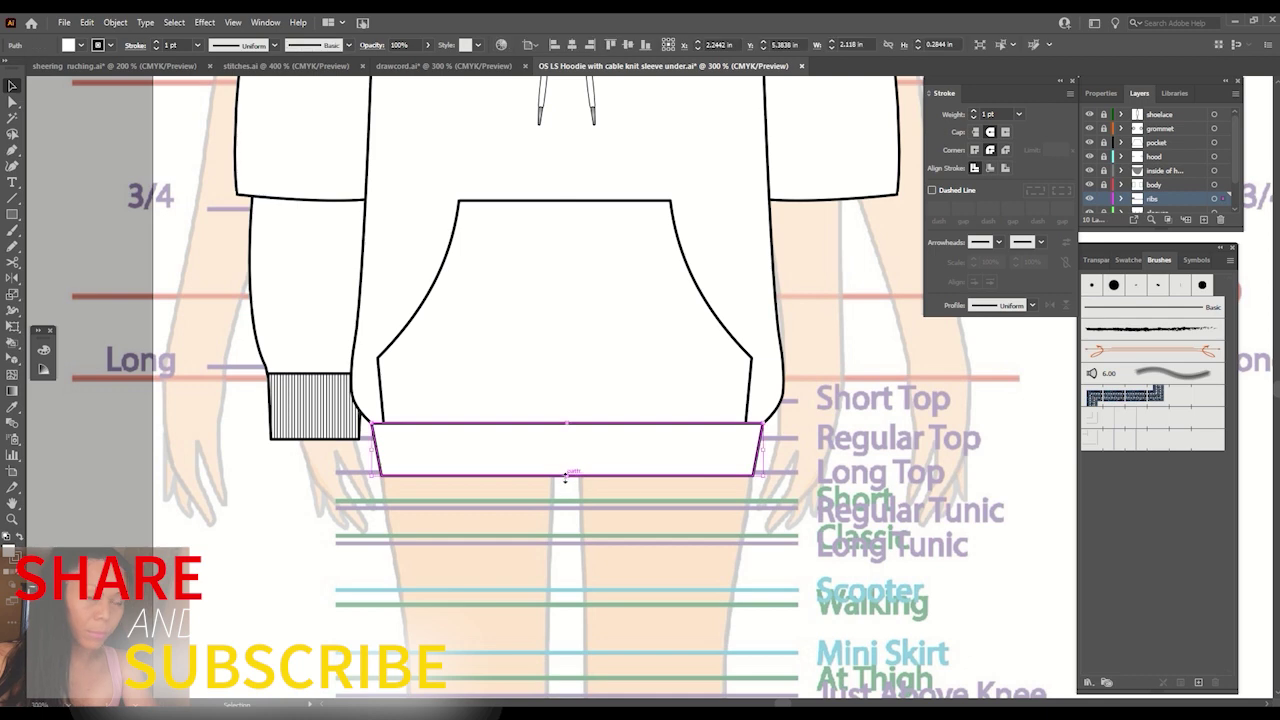
drag(583, 476, 583, 500)
click(667, 600)
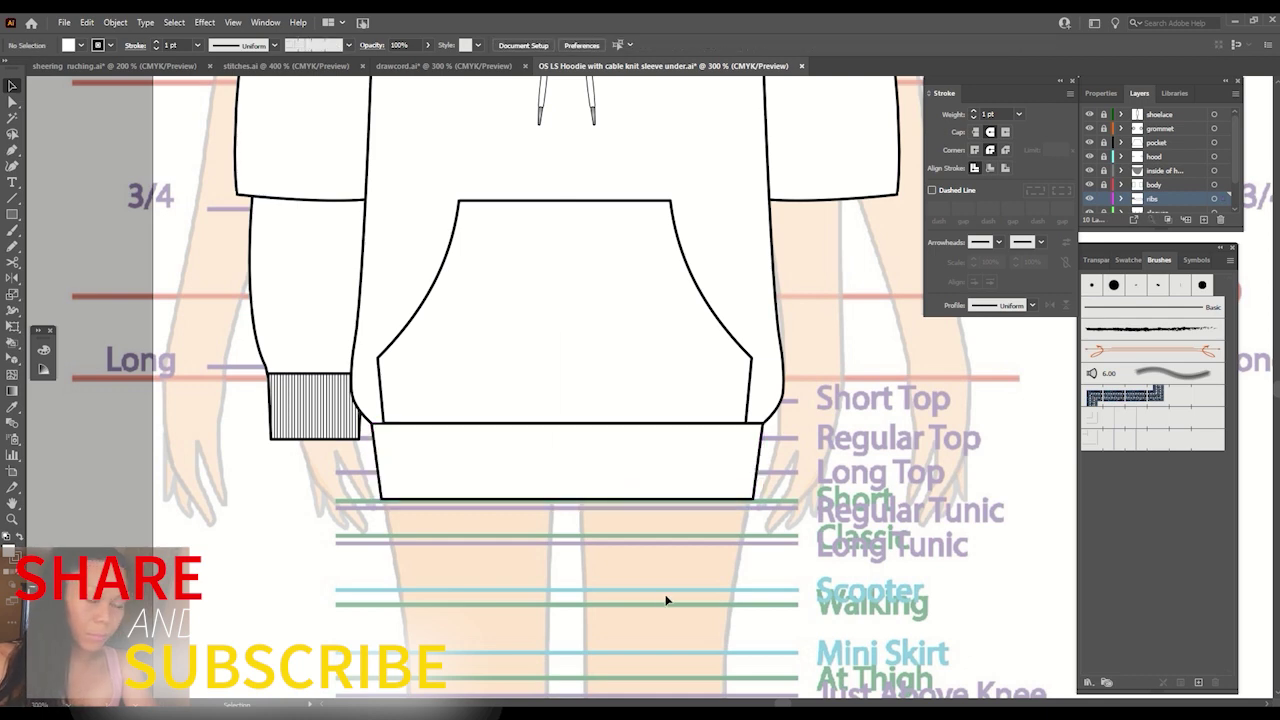
Draw a rib pattern line across the hem and send it behind the band.
key(ctrl+1)
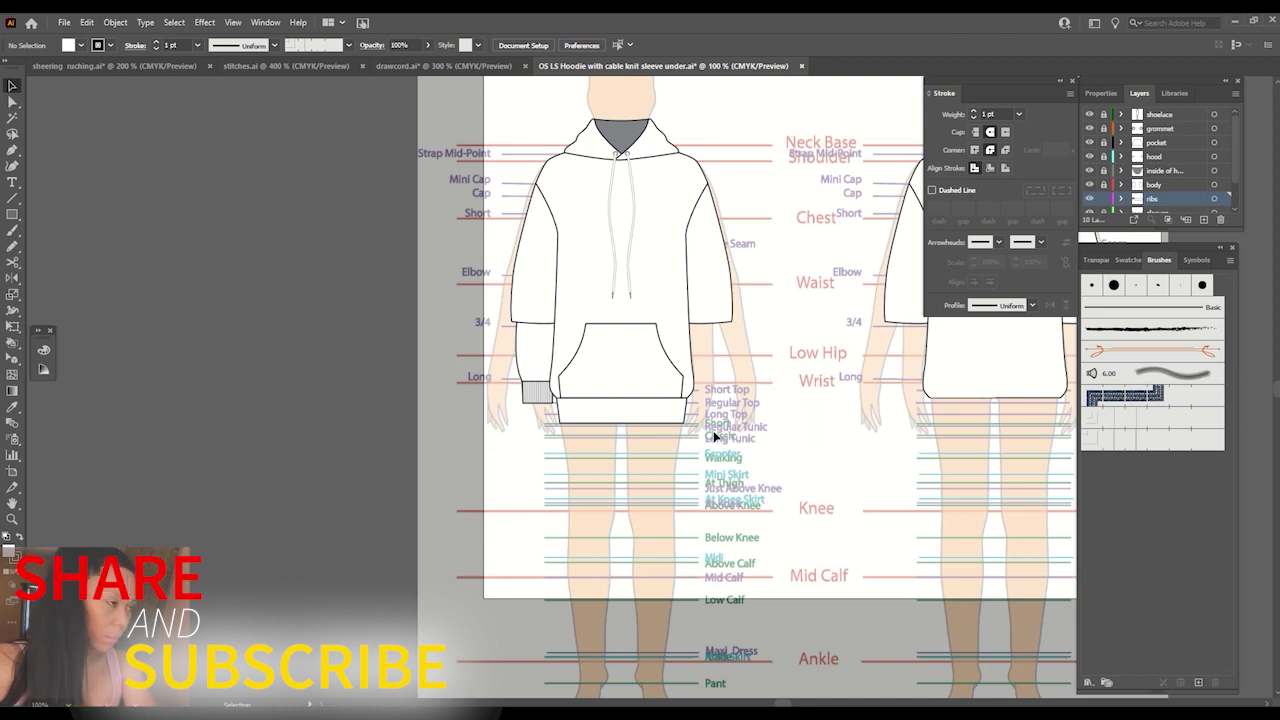
click(12, 150)
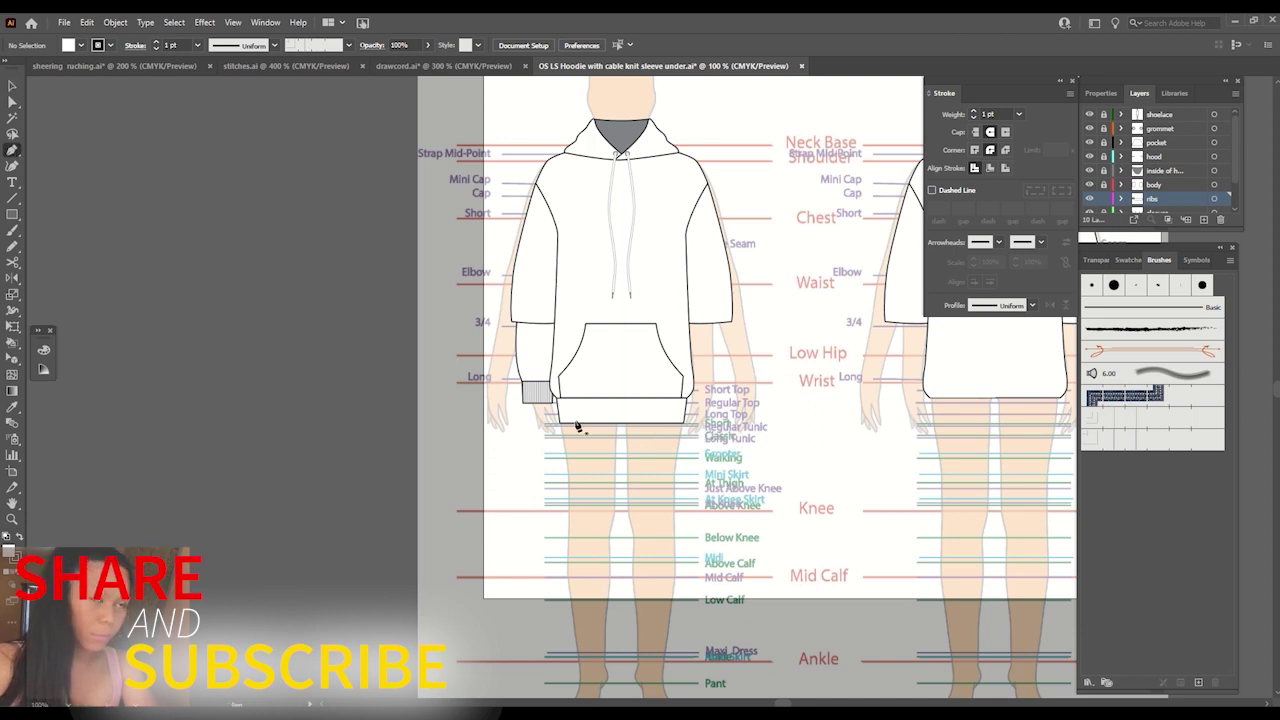
click(546, 410)
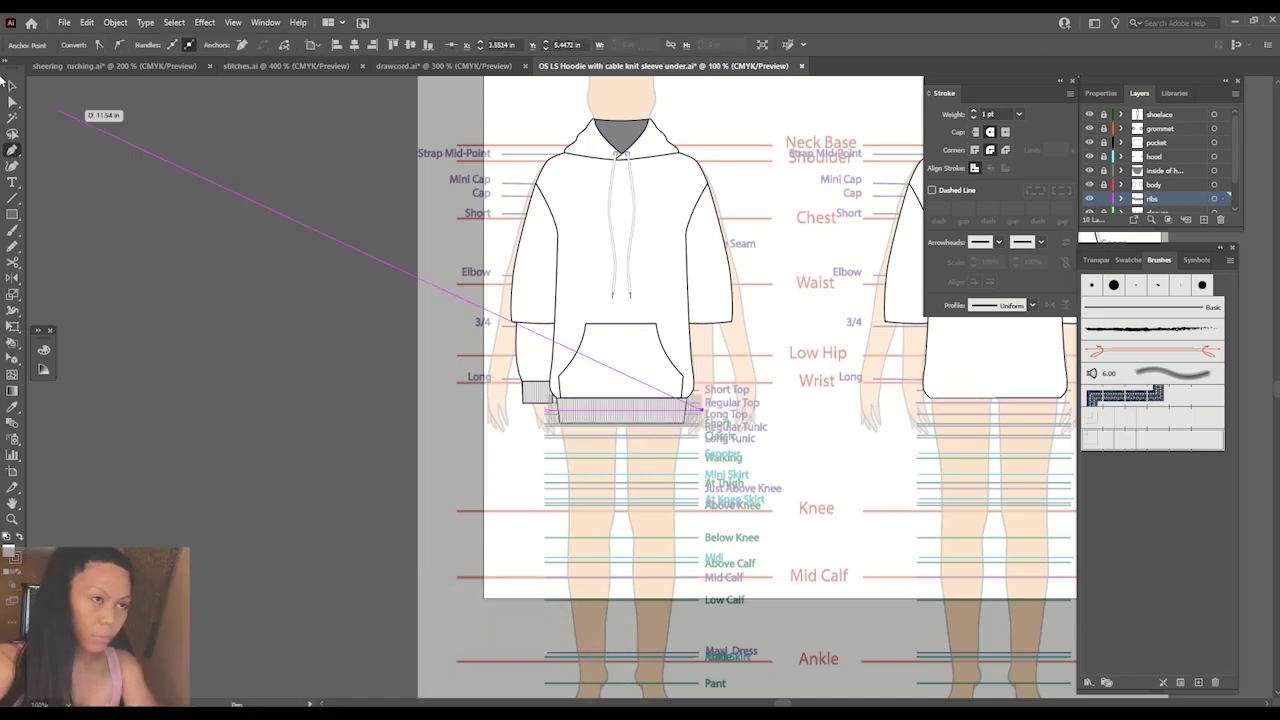
key(v)
key(ctrl+equal)
key(ctrl+equal)
key(ctrl+equal)
right_click(567, 456)
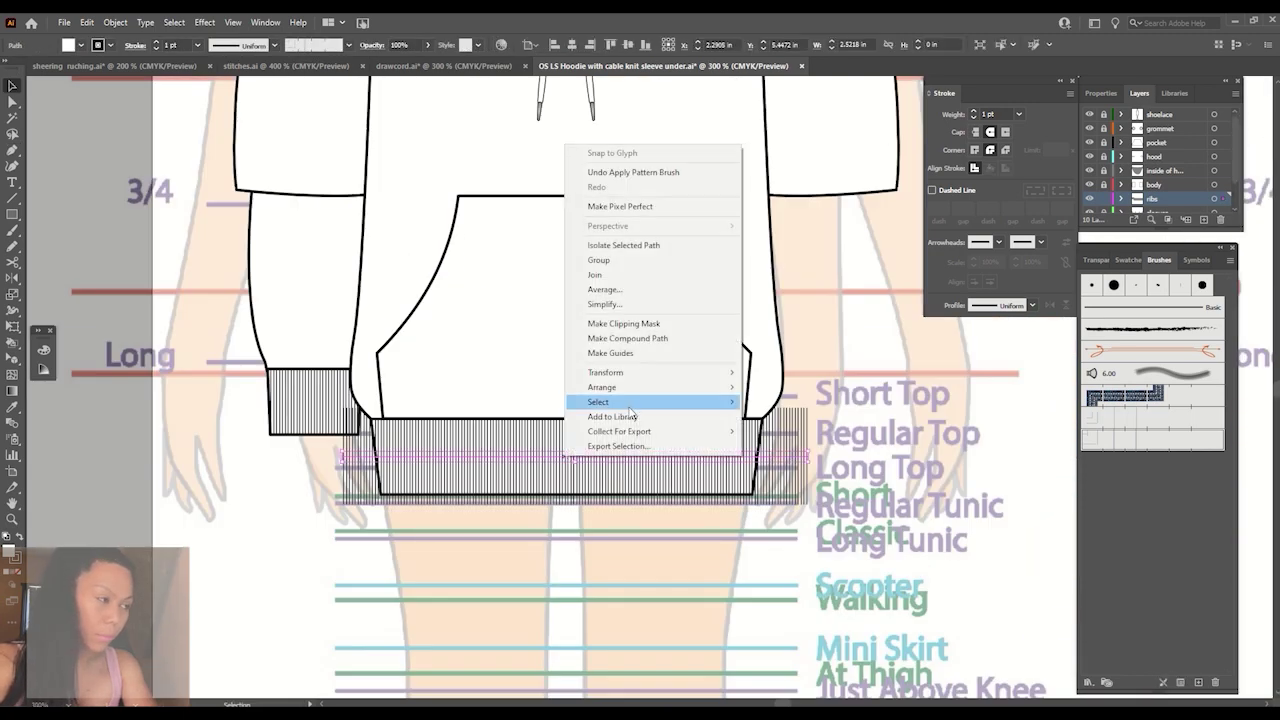
click(781, 430)
Clip the rib line inside the hem band and give the band a white fill.
right_click(541, 445)
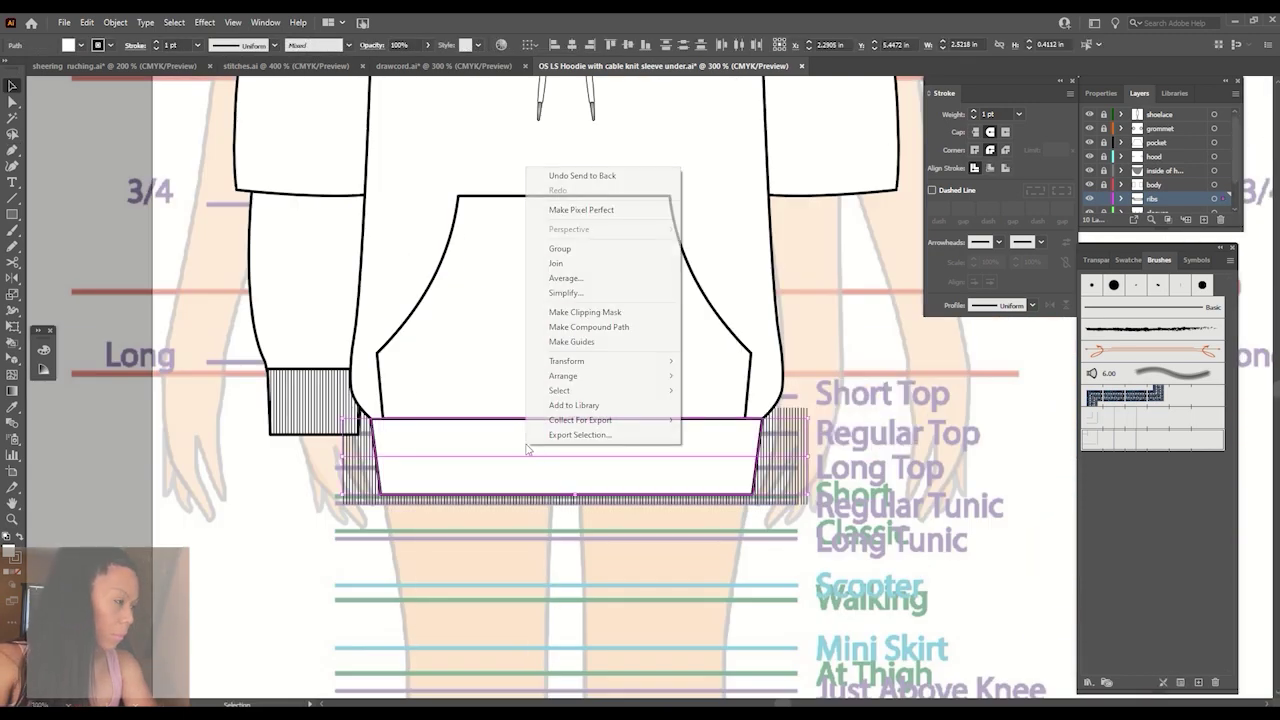
click(514, 641)
drag(514, 641, 651, 386)
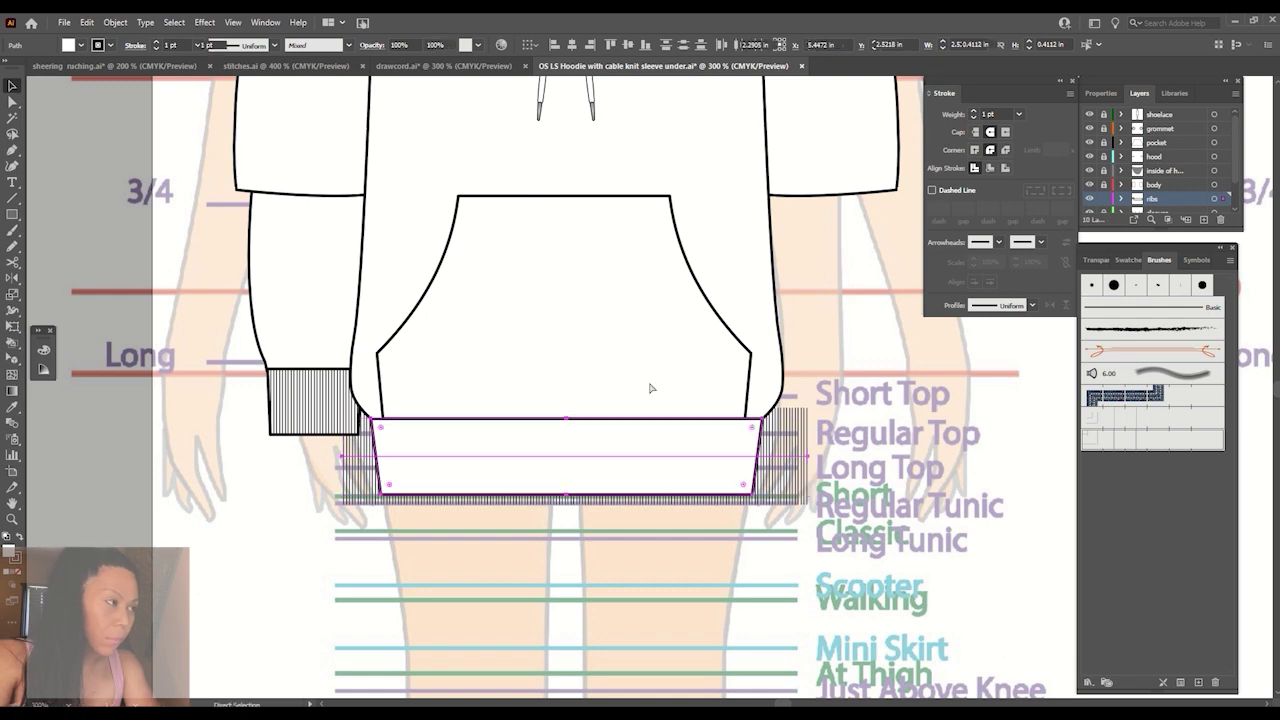
key(ctrl+7)
click(80, 44)
click(30, 68)
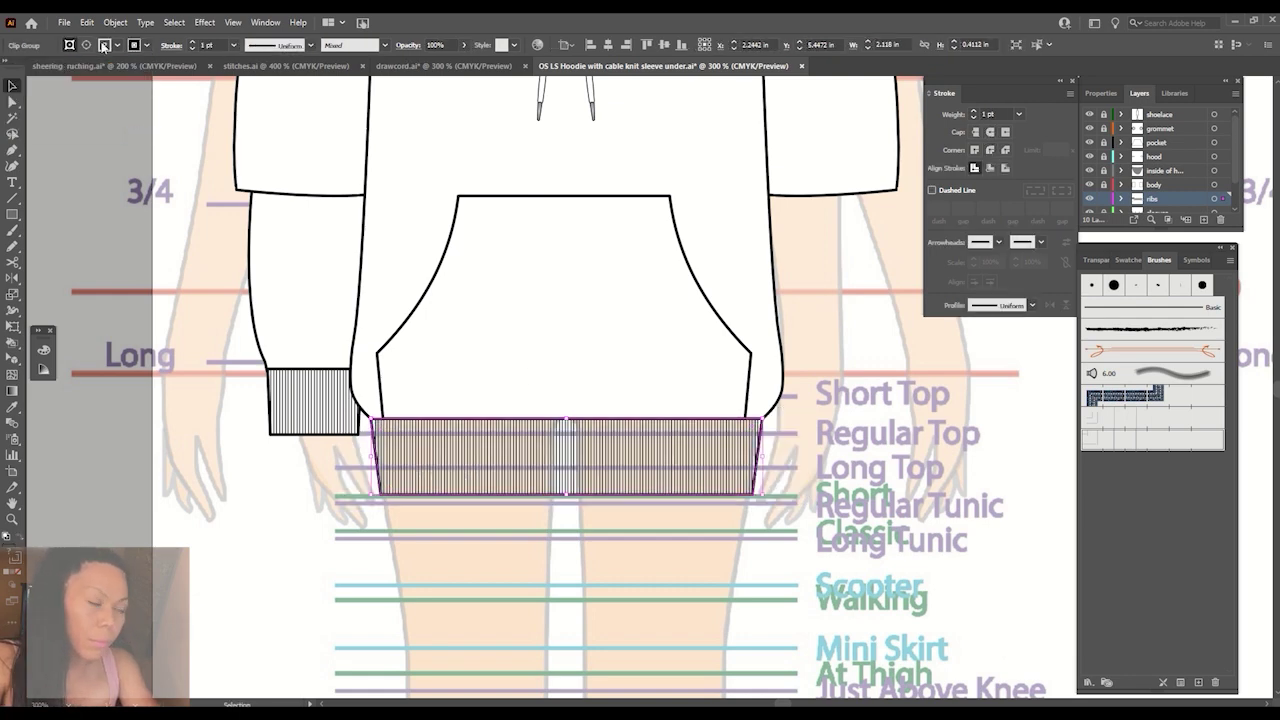
click(571, 592)
key(ctrl+minus)
key(ctrl+minus)
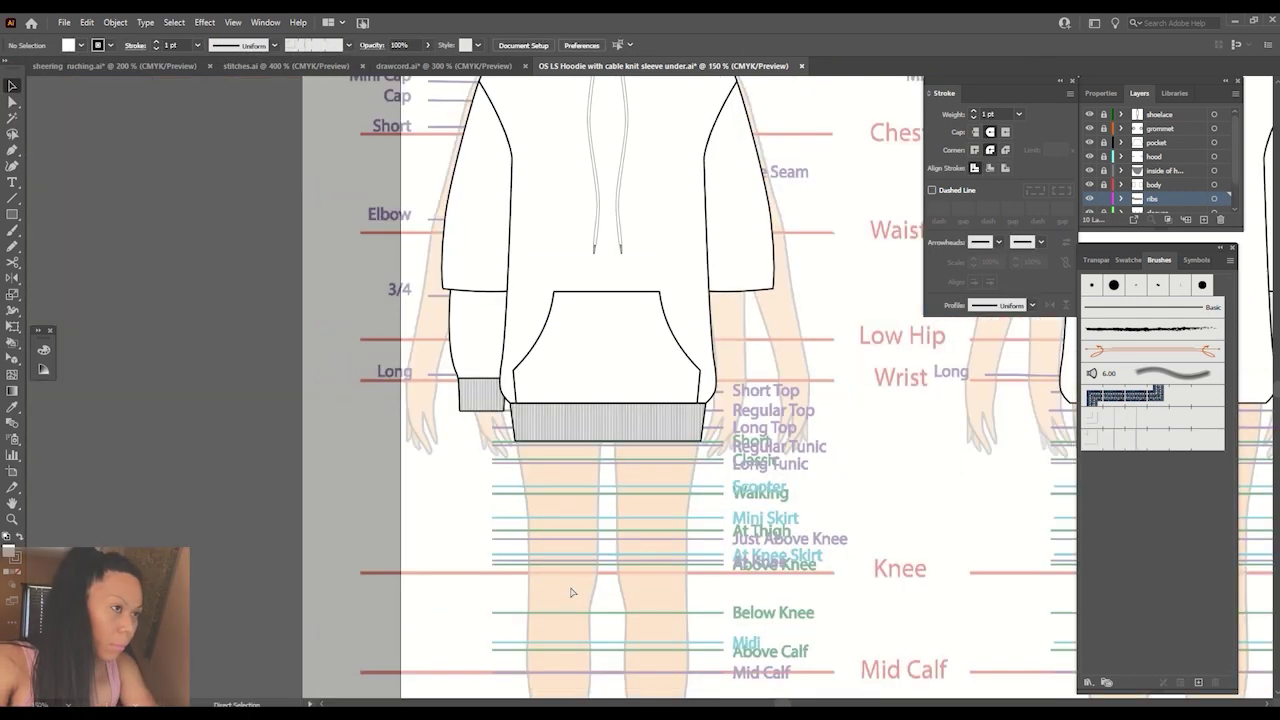
key(h)
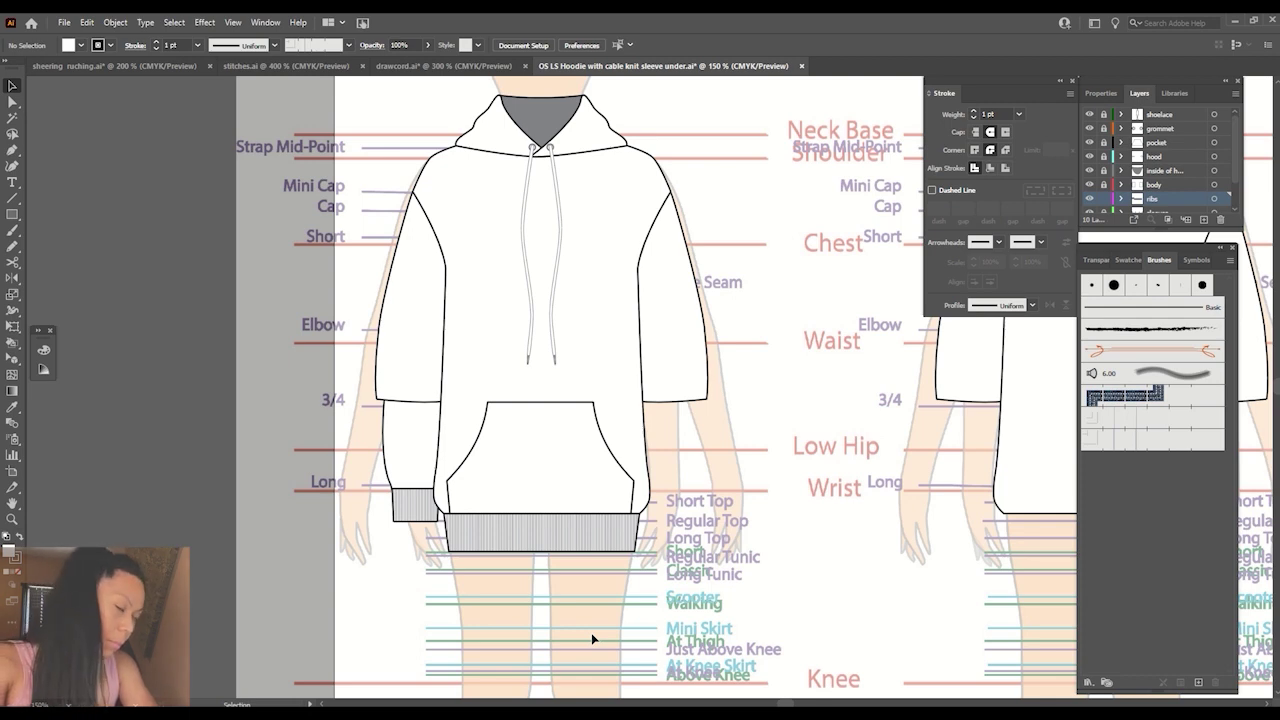
scroll(1236, 150, down, 2)
Add a new layer for the cable strands and frame the sleeve.
click(1106, 193)
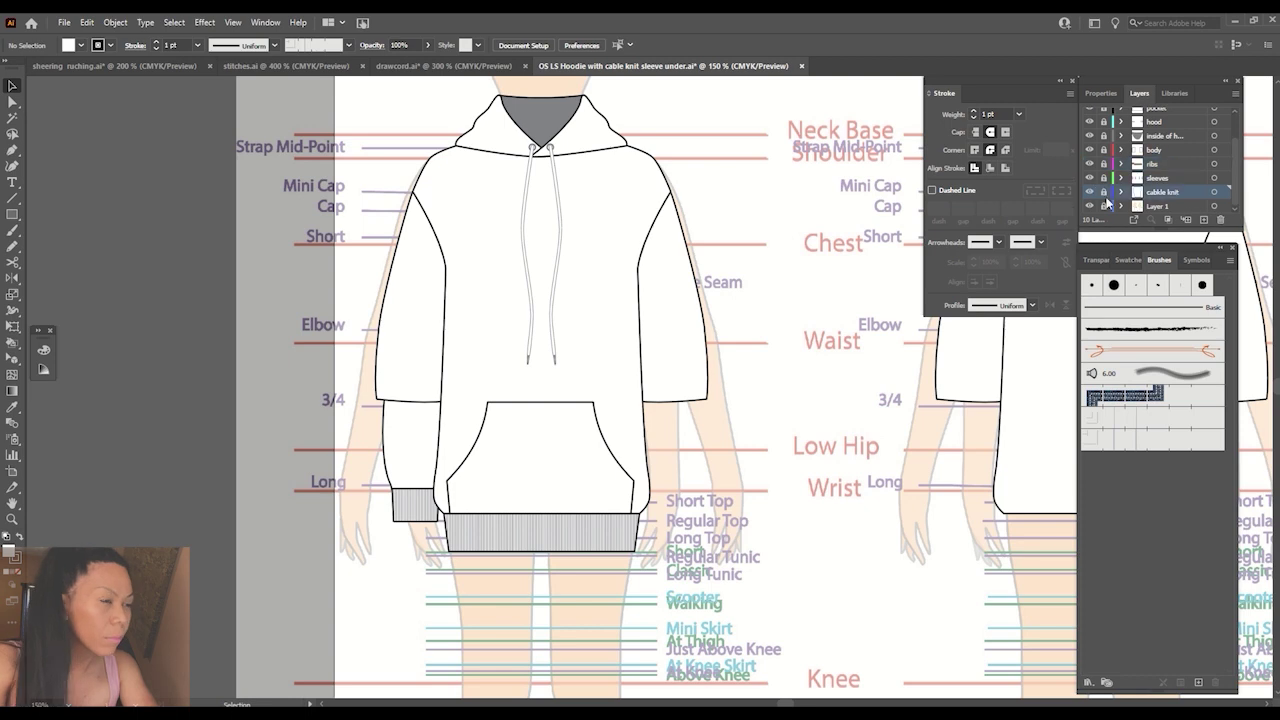
key(ctrl+plus)
key(ctrl+plus)
key(ctrl+plus)
drag(243, 514, 509, 471)
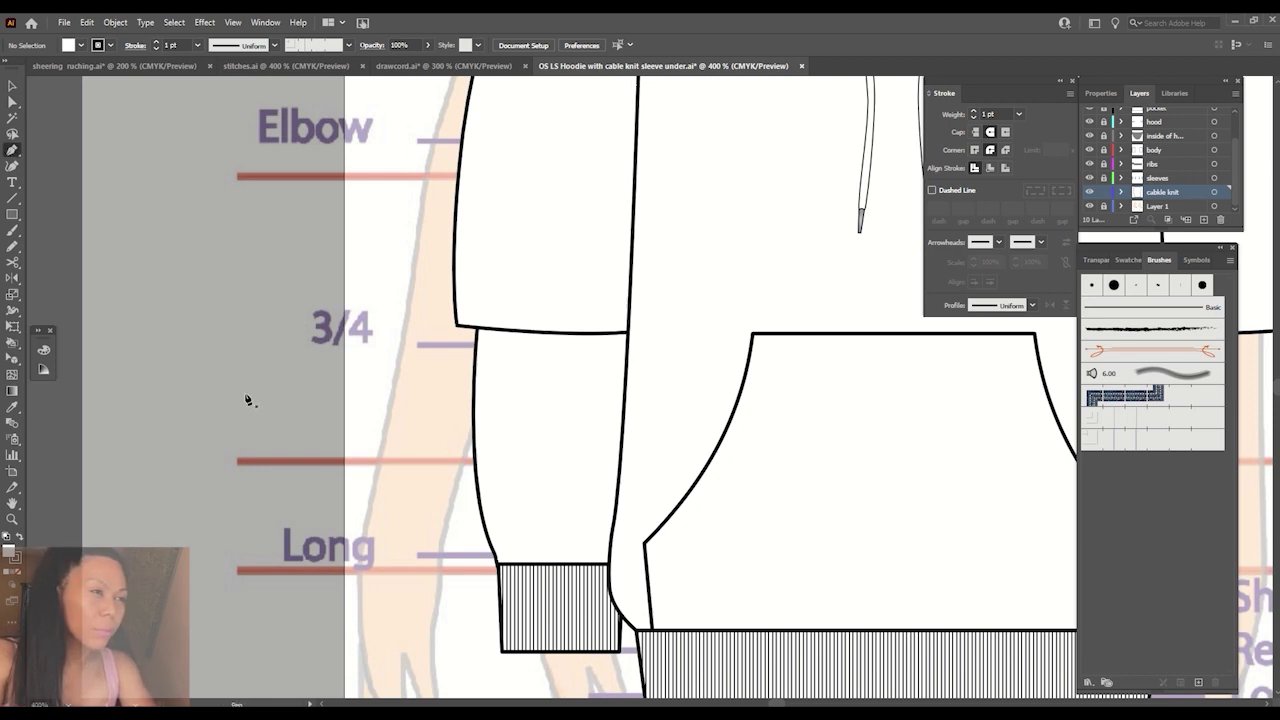
click(542, 334)
key(ctrl+plus)
key(ctrl+plus)
key(ctrl+plus)
key(Escape)
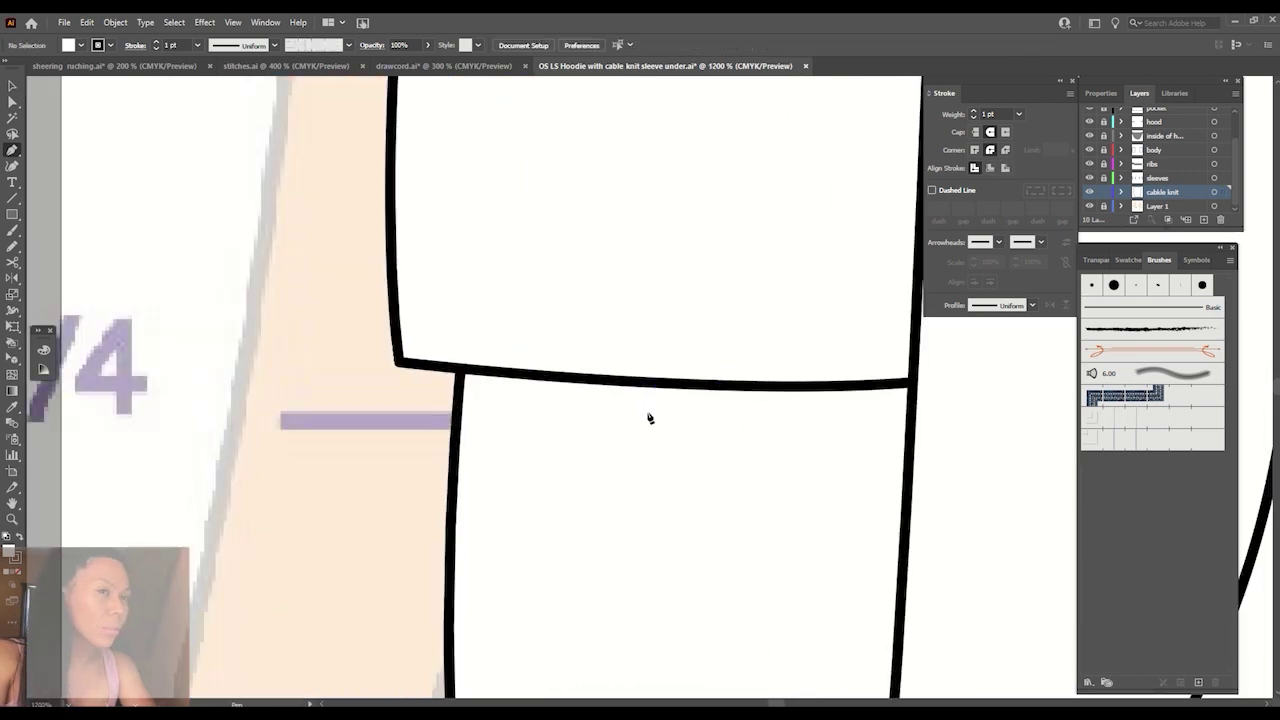
click(1203, 219)
scroll(343, 271, down, 3)
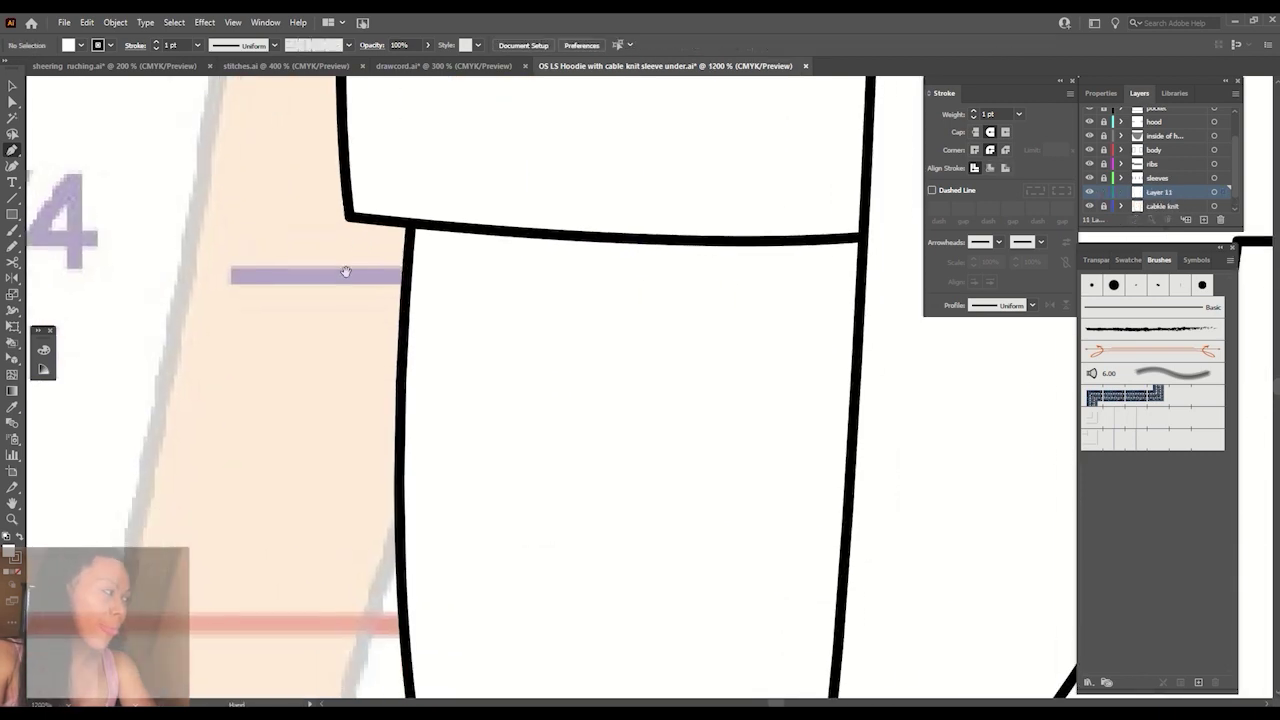
scroll(251, 277, down, 3)
key(ctrl+minus)
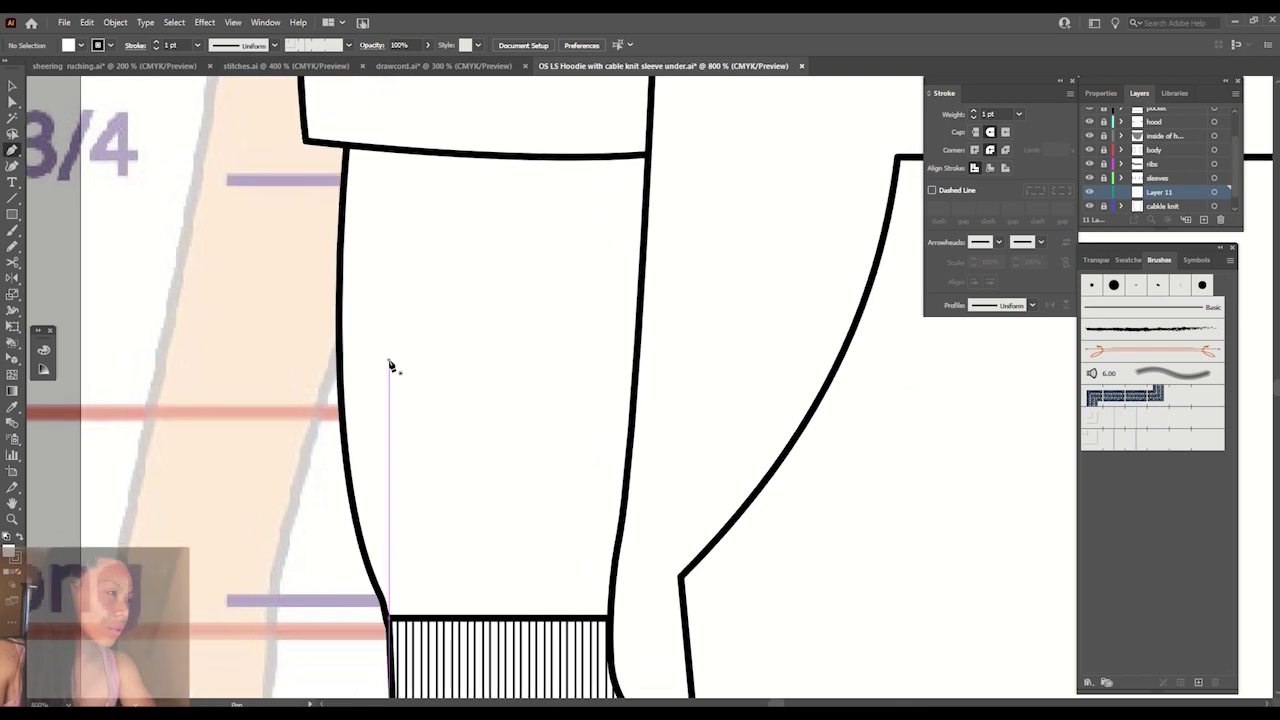
Draw a zigzag strand down from the sleeve's top seam with a 0.25 pt stroke.
click(435, 157)
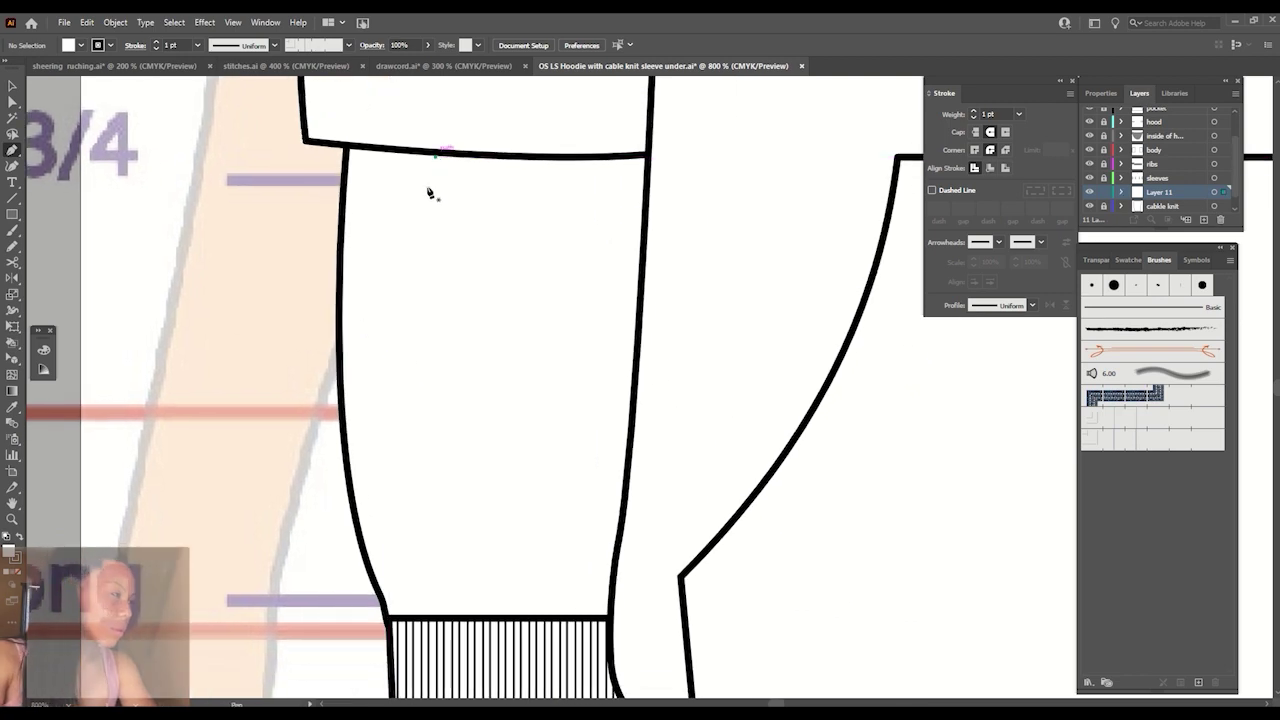
click(435, 253)
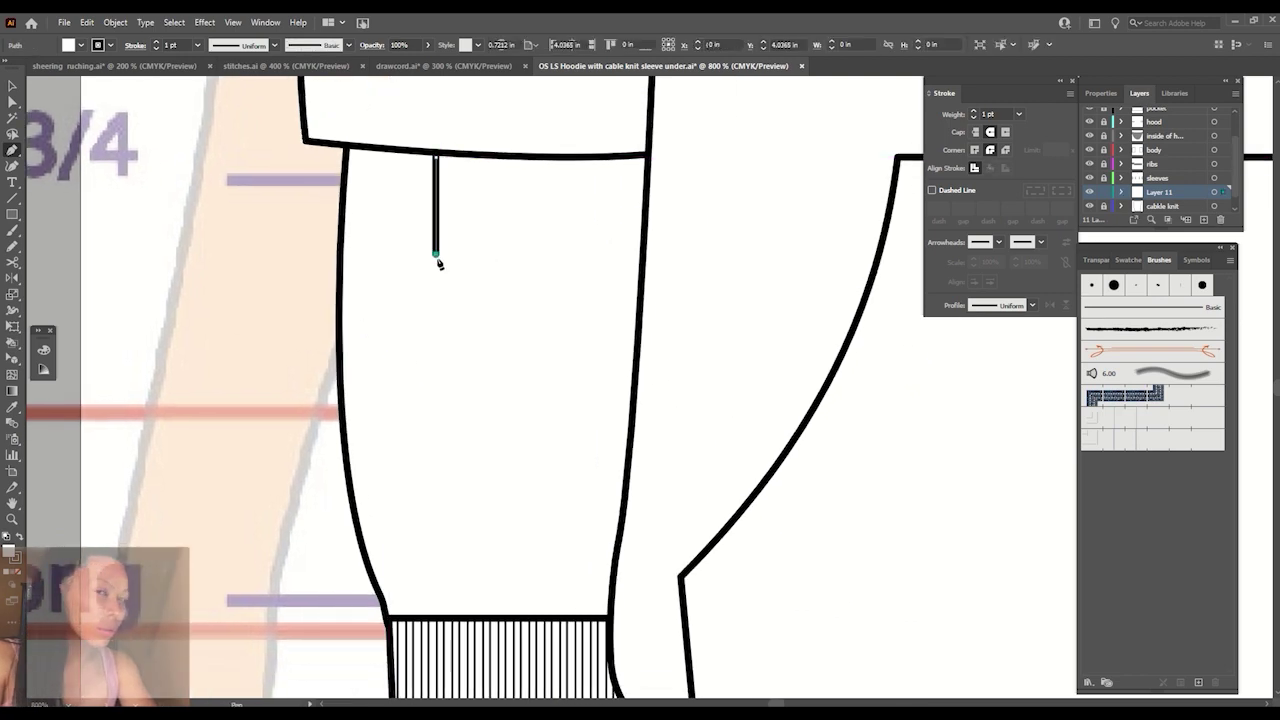
click(511, 316)
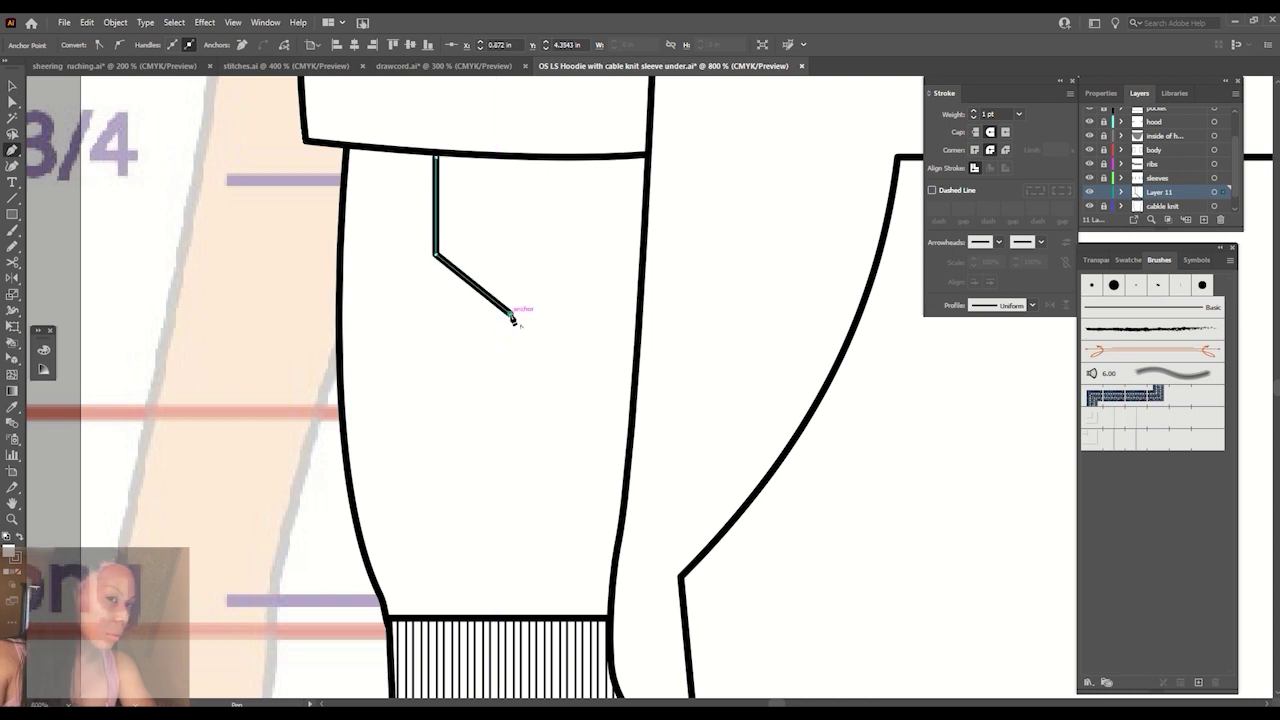
click(432, 394)
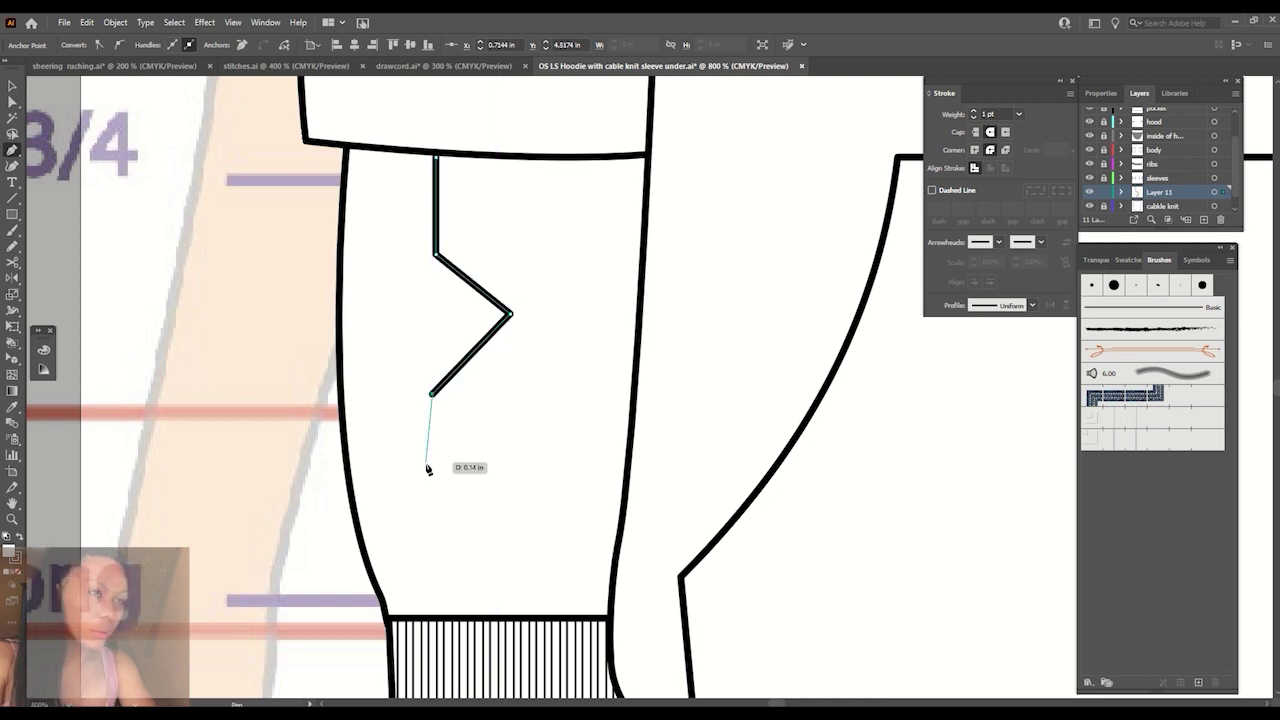
click(428, 502)
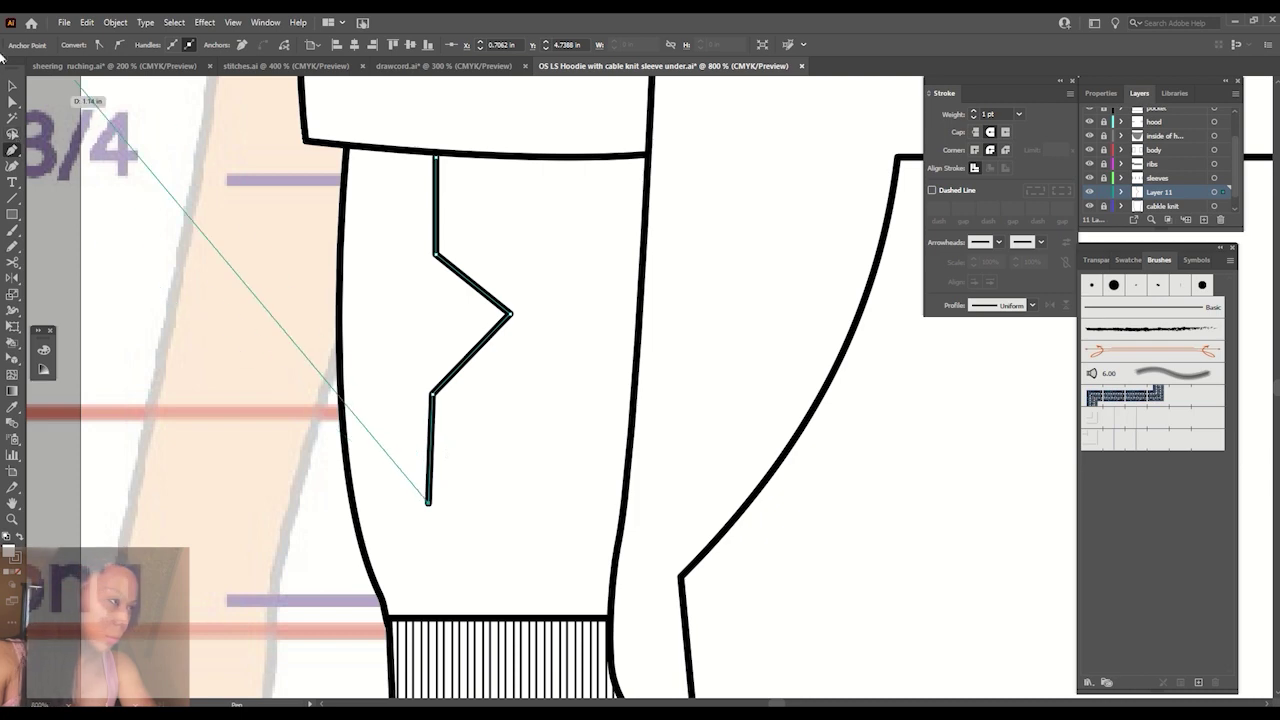
key(Escape)
key(v)
click(973, 118)
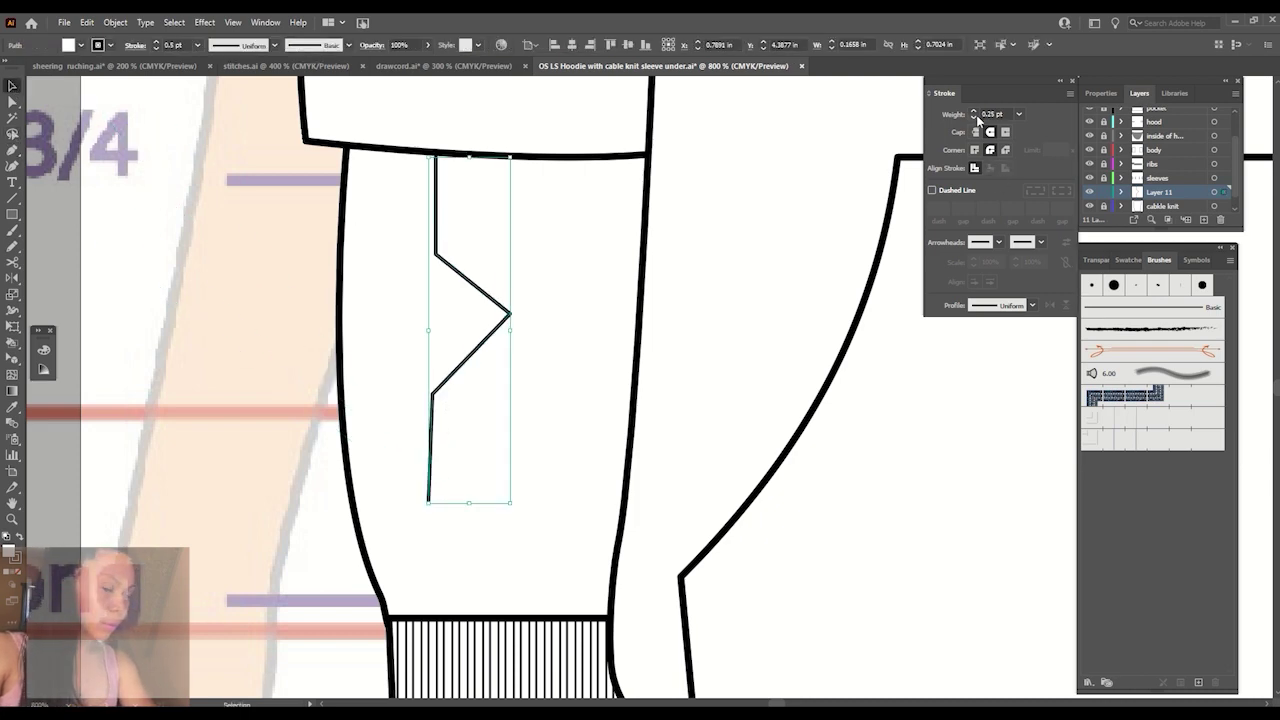
click(560, 240)
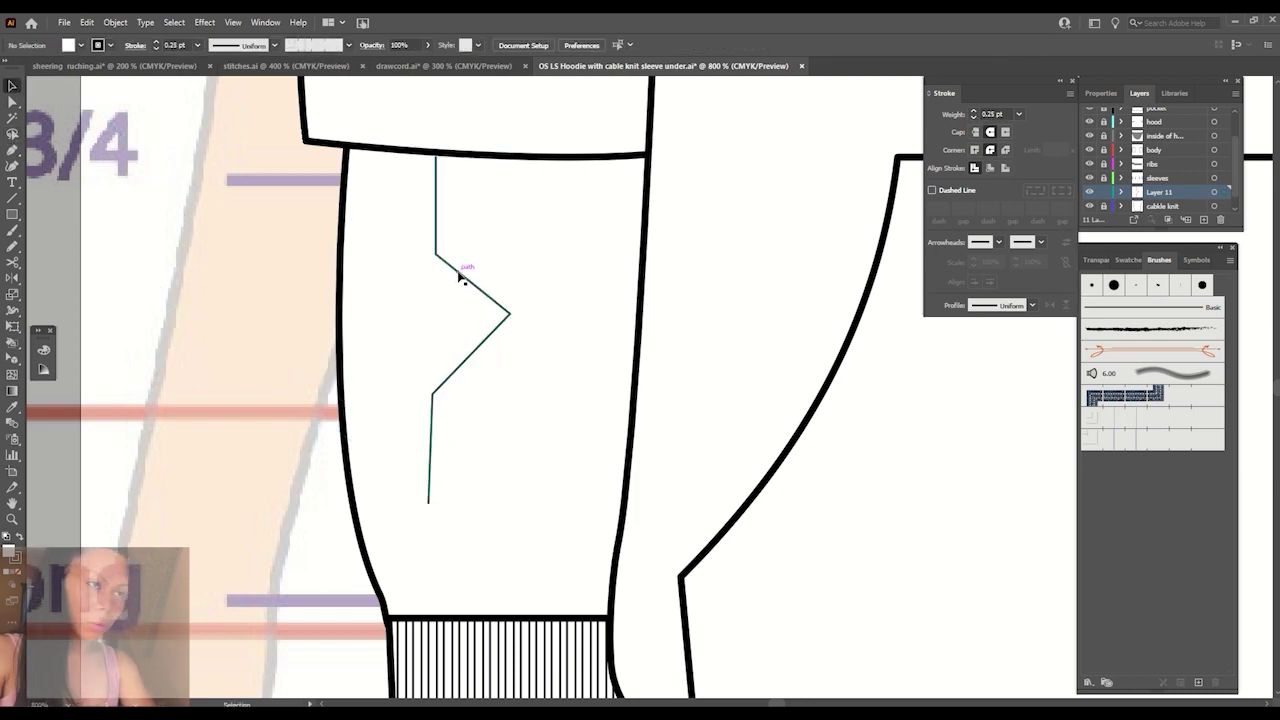
drag(459, 276, 495, 276)
drag(380, 234, 569, 260)
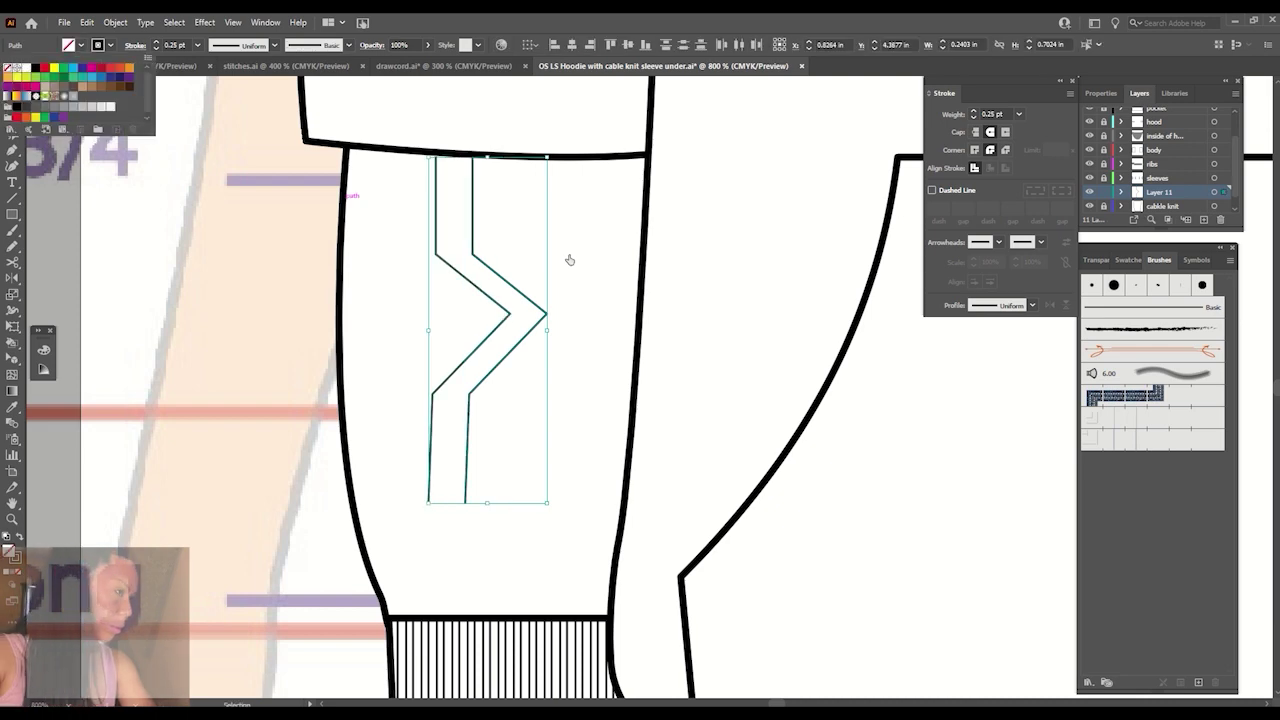
click(110, 118)
drag(473, 237, 481, 236)
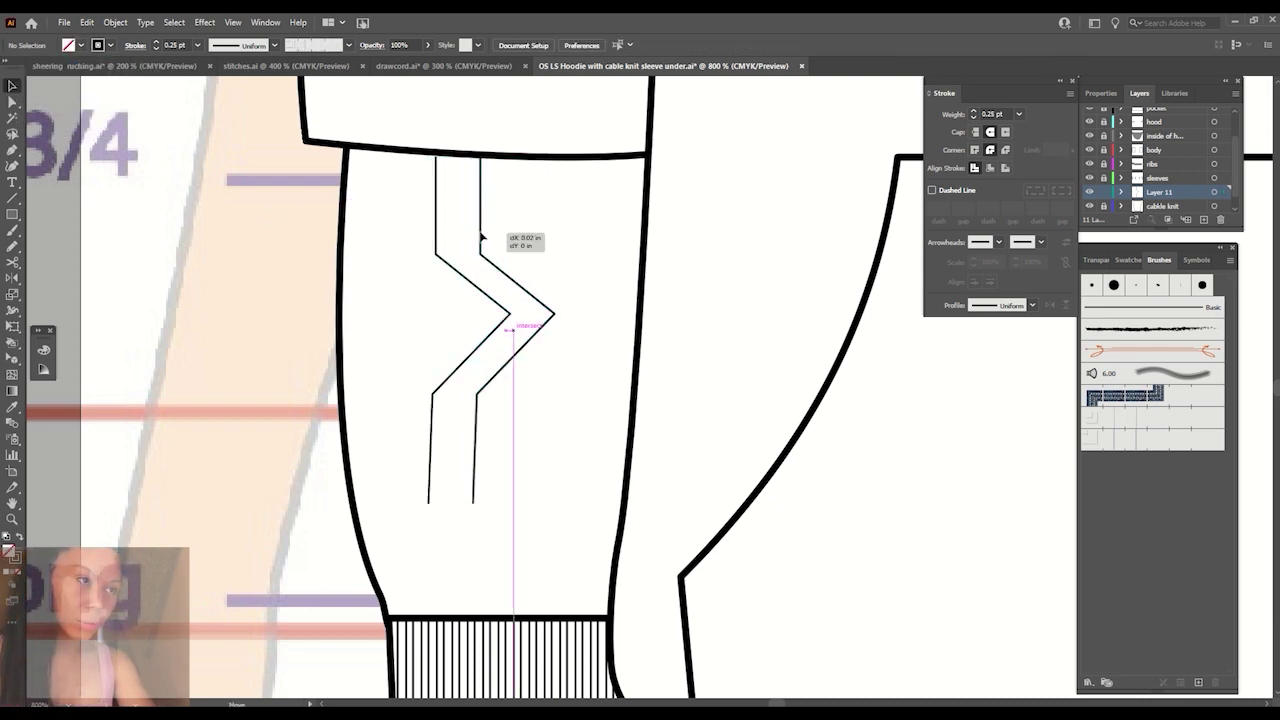
click(598, 268)
drag(528, 368, 558, 397)
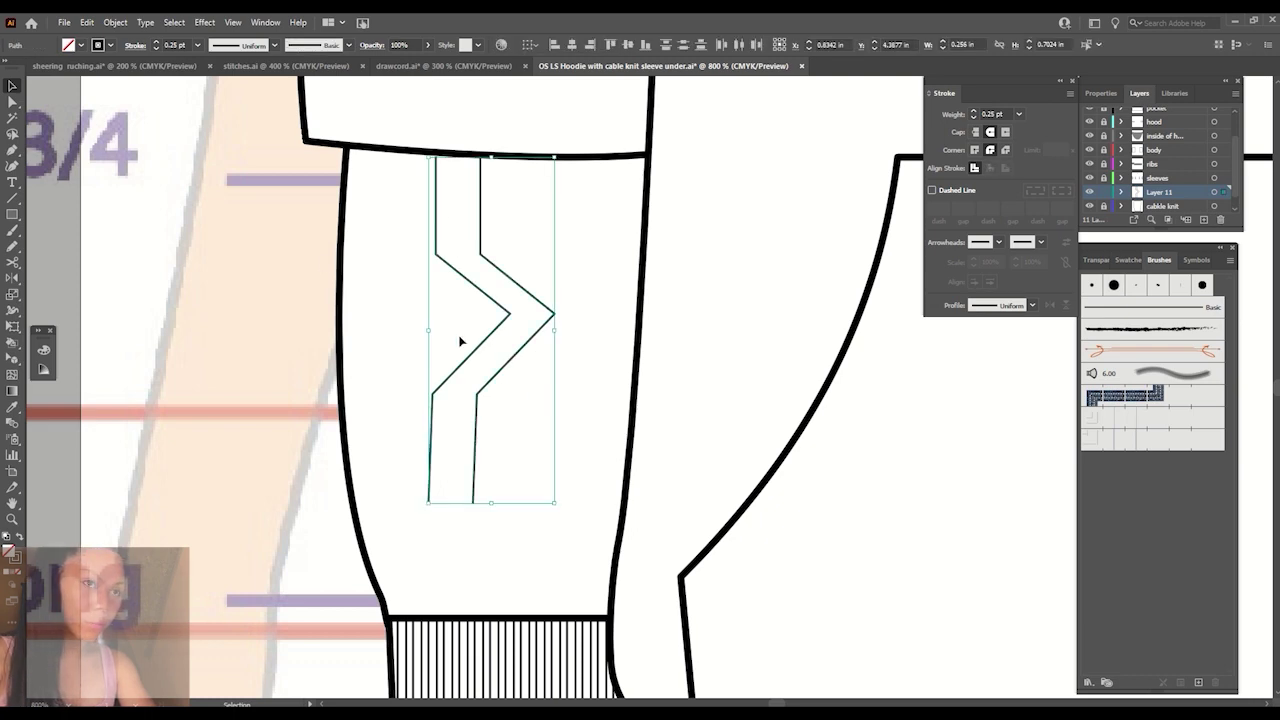
click(374, 243)
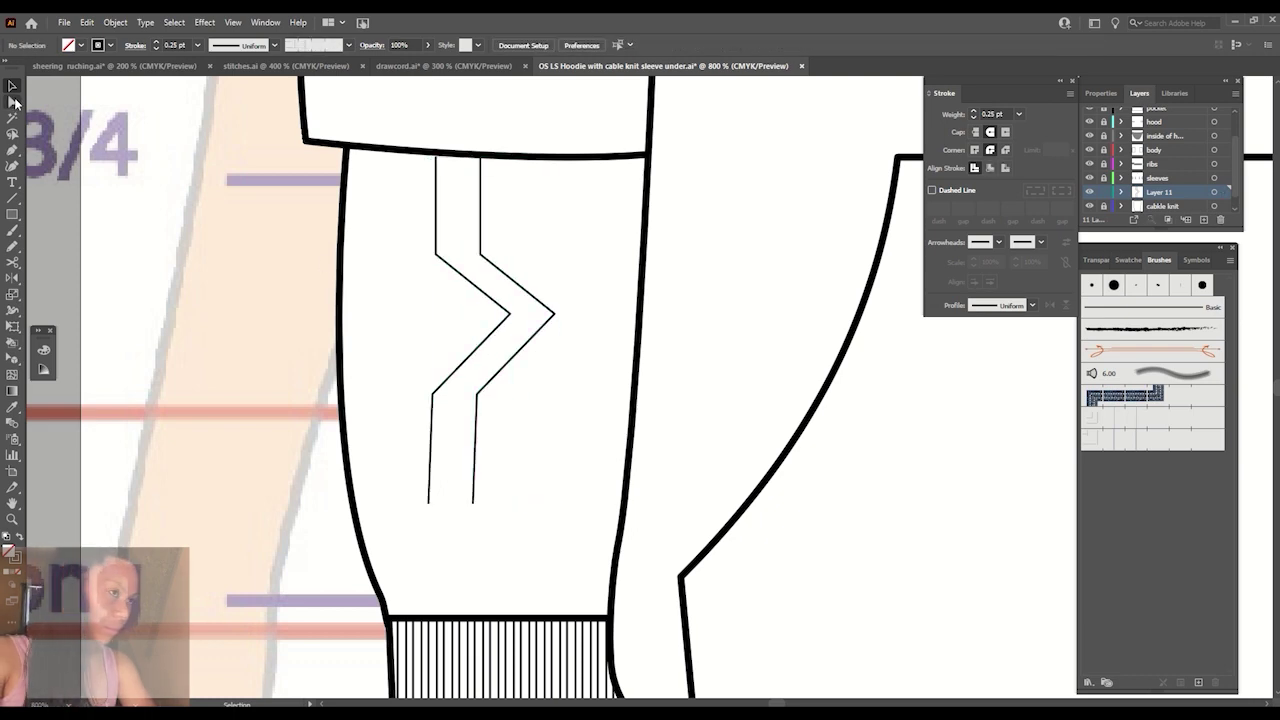
click(14, 103)
click(443, 257)
click(435, 255)
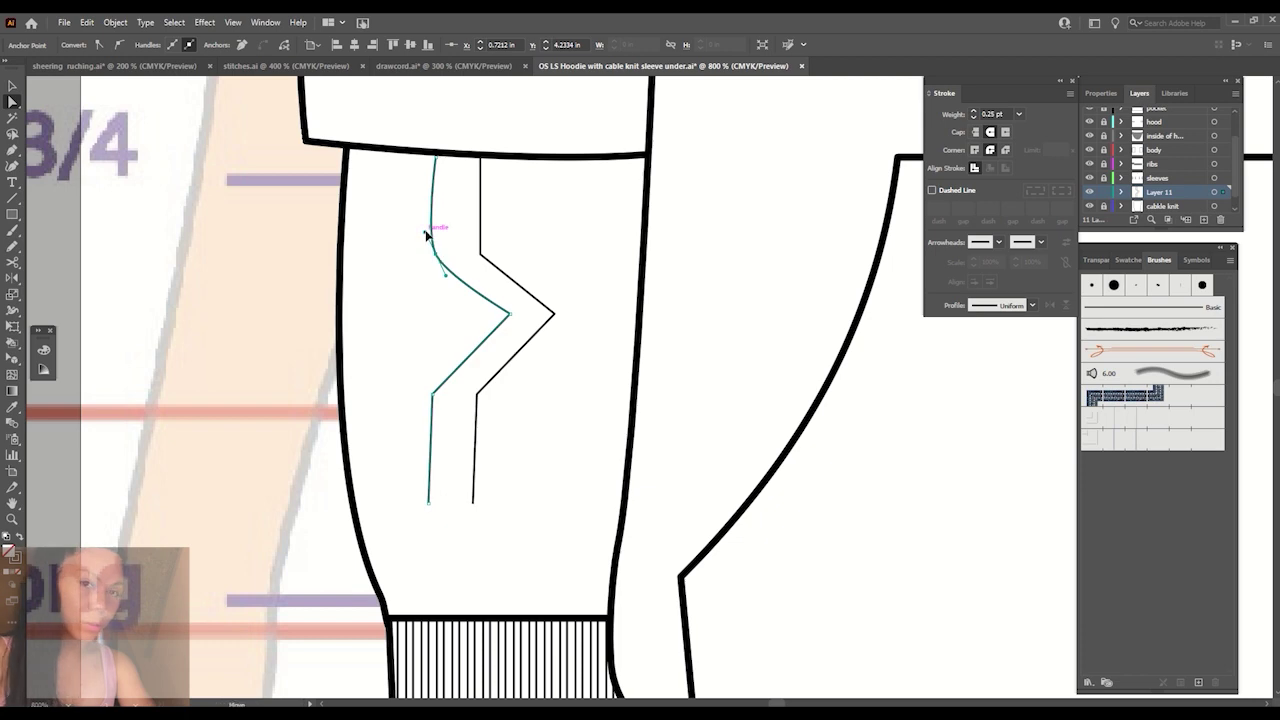
drag(425, 234, 436, 262)
click(447, 250)
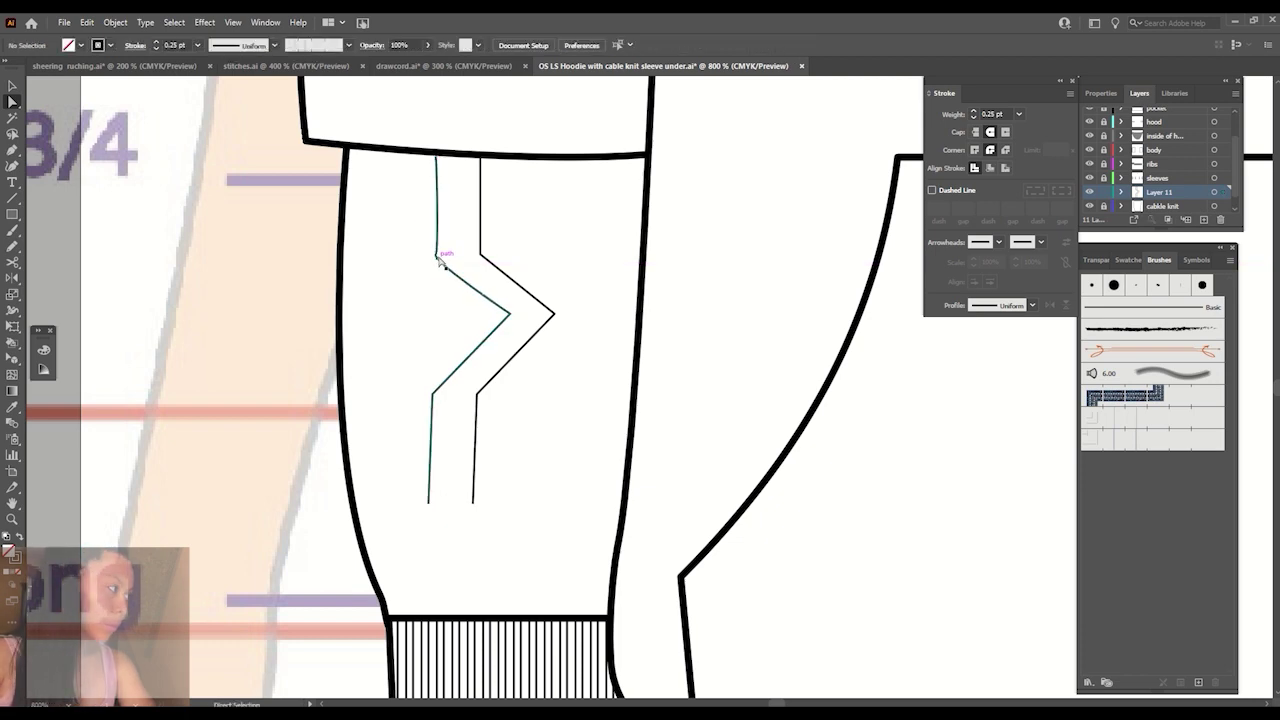
key(v)
click(528, 299)
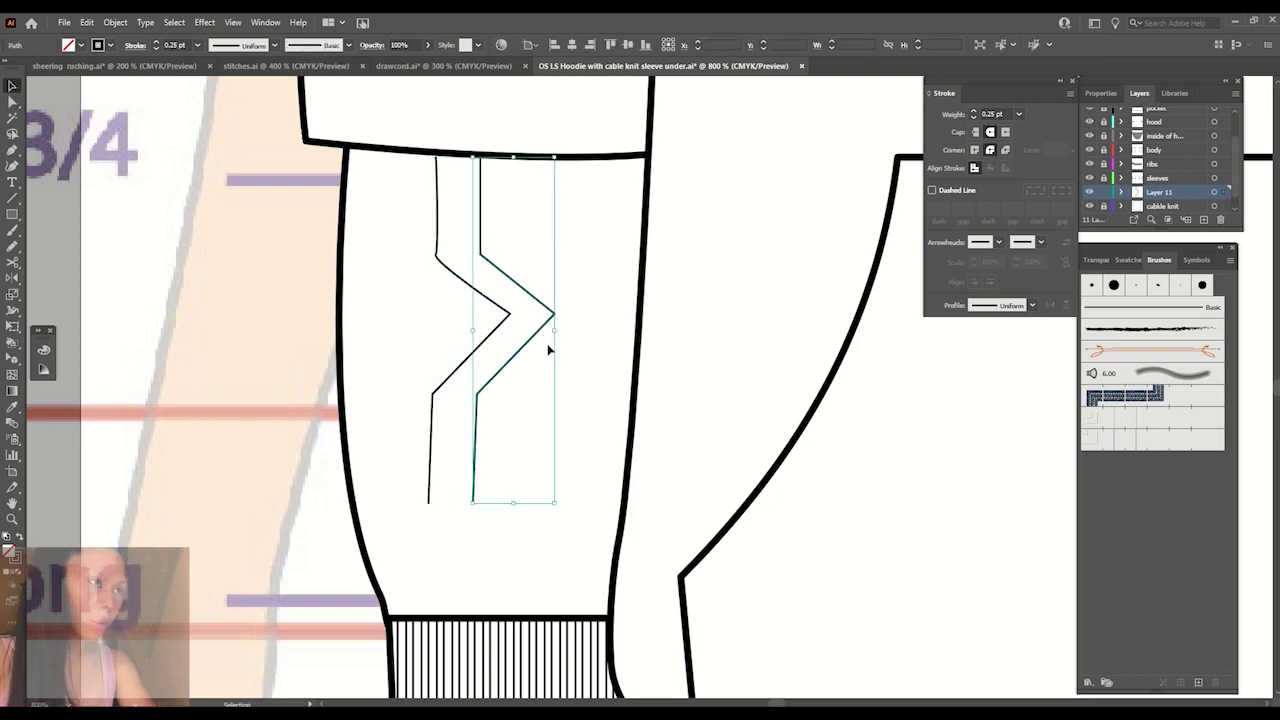
key(Delete)
click(12, 101)
key(ctrl+equal)
key(ctrl+equal)
scroll(257, 237, up, 5)
scroll(257, 237, left, 5)
click(292, 232)
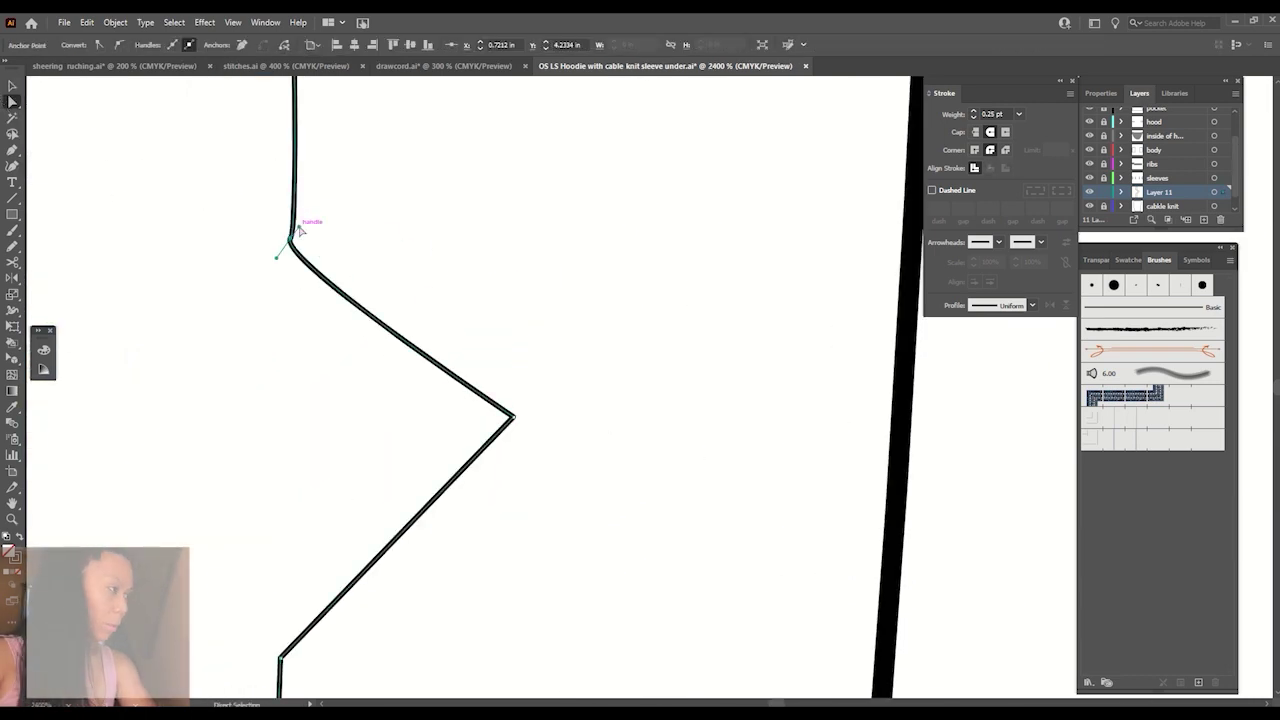
drag(513, 417, 489, 370)
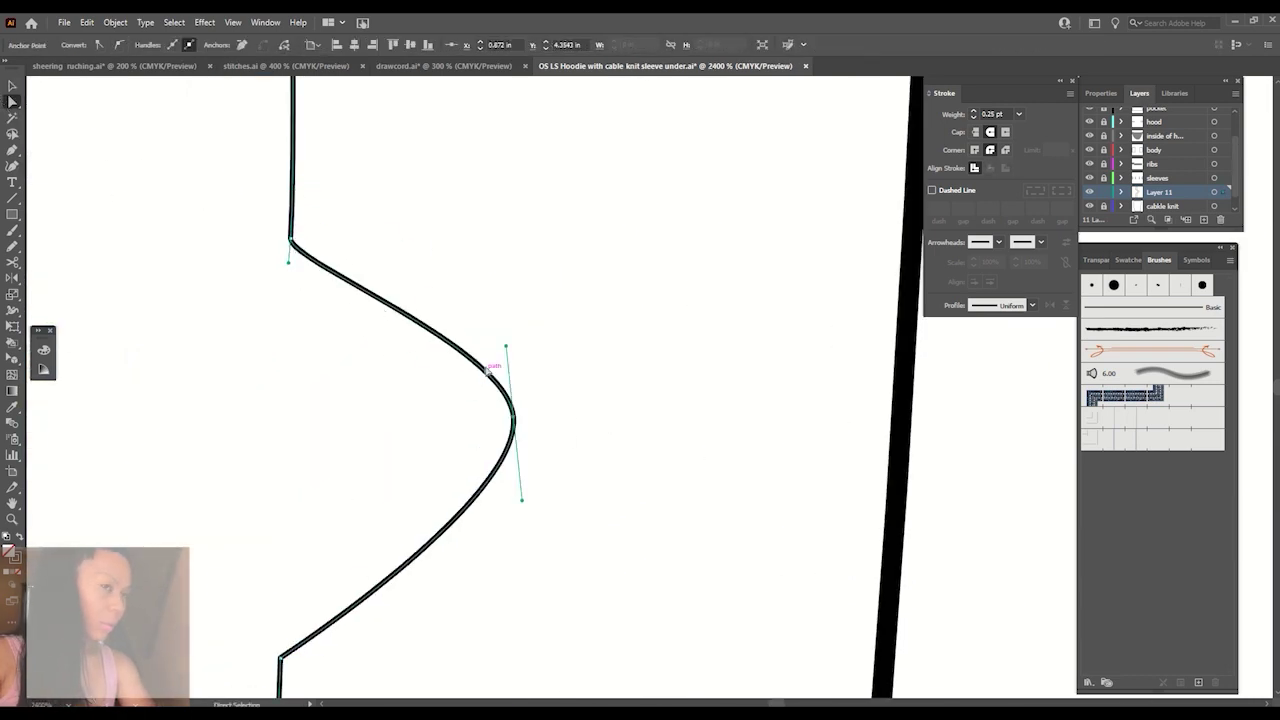
click(513, 420)
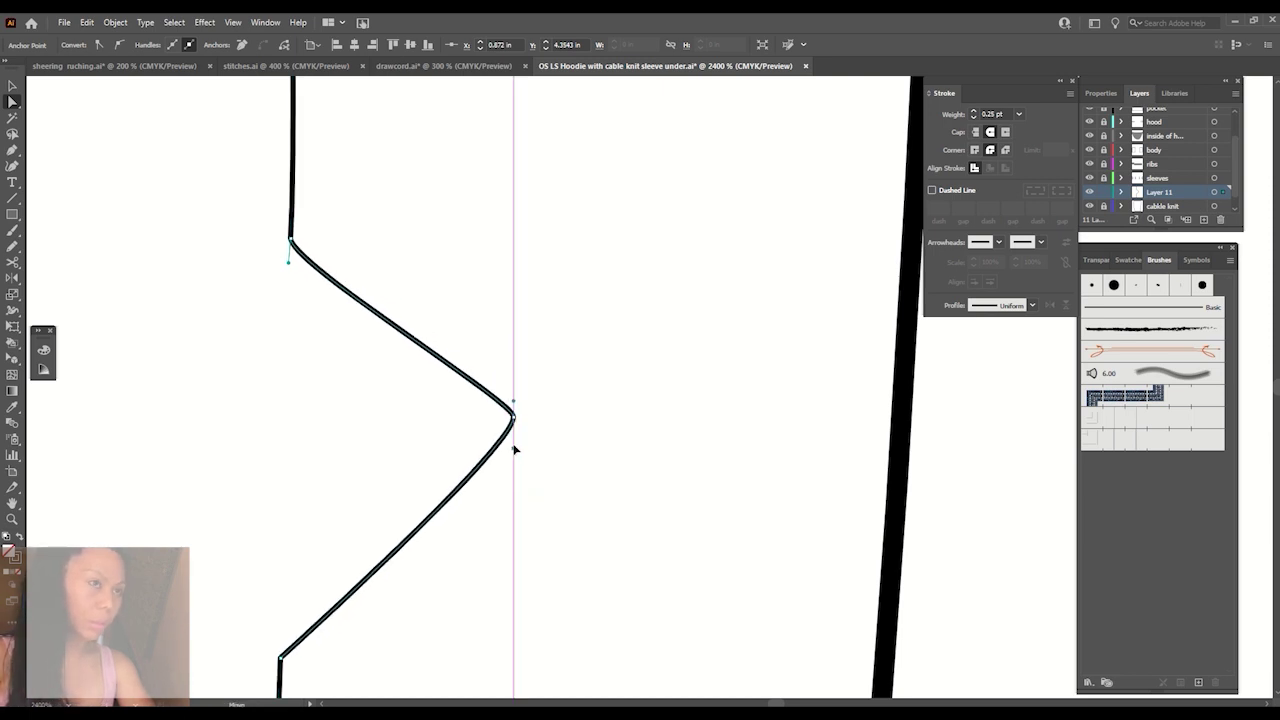
scroll(566, 467, down, 3)
scroll(566, 467, left, 1)
scroll(566, 467, down, 3)
drag(331, 458, 323, 490)
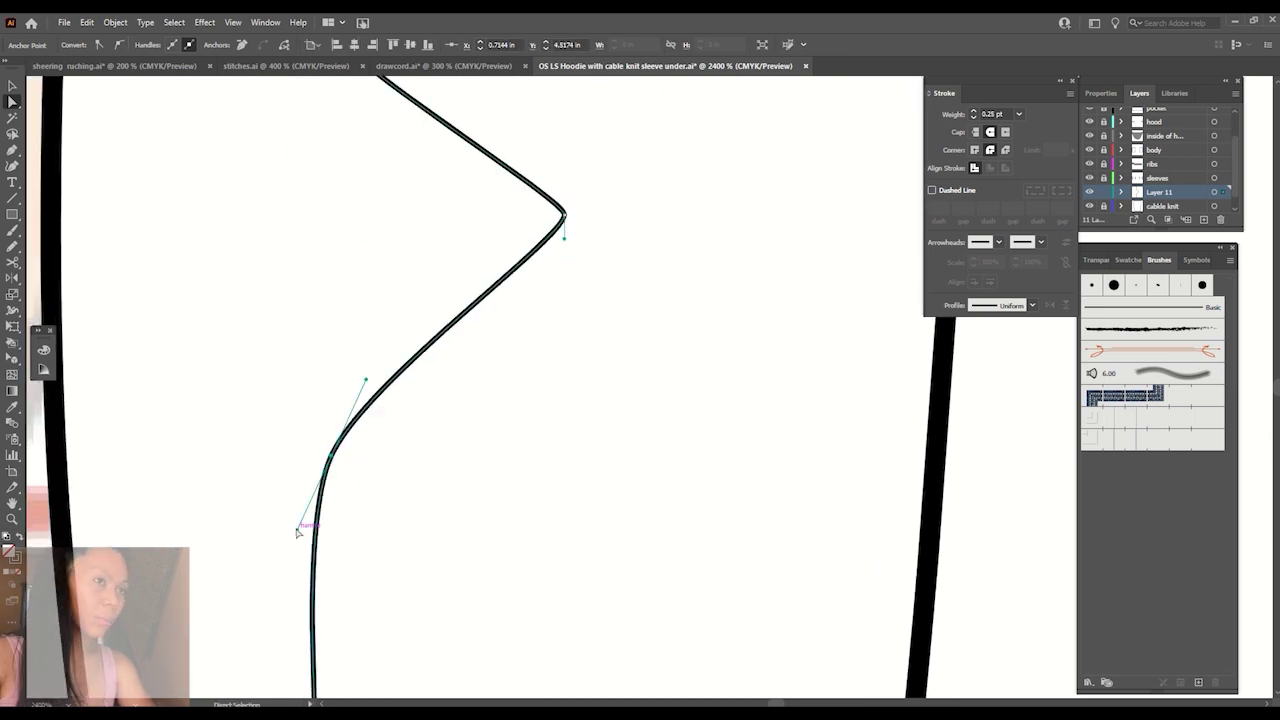
drag(355, 376, 331, 456)
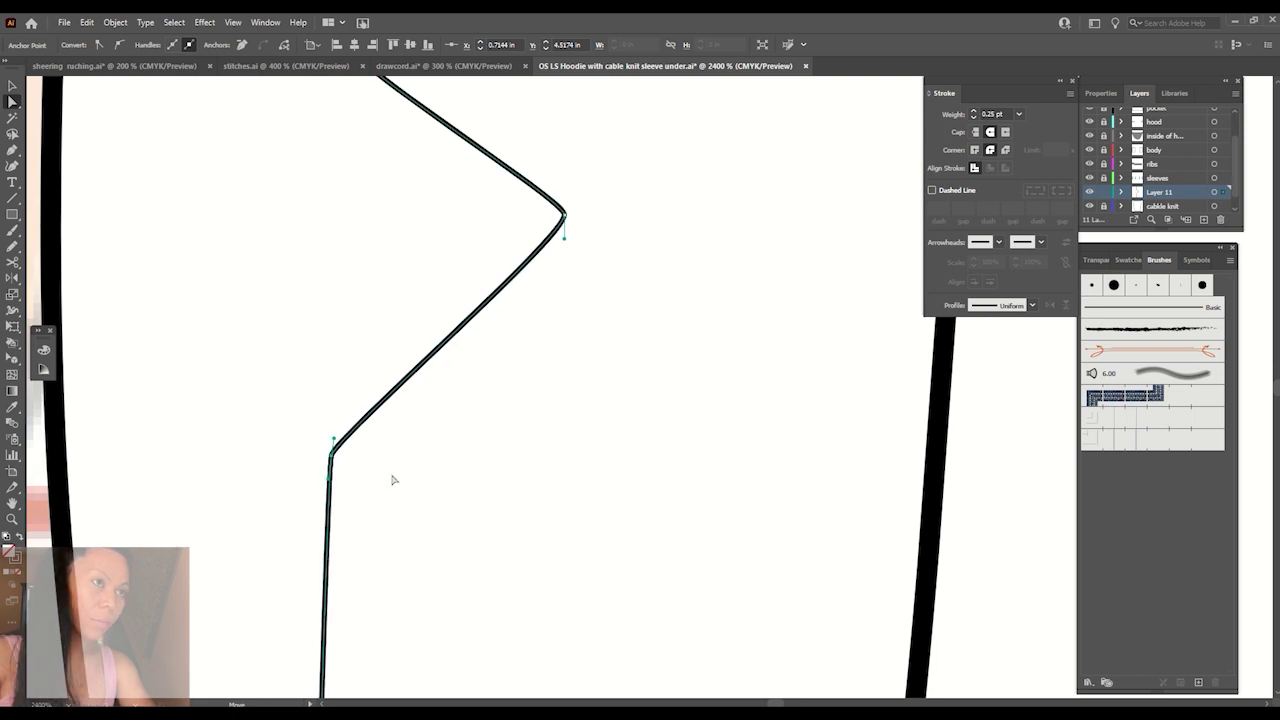
key(ctrl+minus)
key(ctrl+minus)
key(ctrl+minus)
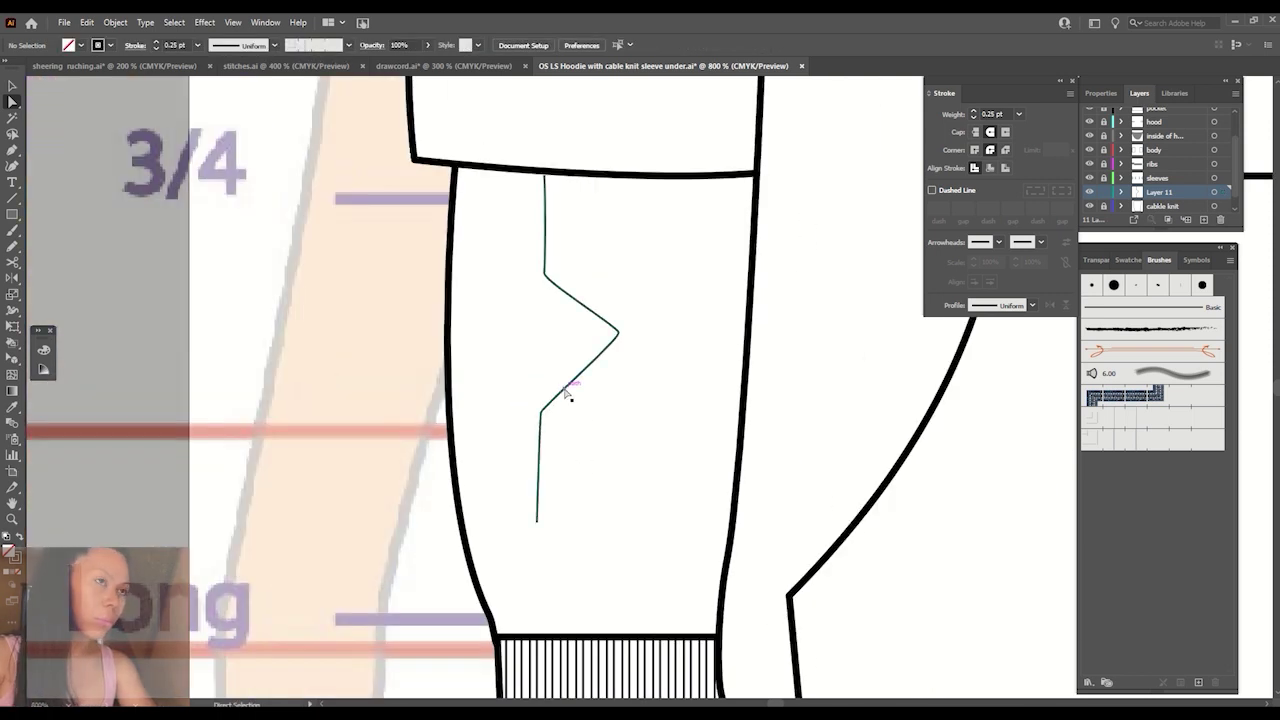
Place an offset copy of the zigzag to the right and adjust its height and bends.
alt+drag(566, 393, 604, 390)
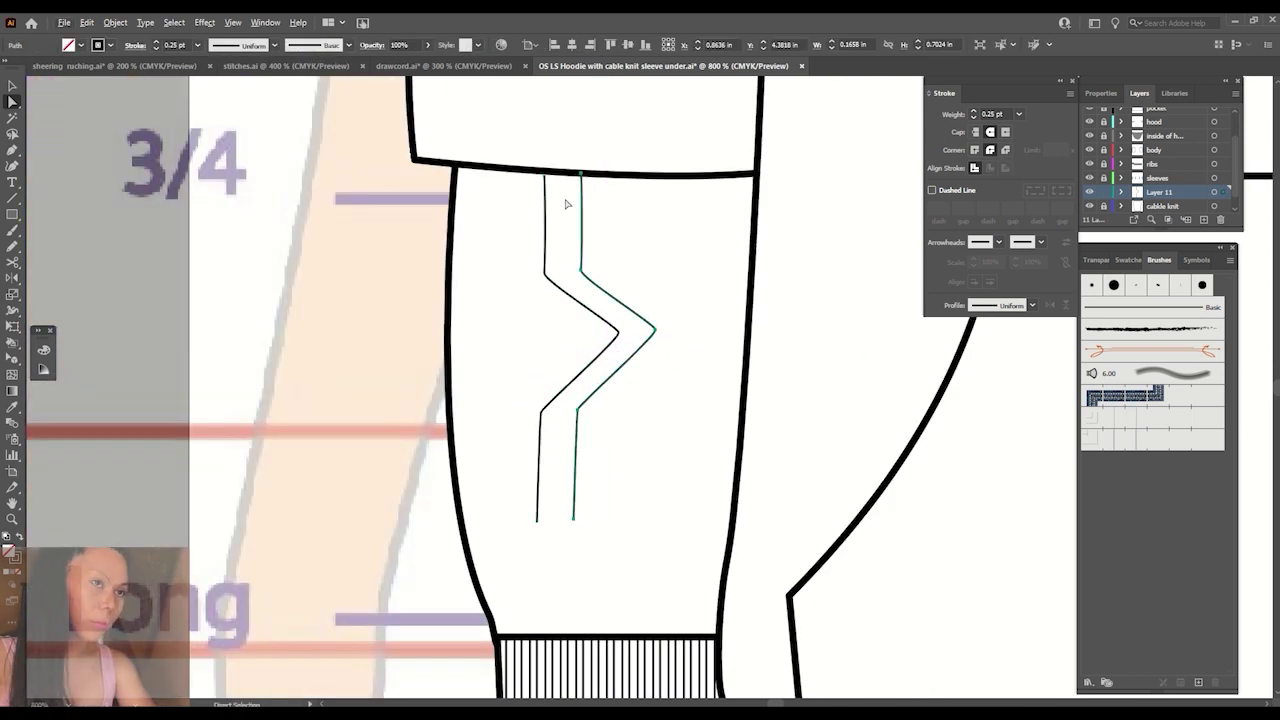
key(alt+v)
key(Escape)
click(660, 287)
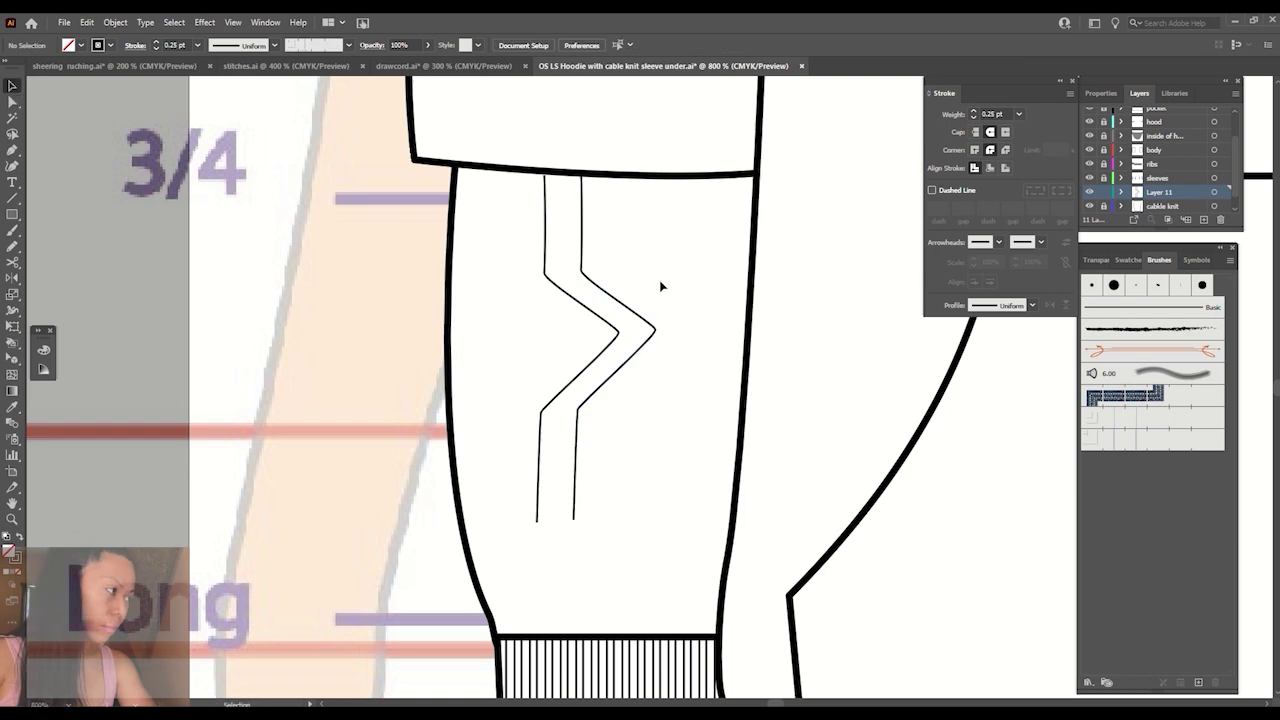
click(578, 236)
drag(614, 175, 614, 161)
drag(612, 521, 612, 543)
mouse_move(614, 160)
mouse_down()
mouse_move(620, 146)
mouse_move(586, 177)
mouse_up()
key(a)
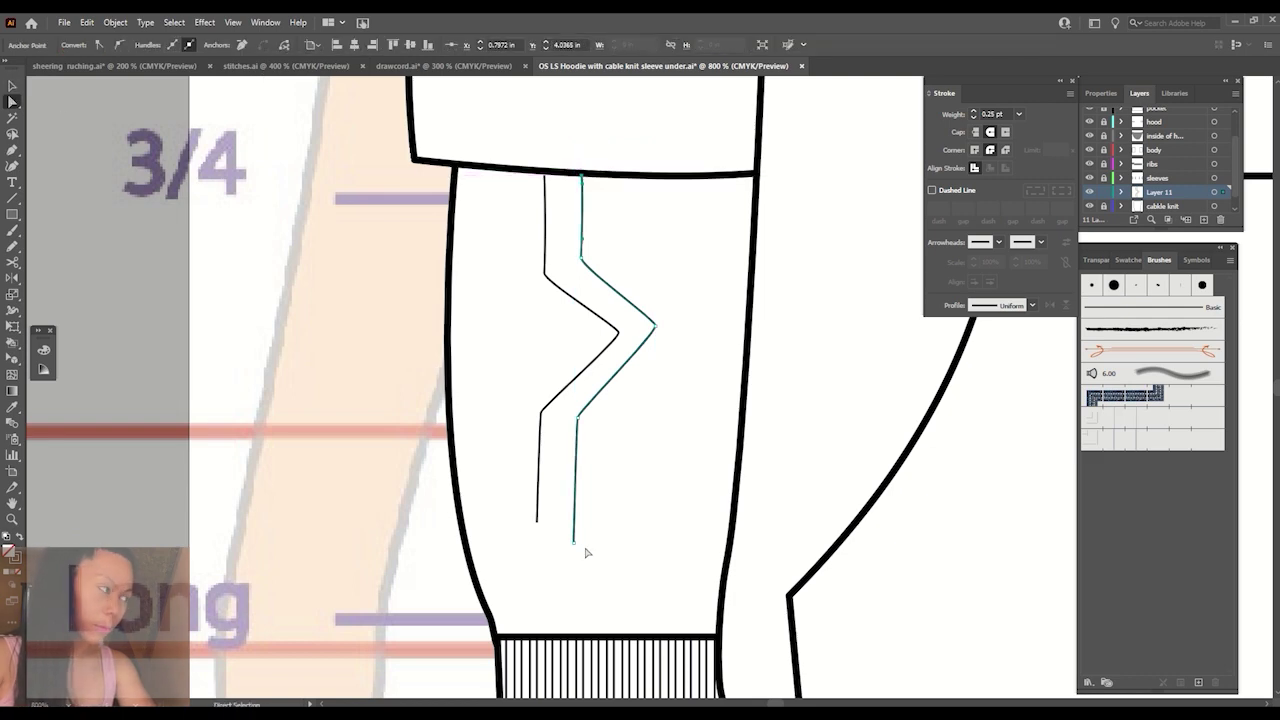
drag(573, 543, 573, 521)
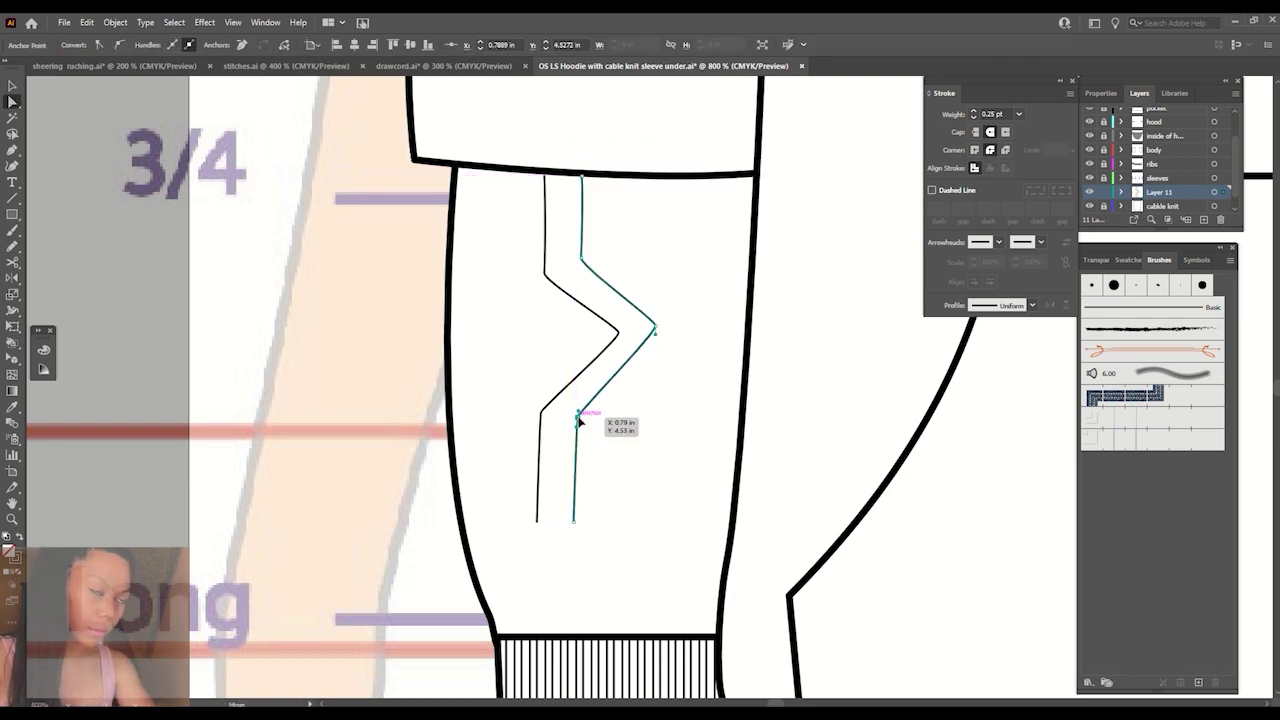
drag(655, 330, 657, 343)
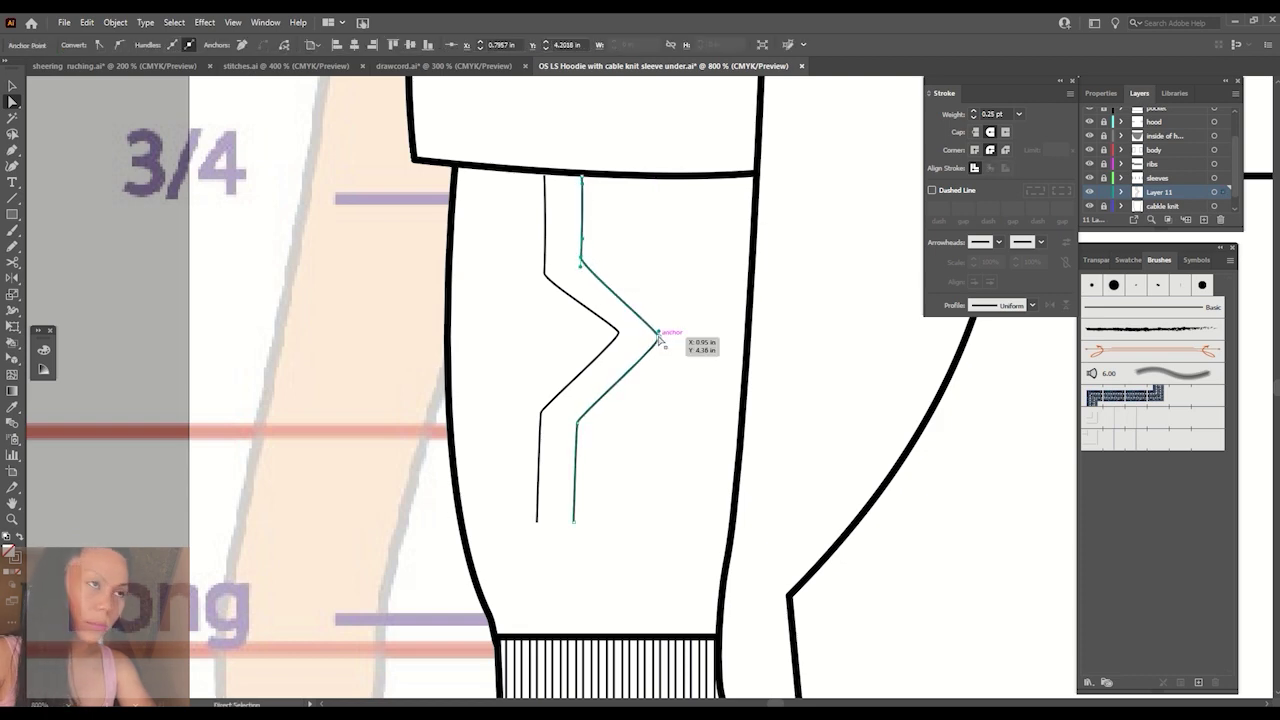
click(705, 295)
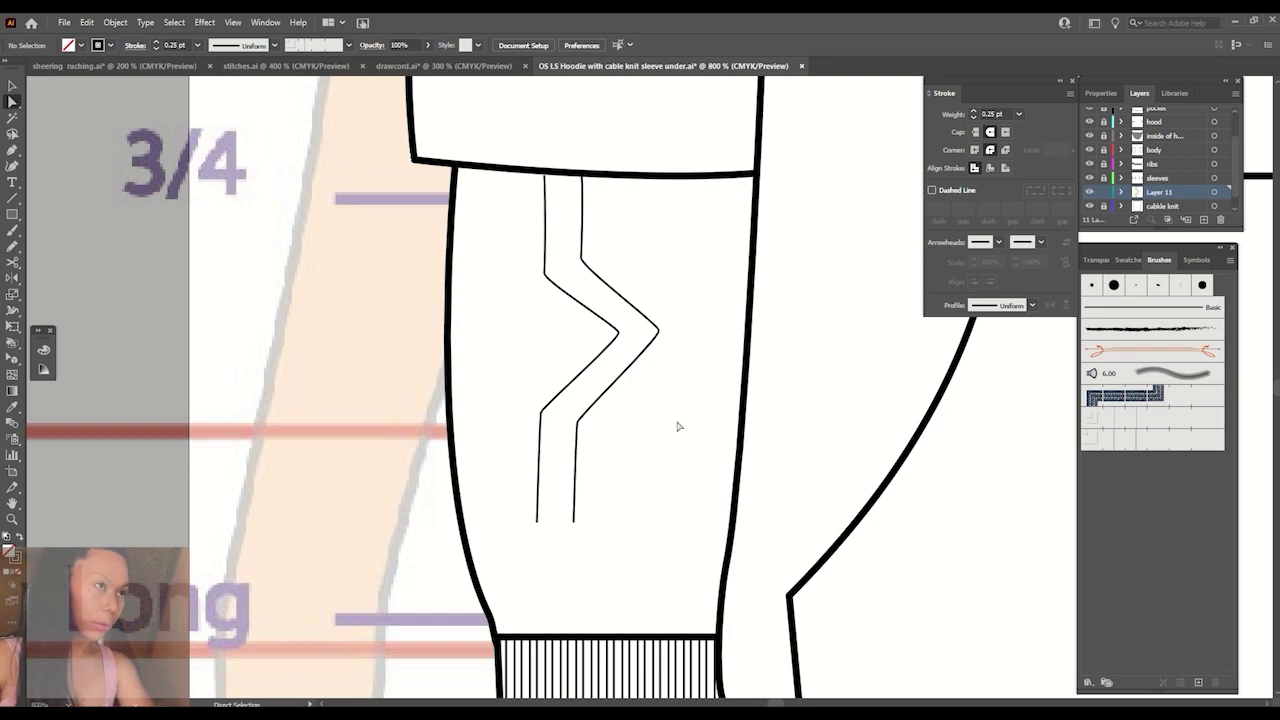
Delete the bottom anchor points of both zigzag strands.
key(minus)
click(537, 520)
click(573, 520)
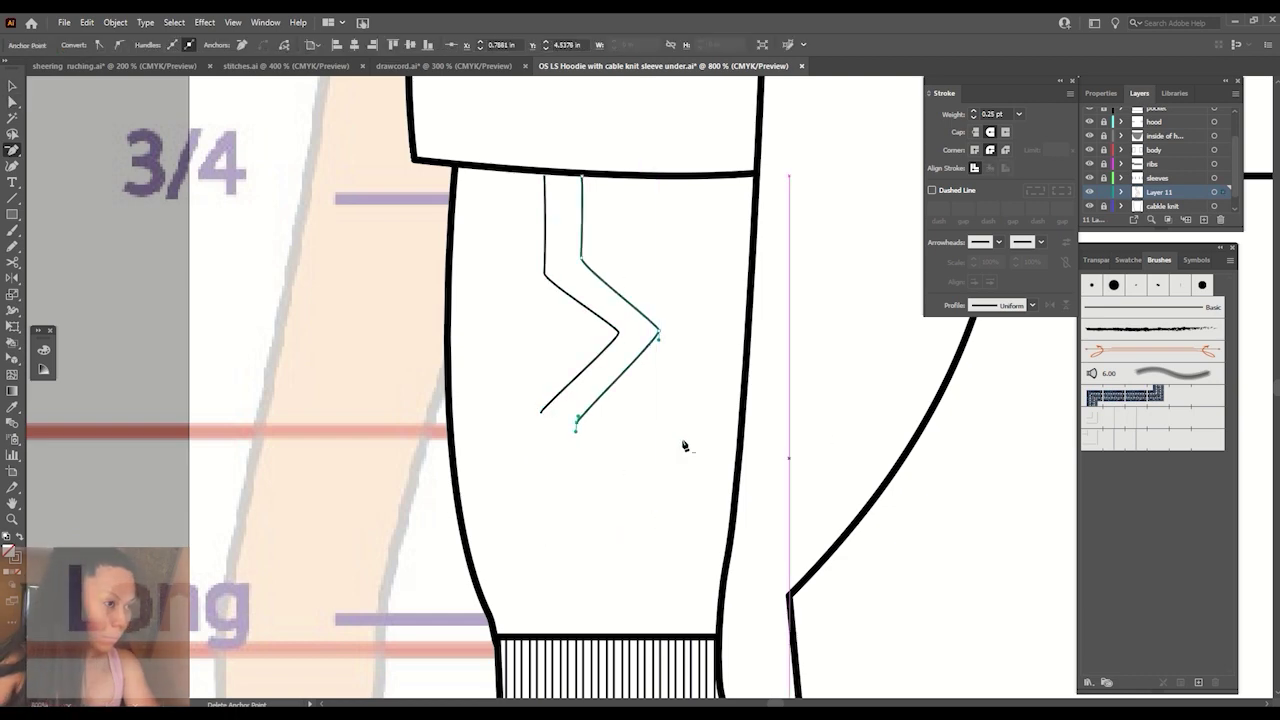
Extend both zigzag strands straight down the sleeve with level end points.
click(576, 430)
click(540, 412)
key(p)
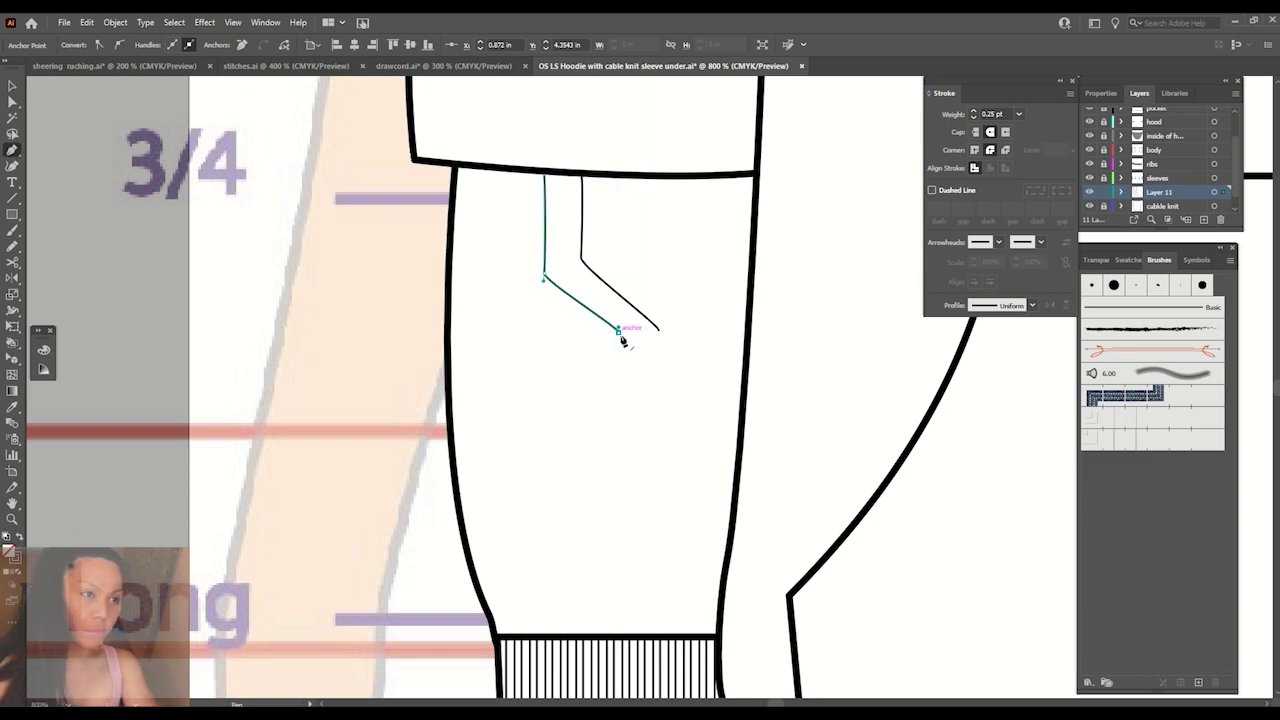
drag(618, 329, 617, 420)
click(615, 420)
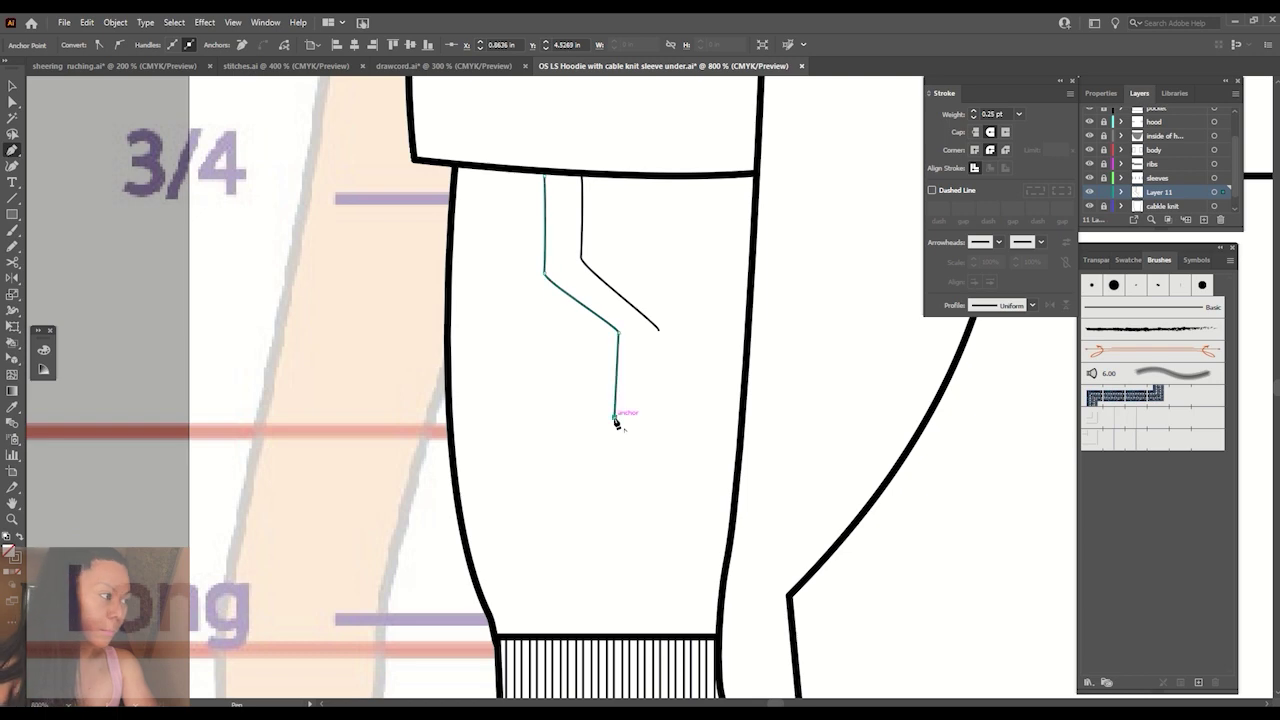
click(658, 327)
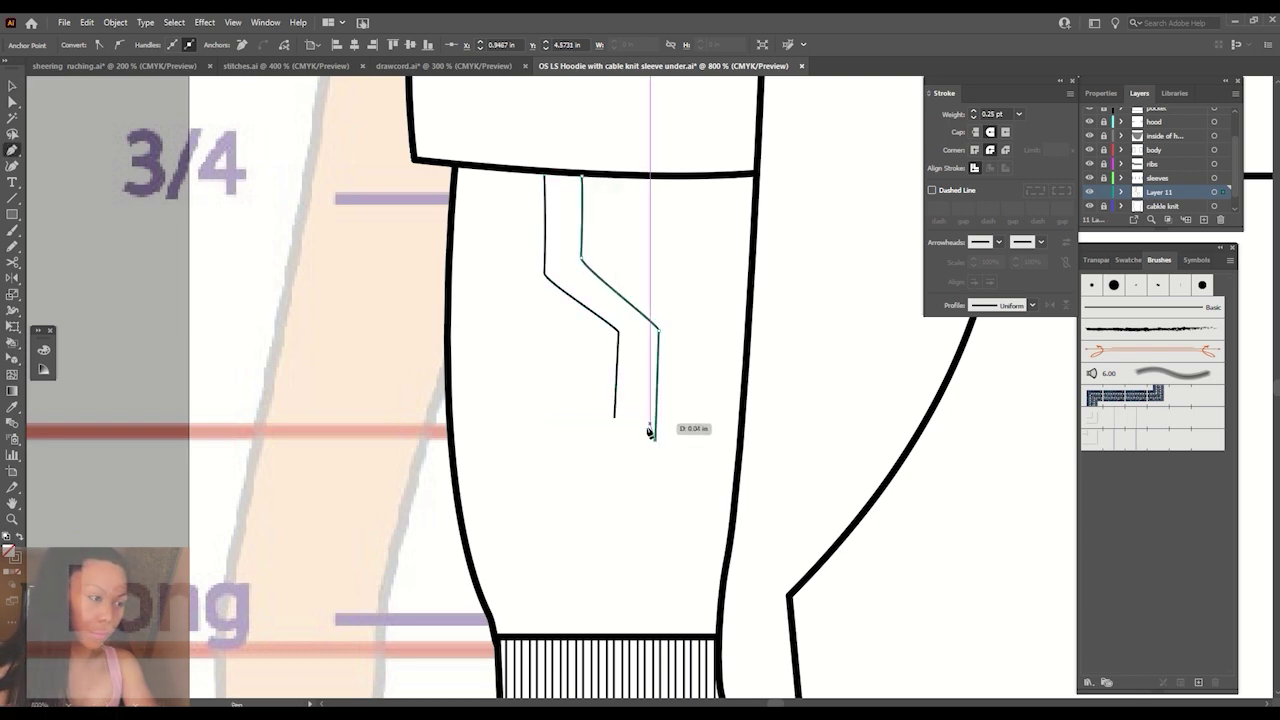
click(656, 439)
ctrl+click(616, 418)
drag(616, 420, 618, 443)
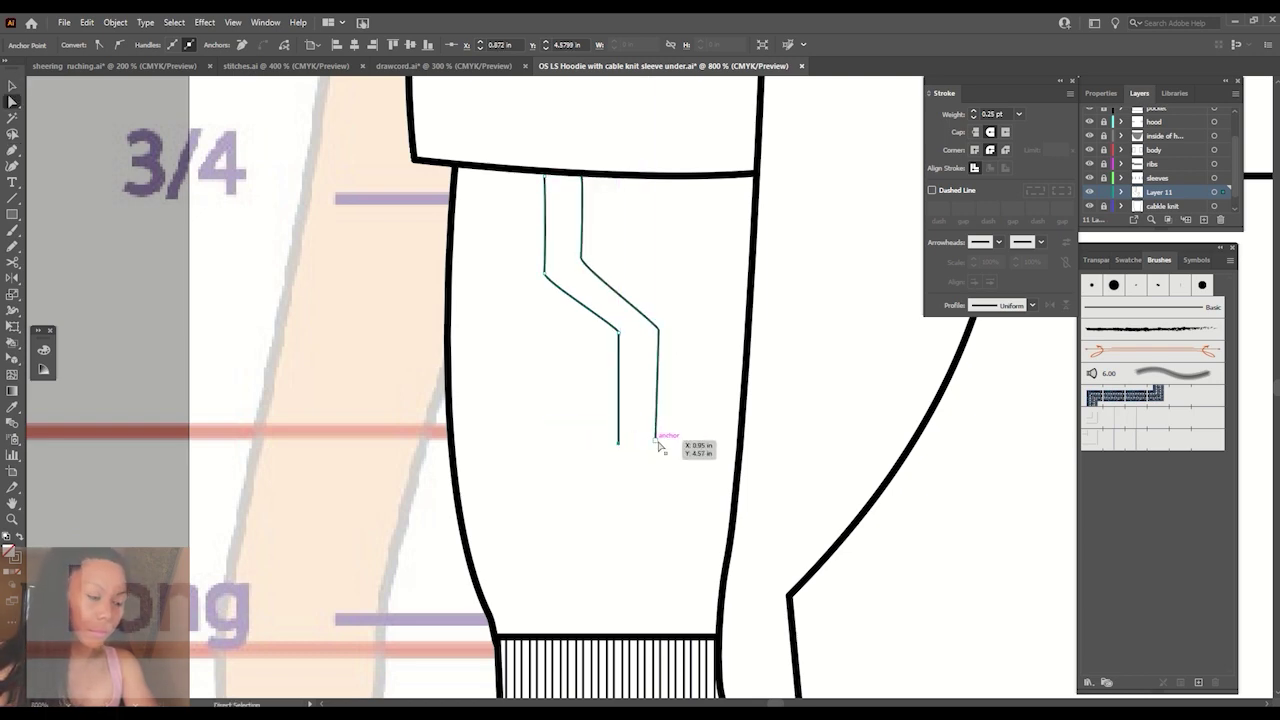
click(622, 511)
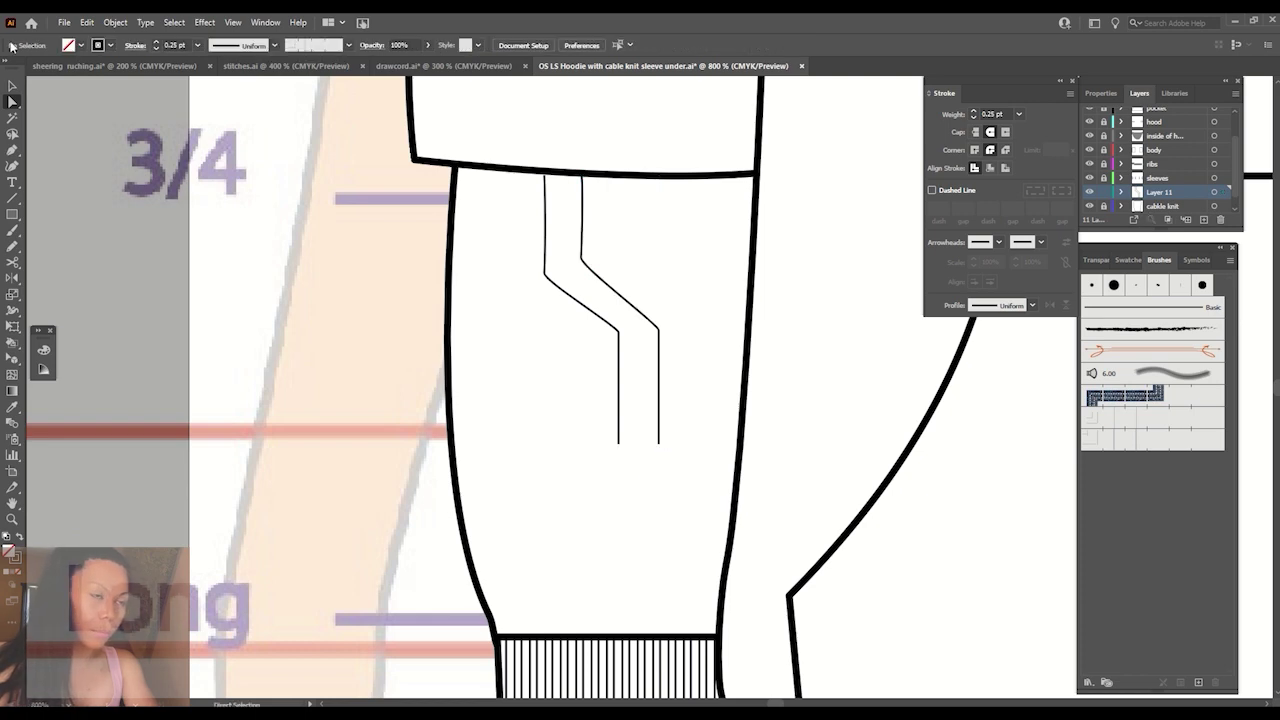
Reflect a vertical copy of both strands and move the copies across the originals.
drag(493, 345, 700, 329)
key(o)
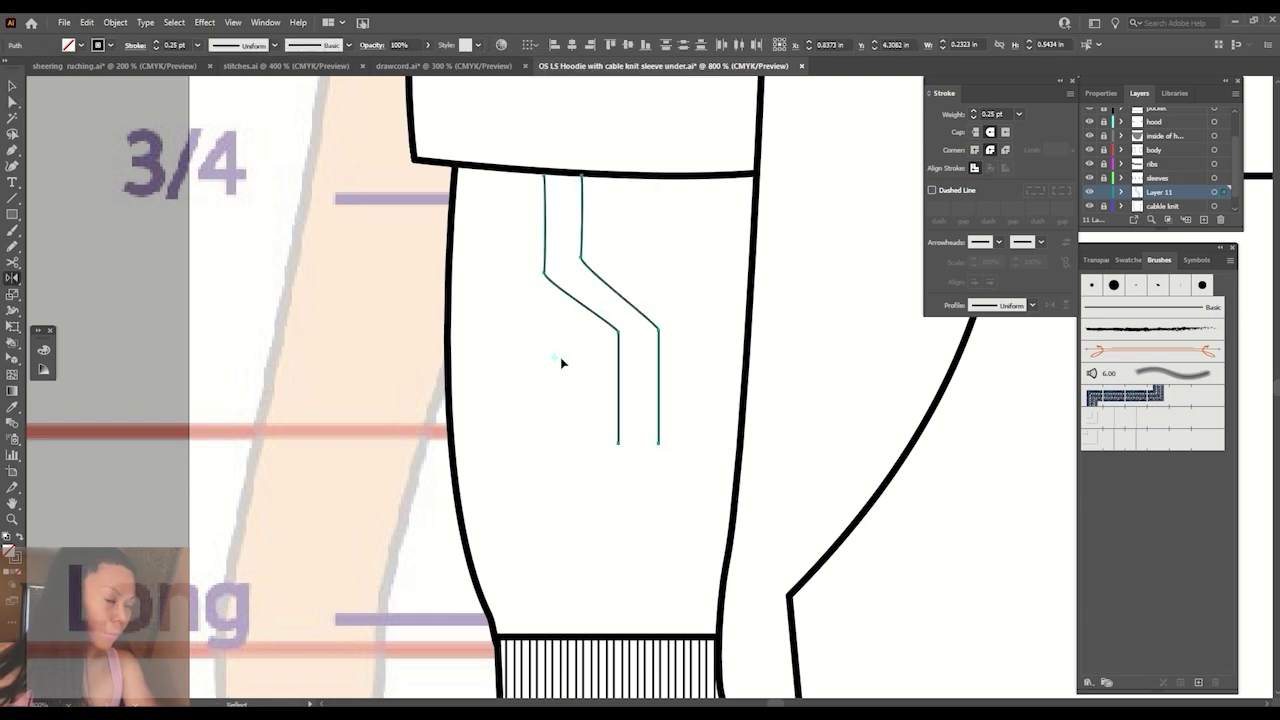
key(v)
click(658, 380)
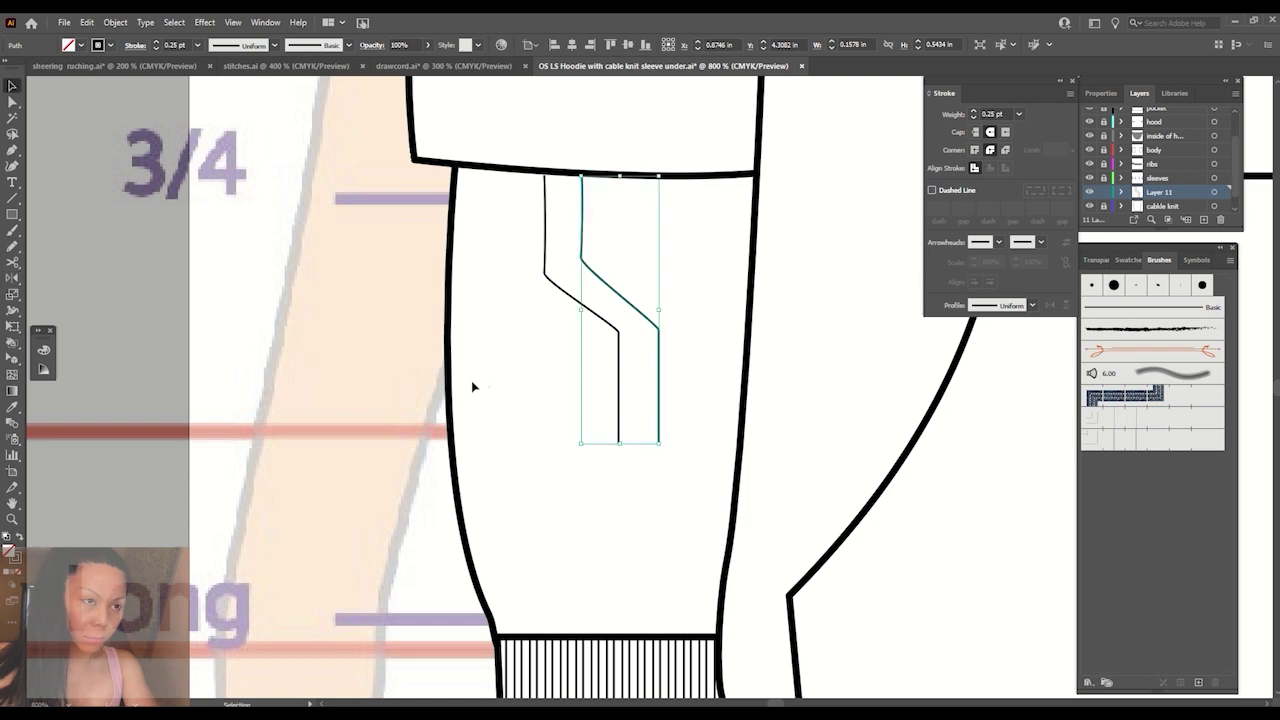
drag(473, 386, 665, 345)
key(o)
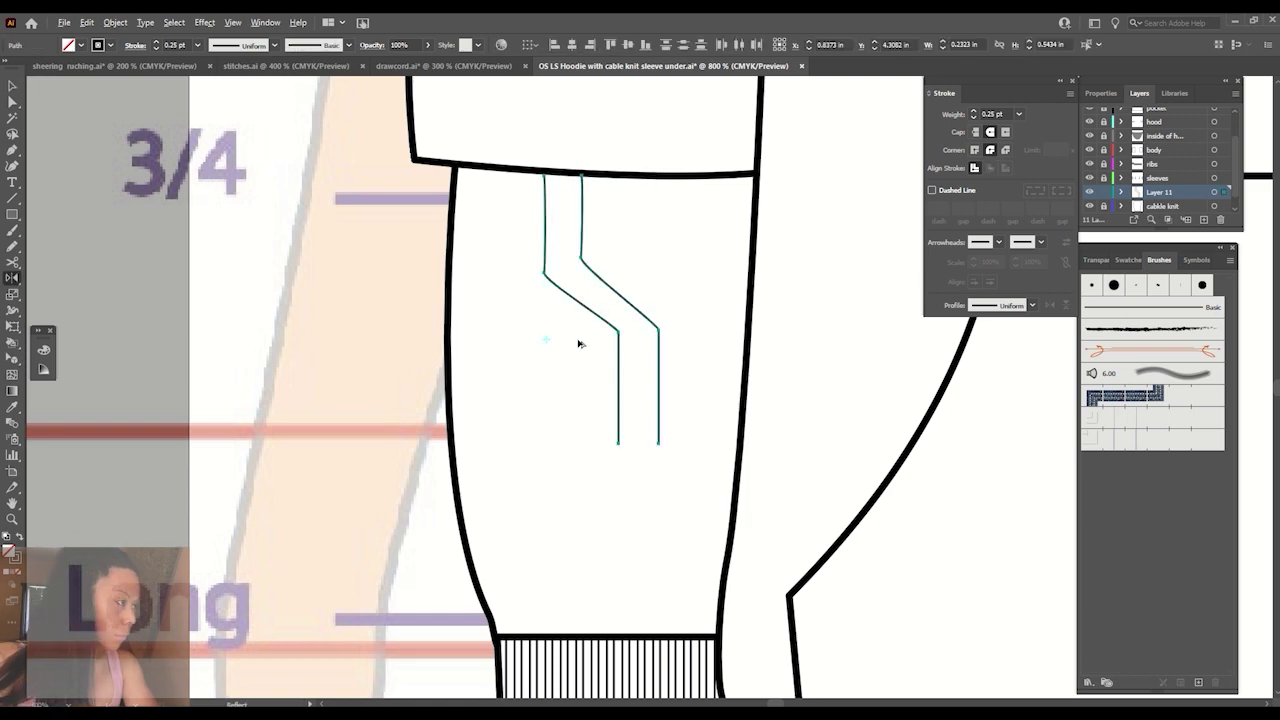
drag(578, 343, 531, 220)
key(ctrl+z)
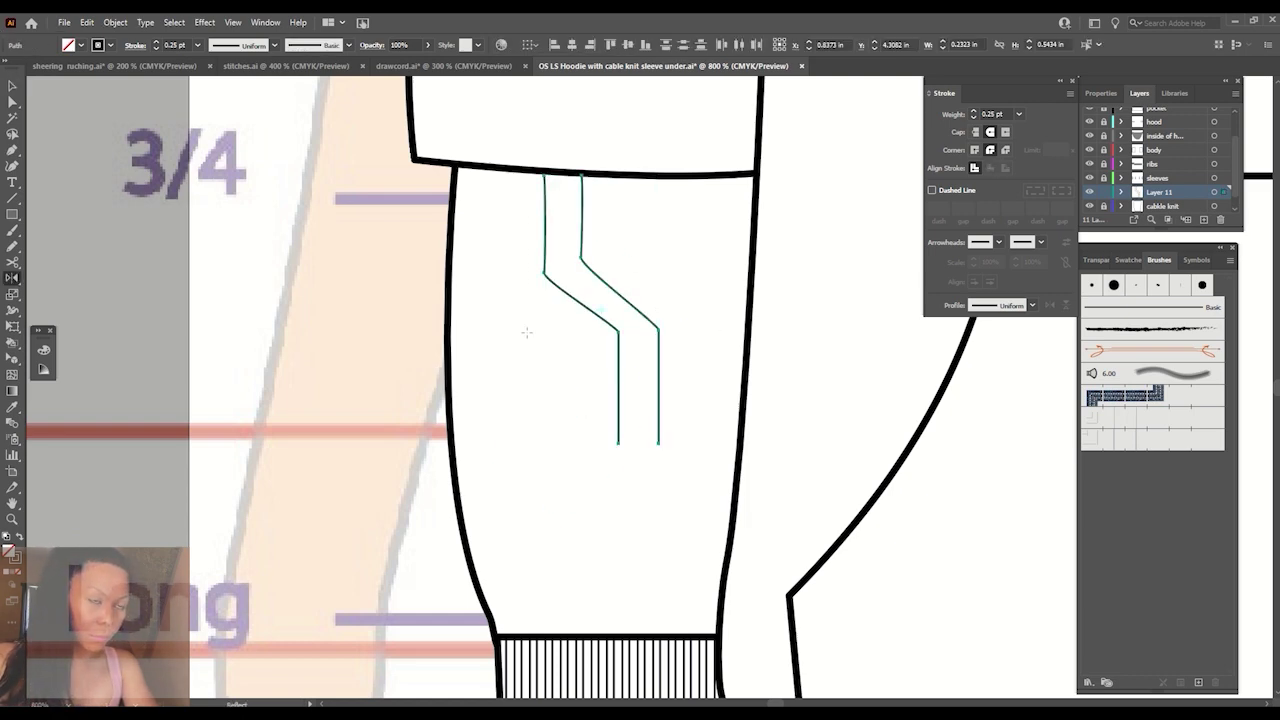
alt+click(523, 308)
click(894, 491)
key(v)
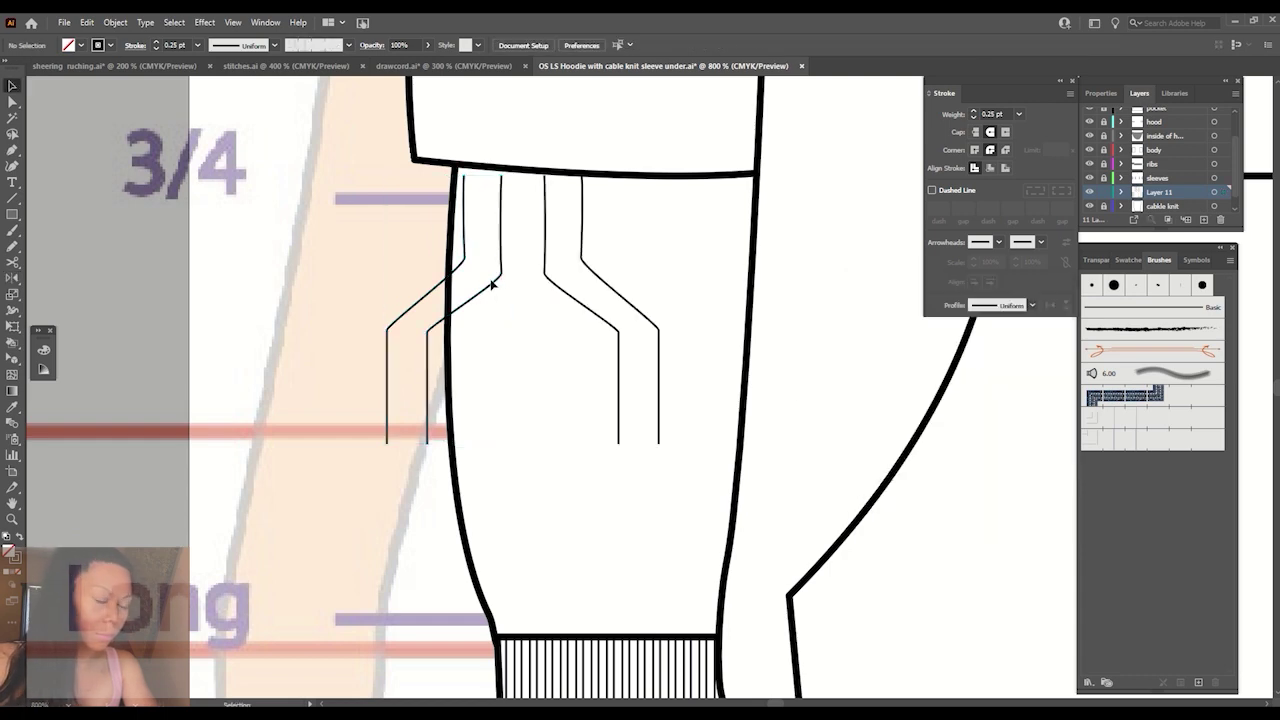
drag(491, 280, 614, 285)
mouse_move(466, 292)
mouse_down()
mouse_move(632, 314)
mouse_move(644, 258)
mouse_up()
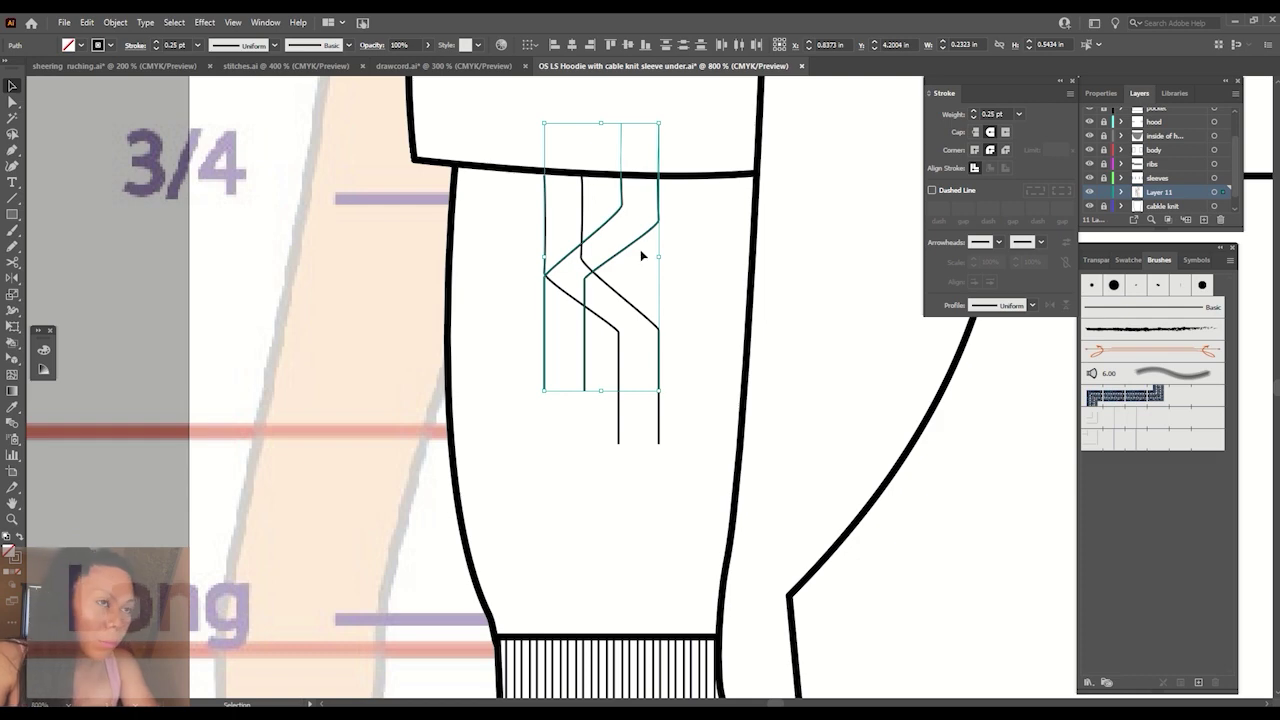
click(716, 248)
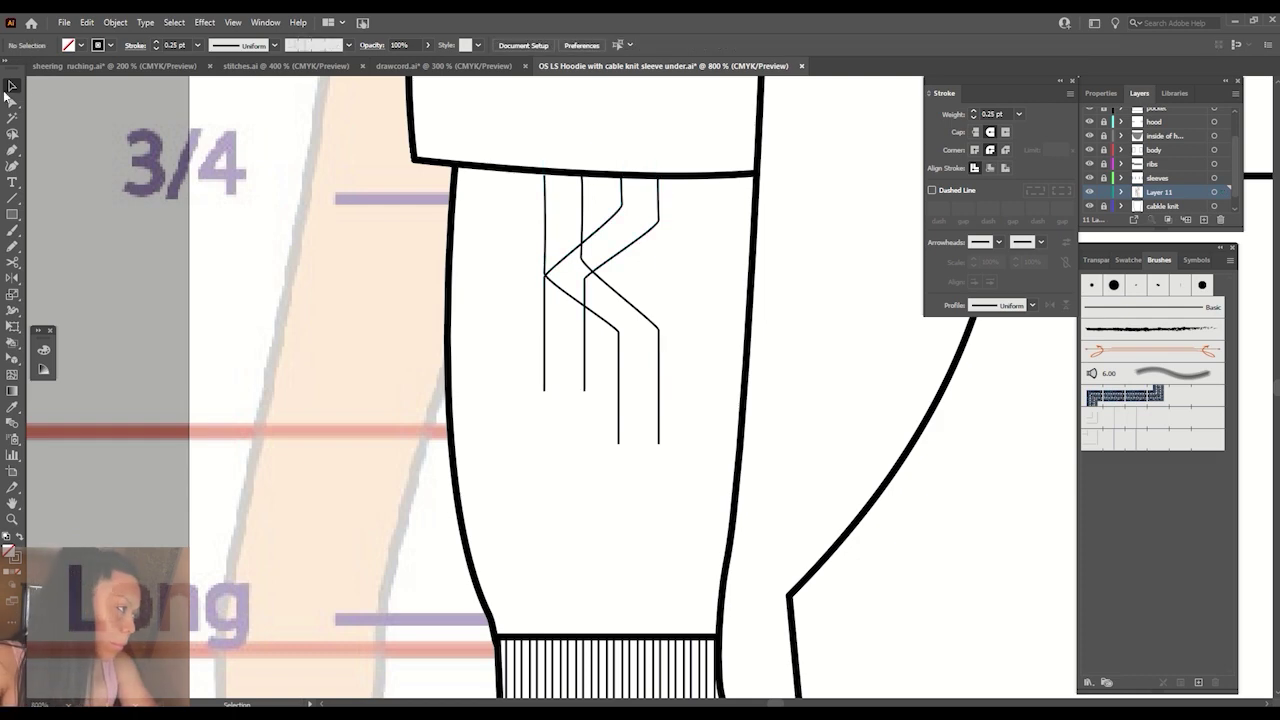
Join the right strand pair's bottom and top ends into a band, lowering the top onto the seam.
click(14, 152)
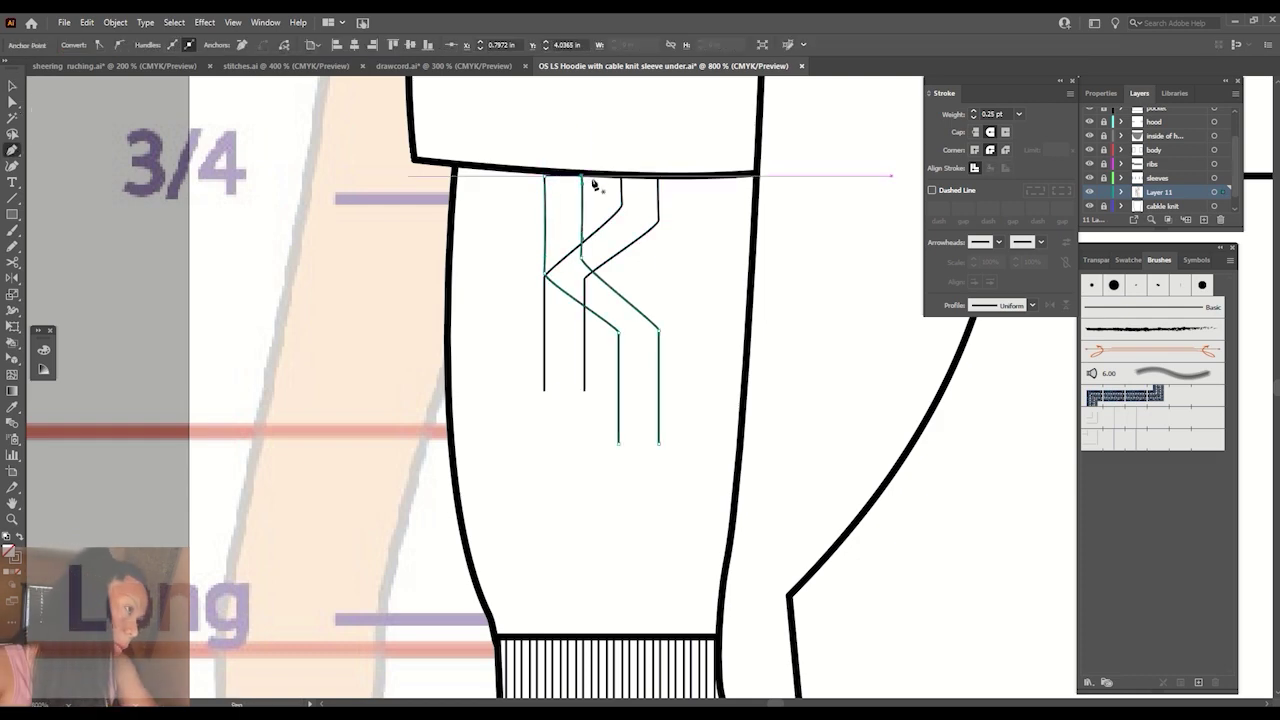
drag(594, 186, 643, 472)
click(618, 443)
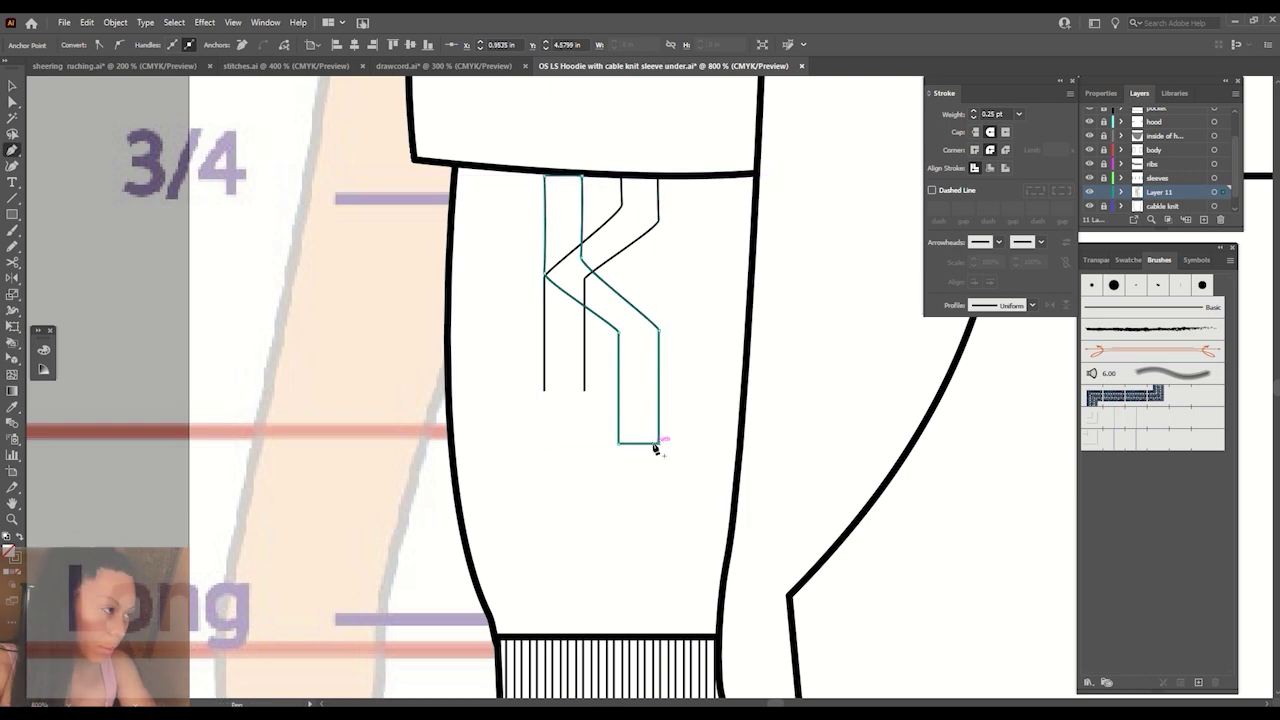
click(658, 443)
scroll(590, 380, up, 3)
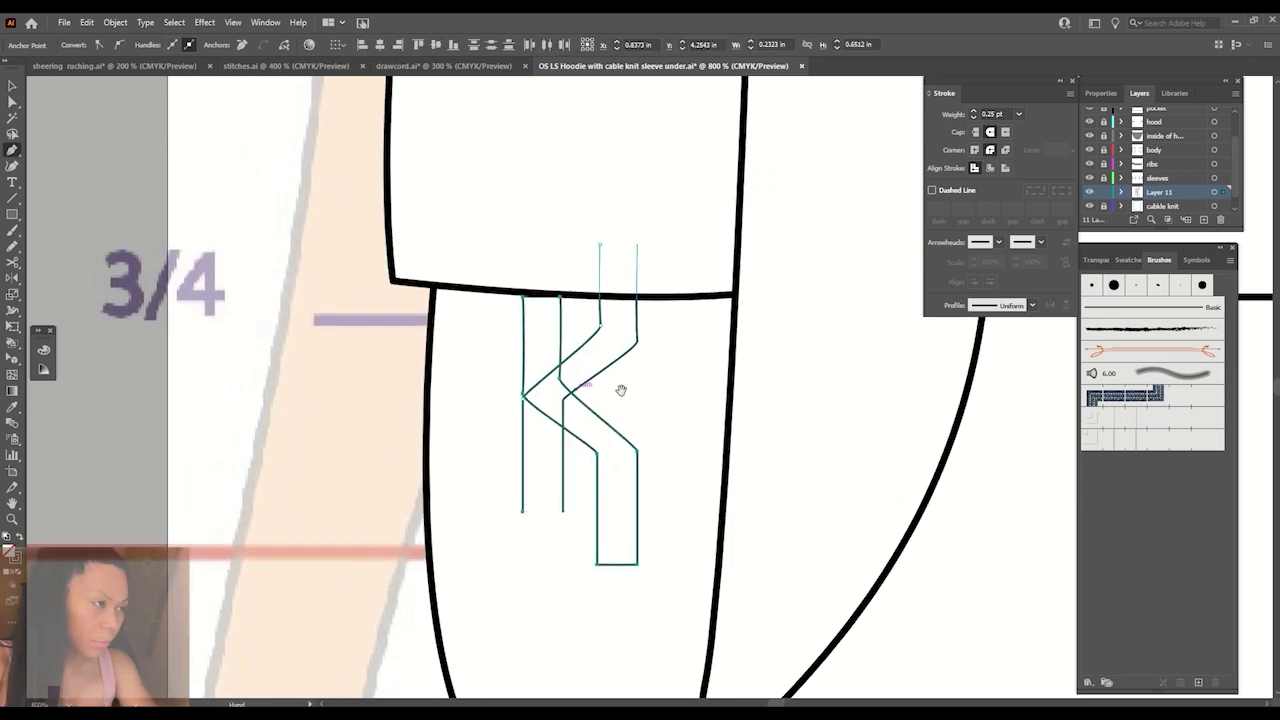
click(600, 243)
click(637, 243)
click(637, 301)
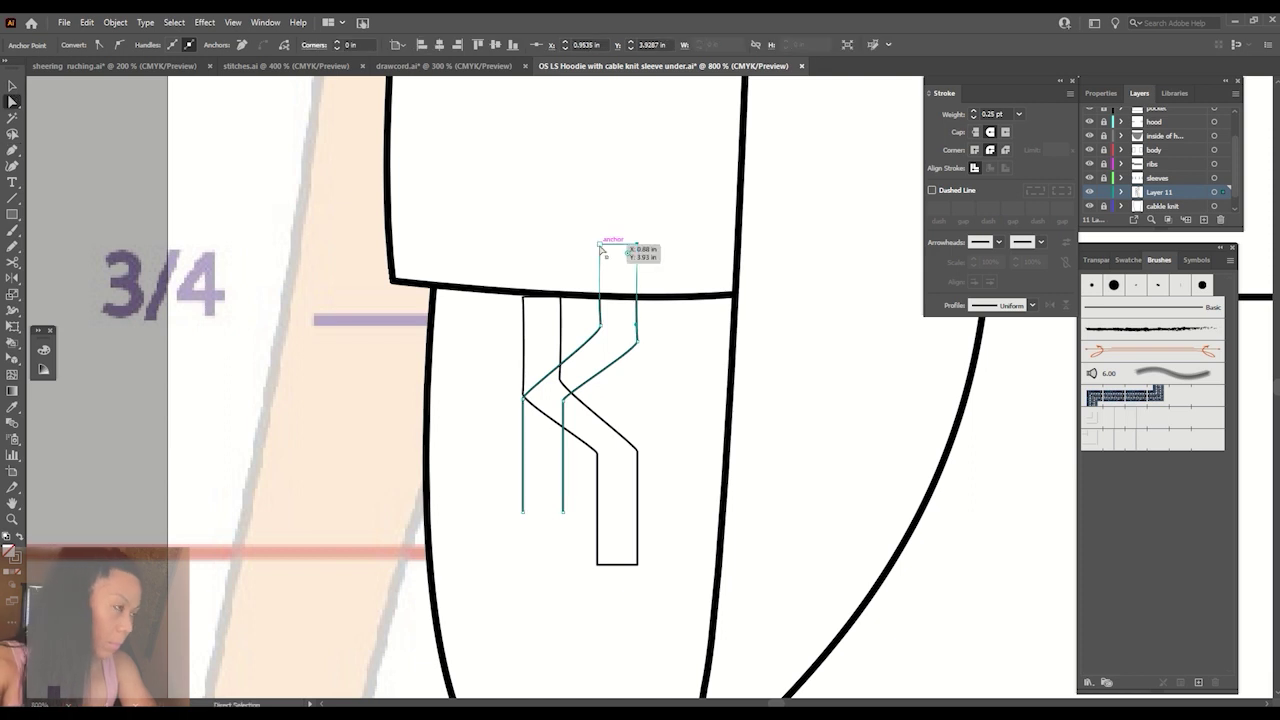
drag(612, 244, 620, 298)
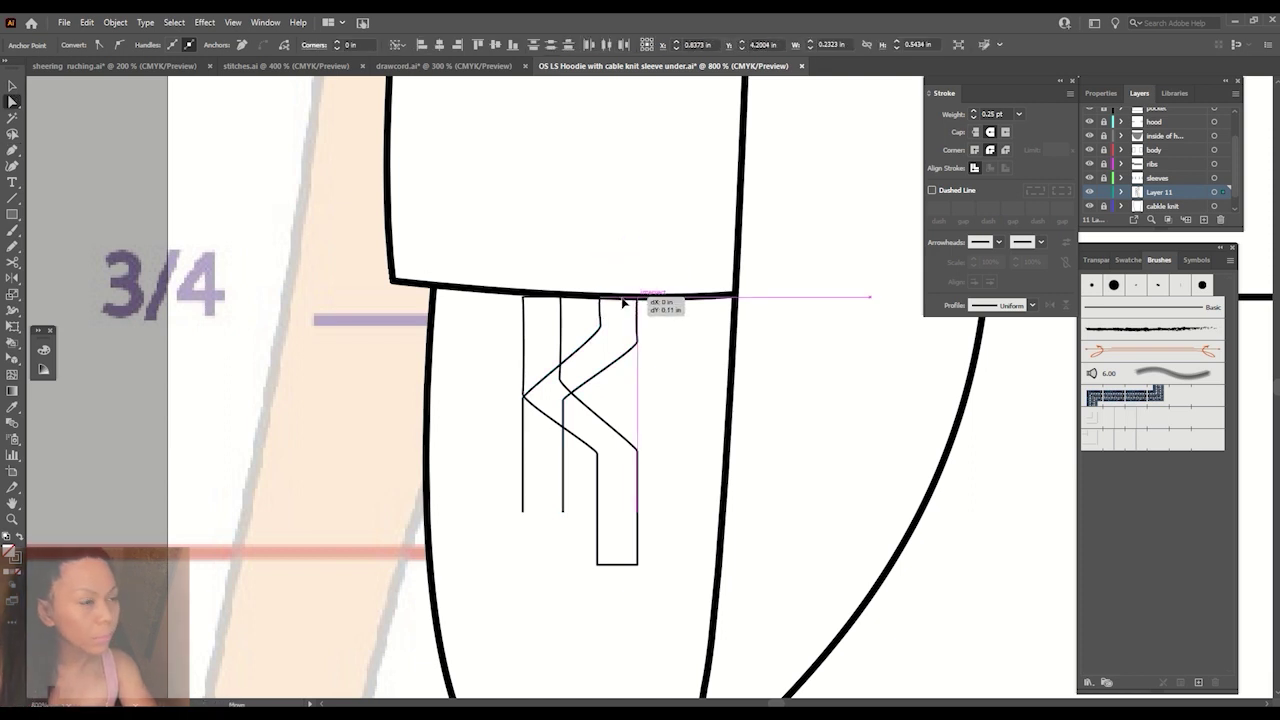
click(702, 374)
Fill the cable strands white and nudge them to tidy the crossing.
key(ctrl+z)
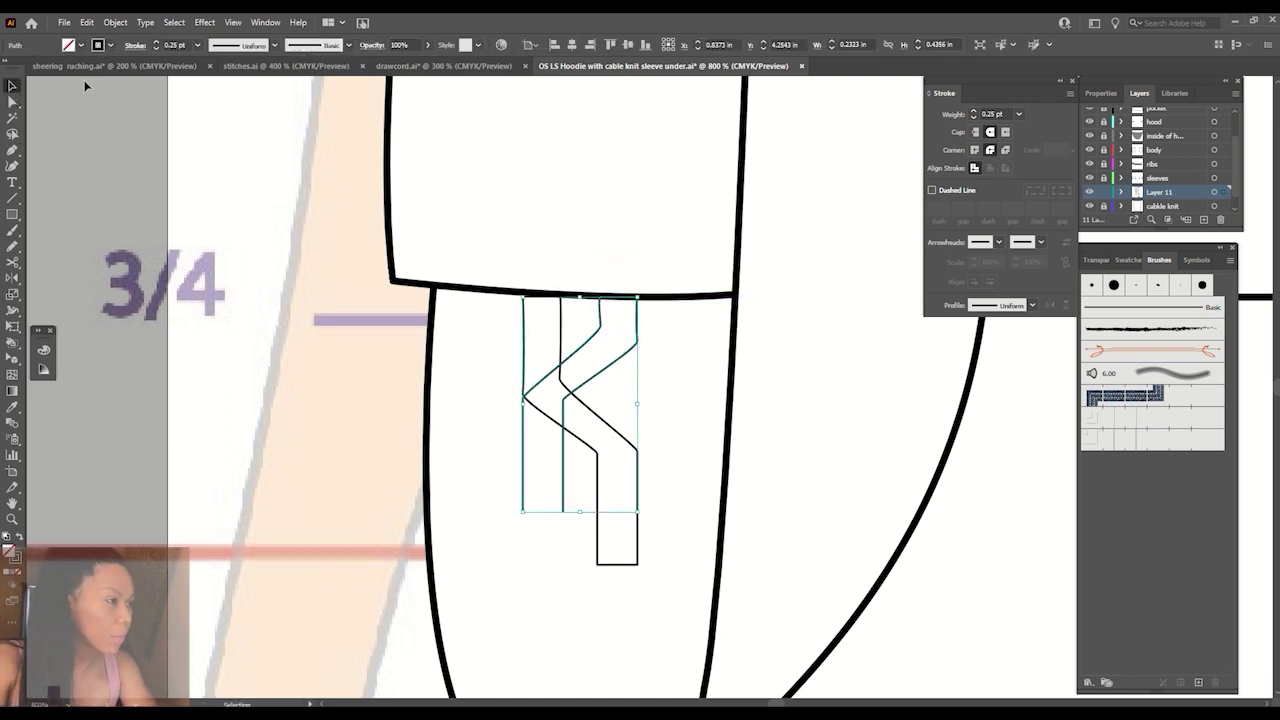
click(660, 337)
click(70, 45)
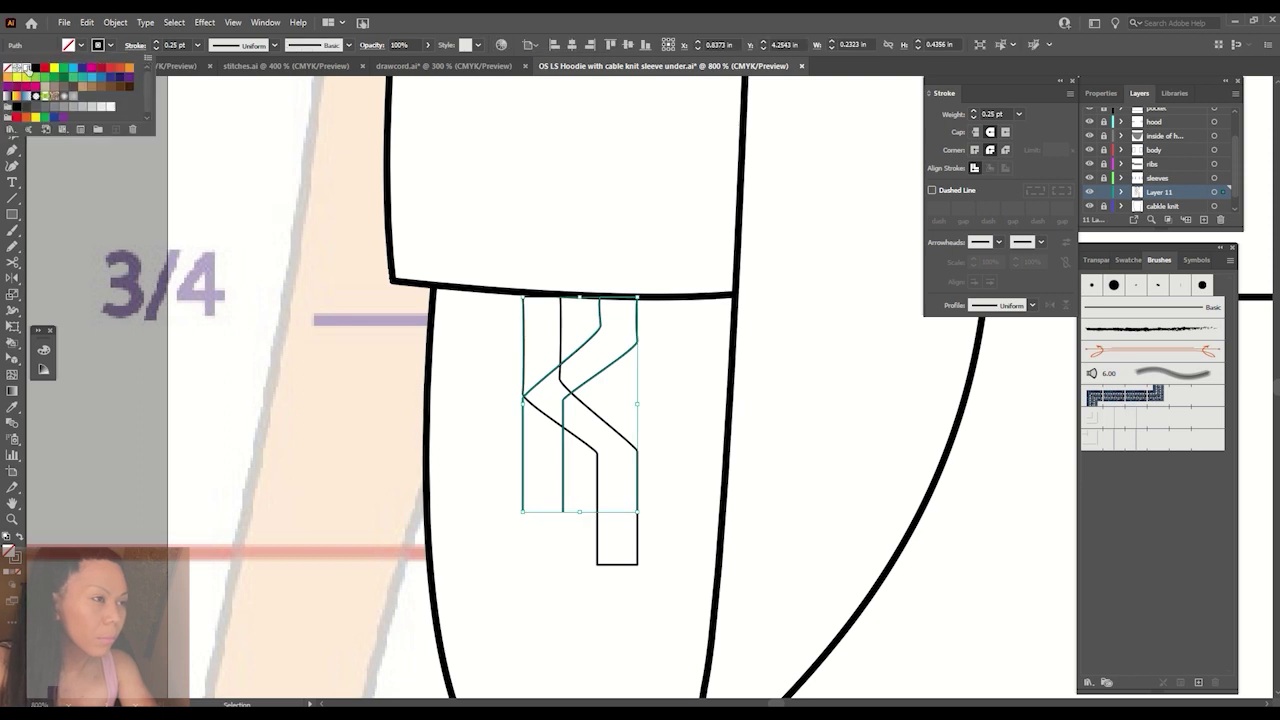
shift+click(614, 428)
click(70, 45)
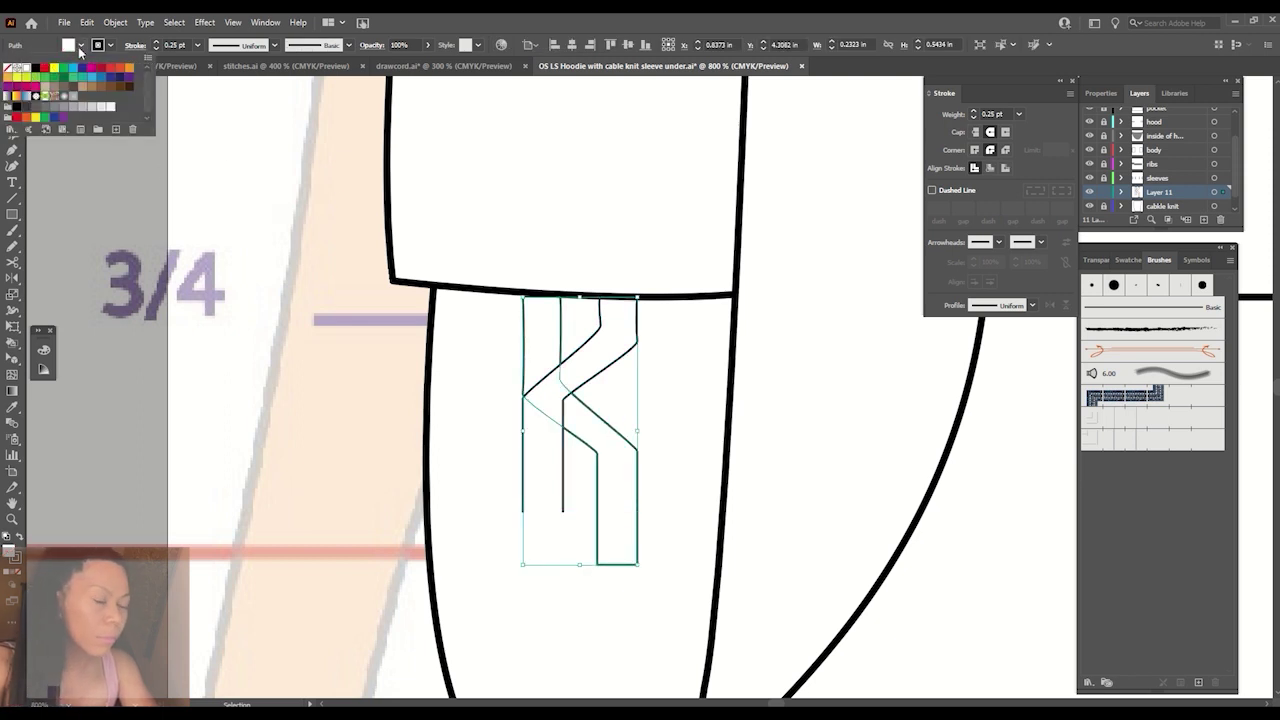
click(701, 439)
click(529, 386)
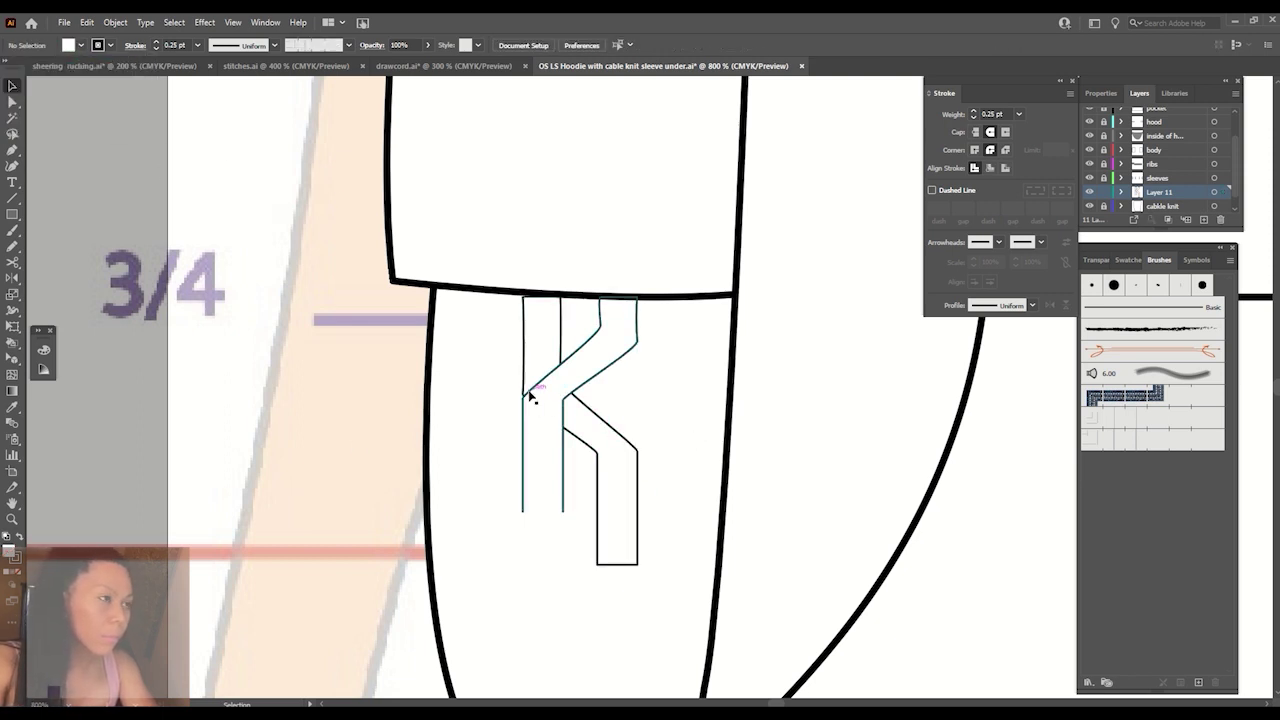
click(700, 343)
mouse_move(591, 349)
mouse_down()
mouse_move(563, 357)
mouse_move(600, 366)
mouse_up()
Nudge the top-left strand ends and frame the whole cable motif.
click(666, 391)
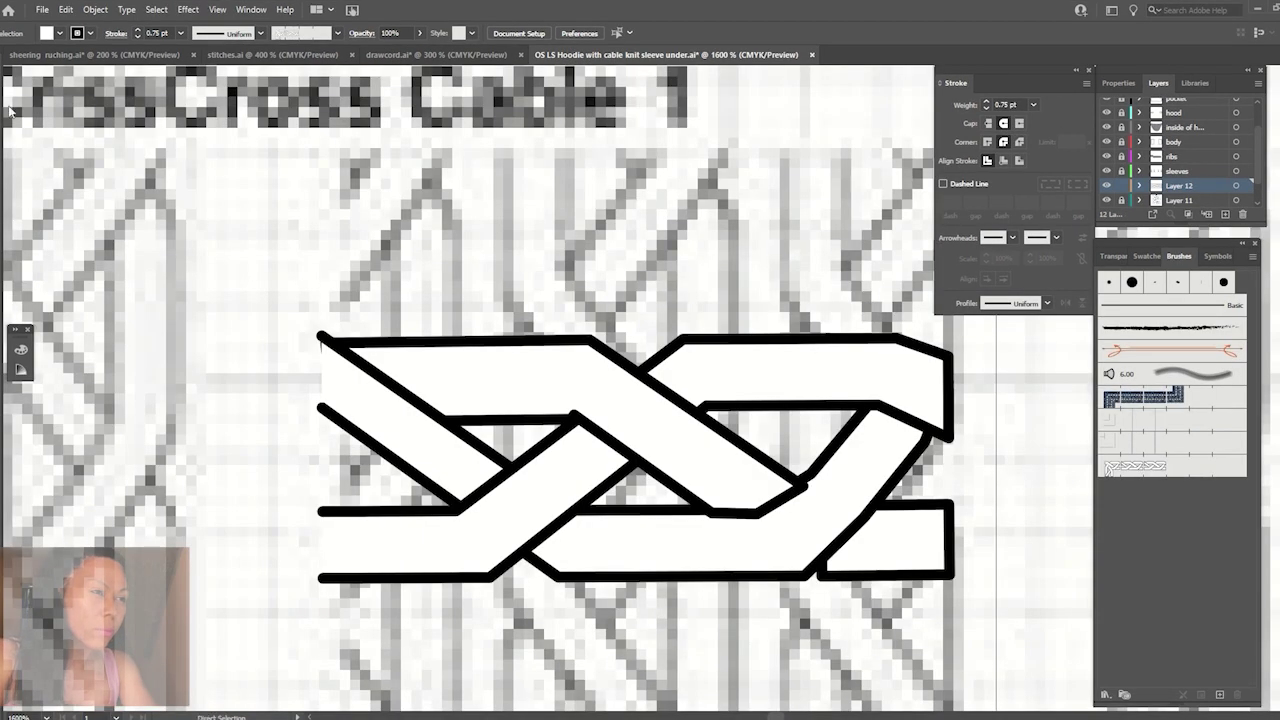
click(943, 371)
drag(322, 341, 335, 345)
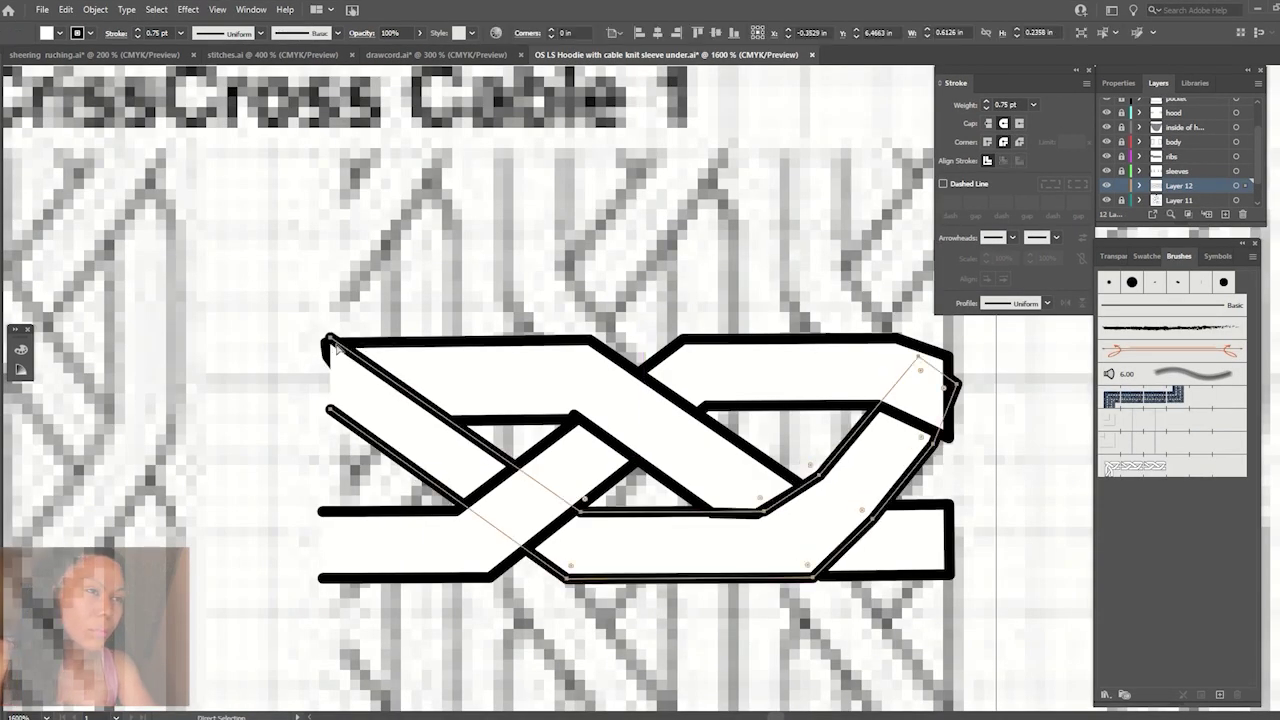
scroll(430, 418, up, 3)
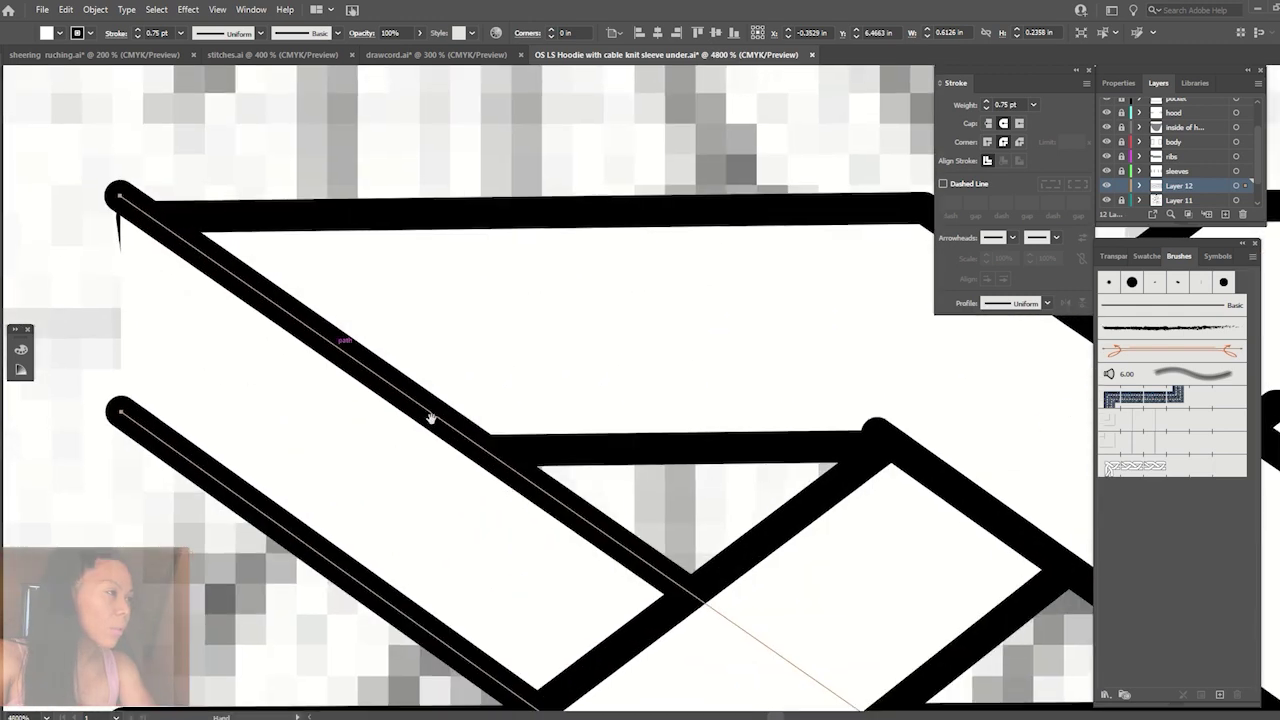
drag(430, 418, 662, 500)
click(336, 290)
click(348, 300)
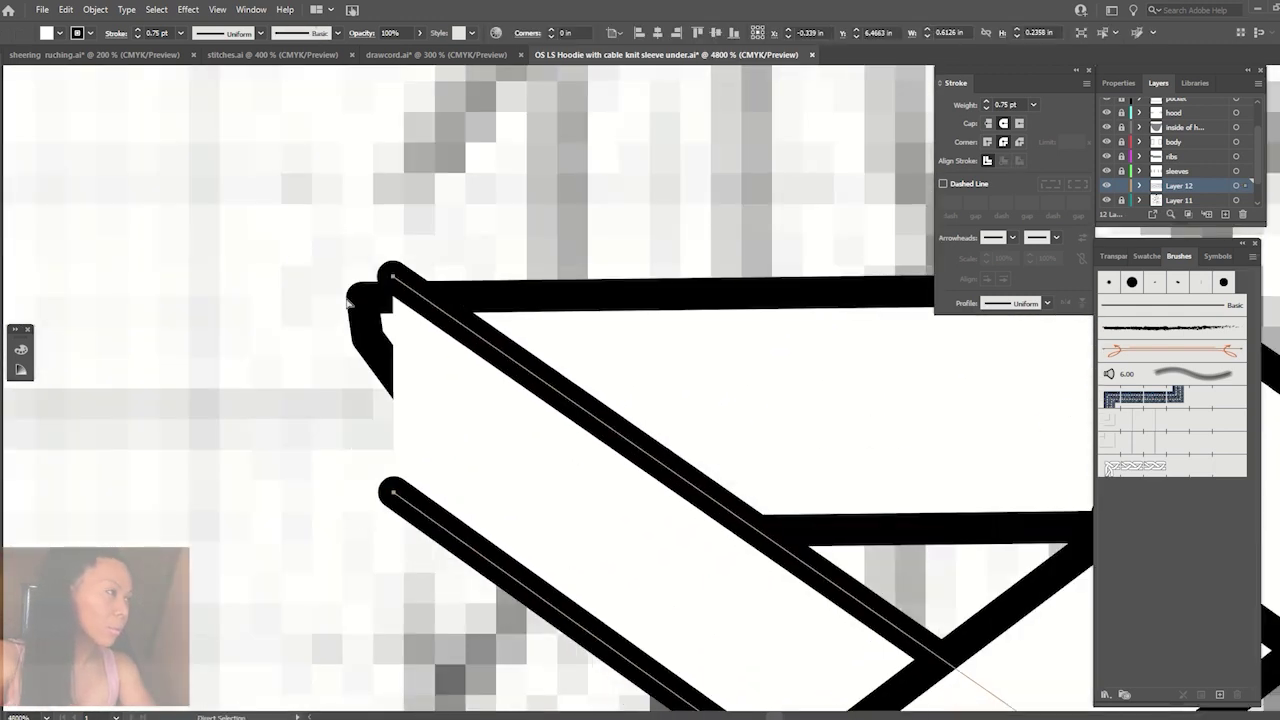
drag(620, 198, 668, 309)
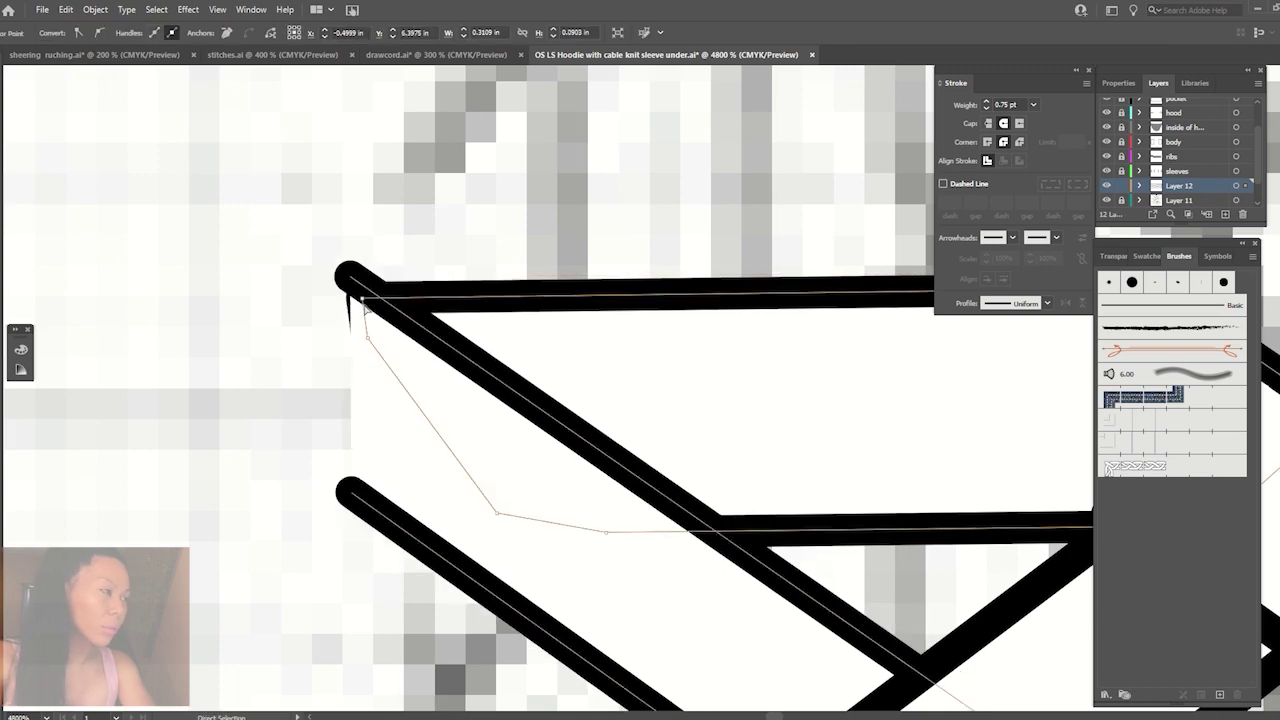
click(425, 209)
key(ctrl+minus)
key(ctrl+minus)
key(ctrl+minus)
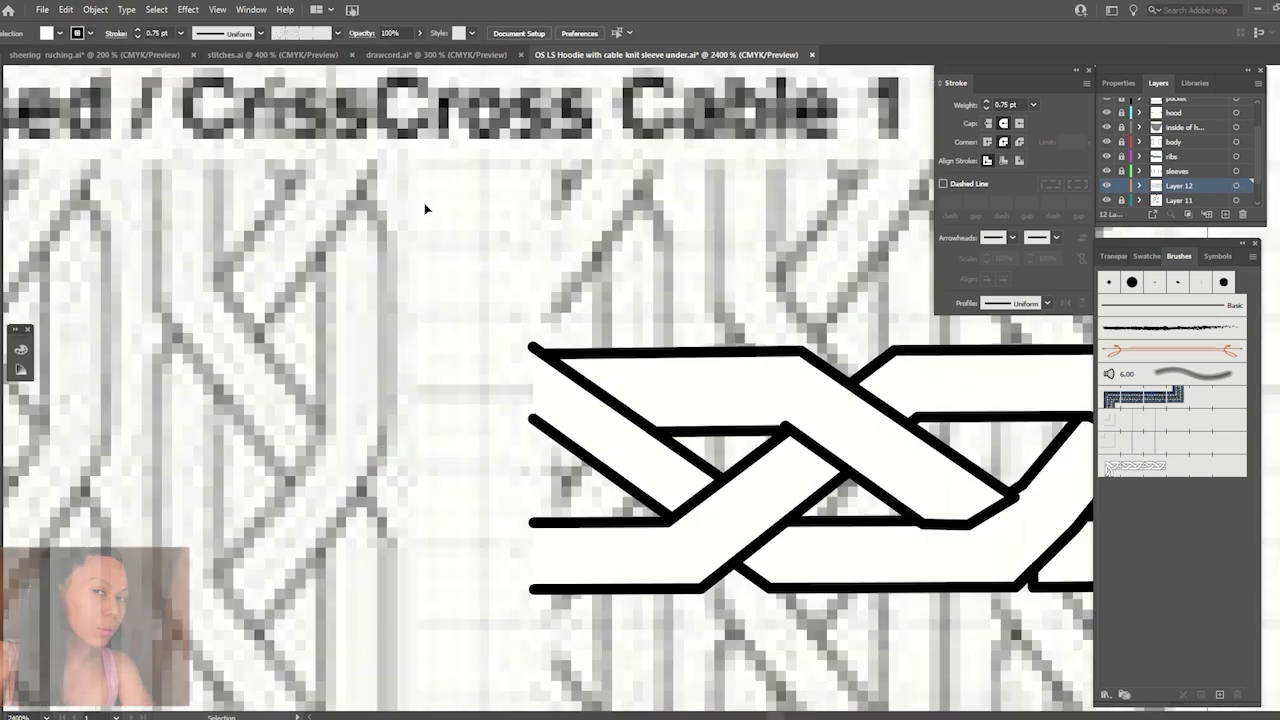
key(ctrl+minus)
drag(731, 545, 466, 527)
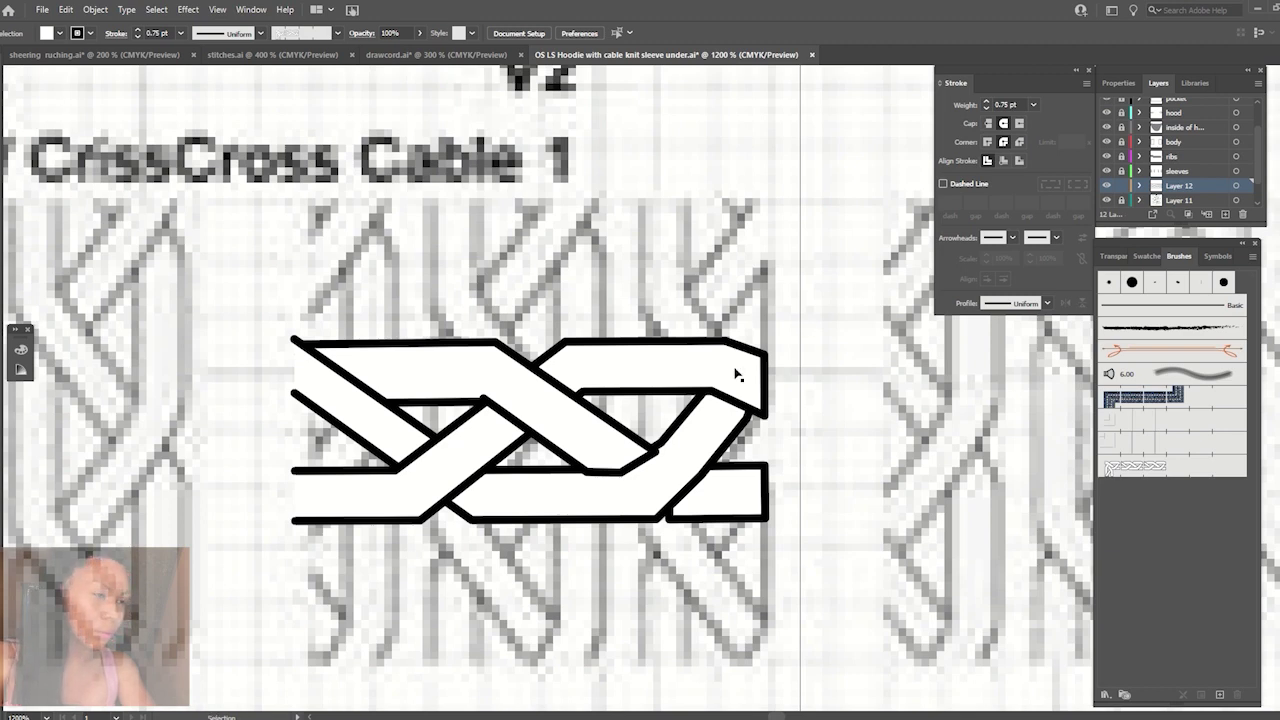
key(ctrl+plus)
key(ctrl+plus)
key(ctrl+plus)
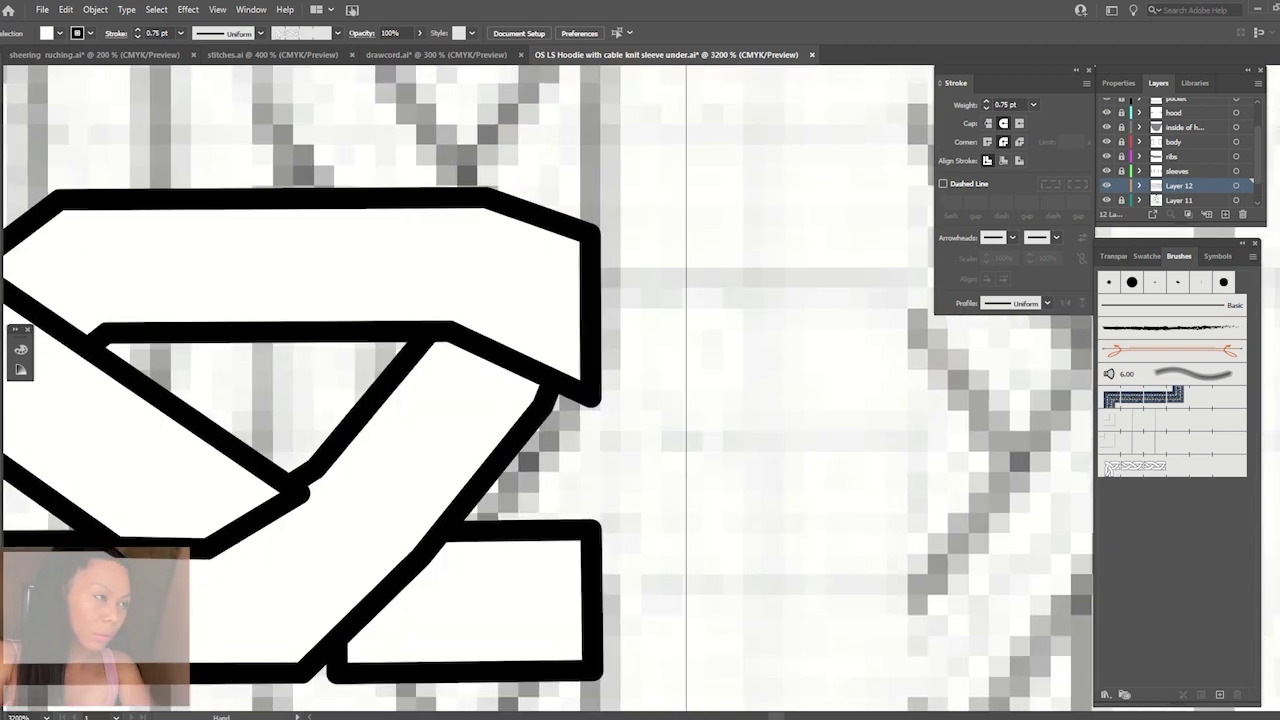
Cut the upper strand at both right corners with Scissors and delete its right edge.
click(592, 242)
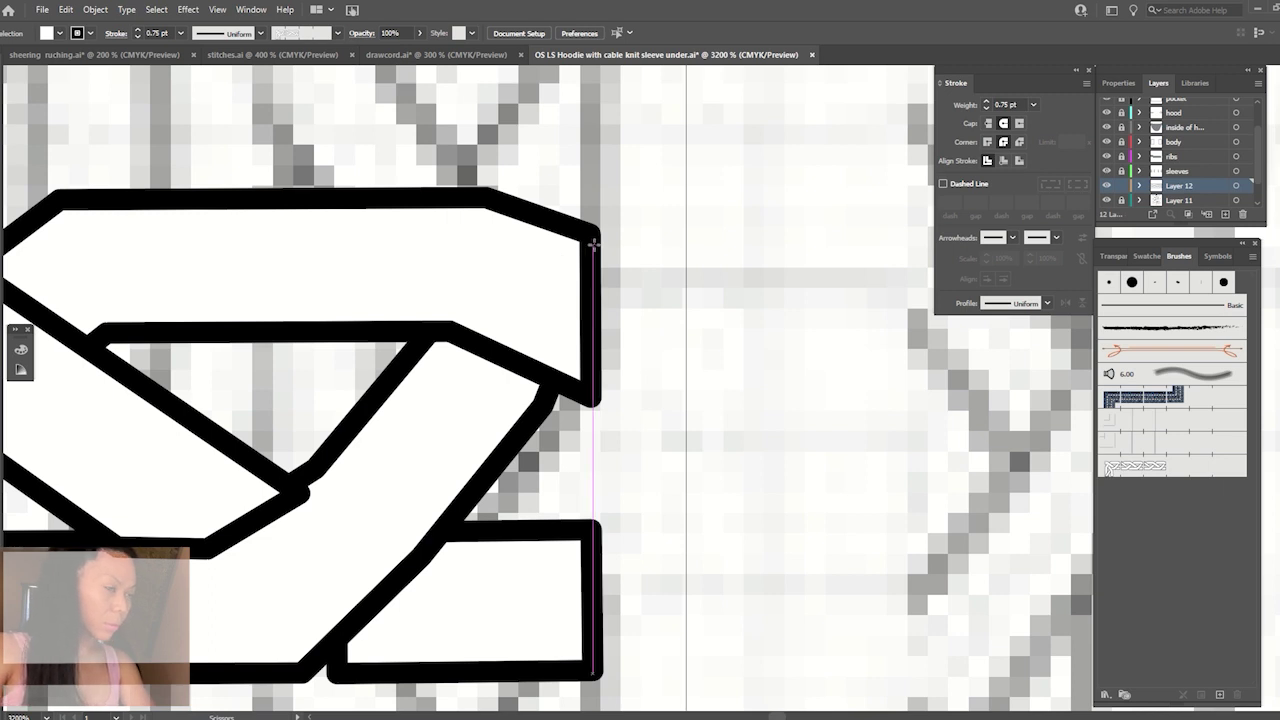
click(590, 380)
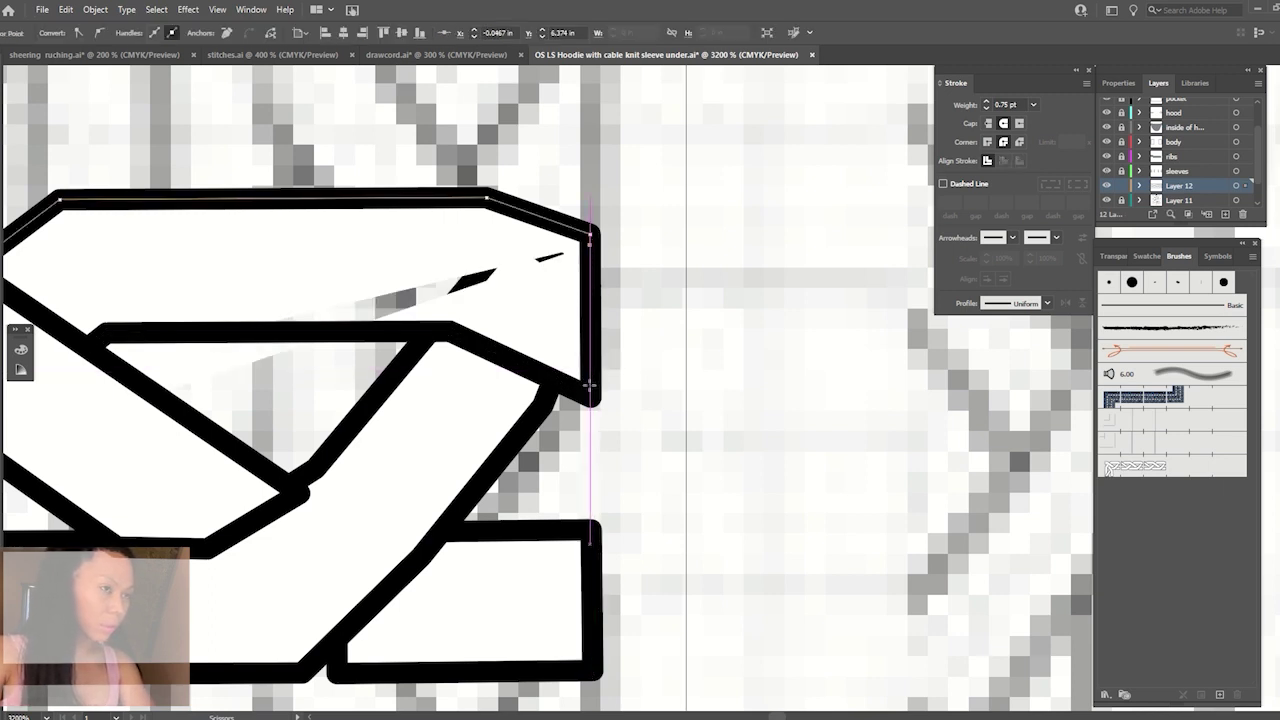
key(a)
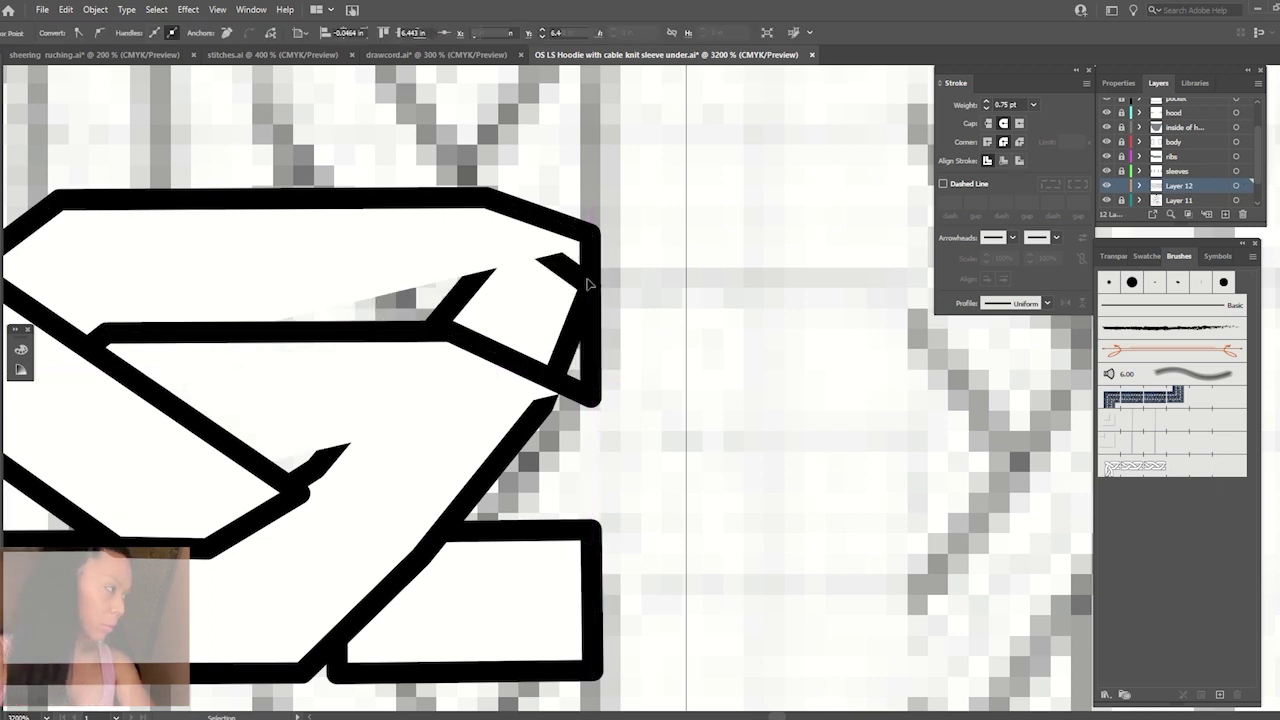
click(614, 290)
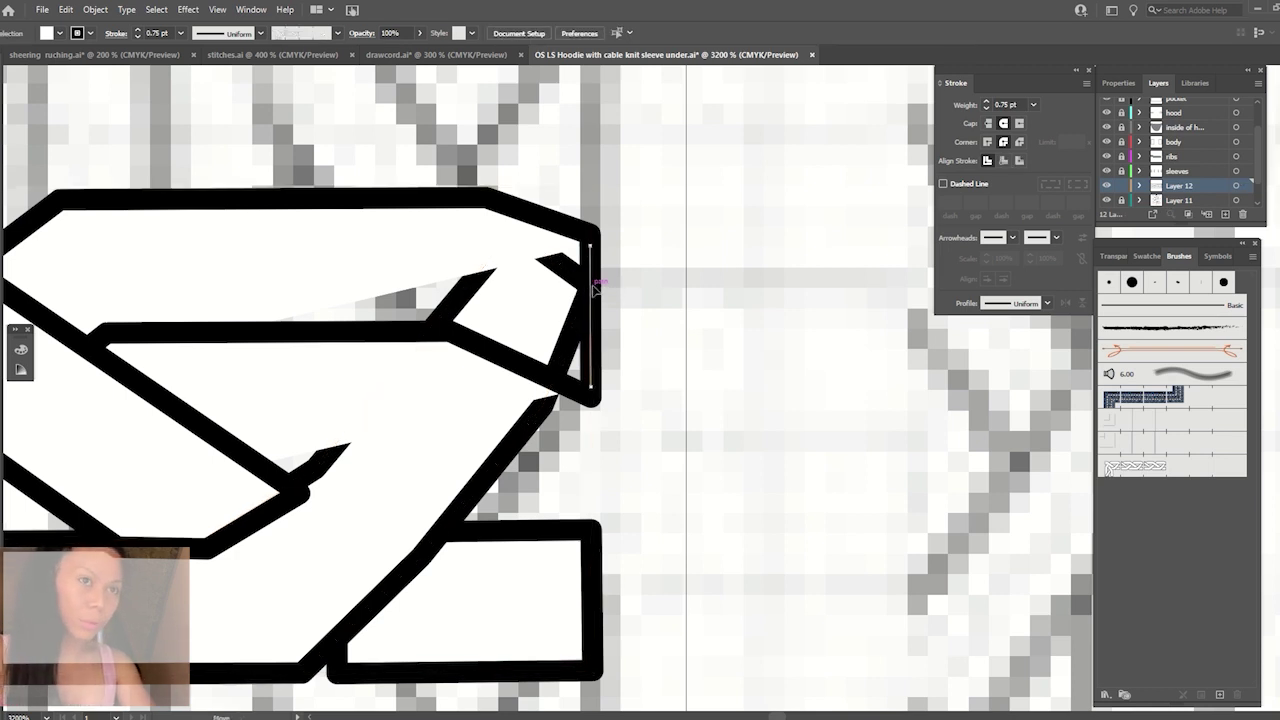
click(590, 295)
key(Delete)
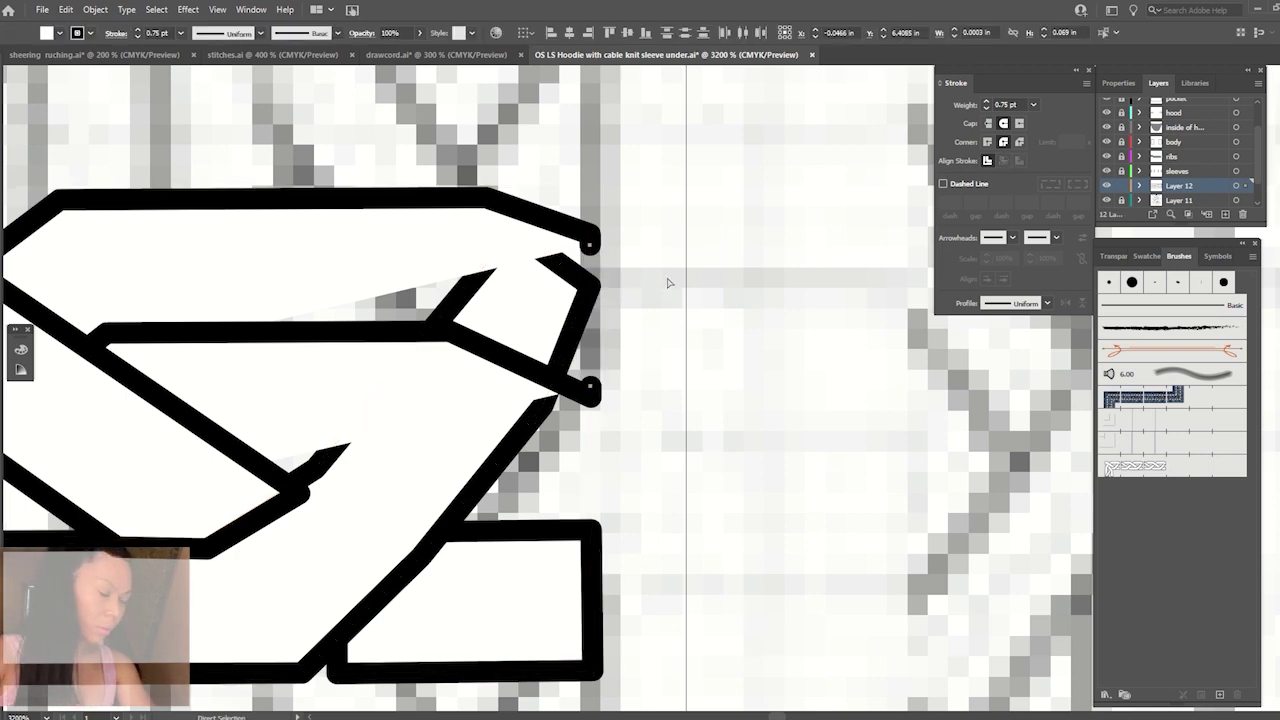
click(600, 396)
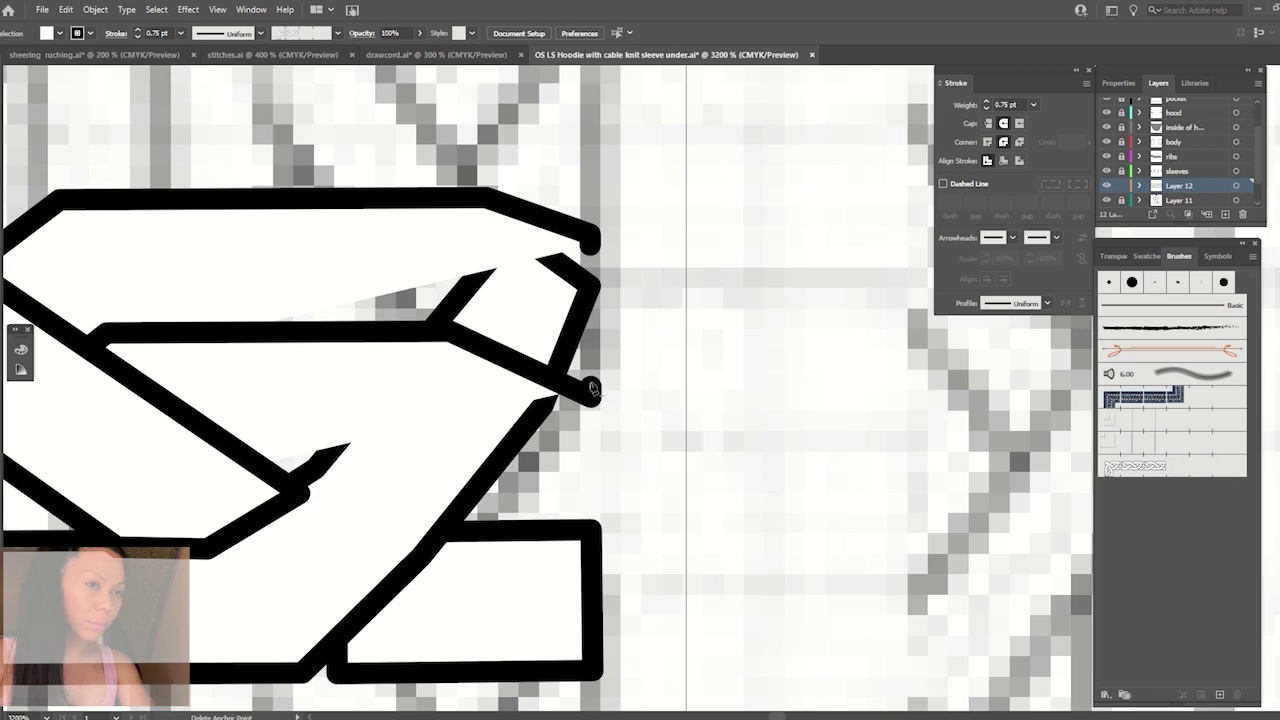
ctrl+click(594, 393)
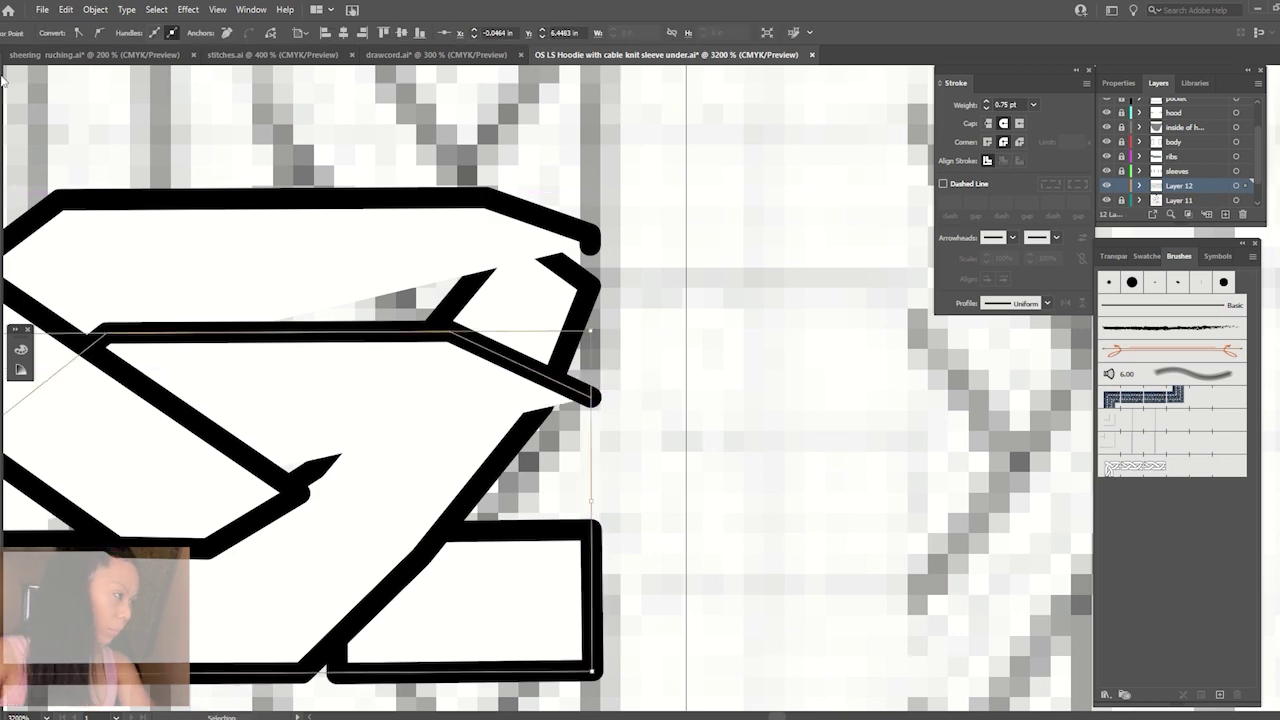
key(ctrl+minus)
key(ctrl+minus)
key(ctrl+minus)
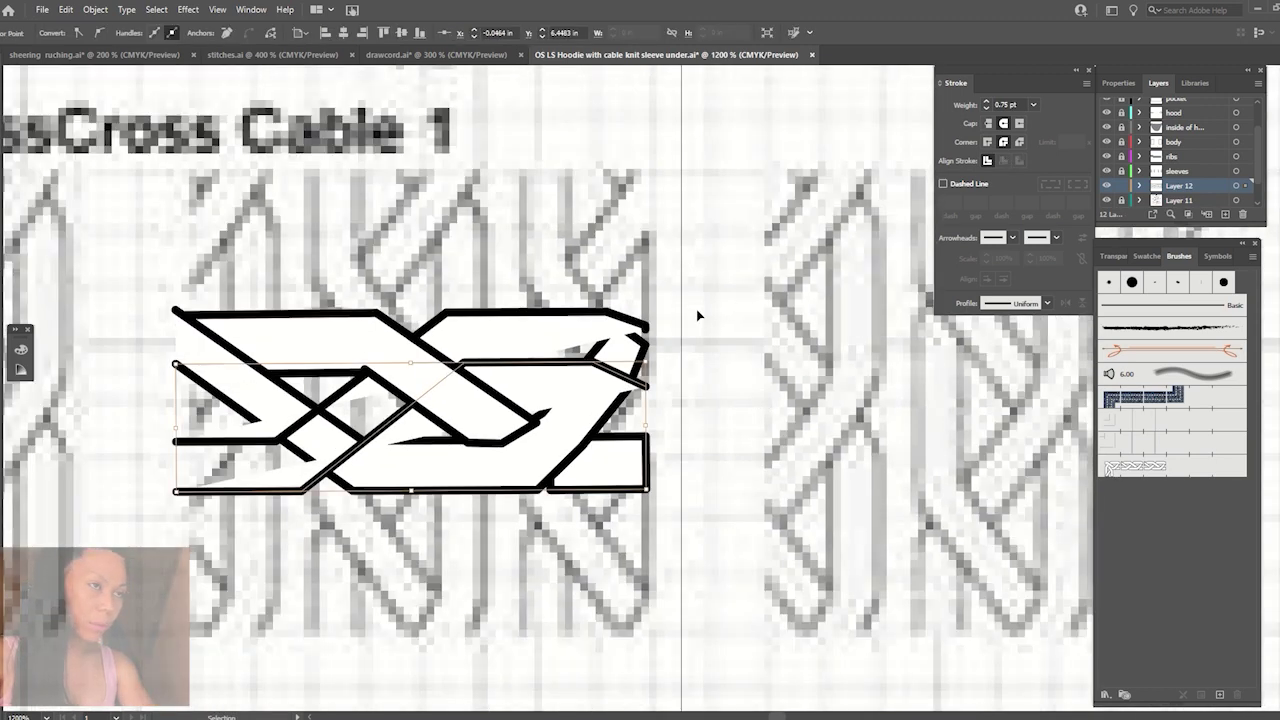
Clear the selection and zoom in on the bottom cable strand's right end.
click(584, 254)
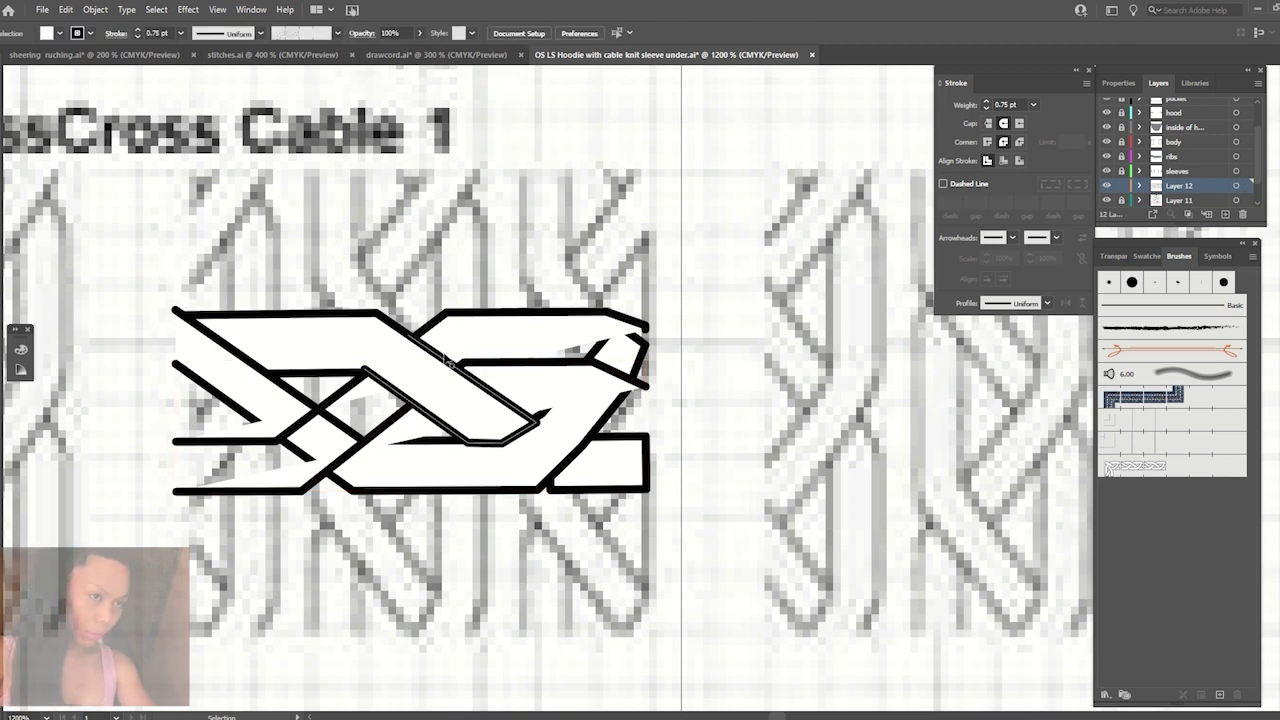
click(352, 465)
click(352, 465)
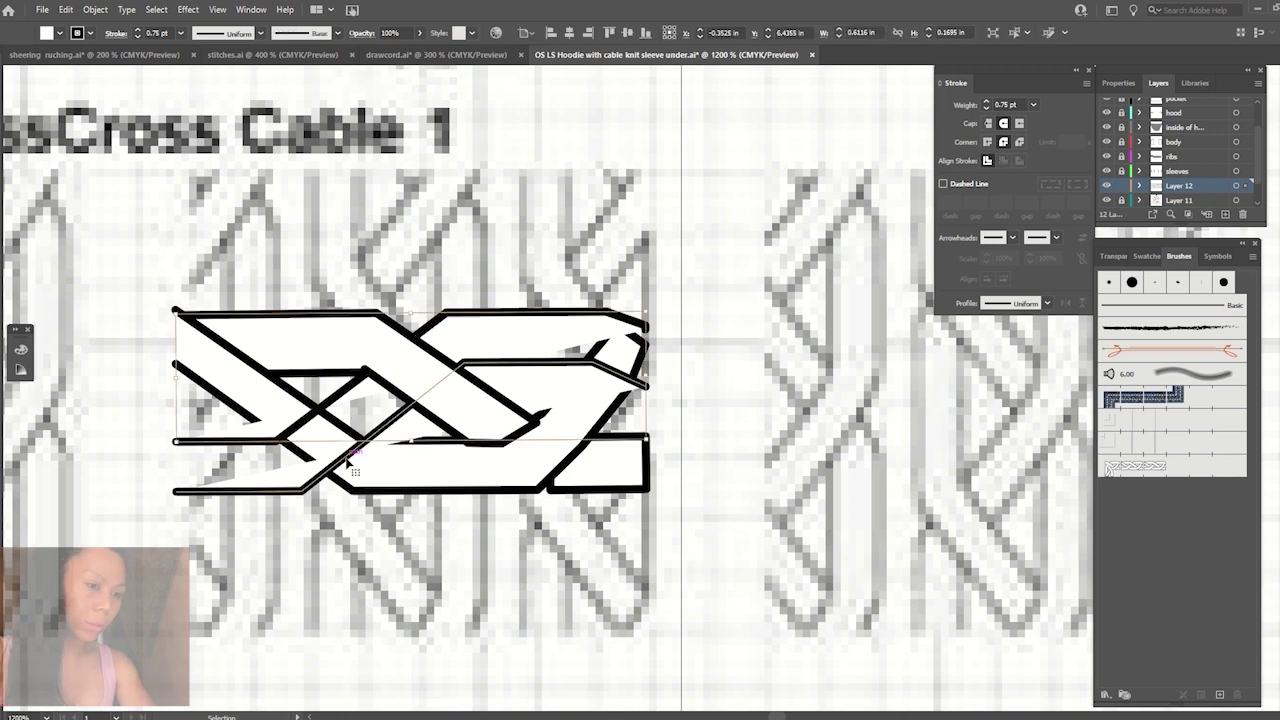
click(704, 471)
key(ctrl+plus)
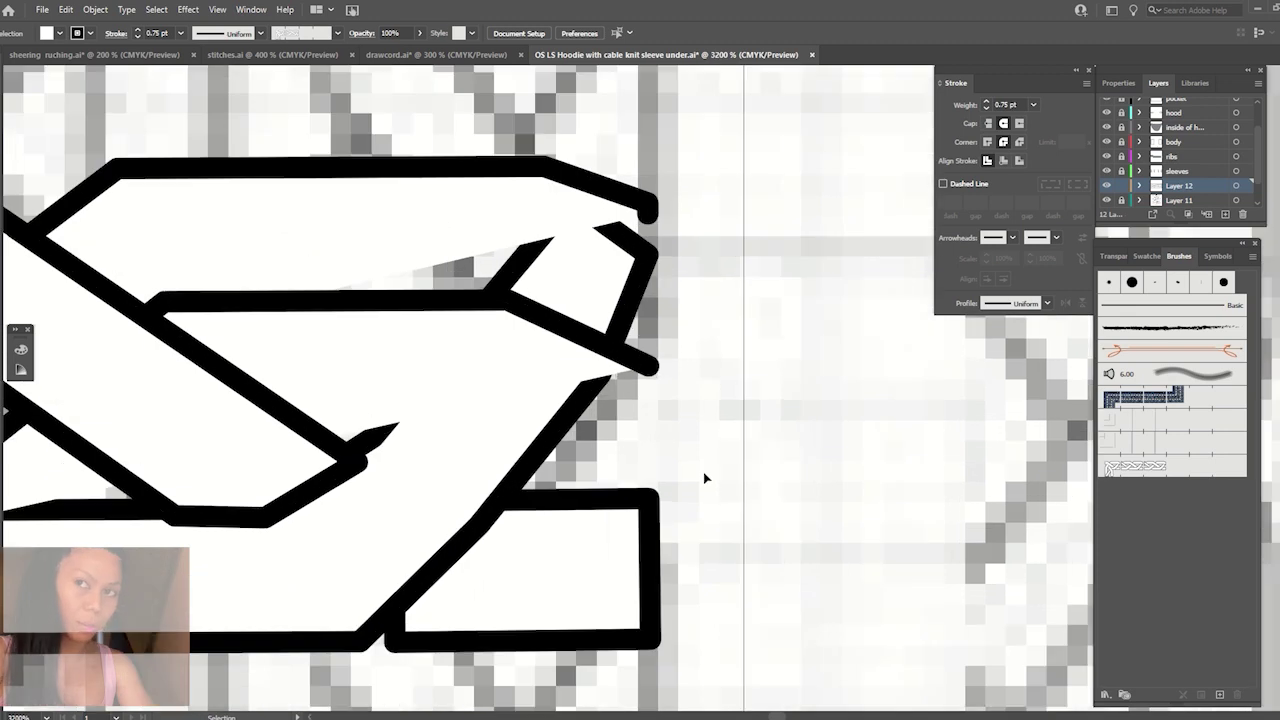
drag(114, 266, 118, 160)
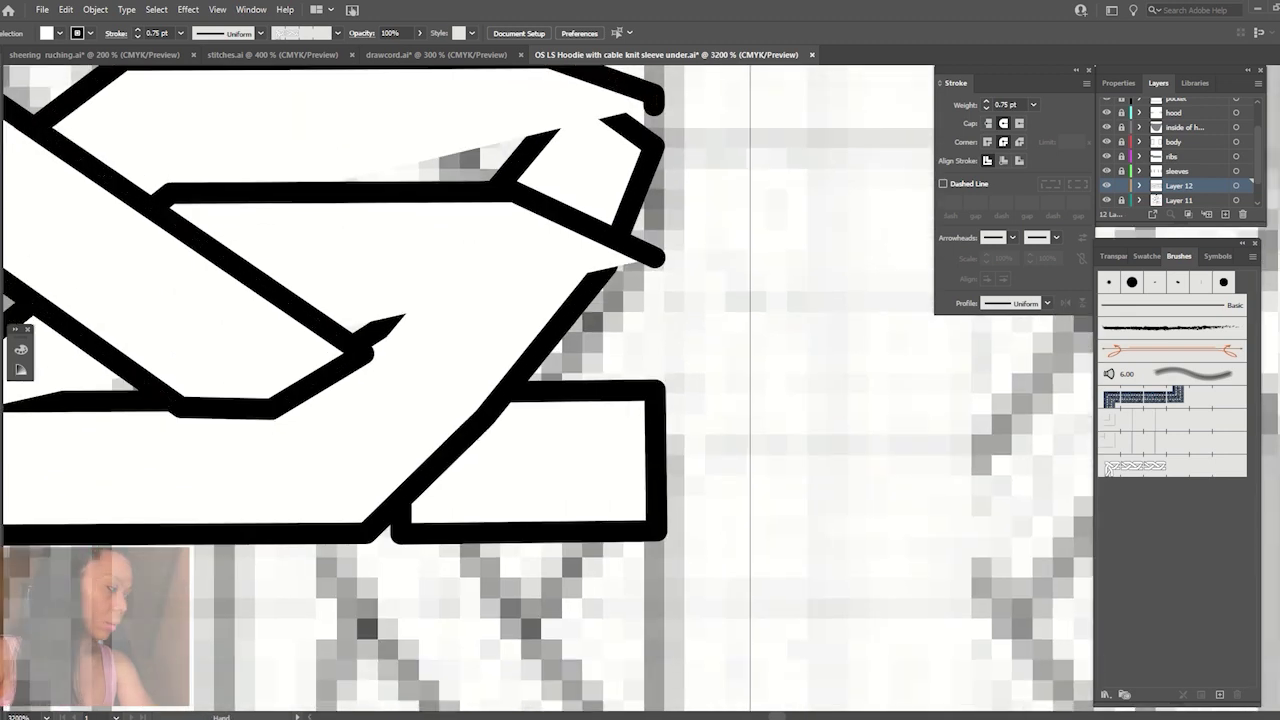
Cut the bottom strand at both right corners with Scissors, then undo an accidental move.
click(556, 399)
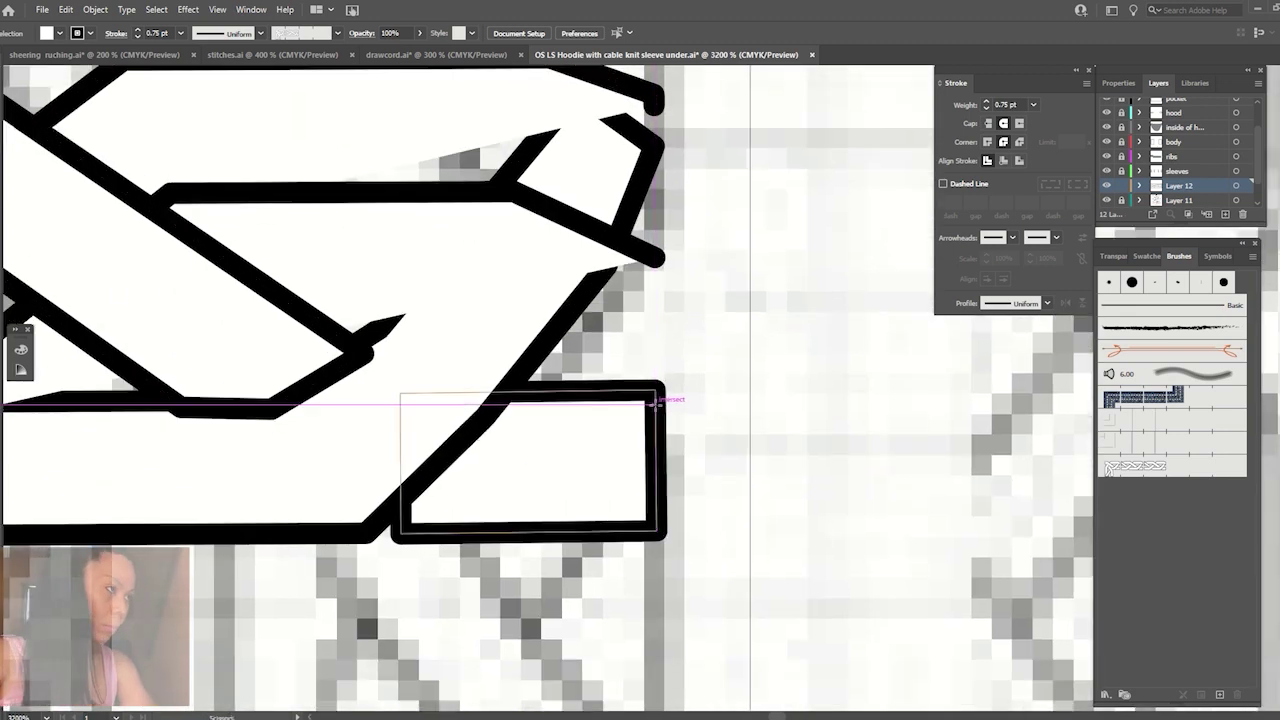
click(655, 402)
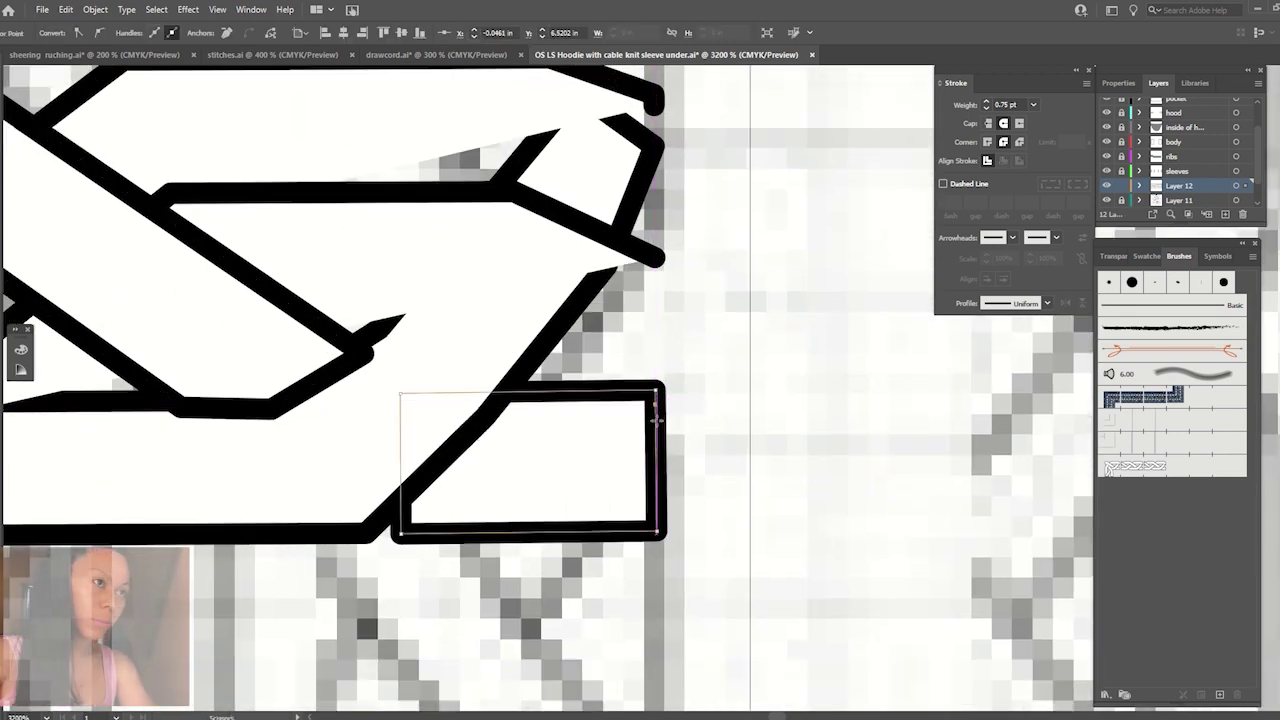
click(657, 523)
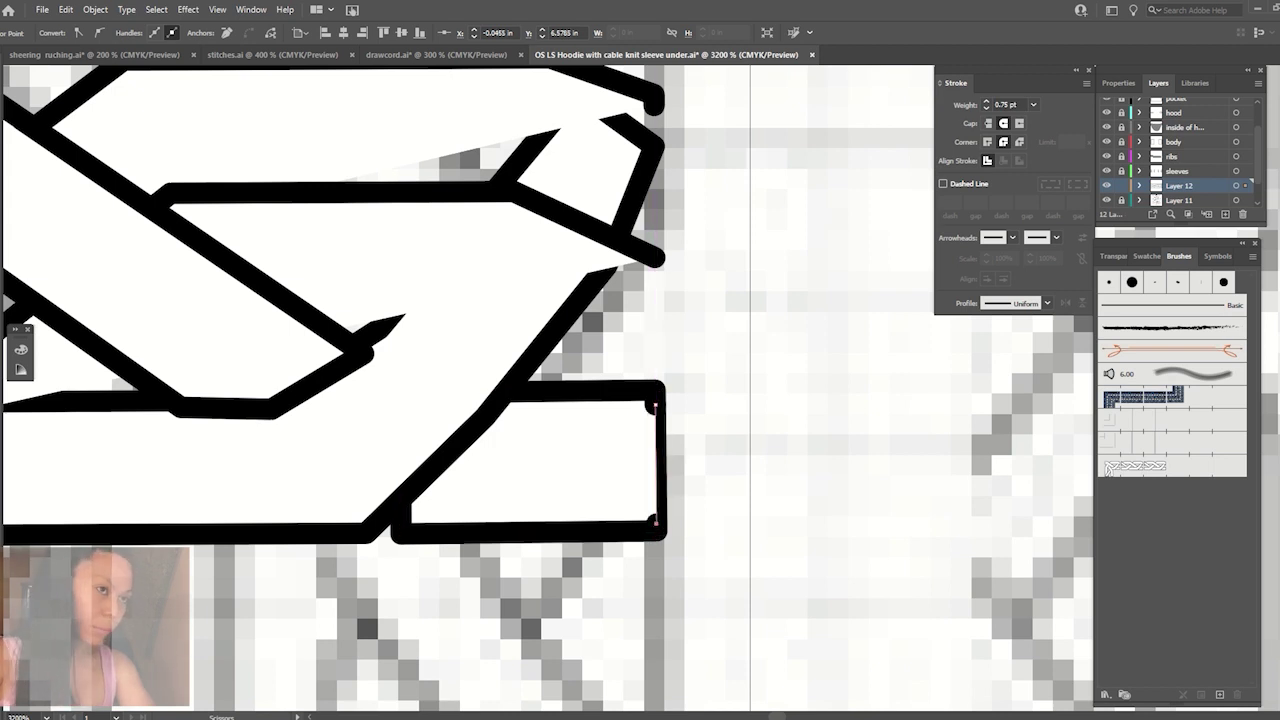
key(a)
click(657, 460)
key(Delete)
drag(645, 445, 700, 488)
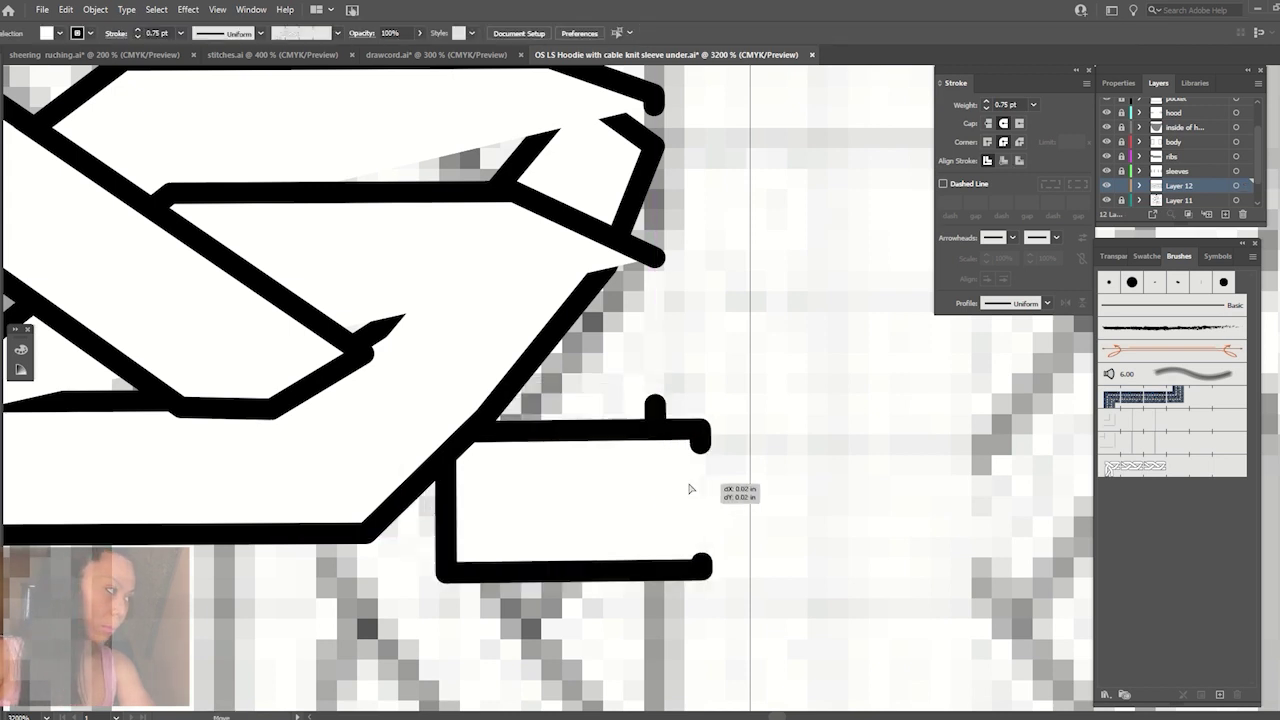
key(ctrl+z)
key(ctrl+z)
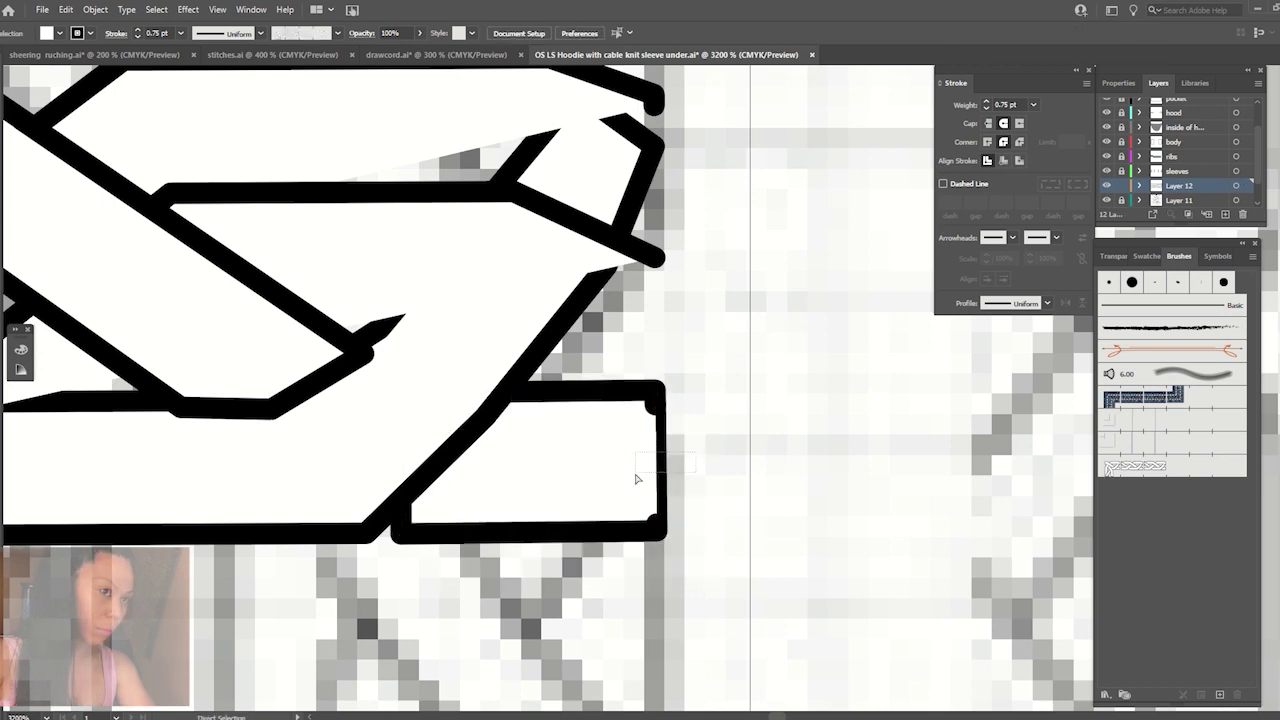
Delete the loose right edge of the bottom strand with the Selection tool.
click(604, 445)
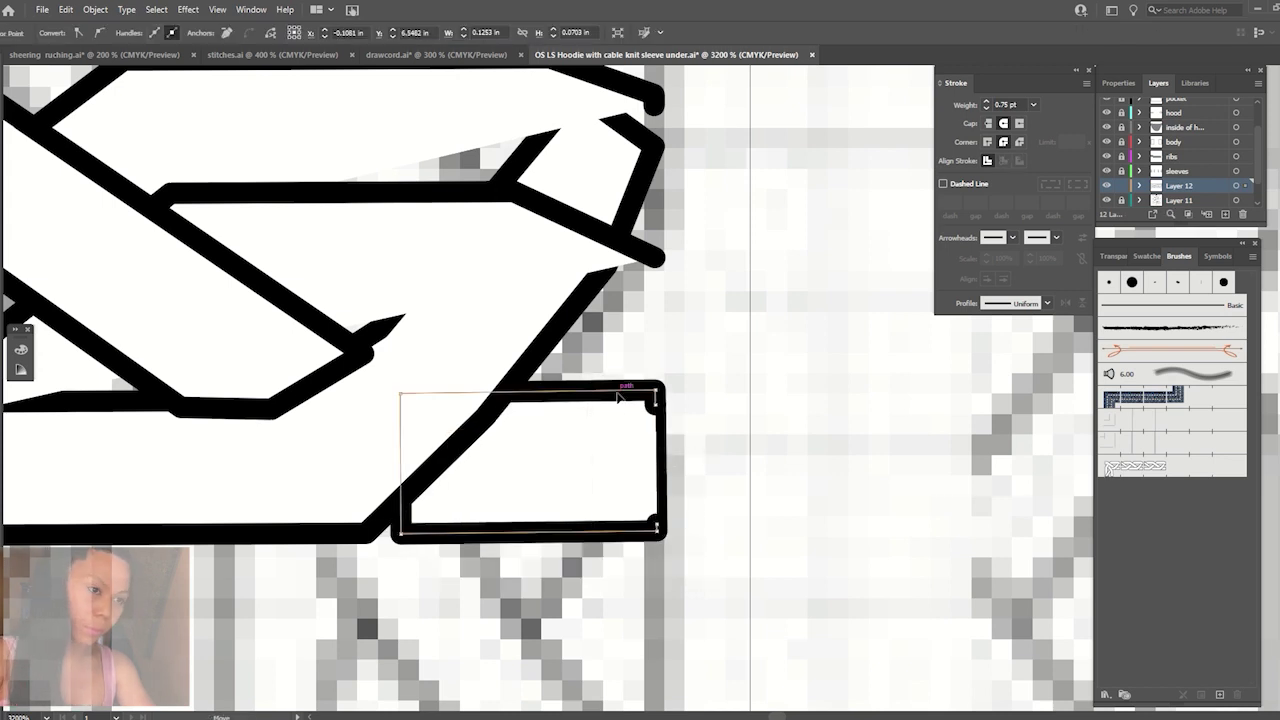
click(726, 406)
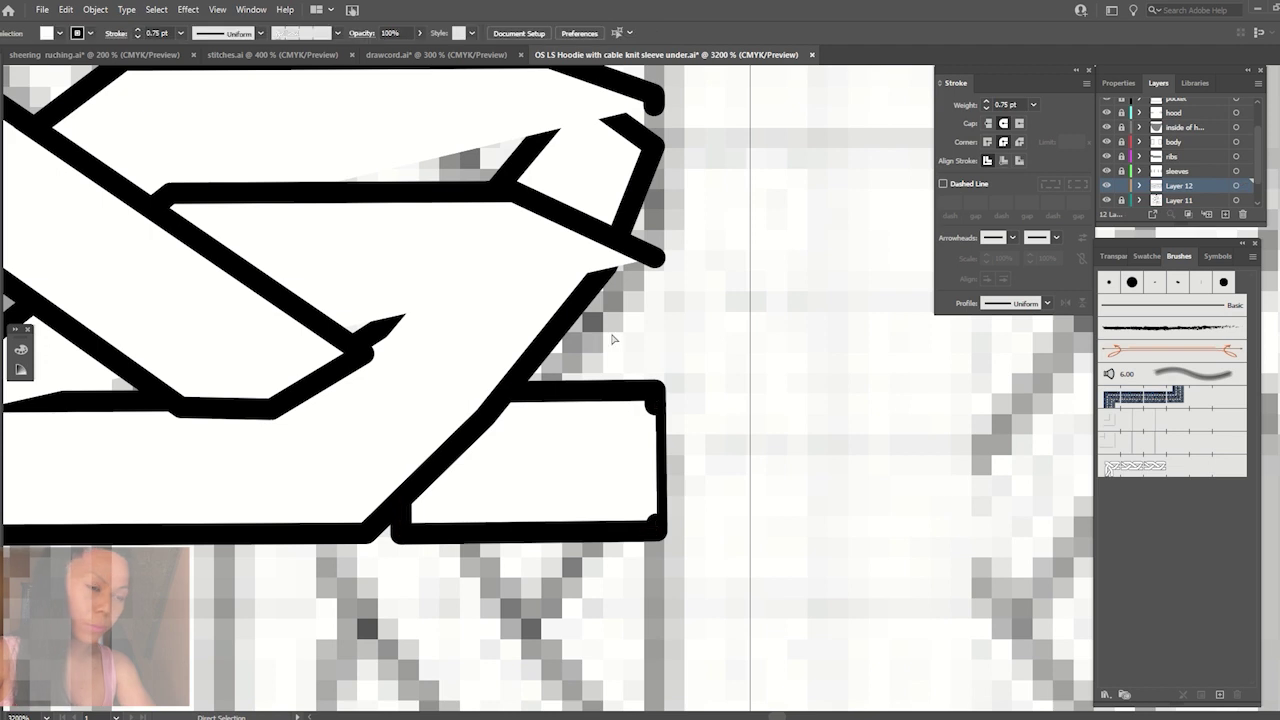
key(v)
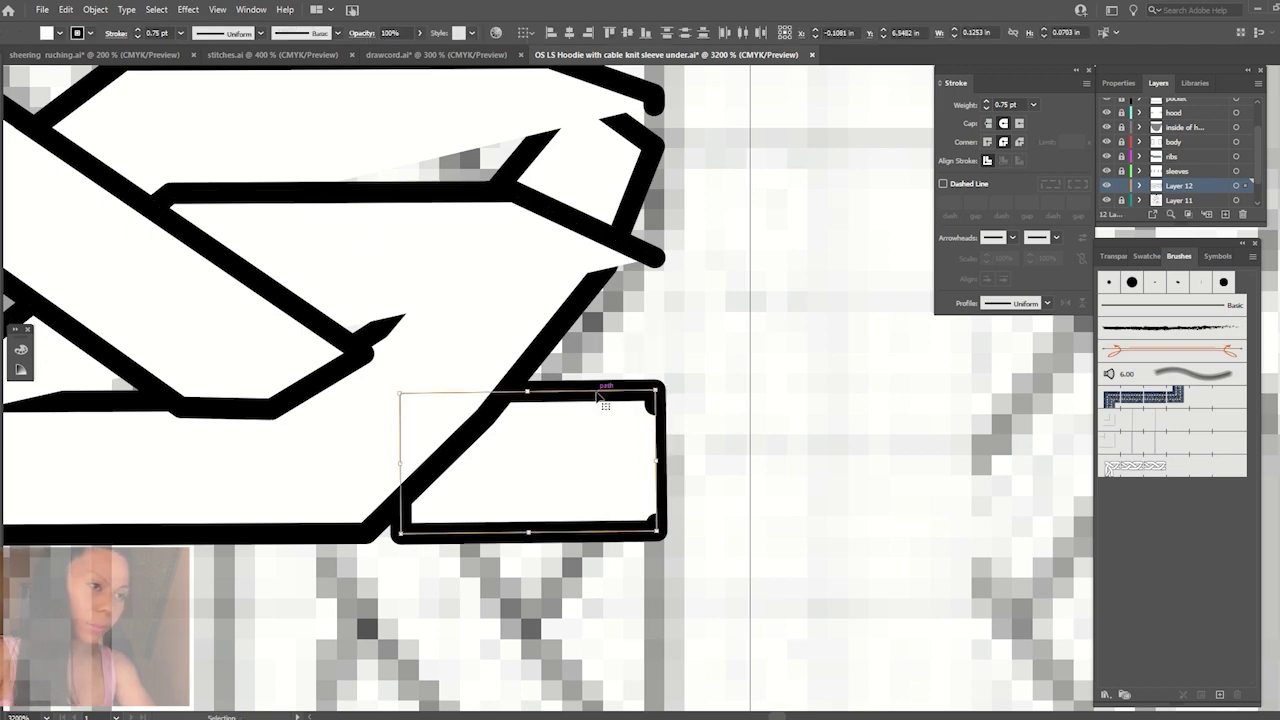
mouse_move(658, 469)
mouse_down()
mouse_move(686, 483)
mouse_move(660, 610)
mouse_up()
click(656, 470)
key(Delete)
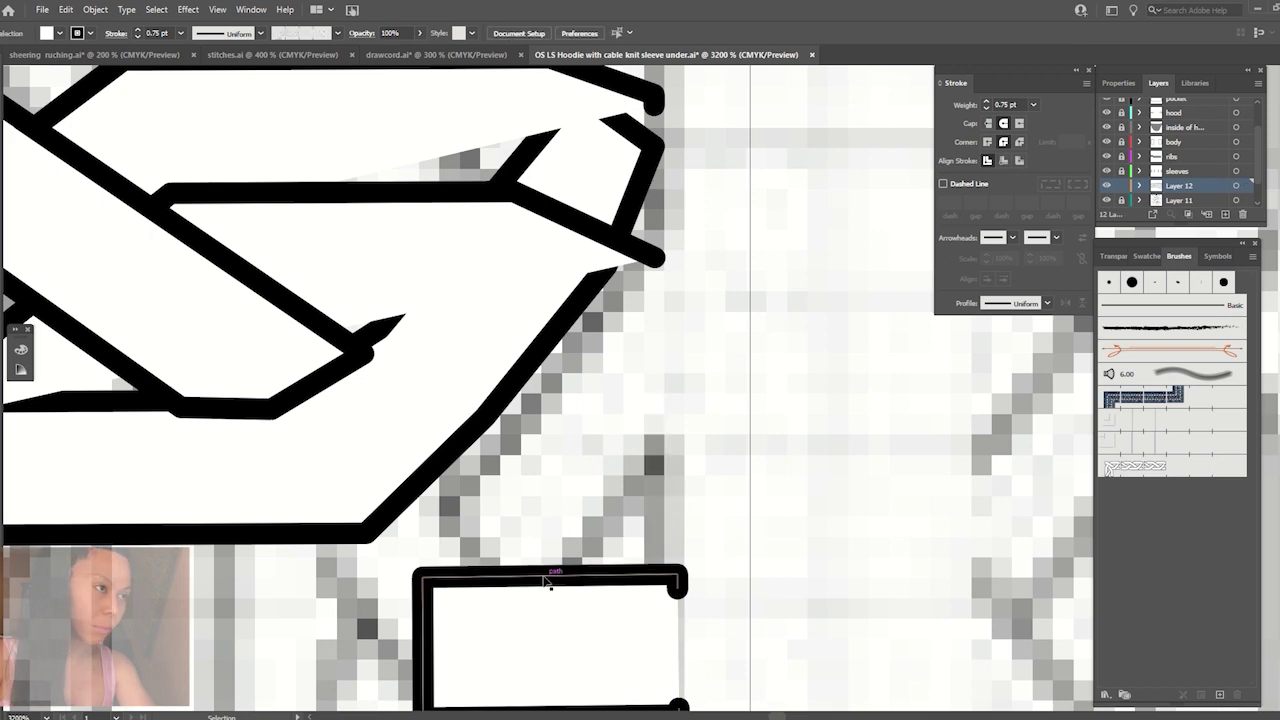
Move the bottom strand back into place and deselect, leaving its right end open.
drag(549, 584, 519, 392)
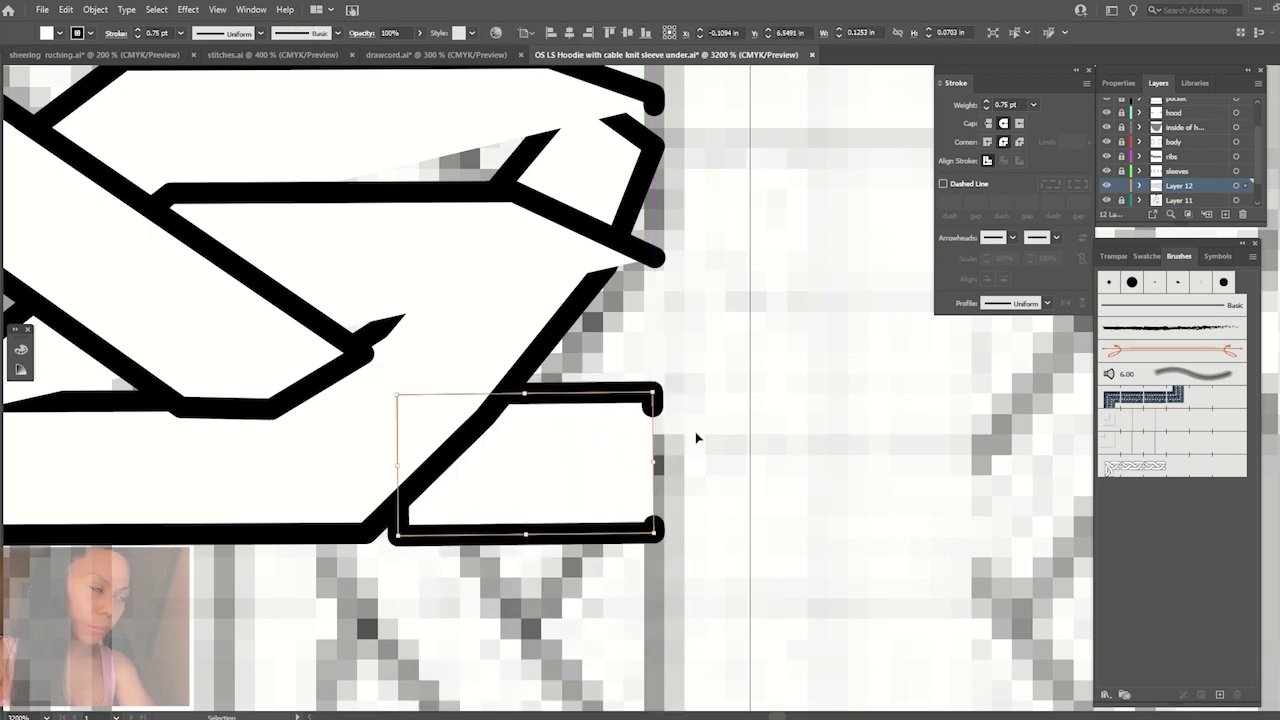
key(-)
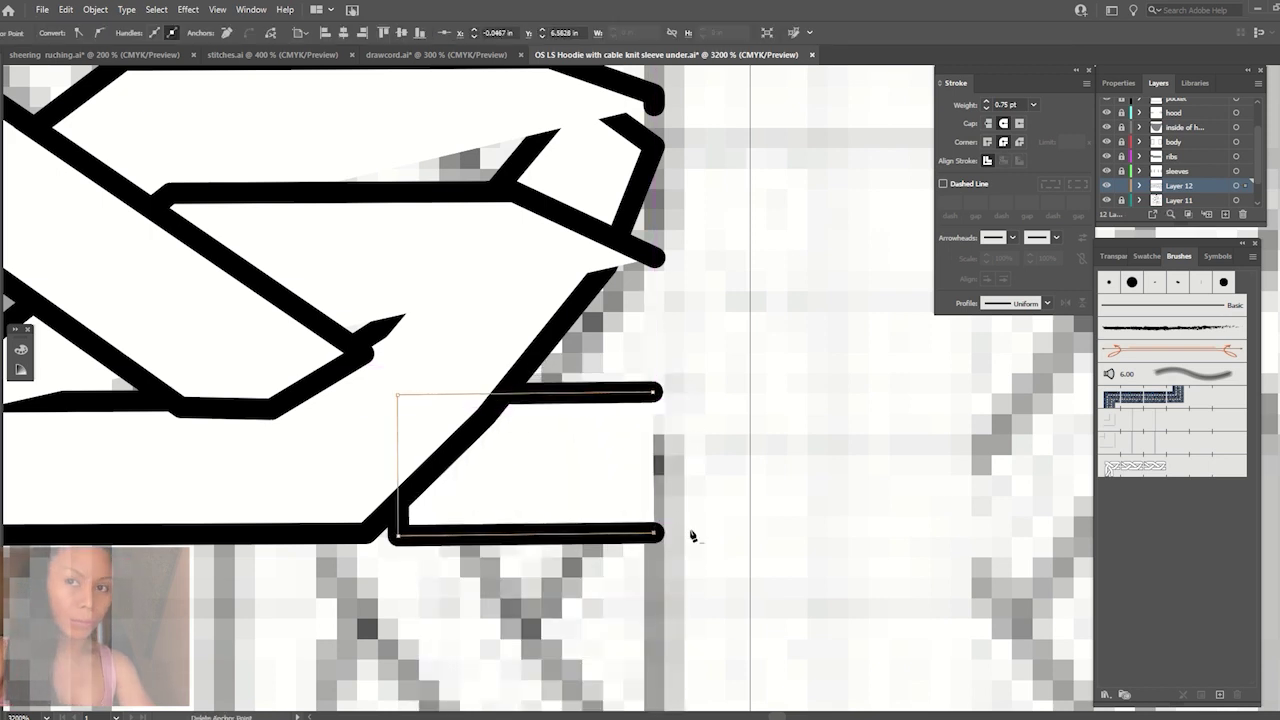
key(v)
click(693, 327)
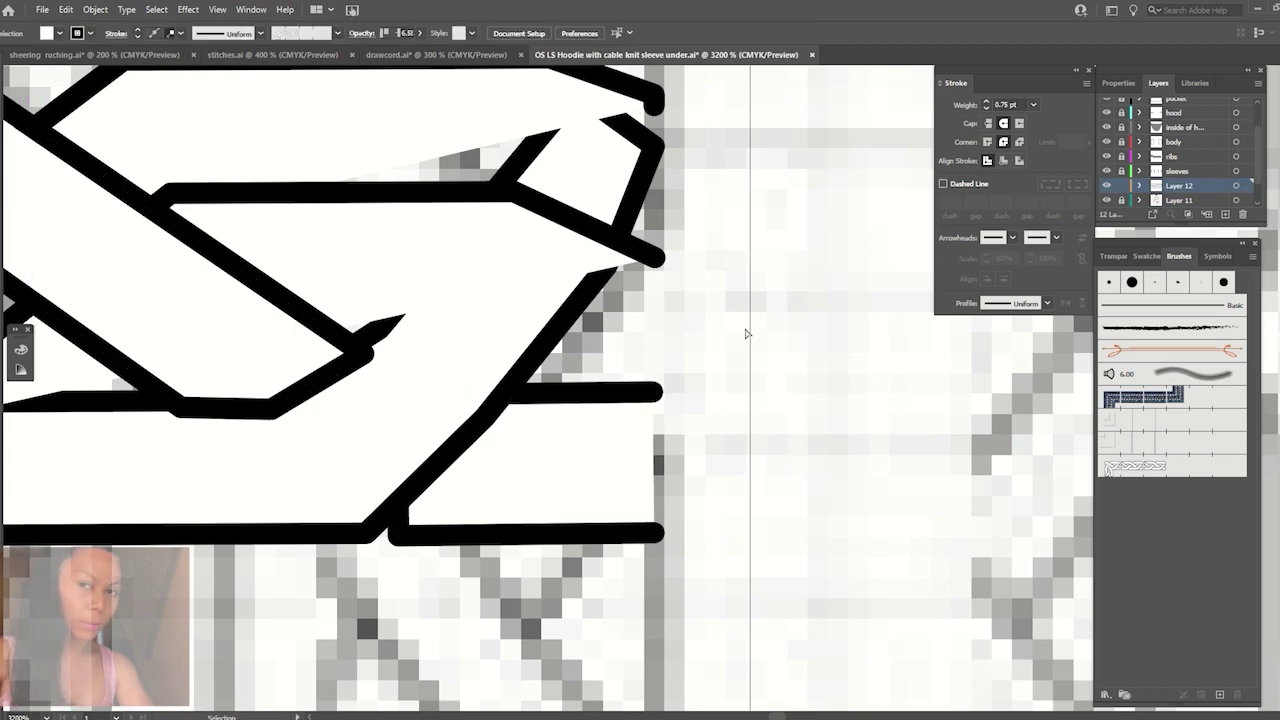
scroll(745, 333, down, 3)
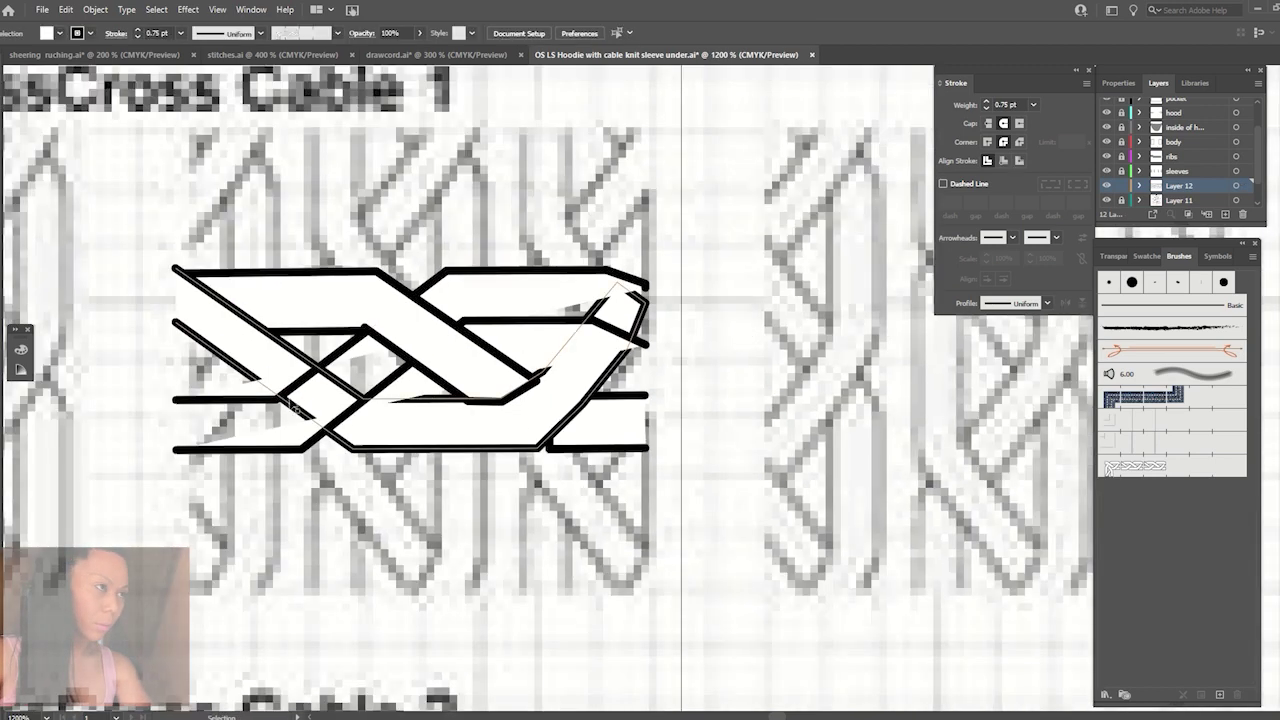
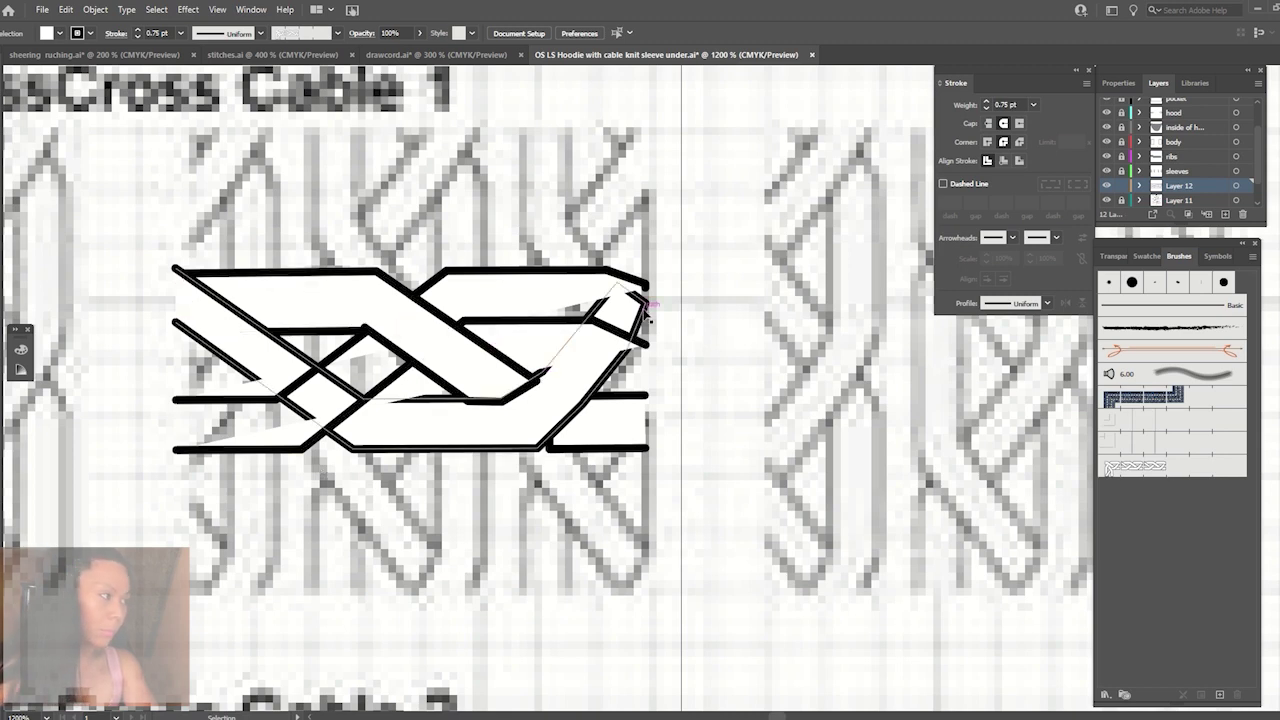
Set the traced cable shape's fill to None.
click(634, 297)
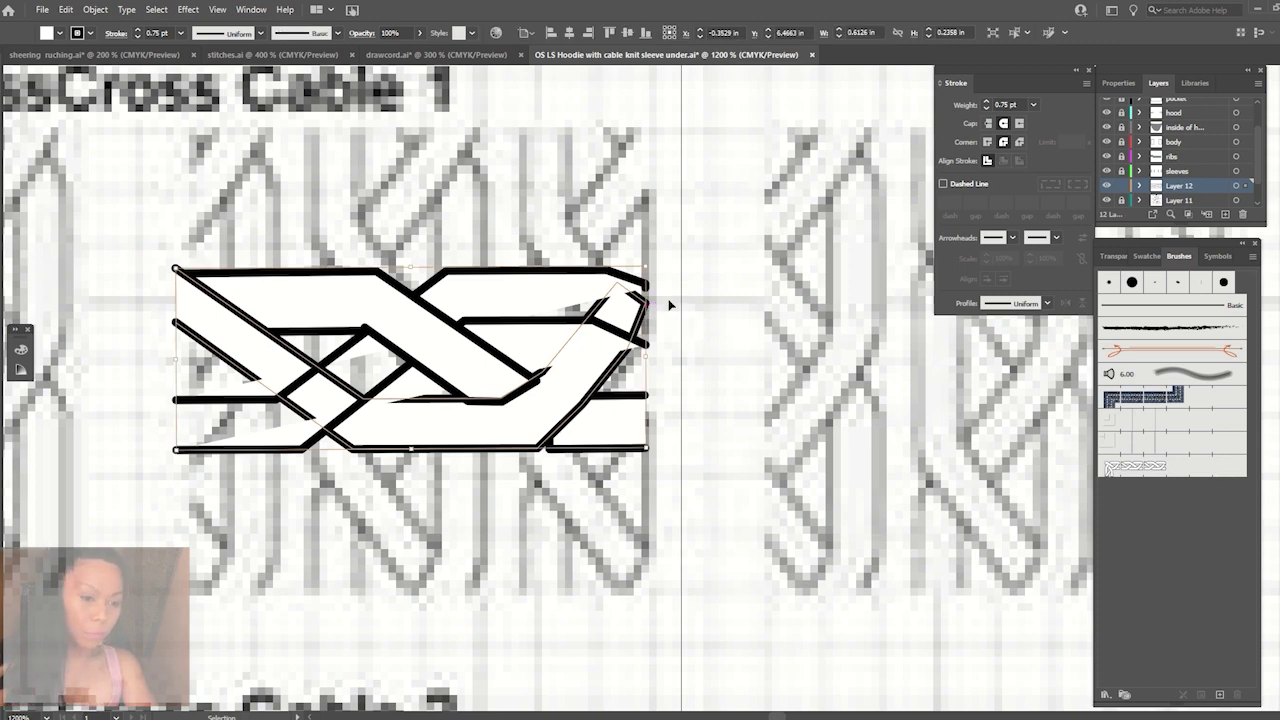
click(45, 33)
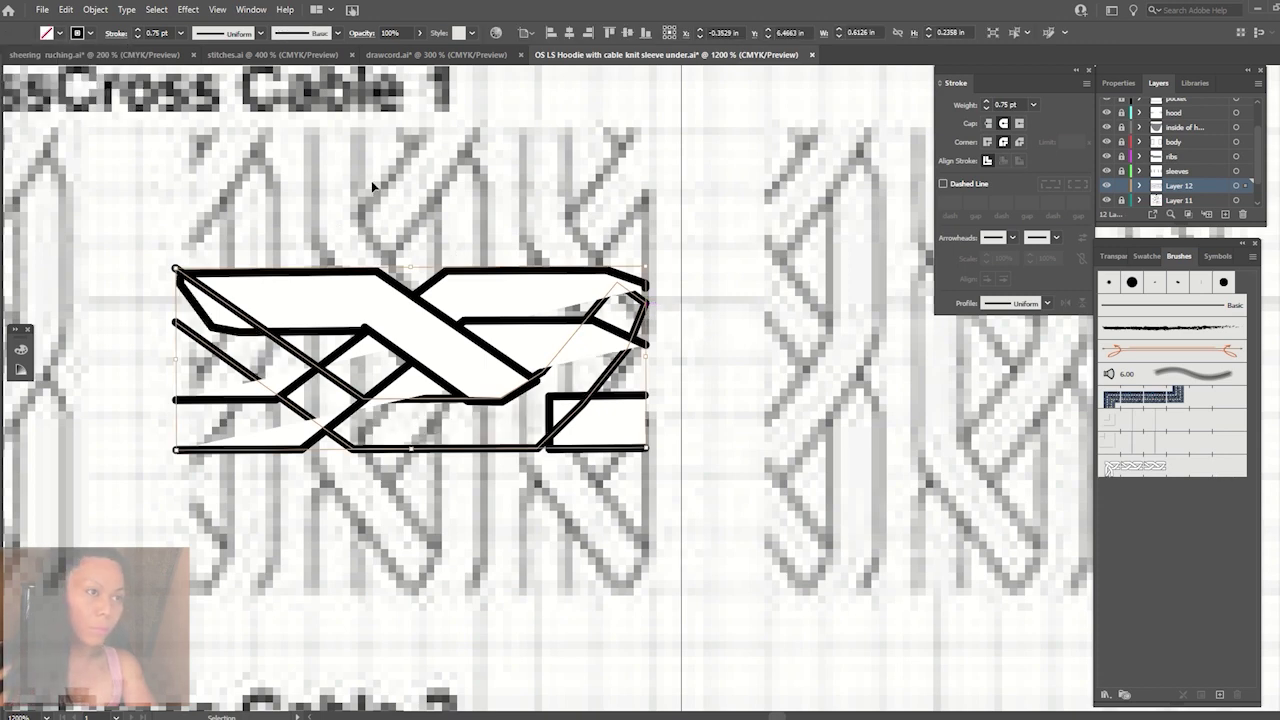
click(624, 247)
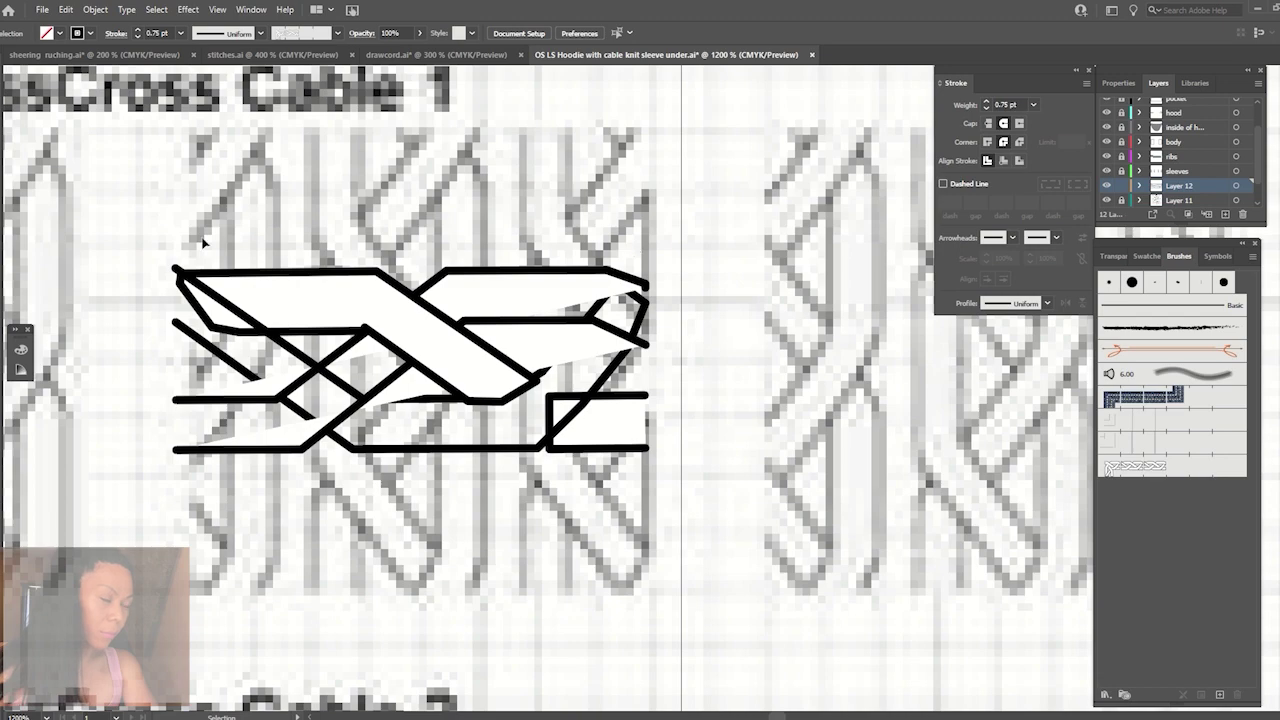
Reselect the whole cable shape and zoom back out toward the swatches sheet.
drag(205, 242, 598, 540)
key(Delete)
key(ctrl+minus)
key(ctrl+minus)
key(ctrl+minus)
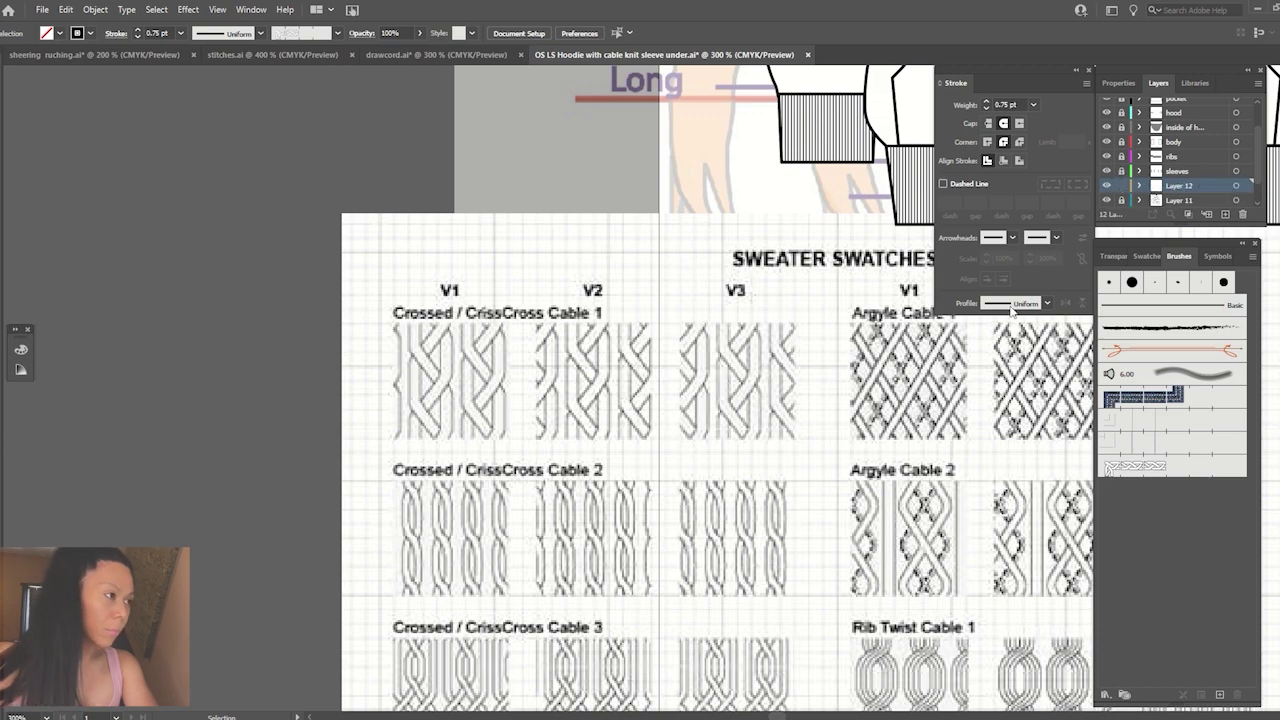
Move the sweater swatches image aside and rotate it a quarter turn to about 270°.
key(ctrl+minus)
key(ctrl+minus)
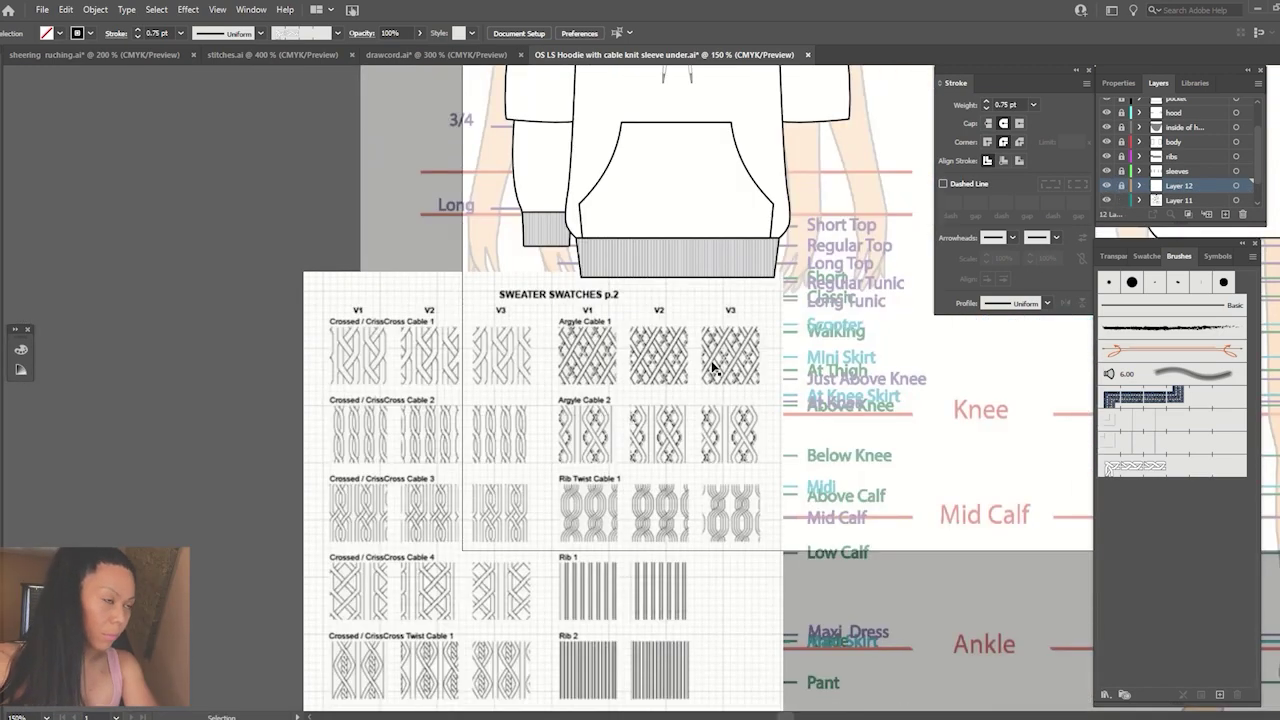
drag(712, 370, 429, 285)
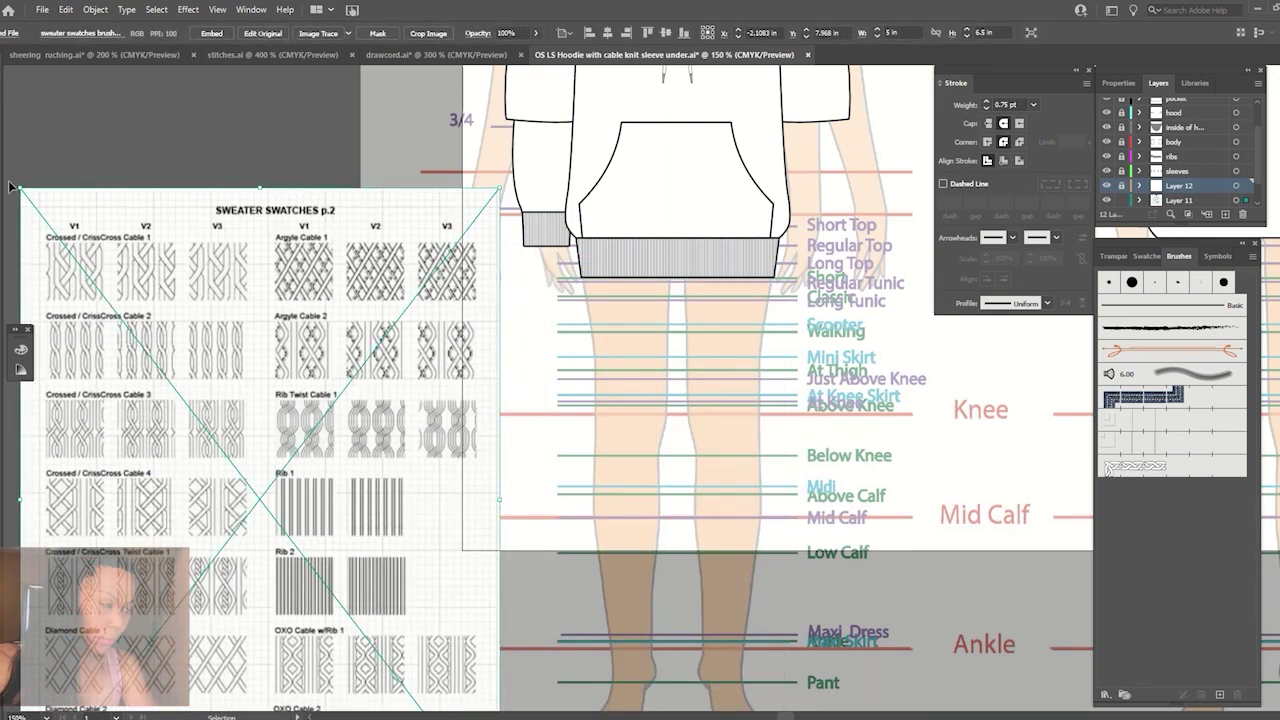
drag(10, 187, 495, 320)
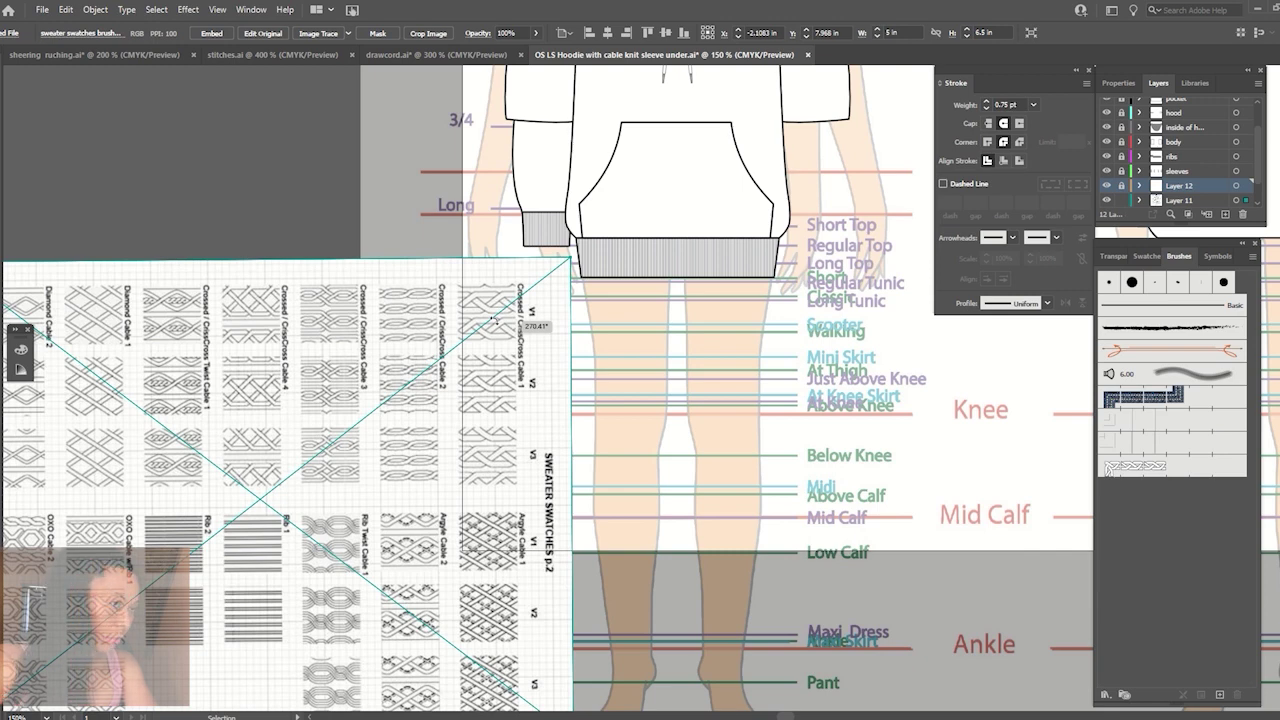
drag(495, 320, 495, 320)
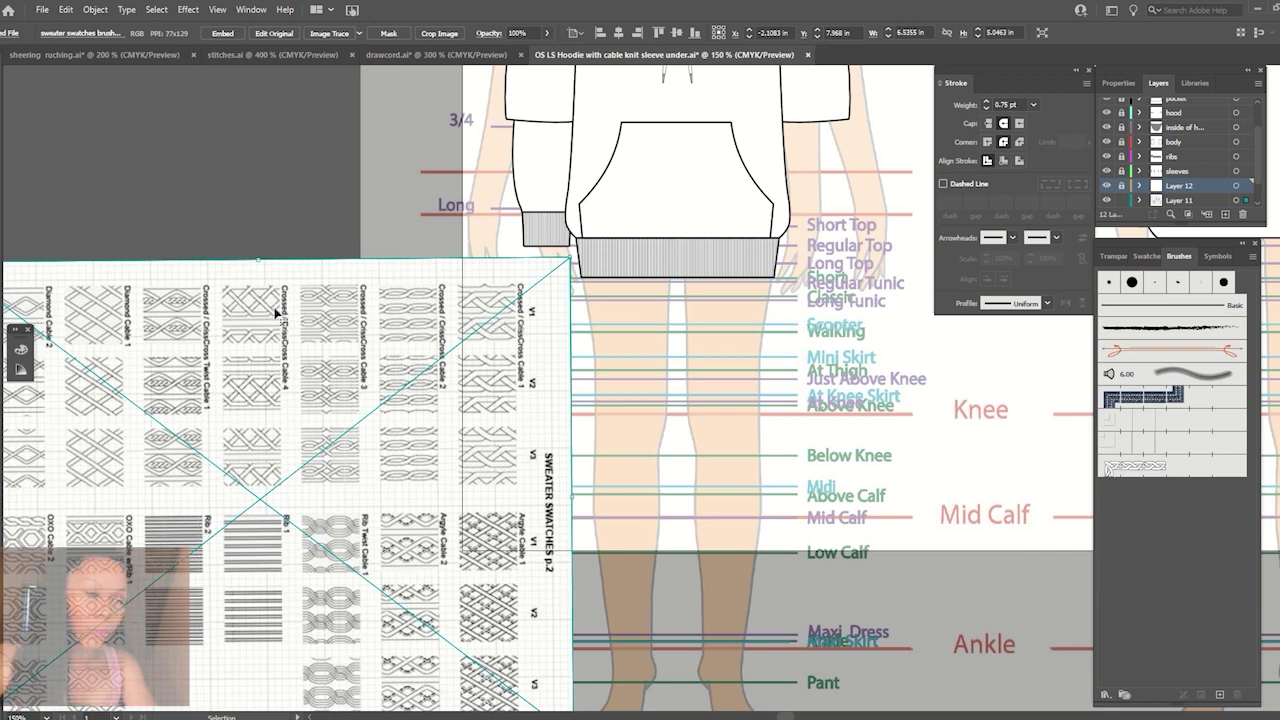
scroll(296, 318, up, 2)
scroll(296, 318, up, 1)
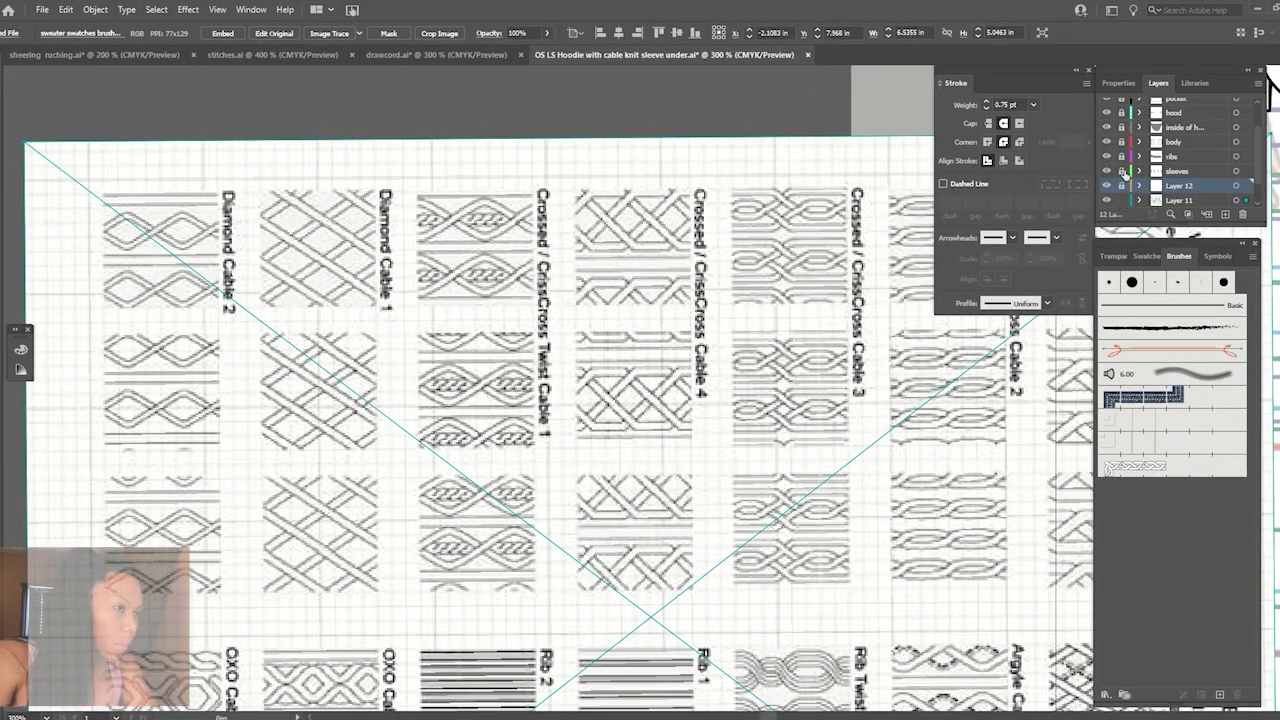
Make sleeves the active layer, deselect the image and zoom in on Cable 1.
click(1181, 176)
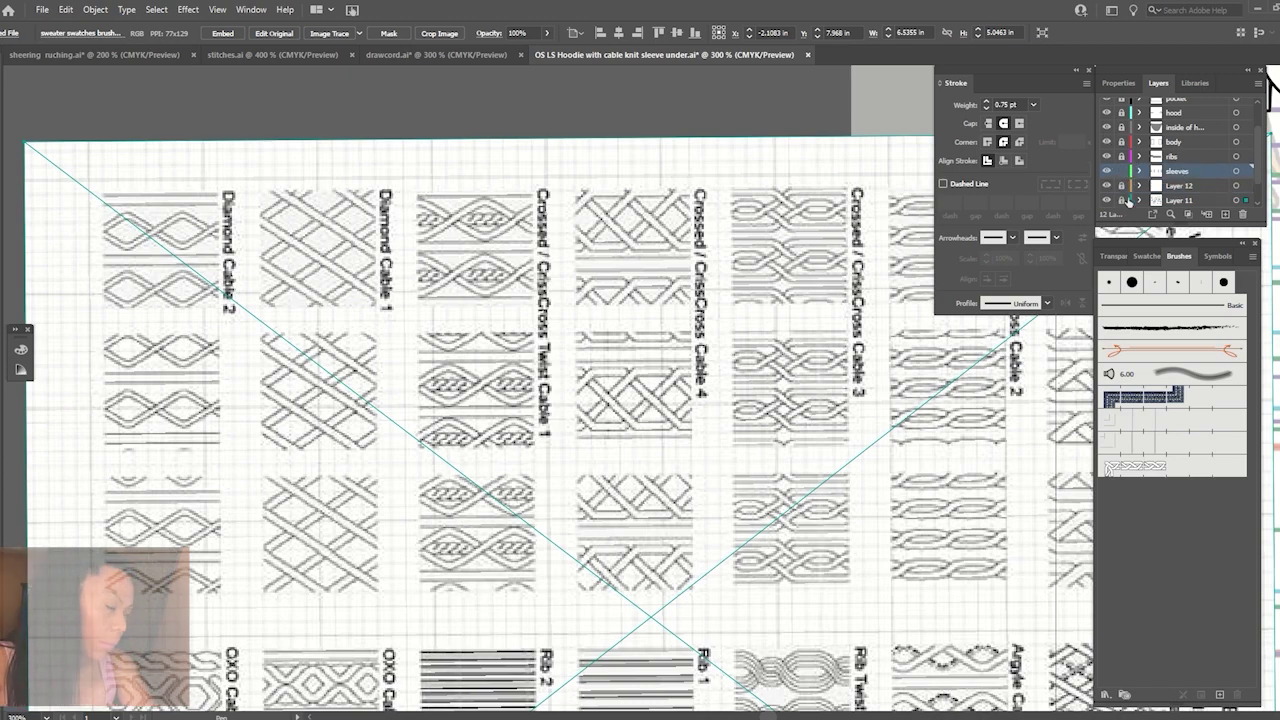
key(ctrl+shift+a)
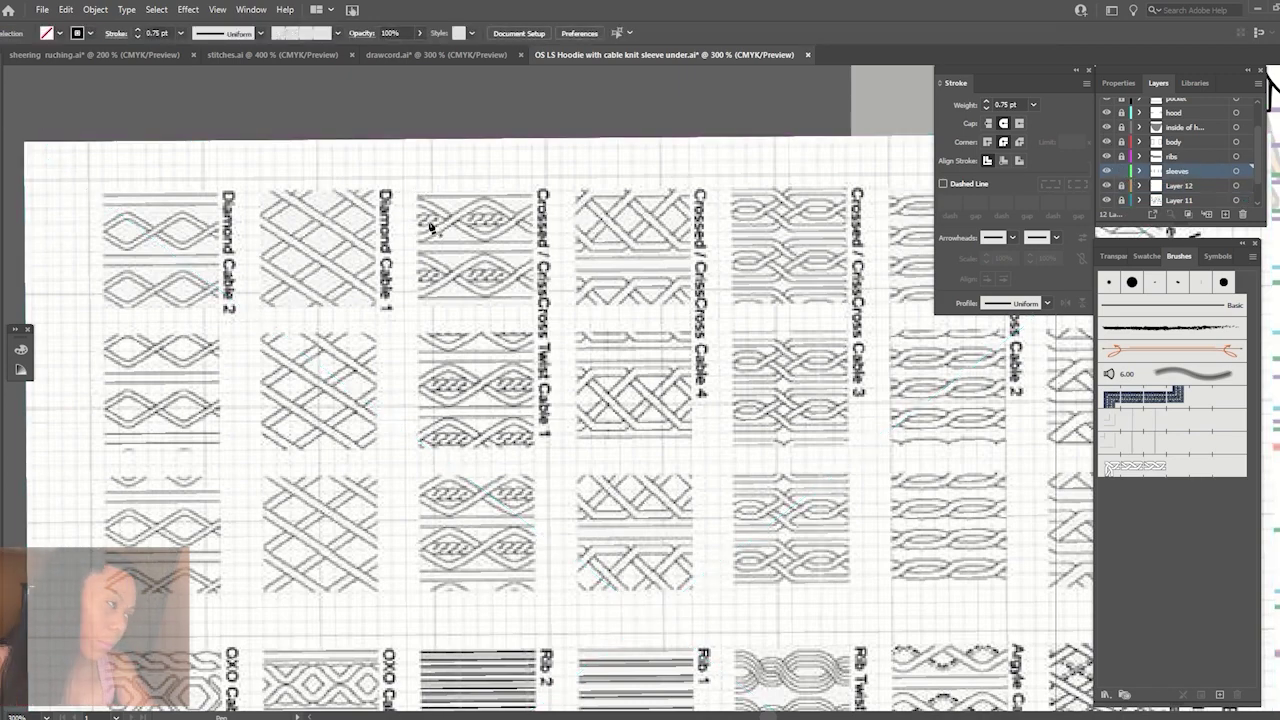
scroll(430, 228, up, 1)
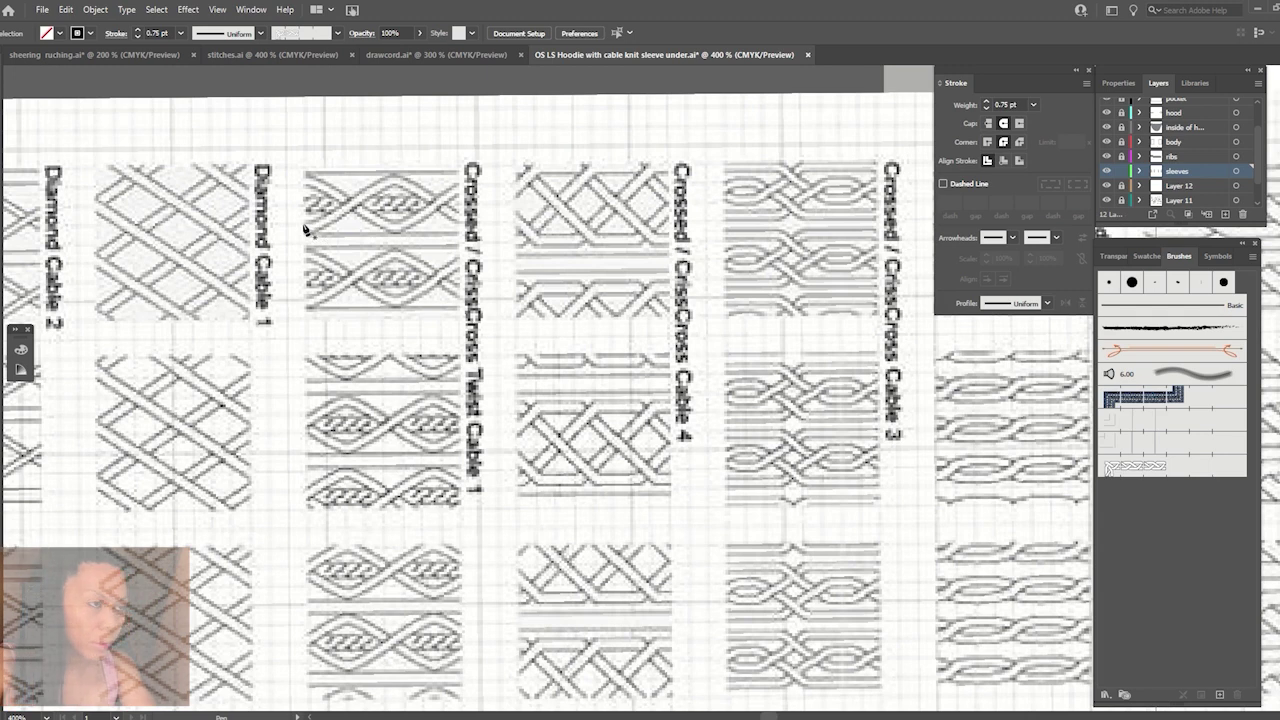
Pen-trace a chevron strand outline over Twist Cable 1 and adjust its lower-left end.
click(392, 176)
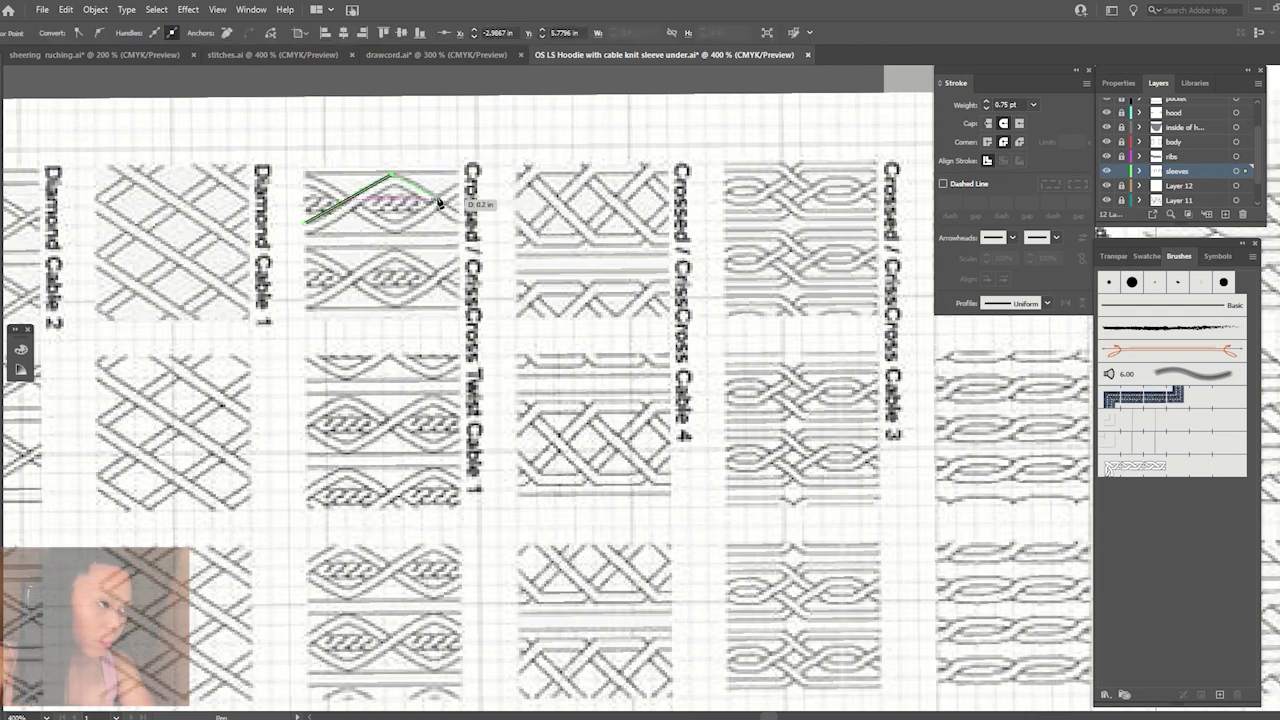
click(430, 198)
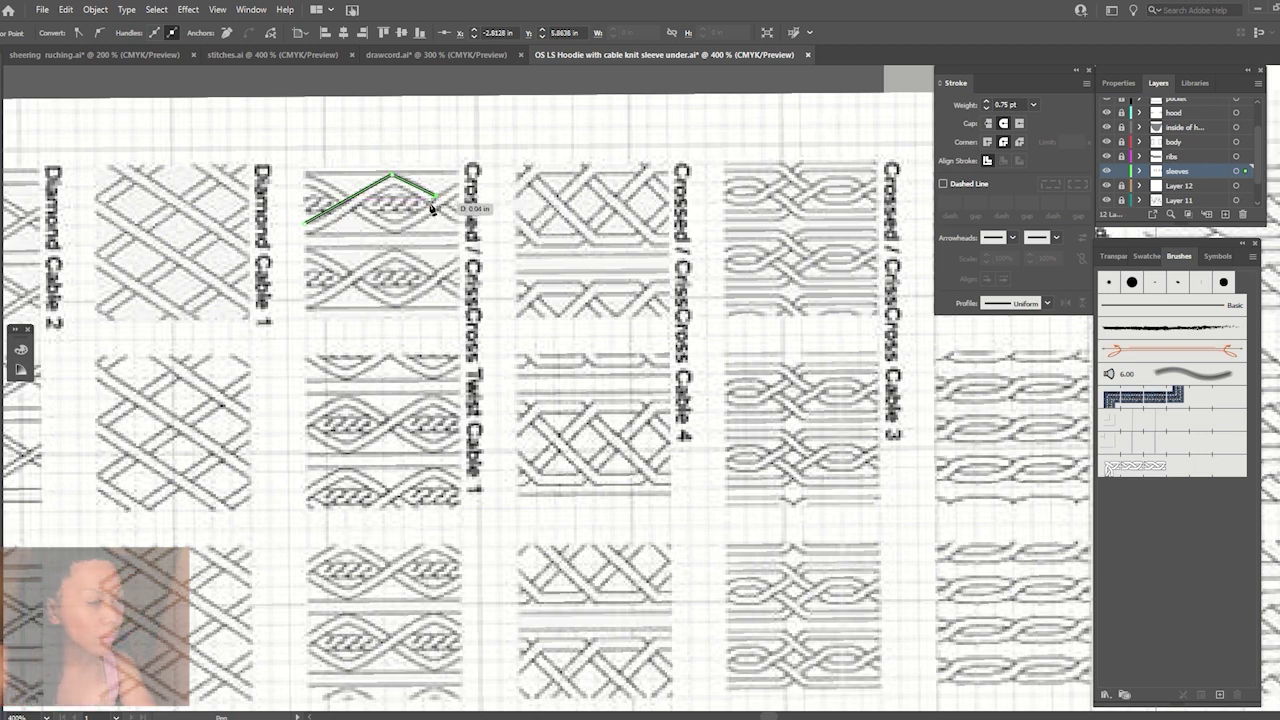
click(394, 184)
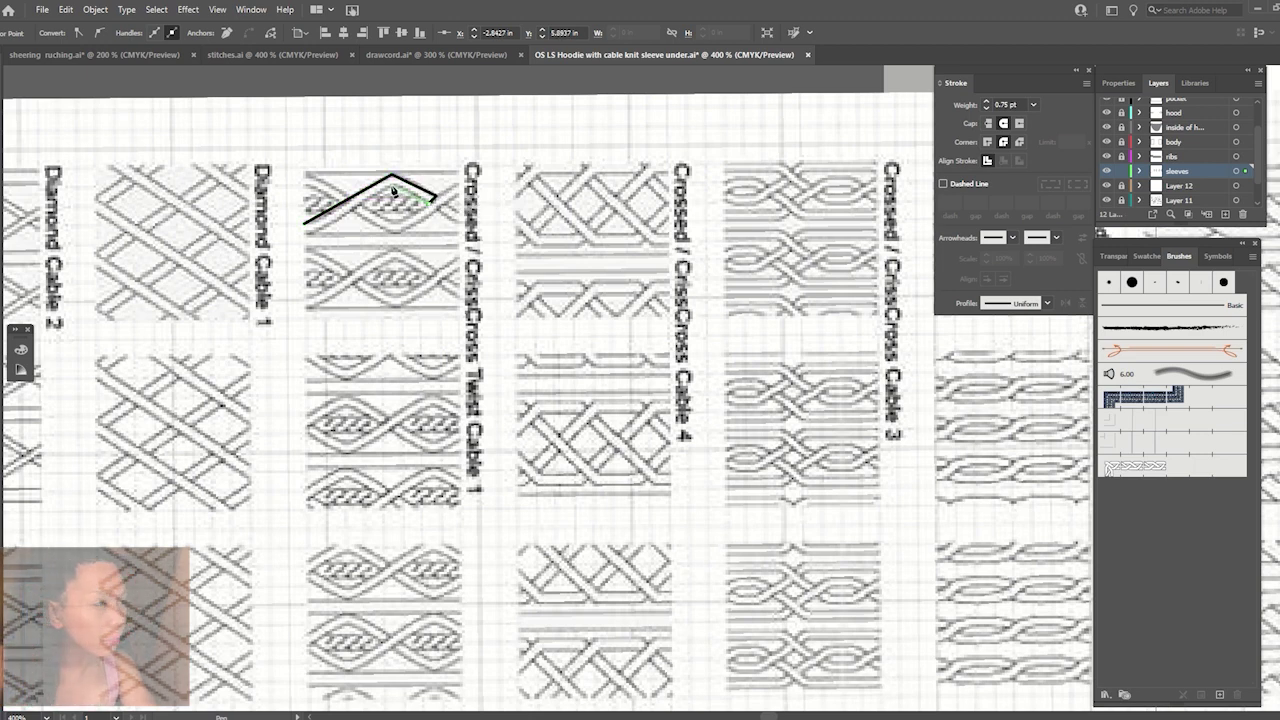
click(309, 237)
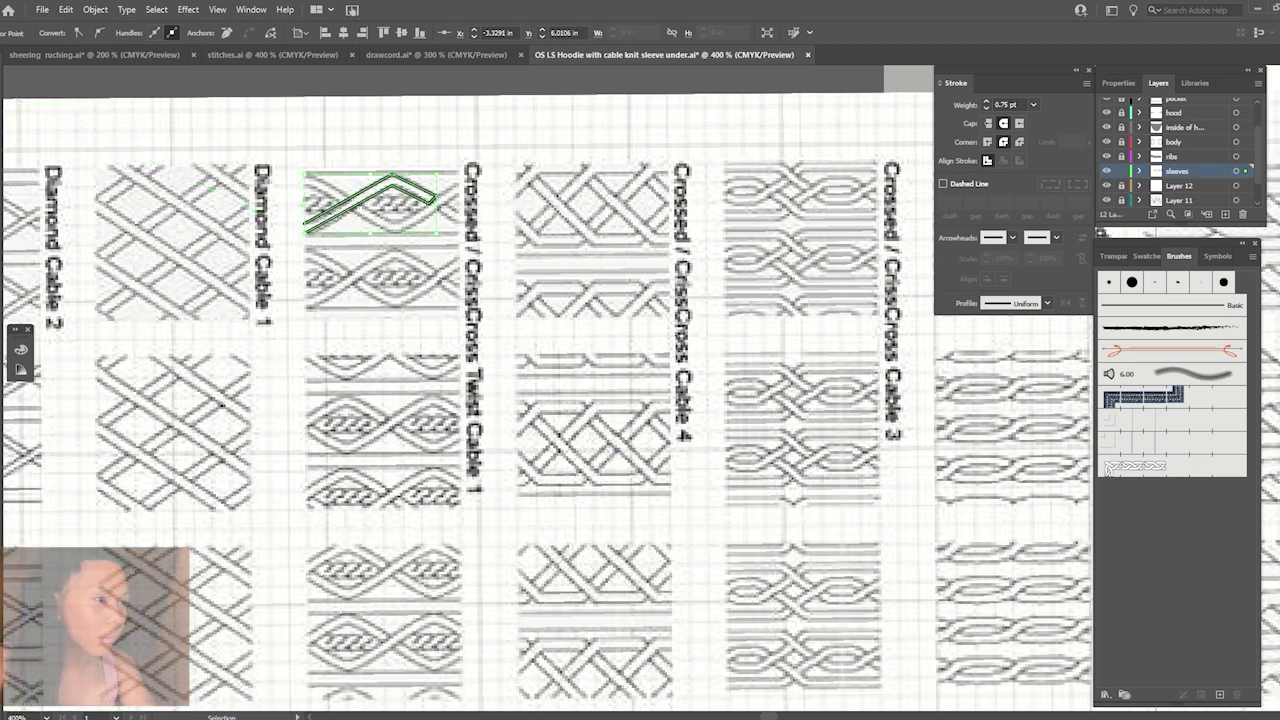
ctrl+click(354, 212)
key(ctrl+equal)
key(ctrl+equal)
scroll(260, 280, down, 3)
scroll(260, 280, up, 3)
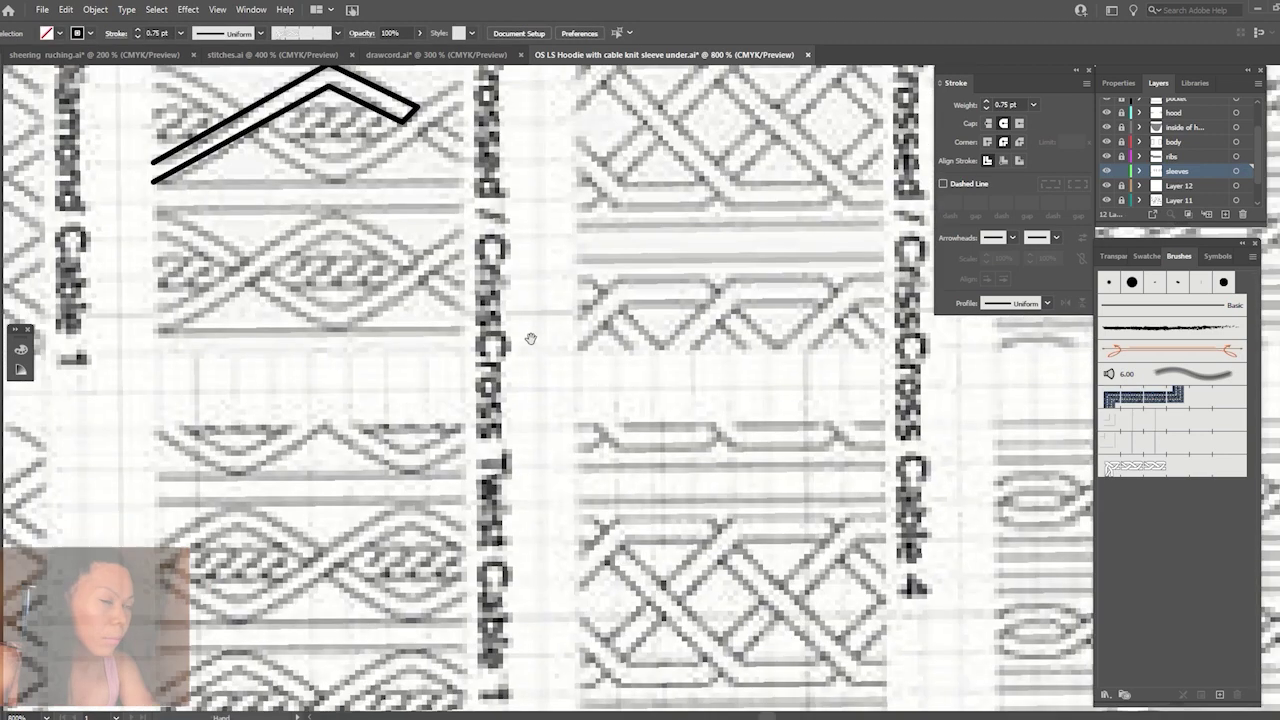
scroll(260, 280, up, 2)
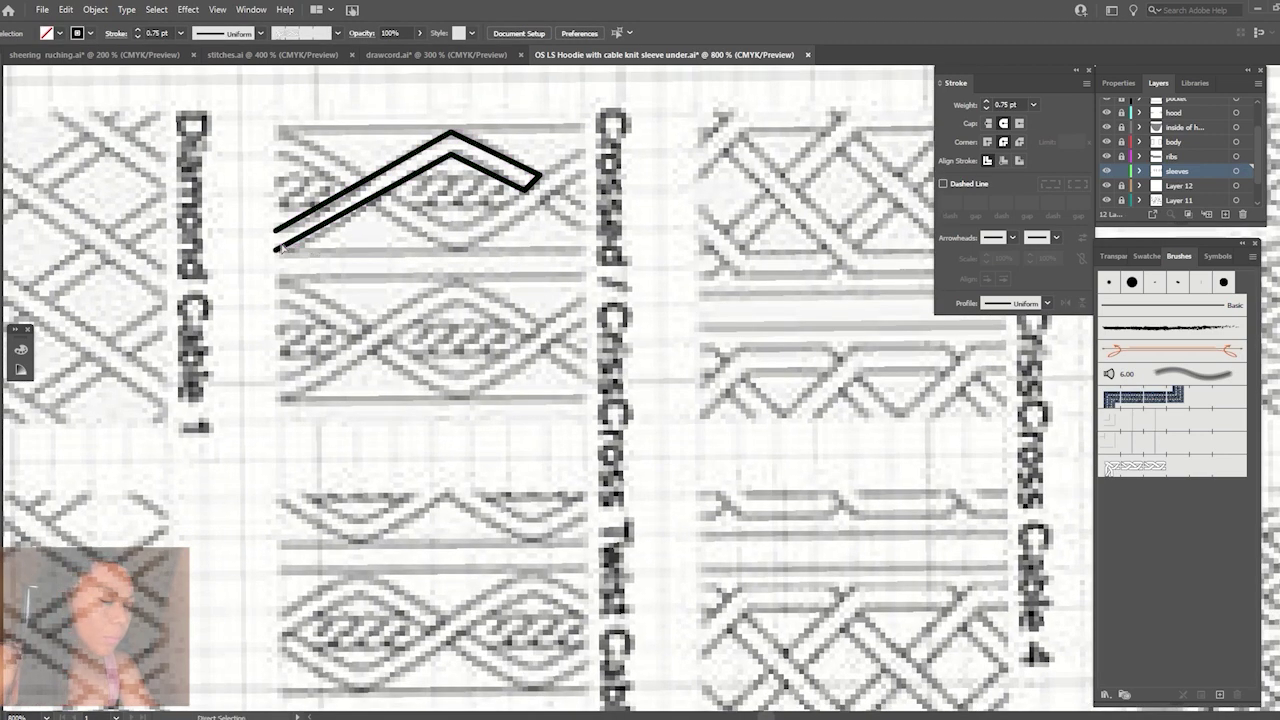
drag(277, 249, 279, 257)
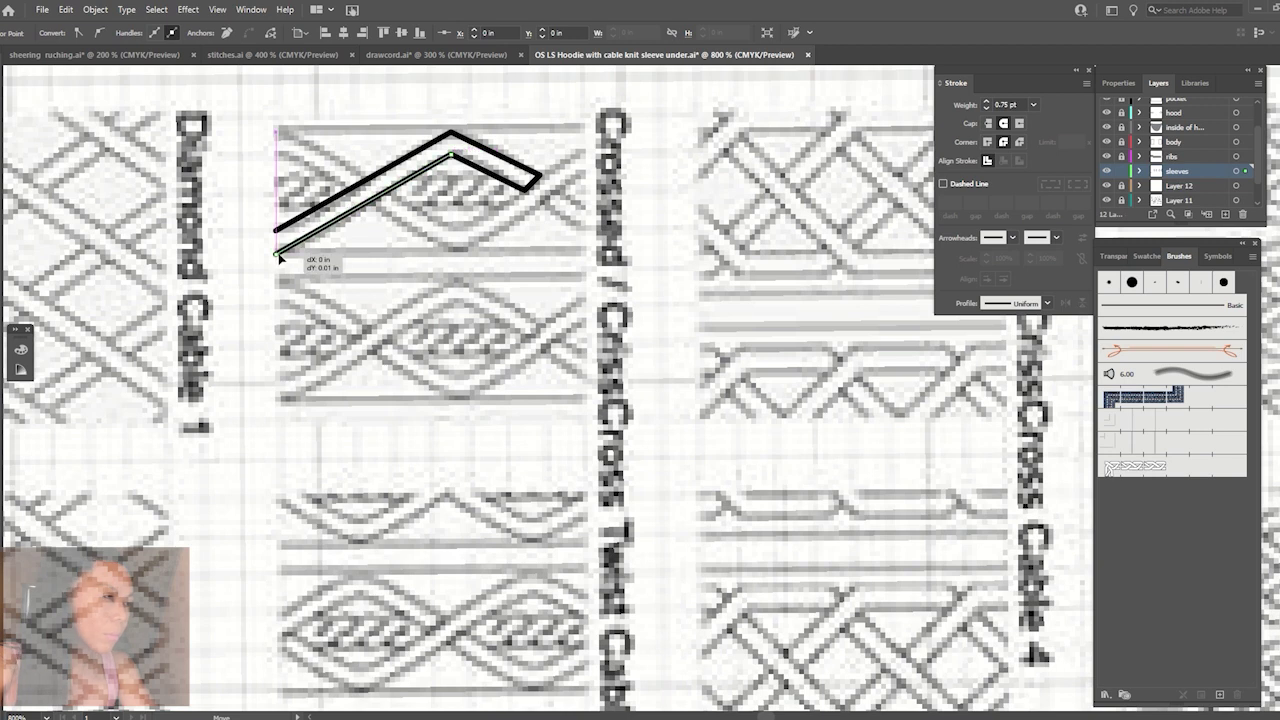
Round the strand's sharp corners into a smooth arch with the corner widgets.
click(428, 96)
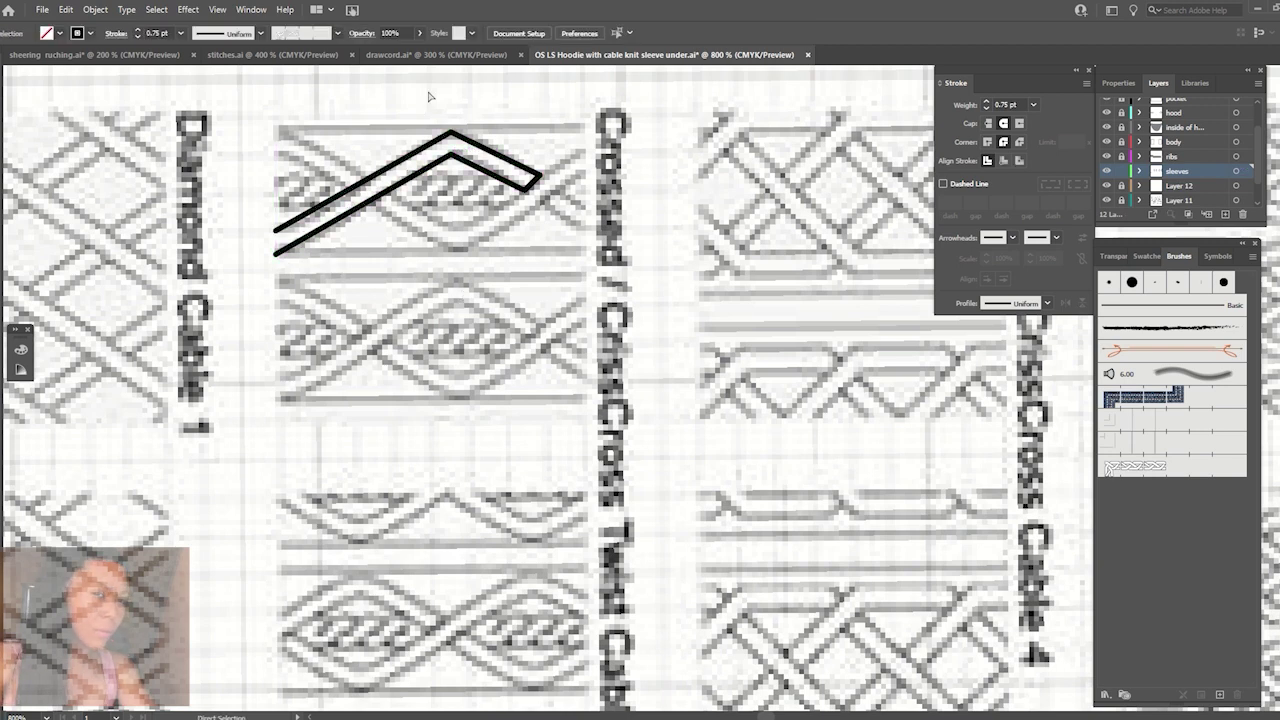
click(452, 152)
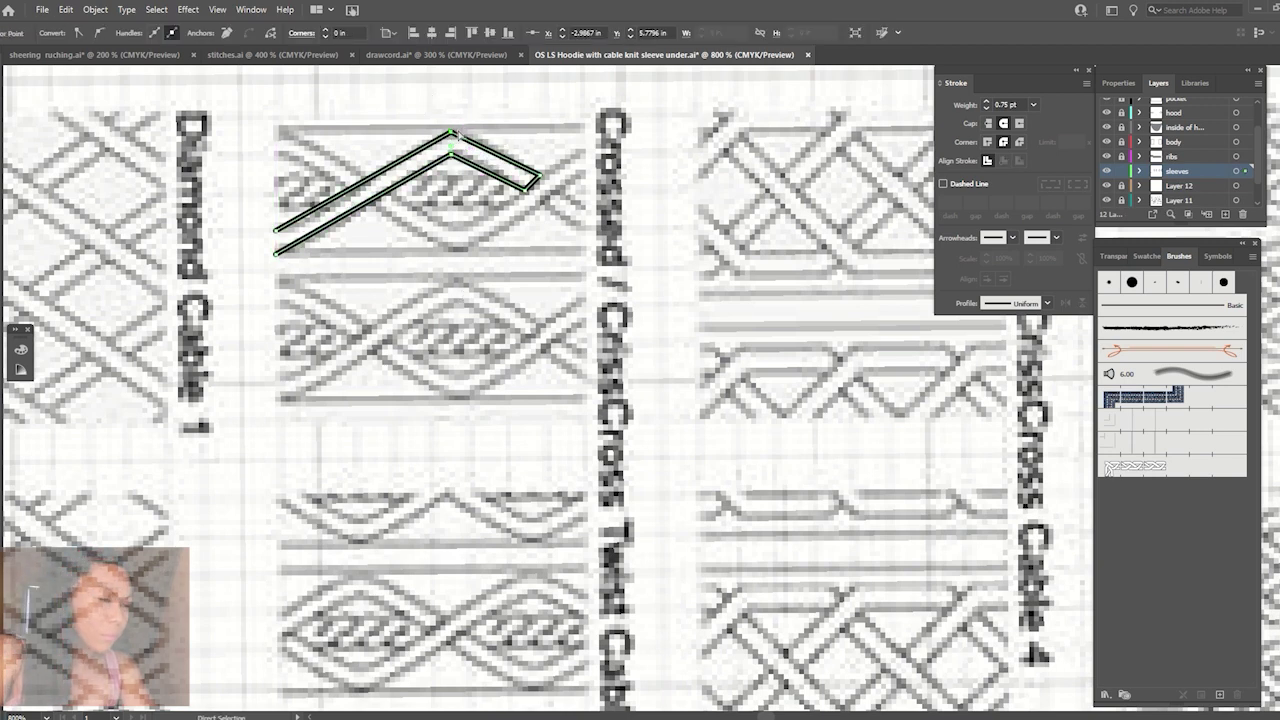
drag(452, 131, 381, 181)
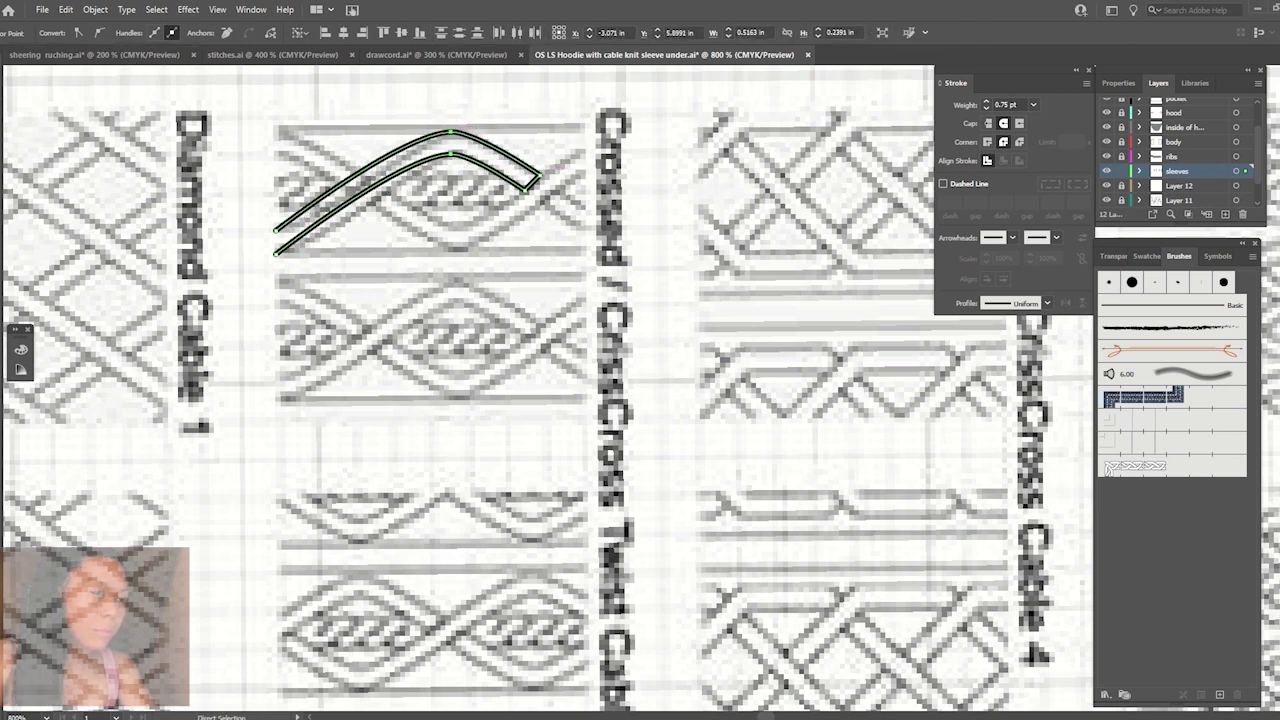
key(v)
click(440, 166)
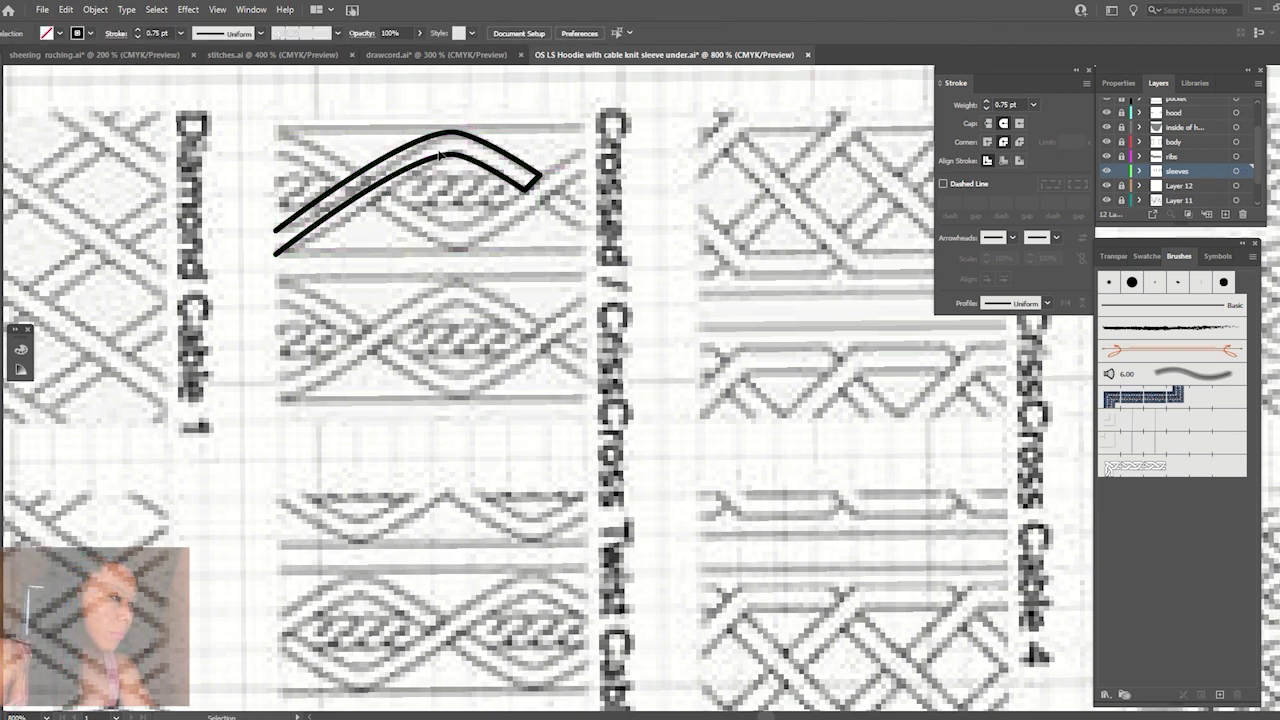
click(440, 155)
Lower the arched strand's lower-left end point slightly.
key(a)
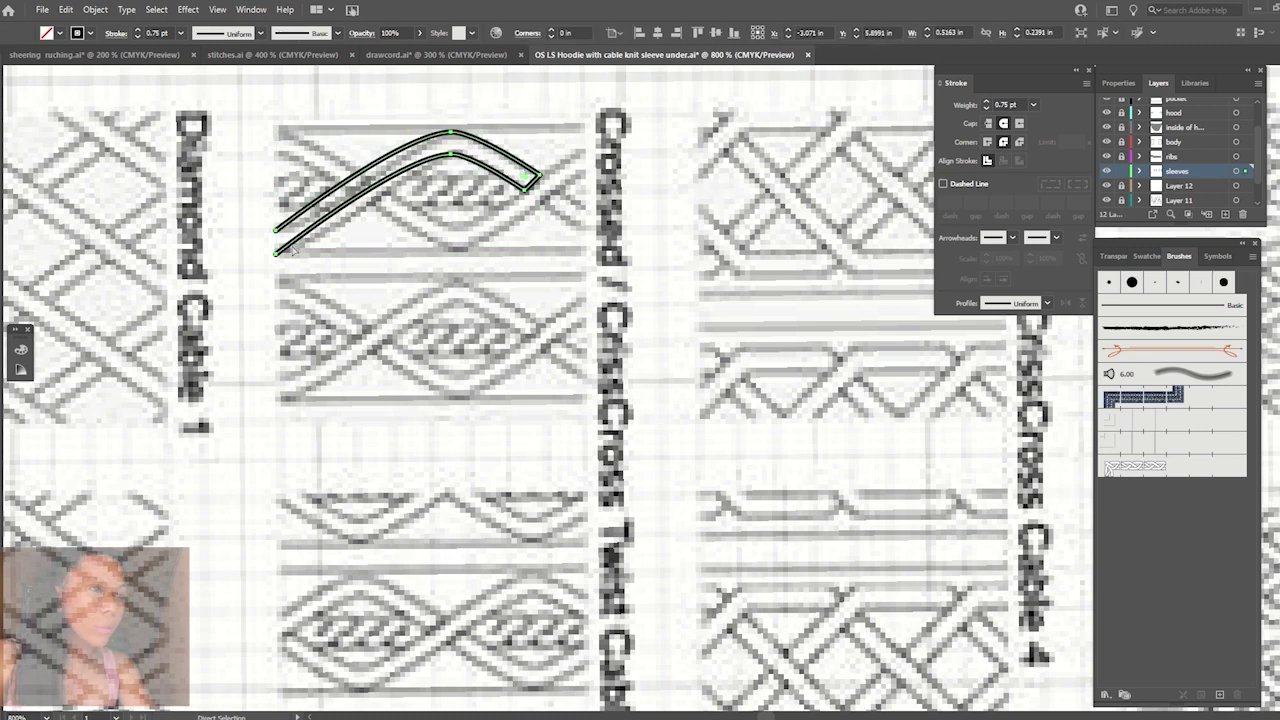
click(278, 257)
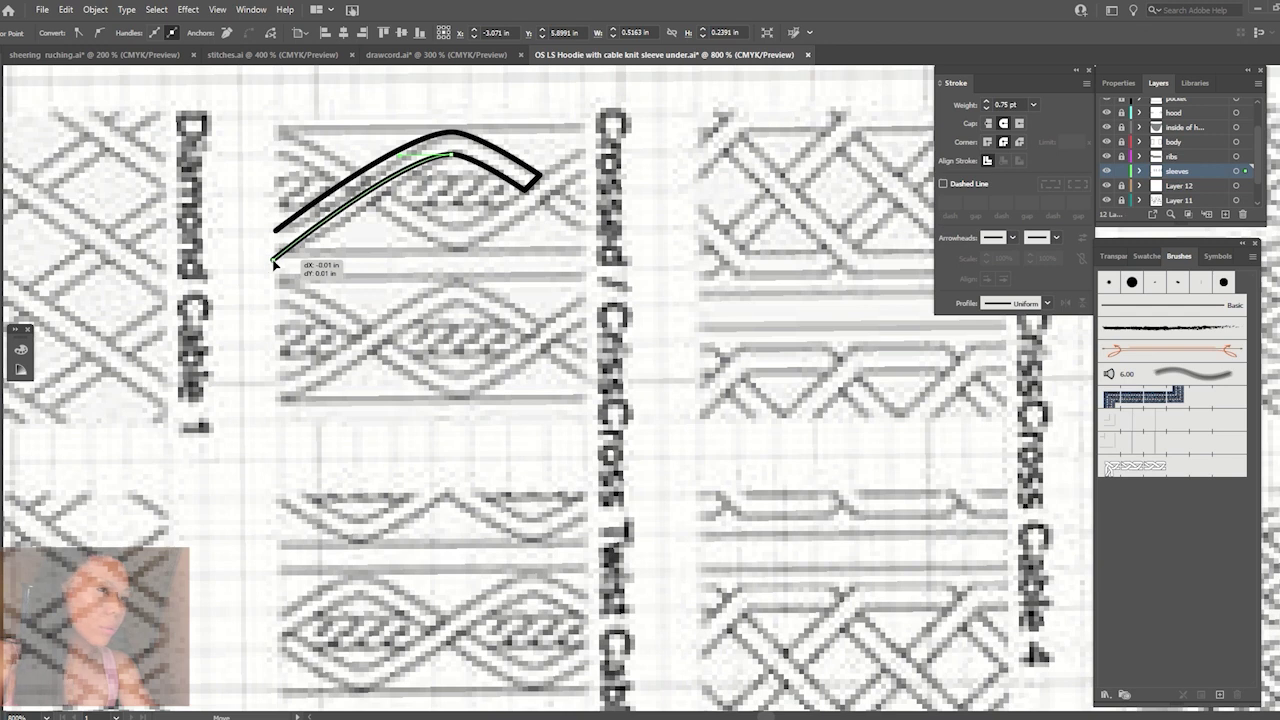
drag(278, 257, 278, 263)
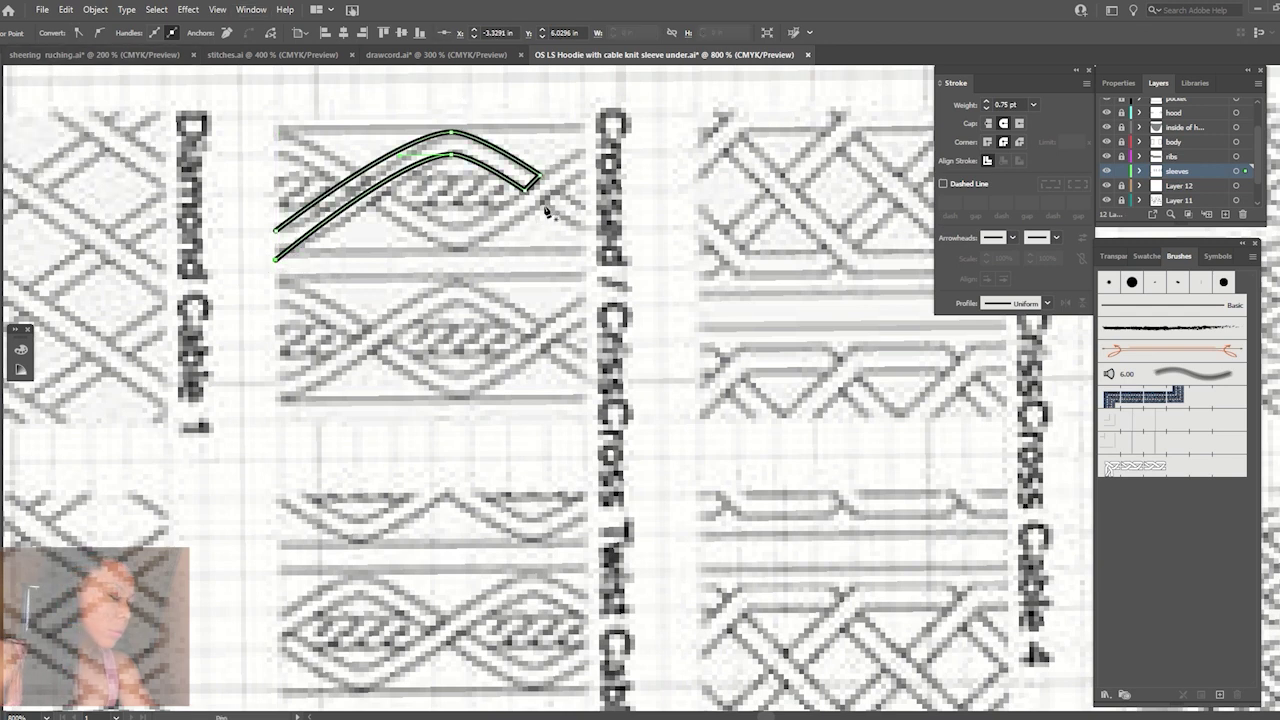
Draw a small hooked strand piece to the right of the first strand.
key(p)
drag(542, 206, 583, 217)
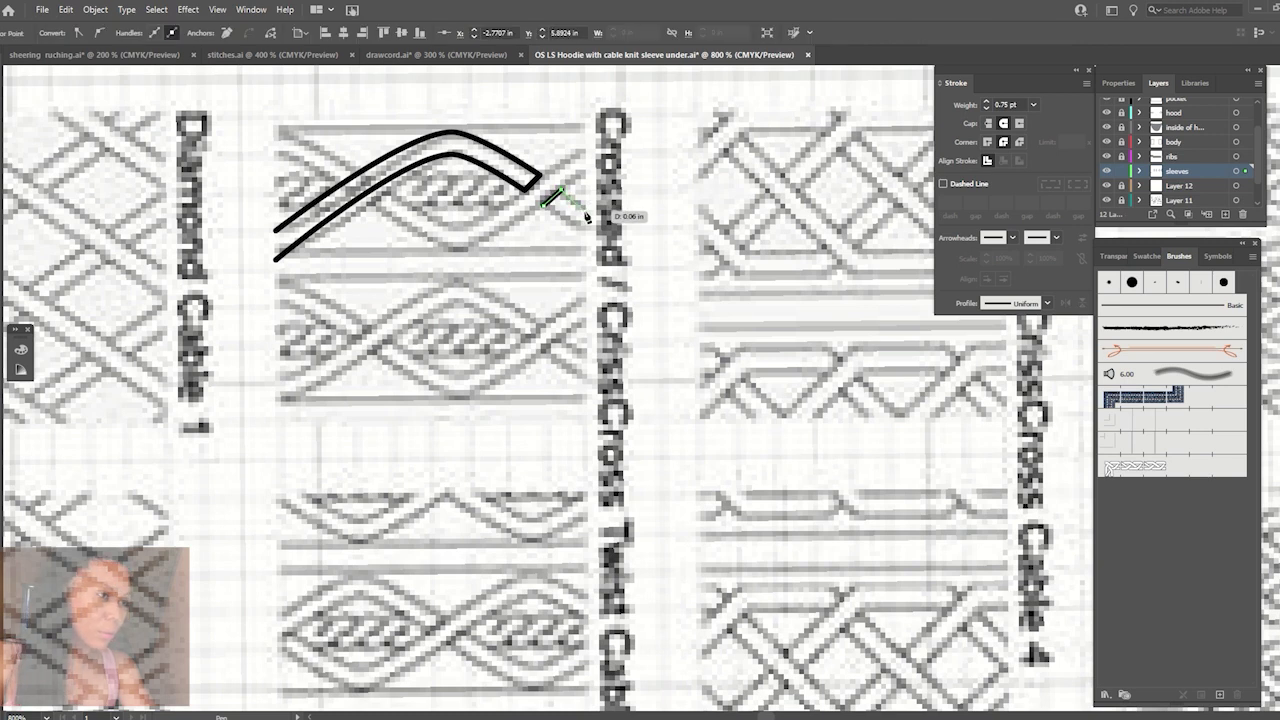
click(586, 212)
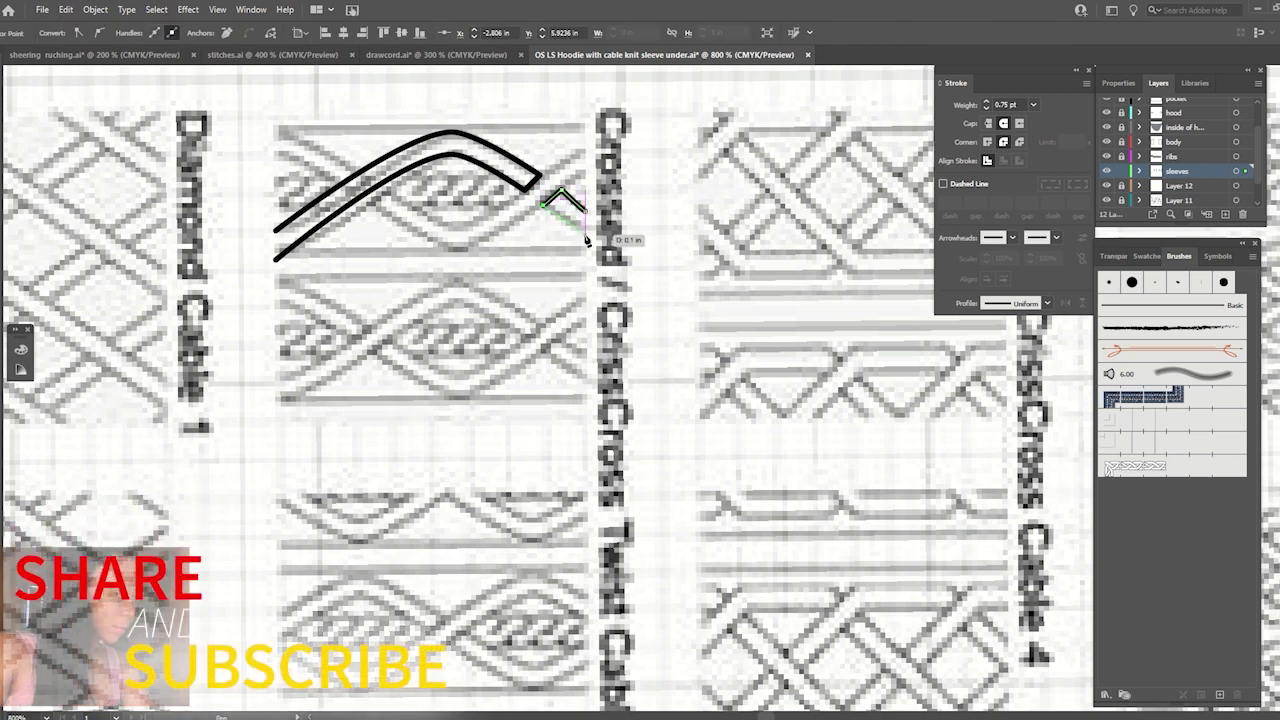
drag(586, 237, 543, 108)
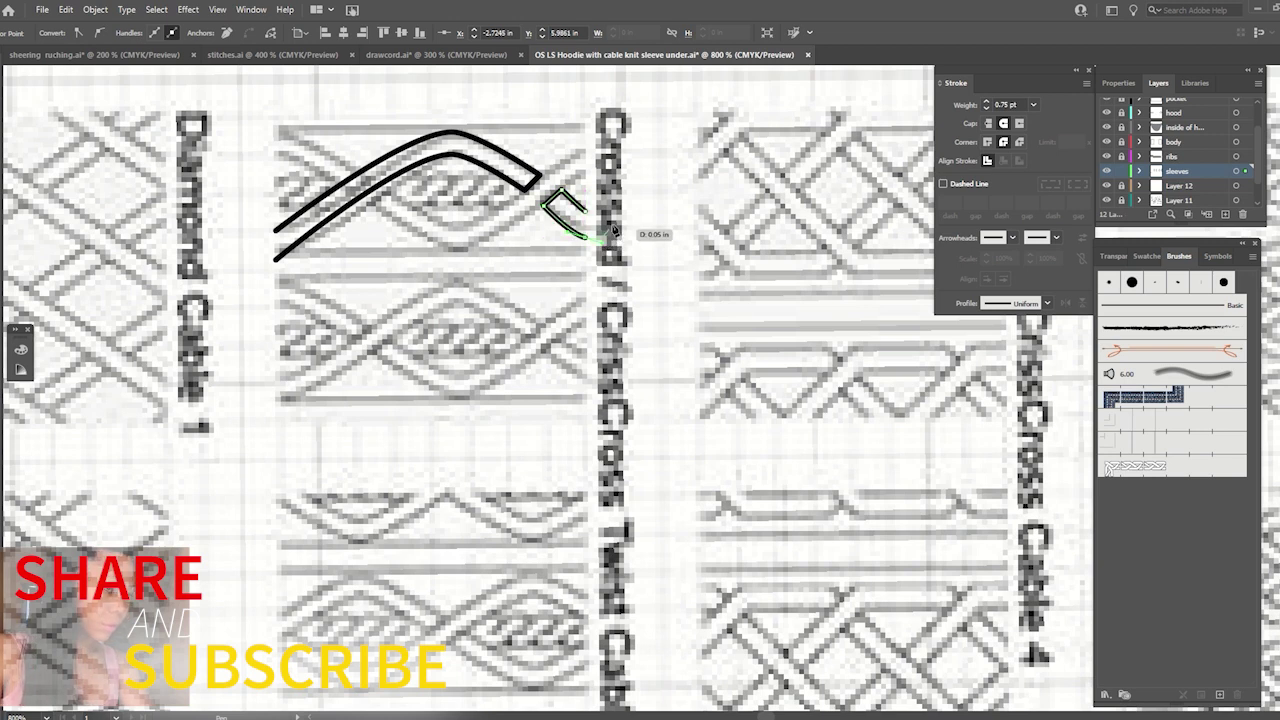
ctrl+click(277, 97)
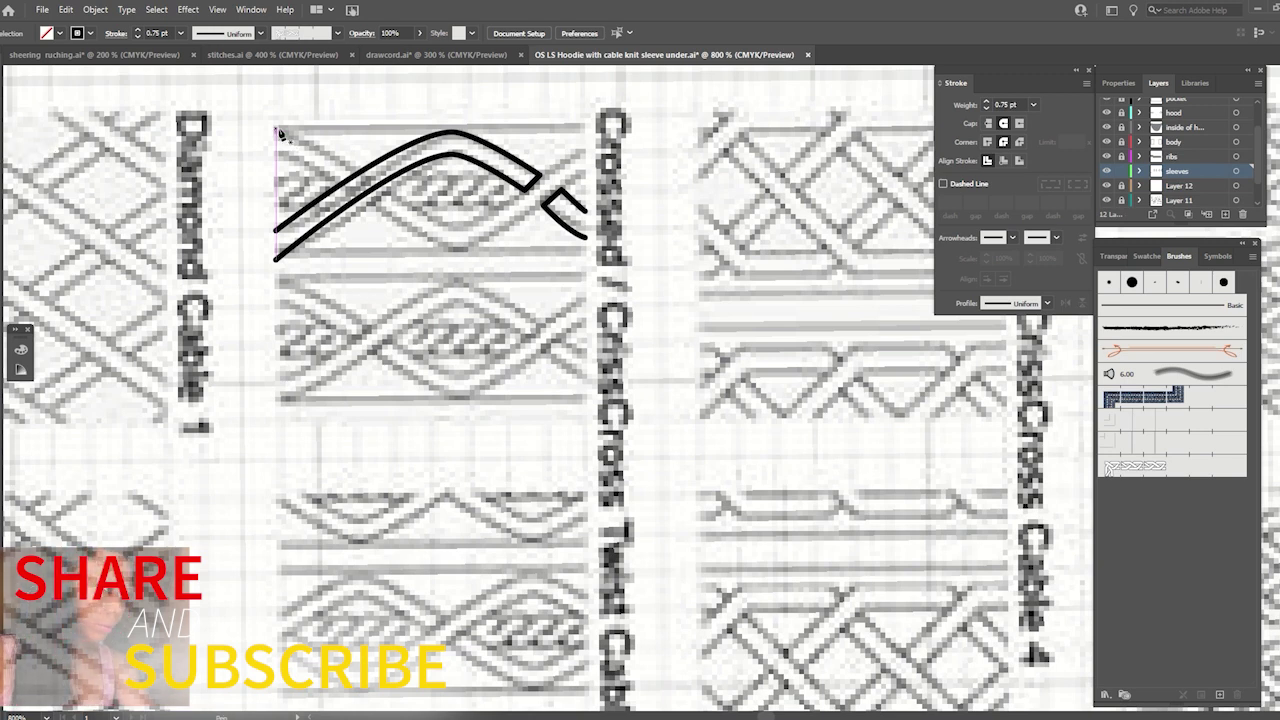
Draw a short strand from the tile's upper-left curving down into the crossing.
drag(281, 135, 360, 173)
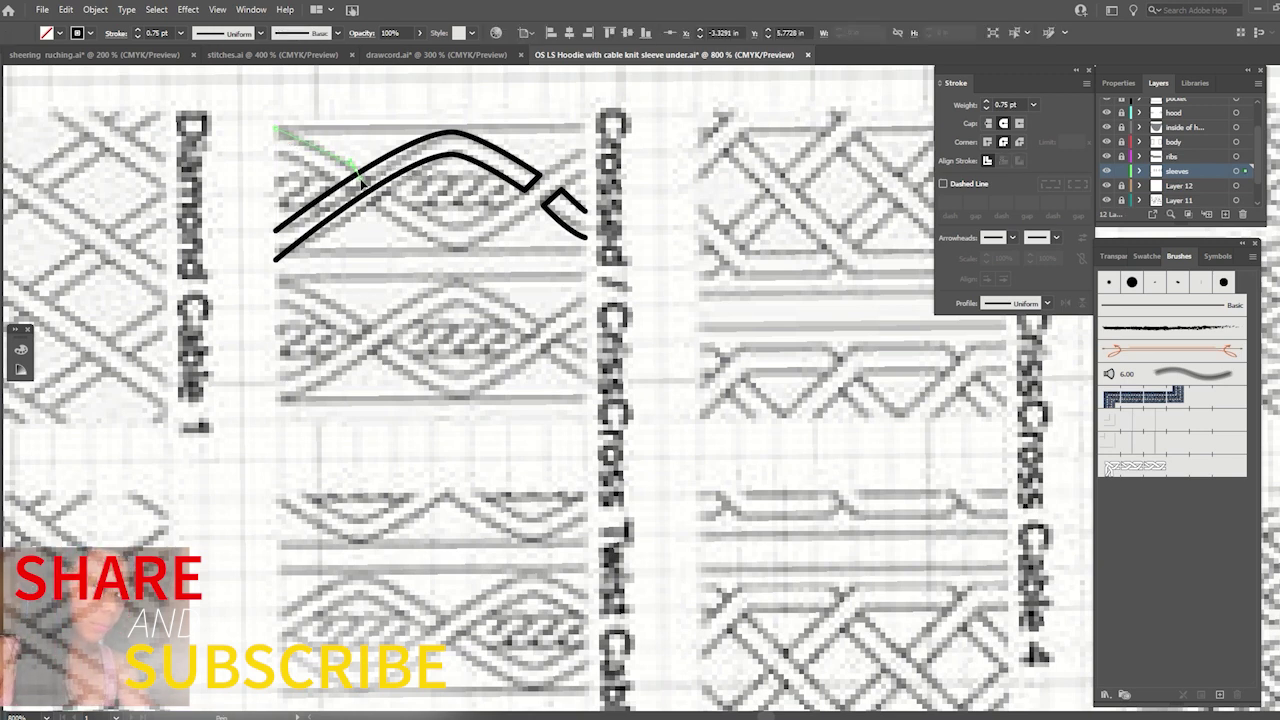
drag(370, 185, 340, 190)
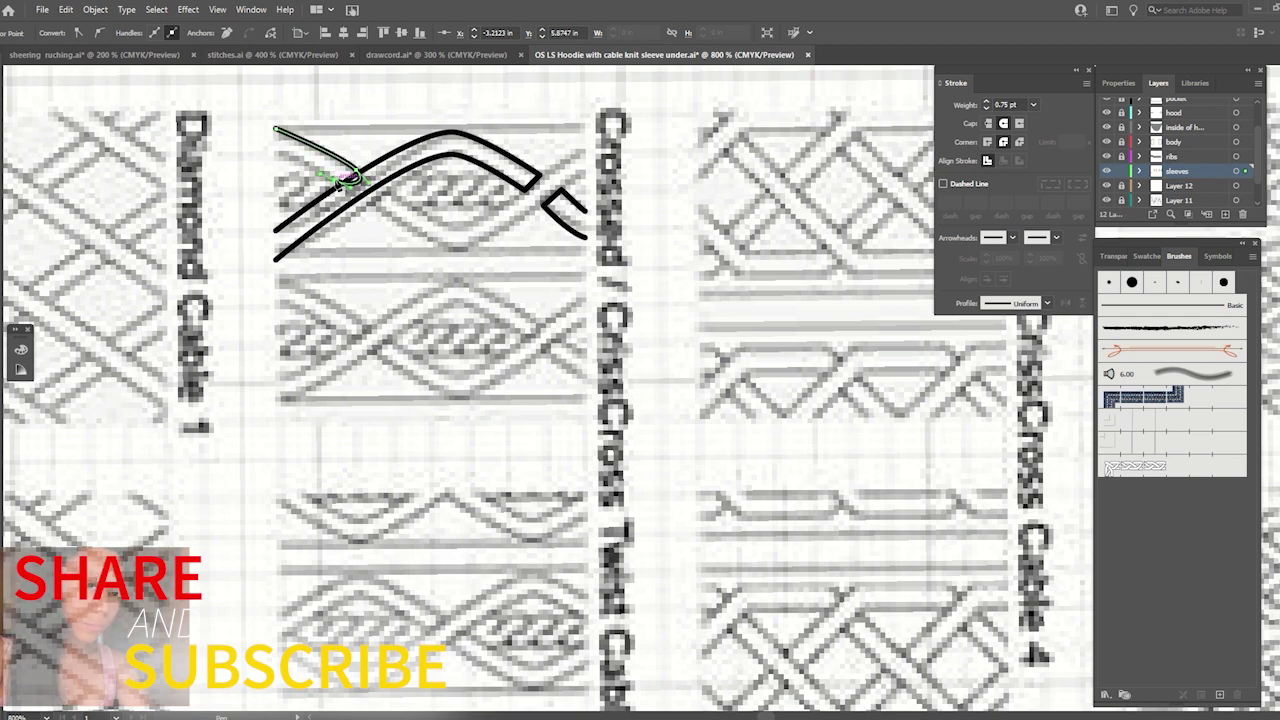
mouse_move(350, 180)
mouse_down()
mouse_move(276, 155)
mouse_move(182, 84)
mouse_up()
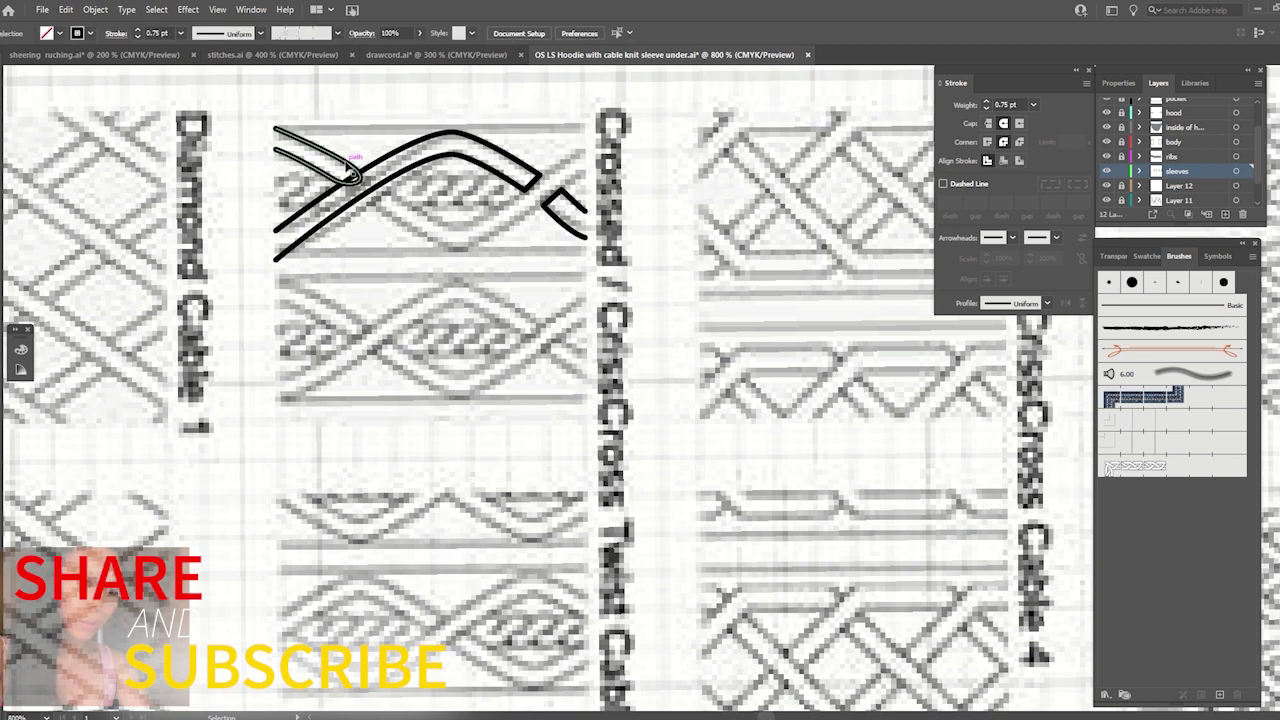
Send the short strand backward and fill the main crossing strand white.
right_click(345, 160)
click(560, 456)
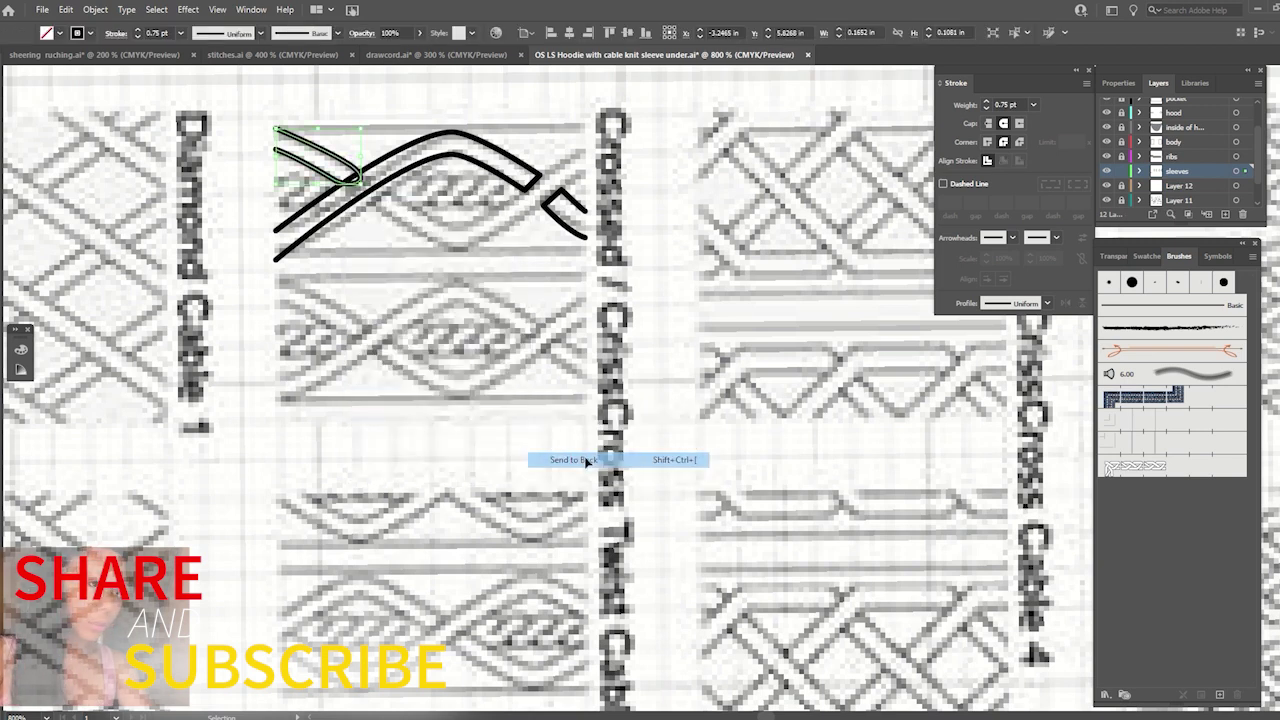
click(450, 135)
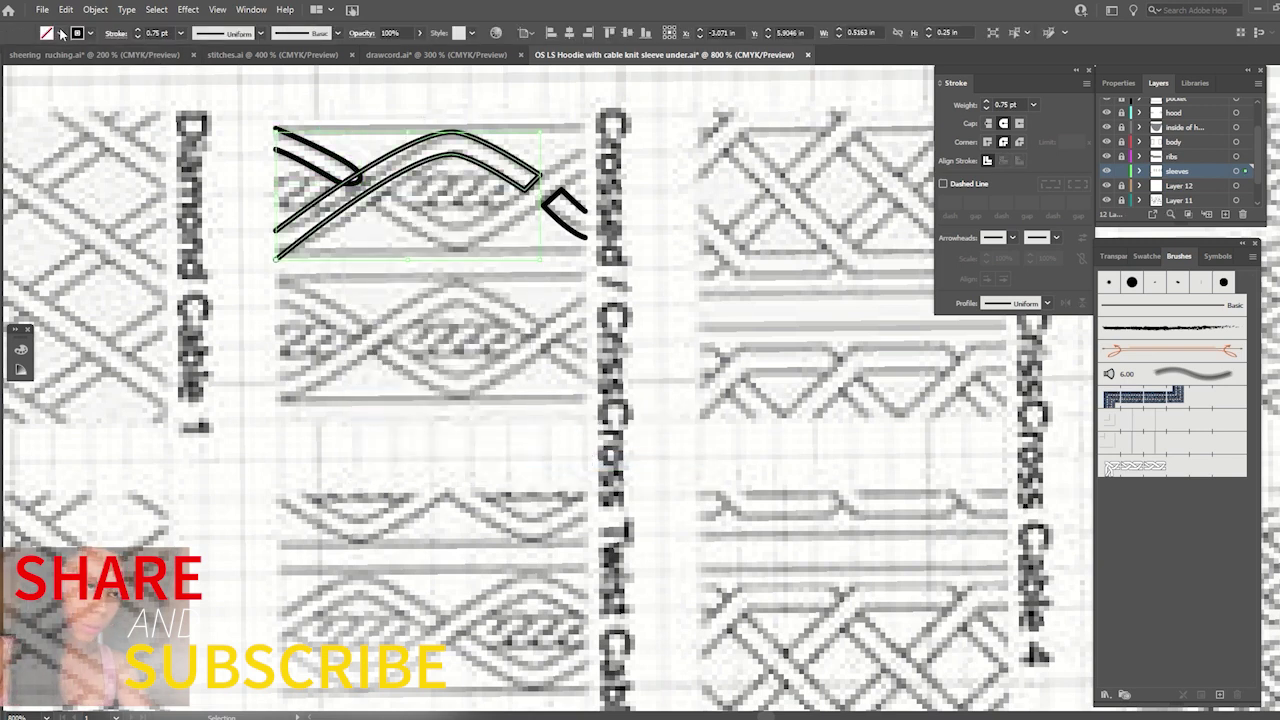
click(62, 33)
click(12, 82)
Fill the short upper-left strand white as well.
click(328, 163)
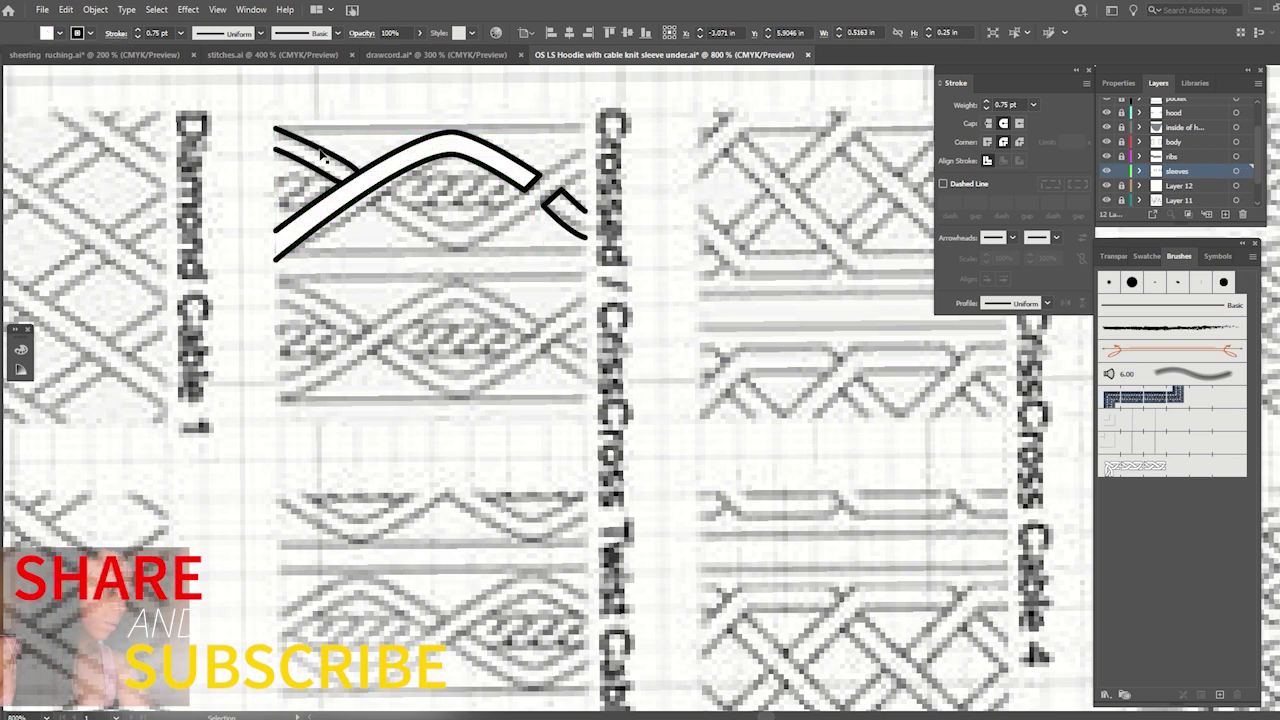
click(60, 33)
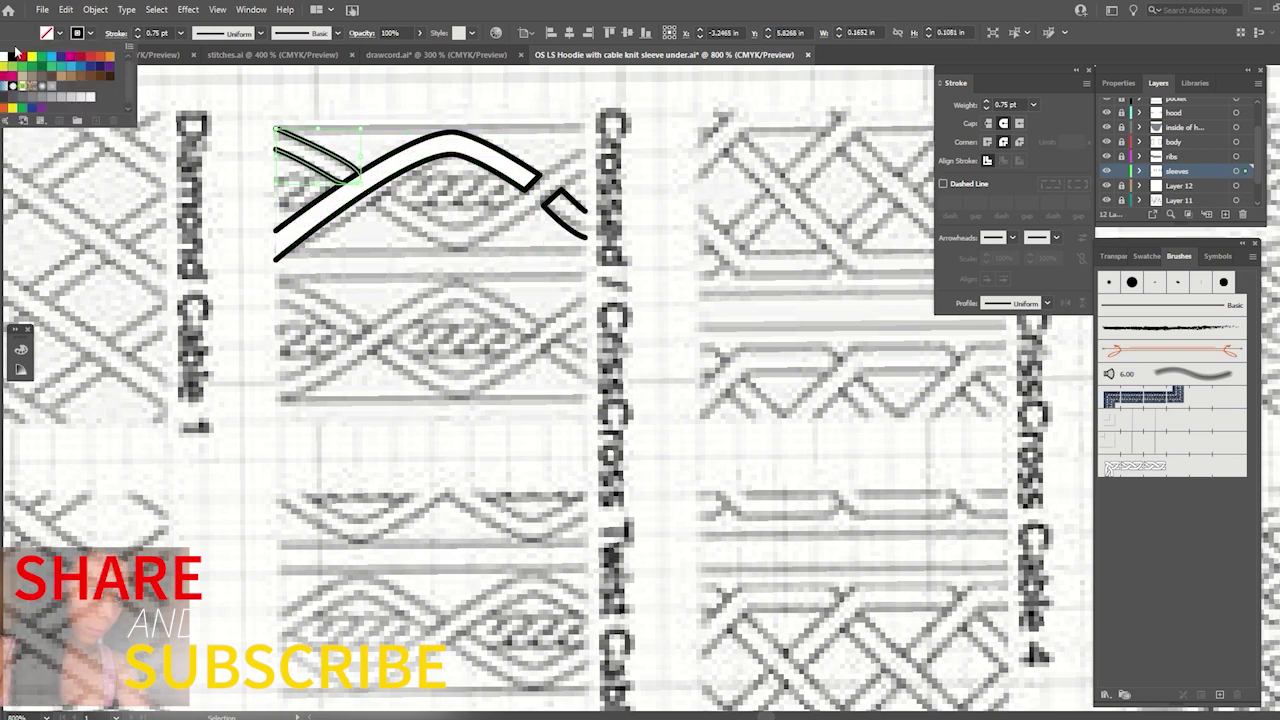
click(12, 82)
click(592, 203)
click(587, 210)
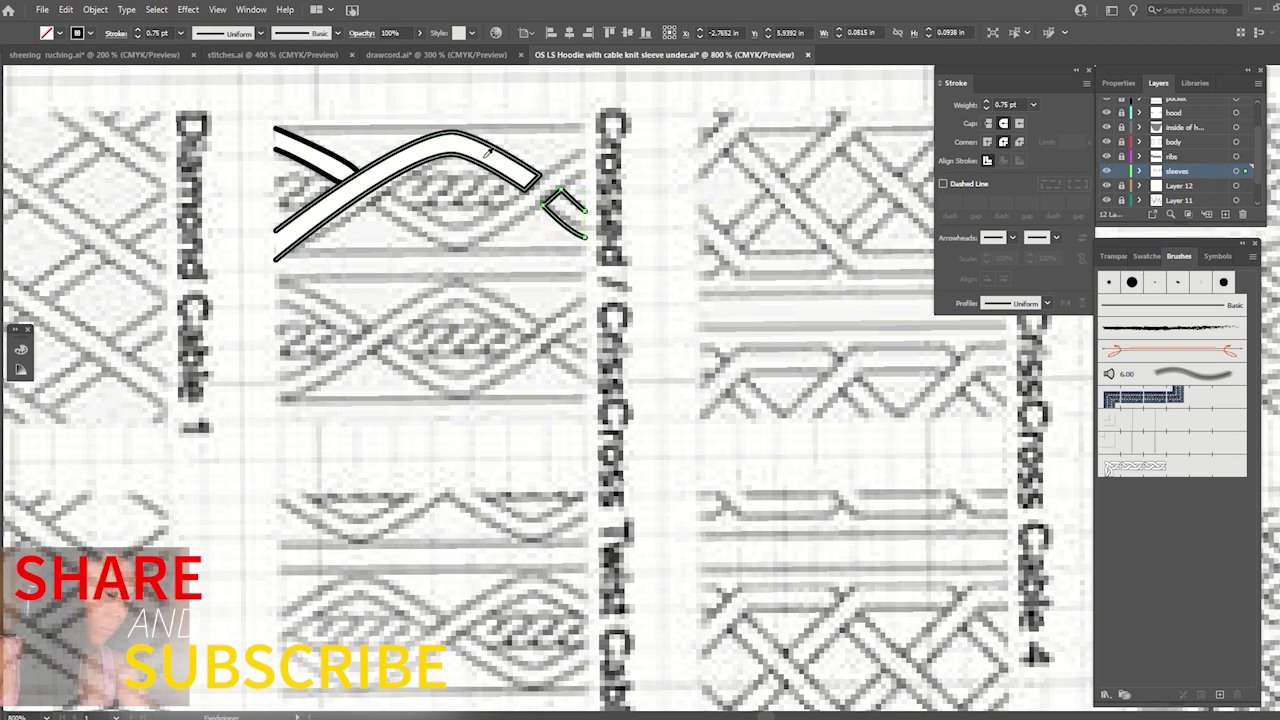
click(379, 308)
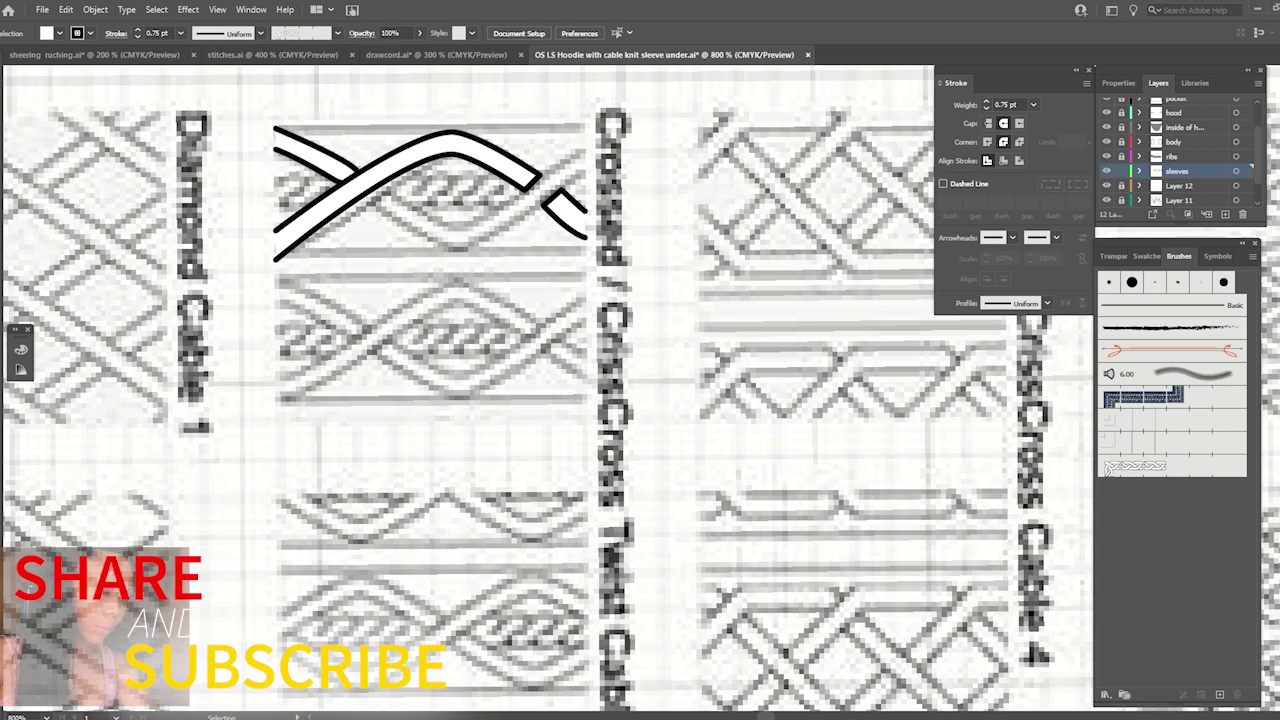
click(383, 197)
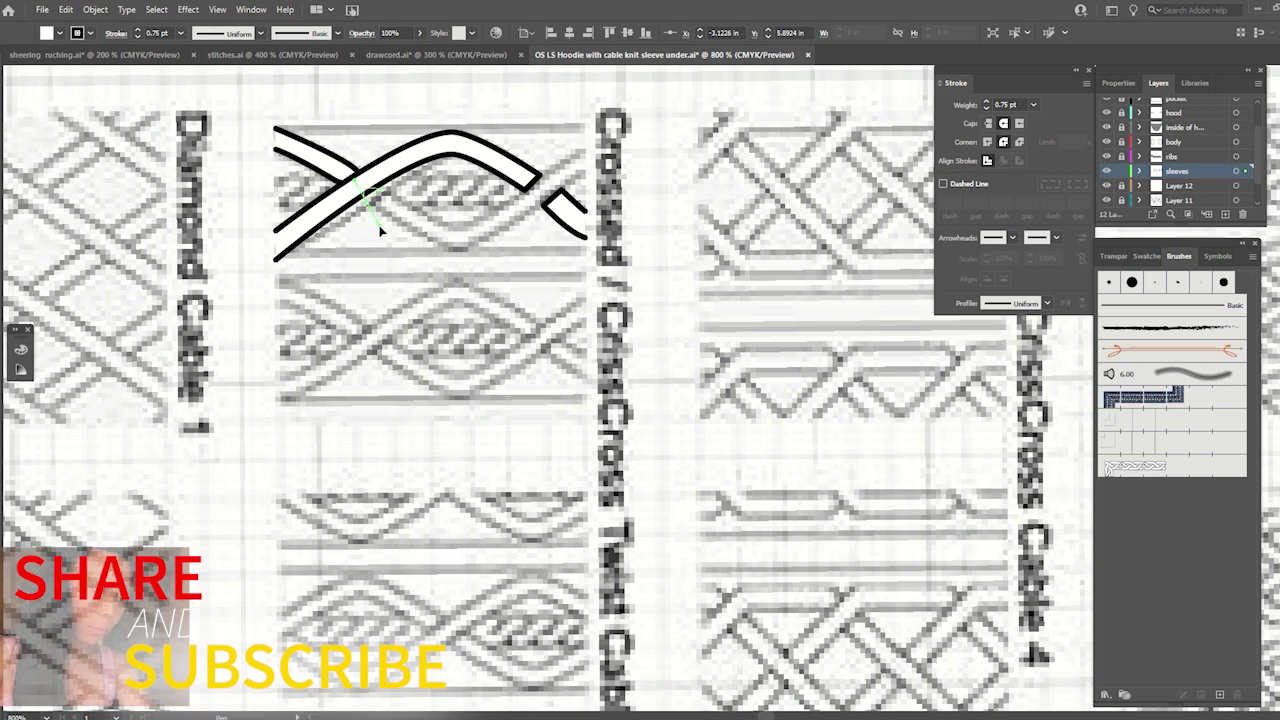
Pen-draw a strand dipping below the crossing up to the right edge, with no fill.
drag(366, 196, 459, 259)
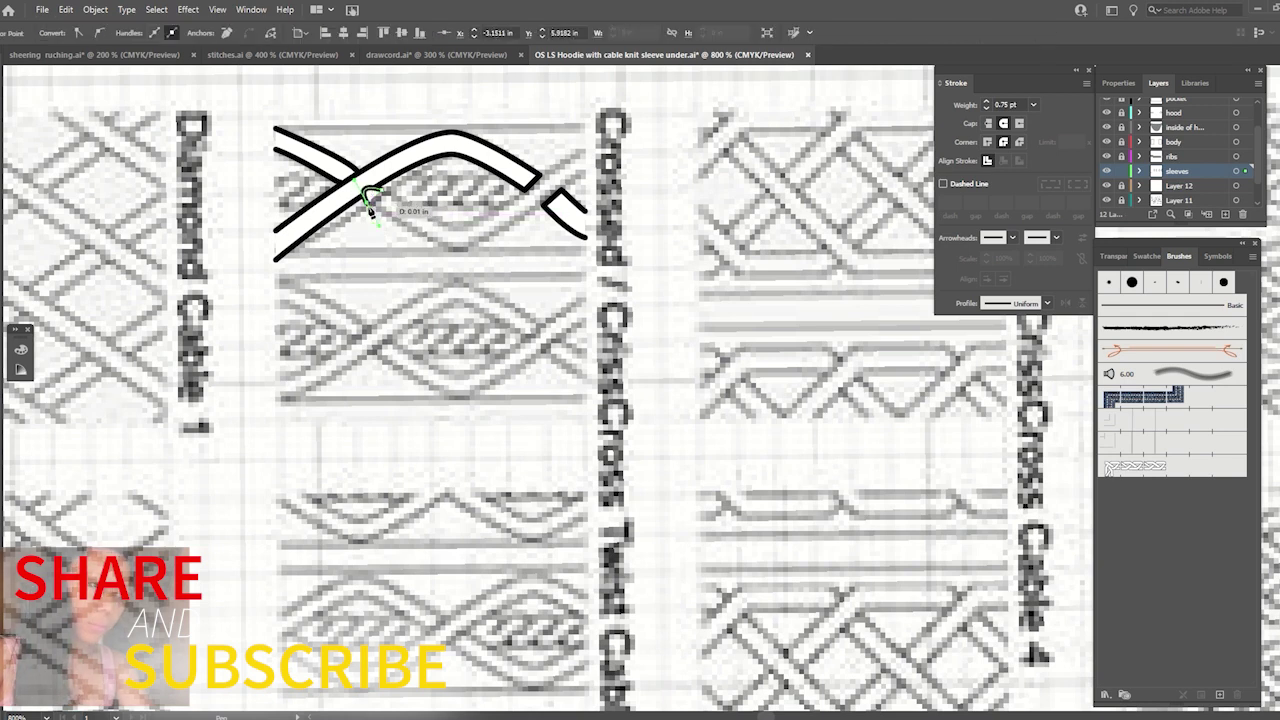
click(459, 251)
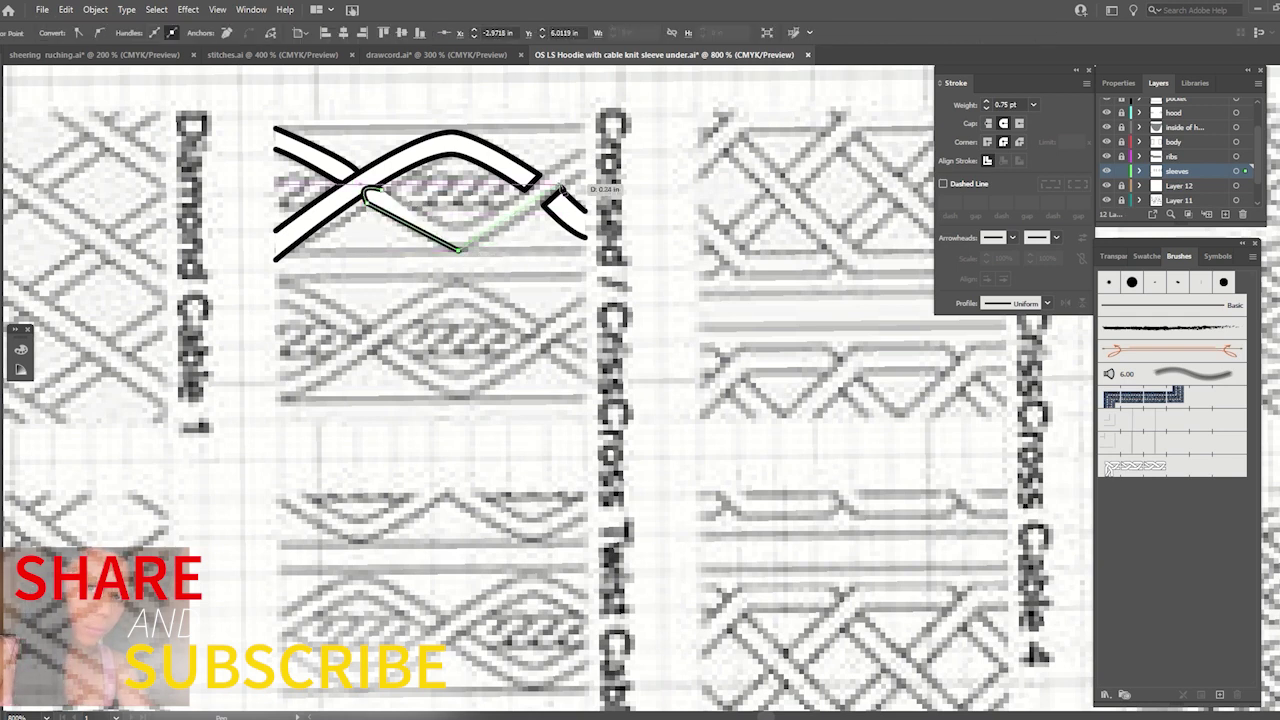
click(585, 176)
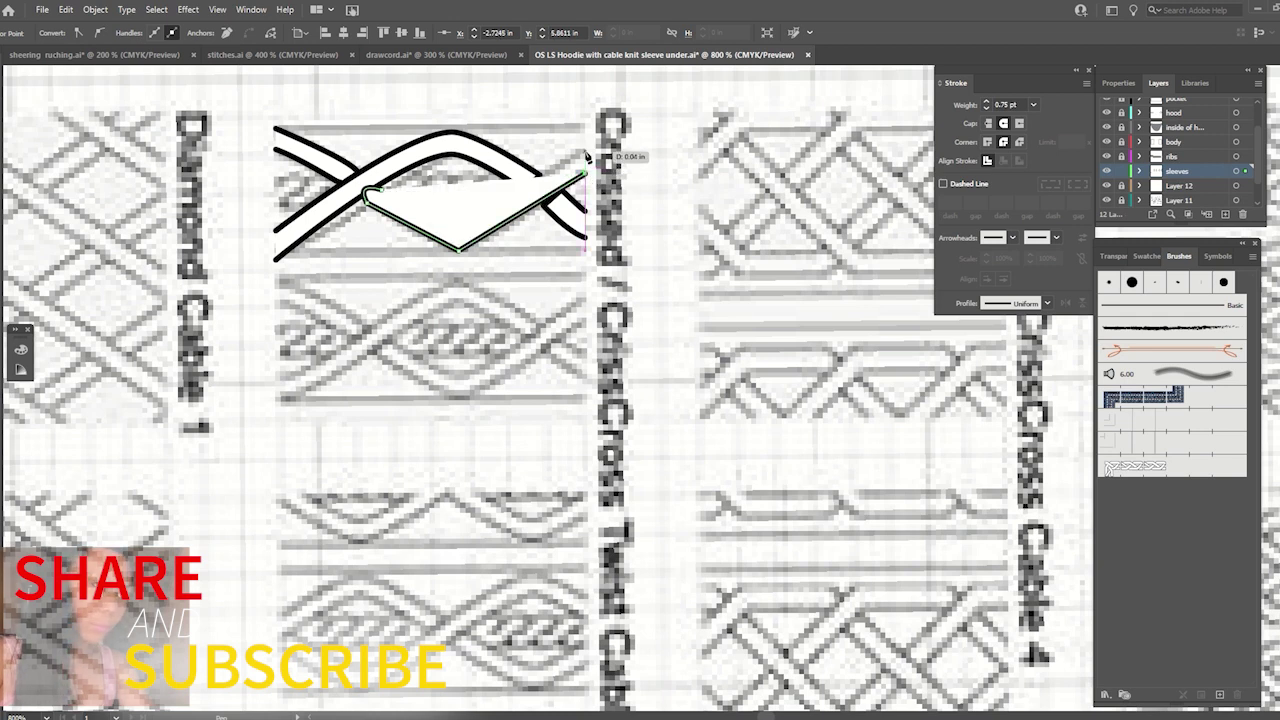
key(Escape)
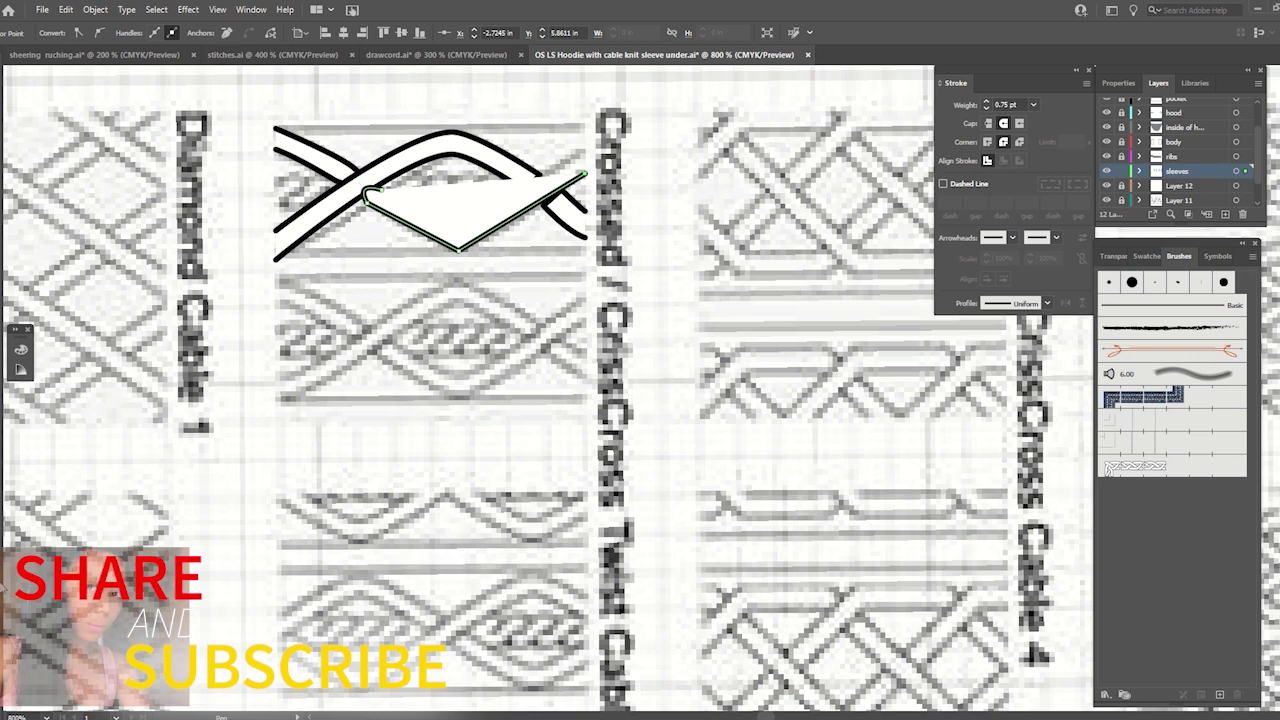
key(/)
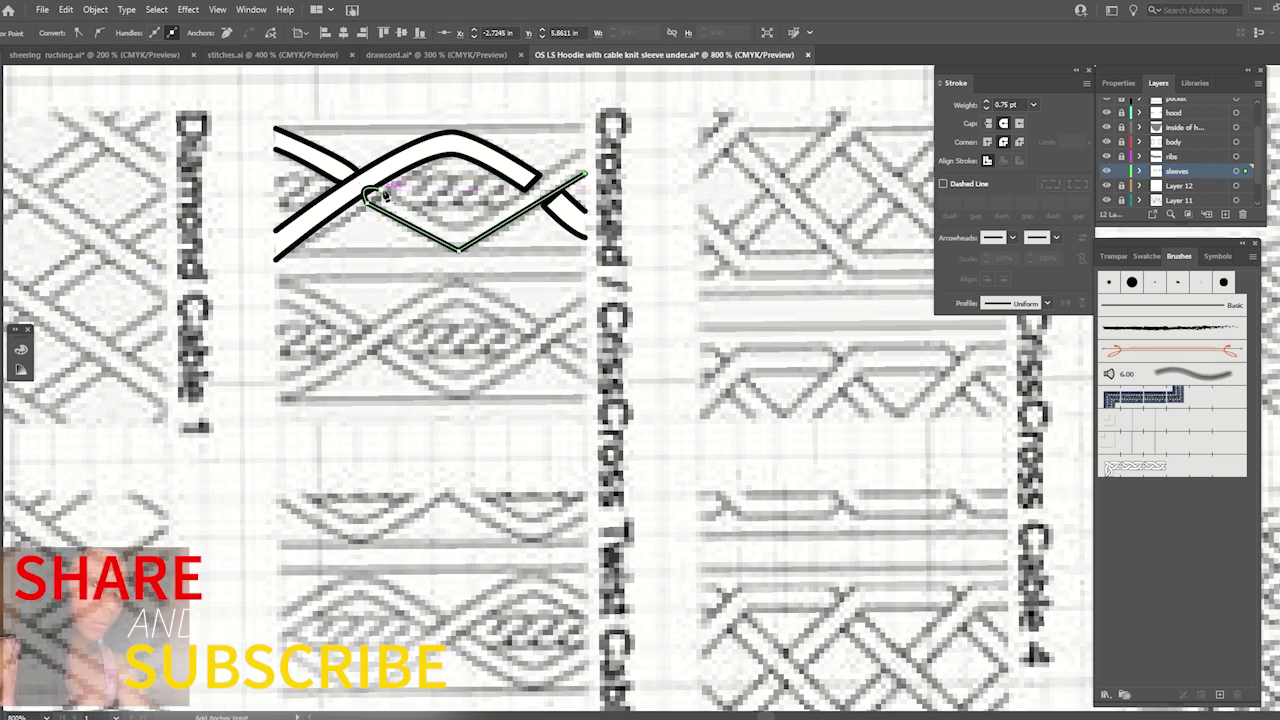
Attempt adding anchor points to the new strand, dismissing each warning.
click(372, 194)
click(751, 390)
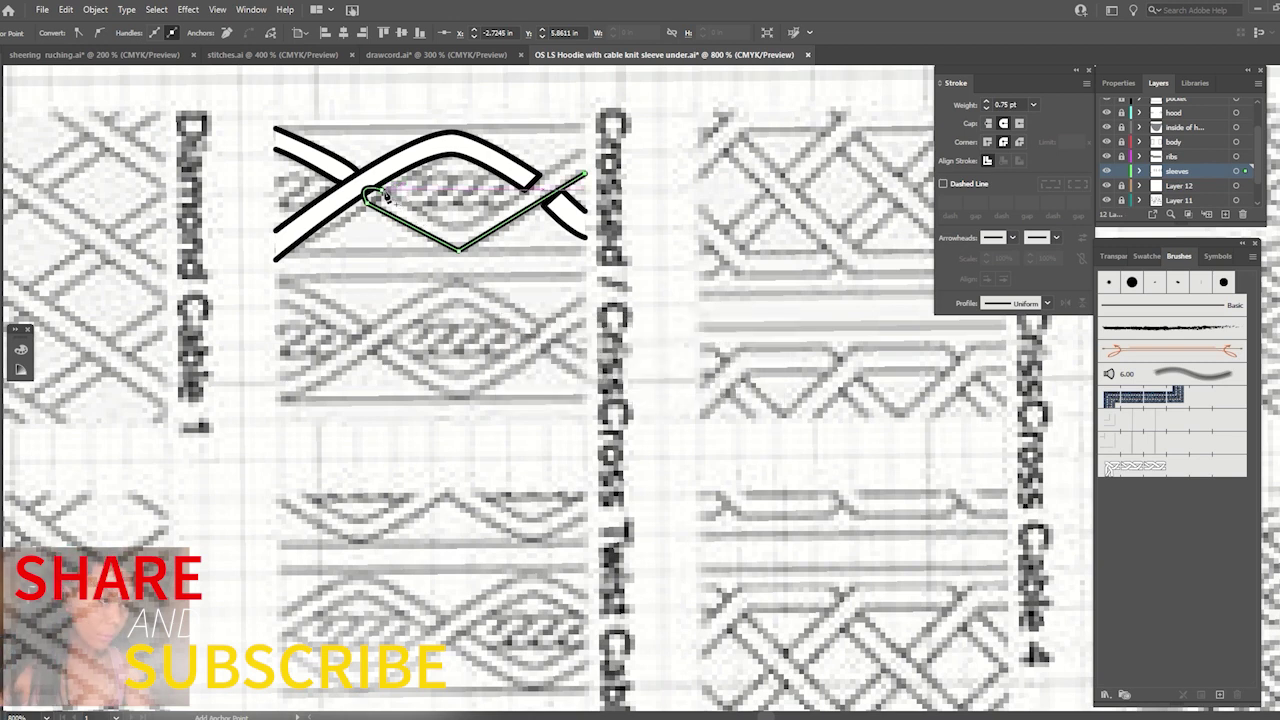
click(371, 194)
click(748, 386)
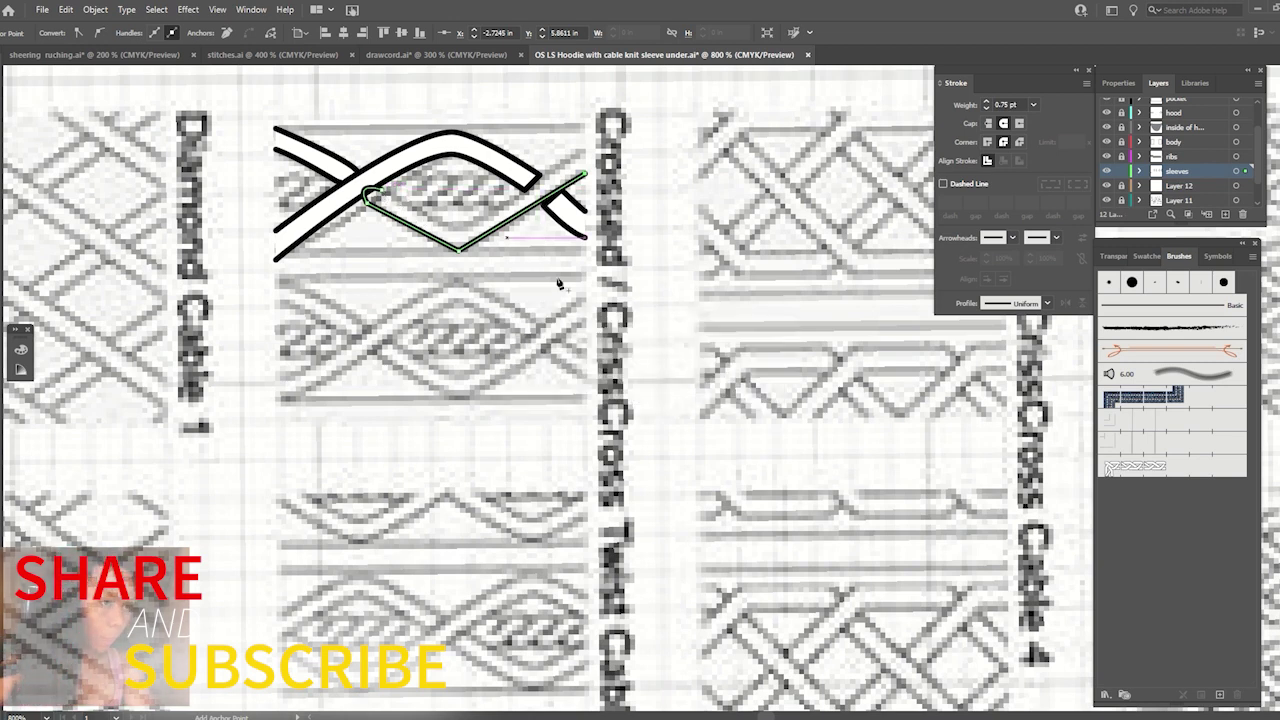
click(458, 229)
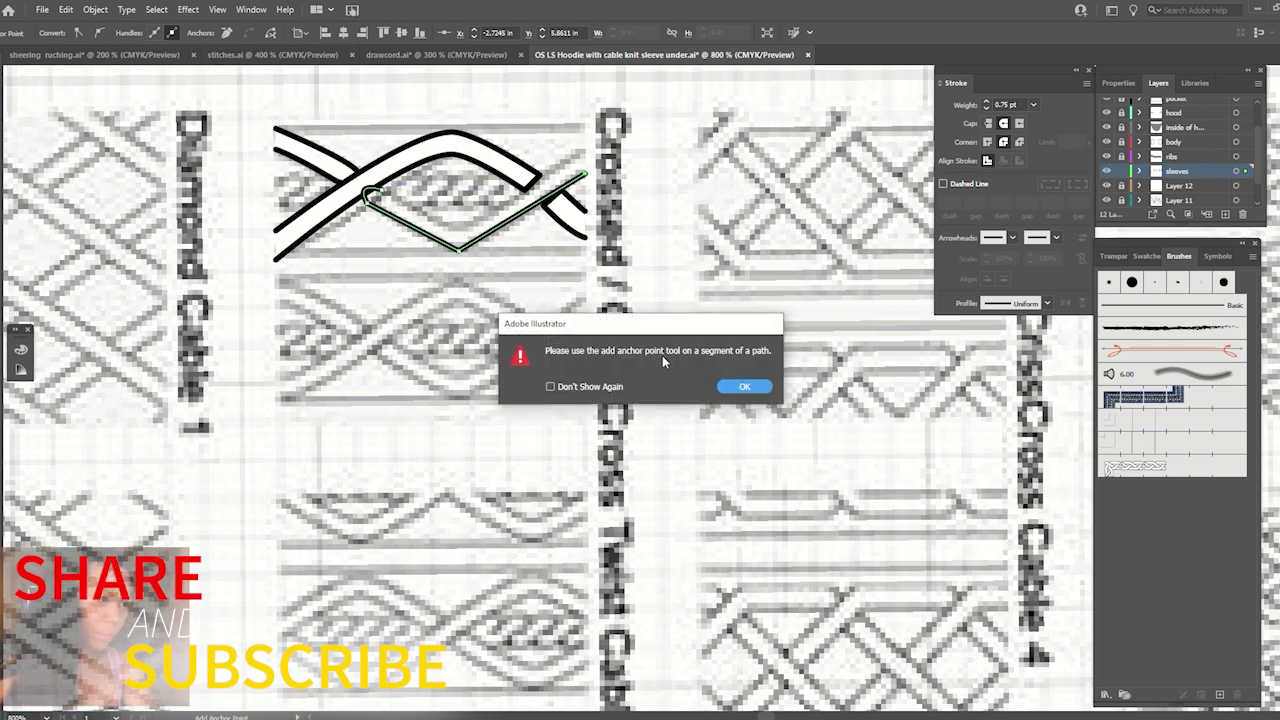
click(748, 386)
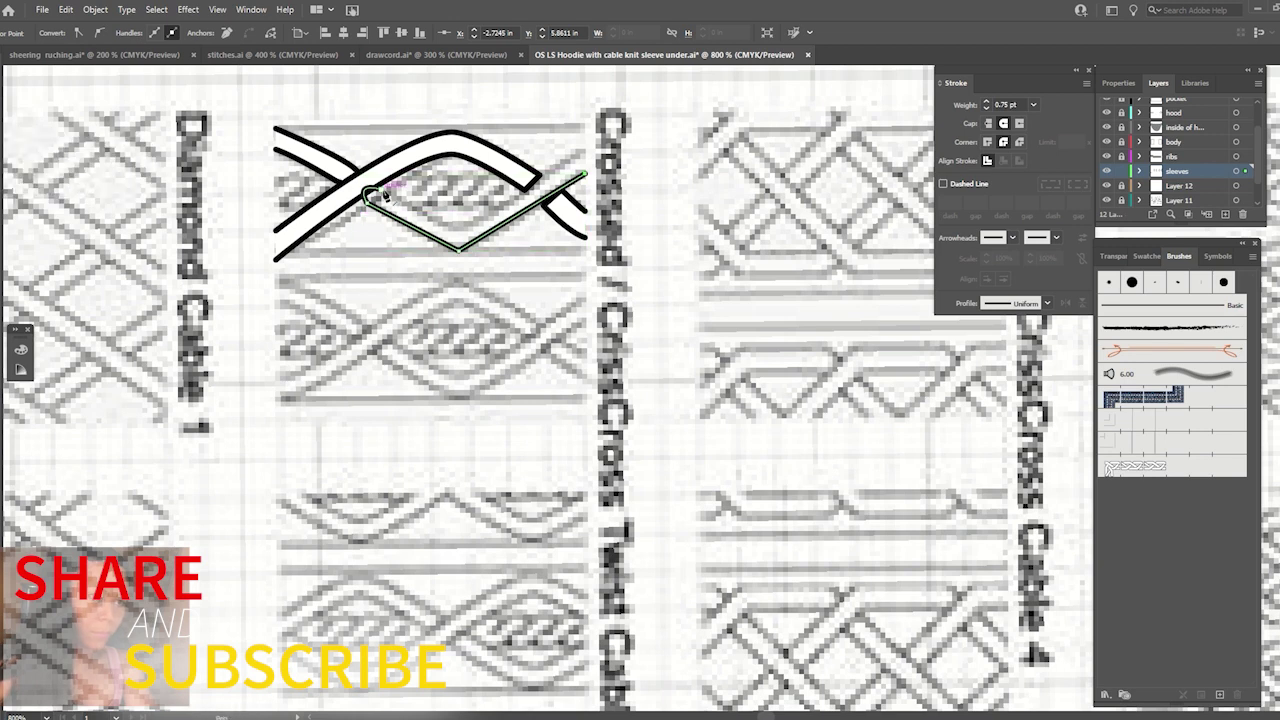
Convert the new strand's bottom anchor into a smooth curve point.
mouse_move(490, 232)
mouse_down()
mouse_move(528, 197)
mouse_move(470, 104)
mouse_up()
click(486, 229)
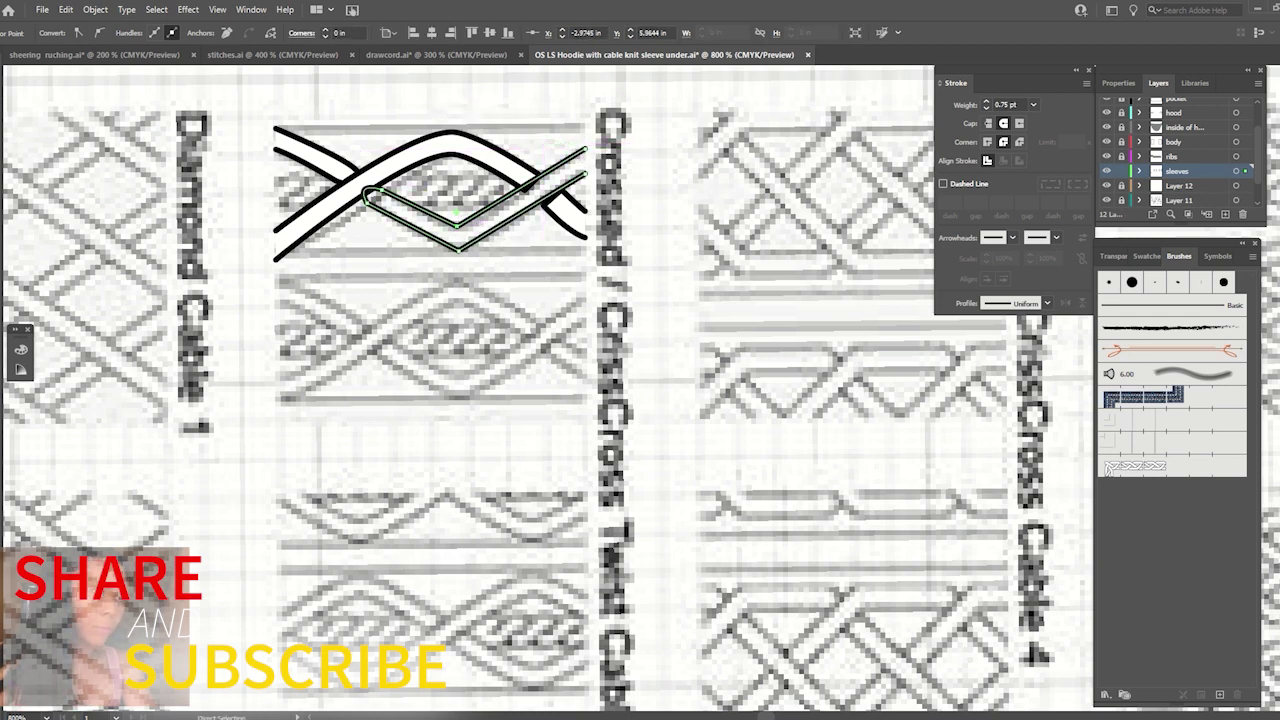
click(101, 33)
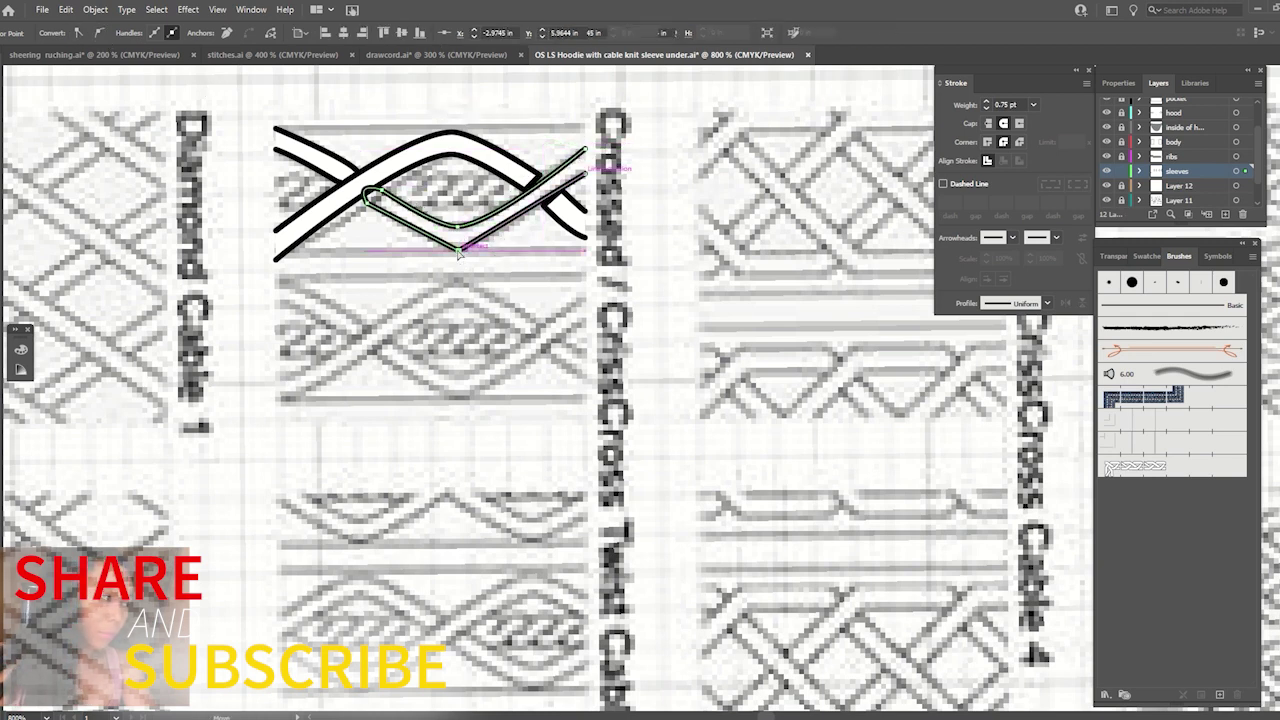
click(101, 33)
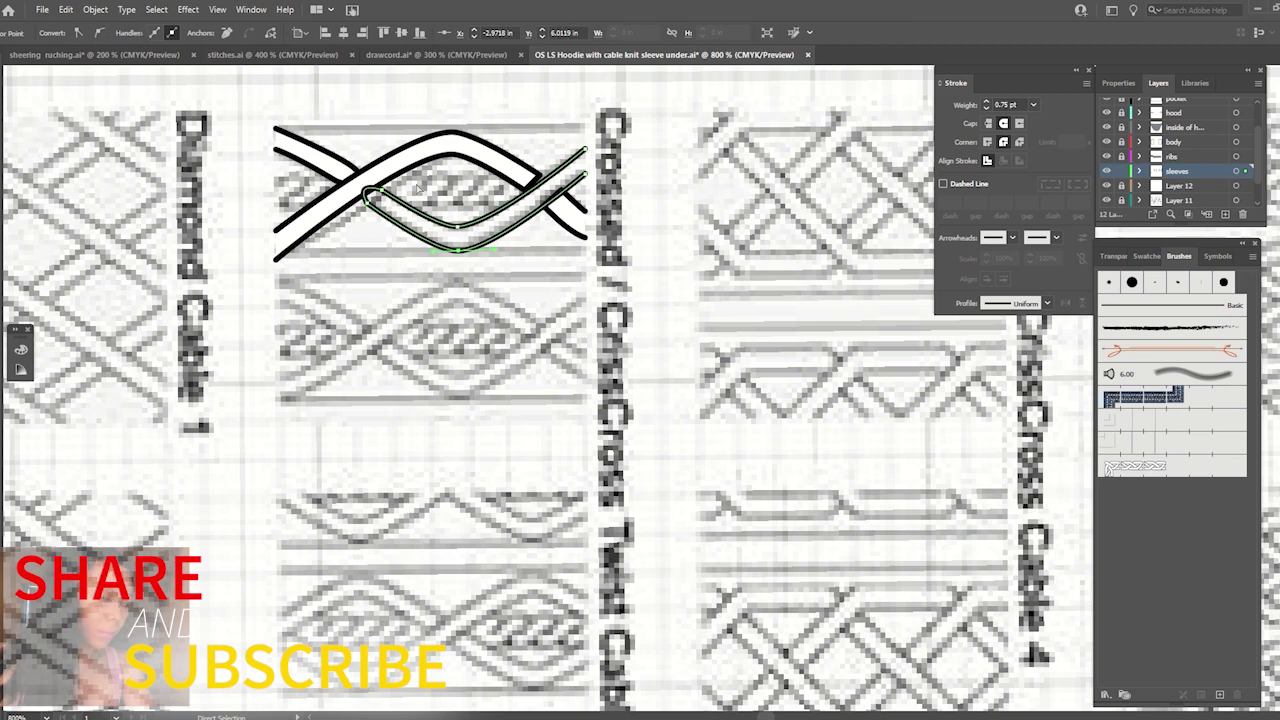
key(v)
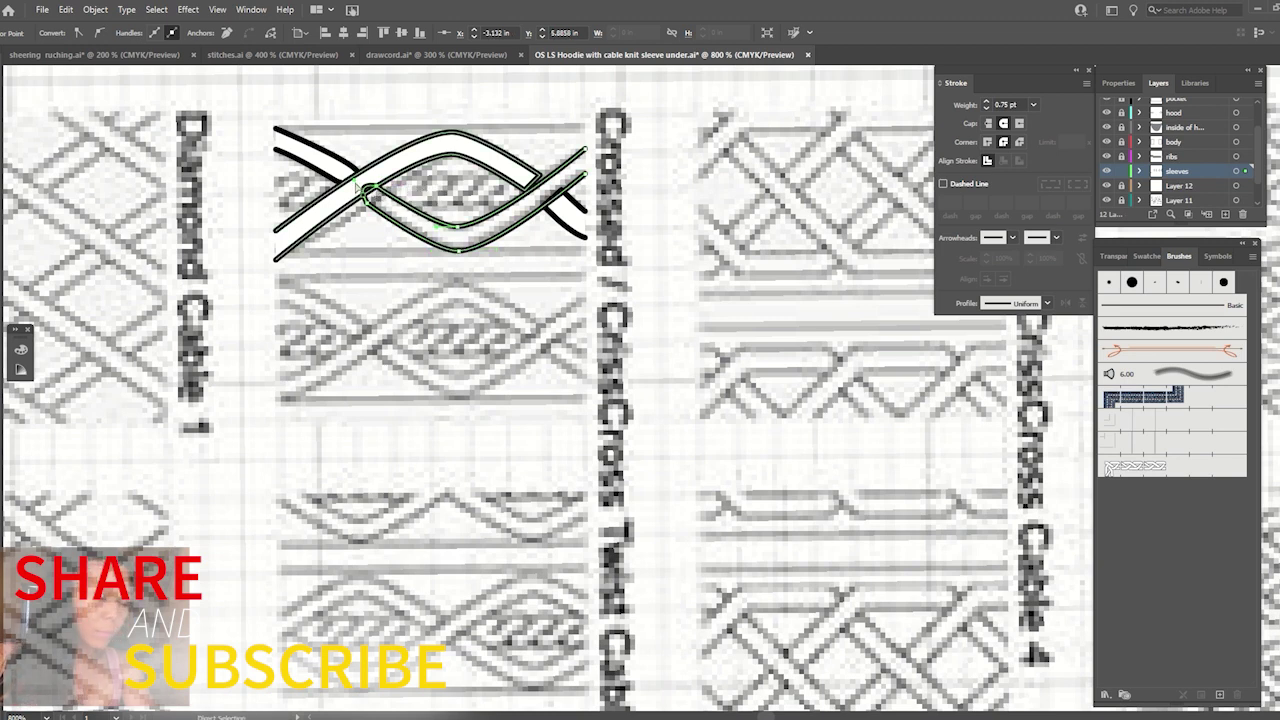
Reshape the strand's upper-right end so it meets the tile's right edge.
click(350, 178)
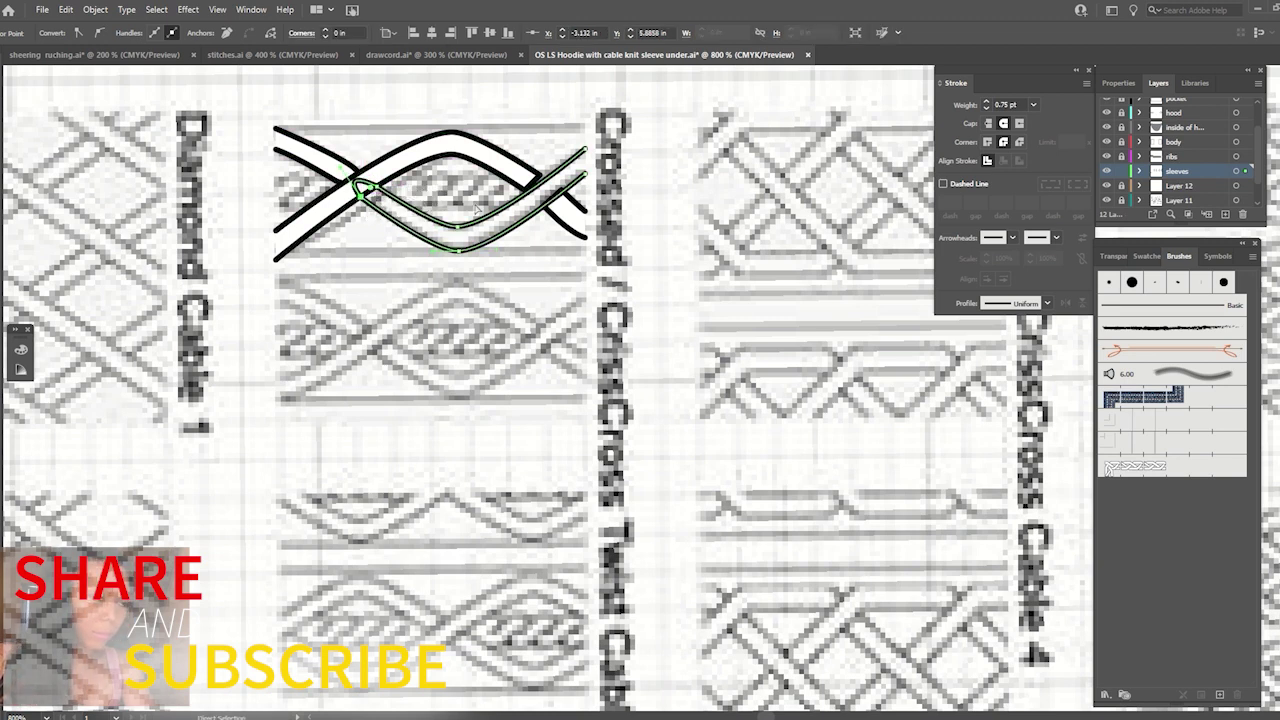
drag(584, 151, 586, 179)
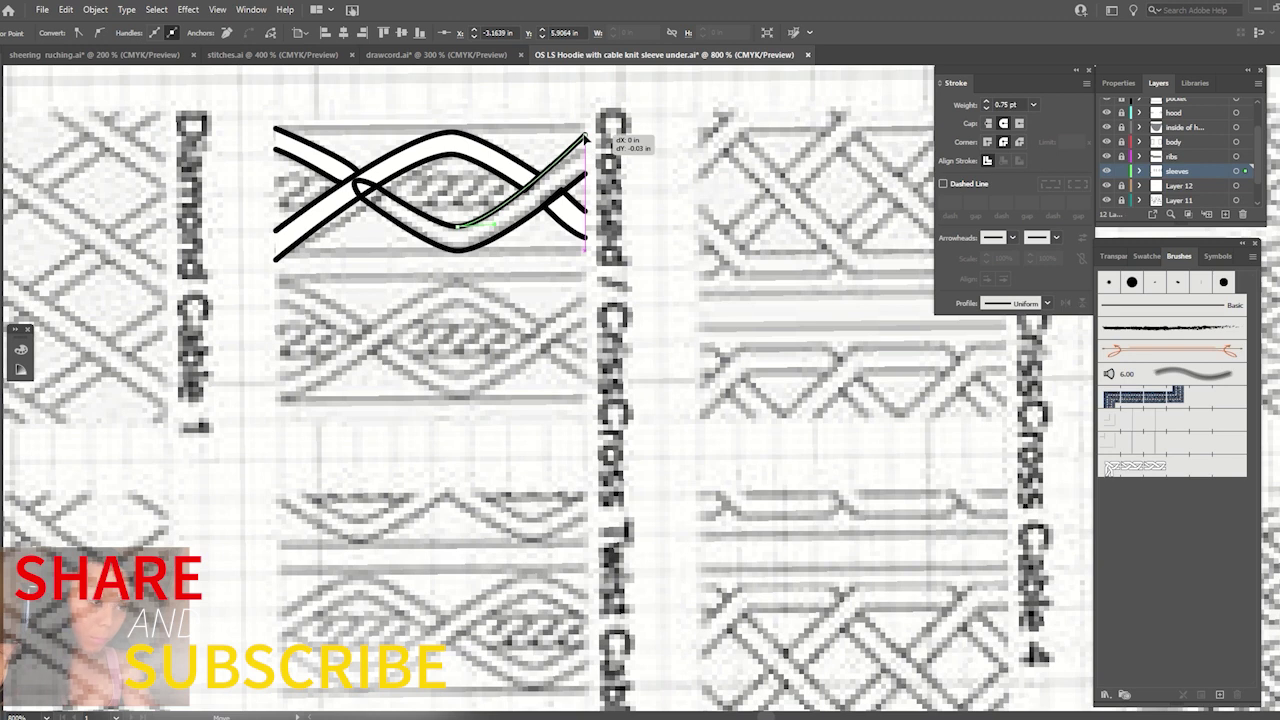
drag(588, 176, 586, 163)
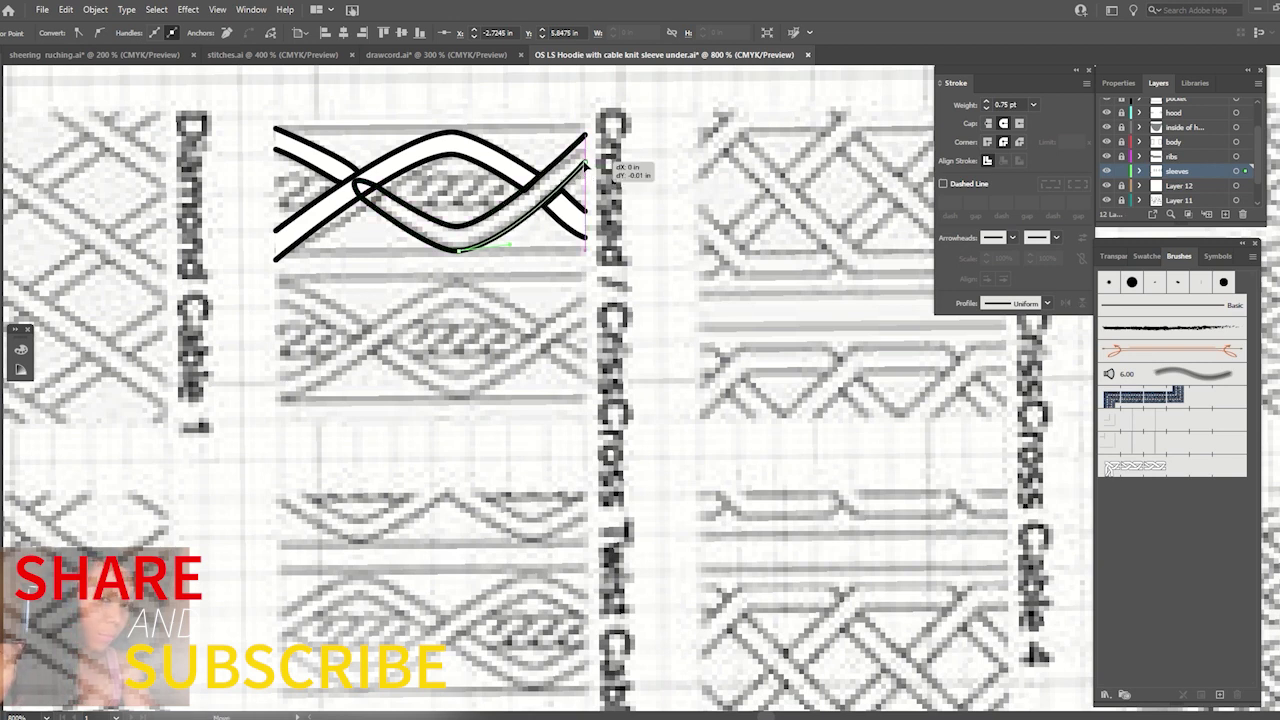
drag(586, 163, 590, 158)
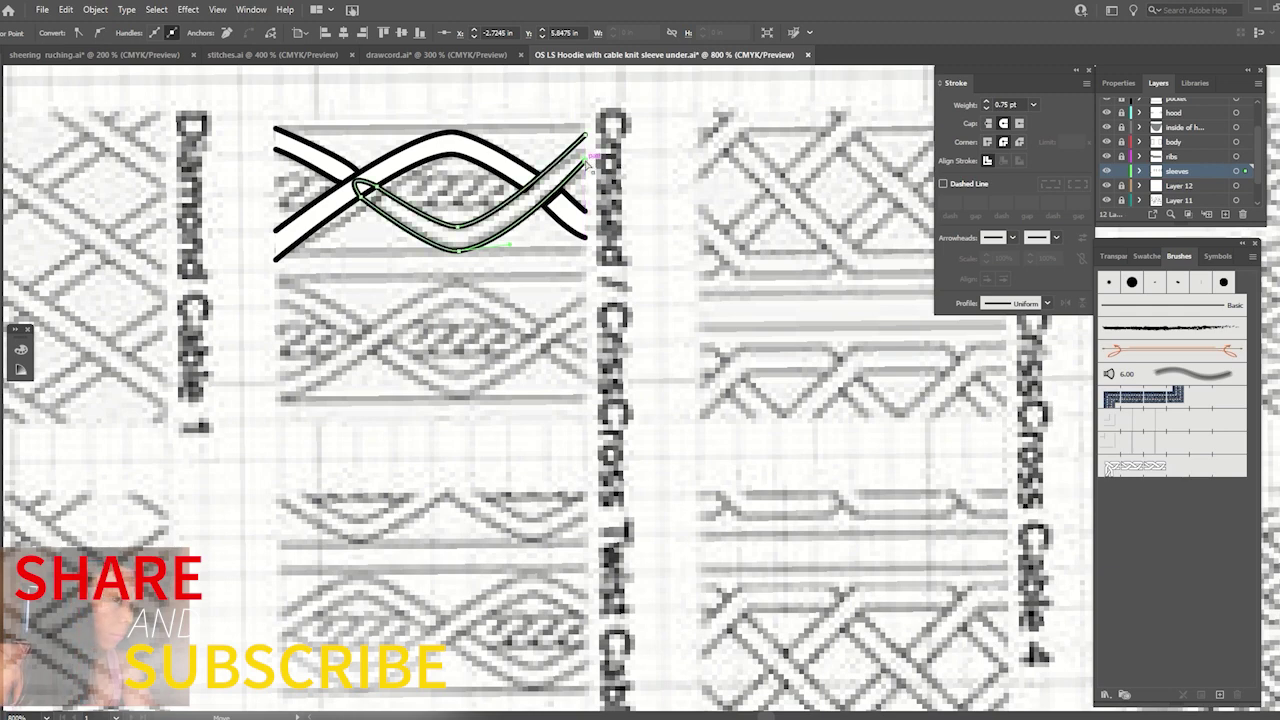
click(628, 176)
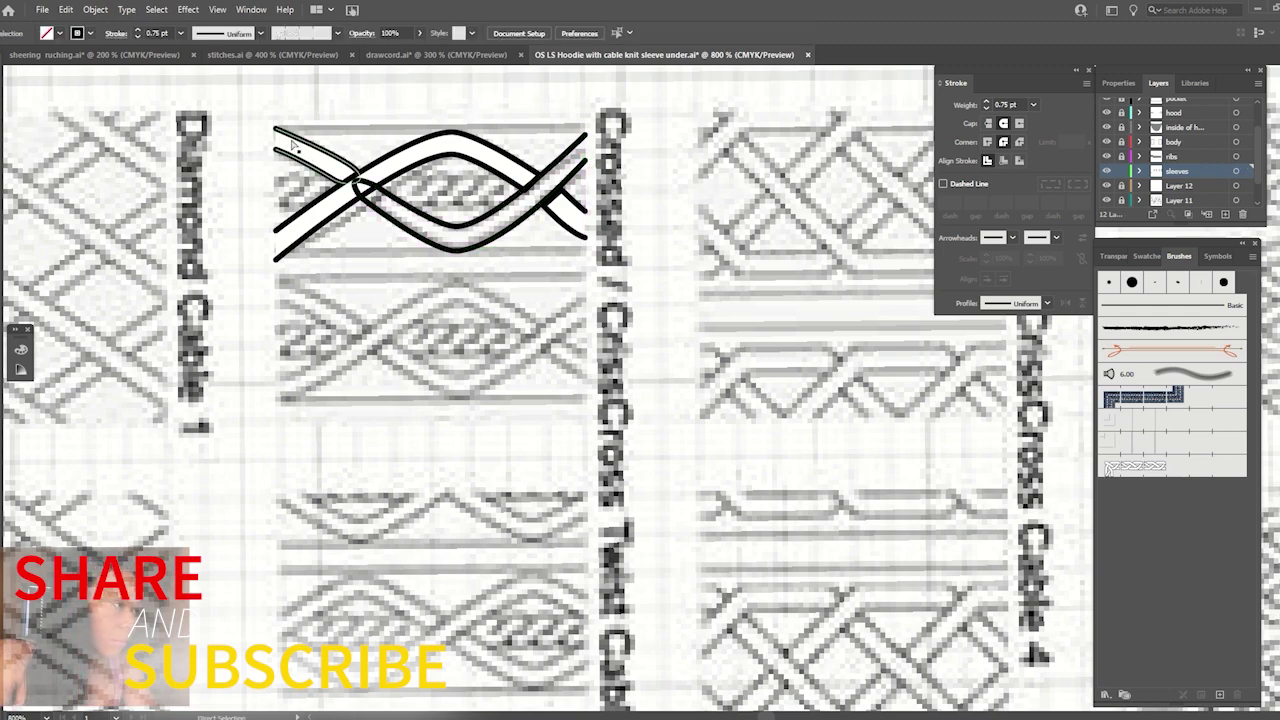
Open Object > Expand on the cable strands, then cancel without expanding.
click(70, 10)
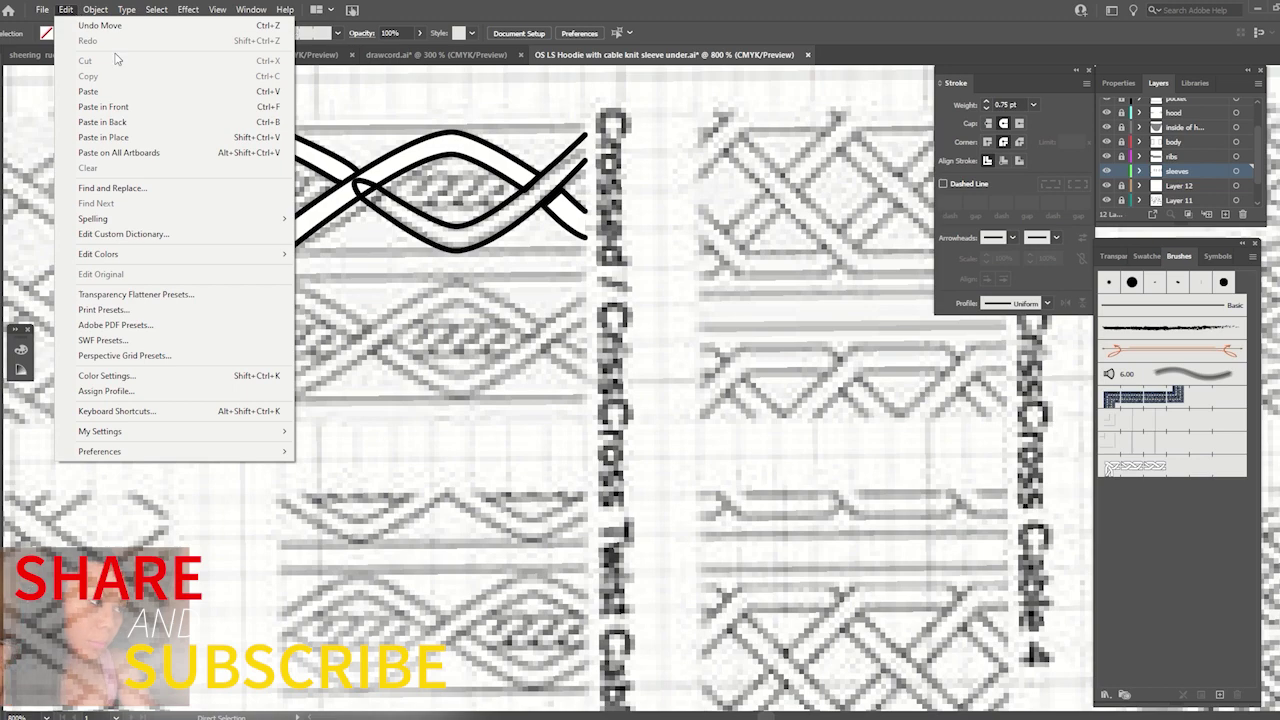
click(312, 107)
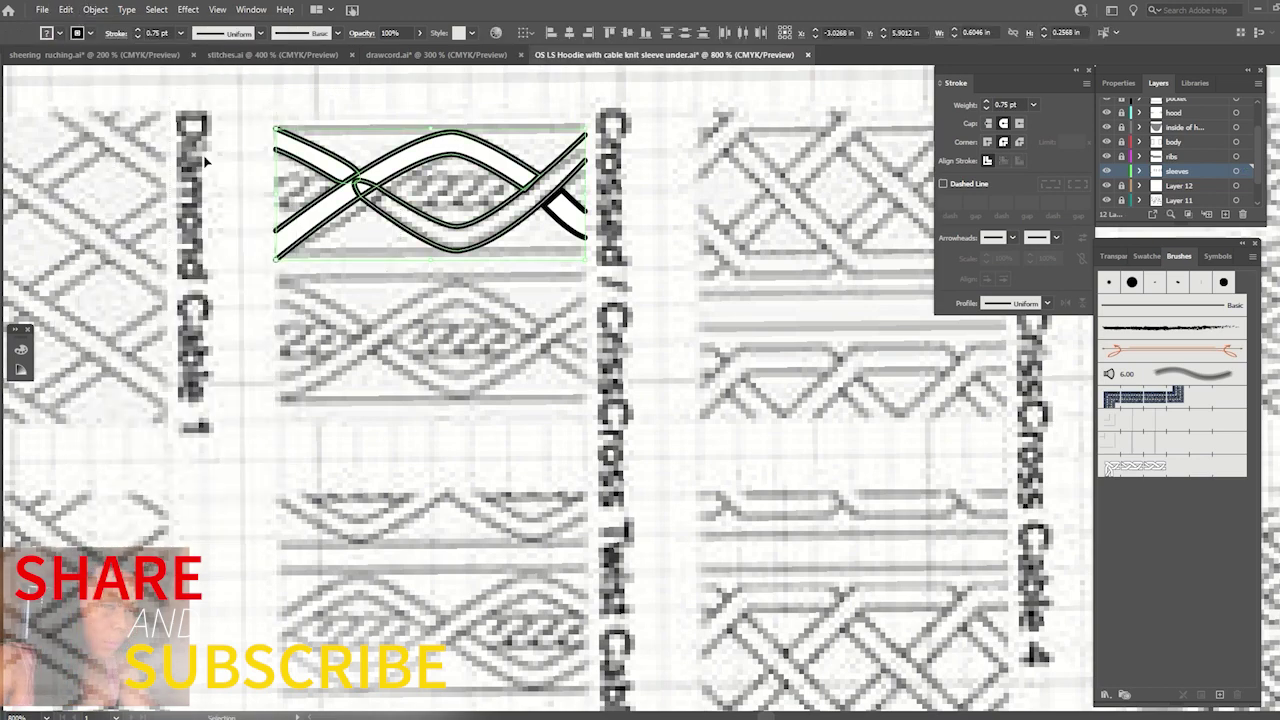
click(65, 9)
click(288, 122)
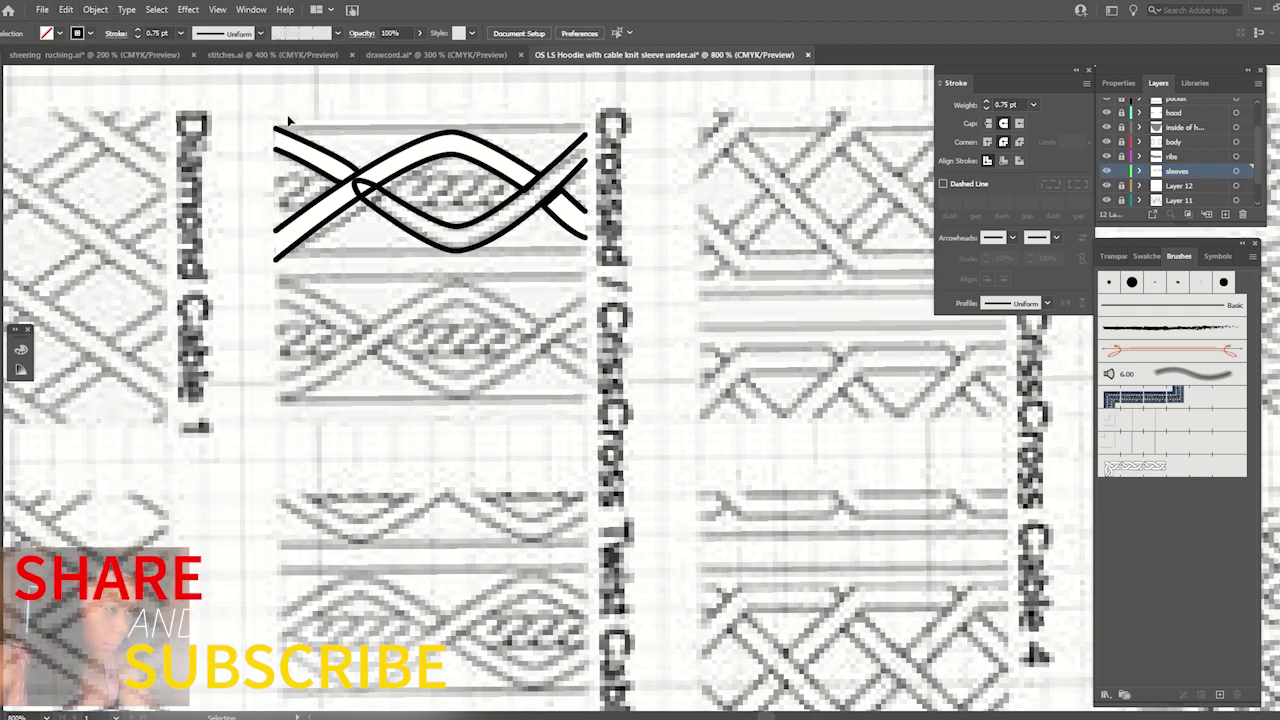
click(580, 212)
click(95, 9)
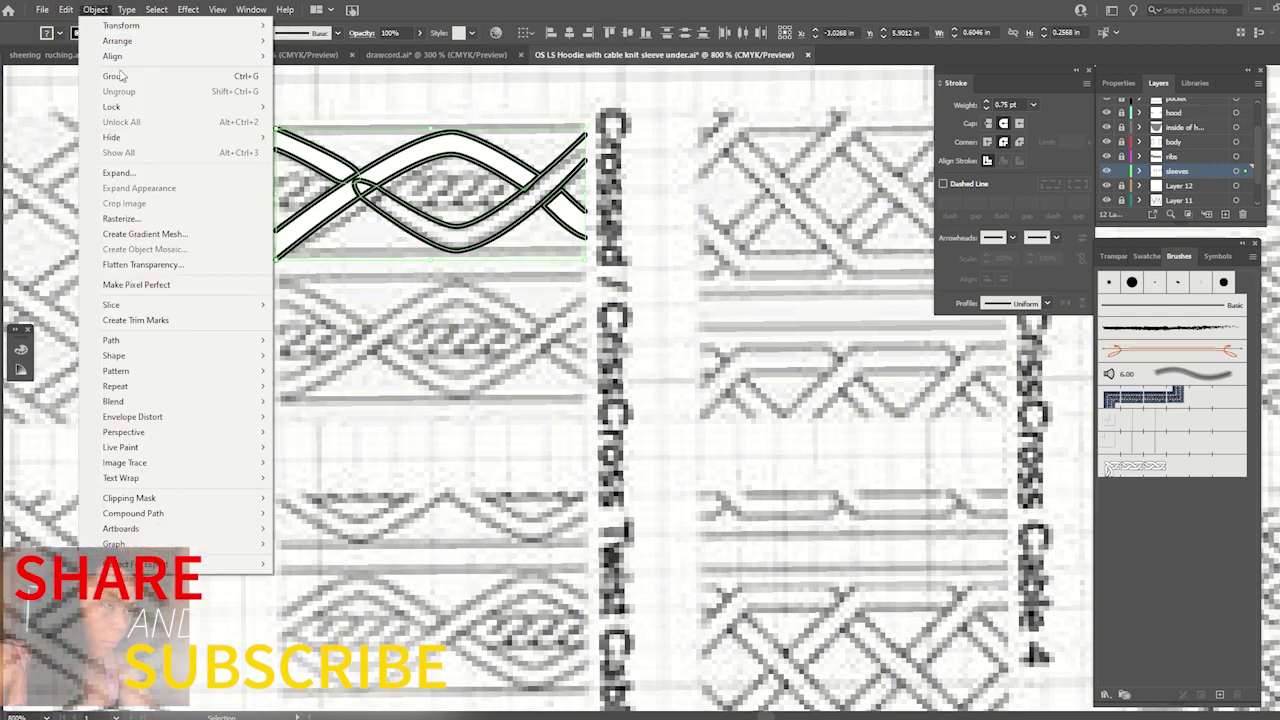
click(118, 172)
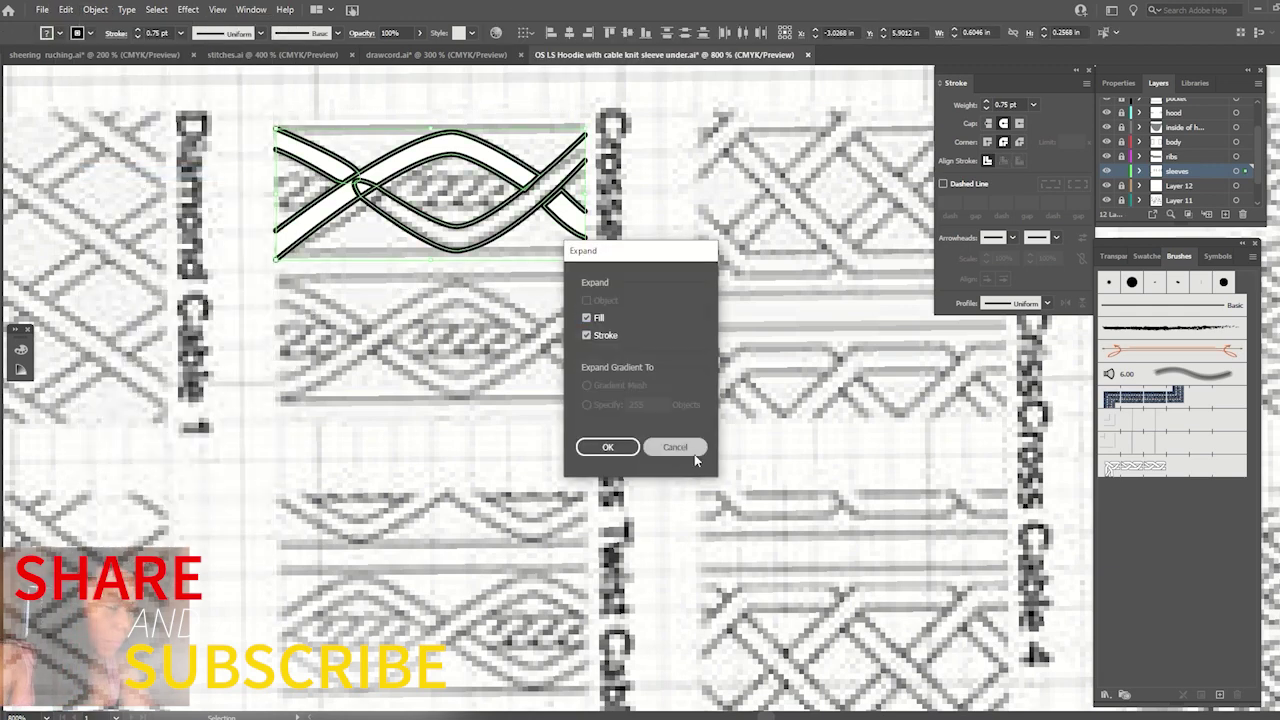
click(672, 447)
click(560, 435)
Select both strands' left-end anchors, align their tops and drag them into place.
key(a)
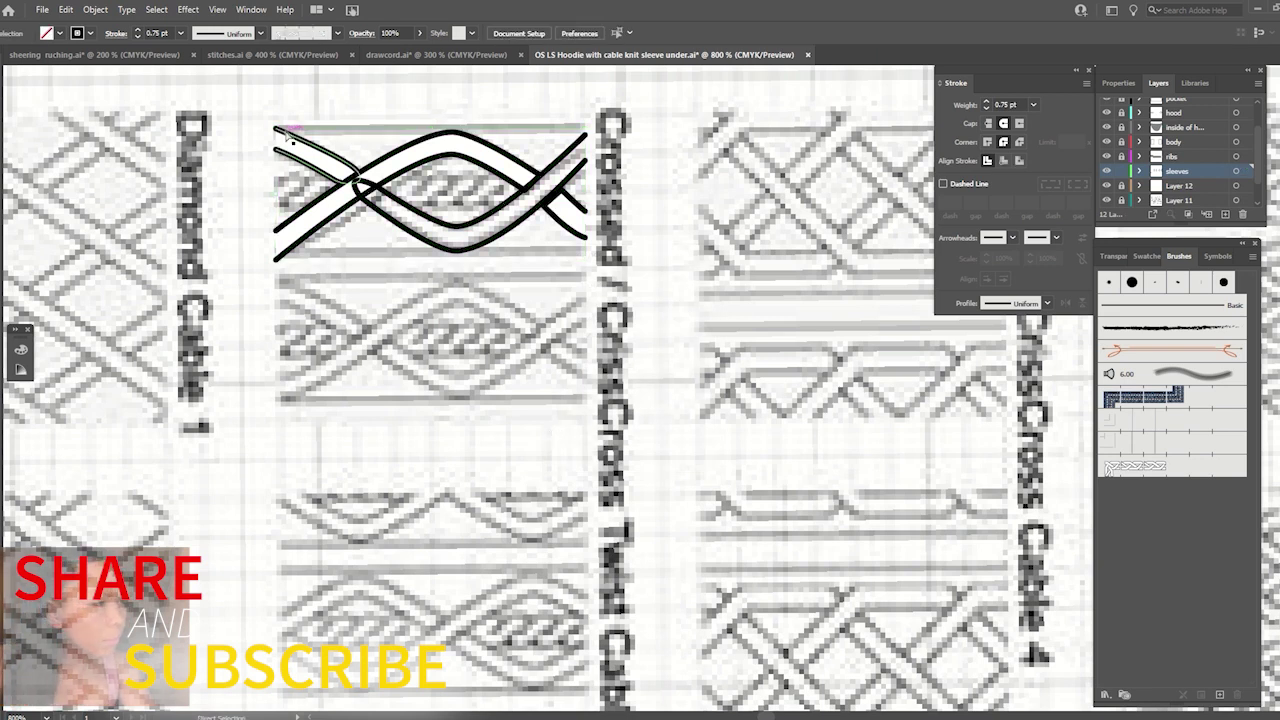
drag(272, 120, 345, 182)
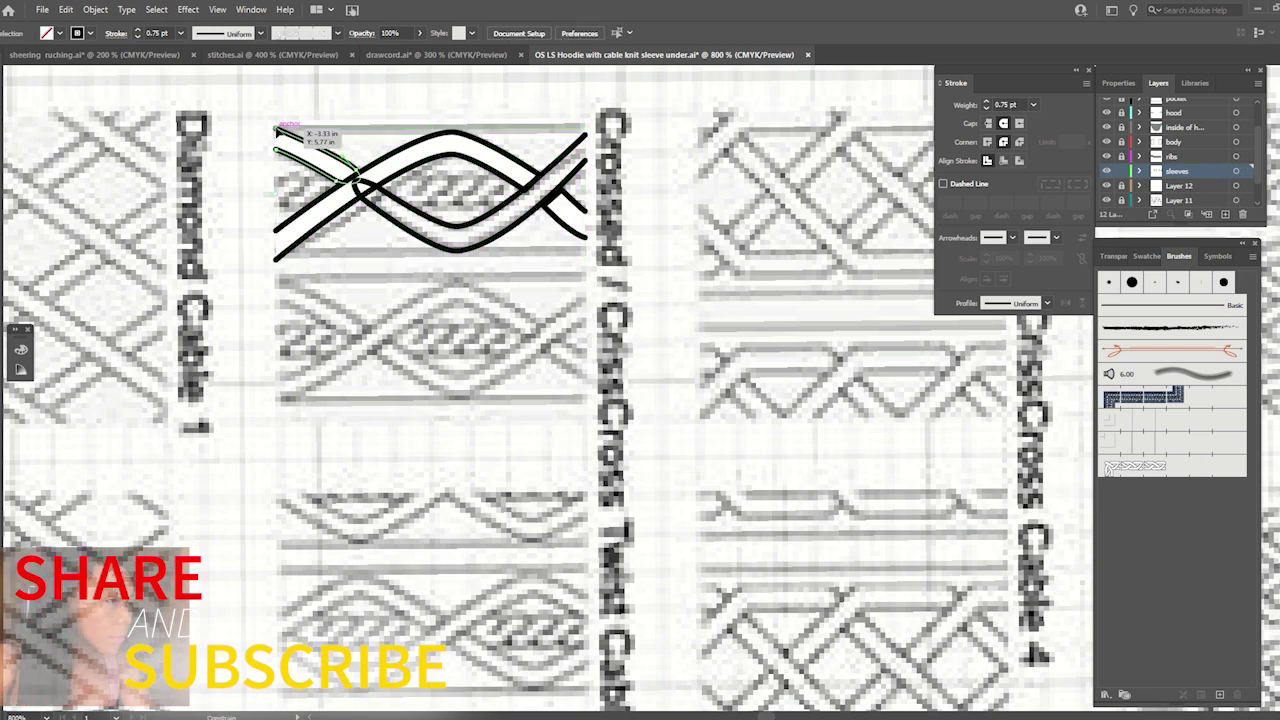
shift+click(585, 135)
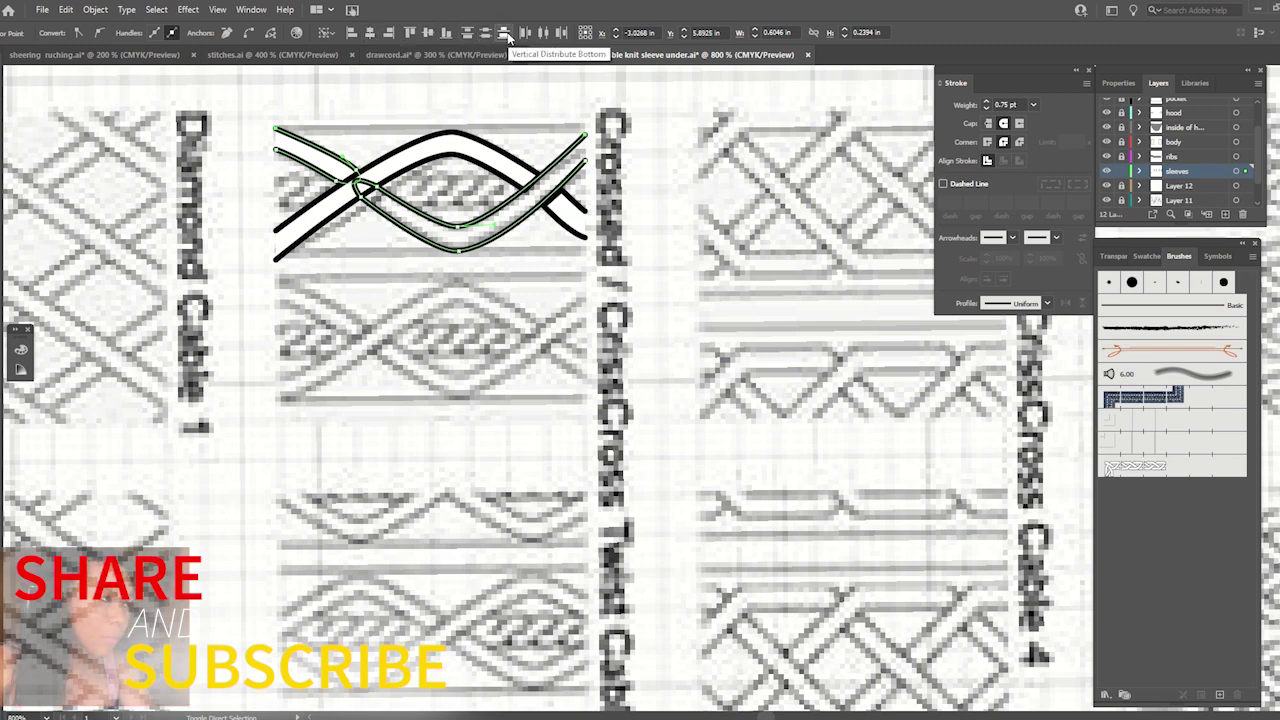
click(468, 35)
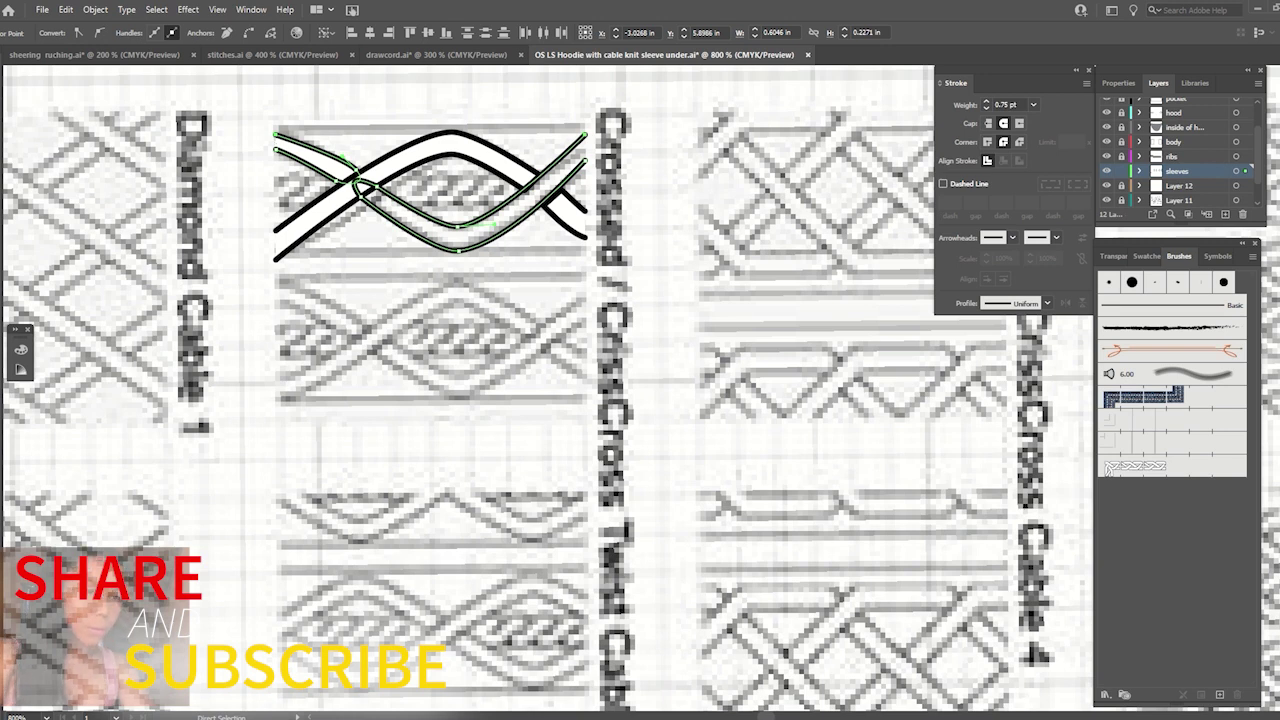
mouse_move(280, 150)
mouse_down()
mouse_move(298, 163)
mouse_move(278, 155)
mouse_up()
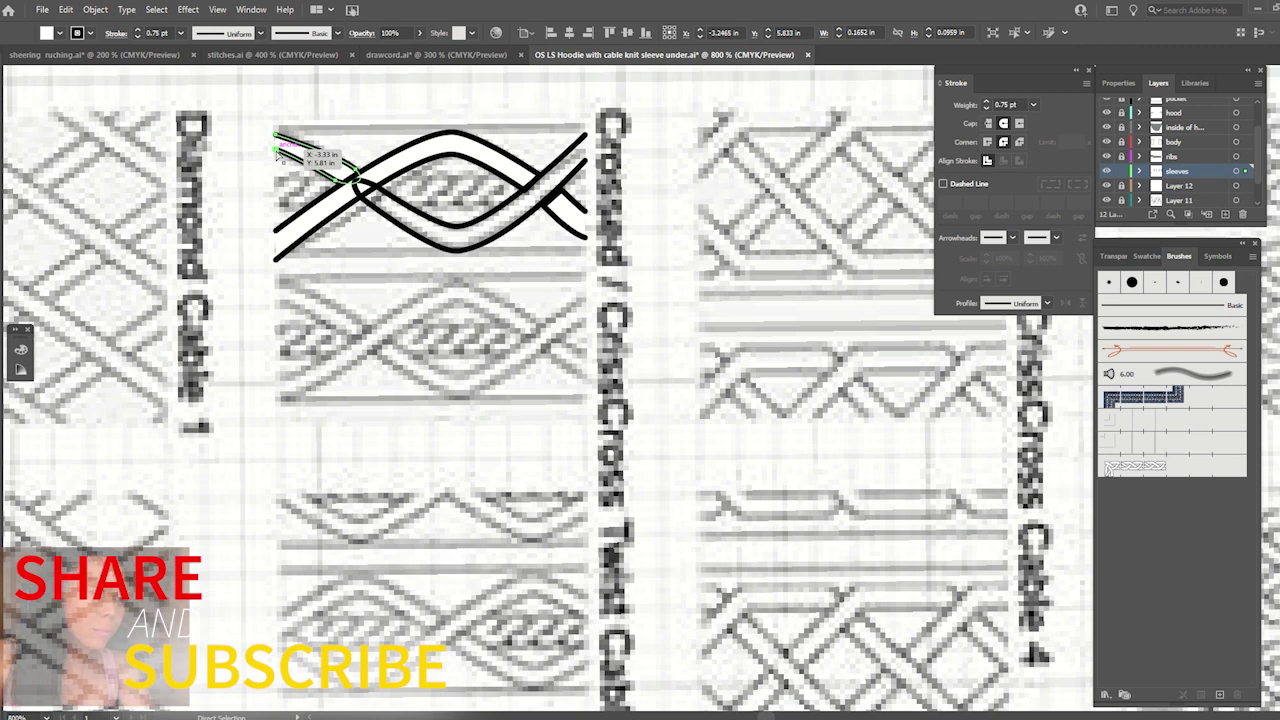
drag(278, 155, 278, 155)
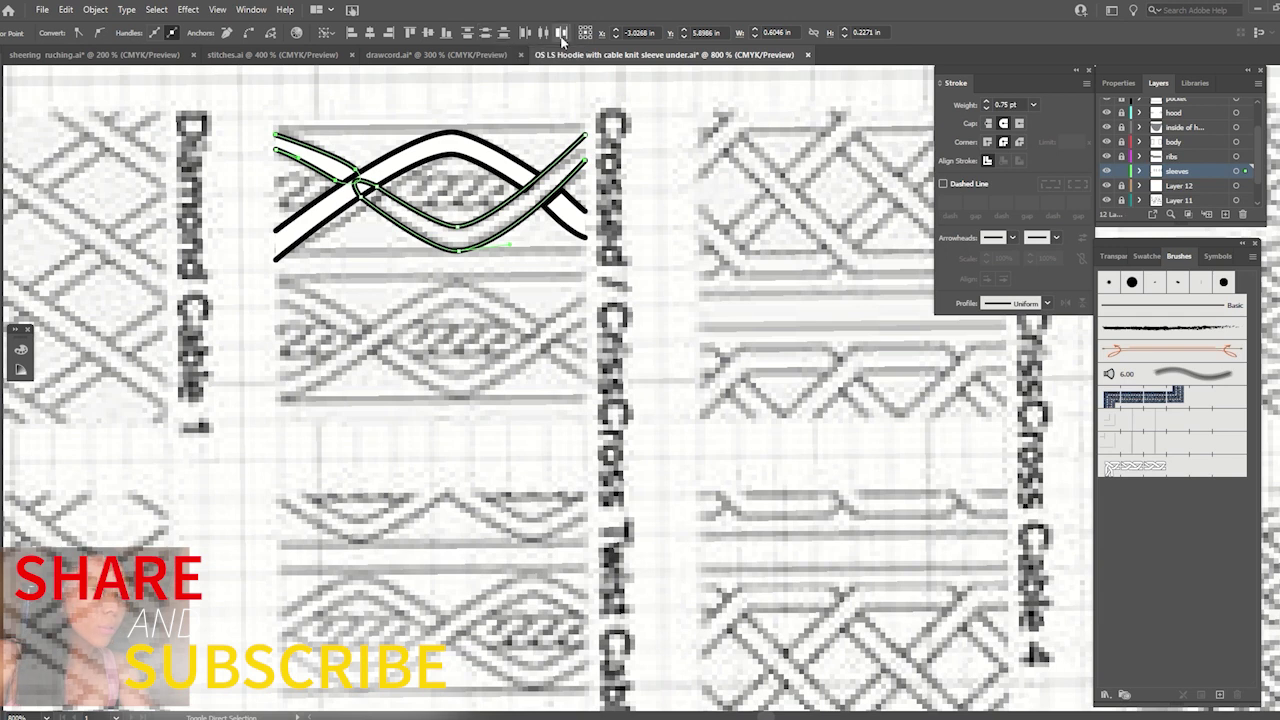
click(503, 36)
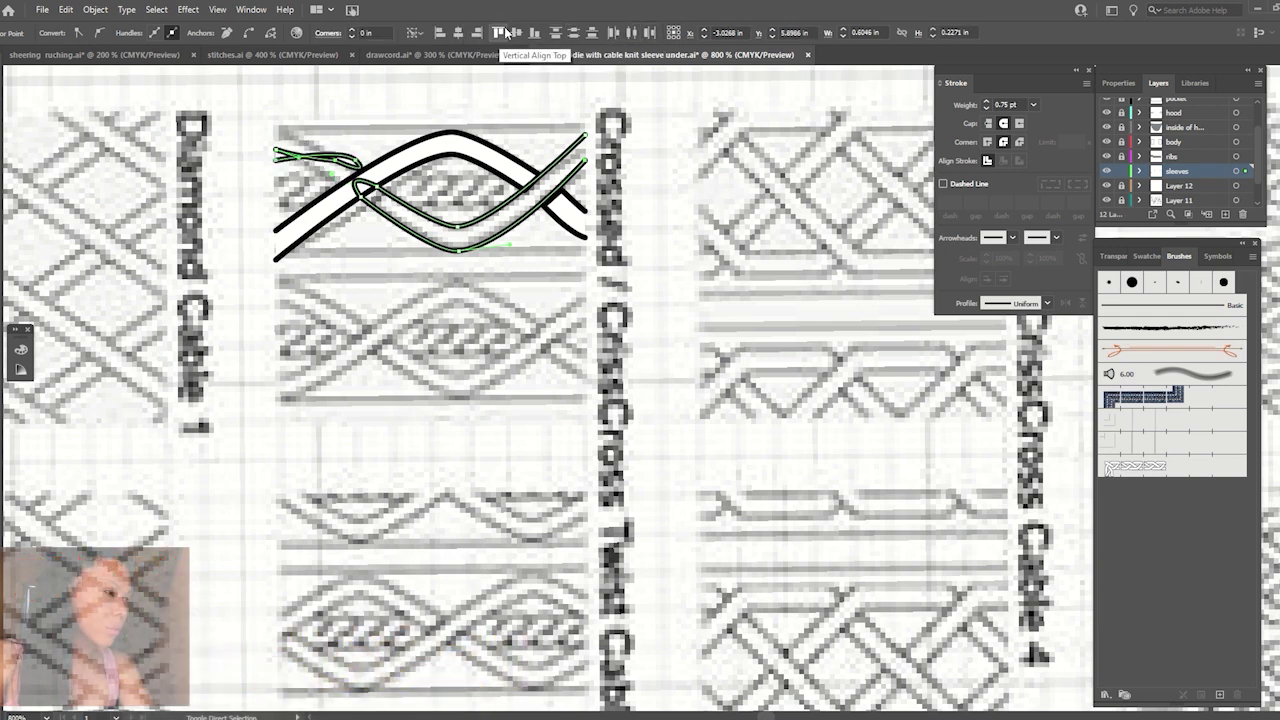
click(503, 36)
Nudge the top-left strand end anchor and start a horizontal line at the tile's left edge.
key(ctrl+shift+a)
key(v)
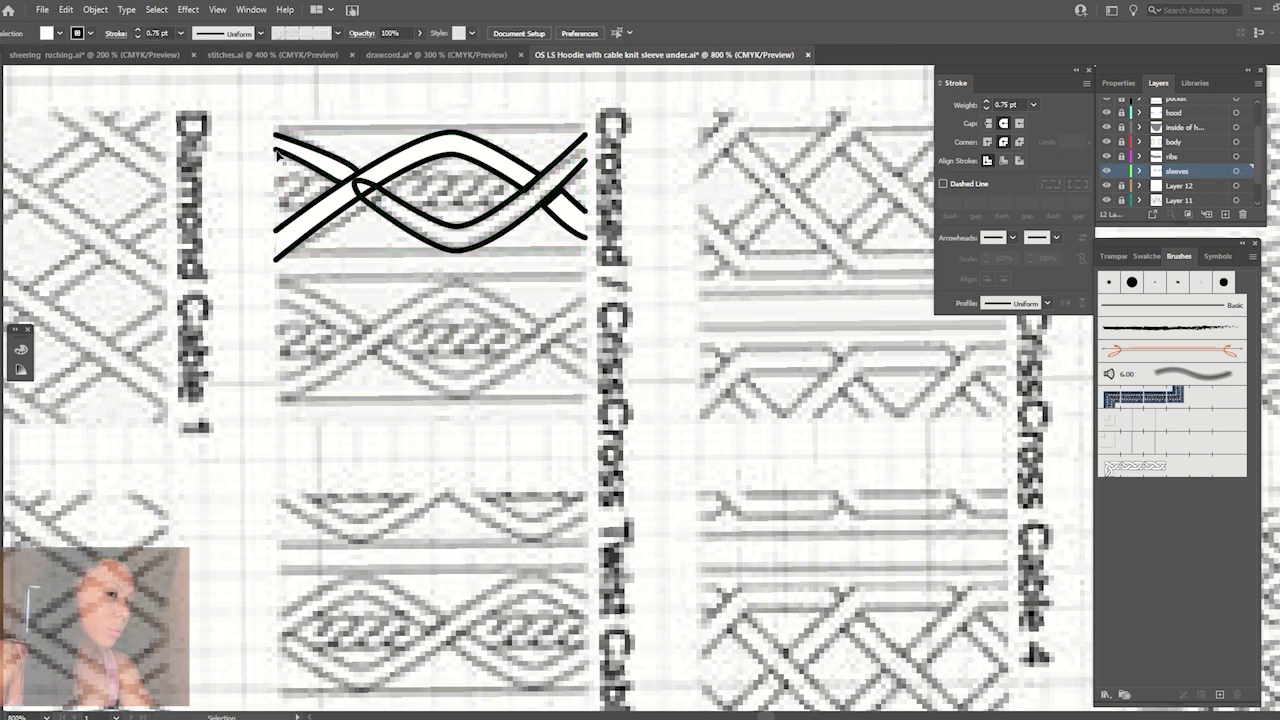
drag(276, 150, 288, 157)
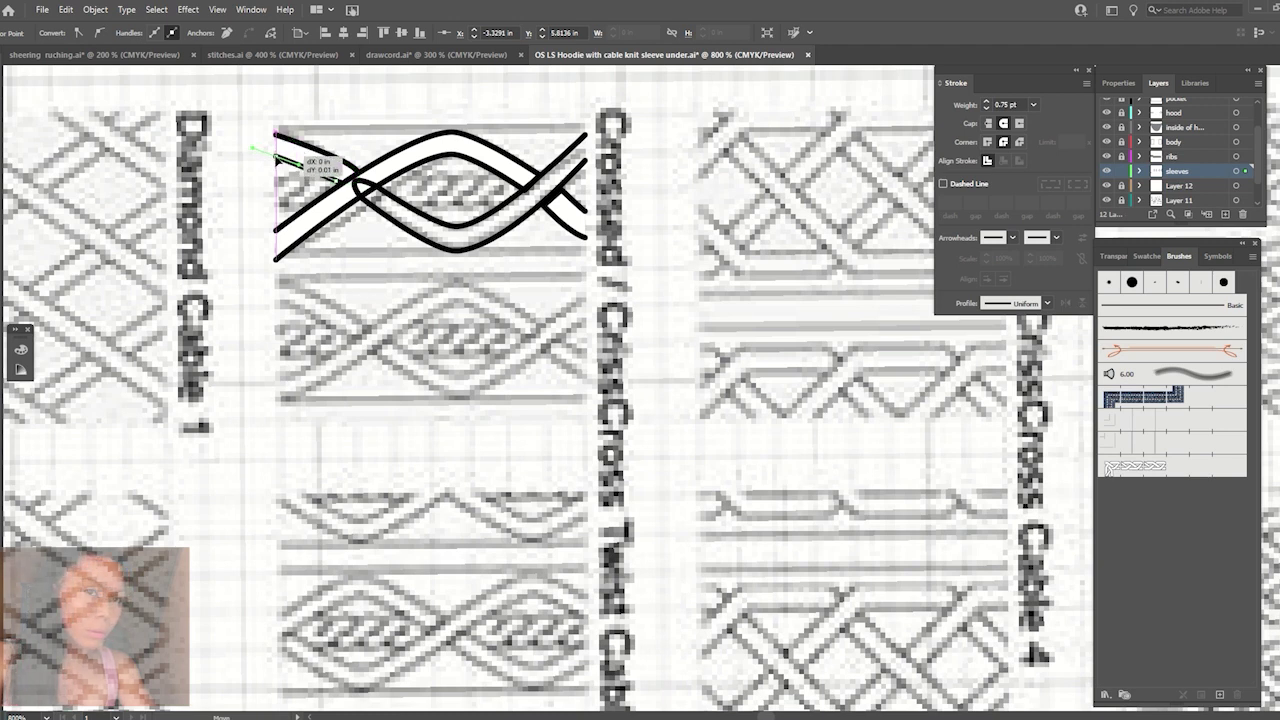
key(v)
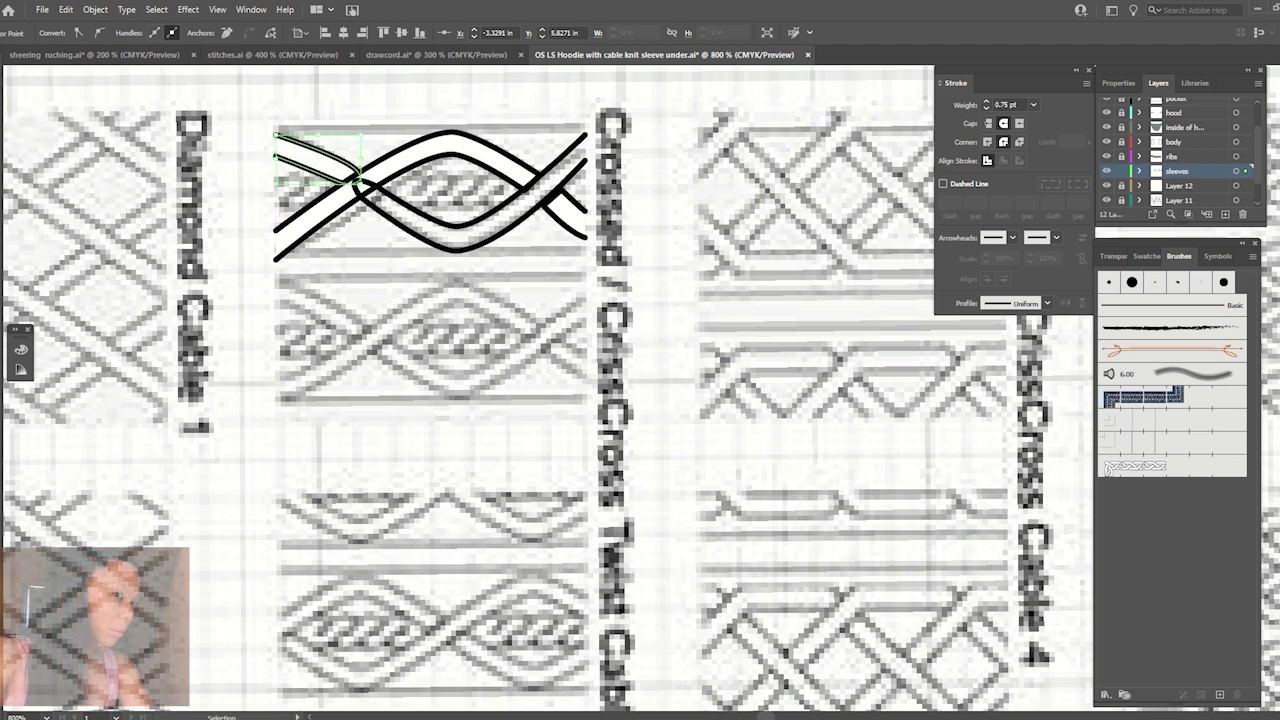
key(p)
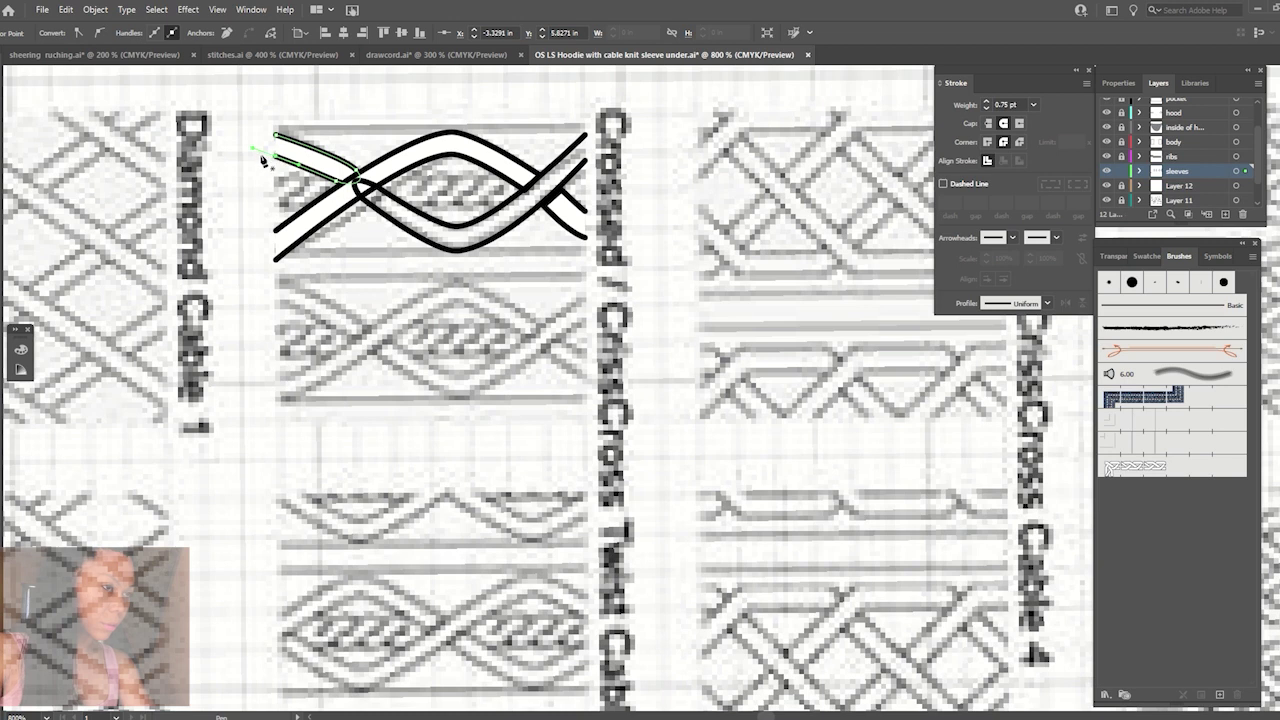
click(260, 156)
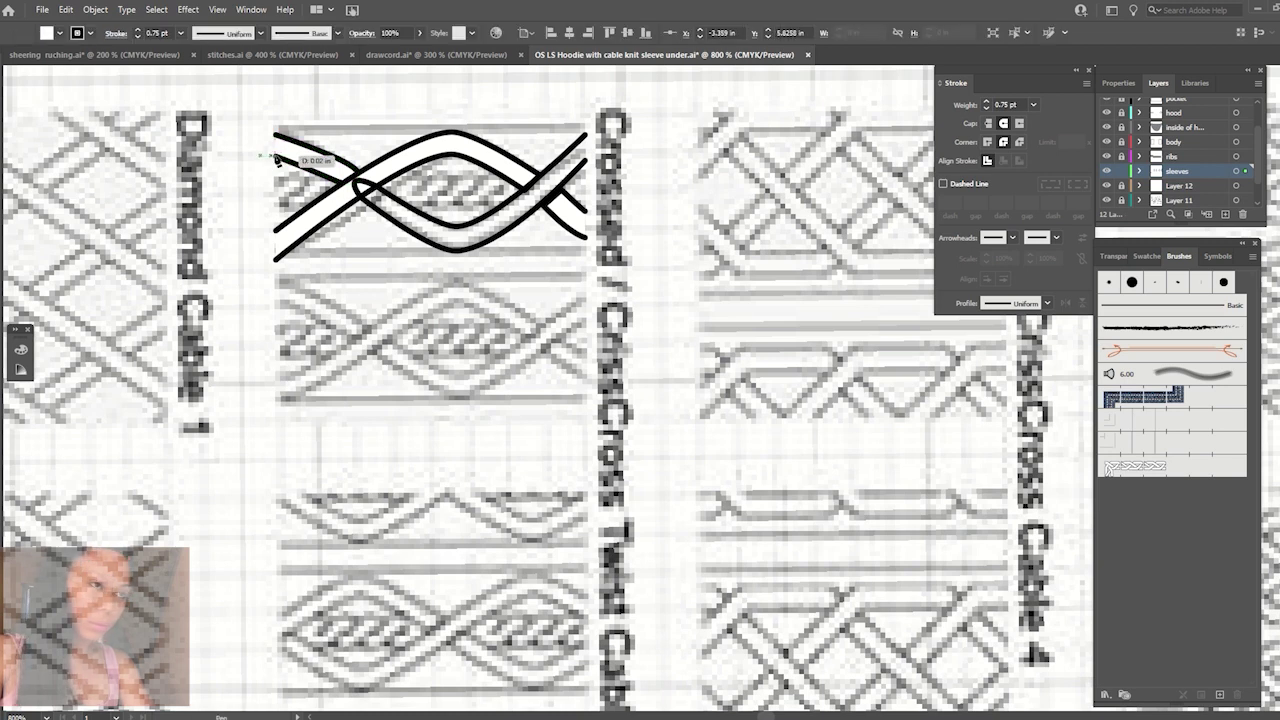
Finish the horizontal line past the tile's right edge and shift it down across the cable.
click(612, 156)
key(v)
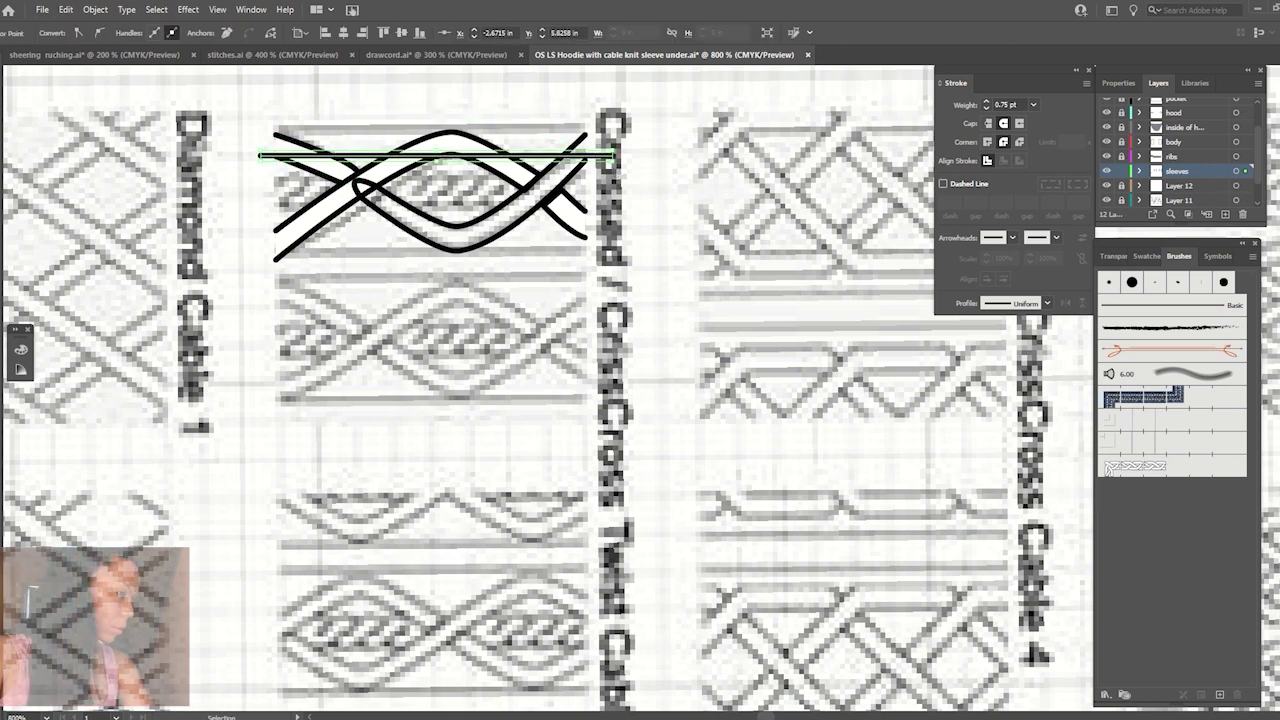
drag(588, 160, 625, 146)
key(a)
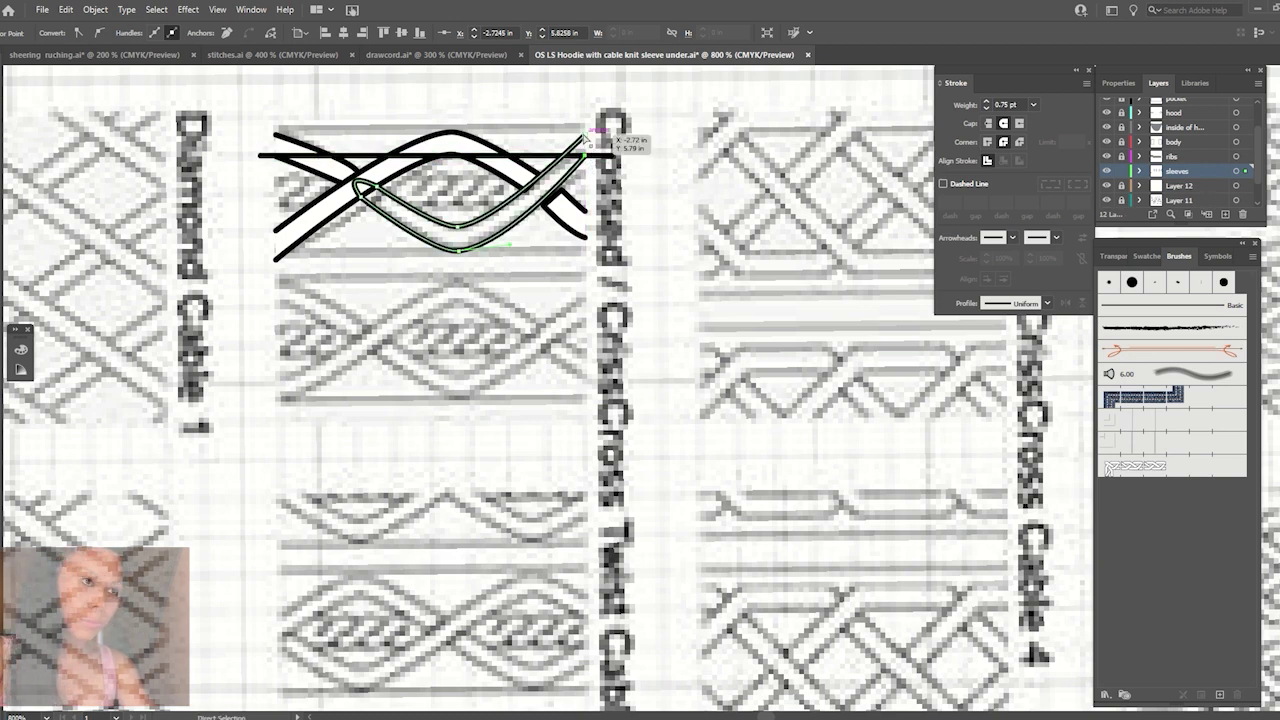
click(612, 155)
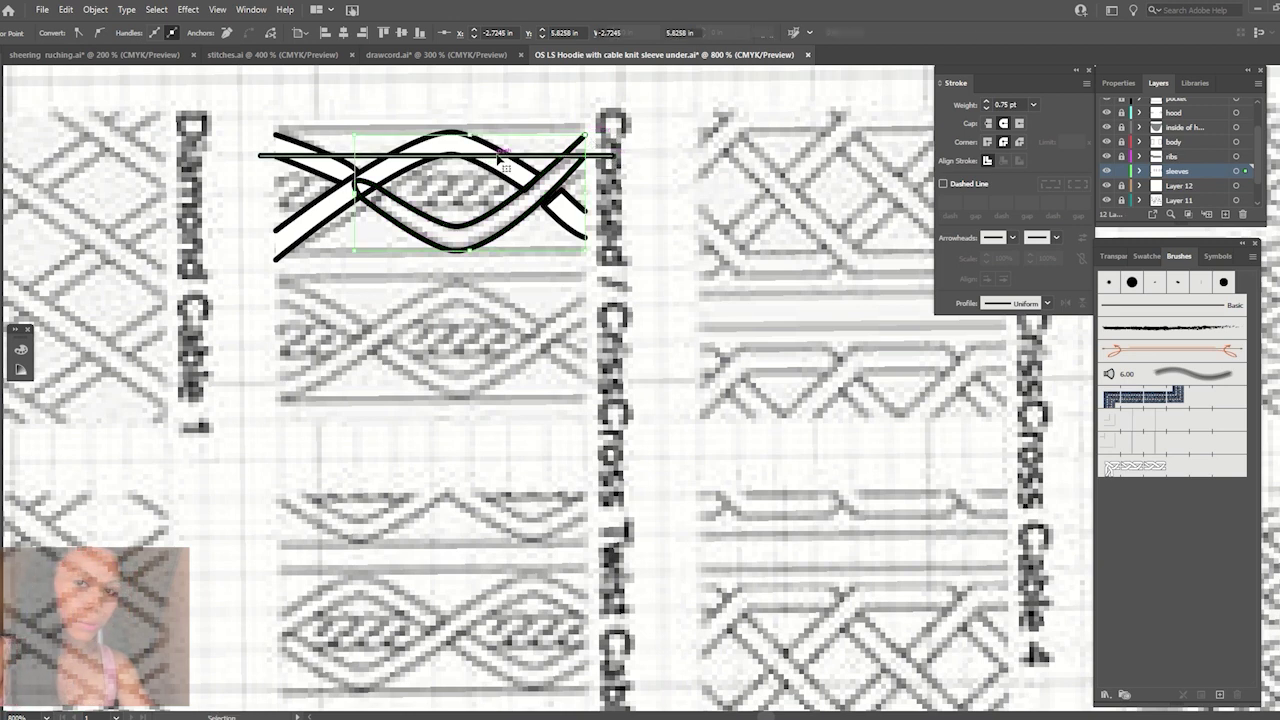
key(v)
key(Up)
key(Up)
key(Up)
key(Up)
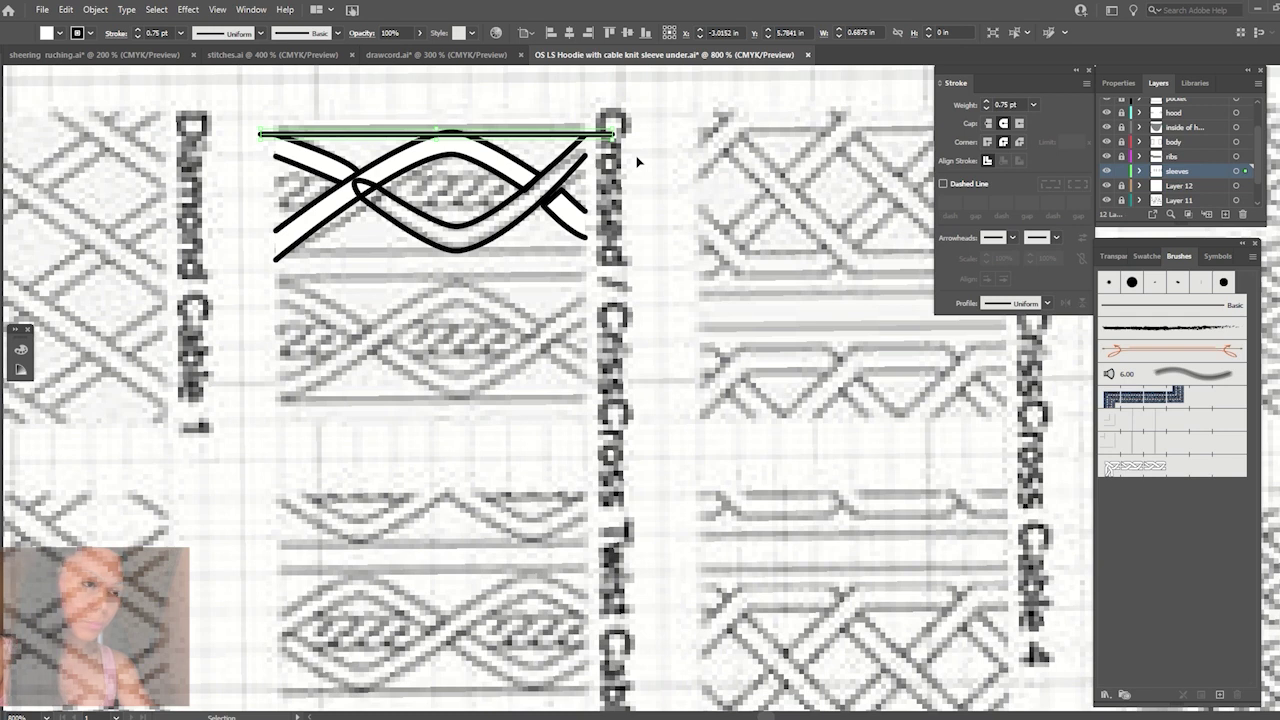
key(ctrl+shift+a)
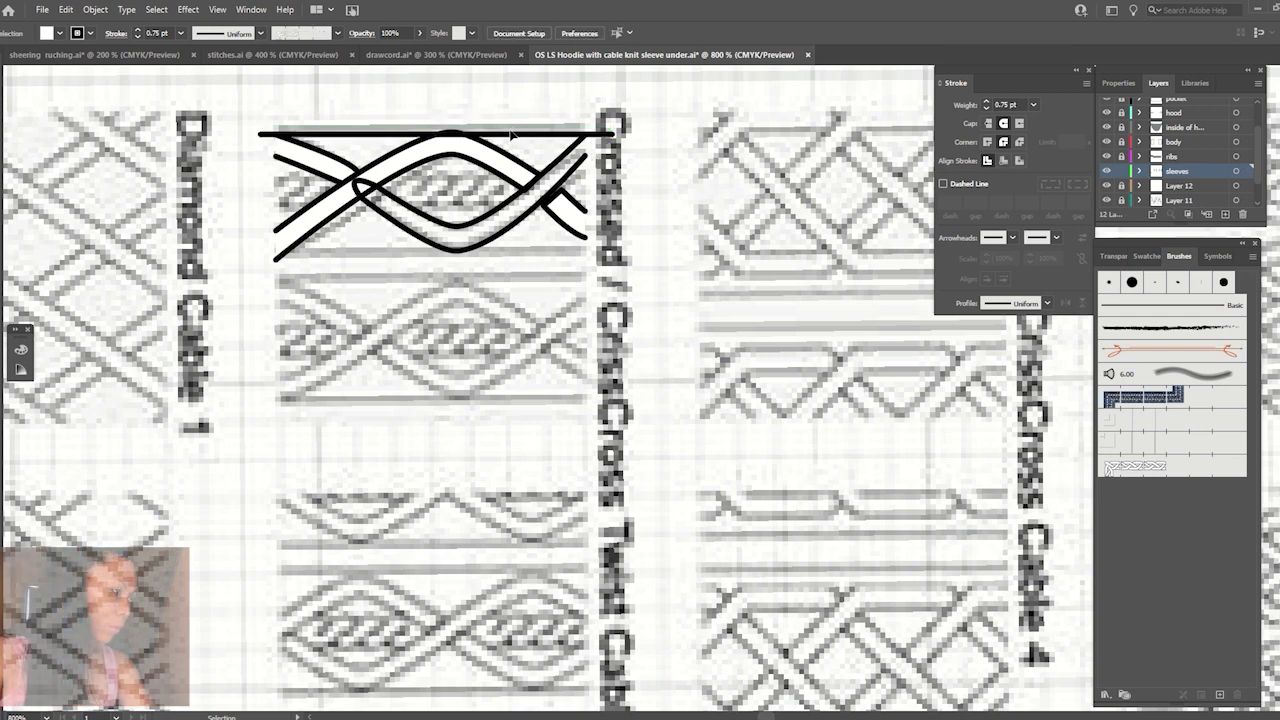
drag(510, 134, 510, 213)
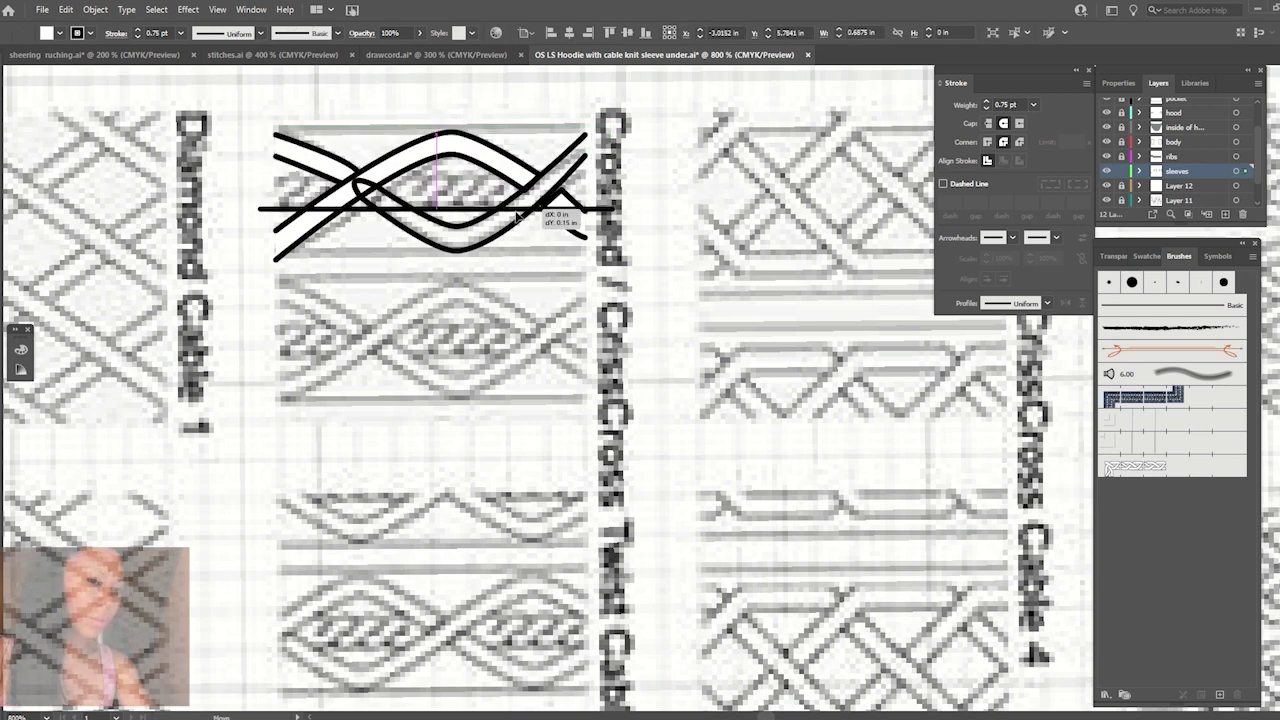
Raise the curved strand's left anchors to reshape its lower-left end.
key(a)
drag(277, 234, 276, 215)
click(277, 259)
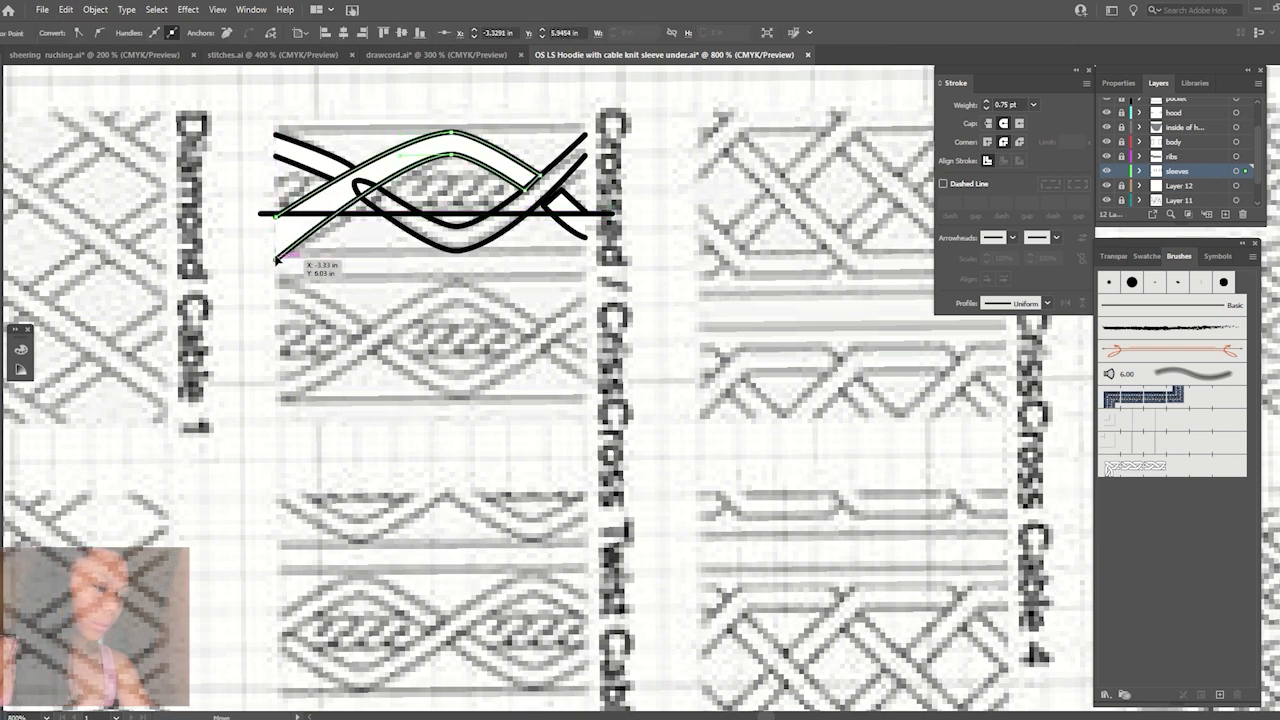
drag(277, 259, 276, 246)
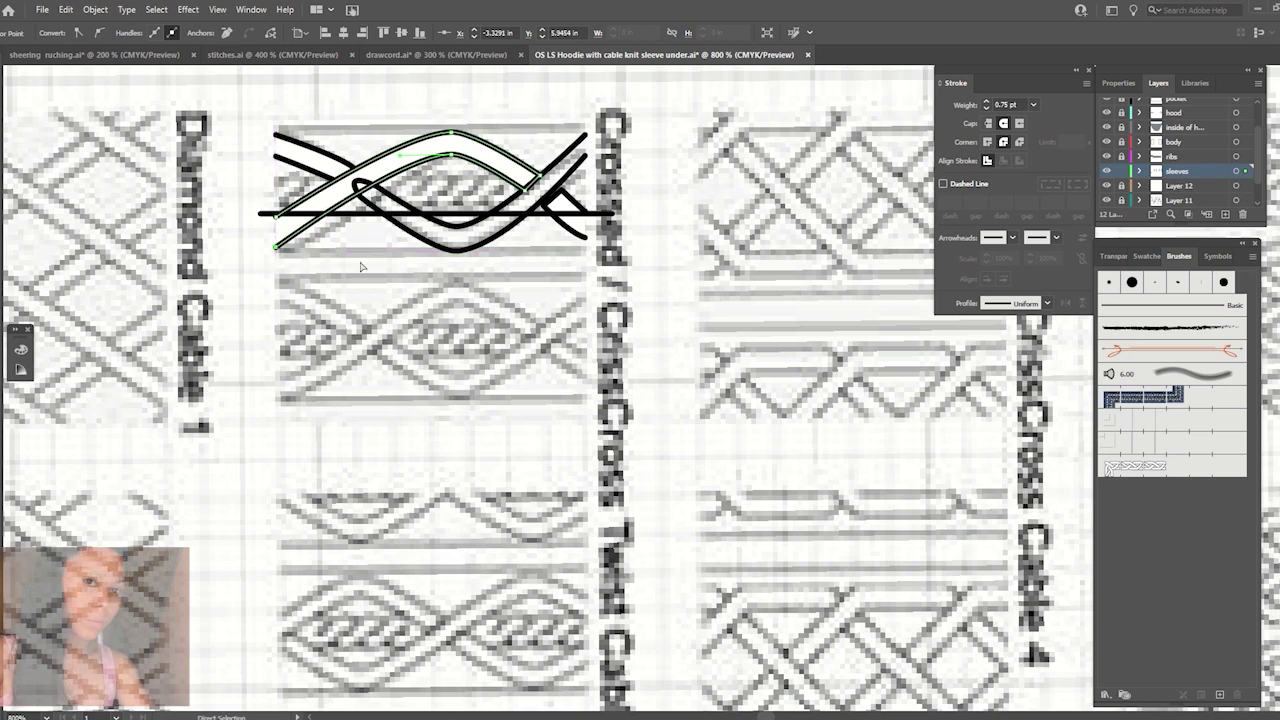
click(364, 237)
key(v)
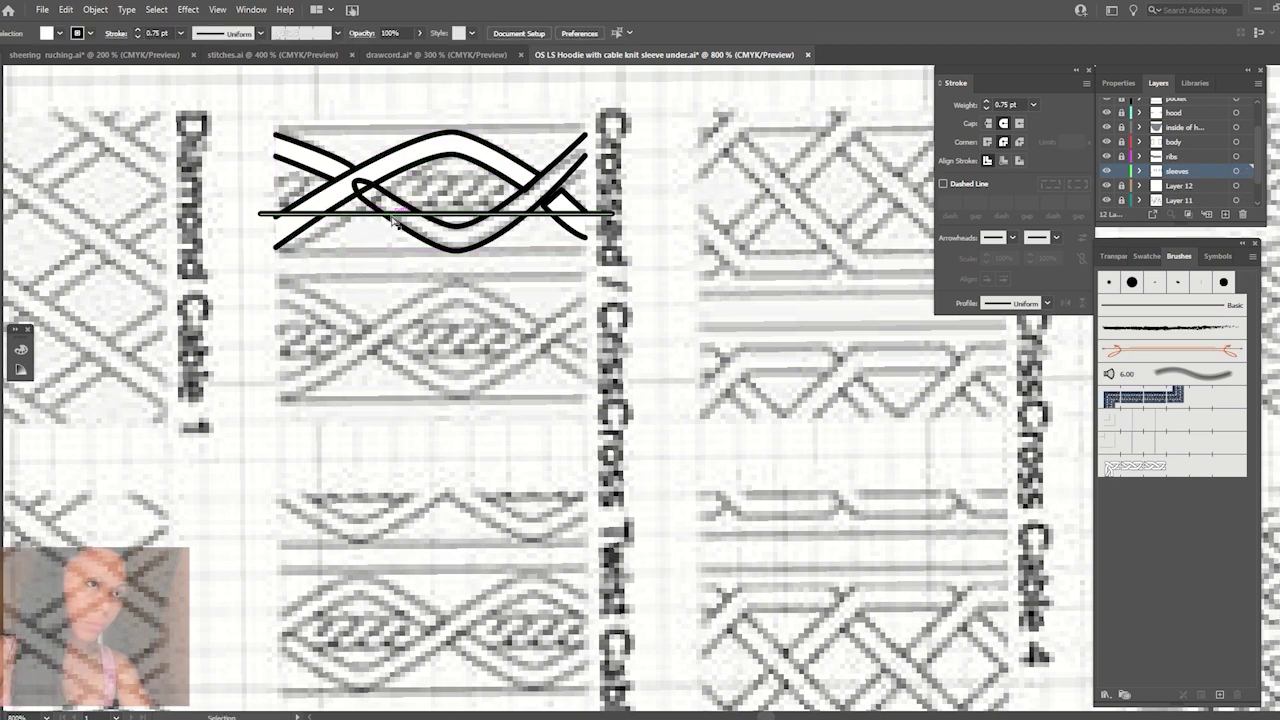
click(395, 222)
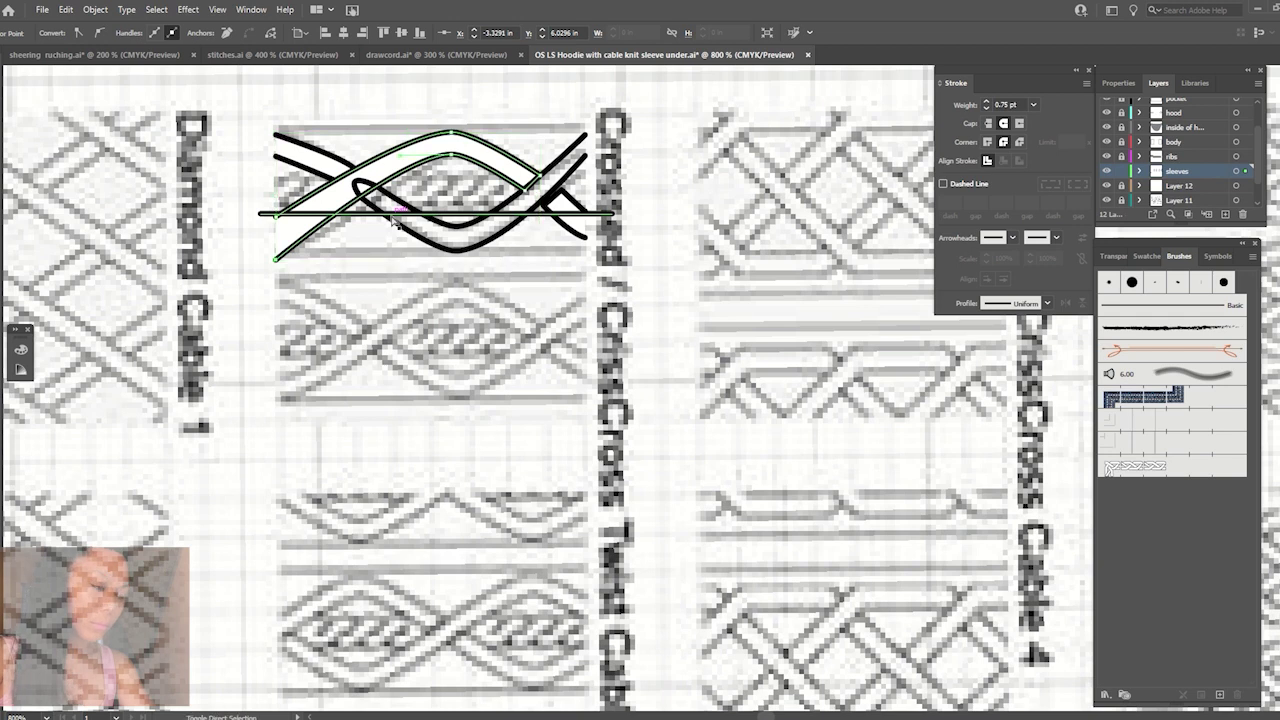
click(470, 280)
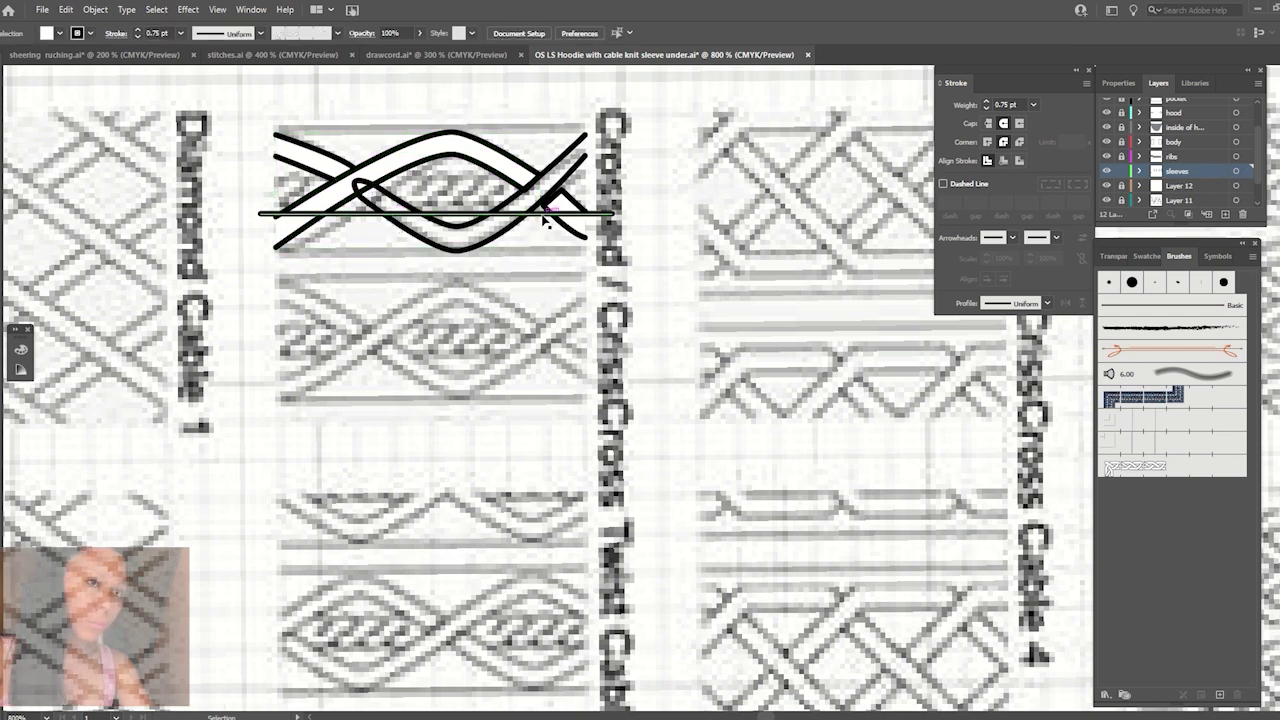
Move the horizontal line lower on the tile and readjust the curve's lower-left anchor.
mouse_move(543, 213)
mouse_down()
mouse_move(543, 237)
mouse_move(560, 232)
mouse_up()
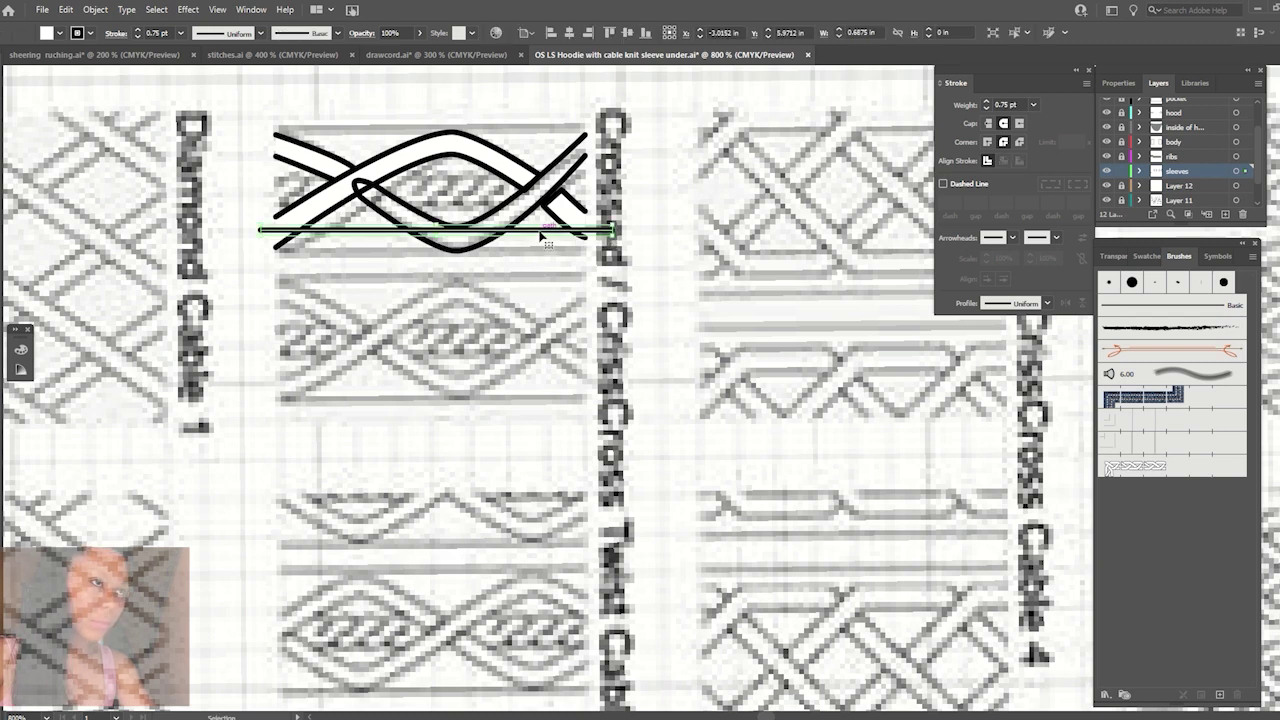
key(Down)
key(ctrl+shift+a)
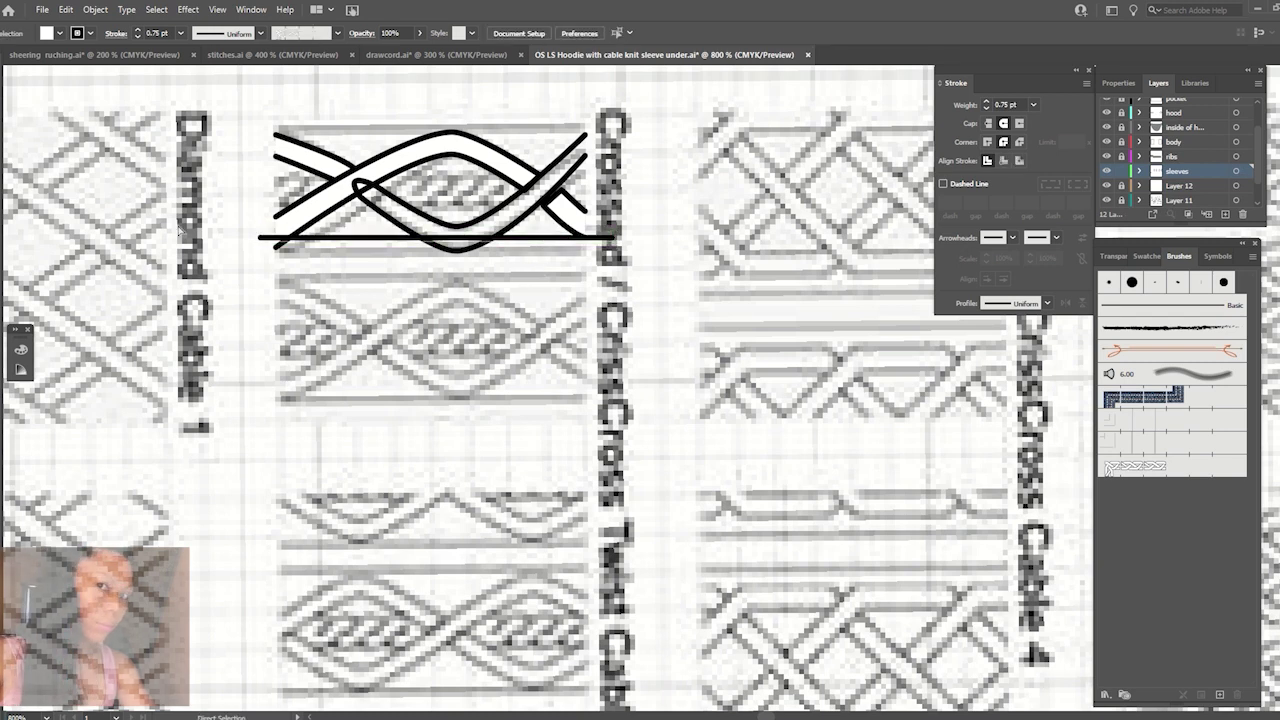
drag(275, 249, 277, 238)
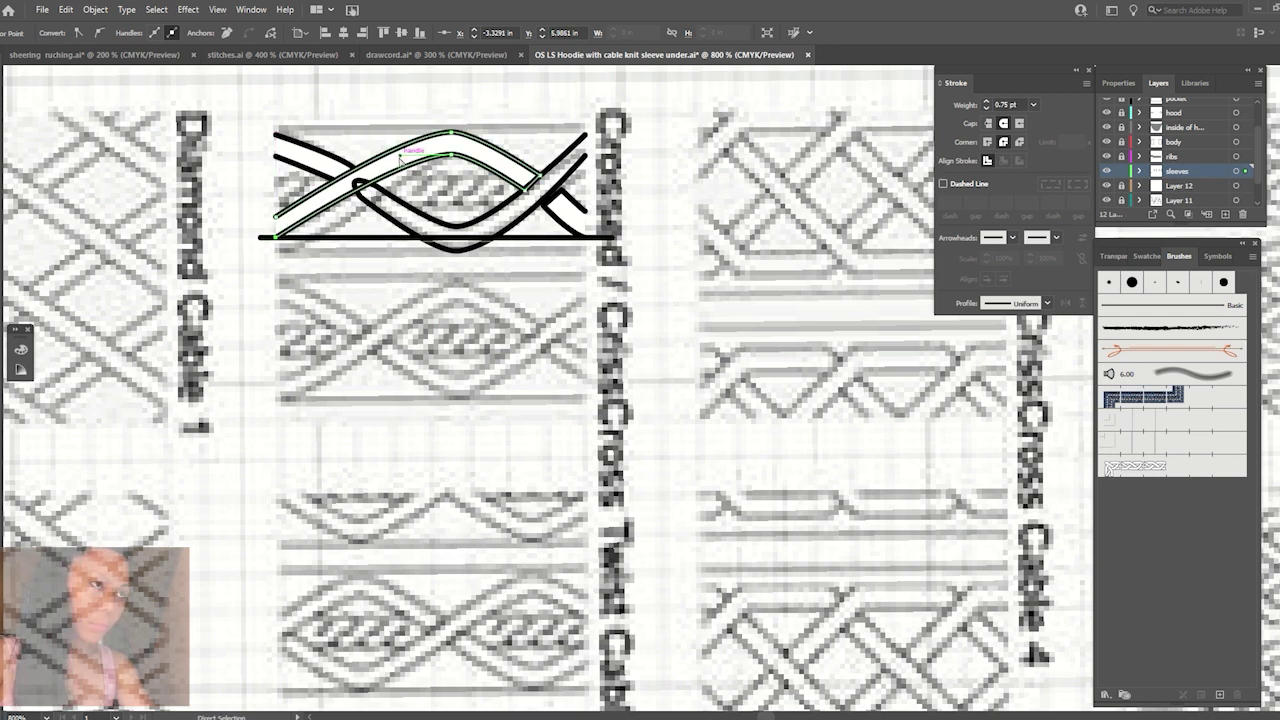
Delete the horizontal line and adjust an anchor near the strand's right end.
click(337, 277)
key(v)
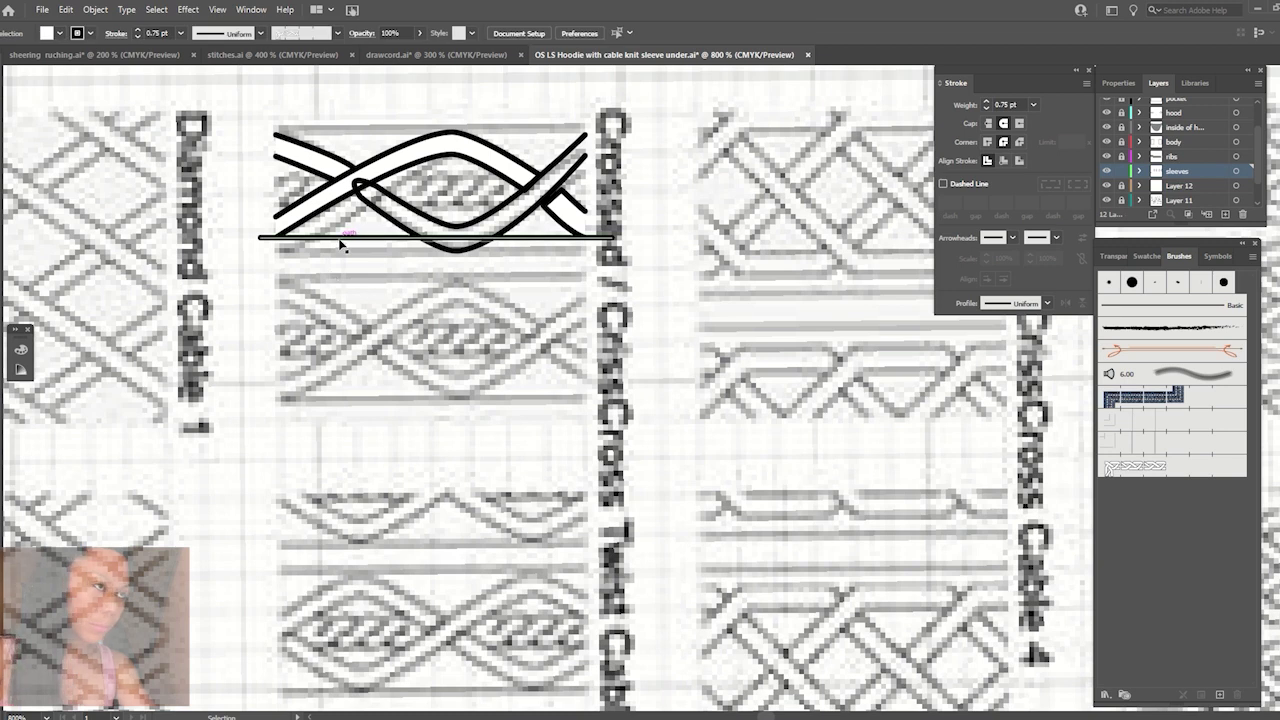
click(345, 240)
key(minus)
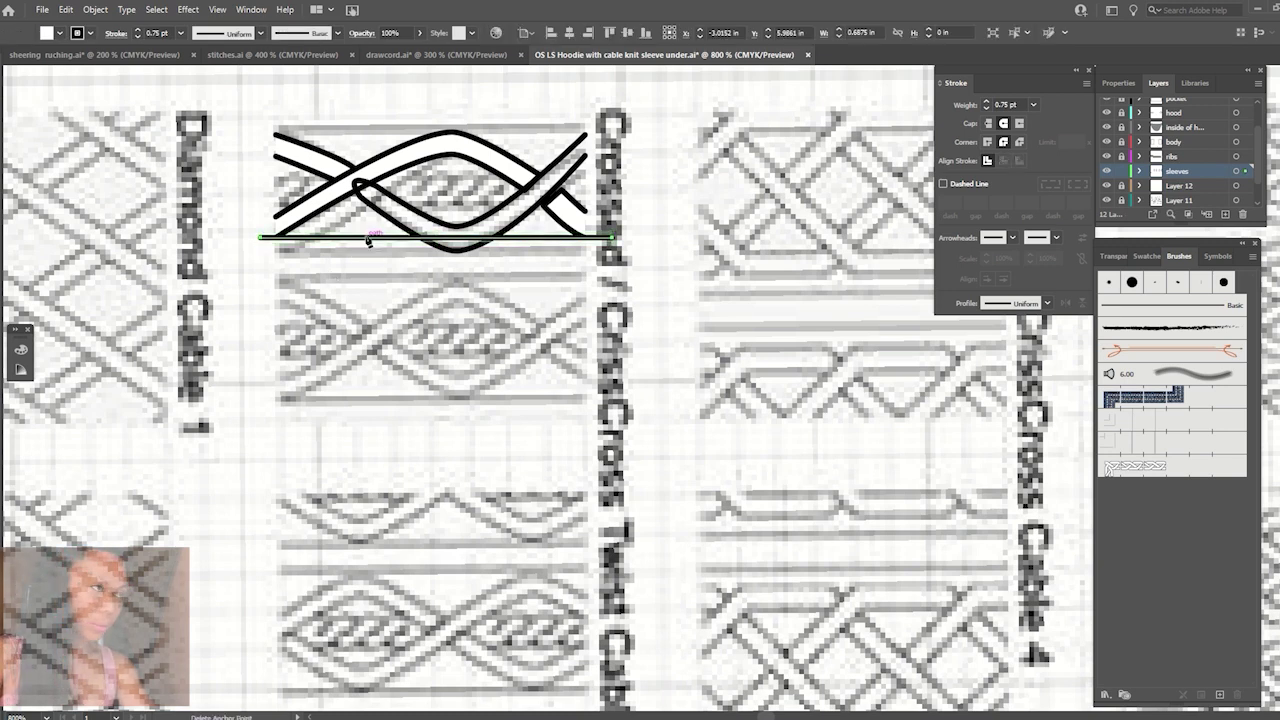
key(v)
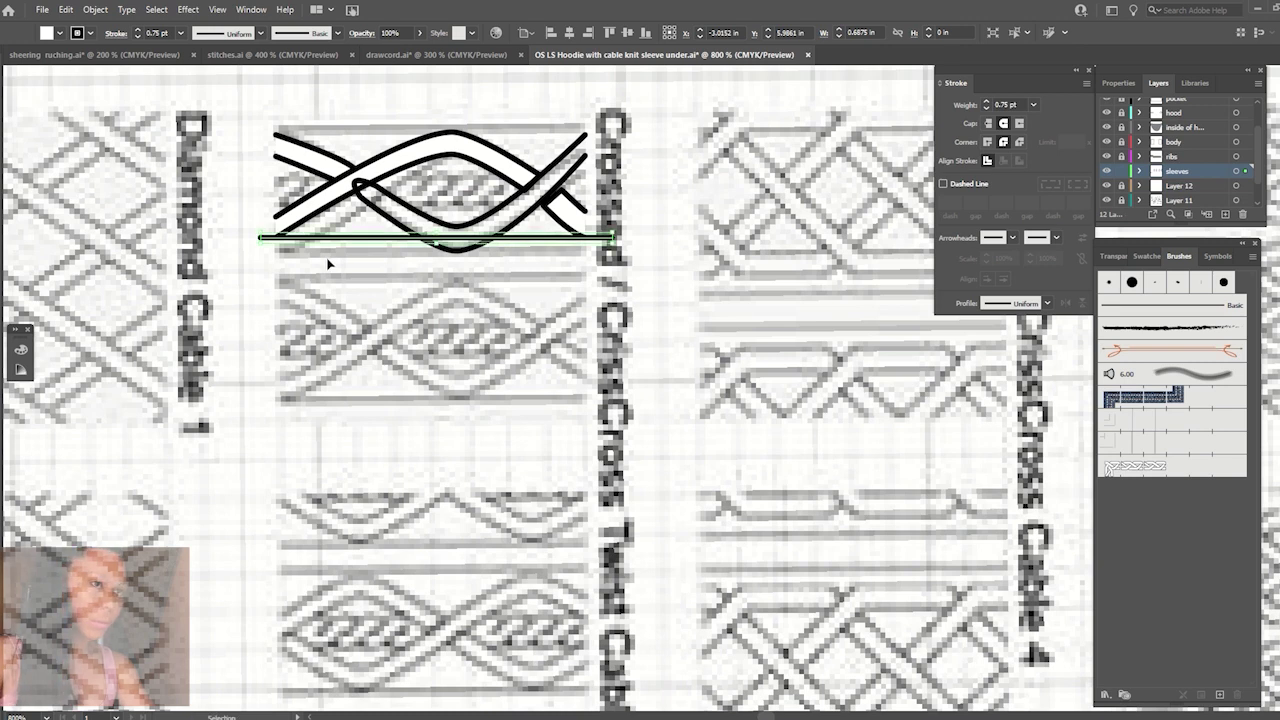
key(Delete)
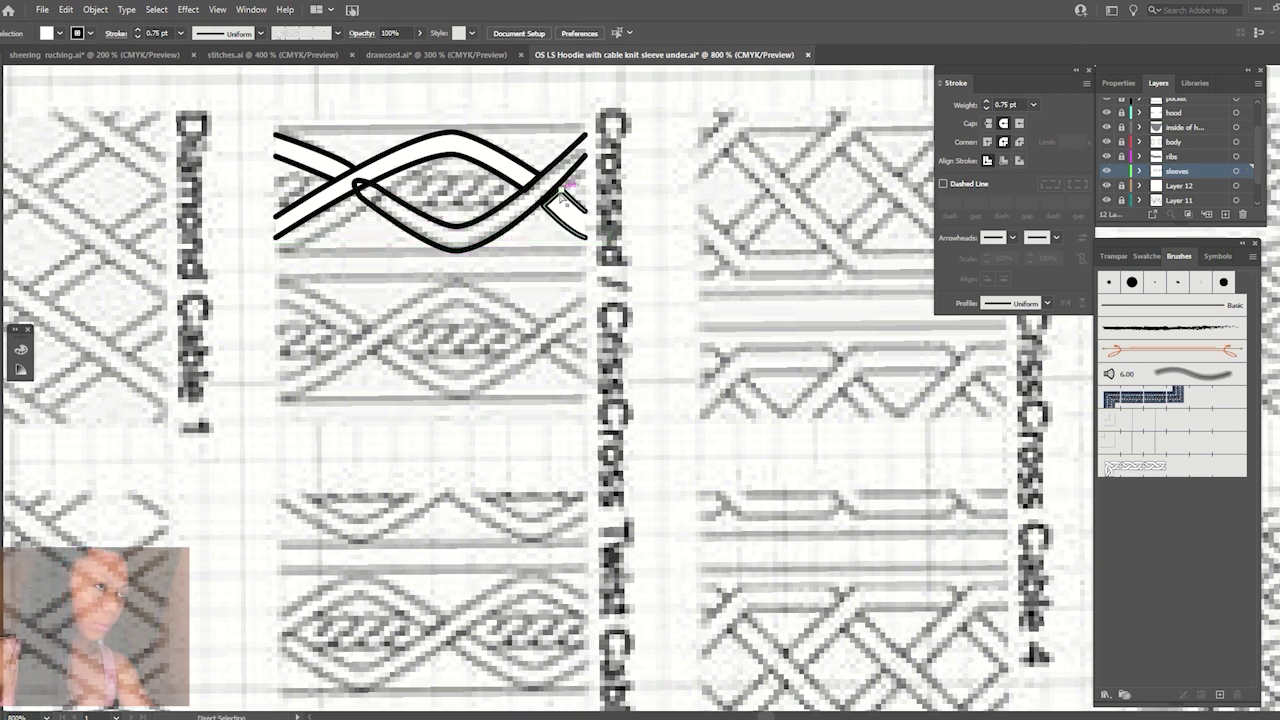
drag(560, 196, 550, 200)
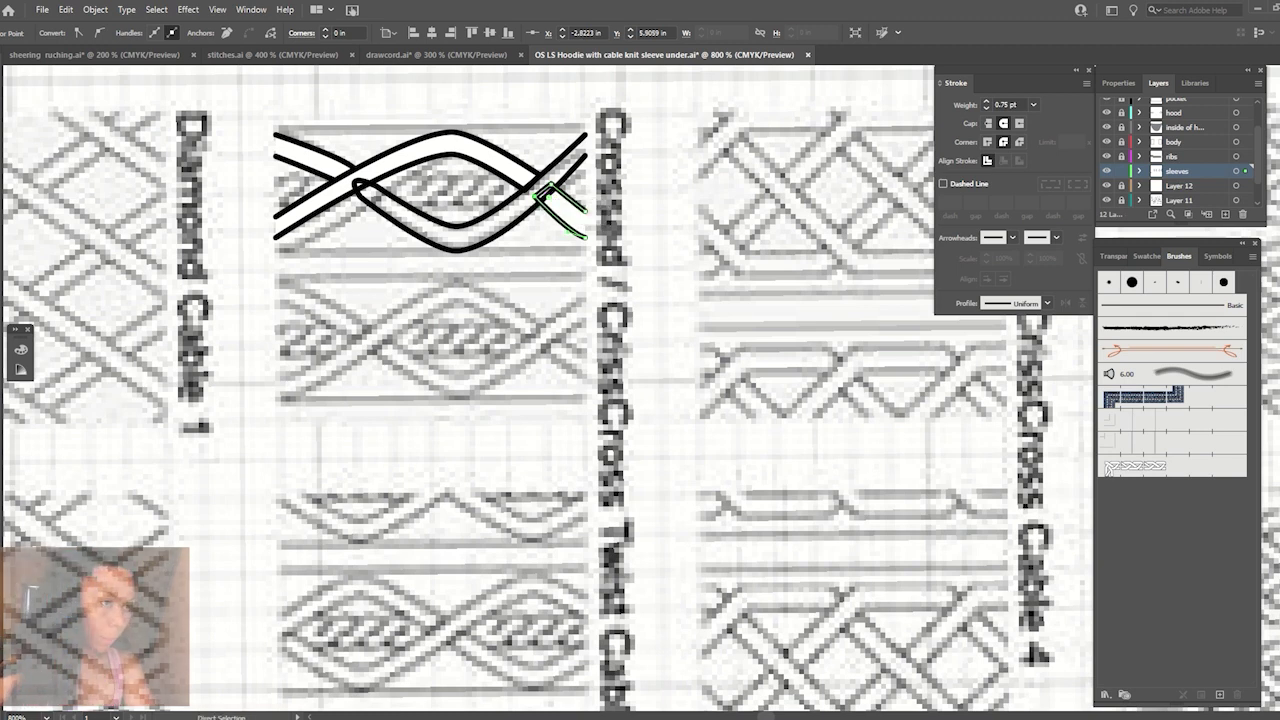
key(v)
click(402, 298)
Fill the lower cable strand with white.
click(440, 224)
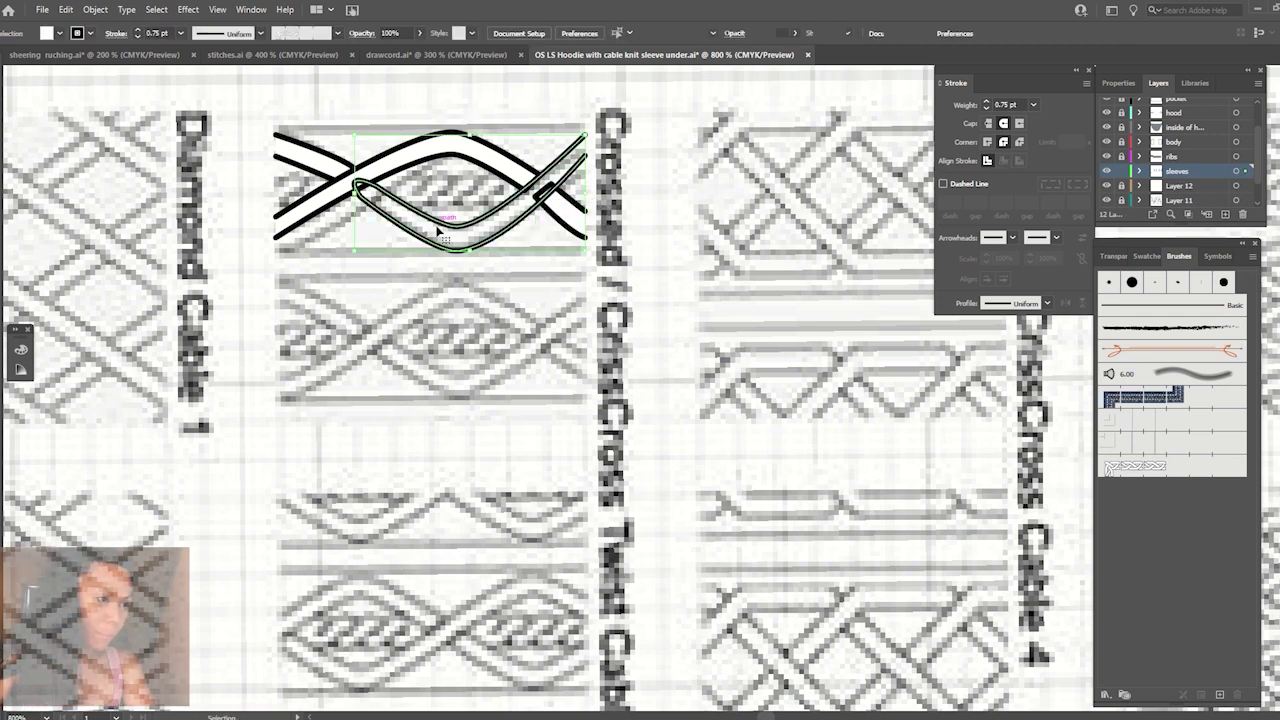
click(61, 38)
click(4, 57)
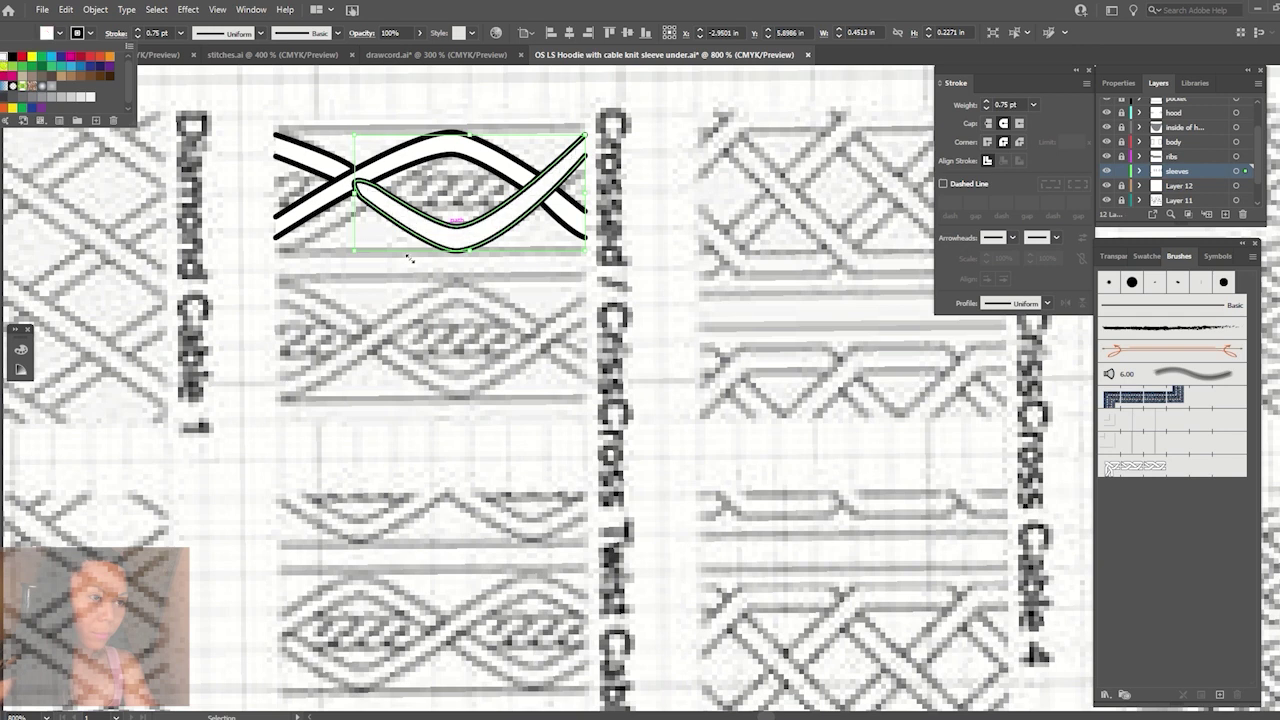
click(433, 296)
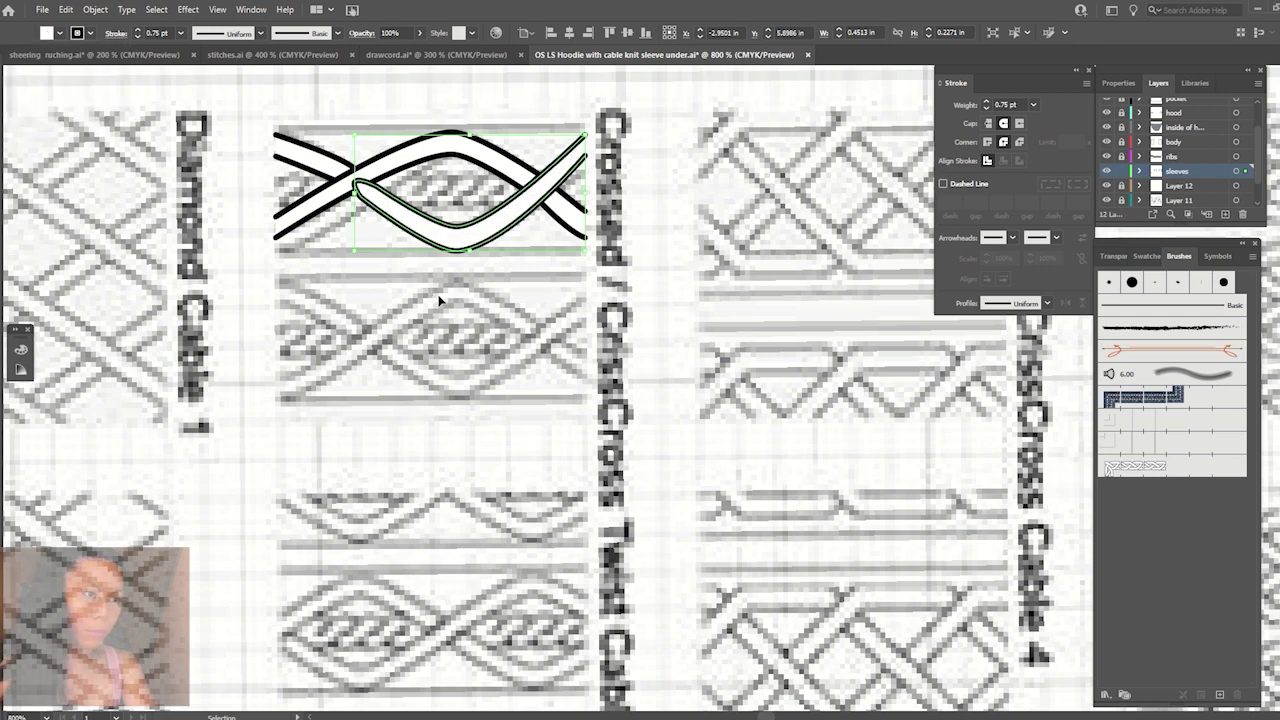
click(431, 296)
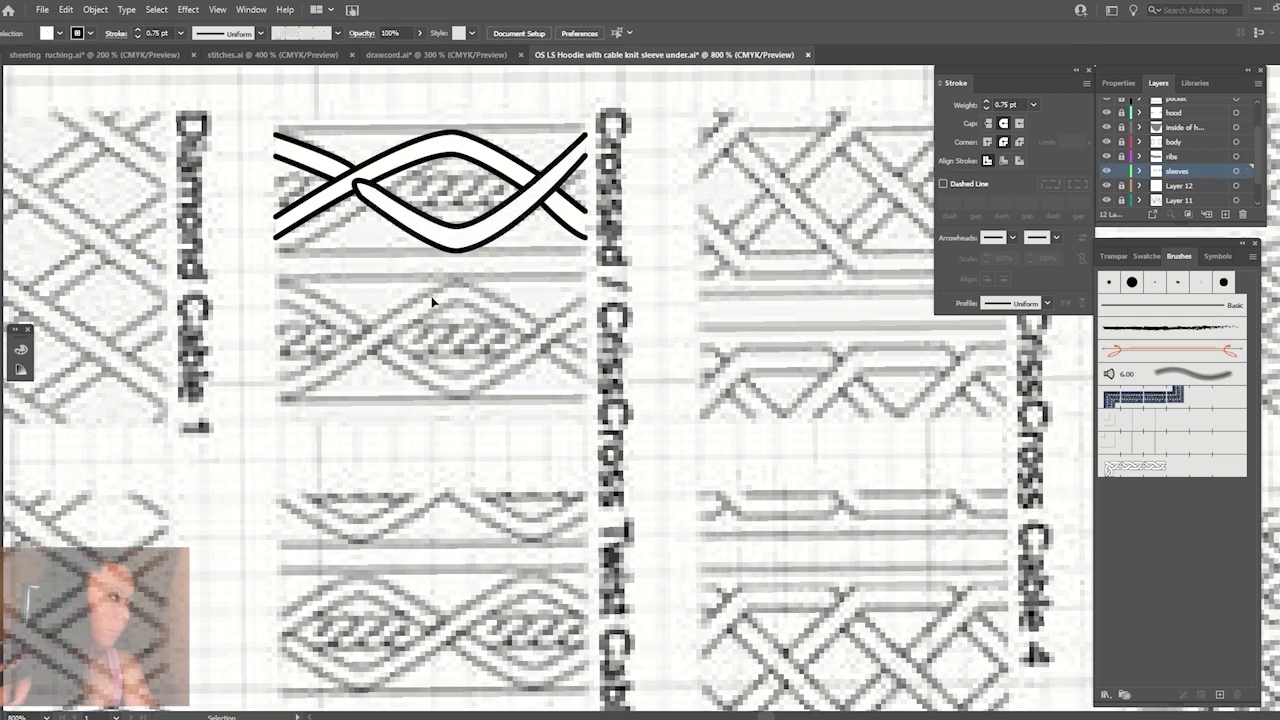
Bring the upper strand to the front, over the lower strand.
right_click(428, 163)
mouse_move(466, 412)
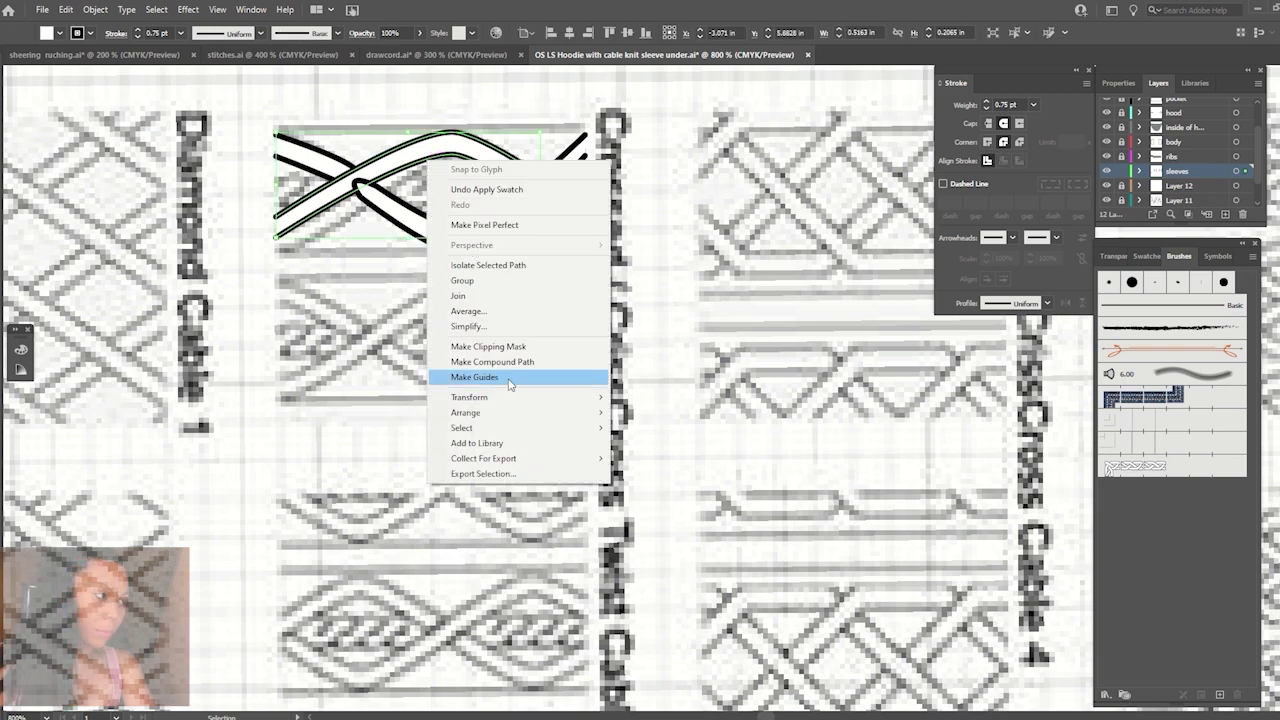
click(640, 413)
click(549, 358)
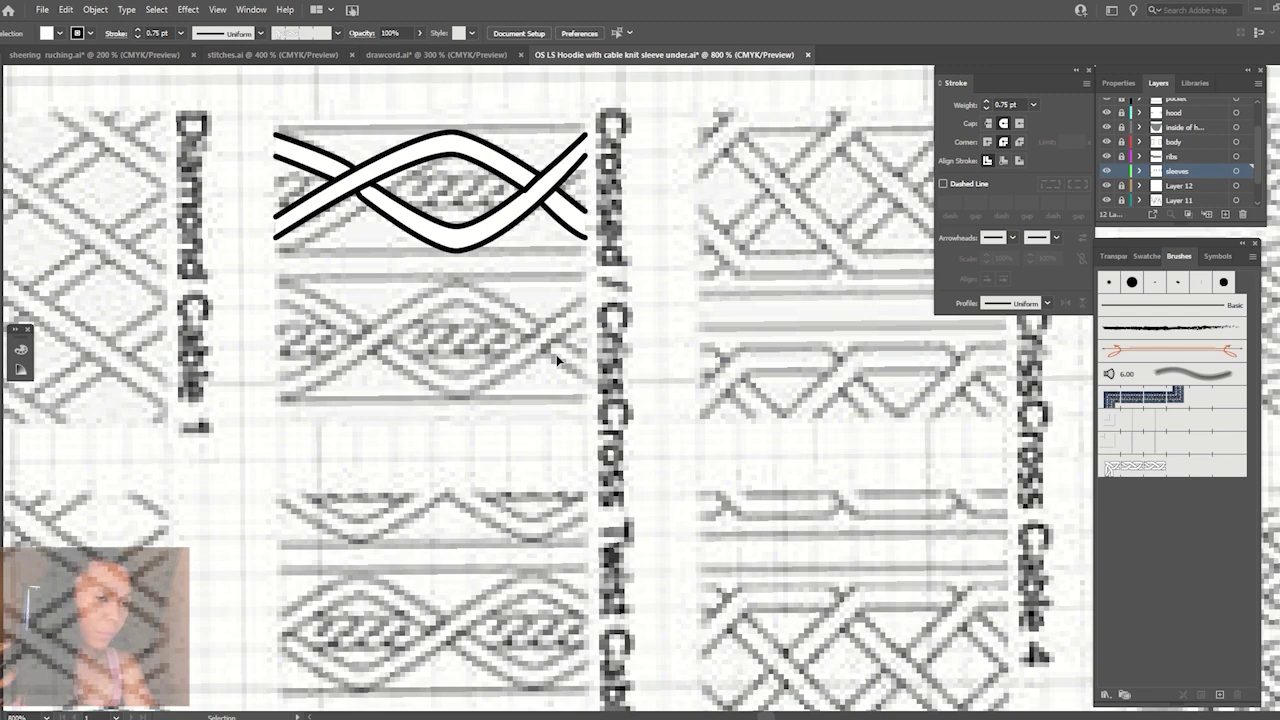
scroll(476, 350, down, 3)
scroll(476, 350, up, 1)
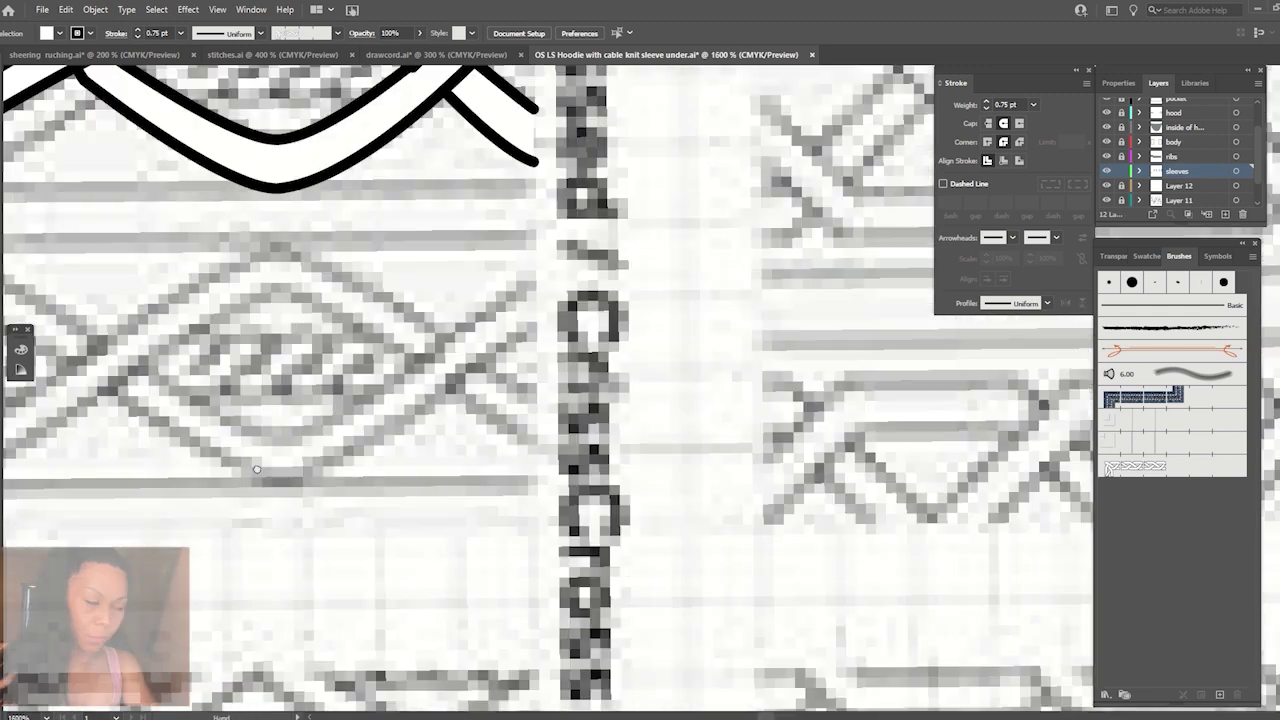
scroll(476, 350, up, 2)
Refine the anchor at the cable crossing and zoom out to the swatch chart.
drag(474, 346, 470, 343)
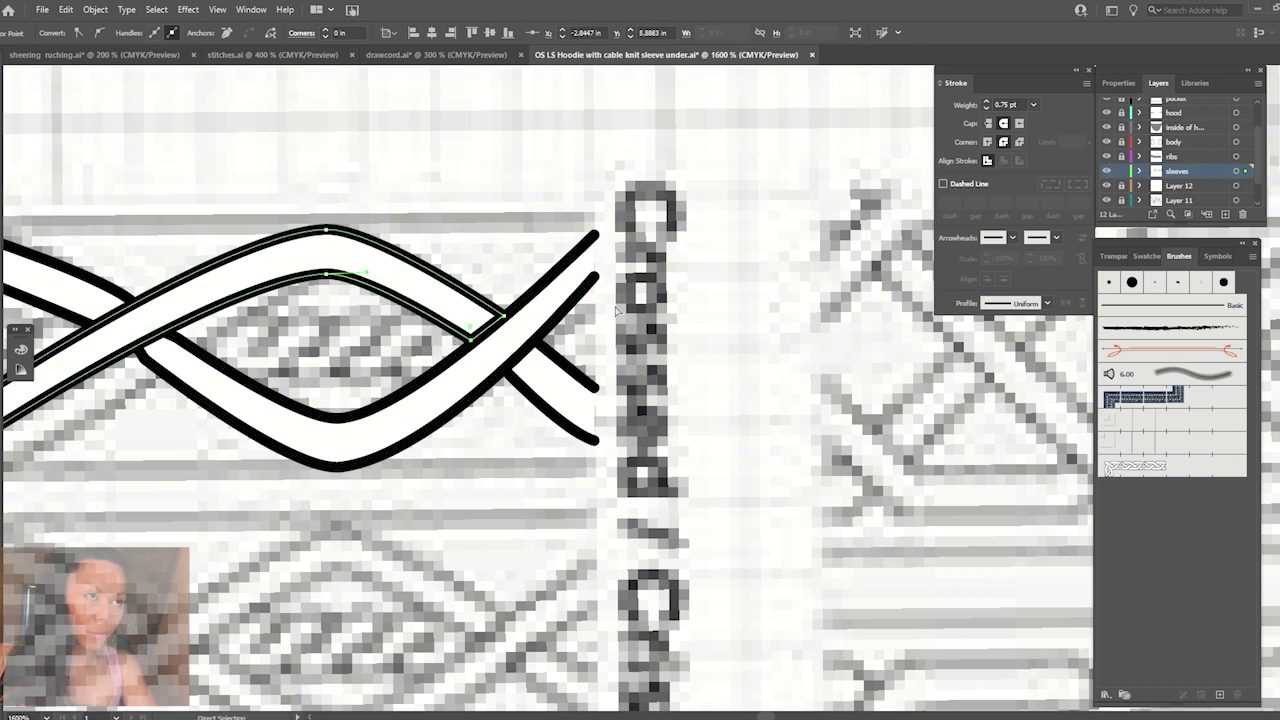
click(666, 282)
key(ctrl+minus)
key(ctrl+minus)
key(ctrl+minus)
key(ctrl+minus)
drag(627, 444, 445, 435)
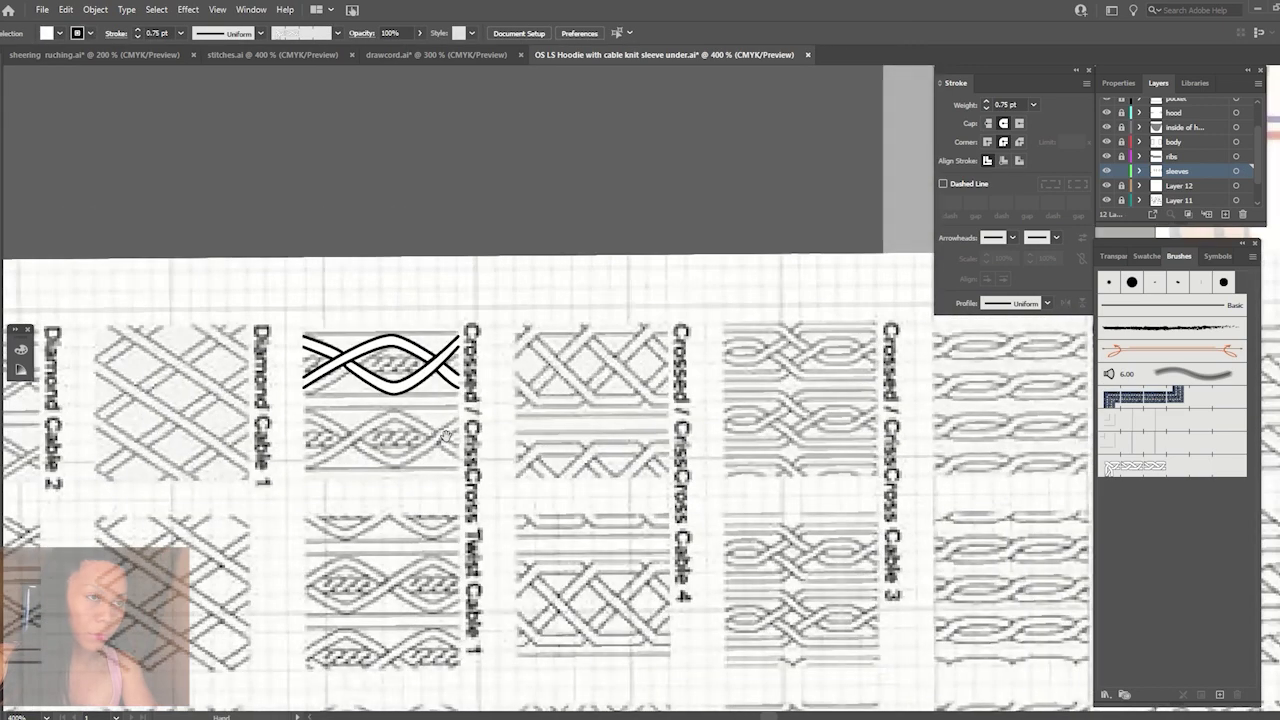
key(ctrl+z)
Save the whole cable tile as a new Pattern Brush.
key(v)
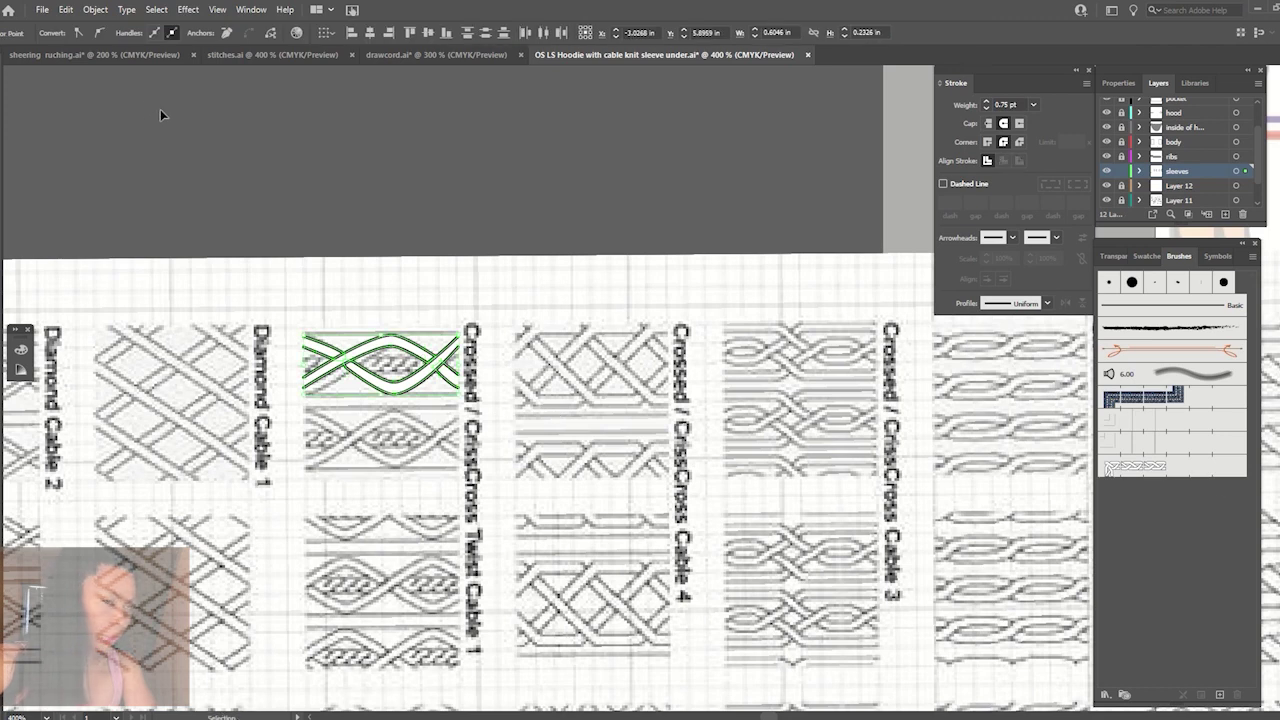
click(314, 314)
click(390, 360)
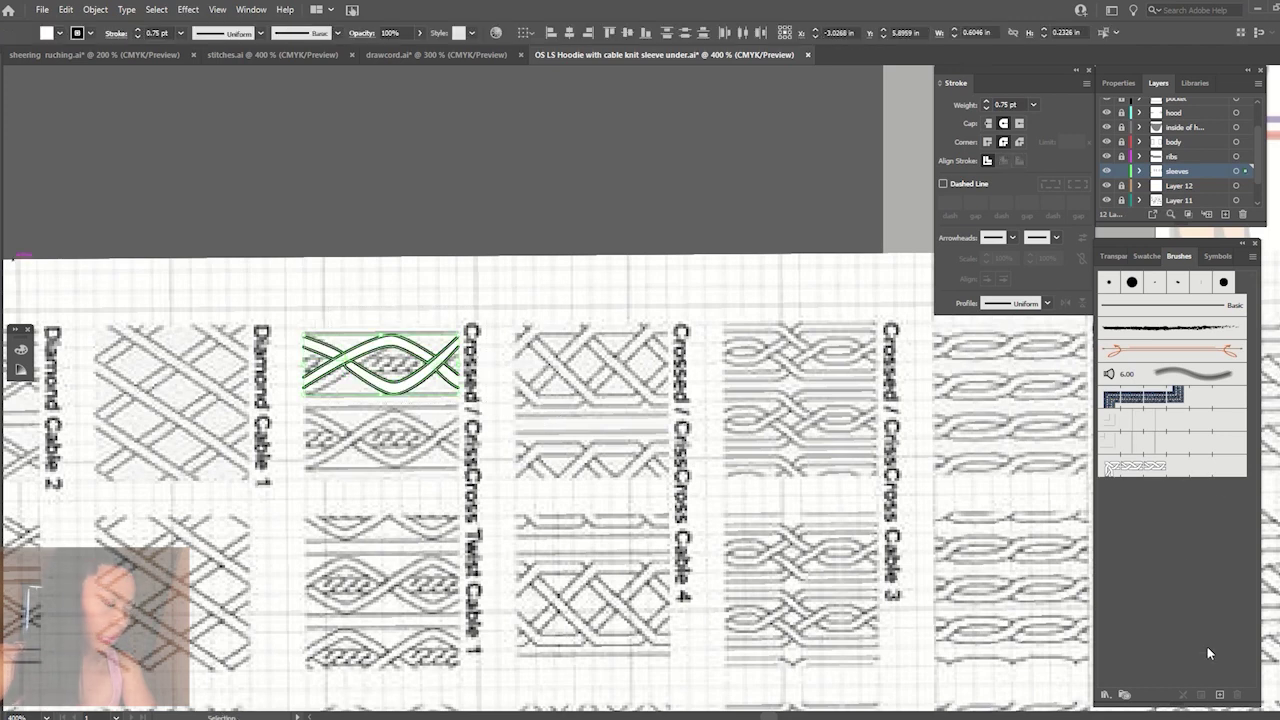
click(1220, 695)
click(588, 437)
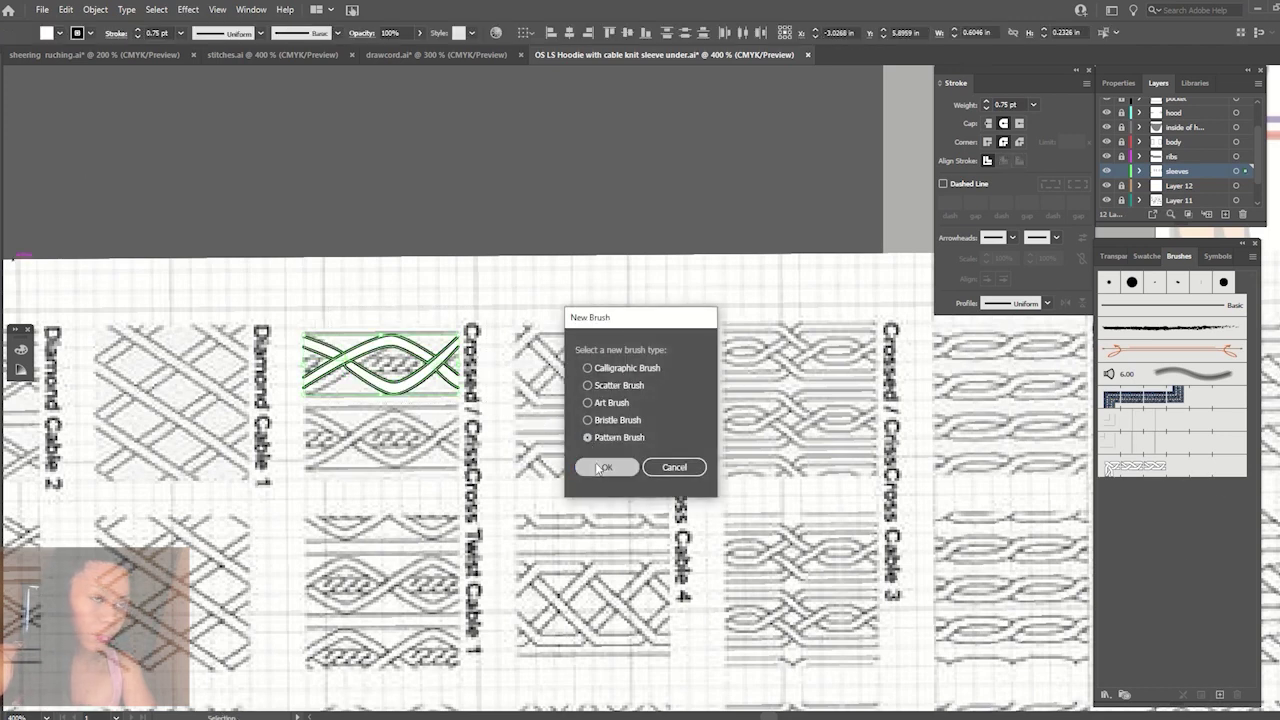
click(600, 467)
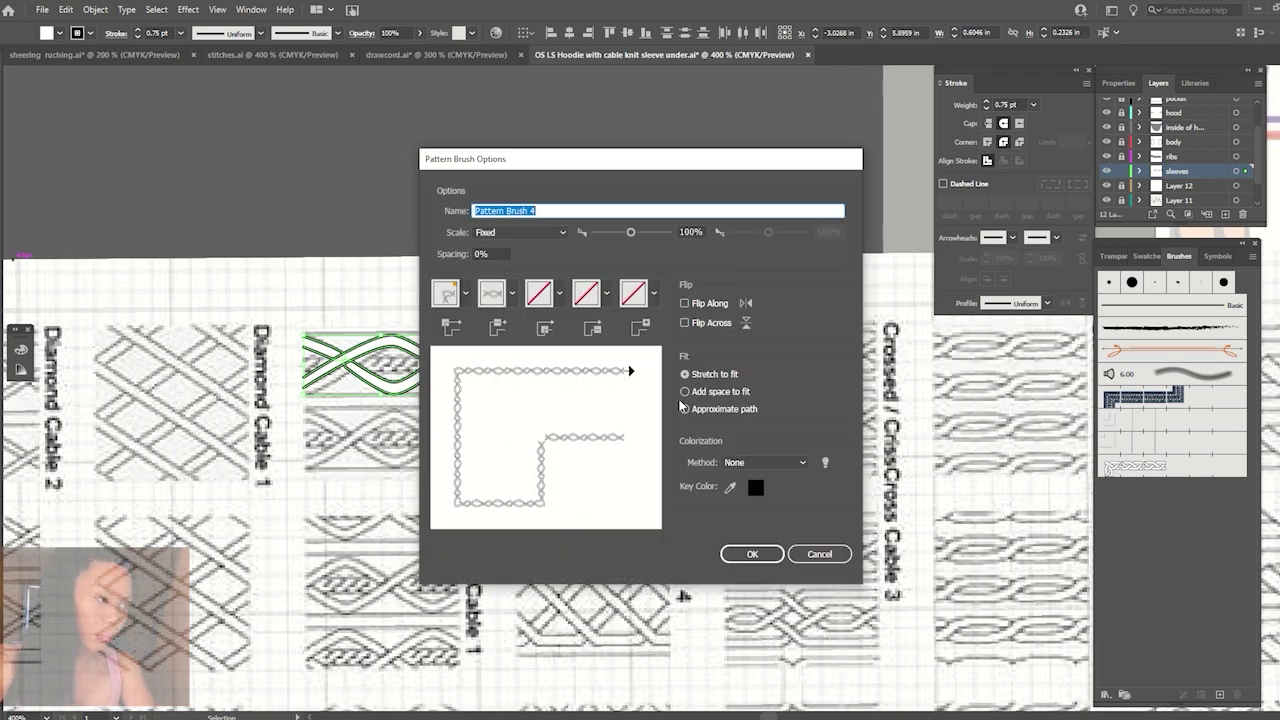
click(752, 553)
Draw a straight test line showing the repeating cable, then zoom back to the tile.
click(132, 170)
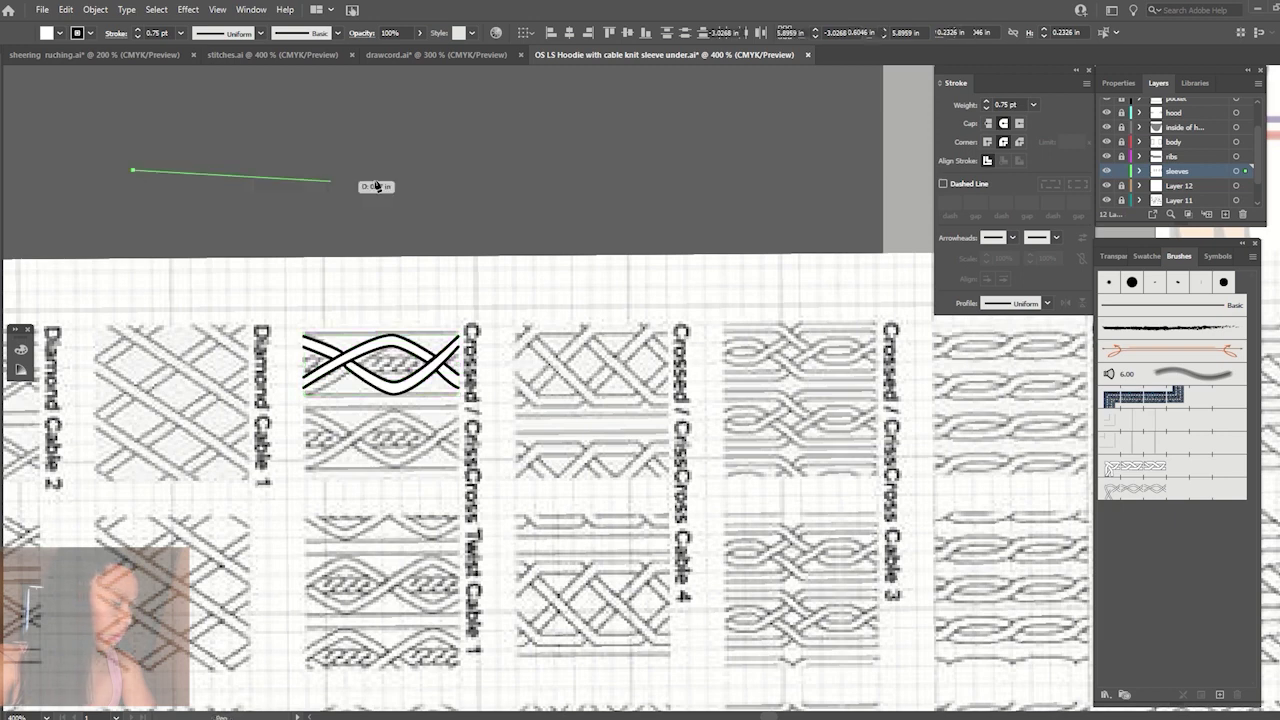
click(620, 170)
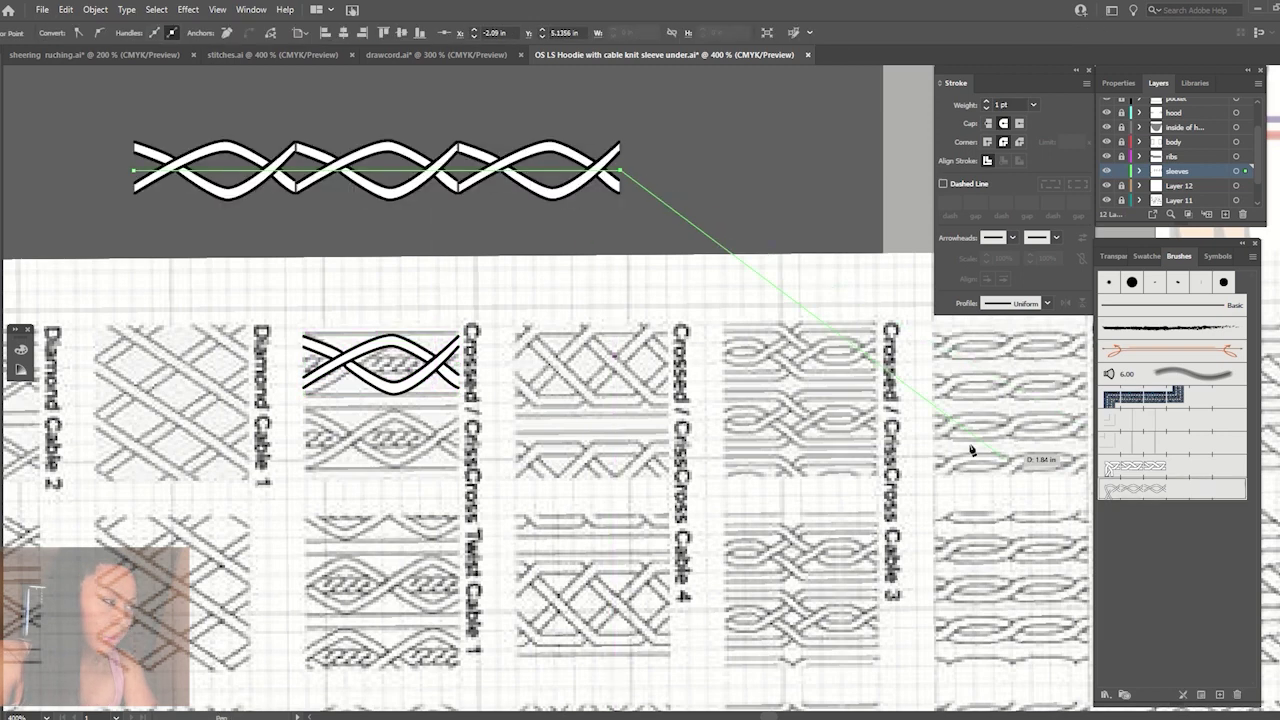
key(v)
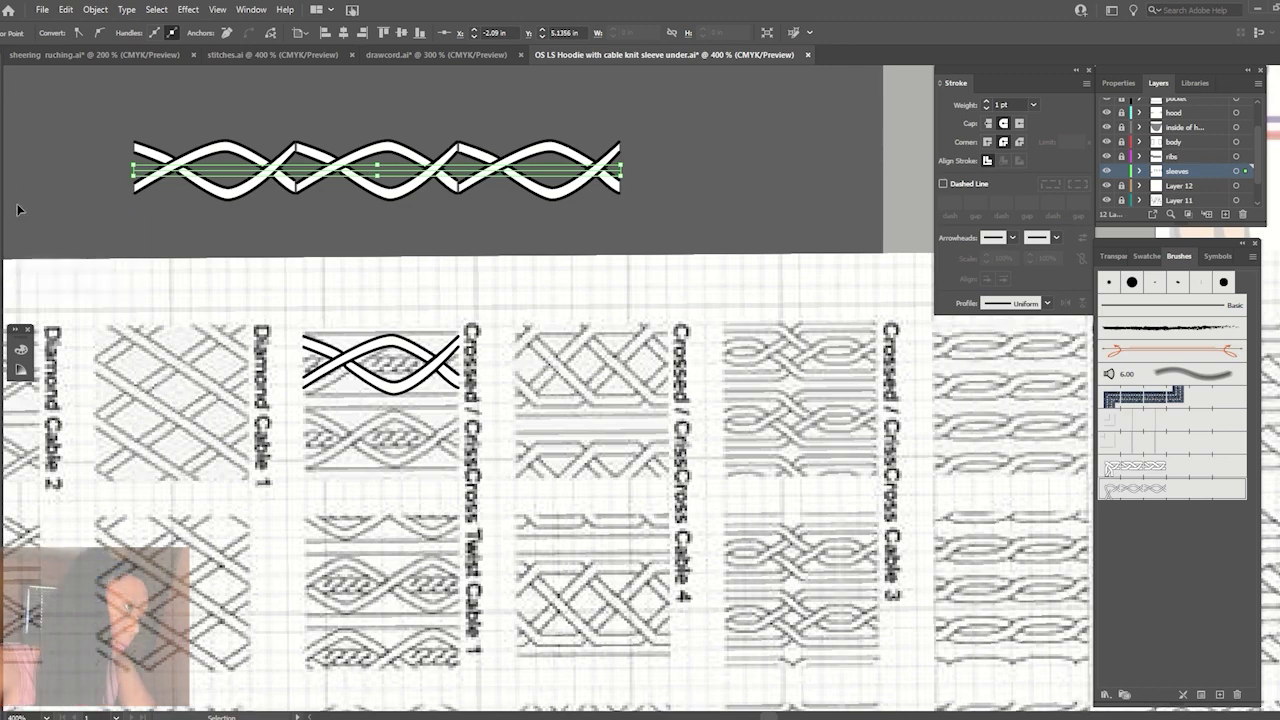
key(ctrl+=)
mouse_move(190, 605)
mouse_down()
mouse_move(186, 153)
mouse_move(498, 267)
mouse_up()
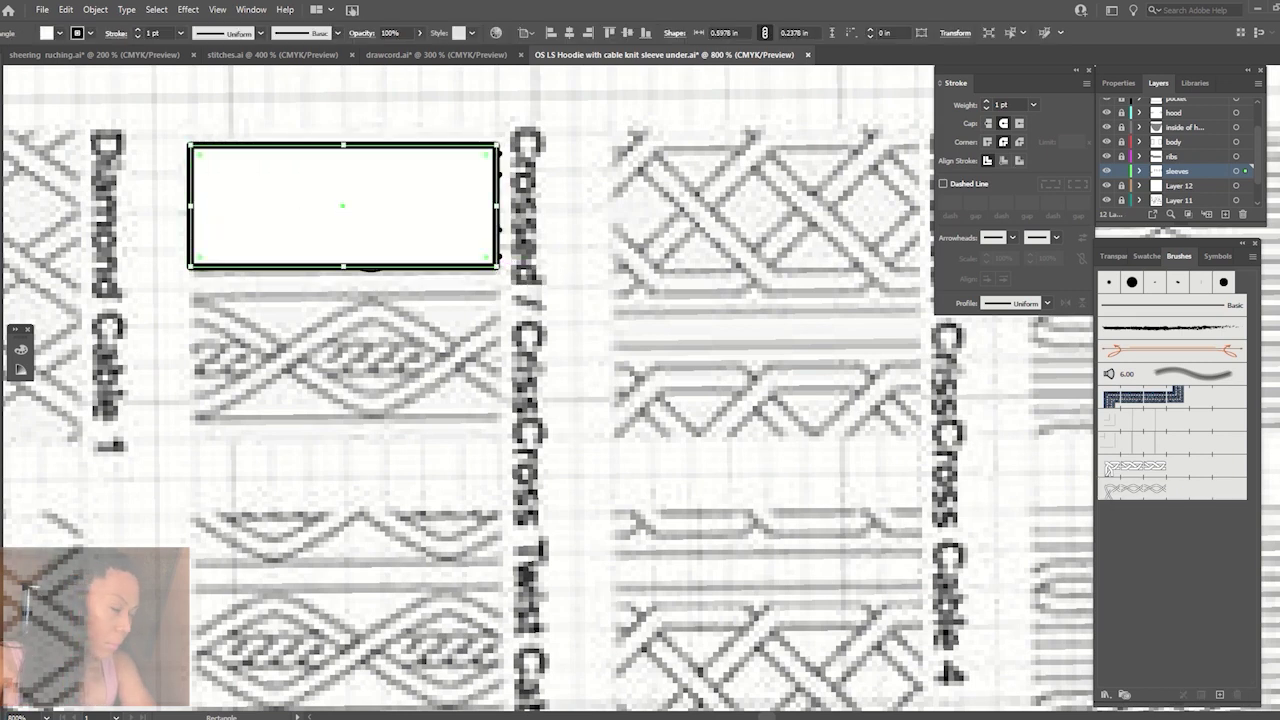
Set the tile's bounding rectangle to no fill and no stroke.
click(57, 32)
click(6, 57)
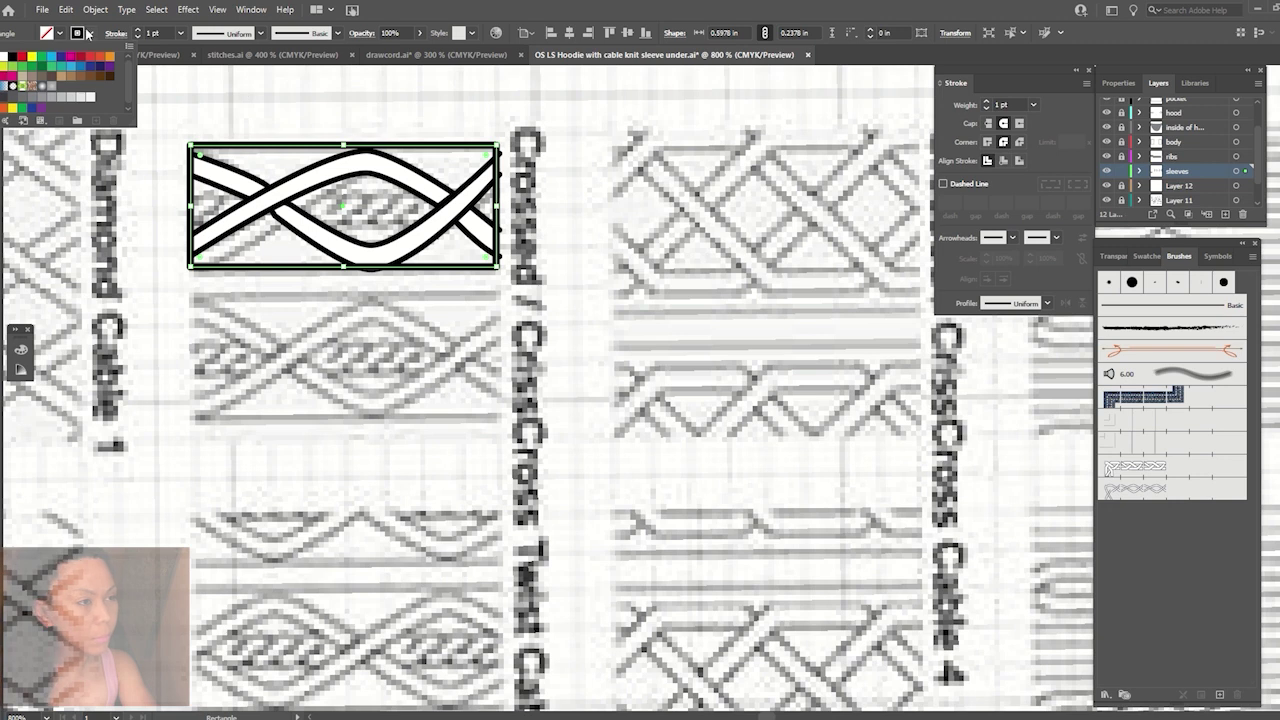
click(87, 33)
click(13, 57)
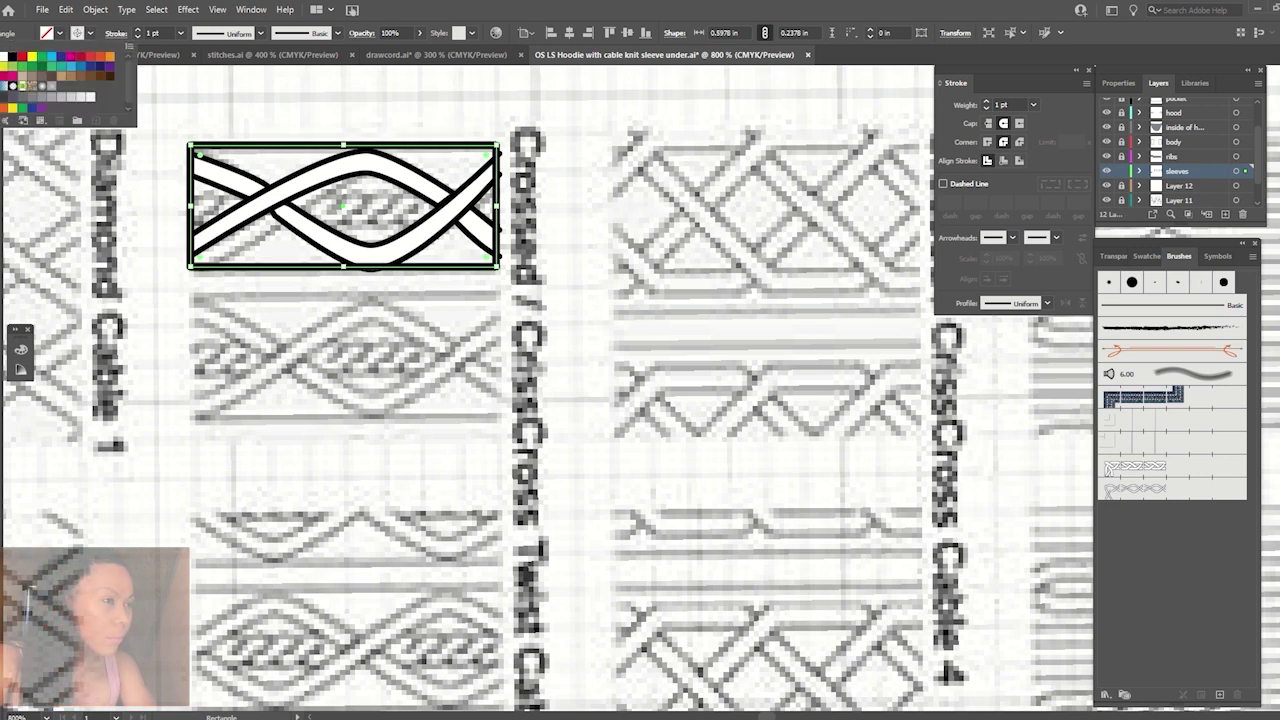
click(420, 8)
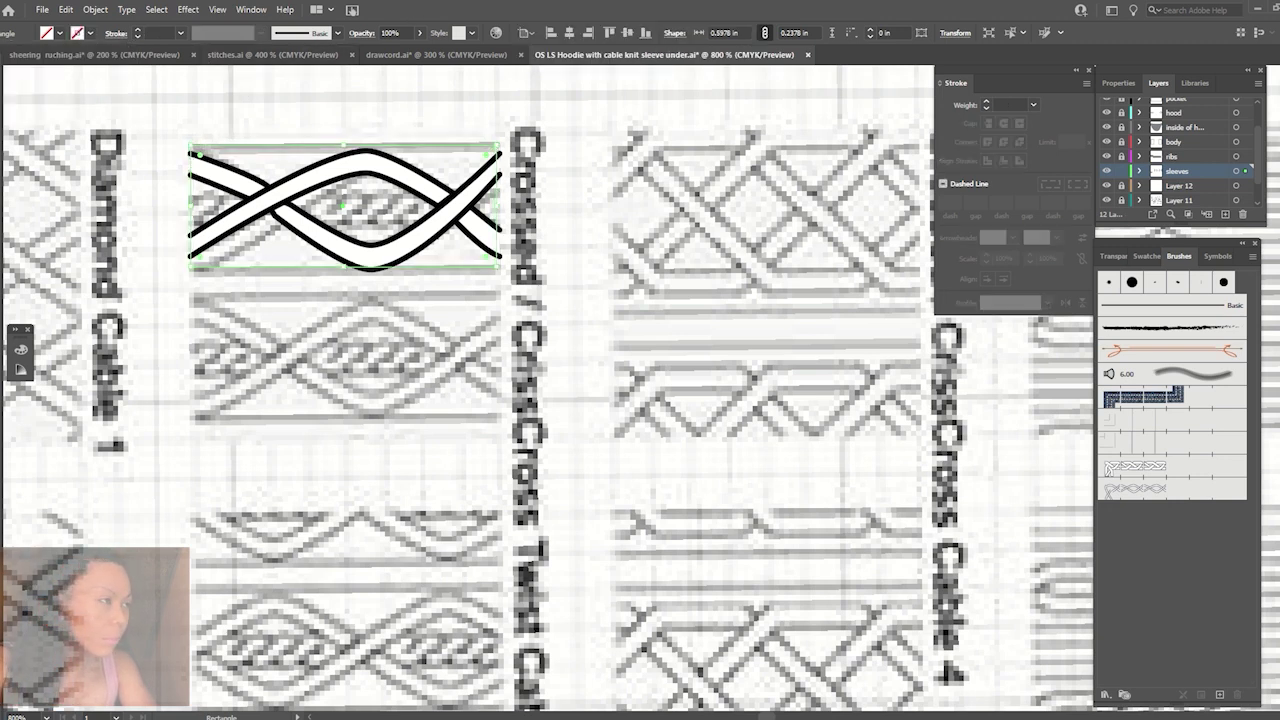
click(249, 120)
key(Escape)
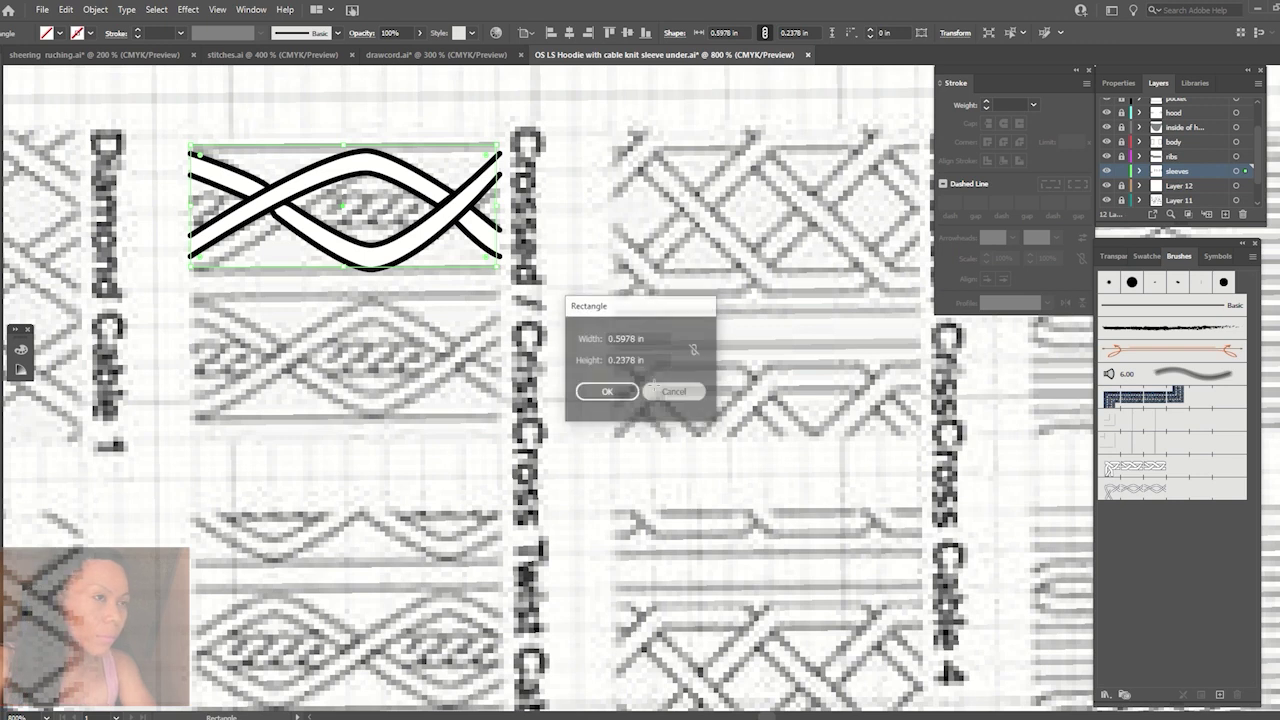
Send the rectangle behind the cable strands and outline the strand strokes.
key(v)
click(242, 113)
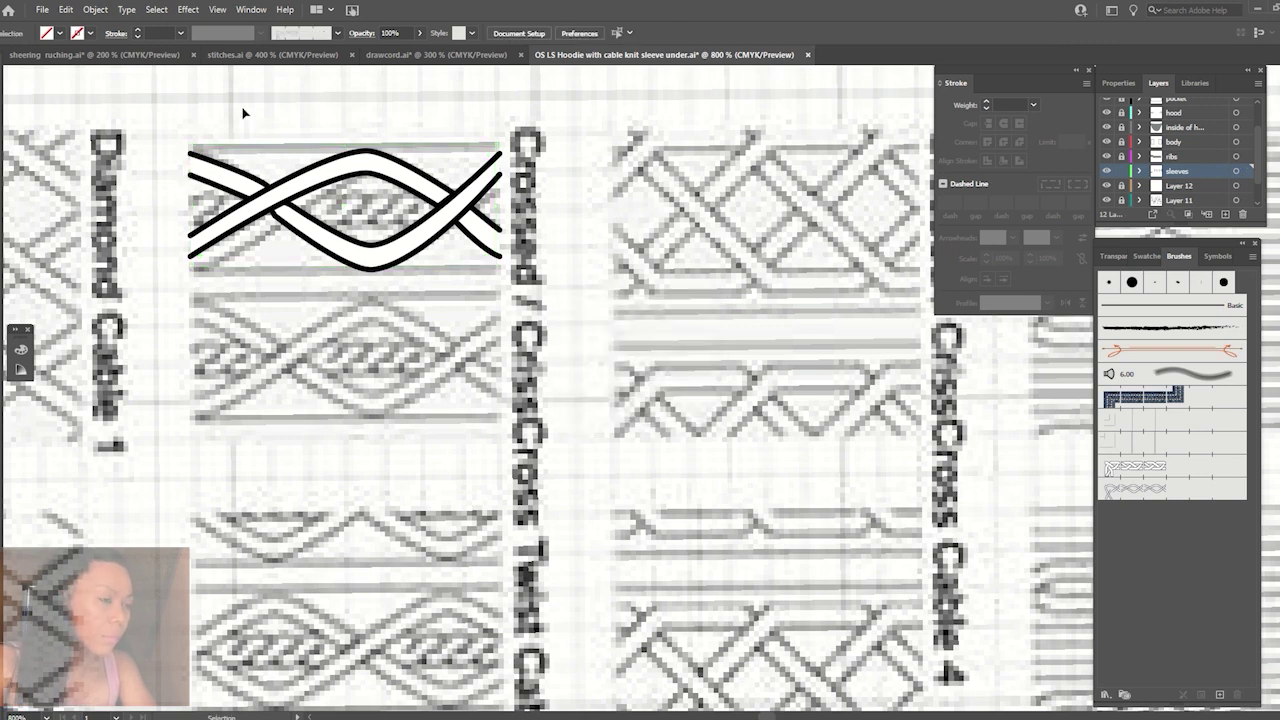
right_click(265, 155)
mouse_move(304, 408)
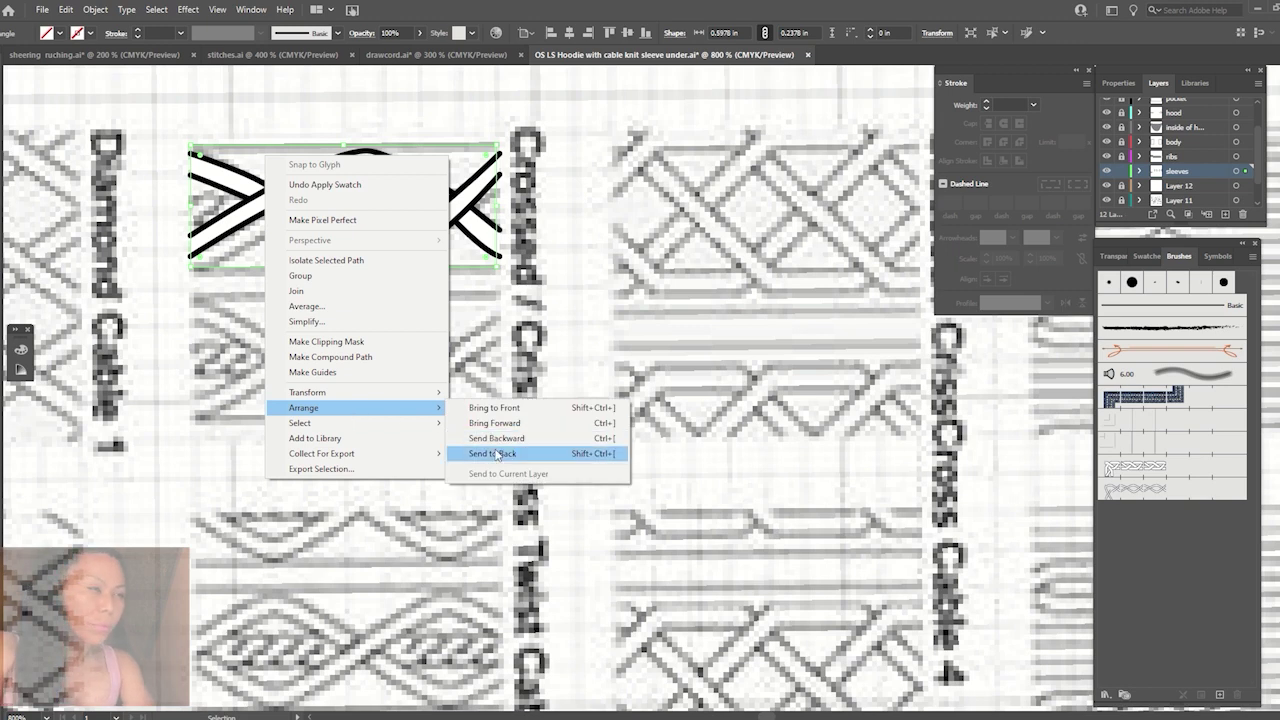
click(497, 451)
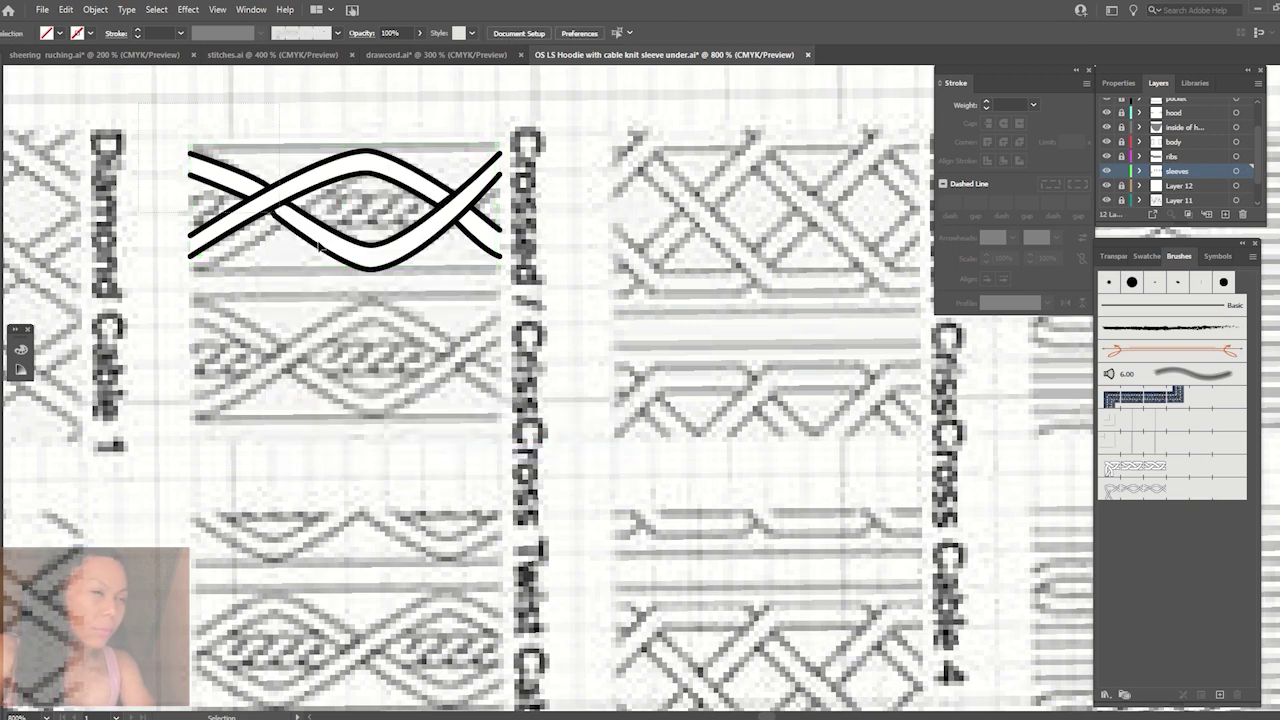
key(ctrl+shift+o)
Cancel the first pattern brush attempt and resize the tile's bounding rectangle.
click(1219, 694)
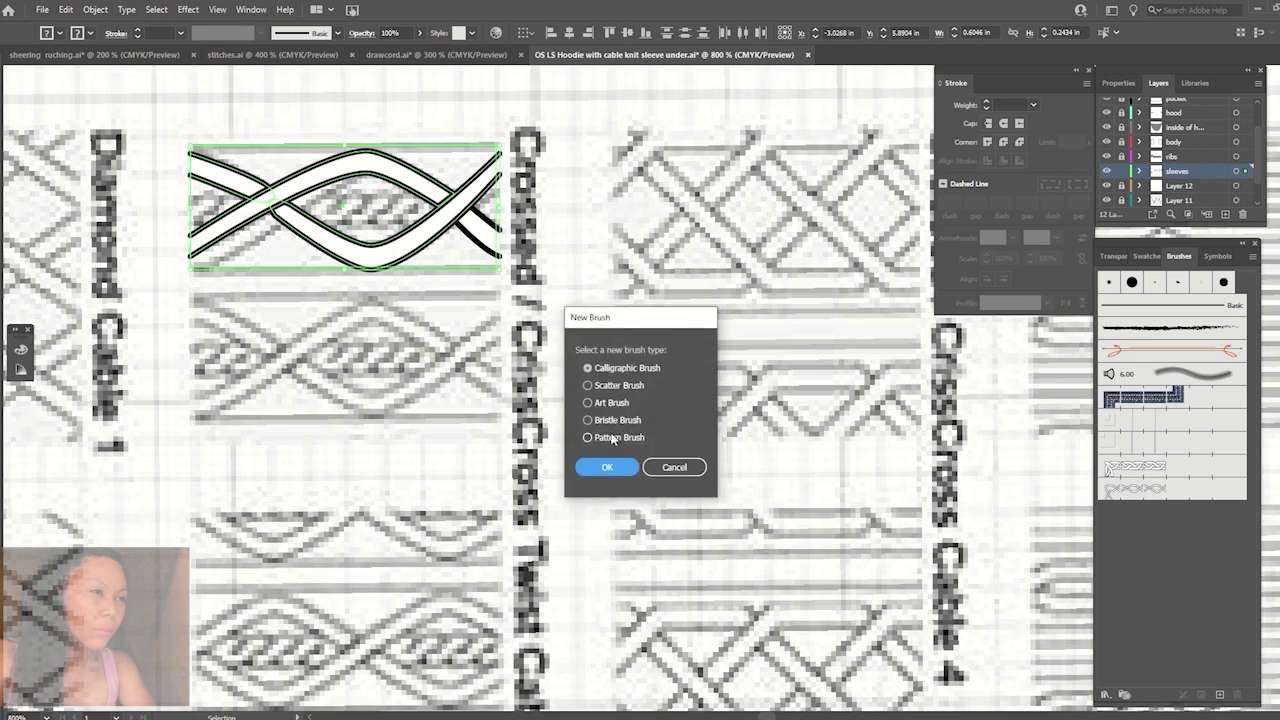
click(584, 435)
click(607, 463)
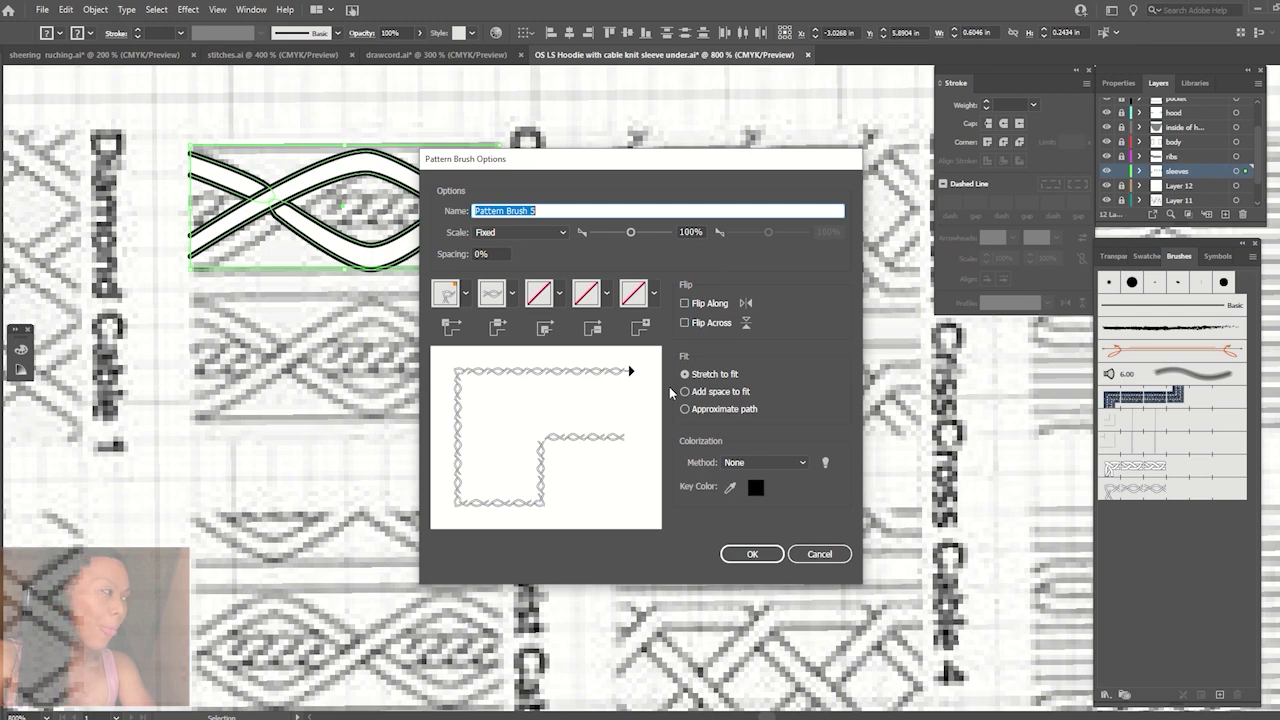
click(819, 553)
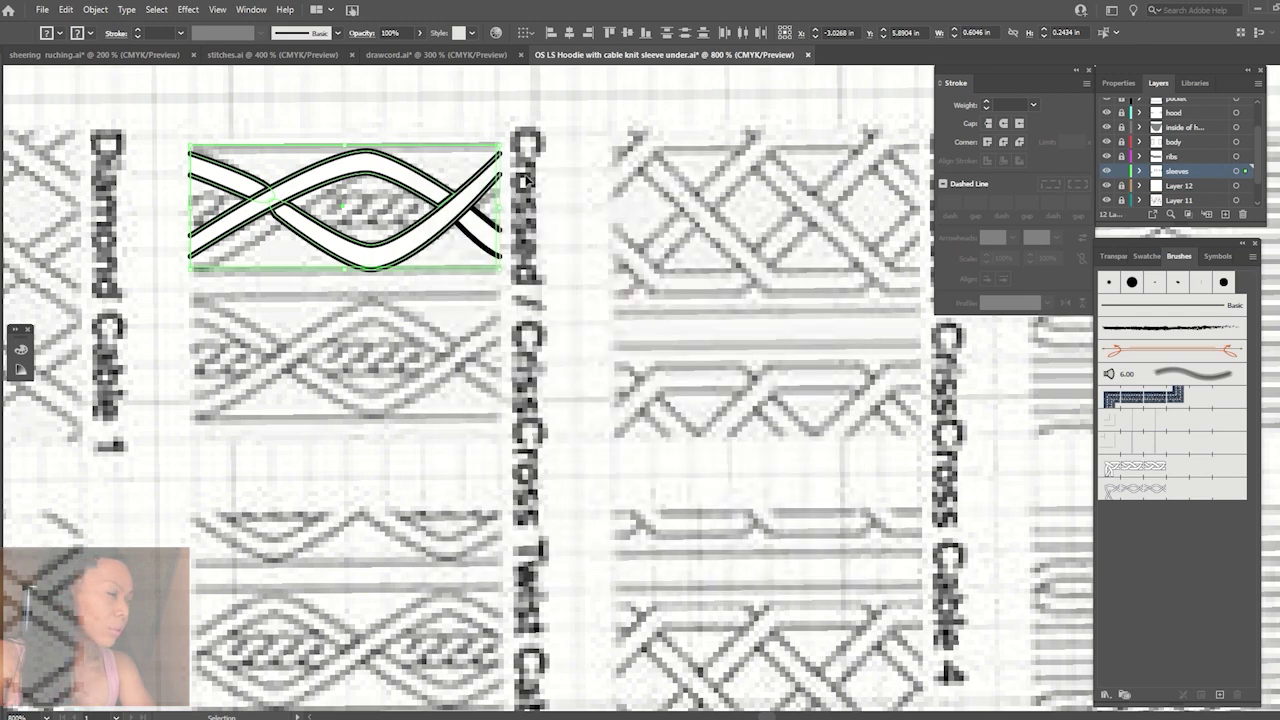
click(475, 112)
click(501, 200)
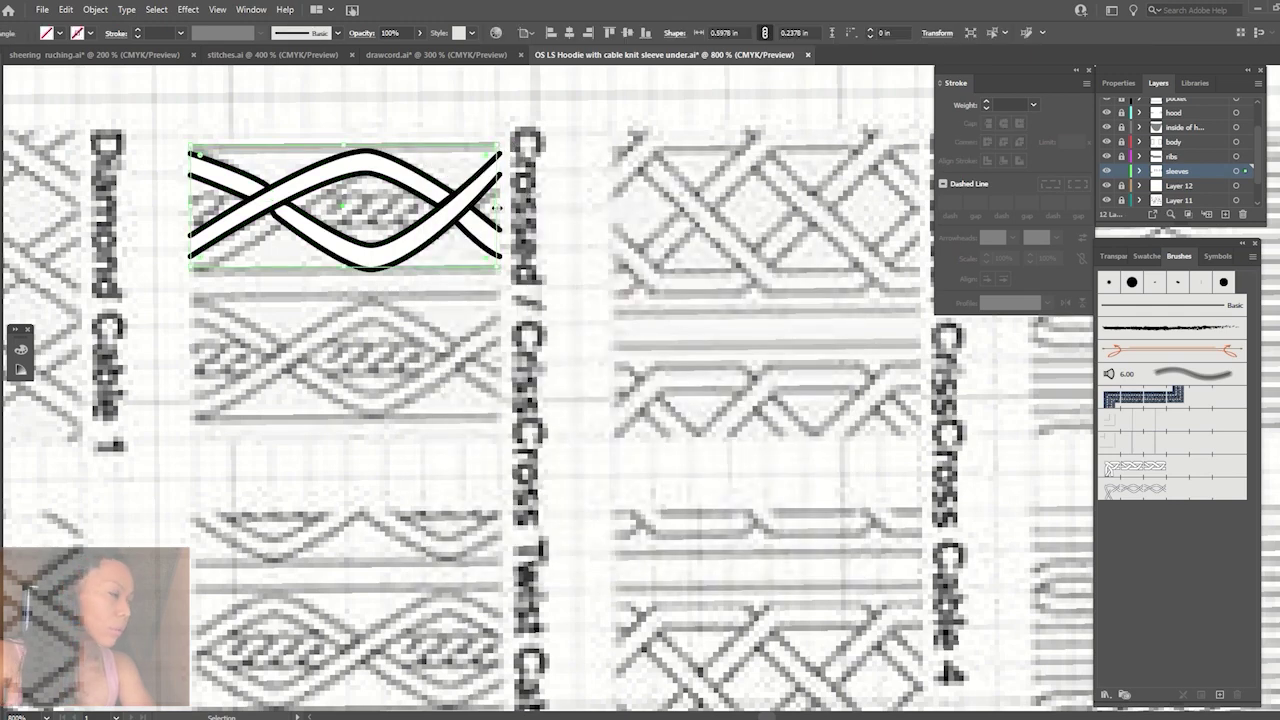
drag(189, 207, 187, 206)
click(604, 260)
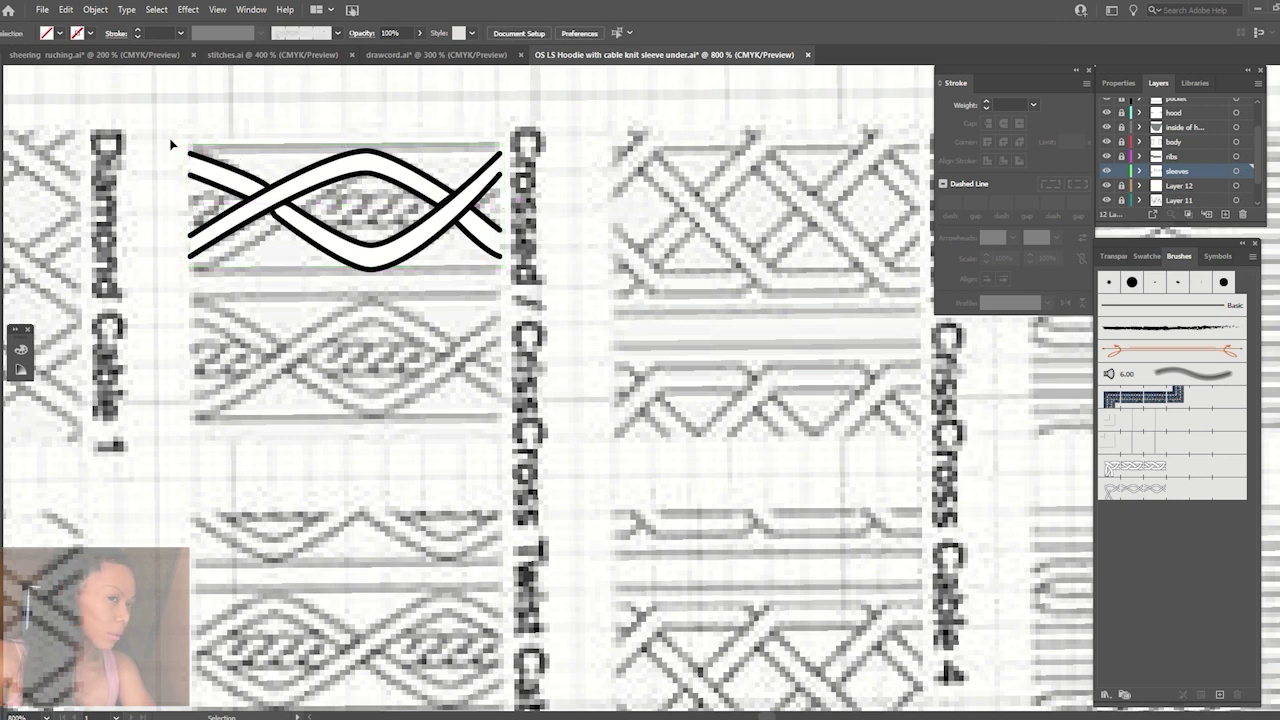
Check each strand piece and pull the tile's left edge slightly inward.
click(200, 157)
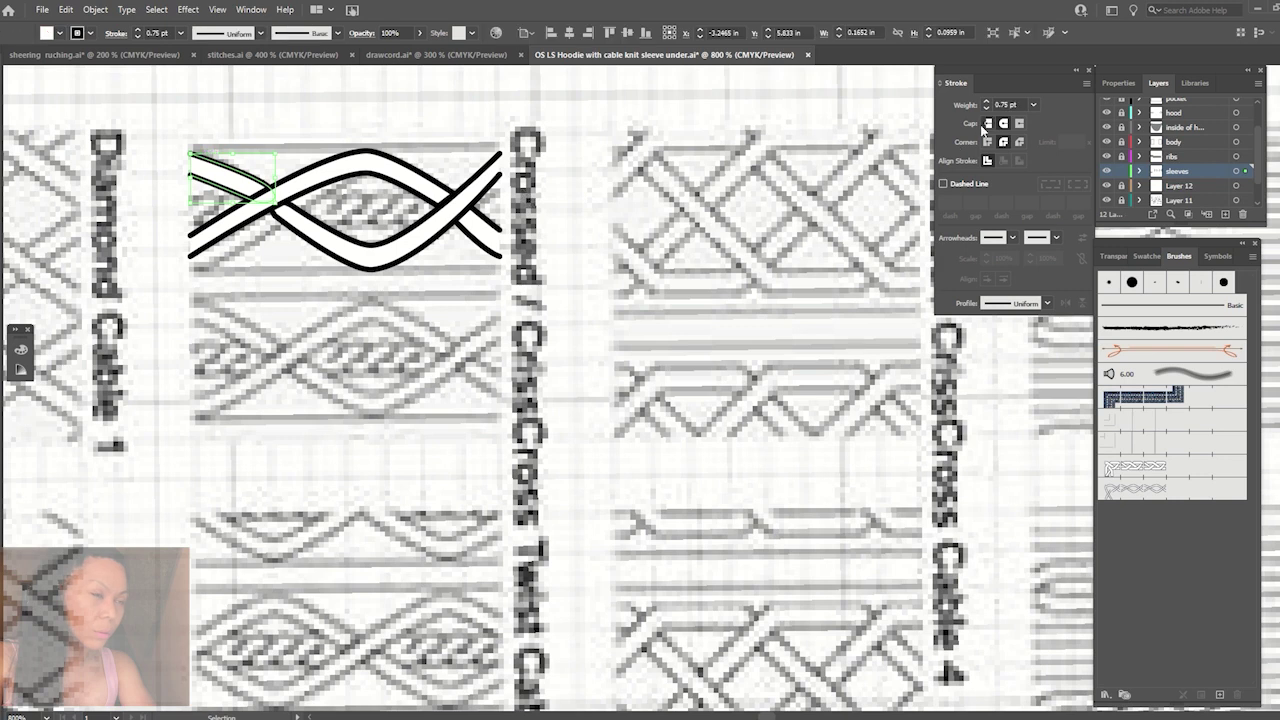
click(272, 210)
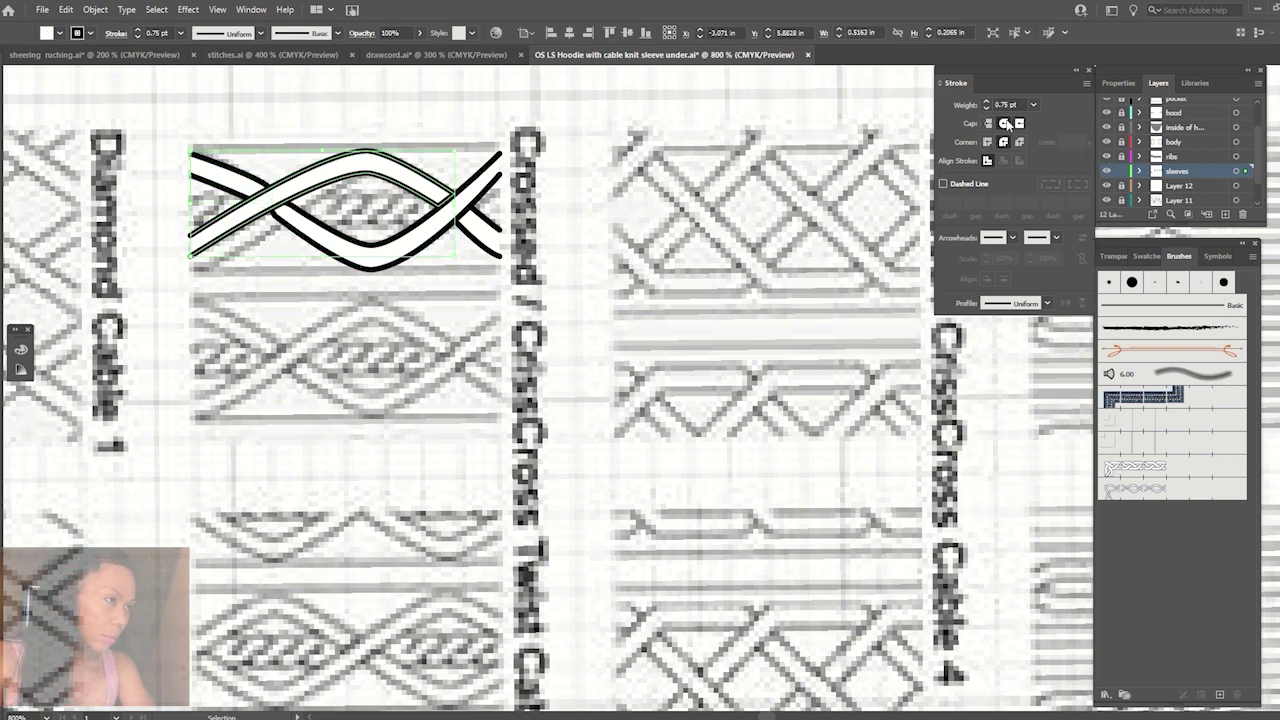
click(987, 145)
click(445, 208)
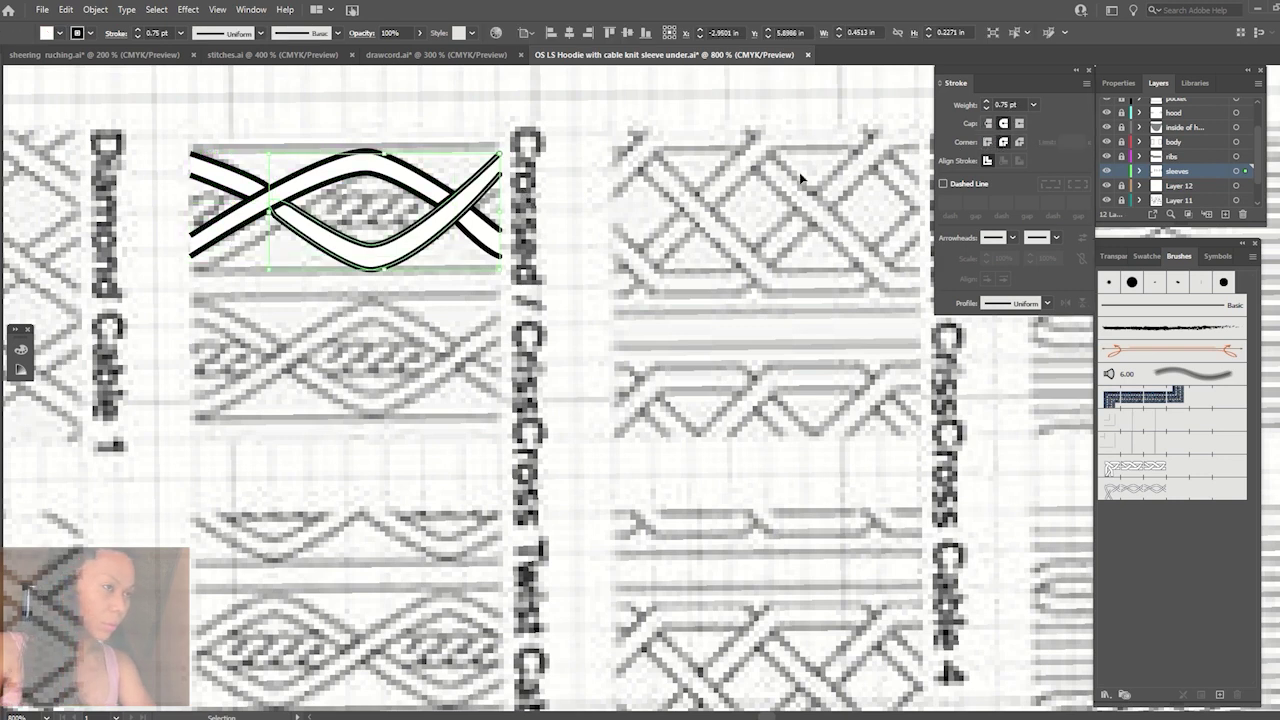
click(686, 206)
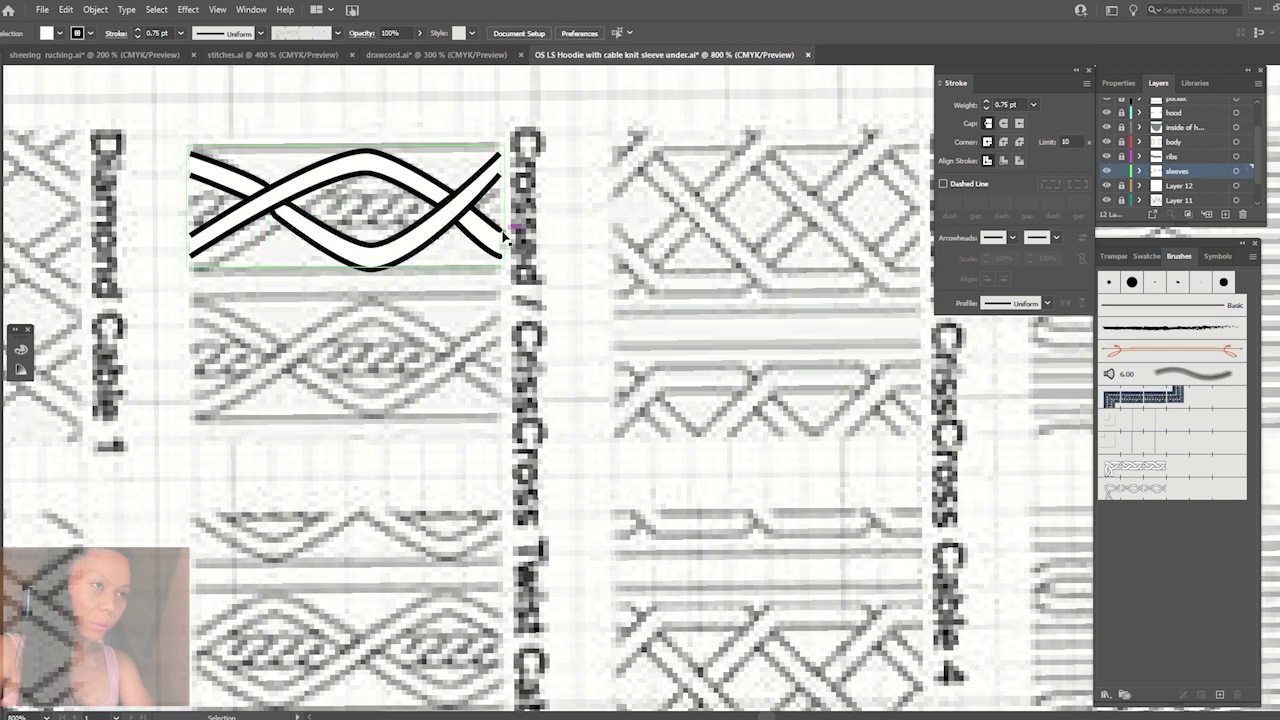
click(488, 220)
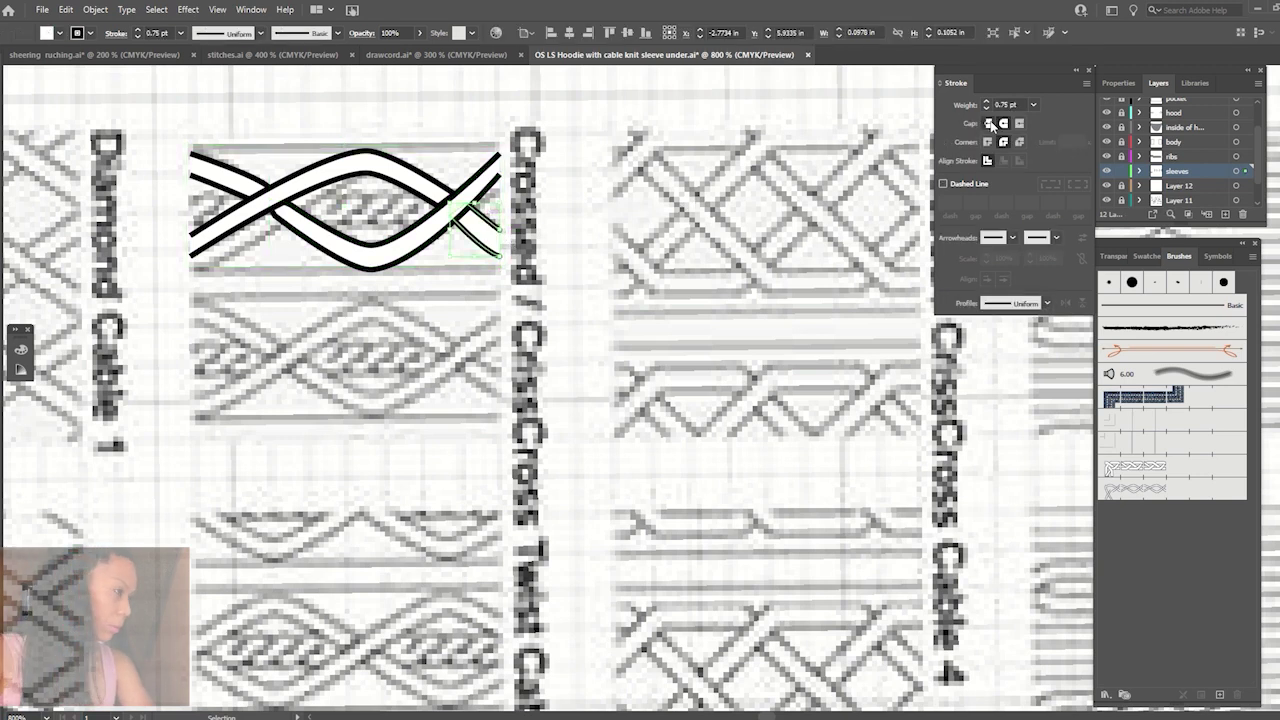
click(252, 152)
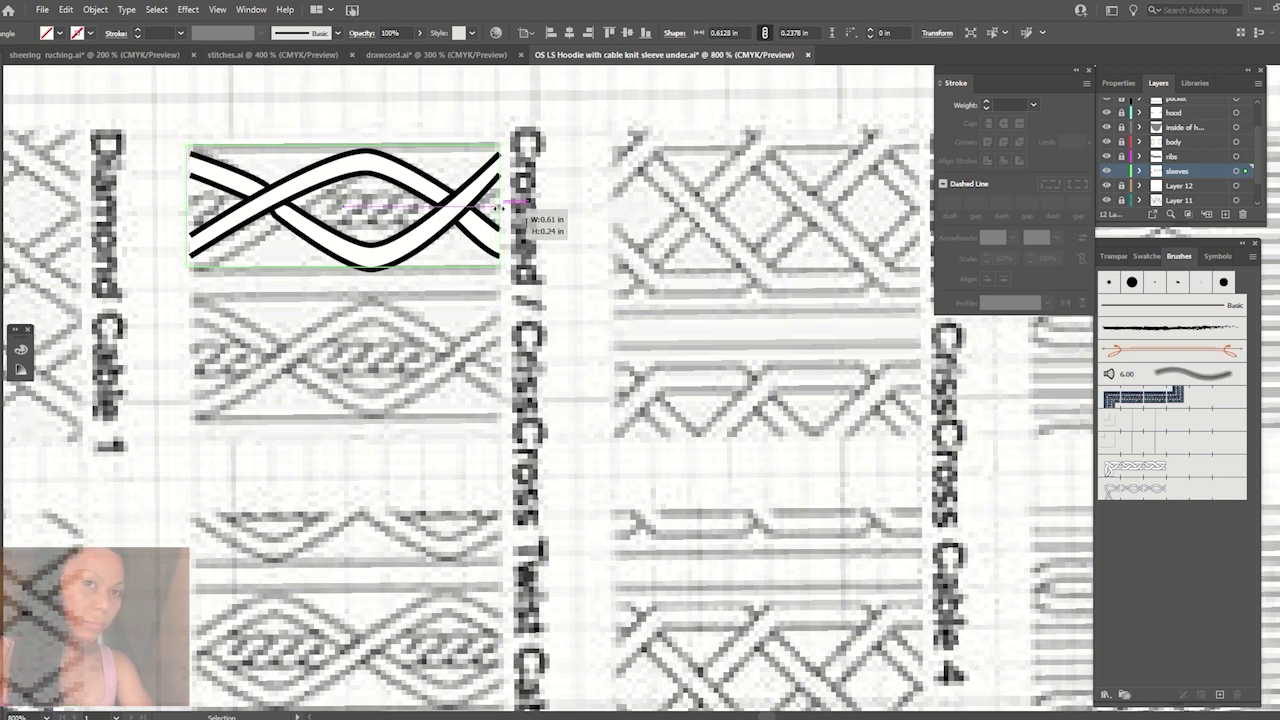
drag(189, 206, 201, 203)
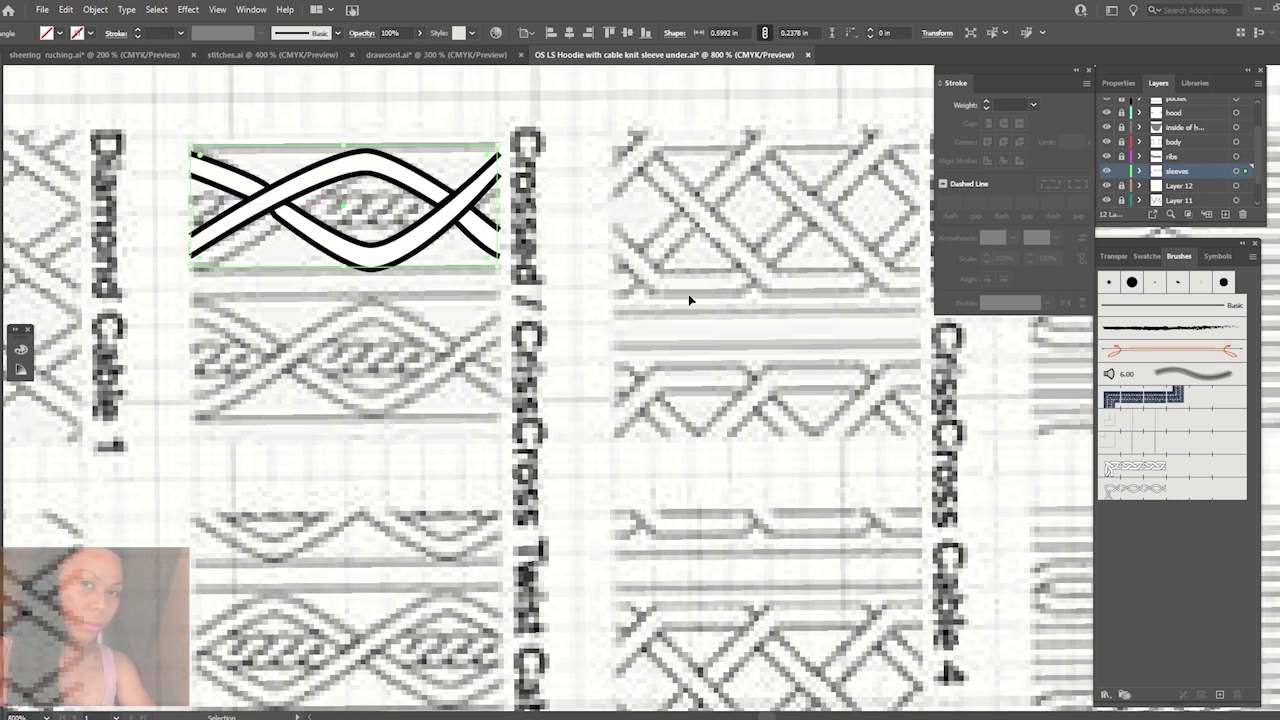
click(701, 283)
Save the finished cable tile as a new Pattern Brush.
click(191, 156)
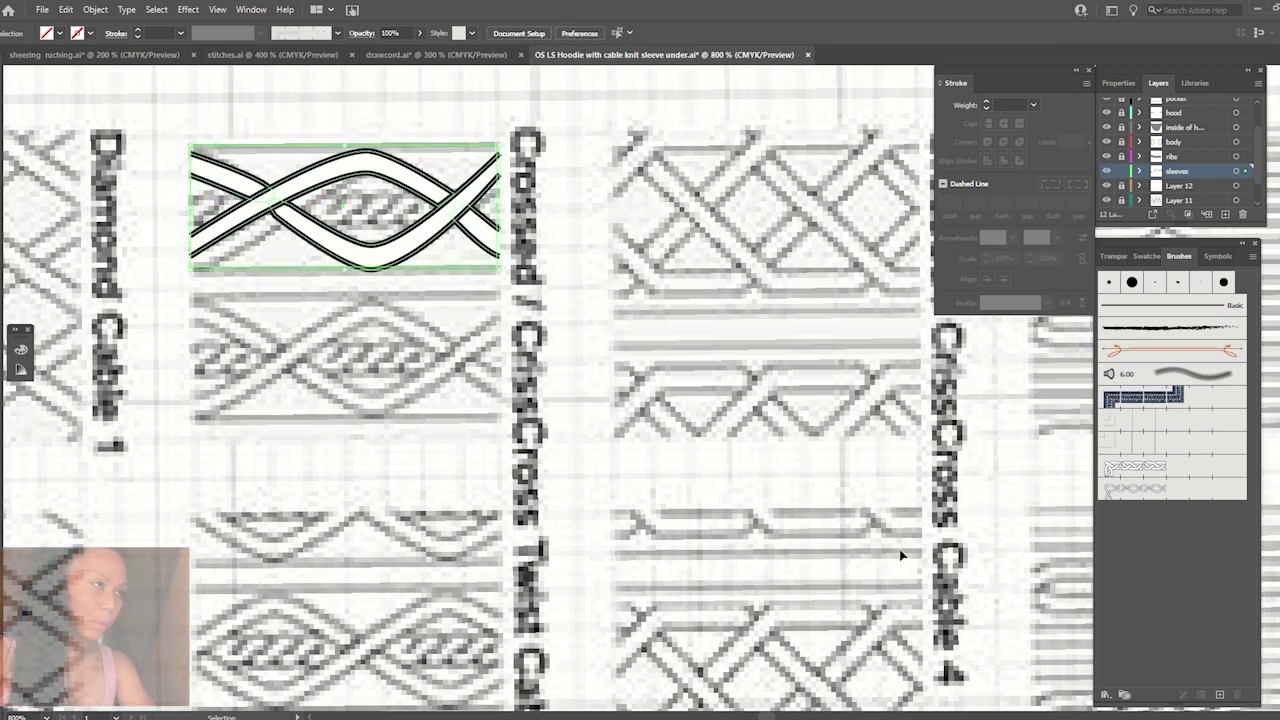
click(1221, 691)
click(626, 445)
click(618, 470)
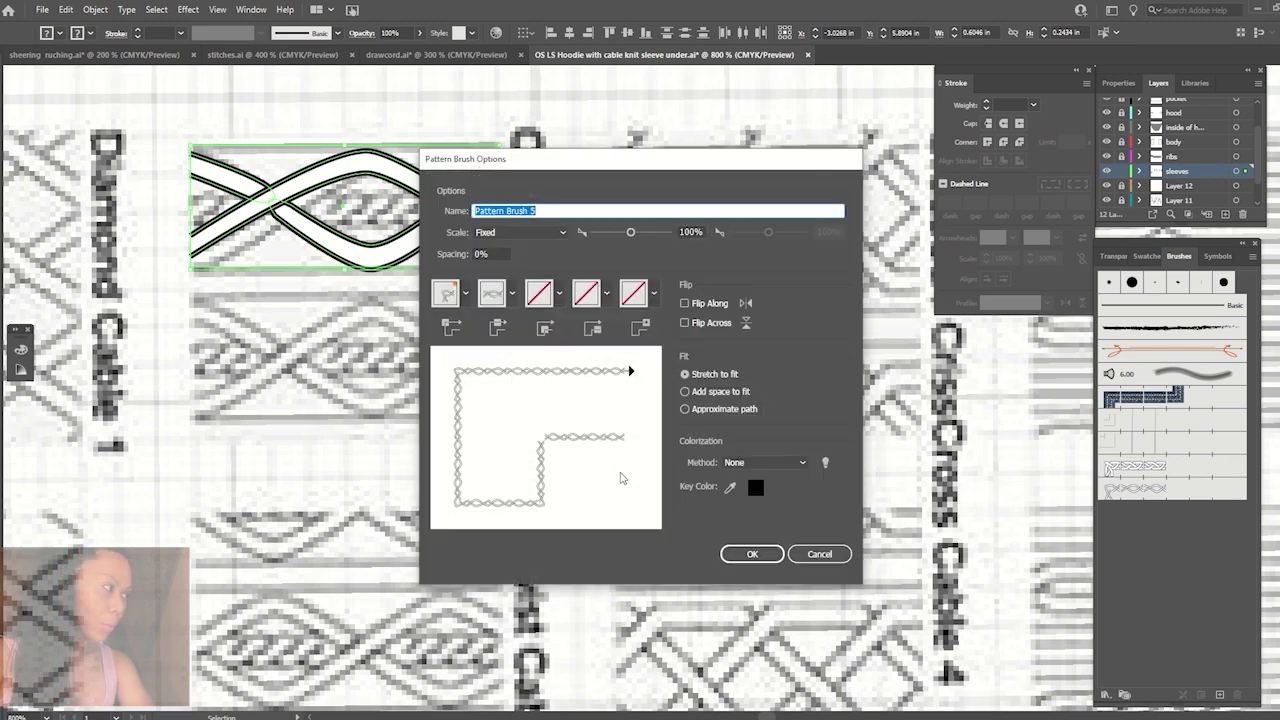
click(780, 556)
Apply the new cable pattern brush to the long braid strip and inspect it.
scroll(791, 571, down, 3)
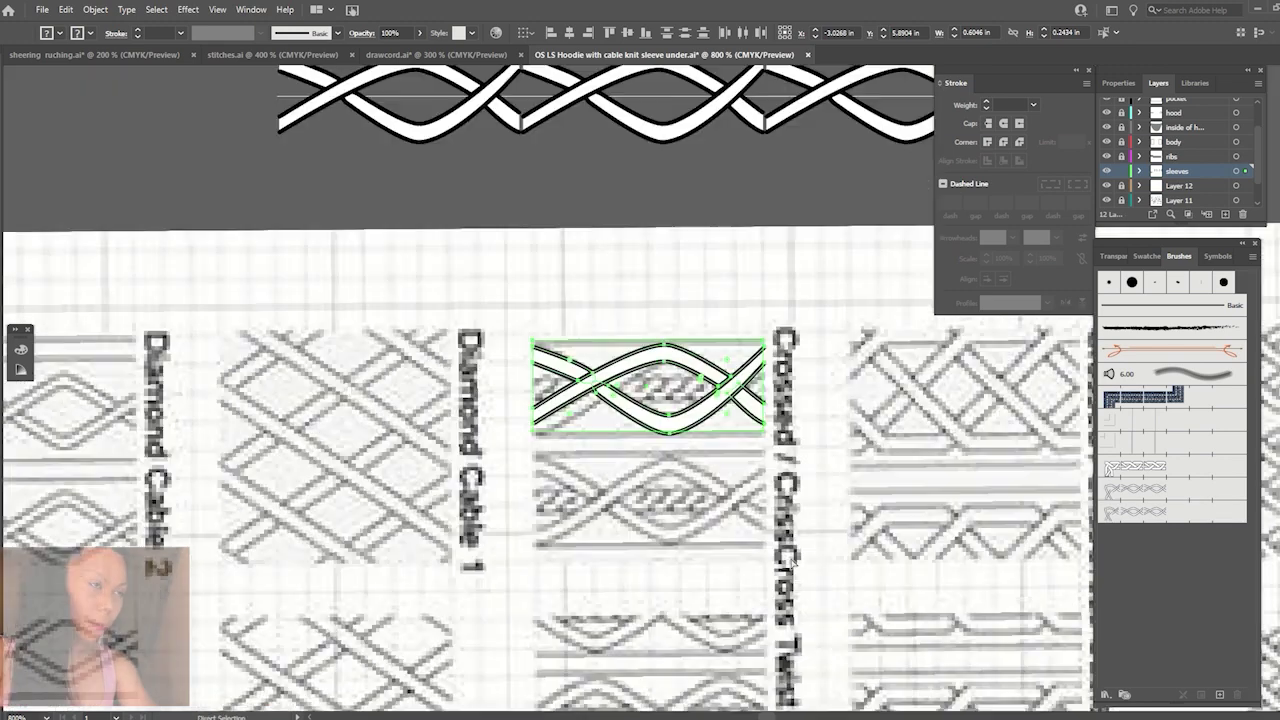
scroll(791, 571, down, 2)
click(706, 250)
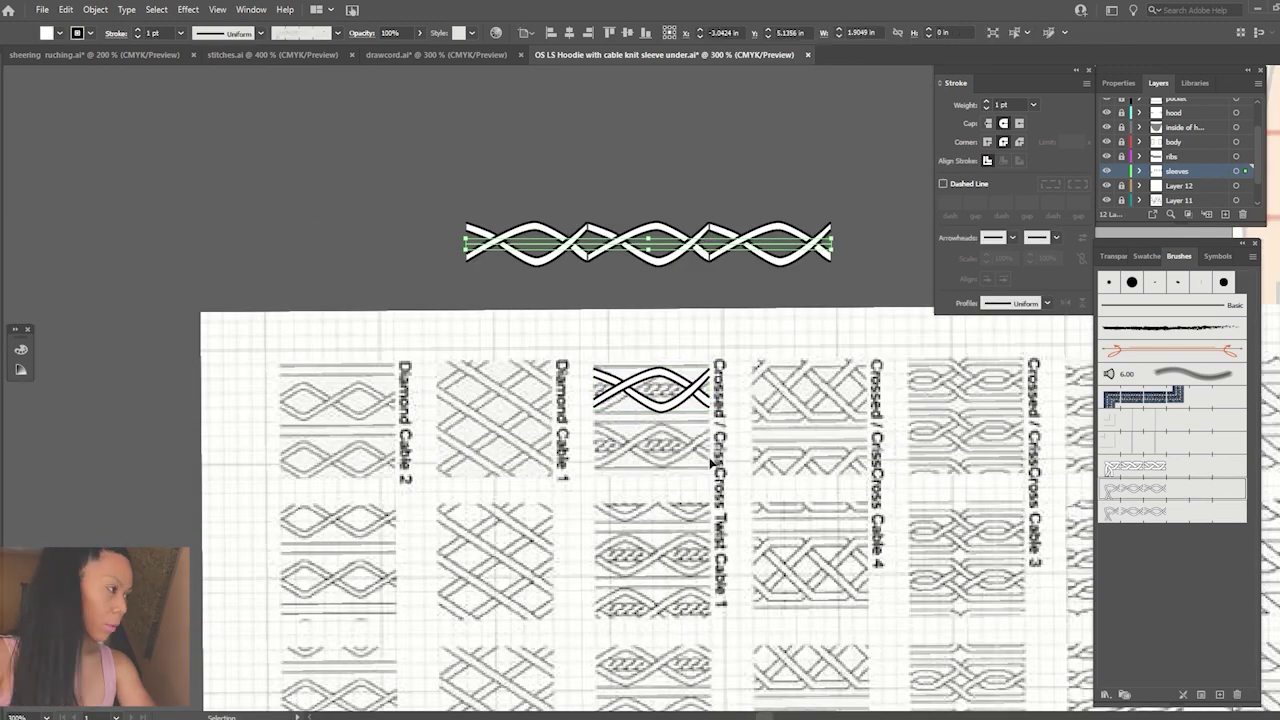
click(1136, 513)
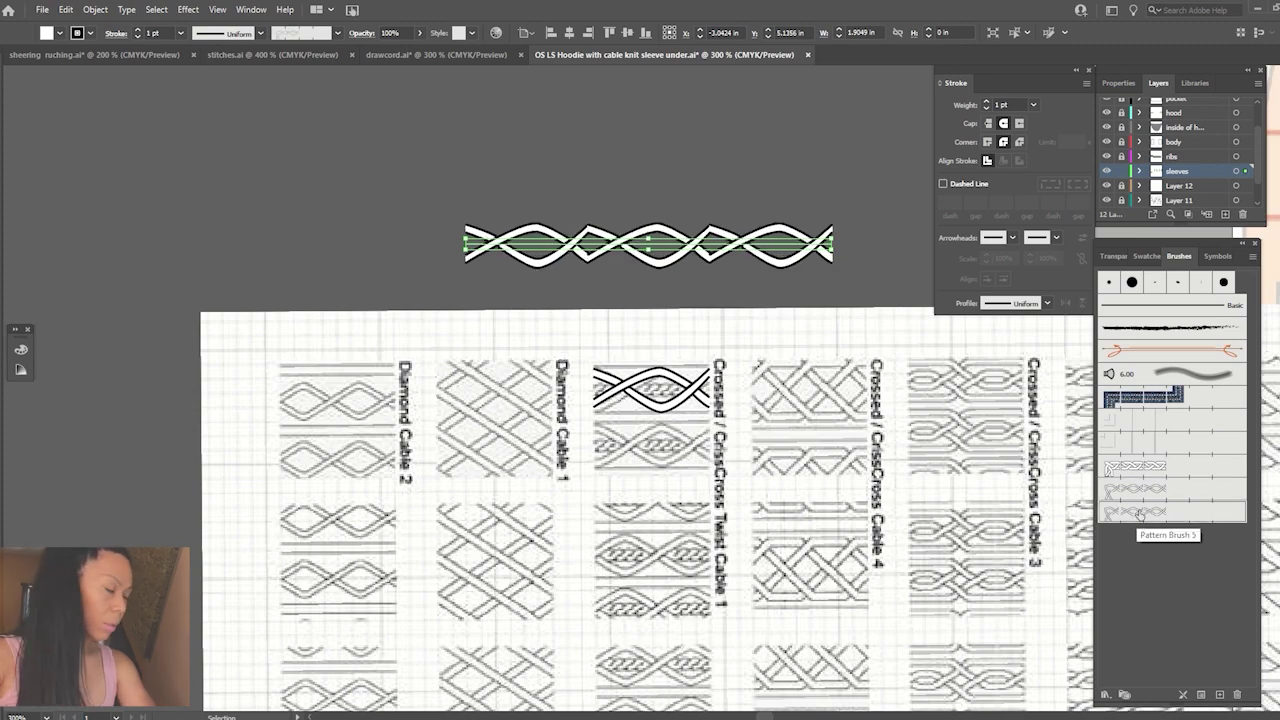
click(694, 306)
key(ctrl+plus)
key(ctrl+plus)
key(ctrl+plus)
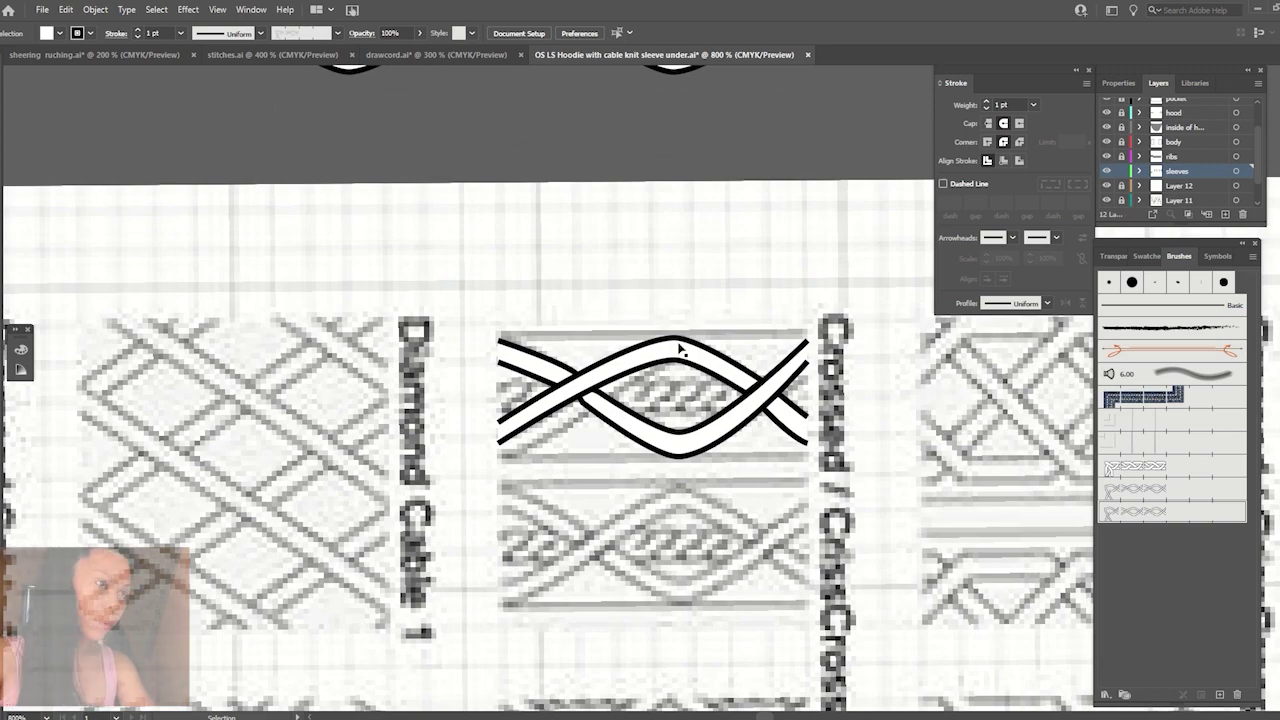
key(ctrl+minus)
key(ctrl+minus)
key(ctrl+minus)
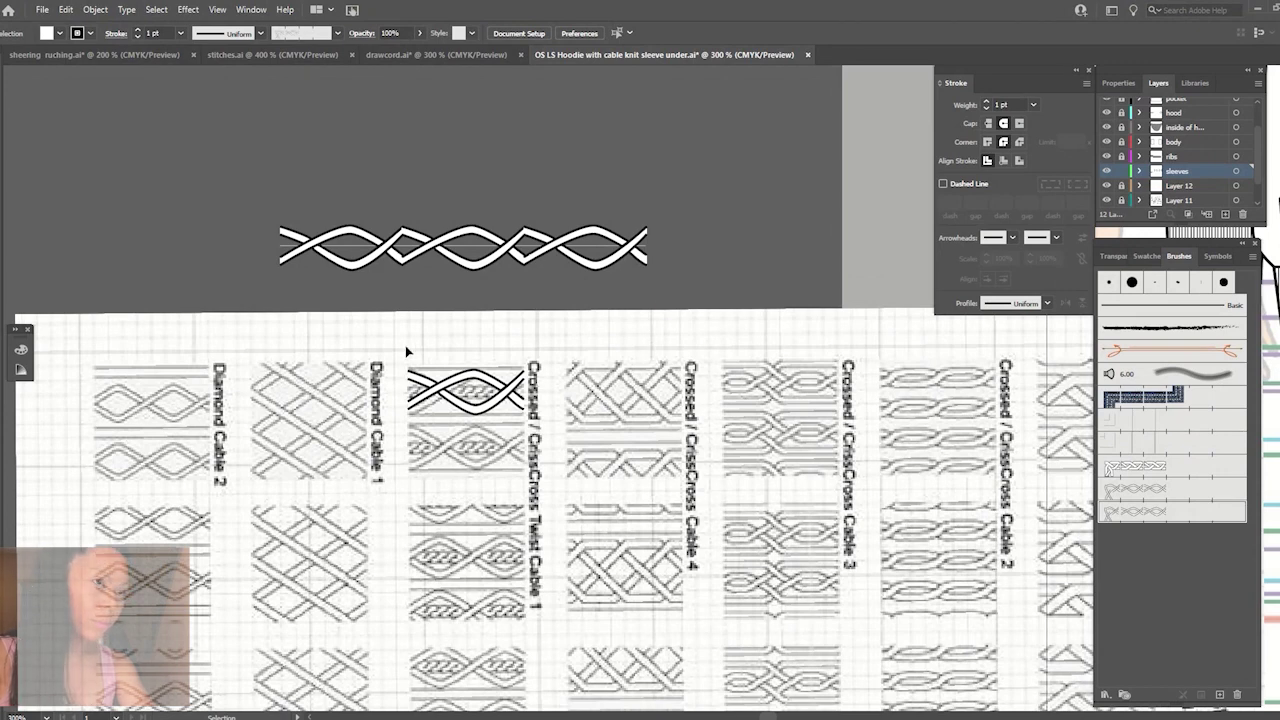
Place a copy of the tile beside the original to check the repeat, then delete it.
click(424, 410)
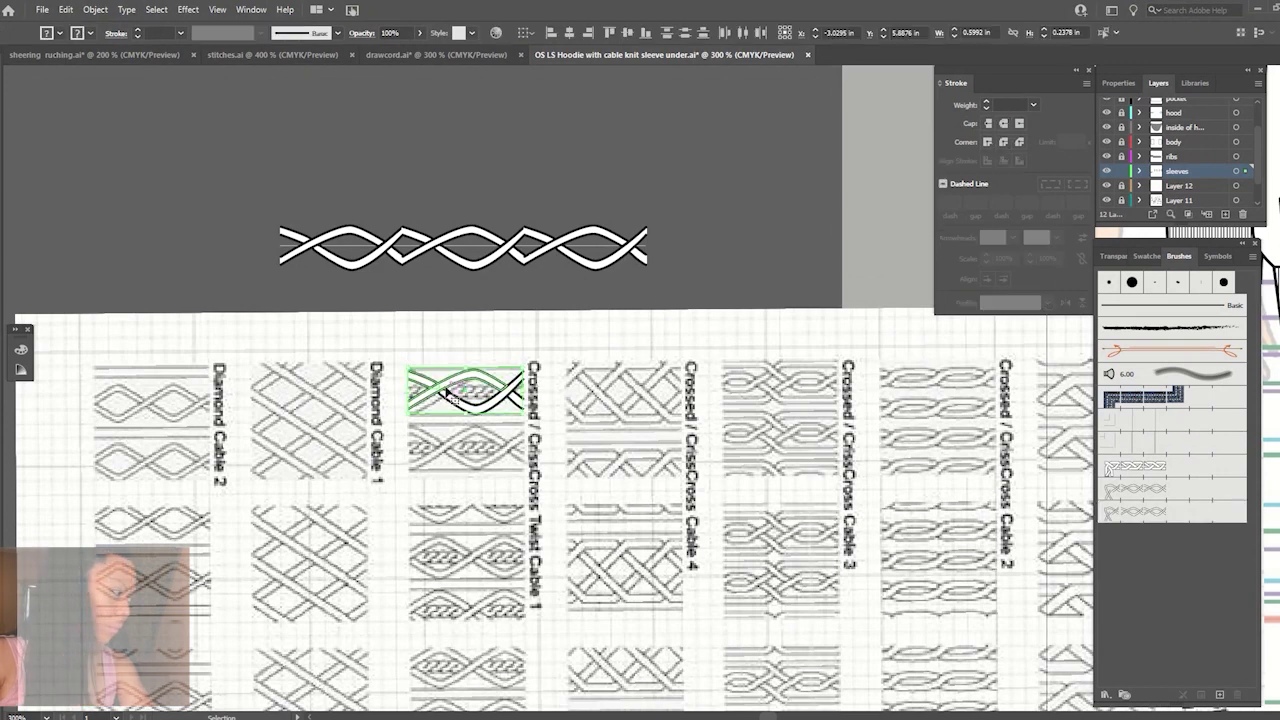
click(354, 337)
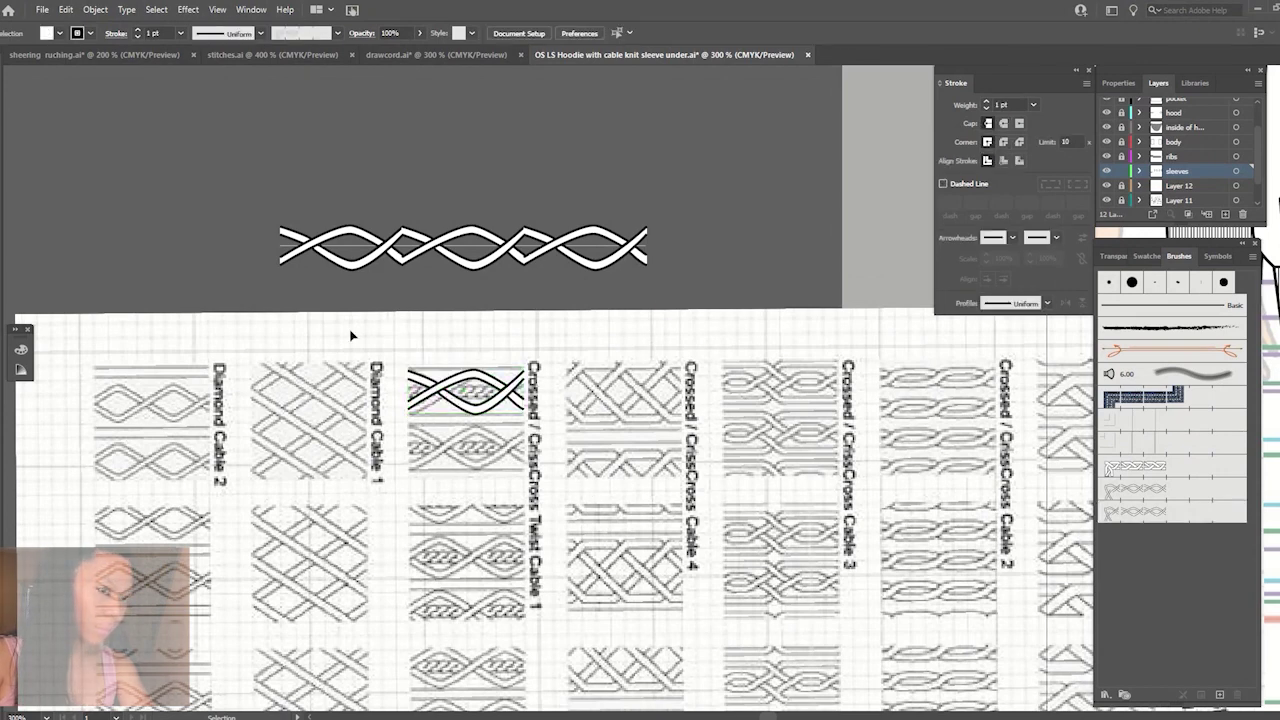
click(507, 407)
right_click(507, 407)
click(623, 471)
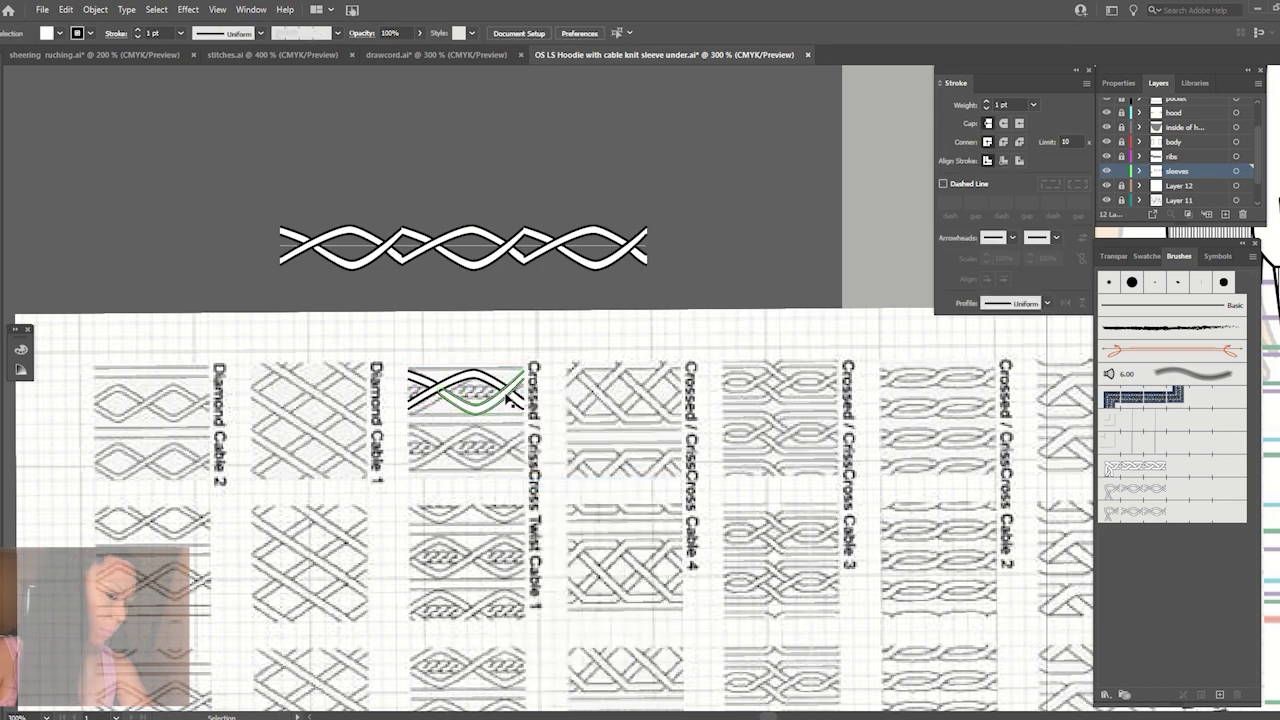
drag(506, 399, 623, 400)
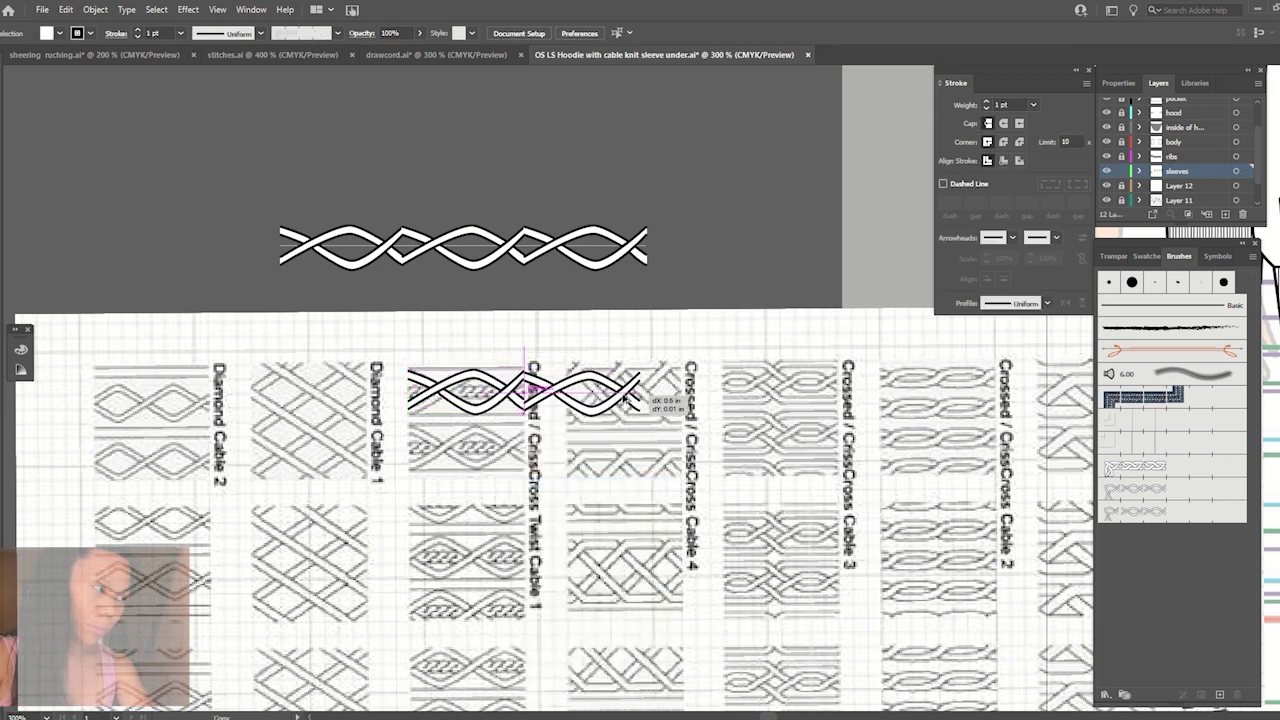
drag(703, 385, 705, 386)
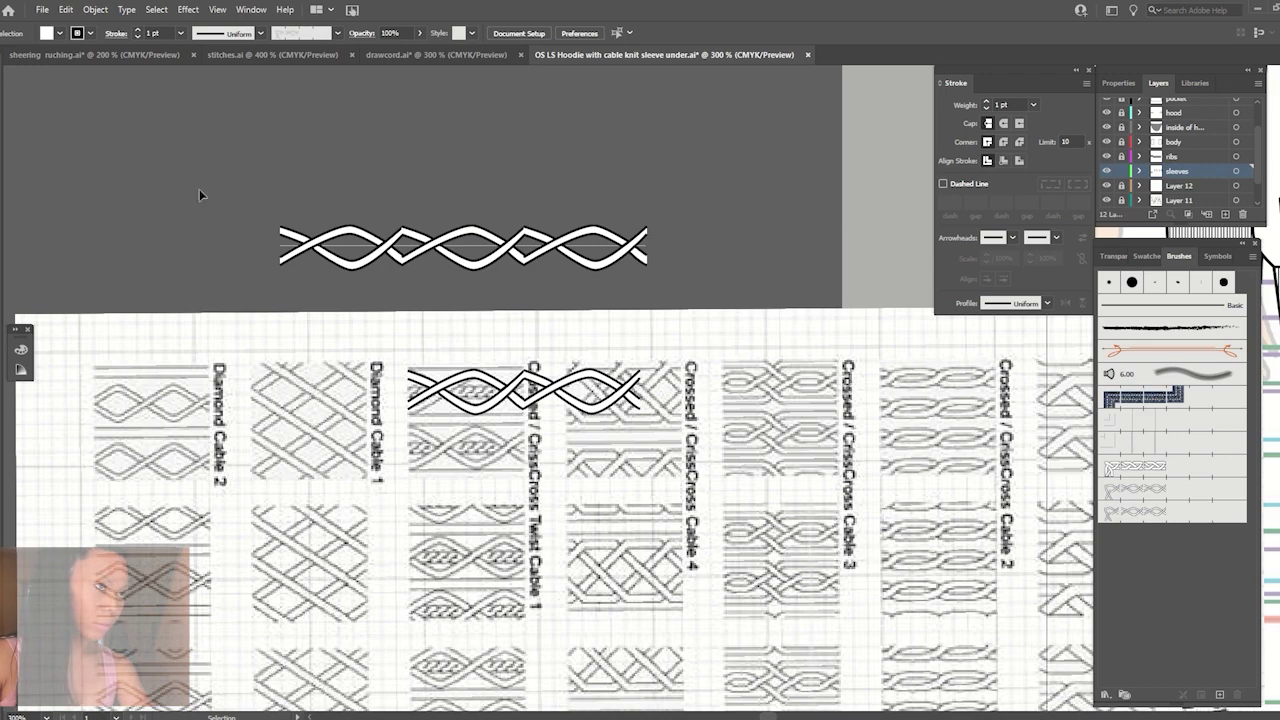
click(600, 395)
key(Delete)
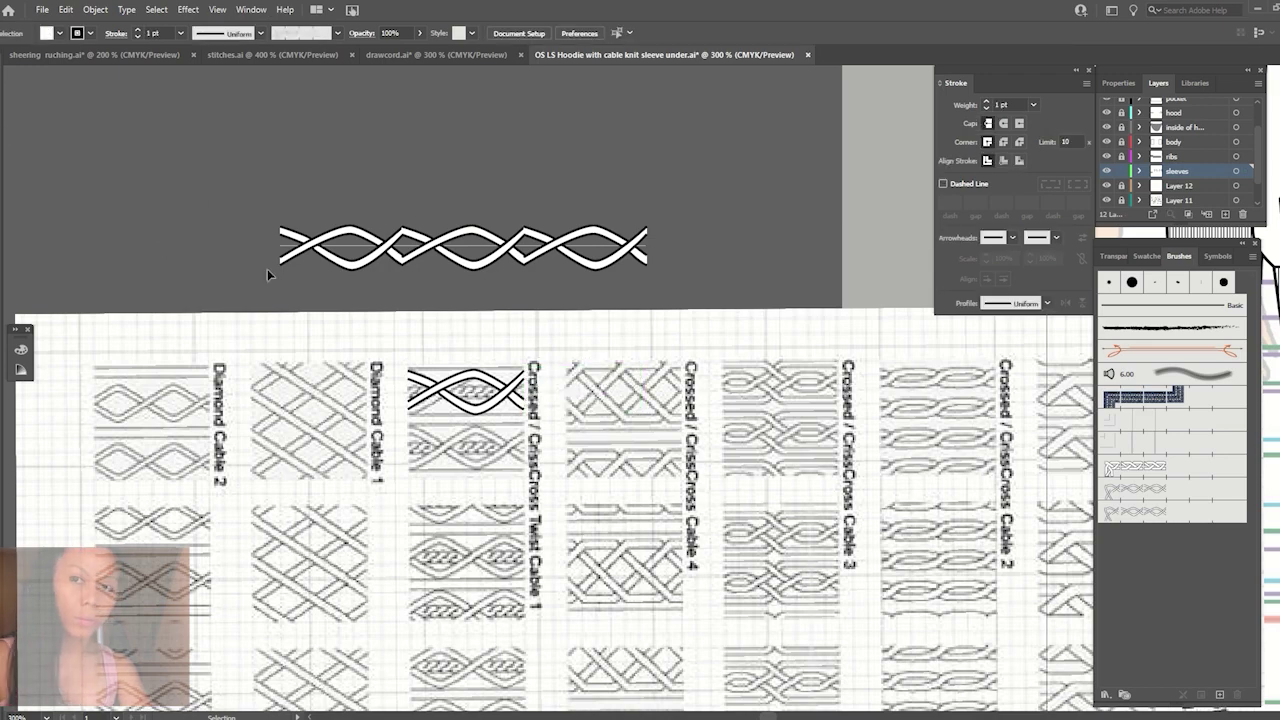
key(ctrl+plus)
key(ctrl+plus)
key(ctrl+plus)
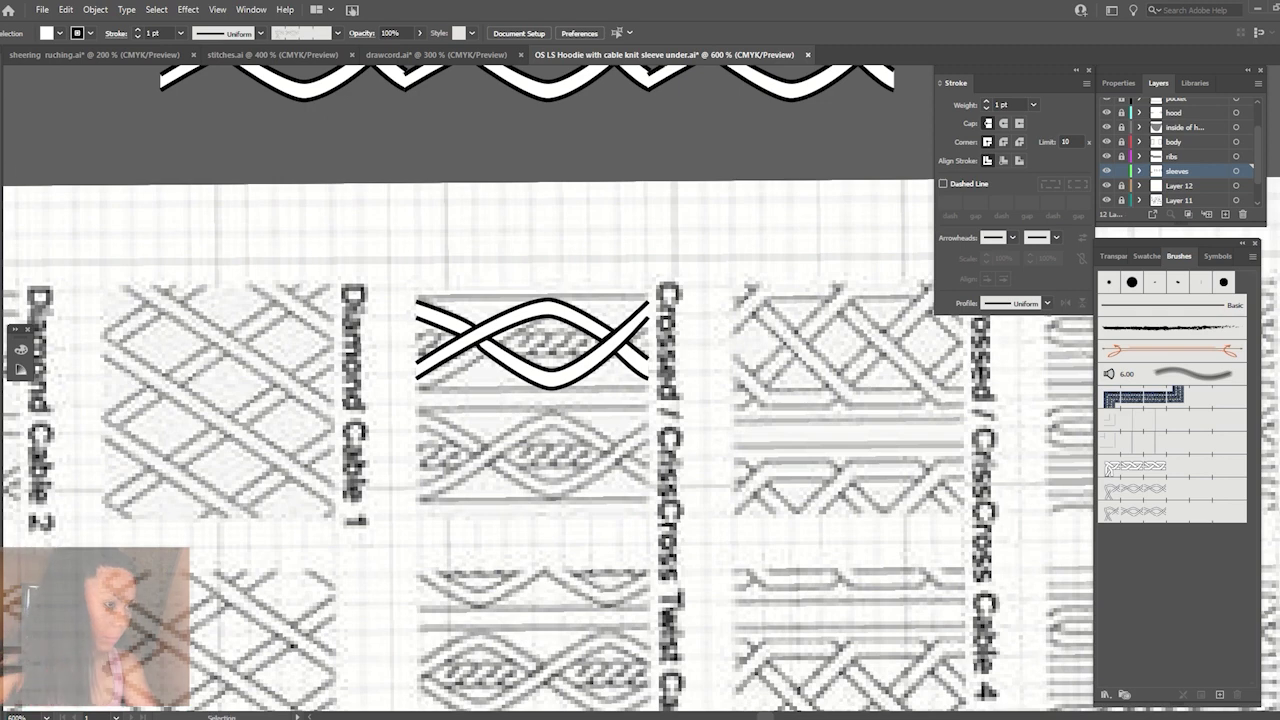
Add and remove anchors near the upper strand's left end.
key(plus)
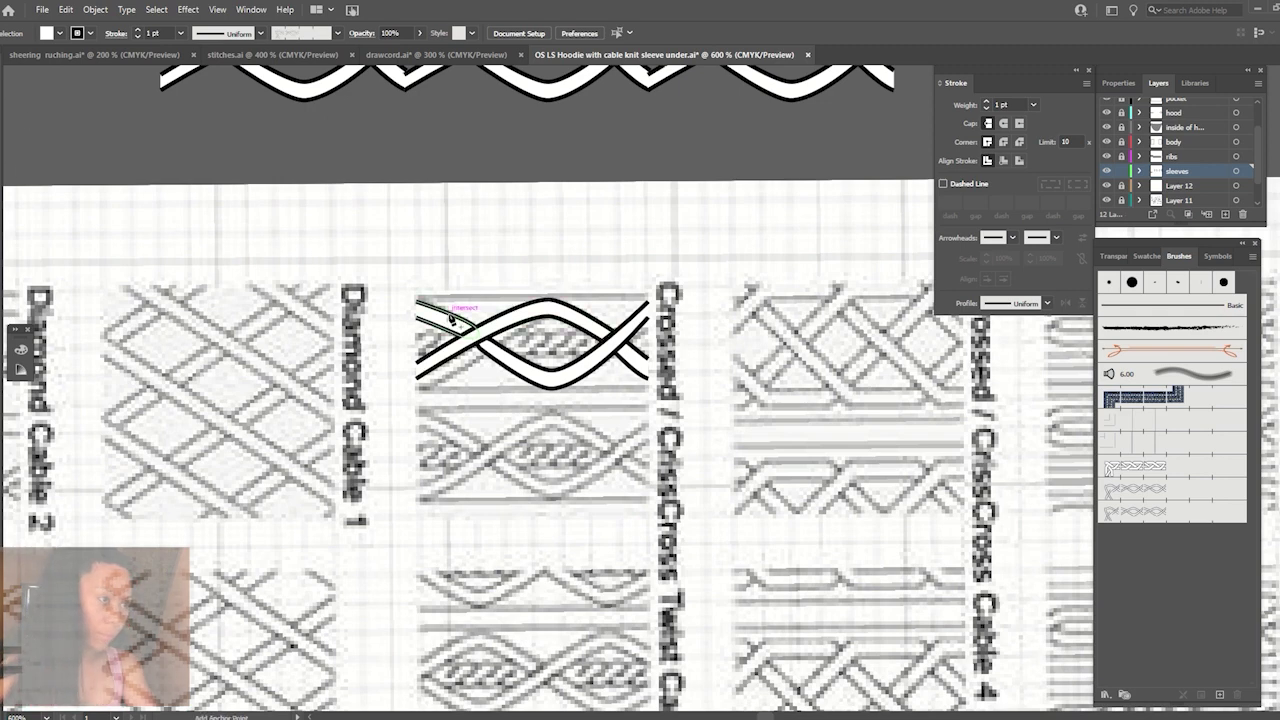
click(451, 320)
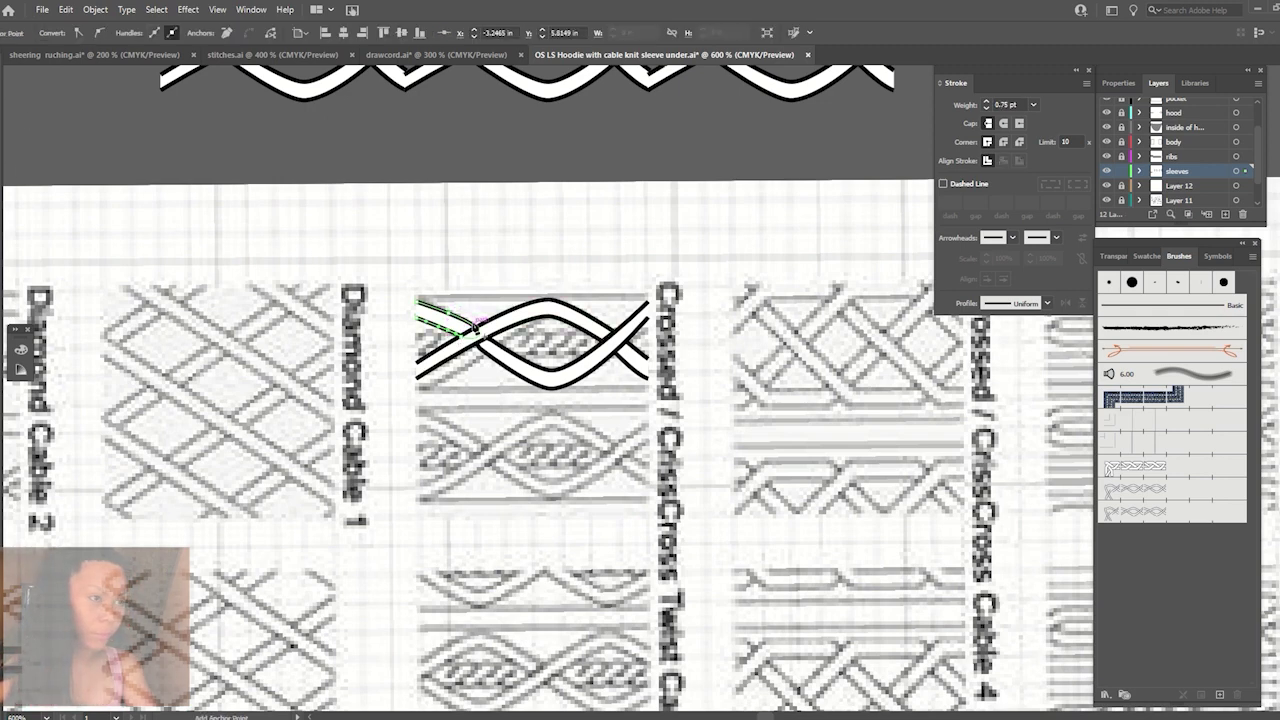
key(minus)
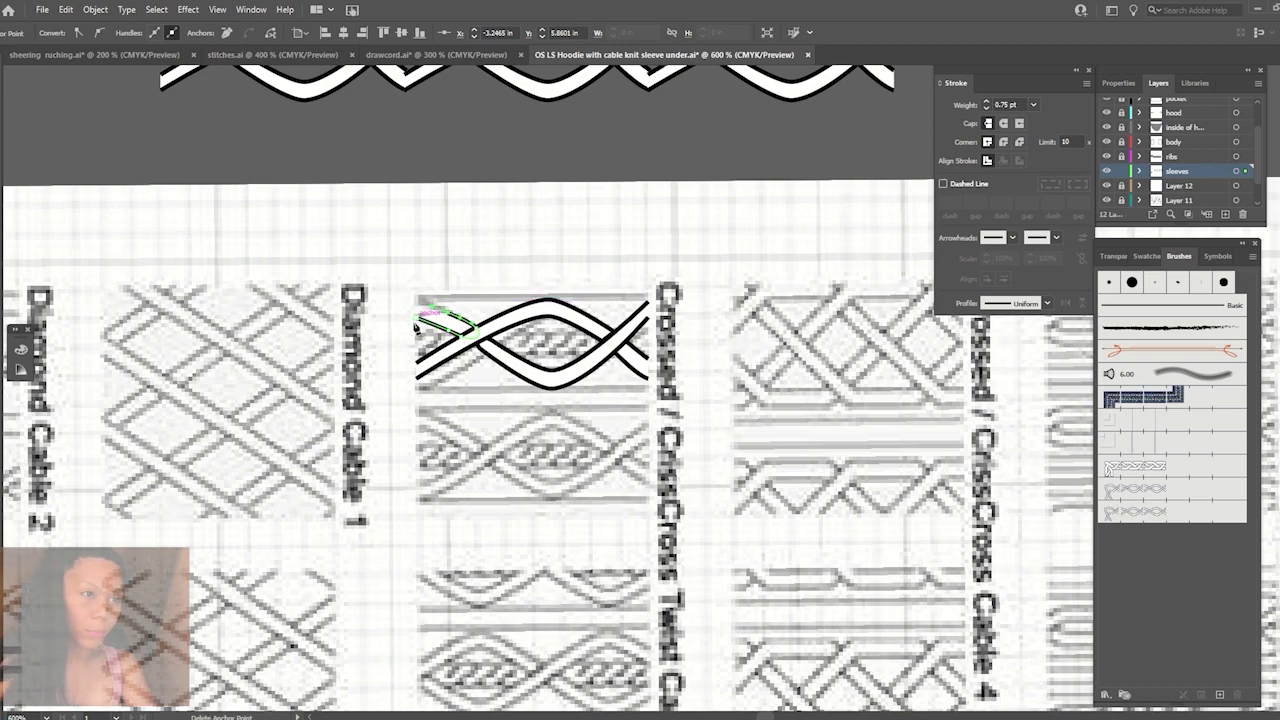
click(414, 333)
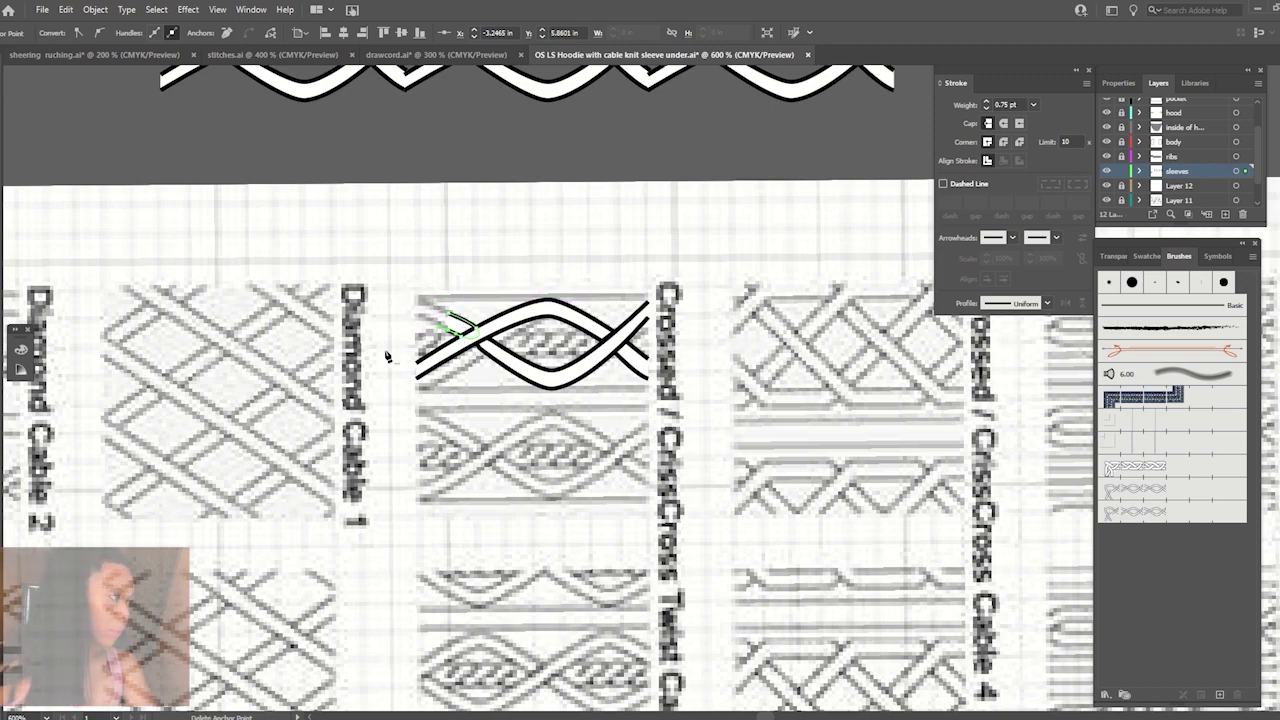
key(plus)
key(ctrl+plus)
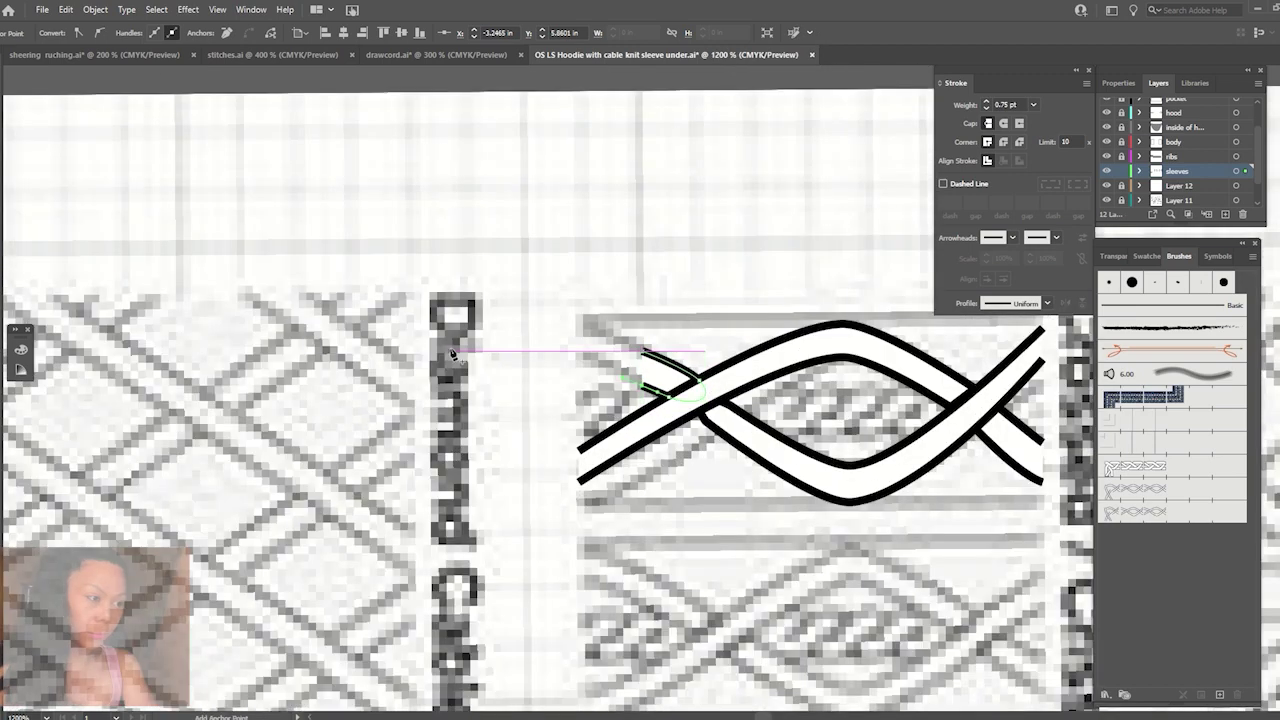
Trim extra anchors on the strand's left end and nudge its lower-left anchor into place.
click(650, 436)
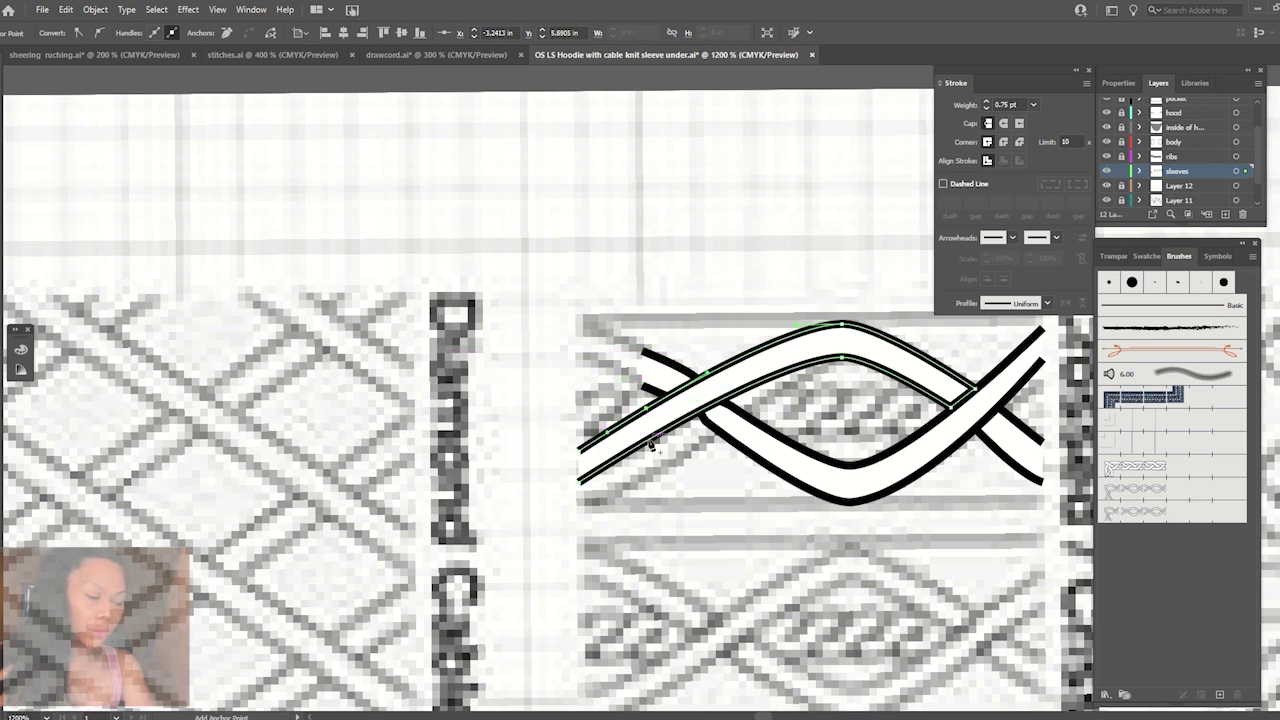
click(650, 438)
click(585, 458)
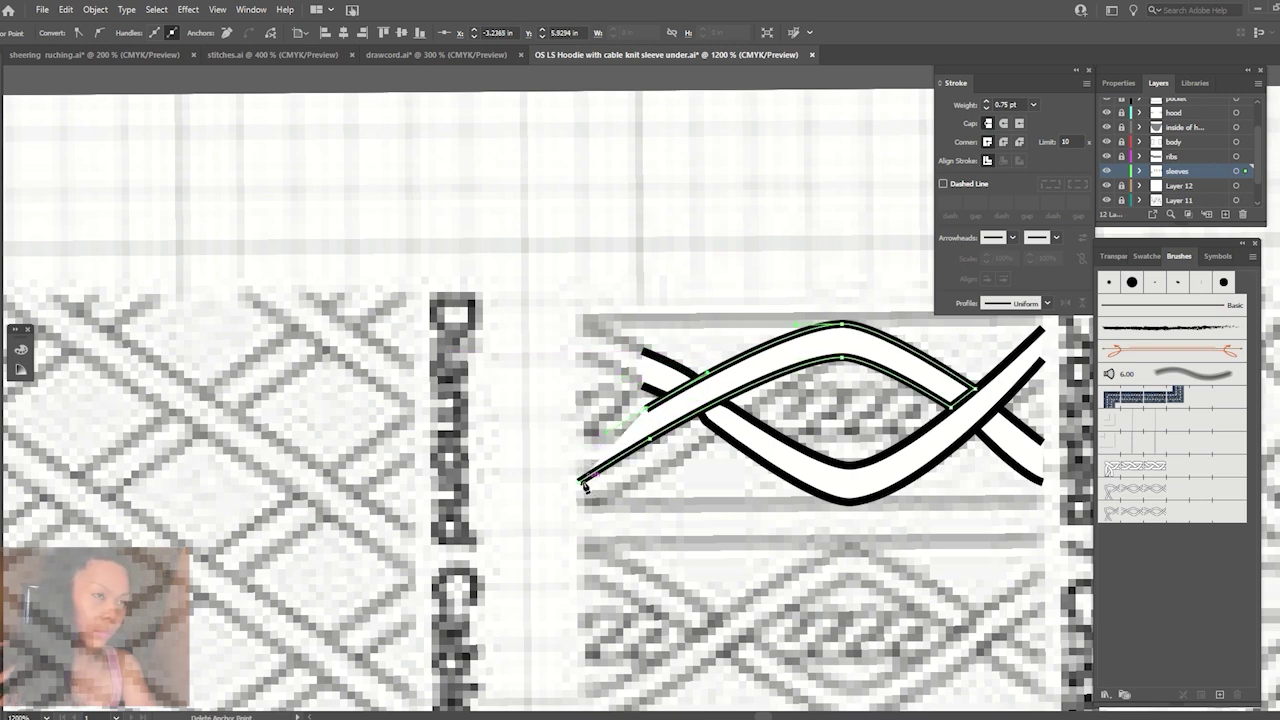
click(585, 483)
key(a)
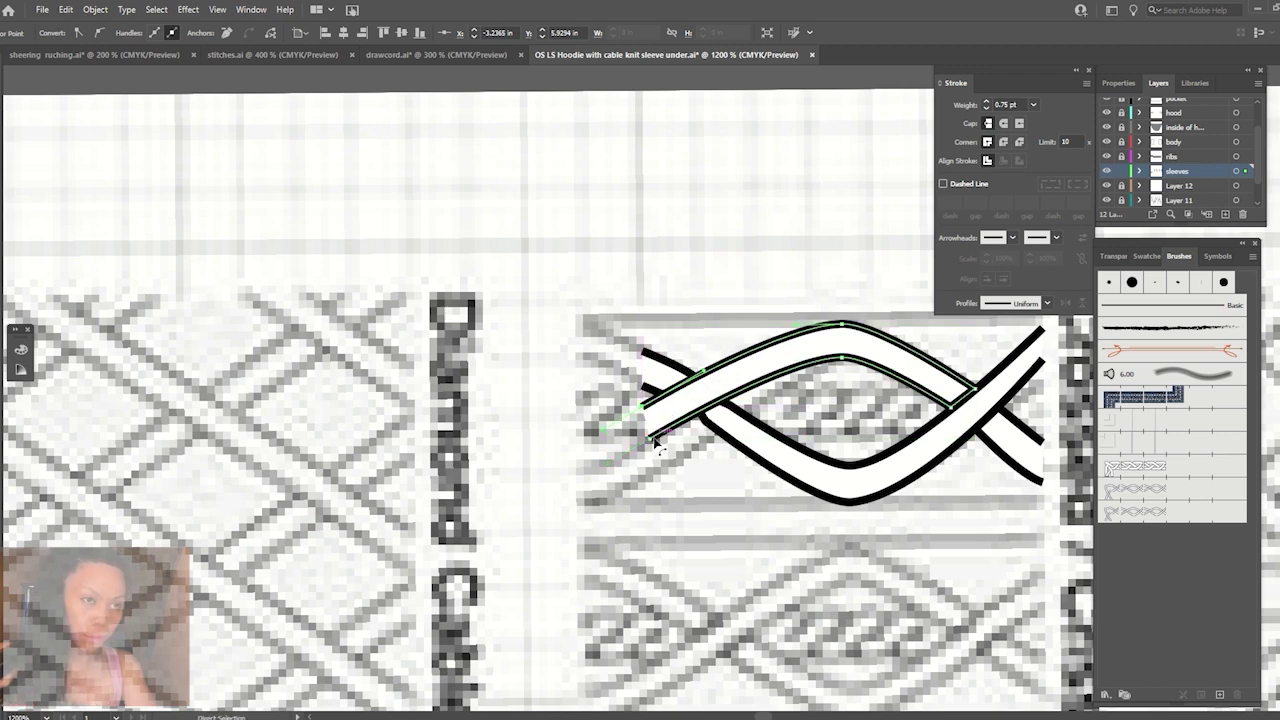
drag(648, 439, 643, 443)
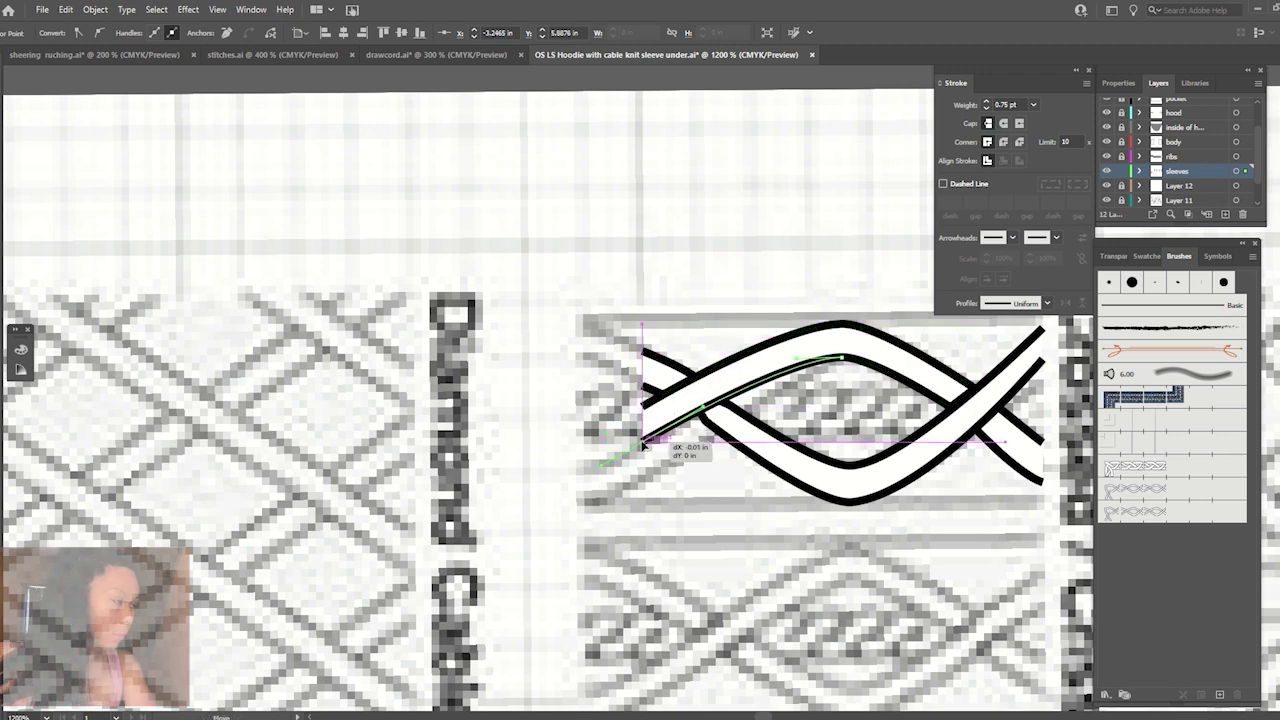
click(680, 475)
Add three anchors to the lower cable strand and drag one to reshape its right end.
drag(677, 477, 400, 471)
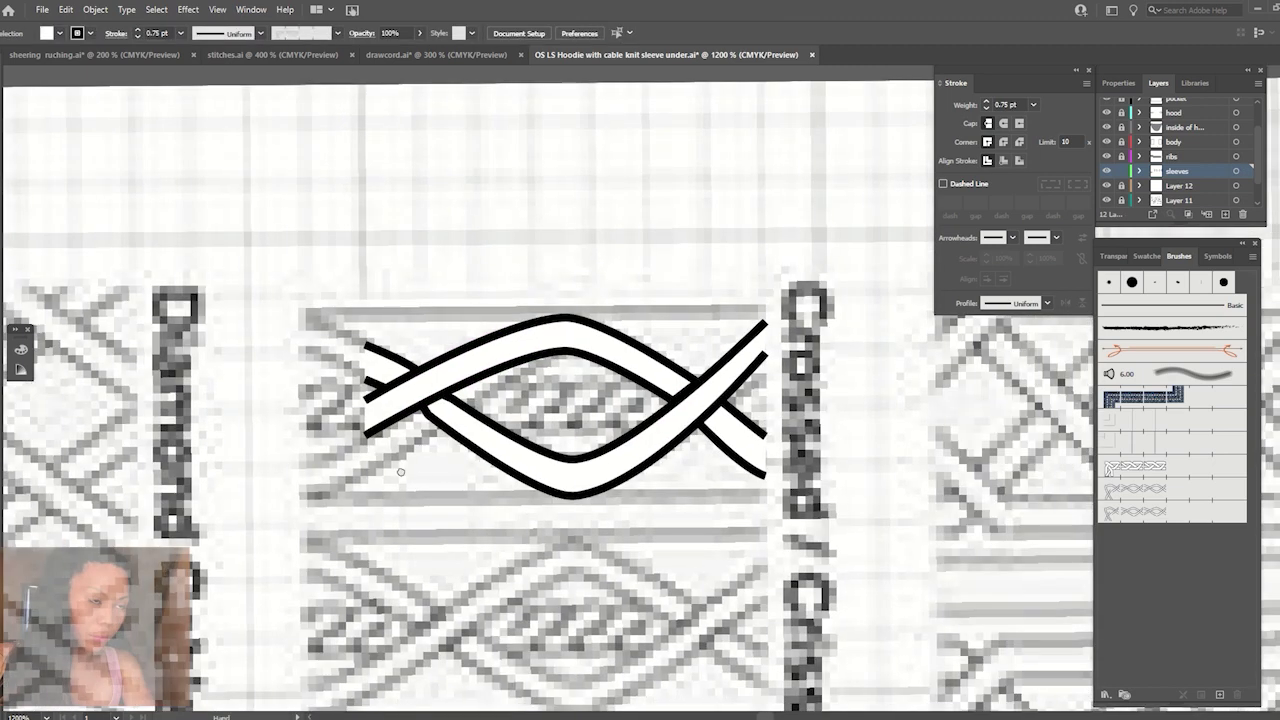
key(plus)
click(745, 346)
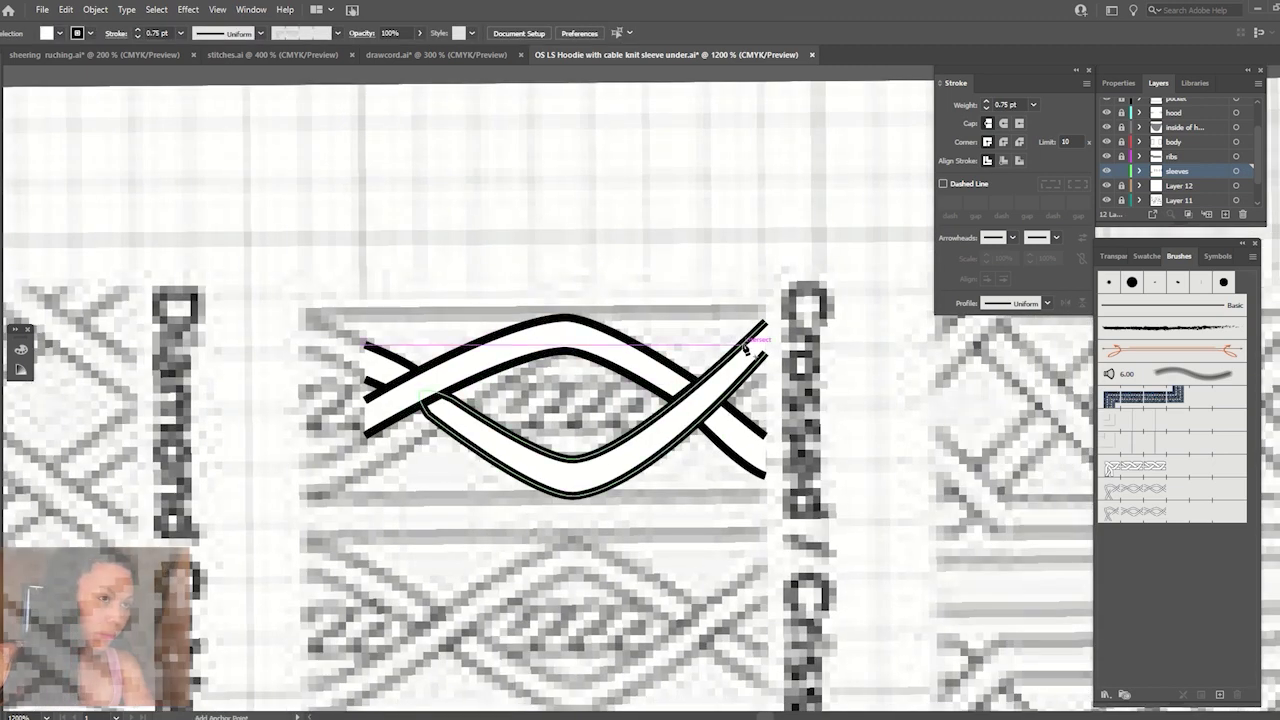
click(744, 346)
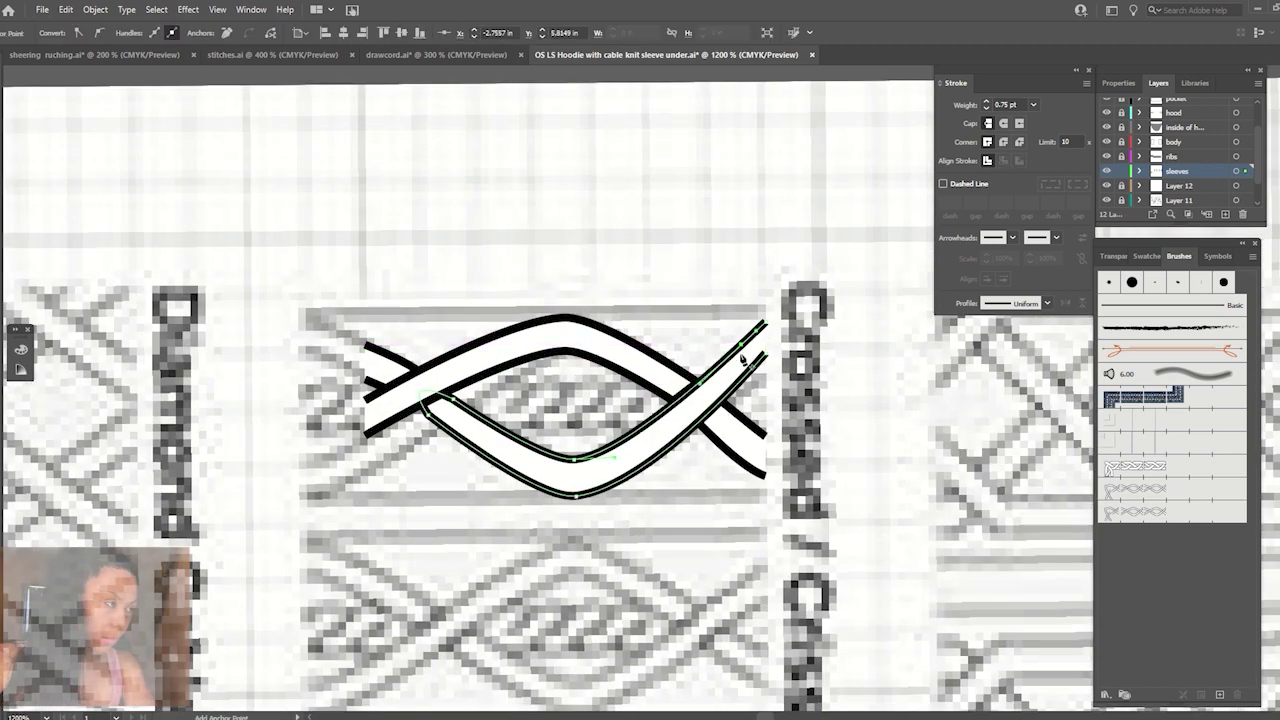
click(738, 383)
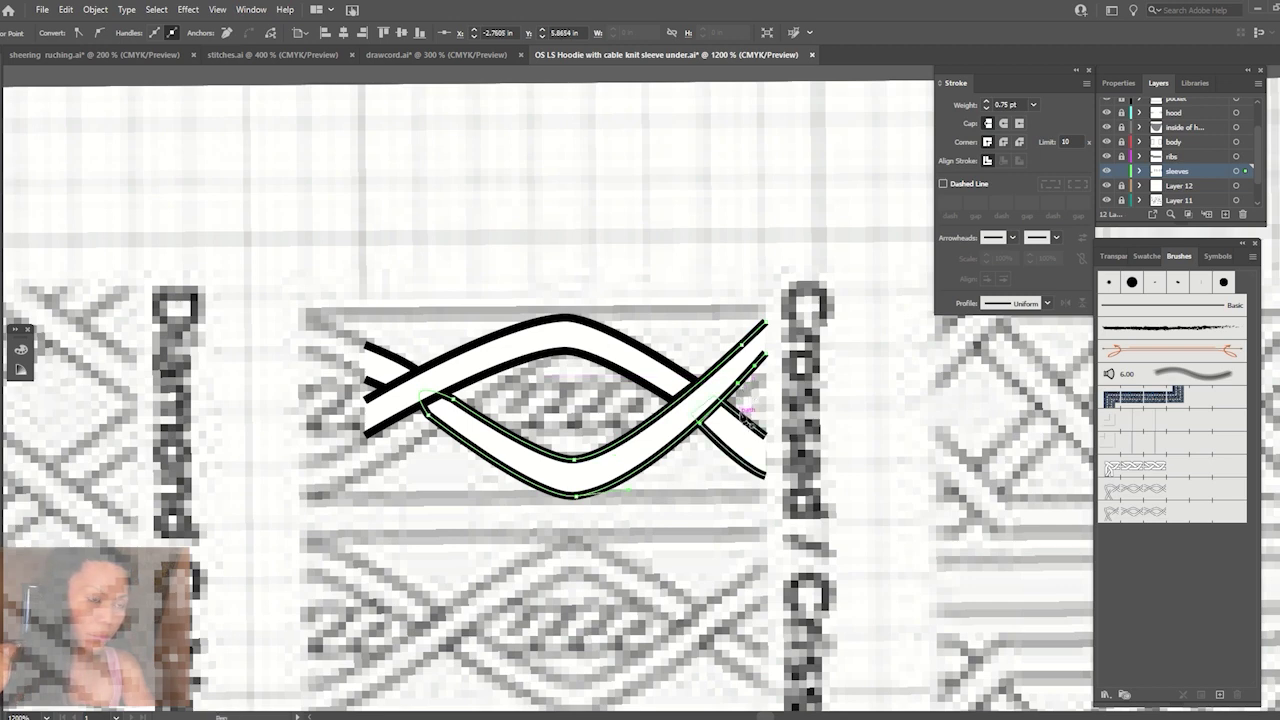
click(744, 422)
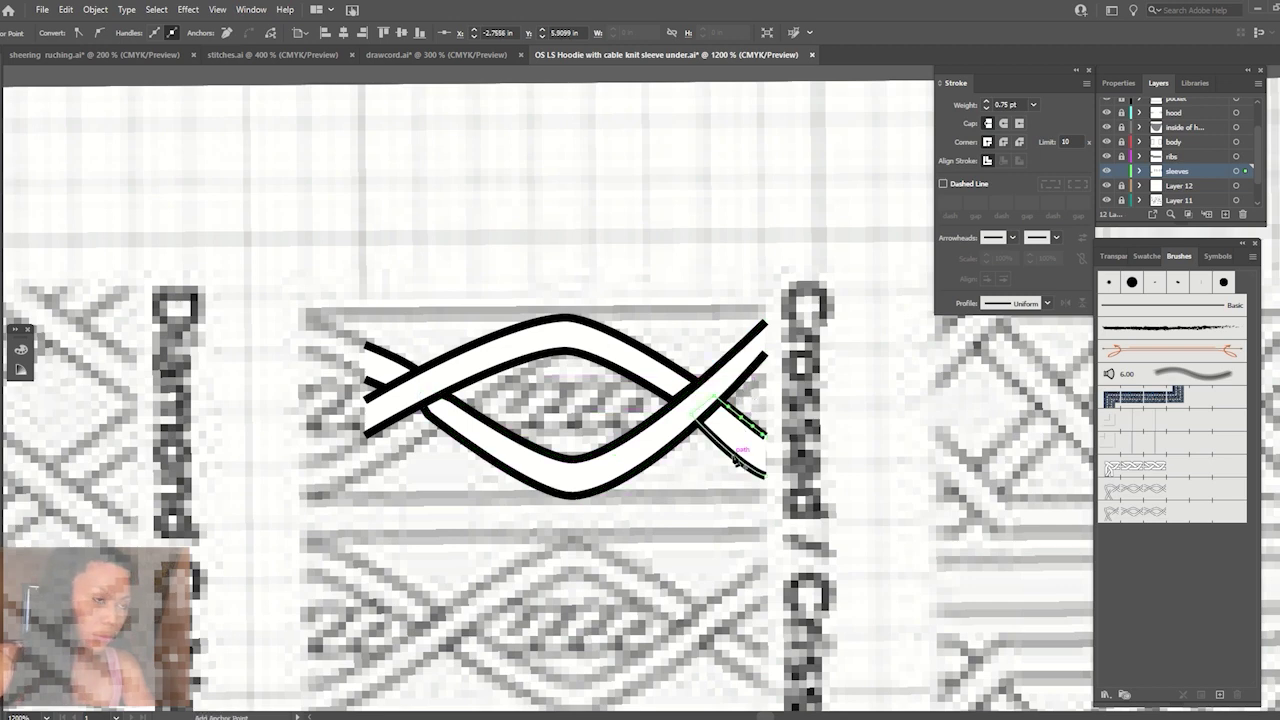
key(a)
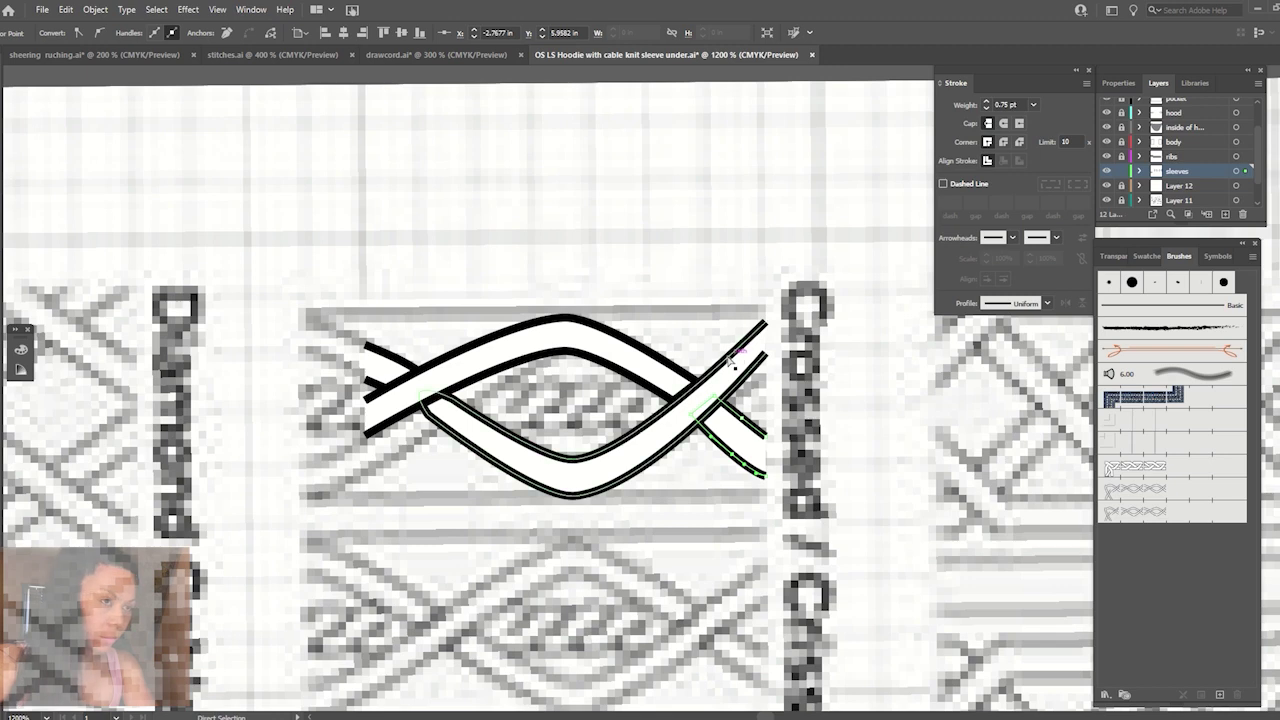
mouse_move(753, 350)
mouse_down()
mouse_move(772, 393)
mouse_move(784, 388)
mouse_up()
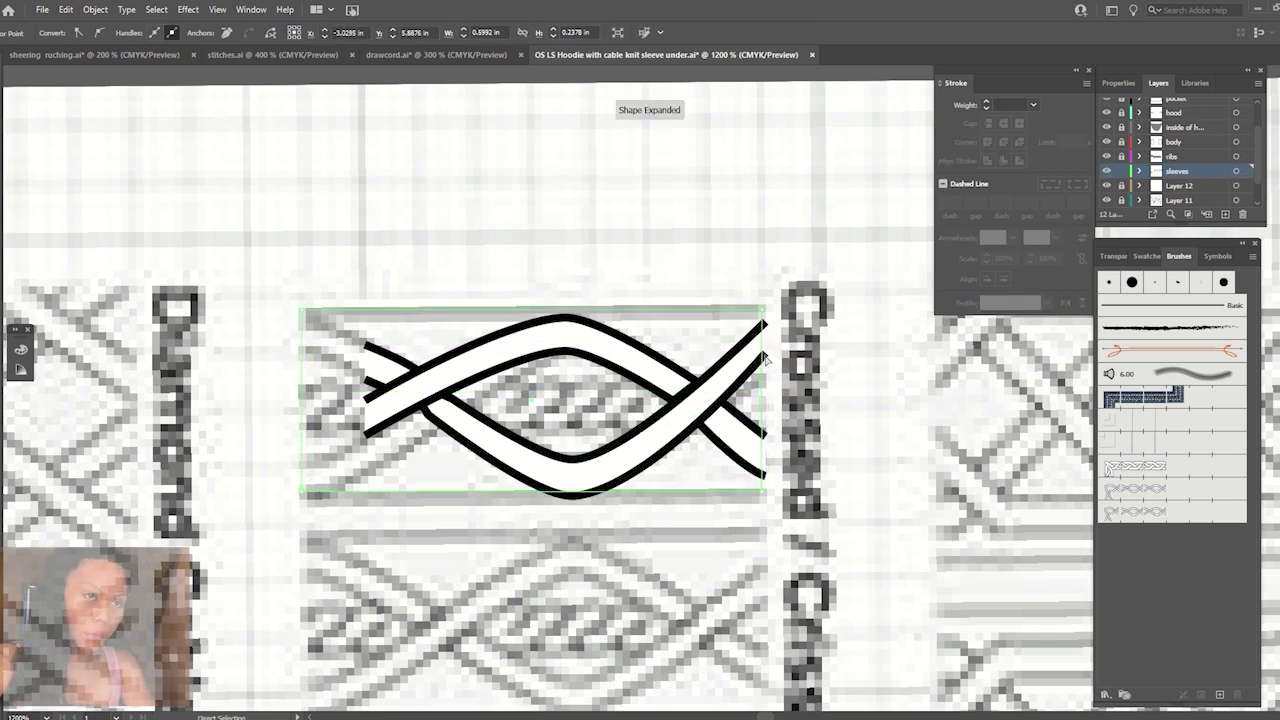
Delete two anchors at the lower strand's right end and reposition that end upward.
click(764, 356)
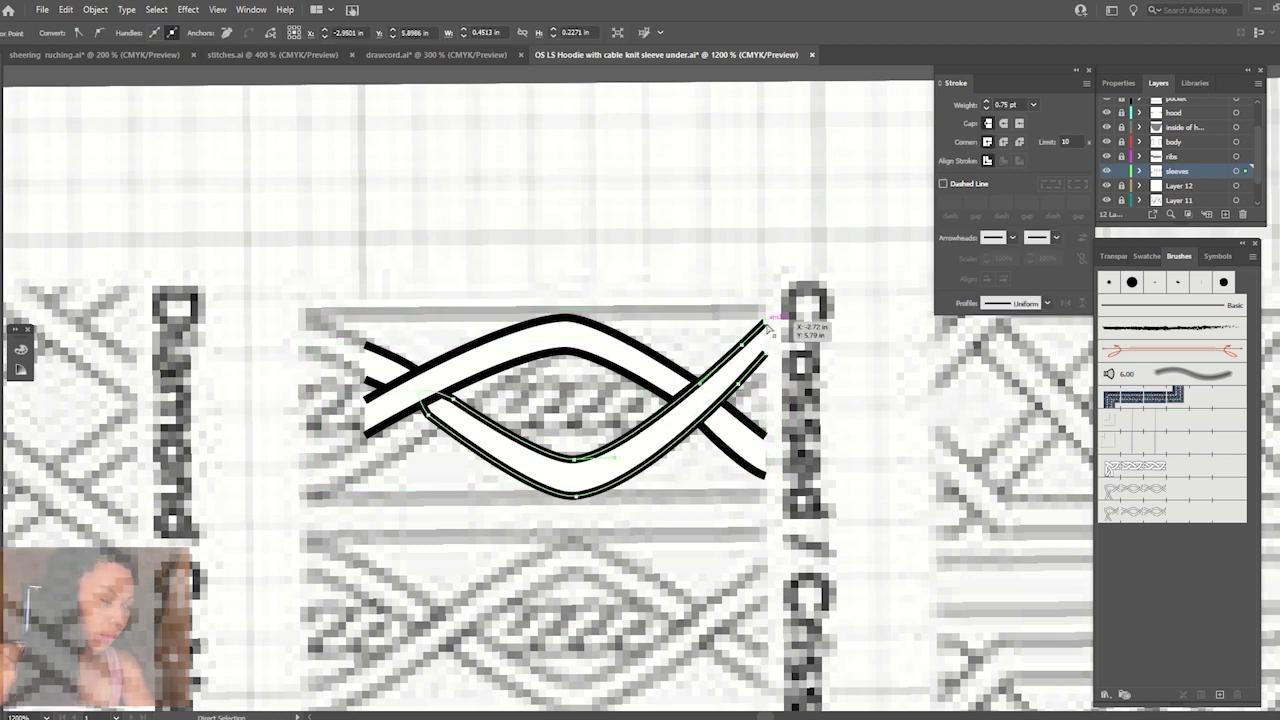
key(minus)
click(764, 323)
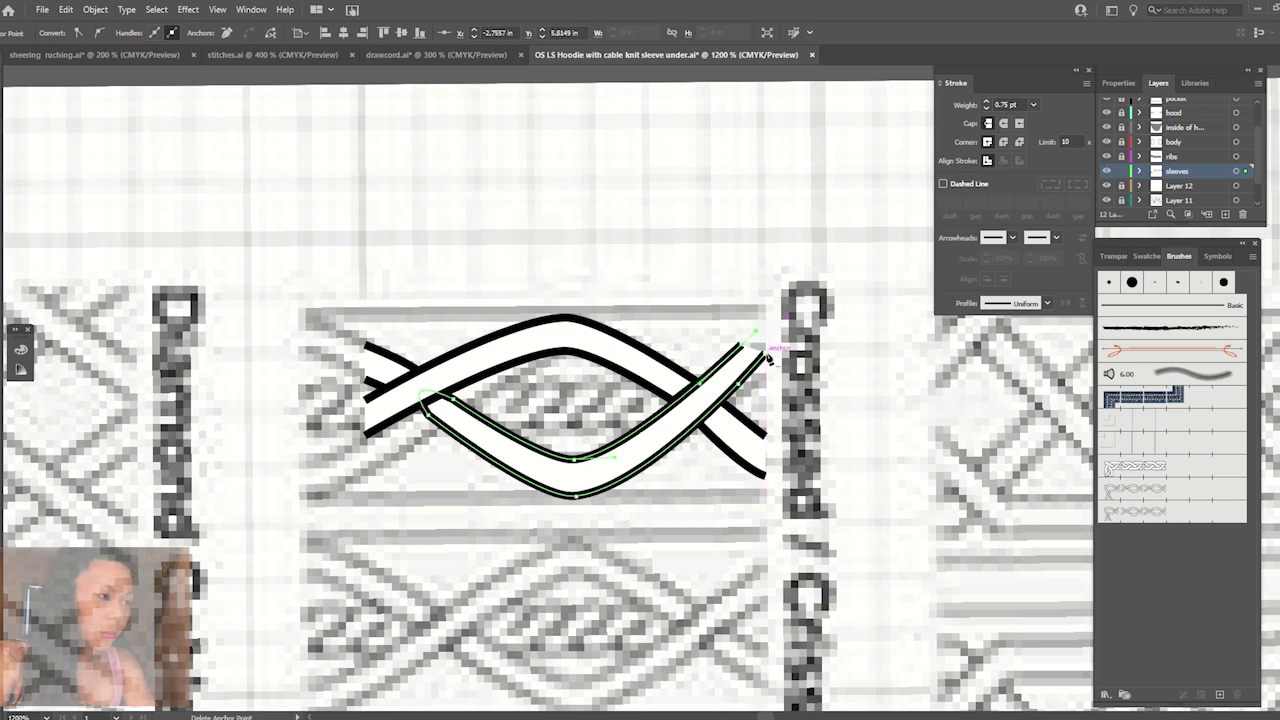
click(755, 428)
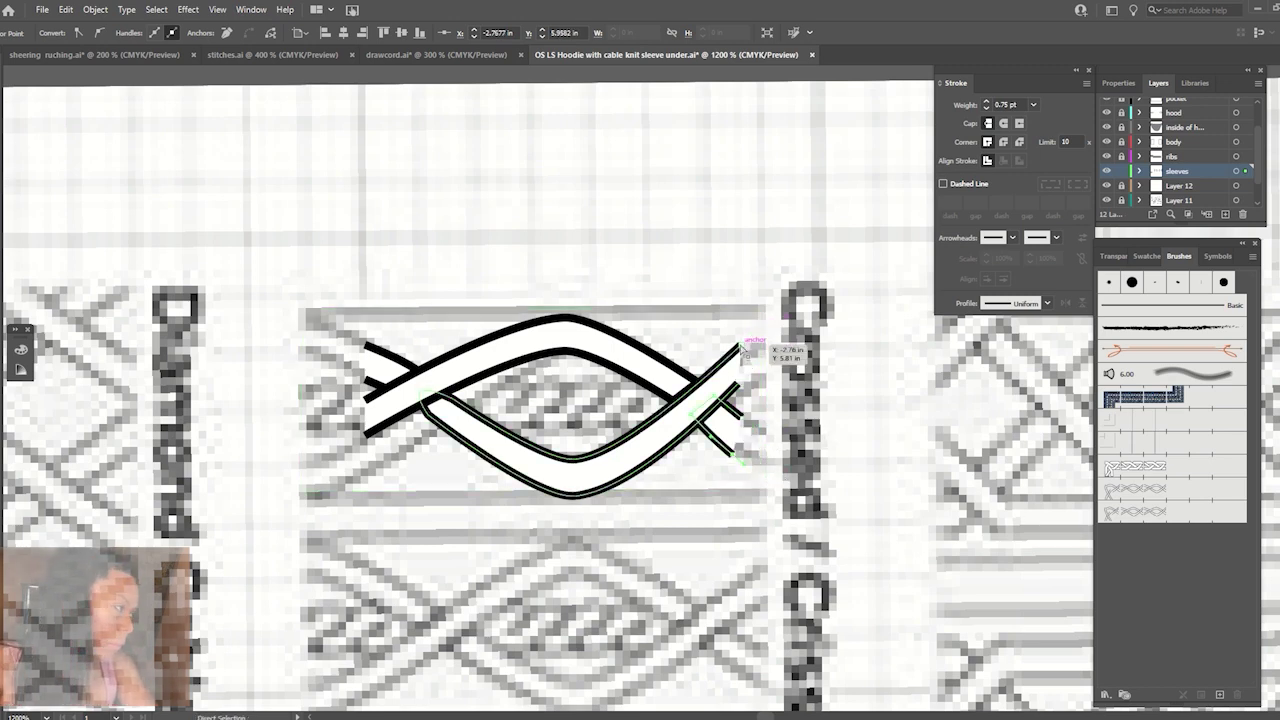
drag(746, 346, 738, 354)
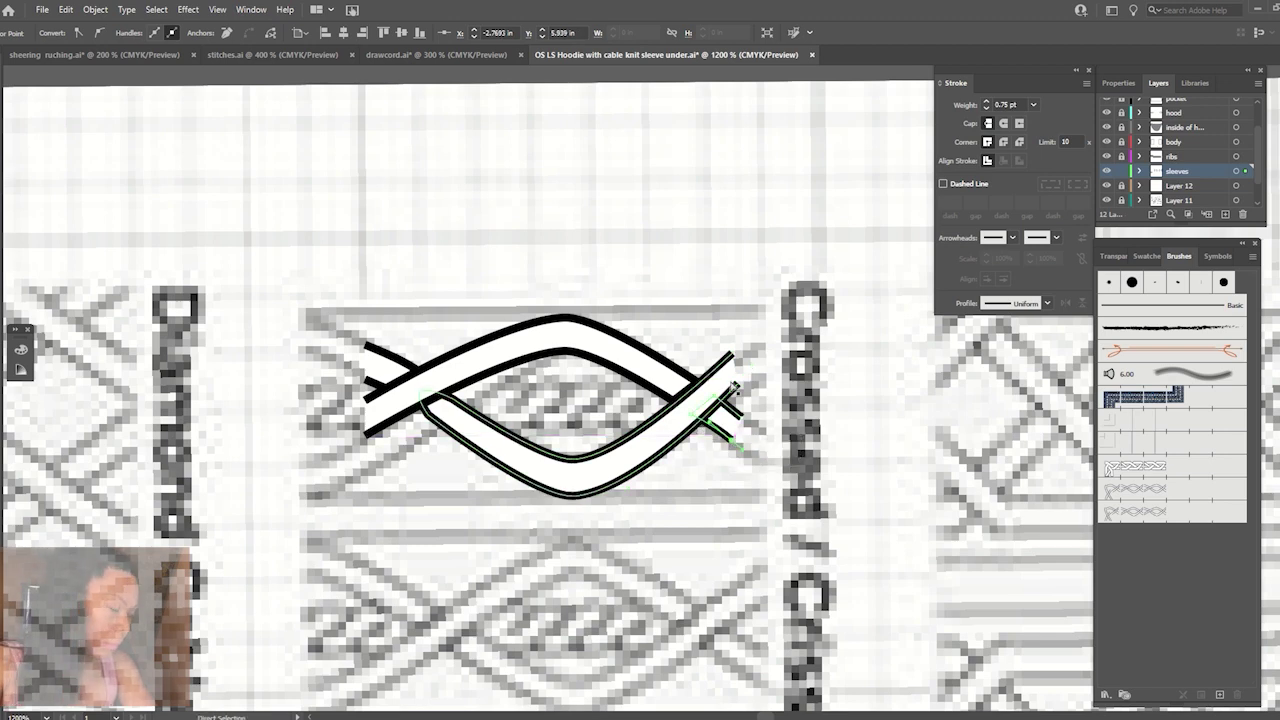
drag(745, 422, 737, 342)
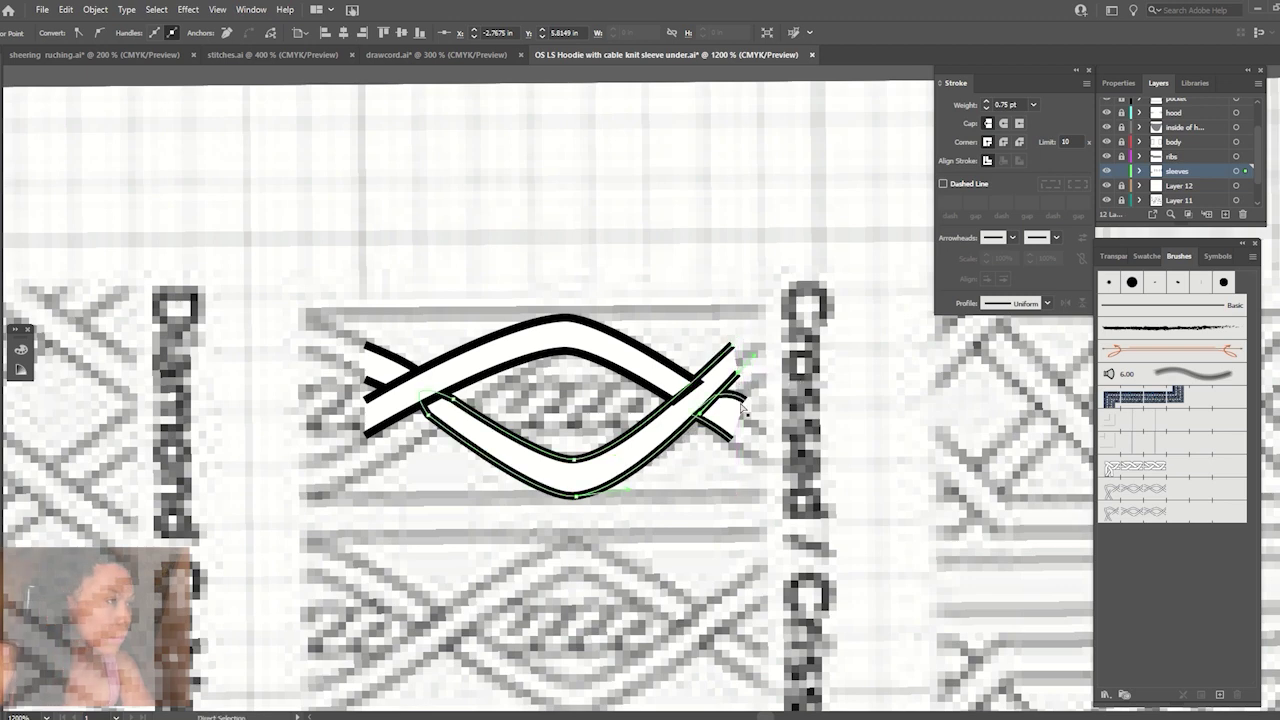
mouse_move(745, 405)
mouse_down()
mouse_move(740, 432)
mouse_move(721, 403)
mouse_up()
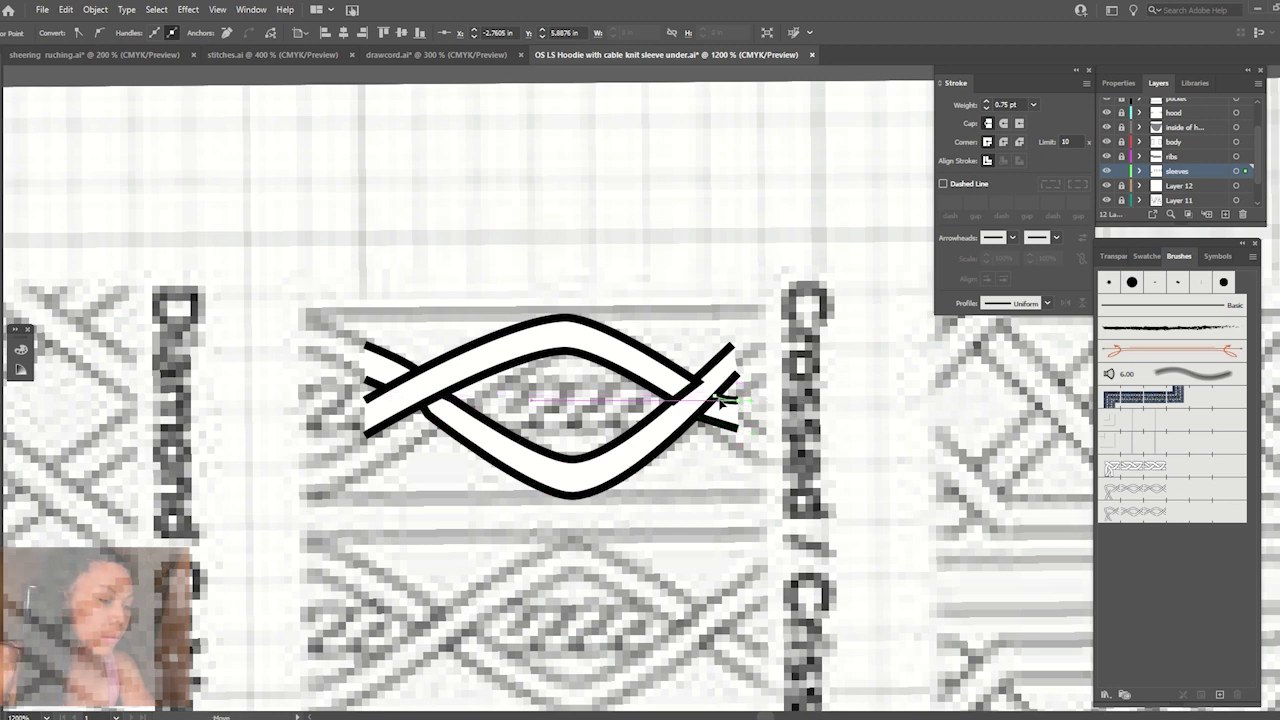
Reshape the upper strand at the right crossing and bring the lower strand to front.
click(677, 404)
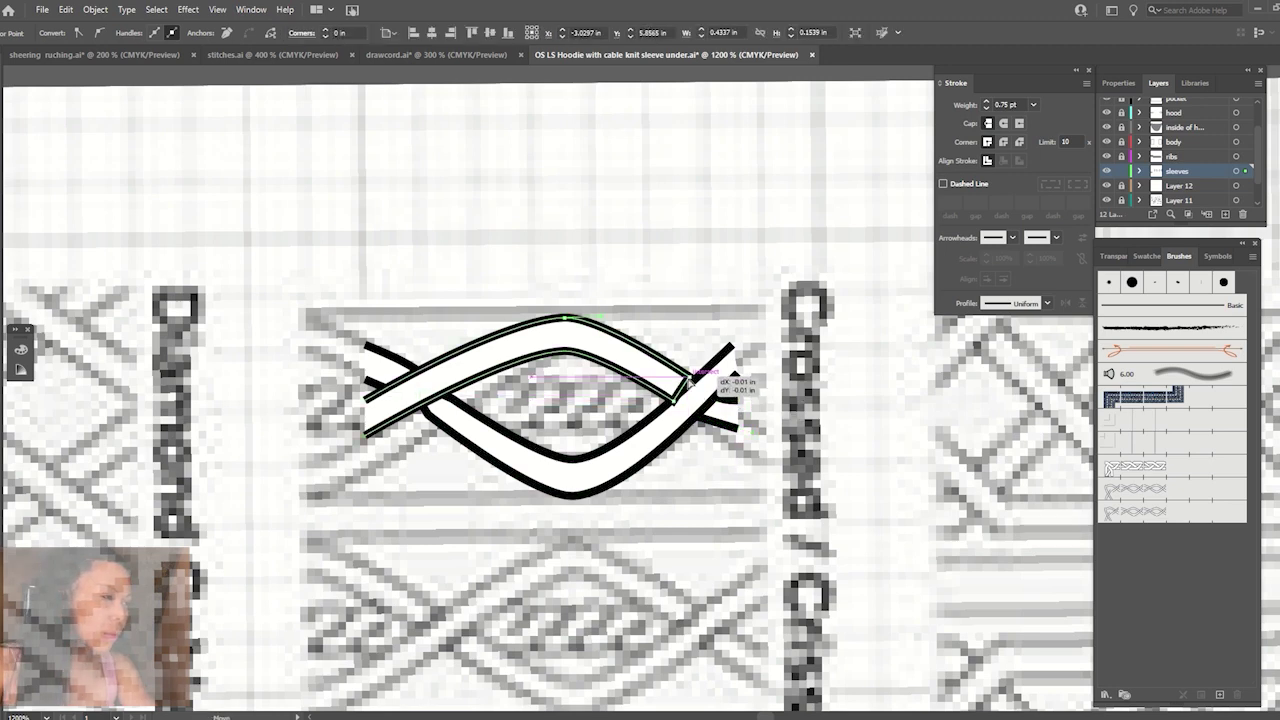
drag(677, 401, 733, 345)
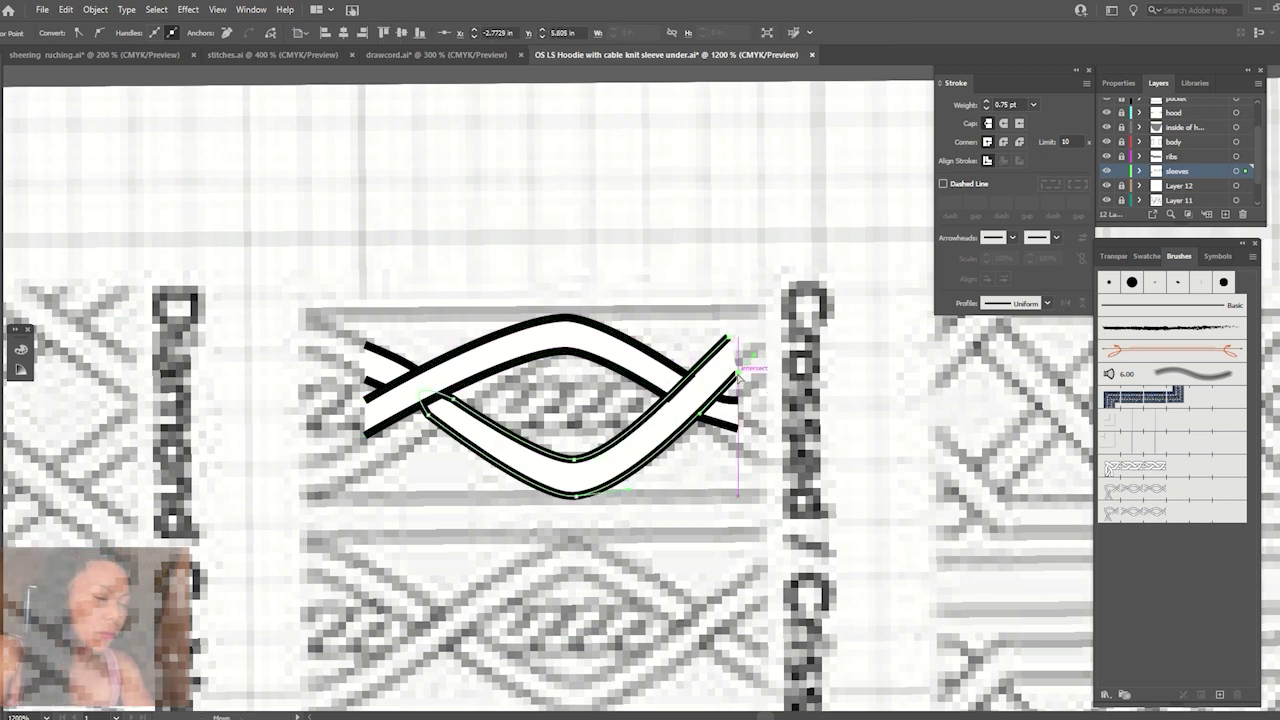
drag(738, 370, 738, 370)
click(673, 404)
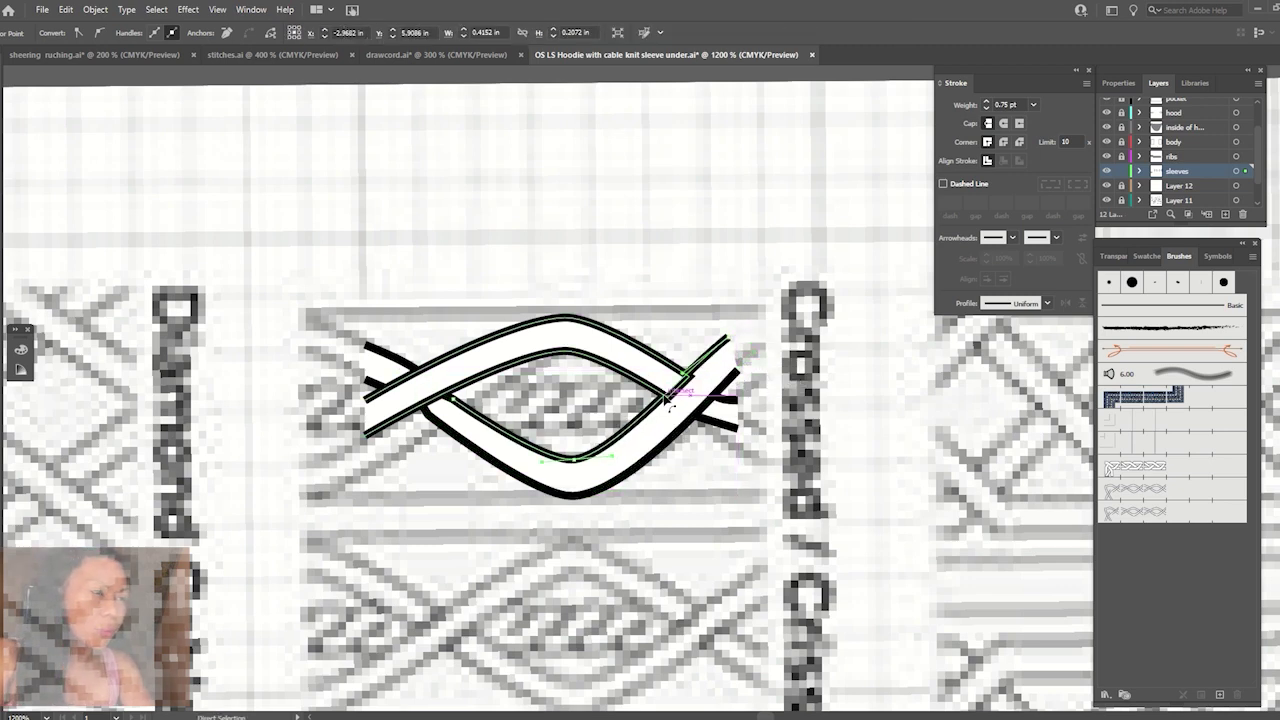
key(ctrl+shift+bracketright)
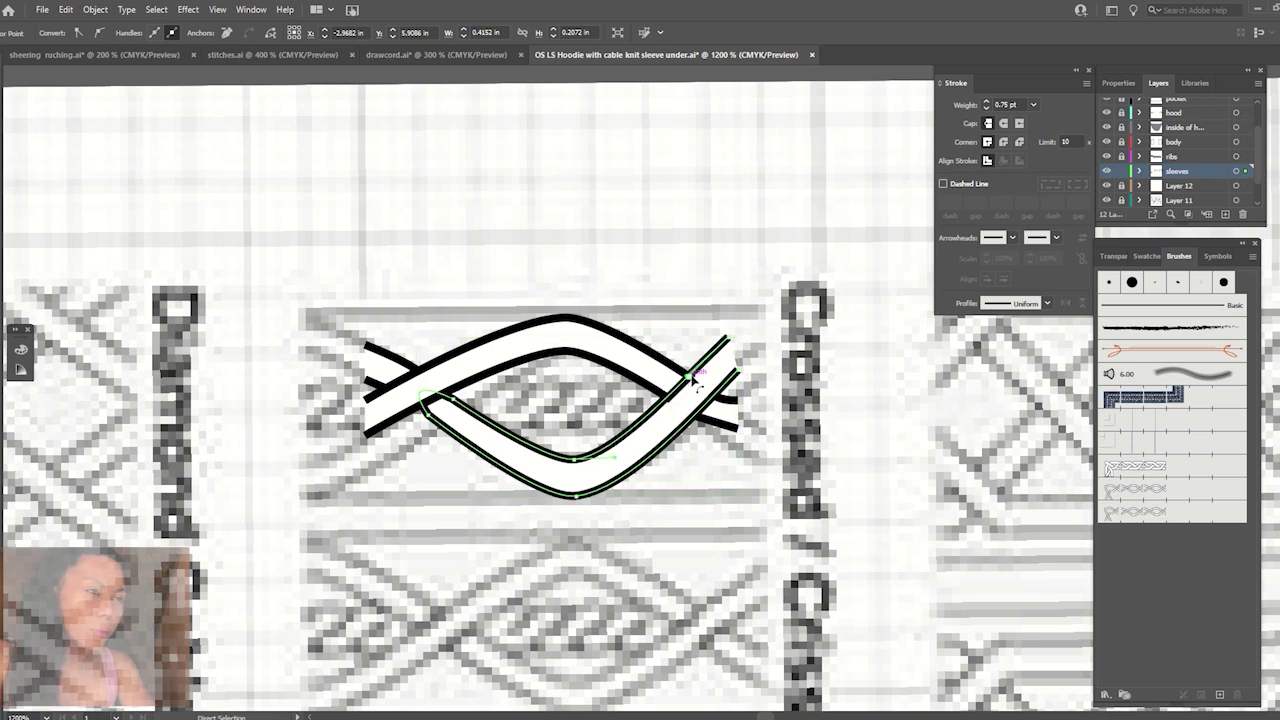
click(755, 332)
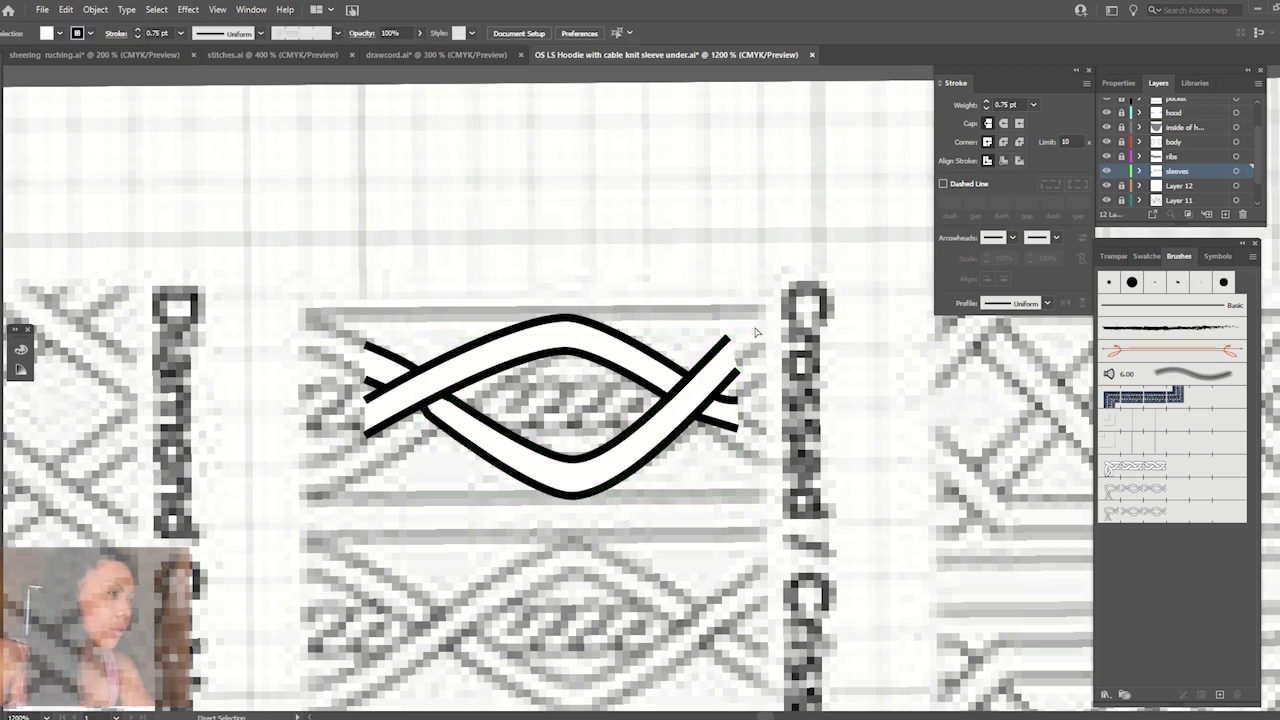
Fine-tune the strand end anchors, snapping one to the strands' intersection, then select the whole braid.
drag(682, 372, 681, 371)
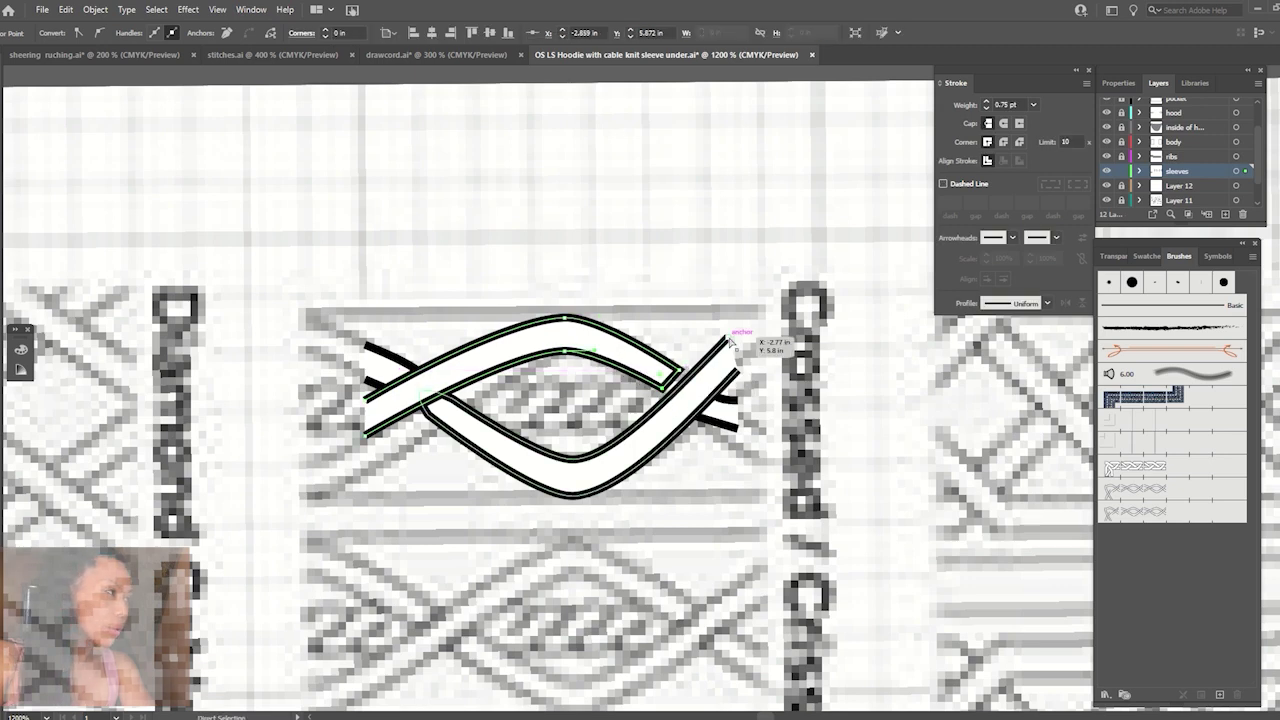
drag(724, 340, 722, 340)
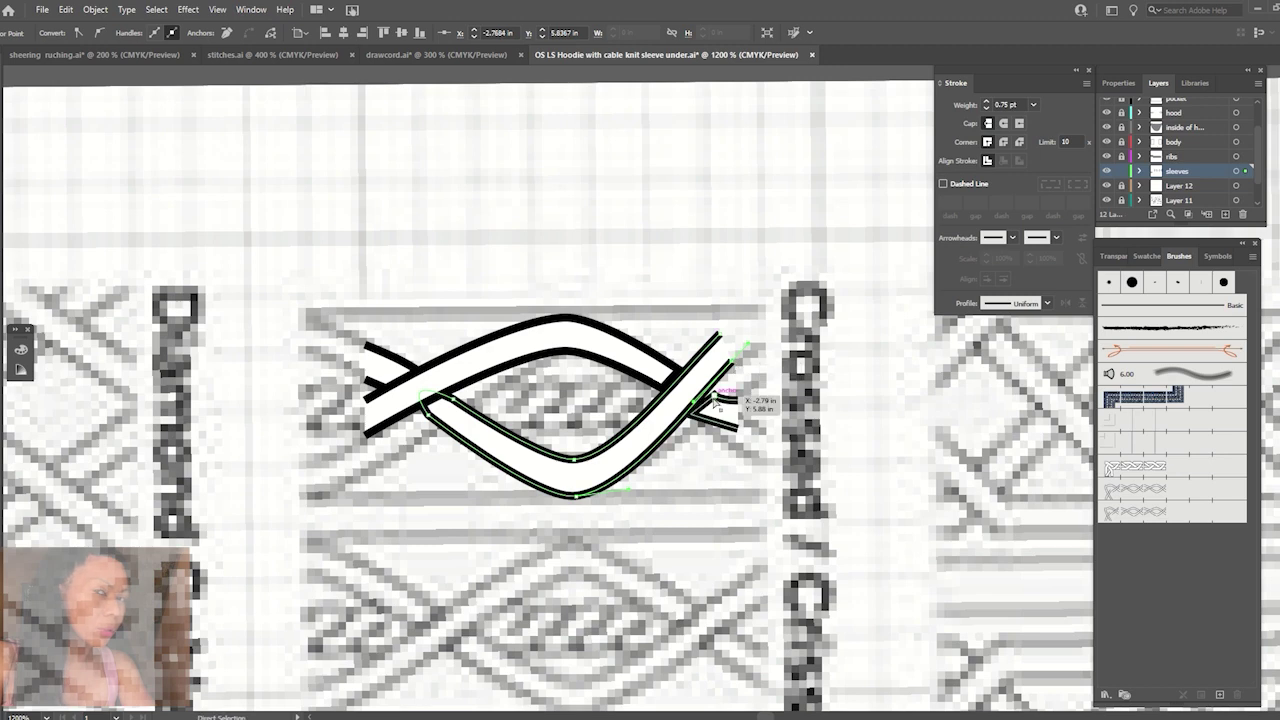
mouse_move(740, 400)
mouse_down()
mouse_move(686, 408)
mouse_move(658, 396)
mouse_up()
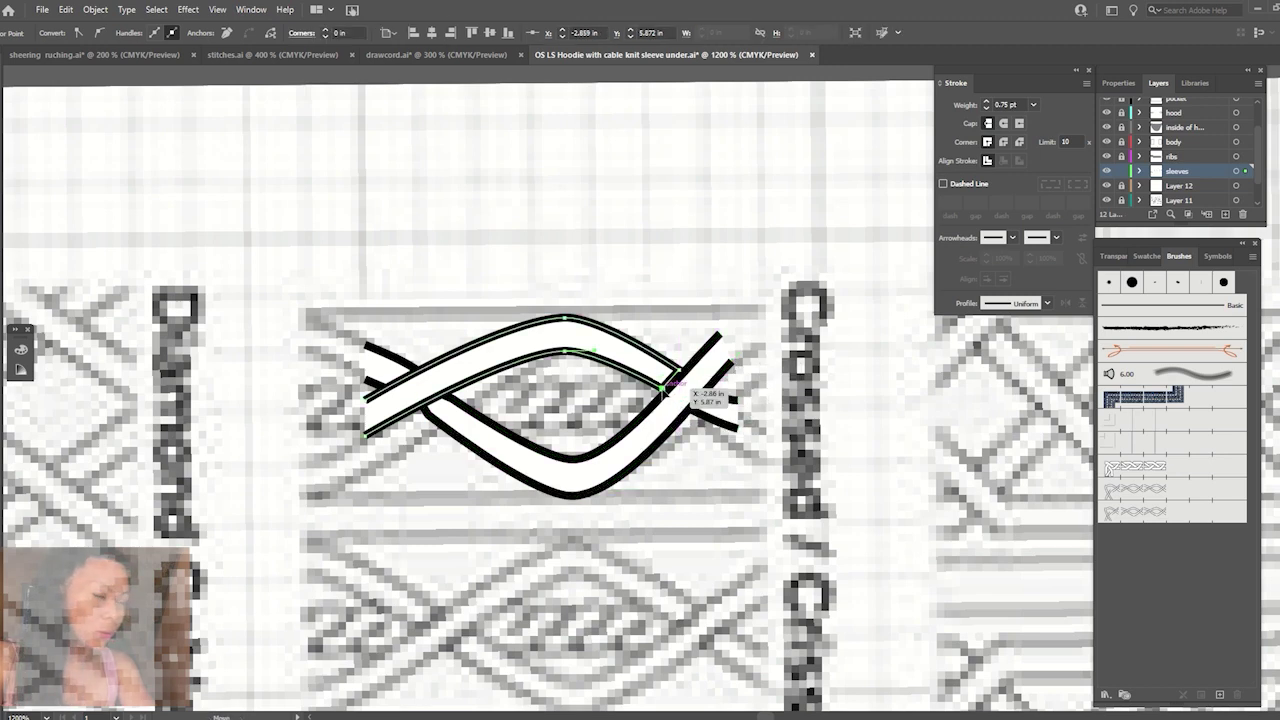
click(720, 320)
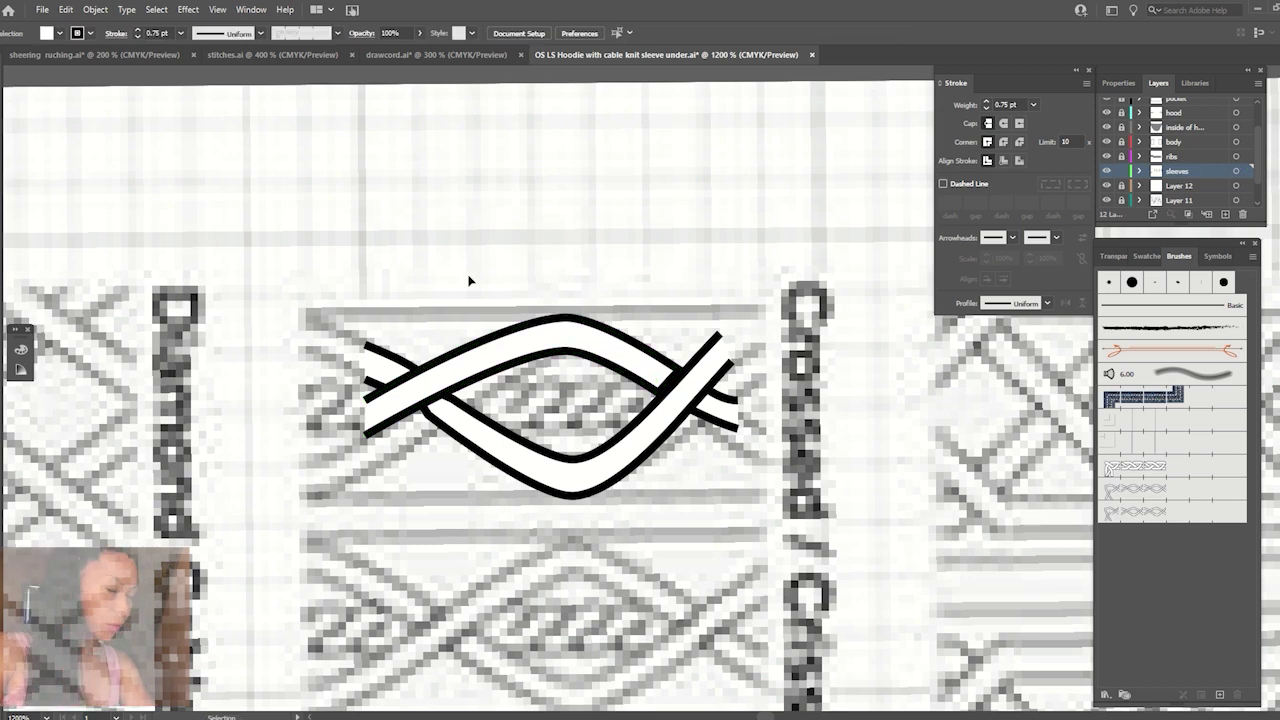
click(520, 335)
Cancel a pattern brush attempt and stretch the braid slightly further left.
click(1219, 695)
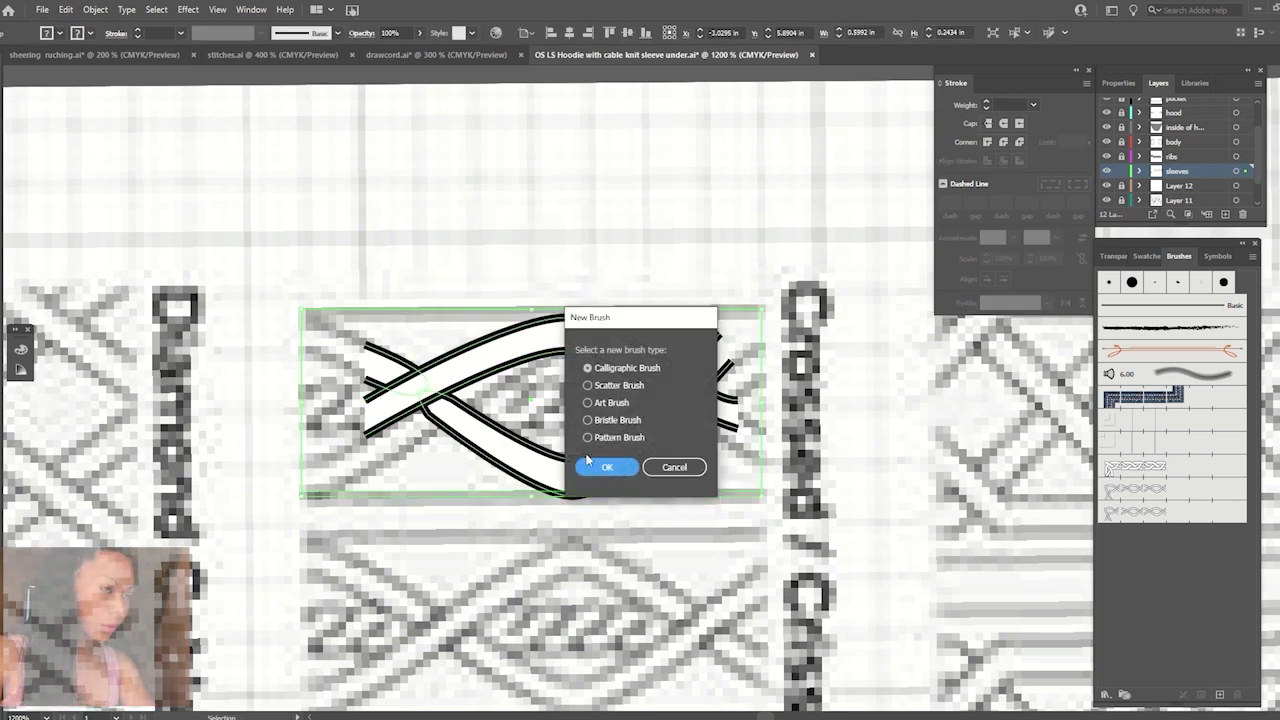
click(586, 440)
click(606, 463)
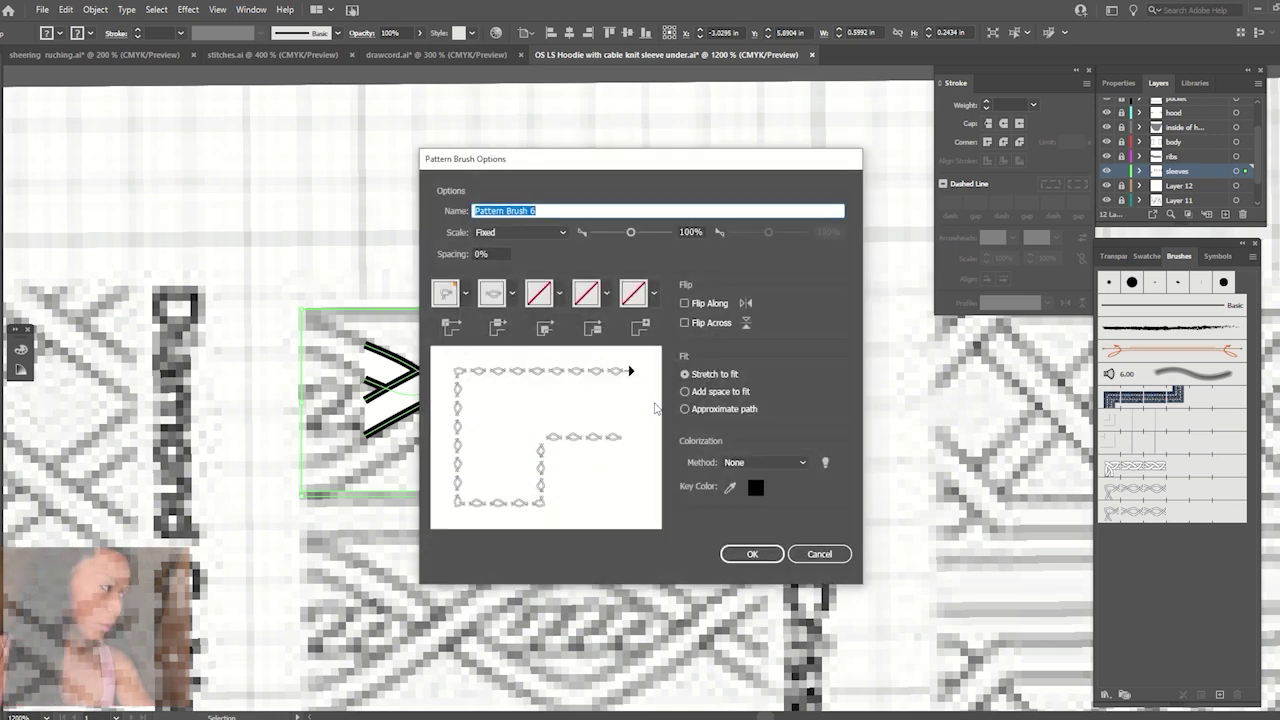
click(819, 554)
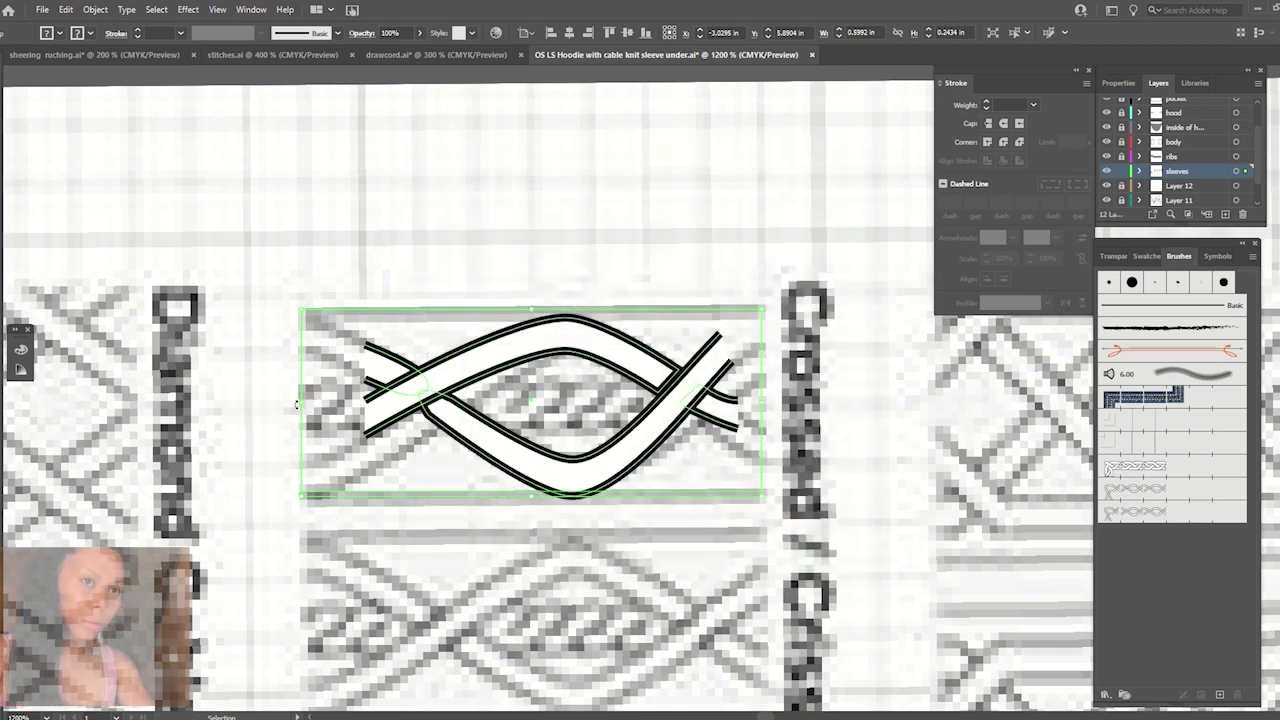
mouse_move(312, 405)
mouse_down()
mouse_move(328, 406)
mouse_move(303, 406)
mouse_up()
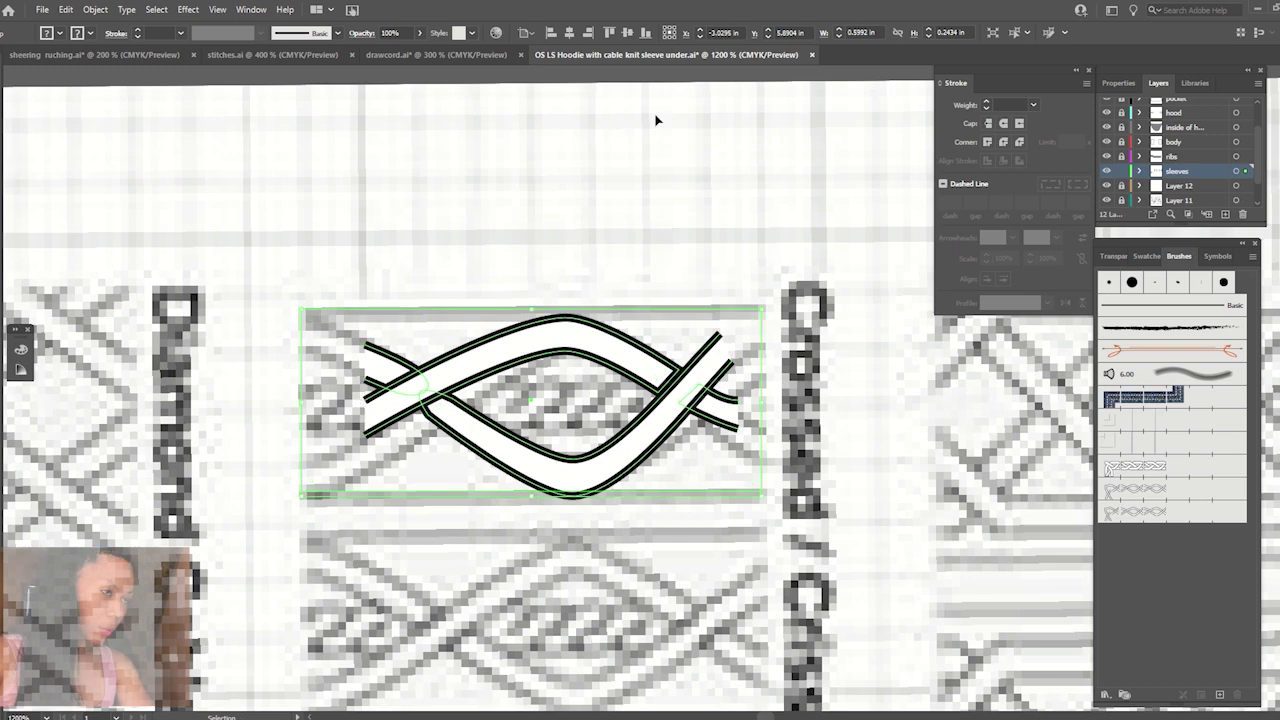
click(270, 340)
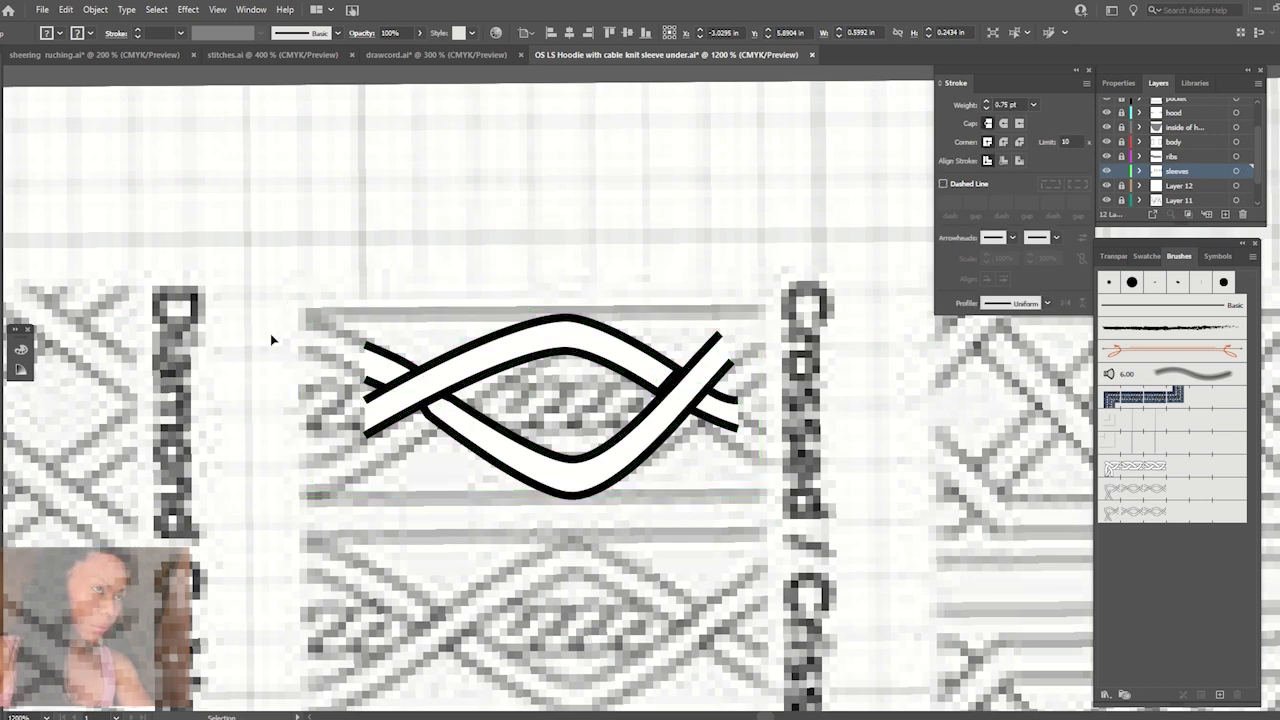
Select the tile's boundary rectangle and narrow its right side to the strand ends.
right_click(326, 313)
click(400, 425)
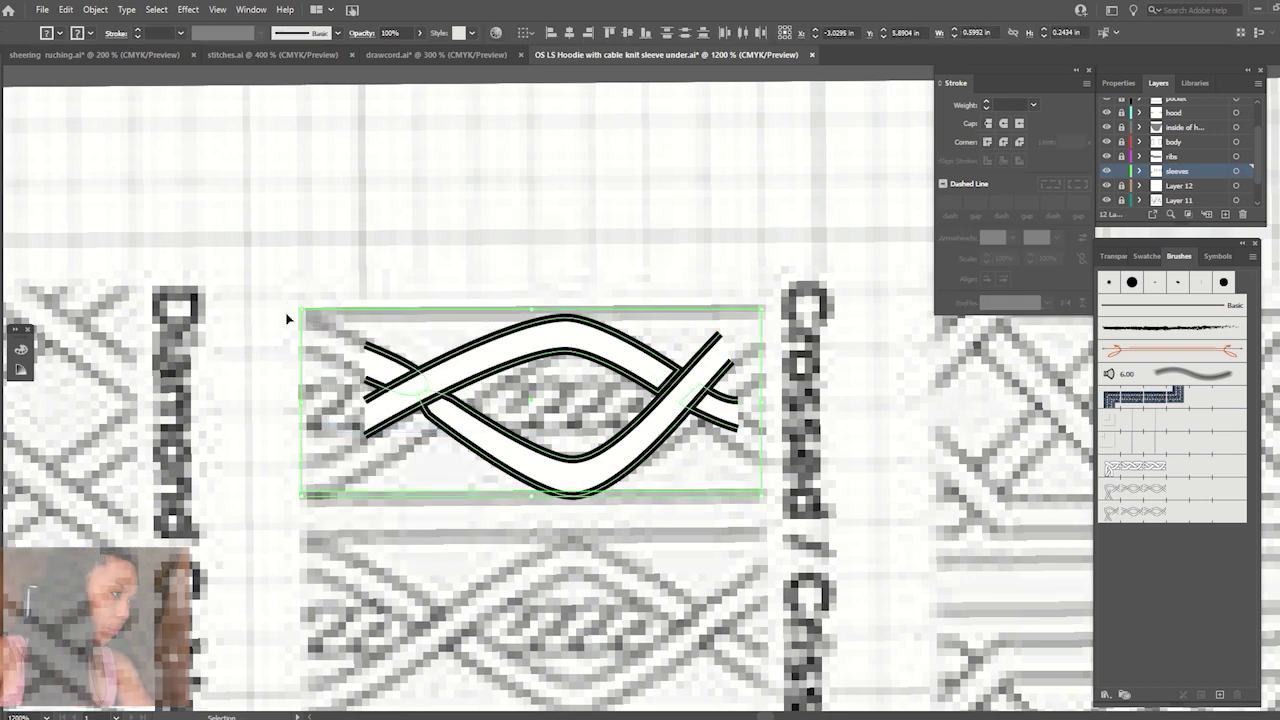
click(327, 327)
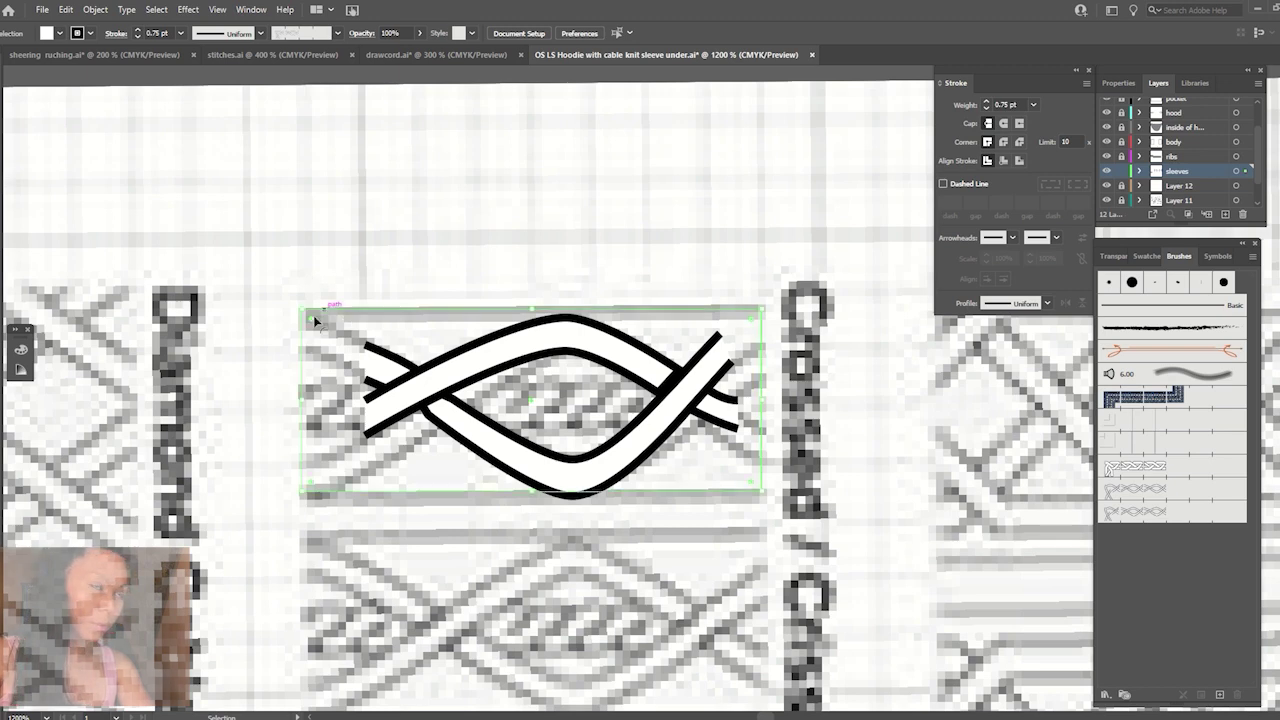
key(m)
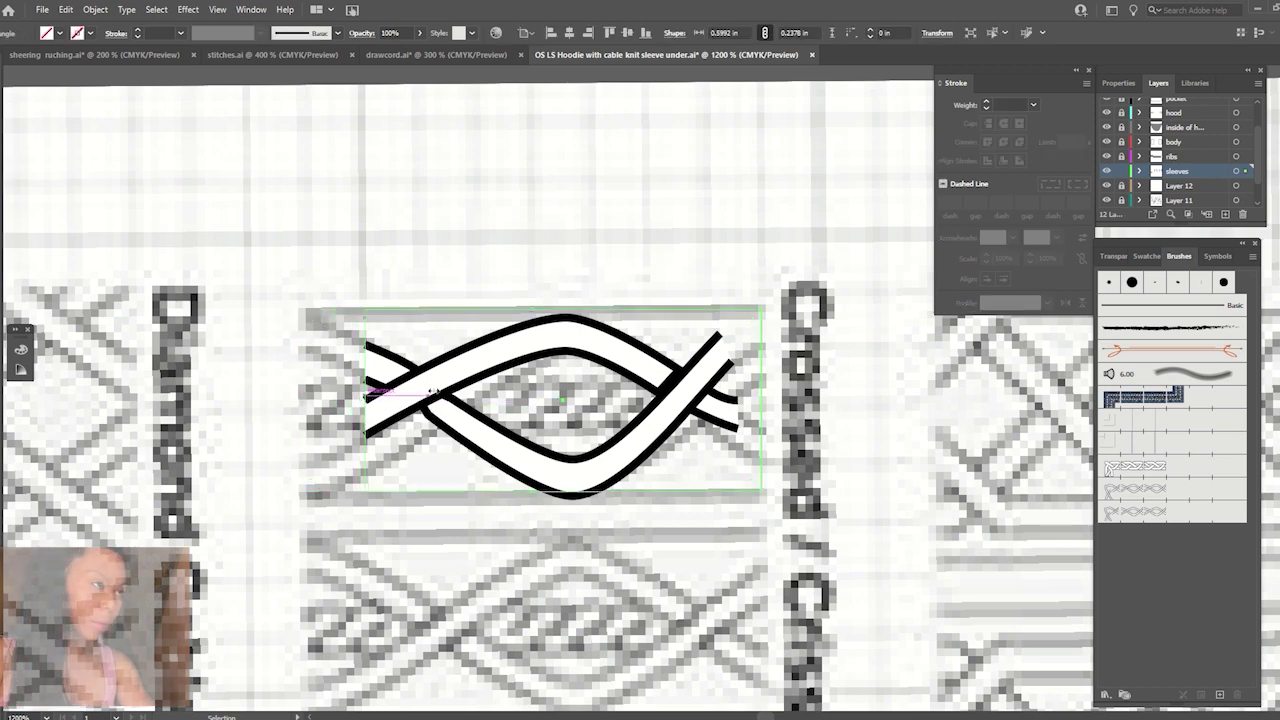
mouse_move(761, 404)
mouse_down()
mouse_move(725, 396)
mouse_move(738, 399)
mouse_up()
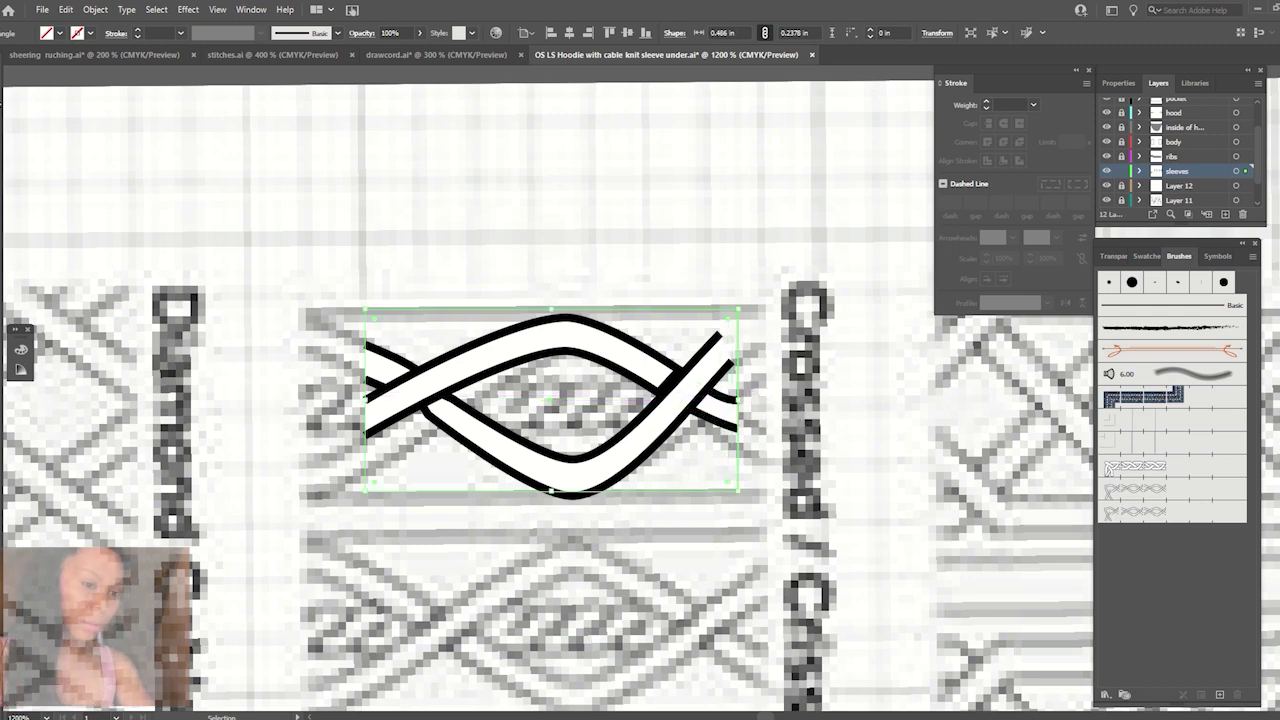
Nudge the upper strand's anchors into place, then marquee-select every part of the braid tile.
key(a)
mouse_move(720, 335)
mouse_down()
mouse_move(738, 337)
mouse_move(739, 379)
mouse_up()
click(662, 392)
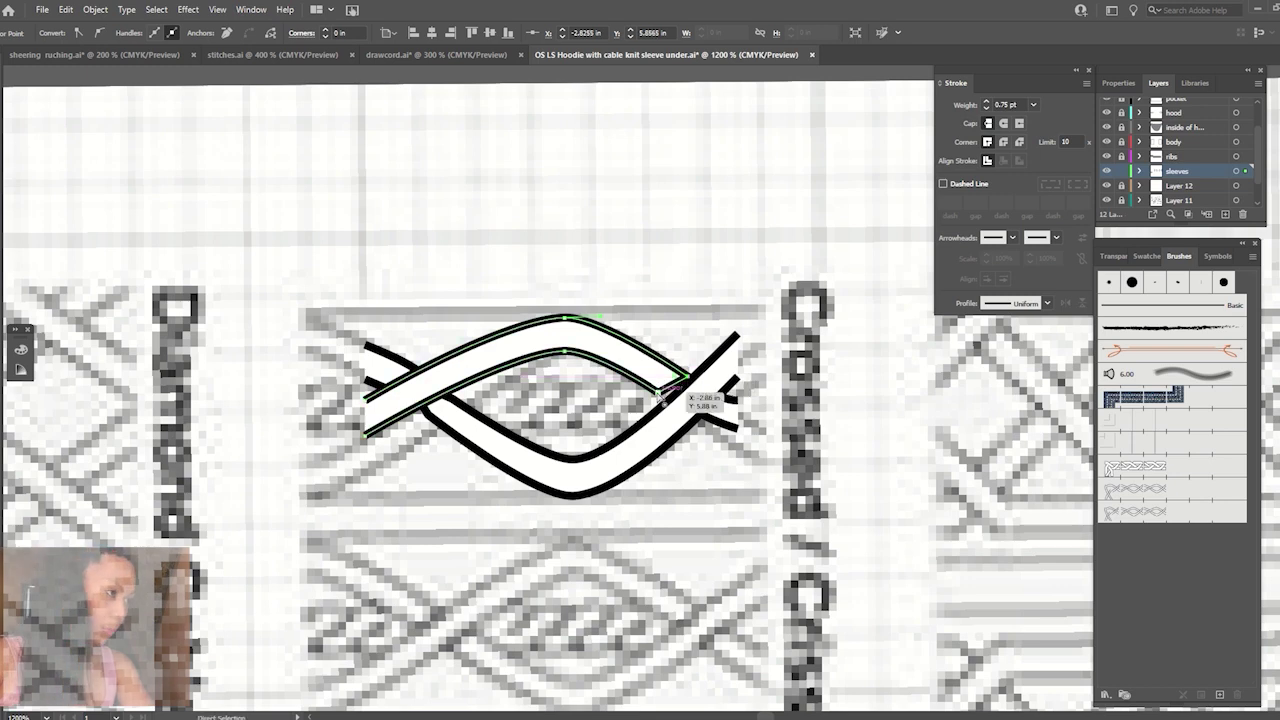
drag(660, 393, 670, 400)
drag(672, 400, 673, 399)
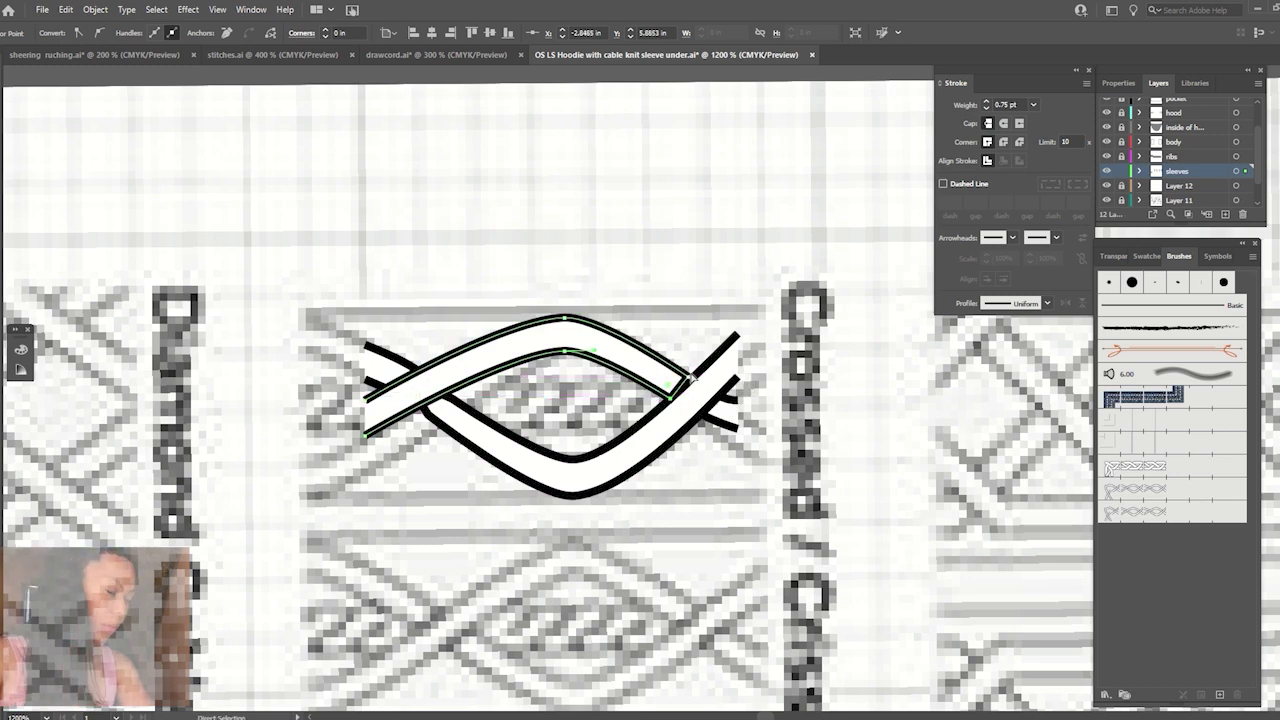
click(690, 378)
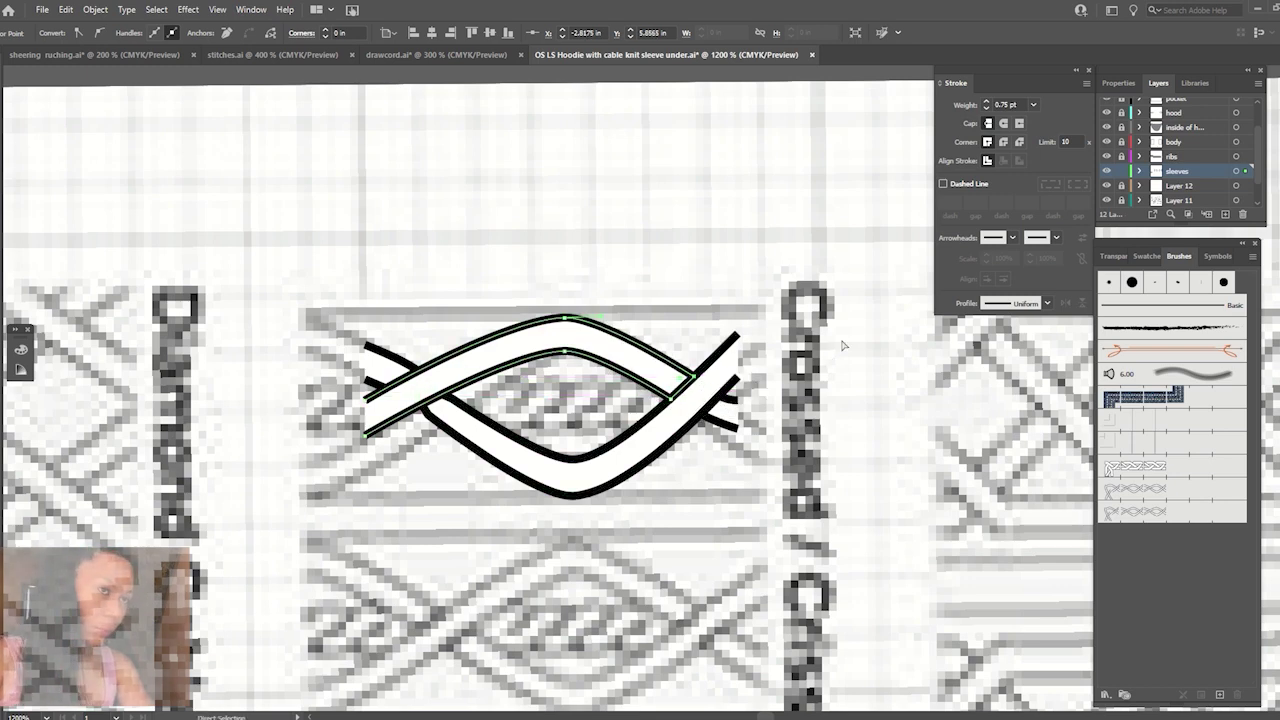
click(842, 345)
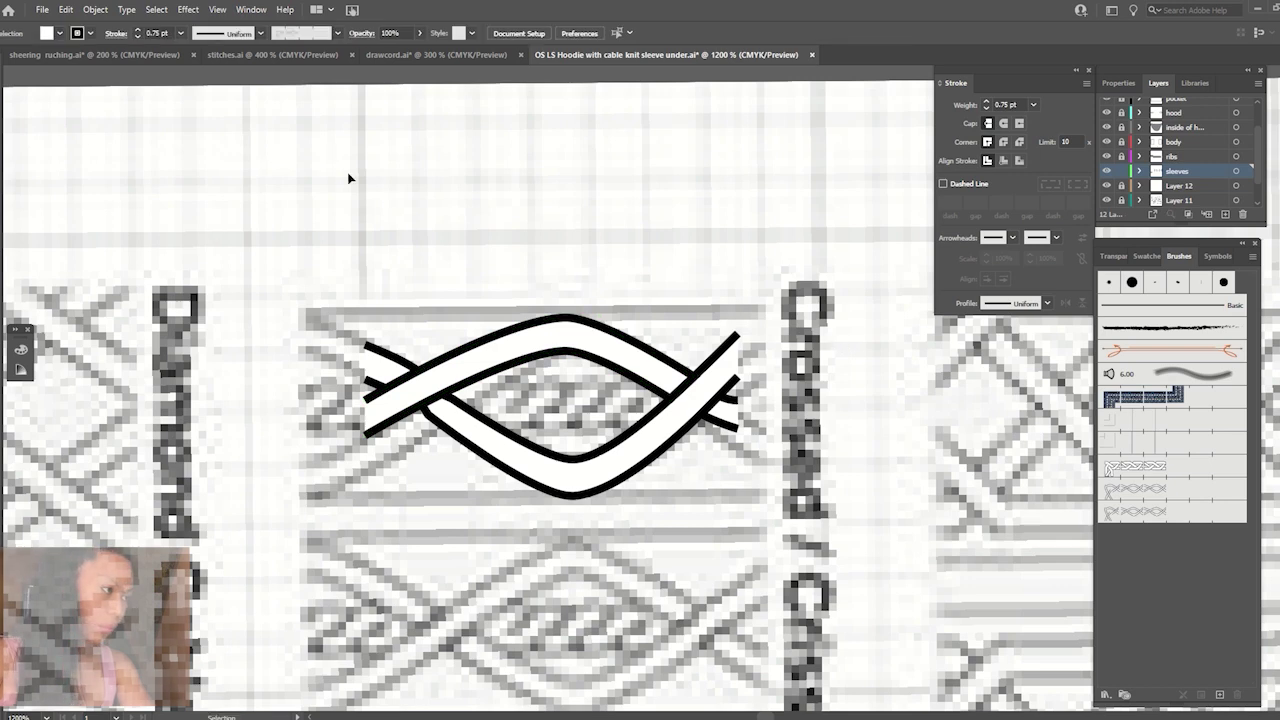
drag(376, 280, 714, 537)
Save the braid tile as Pattern Brush 6 and apply it to the long test path.
click(1219, 694)
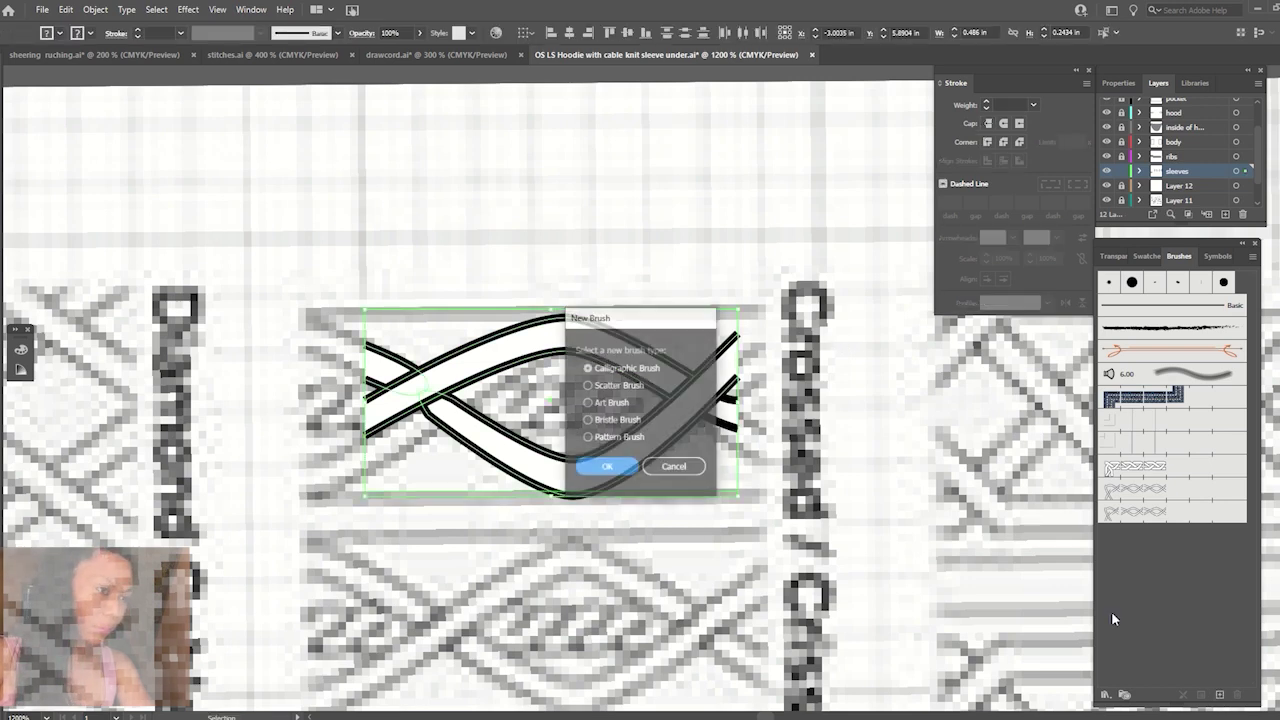
click(589, 438)
click(606, 467)
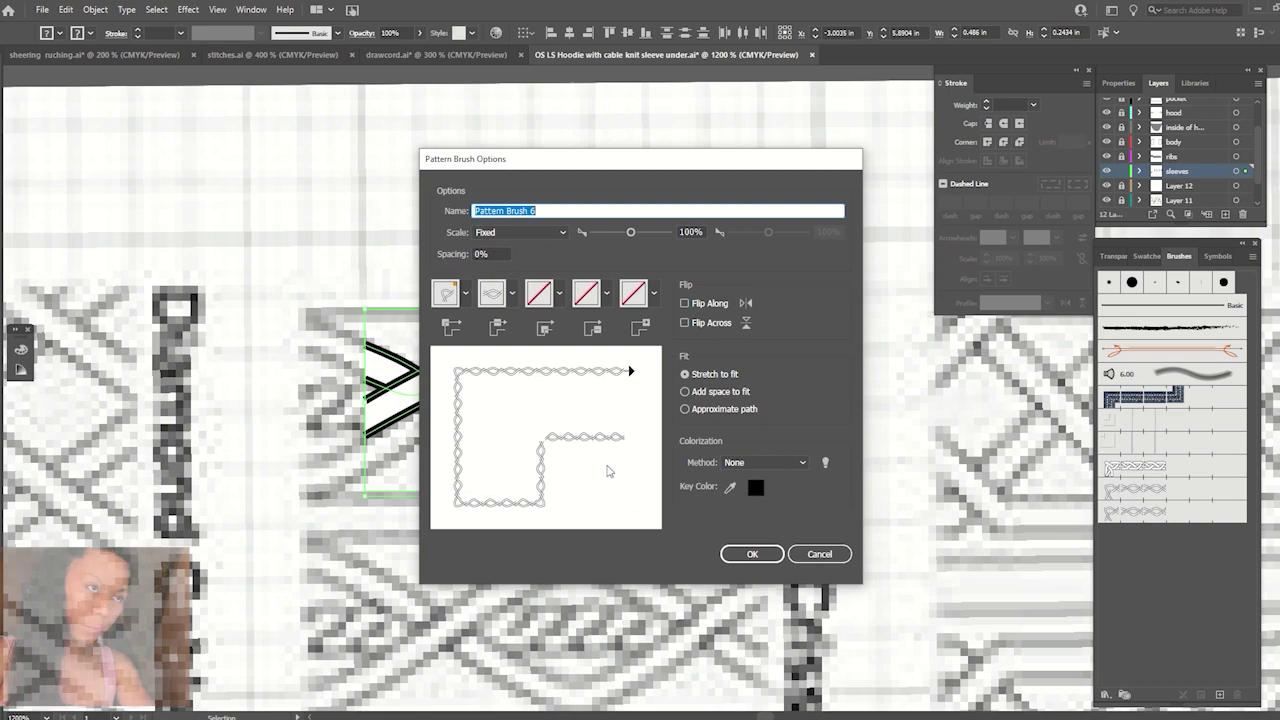
click(750, 555)
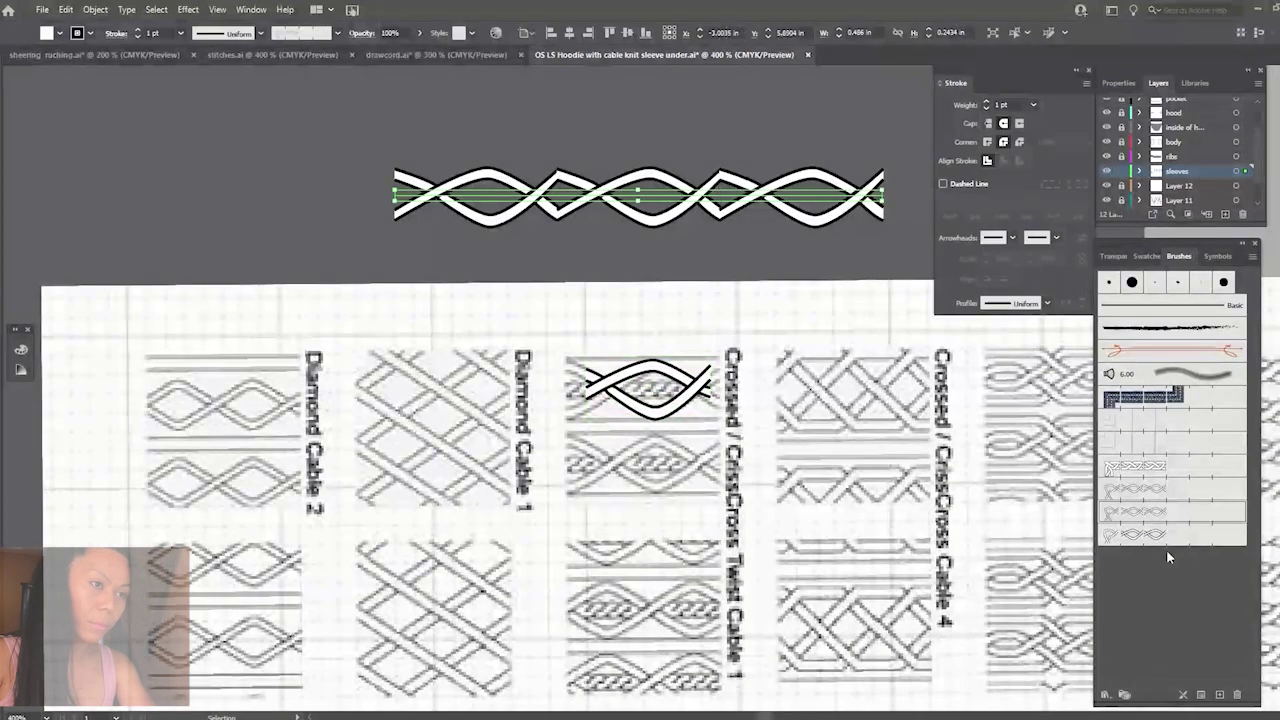
click(1166, 540)
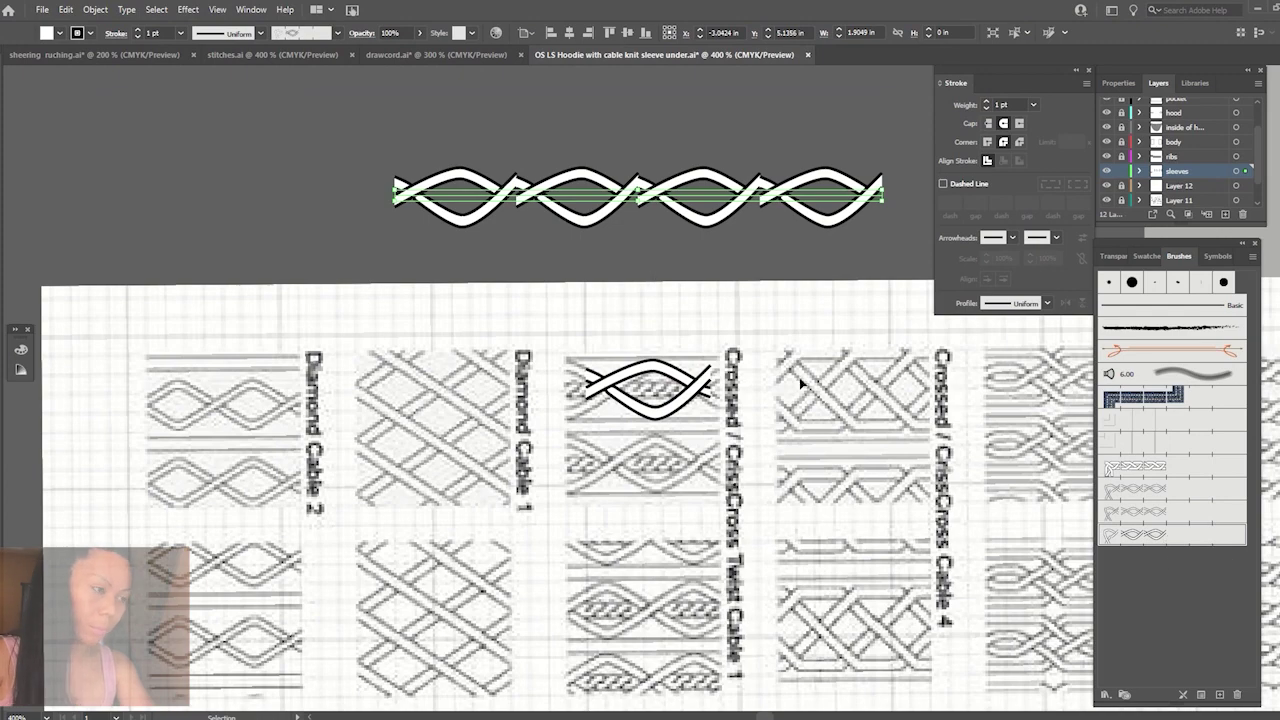
Zoom in, select the braid tile and save it as another pattern brush.
click(288, 201)
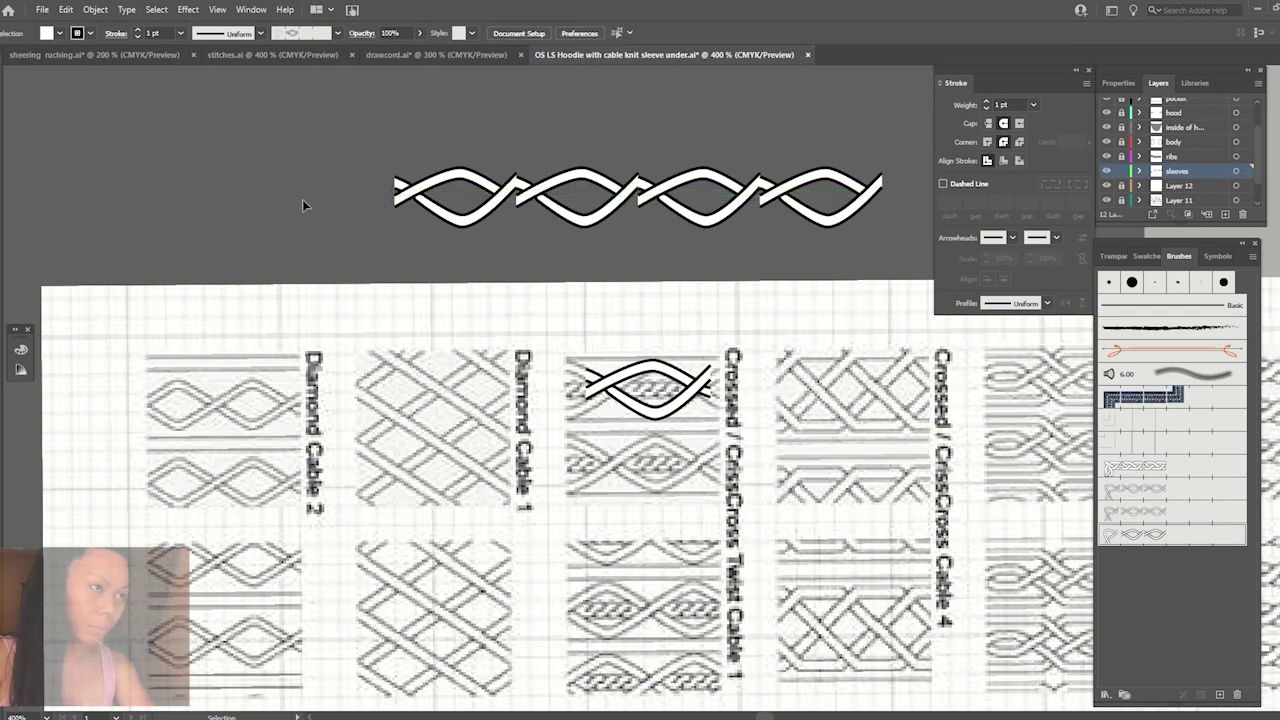
key(ctrl+equal)
key(ctrl+equal)
key(ctrl+equal)
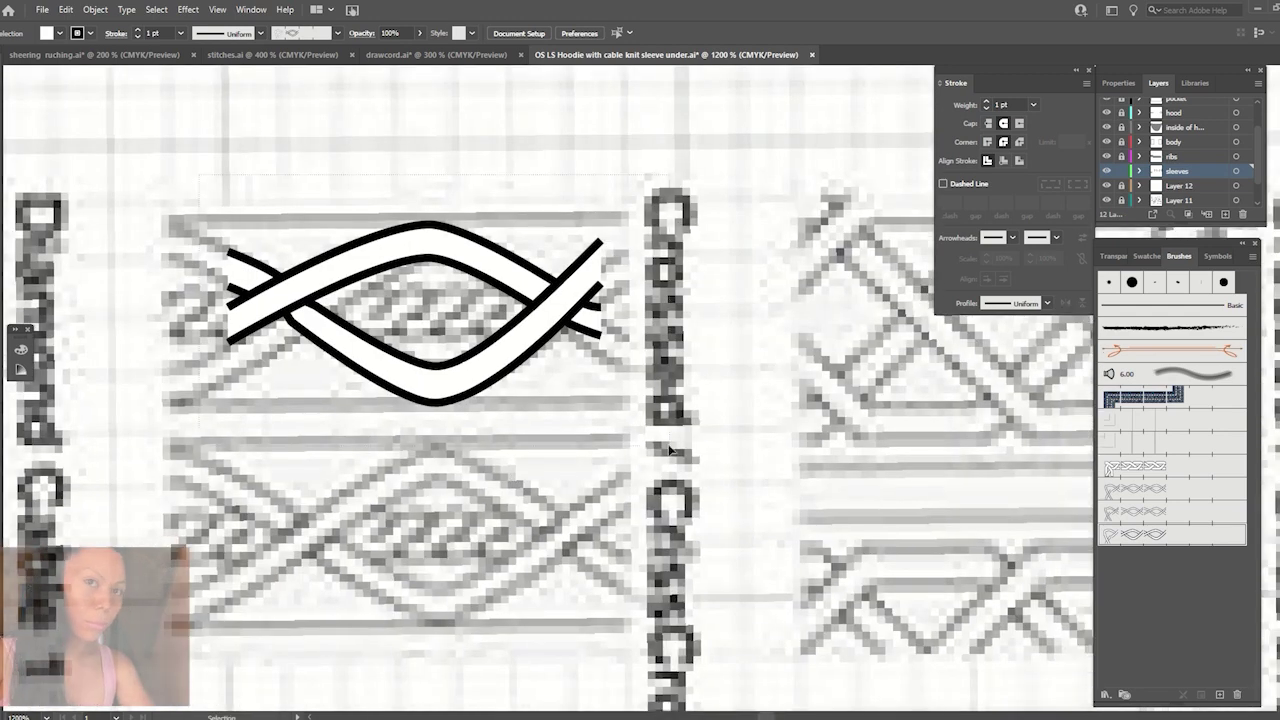
click(433, 397)
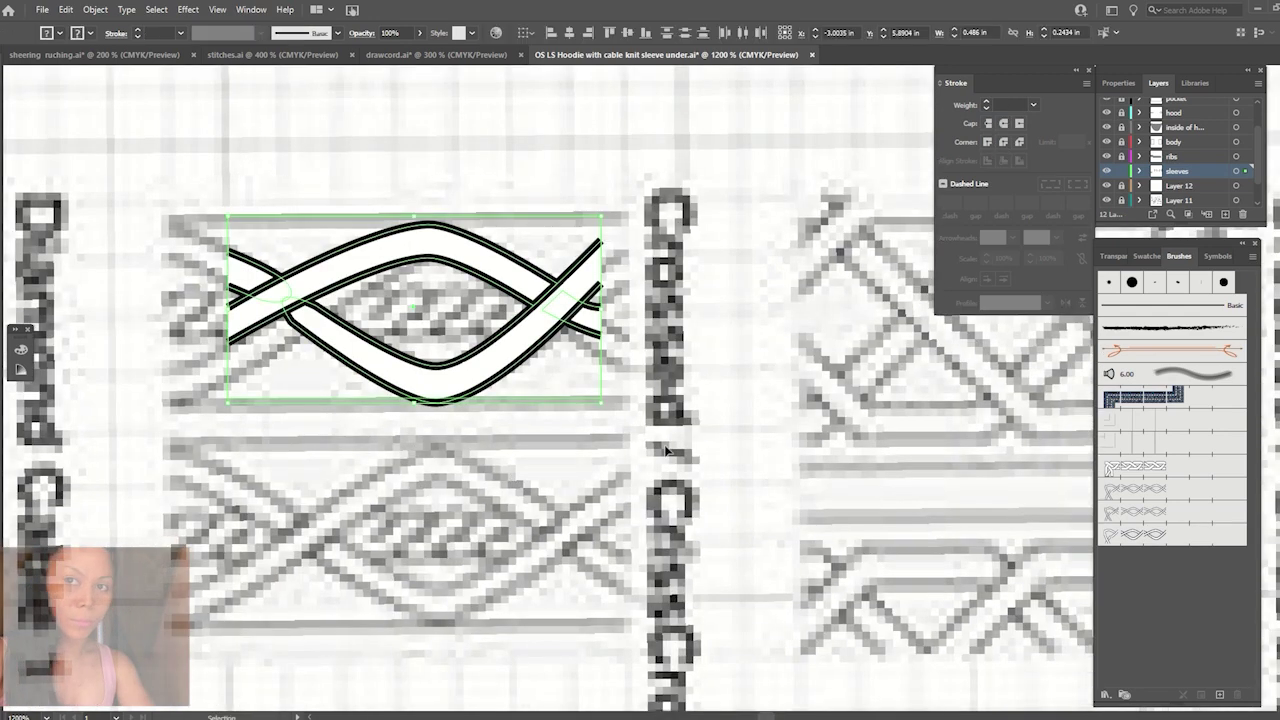
click(1219, 694)
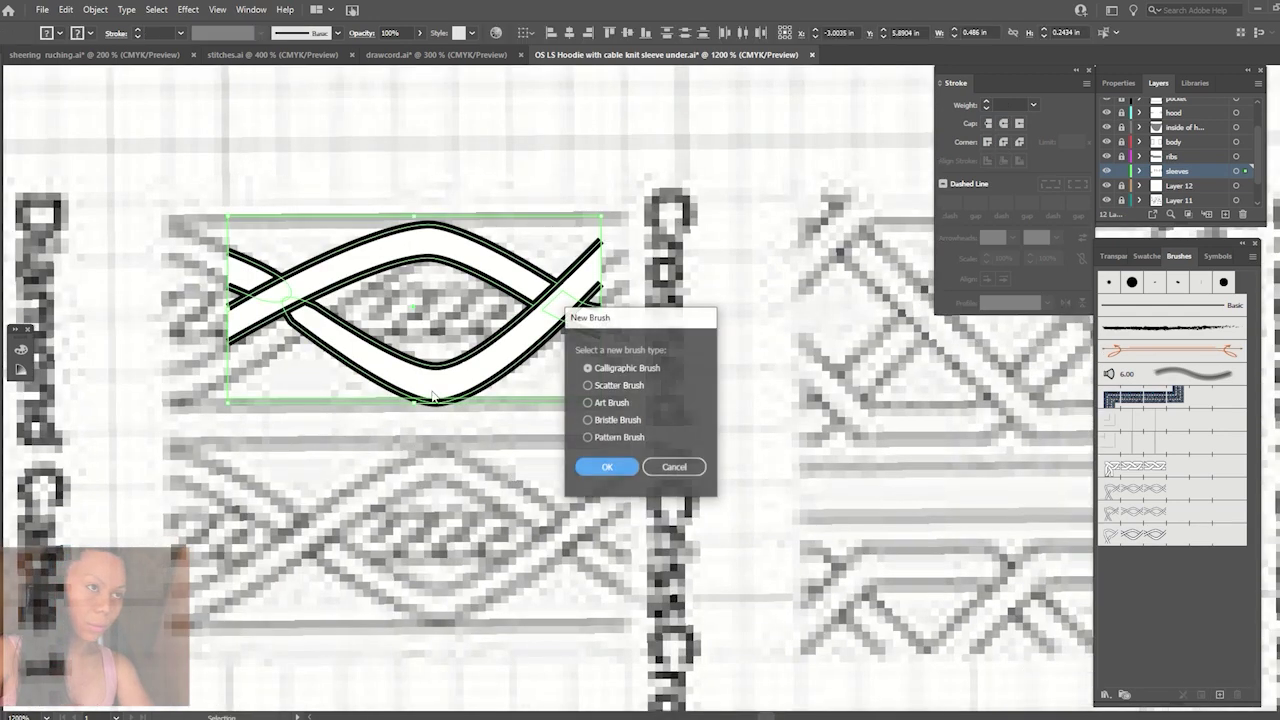
click(588, 437)
click(598, 467)
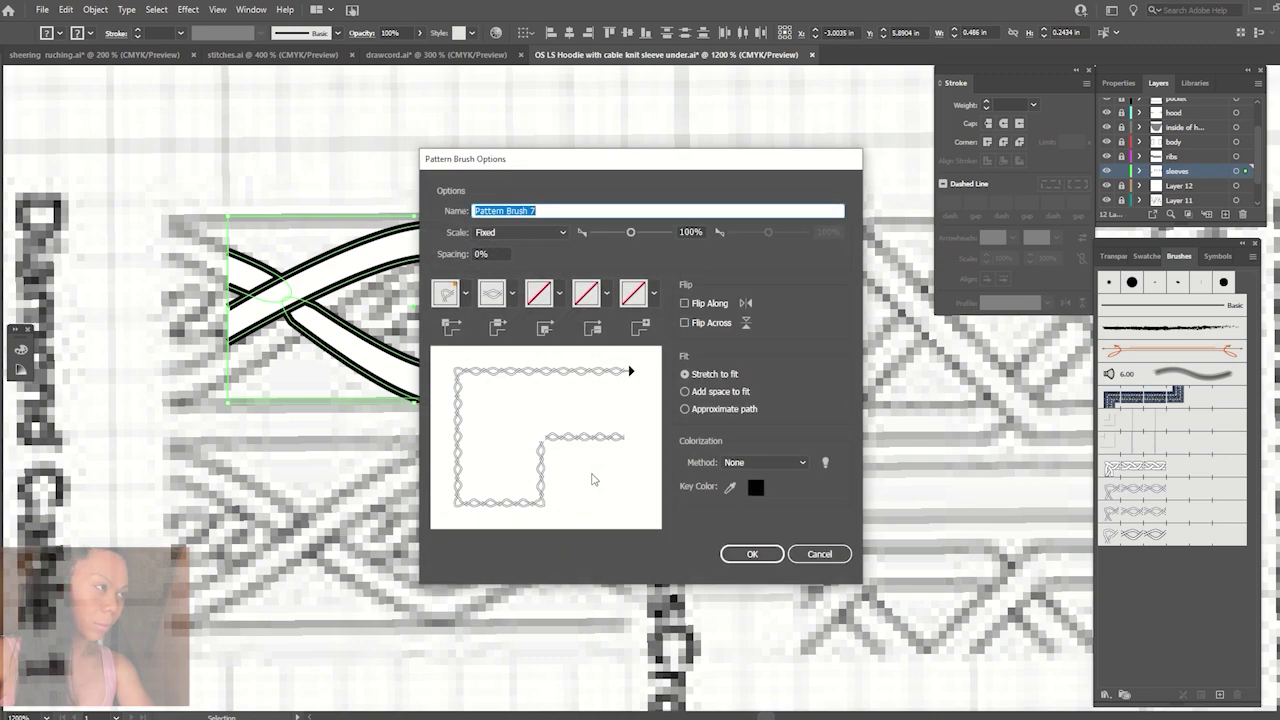
click(750, 553)
Apply the newest braid brush to the long test path above the chart.
scroll(763, 537, down, 2)
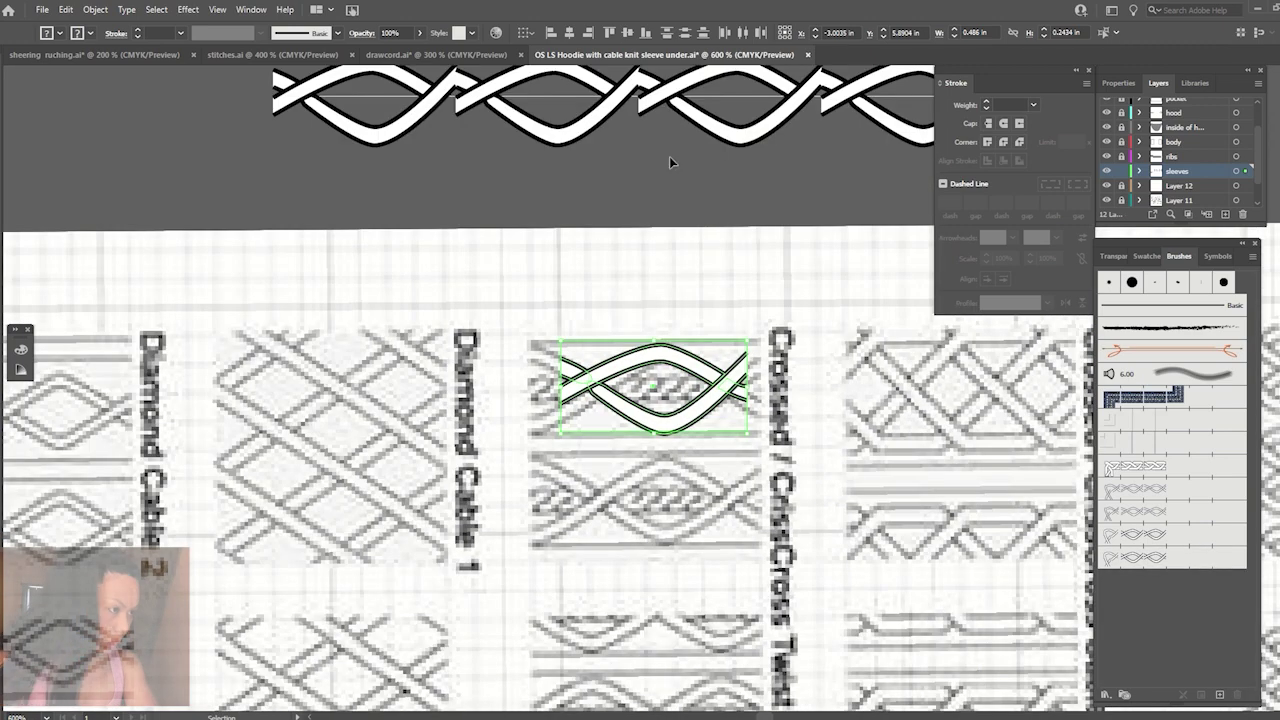
click(669, 160)
click(700, 96)
click(1137, 557)
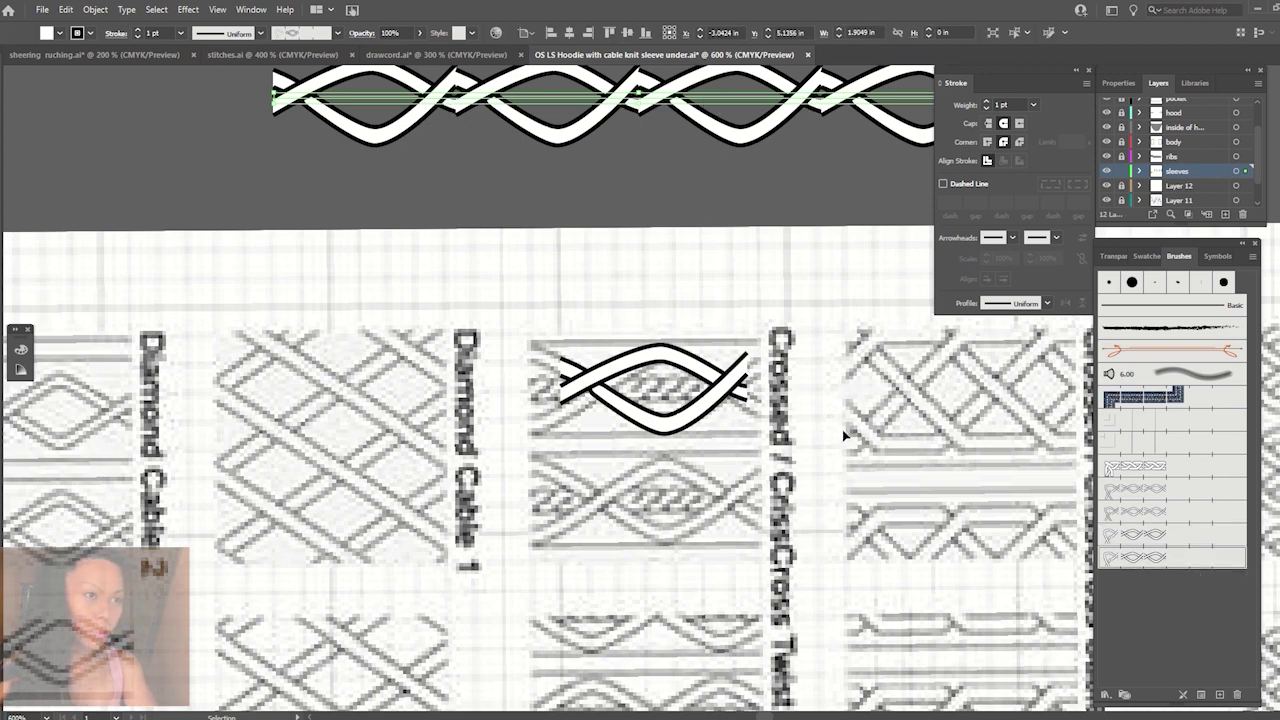
Zoom out and back in to inspect the braid strip's joins, returning to the tile.
key(a)
key(ctrl+minus)
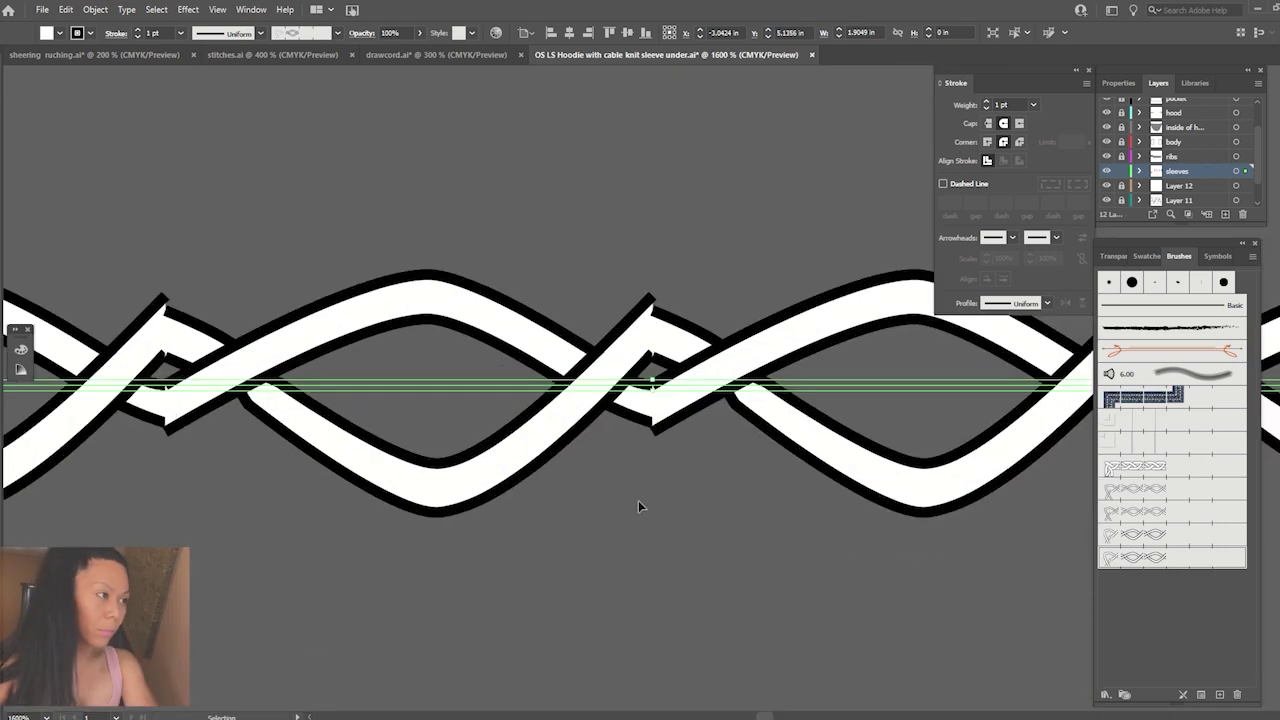
key(ctrl+minus)
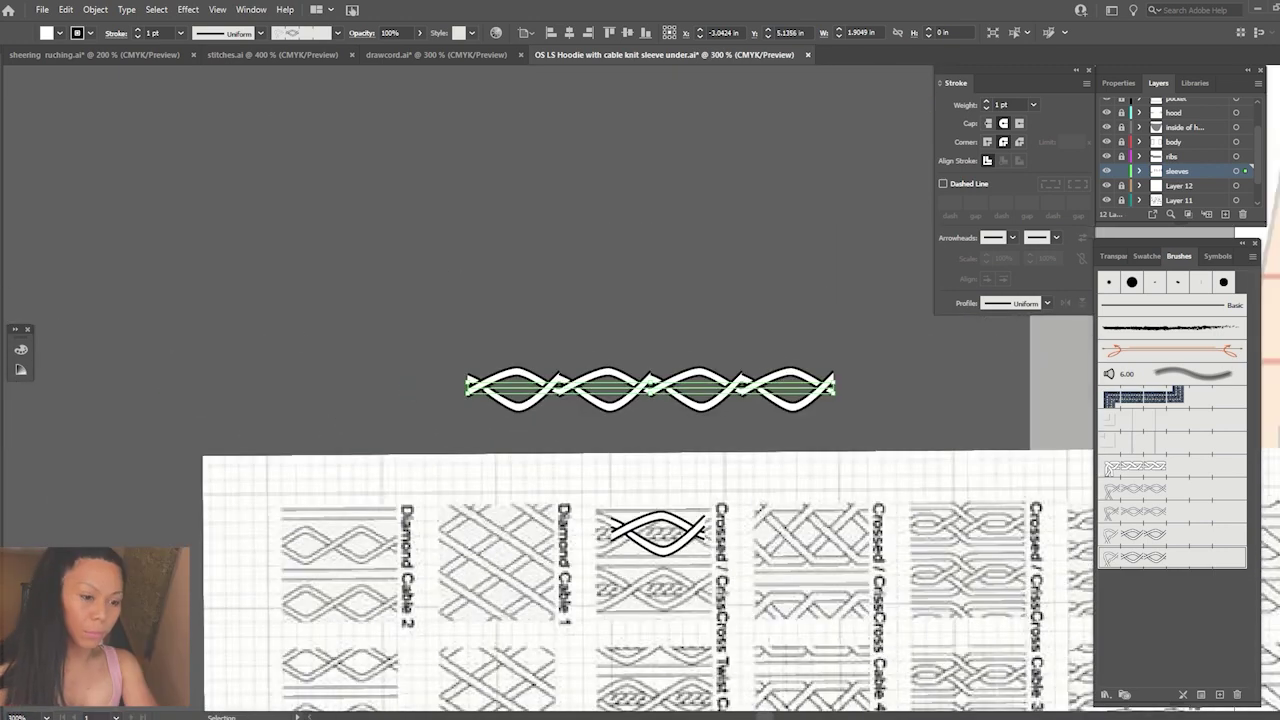
key(ctrl+plus)
key(ctrl+plus)
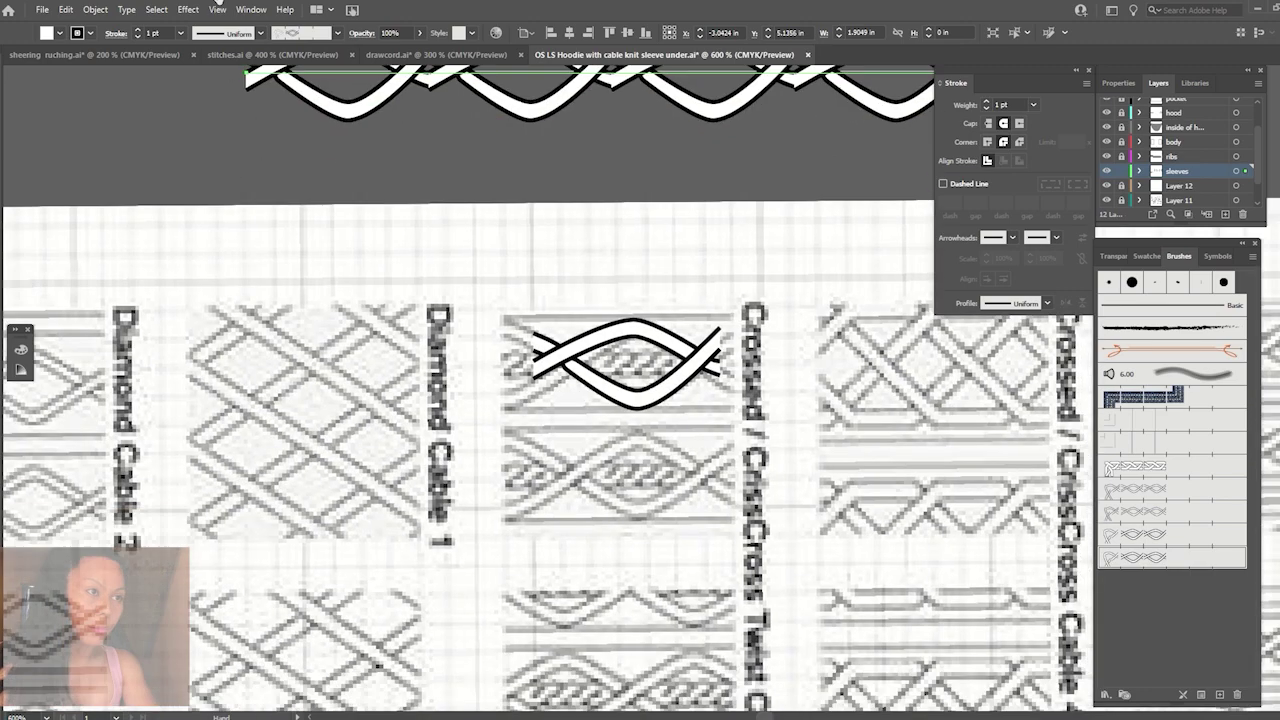
drag(186, 234, 220, 7)
key(ctrl+plus)
key(ctrl+plus)
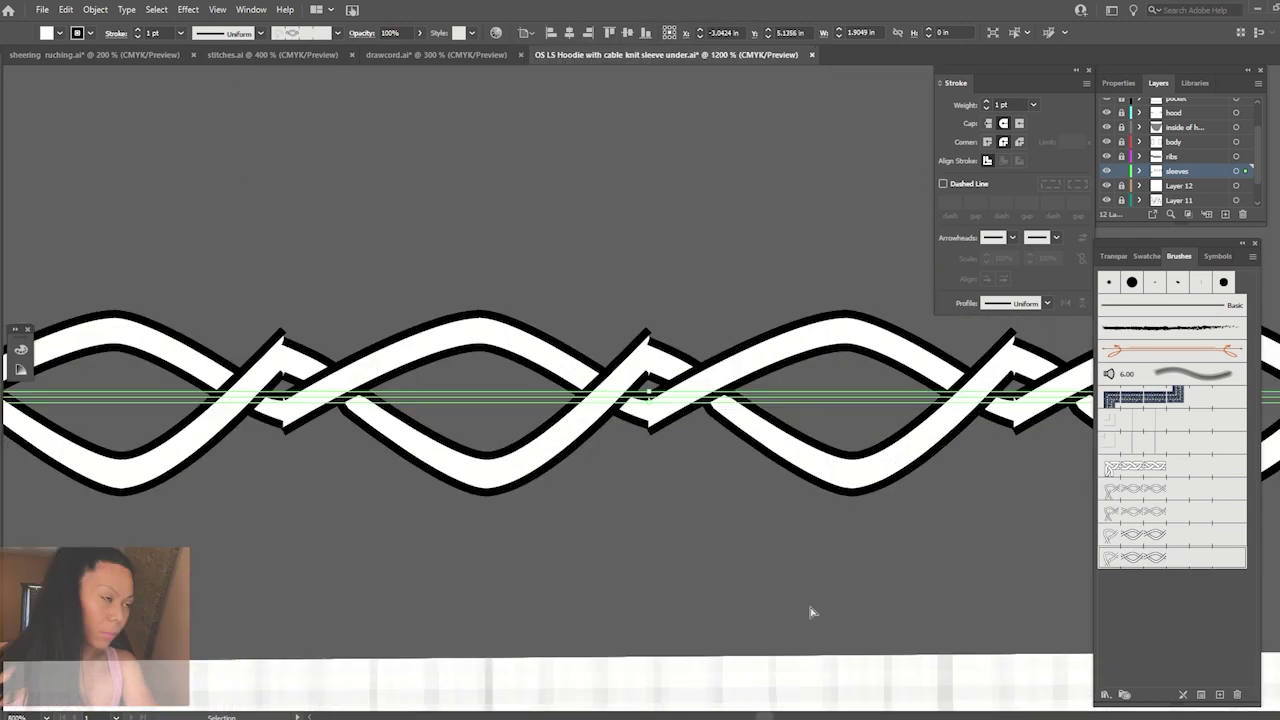
drag(812, 610, 800, 370)
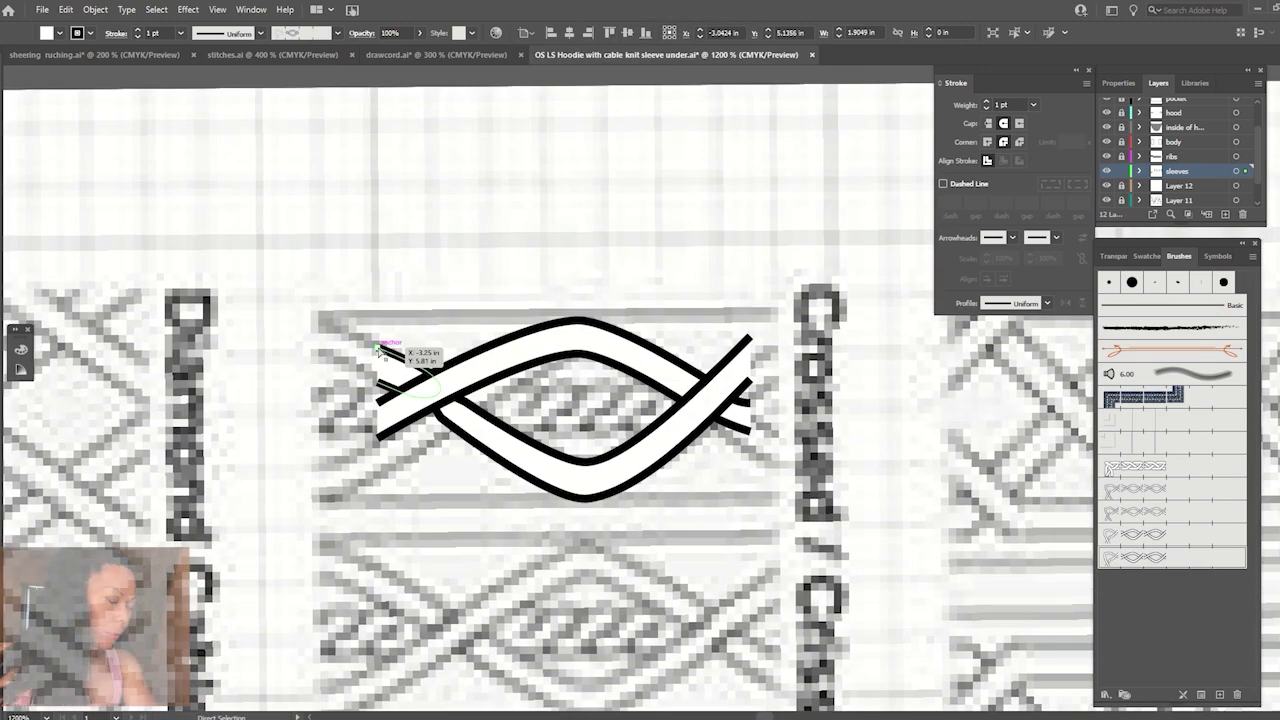
Lower the upper strand's left-end anchors and draw a straight reference line across the tile's top.
drag(381, 348, 379, 405)
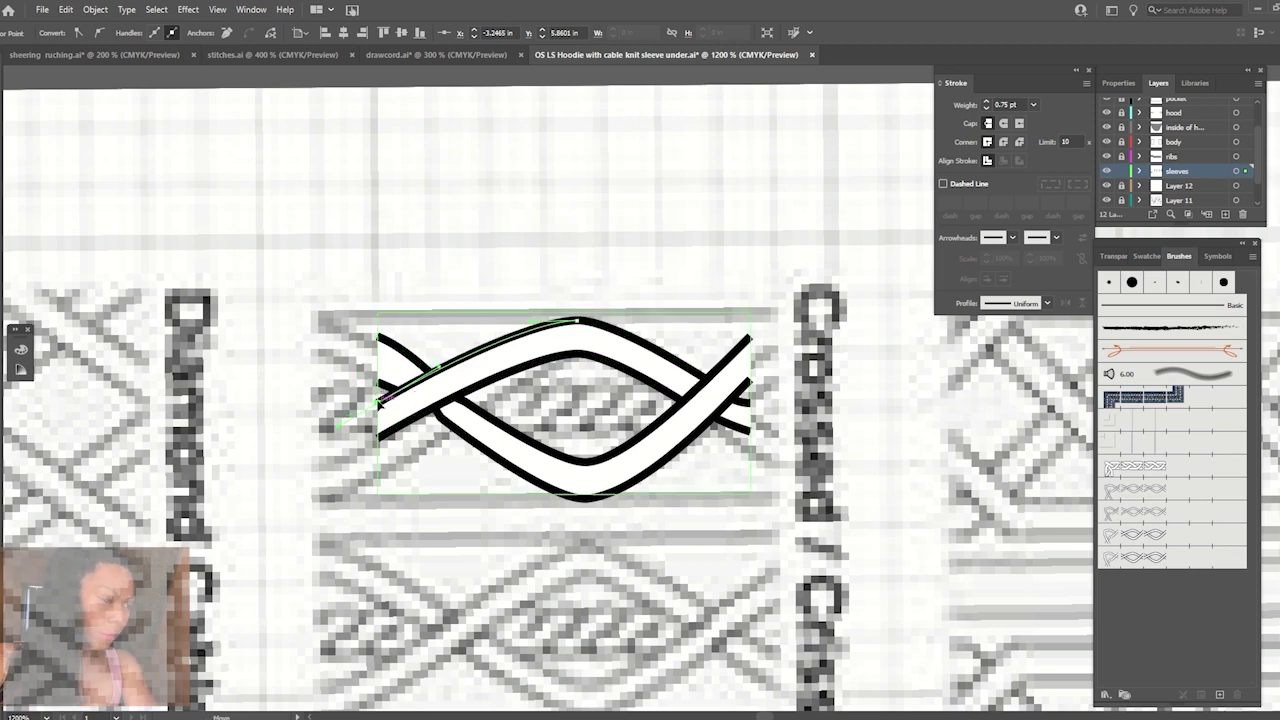
drag(378, 418, 377, 438)
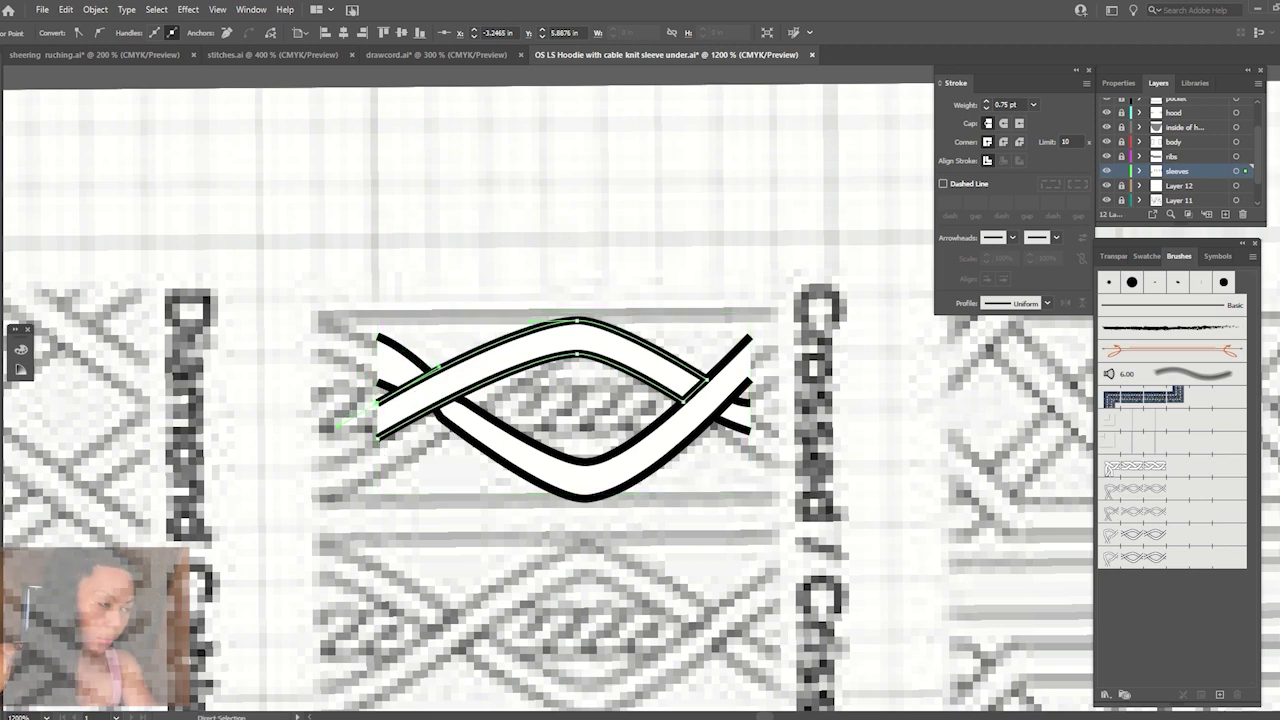
key(p)
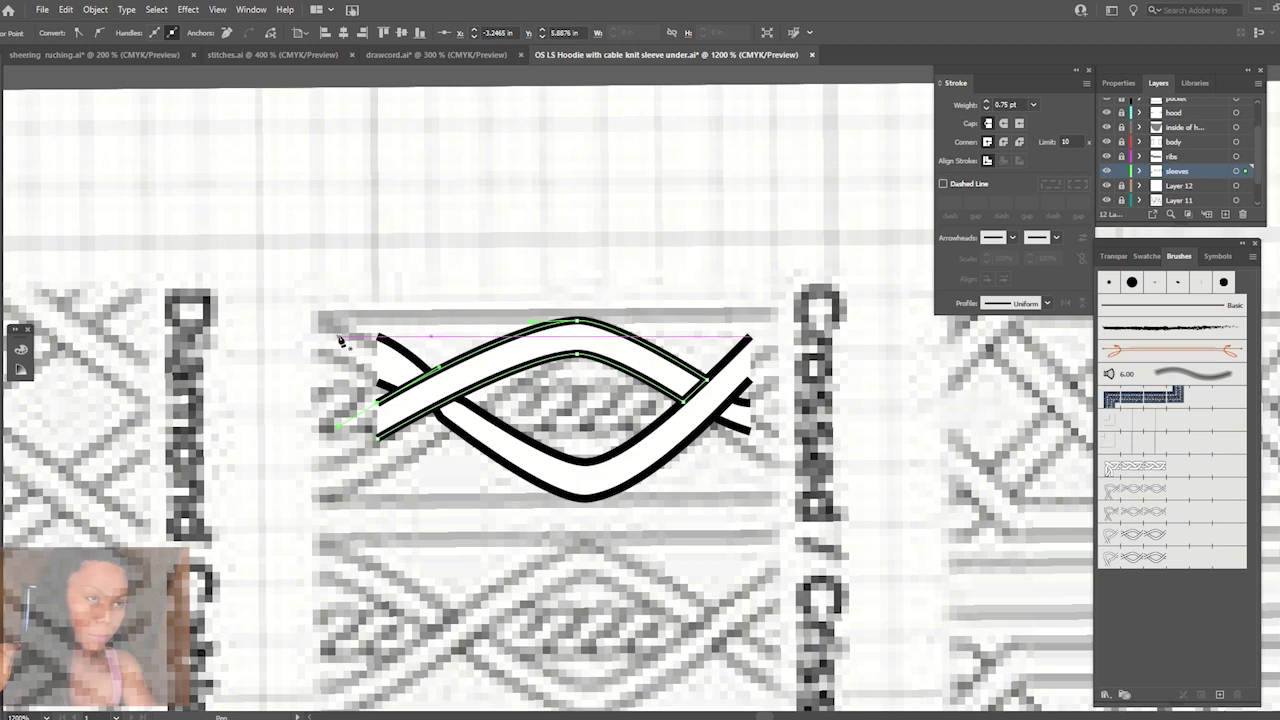
click(340, 341)
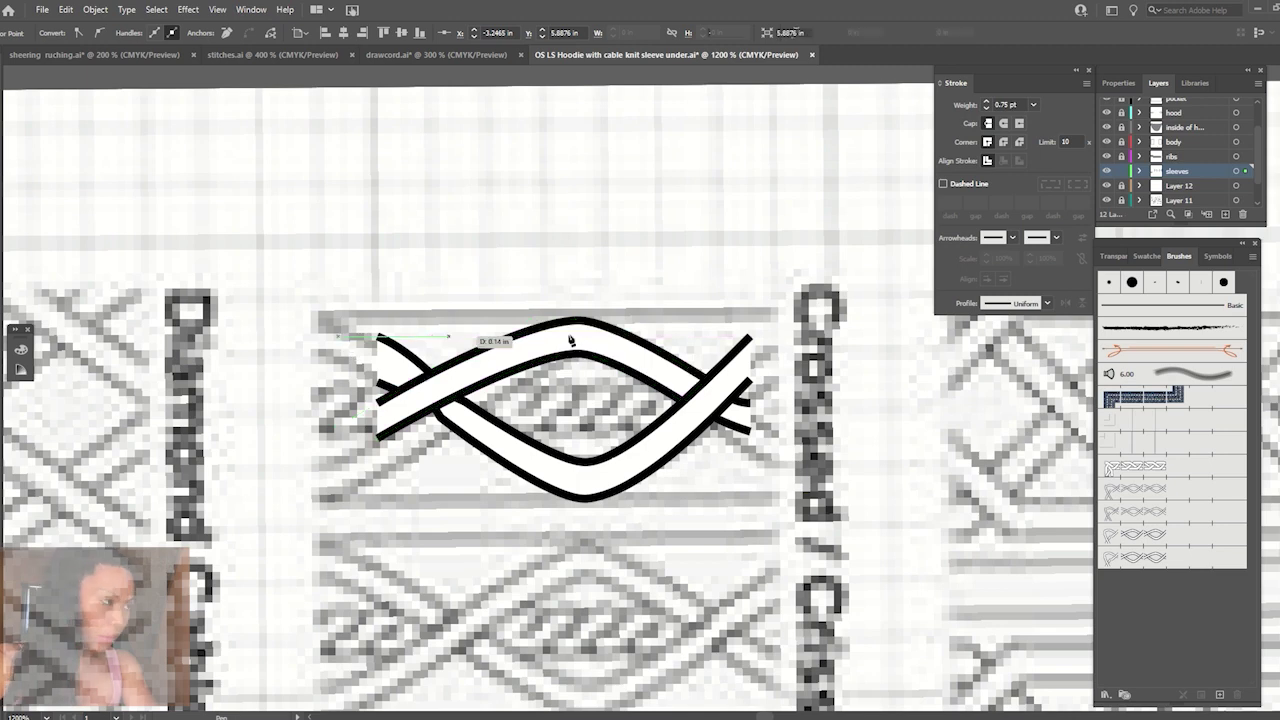
click(772, 336)
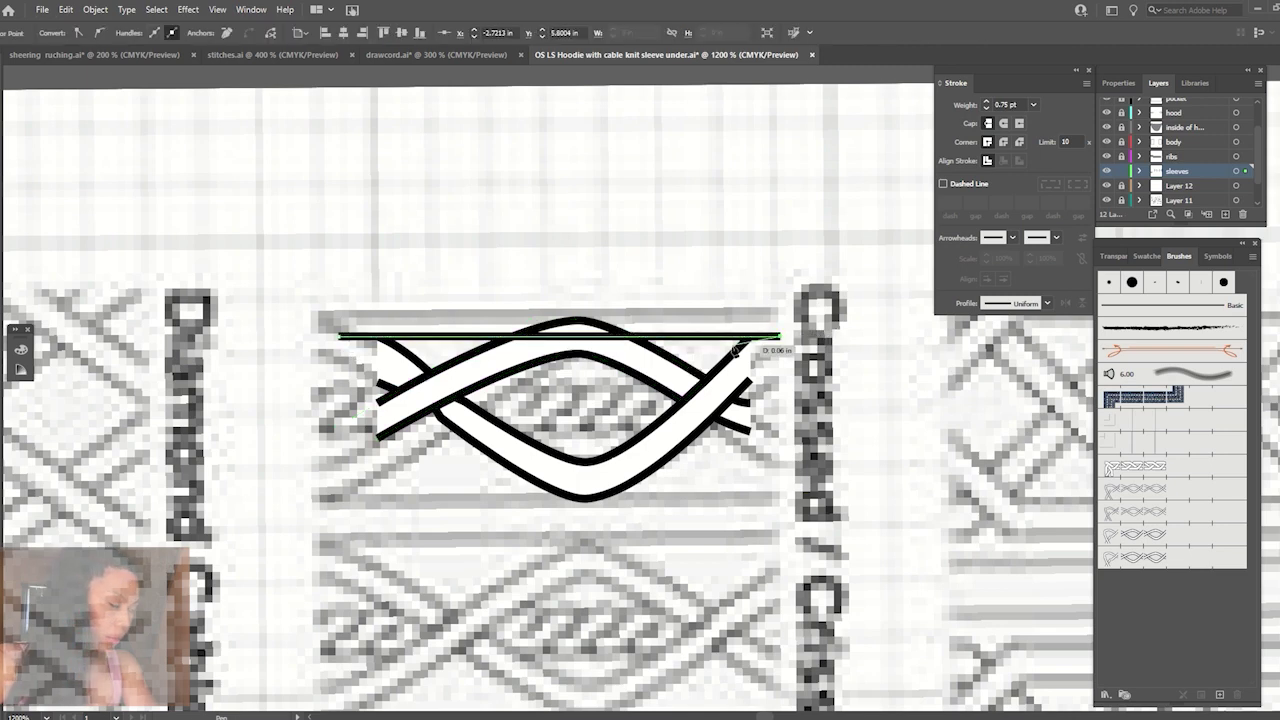
key(Escape)
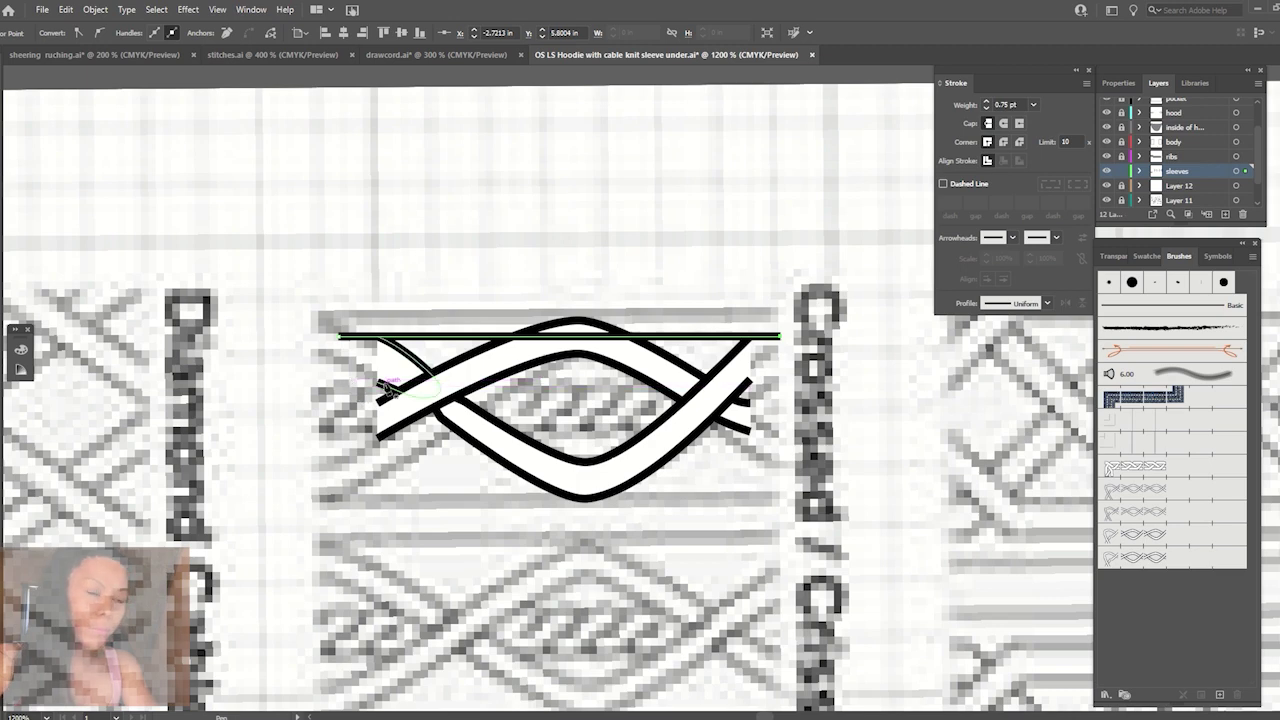
Draw a second reference line across the braid and level the strand's right end against it.
click(379, 339)
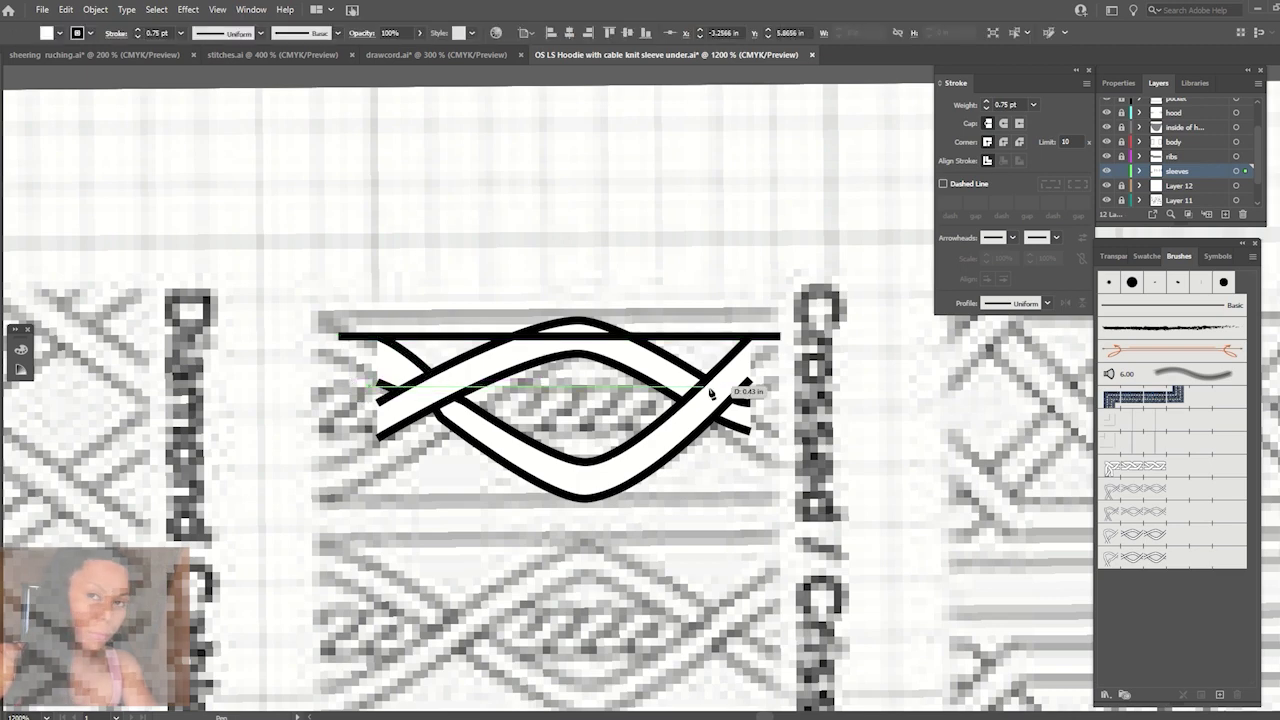
click(771, 386)
key(v)
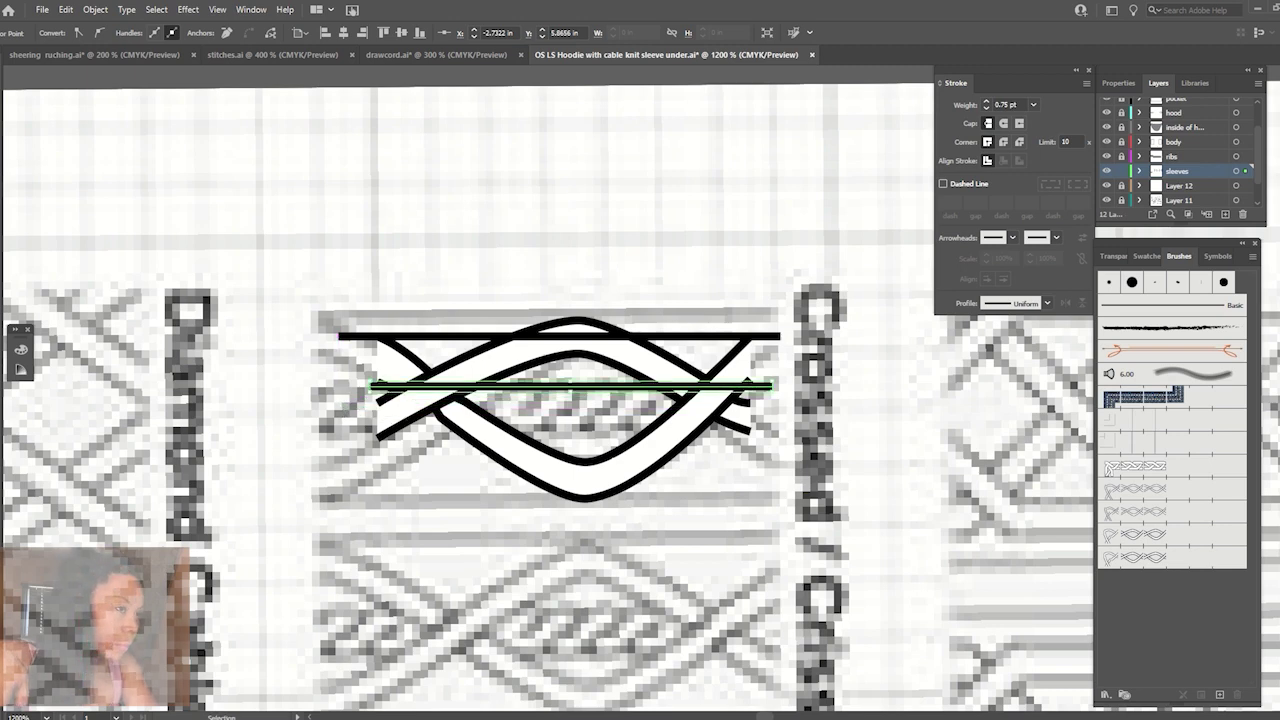
key(a)
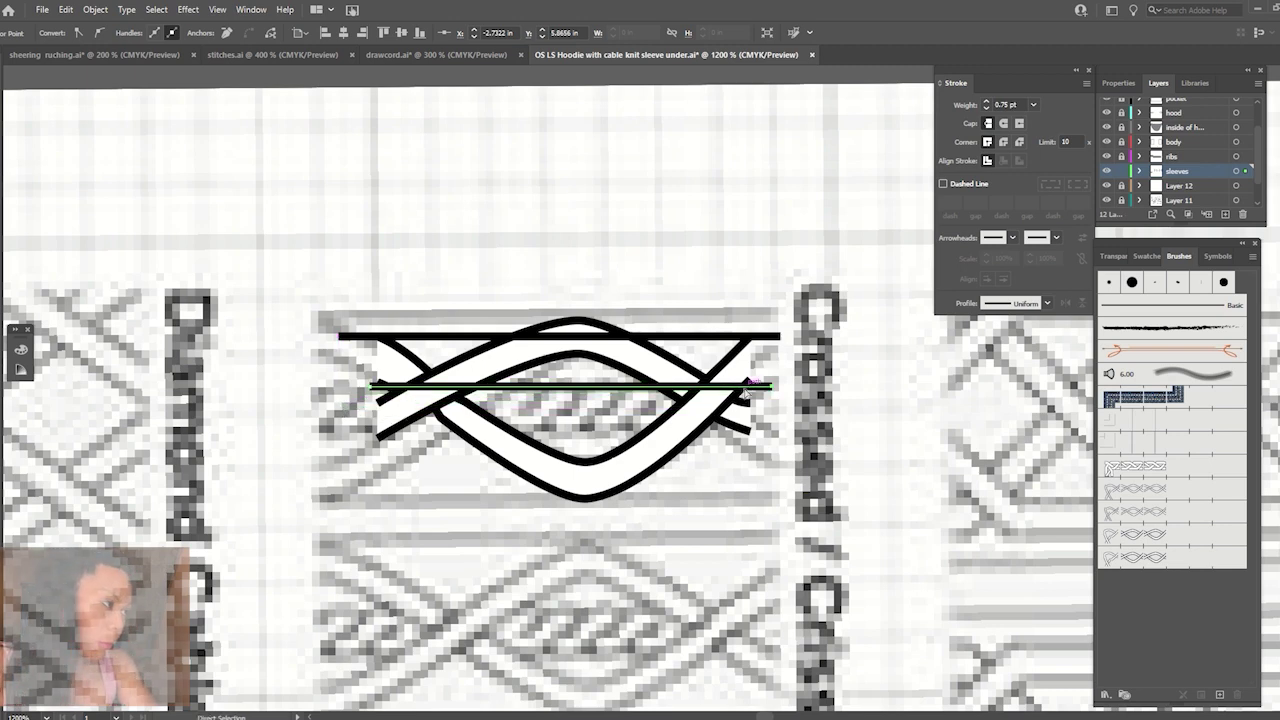
drag(752, 382, 752, 386)
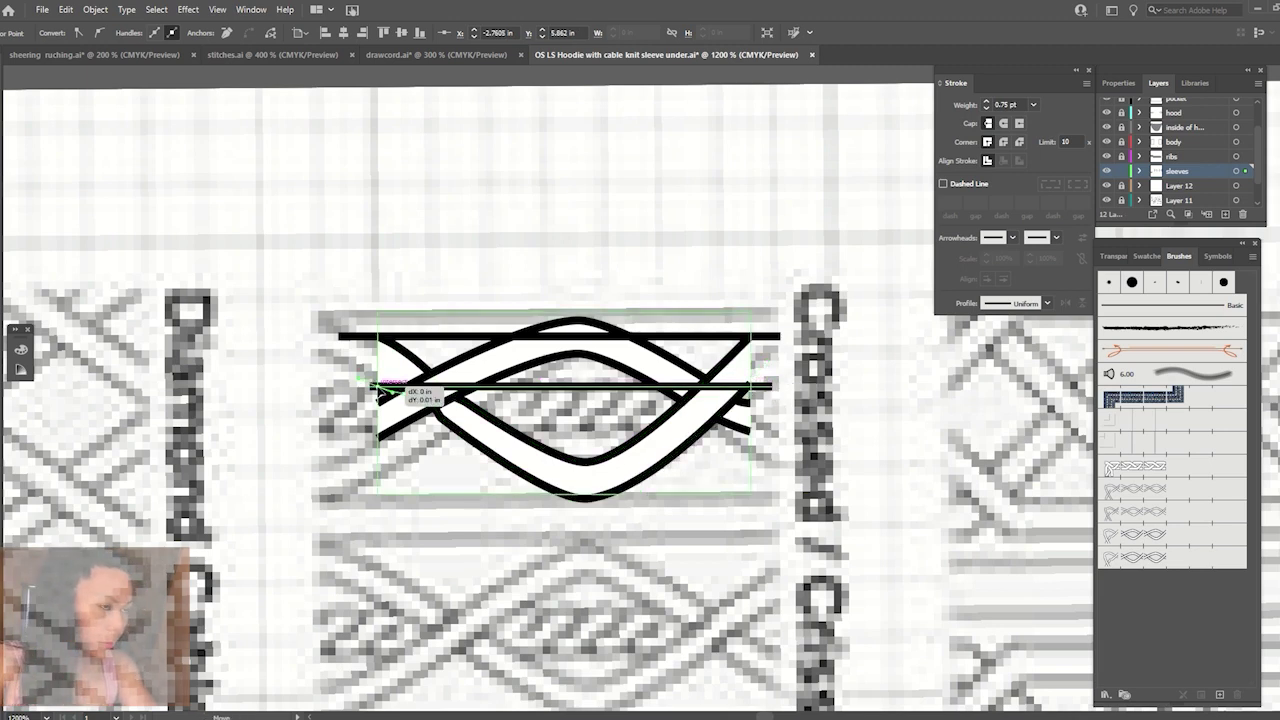
key(v)
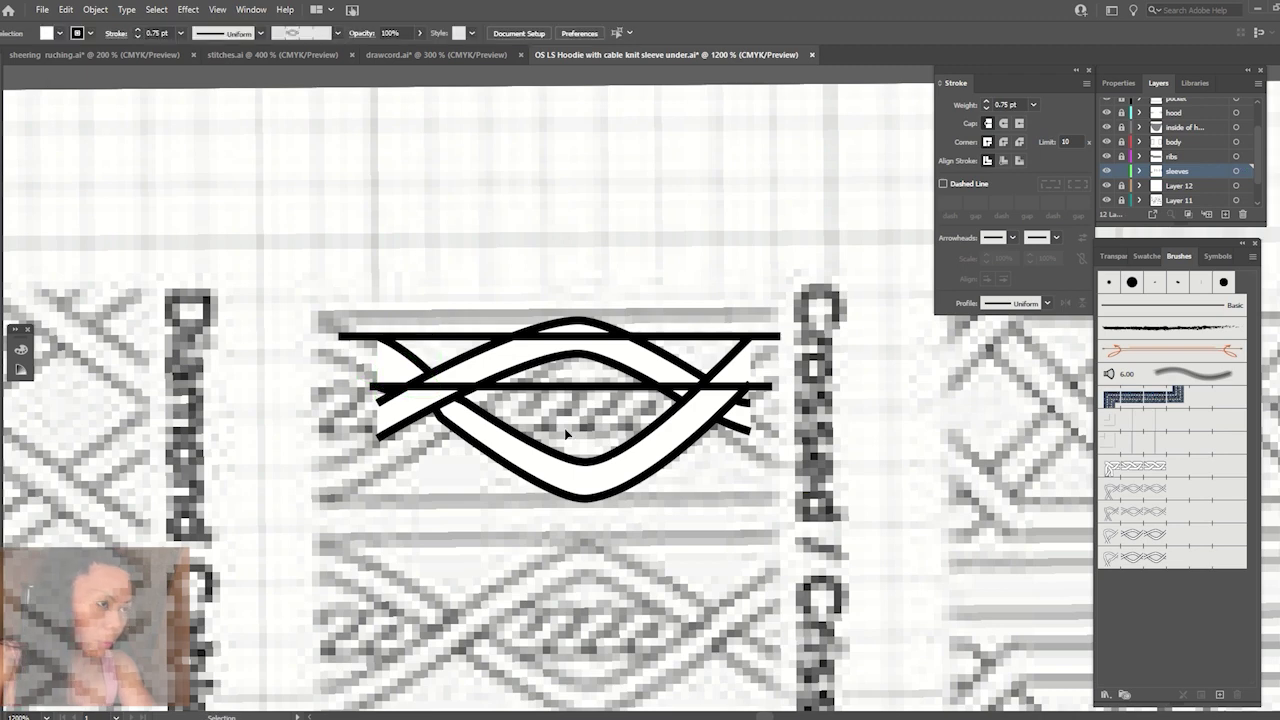
Add lower and middle reference lines across the braid to check the strand ends.
click(588, 386)
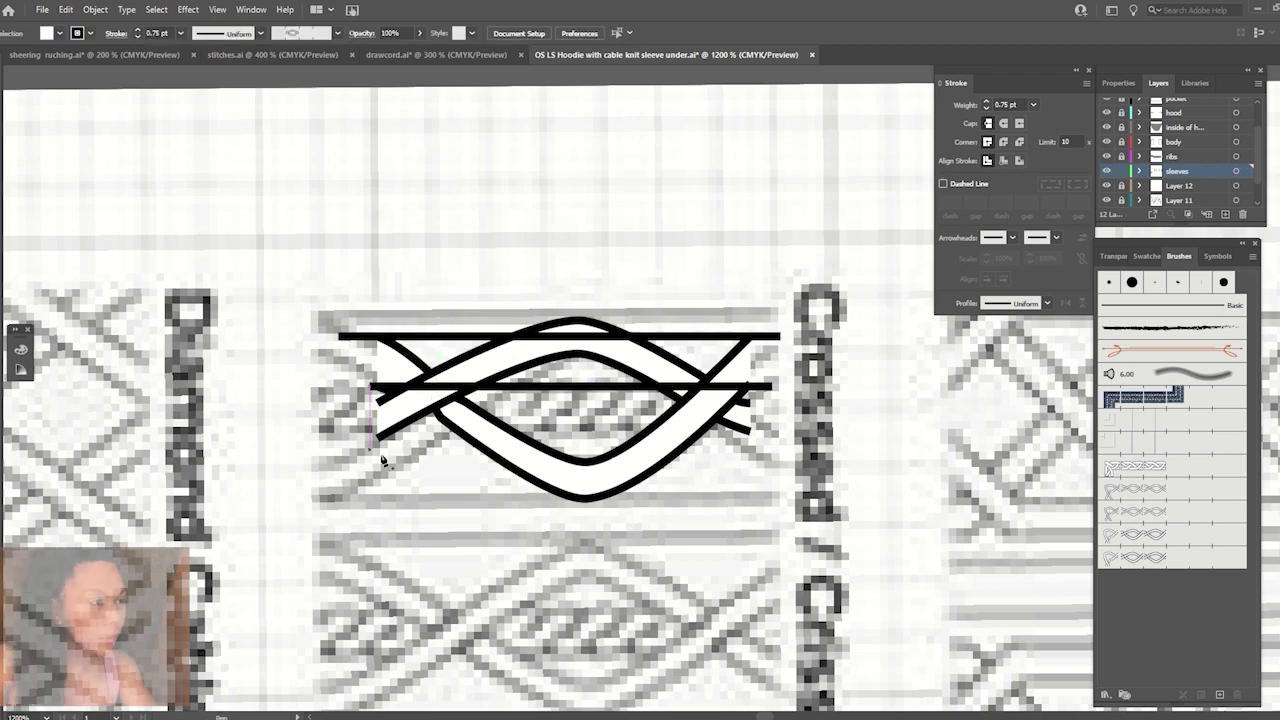
drag(400, 434, 786, 446)
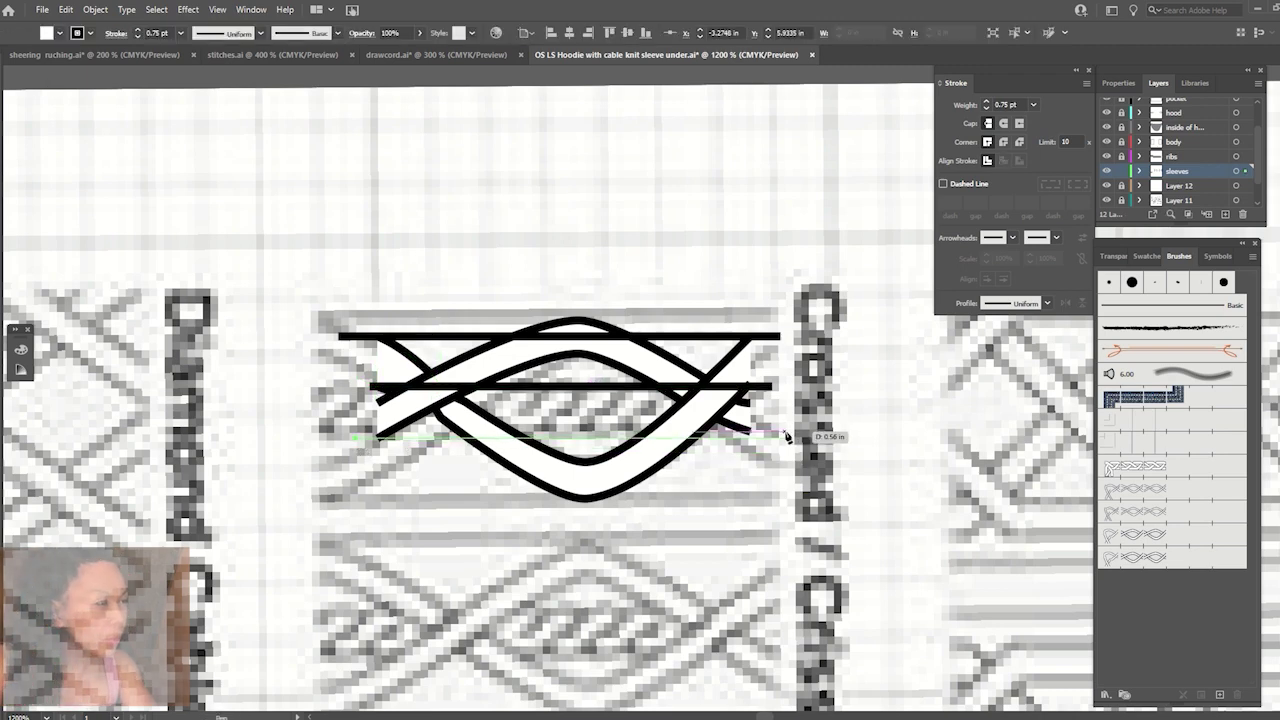
click(793, 437)
key(a)
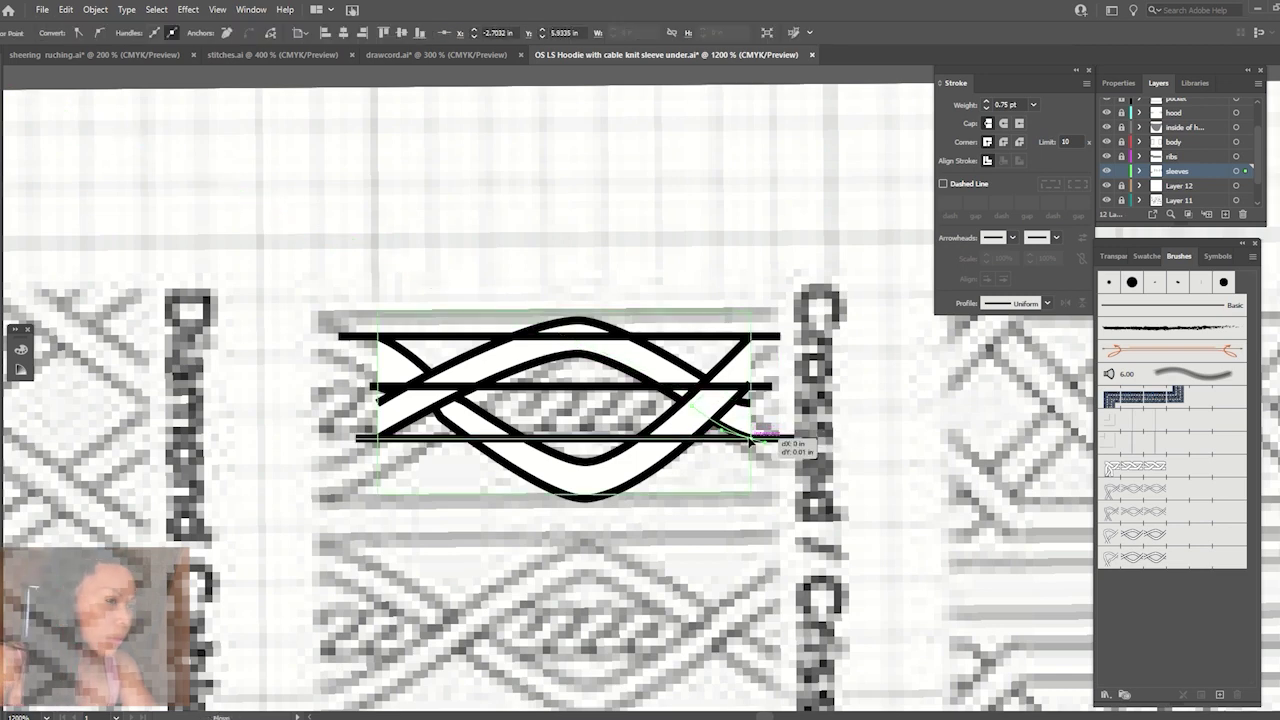
click(756, 410)
click(892, 416)
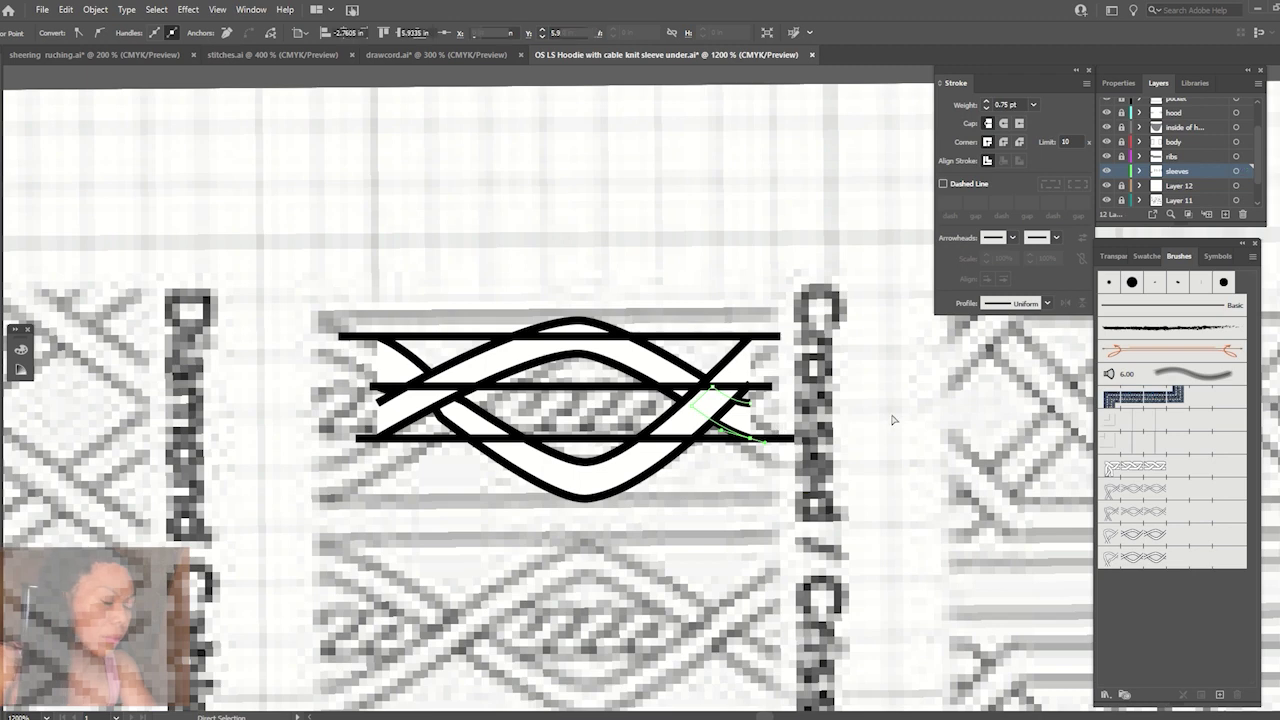
click(583, 438)
drag(365, 396, 786, 408)
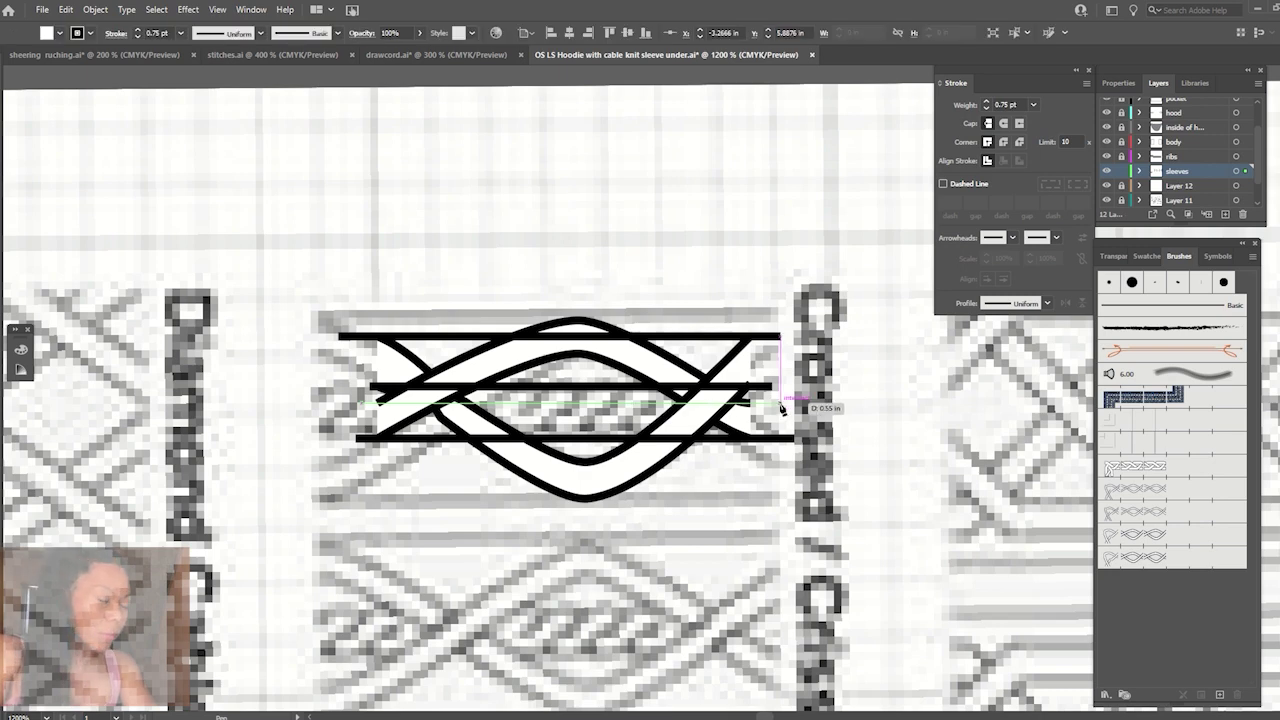
drag(786, 408, 778, 403)
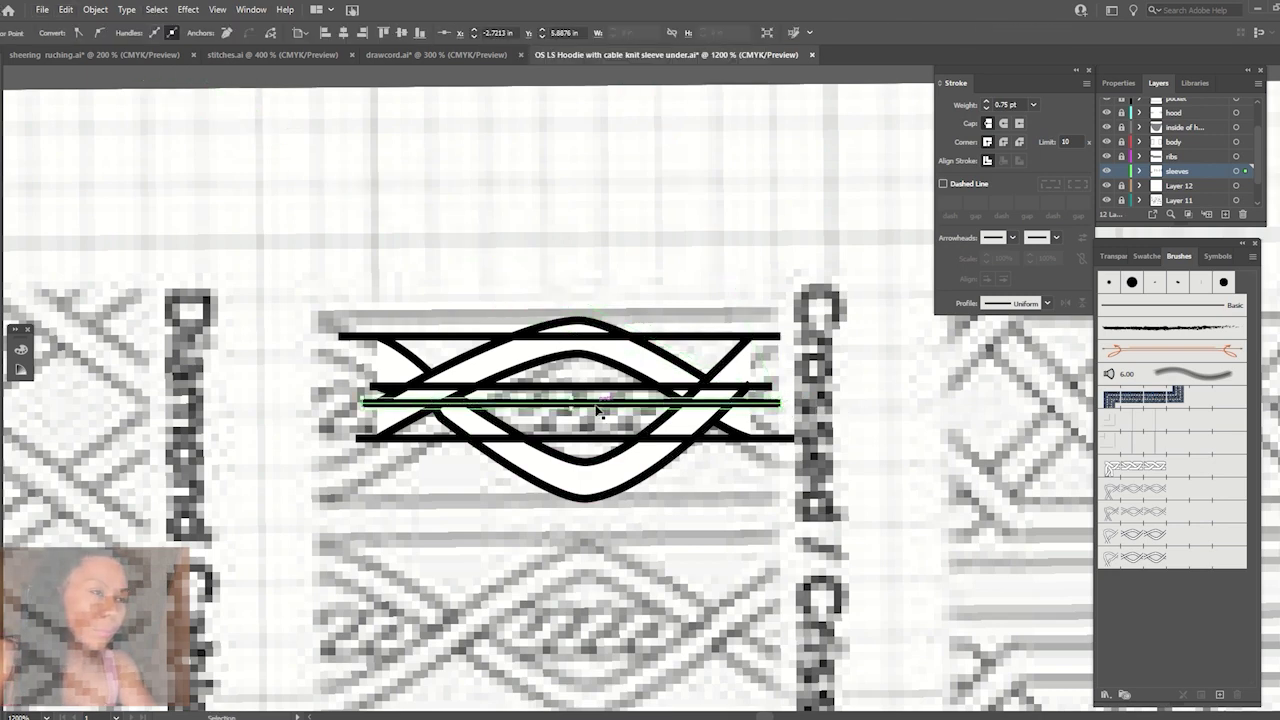
drag(603, 404, 583, 440)
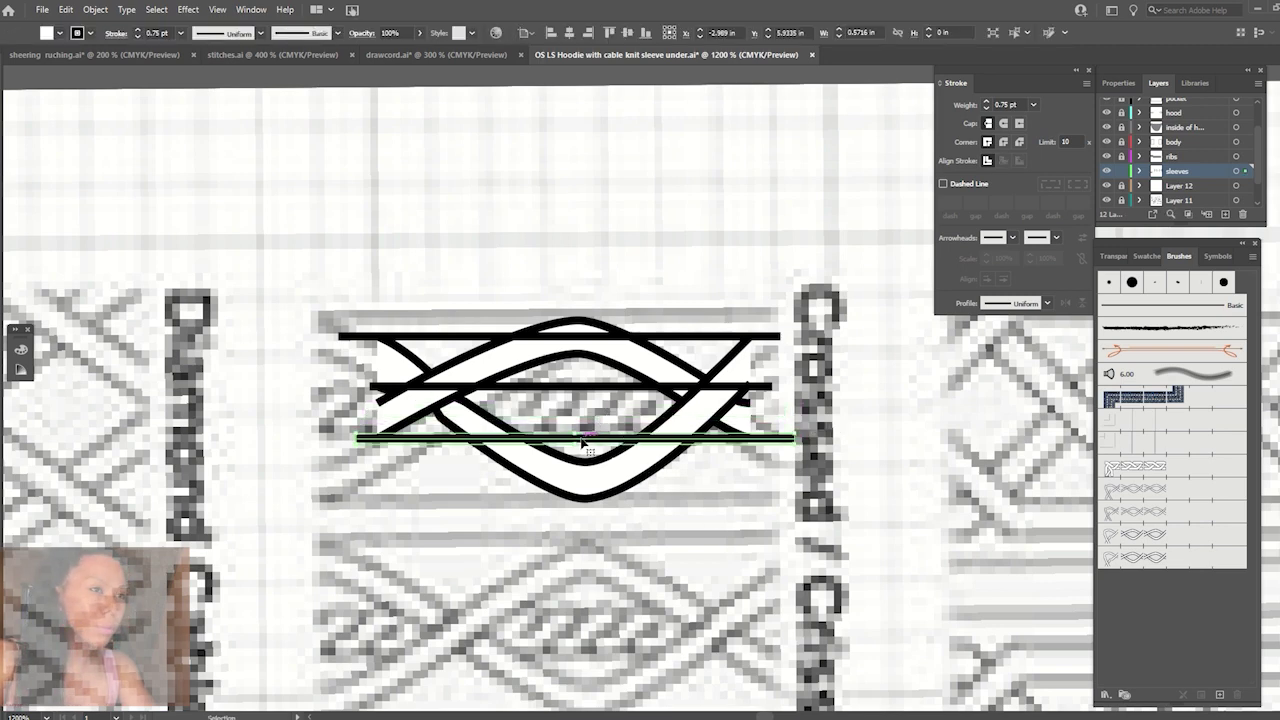
Delete all three reference lines, leaving only the two interlaced strands.
key(Delete)
click(557, 387)
key(Delete)
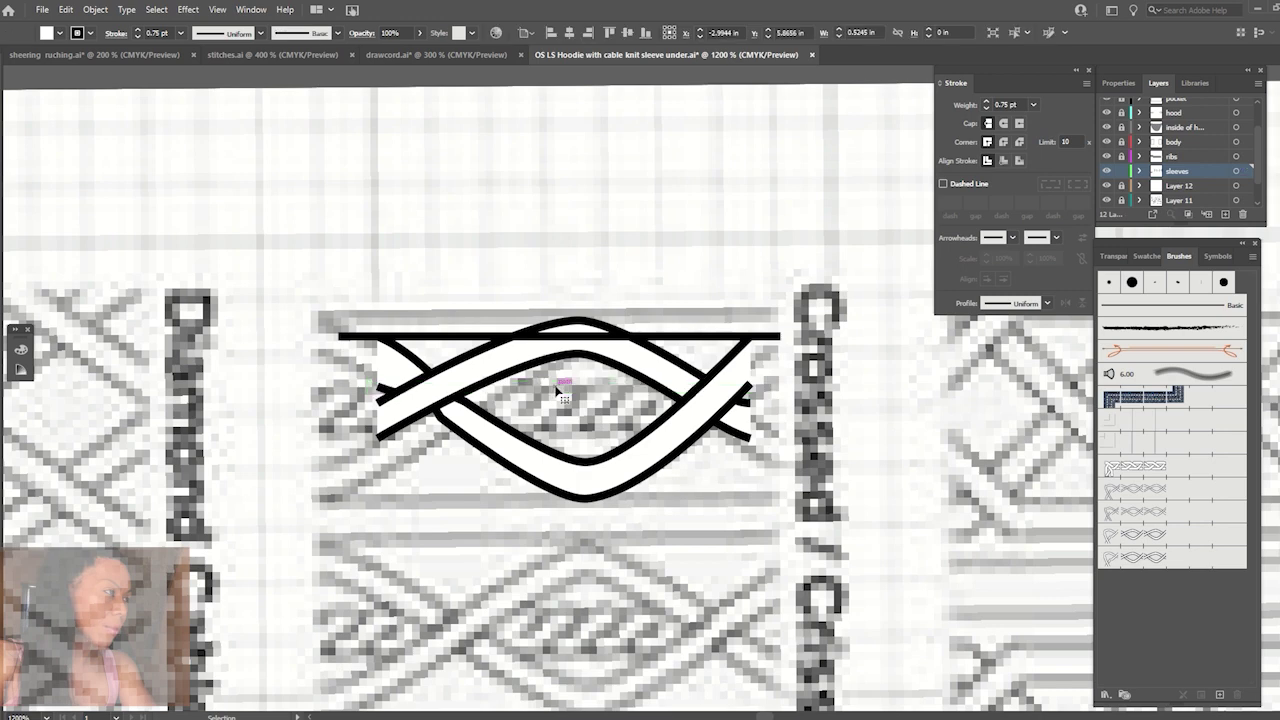
click(707, 338)
key(Delete)
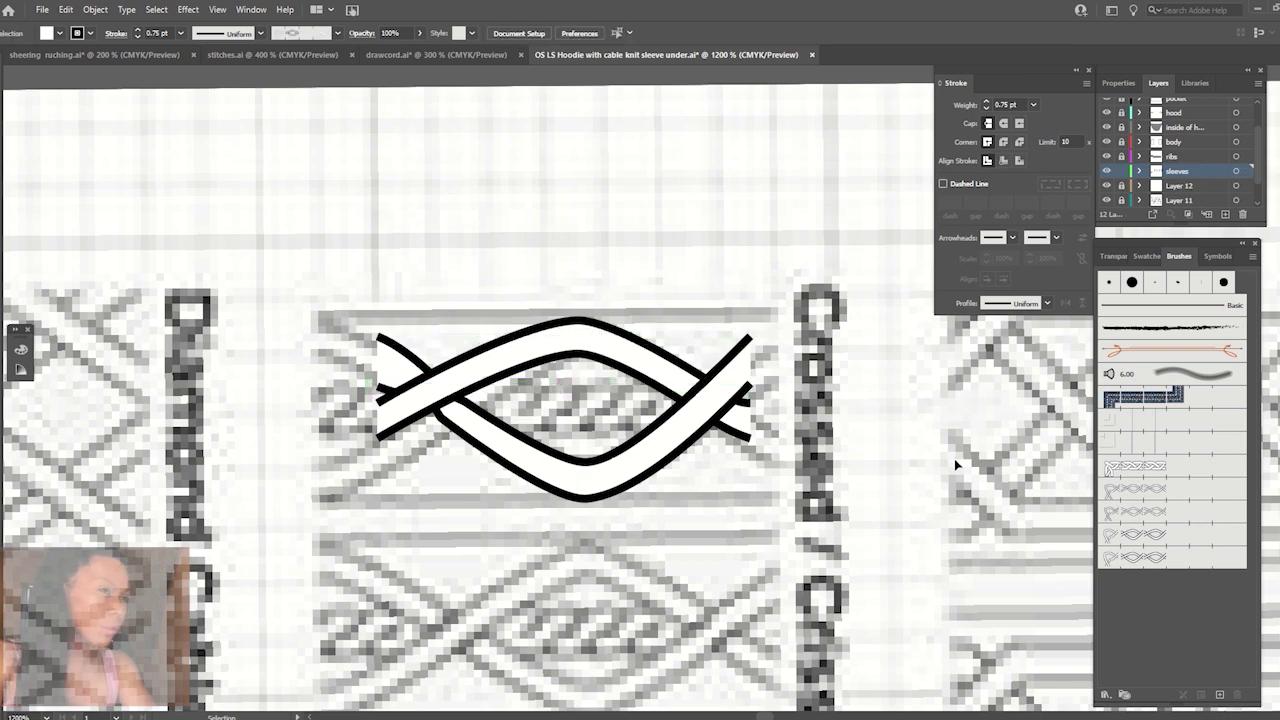
Give all braid strokes a Round Join and save the tile as a new pattern brush.
key(ctrl+a)
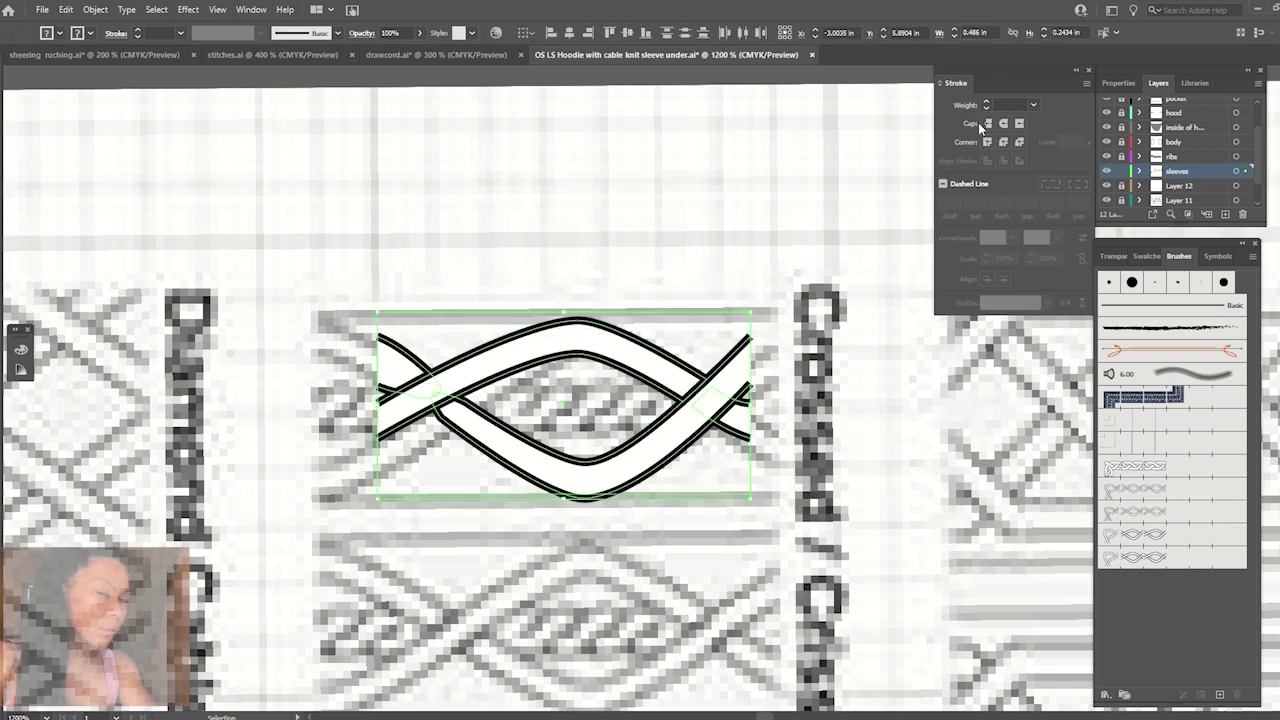
click(1003, 142)
click(918, 352)
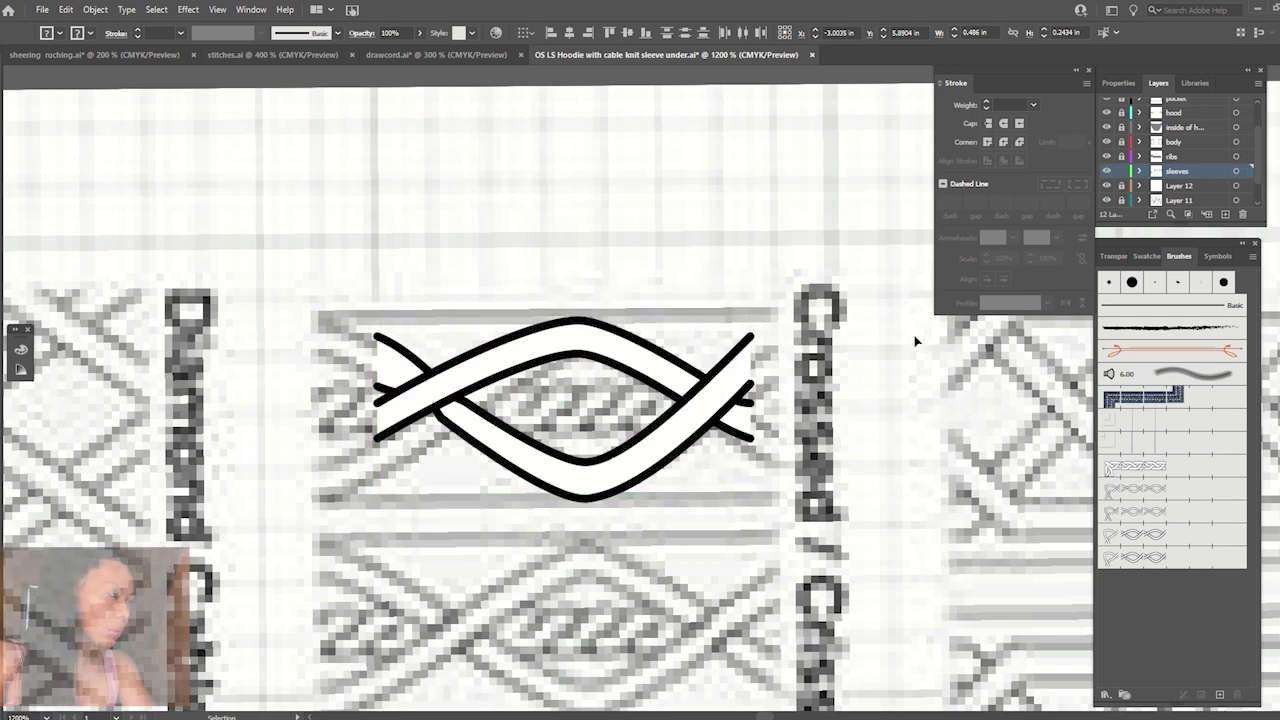
key(ctrl+a)
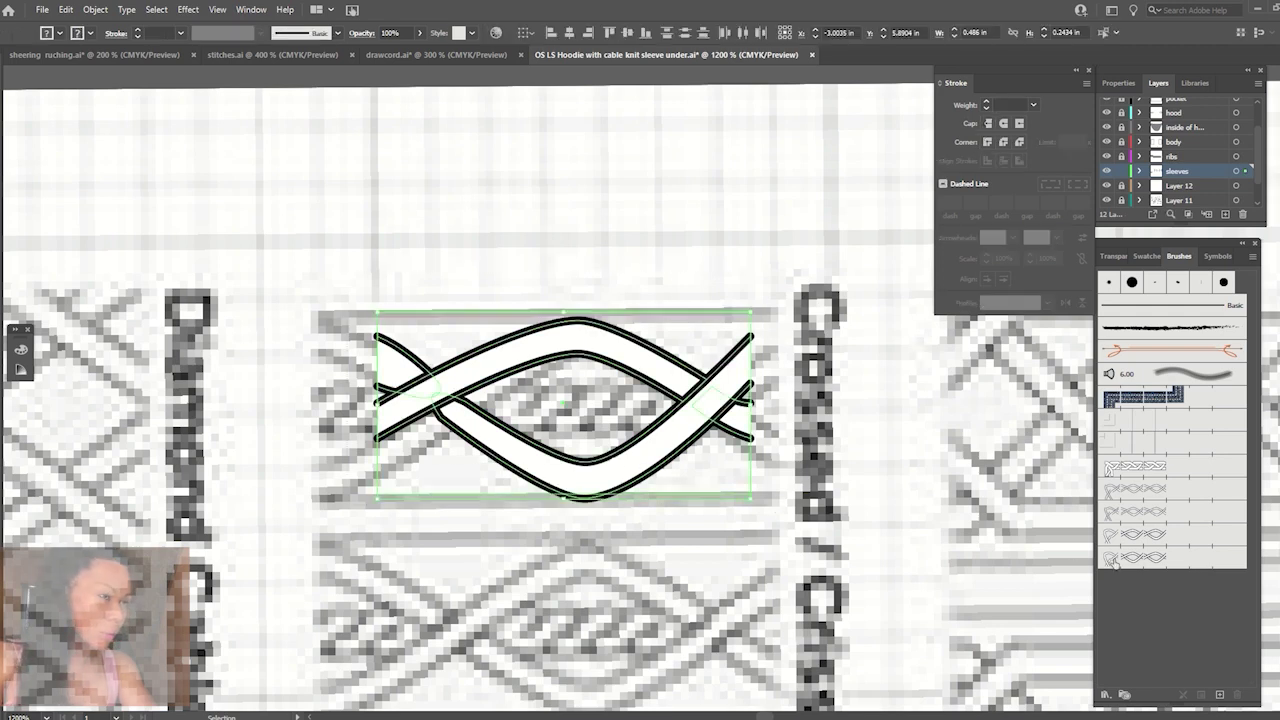
click(1217, 695)
click(587, 438)
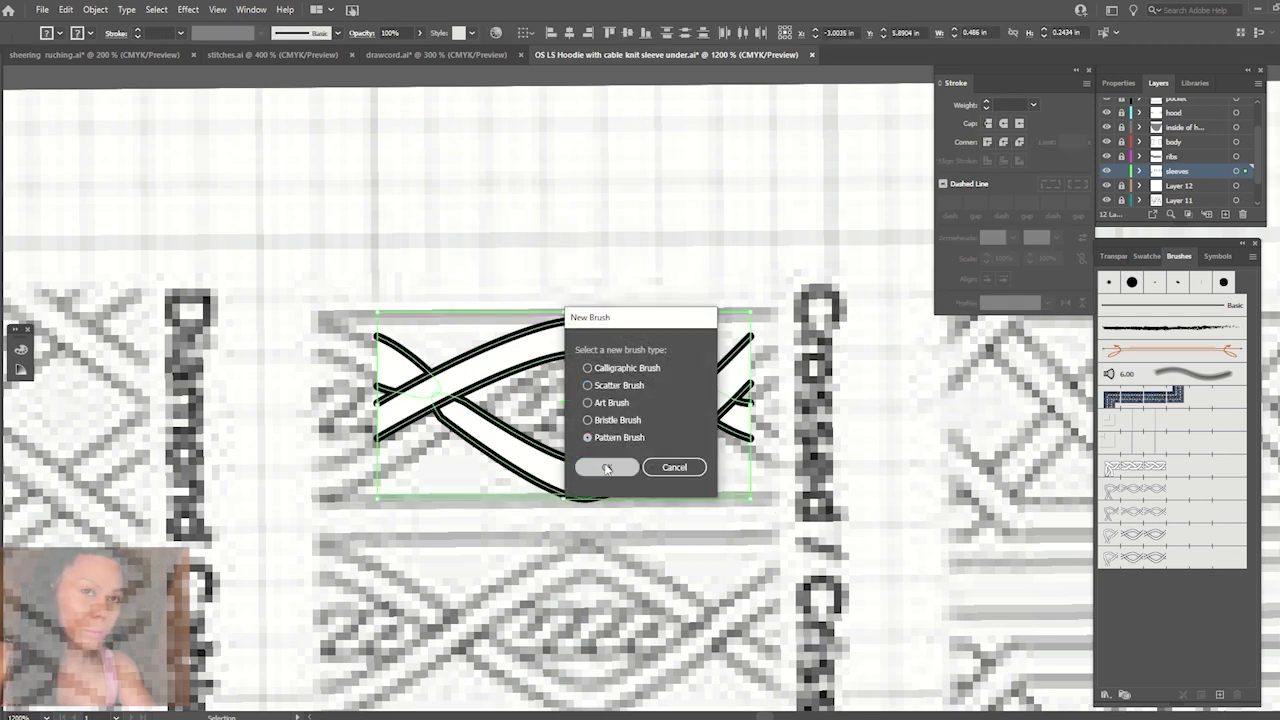
click(606, 465)
click(755, 553)
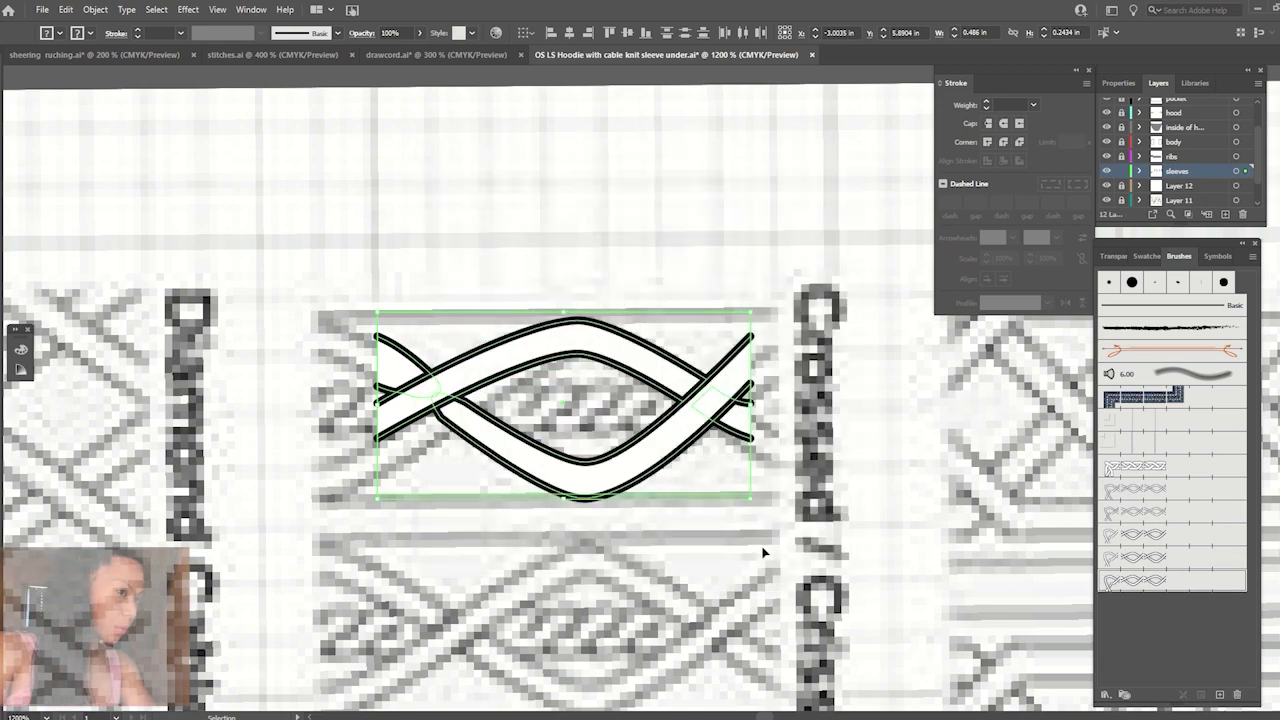
Apply the new braid brush to the path above the swatch chart and zoom out.
key(ctrl+minus)
key(ctrl+minus)
key(ctrl+minus)
click(681, 226)
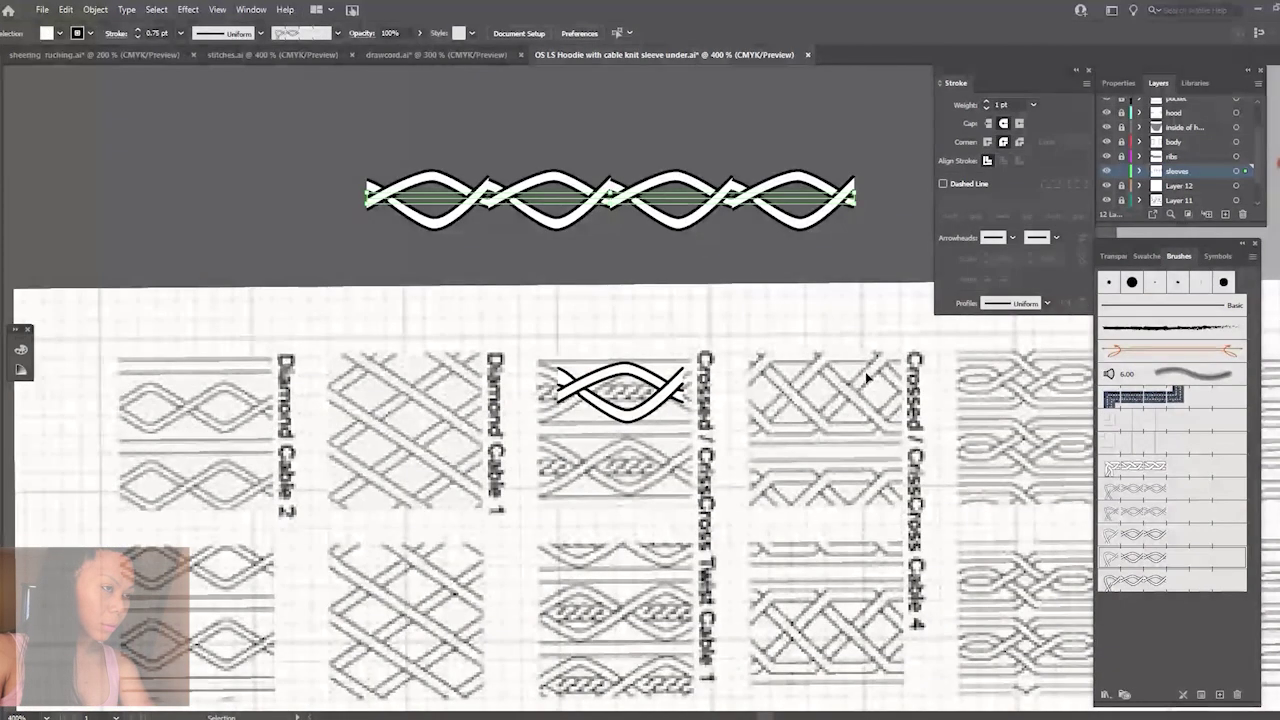
click(1110, 578)
click(530, 259)
key(ctrl+minus)
key(ctrl+minus)
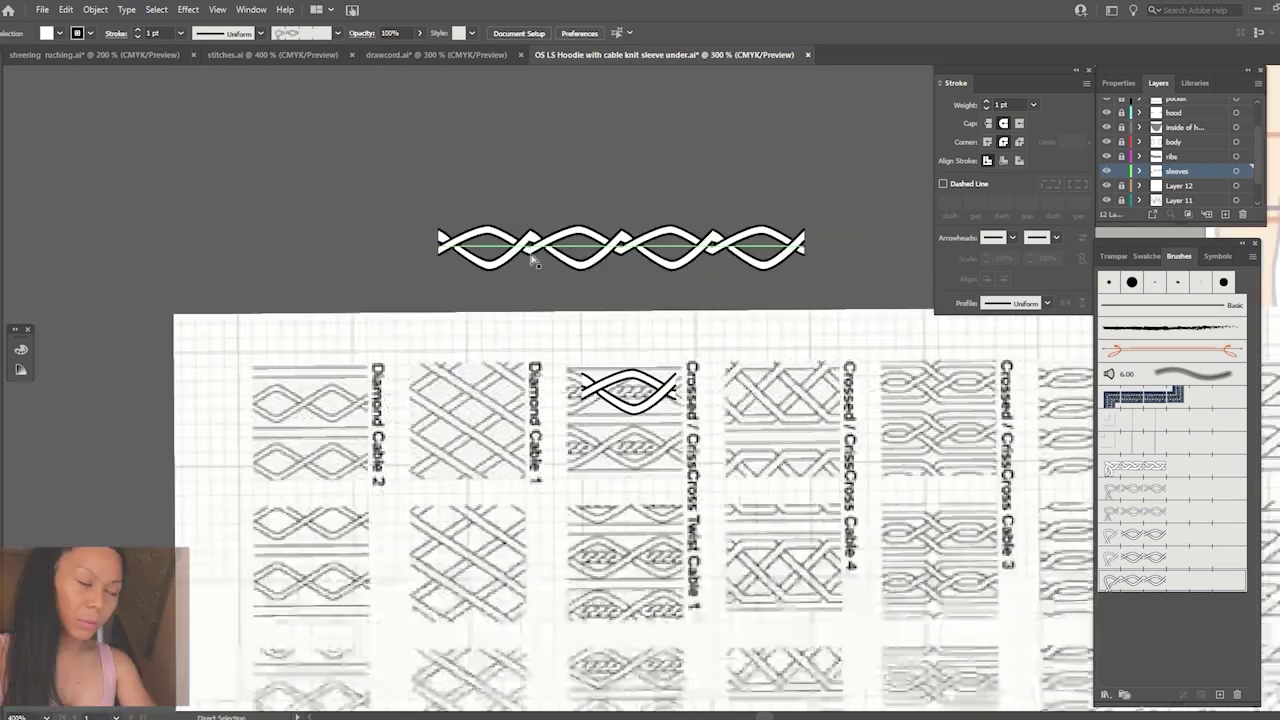
key(ctrl+minus)
key(ctrl+minus)
key(ctrl+minus)
key(ctrl+minus)
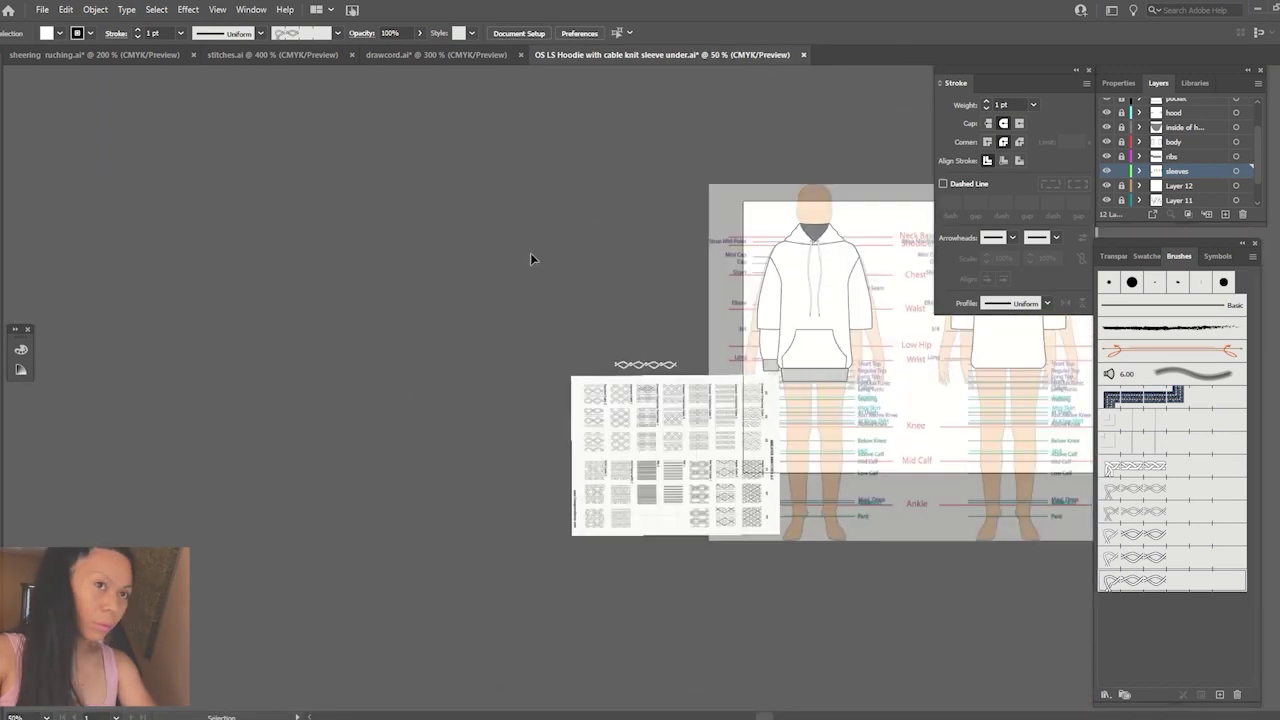
Zoom in on the braid and select the braid tile.
key(ctrl+plus)
key(ctrl+plus)
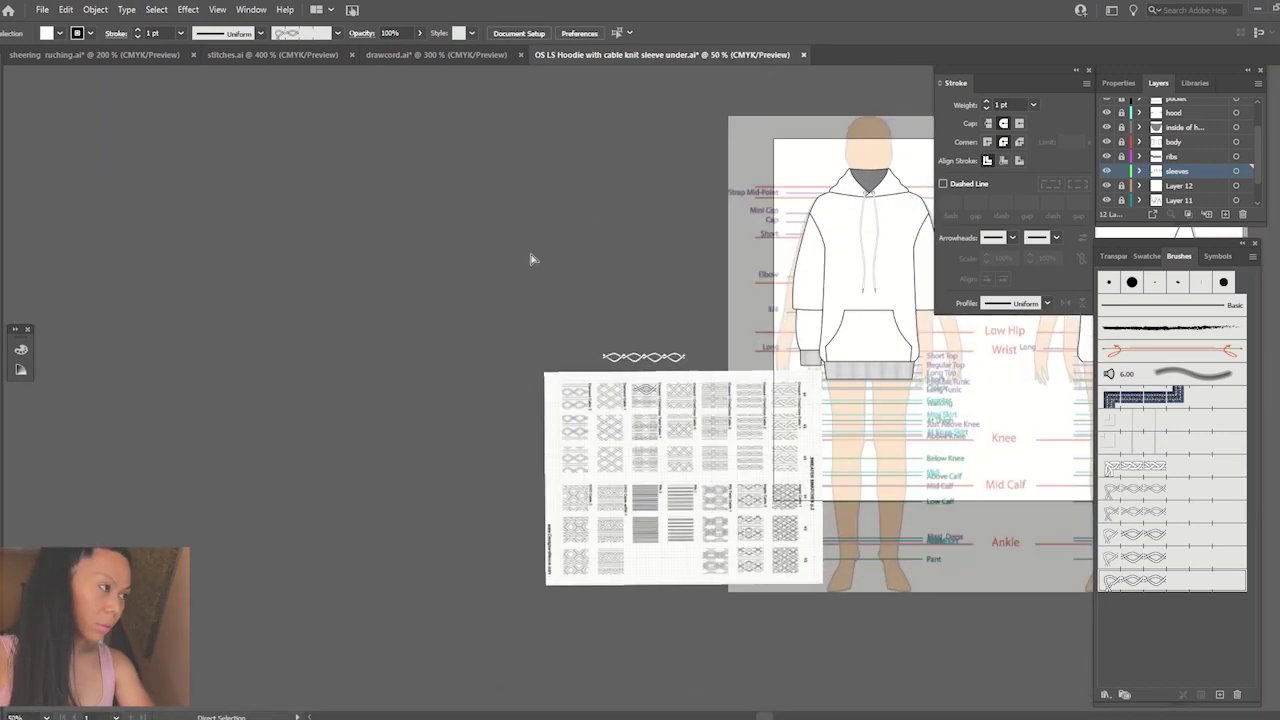
key(ctrl+plus)
key(ctrl+plus)
key(ctrl+plus)
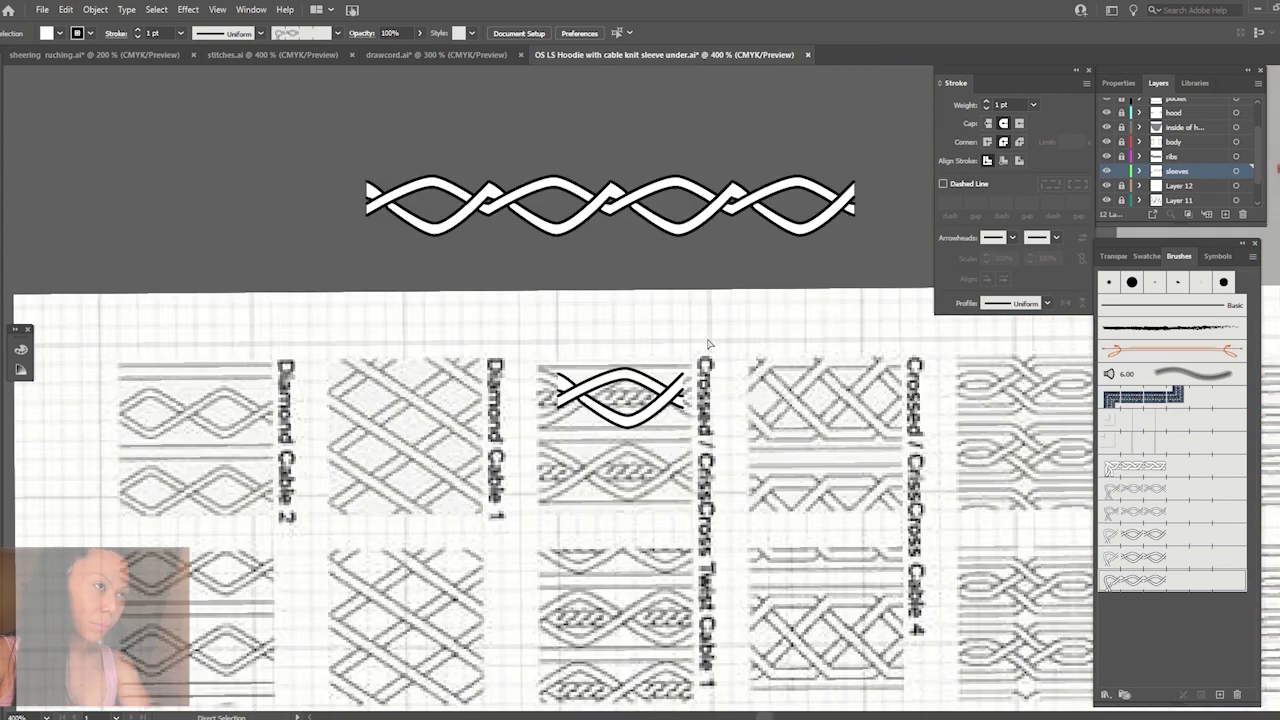
key(ctrl+plus)
click(690, 440)
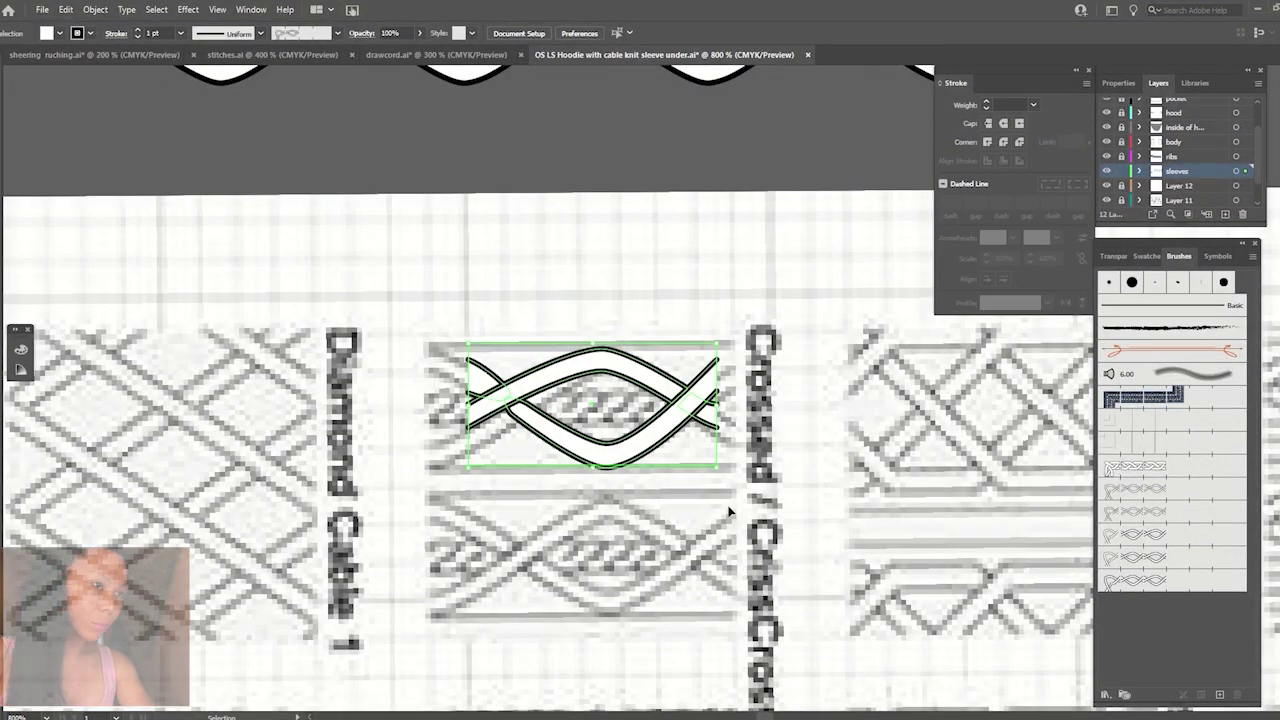
click(660, 353)
click(670, 356)
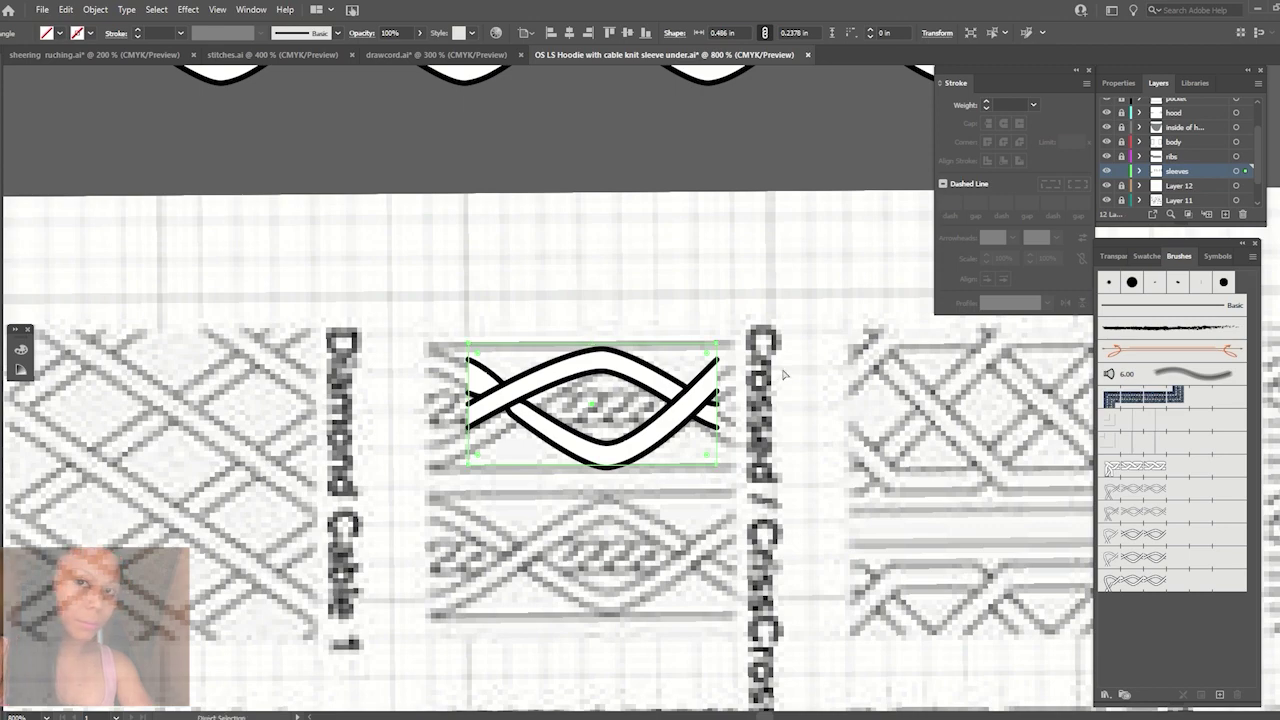
Move the cable strand above the chart, lock the sleeves layer and hide Layer 11.
key(ctrl+minus)
key(ctrl+minus)
scroll(570, 350, right, 4)
scroll(350, 320, right, 6)
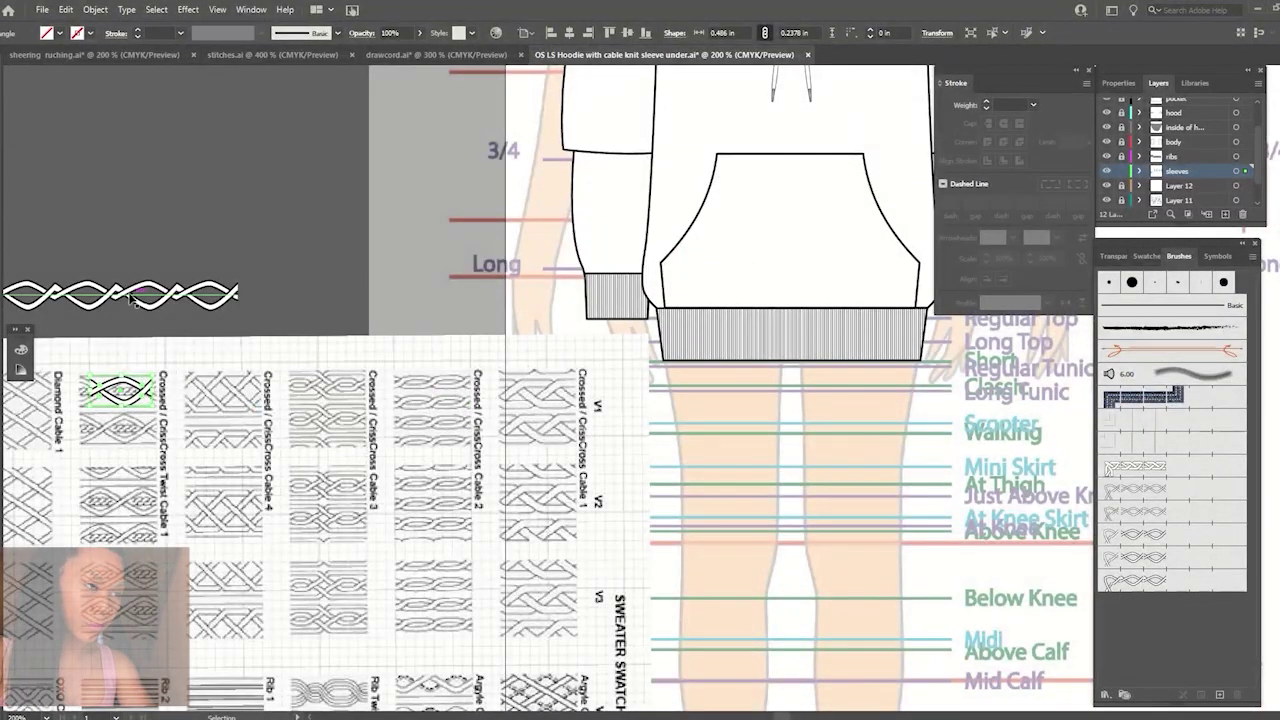
mouse_move(130, 298)
mouse_down()
mouse_move(800, 413)
mouse_move(108, 176)
mouse_move(156, 193)
mouse_up()
click(1122, 171)
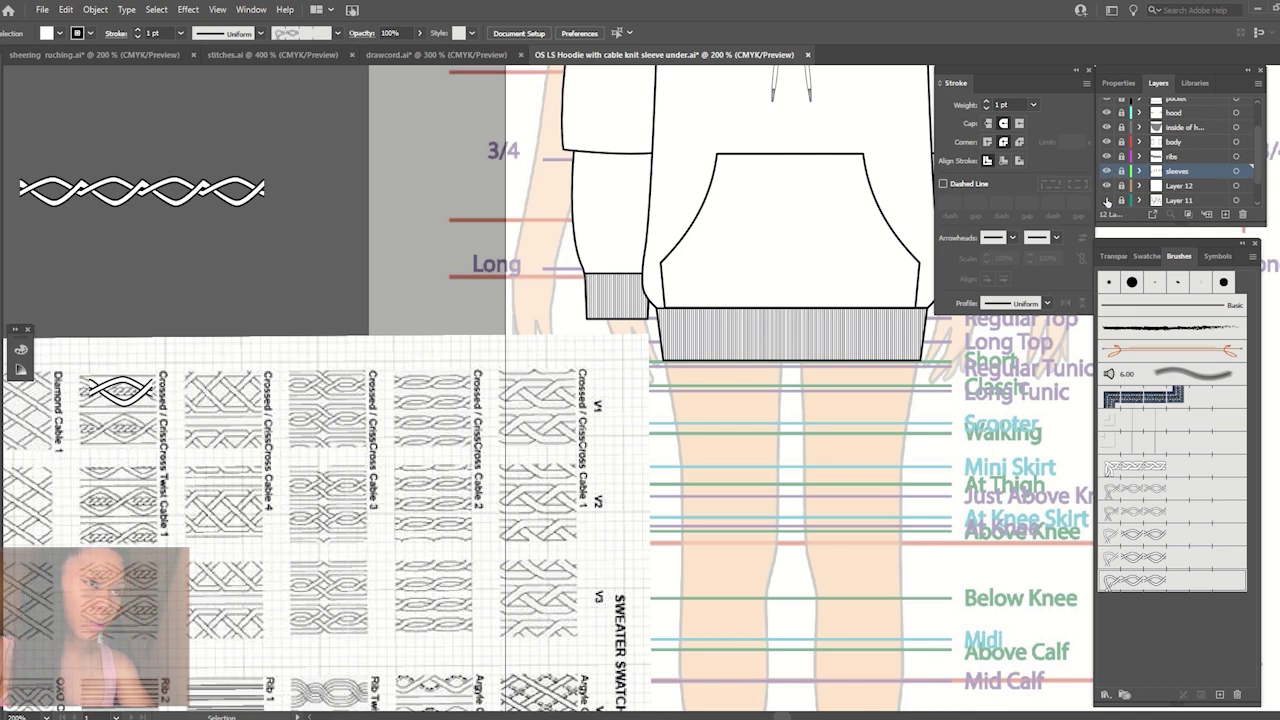
click(1107, 201)
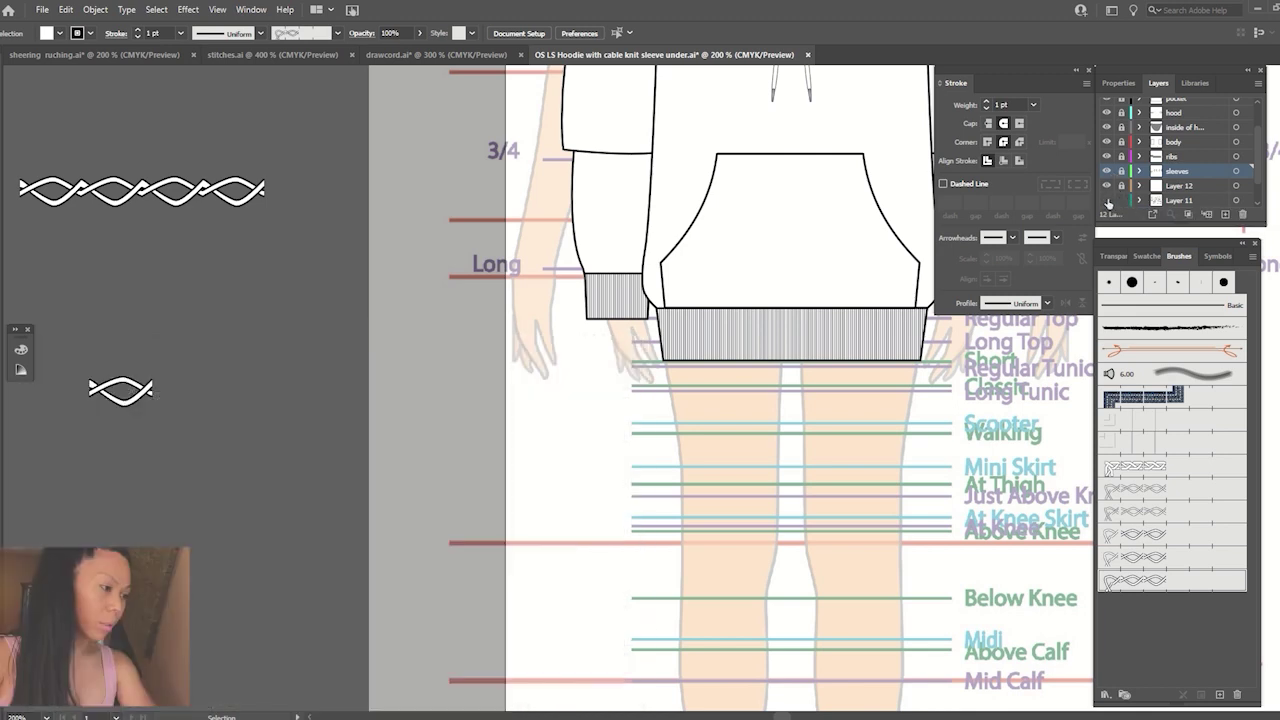
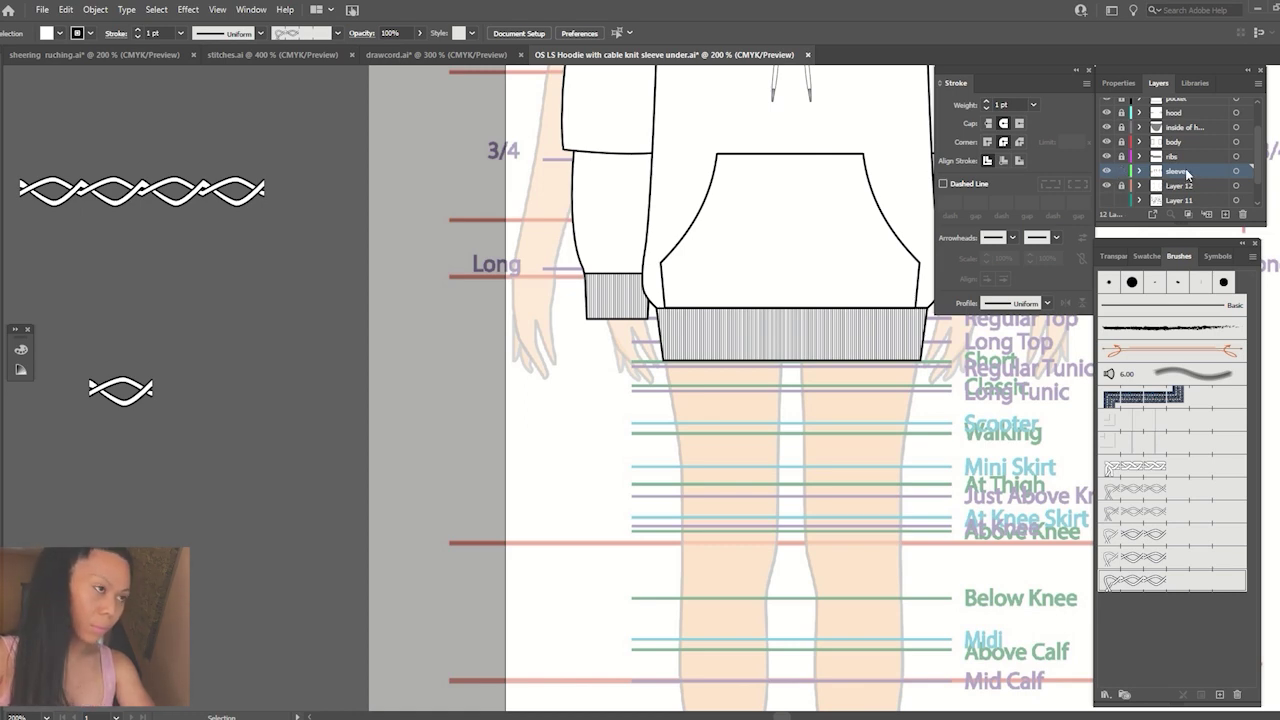
Zoom to the sleeve cuff and make the cable knit layer the active drawing layer.
key(ctrl+equal)
key(ctrl+equal)
scroll(483, 254, up, 3)
scroll(483, 254, up, 1)
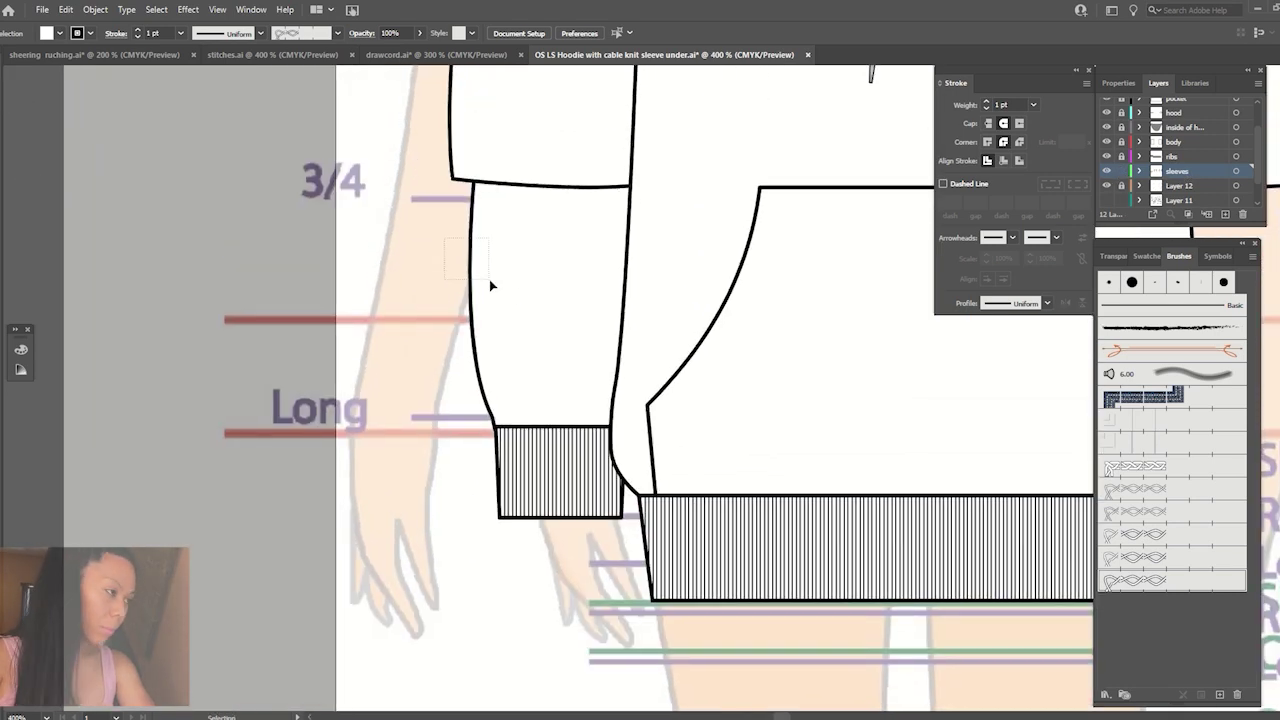
click(1106, 172)
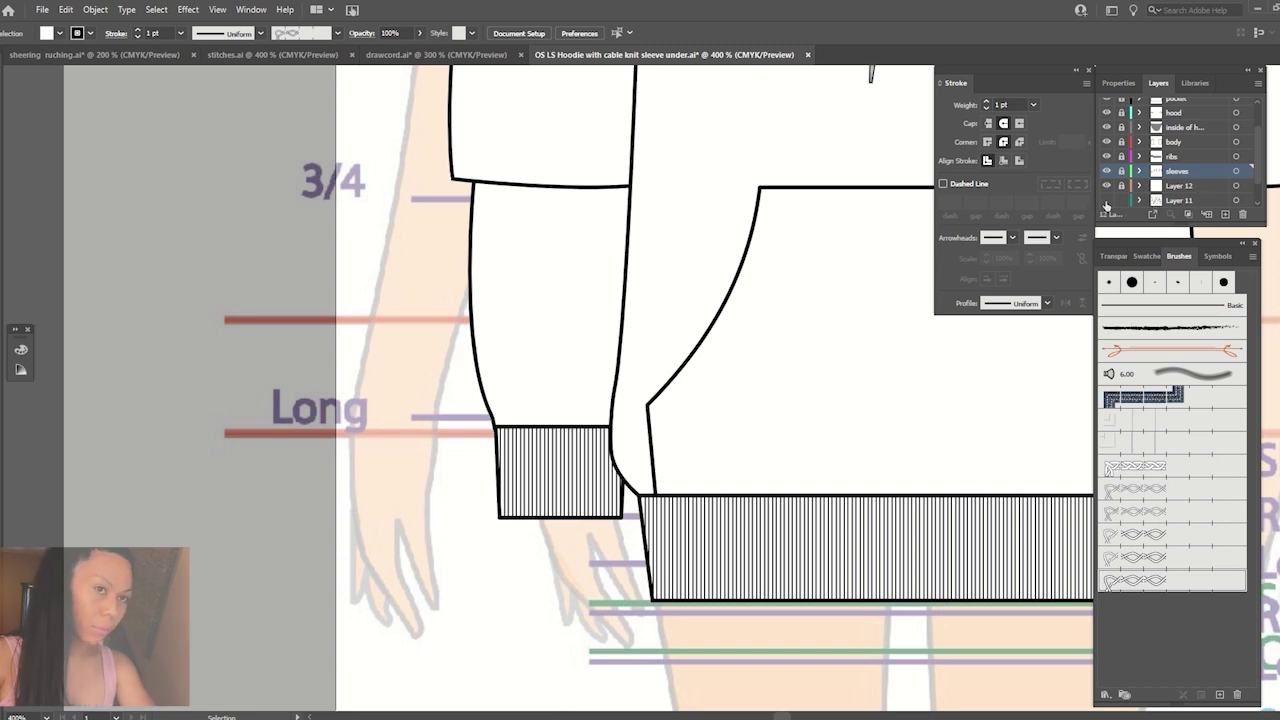
click(1106, 201)
click(1188, 201)
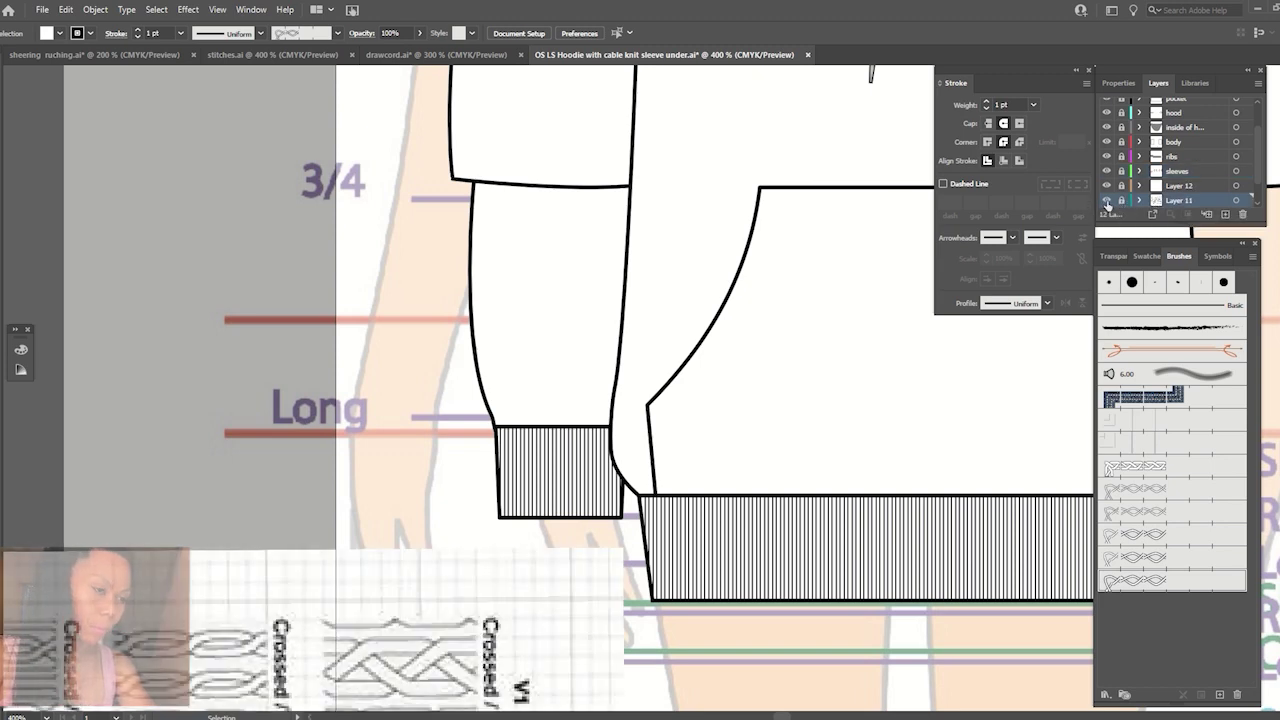
click(1106, 201)
scroll(1190, 192, down, 1)
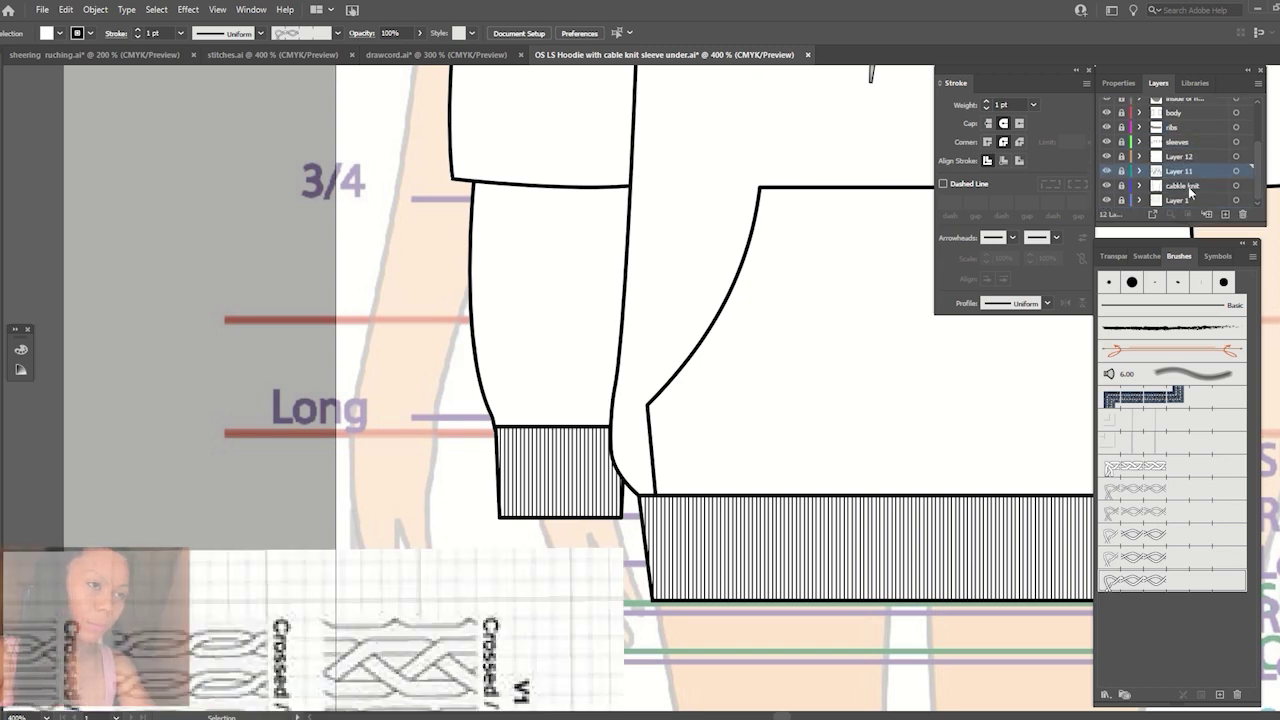
click(1106, 172)
click(1175, 186)
click(1106, 186)
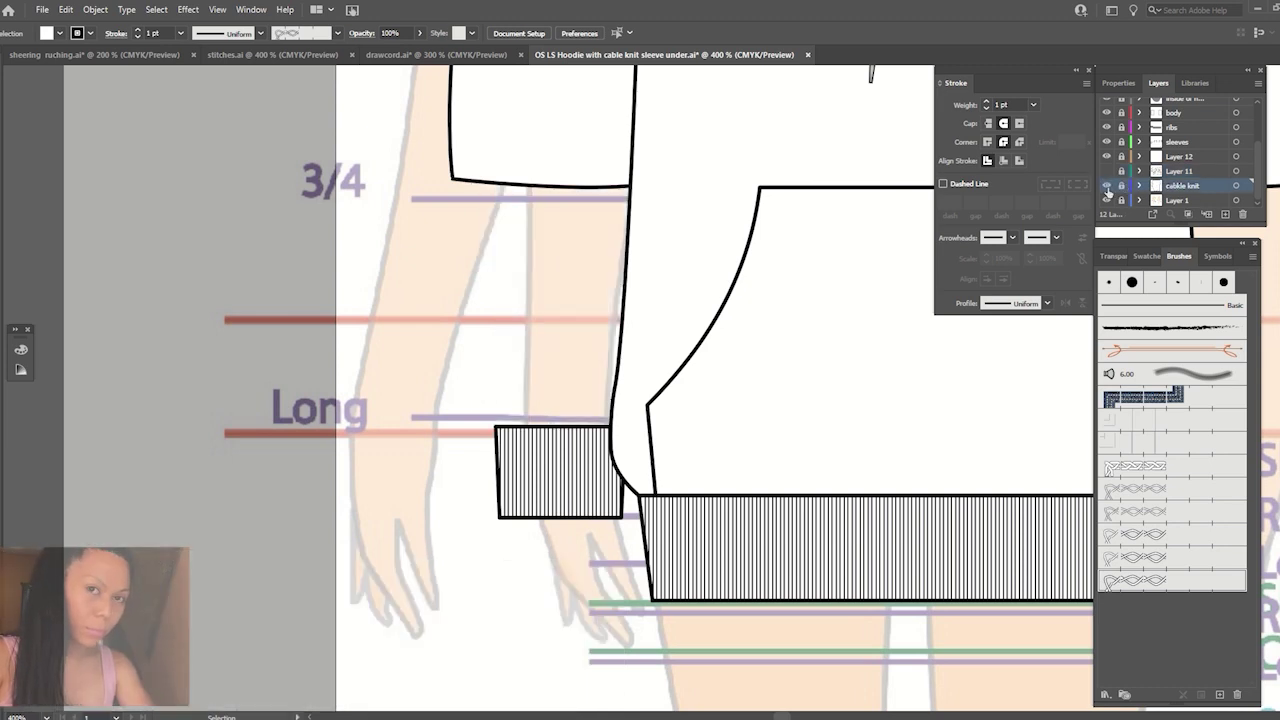
Draw a vertical path from the upper sleeve seam to the cuff with the cable-knit brush.
key(p)
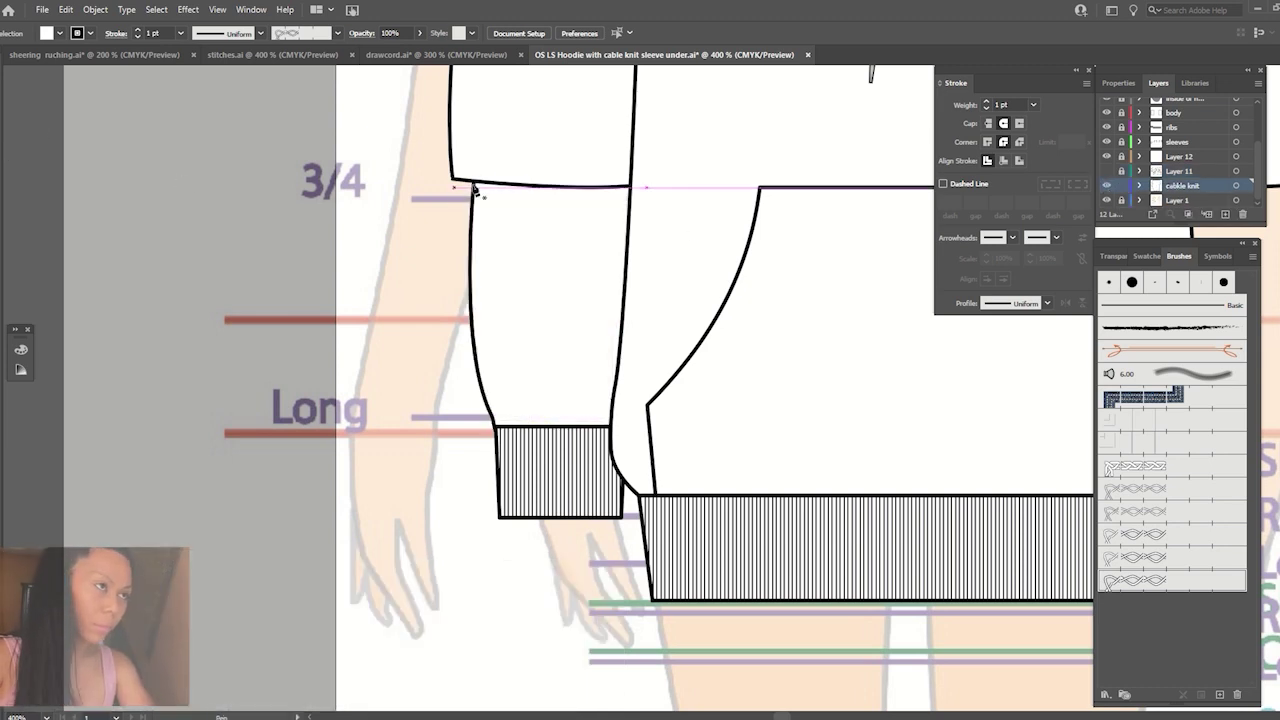
click(521, 159)
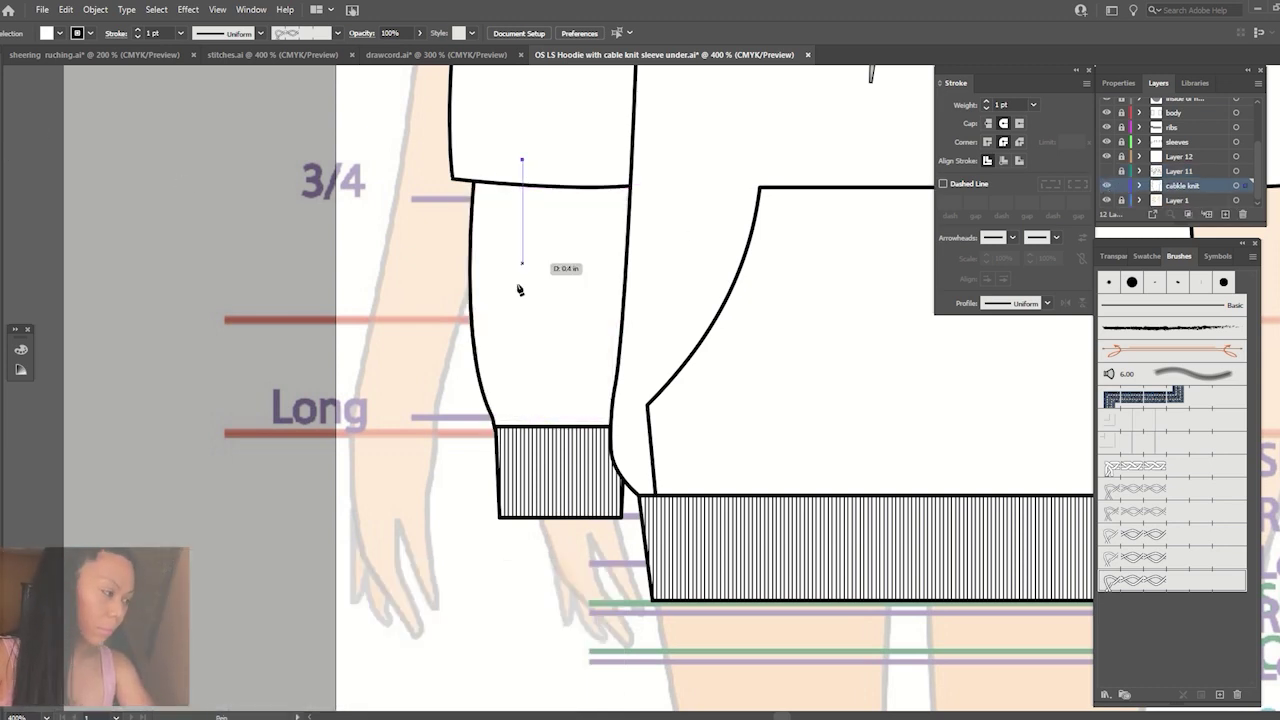
click(521, 451)
click(1195, 580)
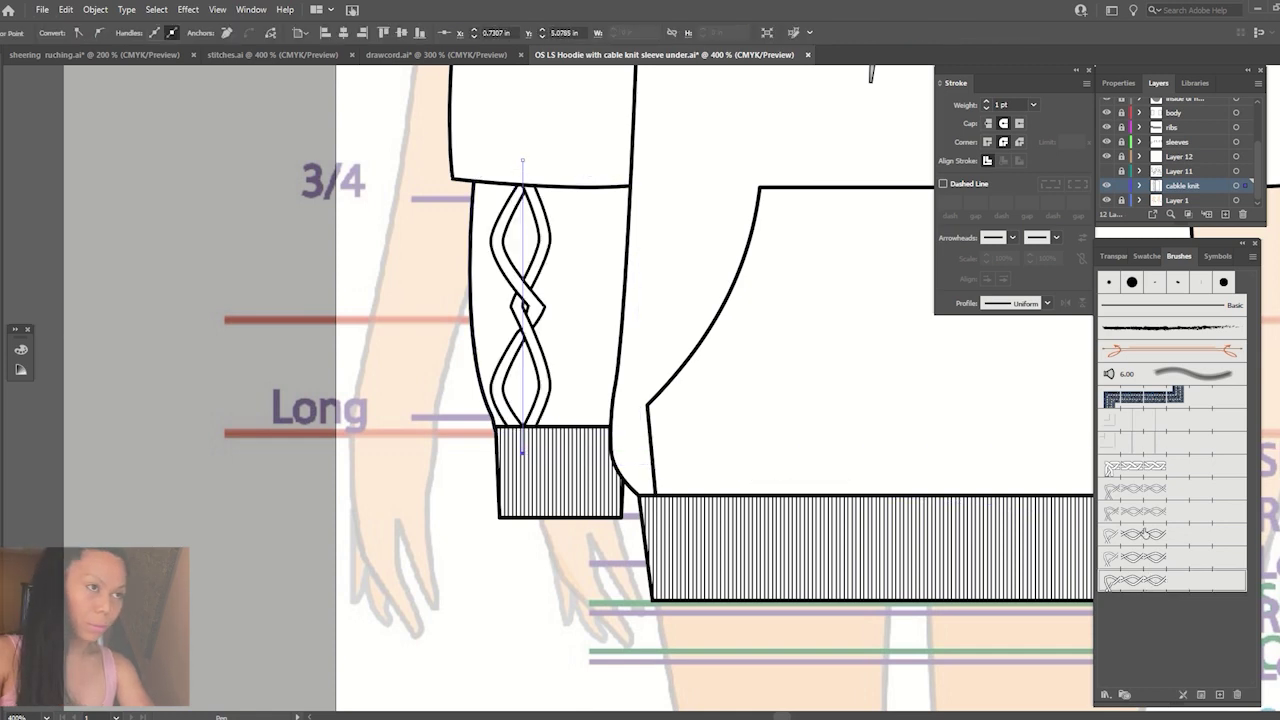
ctrl+click(137, 157)
Thin the cable-knit path's stroke weight to 0.25 pt.
click(509, 271)
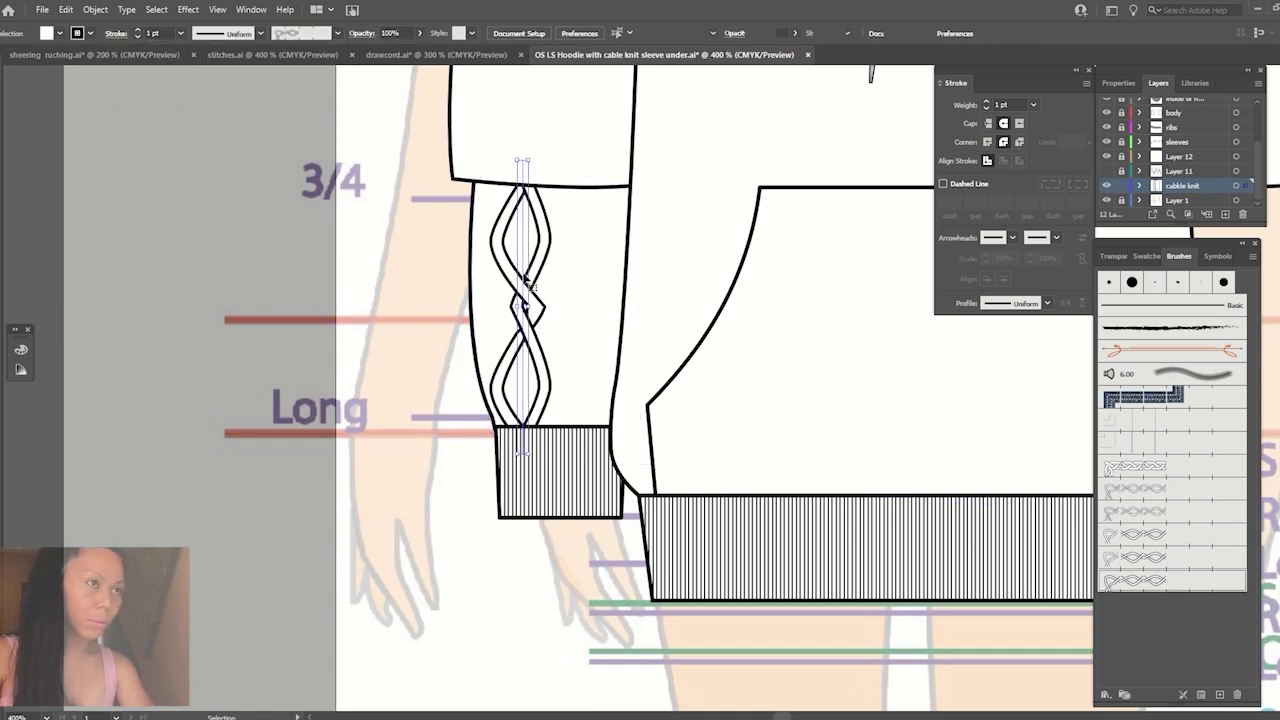
click(986, 108)
click(986, 101)
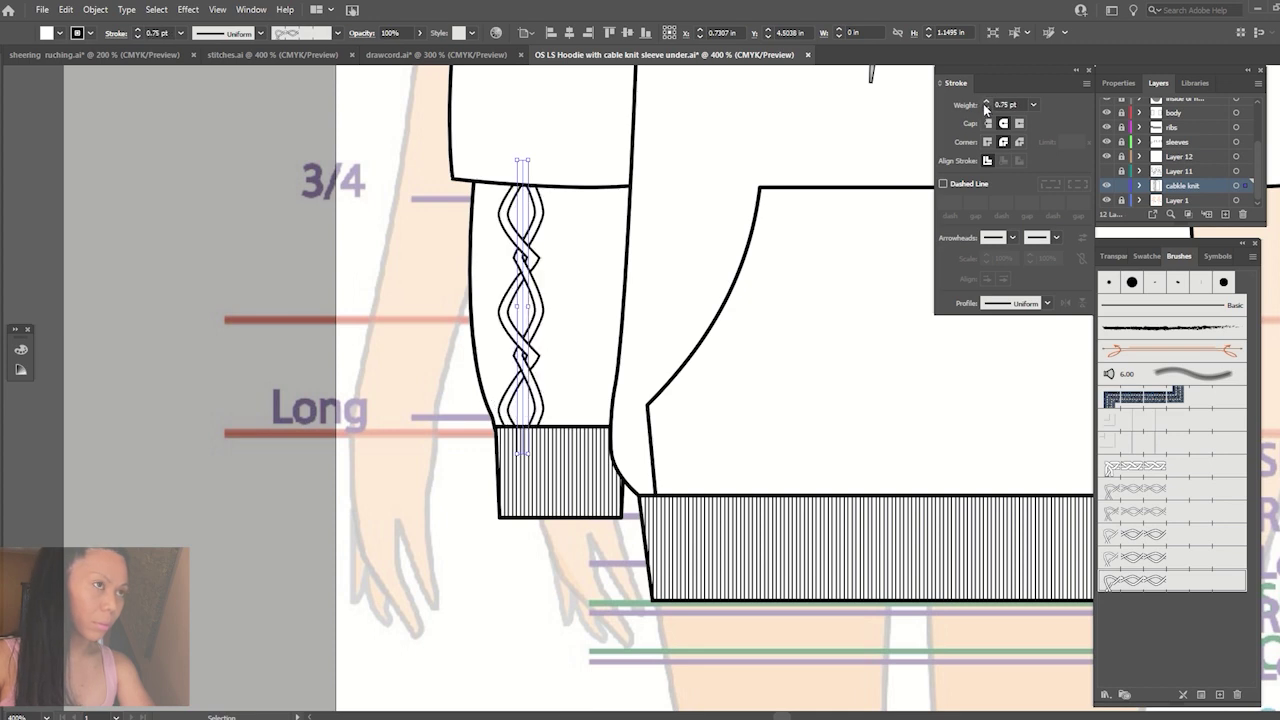
click(986, 108)
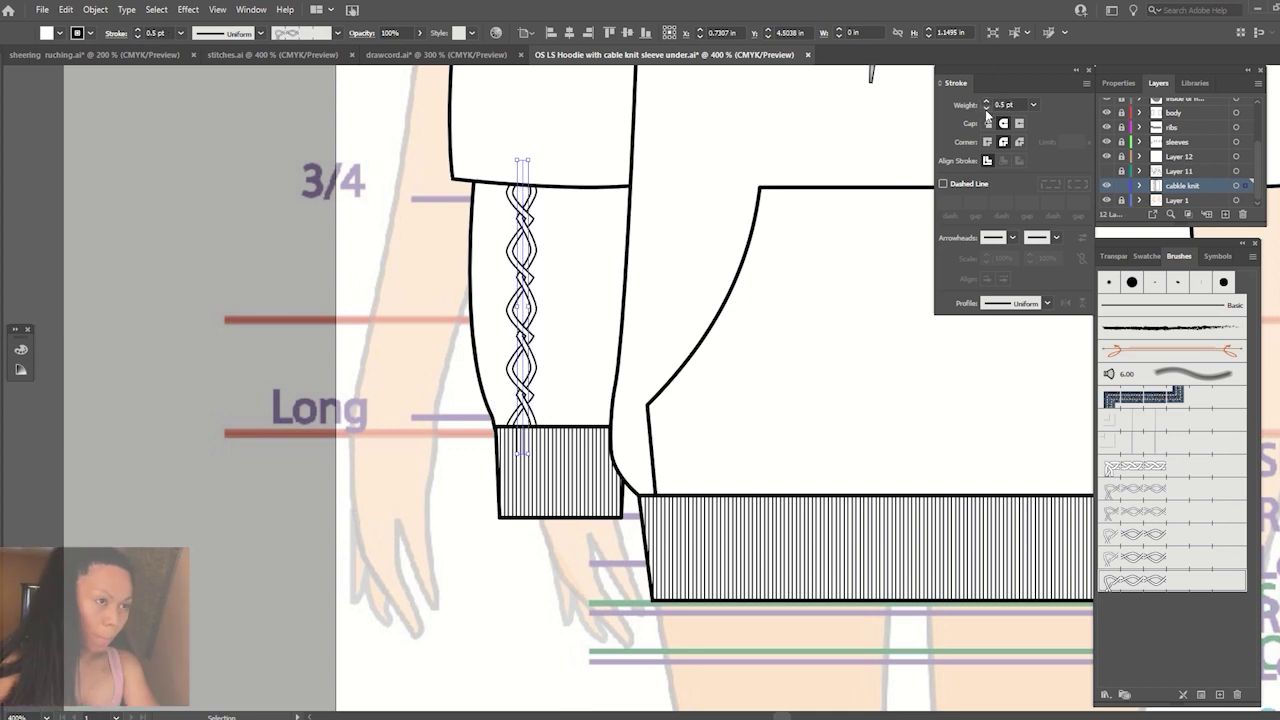
click(986, 109)
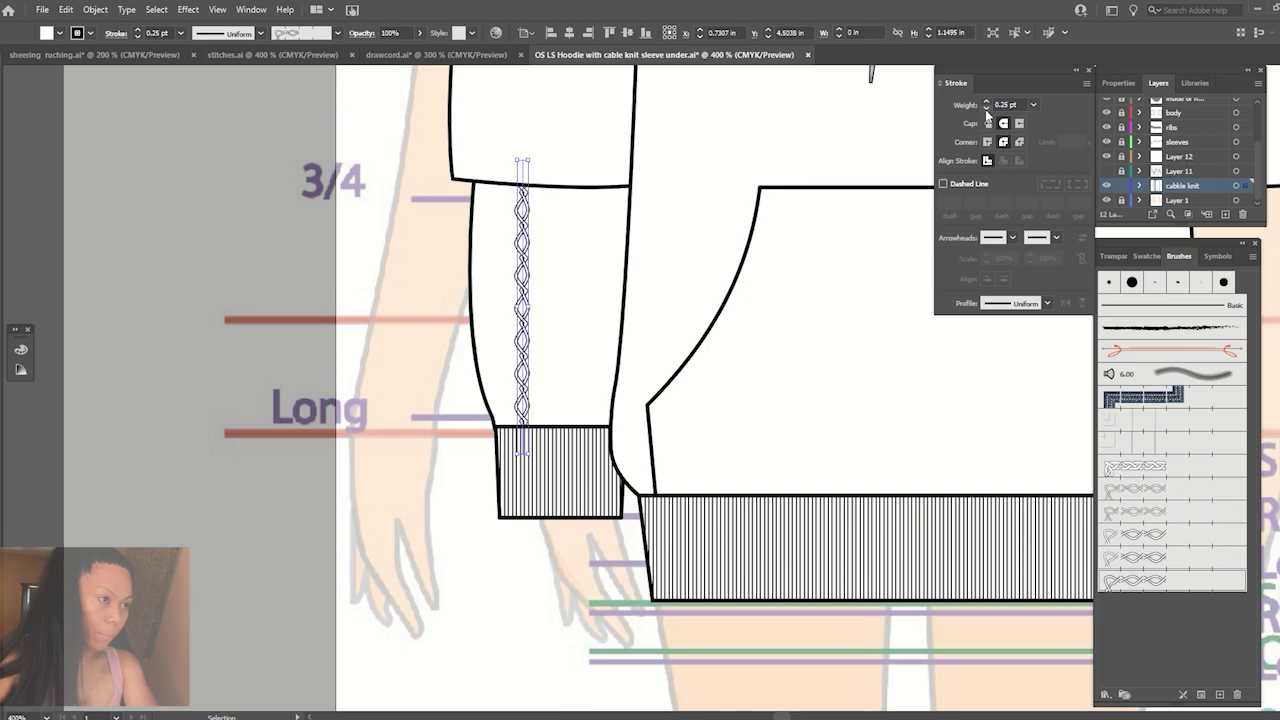
click(86, 96)
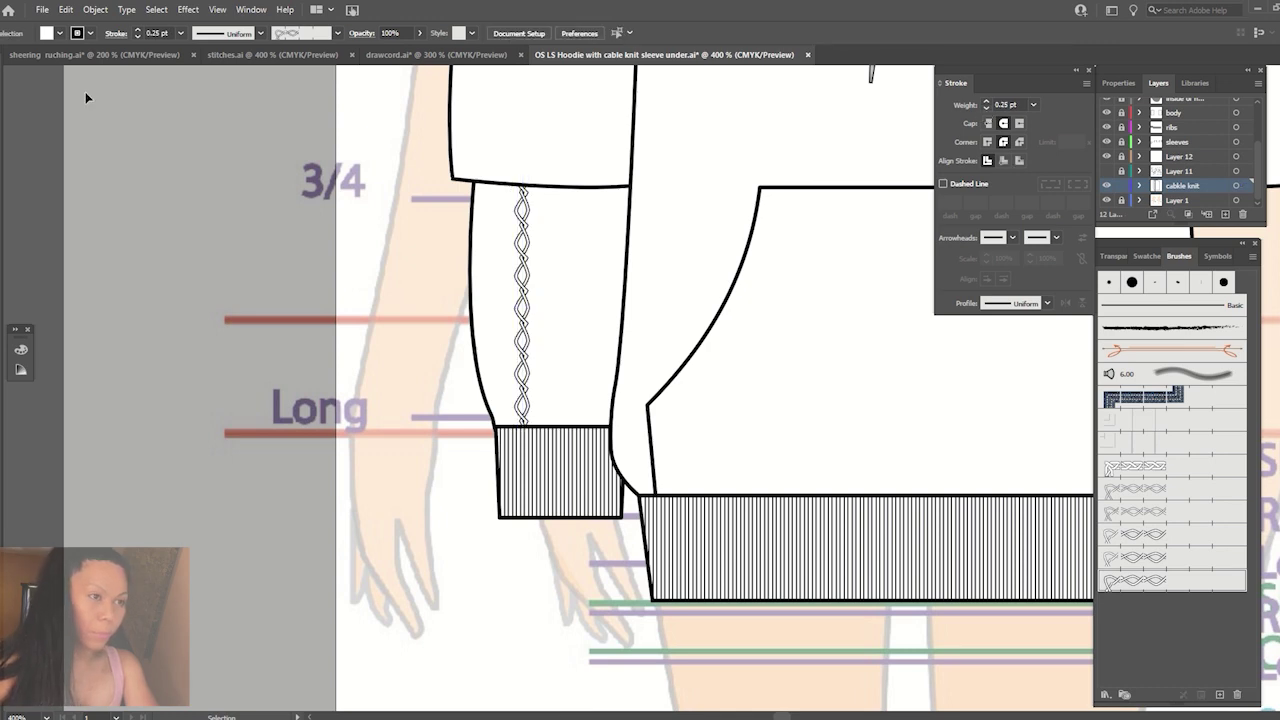
click(397, 55)
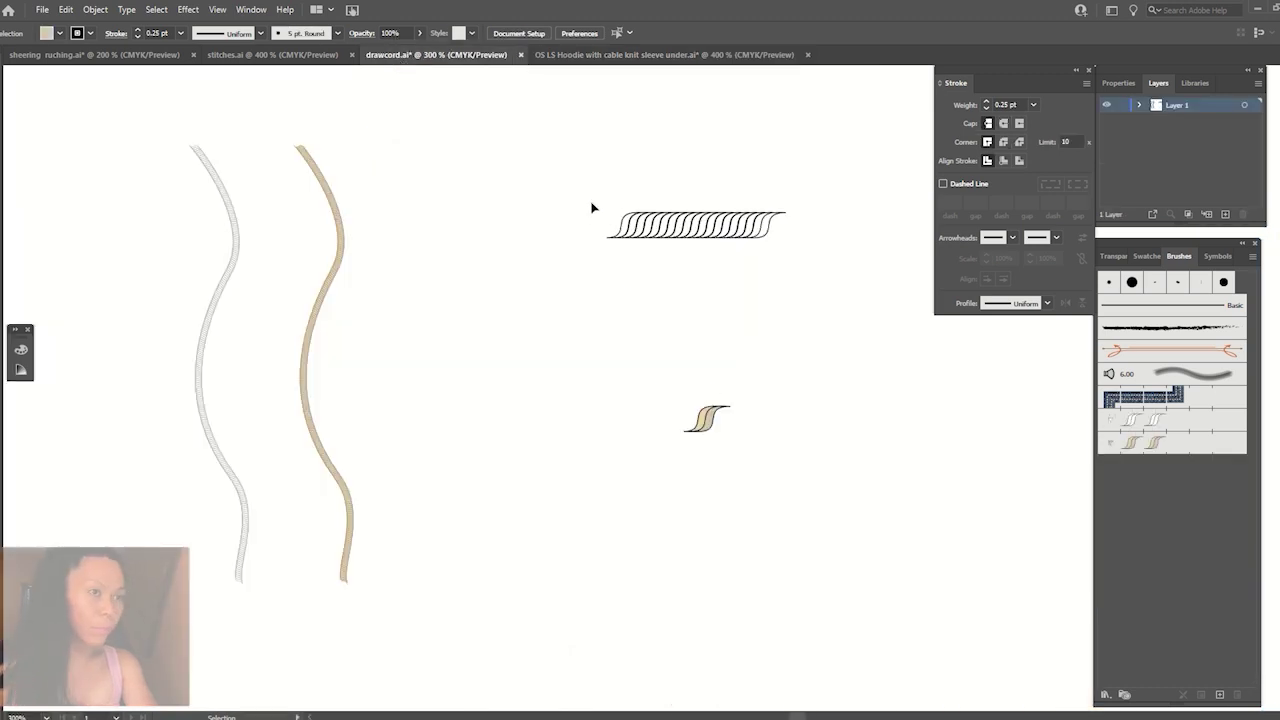
Import the twisted drawcord brush by pasting, then deleting, the drawcord art in the hoodie file.
click(630, 55)
key(ctrl+v)
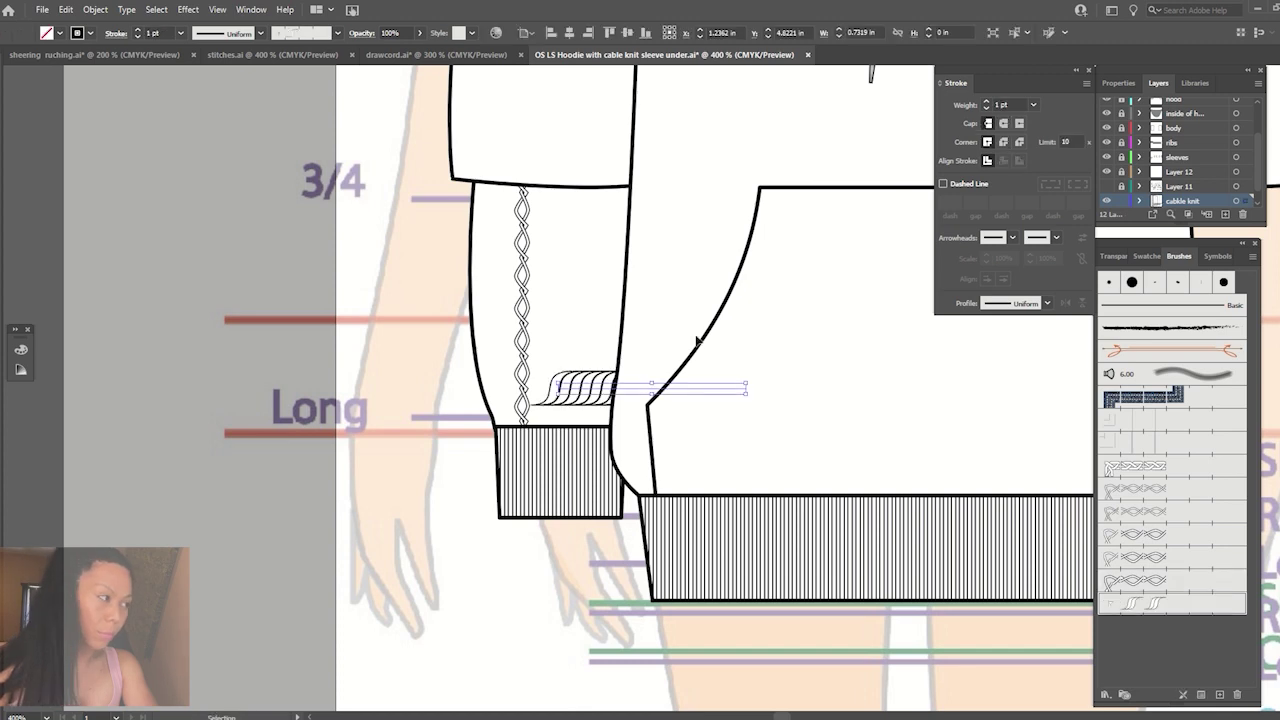
key(Delete)
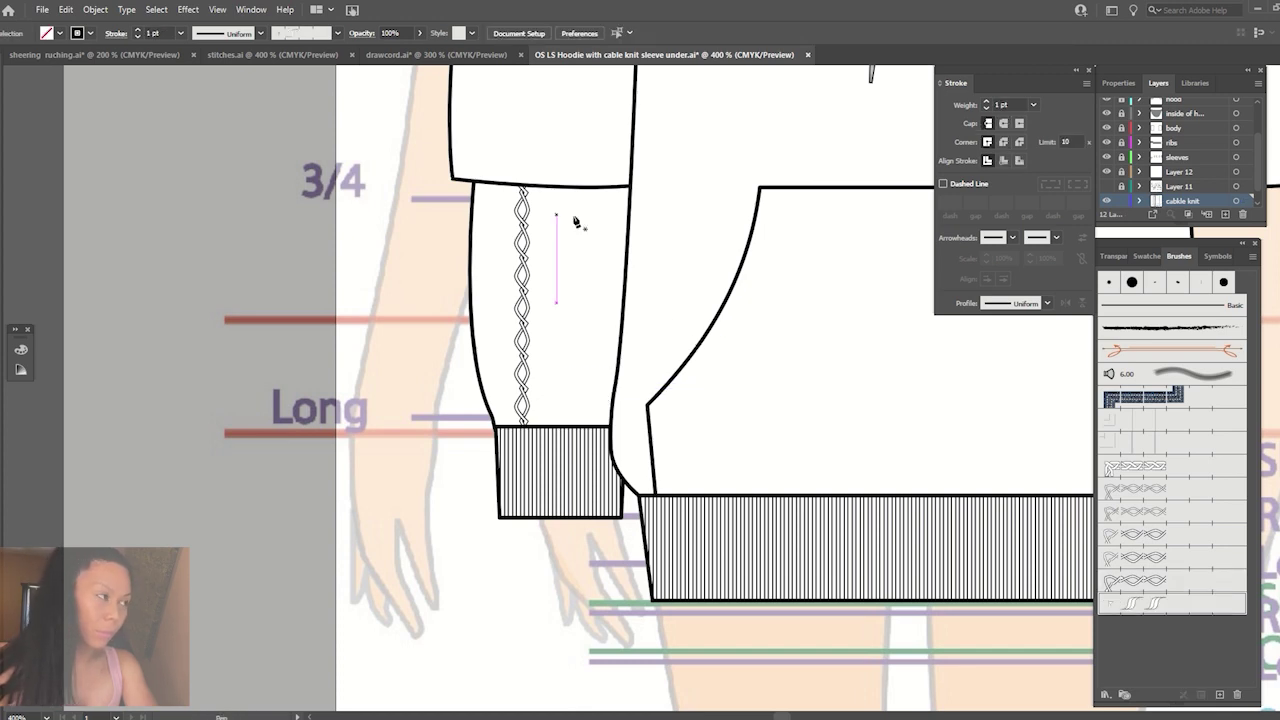
Draw a vertical twisted line beside the cable with a 0.15 pt stroke weight.
drag(539, 187, 539, 427)
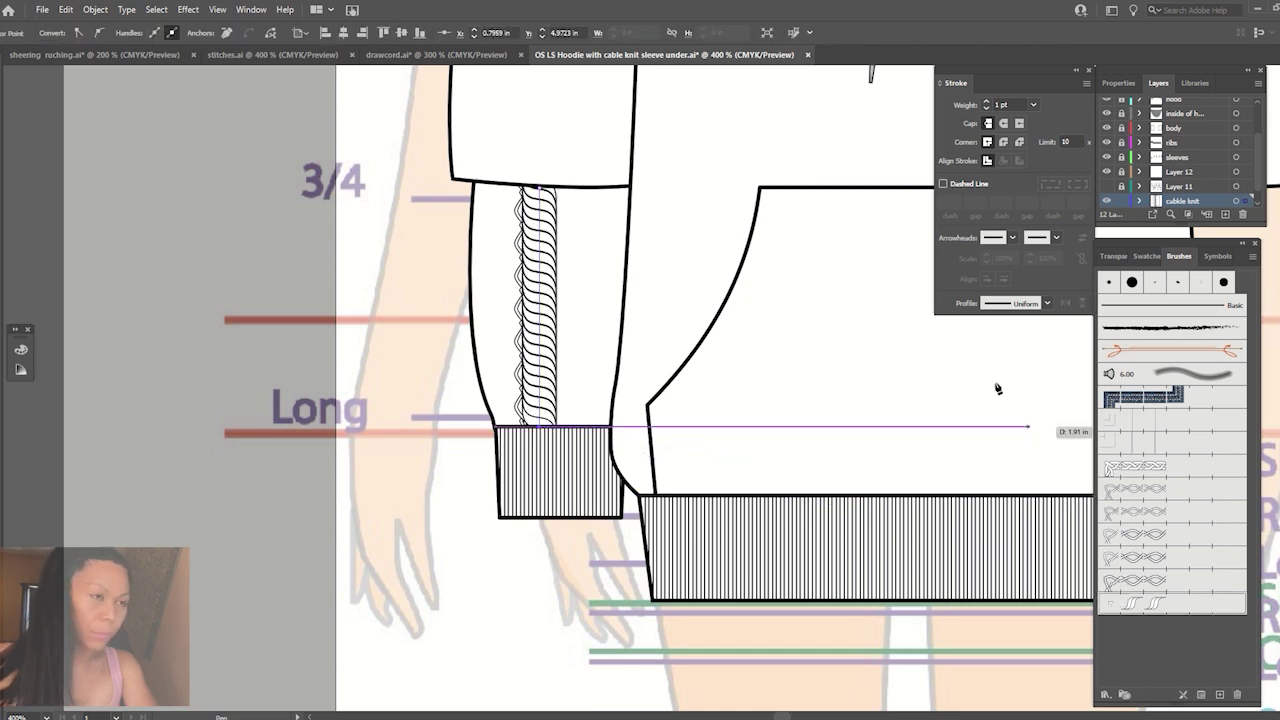
click(986, 103)
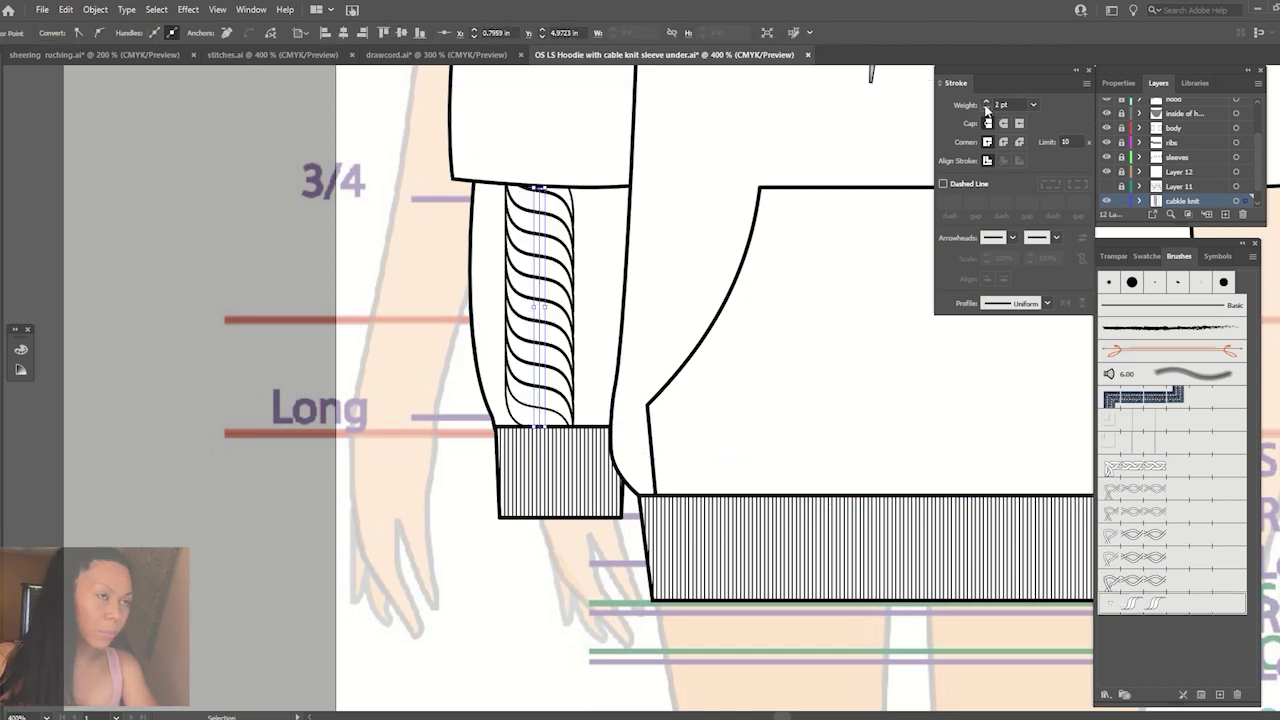
click(986, 109)
click(986, 108)
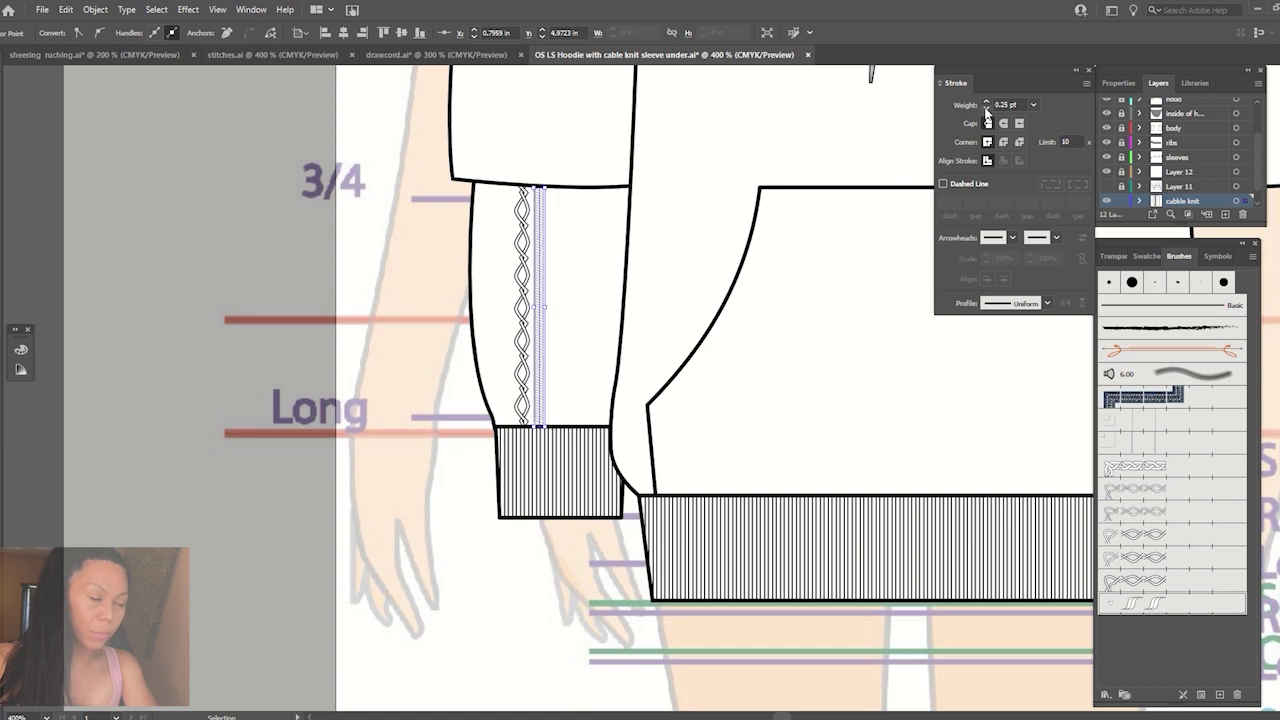
click(986, 108)
click(986, 102)
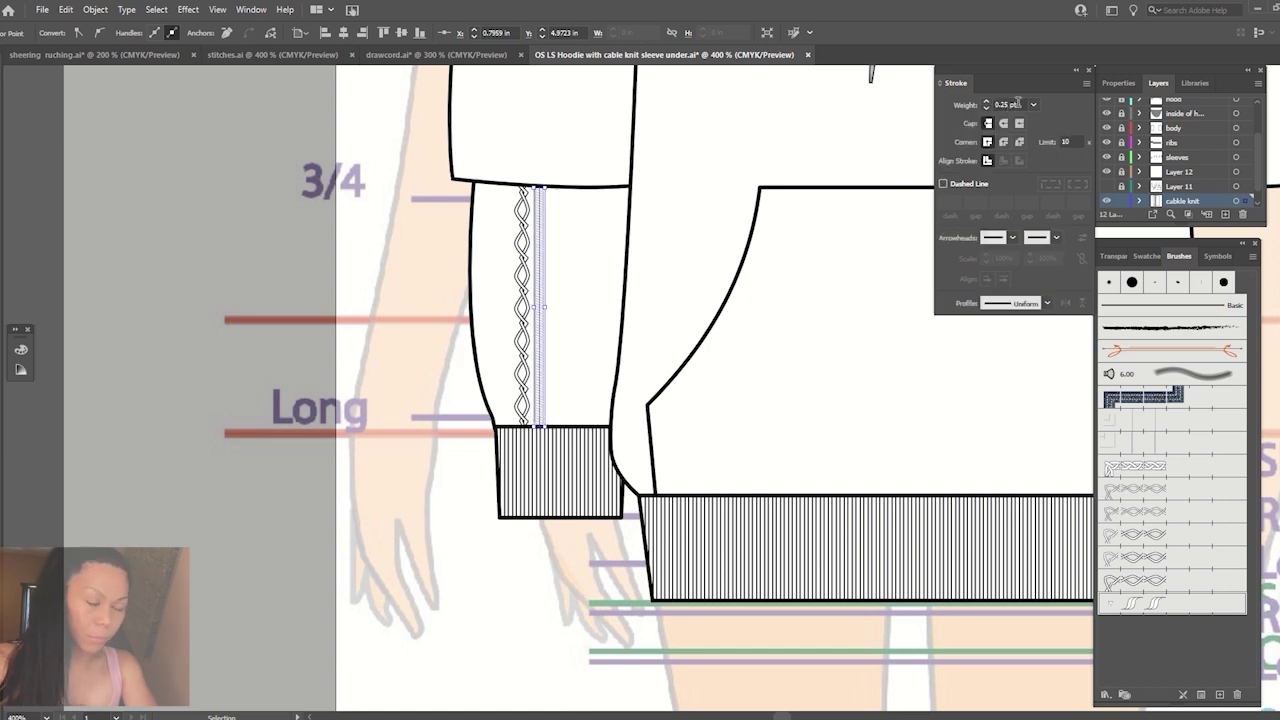
text(0.15)
key(Return)
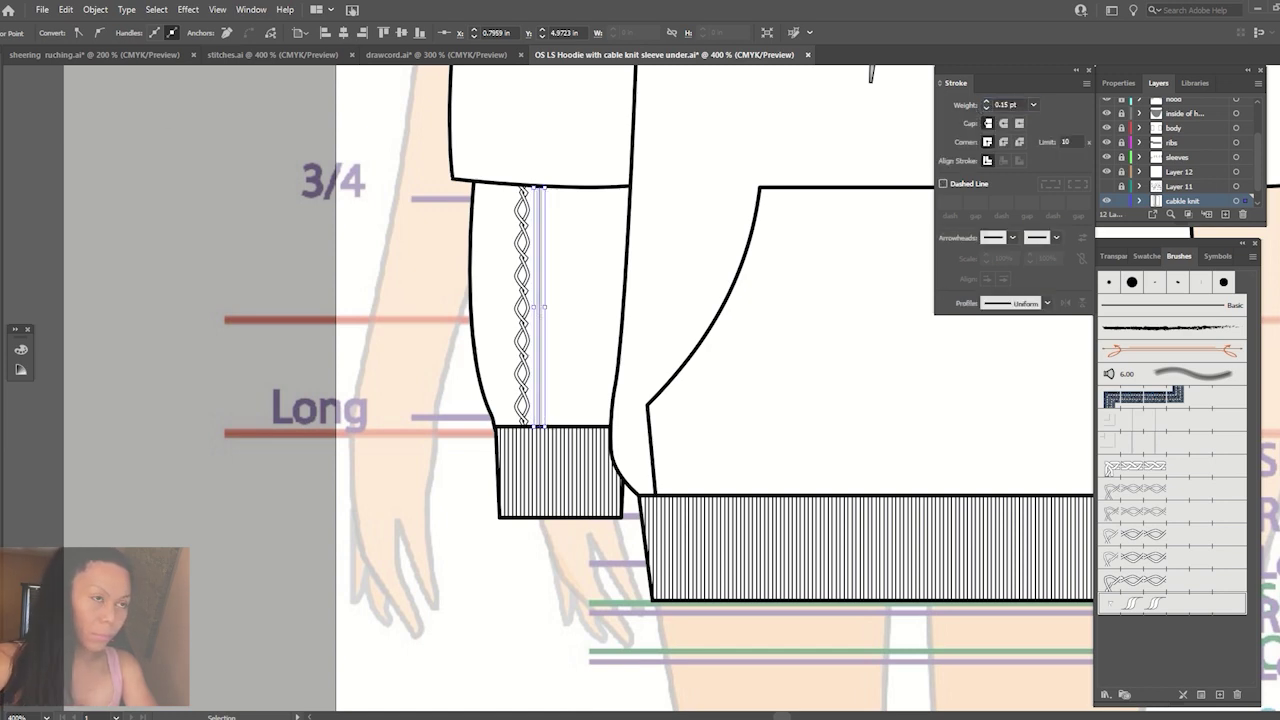
Move the cable column and twisted line left and stretch the line down to the cuff.
key(v)
mouse_move(540, 283)
mouse_down()
mouse_move(522, 290)
mouse_move(536, 292)
mouse_up()
click(706, 225)
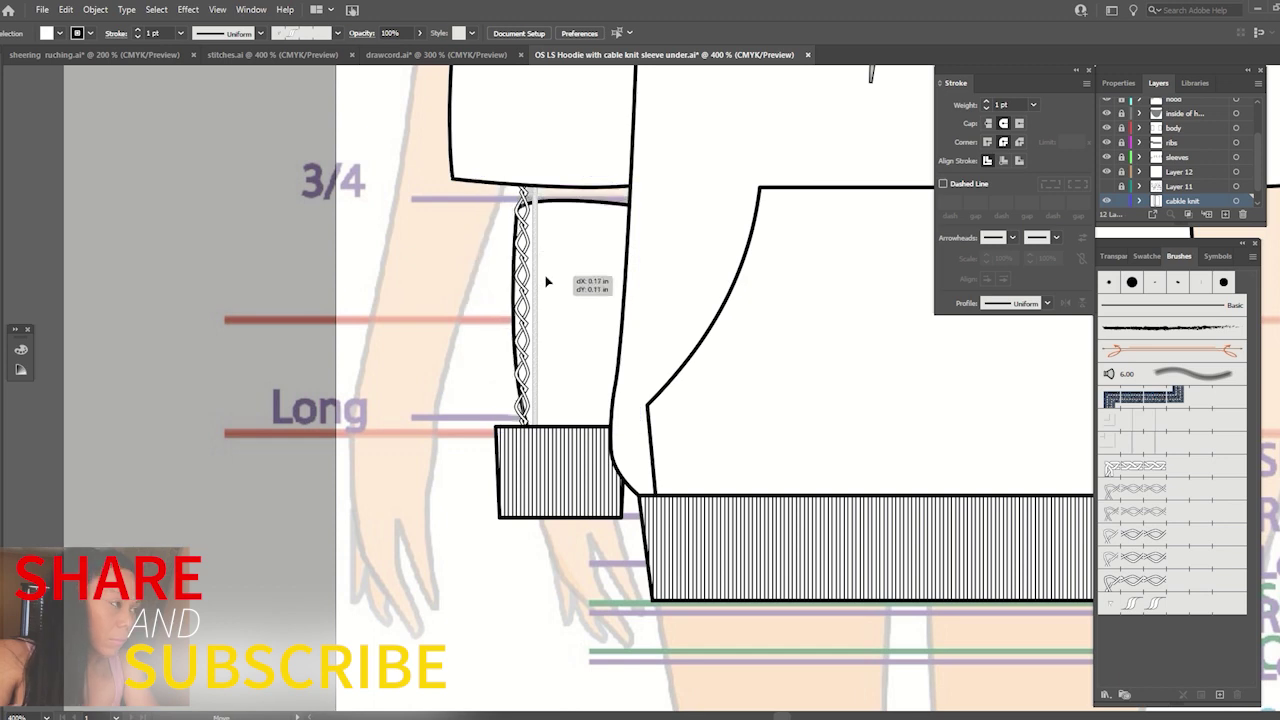
mouse_move(513, 257)
mouse_down()
mouse_move(521, 268)
mouse_move(384, 241)
mouse_up()
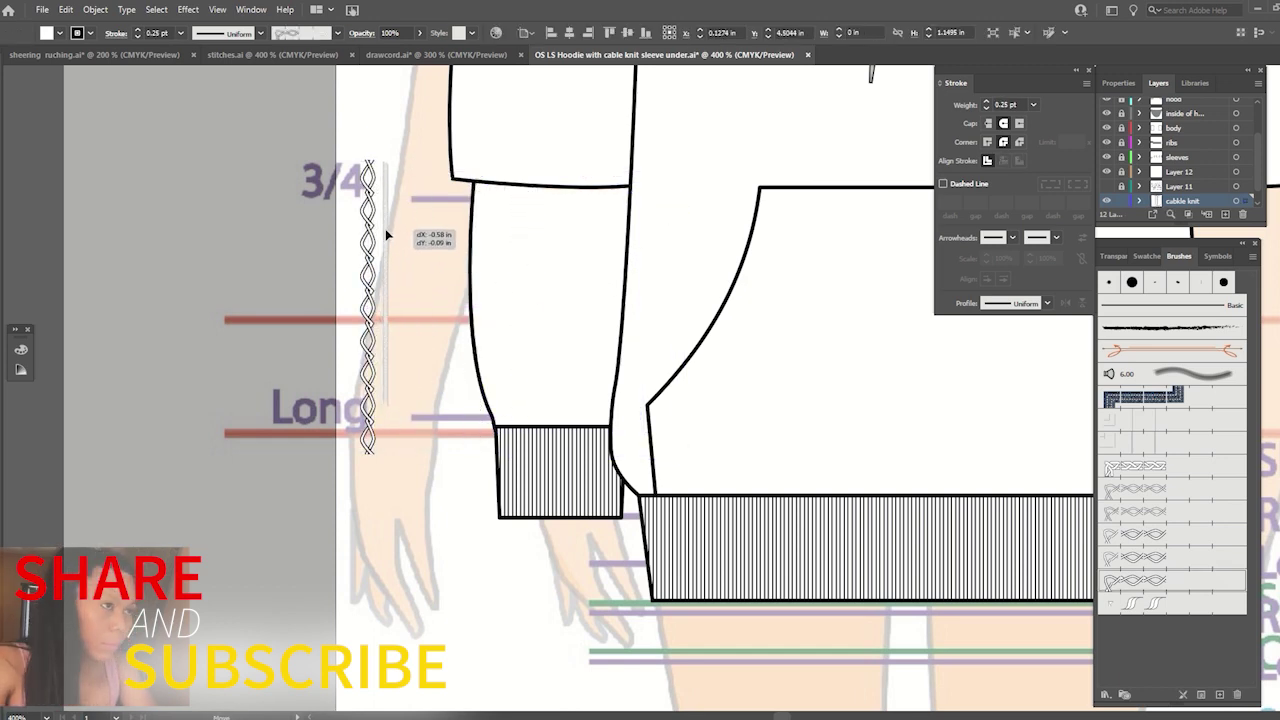
drag(386, 410, 385, 452)
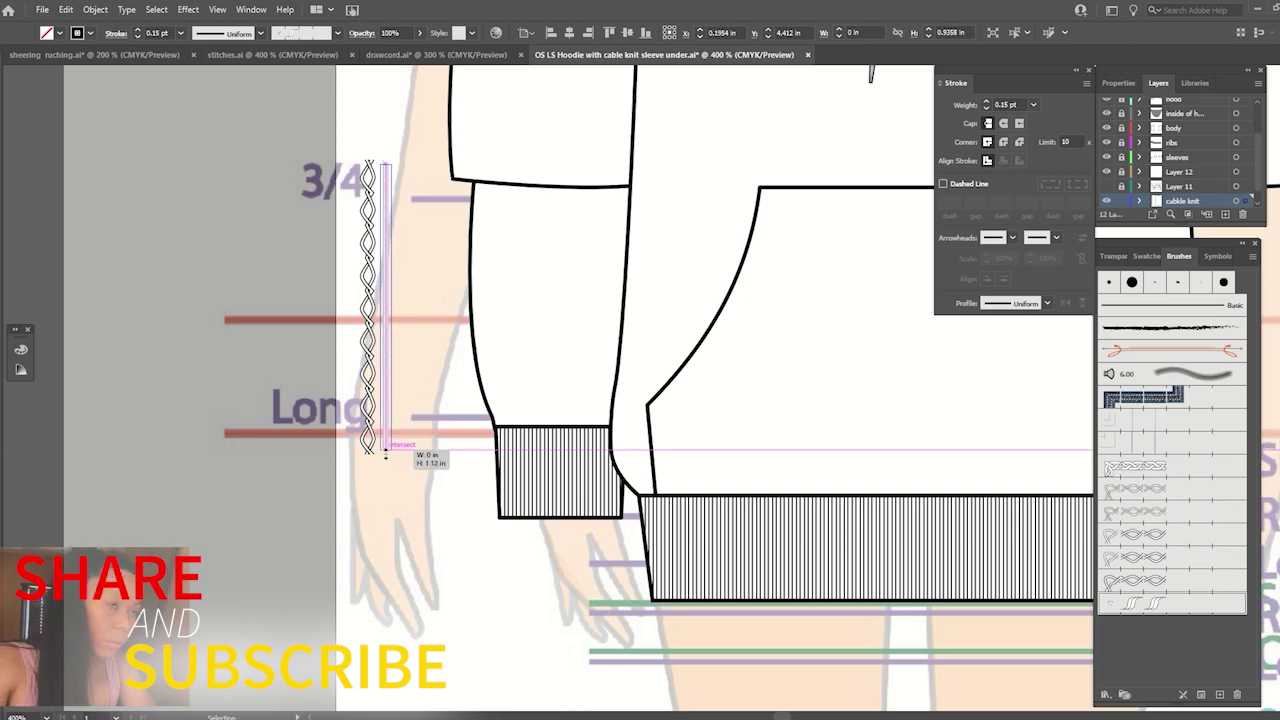
click(394, 306)
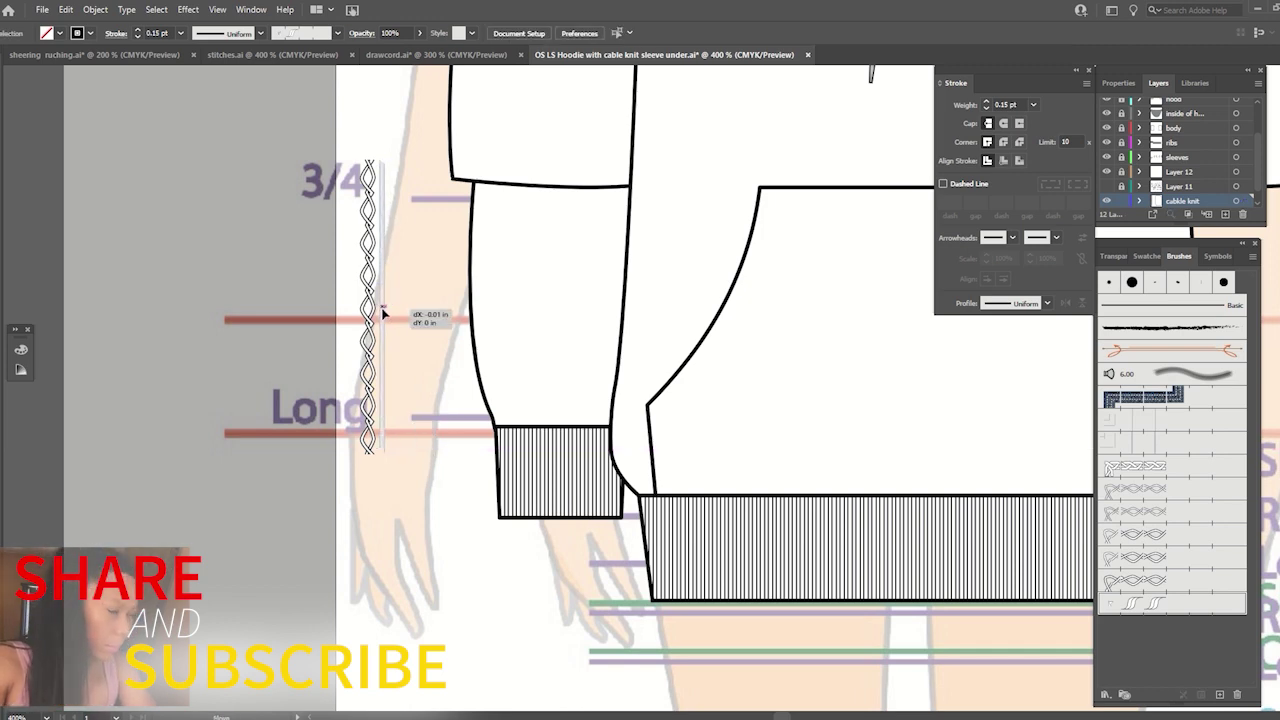
Draw a thin full-length rectangle beside the cable column.
click(385, 306)
key(m)
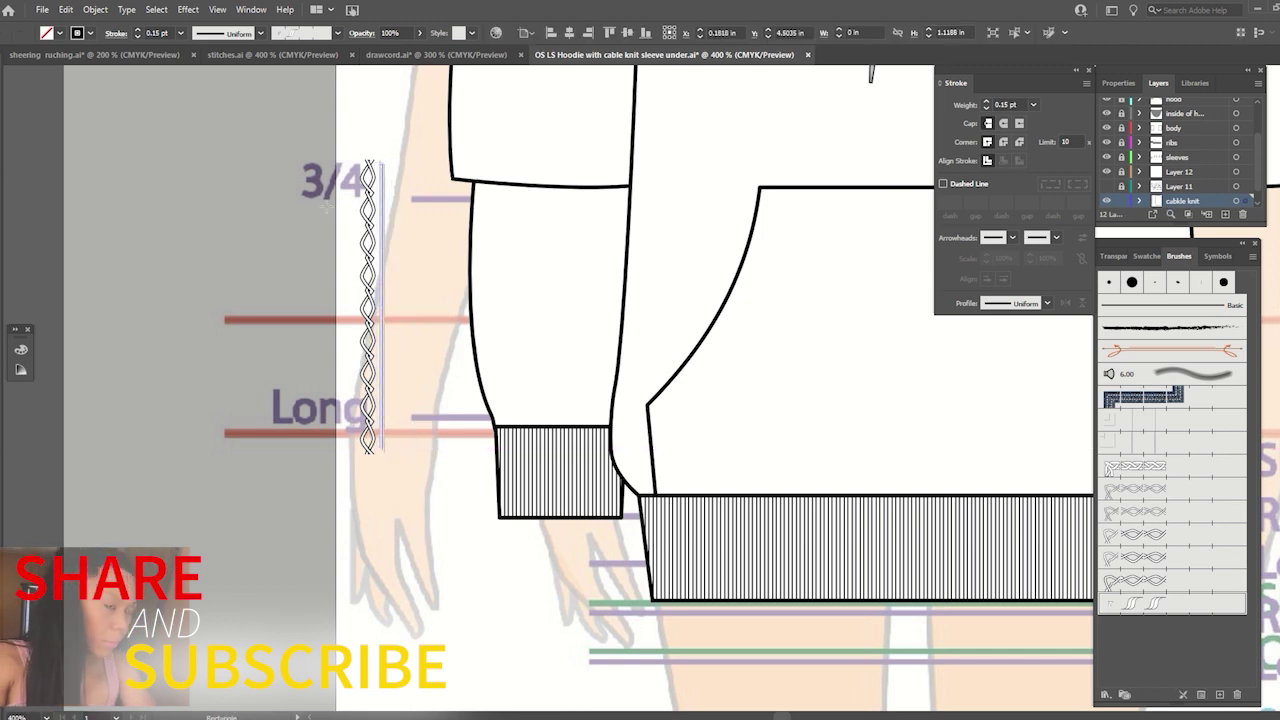
mouse_move(351, 160)
mouse_down()
mouse_move(336, 457)
mouse_move(350, 459)
mouse_up()
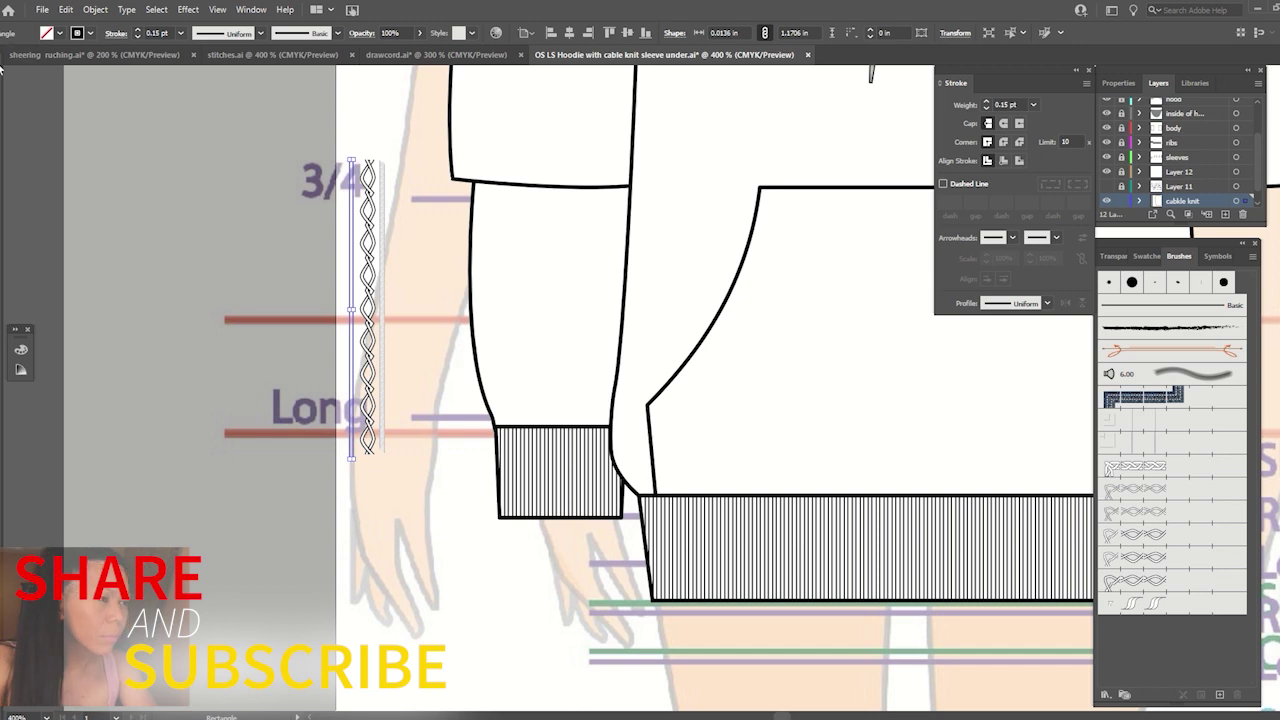
Narrow the inner vertical strip running through the cable knit.
key(v)
click(81, 101)
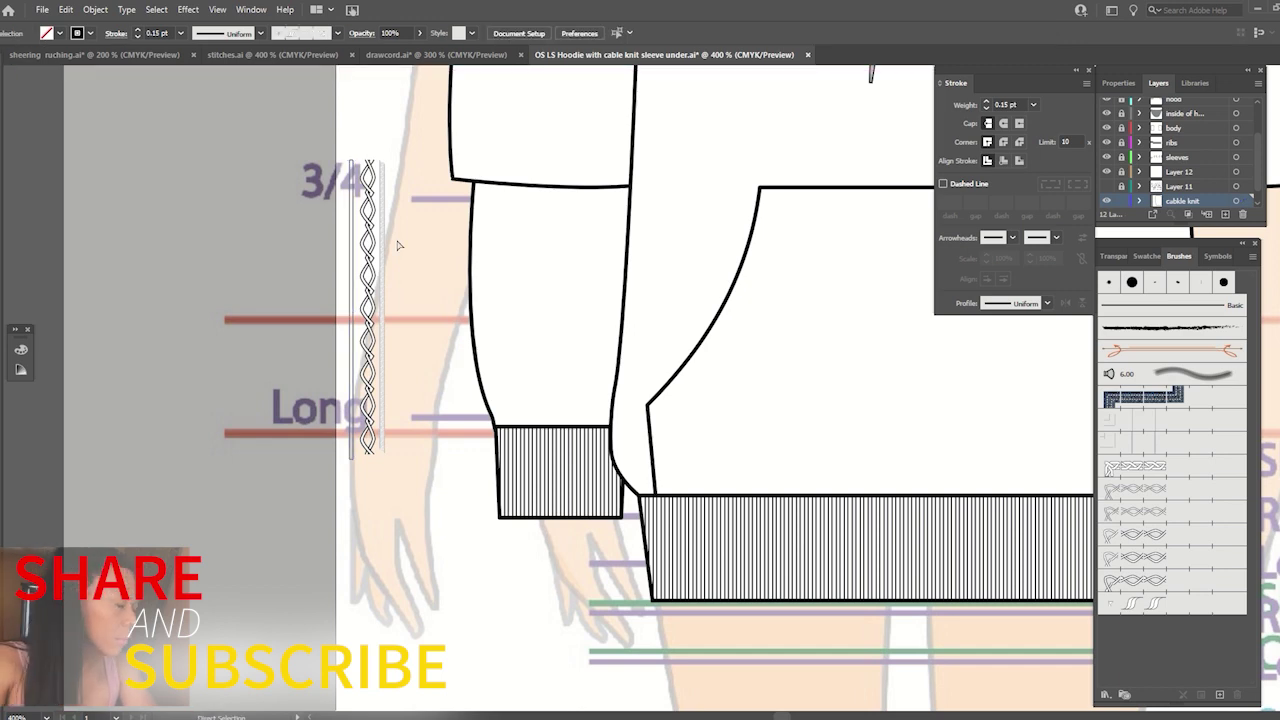
key(ctrl+plus)
scroll(308, 250, up, 2)
scroll(290, 288, left, 2)
drag(295, 268, 320, 266)
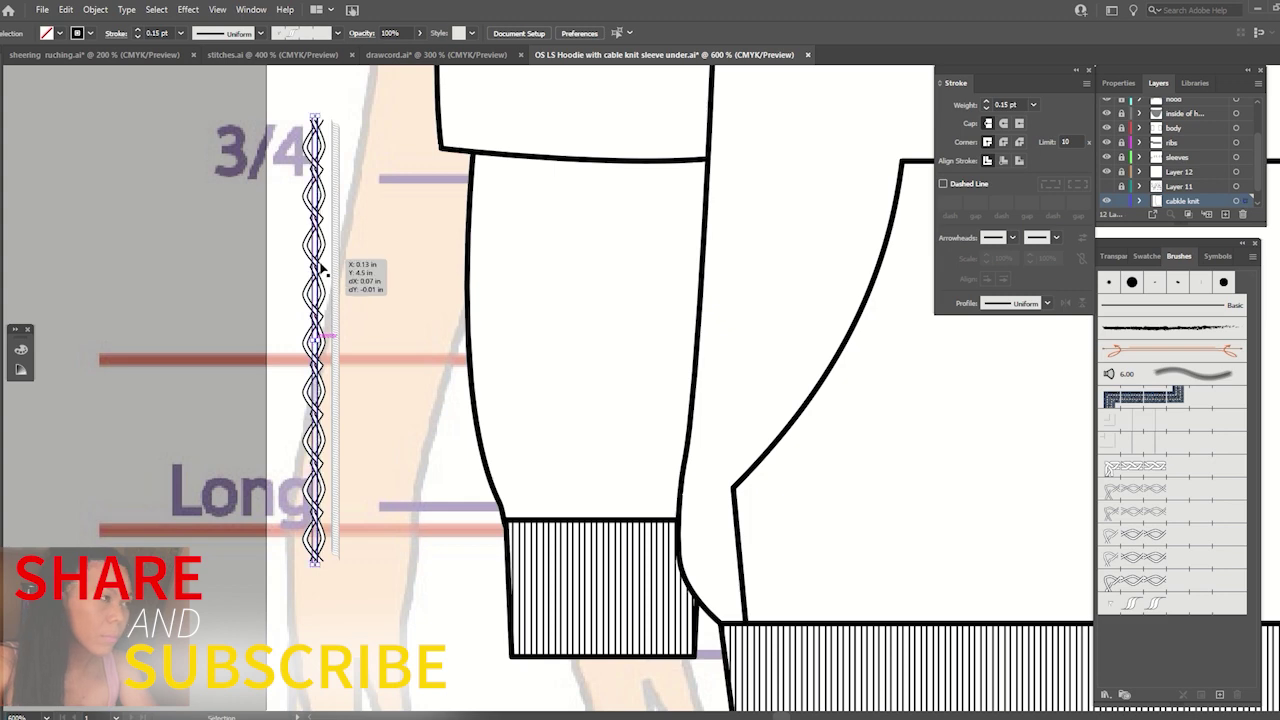
key(a)
key(ctrl+plus)
key(ctrl+plus)
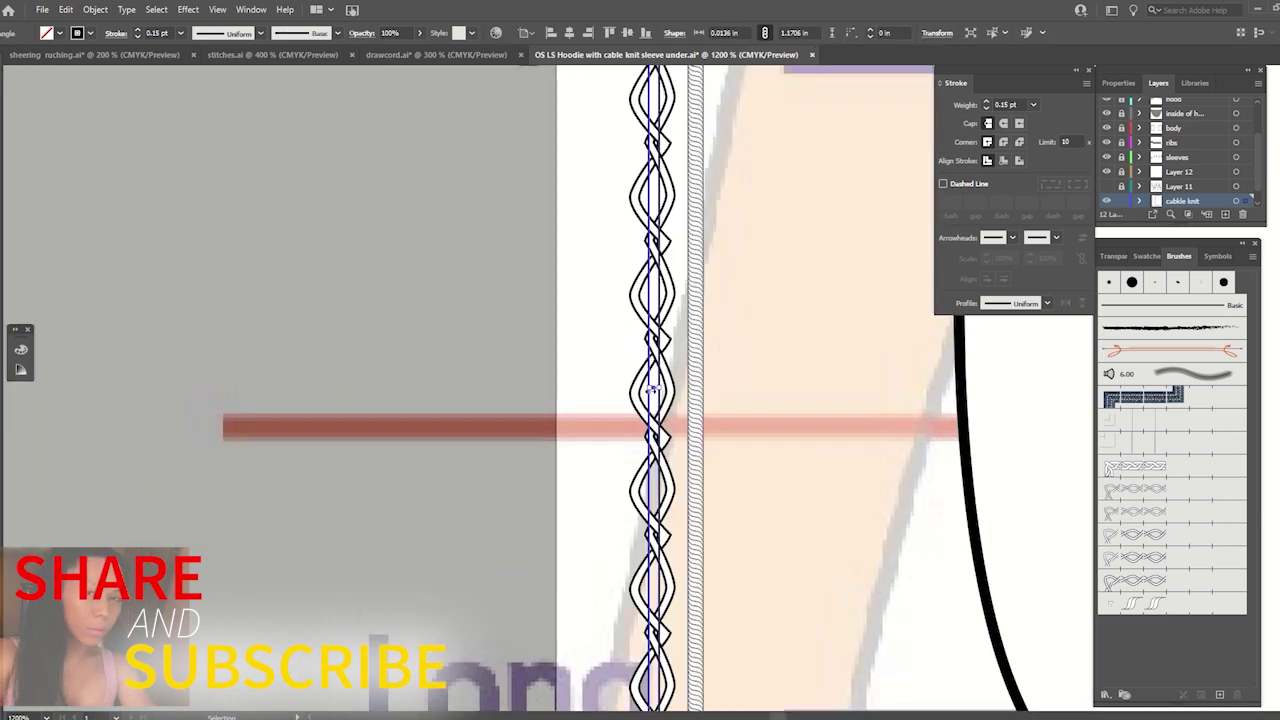
drag(652, 387, 660, 385)
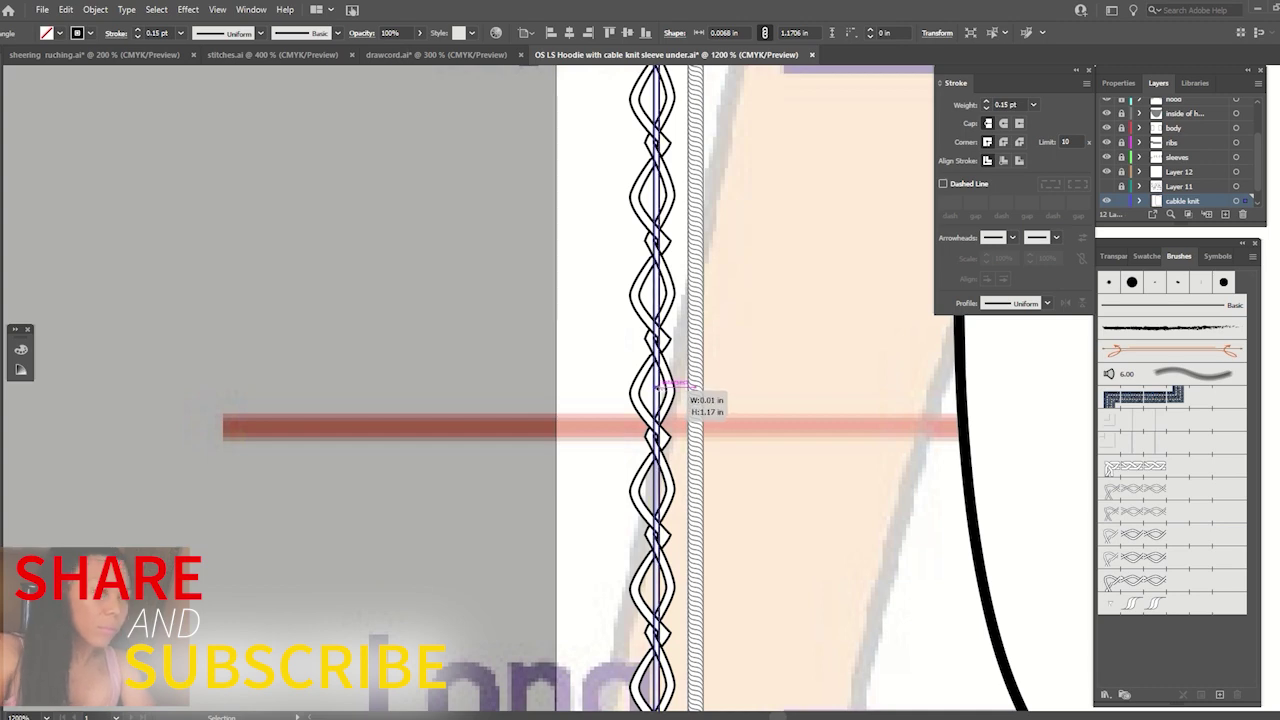
drag(662, 384, 657, 386)
click(833, 345)
Fill the inner strip dark grey and place a copy beside the cable.
key(ctrl+minus)
key(ctrl+minus)
key(ctrl+minus)
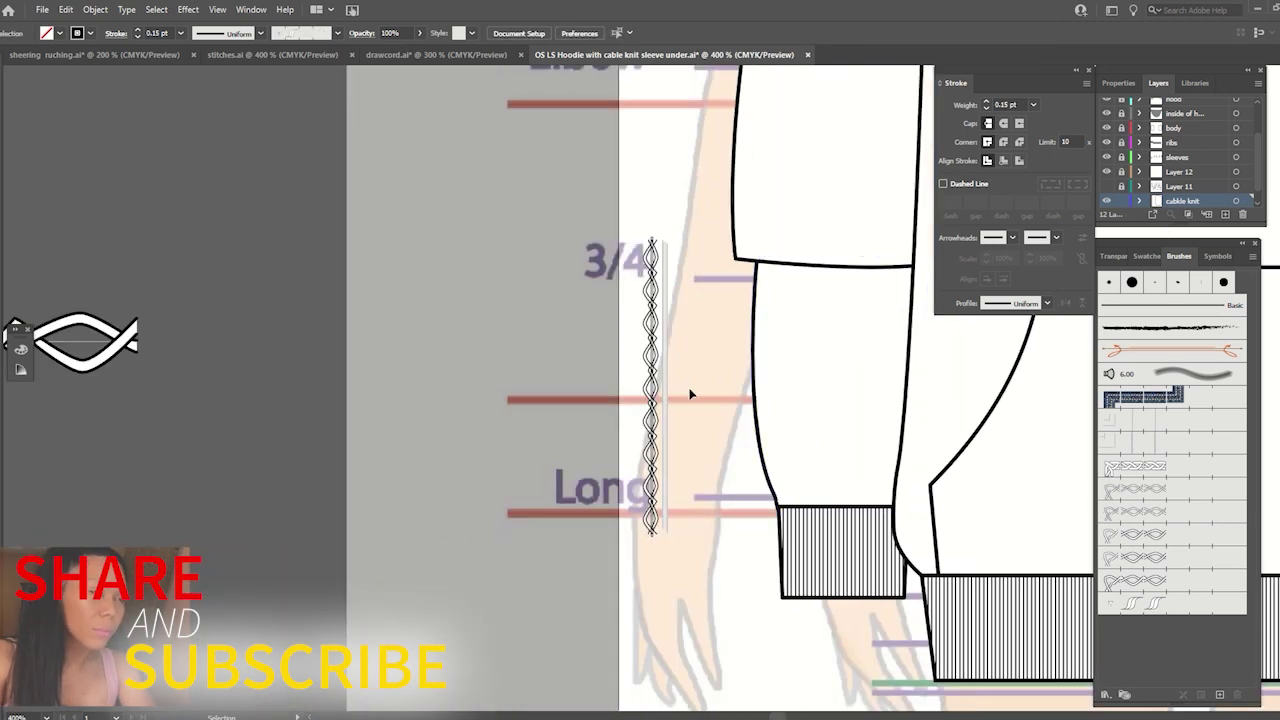
click(651, 393)
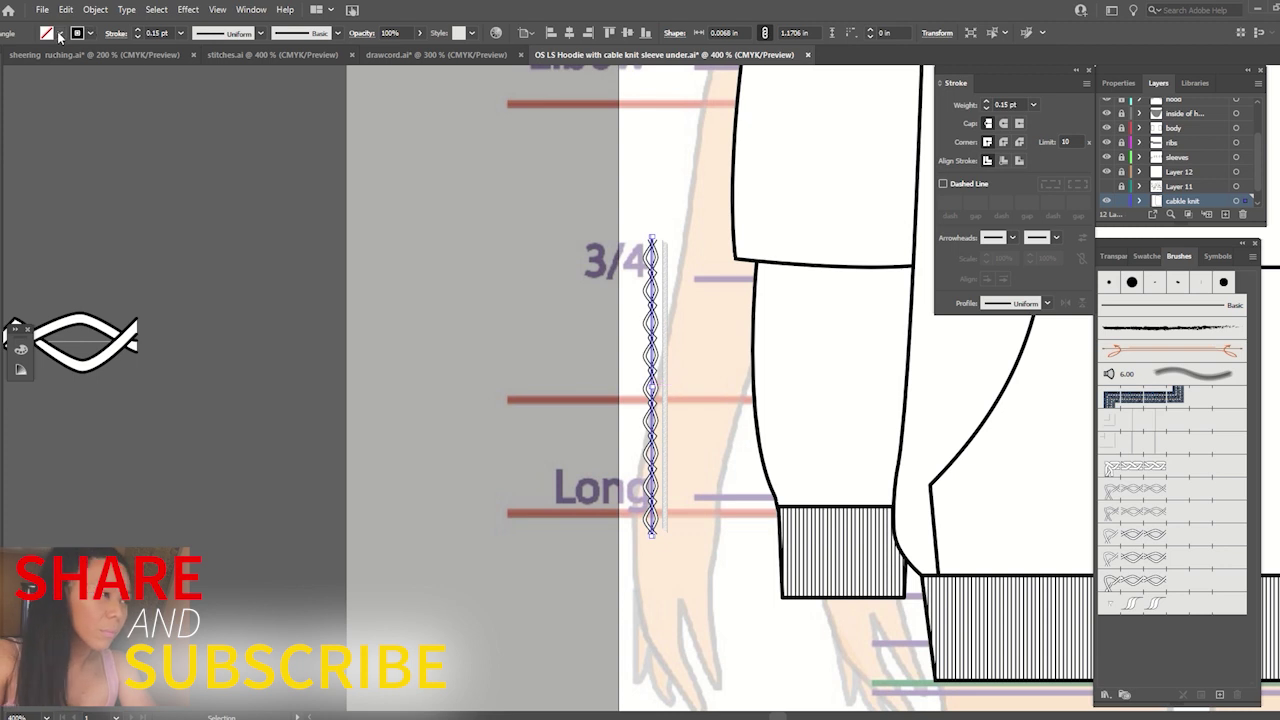
click(58, 33)
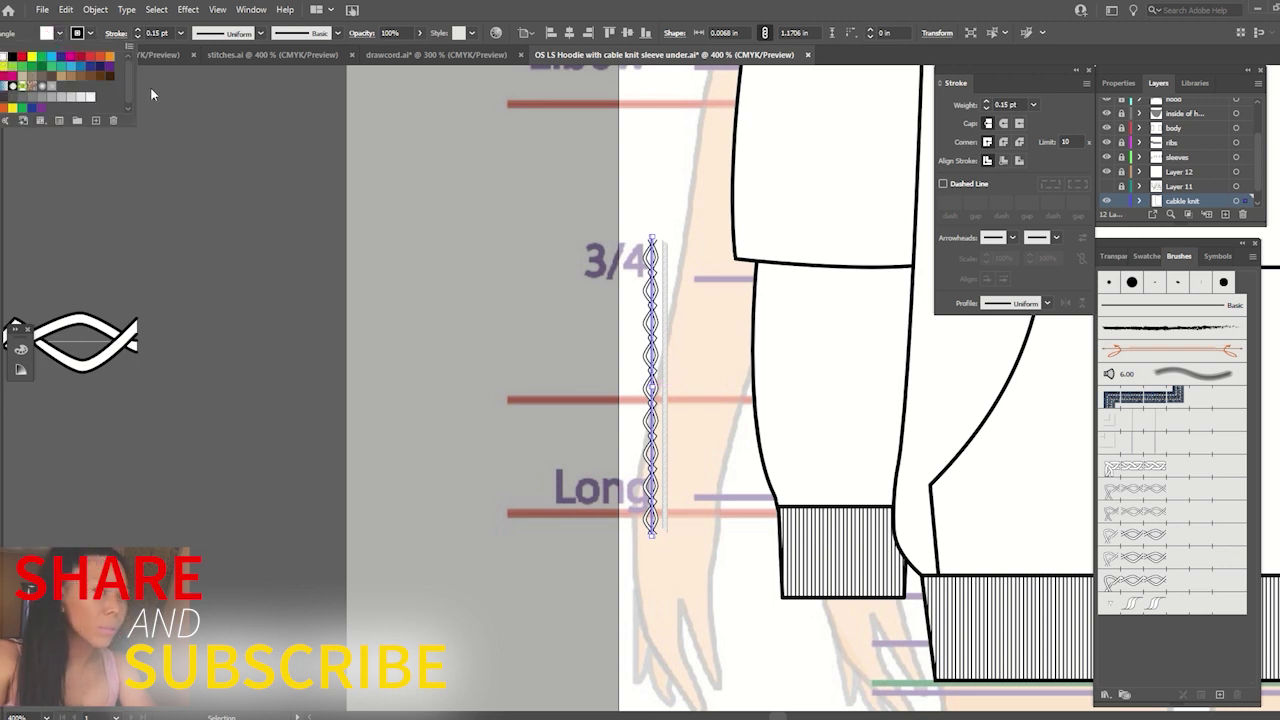
click(50, 97)
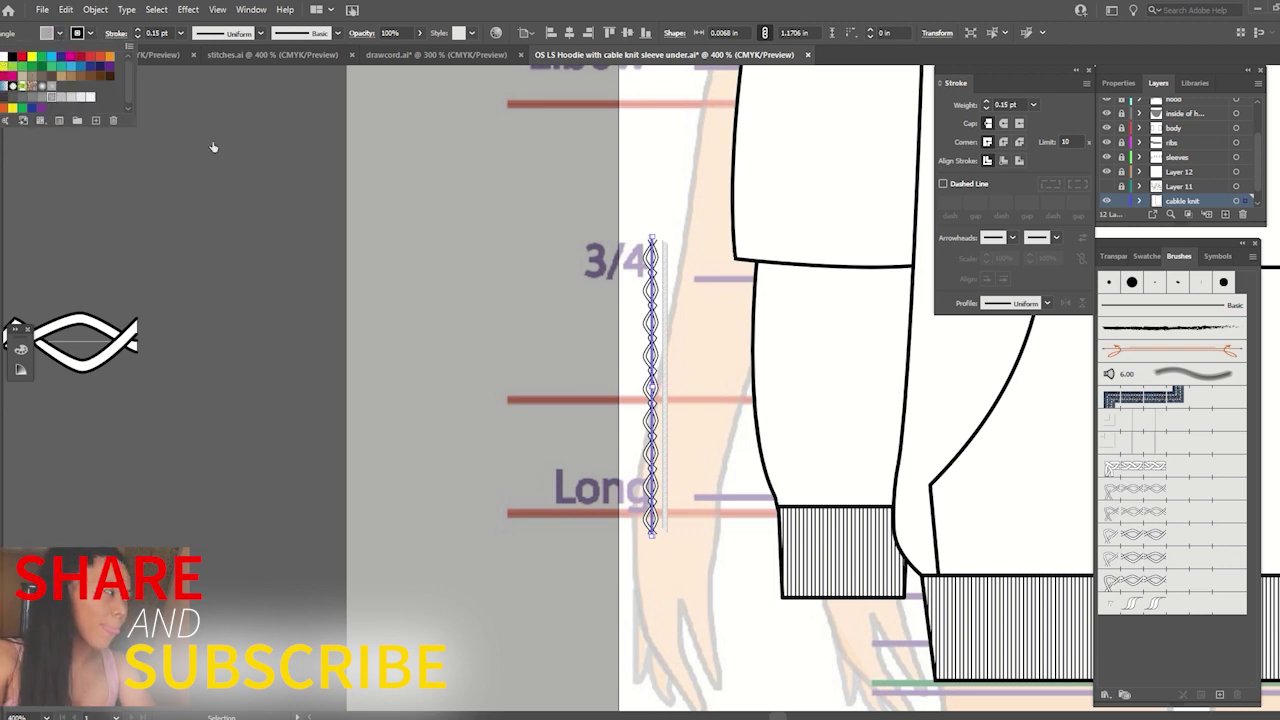
click(238, 194)
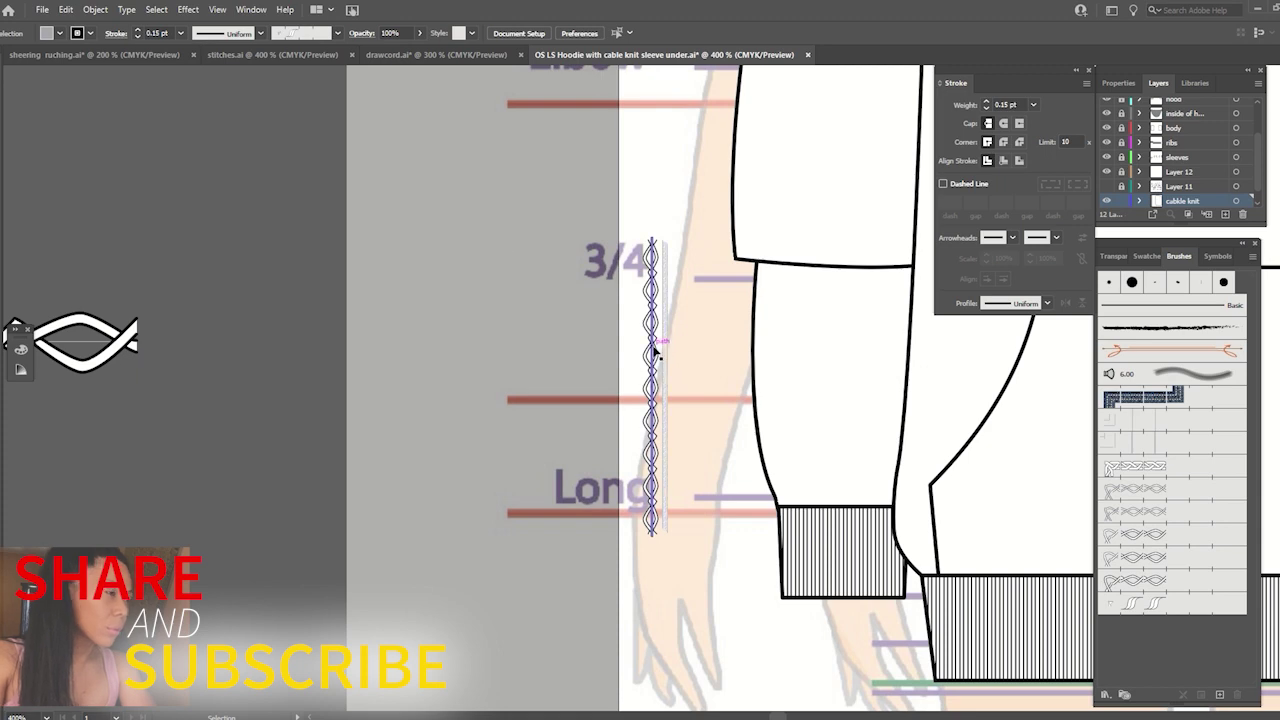
drag(656, 352, 678, 352)
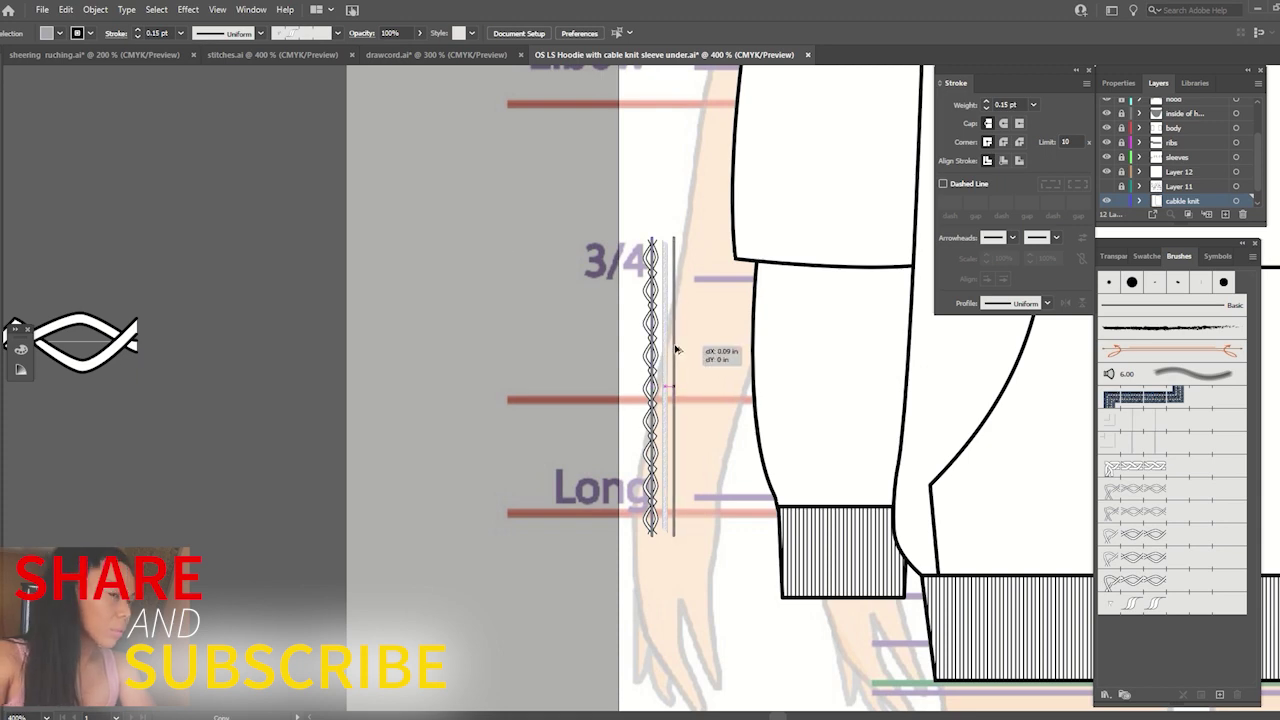
key(ctrl+plus)
key(ctrl+plus)
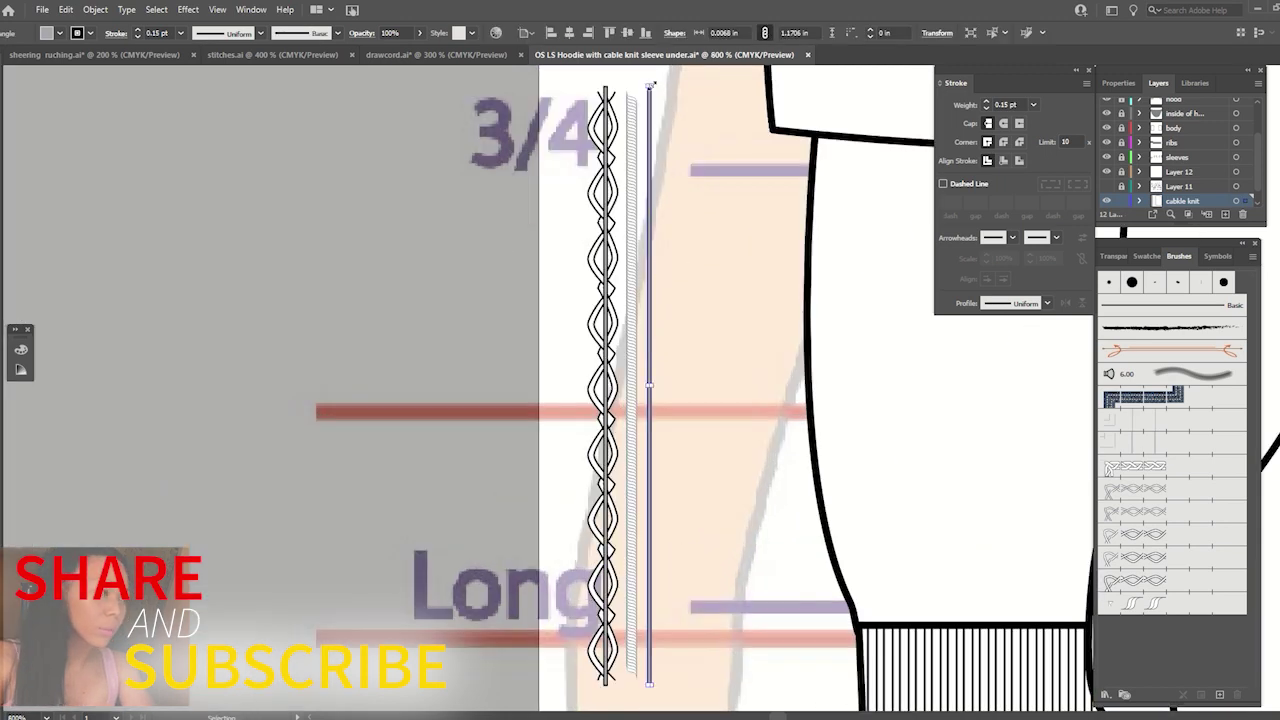
Shorten the copied strip at both ends and set its fill to None.
drag(652, 86, 651, 91)
drag(649, 685, 650, 672)
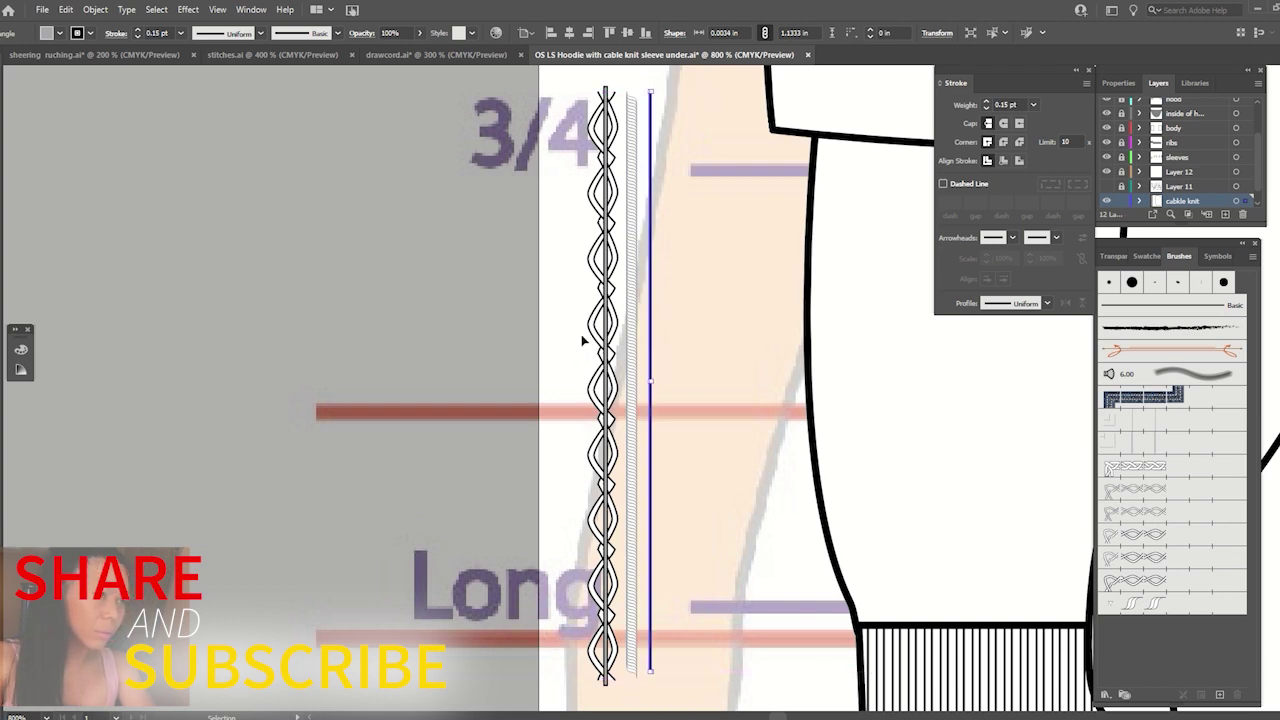
click(57, 33)
click(727, 298)
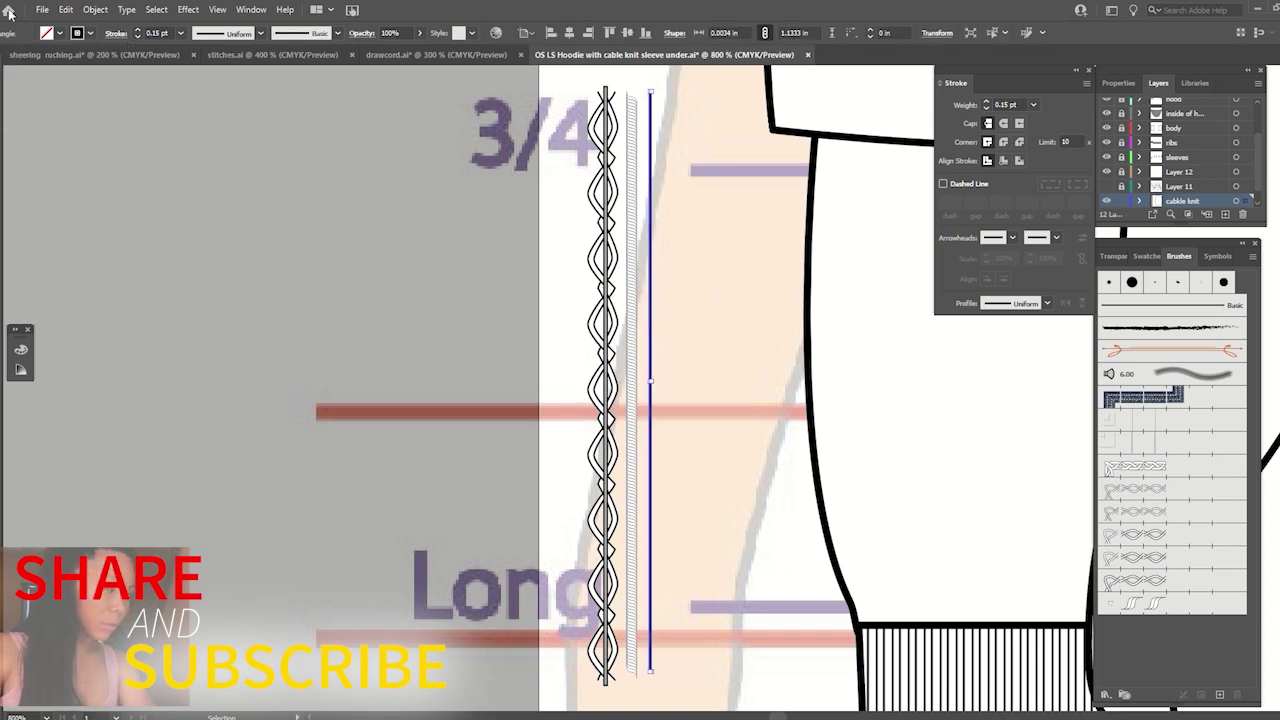
click(59, 33)
click(319, 255)
click(674, 266)
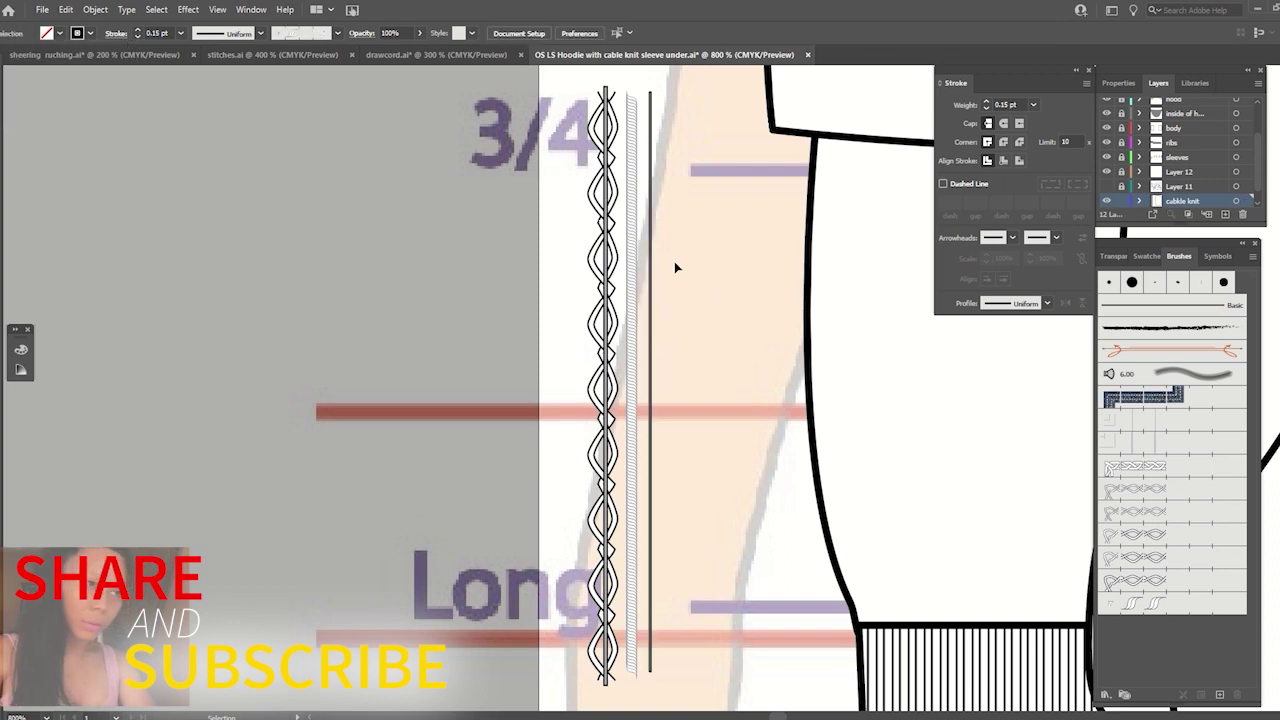
Snug the thin edge lines closely against the cable-knit hatching.
drag(648, 287, 621, 286)
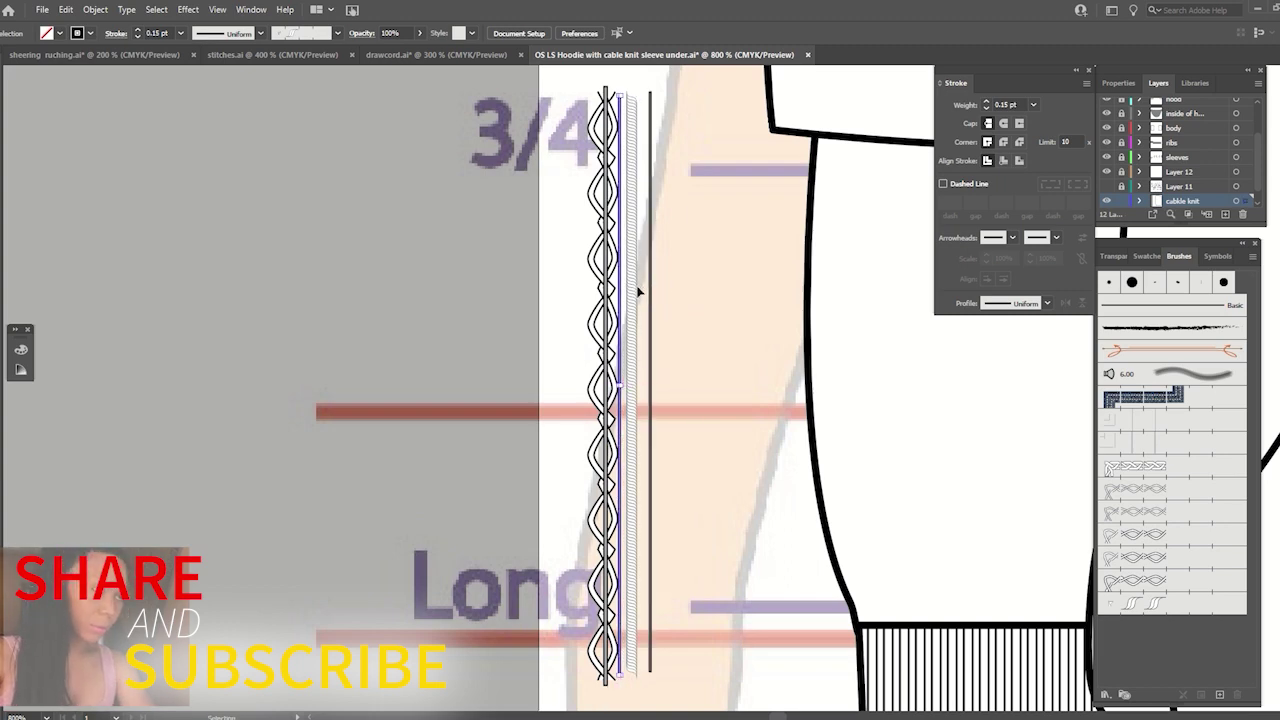
drag(634, 287, 628, 302)
key(ctrl+plus)
scroll(630, 305, up, 2)
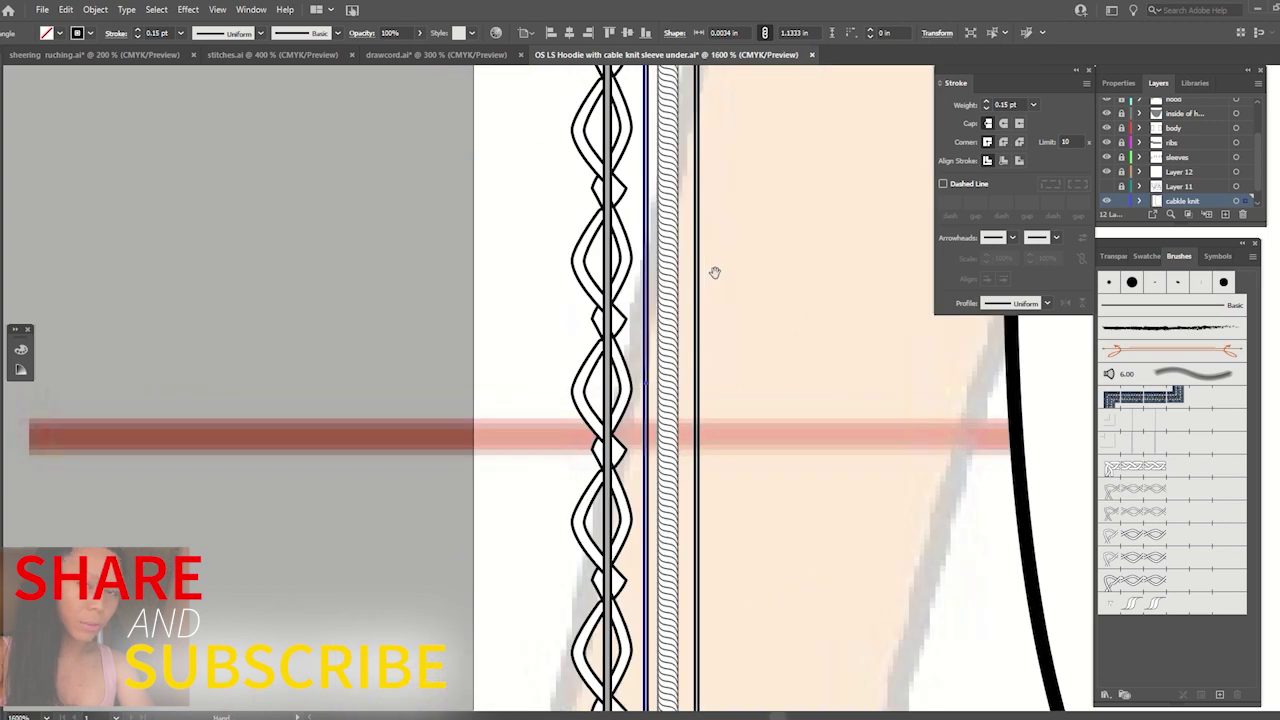
scroll(608, 614, up, 3)
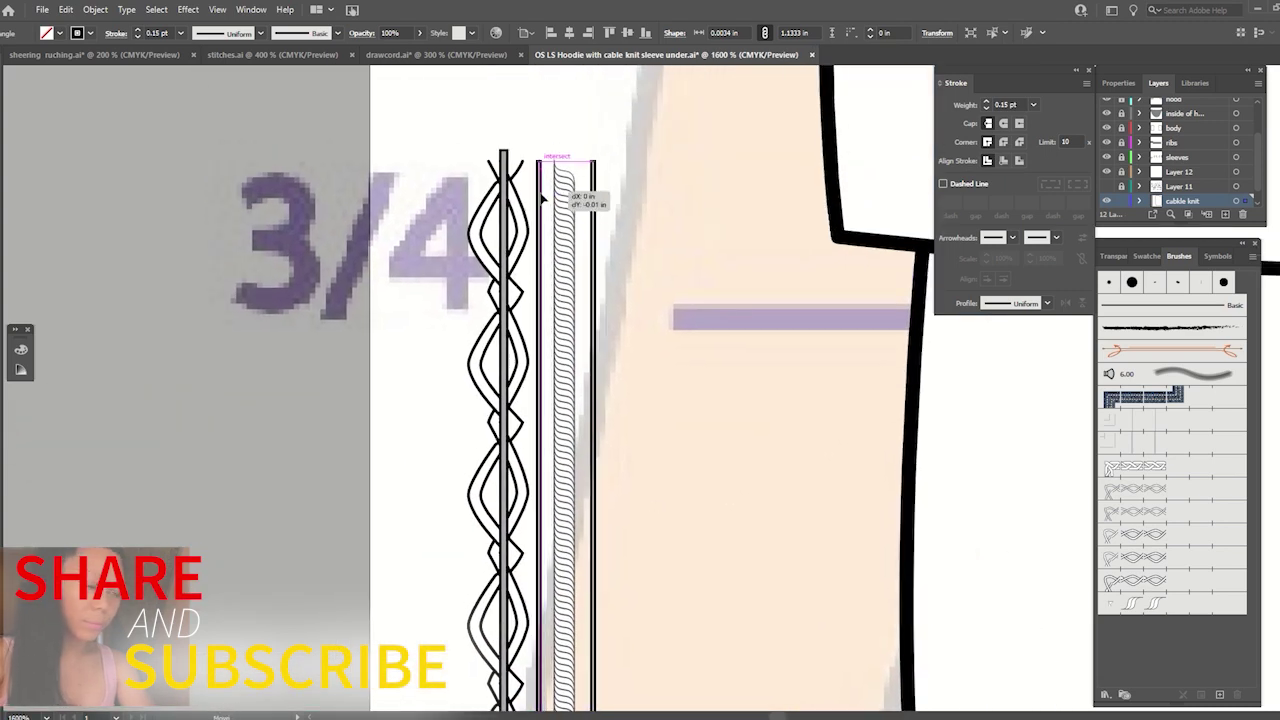
shift+click(594, 205)
drag(597, 206, 593, 206)
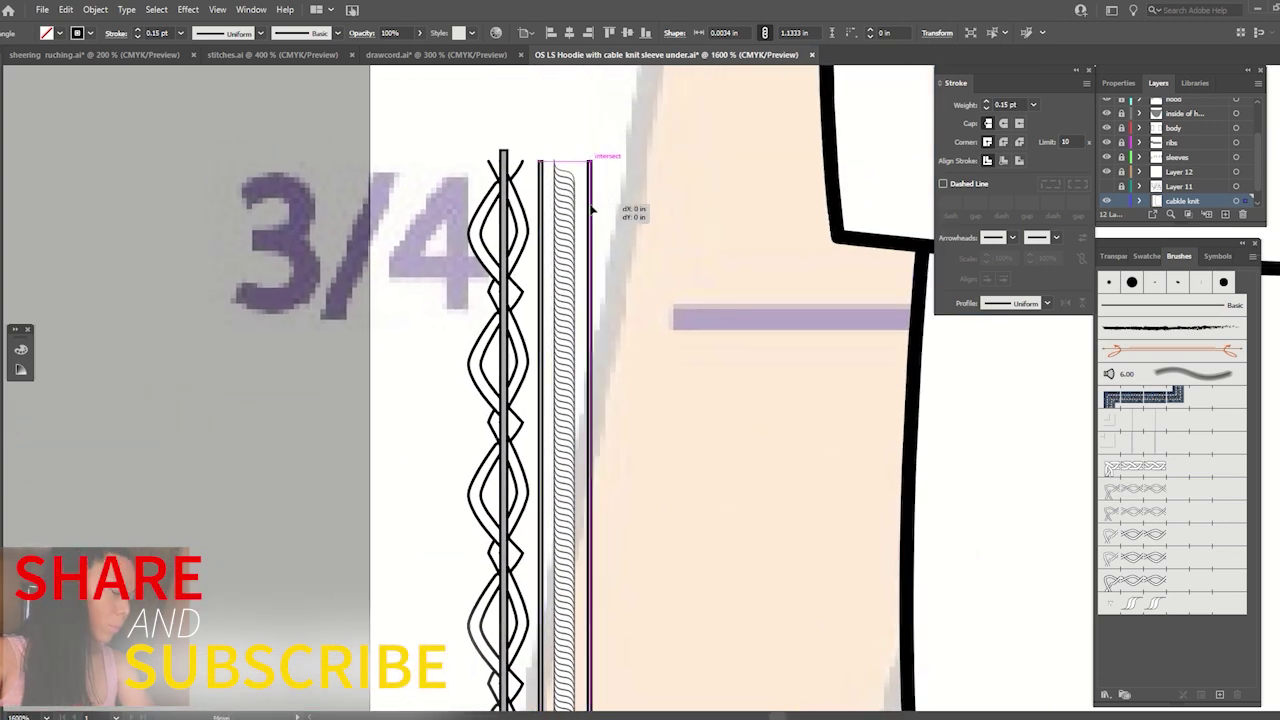
click(721, 293)
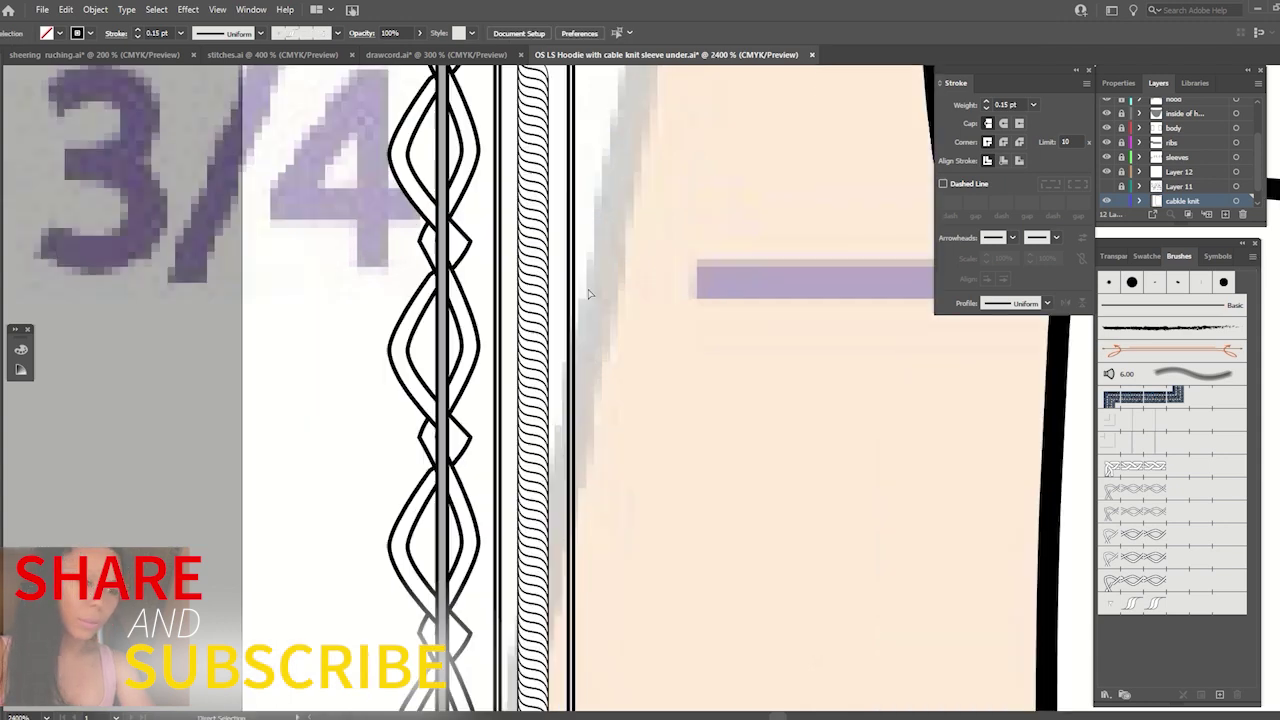
scroll(591, 294, up, 2)
scroll(563, 170, up, 2)
drag(563, 170, 559, 171)
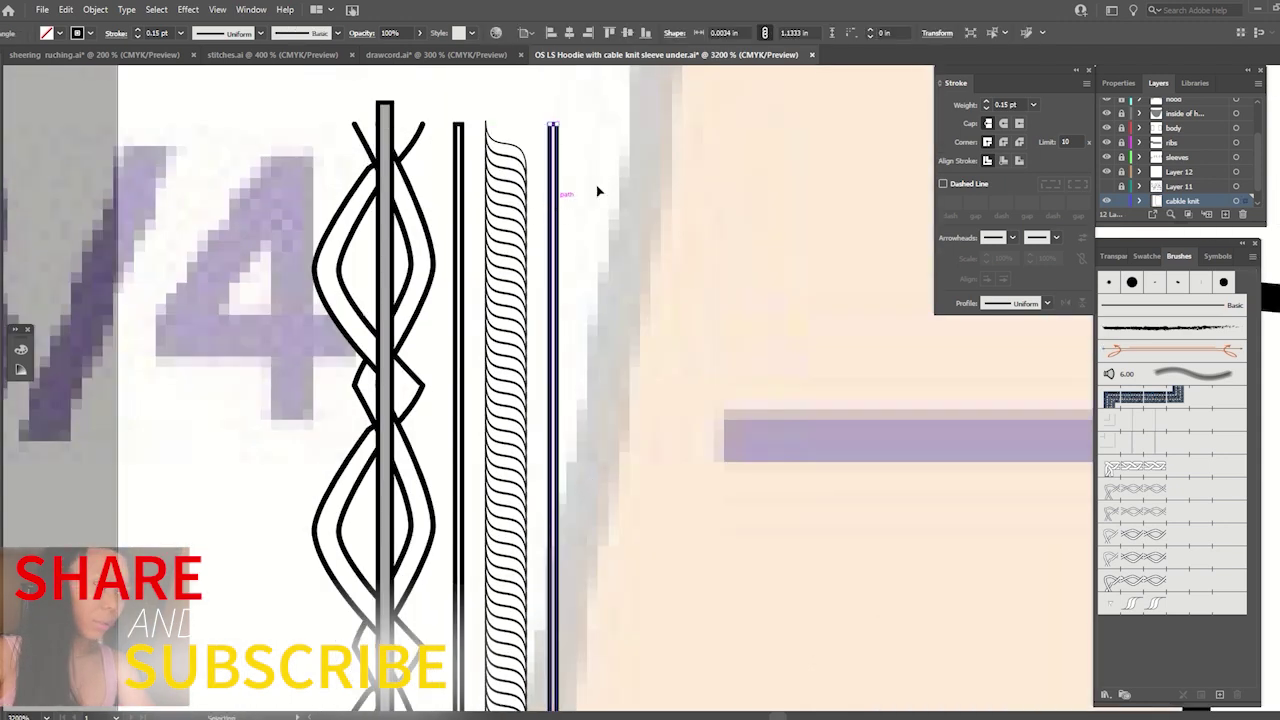
Give the thin left edge line a matching 0.1 pt stroke weight.
click(1012, 104)
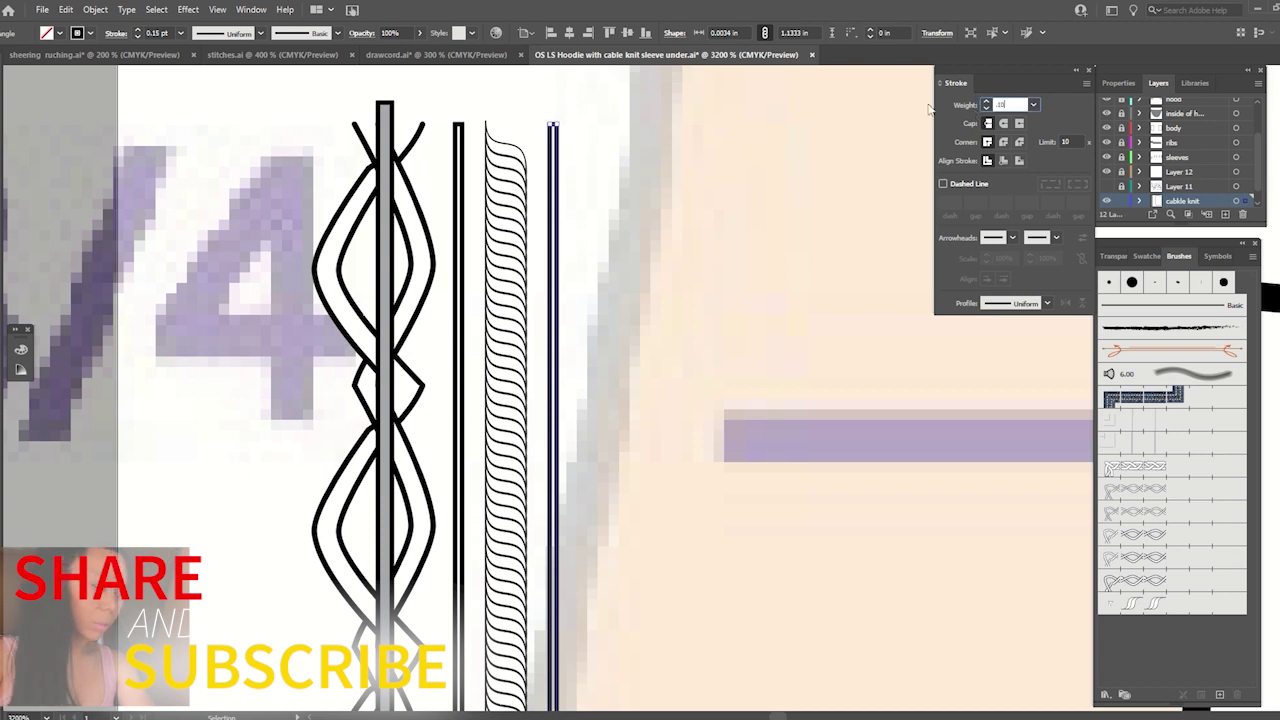
click(459, 195)
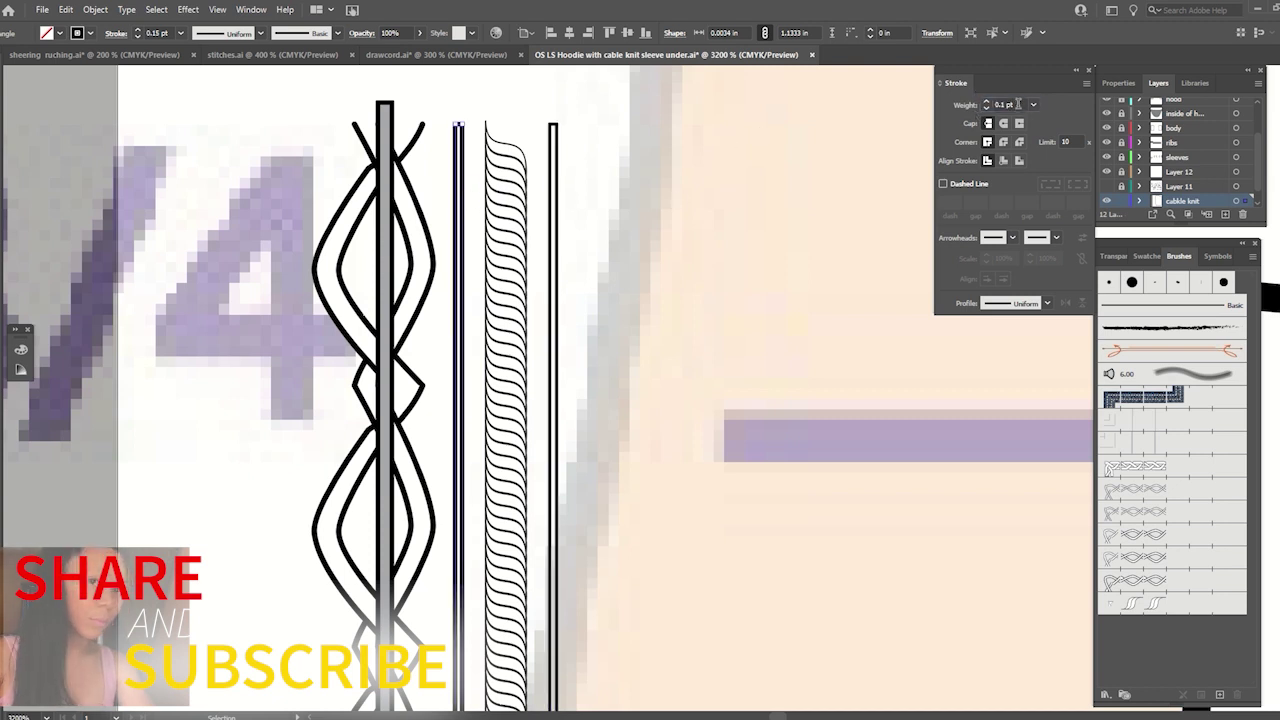
click(969, 106)
text(5)
key(Return)
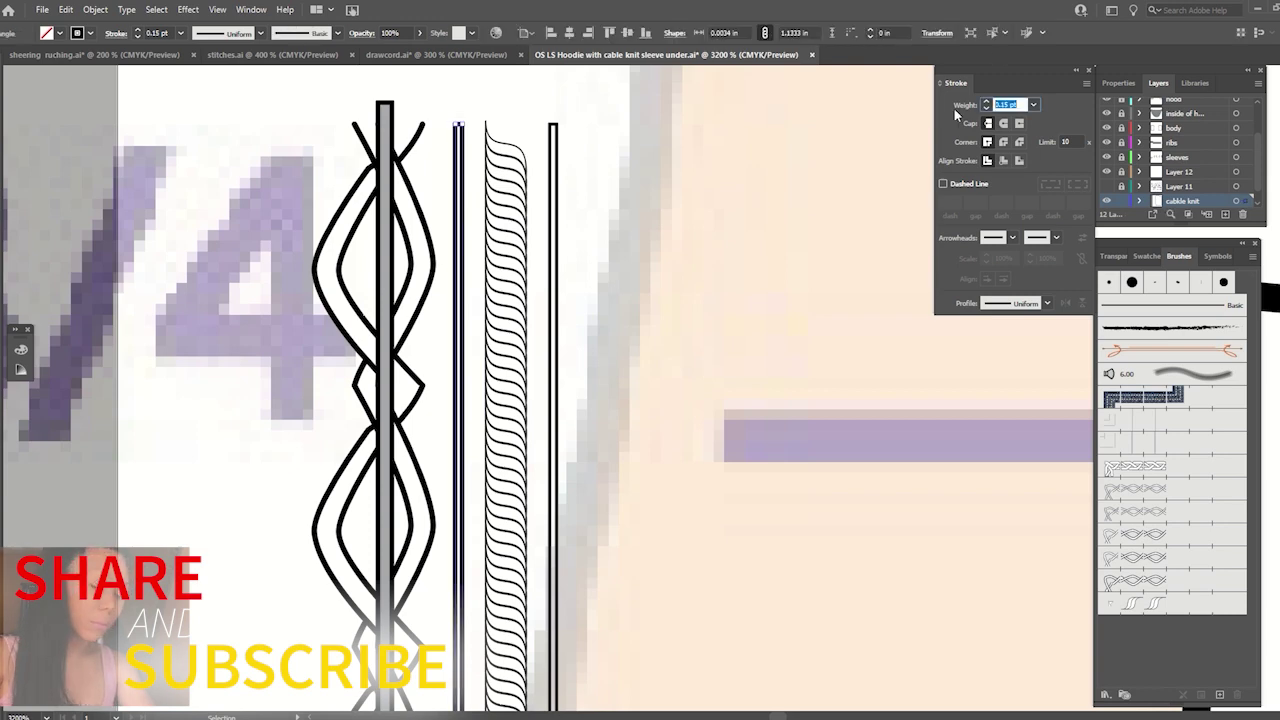
text(0.1)
click(720, 266)
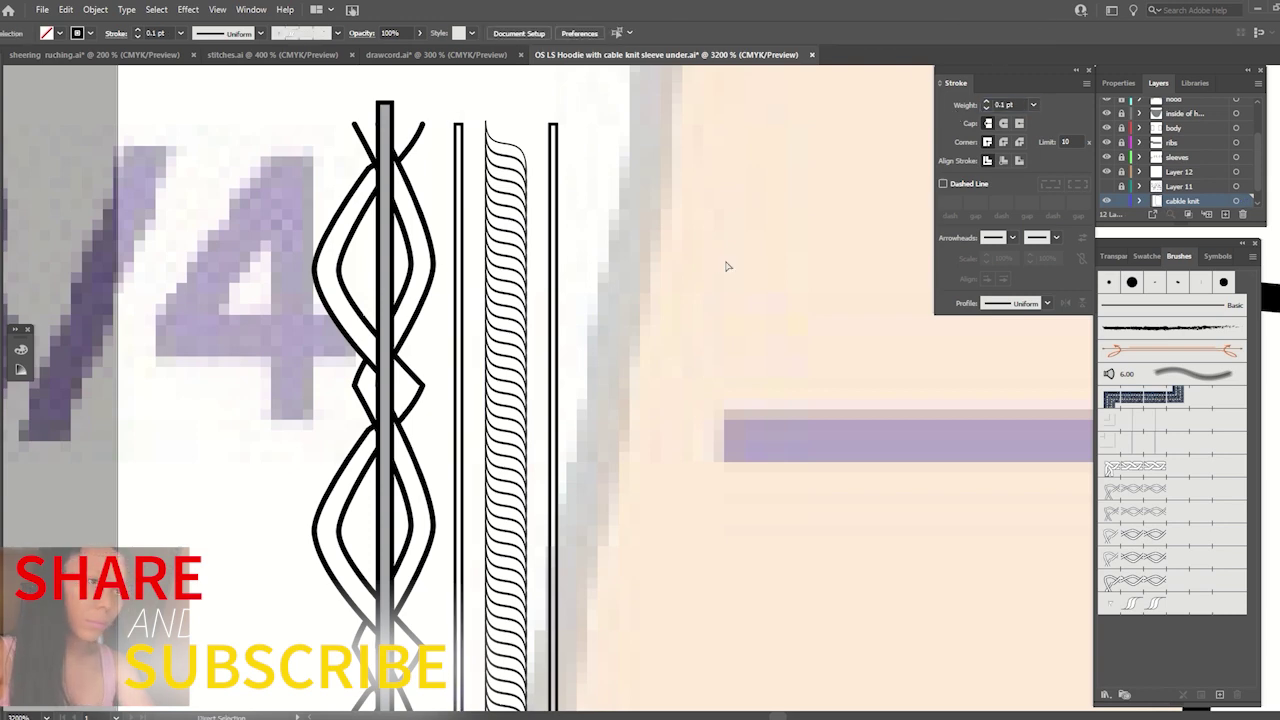
key(ctrl+minus)
key(ctrl+minus)
key(ctrl+minus)
key(ctrl+minus)
key(ctrl+minus)
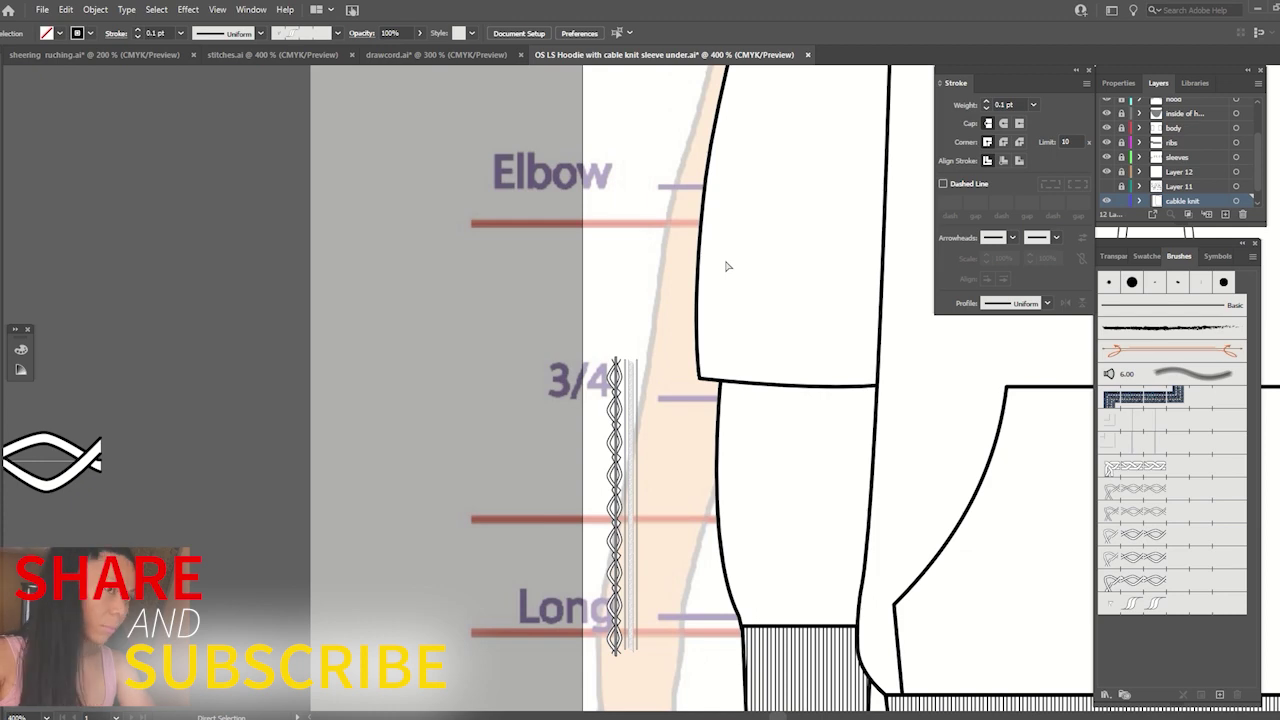
Duplicate the cable-knit strip to its right and nudge both into line.
key(ctrl+plus)
key(ctrl+plus)
key(ctrl+plus)
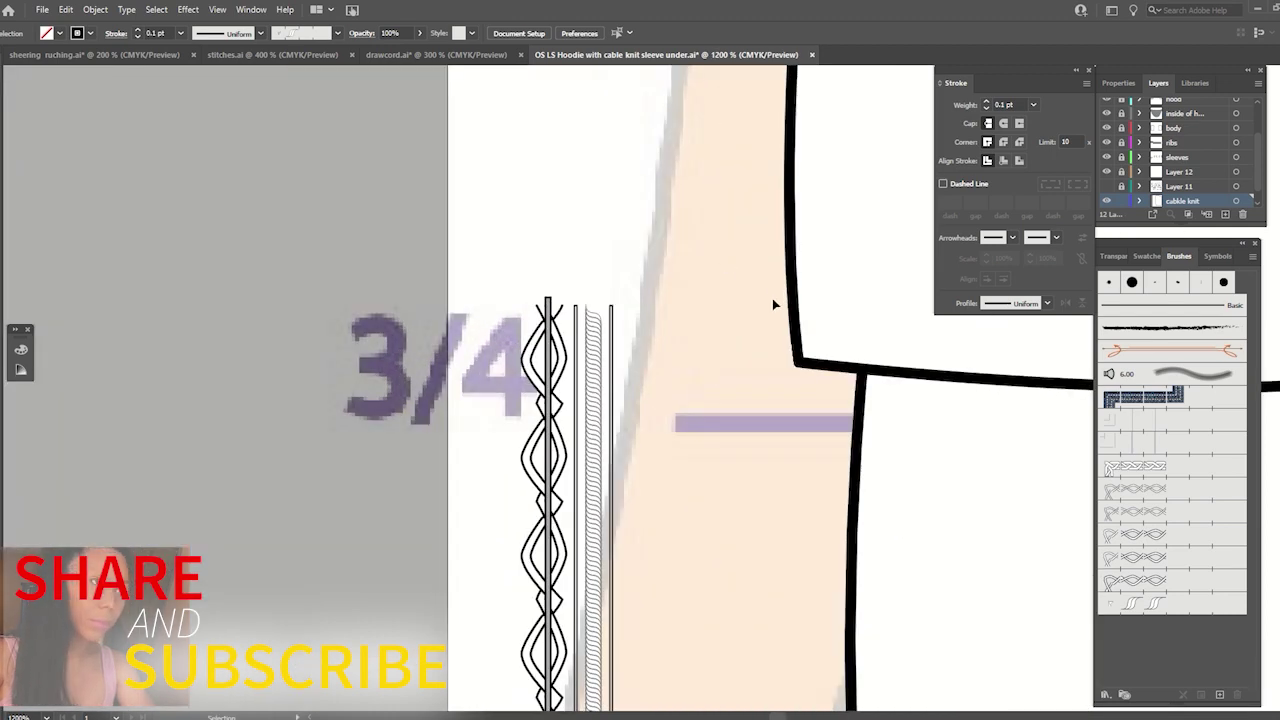
key(ctrl+minus)
key(ctrl+minus)
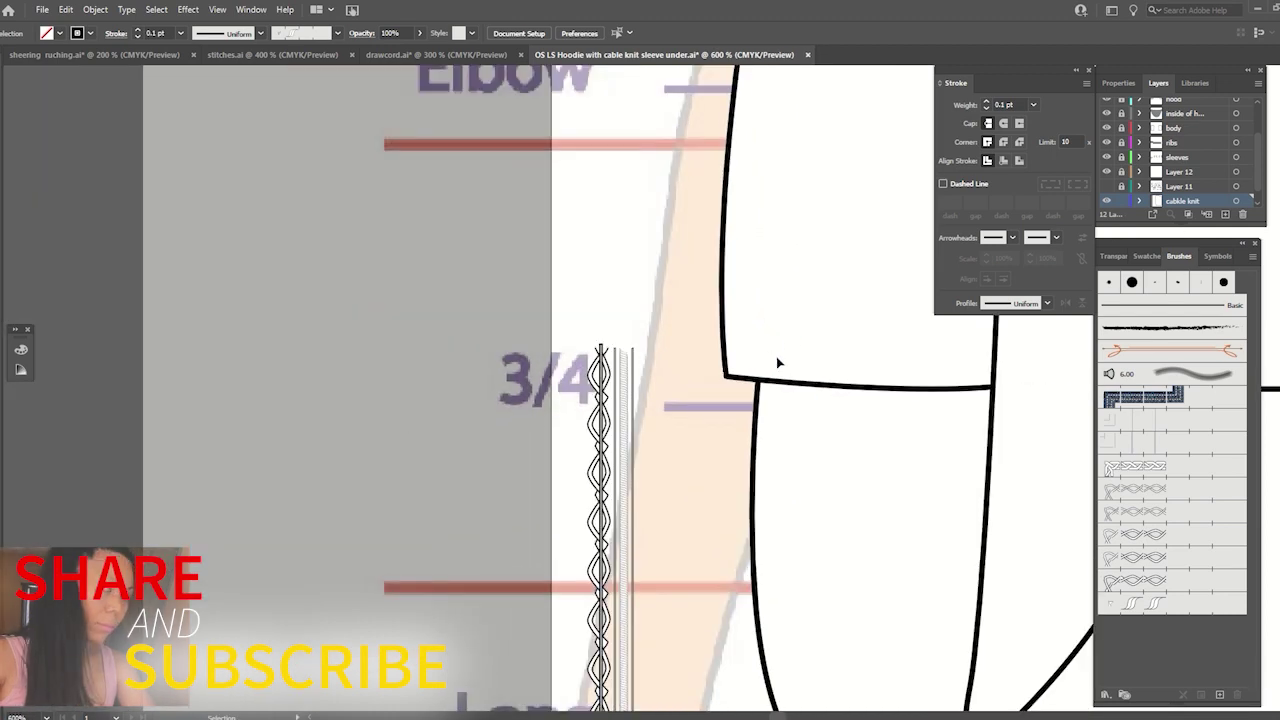
key(ctrl+minus)
click(330, 412)
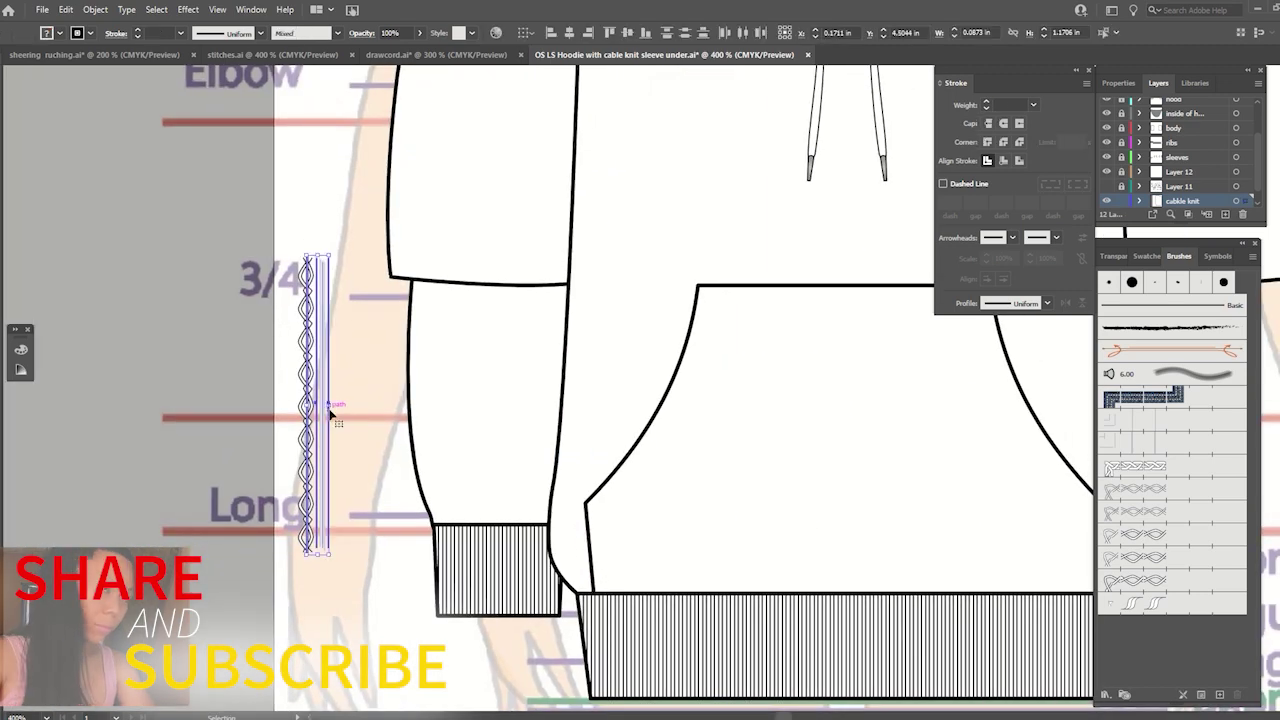
mouse_move(322, 420)
mouse_down()
mouse_move(357, 420)
mouse_move(325, 405)
mouse_move(358, 401)
mouse_up()
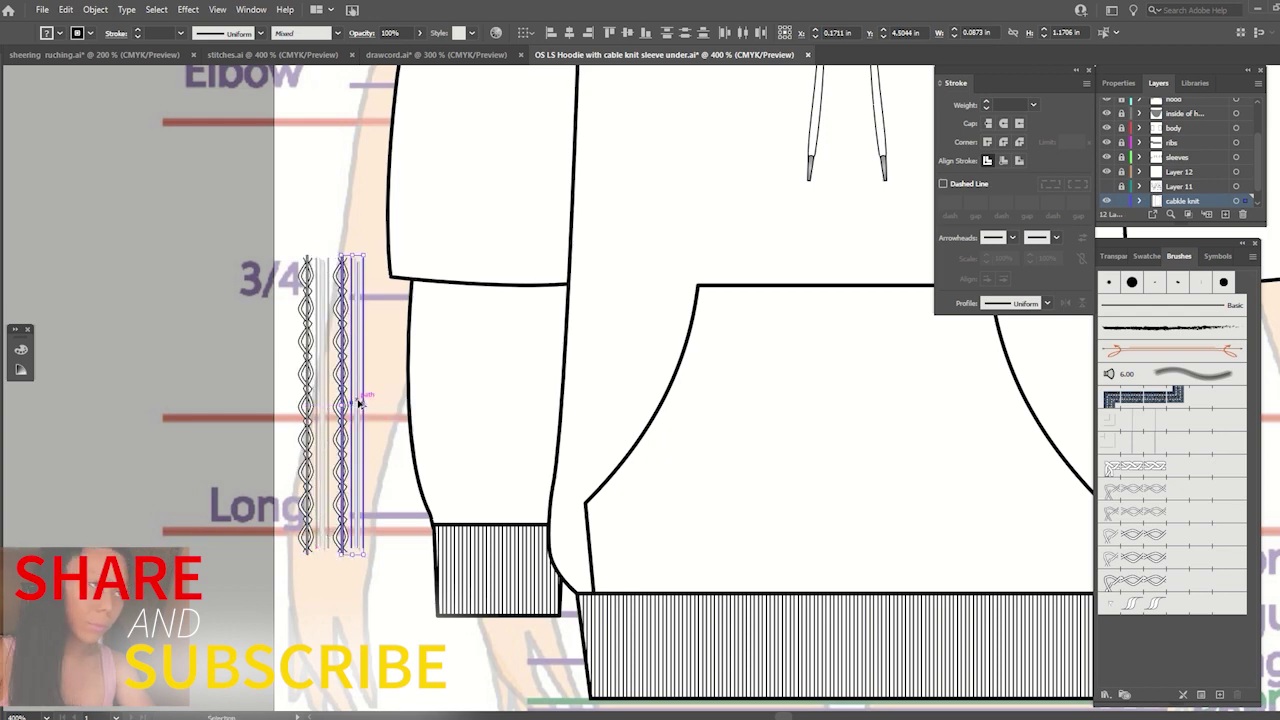
mouse_move(217, 314)
mouse_down()
mouse_move(358, 410)
mouse_move(424, 416)
mouse_up()
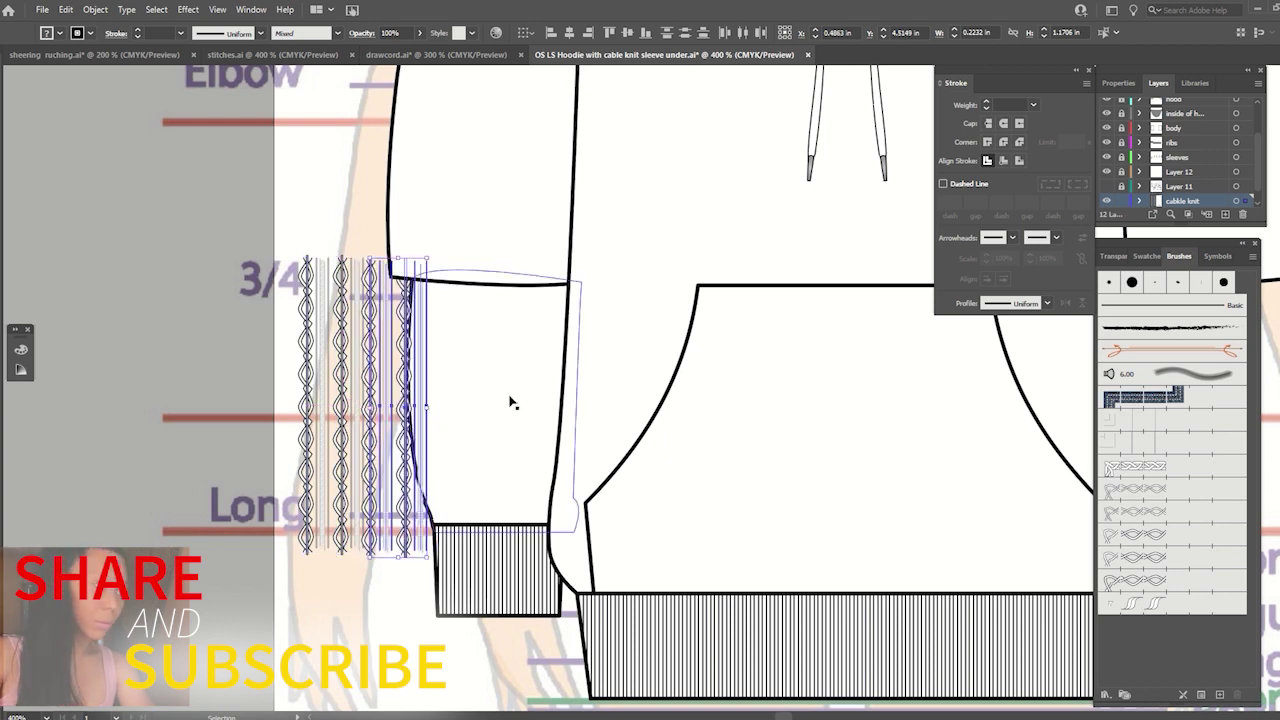
key(Right)
click(60, 219)
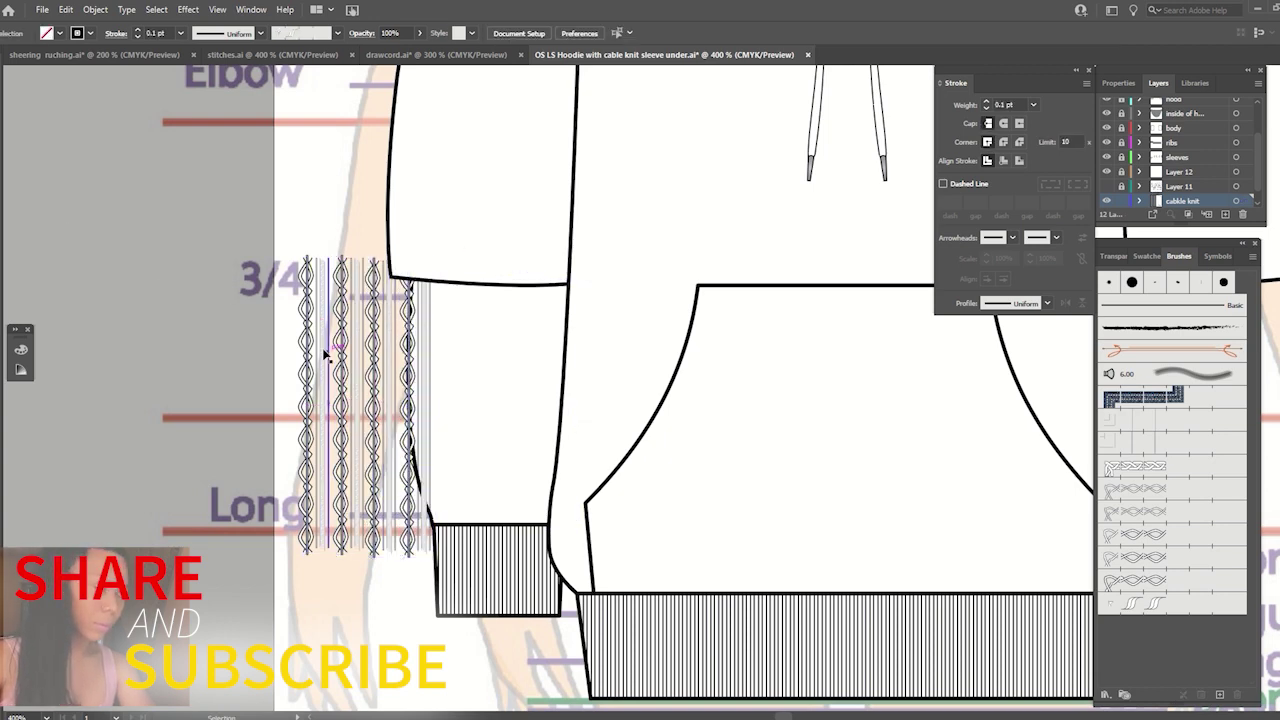
Move the cable-knit strips beside the left sleeve.
click(420, 430)
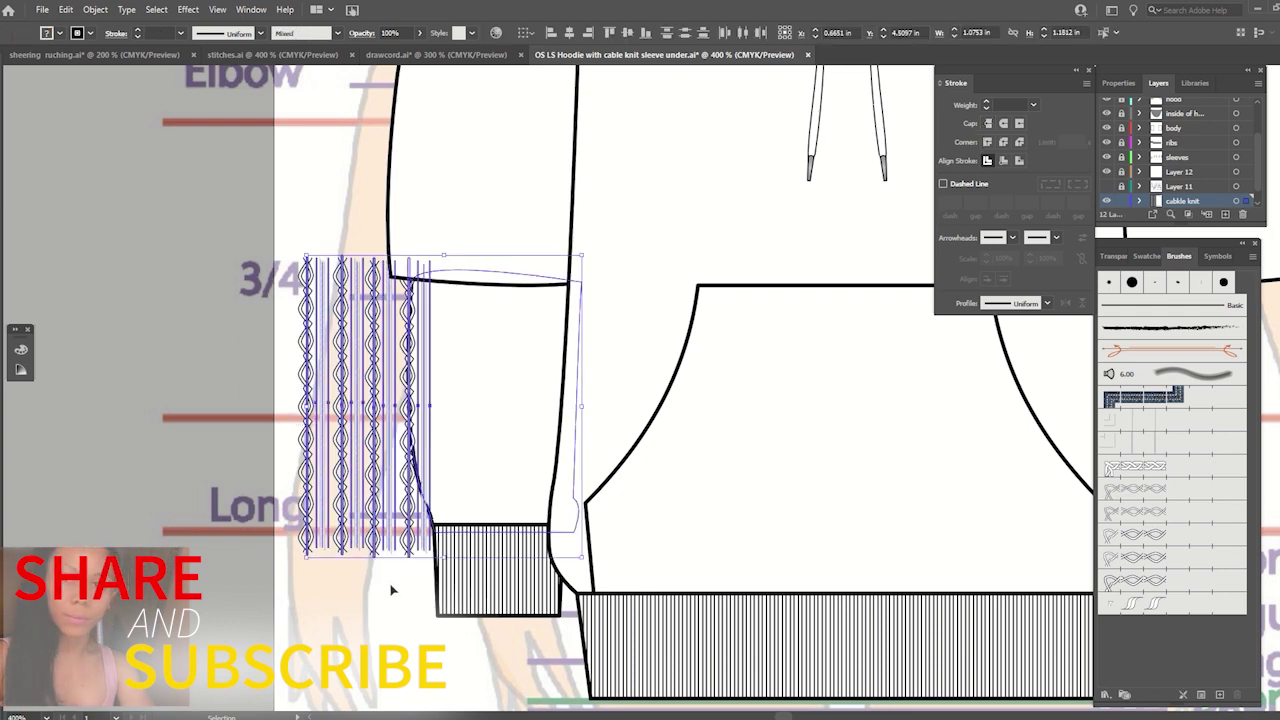
click(380, 580)
click(398, 520)
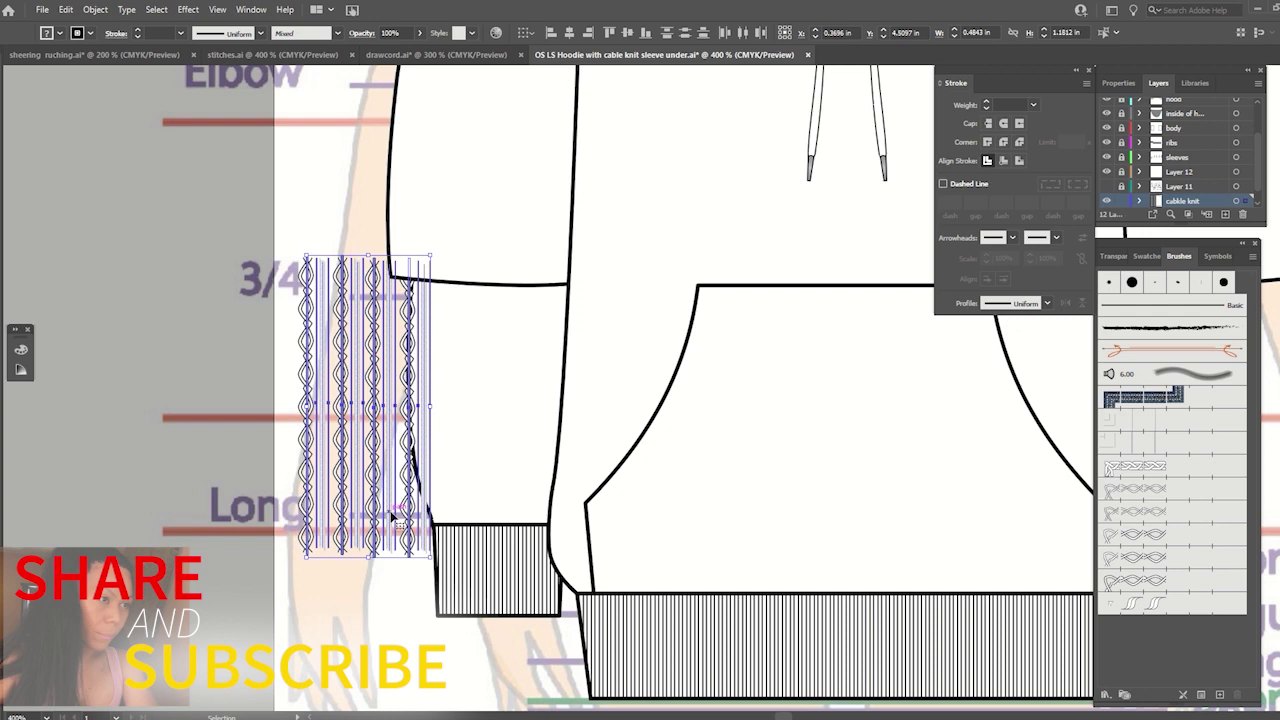
drag(398, 520, 255, 508)
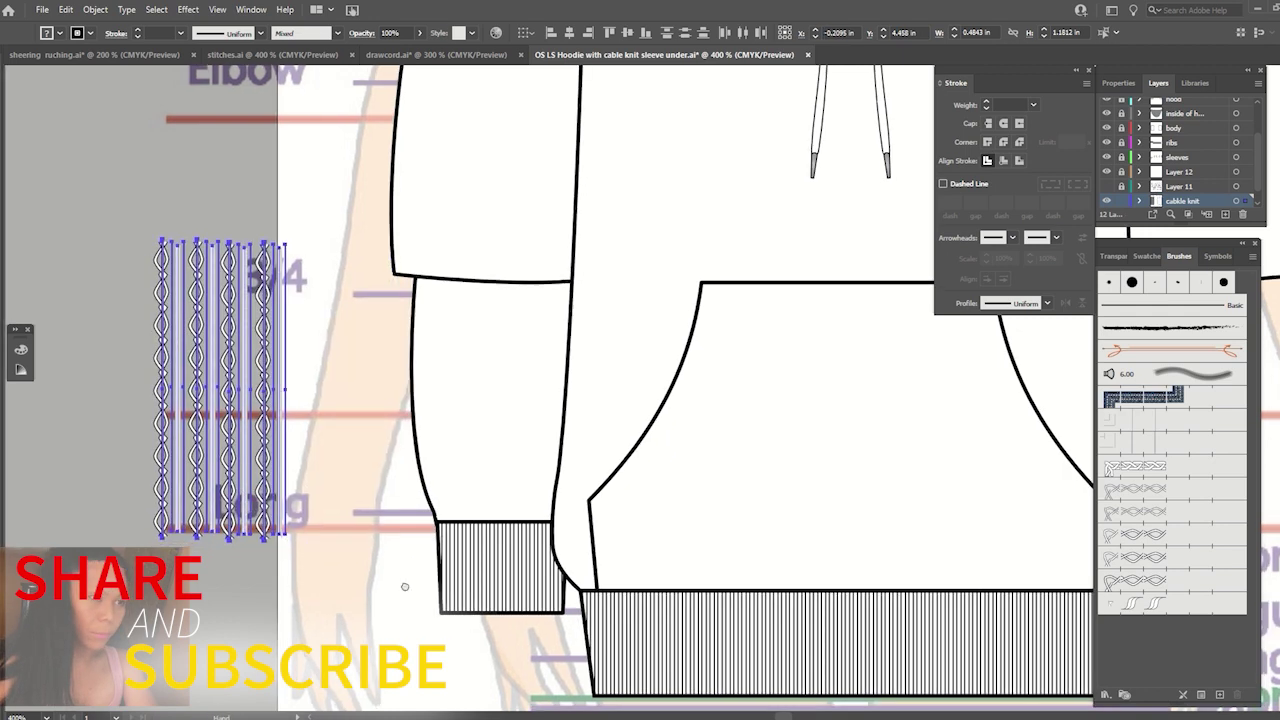
drag(405, 586, 635, 579)
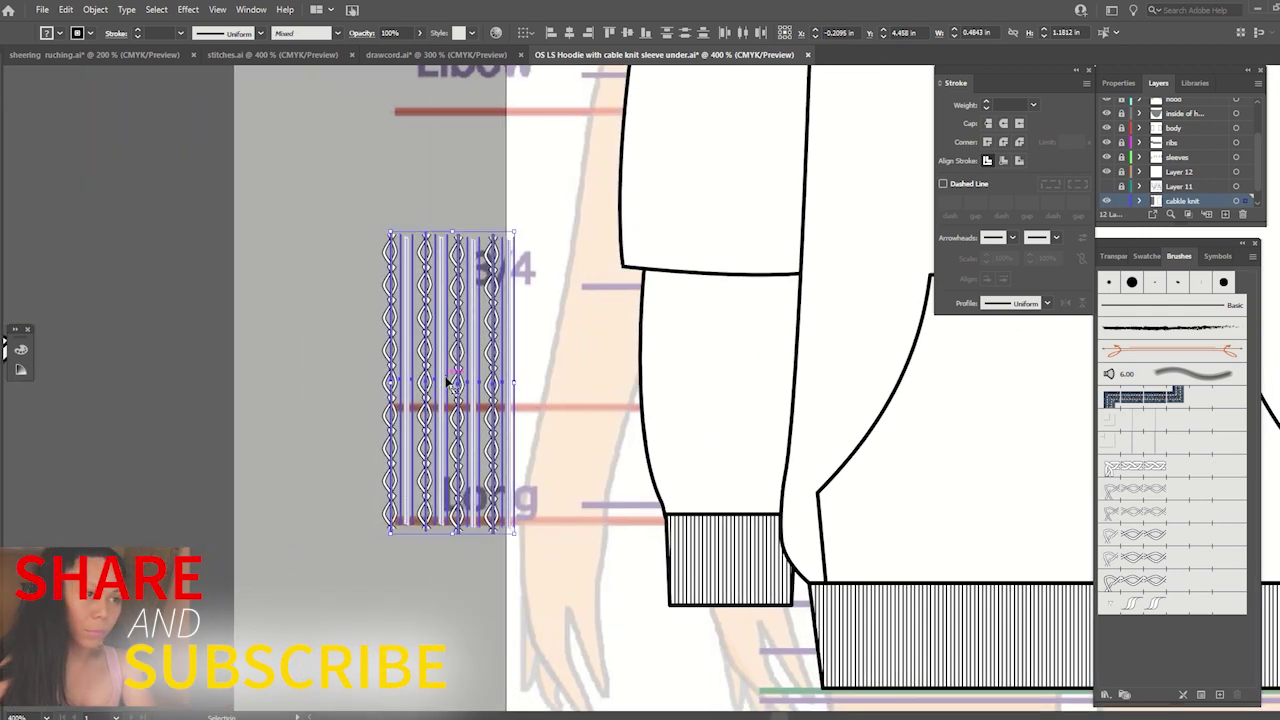
Add two more duplicated sets of strips to the left, aligned with the others.
drag(447, 381, 311, 377)
drag(400, 445, 397, 445)
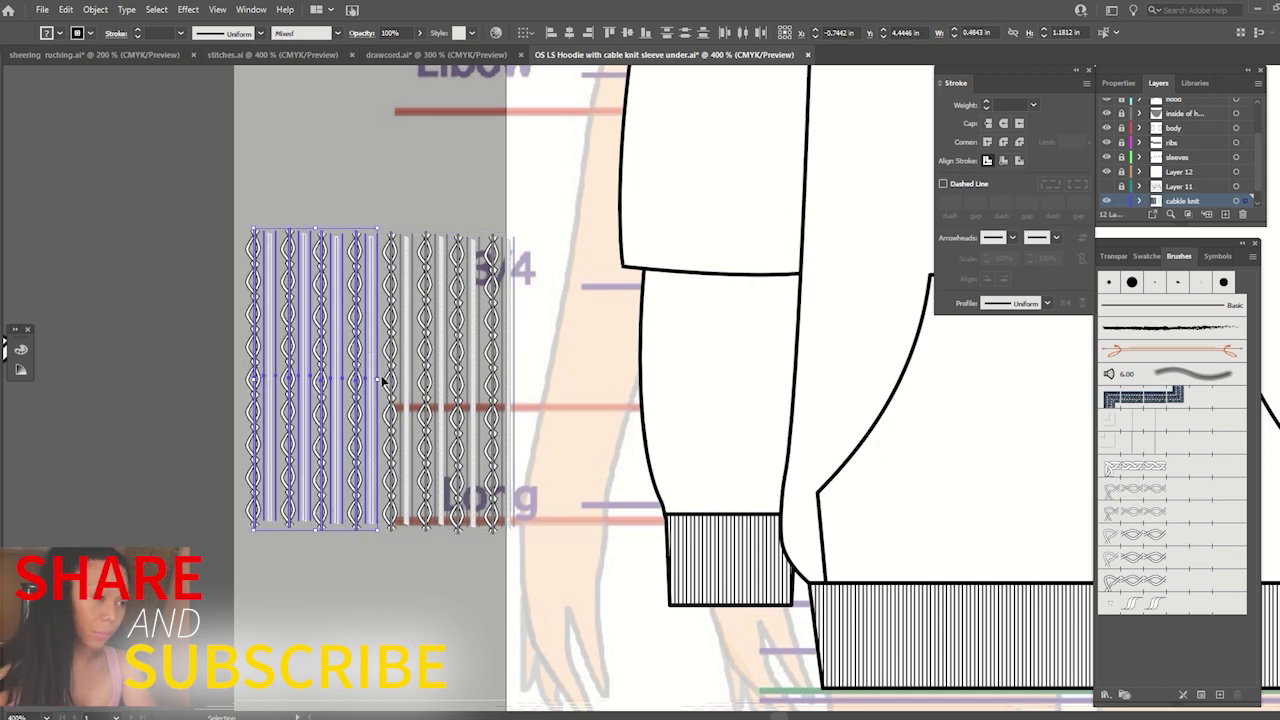
drag(360, 393, 223, 388)
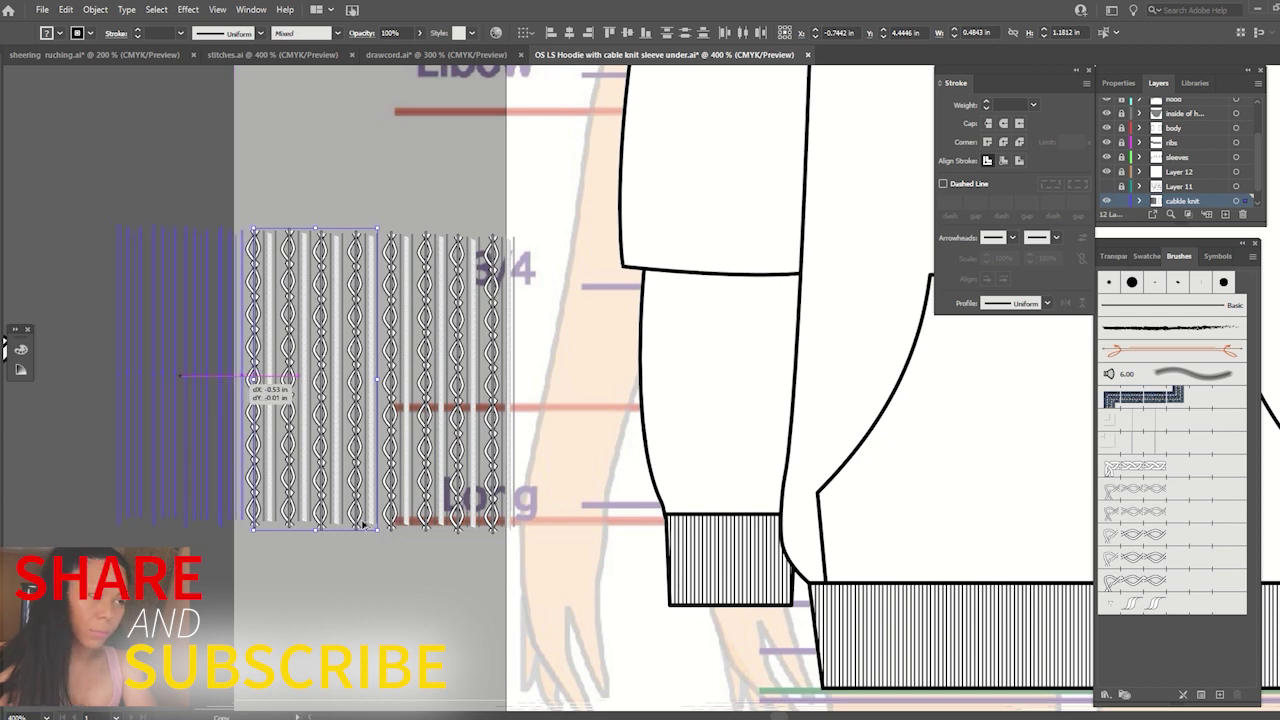
drag(363, 524, 377, 532)
key(Down)
key(Down)
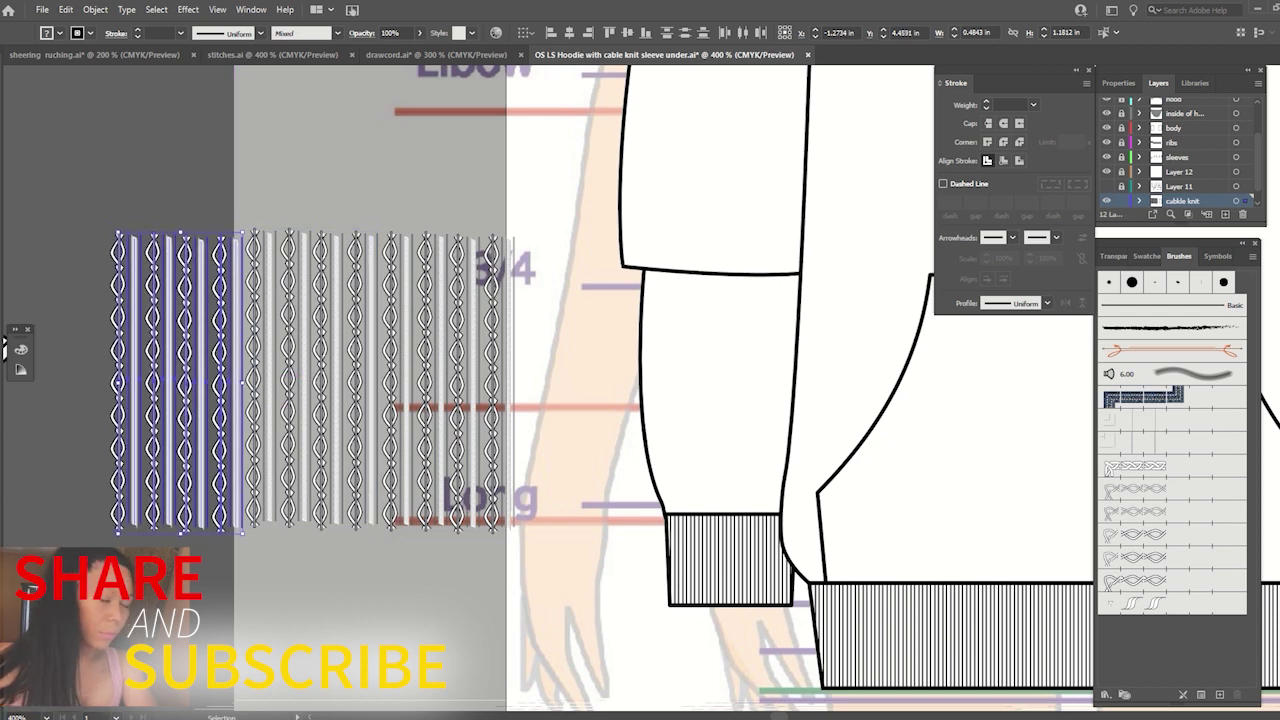
key(ctrl+shift+a)
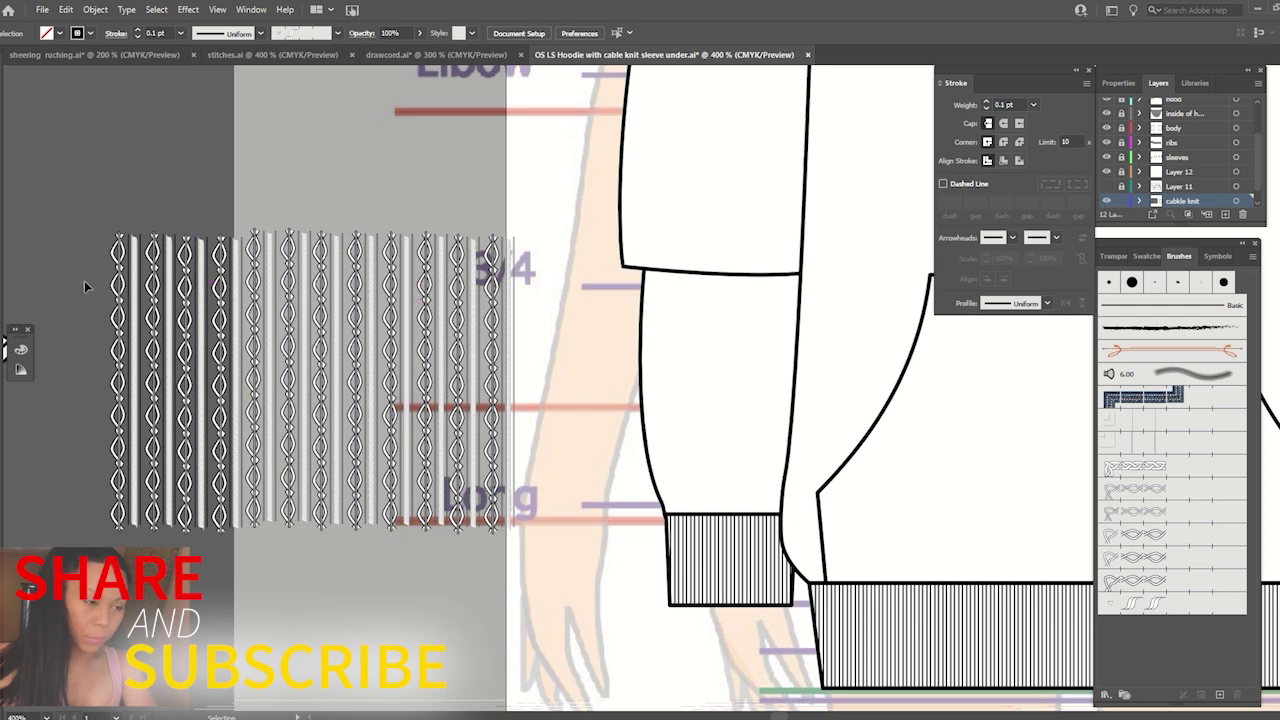
Group the cable-knit strips, move them onto the left sleeve, and send them to back.
drag(85, 285, 445, 415)
right_click(445, 415)
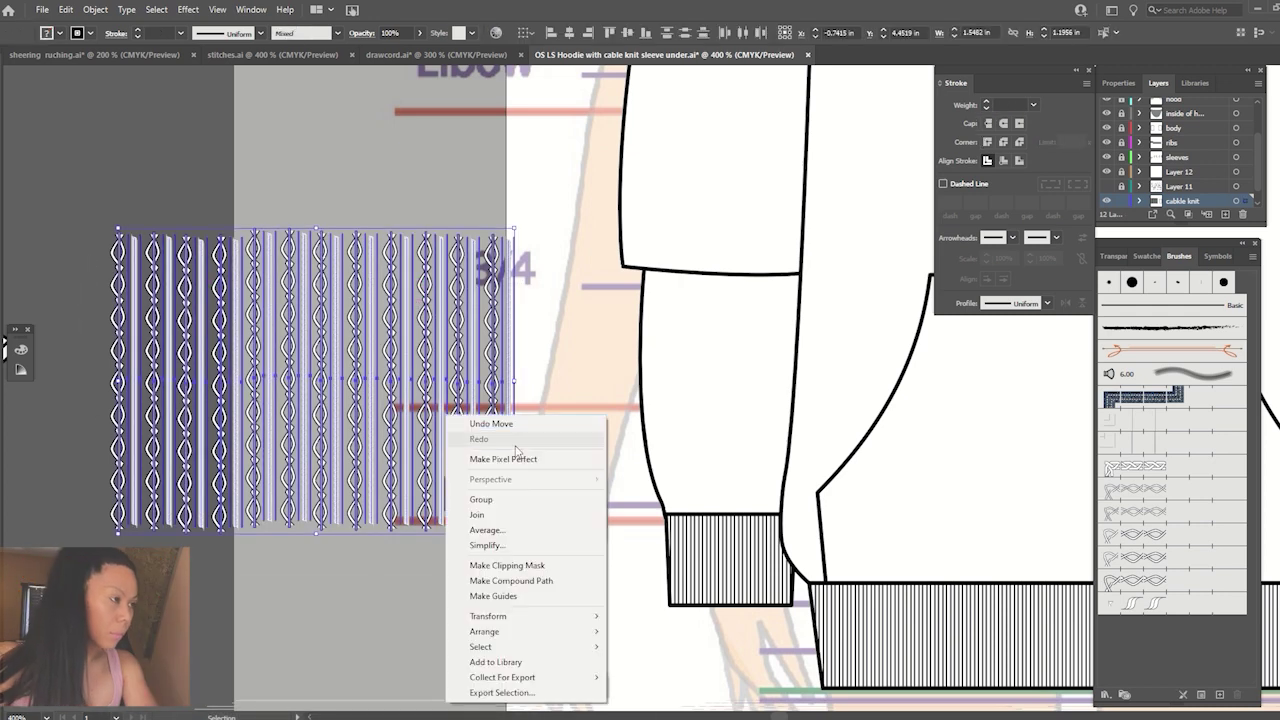
click(503, 500)
mouse_move(334, 397)
mouse_down()
mouse_move(707, 398)
mouse_move(690, 403)
mouse_up()
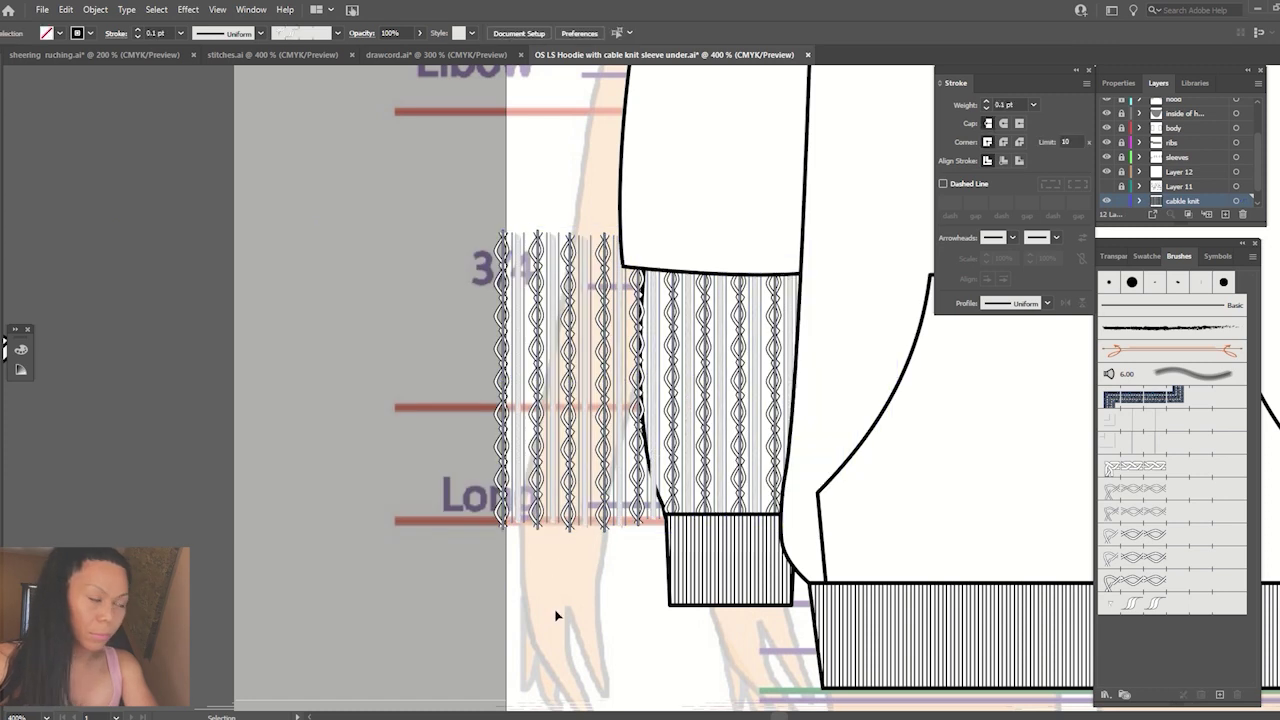
right_click(656, 400)
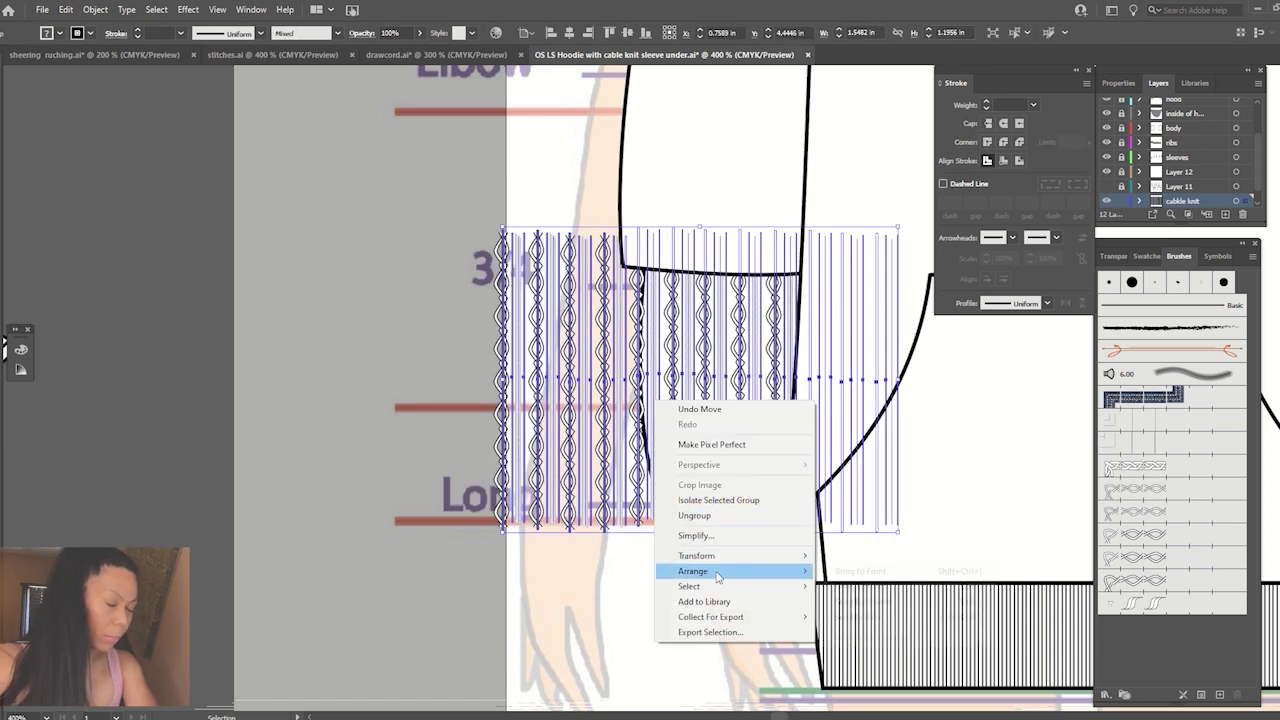
click(858, 617)
Clip the strips to the sleeve outline with a black stroke and white fill.
click(574, 603)
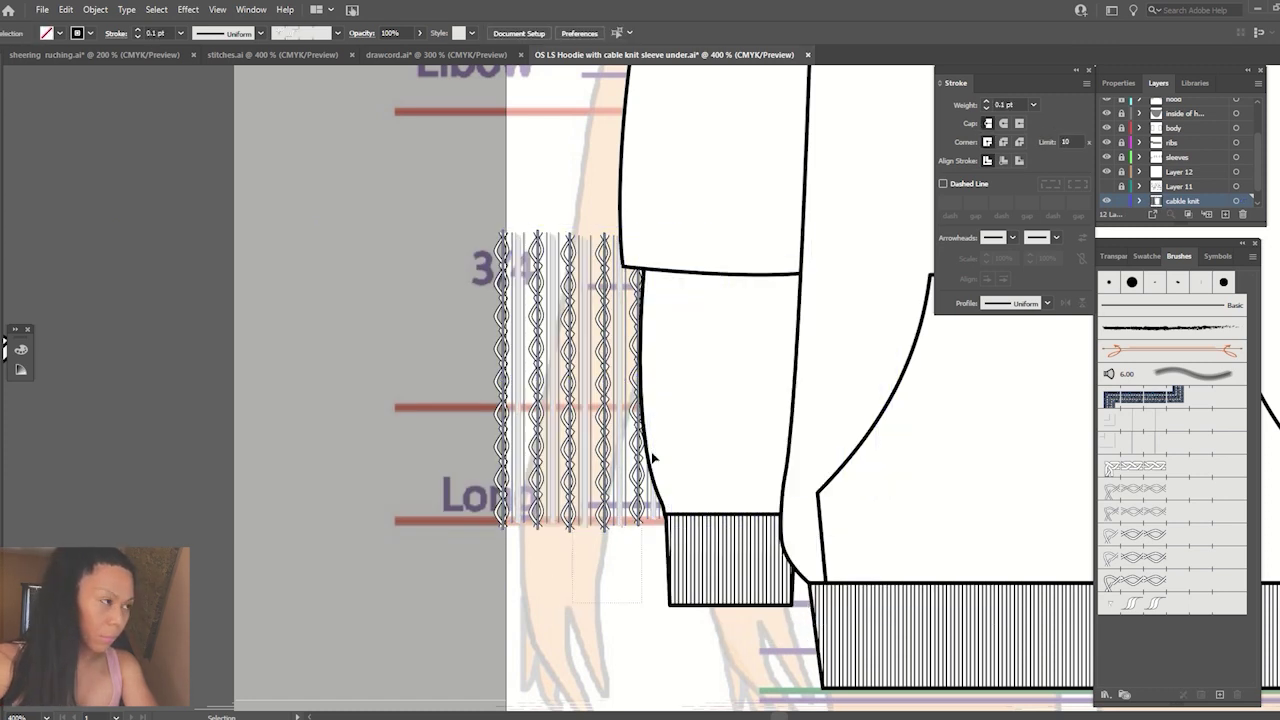
click(680, 434)
key(a)
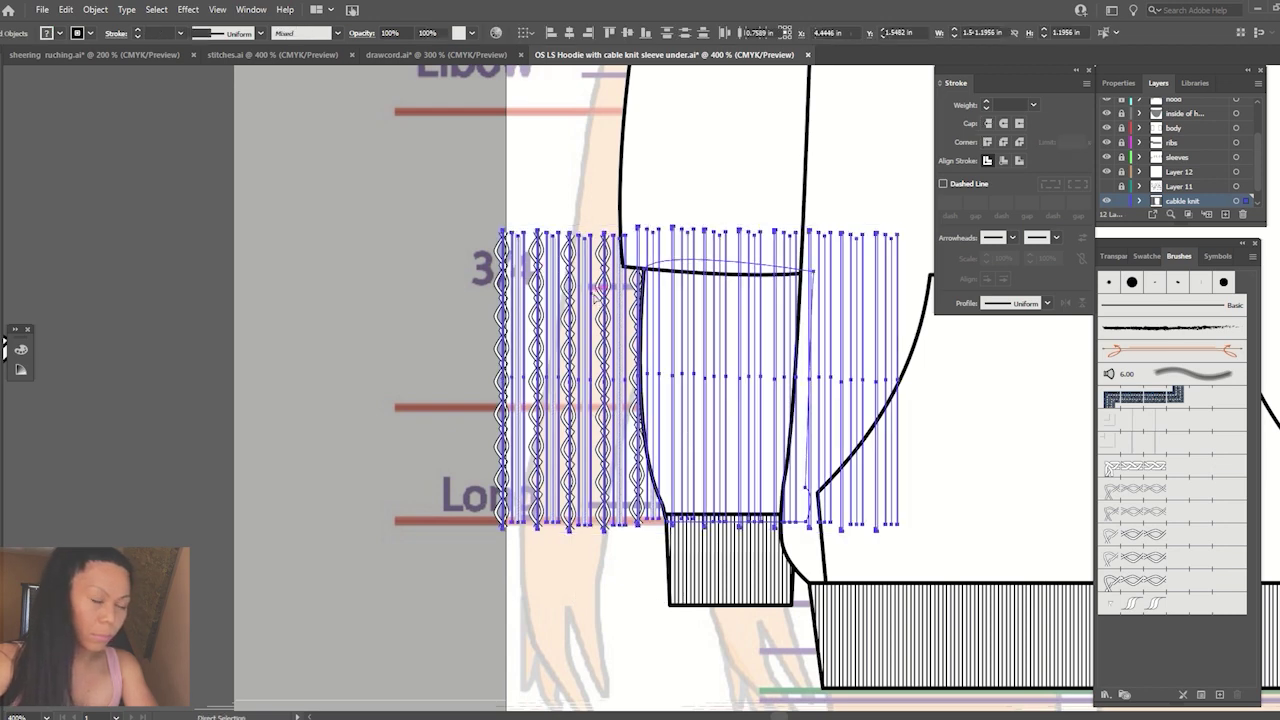
key(ctrl+7)
click(50, 33)
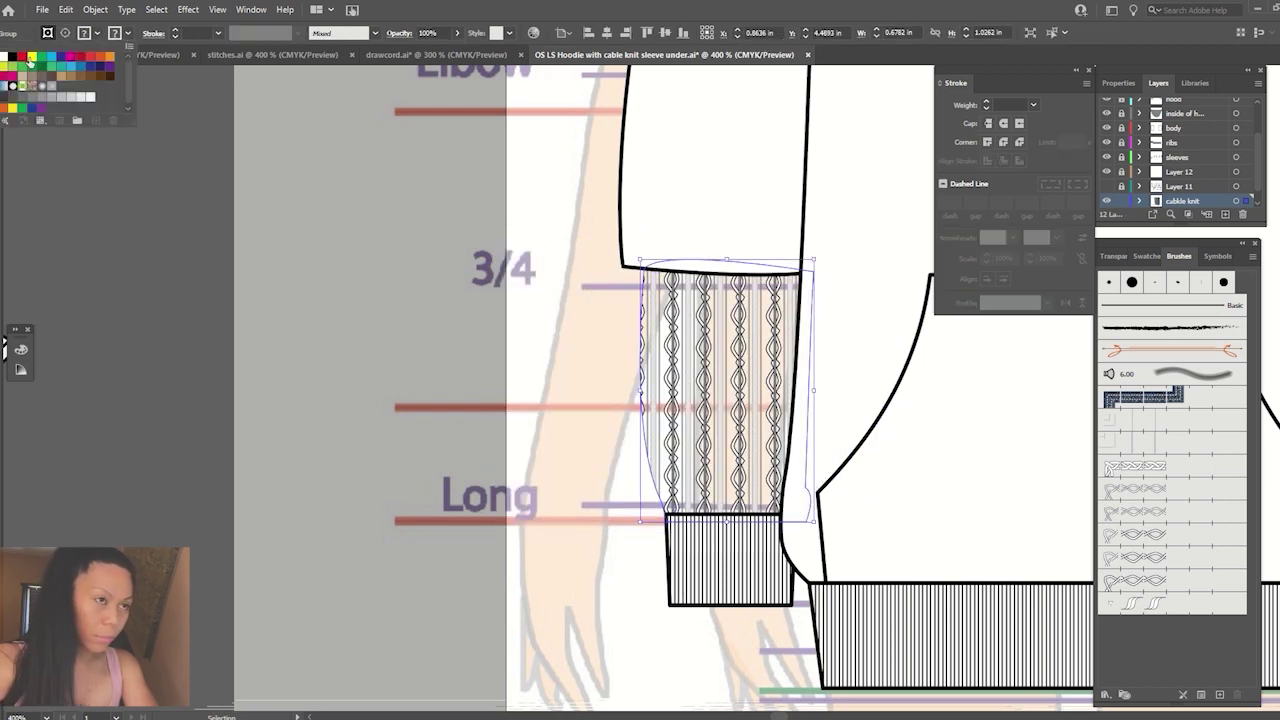
click(13, 57)
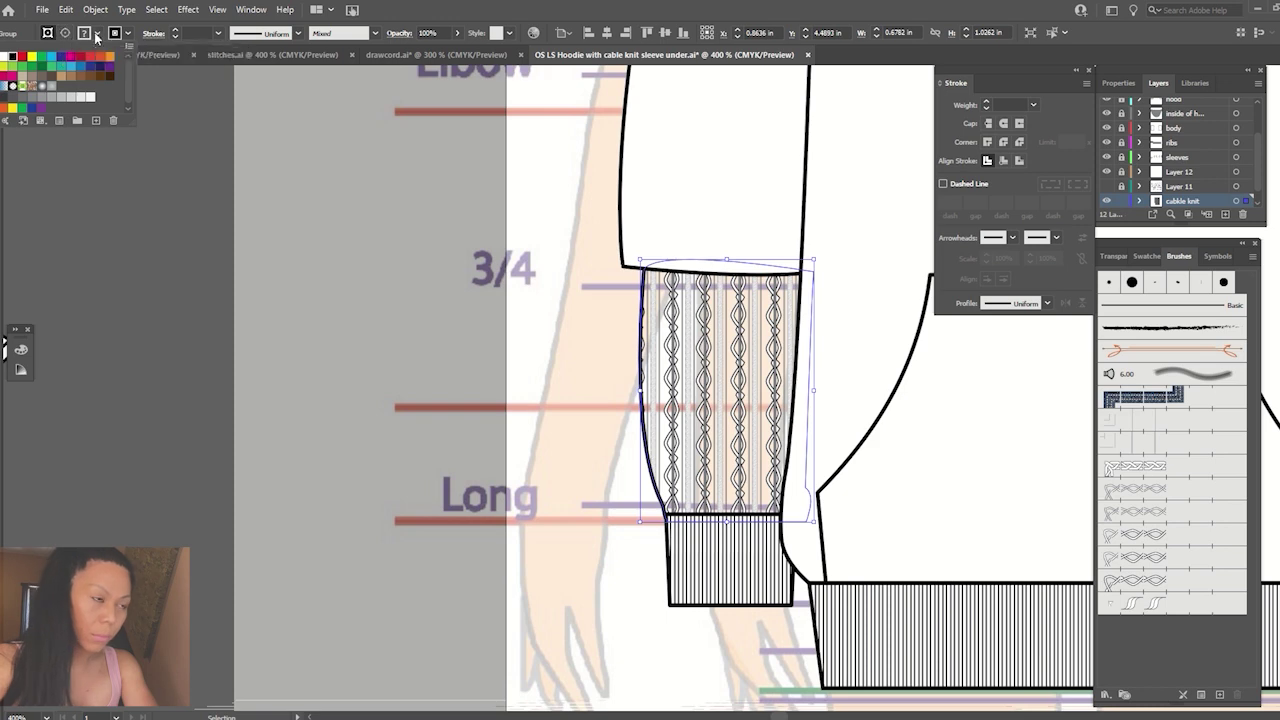
click(21, 64)
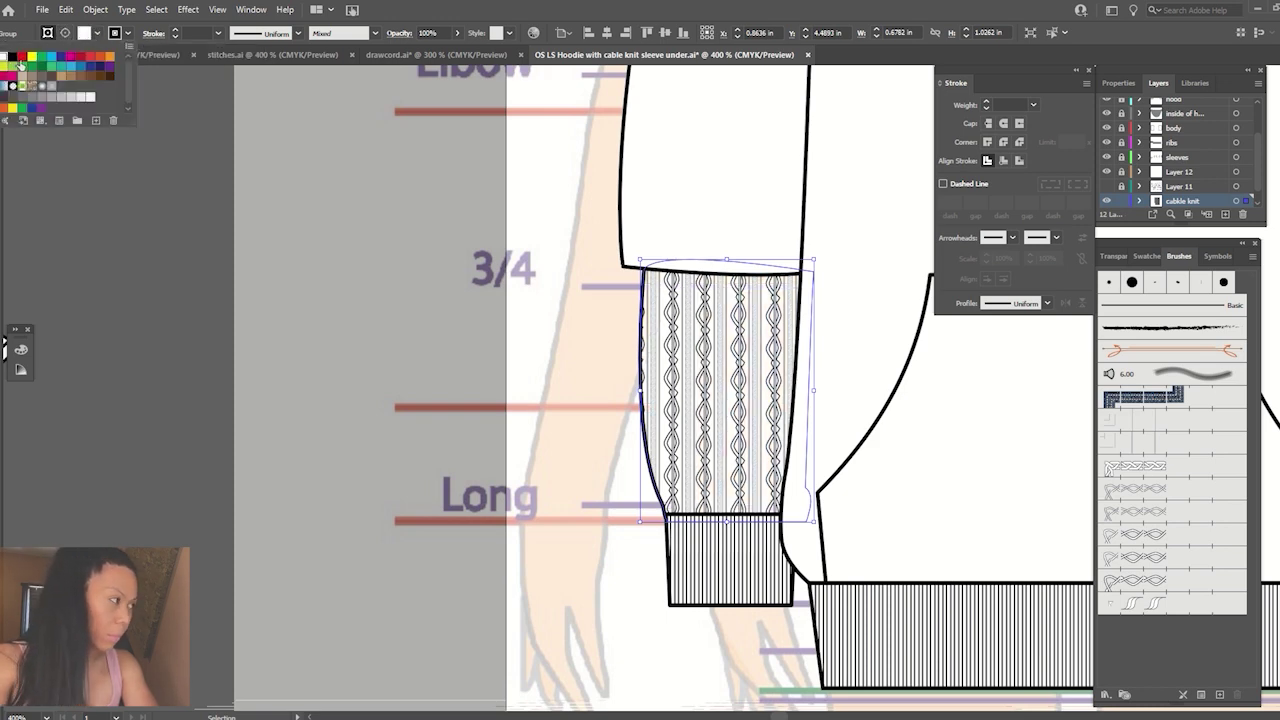
click(305, 381)
Reflect a vertical copy of the cable-knit left sleeve onto the right sleeve.
key(ctrl+minus)
key(ctrl+minus)
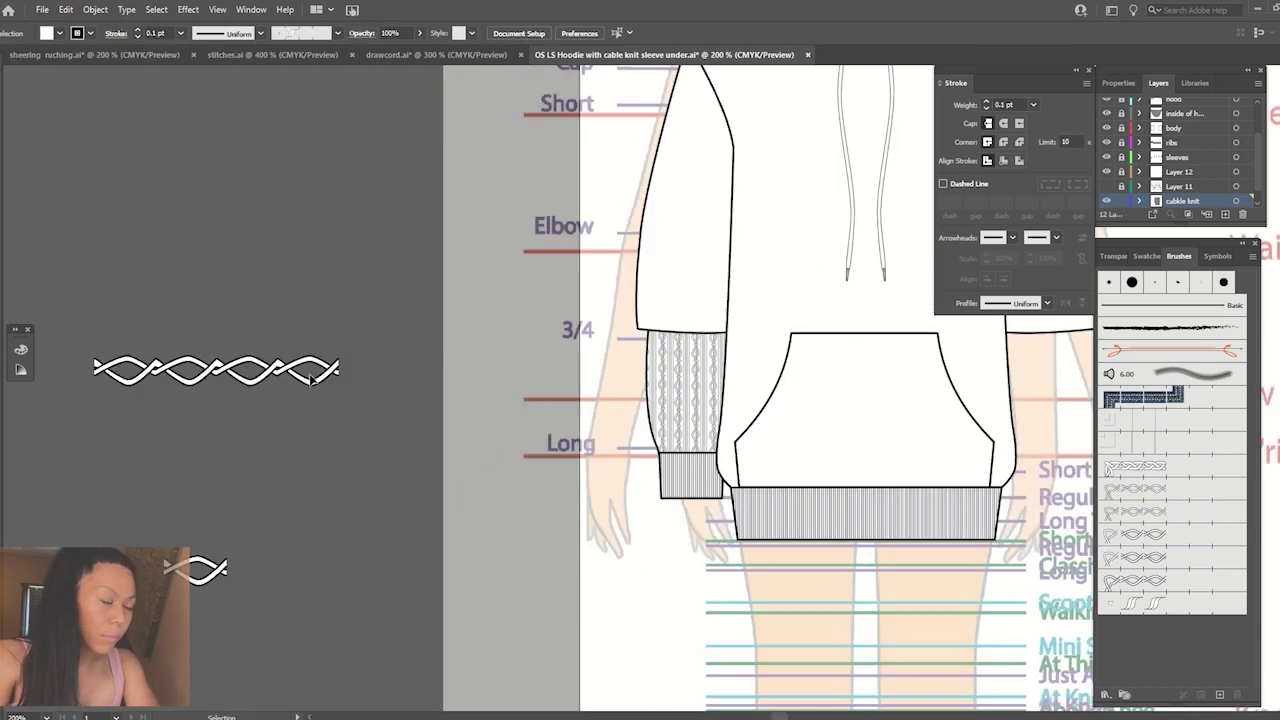
drag(337, 517, 37, 528)
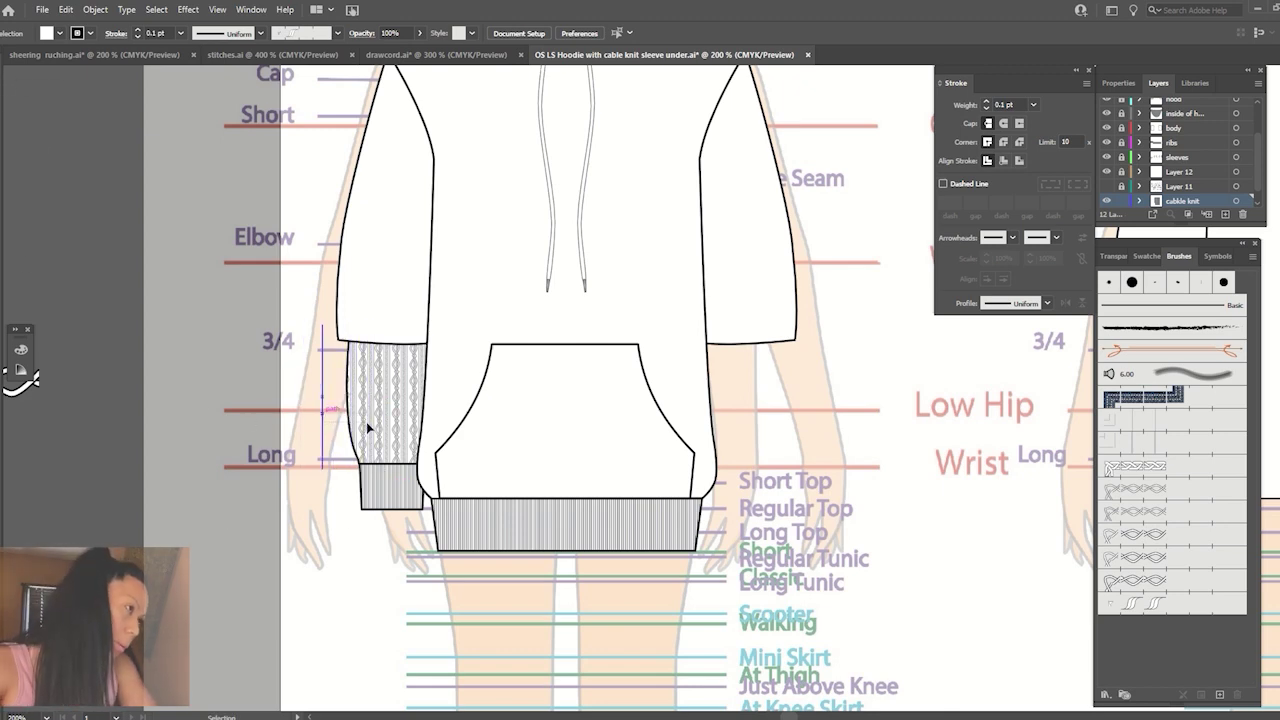
click(368, 428)
key(o)
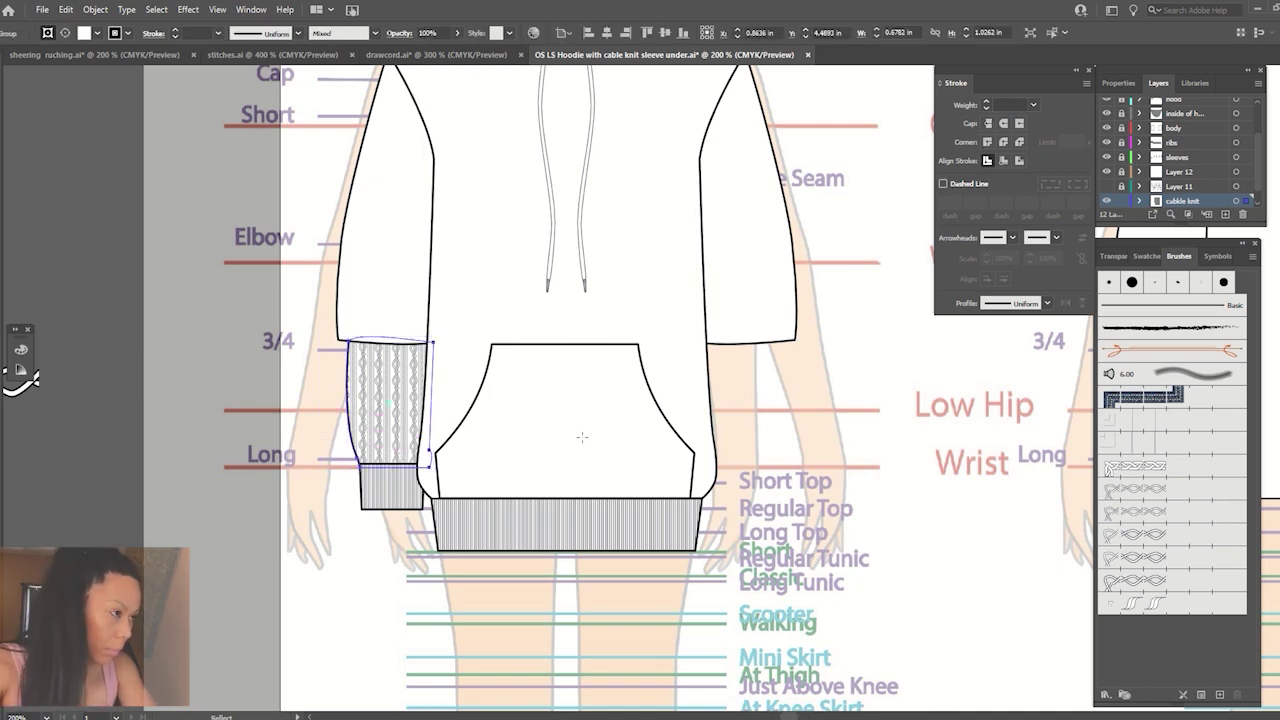
key(Return)
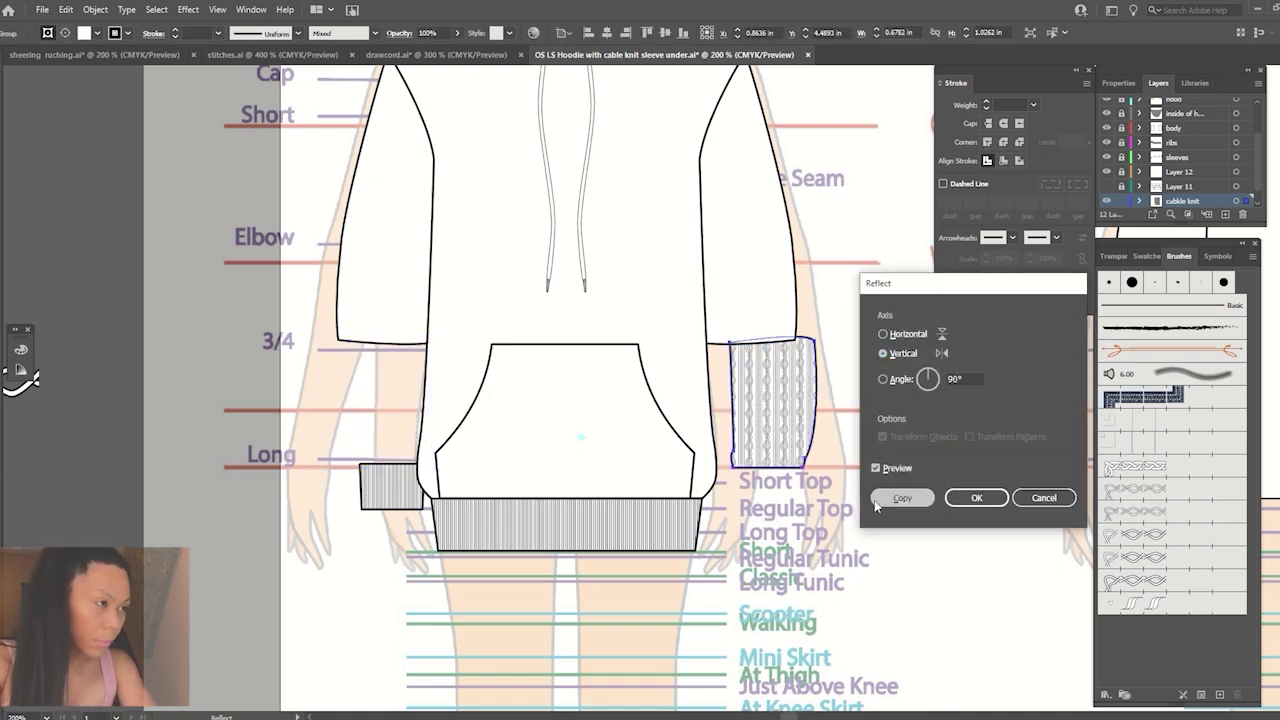
click(880, 500)
key(ctrl+z)
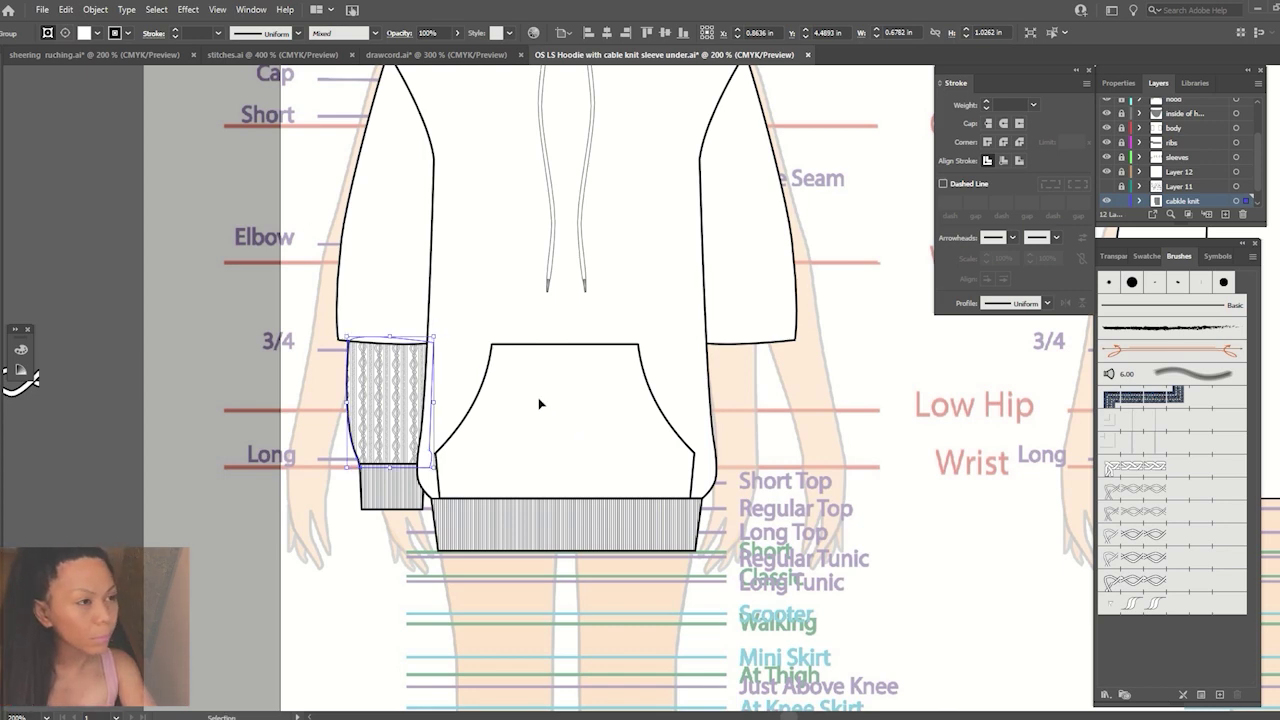
key(Return)
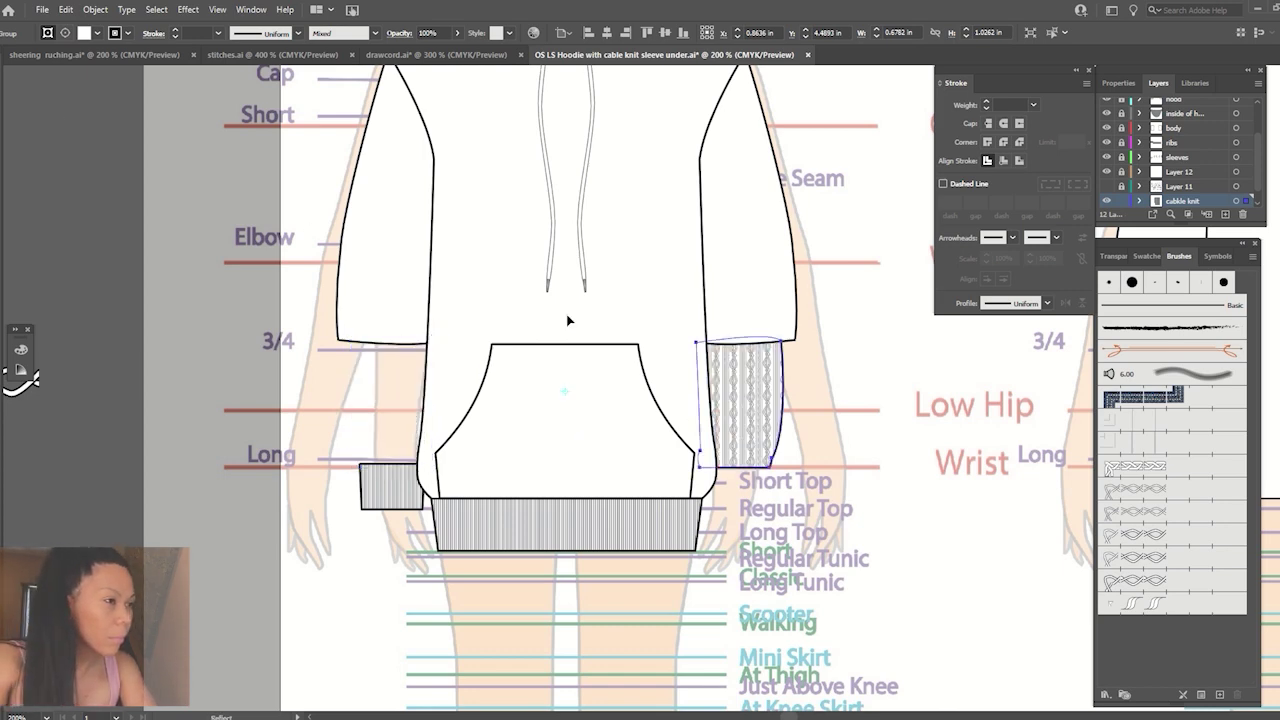
key(Return)
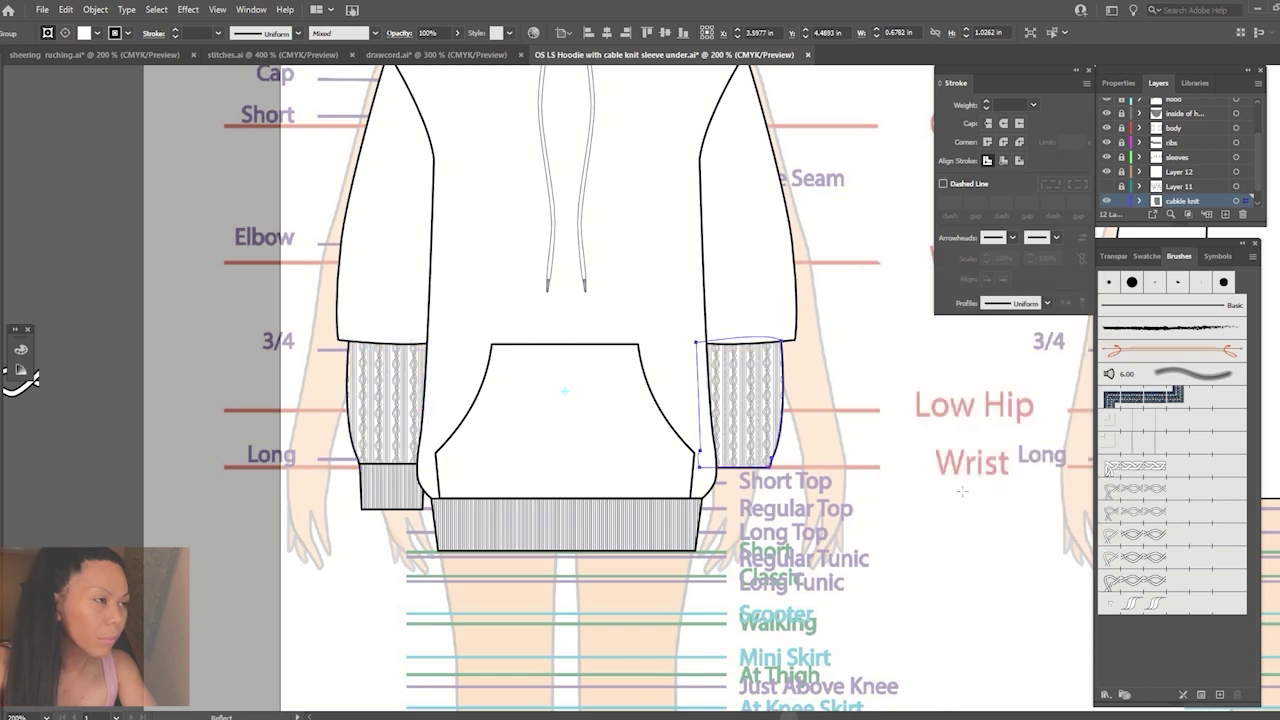
click(829, 424)
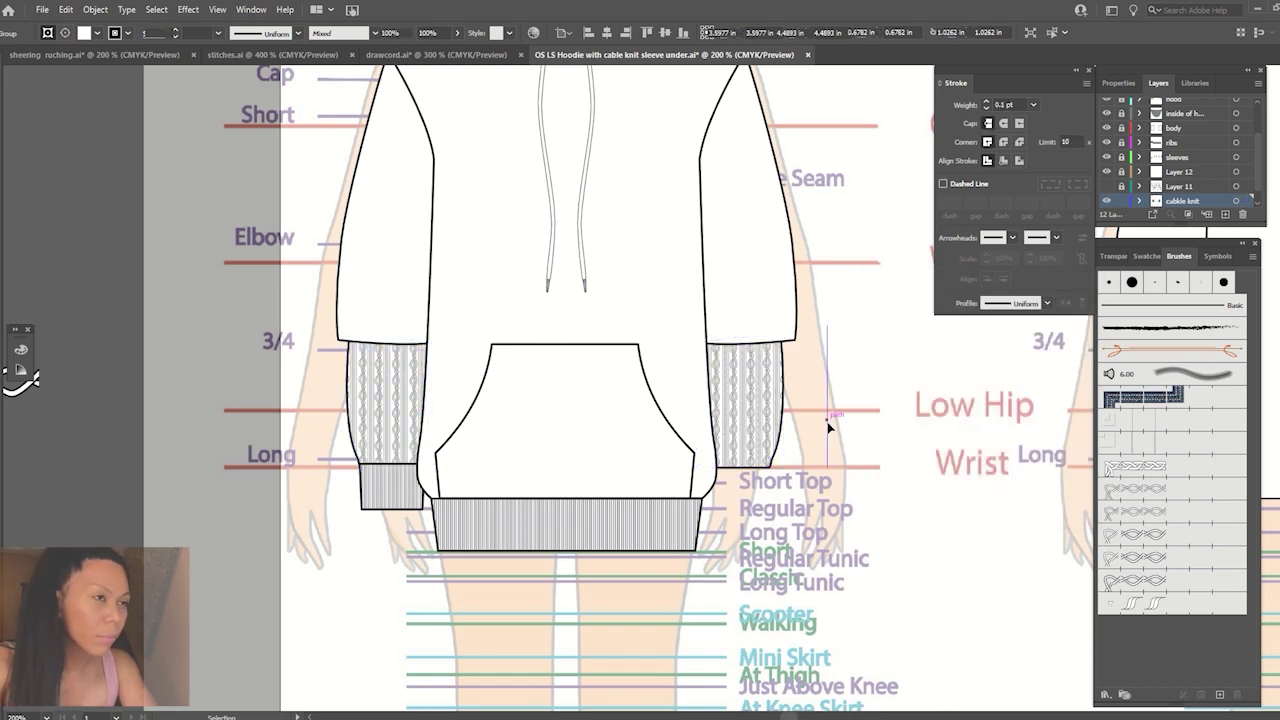
key(ctrl+equal)
Select the right-sleeve cable-knit group and move it into the right sleeve.
mouse_move(711, 477)
mouse_down()
mouse_move(666, 374)
mouse_move(697, 314)
mouse_up()
click(94, 251)
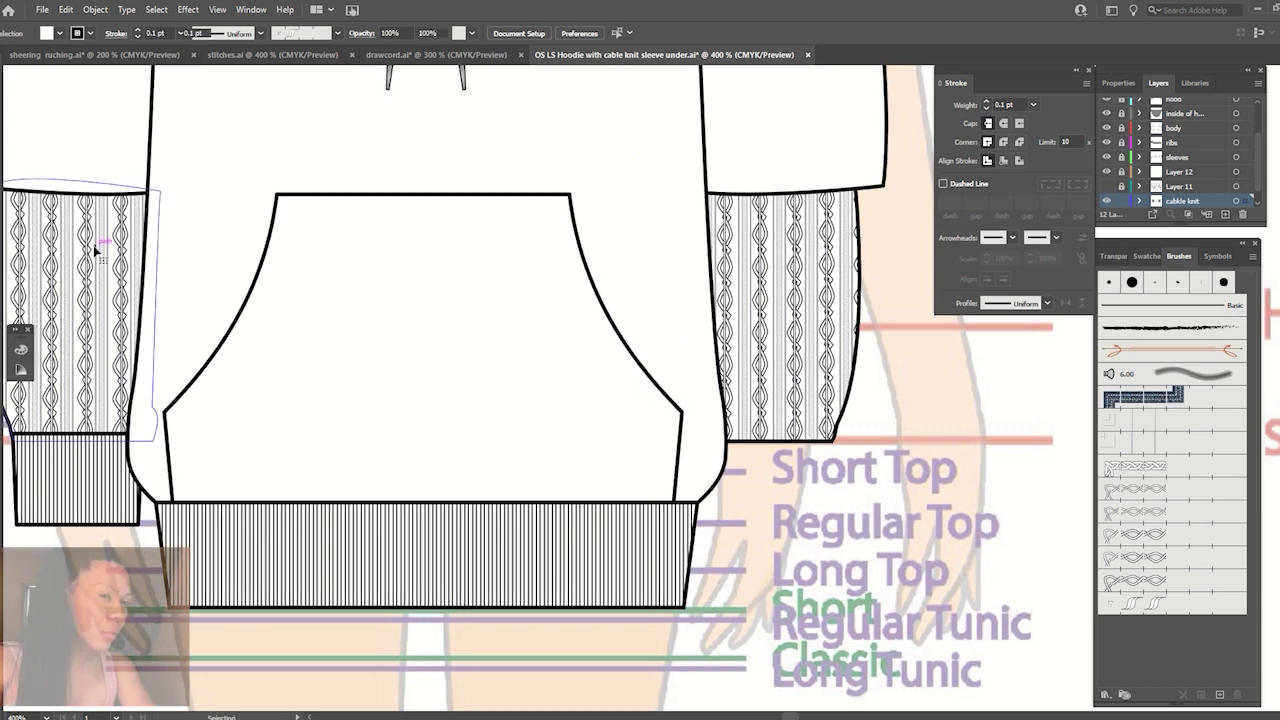
click(808, 255)
click(90, 250)
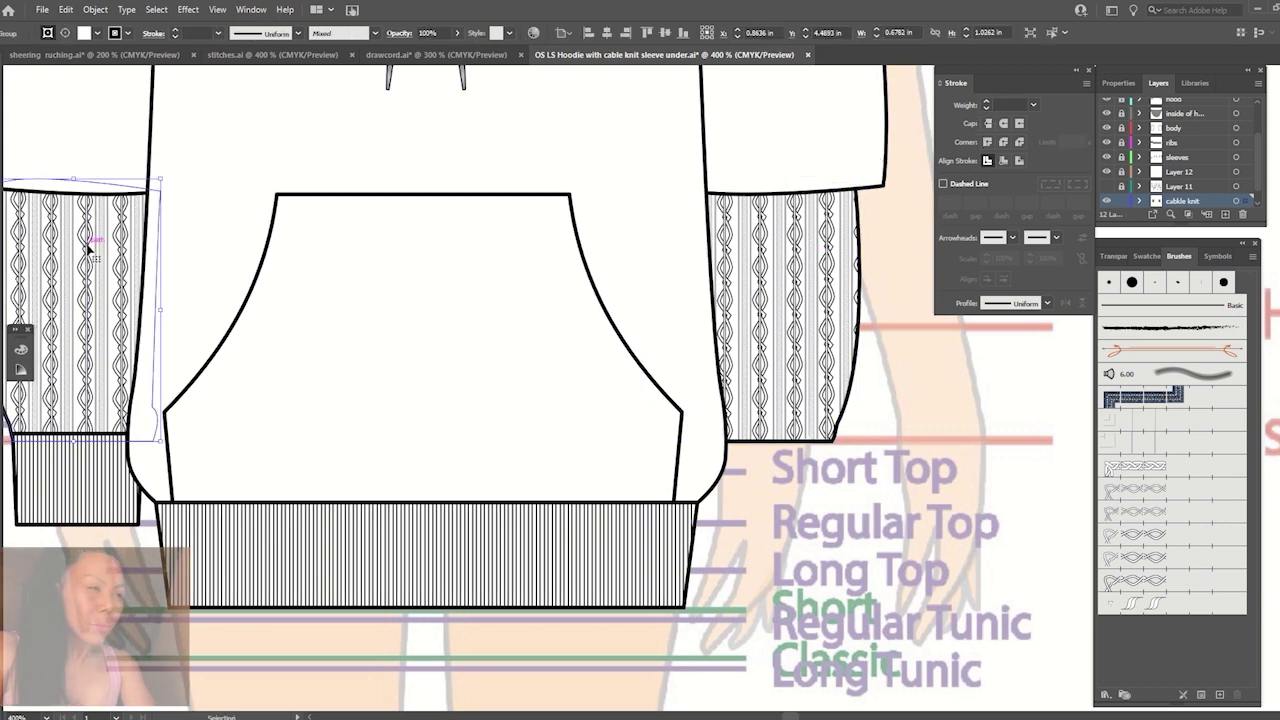
click(767, 245)
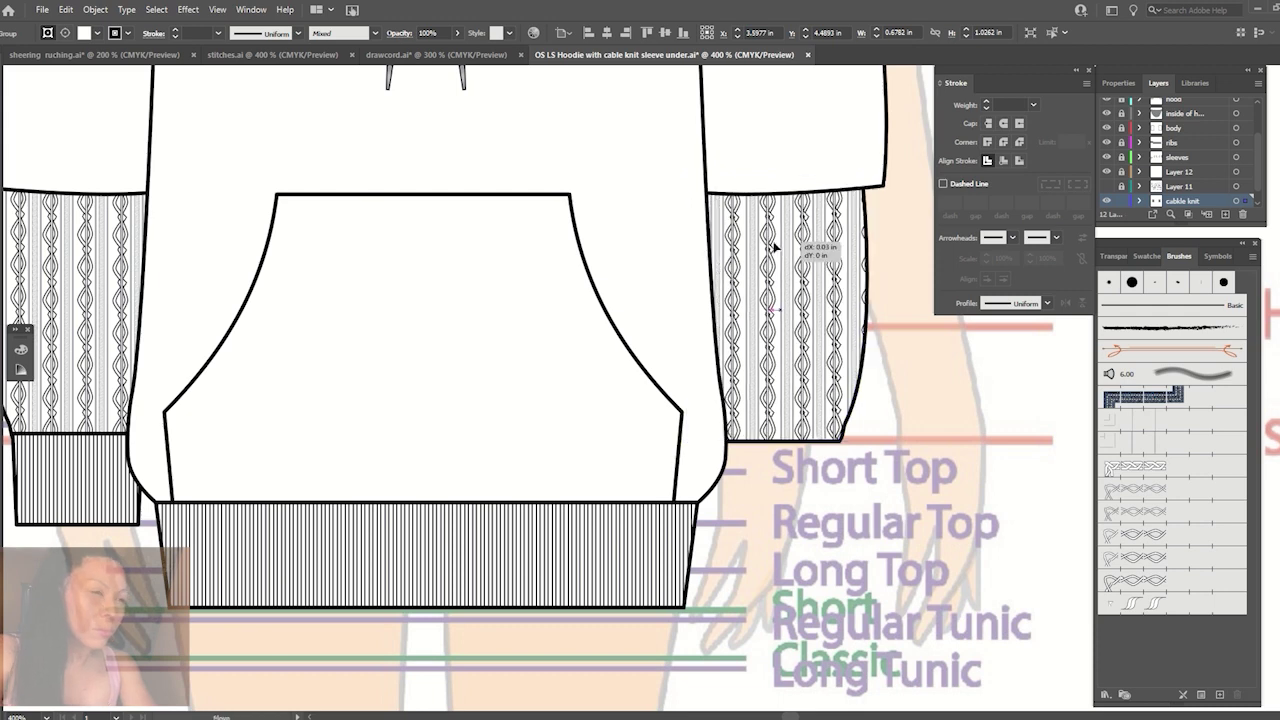
drag(737, 242, 831, 235)
Nudge the right-sleeve cable knit slightly upward so it matches the left sleeve's pattern.
drag(660, 332, 584, 338)
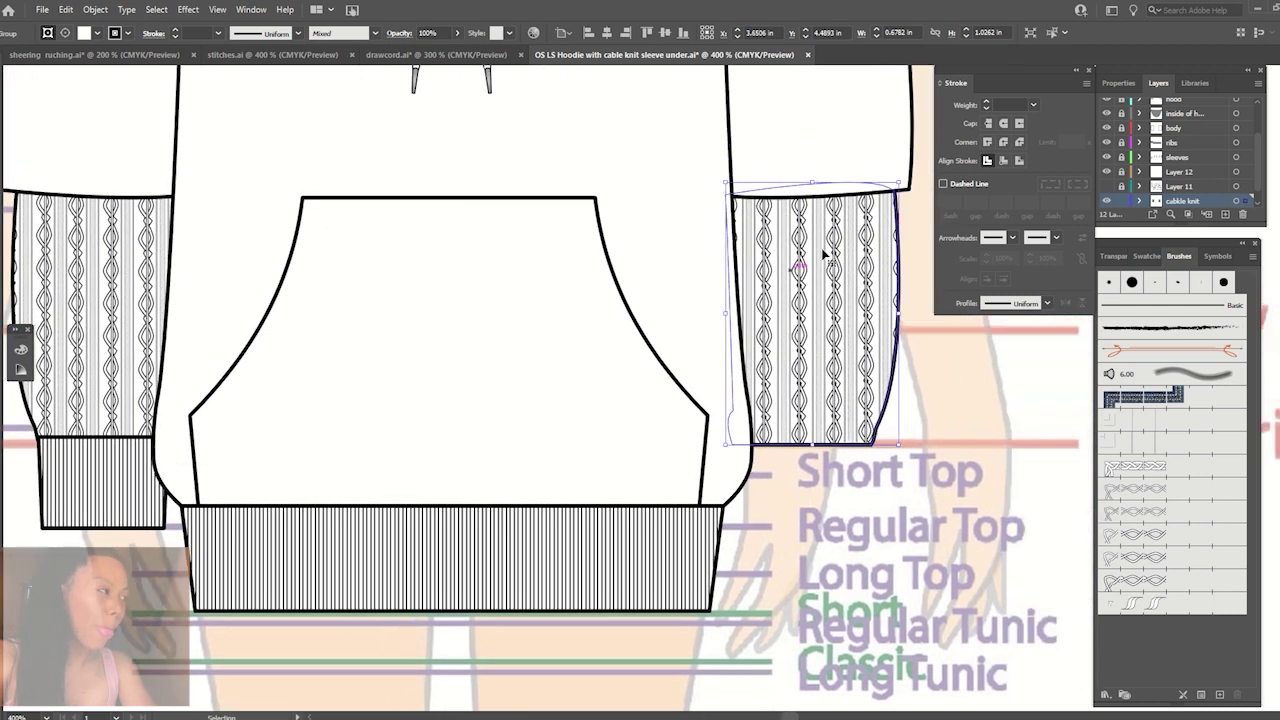
drag(140, 238, 140, 238)
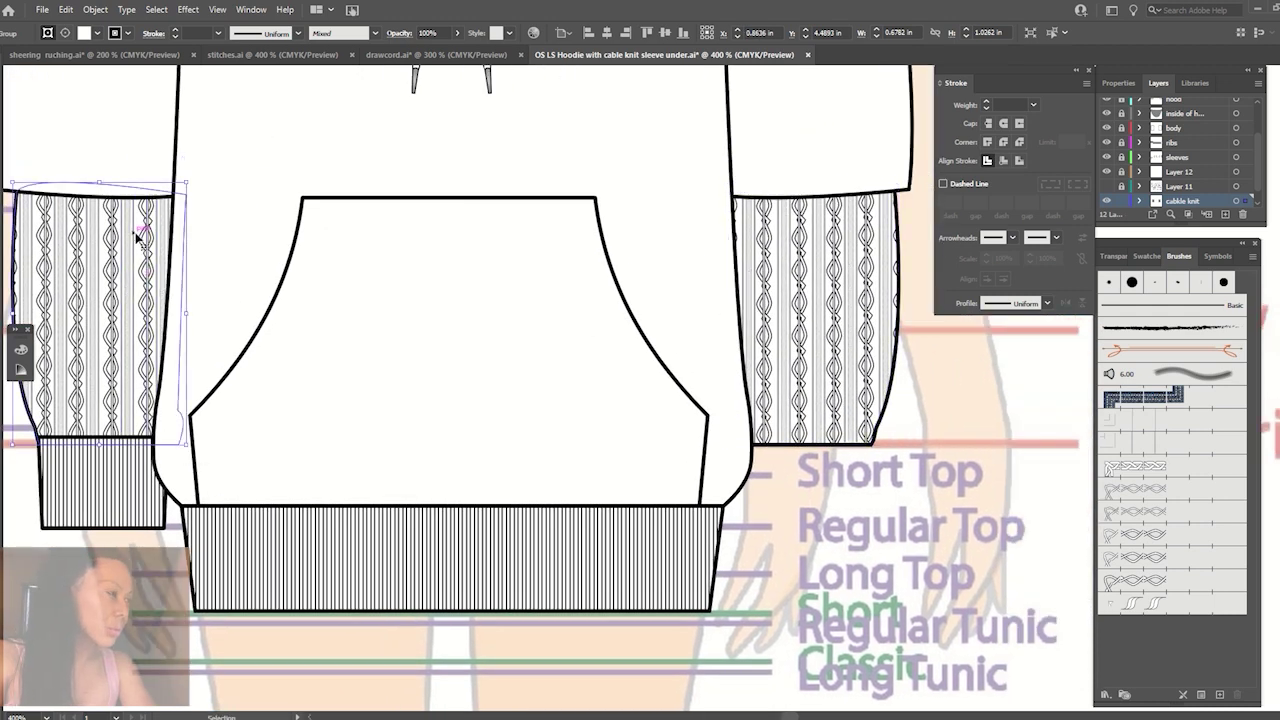
mouse_move(798, 265)
mouse_down()
mouse_move(799, 252)
mouse_move(785, 257)
mouse_up()
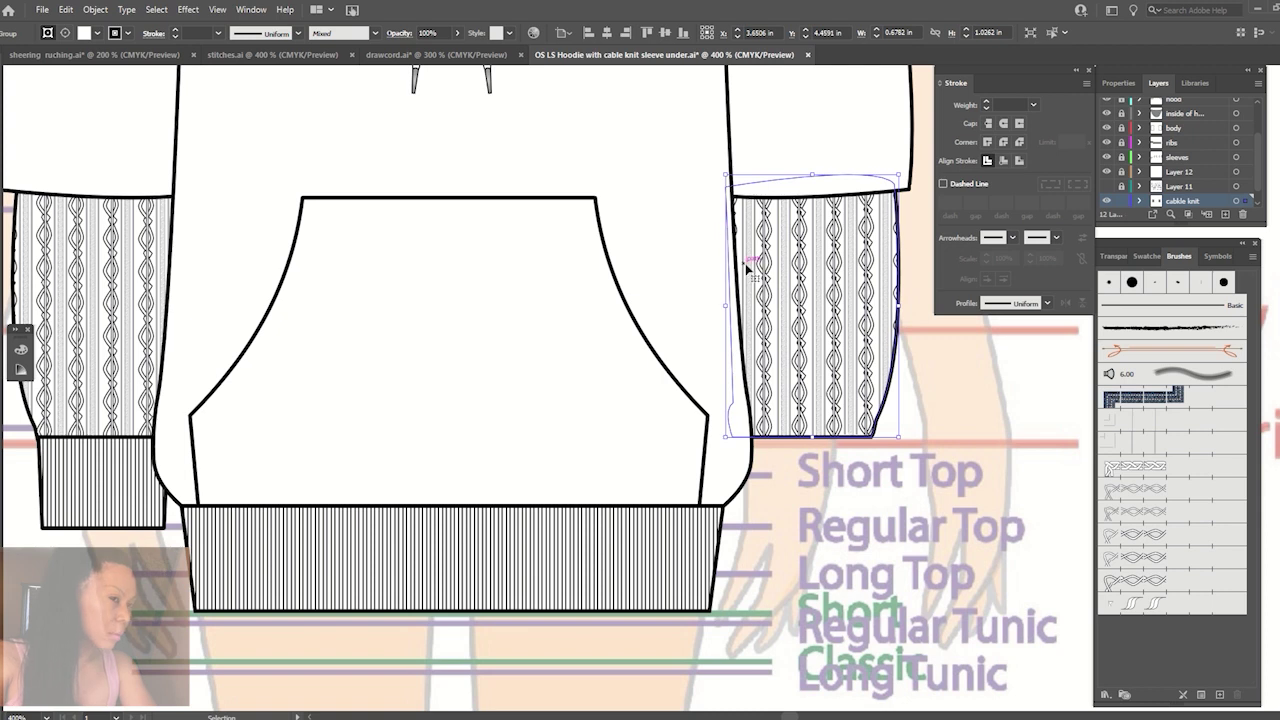
click(88, 265)
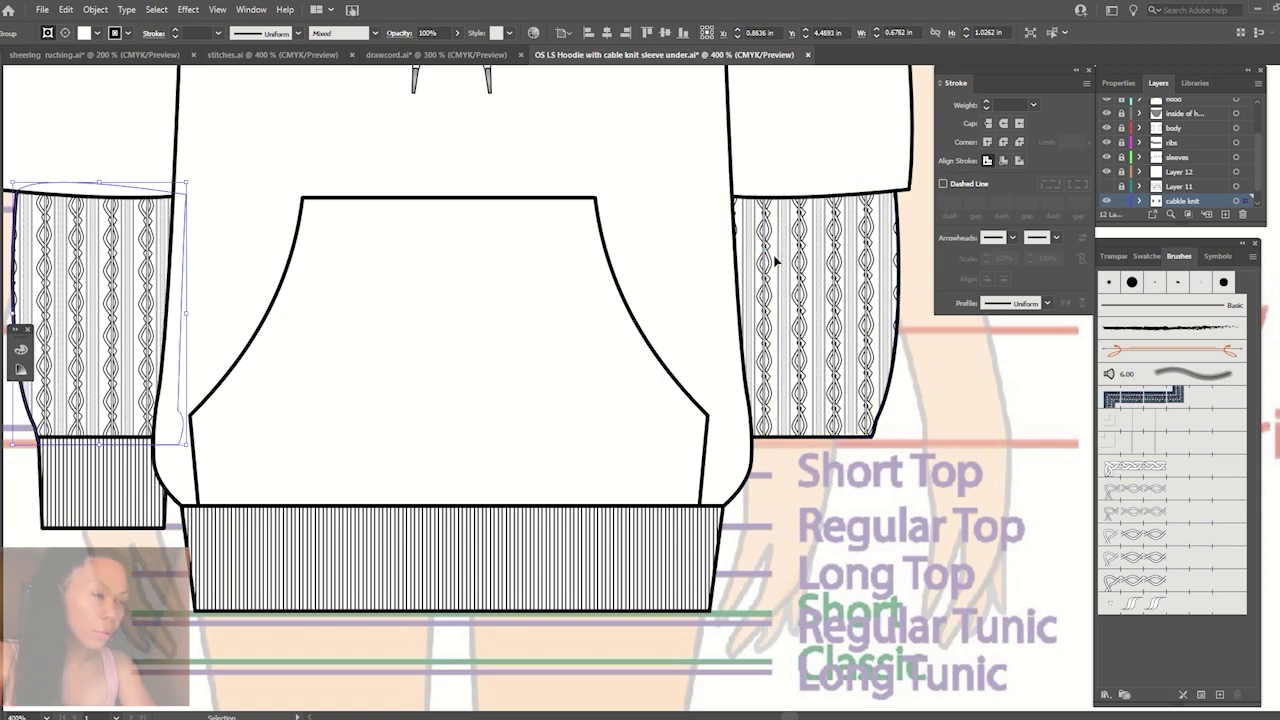
drag(794, 258, 795, 258)
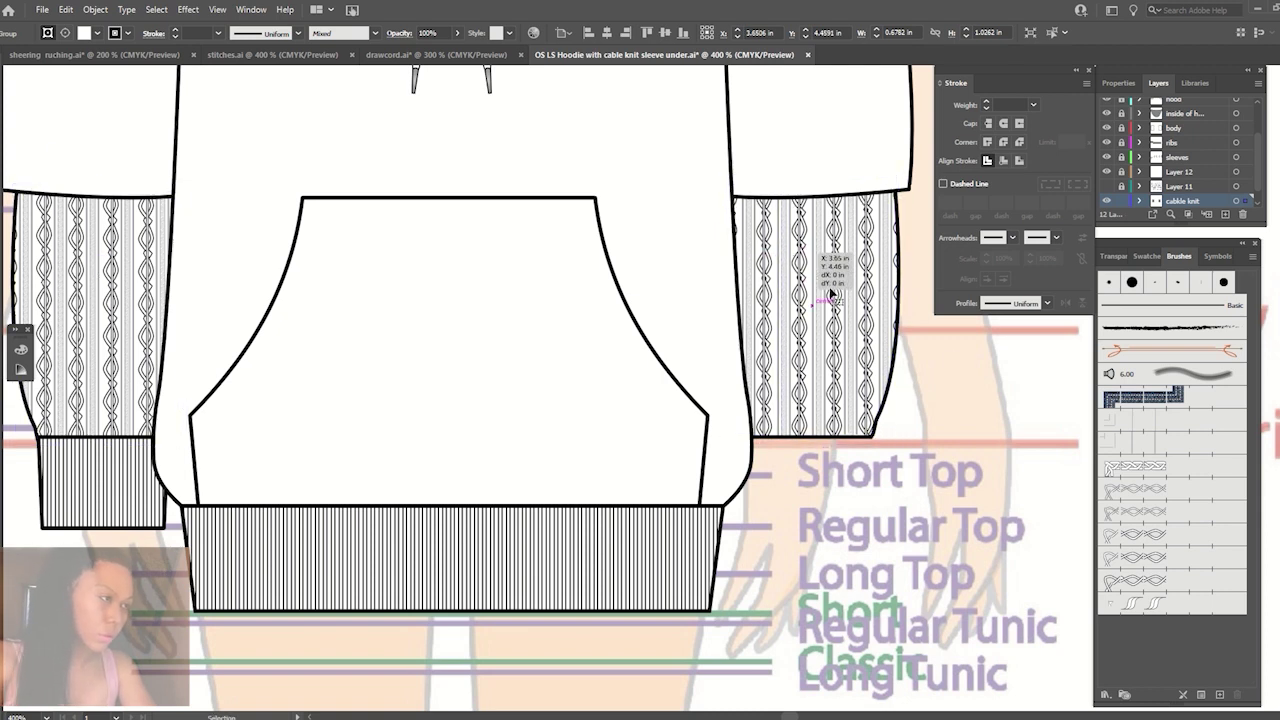
click(106, 276)
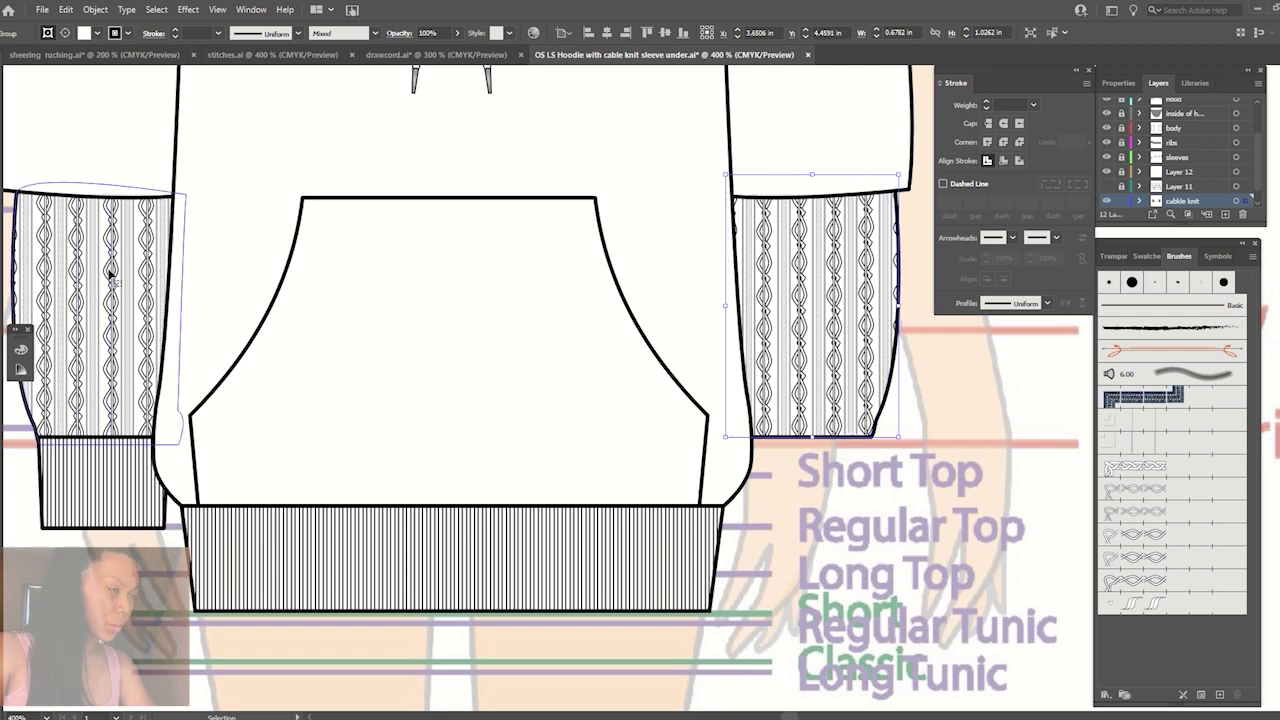
click(763, 296)
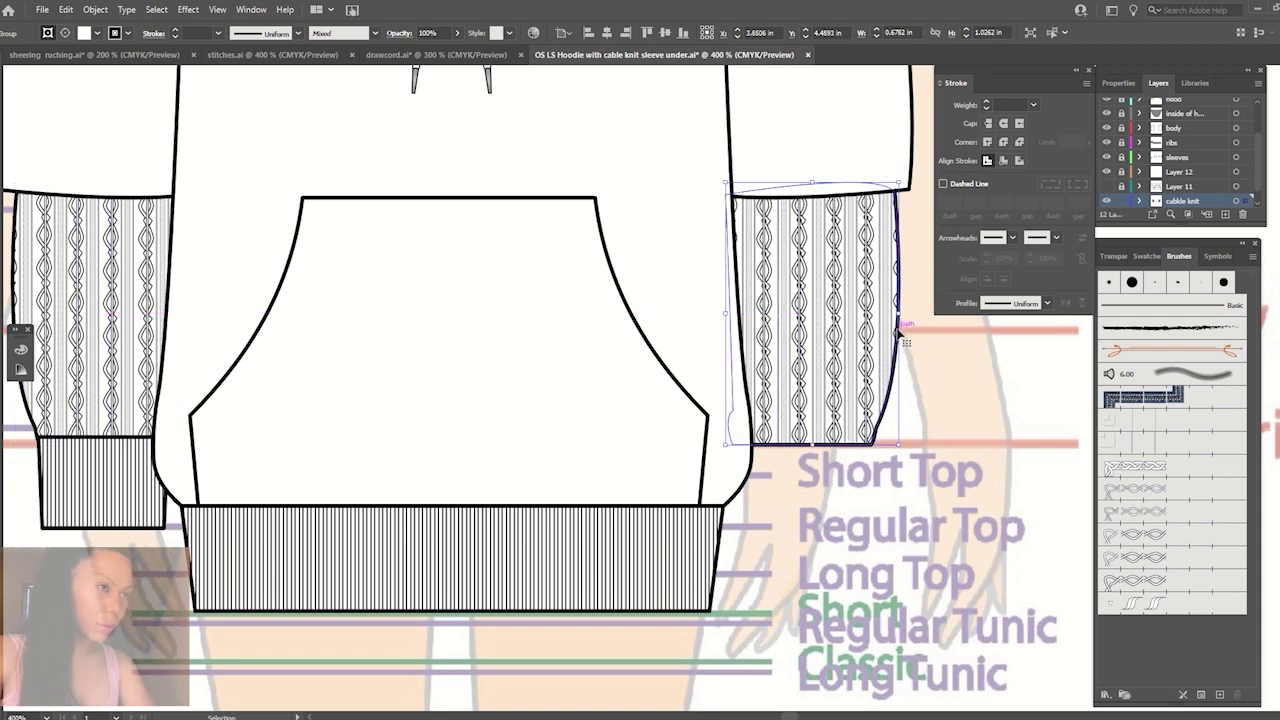
Clear the selection and select the left cuff ribbing.
click(60, 292)
click(860, 580)
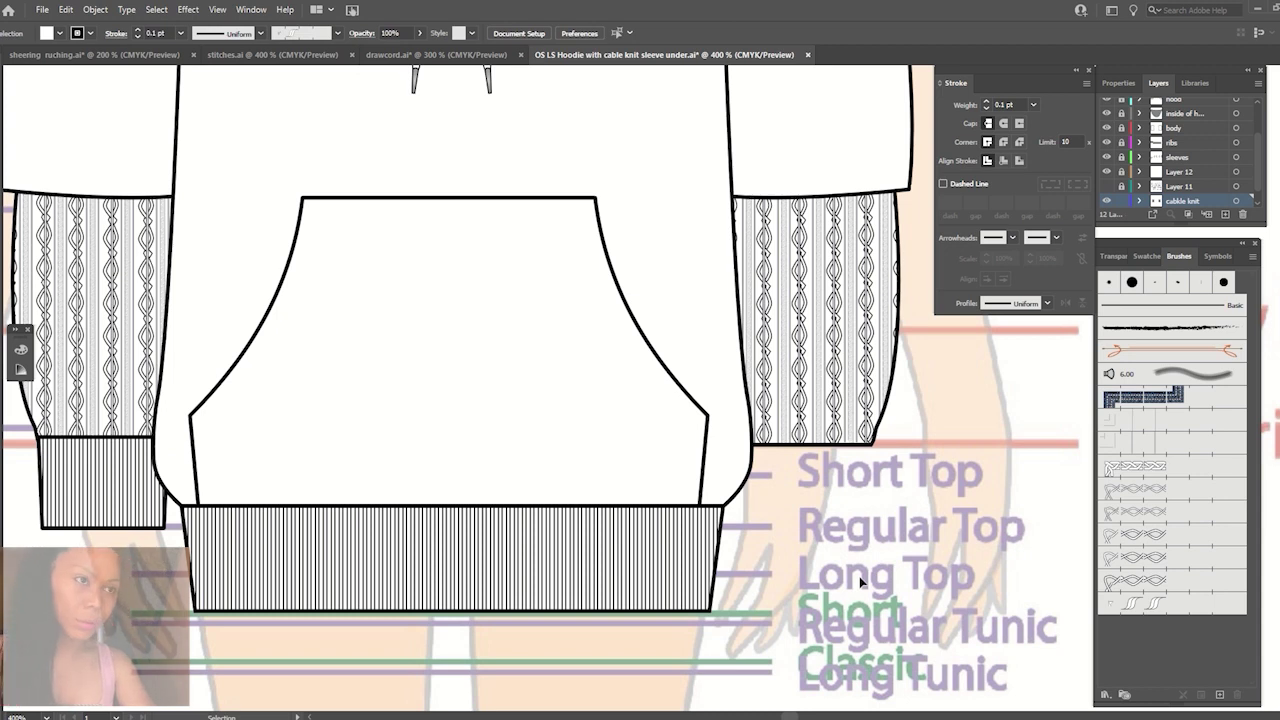
click(1238, 200)
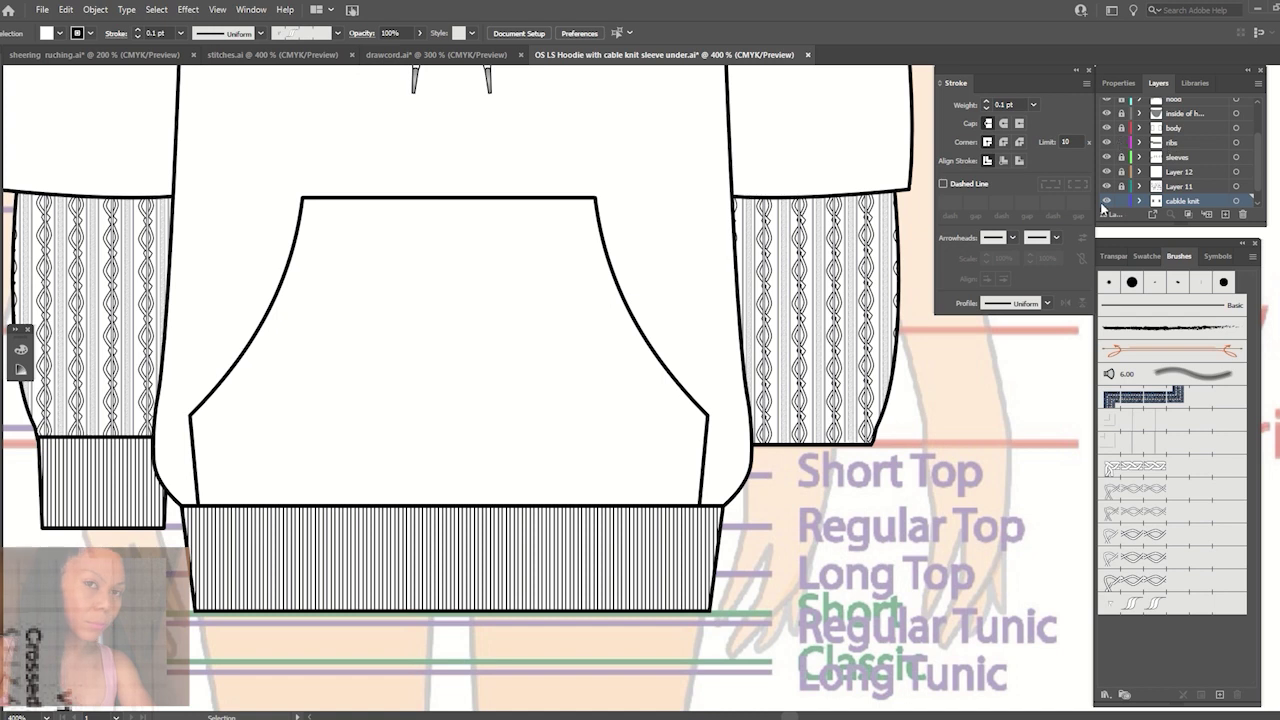
click(64, 512)
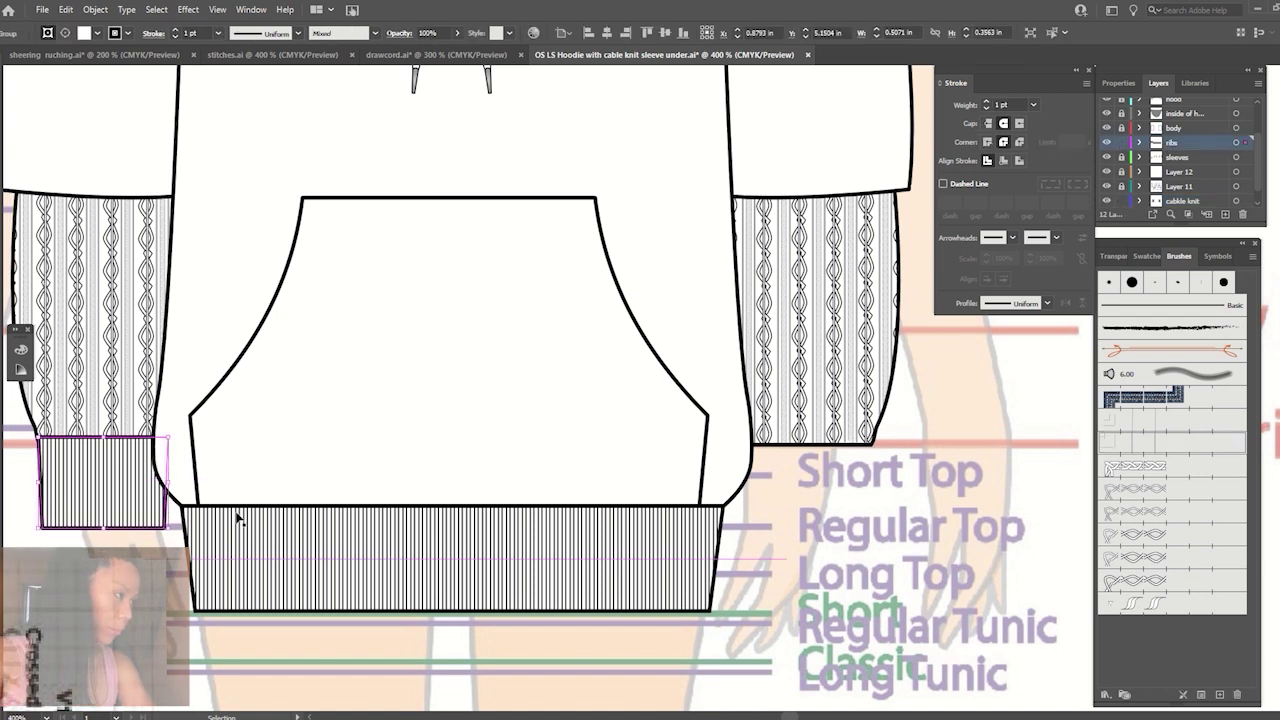
Make a vertically reflected copy of the left cuff for the right sleeve.
alt+click(454, 463)
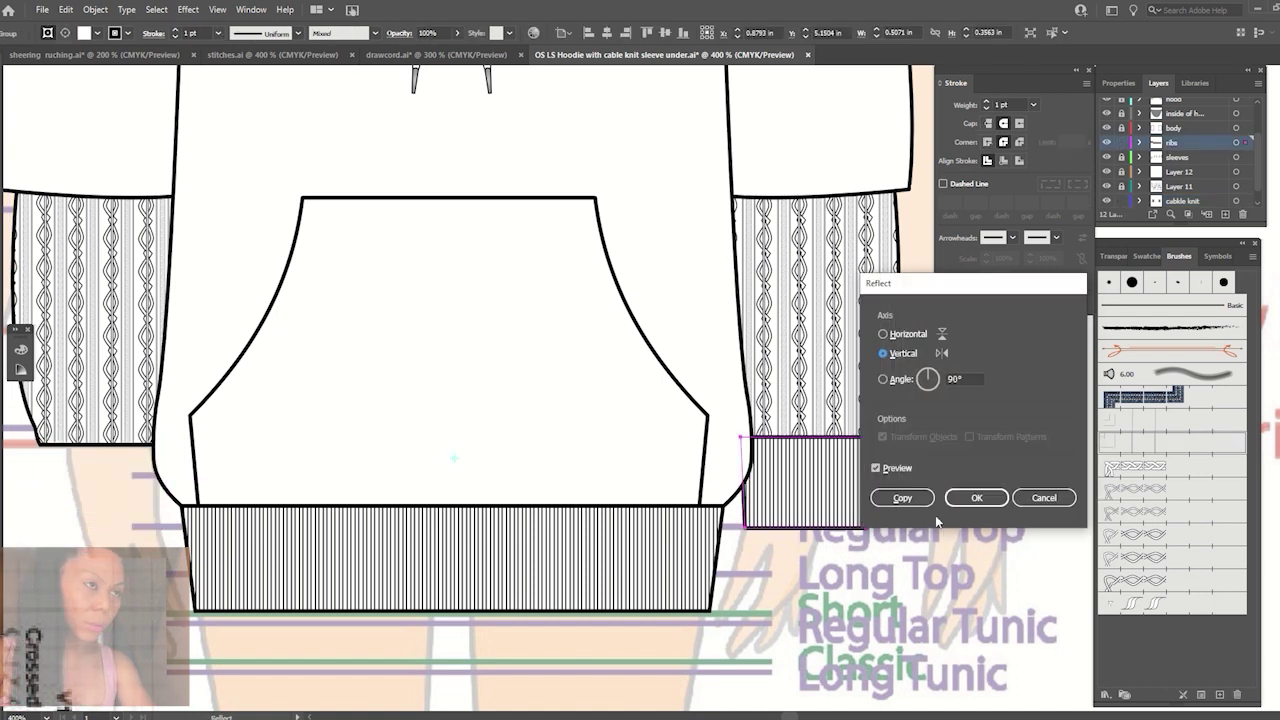
click(903, 500)
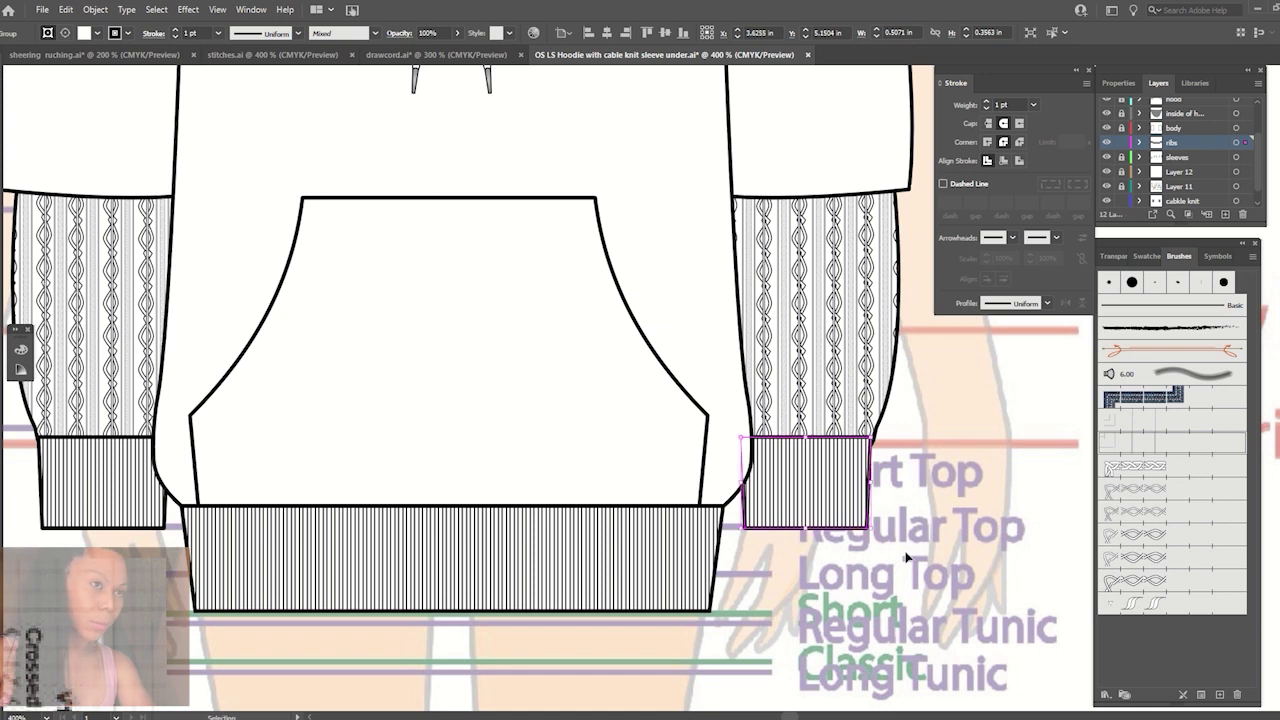
key(ctrl+shift+a)
key(ctrl+plus)
Nudge the copied cuff right until it sits flush at the right sleeve hem.
drag(907, 466, 895, 466)
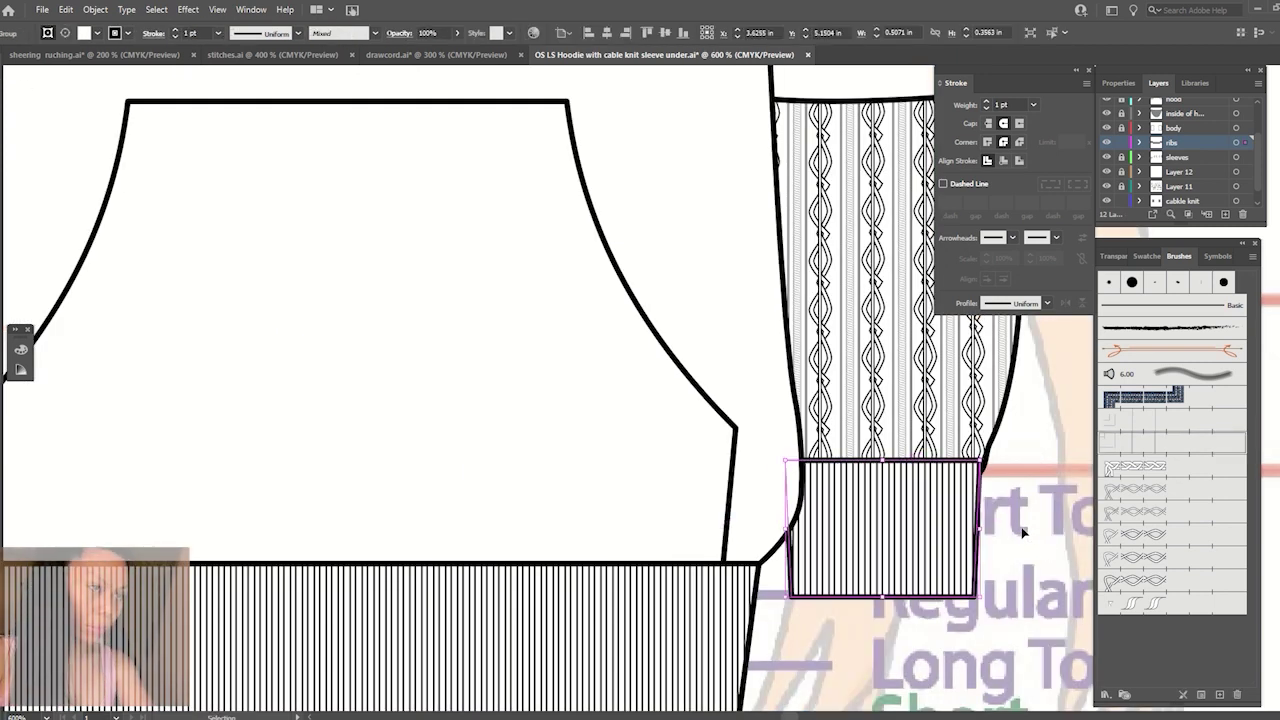
click(1027, 487)
click(931, 450)
key(ctrl+shift+a)
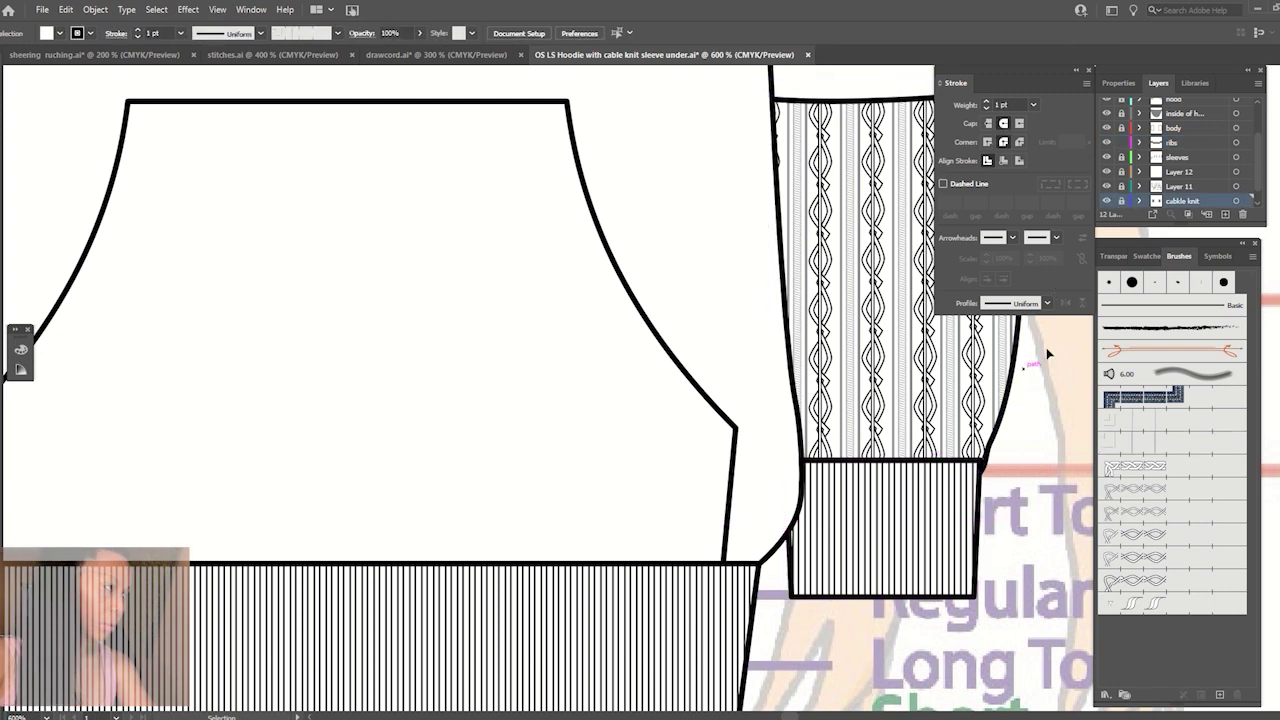
click(1170, 142)
drag(915, 466, 921, 466)
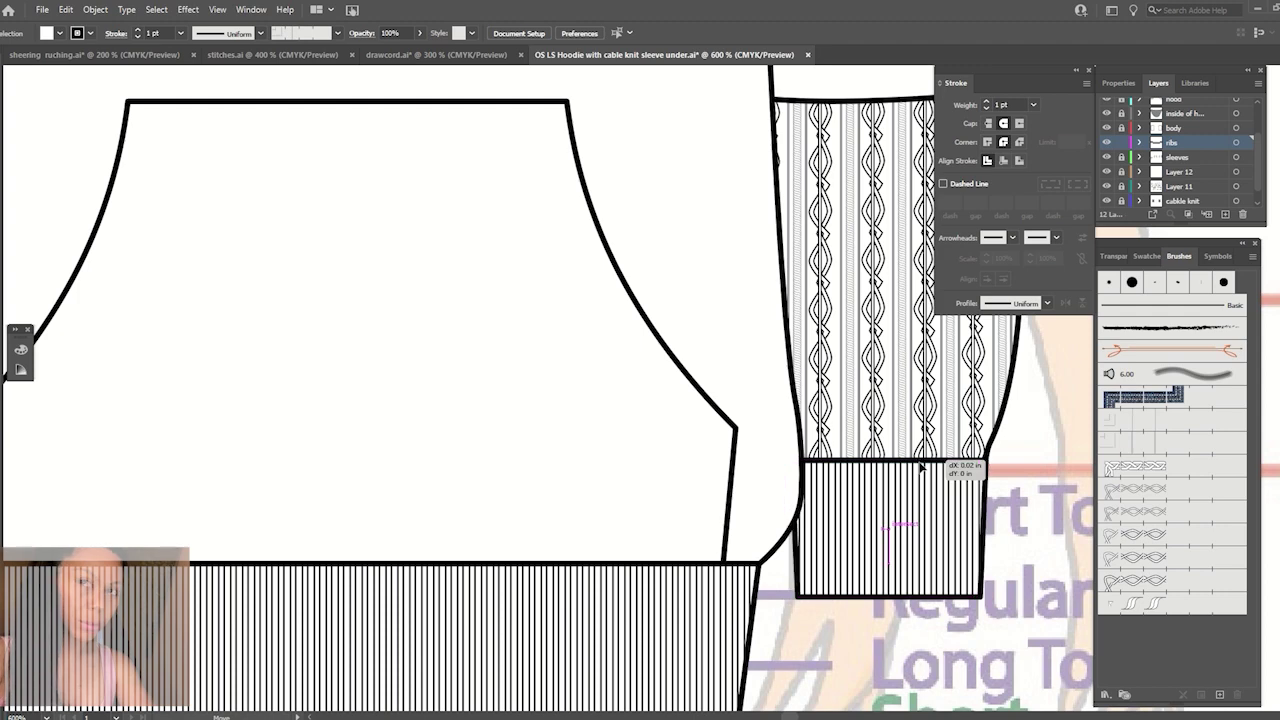
click(1029, 482)
key(ctrl+minus)
key(ctrl+minus)
key(ctrl+minus)
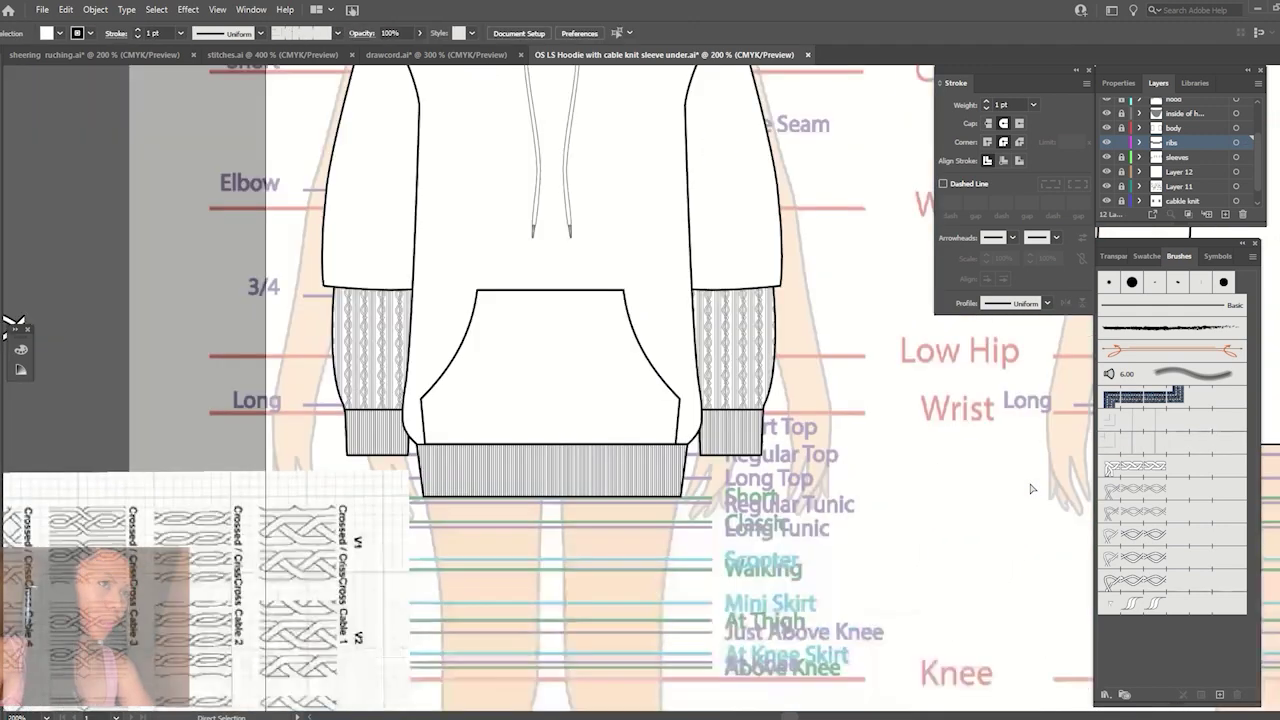
key(ctrl+minus)
key(ctrl+minus)
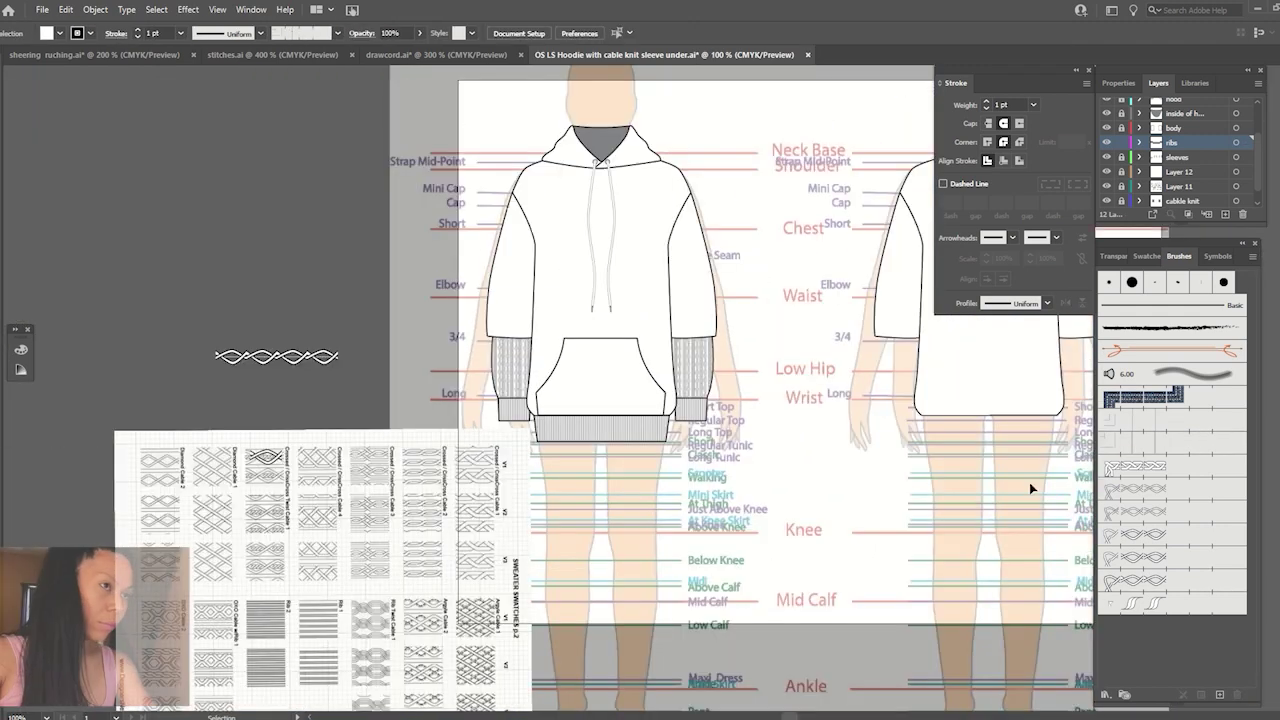
key(ctrl+plus)
key(ctrl+plus)
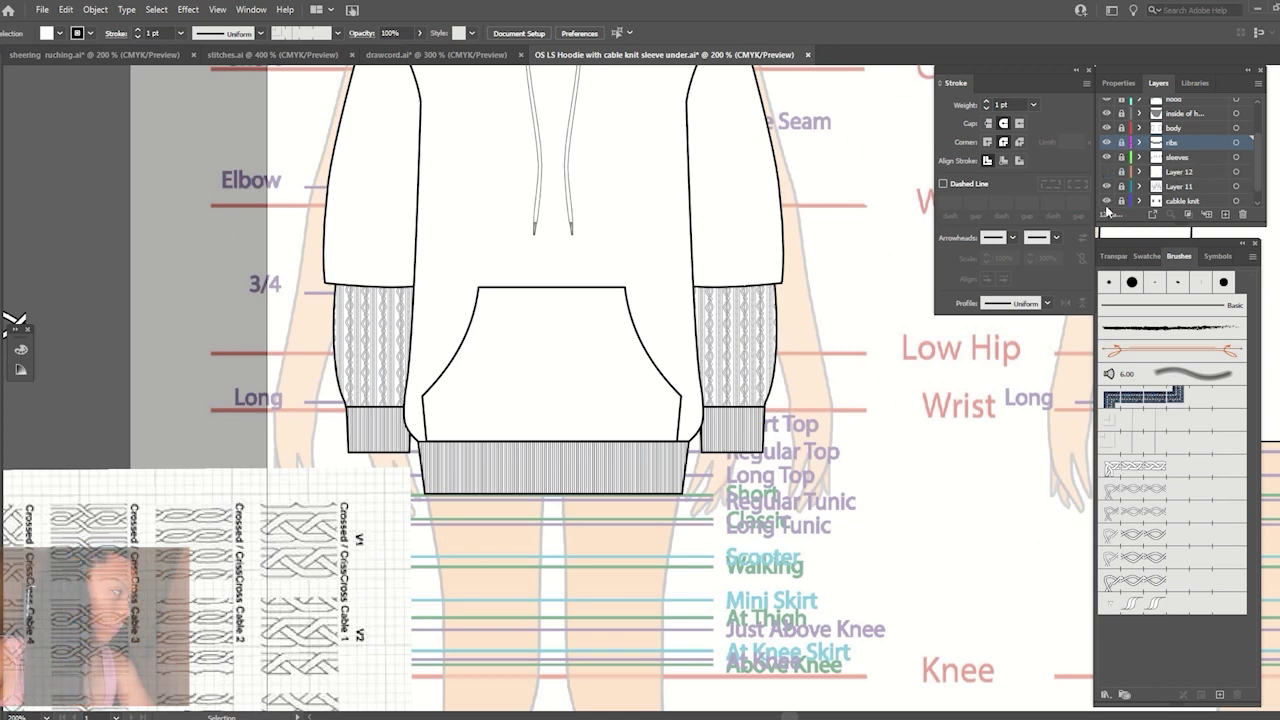
key(ctrl+minus)
key(ctrl+minus)
scroll(30, 396, right, 5)
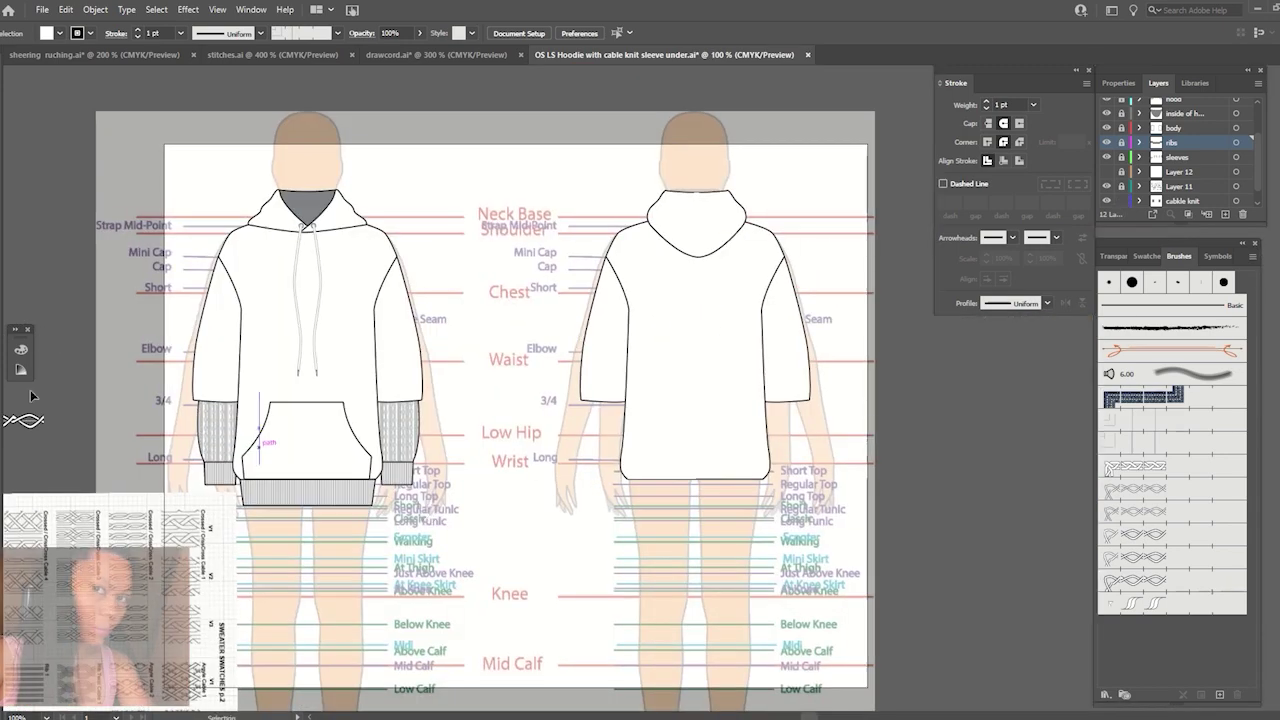
click(1106, 201)
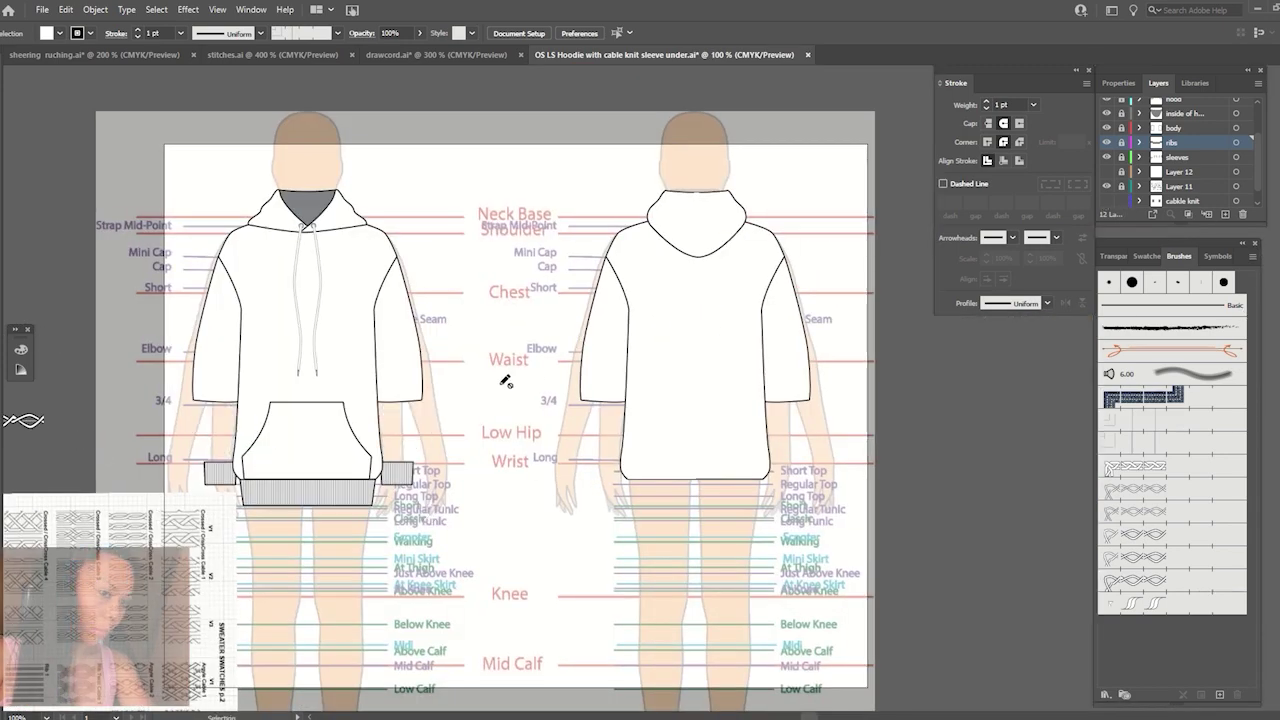
click(1106, 201)
scroll(1120, 200, down, 1)
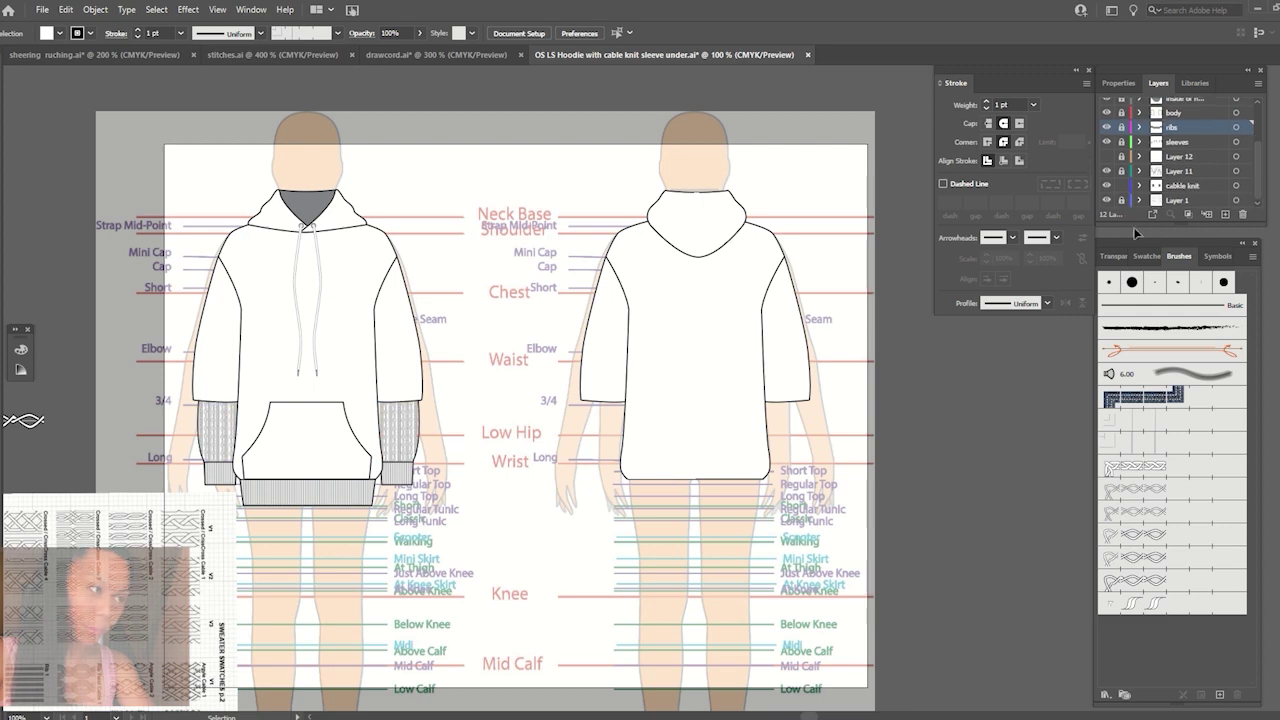
click(1107, 201)
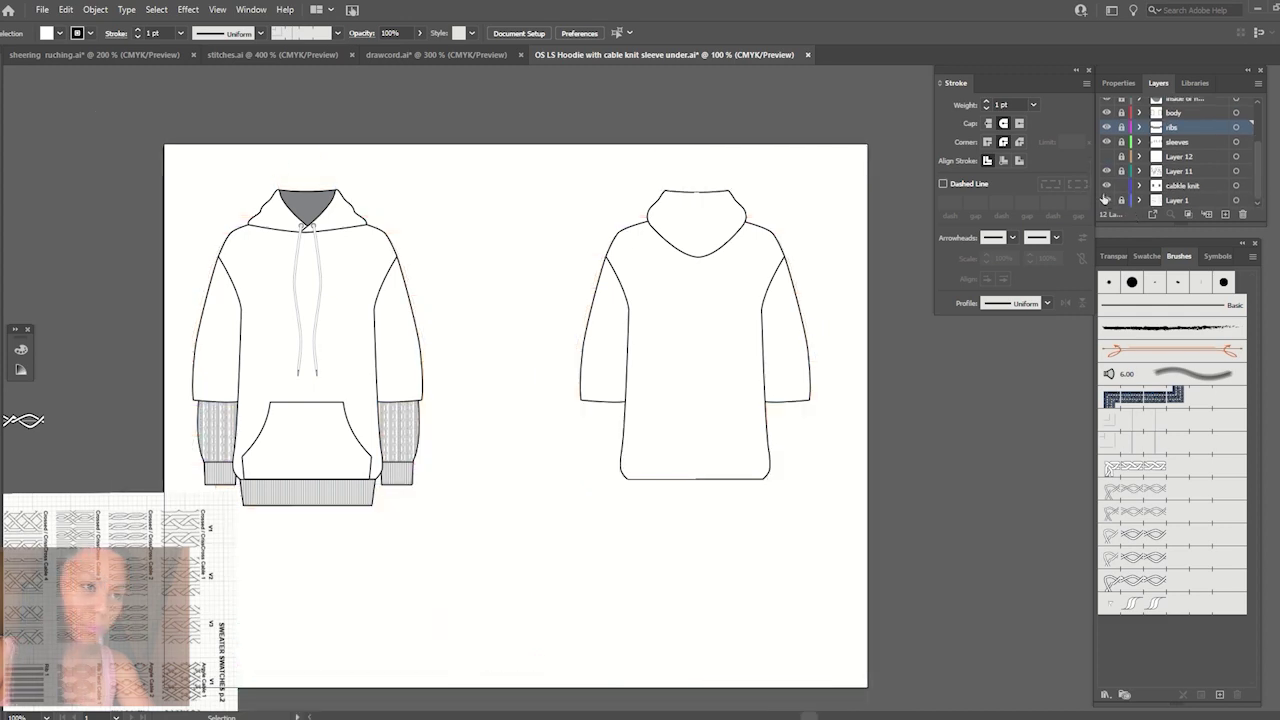
click(1106, 201)
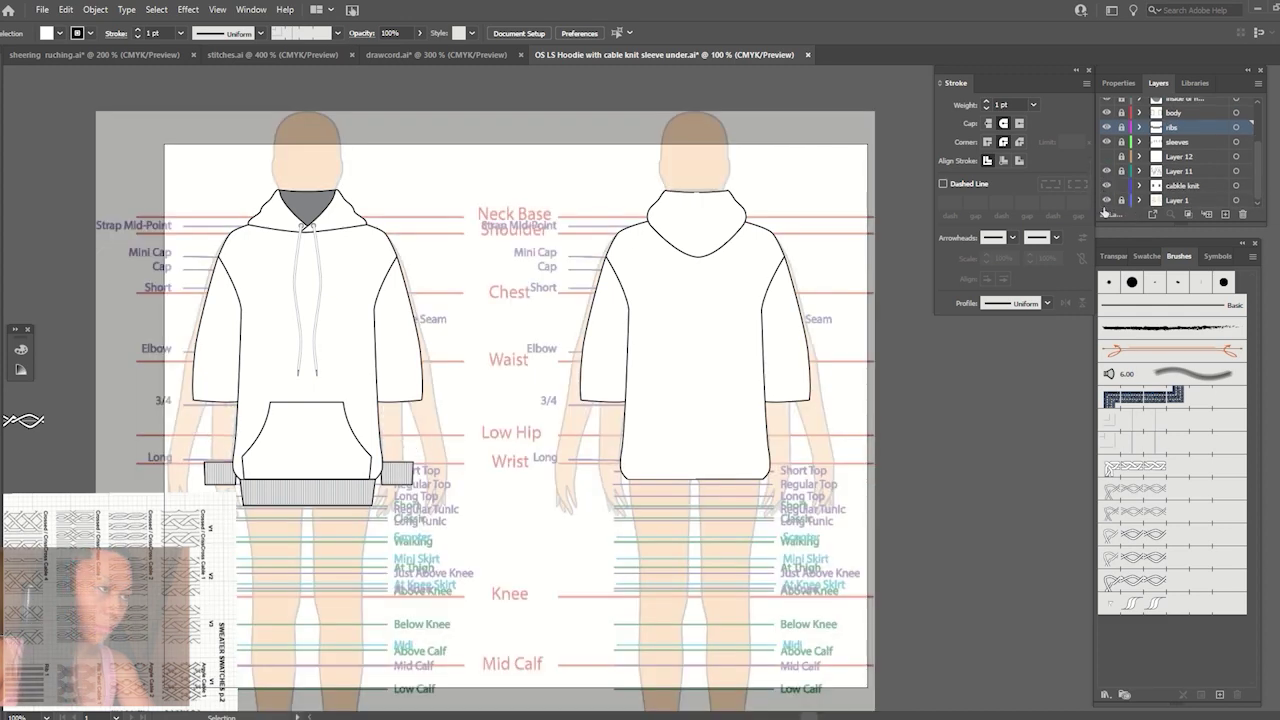
click(1106, 201)
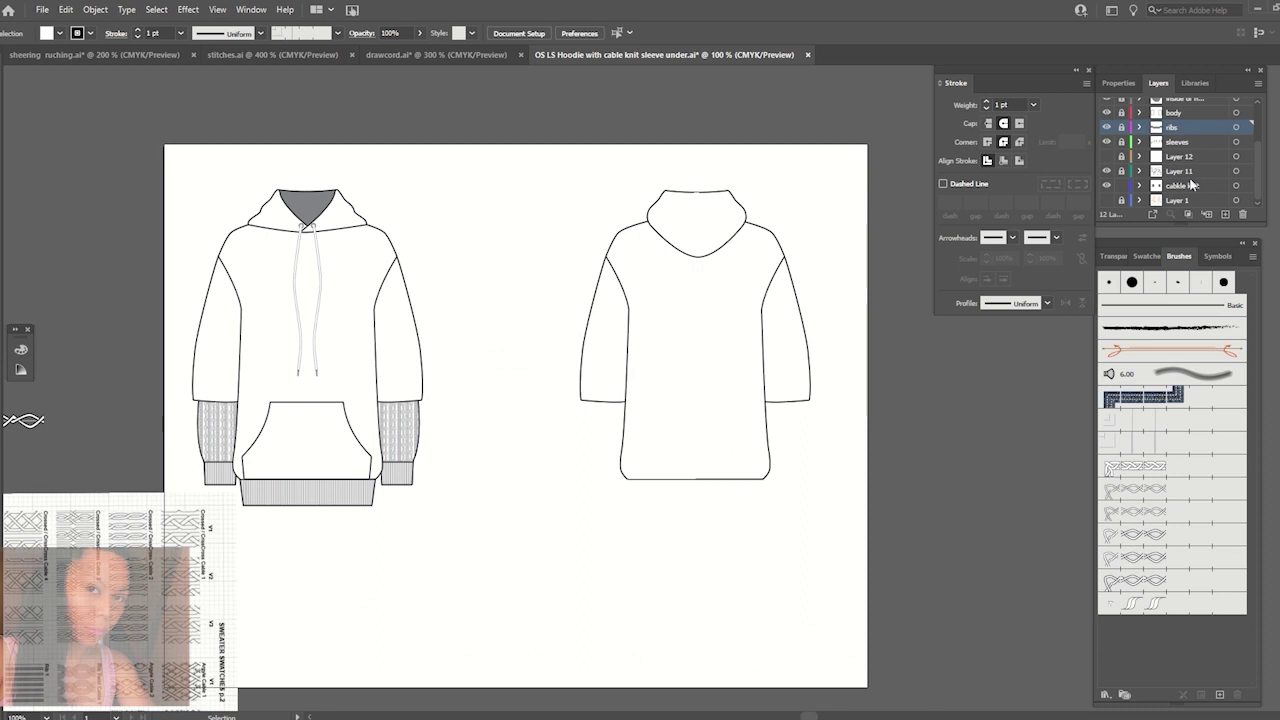
click(1106, 200)
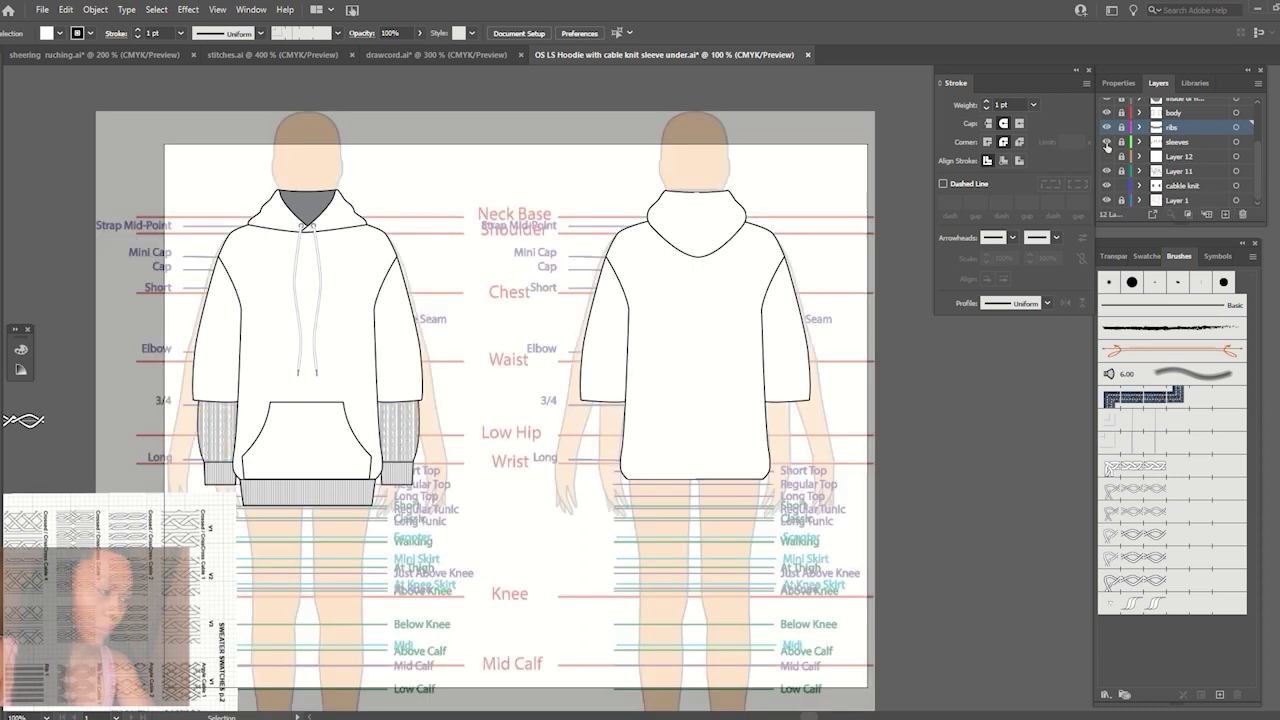
click(1106, 142)
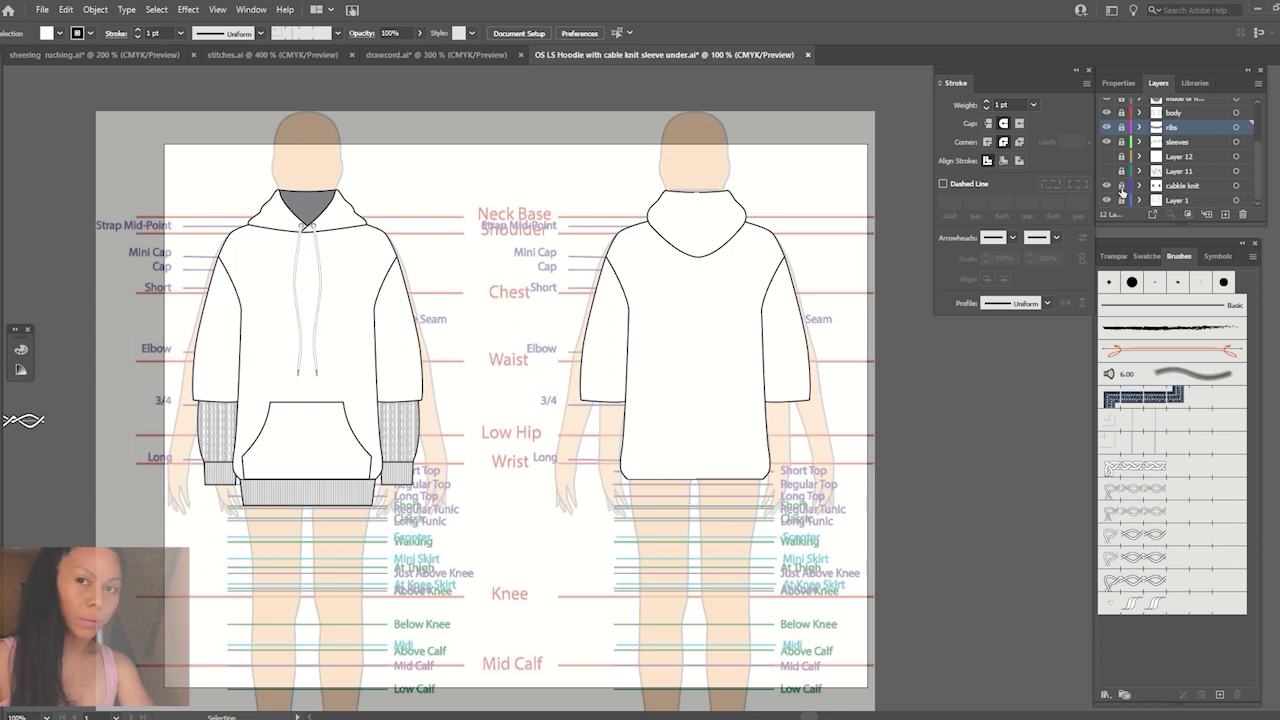
click(1172, 185)
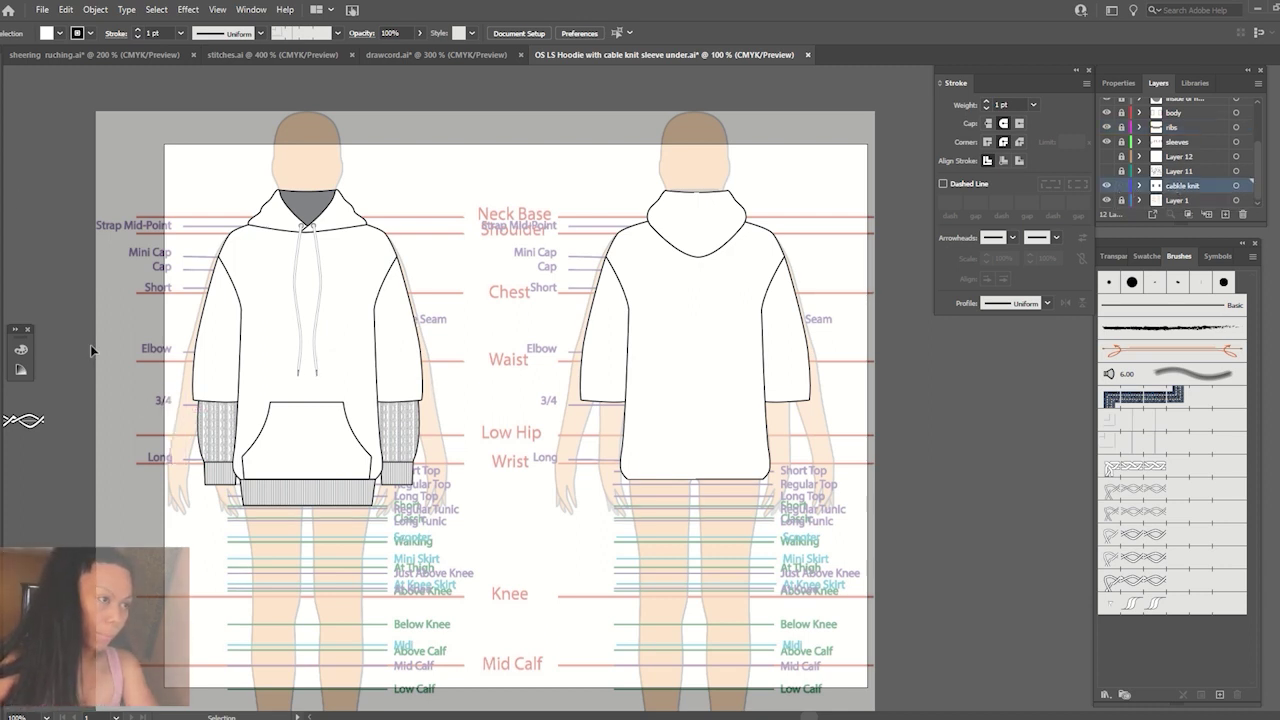
Alt-drag a copy of the cable-knit sleeve group onto the back view's sleeves.
click(395, 443)
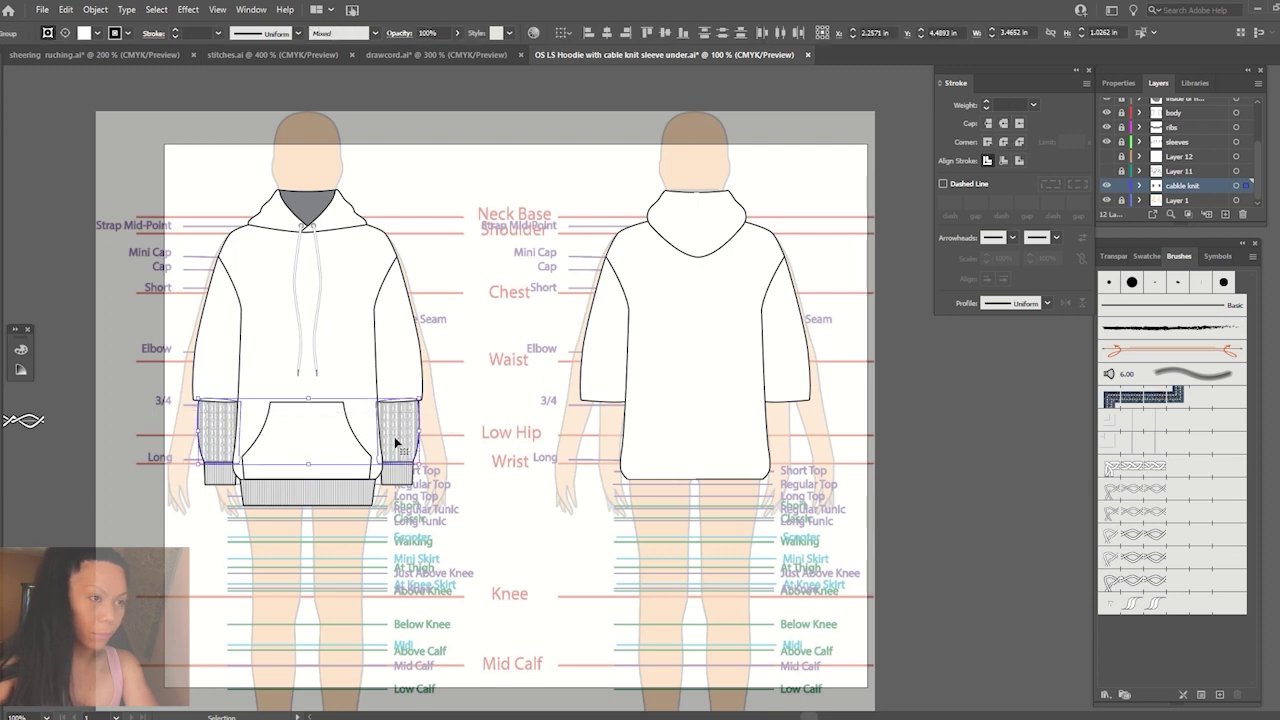
drag(701, 443, 781, 443)
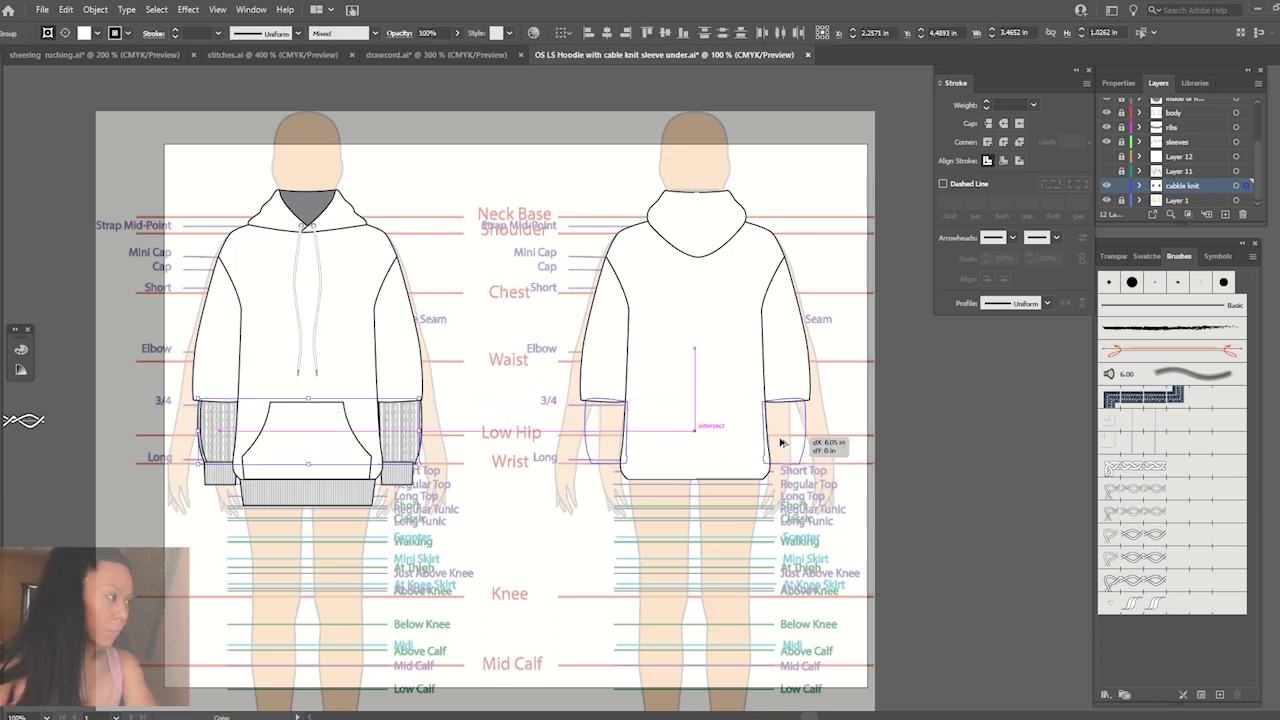
drag(867, 482, 840, 484)
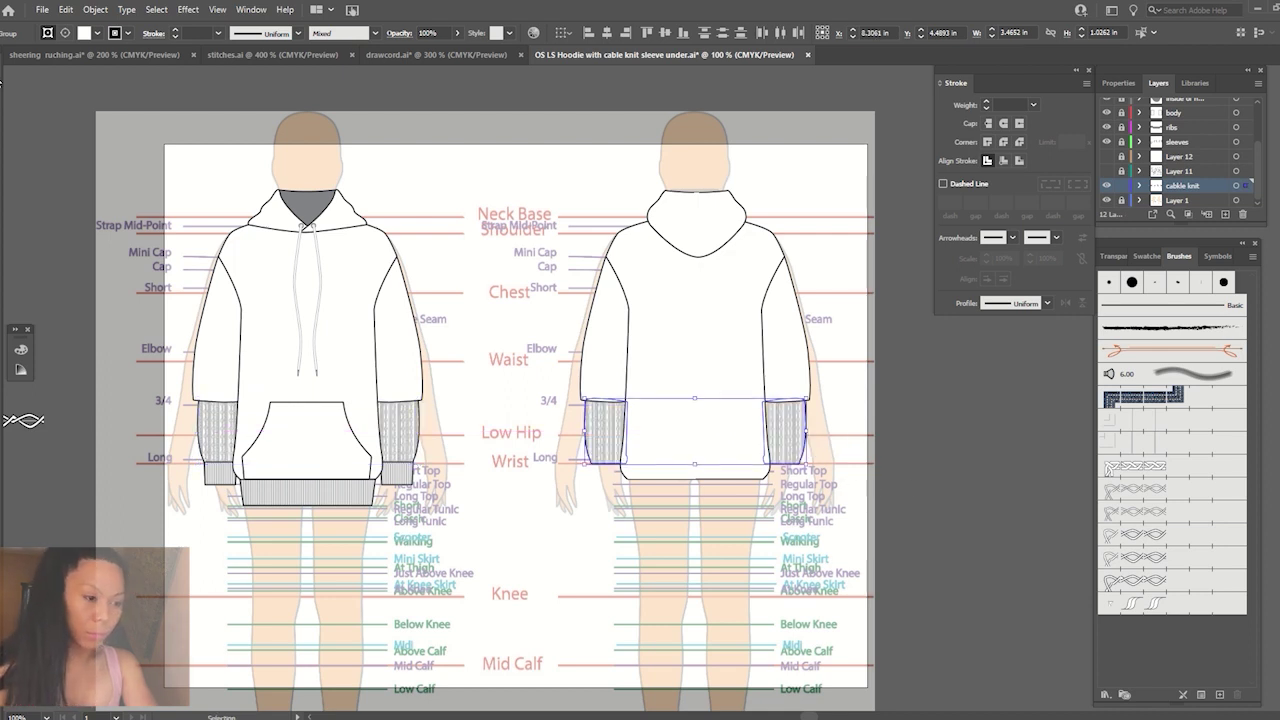
click(460, 200)
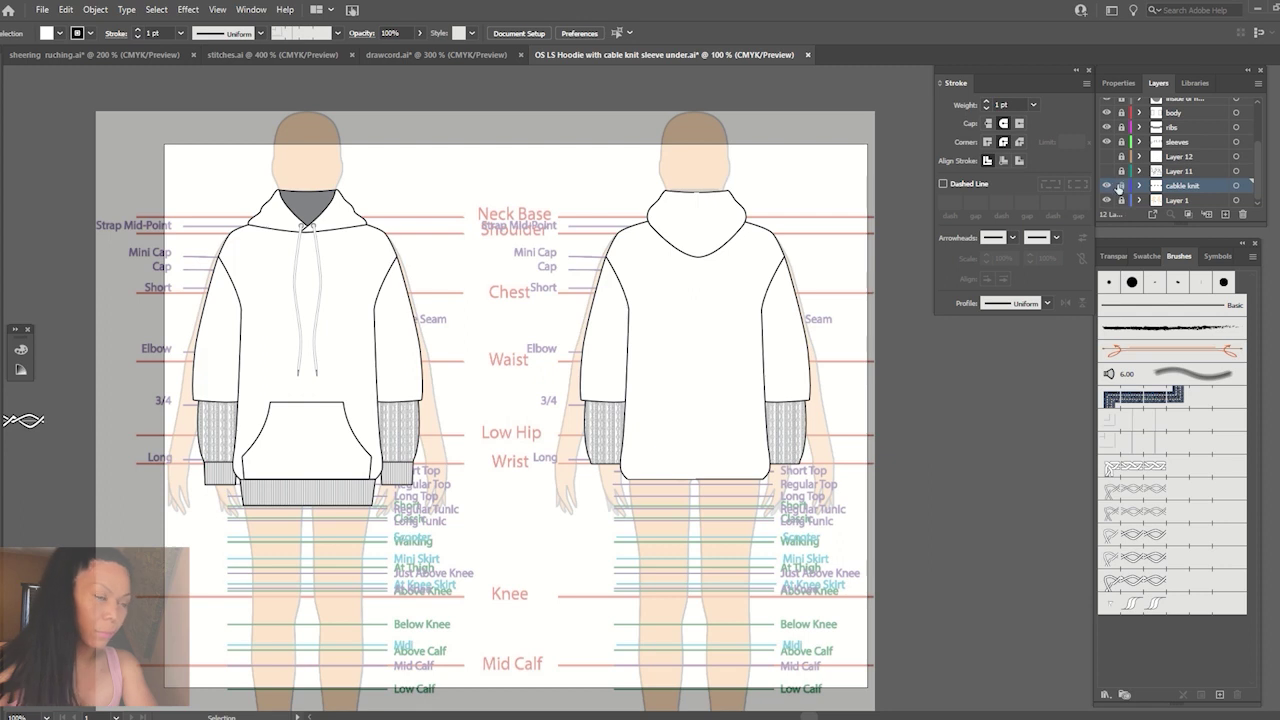
On the ribs layer, copy both cuffs and the waistband ribbing onto the back view.
click(1157, 127)
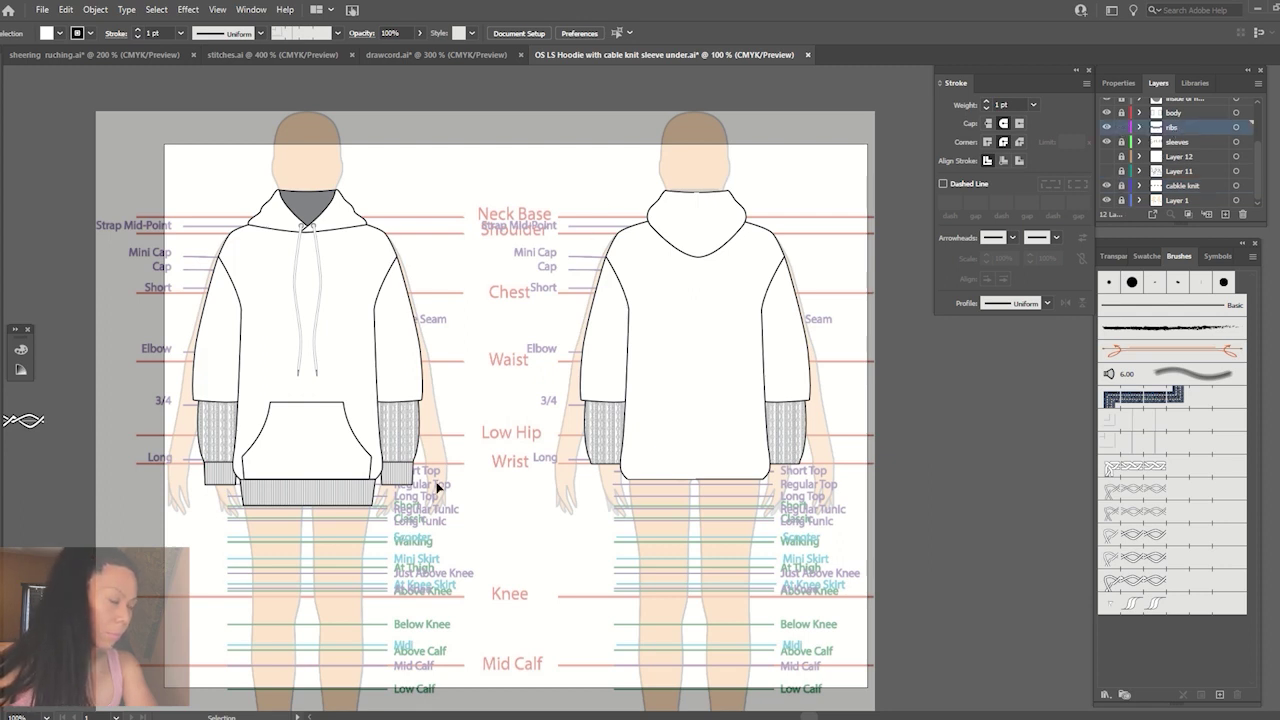
drag(187, 477, 406, 506)
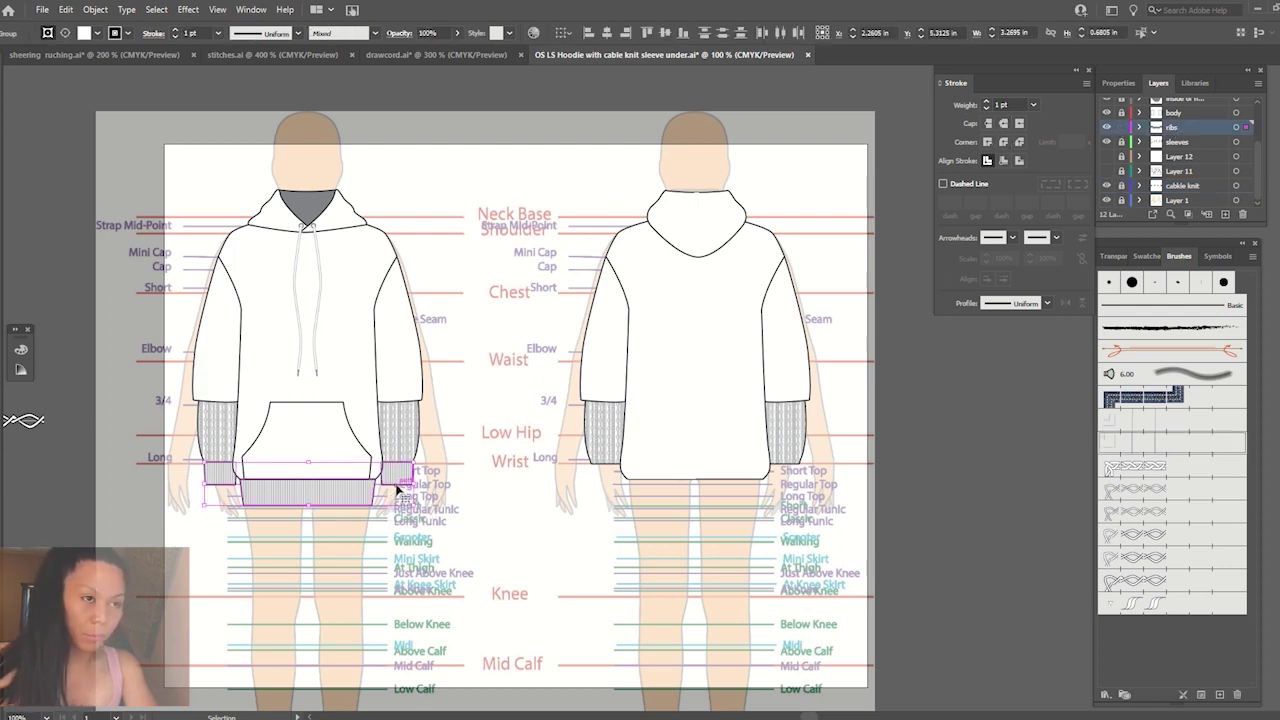
drag(324, 497, 717, 496)
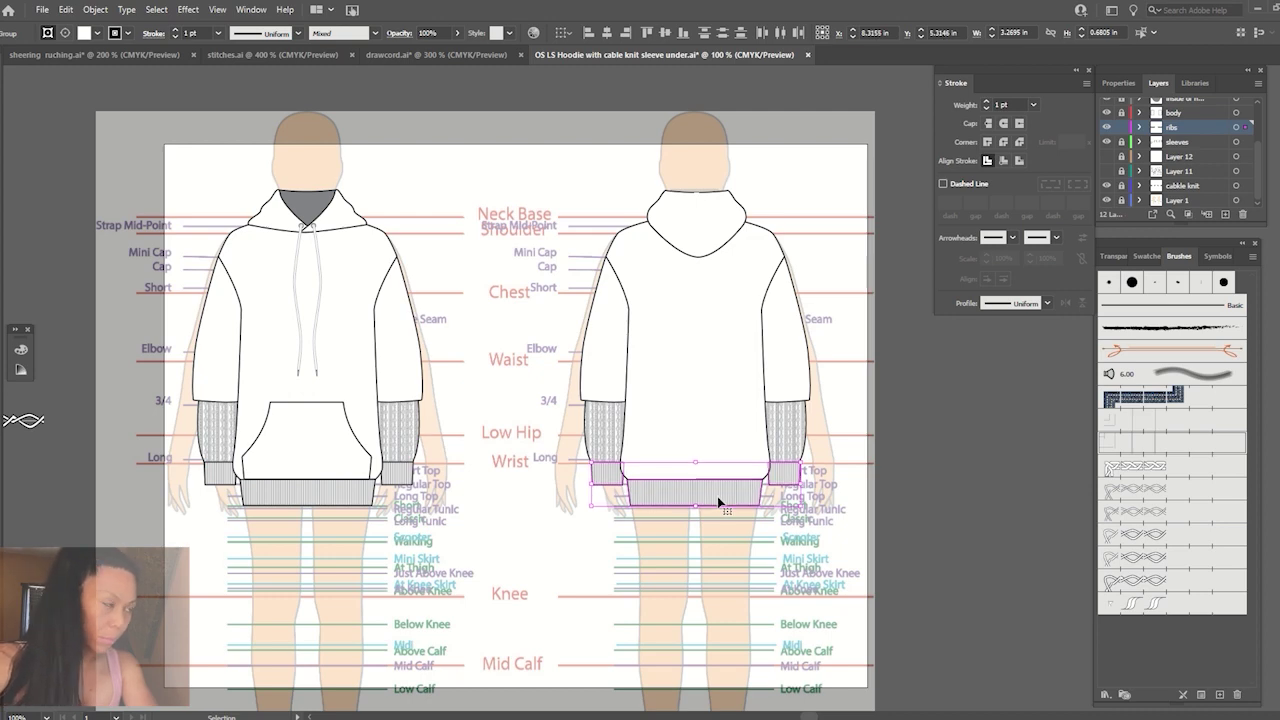
click(723, 585)
key(a)
alt+scroll(723, 585, up, 1)
alt+scroll(723, 585, up, 1)
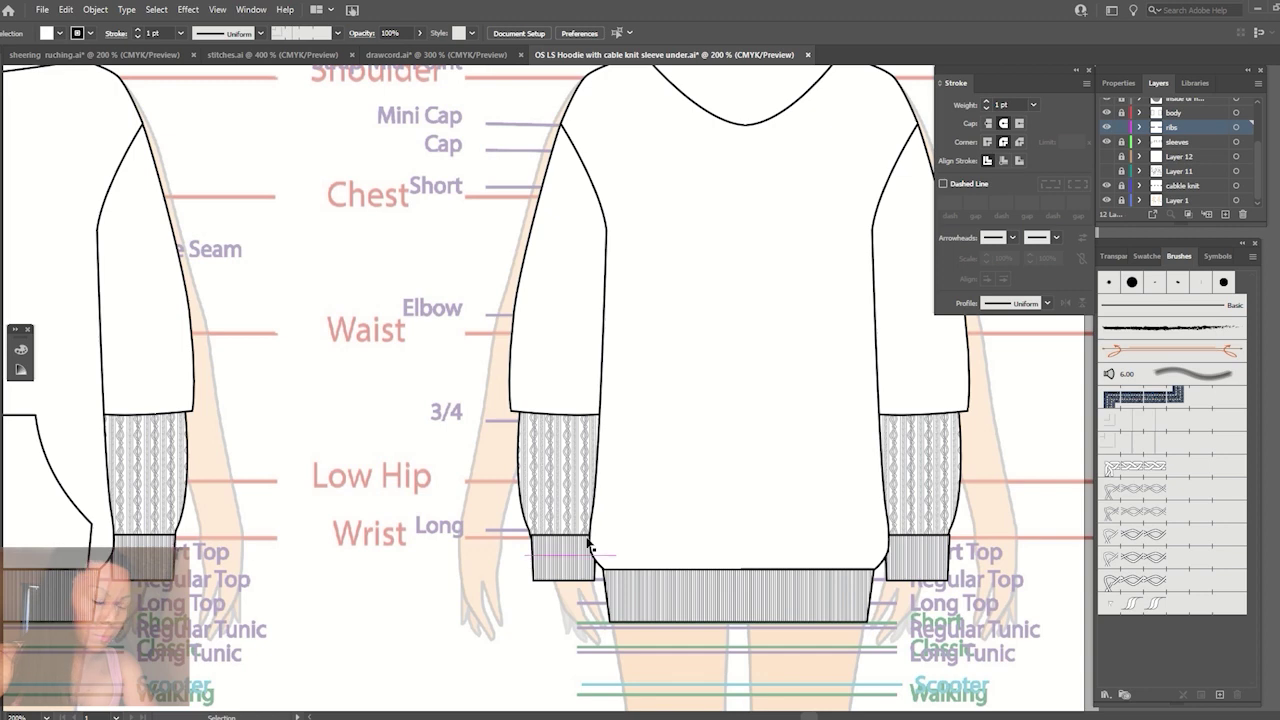
Nudge both back-view cuffs so they sit flush against their sleeves.
mouse_move(571, 538)
mouse_down()
mouse_move(566, 551)
mouse_move(571, 541)
mouse_up()
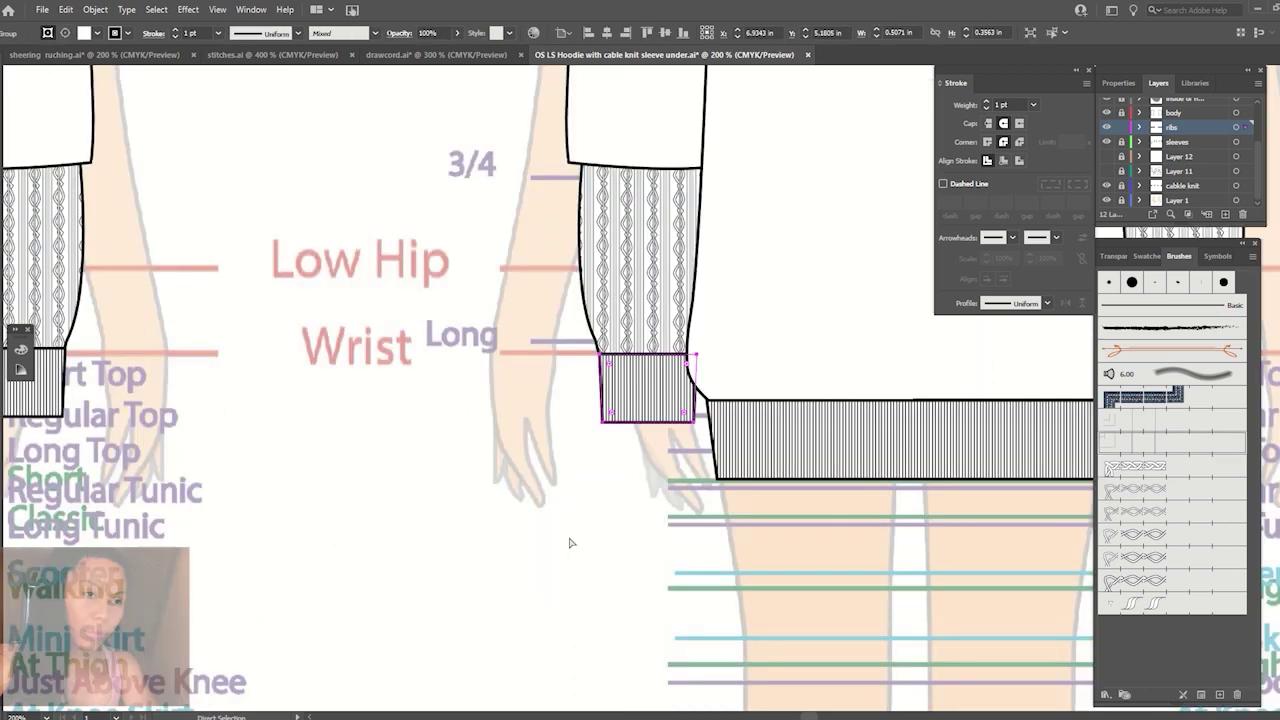
alt+scroll(571, 541, up, 1)
alt+scroll(655, 346, up, 1)
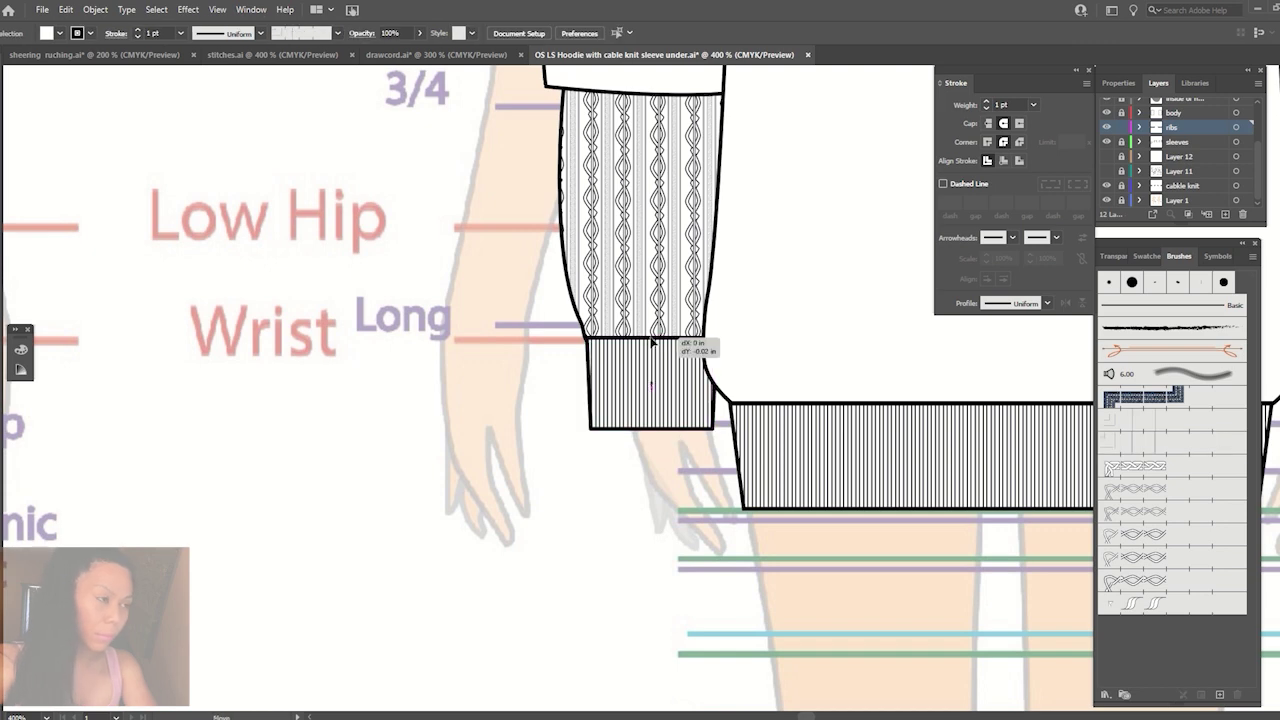
click(652, 344)
scroll(652, 344, right, 5)
click(252, 504)
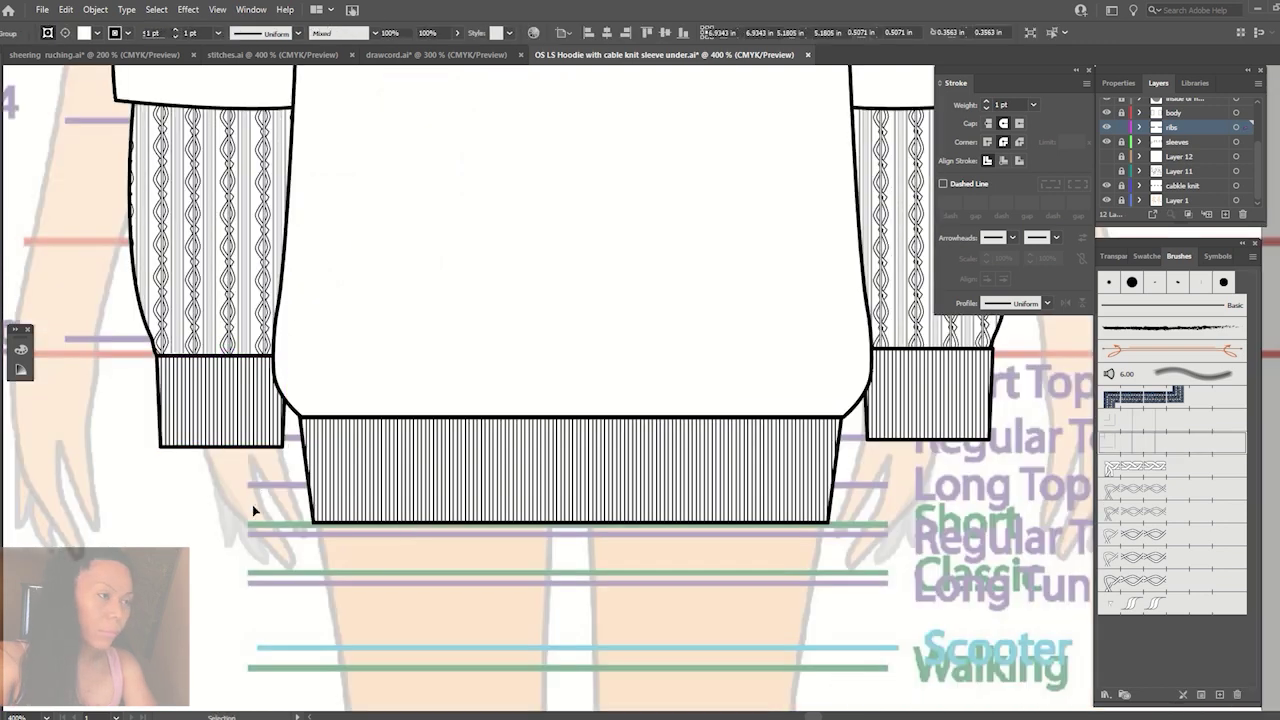
drag(940, 372, 940, 360)
click(957, 497)
Check the ribbing up close and nudge the ribbed hem into place.
key(ctrl+minus)
key(ctrl+minus)
key(ctrl+1)
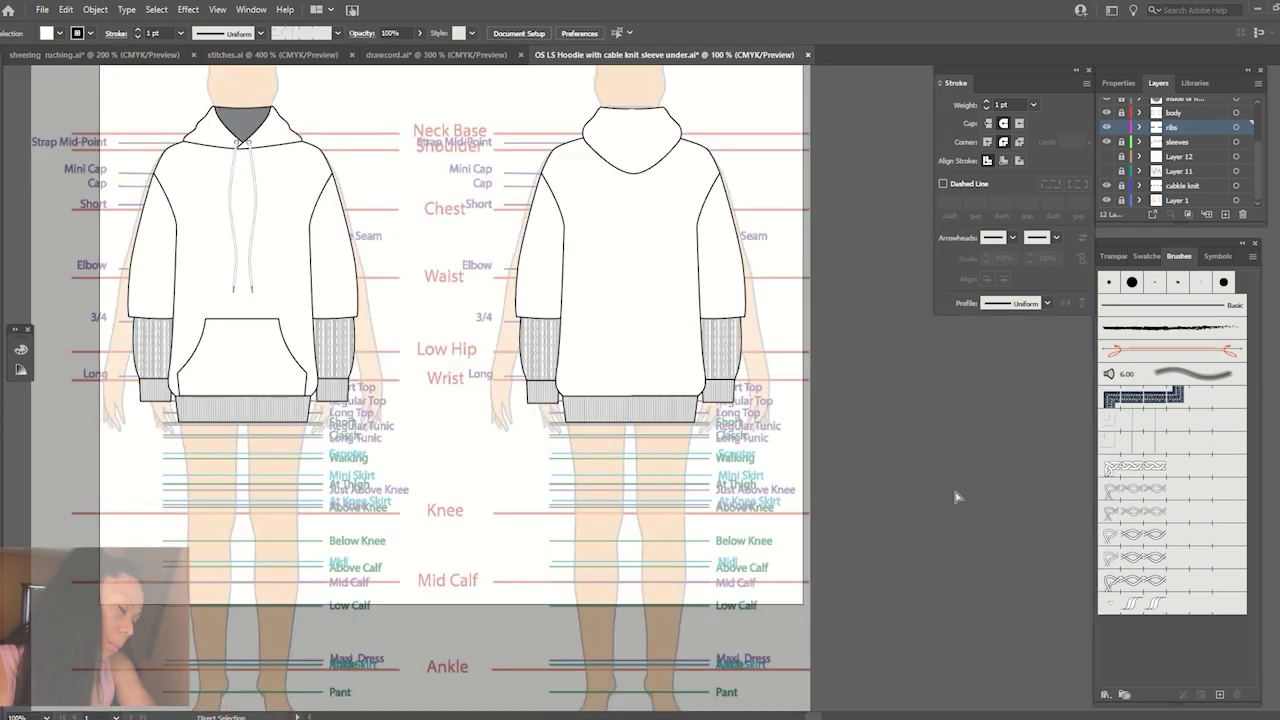
key(ctrl+plus)
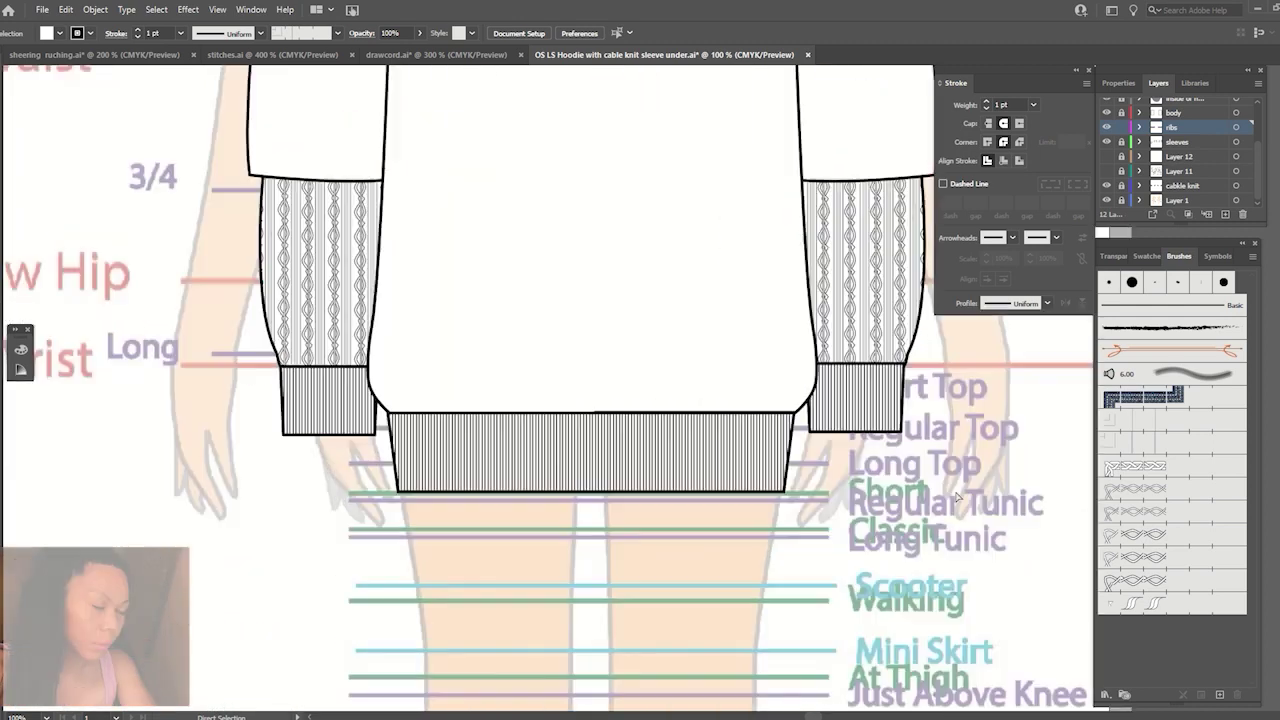
key(ctrl+plus)
key(ctrl+plus)
key(ctrl+plus)
key(ctrl+minus)
key(ctrl+minus)
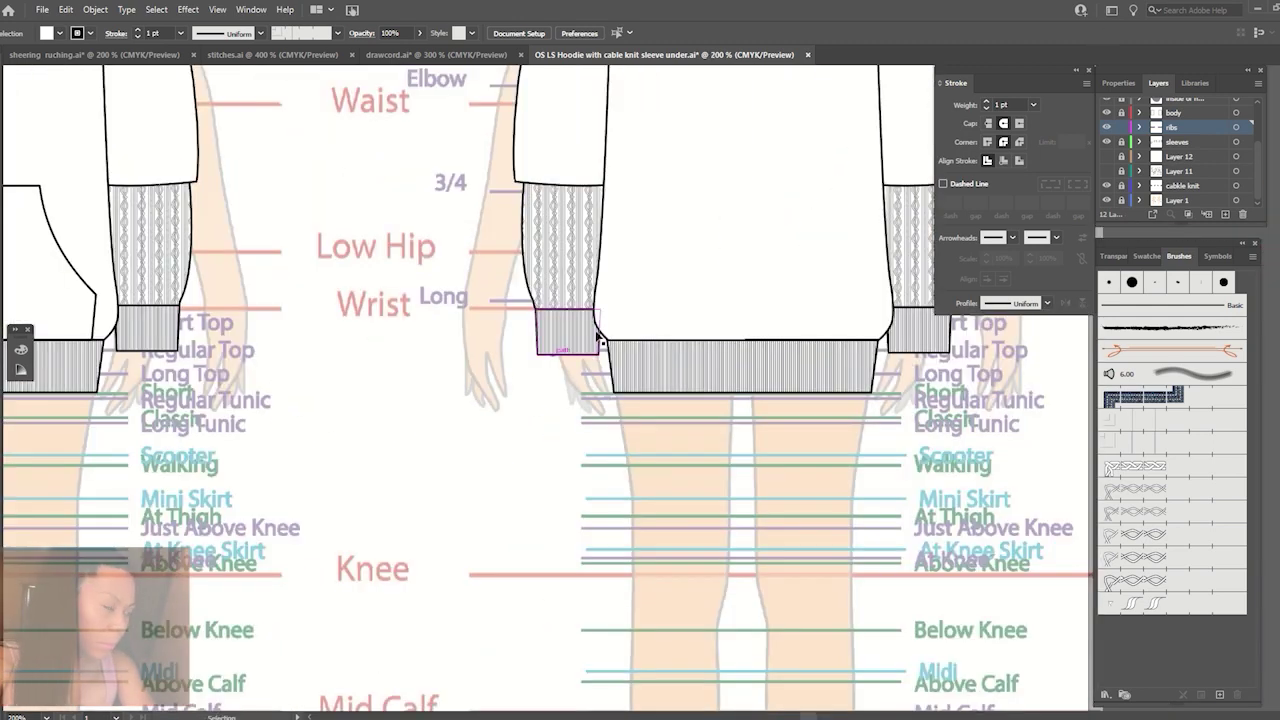
key(ctrl+plus)
key(ctrl+plus)
key(ctrl+plus)
key(ctrl+plus)
key(ctrl+plus)
key(ctrl+plus)
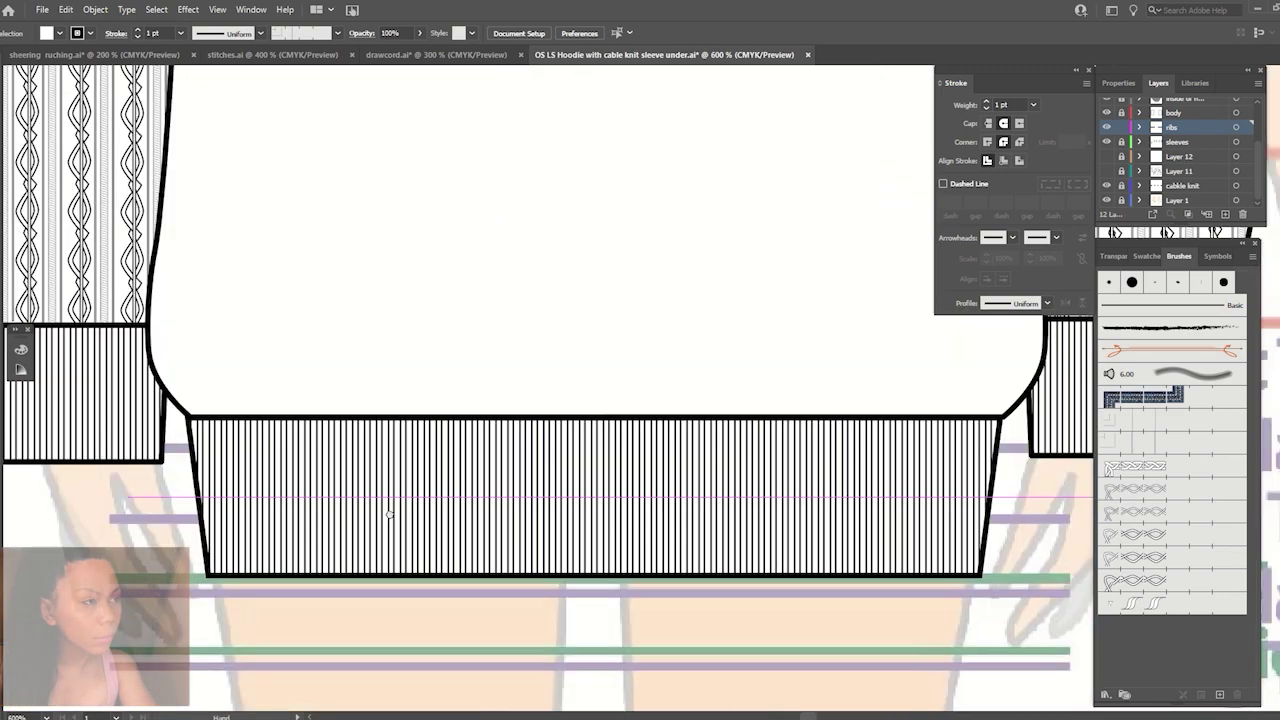
drag(541, 465, 545, 466)
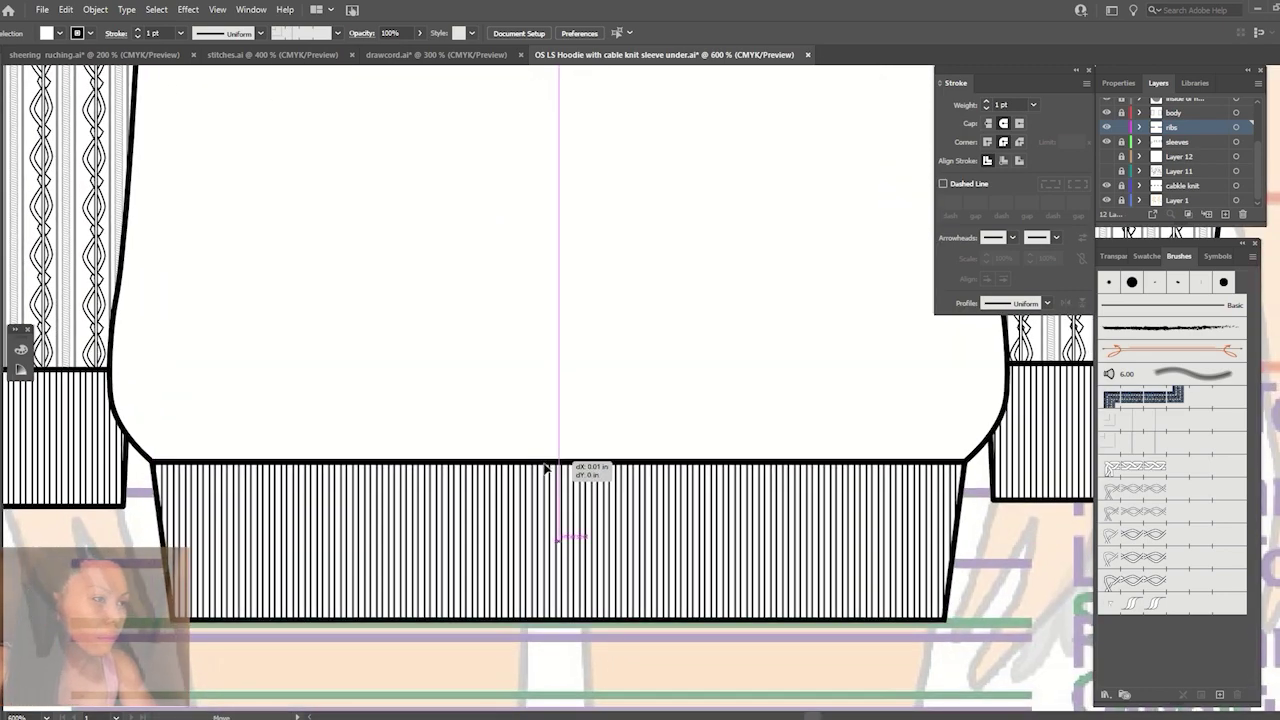
key(ctrl+minus)
key(ctrl+minus)
key(ctrl+minus)
Add a new layer named 'stitches' above the shoelace layer.
key(ctrl+minus)
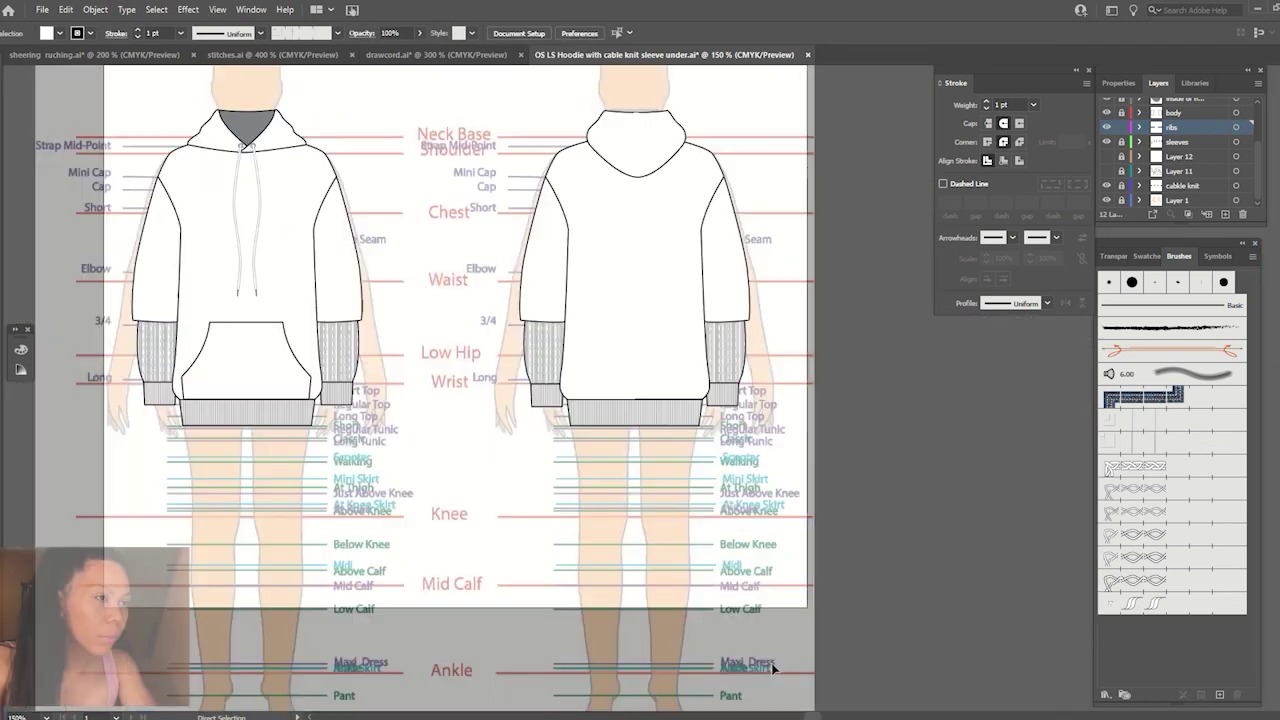
key(ctrl+minus)
drag(422, 503, 517, 588)
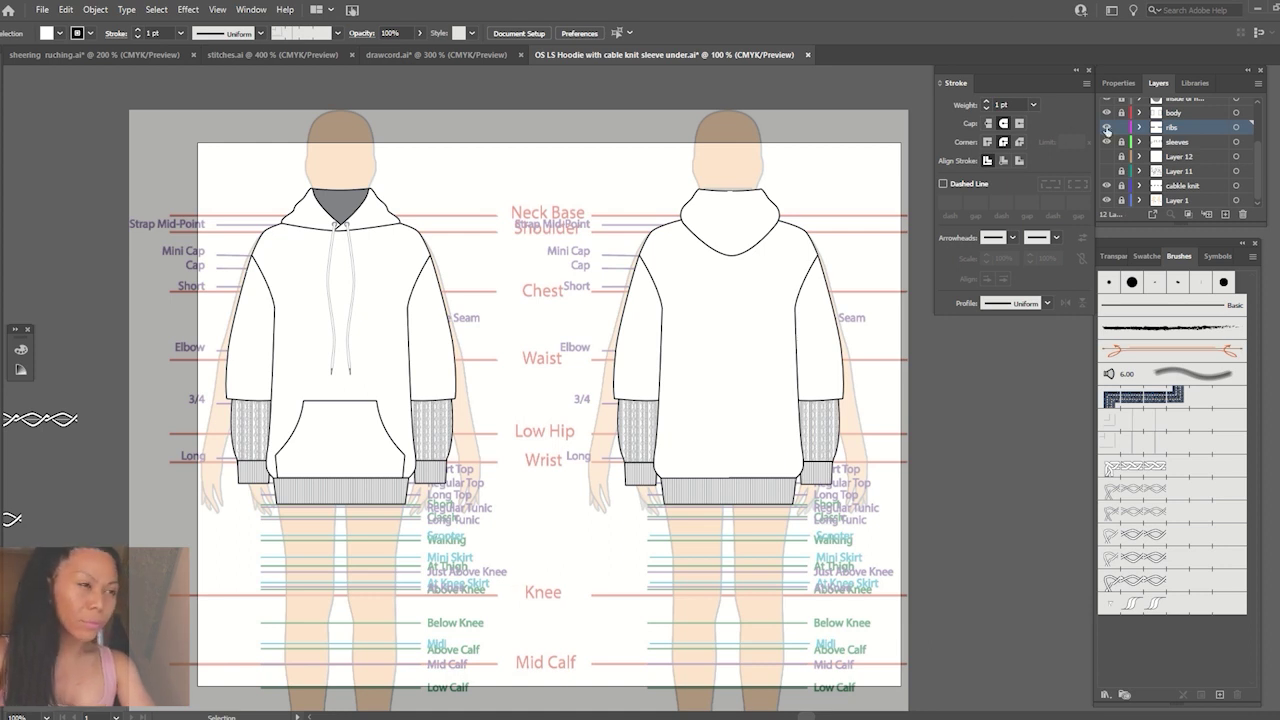
drag(1258, 160, 1263, 101)
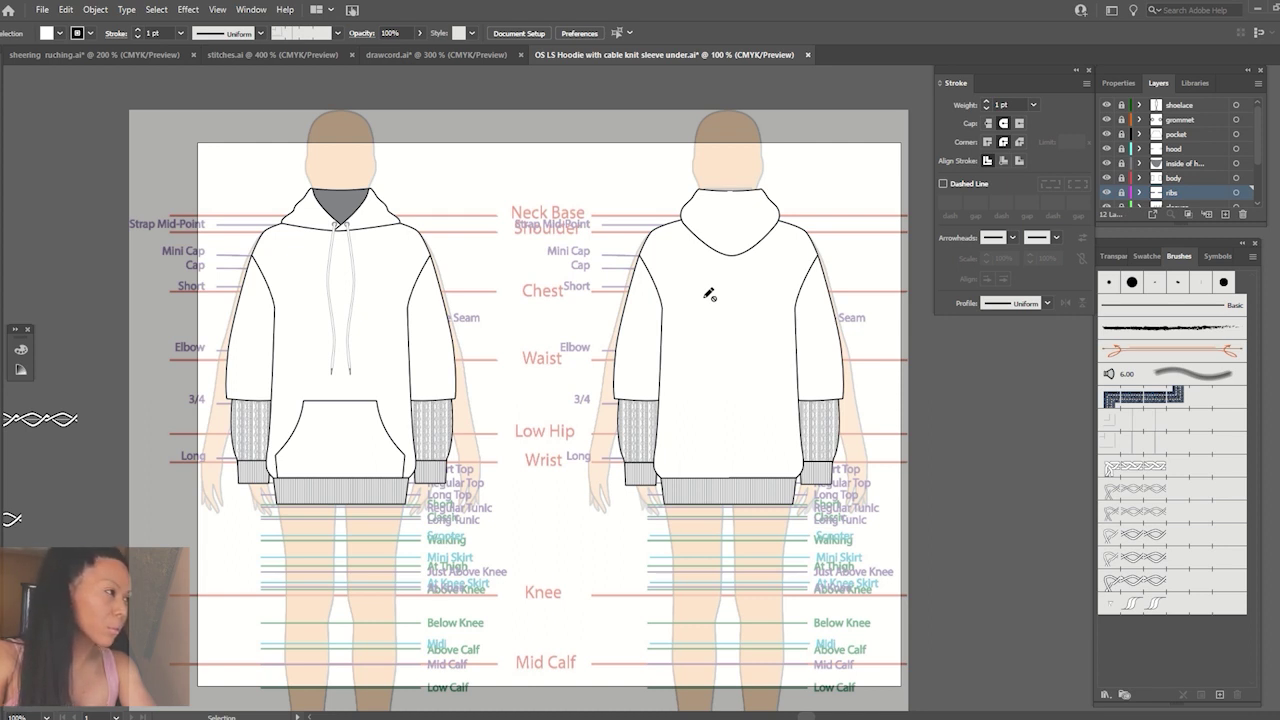
click(1187, 116)
click(1225, 214)
double_click(1180, 103)
text(stitches)
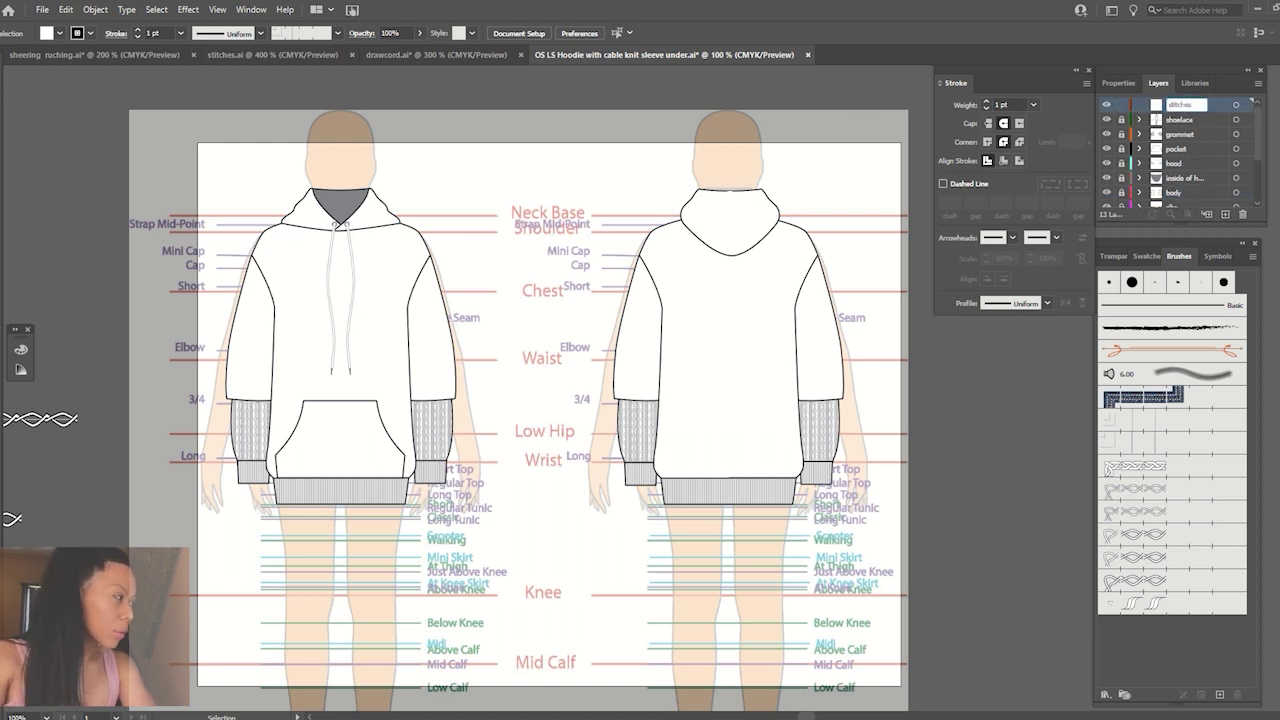
key(Return)
Import the double-dash stitch brush by pasting its sample from stitches.ai and deleting it.
click(265, 55)
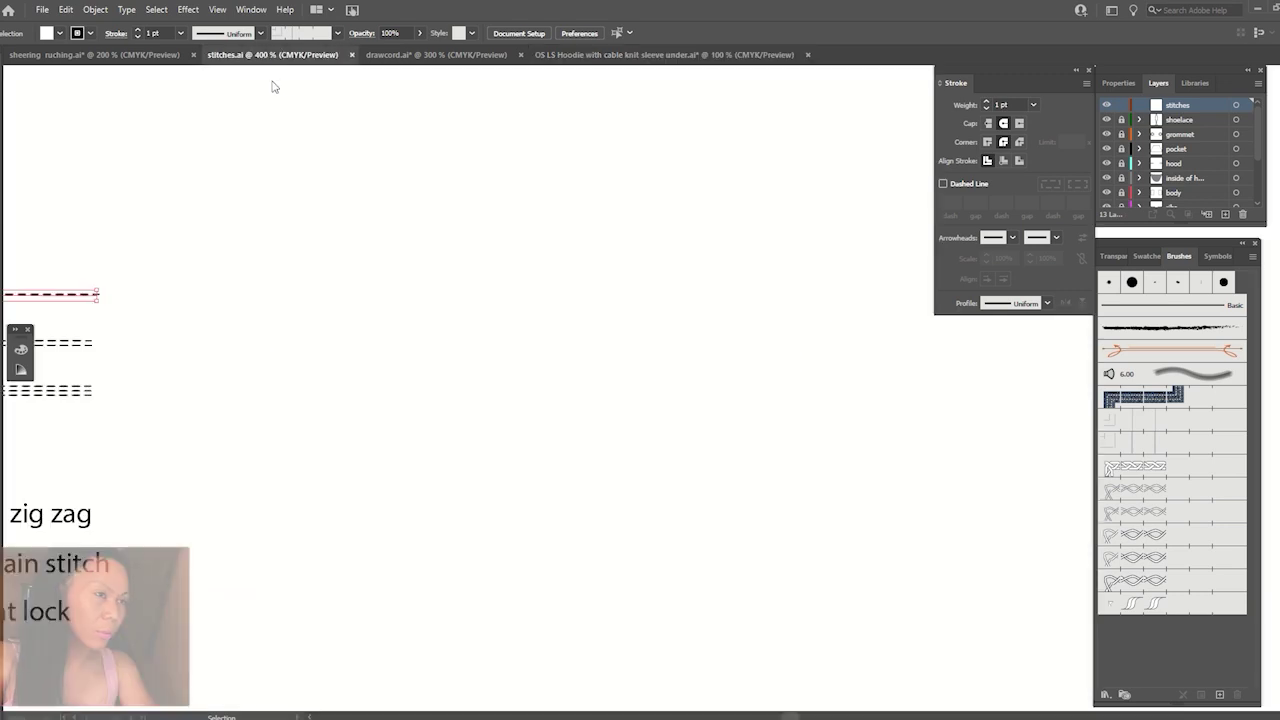
scroll(143, 323, left, 3)
click(340, 282)
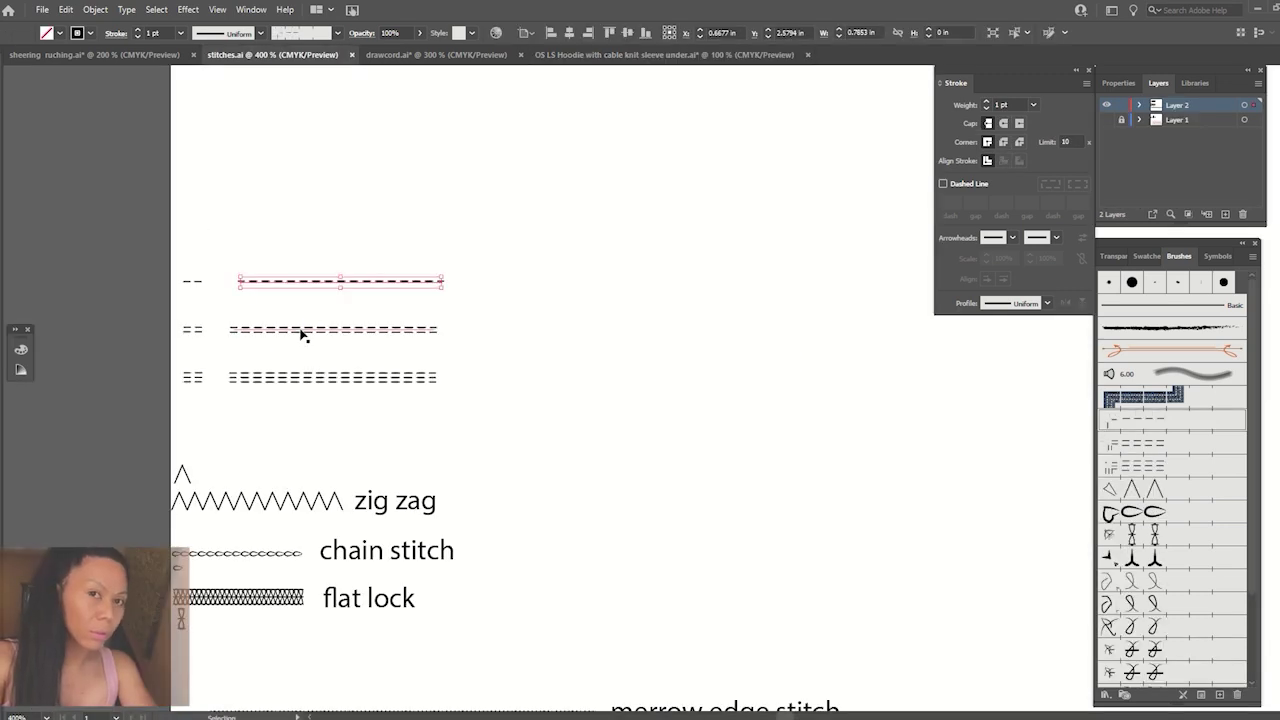
click(308, 331)
key(a)
key(v)
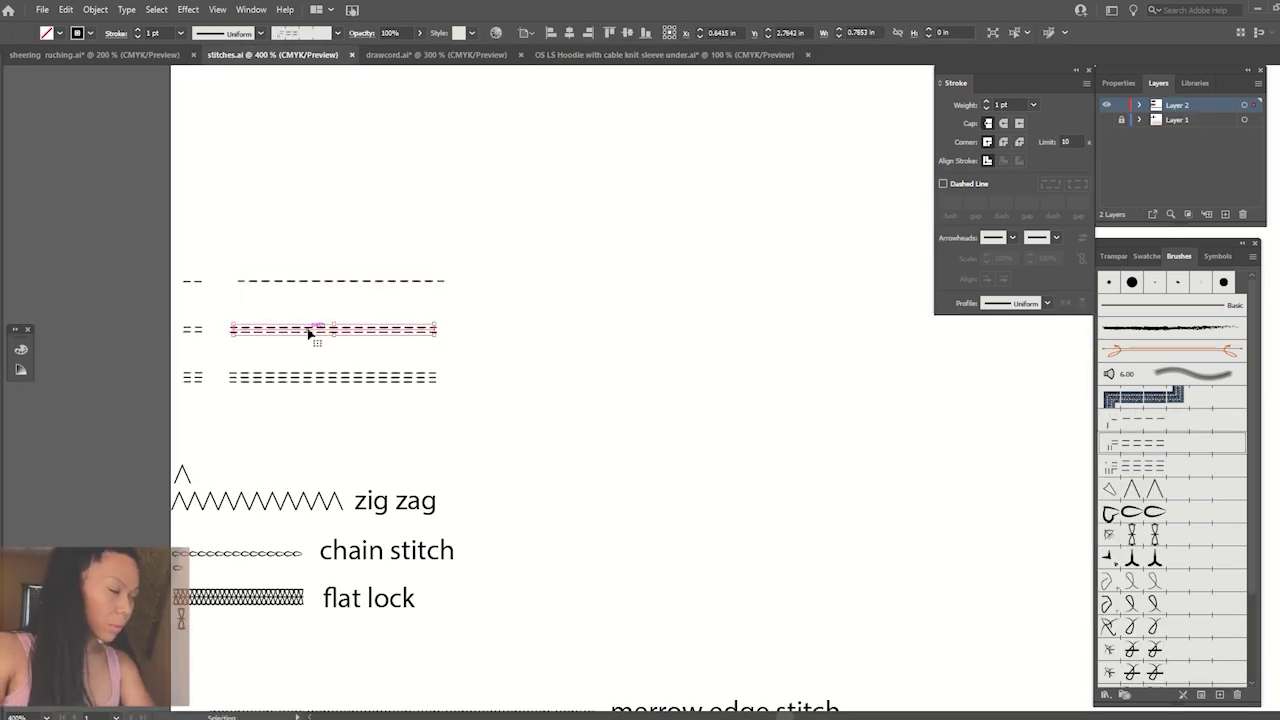
click(598, 54)
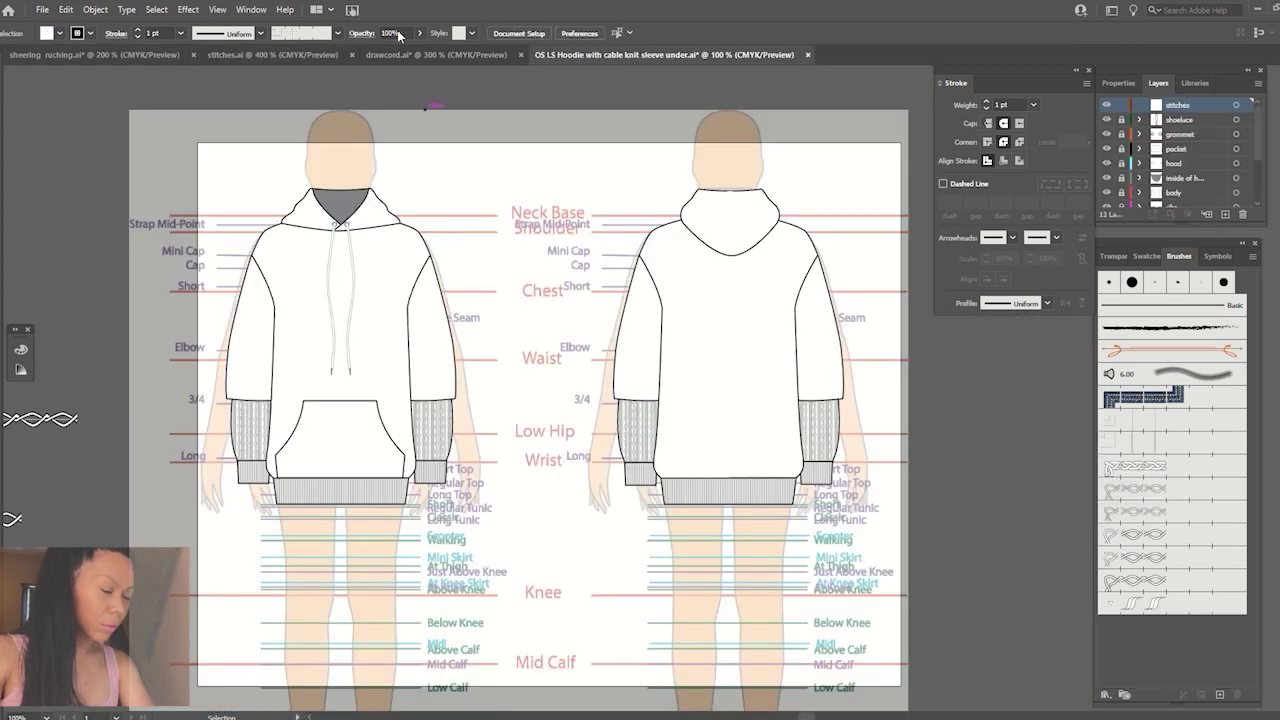
key(ctrl+v)
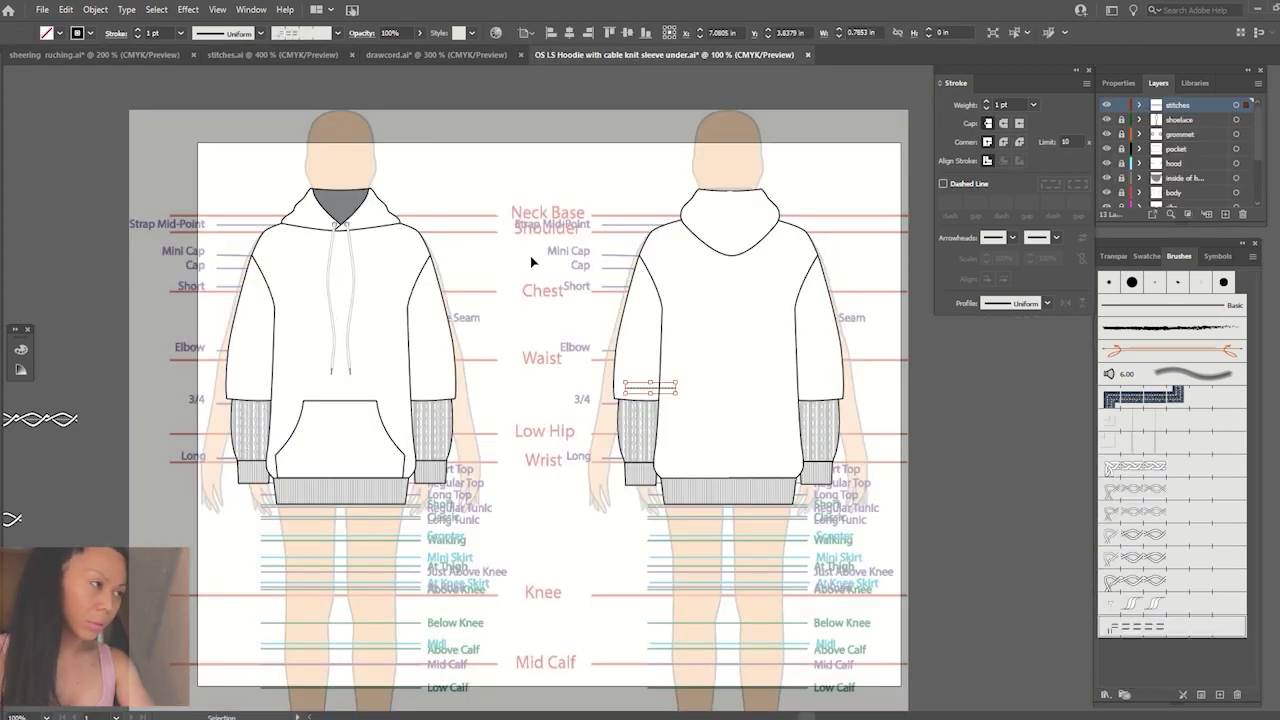
key(Delete)
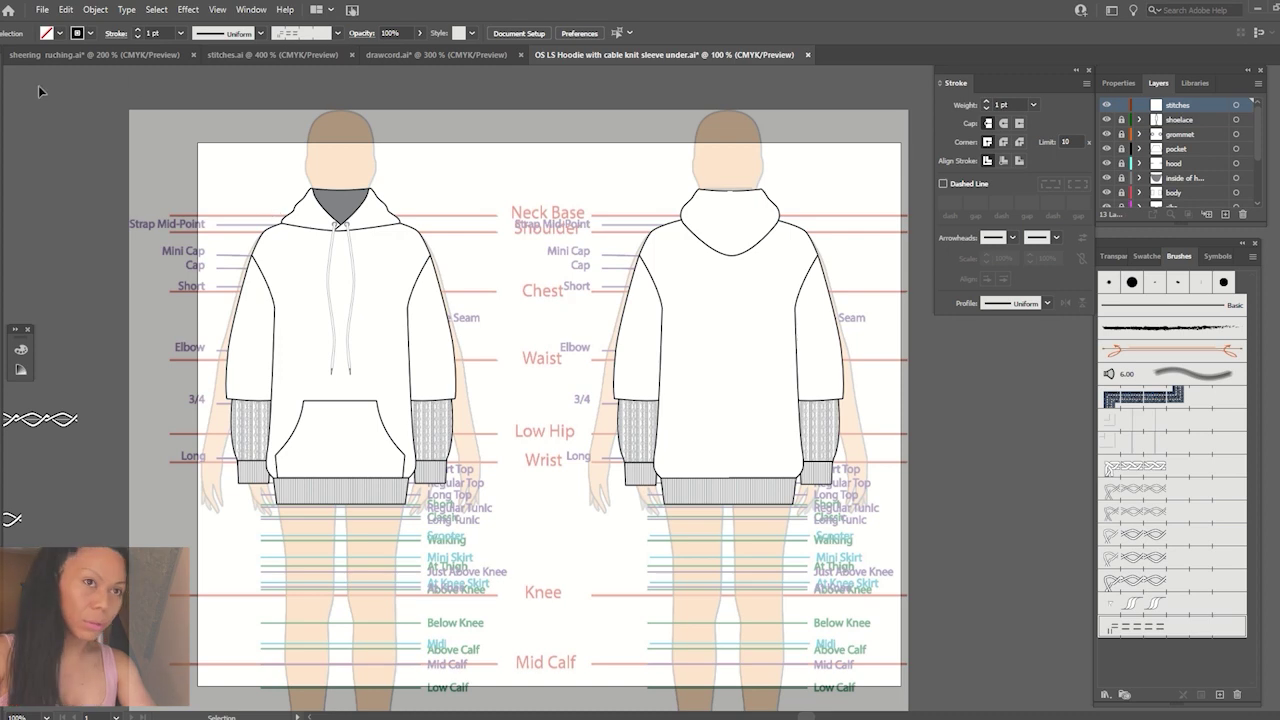
Draw a curved path from the right grommet up the hood edge and apply the double dashed brush.
click(3, 155)
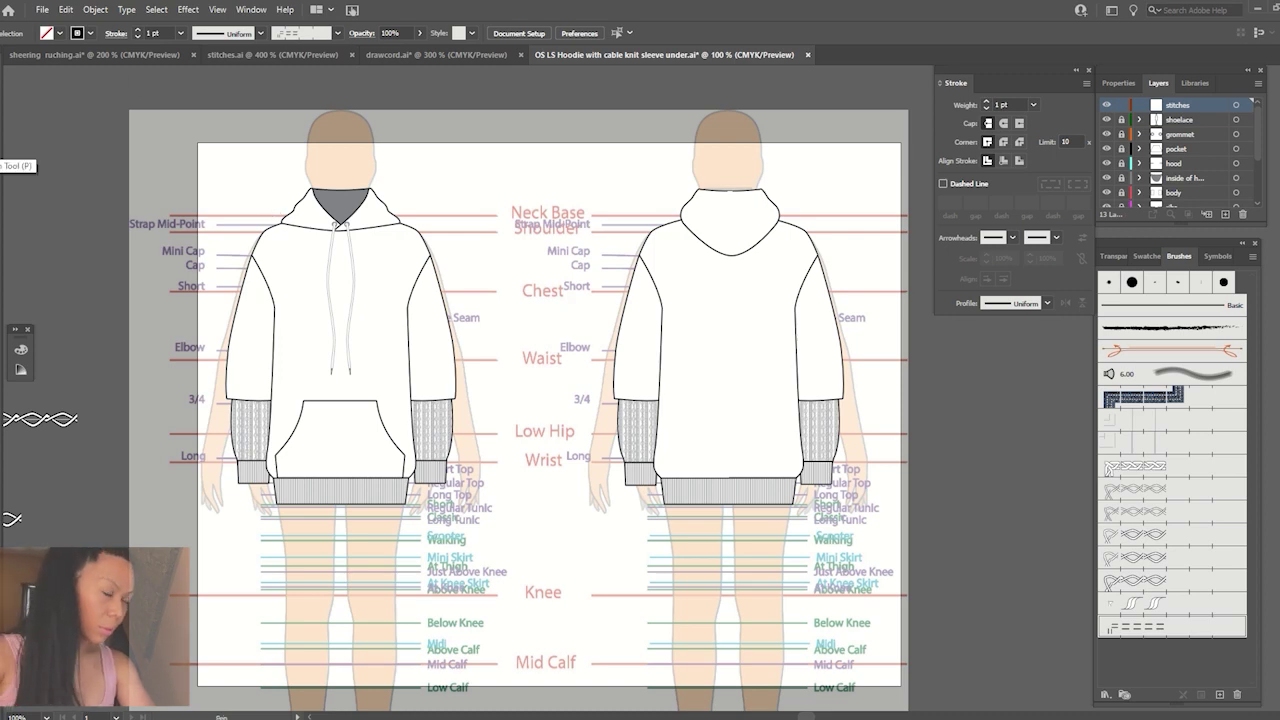
key(ctrl+equal)
key(ctrl+equal)
key(ctrl+equal)
scroll(422, 484, up, 5)
scroll(422, 484, left, 5)
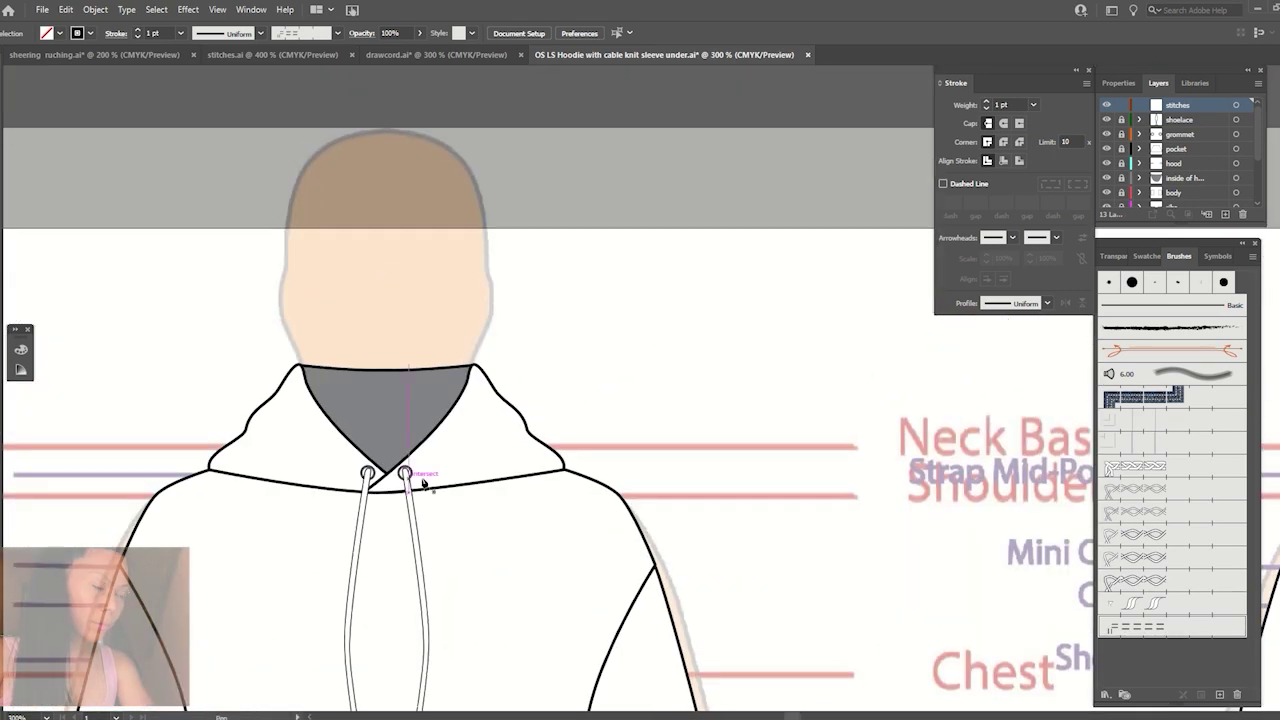
click(402, 483)
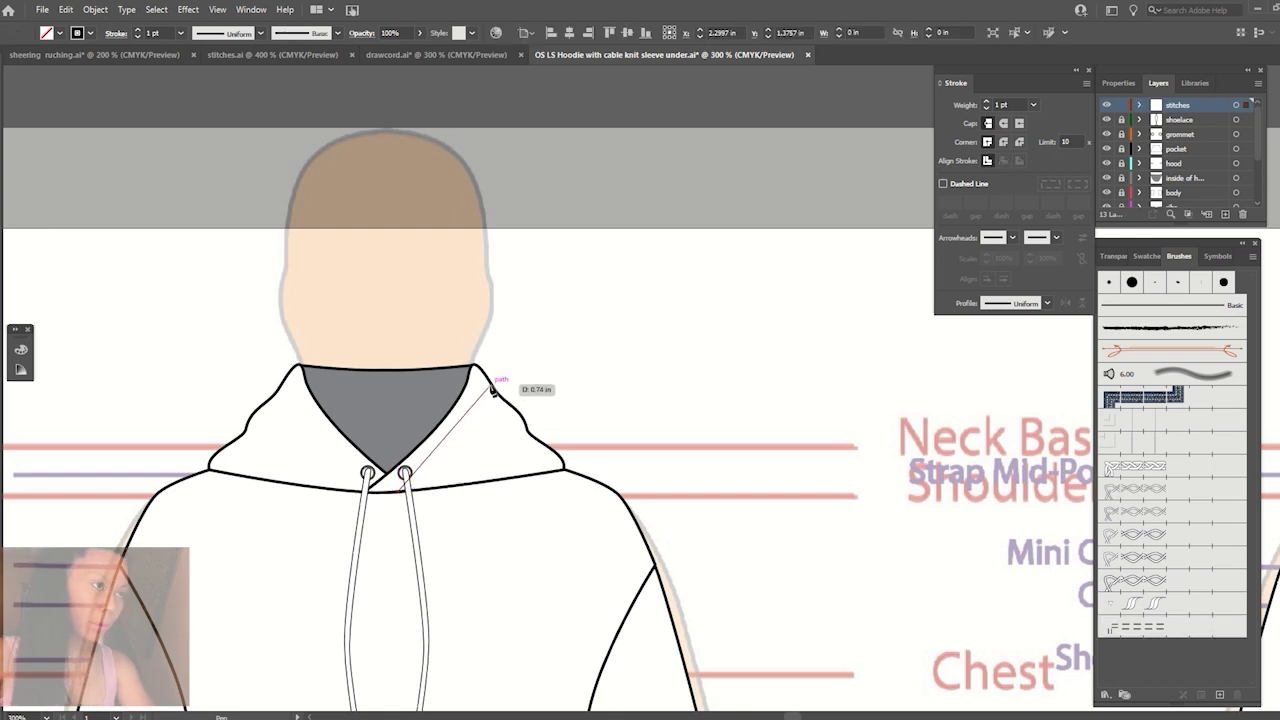
drag(490, 384, 539, 311)
click(1173, 628)
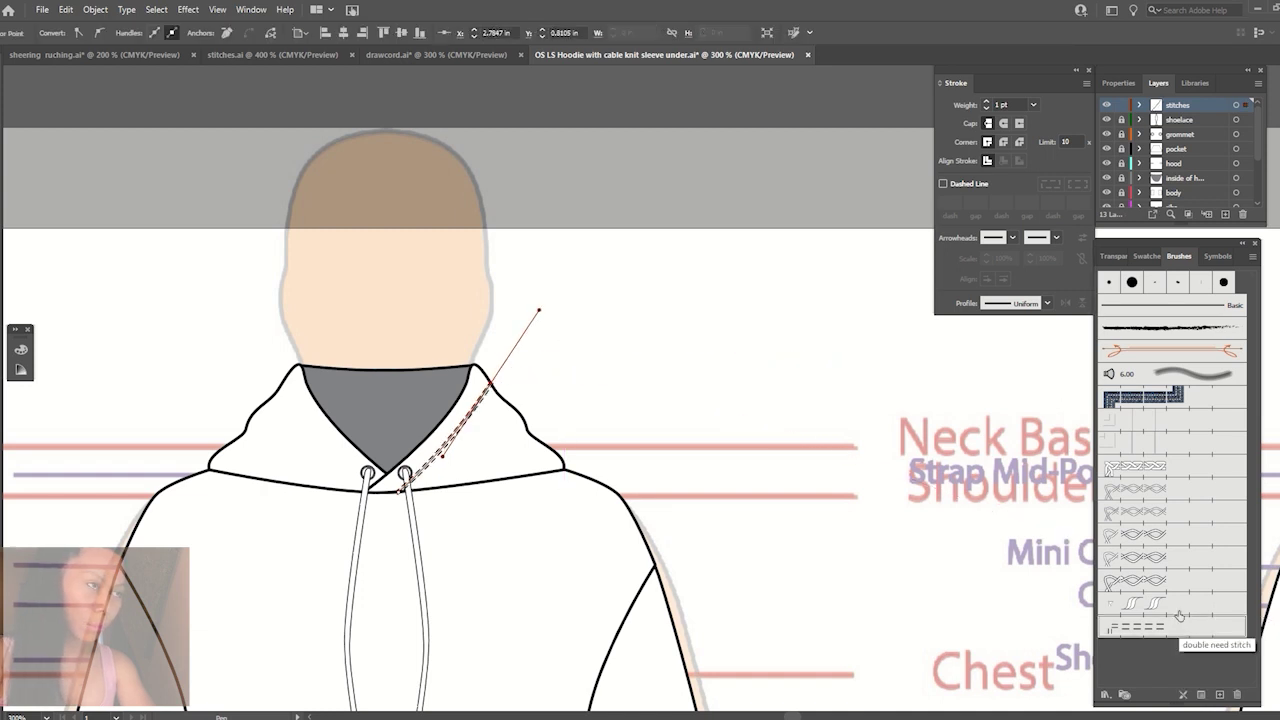
Refine the stitch's anchors so it follows the hood edge and ends beside the grommet.
key(a)
drag(397, 491, 408, 490)
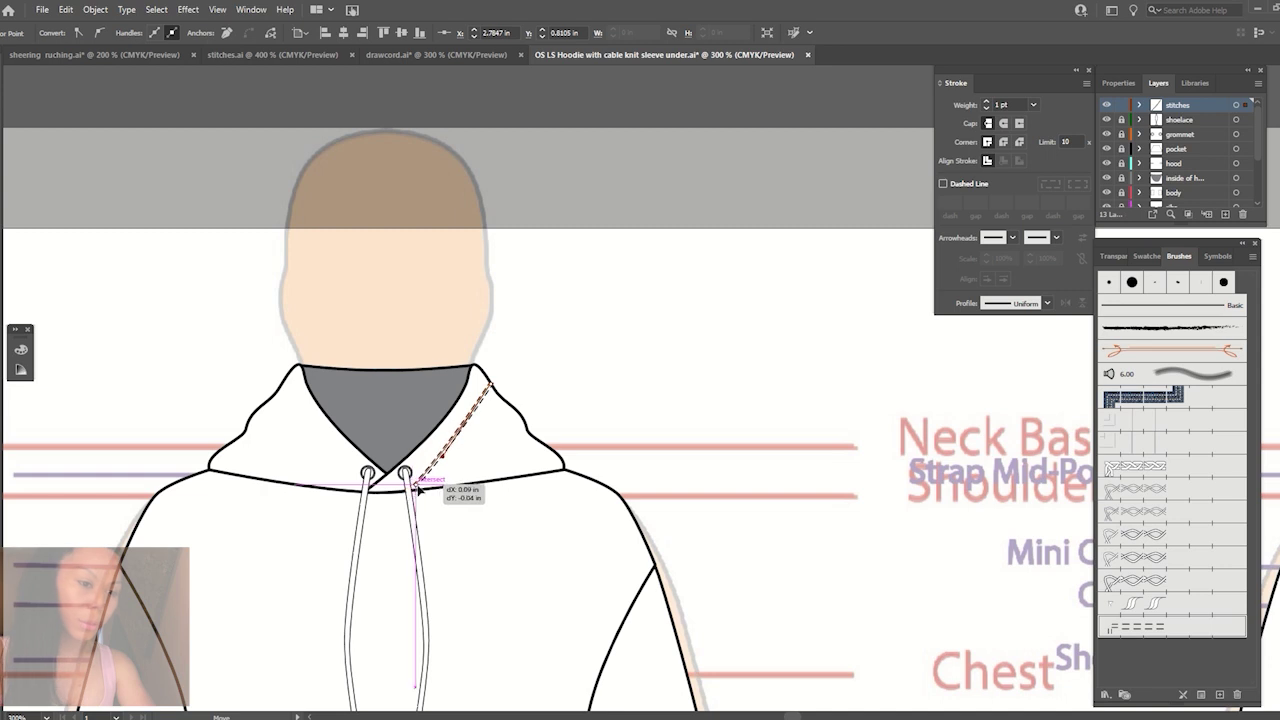
drag(408, 490, 414, 483)
click(448, 451)
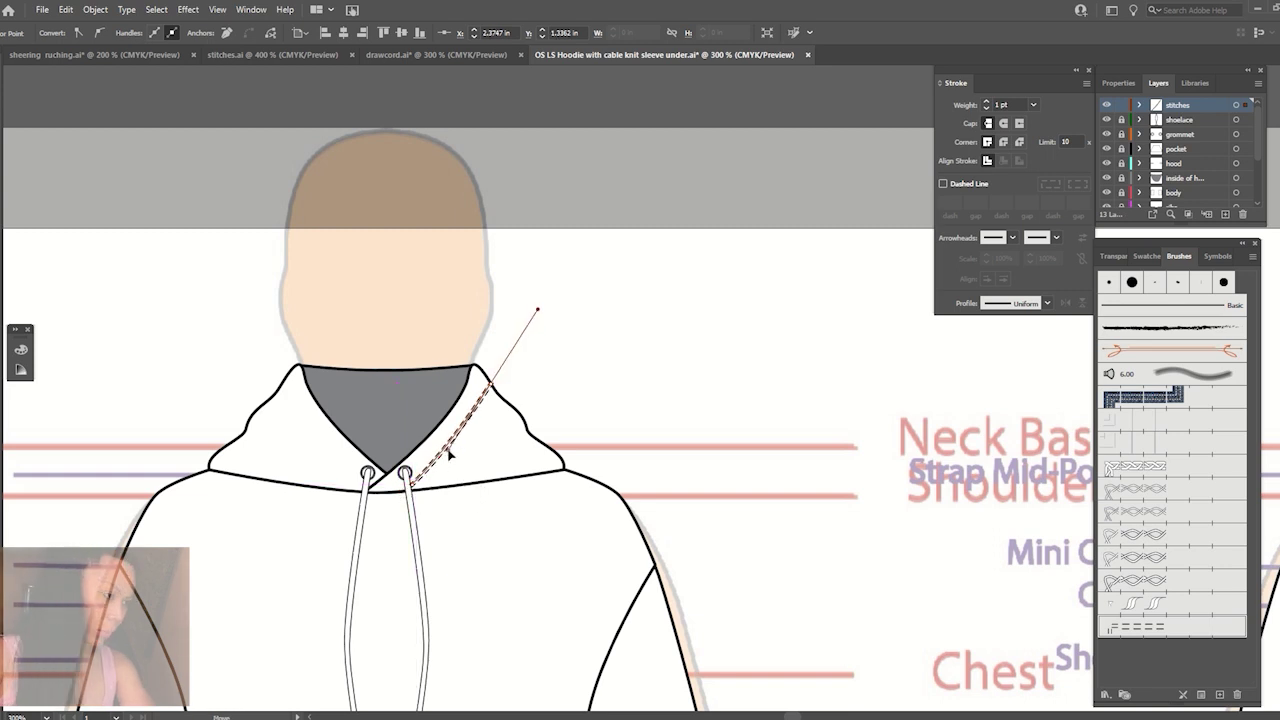
drag(490, 383, 488, 389)
scroll(416, 488, up, 3)
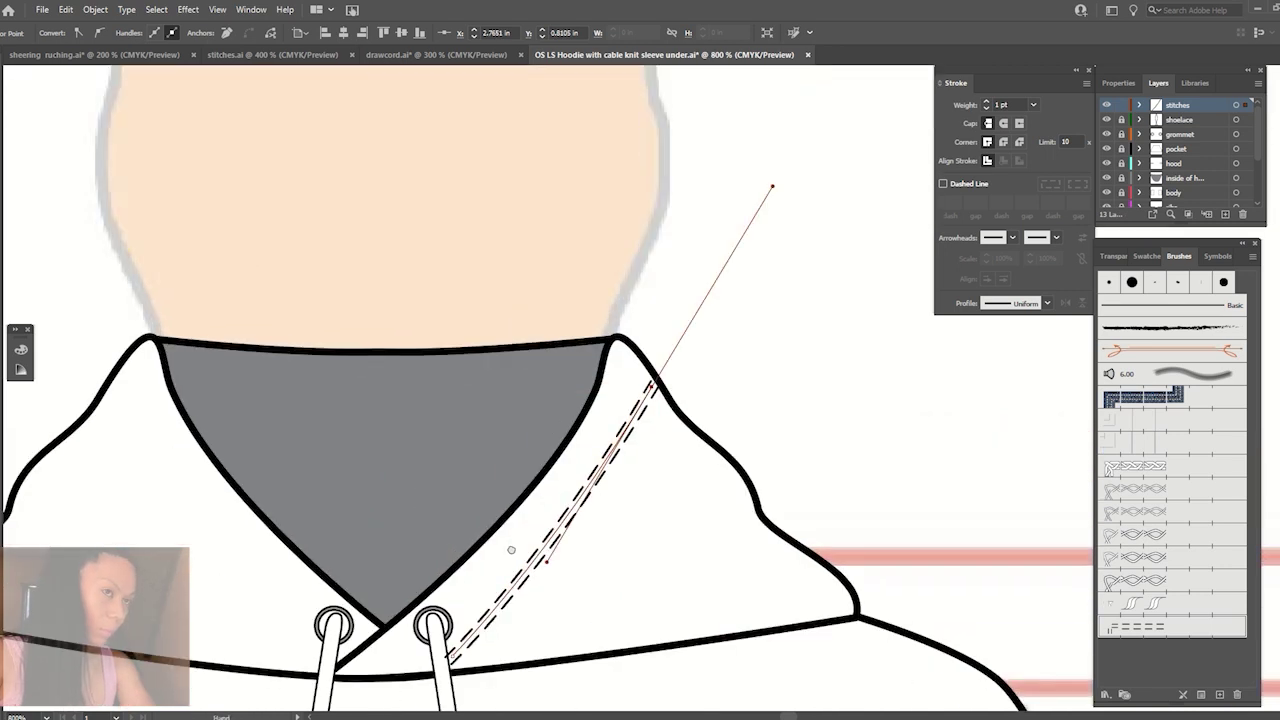
drag(511, 549, 483, 449)
drag(430, 556, 430, 550)
drag(428, 549, 427, 546)
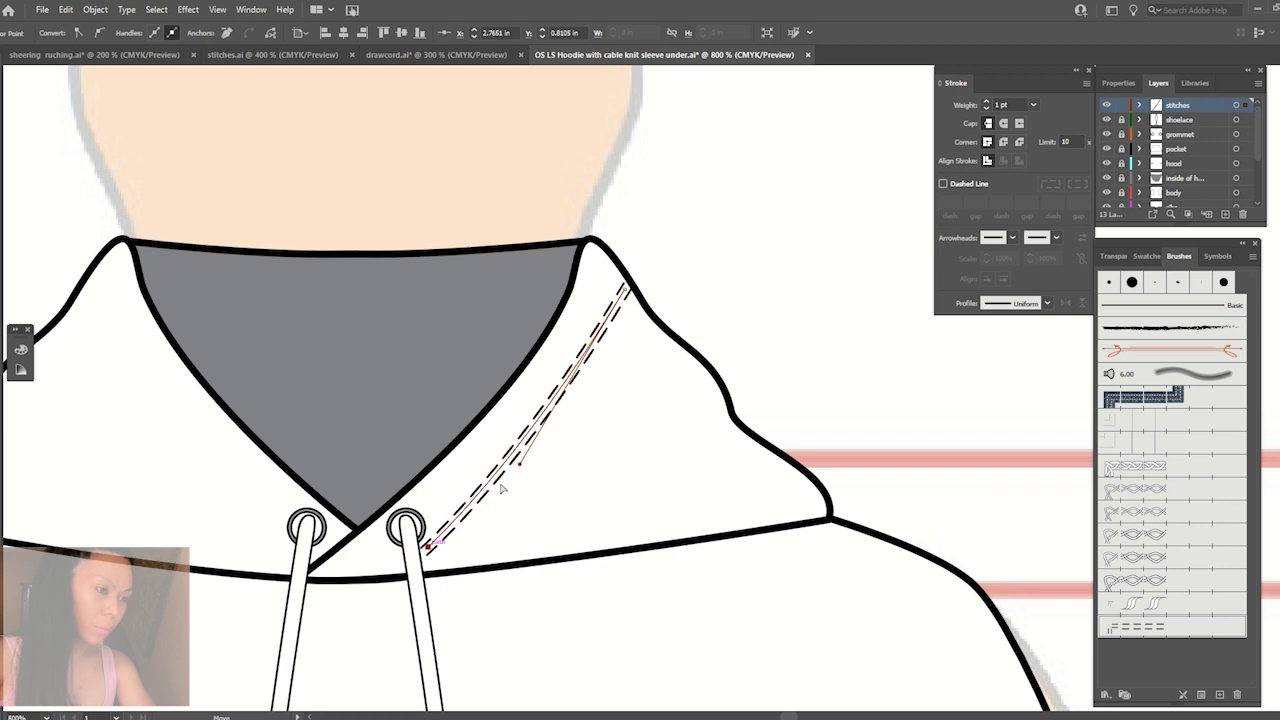
drag(520, 468, 500, 500)
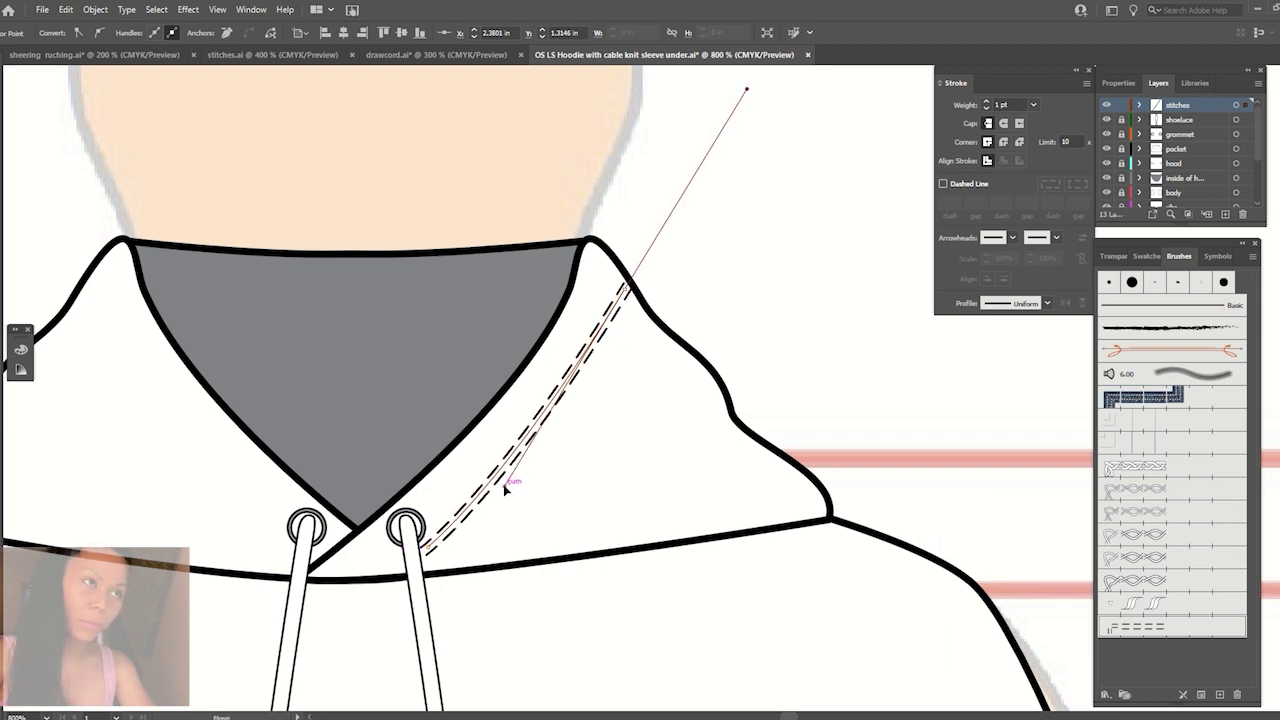
click(630, 486)
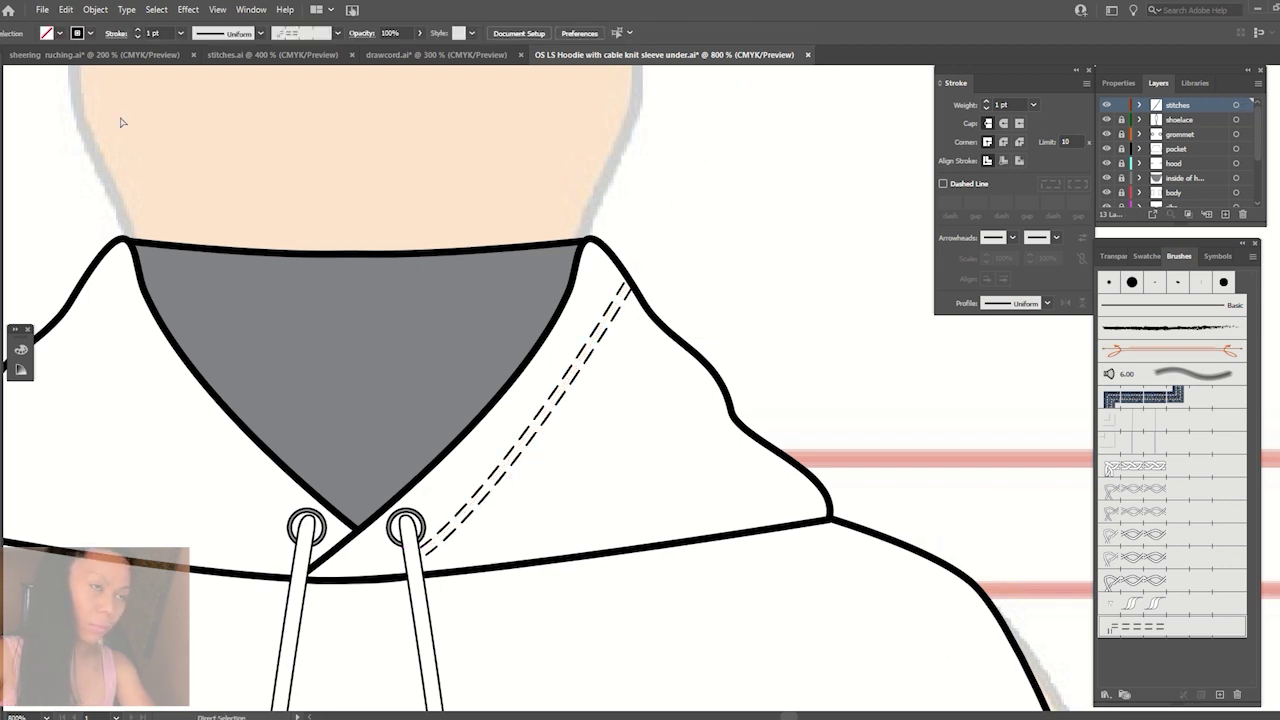
Make a vertically mirrored copy of the hood stitch for the opposite hood edge.
click(503, 456)
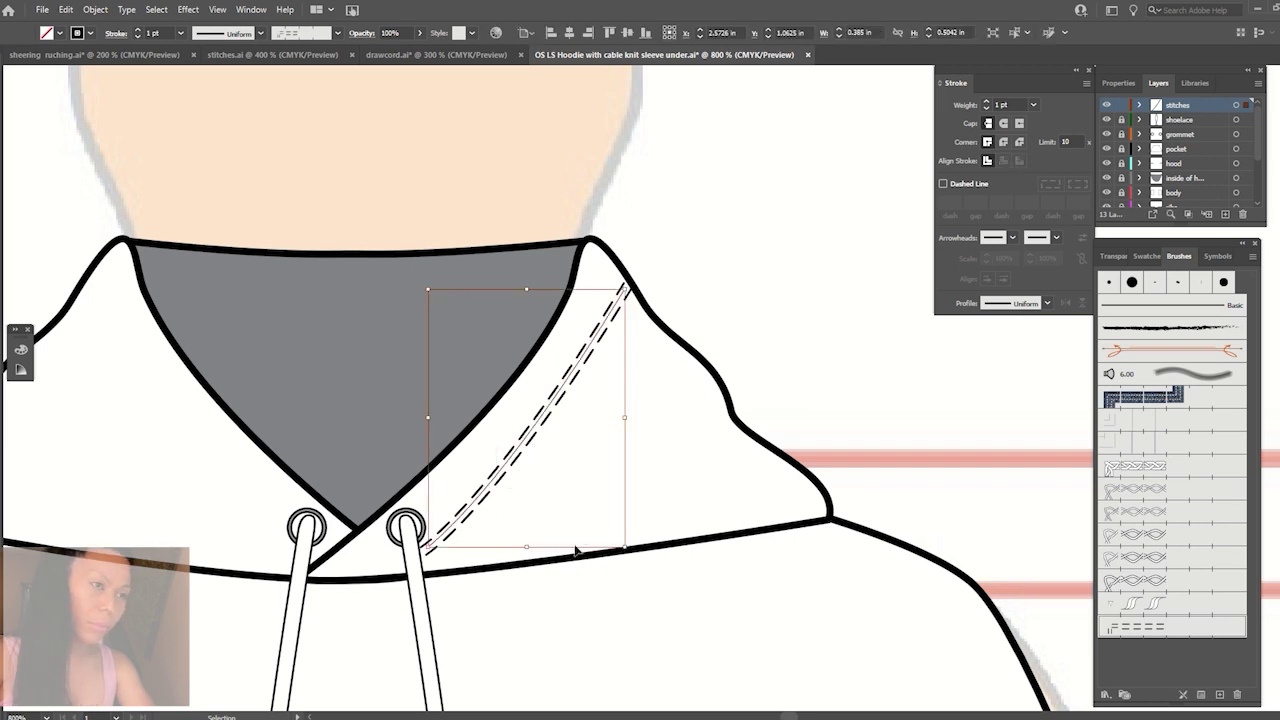
alt+click(358, 530)
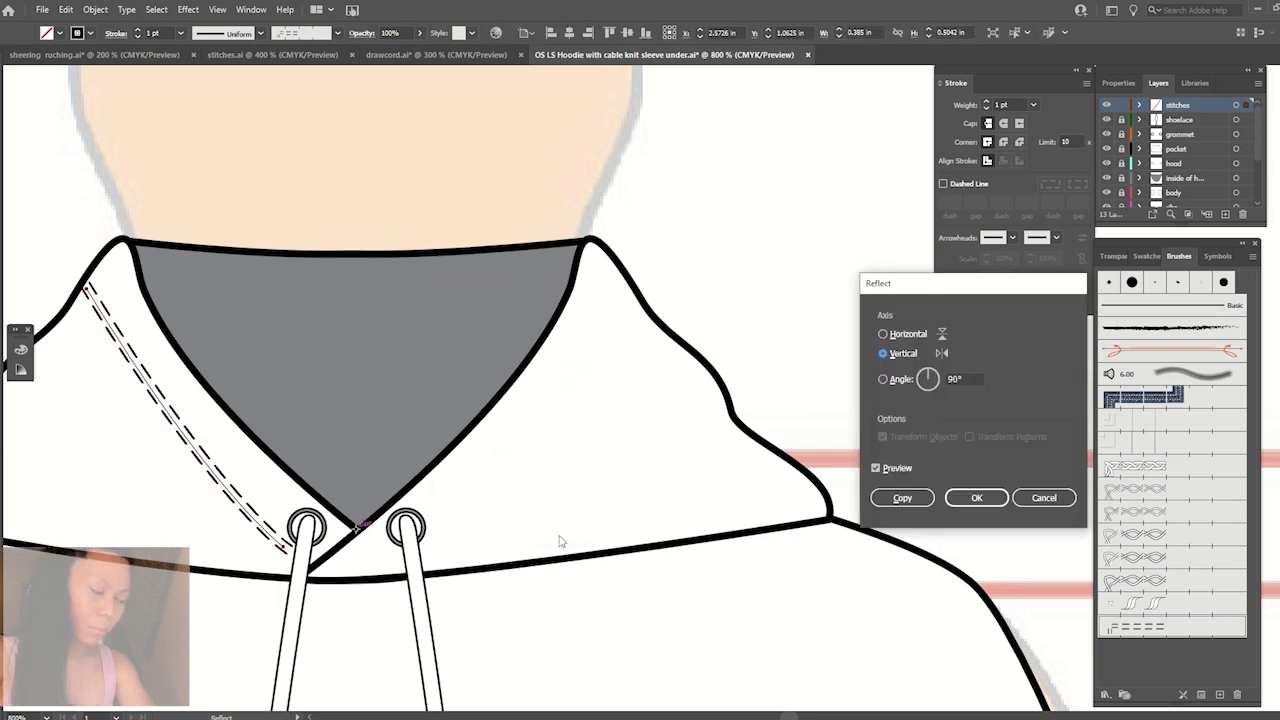
click(878, 499)
key(v)
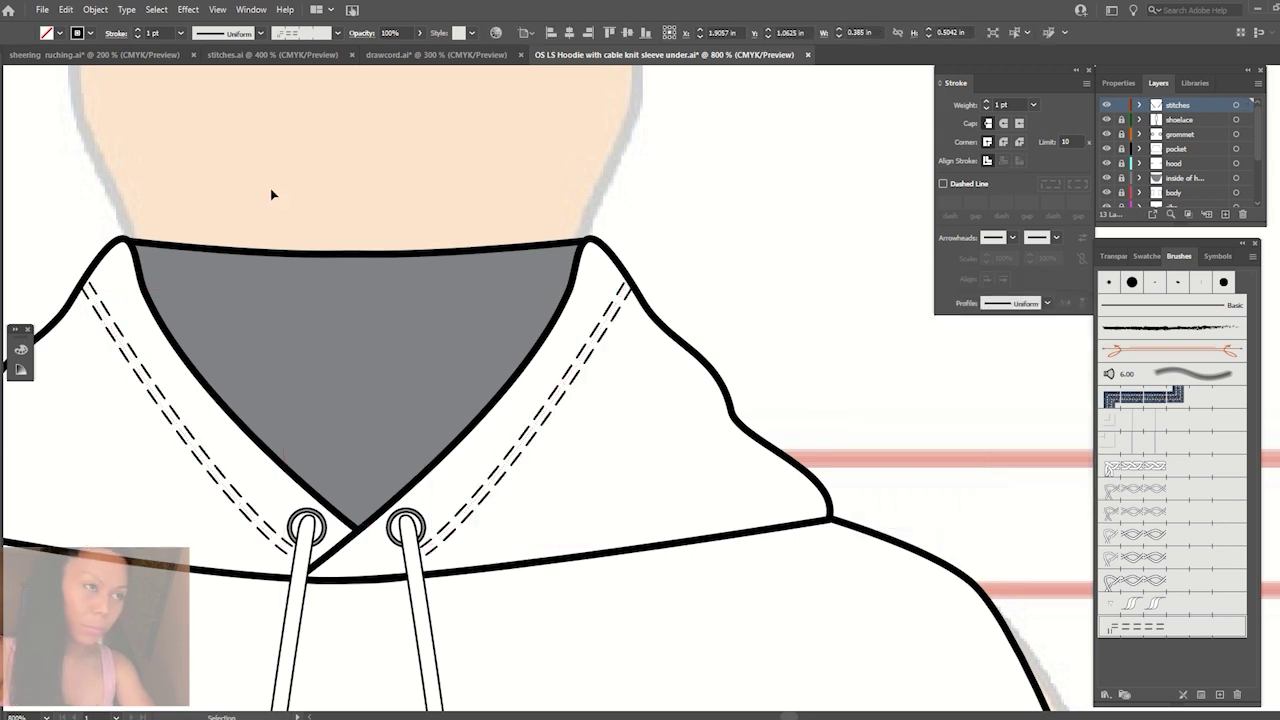
click(270, 188)
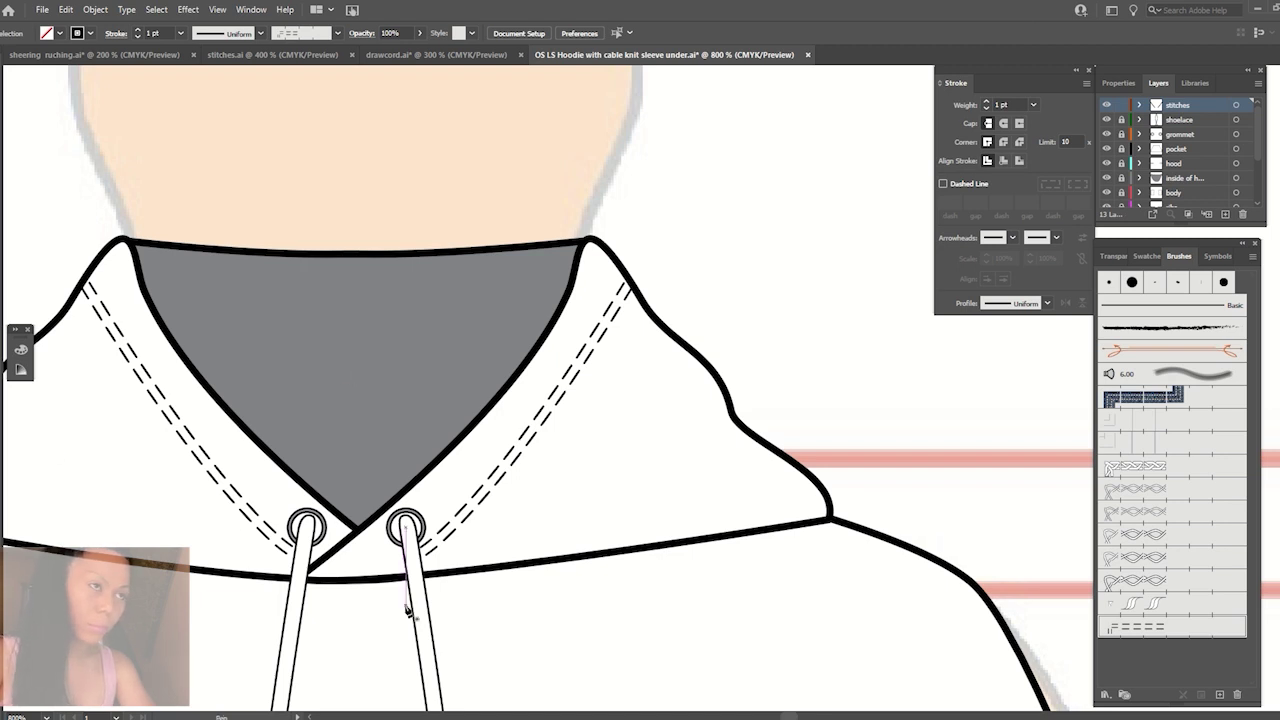
Draw and adjust the short stitch segment near the drawstring.
key(p)
drag(383, 582, 1178, 605)
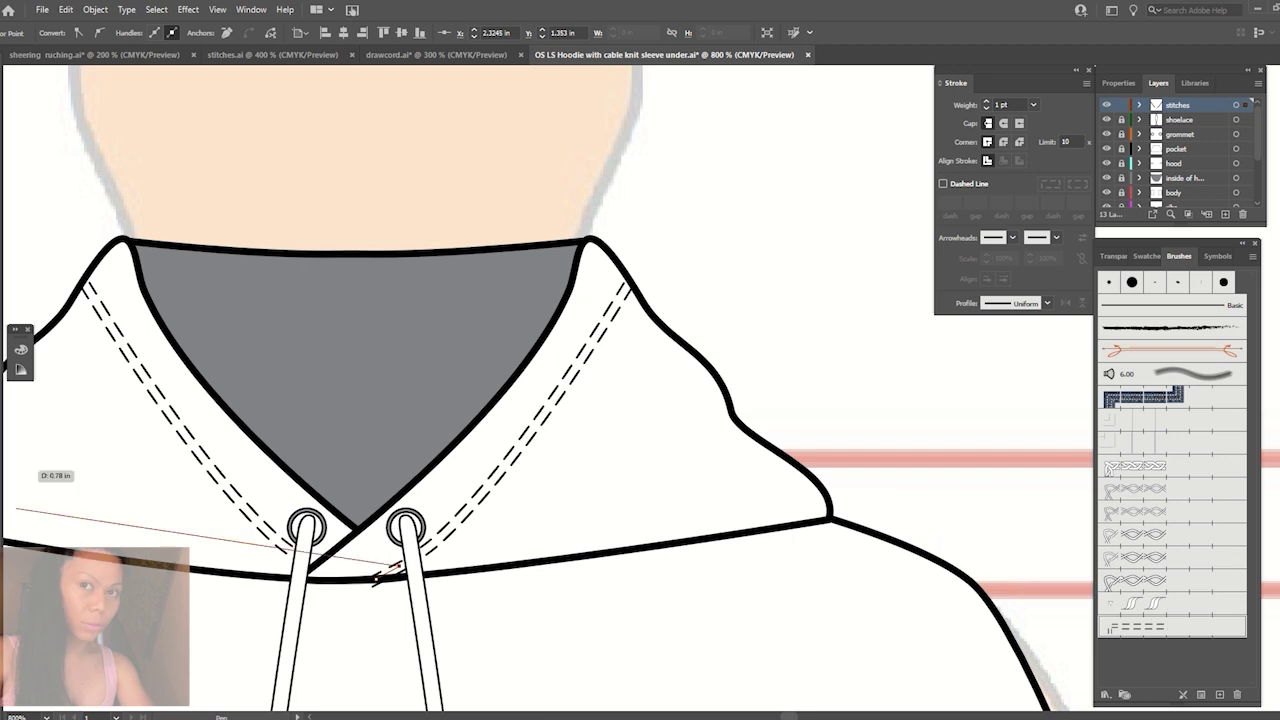
ctrl+click(20, 510)
drag(376, 585, 381, 586)
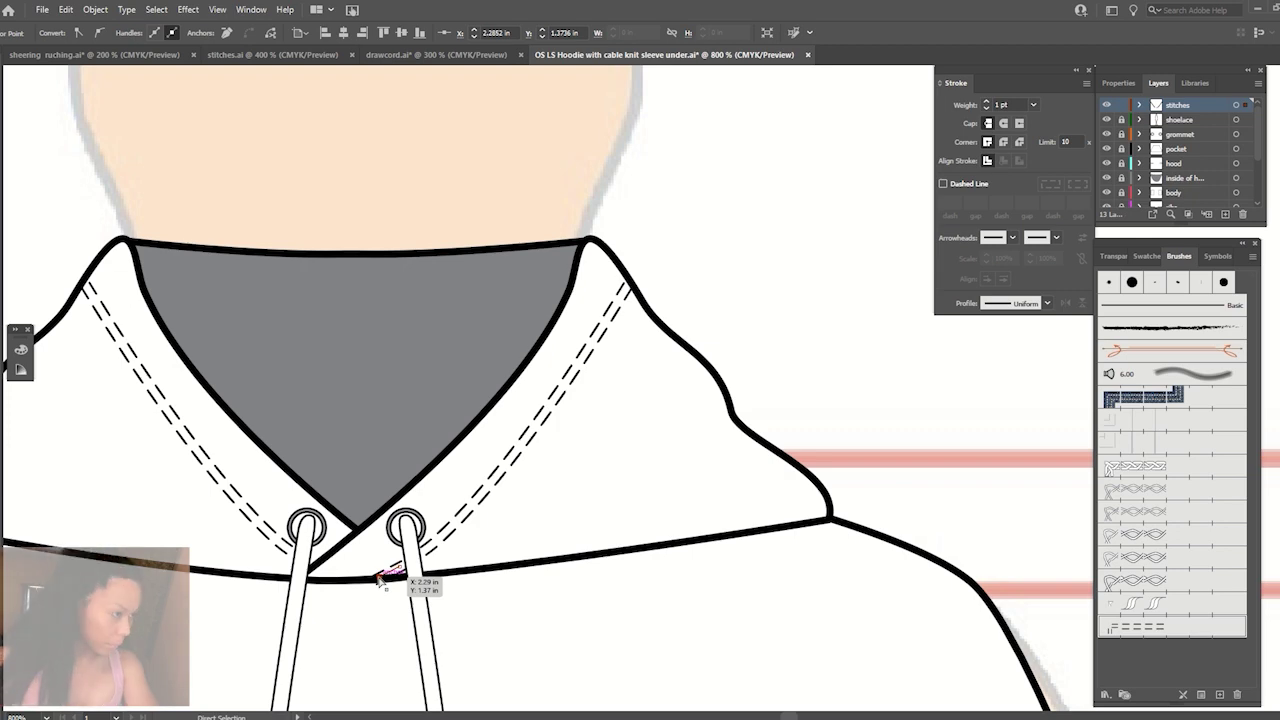
key(ctrl+minus)
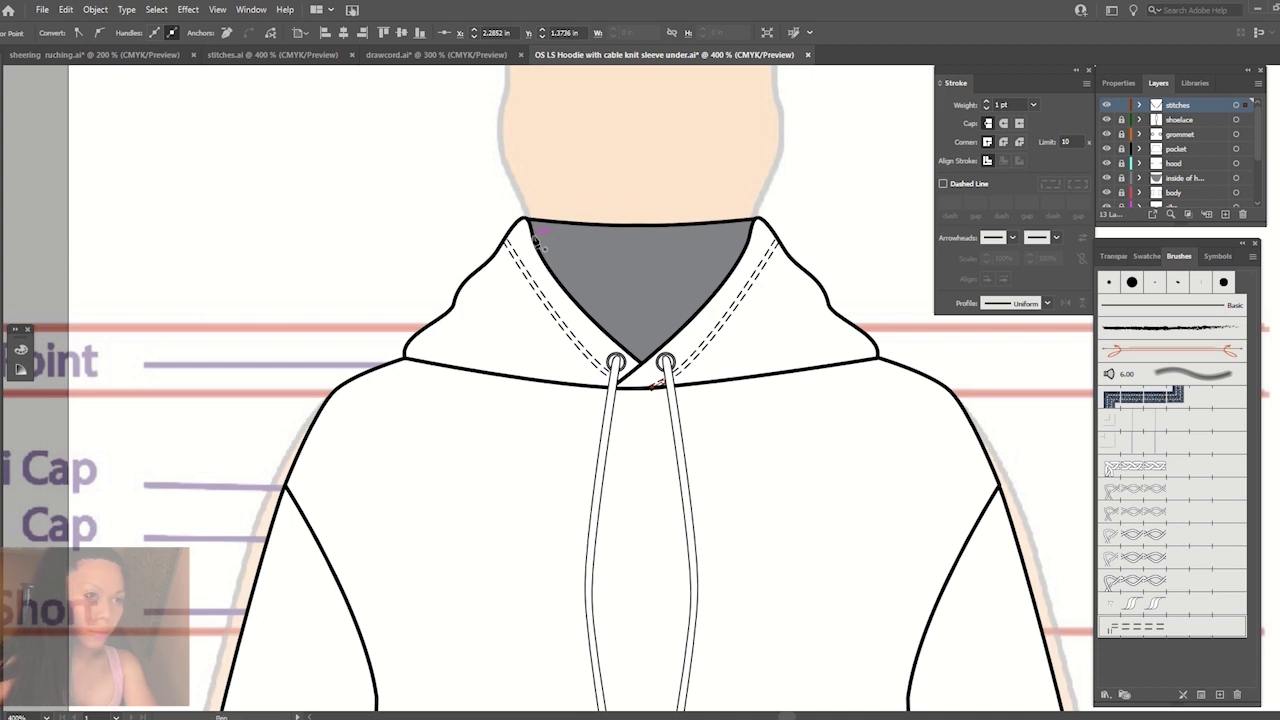
Draw a curved stitch line across the back neckline to the right collar edge.
click(538, 237)
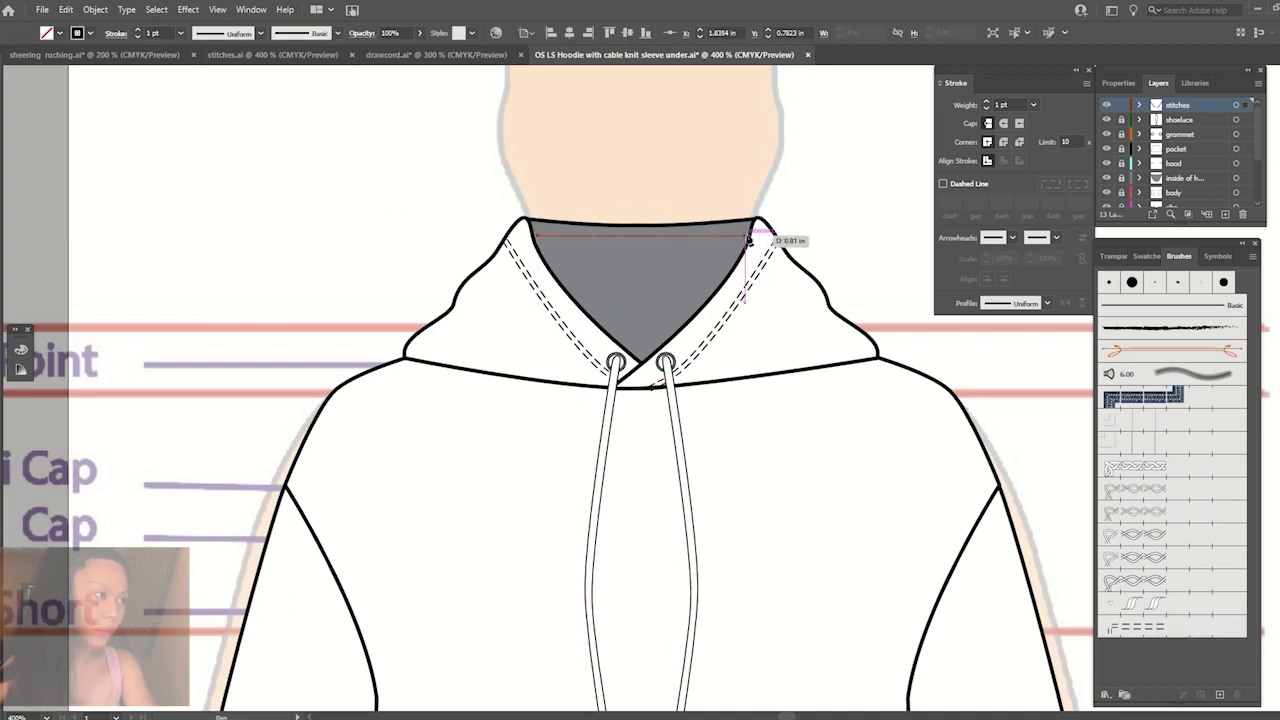
mouse_move(748, 236)
mouse_down()
mouse_move(826, 222)
mouse_move(26, 134)
mouse_move(6, 84)
mouse_up()
key(v)
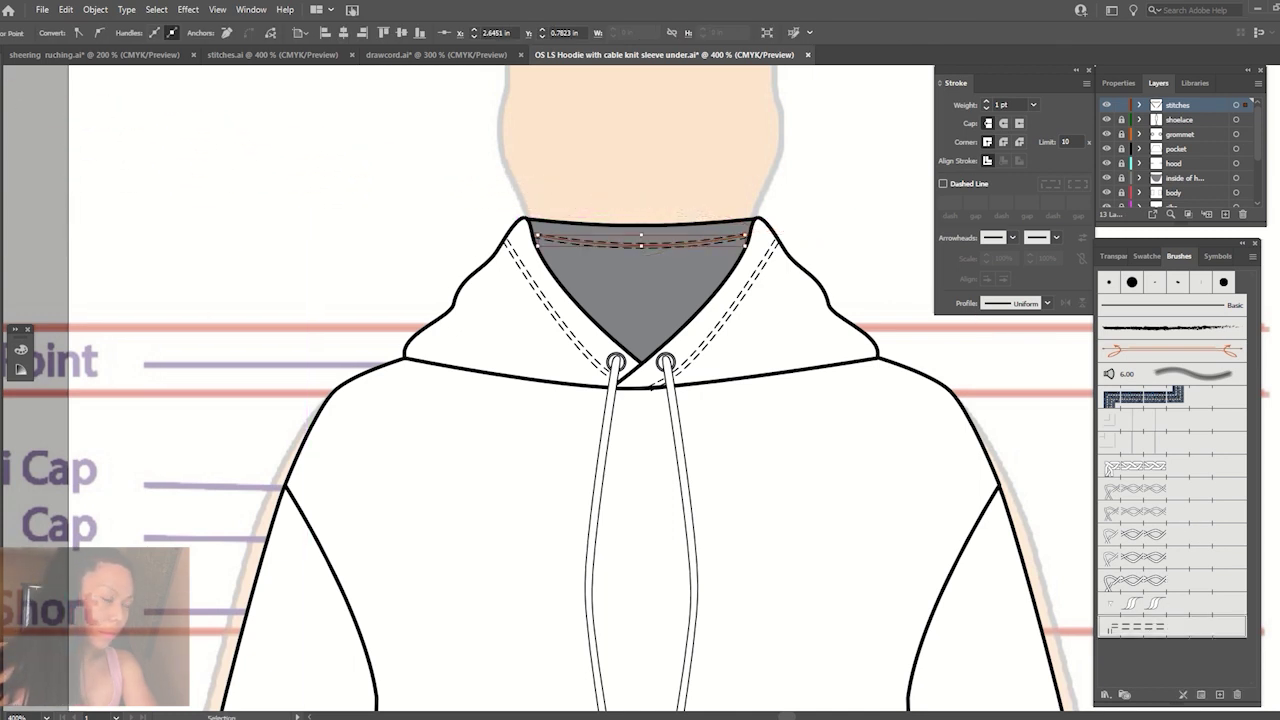
Draw a vertical seam line from the neck centre up to the hood opening.
key(p)
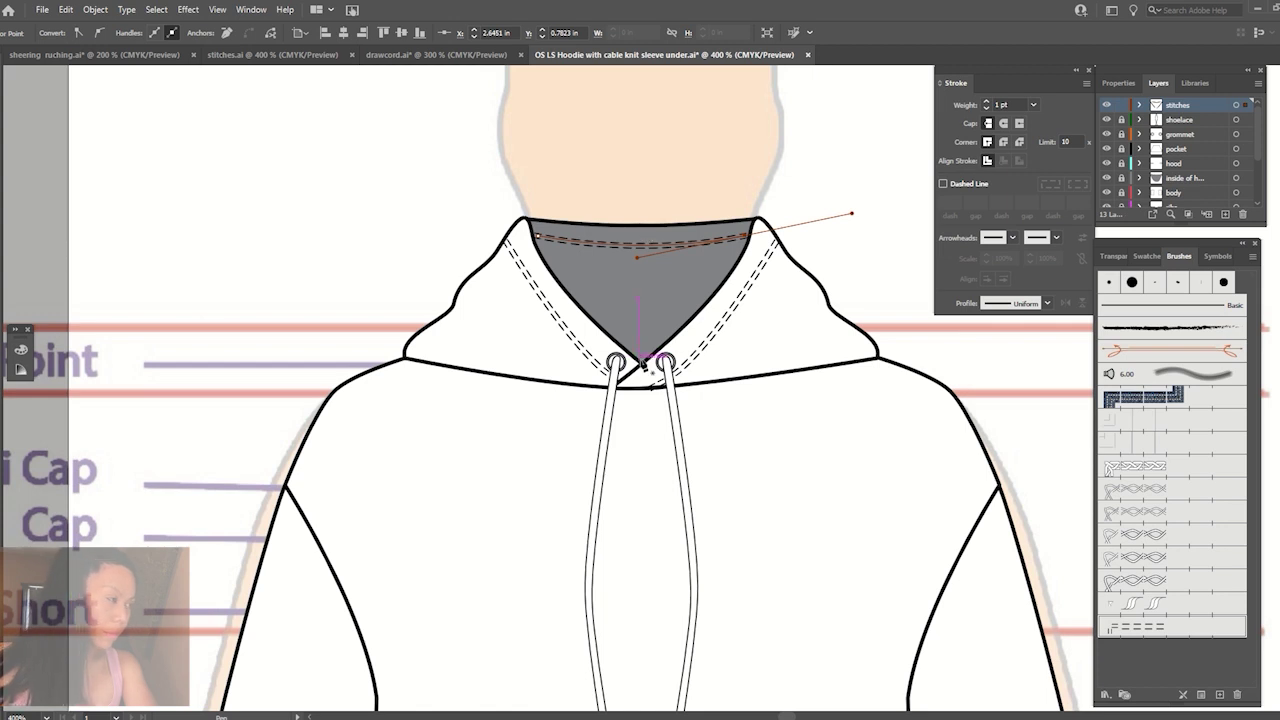
click(641, 362)
click(640, 228)
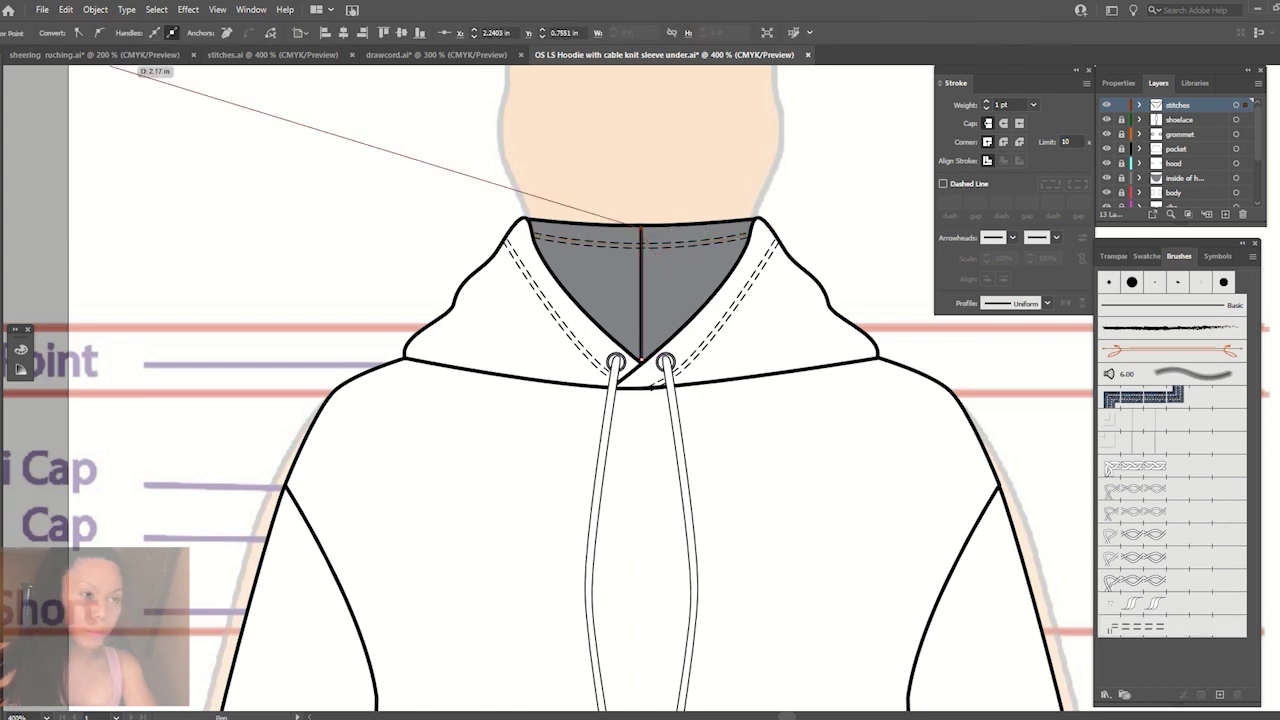
key(v)
click(217, 213)
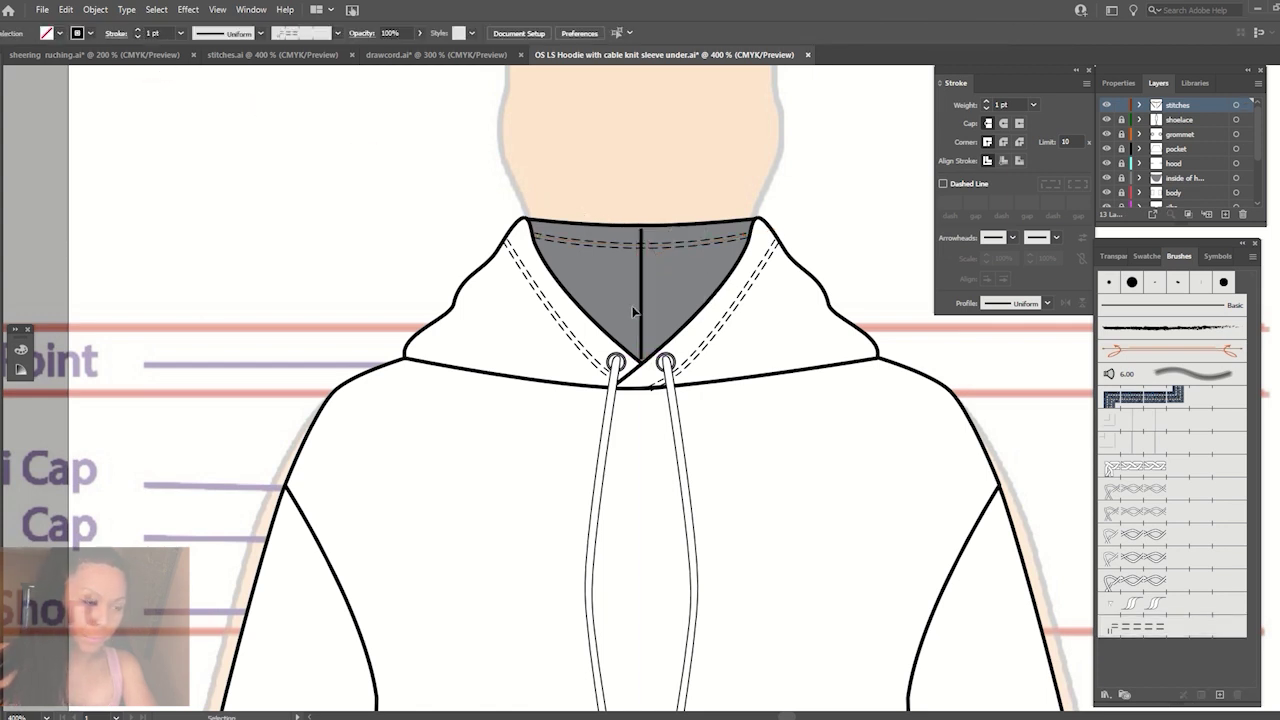
click(420, 55)
Import the flat lock stitch brush by pasting its sample from stitches.ai and deleting it.
click(240, 58)
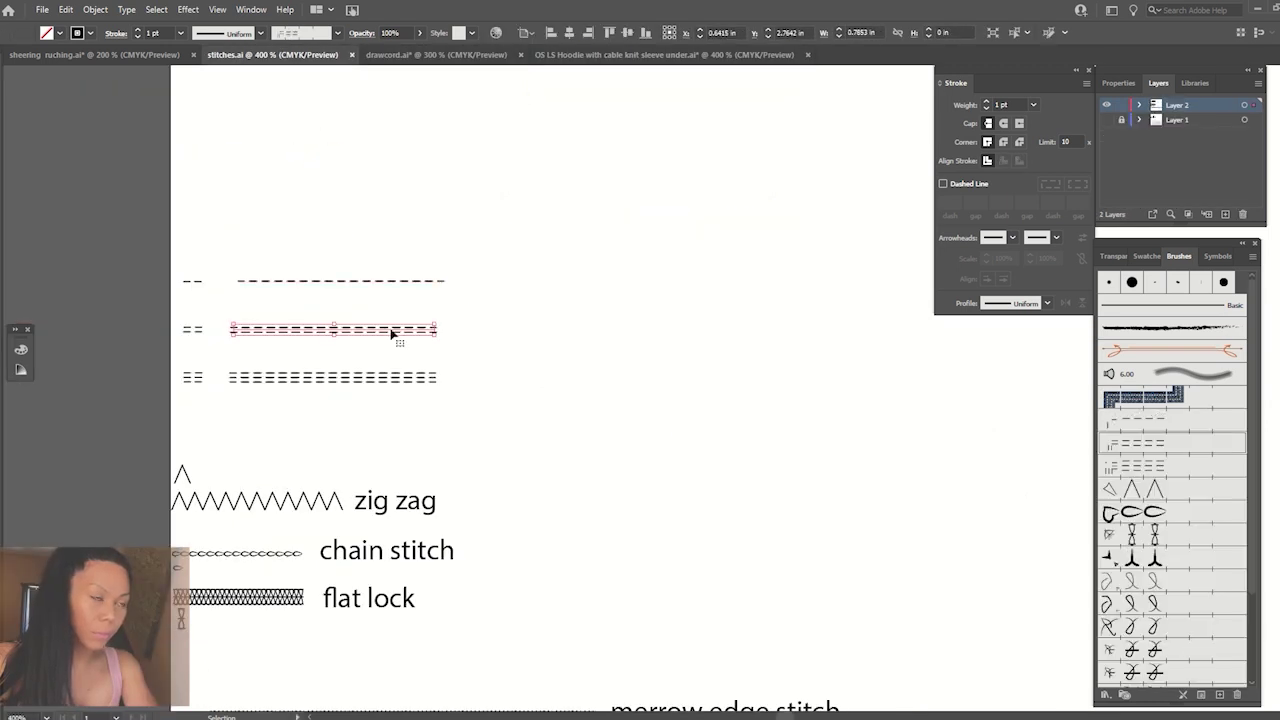
click(264, 598)
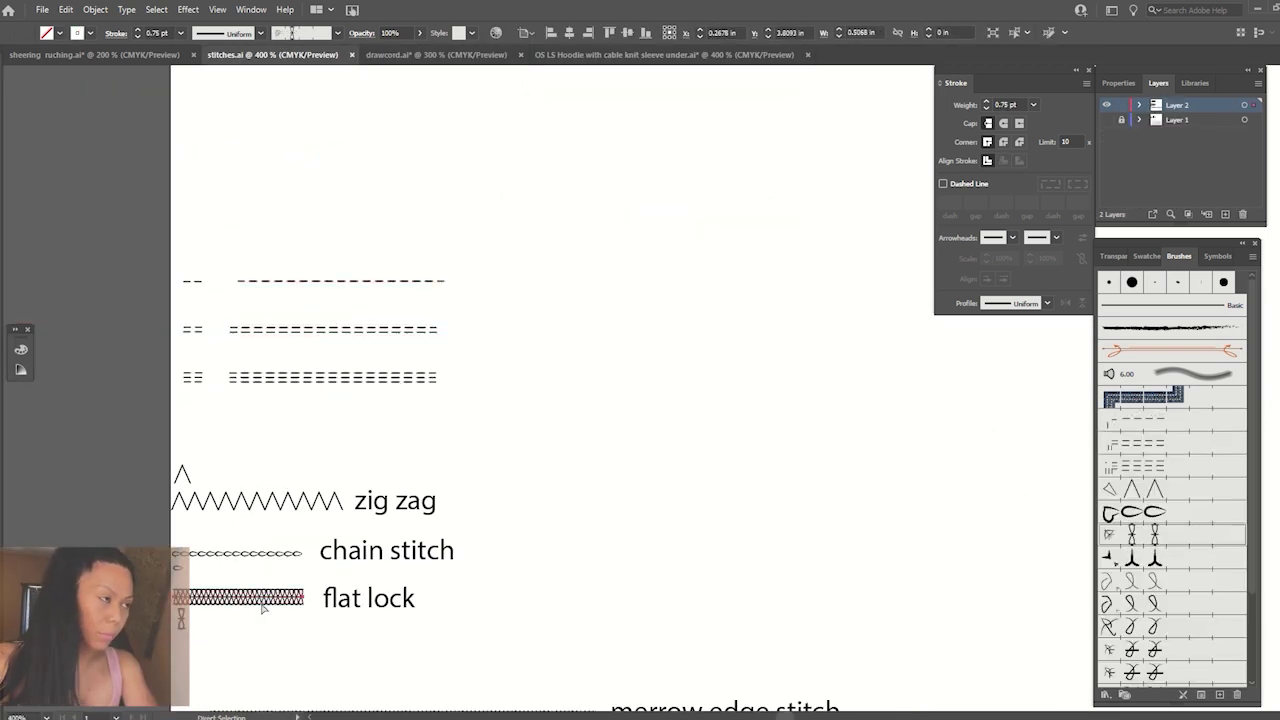
click(670, 55)
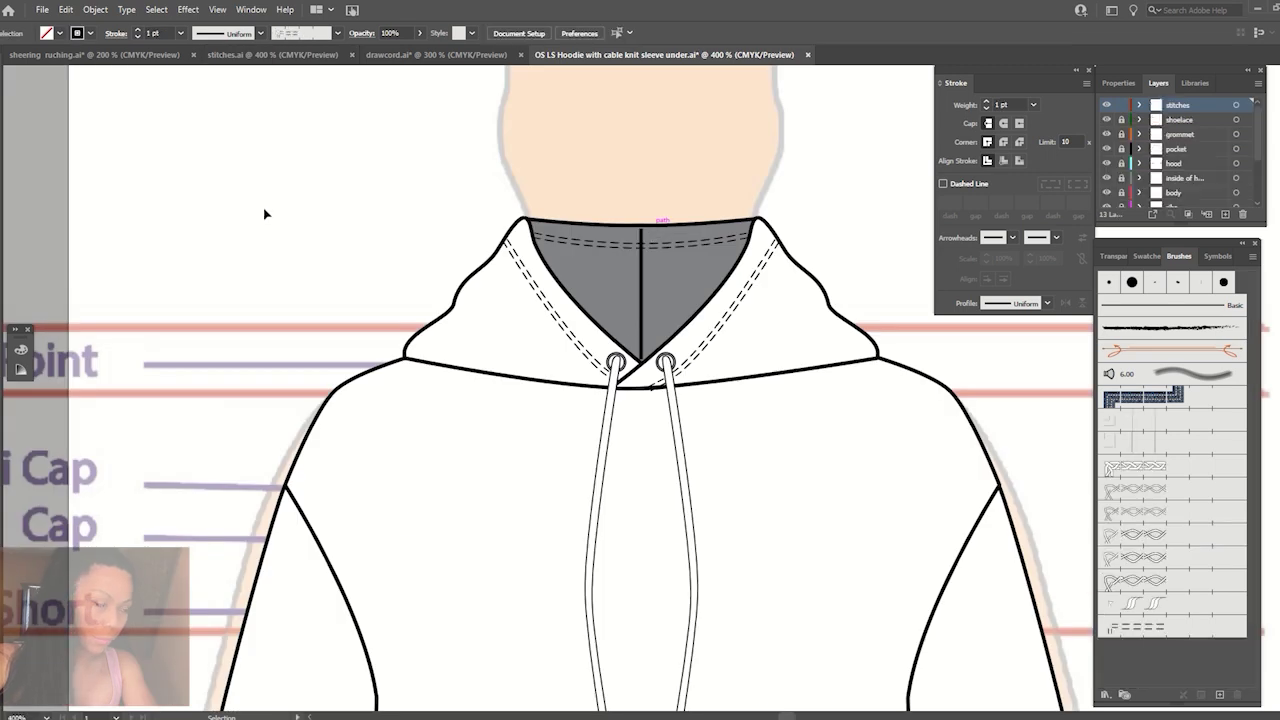
key(ctrl+v)
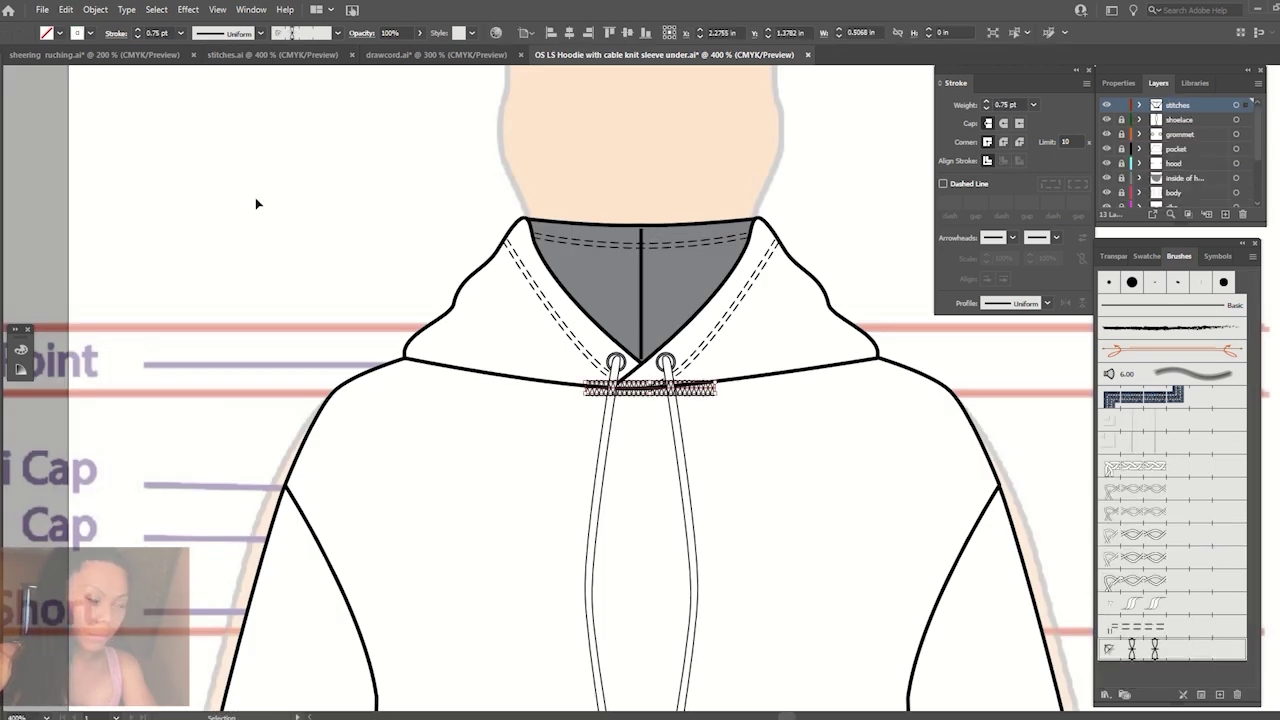
key(Delete)
Apply the flat lock stitch to the centre neck line at 0.5 pt weight.
click(641, 300)
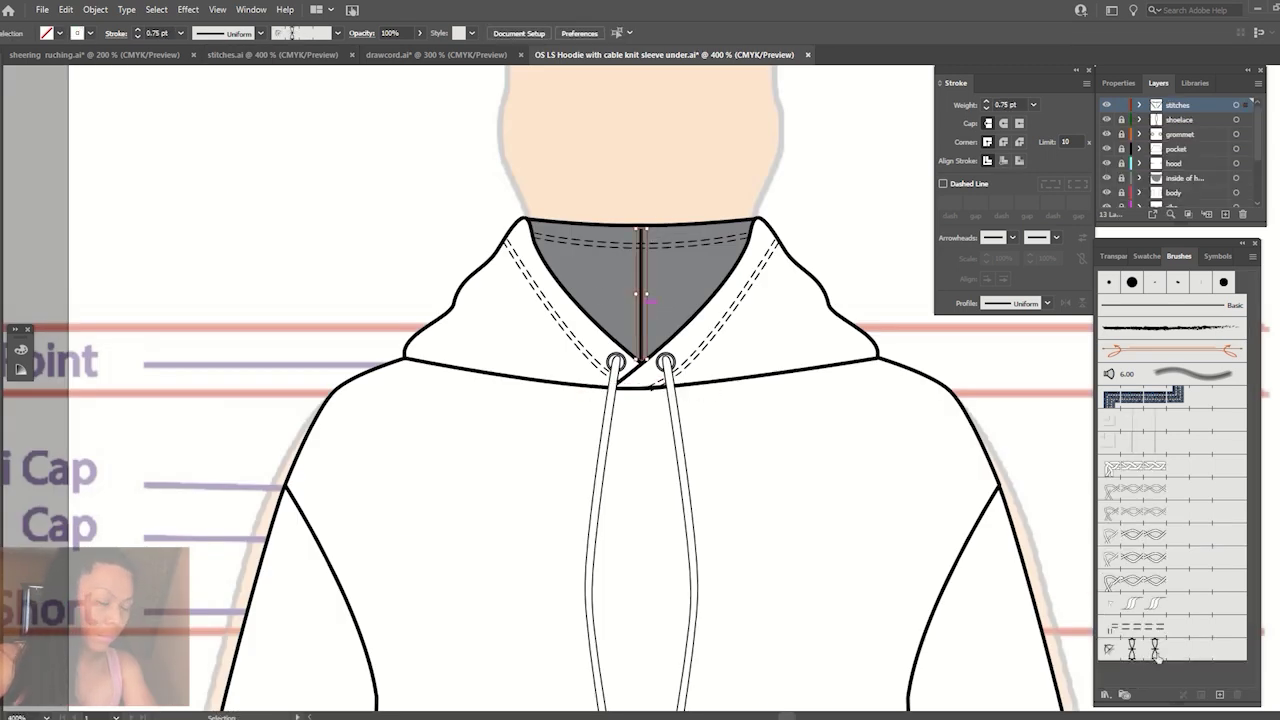
click(1131, 648)
click(987, 108)
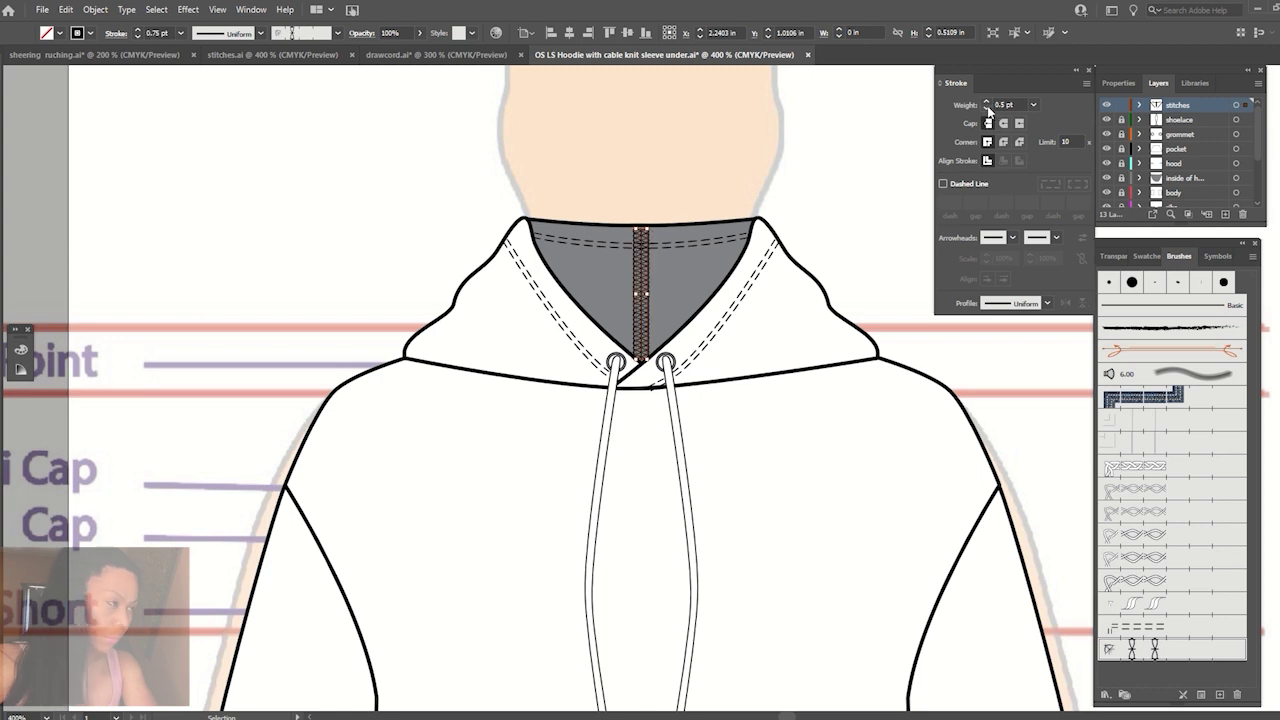
click(201, 173)
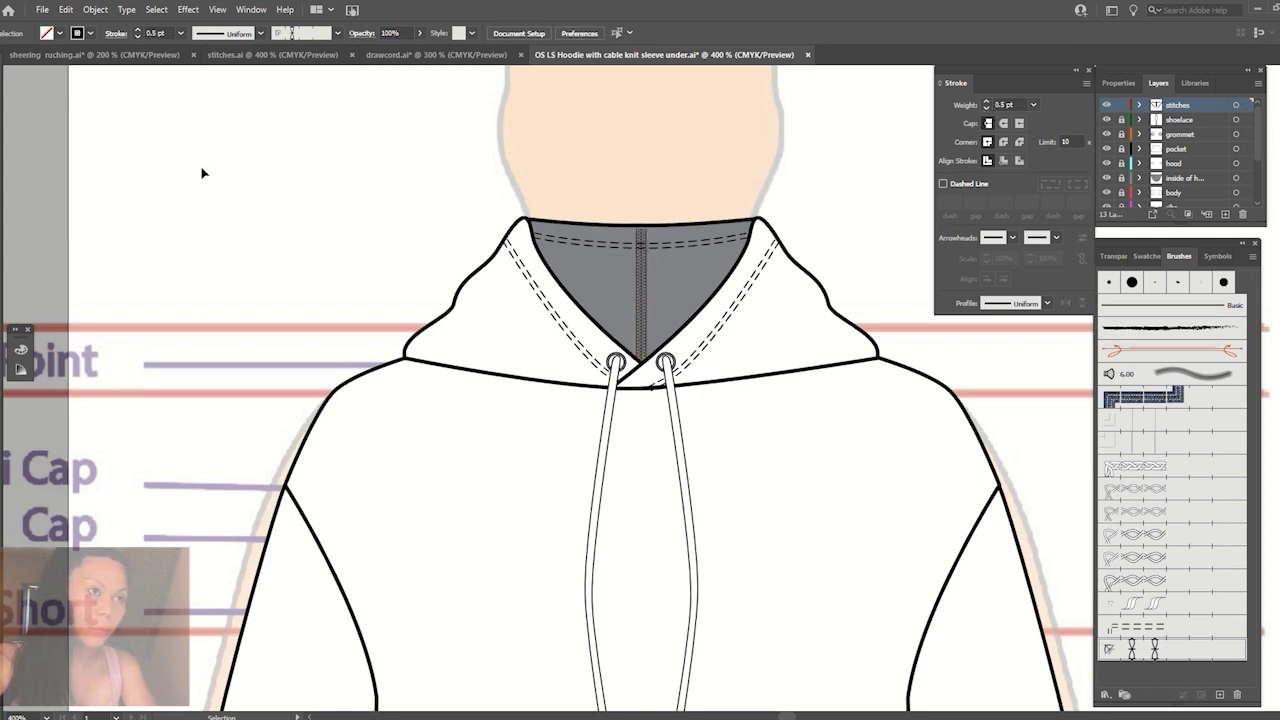
key(ctrl+plus)
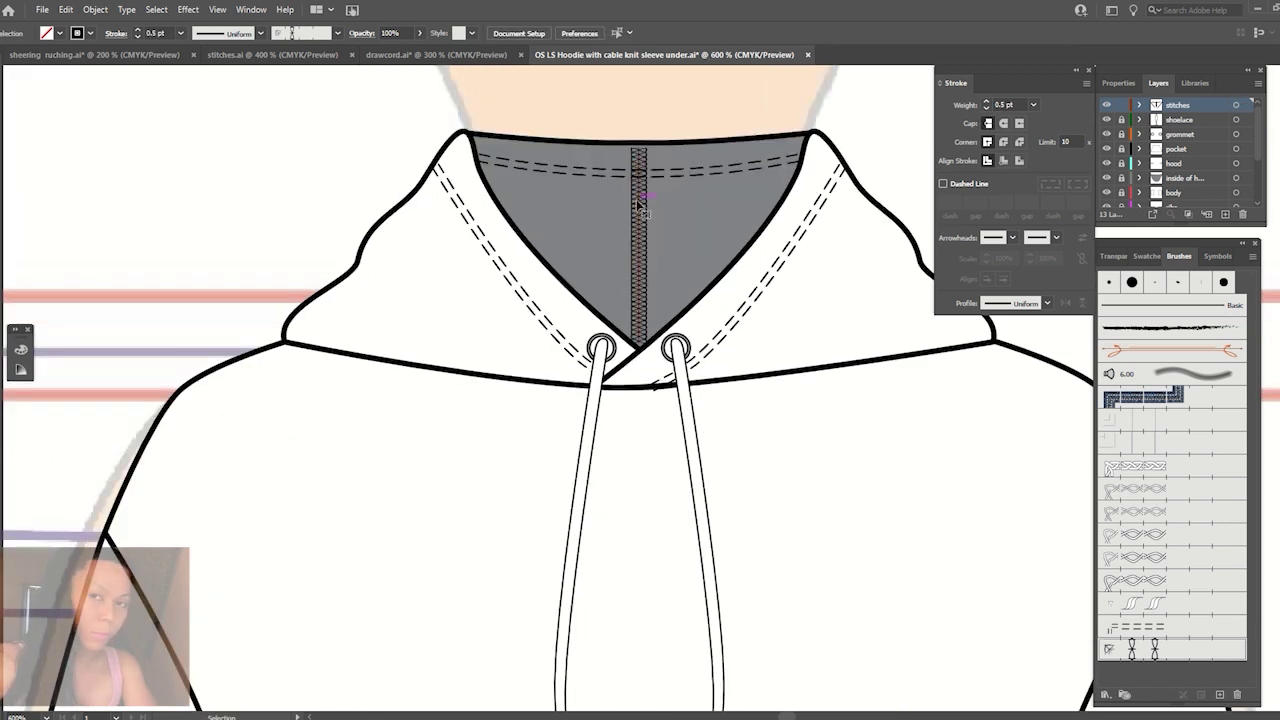
click(637, 205)
click(275, 140)
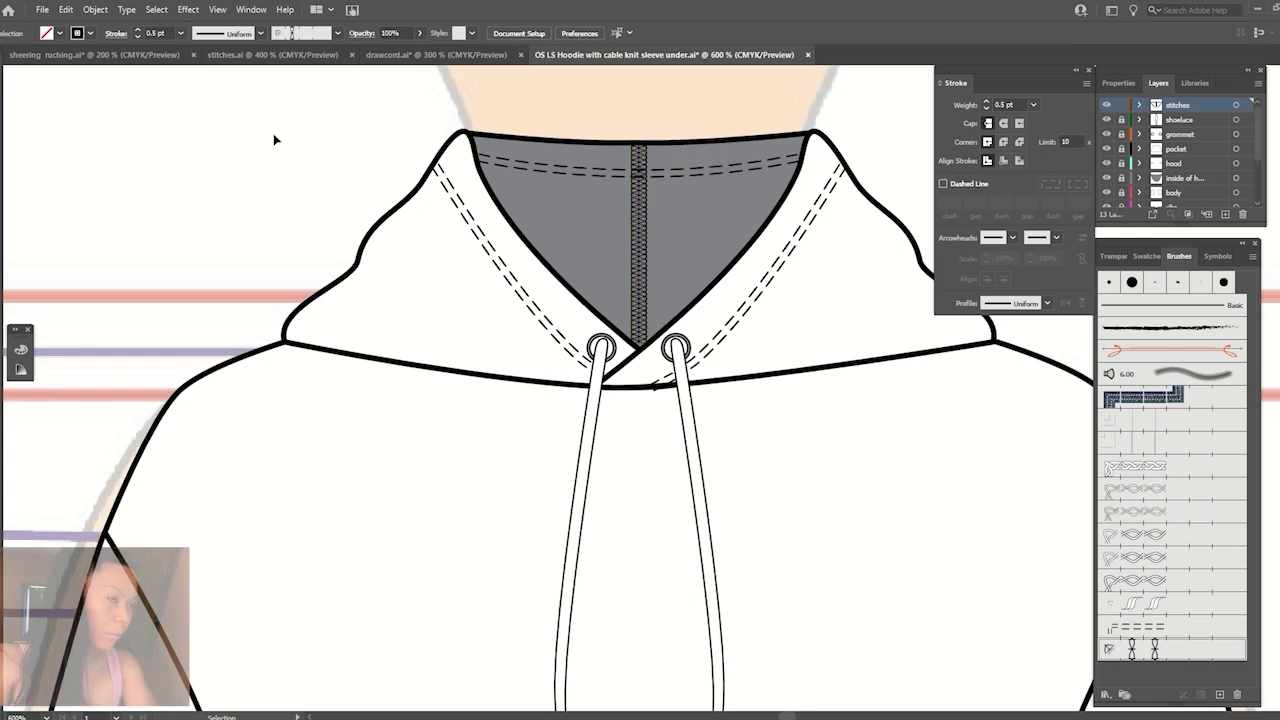
key(ctrl+minus)
key(ctrl+minus)
Draw a centre-back line down the back hood and select it.
key(ctrl+minus)
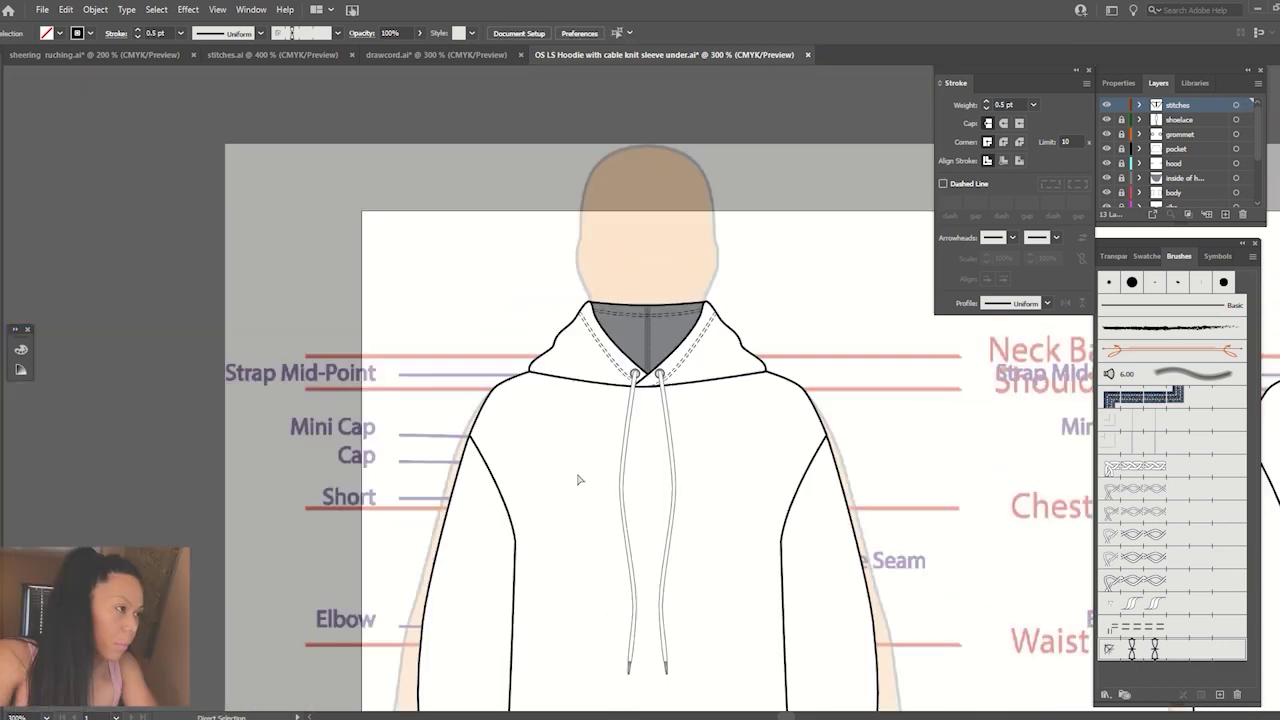
key(ctrl+minus)
drag(650, 540, 250, 602)
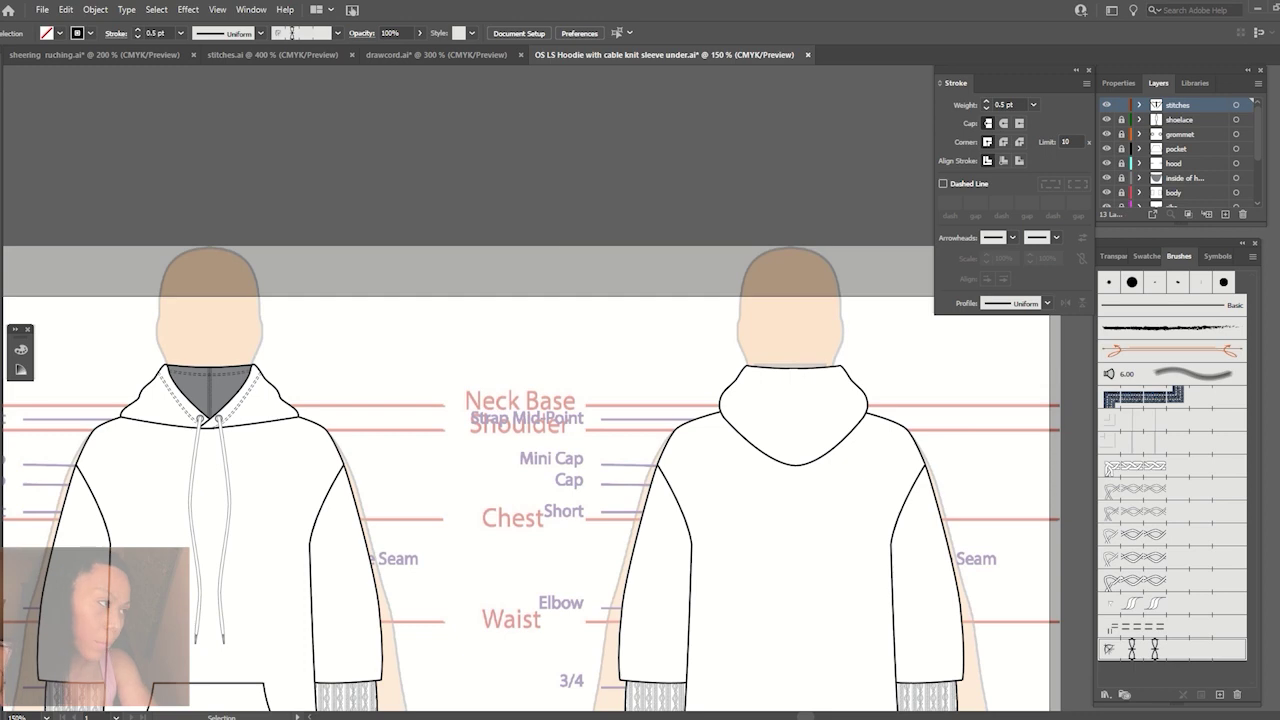
key(ctrl+plus)
mouse_move(817, 477)
mouse_down()
mouse_move(694, 349)
mouse_move(693, 488)
mouse_up()
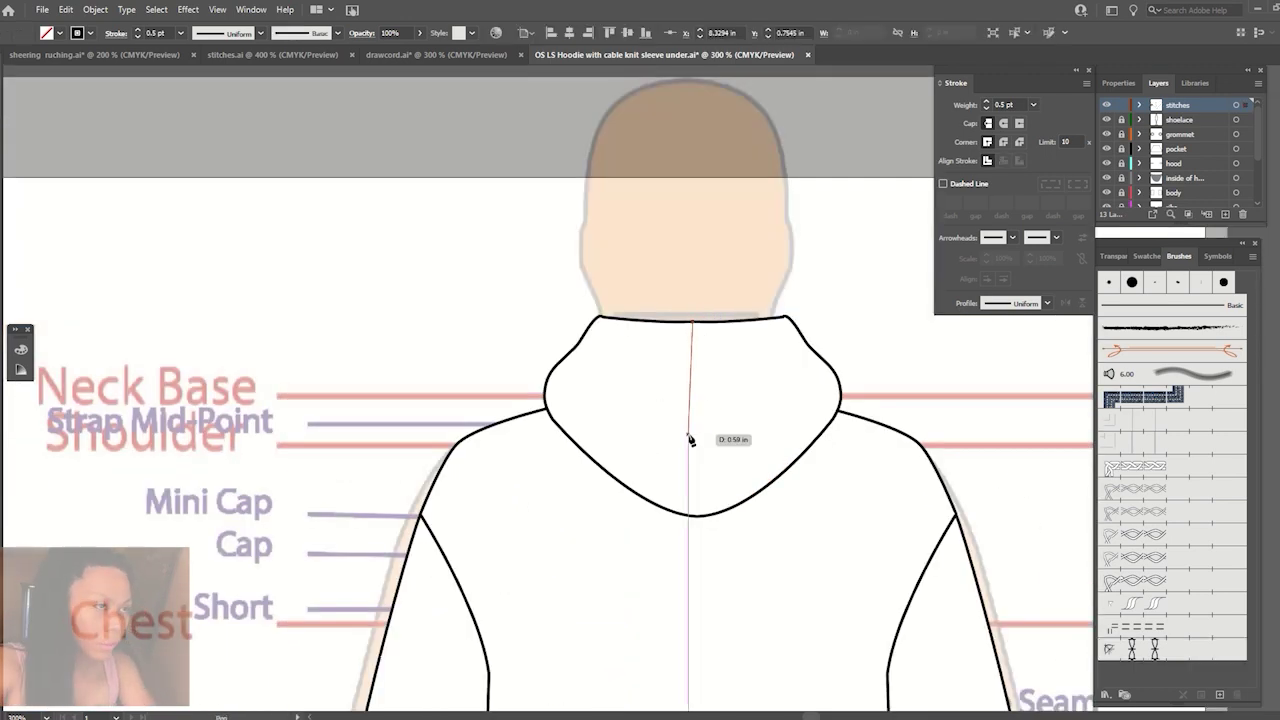
click(695, 515)
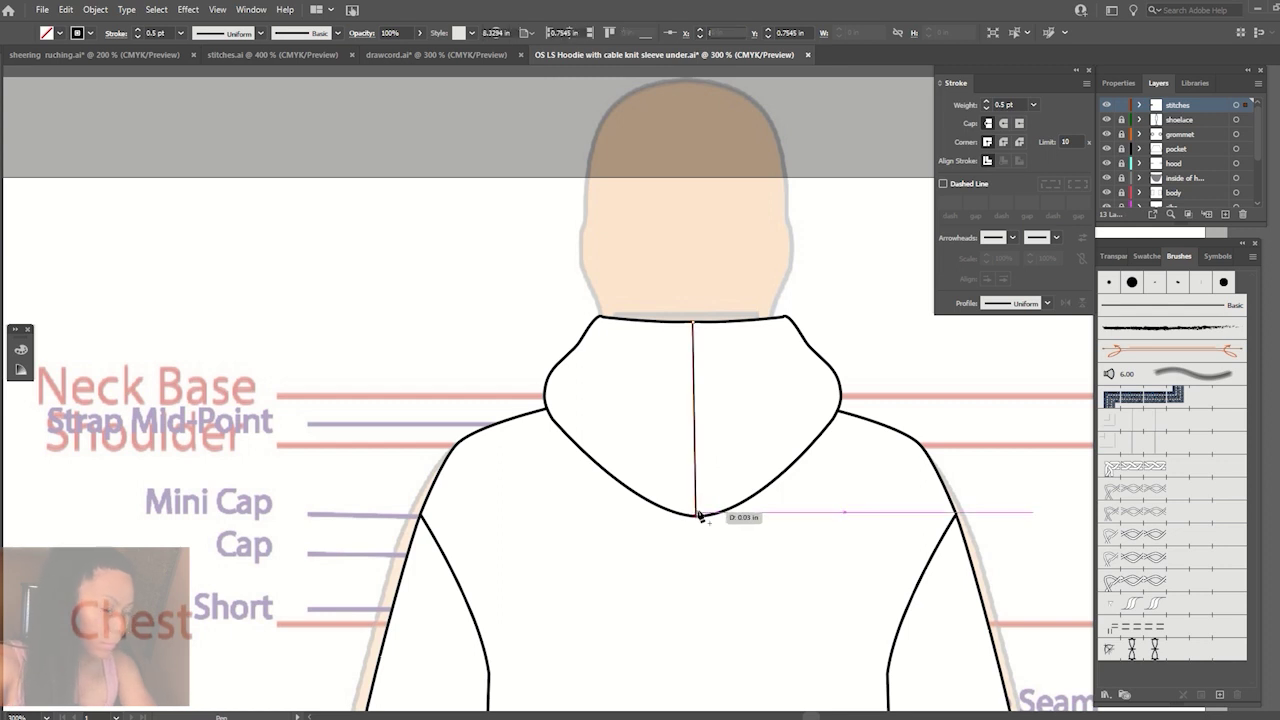
key(a)
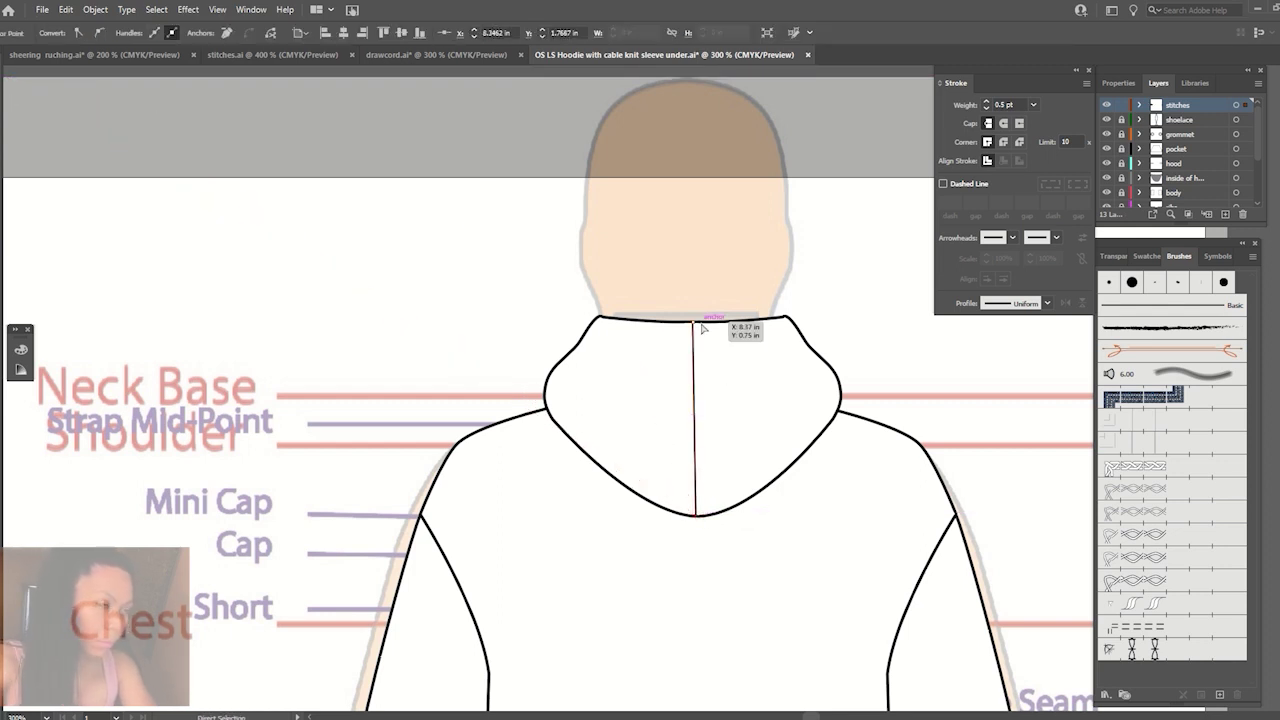
click(695, 321)
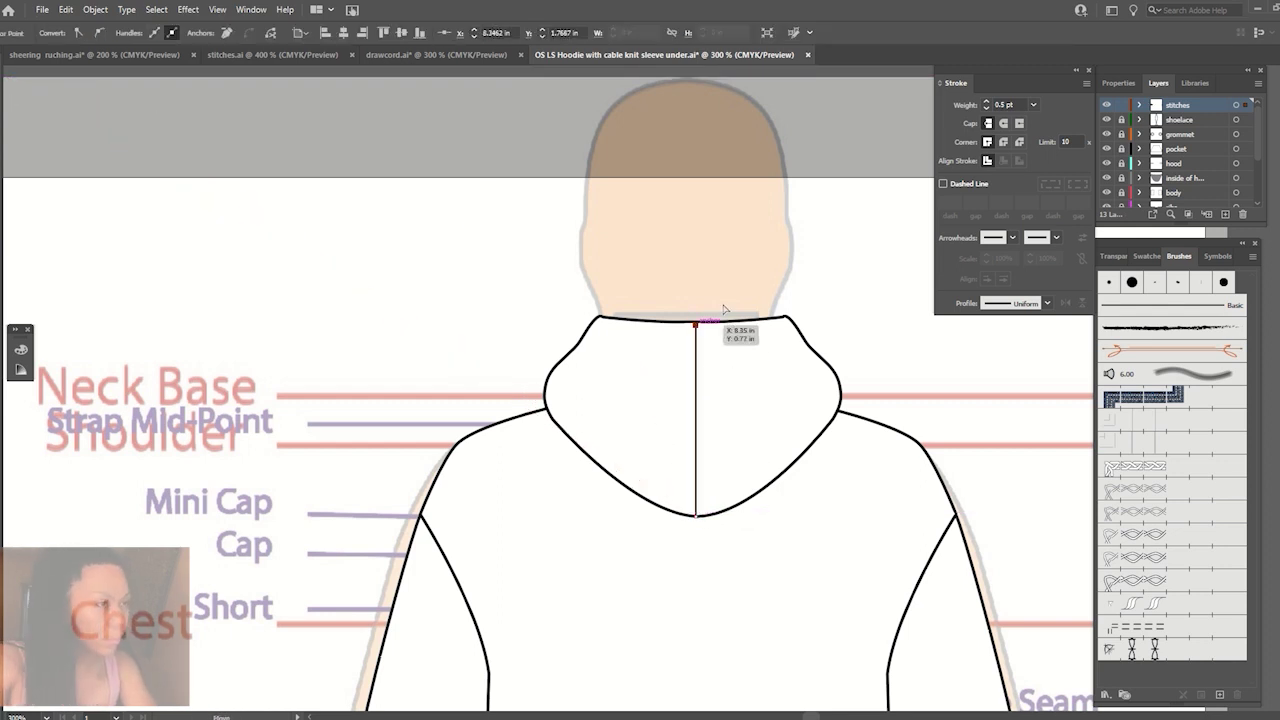
click(695, 514)
click(705, 422)
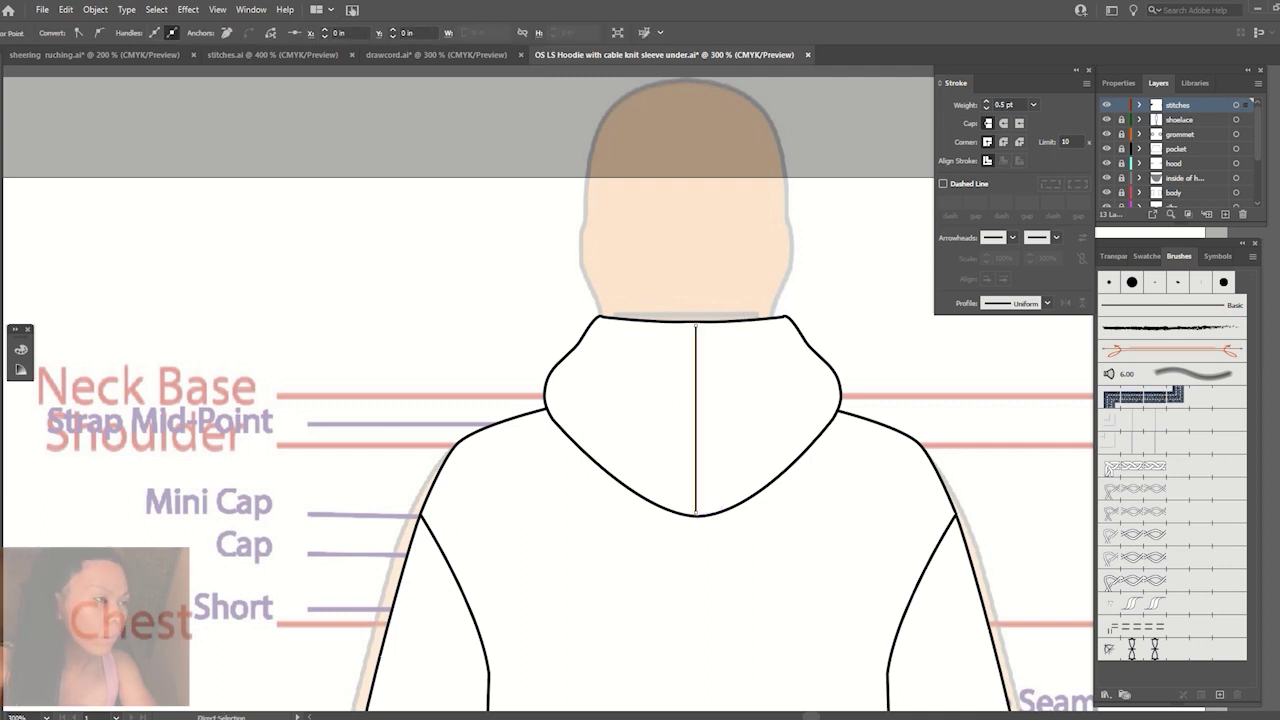
Give the centre-back line a thin stitch brush and drag its ends to the neckline and hood point.
click(1150, 650)
click(986, 108)
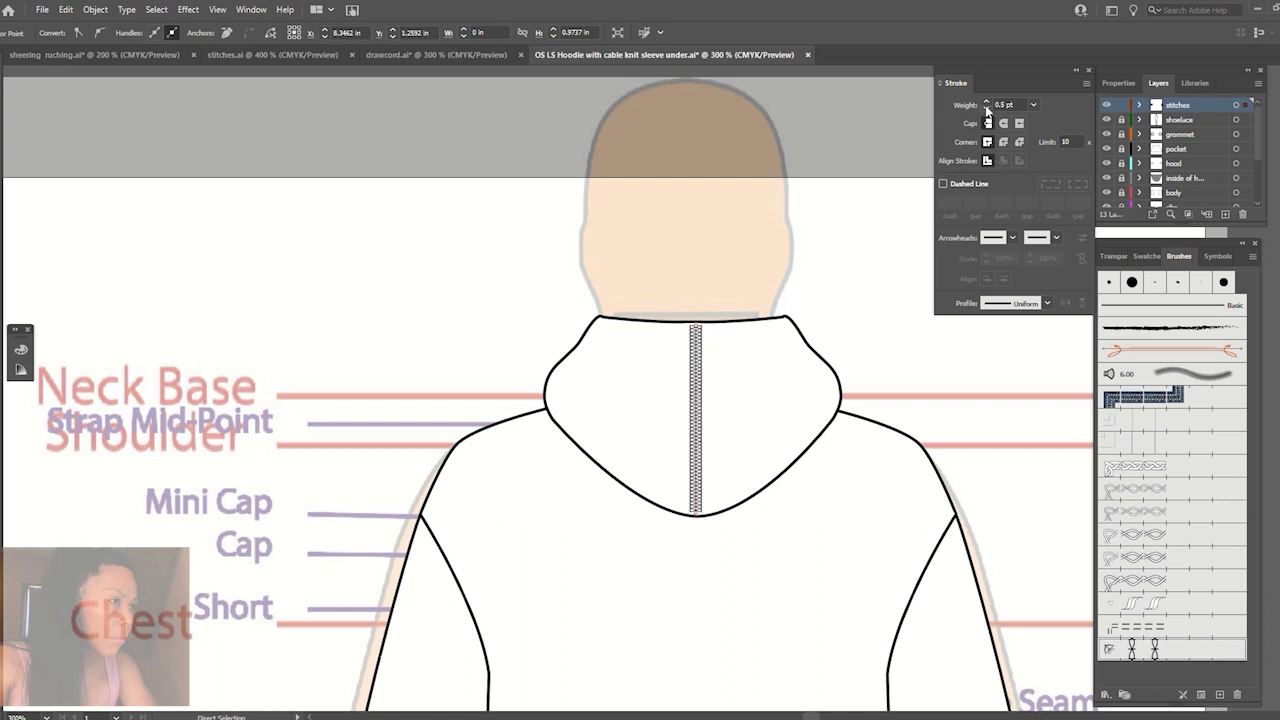
scroll(727, 387, up, 2)
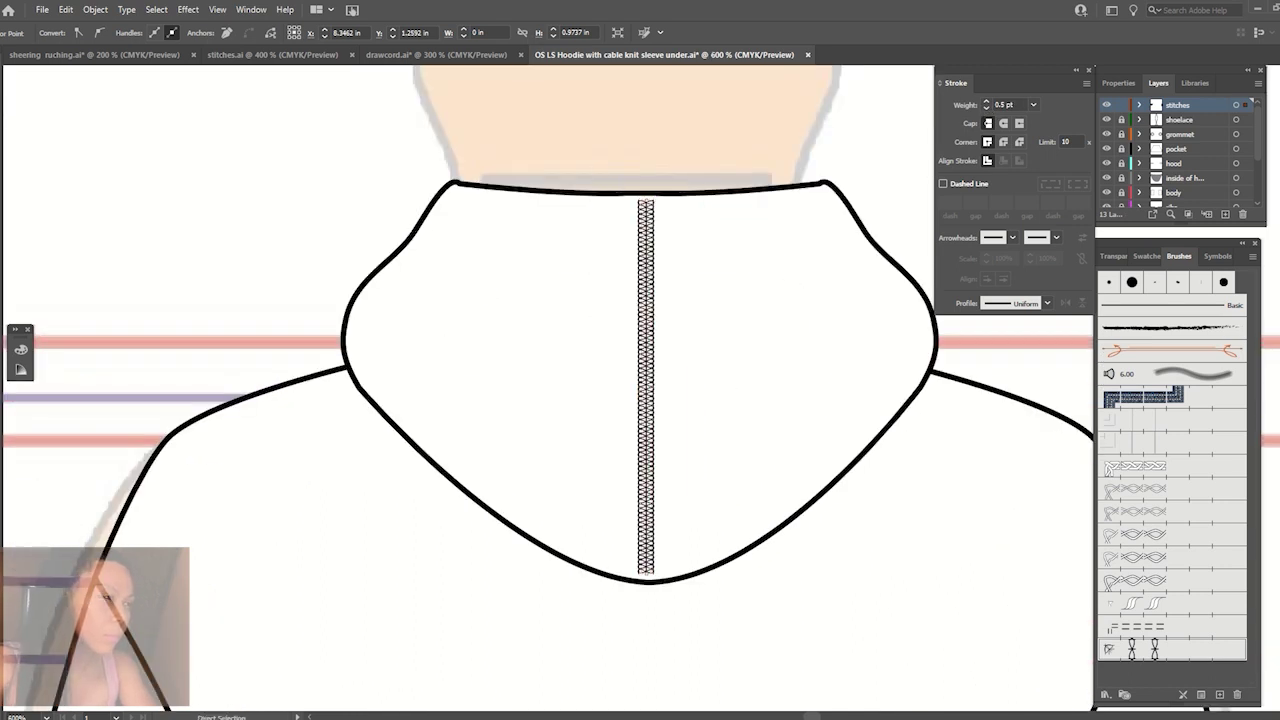
drag(646, 201, 646, 193)
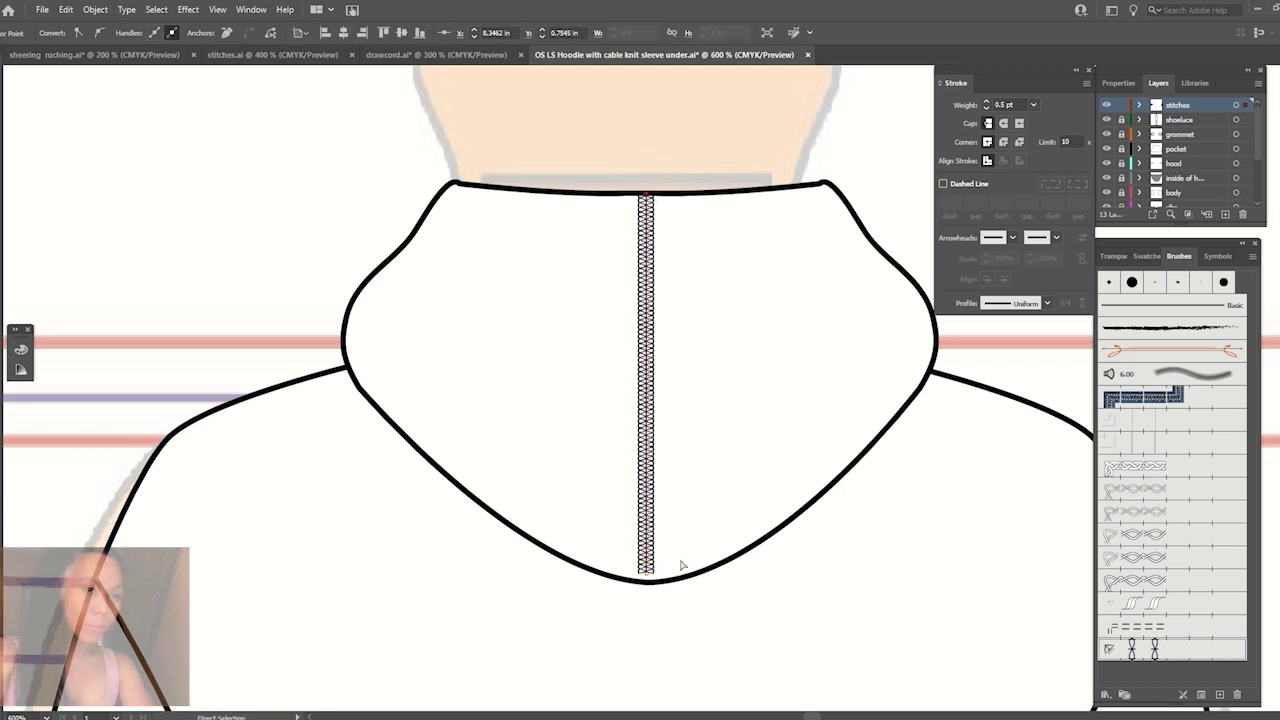
drag(648, 575, 648, 581)
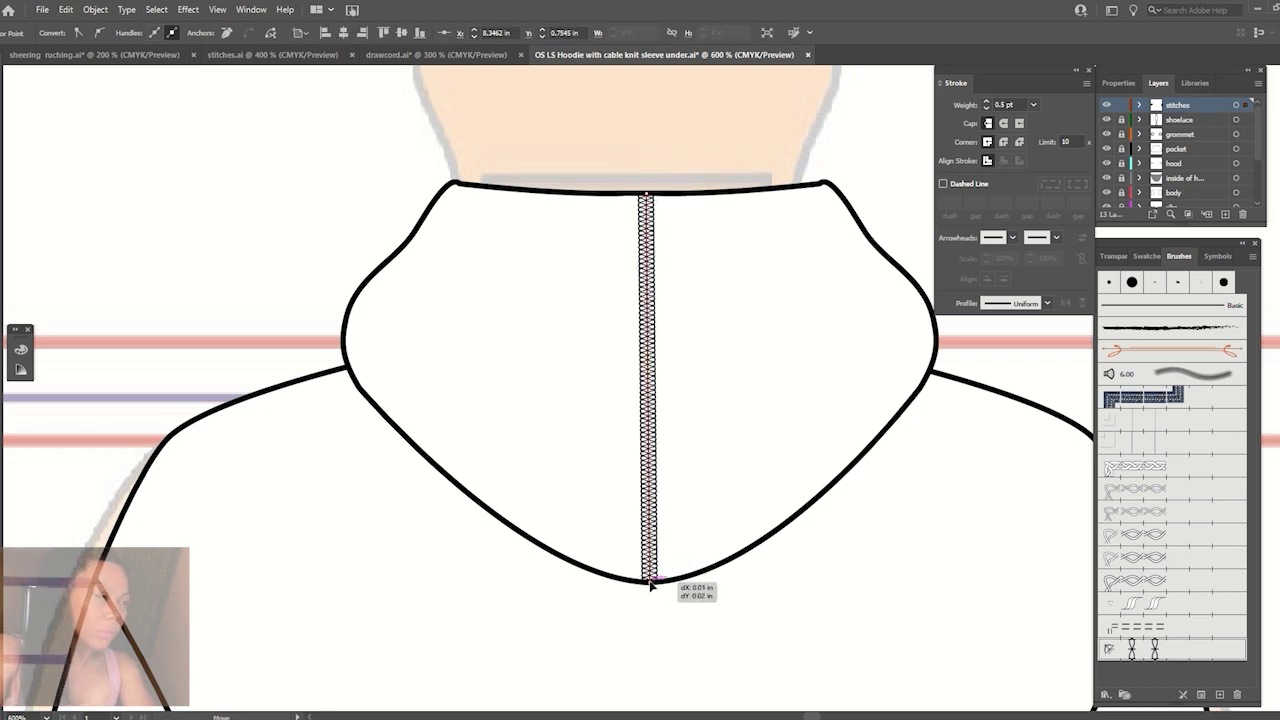
drag(648, 194, 649, 198)
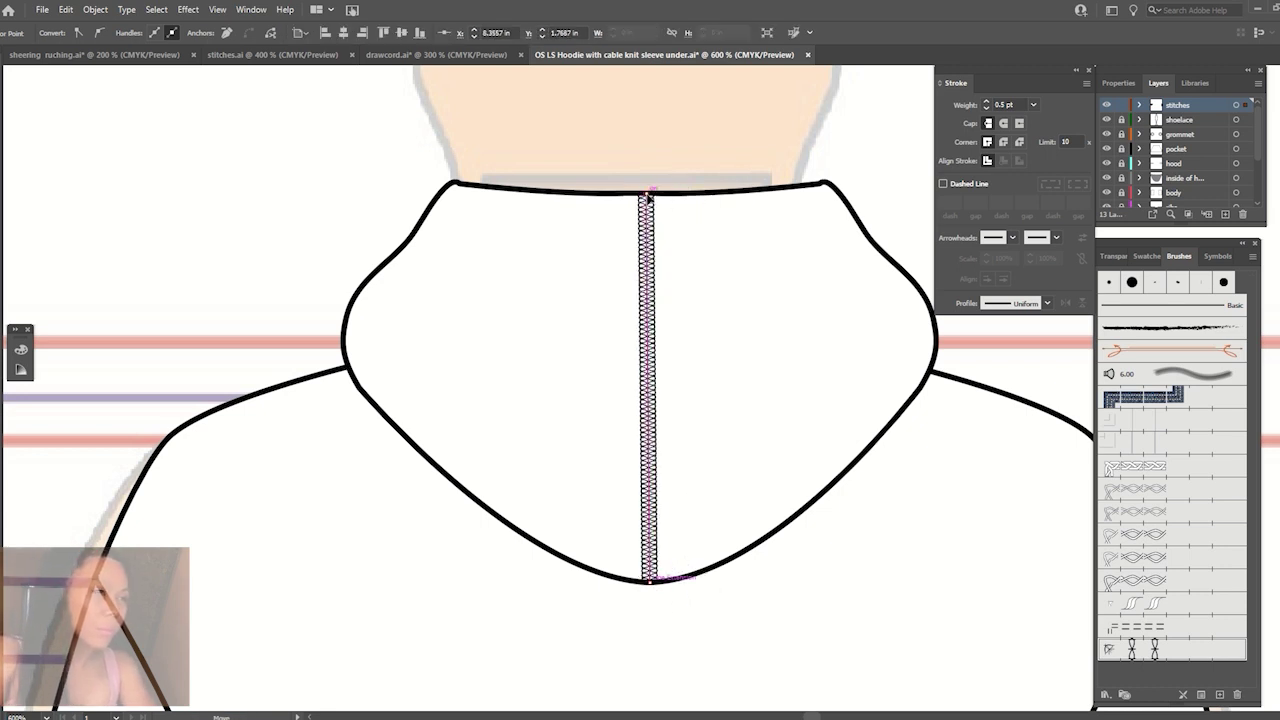
click(106, 133)
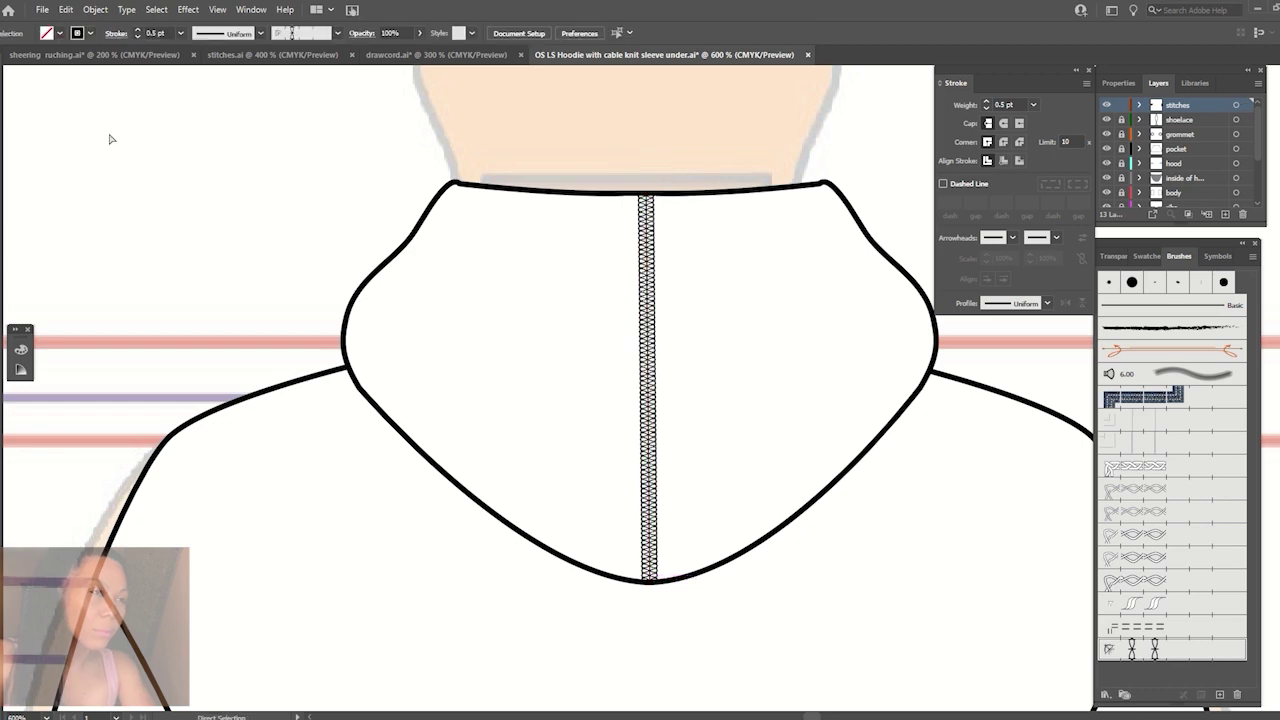
key(ctrl+minus)
key(ctrl+minus)
key(ctrl+minus)
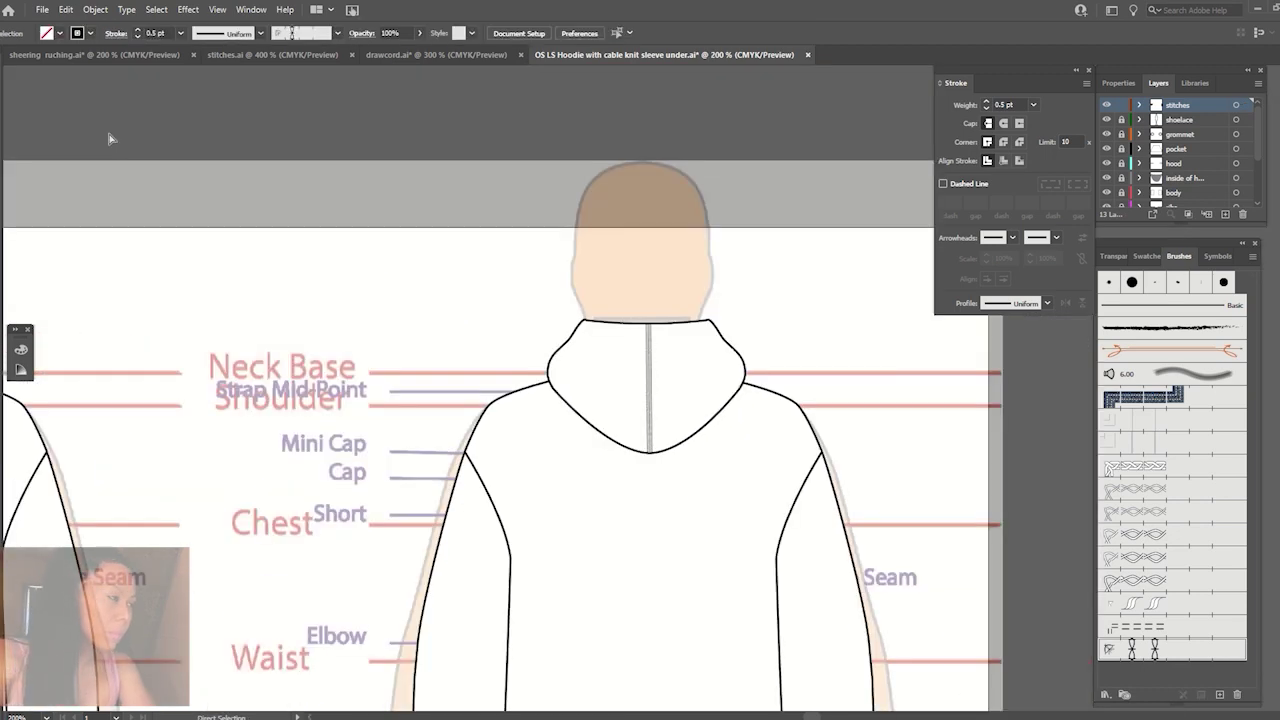
key(ctrl+minus)
key(ctrl+minus)
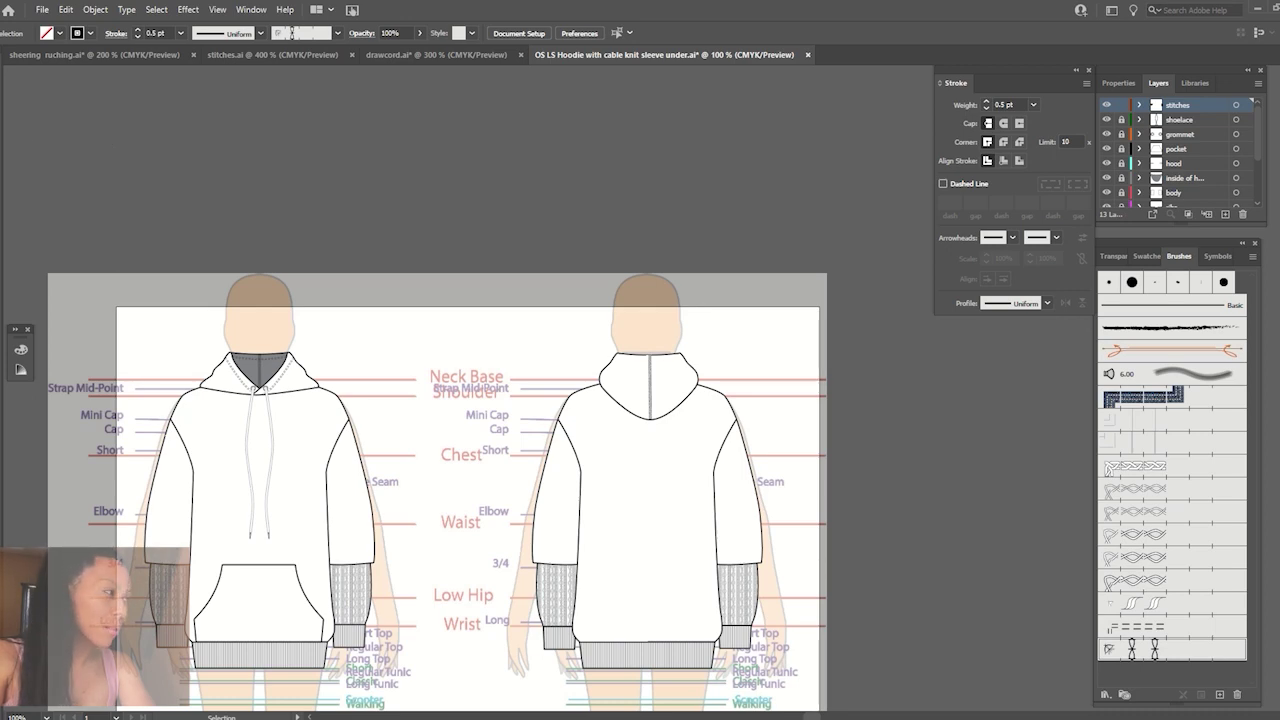
Draw a line across the back hood's top edge and give it the dashed stitch brush.
key(ctrl+plus)
key(ctrl+plus)
key(ctrl+plus)
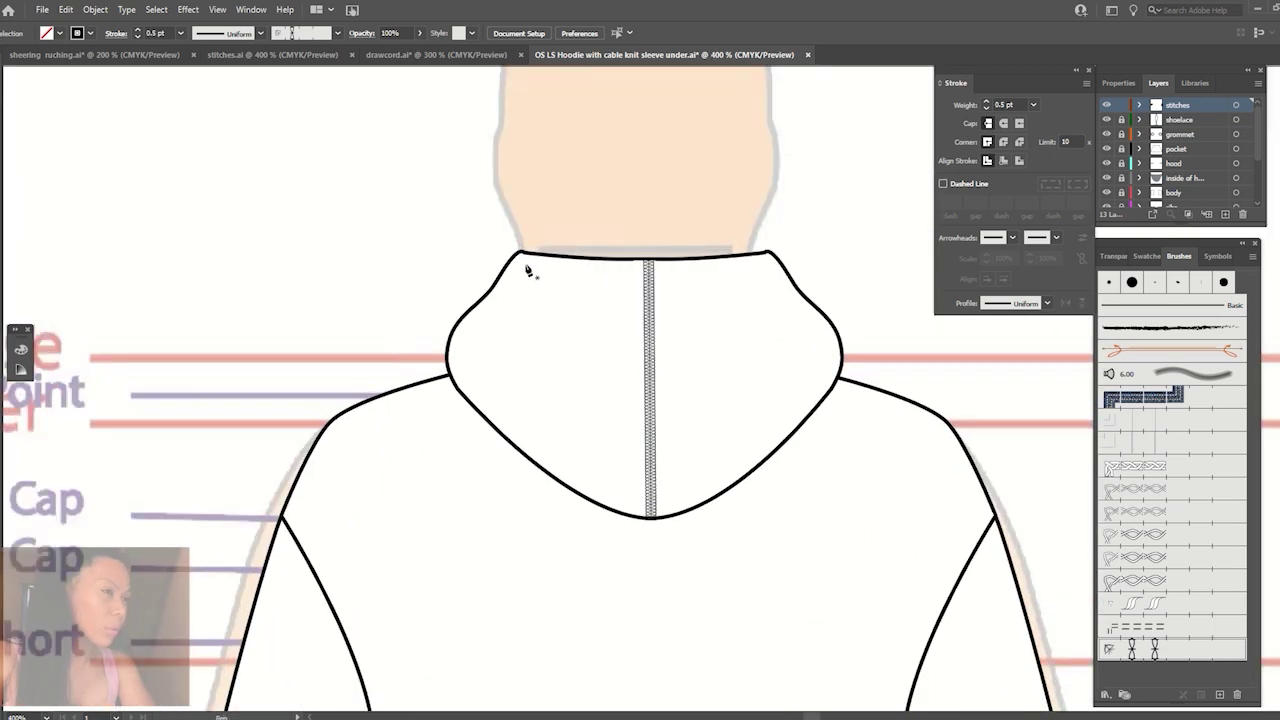
mouse_move(519, 259)
mouse_down()
mouse_move(765, 258)
mouse_move(869, 240)
mouse_up()
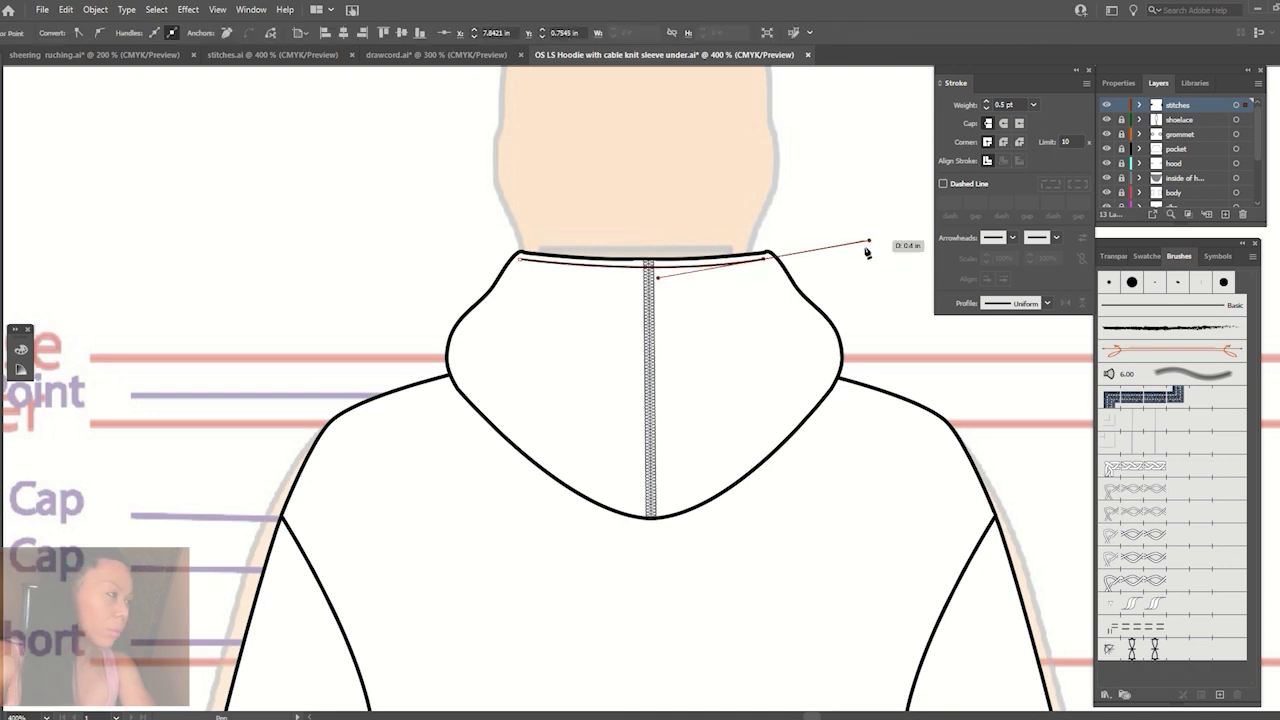
click(1140, 628)
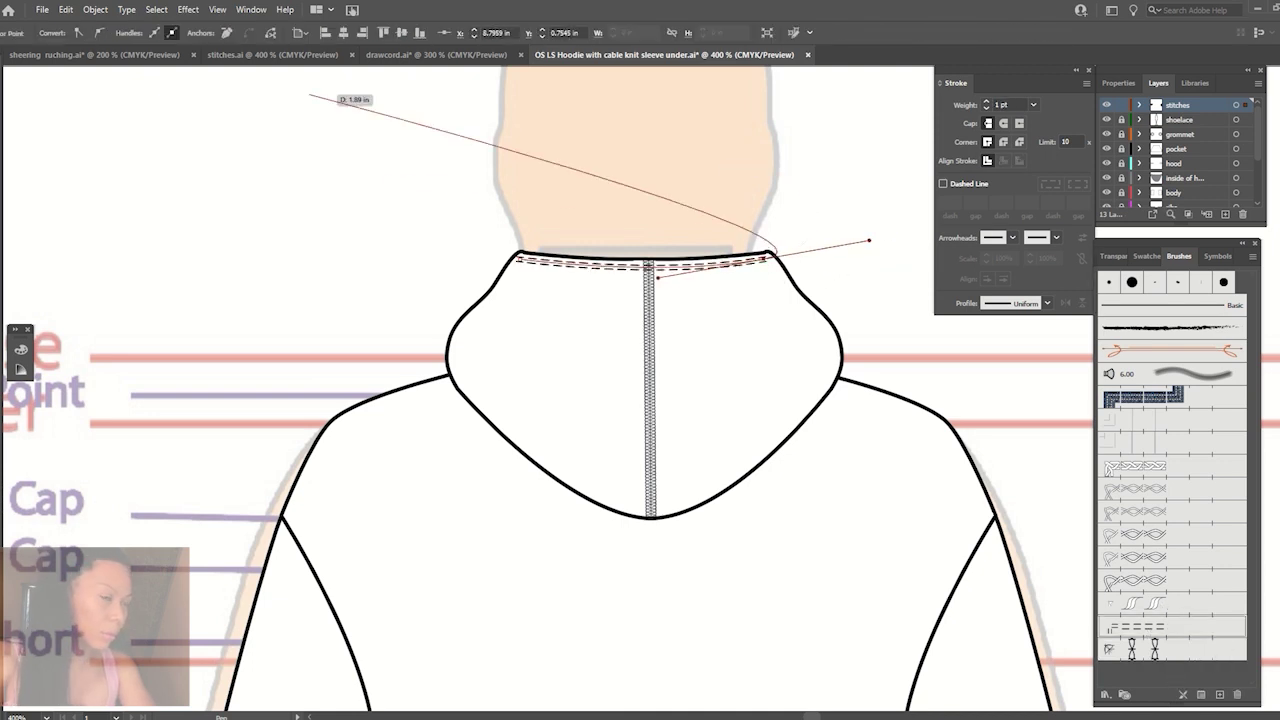
ctrl+click(211, 169)
key(ctrl+minus)
key(ctrl+minus)
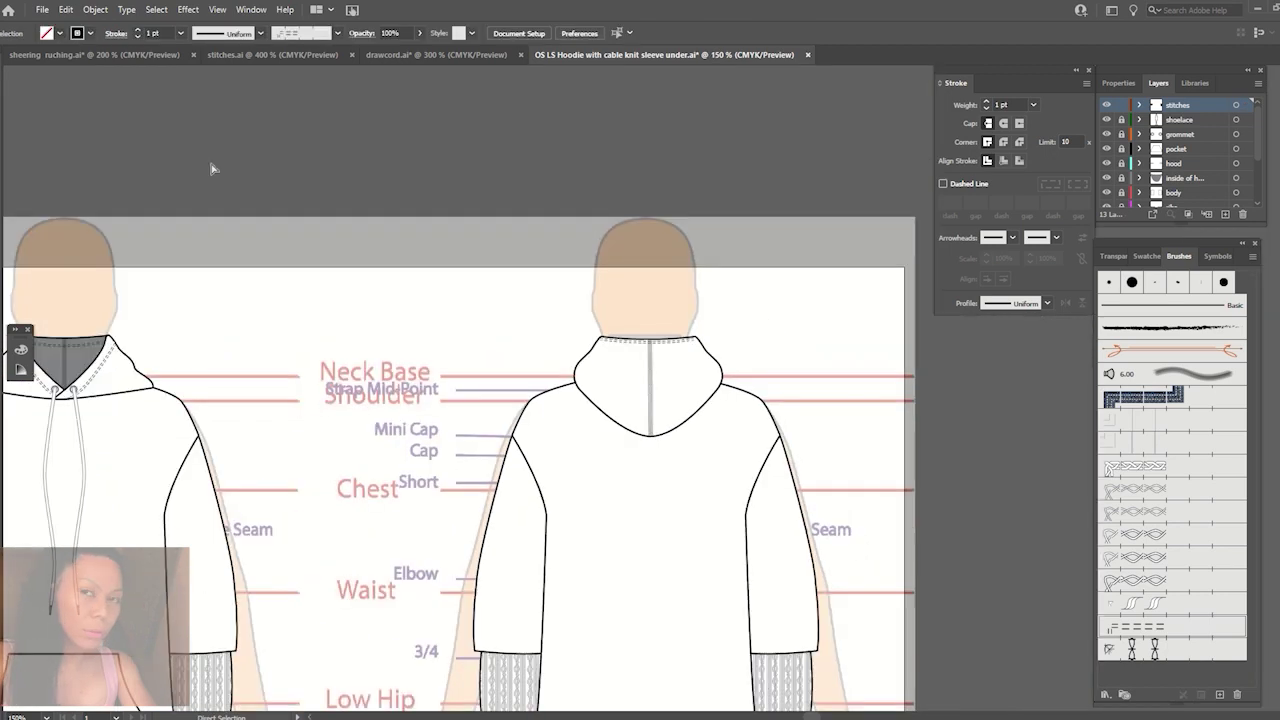
key(h)
click(211, 169)
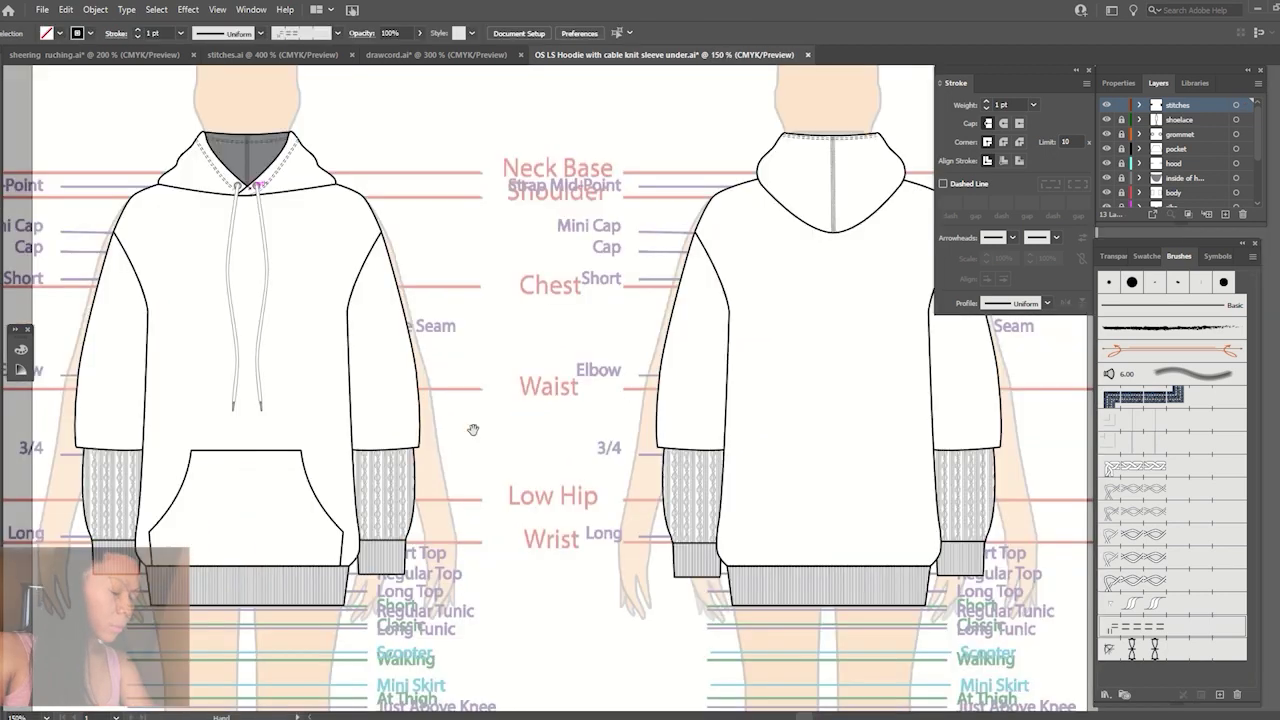
Draw a straight dashed-brush stitch line across the front pocket's top edge, check it up close, then deselect.
drag(471, 349, 609, 409)
scroll(609, 409, up, 2)
scroll(609, 417, up, 2)
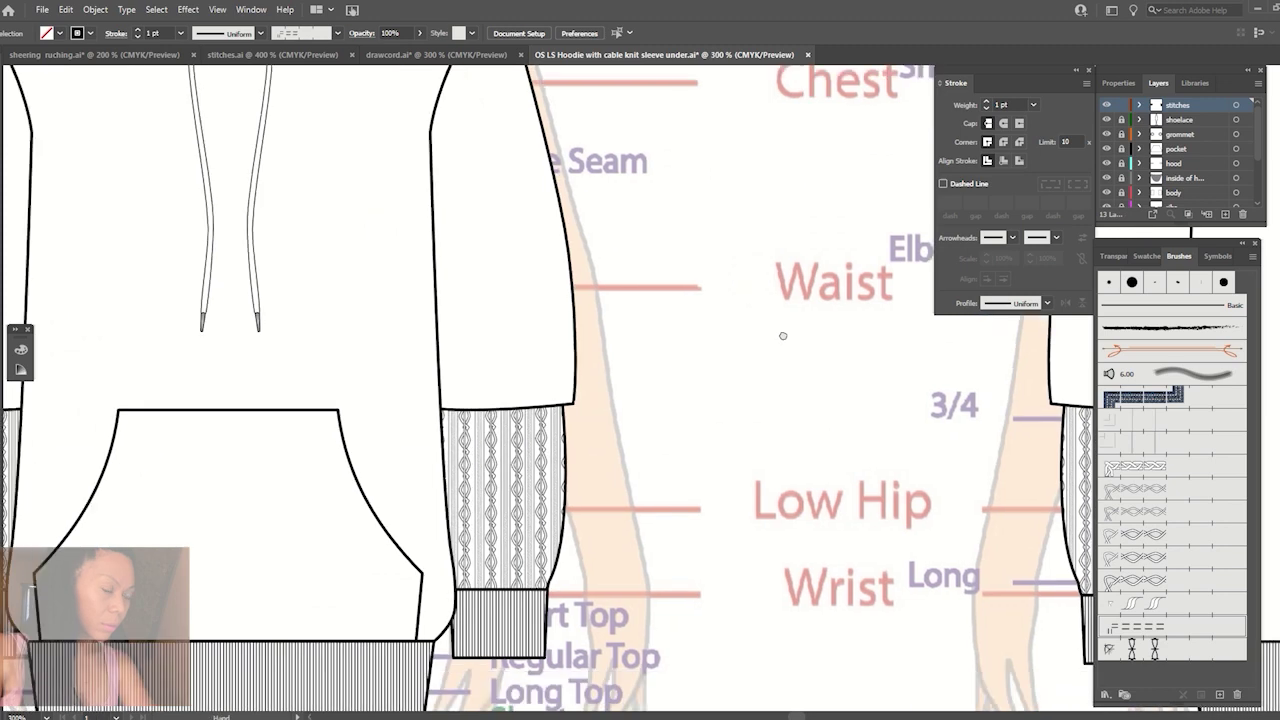
mouse_move(156, 443)
mouse_down()
mouse_move(392, 350)
mouse_move(579, 324)
mouse_up()
key(p)
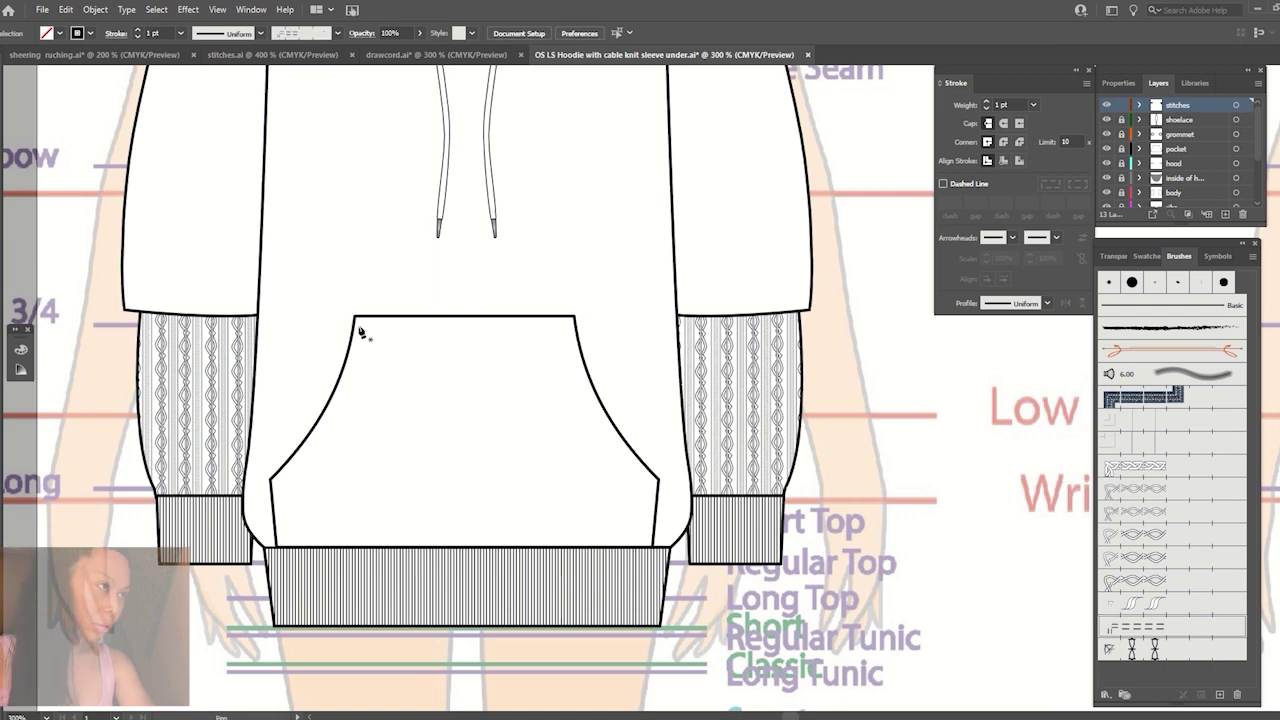
click(357, 321)
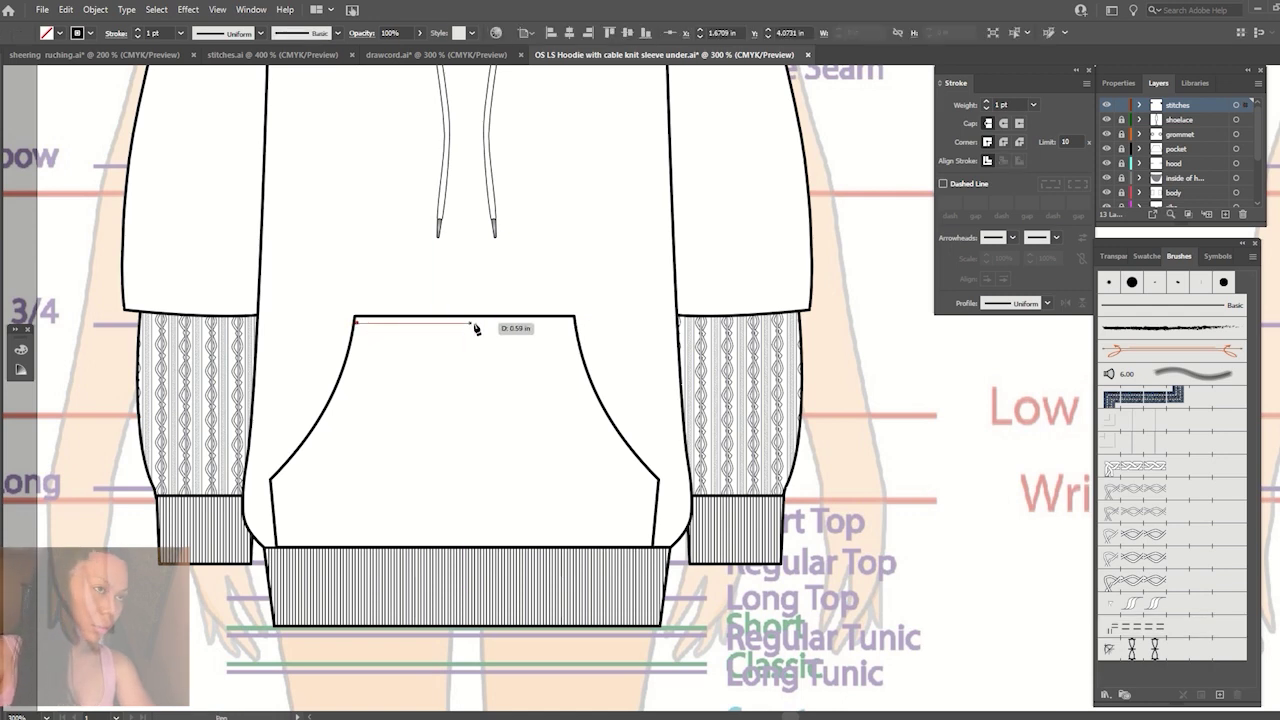
click(573, 321)
click(1135, 627)
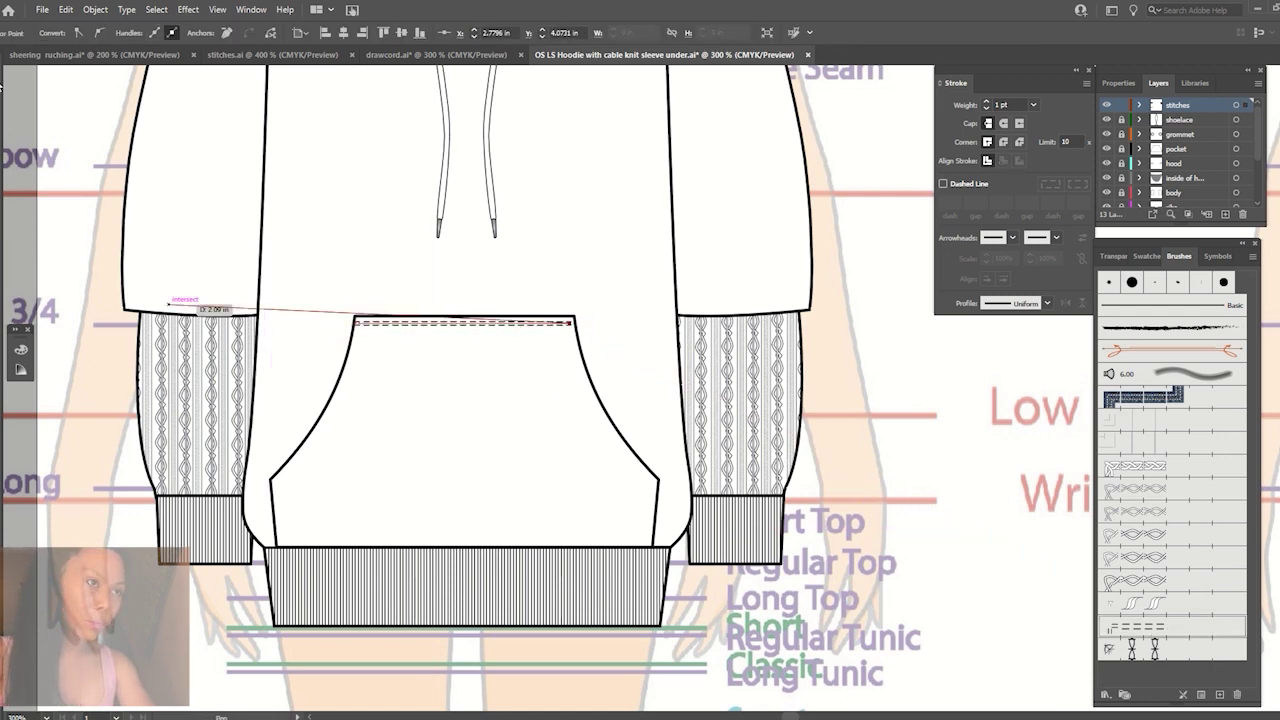
key(ctrl+equal)
key(ctrl+equal)
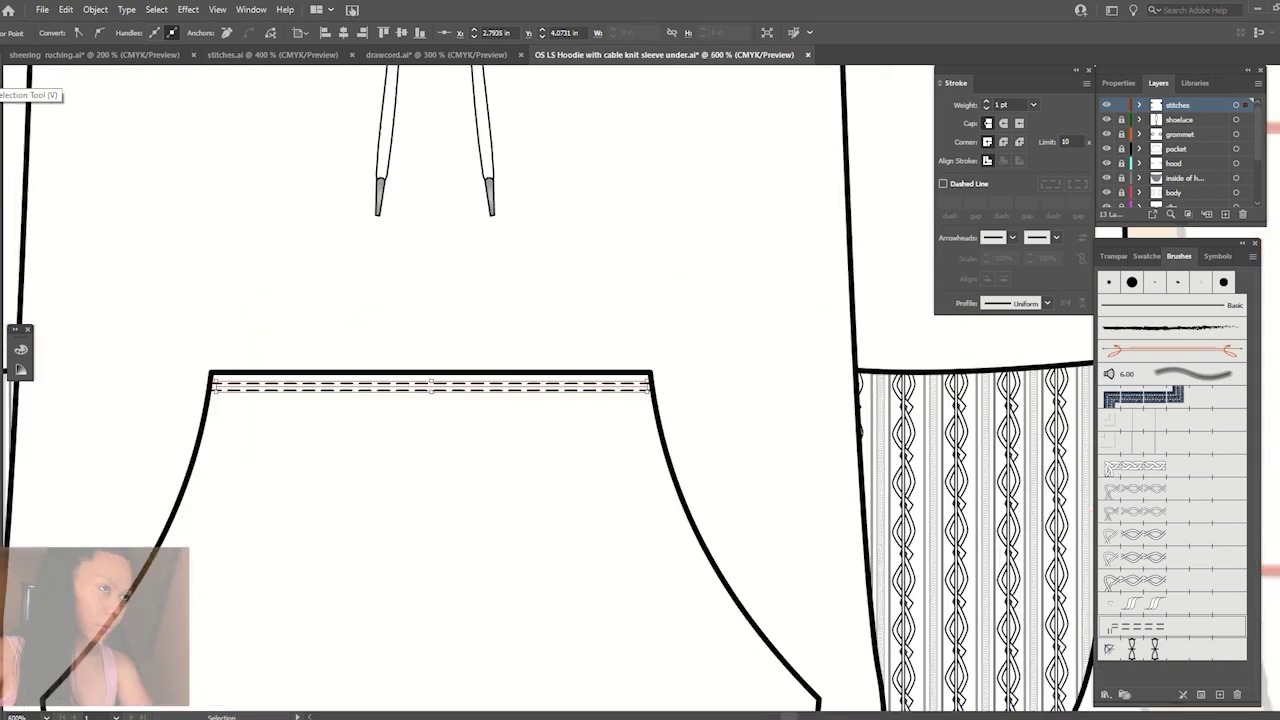
key(ctrl+minus)
scroll(400, 350, down, 1)
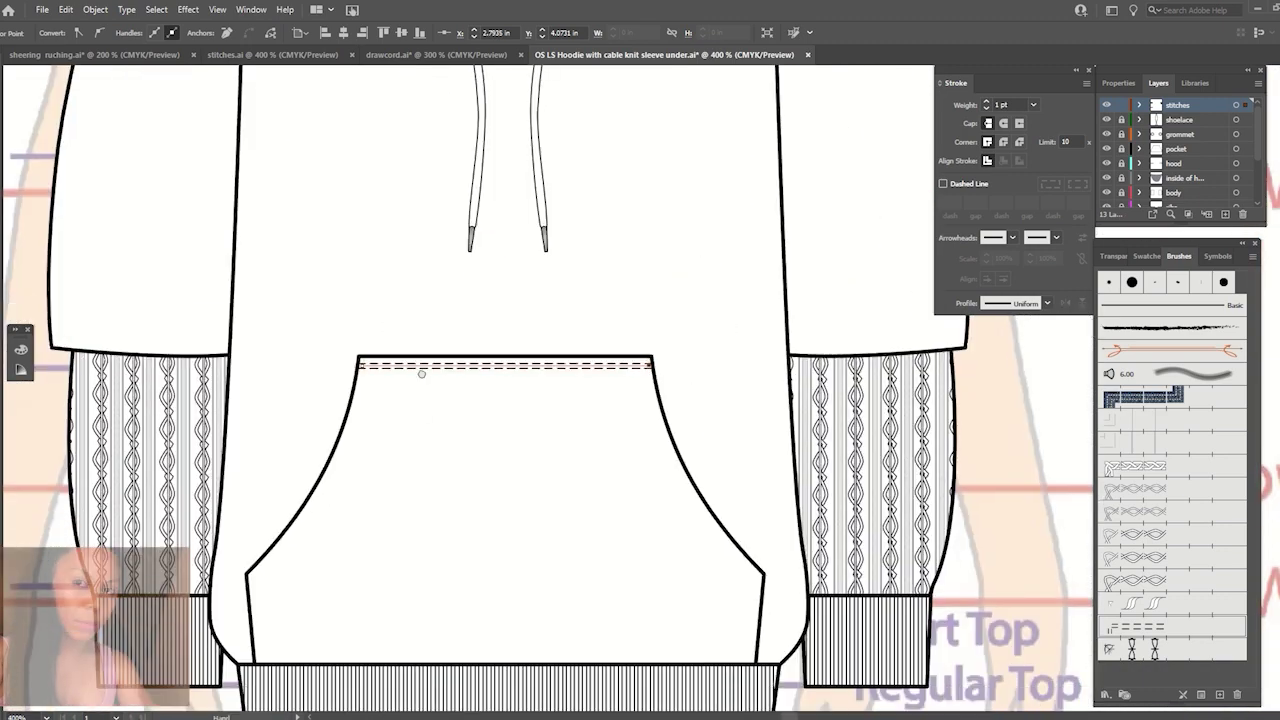
scroll(428, 362, down, 2)
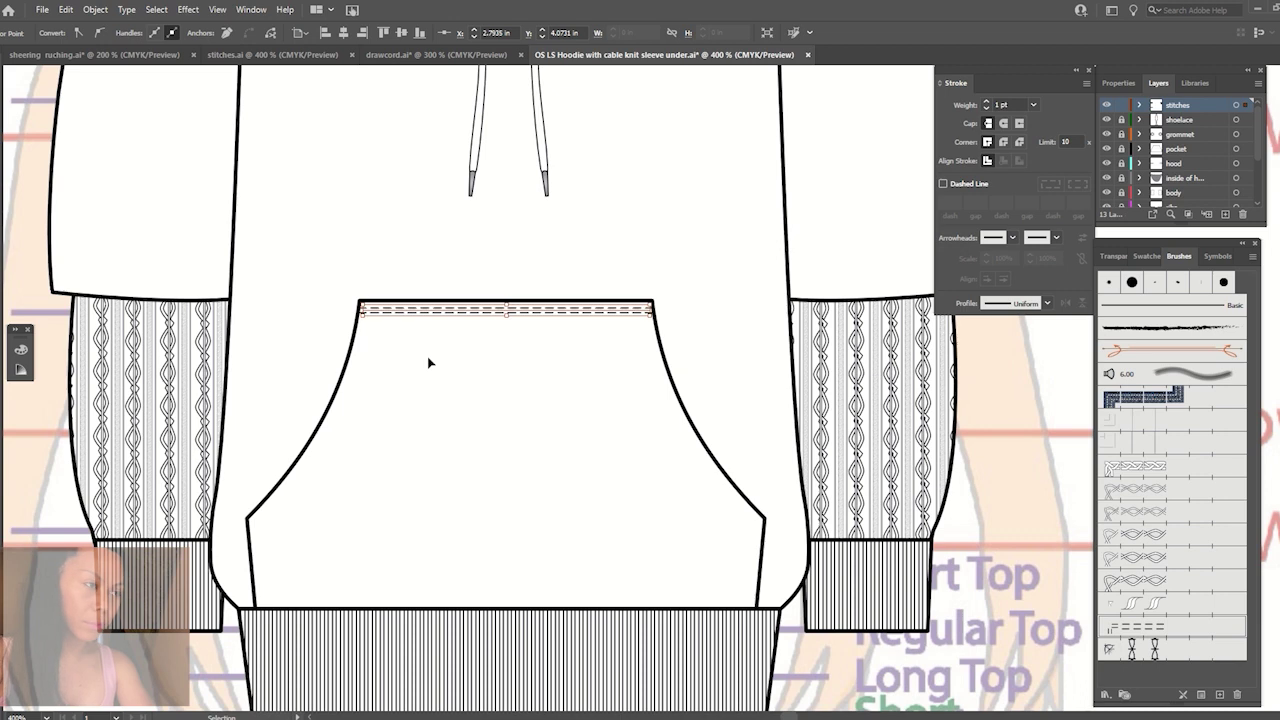
key(ctrl+shift+a)
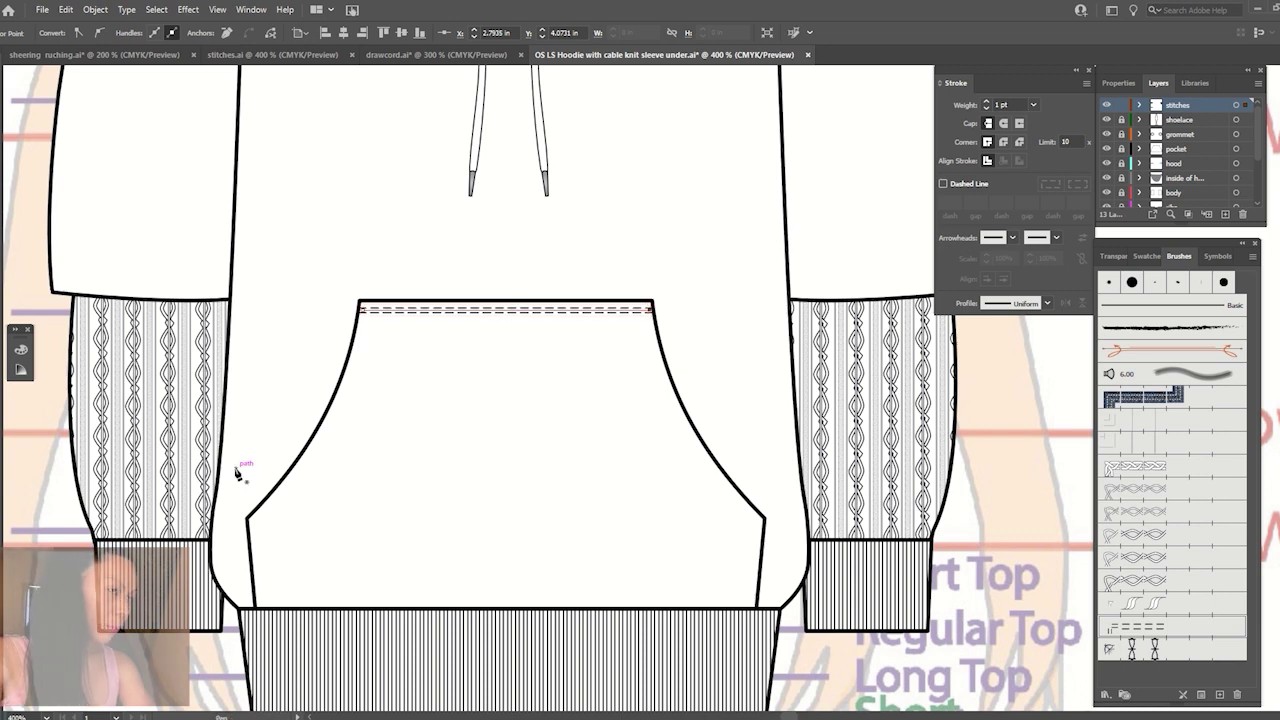
Draw a curved stitch path along the pocket's left curved edge and apply the dashed stitch brush.
click(253, 521)
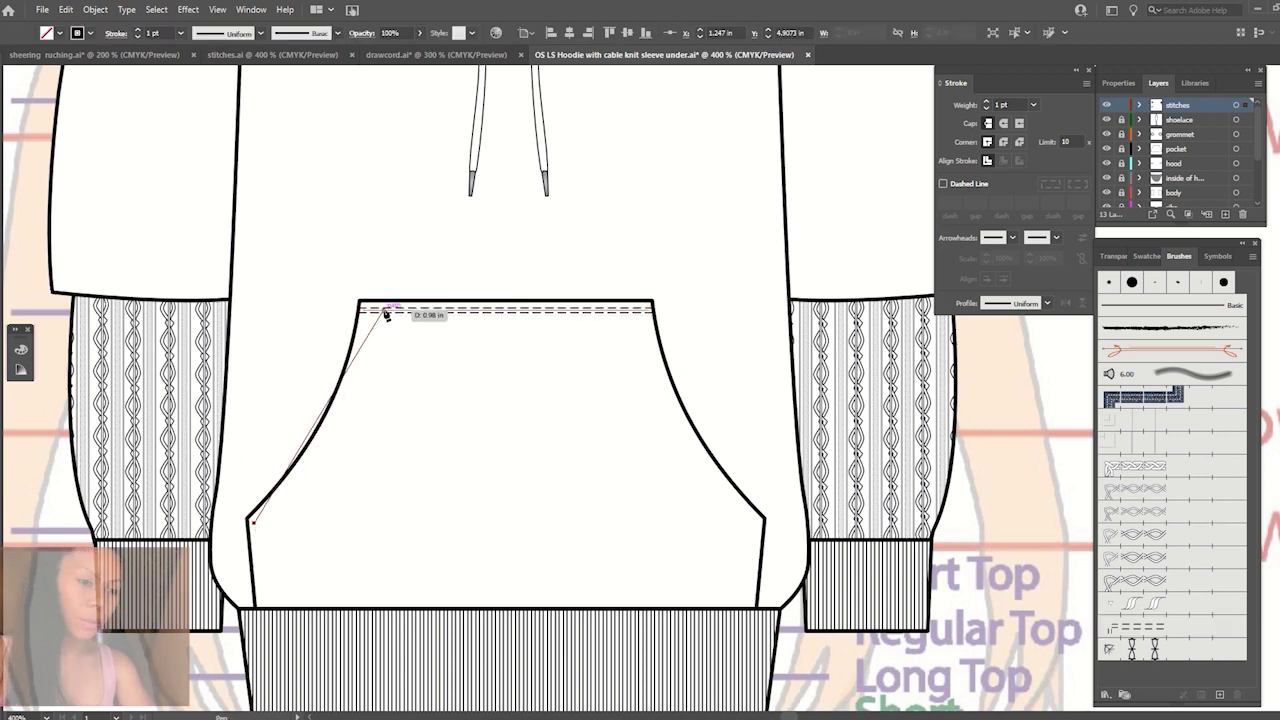
mouse_move(377, 307)
mouse_down()
mouse_move(435, 137)
mouse_move(411, 151)
mouse_up()
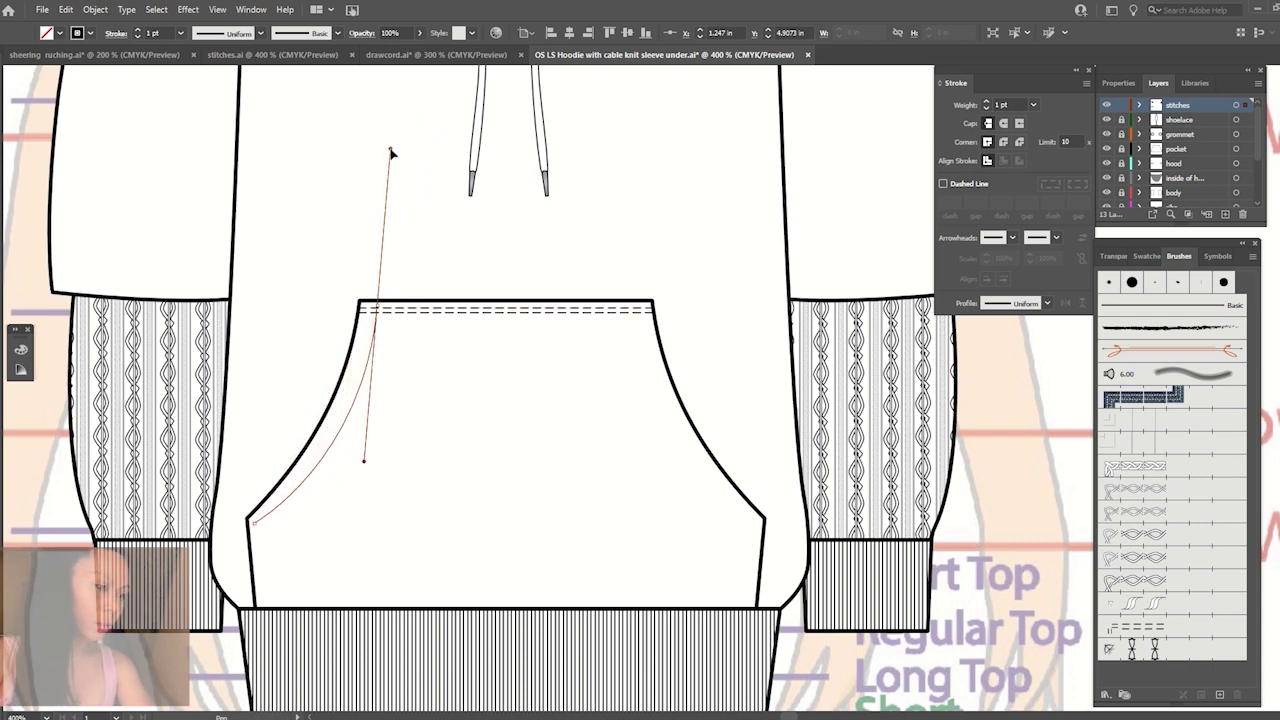
drag(411, 151, 407, 149)
key(a)
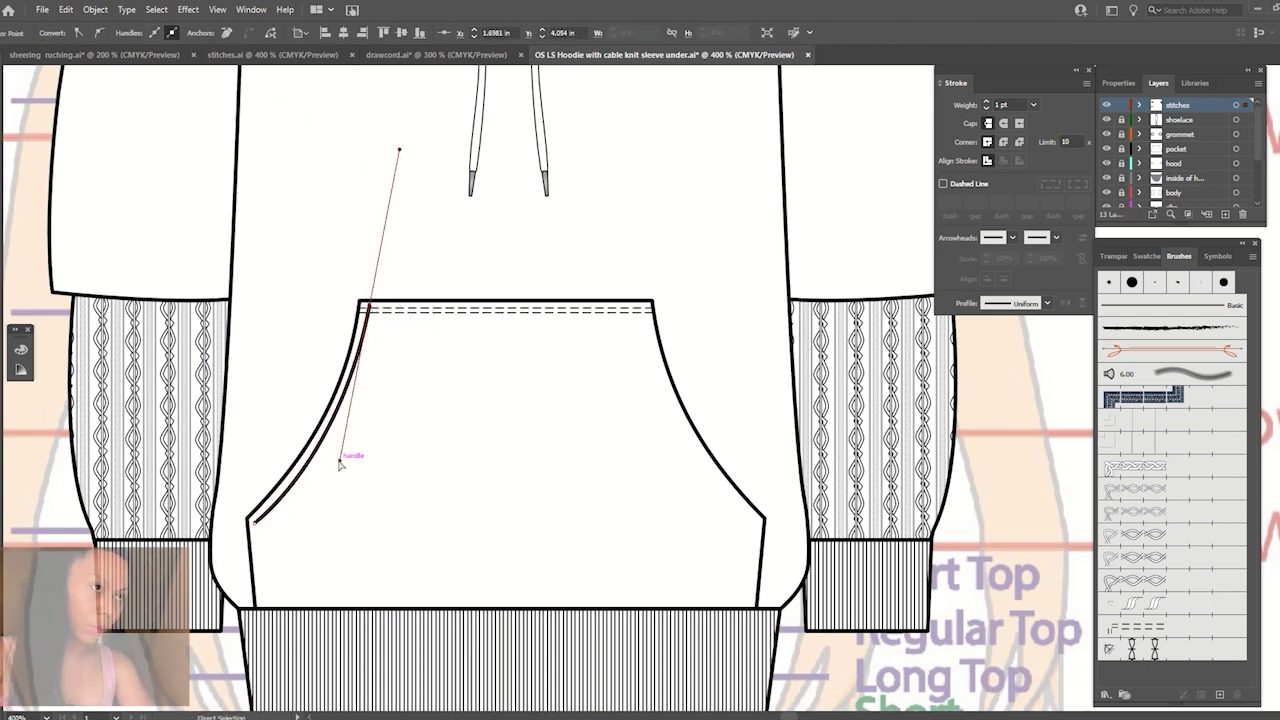
drag(347, 460, 355, 443)
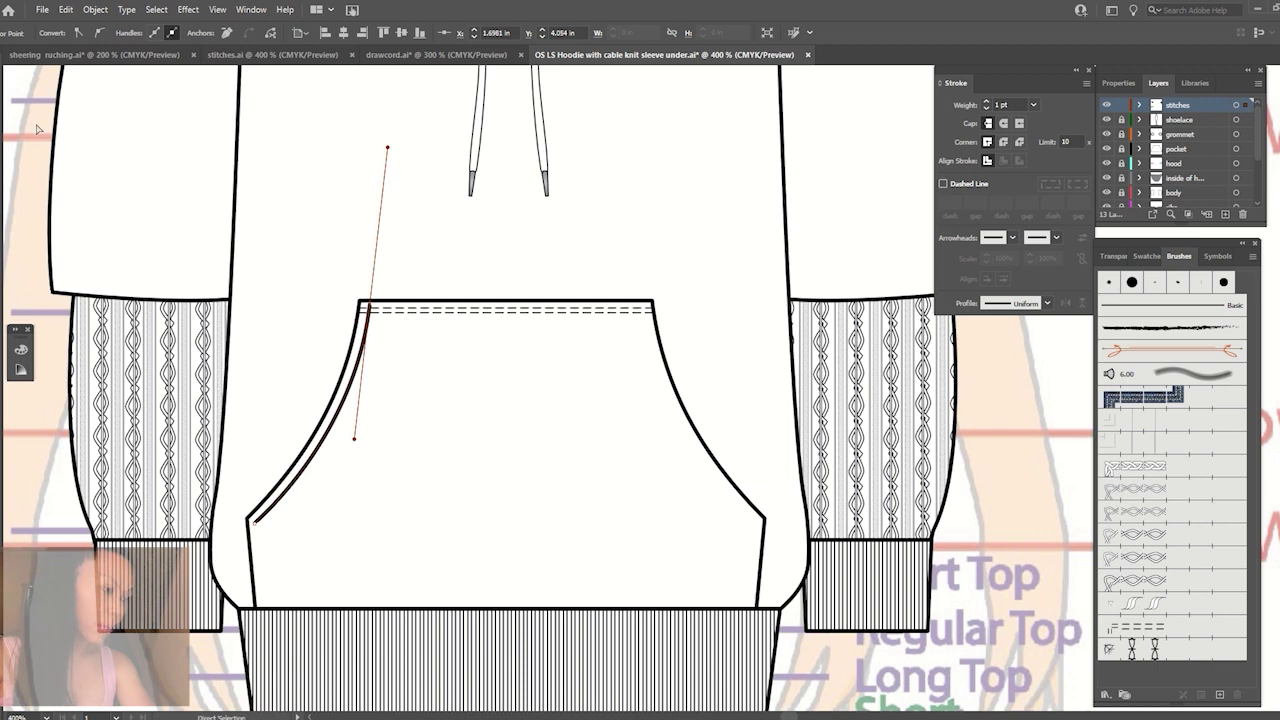
key(v)
click(351, 391)
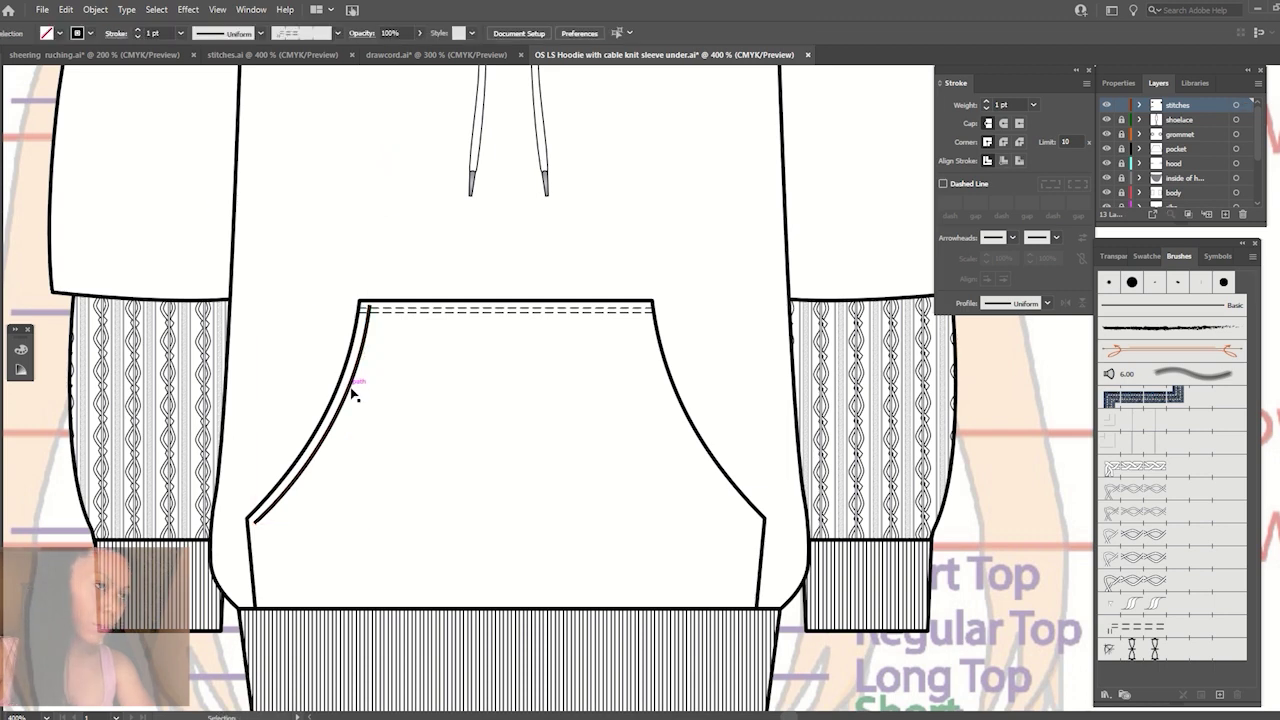
click(1160, 628)
Extend the dashed stitching straight down from the pocket curve's lower end to the hem.
key(p)
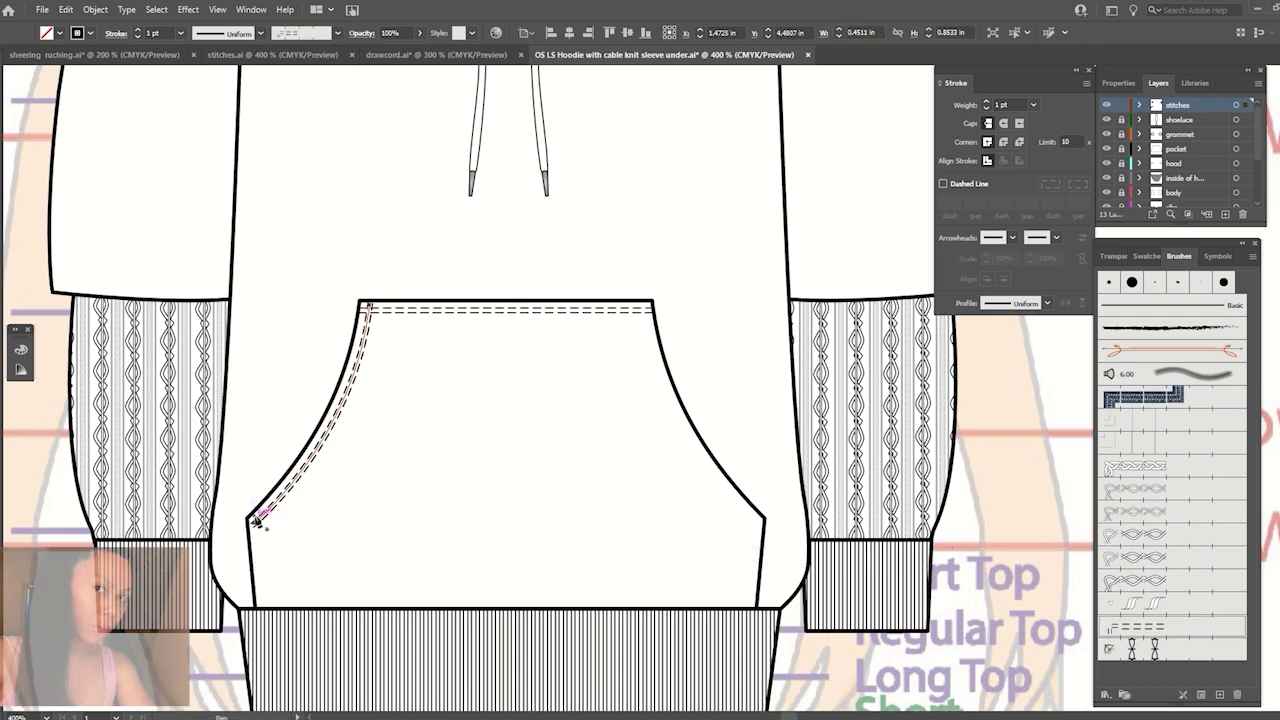
click(255, 526)
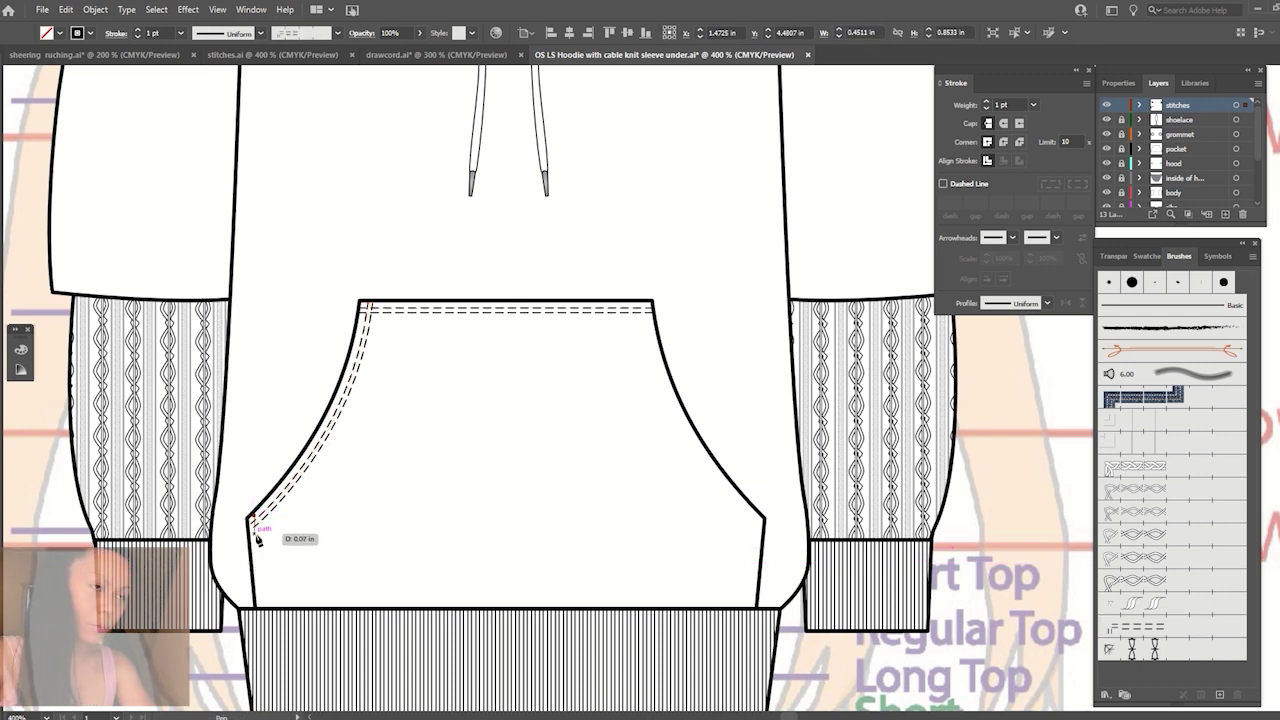
click(261, 606)
click(1130, 626)
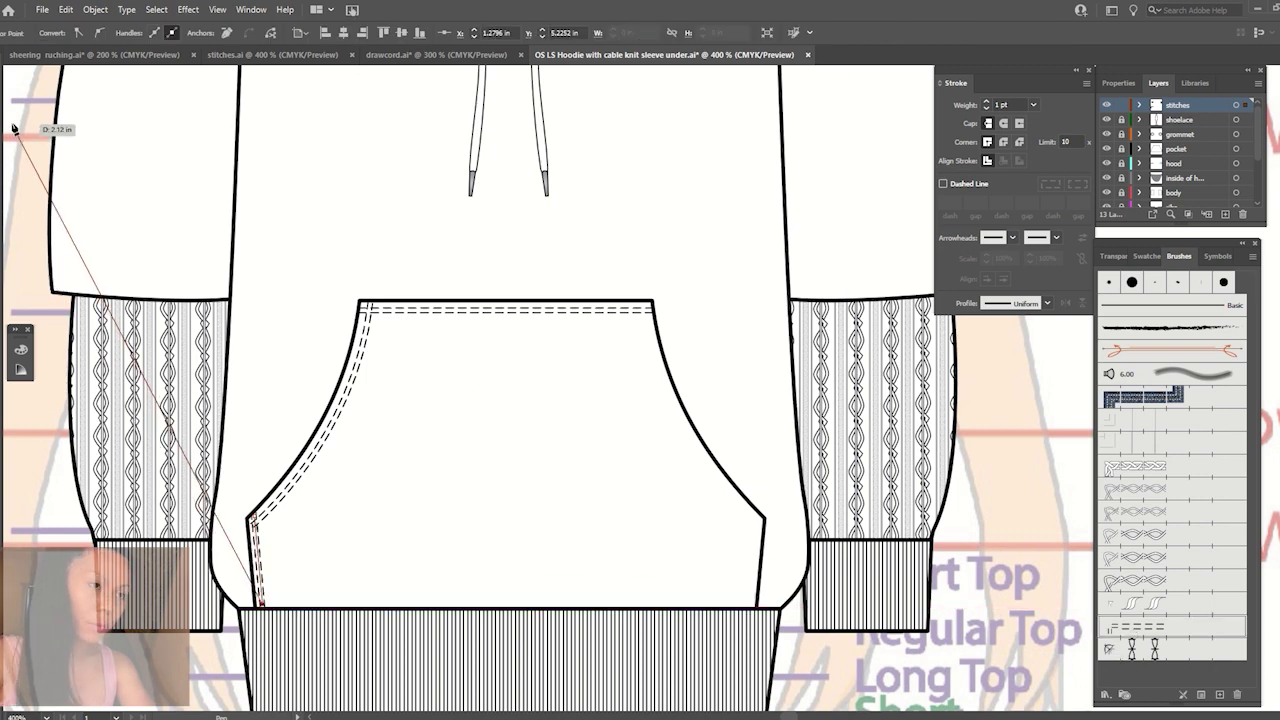
key(v)
click(331, 306)
Reflect a copy of the left pocket stitching onto the right edge and nudge it into place.
drag(372, 578, 255, 510)
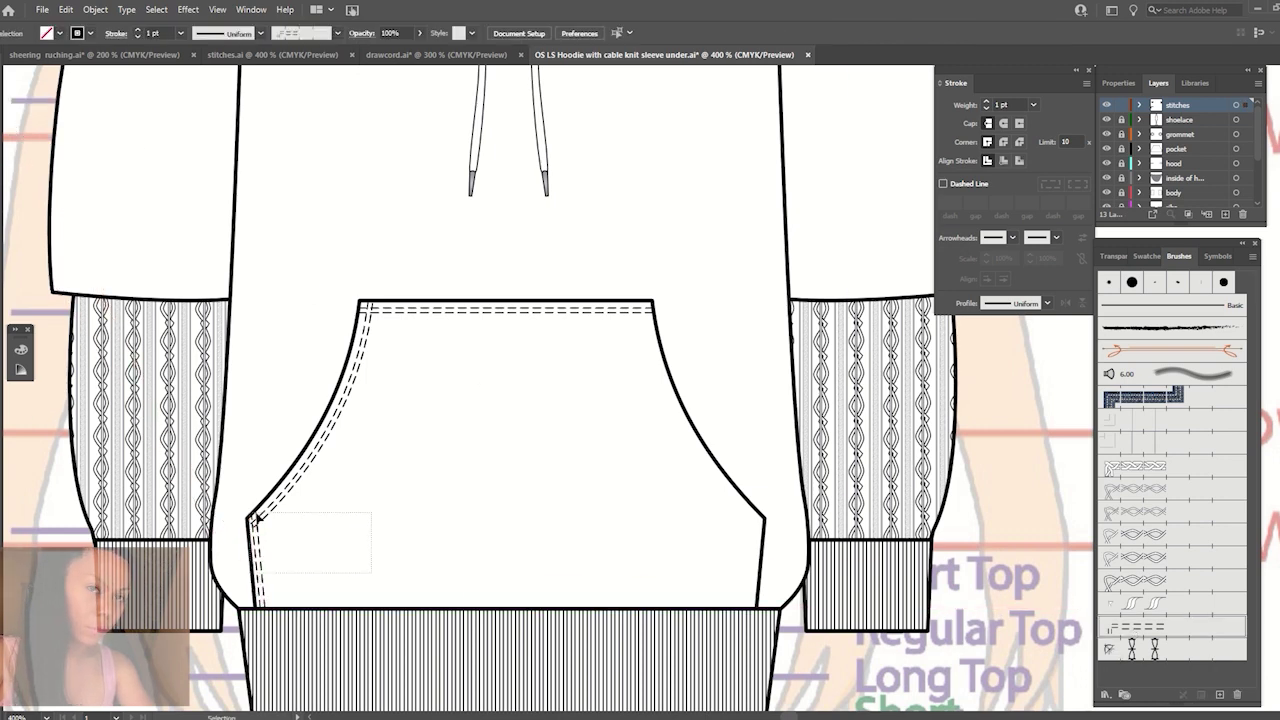
alt+click(500, 445)
click(903, 491)
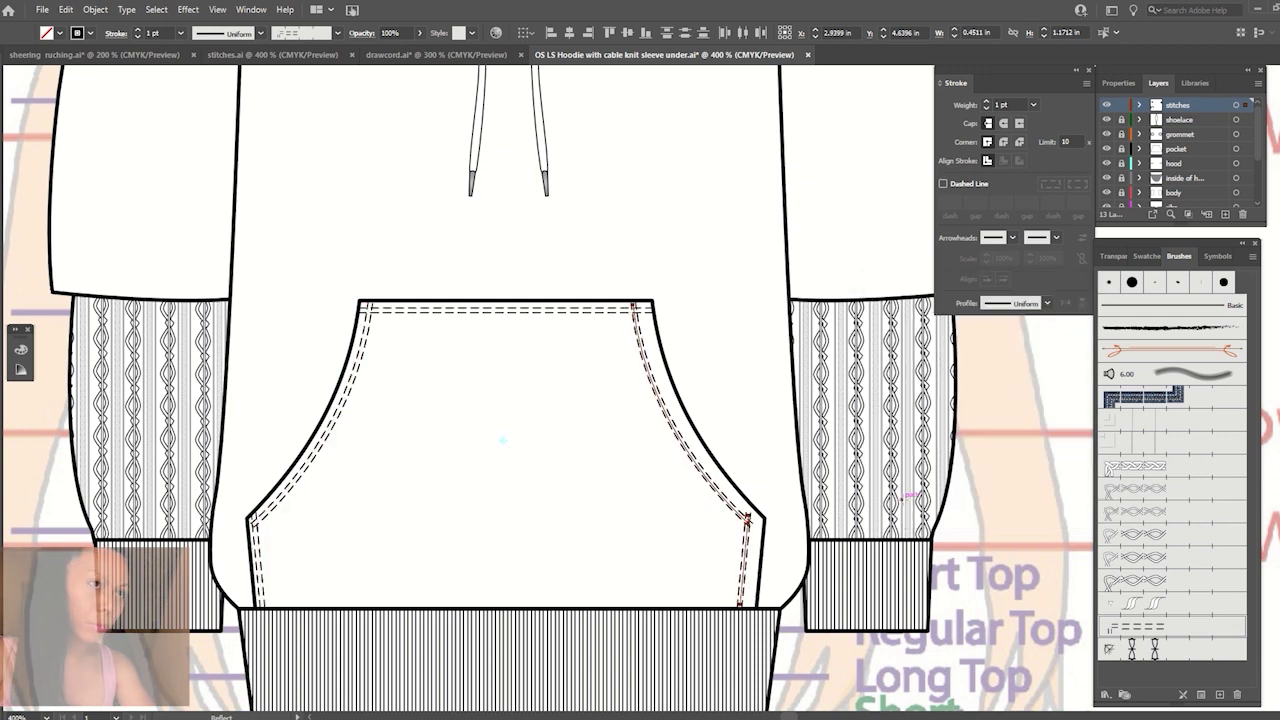
key(Right)
key(Right)
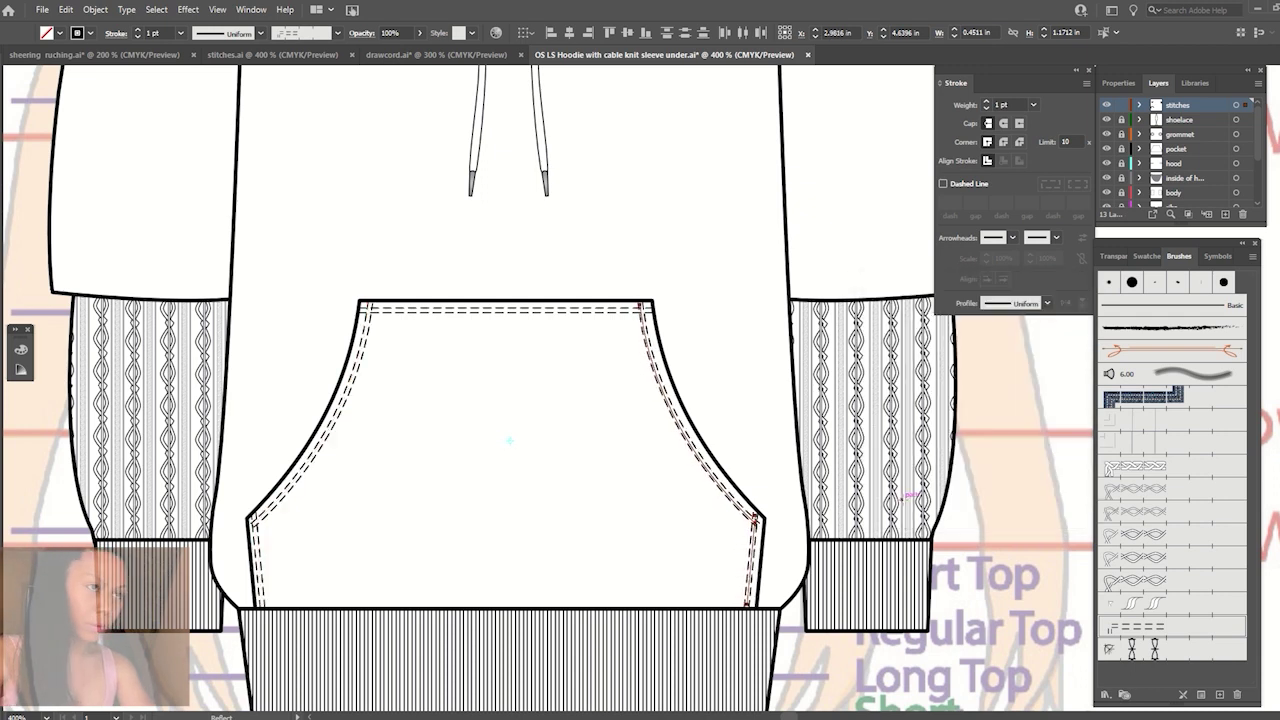
key(Right)
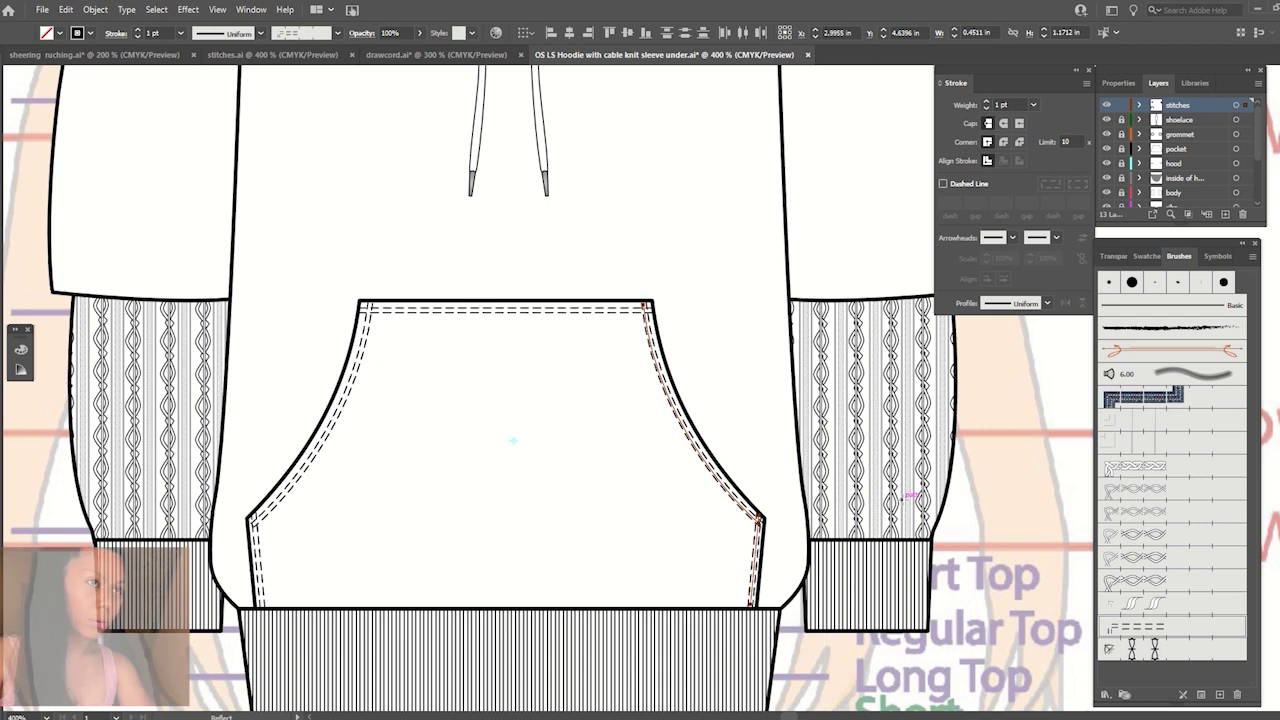
key(Left)
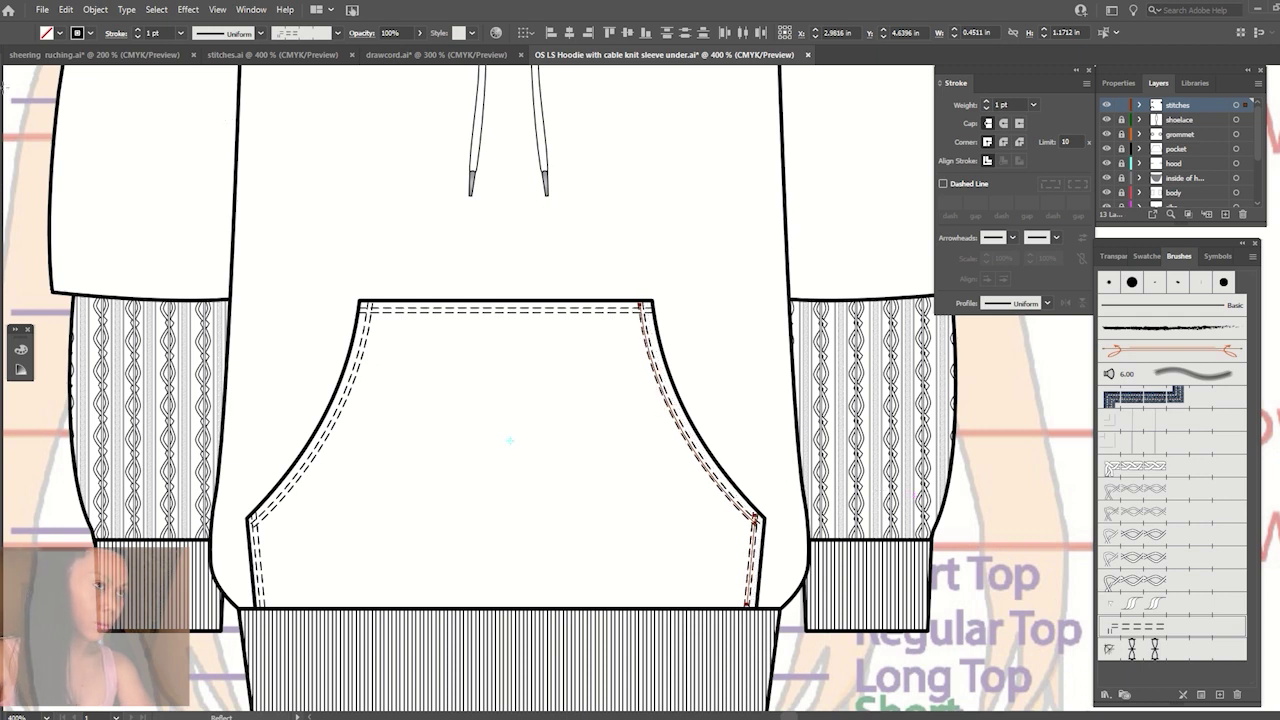
click(377, 209)
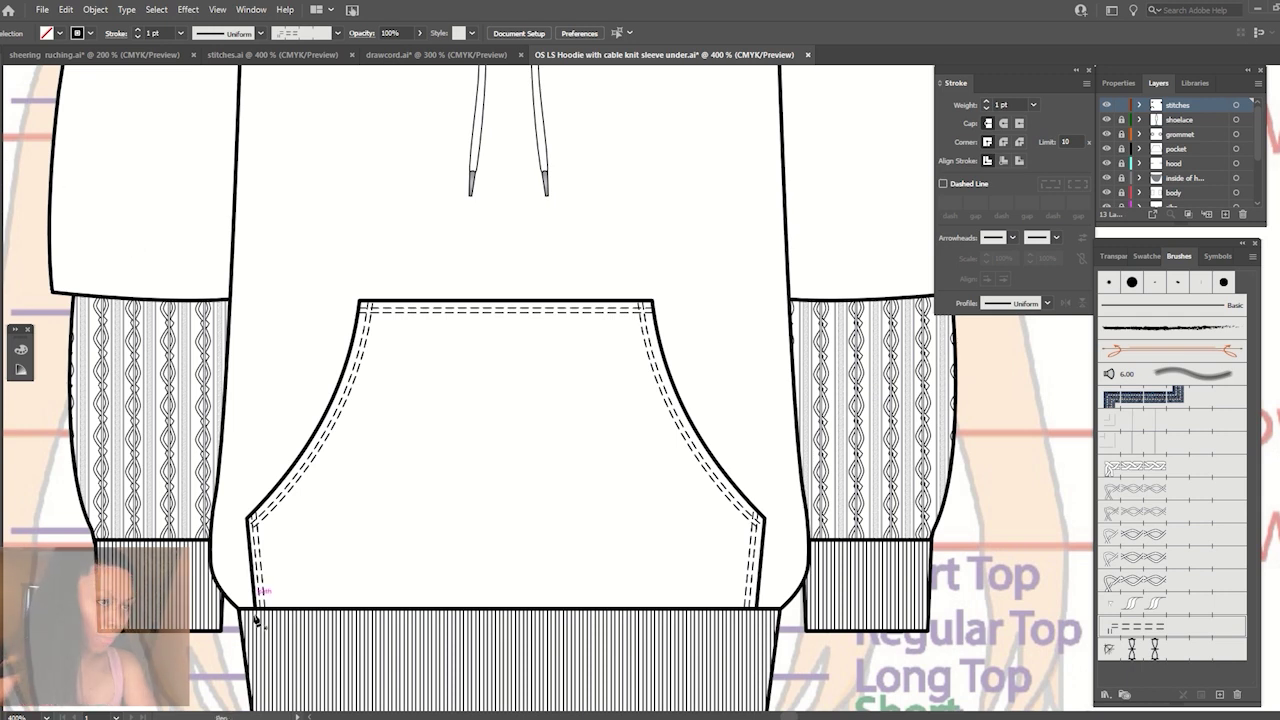
Add dashed topstitching along the pocket's bottom edge and nudge it down slightly.
drag(257, 619, 778, 607)
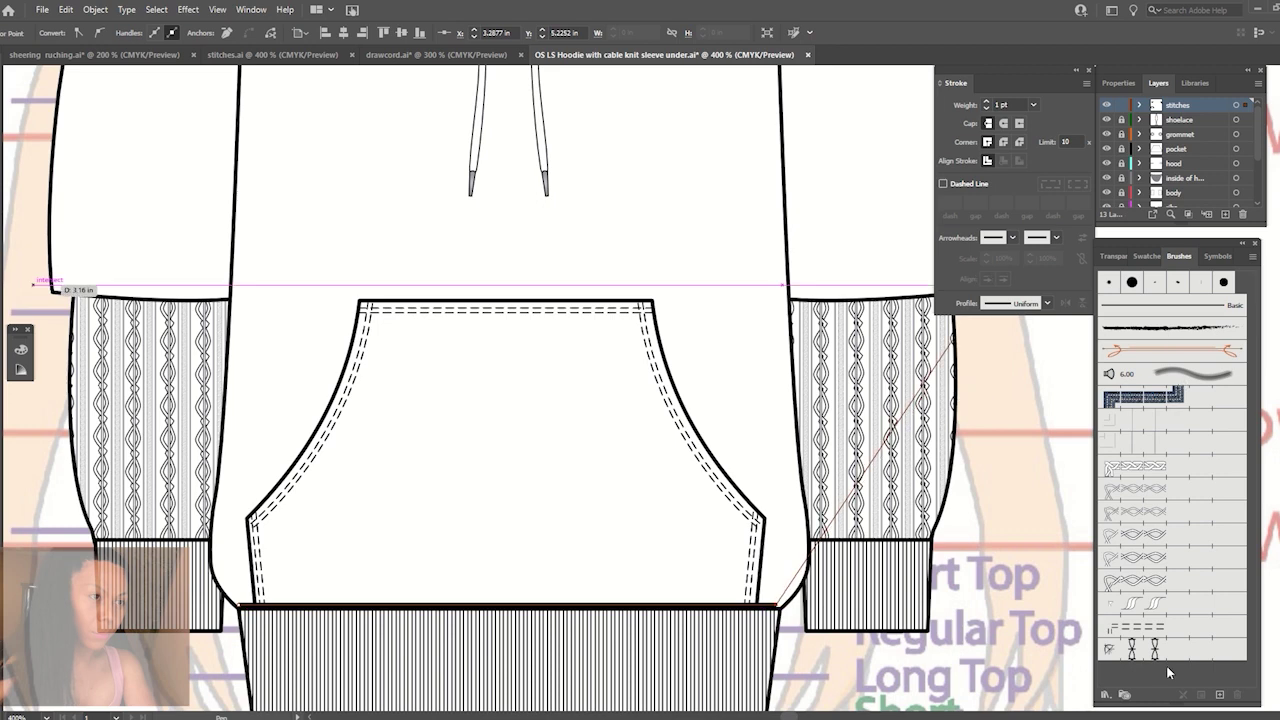
click(1150, 627)
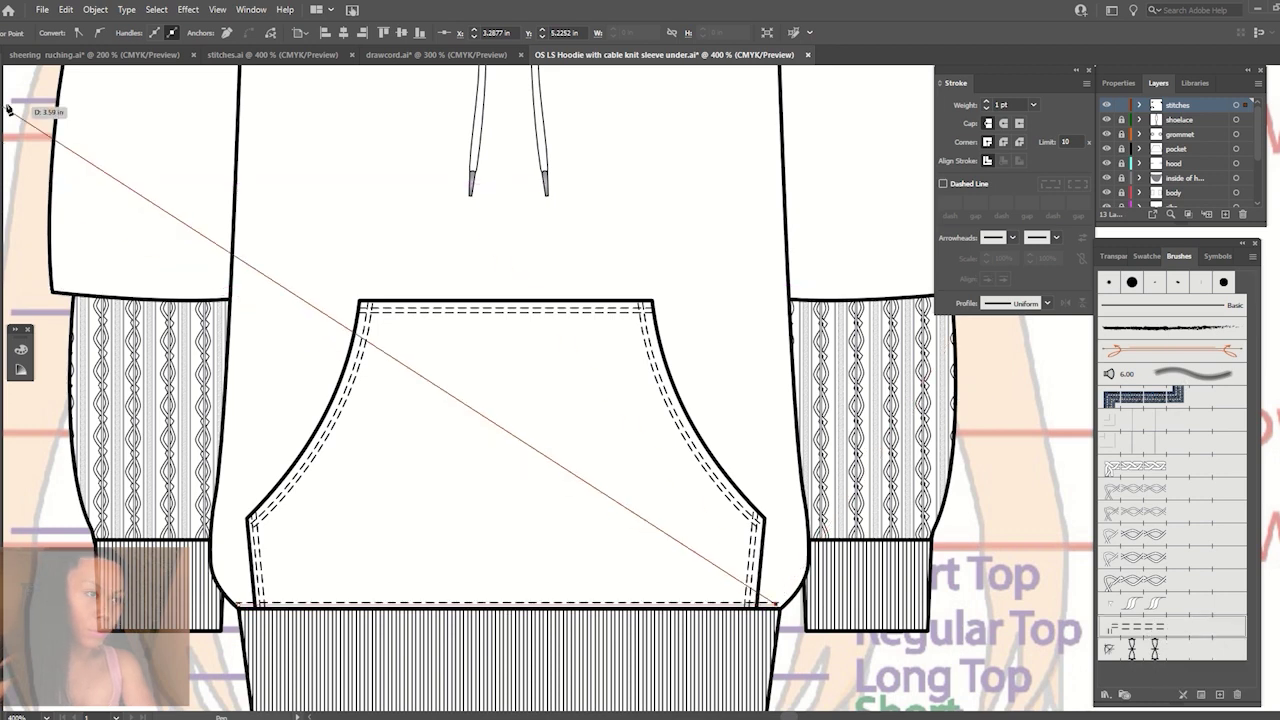
key(v)
key(Down)
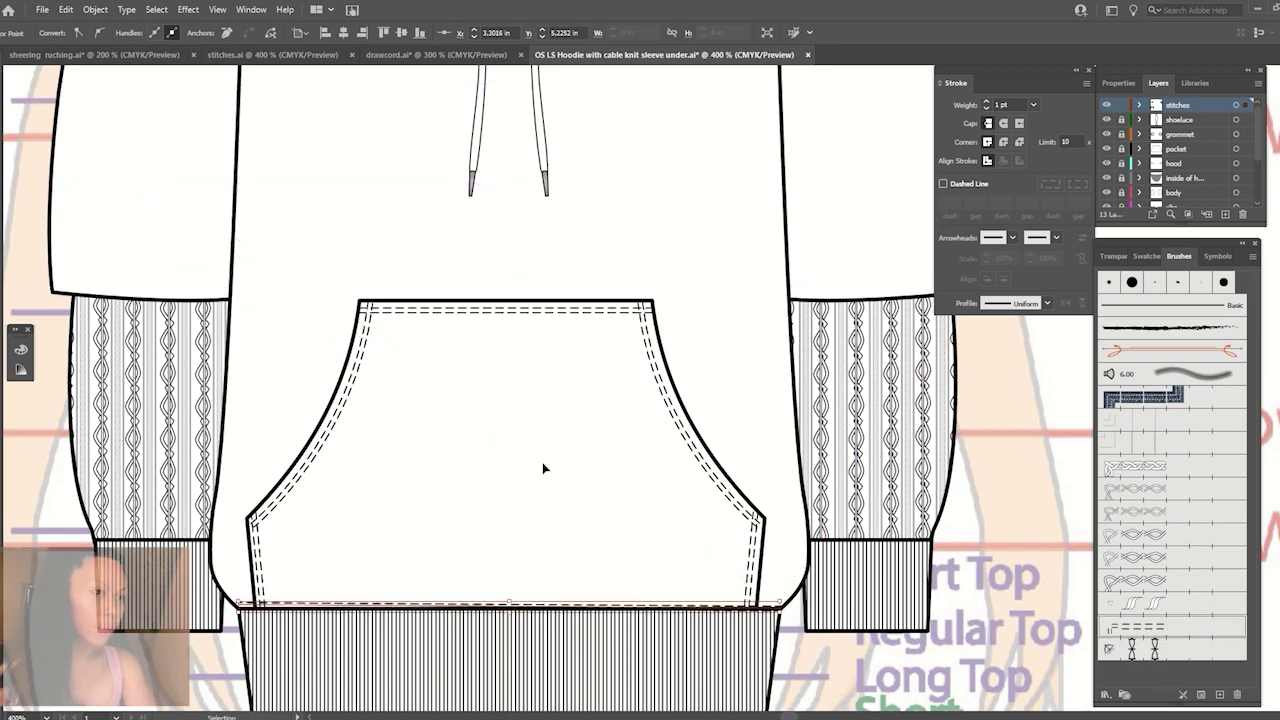
key(Down)
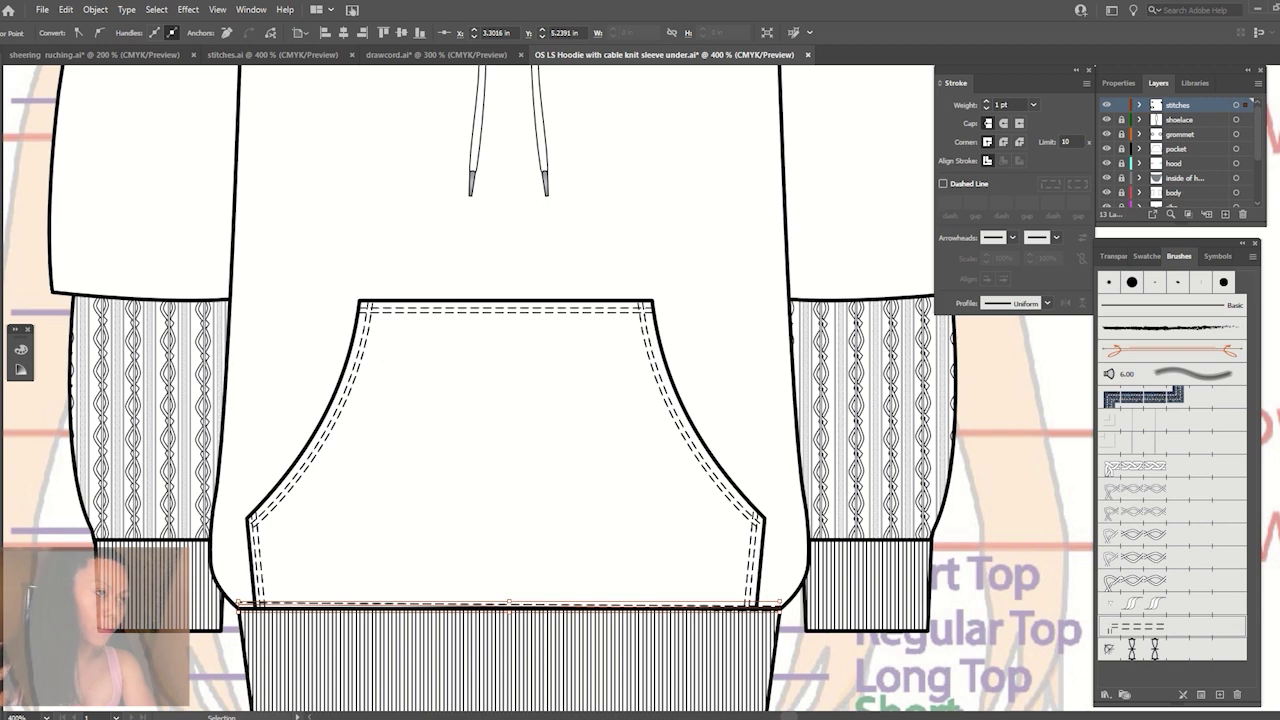
Add dashed stitch lines across the left sleeve hem and the left cuff top.
key(p)
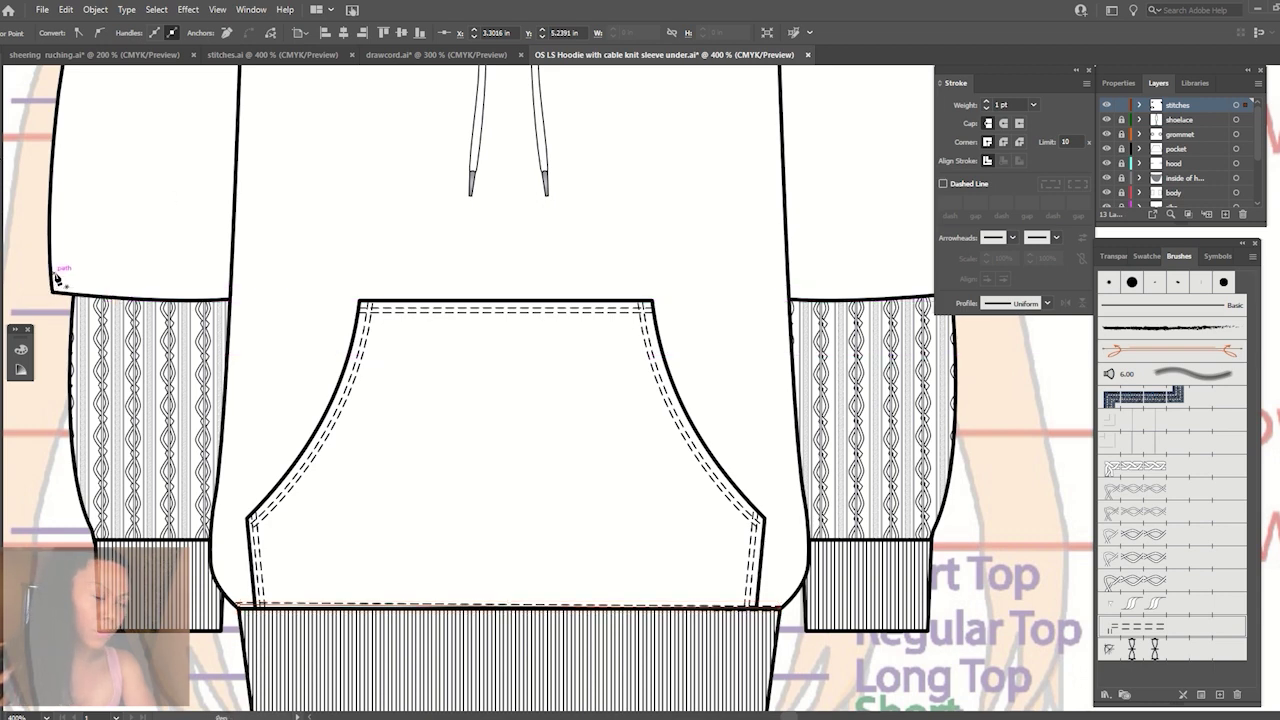
click(54, 274)
drag(197, 284, 275, 273)
click(1135, 627)
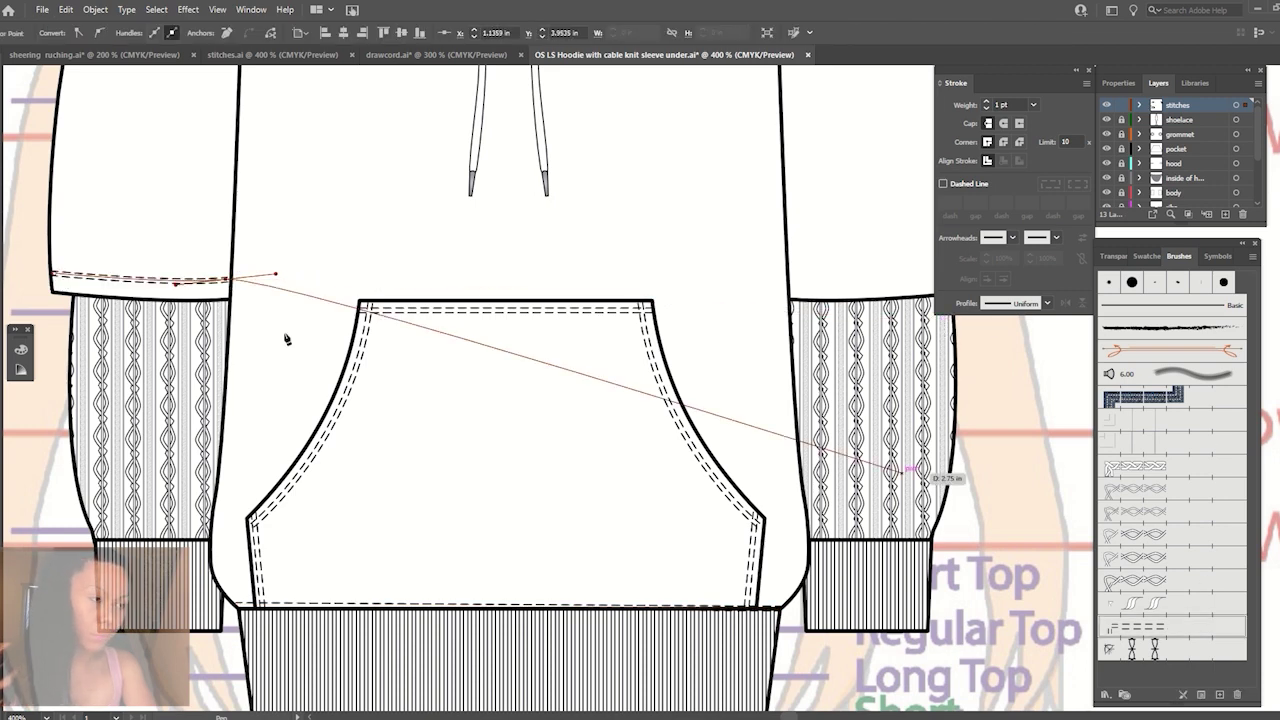
key(v)
click(366, 177)
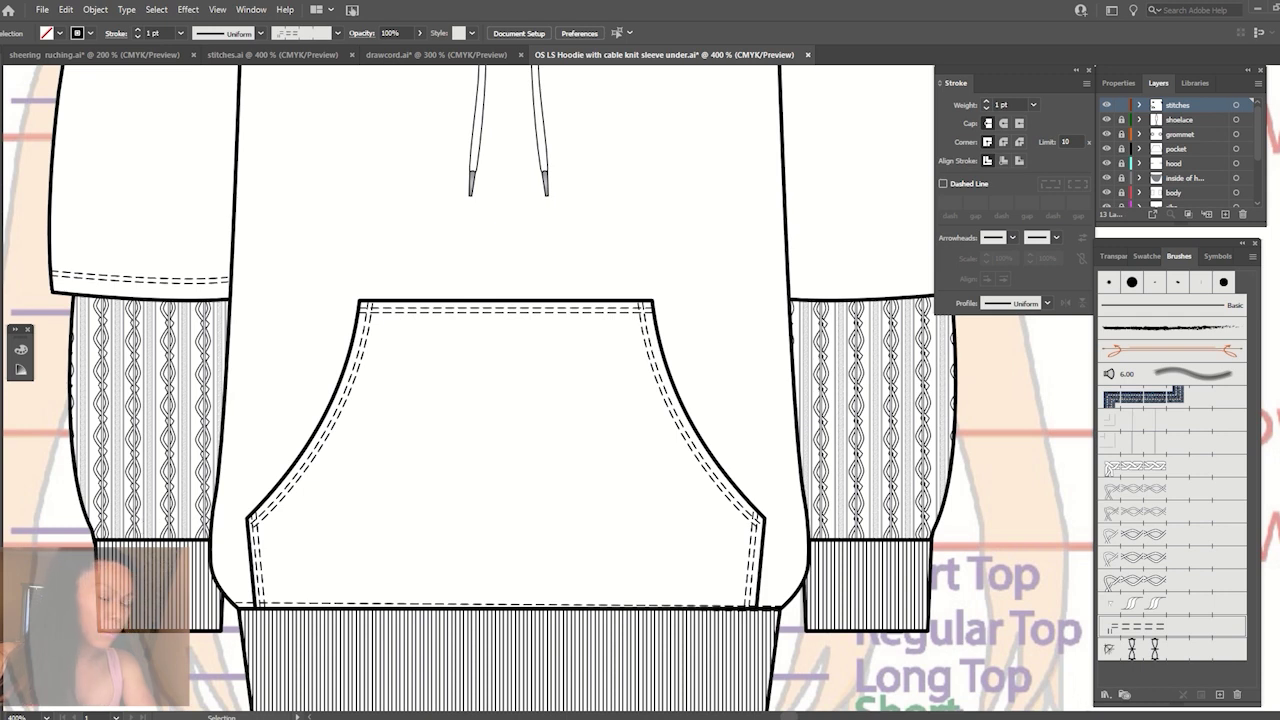
drag(106, 537, 208, 535)
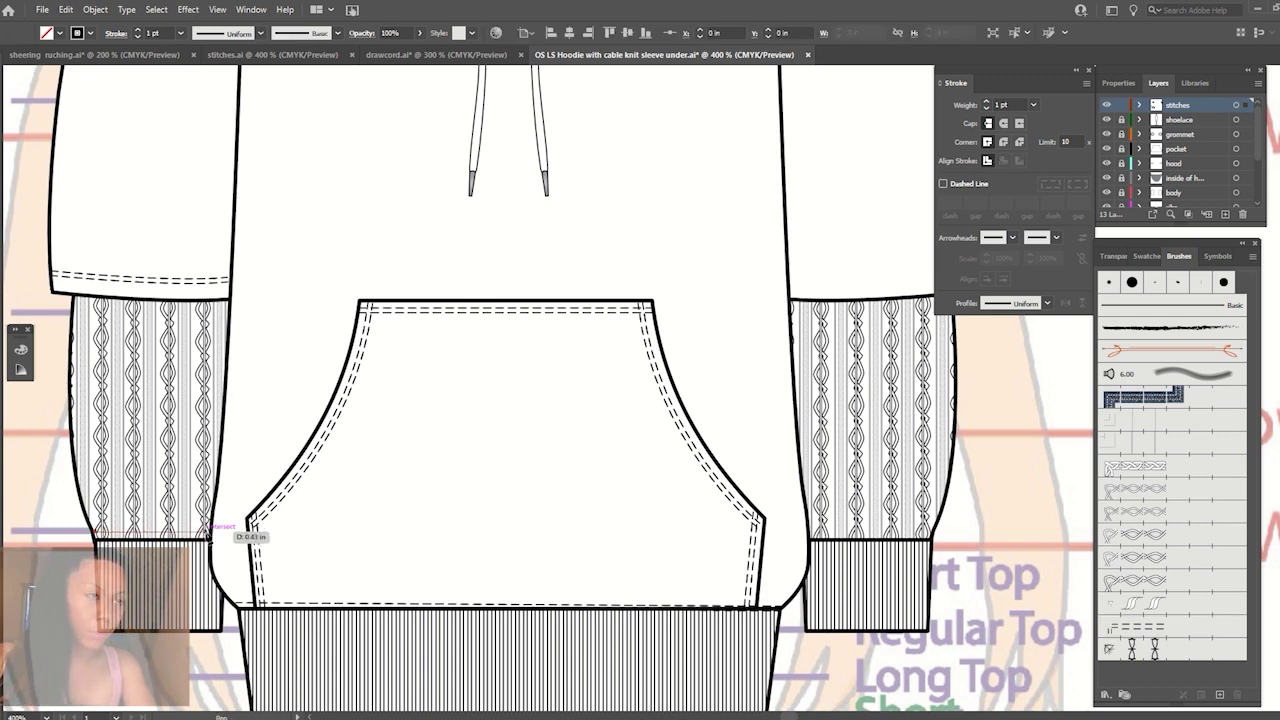
click(1135, 627)
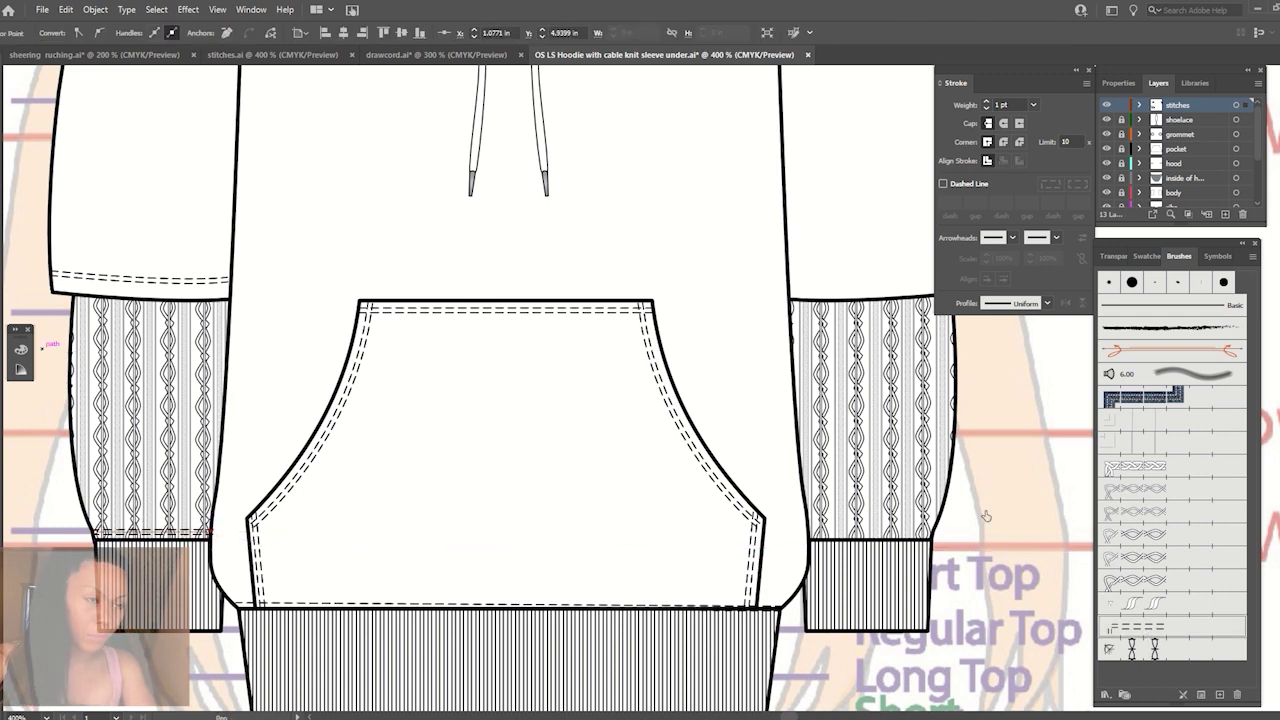
key(Escape)
key(v)
key(ctrl+minus)
key(ctrl+minus)
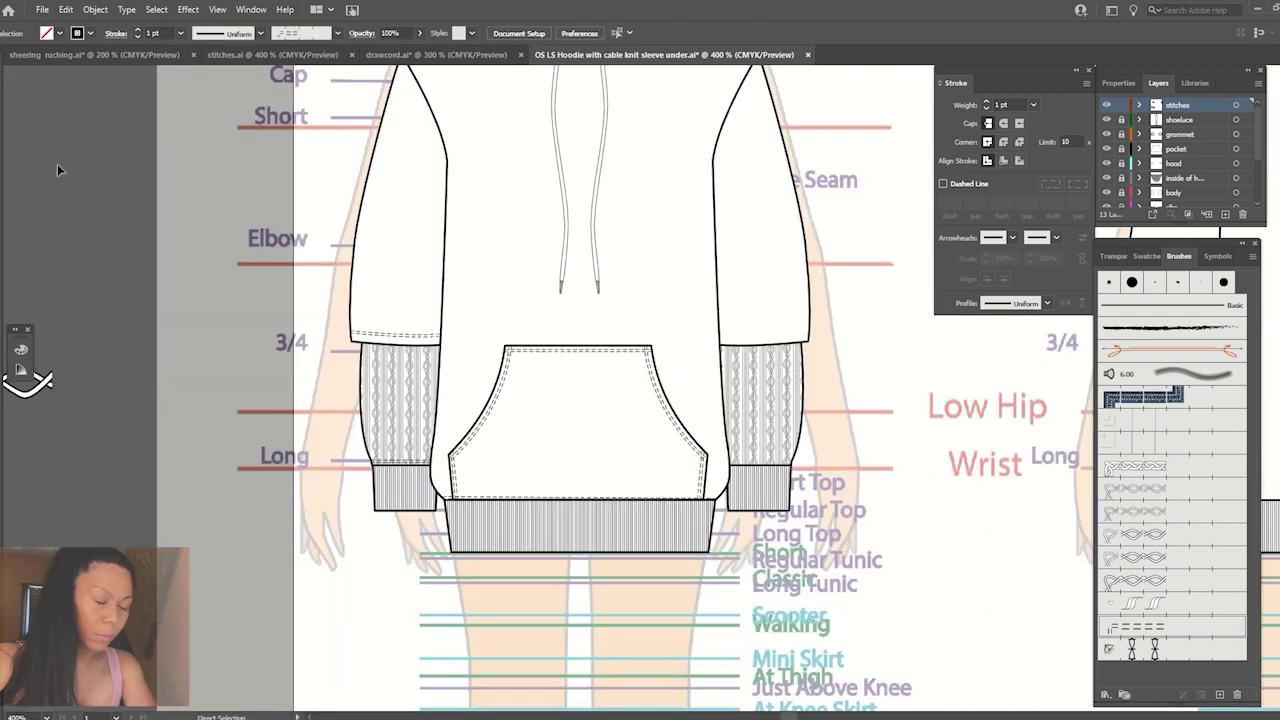
Reflect a copy of the left sleeve stitches across the centre onto the right sleeve and nudge to fit.
click(413, 462)
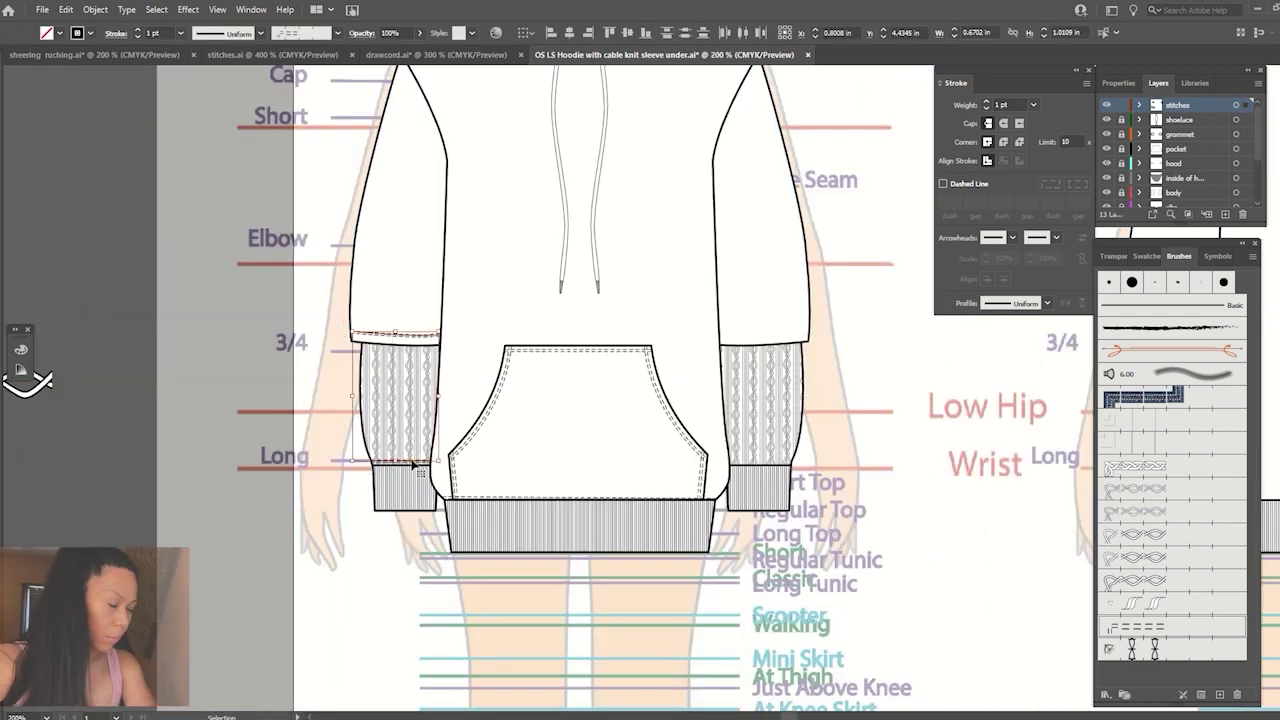
key(o)
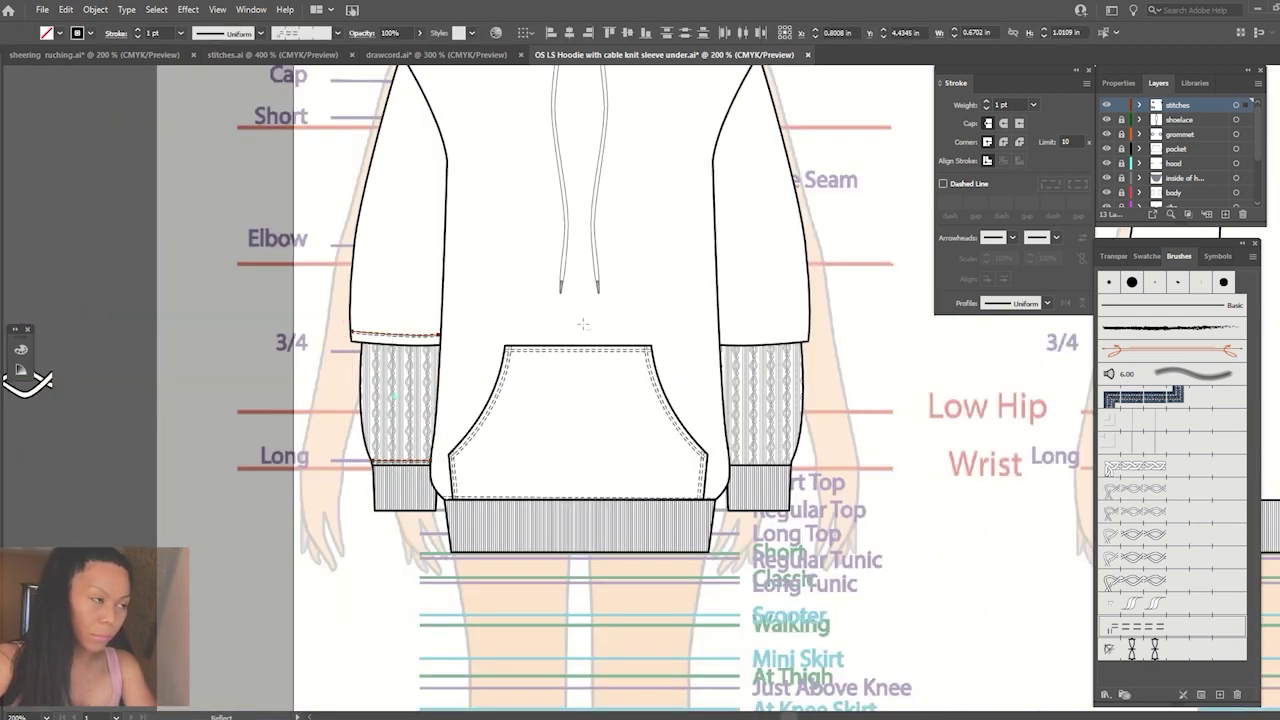
alt+click(583, 324)
click(905, 497)
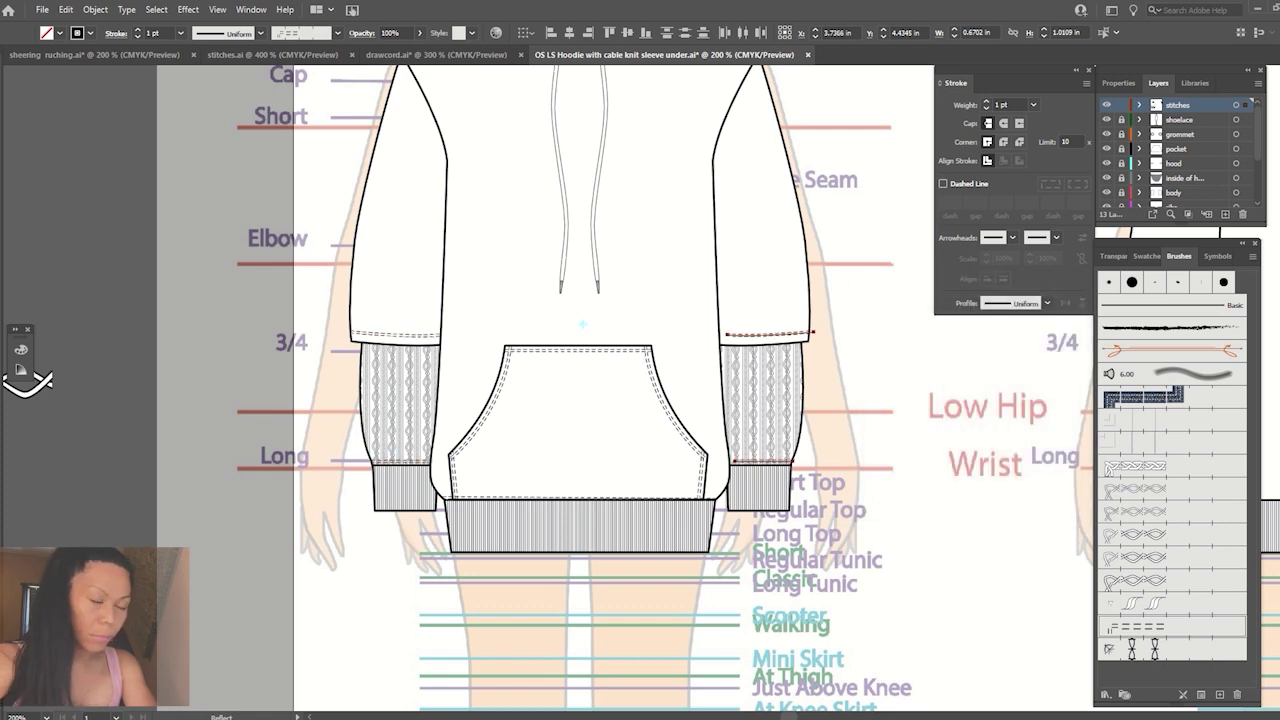
key(v)
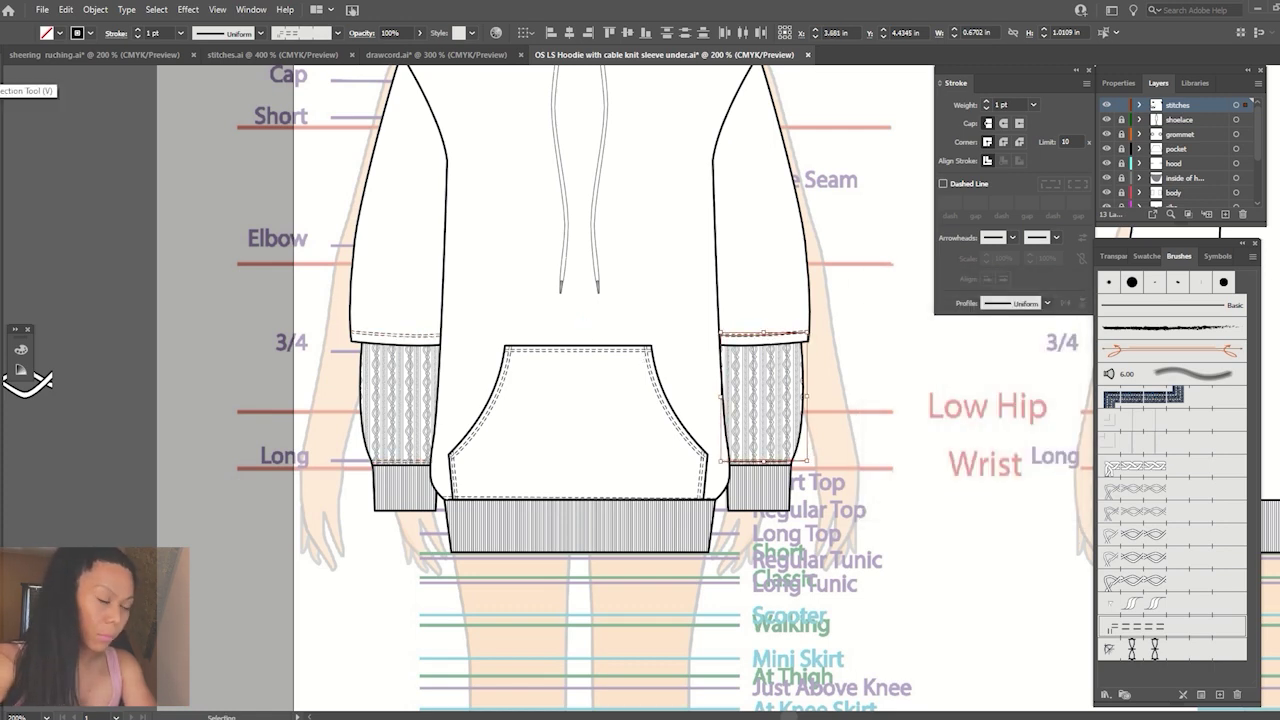
scroll(820, 402, up, 2)
scroll(820, 402, up, 2)
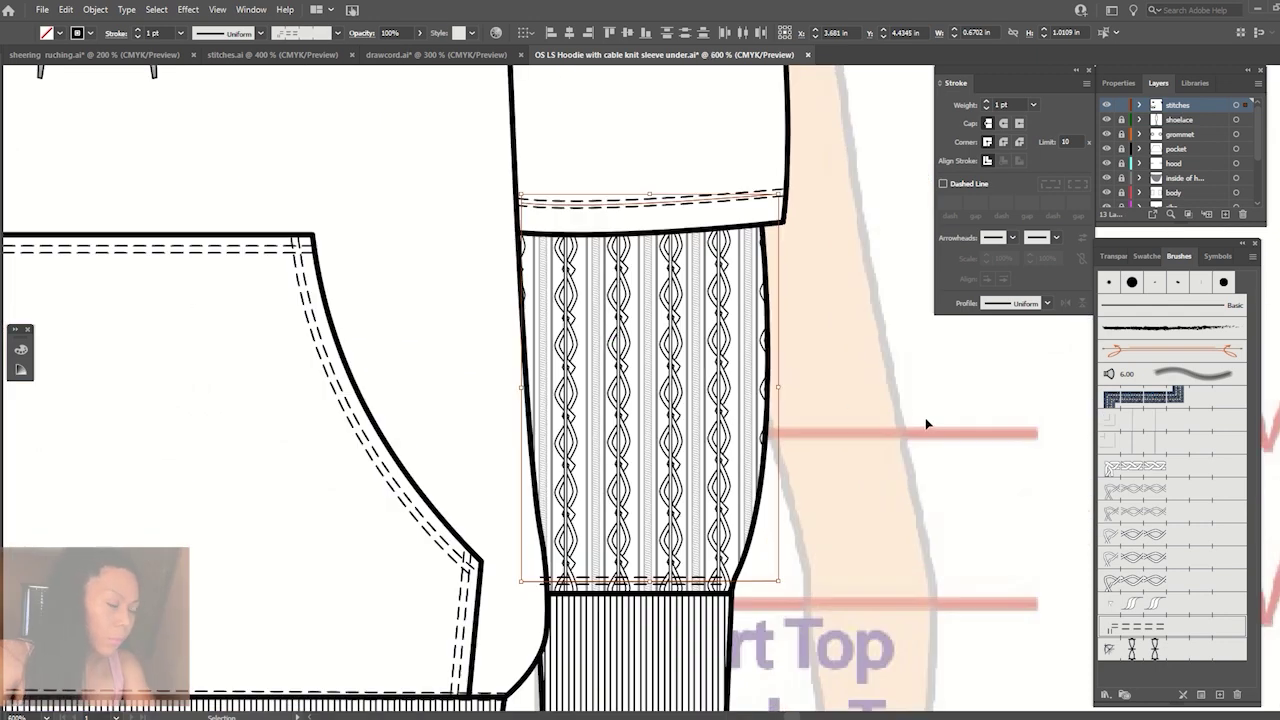
key(Up)
key(Right)
key(Right)
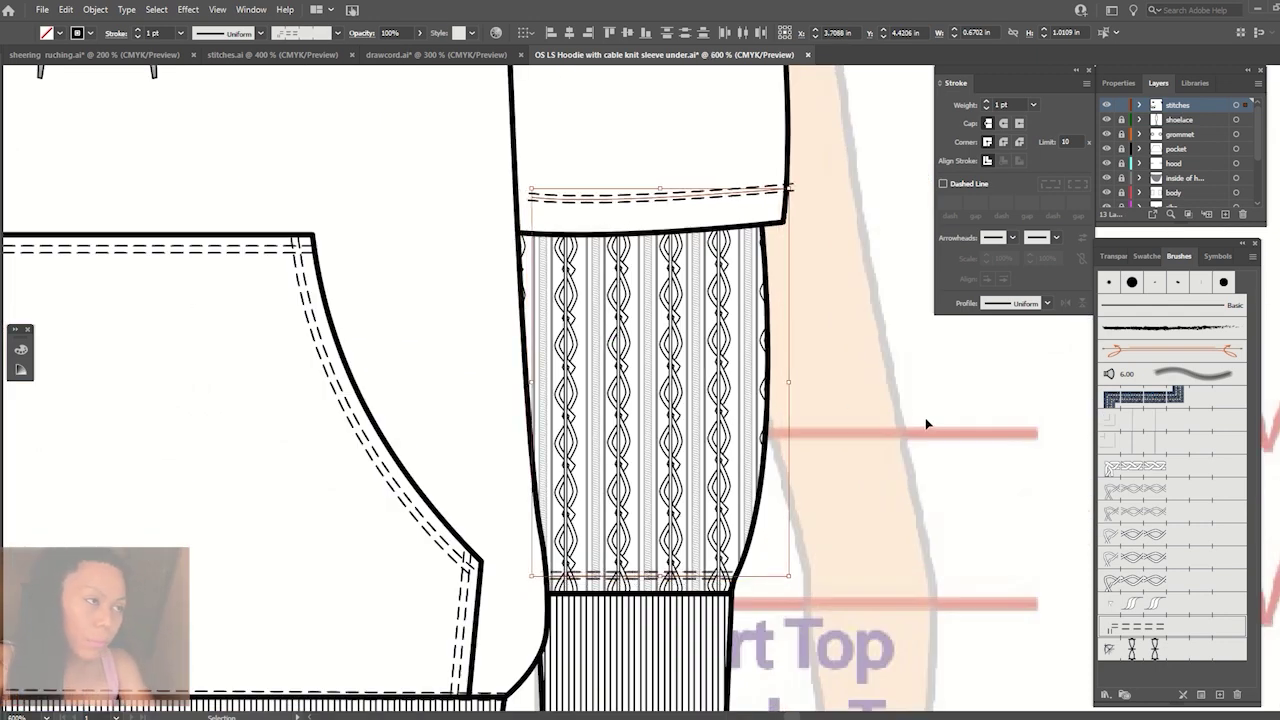
key(Left)
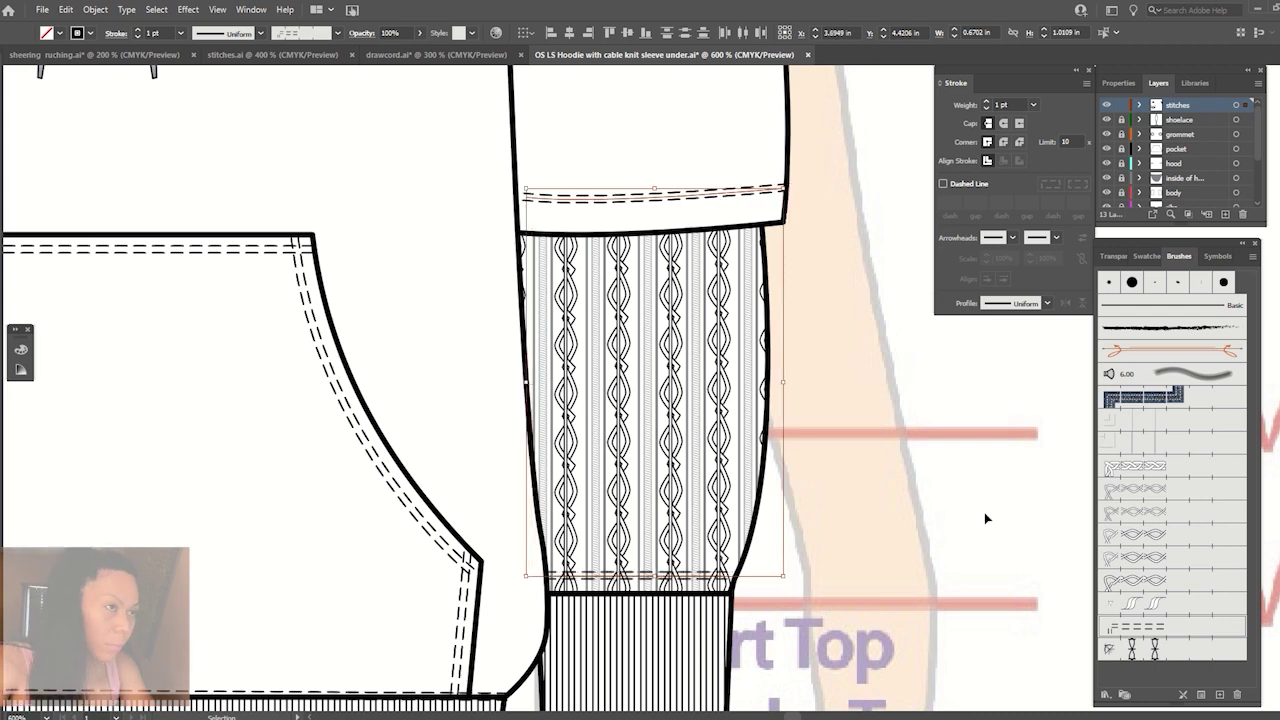
click(985, 518)
Lower the right sleeve hem stitch line slightly.
key(a)
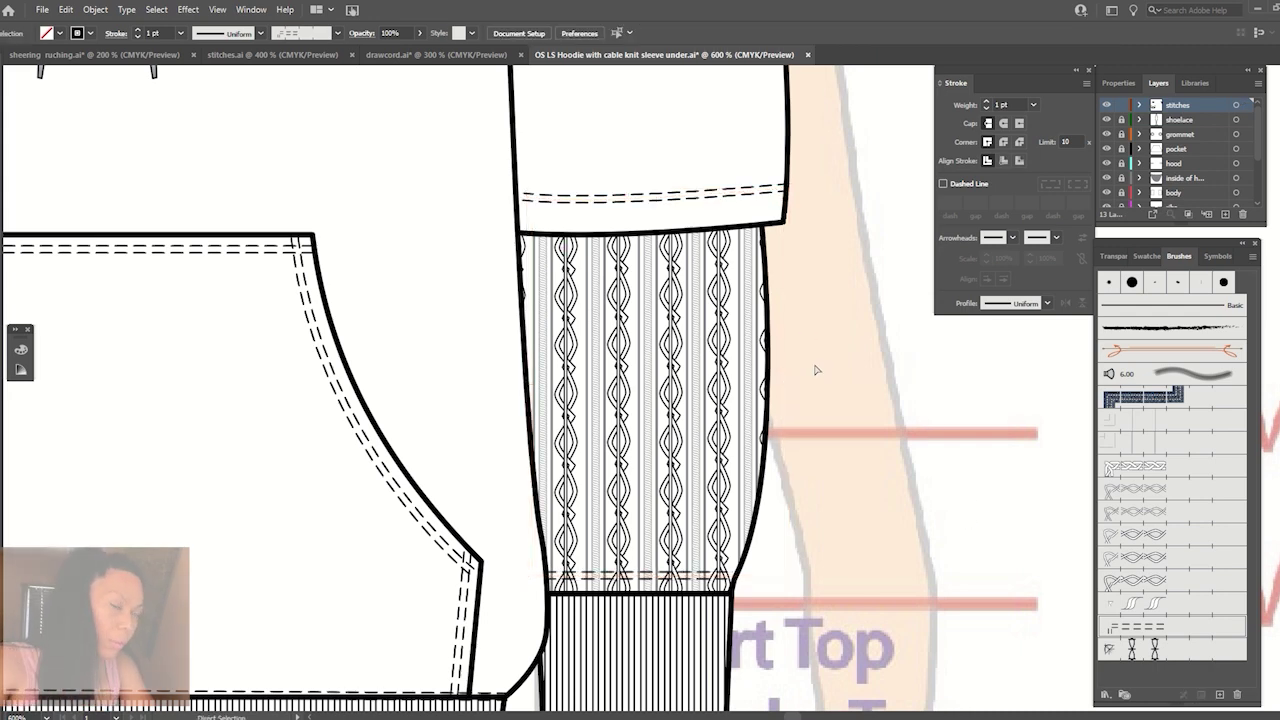
key(ctrl+minus)
key(ctrl+minus)
key(ctrl+minus)
key(ctrl+minus)
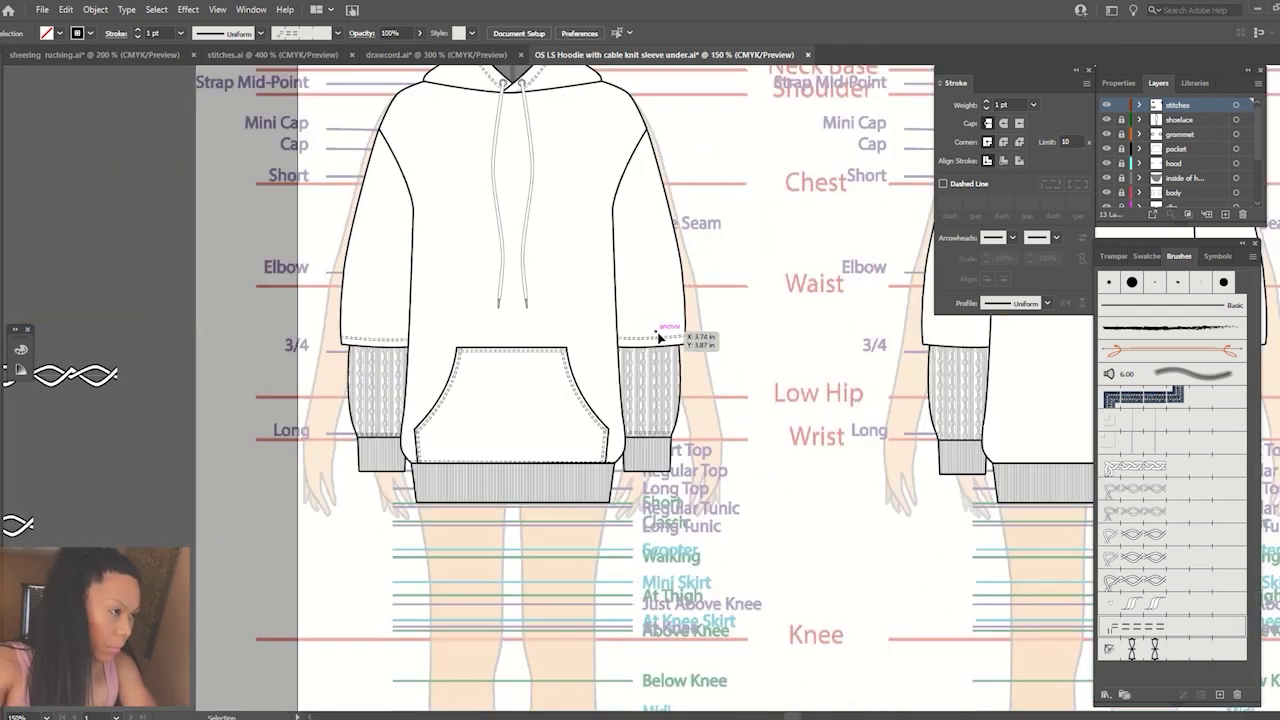
click(658, 338)
key(ctrl+plus)
key(ctrl+plus)
key(ctrl+plus)
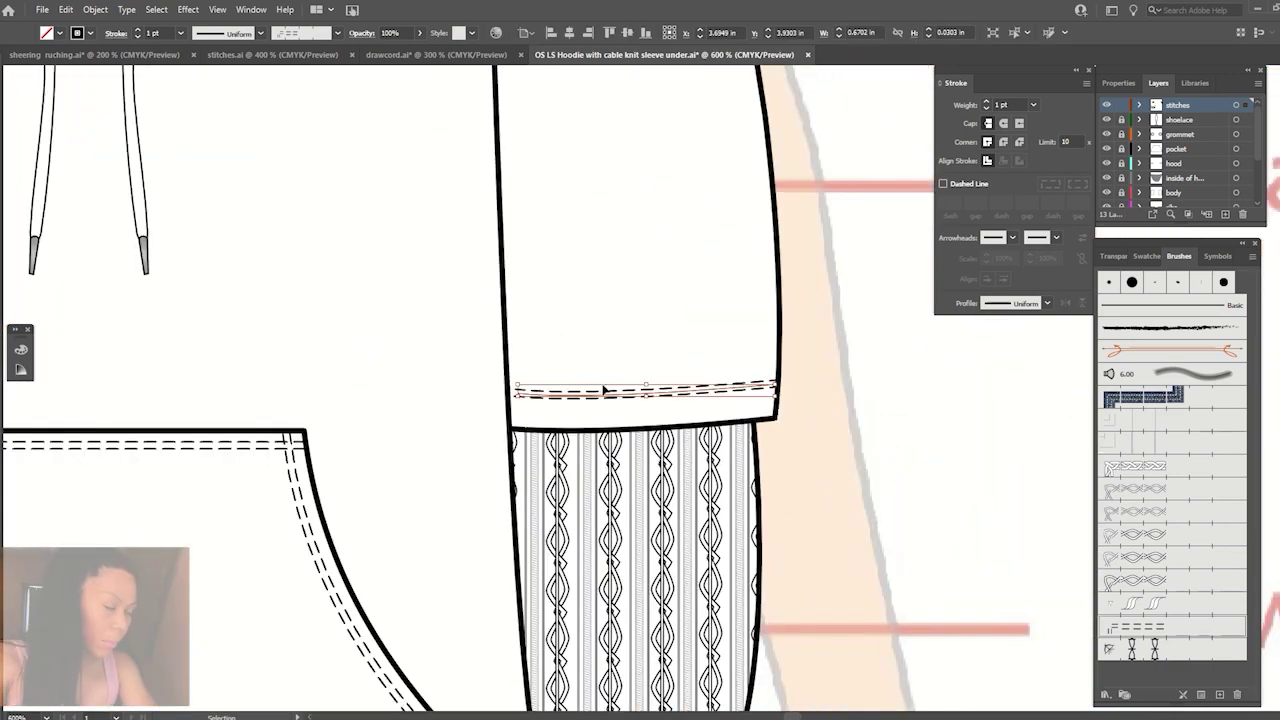
drag(604, 390, 605, 399)
click(939, 516)
Lower the right cuff stitch line slightly, then zoom out to show both views.
key(a)
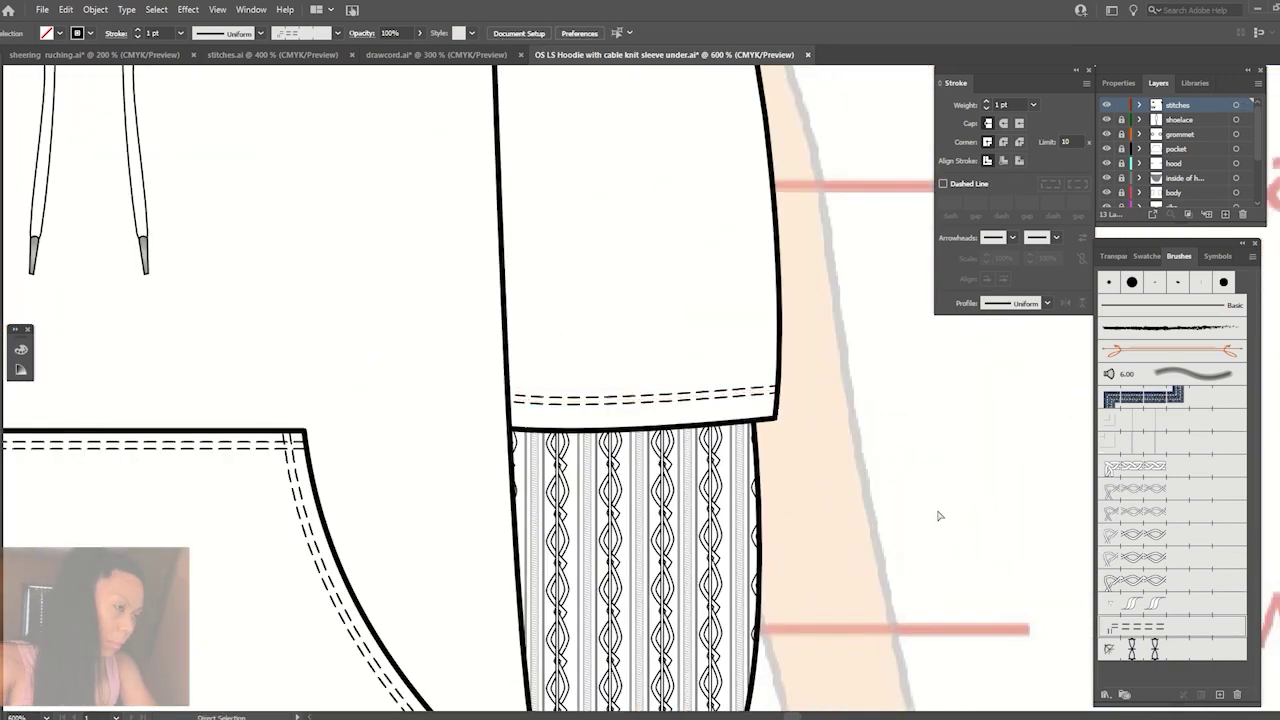
key(ctrl+0)
key(ctrl+plus)
key(ctrl+plus)
key(ctrl+plus)
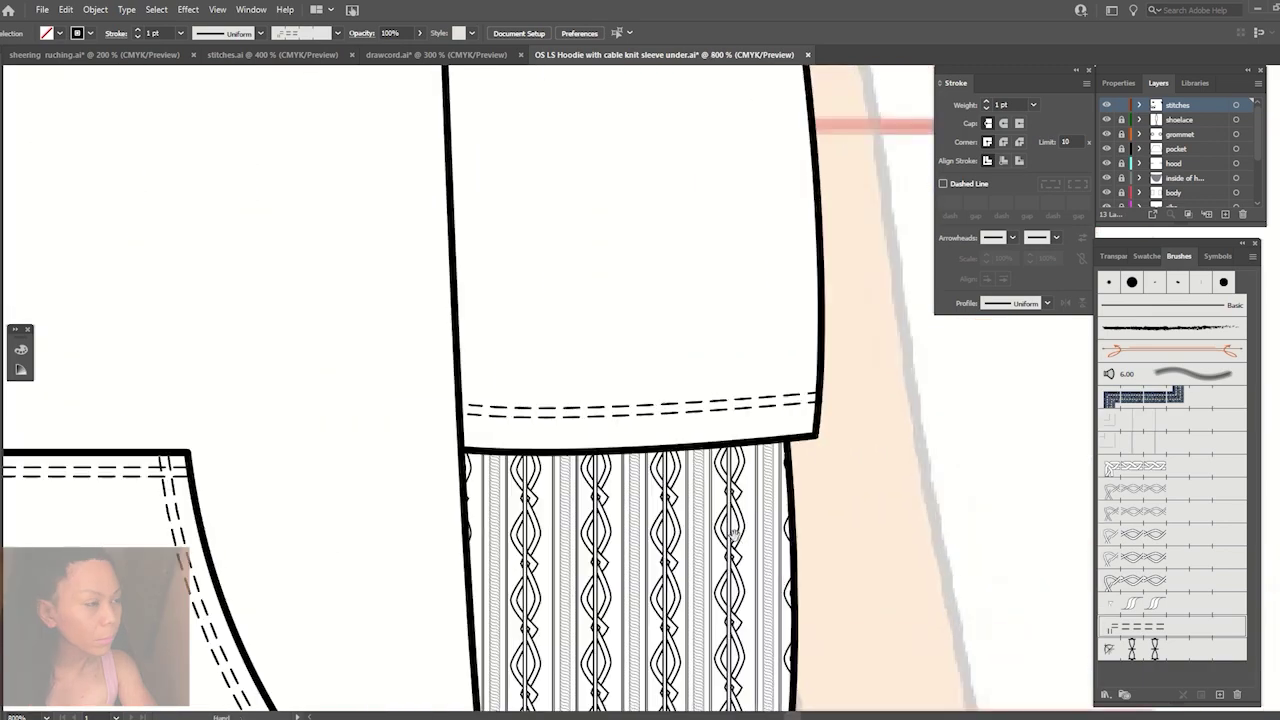
drag(733, 535, 760, 158)
drag(660, 531, 660, 537)
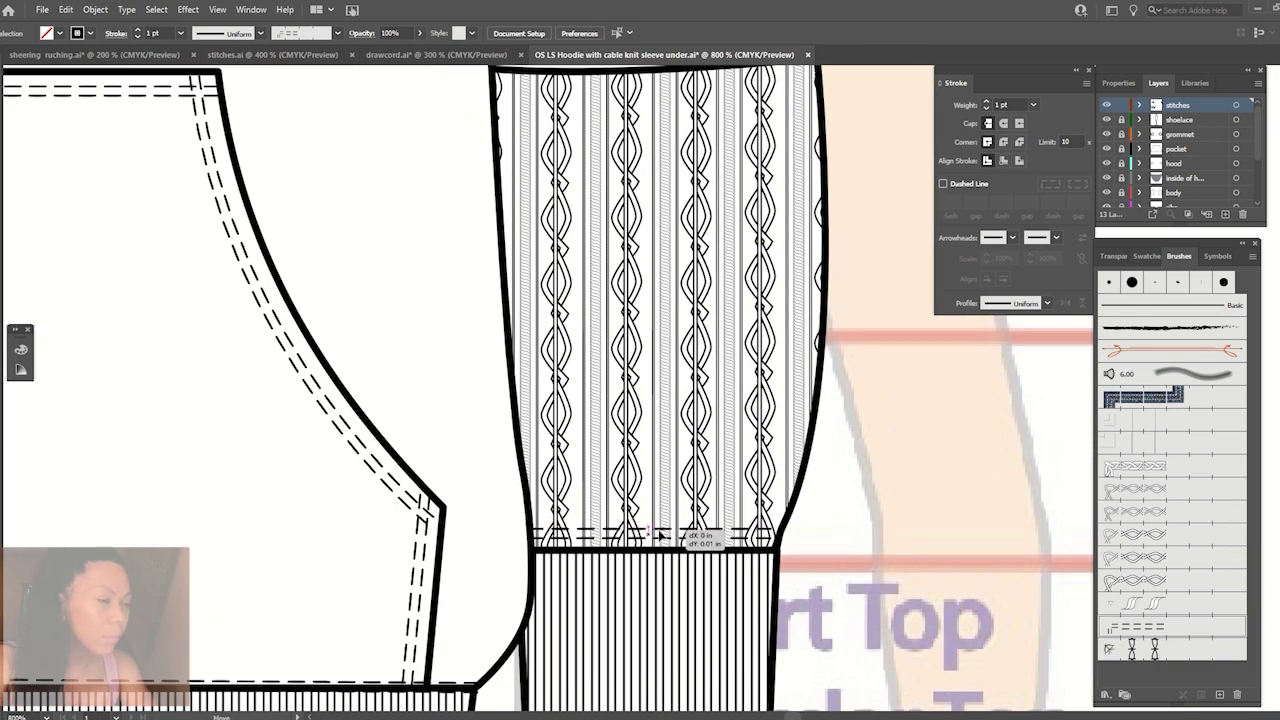
key(ctrl+minus)
key(ctrl+minus)
key(ctrl+minus)
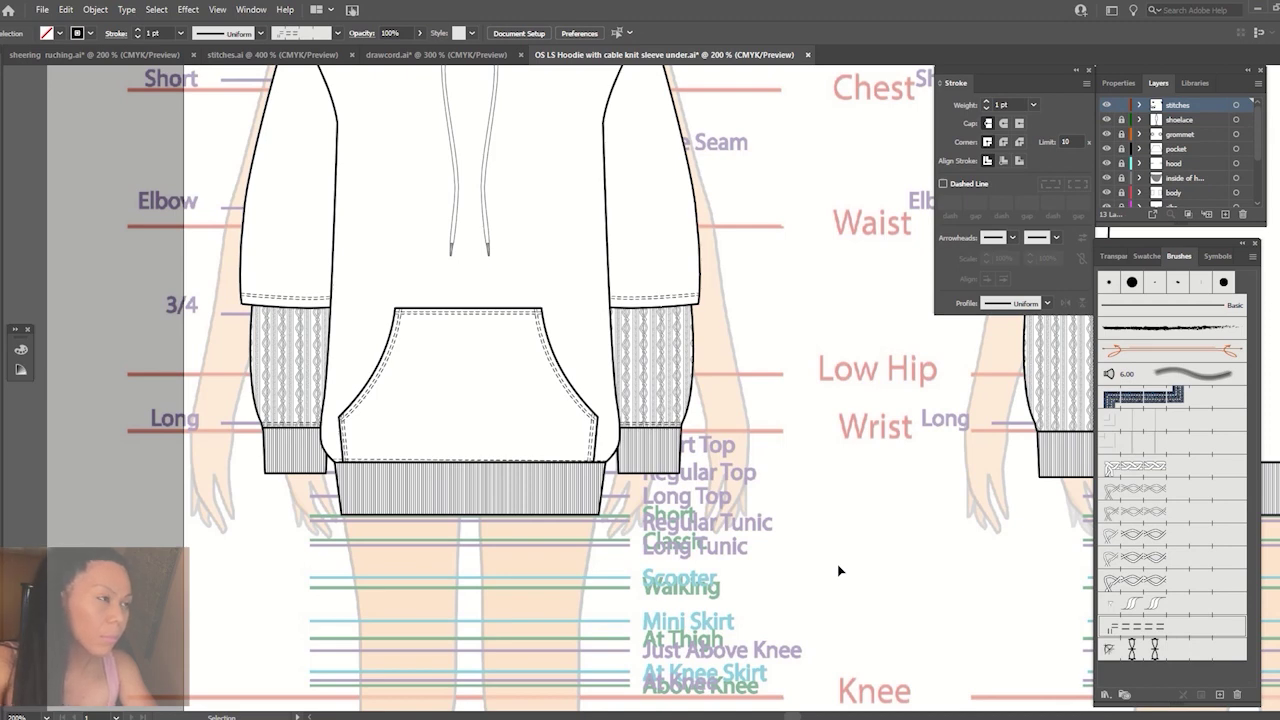
key(ctrl+minus)
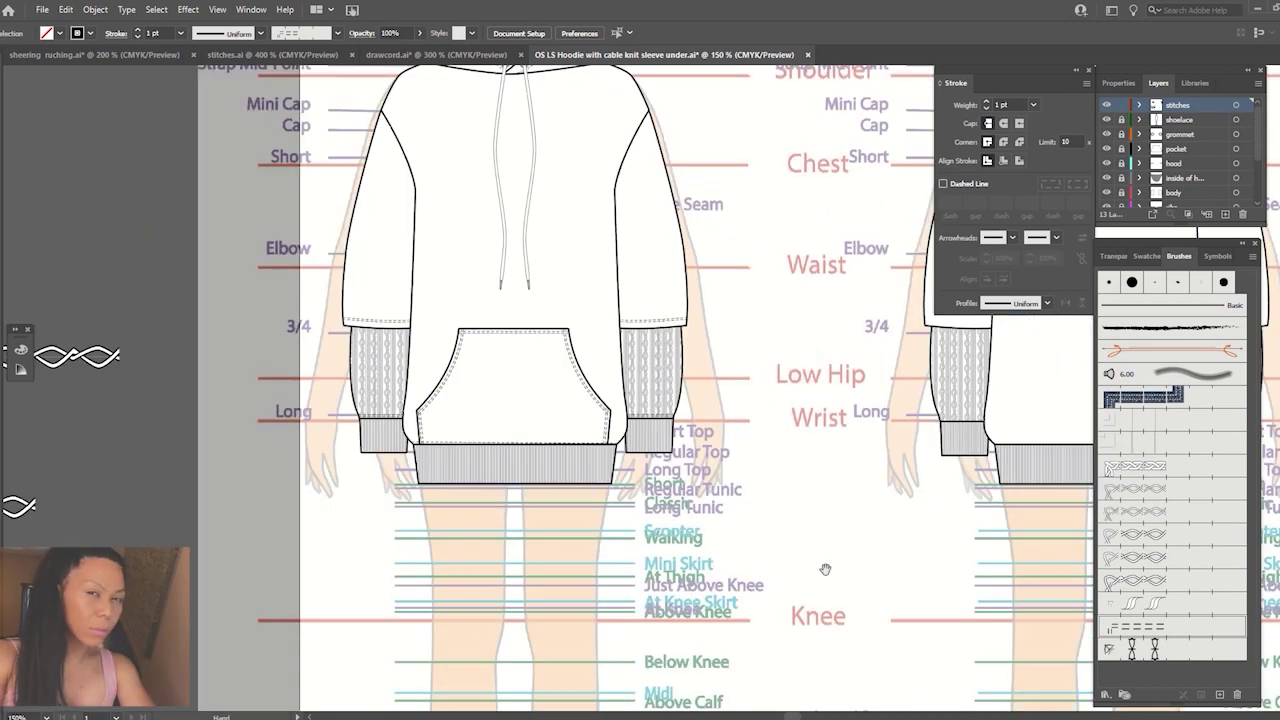
drag(823, 571, 552, 678)
key(ctrl+minus)
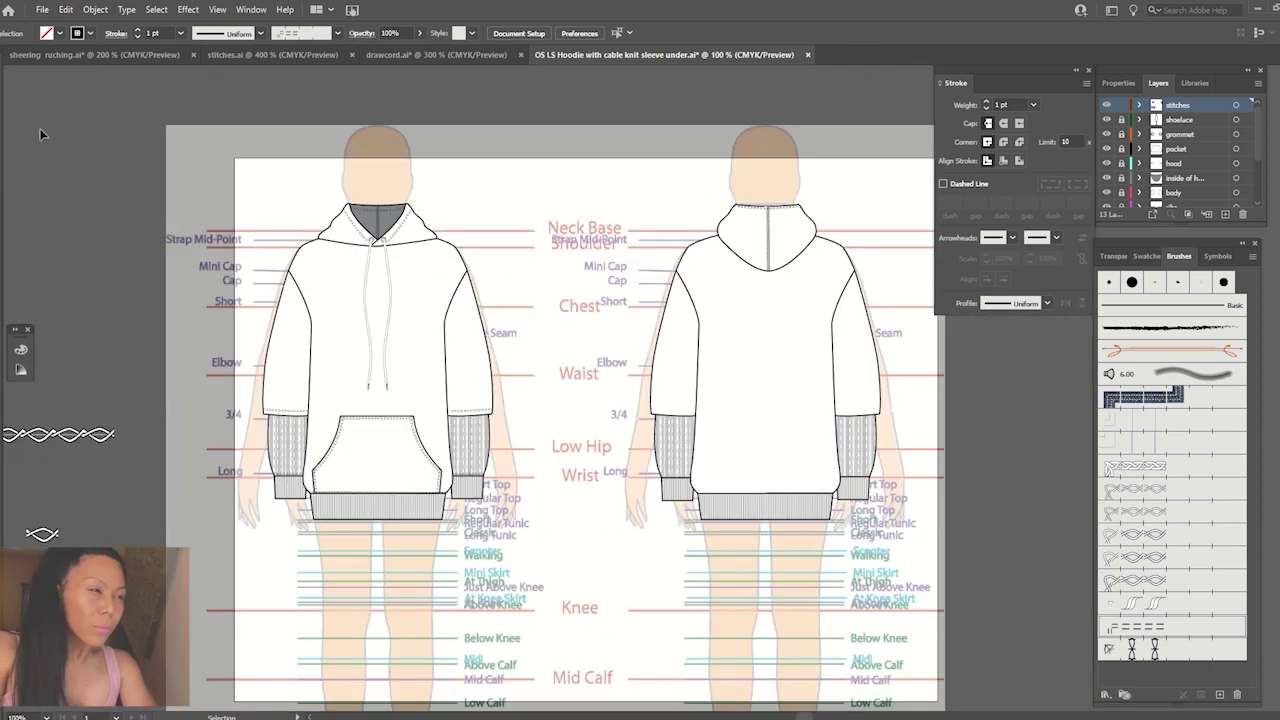
Copy the front pocket and hem stitches onto the back hoodie and nudge them into position.
drag(240, 398, 505, 528)
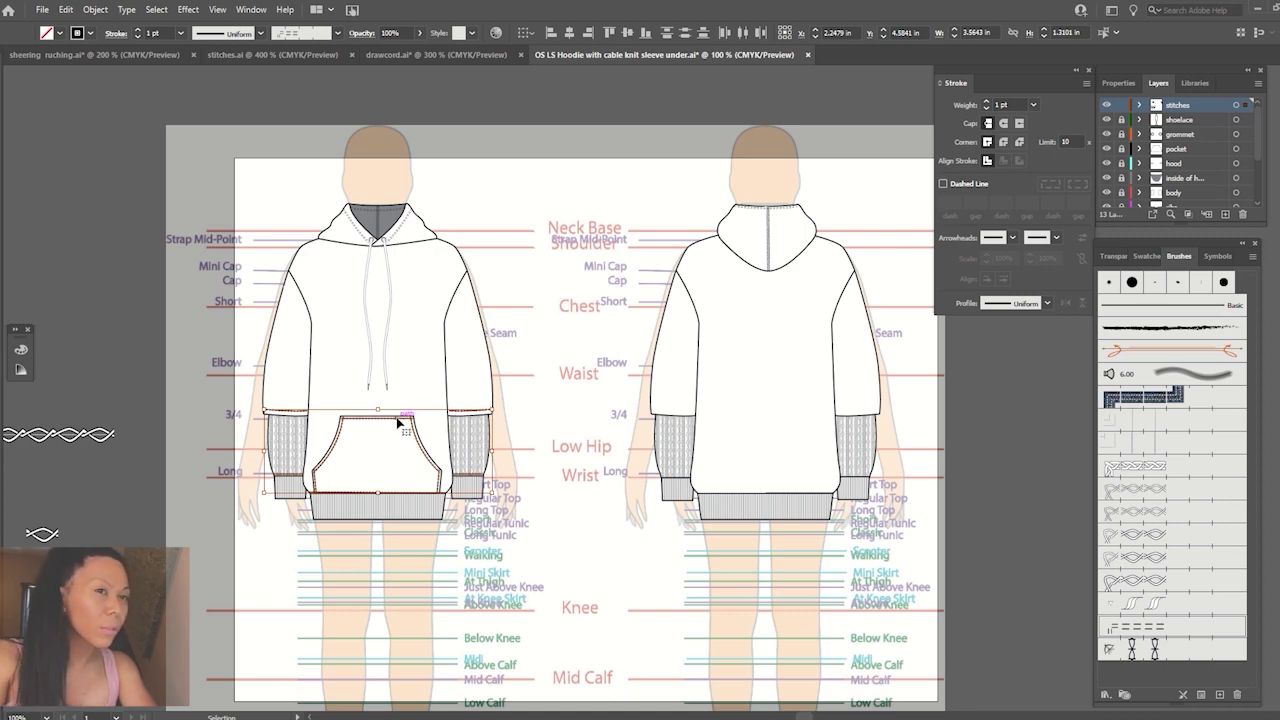
drag(398, 424, 783, 424)
key(ctrl+equal)
key(ctrl+equal)
key(ctrl+equal)
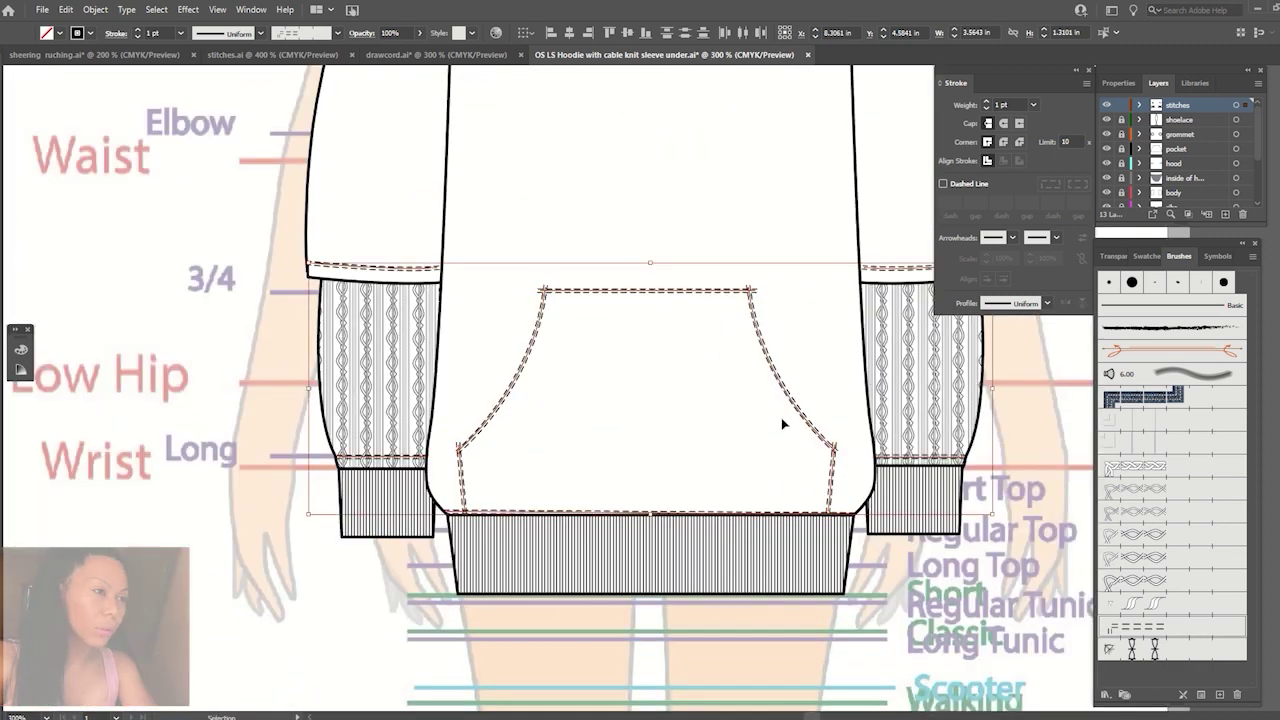
key(Down)
key(Down)
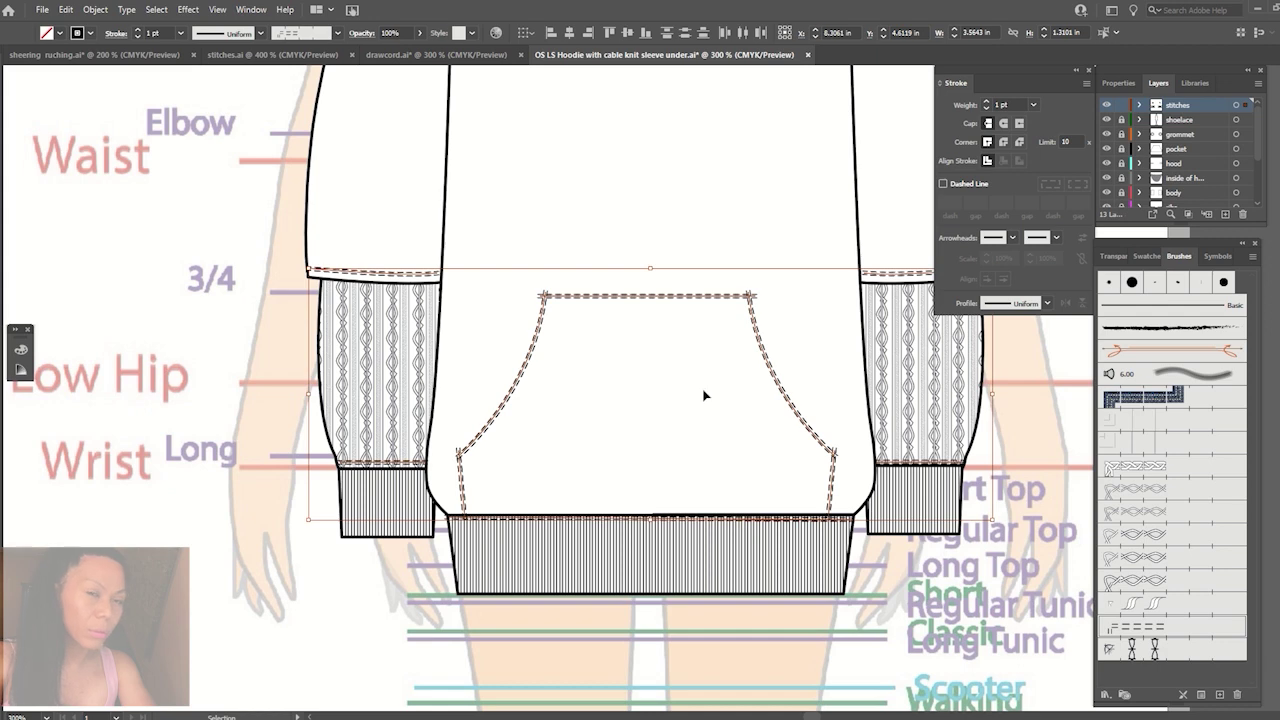
key(Up)
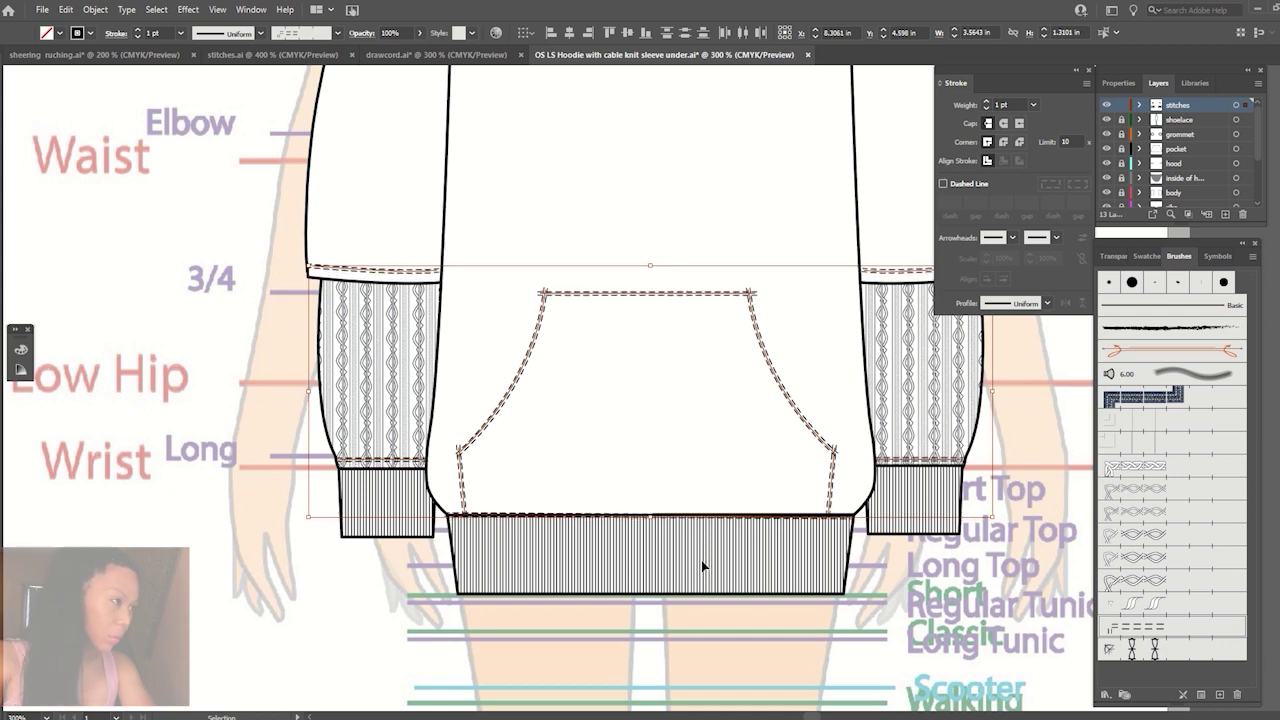
key(Up)
Delete the copied pocket stitching from the back view and lower the left cuff stitch line.
click(495, 398)
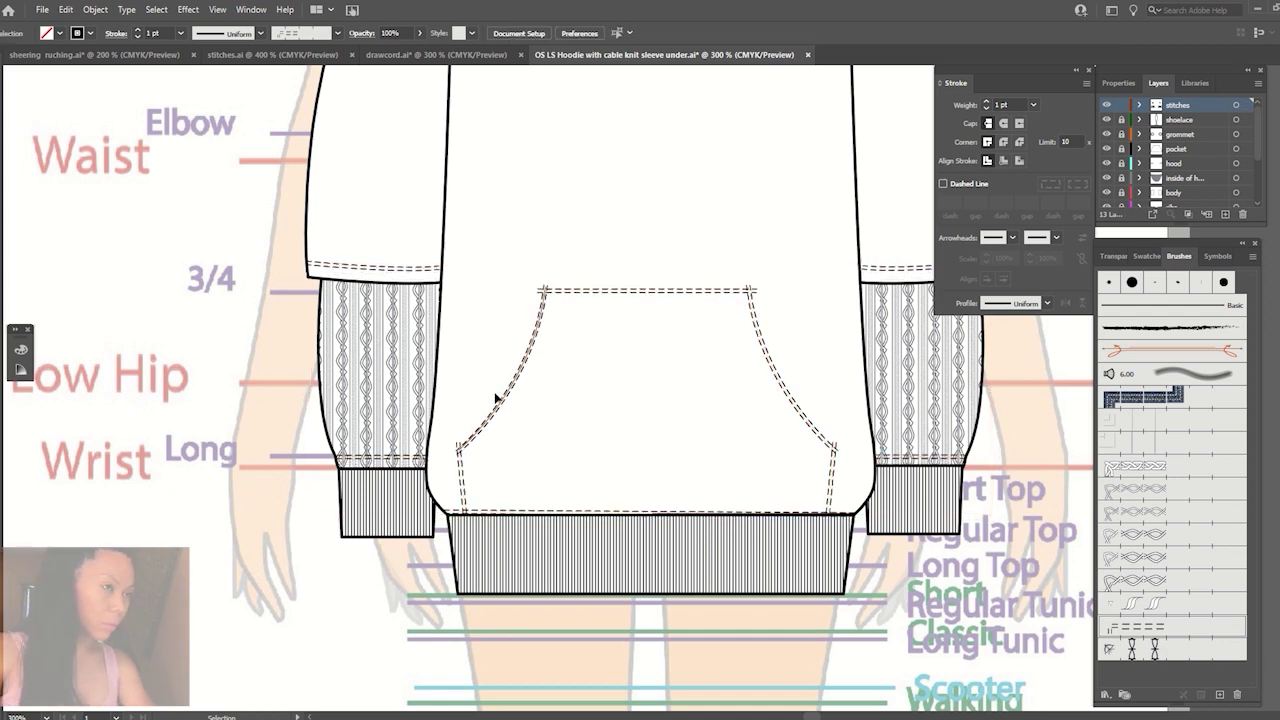
drag(495, 398, 777, 362)
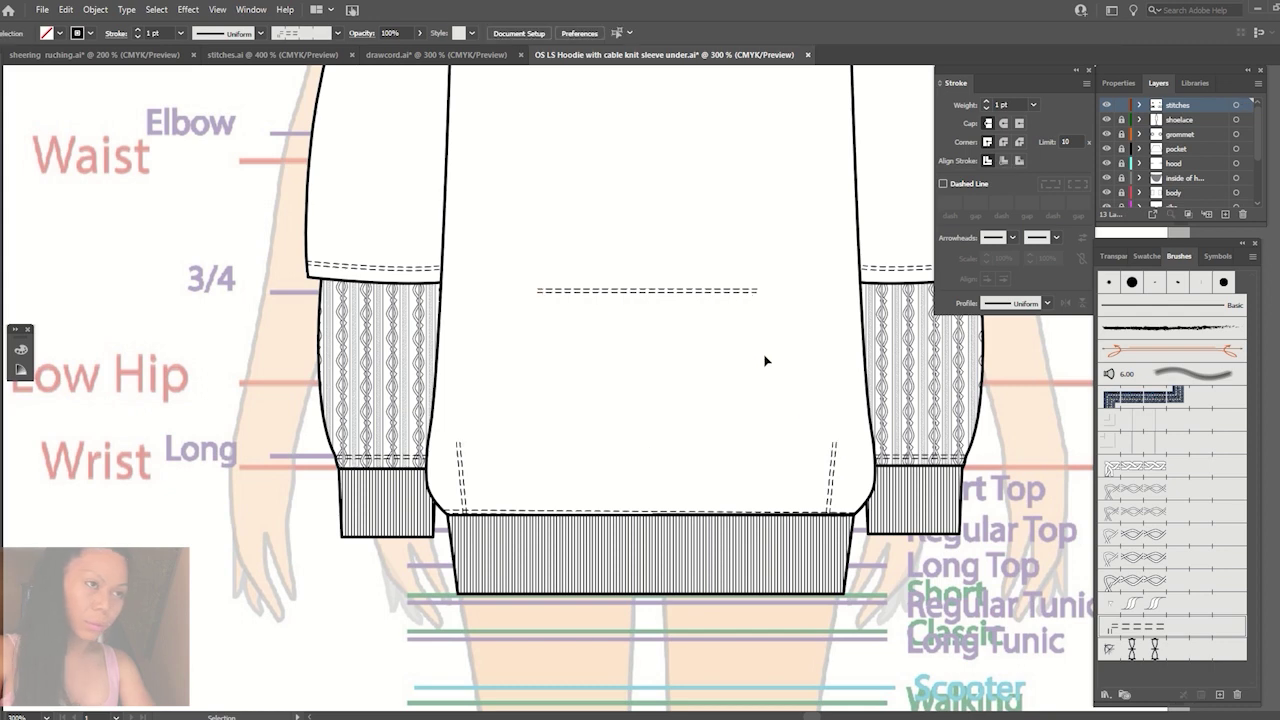
click(460, 460)
key(Delete)
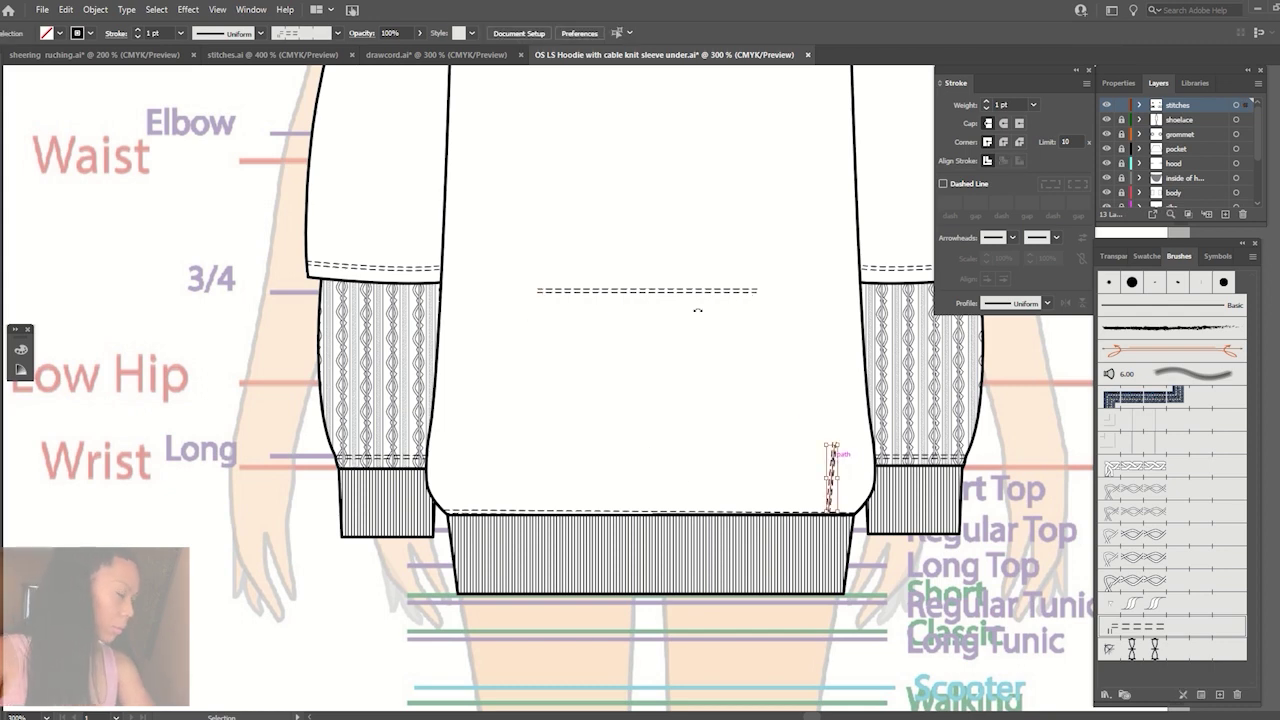
key(Delete)
drag(640, 274, 723, 434)
key(Delete)
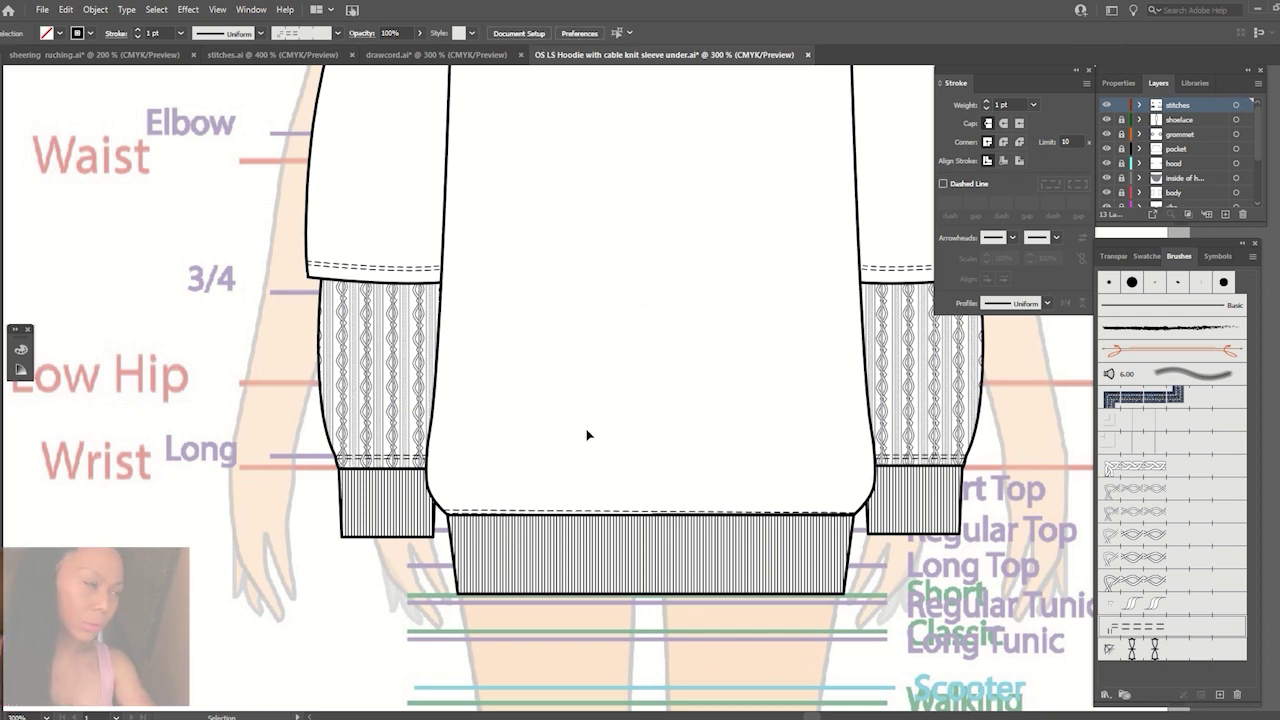
drag(372, 459, 420, 460)
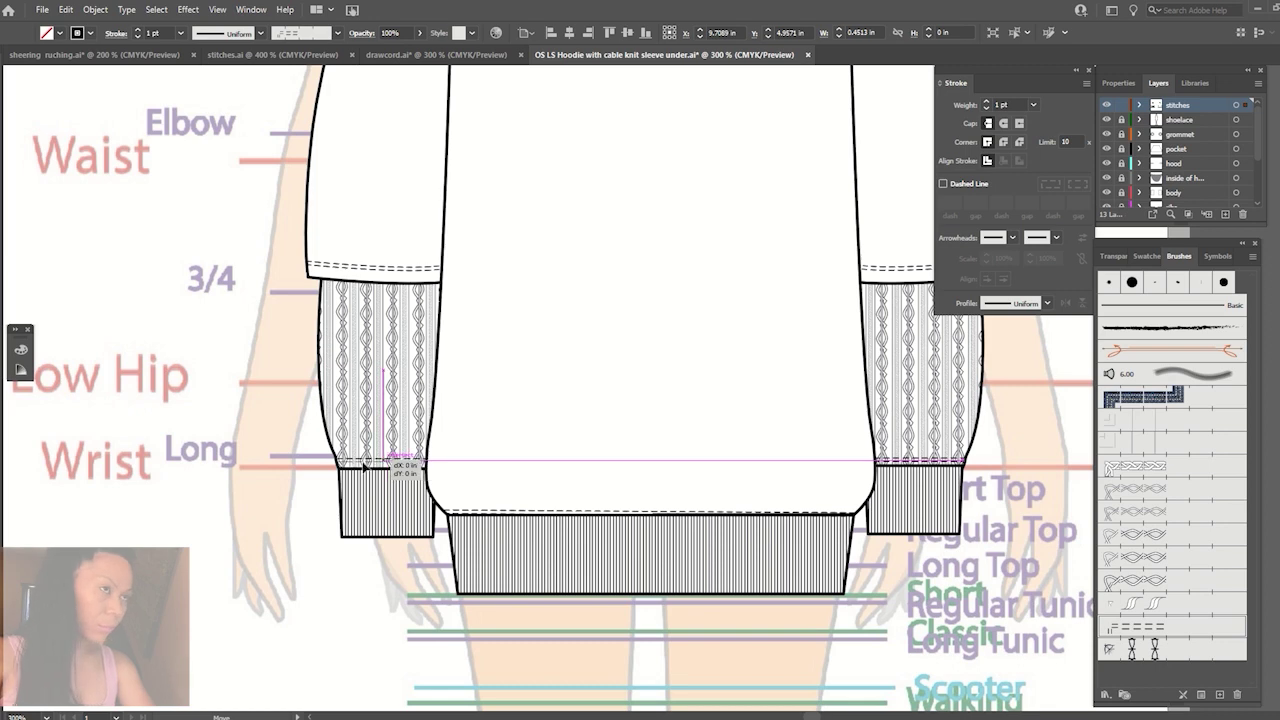
Move the right cuff stitch line down toward the rib and try repositioning the left one.
click(905, 458)
key(ctrl+plus)
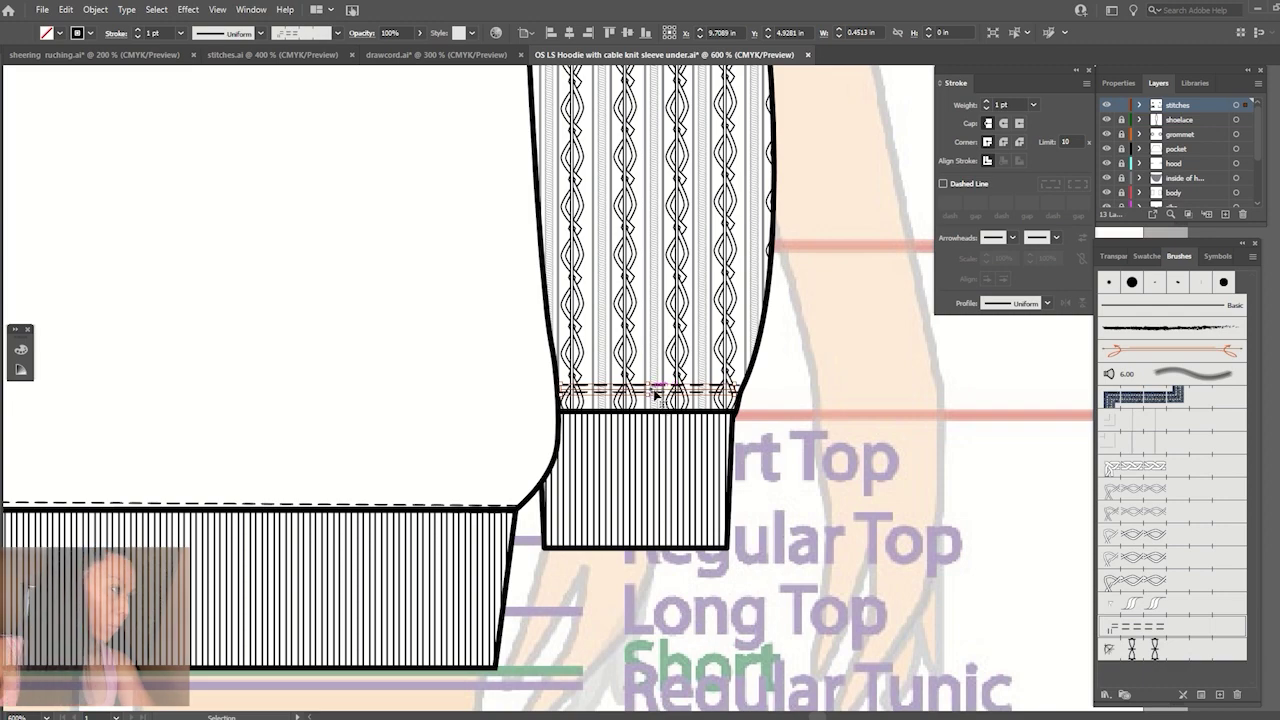
drag(668, 394, 666, 412)
scroll(566, 477, left, 3)
scroll(580, 514, left, 10)
scroll(450, 512, left, 3)
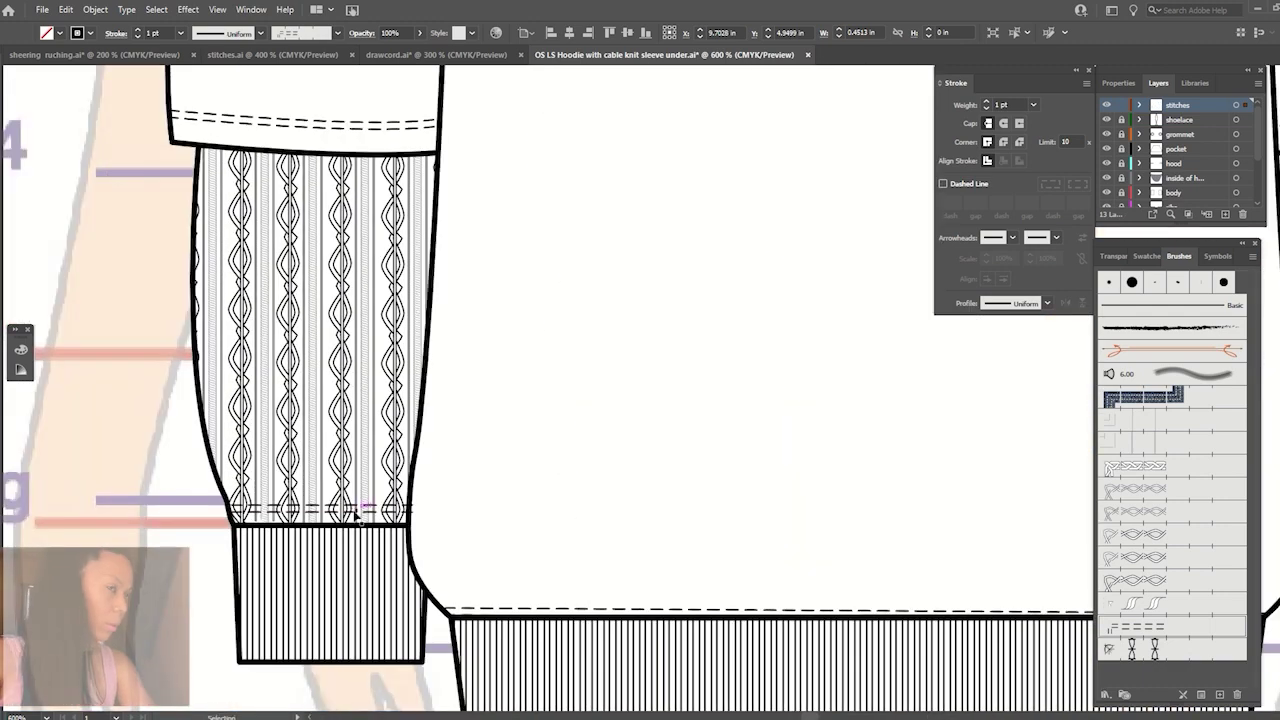
scroll(390, 512, left, 2)
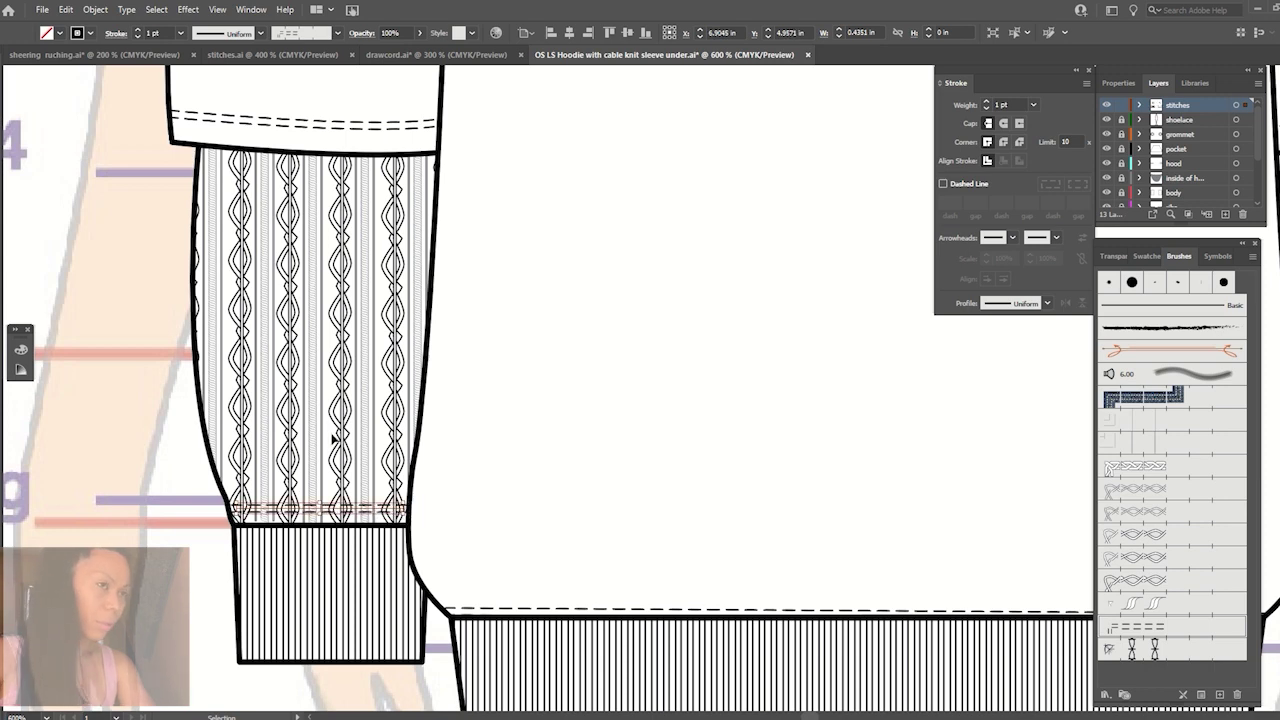
click(336, 511)
drag(336, 512, 337, 513)
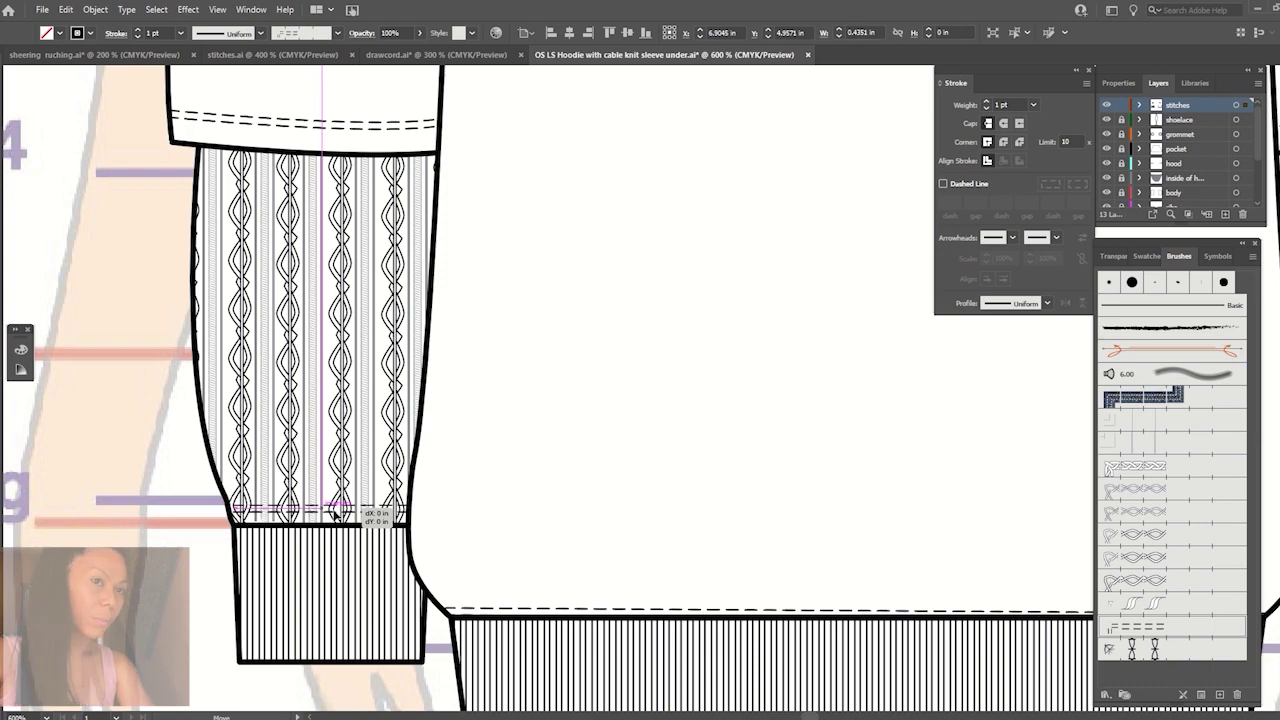
key(ctrl+minus)
key(ctrl+minus)
key(ctrl+minus)
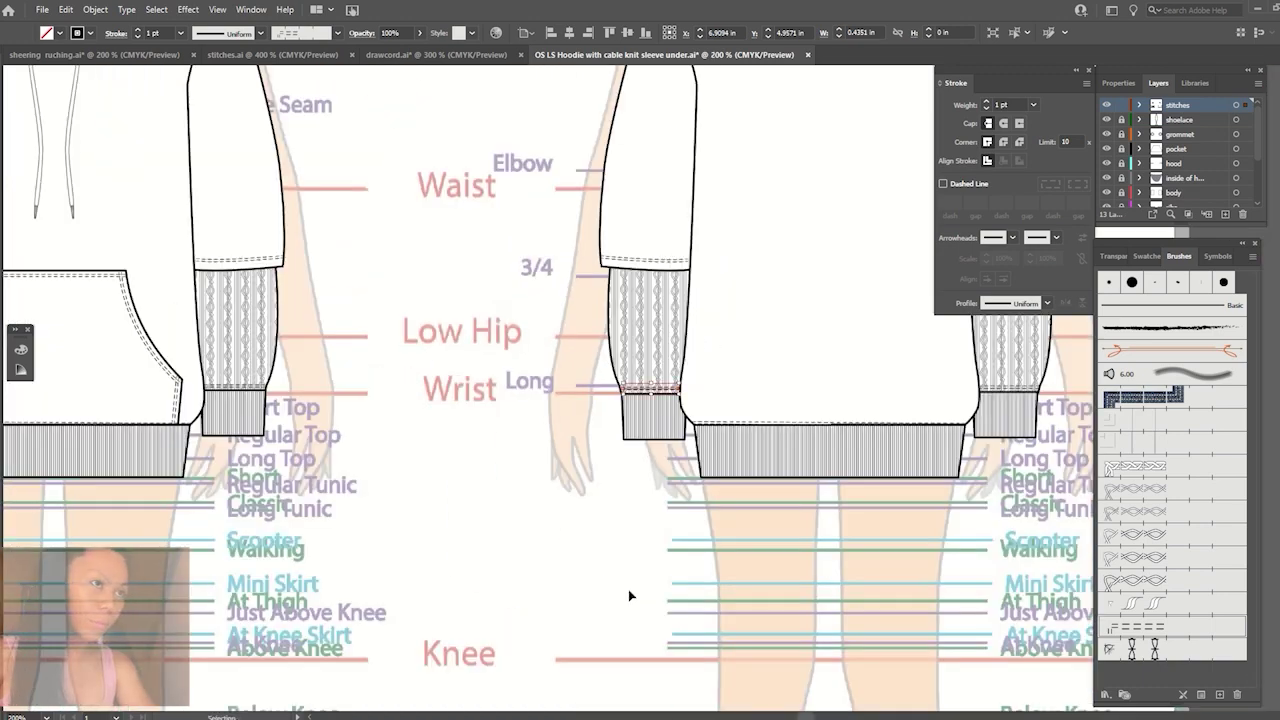
click(628, 596)
Adjust the right end of the long hem stitch line.
key(ctrl+plus)
key(ctrl+plus)
key(ctrl+plus)
key(ctrl+plus)
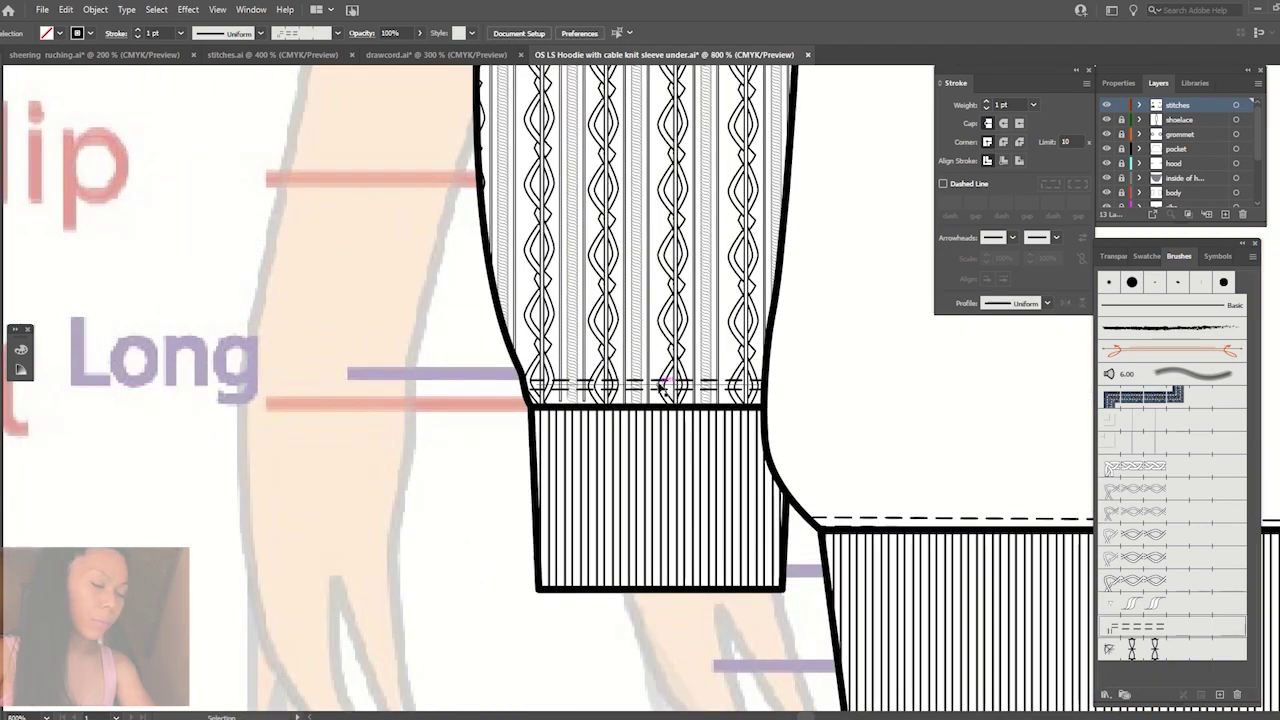
click(662, 388)
drag(1080, 410, 568, 410)
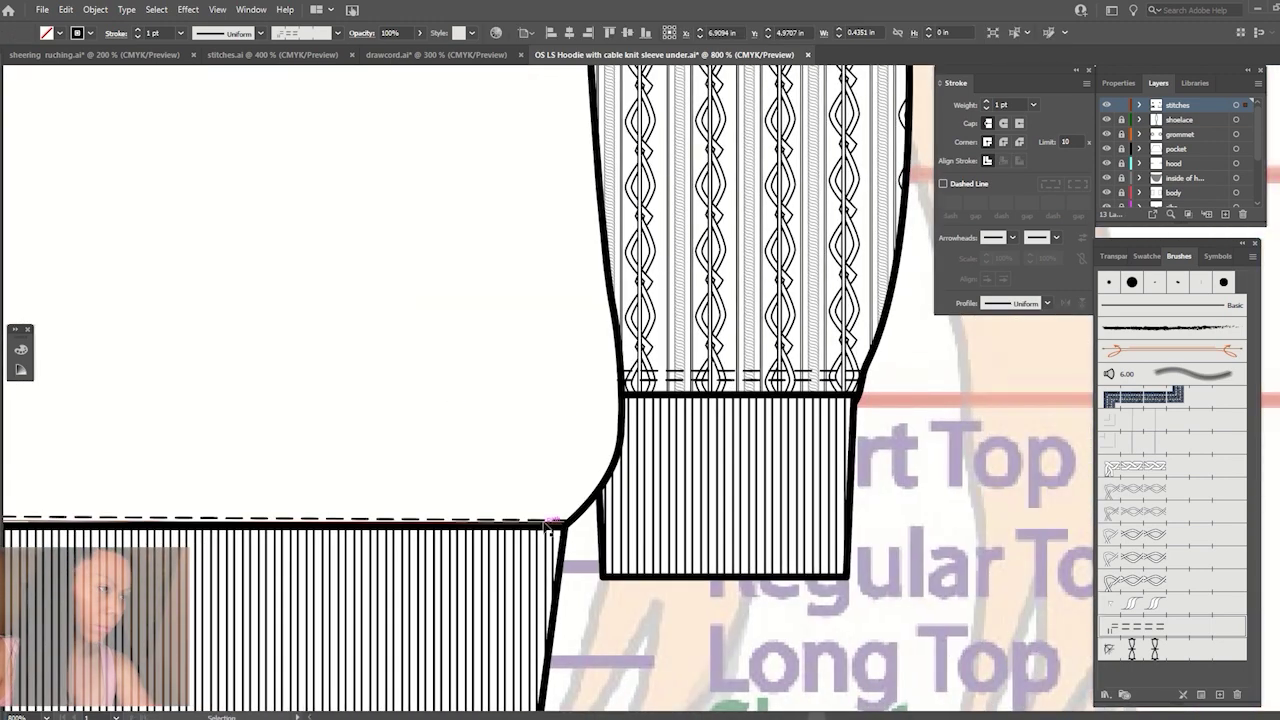
click(564, 520)
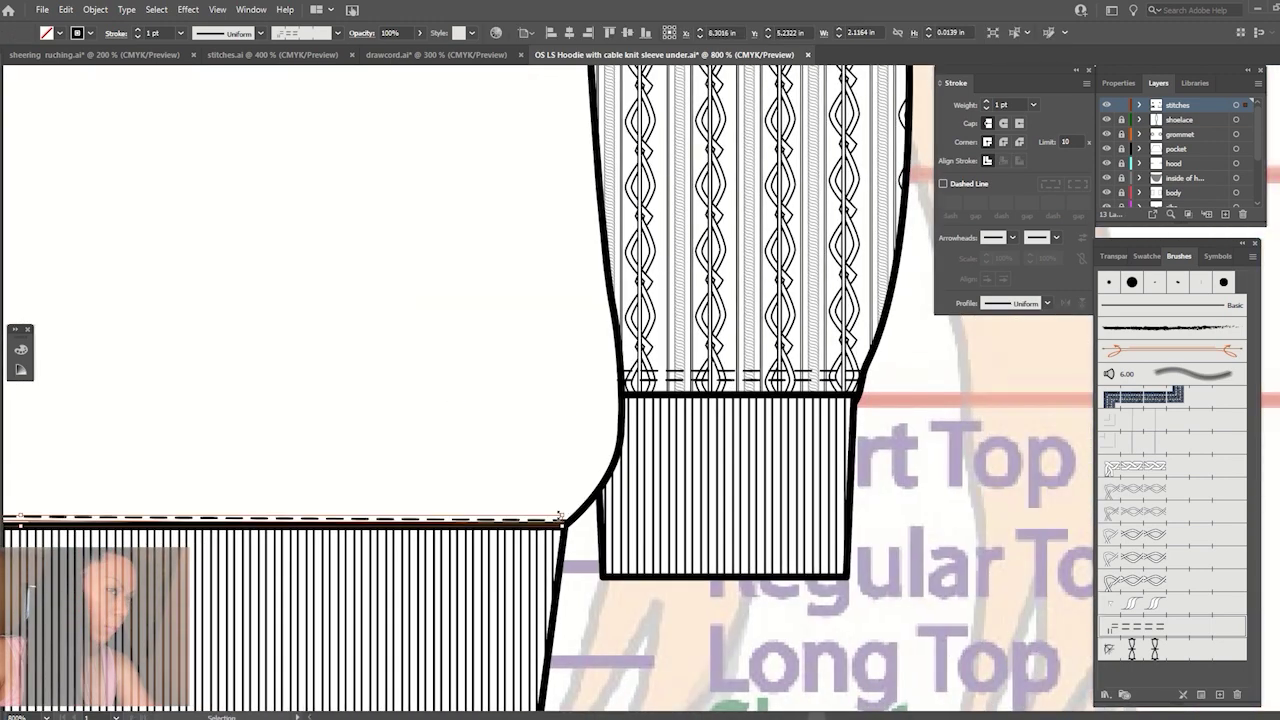
drag(566, 517, 570, 514)
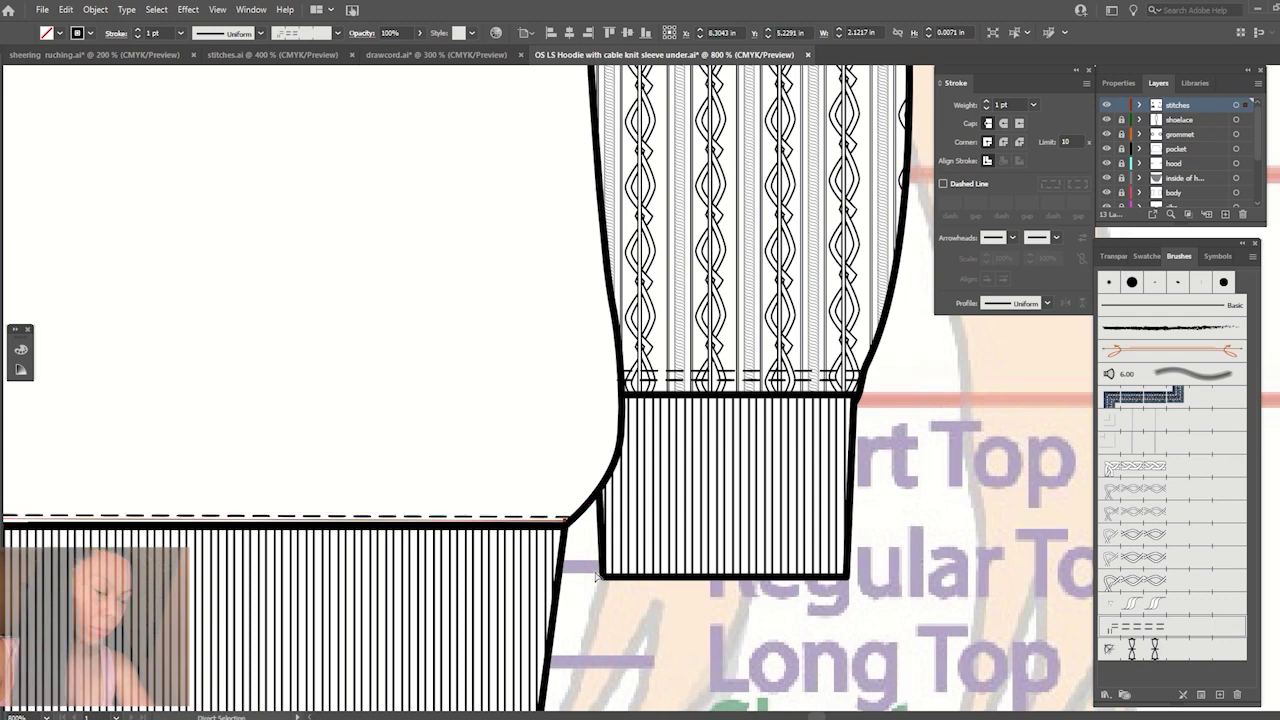
key(ctrl+minus)
key(ctrl+minus)
key(ctrl+minus)
key(ctrl+minus)
Zoom in to inspect and select the right cuff stitch line with Direct Selection.
key(ctrl+plus)
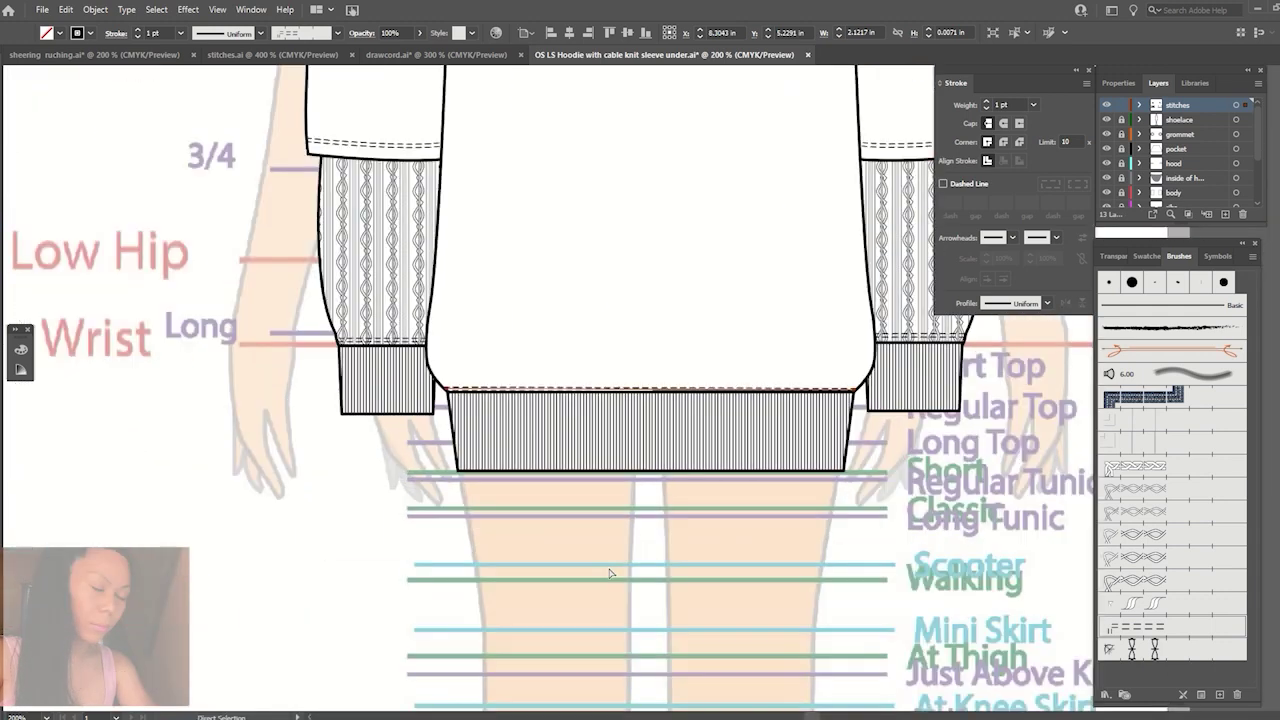
key(ctrl+plus)
key(ctrl+plus)
drag(1078, 626, 657, 626)
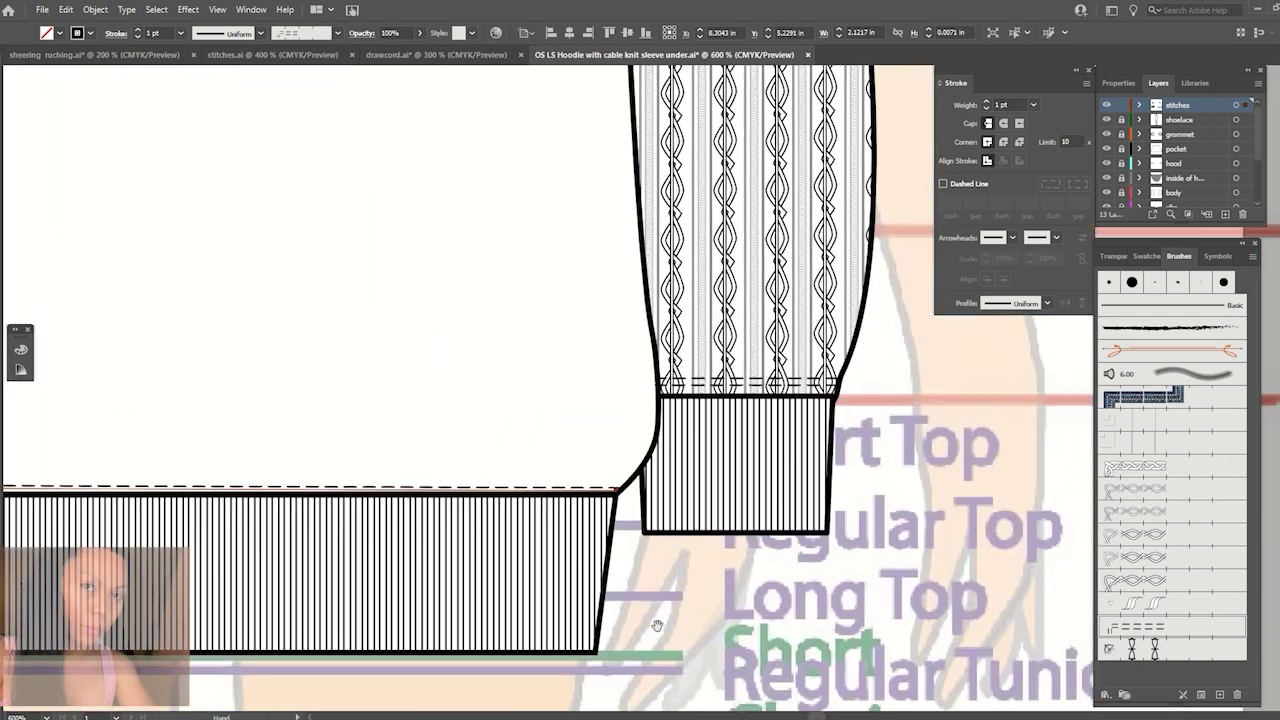
click(752, 385)
key(ctrl+plus)
key(ctrl+plus)
key(ctrl+plus)
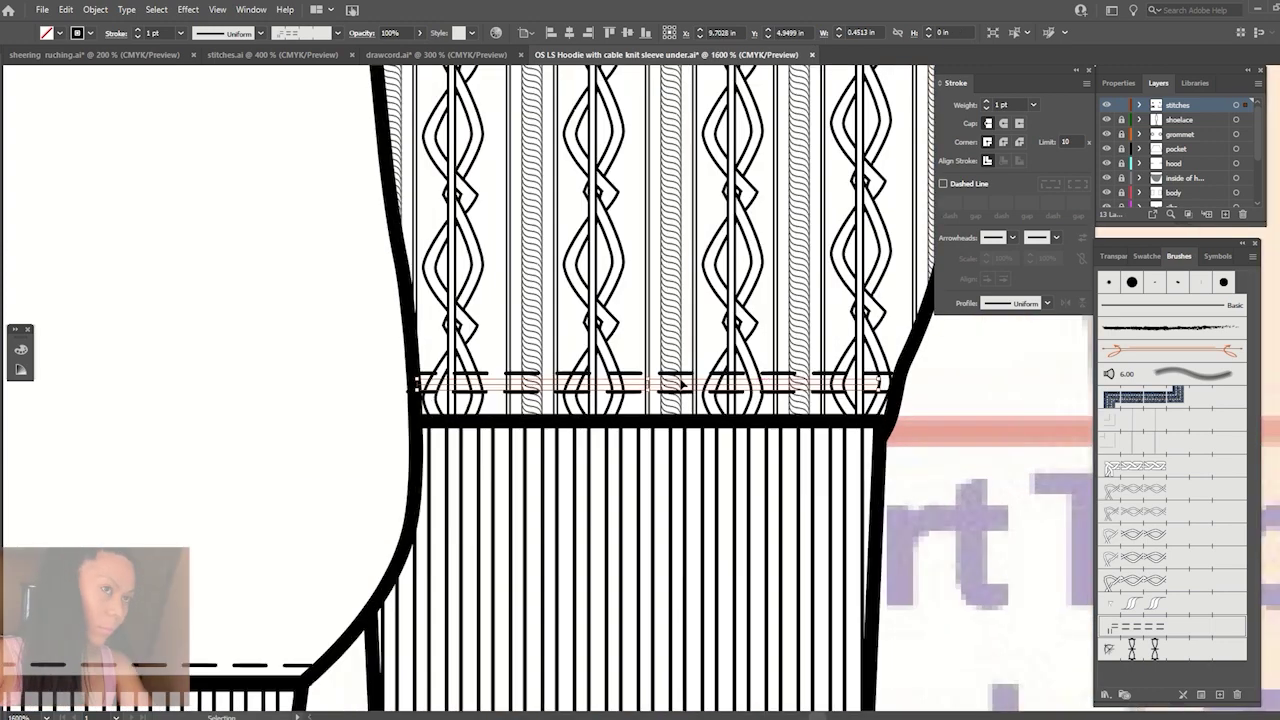
key(ctrl+shift+a)
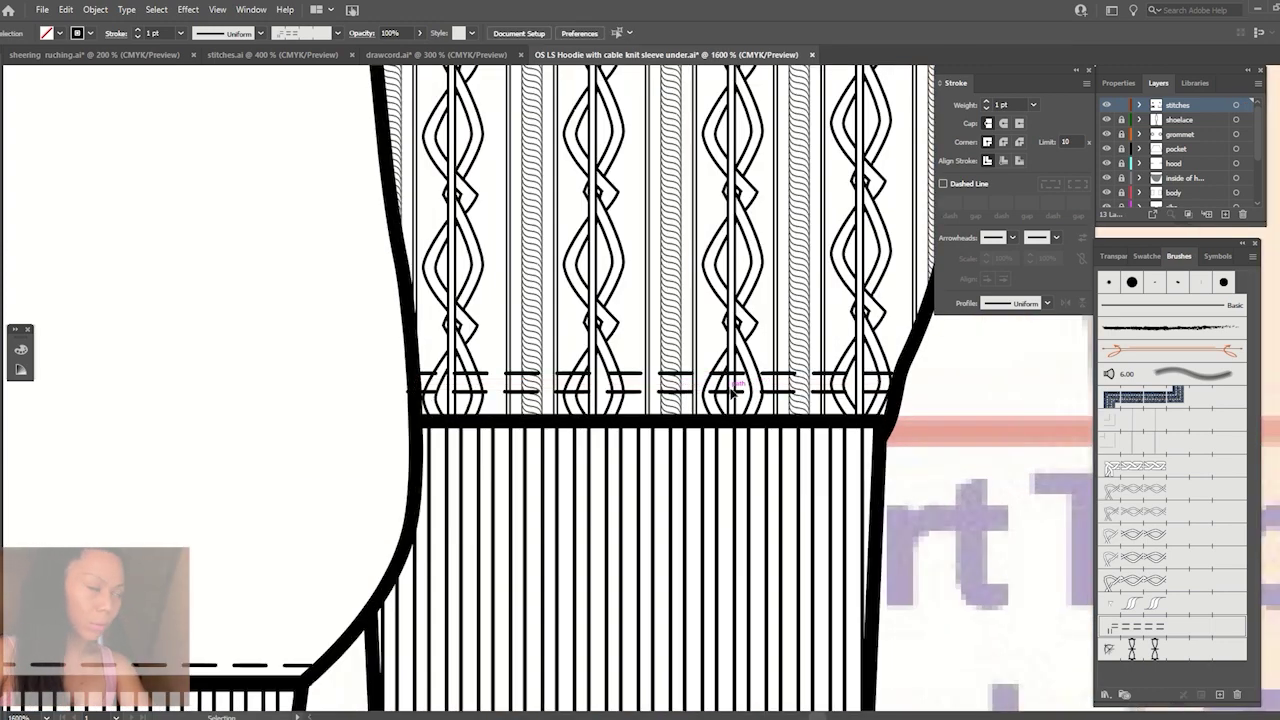
key(a)
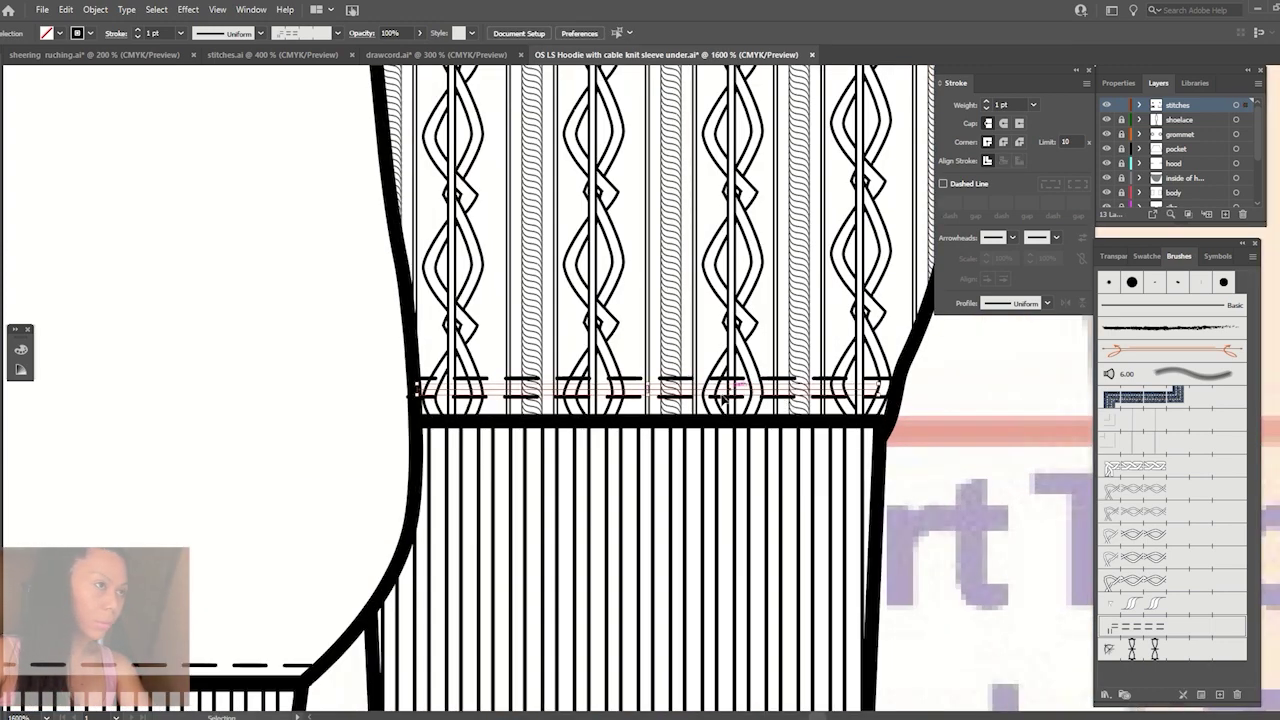
click(727, 390)
key(ctrl+minus)
key(ctrl+minus)
key(ctrl+minus)
key(ctrl+minus)
key(ctrl+minus)
key(ctrl+minus)
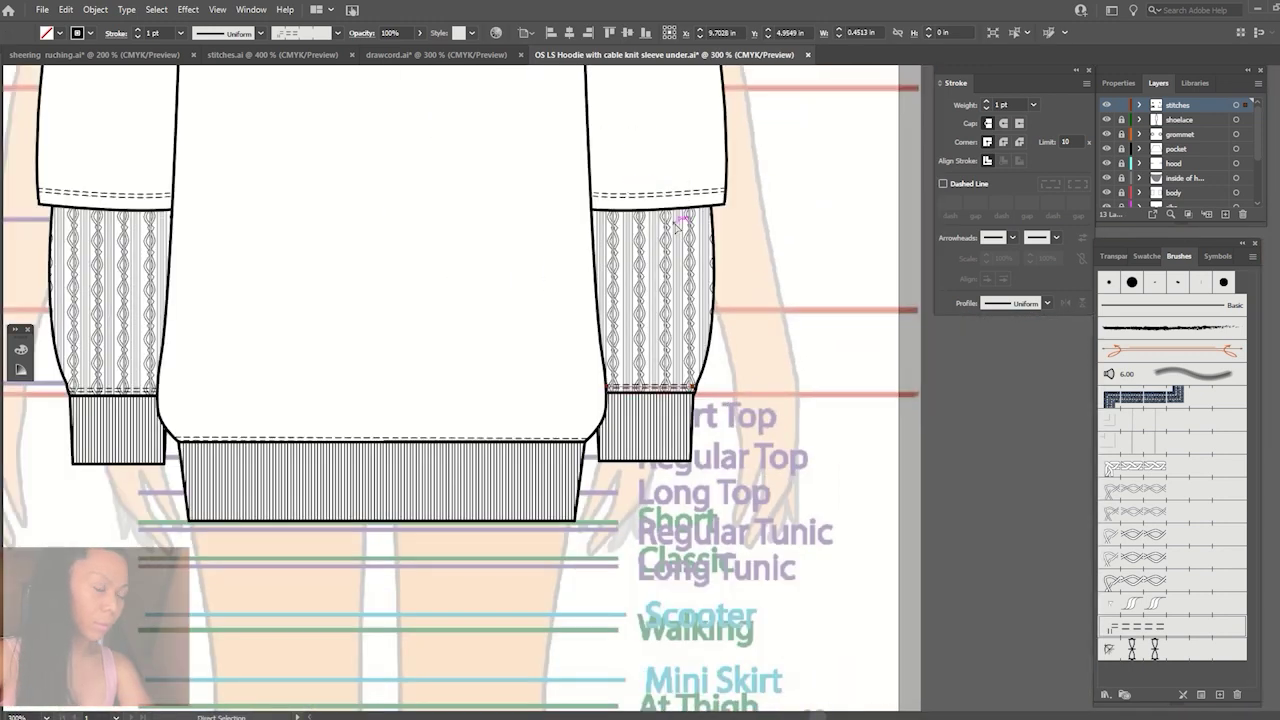
key(ctrl+minus)
key(ctrl+minus)
key(ctrl+plus)
key(ctrl+plus)
key(ctrl+plus)
key(ctrl+plus)
key(ctrl+plus)
key(ctrl+plus)
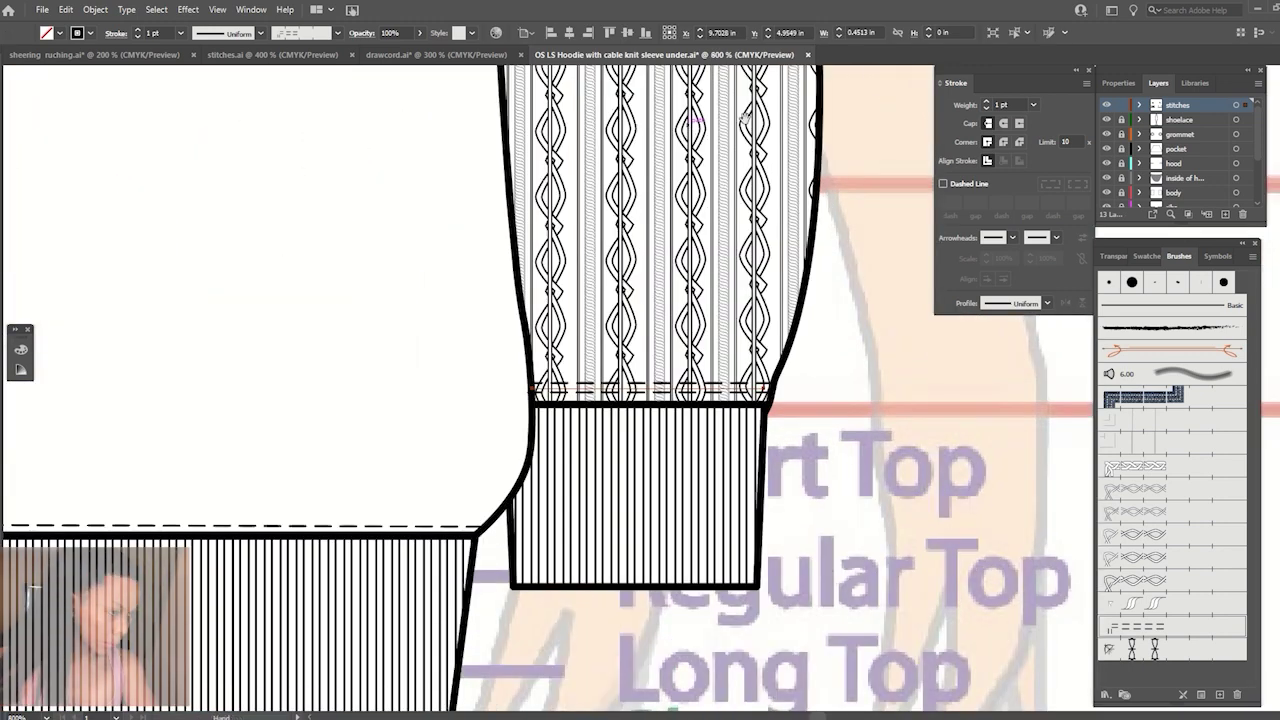
Lower the other sleeve's dashed stitch line slightly to sit above the cuff.
drag(654, 90, 679, 283)
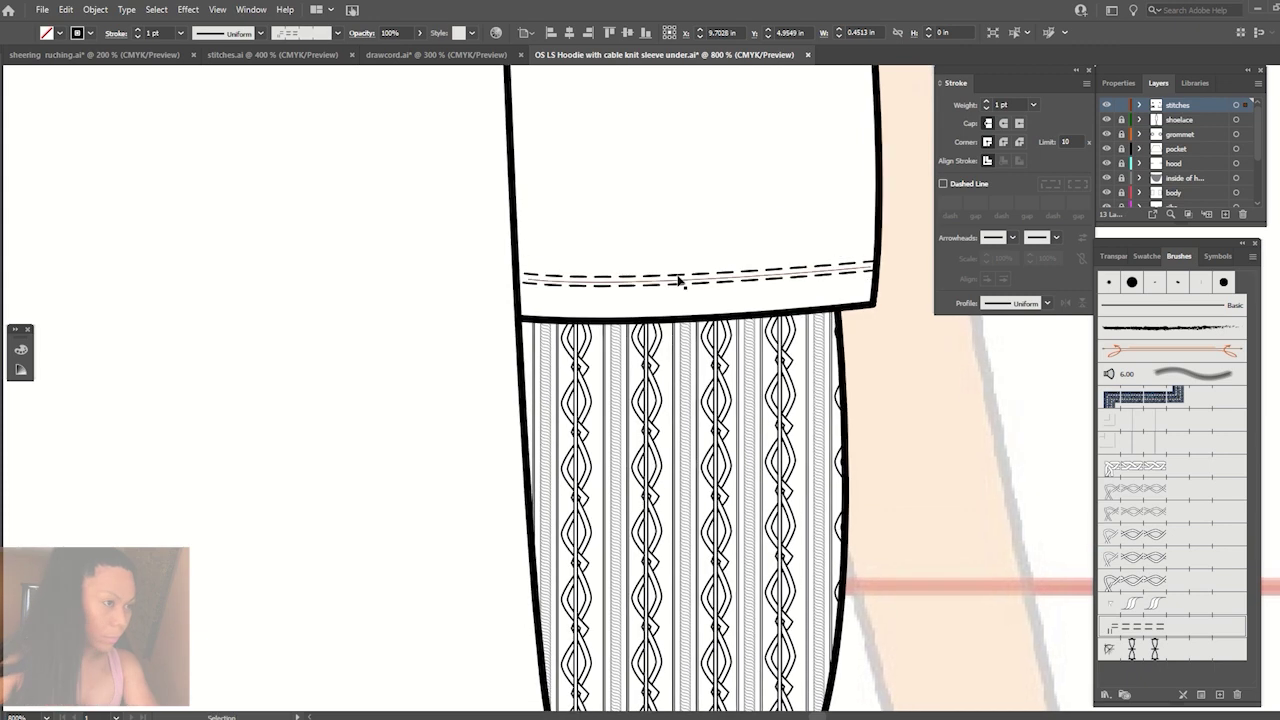
scroll(629, 457, left, 3)
scroll(643, 463, right, 10)
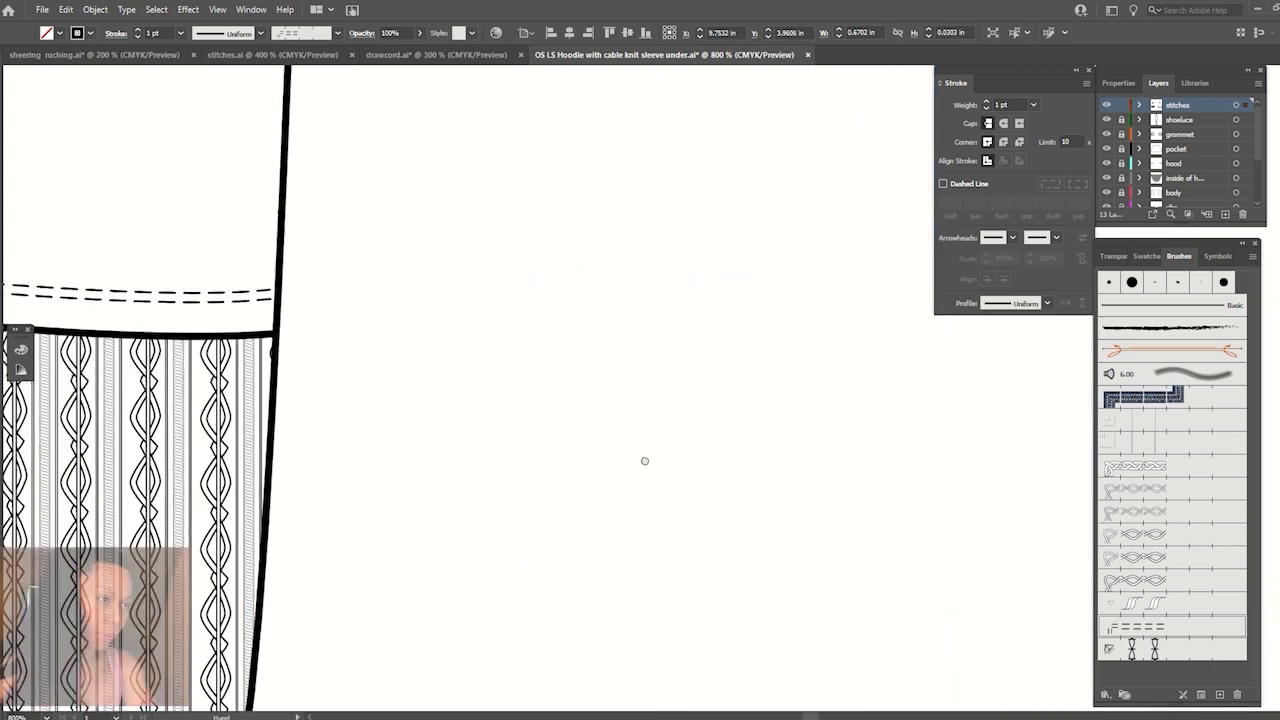
scroll(643, 463, left, 3)
click(314, 316)
drag(314, 316, 366, 329)
click(731, 457)
scroll(733, 459, down, 1)
scroll(733, 459, down, 4)
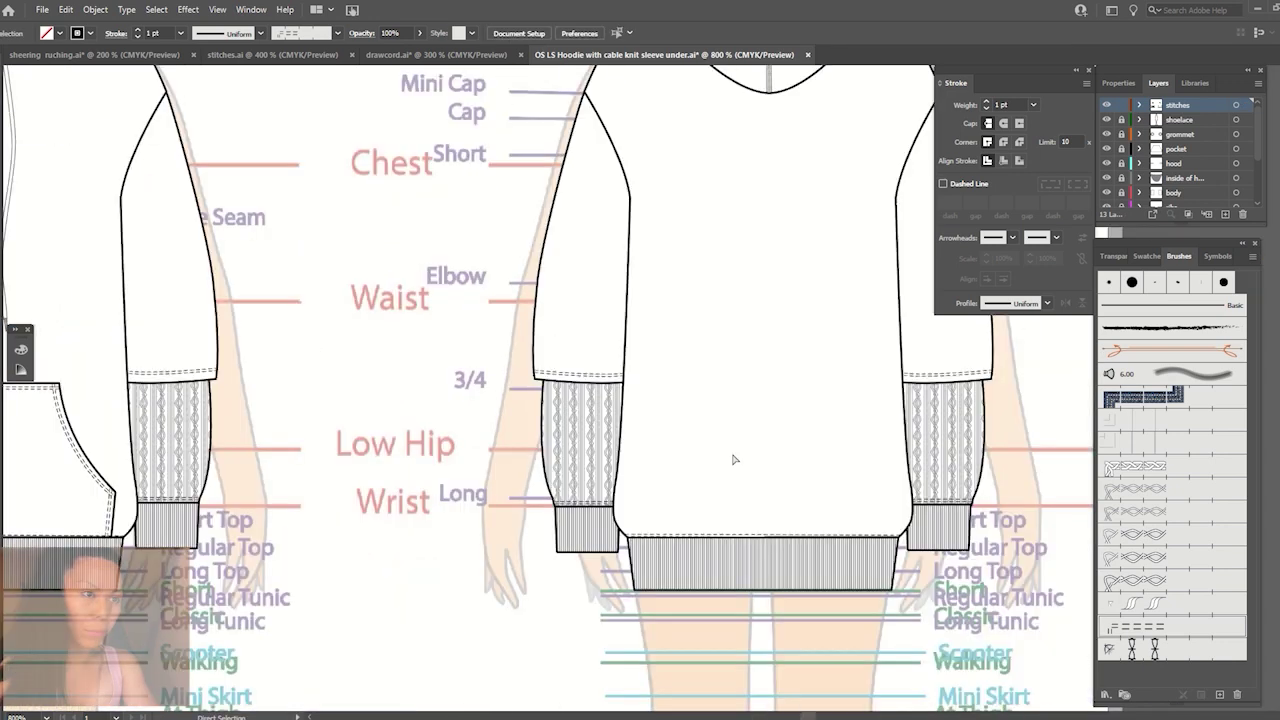
scroll(733, 459, down, 1)
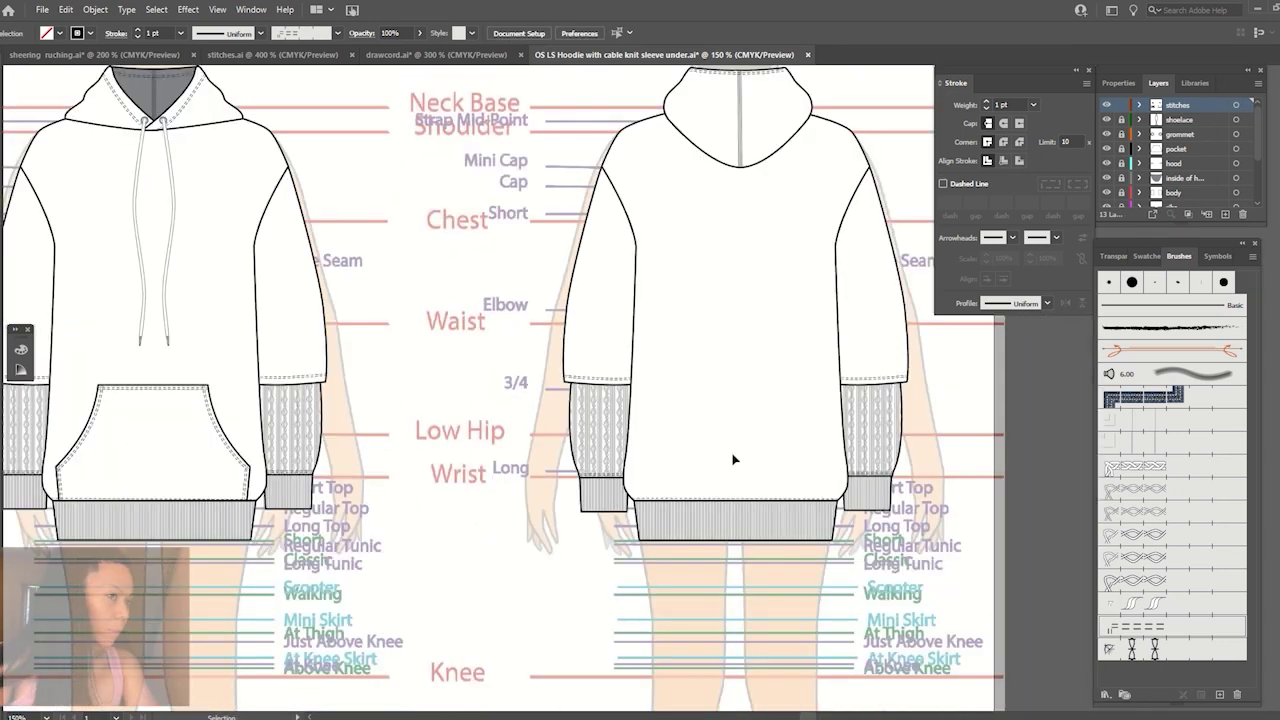
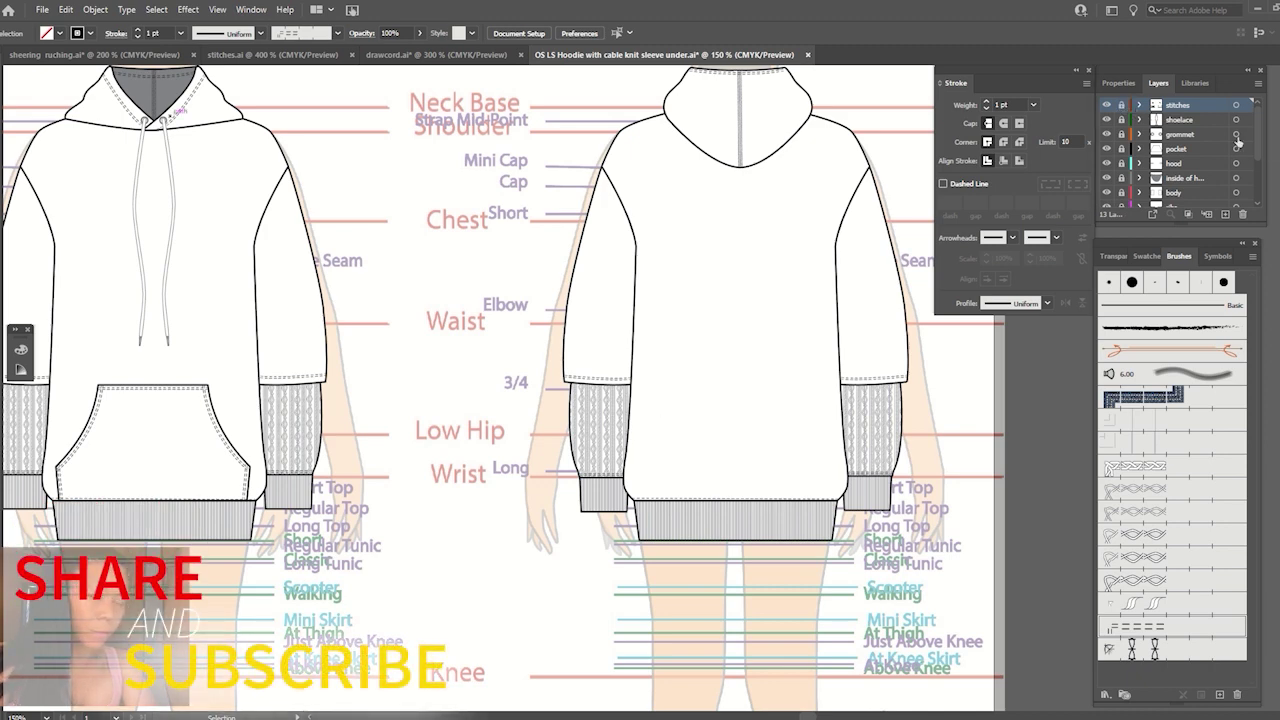
Hide the measurement body template and fit the whole artboard in view.
scroll(1258, 177, down, 3)
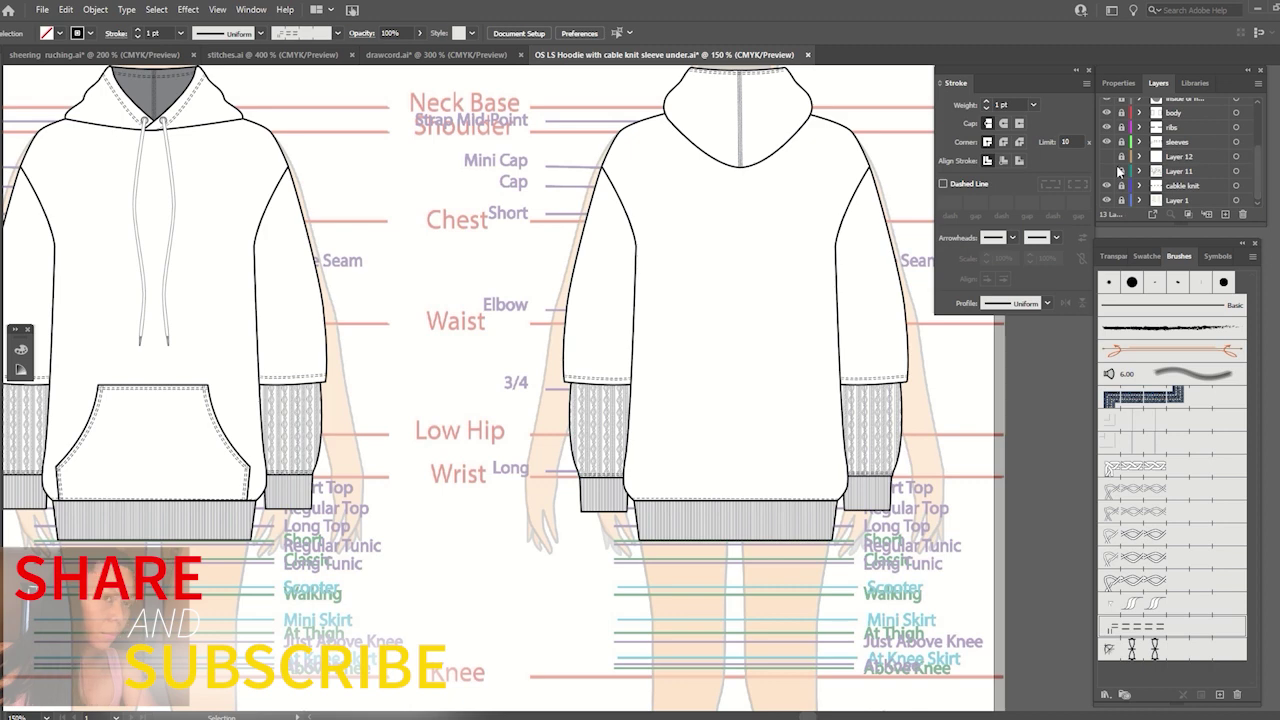
key(ctrl+shift+w)
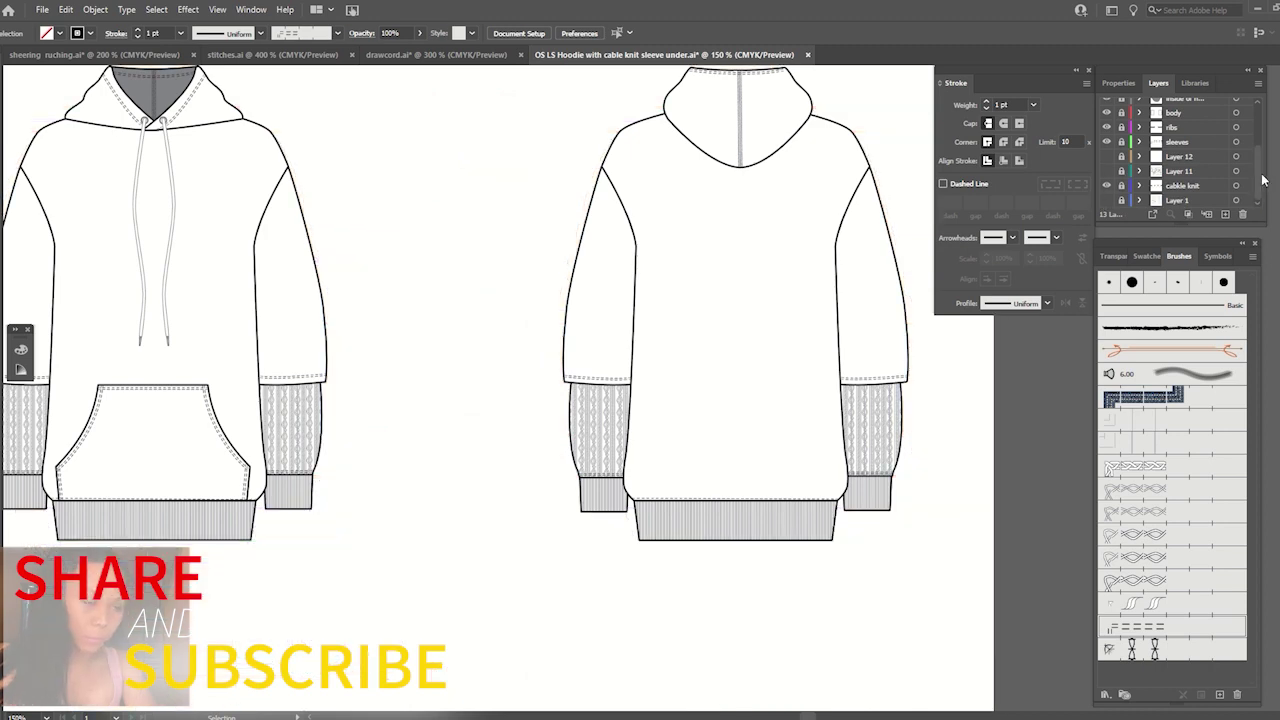
scroll(1264, 134, up, 3)
key(ctrl+0)
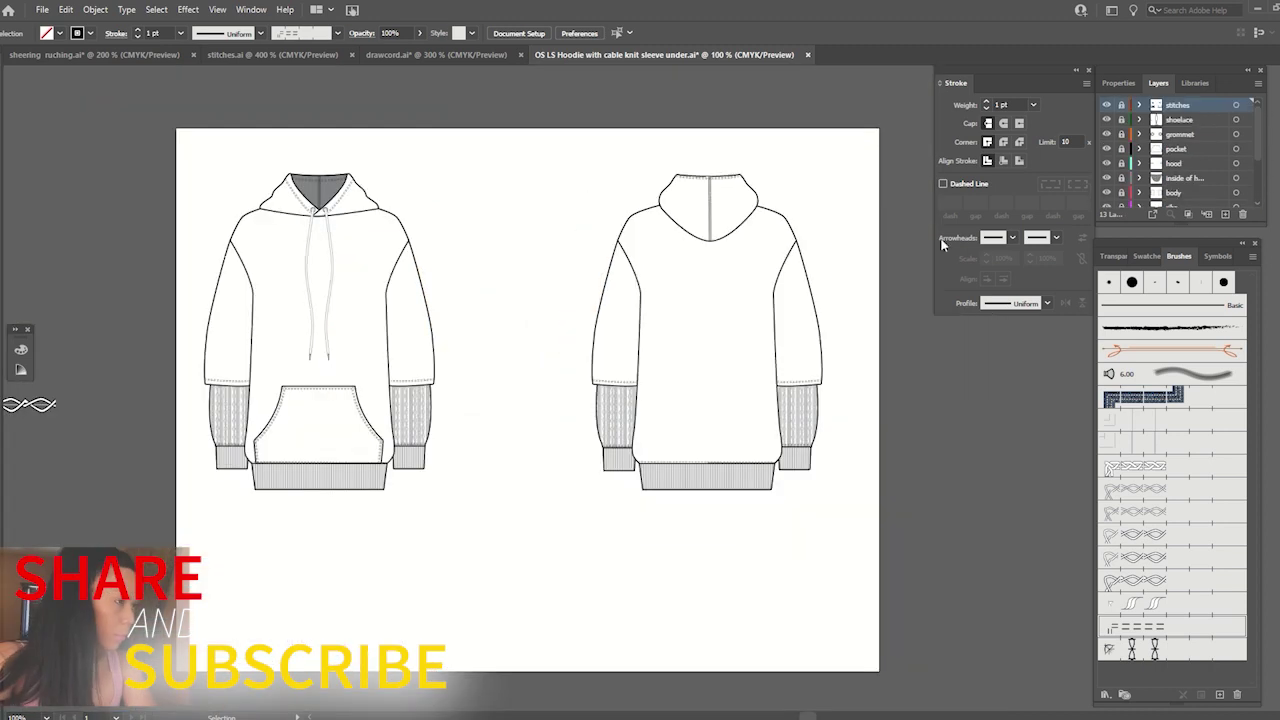
key(ctrl+1)
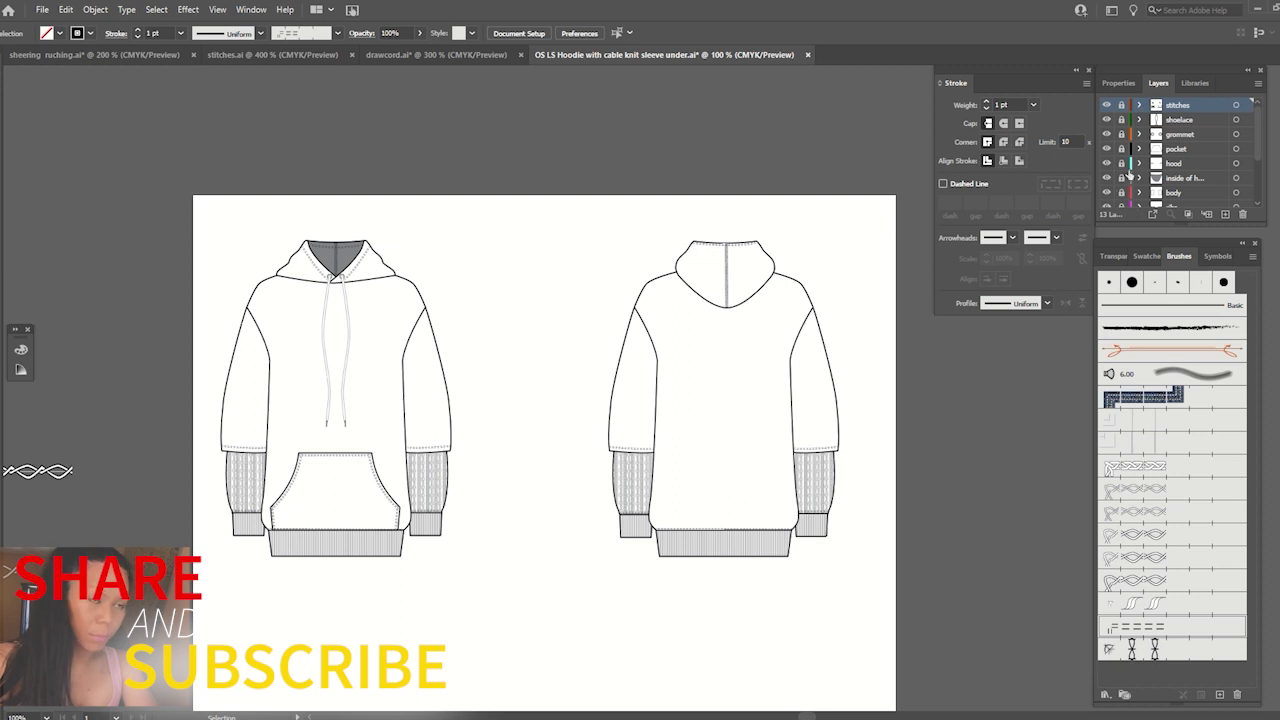
Add a new top layer named 'details/shadows' and switch to the Pen tool.
click(1225, 214)
text(hl/ shadows)
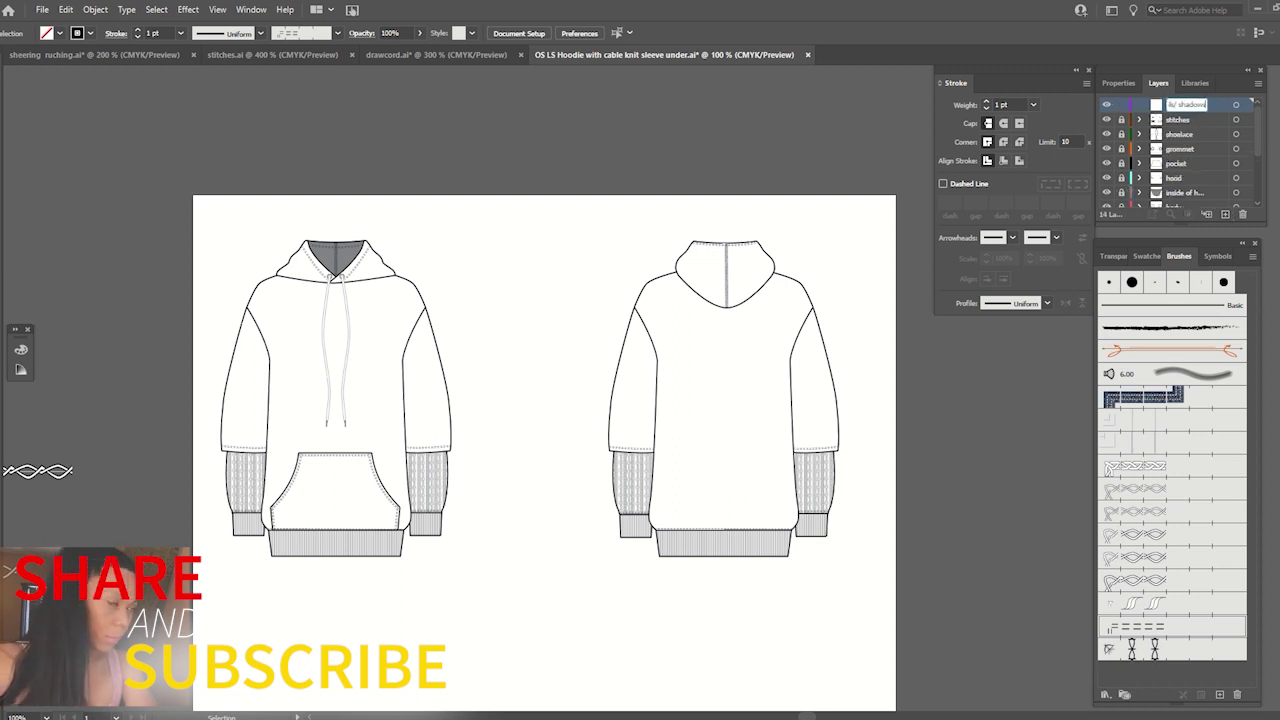
key(Return)
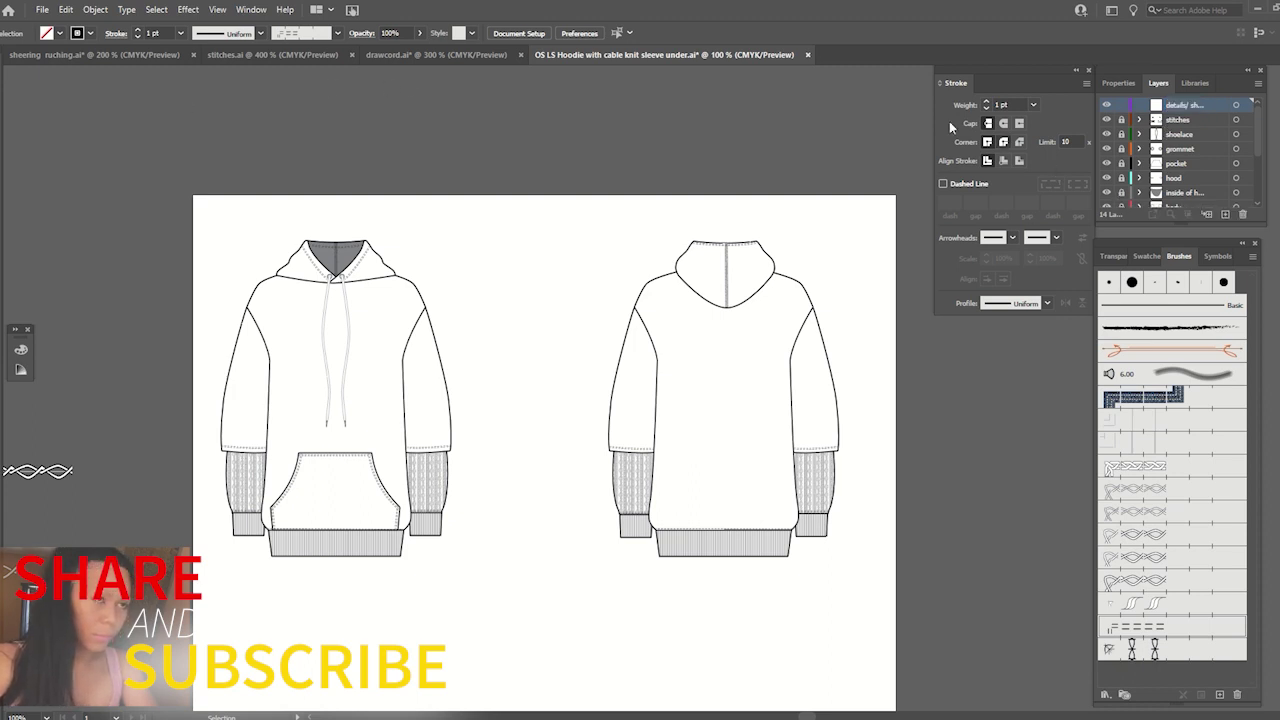
key(p)
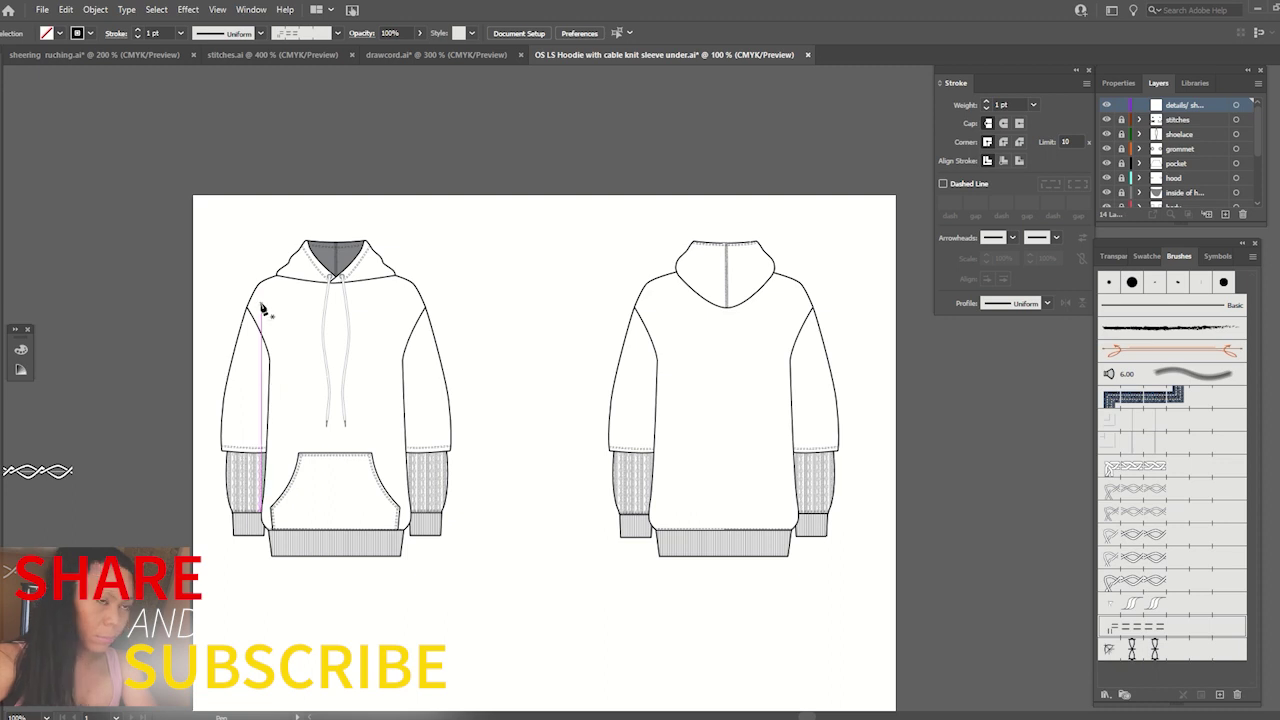
Draw a three-point shadow line down the left sleeve with a 1.5 pt tapered stroke.
click(264, 306)
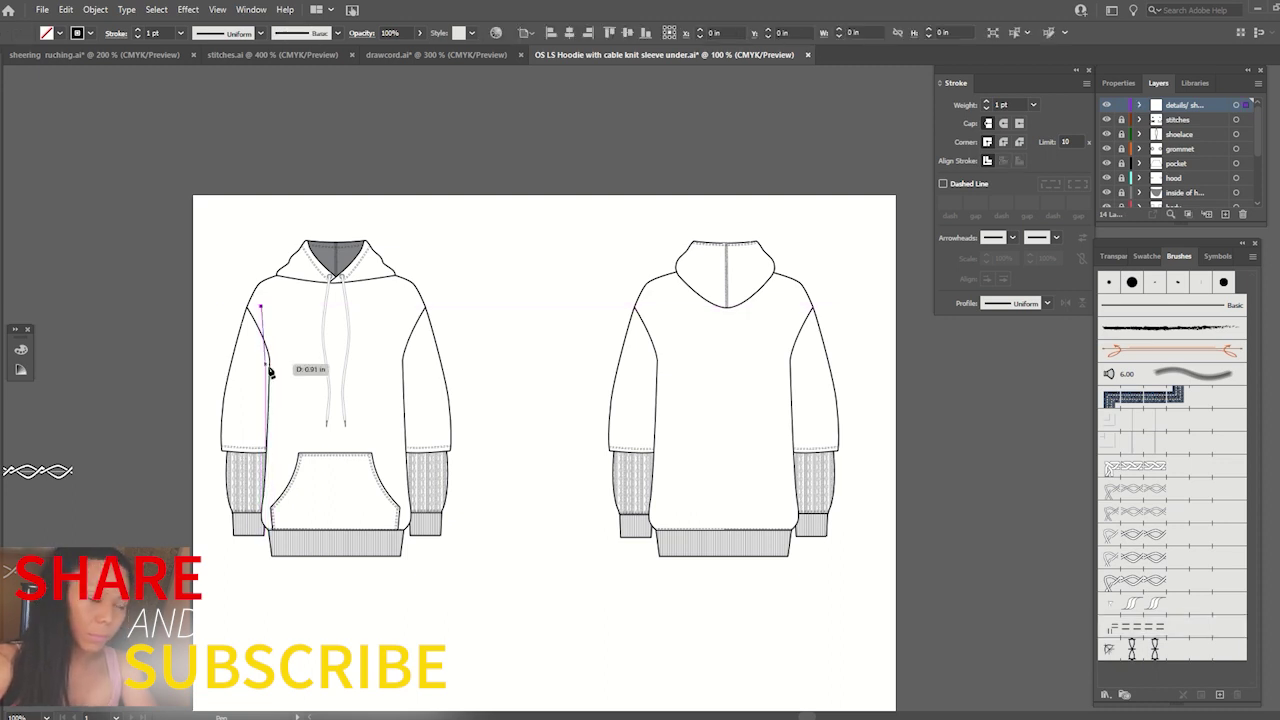
click(265, 360)
click(270, 414)
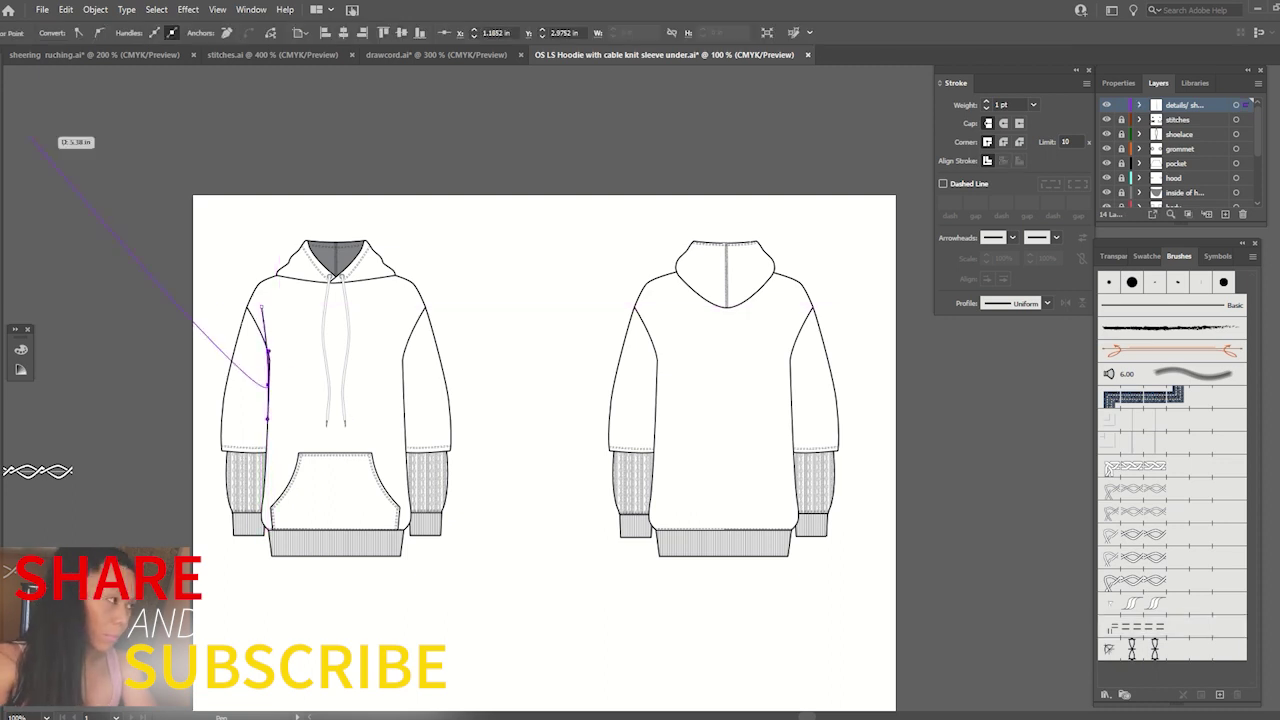
key(v)
click(1007, 105)
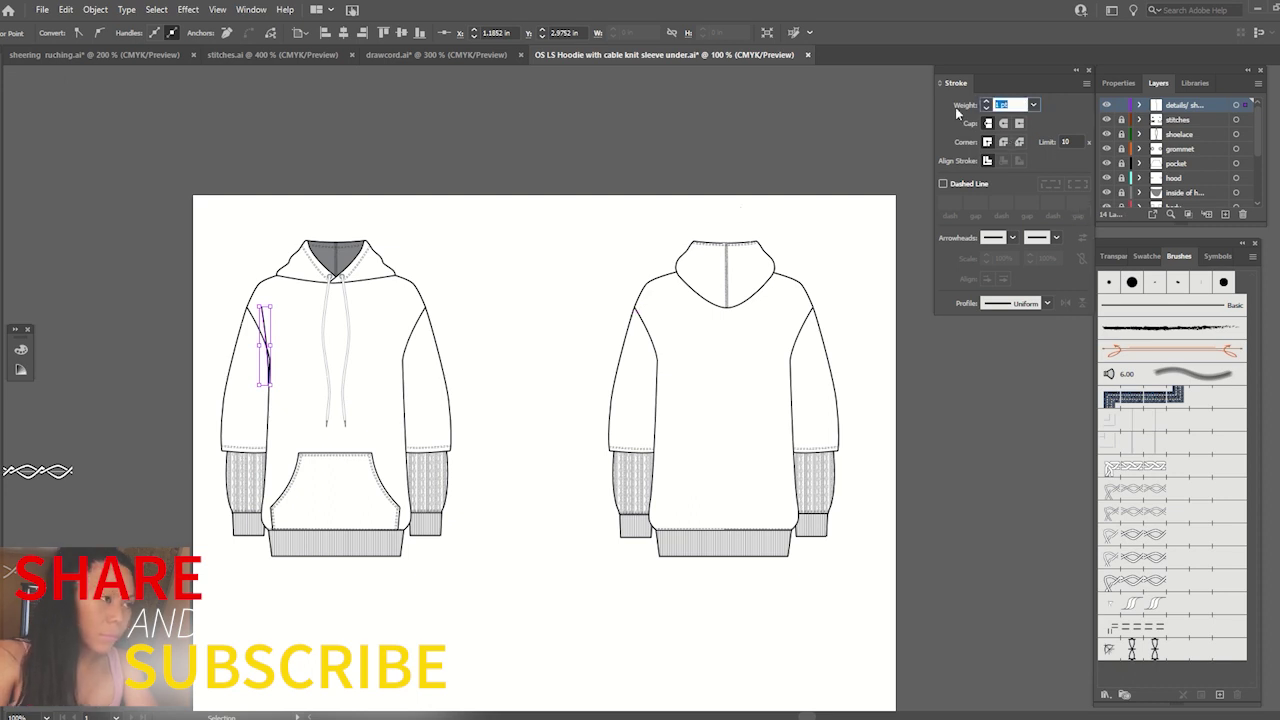
text(.5)
key(Return)
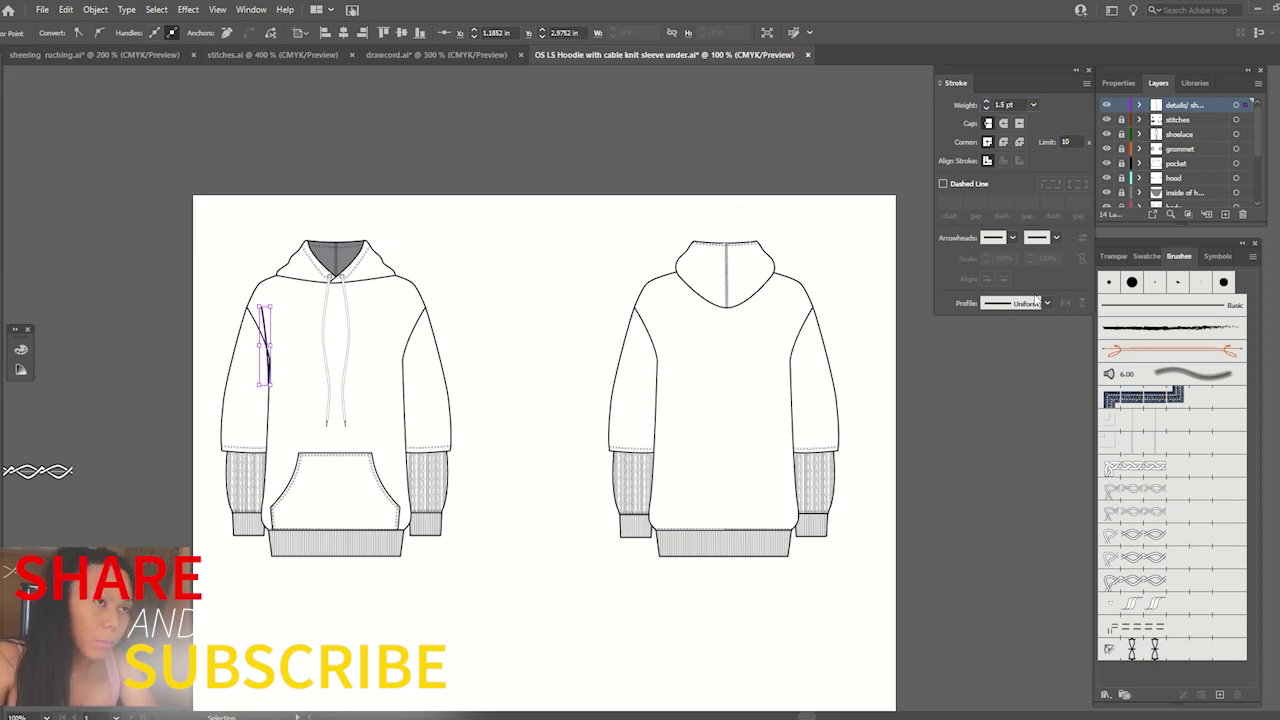
click(1040, 303)
click(1022, 432)
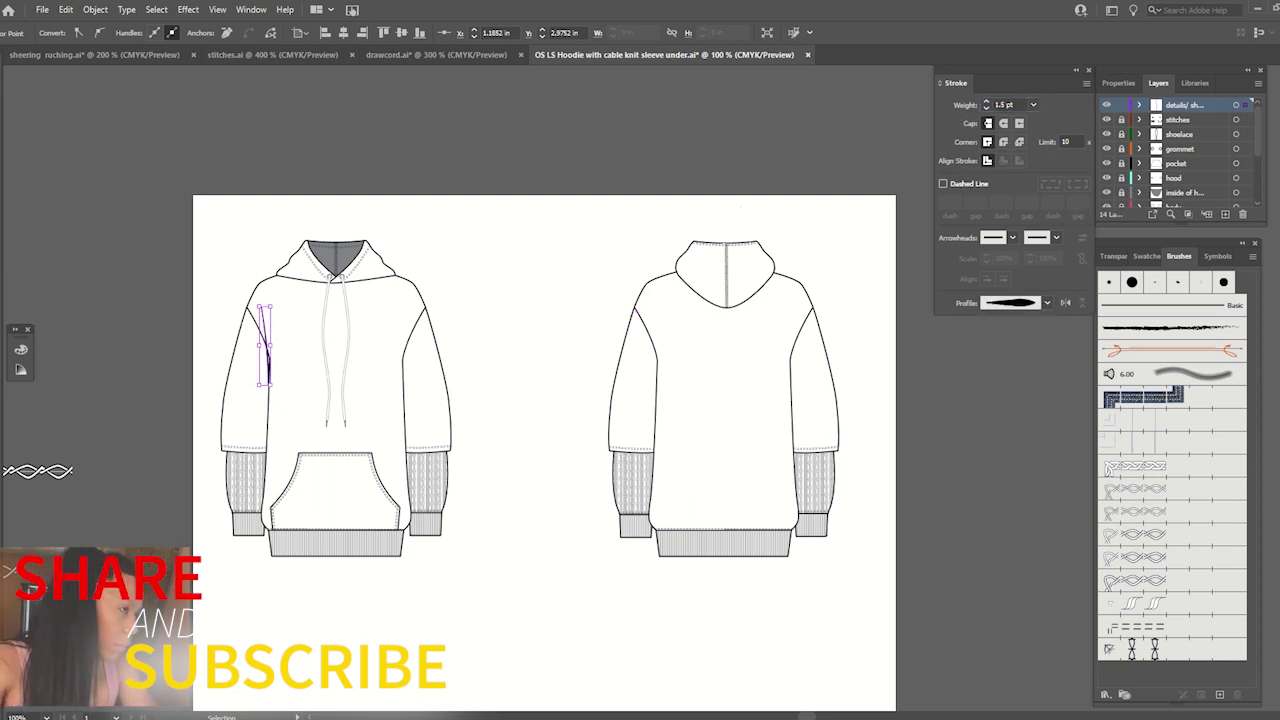
Reshape the shadow line along the sleeve edge and lower its opacity to 65%.
click(151, 155)
key(ctrl+=)
key(ctrl+=)
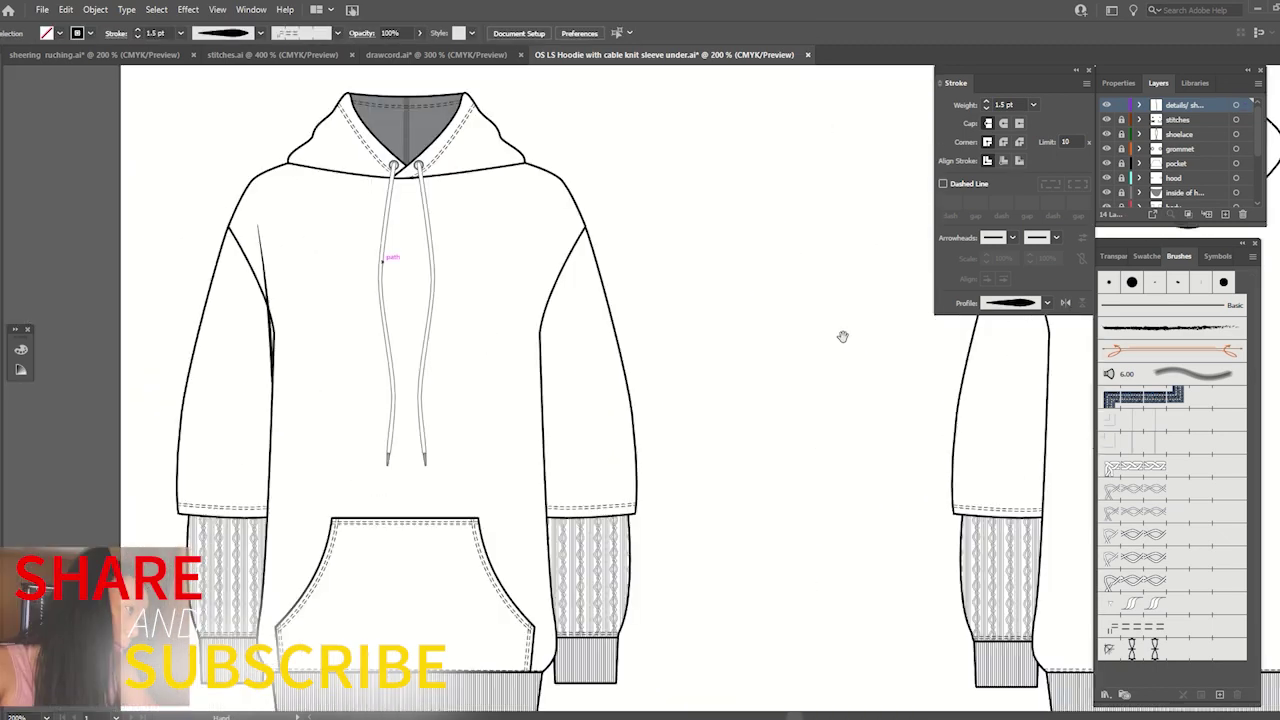
drag(276, 348, 289, 334)
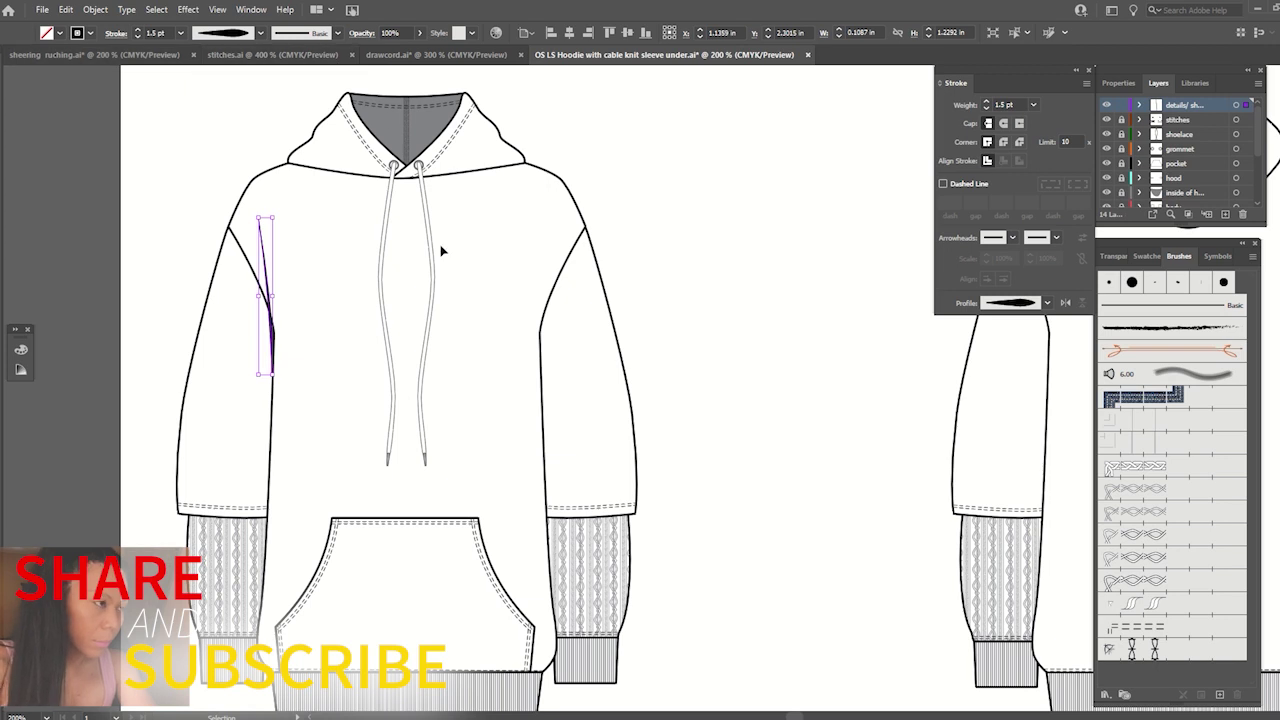
key(v)
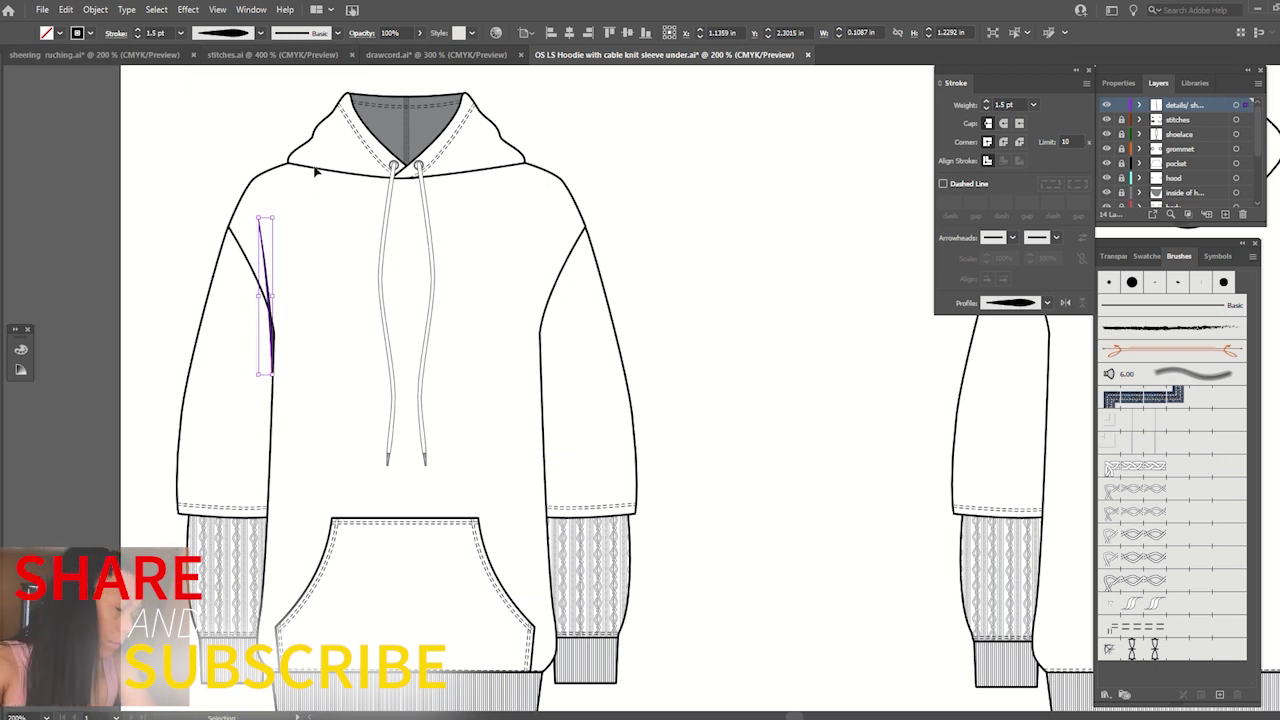
click(420, 32)
drag(426, 50, 399, 50)
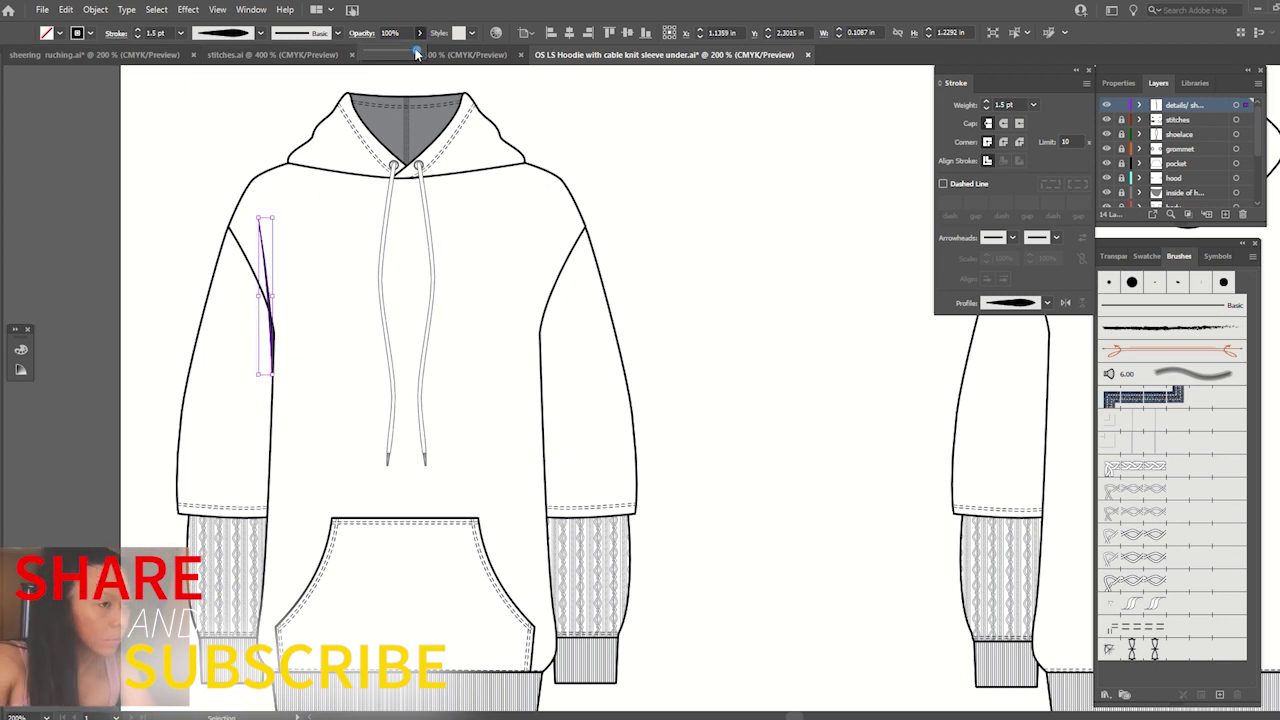
Thicken the sleeve shadow stroke and fade it to 35% opacity.
click(986, 101)
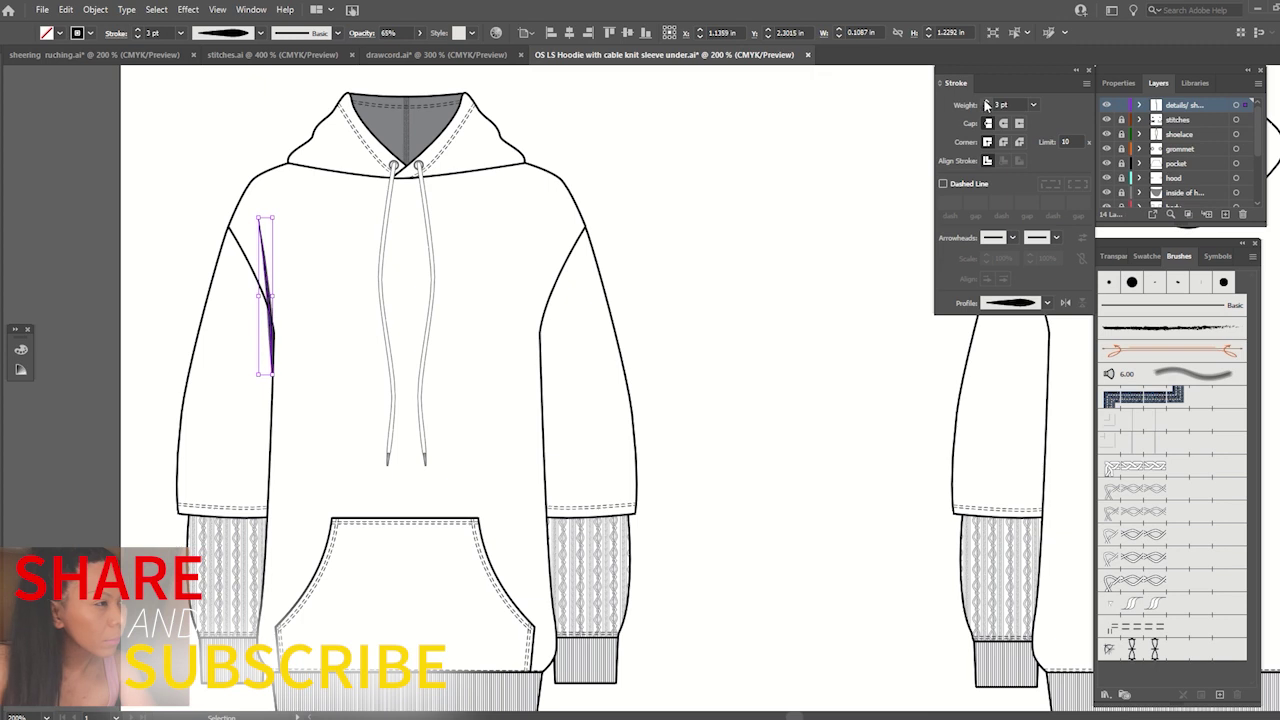
click(420, 32)
mouse_move(401, 50)
mouse_down()
mouse_move(373, 50)
mouse_move(389, 50)
mouse_up()
click(655, 182)
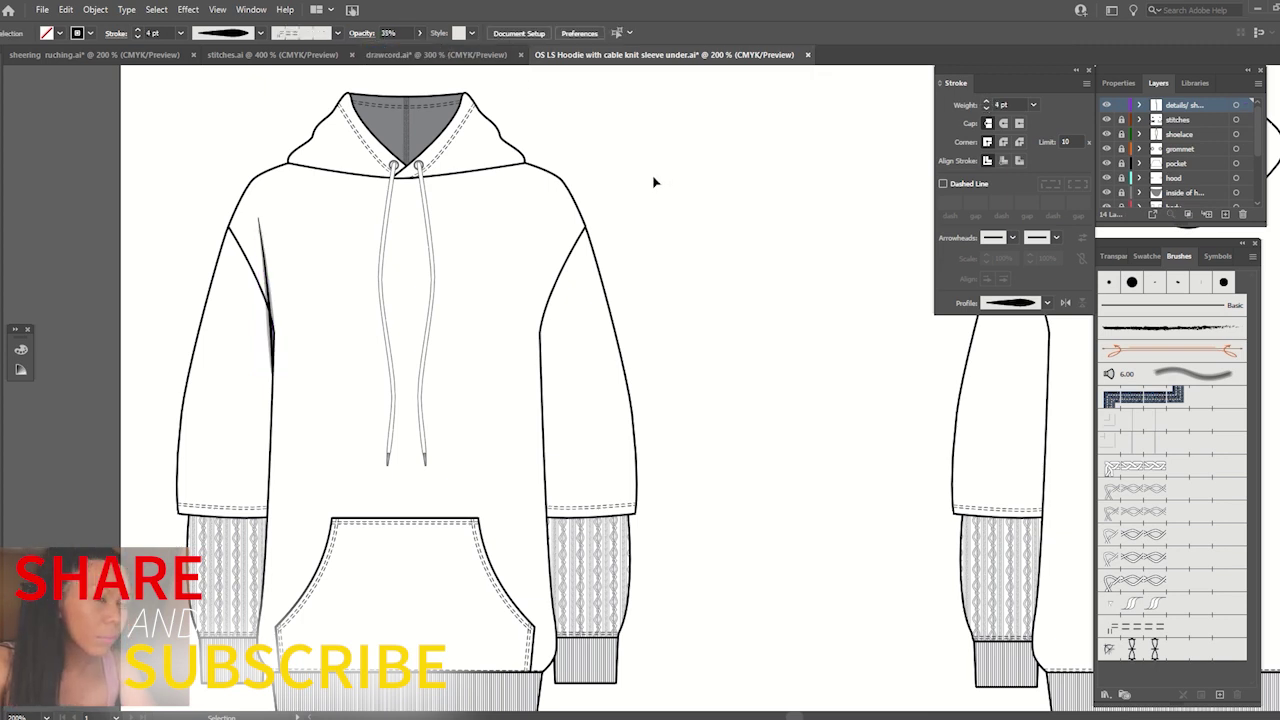
click(257, 266)
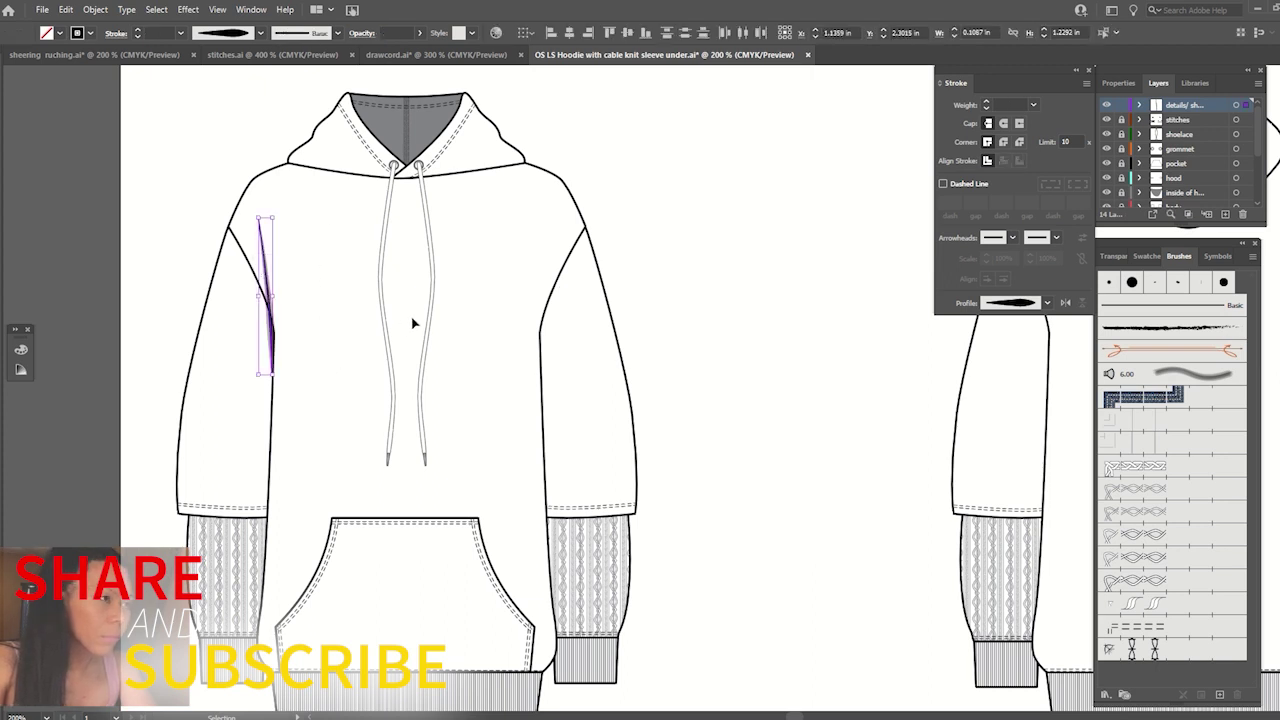
click(137, 230)
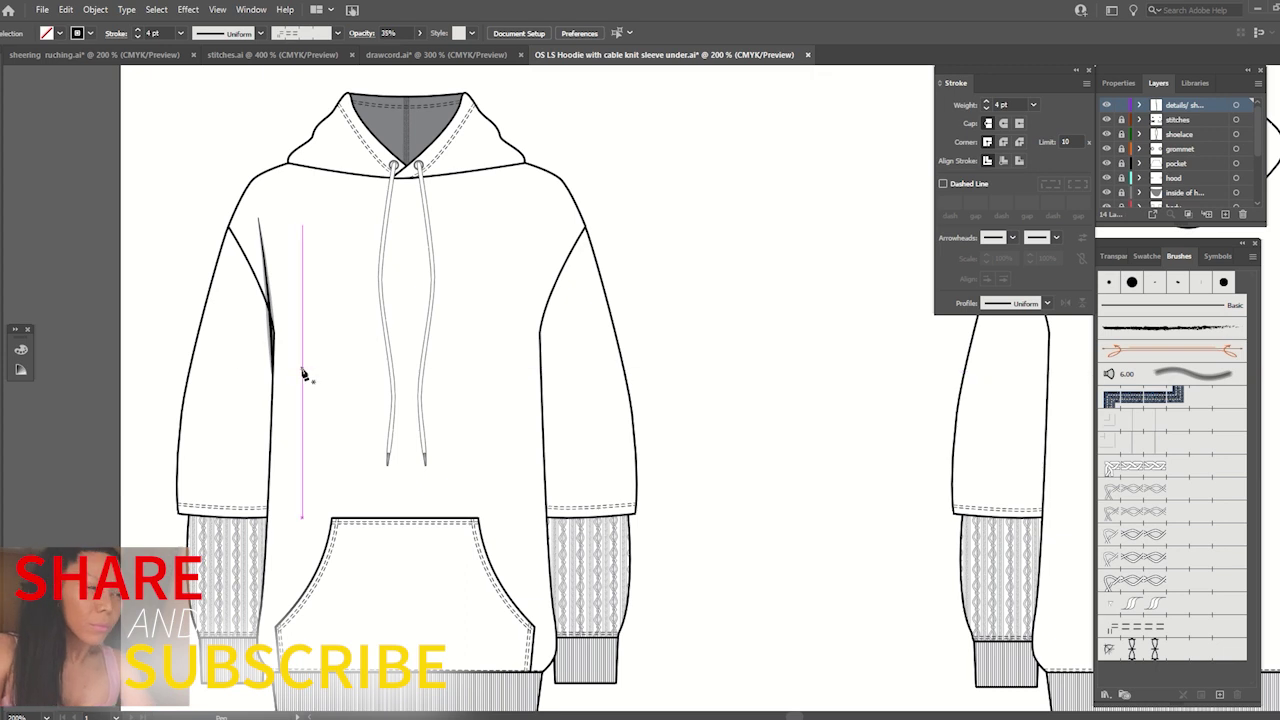
Draw a crease line down toward the pocket with a 1 pt tapered stroke.
drag(301, 360, 316, 535)
click(312, 527)
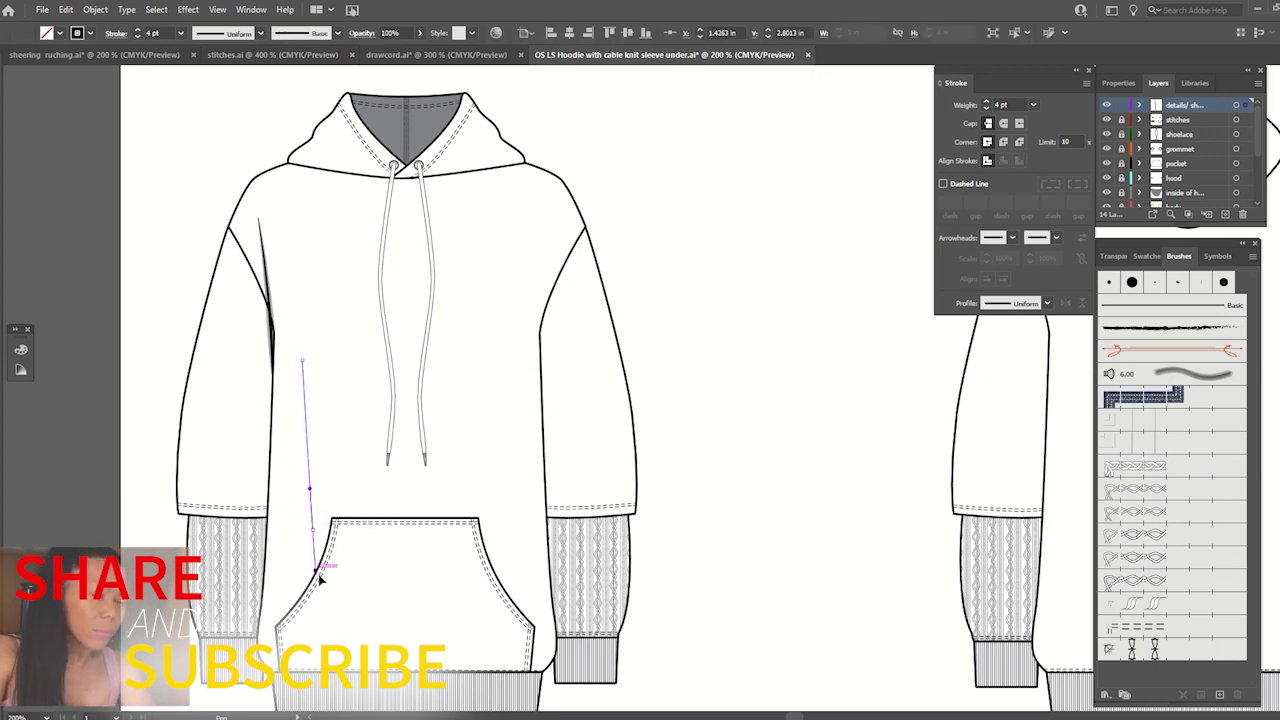
click(313, 610)
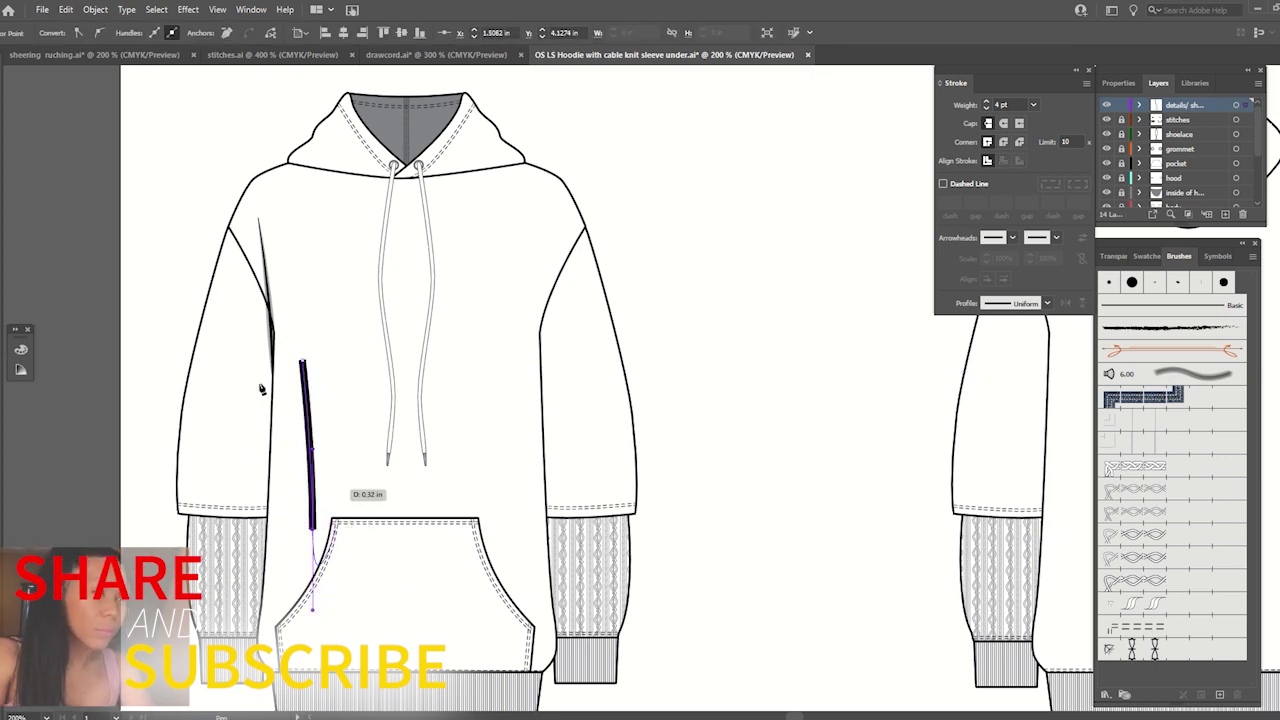
click(986, 108)
key(v)
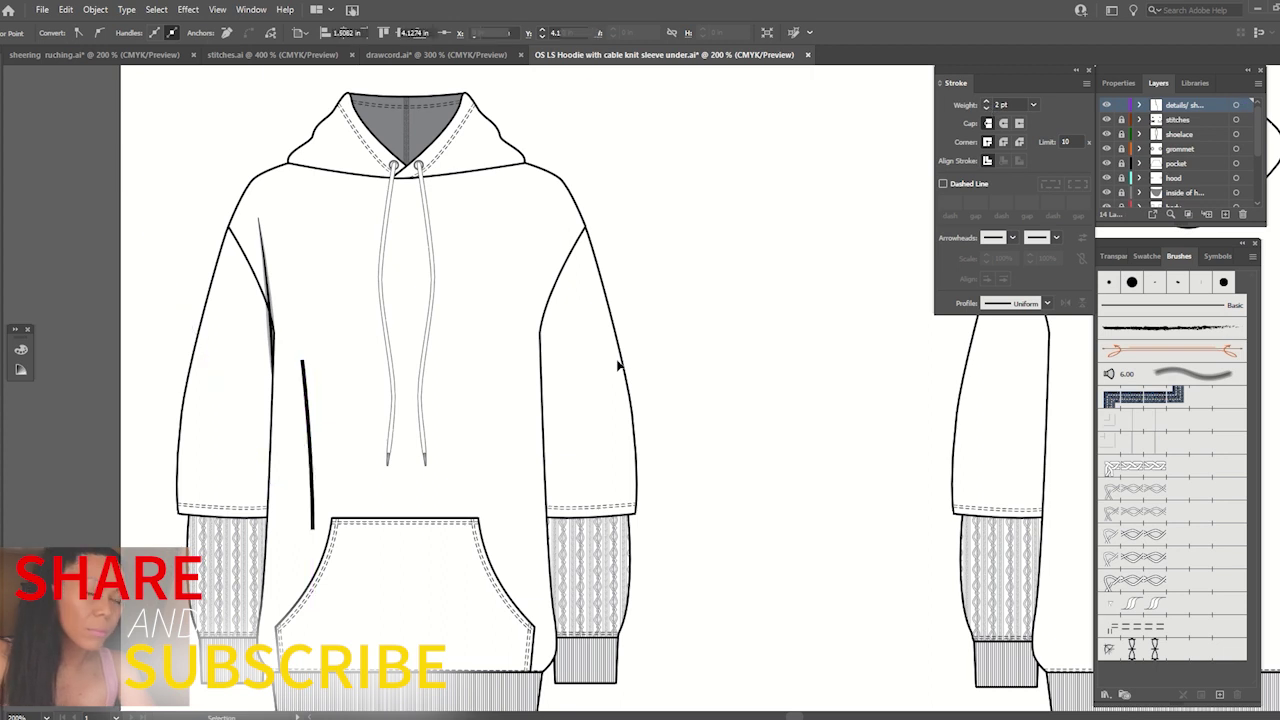
click(308, 405)
click(986, 108)
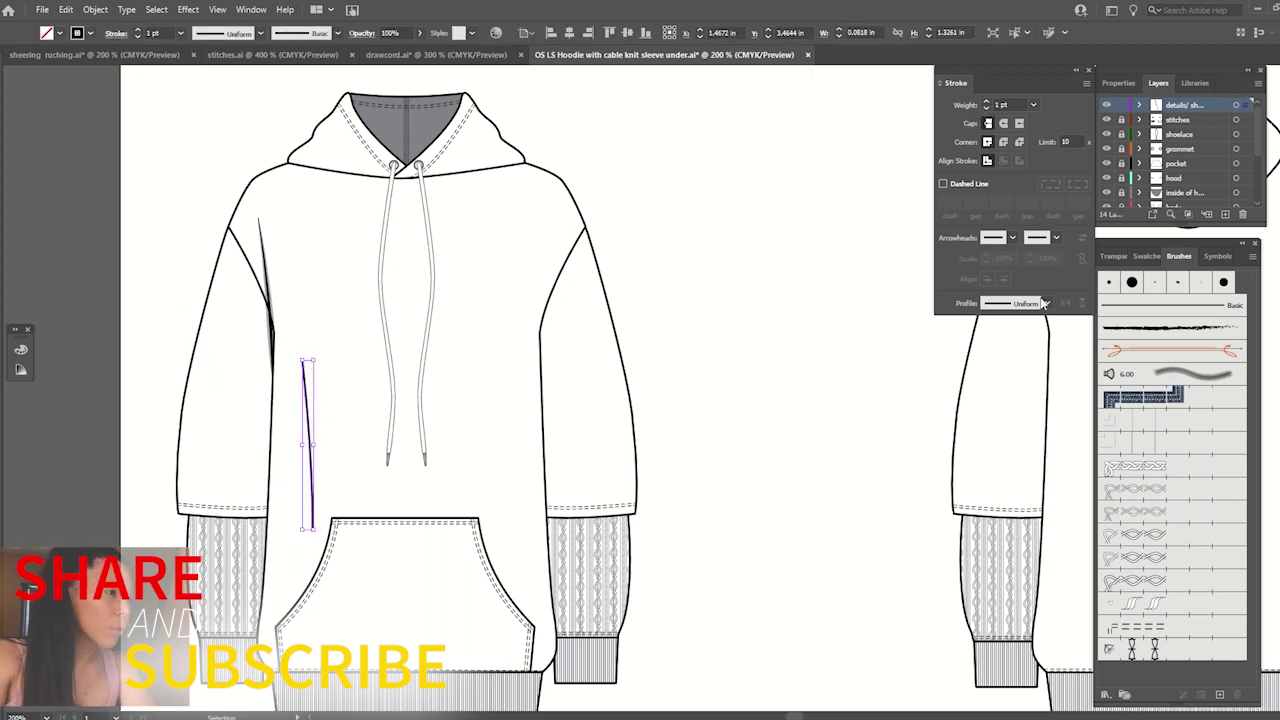
click(1046, 303)
click(1006, 437)
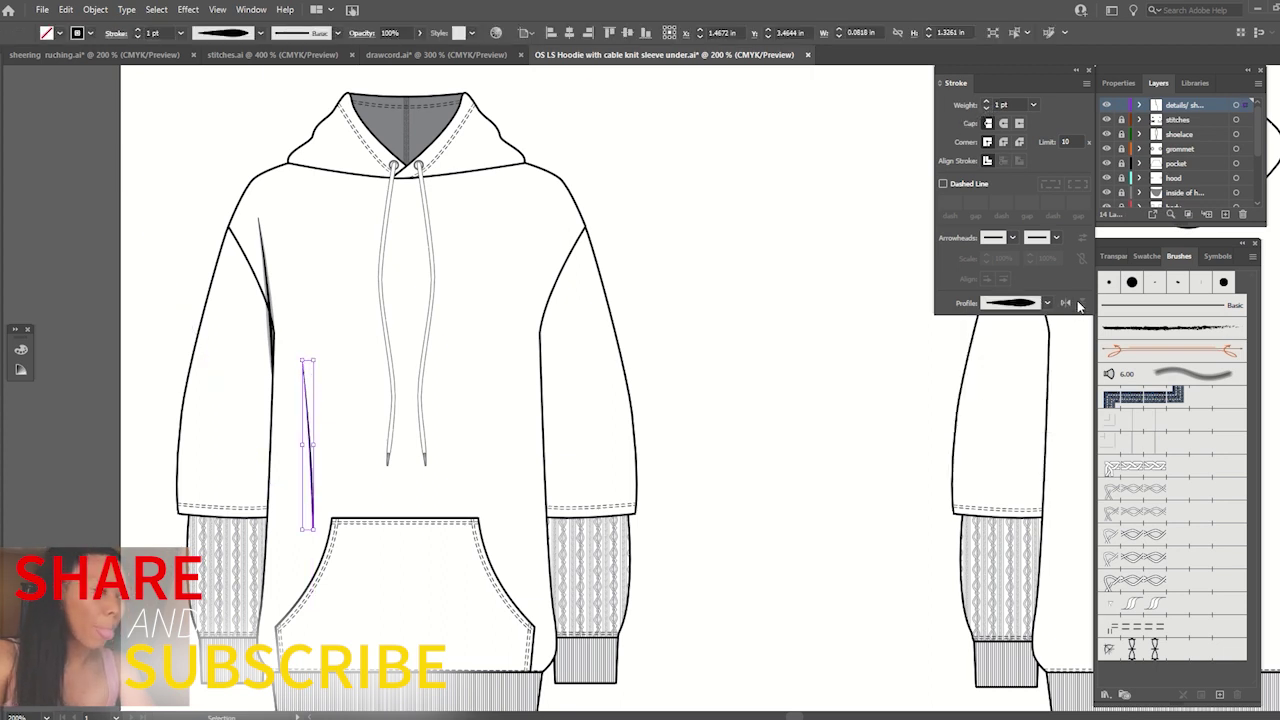
click(810, 362)
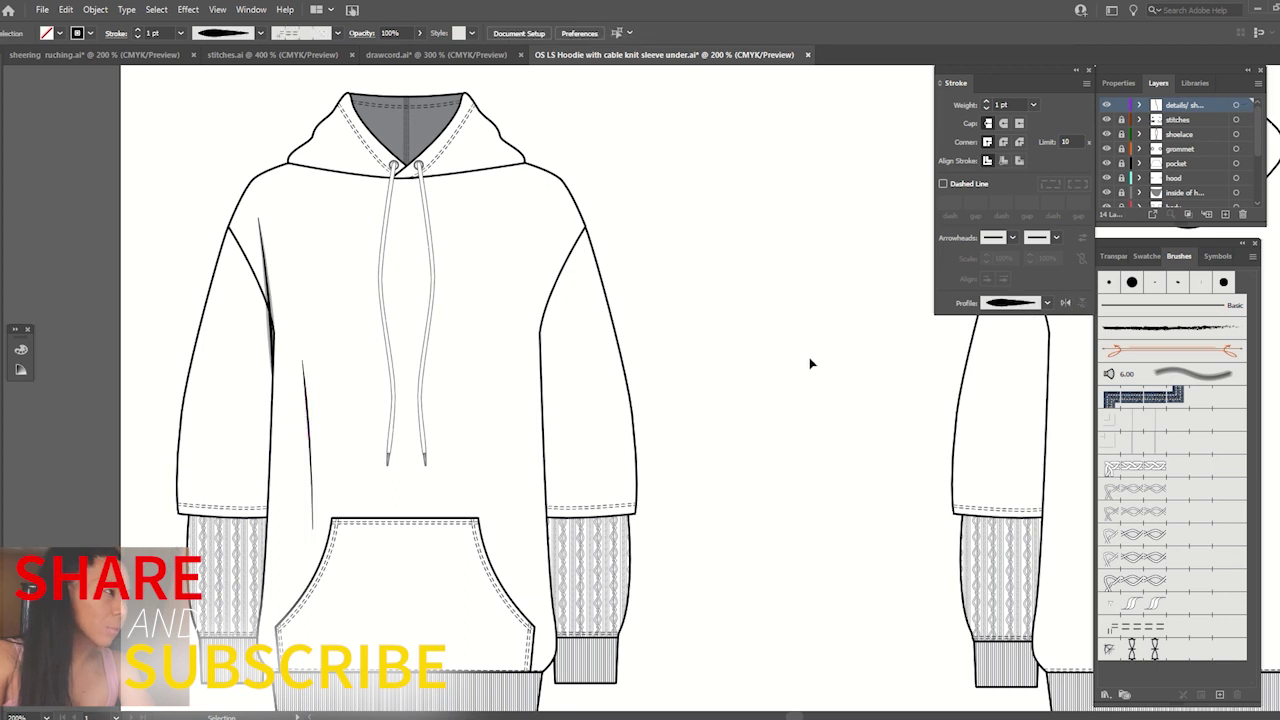
Draw a short vertical crease near the sleeve bottom.
click(309, 419)
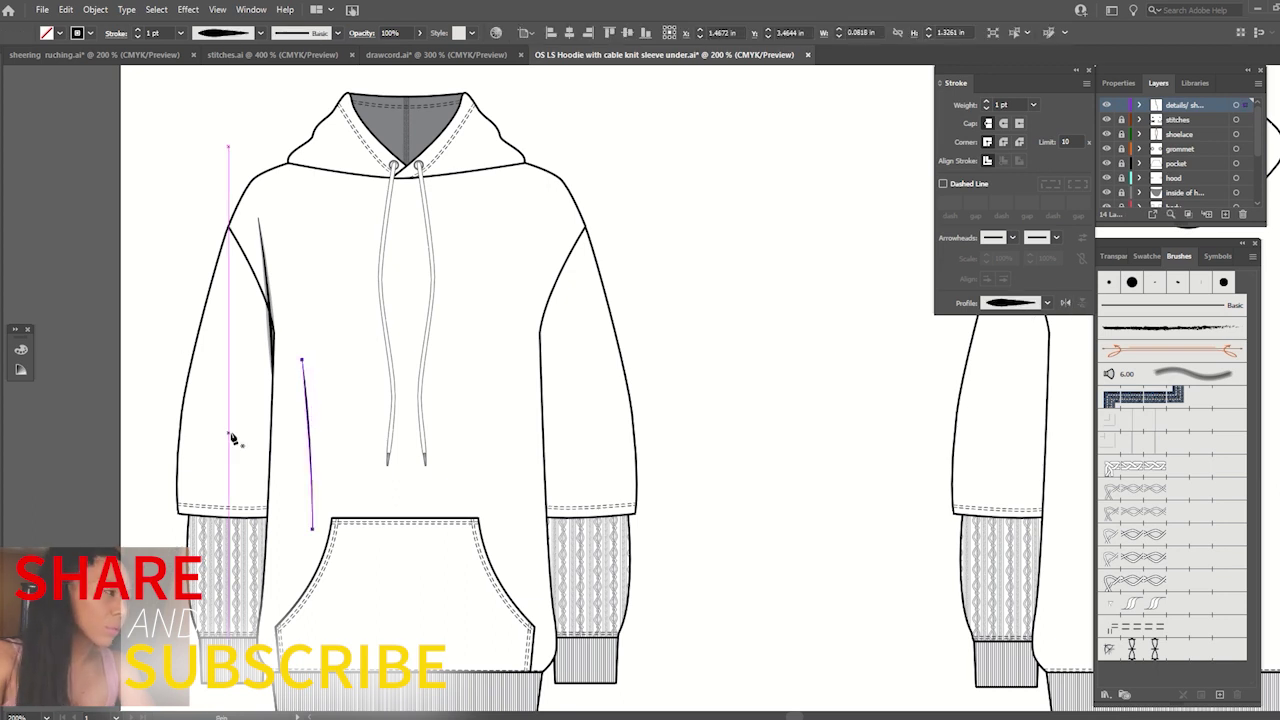
key(p)
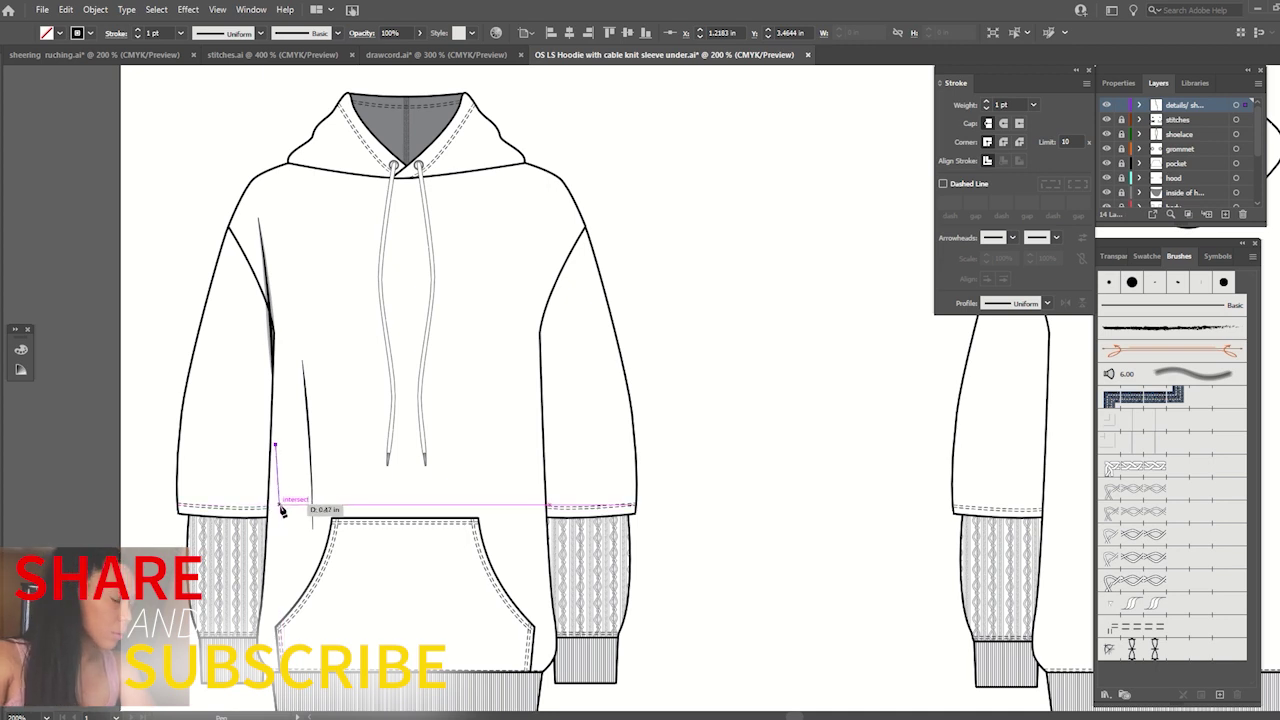
click(280, 508)
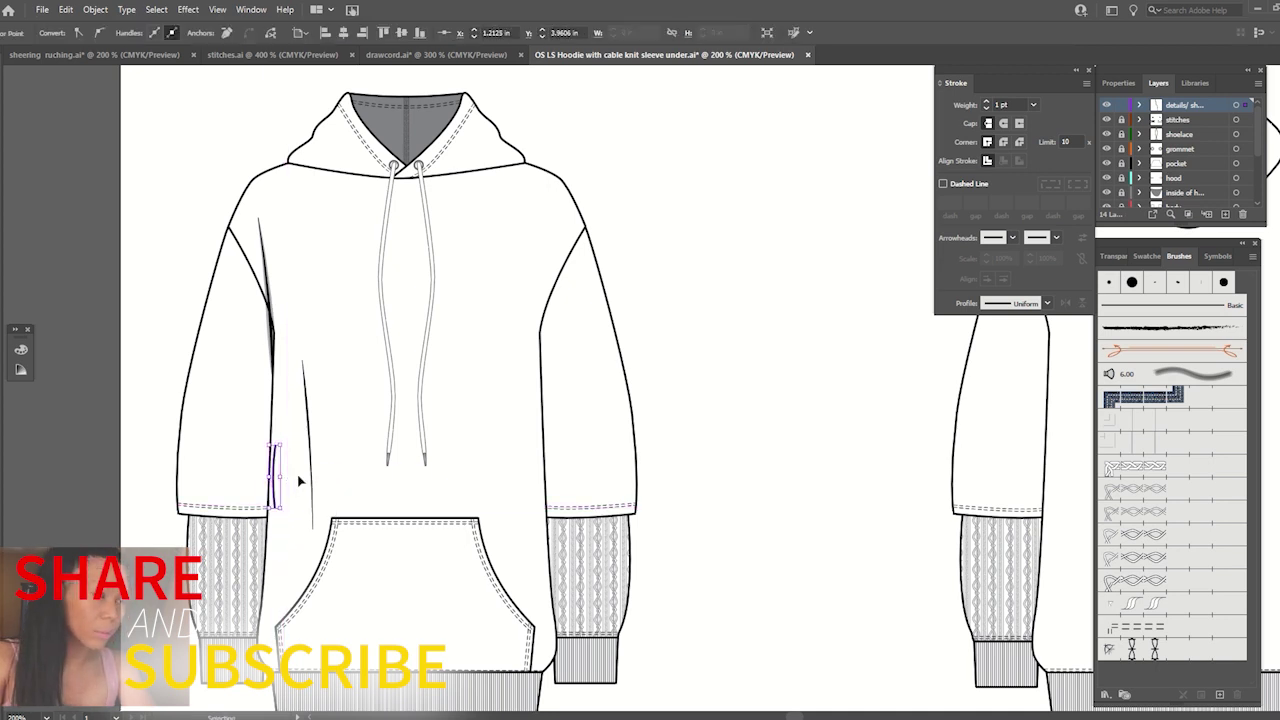
drag(279, 508, 280, 568)
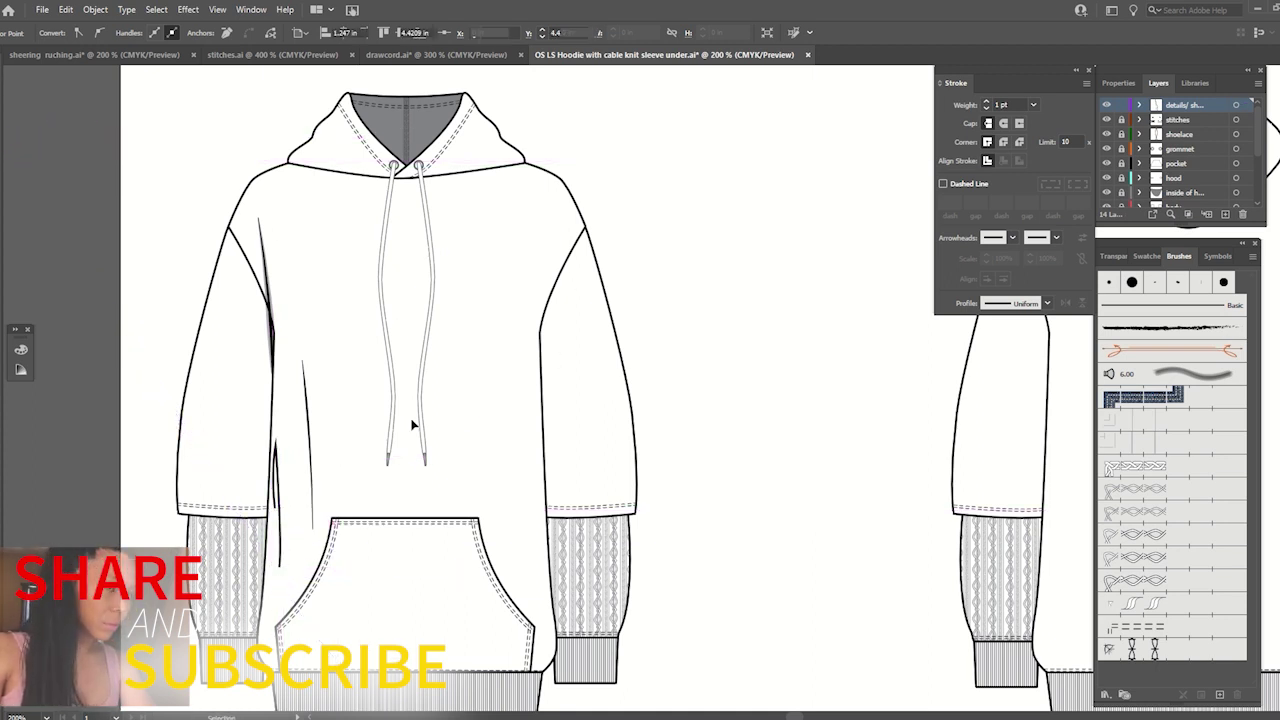
key(v)
drag(213, 414, 300, 491)
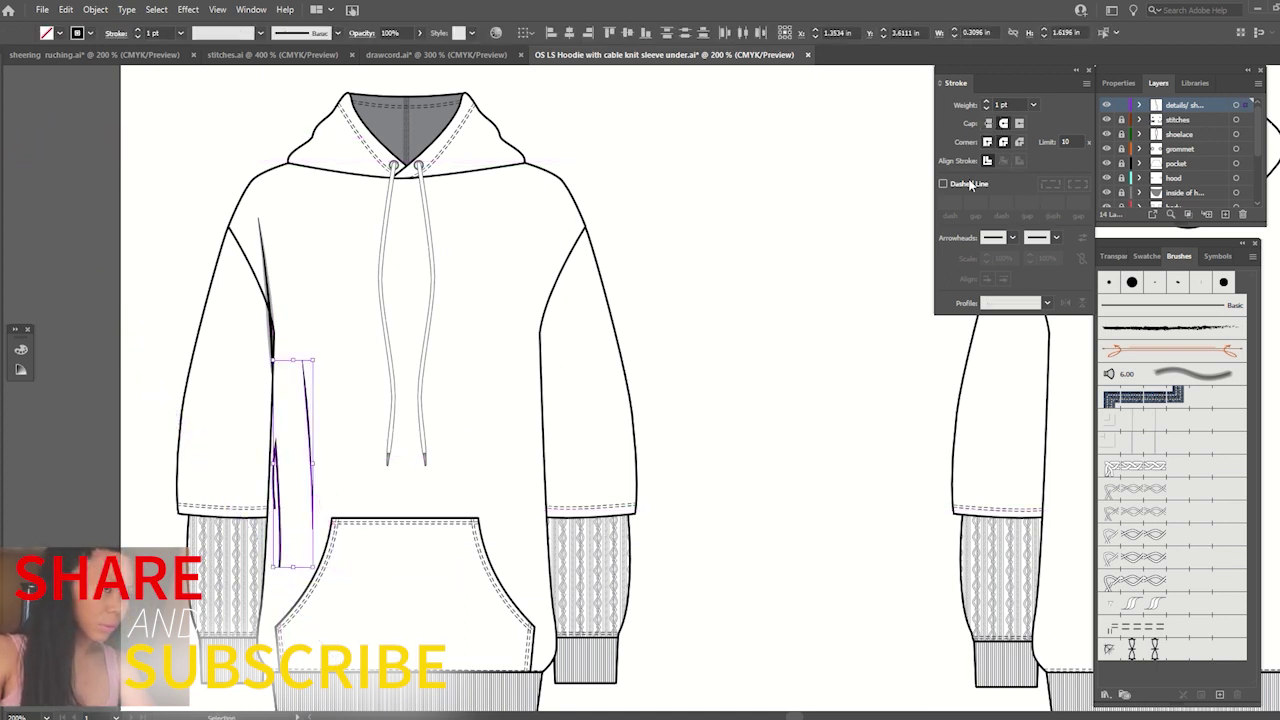
Give the crease lines round caps, and taper and slightly thicken the cuff crease.
click(243, 320)
click(266, 290)
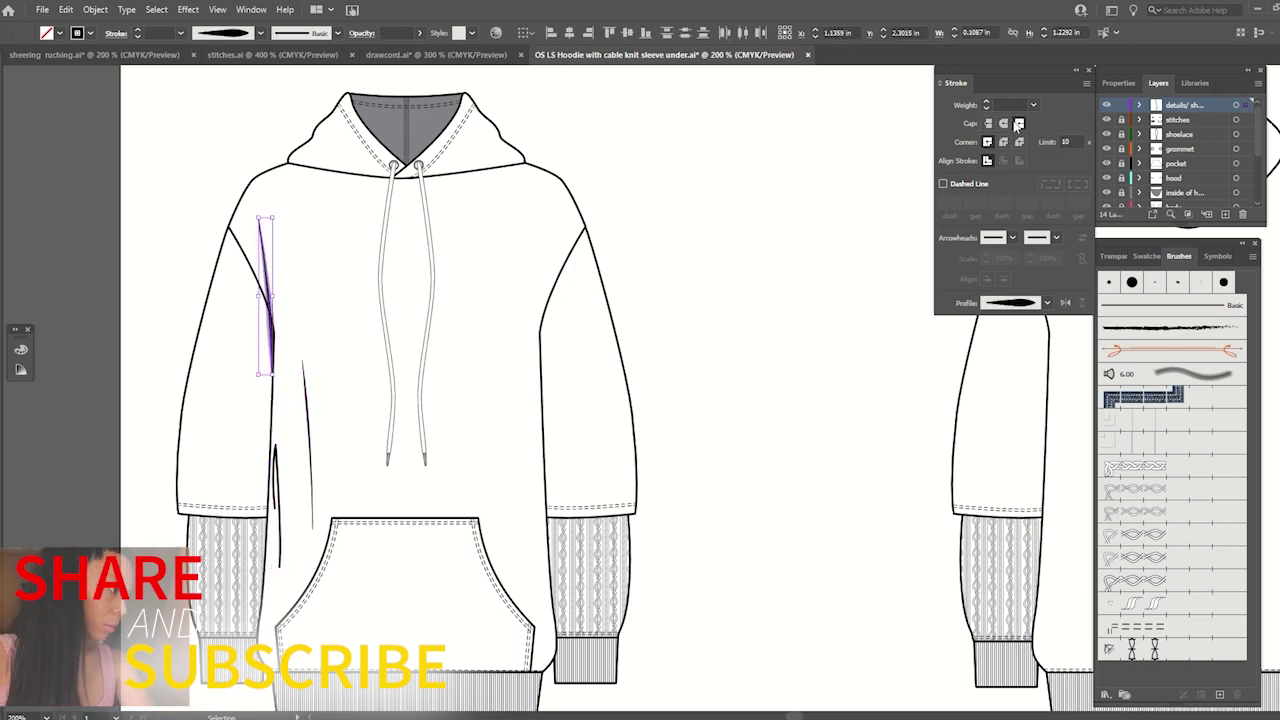
click(1004, 123)
click(251, 477)
click(271, 509)
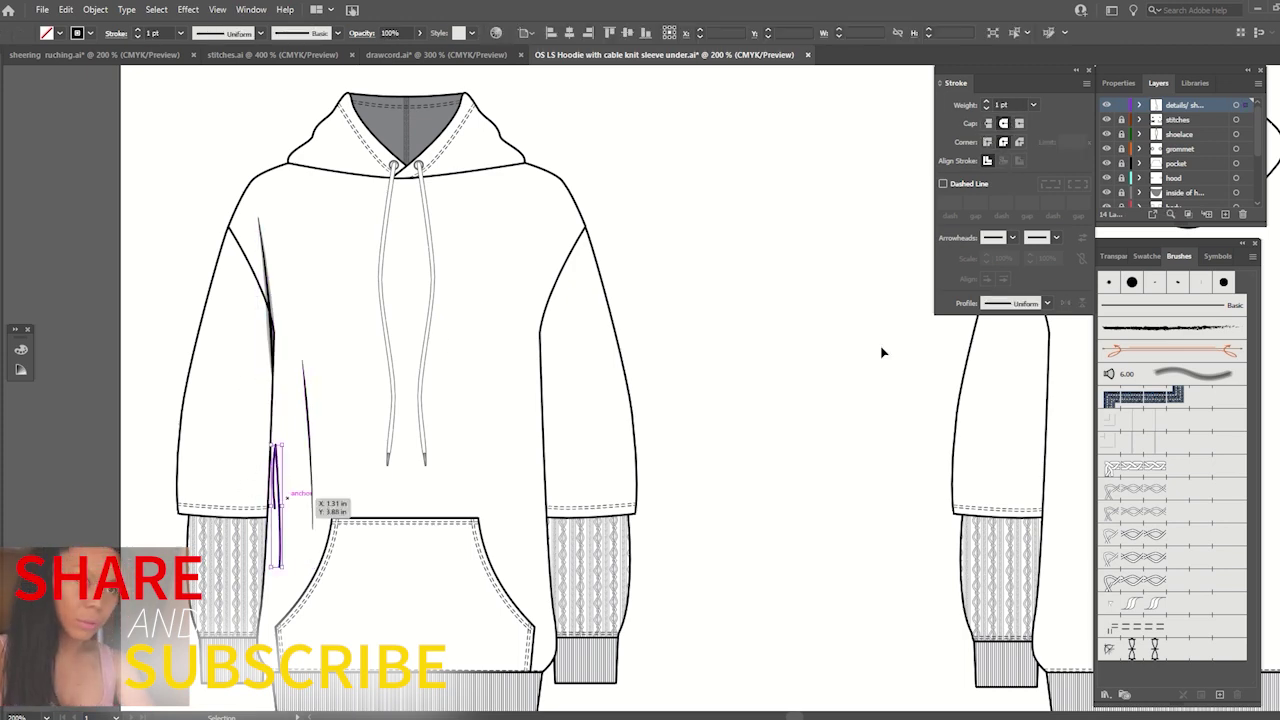
click(1047, 303)
click(1014, 425)
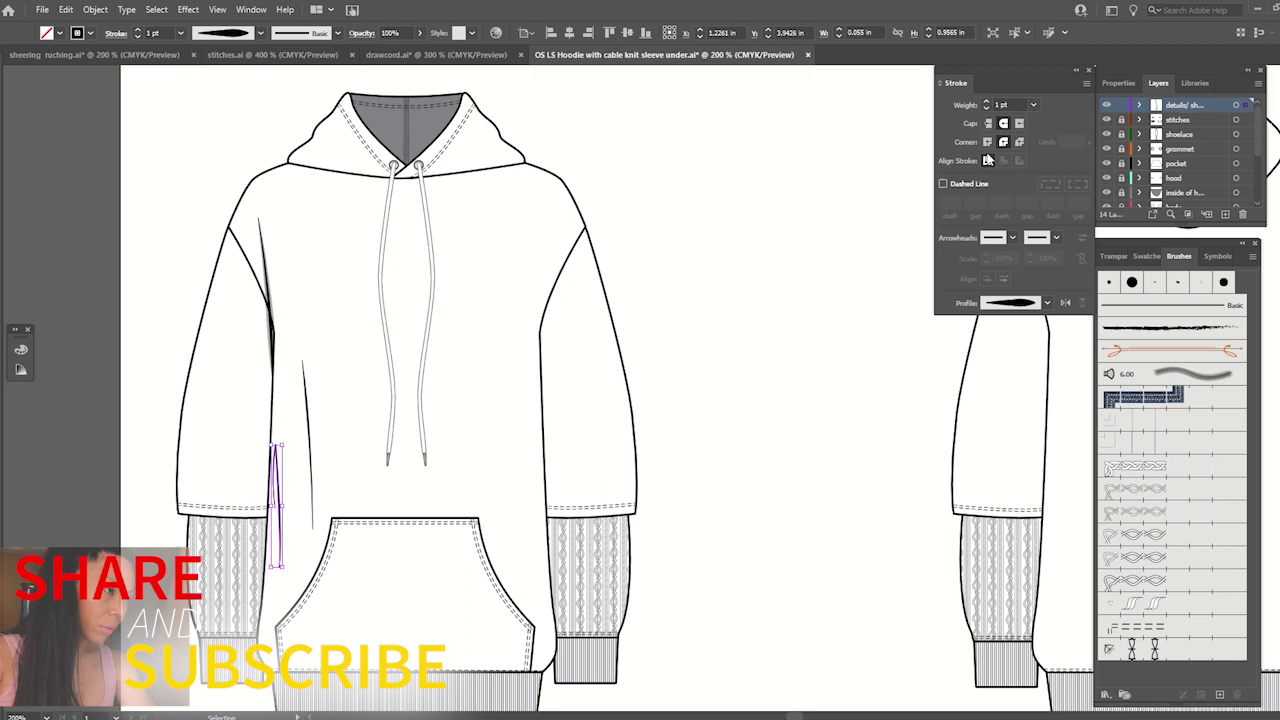
click(987, 103)
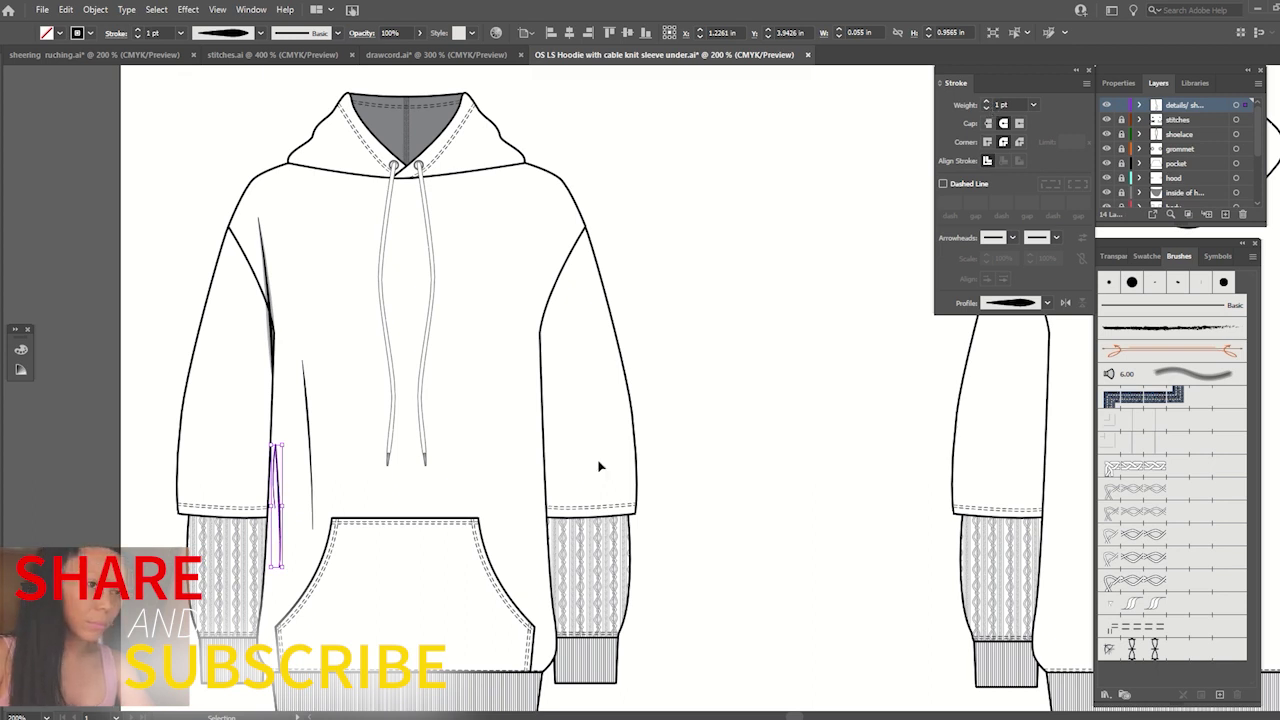
drag(278, 492, 281, 510)
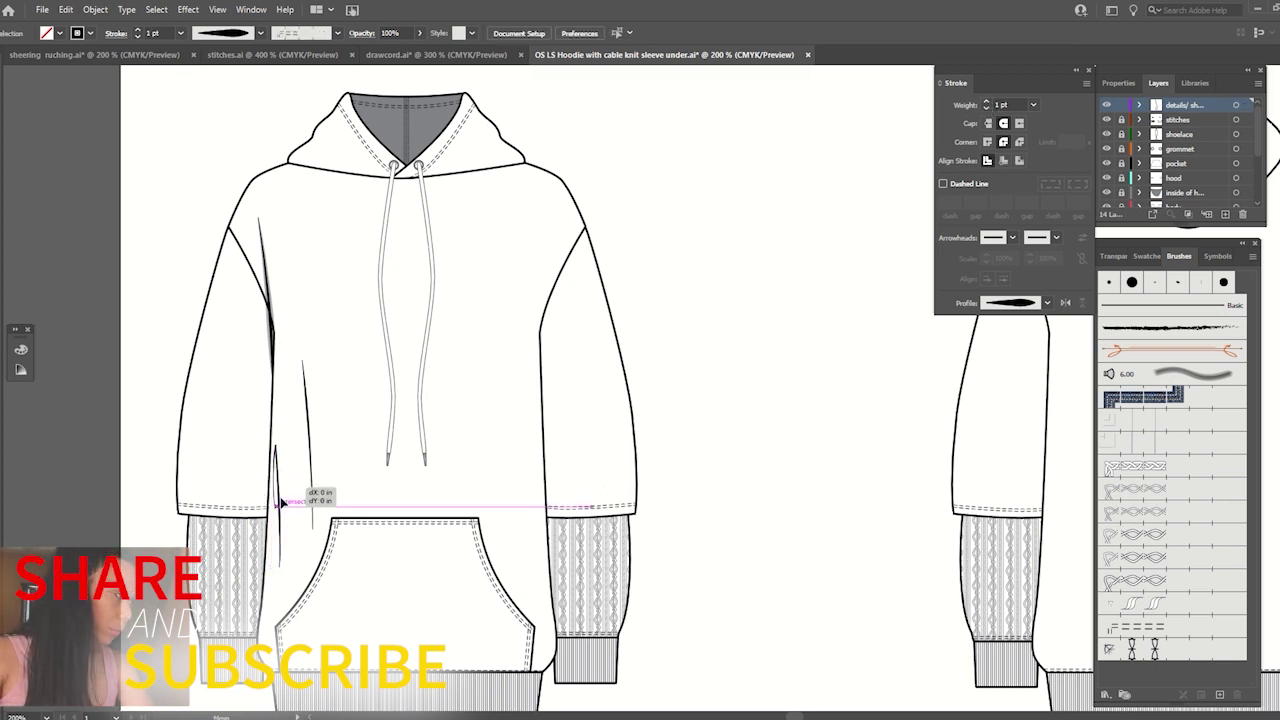
Shorten the crease above the cuff and tilt it diagonally.
click(284, 582)
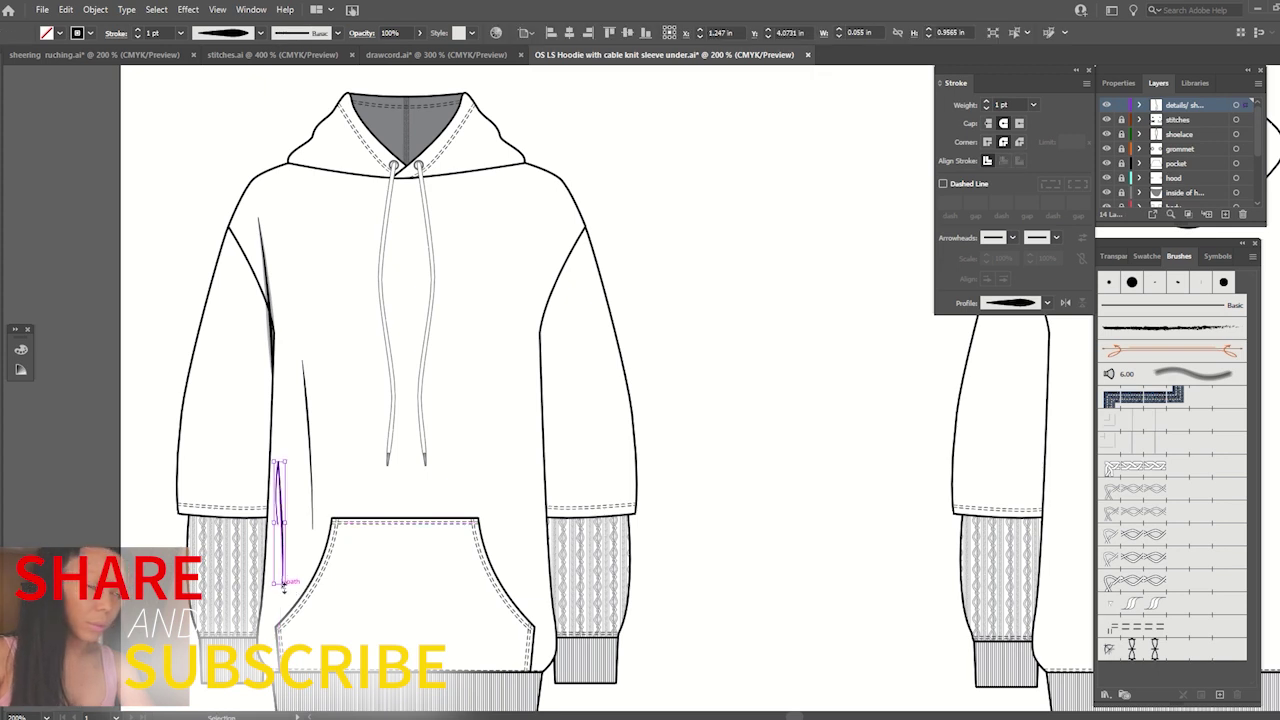
drag(284, 588, 285, 545)
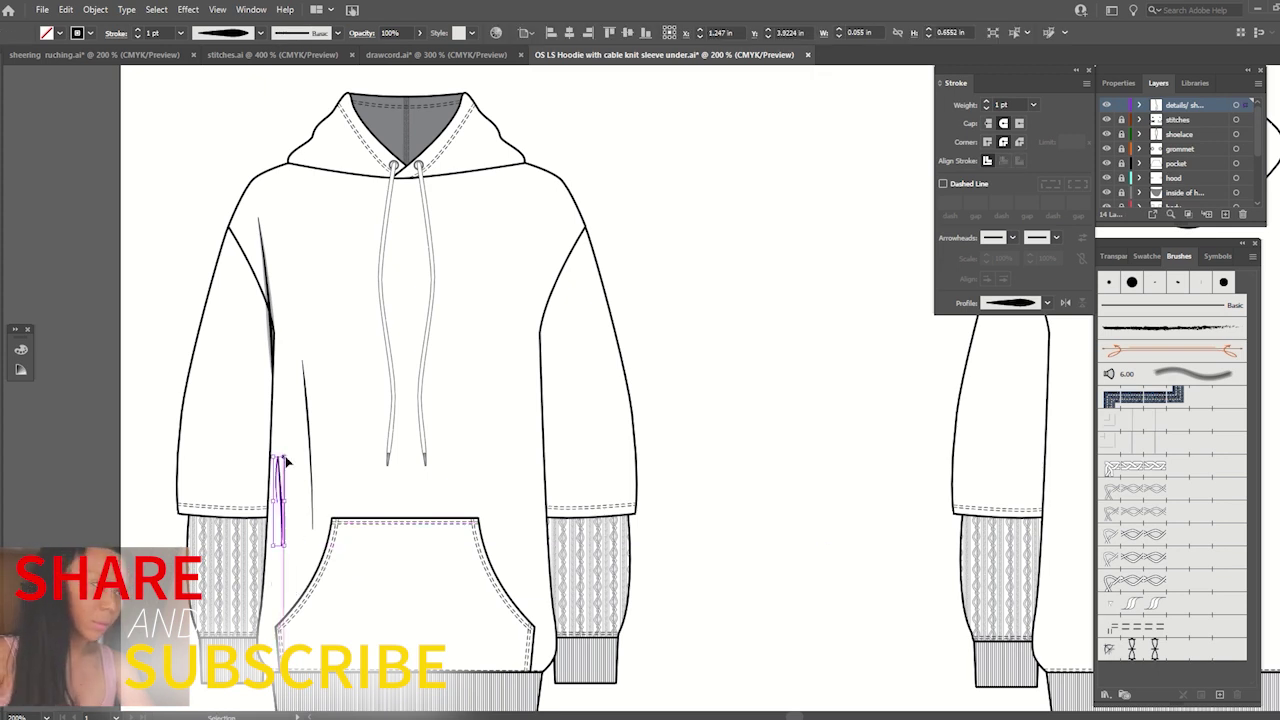
mouse_move(281, 456)
mouse_down()
mouse_move(262, 453)
mouse_move(275, 512)
mouse_up()
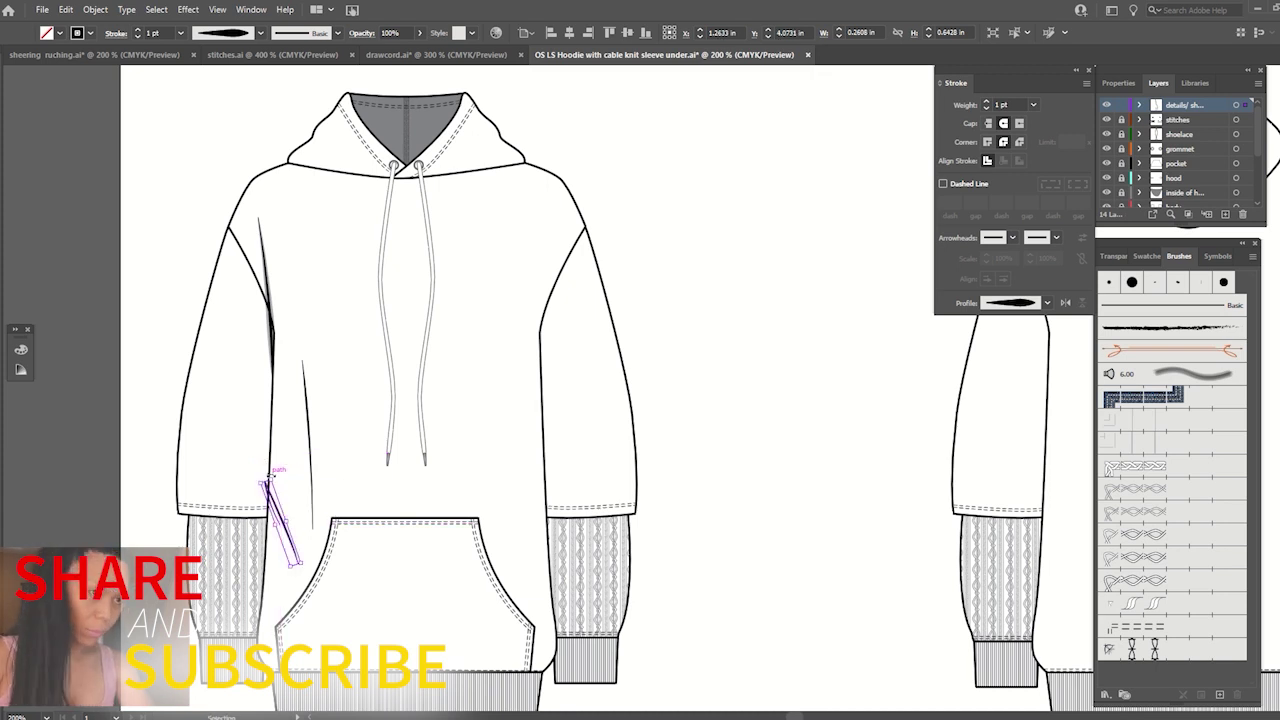
click(145, 540)
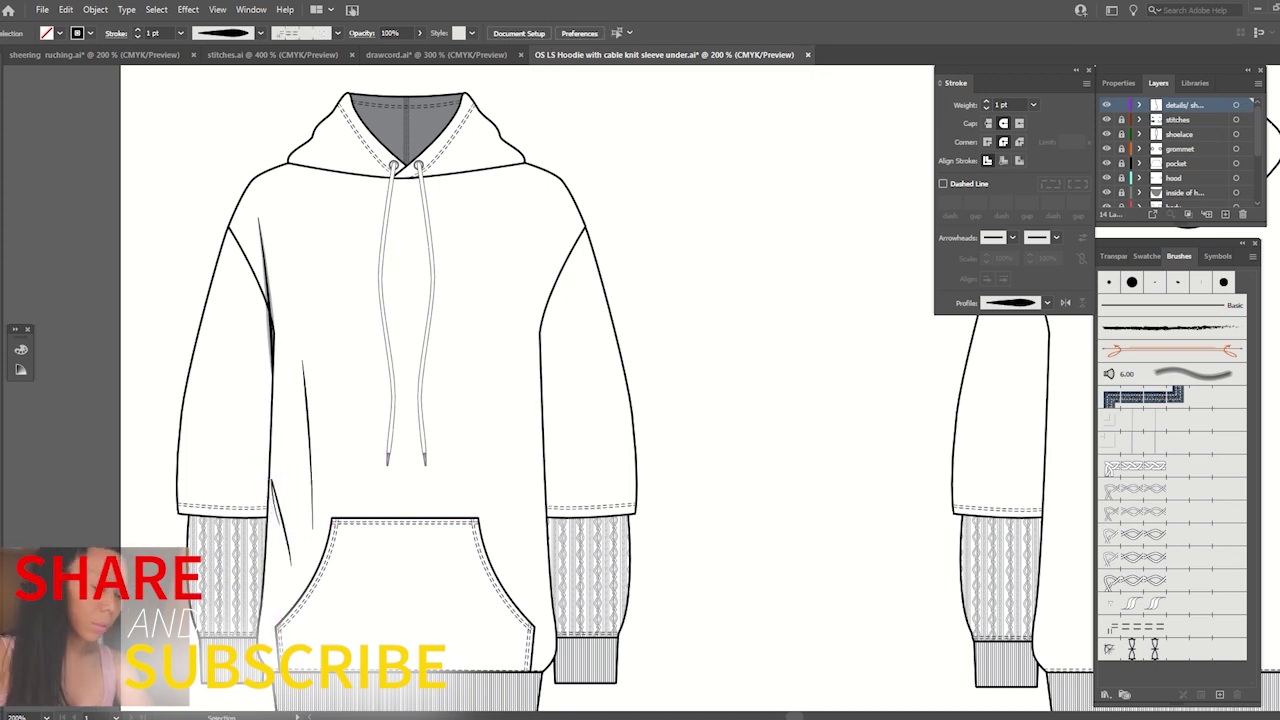
Draw a new crease line on the sleeve with a curved bottom end.
click(249, 340)
click(229, 428)
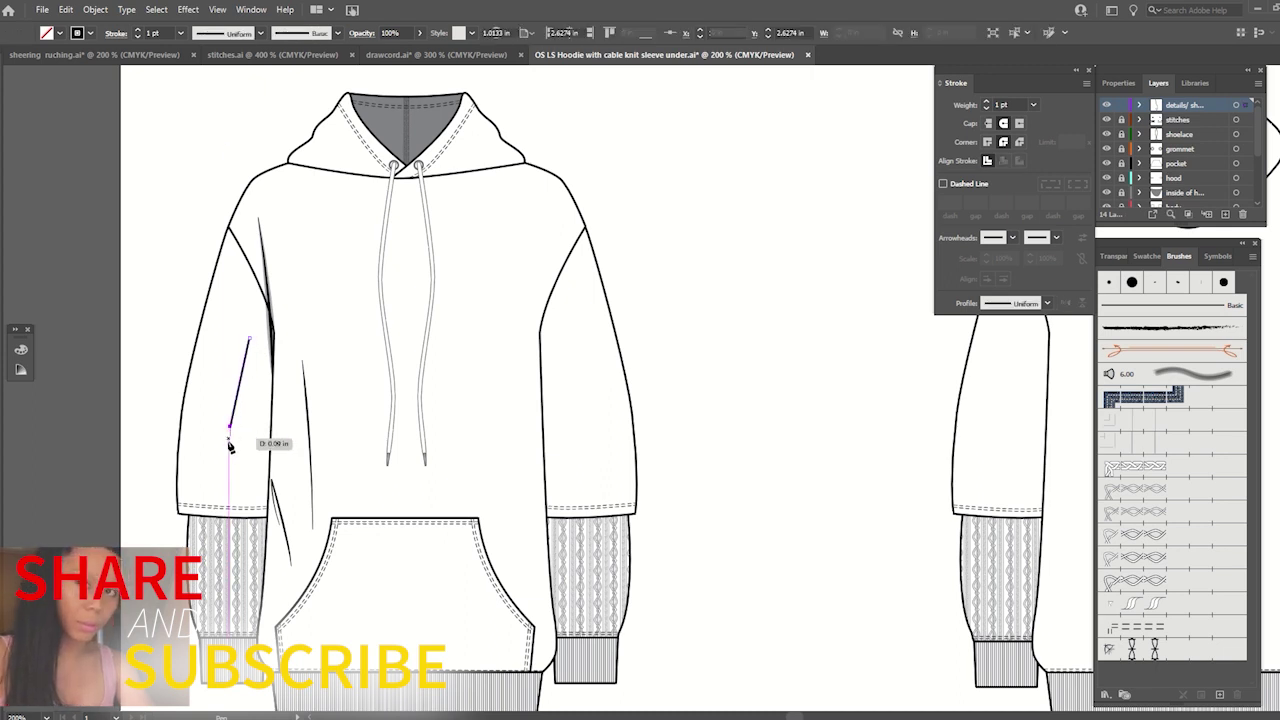
click(229, 447)
click(254, 416)
click(260, 392)
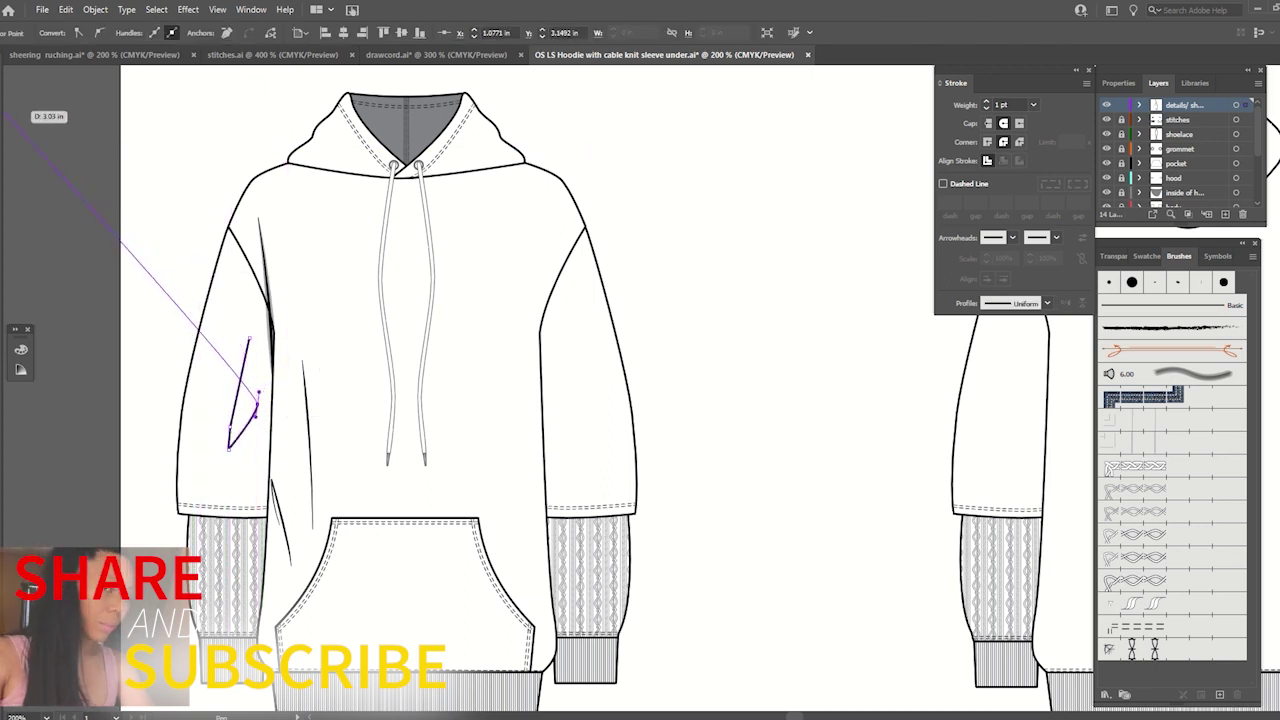
drag(229, 447, 256, 456)
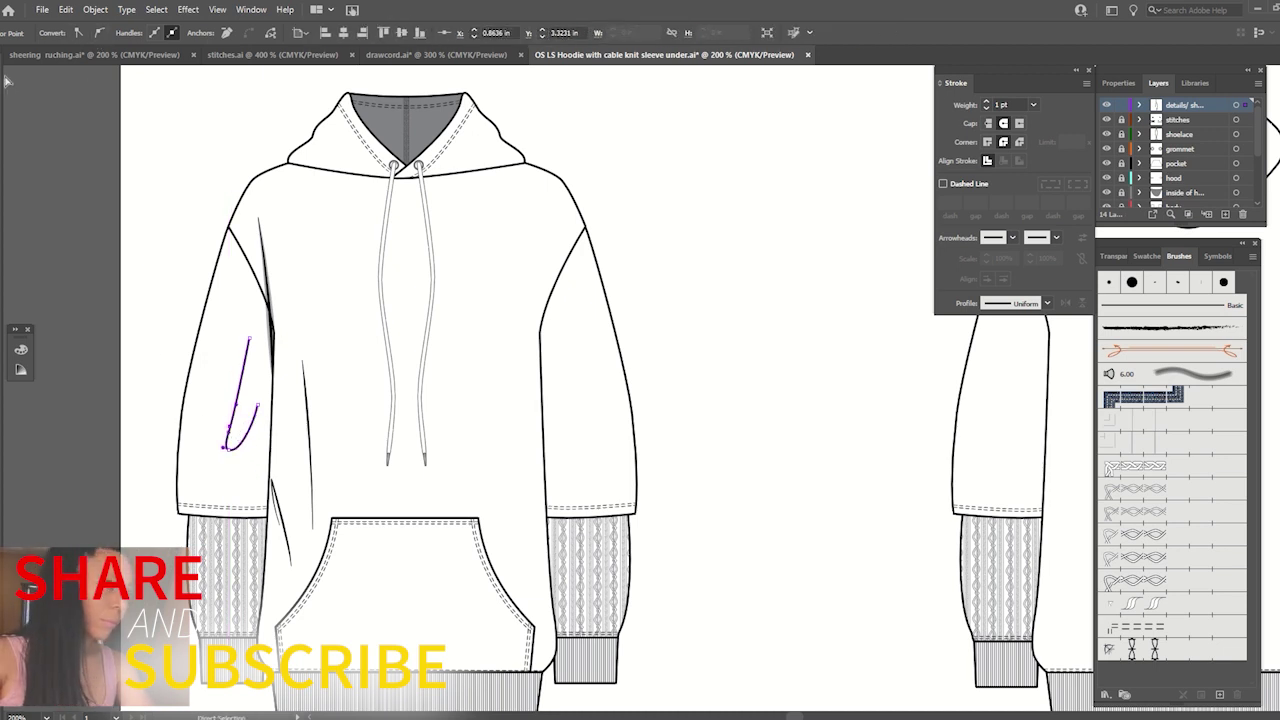
click(202, 425)
key(ctrl+z)
Squeeze the new crease narrower and give it a tapered width profile.
key(v)
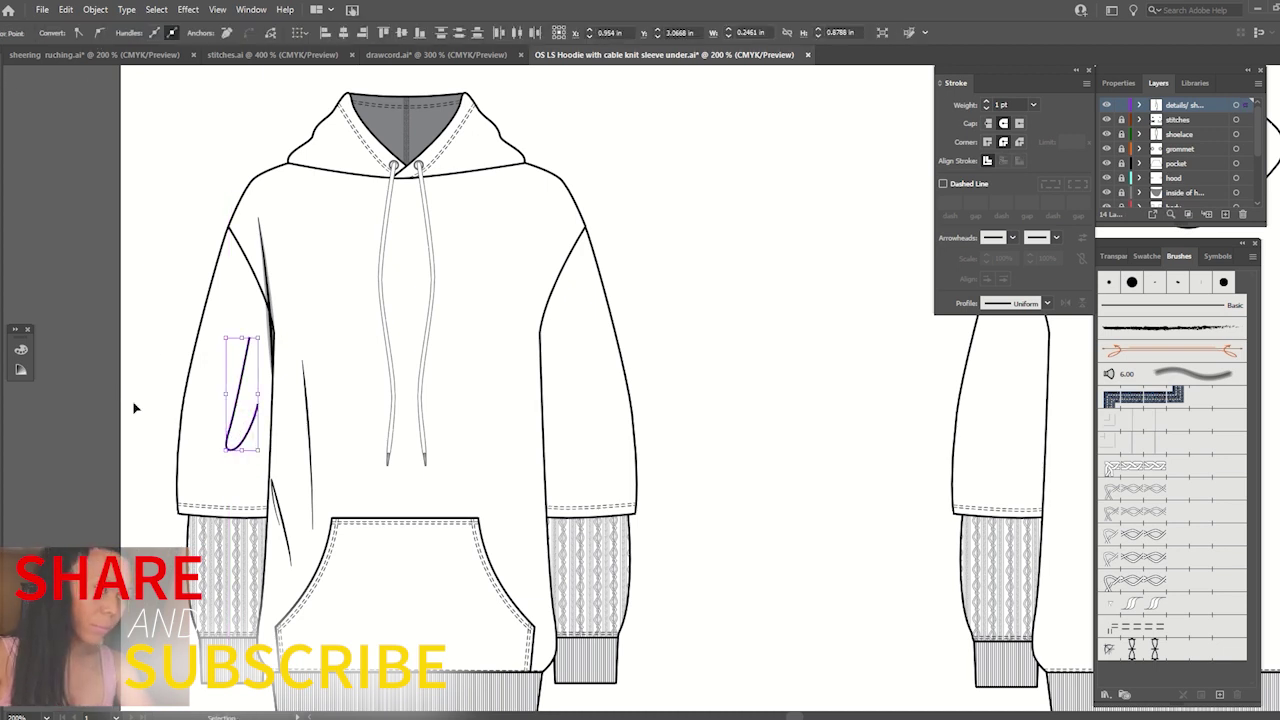
drag(230, 395, 248, 395)
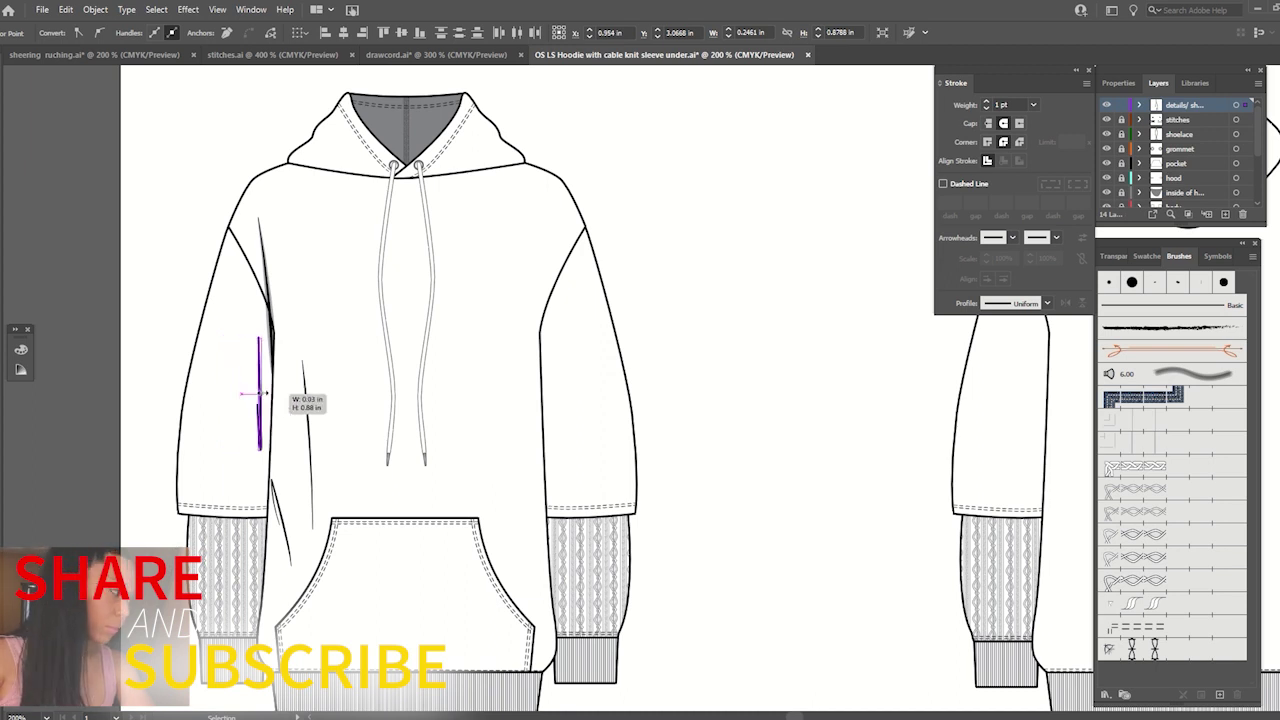
click(1034, 305)
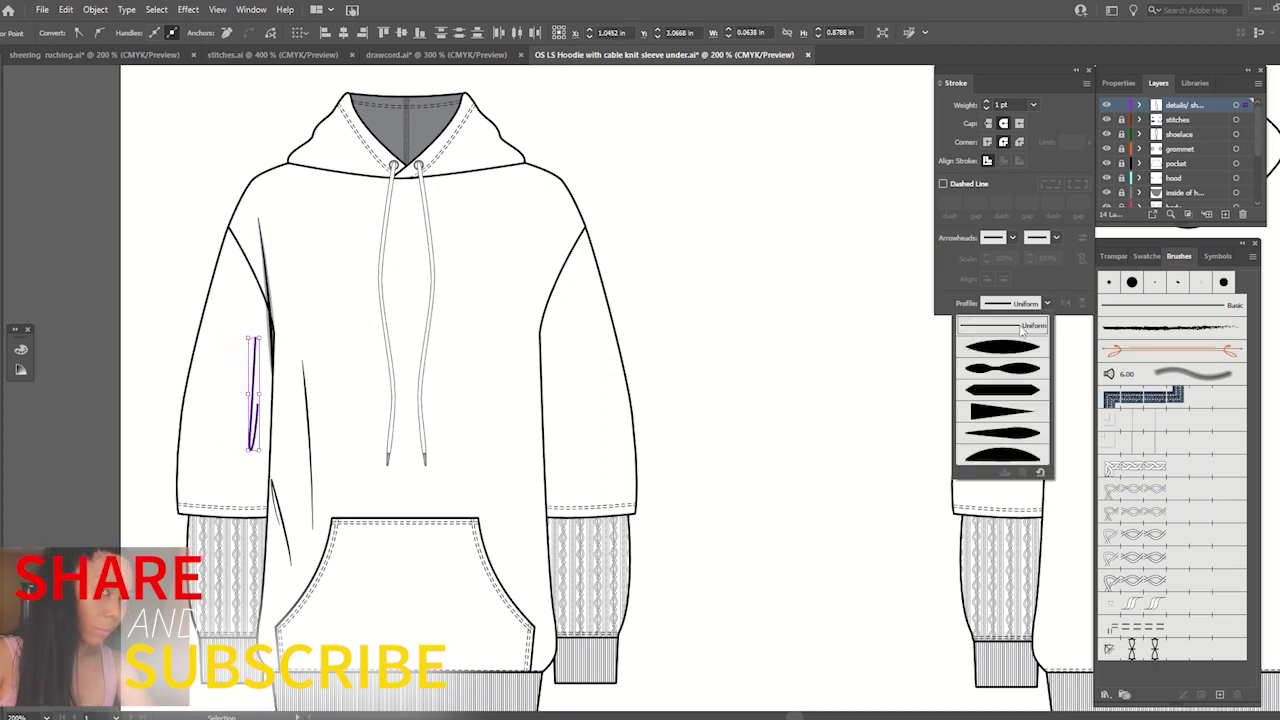
click(997, 433)
click(823, 409)
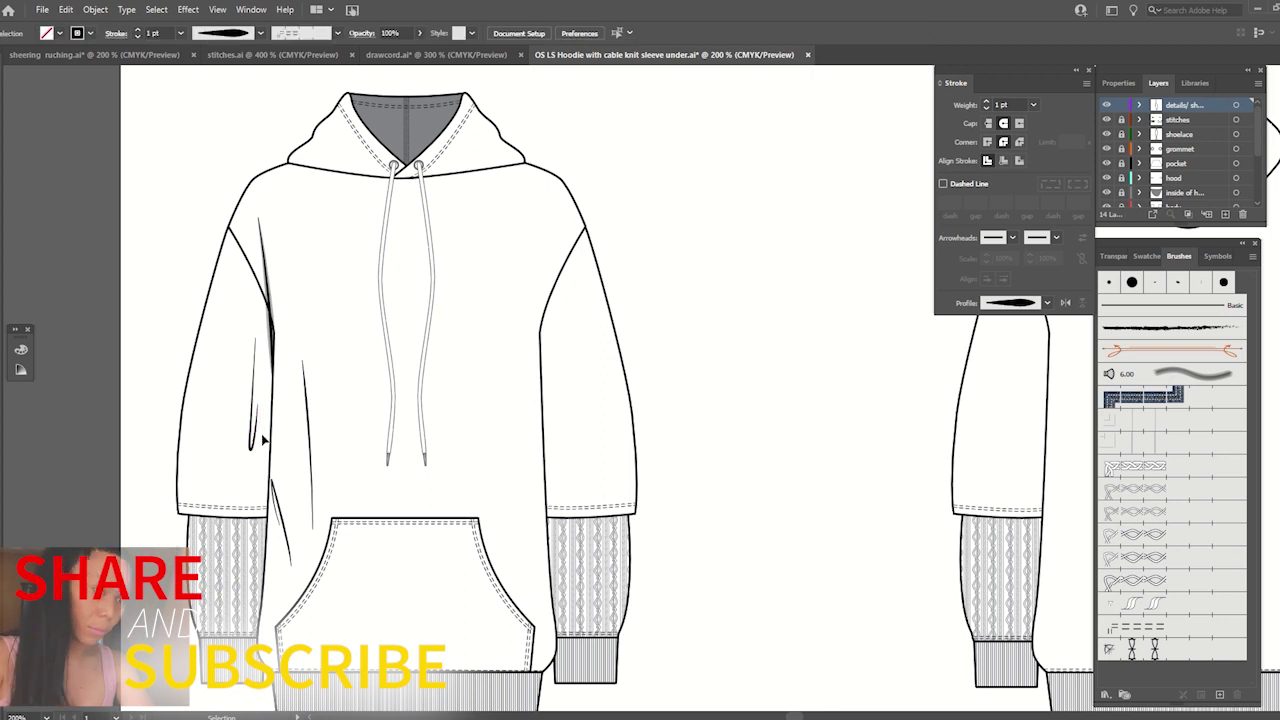
Rotate and move the tapered crease so it lies diagonally above the cuff.
drag(253, 445, 220, 450)
drag(232, 348, 275, 356)
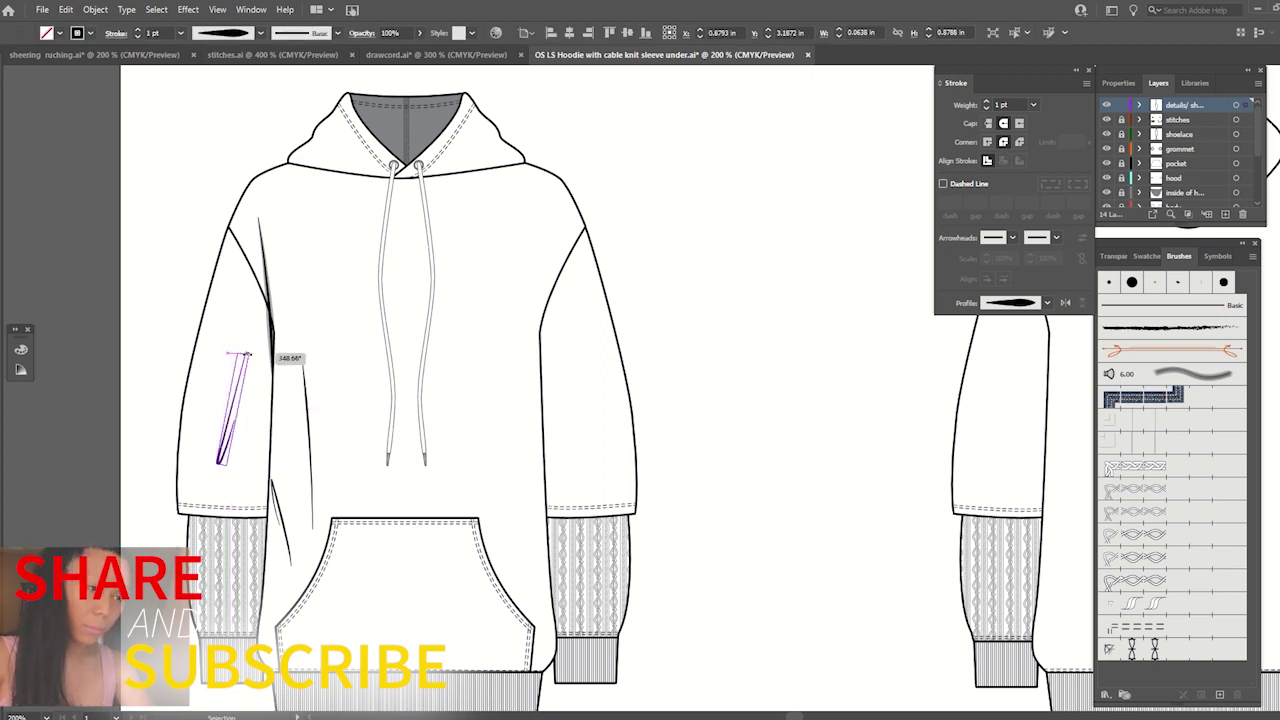
drag(236, 398, 246, 415)
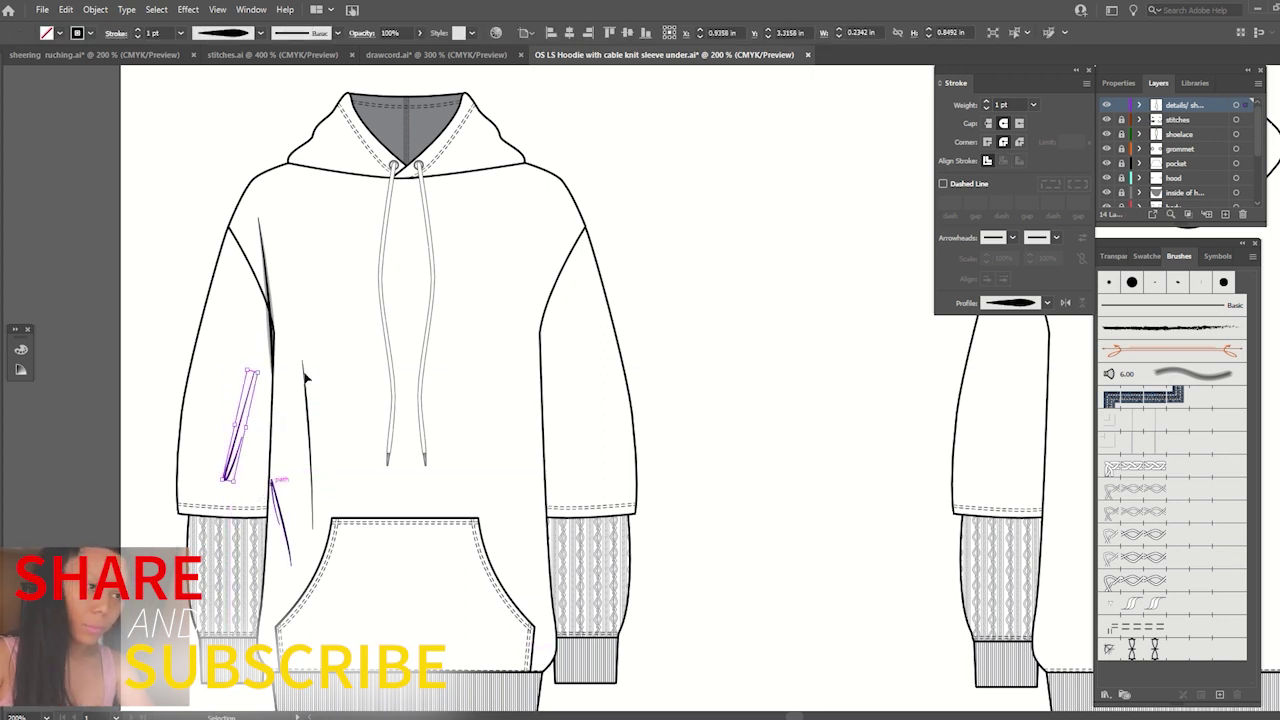
click(174, 368)
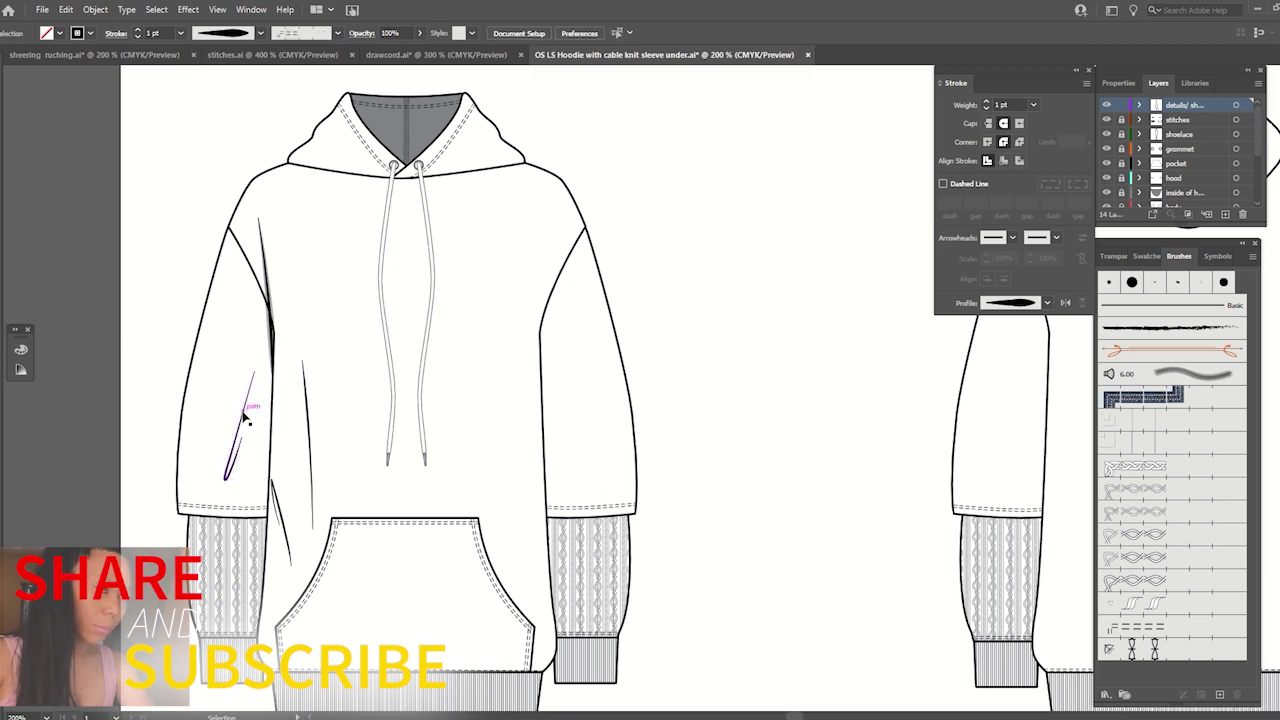
click(250, 425)
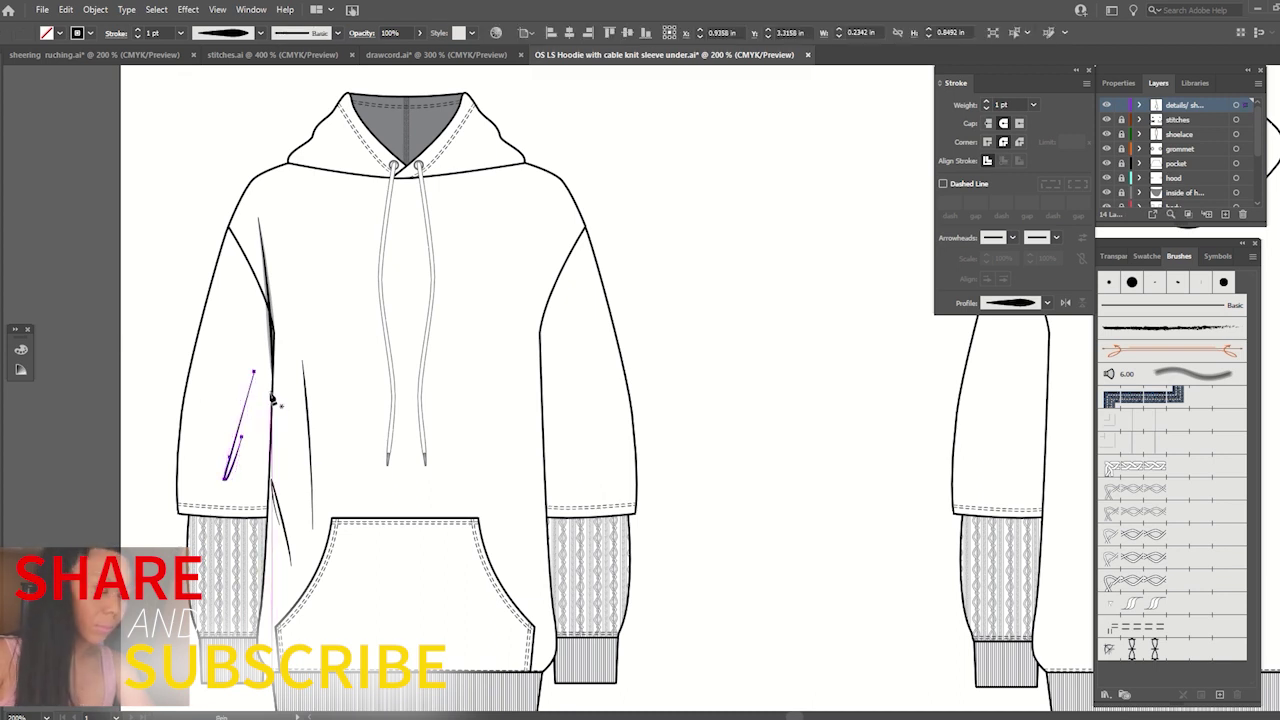
click(283, 355)
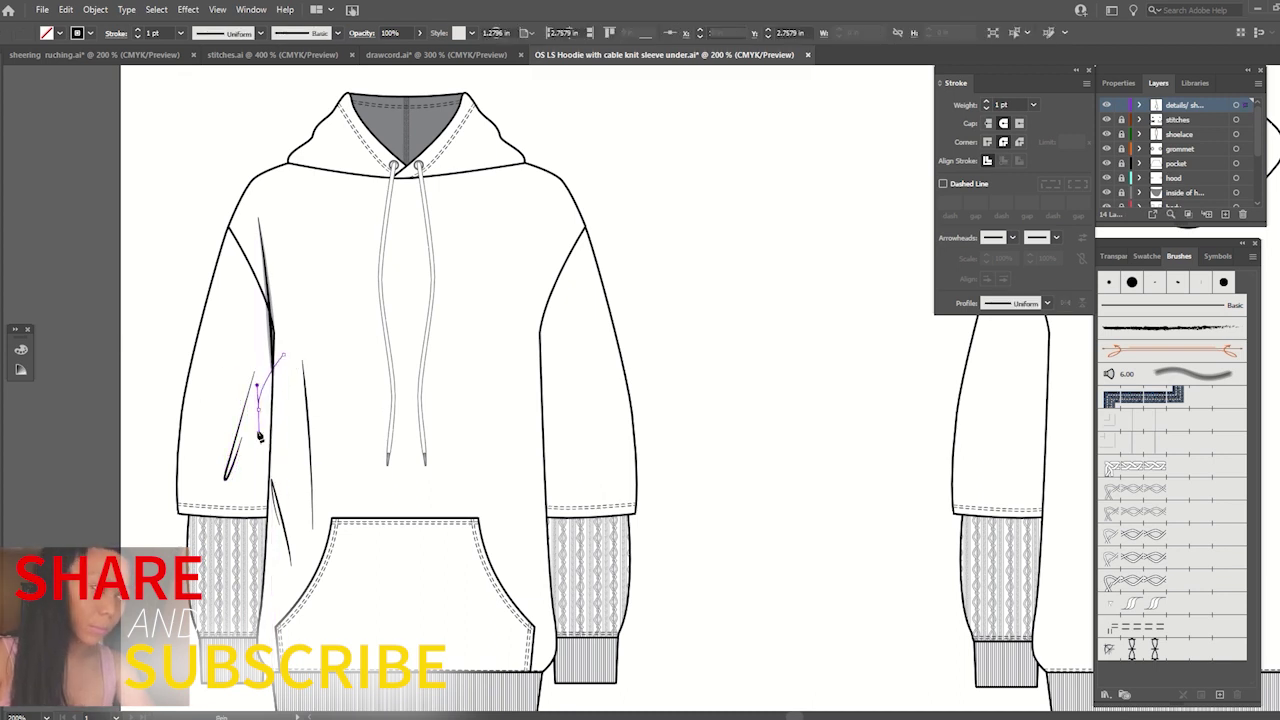
Draw an S-shaped crease down the sleeve toward the cuff at about 3 pt.
drag(258, 408, 263, 435)
click(240, 468)
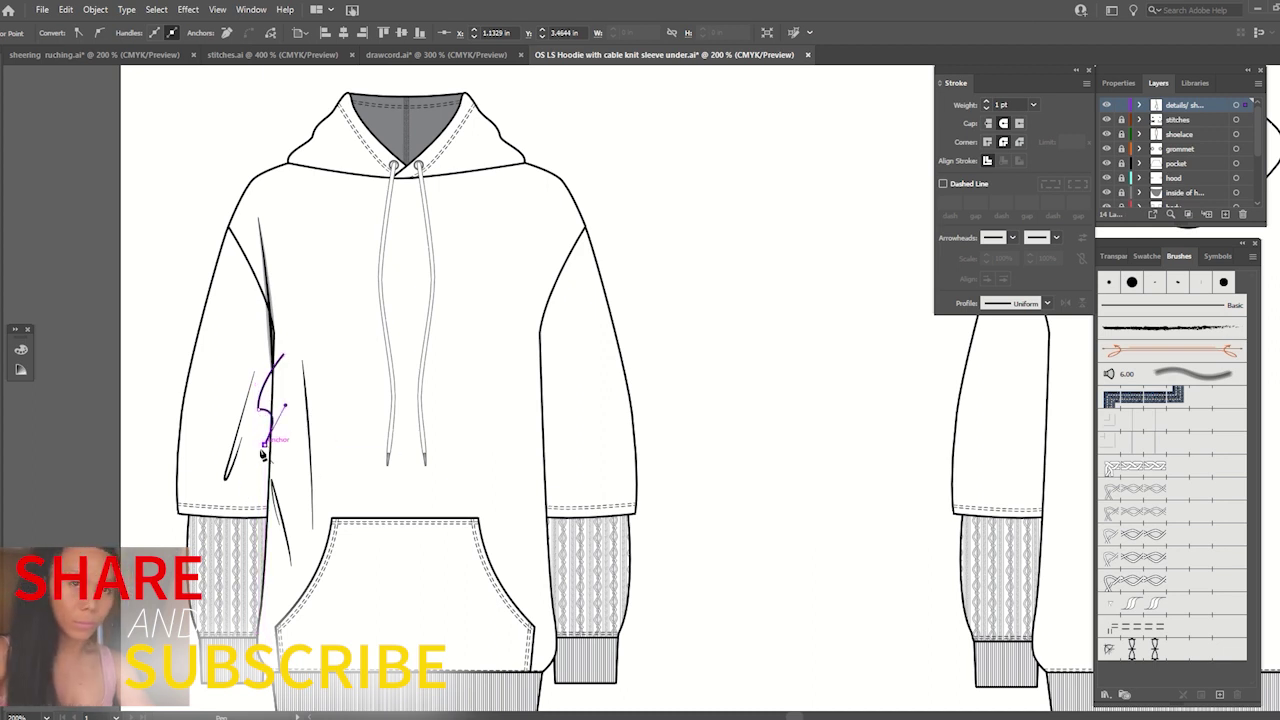
click(247, 489)
key(v)
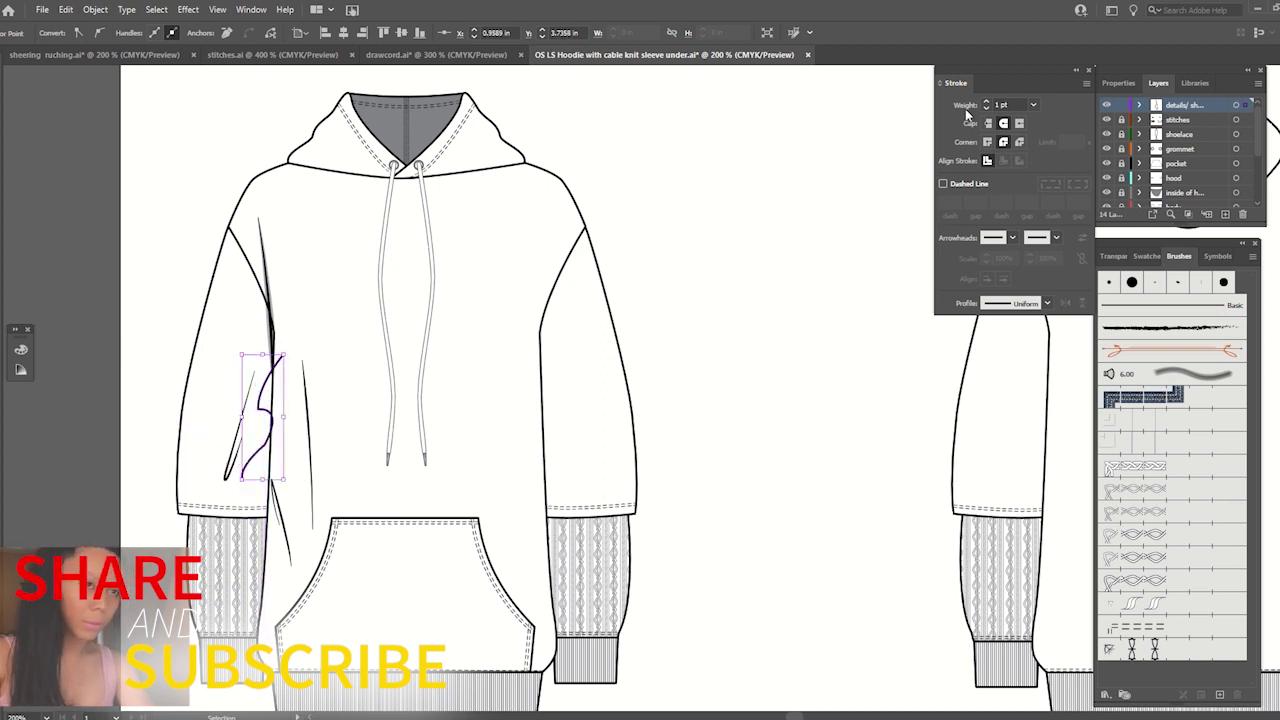
click(987, 103)
click(987, 103)
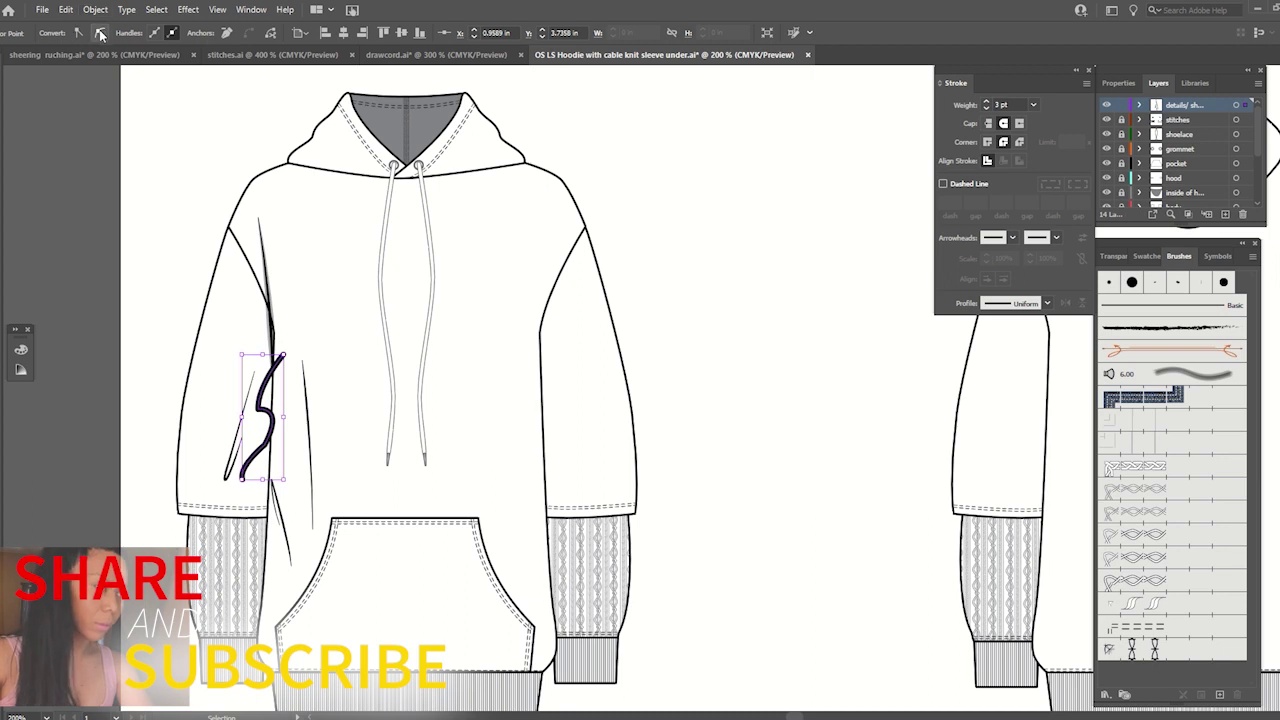
click(262, 408)
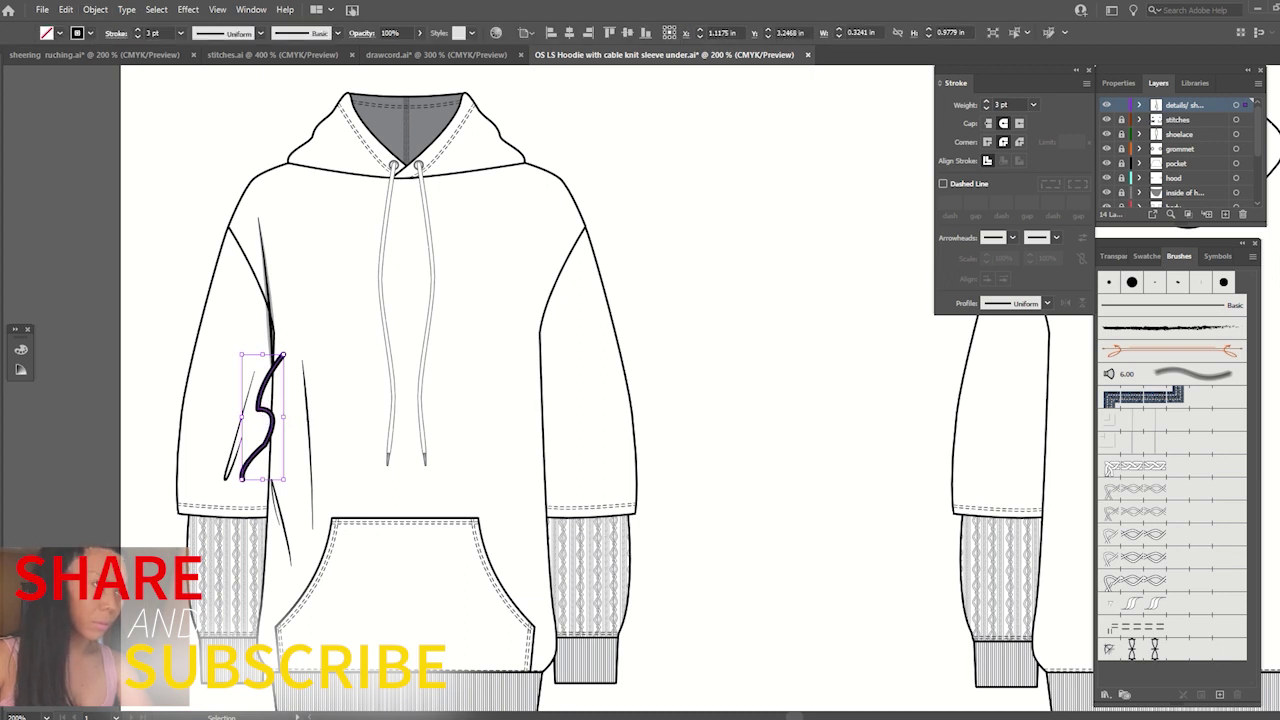
click(262, 408)
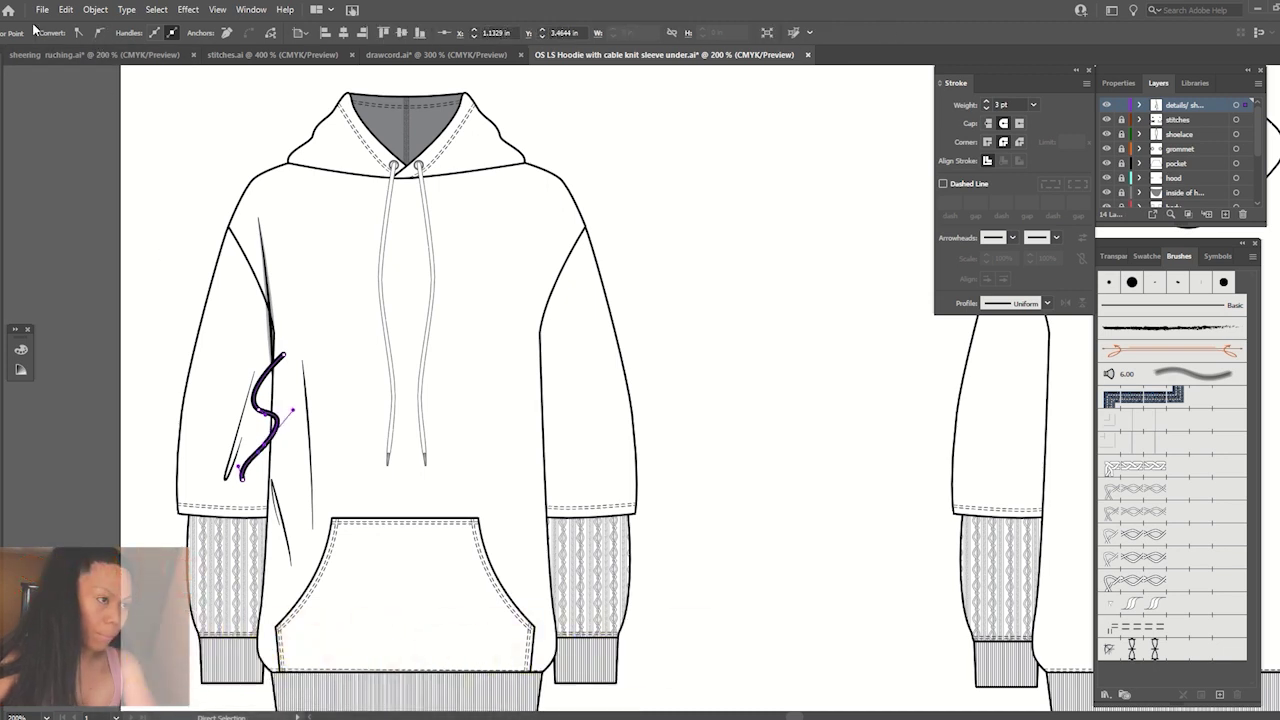
key(v)
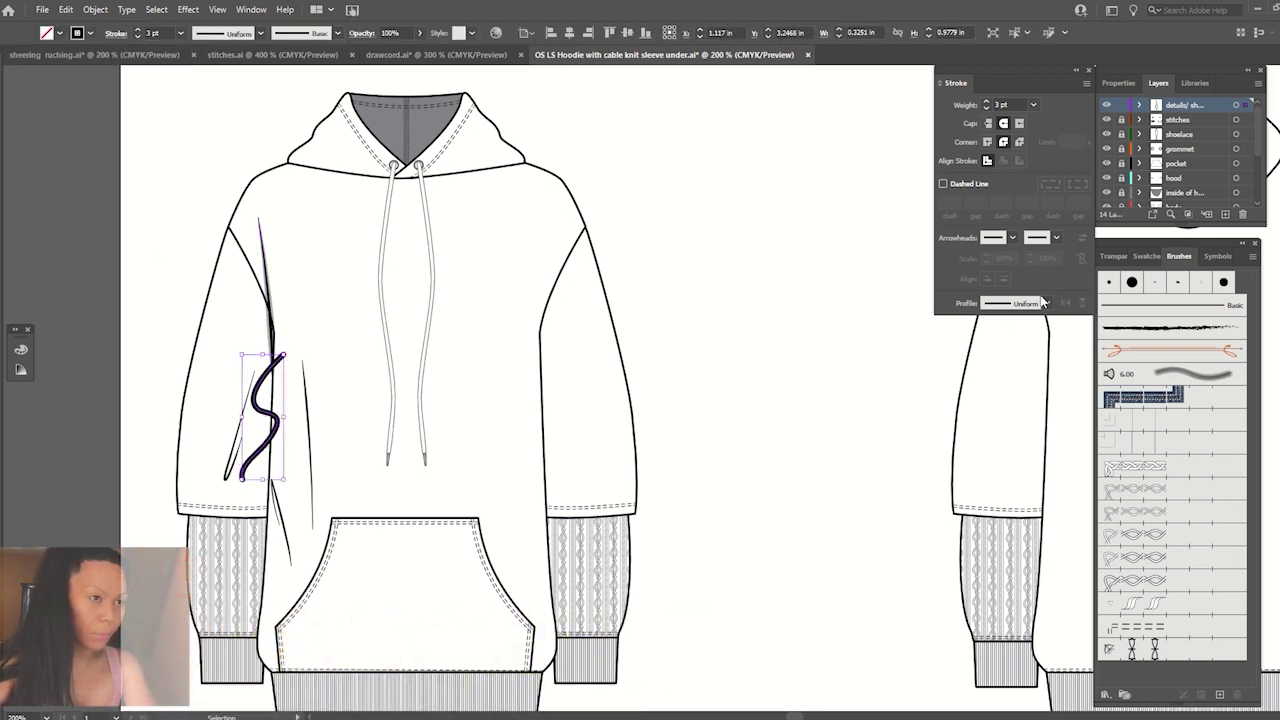
Give the S-shaped crease a varying width profile and make it translucent.
click(1047, 303)
click(1001, 369)
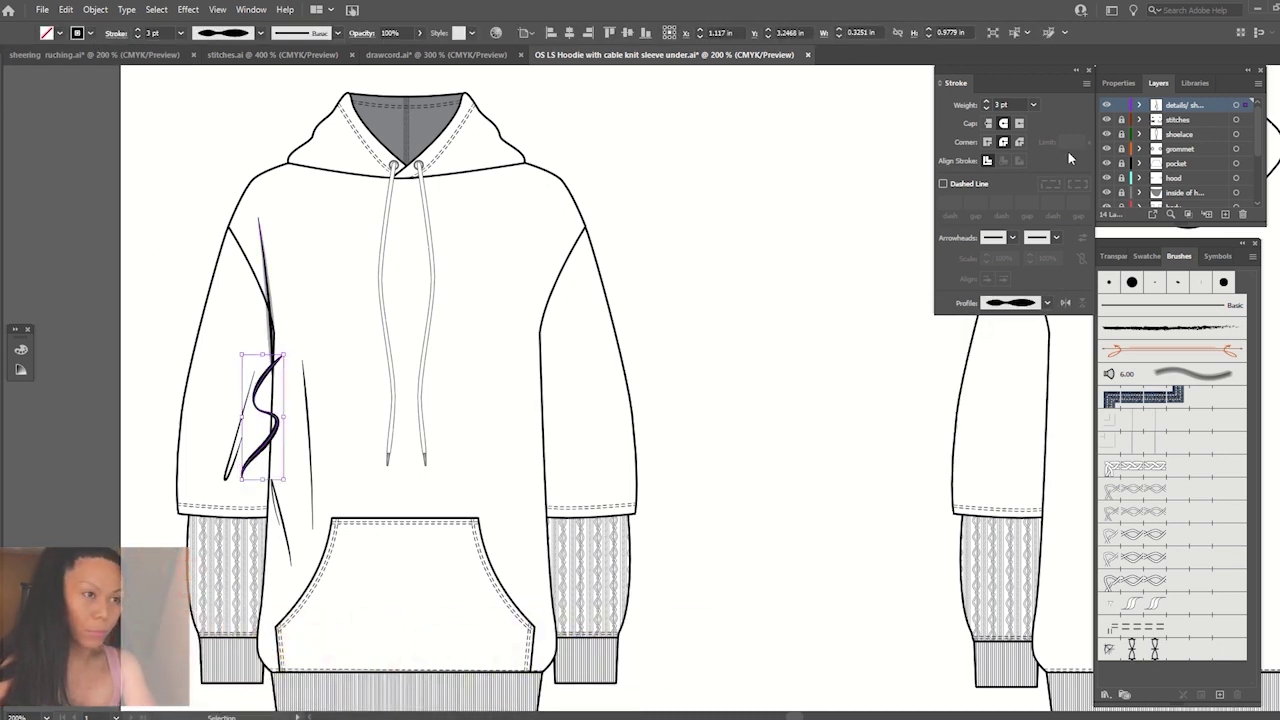
click(419, 33)
drag(418, 53, 387, 53)
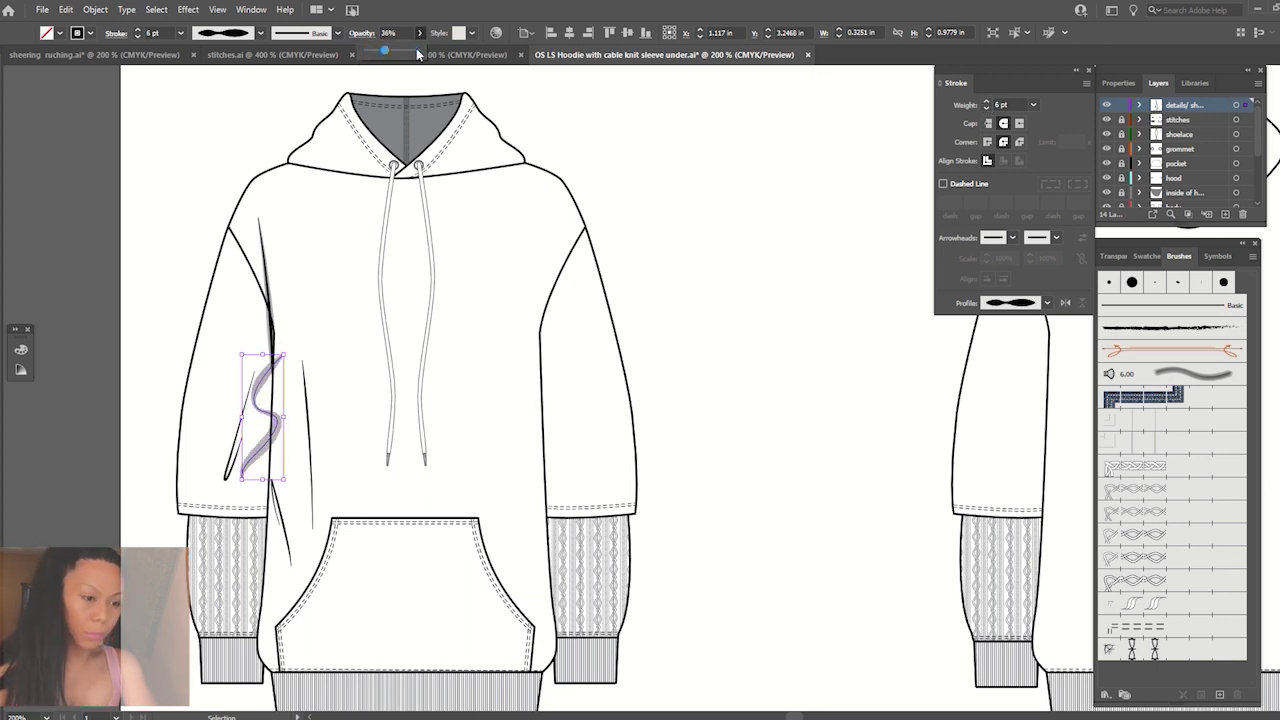
click(234, 428)
Reposition and rotate the S-shaped crease, then fade it to about 8% opacity.
mouse_move(261, 396)
mouse_down()
mouse_move(262, 352)
mouse_move(296, 342)
mouse_move(266, 390)
mouse_up()
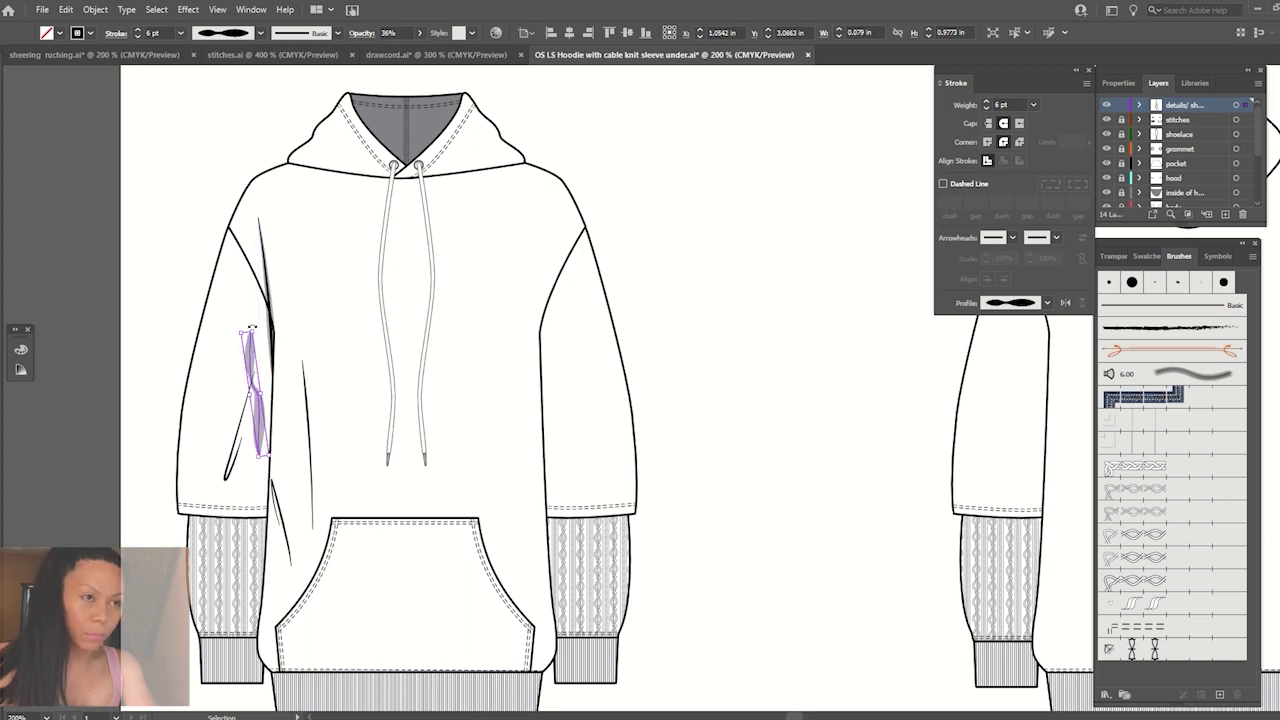
mouse_move(251, 326)
mouse_down()
mouse_move(285, 345)
mouse_move(274, 363)
mouse_move(270, 340)
mouse_up()
click(360, 277)
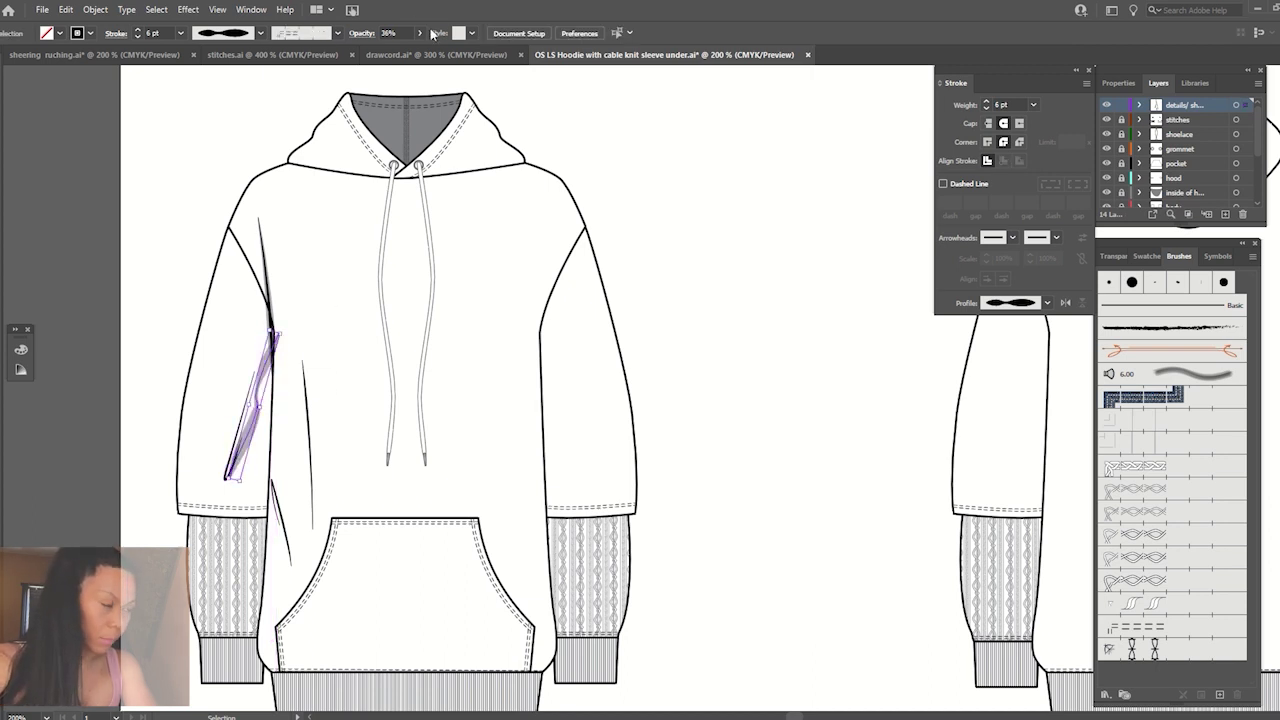
click(263, 378)
click(421, 33)
click(371, 51)
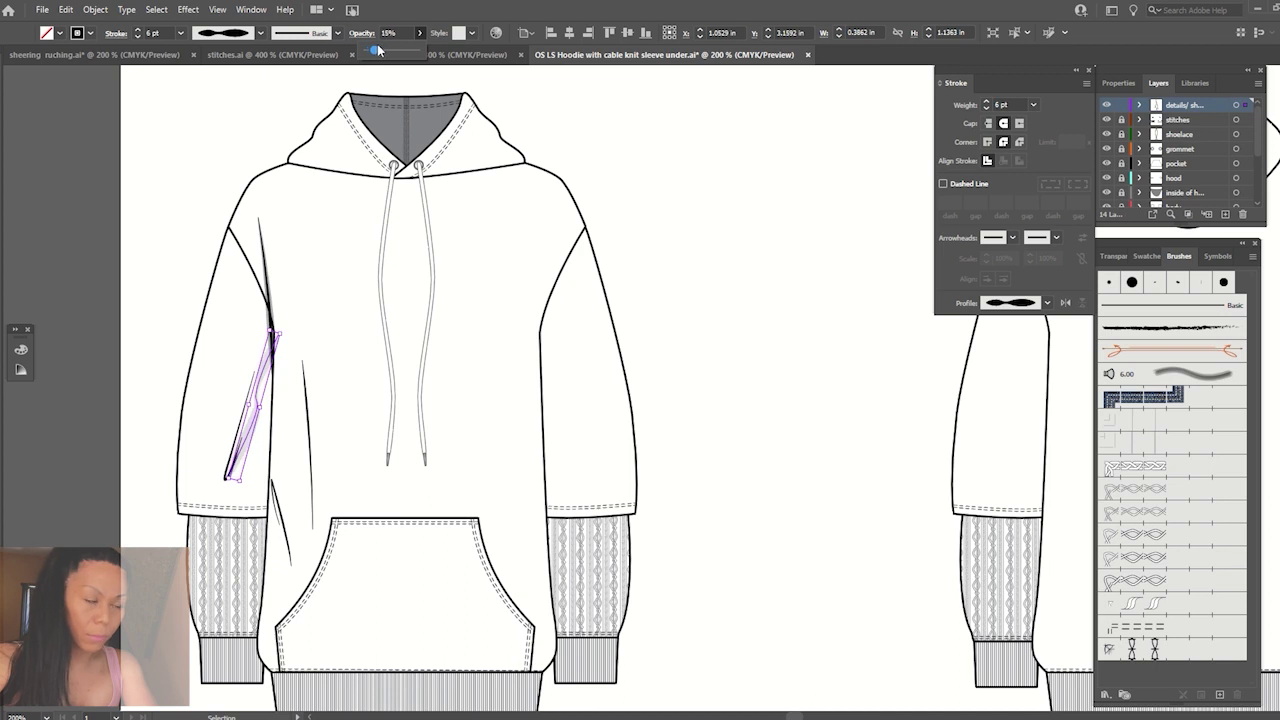
click(146, 114)
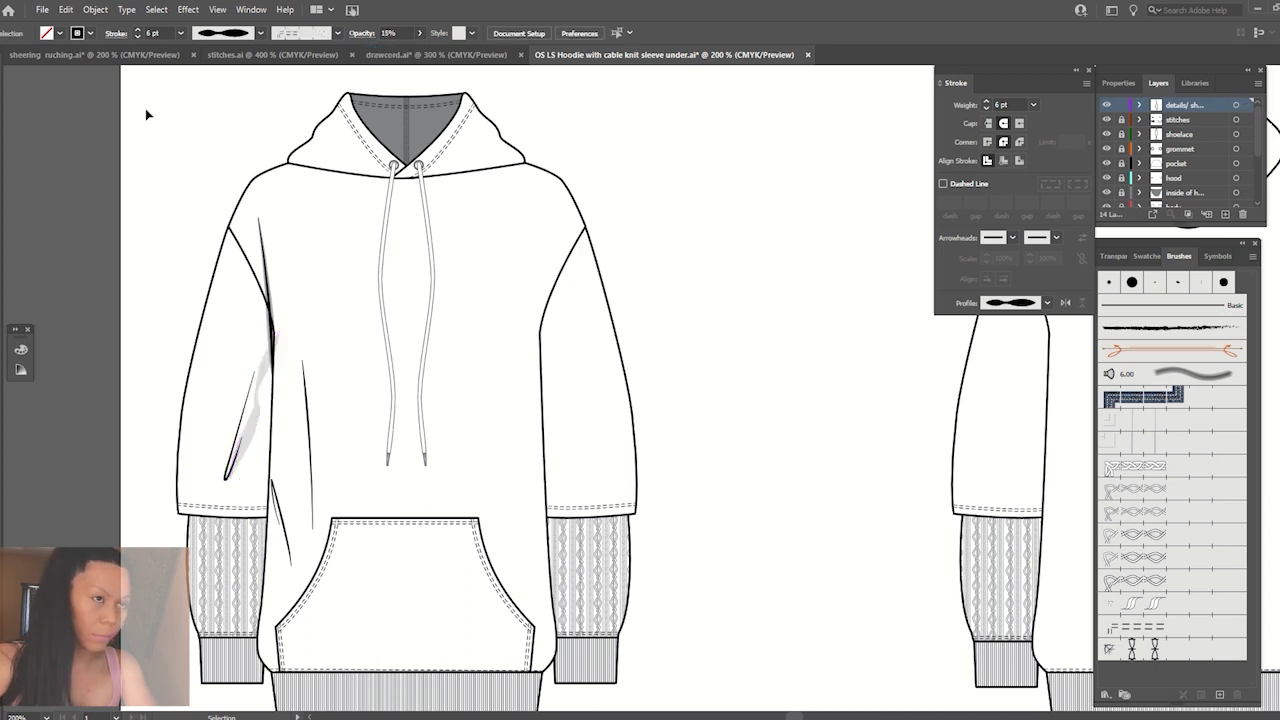
Draw a curved line down the body's side edge toward the pocket corner.
key(p)
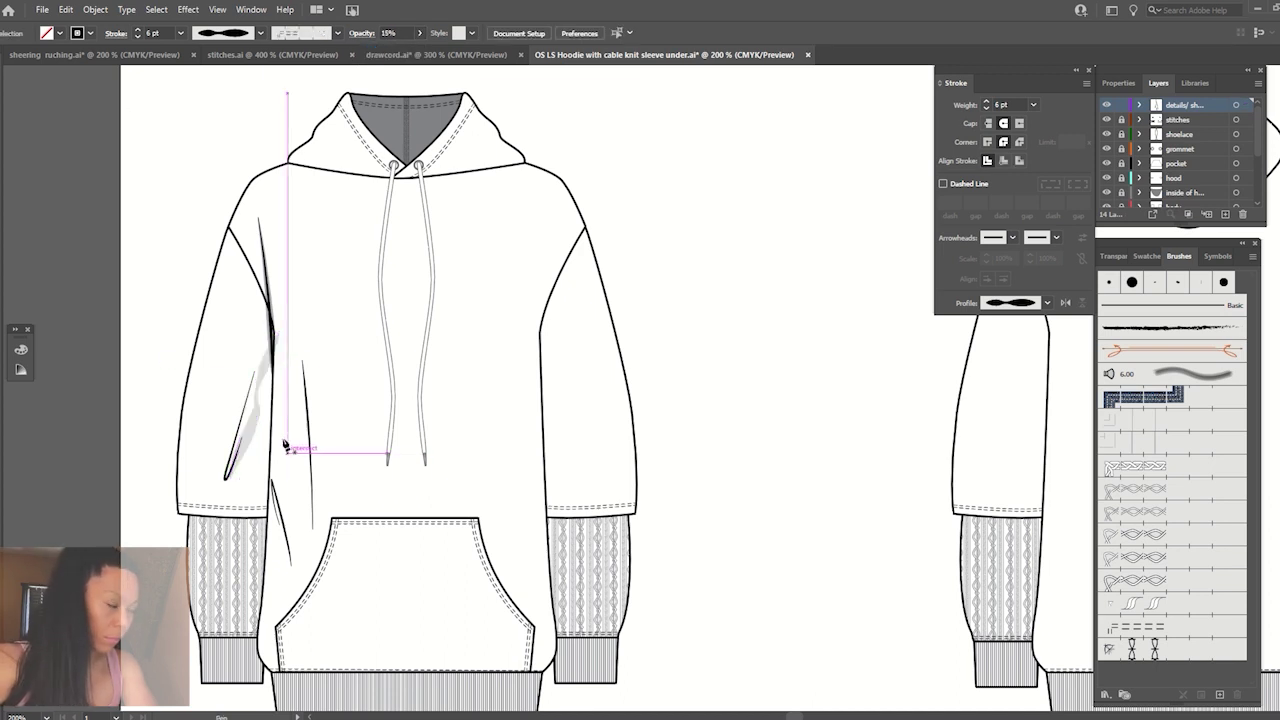
click(272, 402)
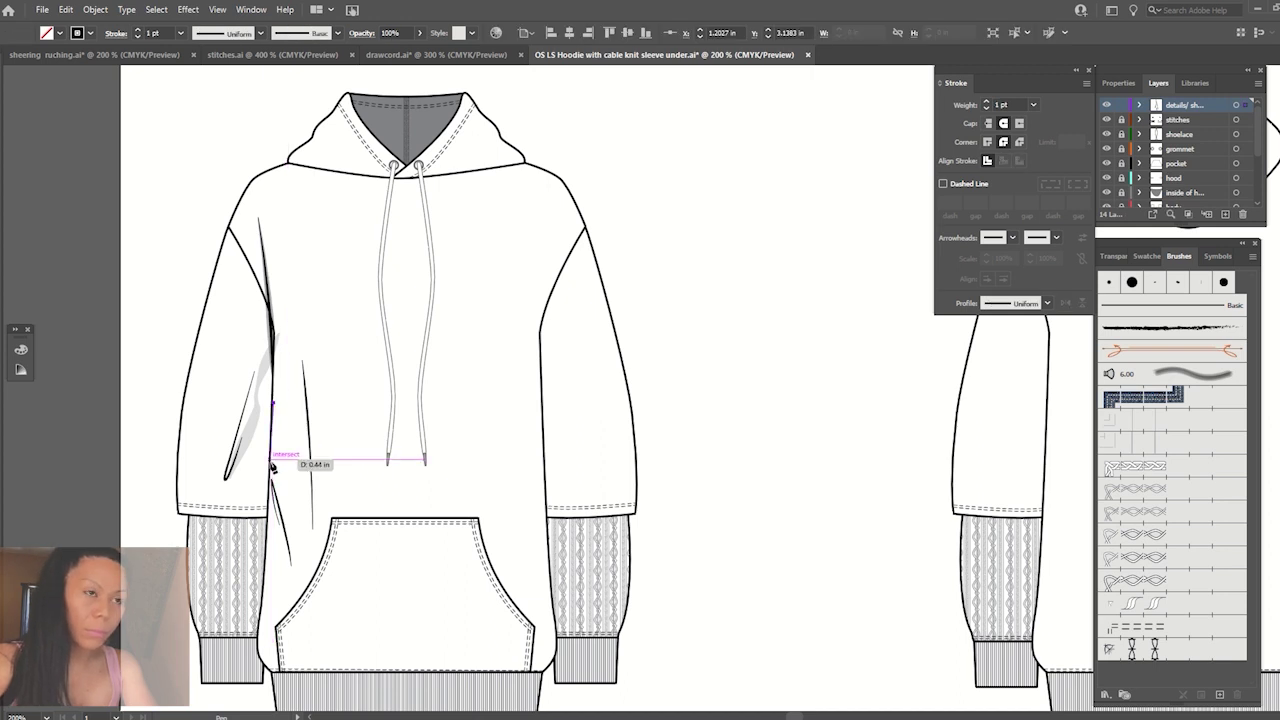
click(272, 466)
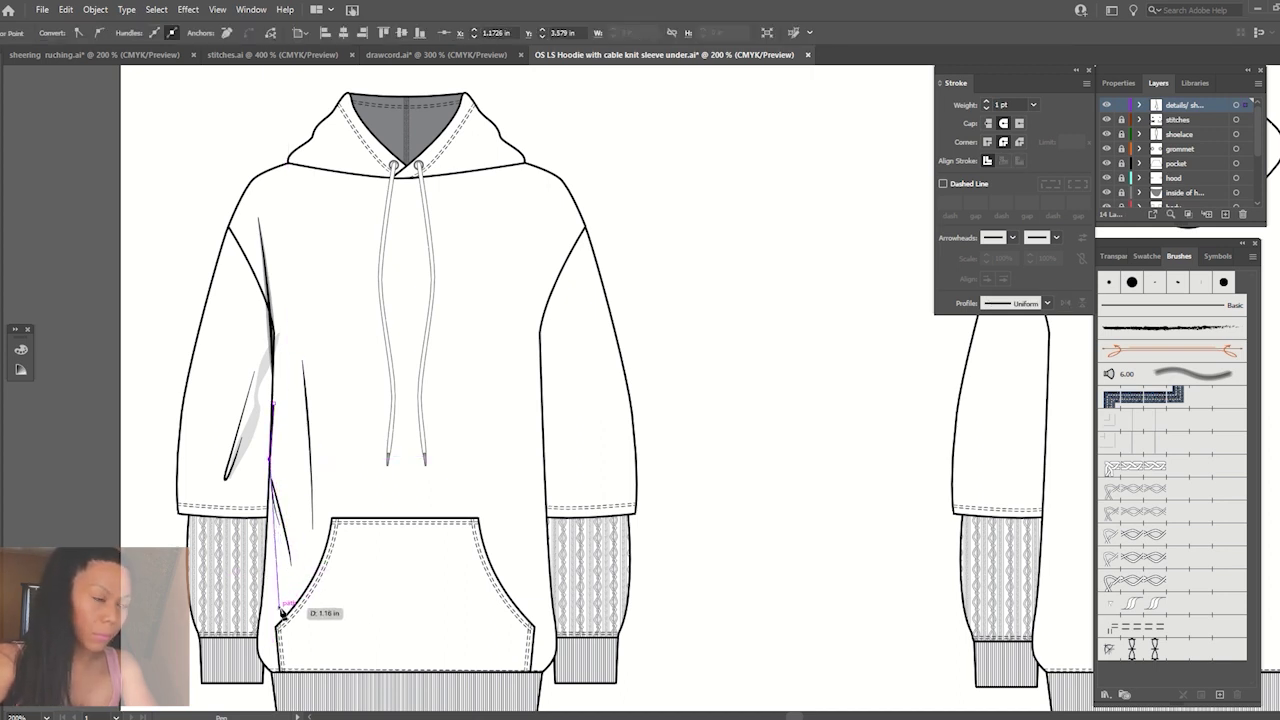
drag(283, 612, 286, 650)
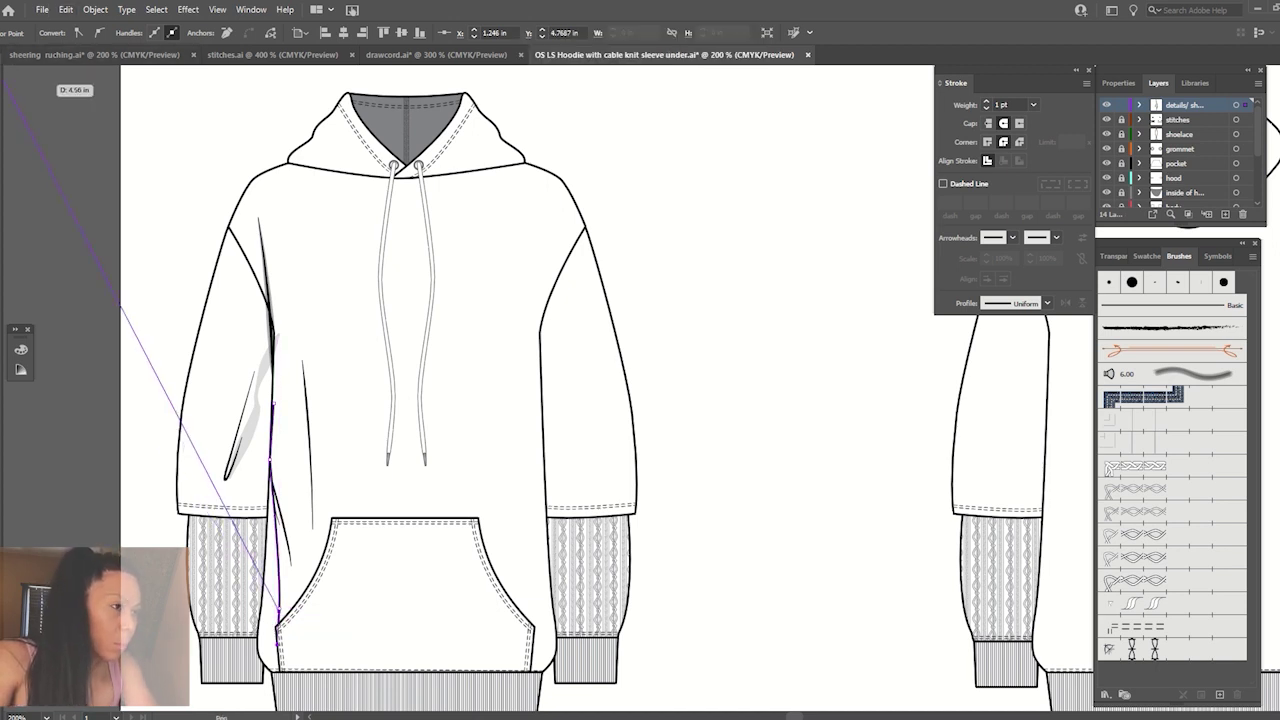
ctrl+click(34, 163)
Style the side line with a 5 pt tapered stroke at 14% opacity.
click(261, 594)
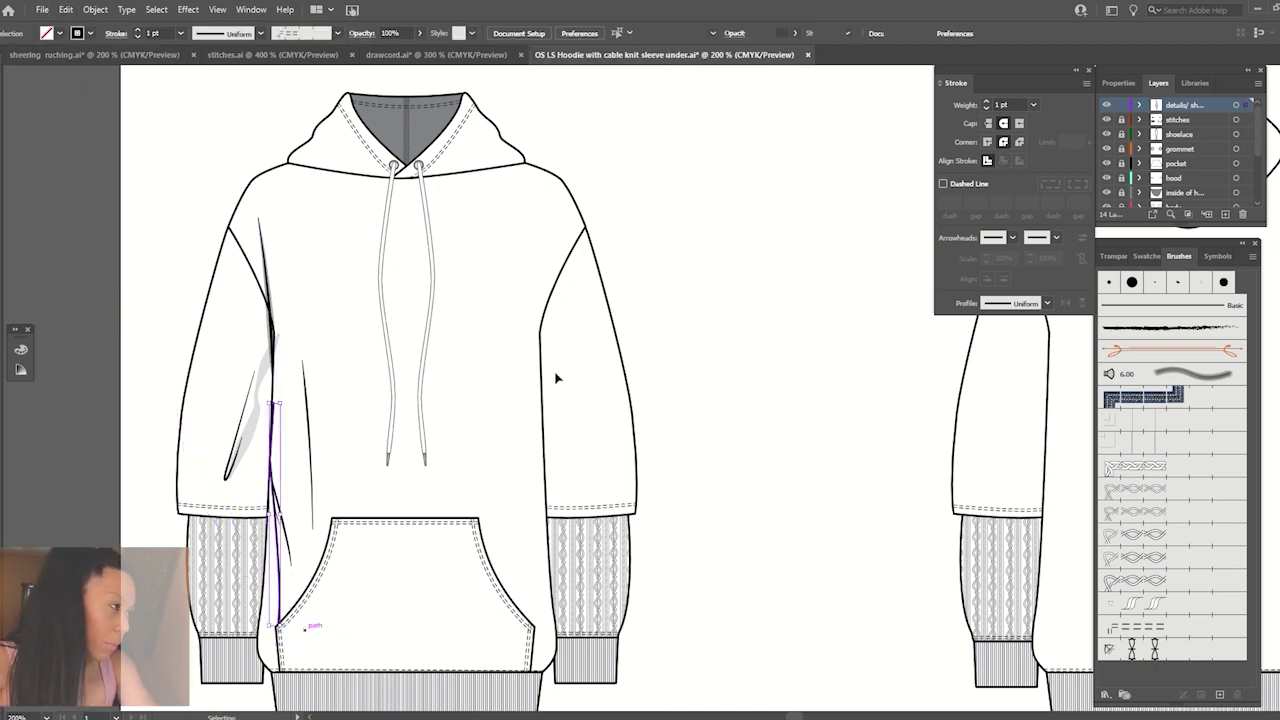
click(986, 101)
click(986, 101)
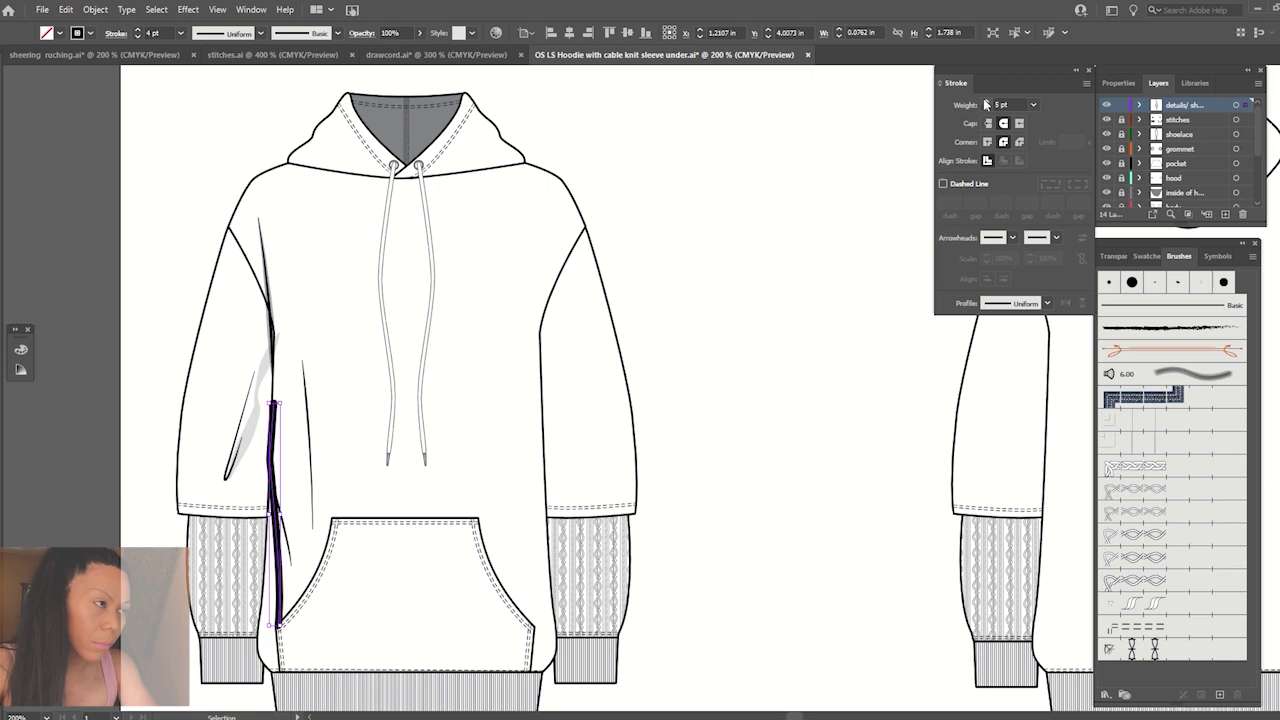
click(1047, 302)
click(1003, 365)
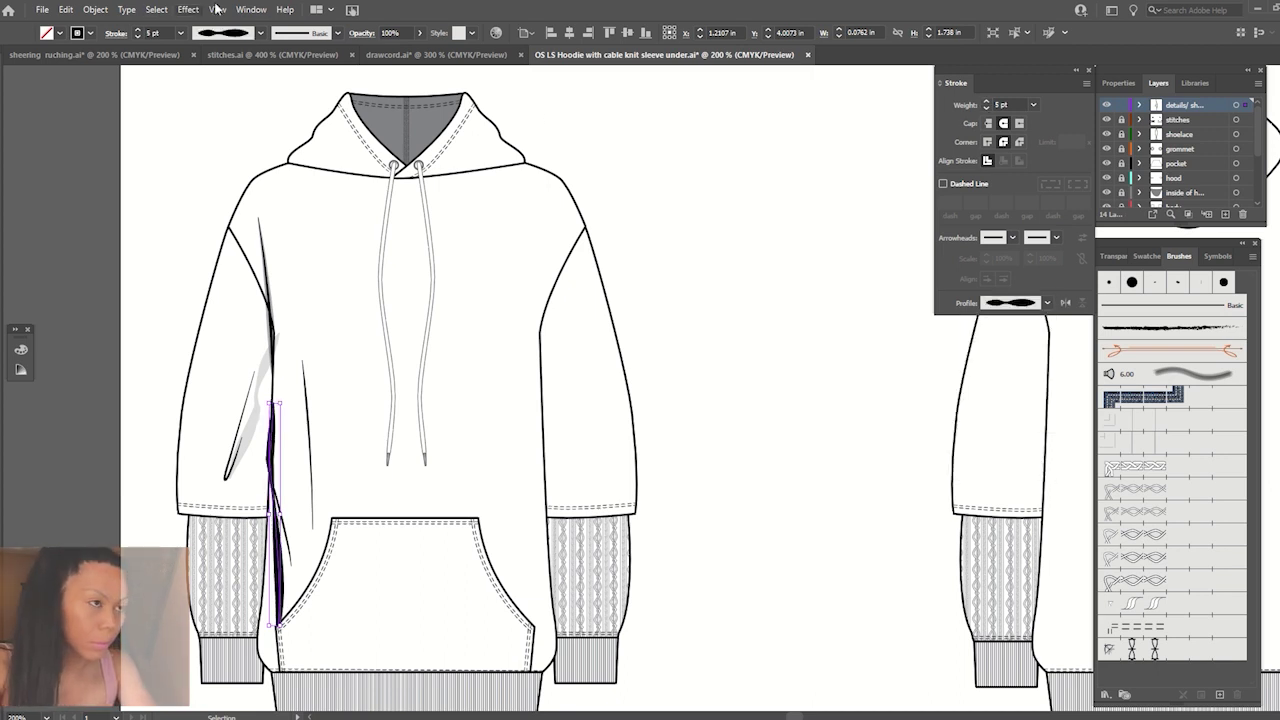
drag(374, 49, 371, 49)
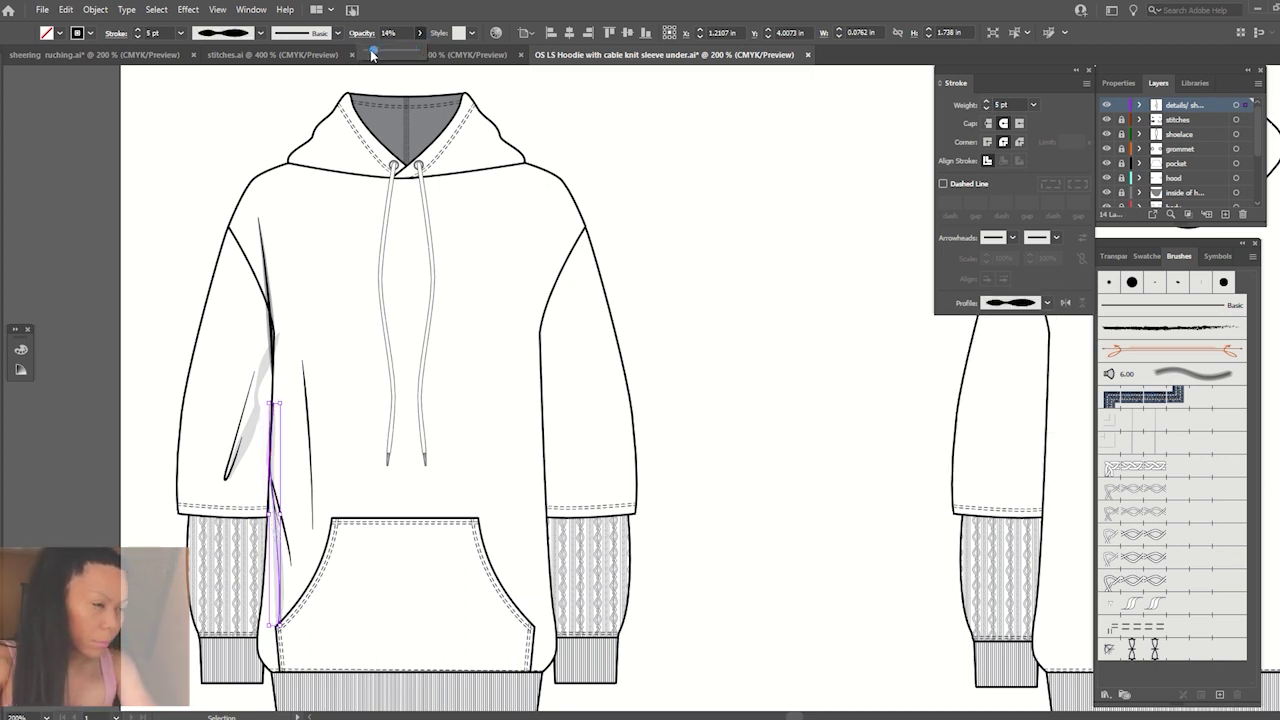
click(652, 191)
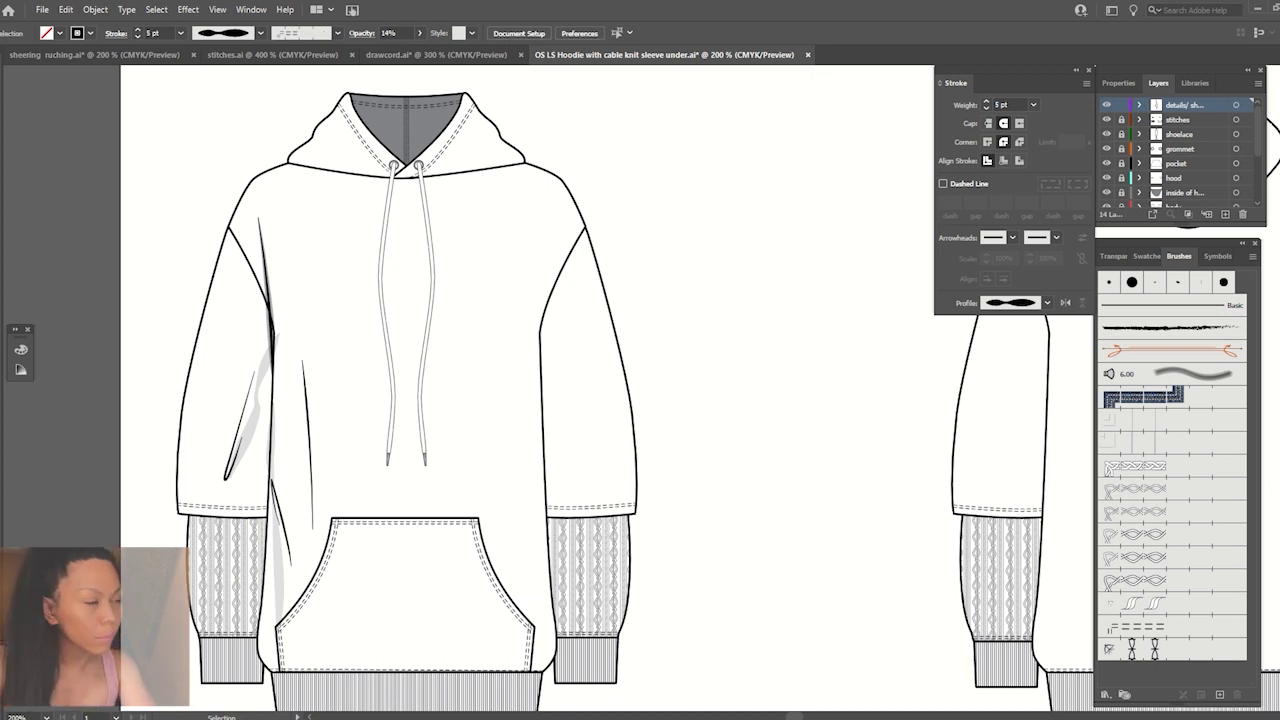
Pen-draw a curved crease down the upper left sleeve.
key(b)
key(p)
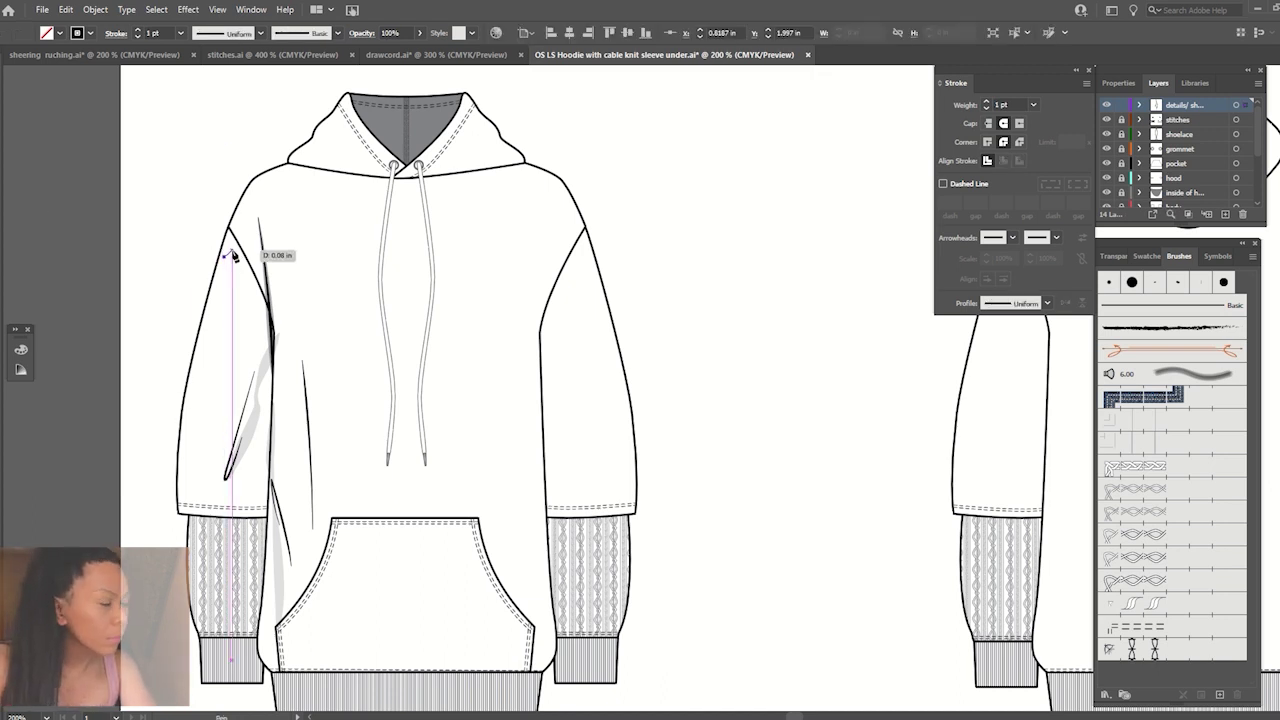
drag(232, 243, 240, 229)
drag(202, 340, 206, 357)
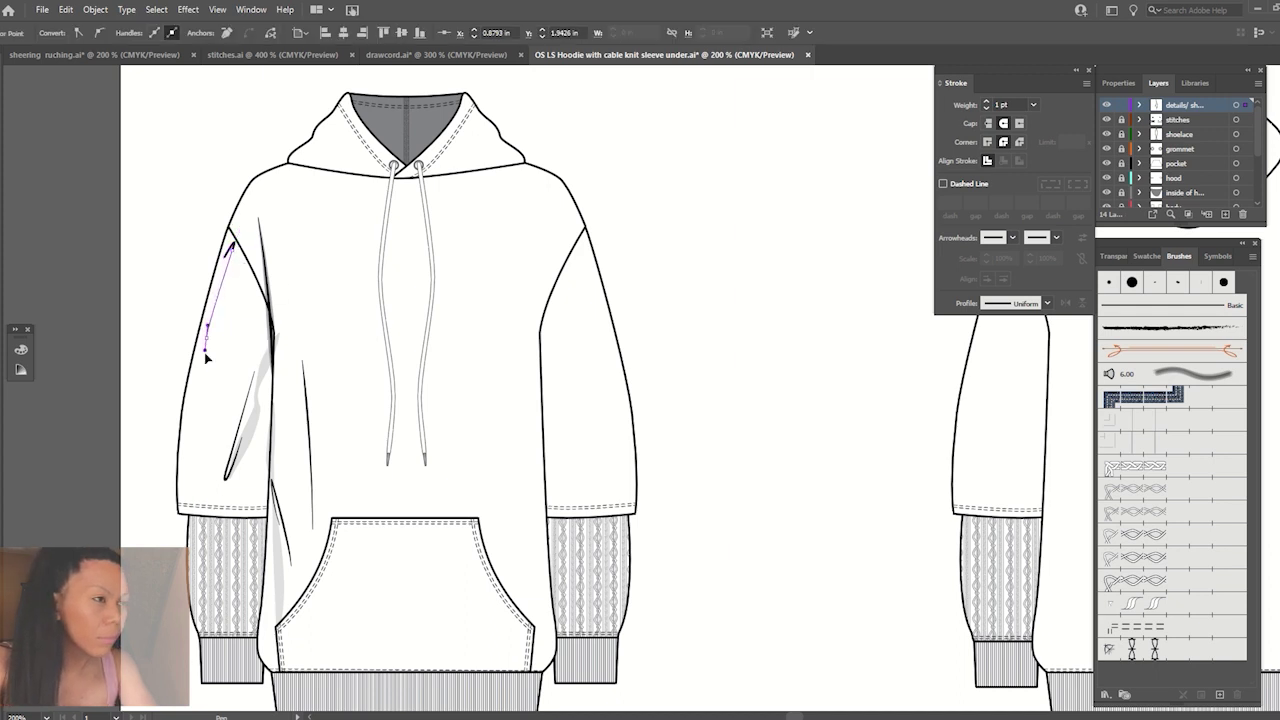
key(v)
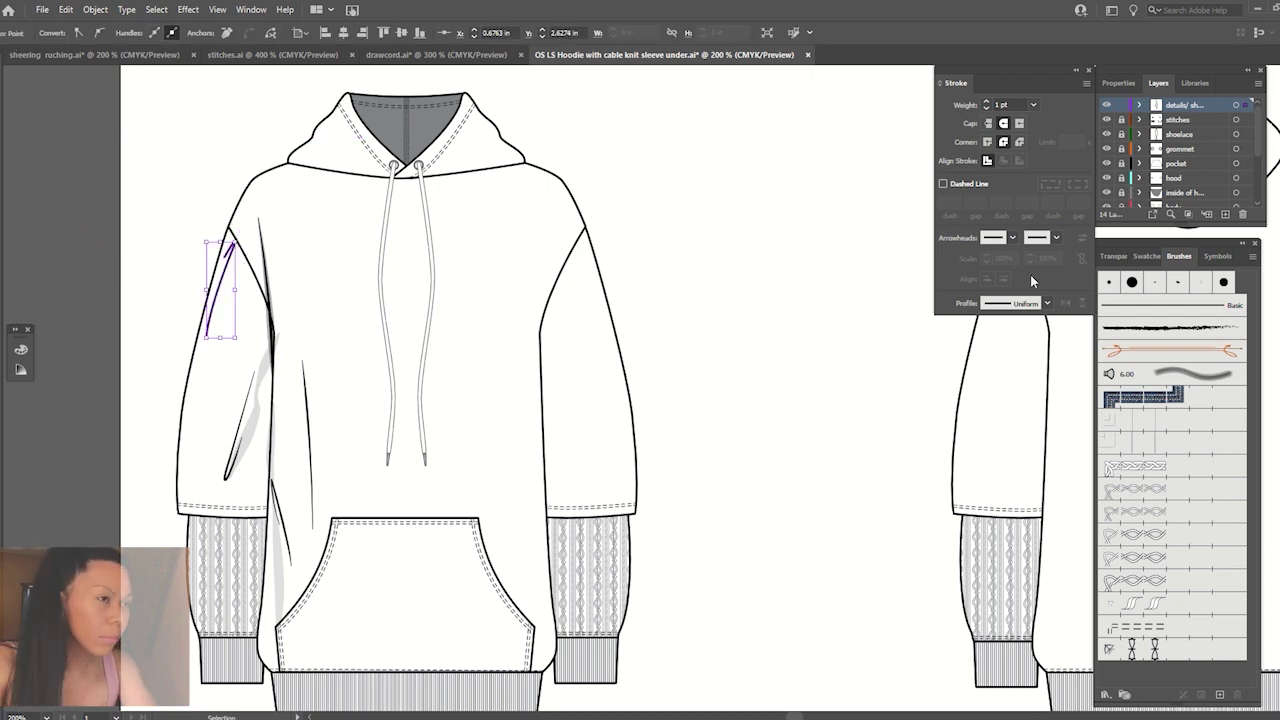
Give the upper sleeve crease a tapered width profile, 3 pt weight and about 19% opacity.
click(1048, 305)
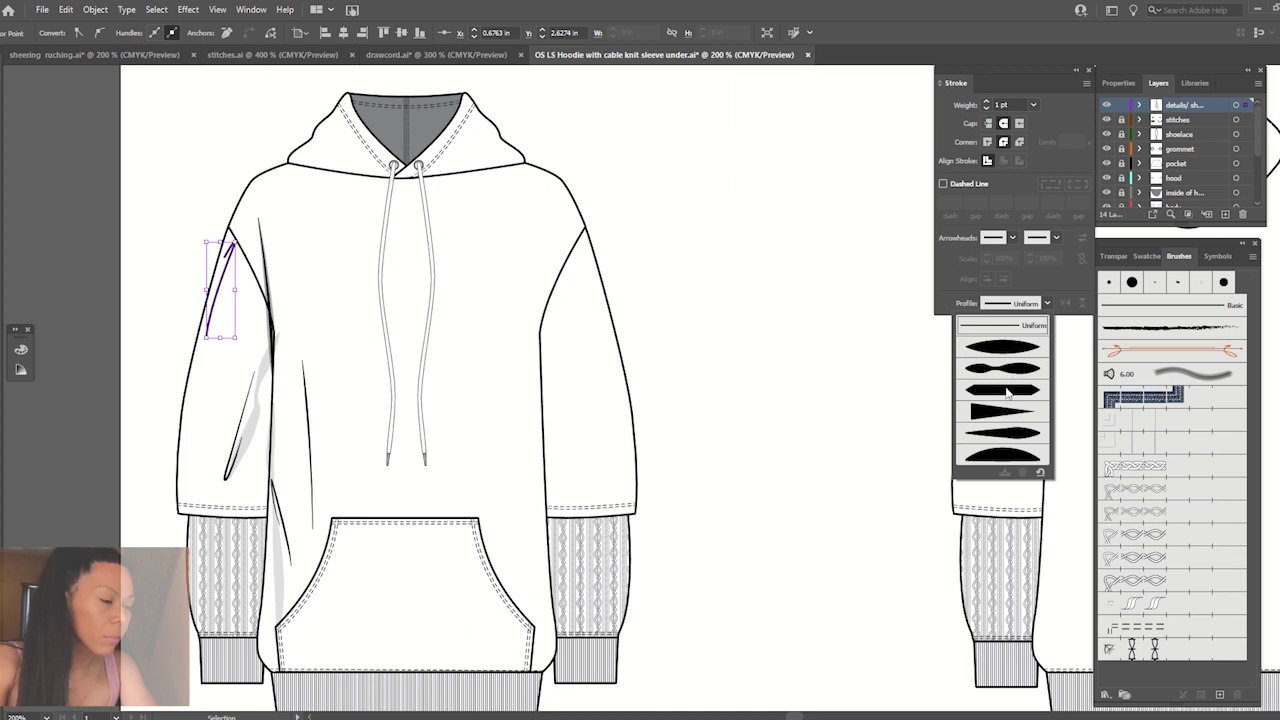
click(1006, 436)
click(730, 317)
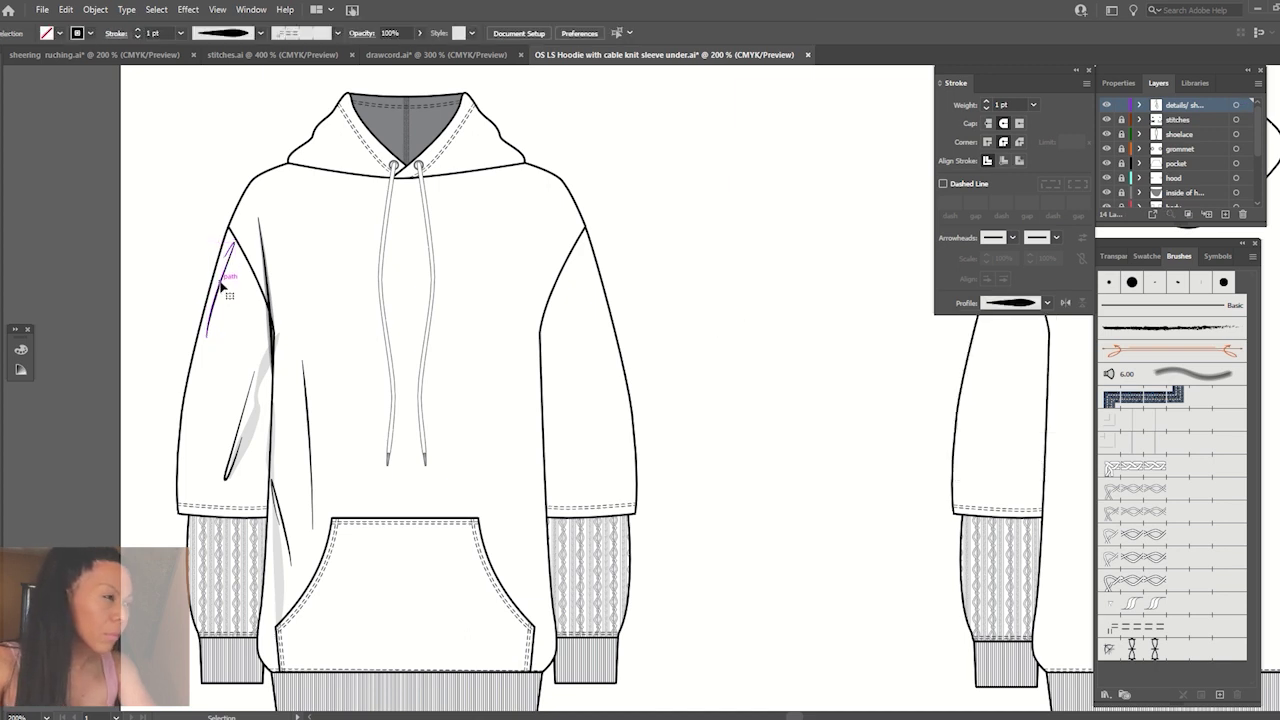
click(222, 285)
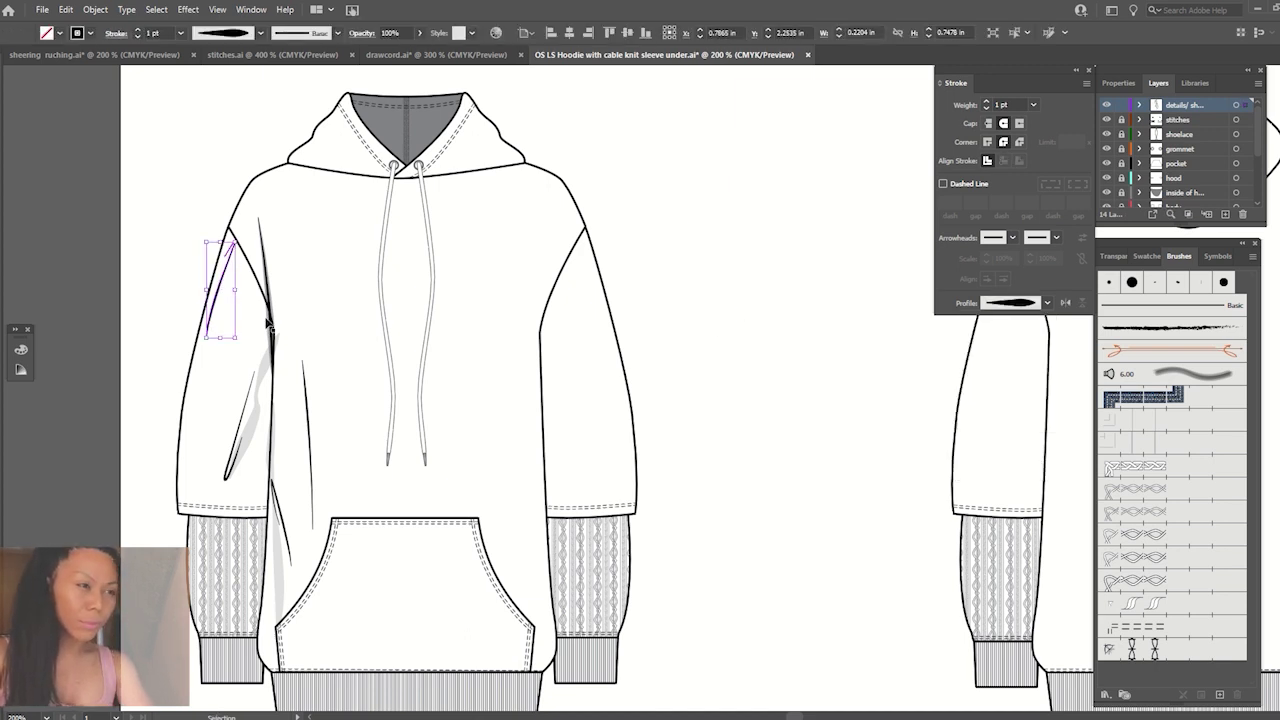
click(987, 104)
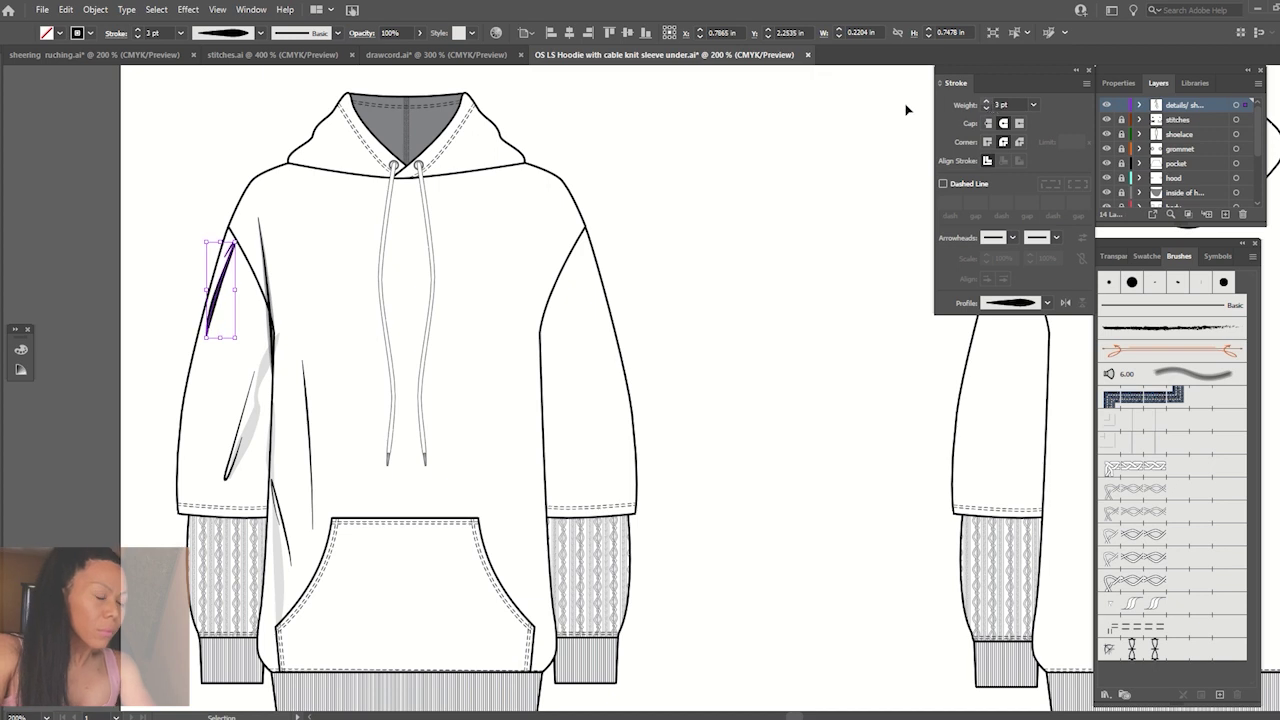
click(419, 33)
drag(376, 53, 372, 53)
click(640, 169)
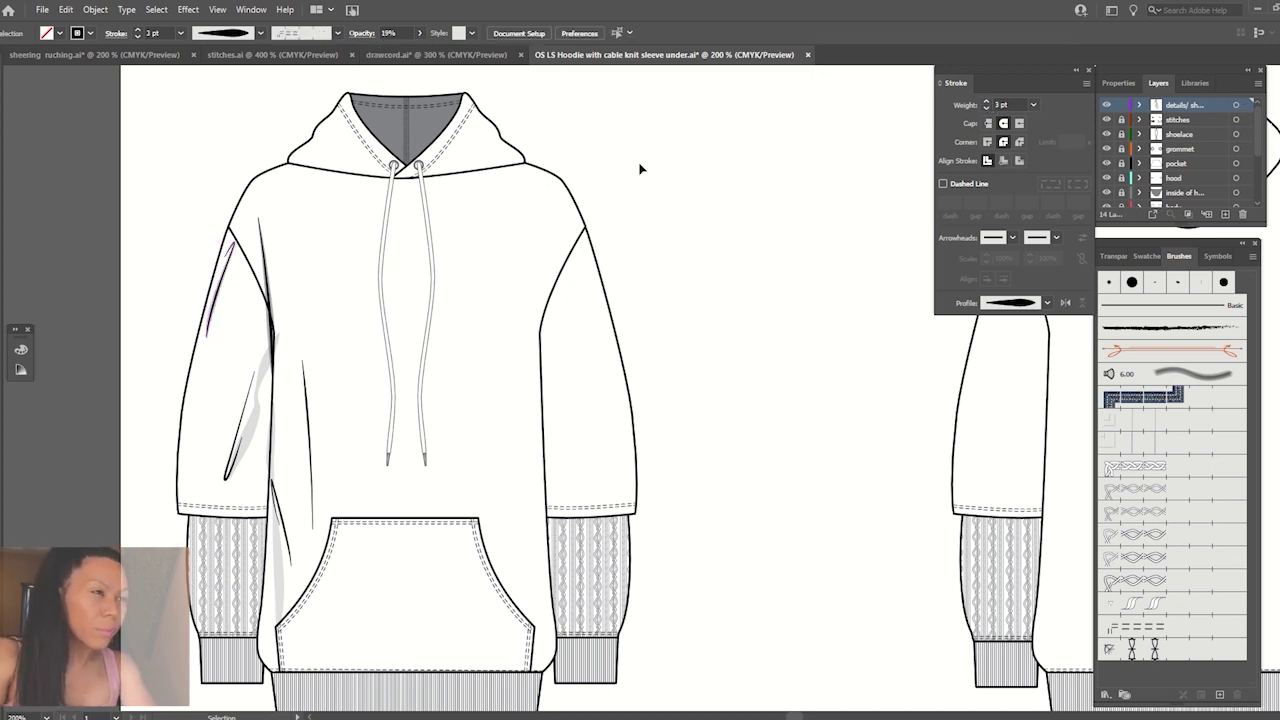
key(Escape)
Draw a small crease on the mid-sleeve edge and give it a tapered width.
click(192, 375)
click(191, 401)
click(196, 440)
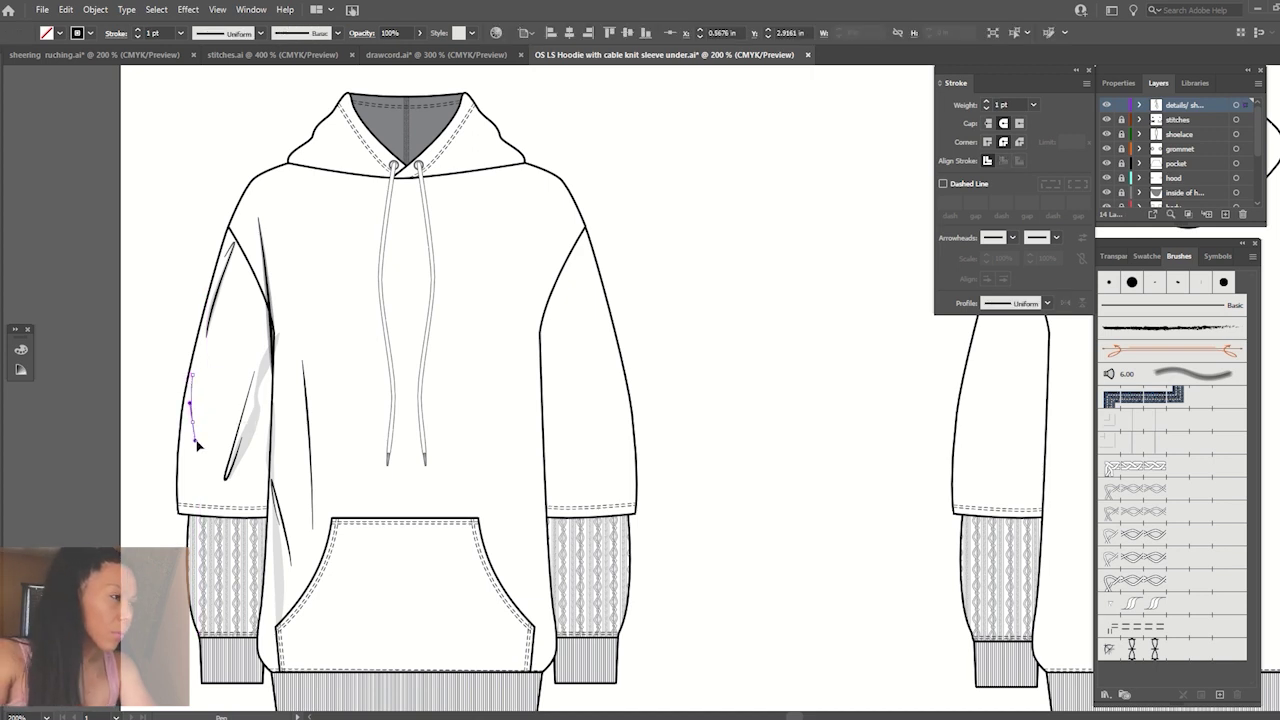
click(200, 426)
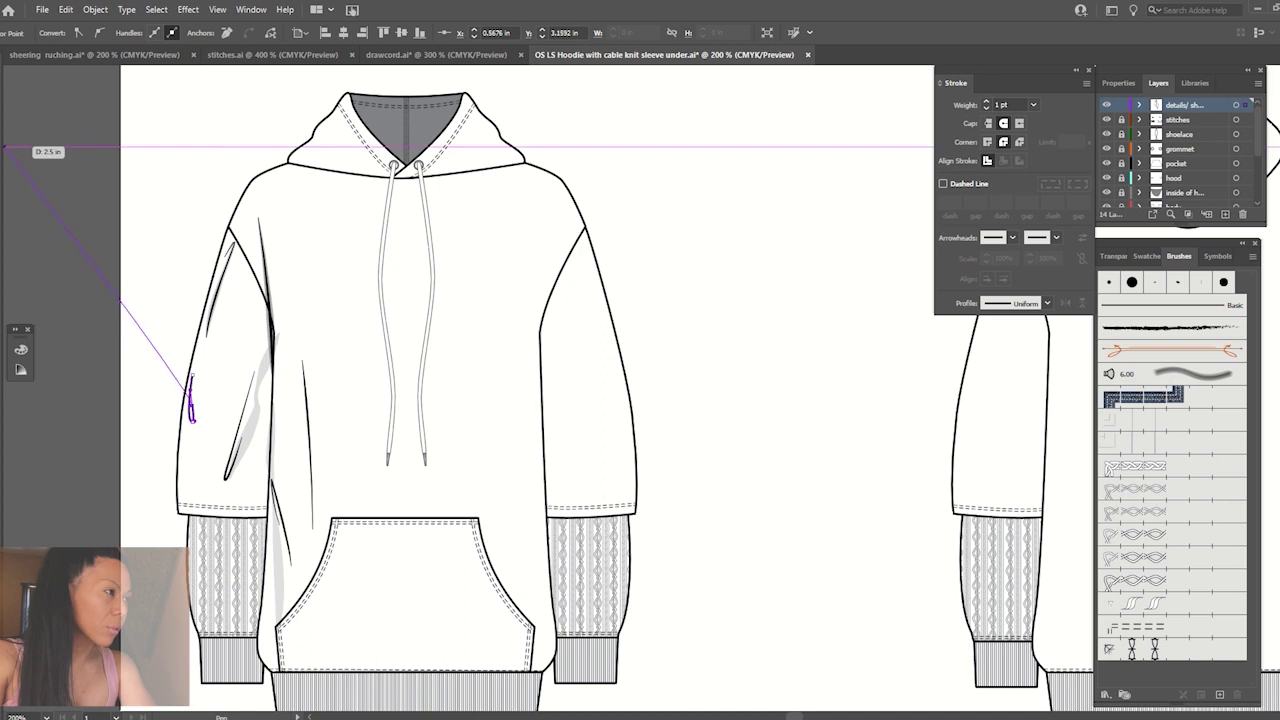
key(v)
click(217, 427)
click(192, 405)
click(1046, 303)
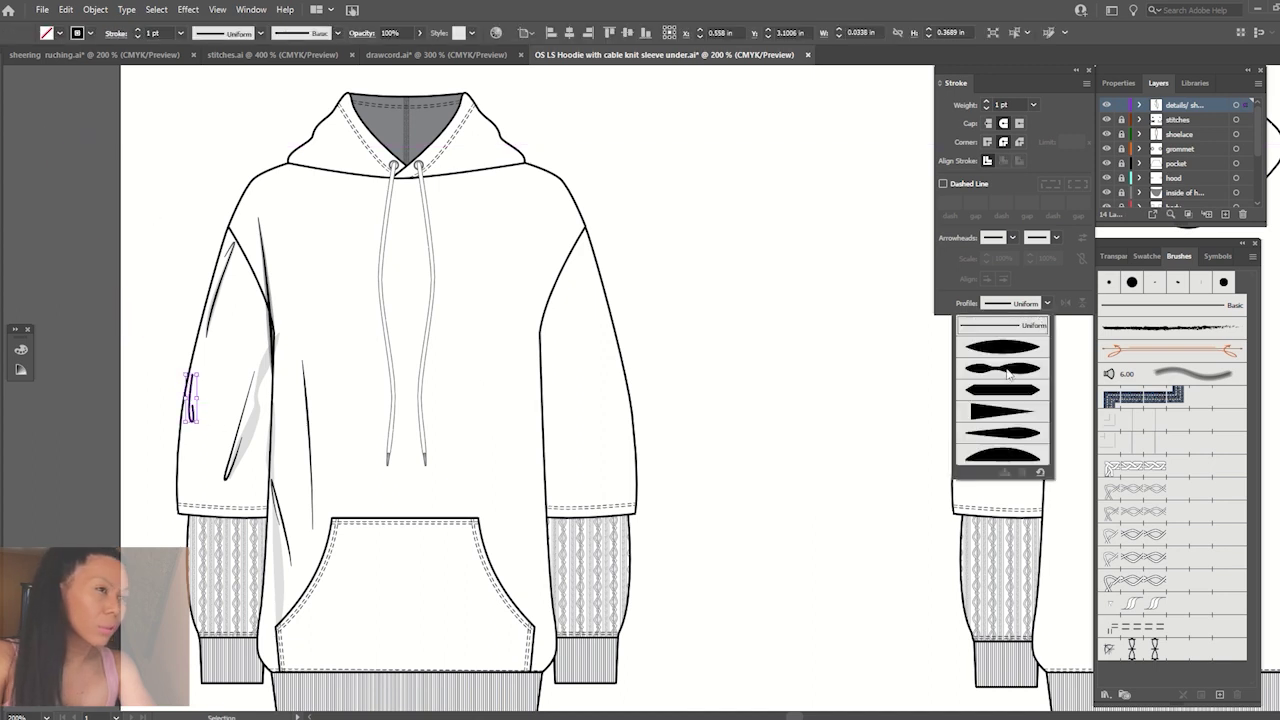
click(988, 444)
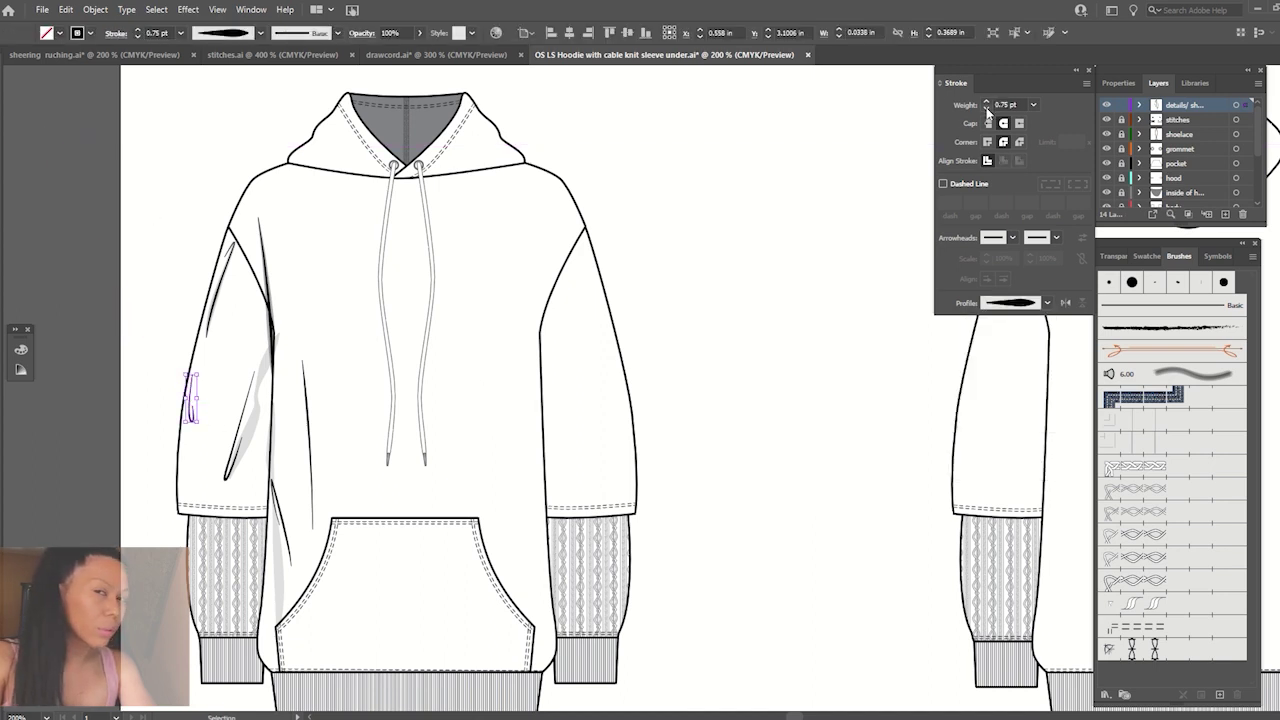
click(860, 319)
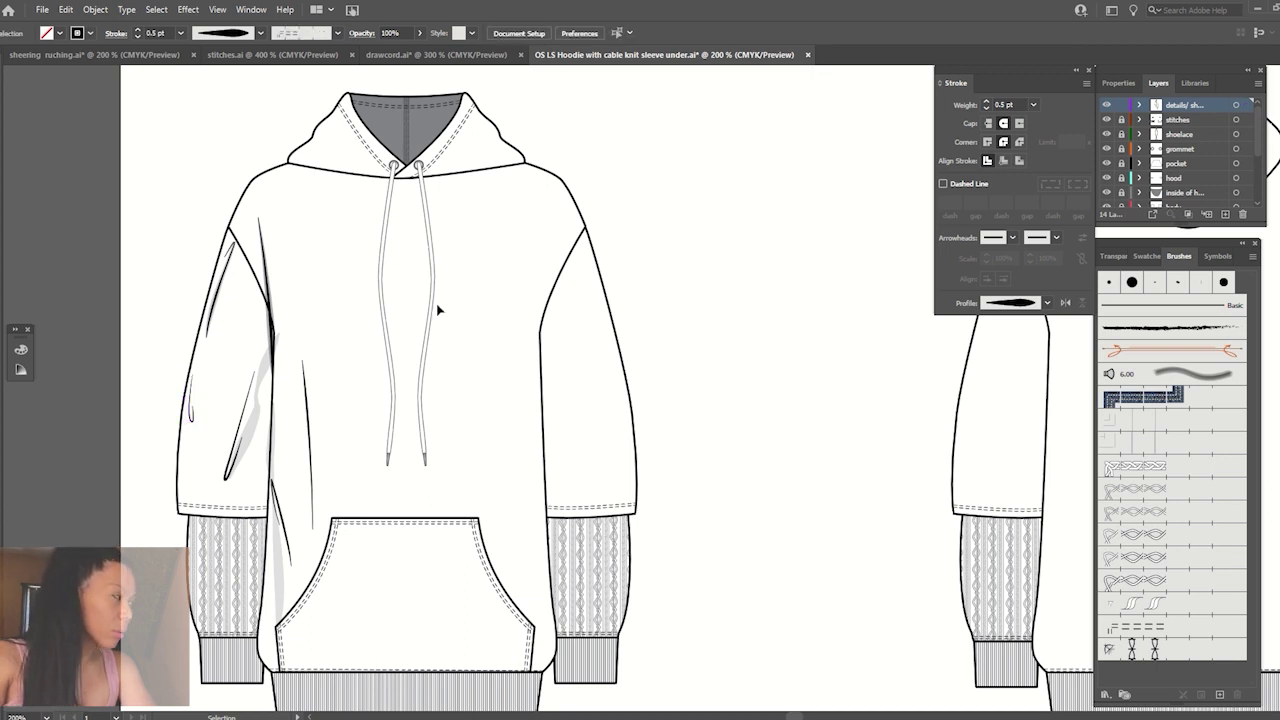
Draw a curved tapered line down the lower sleeve edge.
key(p)
click(186, 399)
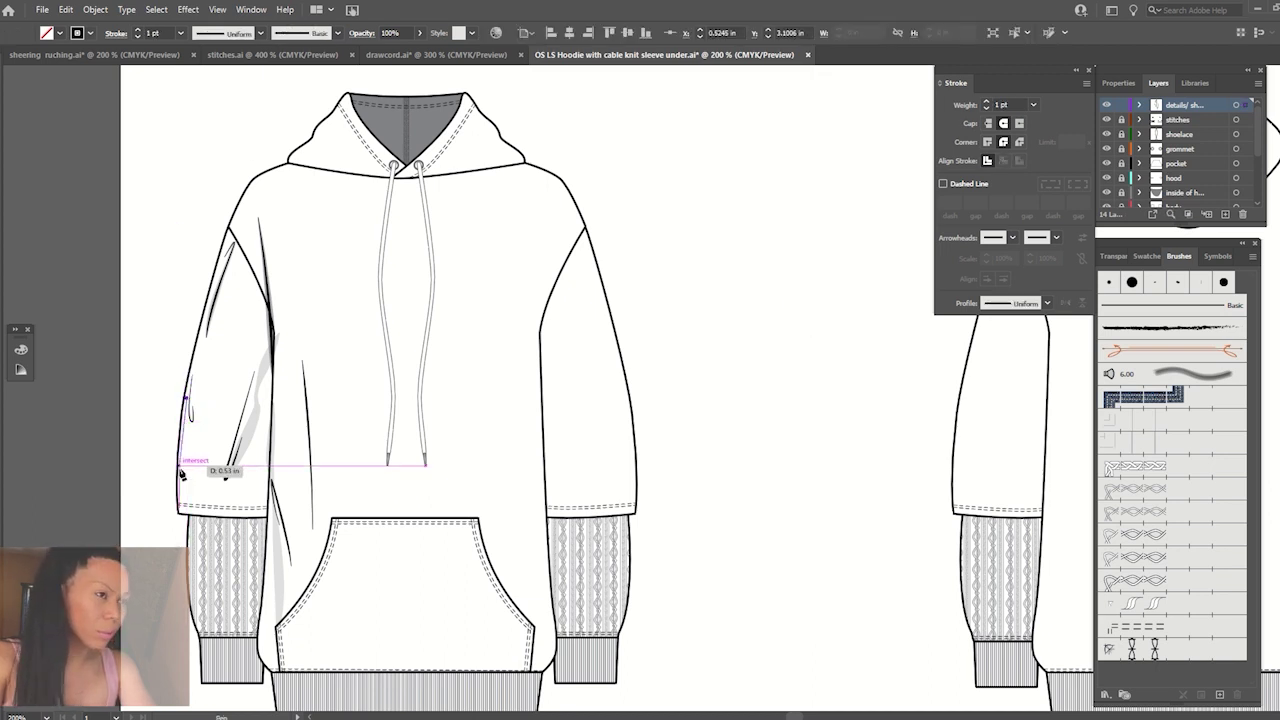
drag(182, 467, 190, 505)
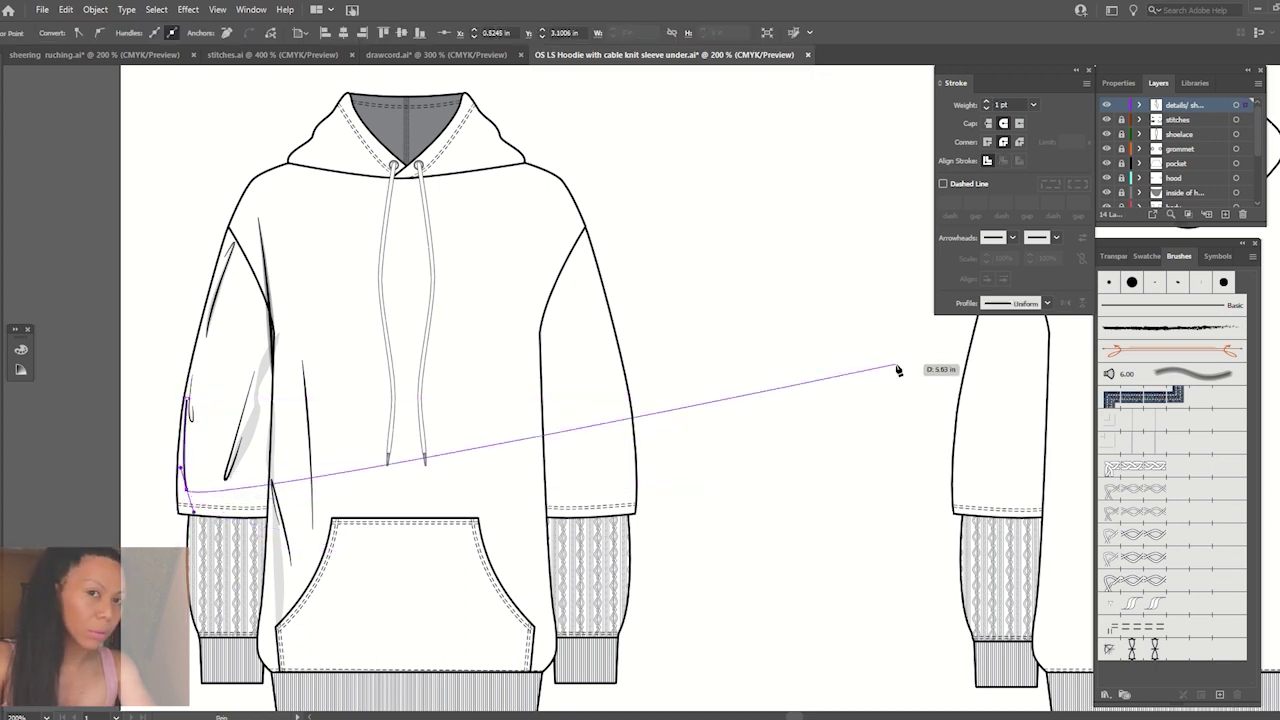
click(1037, 303)
click(1000, 266)
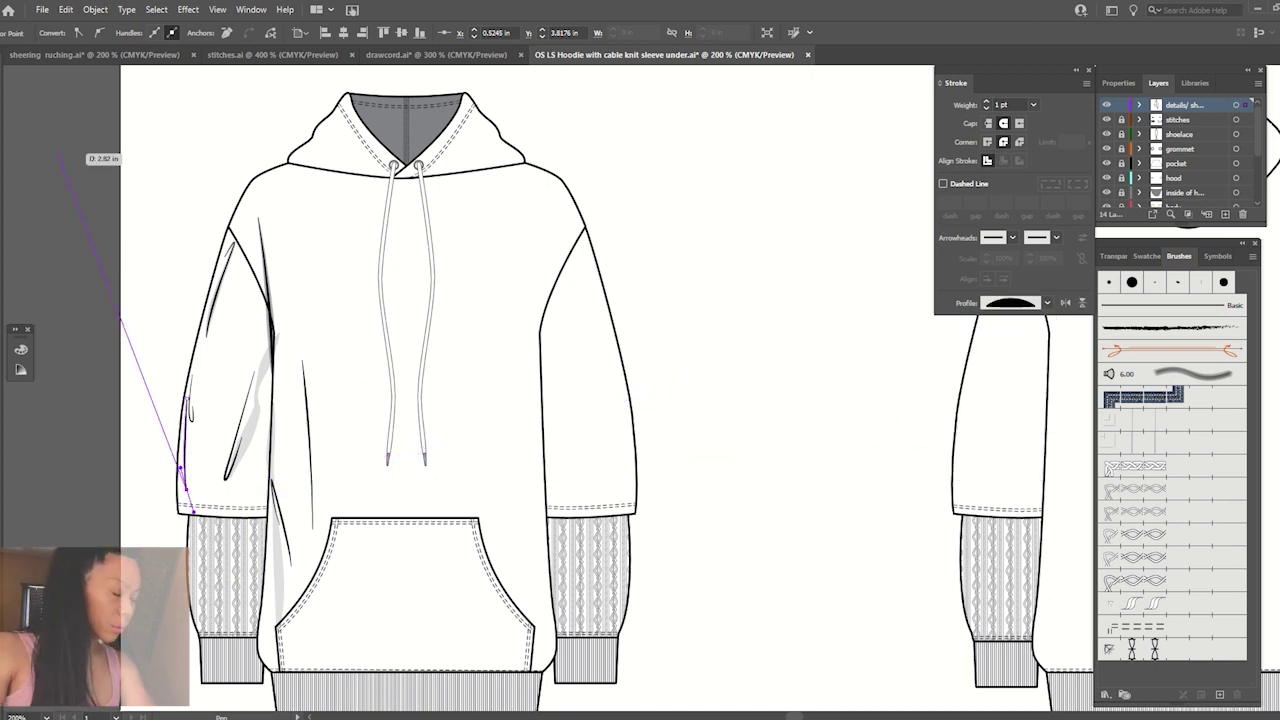
key(v)
click(175, 160)
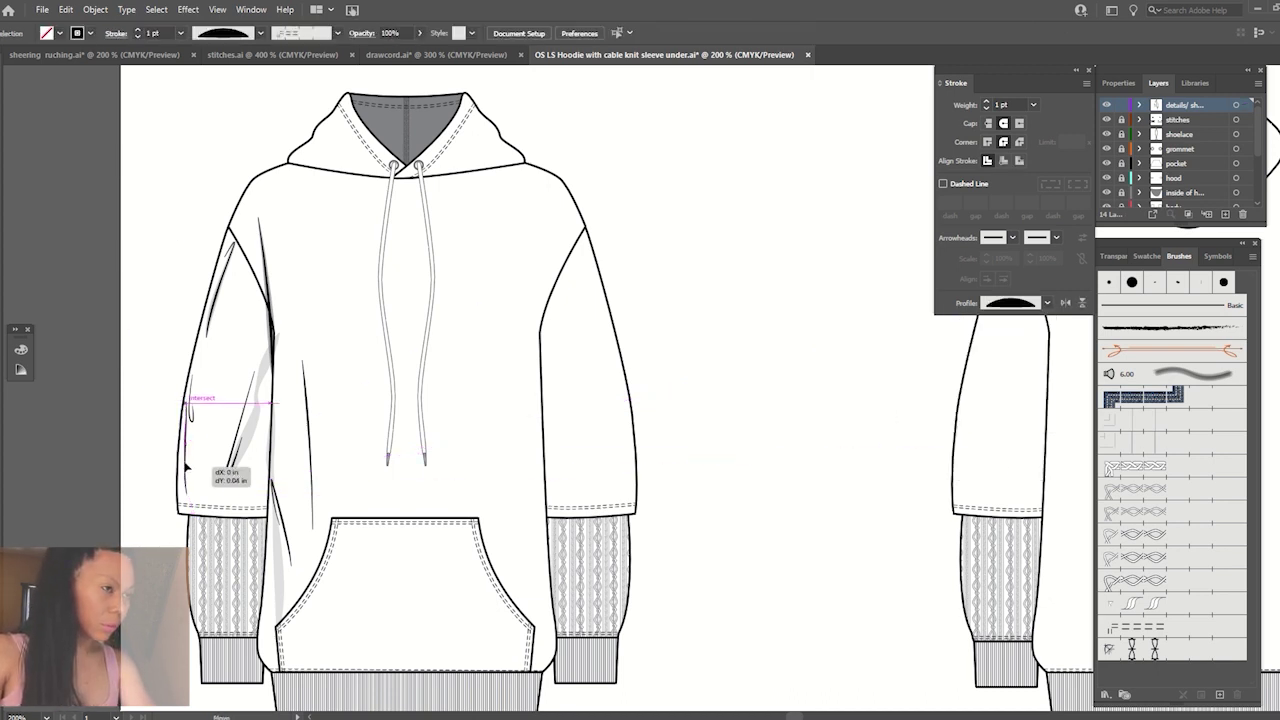
Set the lower sleeve line to 5 pt with an elliptical profile and 15% opacity.
click(187, 462)
click(986, 101)
click(986, 101)
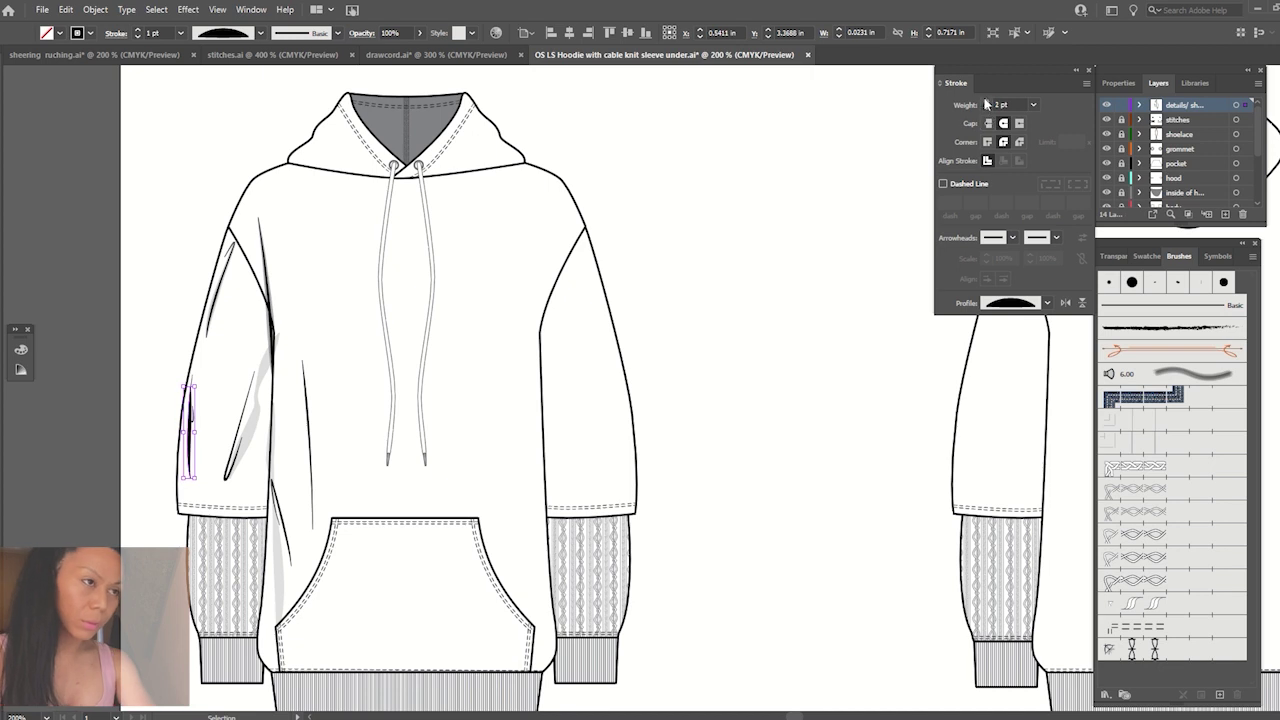
text(5)
click(1047, 302)
click(997, 344)
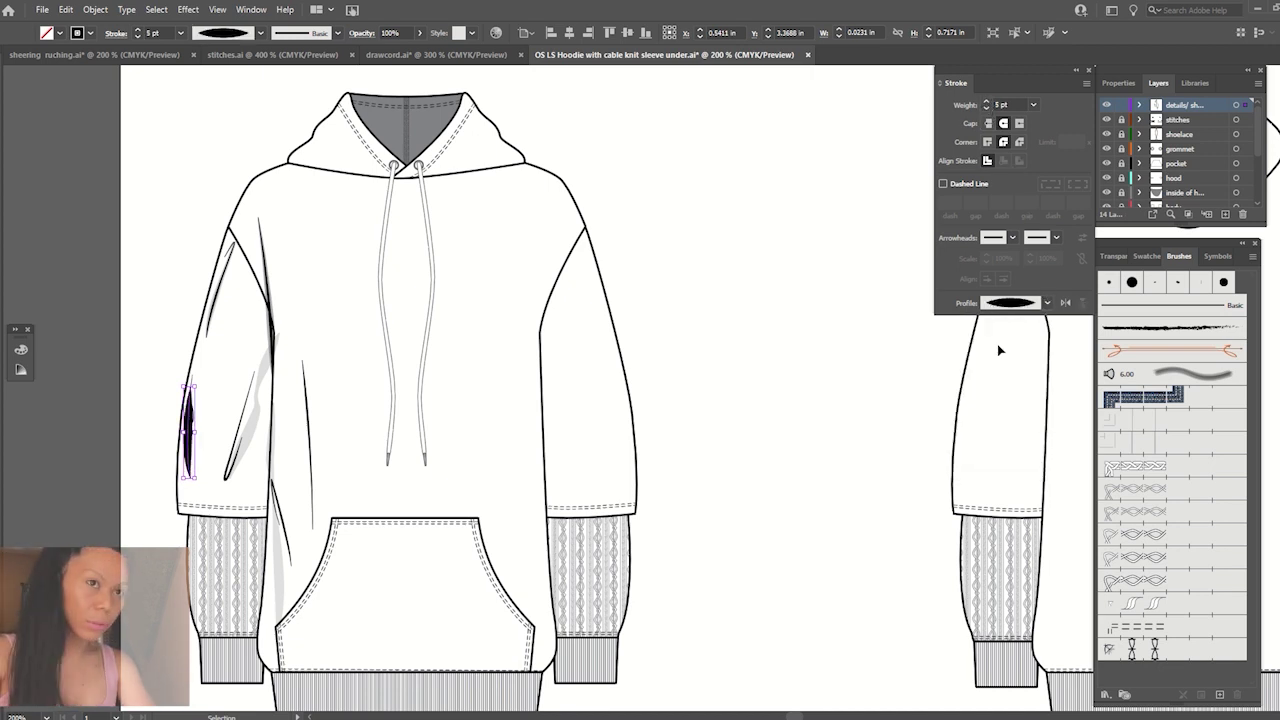
click(420, 33)
drag(417, 48, 372, 50)
click(592, 186)
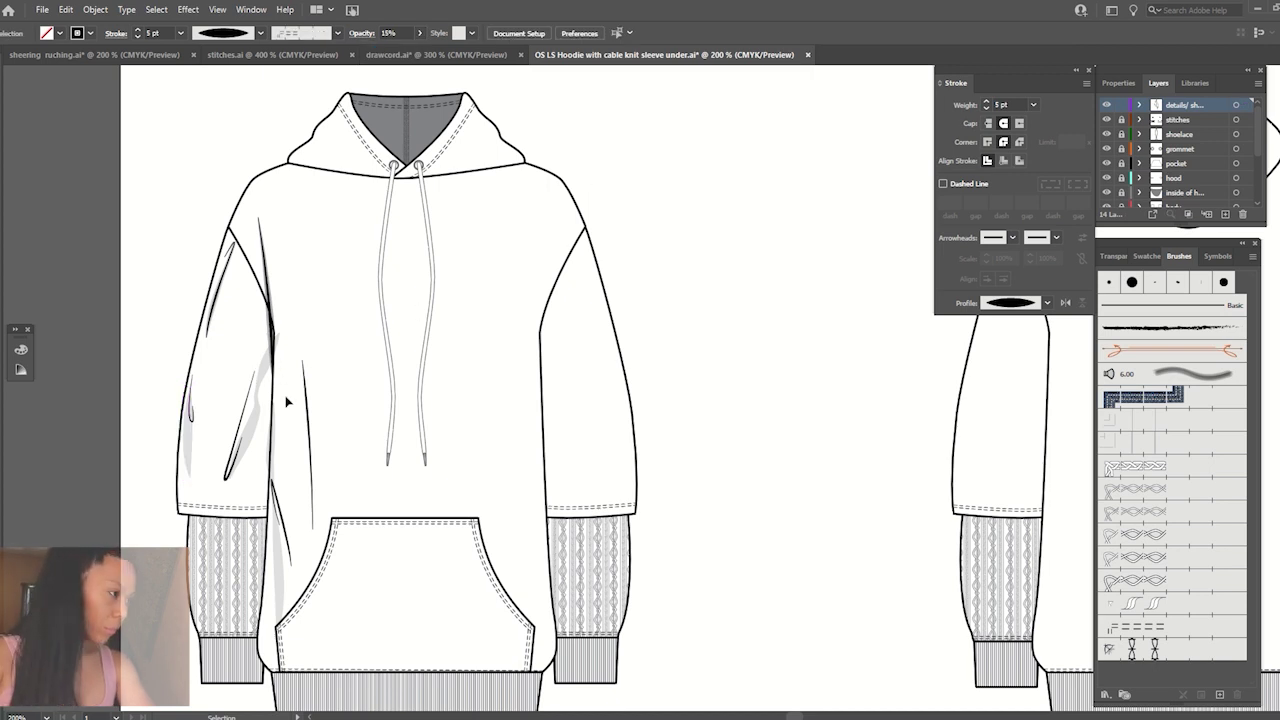
Check a sleeve fold line, then start a vertical line at the pocket top.
click(284, 456)
click(449, 463)
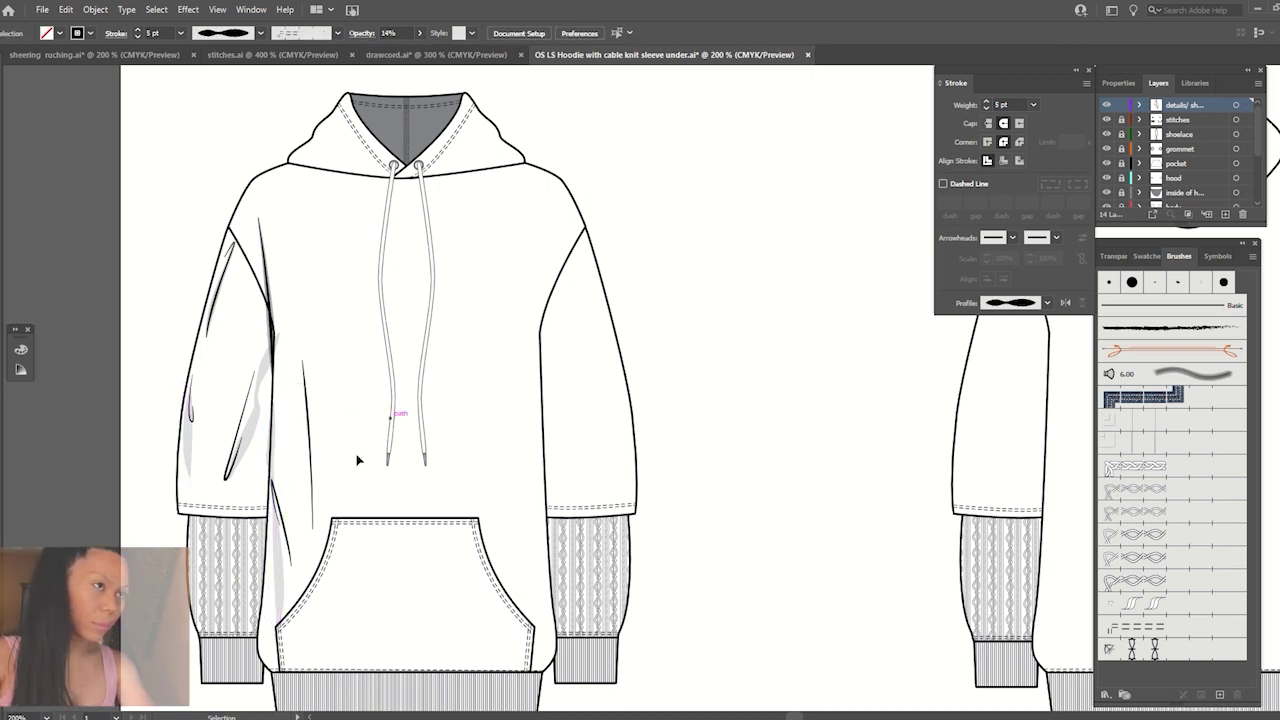
click(363, 340)
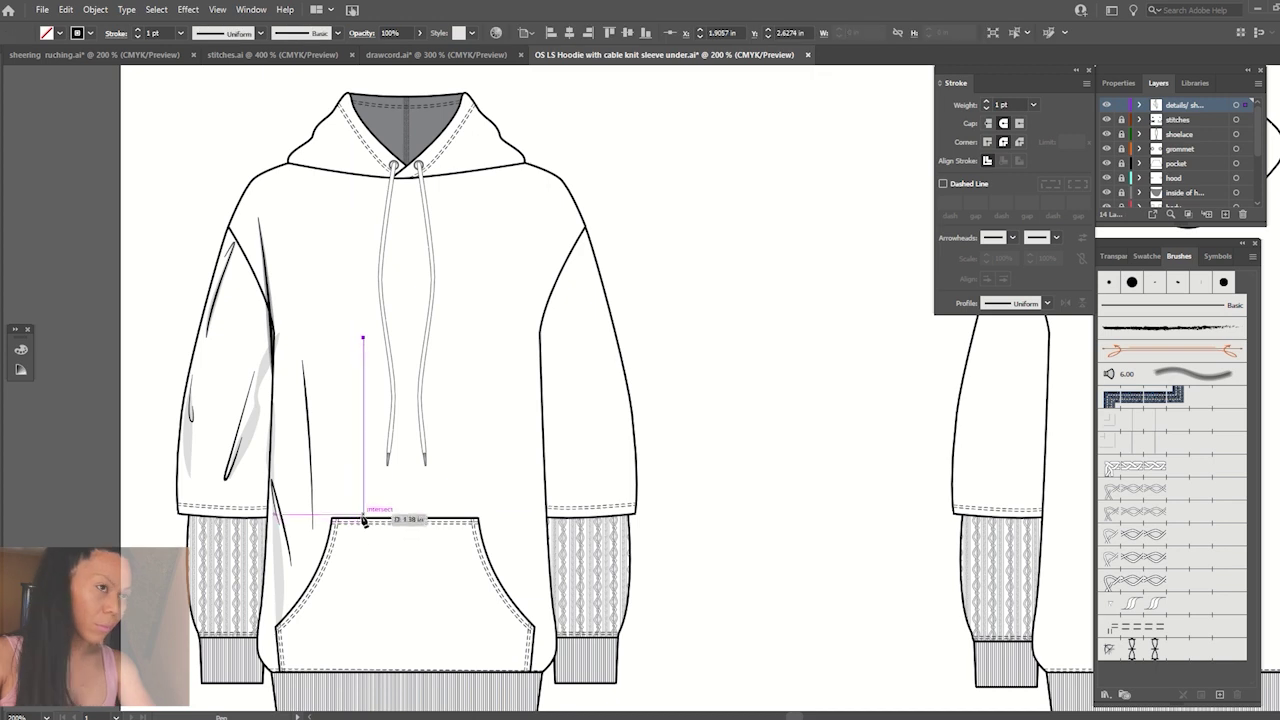
click(358, 519)
Add a point to the pocket crease and bend it into a gentle curve with Direct Selection.
click(367, 485)
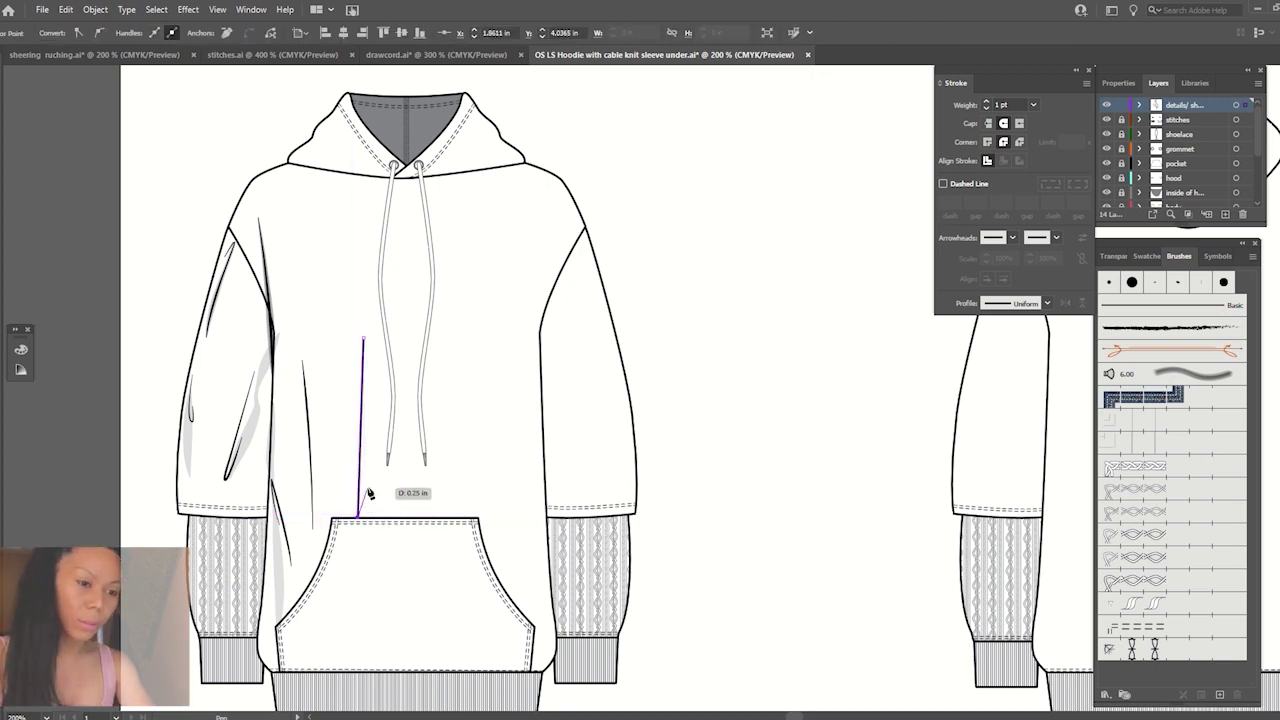
key(a)
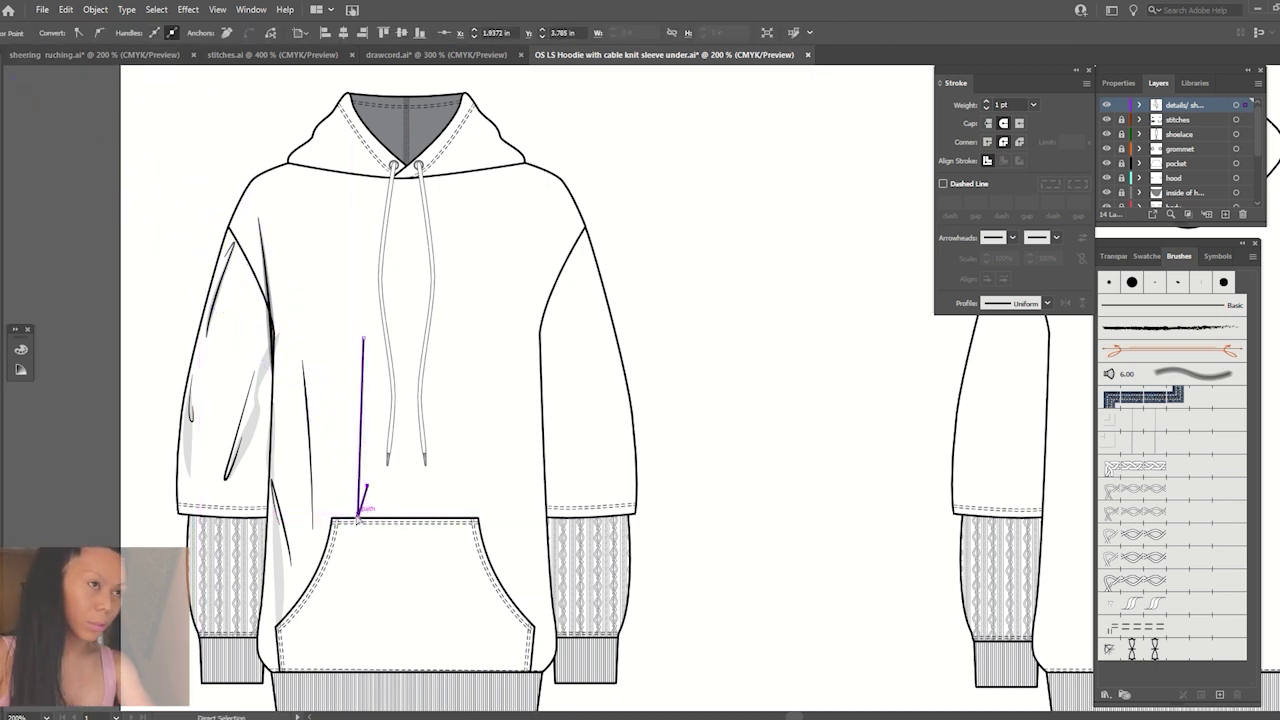
click(358, 519)
click(99, 33)
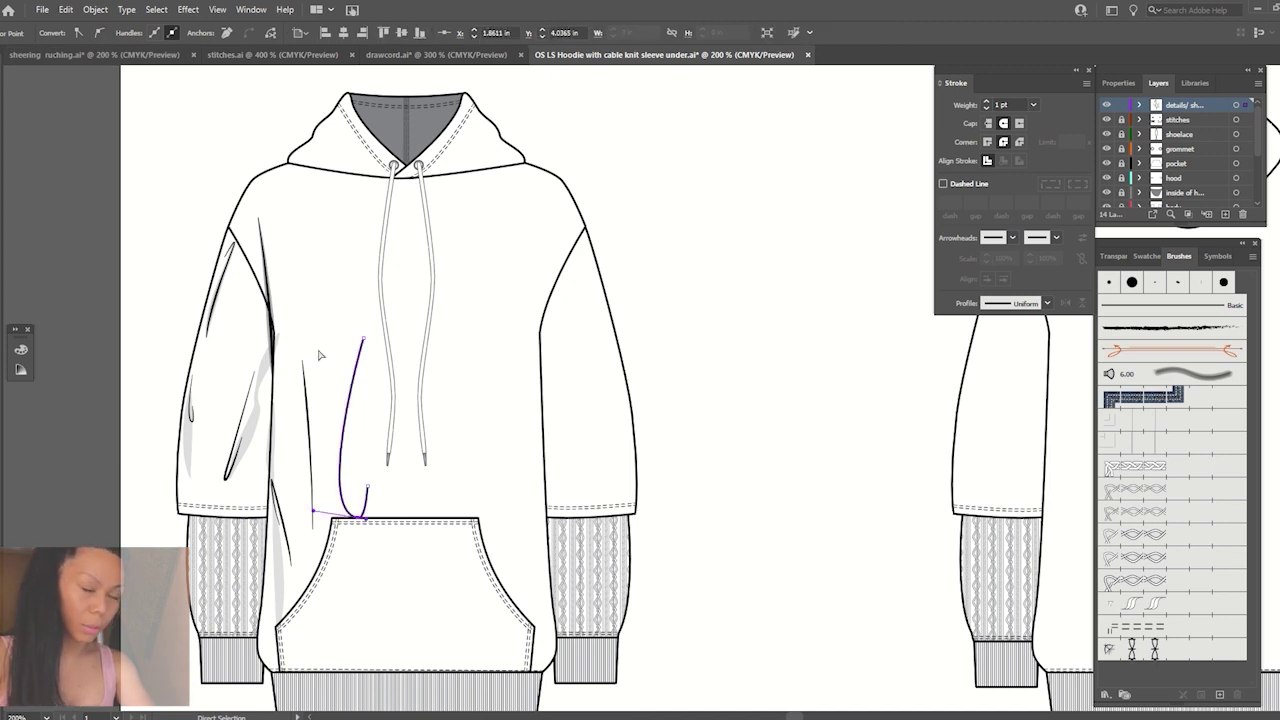
drag(367, 487, 356, 480)
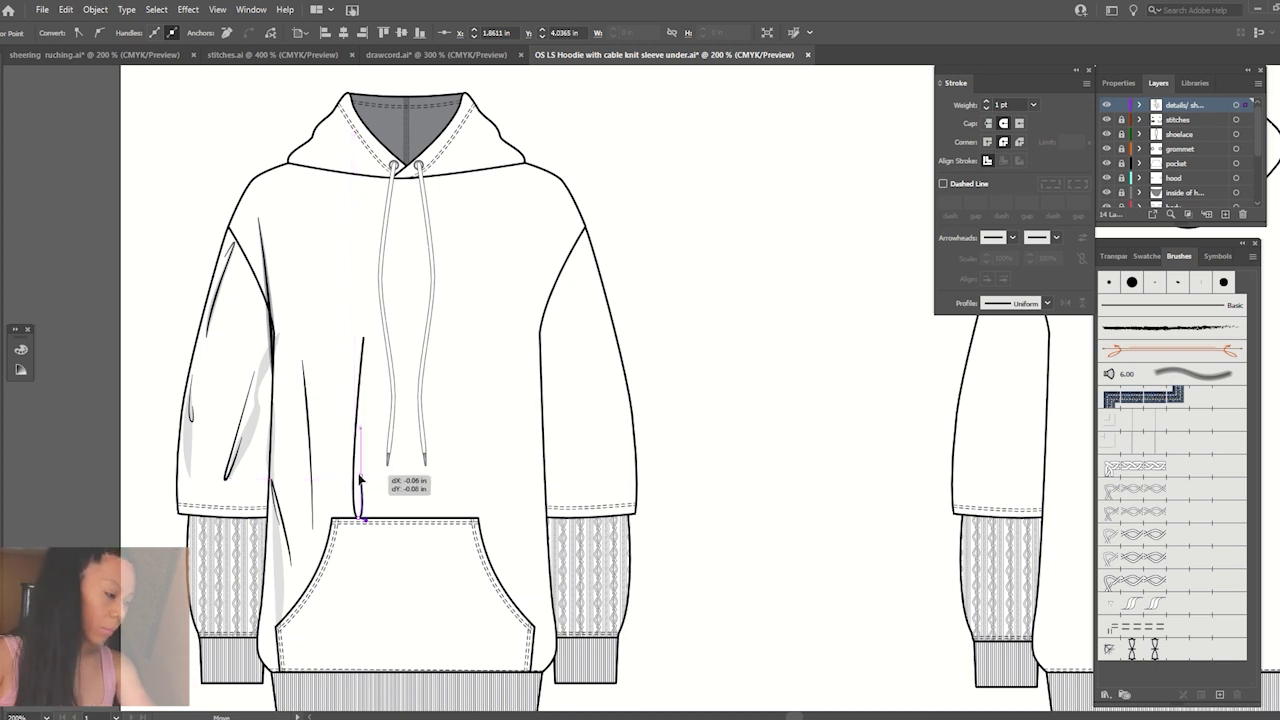
drag(356, 480, 360, 494)
Narrow the crease line, give it a tapered width profile, and flip the taper direction.
key(v)
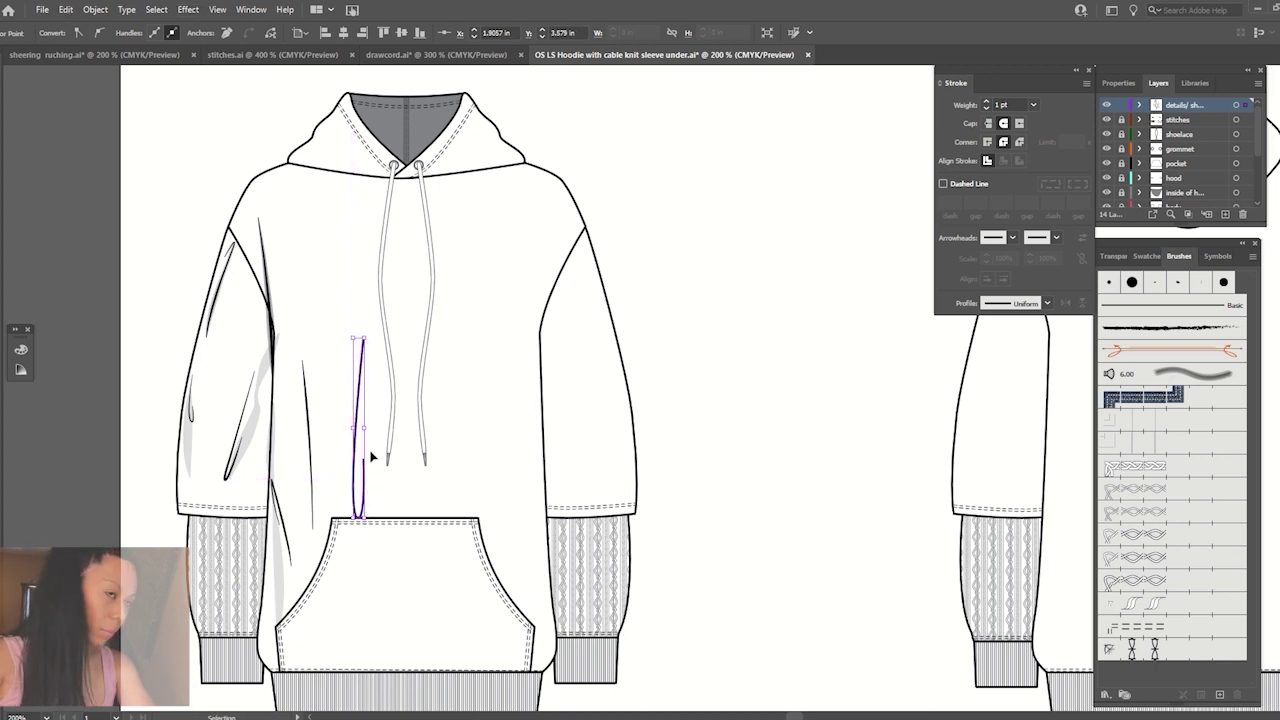
drag(363, 427, 358, 428)
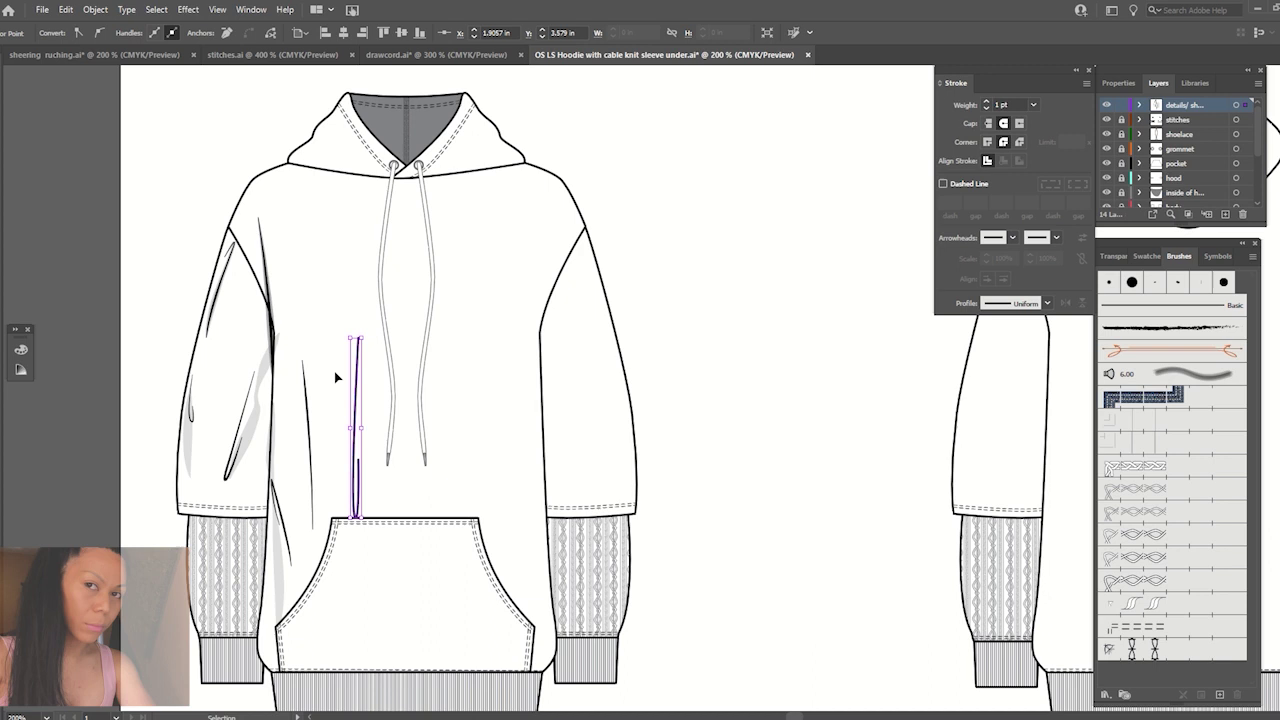
click(1047, 303)
click(1014, 434)
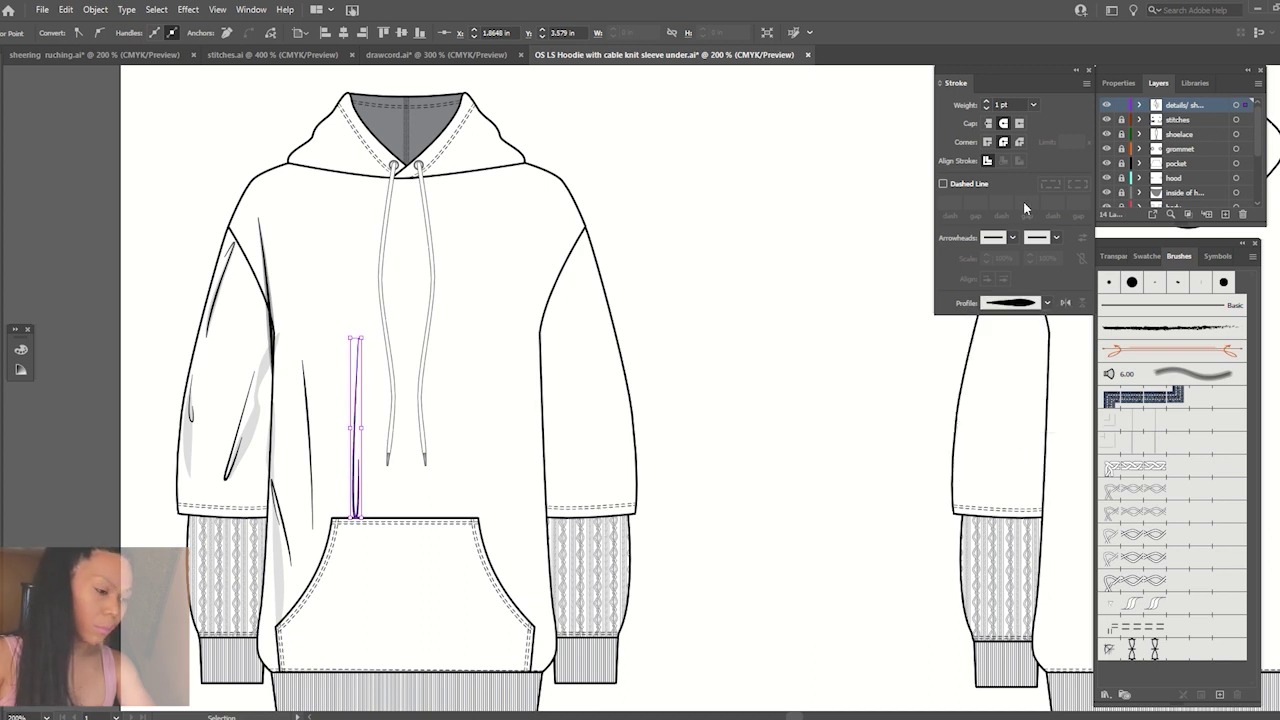
click(642, 360)
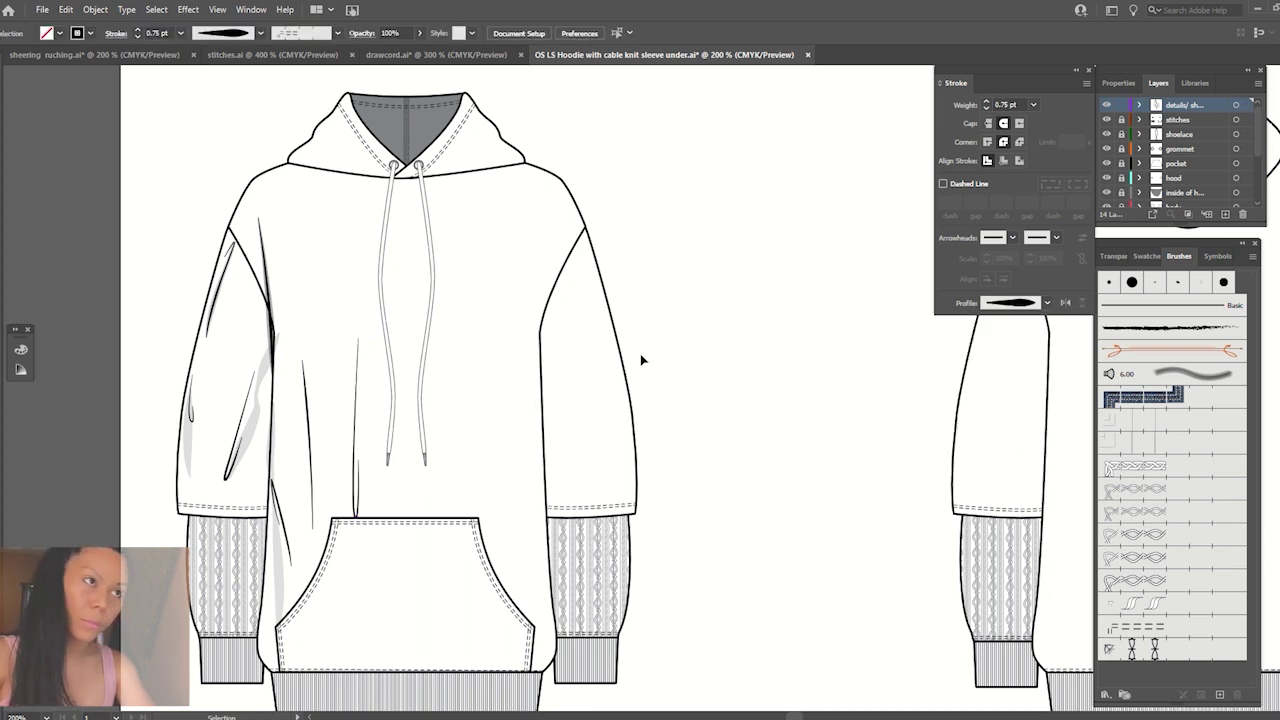
click(352, 445)
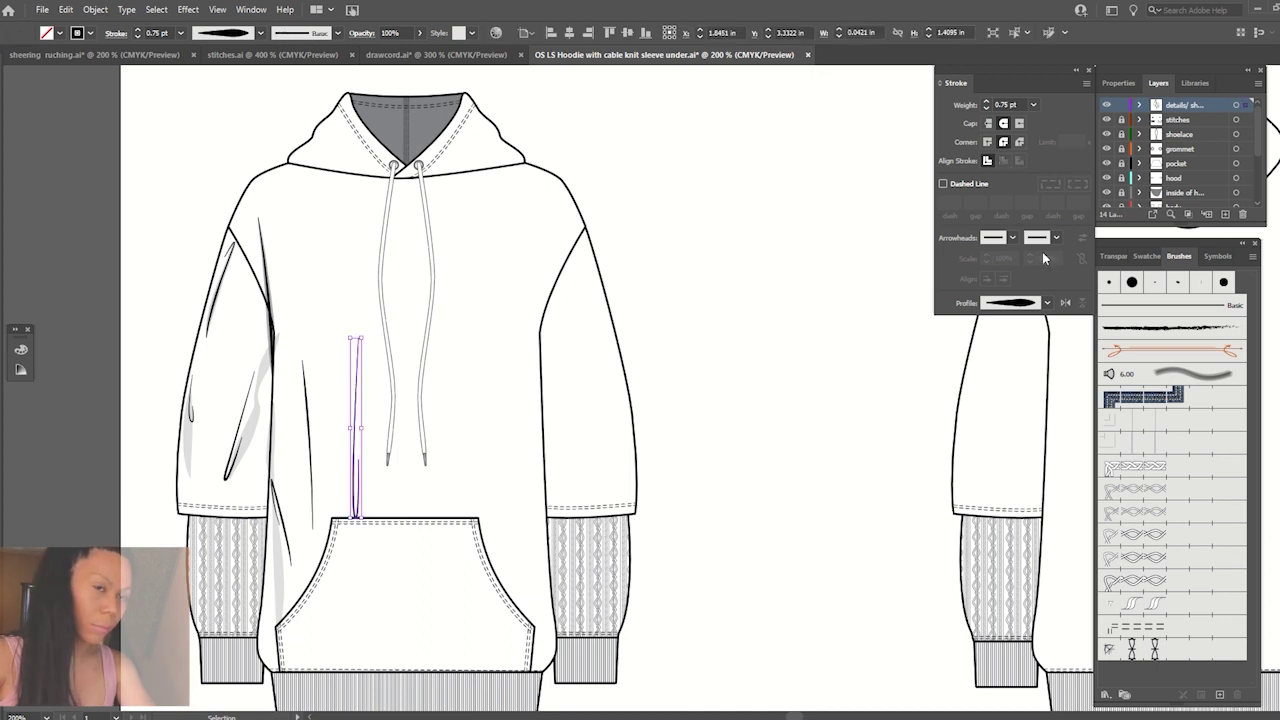
click(1066, 303)
click(700, 400)
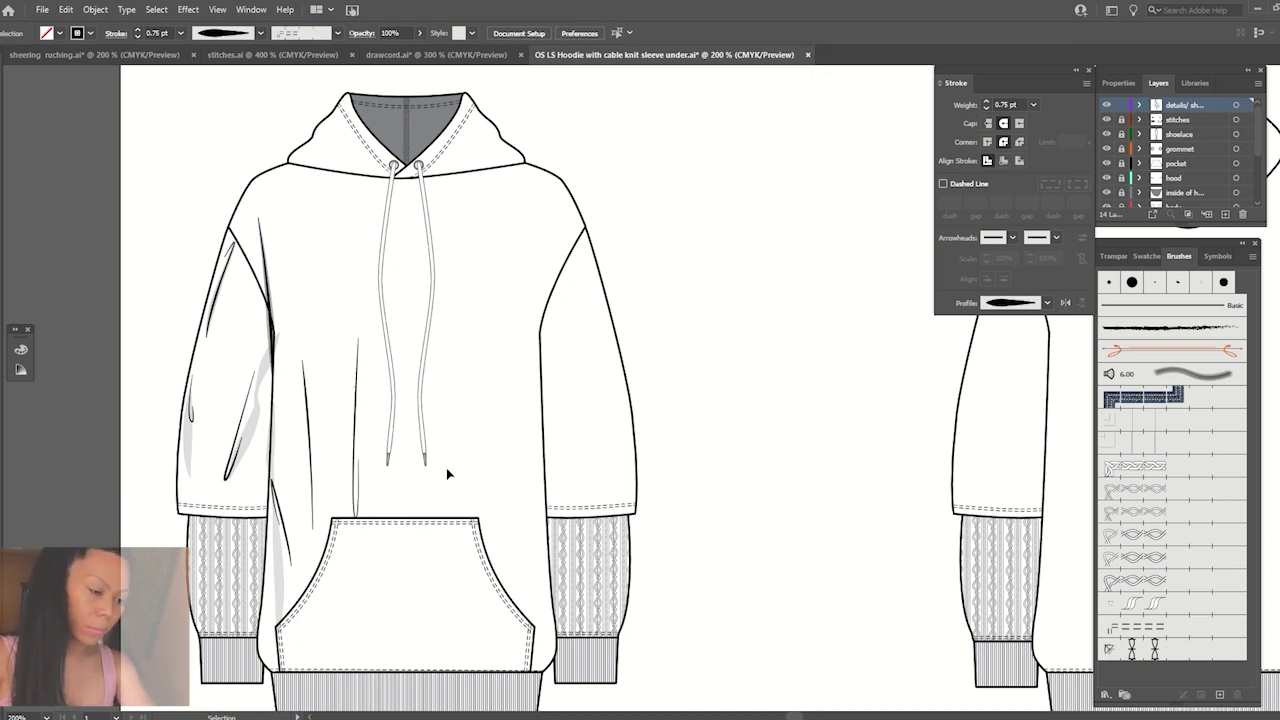
Stretch the left and above-pocket crease lines upward and slant the thin crease slightly.
click(308, 428)
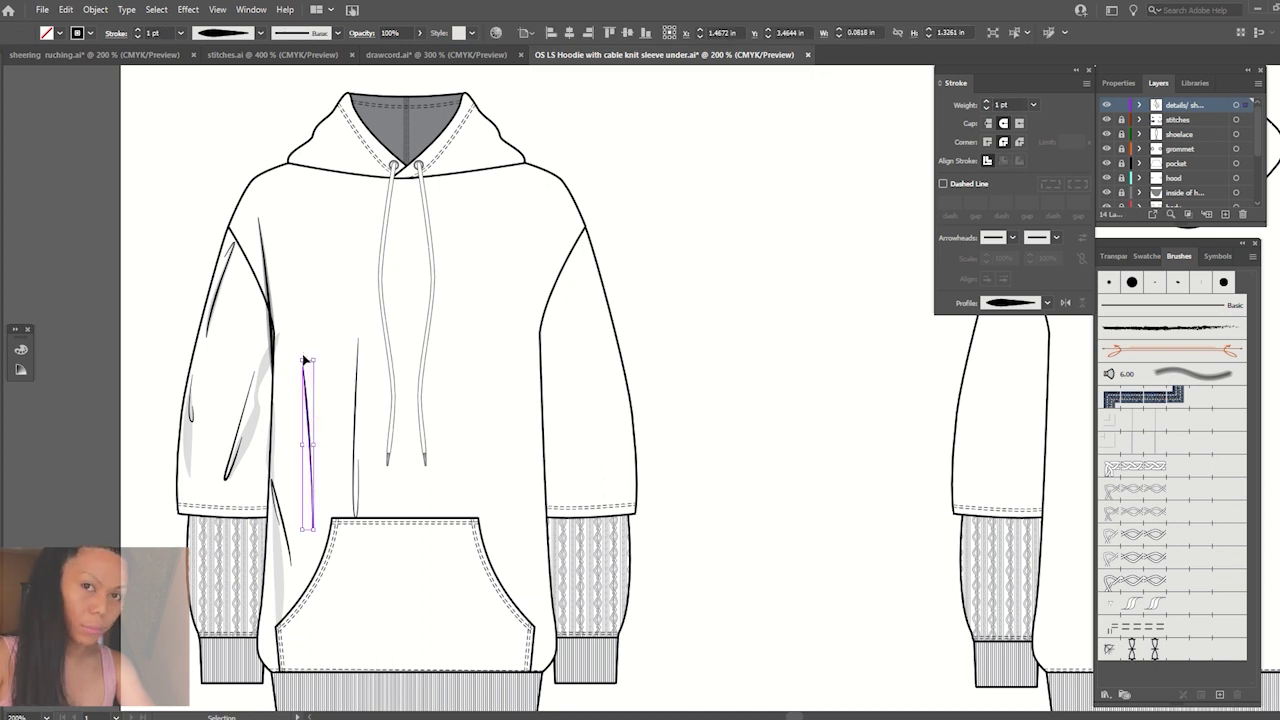
drag(305, 360, 304, 281)
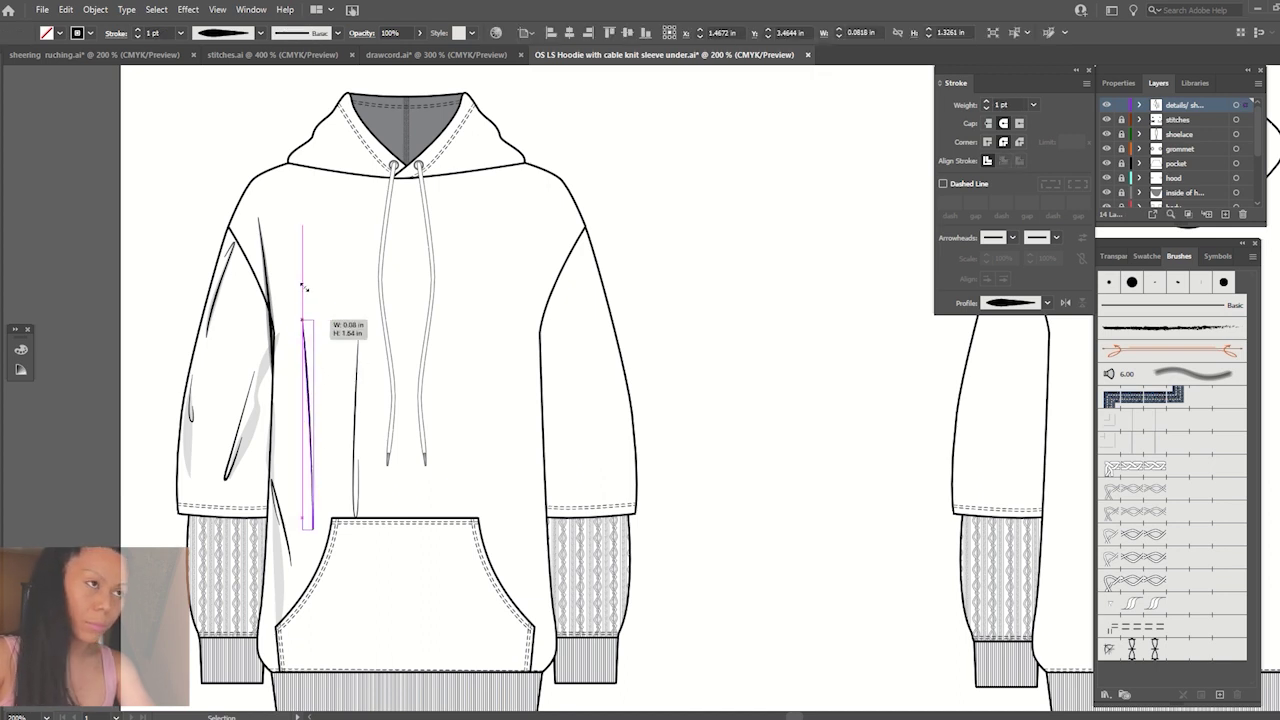
click(358, 372)
drag(358, 340, 362, 457)
click(370, 395)
click(366, 503)
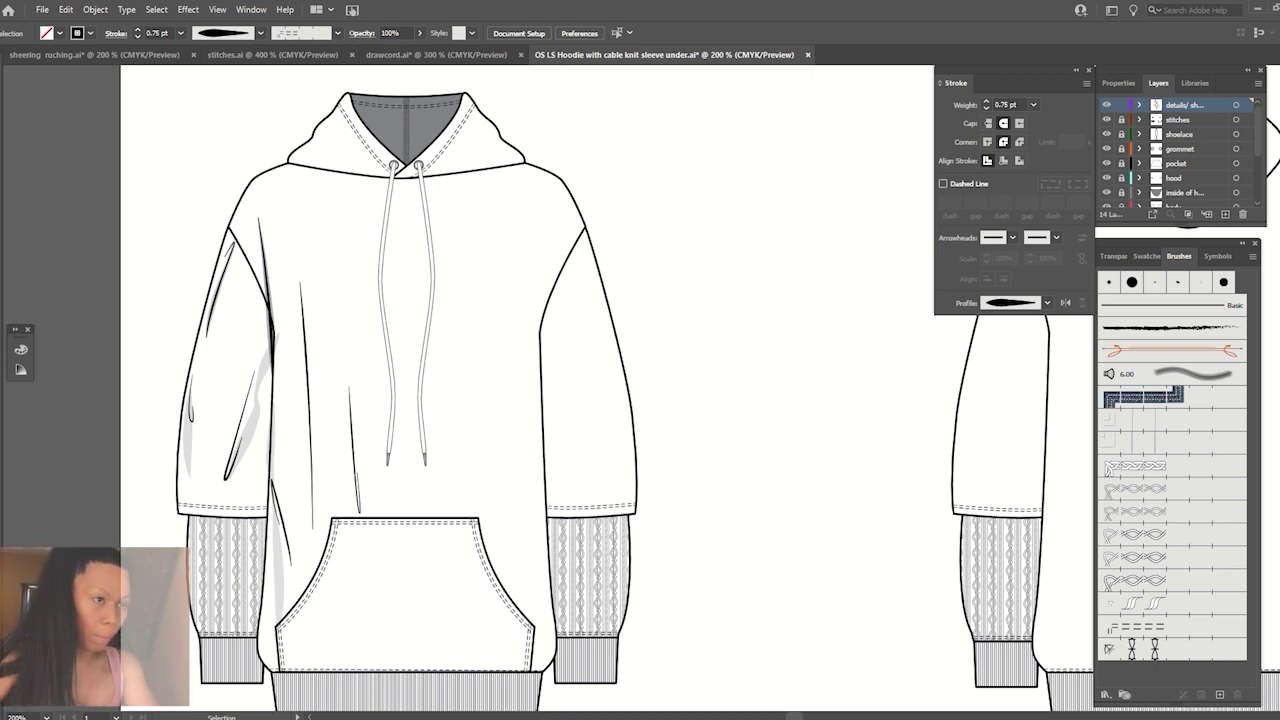
Draw a short wedge-tapered stroke near the pocket bottom and position it by the hem.
click(318, 676)
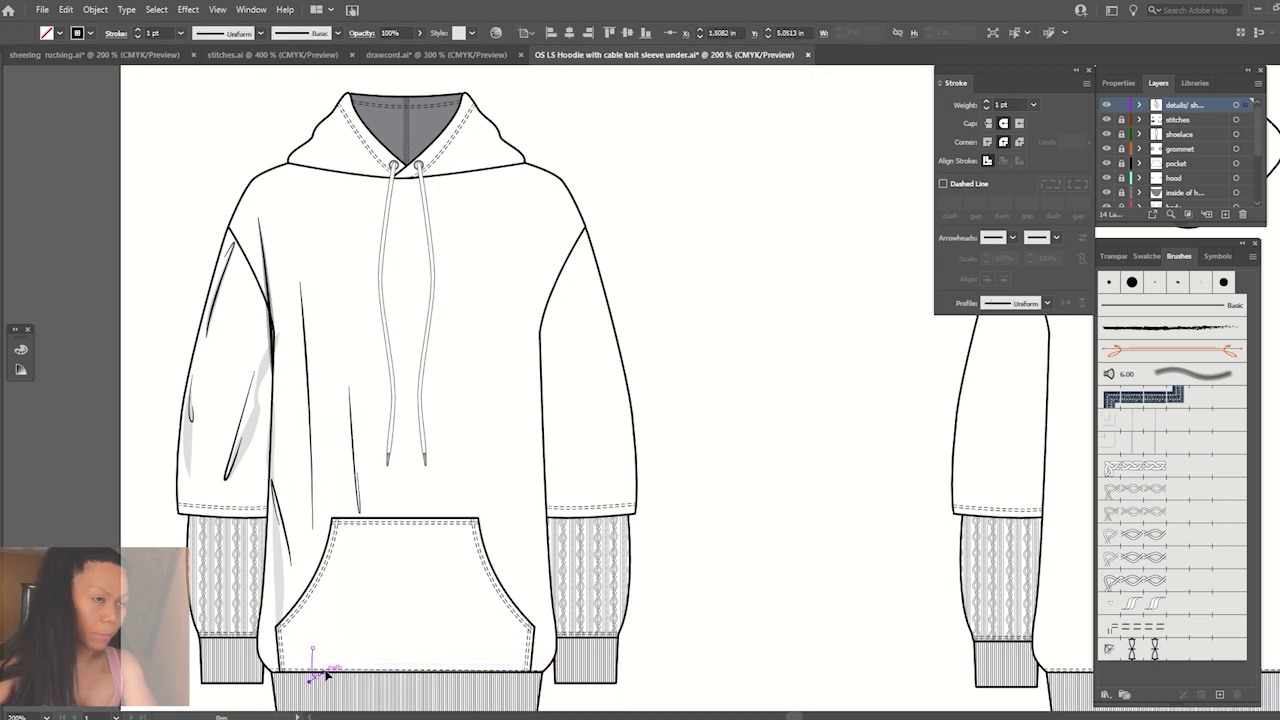
click(315, 670)
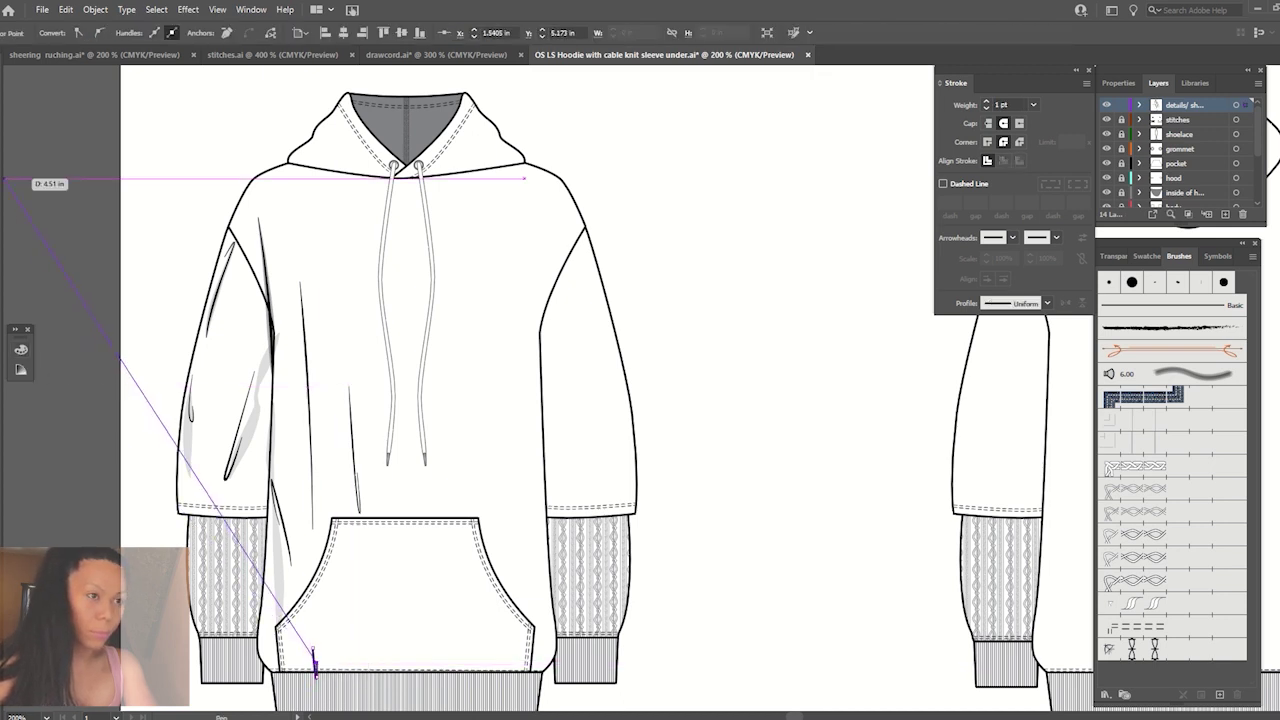
key(v)
click(1047, 303)
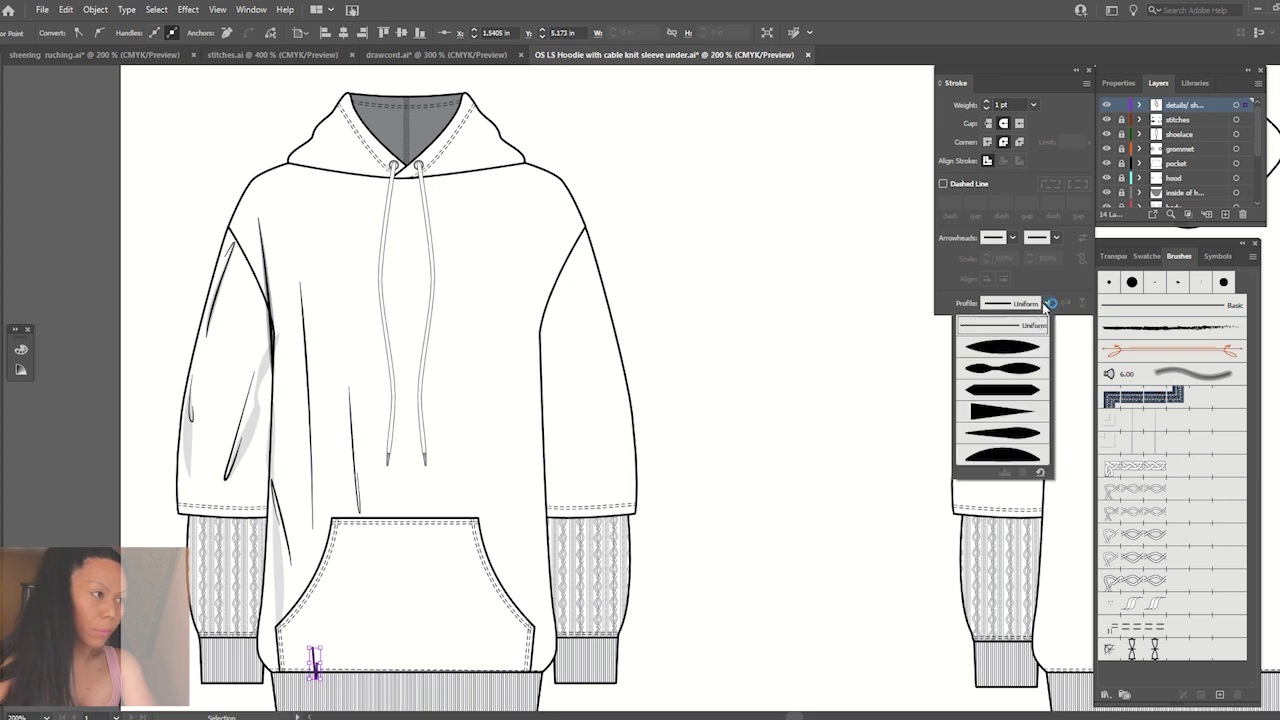
click(1010, 412)
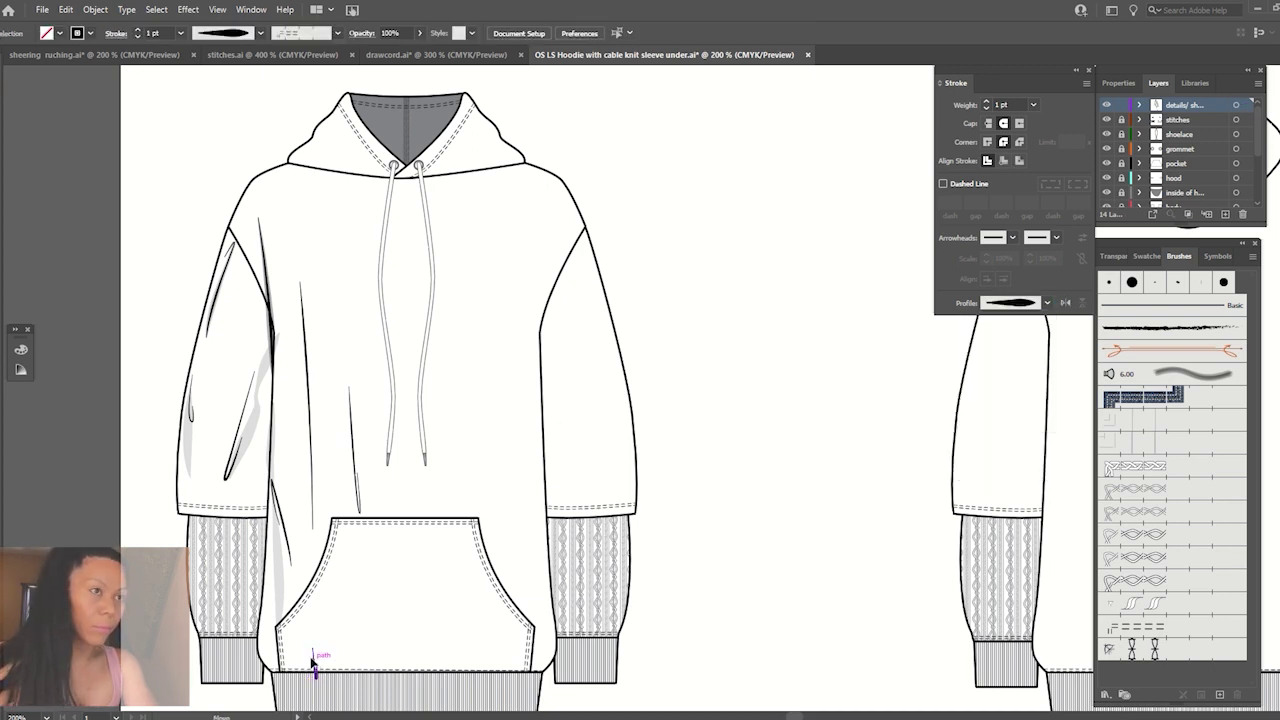
drag(314, 663, 300, 662)
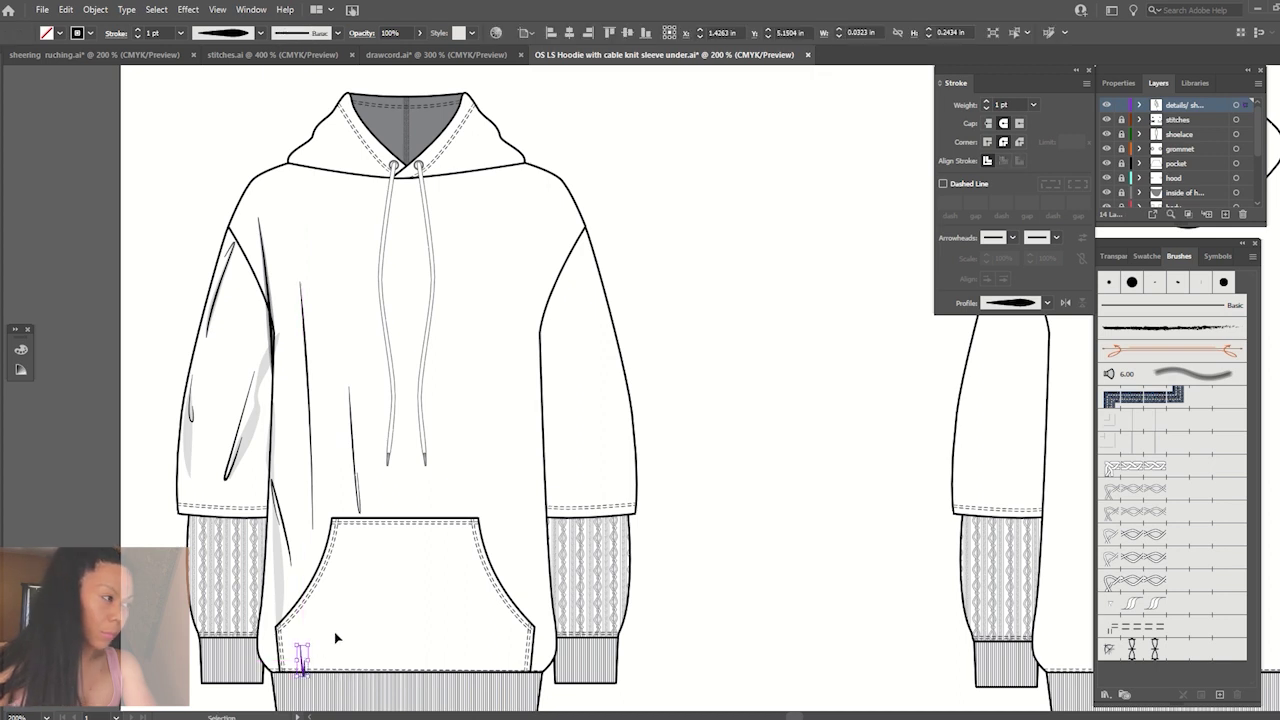
key(ctrl+shift+a)
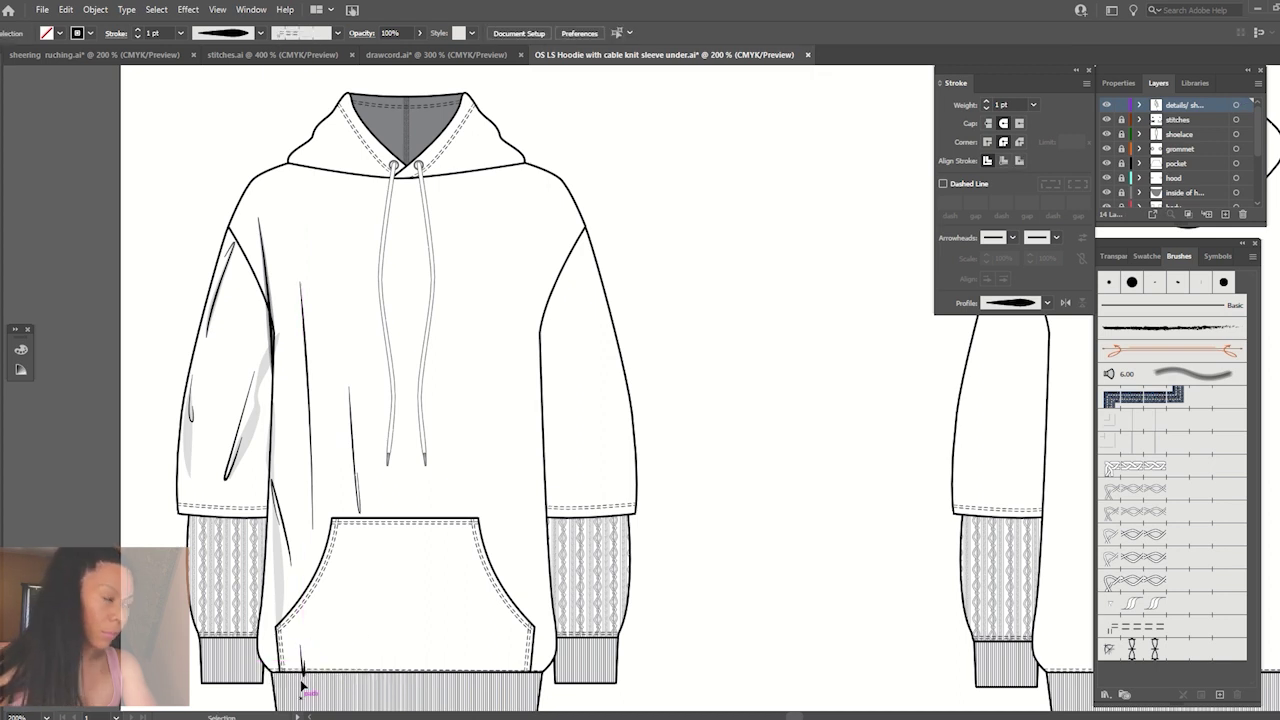
click(322, 650)
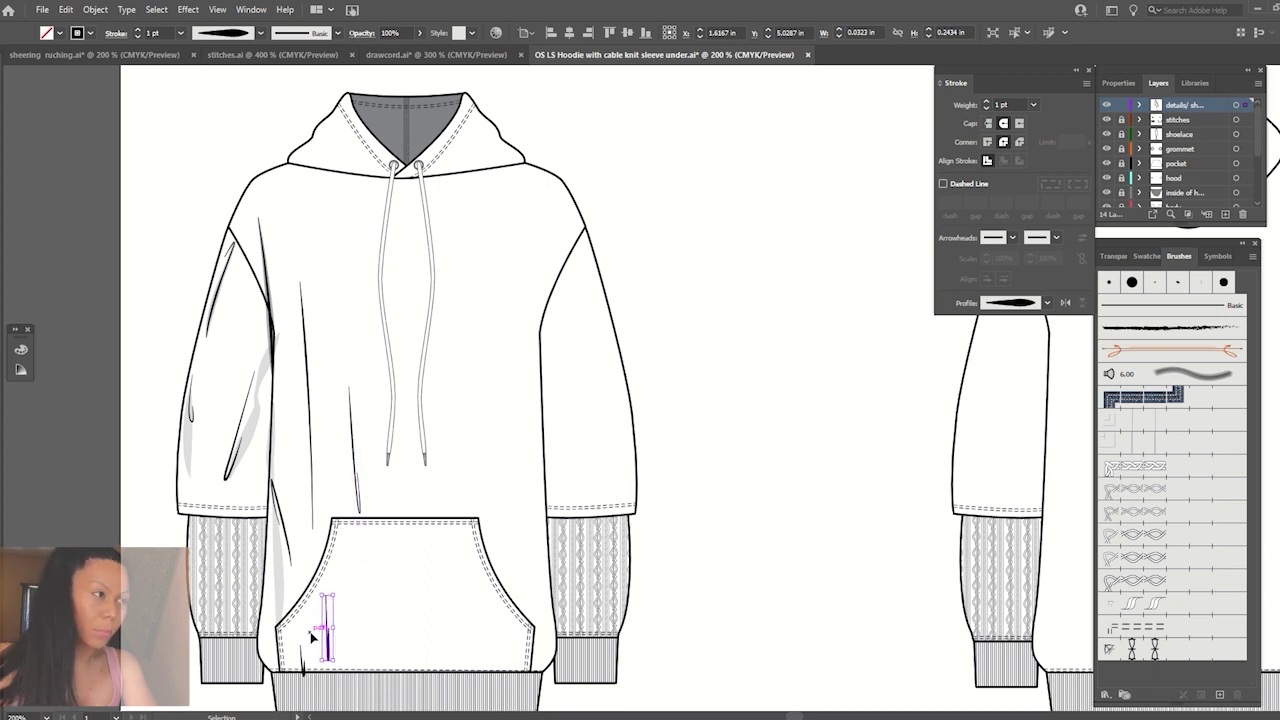
drag(331, 648, 341, 673)
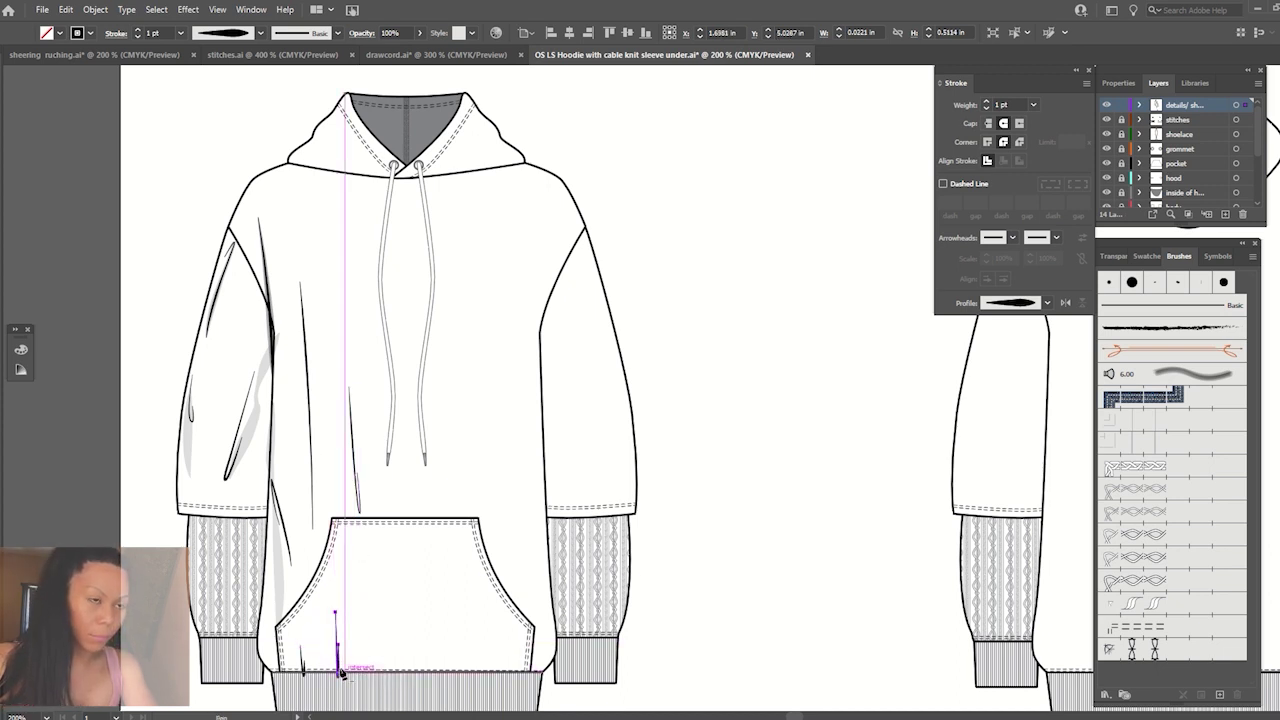
Adjust the corner stroke's anchor at the pocket's left corner and apply a tapered width.
click(282, 668)
key(a)
click(287, 684)
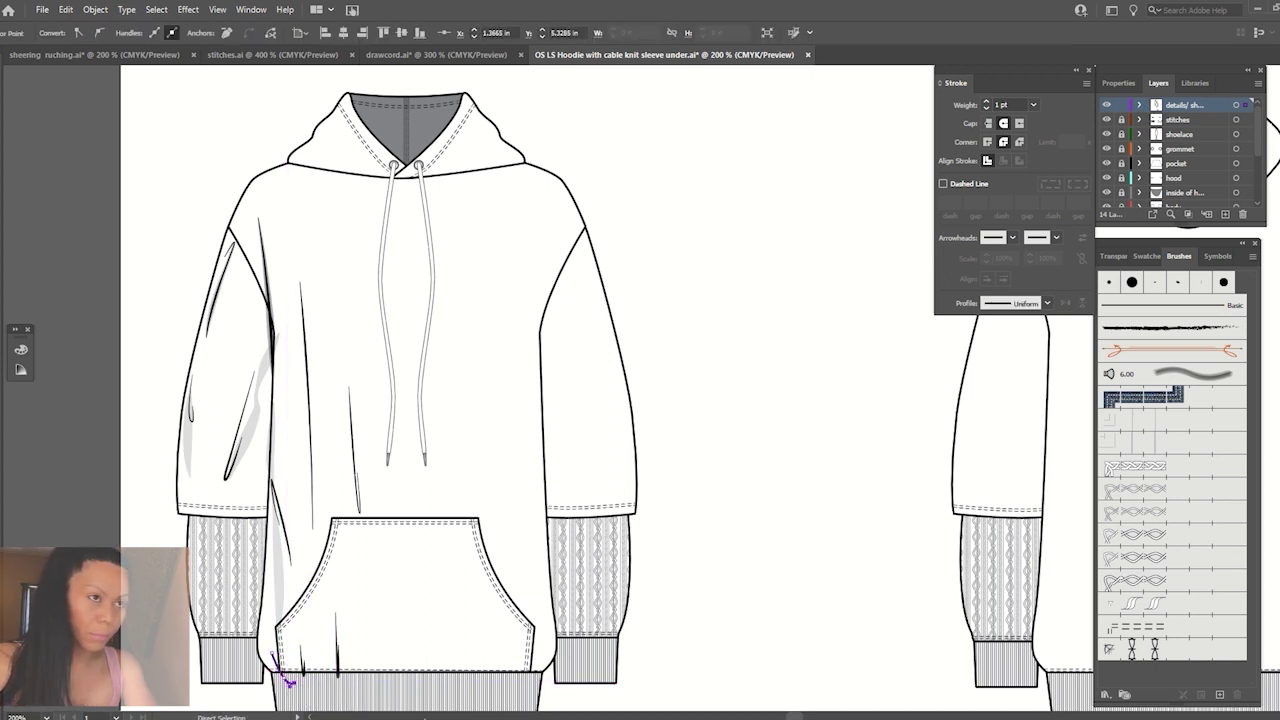
key(v)
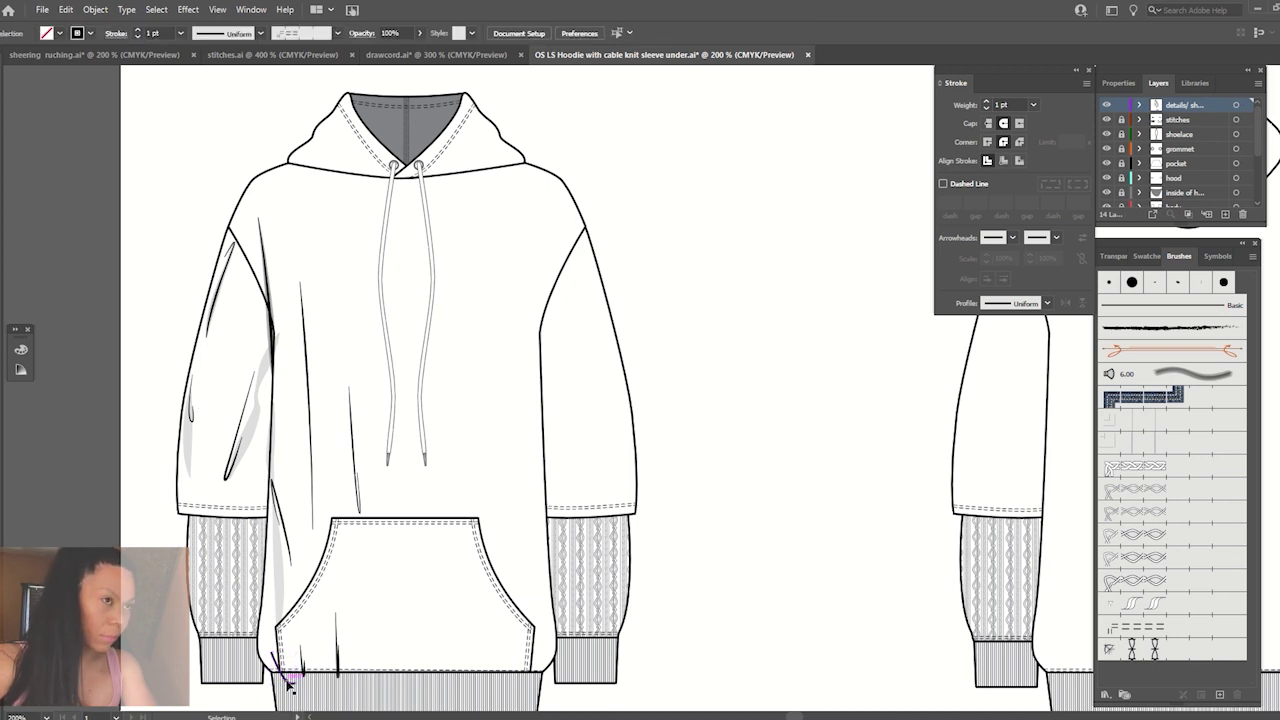
click(286, 677)
click(1047, 303)
click(1008, 390)
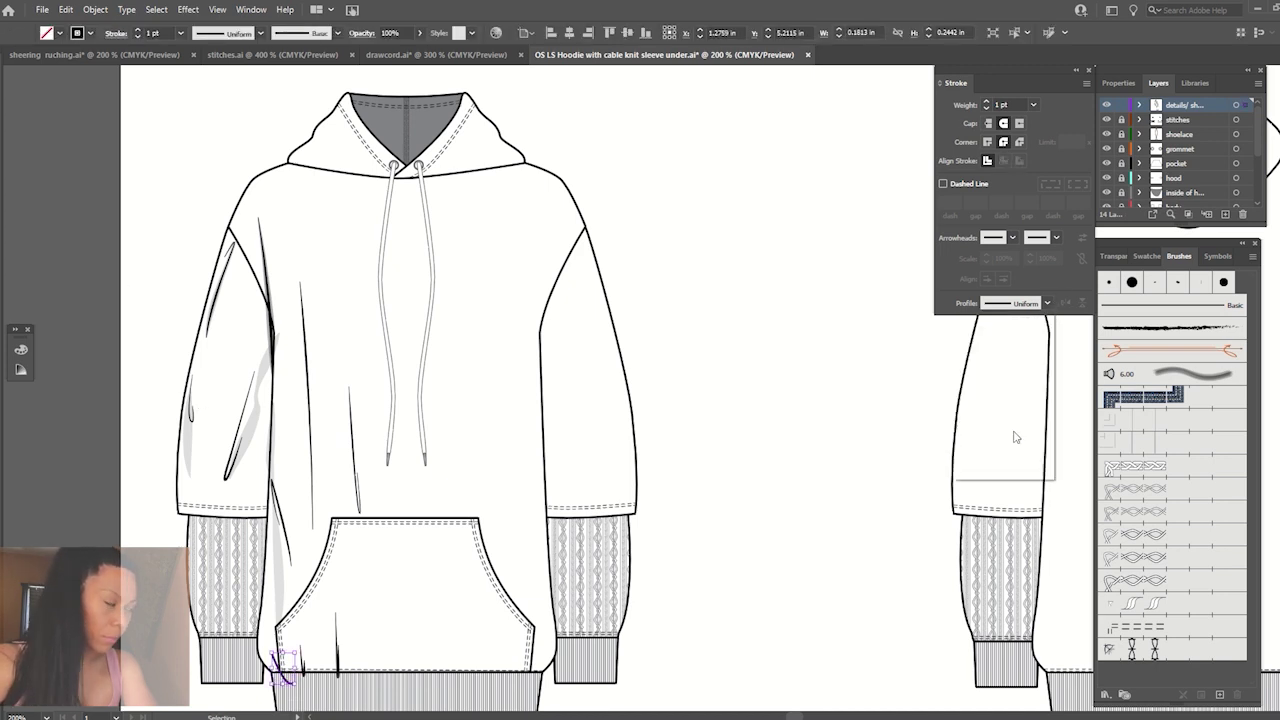
click(494, 653)
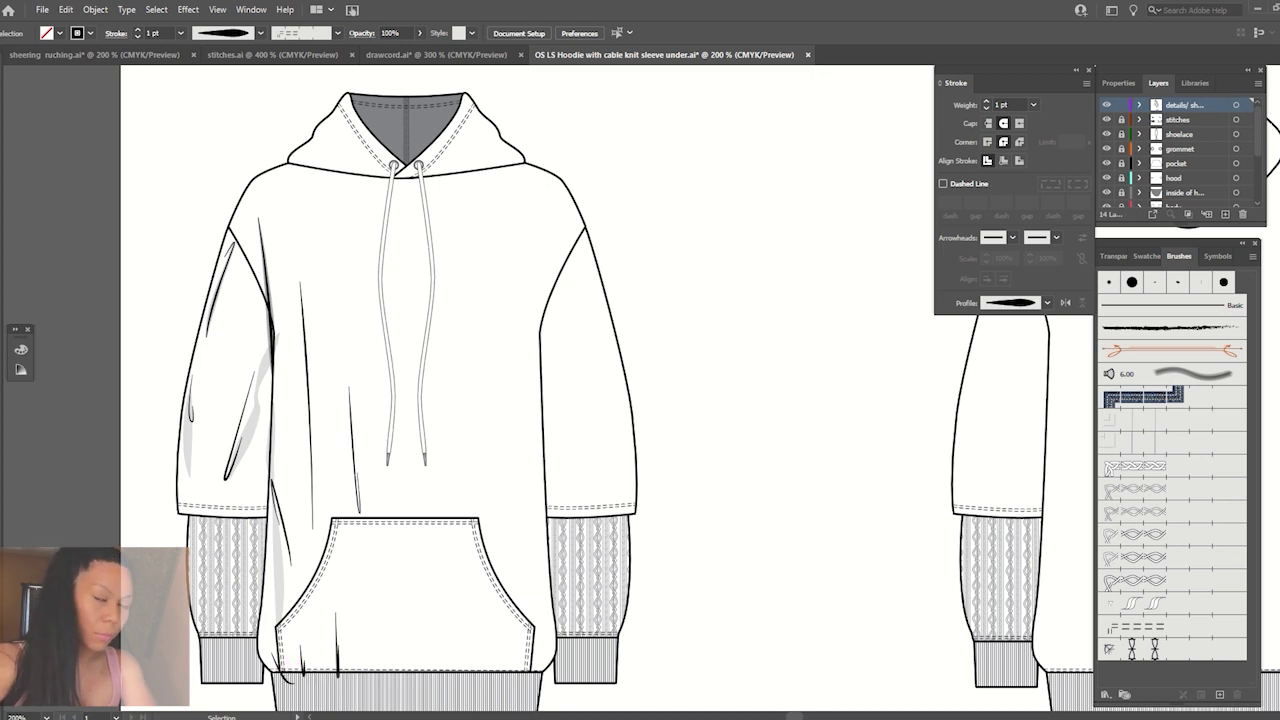
Draw another short 0.5 pt tapered crease, narrow it, and move it to the pocket edge.
key(p)
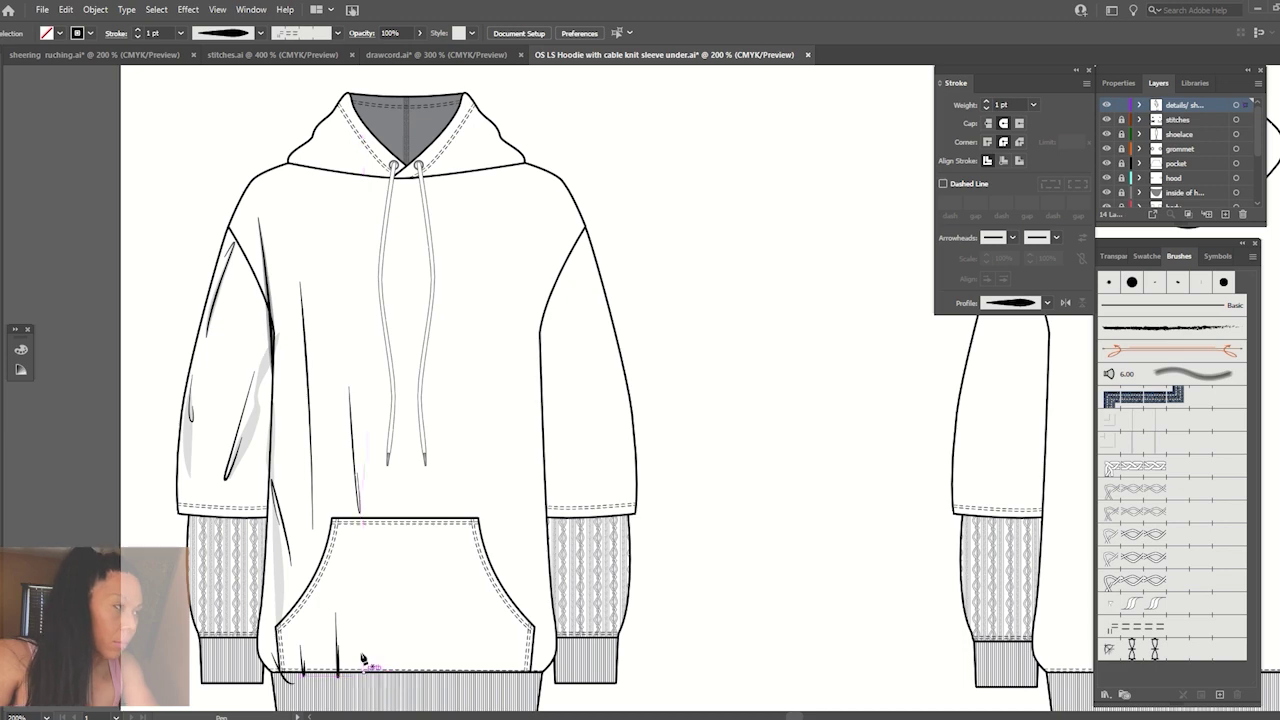
click(363, 655)
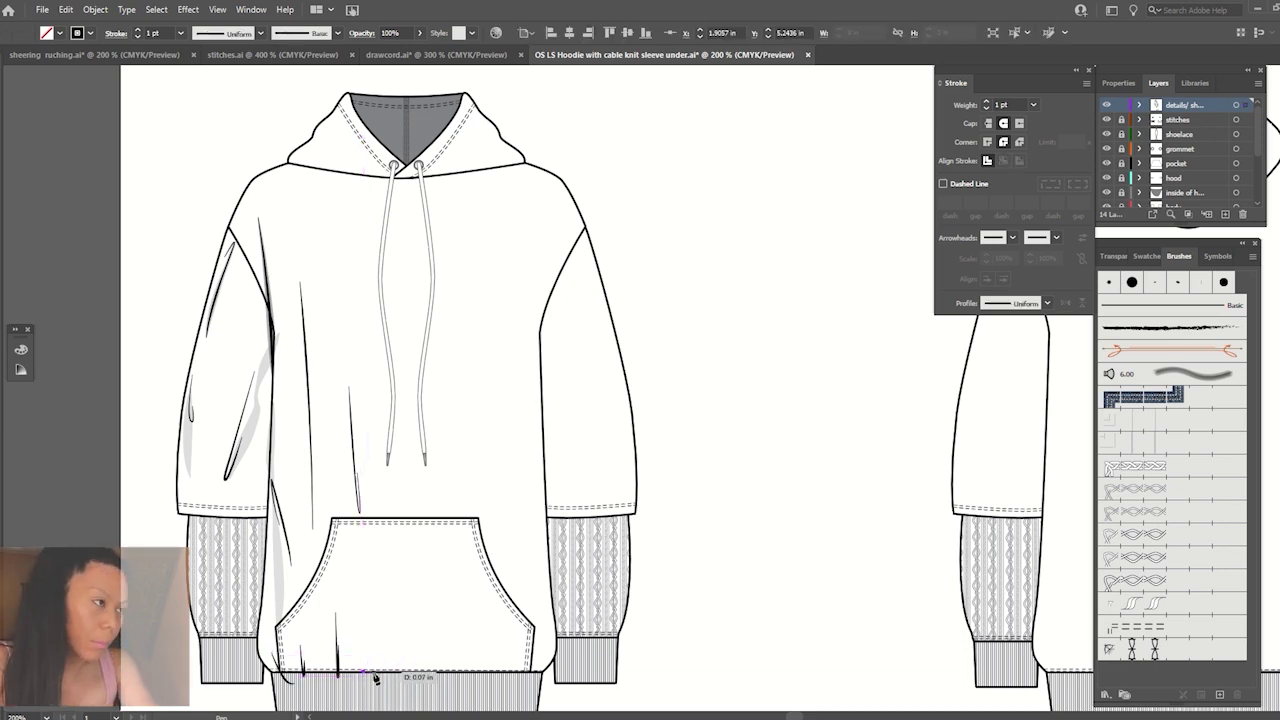
scroll(375, 678, down, 5)
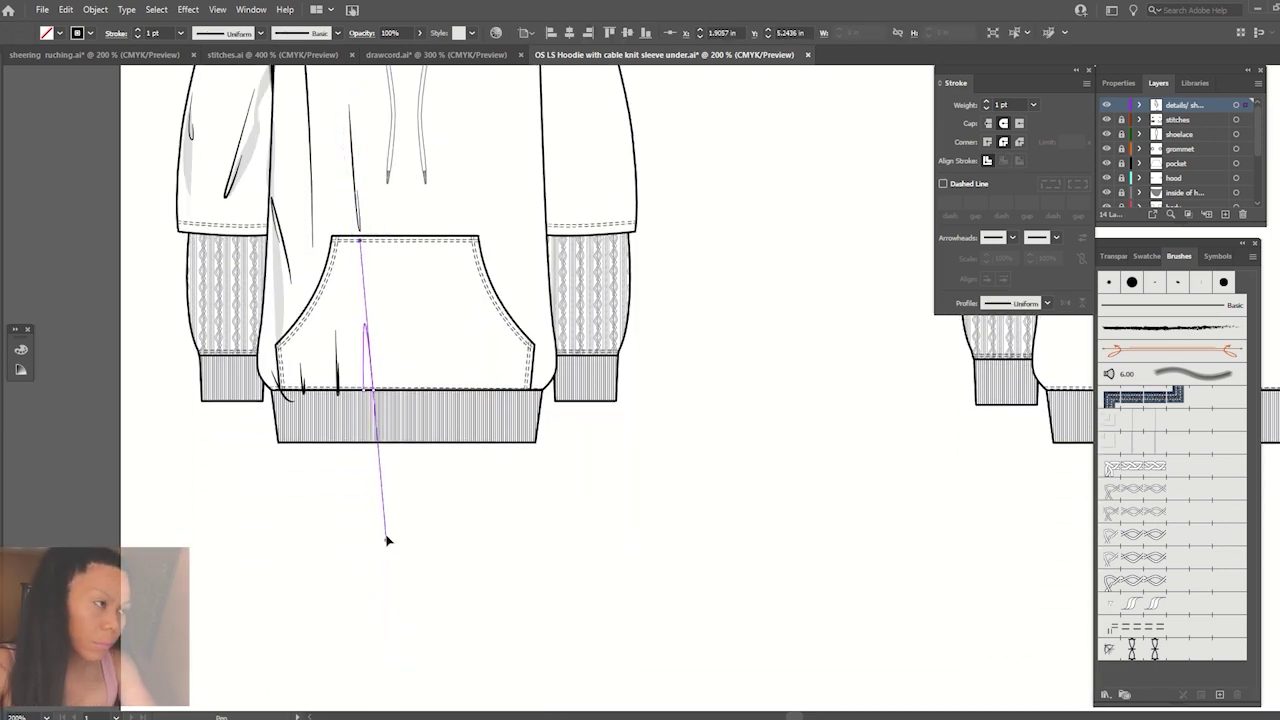
drag(372, 390, 376, 469)
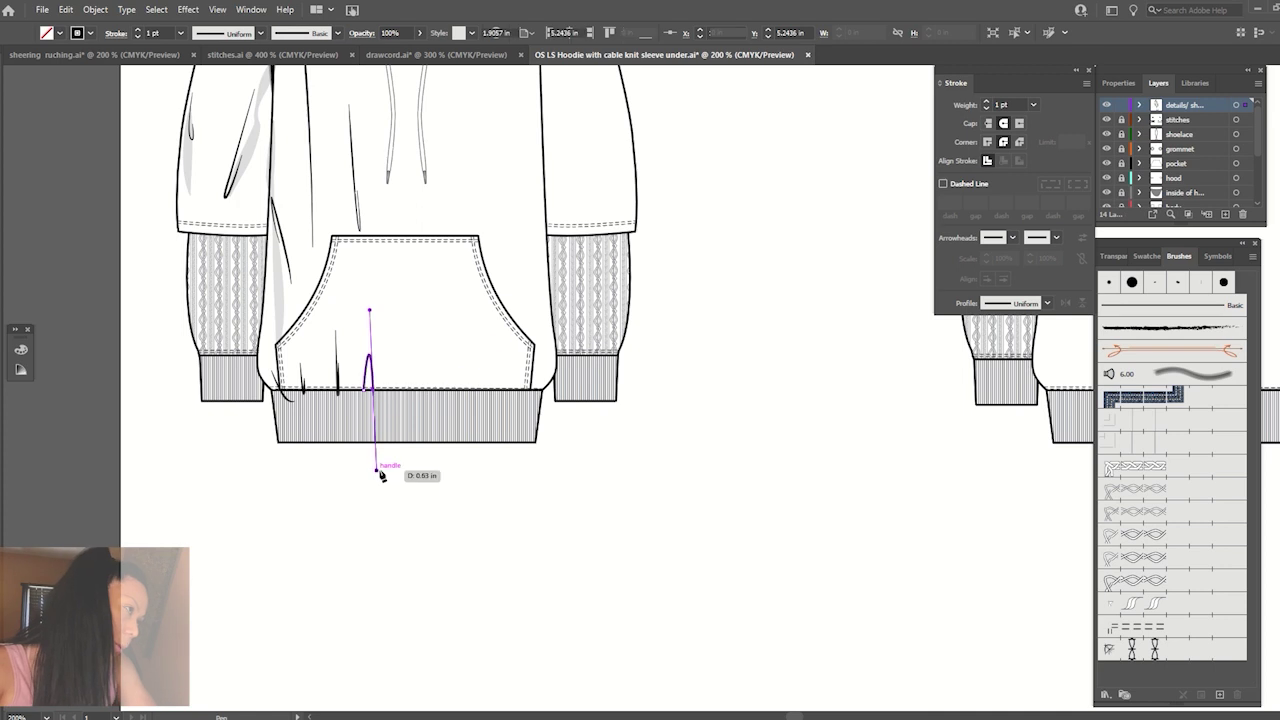
click(987, 108)
click(1046, 303)
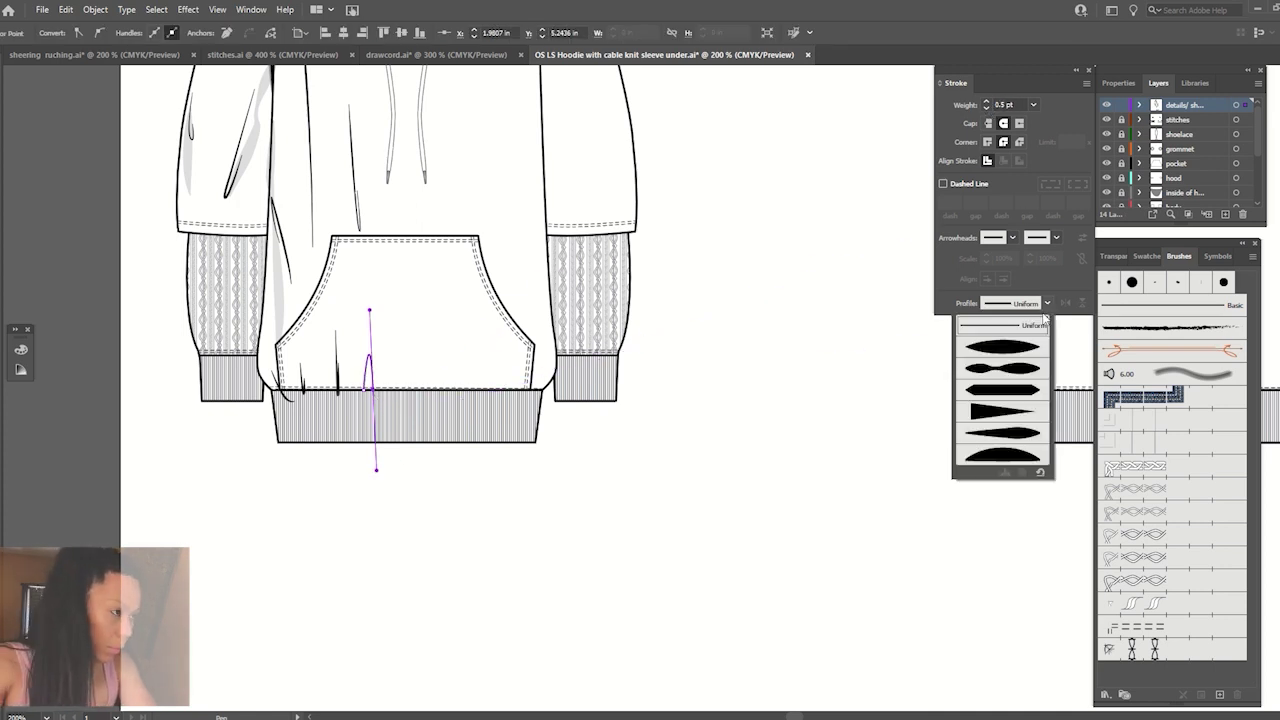
click(1007, 432)
key(v)
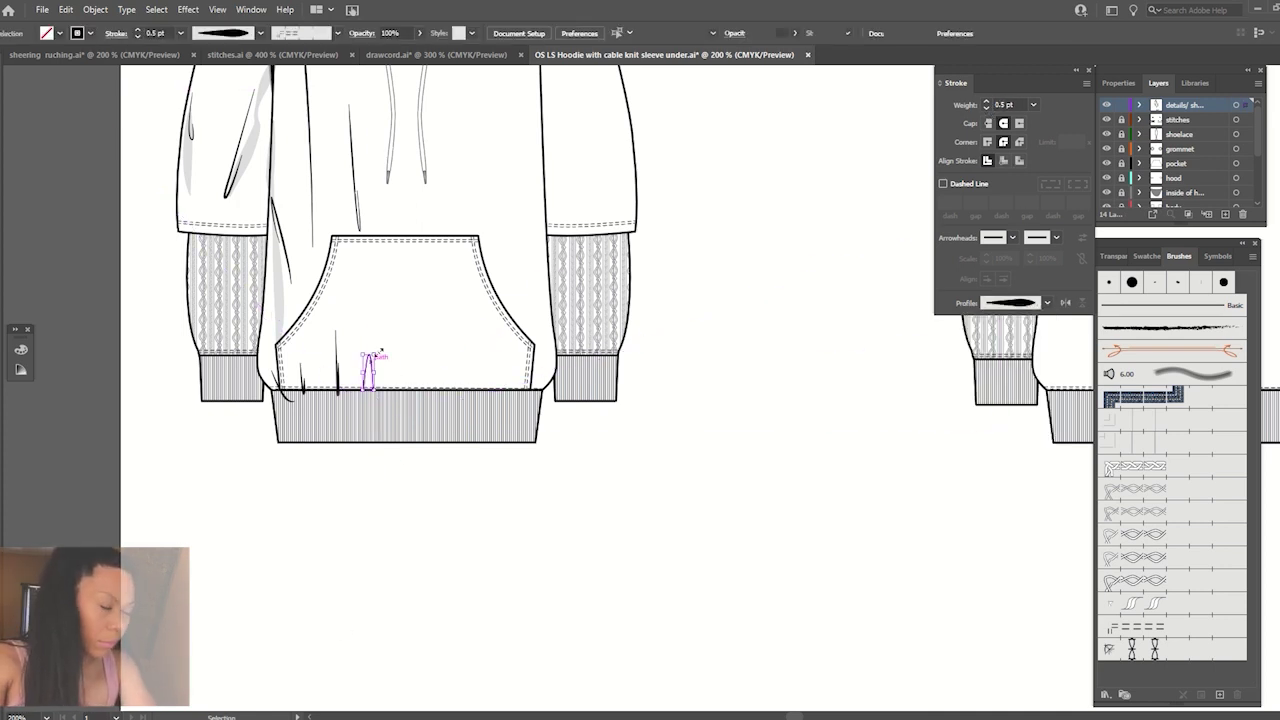
click(372, 365)
drag(375, 355, 368, 375)
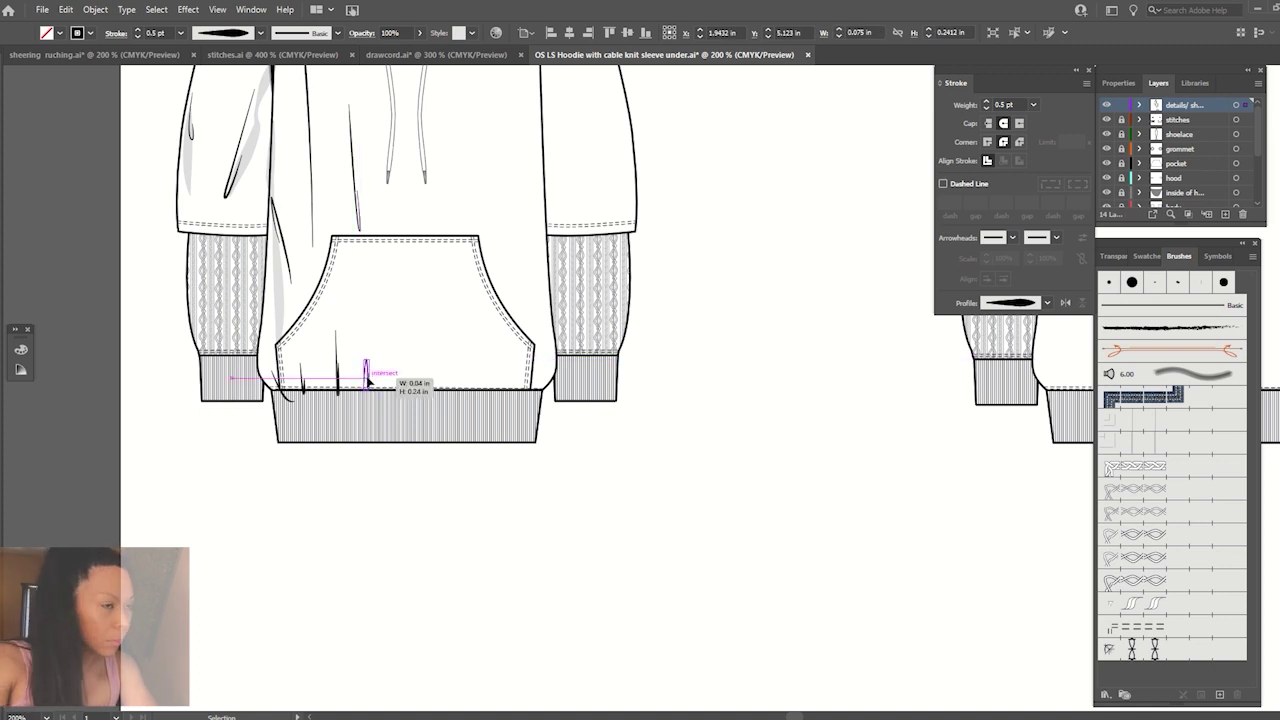
drag(368, 375, 369, 383)
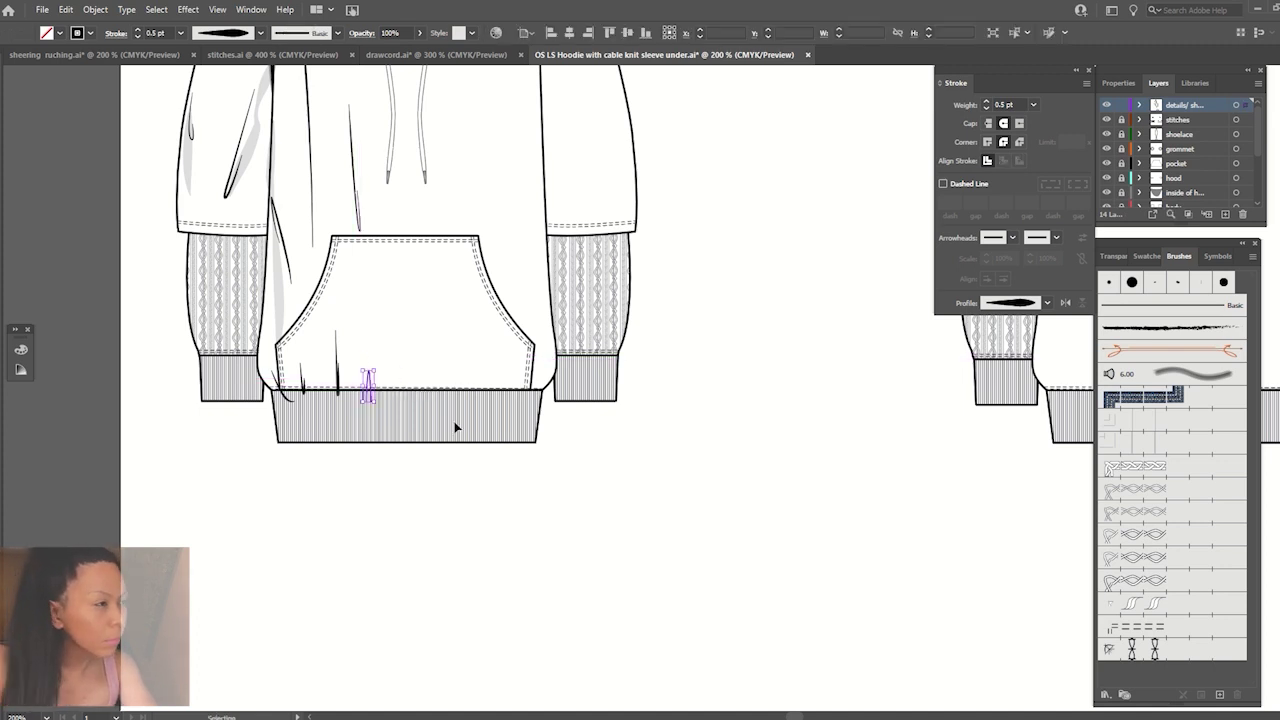
click(458, 428)
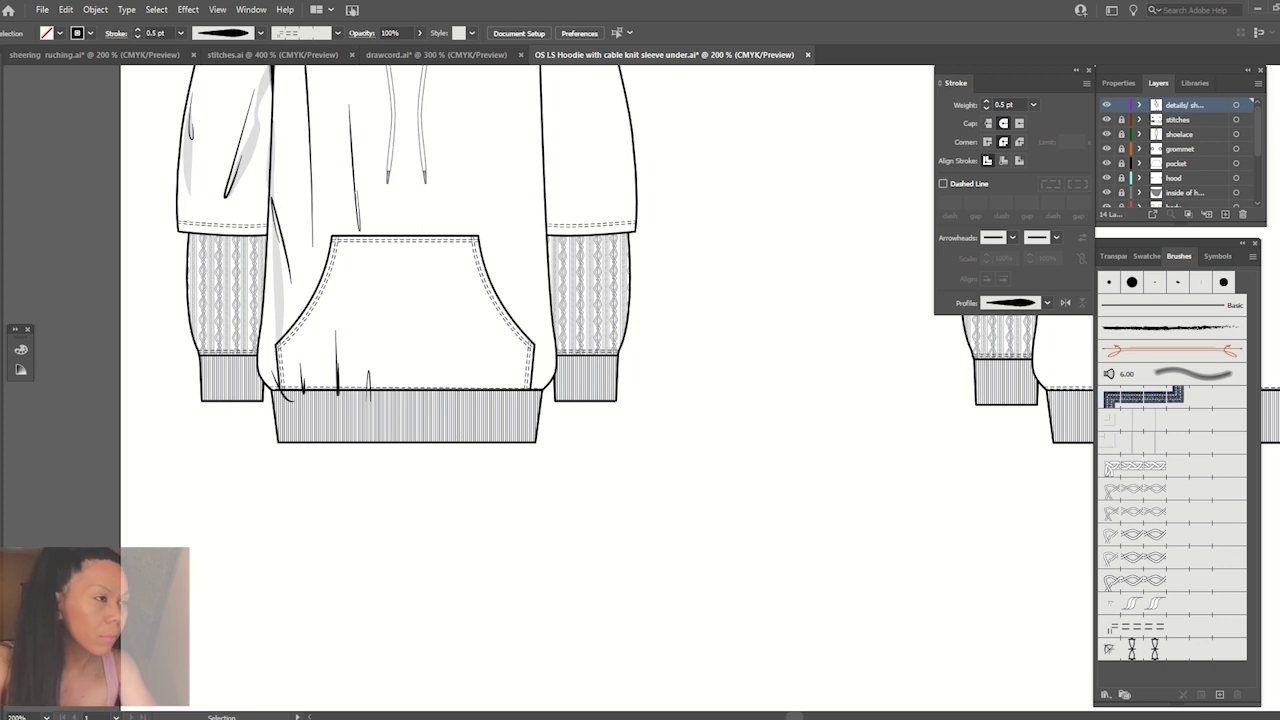
Draw a 5 pt tapered line along the pocket bottom at about 15% opacity.
drag(277, 388, 415, 389)
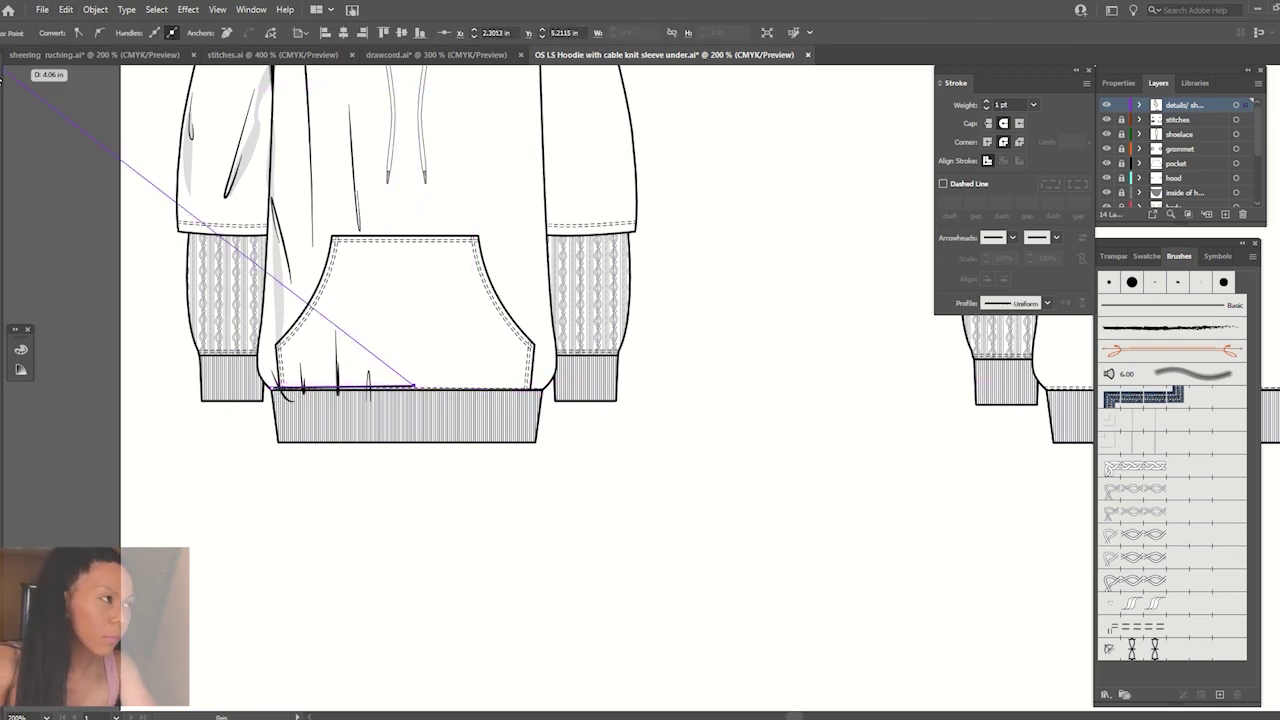
click(986, 102)
click(986, 102)
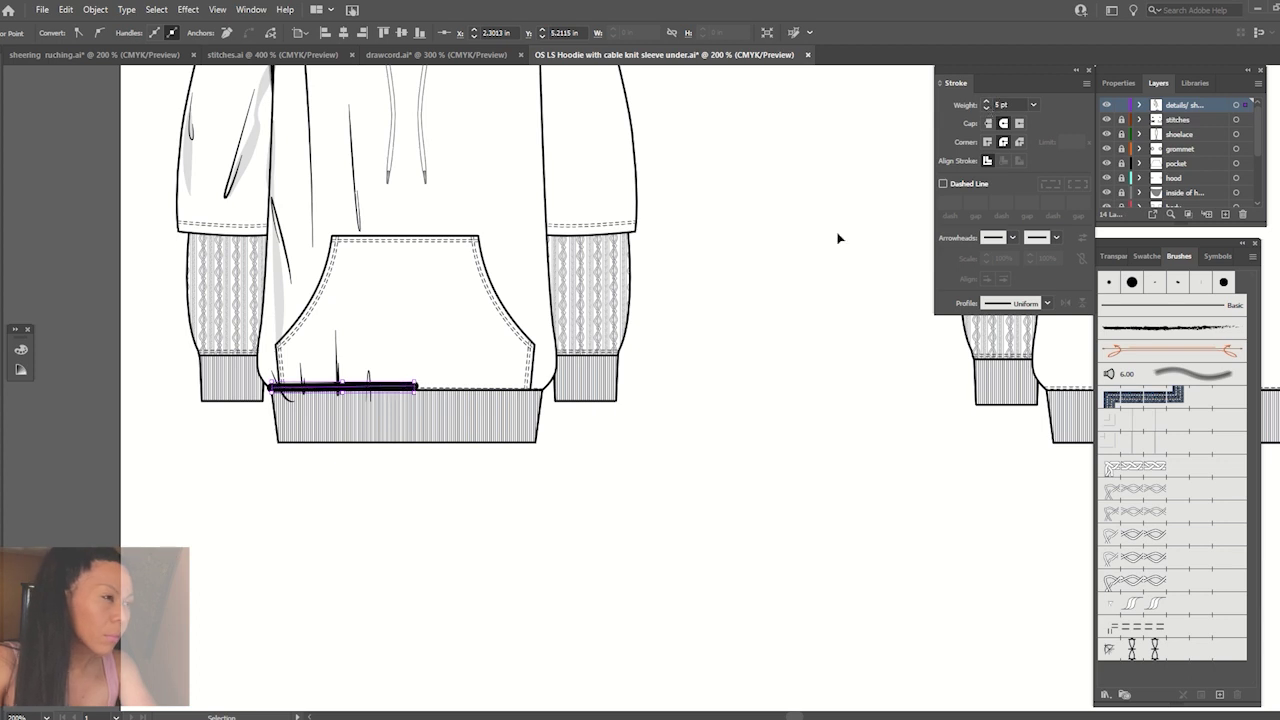
click(1041, 306)
click(1022, 370)
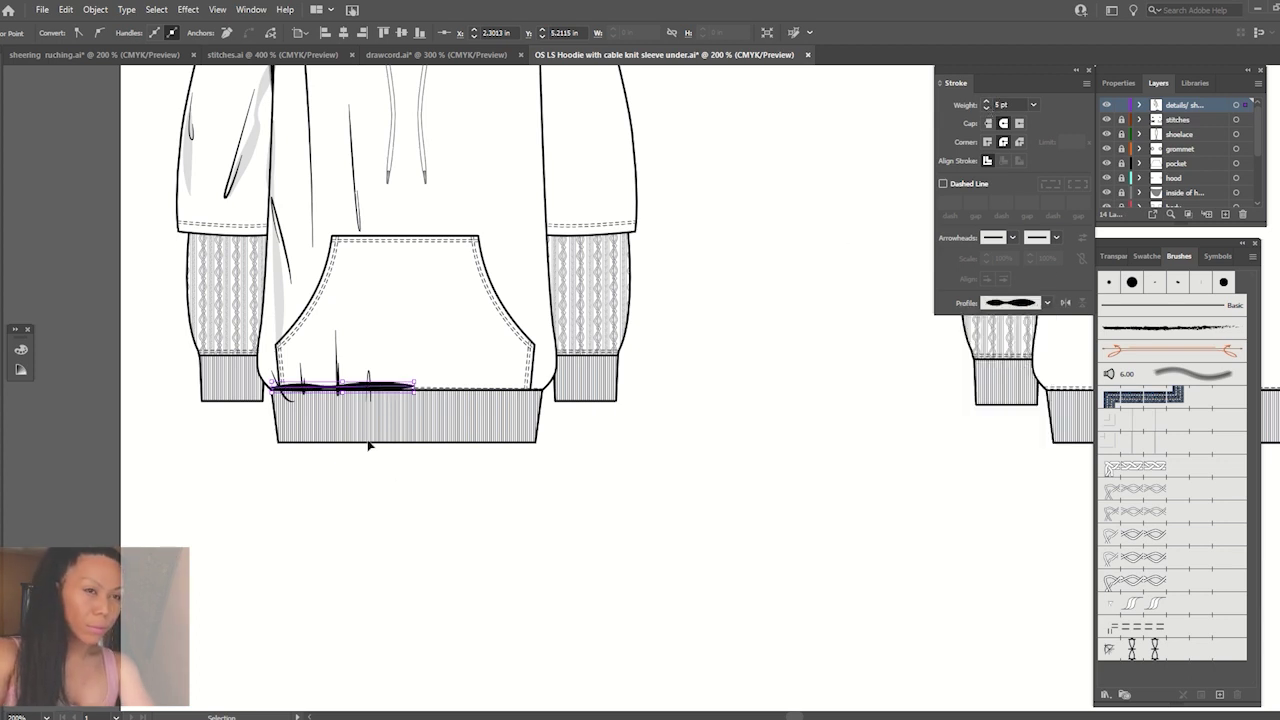
click(378, 388)
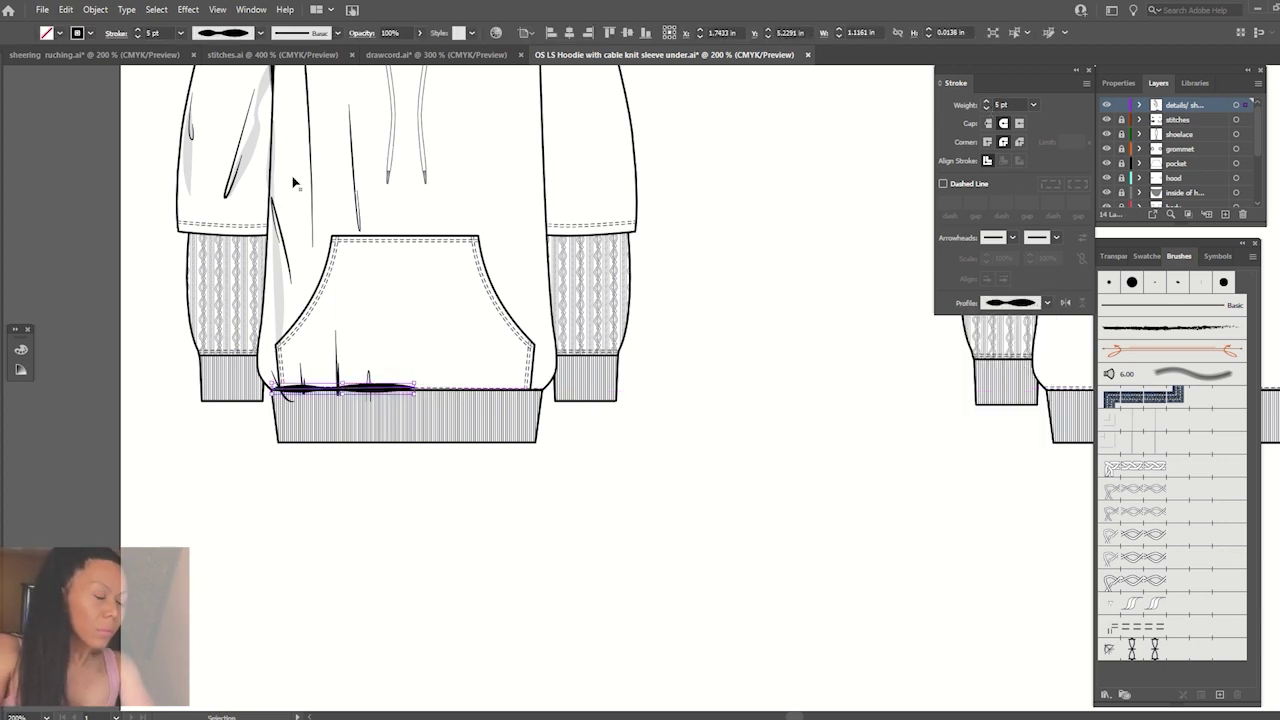
click(419, 33)
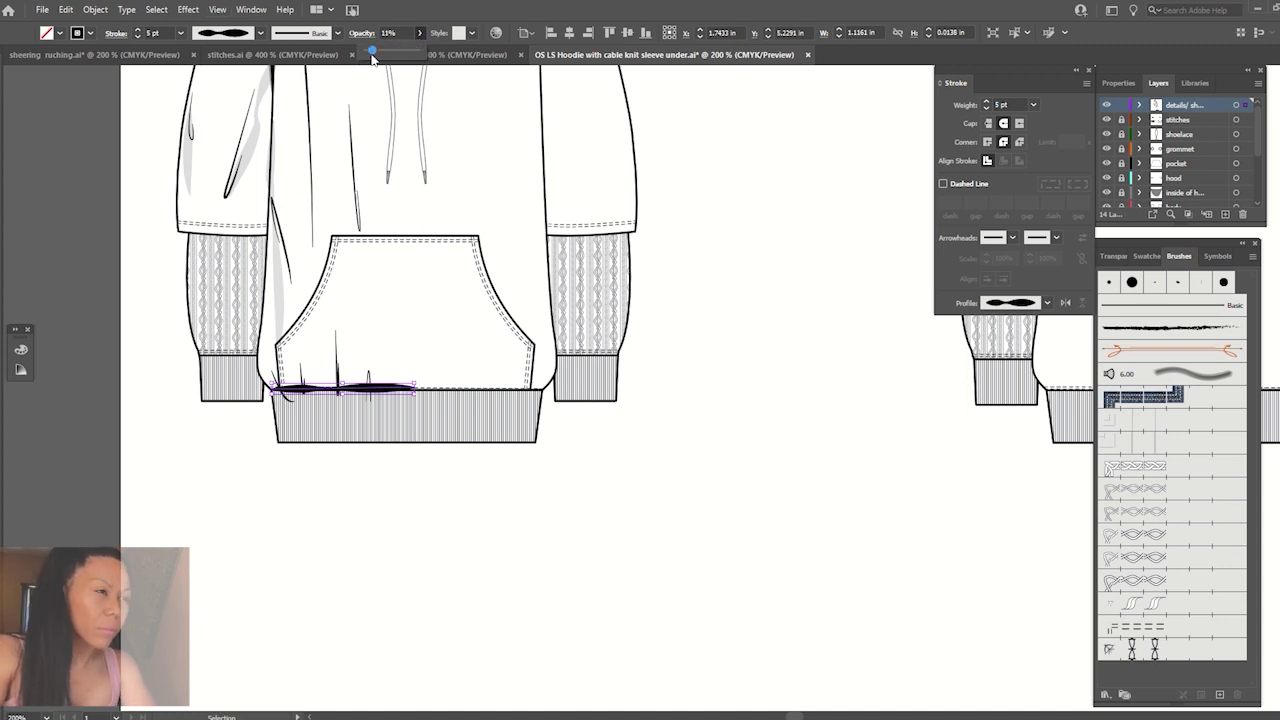
drag(371, 50, 375, 50)
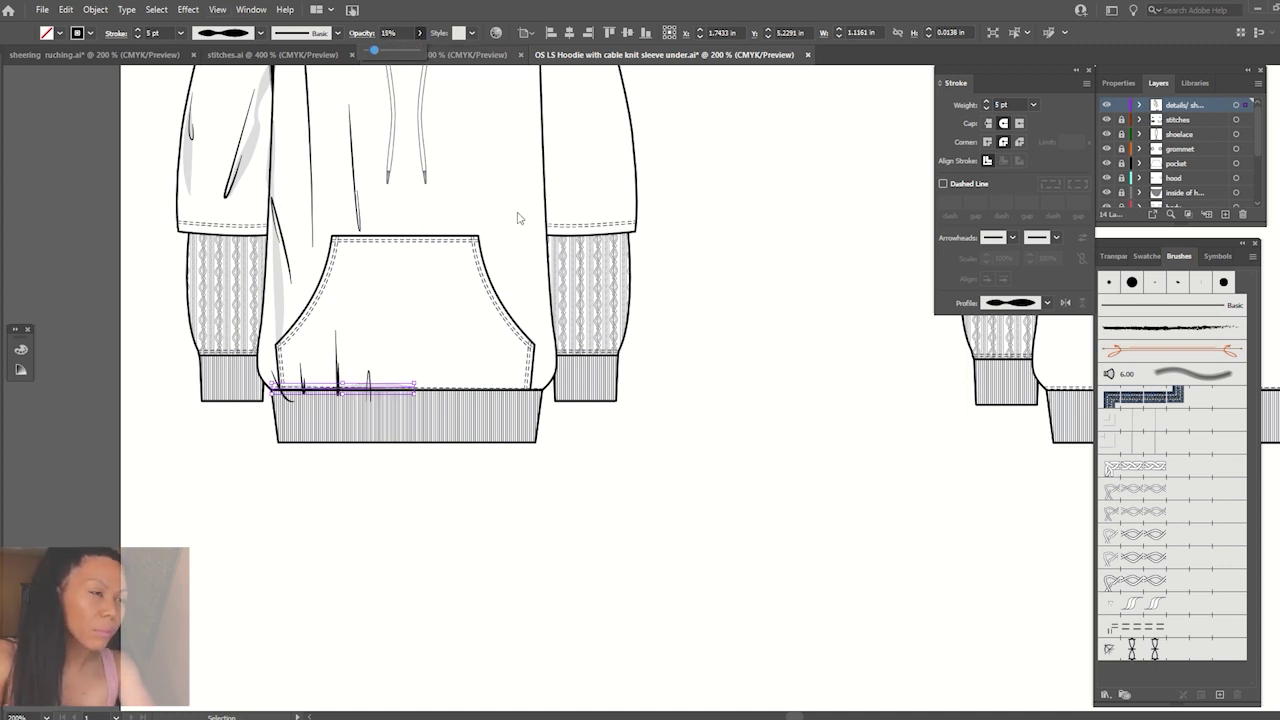
click(723, 363)
Nudge the faint pocket-bottom stroke down and strengthen its opacity.
key(a)
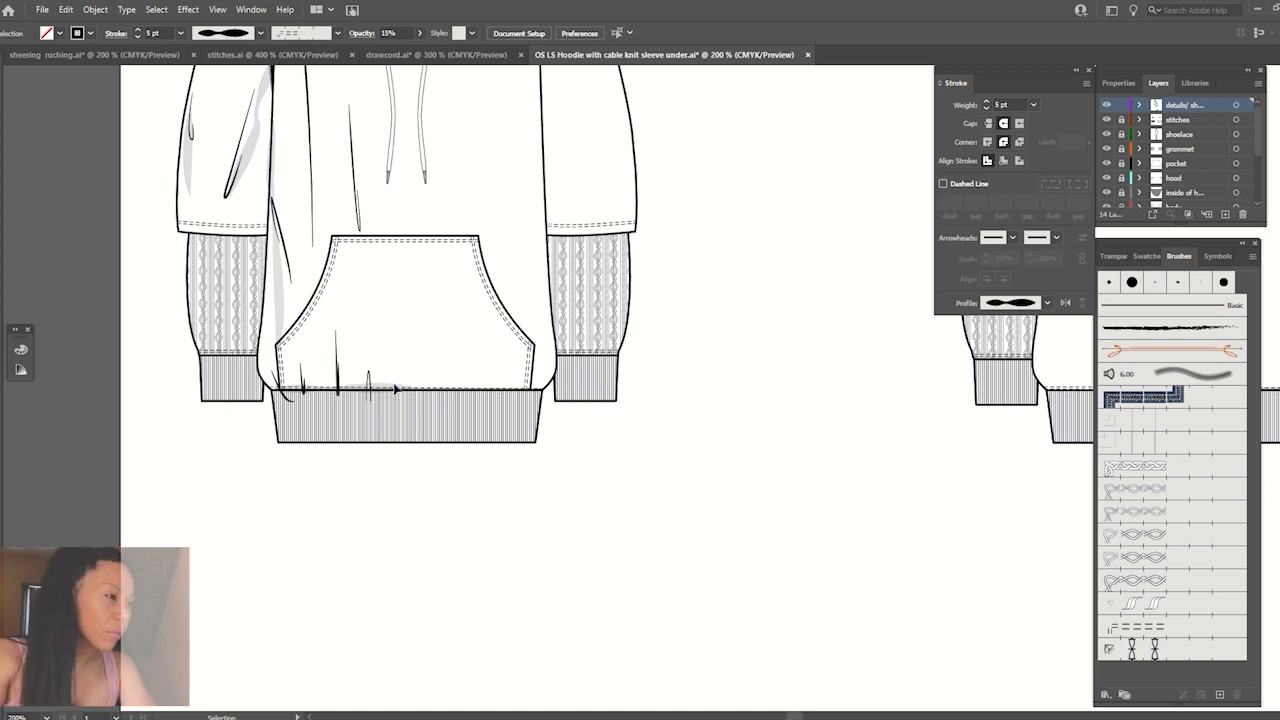
click(397, 389)
key(v)
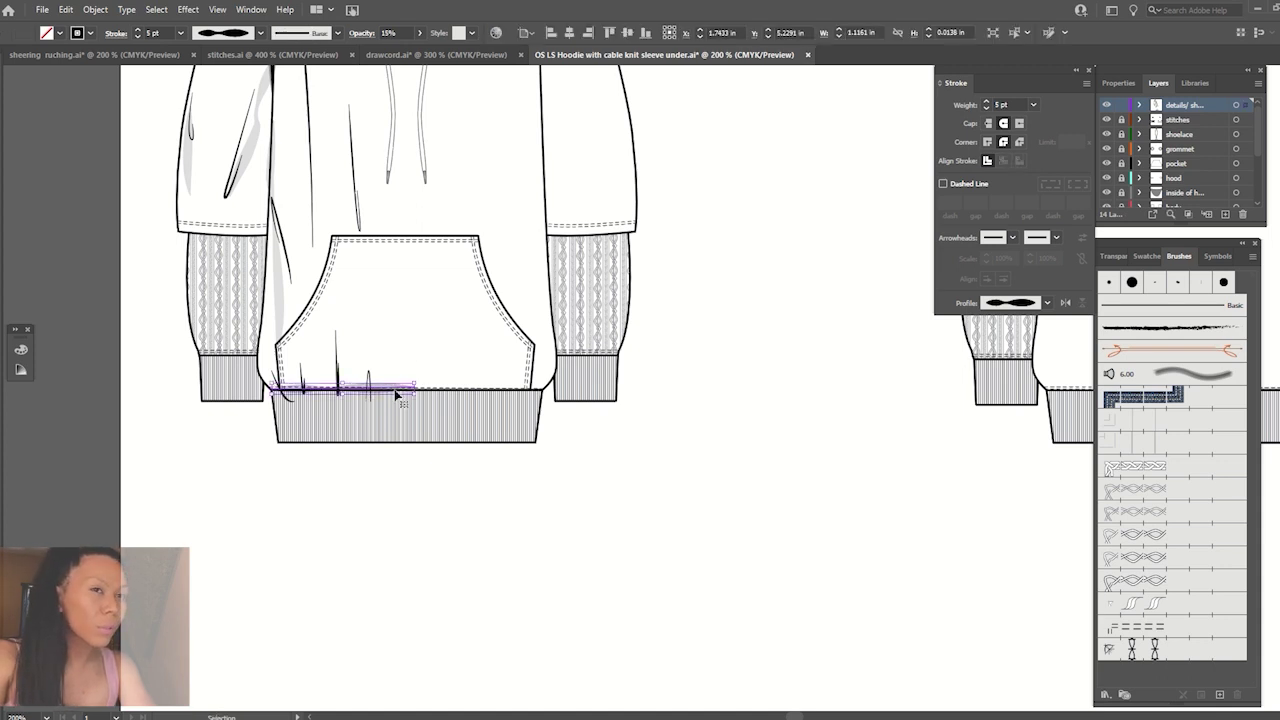
key(Down)
key(Down)
click(420, 33)
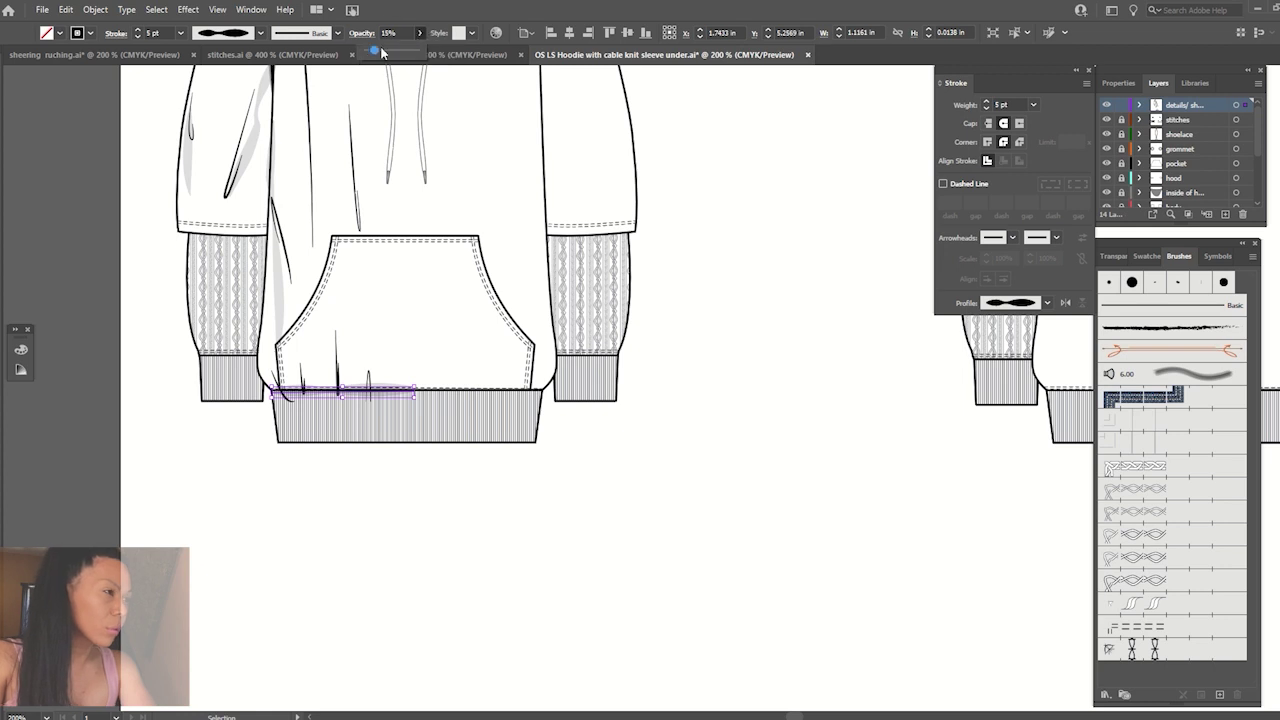
click(752, 246)
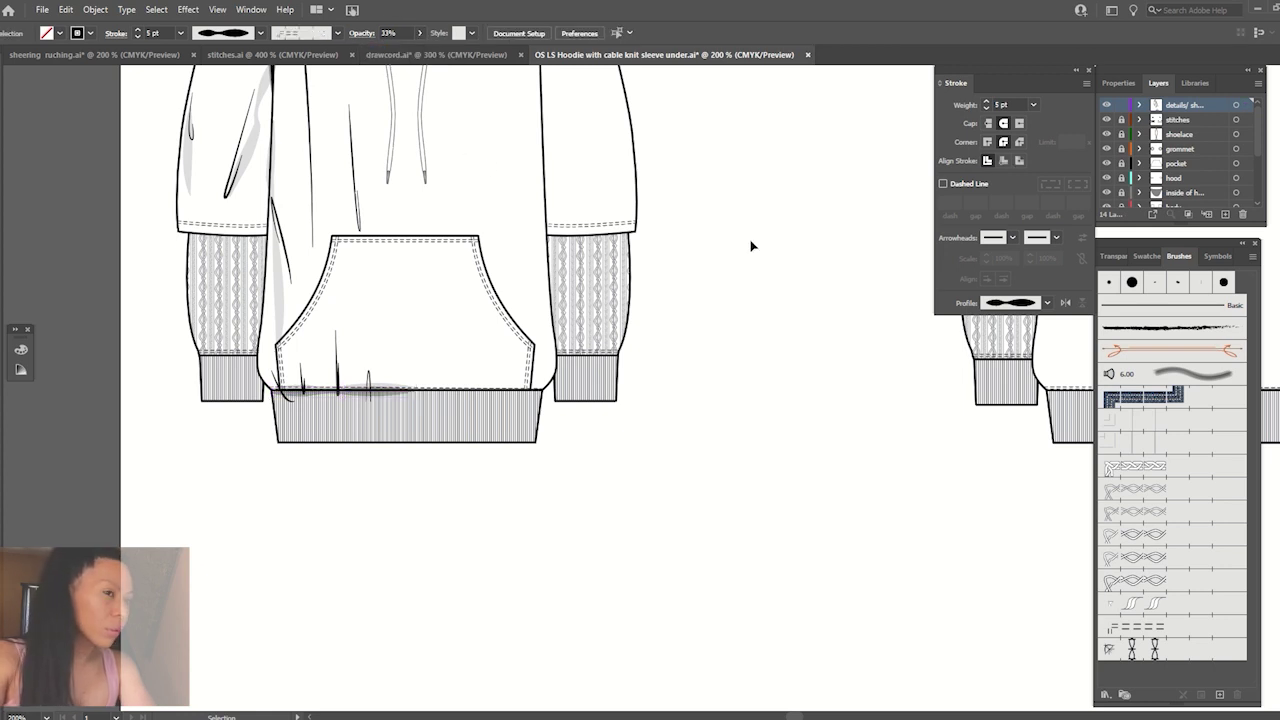
Zoom out and place four Pen anchors for a new crease on the left sleeve.
key(ctrl+minus)
key(ctrl+minus)
key(ctrl+minus)
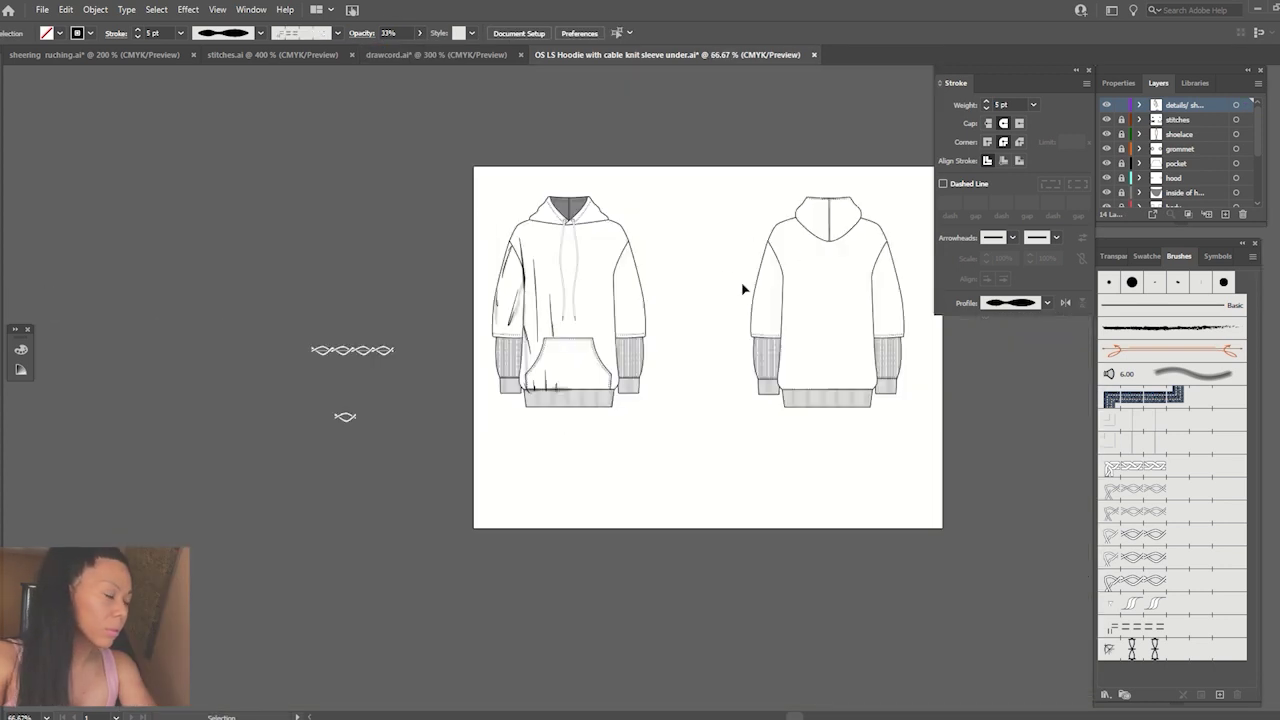
scroll(724, 277, up, 5)
scroll(737, 443, down, 3)
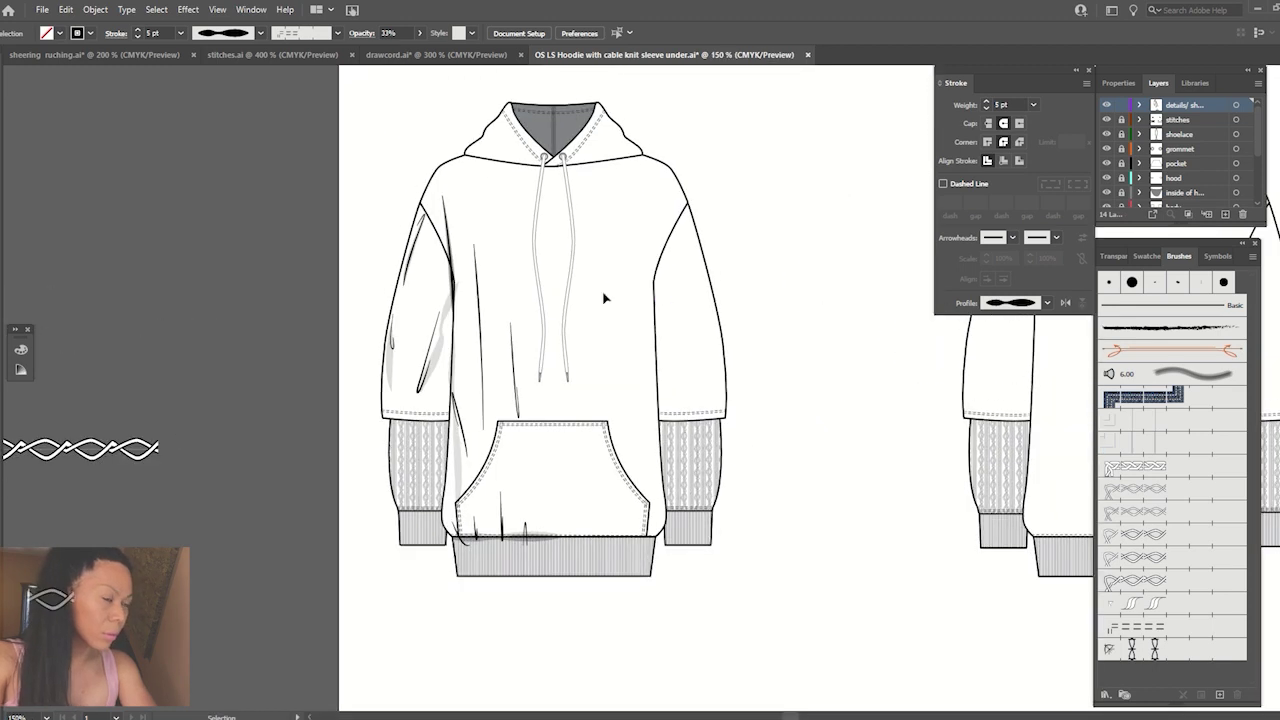
key(p)
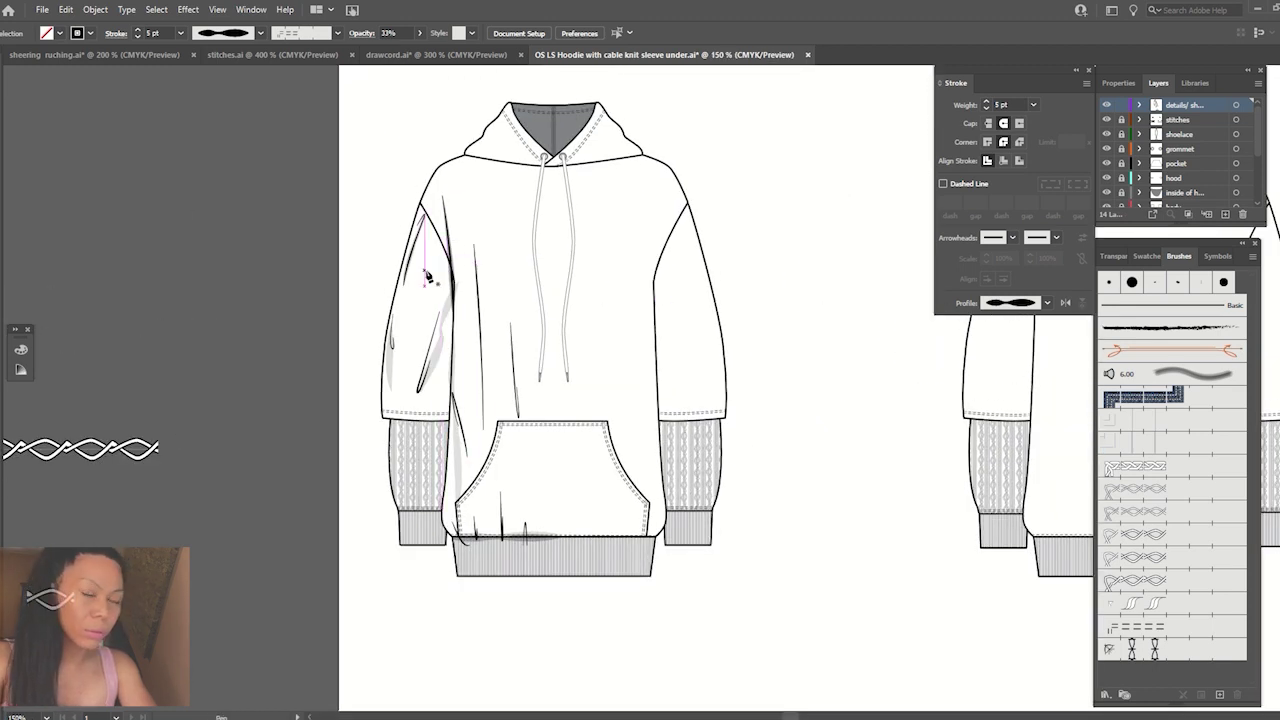
click(424, 269)
click(471, 210)
click(434, 298)
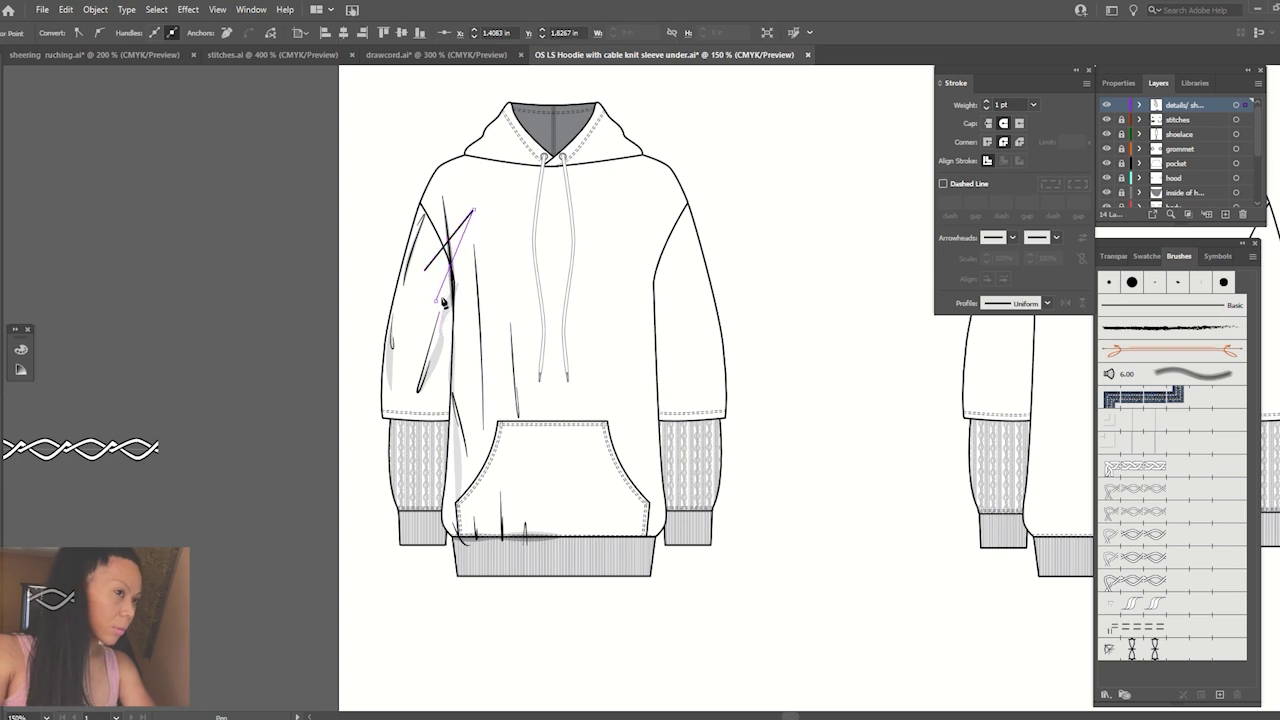
drag(457, 199, 494, 221)
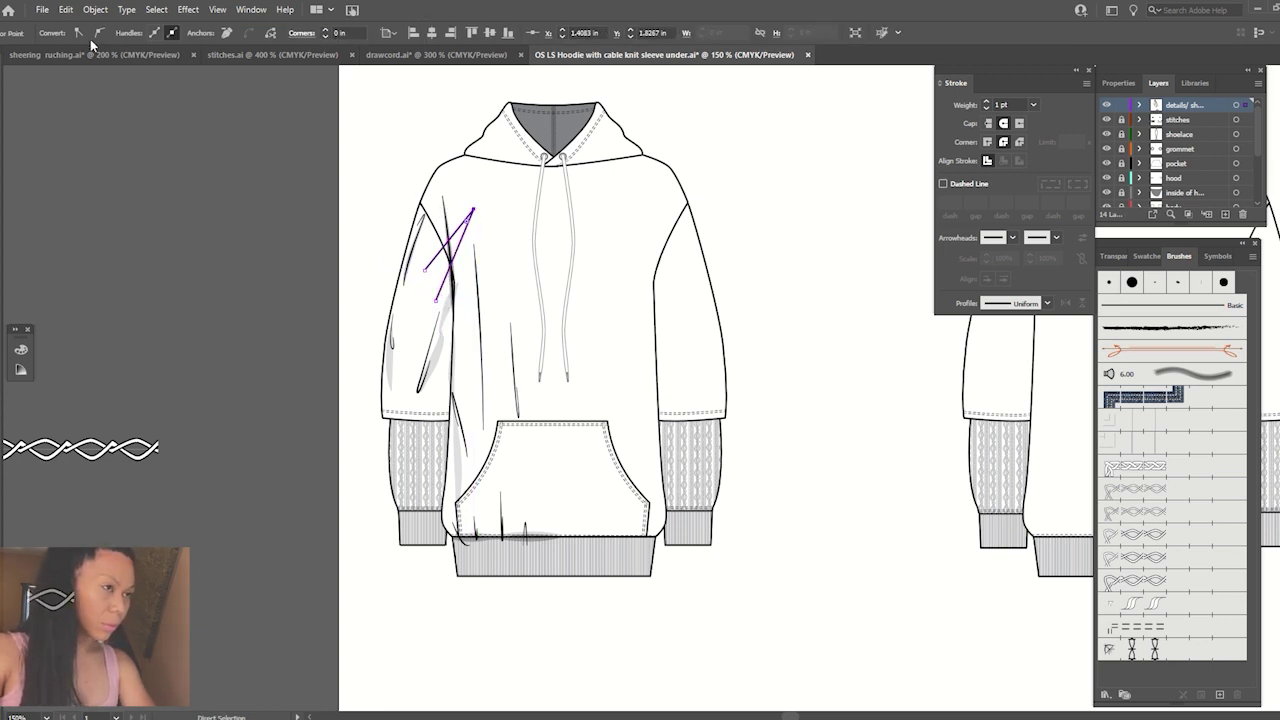
Shrink and rotate the new path, apply a tapered width profile, and move it onto the sleeve seam.
key(v)
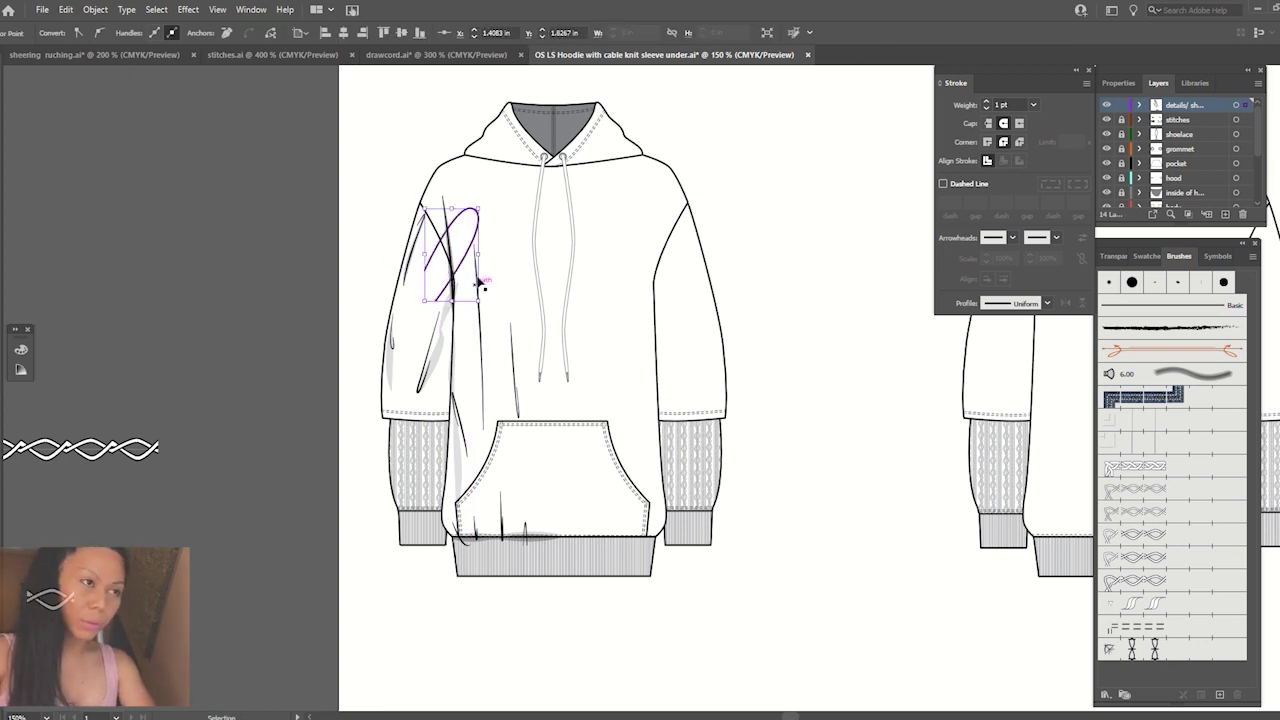
drag(482, 288, 458, 279)
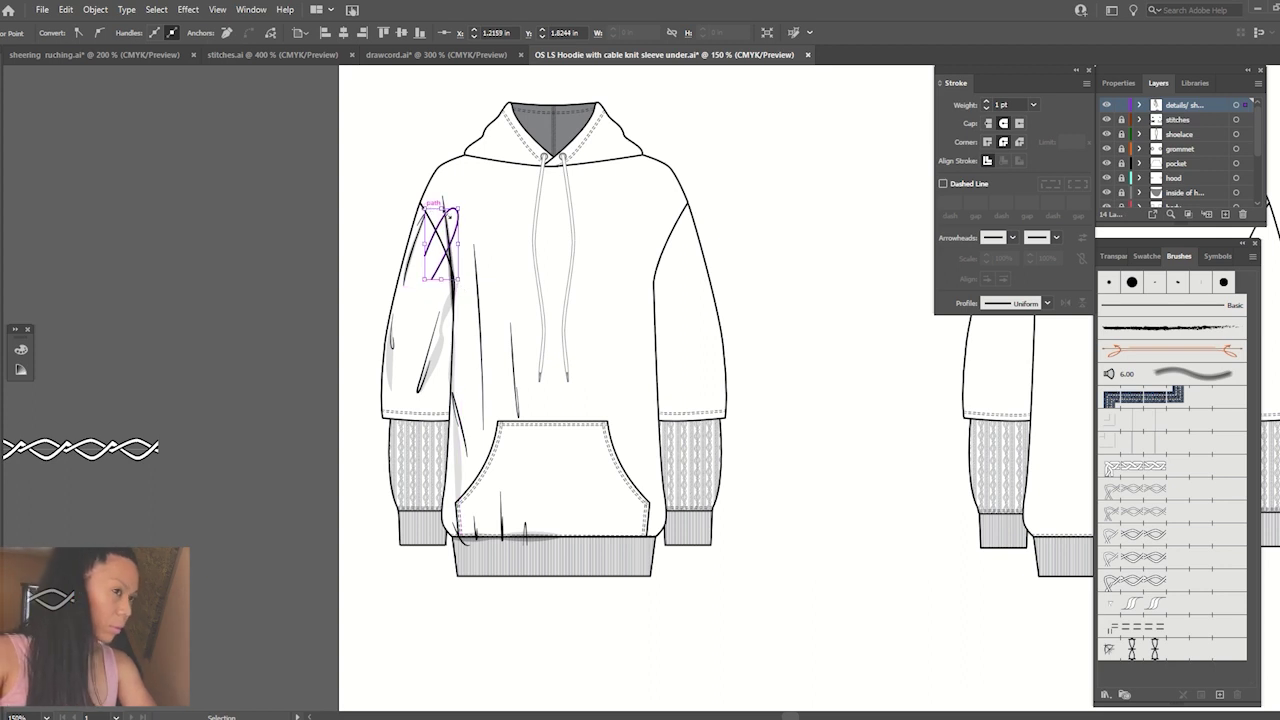
mouse_move(462, 210)
mouse_down()
mouse_move(491, 224)
mouse_move(441, 257)
mouse_up()
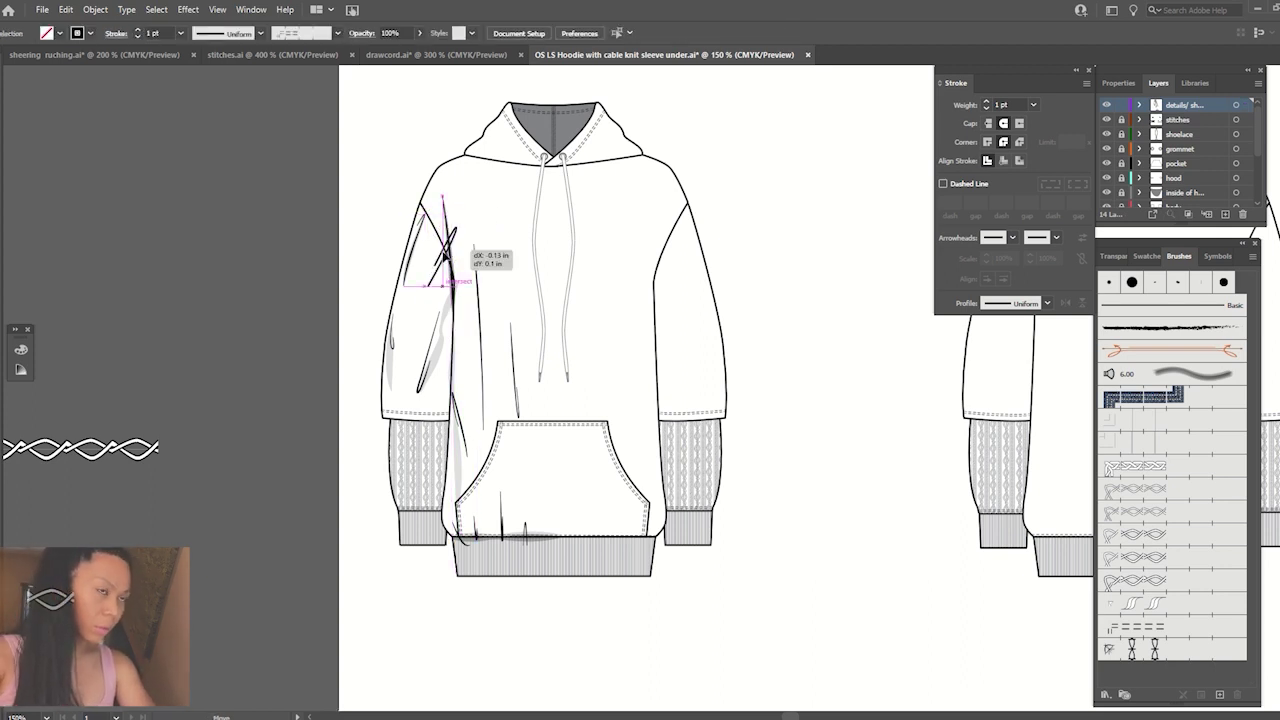
click(1029, 309)
click(1005, 340)
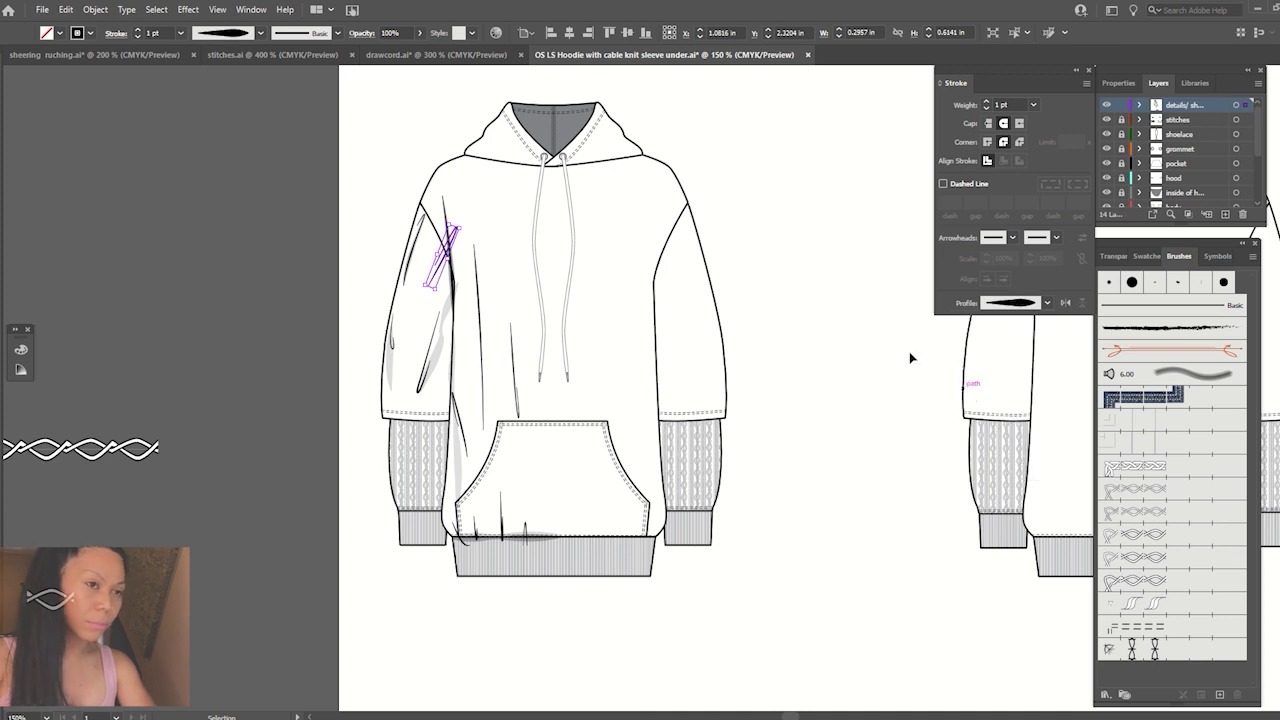
click(83, 104)
mouse_move(450, 230)
mouse_down()
mouse_move(463, 215)
mouse_move(460, 228)
mouse_up()
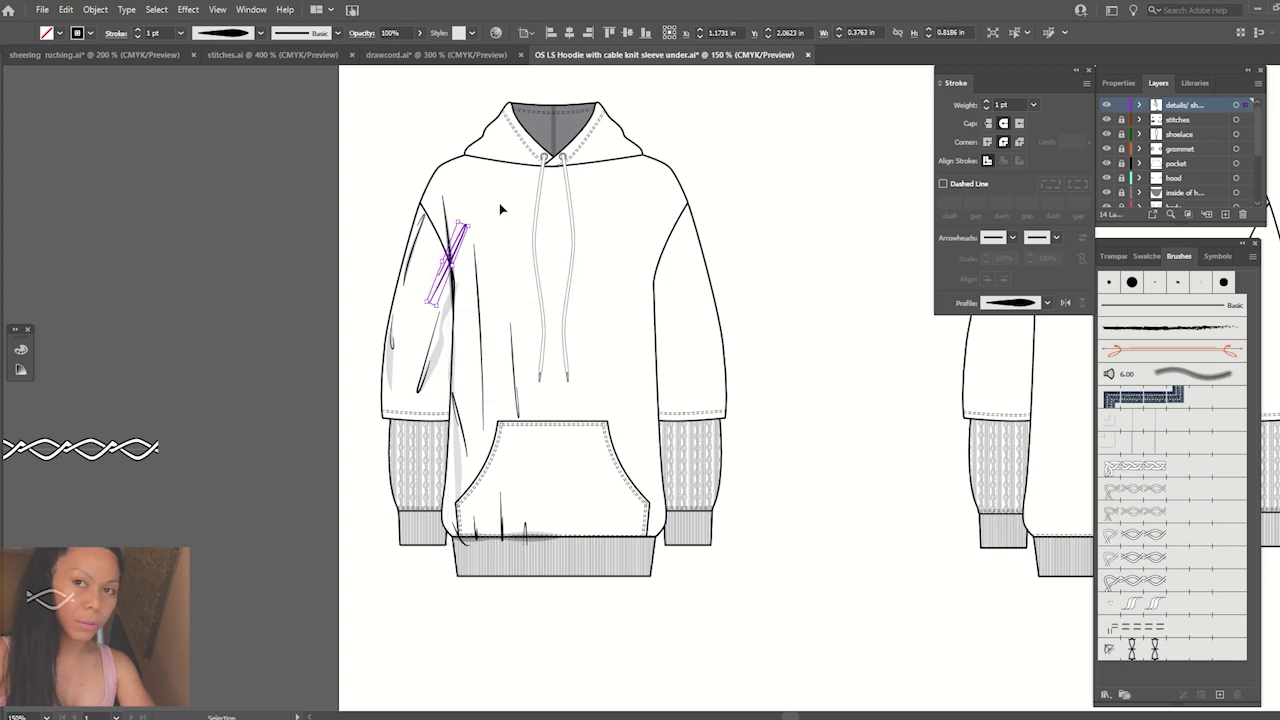
click(324, 256)
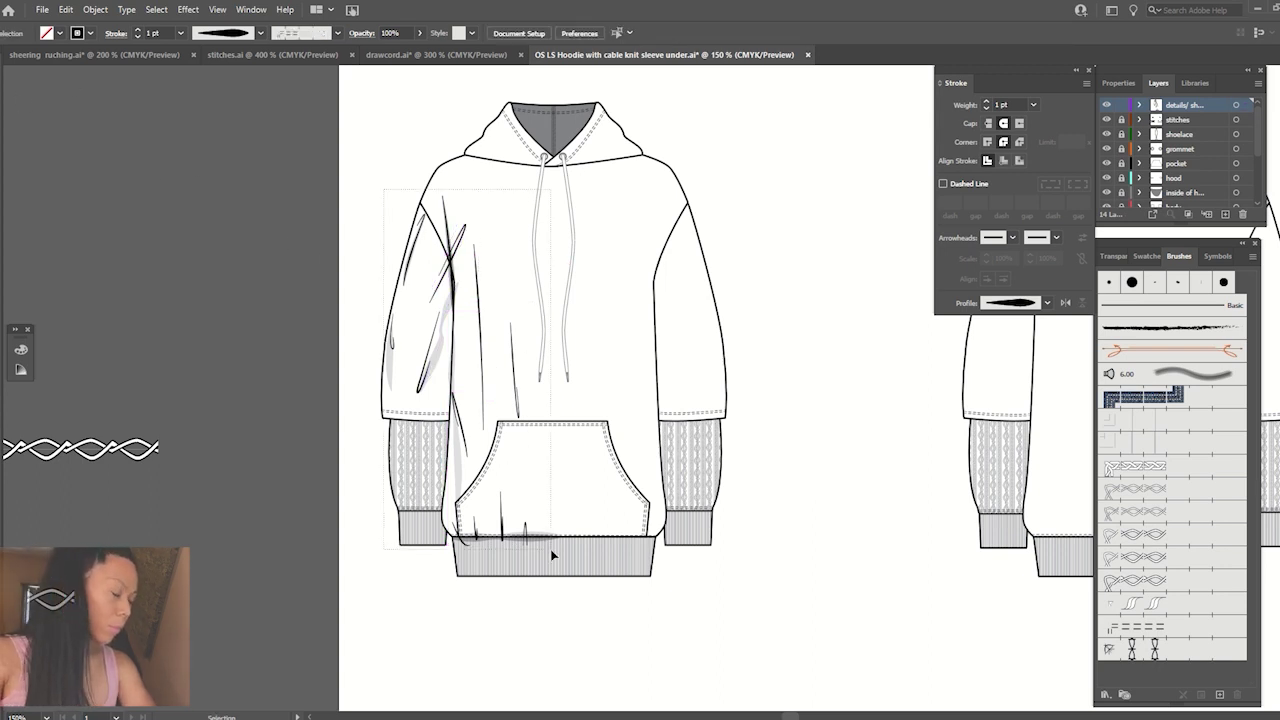
Mirror a copy of the left crease and shadow strokes onto the right side.
drag(557, 555, 390, 190)
key(o)
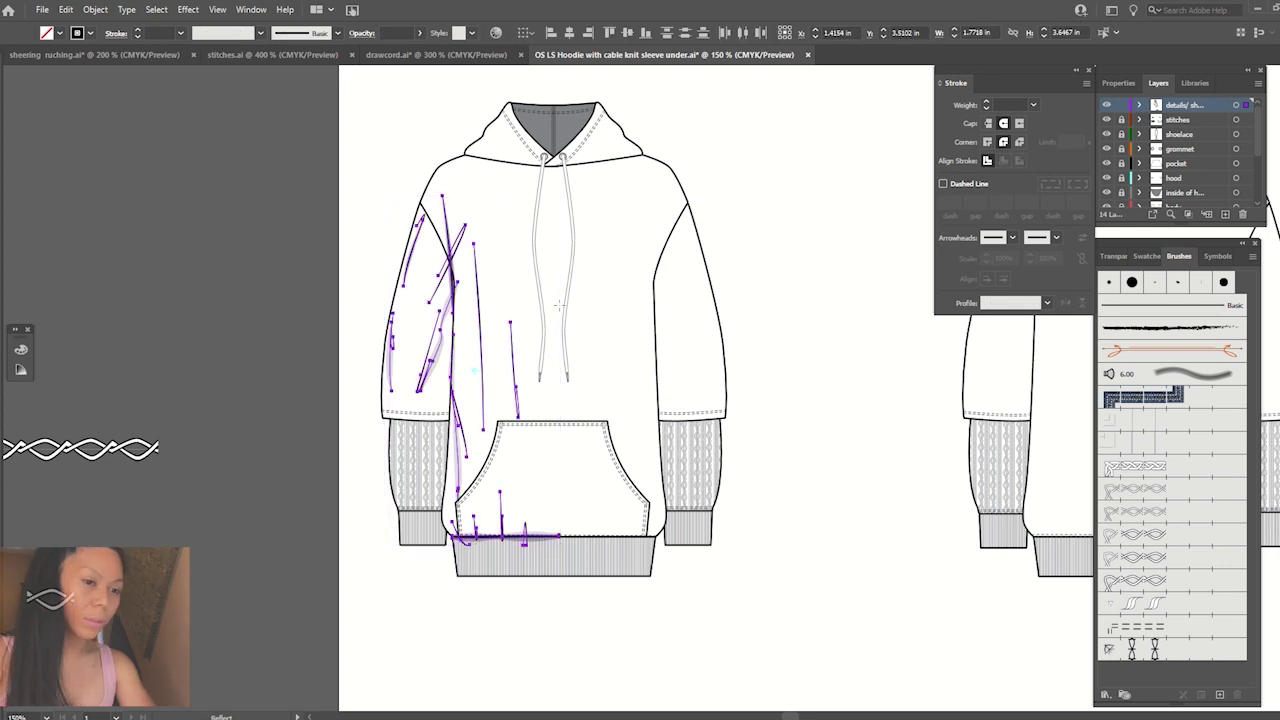
key(Return)
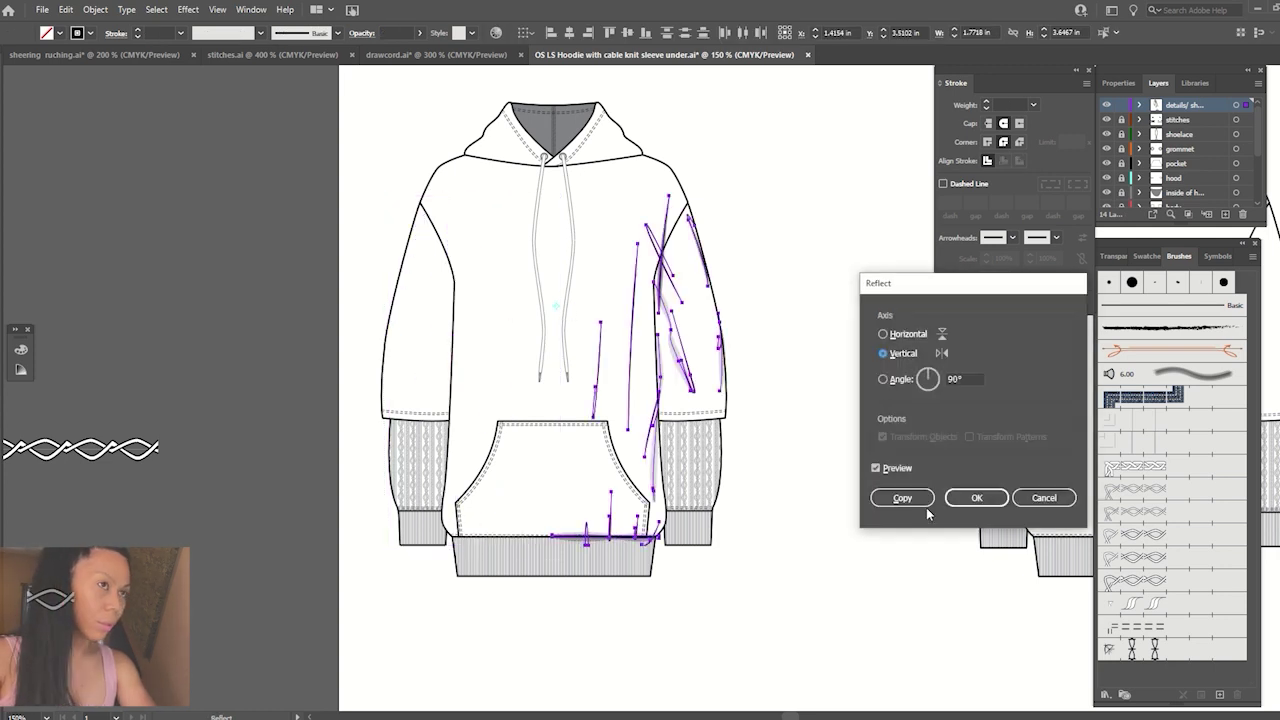
click(918, 500)
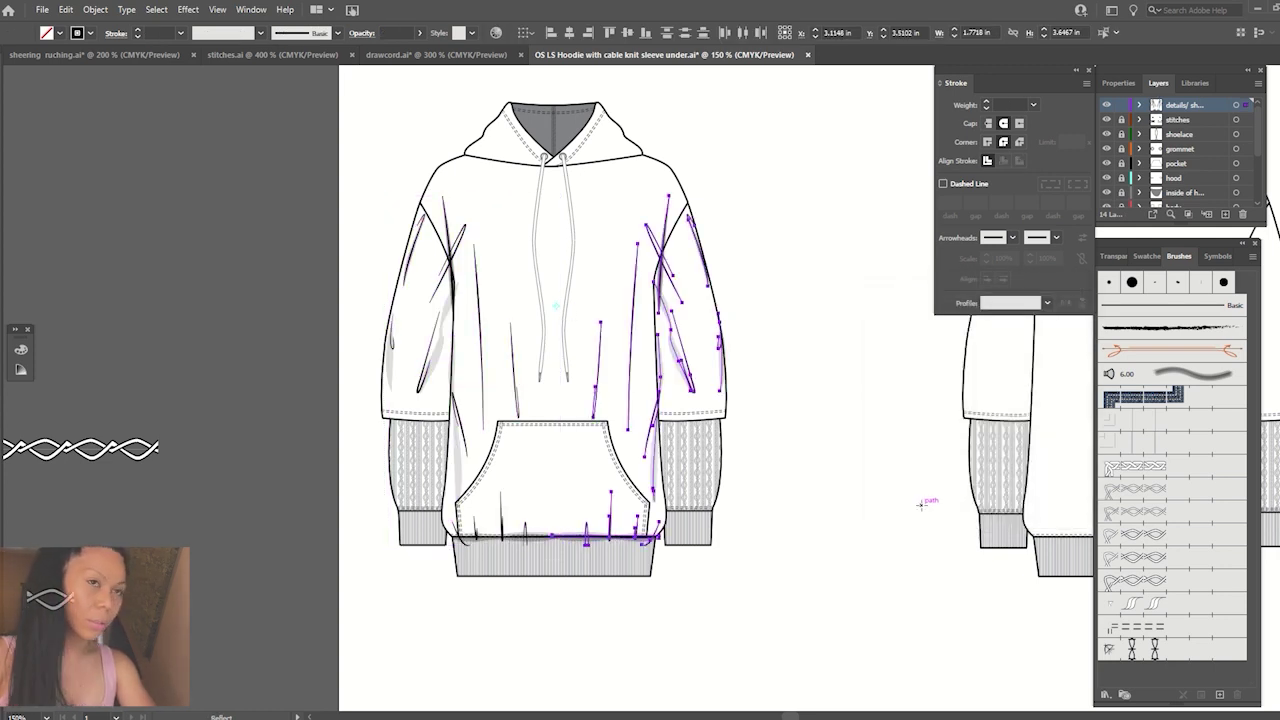
key(Left)
key(Left)
key(Left)
key(Left)
key(Left)
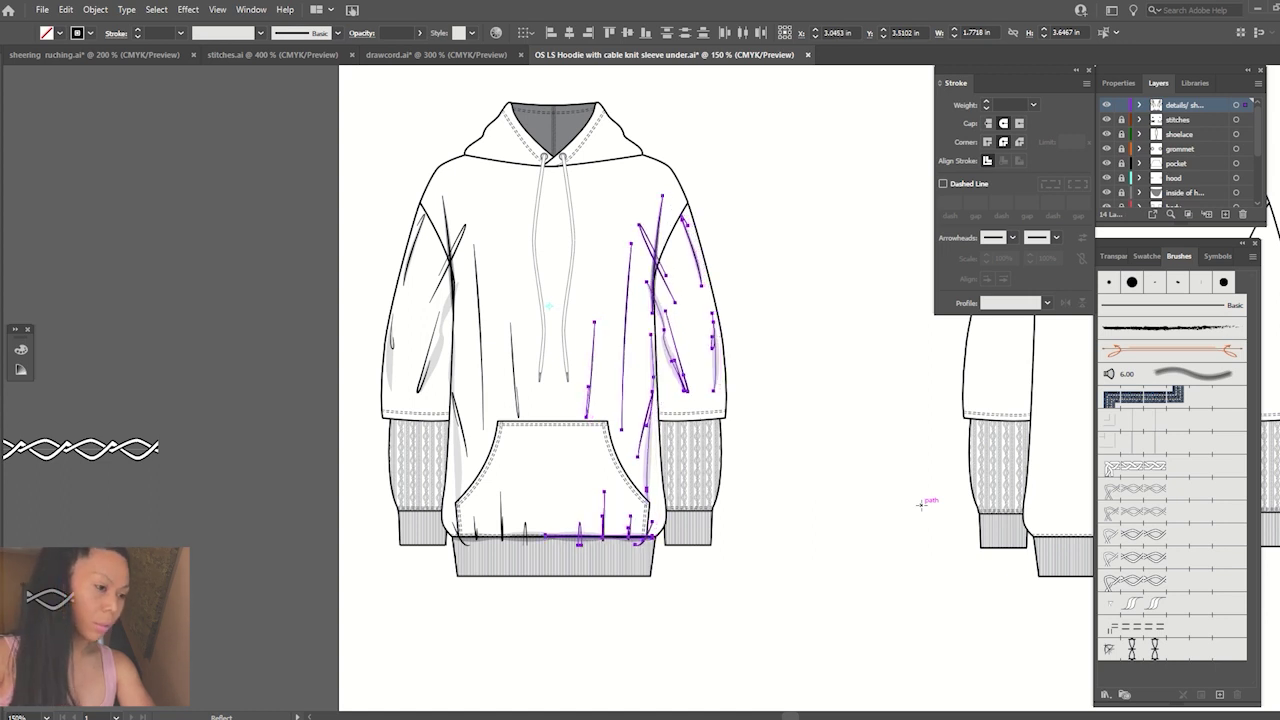
key(Left)
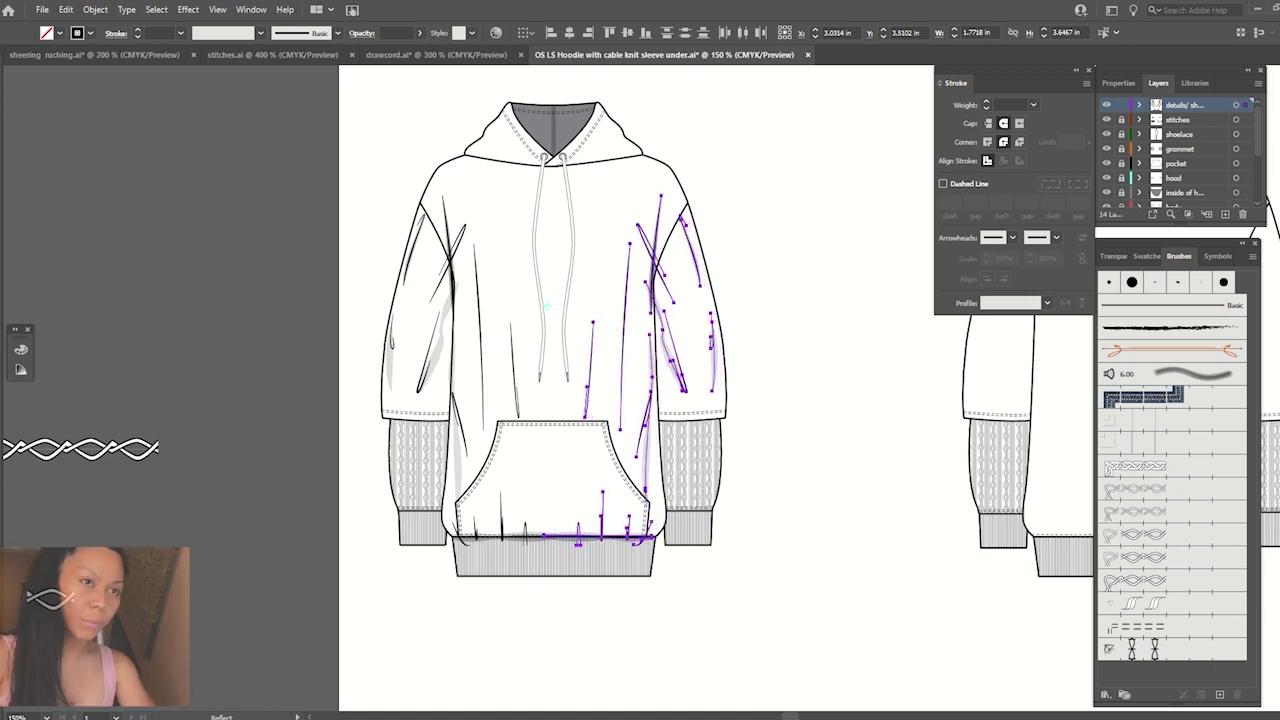
key(v)
click(288, 225)
Copy the front hoodie's detail strokes across onto the back view.
scroll(783, 317, down, 3)
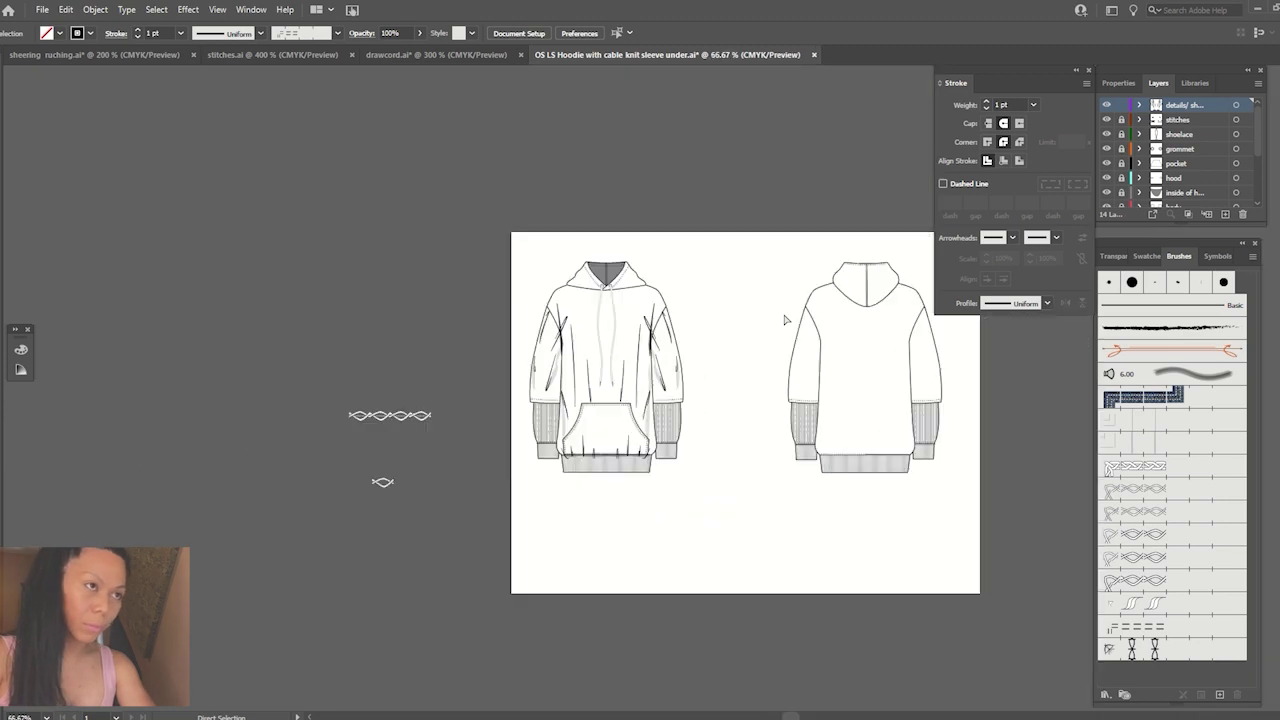
scroll(774, 317, up, 3)
scroll(507, 446, down, 1)
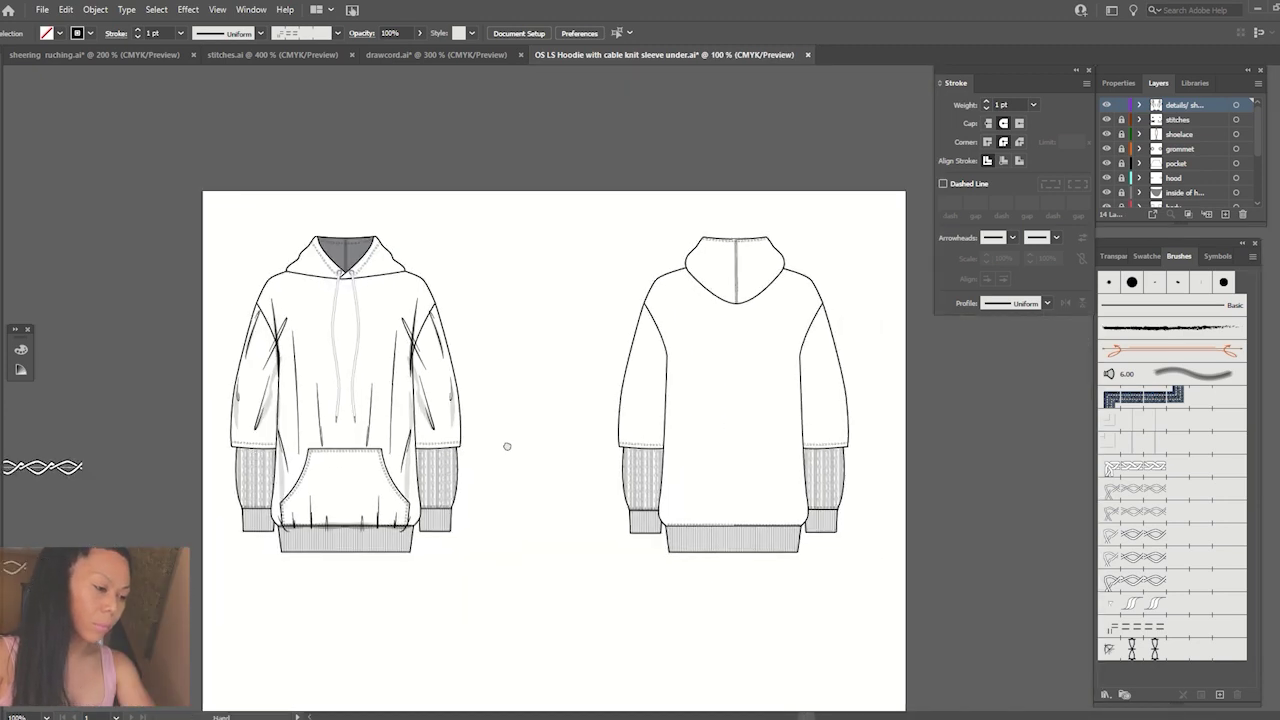
click(417, 357)
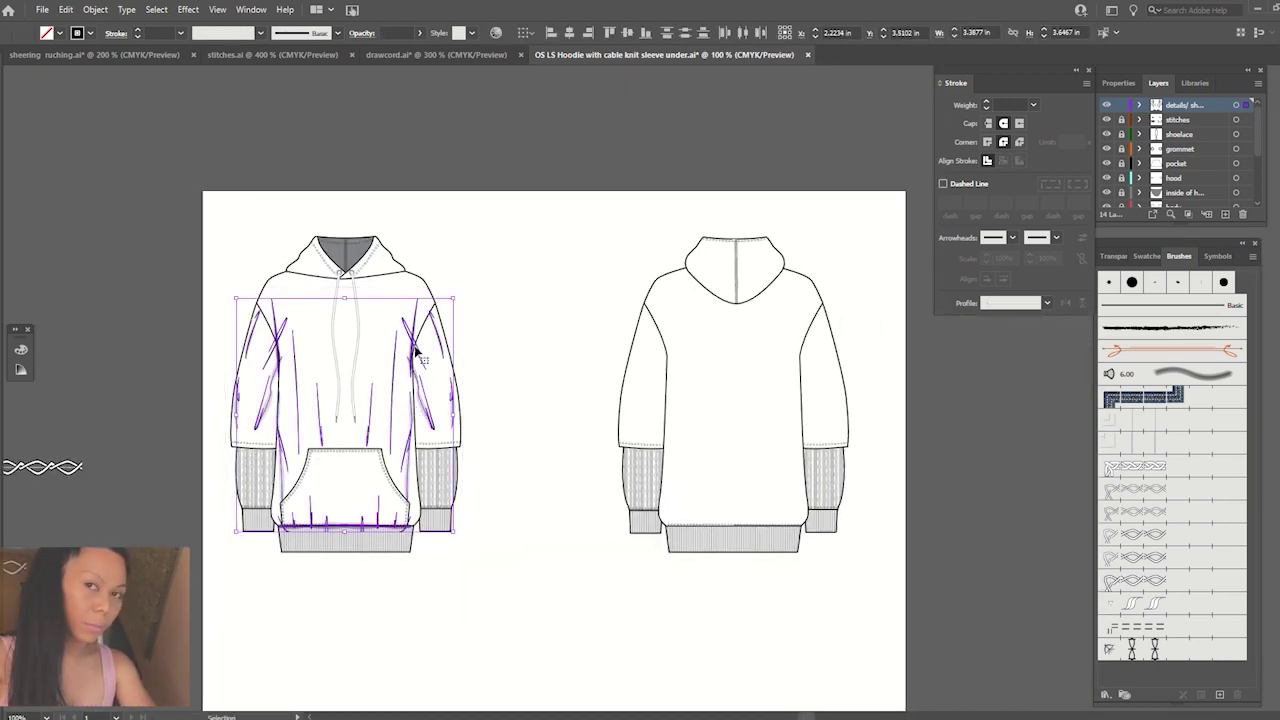
drag(417, 350, 805, 350)
click(851, 229)
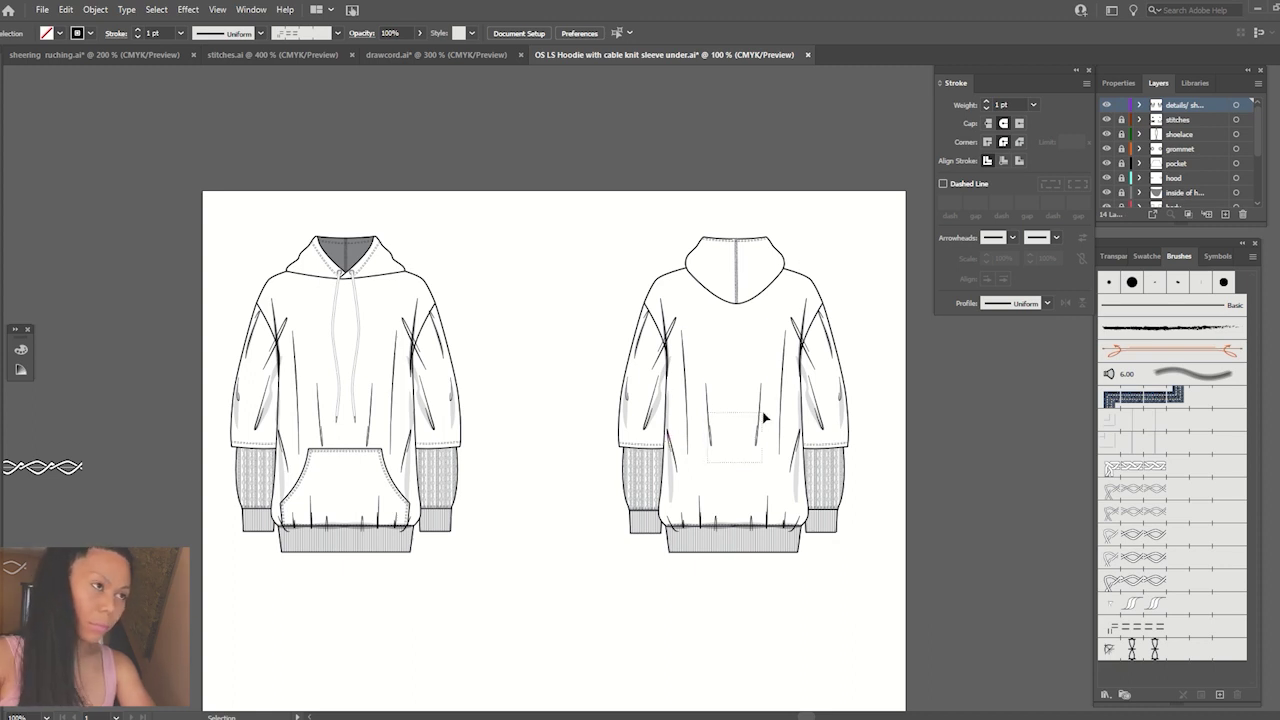
Stretch the faint back rectangle downward and Pen-draw a curve along the hood's lower edge.
drag(765, 417, 770, 490)
click(617, 291)
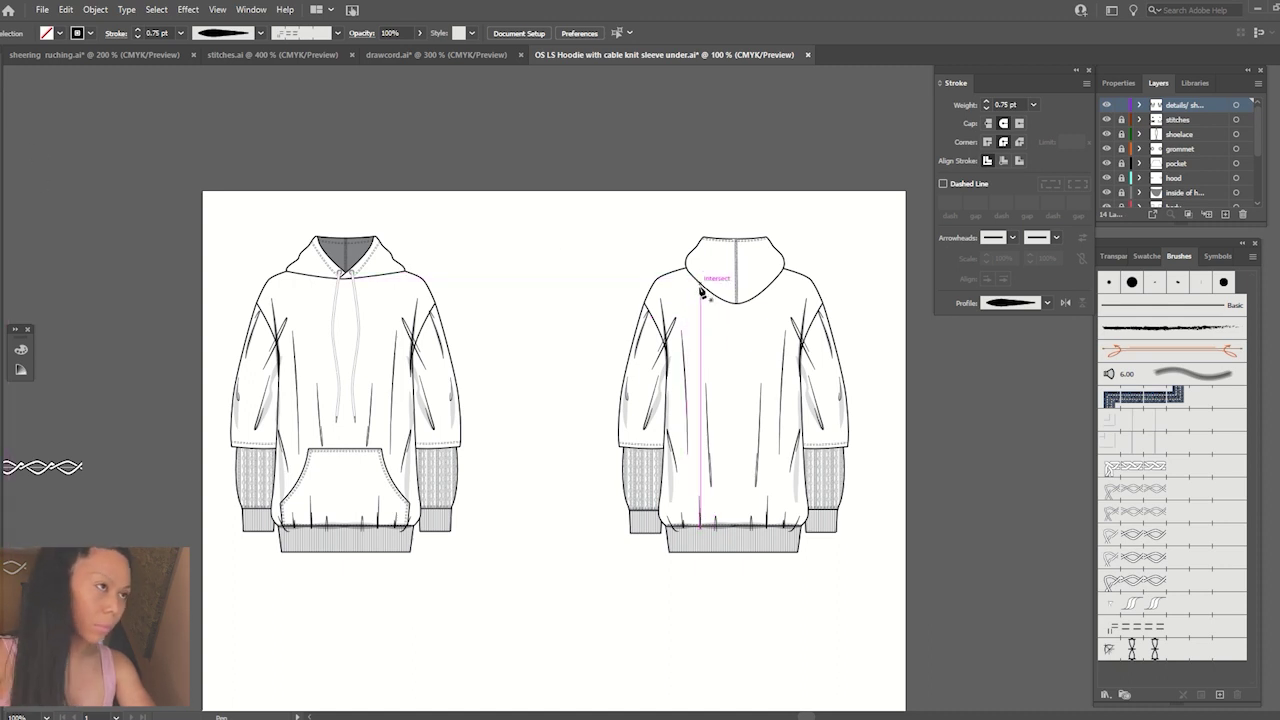
click(702, 287)
drag(770, 285, 808, 237)
Finish the back-hood curve as a 5 pt tapered-profile stroke faded to 21% opacity.
key(v)
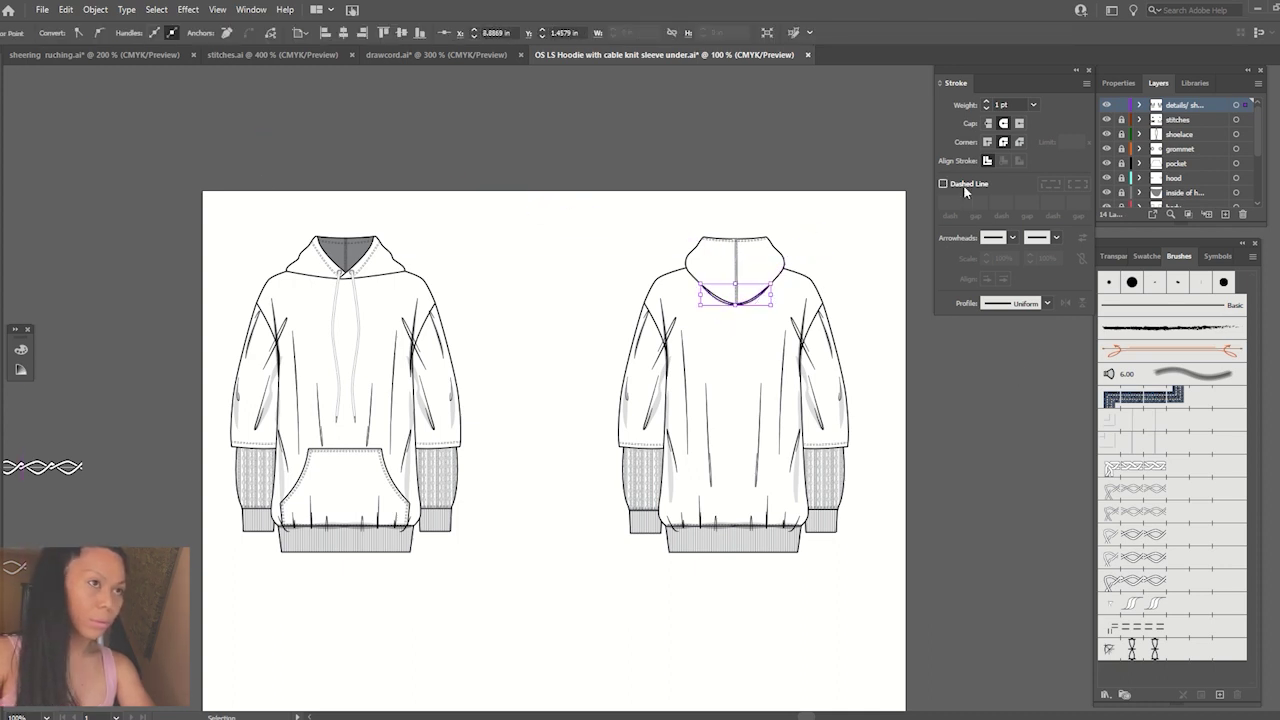
click(986, 103)
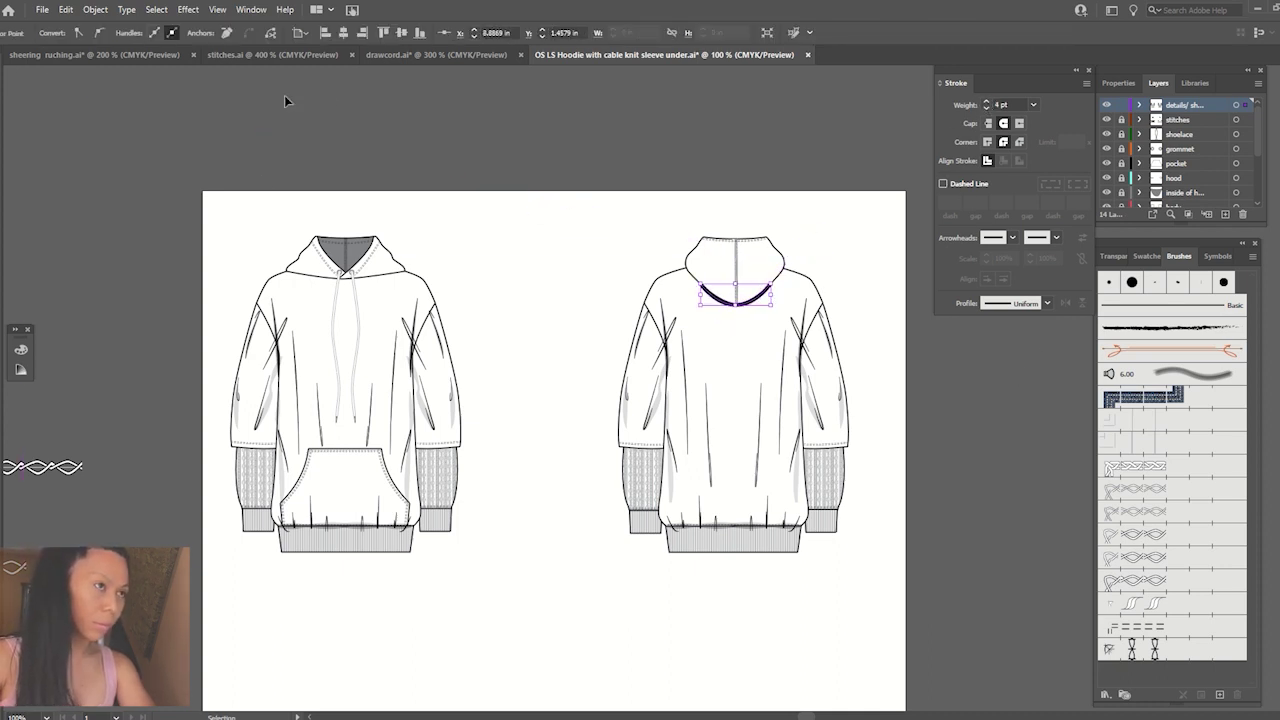
click(1045, 303)
click(1010, 390)
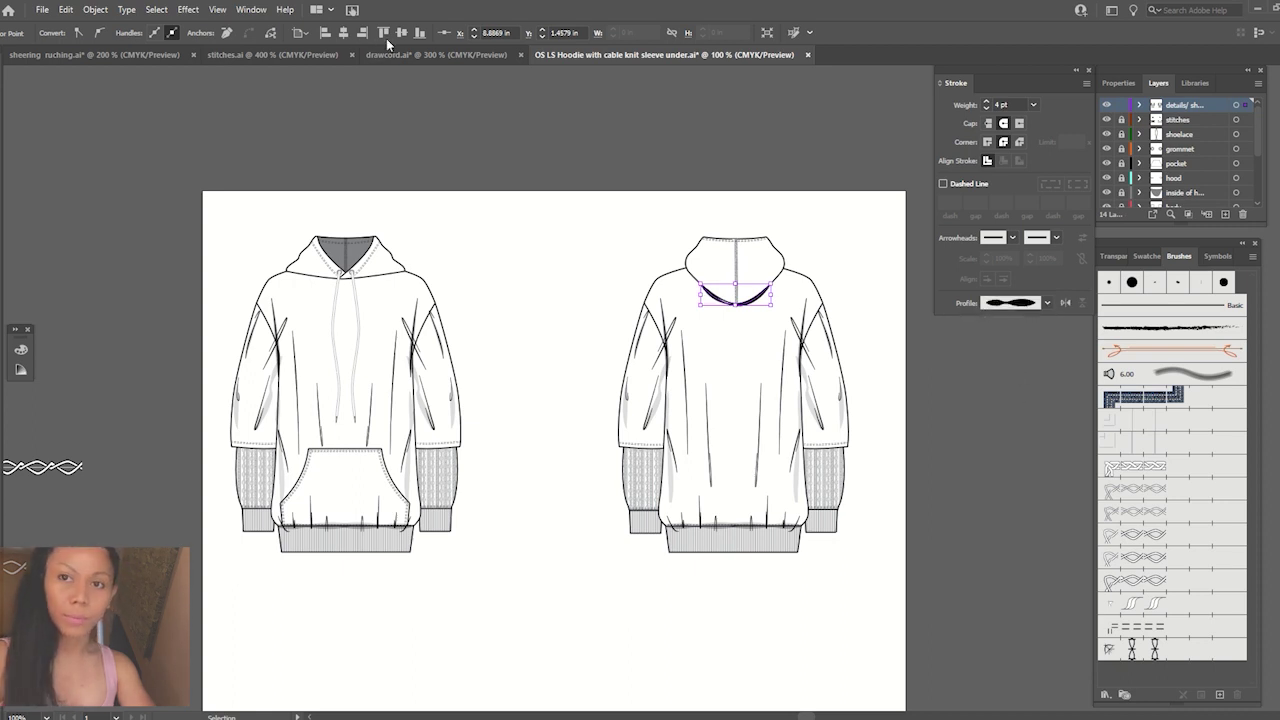
click(439, 202)
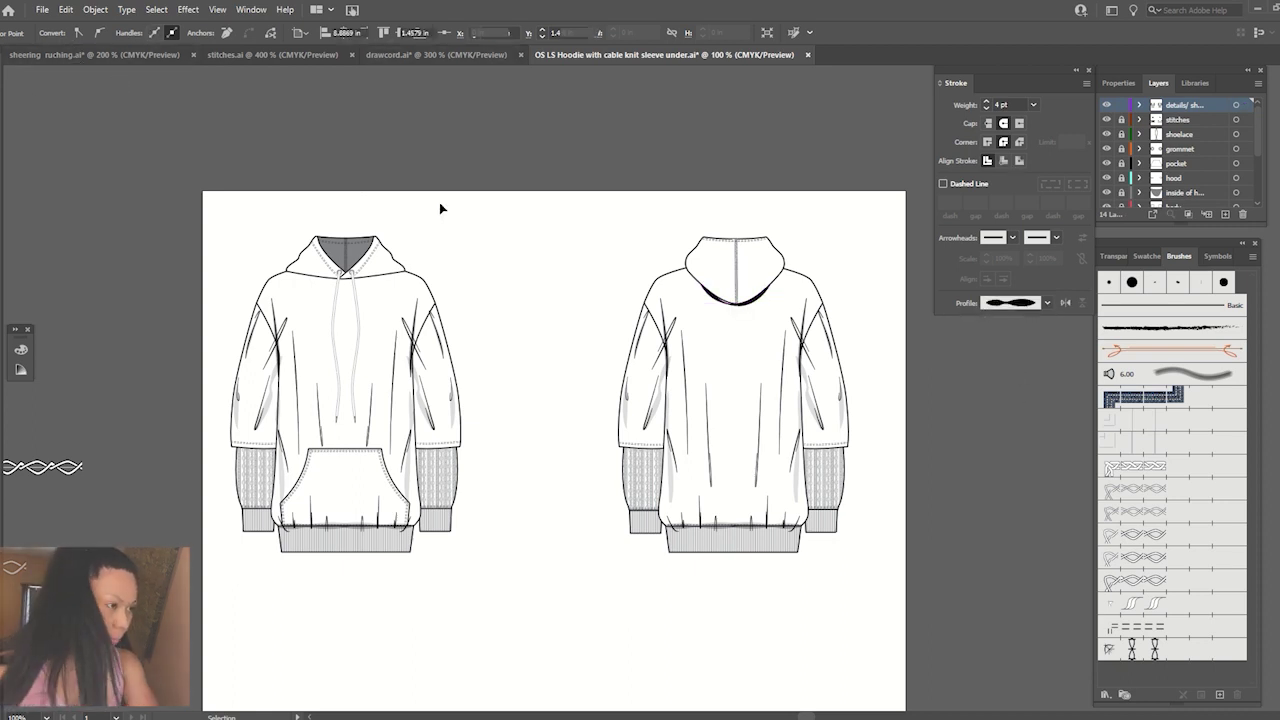
click(753, 304)
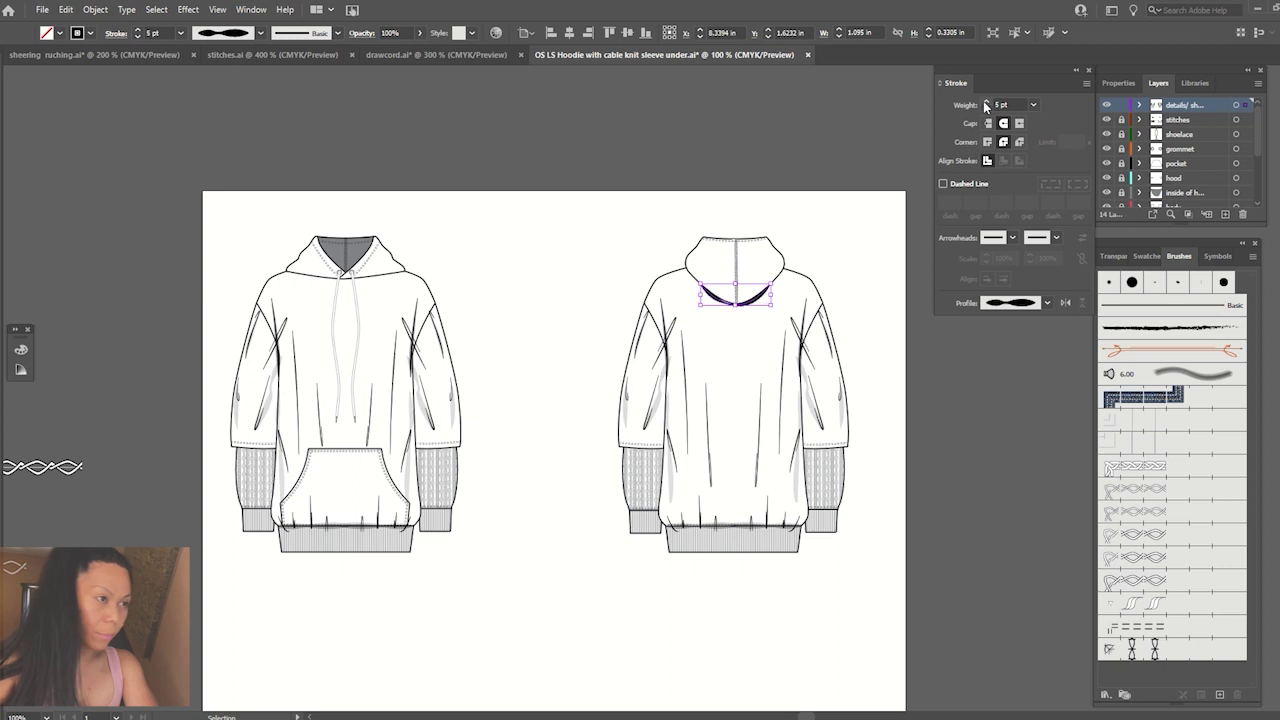
click(420, 34)
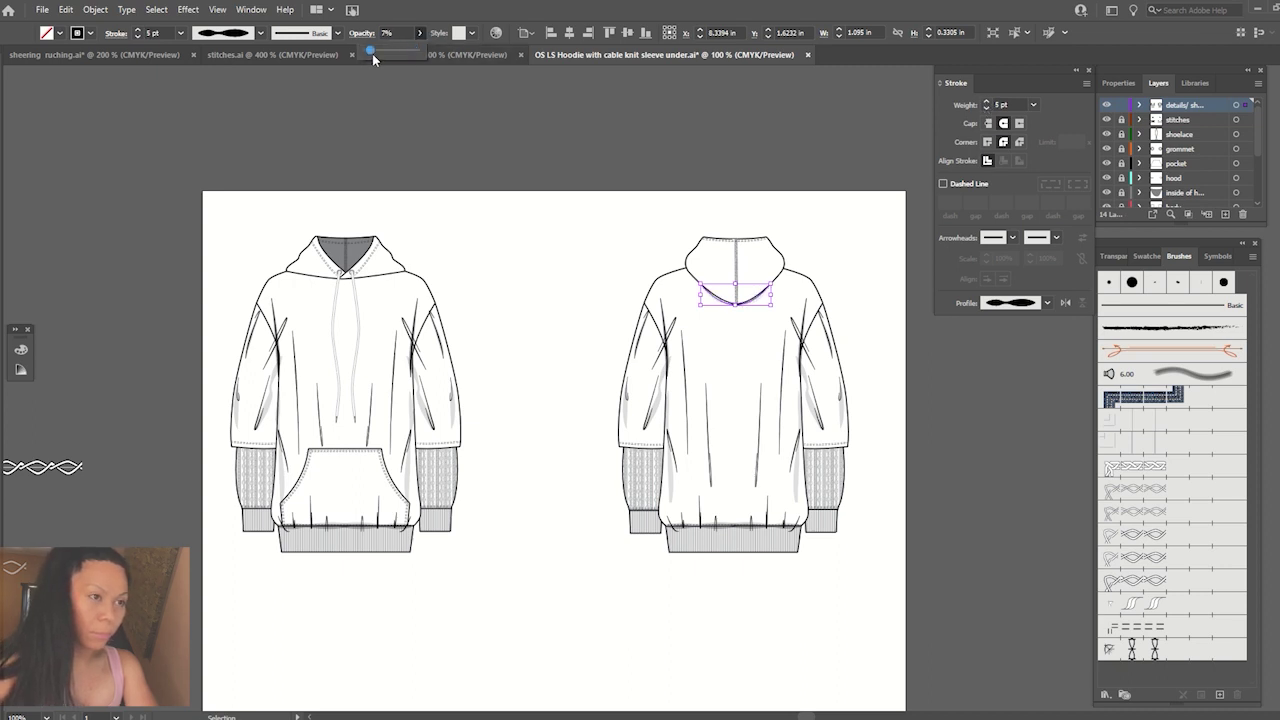
drag(371, 51, 380, 51)
click(572, 146)
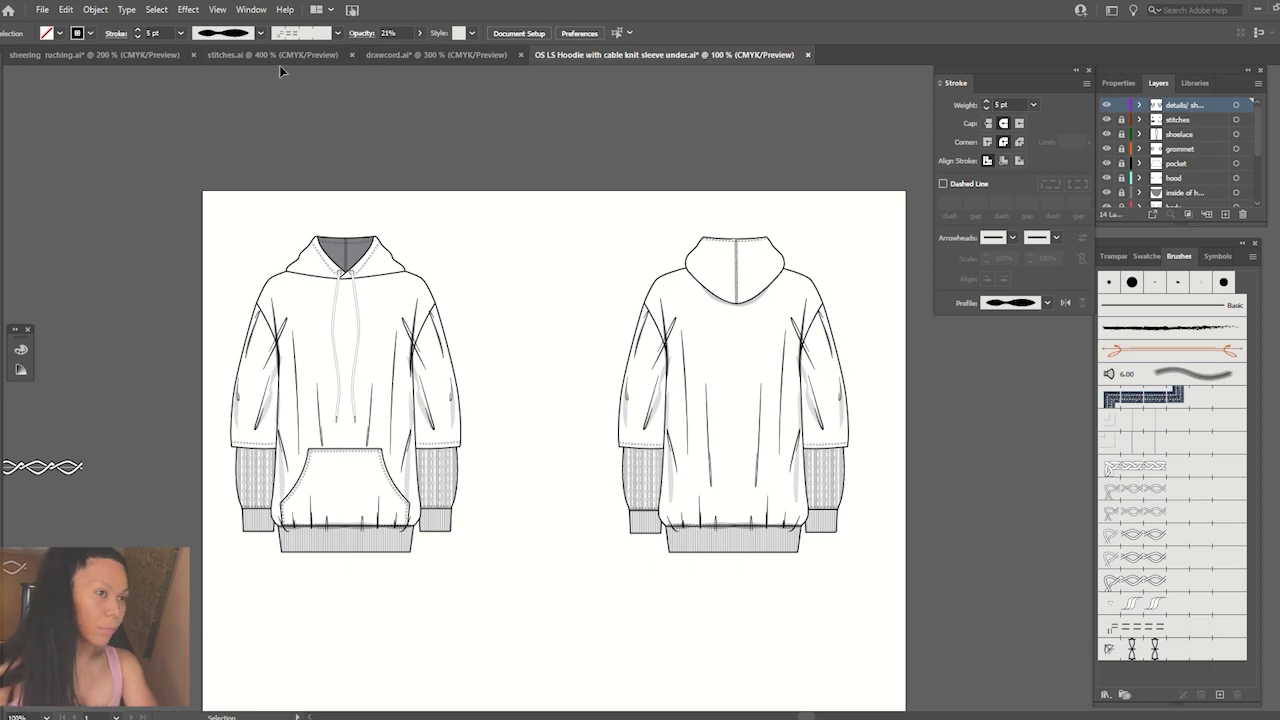
Pen-draw a short curved line inside the front hood and rotate it diagonally.
scroll(272, 207, up, 2)
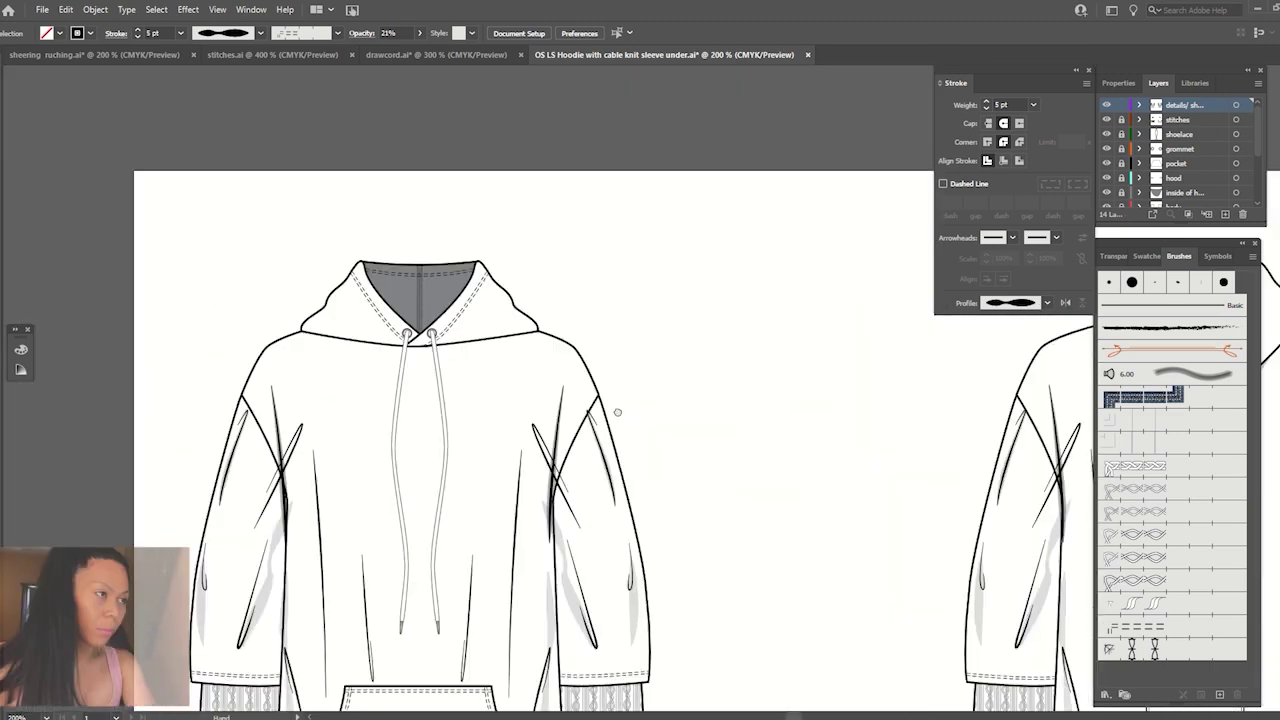
key(p)
click(392, 293)
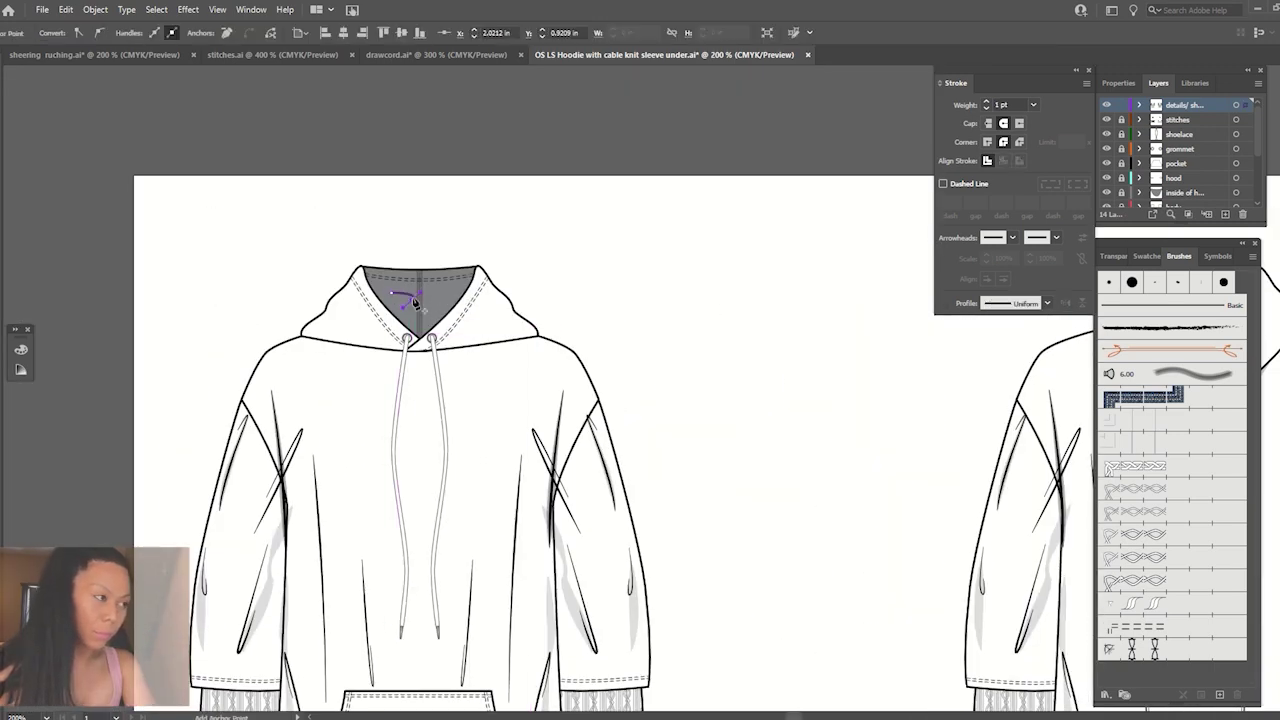
mouse_move(412, 298)
mouse_down()
mouse_move(398, 312)
mouse_move(380, 288)
mouse_up()
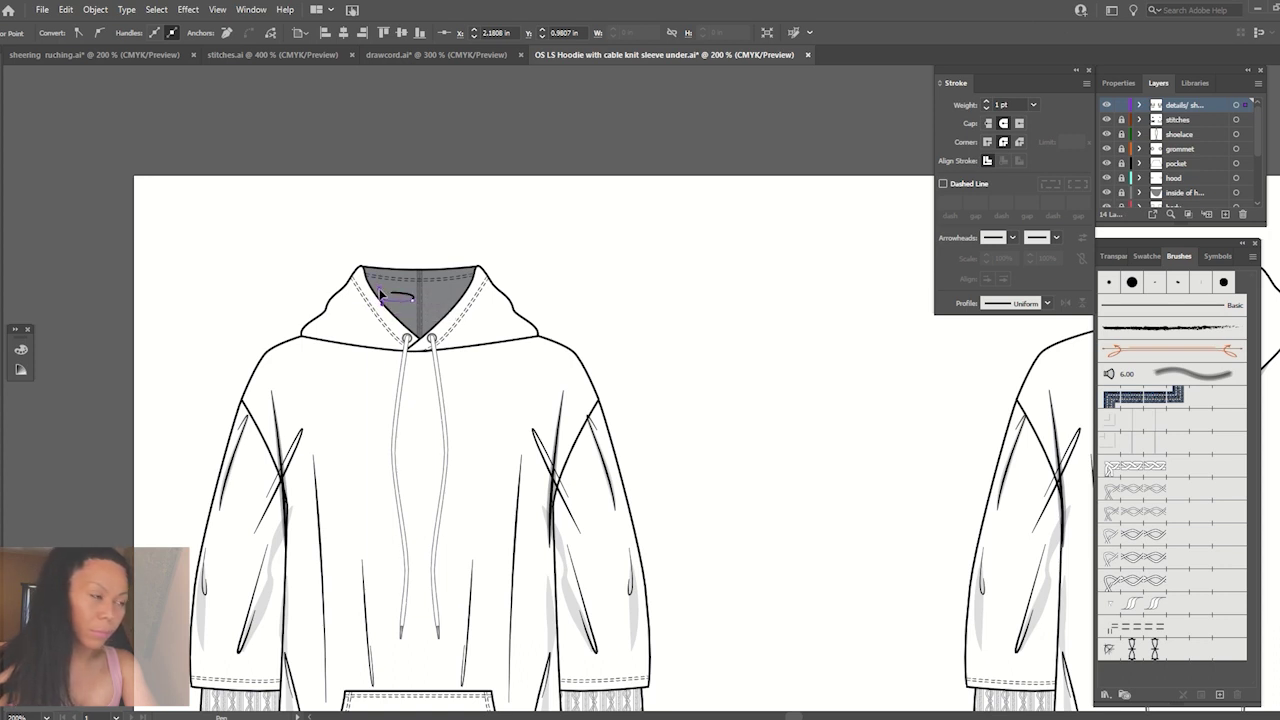
key(v)
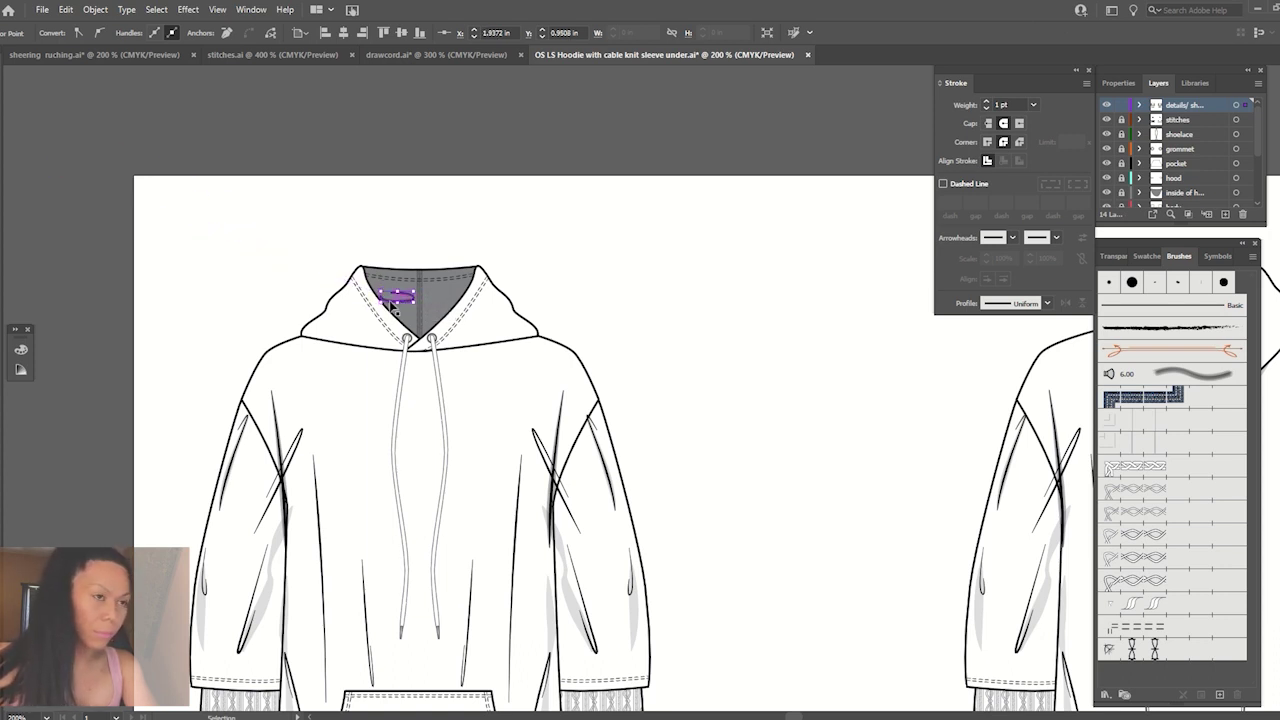
click(392, 305)
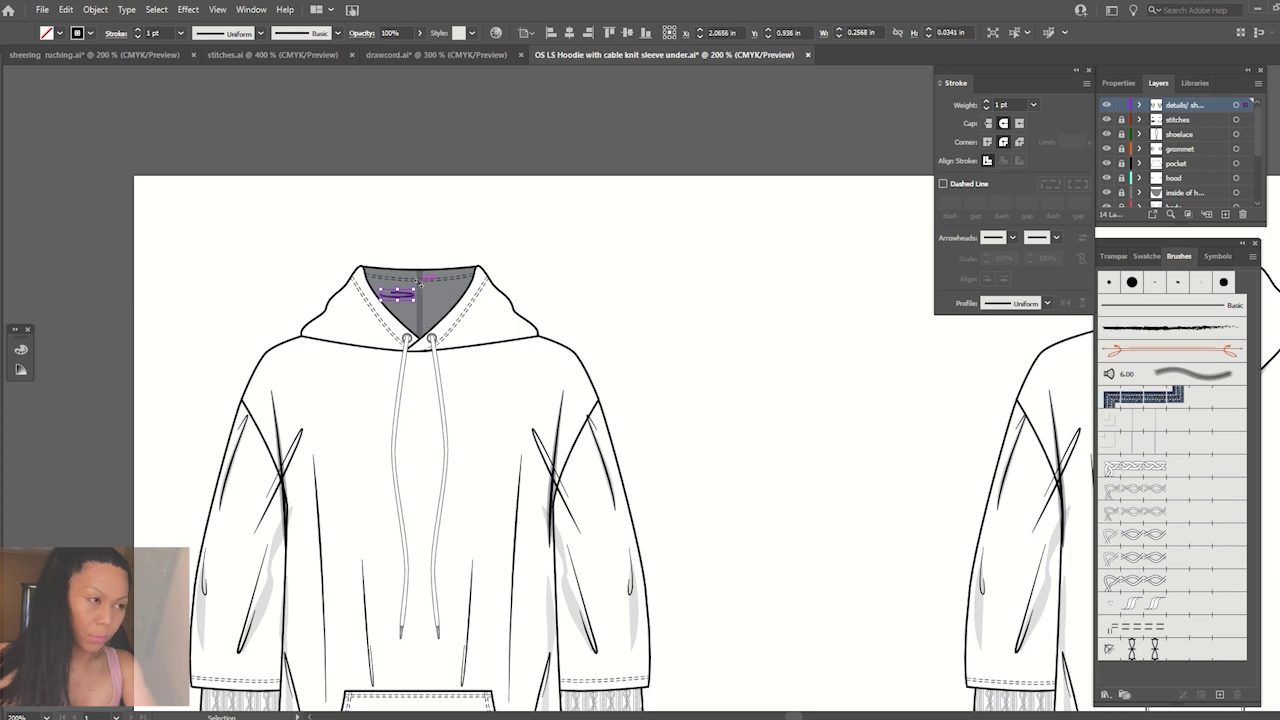
drag(420, 287, 415, 307)
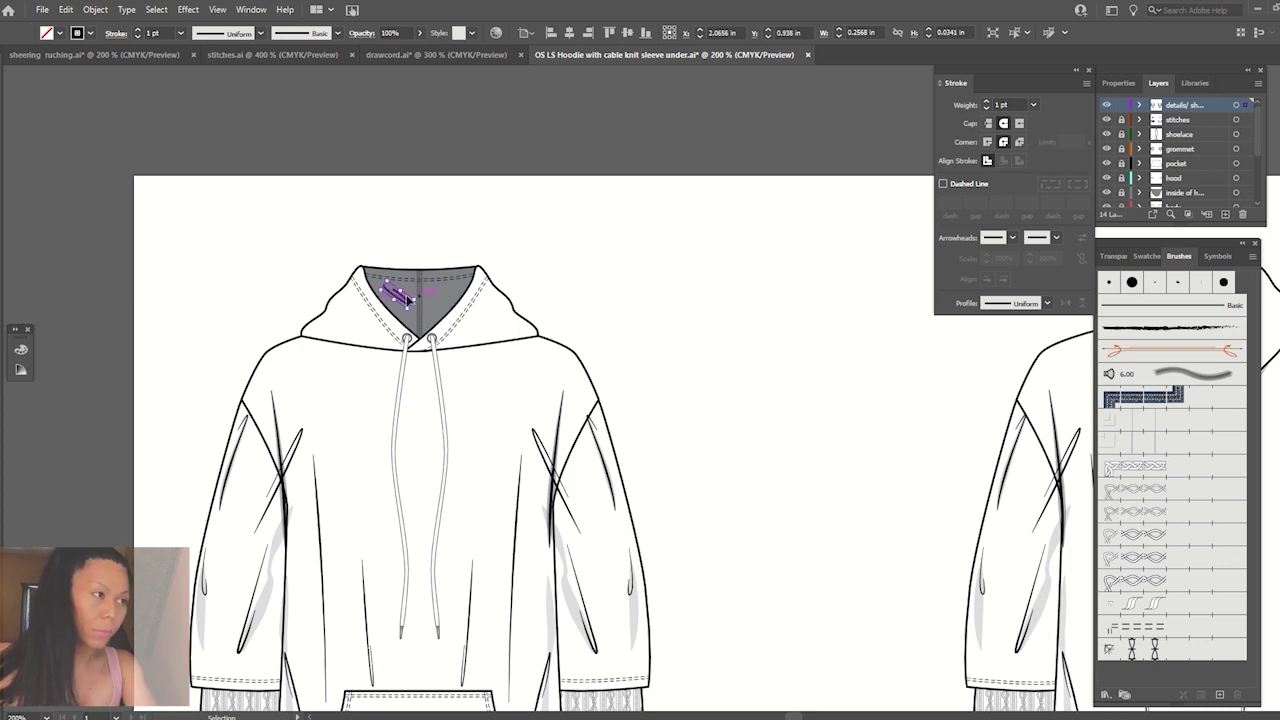
Taper the short hood line, fade it to 50% opacity, and mirror a copy.
click(1046, 303)
click(995, 340)
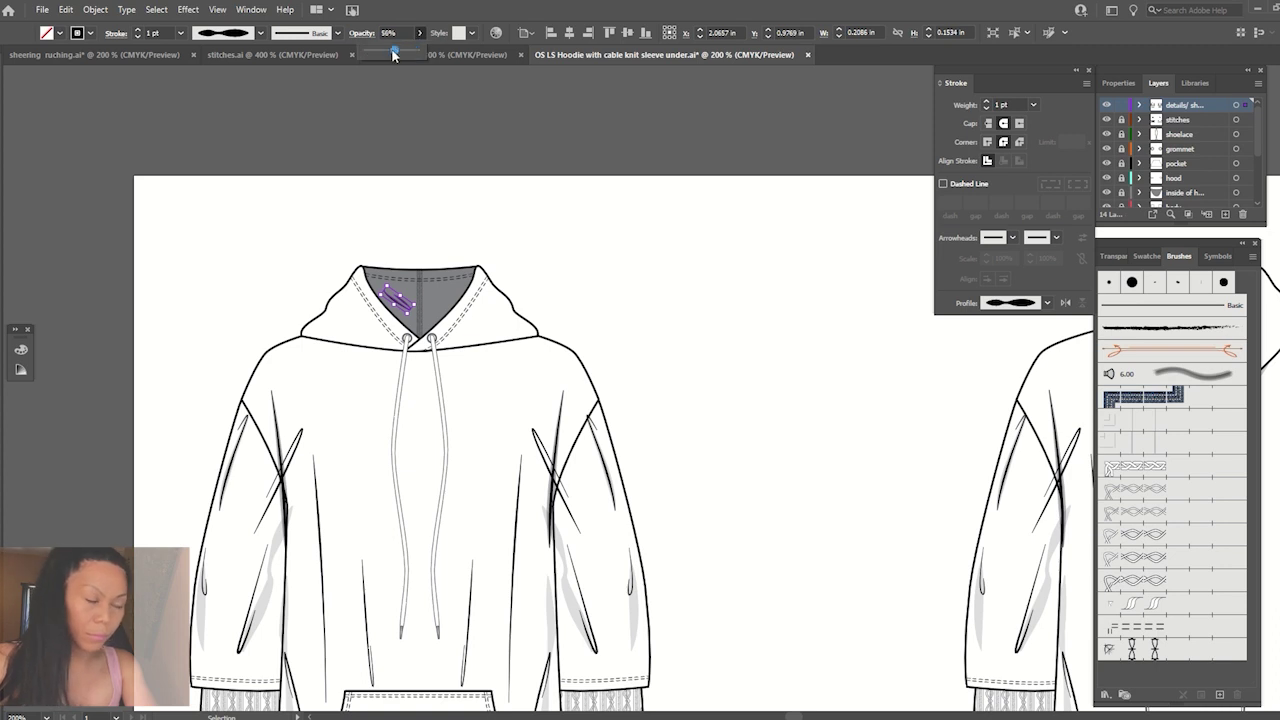
click(597, 237)
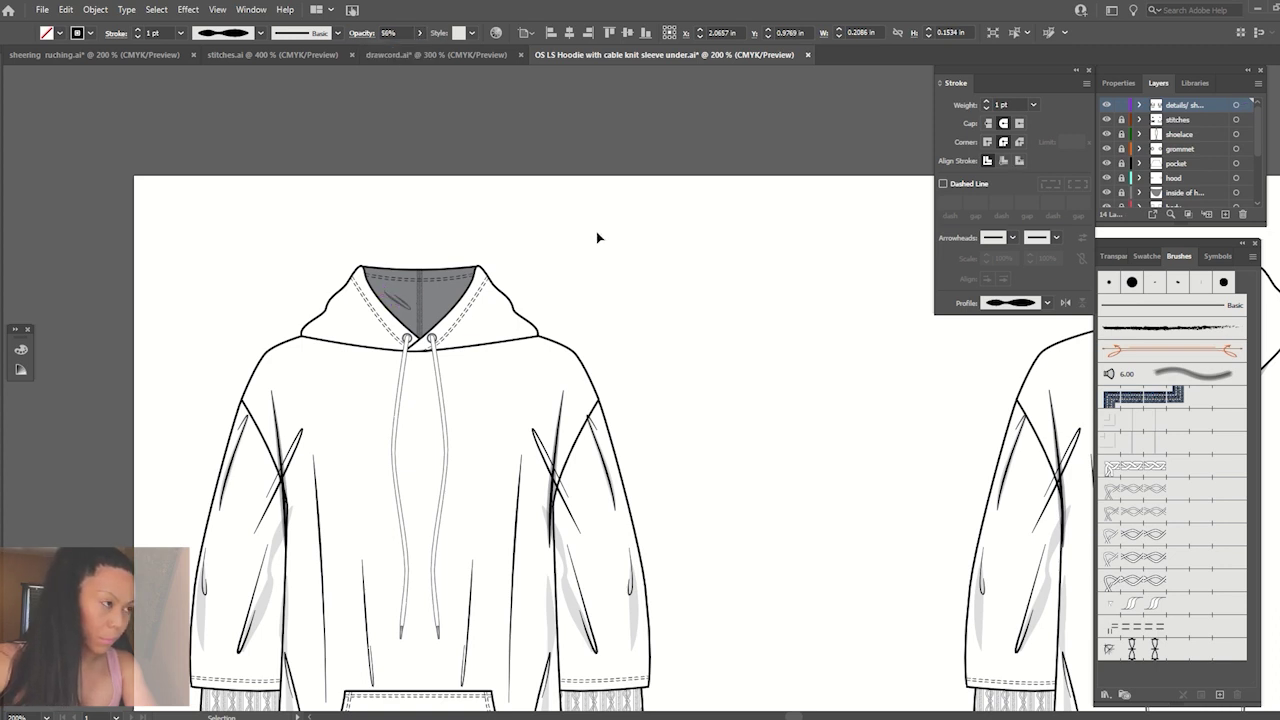
click(400, 302)
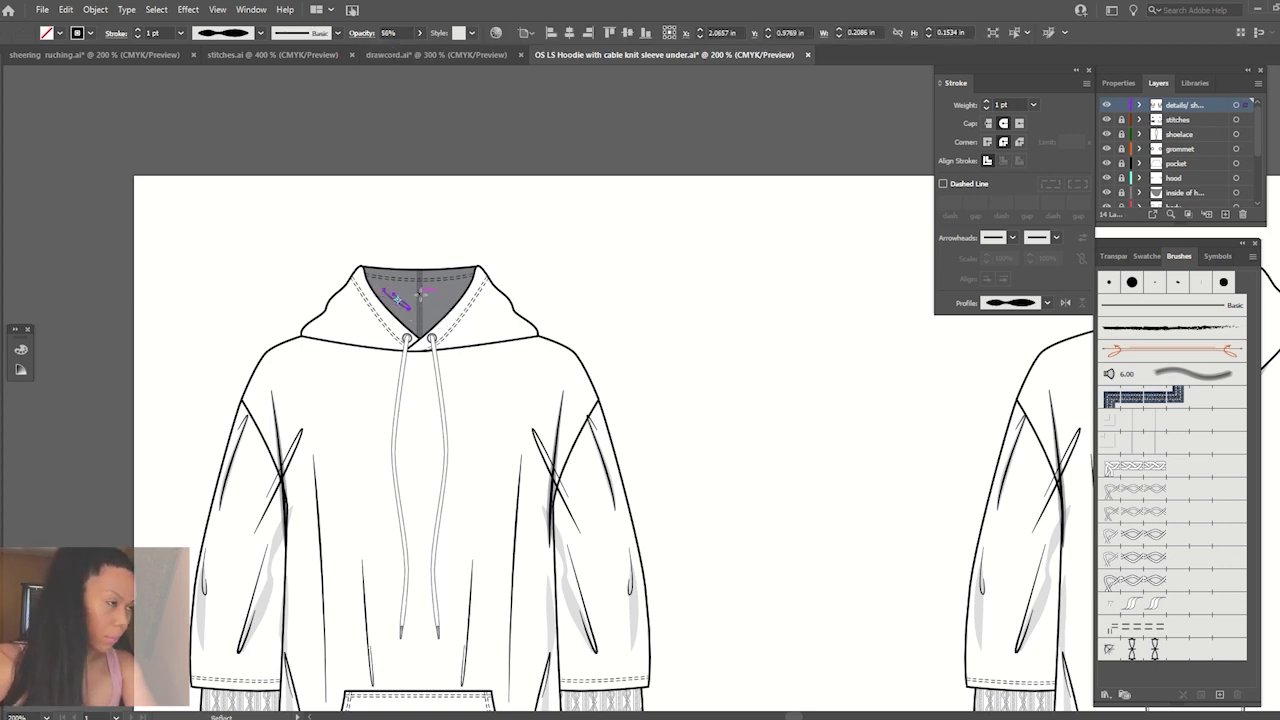
alt+click(421, 294)
click(893, 496)
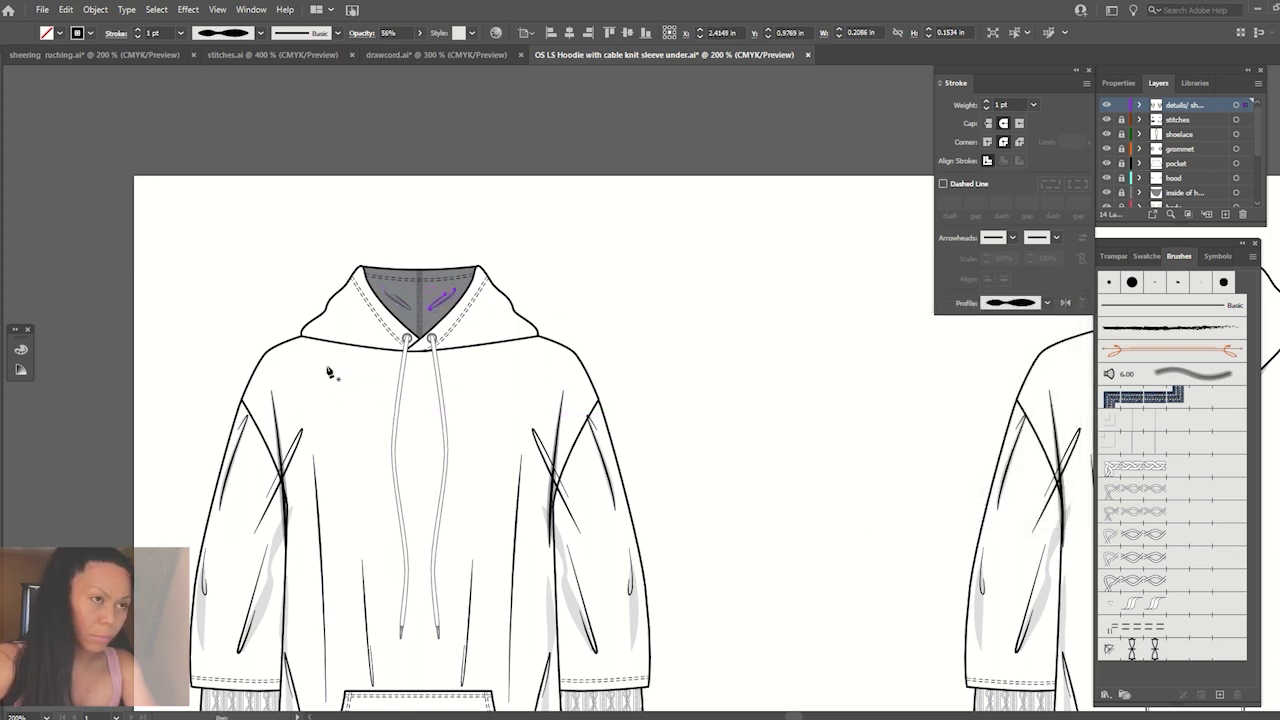
Draw a tapered crease line on the left hood ending near the grommet.
drag(330, 318, 362, 338)
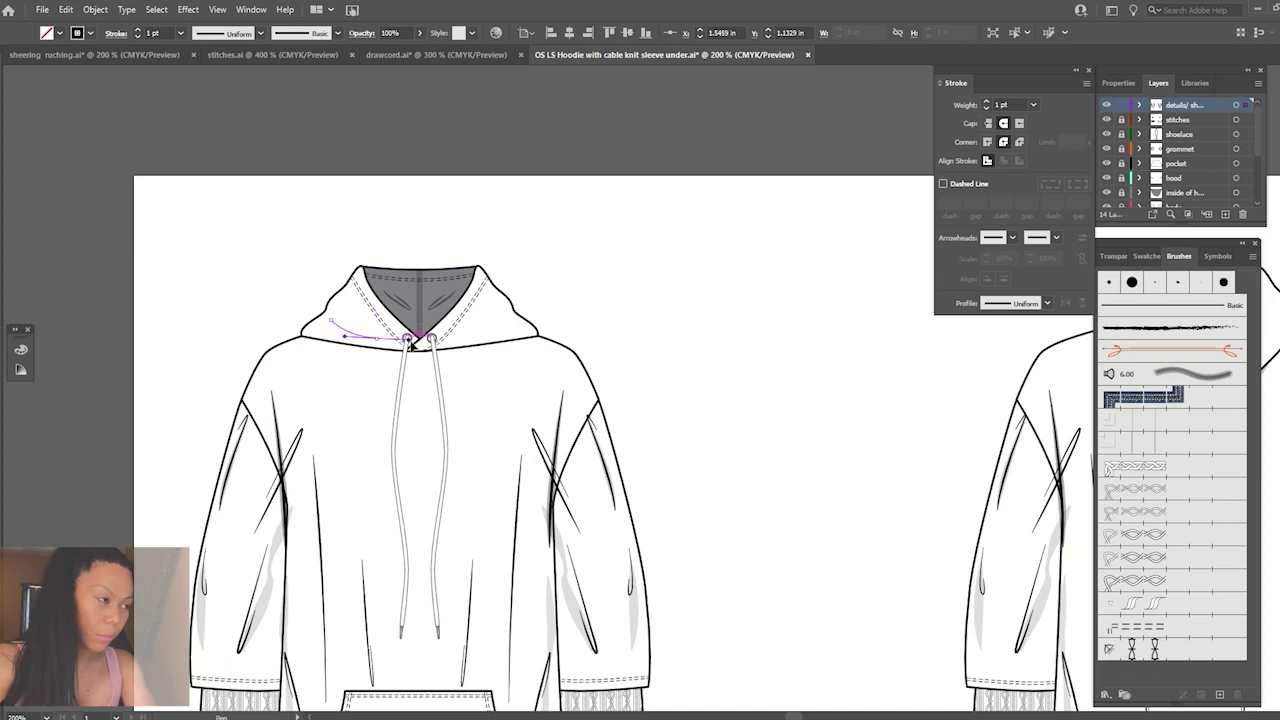
click(410, 345)
key(v)
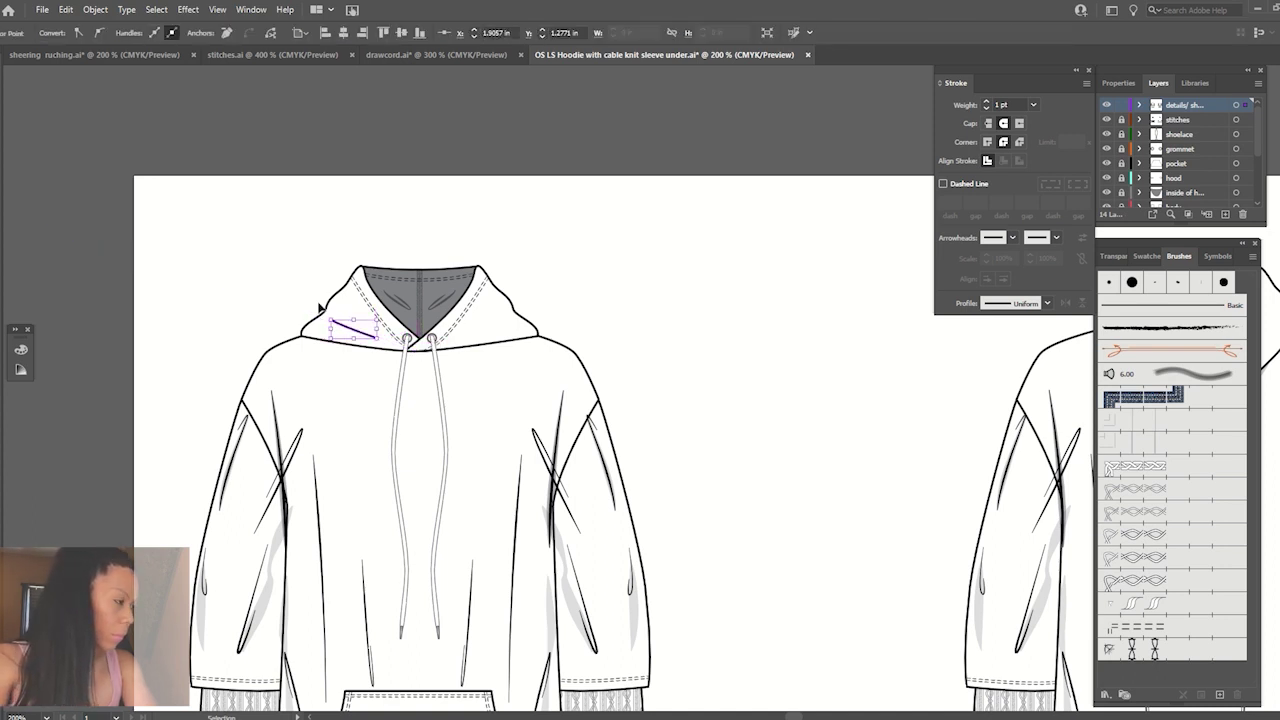
drag(334, 324, 327, 317)
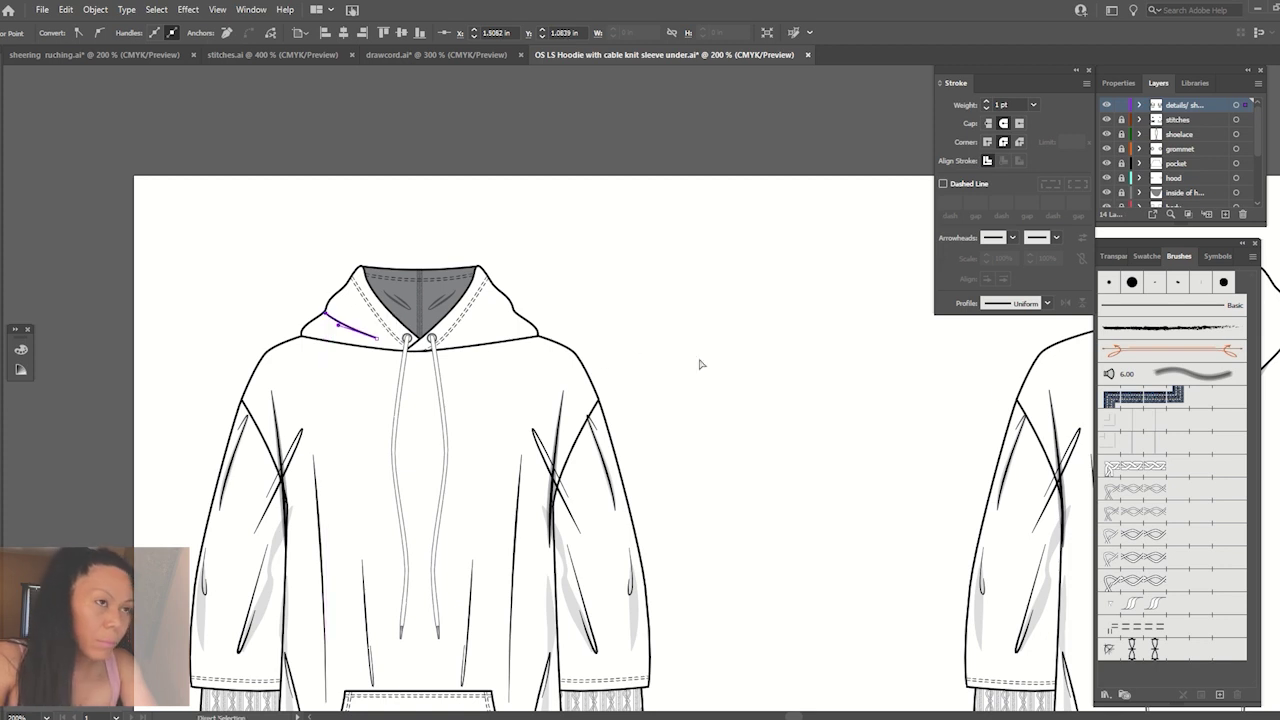
click(1047, 304)
click(1005, 433)
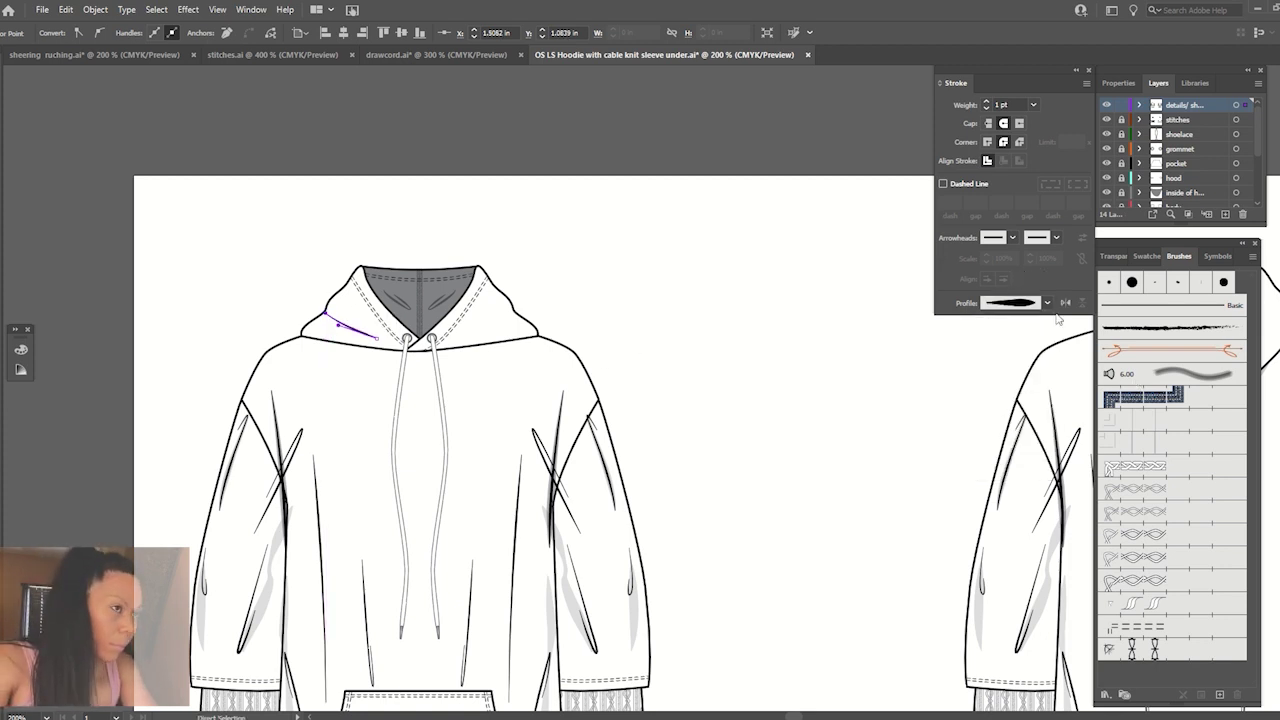
Draw a tapered curved line along the front hood edge, adjusting its end point.
key(v)
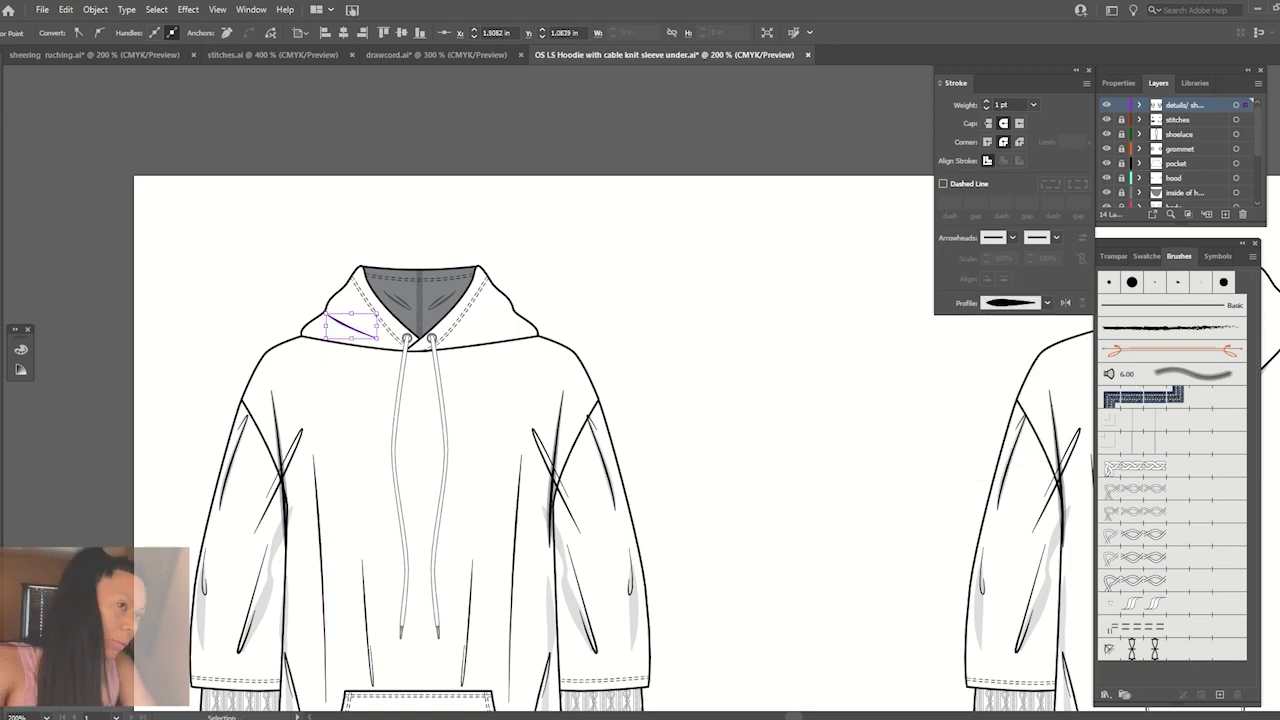
key(p)
drag(347, 290, 370, 315)
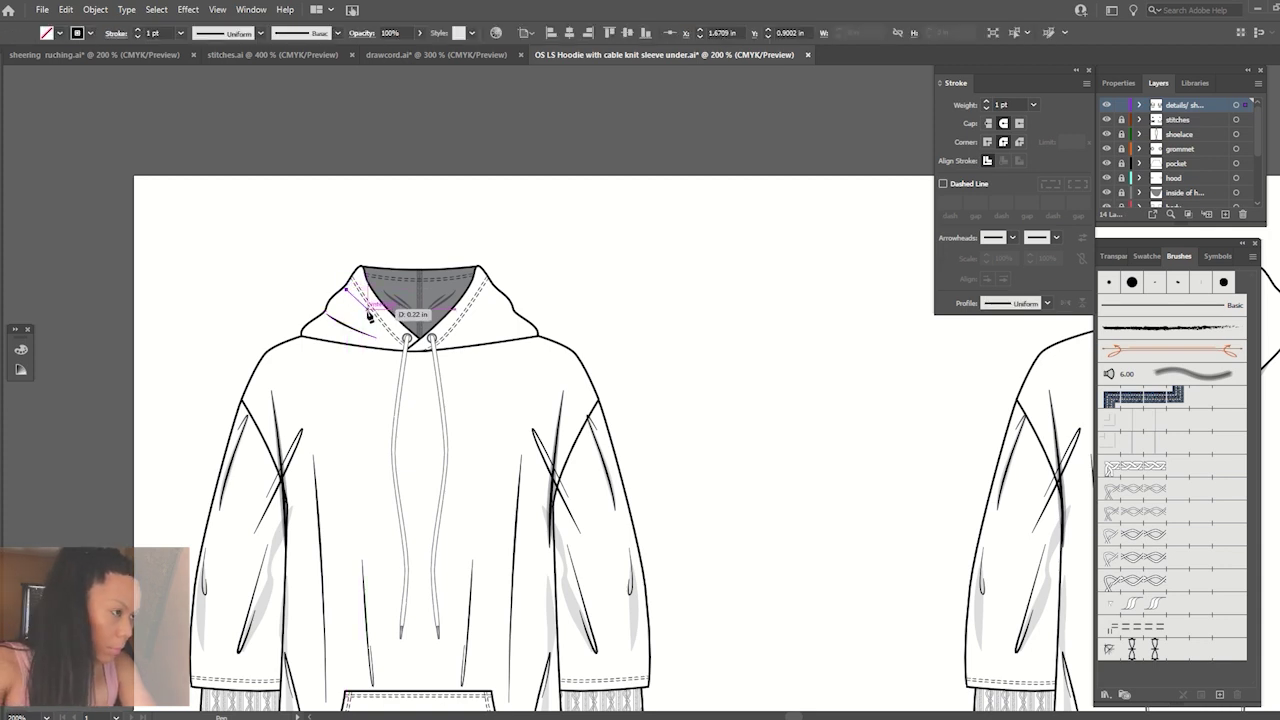
key(a)
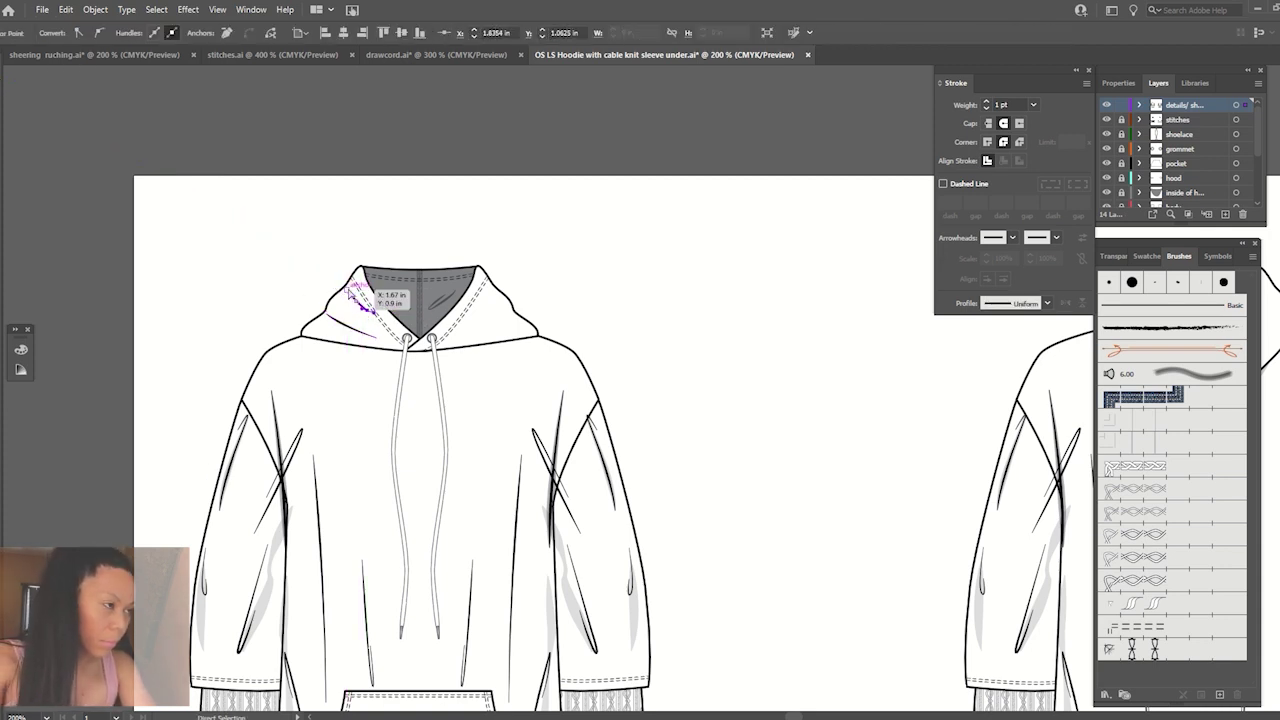
drag(347, 290, 347, 285)
click(1029, 305)
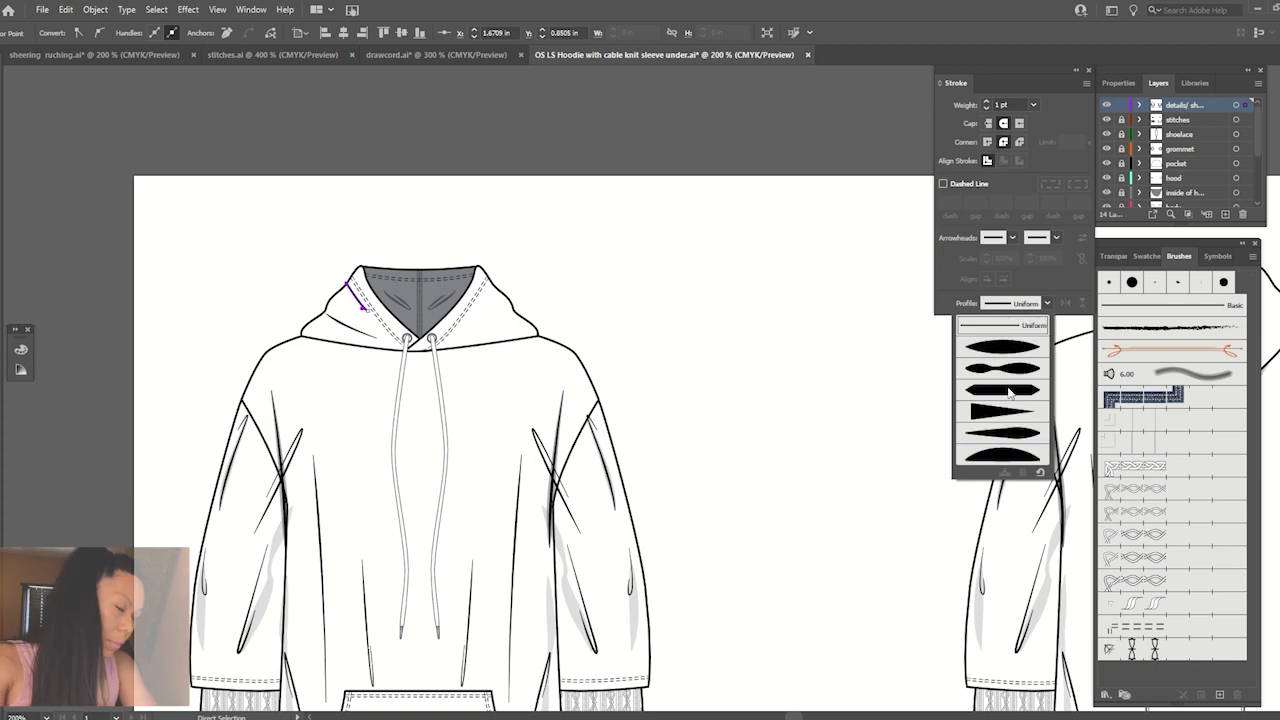
click(1010, 340)
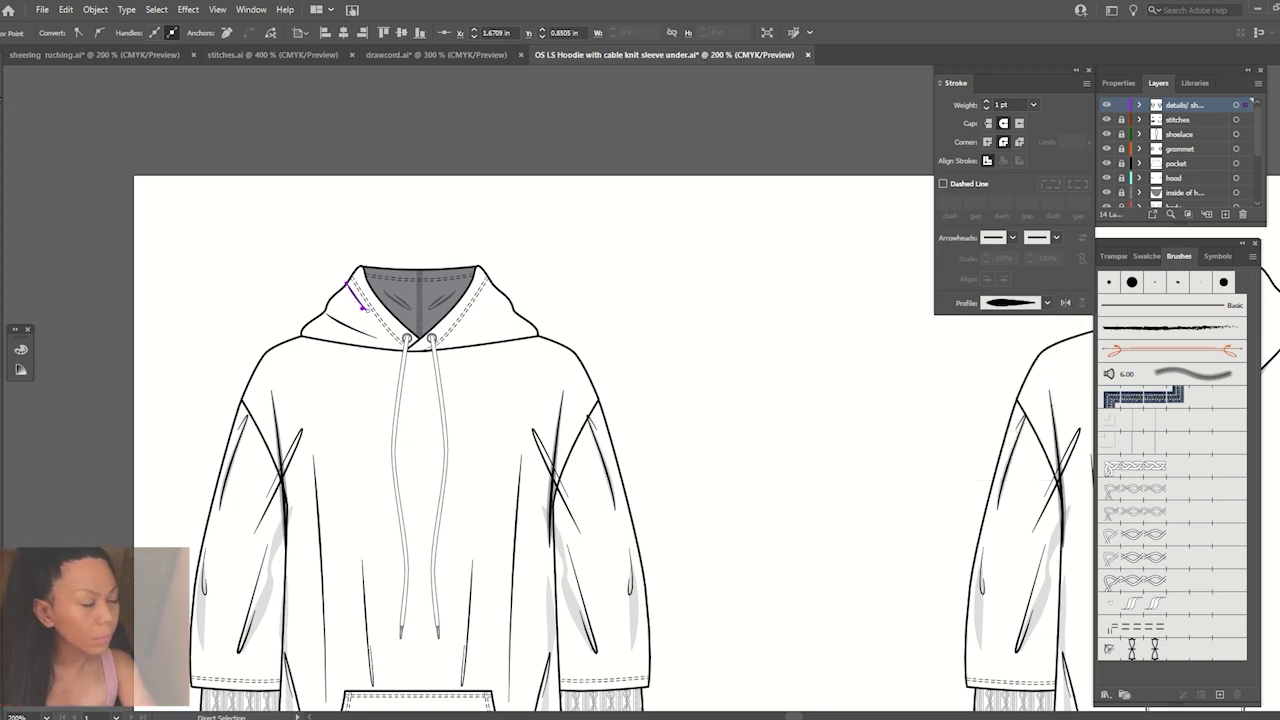
Set the front hood shading strokes to 3 pt at about 13% opacity.
key(v)
click(176, 154)
drag(359, 335, 360, 337)
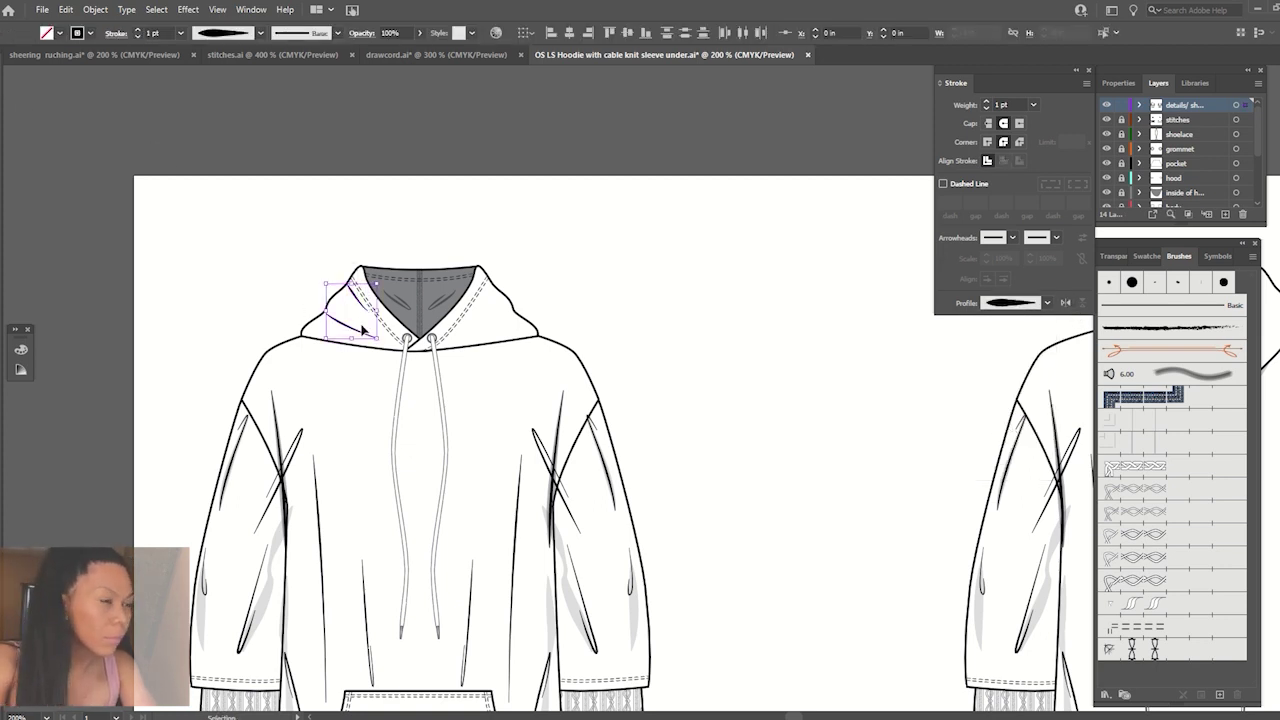
click(329, 295)
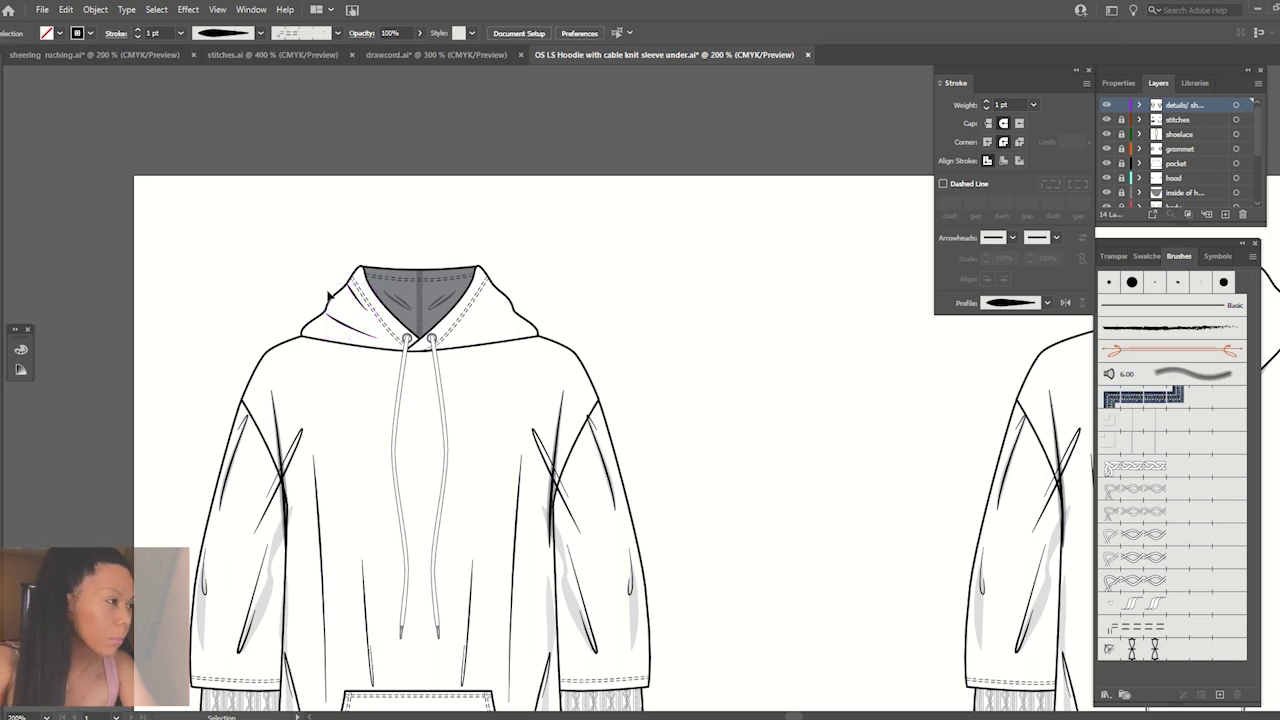
click(368, 338)
key(a)
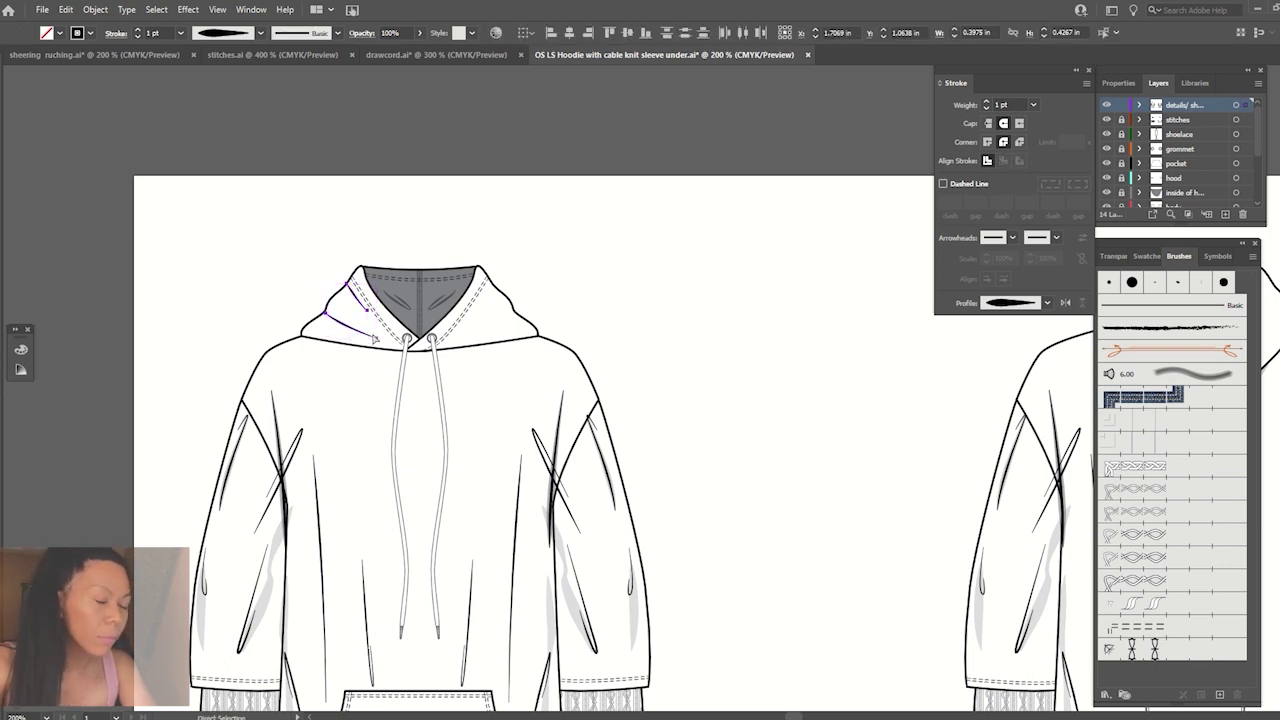
key(v)
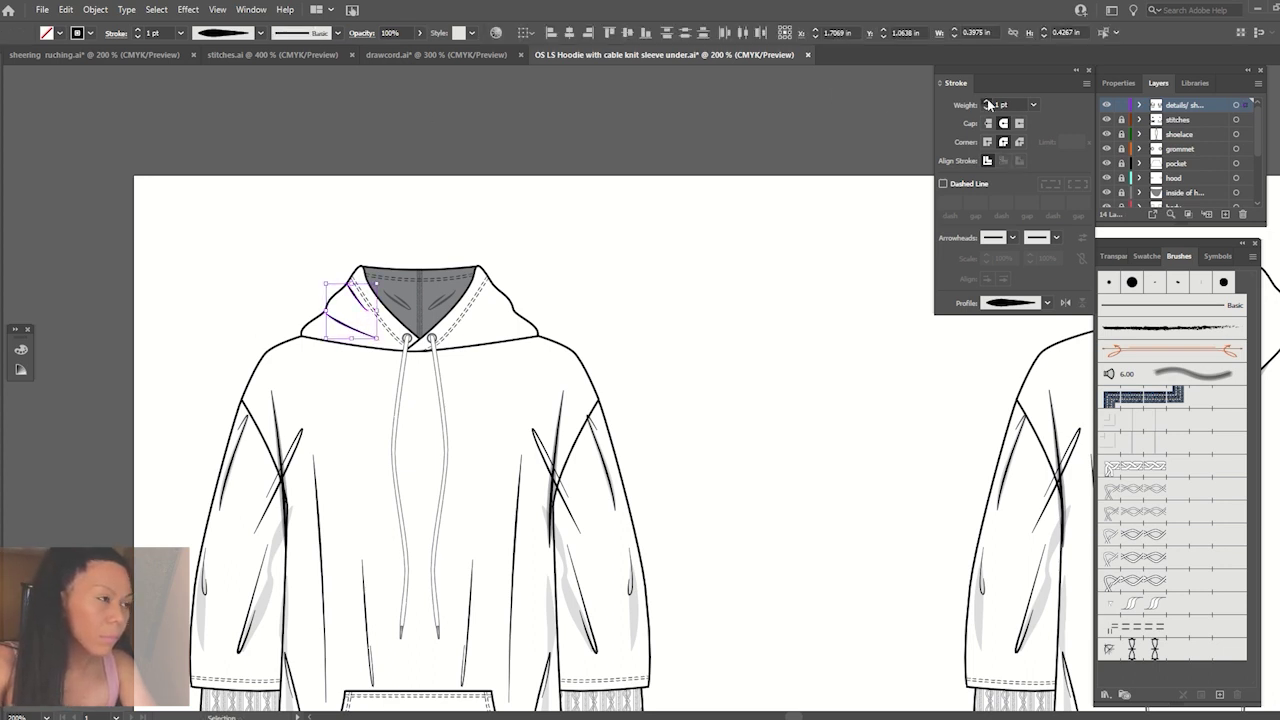
click(987, 101)
click(987, 101)
drag(409, 49, 372, 54)
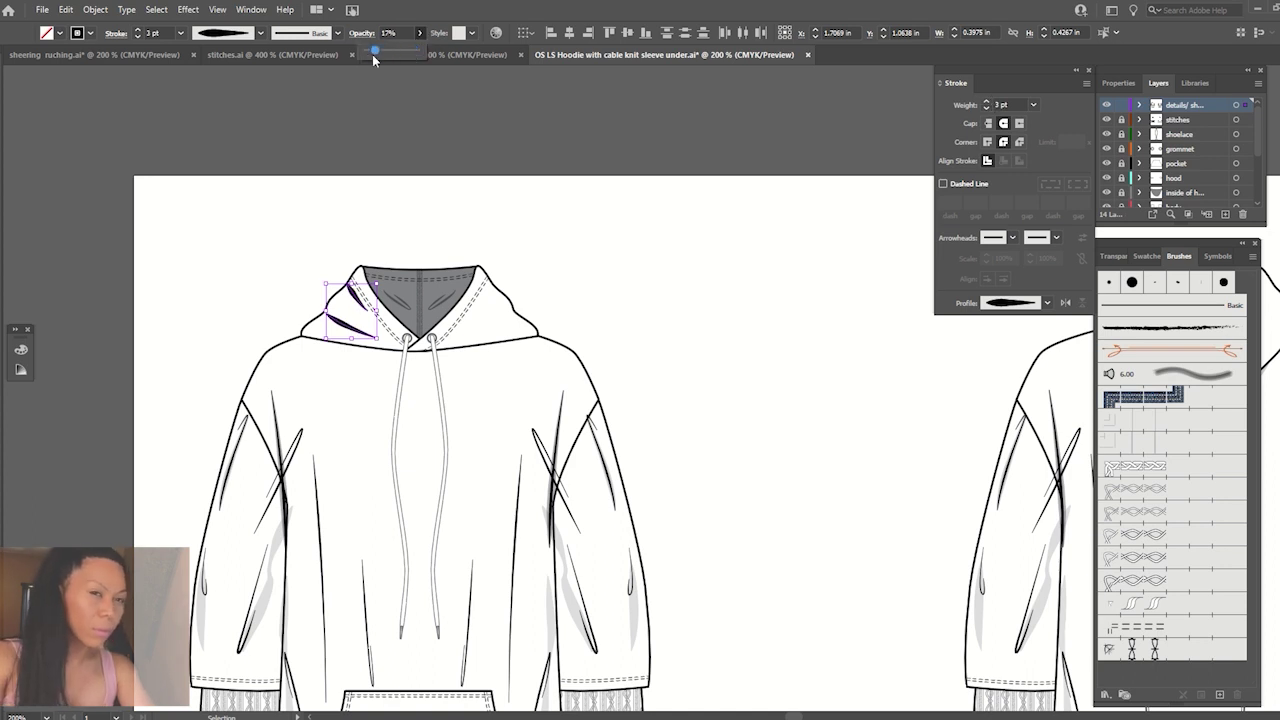
click(421, 97)
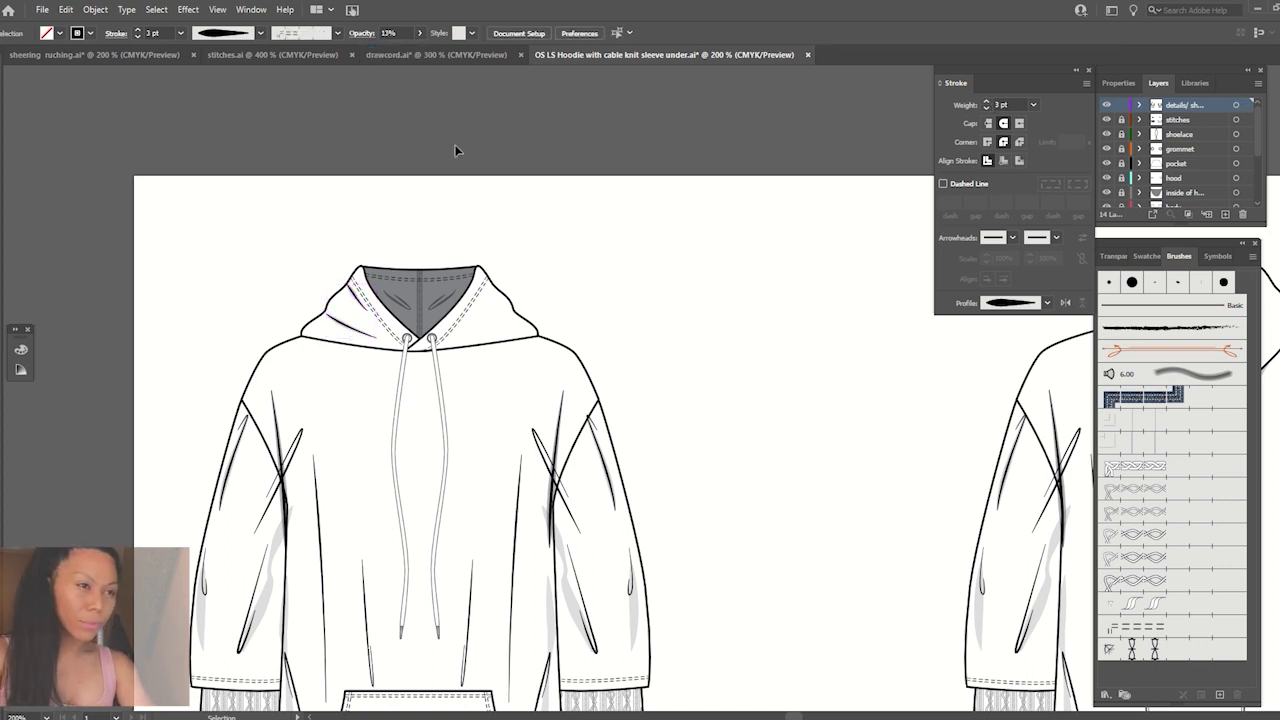
click(345, 325)
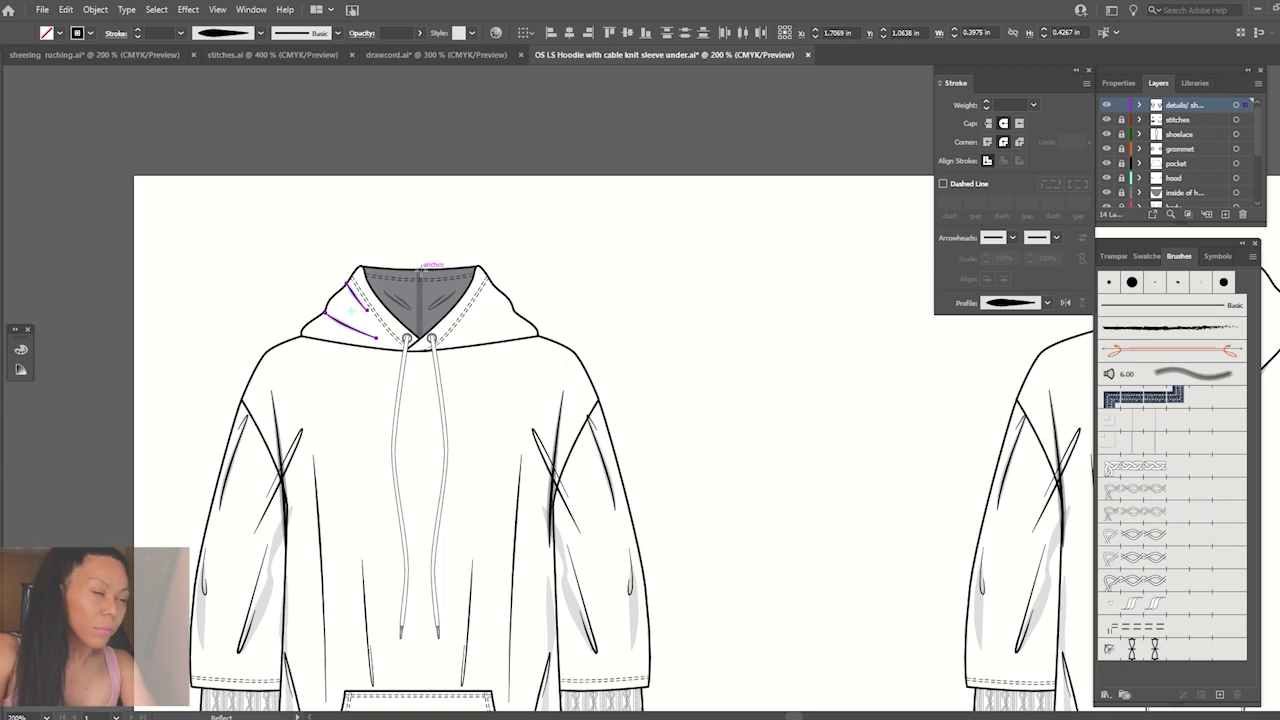
Mirror a vertical copy of the shading strokes onto the right hood side.
key(Return)
click(883, 352)
click(903, 497)
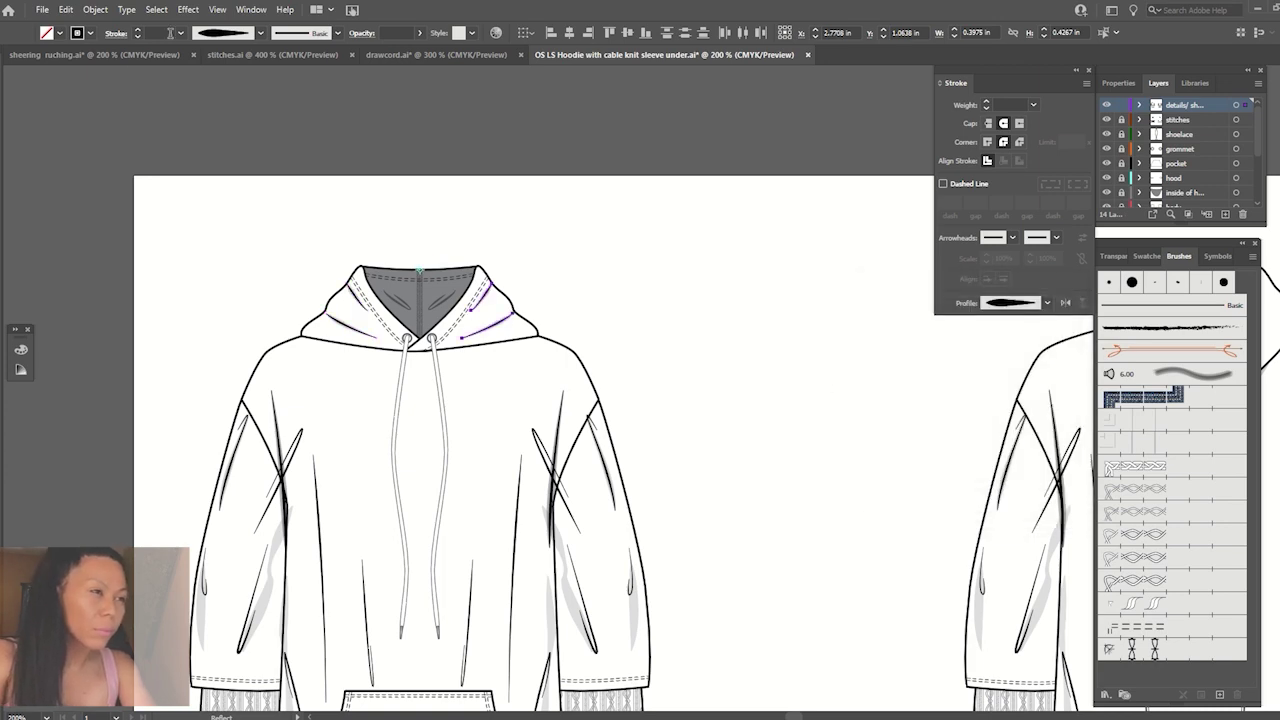
key(ctrl+shift+a)
key(ctrl+minus)
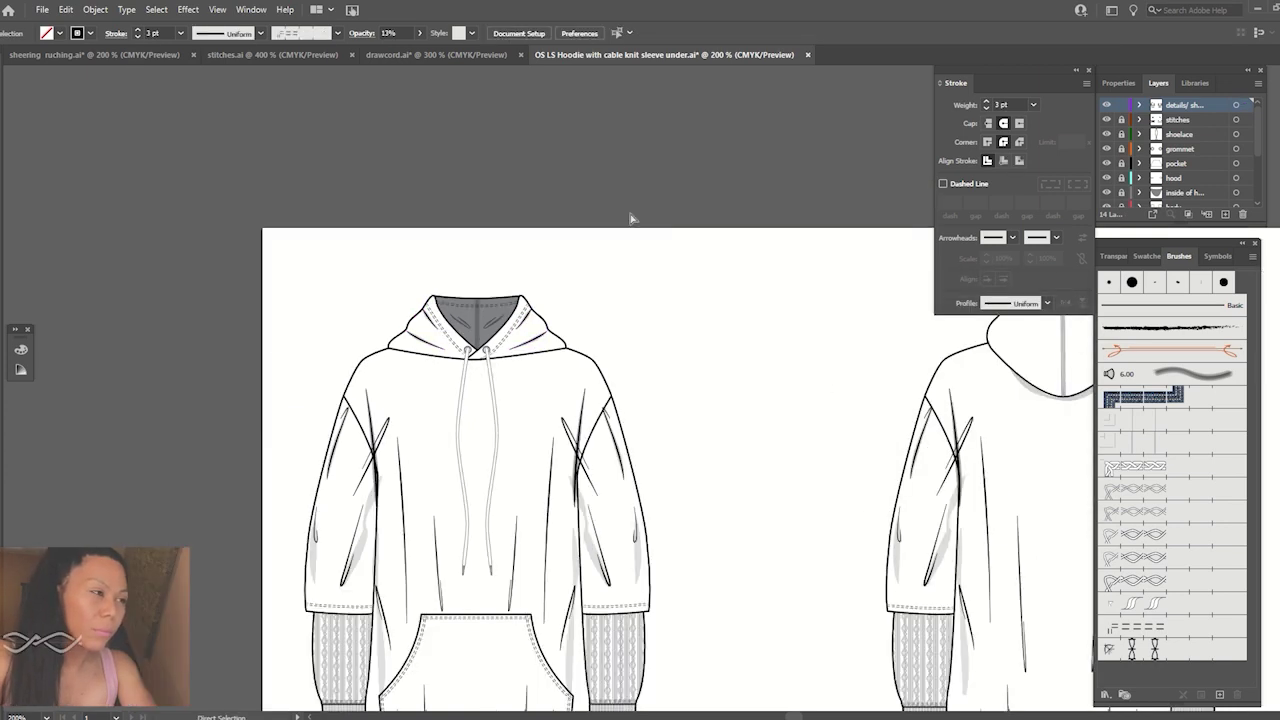
key(ctrl+minus)
Draw a straight crease line from the back hood's upper left inward.
drag(645, 339, 515, 360)
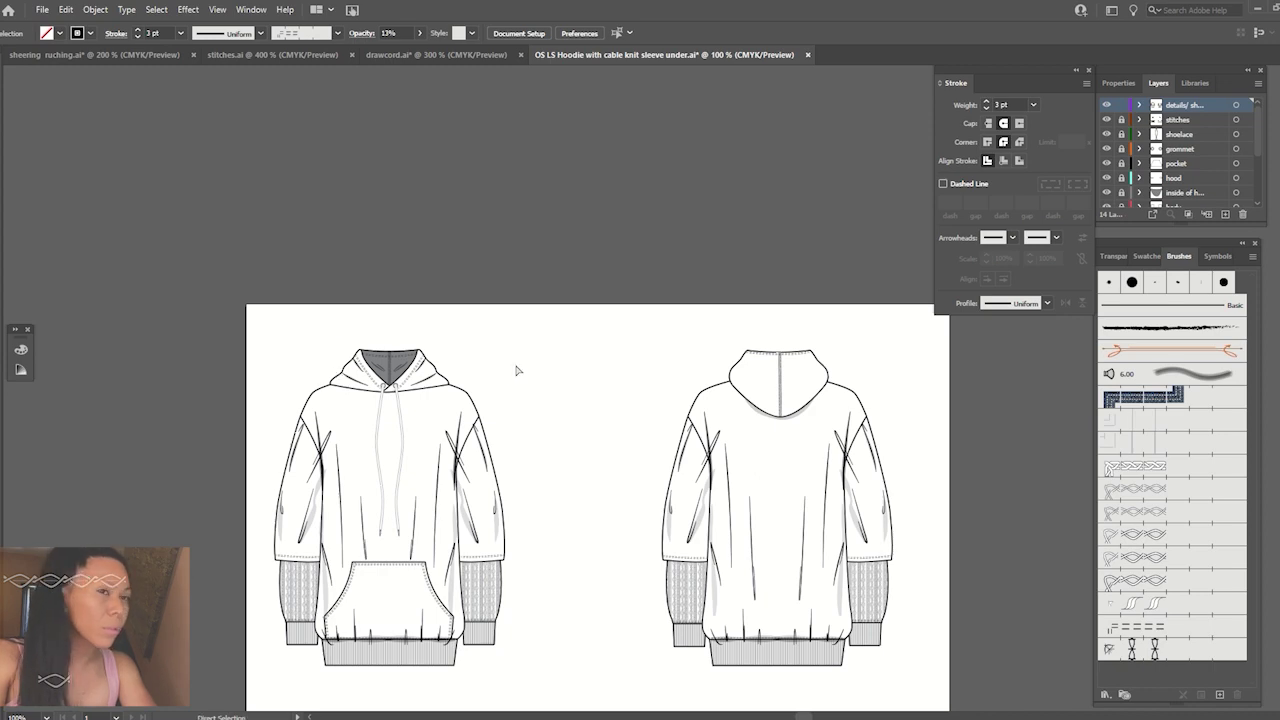
scroll(666, 394, up, 2)
drag(666, 394, 449, 394)
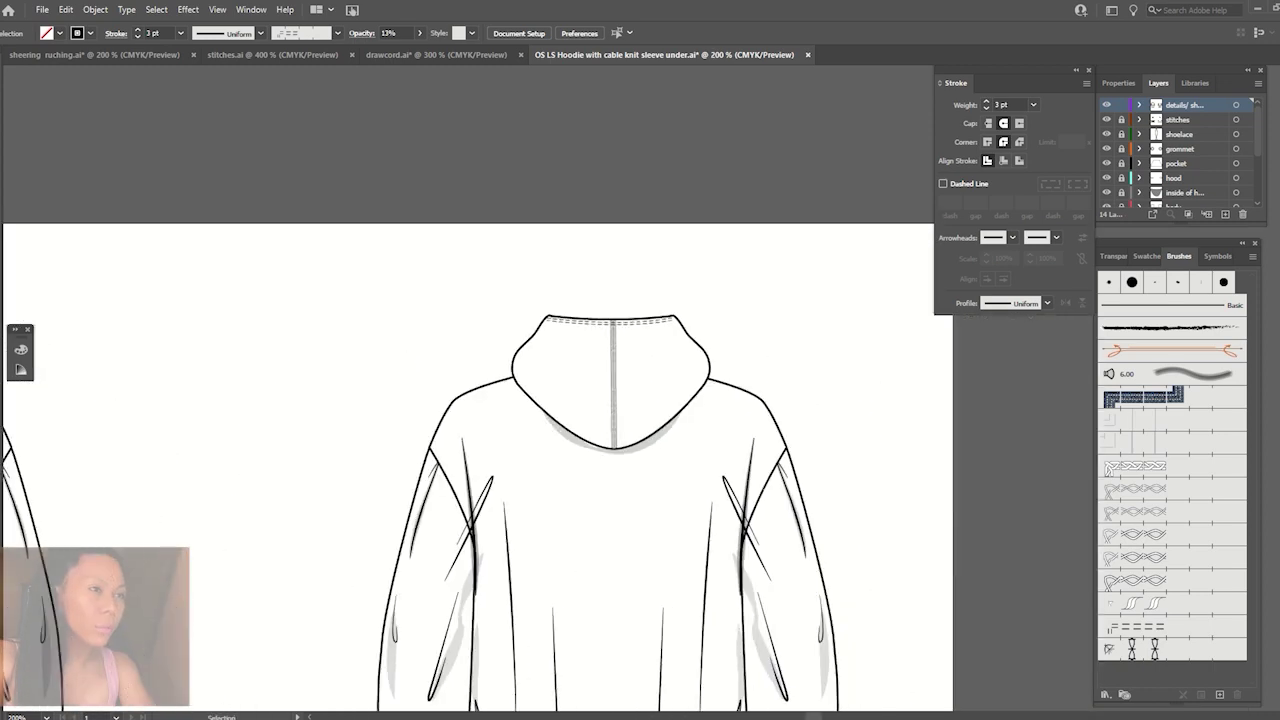
click(533, 332)
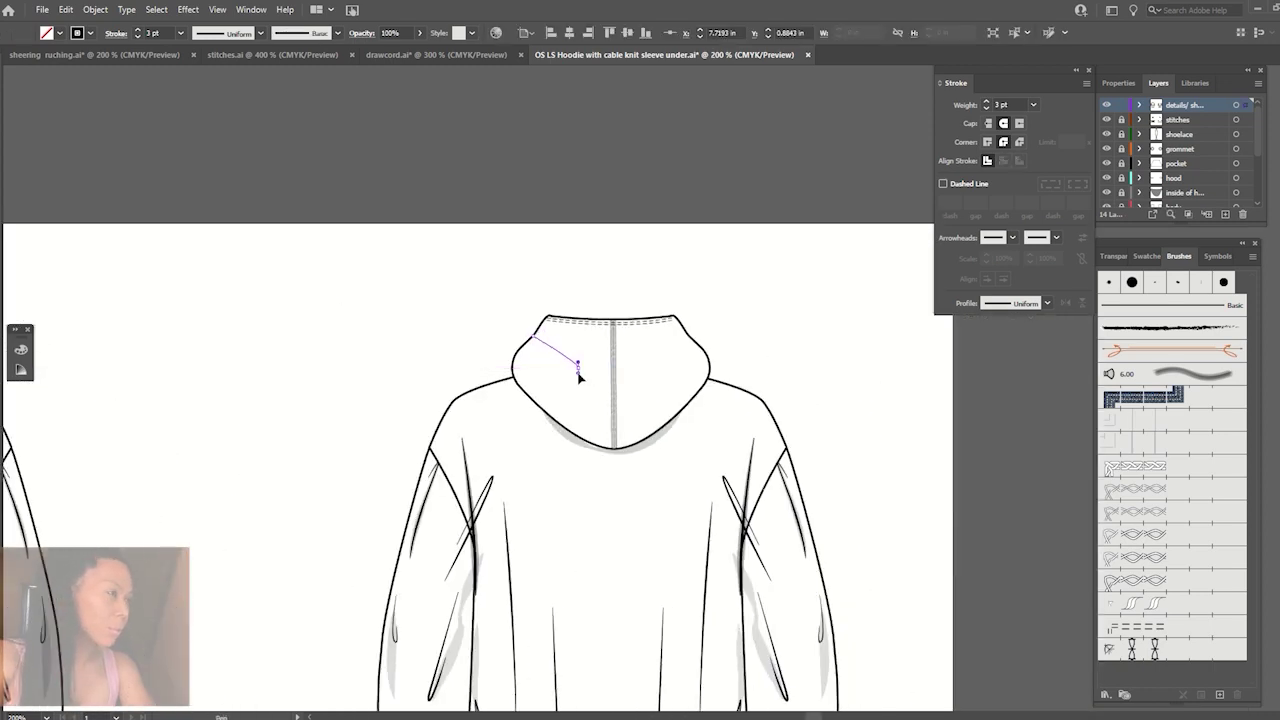
click(591, 372)
key(v)
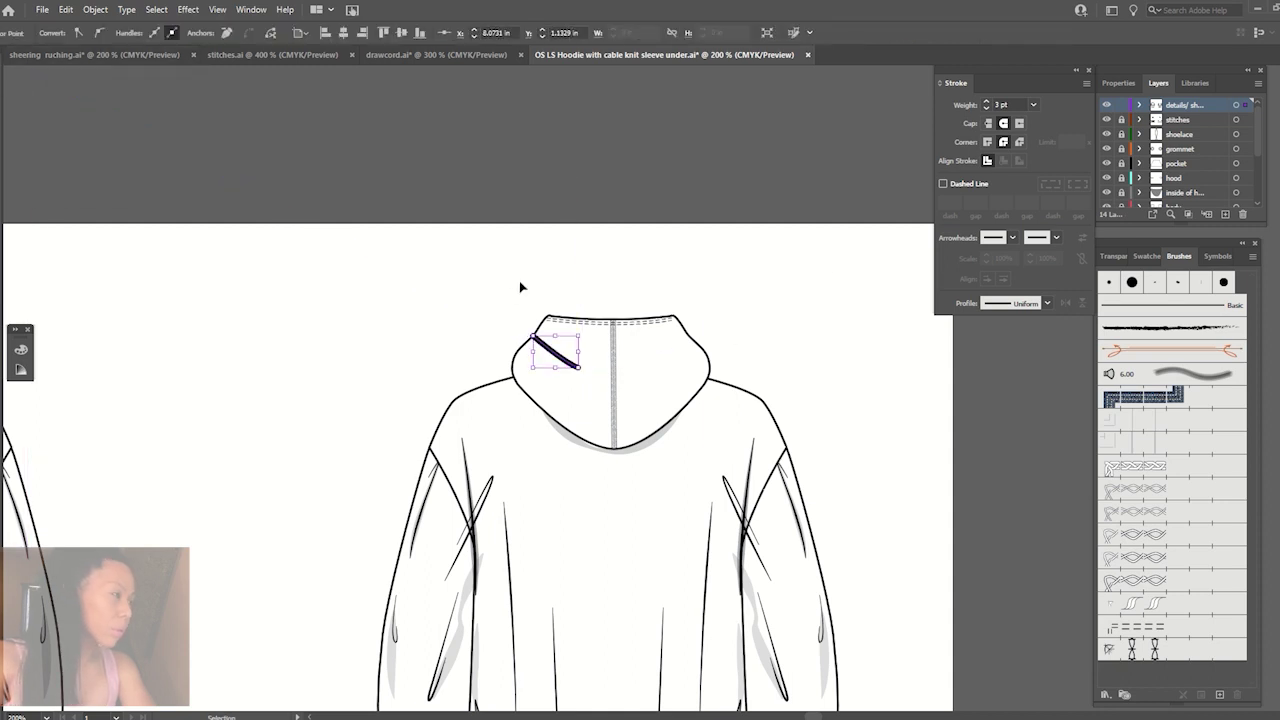
Give the back hood crease a thinner tapered-profile stroke and extend its lower end.
click(987, 108)
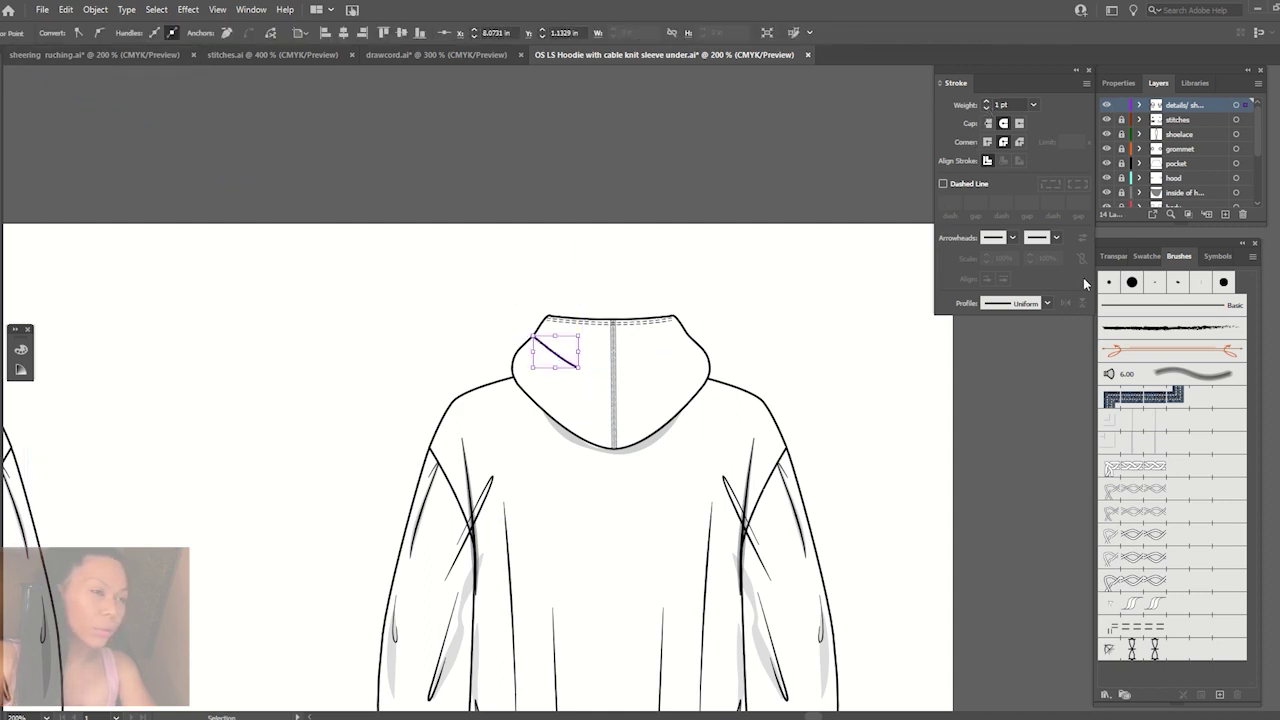
click(1047, 303)
click(1020, 428)
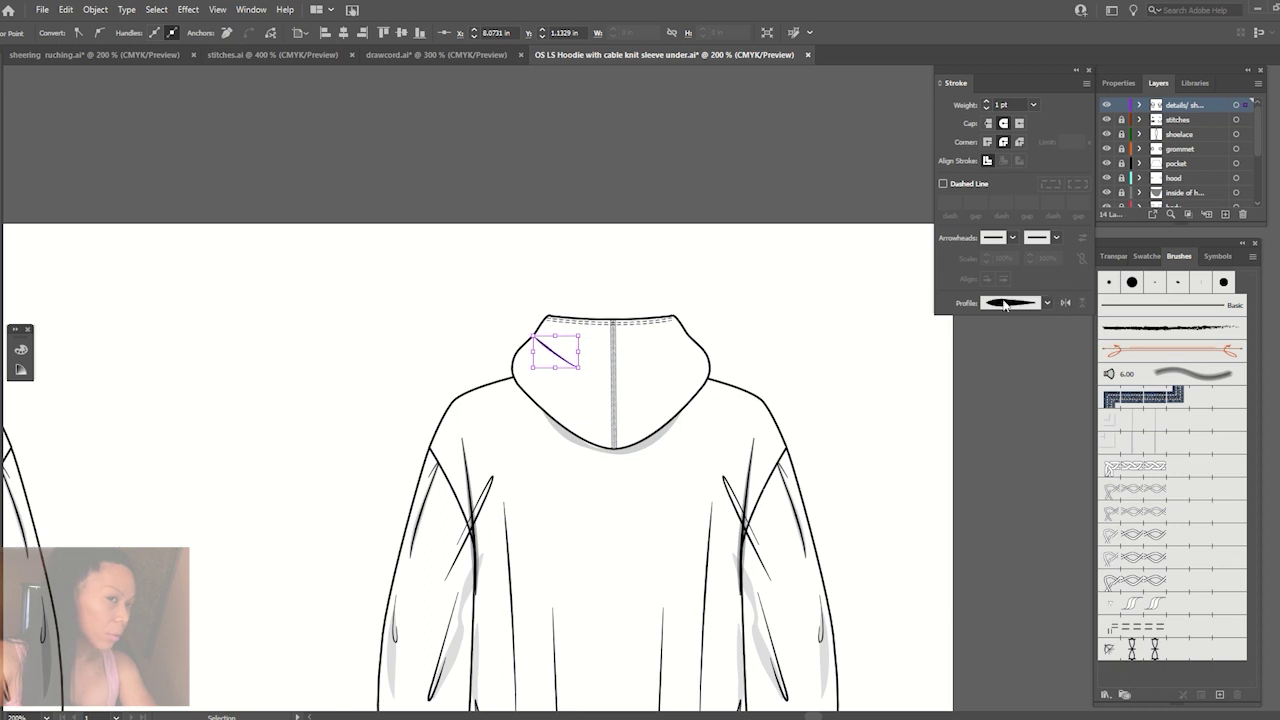
mouse_move(577, 366)
mouse_down()
mouse_move(577, 377)
mouse_move(582, 366)
mouse_up()
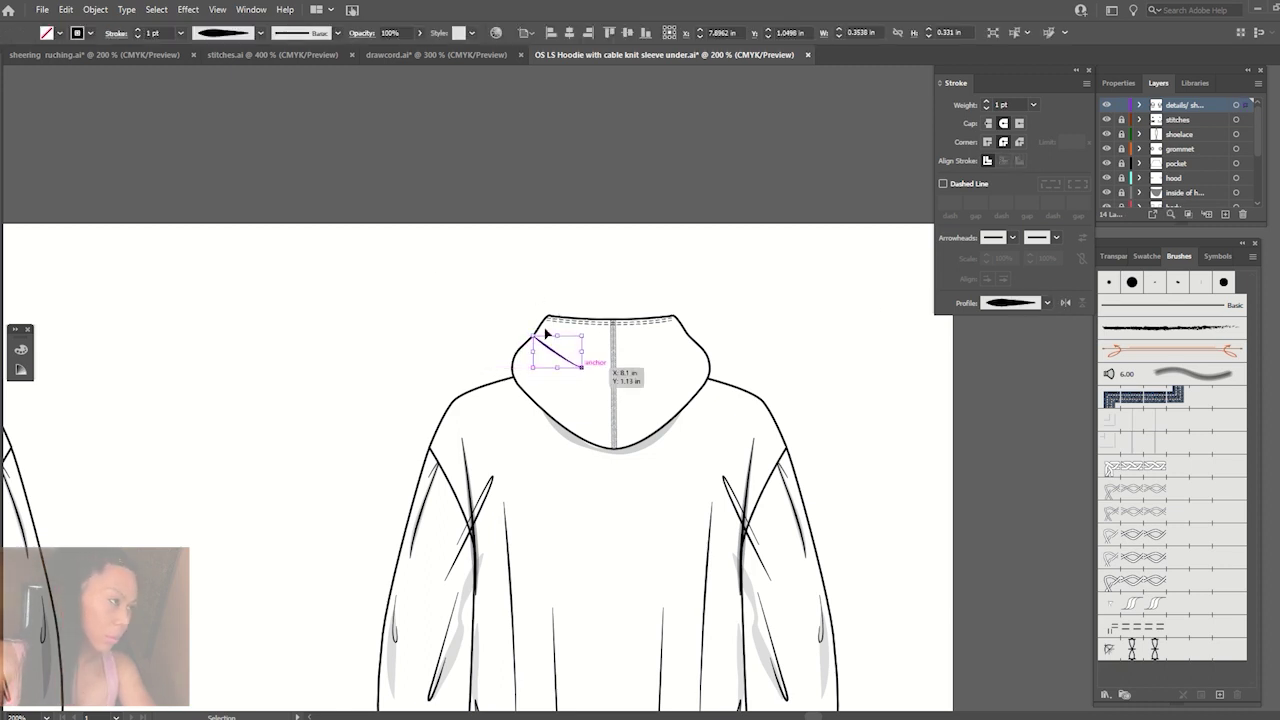
click(424, 289)
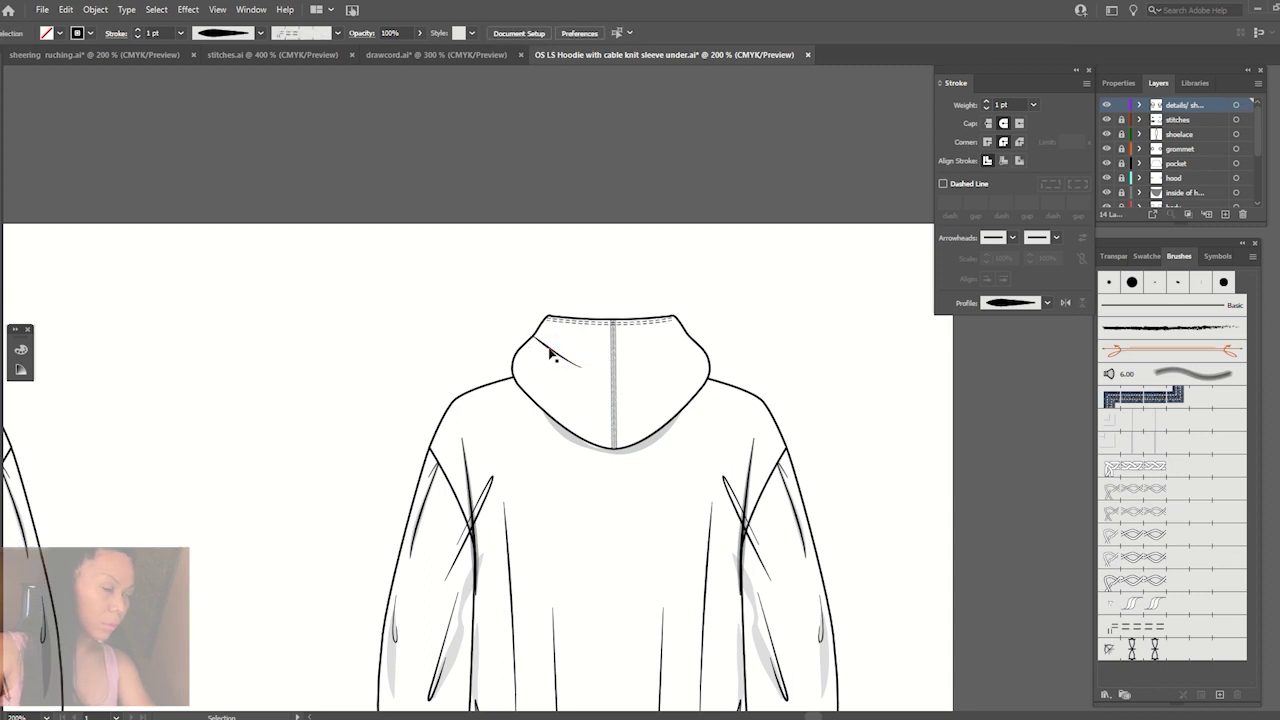
Tweak the crease's end point and set it to 3 pt at 17% opacity.
key(a)
drag(530, 334, 583, 369)
key(v)
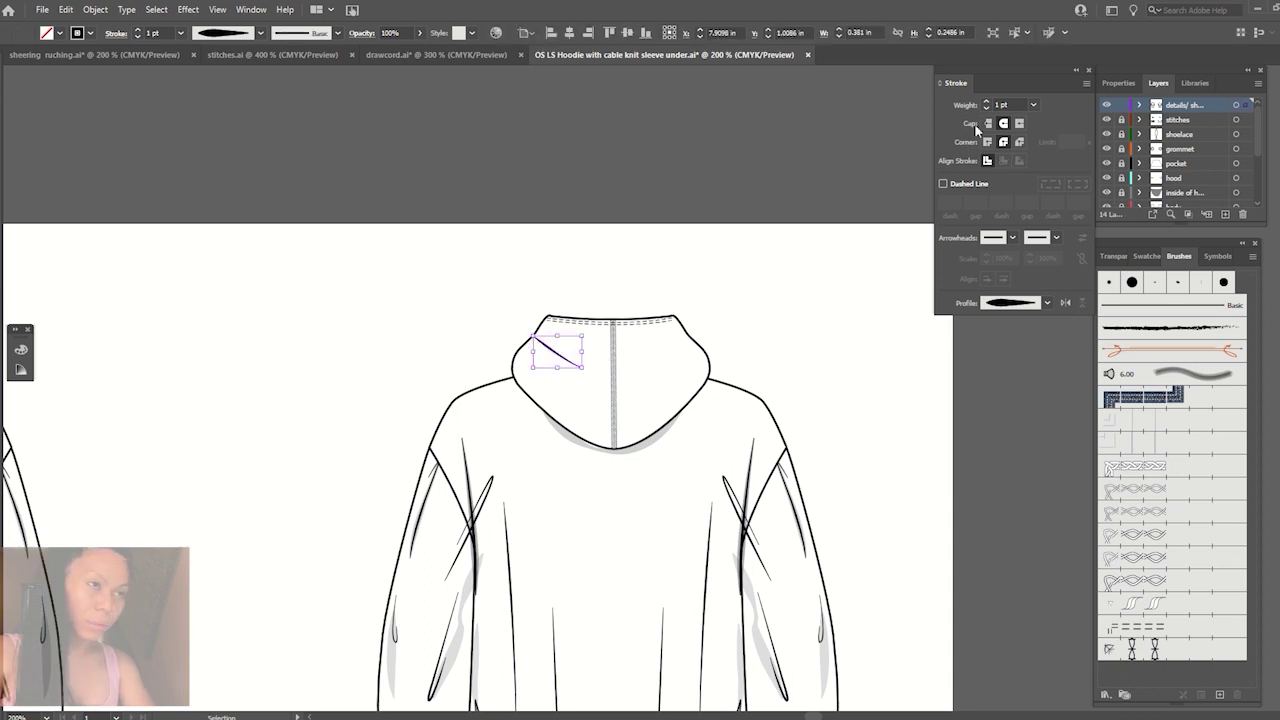
click(986, 101)
click(986, 101)
drag(421, 34, 375, 56)
click(537, 378)
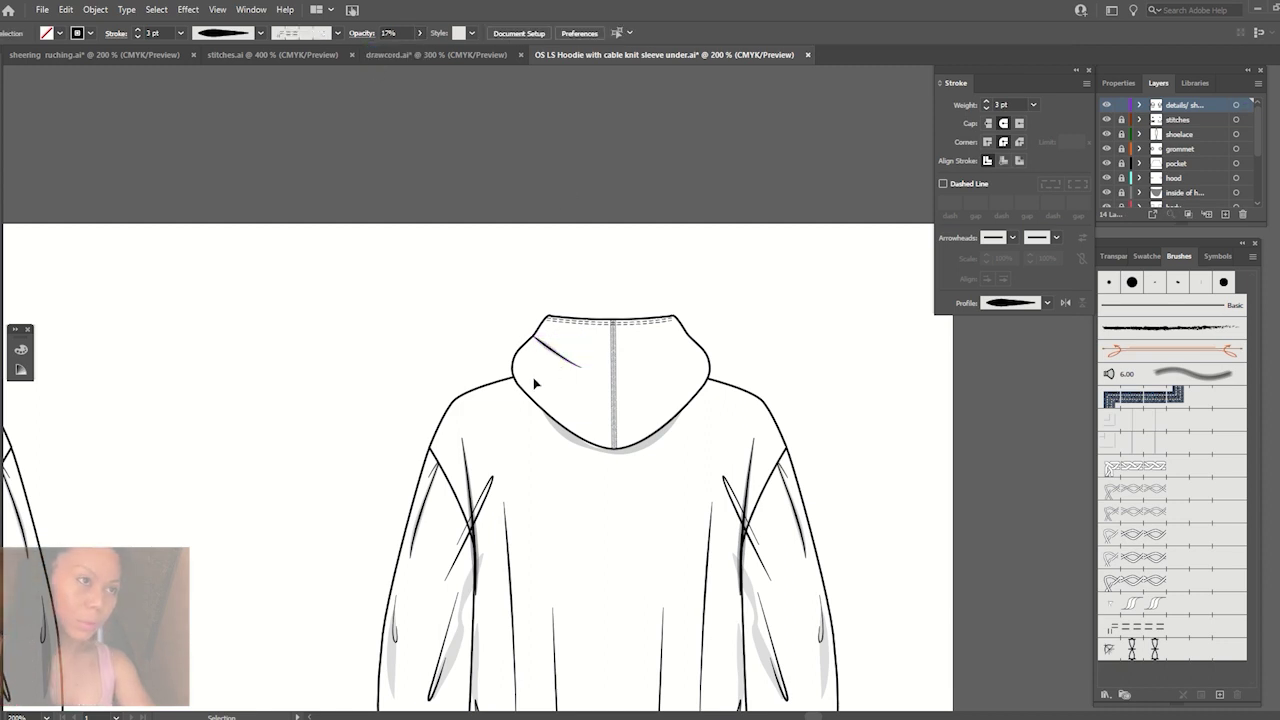
Reflect a vertical copy of the crease to the hood's right and nudge it left.
click(573, 368)
key(o)
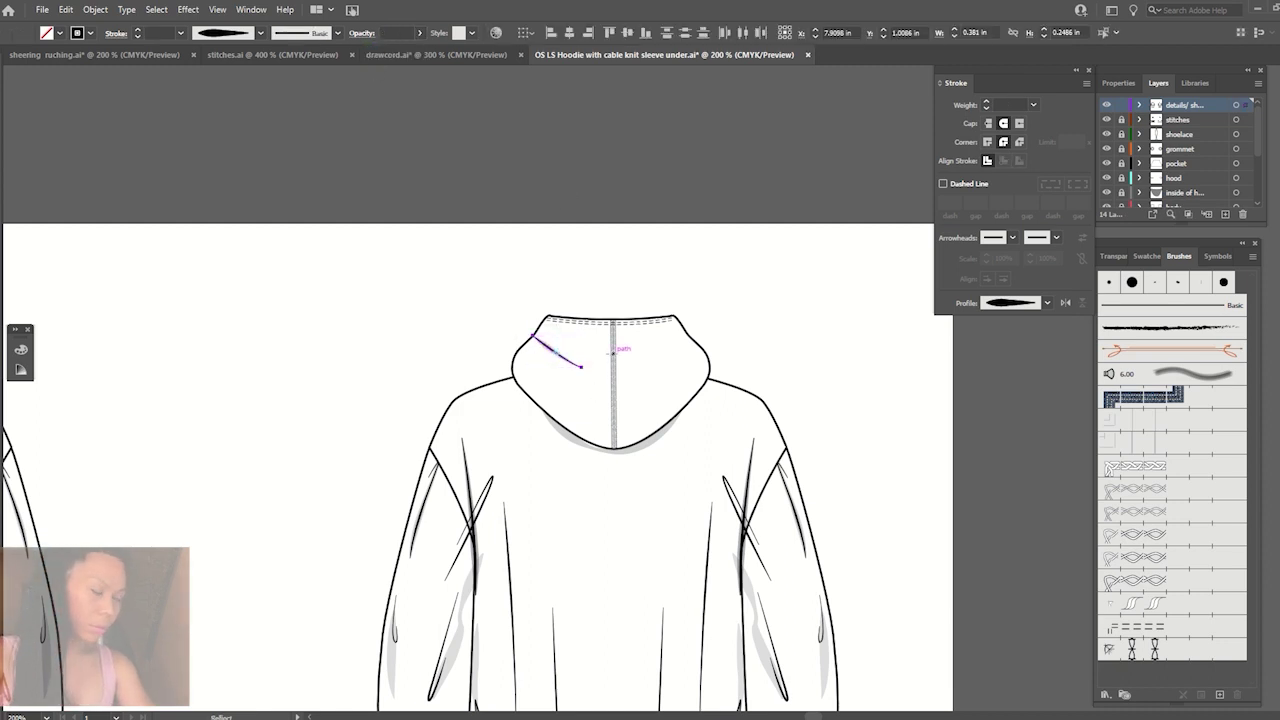
alt+click(614, 355)
click(925, 492)
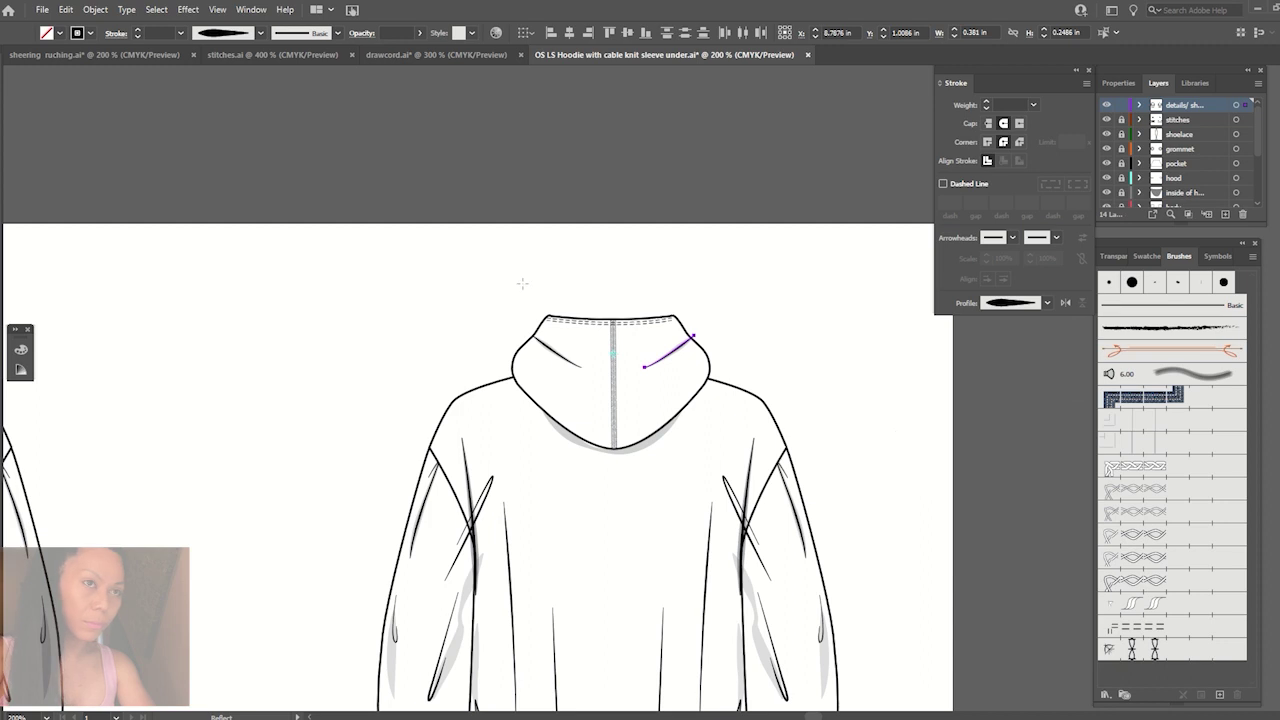
key(v)
click(683, 343)
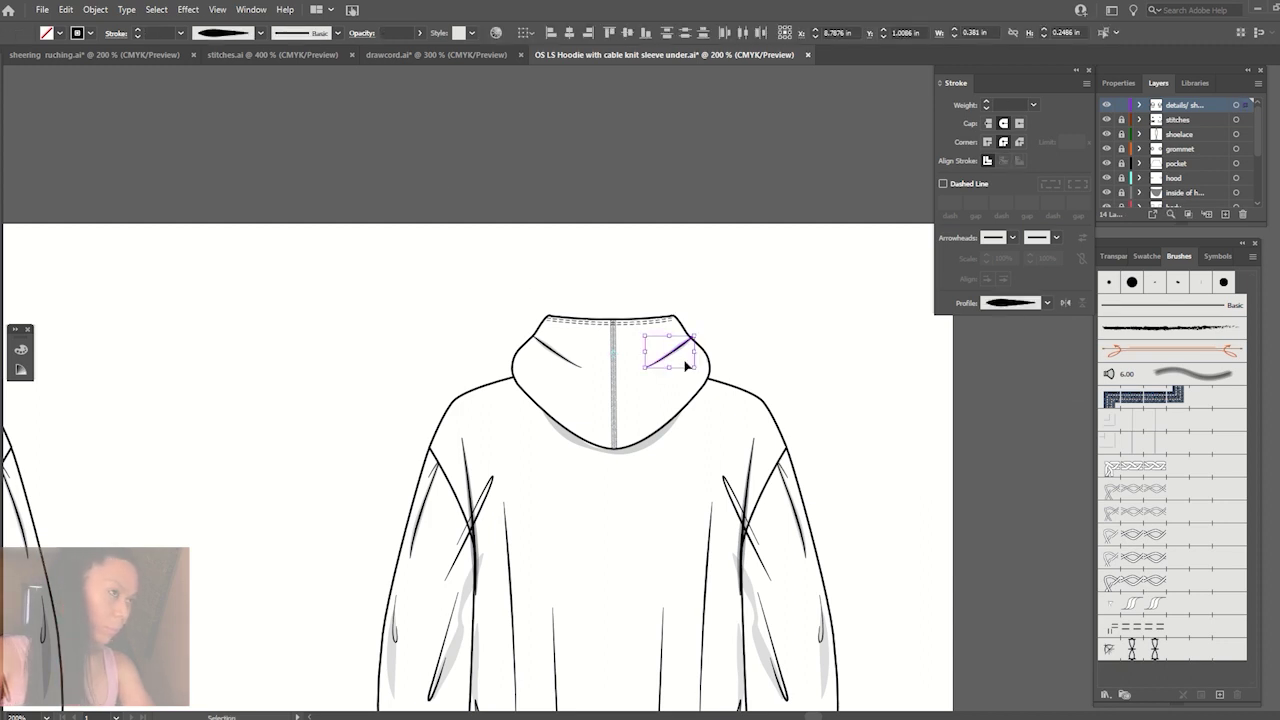
key(Left)
key(Left)
key(Left)
click(786, 366)
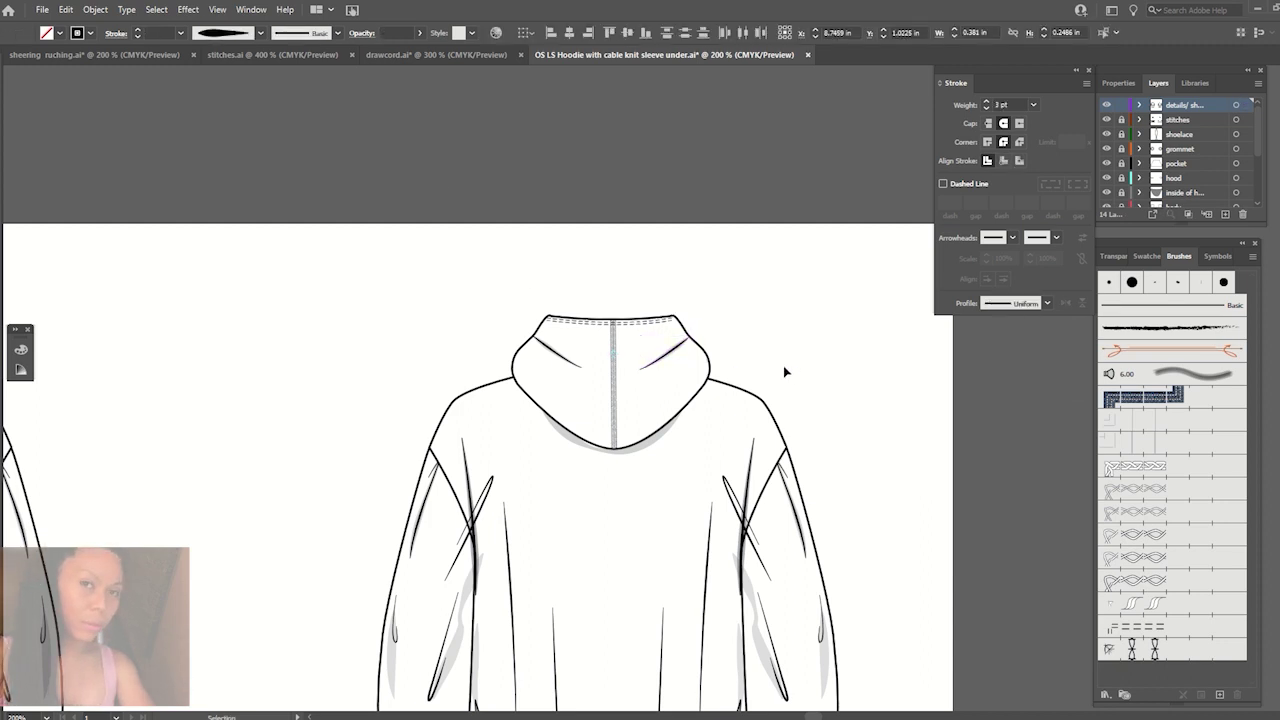
key(p)
click(462, 438)
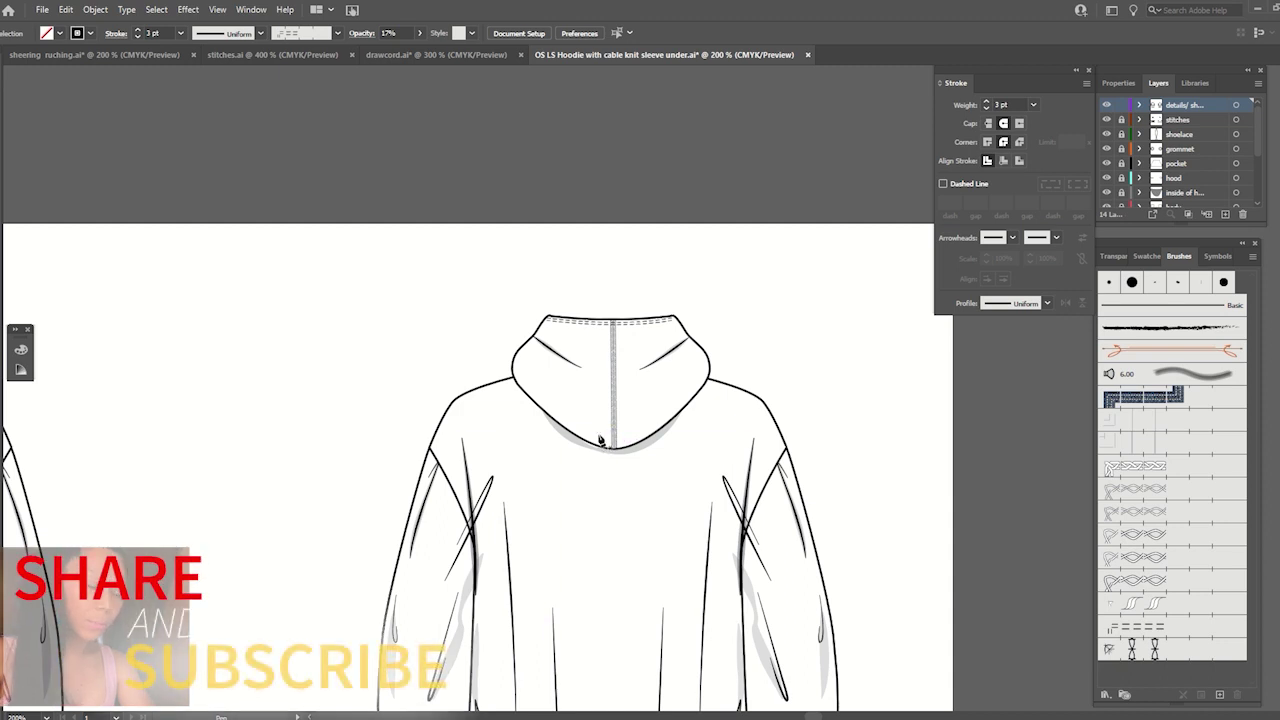
Pen-draw a chevron at the back neck as a 1 pt tapered stroke.
click(590, 428)
click(617, 403)
click(650, 430)
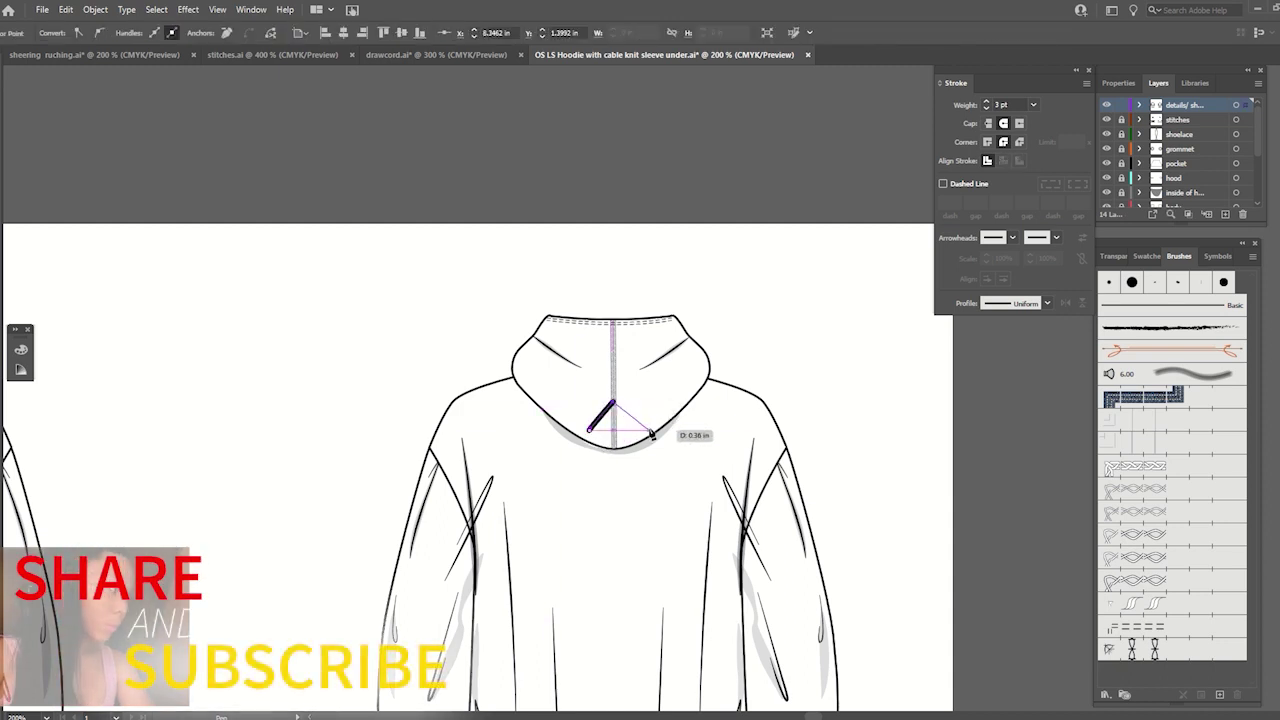
key(Escape)
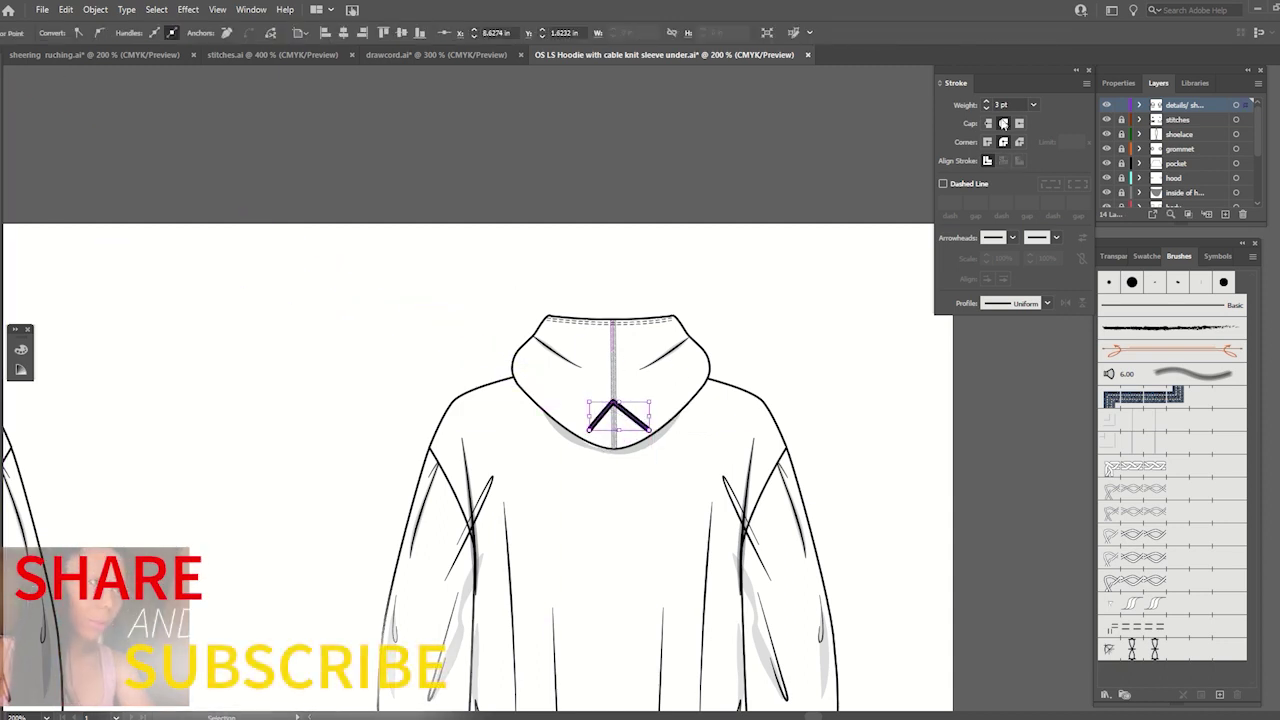
click(986, 108)
click(986, 108)
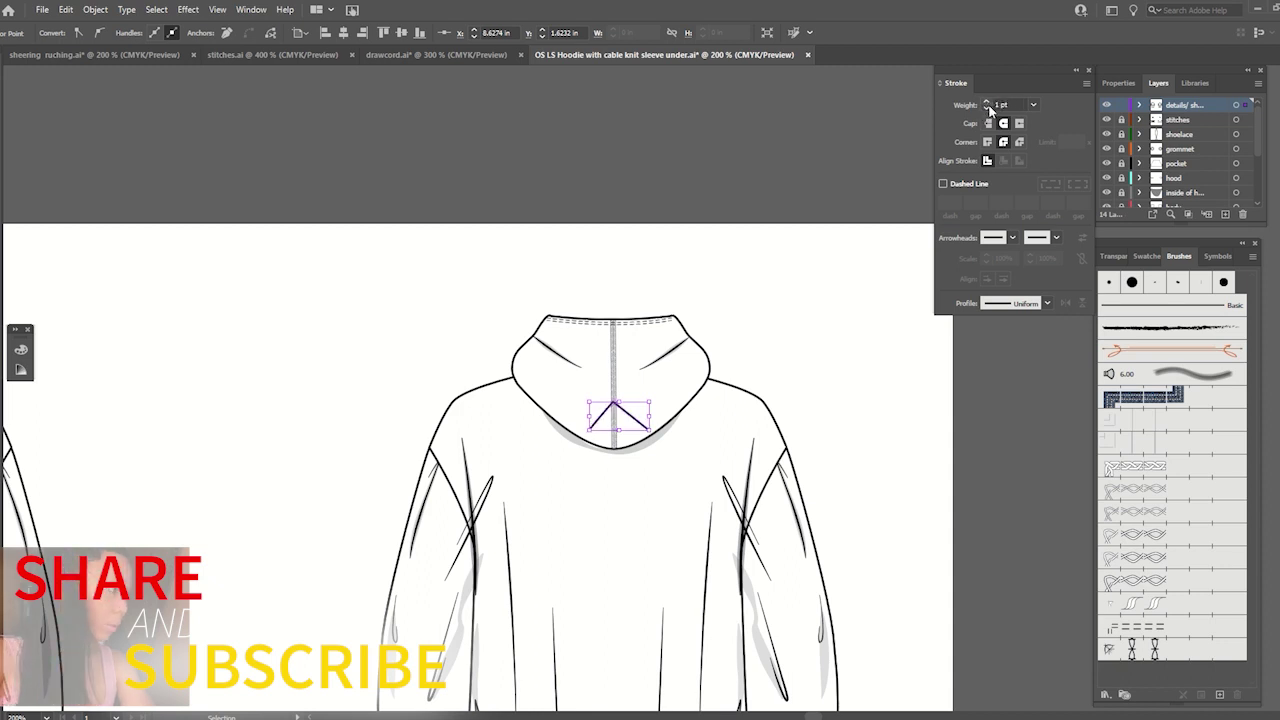
click(1044, 303)
click(987, 370)
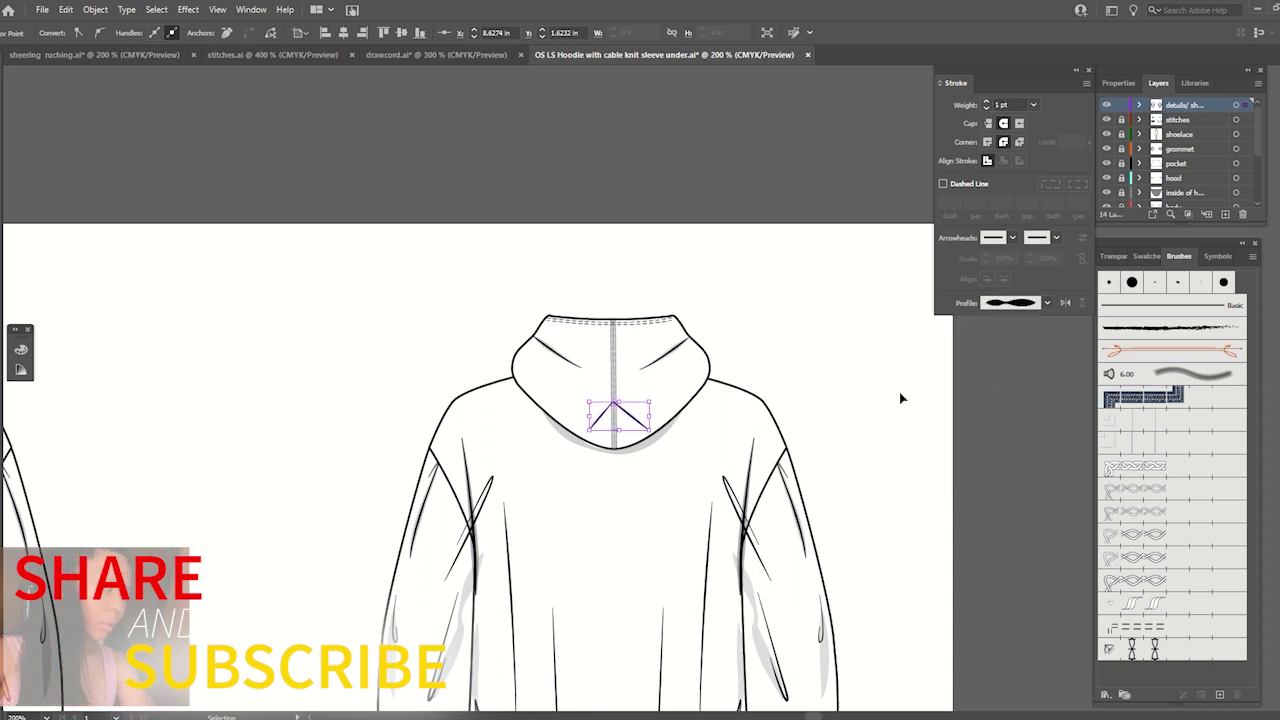
Round the chevron's apex into an arch and narrow it to a slim peak.
click(718, 407)
click(640, 422)
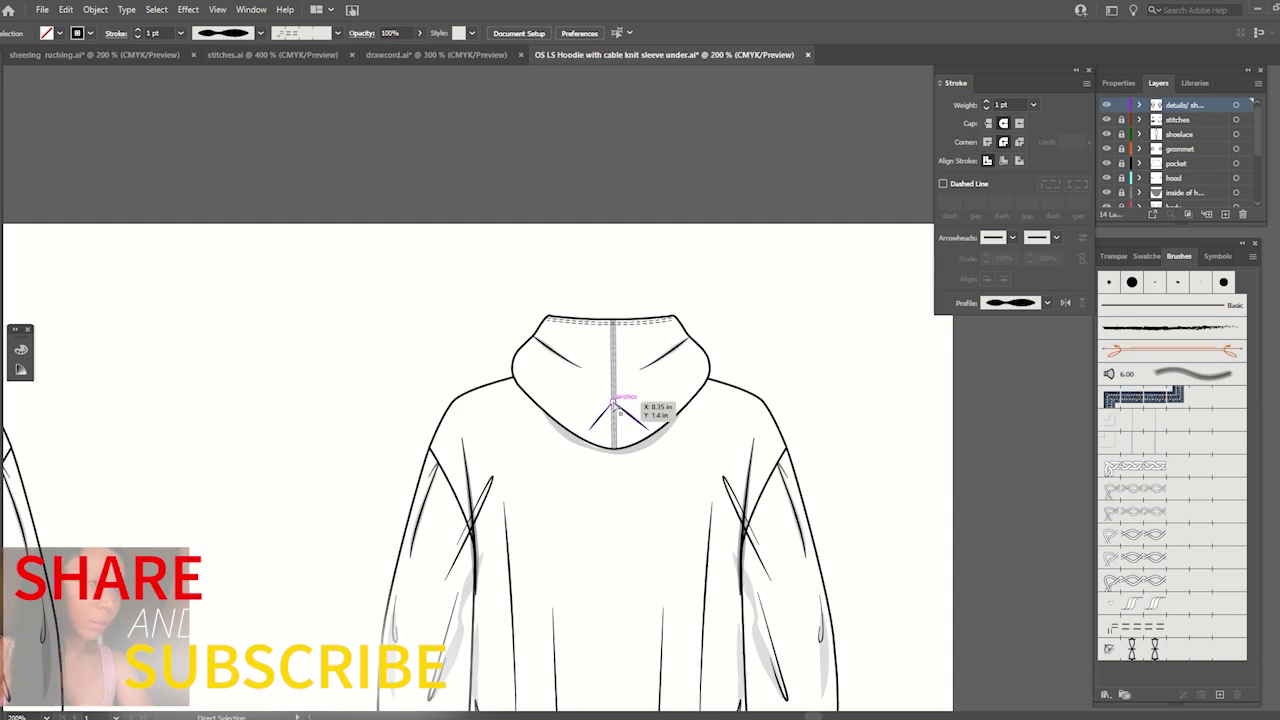
key(a)
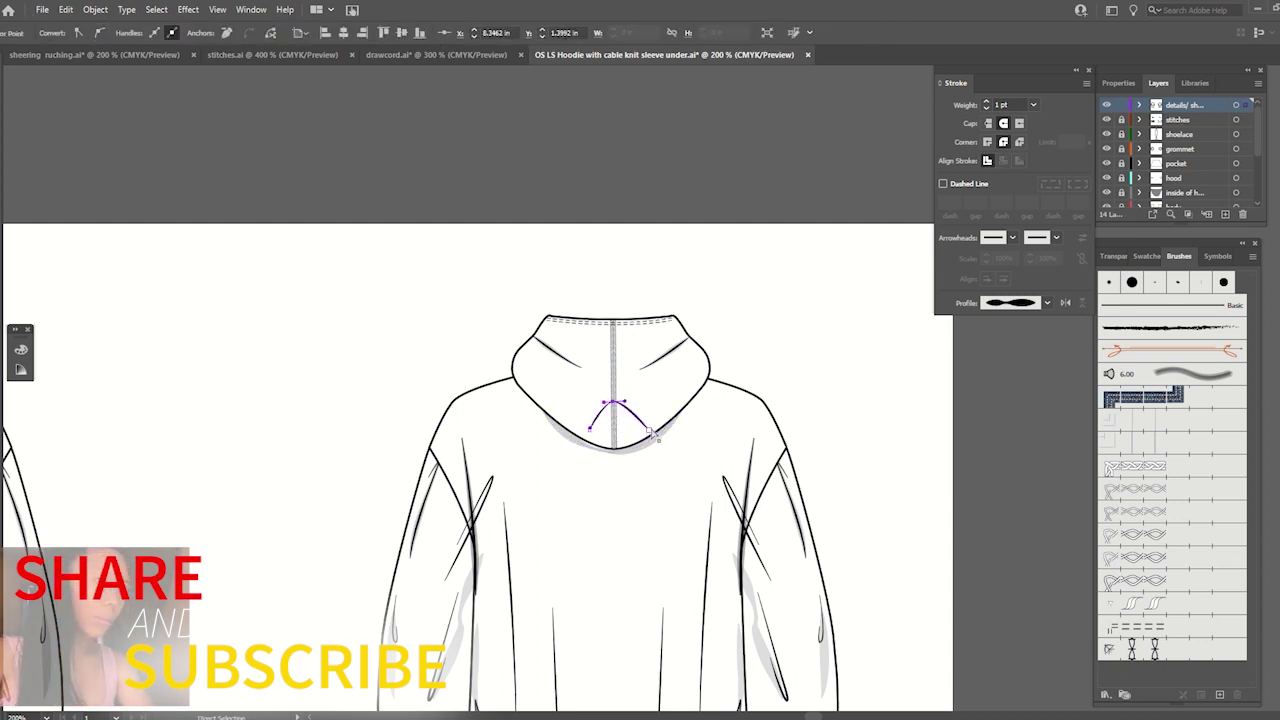
drag(642, 428, 640, 433)
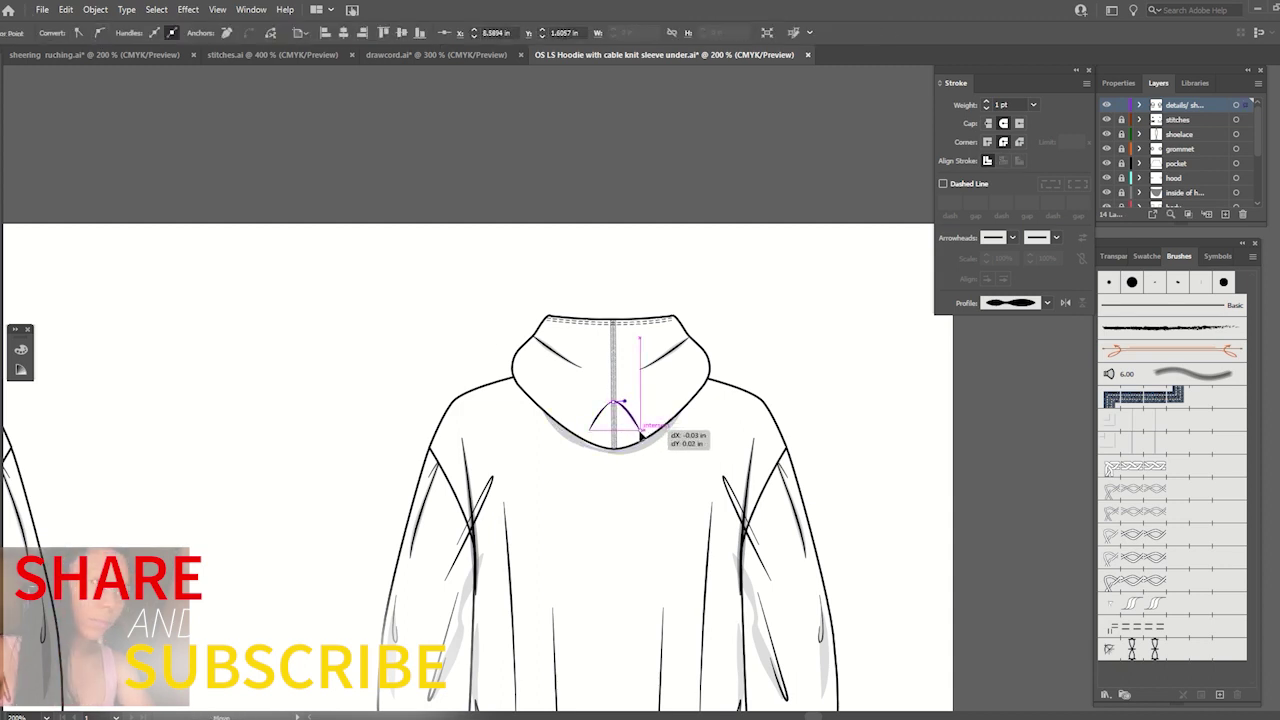
click(616, 402)
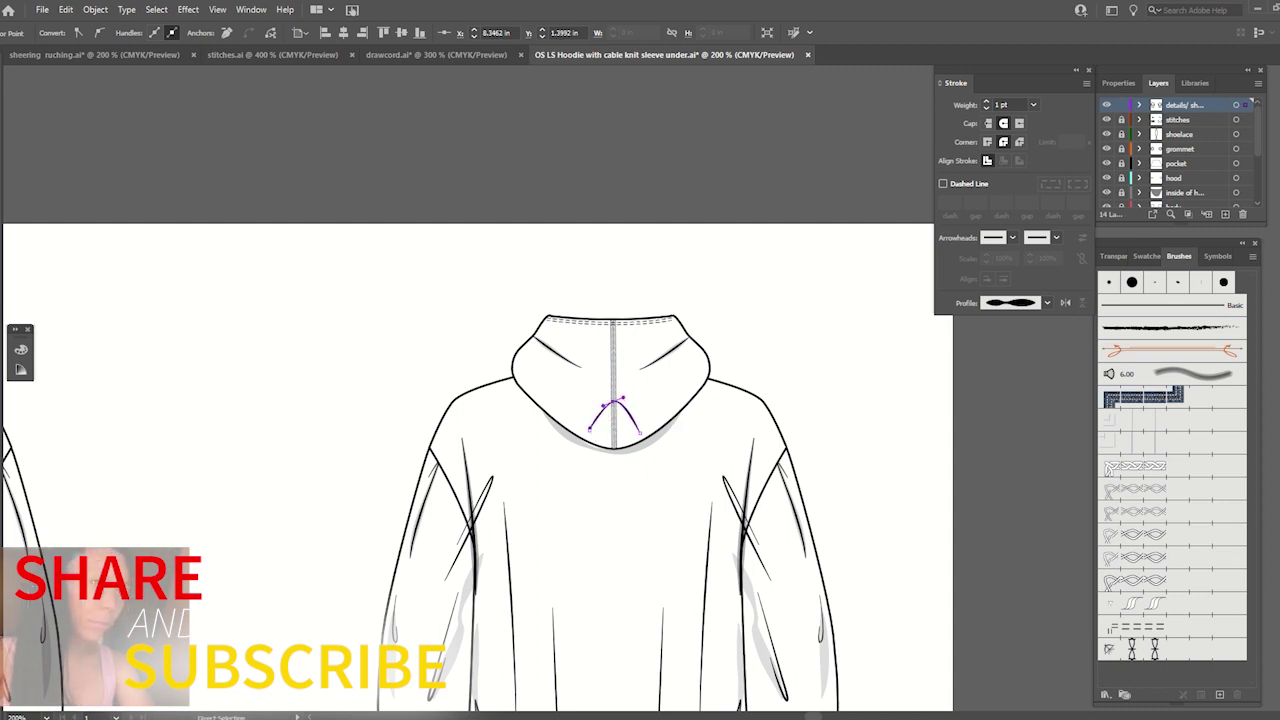
key(v)
click(409, 280)
click(636, 429)
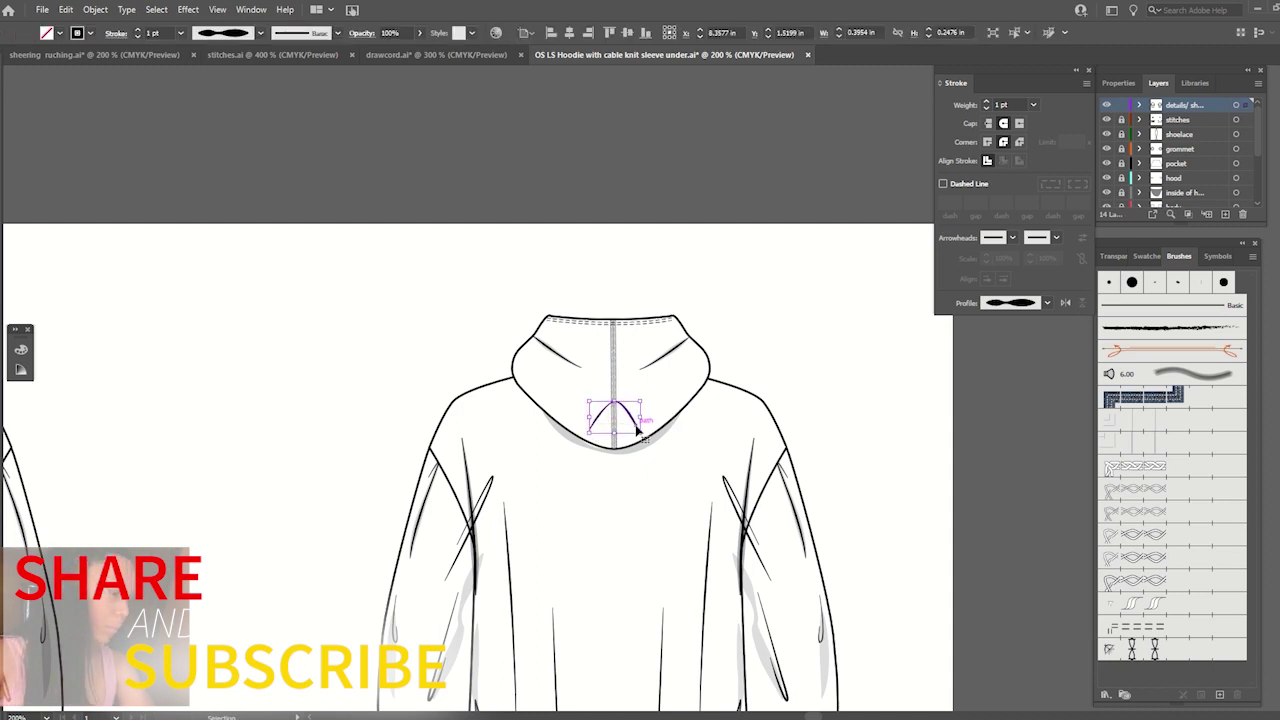
key(ctrl+shift+a)
drag(602, 406, 618, 416)
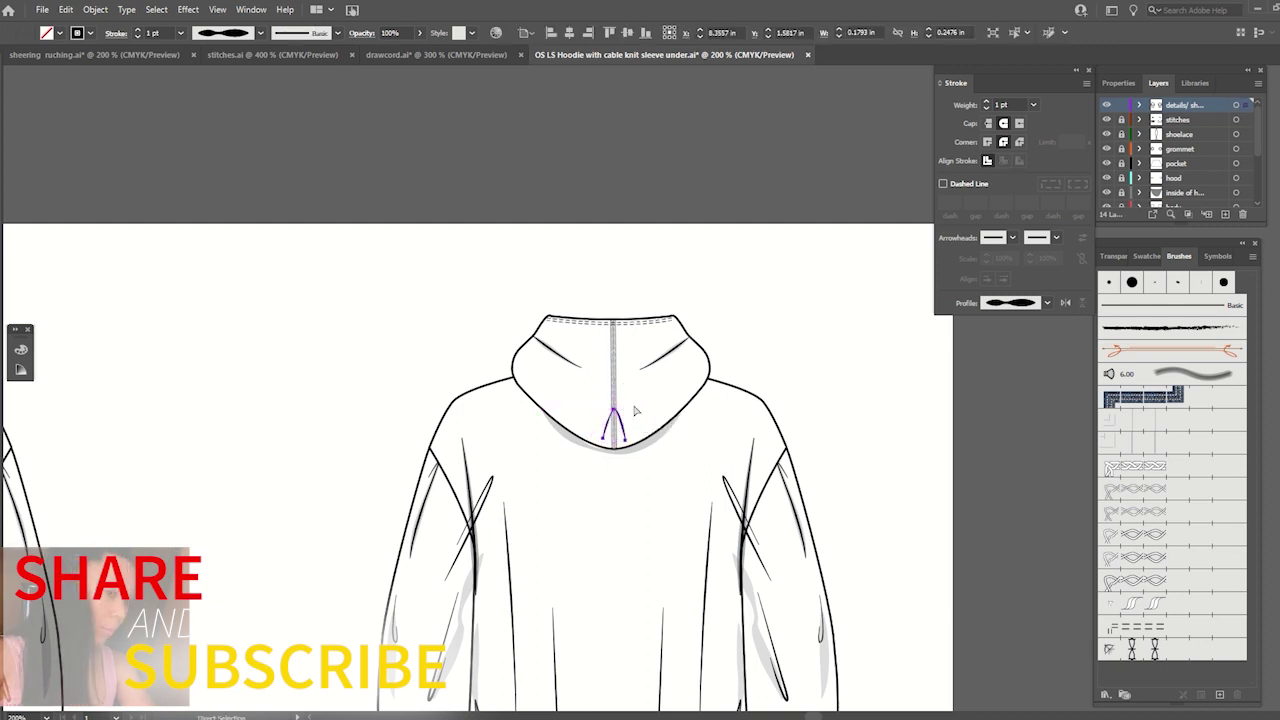
Set the arched crease to 3 pt and 12% opacity.
click(987, 103)
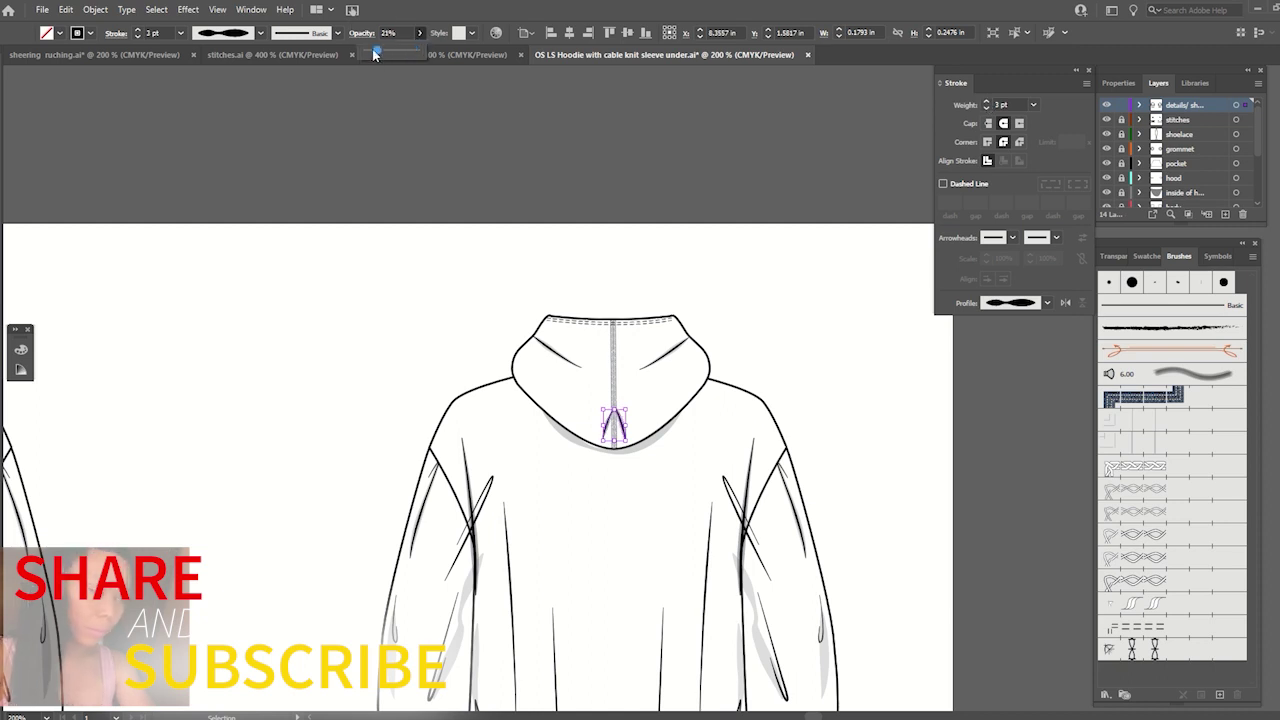
drag(371, 50, 375, 52)
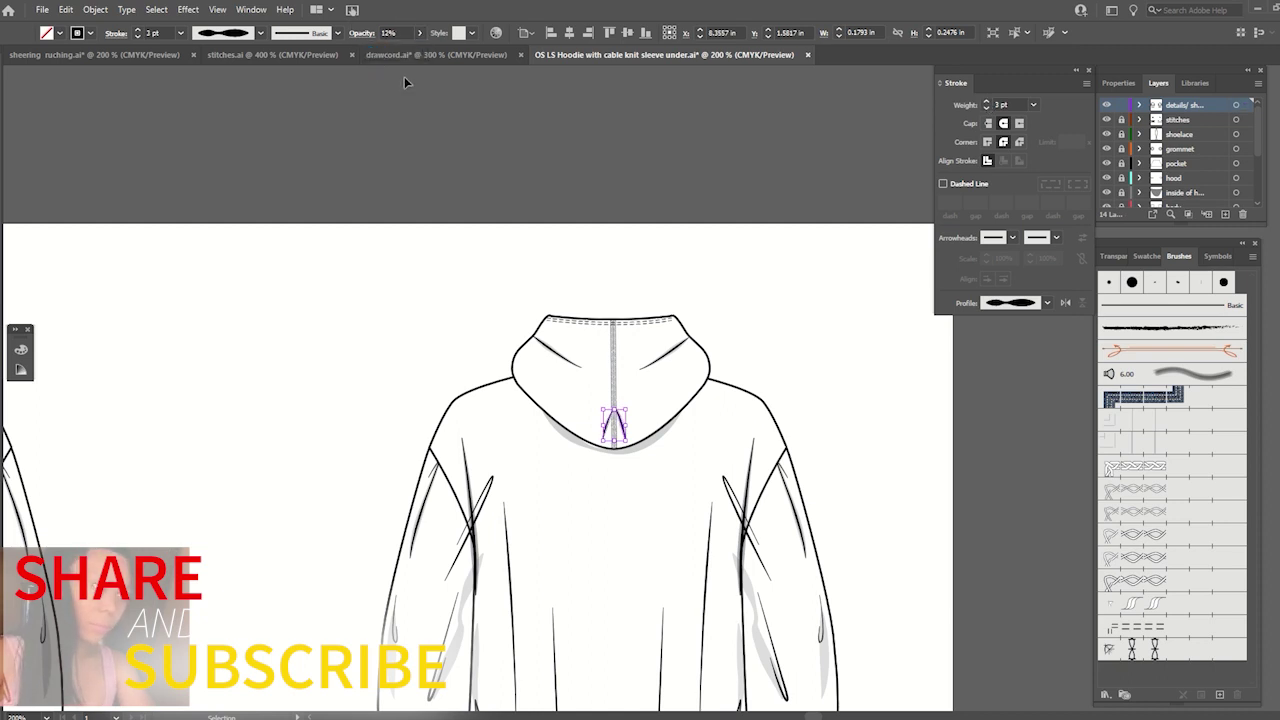
click(404, 80)
key(ctrl+minus)
key(ctrl+minus)
key(ctrl+minus)
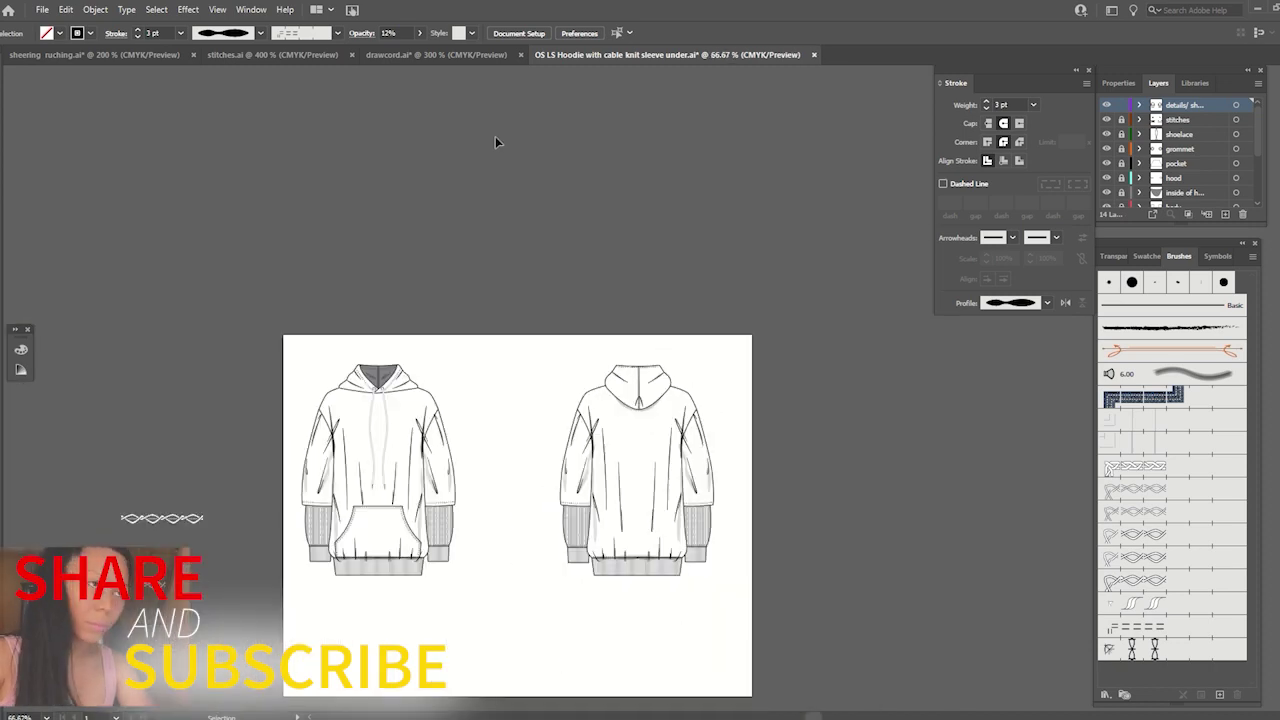
Rotate the left back-hood crease stroke to a steeper angle.
key(ctrl+plus)
key(ctrl+plus)
key(ctrl+plus)
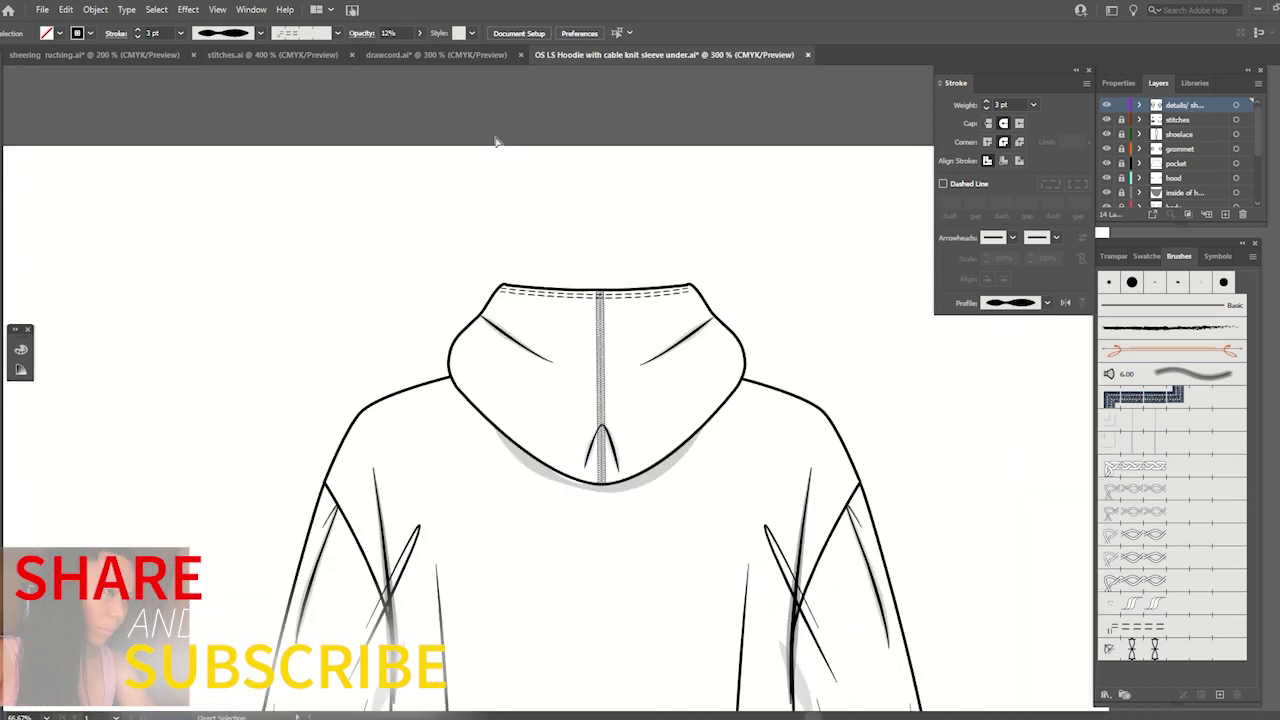
key(ctrl+plus)
click(460, 320)
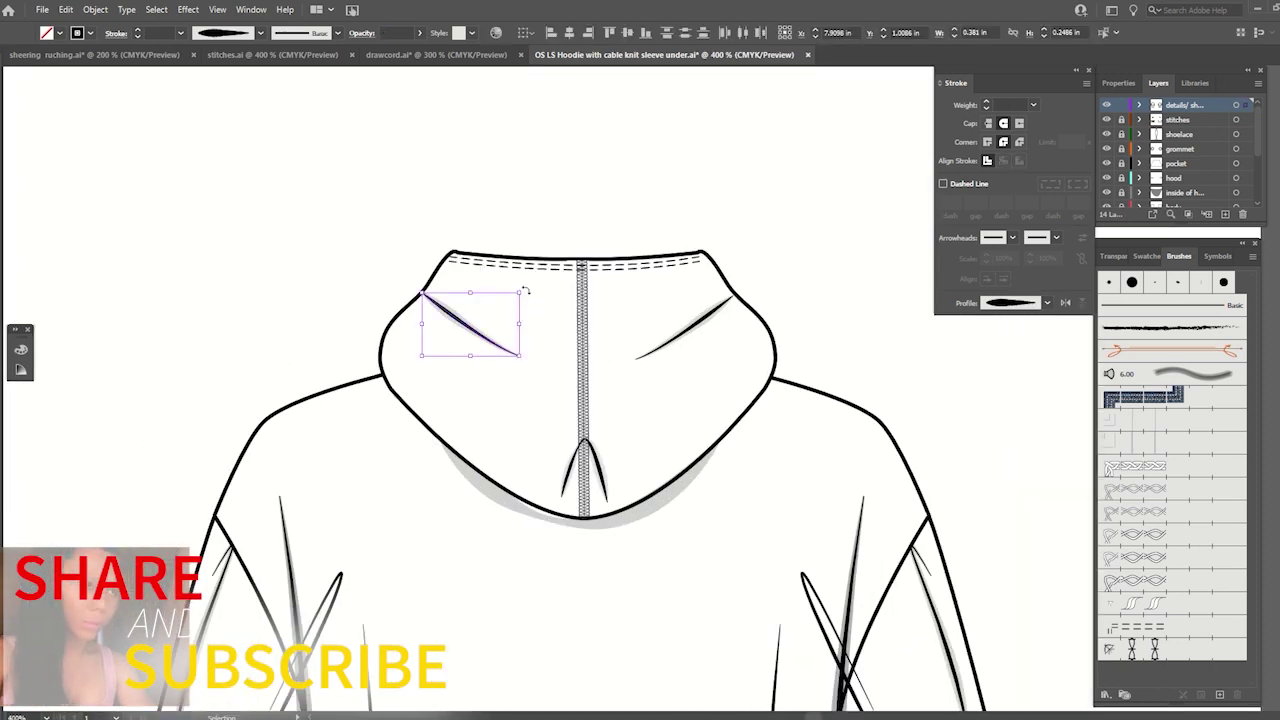
drag(528, 288, 560, 305)
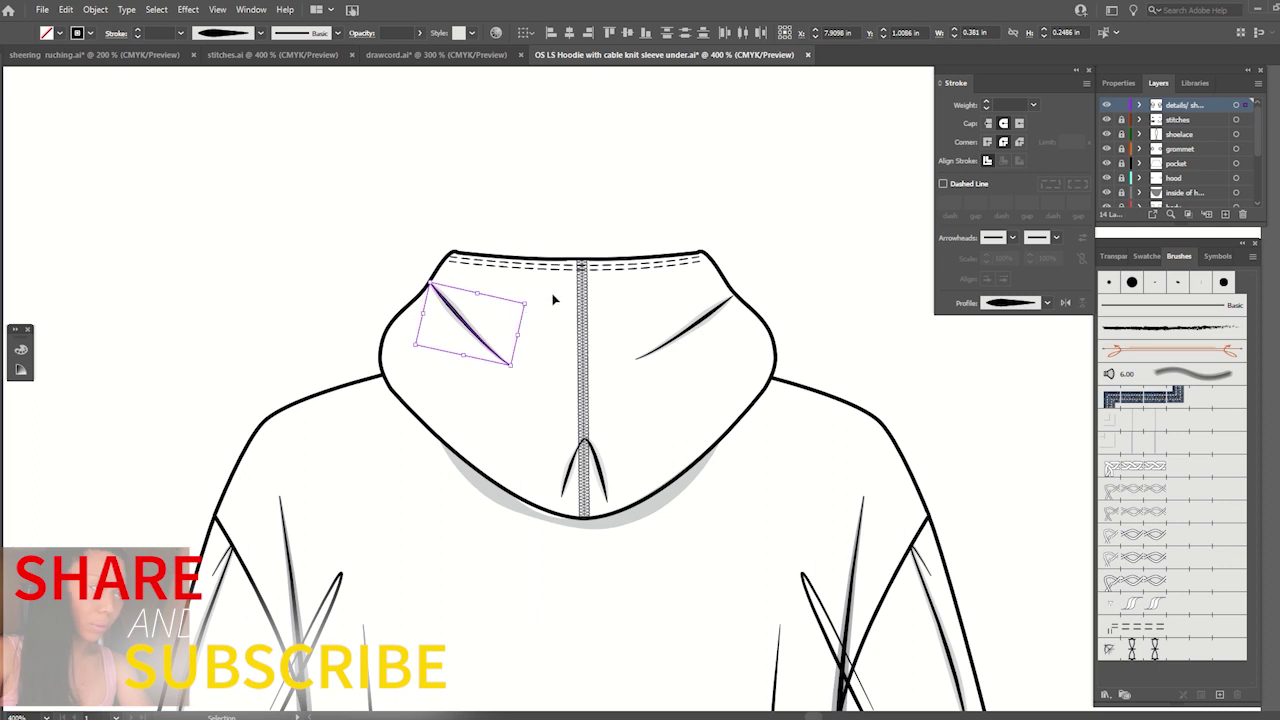
click(472, 330)
click(484, 331)
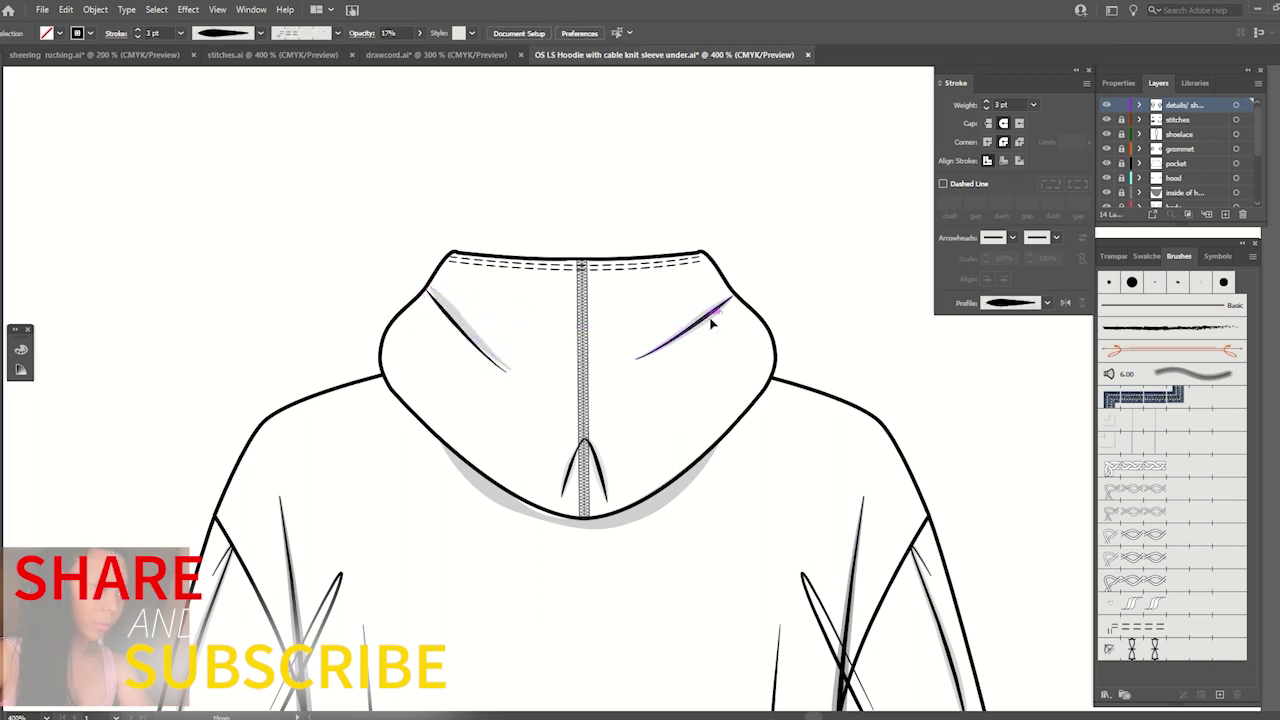
Move the right hood crease slightly up and right, then check both hoodies zoomed out.
drag(712, 322, 720, 318)
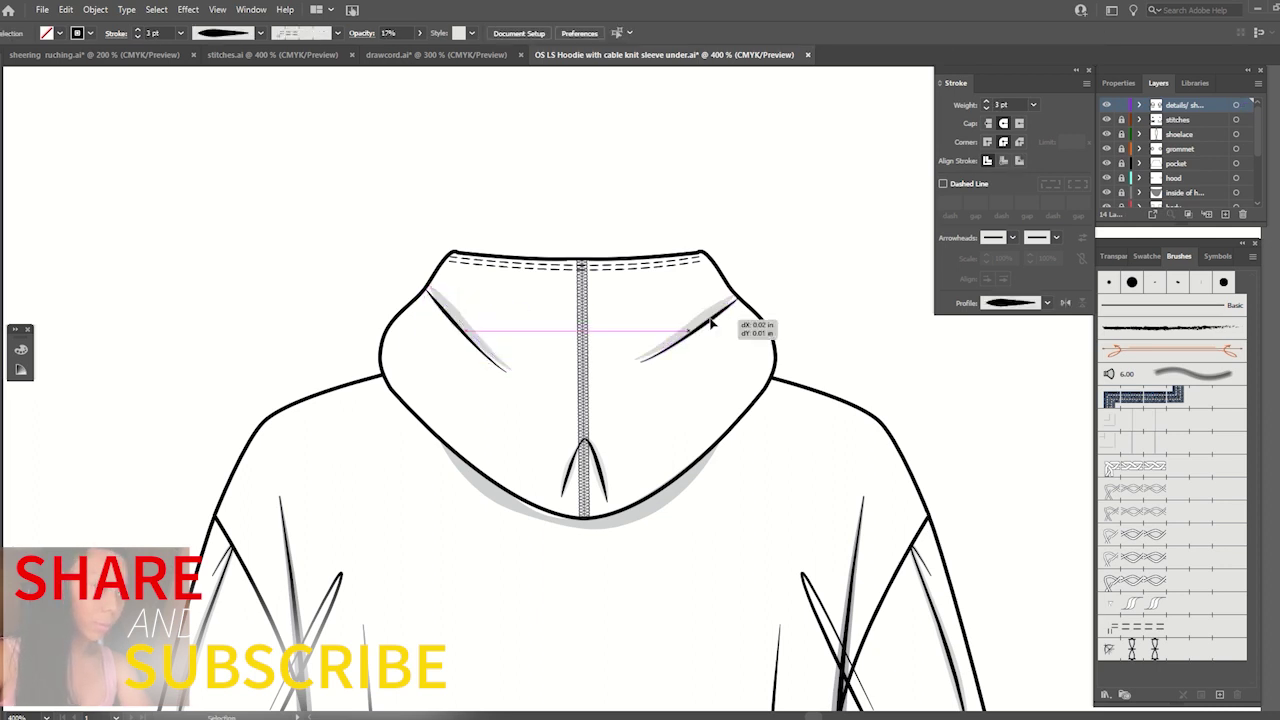
click(770, 285)
key(ctrl+minus)
key(ctrl+minus)
key(ctrl+minus)
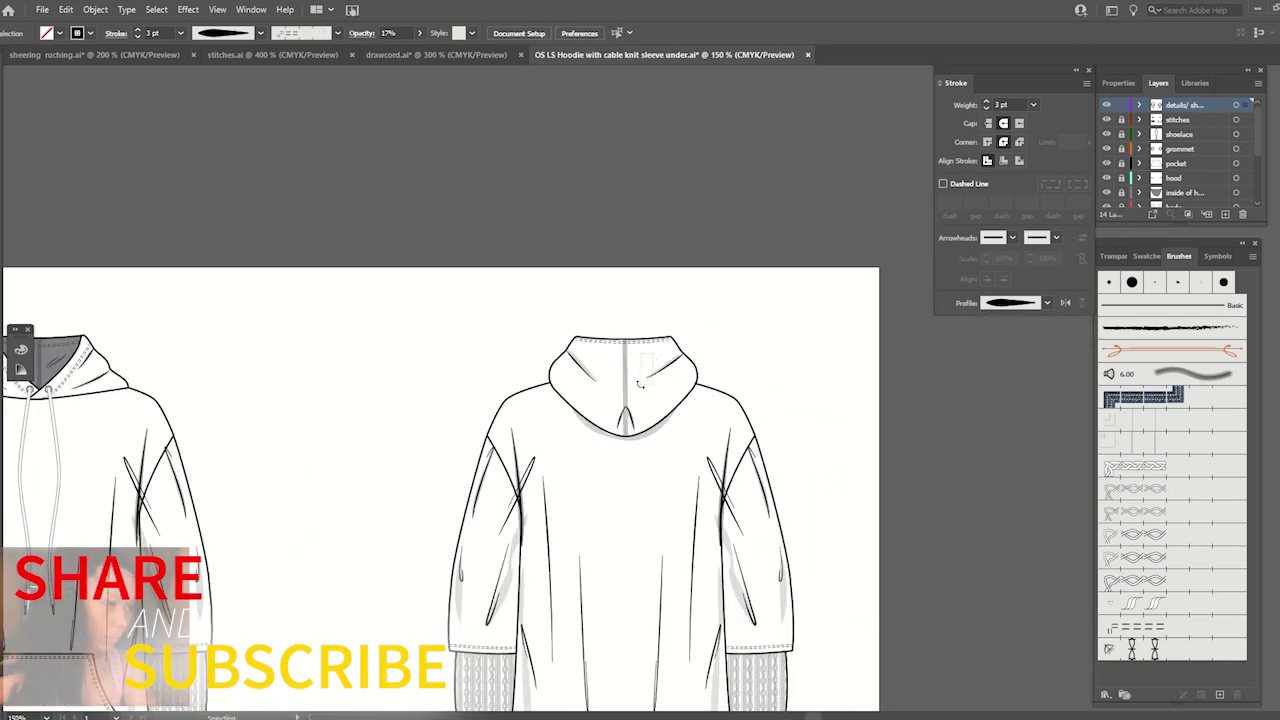
mouse_move(640, 384)
mouse_down()
mouse_move(651, 378)
mouse_move(598, 381)
mouse_up()
click(594, 382)
click(708, 310)
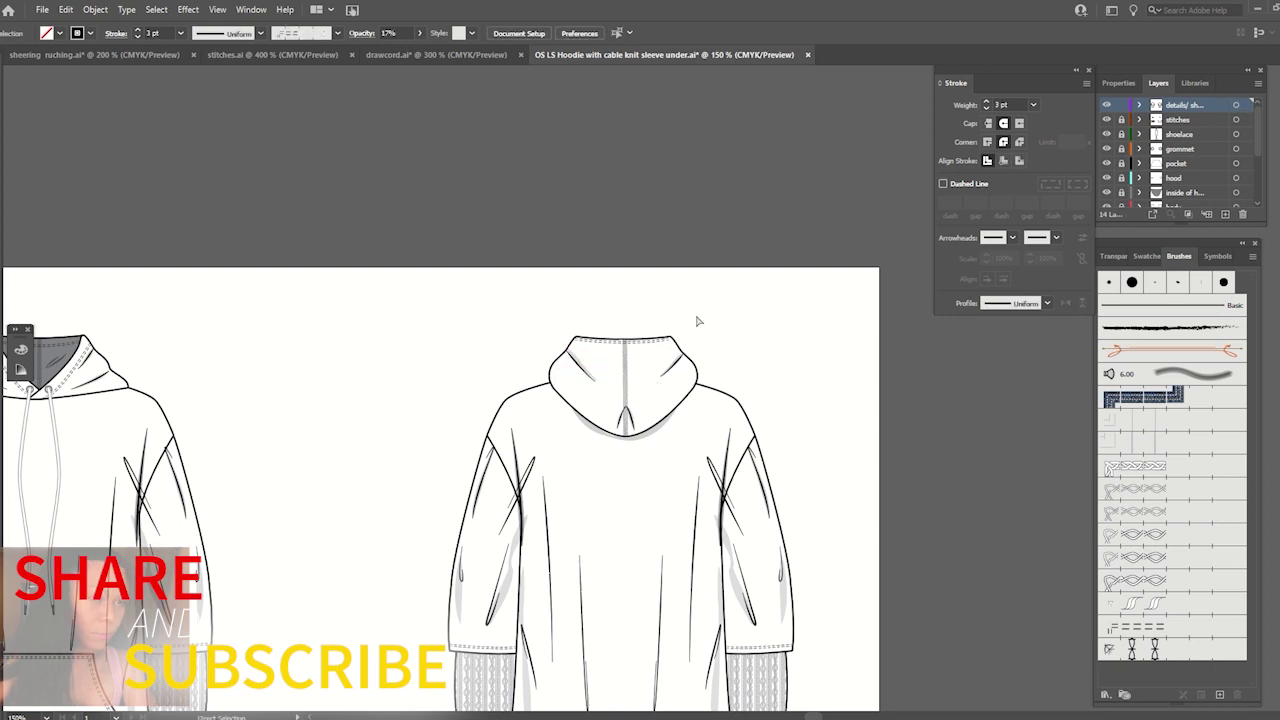
key(ctrl+minus)
key(ctrl+minus)
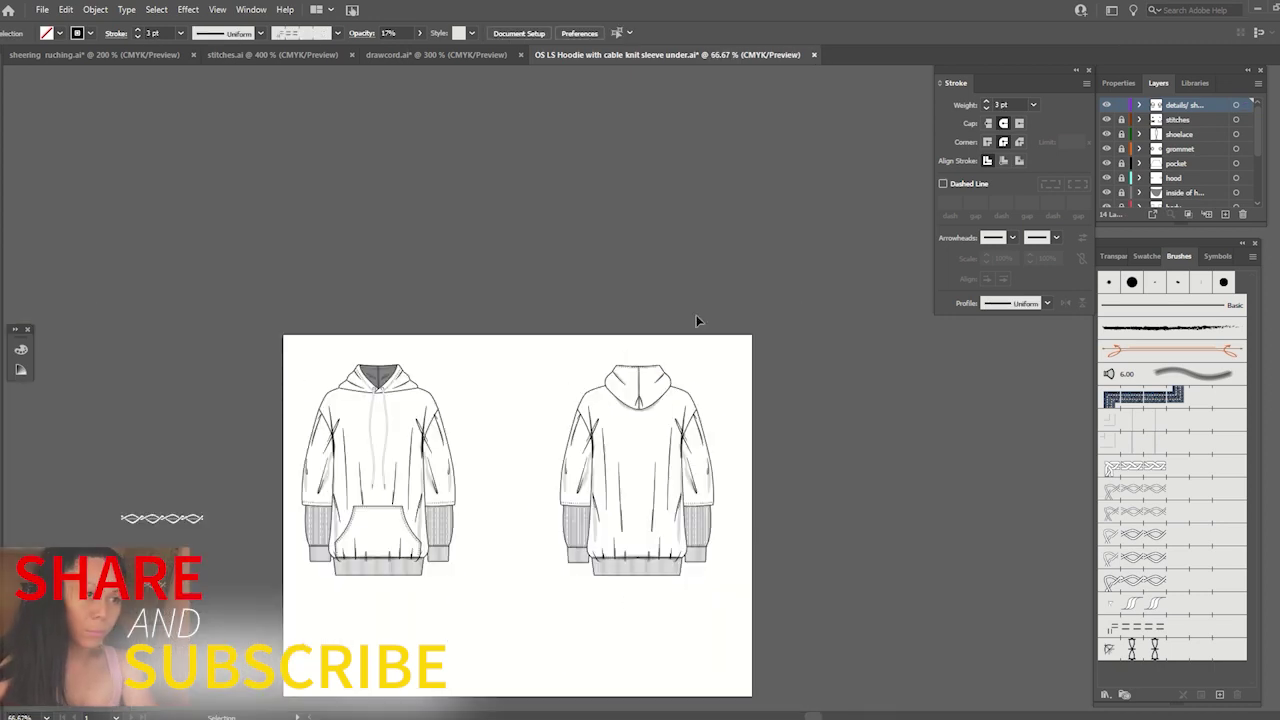
key(ctrl+plus)
key(ctrl+plus)
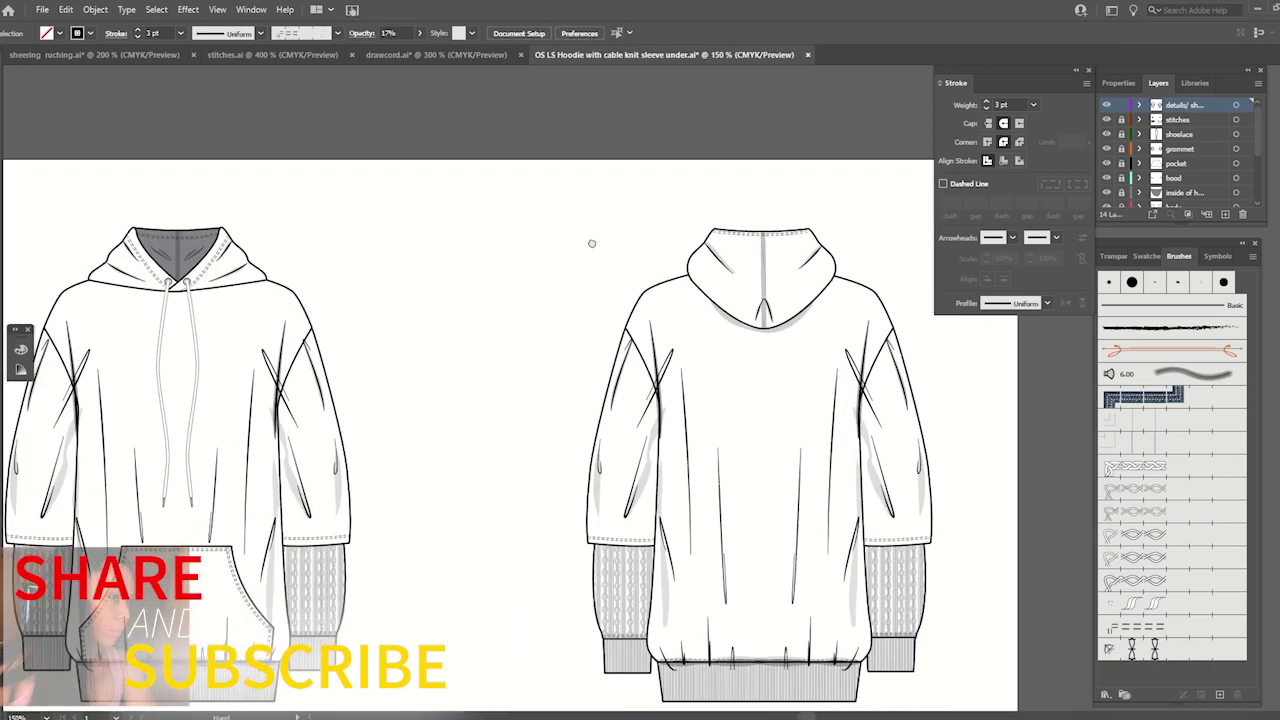
key(ctrl+minus)
key(ctrl+minus)
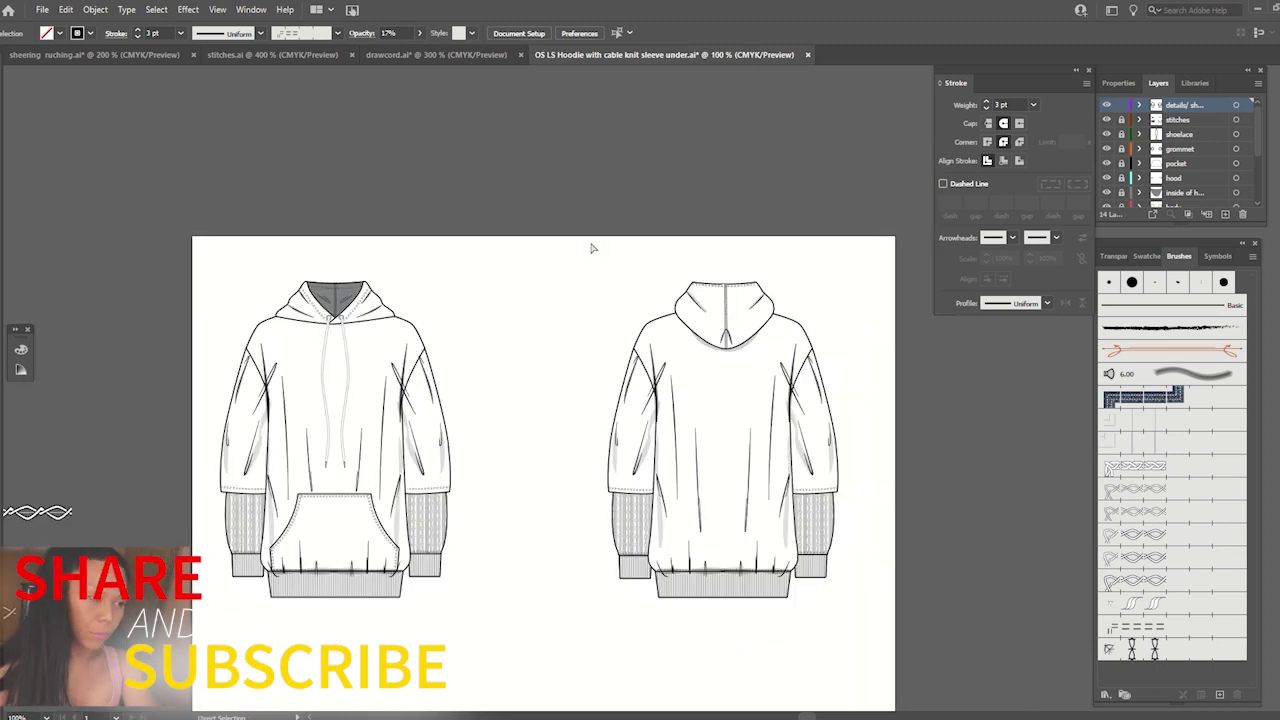
key(ctrl+plus)
key(ctrl+plus)
key(ctrl+plus)
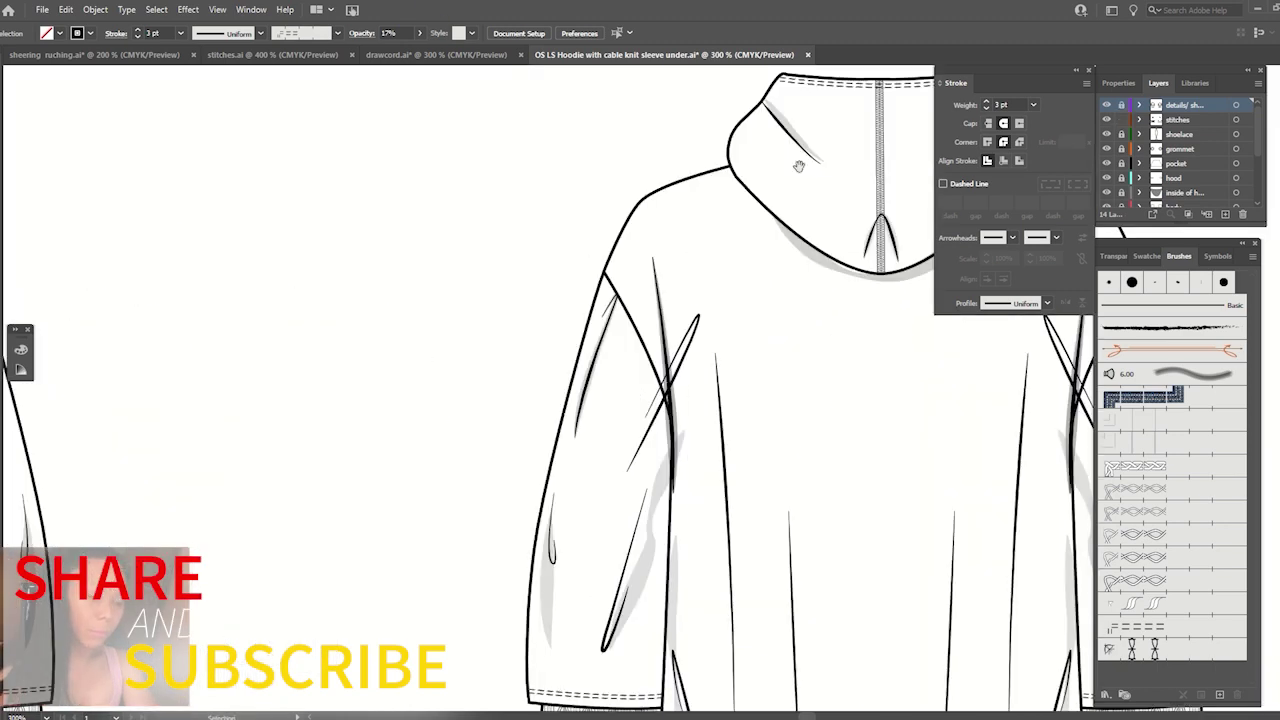
Drag the hood stitch line's end anchors and a mid anchor to follow the back hood's top edge.
drag(799, 165, 645, 247)
click(740, 166)
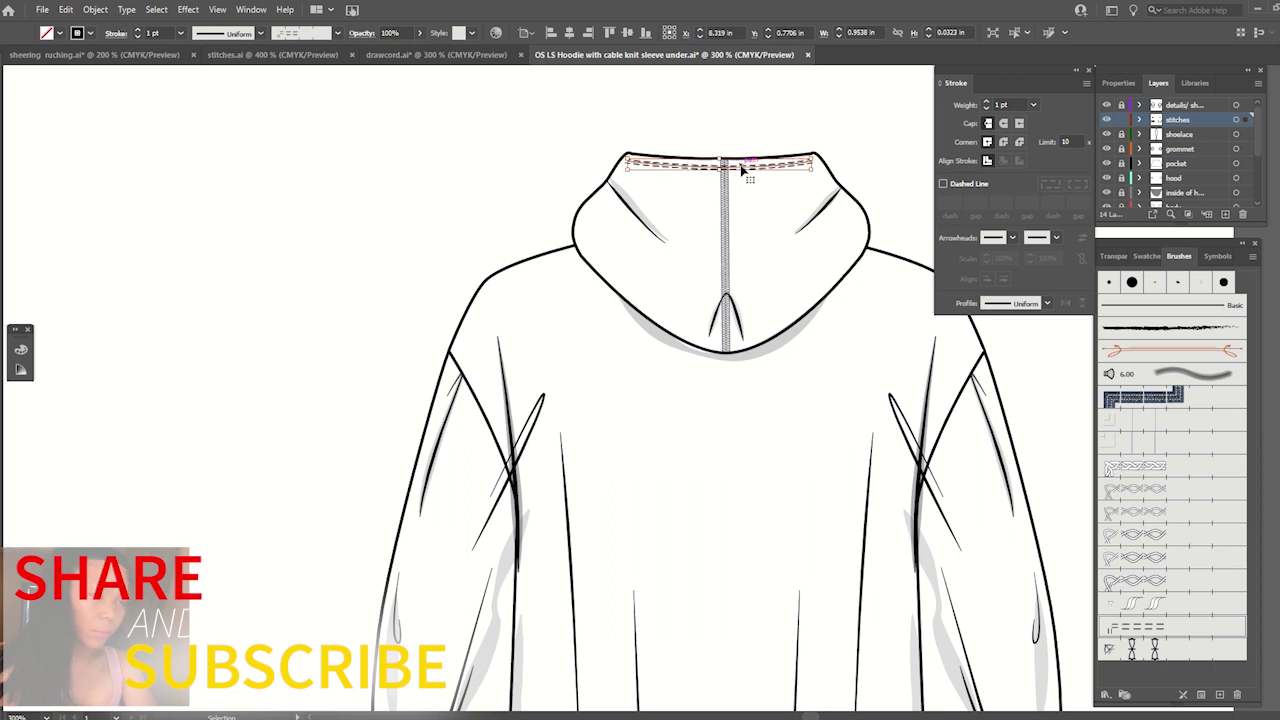
key(a)
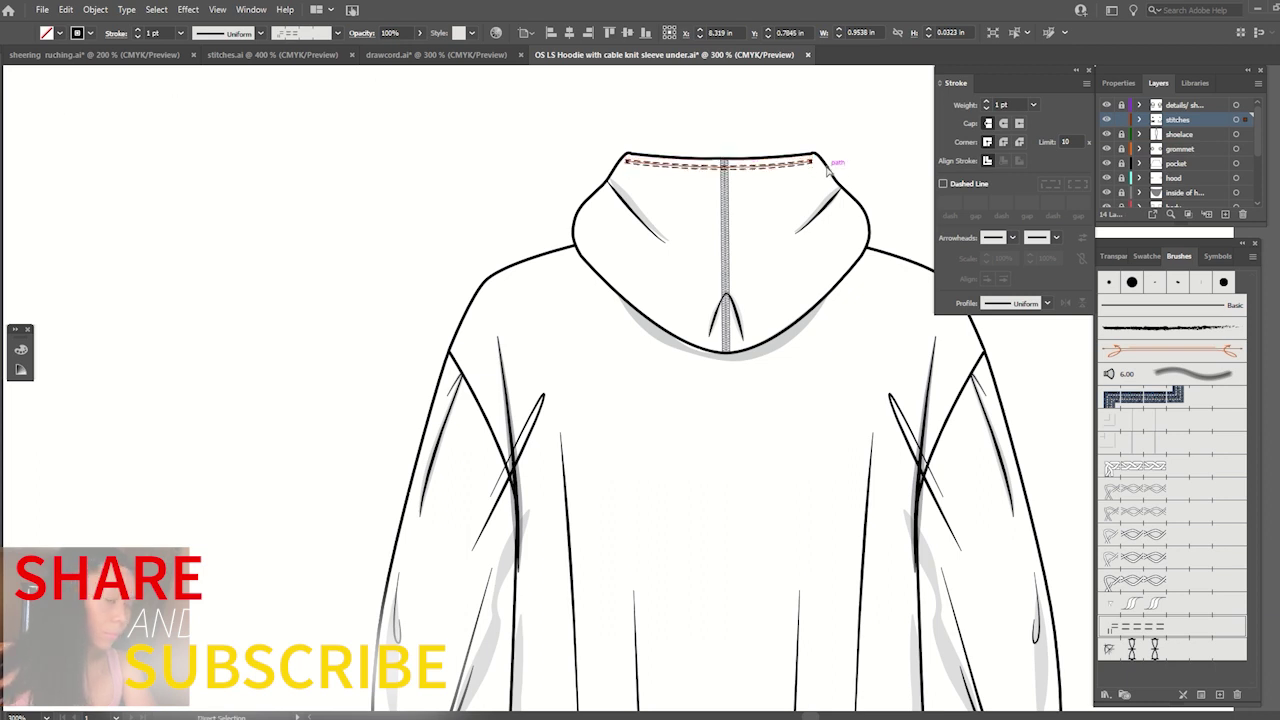
drag(816, 163, 897, 148)
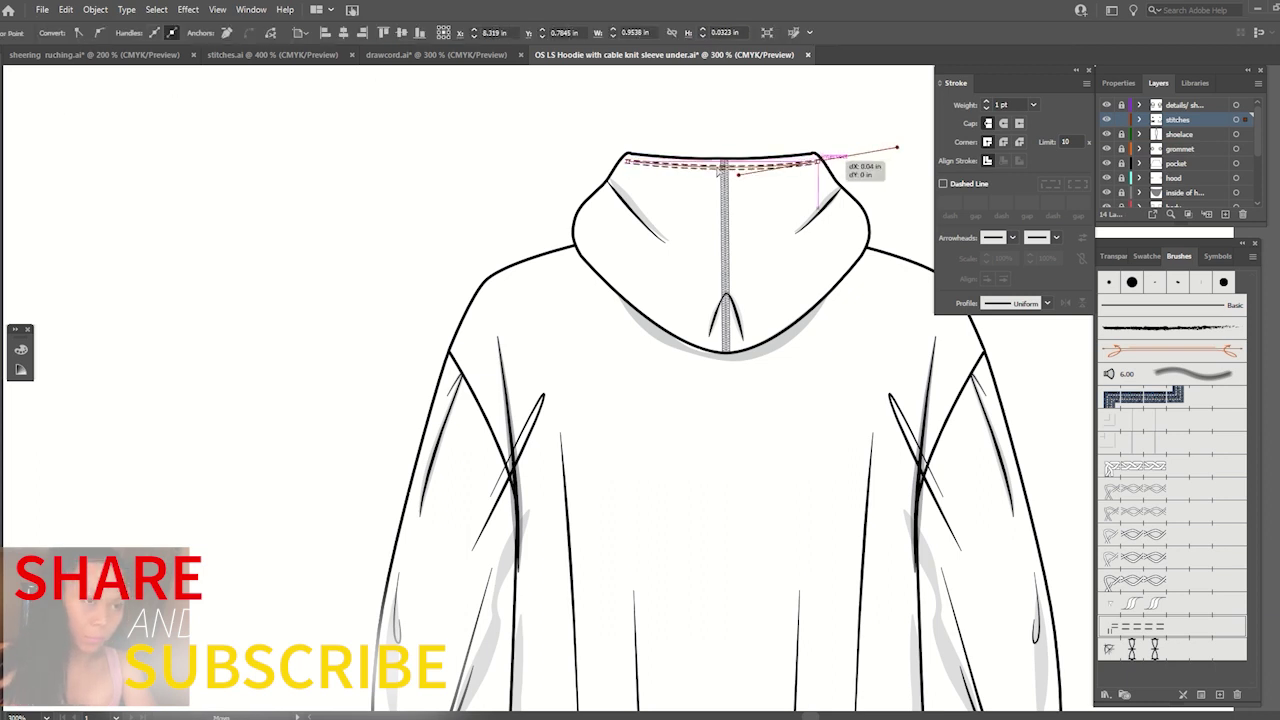
drag(632, 168, 657, 169)
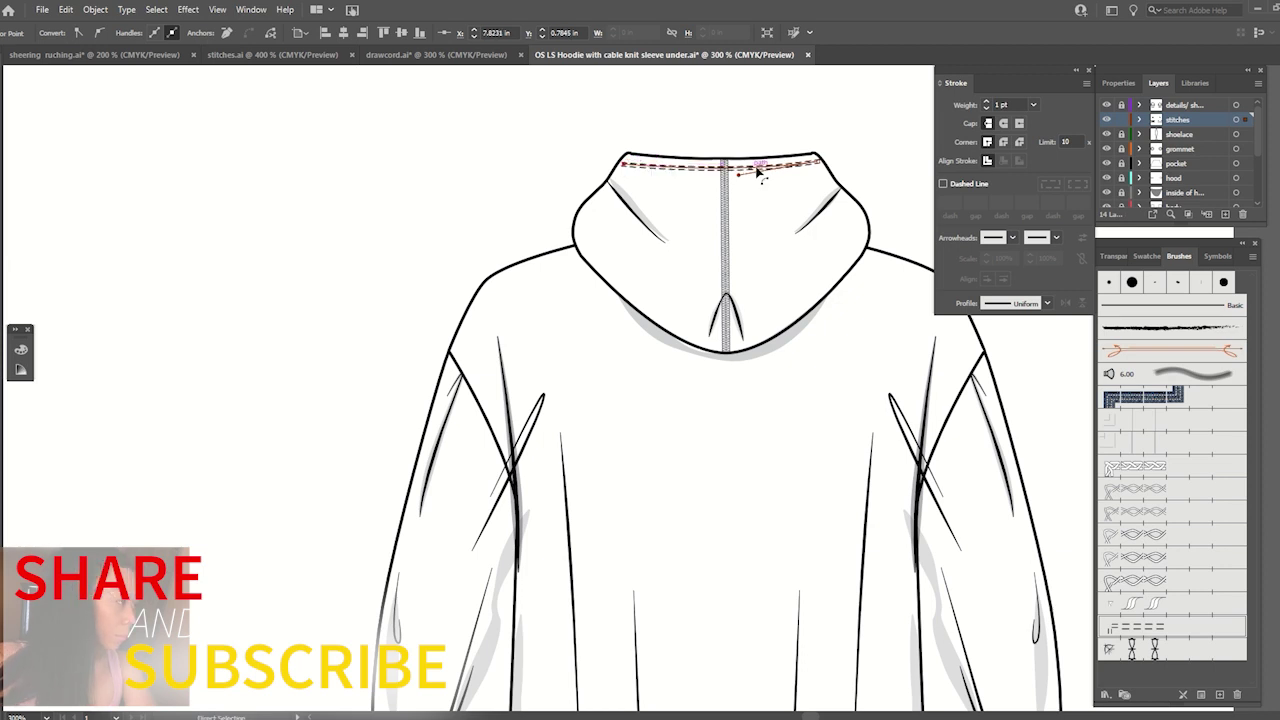
drag(740, 177, 738, 179)
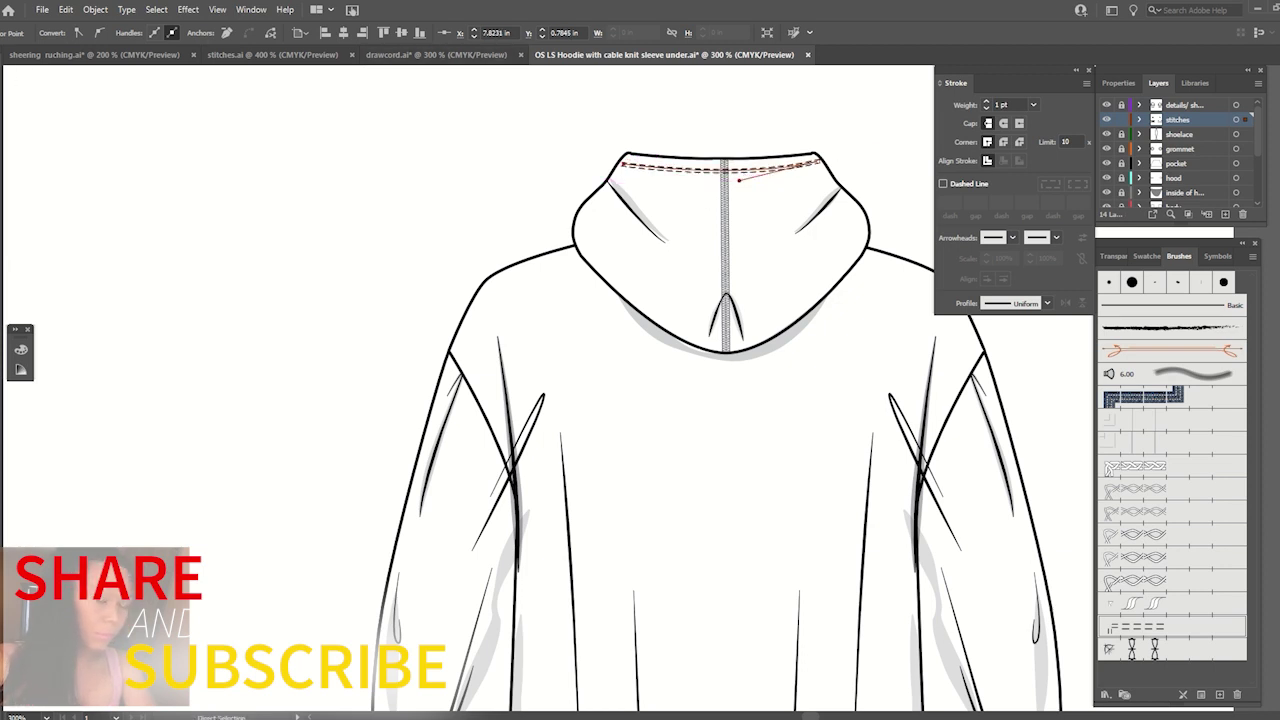
click(180, 121)
key(ctrl+minus)
key(ctrl+minus)
key(ctrl+minus)
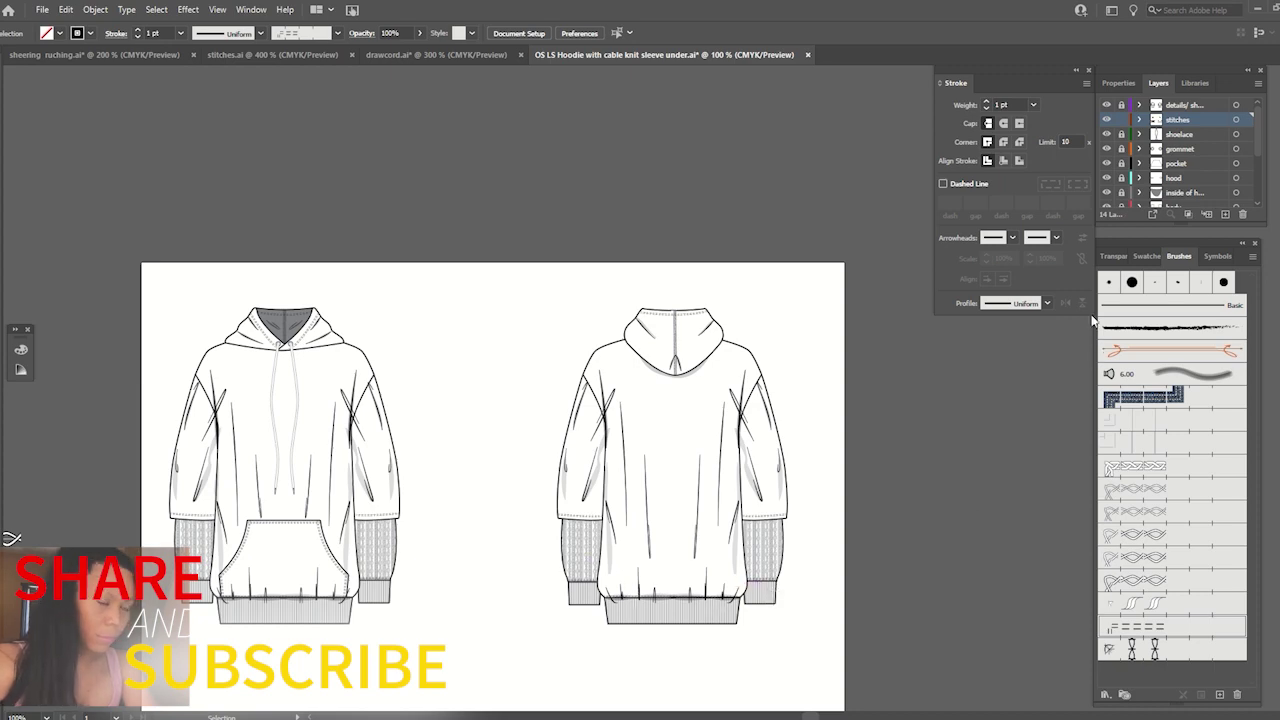
On the details layer, draw a curved crease line on the front left cuff.
key(ctrl+plus)
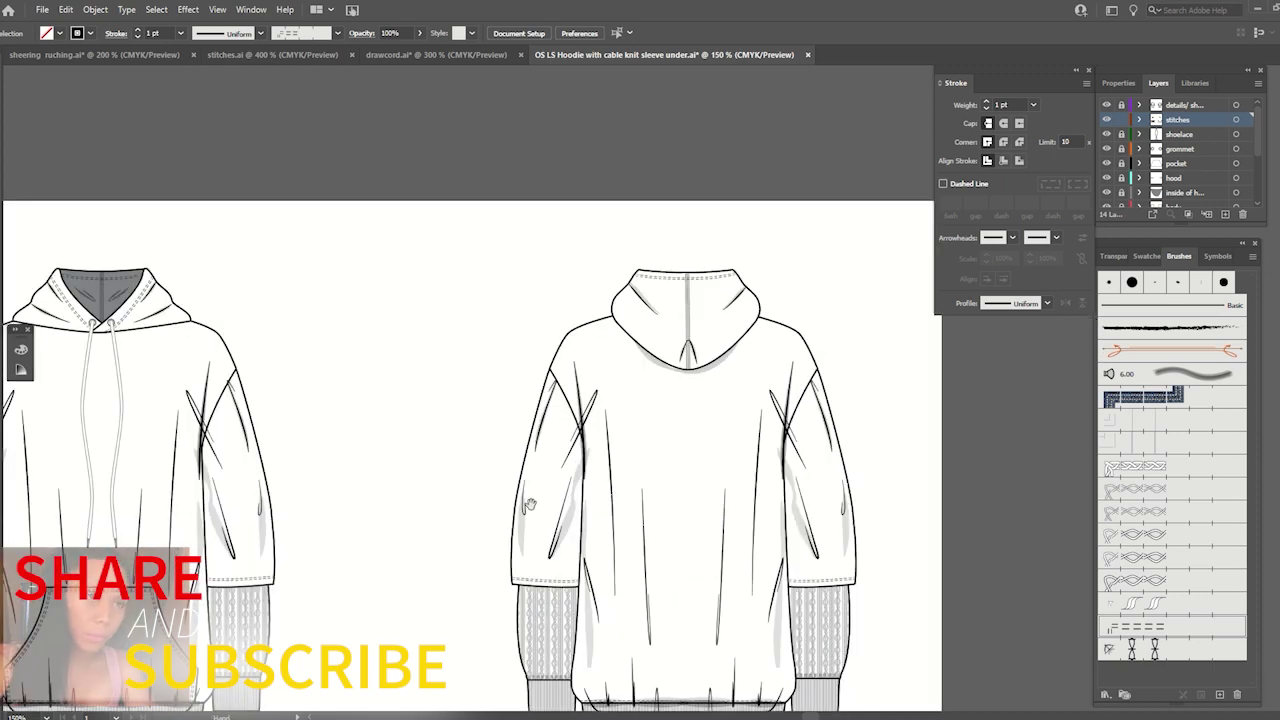
drag(529, 505, 709, 305)
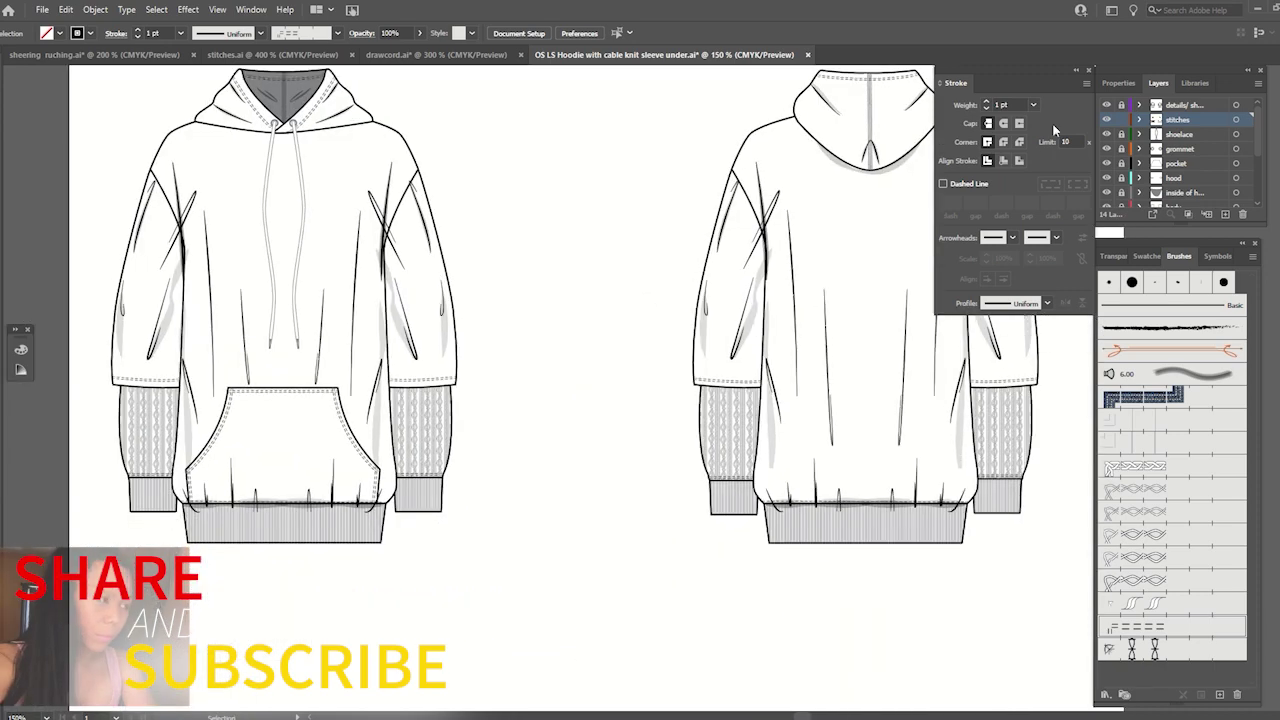
click(1193, 106)
key(p)
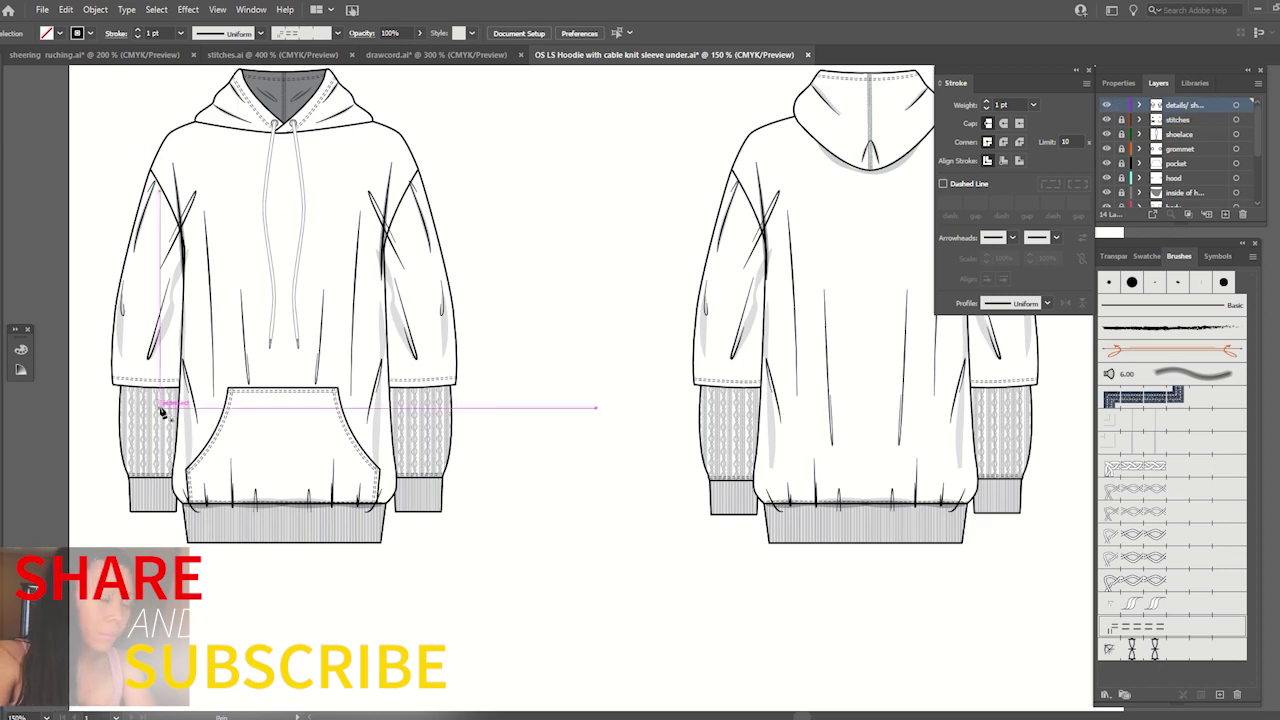
click(133, 415)
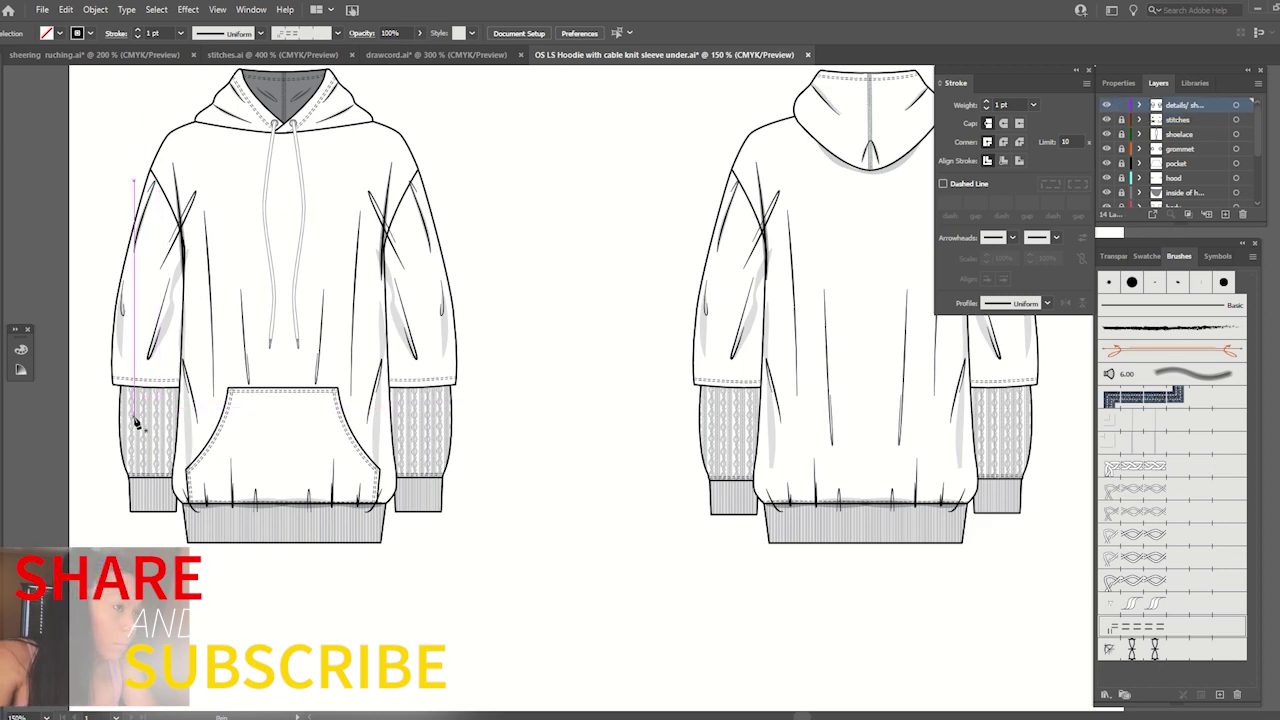
click(146, 475)
click(150, 435)
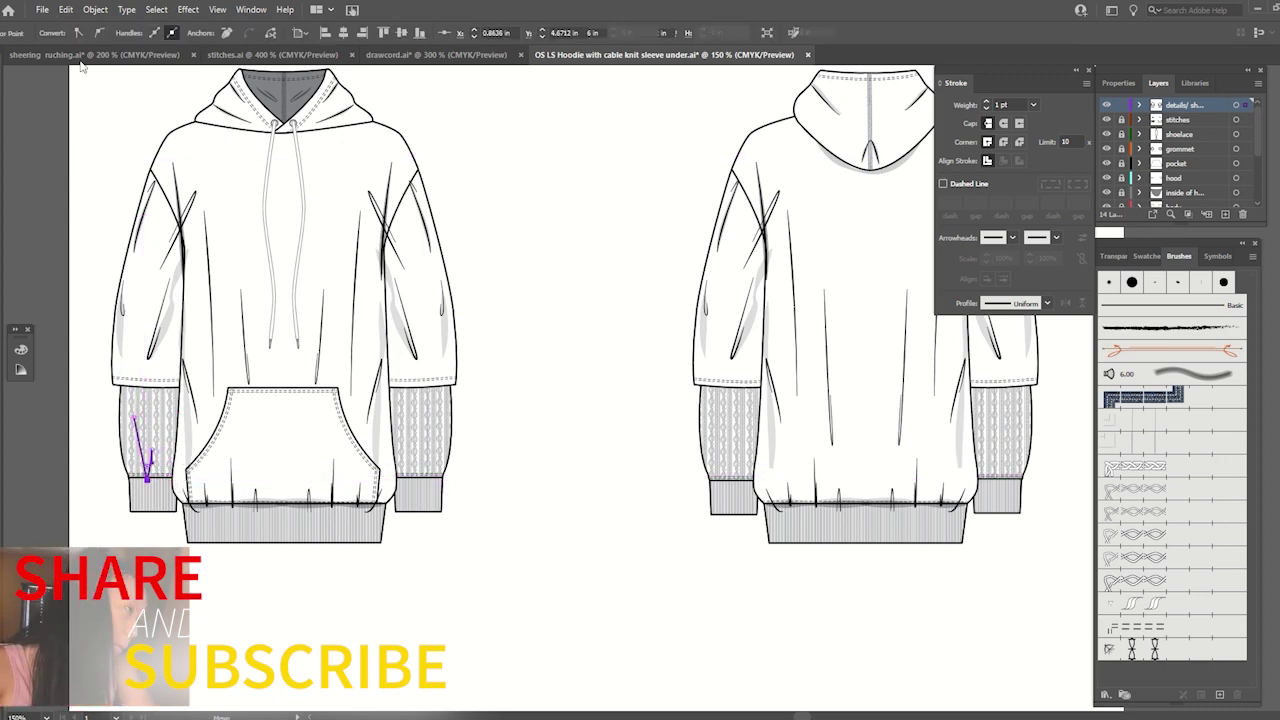
mouse_move(146, 476)
mouse_down()
mouse_move(153, 456)
mouse_move(140, 452)
mouse_up()
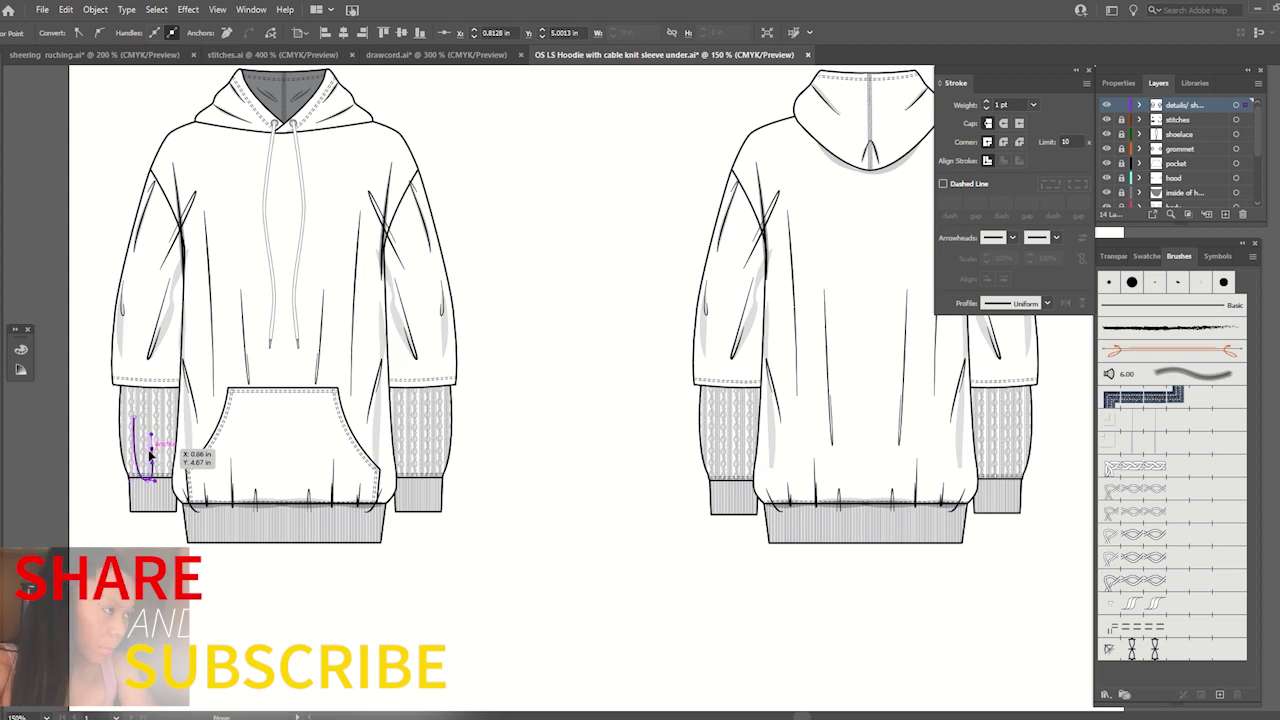
Give the new sleeve crease a tapered stroke width profile.
click(95, 372)
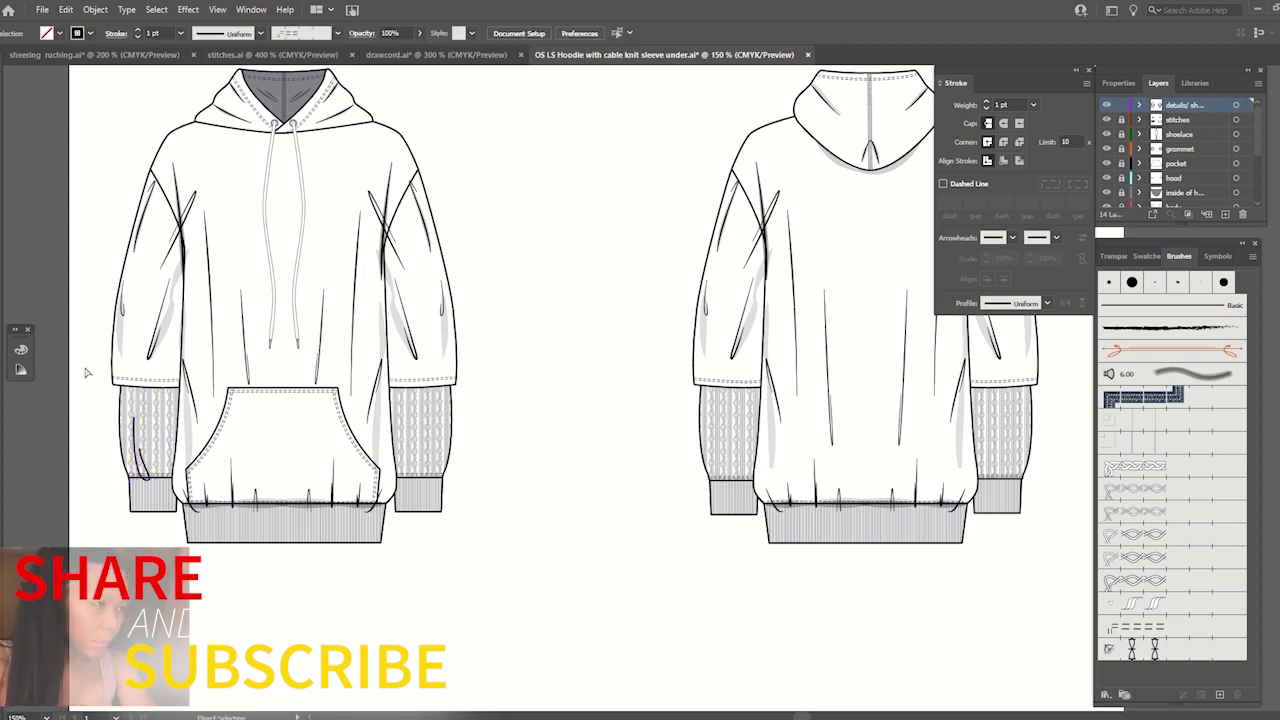
click(133, 420)
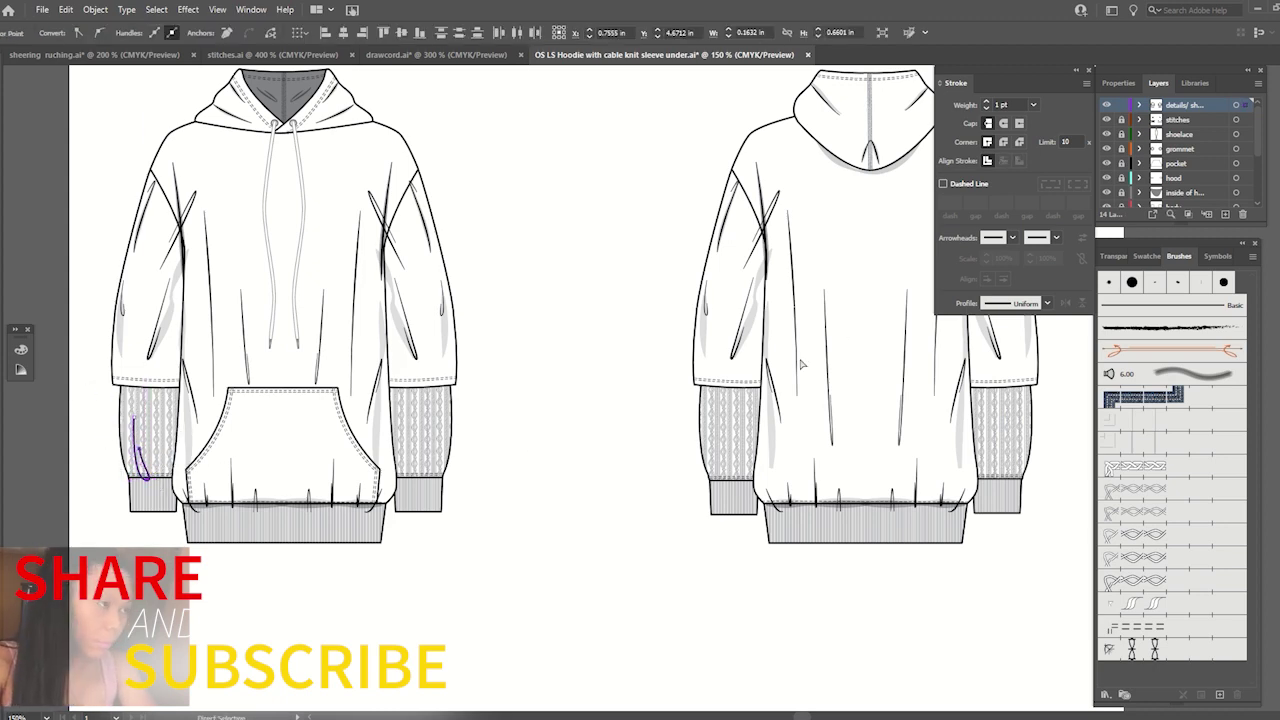
click(1046, 303)
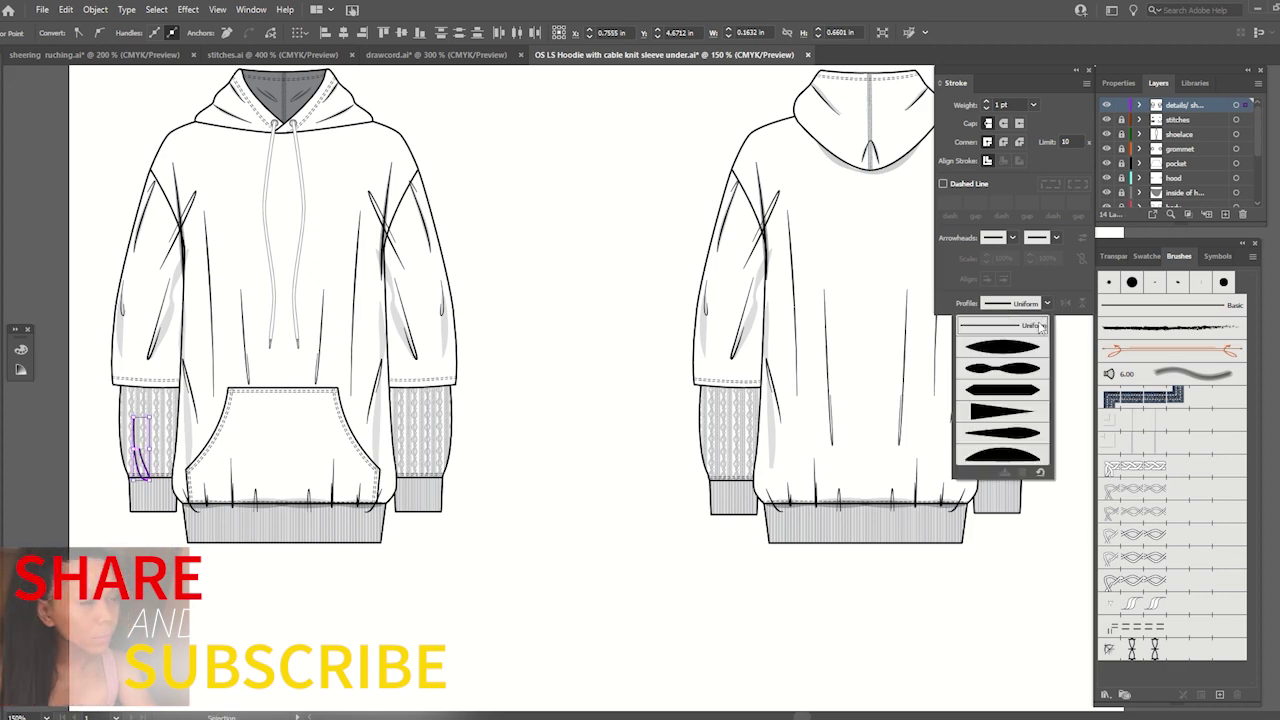
click(1030, 433)
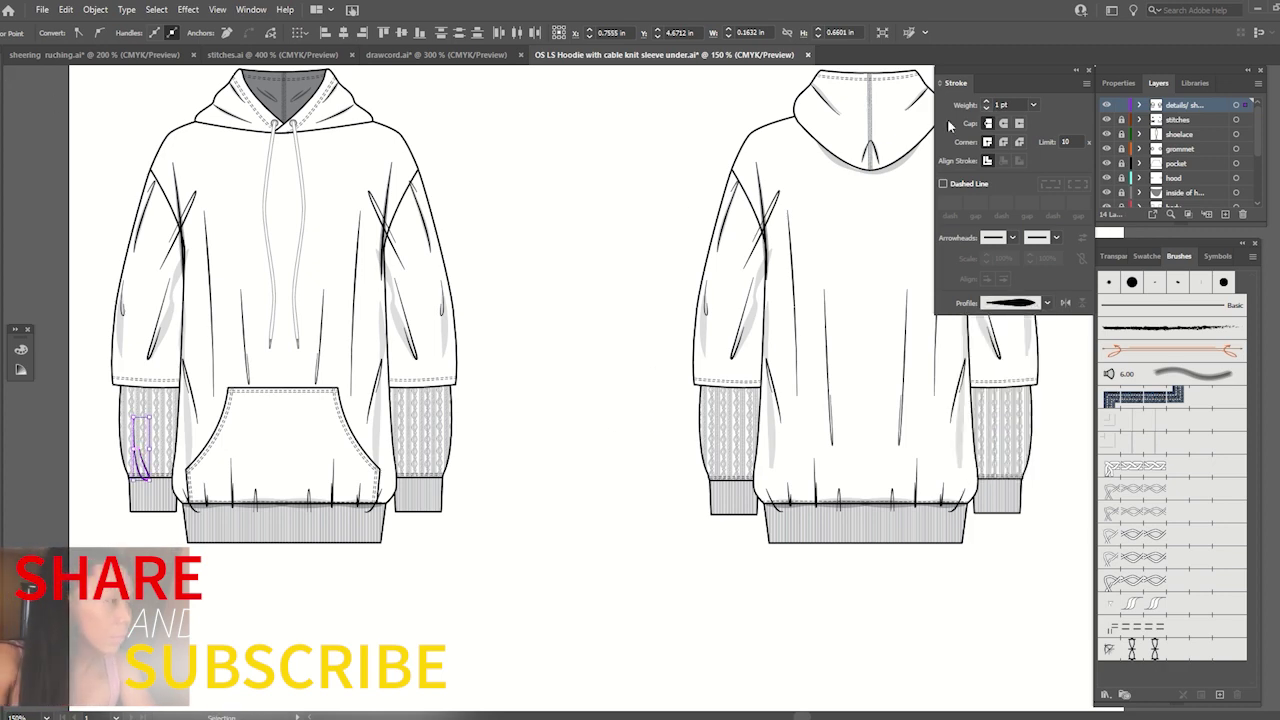
key(v)
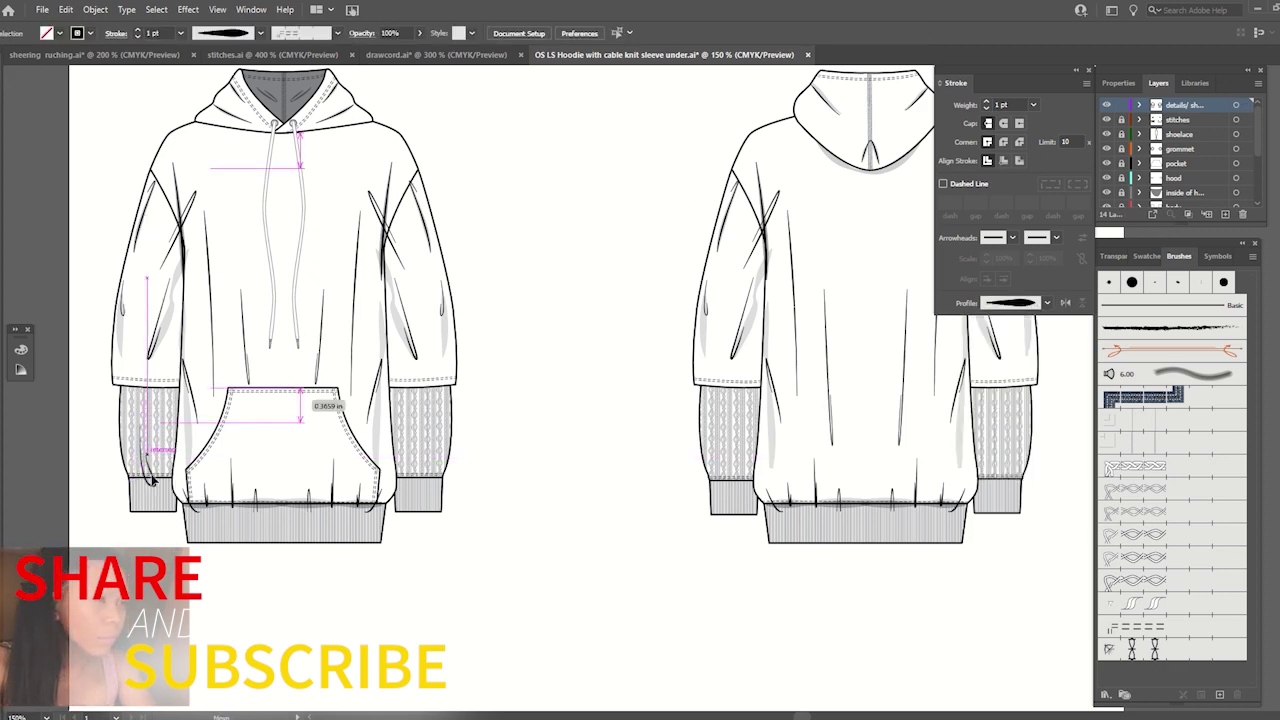
key(a)
key(v)
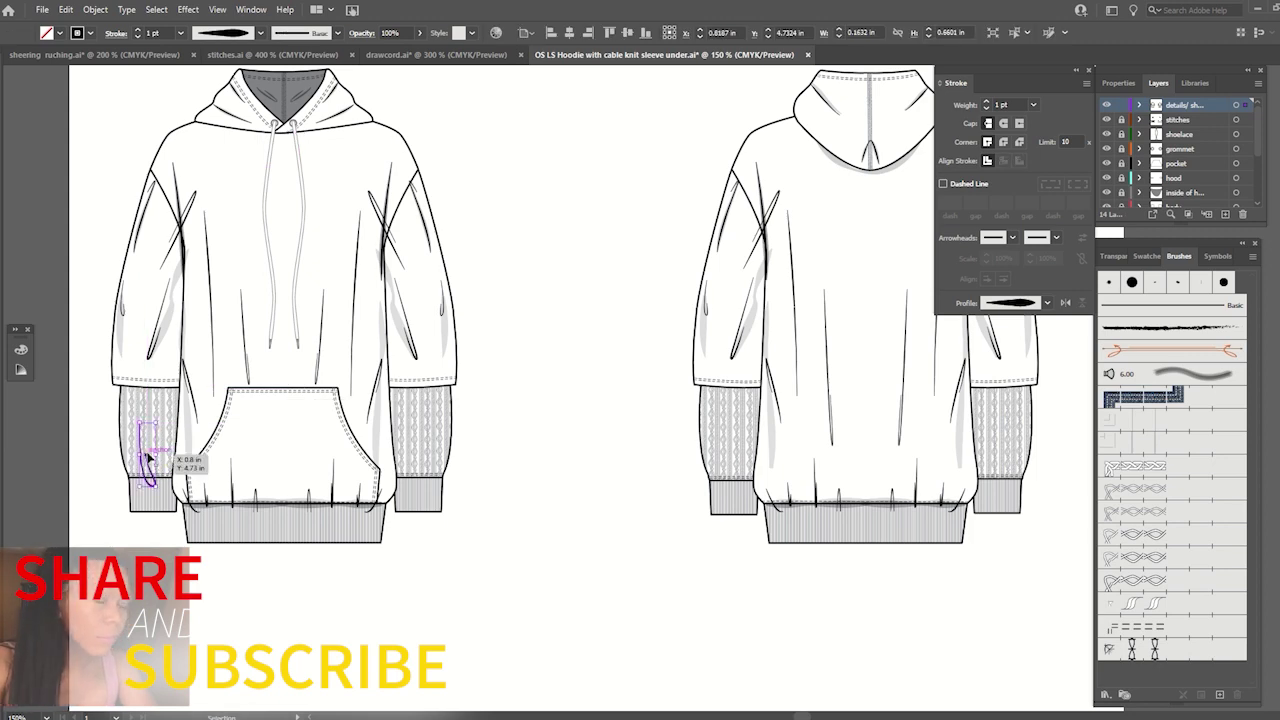
Thicken and fade the crease, then paint a faint shadow stroke on the left knit sleeve.
drag(146, 452, 147, 454)
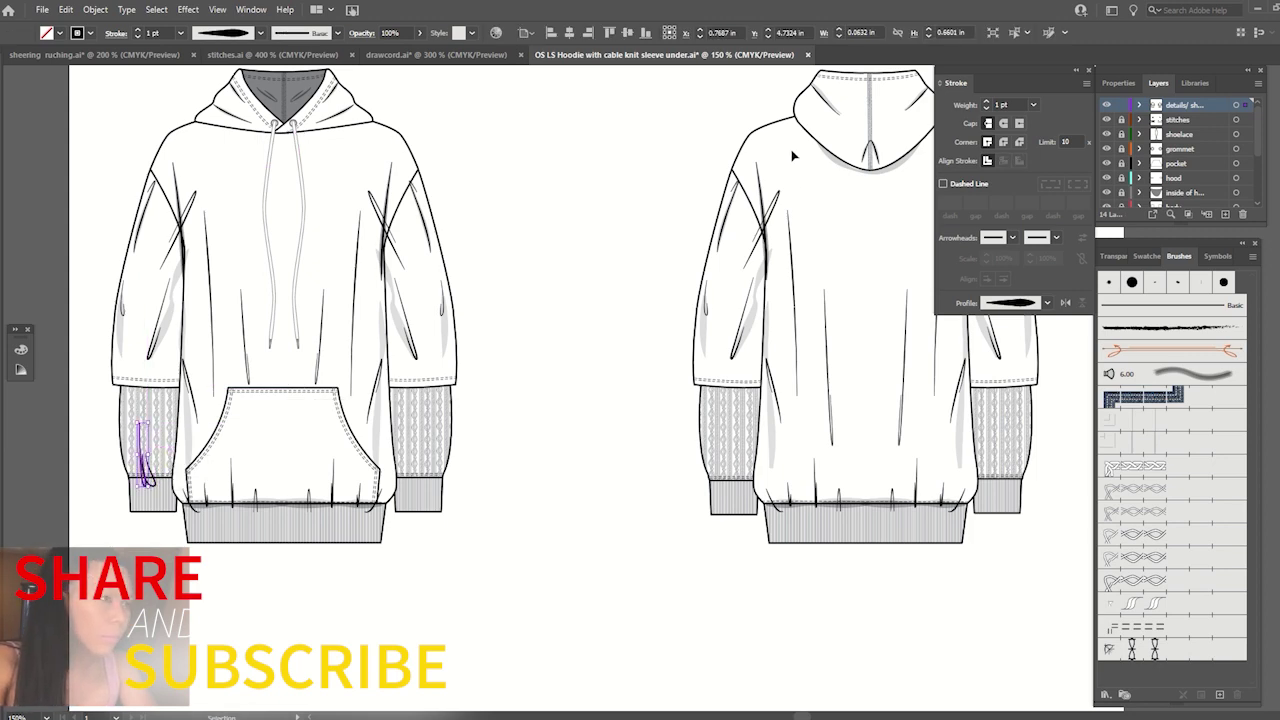
click(985, 105)
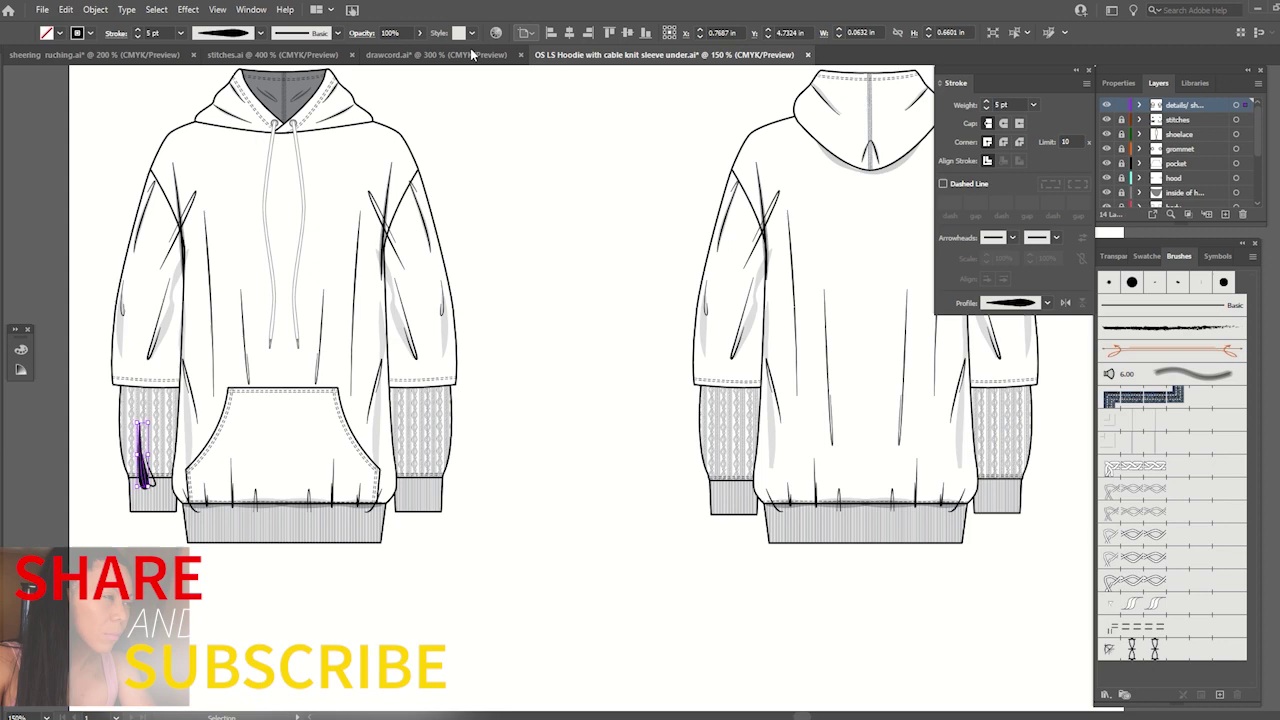
click(420, 33)
drag(418, 55, 370, 55)
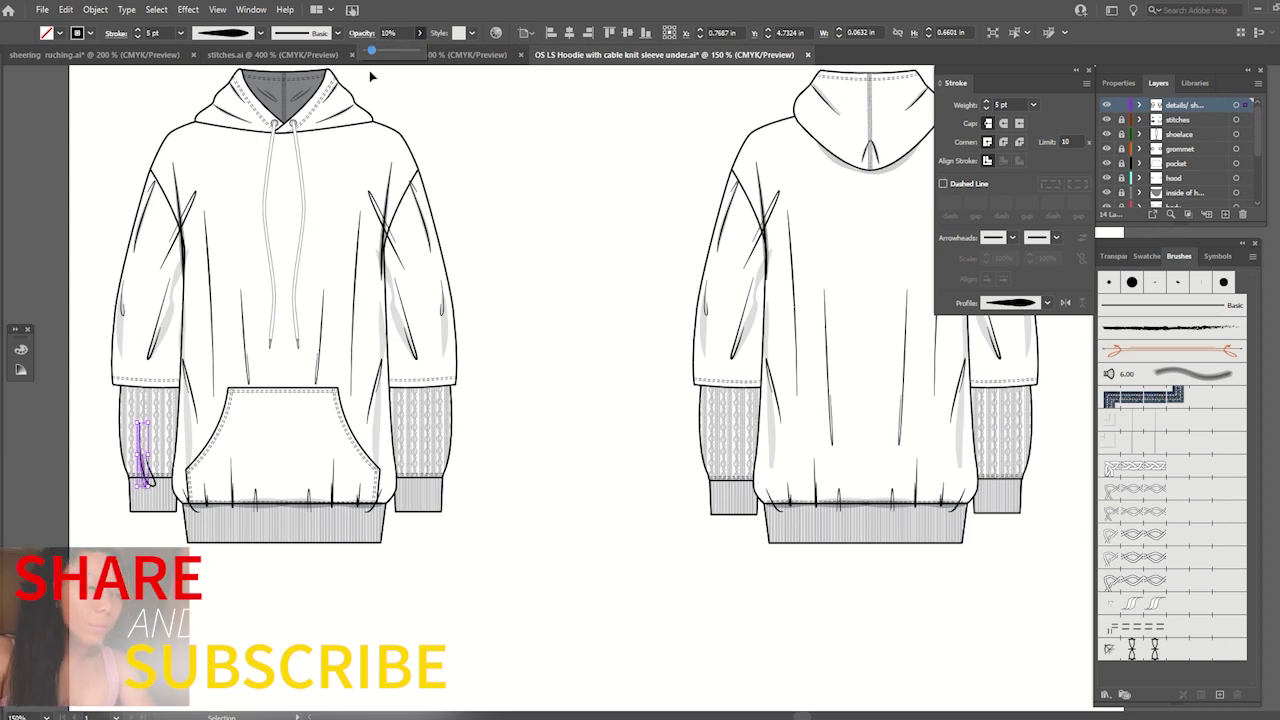
click(506, 166)
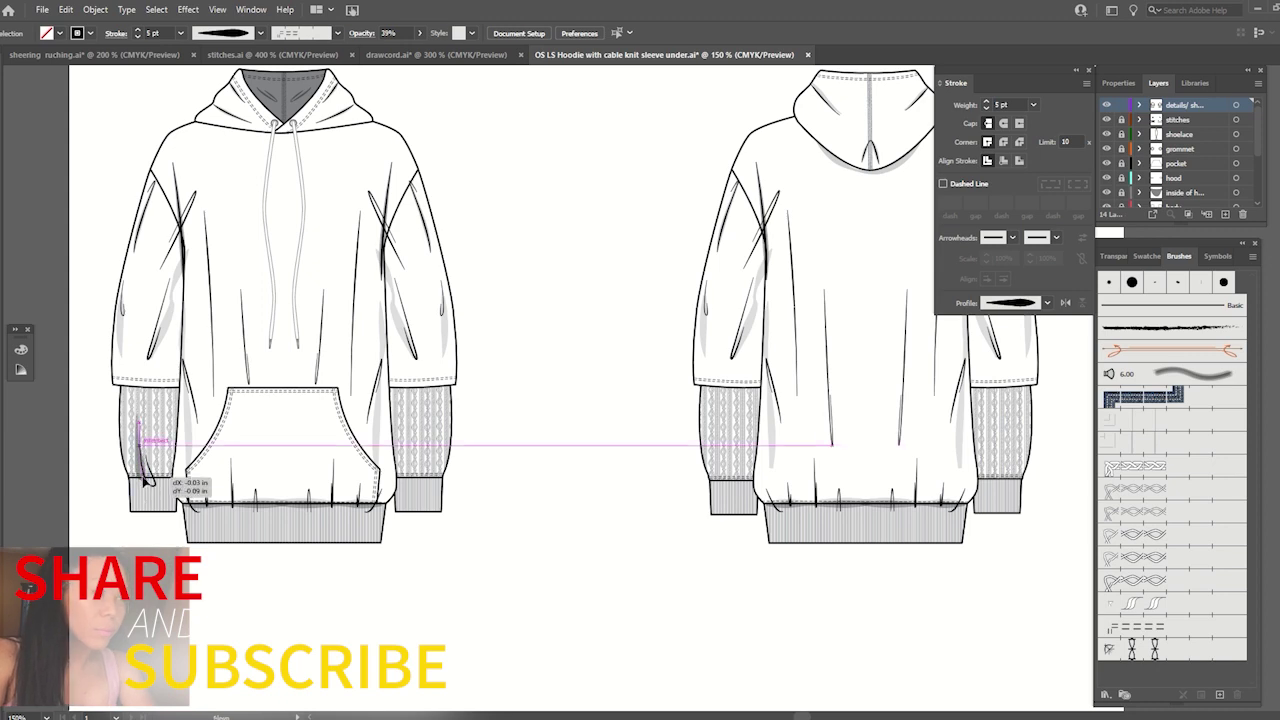
drag(143, 486, 138, 420)
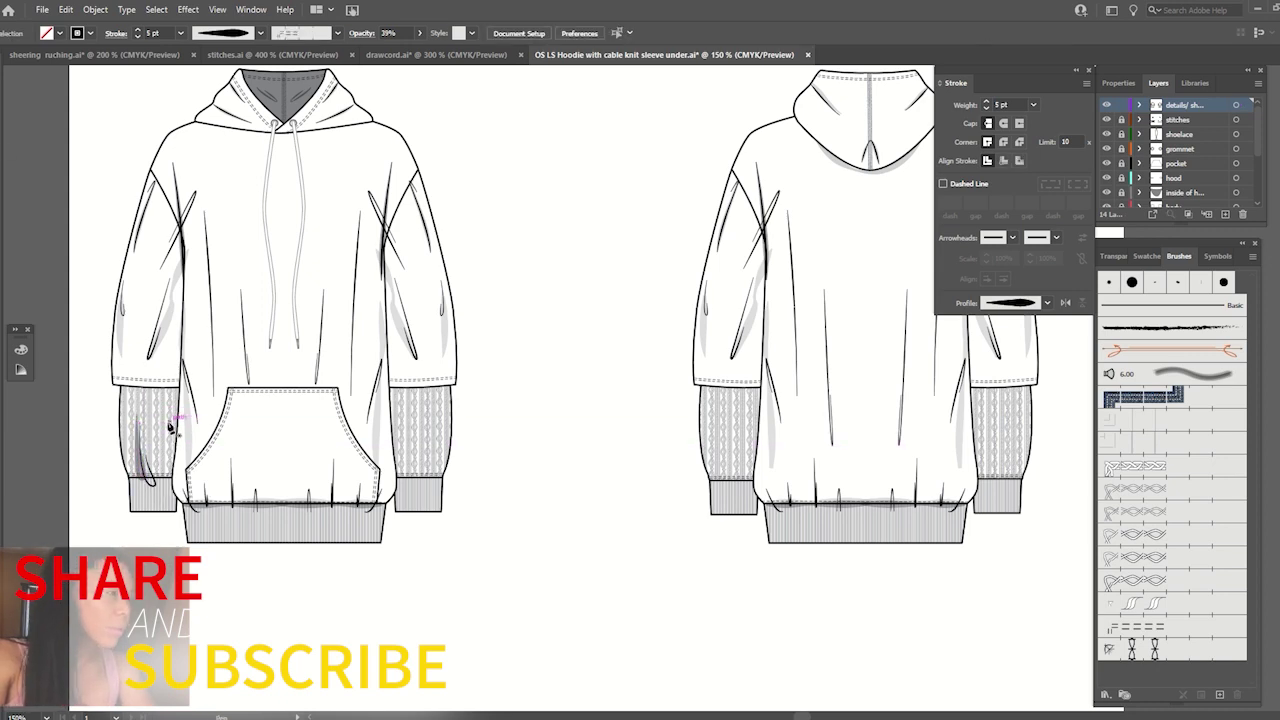
click(175, 452)
Raise the crease line's anchor and make it a 0.5 pt tapered stroke.
click(172, 464)
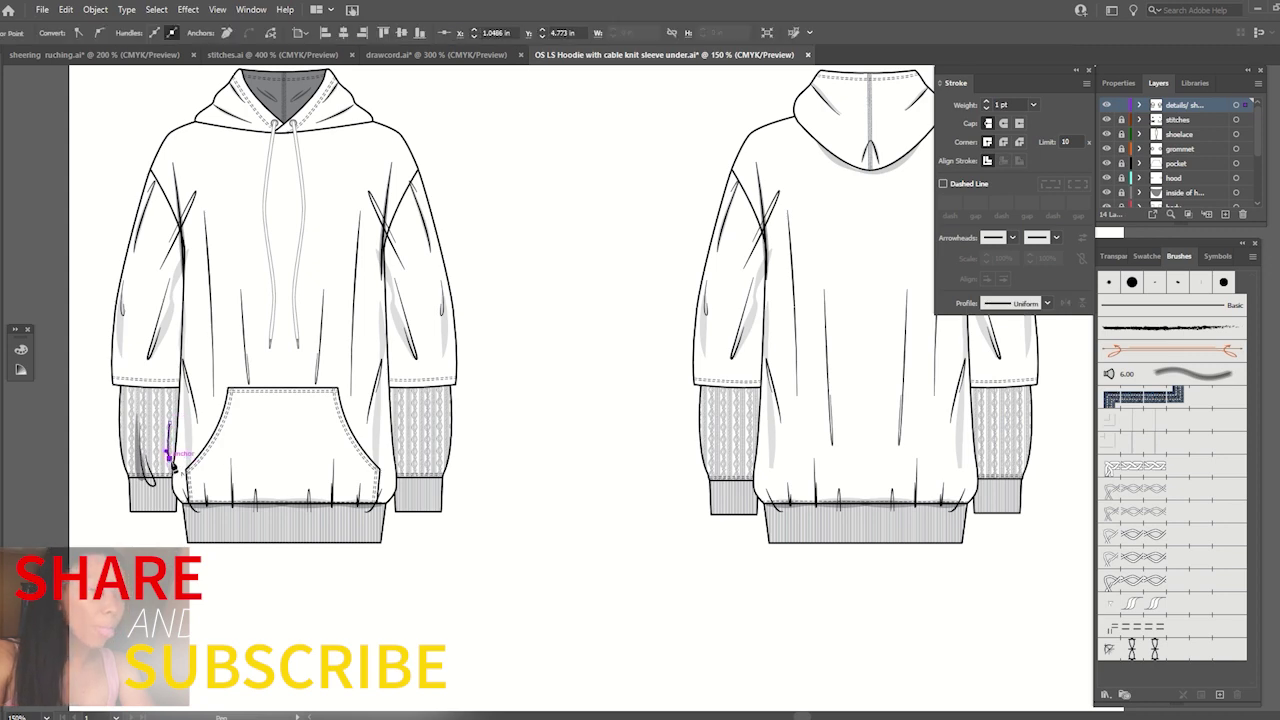
drag(172, 455, 174, 444)
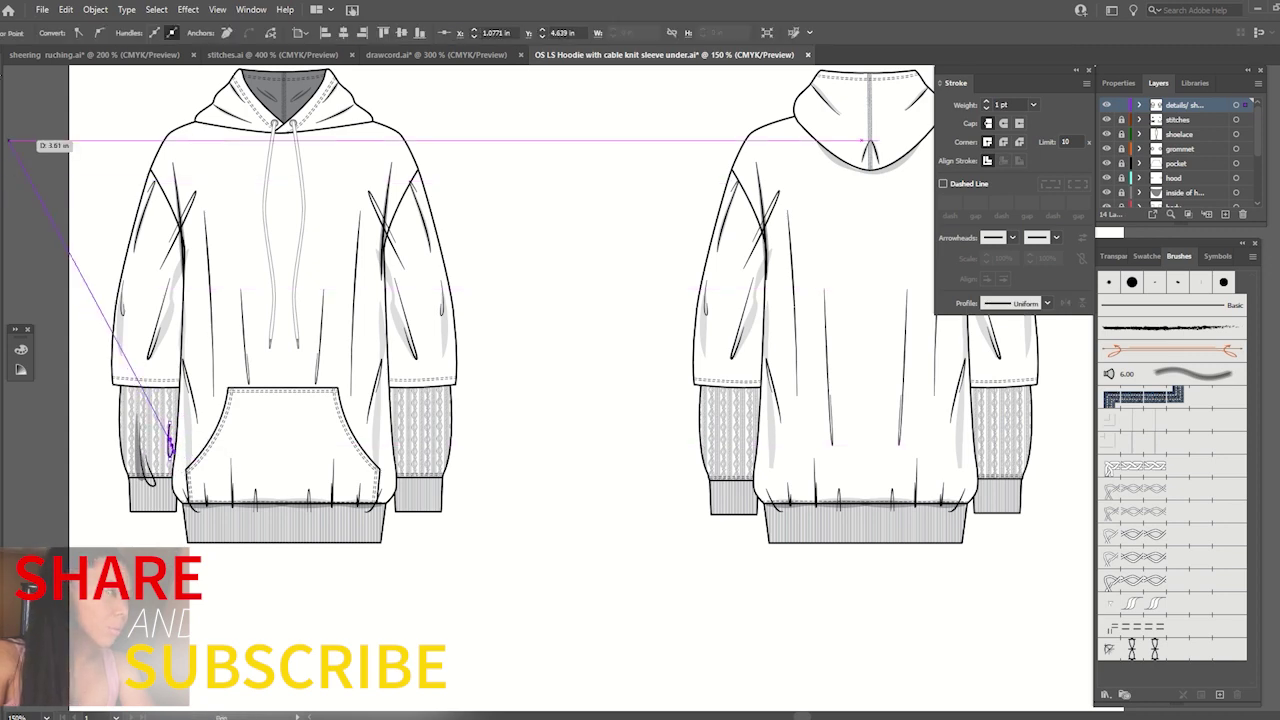
click(172, 444)
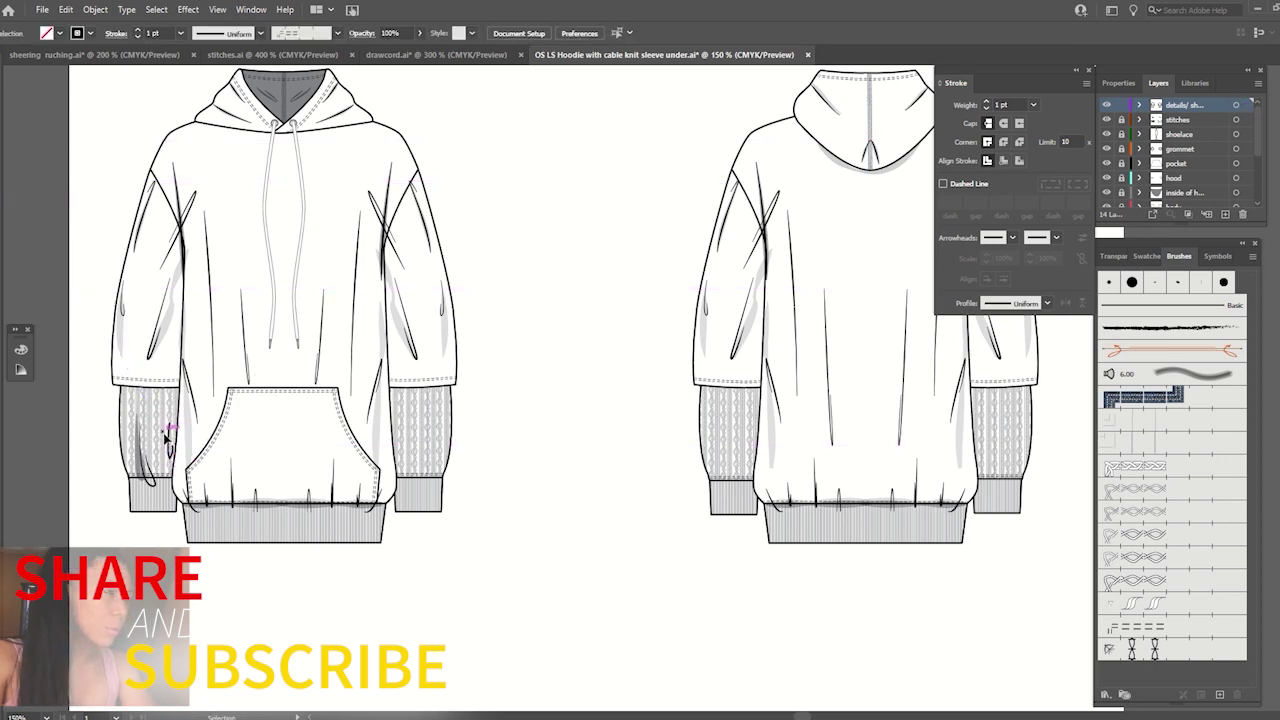
click(986, 108)
click(1047, 303)
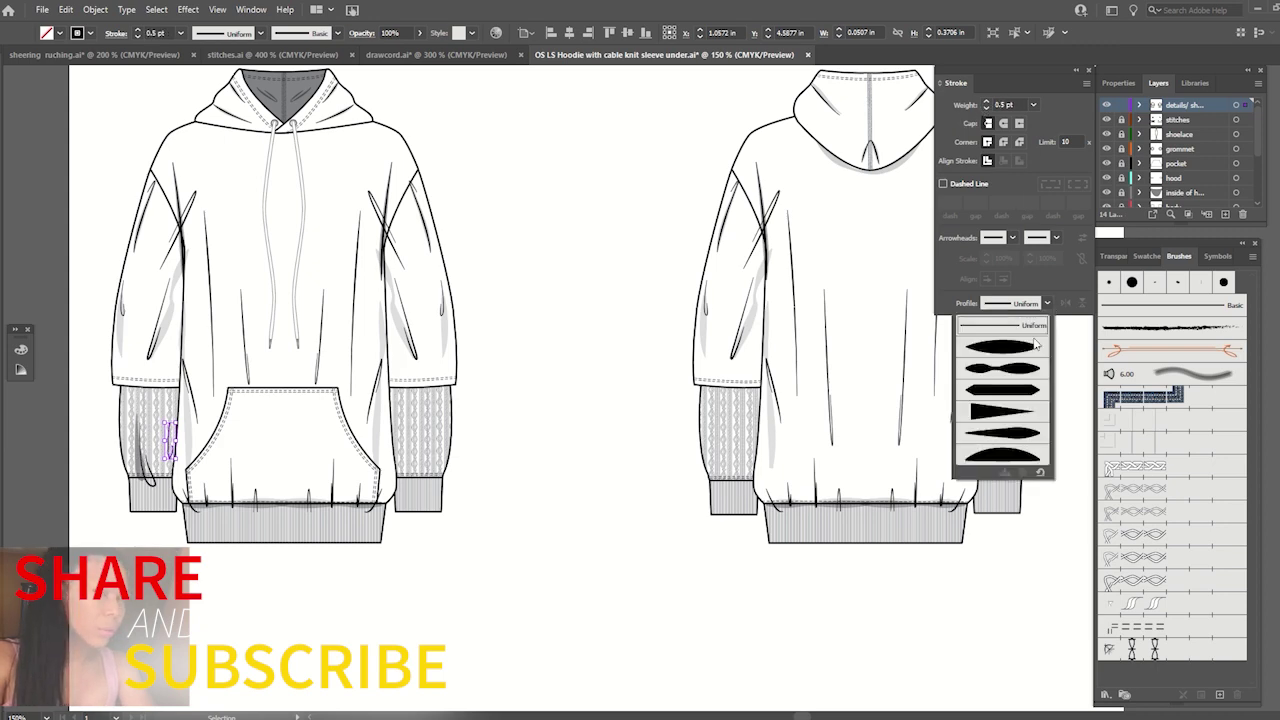
click(1005, 430)
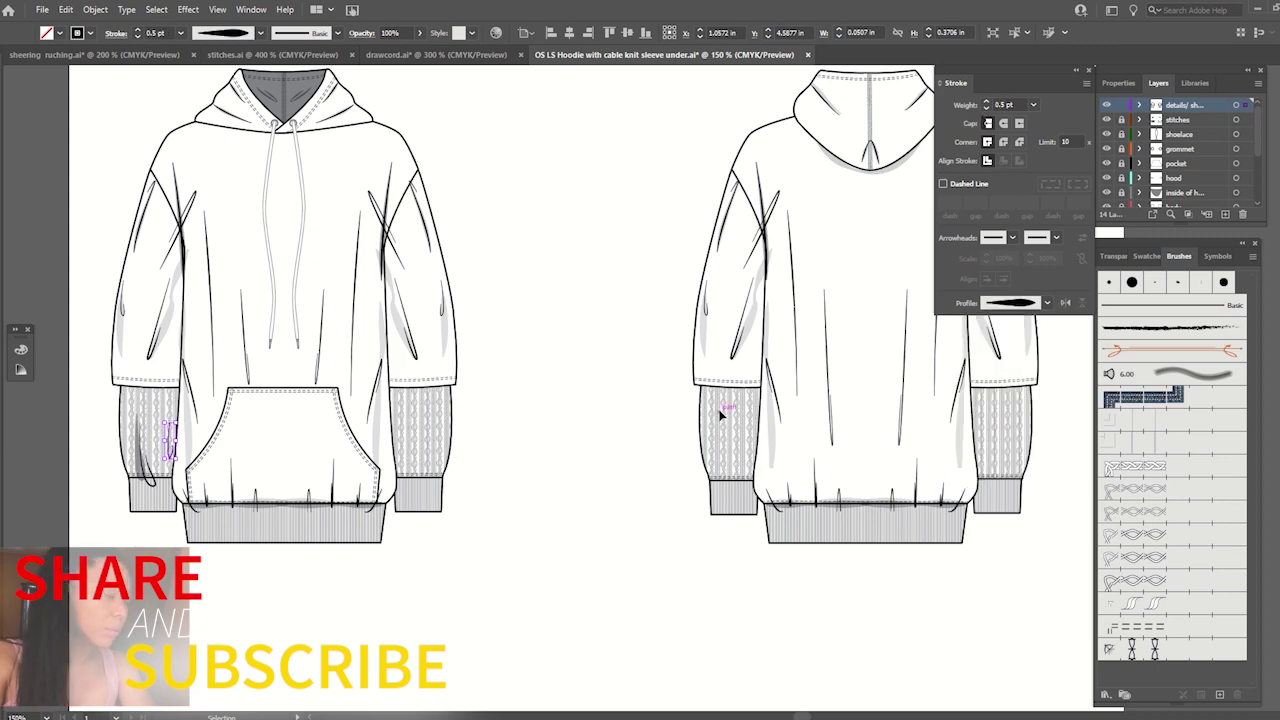
Set the sleeve shadow stroke to 5 pt weight at 18% opacity.
click(170, 455)
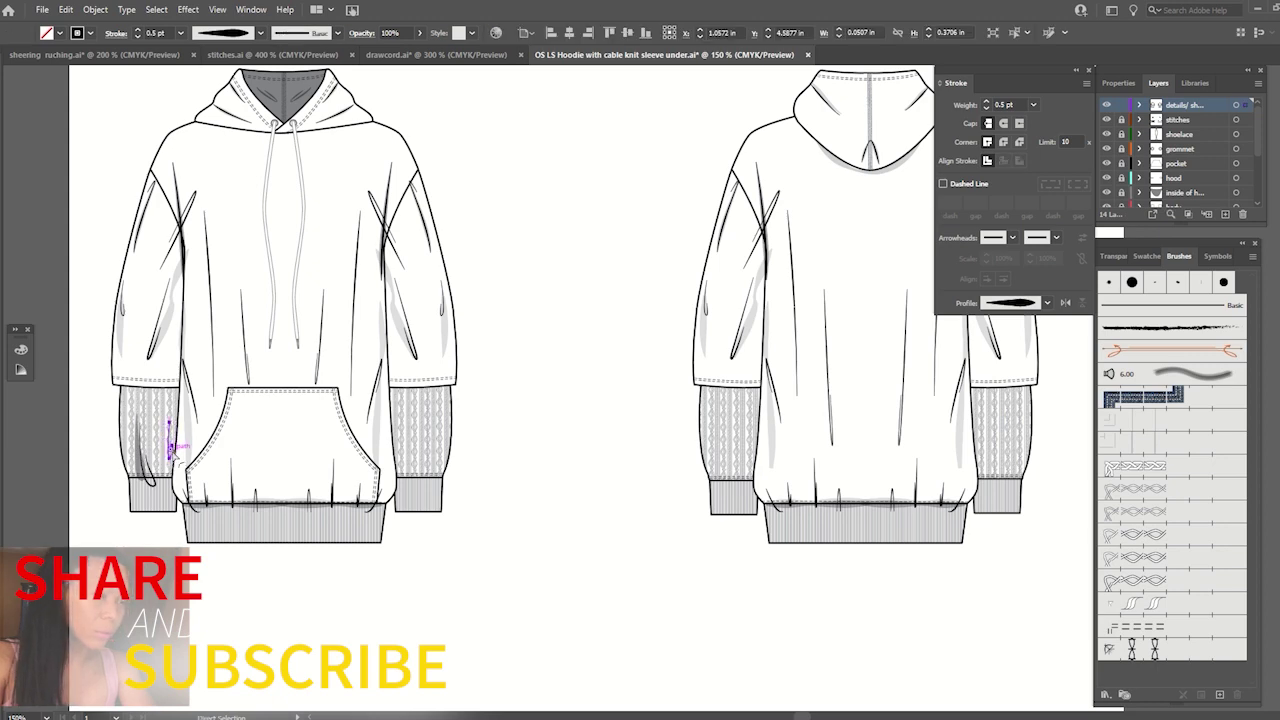
click(985, 103)
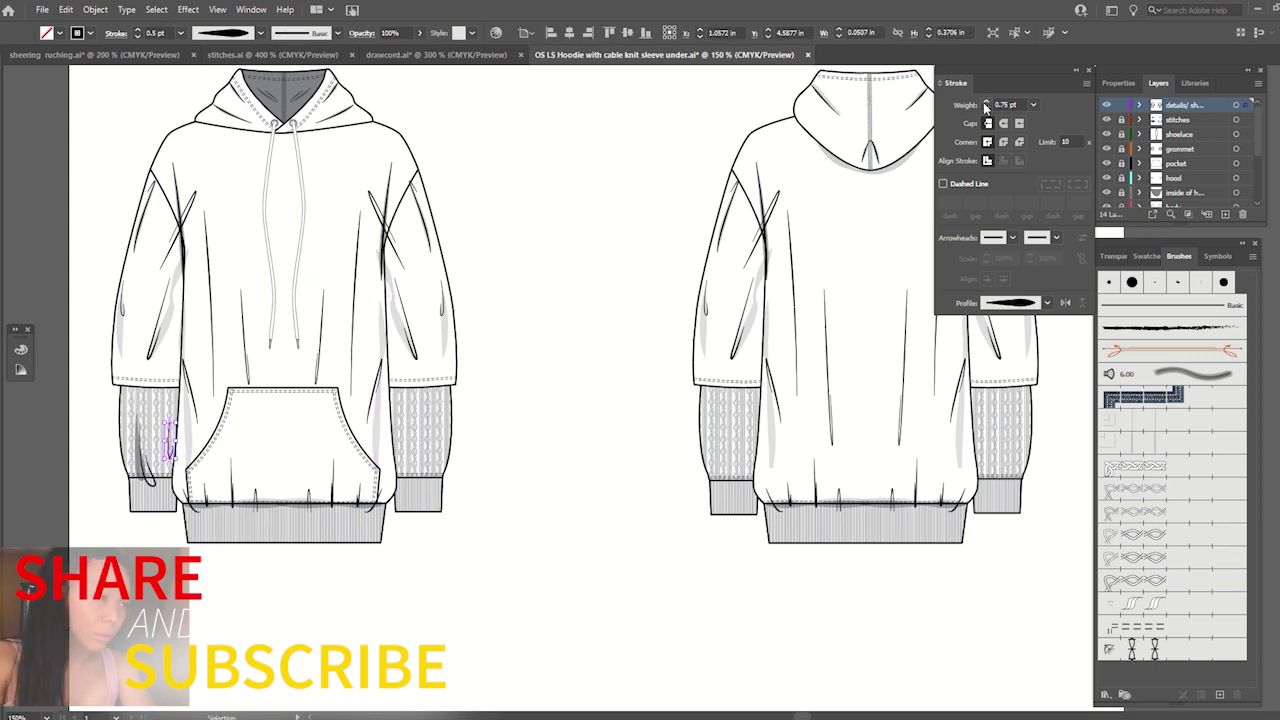
click(985, 103)
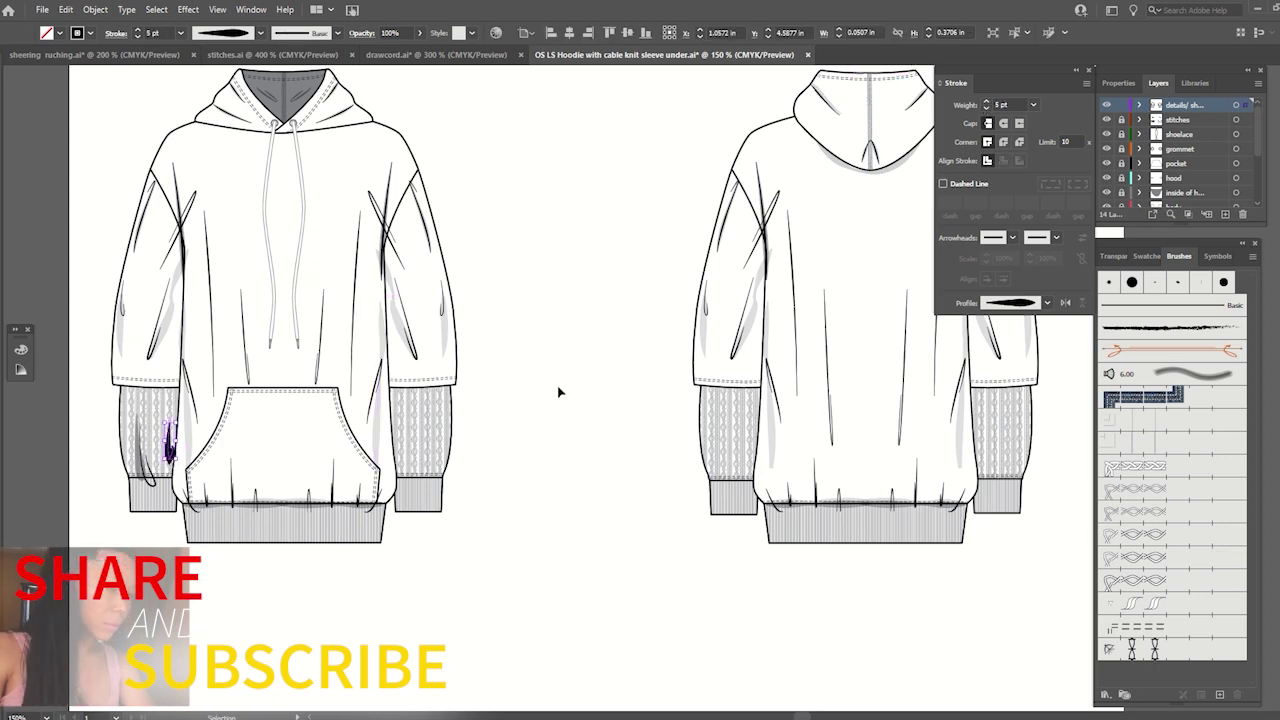
click(419, 33)
drag(379, 57, 374, 57)
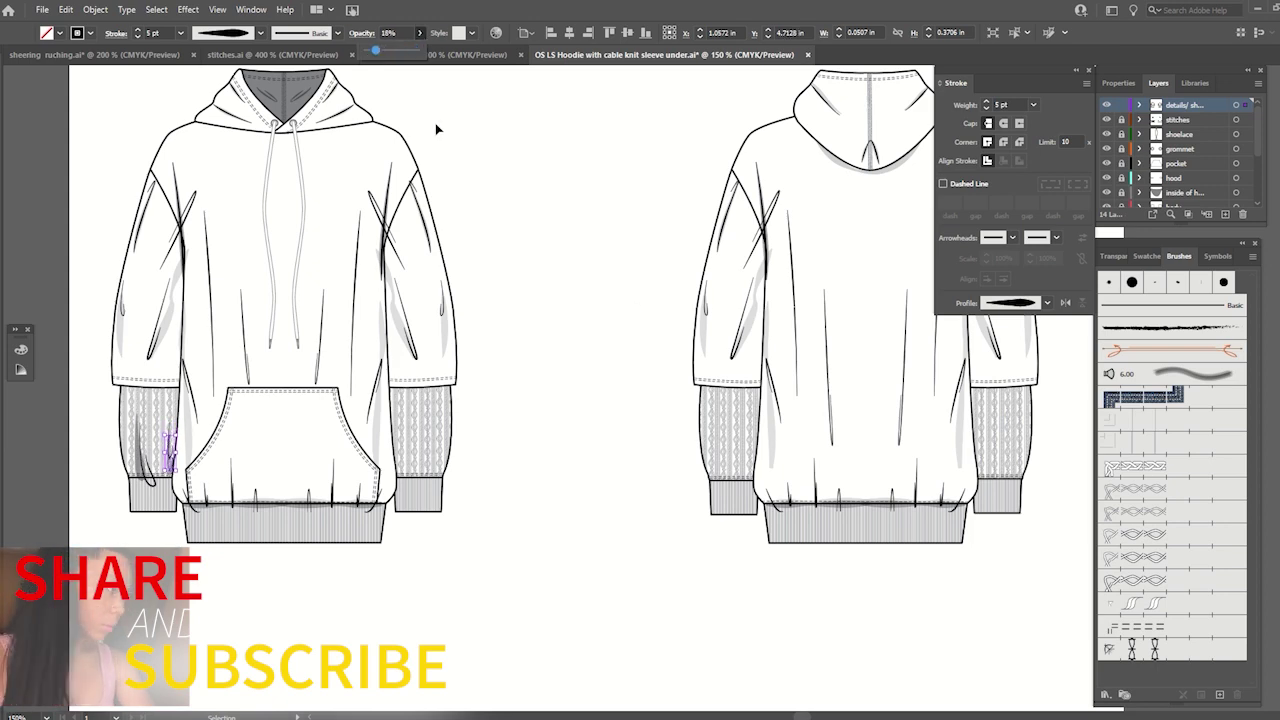
click(460, 145)
click(172, 468)
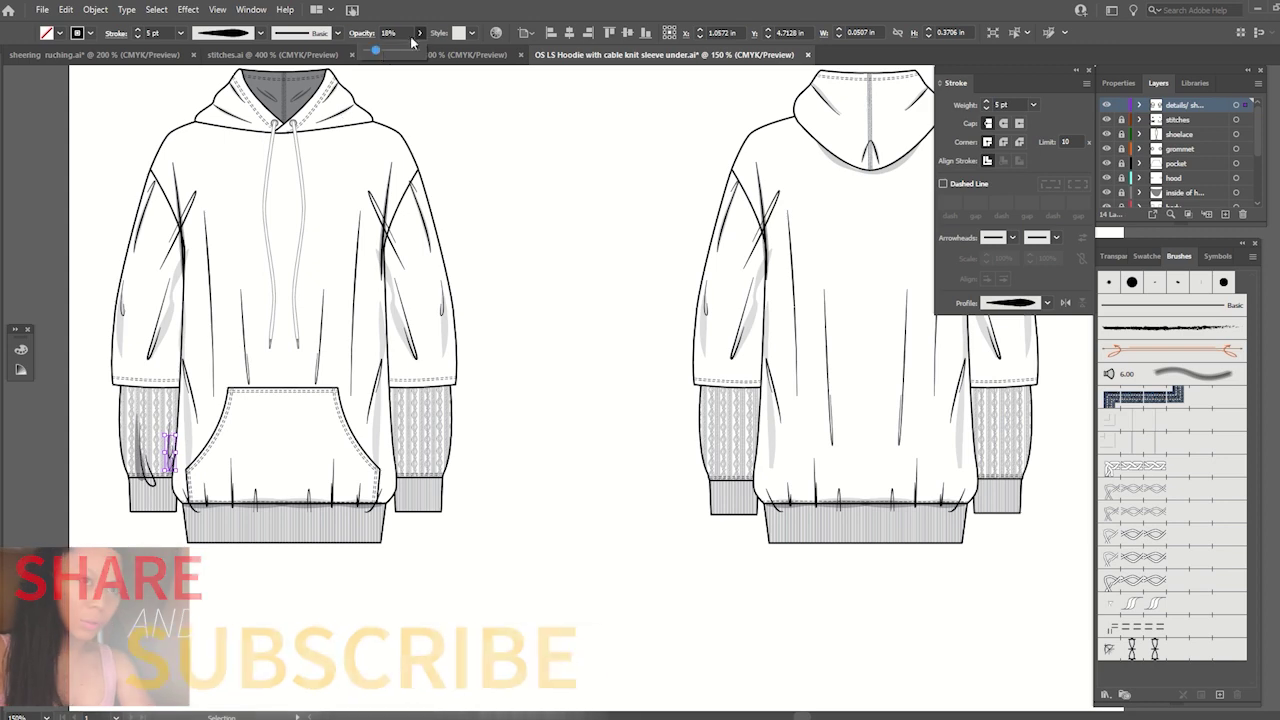
click(507, 193)
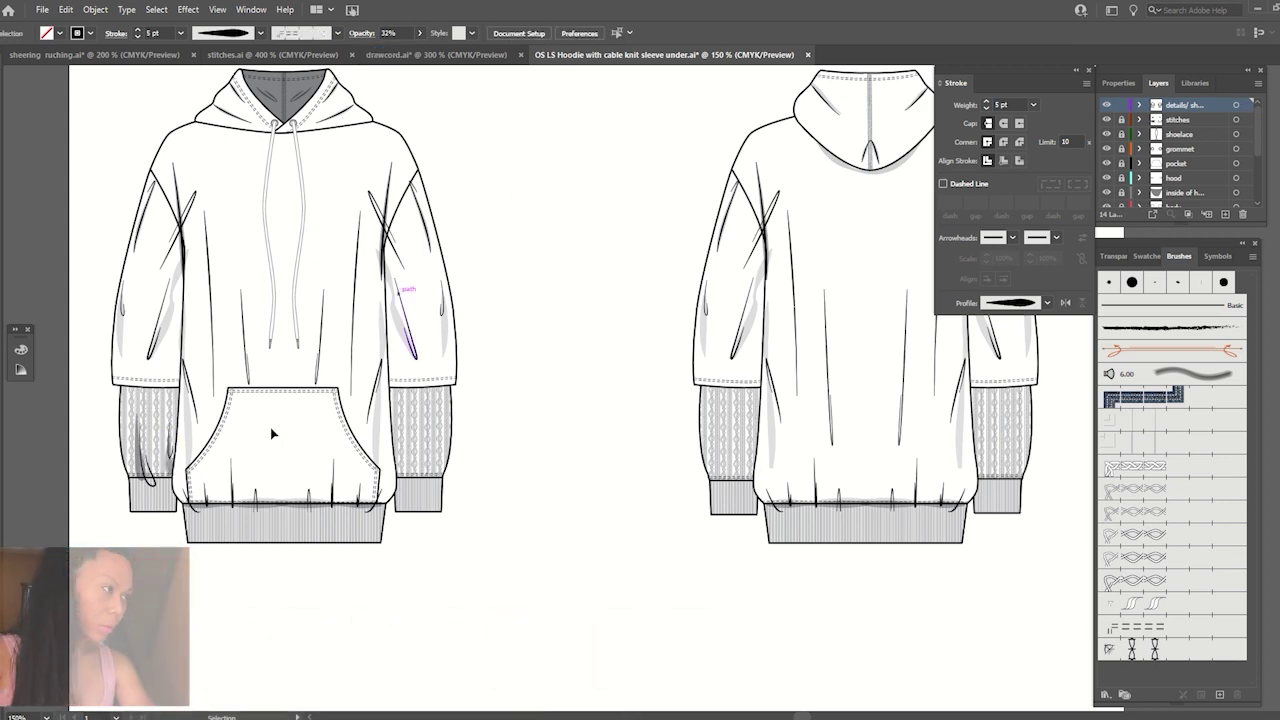
Reflect a vertical copy of the left-sleeve creases onto the right sleeve.
click(172, 468)
key(o)
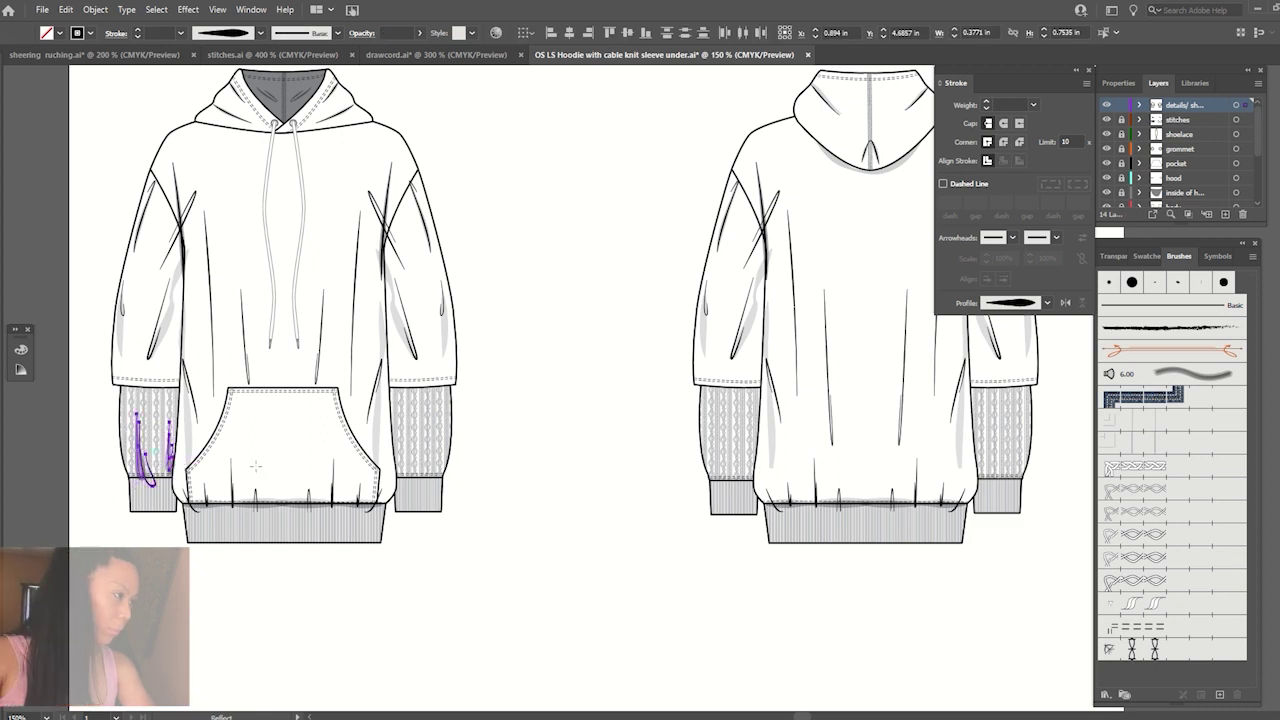
alt+click(285, 481)
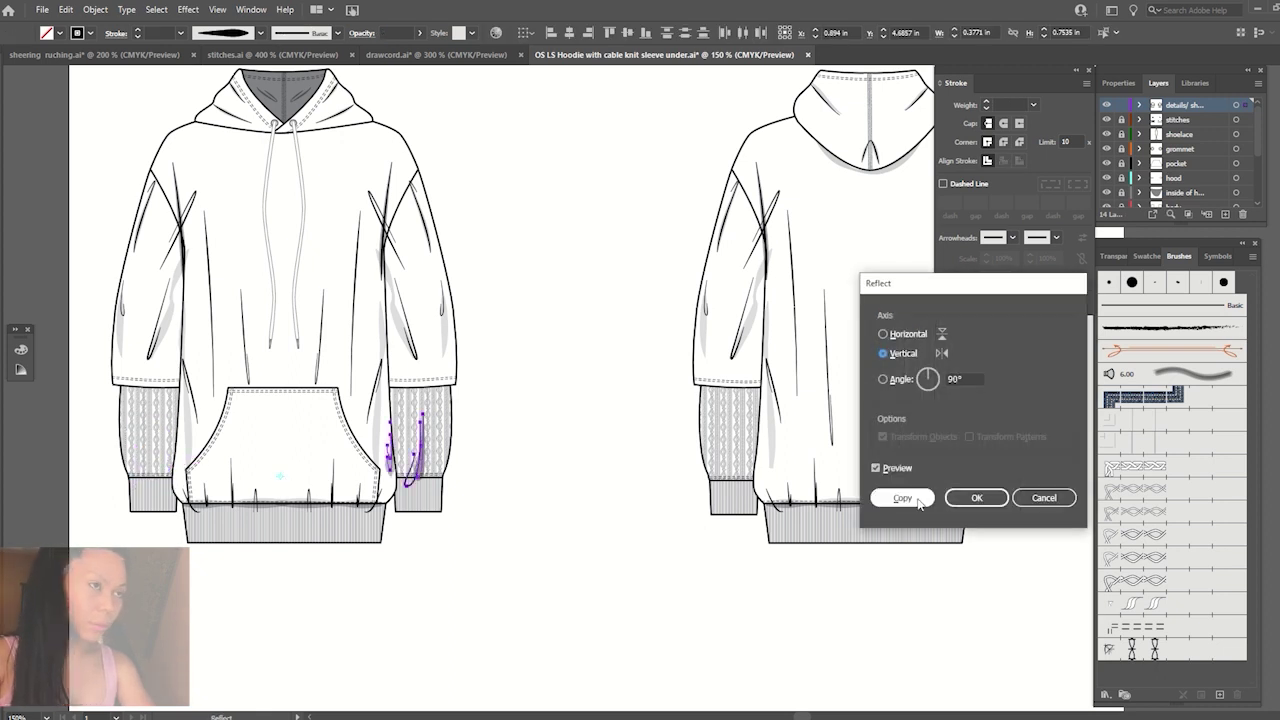
key(Return)
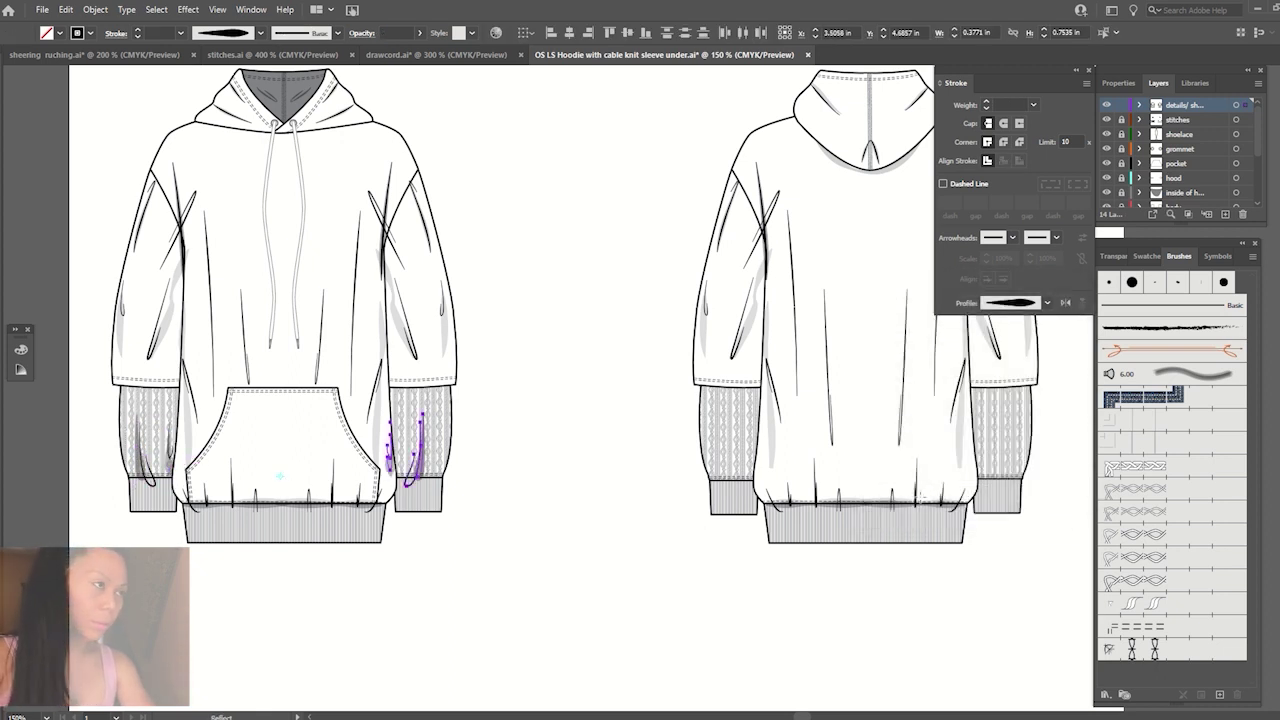
key(Right)
key(Right)
key(Right)
key(Right)
key(Right)
key(Right)
key(Right)
key(Right)
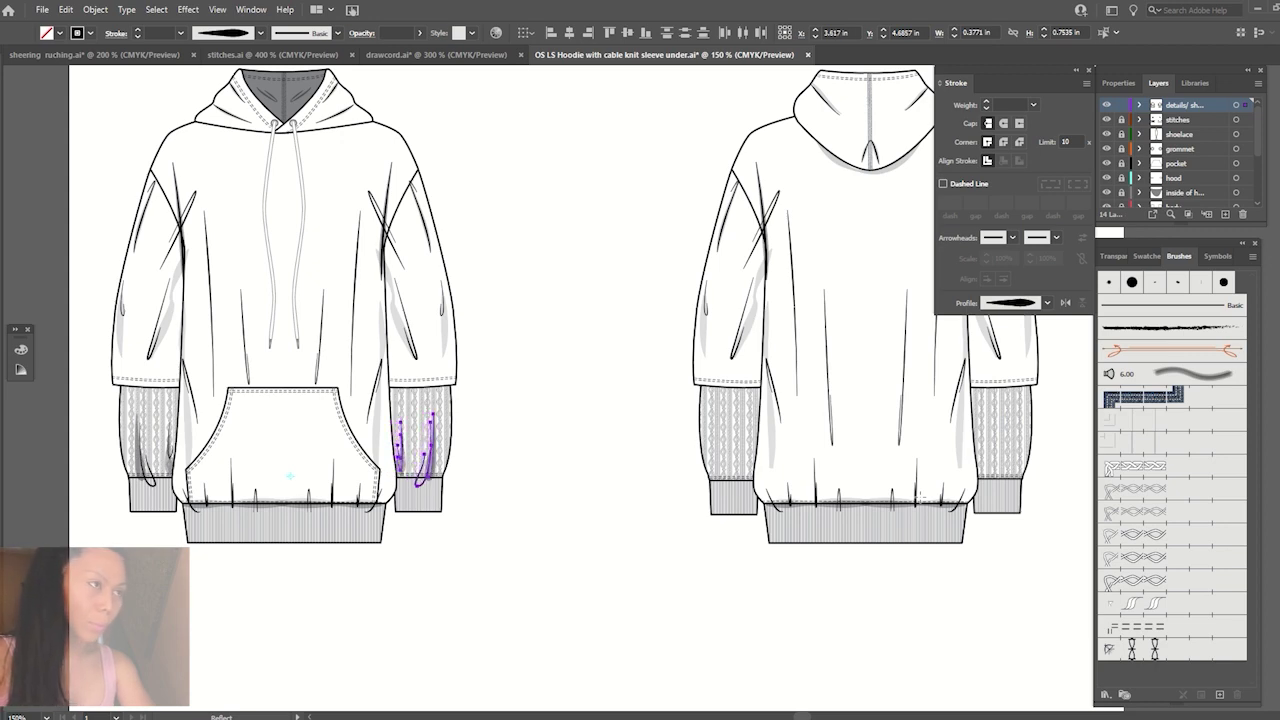
click(505, 277)
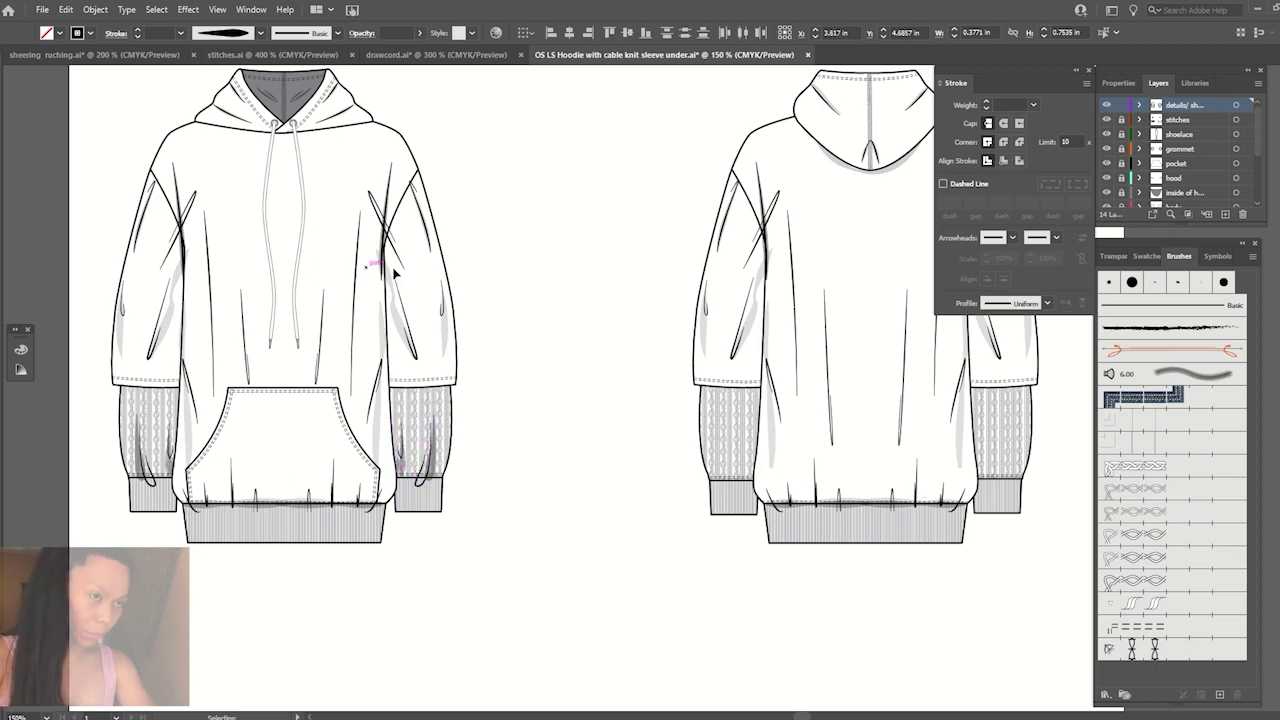
key(ctrl+minus)
key(ctrl+minus)
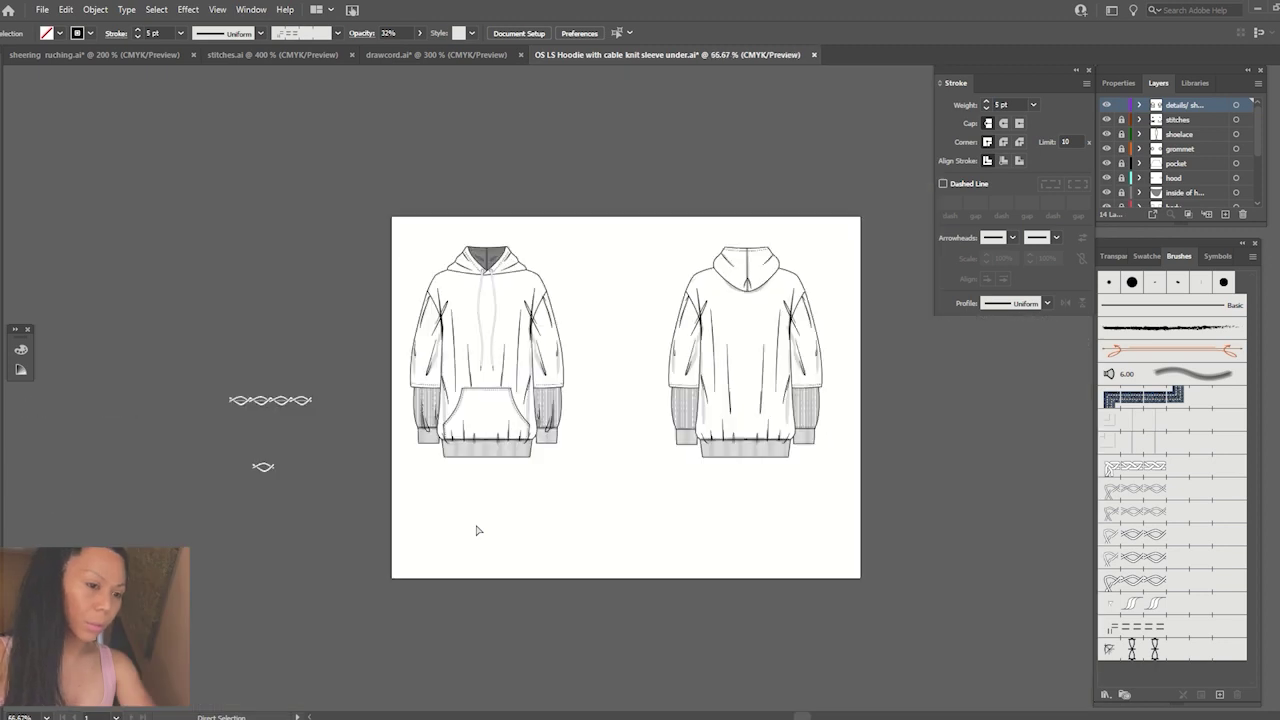
key(ctrl+plus)
key(ctrl+plus)
key(ctrl+minus)
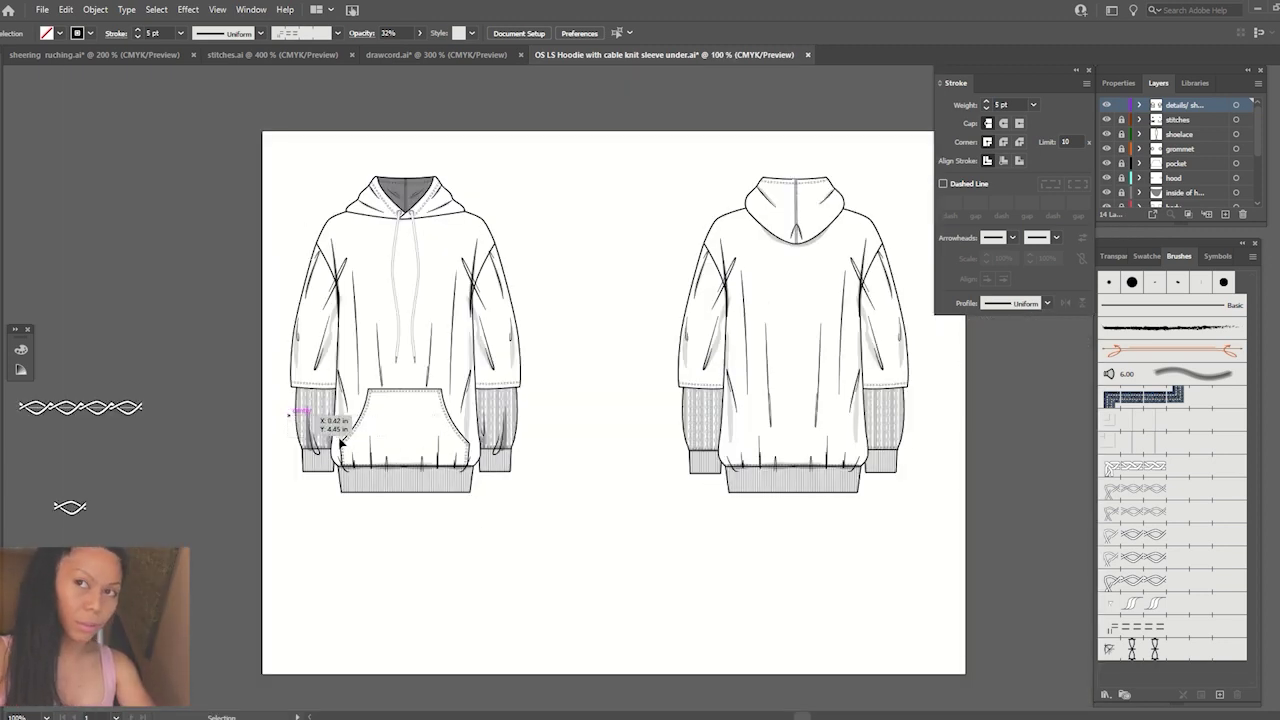
Copy both sleeves' crease strokes onto the back view's sleeves and nudge them into place.
click(340, 440)
shift+click(492, 430)
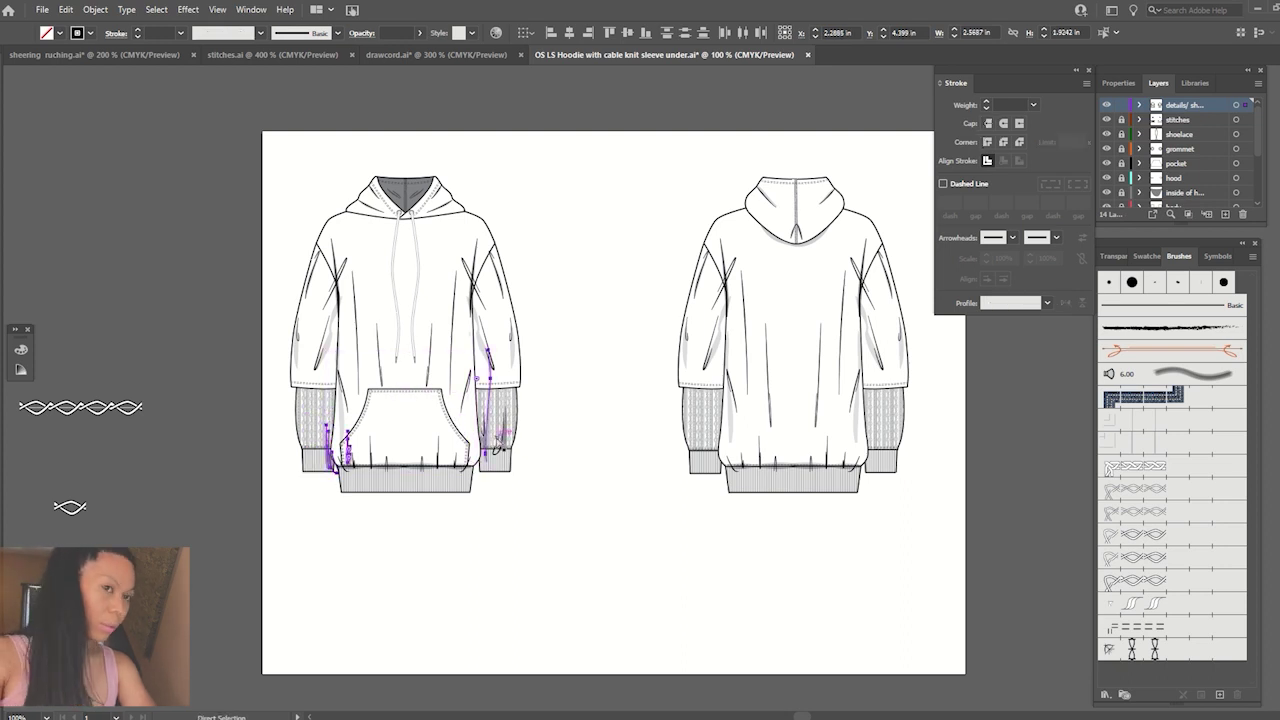
key(v)
click(268, 470)
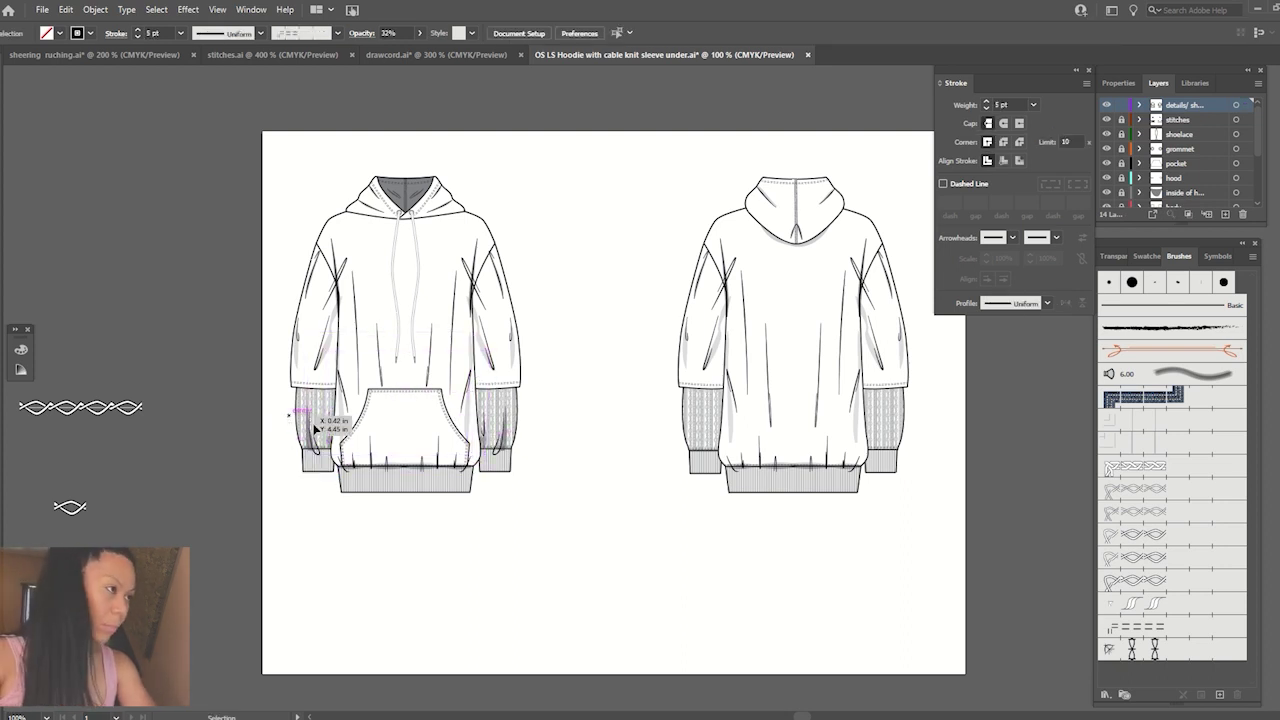
click(333, 437)
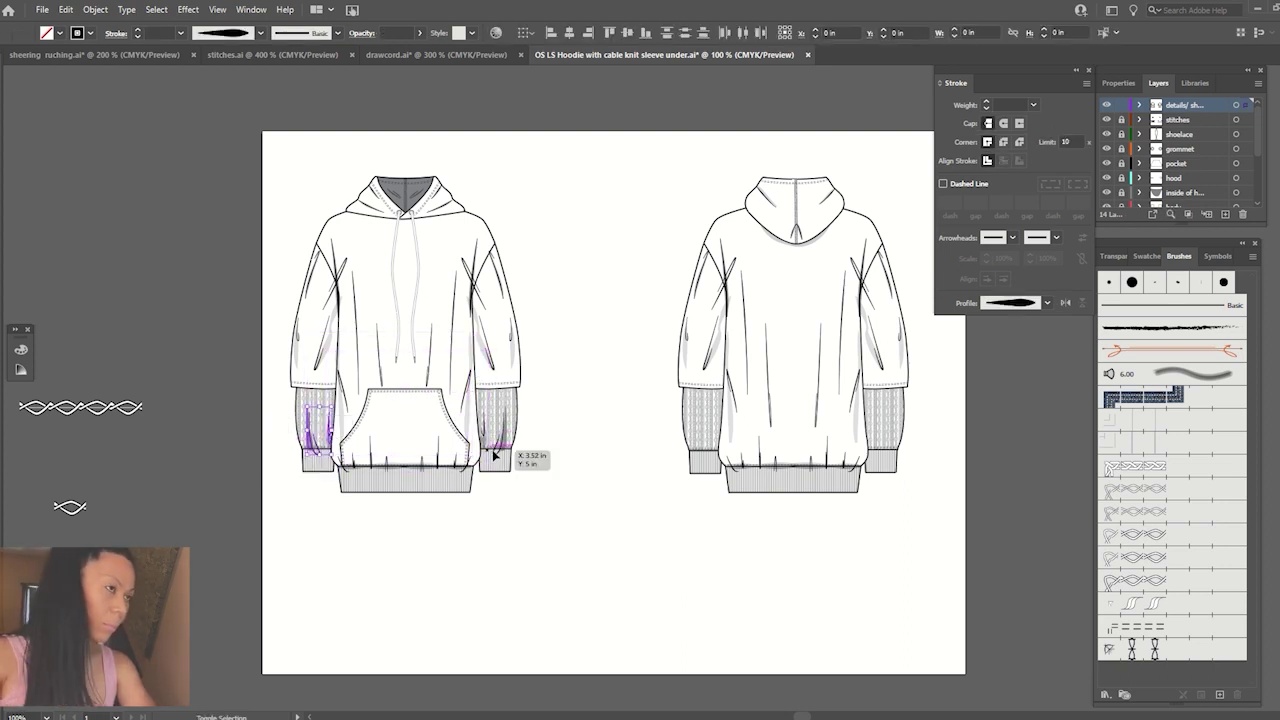
shift+click(498, 436)
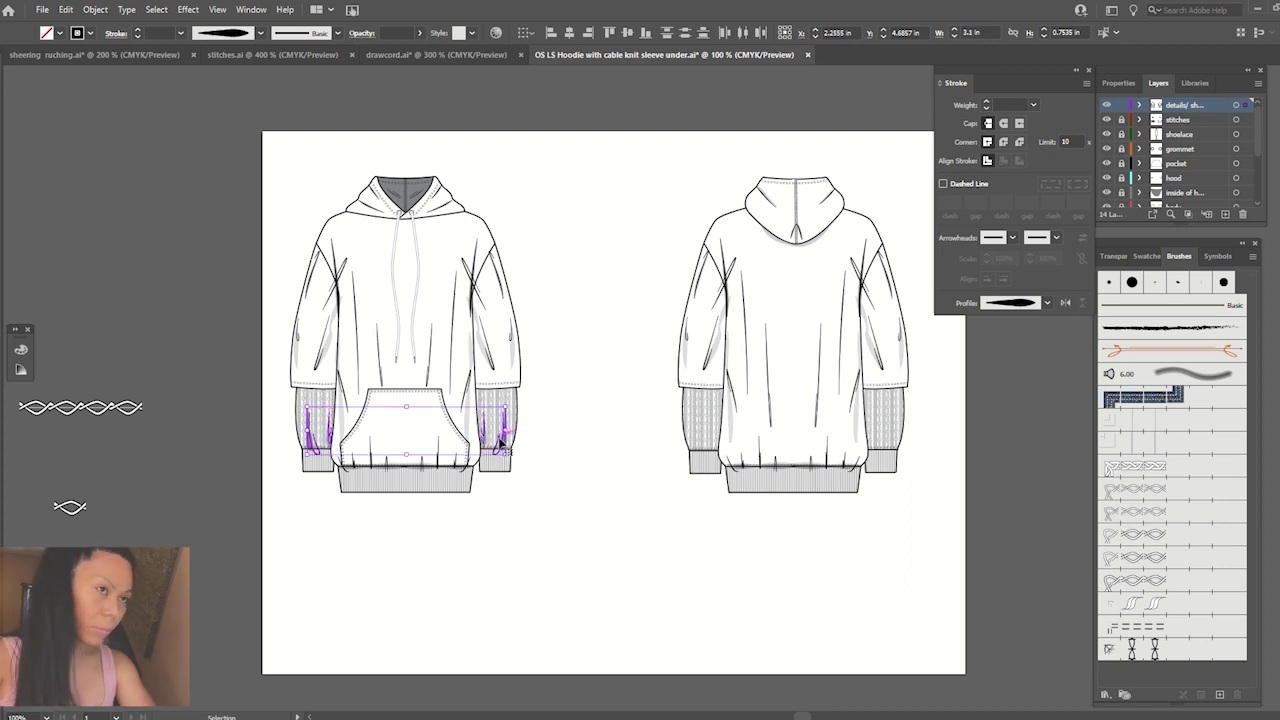
scroll(500, 440, right, 2)
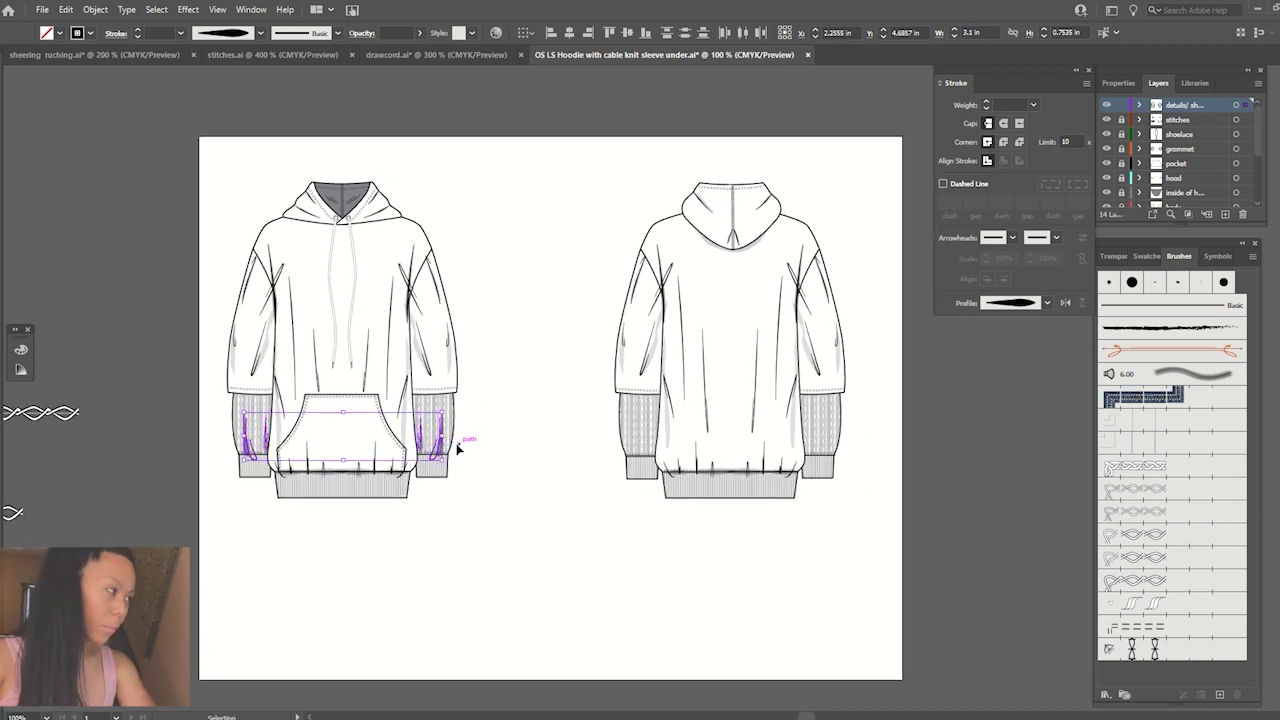
mouse_move(442, 452)
mouse_down()
mouse_move(815, 435)
mouse_move(833, 455)
mouse_up()
key(Up)
key(Up)
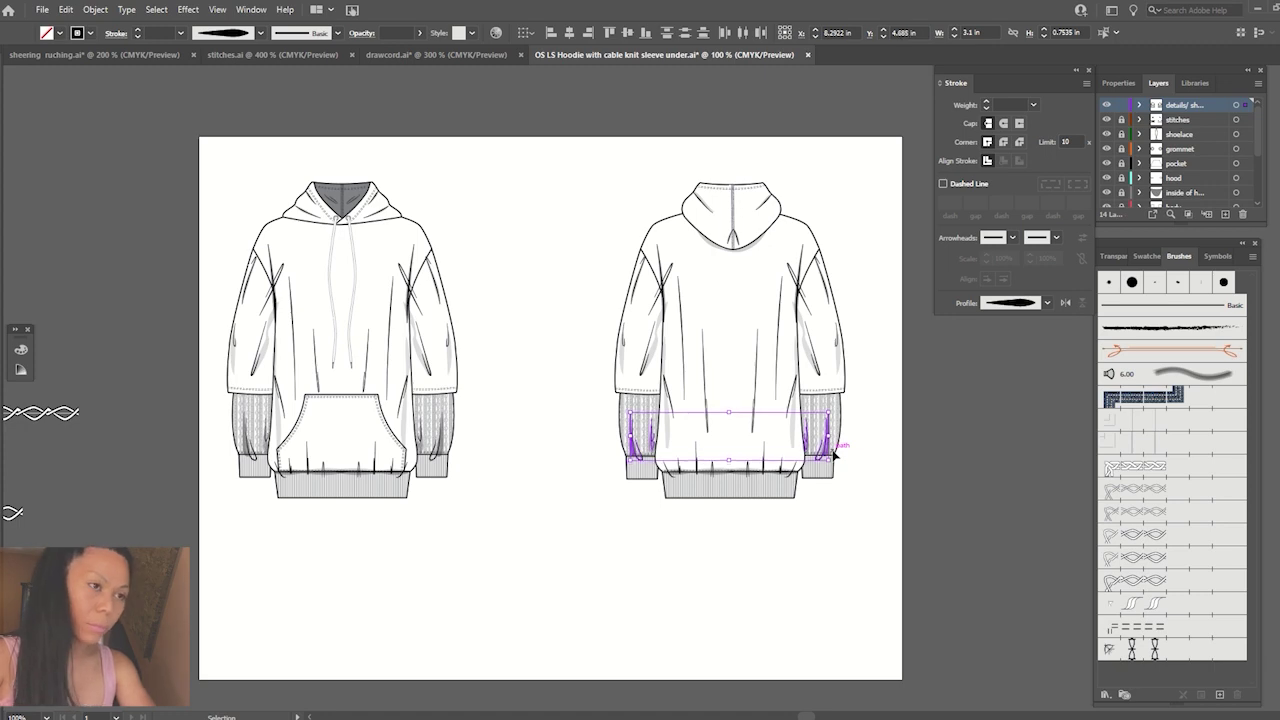
key(Right)
click(761, 537)
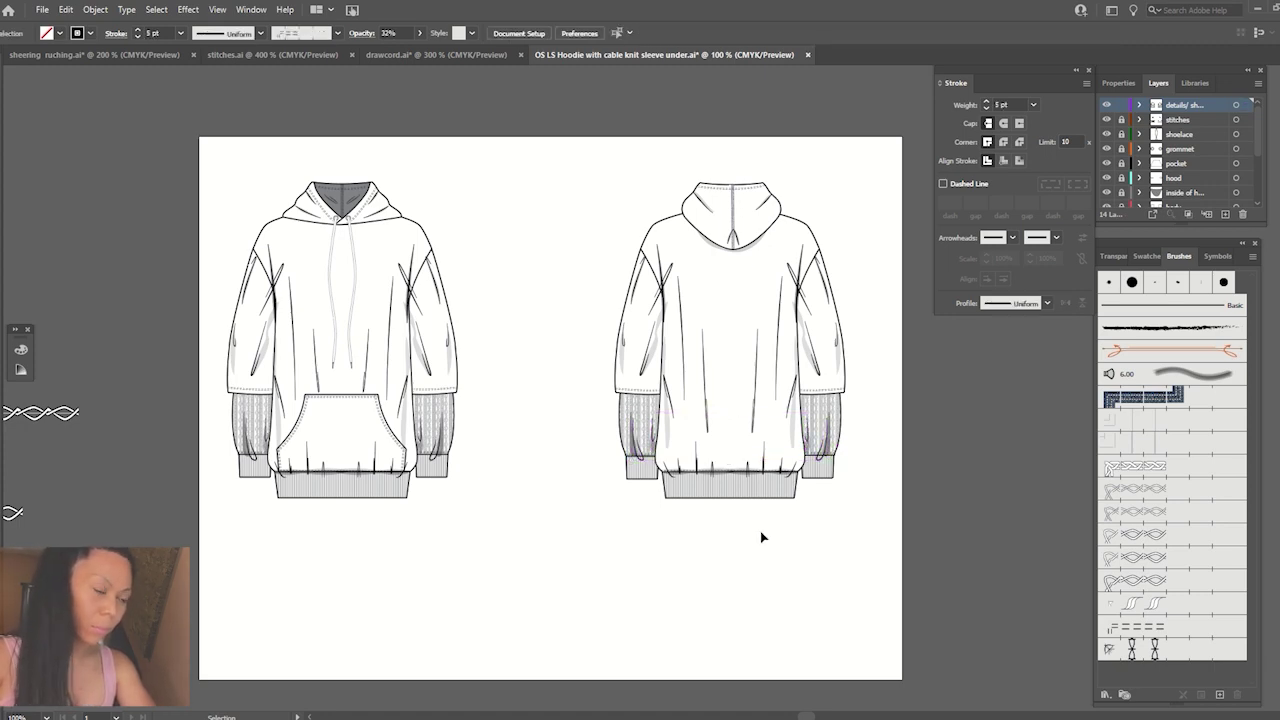
Scroll over the finished sleeves to check the creases up close.
key(a)
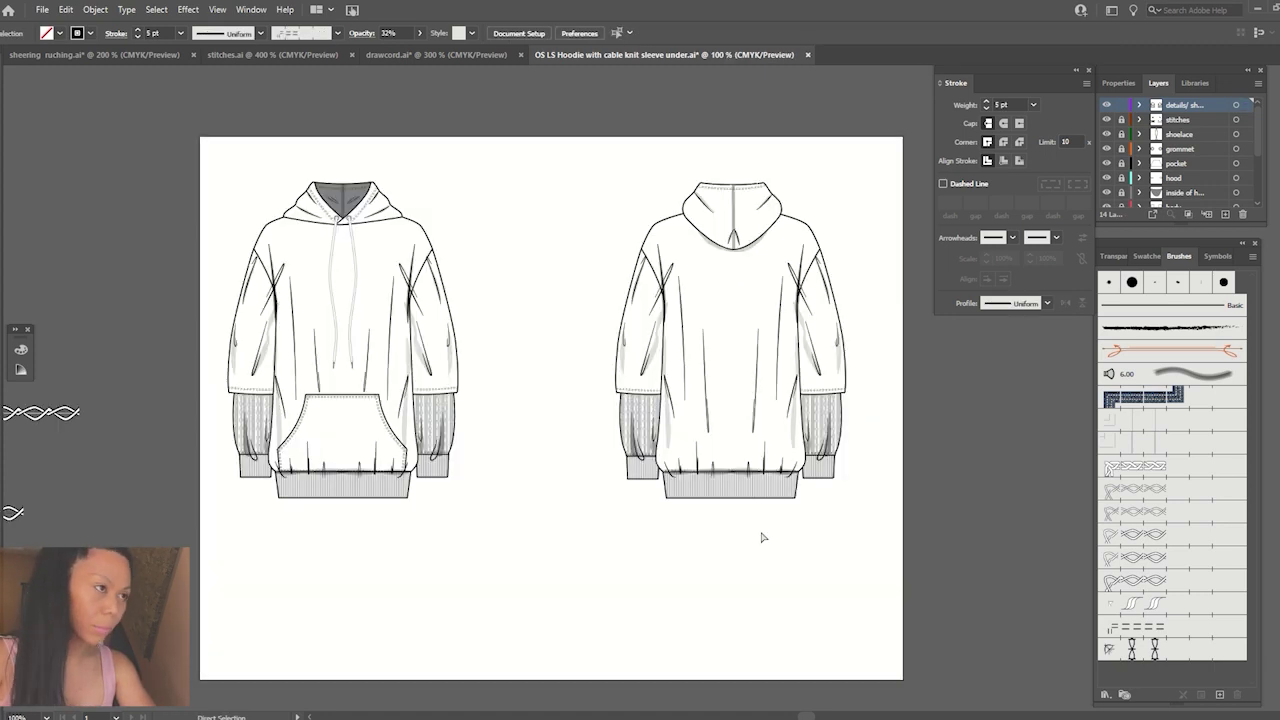
scroll(760, 531, up, 2)
scroll(760, 531, down, 2)
key(v)
scroll(729, 580, up, 1)
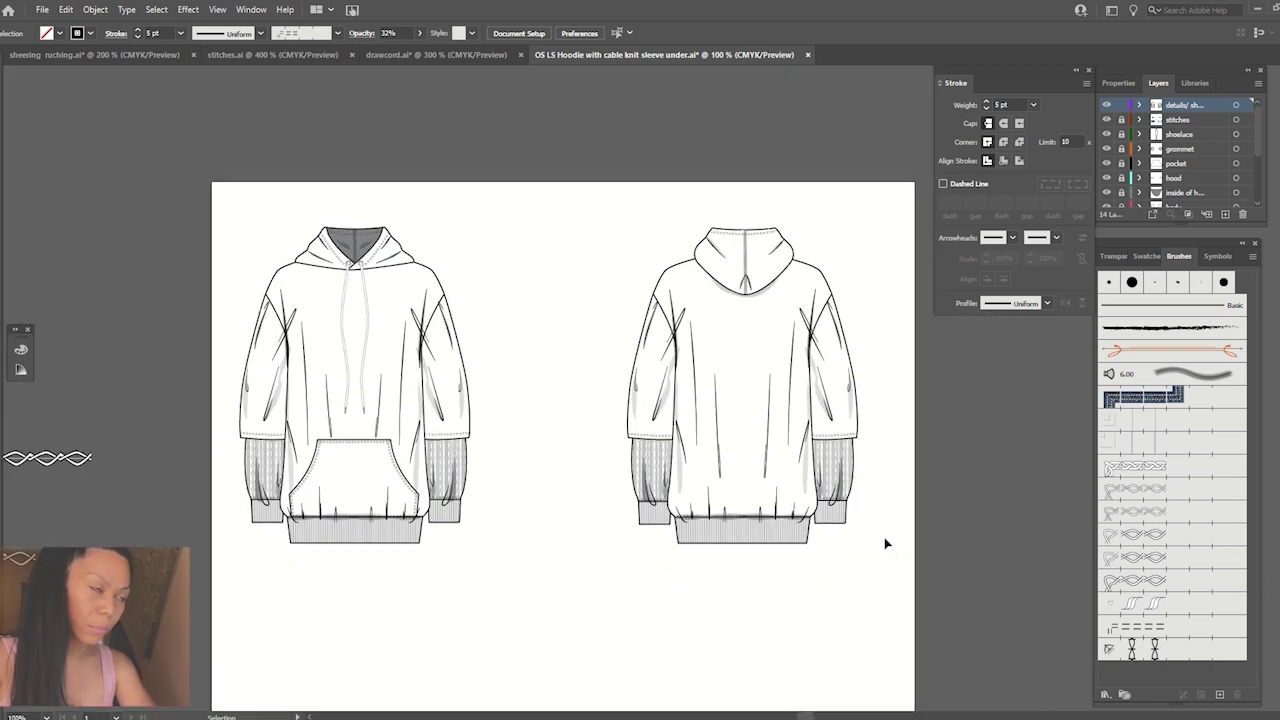
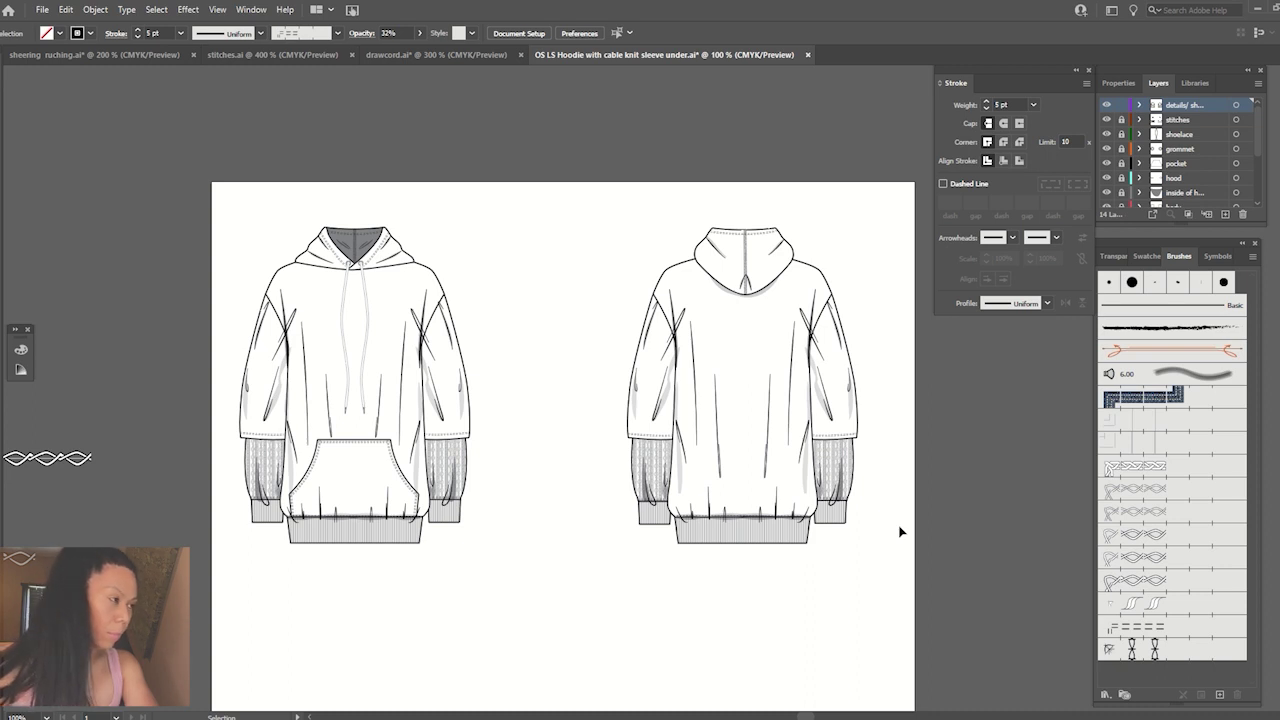
Lock the top details layer and fill the front hoodie body with a taupe swatch.
click(1121, 105)
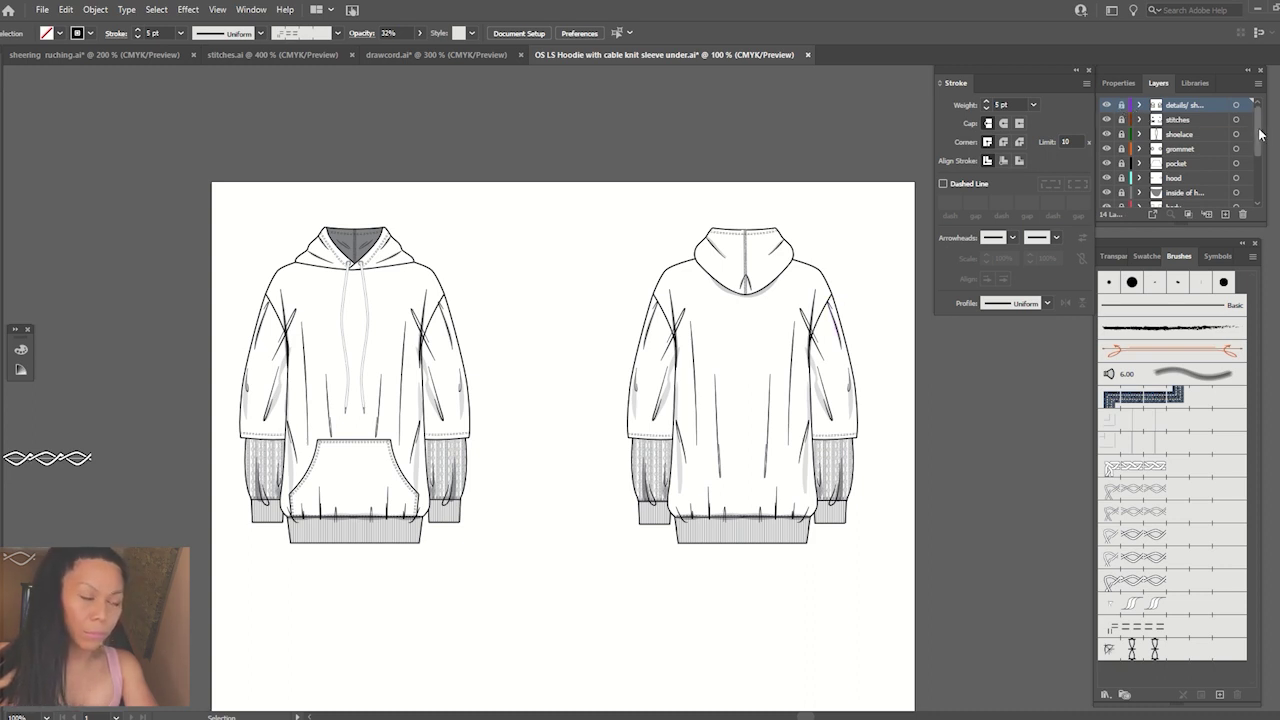
drag(1261, 130, 1261, 175)
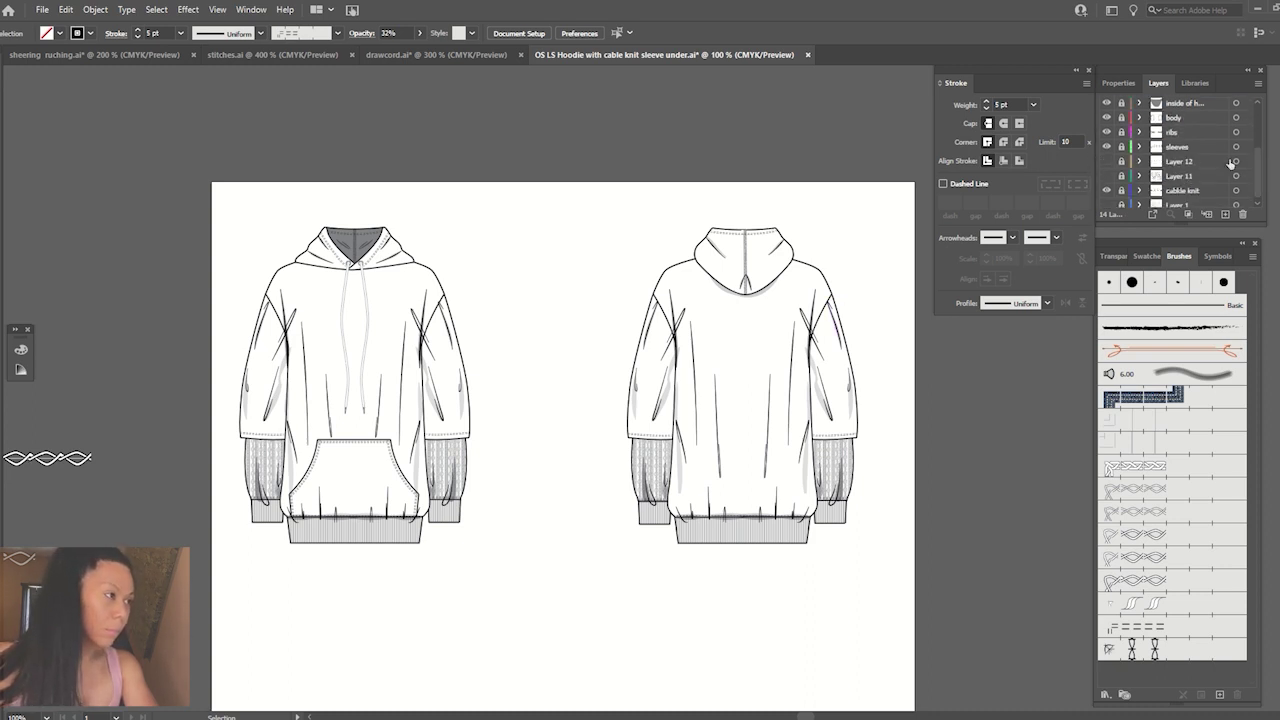
click(423, 276)
click(58, 33)
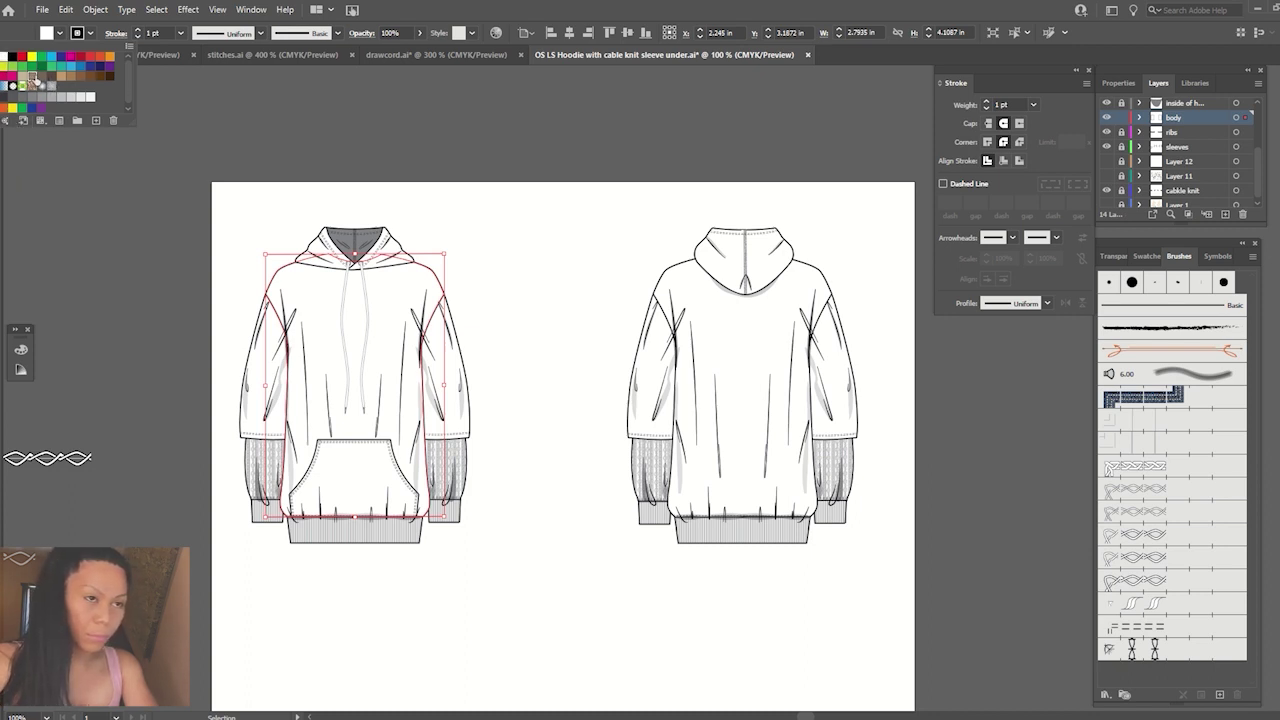
click(40, 81)
click(510, 230)
Eyedrop the front body's taupe fill onto the back hoodie body.
click(677, 308)
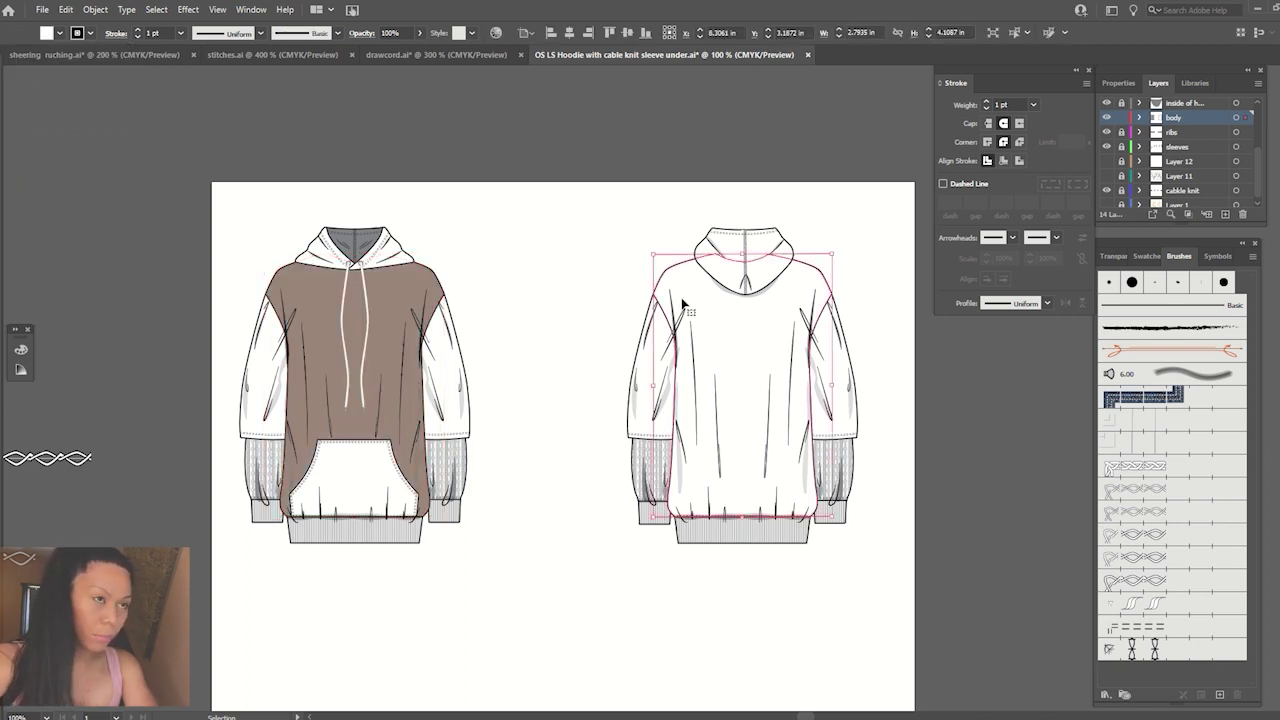
key(i)
click(393, 279)
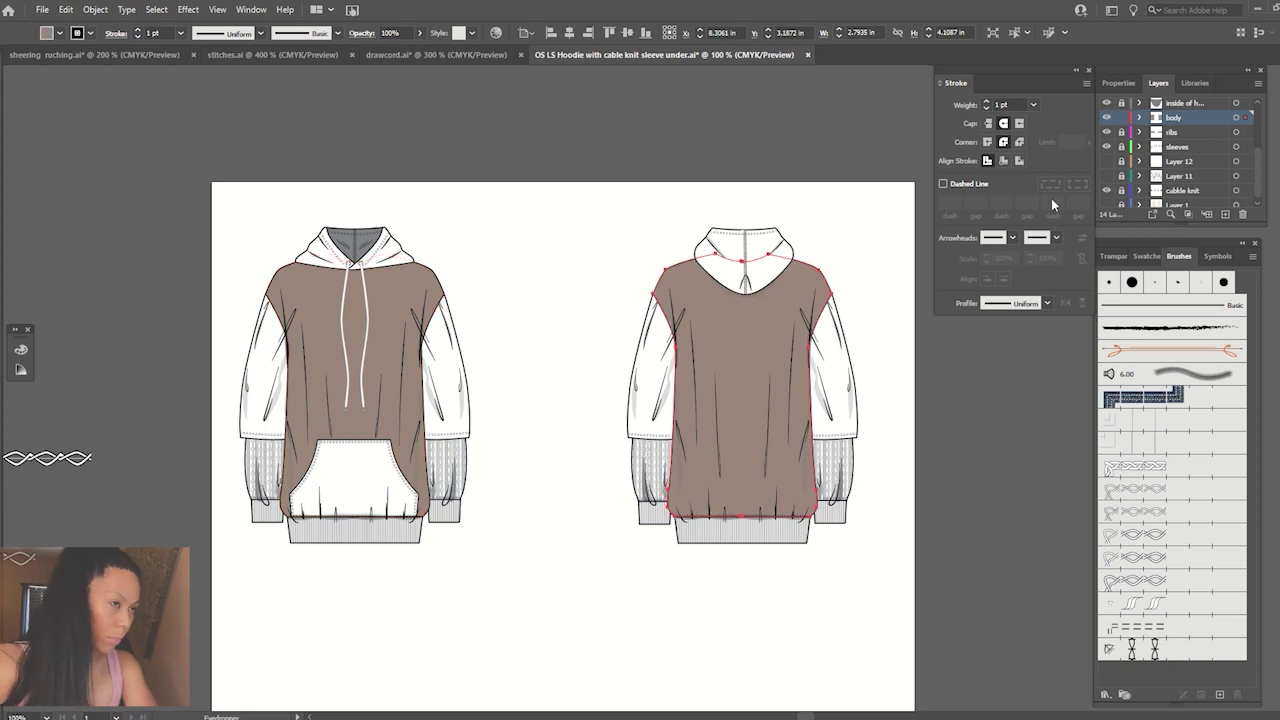
key(v)
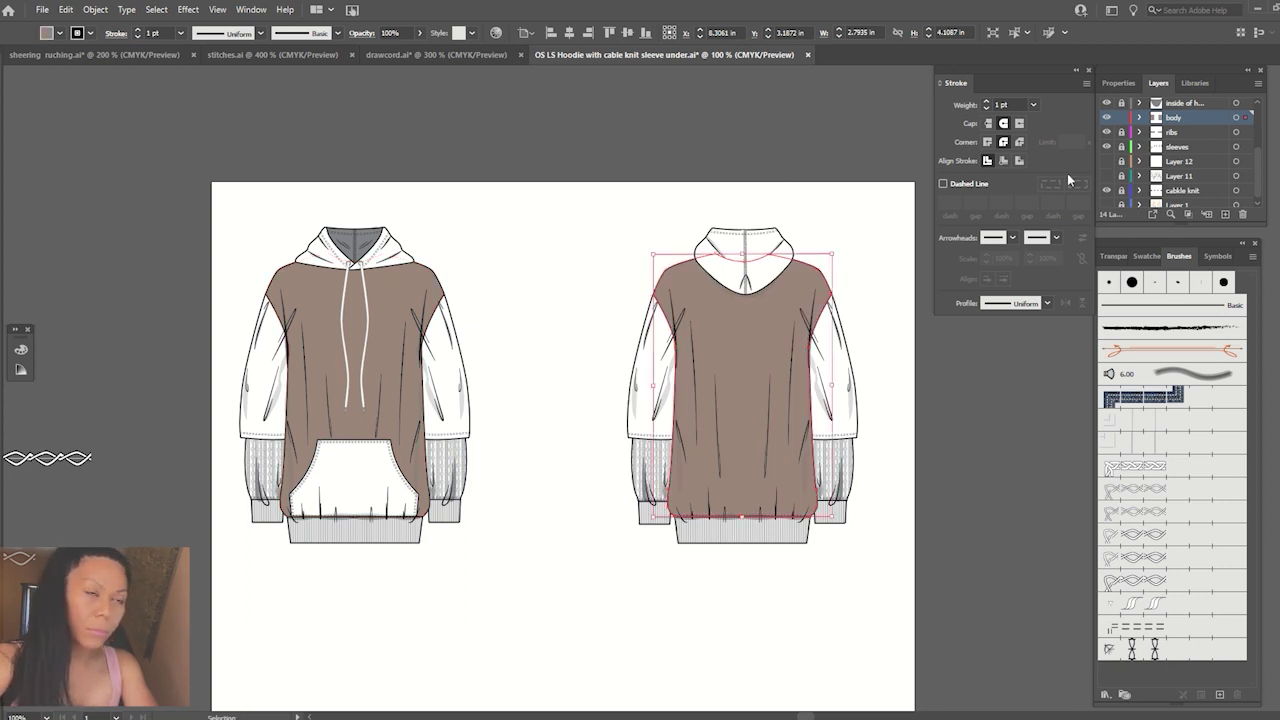
click(1121, 117)
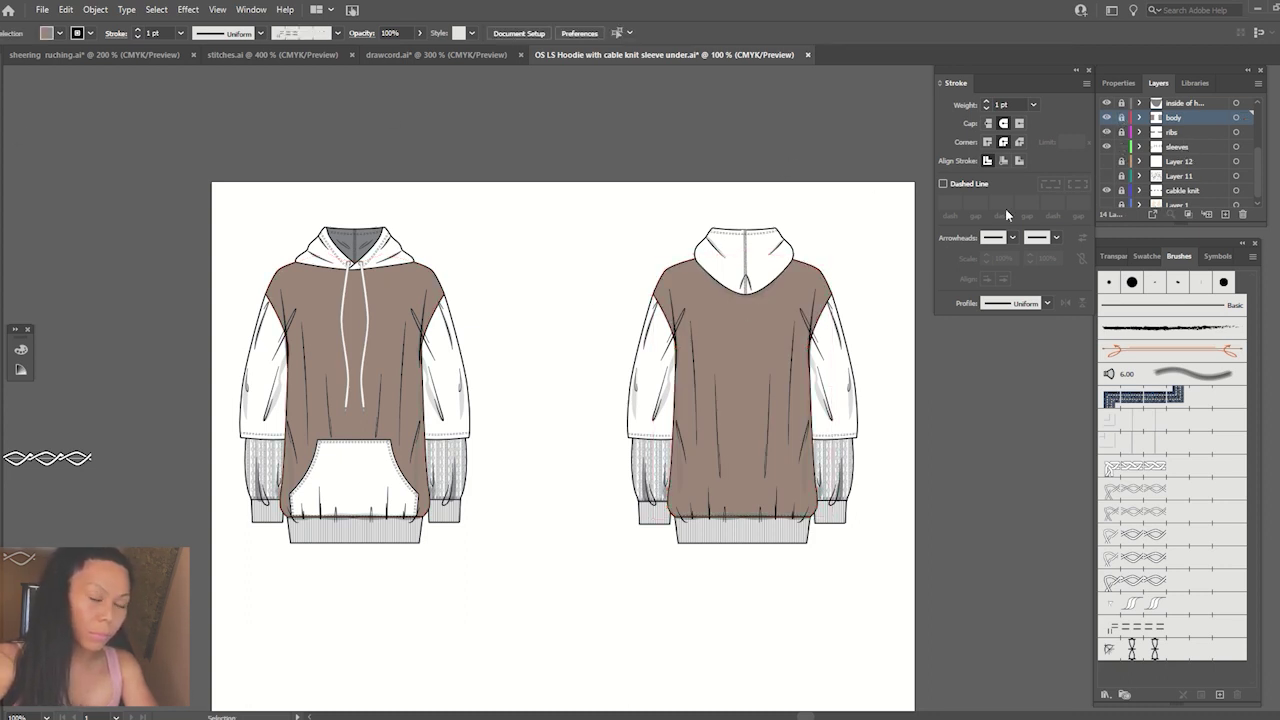
Eyedrop the body's taupe onto all four front and back upper sleeves.
click(258, 347)
shift+click(470, 338)
shift+click(663, 337)
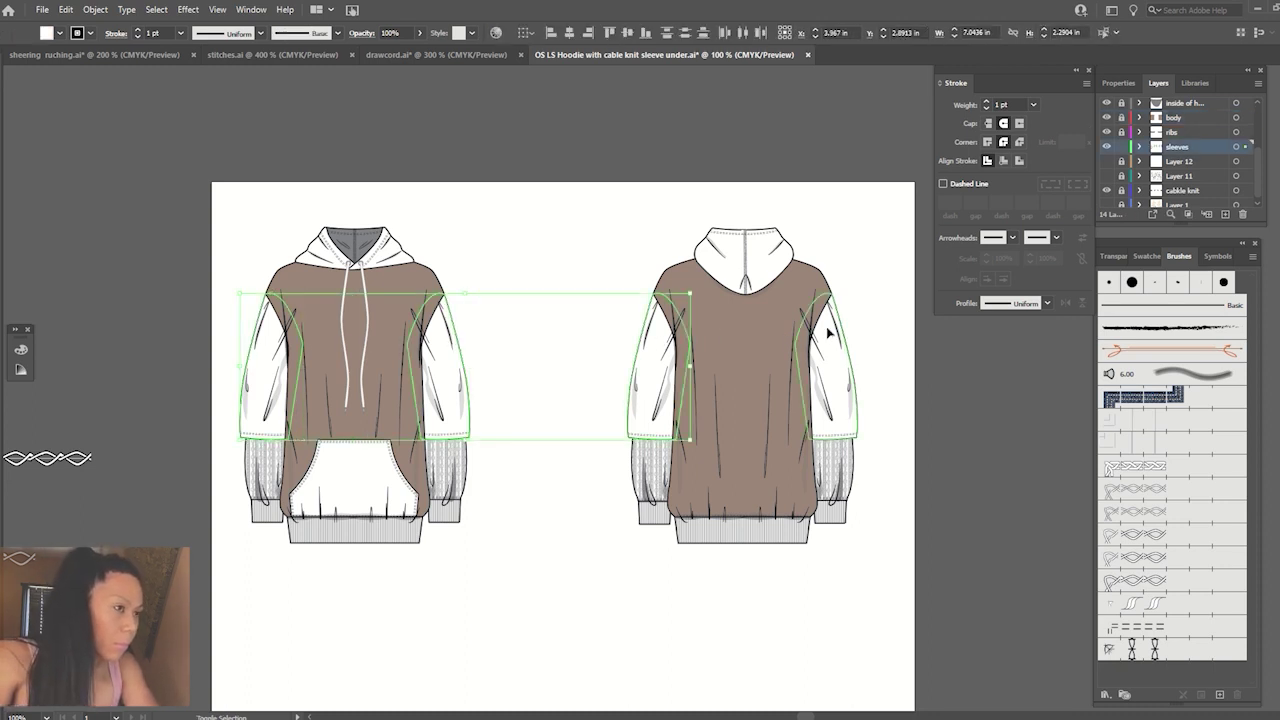
shift+click(830, 330)
key(i)
click(398, 284)
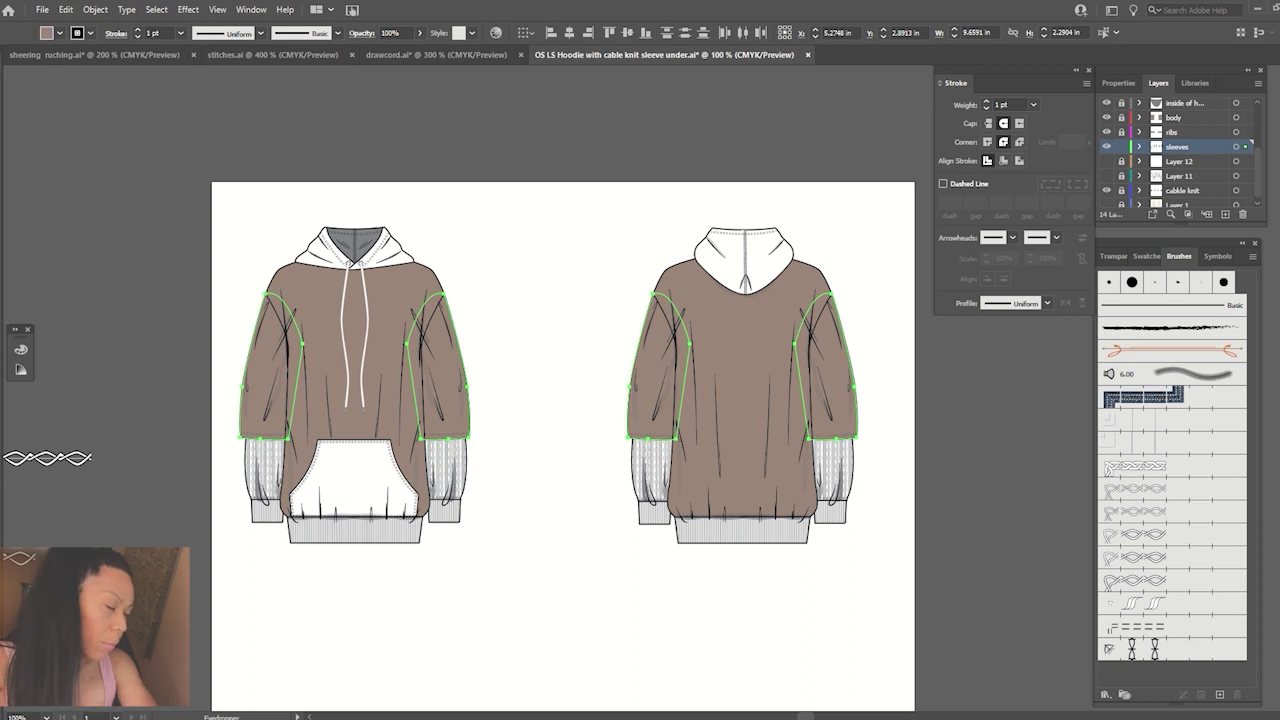
key(v)
click(594, 206)
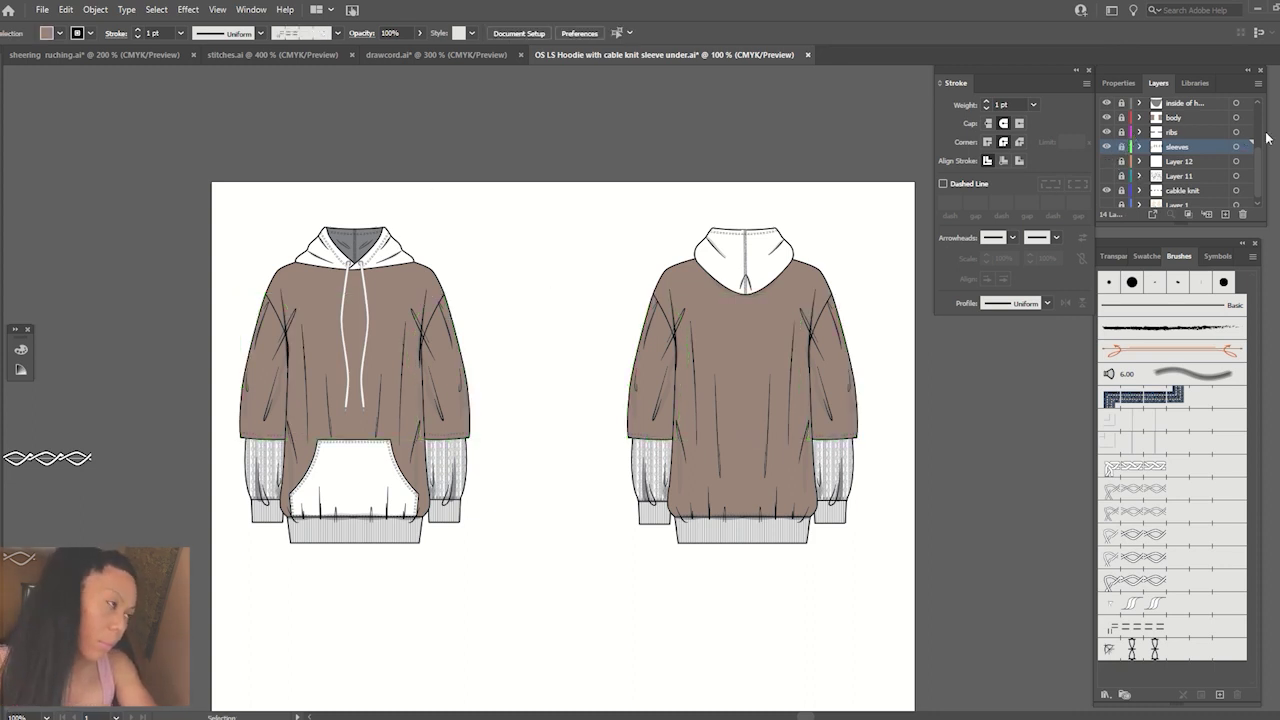
drag(1258, 170, 1261, 108)
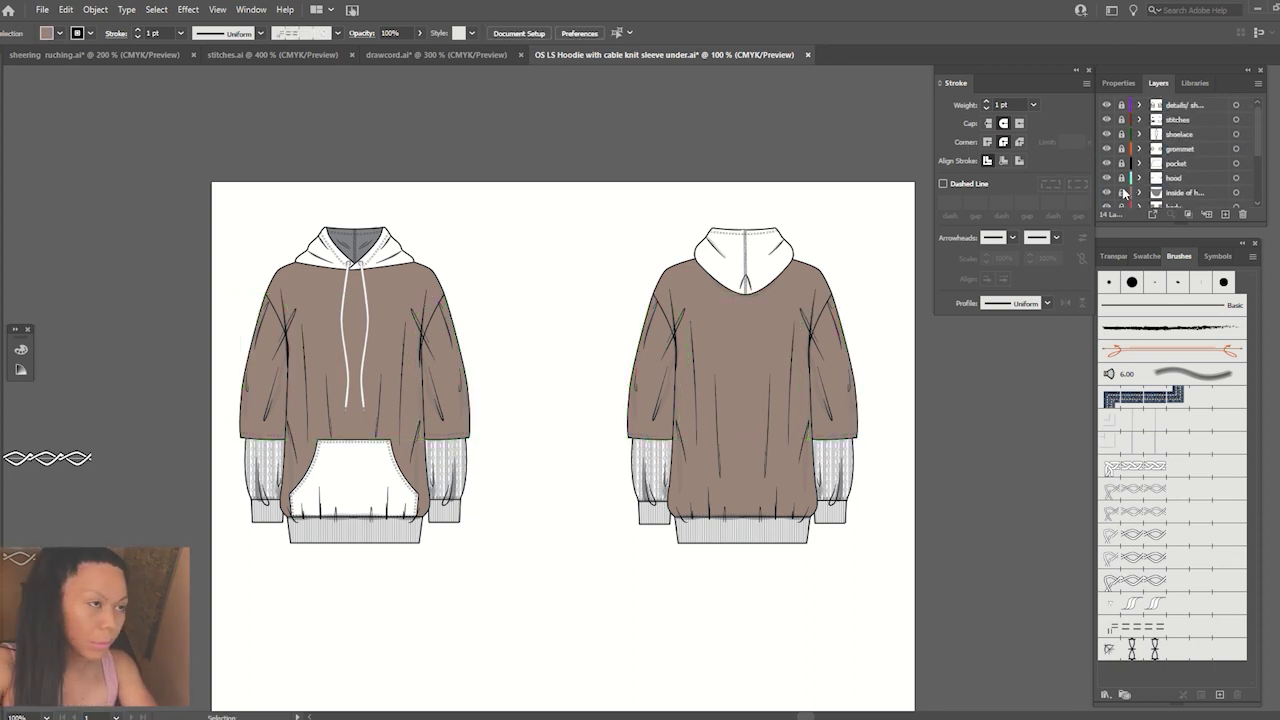
Fill both front and back hoods with light lilac EAB5DD from the Color Picker.
click(320, 243)
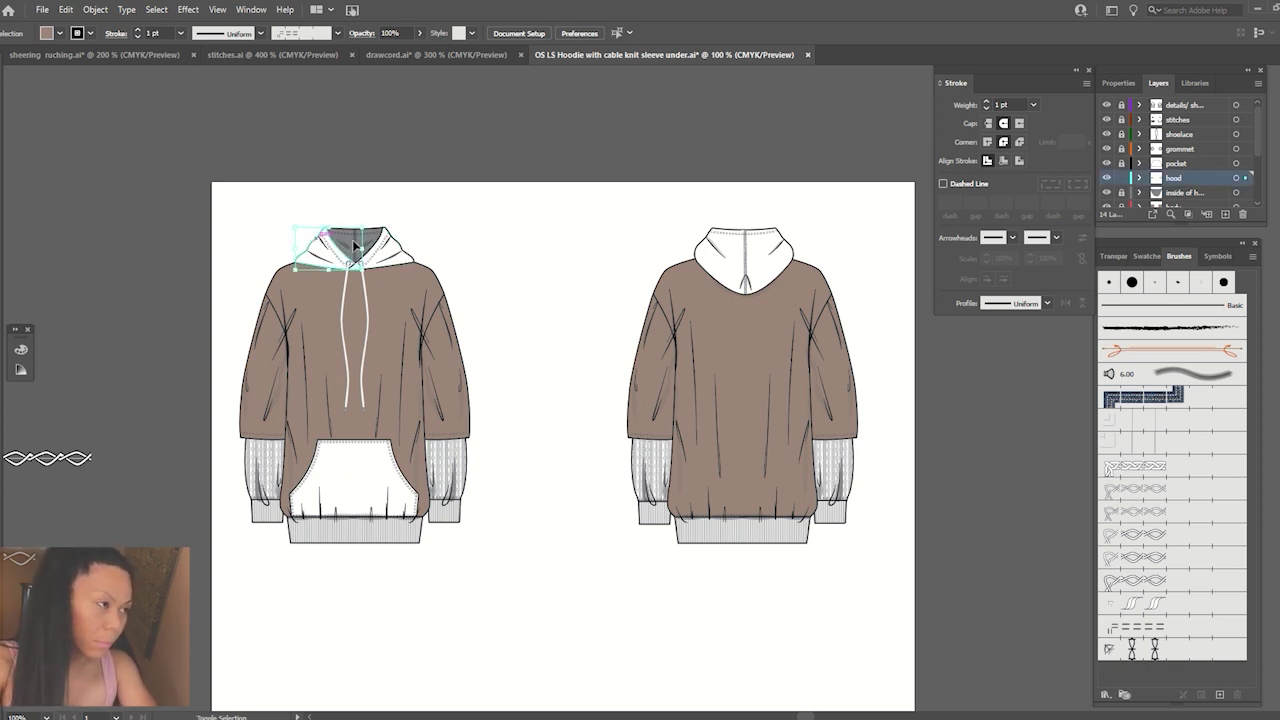
shift+click(731, 255)
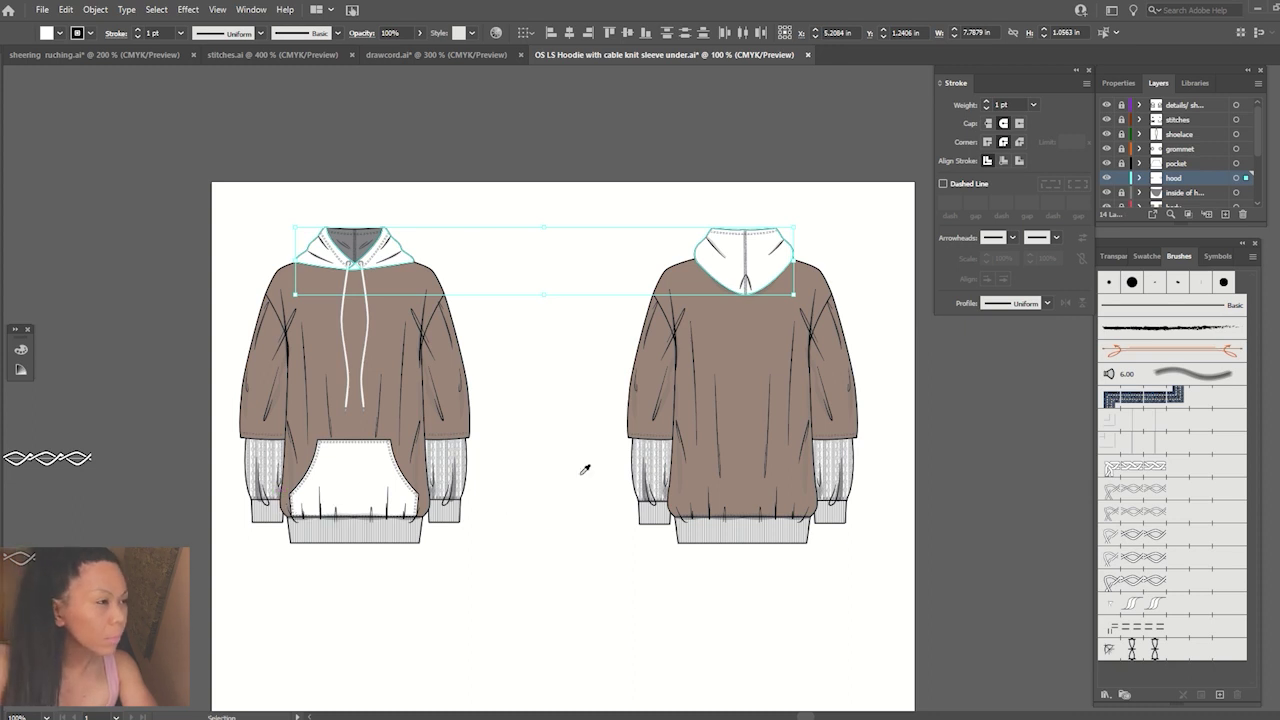
key(i)
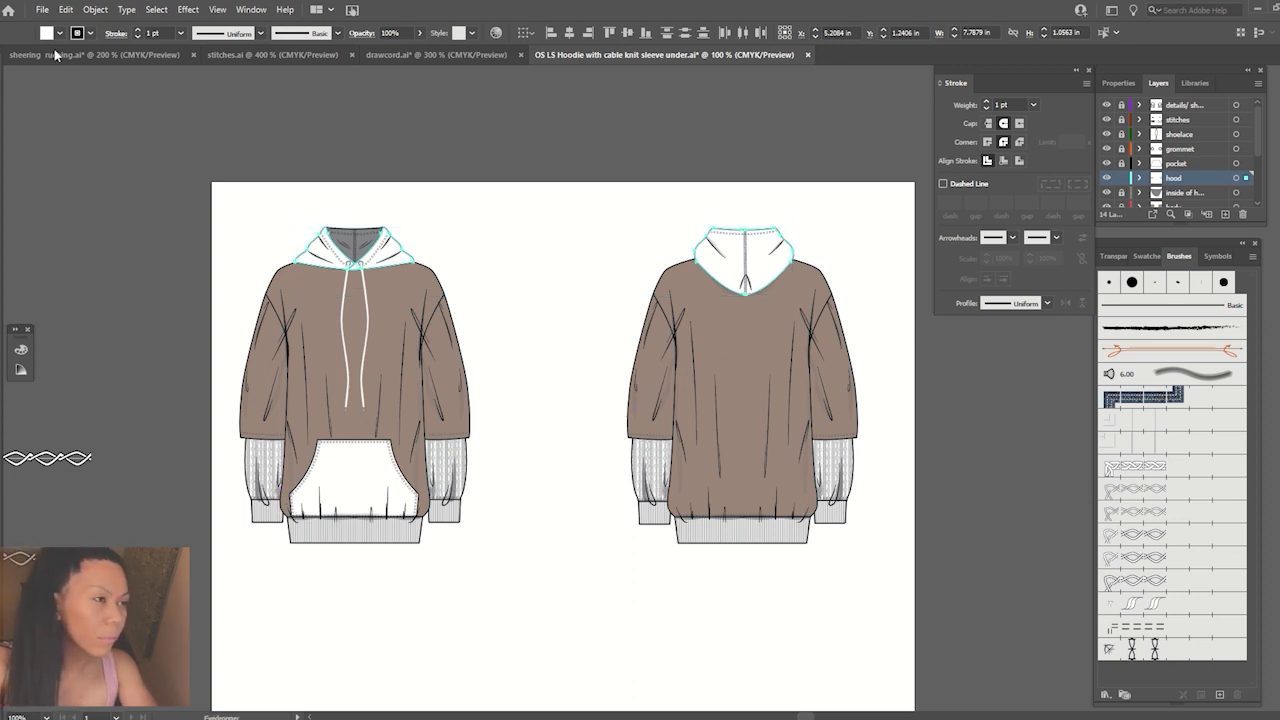
click(166, 94)
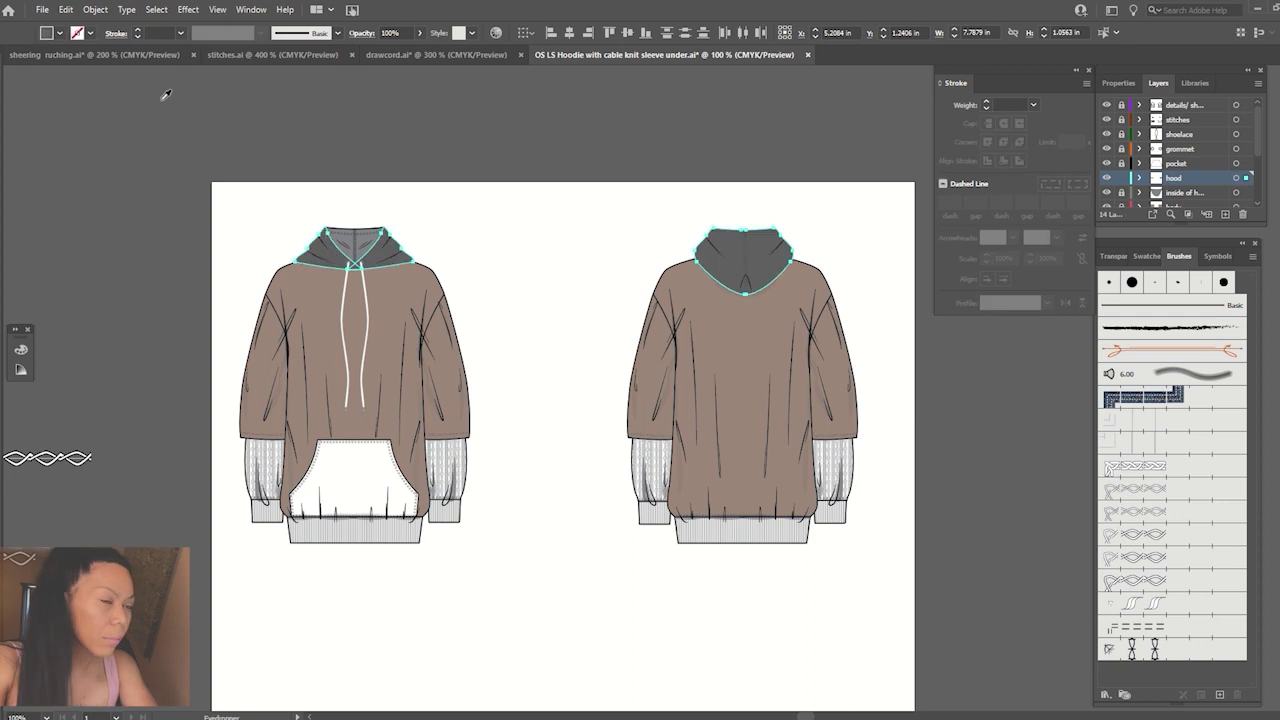
click(57, 33)
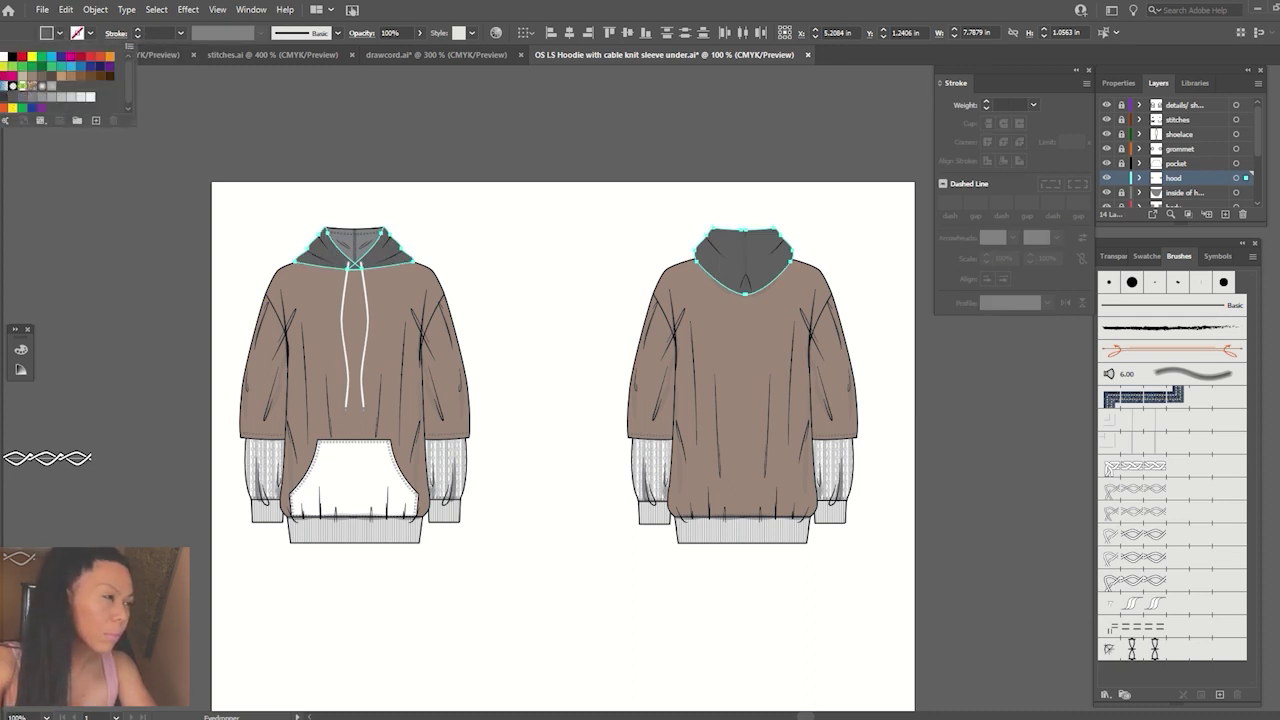
click(22, 86)
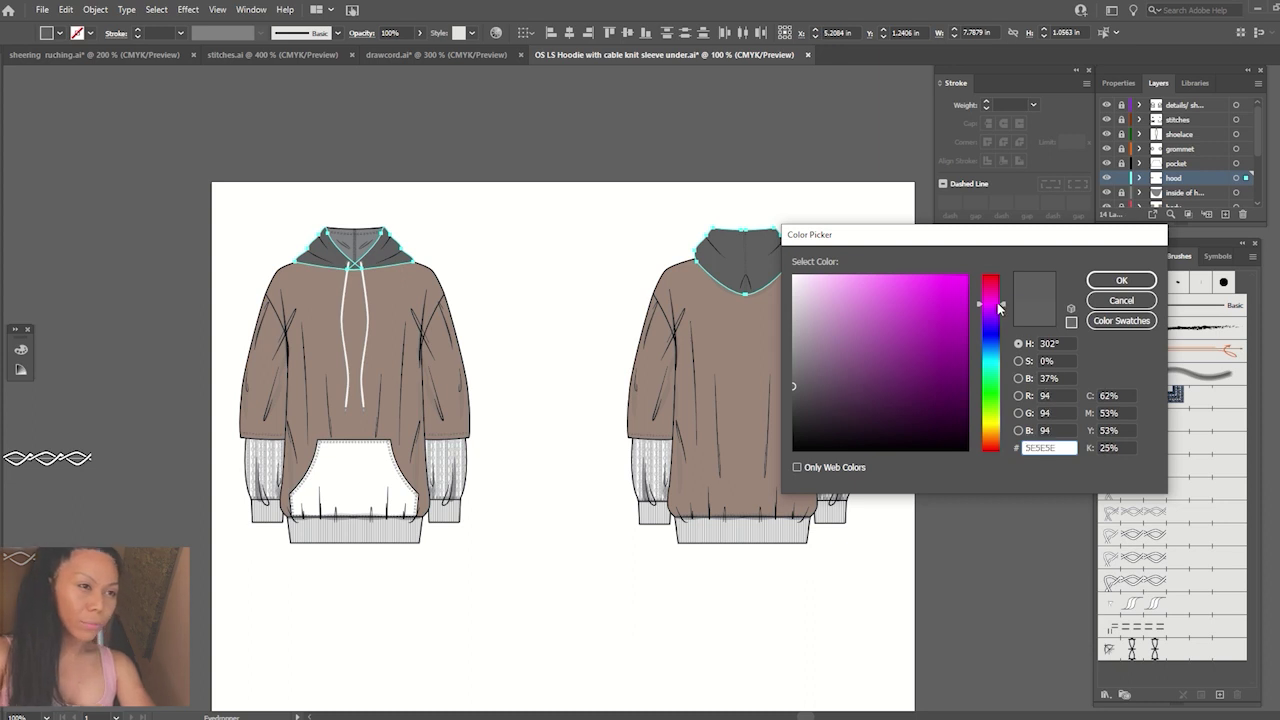
drag(998, 308, 998, 298)
click(832, 289)
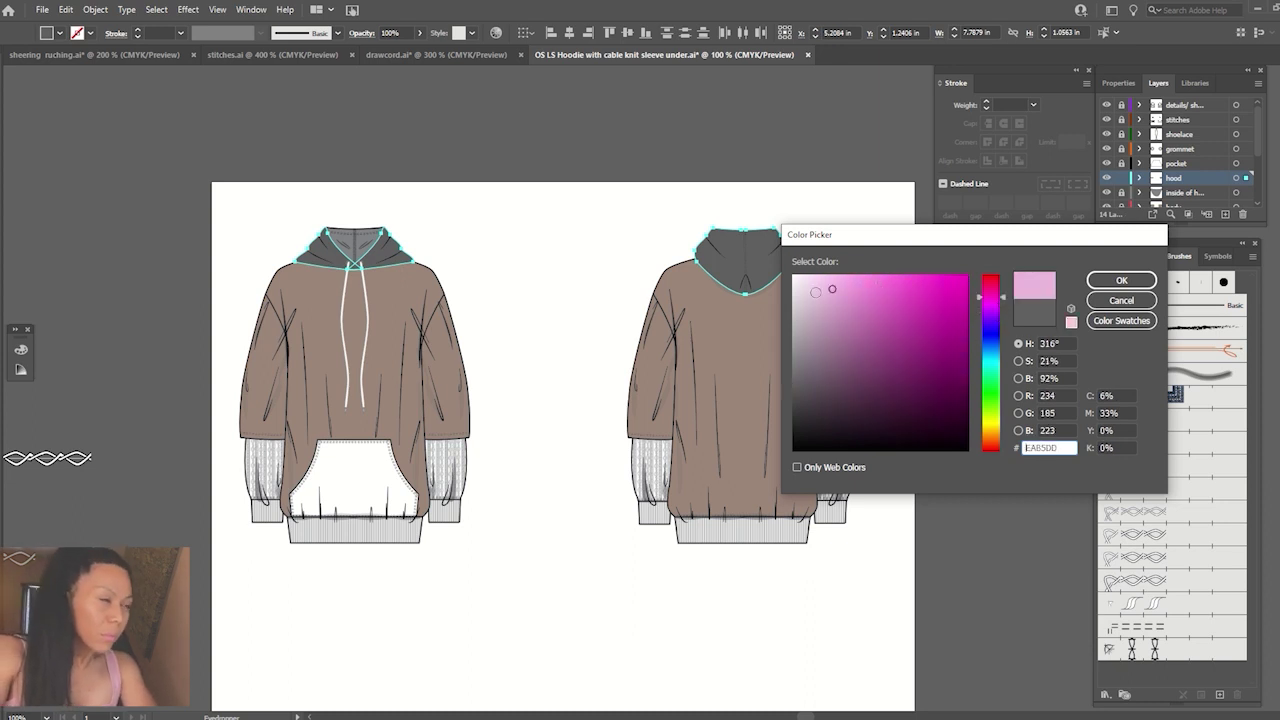
click(1121, 280)
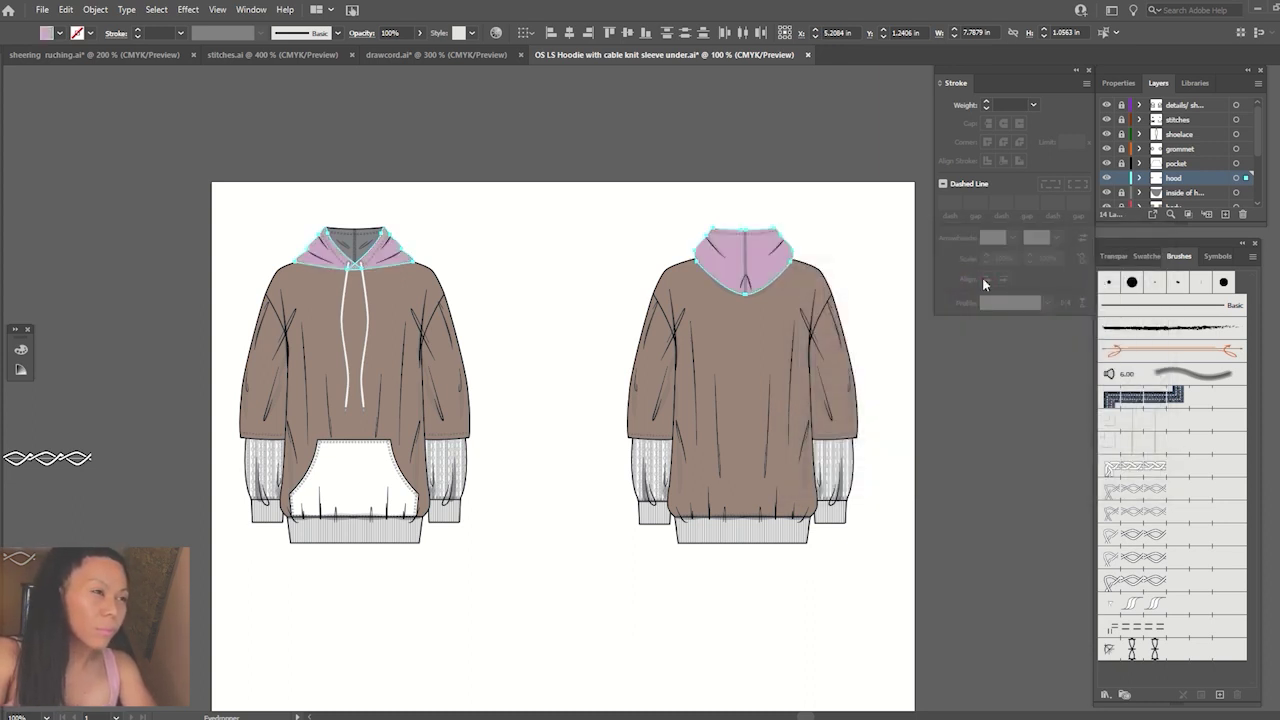
key(v)
click(600, 185)
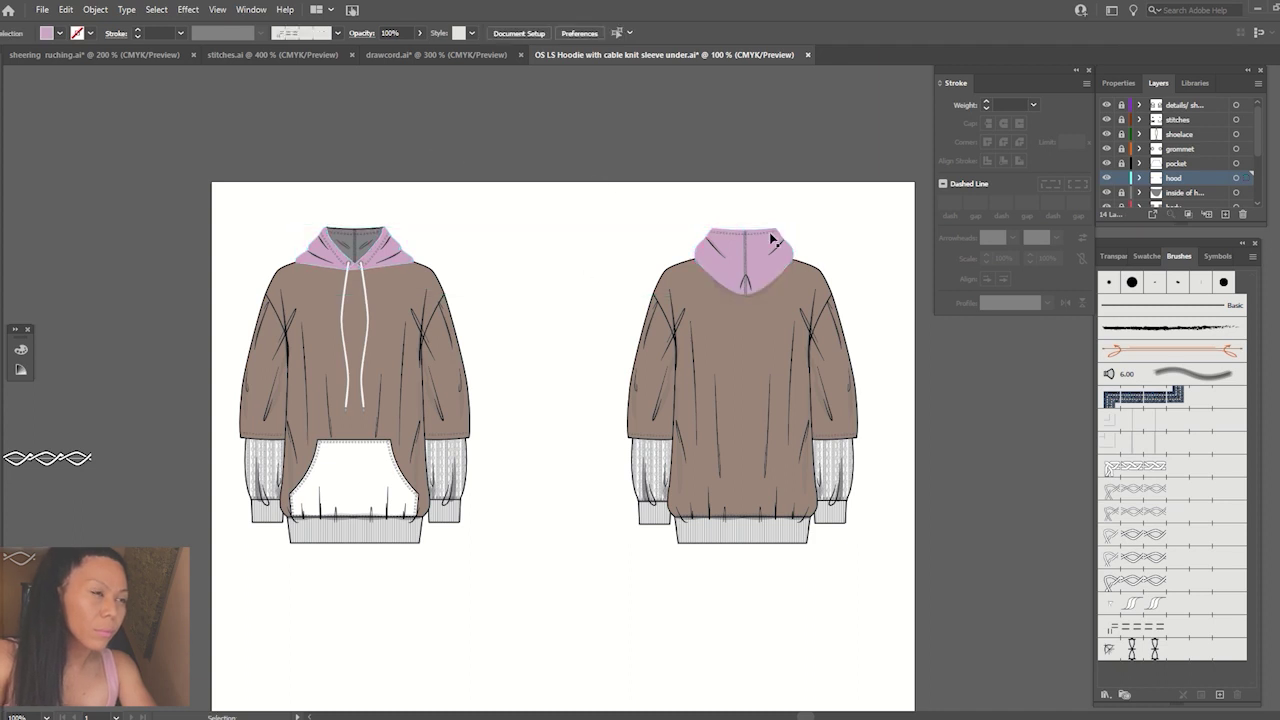
Select the front pocket and lock the pocket layer.
click(408, 462)
key(o)
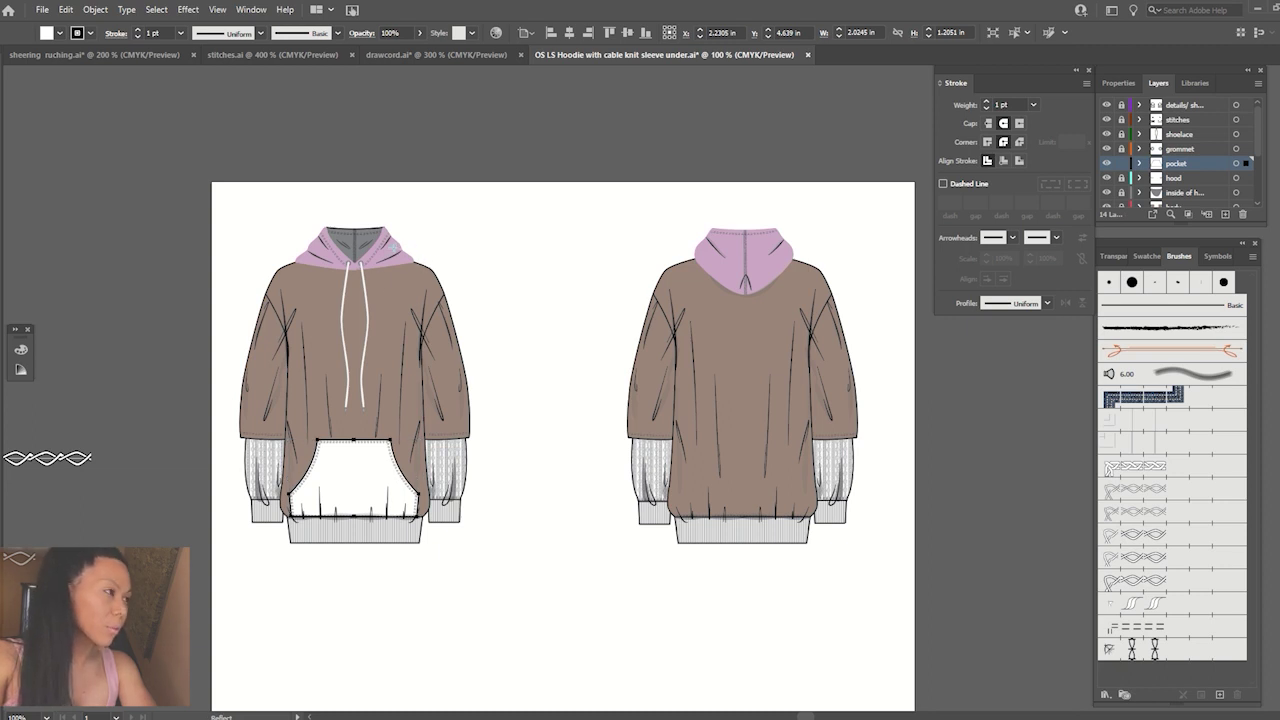
key(v)
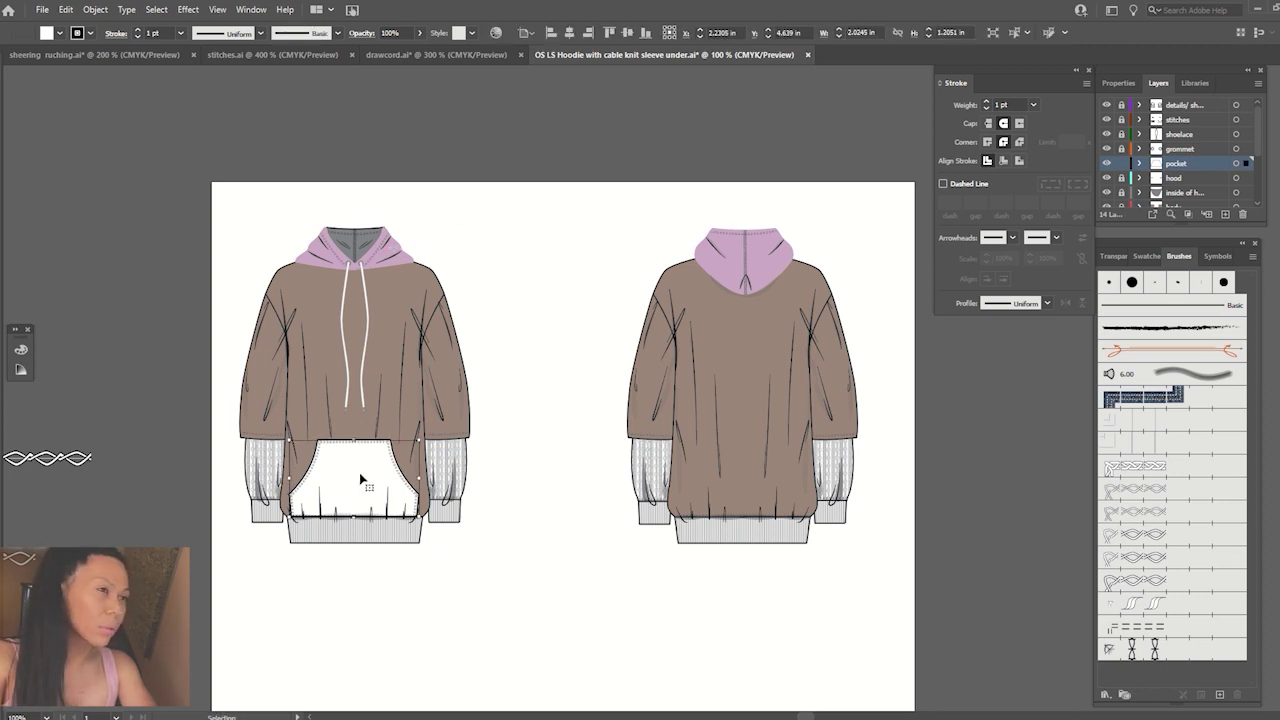
click(1121, 163)
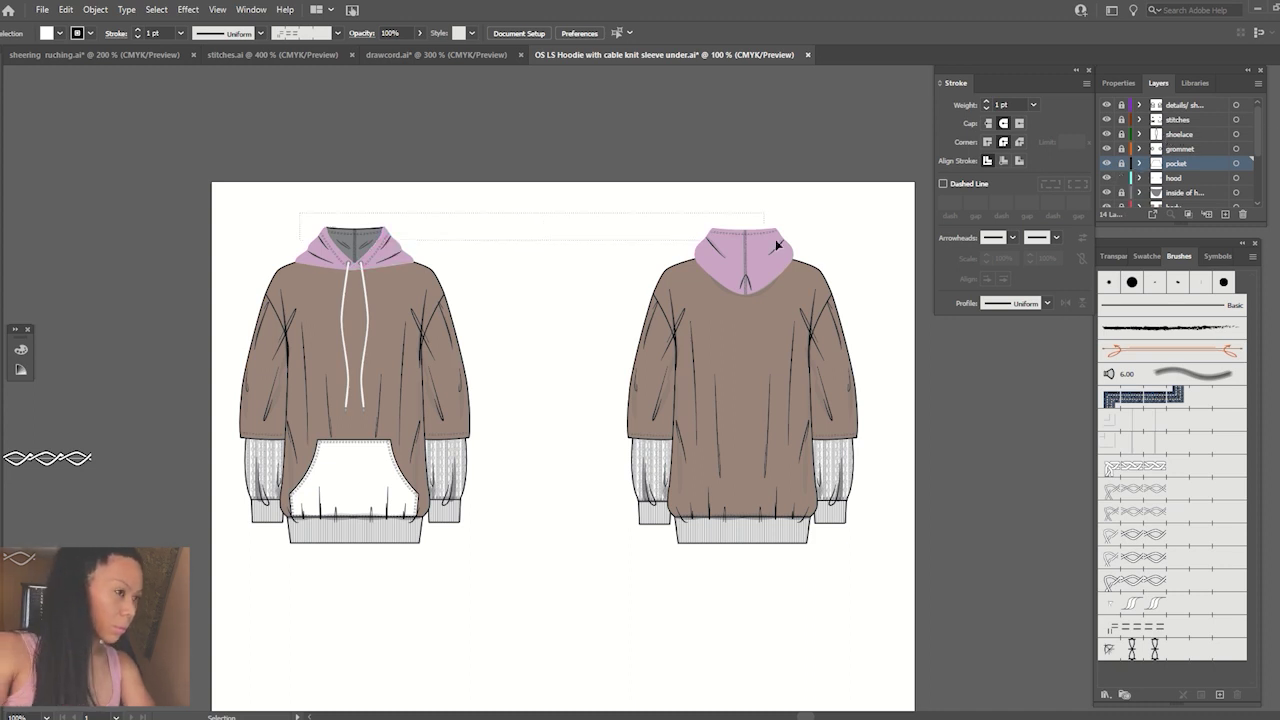
Give both hoods a black outline.
drag(300, 213, 795, 240)
click(90, 33)
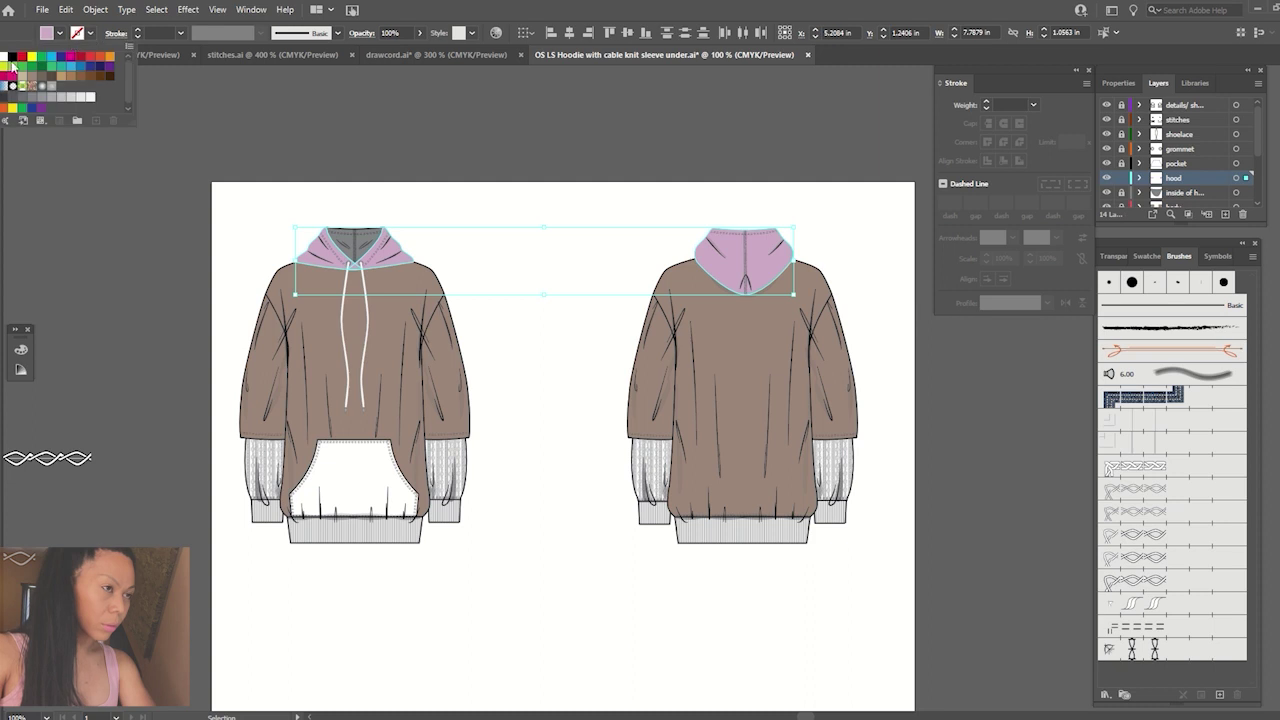
click(14, 57)
click(564, 153)
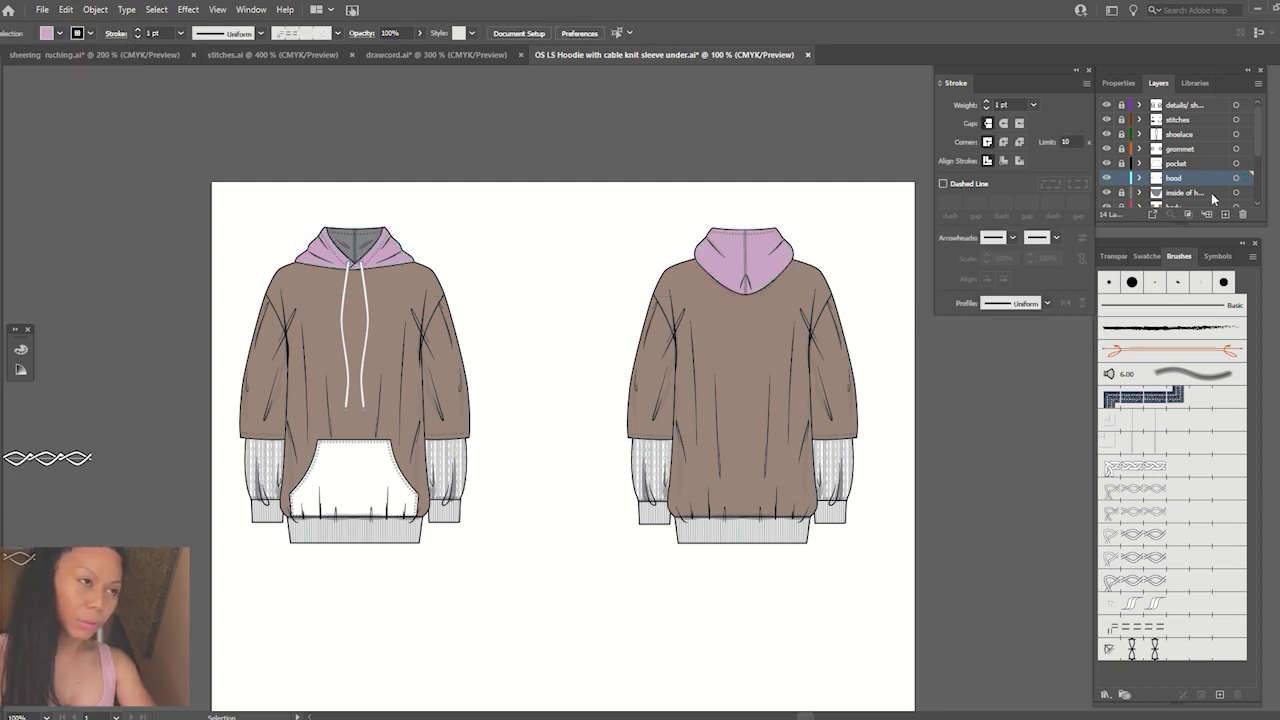
Unlock the pocket layer and eyedrop the hood's lilac onto the front pocket.
click(1121, 163)
click(1177, 163)
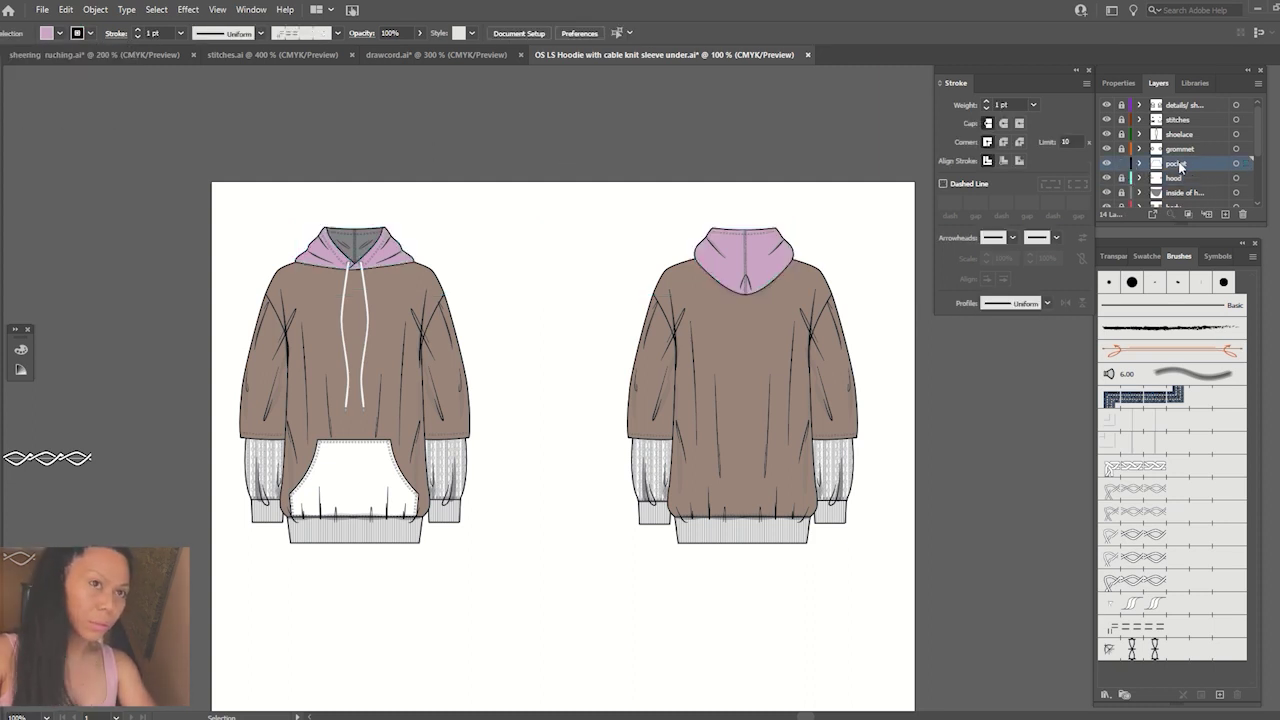
click(366, 477)
key(i)
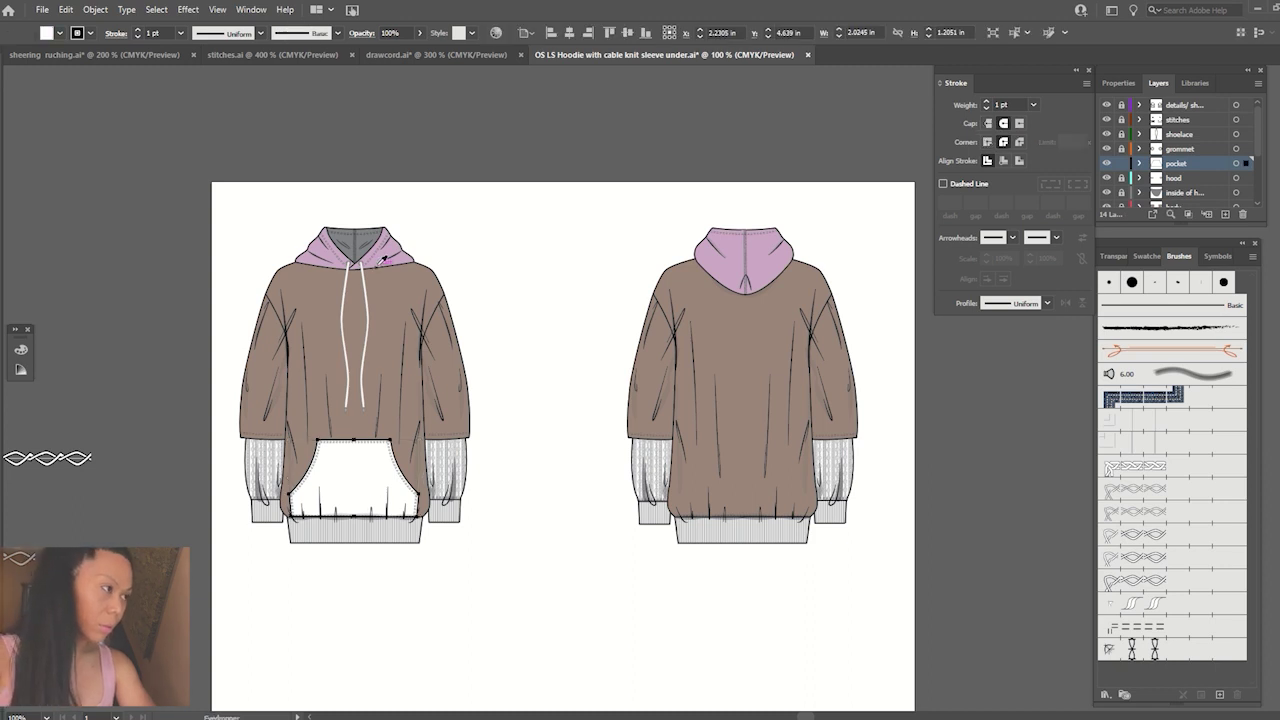
click(392, 250)
key(v)
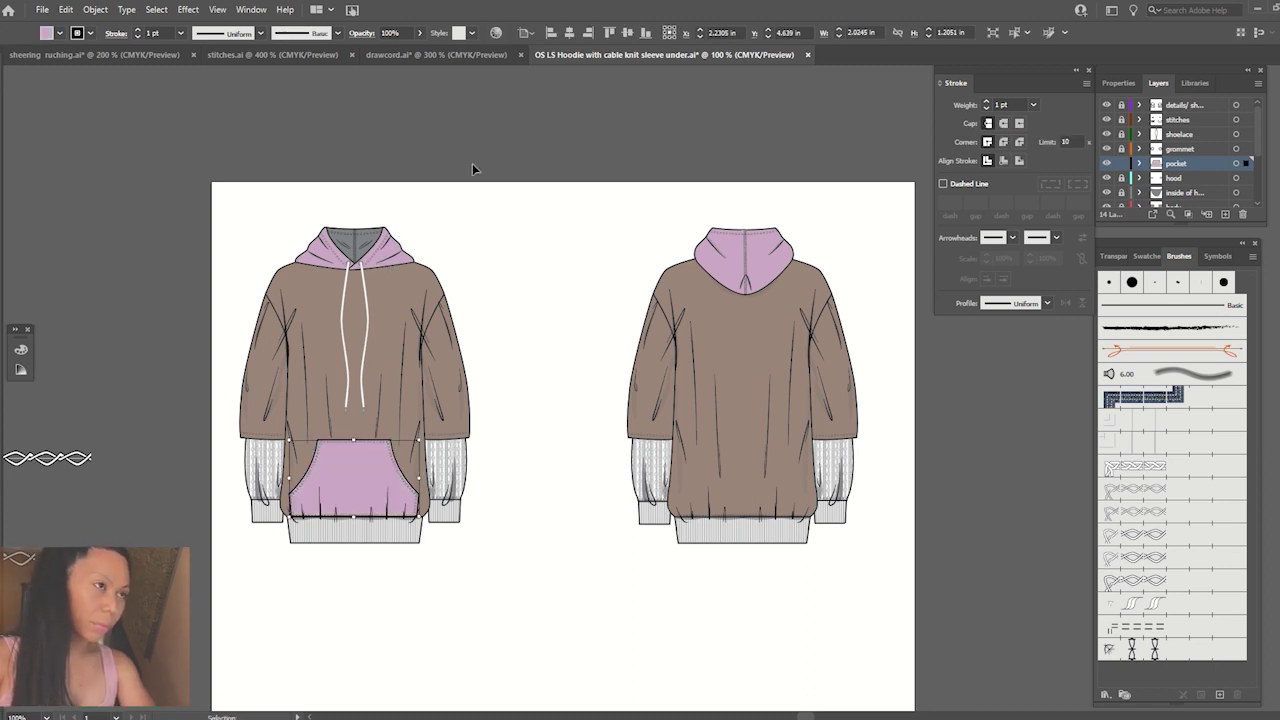
click(470, 165)
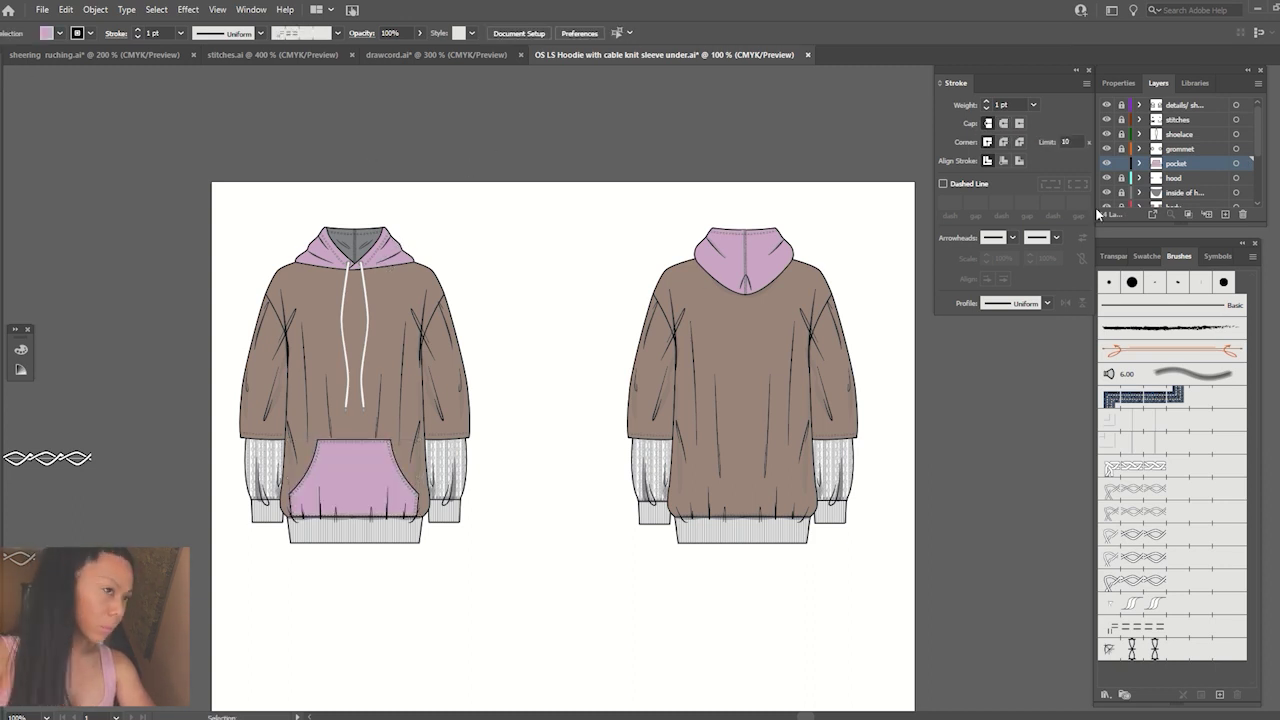
Try selecting the front left cuff, then zoom in closer on both hoodie views.
scroll(1250, 160, down, 3)
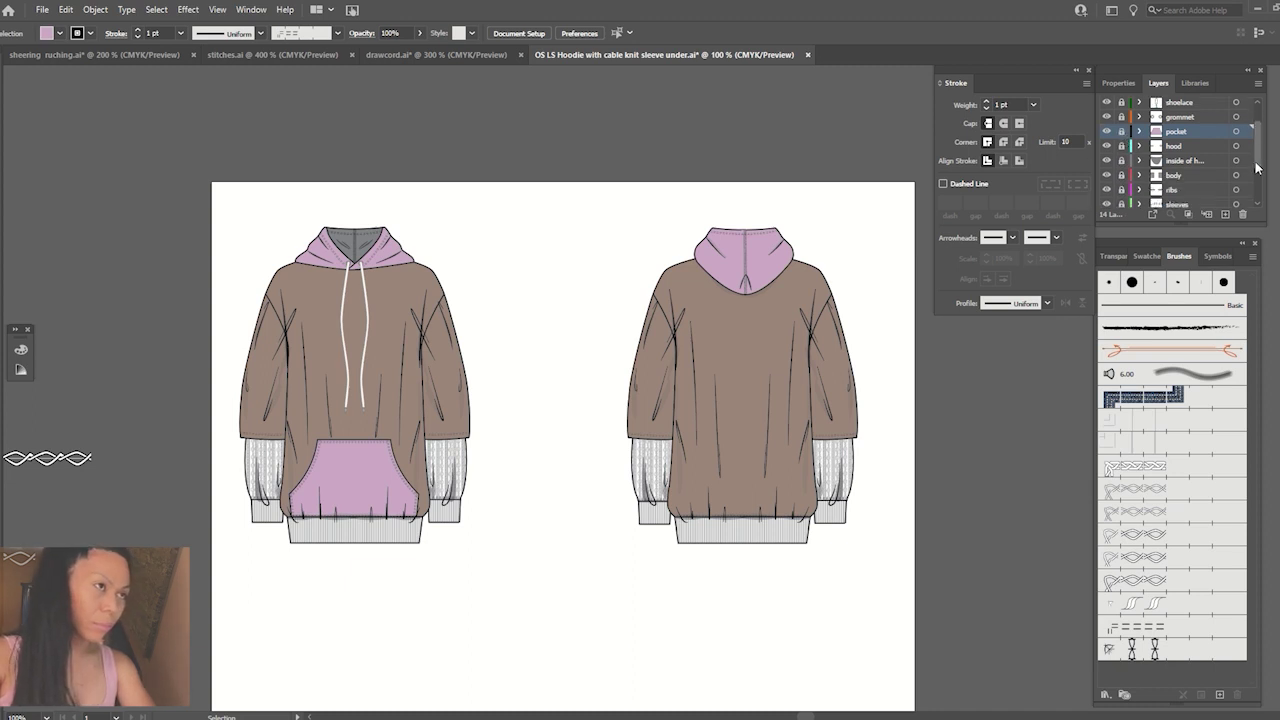
click(265, 508)
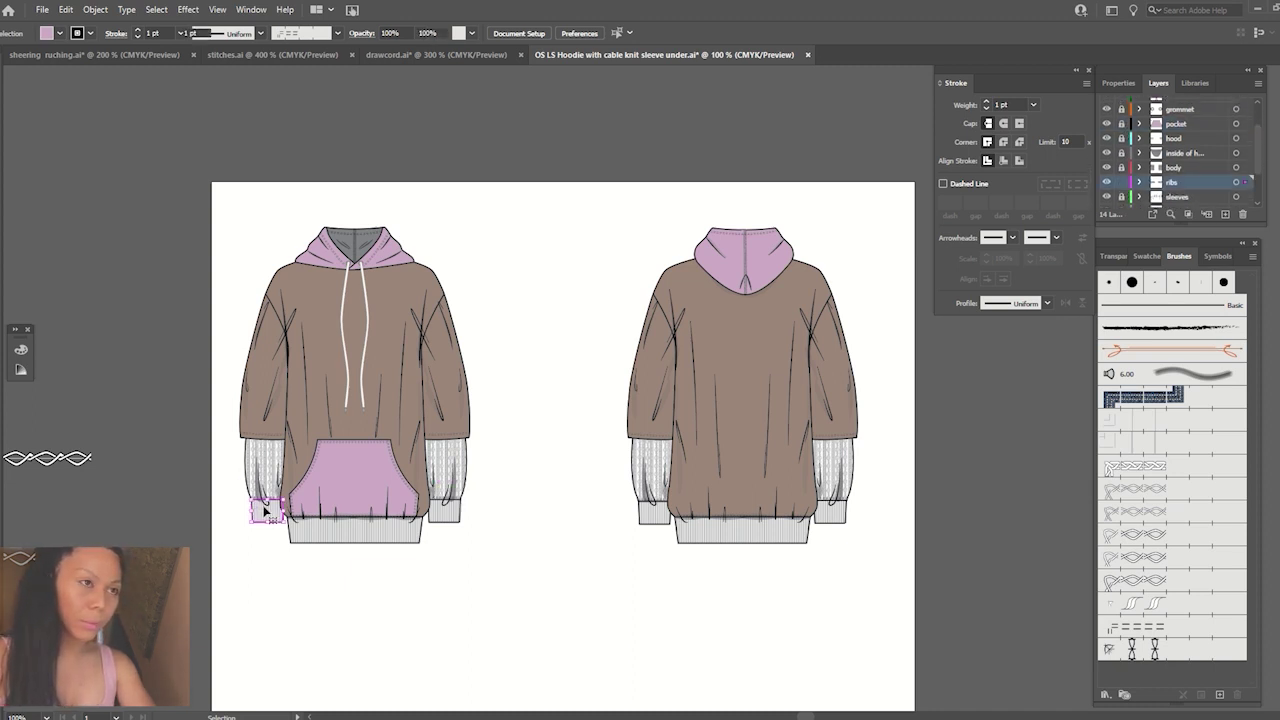
key(i)
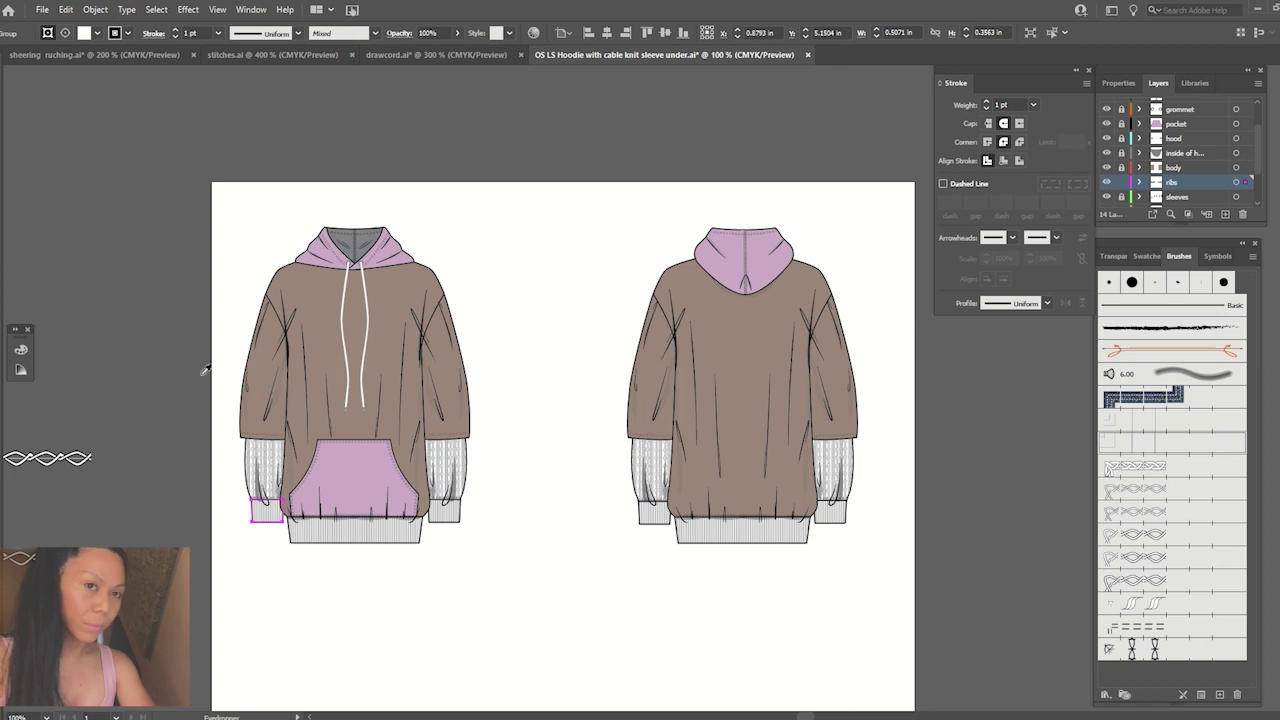
click(466, 520)
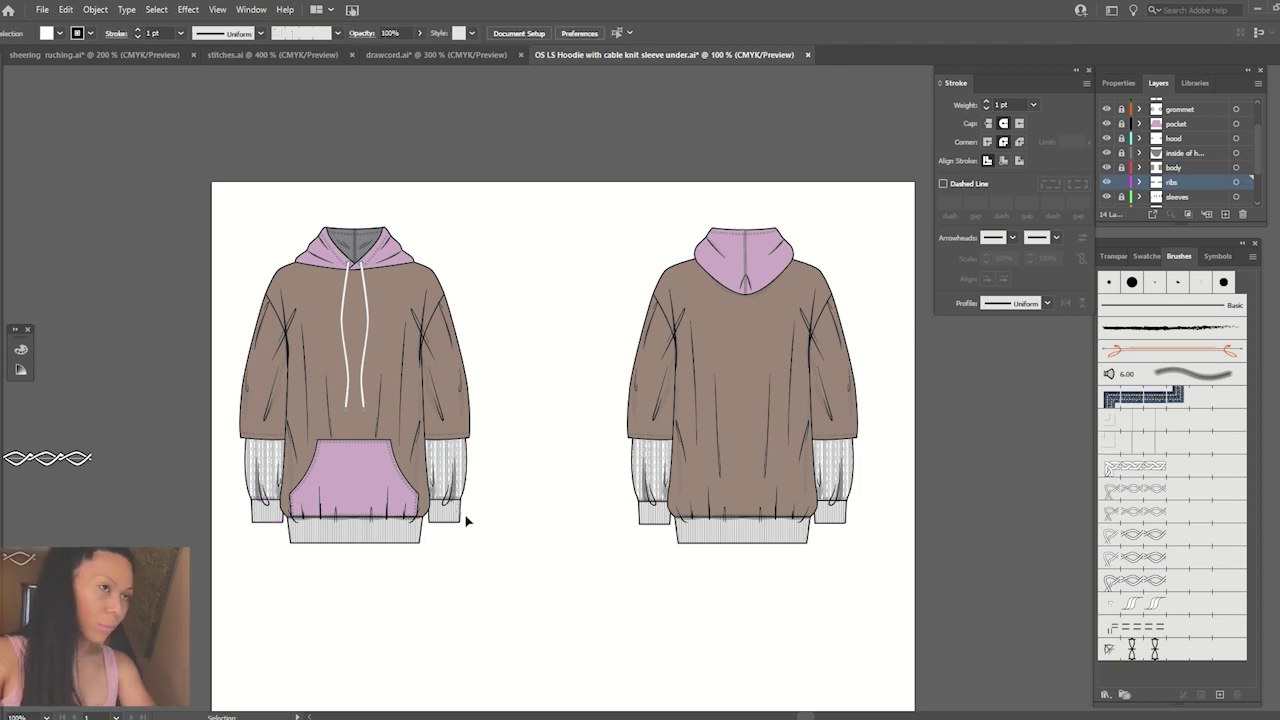
key(ctrl+equal)
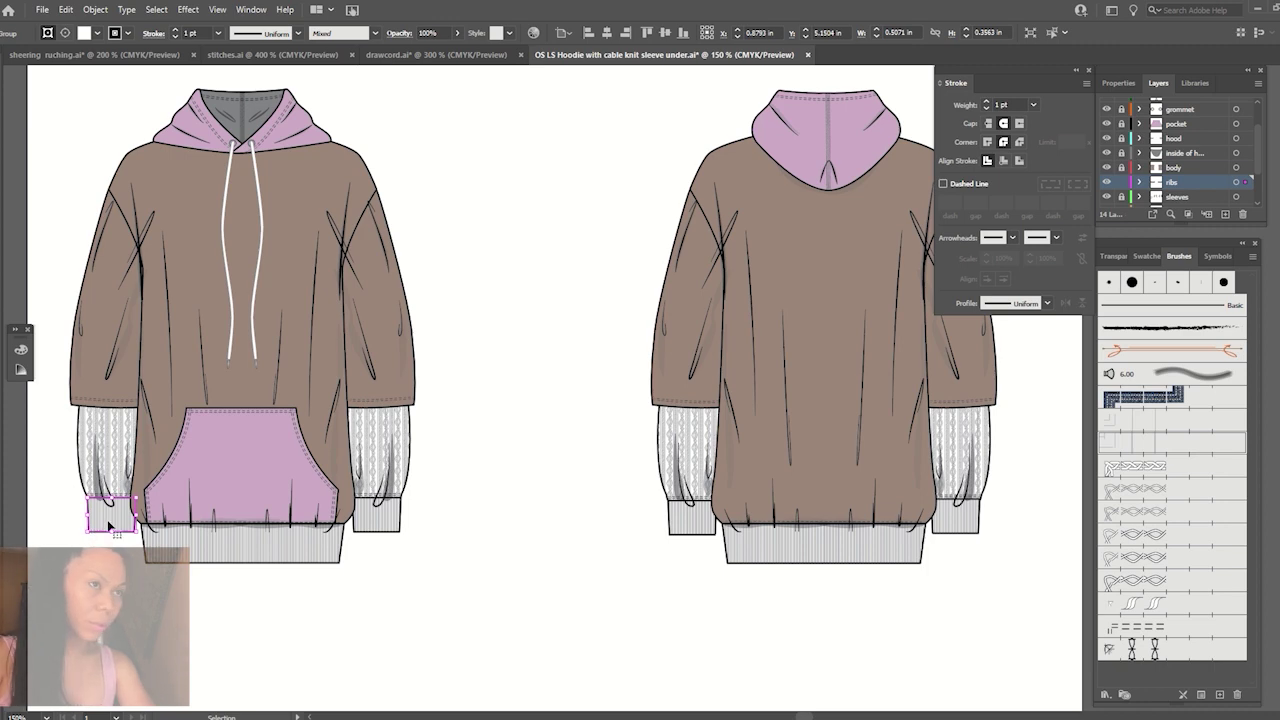
Eyedrop the body's taupe onto all four cuffs and both waistbands.
click(108, 528)
shift+click(230, 557)
shift+click(386, 523)
shift+click(666, 523)
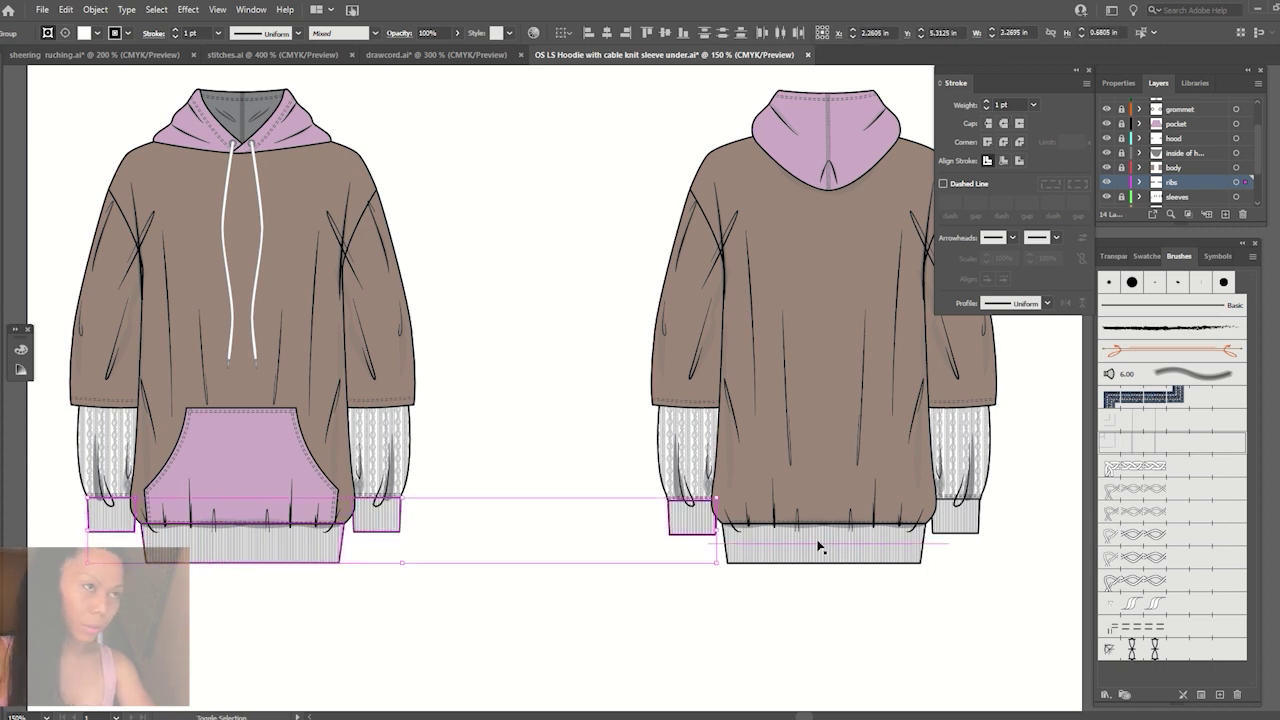
shift+click(820, 543)
shift+click(980, 535)
key(i)
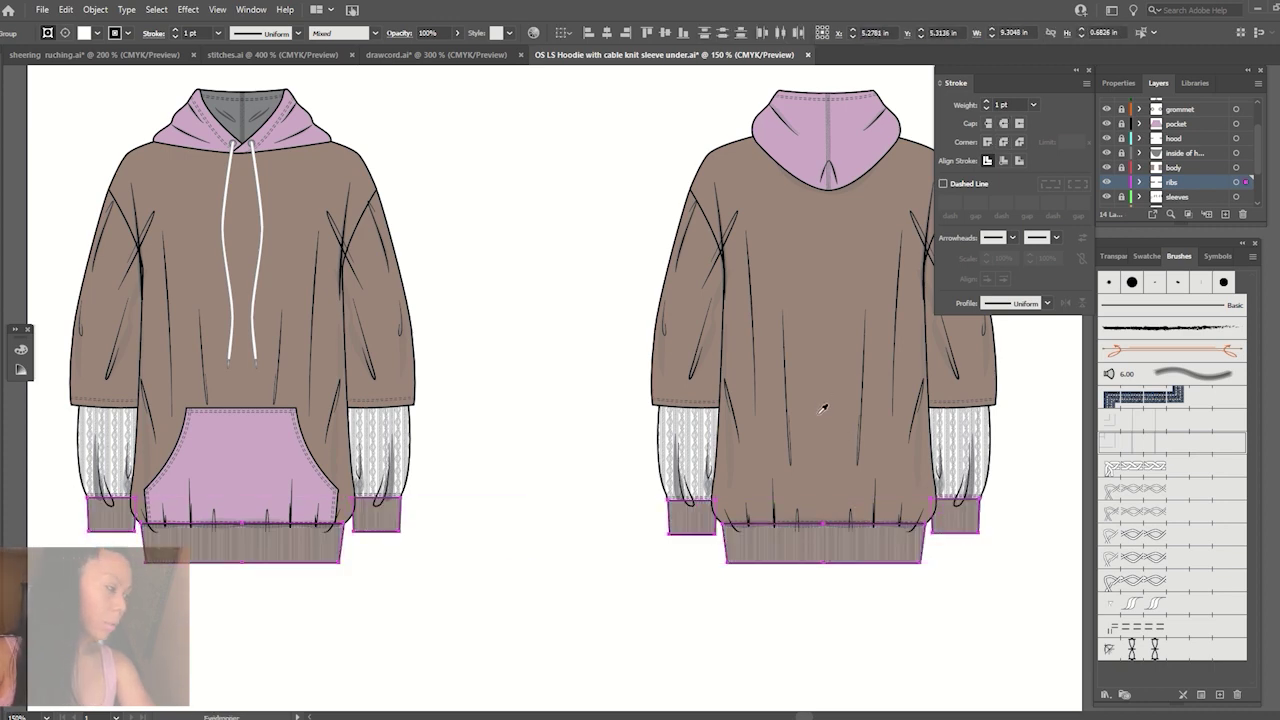
click(823, 406)
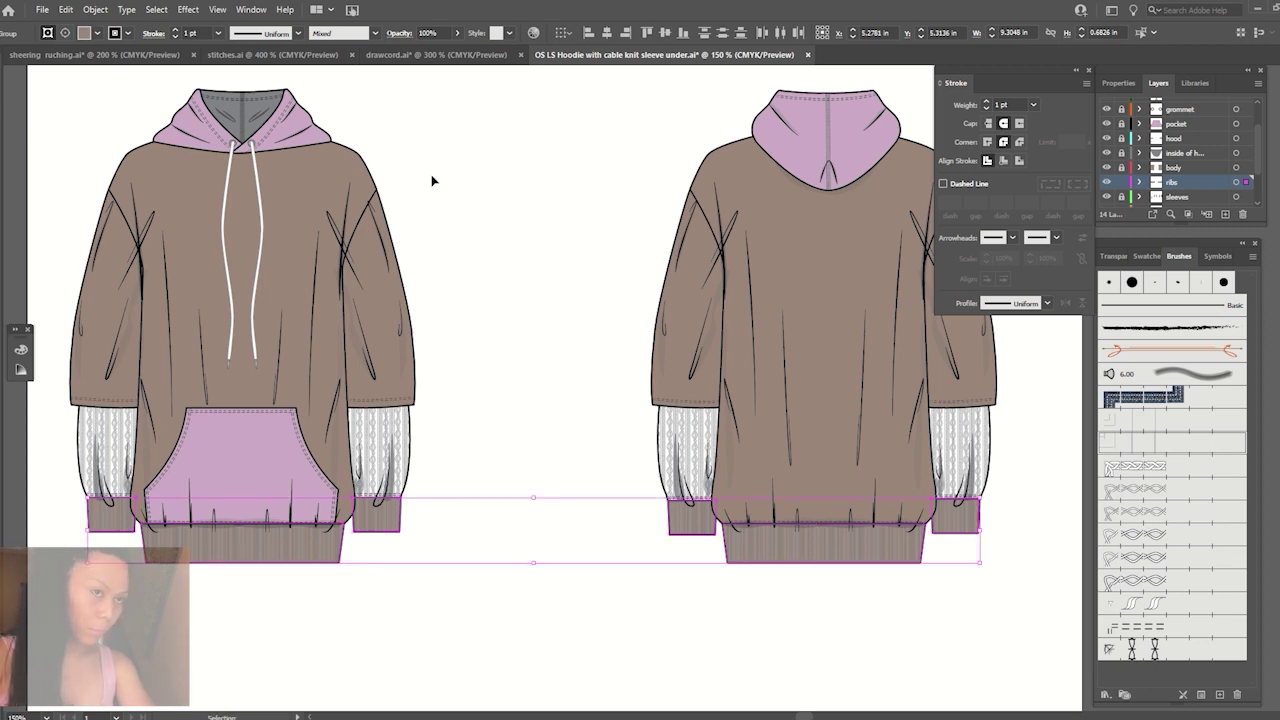
key(v)
click(431, 182)
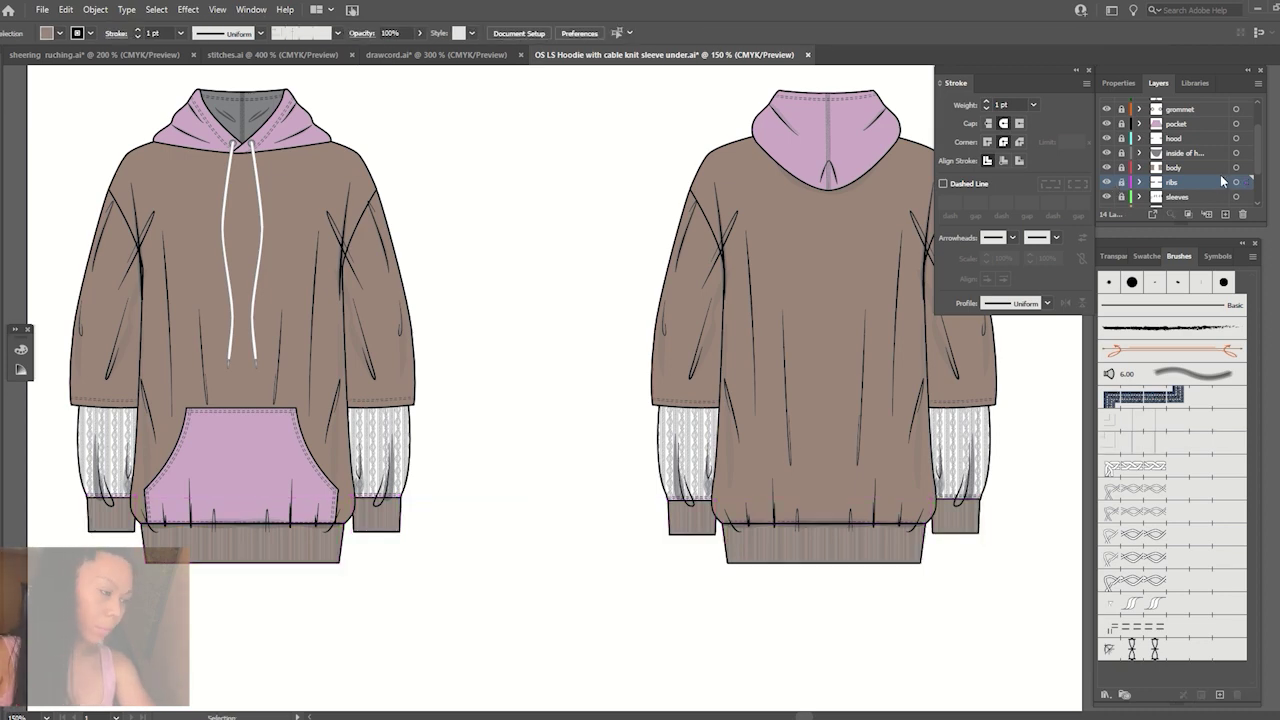
mouse_move(1257, 152)
mouse_down()
mouse_move(1258, 176)
mouse_move(1177, 187)
mouse_up()
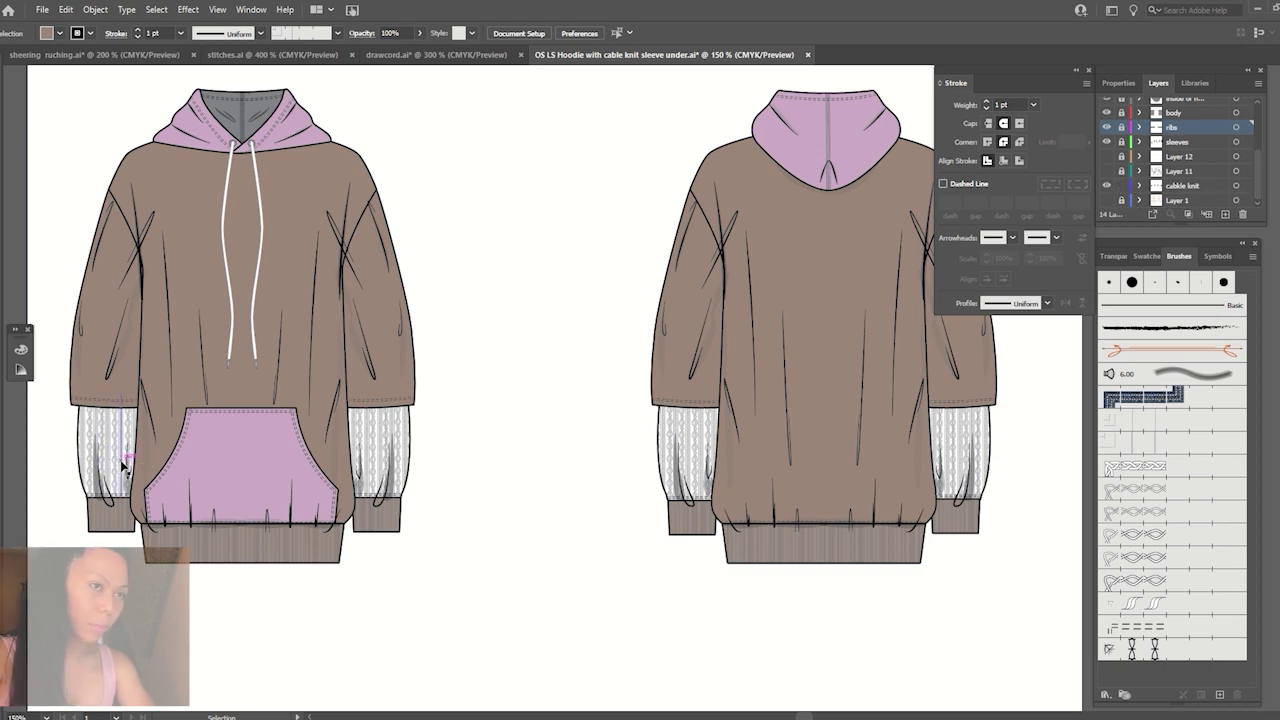
Try light grey, beige and darker taupe fills on the front left cable-knit undersleeve.
click(138, 420)
click(97, 33)
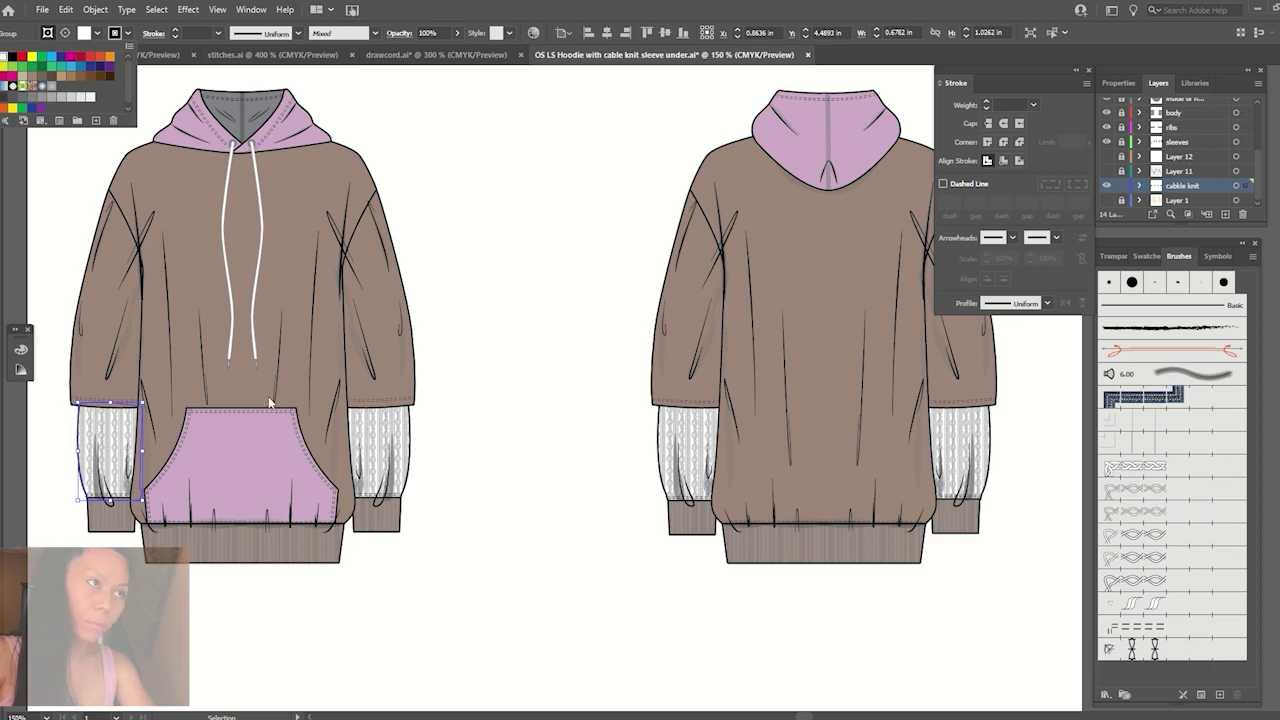
click(172, 292)
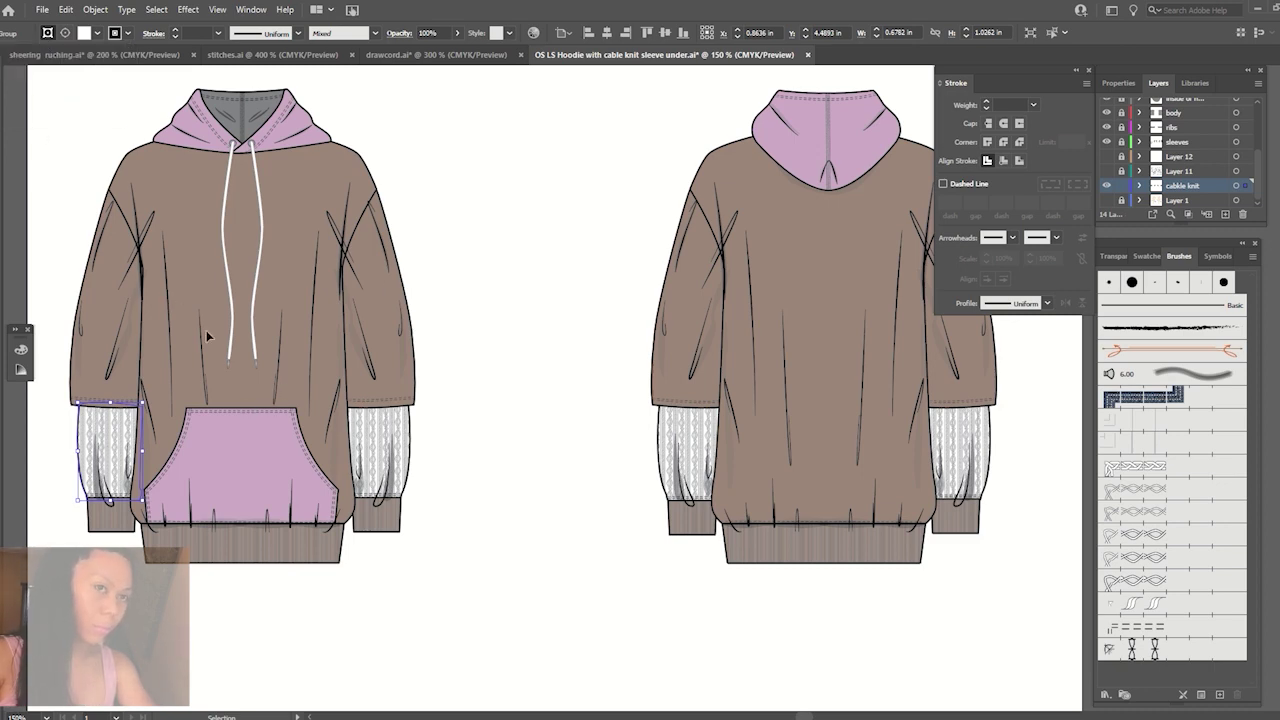
click(97, 33)
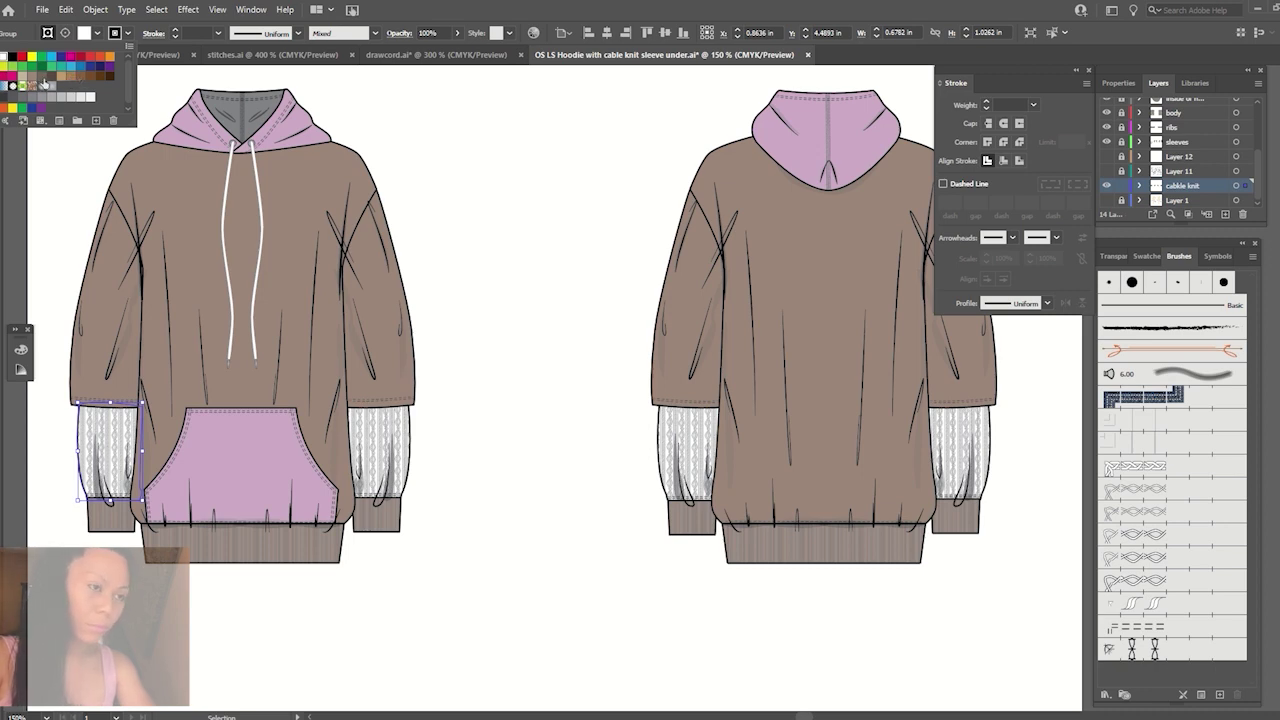
click(59, 99)
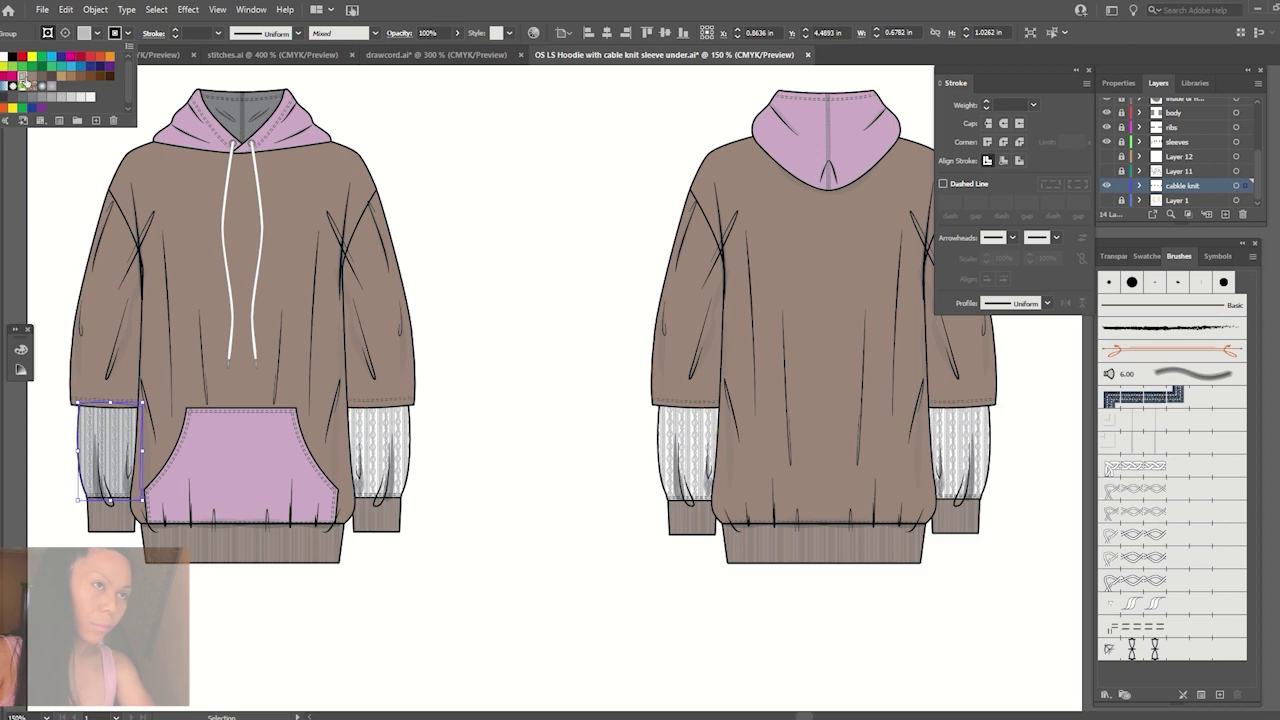
click(22, 84)
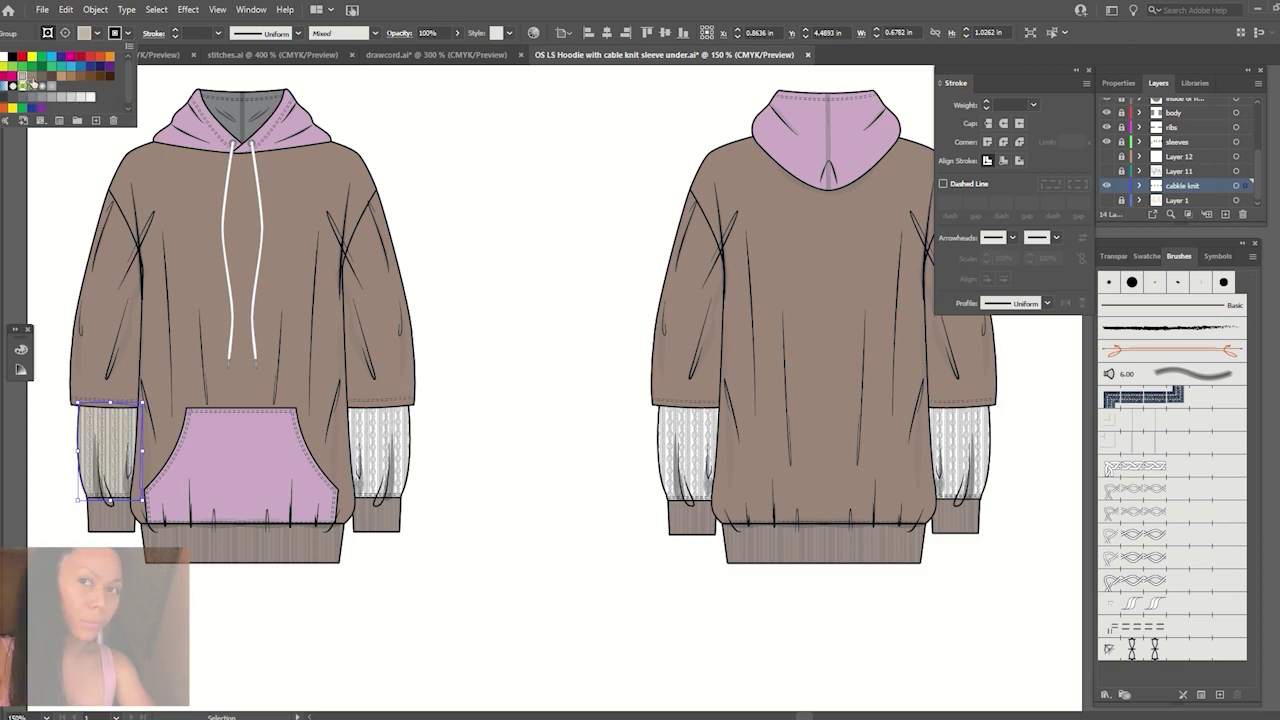
click(33, 84)
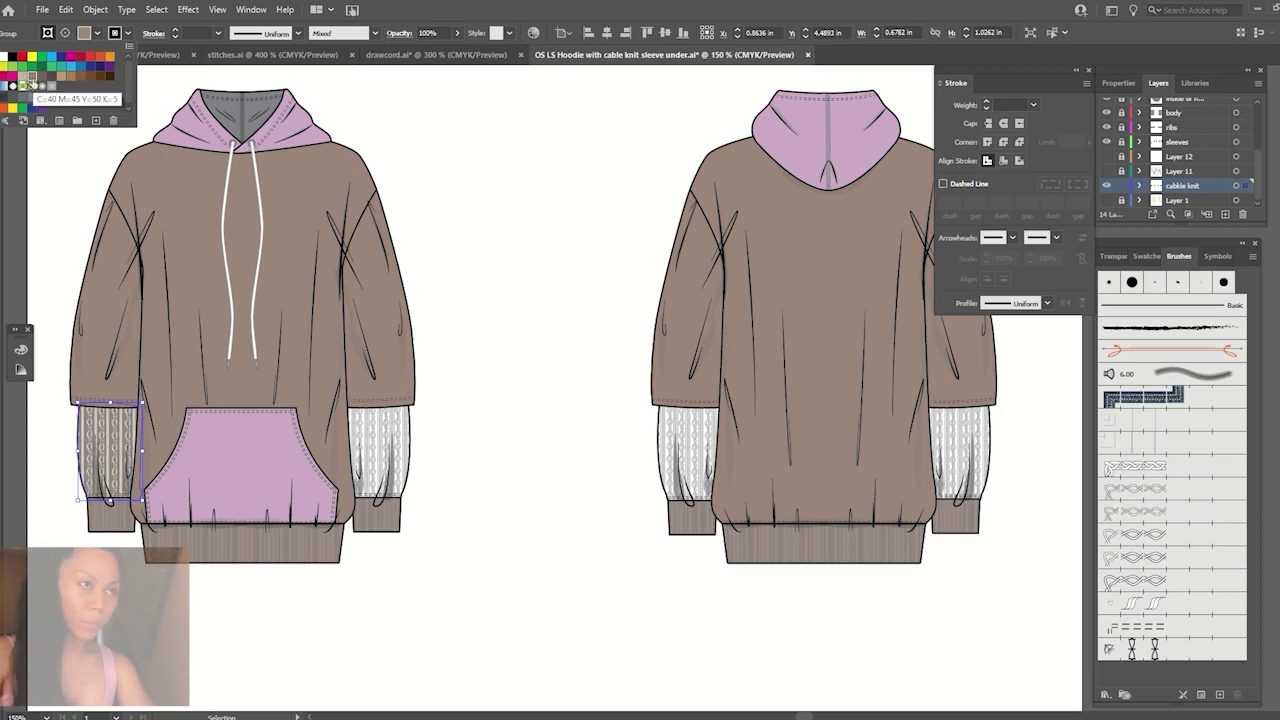
click(500, 256)
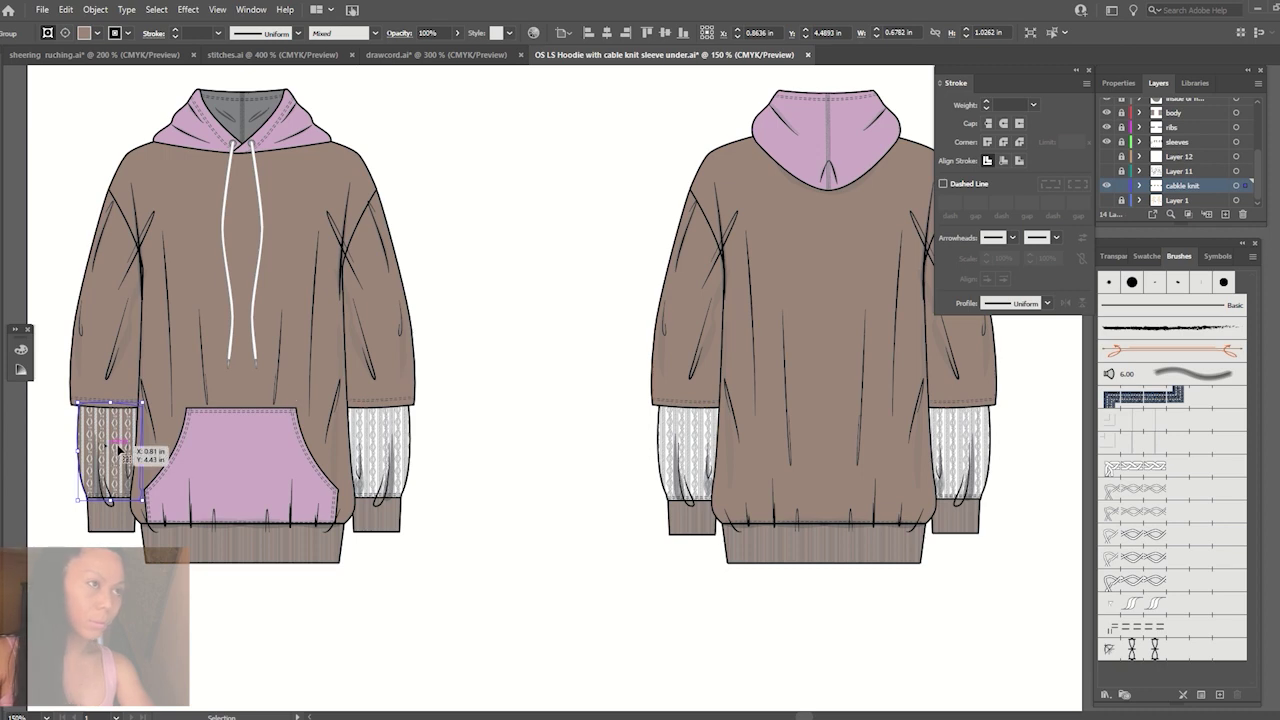
Eyedrop a cable pattern onto the undersleeve, undo it, and reset its fill to white.
key(i)
click(184, 388)
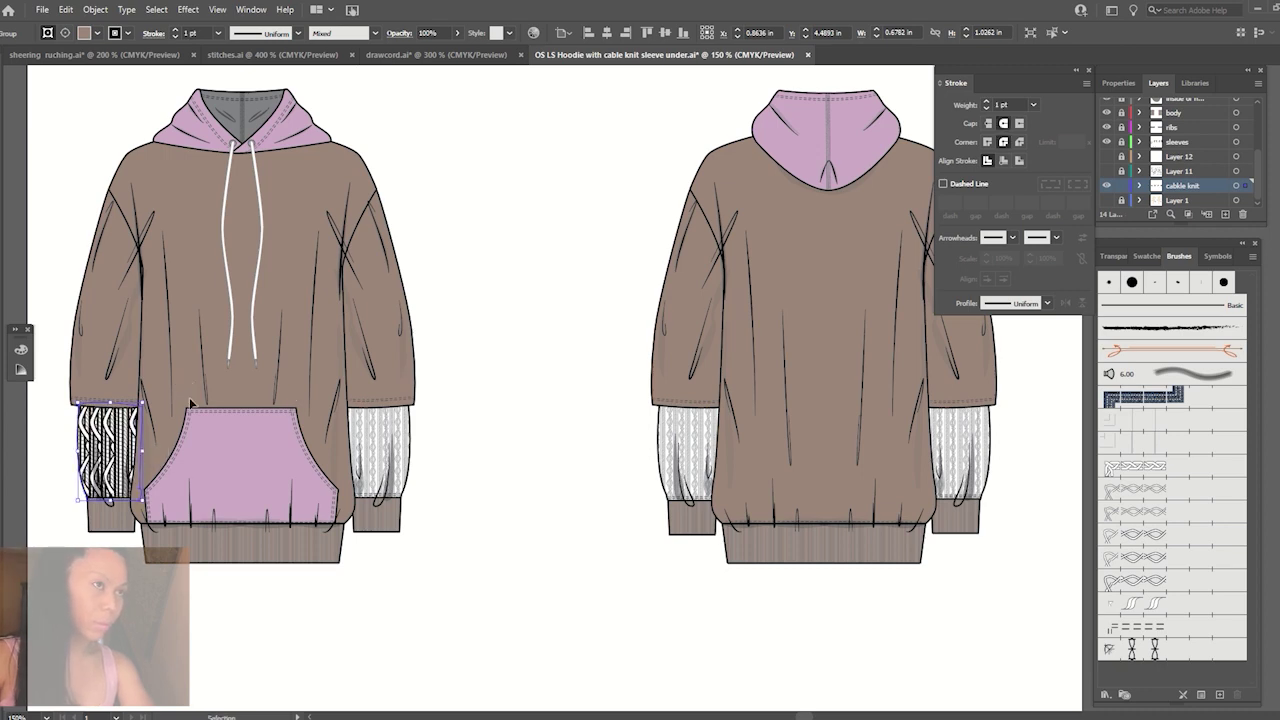
key(ctrl+z)
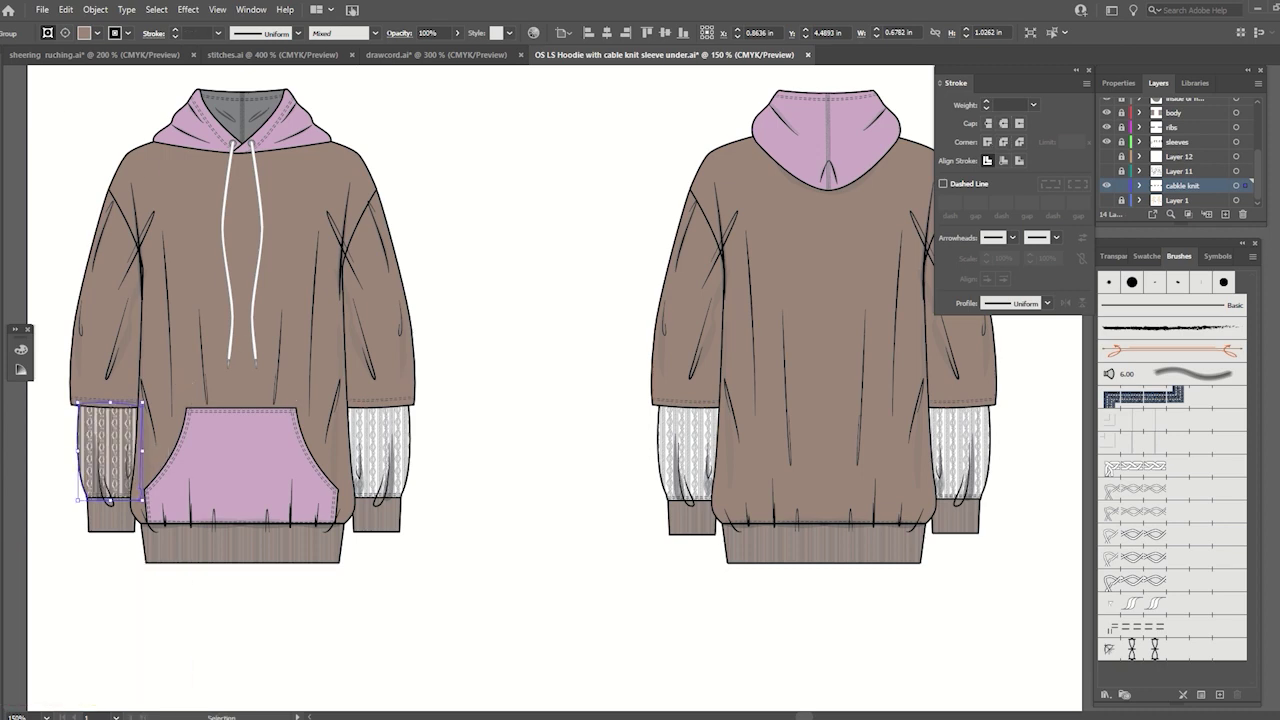
key(m)
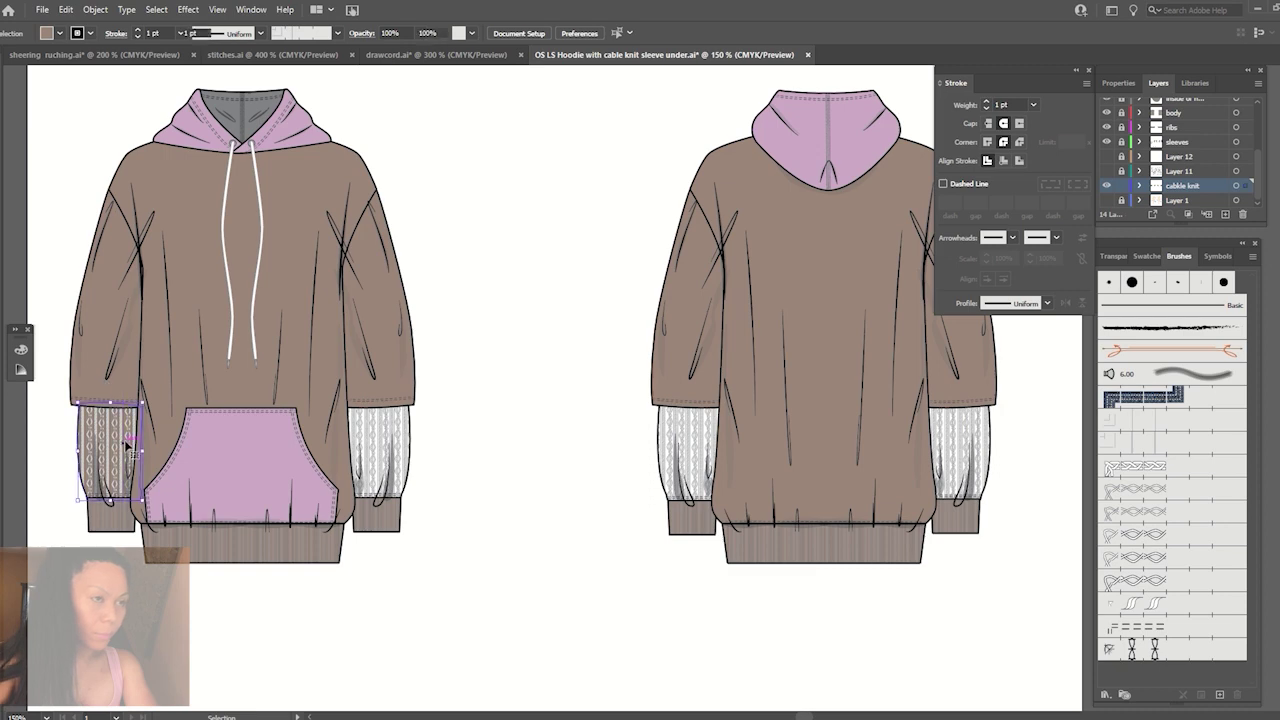
click(78, 34)
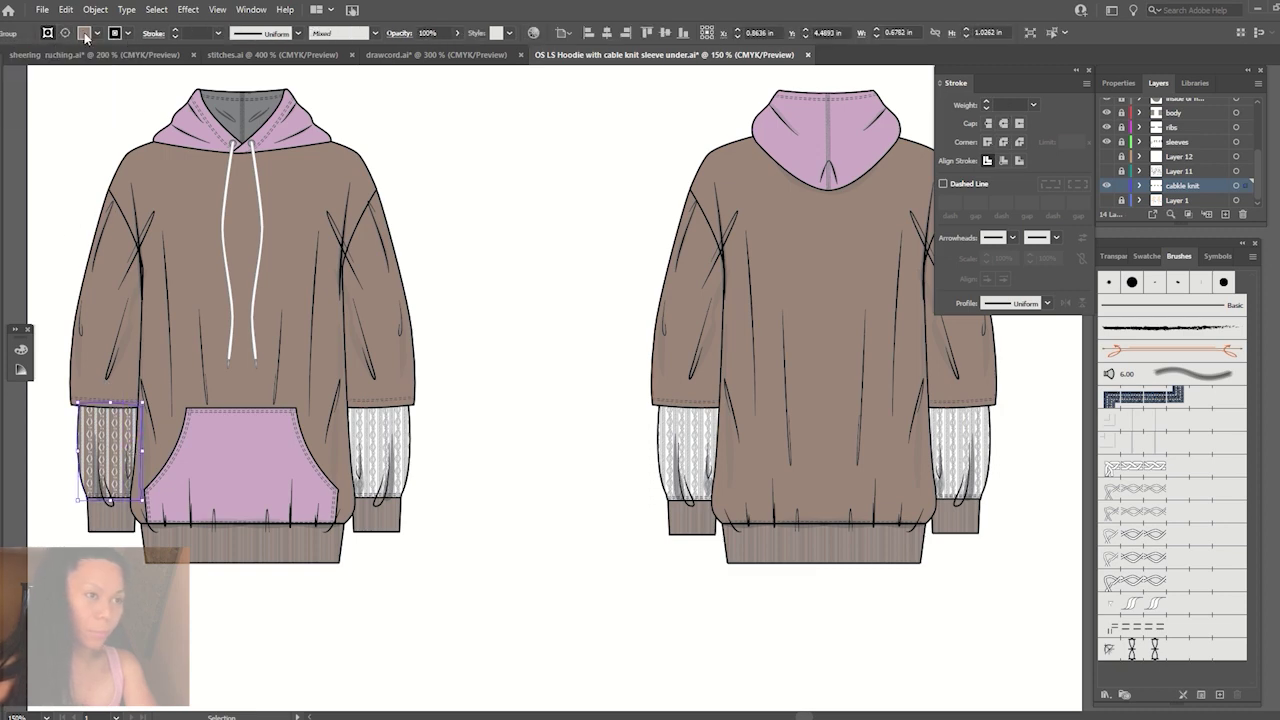
click(5, 60)
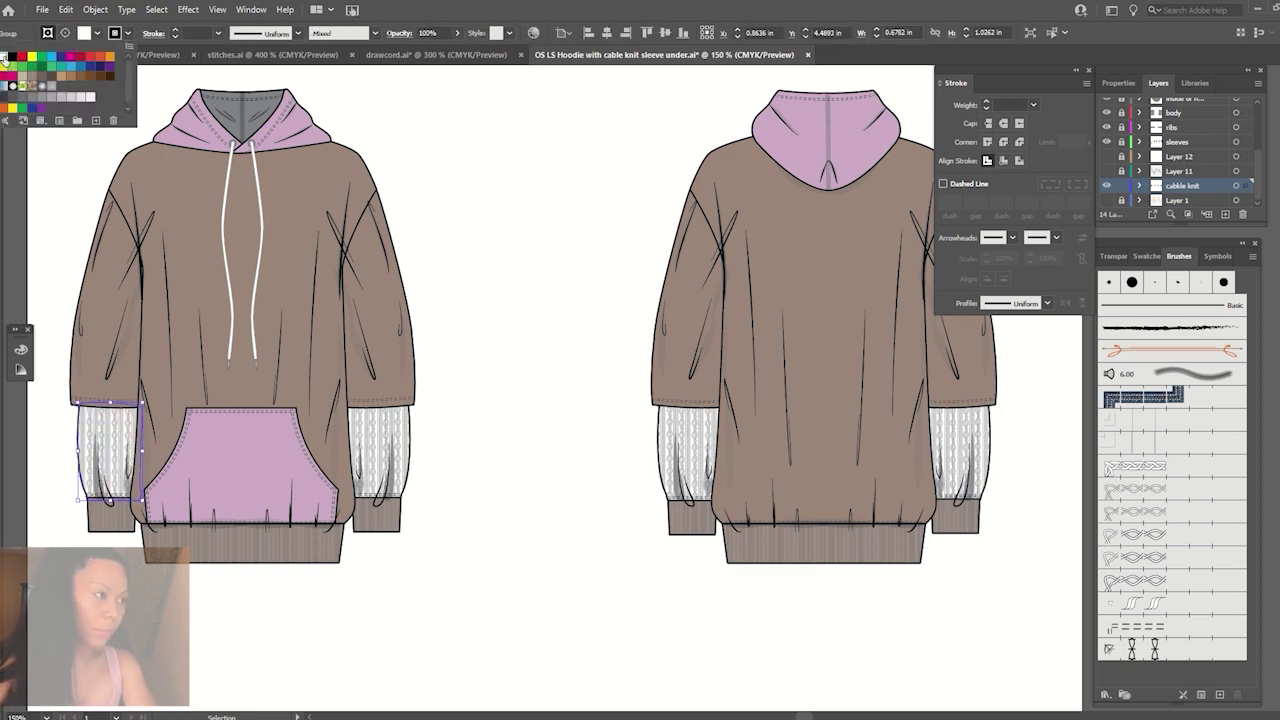
click(48, 160)
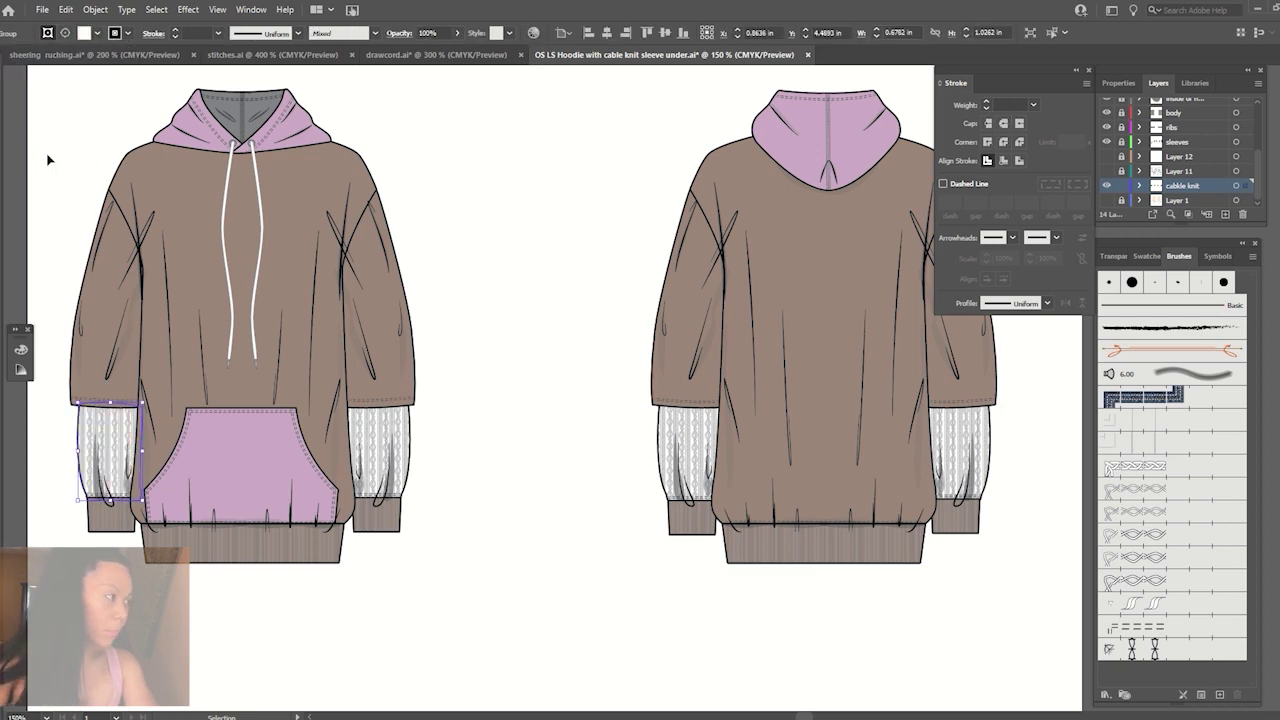
Switch to the Rectangle Tool from the shape tool flyout.
click(97, 34)
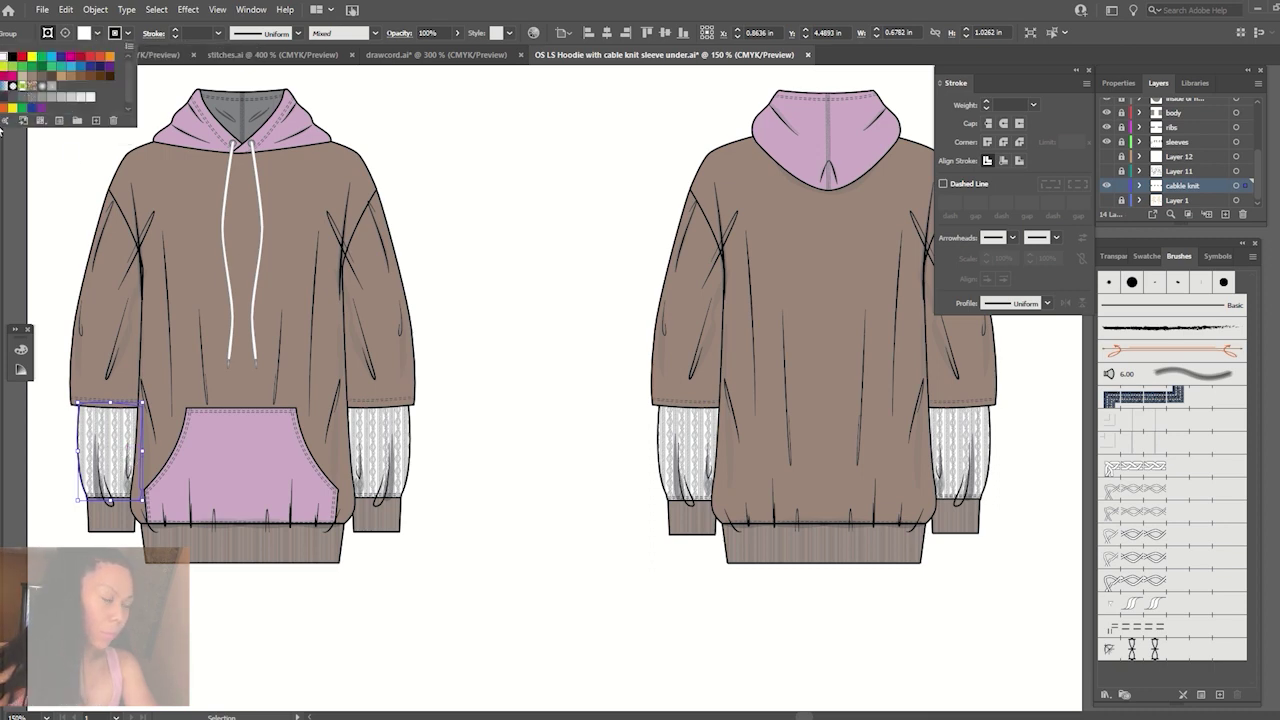
click(72, 194)
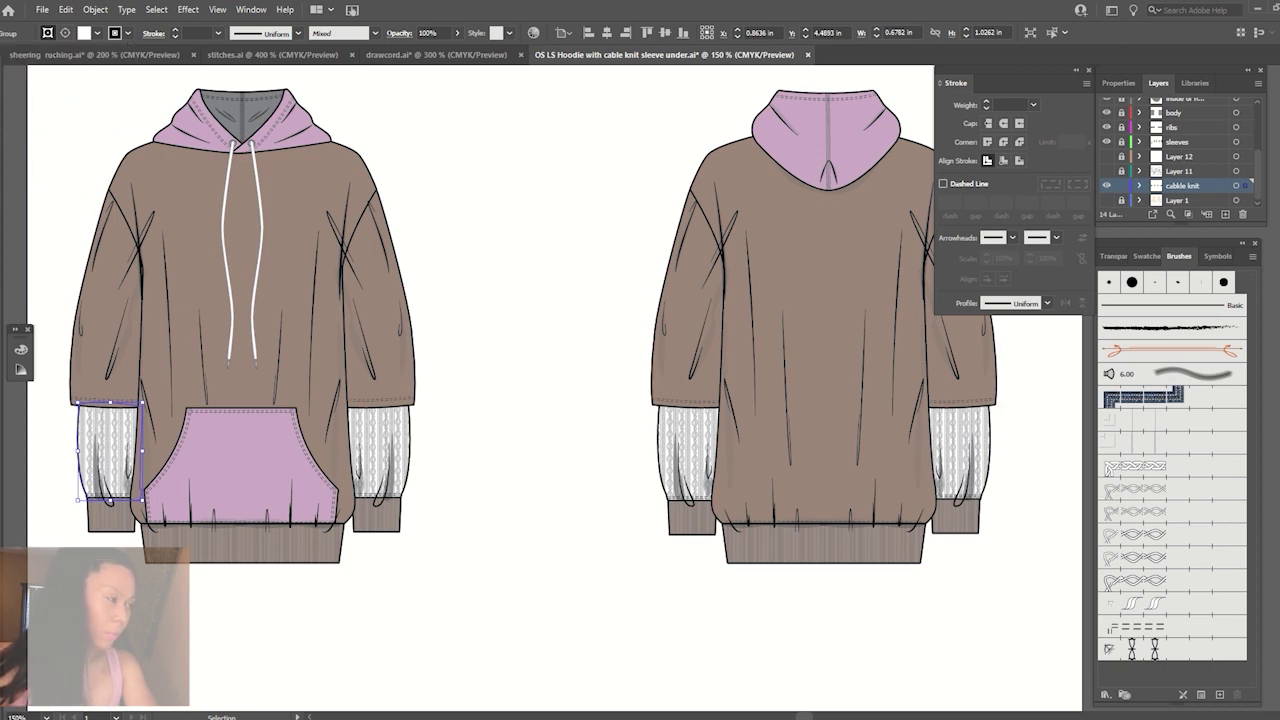
click(13, 208)
click(21, 211)
Draw a rectangle between the flats, fill it with the body's taupe and remove its outline.
drag(447, 184, 587, 241)
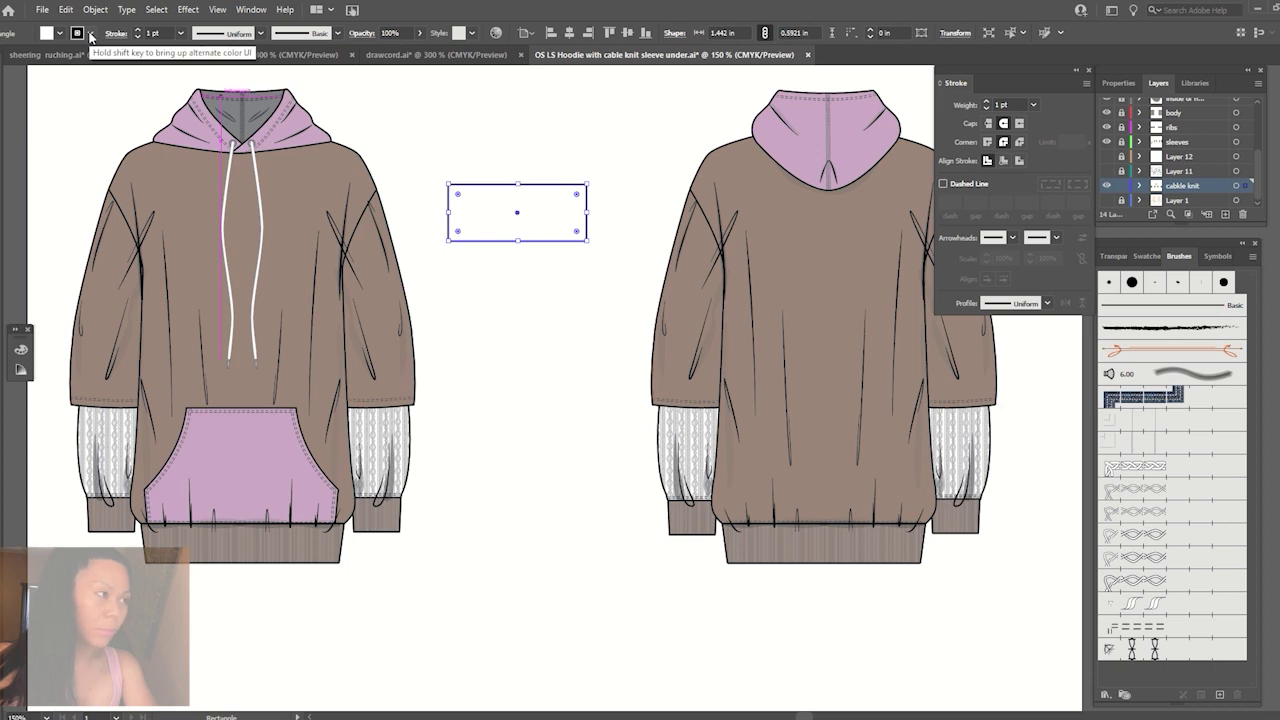
click(90, 33)
click(9, 80)
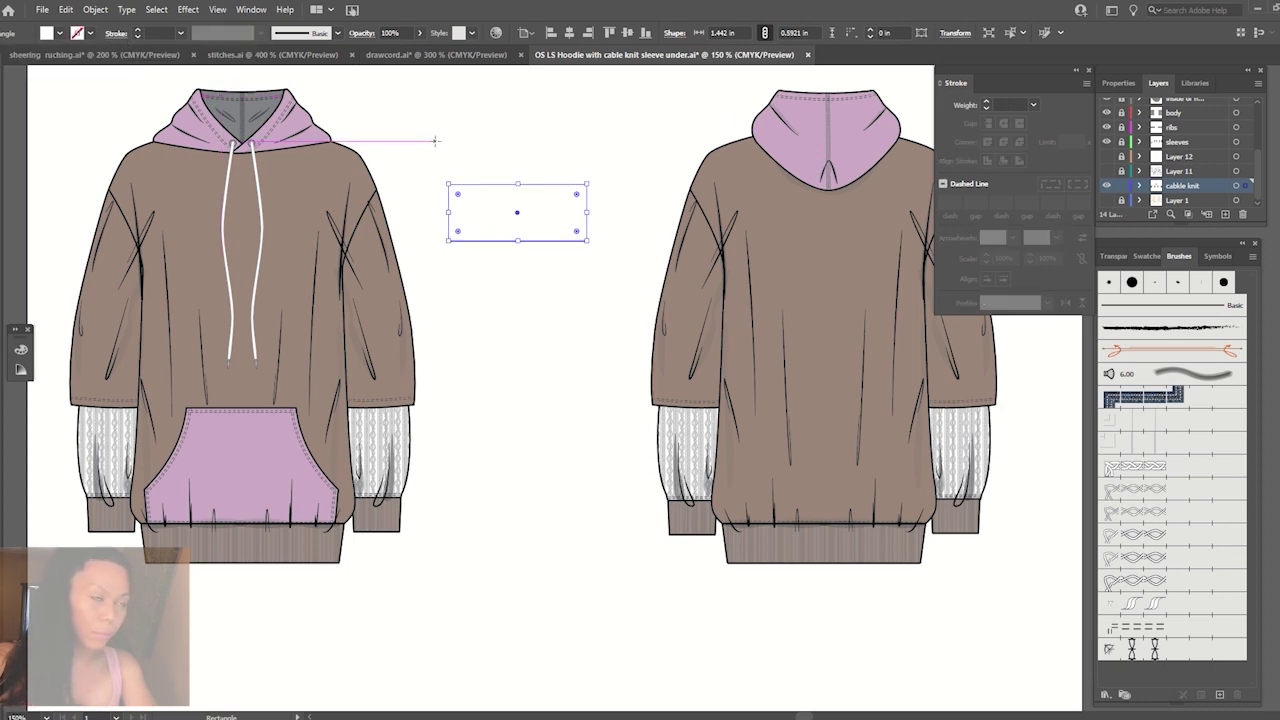
key(v)
click(443, 134)
click(514, 220)
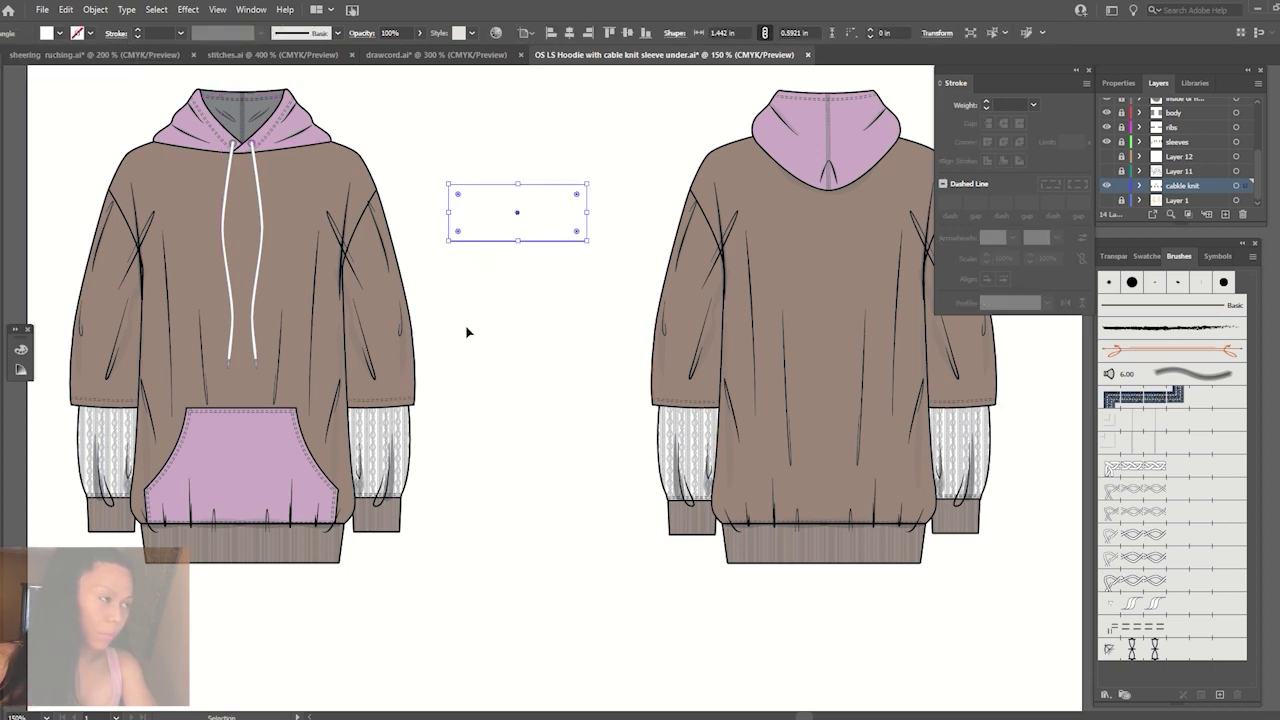
key(i)
click(196, 222)
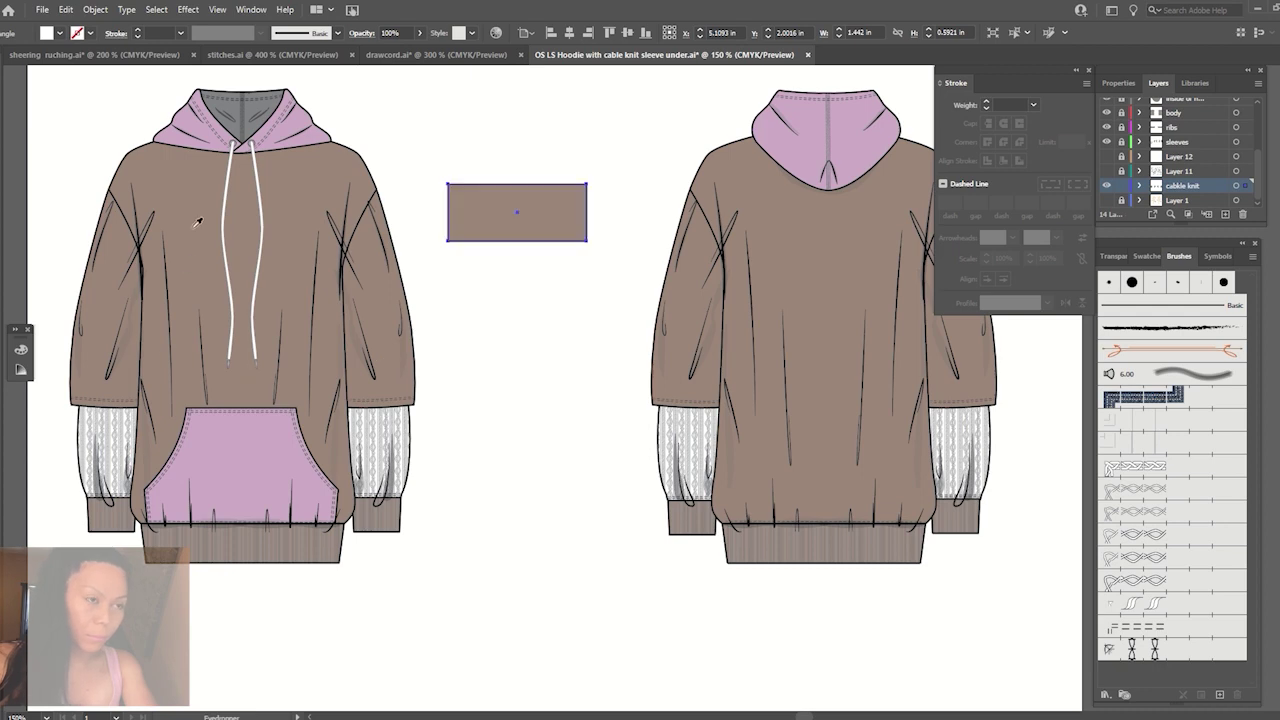
click(88, 33)
click(12, 57)
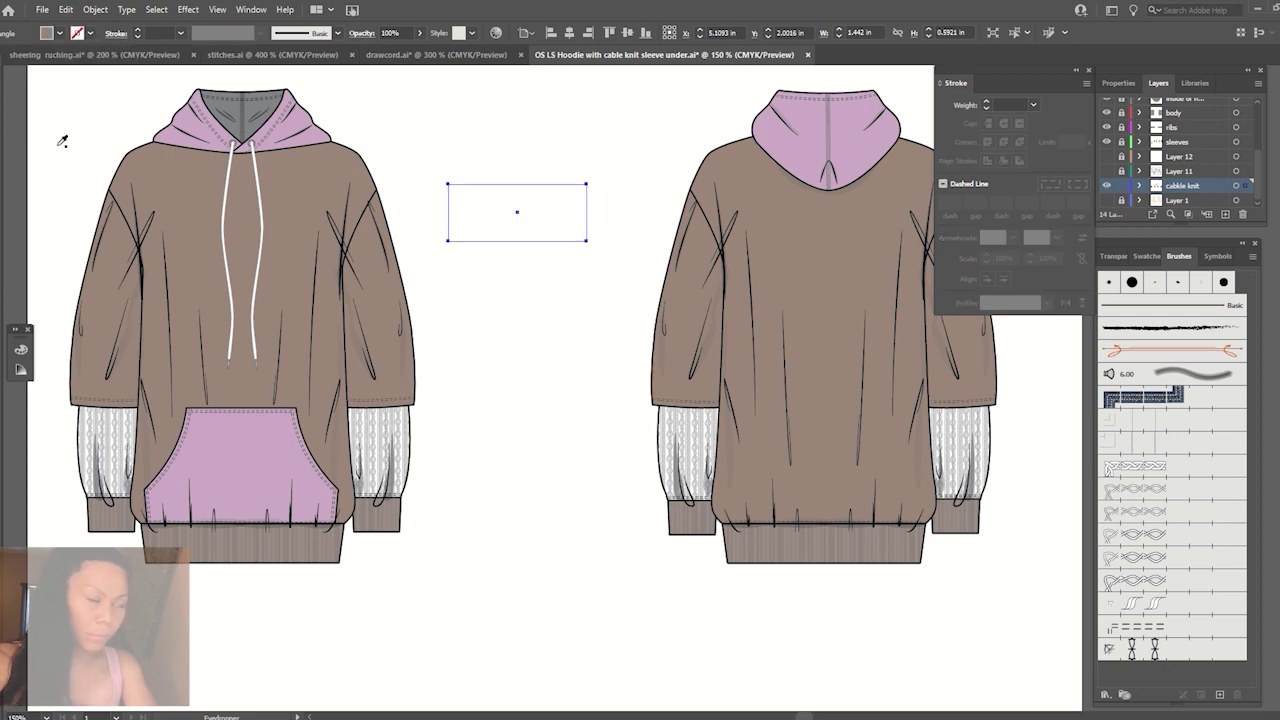
key(ctrl+shift+a)
Try the rectangle's taupe on the front left undersleeve, then undo the solid fill.
key(a)
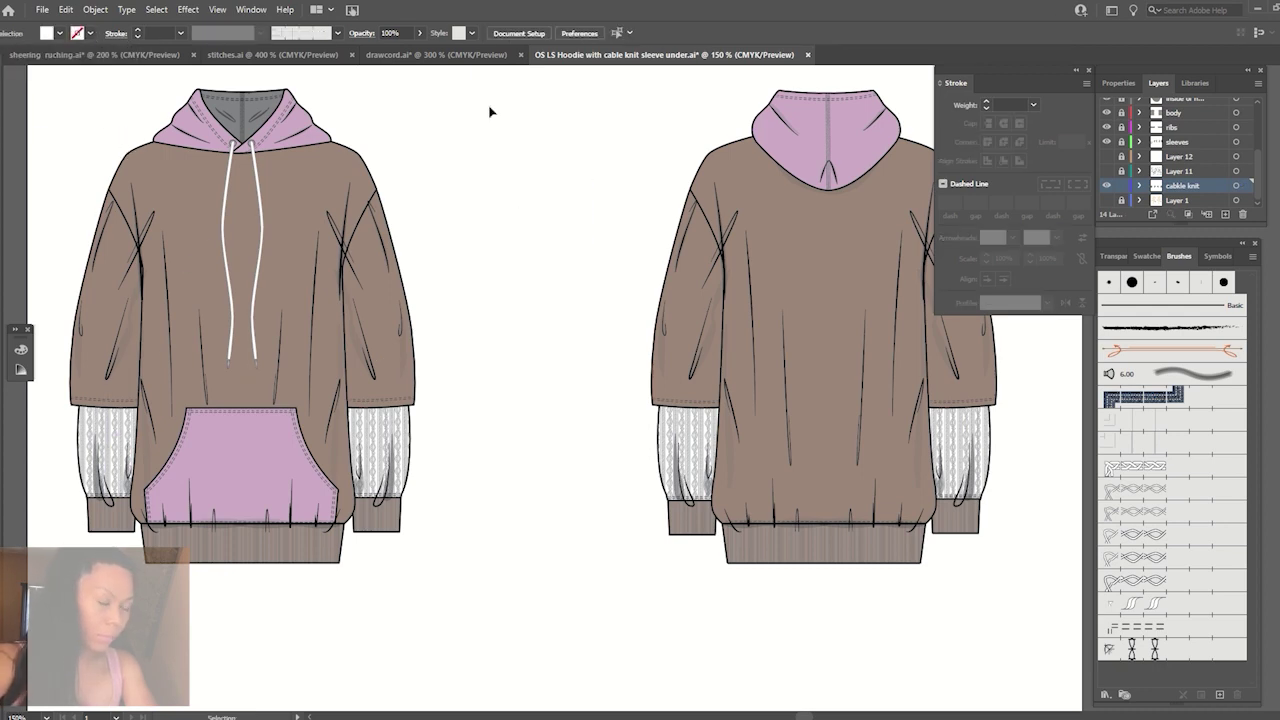
click(550, 240)
key(v)
click(88, 98)
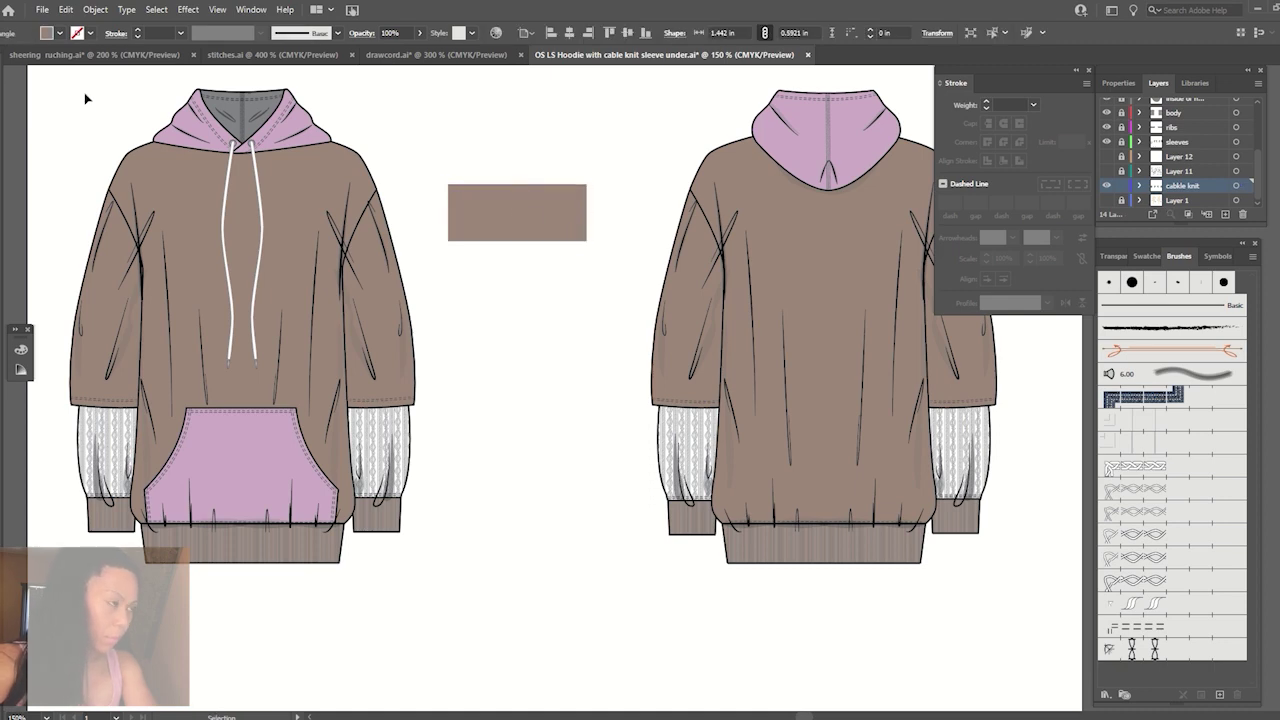
click(82, 428)
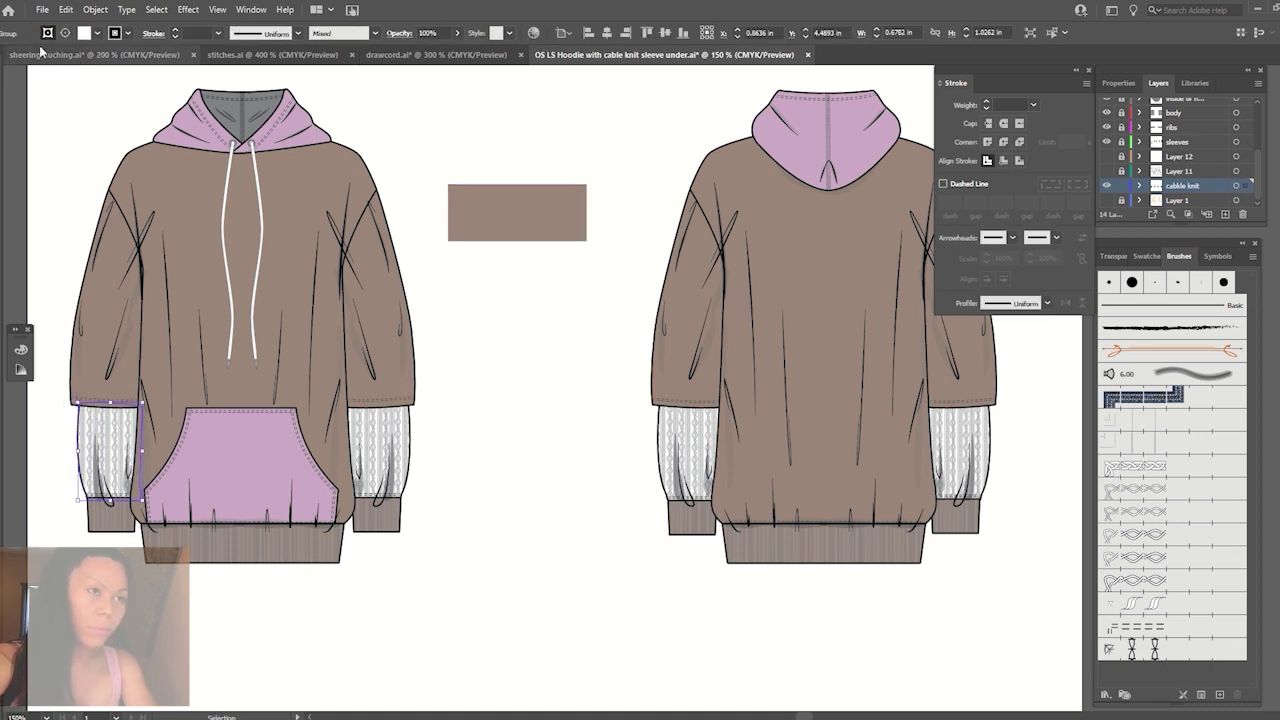
key(i)
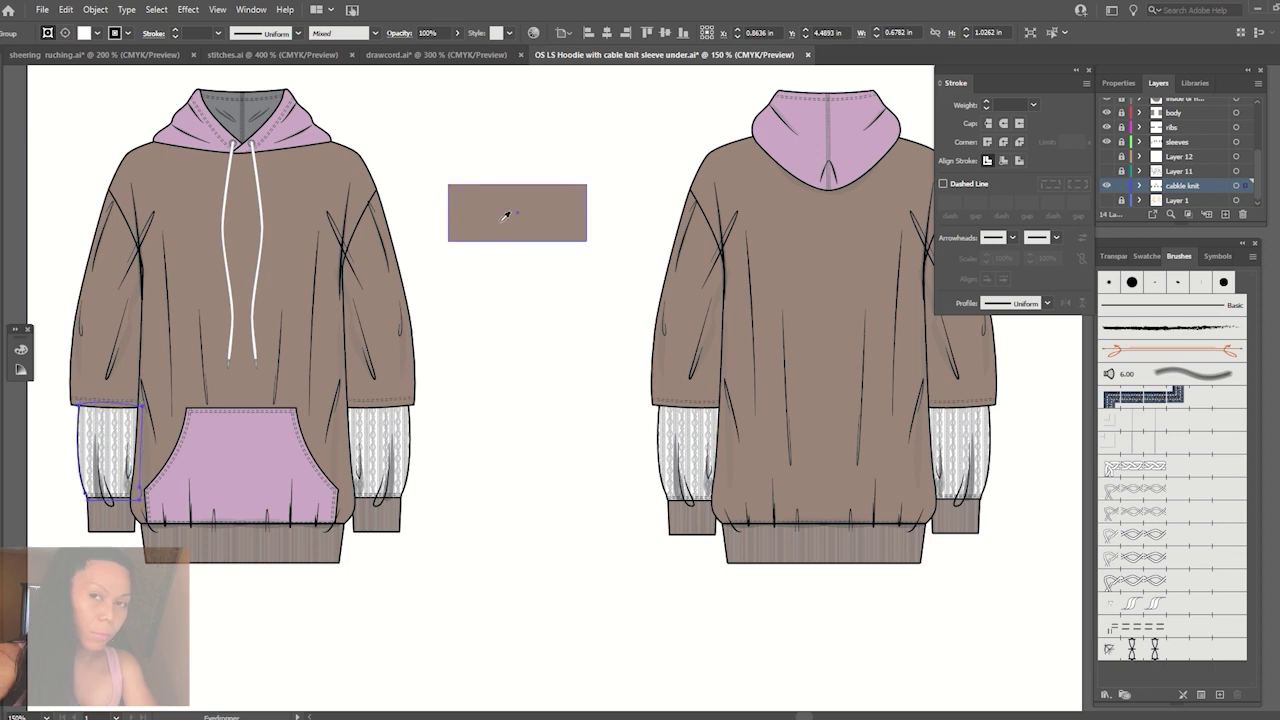
click(500, 210)
key(ctrl+z)
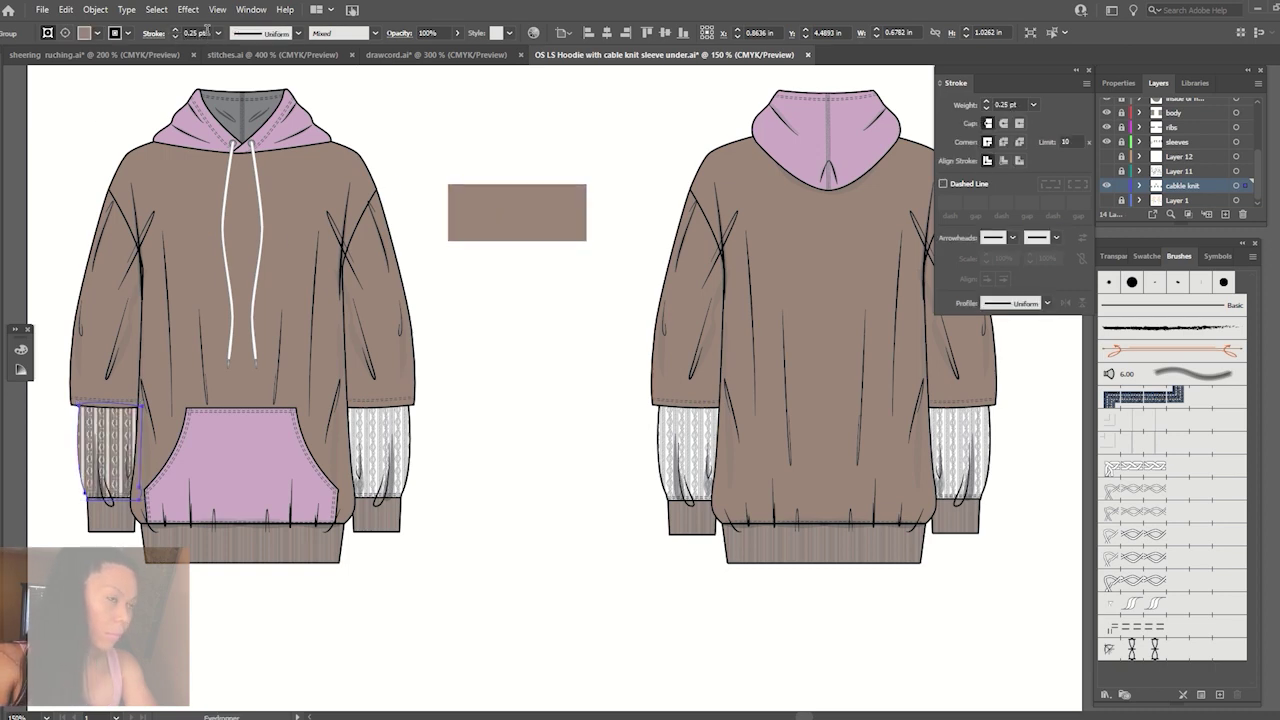
click(76, 123)
Try the taupe on the front right undersleeve, undo it, and return to its clipping outline.
click(409, 482)
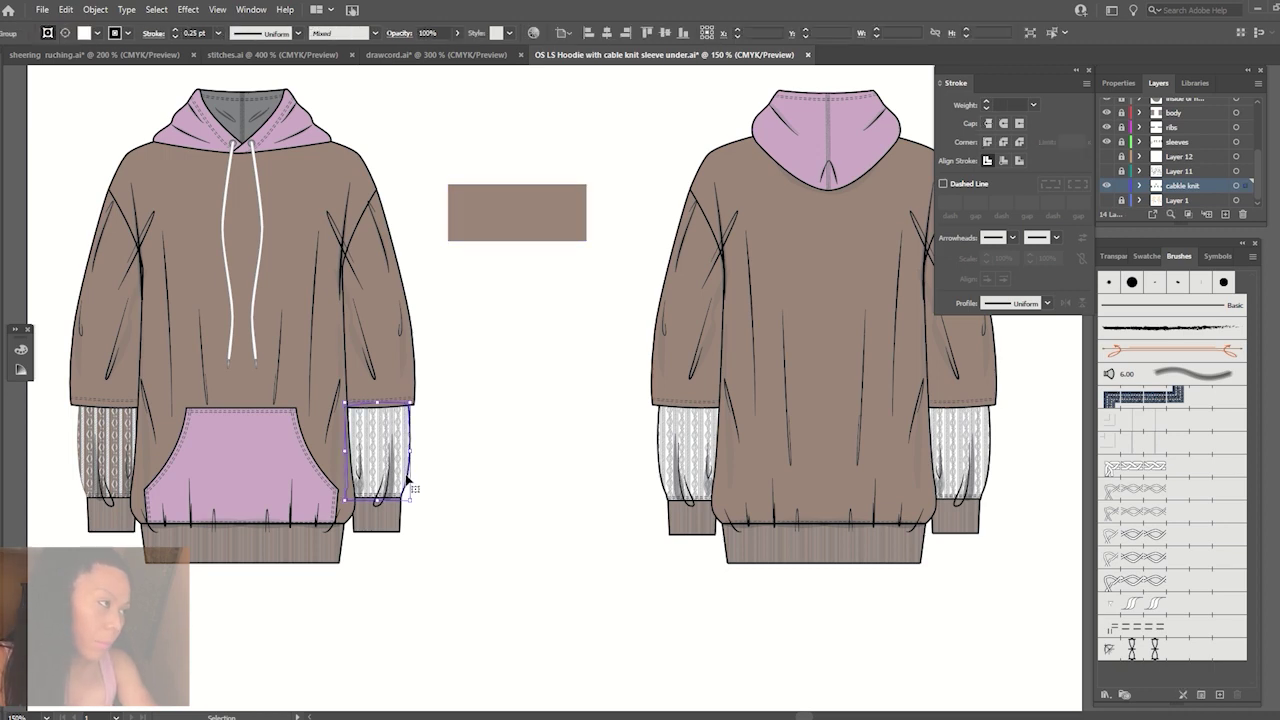
key(i)
click(522, 214)
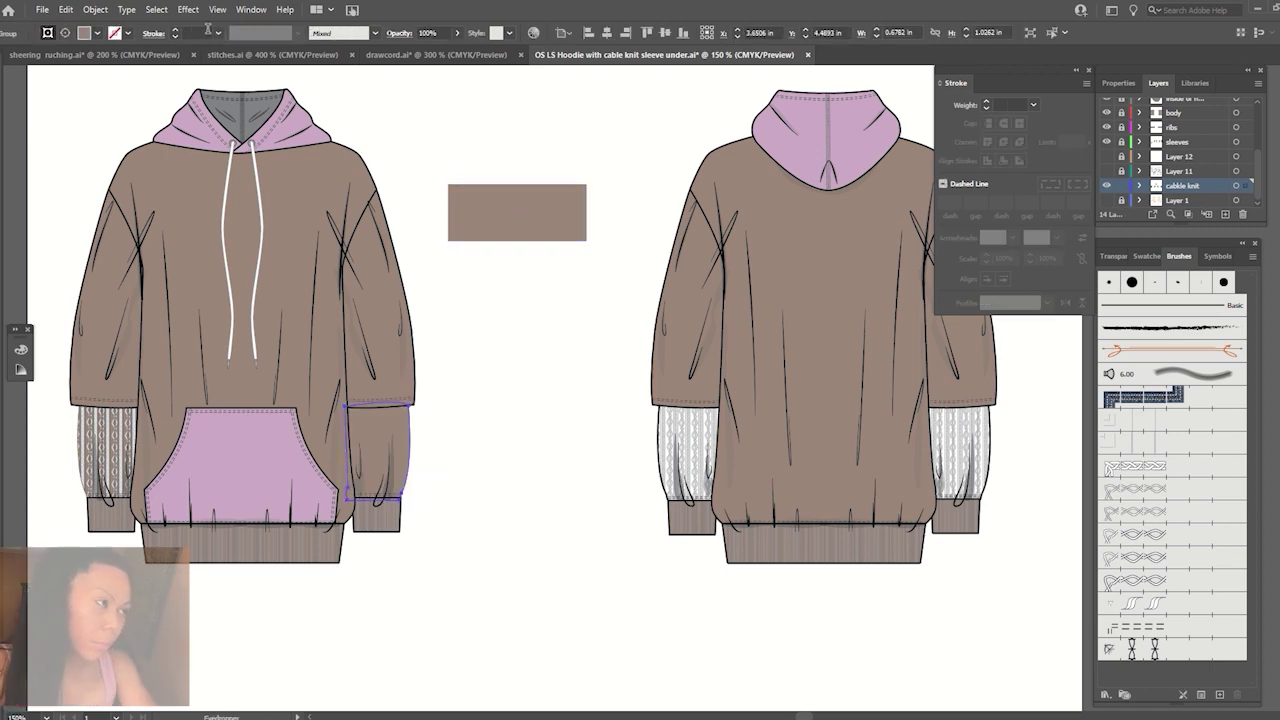
click(219, 33)
click(228, 55)
key(ctrl+z)
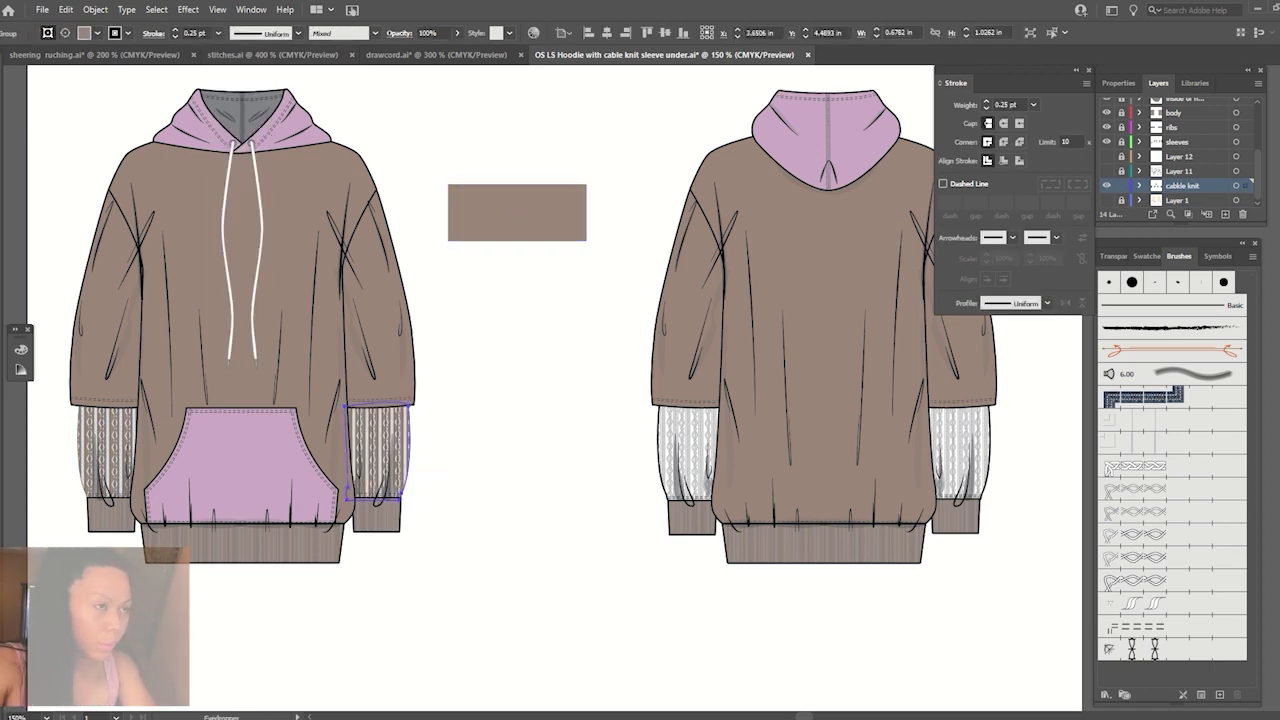
key(v)
click(510, 229)
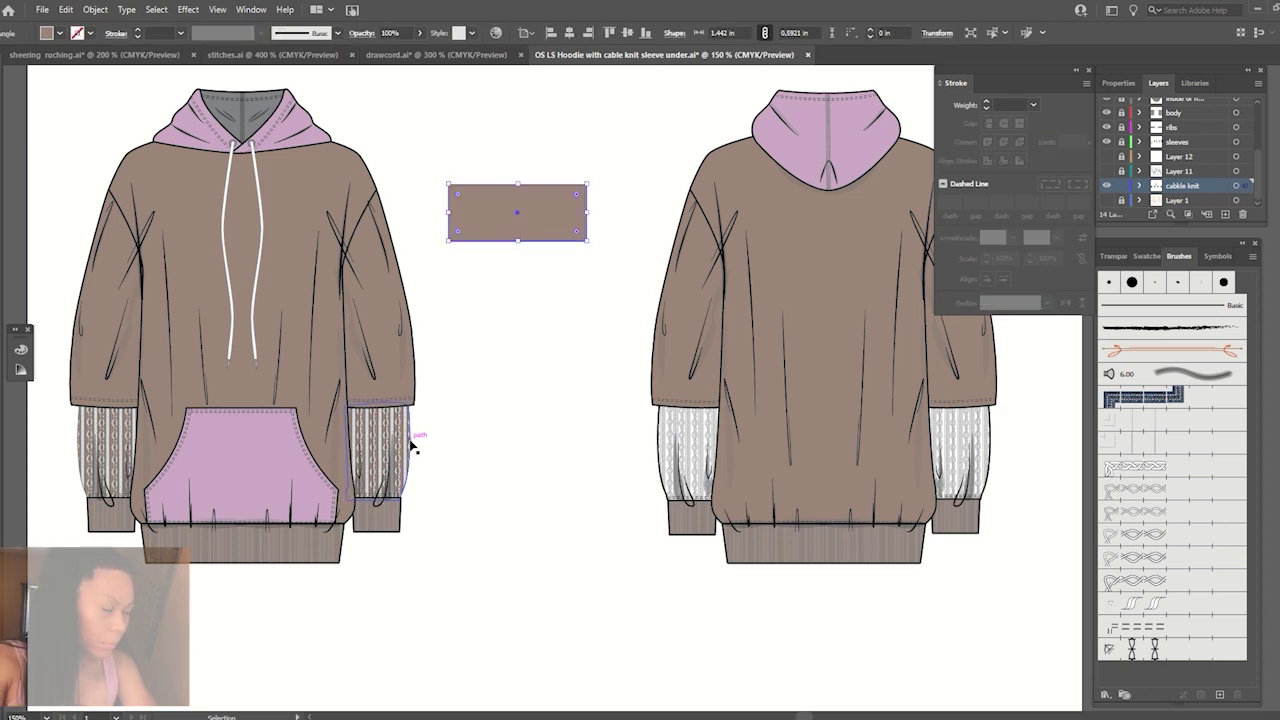
click(411, 446)
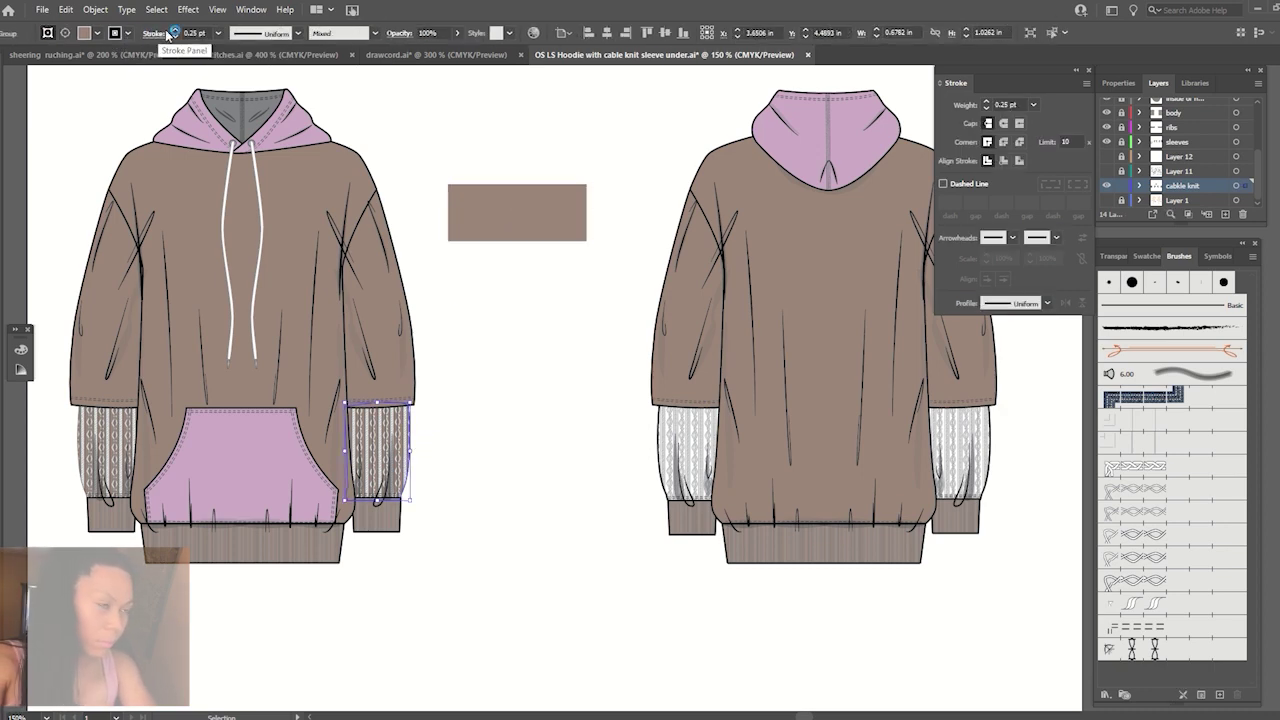
key(ctrl+z)
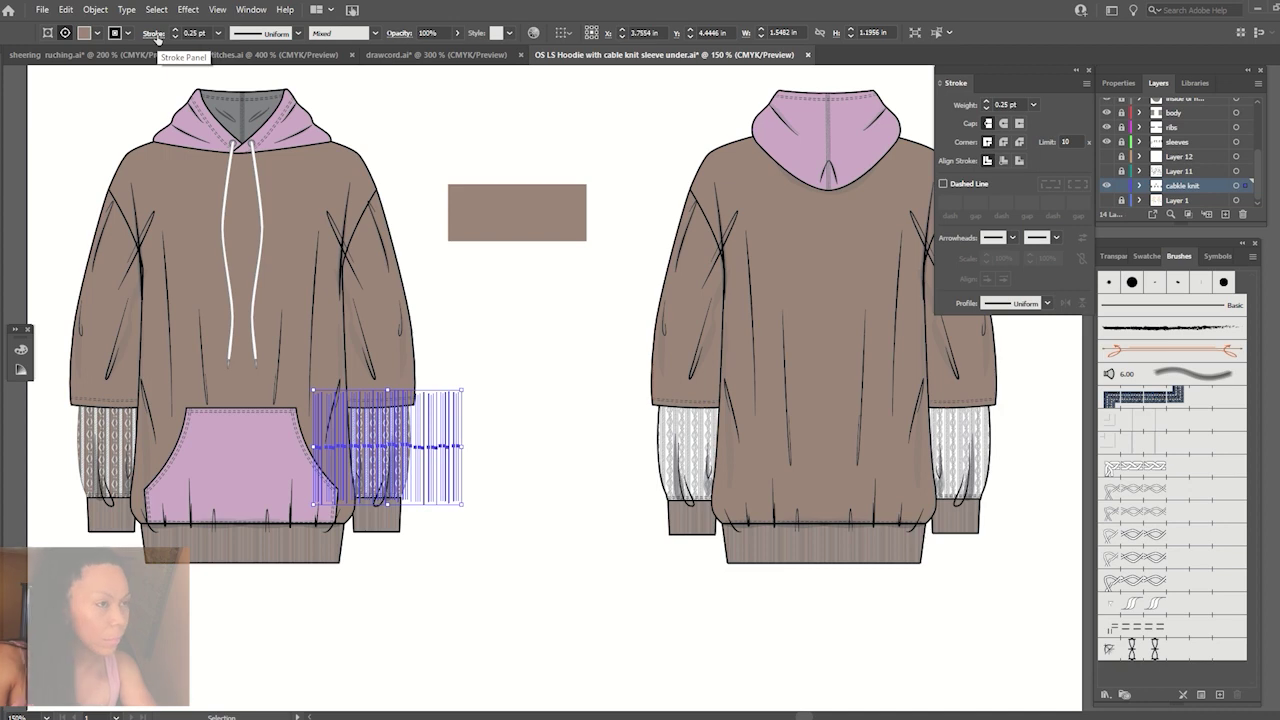
key(ctrl+z)
Set the outline weight of both front cable-knit undersleeves to 1 pt.
click(218, 33)
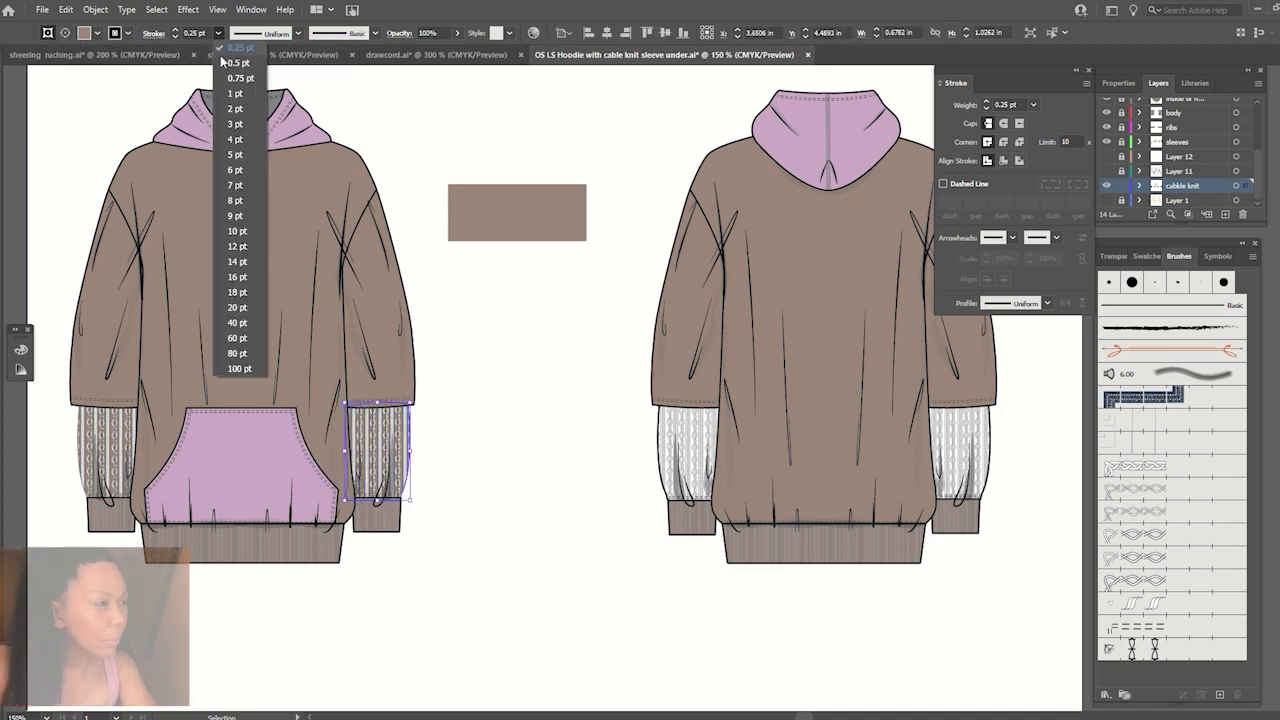
click(232, 77)
click(494, 352)
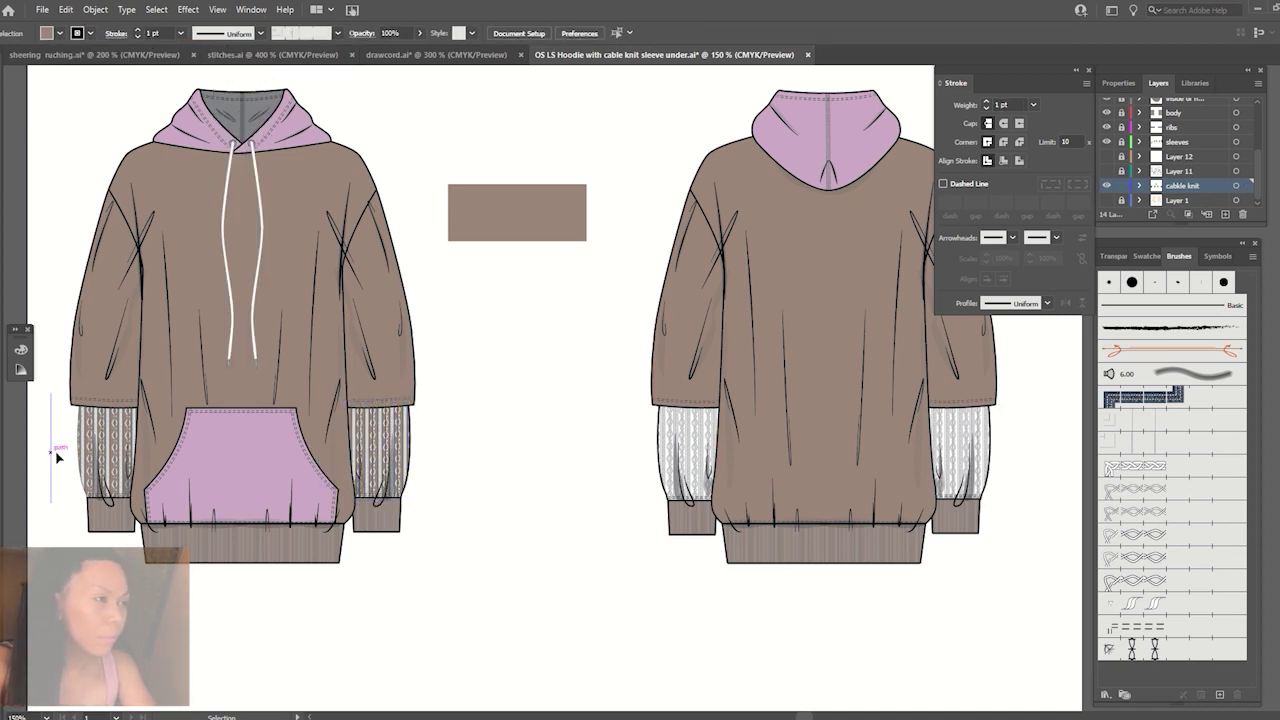
click(56, 457)
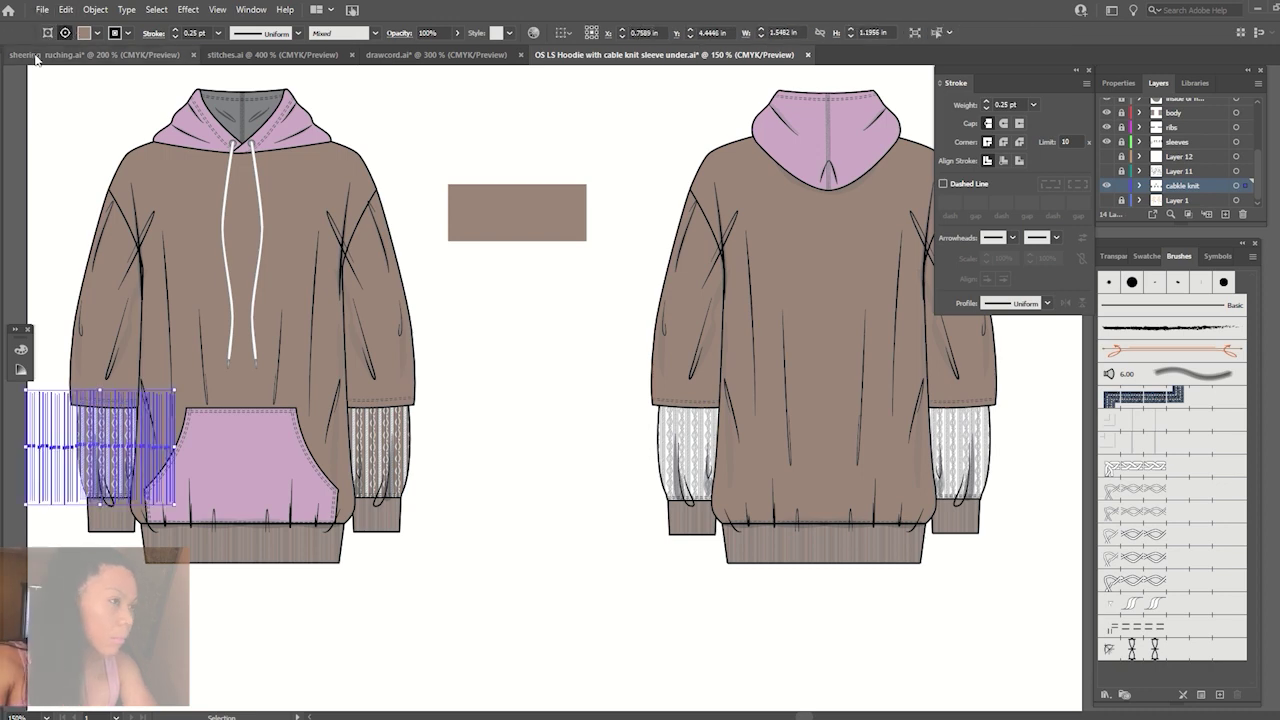
key(ctrl+z)
click(215, 38)
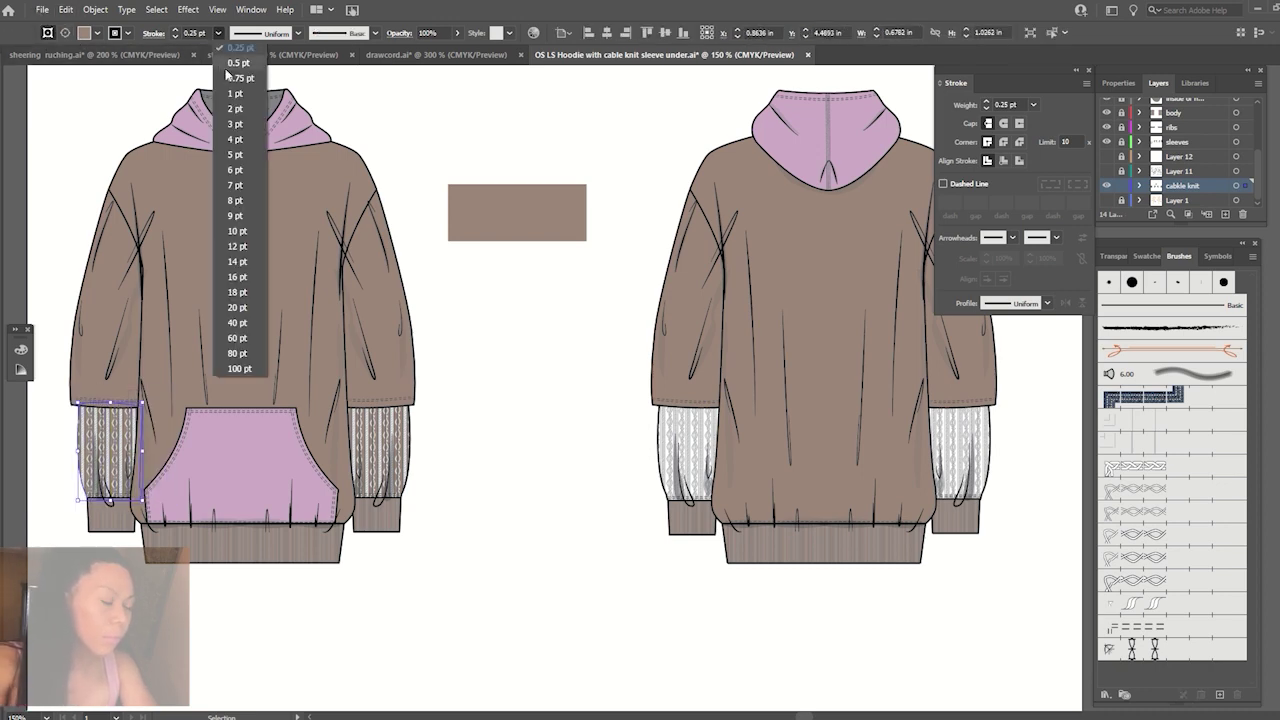
click(240, 92)
click(528, 425)
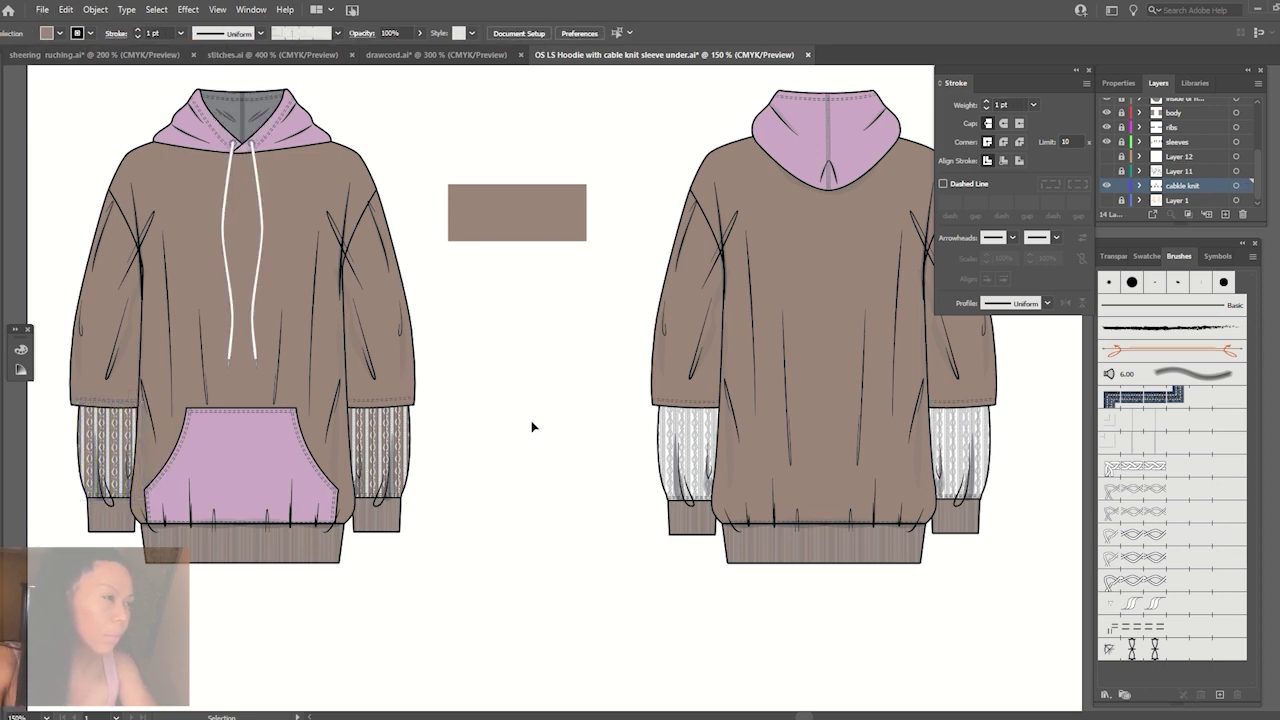
click(656, 430)
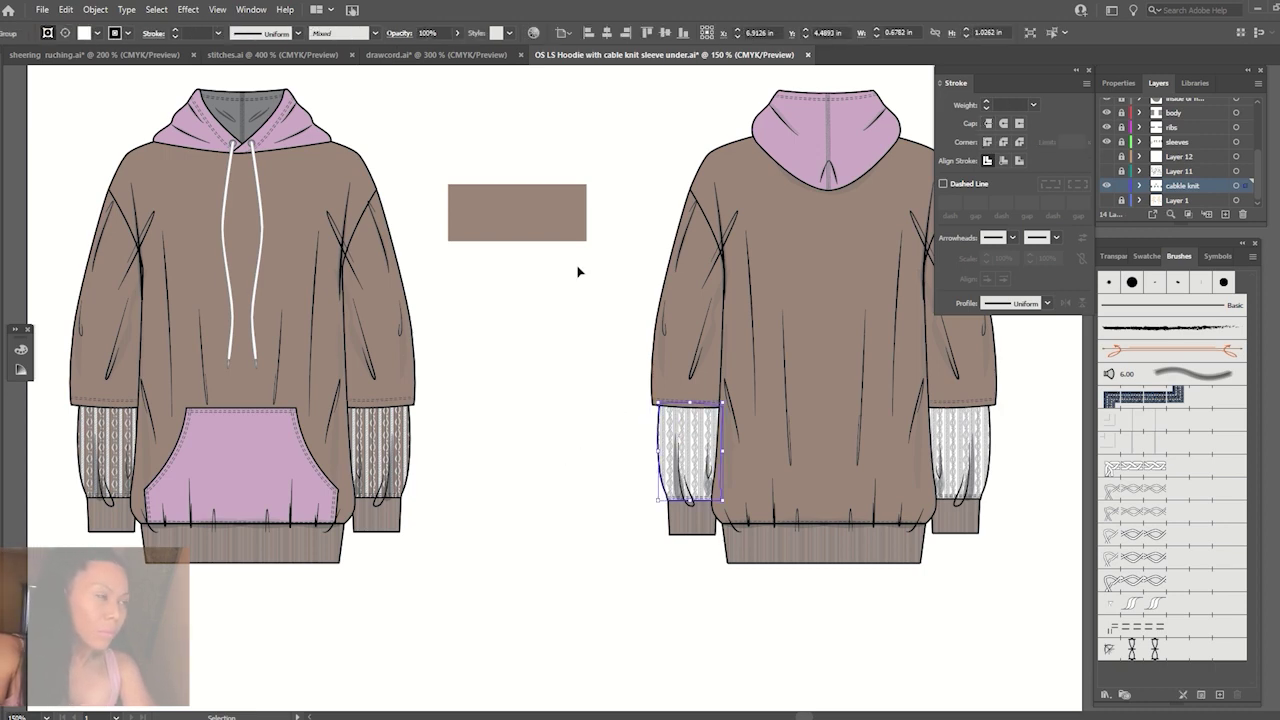
Sample taupe onto the back sleeve and change its clipping outline's stroke weight.
key(i)
click(541, 210)
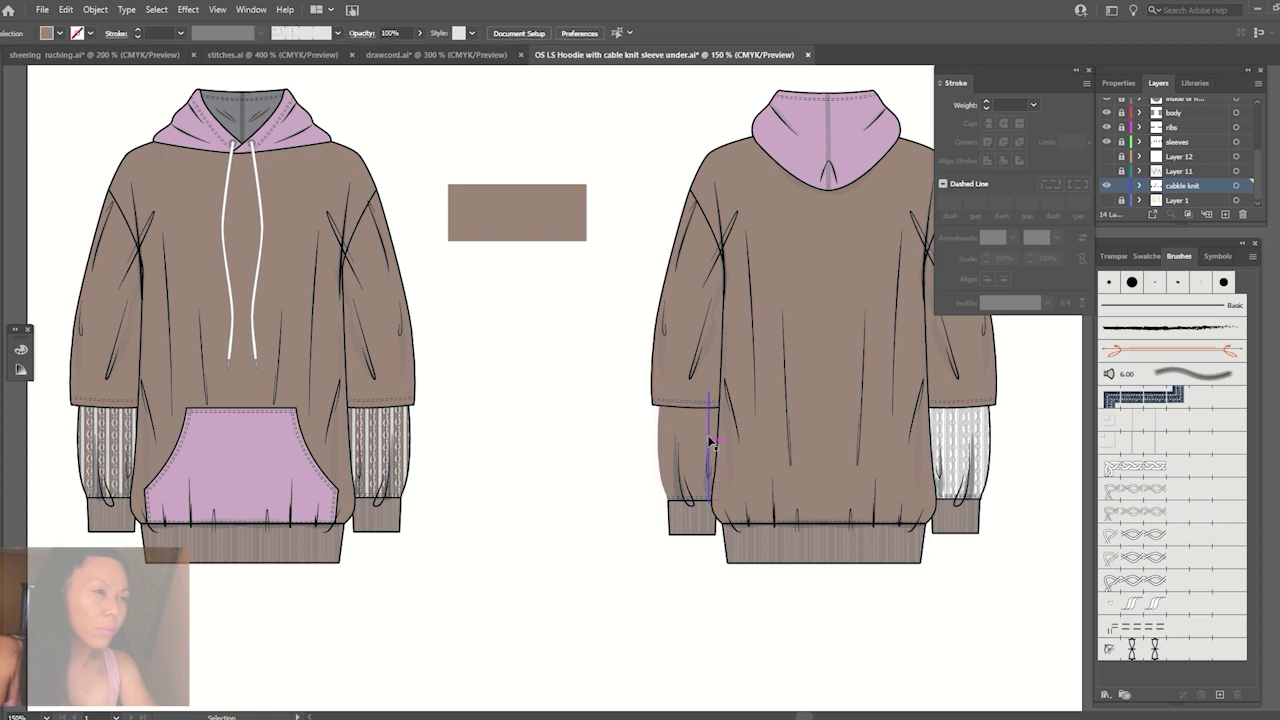
click(65, 33)
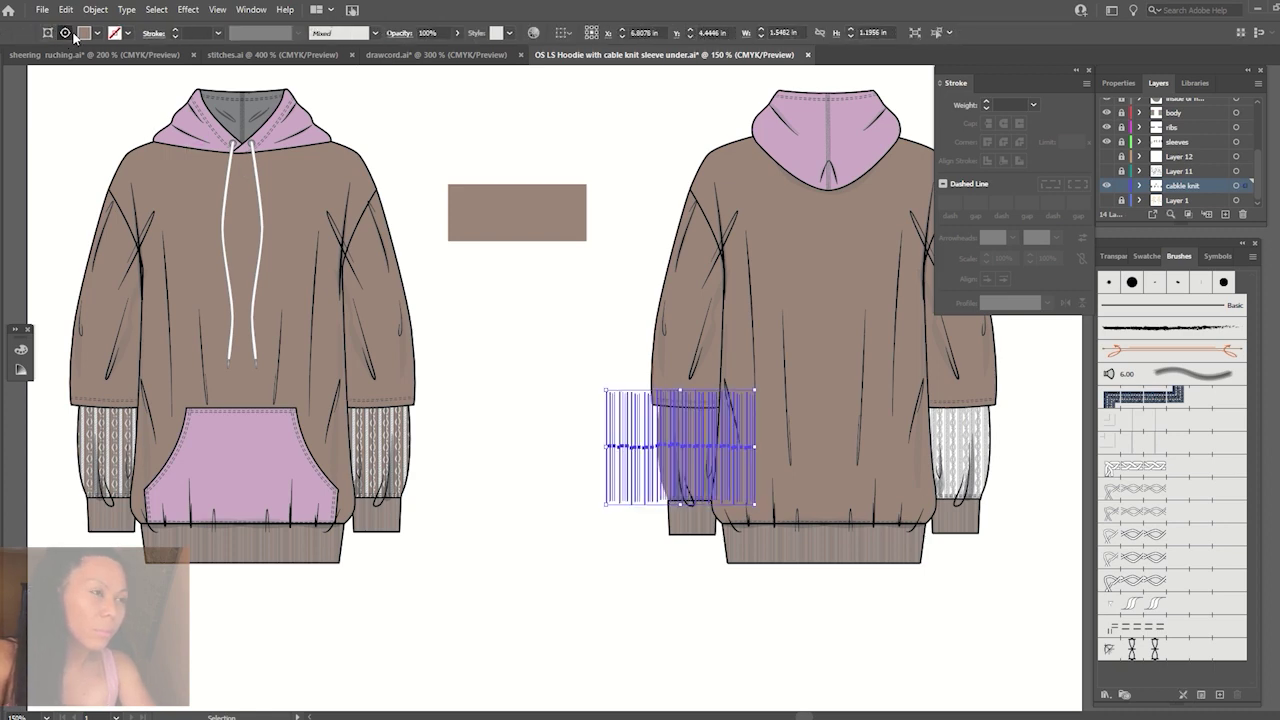
click(218, 33)
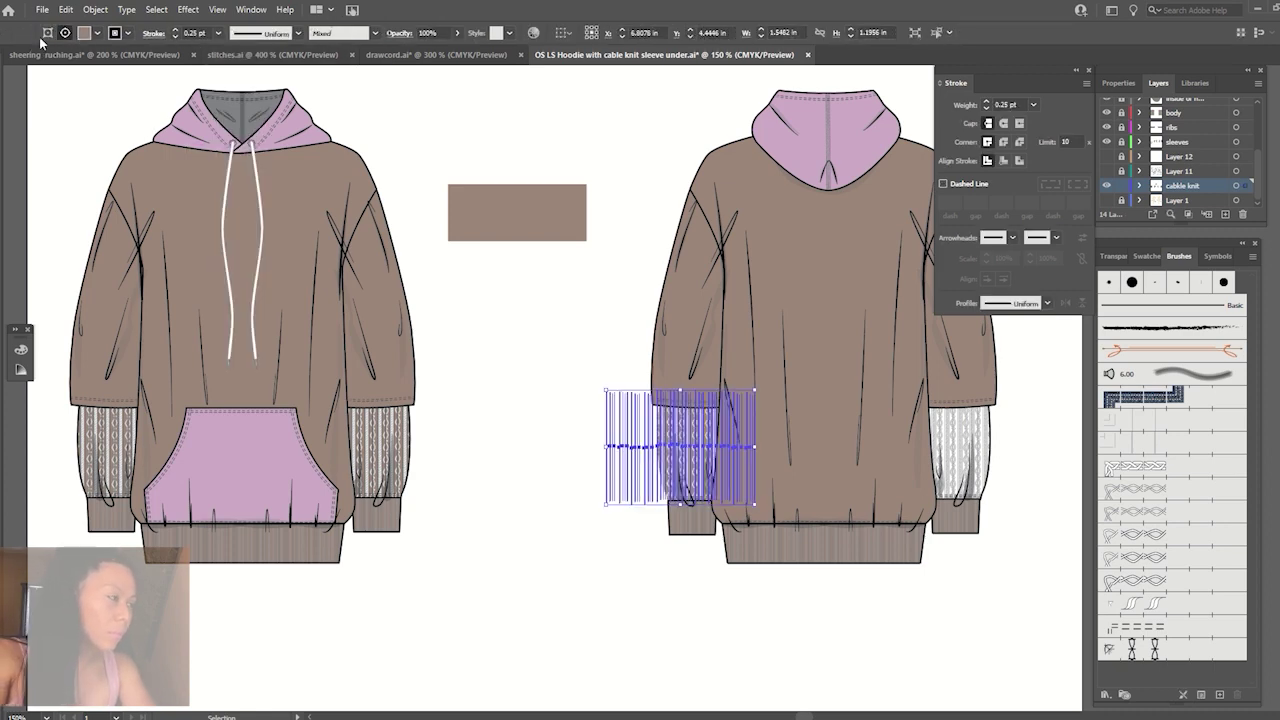
click(47, 33)
click(218, 33)
click(236, 95)
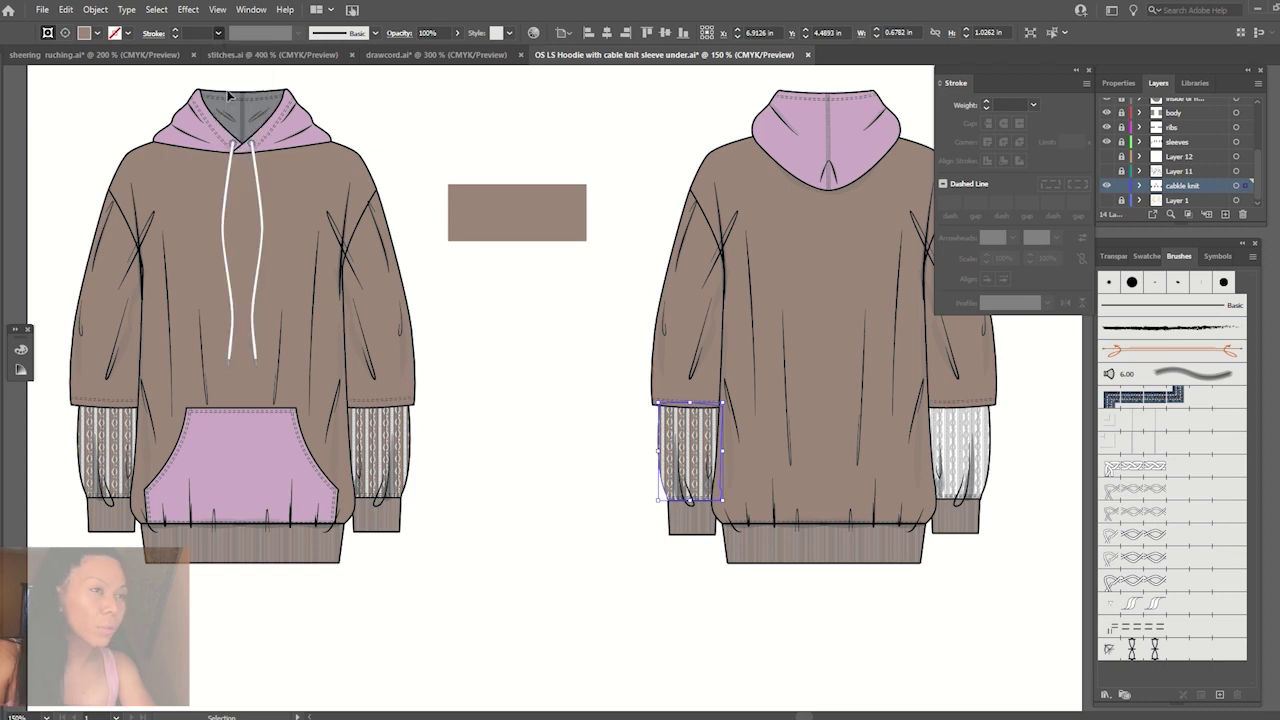
click(470, 330)
Tint the back view's right cable-knit sleeve shape taupe, sampled from the rectangle.
drag(919, 614, 717, 596)
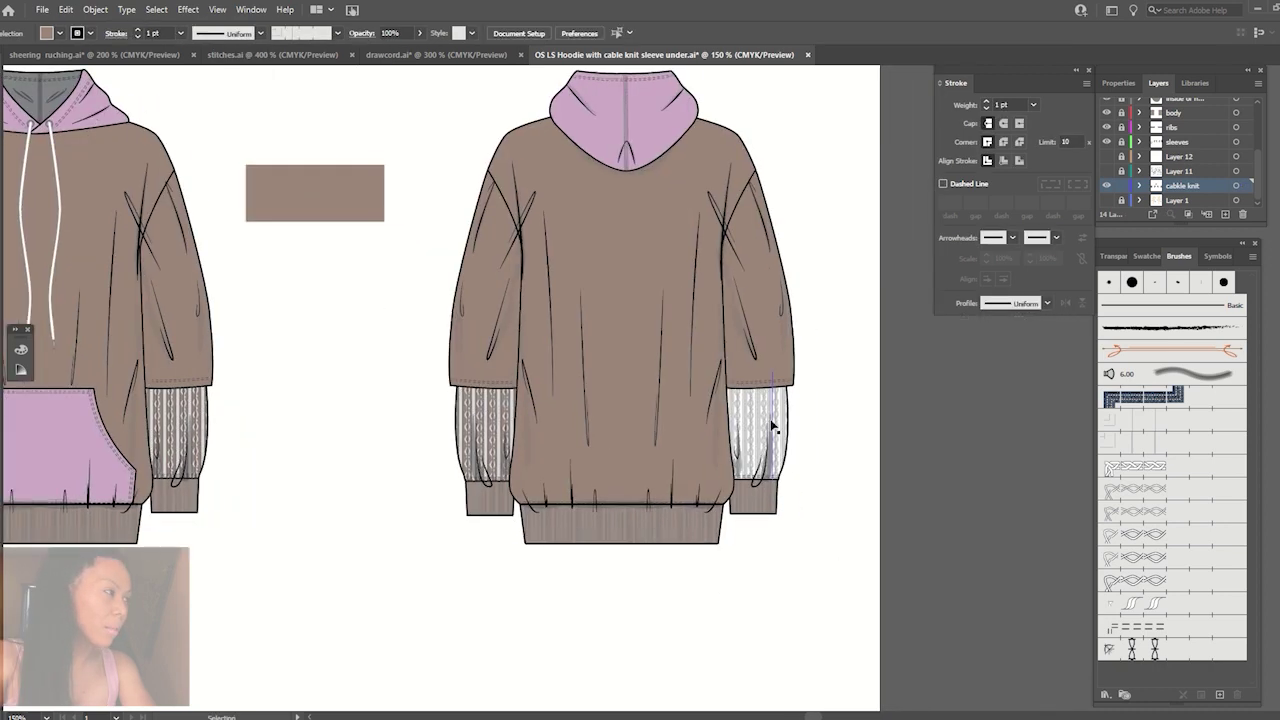
click(783, 428)
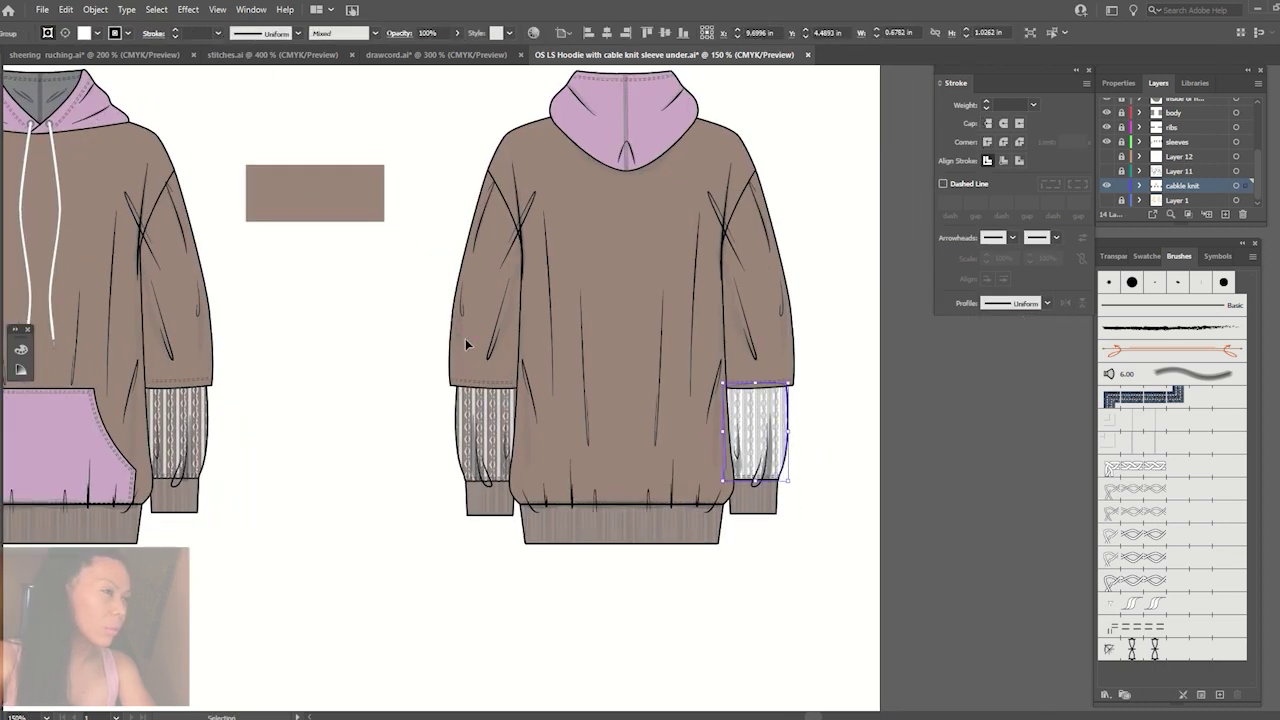
key(i)
click(340, 180)
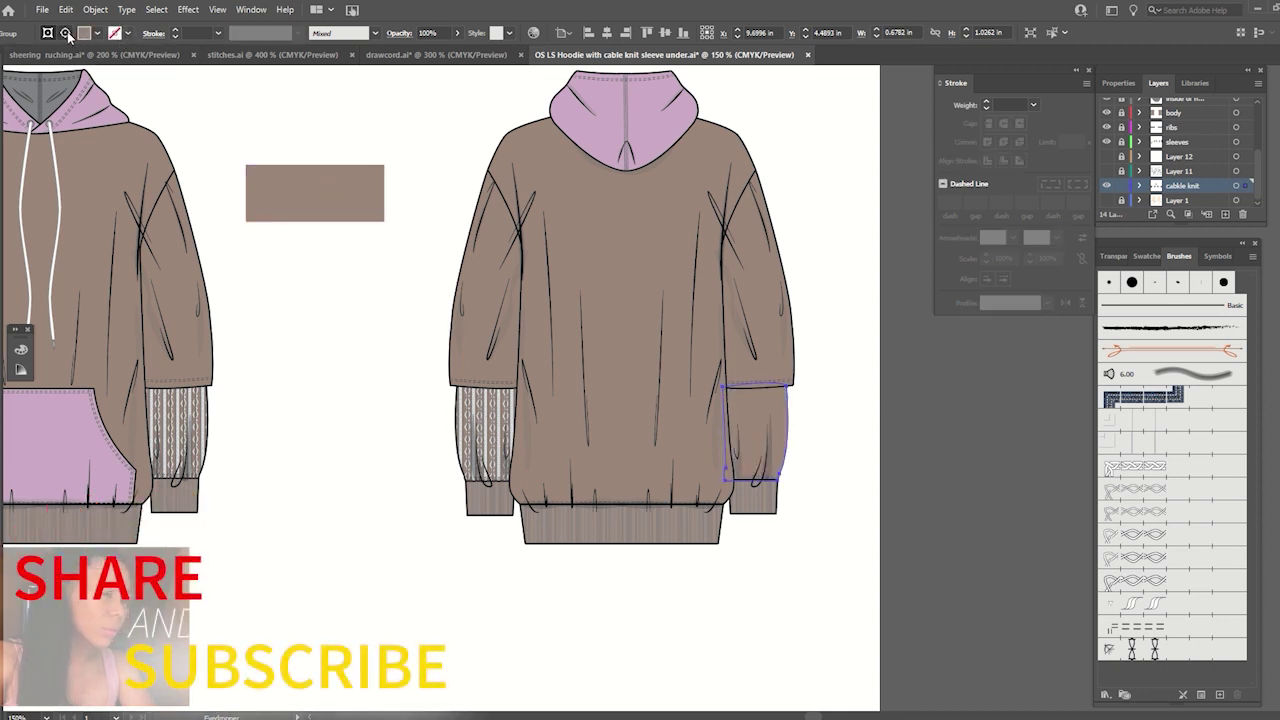
key(ctrl+z)
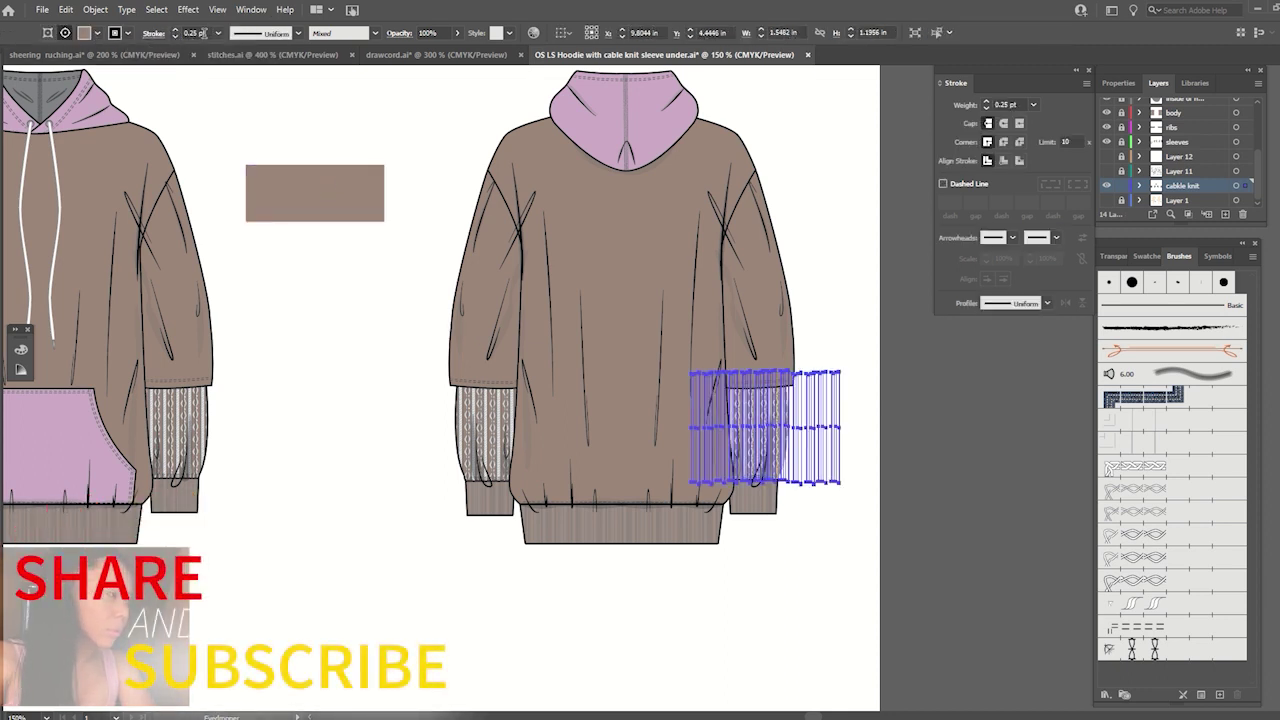
key(ctrl+z)
click(97, 33)
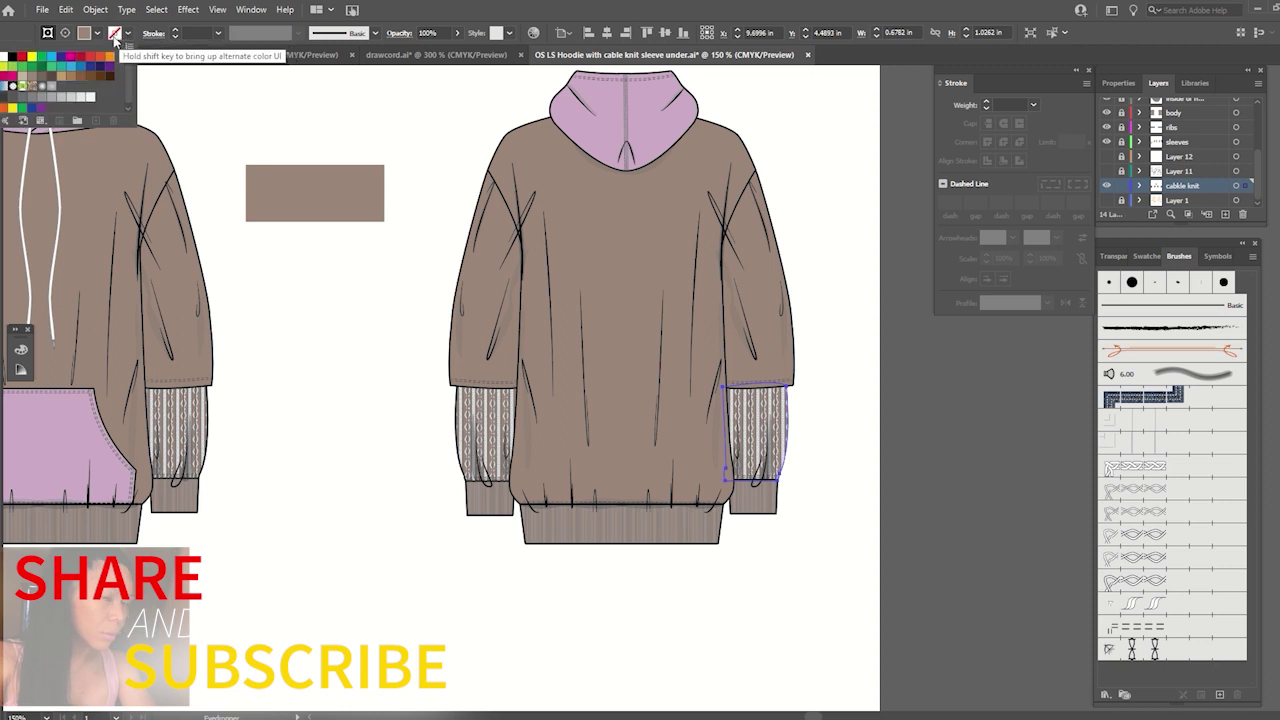
key(i)
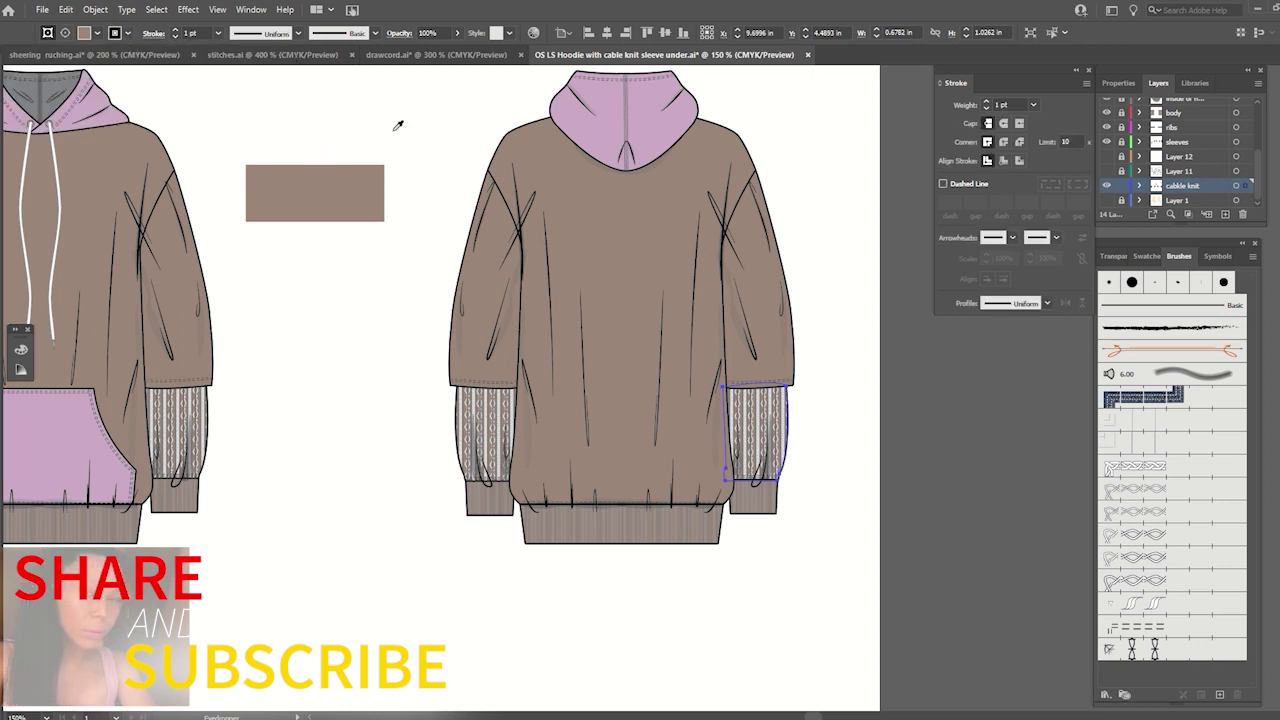
click(399, 120)
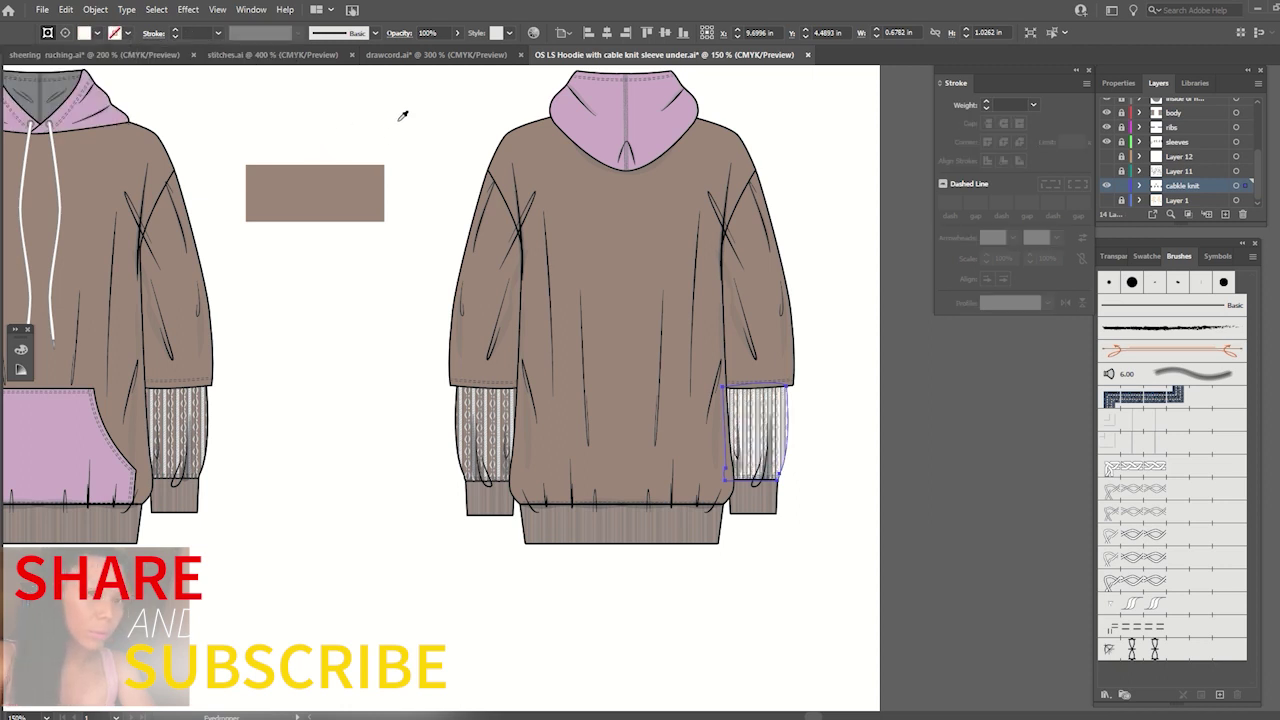
click(334, 166)
Delete the spare taupe sample rectangle.
key(v)
click(339, 218)
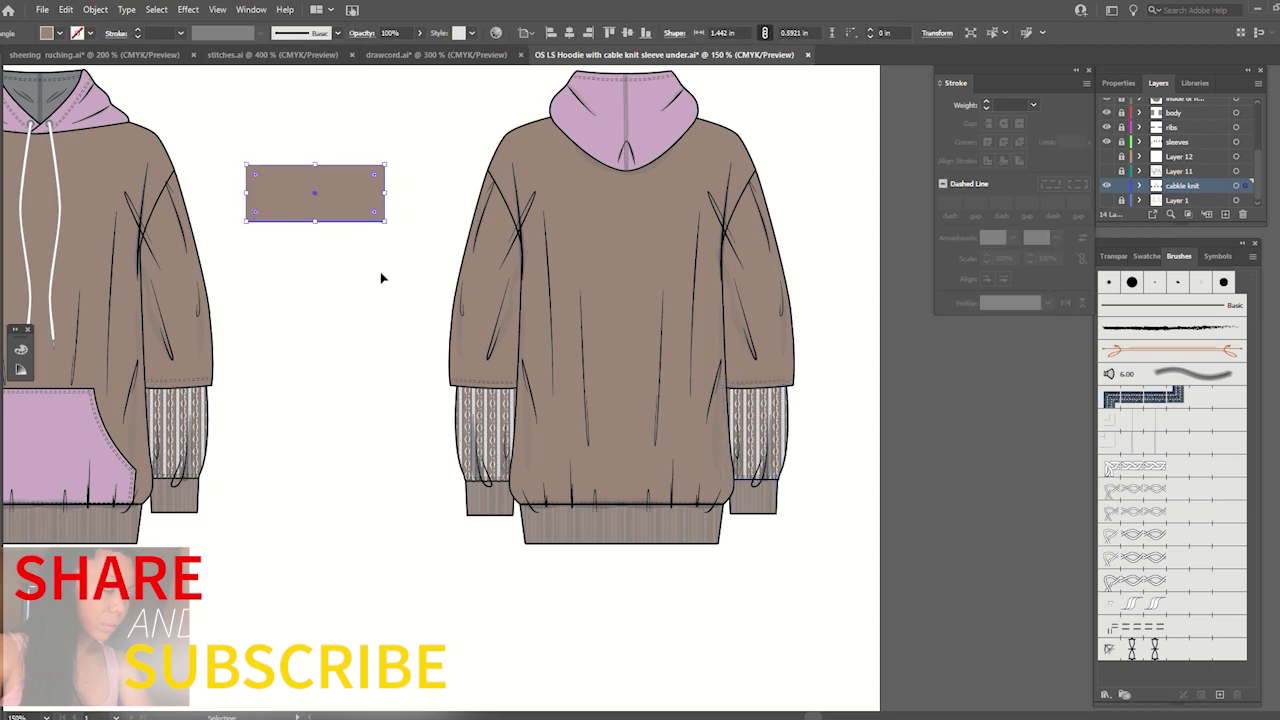
key(Delete)
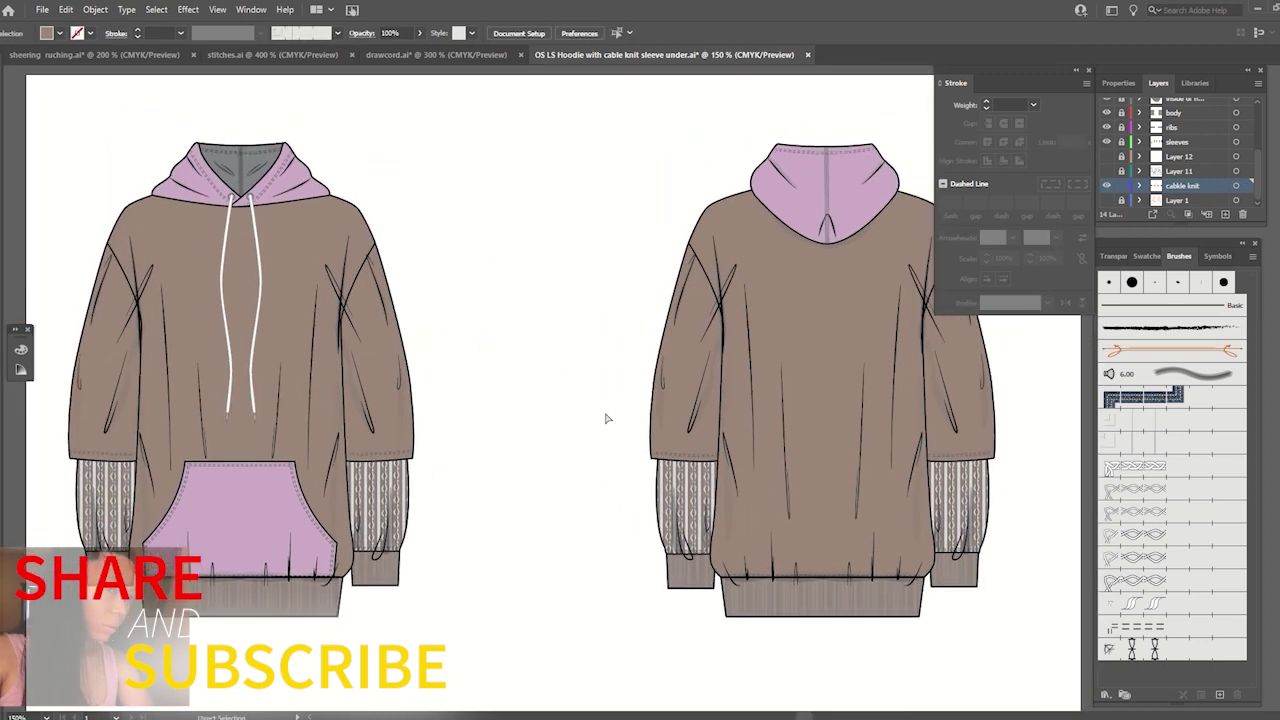
Apply the outlined cord style to the right and left front drawcords with the Eyedropper, then deselect.
key(ctrl+1)
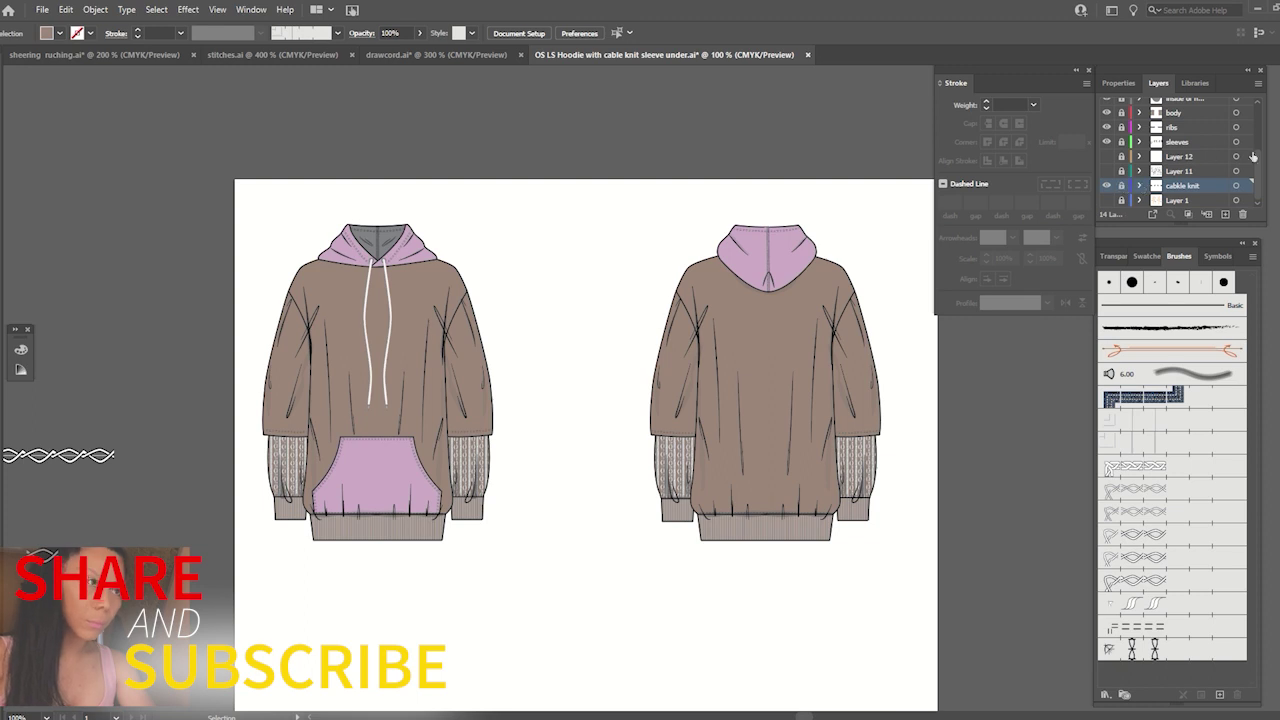
drag(1253, 157, 1253, 110)
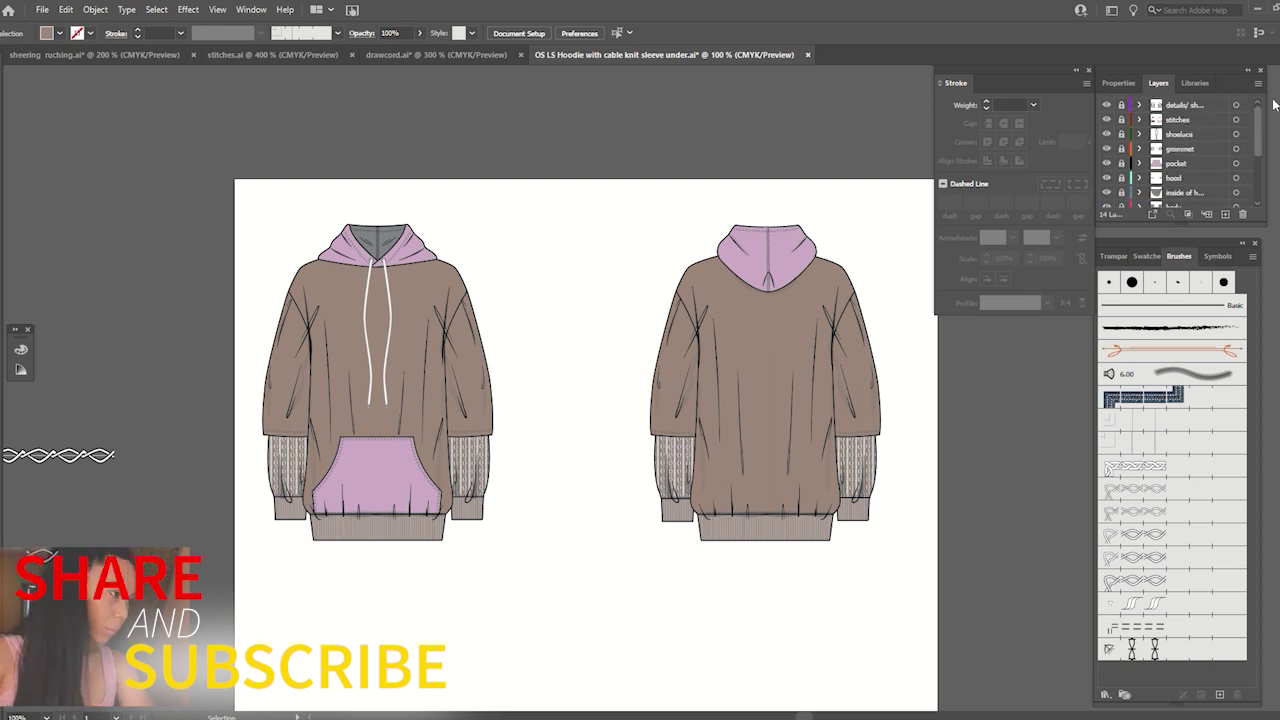
click(390, 308)
key(ctrl+plus)
key(ctrl+plus)
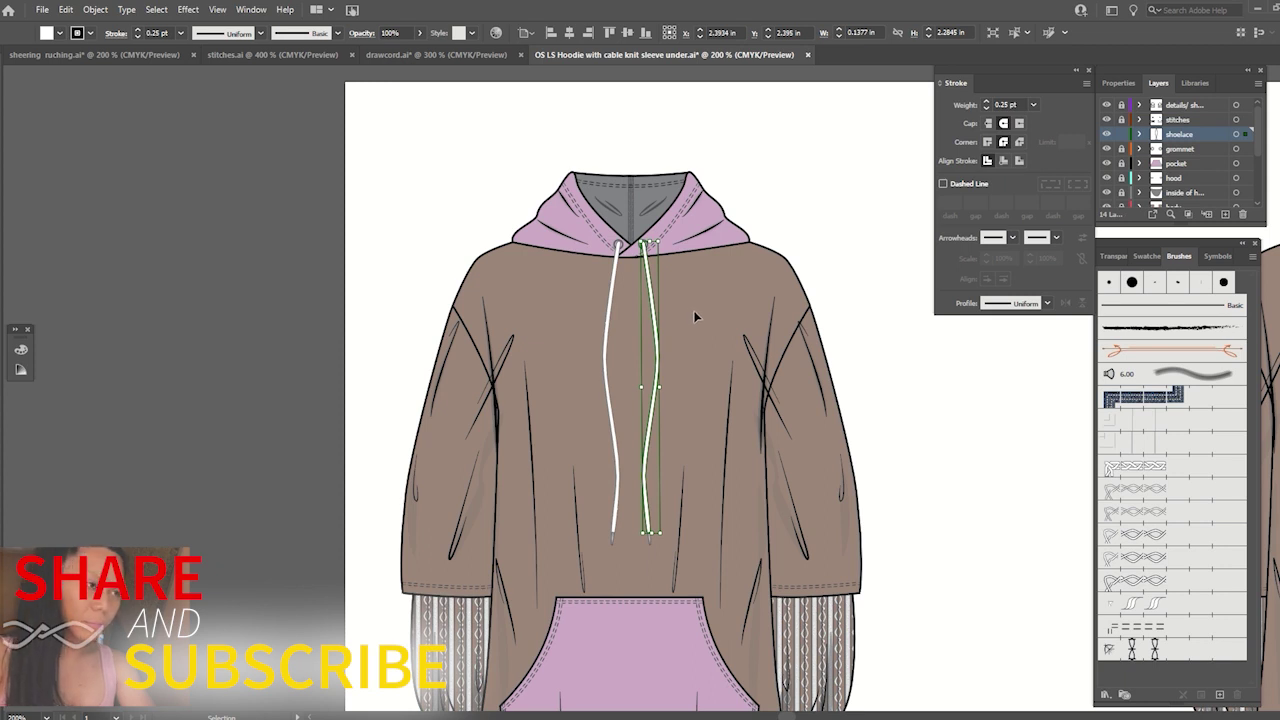
key(i)
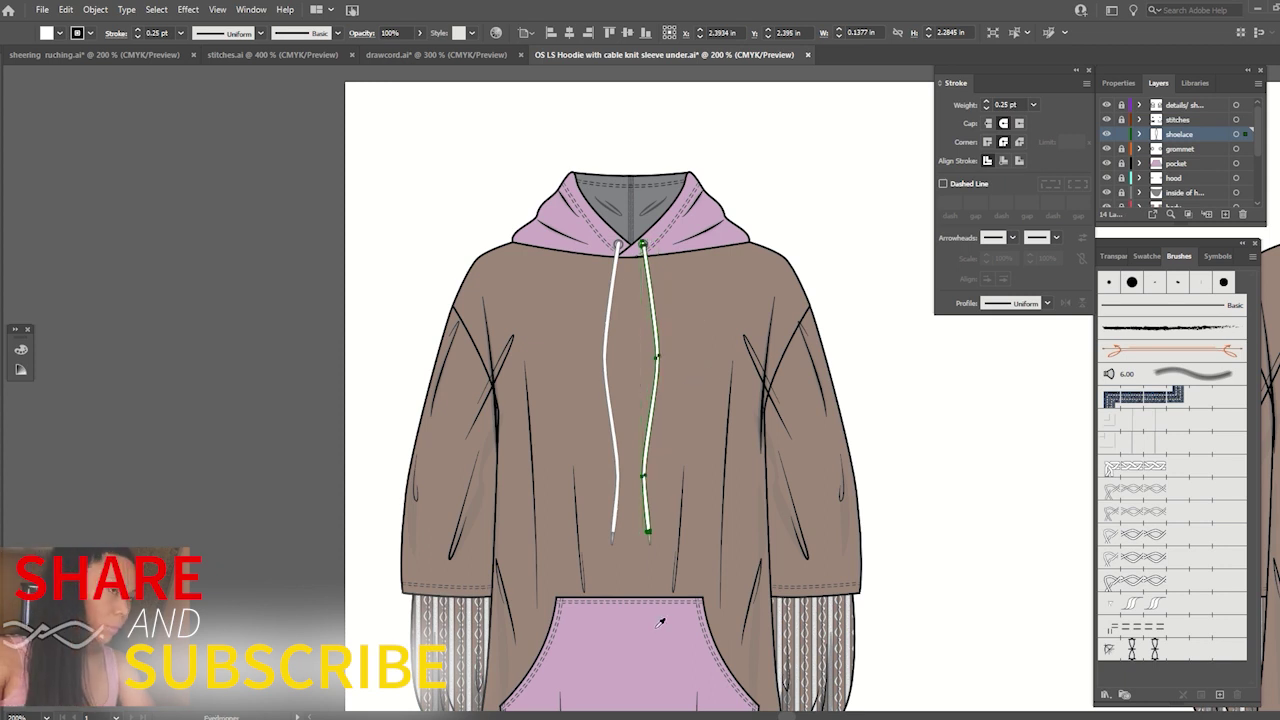
click(660, 622)
key(ctrl+z)
ctrl+click(606, 385)
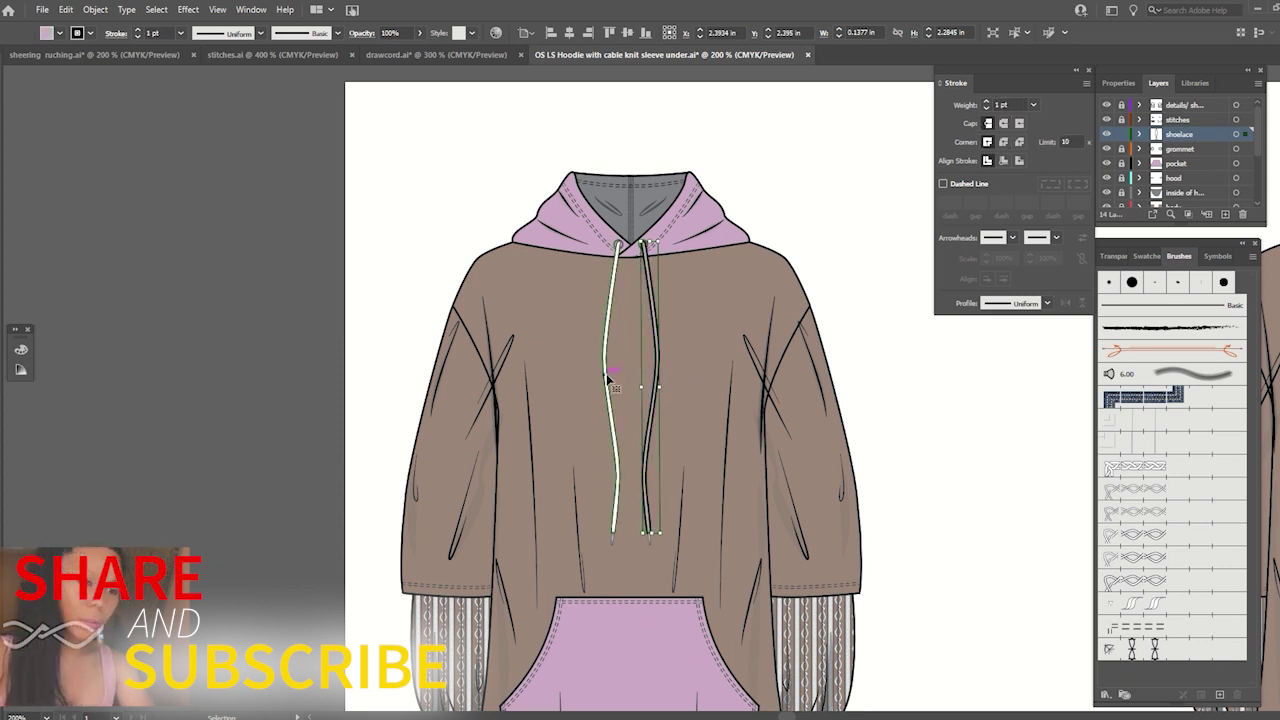
key(v)
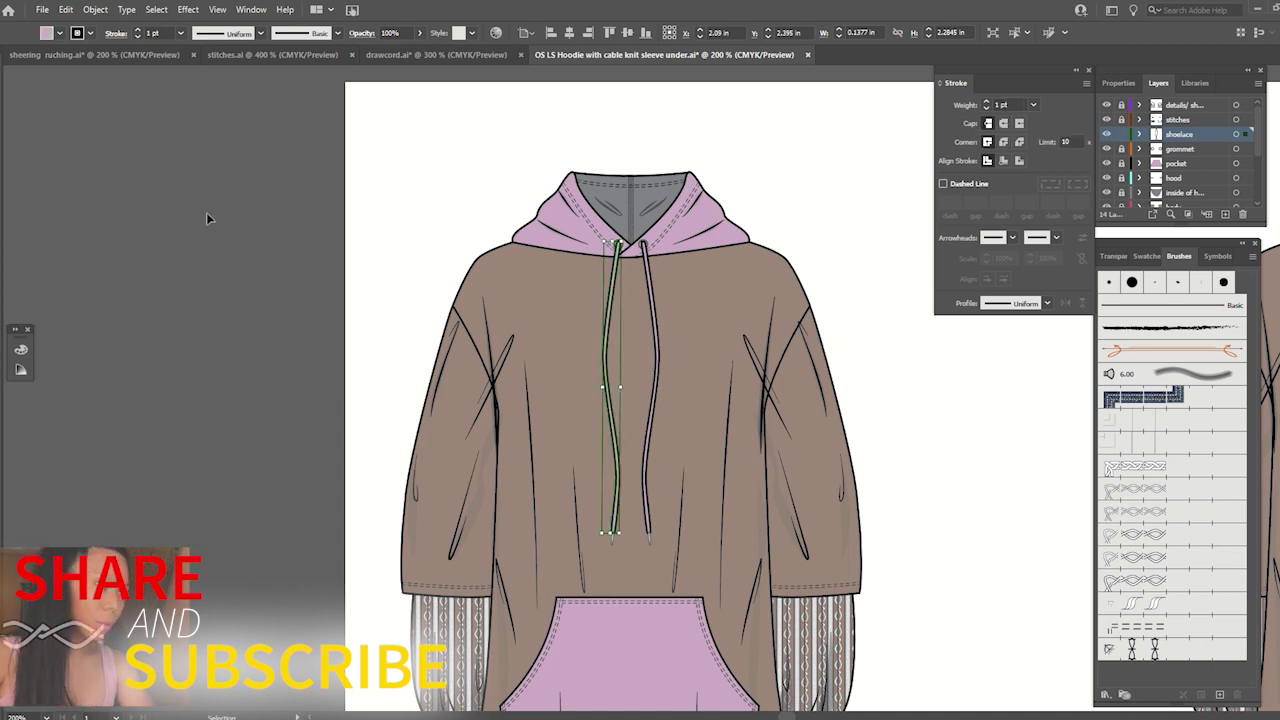
click(206, 212)
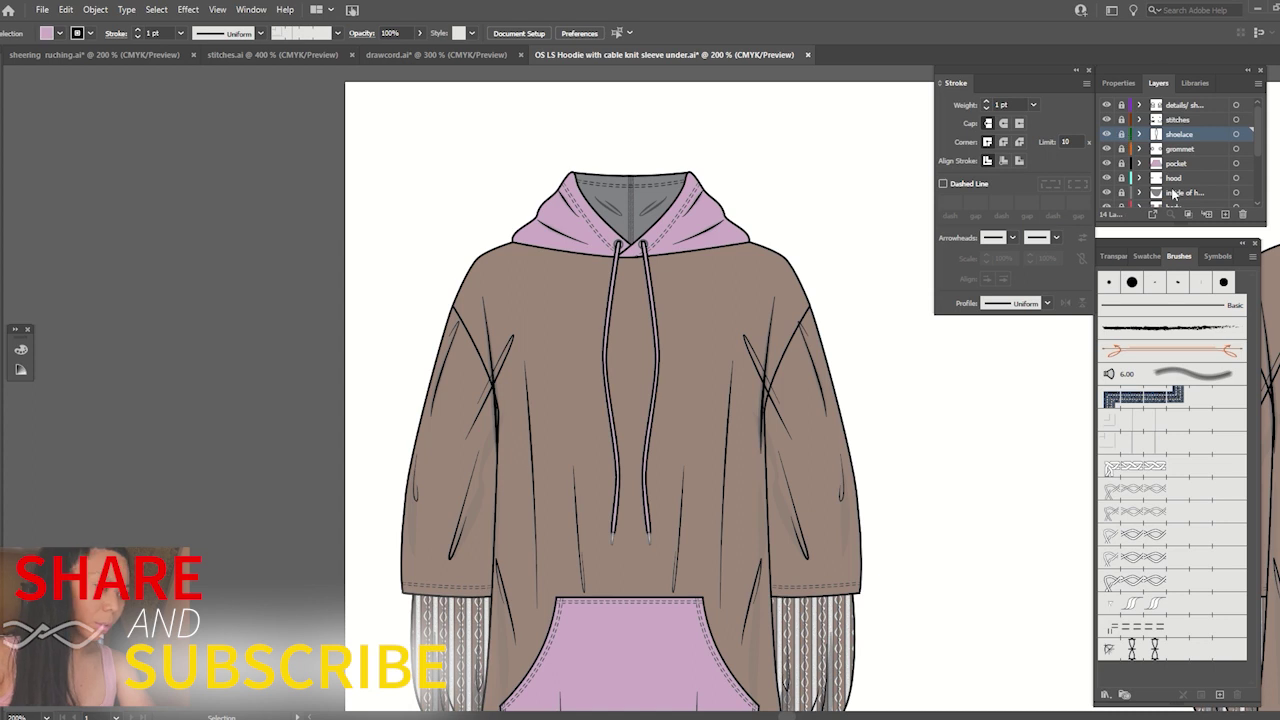
Fill the front hood's inner lining with a dark mauve instead of grey.
click(1236, 192)
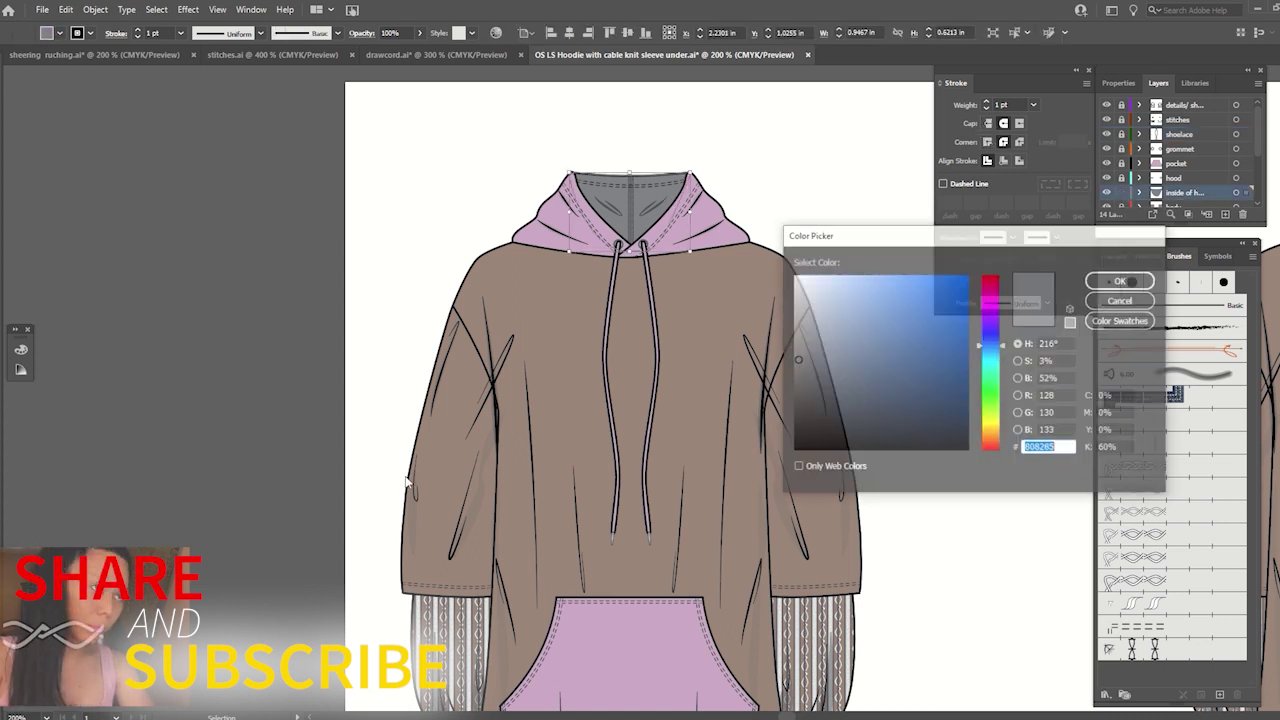
drag(996, 318, 996, 300)
drag(878, 335, 871, 359)
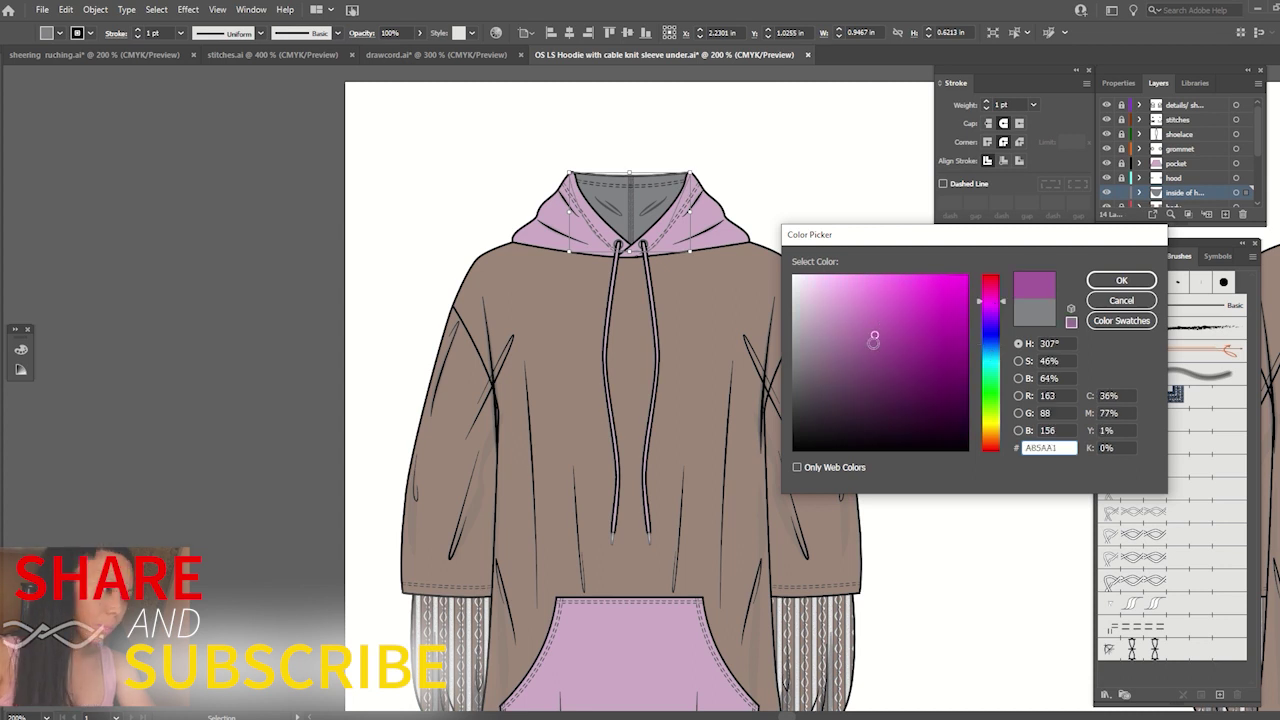
click(881, 339)
click(829, 363)
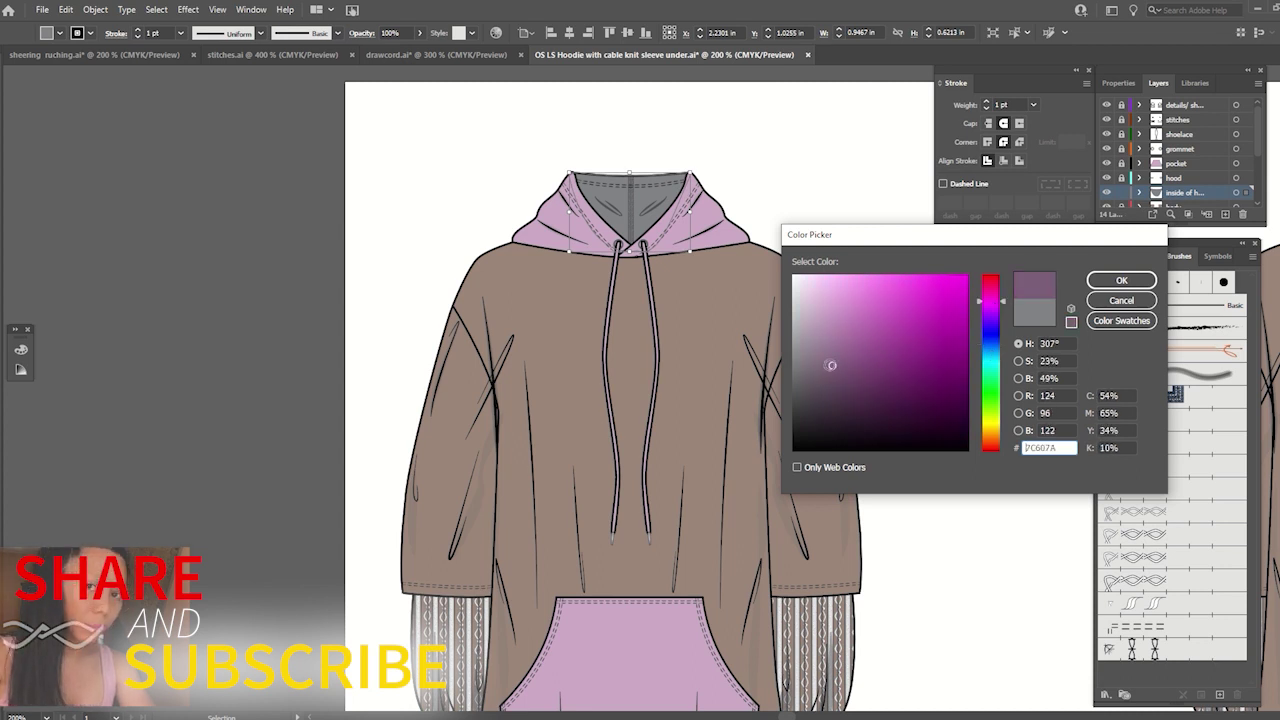
click(1104, 282)
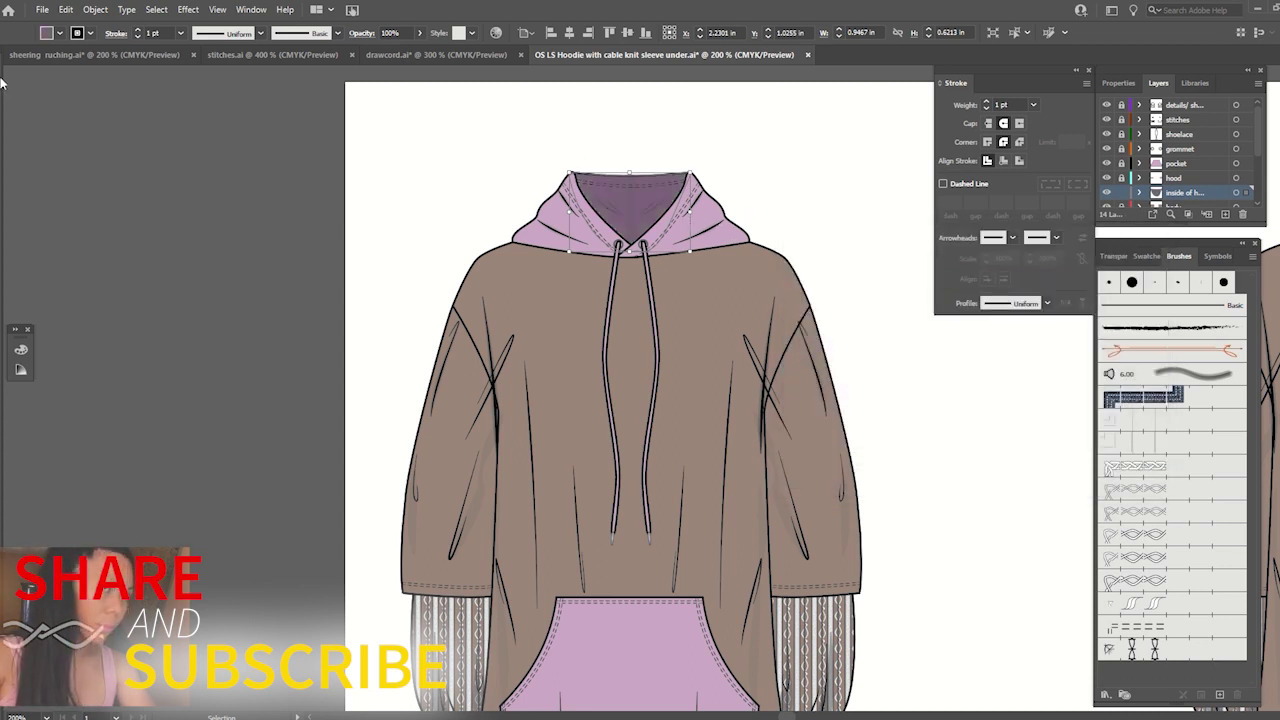
click(105, 153)
Zoom and pan until both hoodie flats are fully in view.
key(ctrl+minus)
key(ctrl+minus)
key(ctrl+minus)
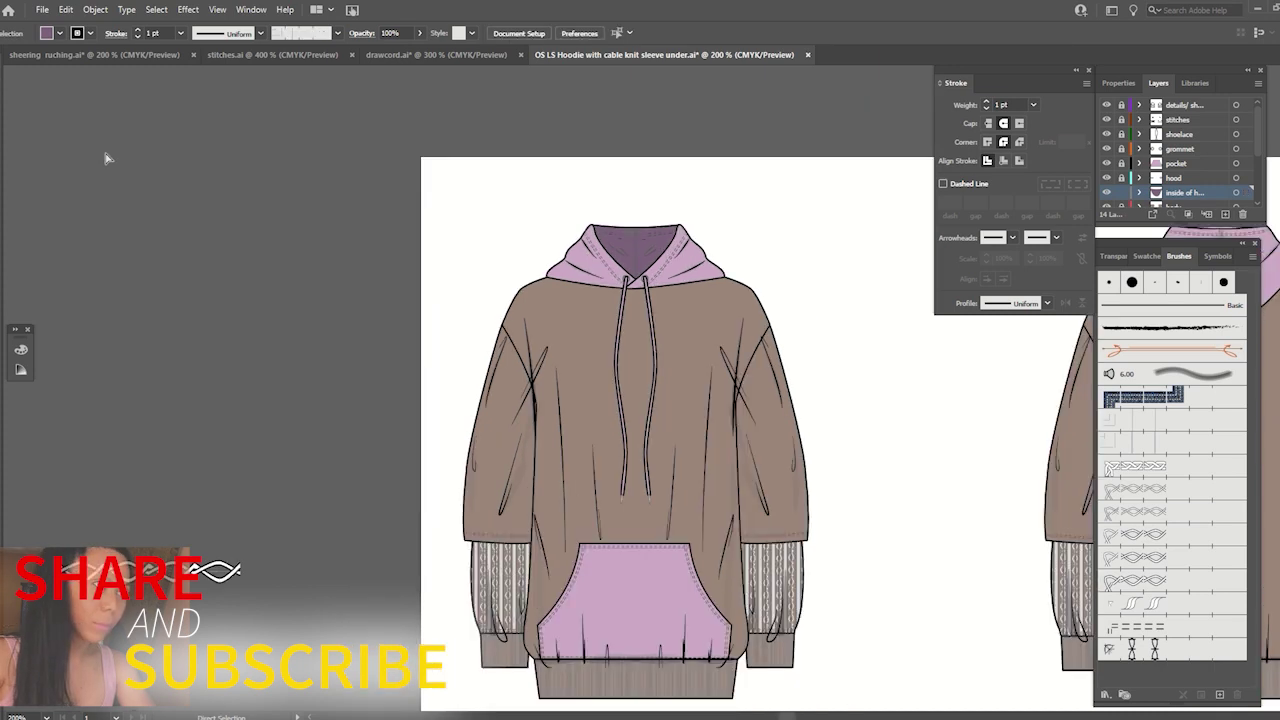
scroll(480, 450, right, 5)
scroll(370, 495, right, 2)
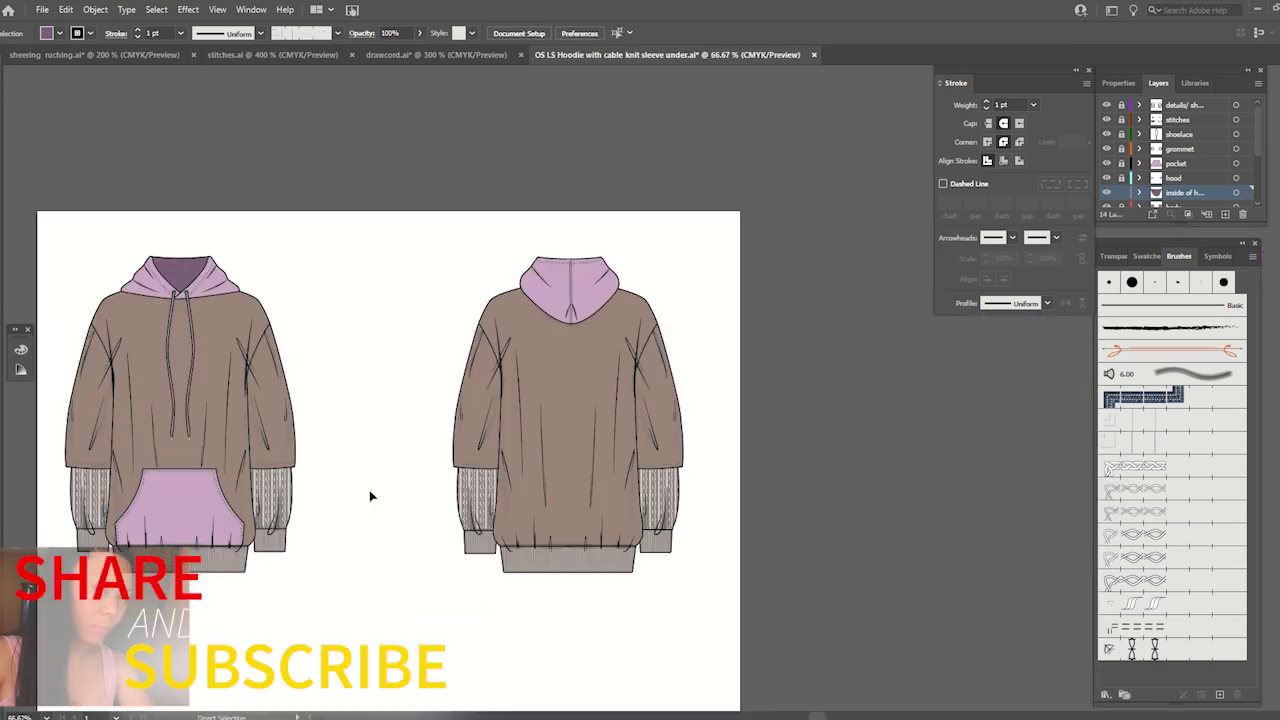
key(ctrl+plus)
key(ctrl+plus)
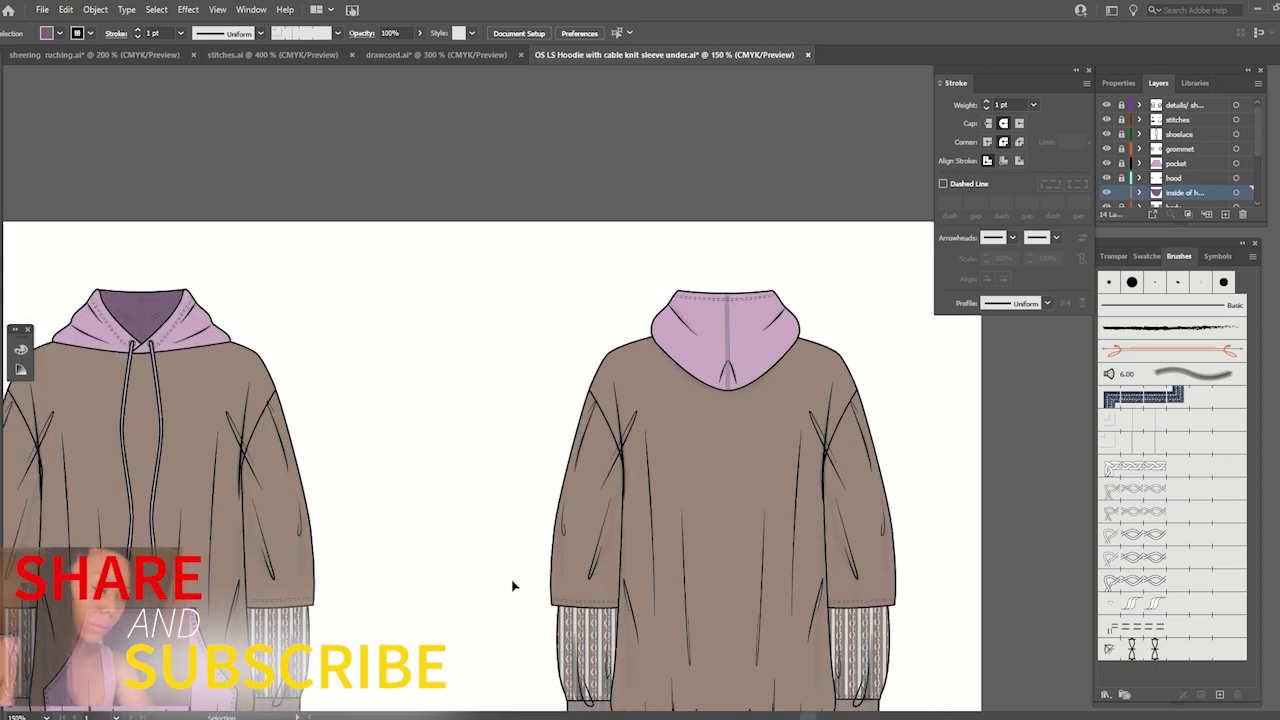
mouse_move(514, 586)
mouse_down()
mouse_move(543, 437)
mouse_move(564, 454)
mouse_up()
key(ctrl+minus)
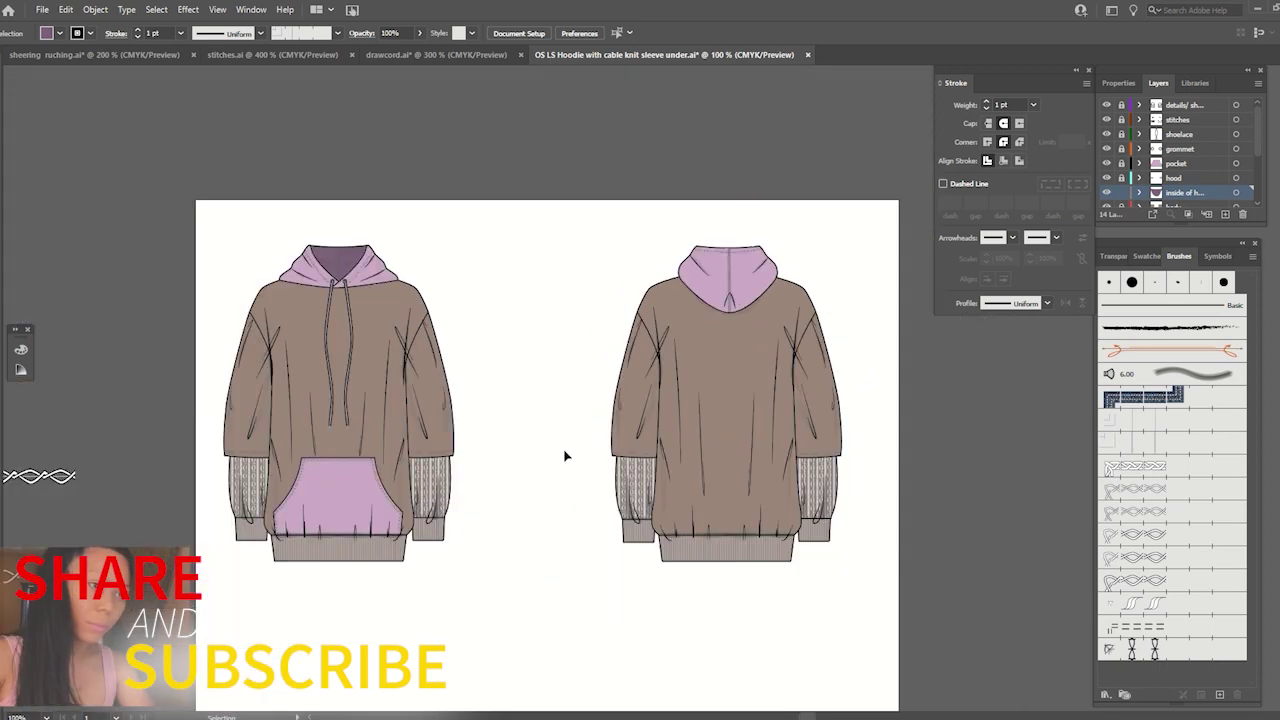